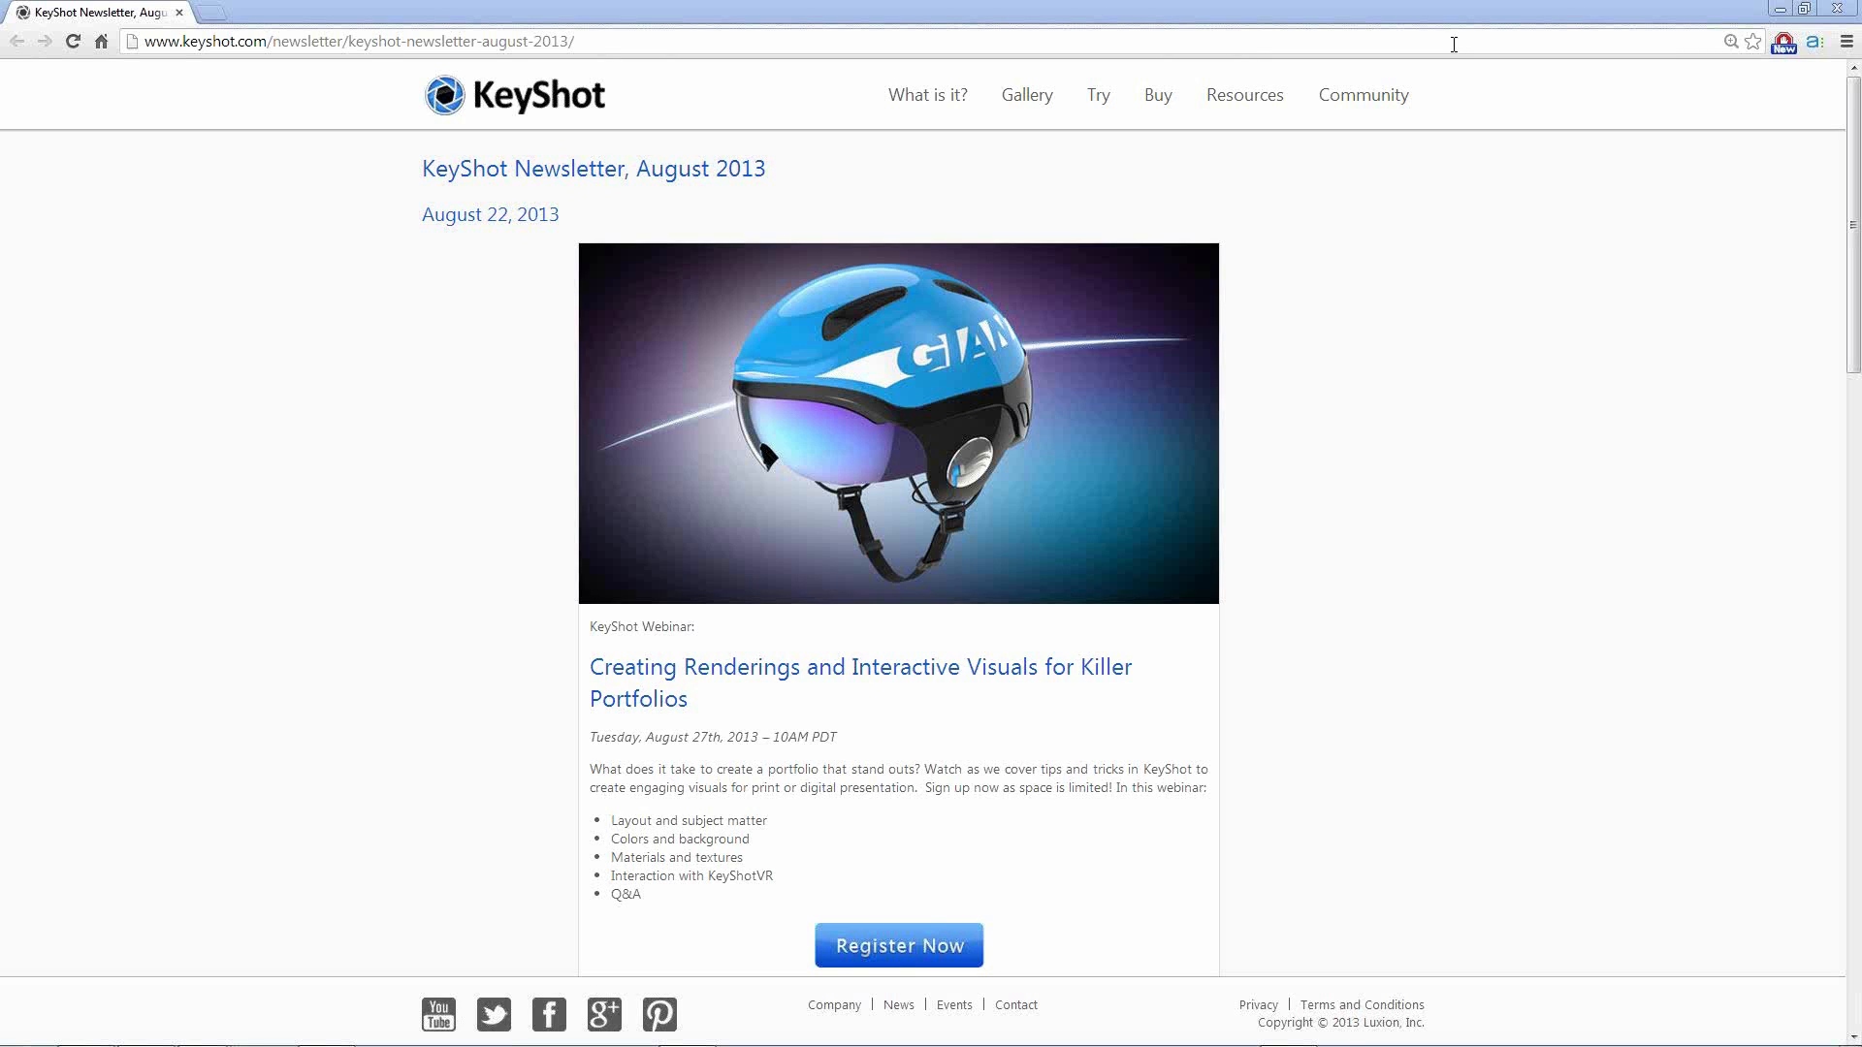
Look through the August 2013 KeyShot newsletter, including the animation tutorials and Center View quick tip sections.
mouse_move(1216, 94)
scroll(1435, 522, down, 10)
scroll(1436, 522, down, 3)
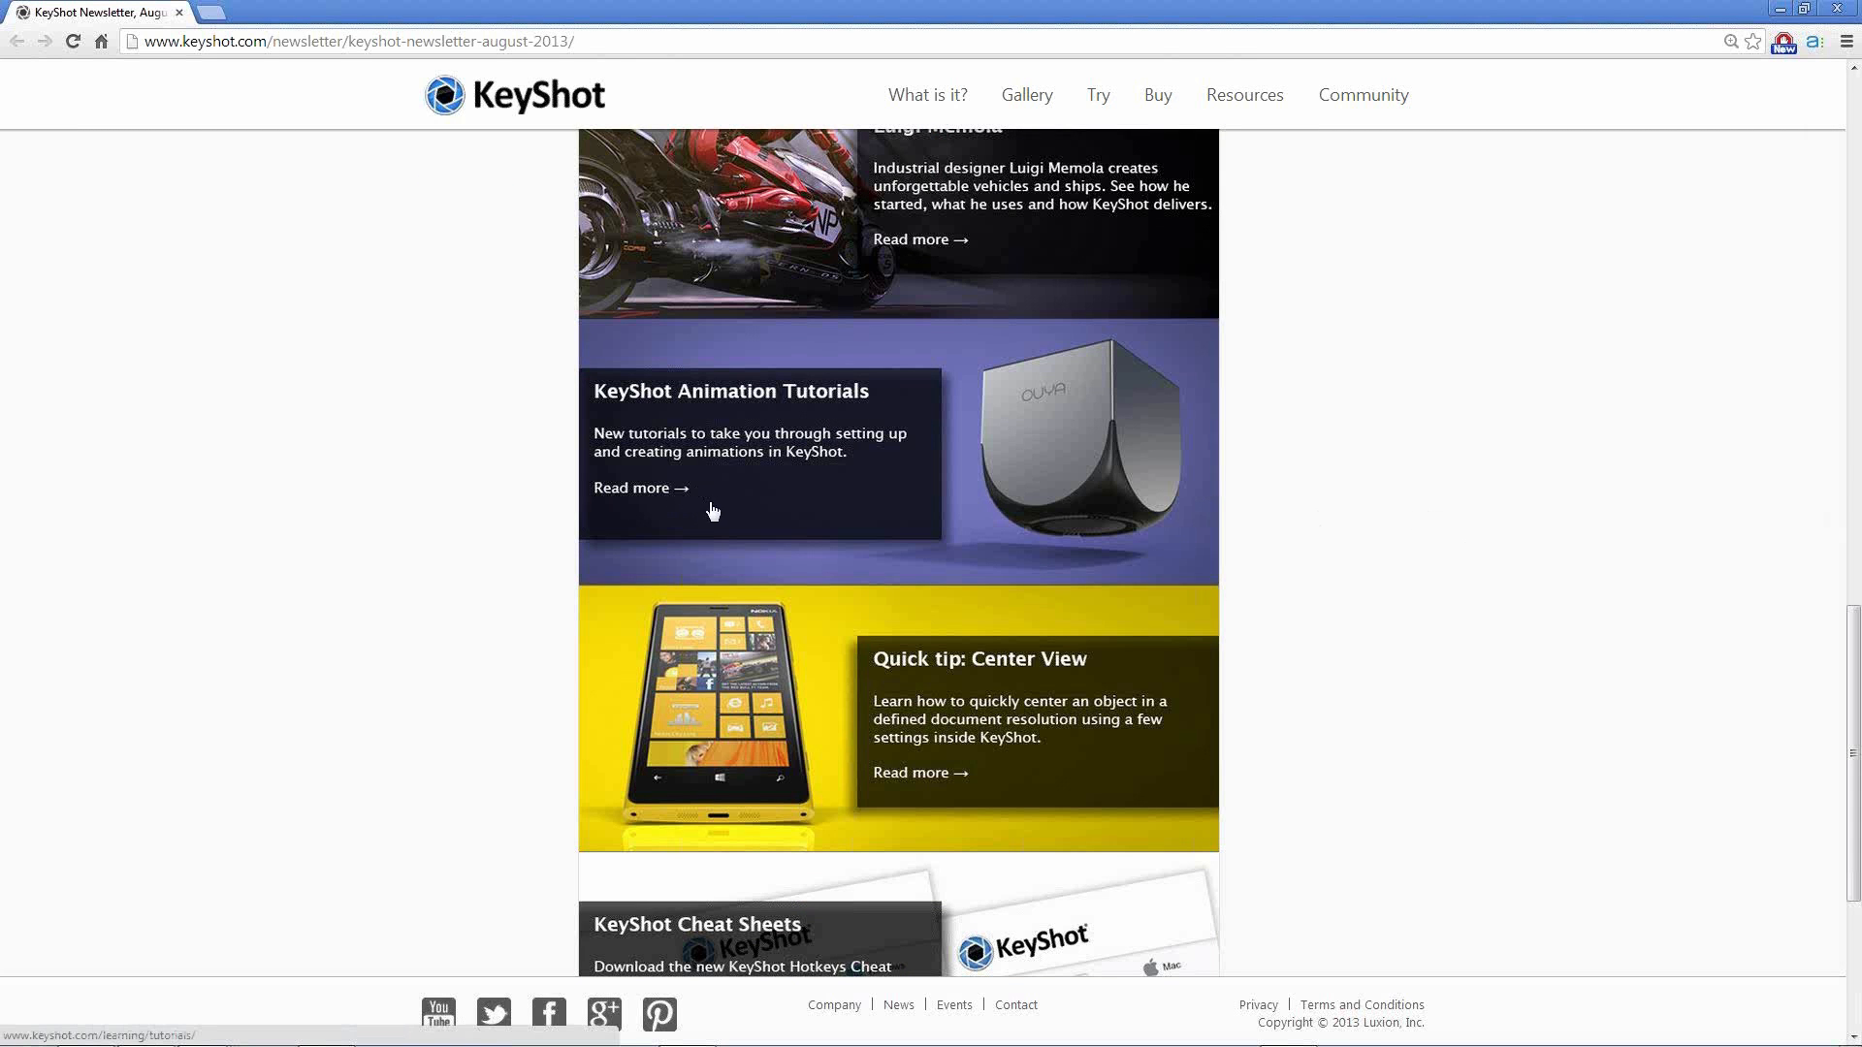
key(Home)
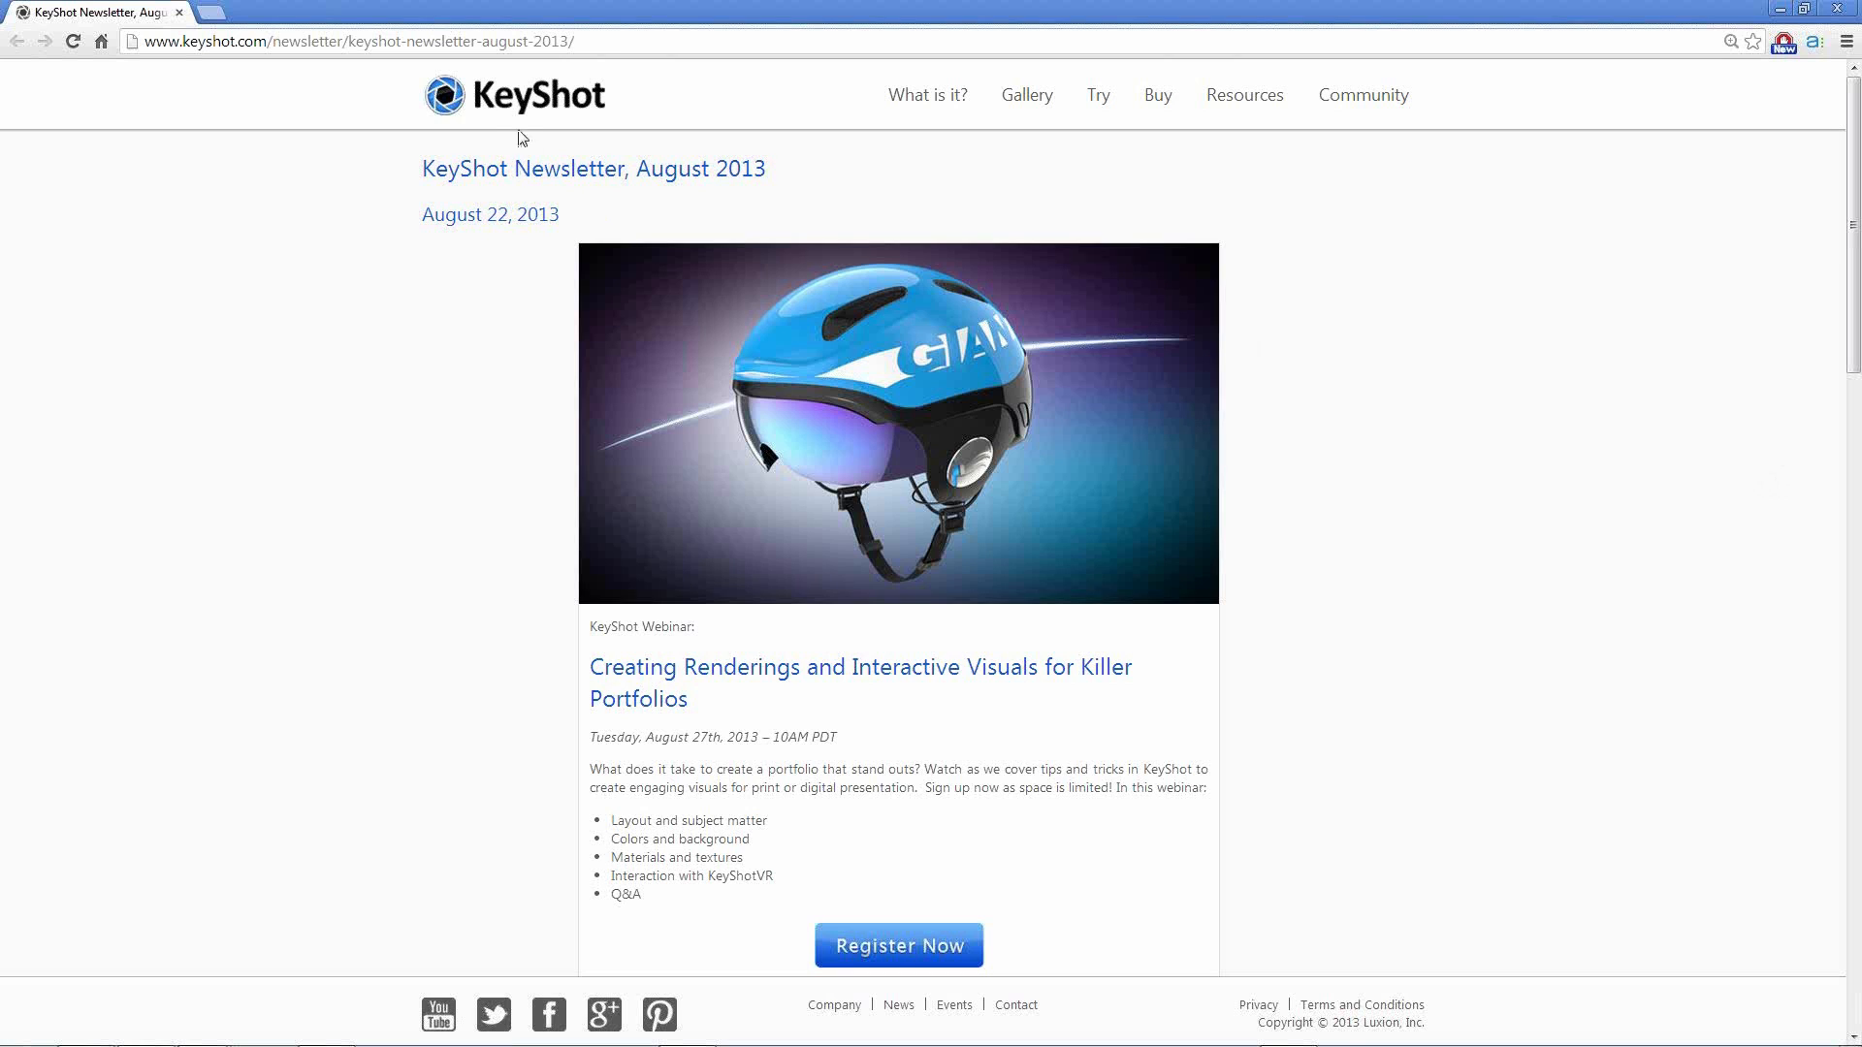
Open behance.net in a new browser tab and limit the projects to the Industrial Design creative field.
click(219, 13)
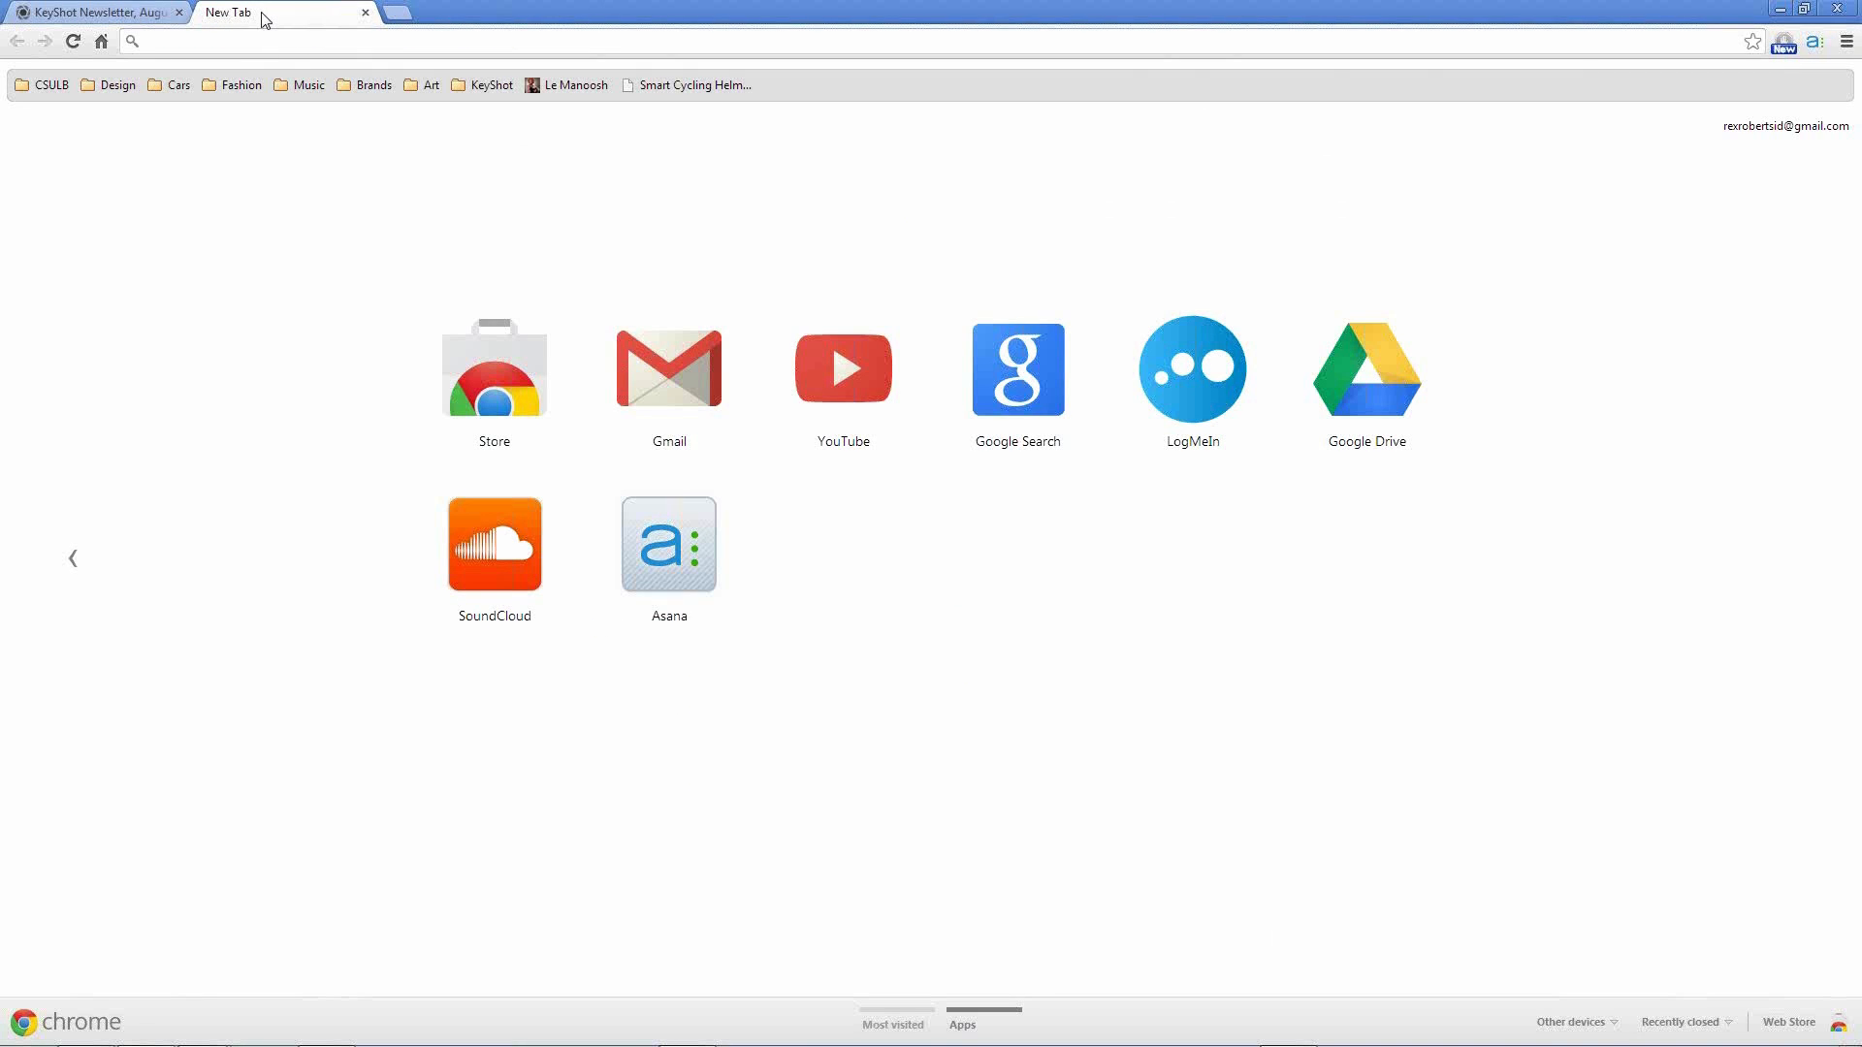
text(behance.net)
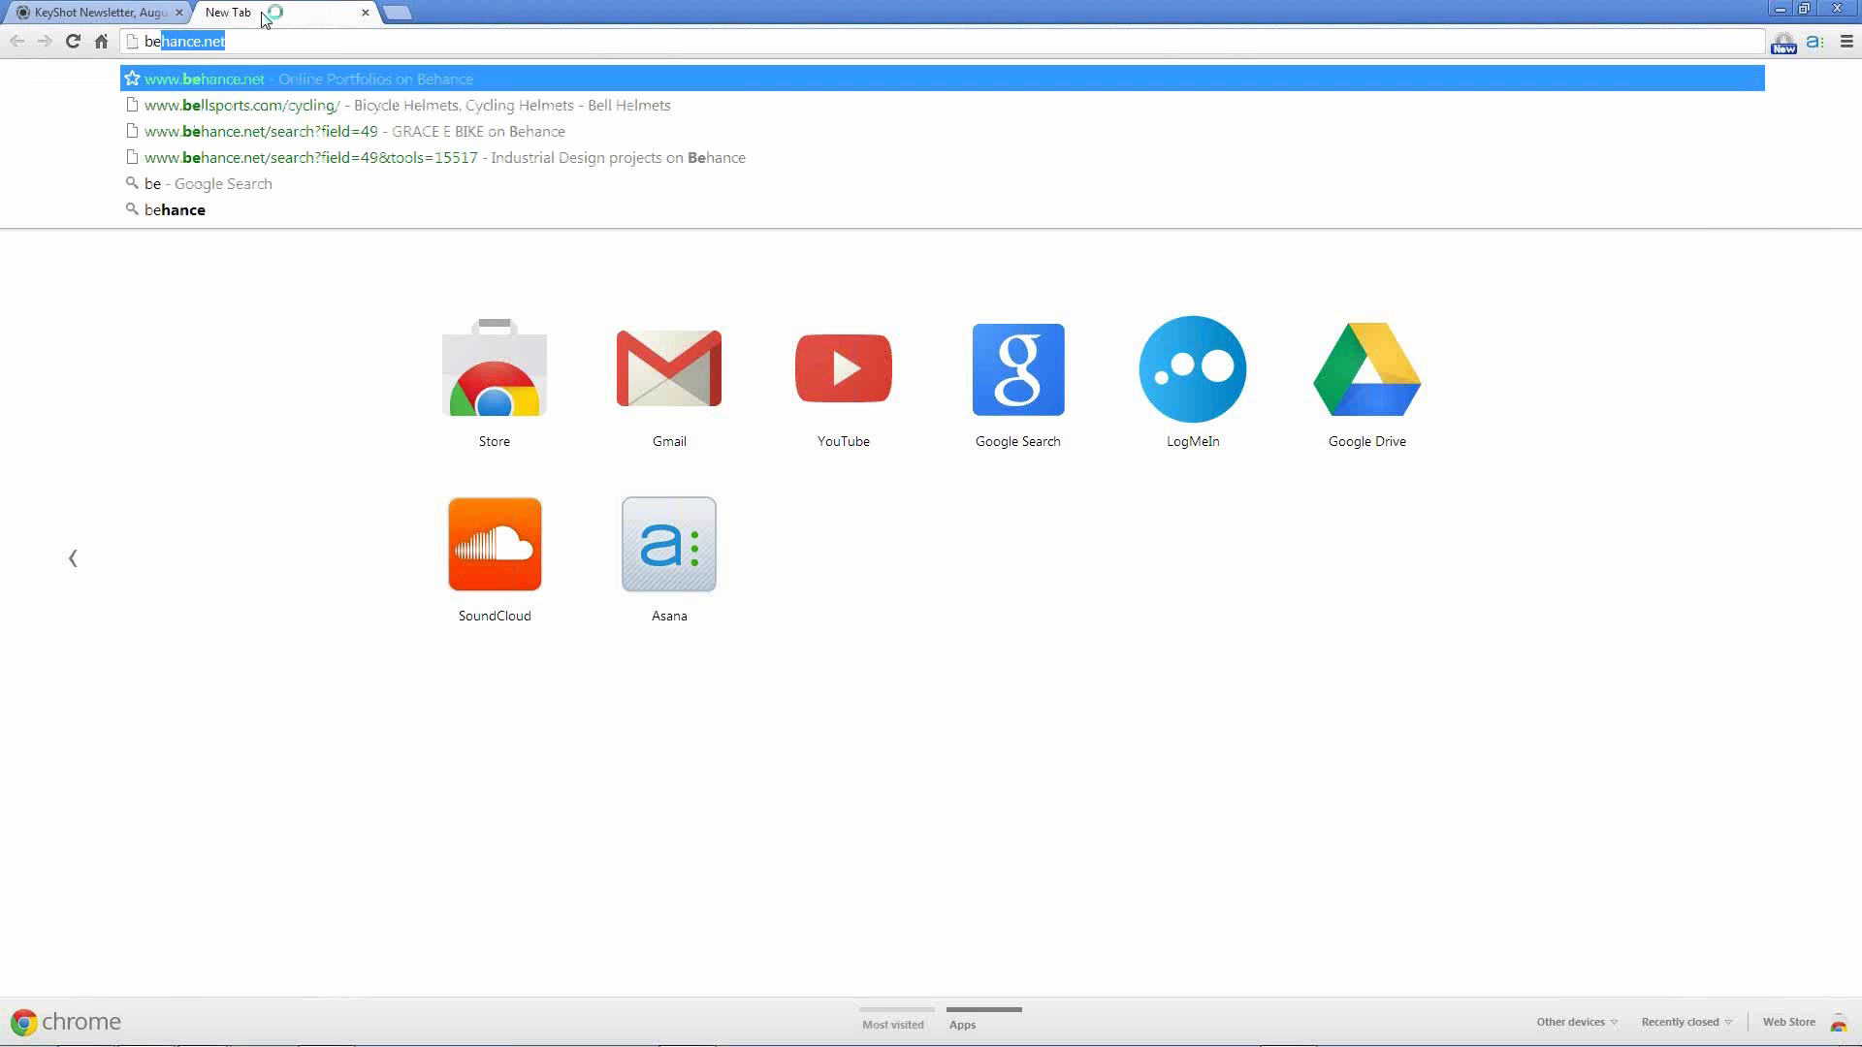
key(Return)
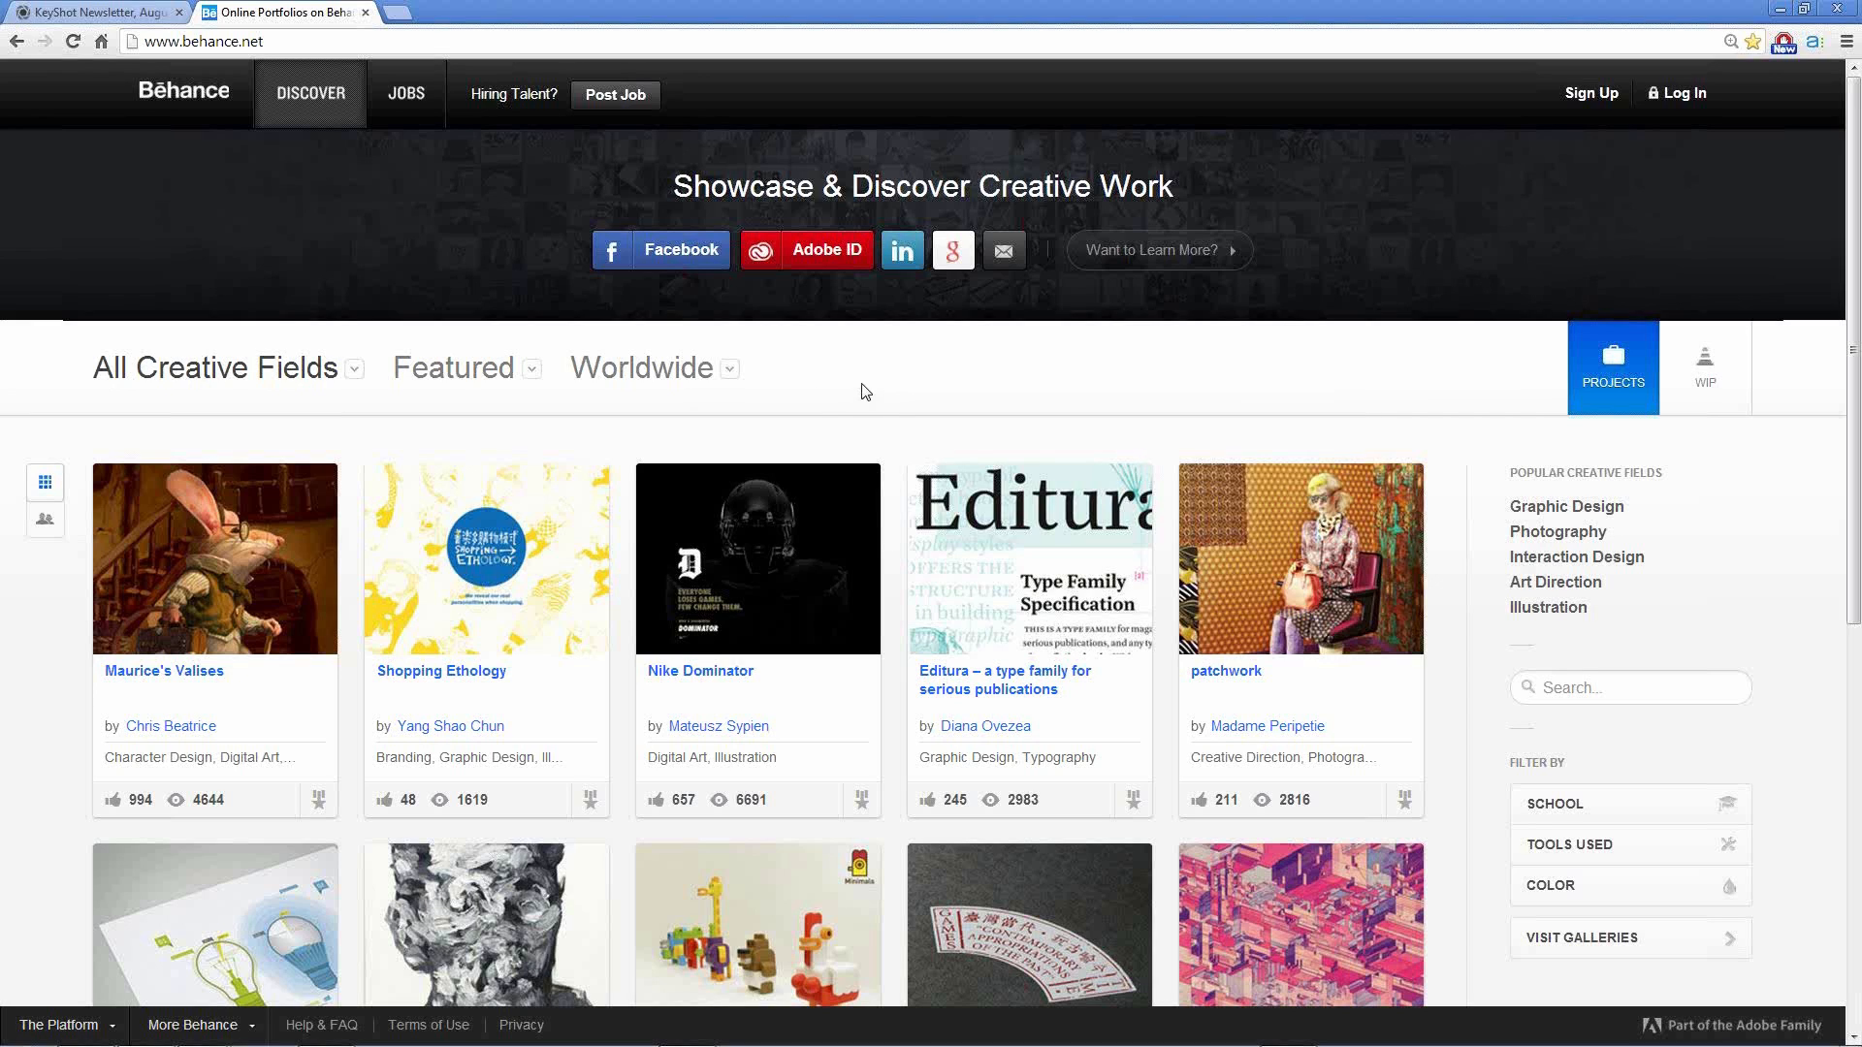
click(354, 374)
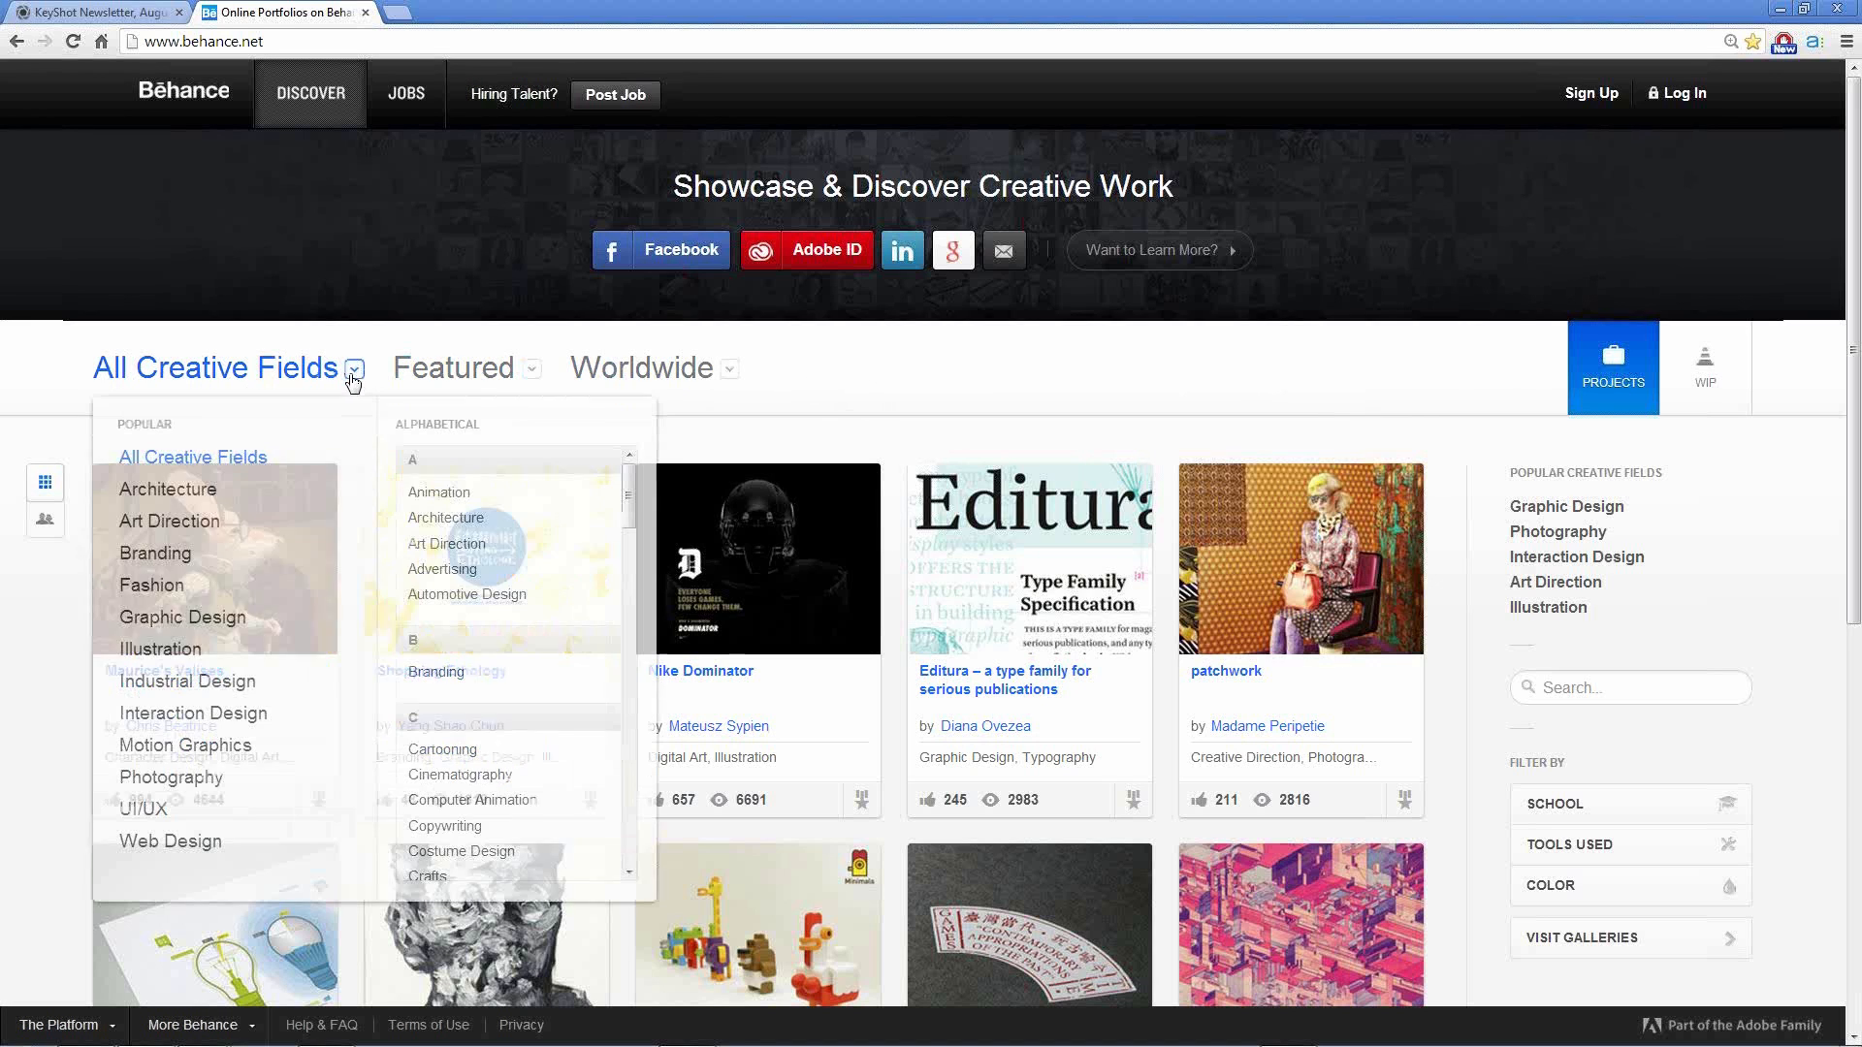
click(187, 681)
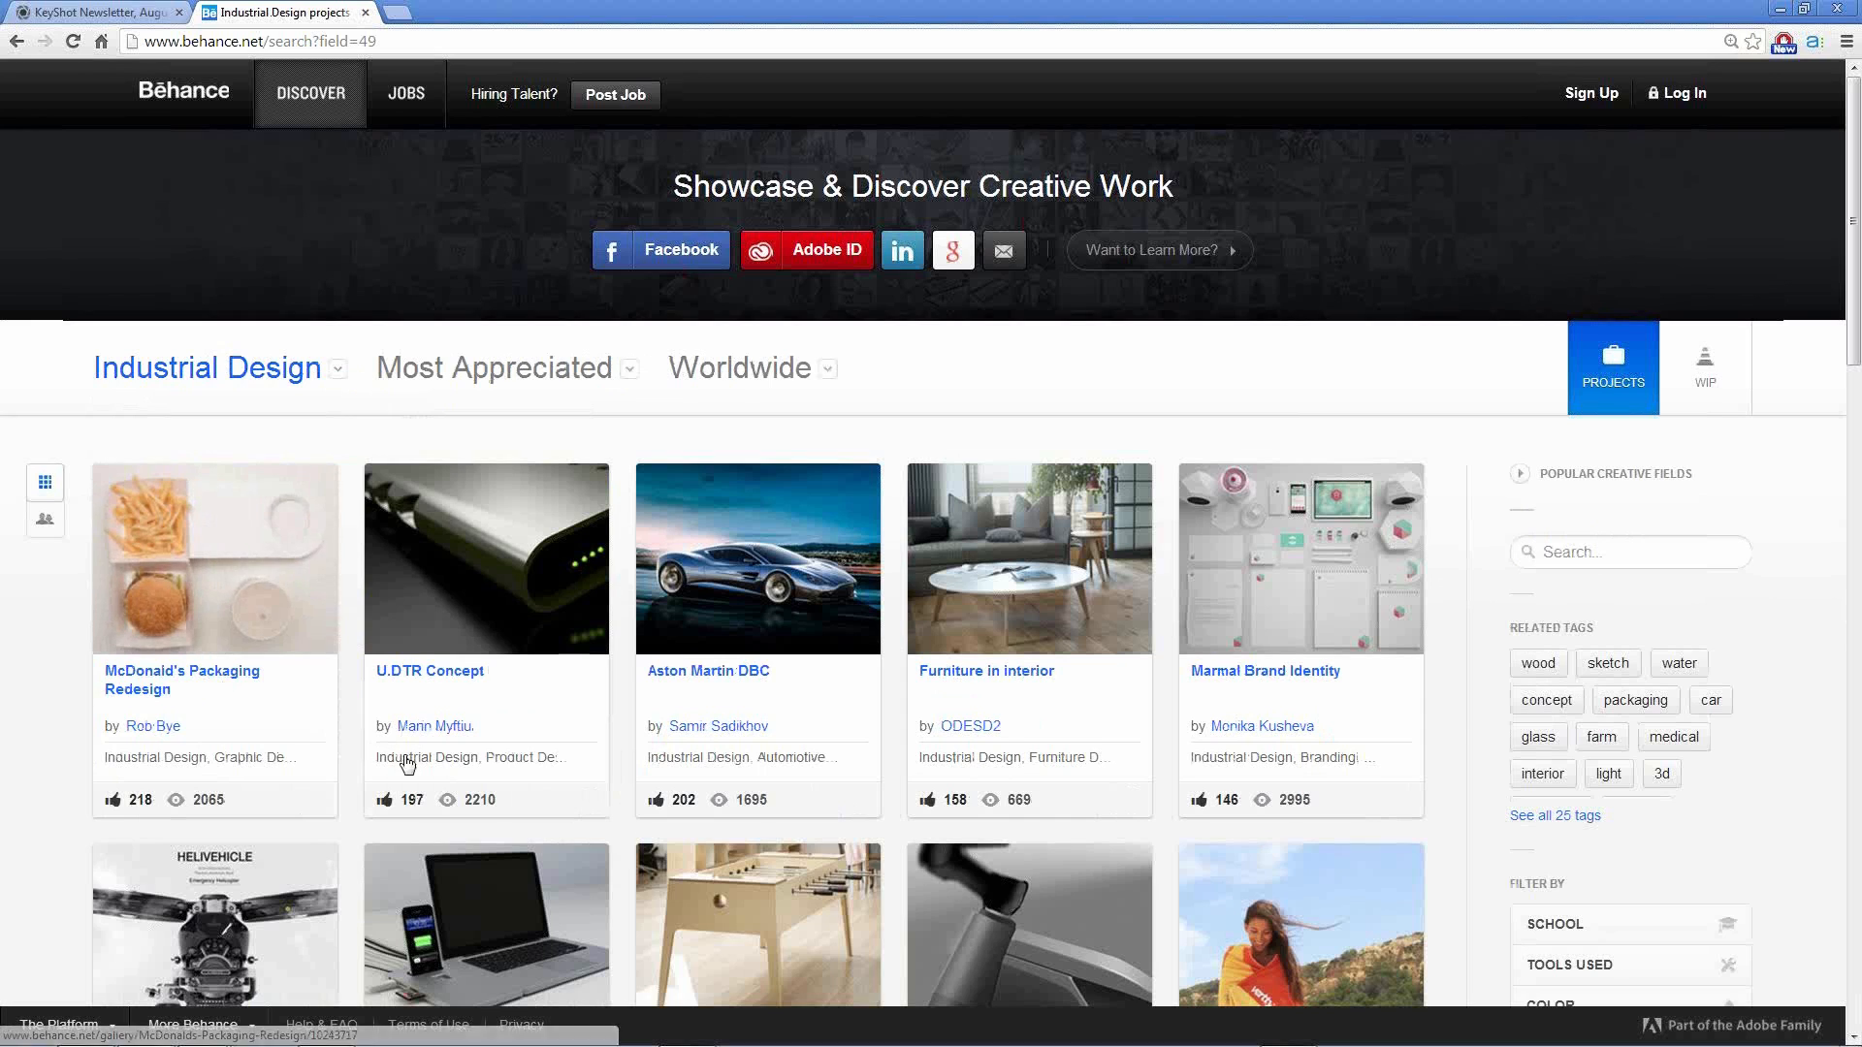
Filter the Industrial Design projects by the tool Keyshot and dismiss the tool search.
click(1590, 965)
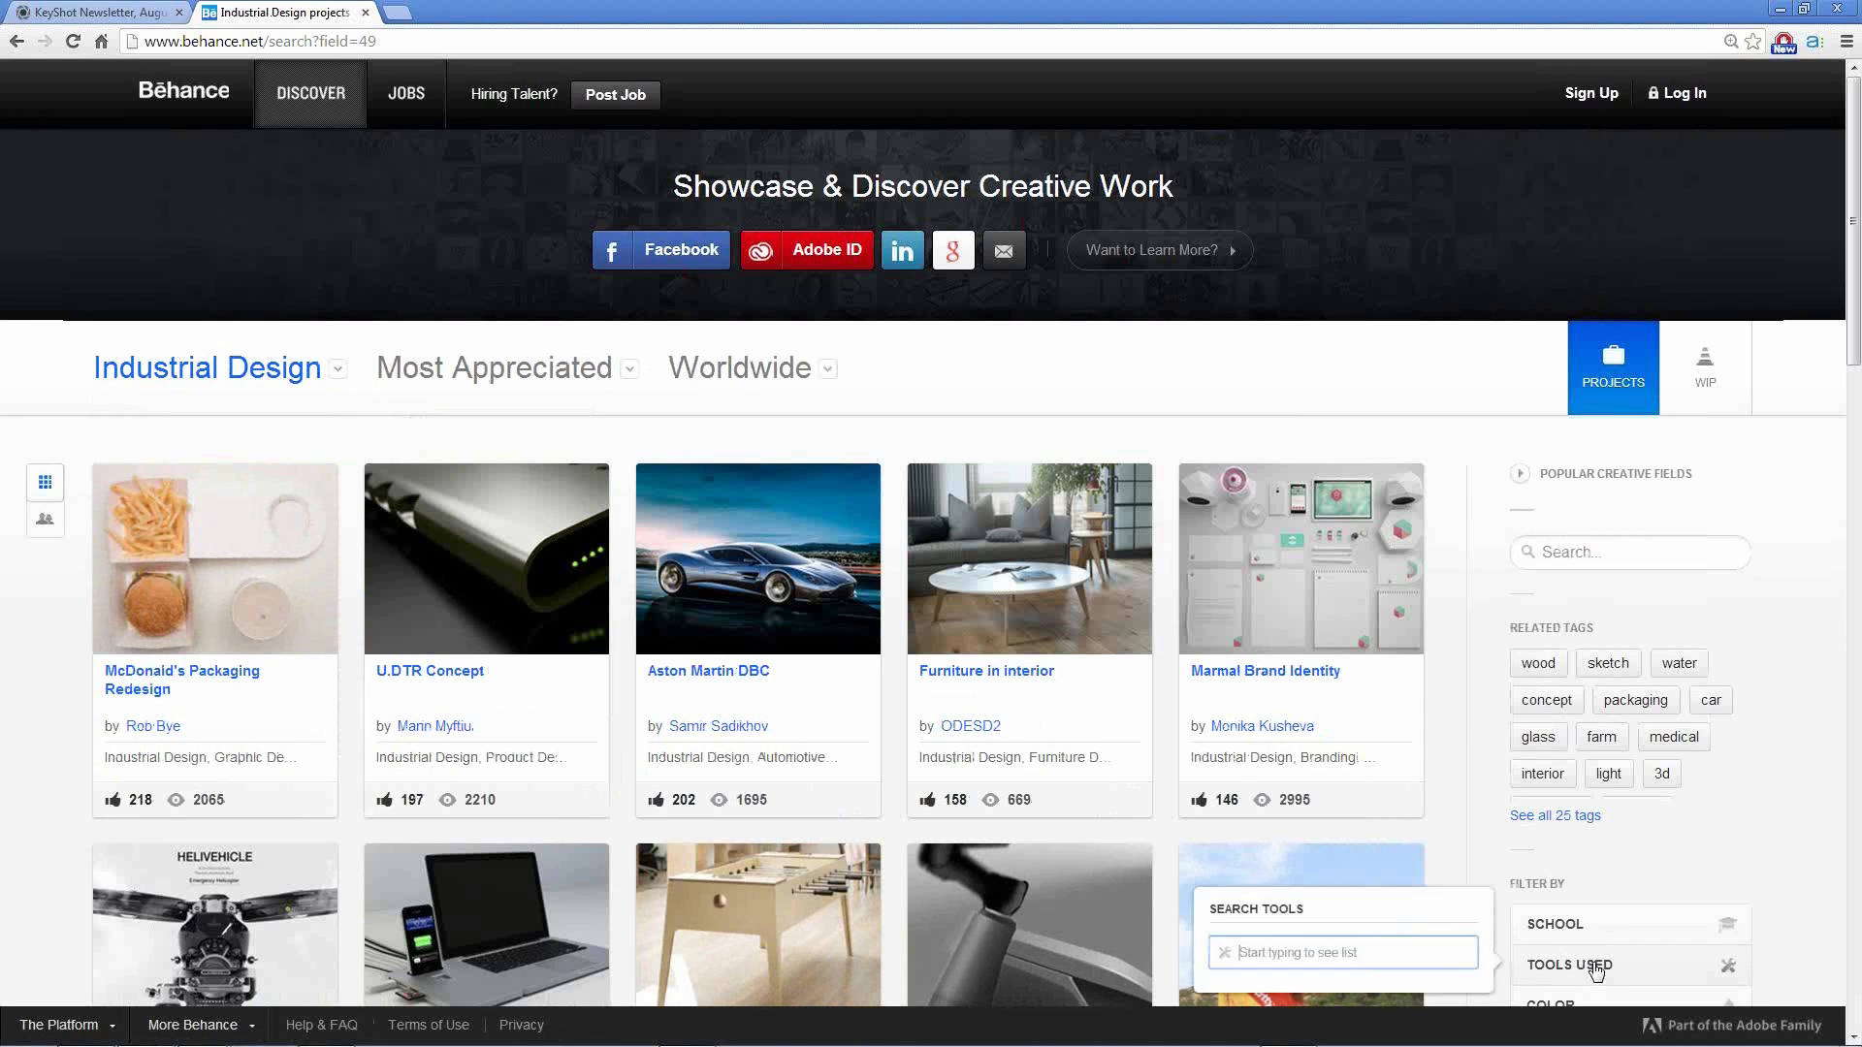
text(keyshot)
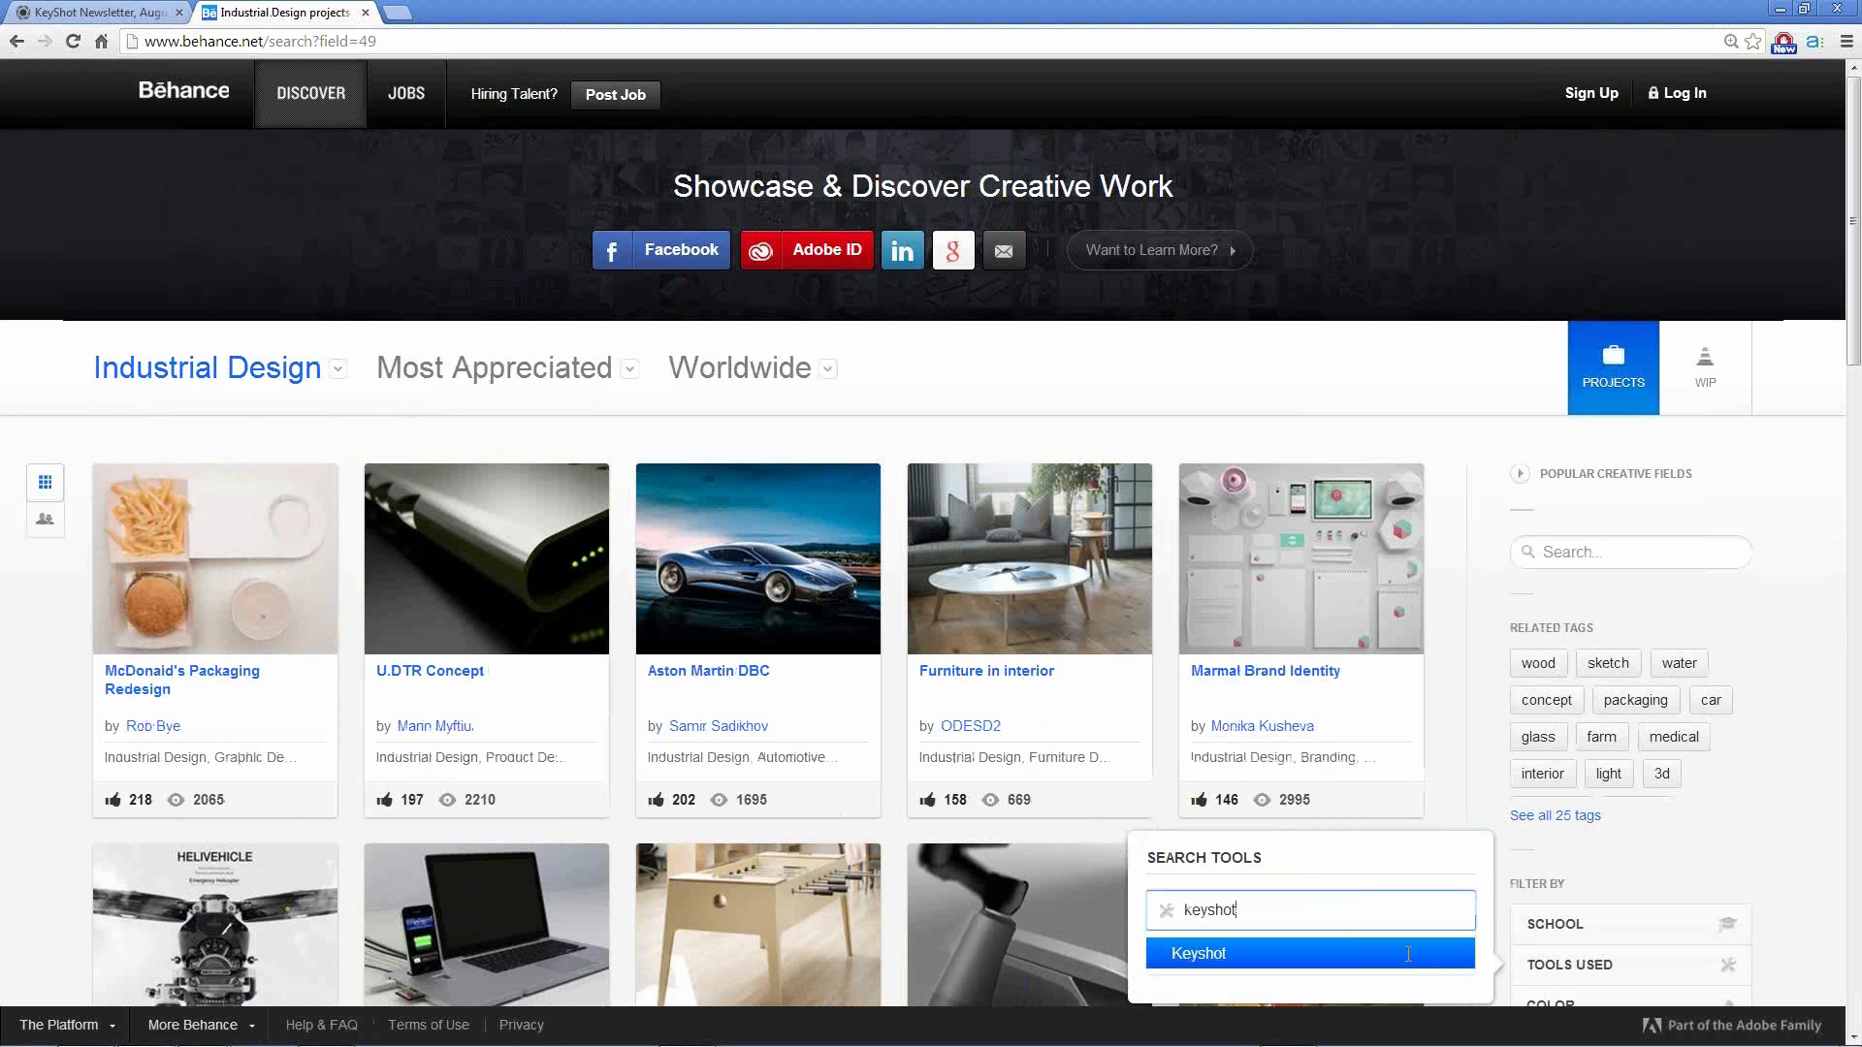
click(1408, 954)
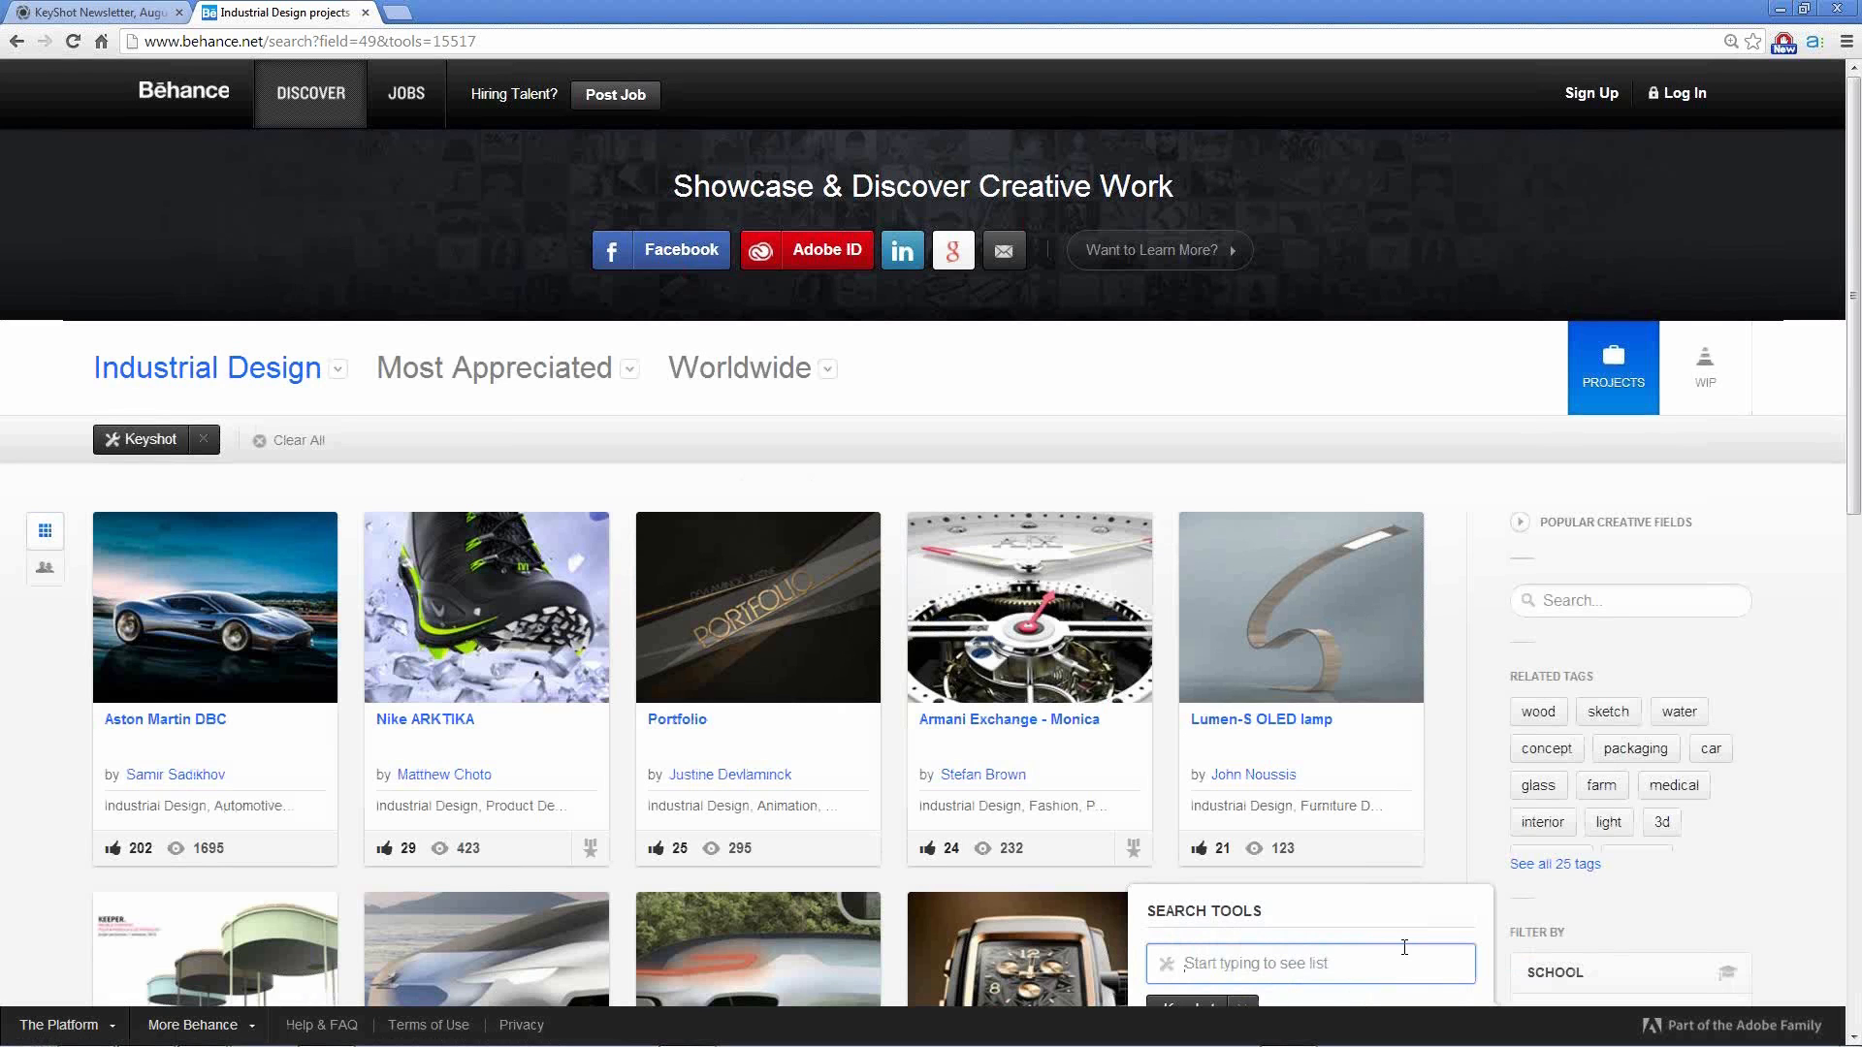
scroll(1404, 947, down, 3)
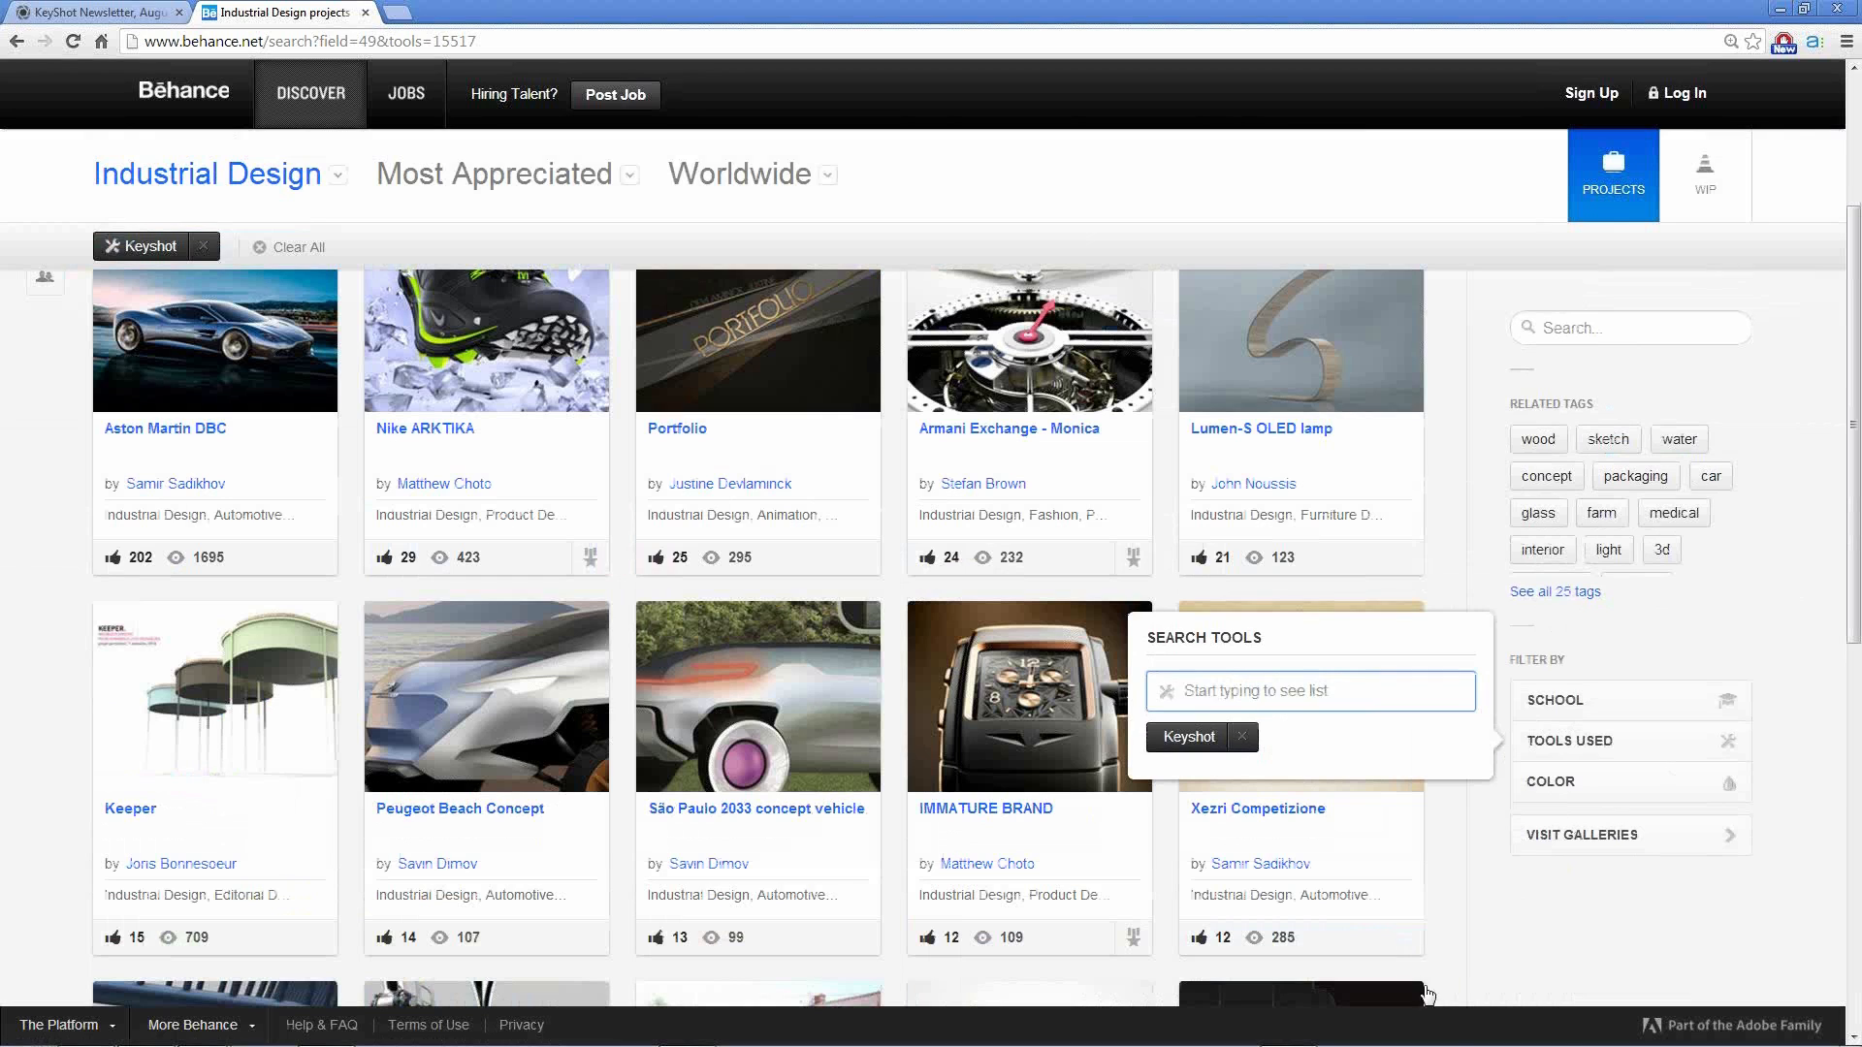
click(1425, 863)
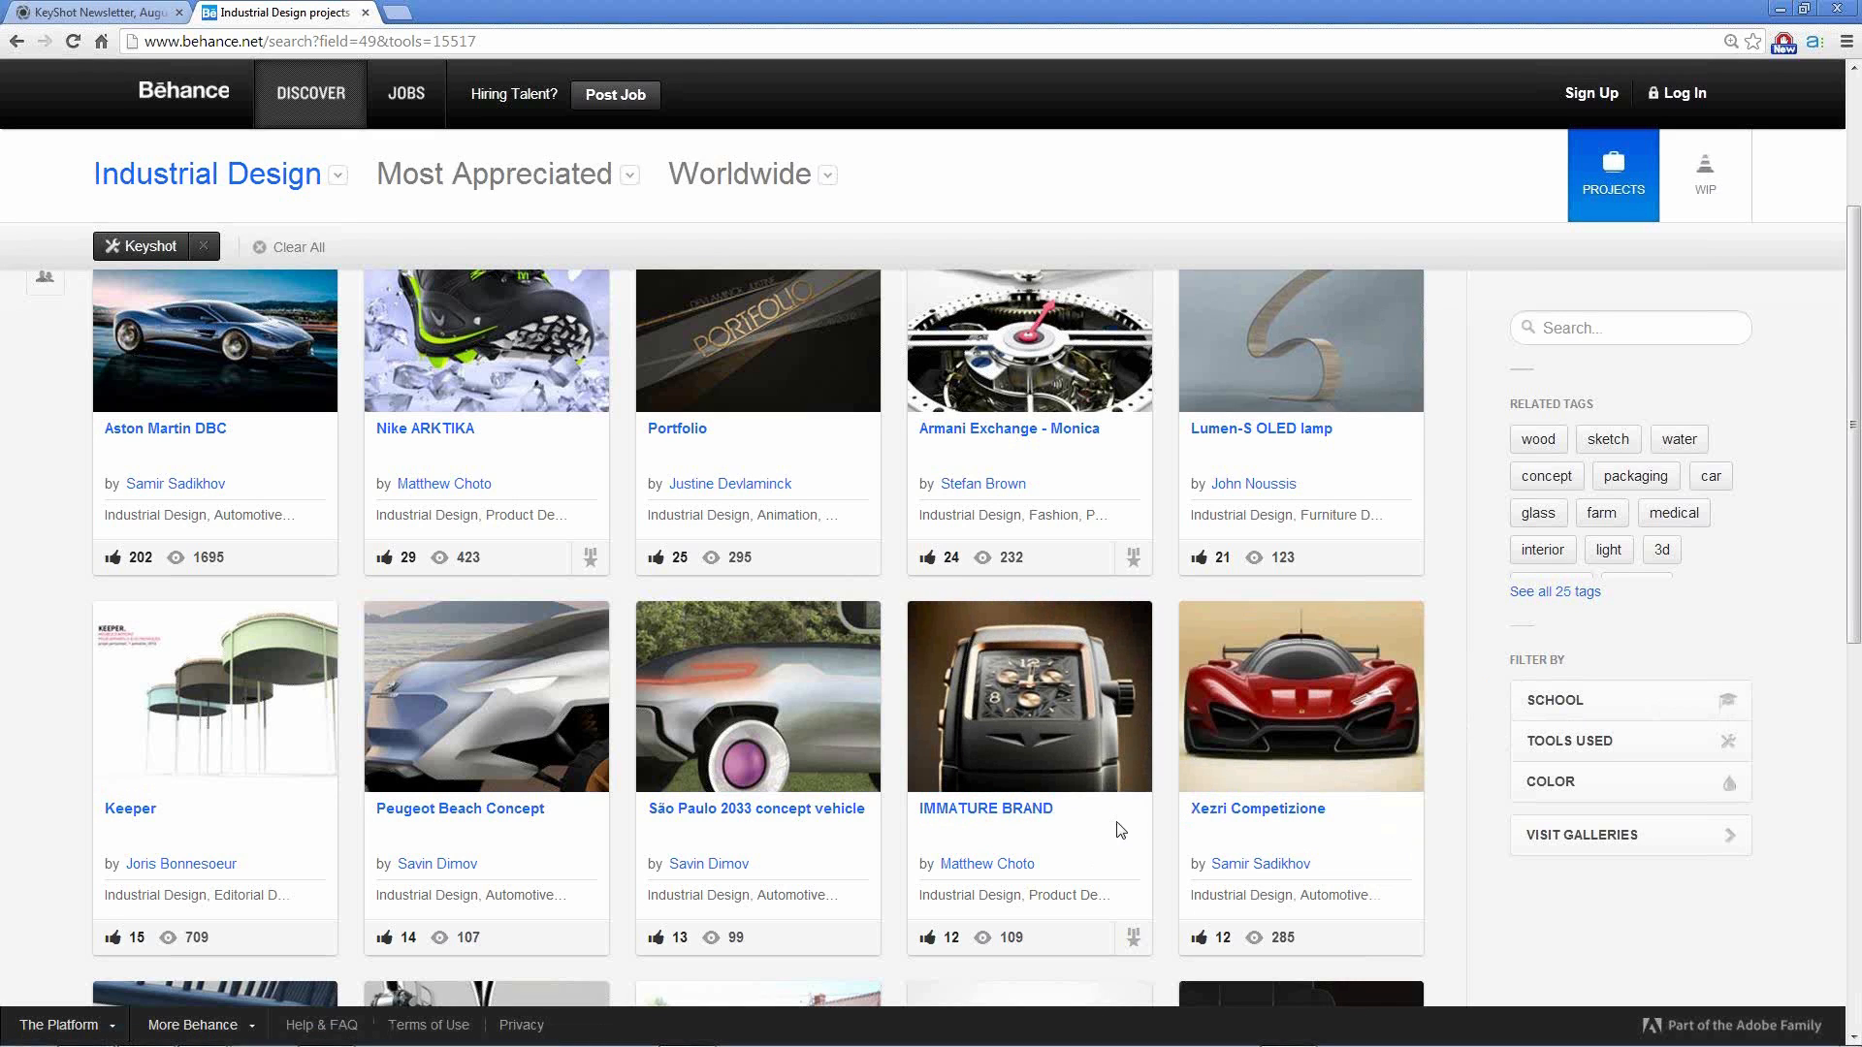
Browse the filtered project thumbnails and open the Nike ARKTIKA project.
scroll(1013, 835, down, 3)
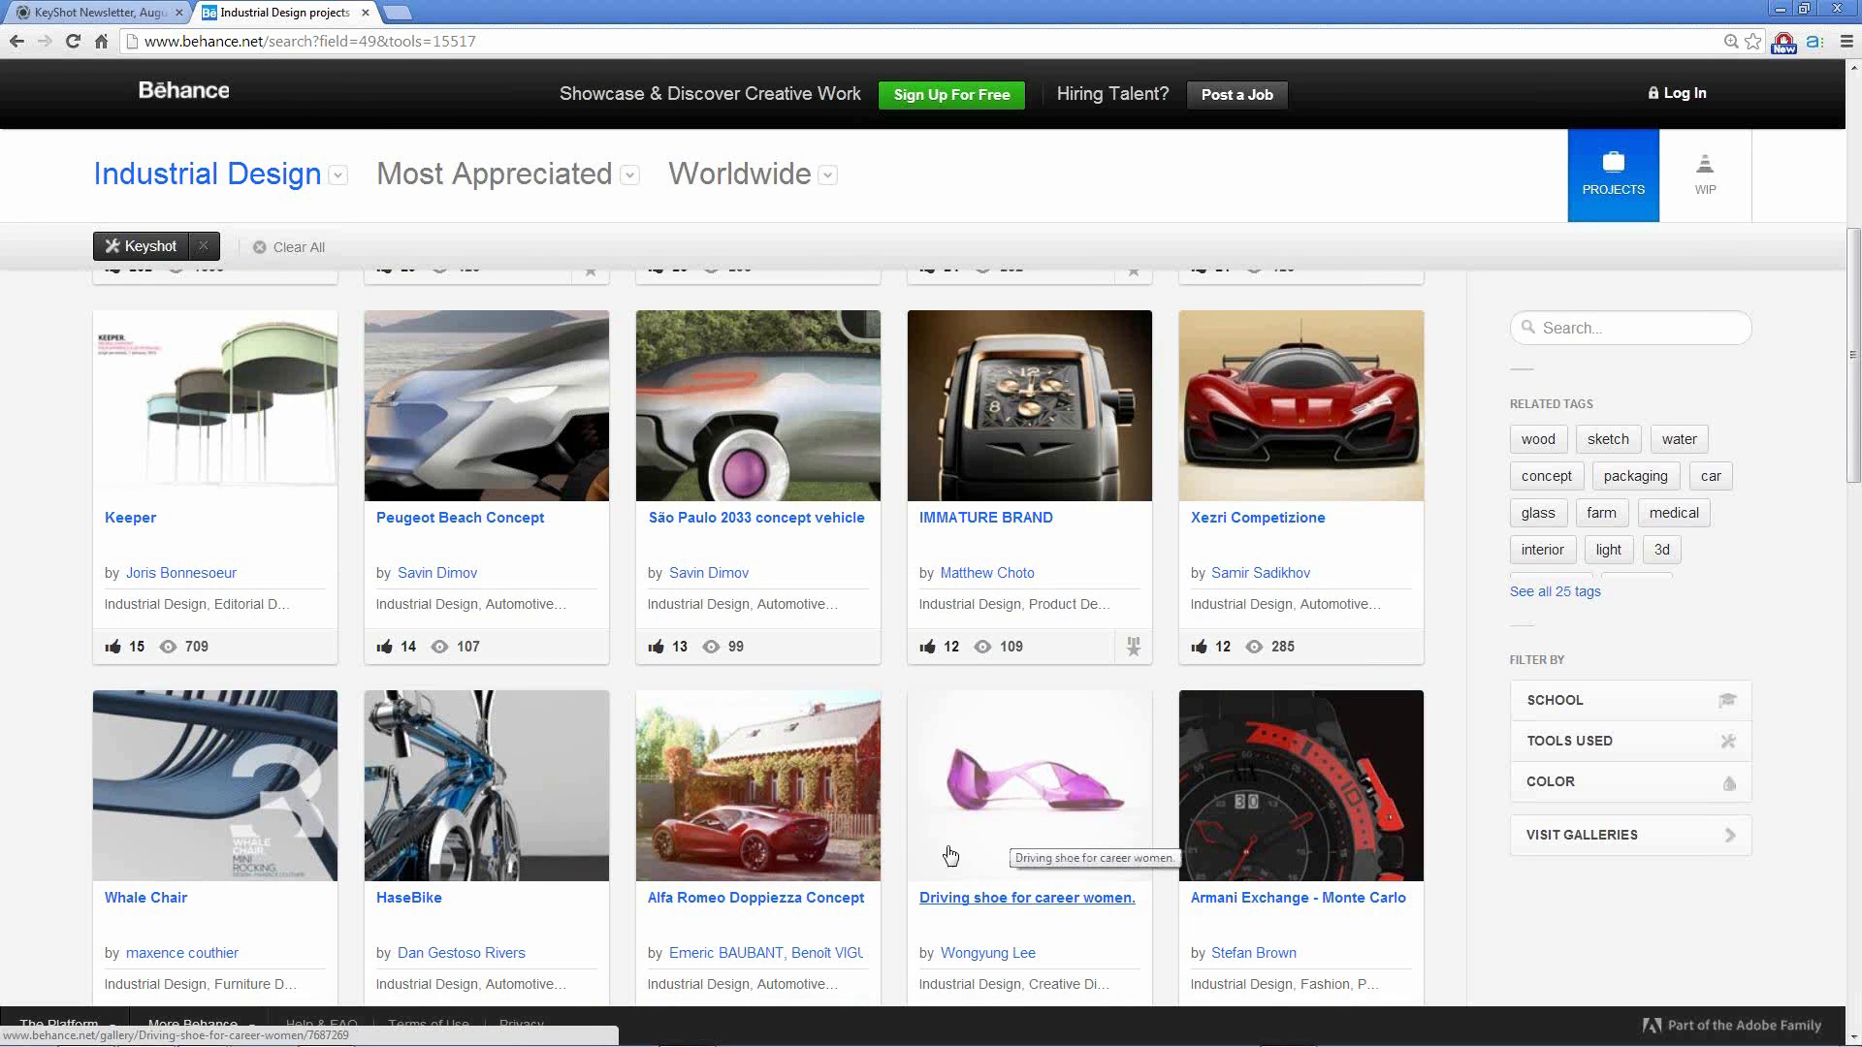
scroll(1031, 905, down, 3)
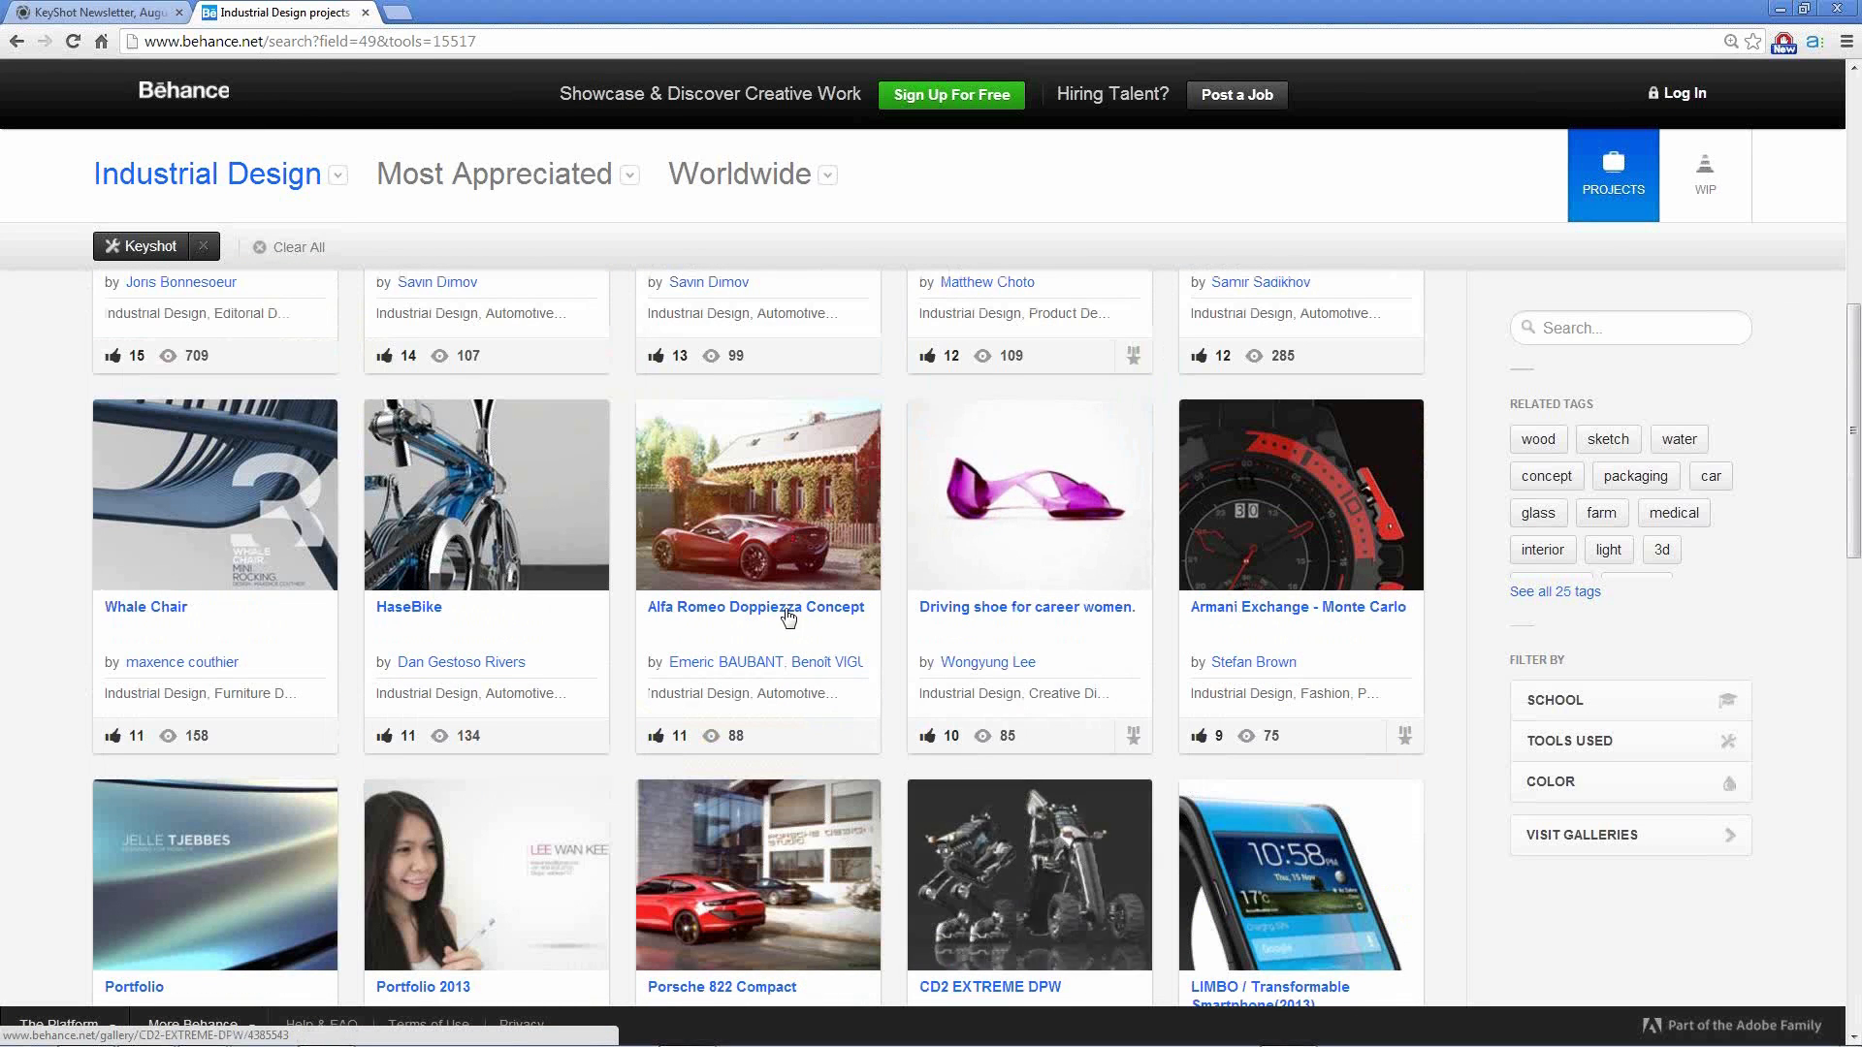
scroll(925, 718, down, 3)
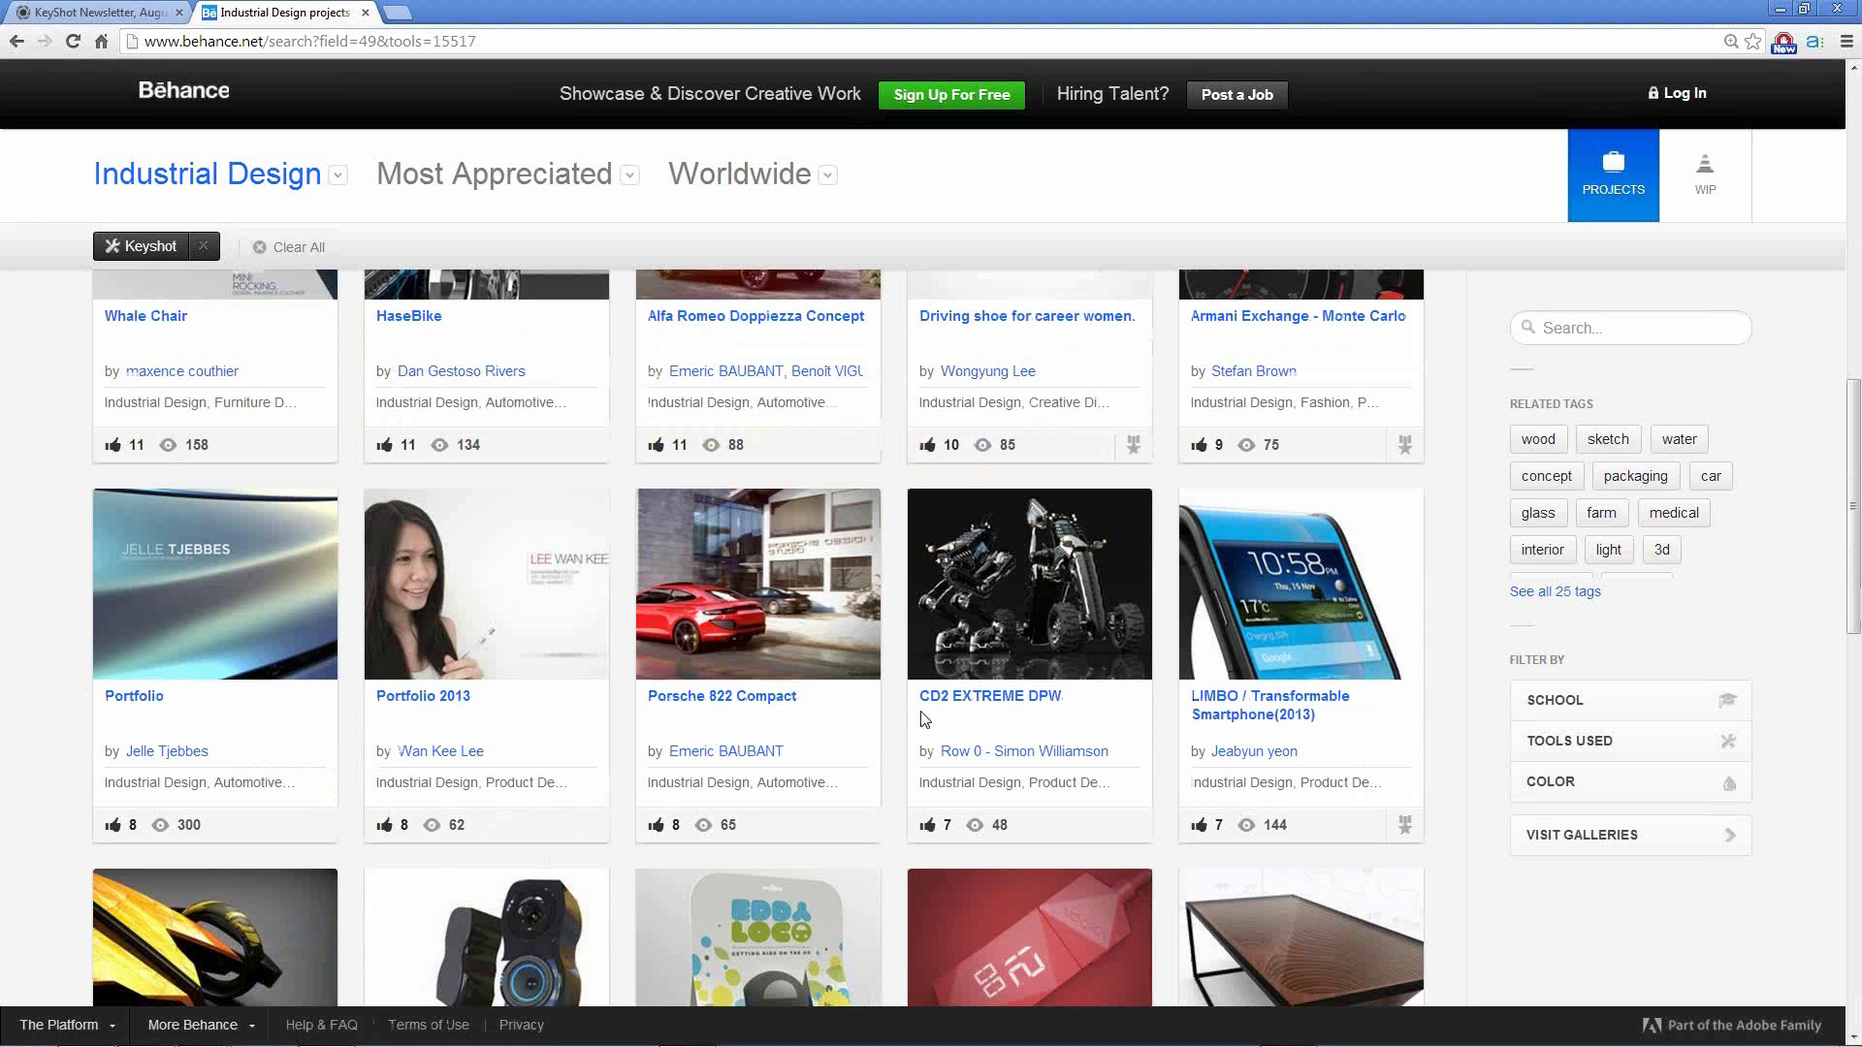
scroll(925, 719, down, 3)
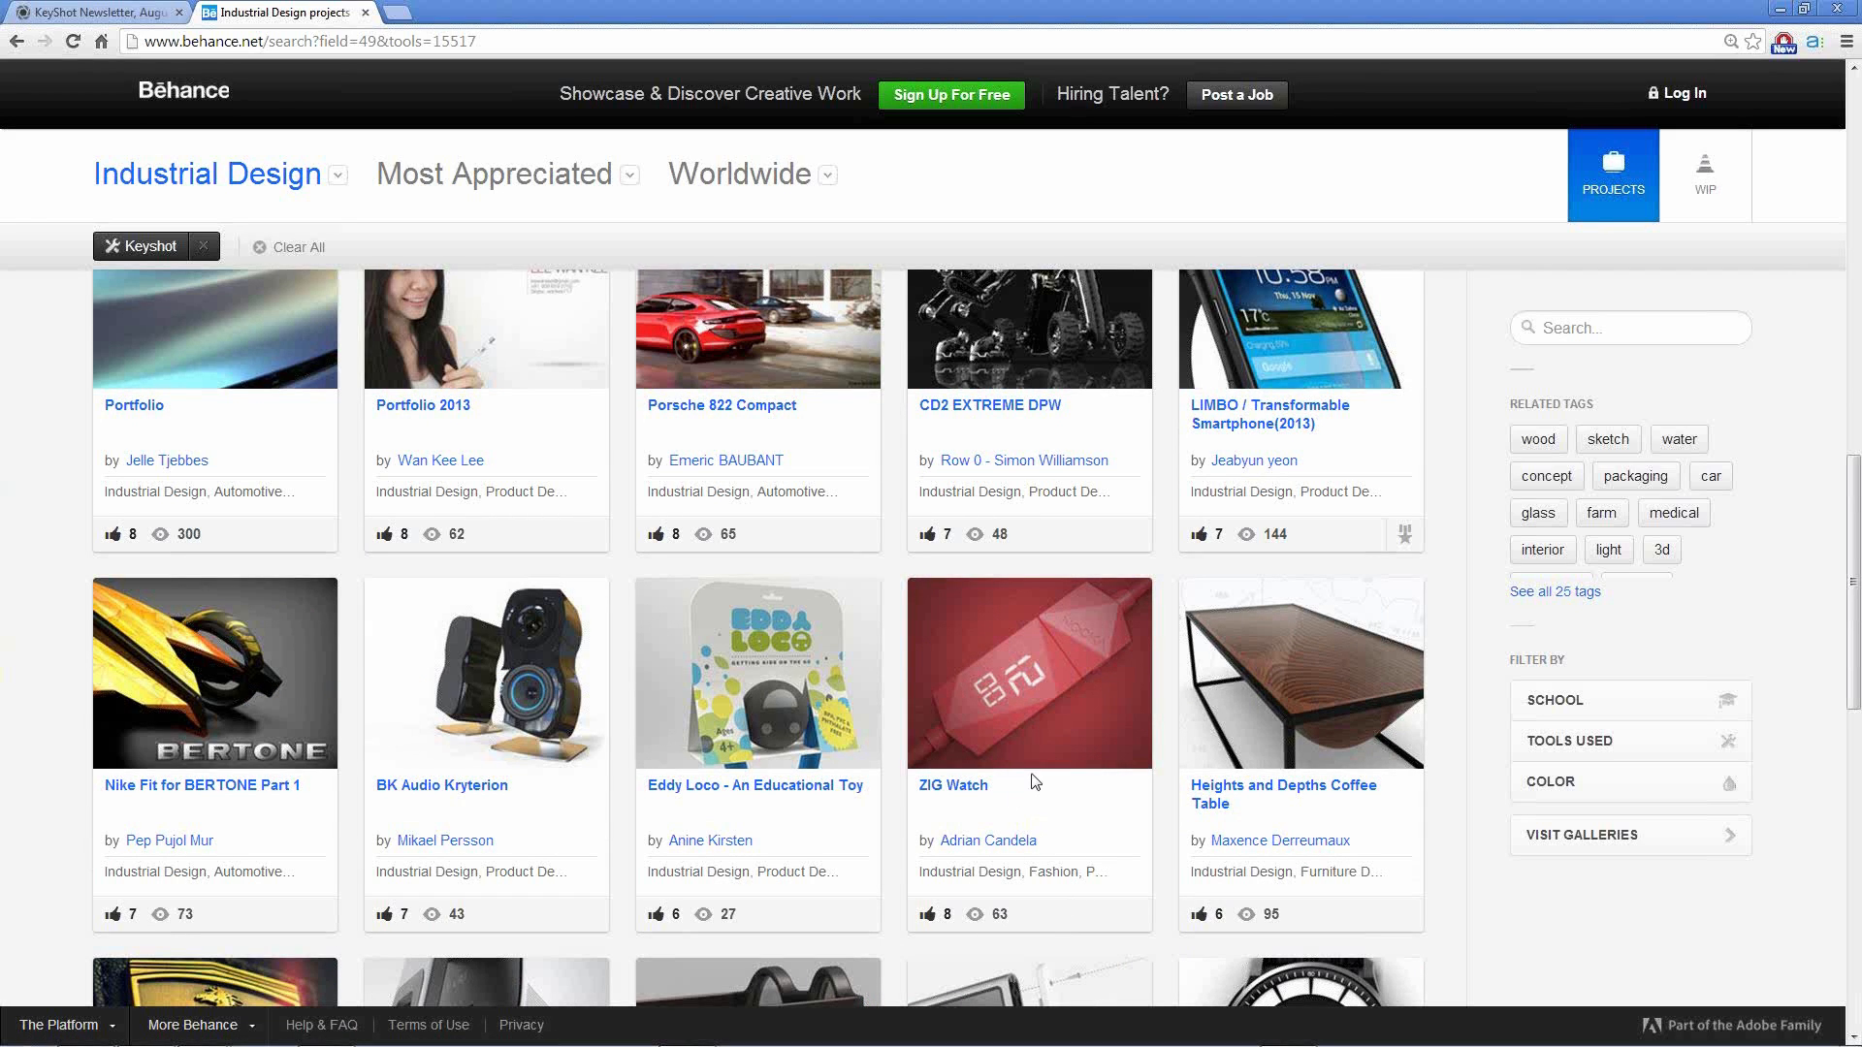
scroll(1031, 776, up, 10)
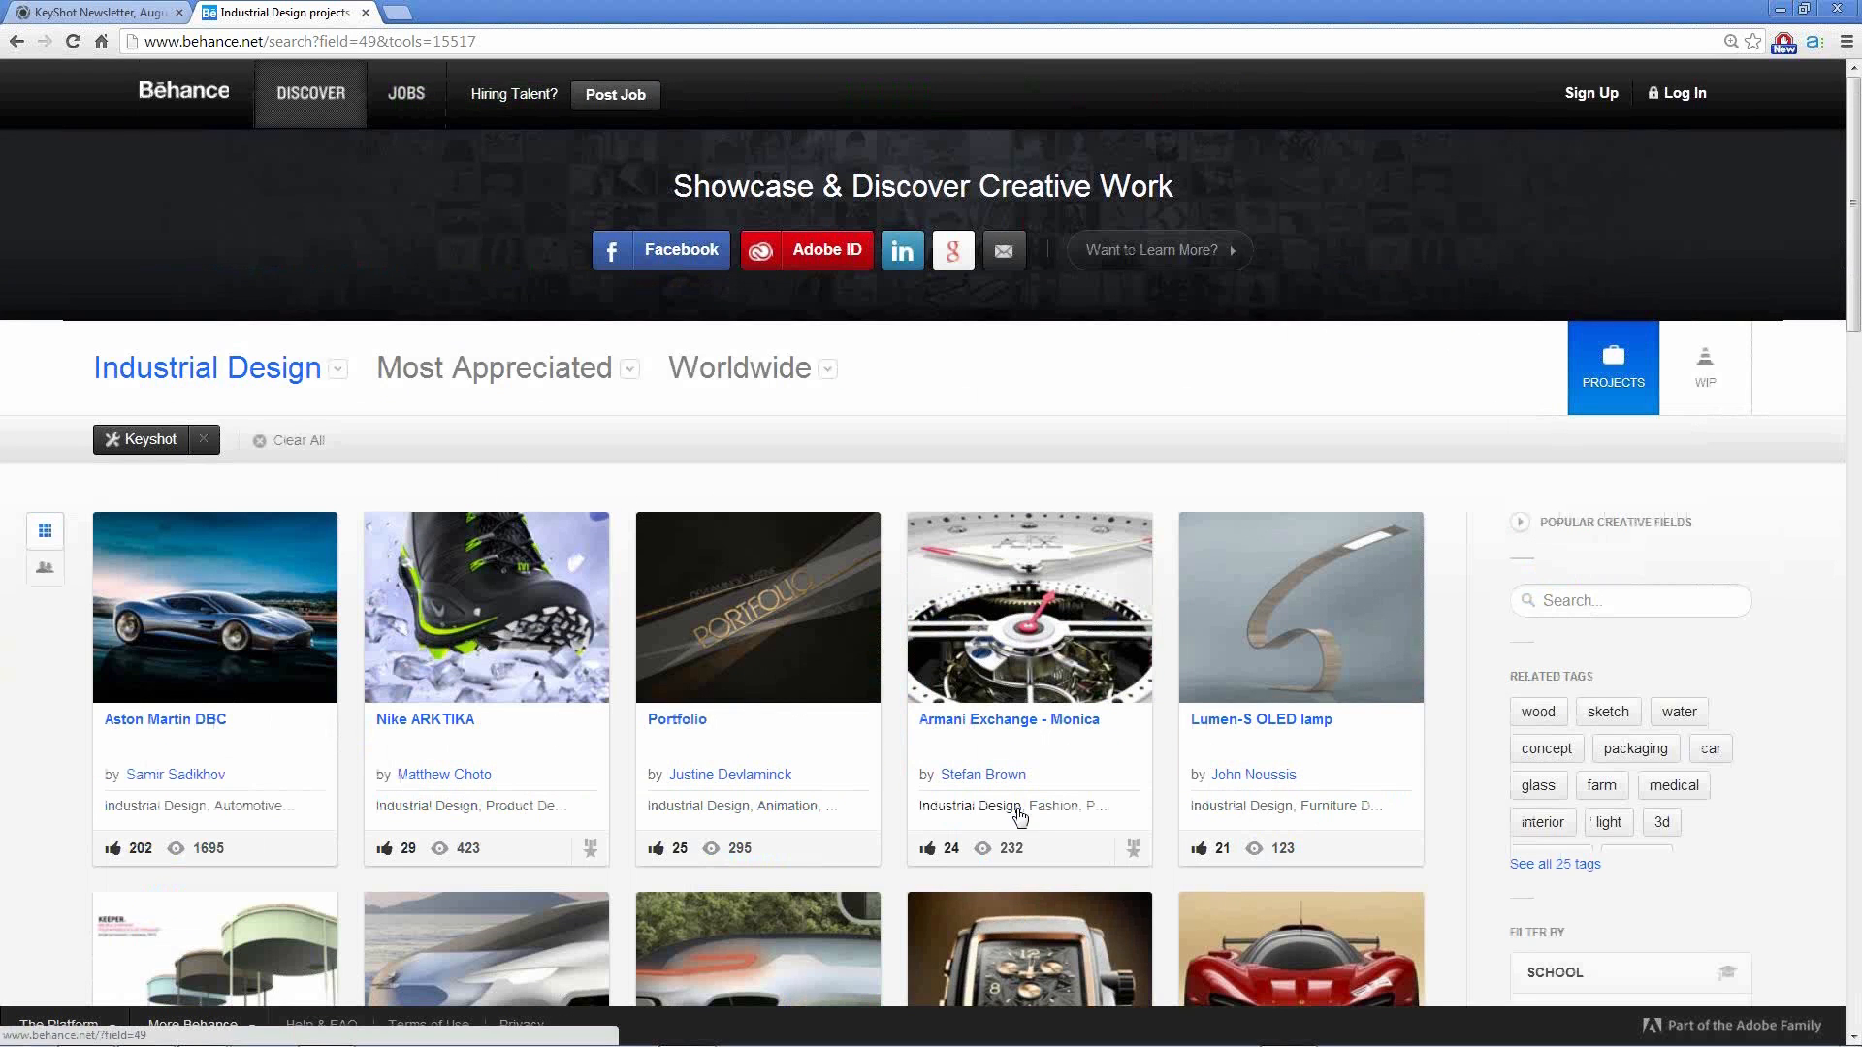
click(529, 679)
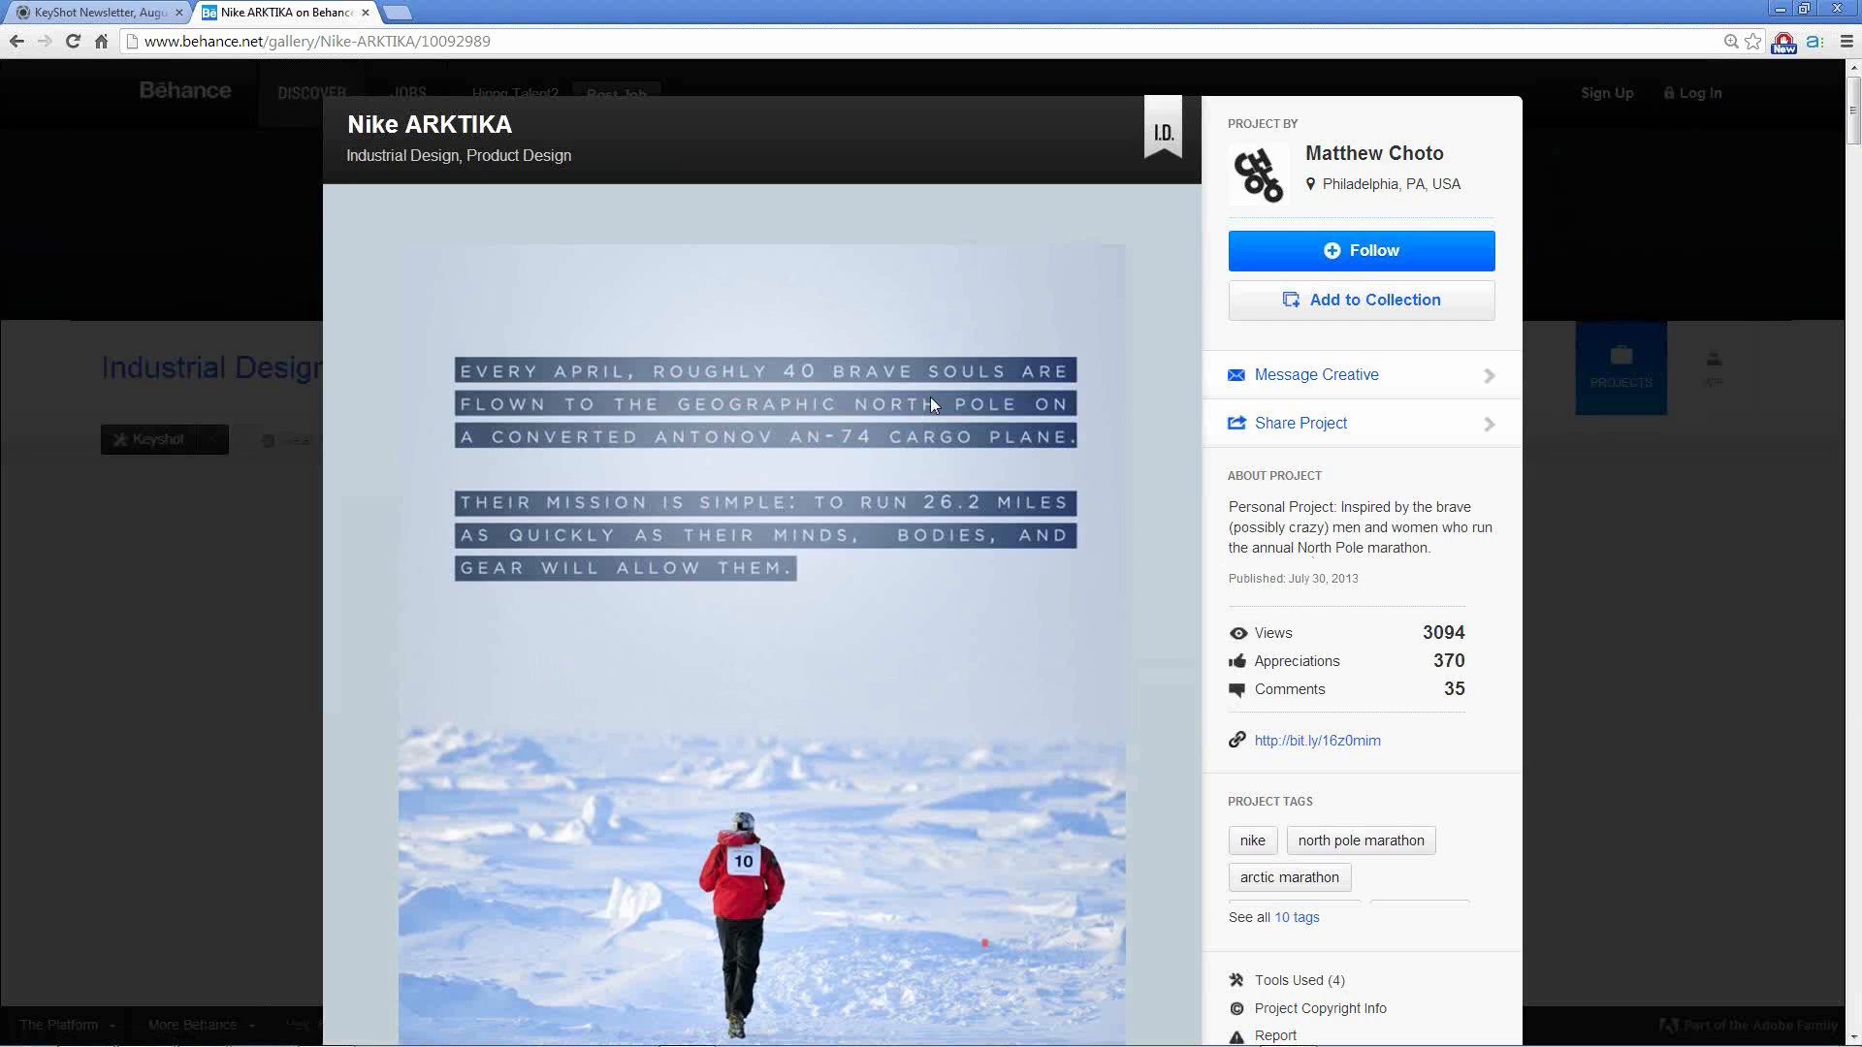
Review the project's North Pole marathon introduction, gear requirements and footwear comparison, down to the annotated shoe sketches.
scroll(929, 399, down, 2)
scroll(929, 399, up, 2)
scroll(679, 549, down, 3)
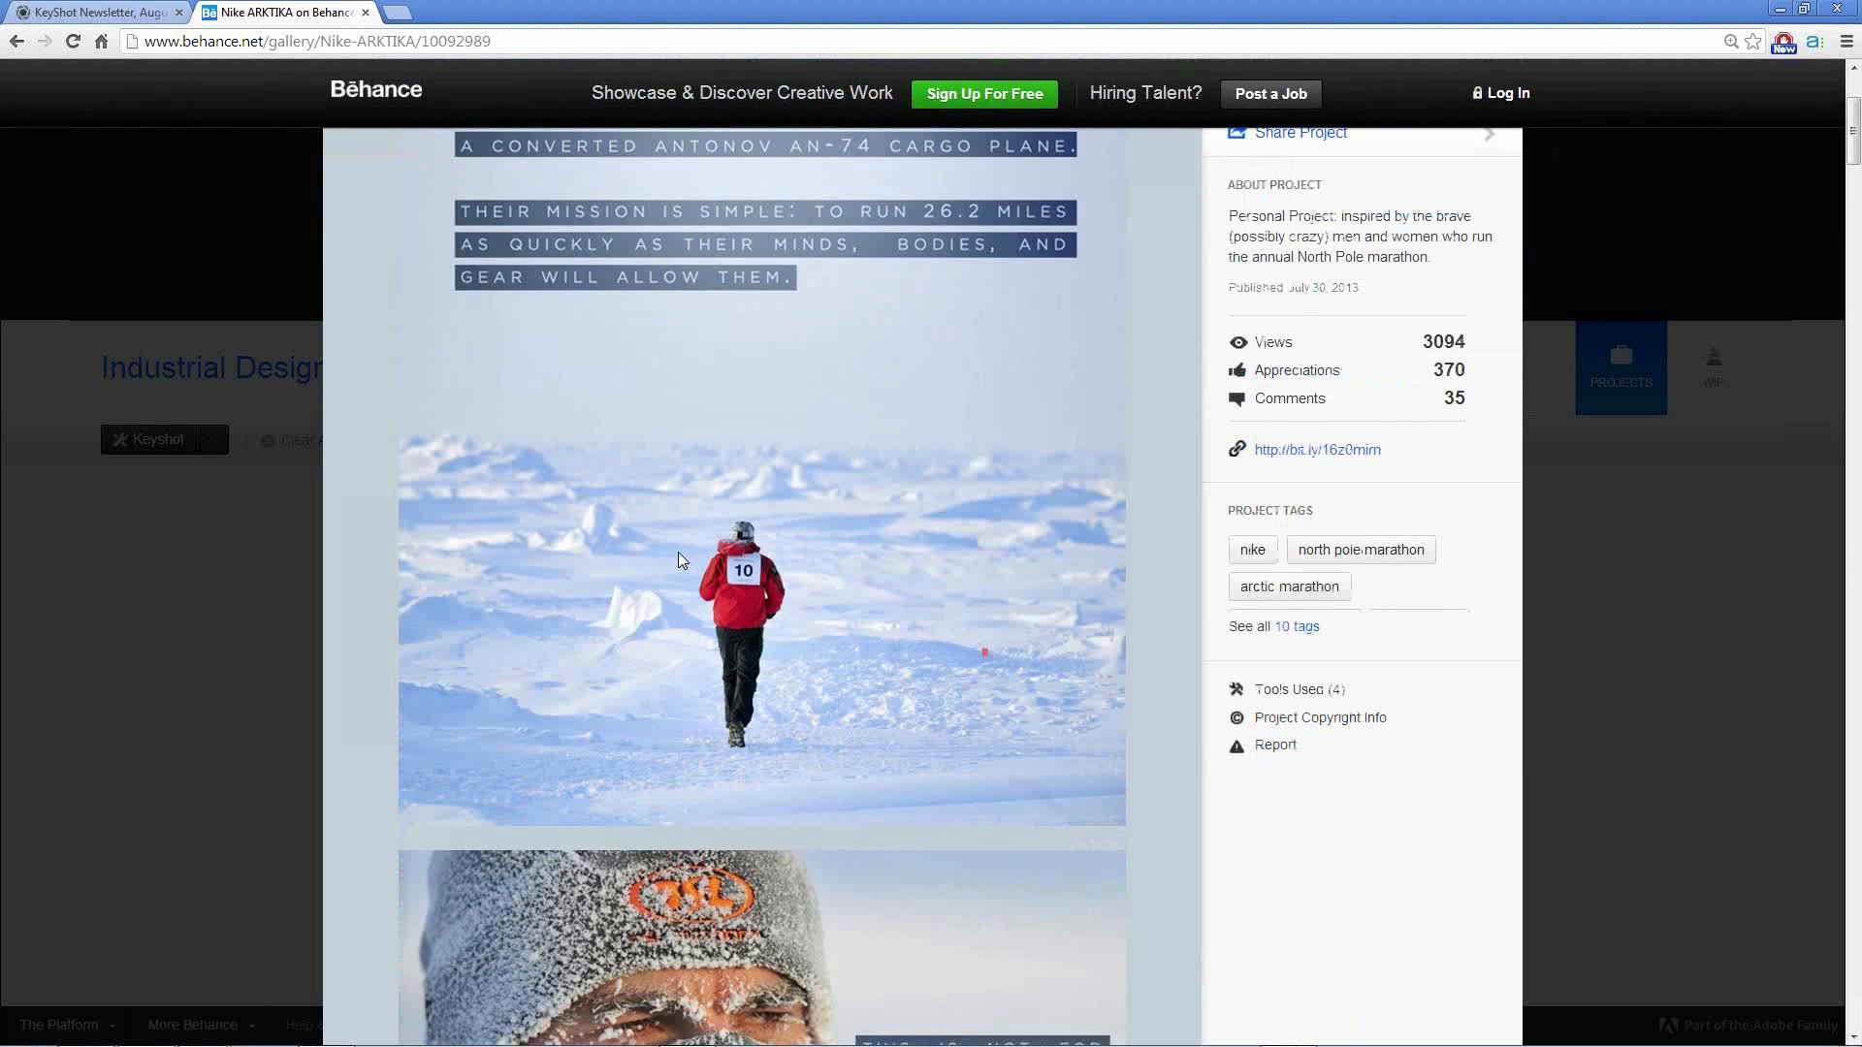
scroll(678, 558, down, 3)
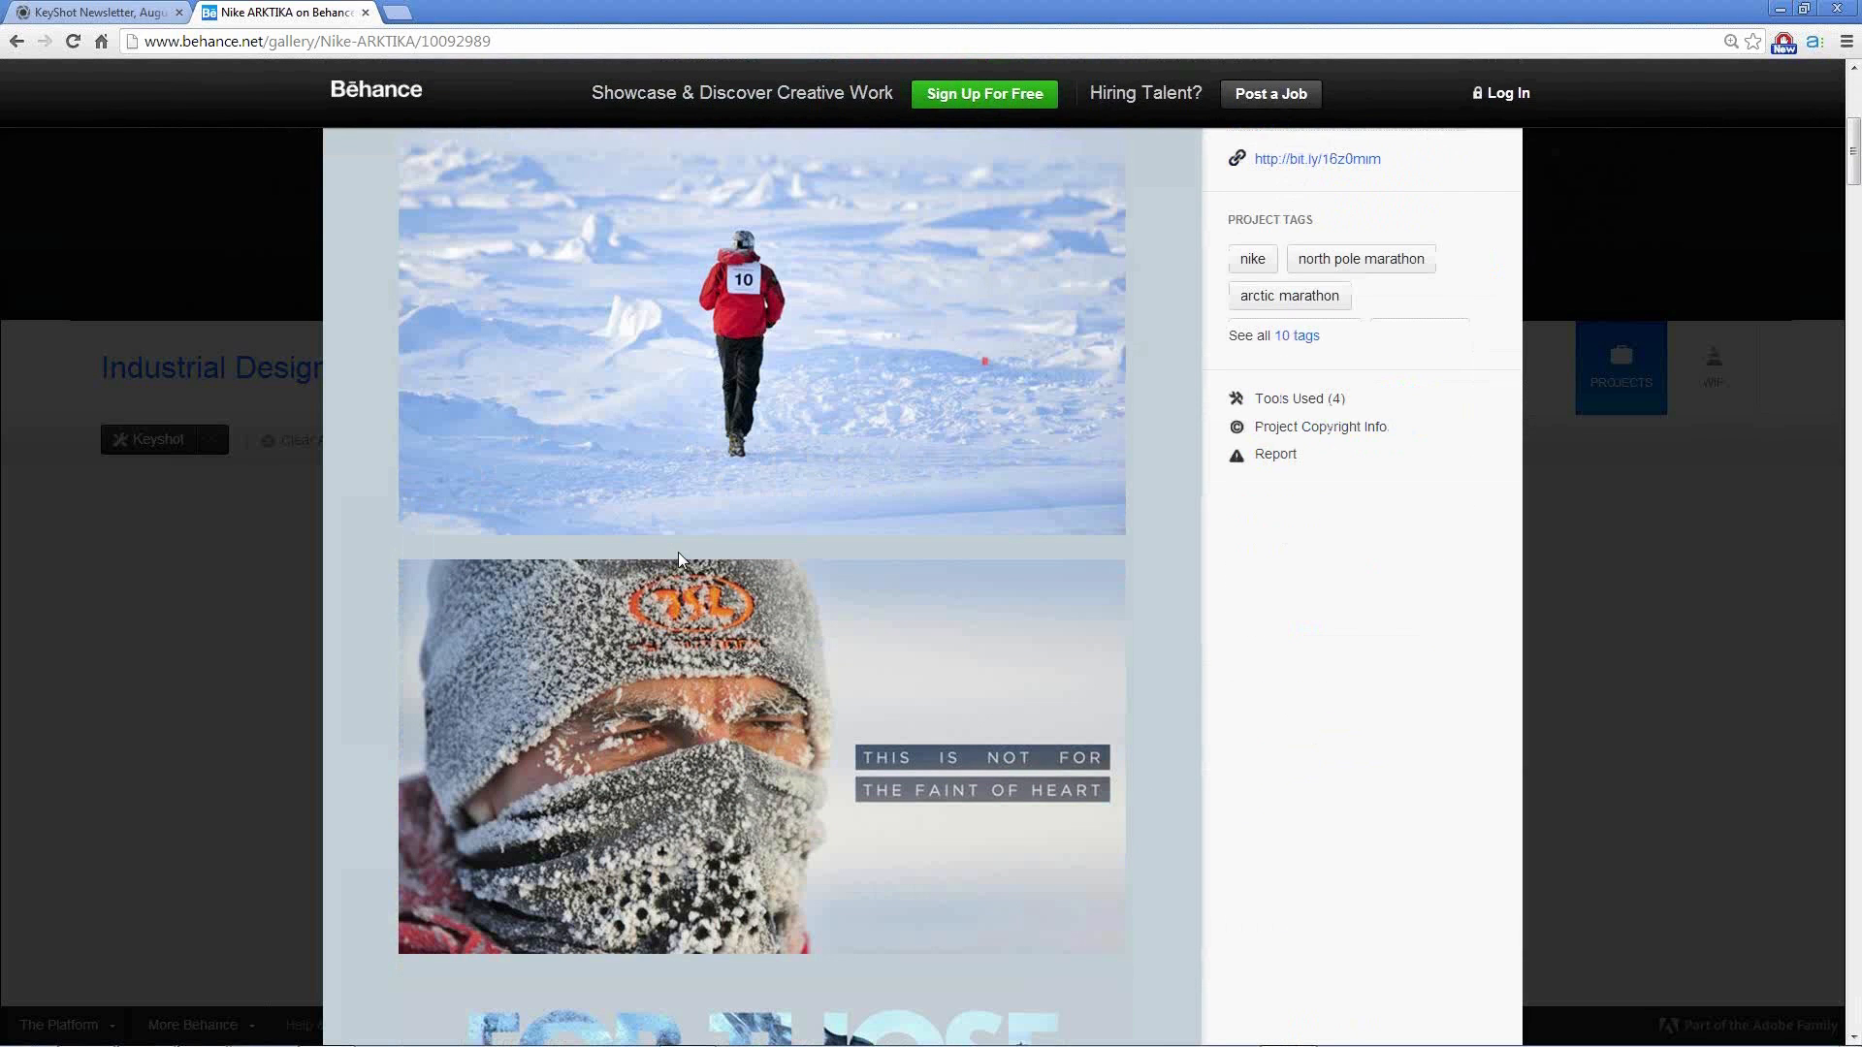
scroll(816, 584, down, 3)
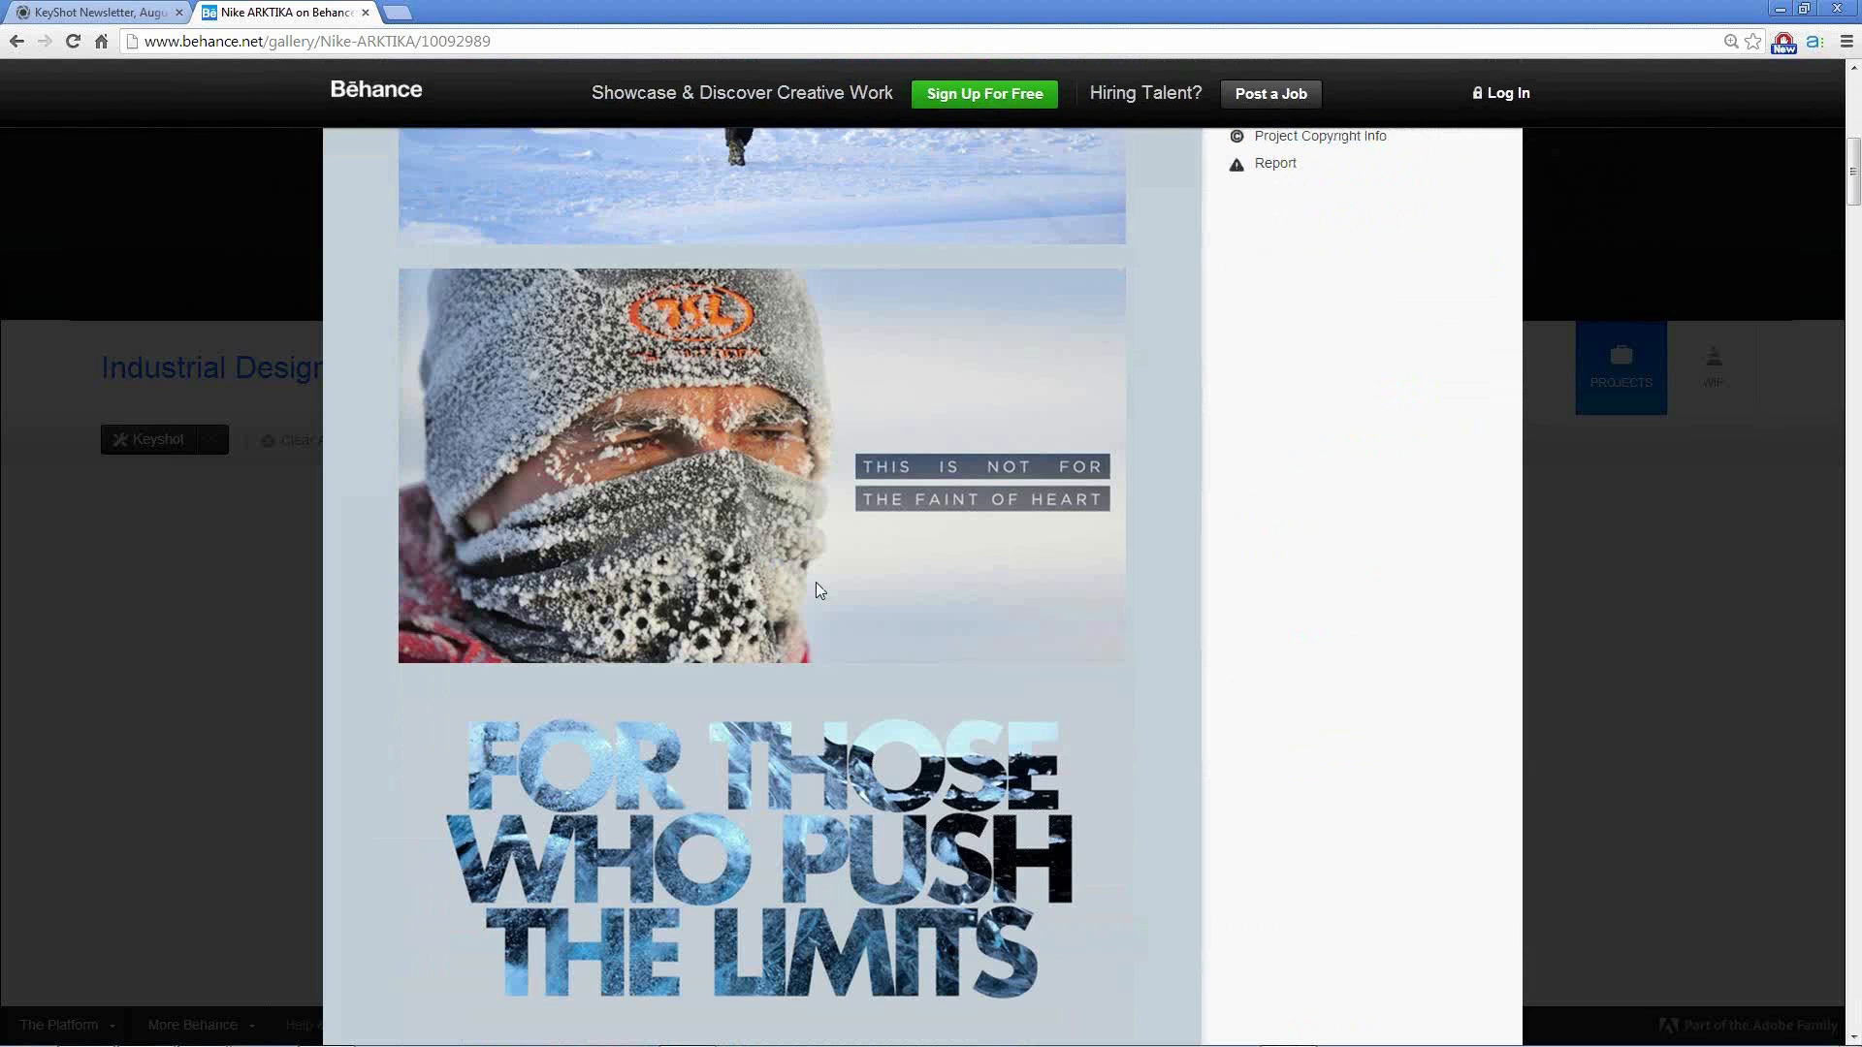
scroll(817, 582, down, 3)
scroll(822, 578, down, 3)
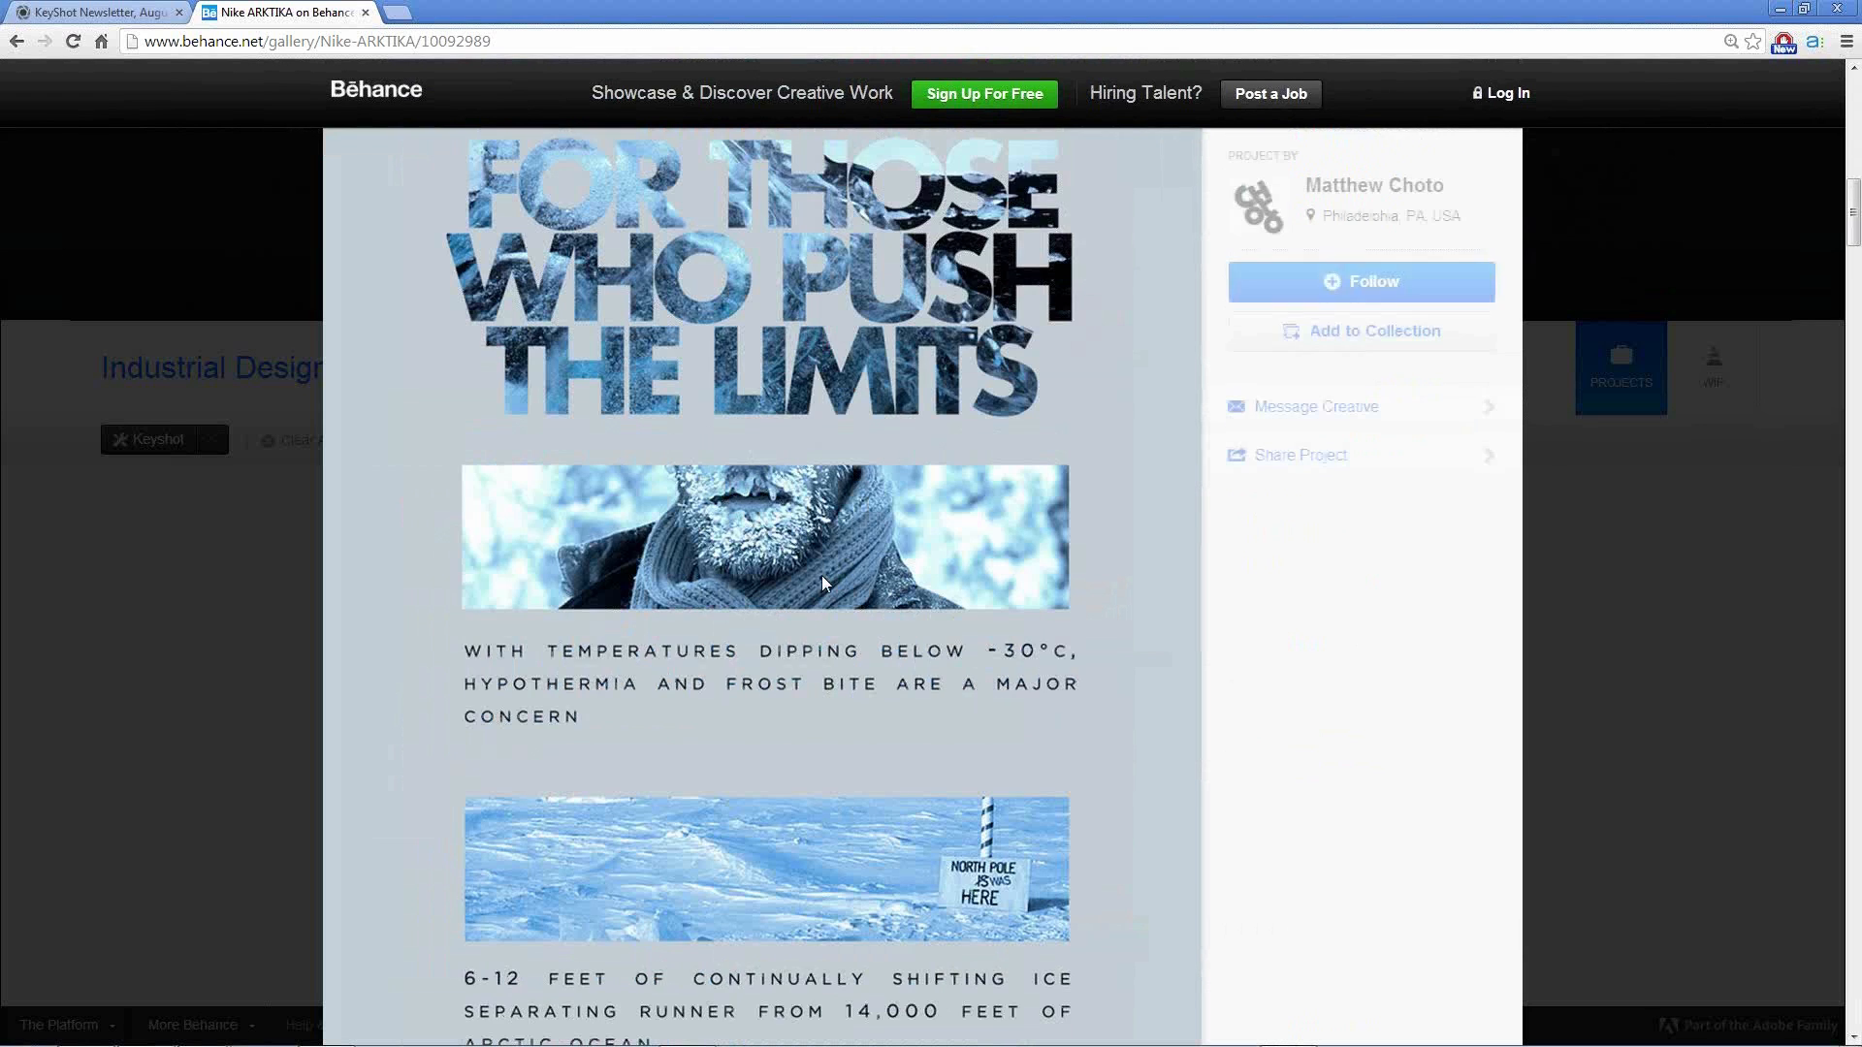
scroll(824, 582, down, 3)
scroll(823, 578, down, 3)
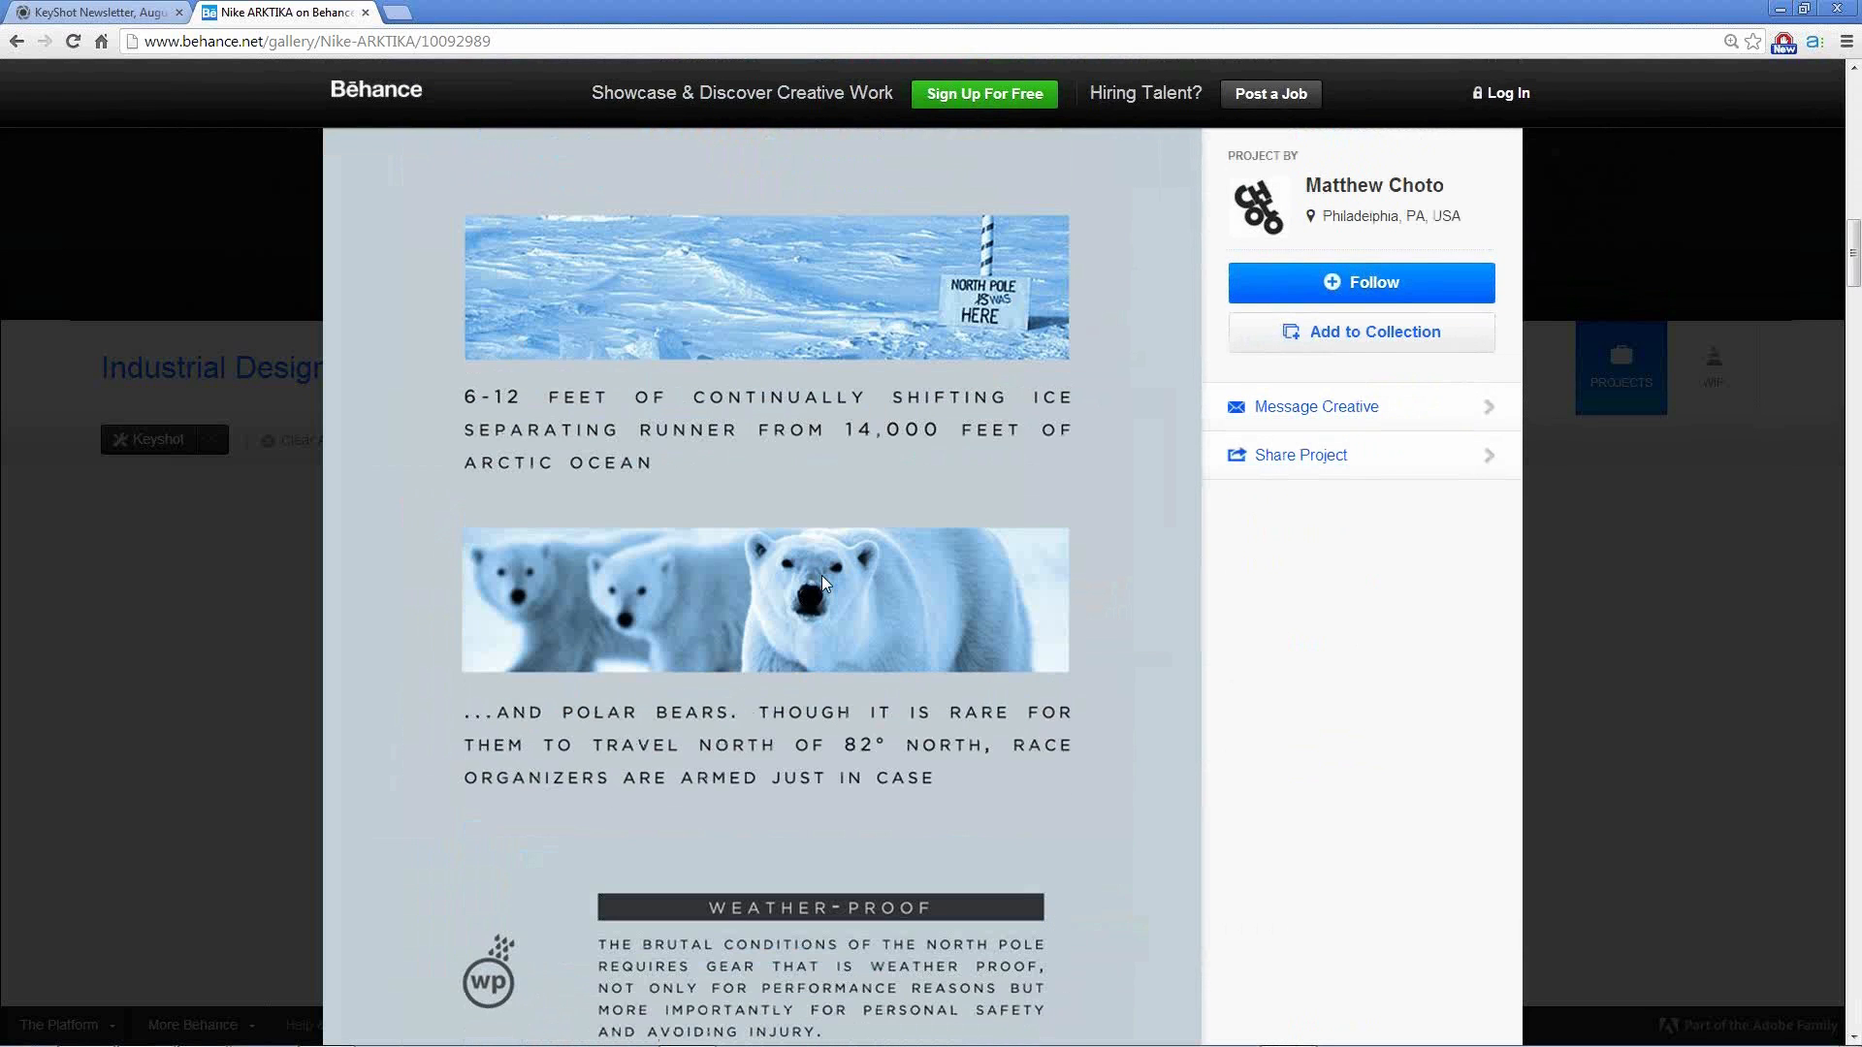
scroll(822, 578, down, 3)
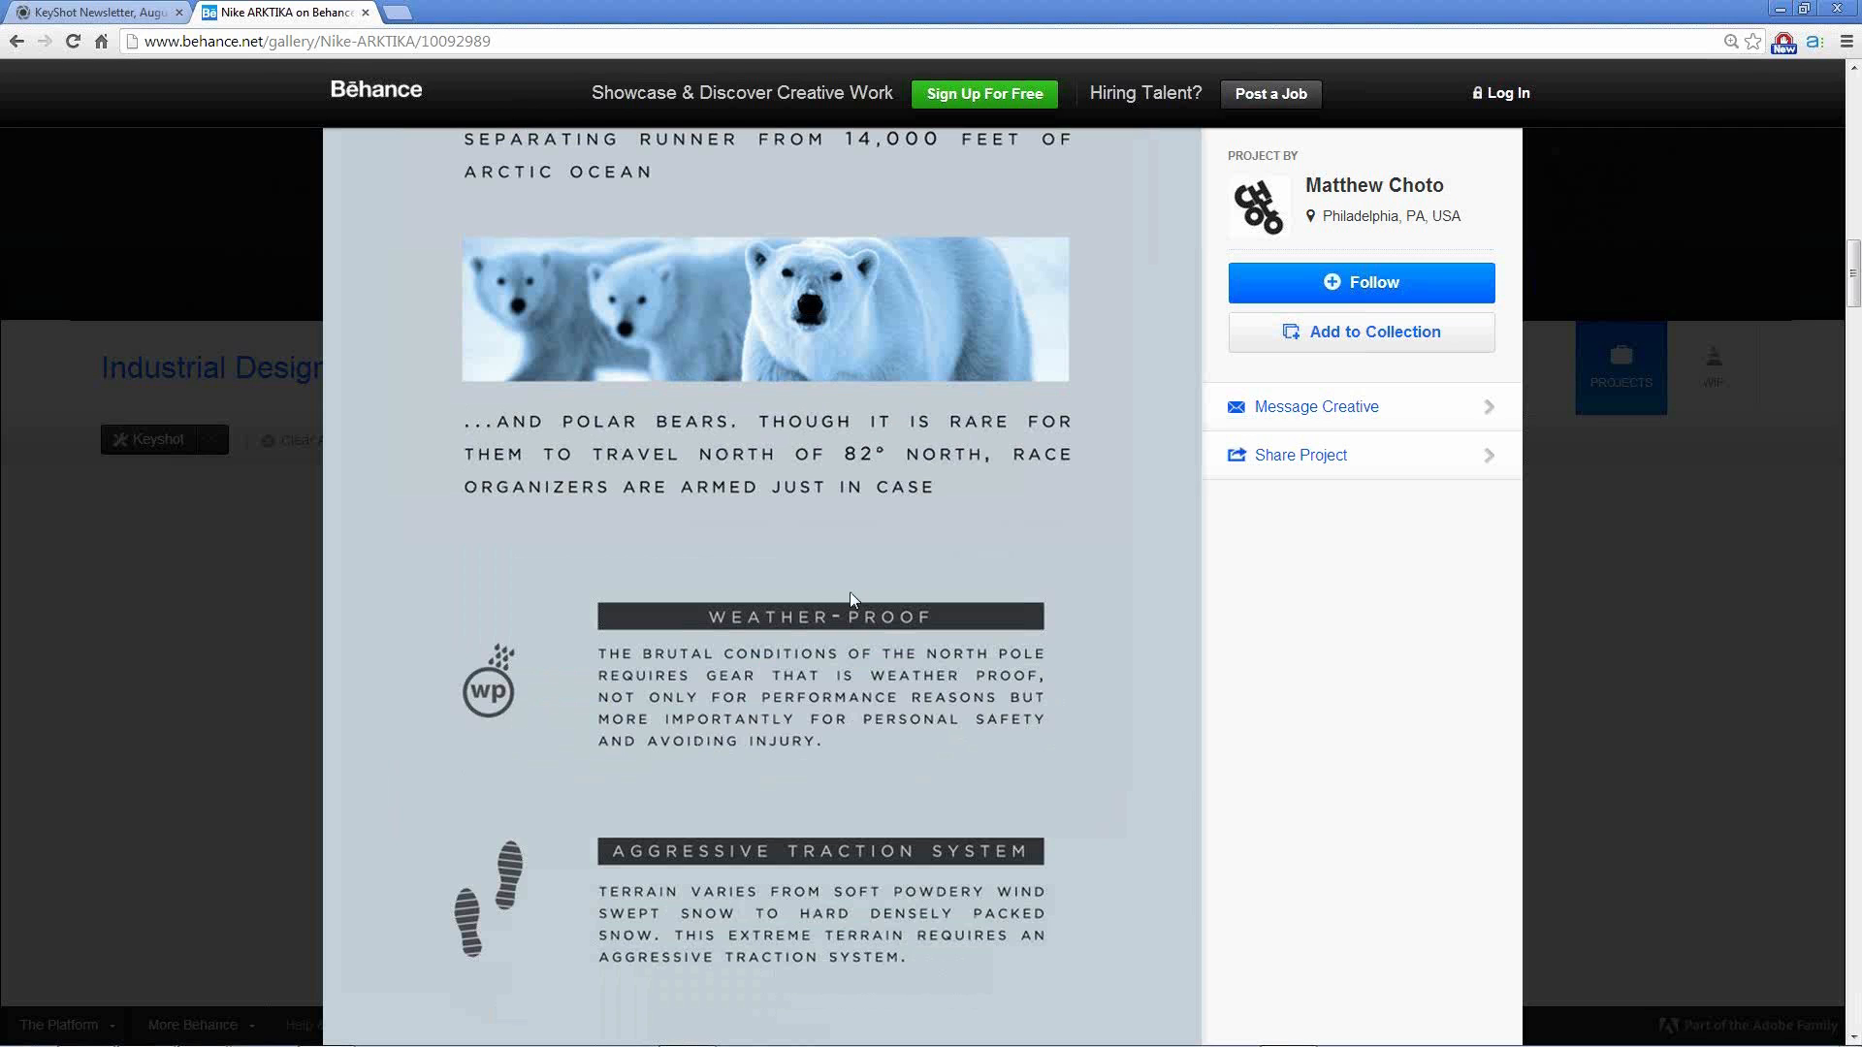
scroll(850, 593, down, 4)
scroll(850, 593, down, 4)
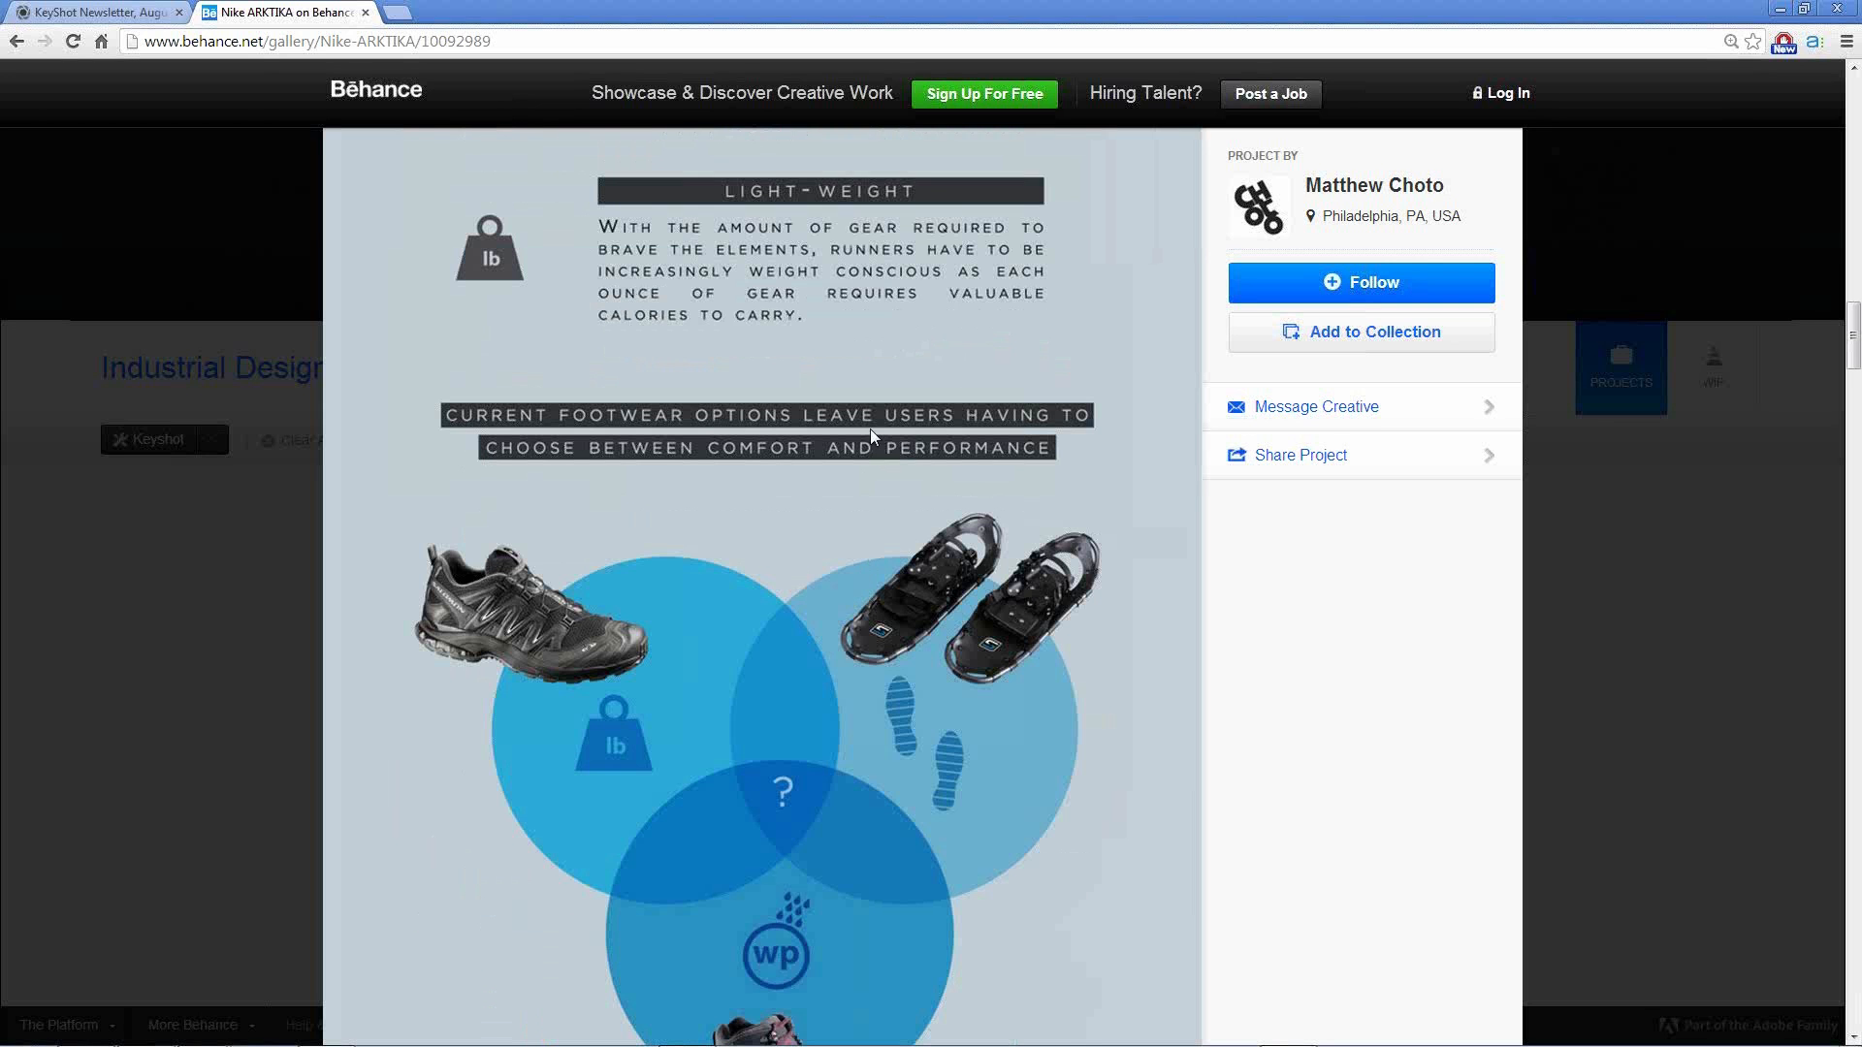
scroll(853, 411, down, 12)
scroll(856, 419, down, 15)
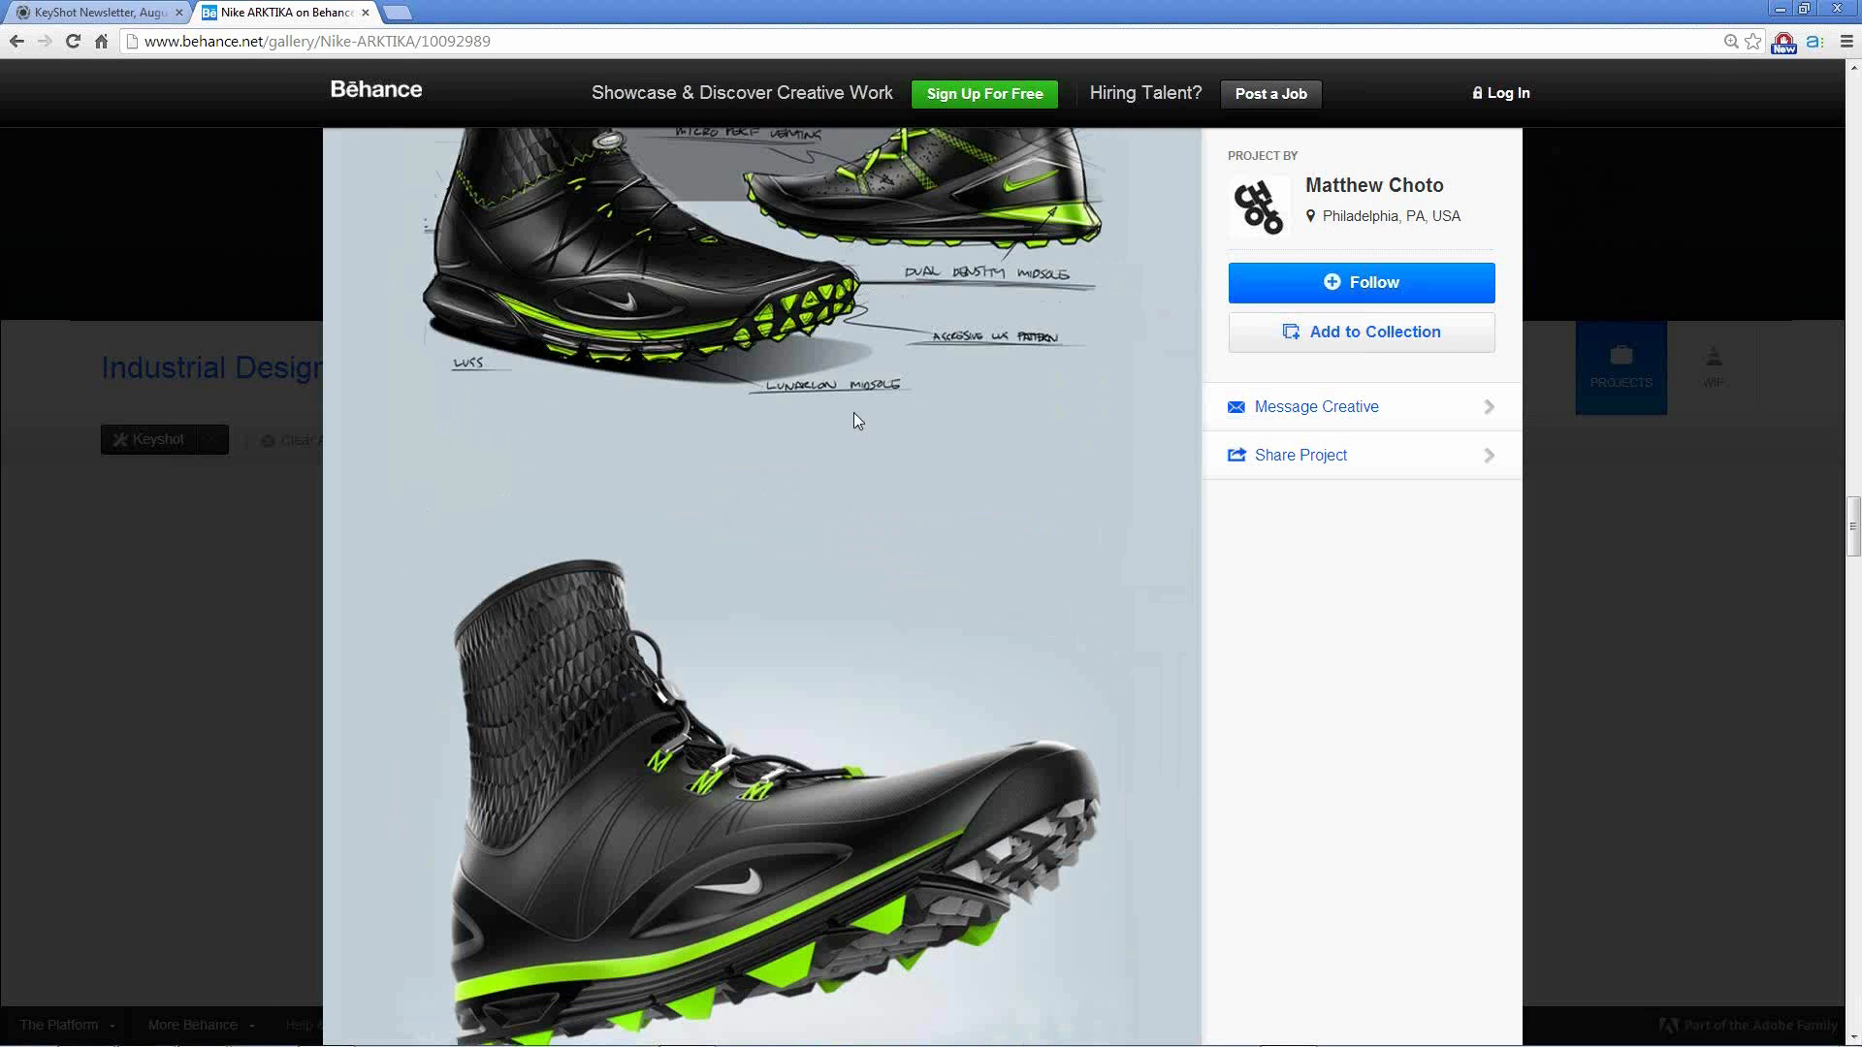
Examine the ARKTIKA shoe render over the ice landscape and compare it with the Therma-Core Structure layout below.
scroll(854, 419, down, 3)
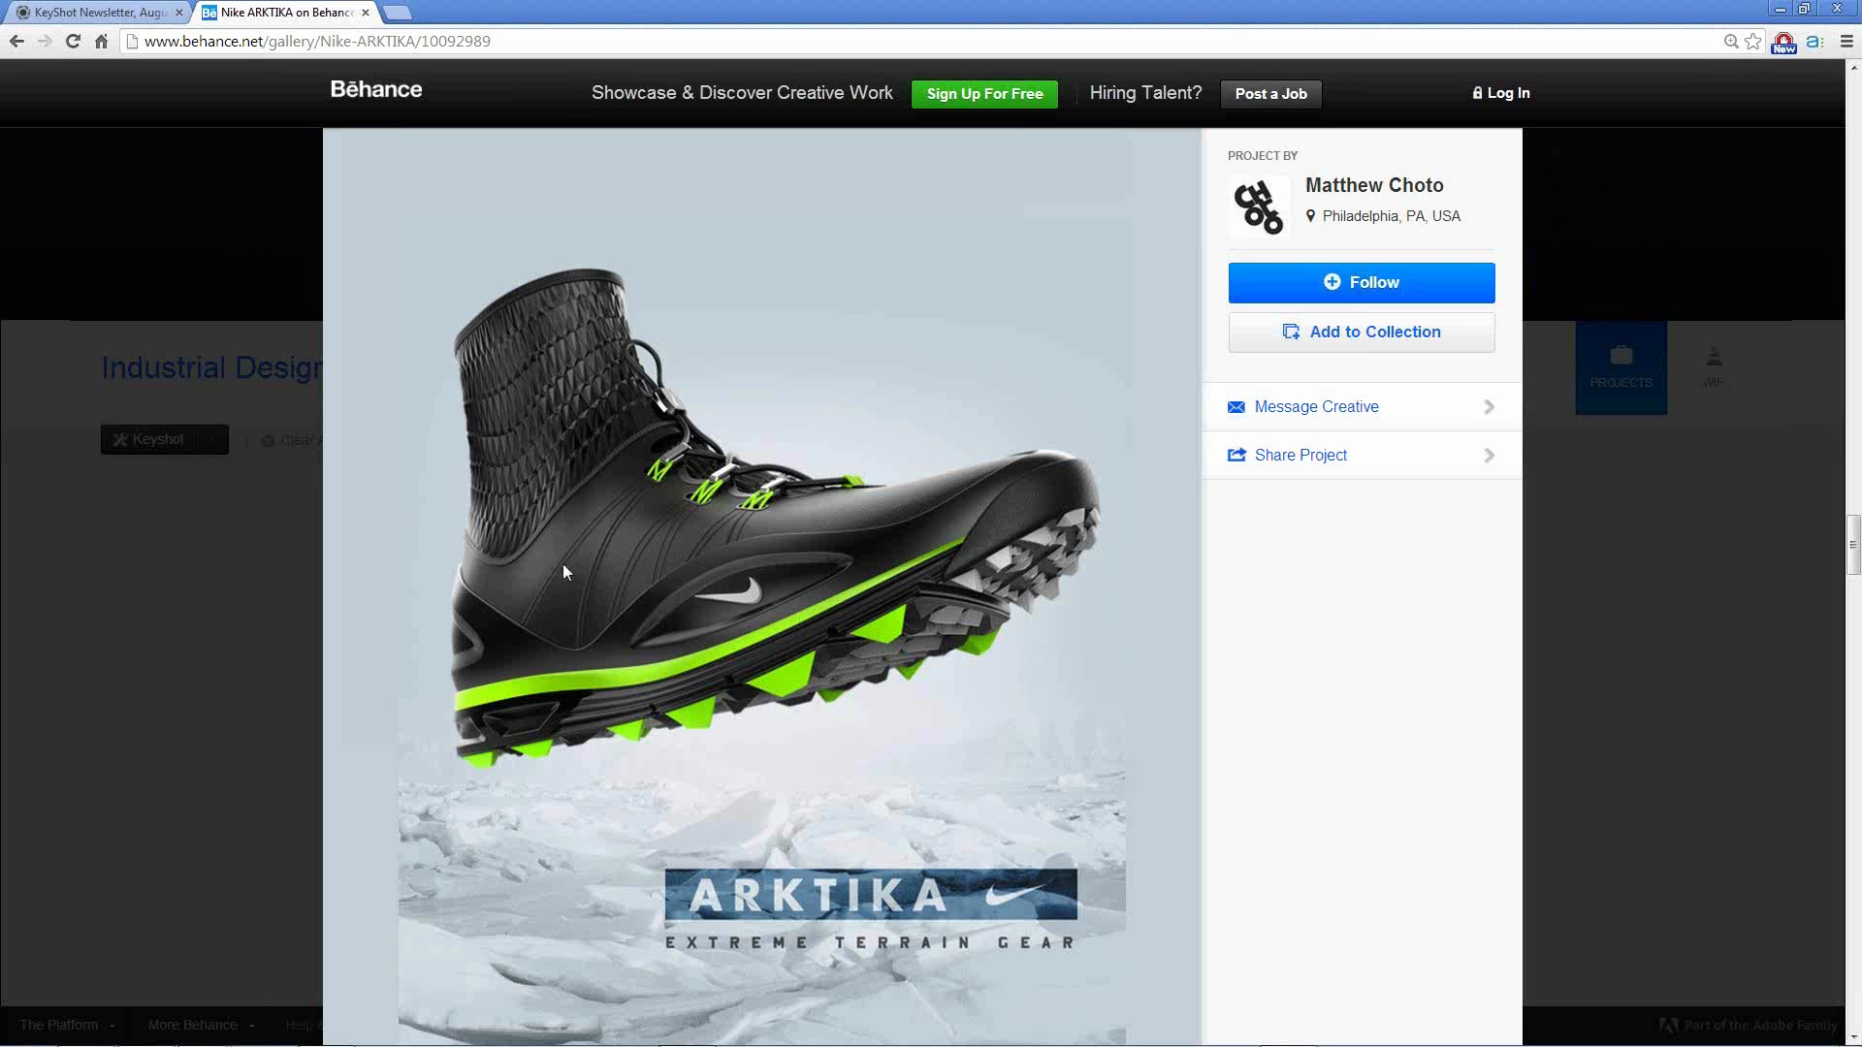
scroll(803, 674, down, 3)
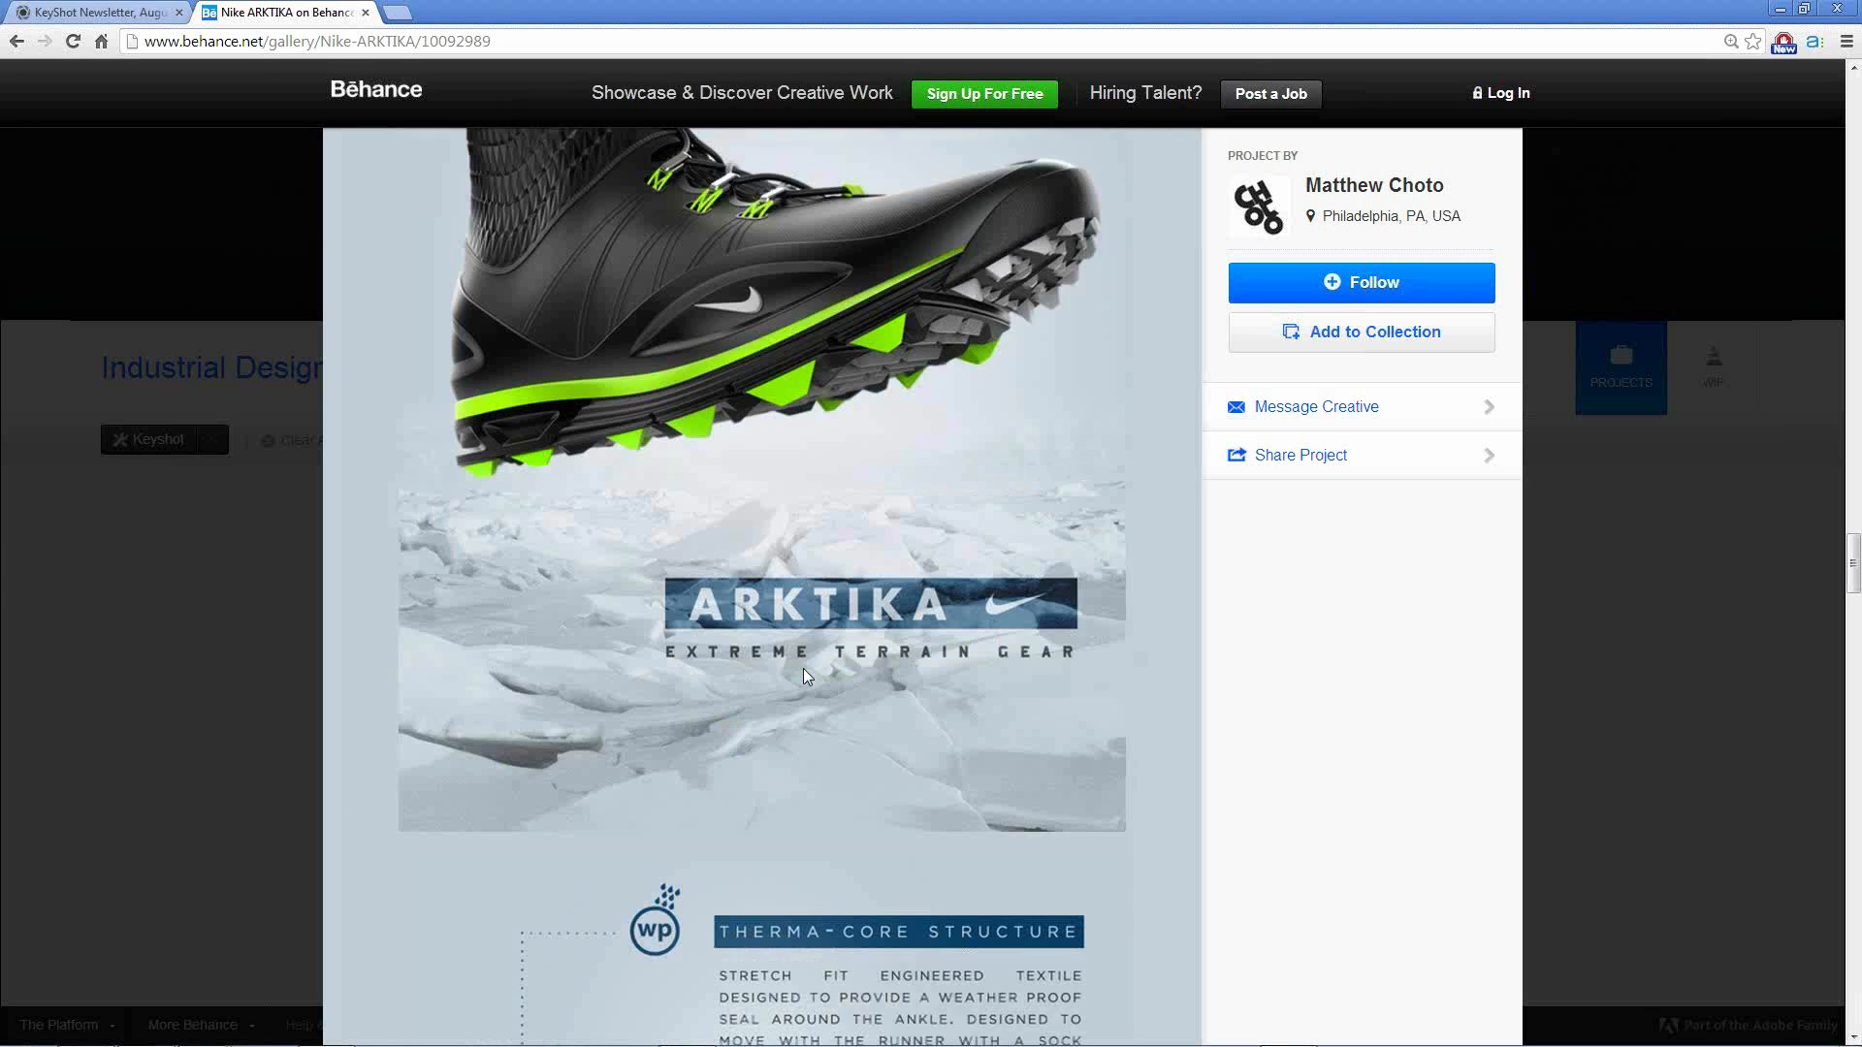
scroll(803, 674, down, 3)
scroll(803, 674, down, 3)
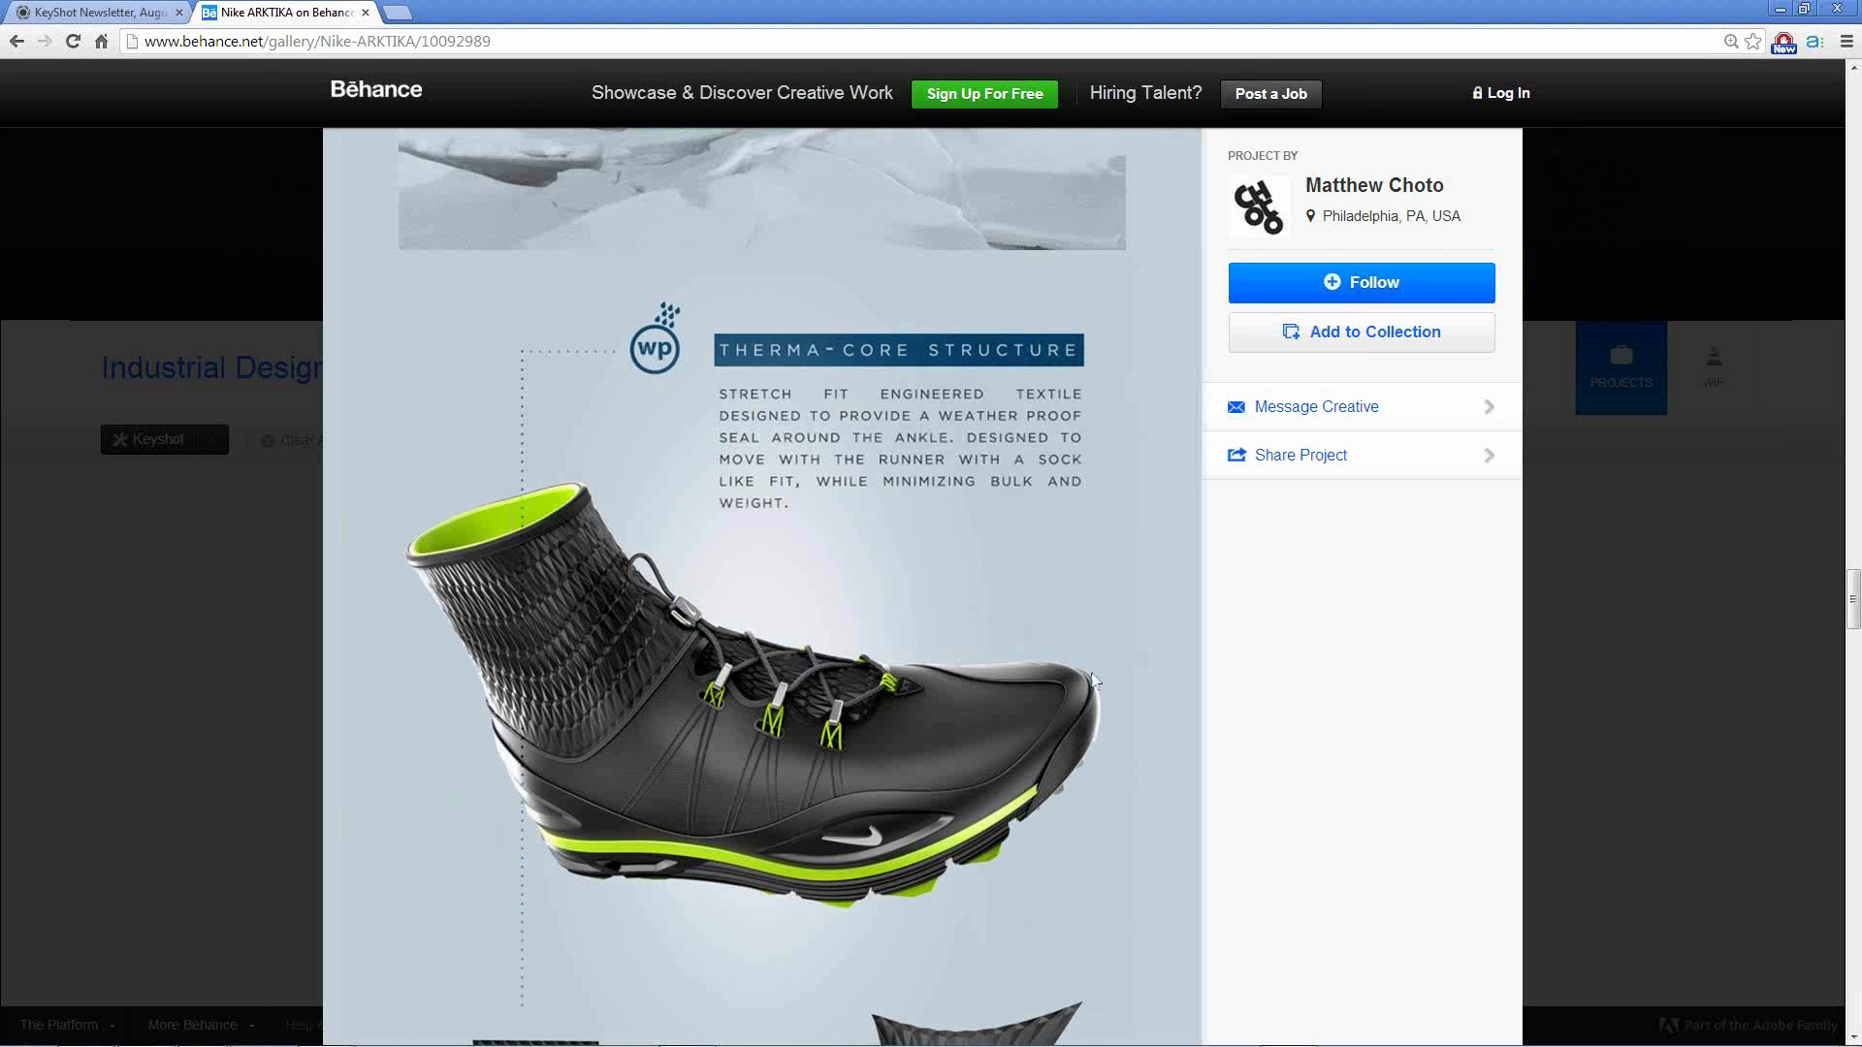
scroll(1100, 678, up, 3)
scroll(1098, 672, up, 3)
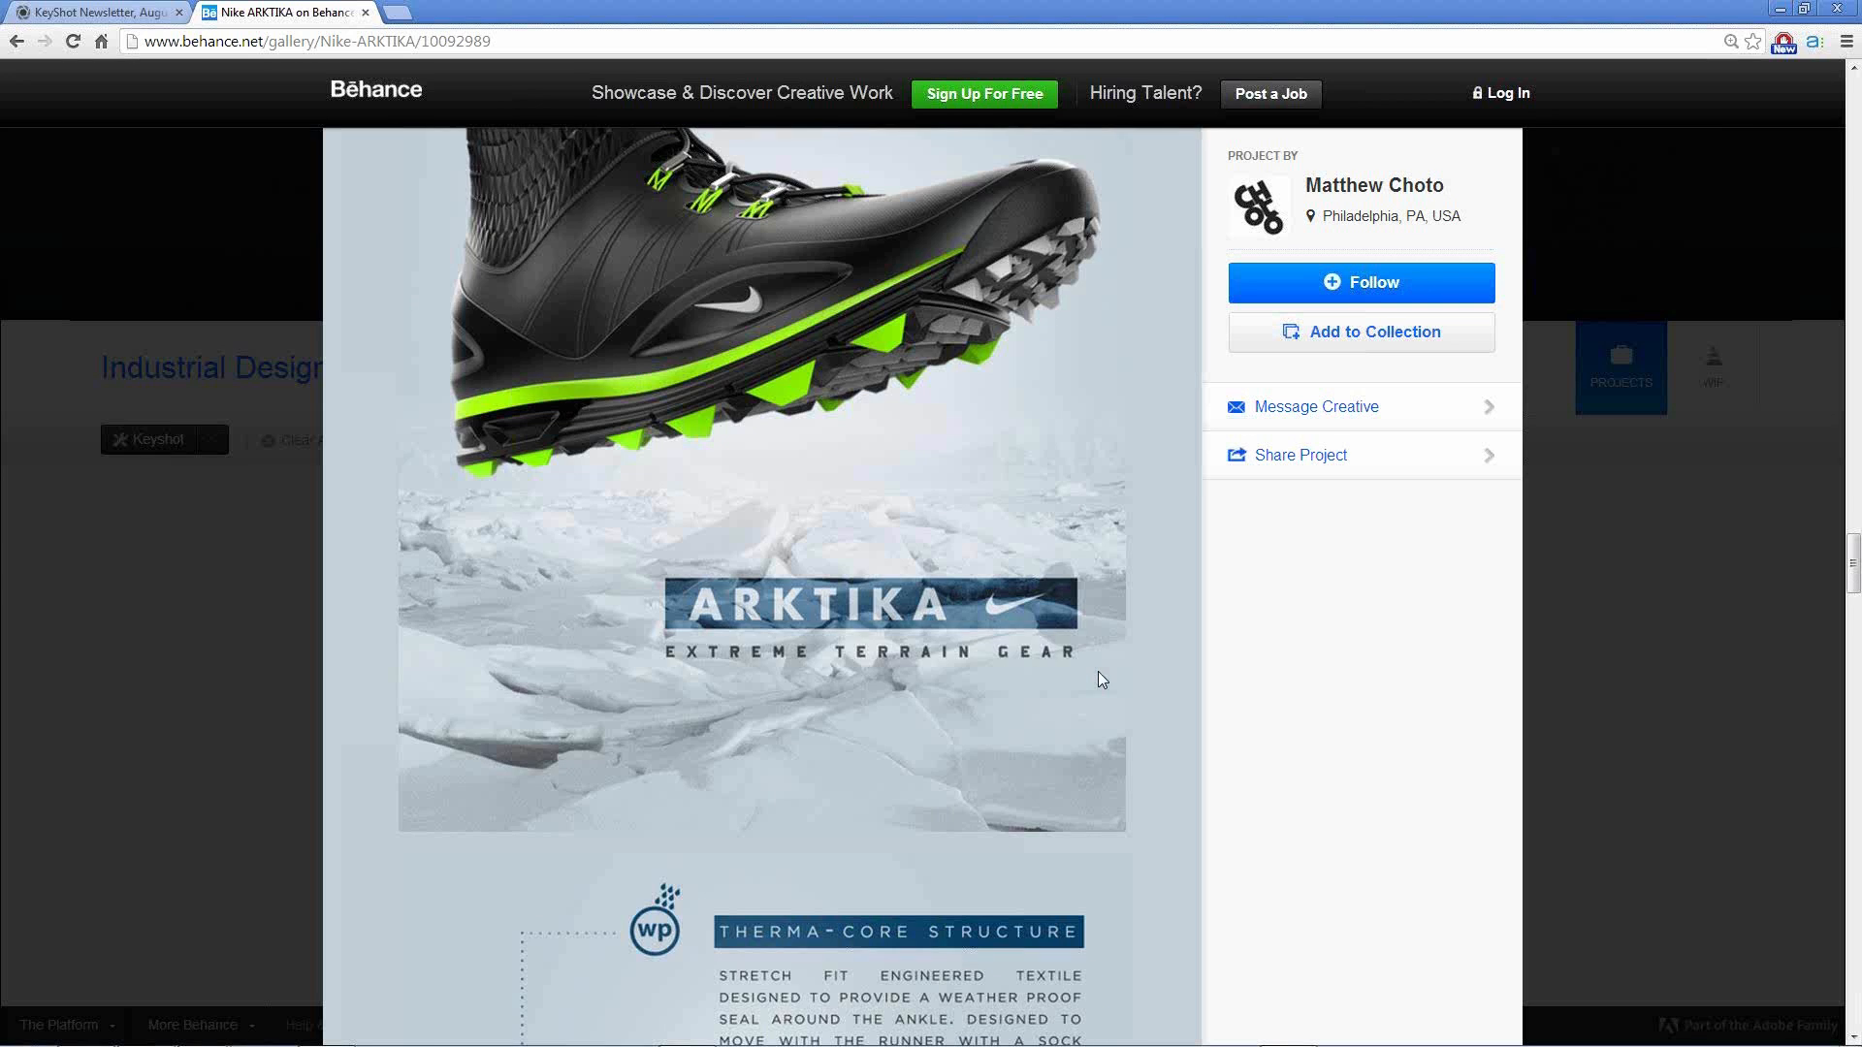
scroll(1099, 673, up, 3)
scroll(1099, 672, down, 3)
scroll(1099, 672, up, 3)
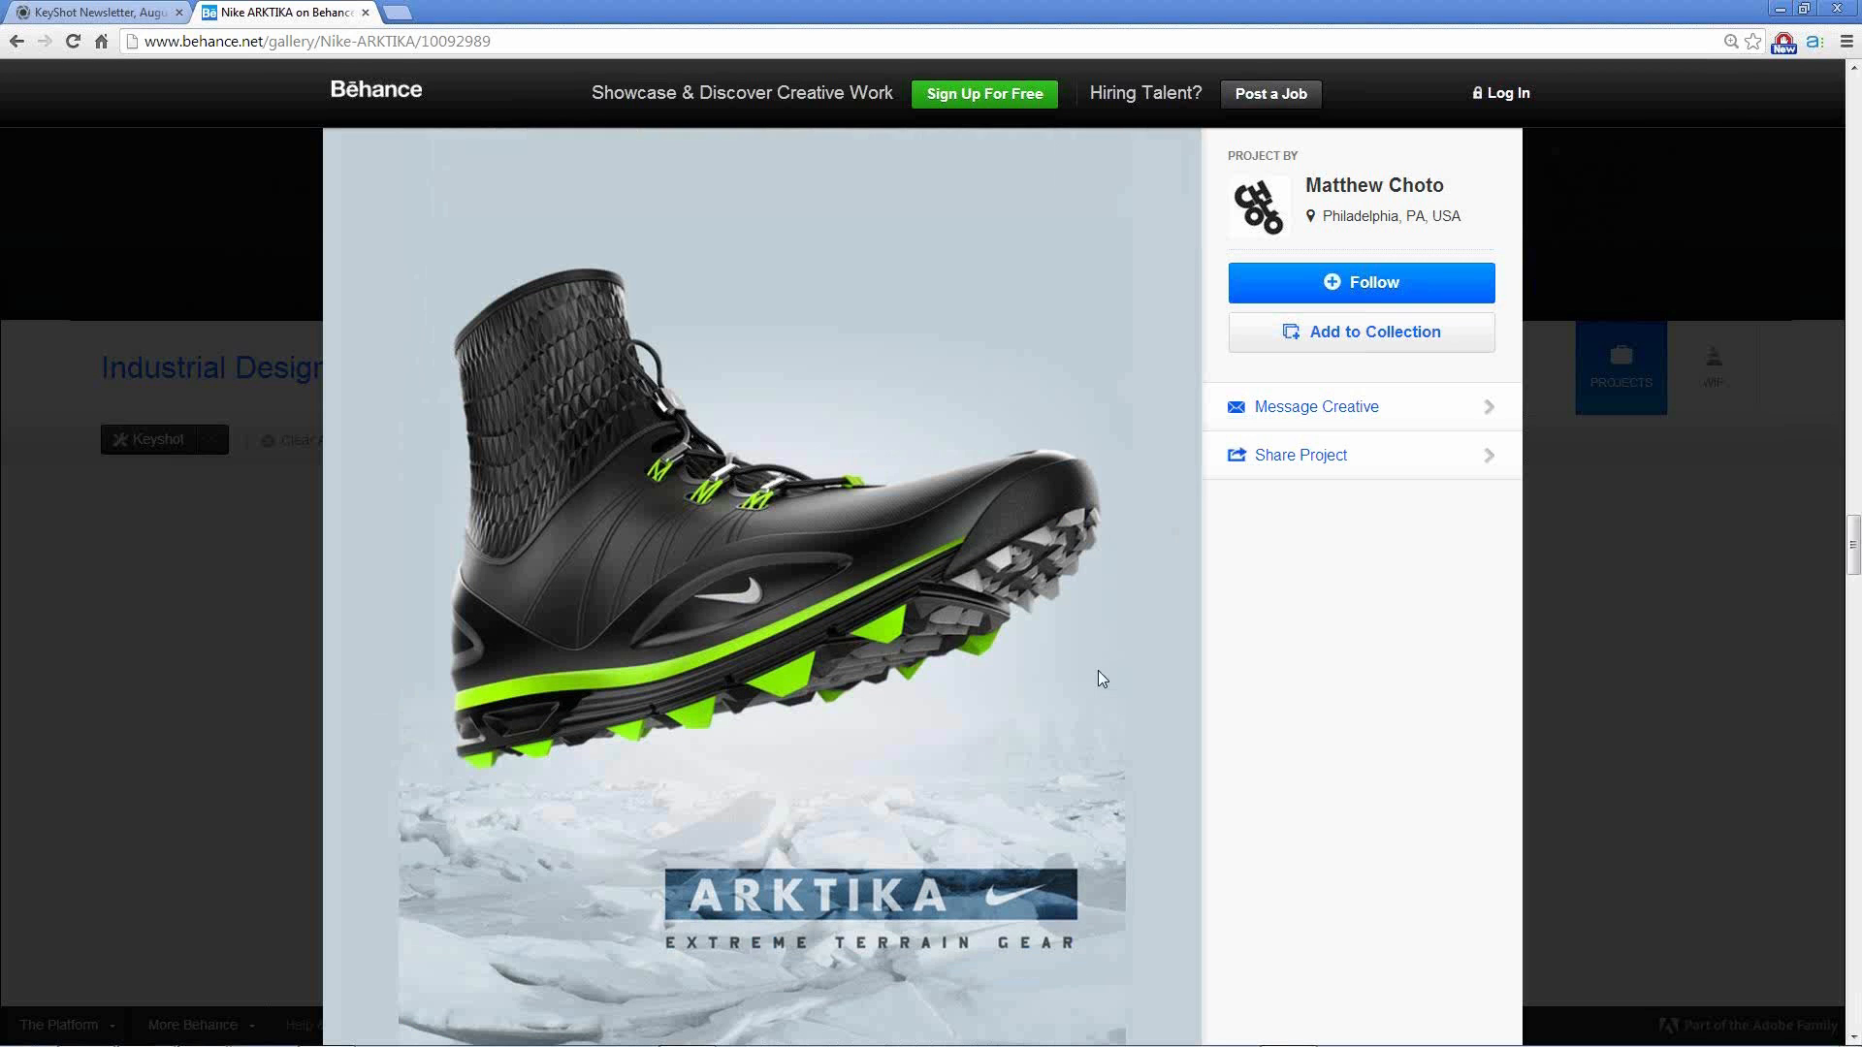
scroll(1098, 671, down, 7)
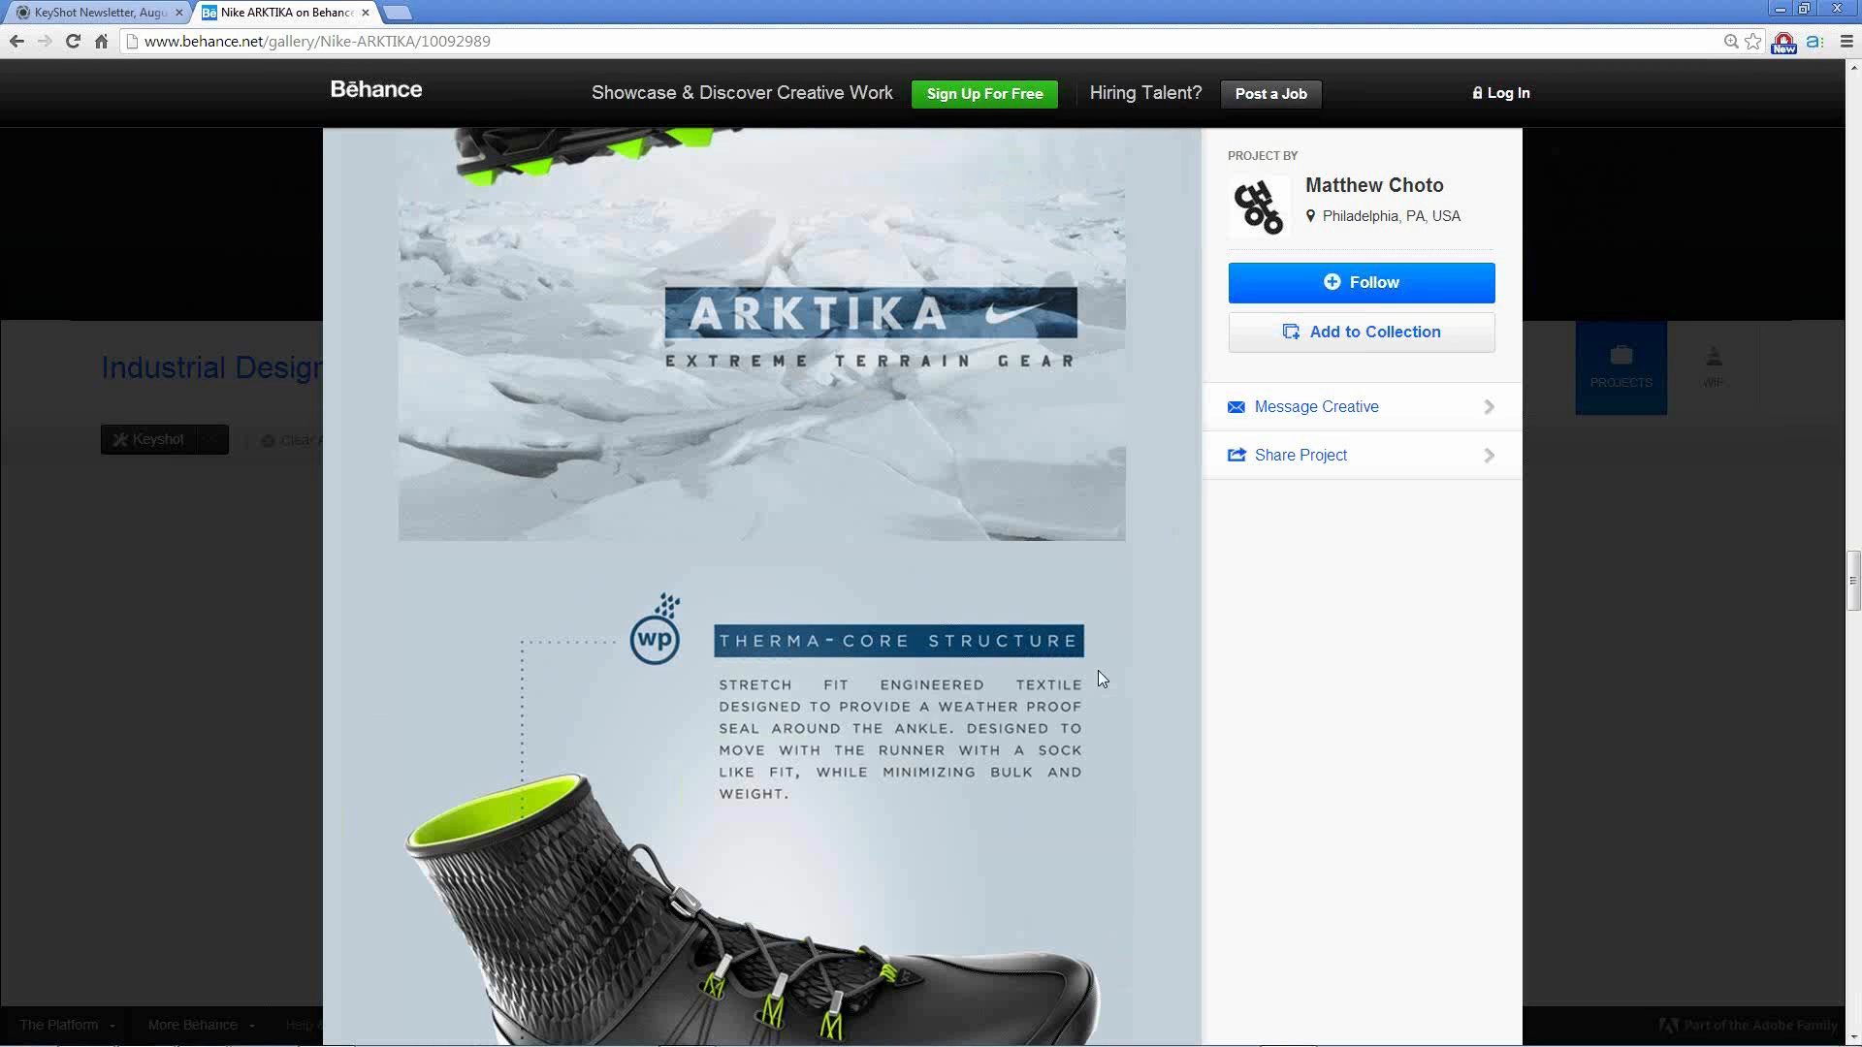
scroll(1097, 671, down, 3)
scroll(1098, 671, down, 3)
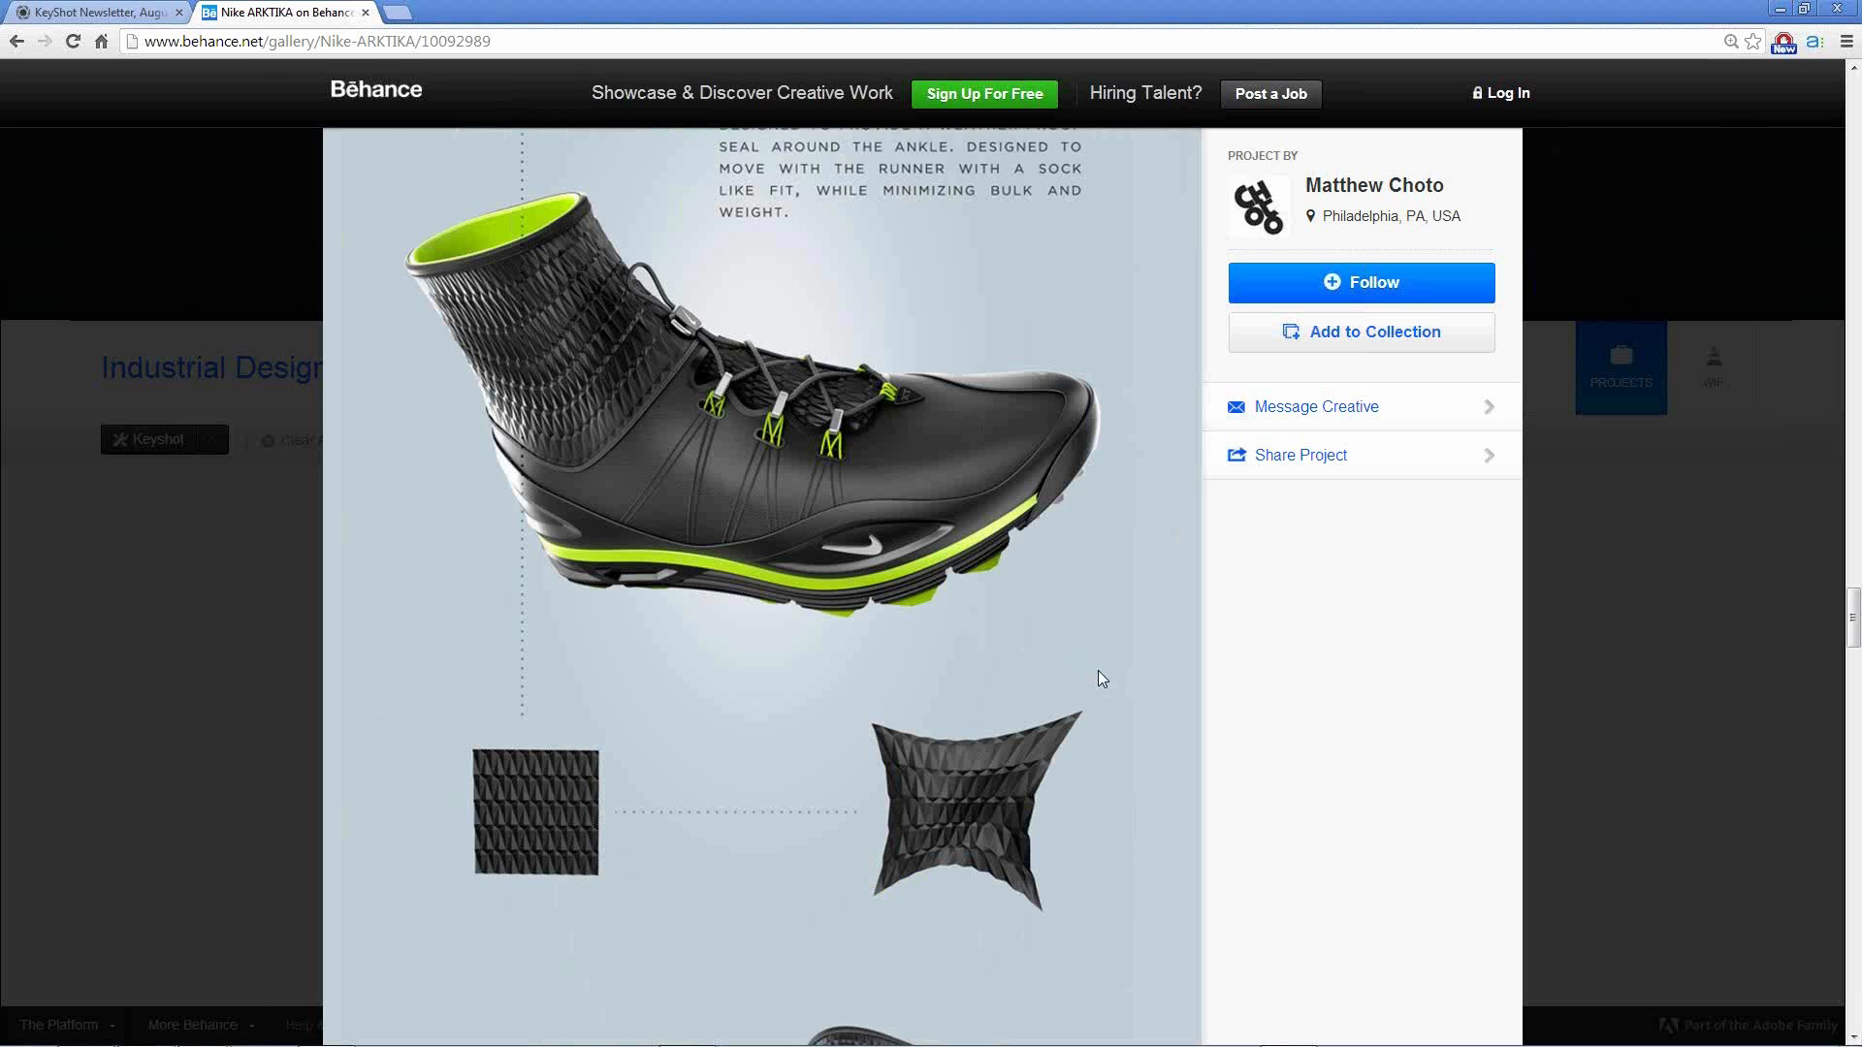
scroll(1098, 671, up, 10)
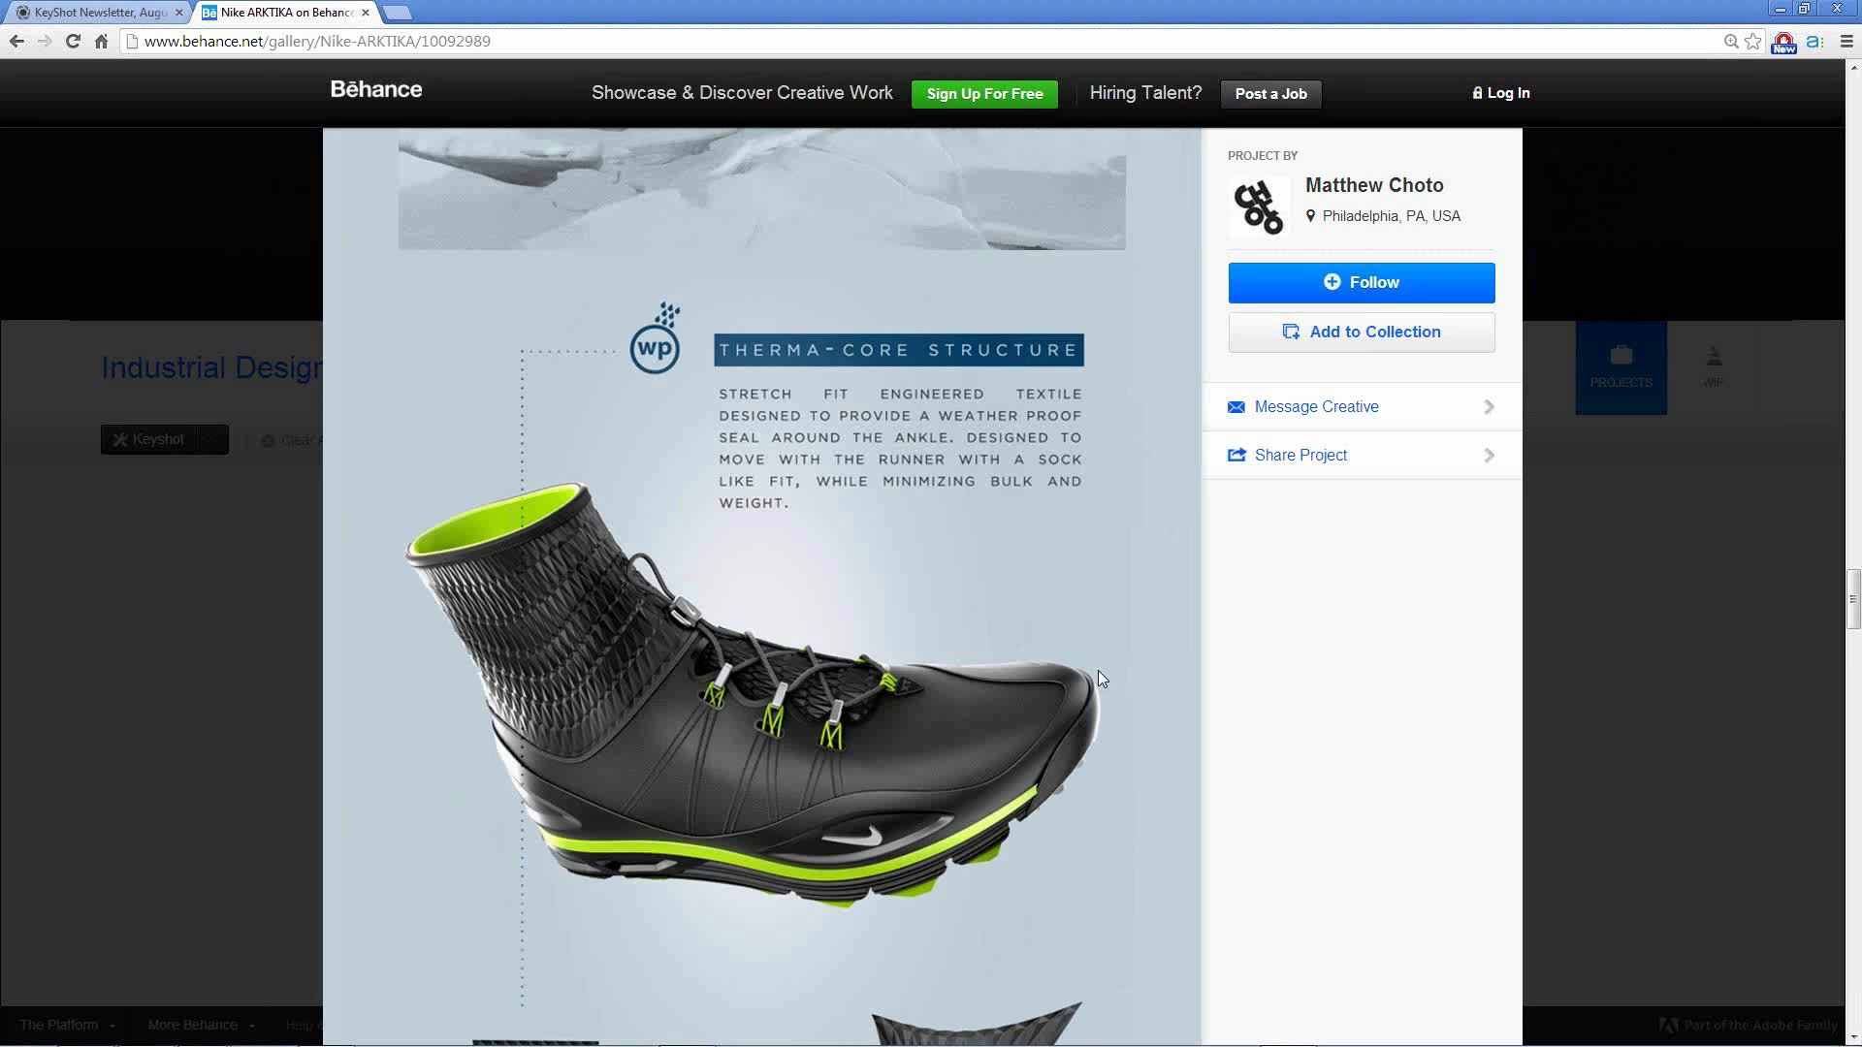
scroll(1098, 671, up, 3)
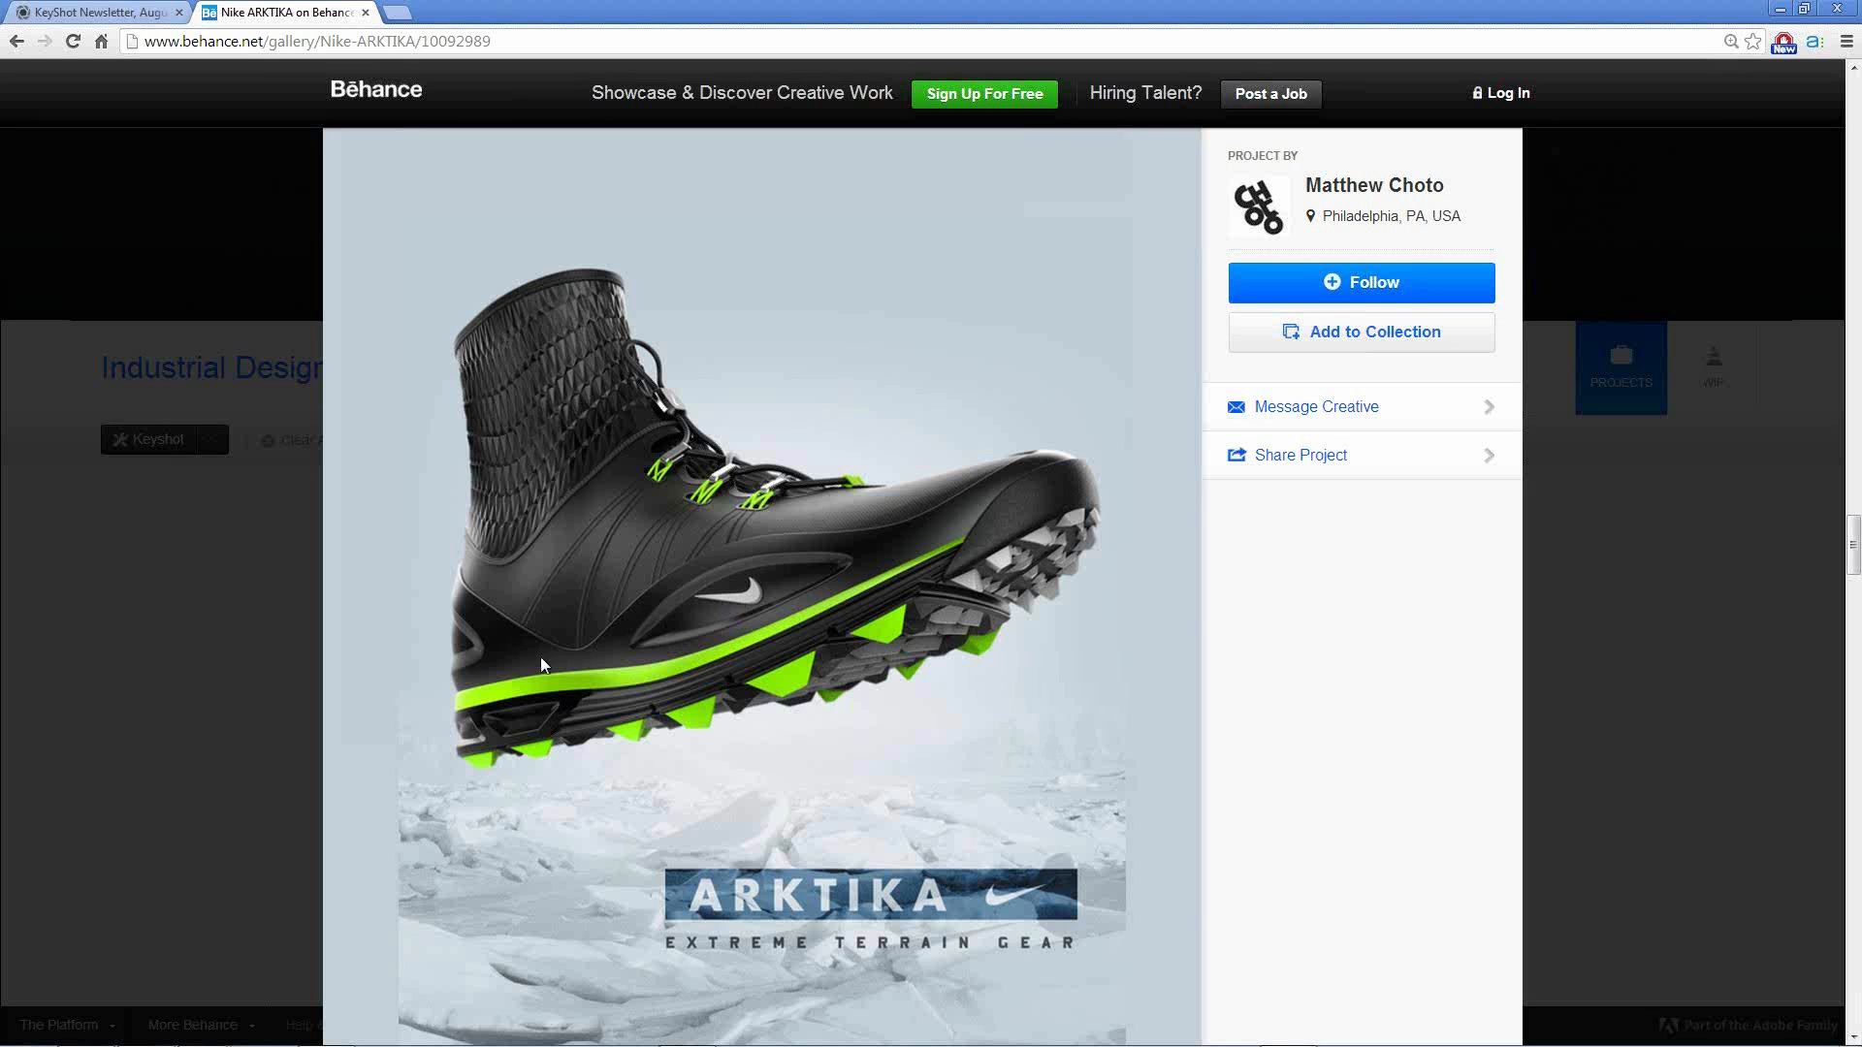
Review the ARKTIKA feature layouts from Therma-Core Structure and Lunarlon Midsole Cushioning through the Ice-Trek Outsole System to the Weather Sealed Upper.
scroll(924, 629, down, 10)
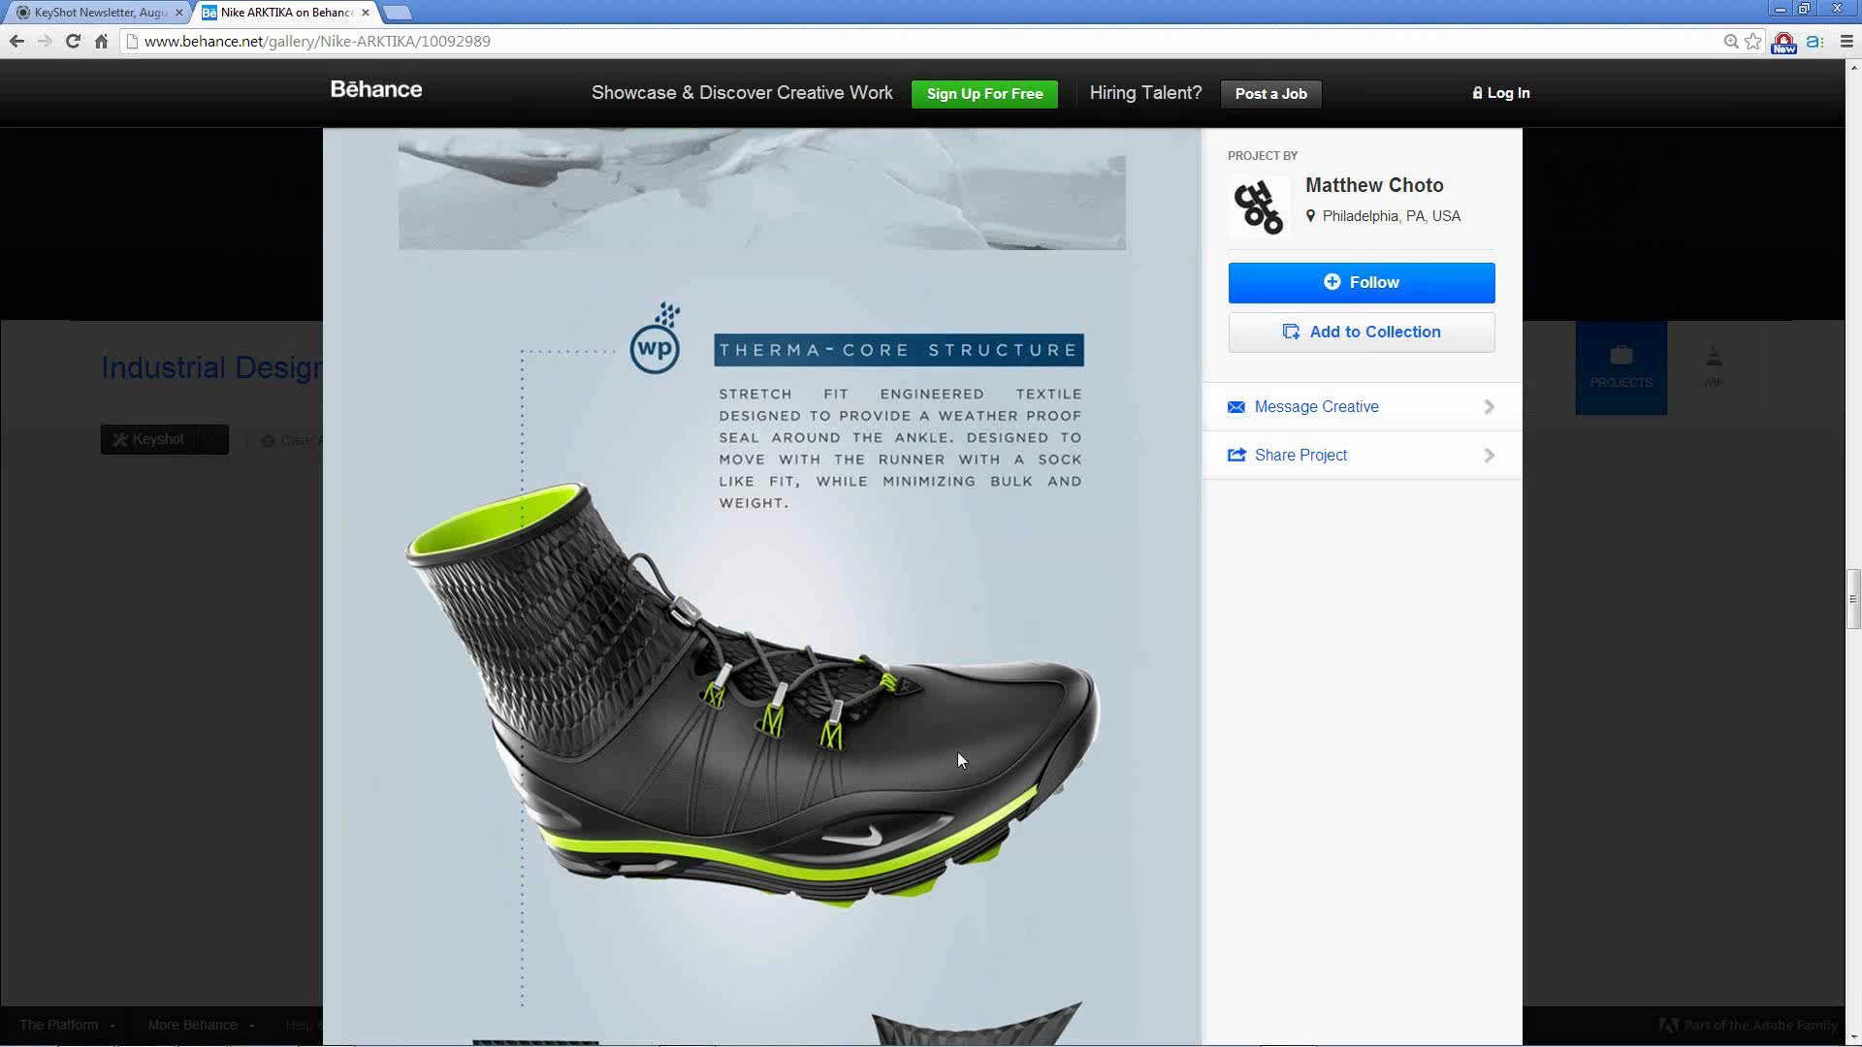
scroll(958, 752, down, 6)
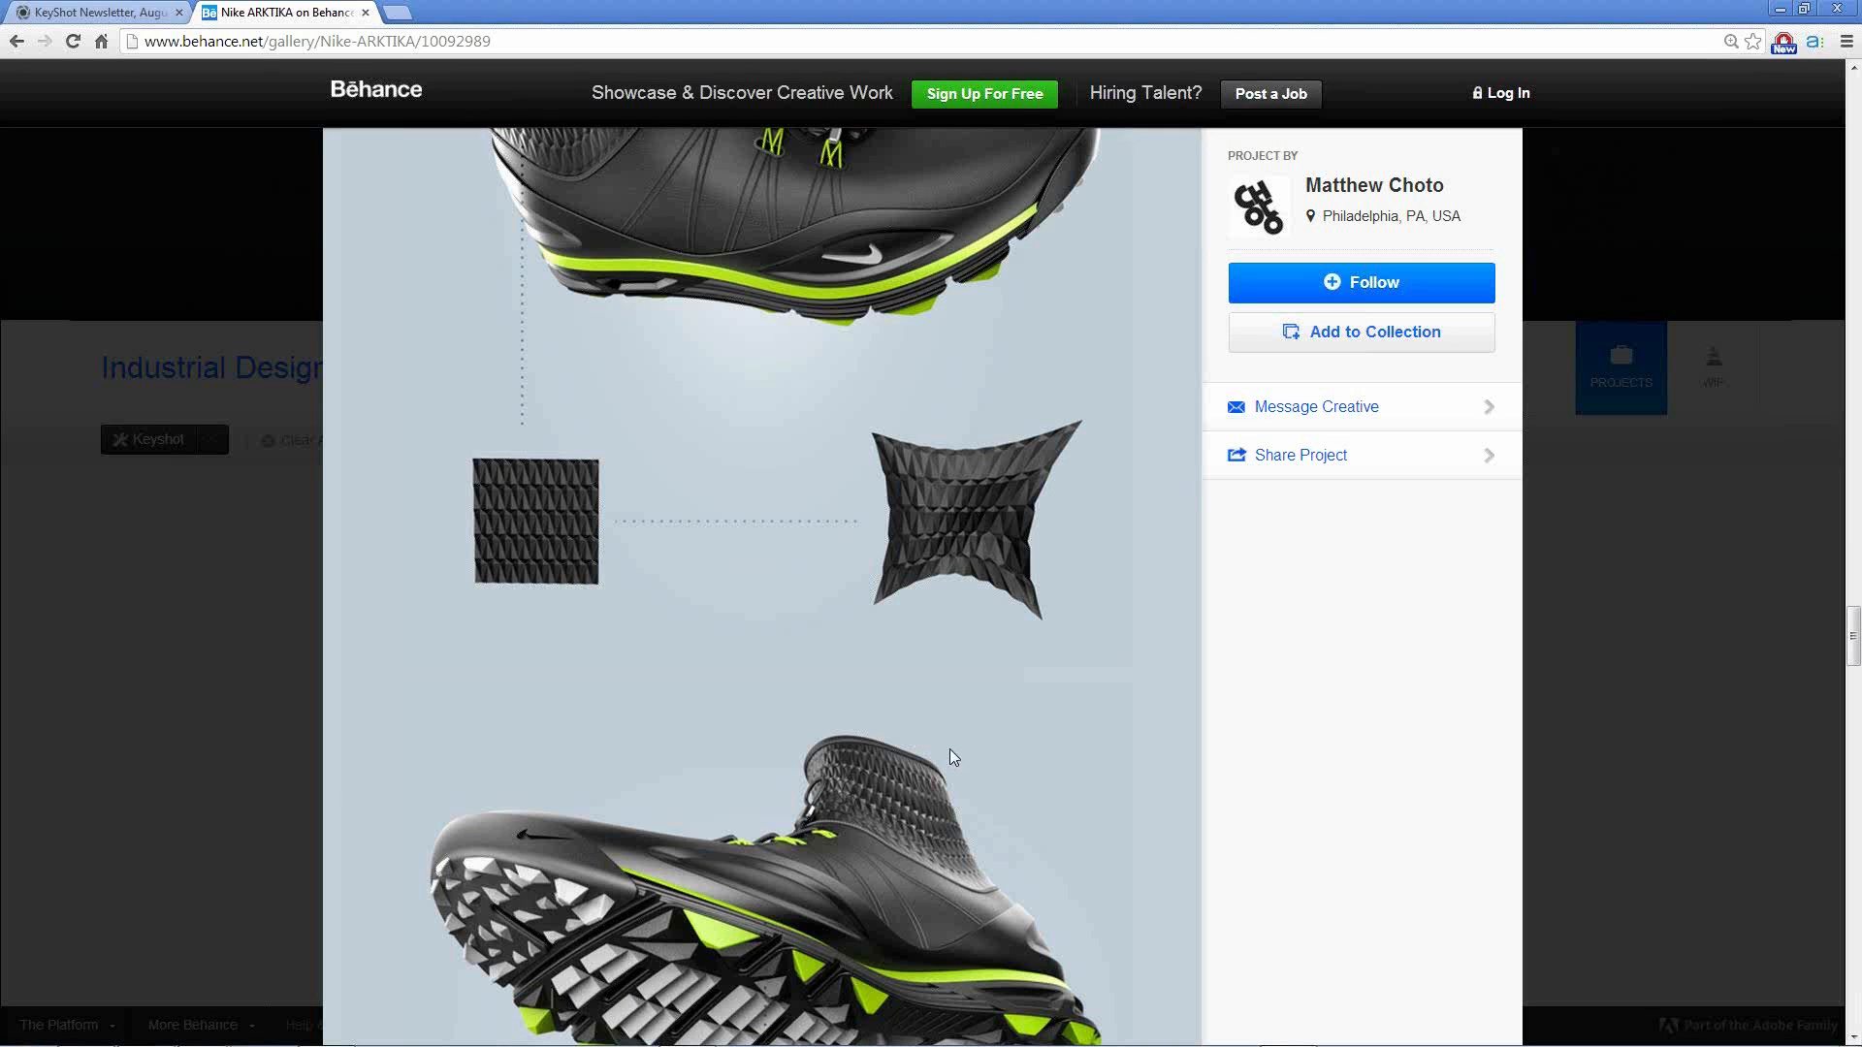
scroll(949, 747, down, 3)
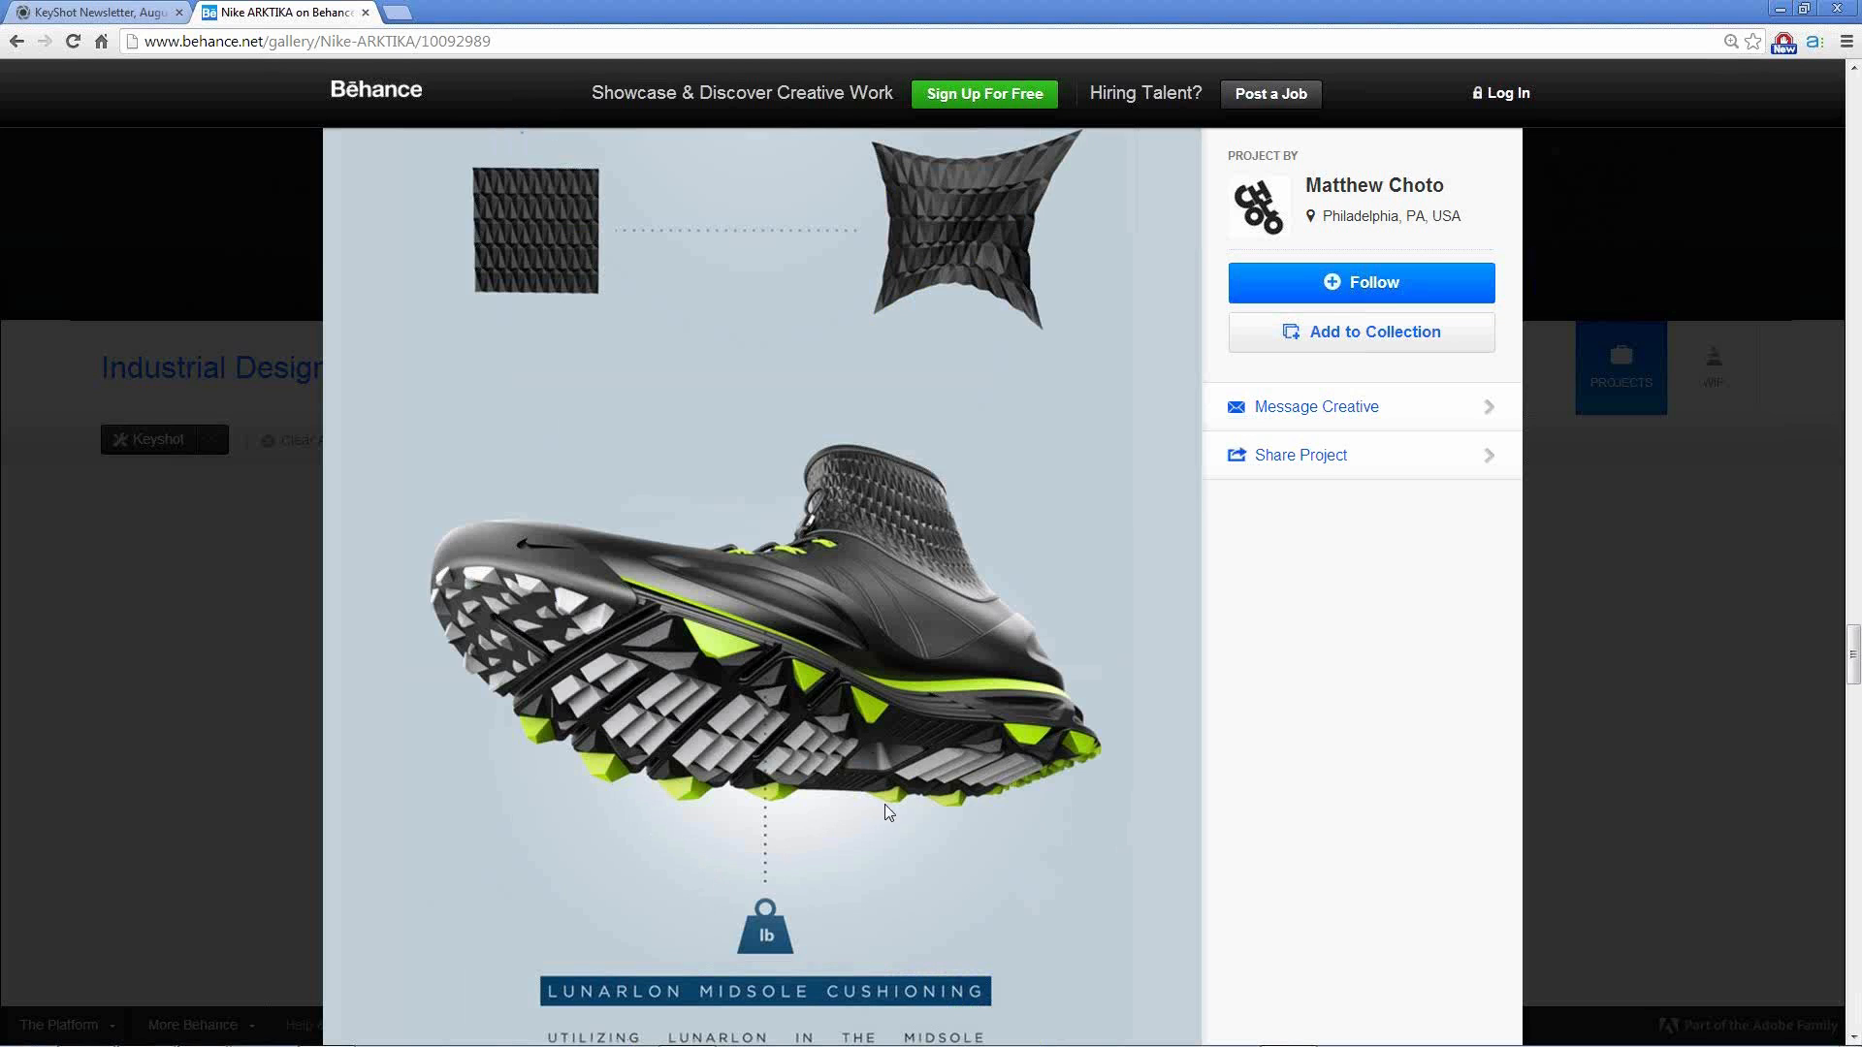
scroll(953, 807, down, 3)
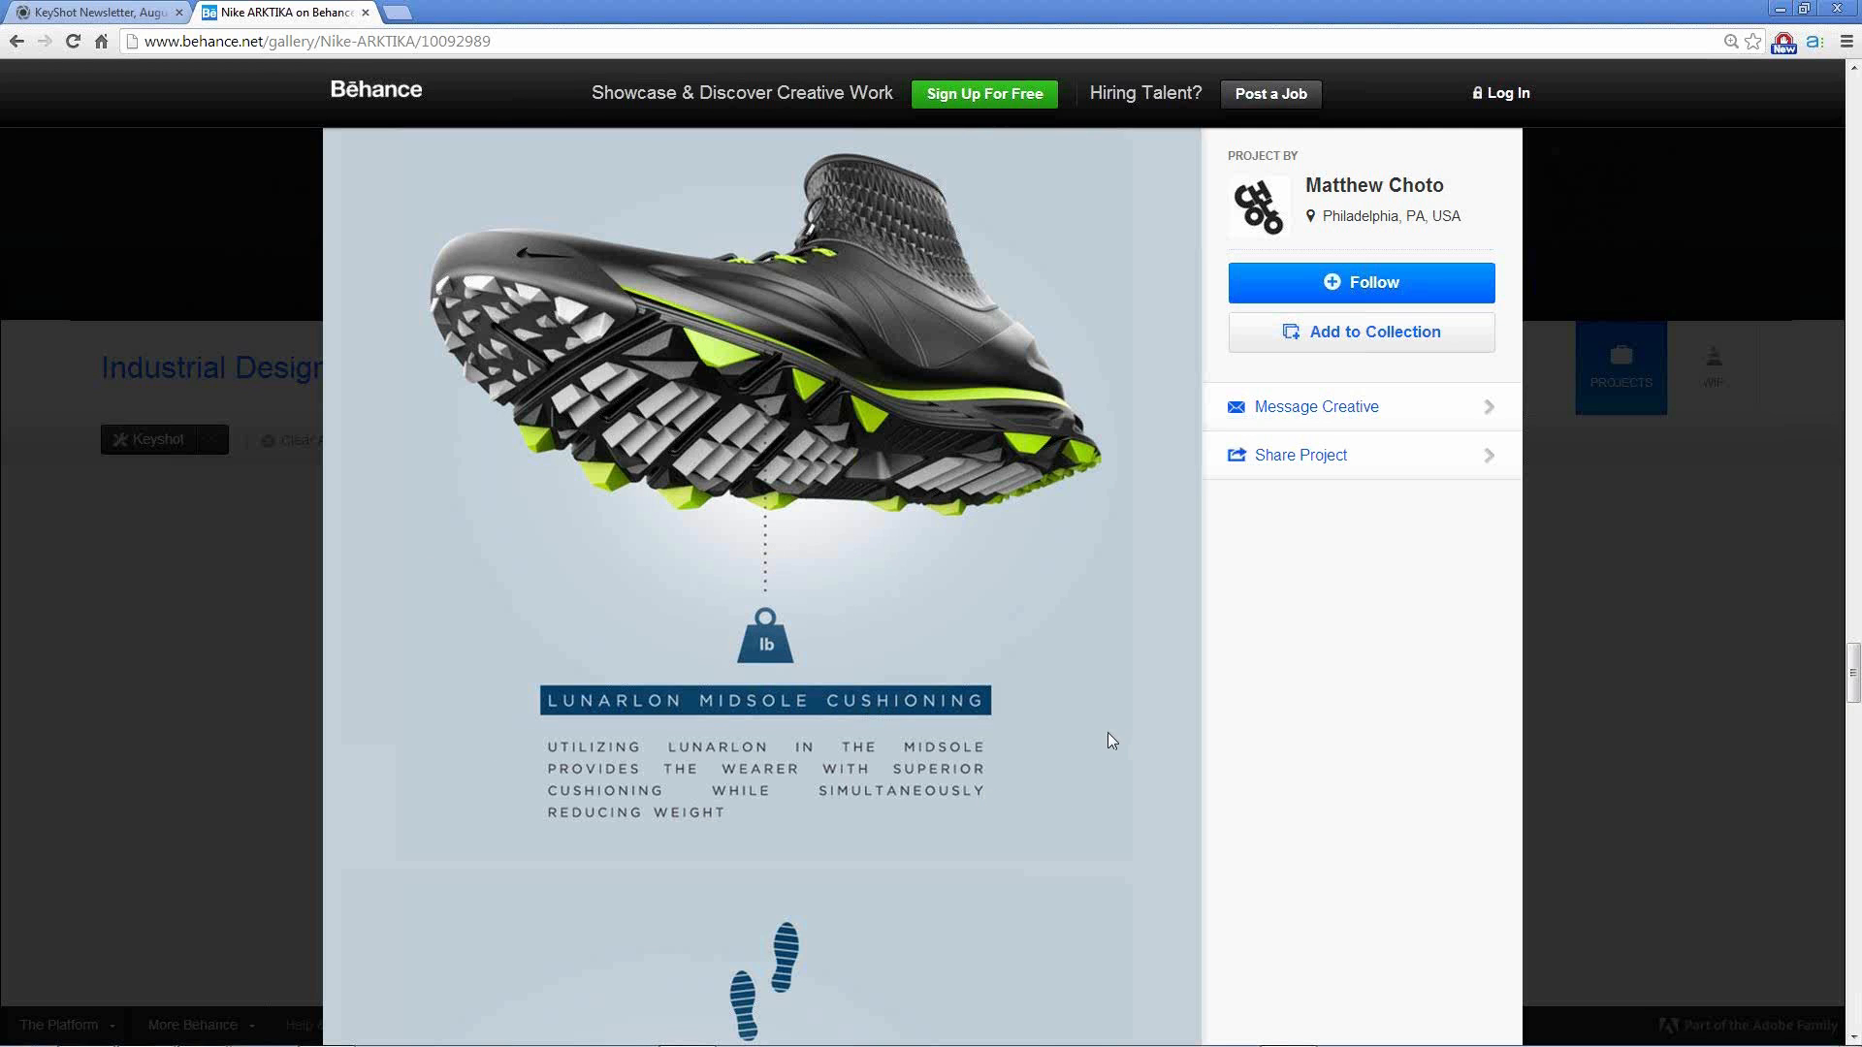
scroll(921, 595, down, 9)
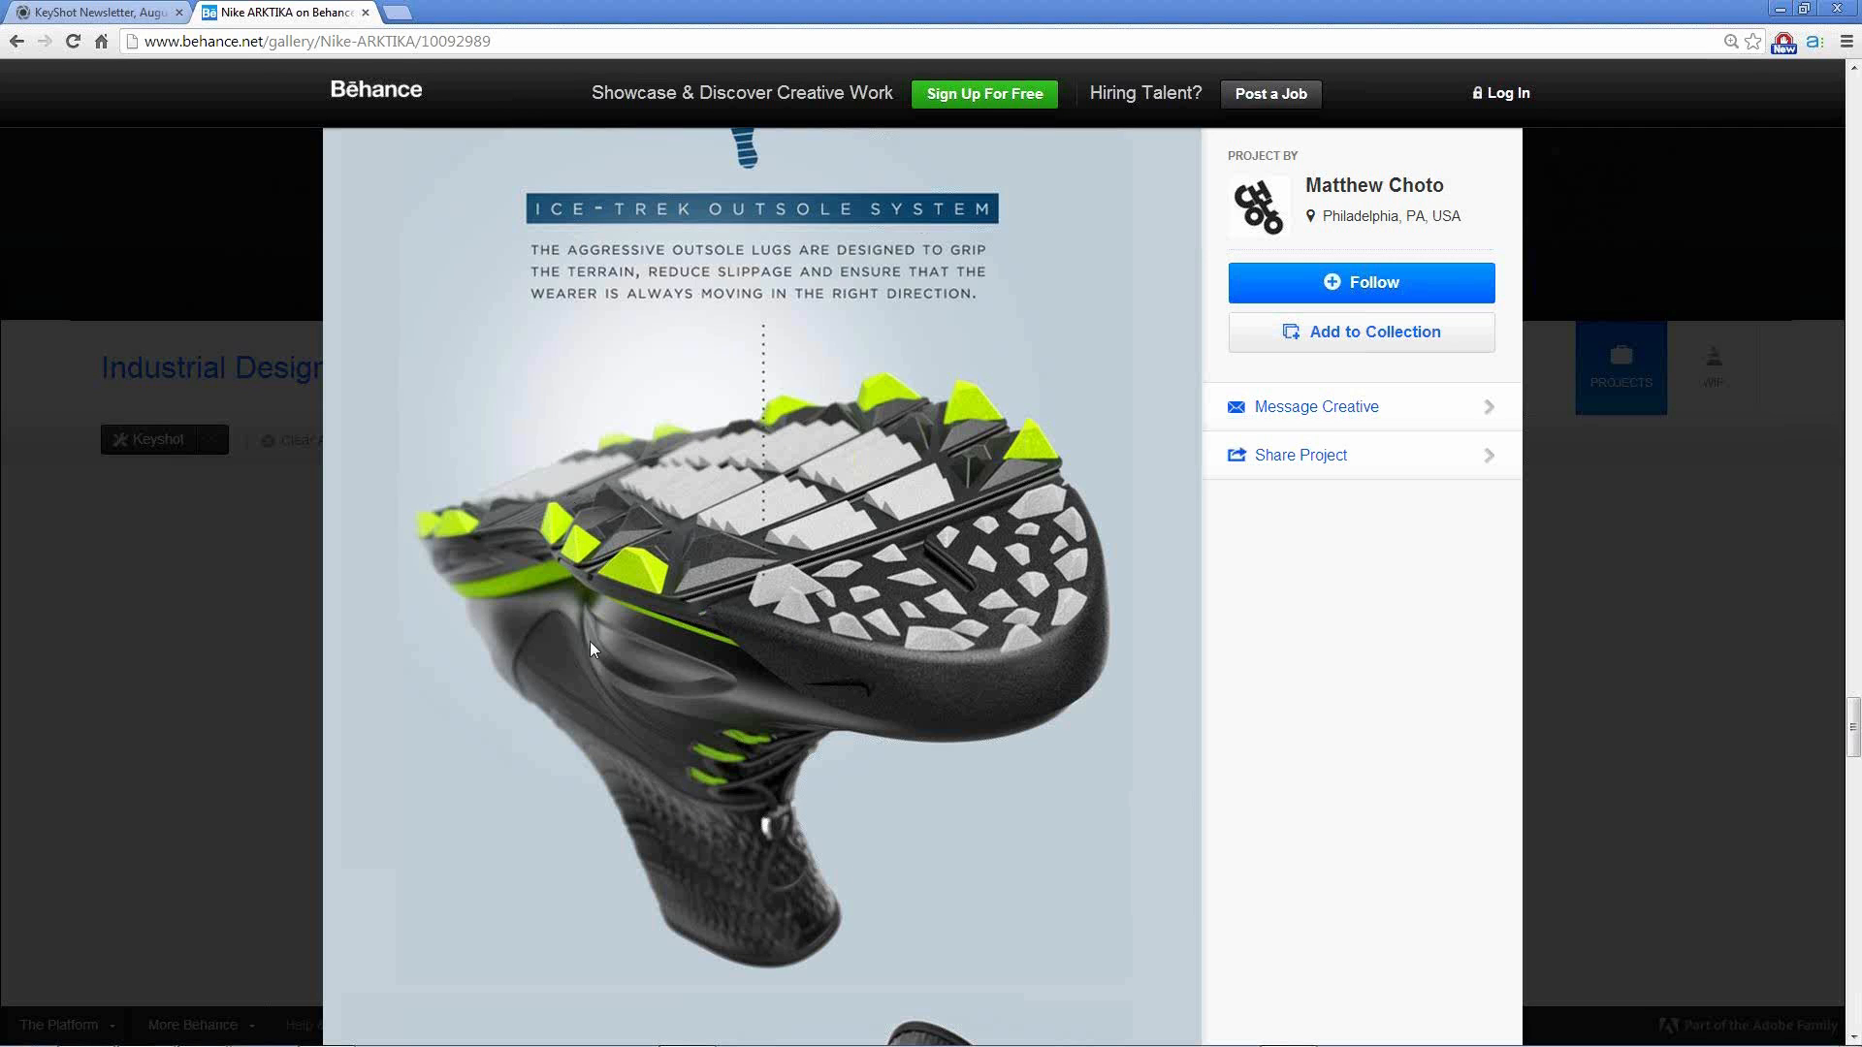
scroll(873, 668, down, 9)
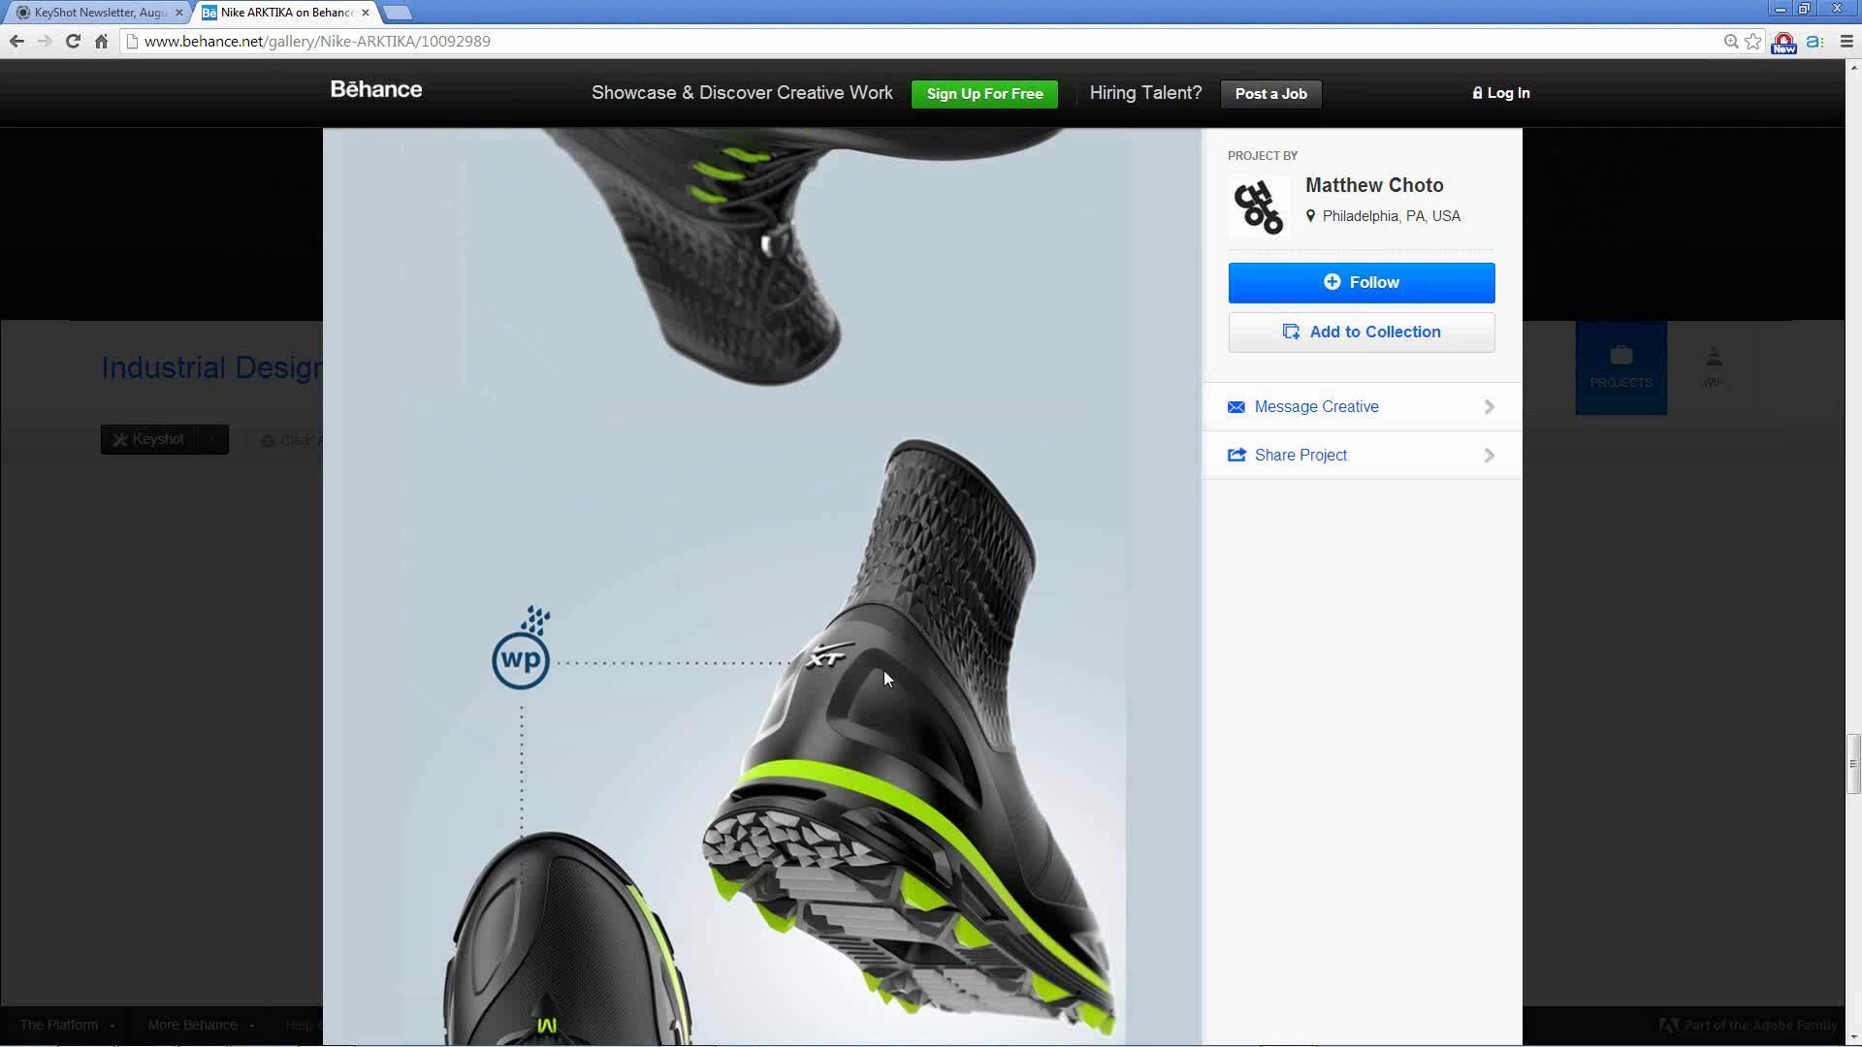
scroll(885, 677, down, 3)
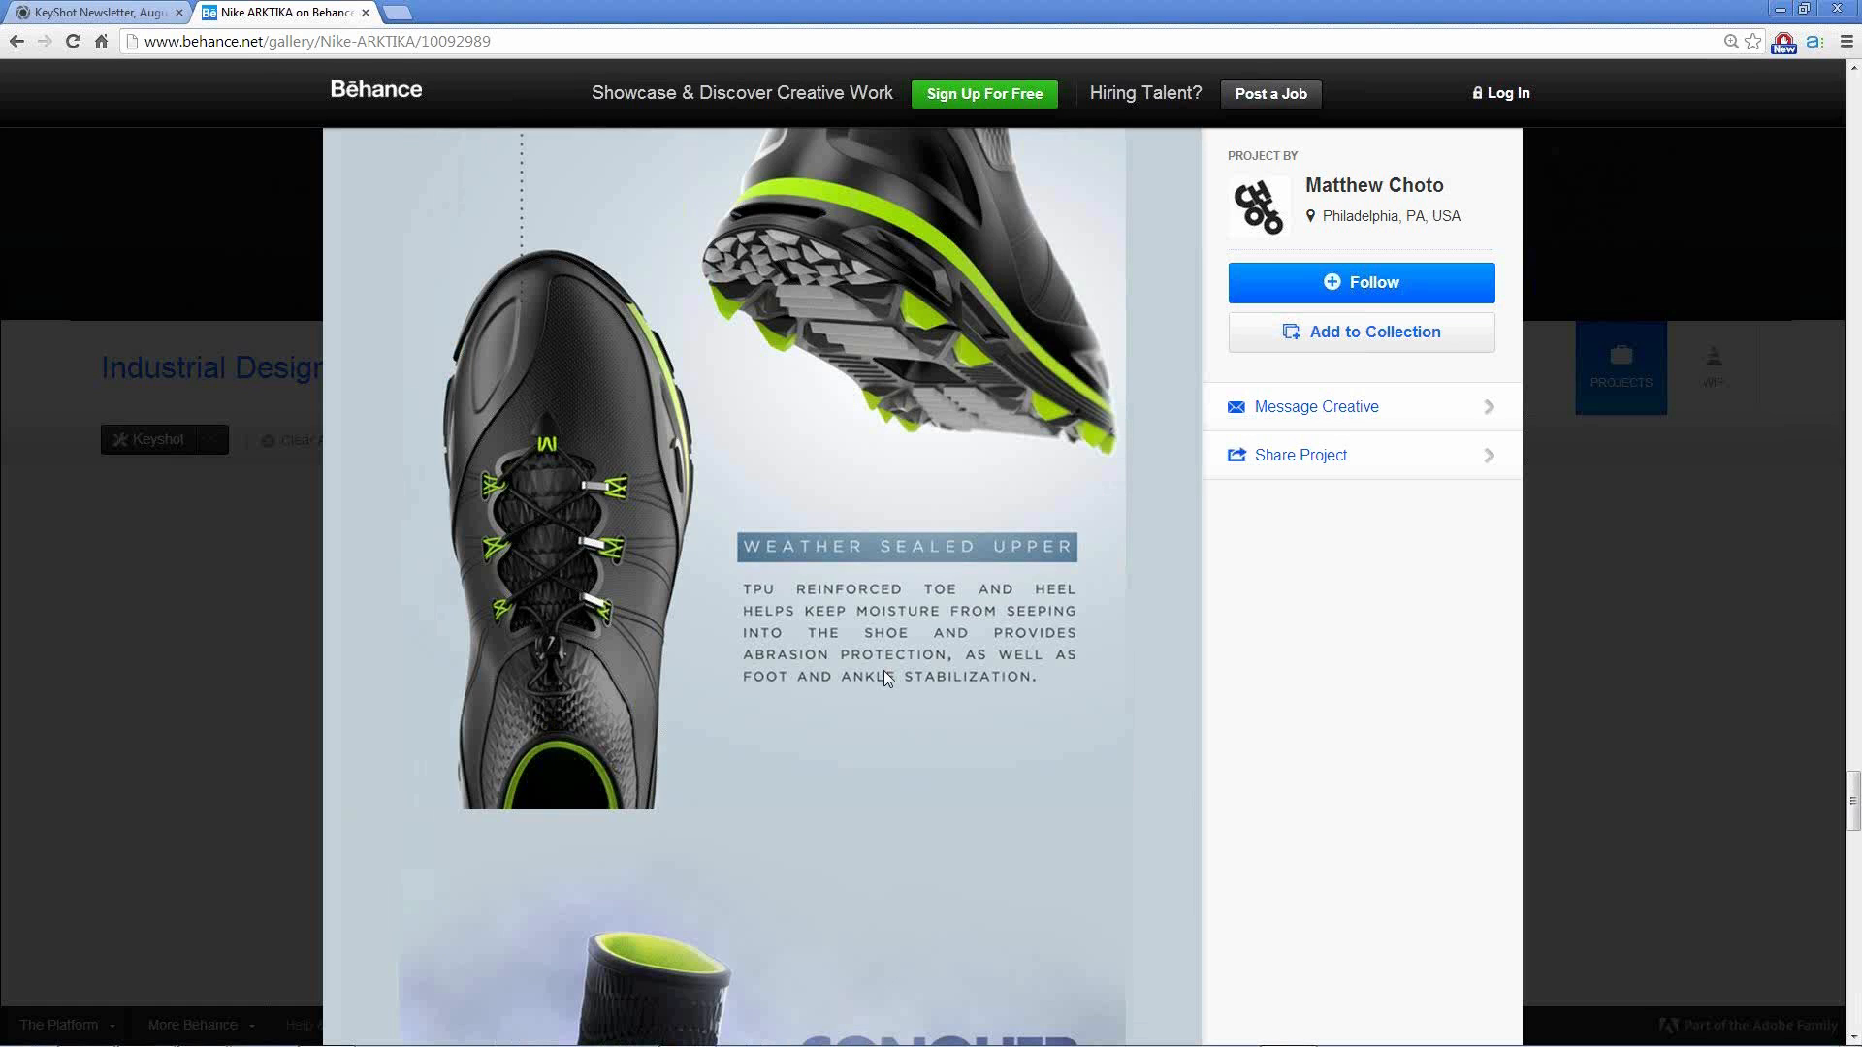
Examine the closing "Conquer the Elements" composition with the shoe breaking through ice, including the ground and headline.
scroll(886, 677, down, 6)
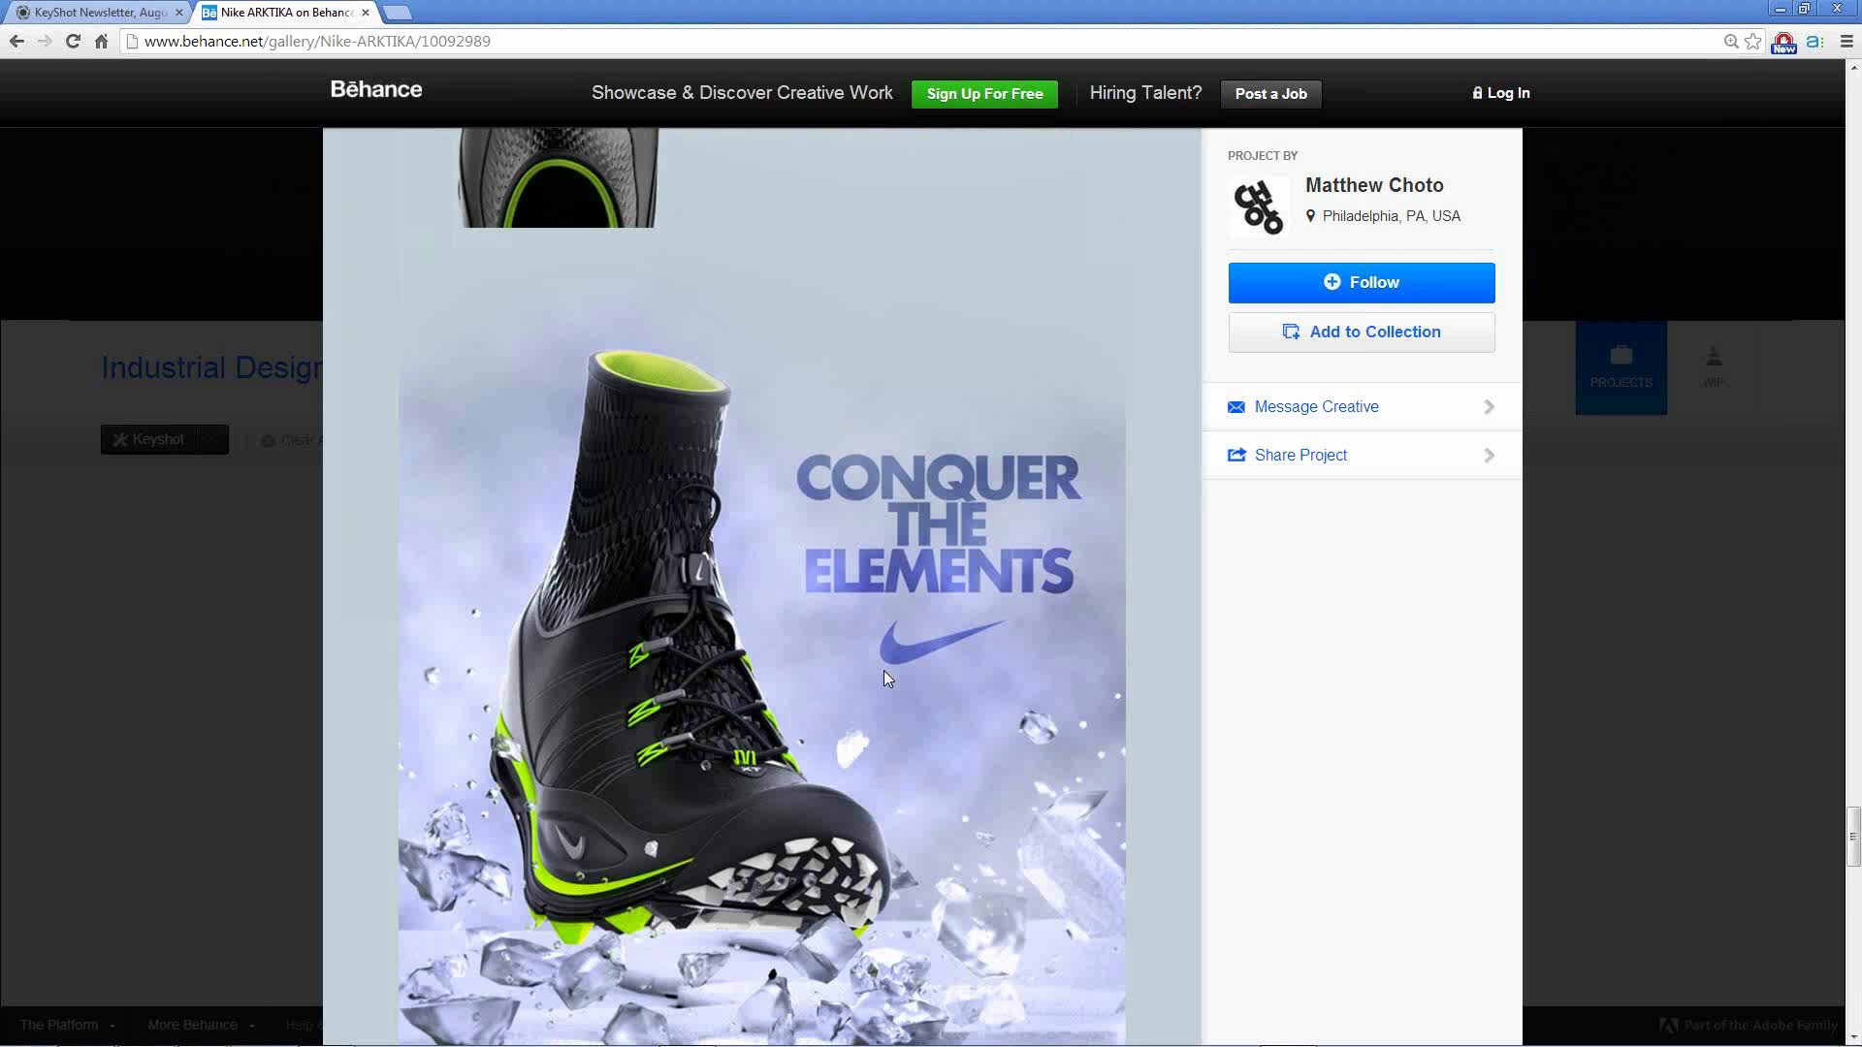
scroll(884, 801, down, 3)
scroll(844, 814, up, 3)
scroll(625, 927, down, 3)
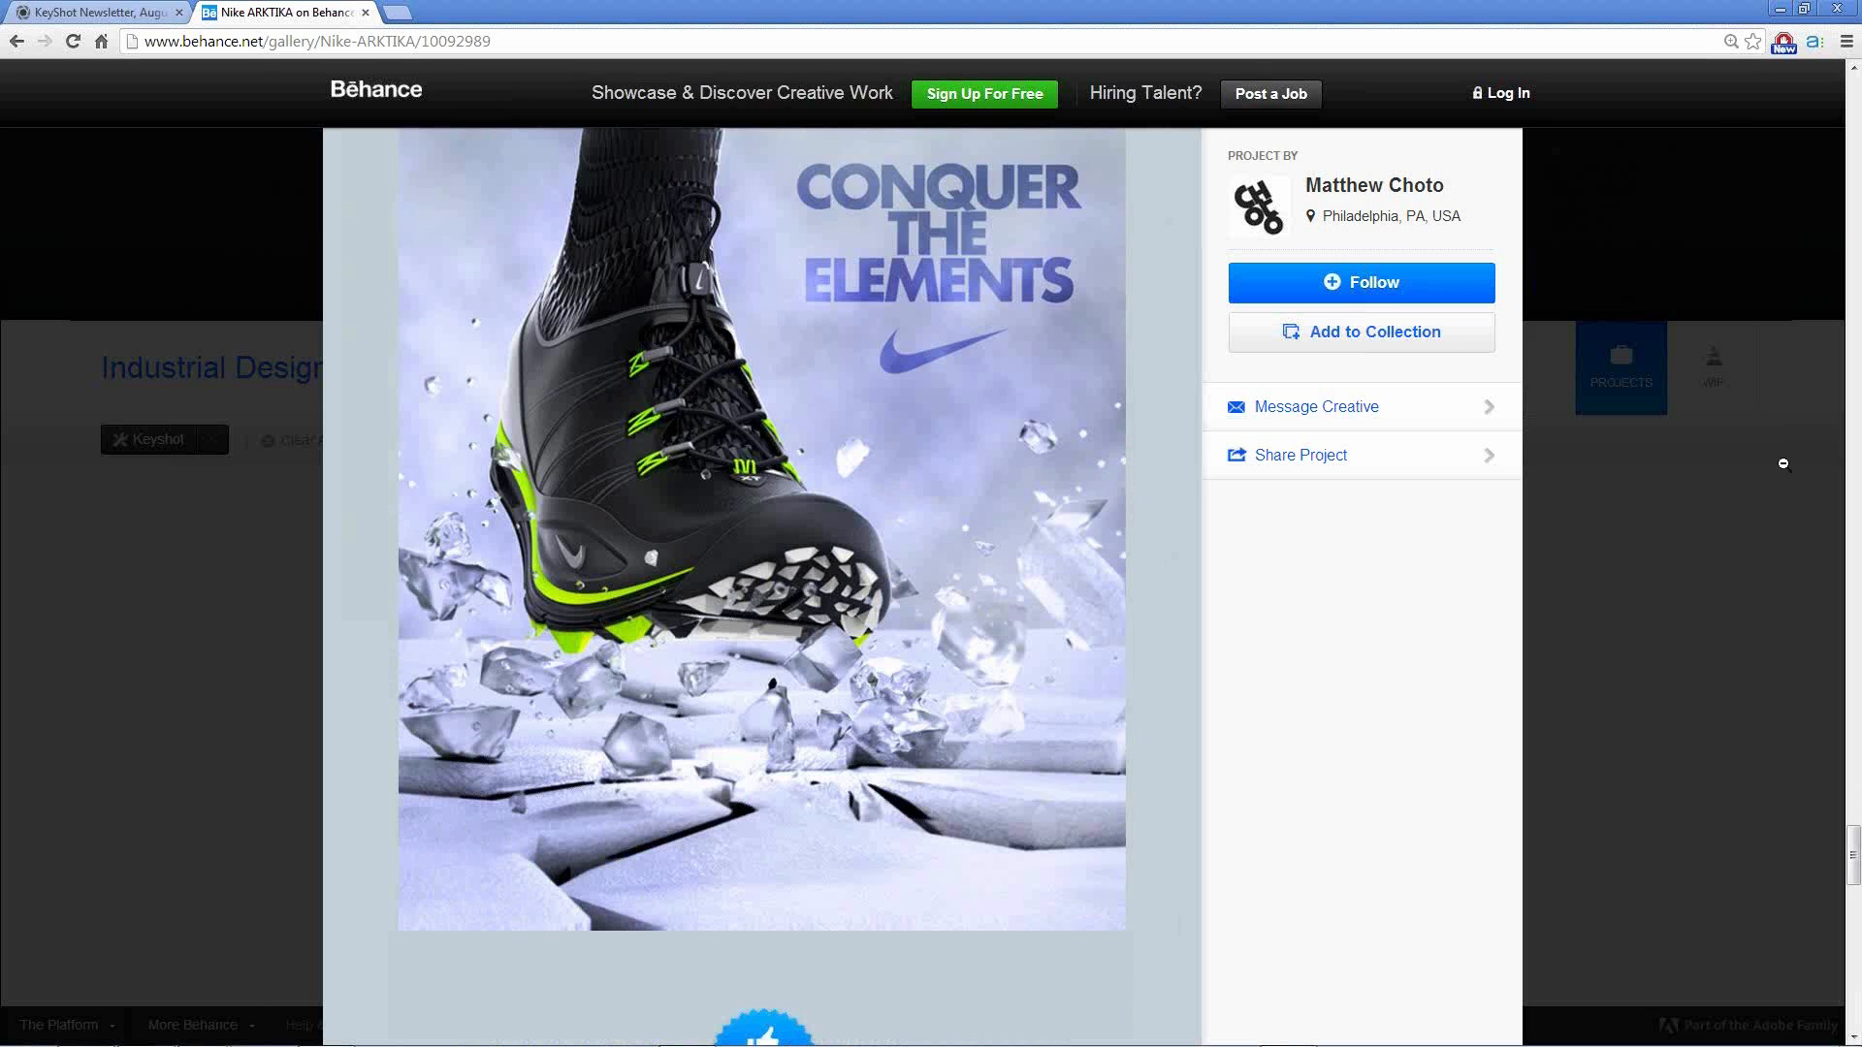
drag(1853, 850, 1853, 841)
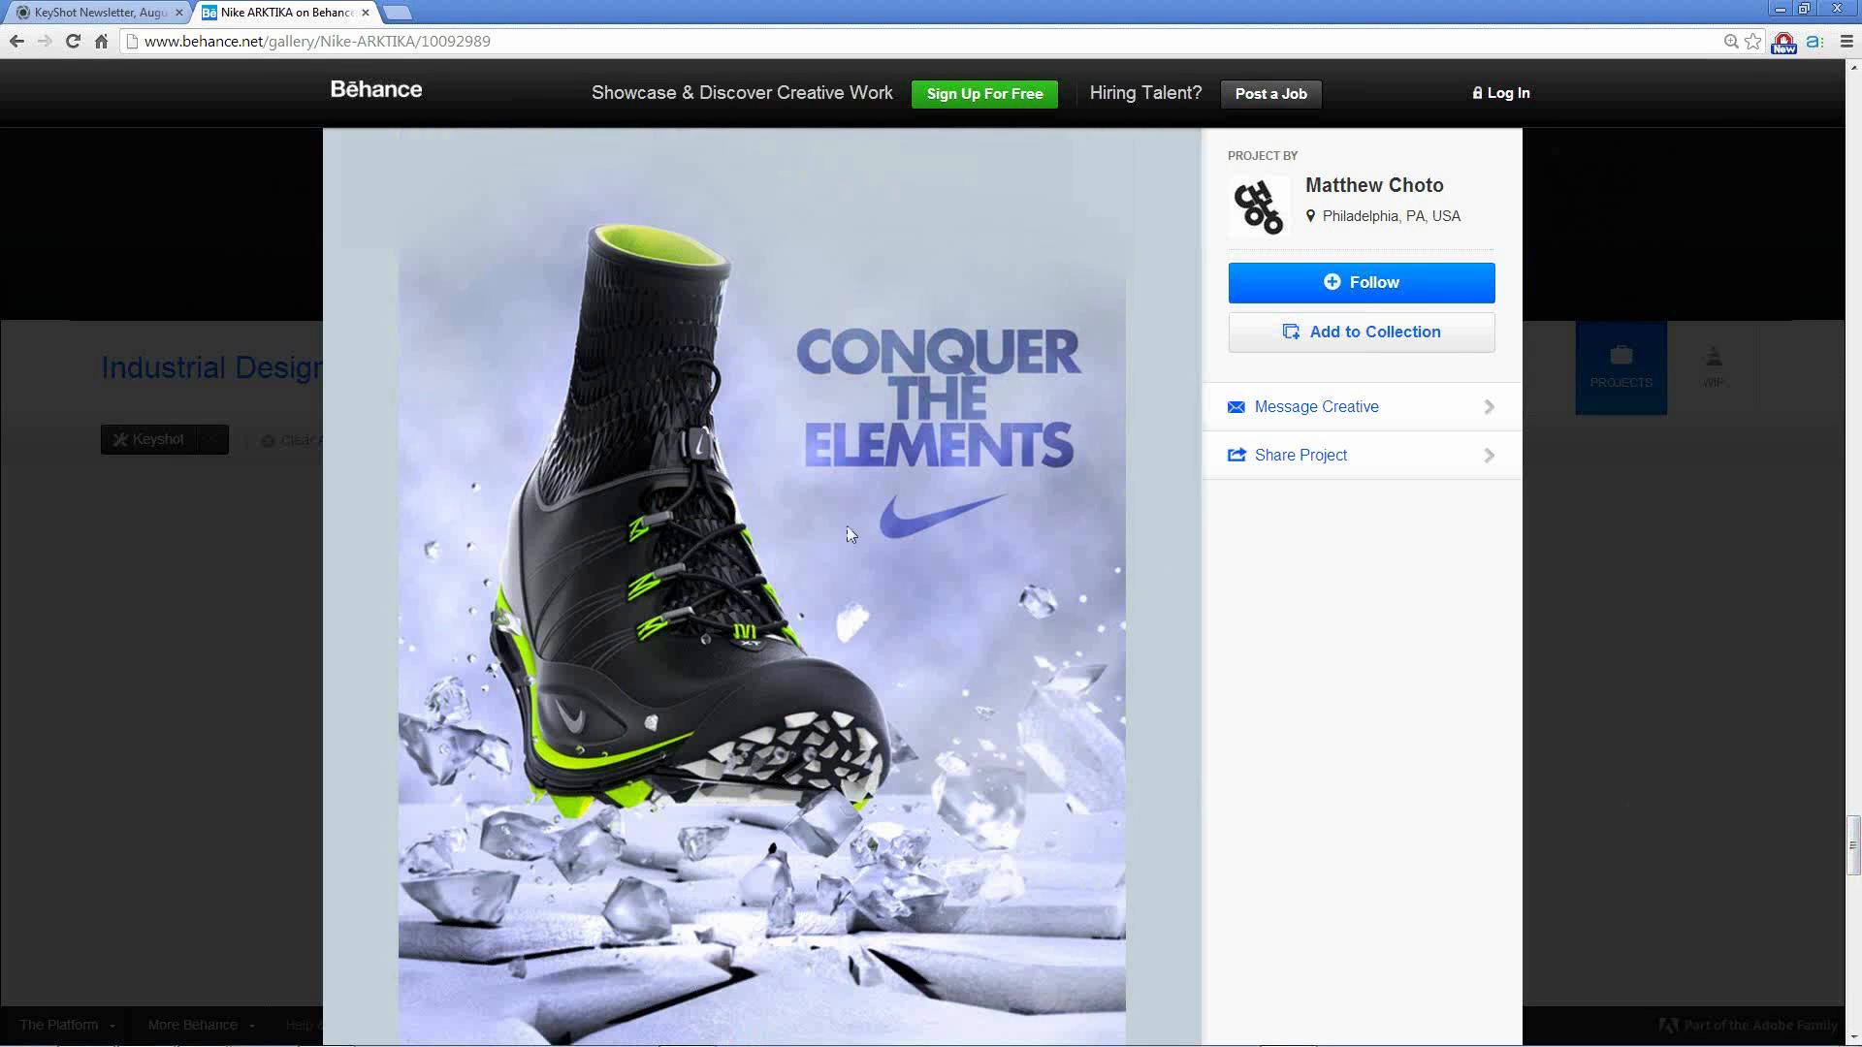
Return to the Keyshot-filtered results, browse further down the thumbnails and open the Sony XTRUD project.
click(1633, 719)
scroll(1235, 678, down, 10)
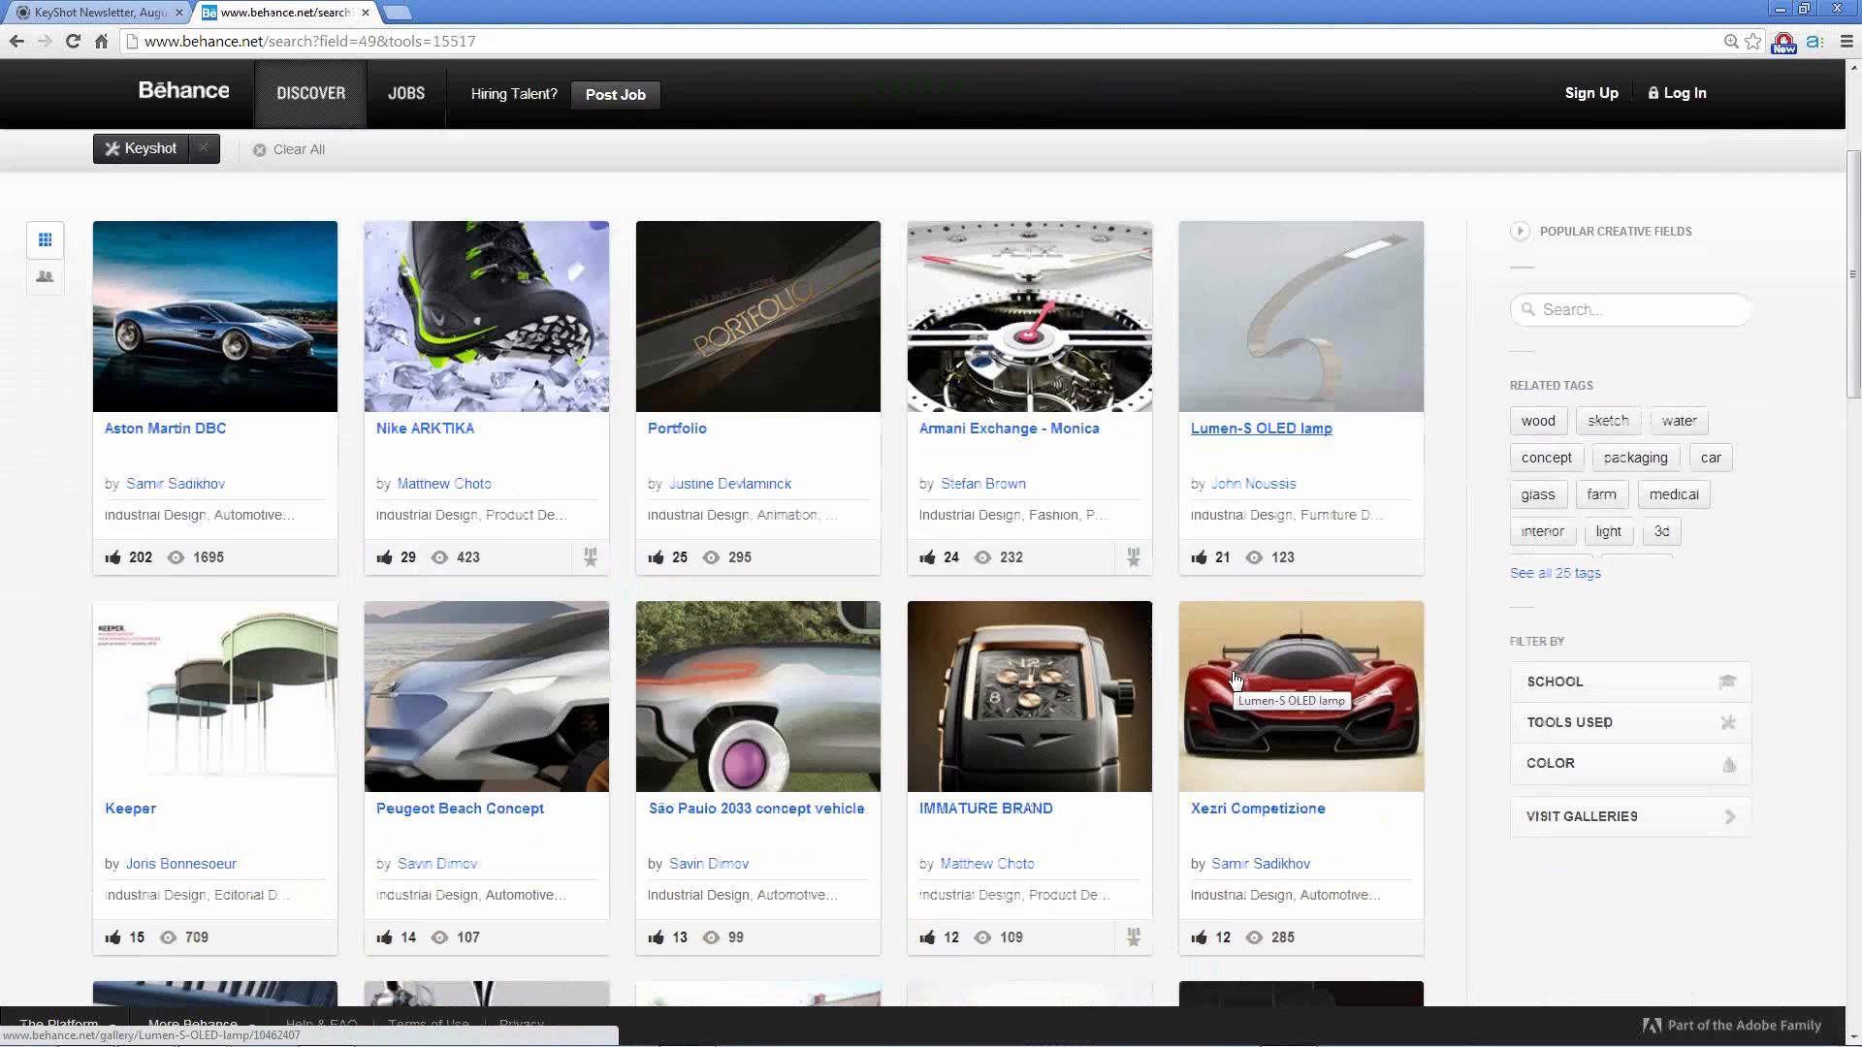
scroll(1234, 677, down, 9)
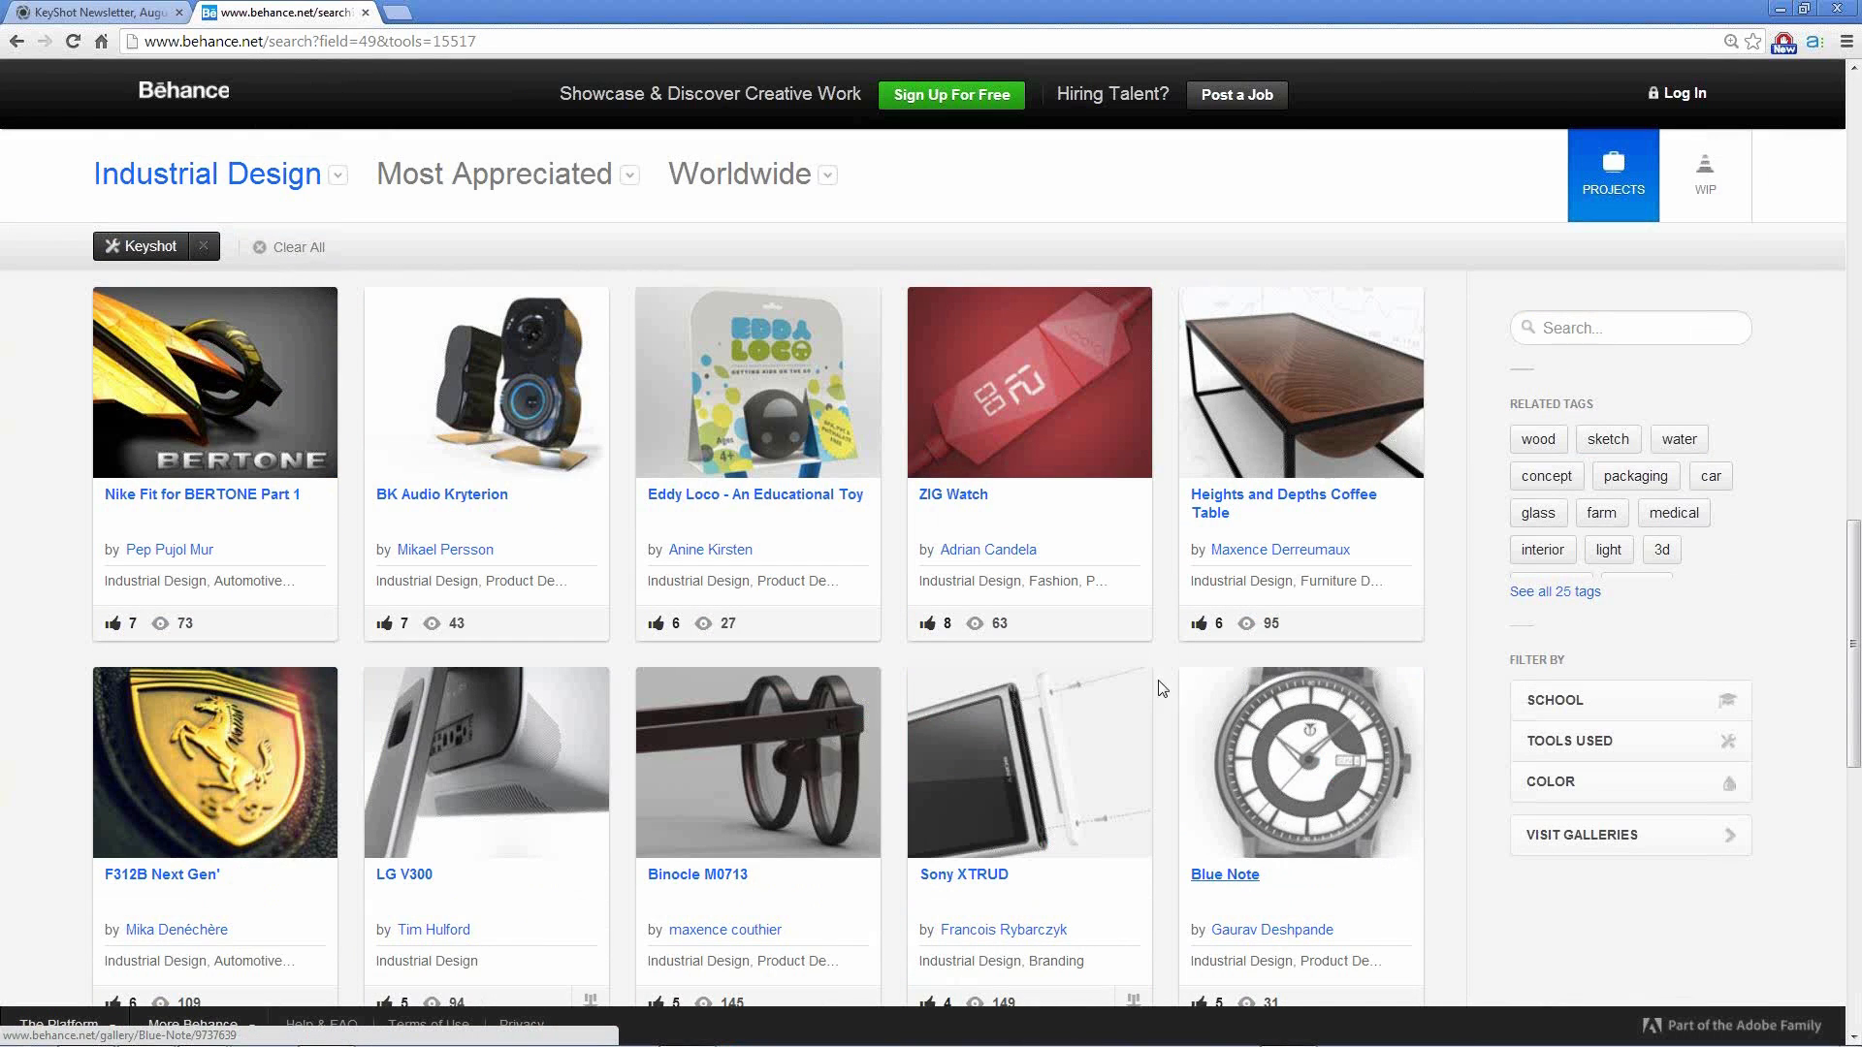
click(1067, 708)
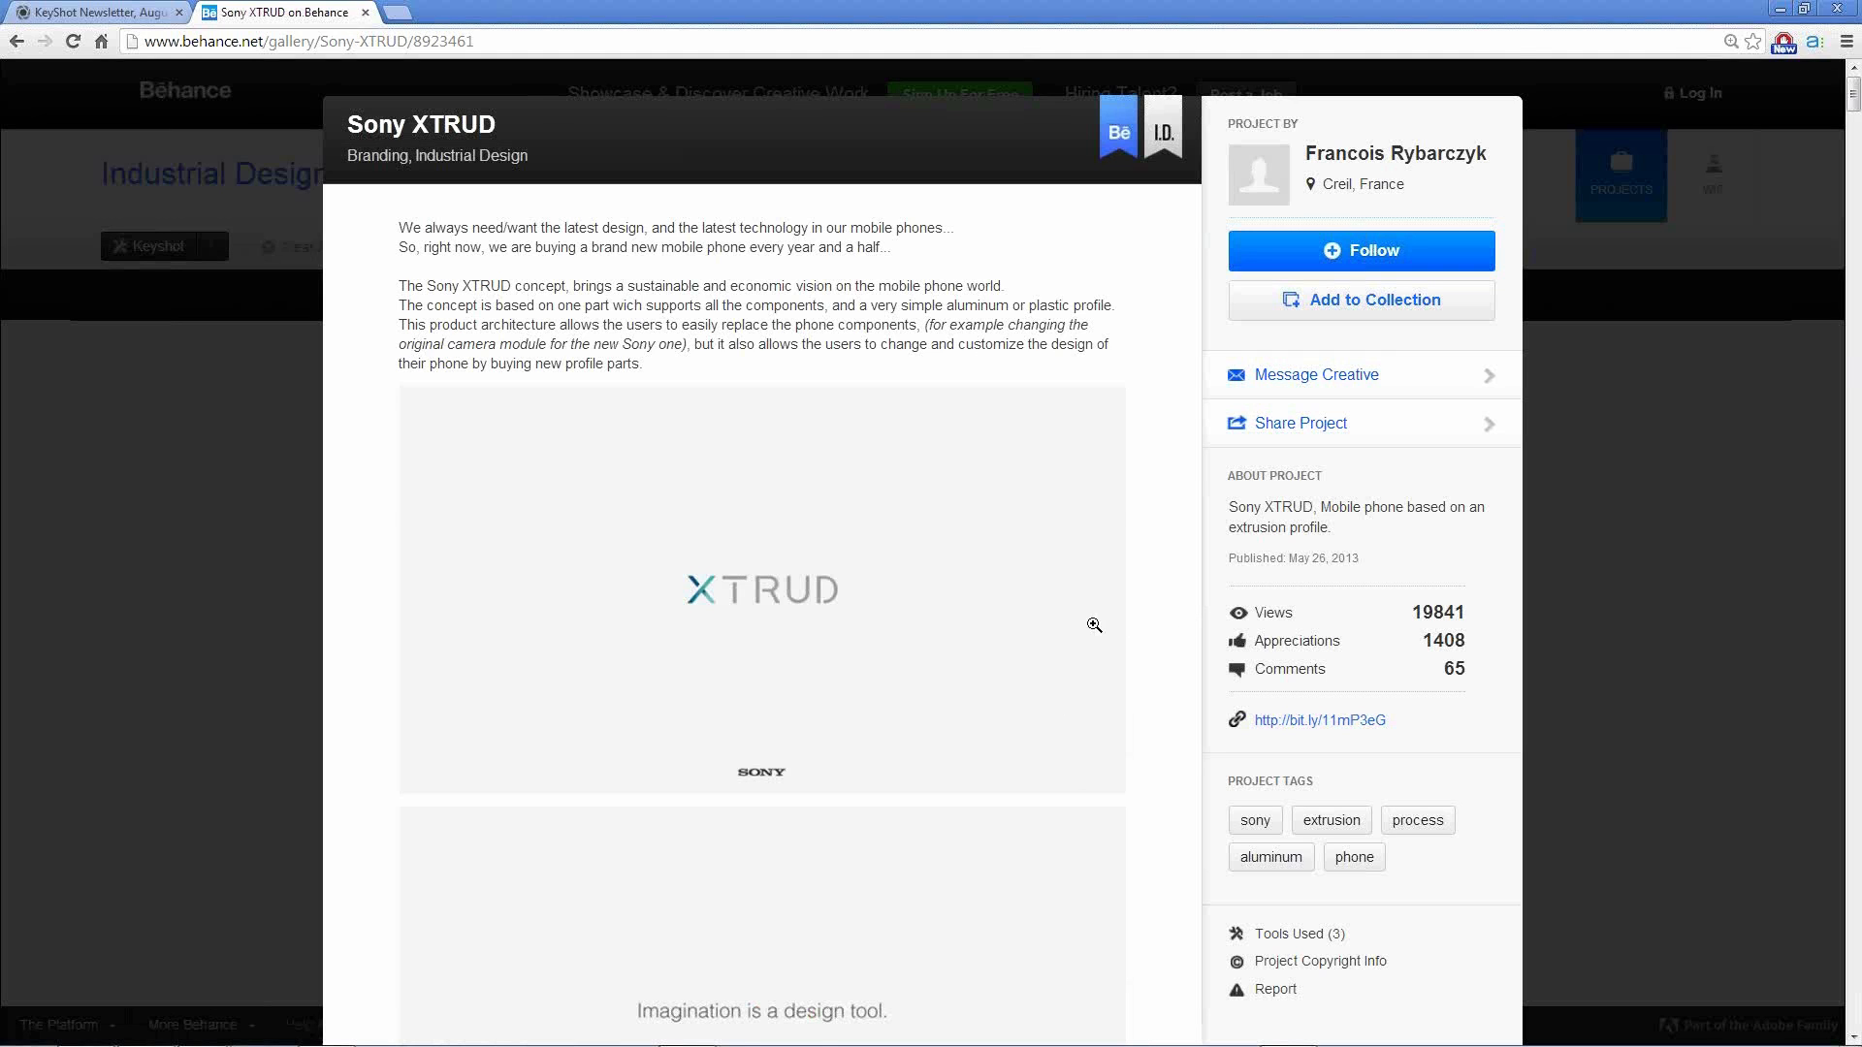
Review the XTRUD introduction, the phone problem statements and the Sony design references, down to the first product renders.
scroll(1094, 626, down, 3)
scroll(1094, 626, down, 9)
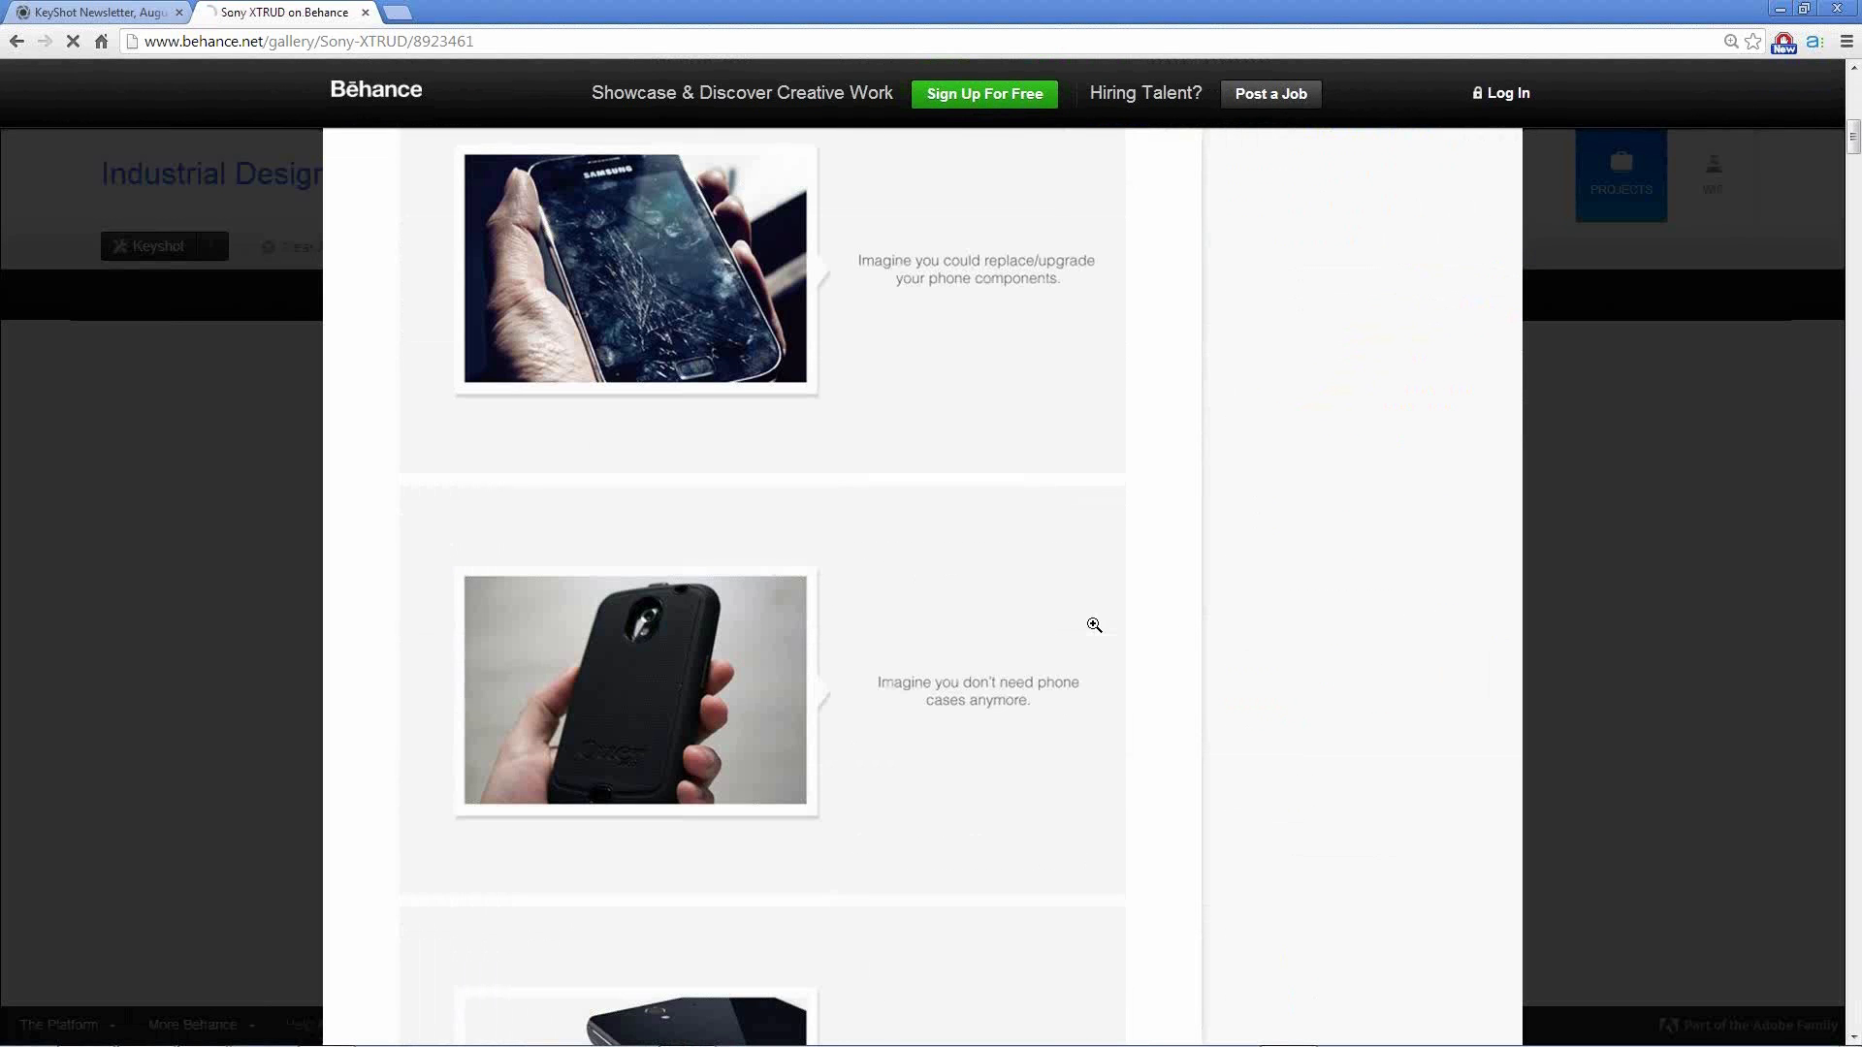
scroll(1094, 626, down, 6)
scroll(1094, 626, down, 10)
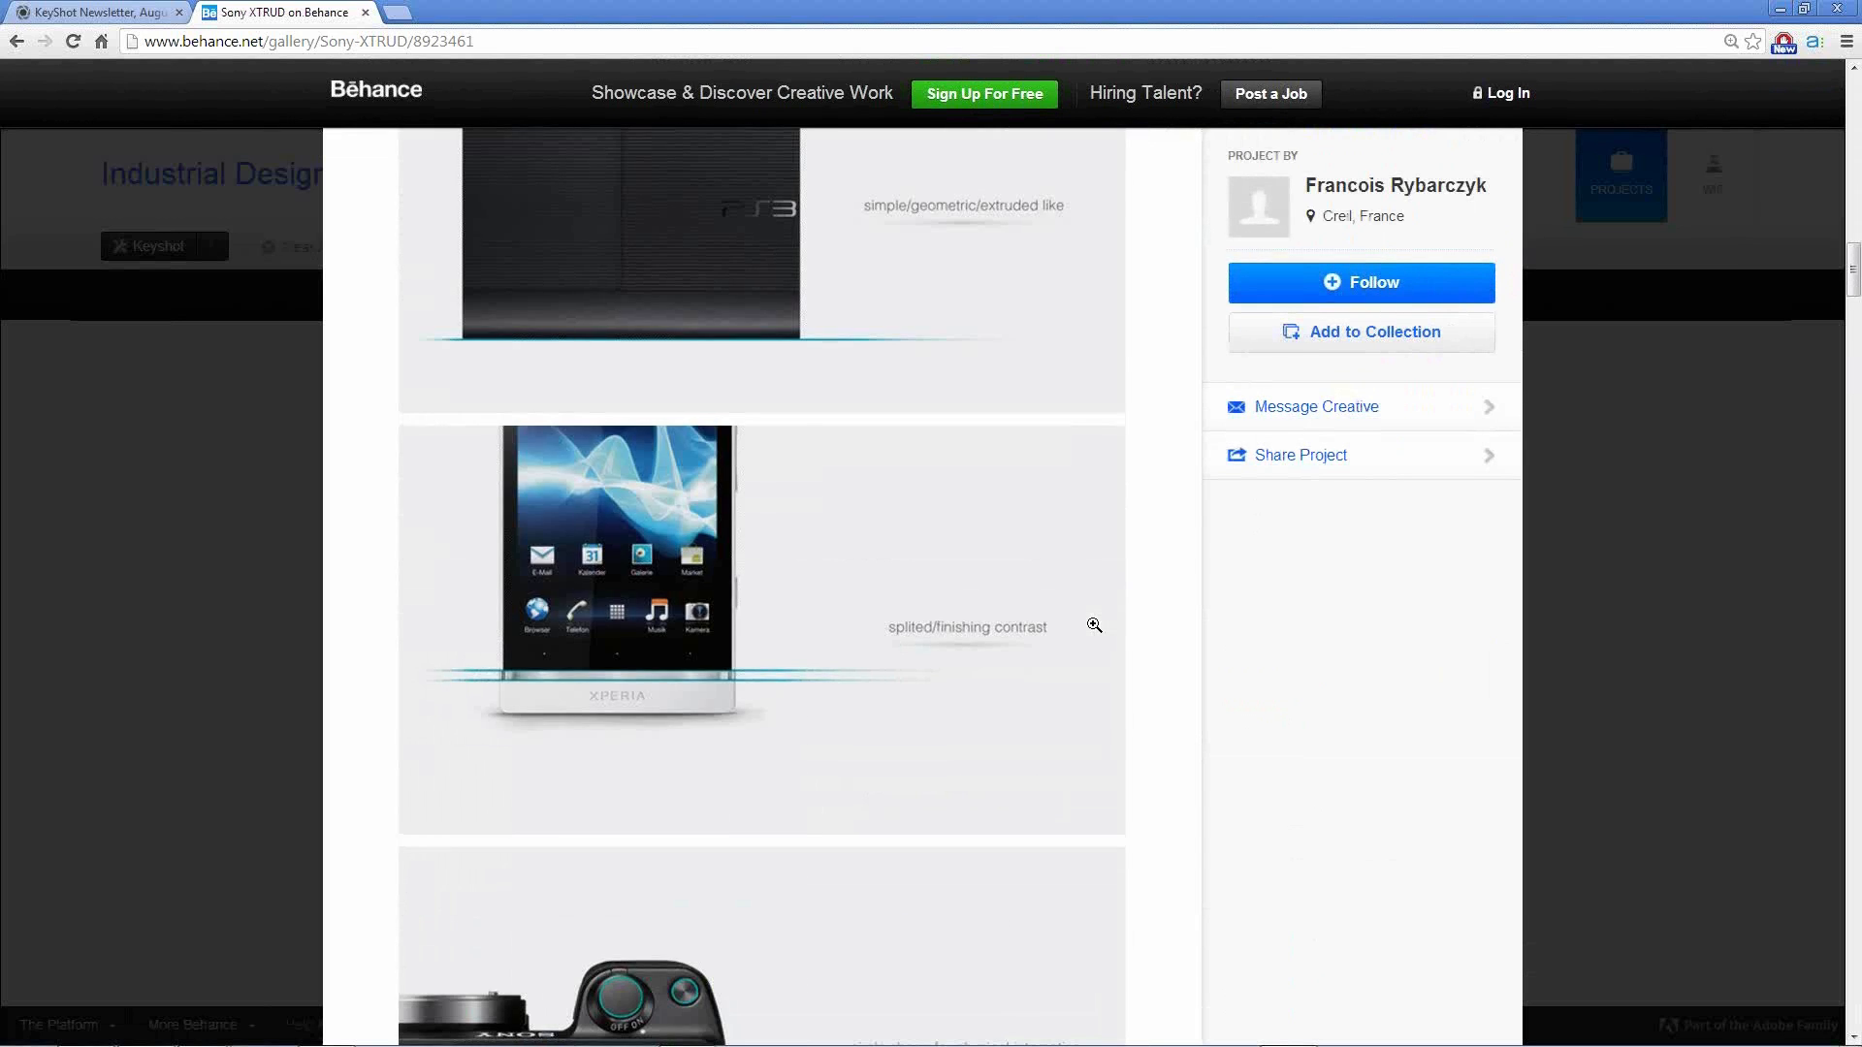
scroll(1094, 626, down, 8)
scroll(1094, 626, down, 6)
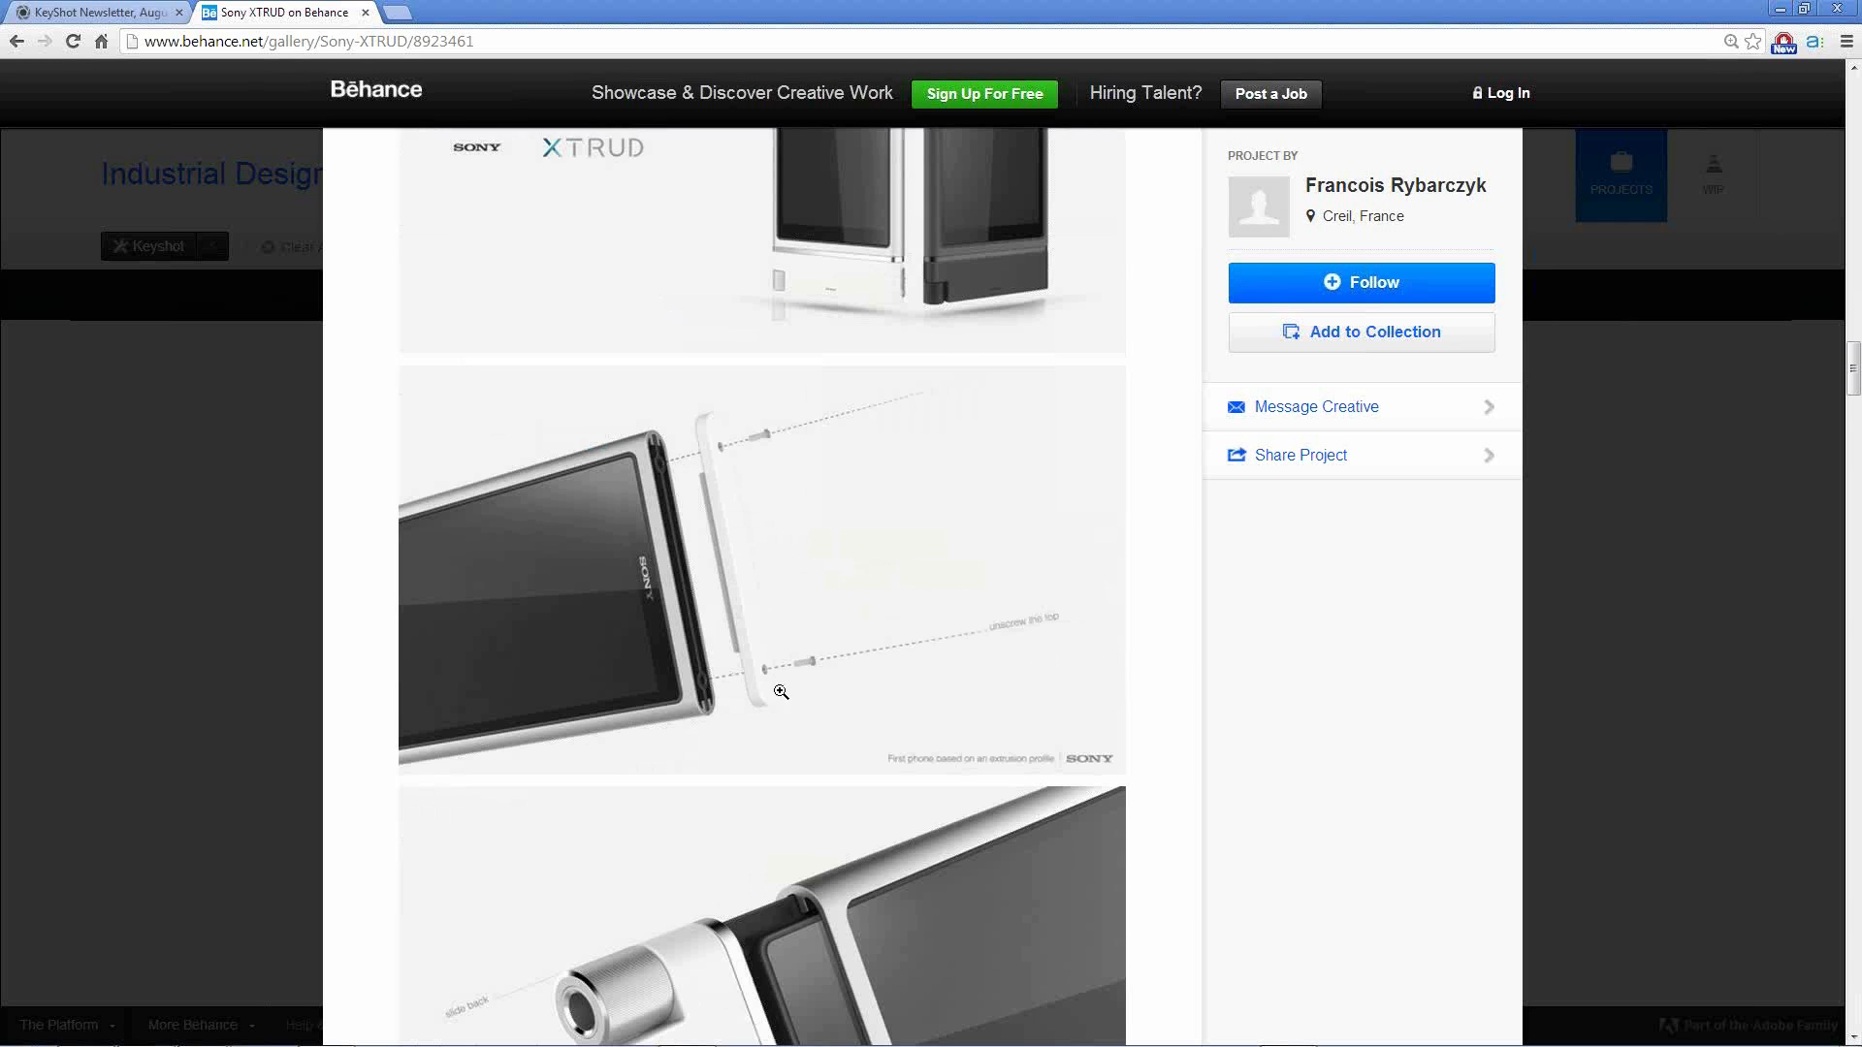
Study the XTRUD disassembly renders, from unscrewing the top to upgrading components and swapping the coloured profiles.
scroll(890, 670, down, 3)
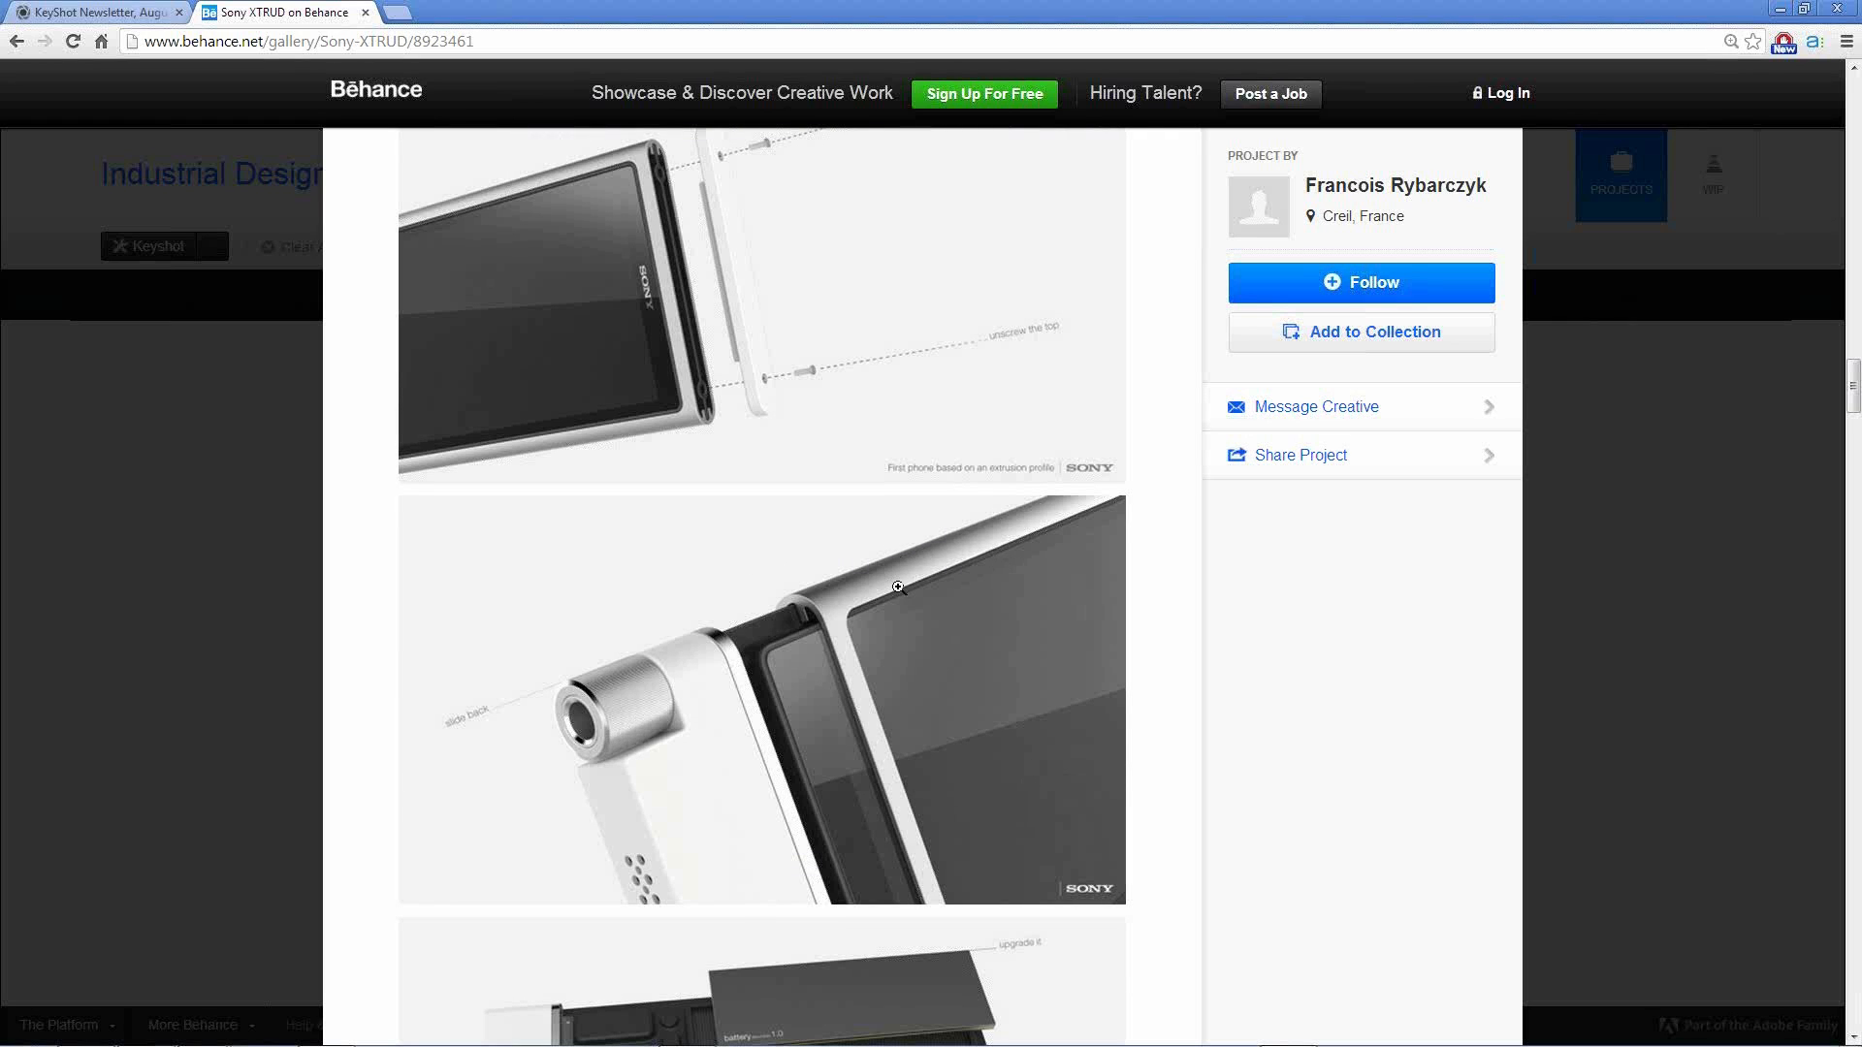
scroll(898, 587, down, 3)
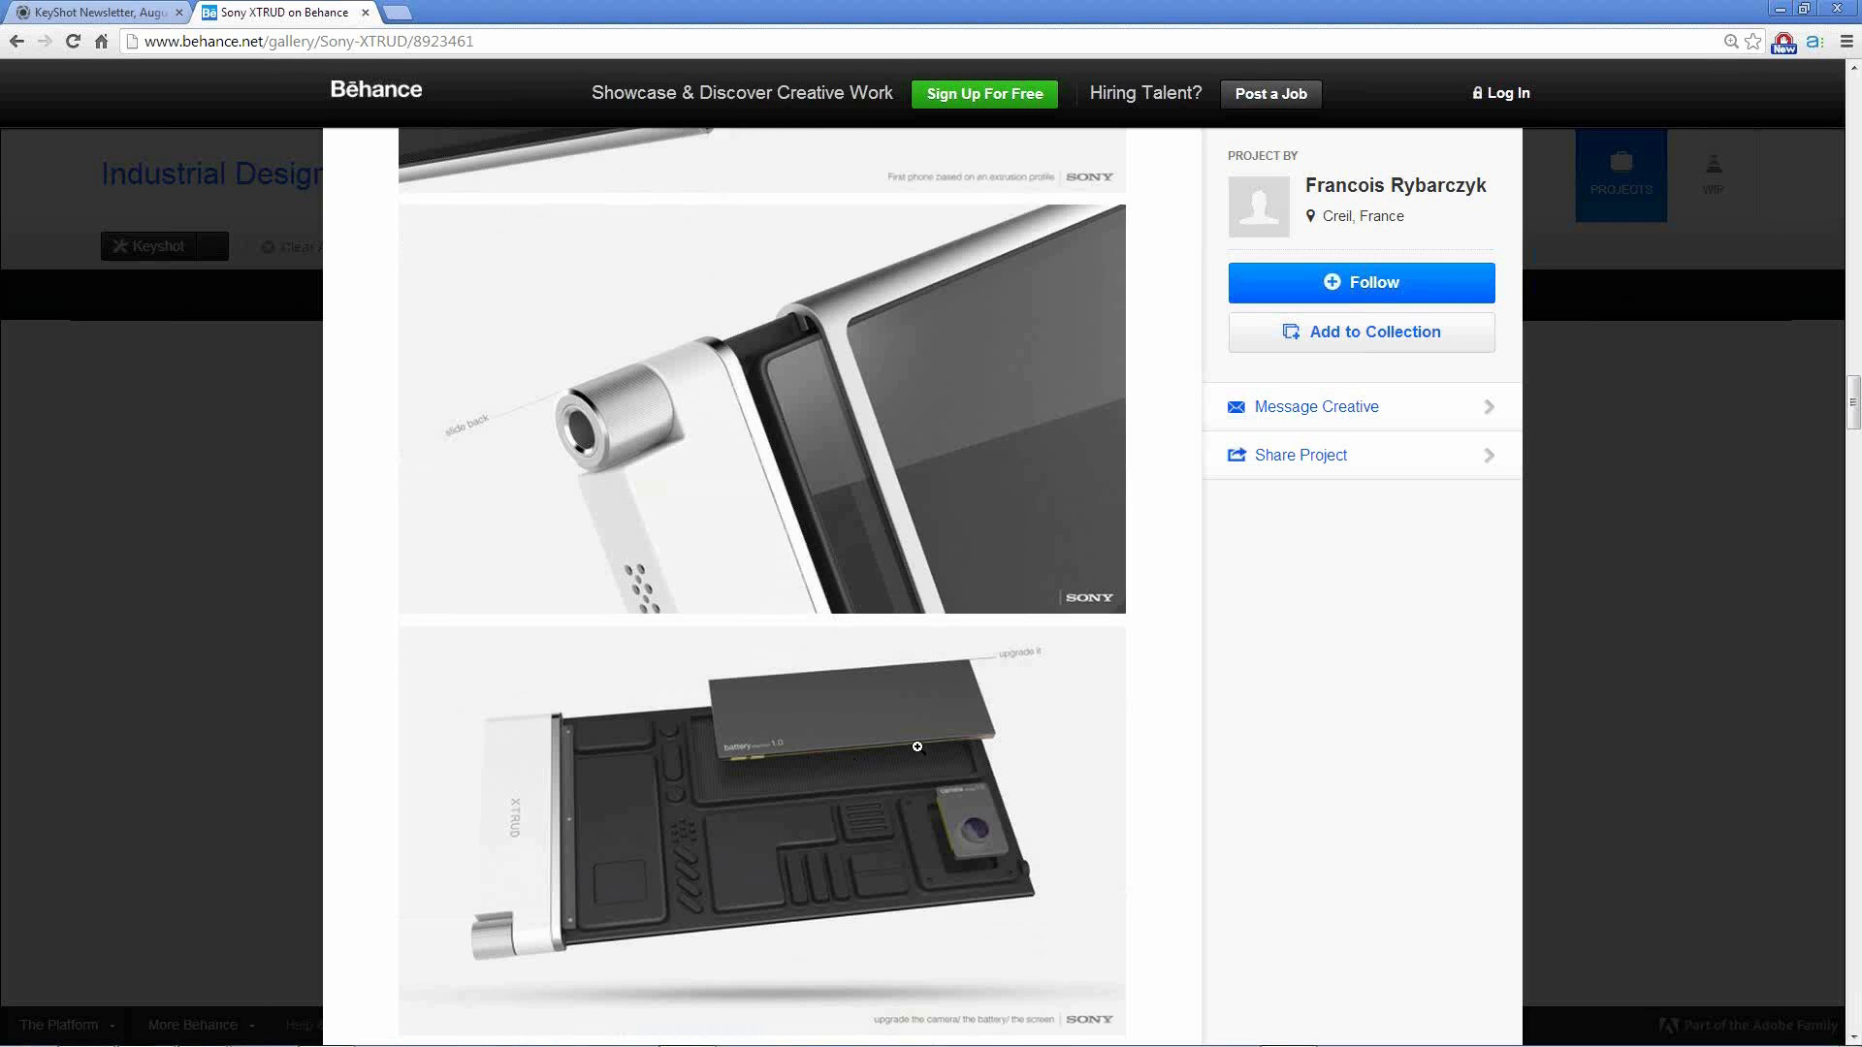
scroll(917, 747, down, 3)
scroll(925, 634, down, 3)
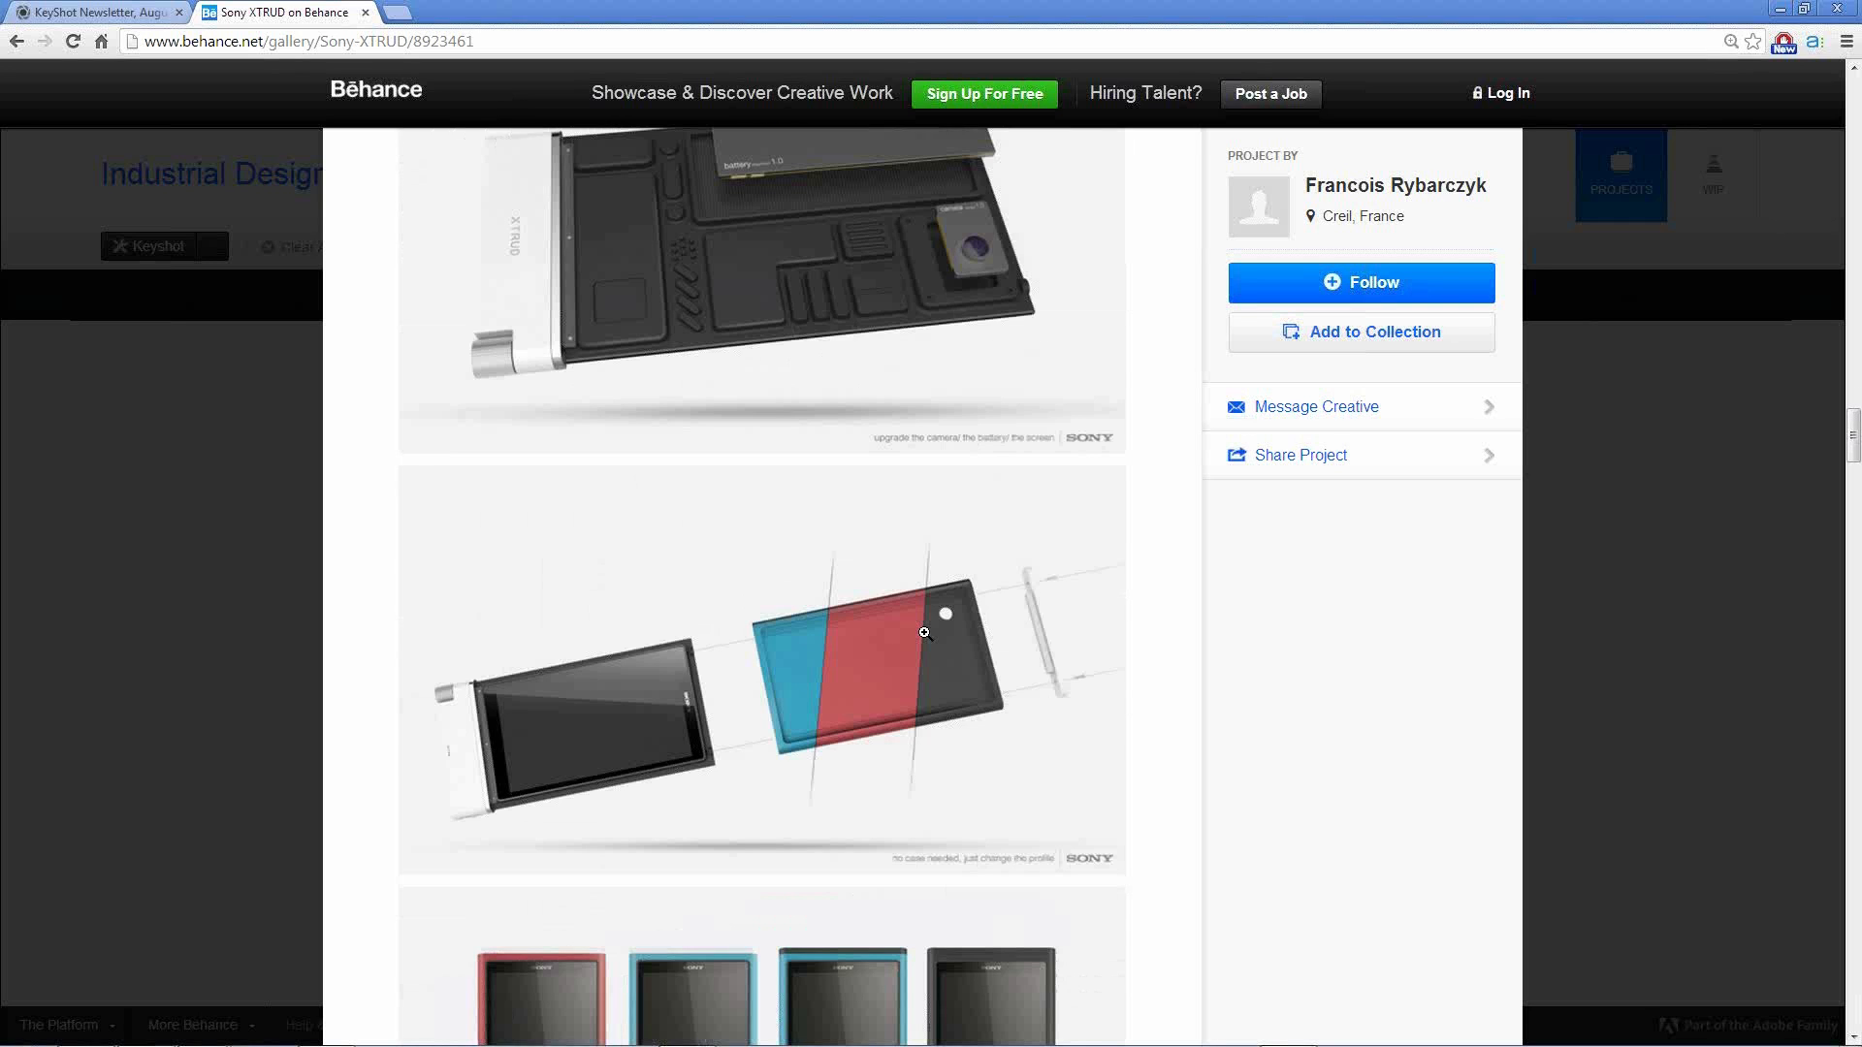
scroll(925, 633, down, 3)
scroll(867, 673, down, 3)
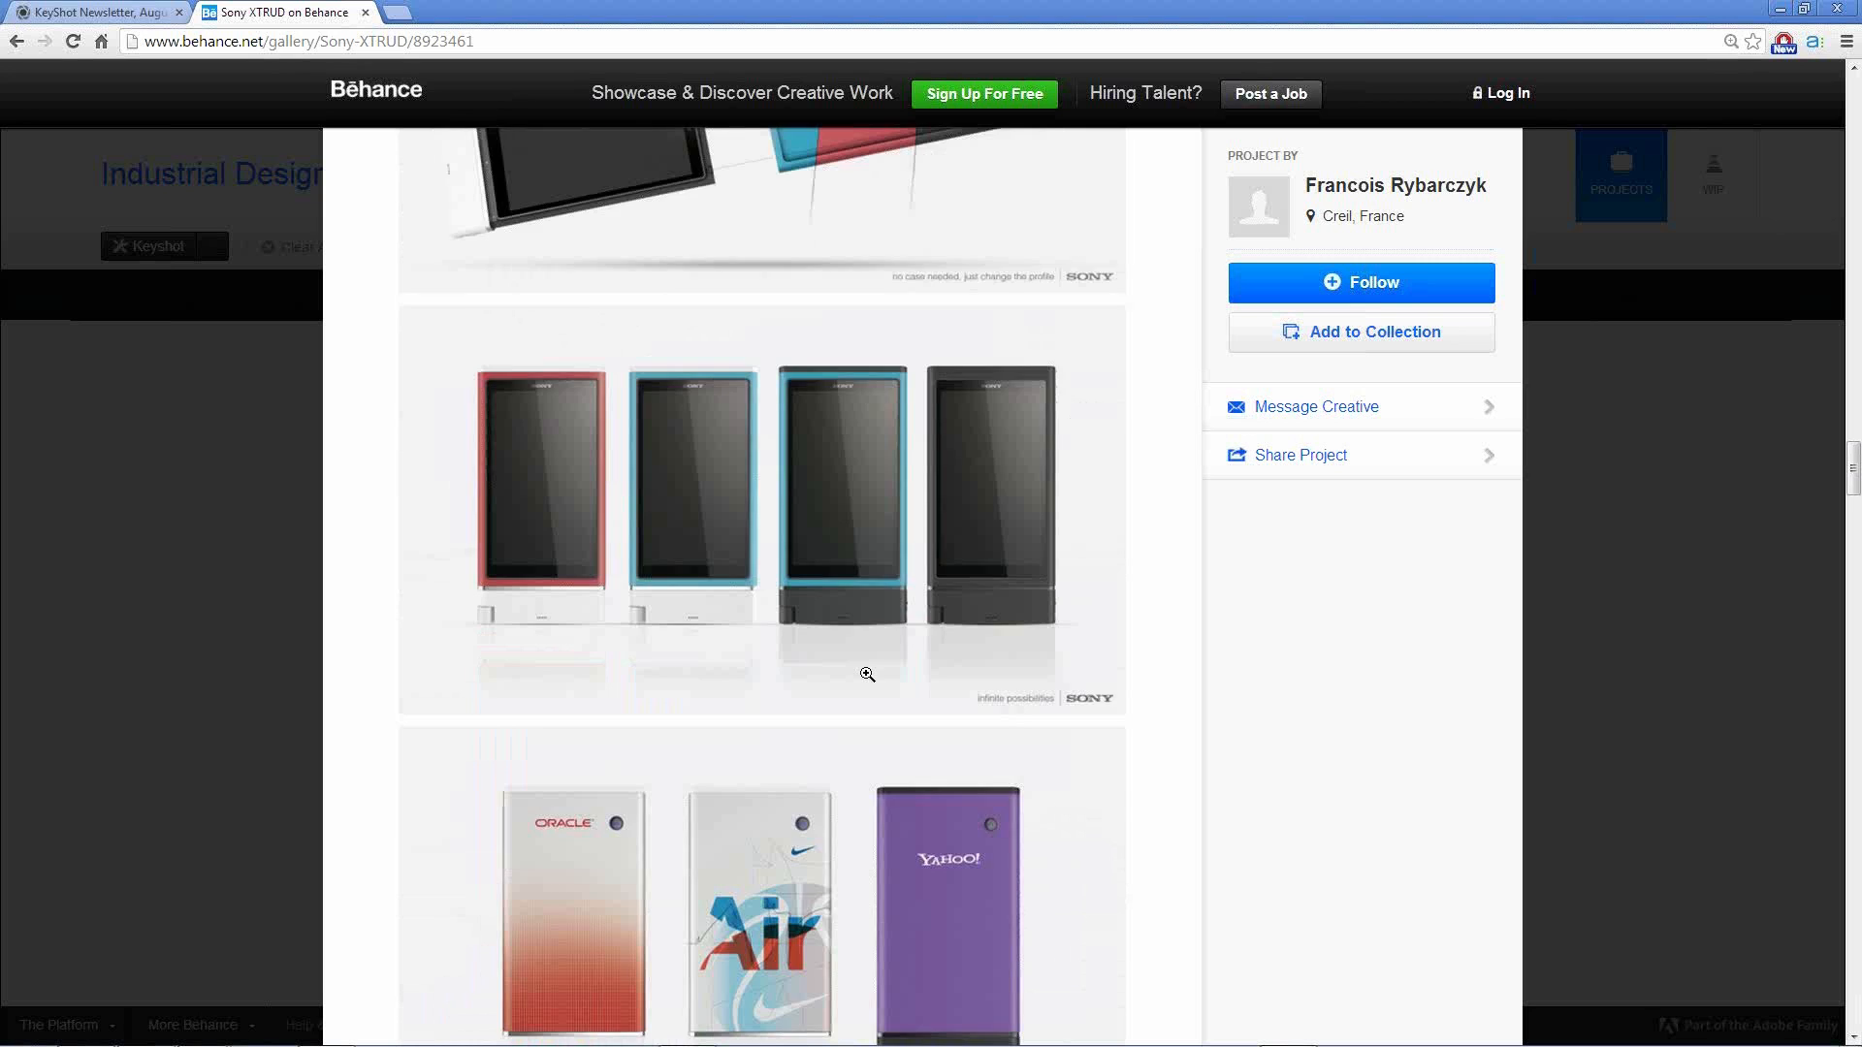
Review the XTRUD business customization, headphone jack, music control and camera renders.
scroll(867, 673, down, 3)
scroll(867, 673, down, 3)
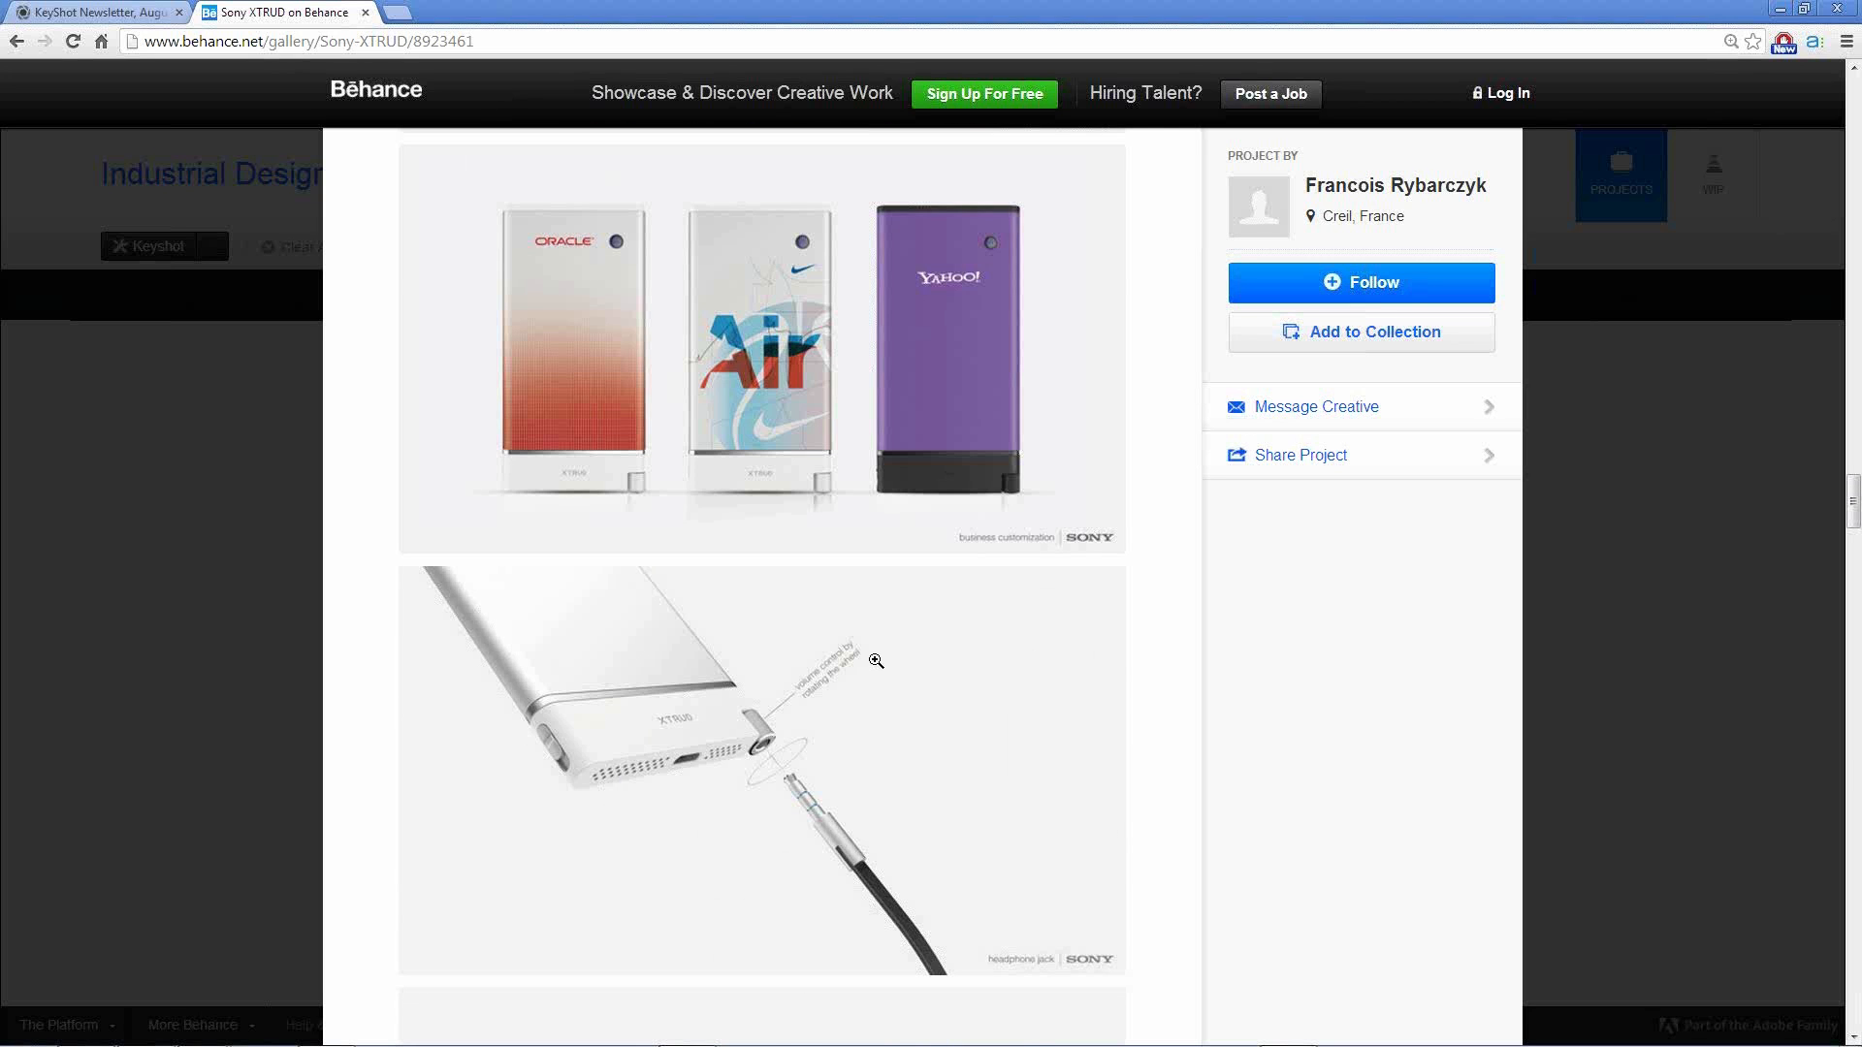
scroll(871, 667, down, 3)
scroll(875, 660, down, 6)
scroll(875, 659, down, 20)
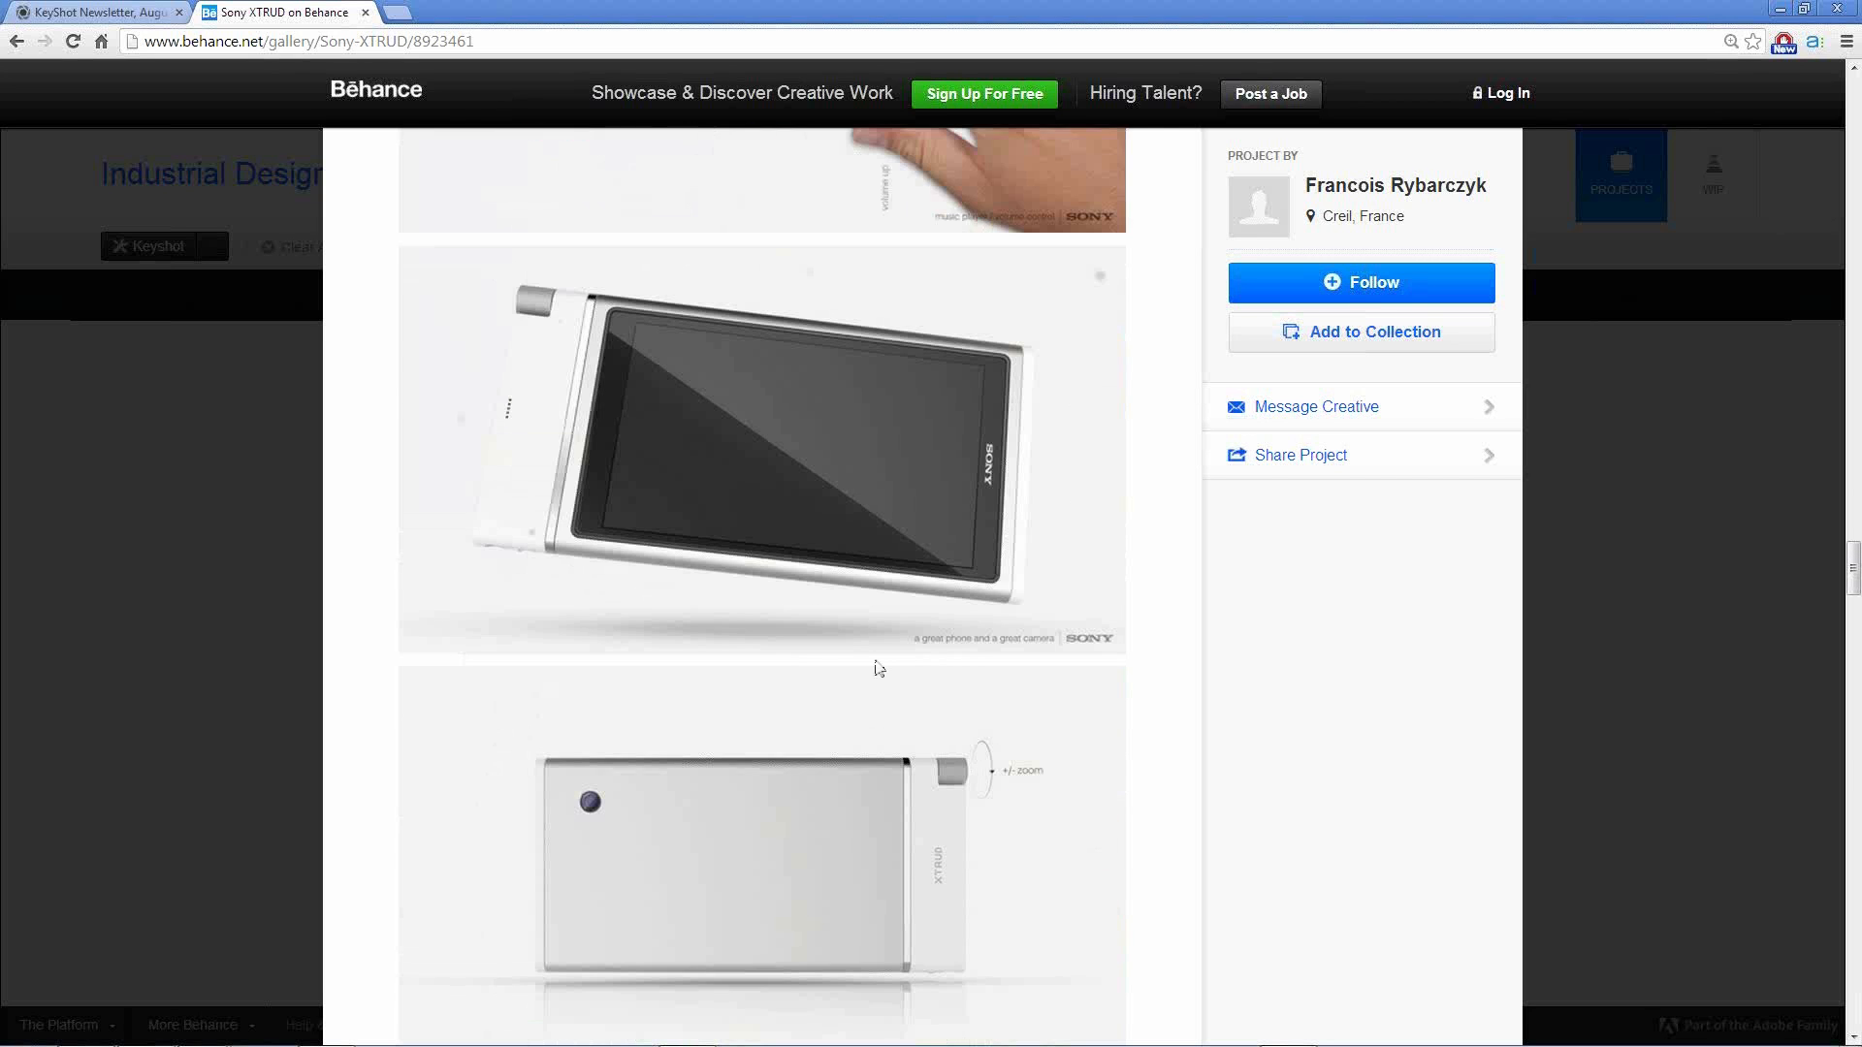
Examine the XTRUD manufacturing section, from the CMF exploration board through the extrusion, cutting and machining renders to the water-dipped profile.
scroll(876, 660, up, 3)
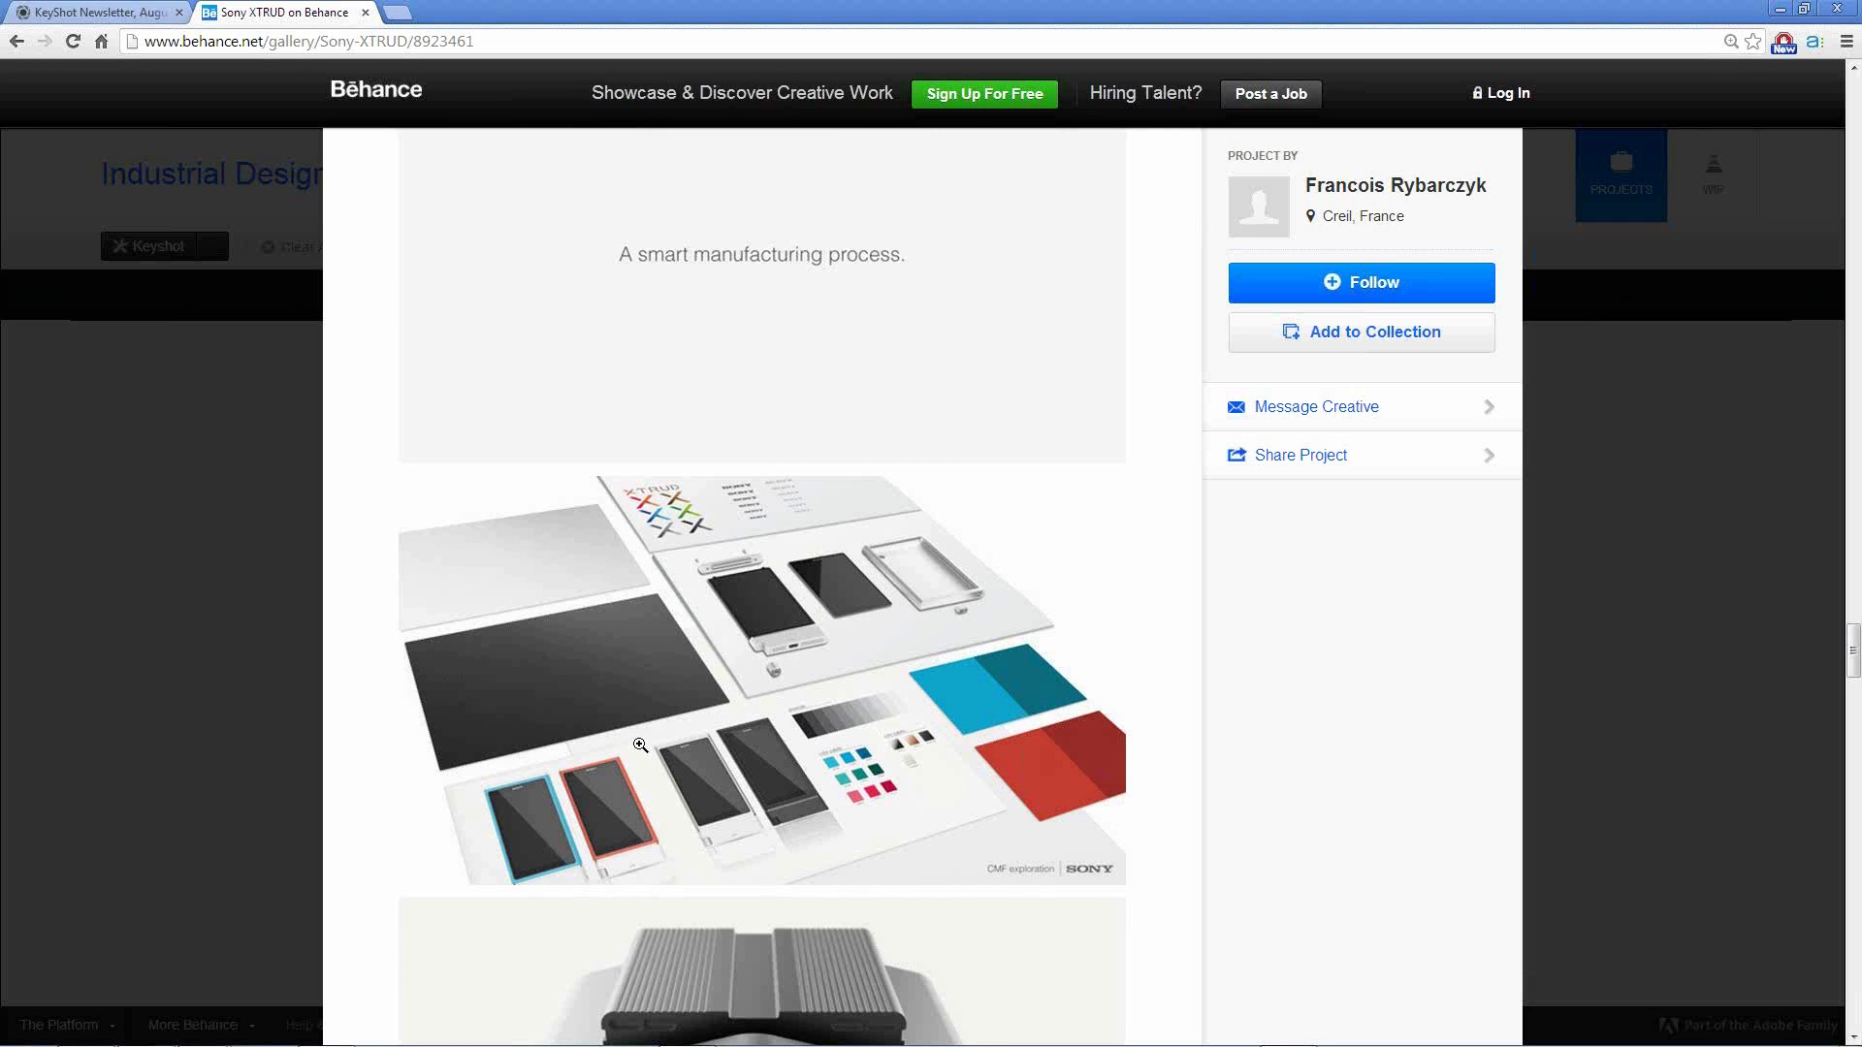
scroll(623, 778, down, 3)
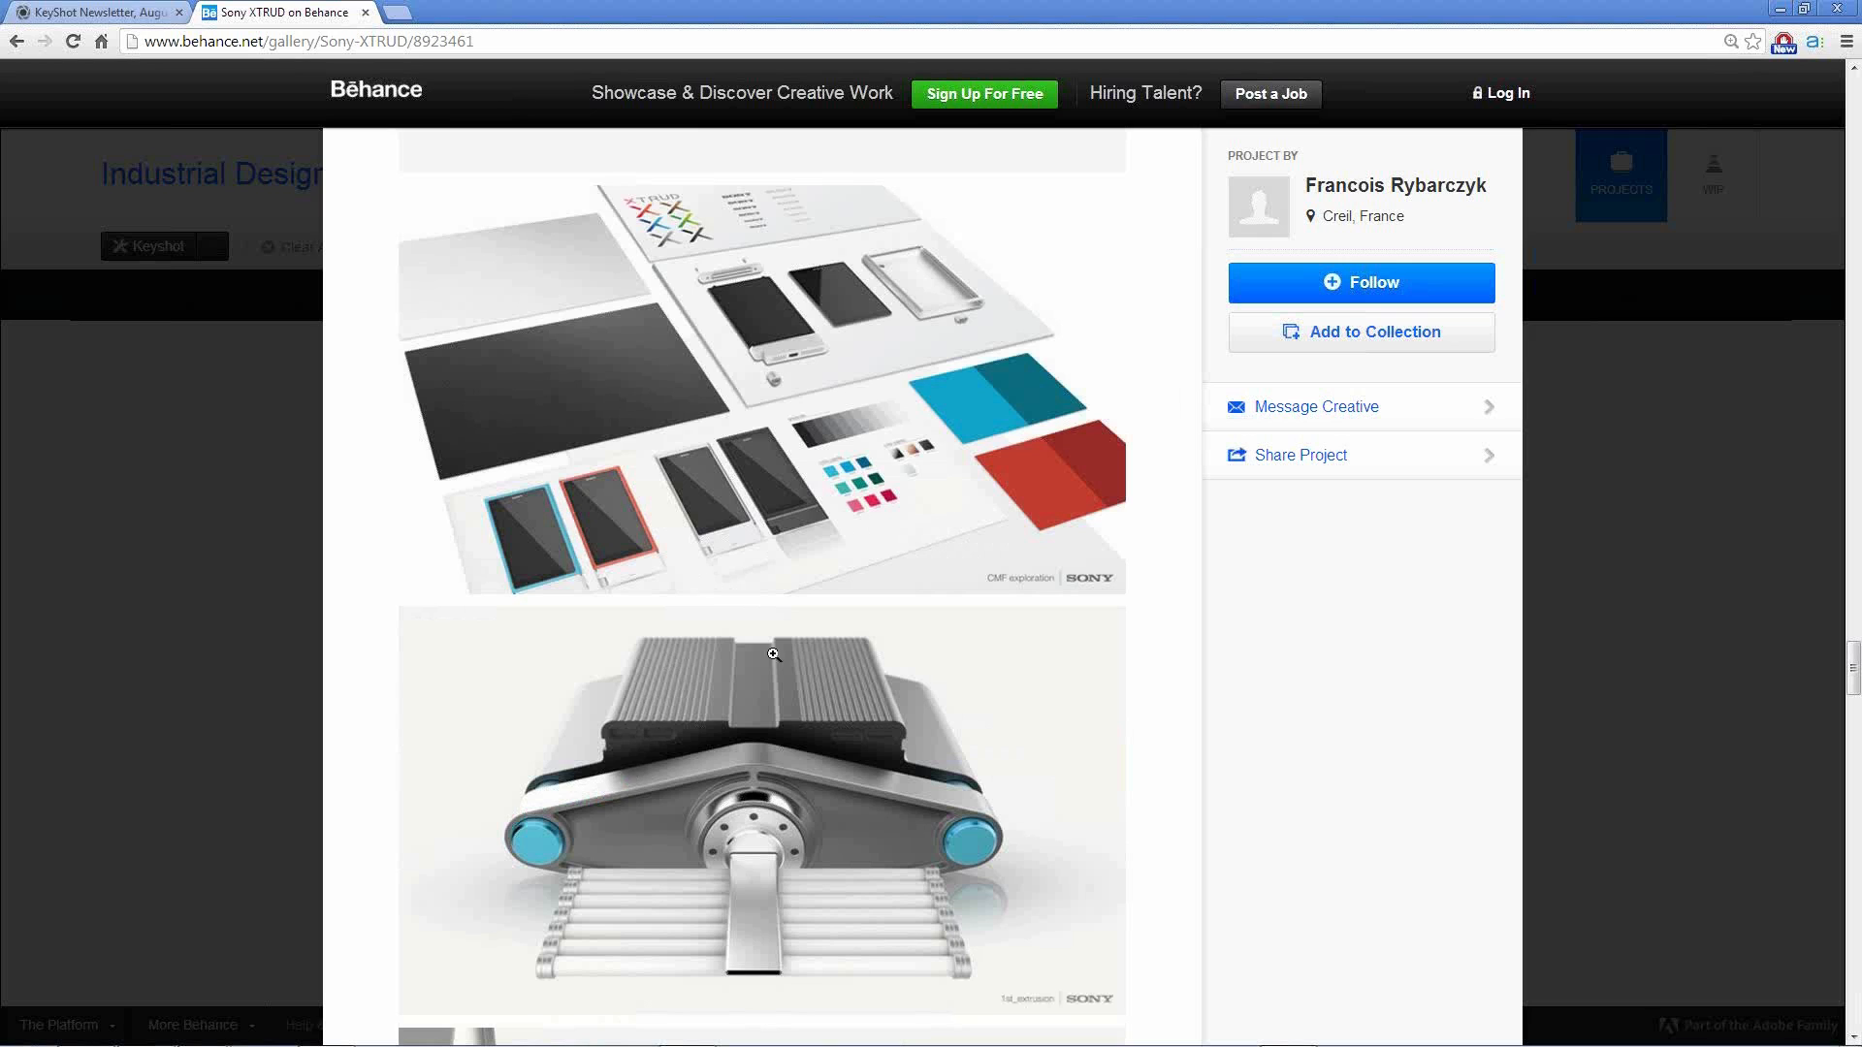
scroll(1114, 731, down, 3)
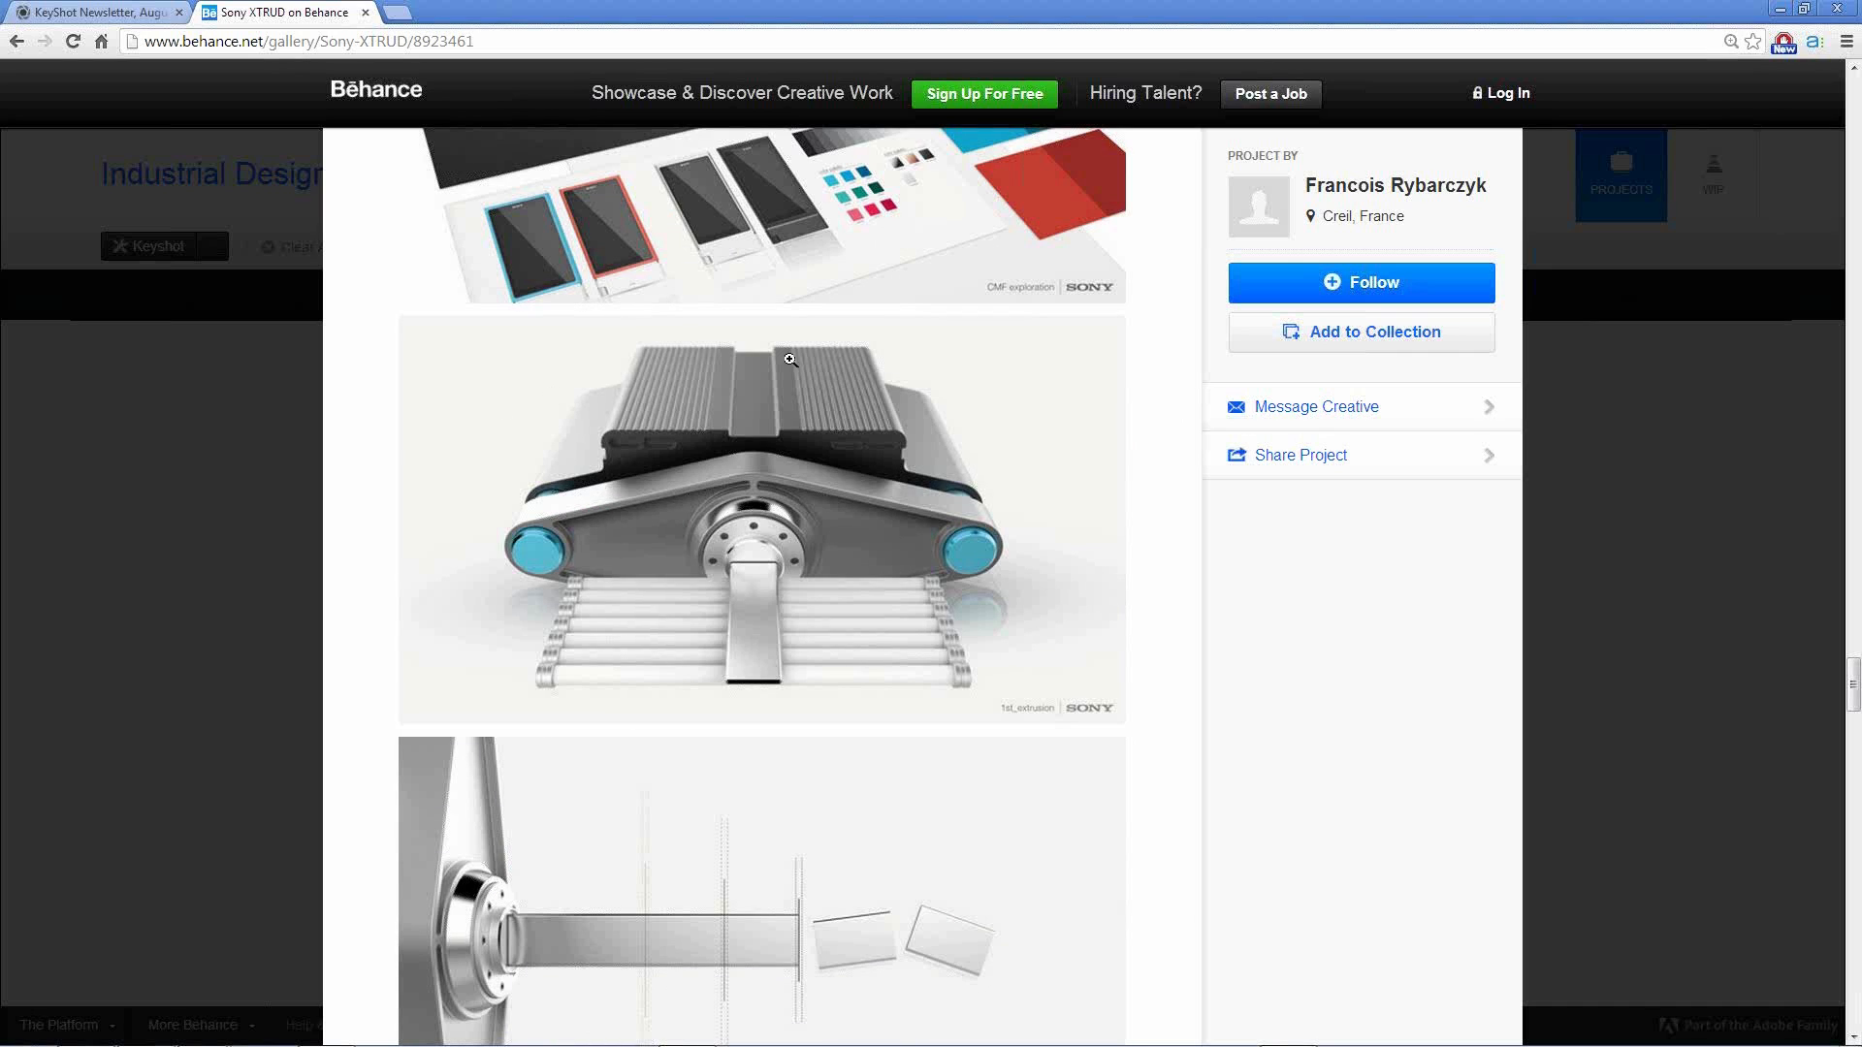
scroll(863, 631, down, 3)
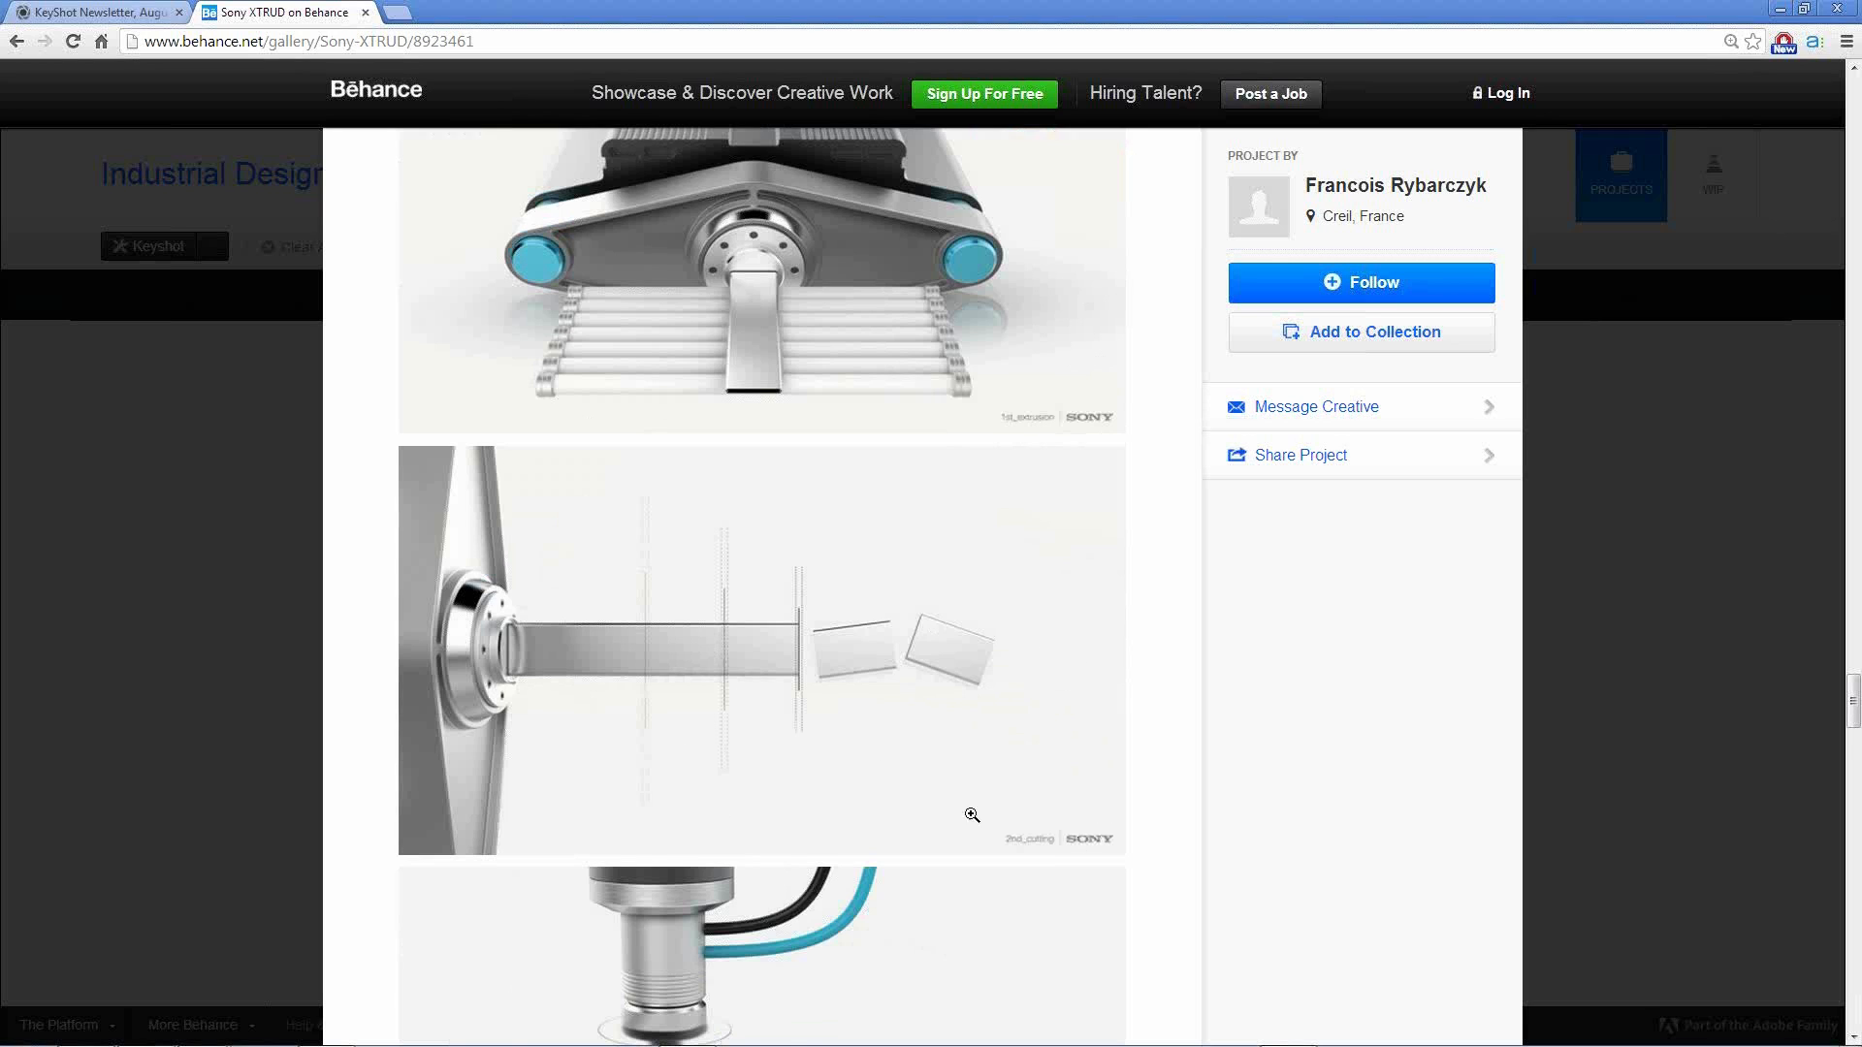
scroll(654, 742, down, 3)
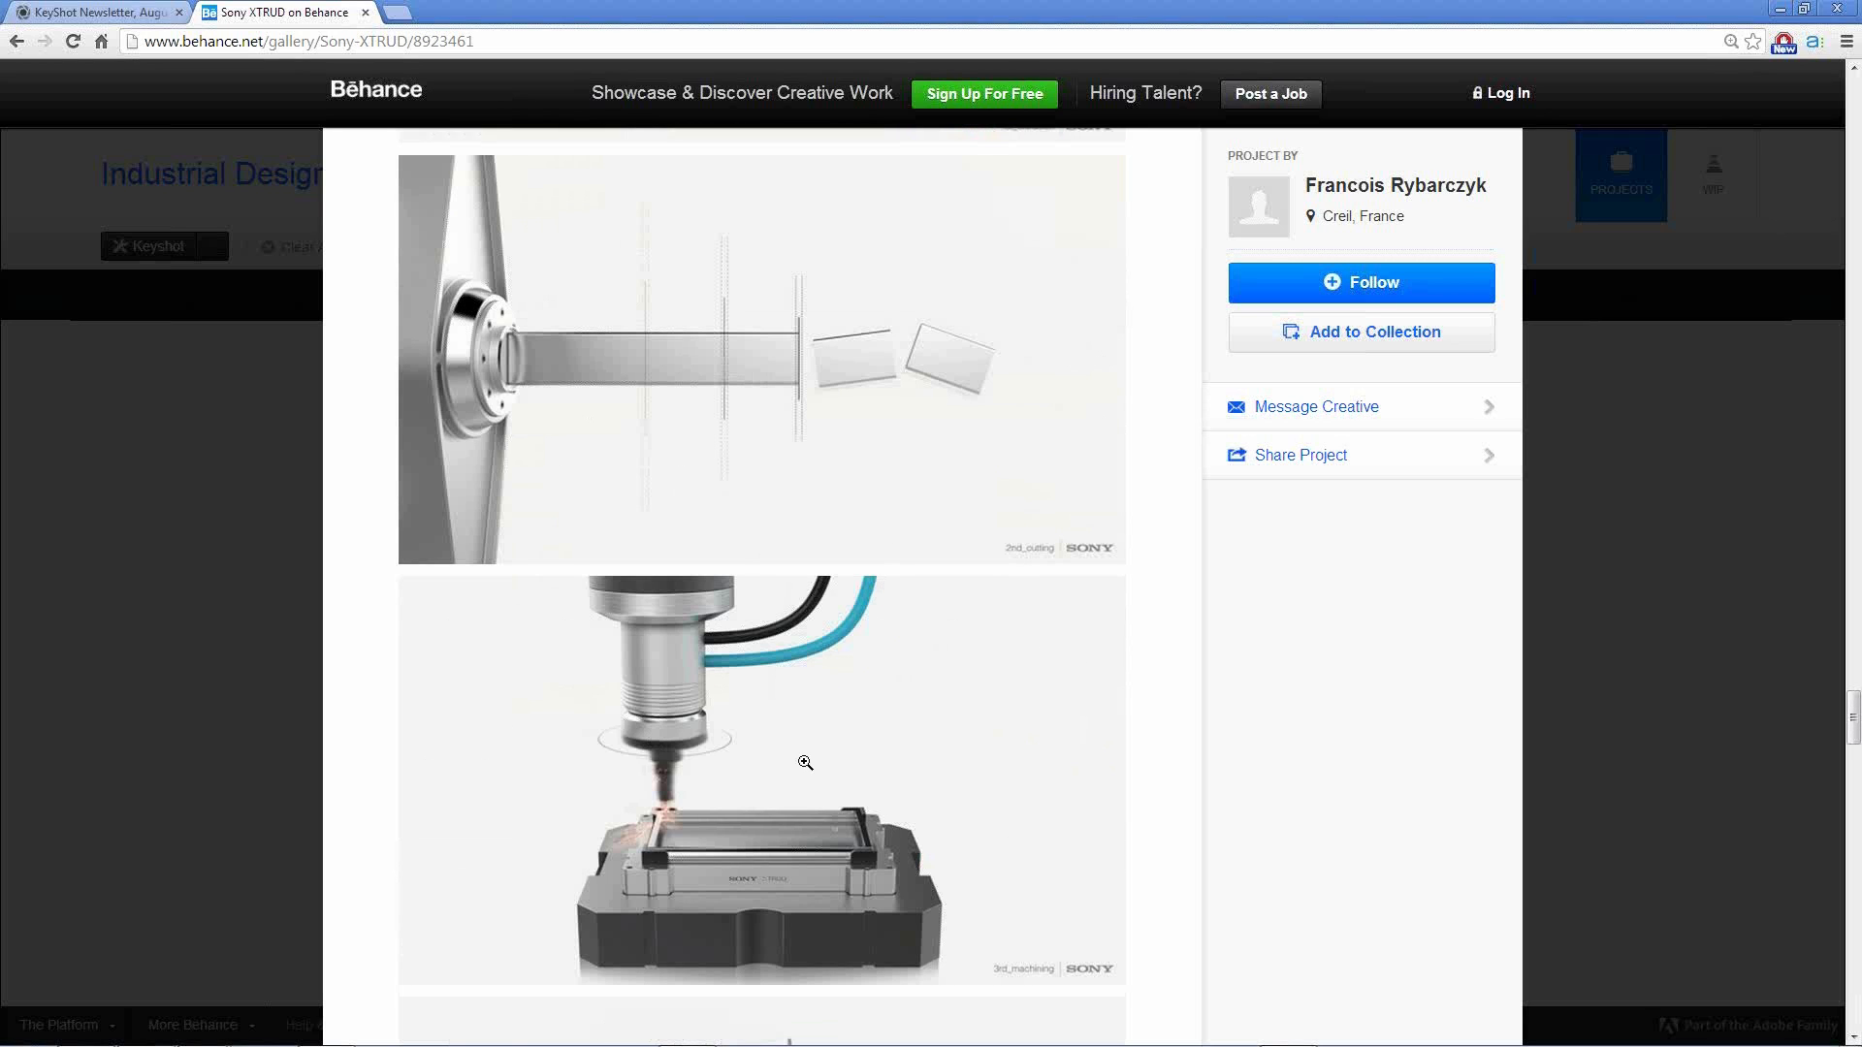
scroll(809, 832, down, 3)
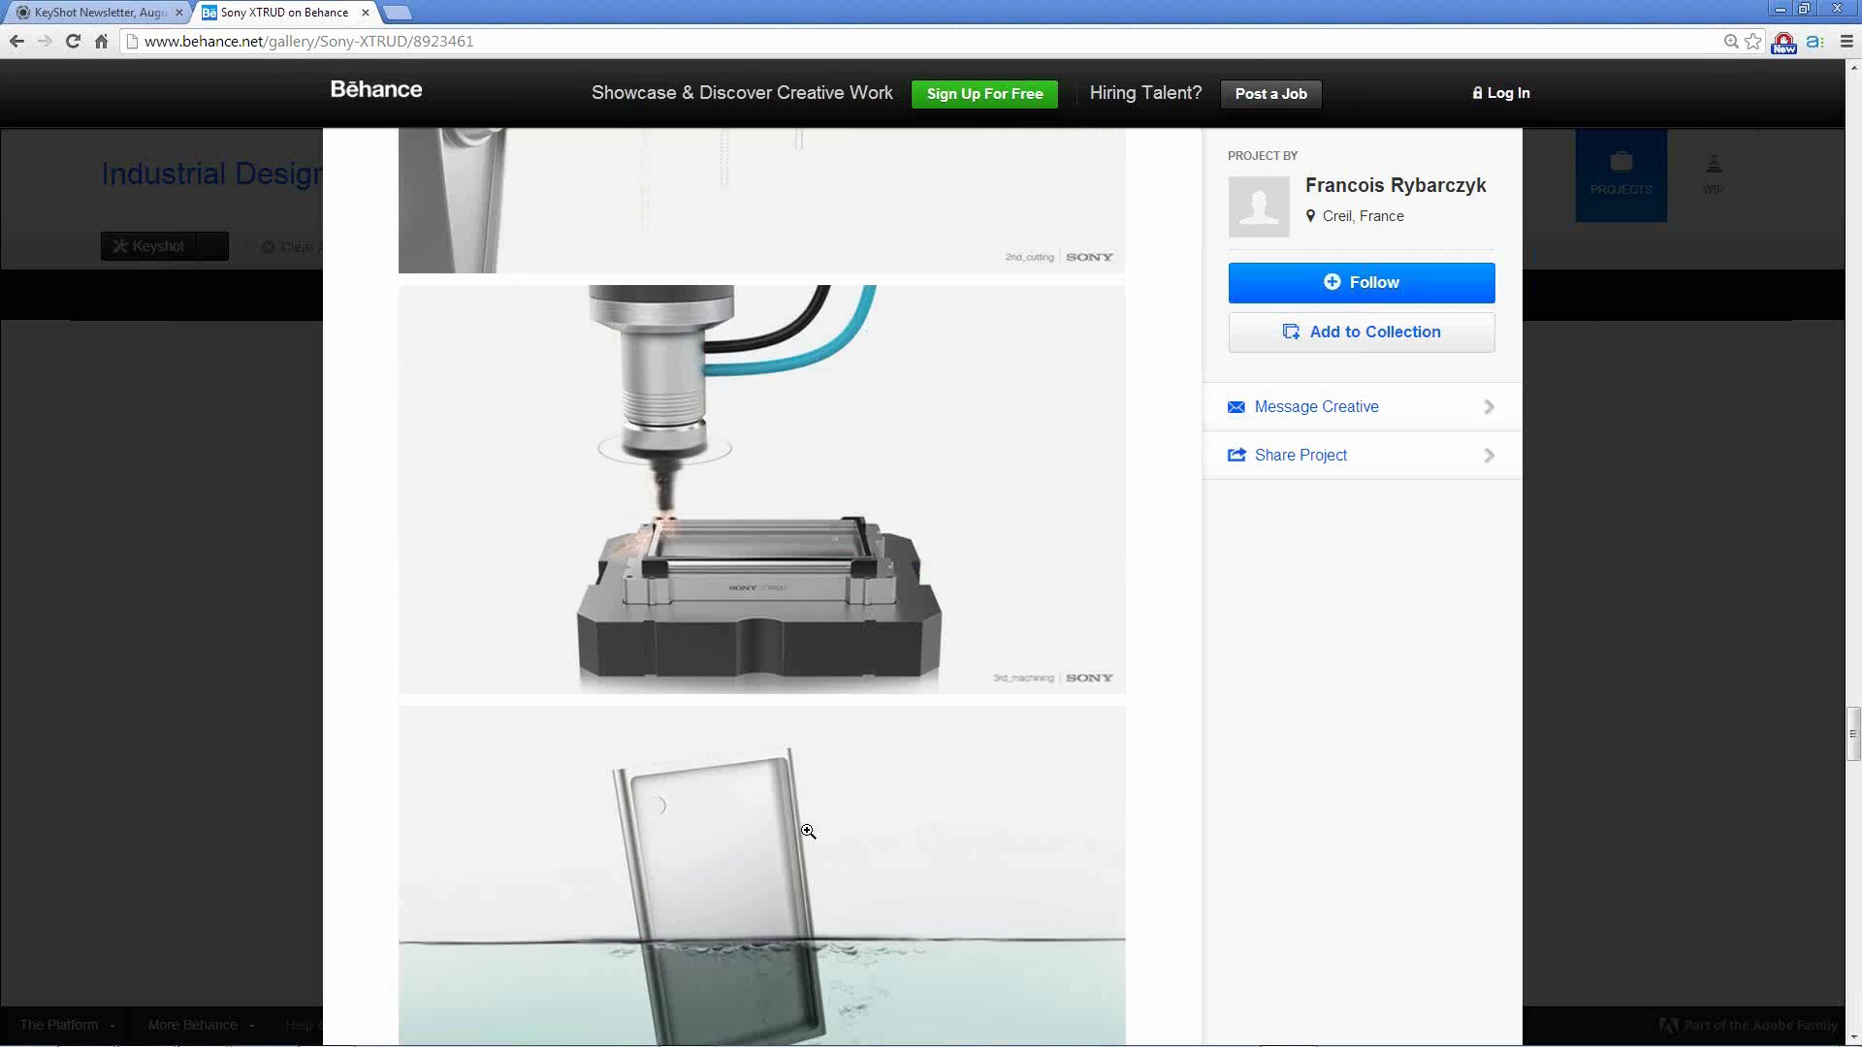
Review the XTRUD website, packaging, billboard and hand-held thickness mockups, and go back up to the Android phone render.
scroll(820, 772, down, 10)
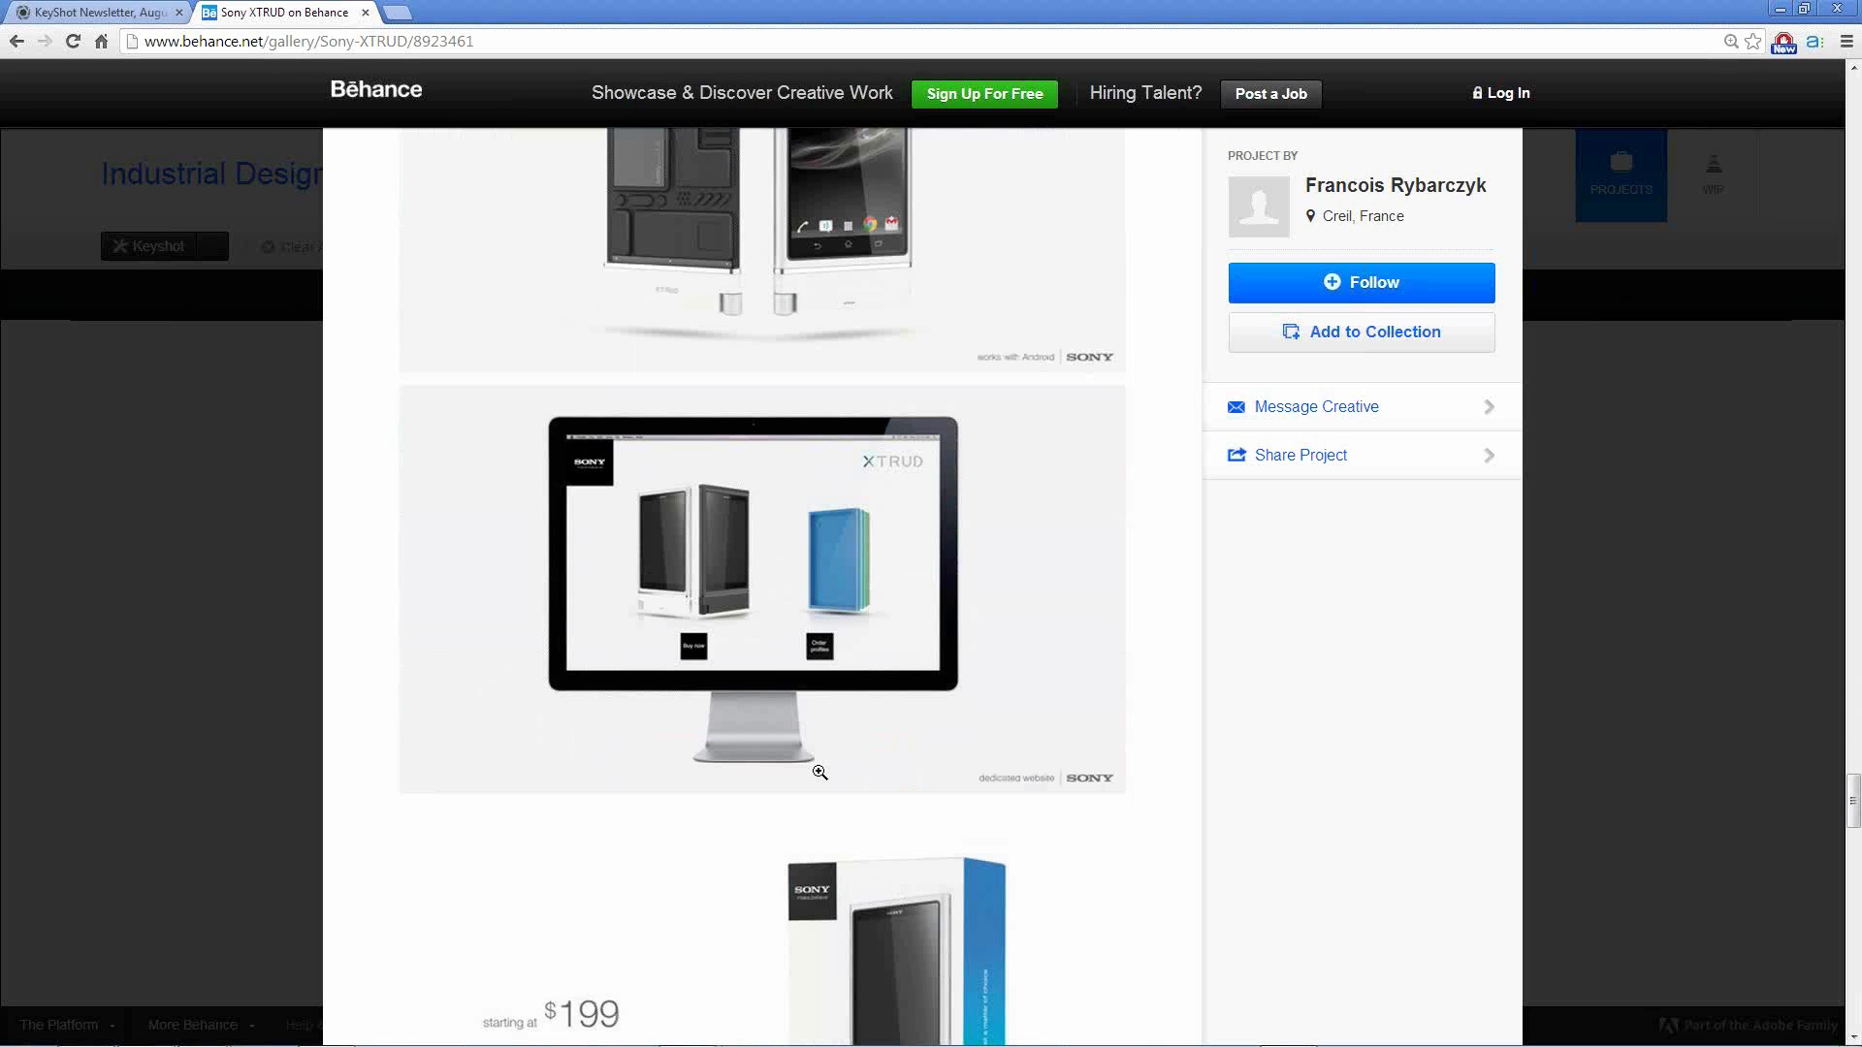
scroll(819, 772, down, 3)
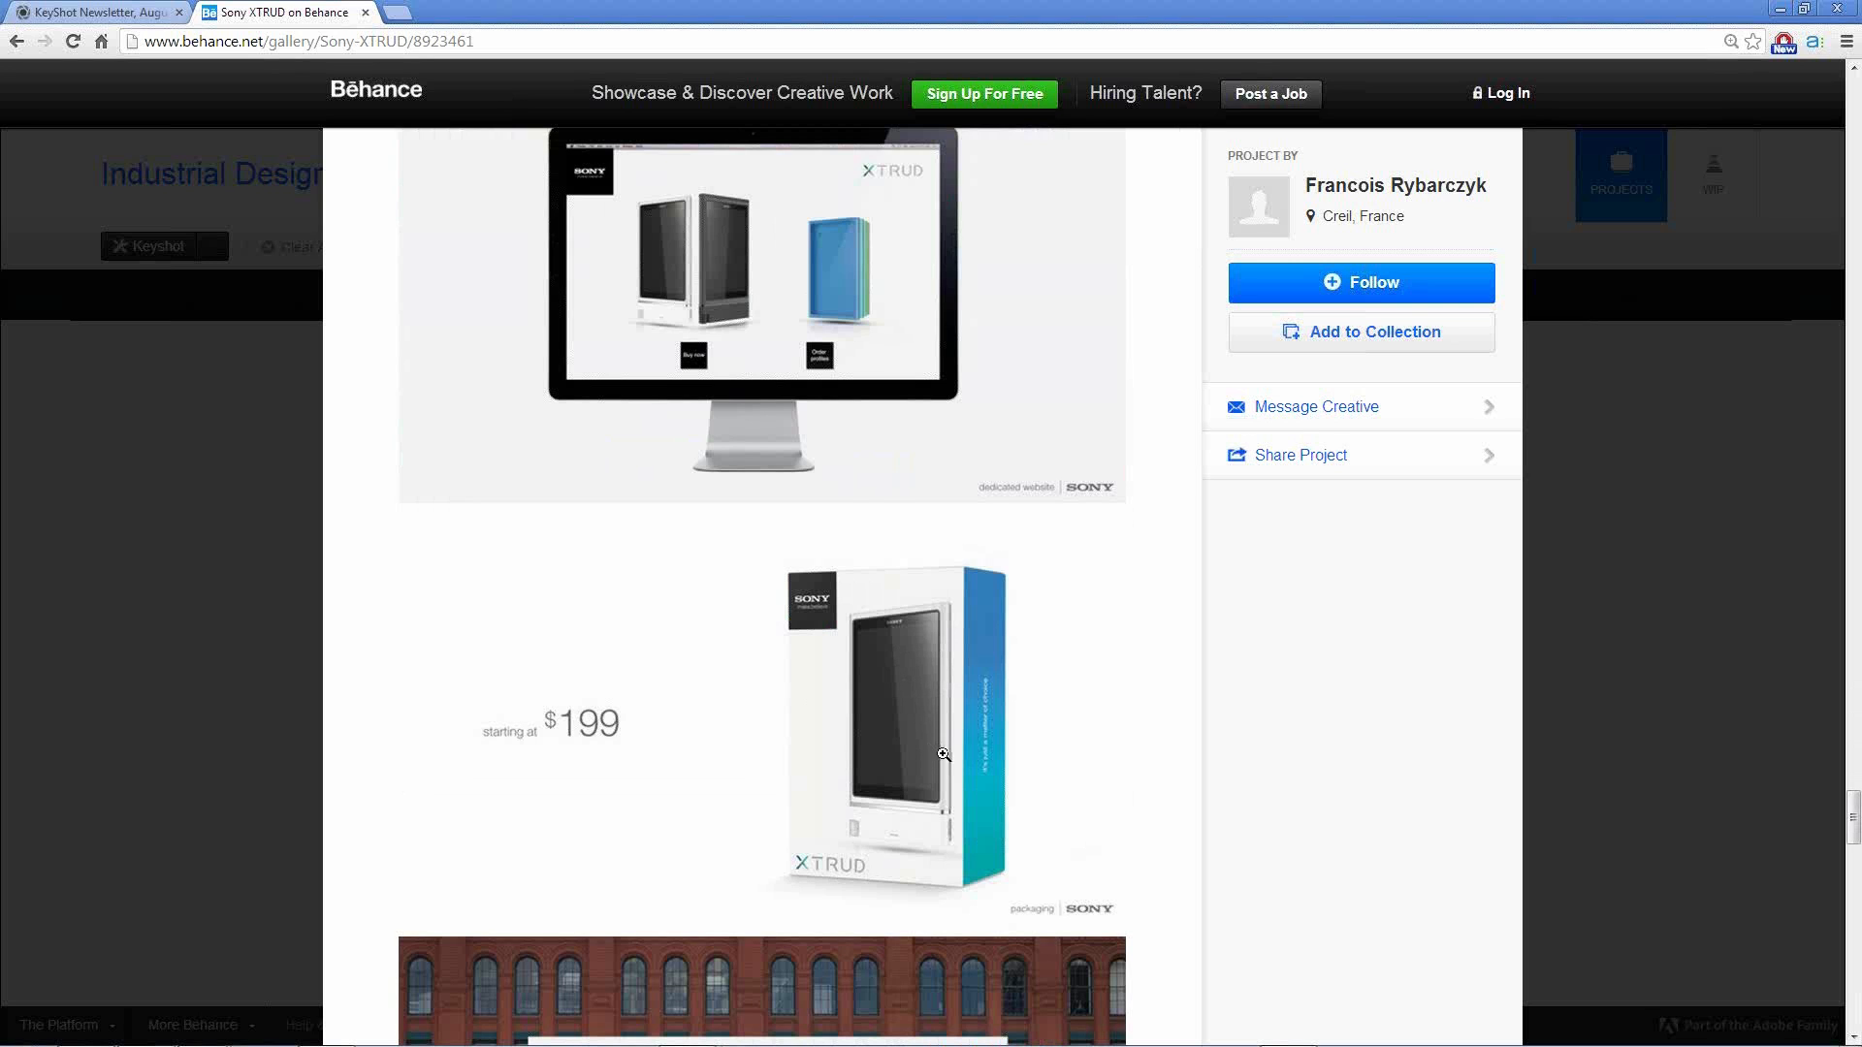
scroll(944, 755, down, 3)
scroll(944, 755, down, 9)
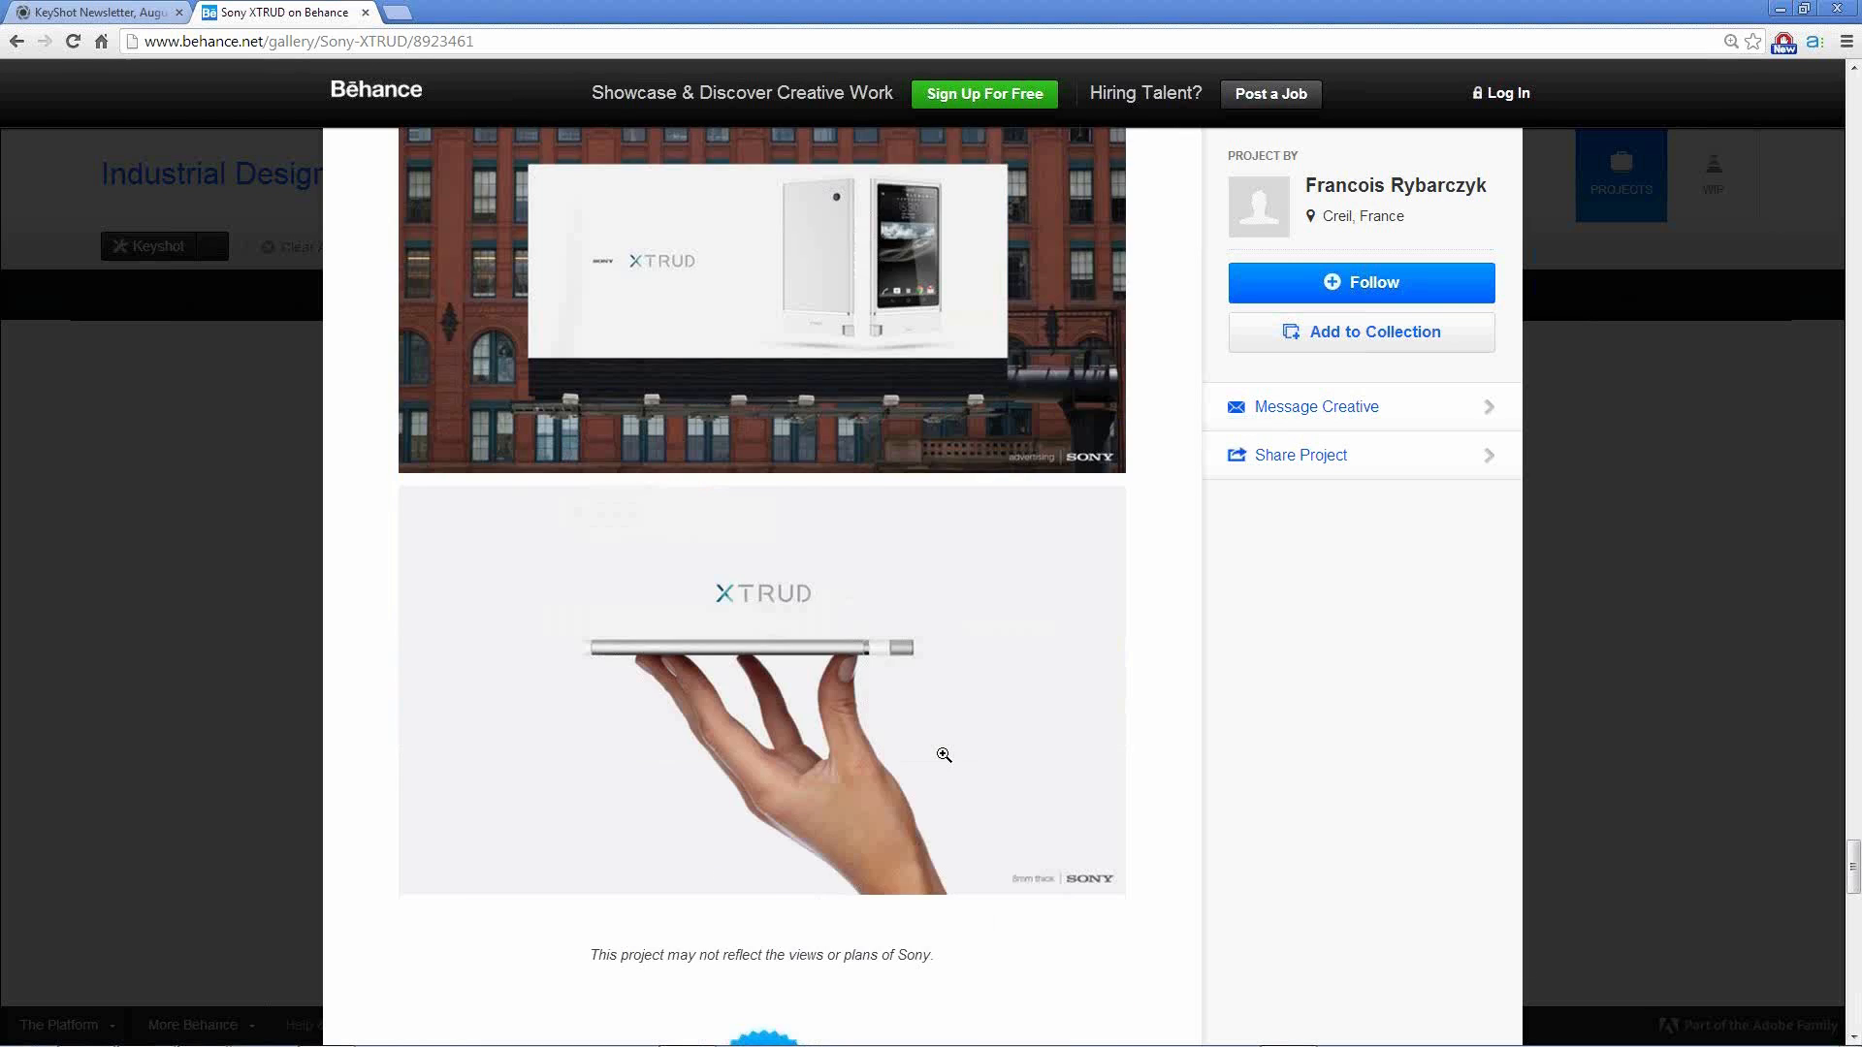
scroll(948, 763, up, 9)
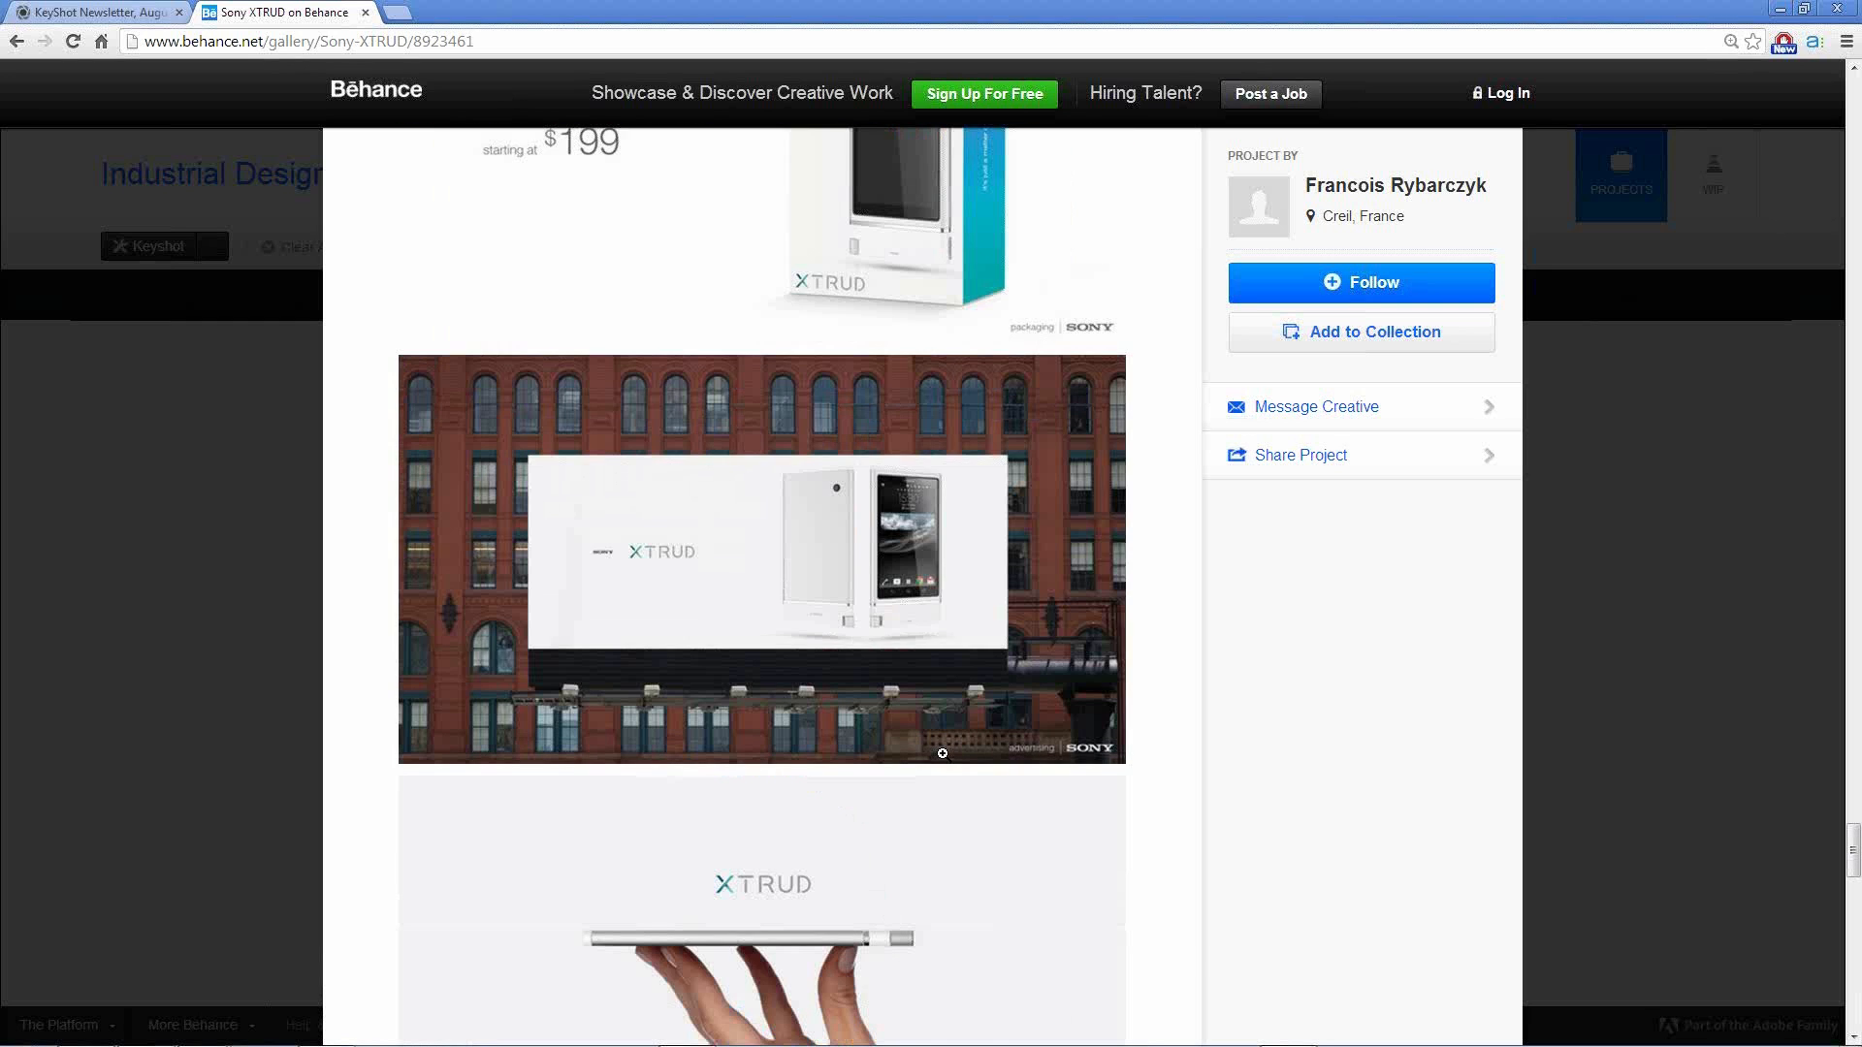
scroll(943, 754, up, 13)
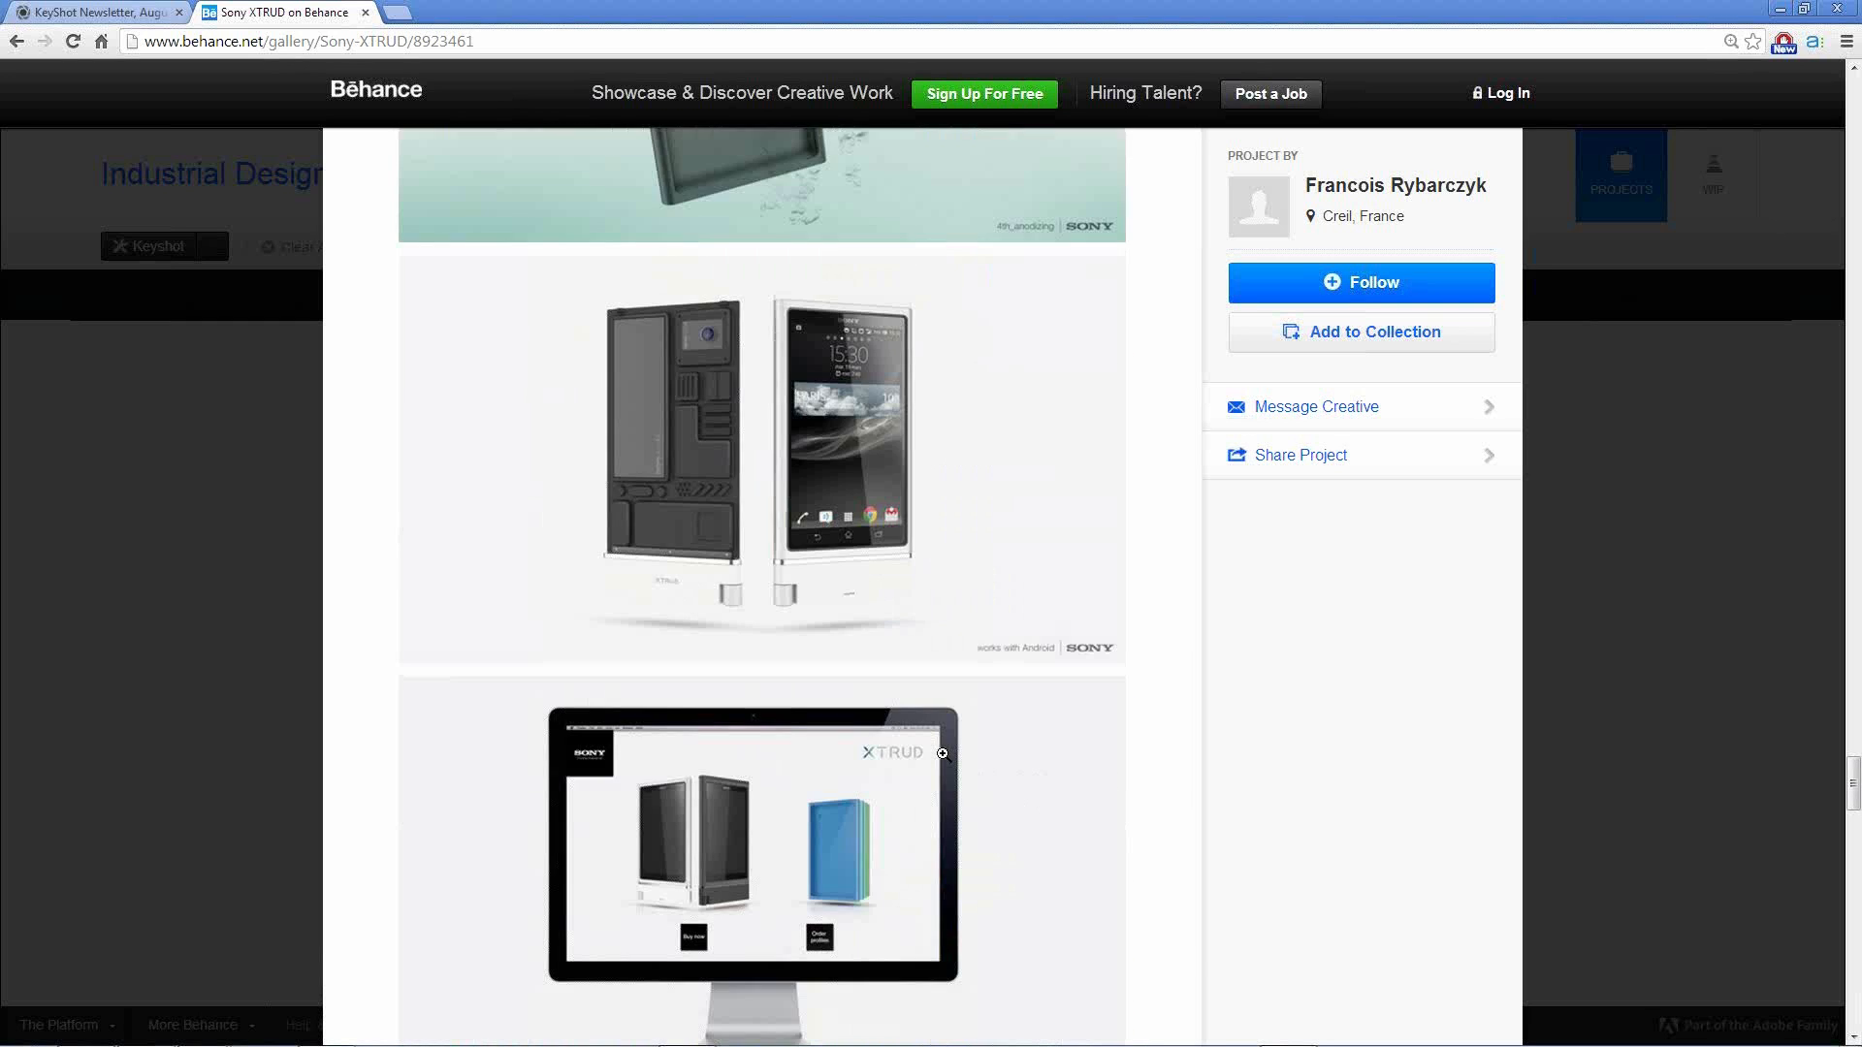
Close the Behance page and move the Windows Photo Viewer window with the senior show display board slightly higher on screen.
click(365, 12)
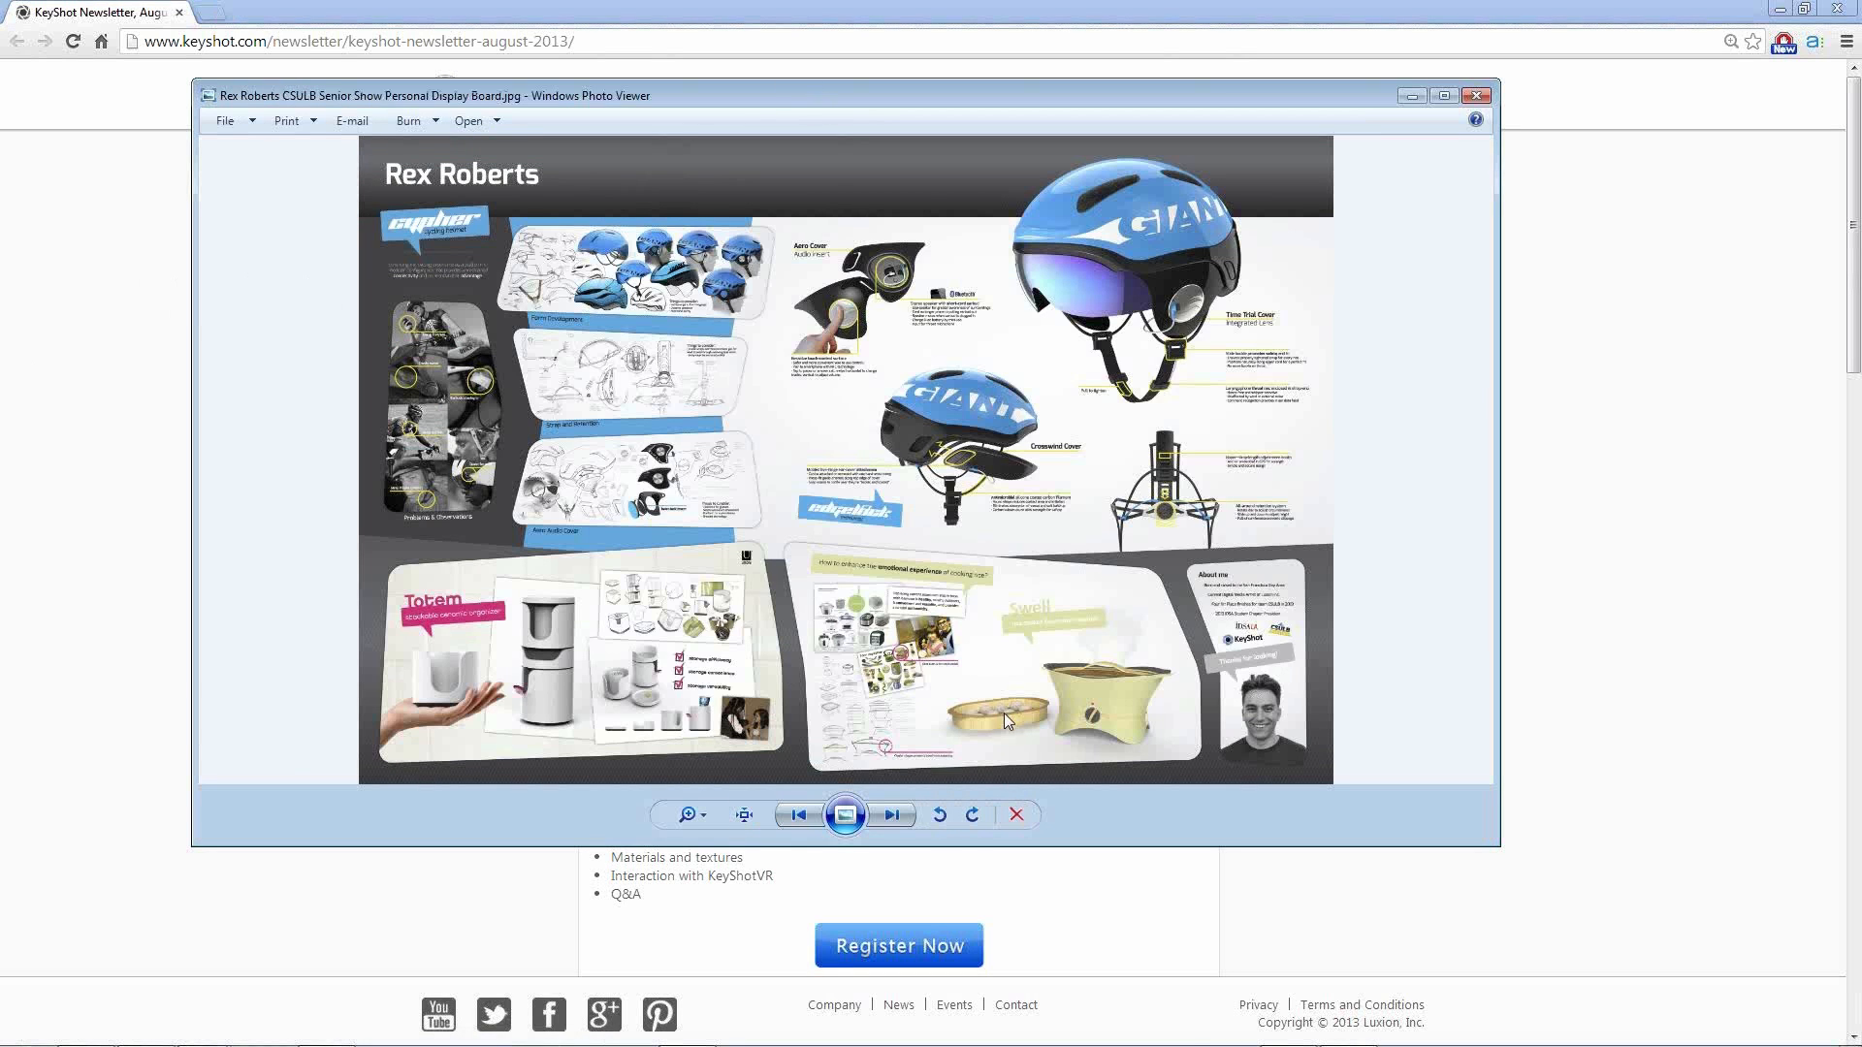
drag(1017, 95, 1022, 64)
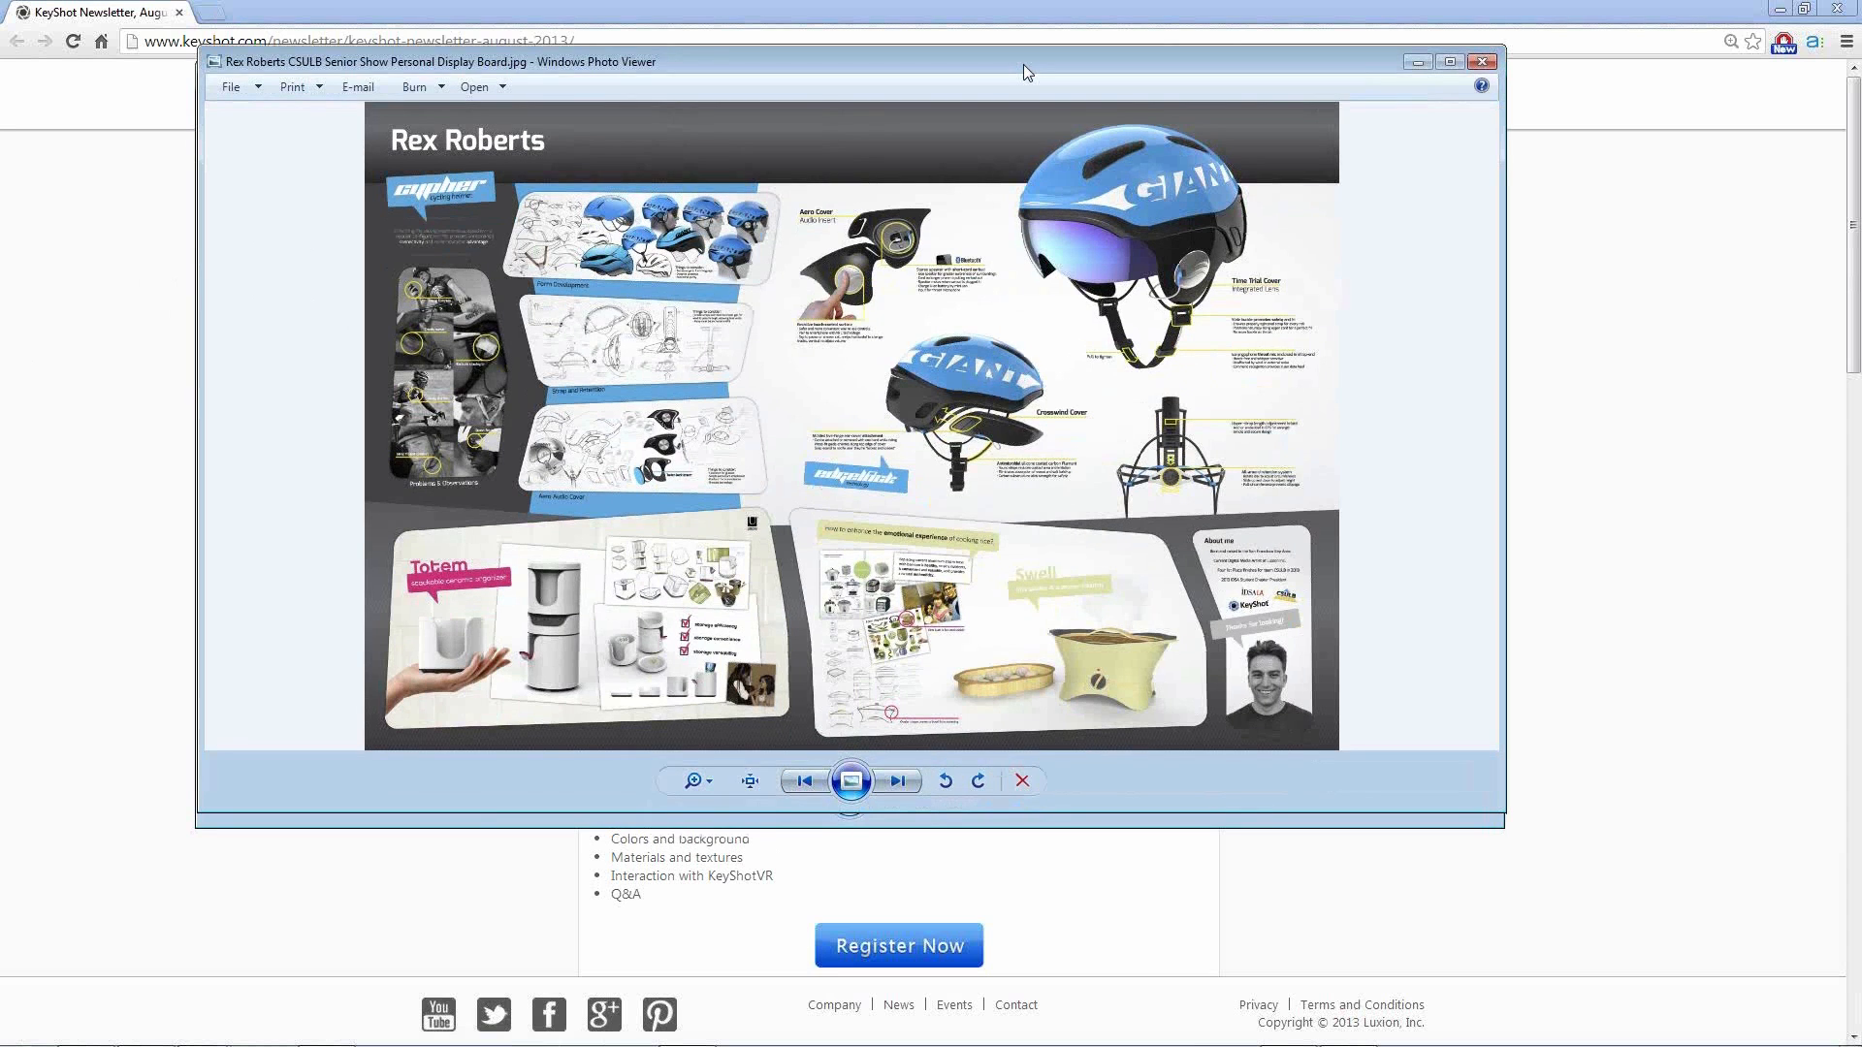
Enlarge the senior show display board and examine the GIANT helmet's Aero Cover, Time Trial Cover, Crosswind Cover and retention system renders up close.
double_click(1022, 64)
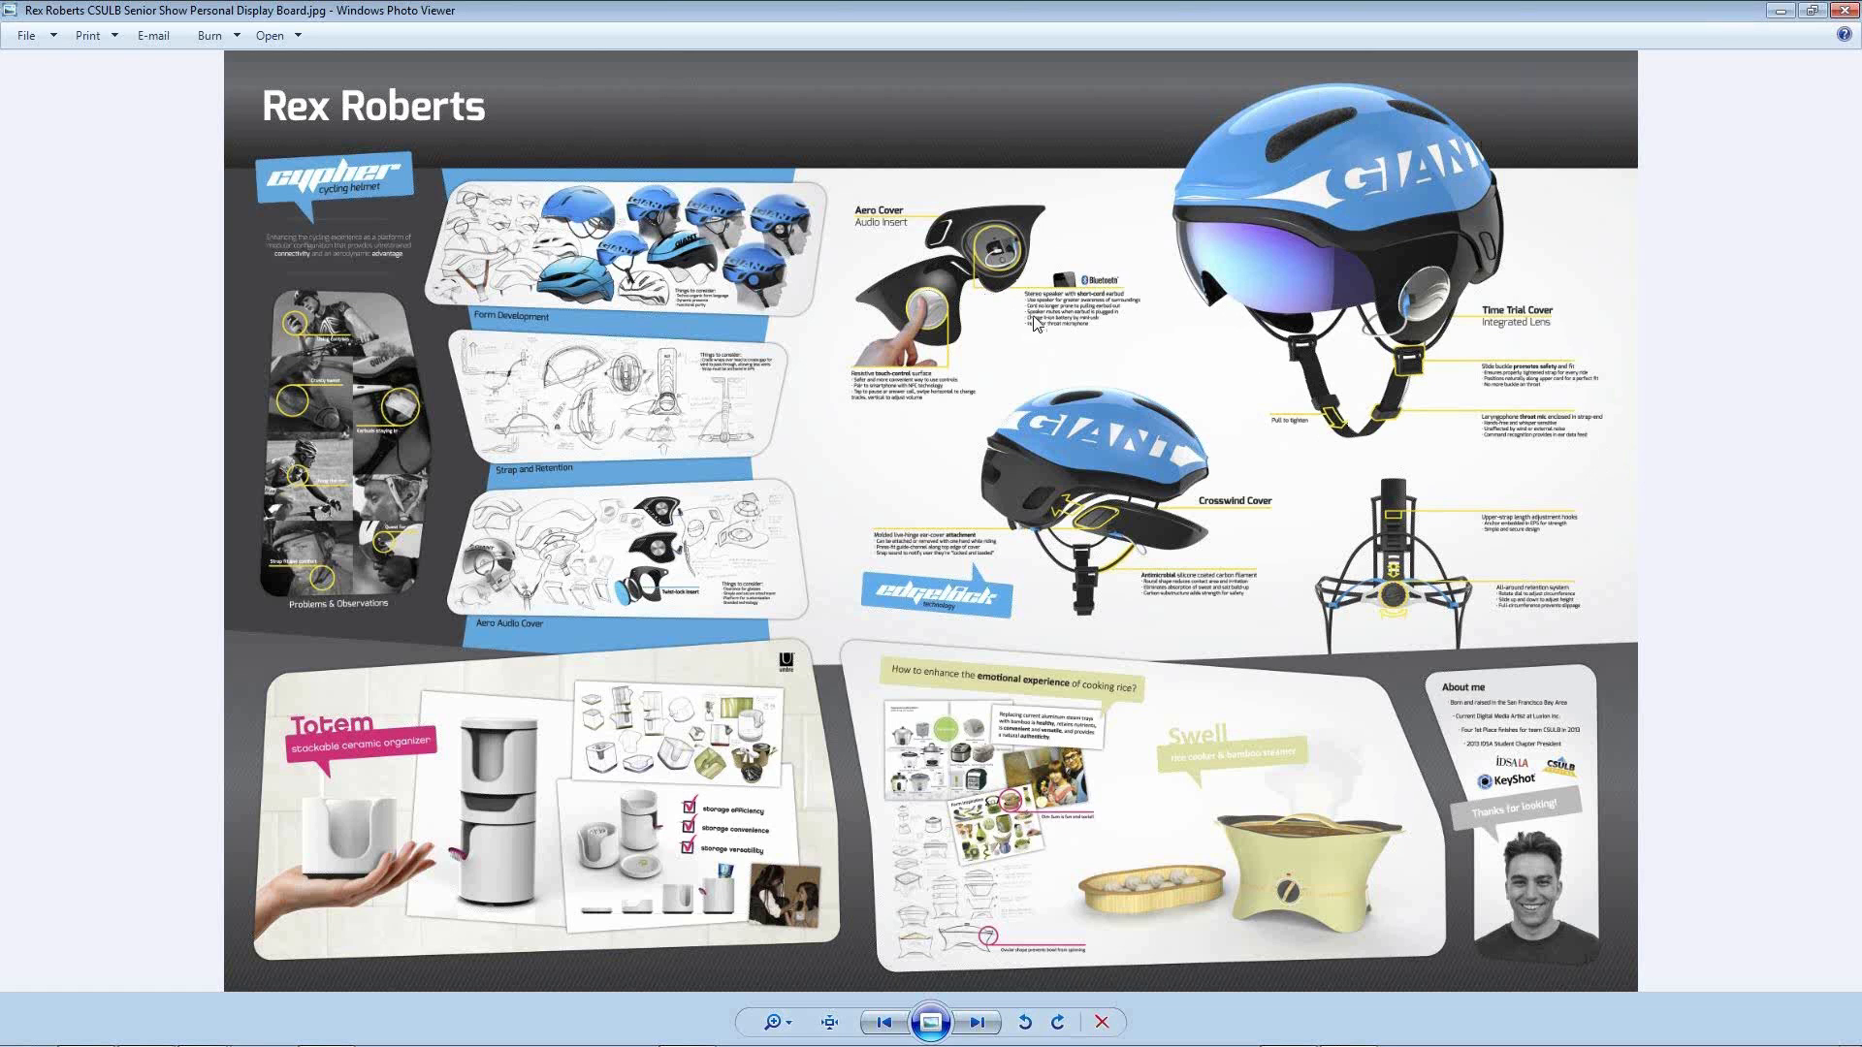
click(789, 1024)
drag(791, 1028, 793, 1000)
drag(1191, 461, 793, 882)
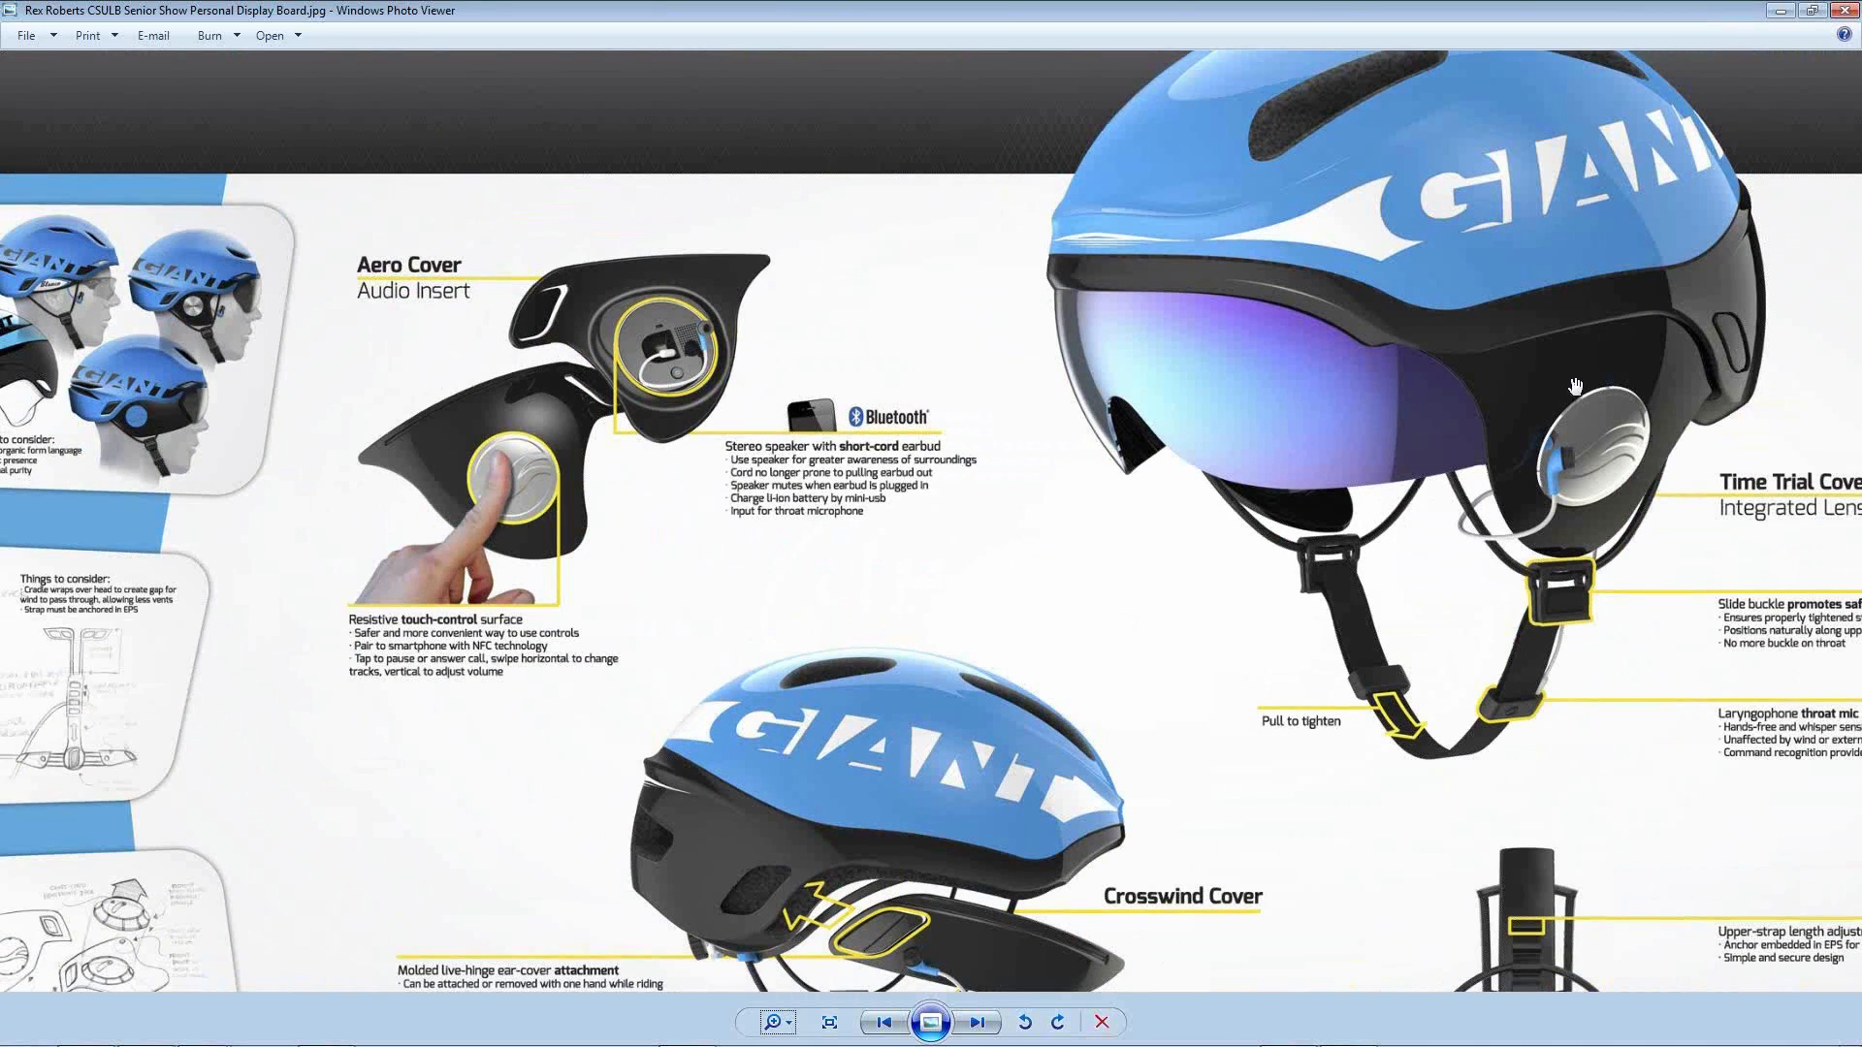
drag(1547, 418, 1476, 459)
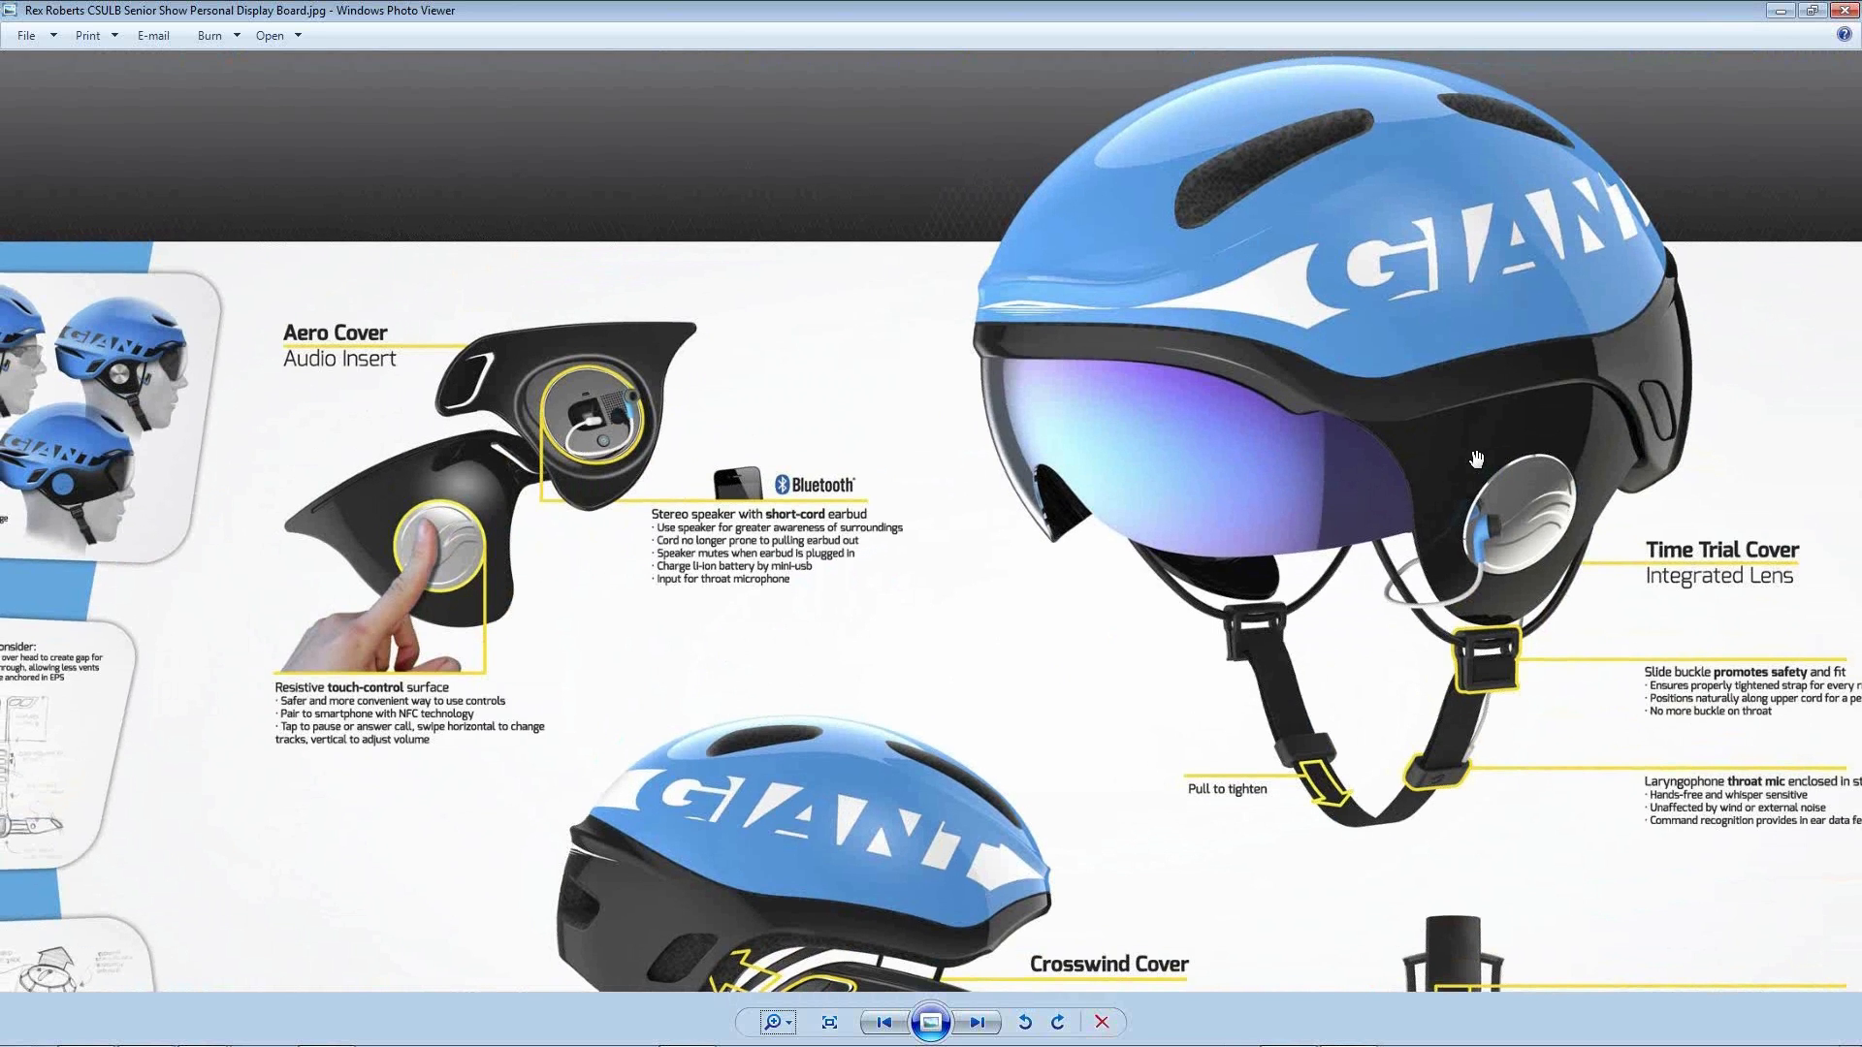
drag(1387, 580, 1388, 489)
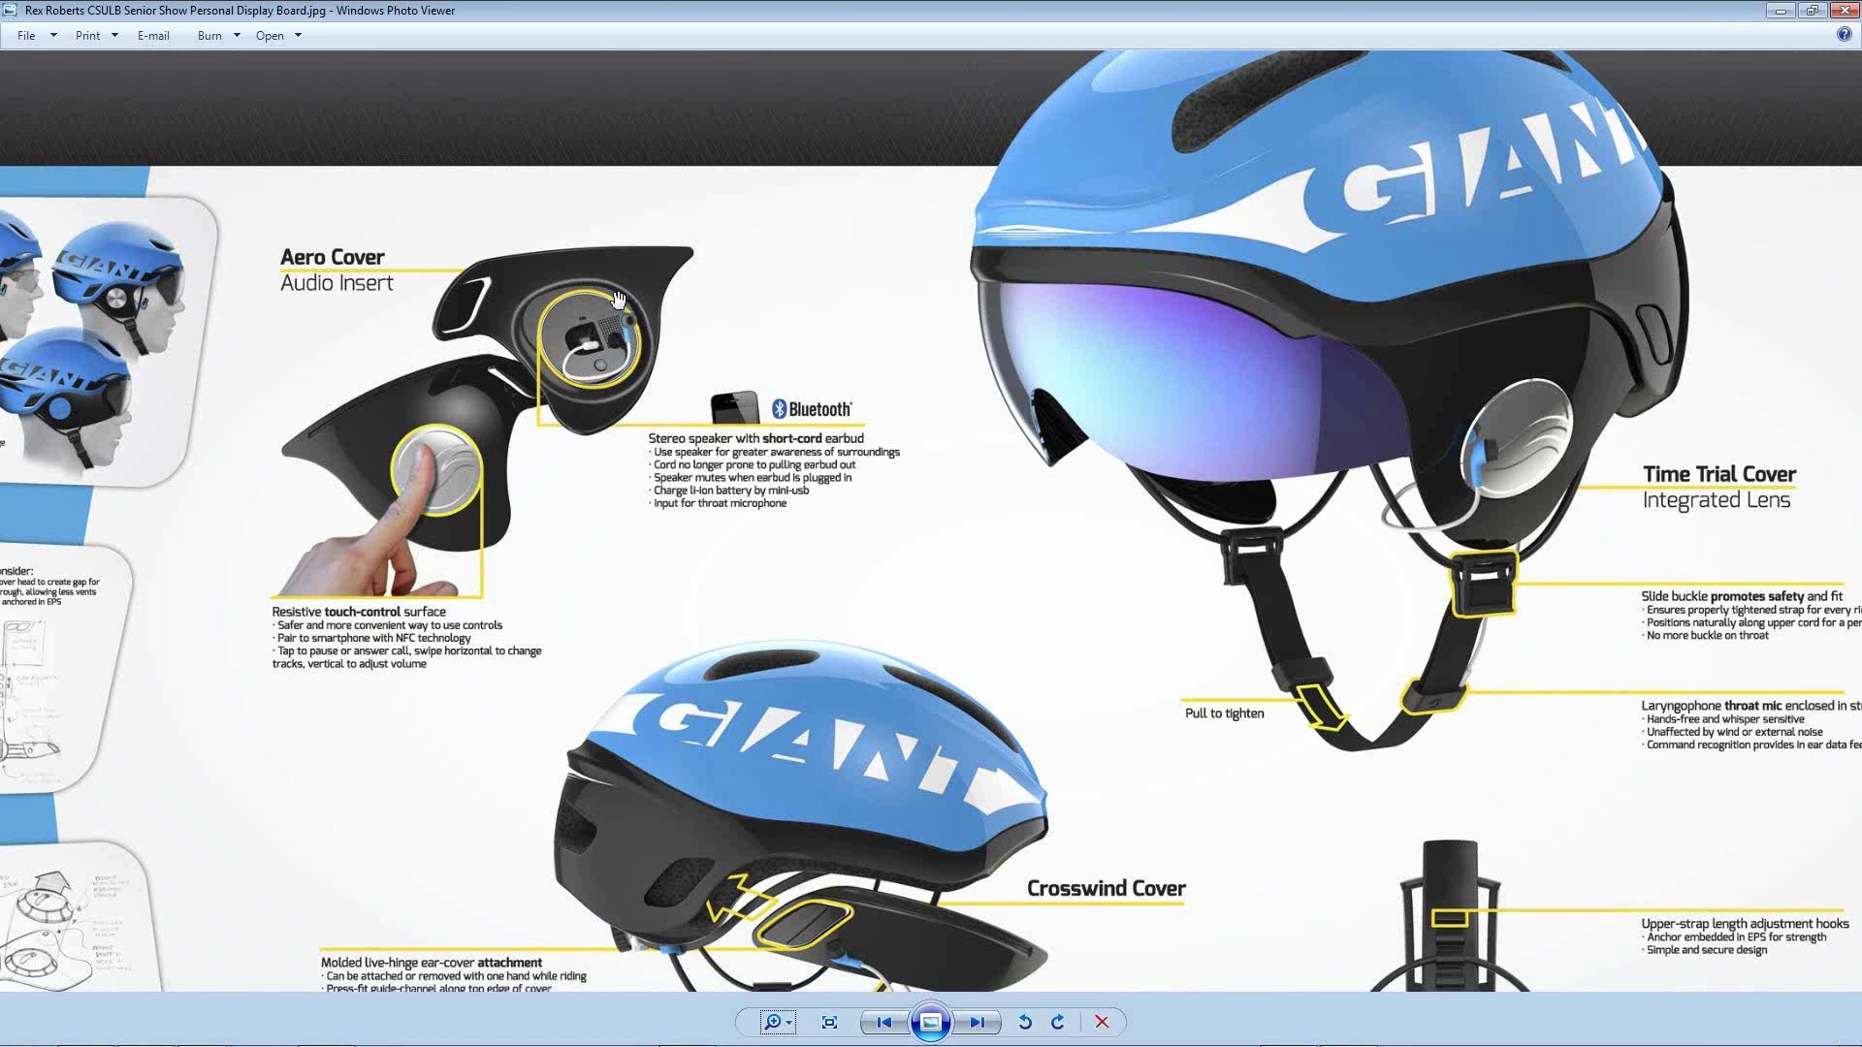
drag(1052, 782, 1032, 494)
drag(988, 695, 969, 700)
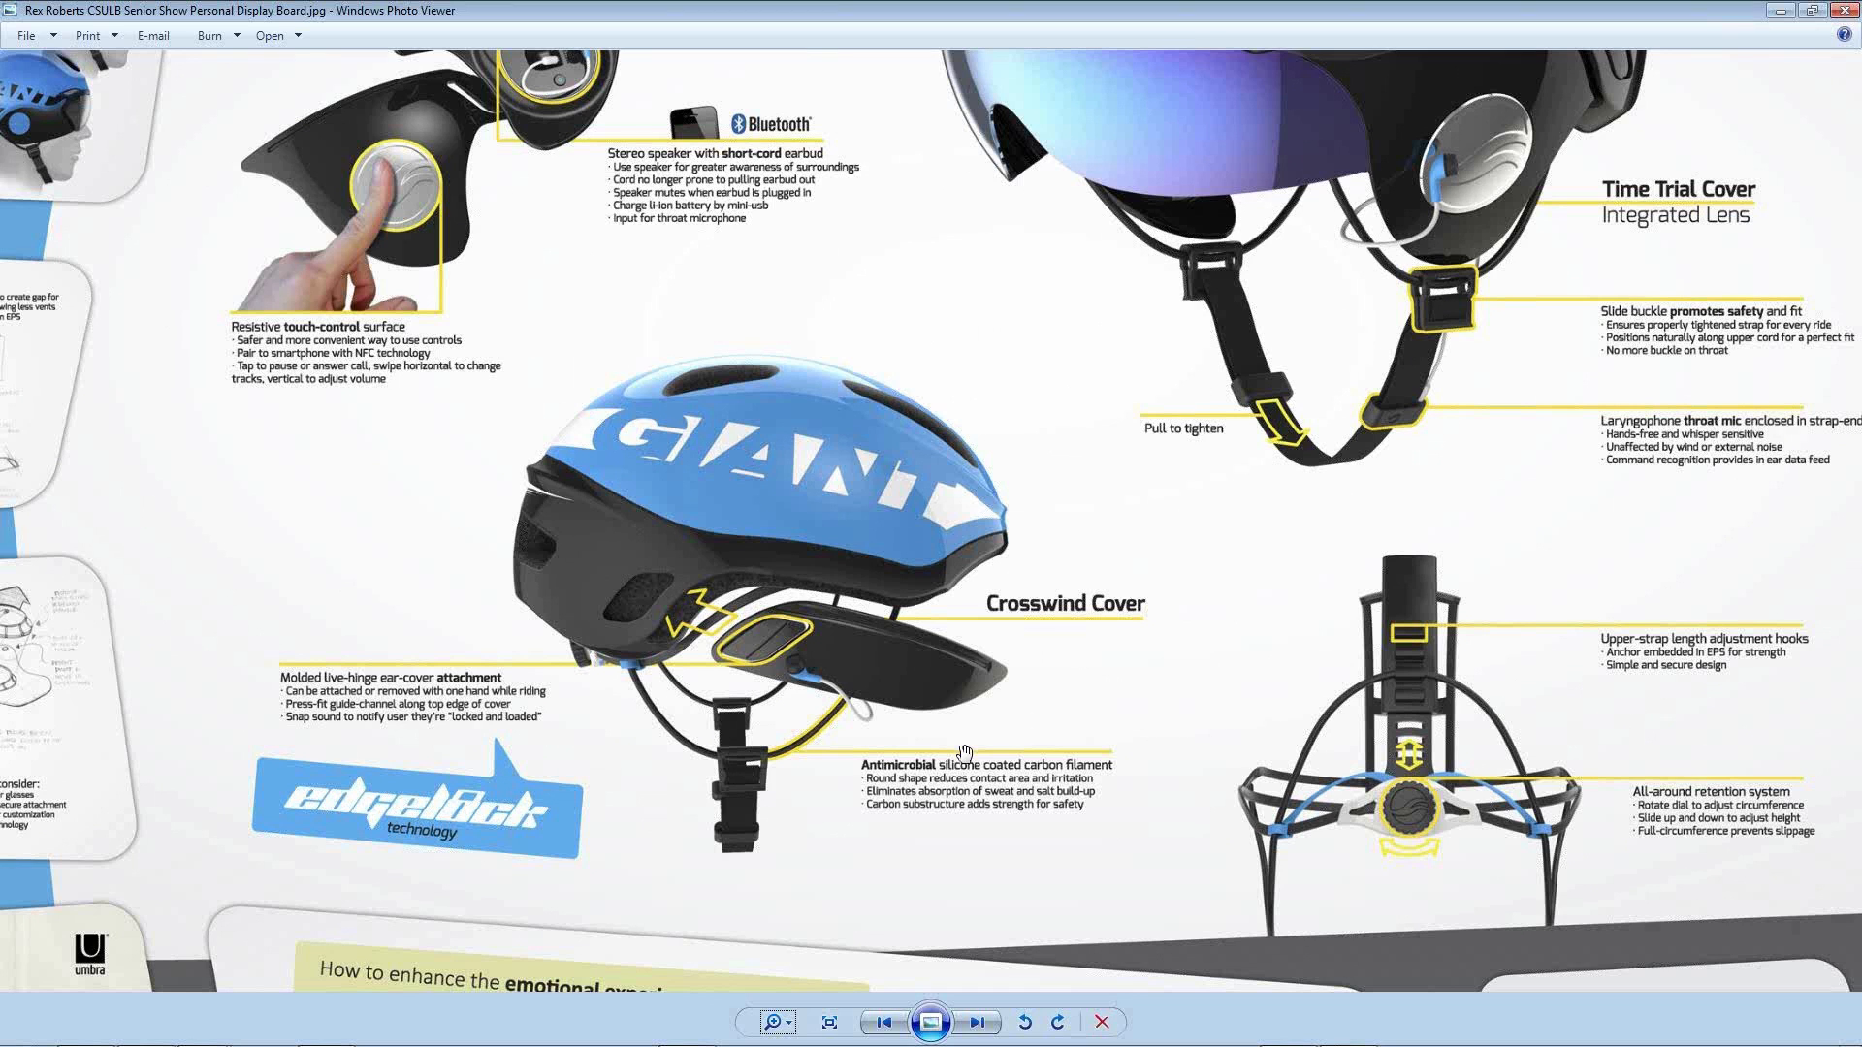
drag(1157, 463, 1169, 482)
drag(1229, 370, 1218, 426)
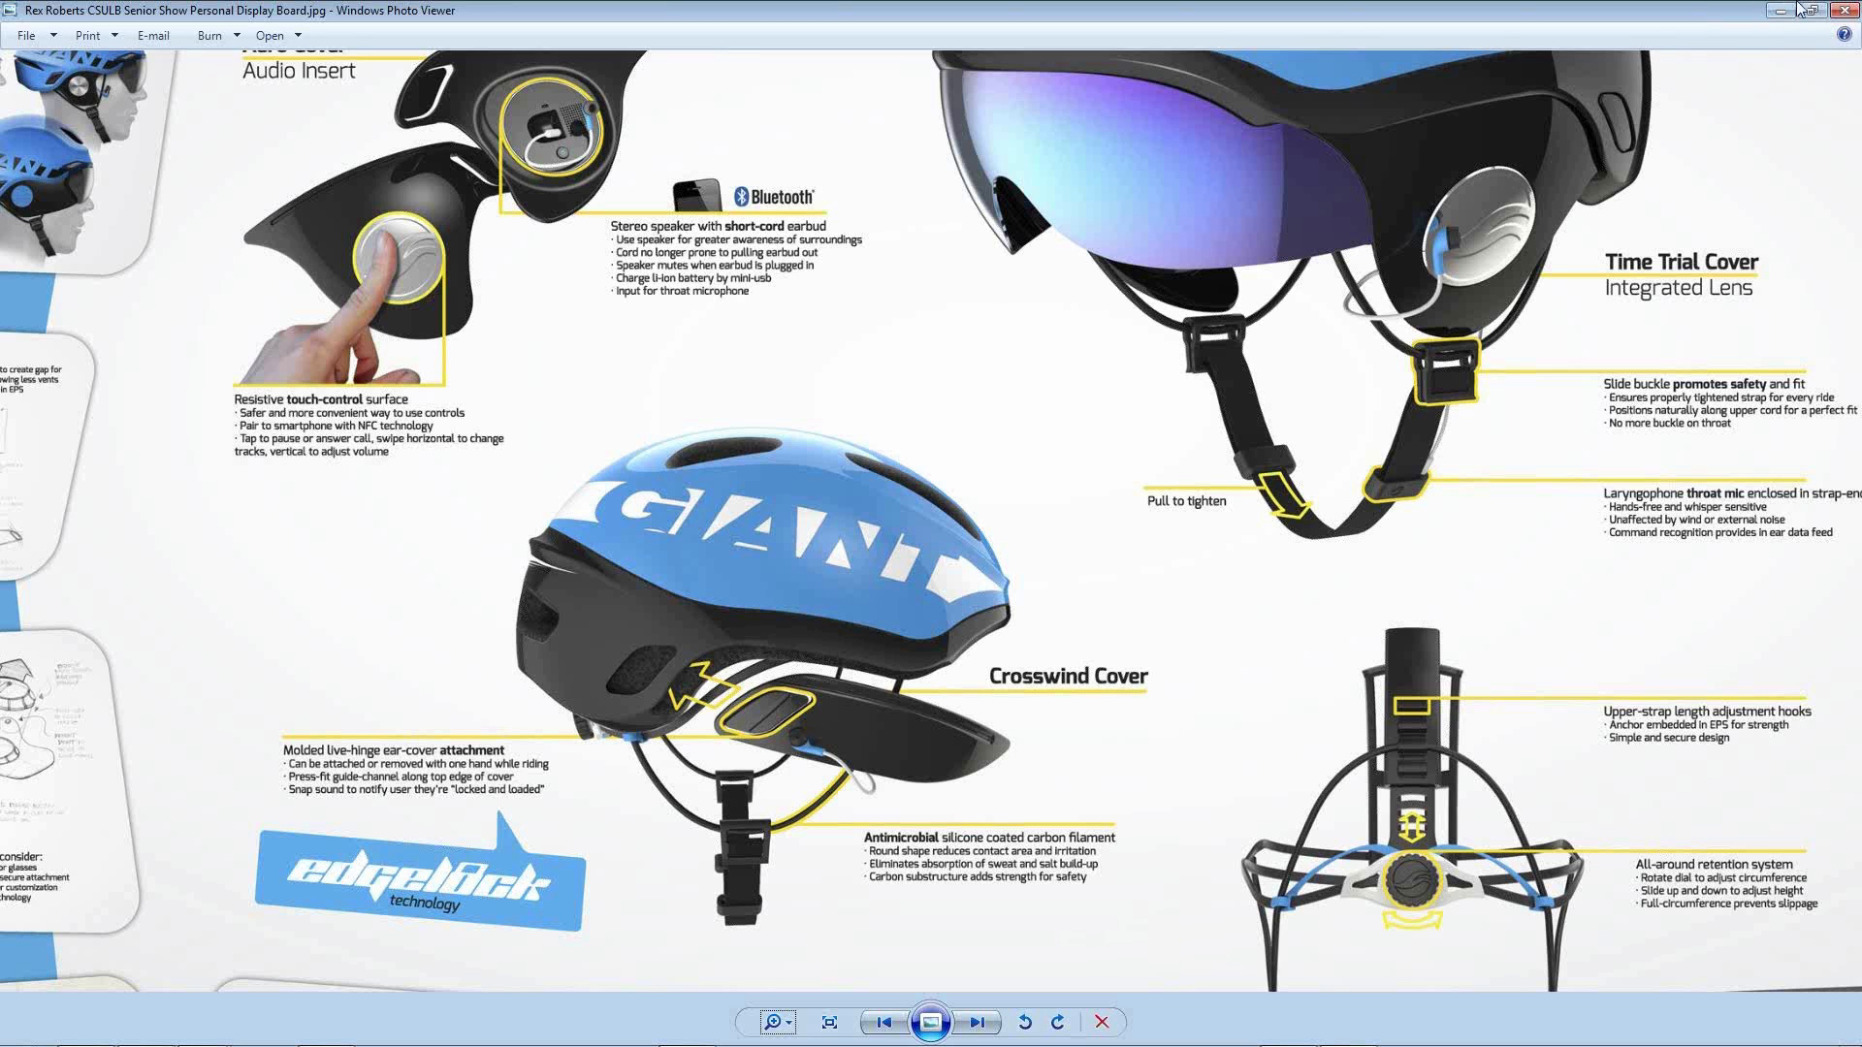
Close the display board image and the KeyShot newsletter page to switch to the helmet part in SolidWorks.
double_click(1716, 14)
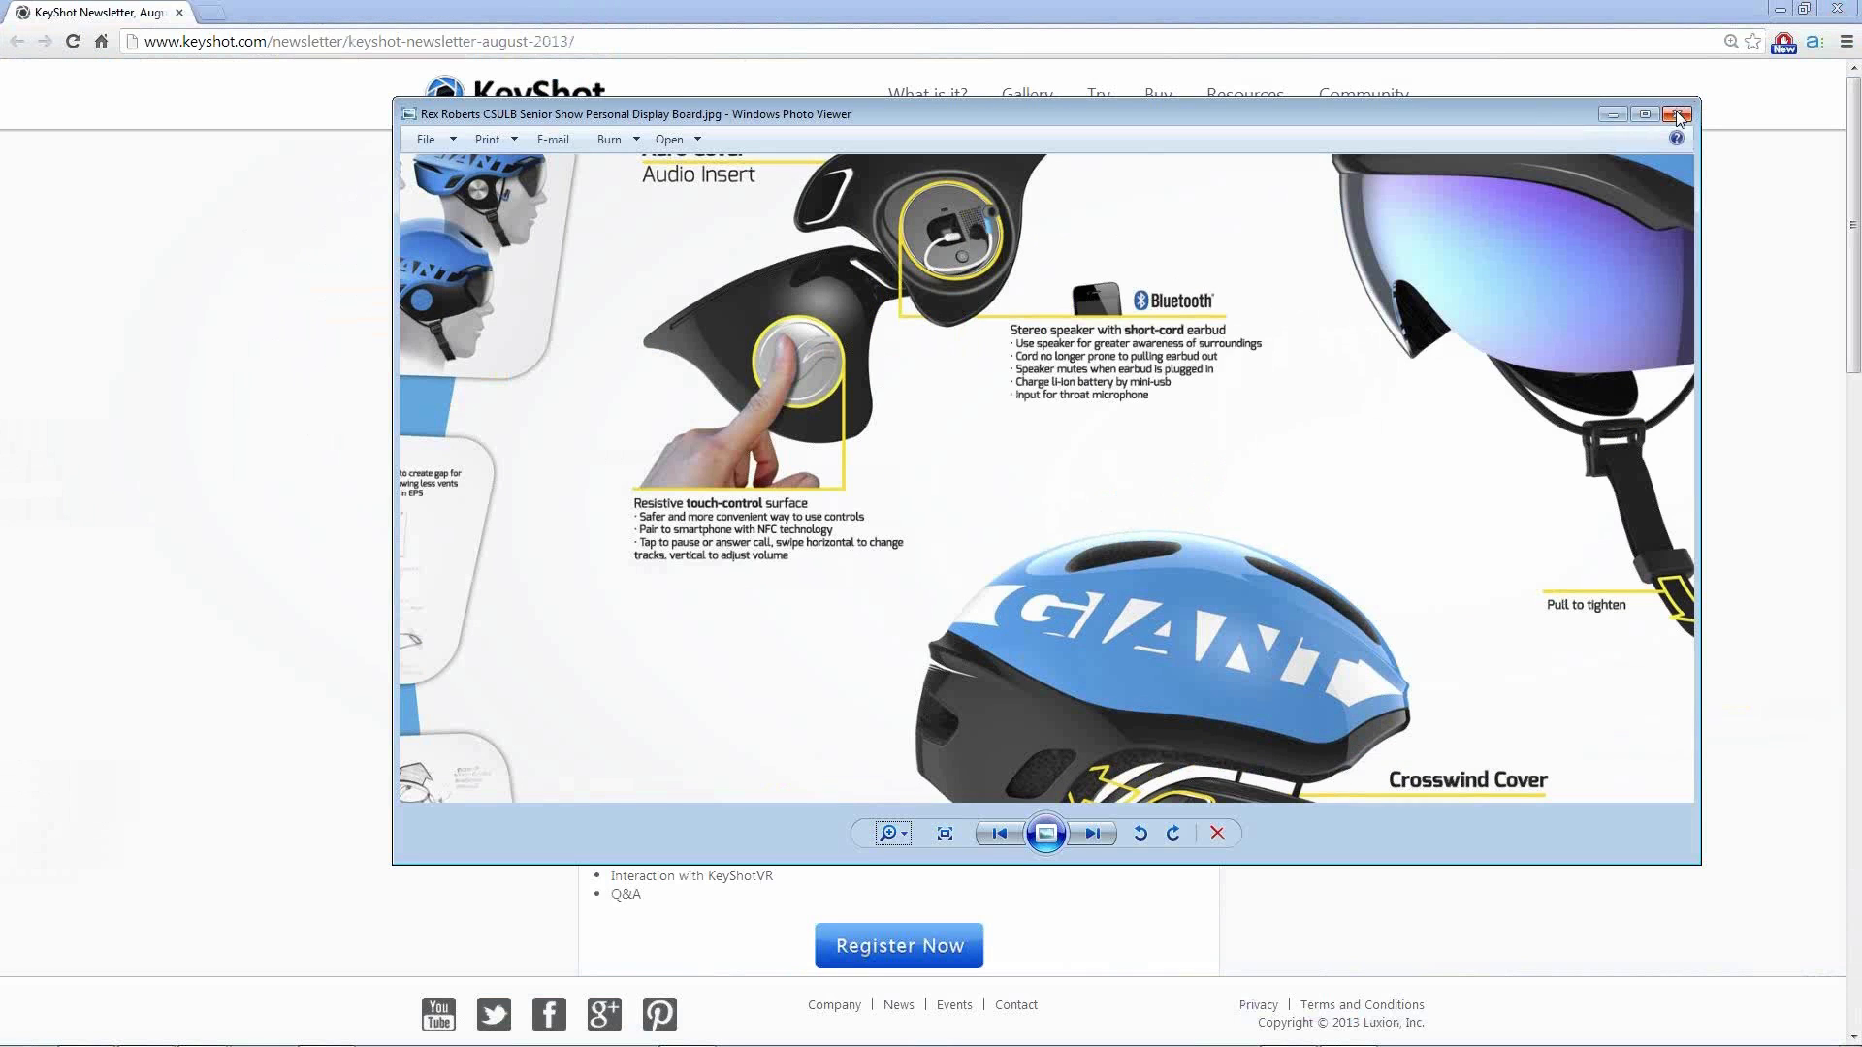
click(1680, 114)
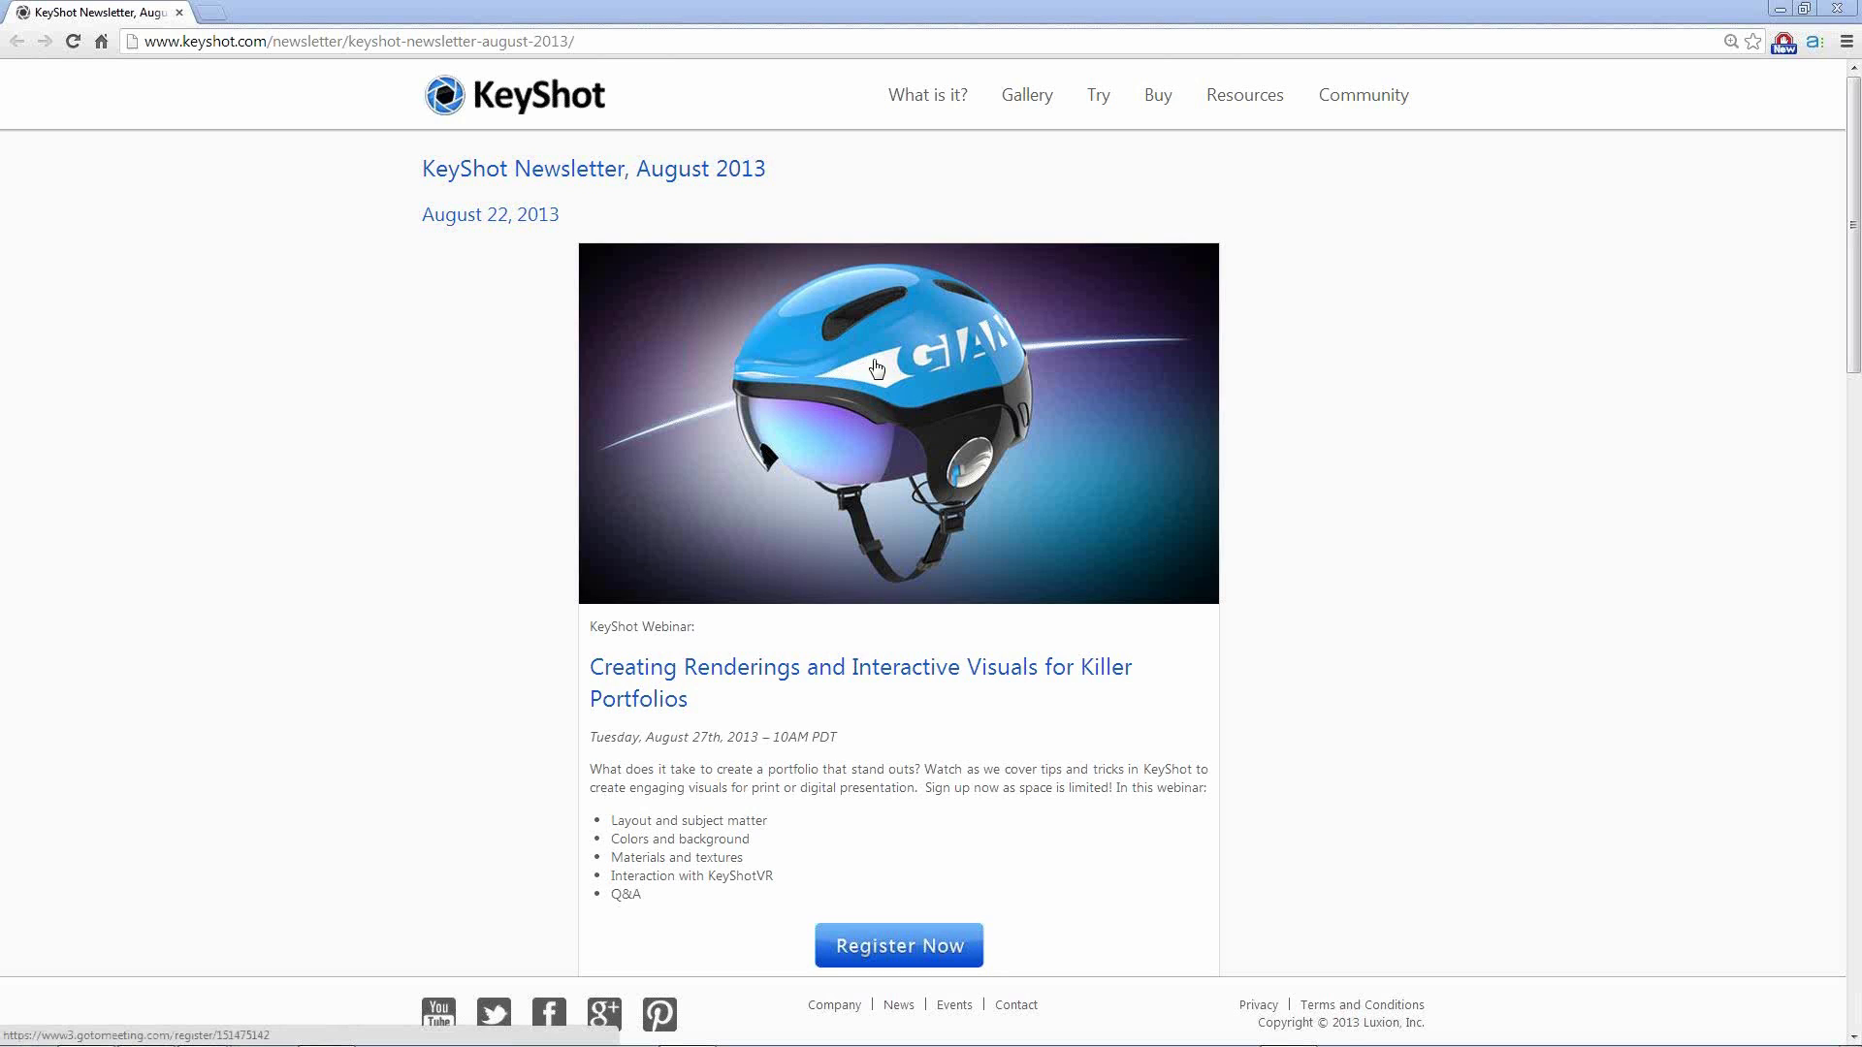
click(1782, 17)
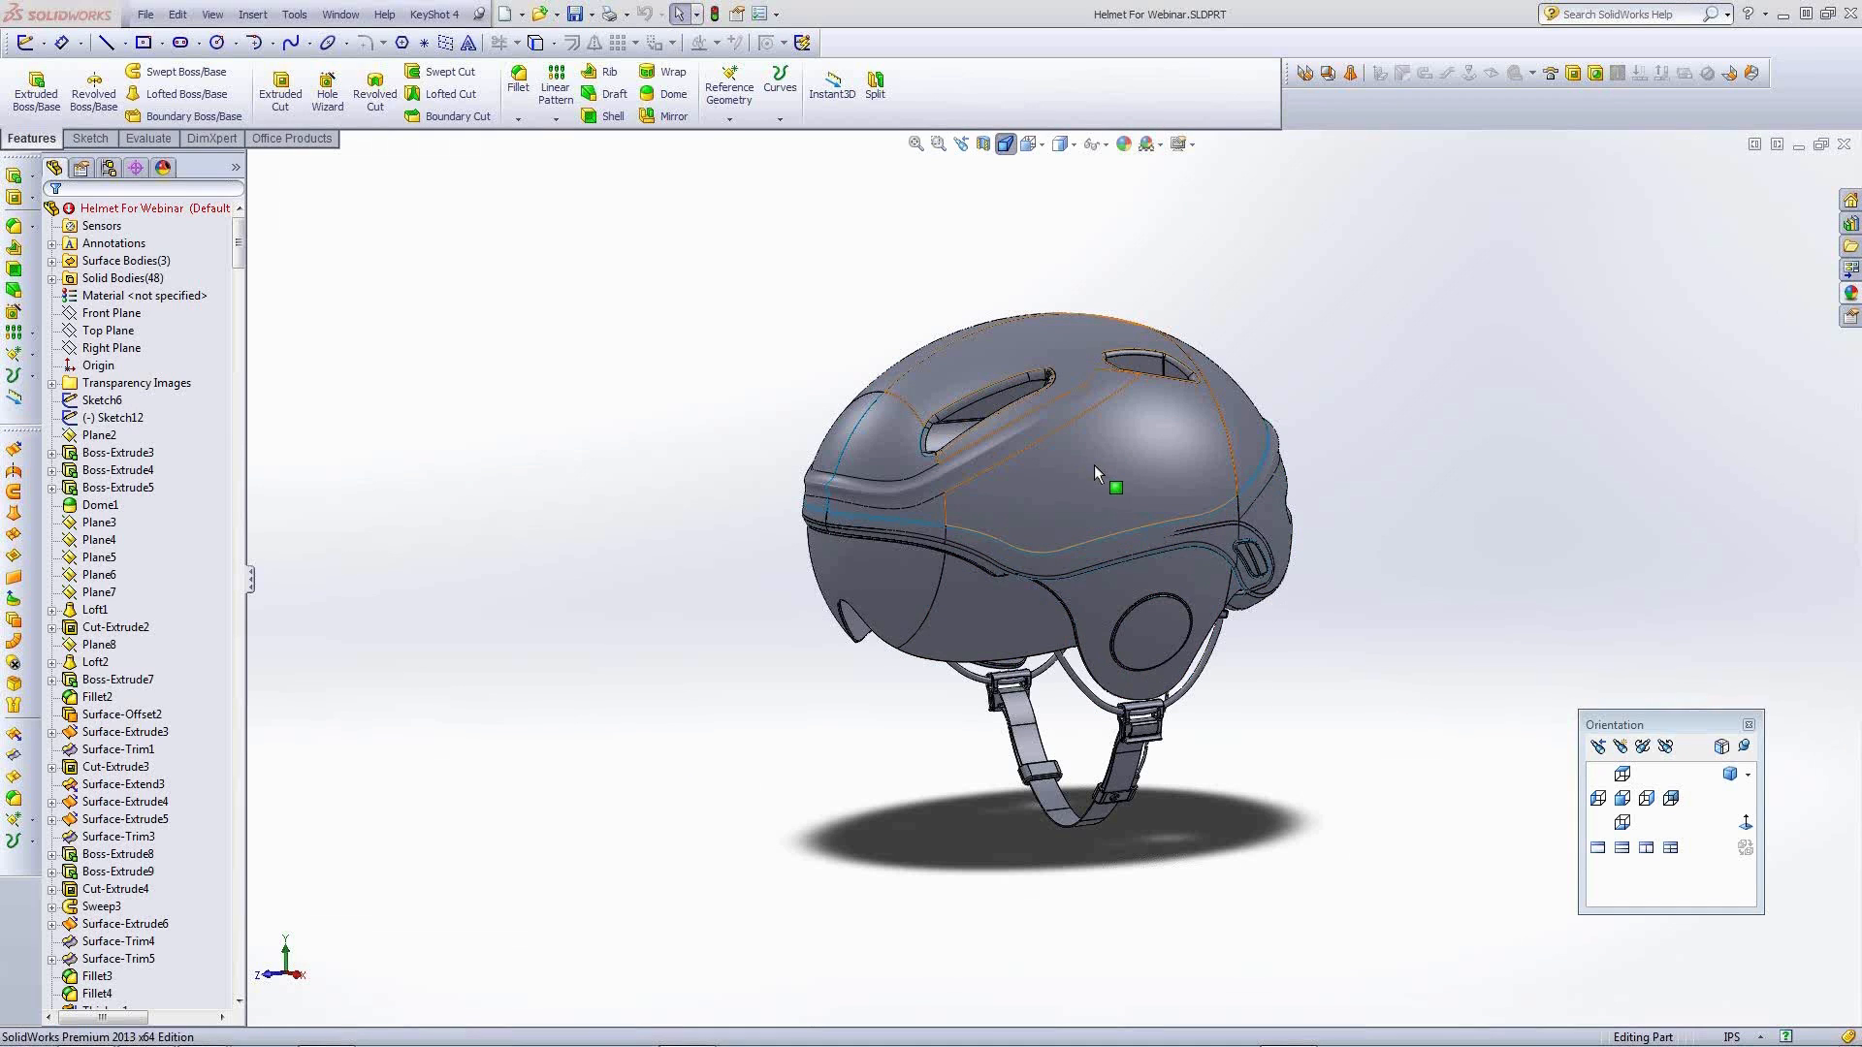
Review the Image Quality resolution settings in the helmet part's document properties and leave them without making changes.
click(762, 14)
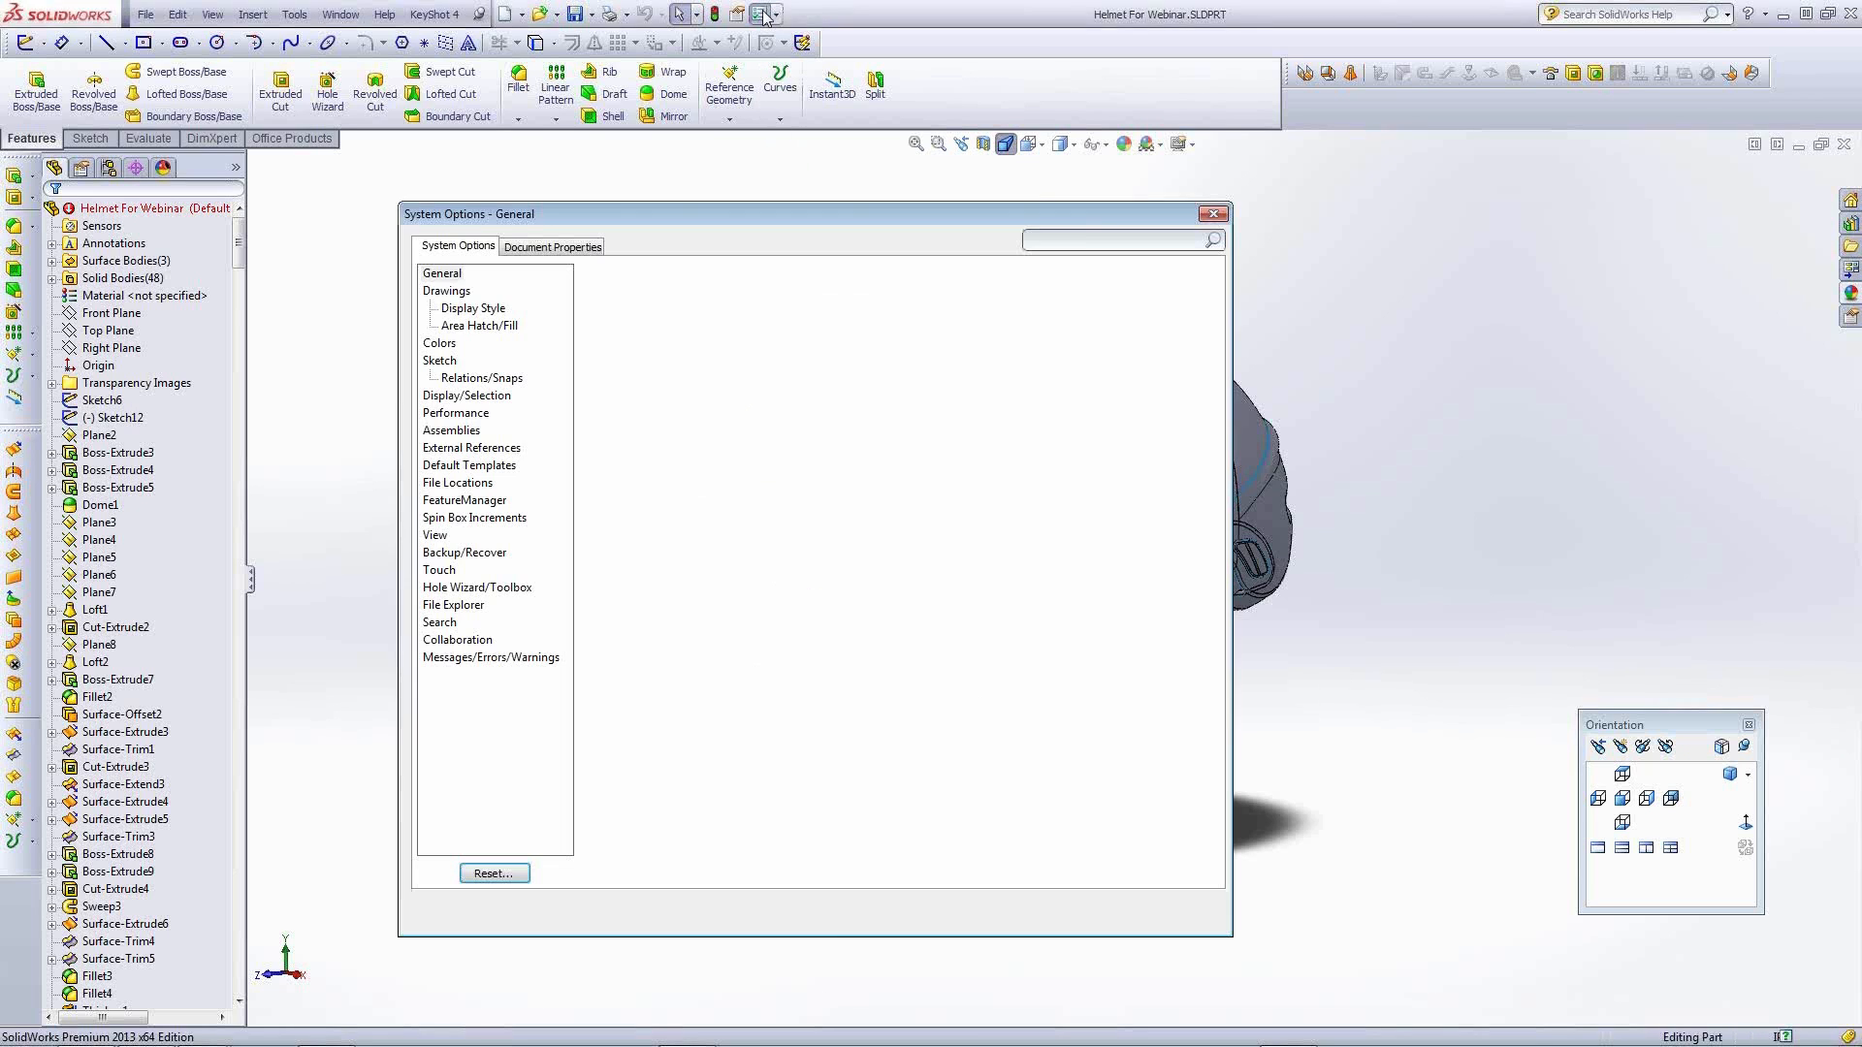
click(549, 247)
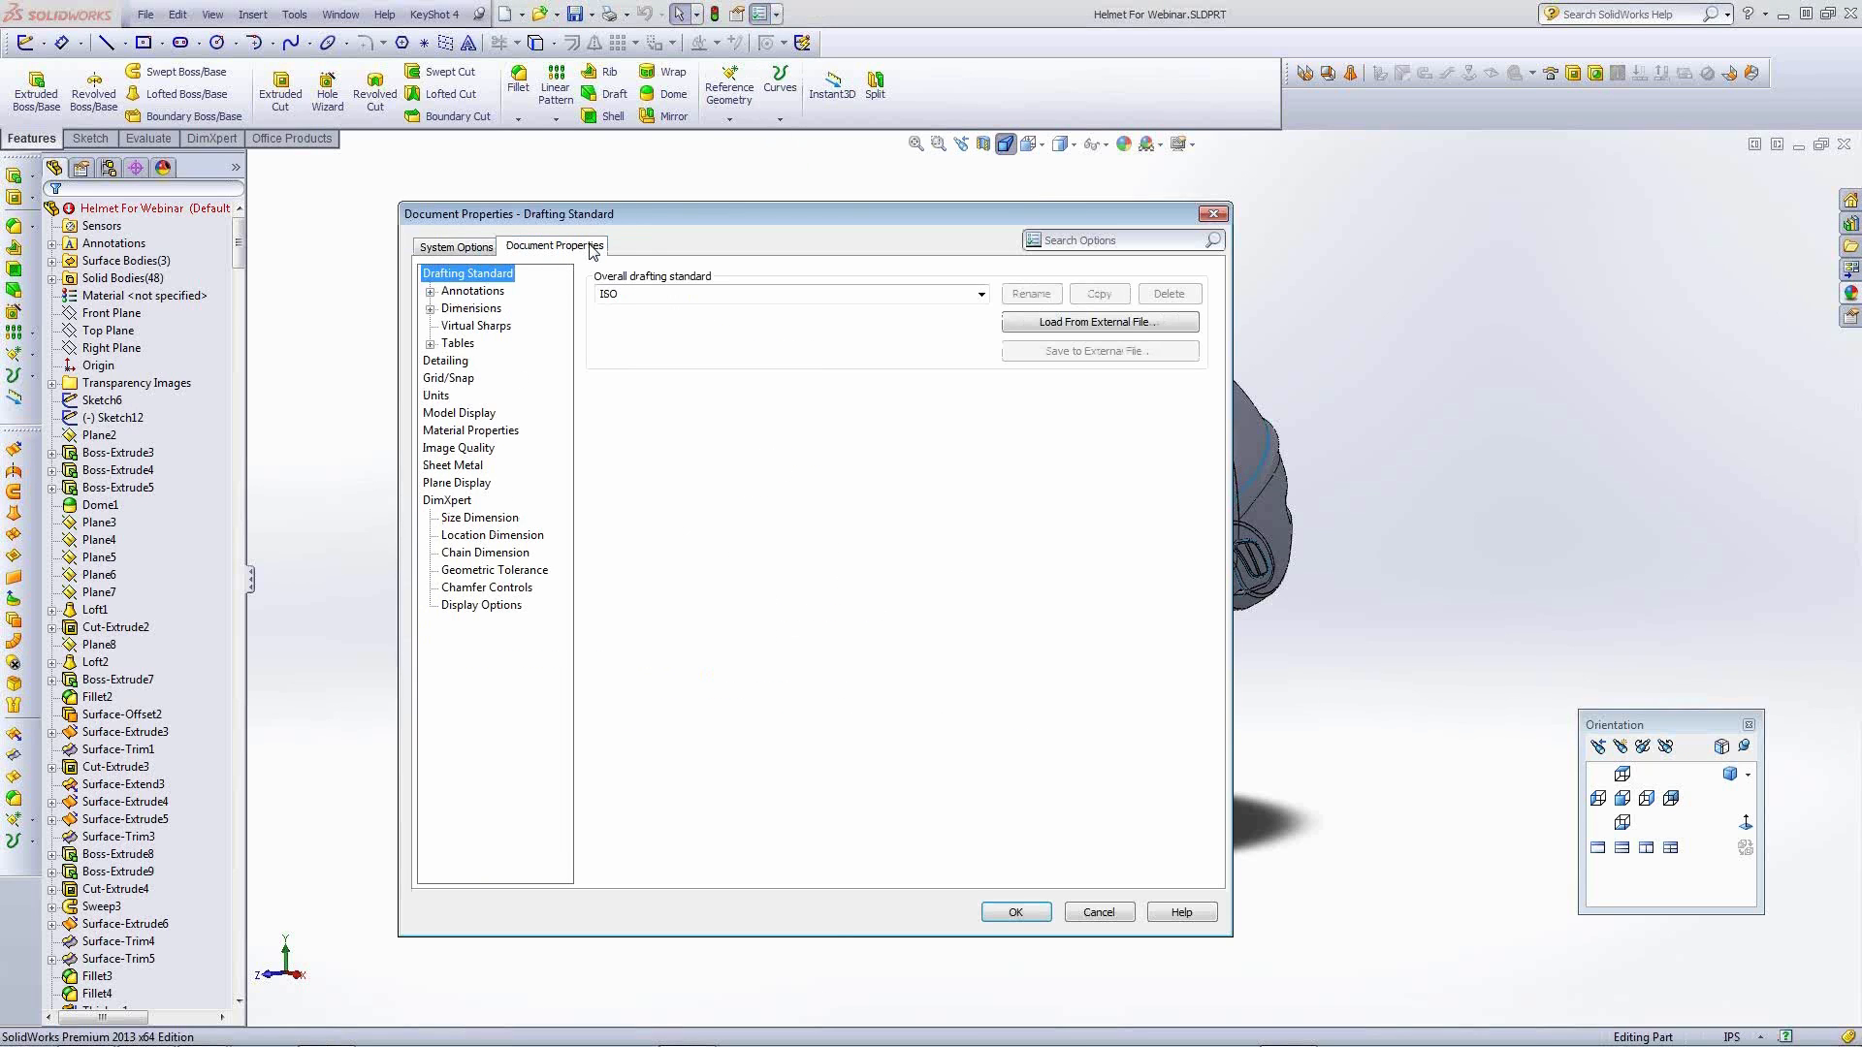
click(470, 450)
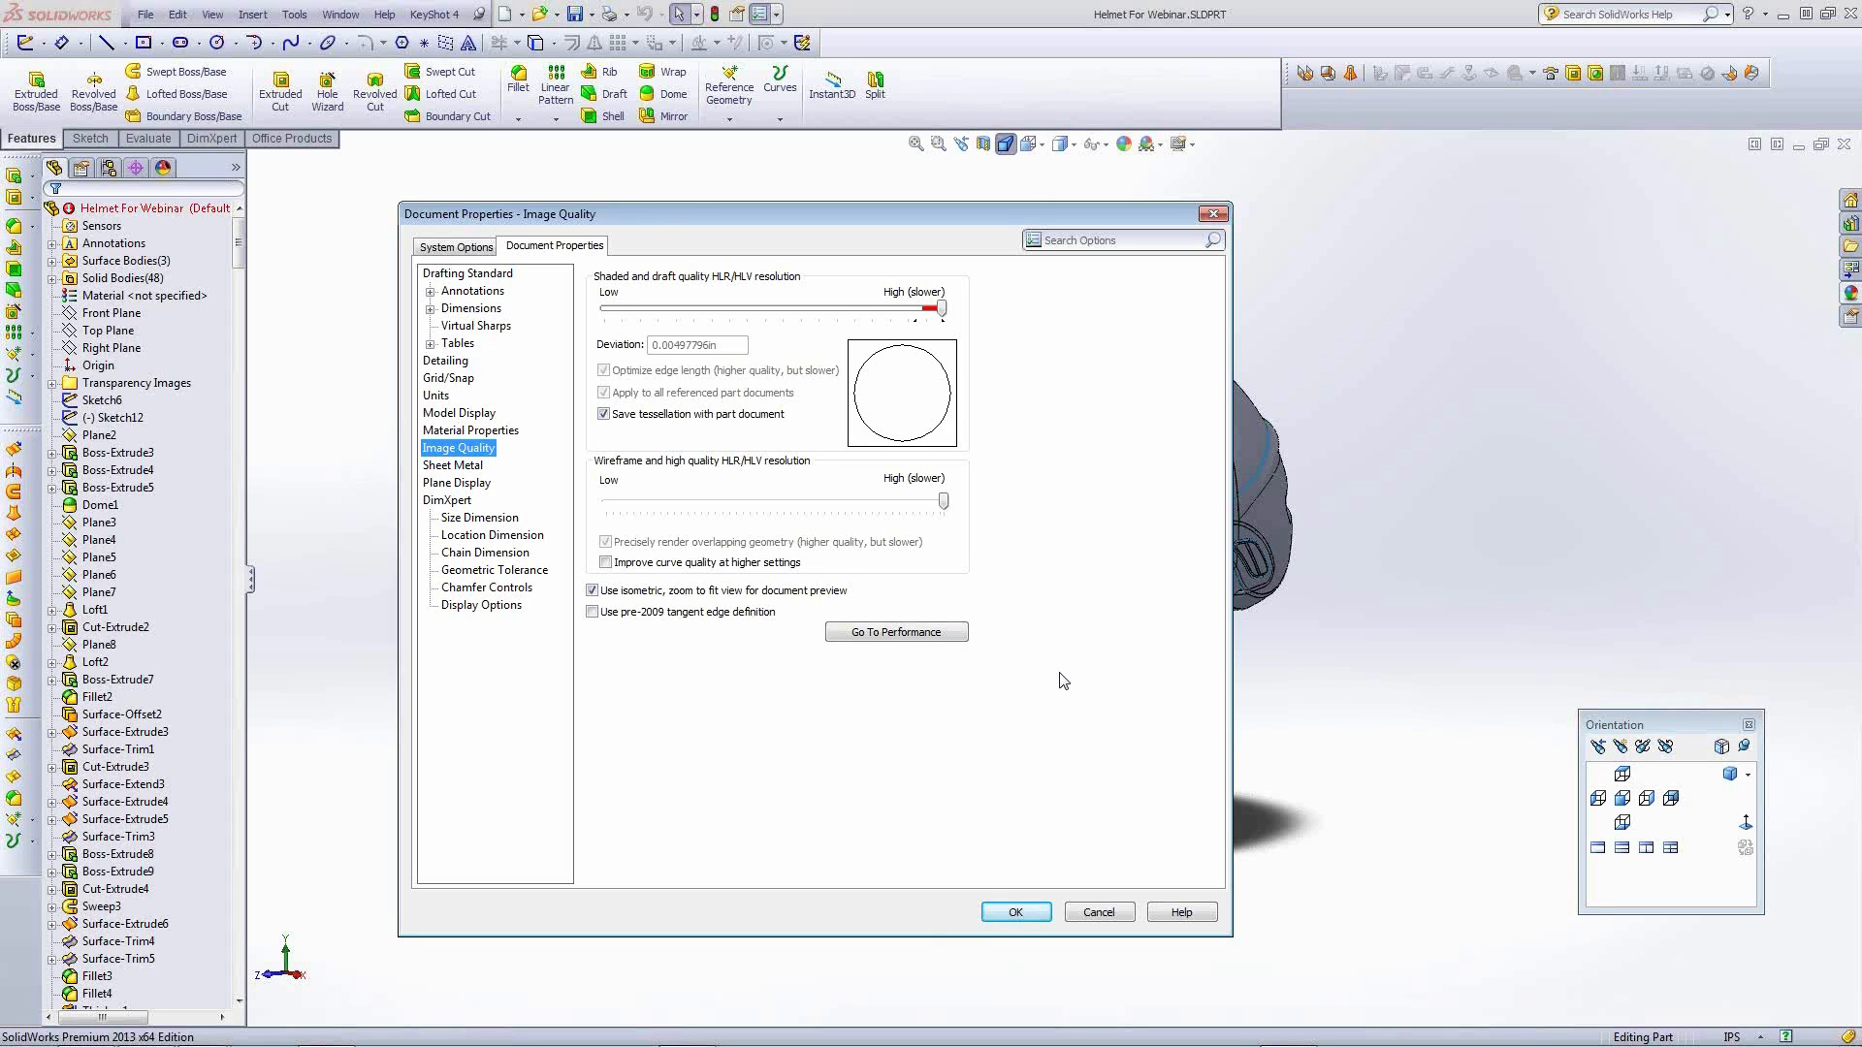
drag(1094, 218, 981, 190)
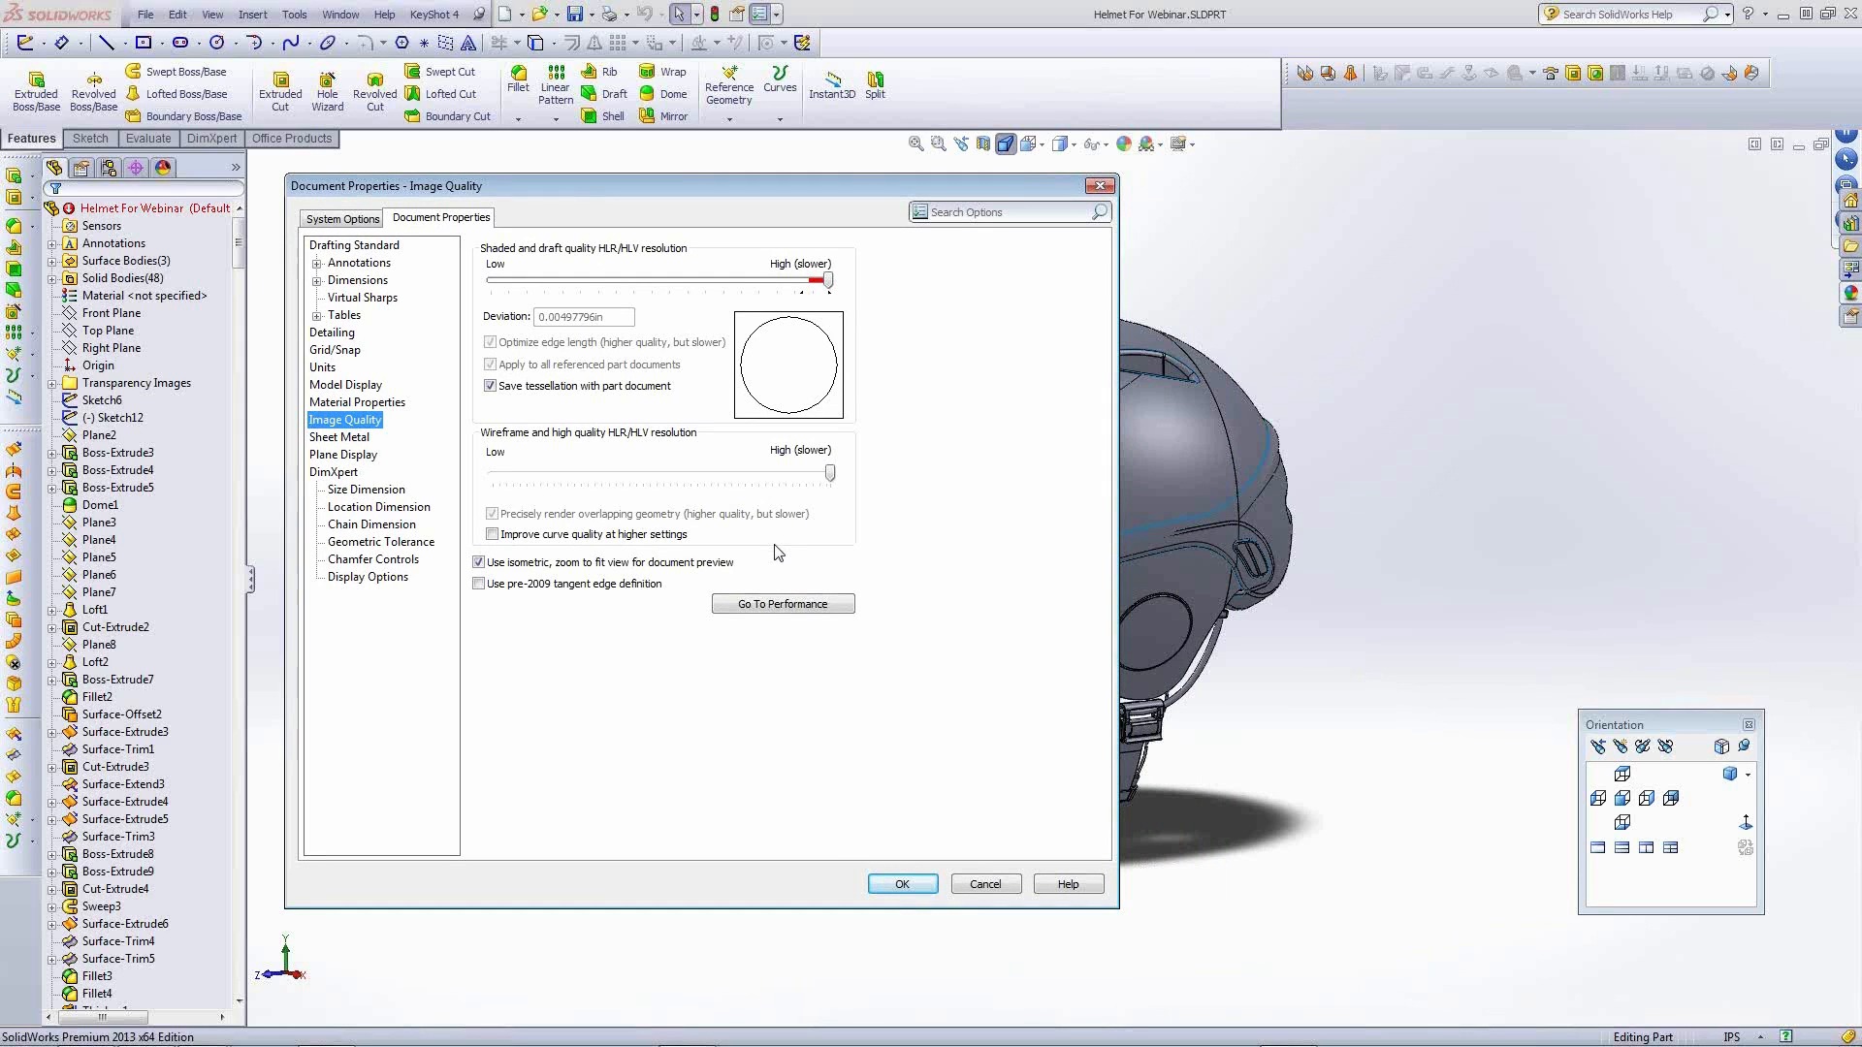
click(971, 888)
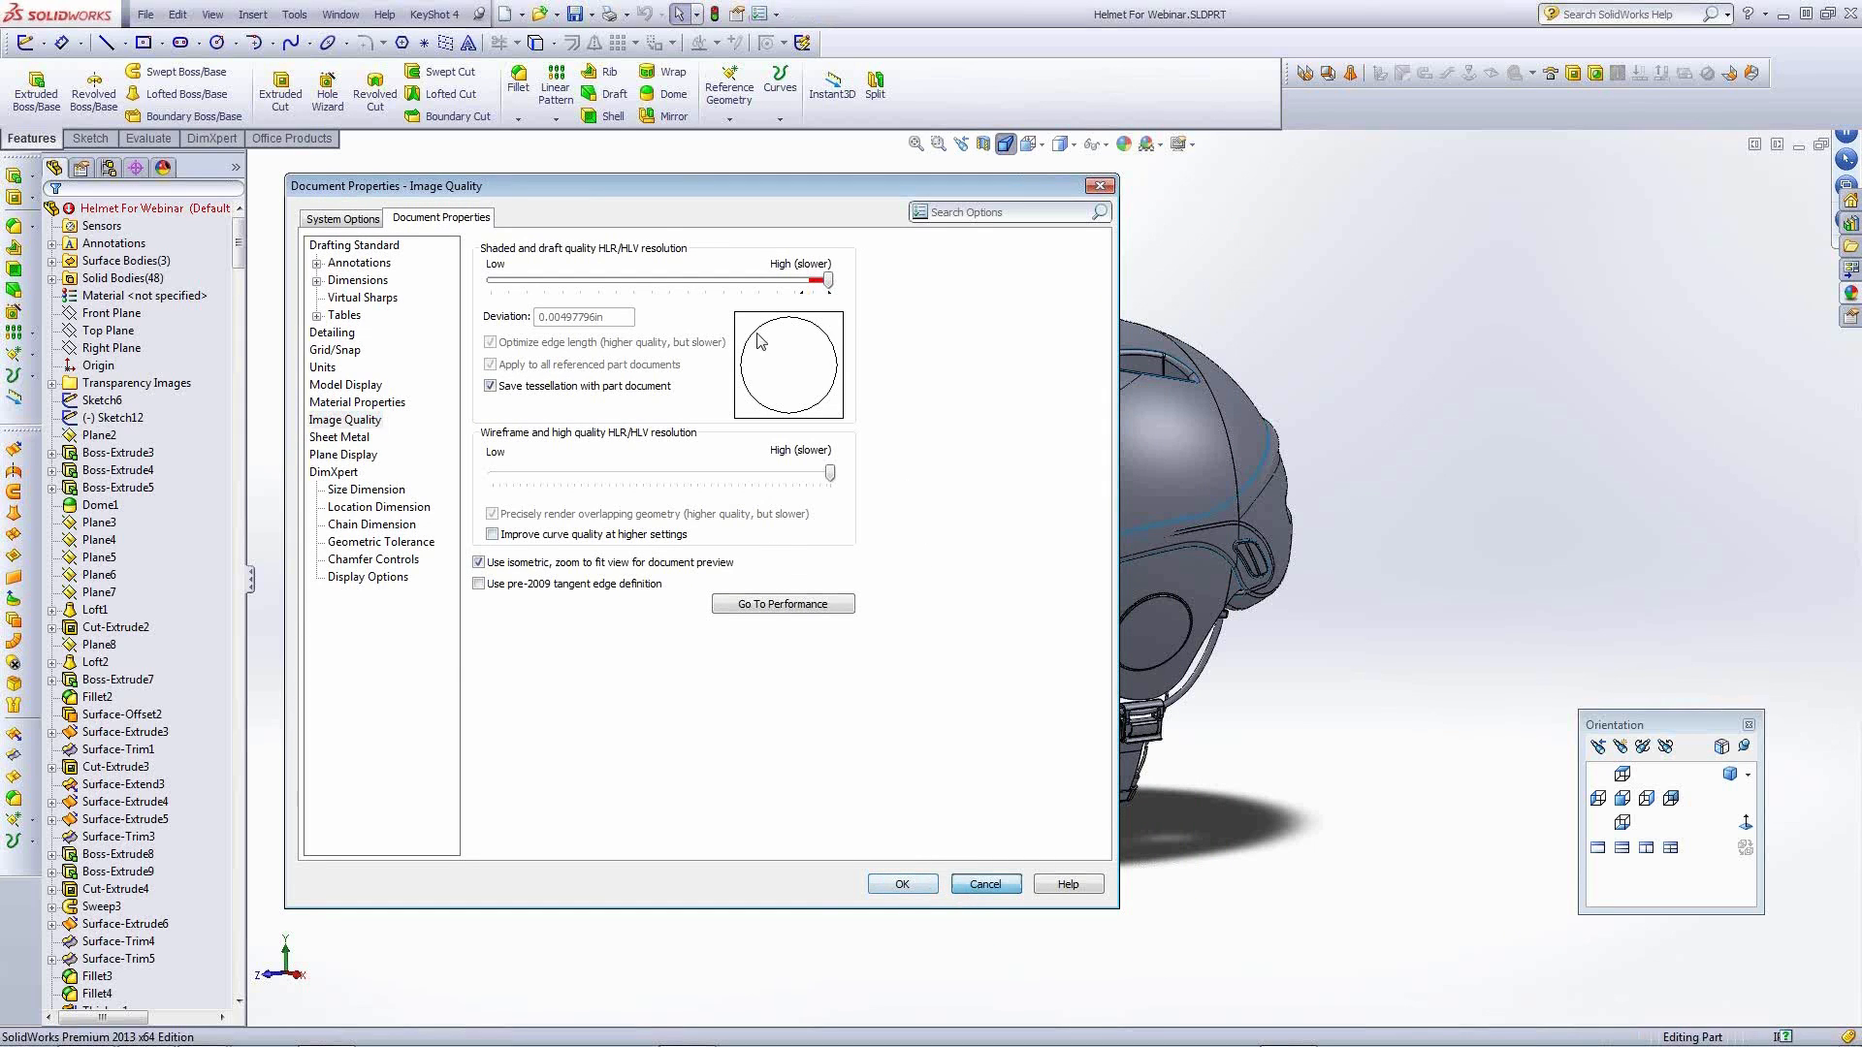
Review the KeyShot 4 plug-in's Render, Export and Update commands, and switch to the helmet scene in KeyShot.
click(437, 15)
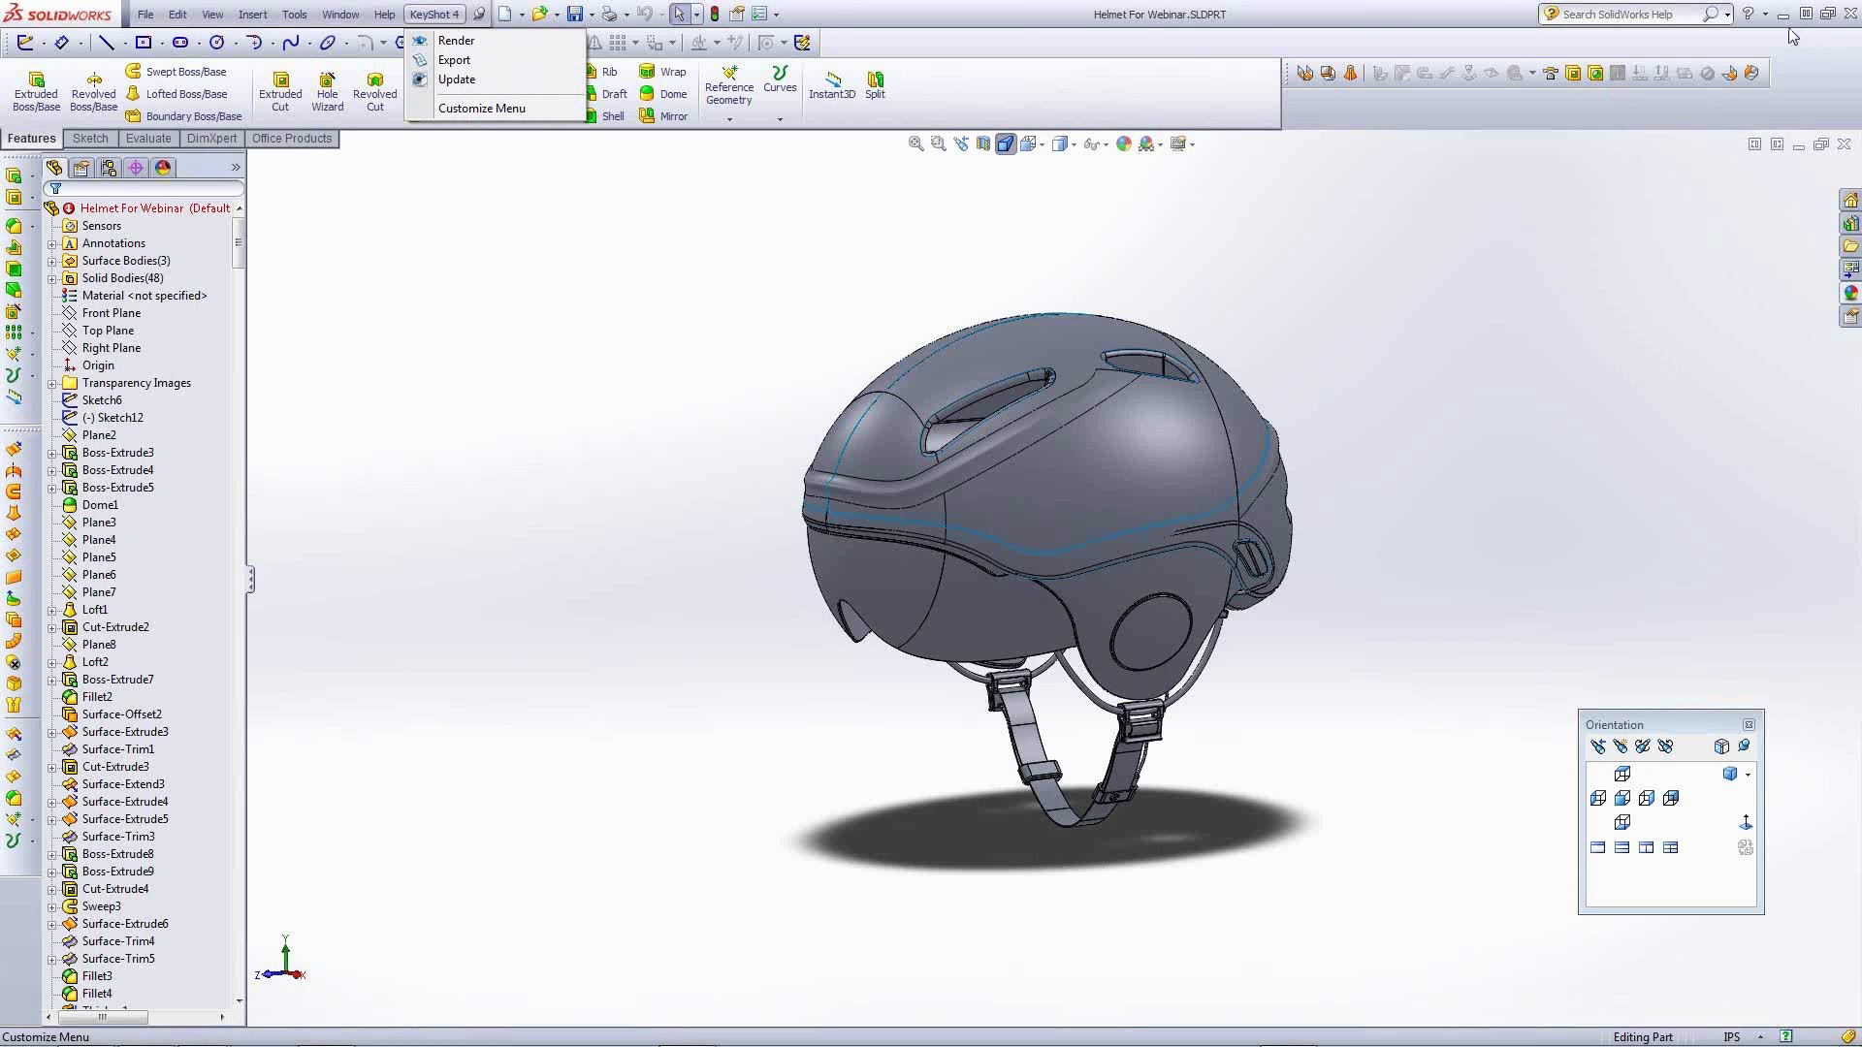
click(1851, 14)
click(1852, 16)
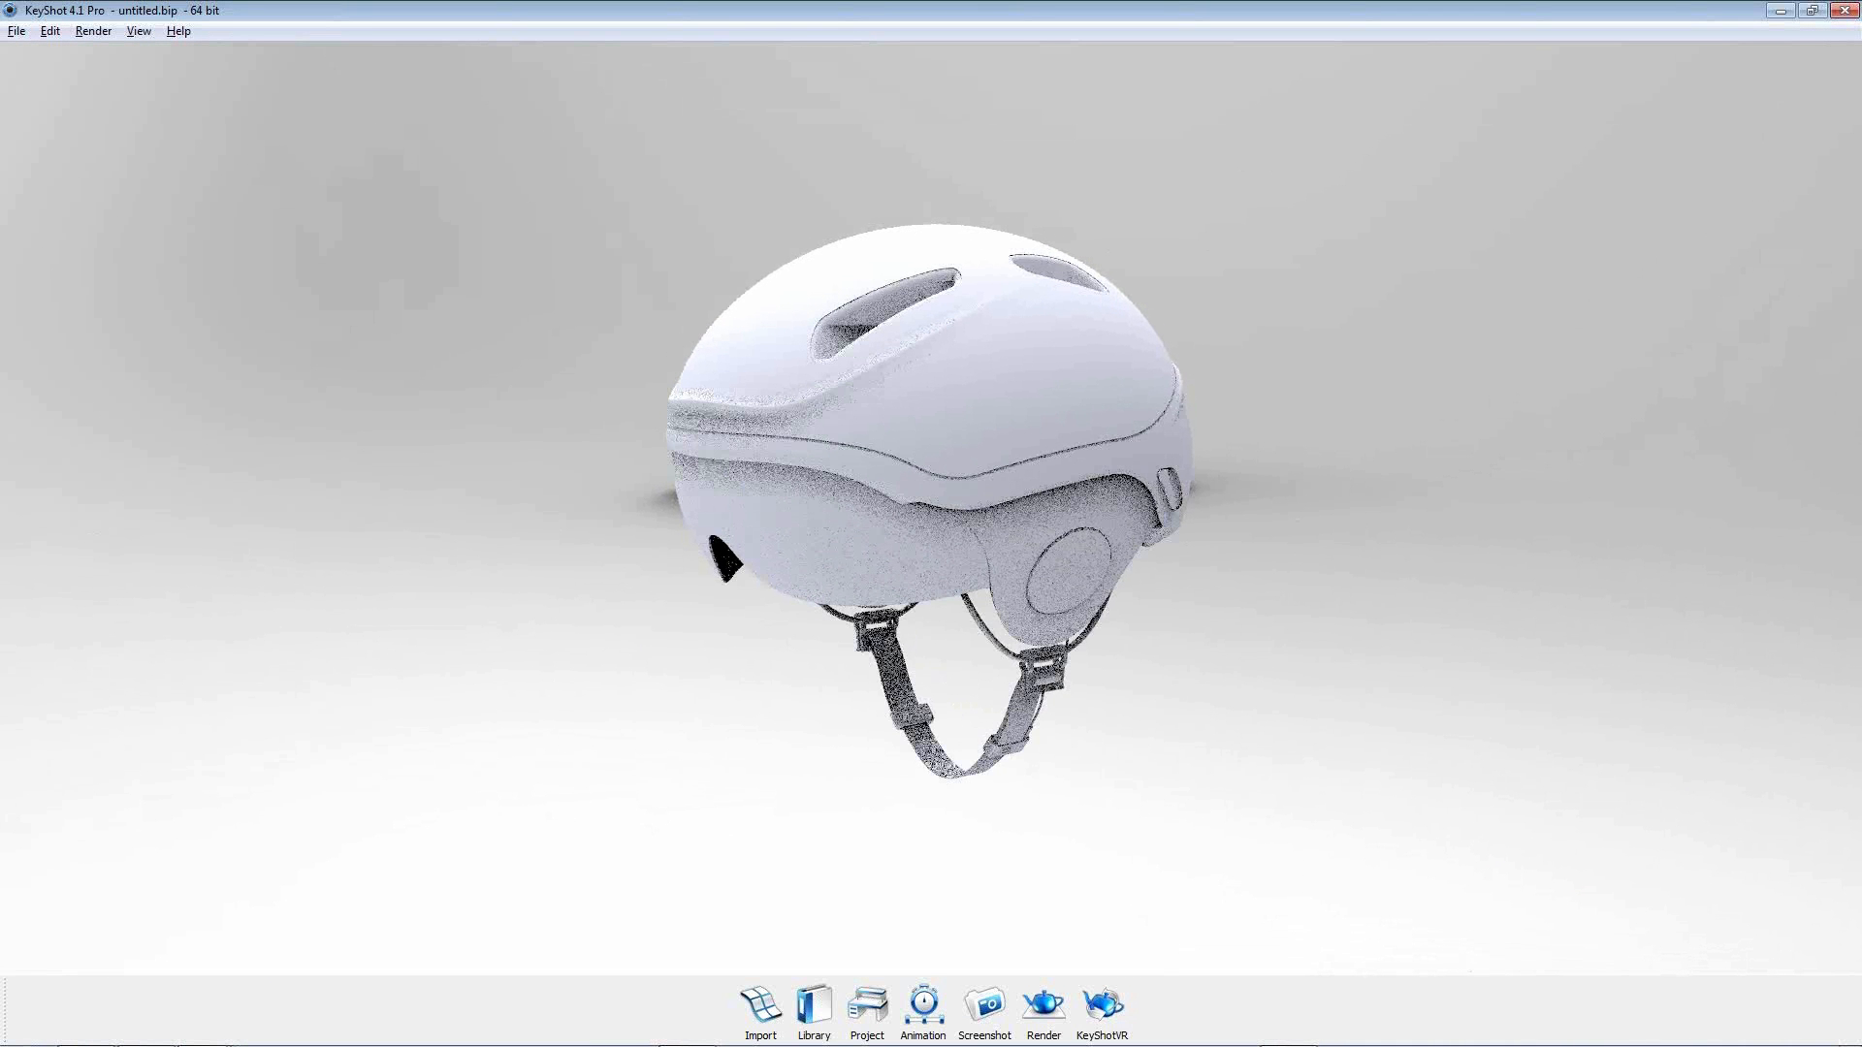
Examine the import settings for Helmet For Webinar.SLDPRT, comparing the Update Geometry and Add to Scene options, and cancel the import.
drag(0, 254, 451, 256)
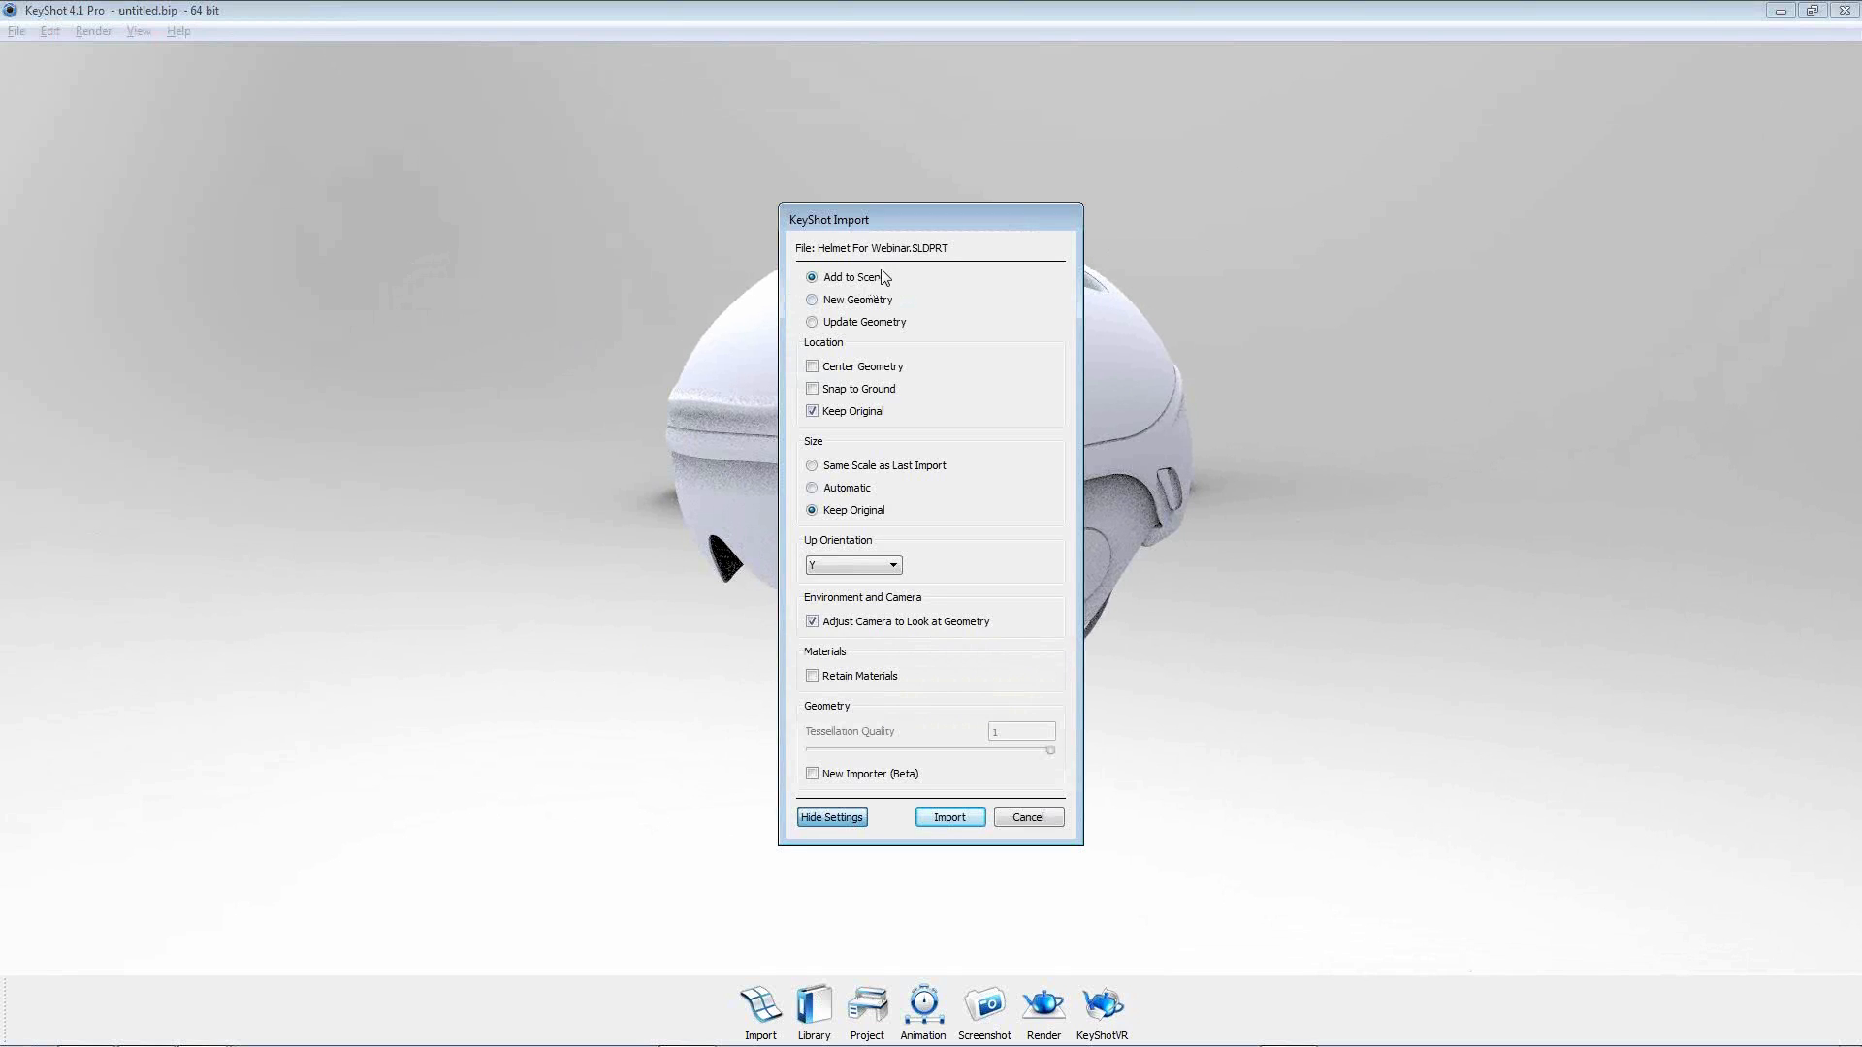
drag(920, 216, 1340, 182)
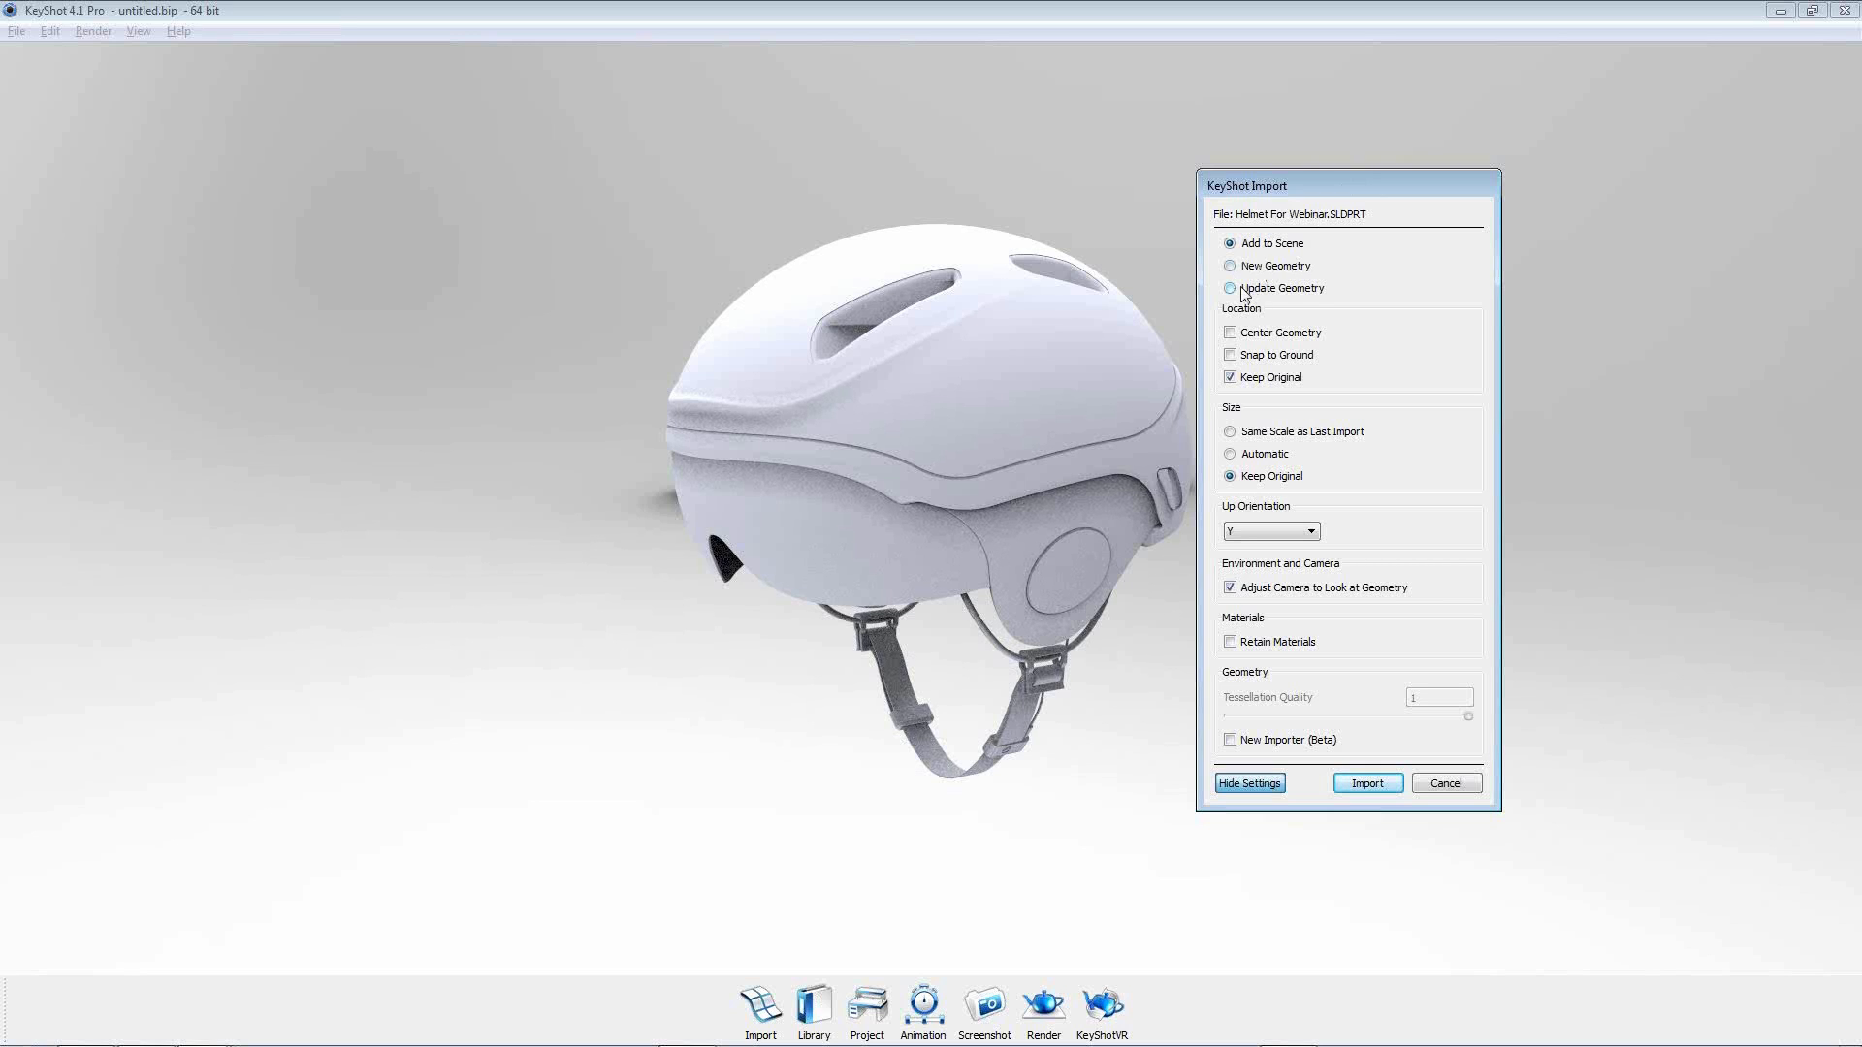
click(1280, 290)
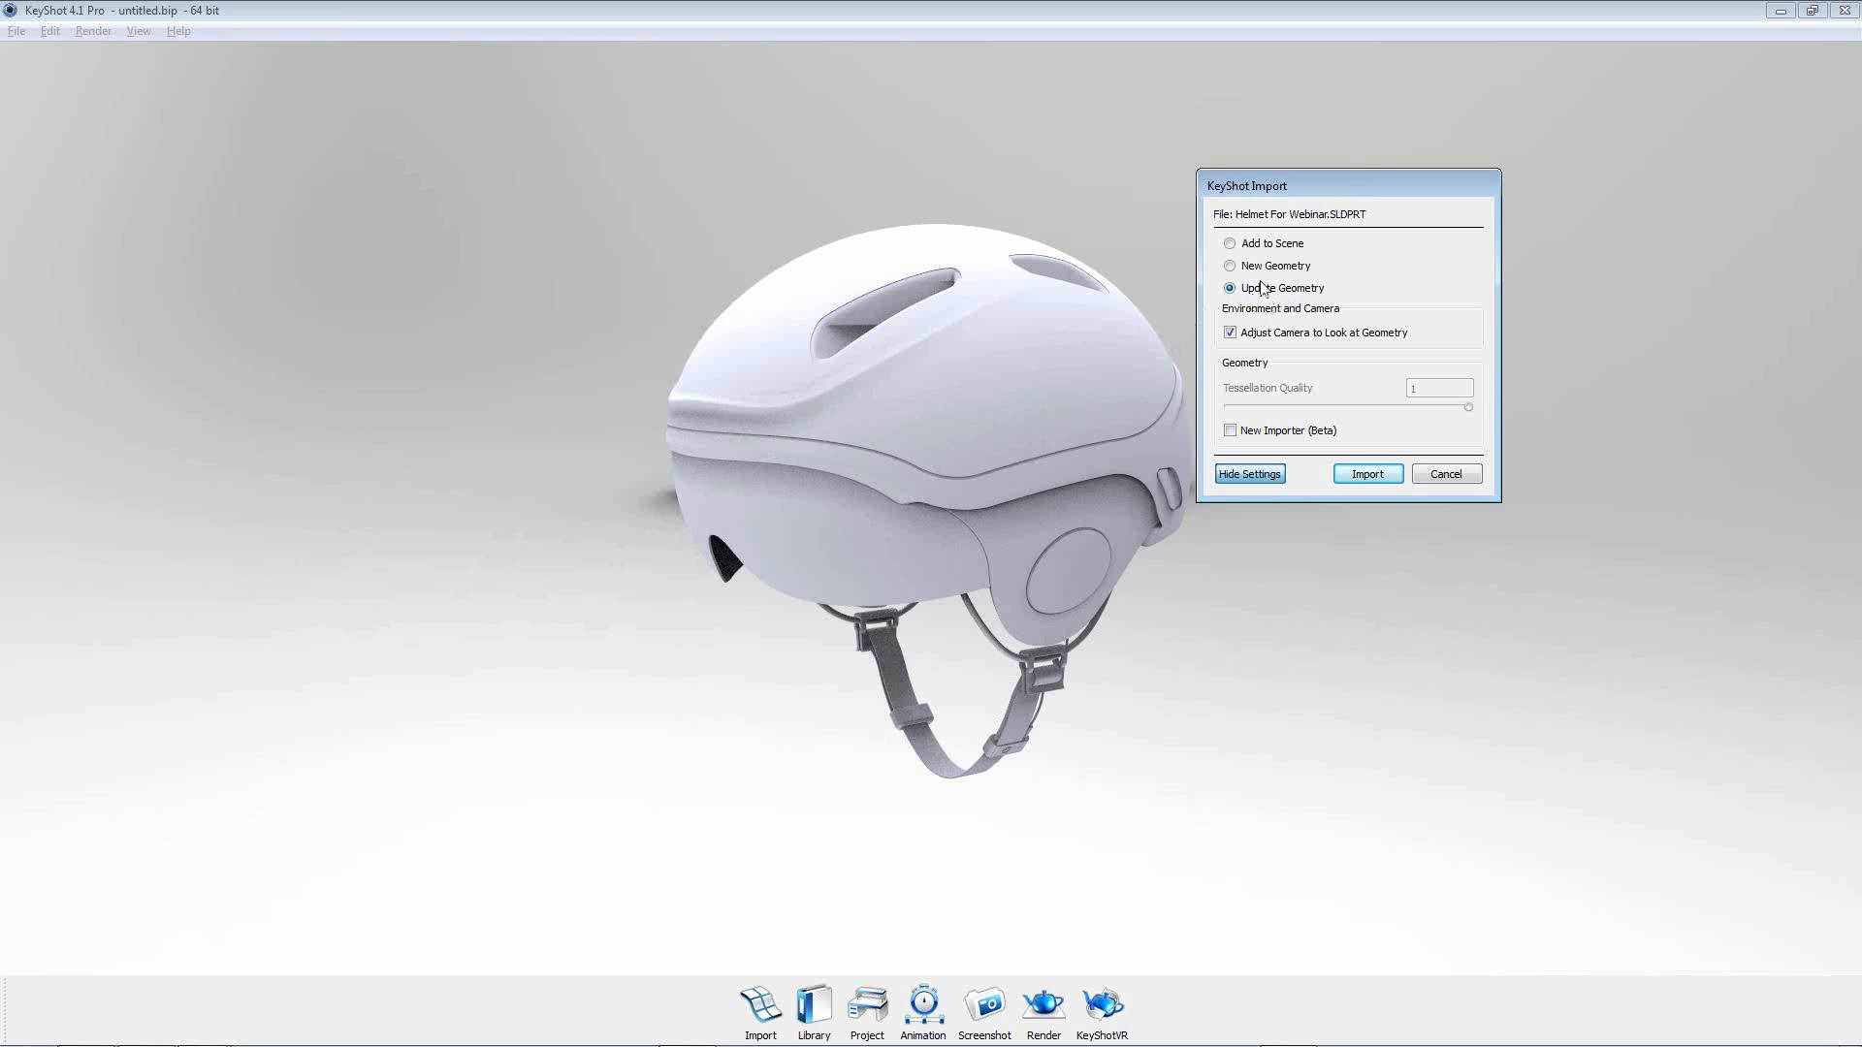
click(1266, 249)
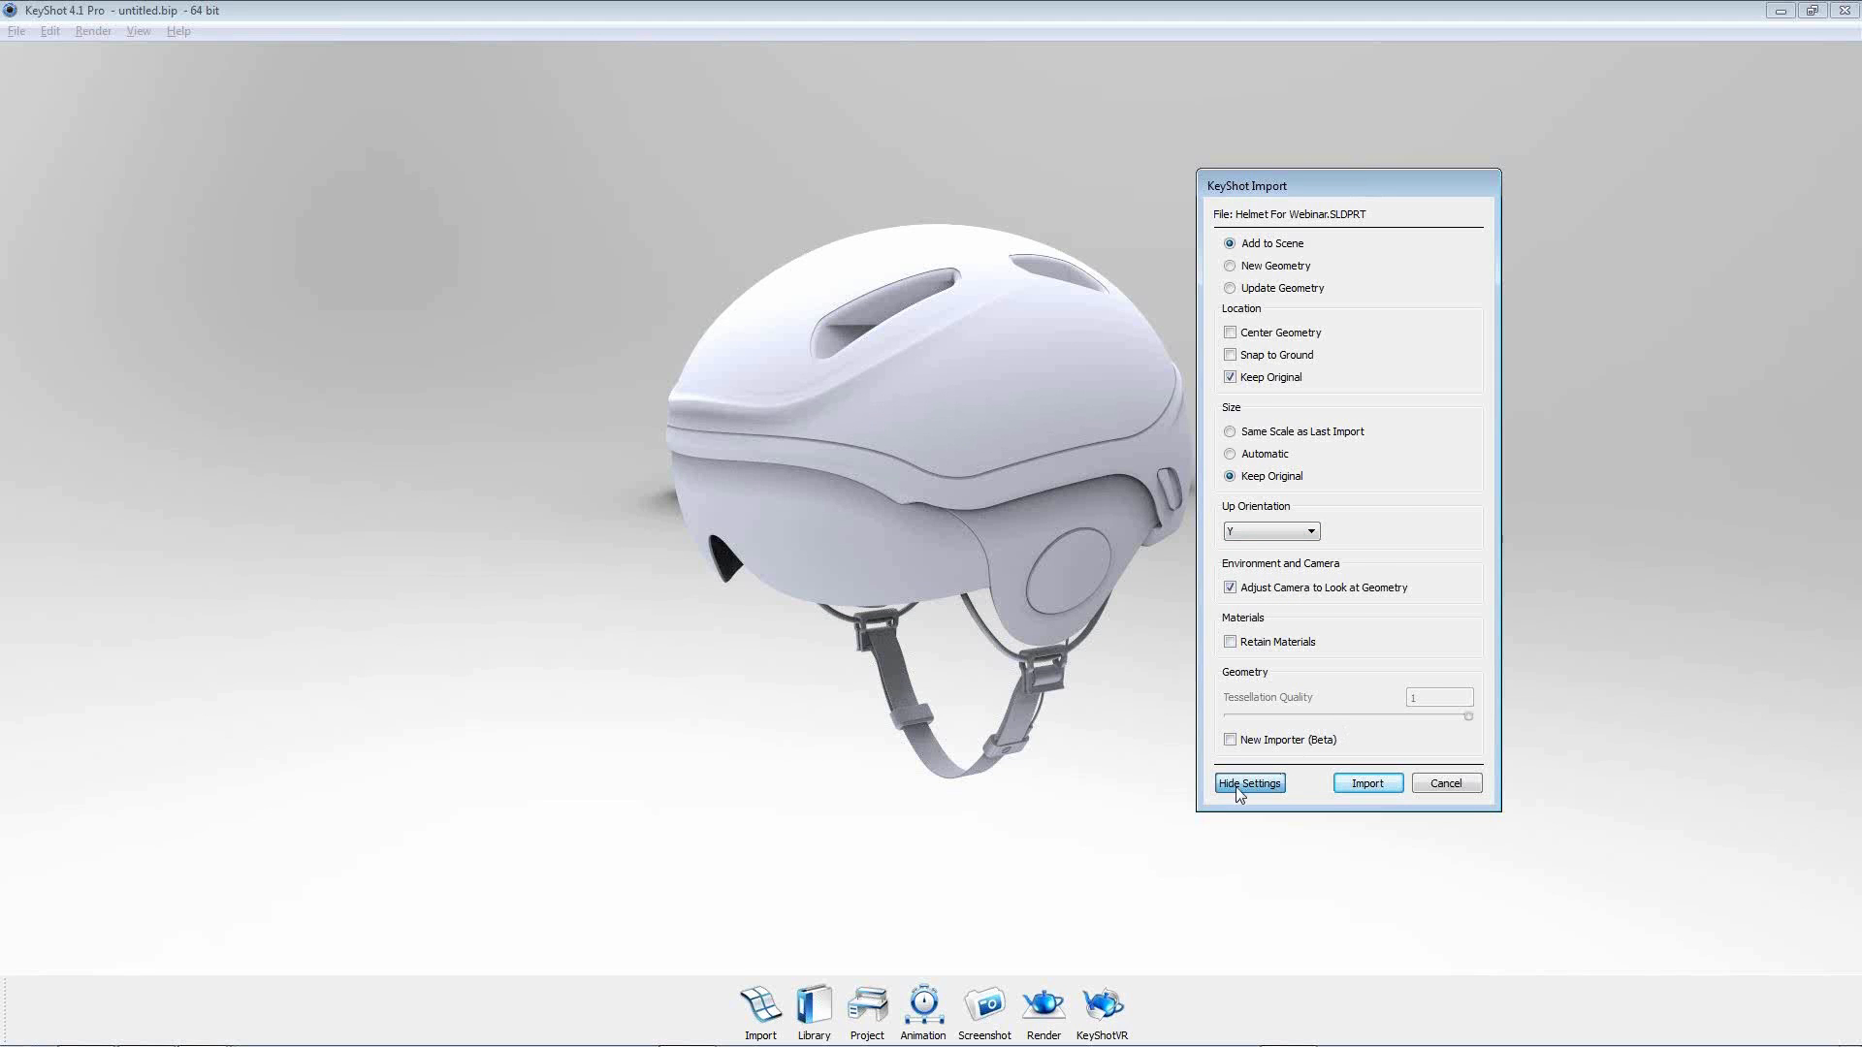
click(1454, 794)
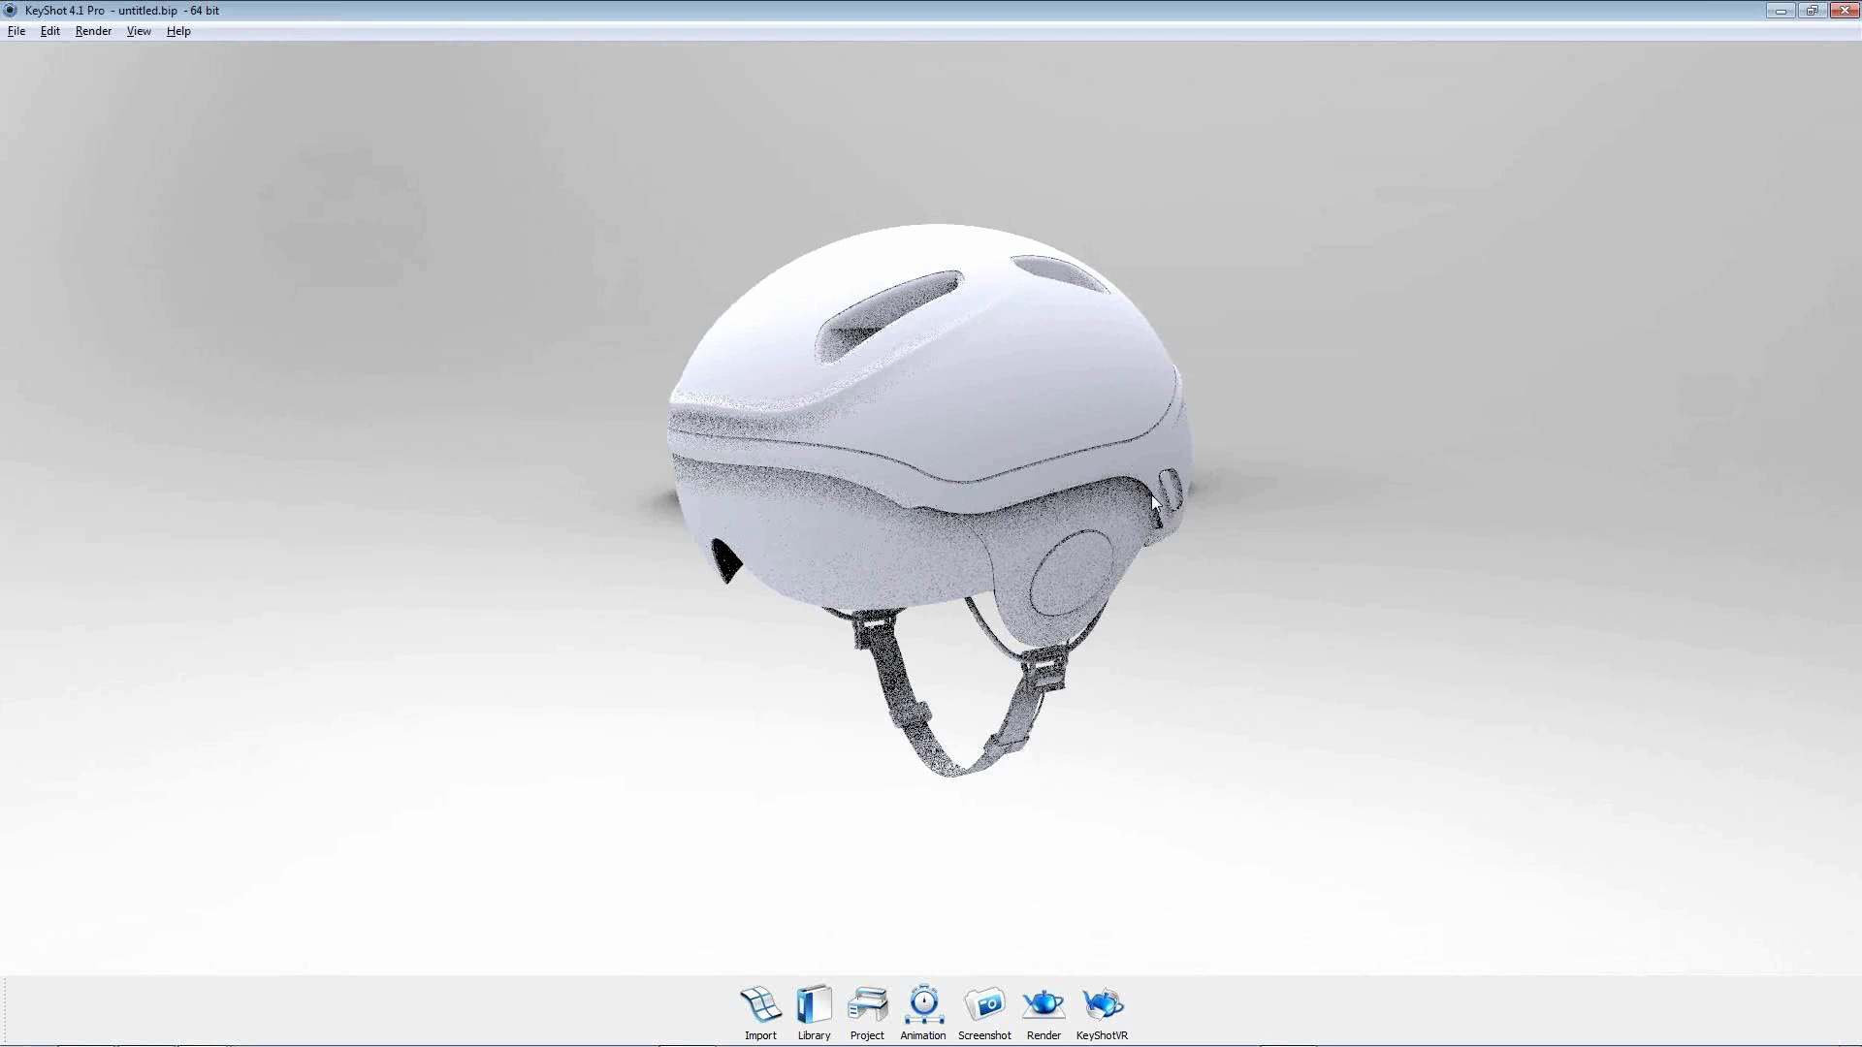
Turn the helmet to check its shape and display the project's environment settings beside it.
drag(1174, 561, 1171, 552)
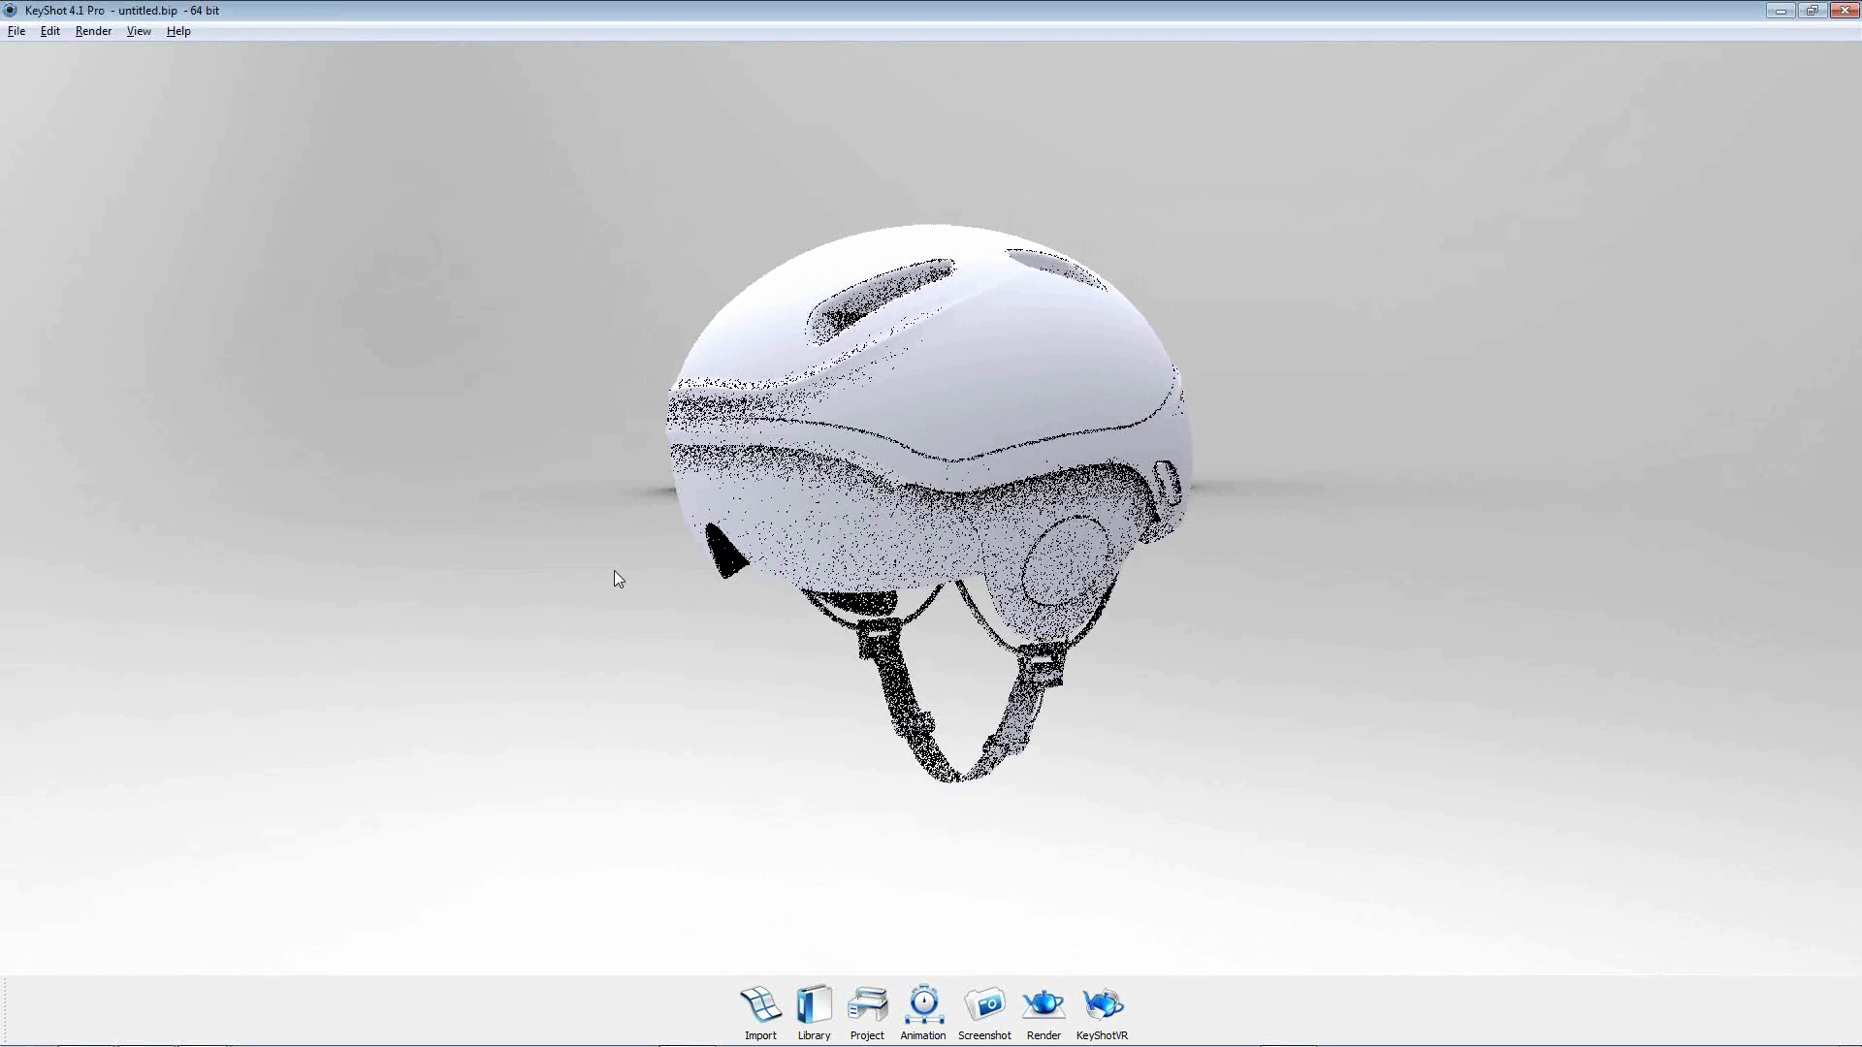
drag(678, 626, 702, 636)
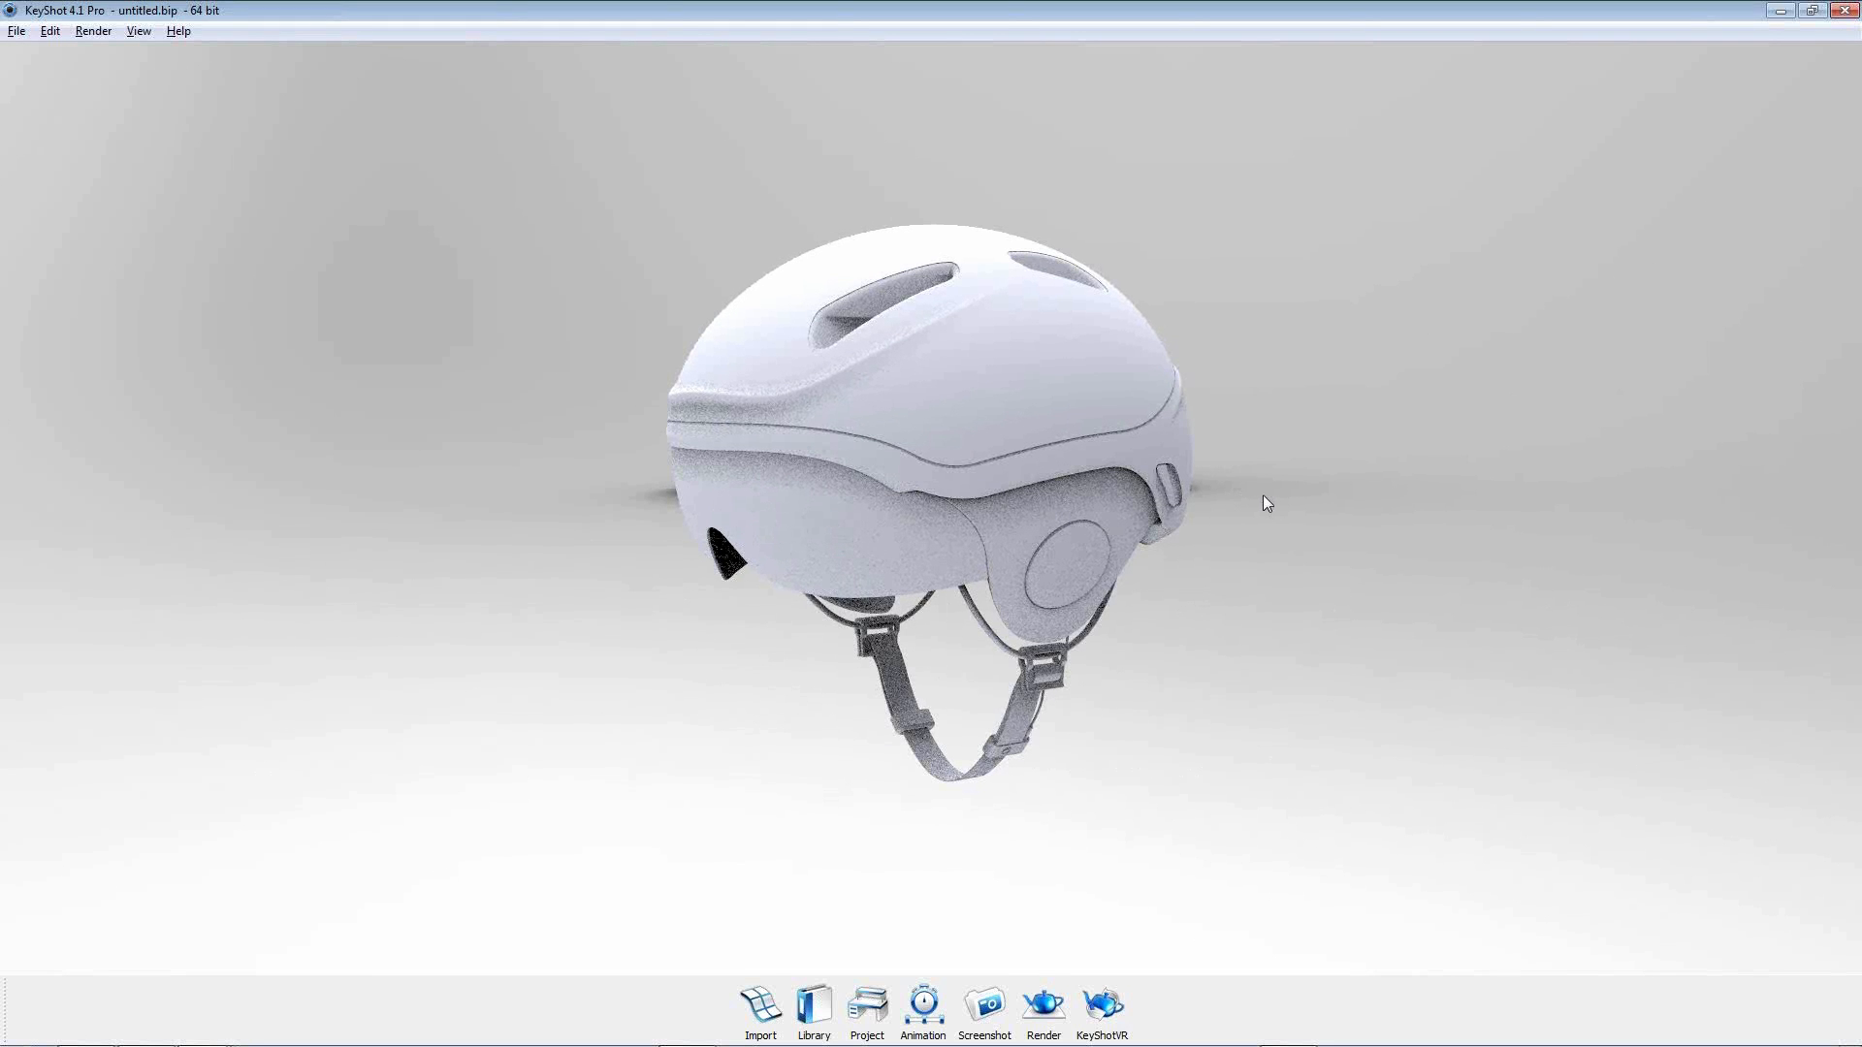
key(space)
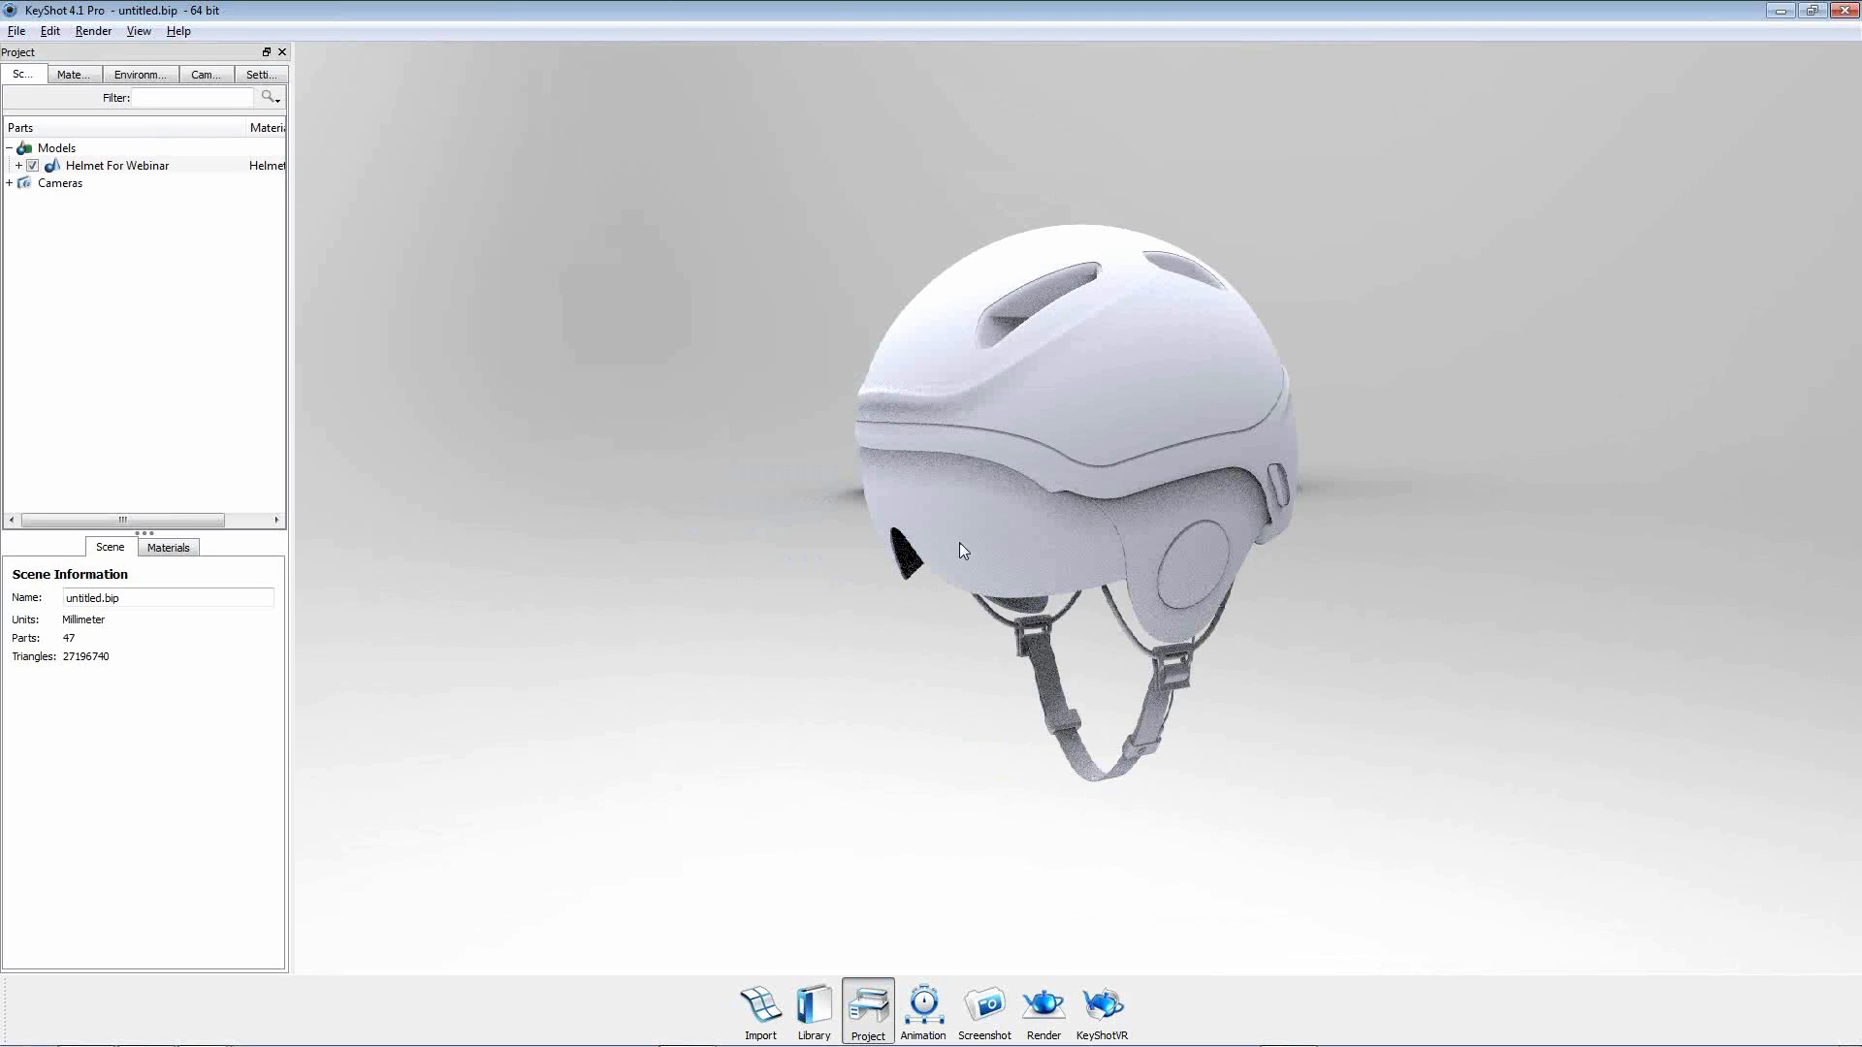
drag(963, 550, 1220, 572)
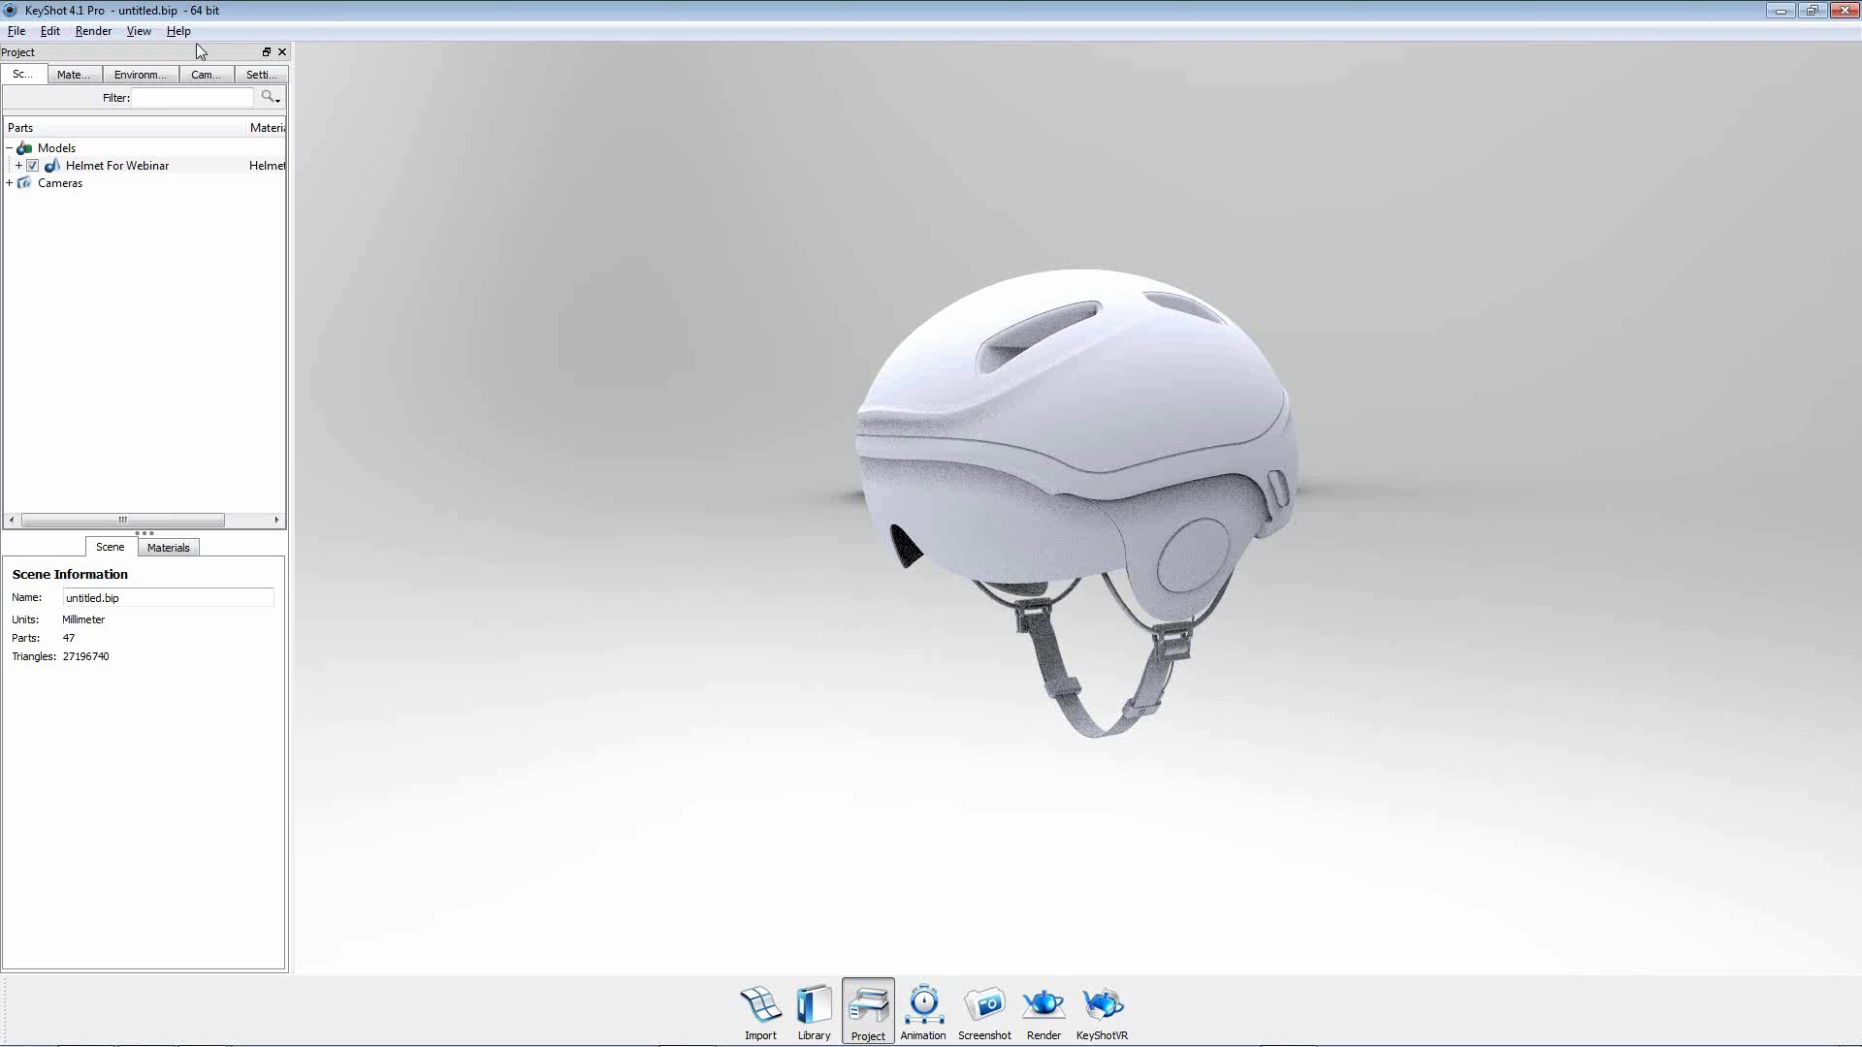
click(118, 76)
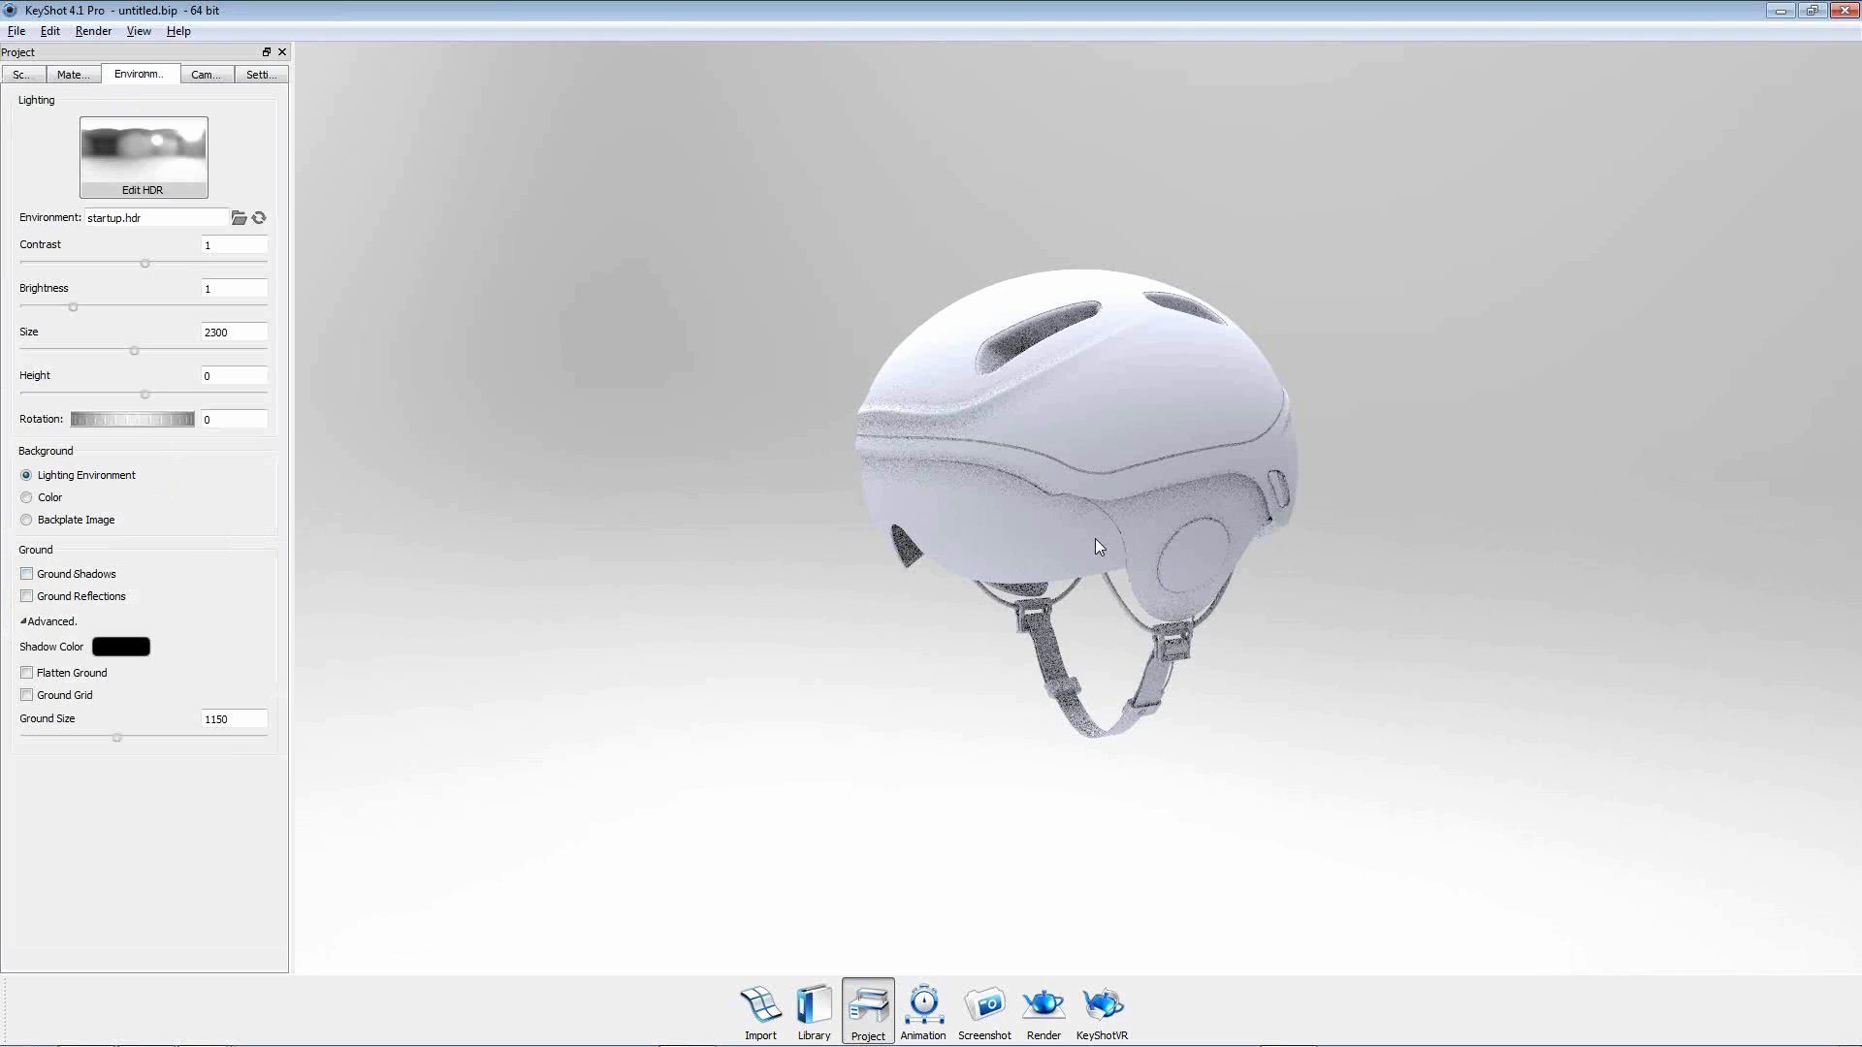
Adjust the camera so the helmet appears larger in the real-time view, seen from its front side.
drag(1096, 539, 1143, 563)
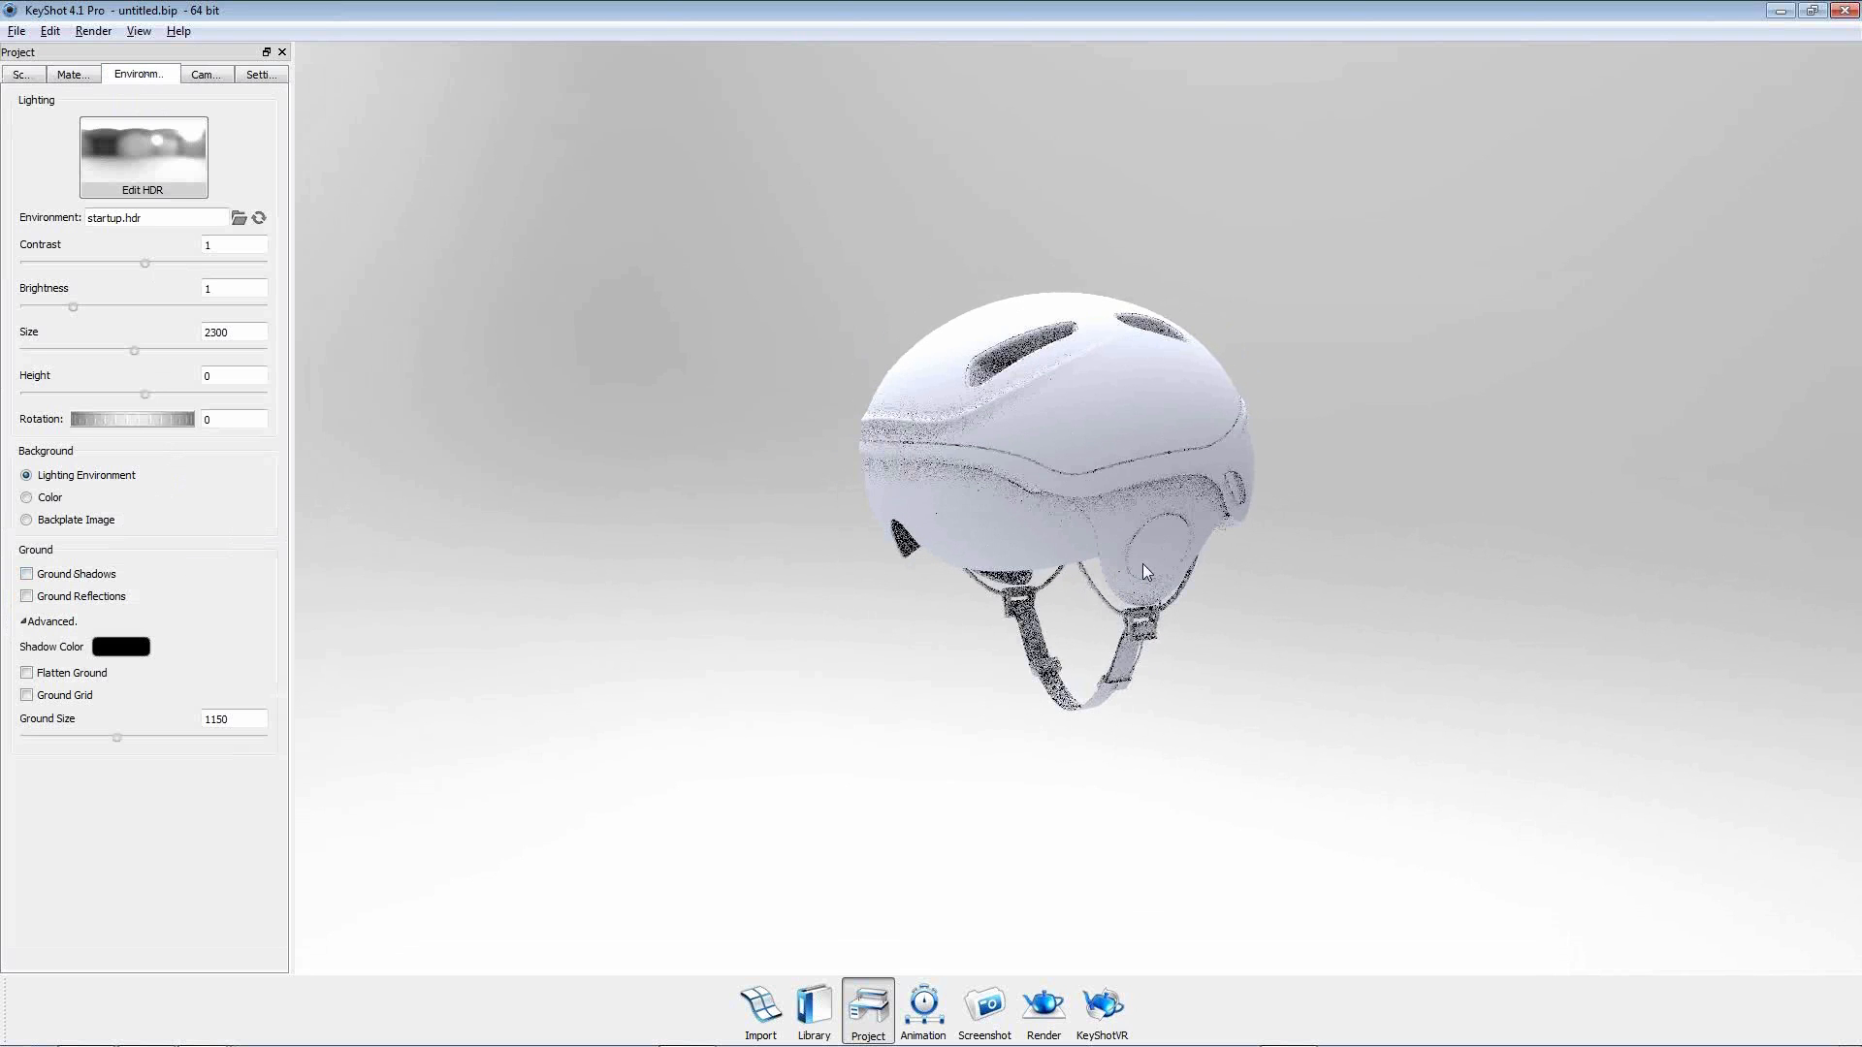
scroll(1151, 574, up, 1)
scroll(1150, 574, up, 1)
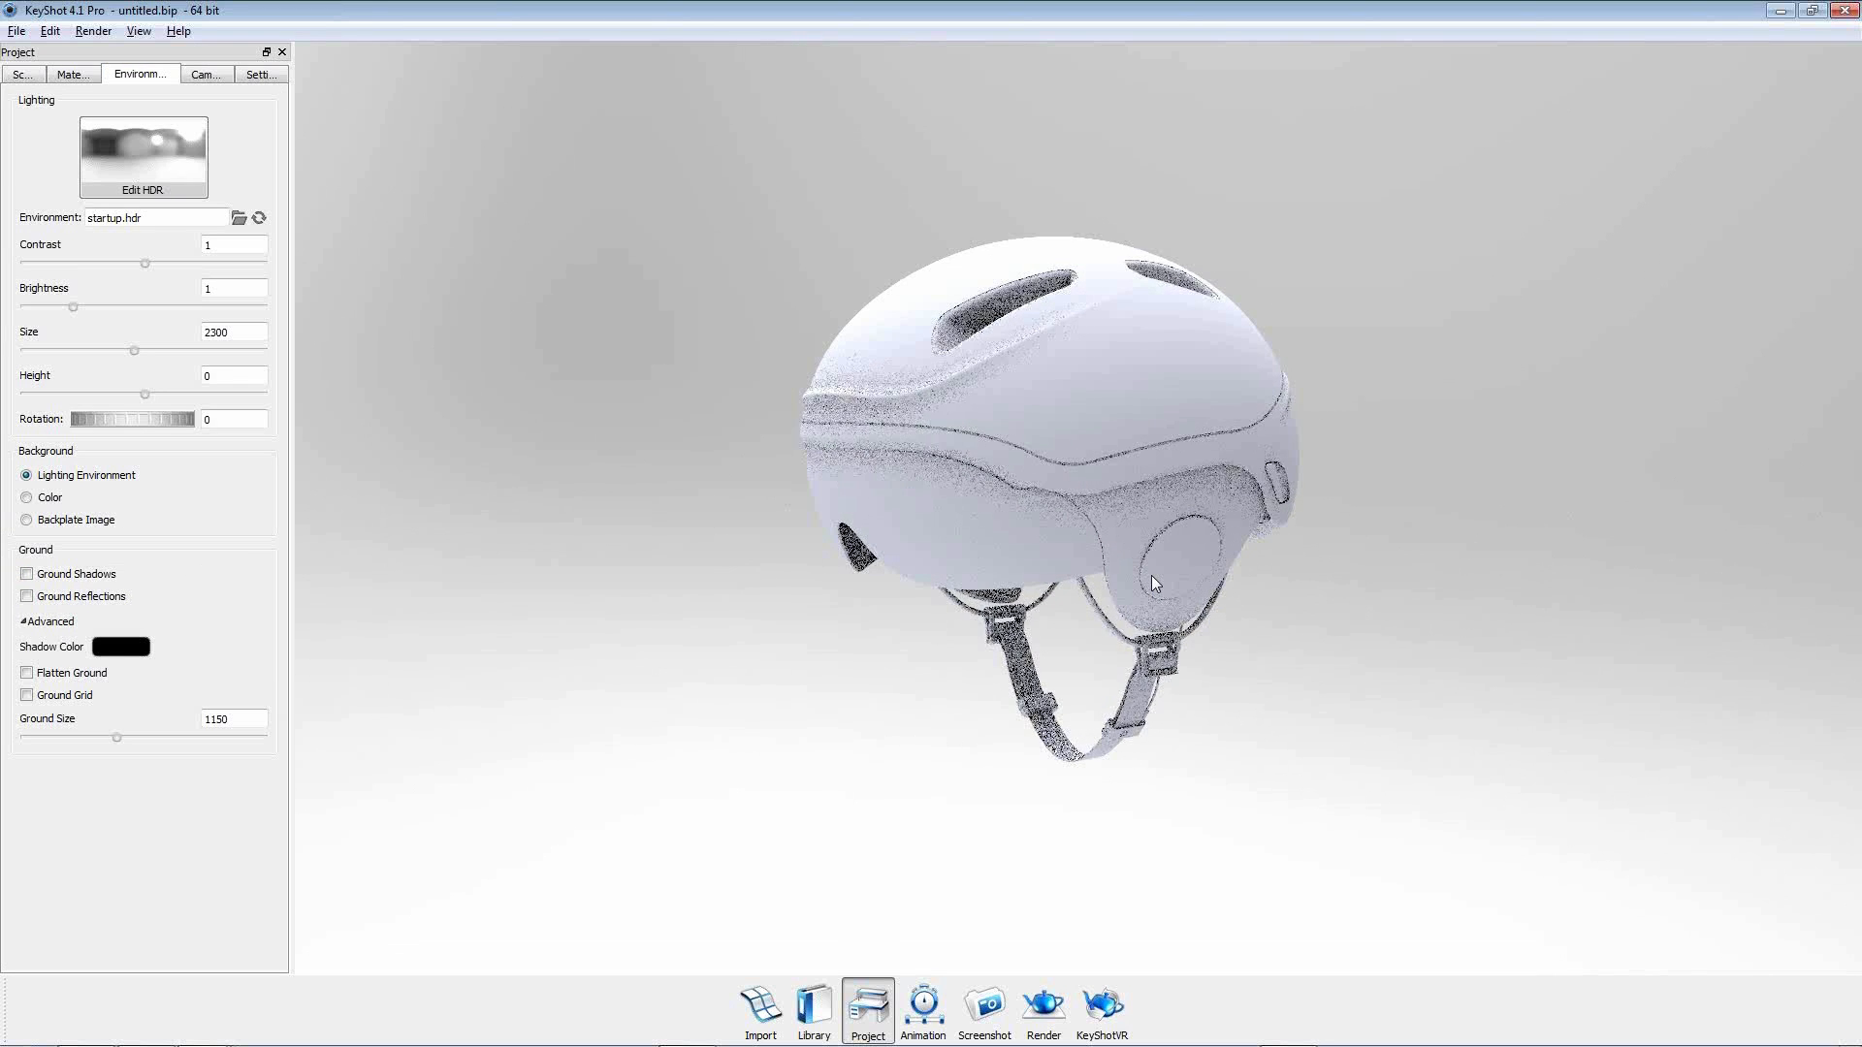
scroll(1214, 619, up, 2)
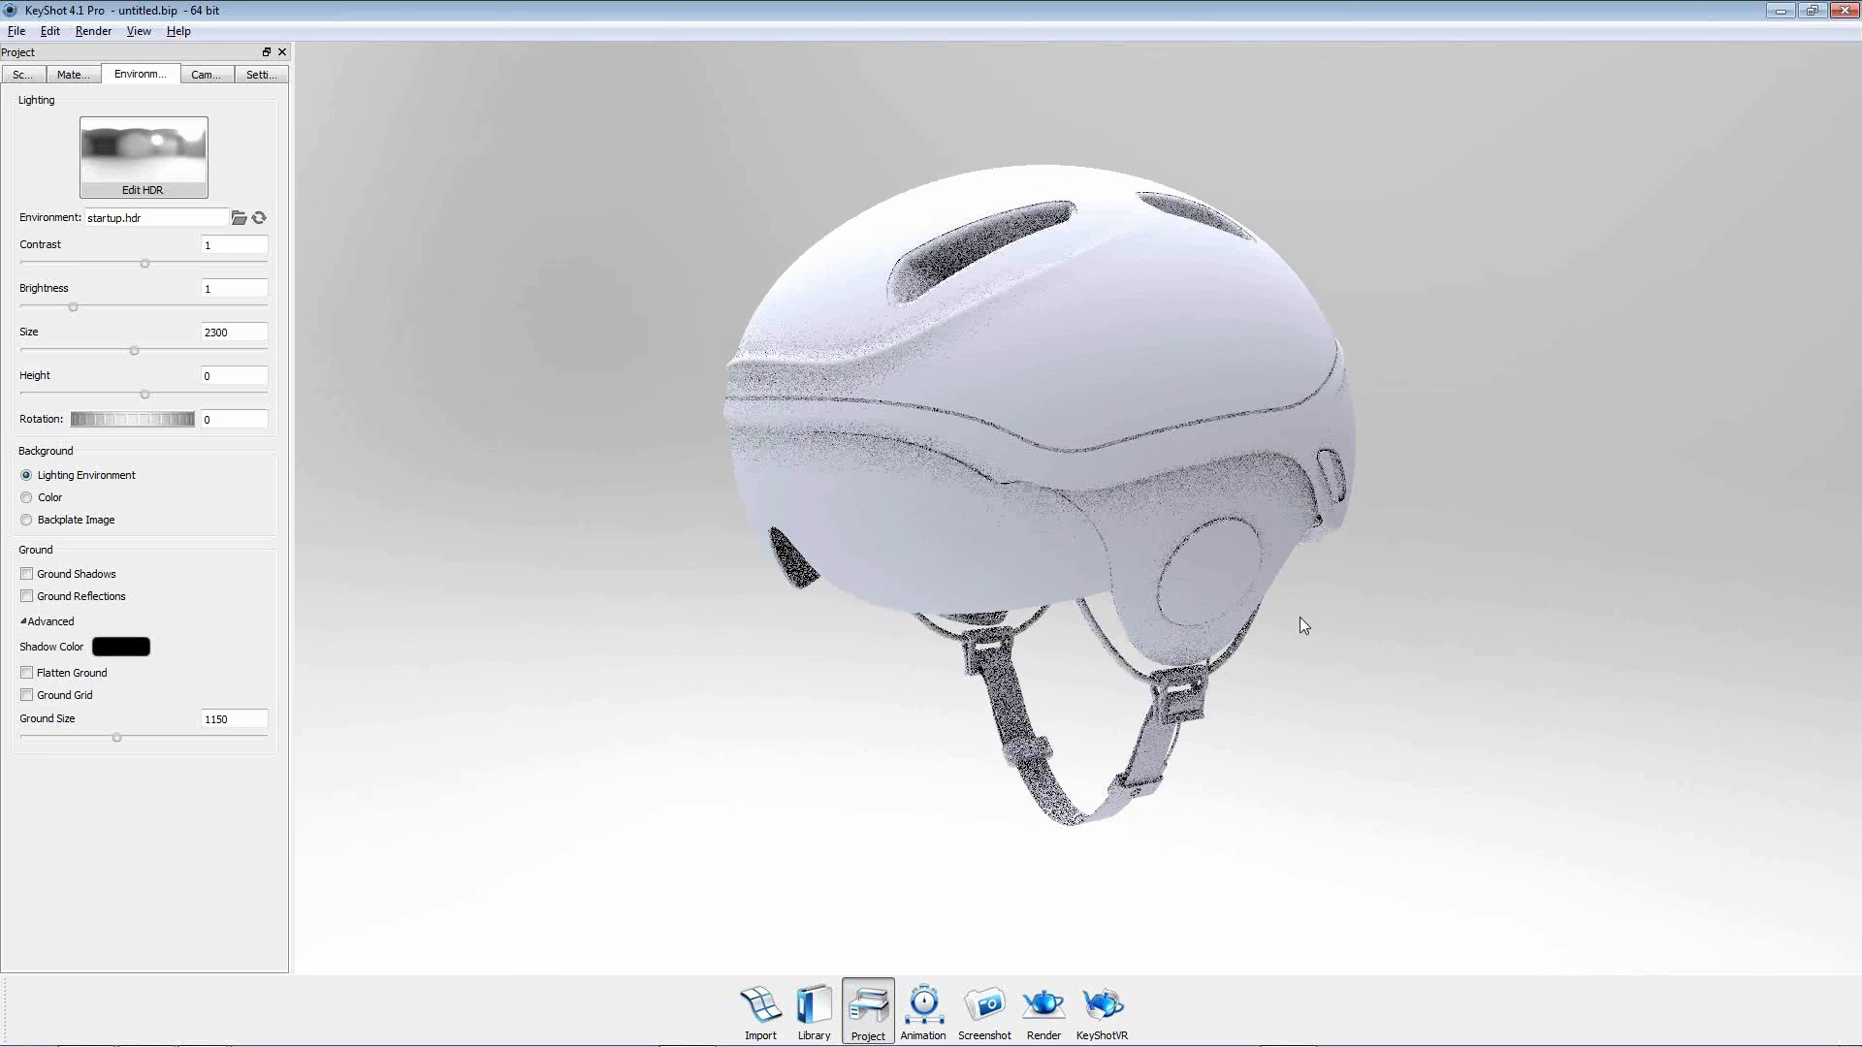
middle_drag(1290, 602, 1278, 604)
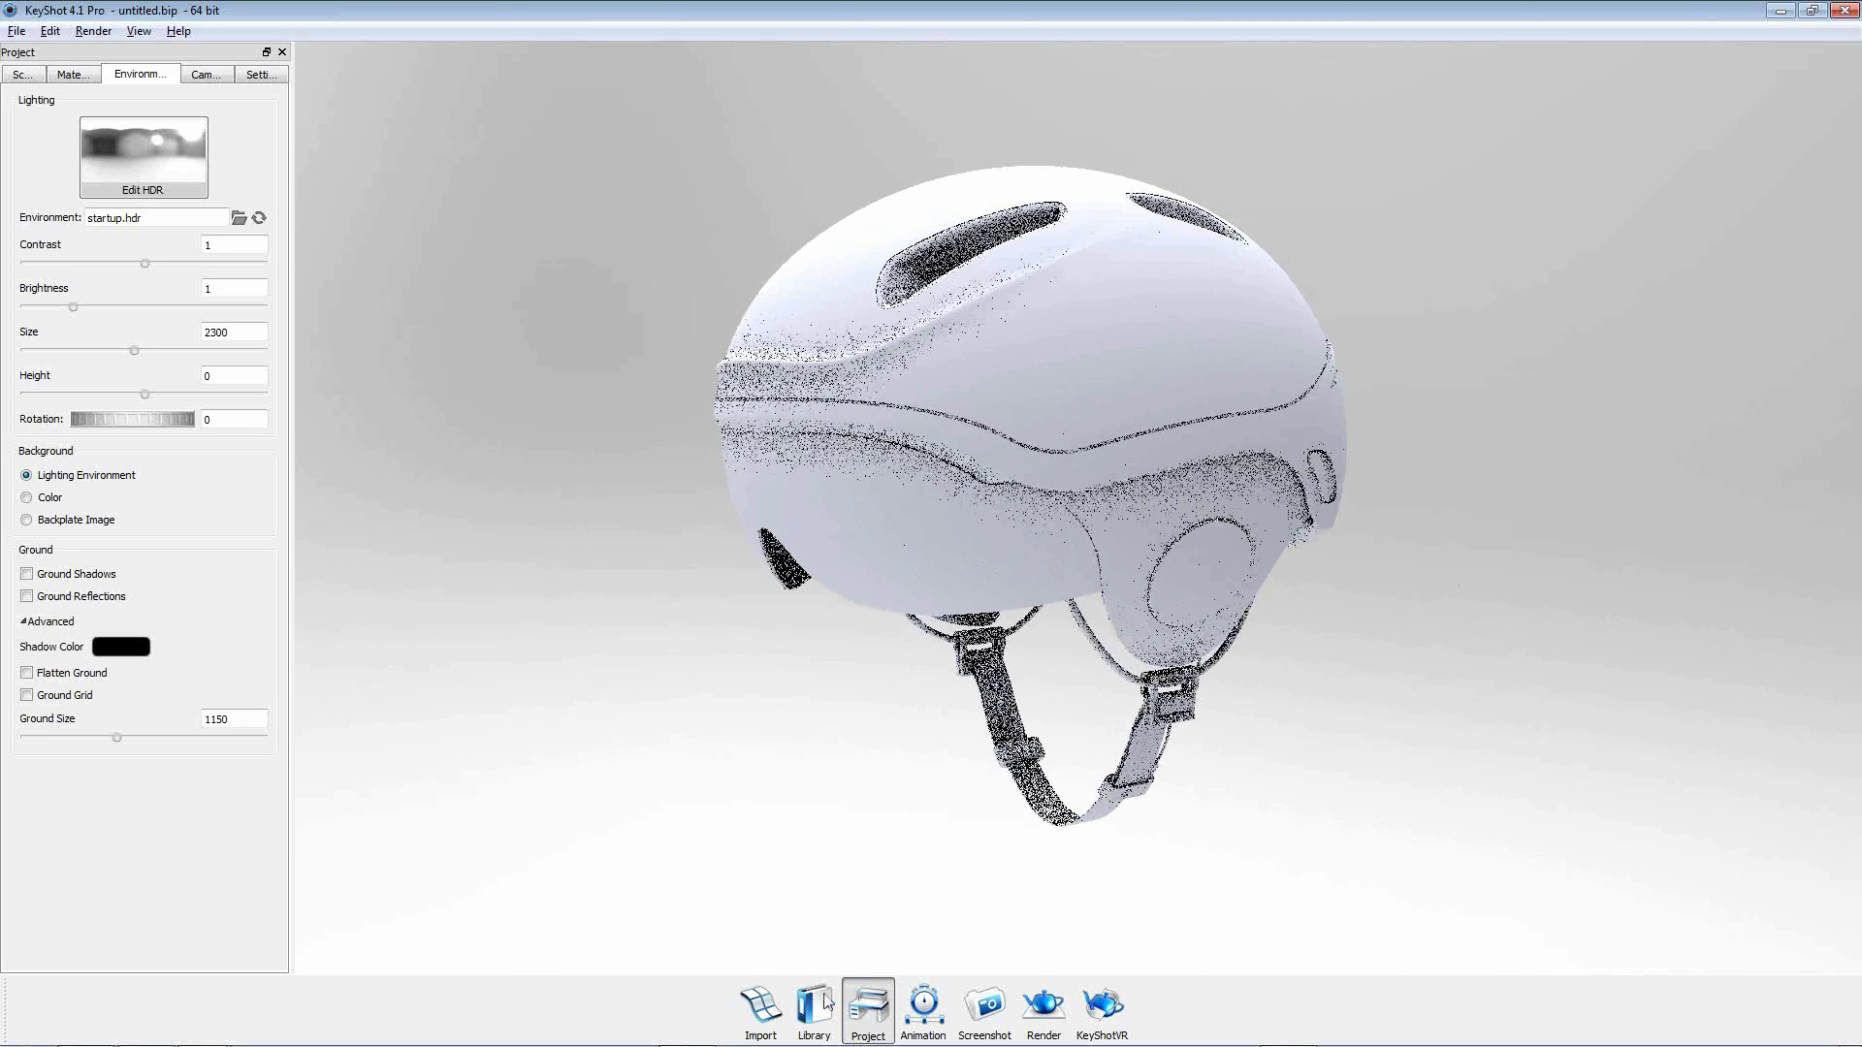
Show the KeyShot library alongside the helmet and bring up its collection of lighting environments.
click(826, 1003)
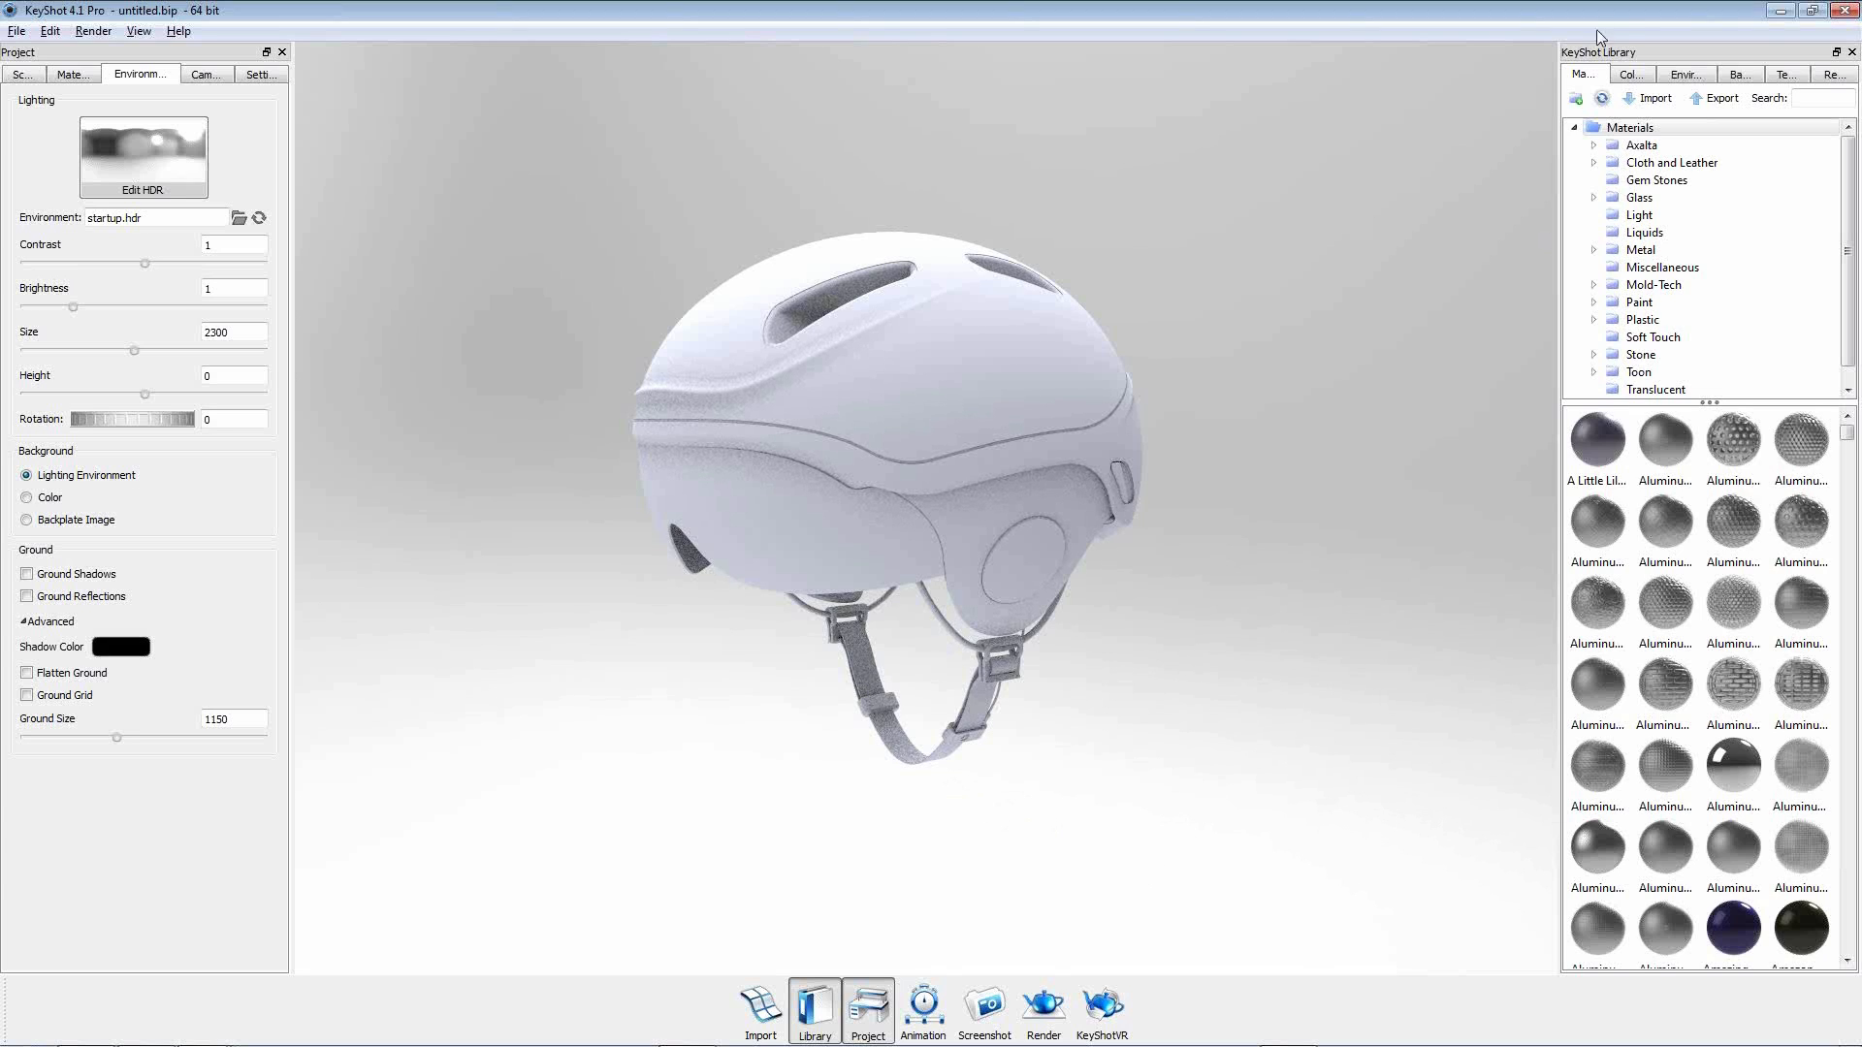
drag(1642, 55, 1848, 87)
click(1631, 76)
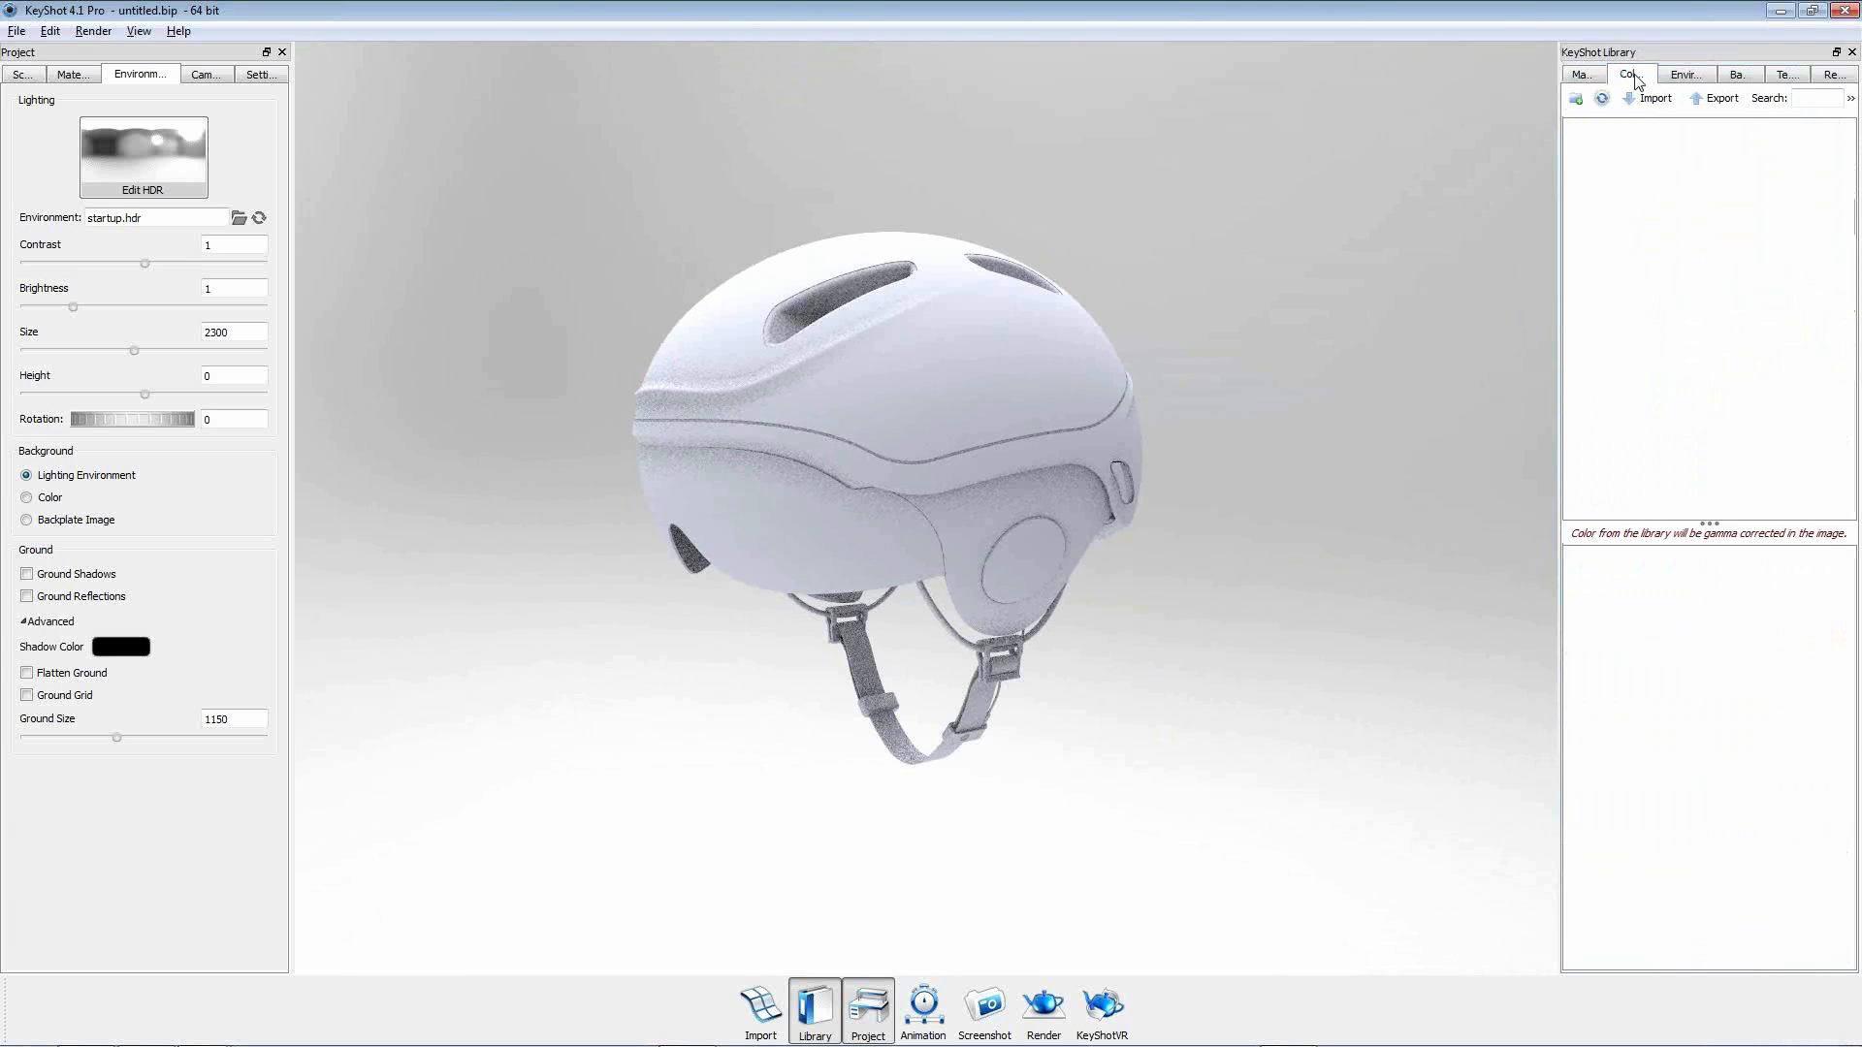
click(1686, 75)
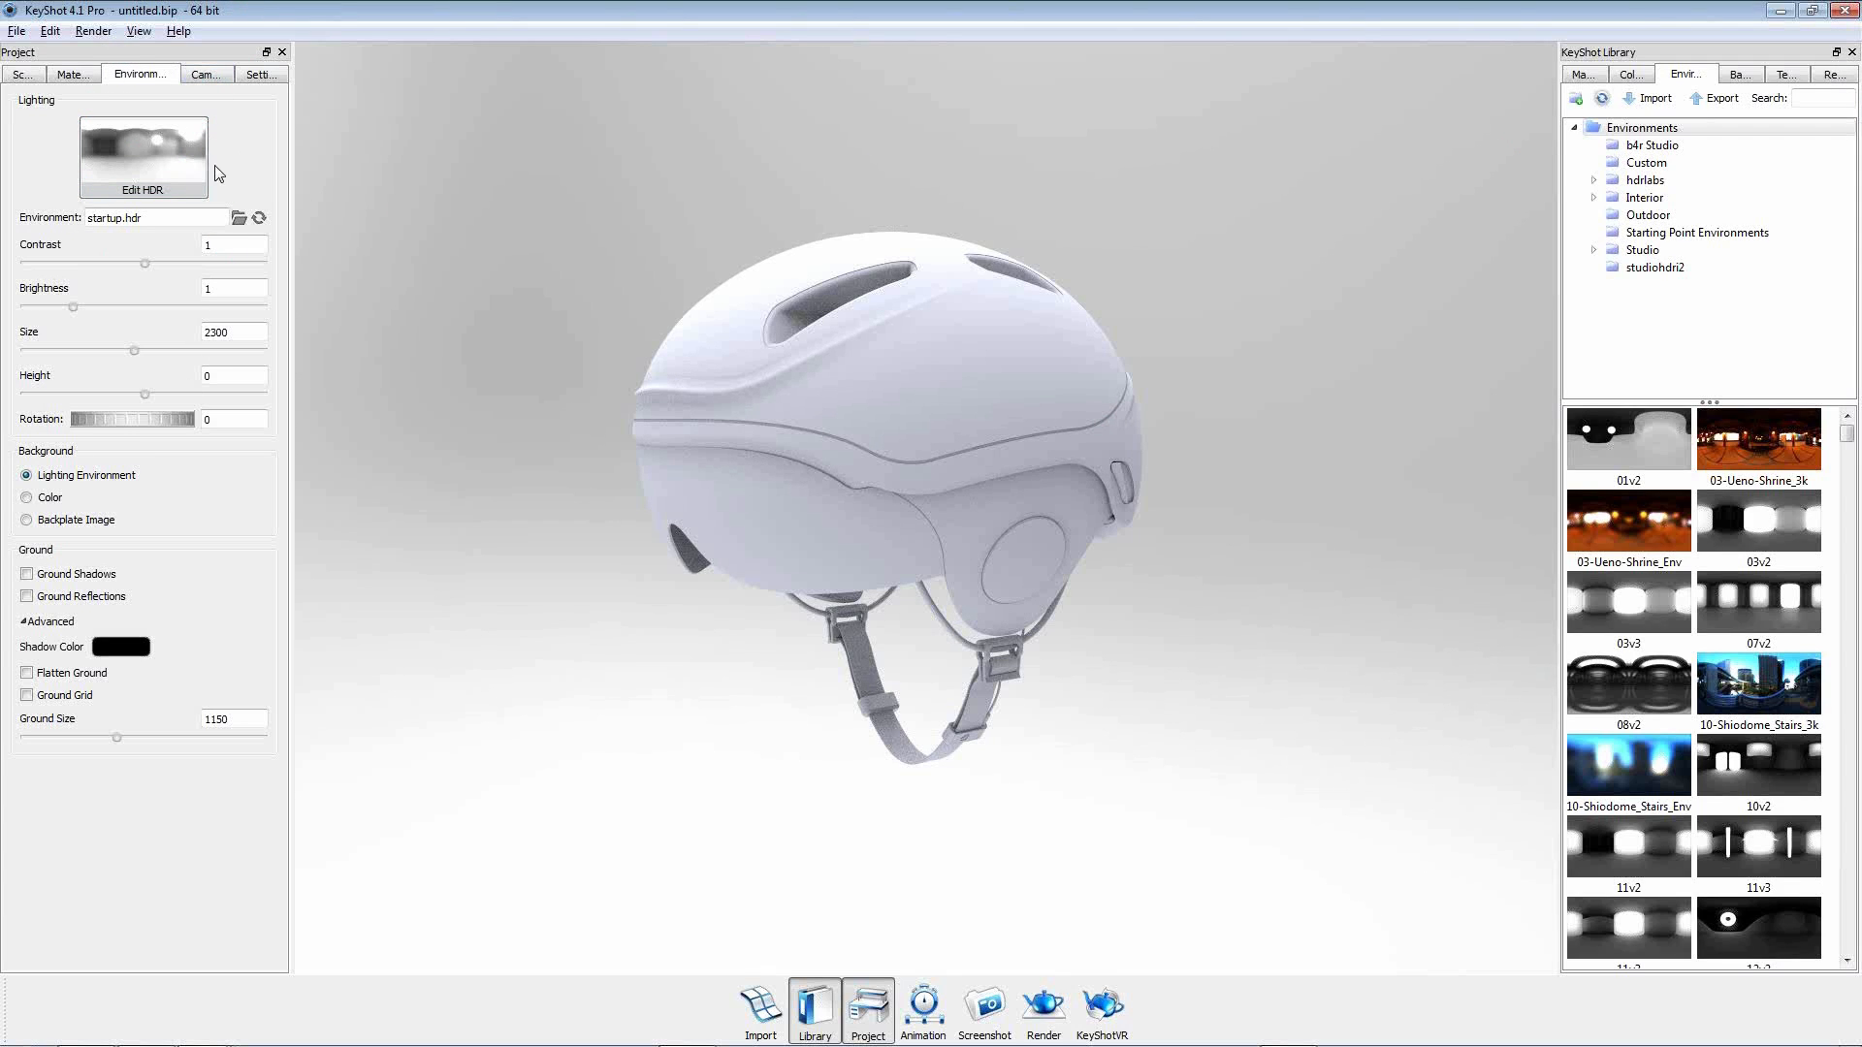
Expand the Helmet For Webinar model in the scene tree to list its individual parts.
click(27, 75)
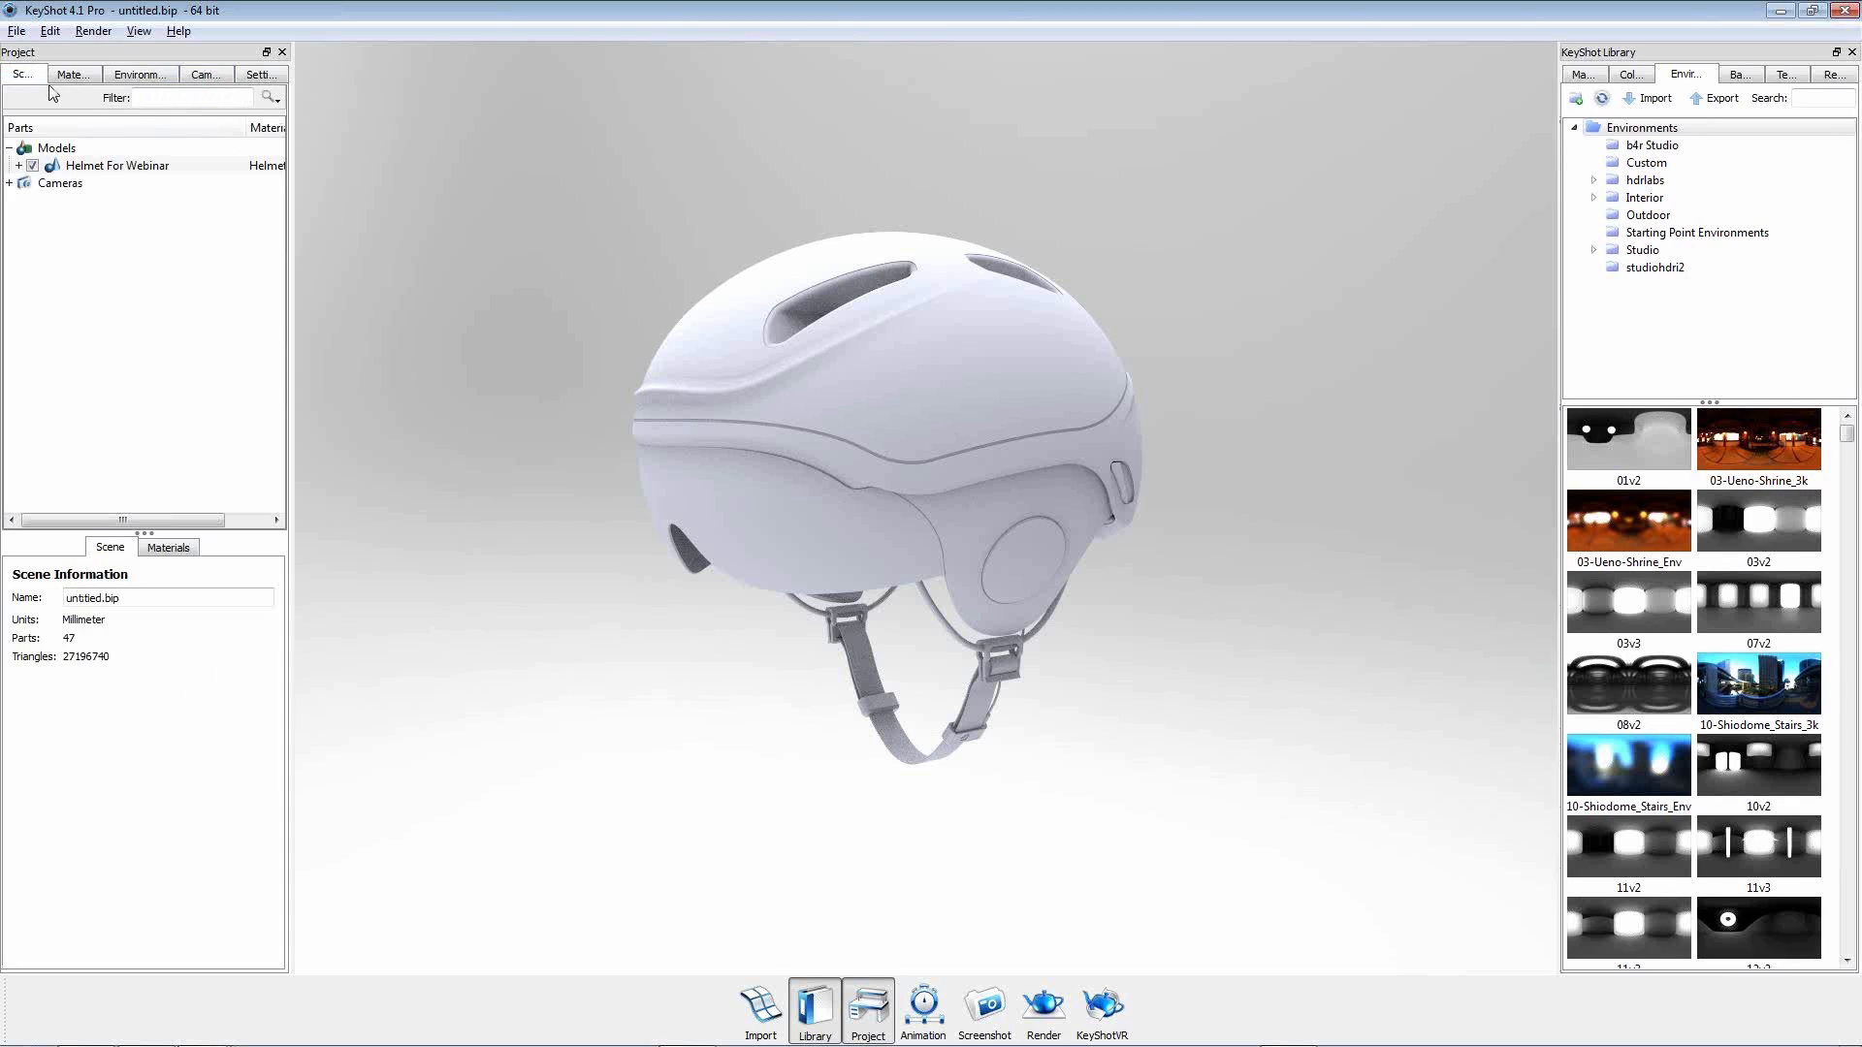
click(19, 166)
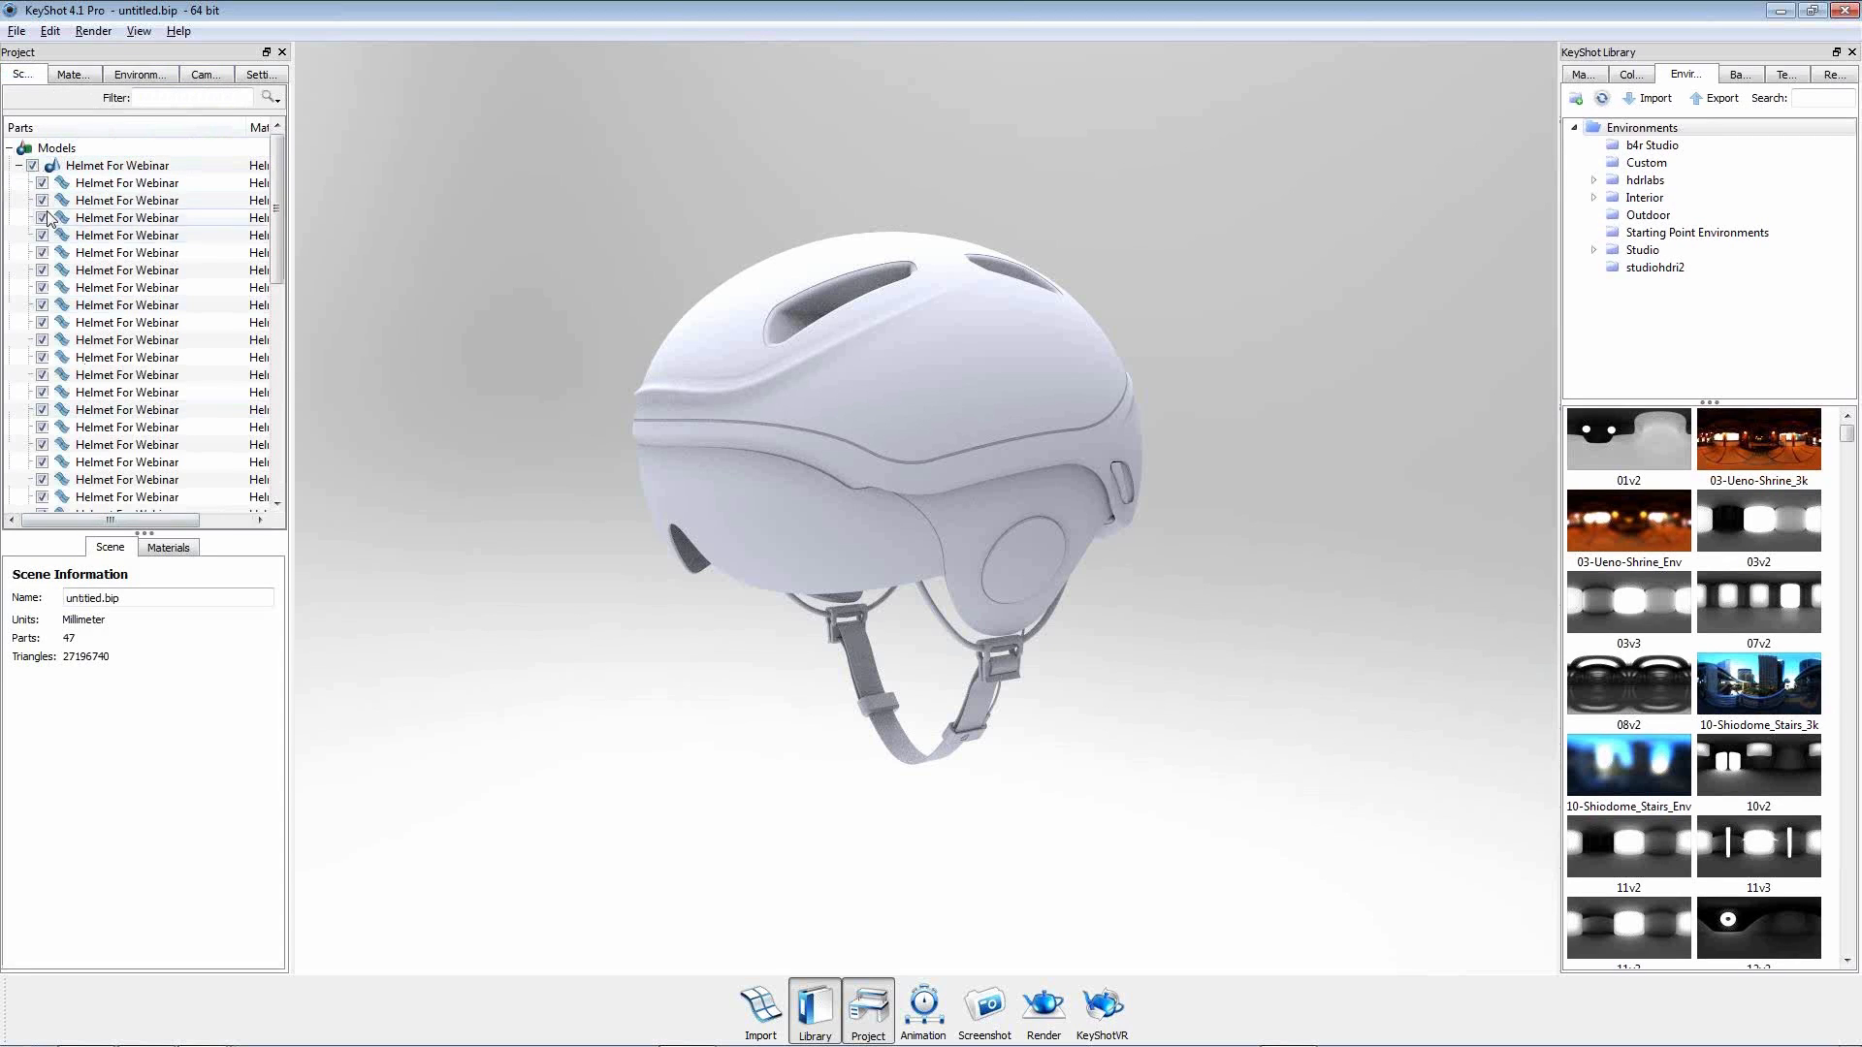
Collapse the Helmet For Webinar model and display the material properties of the helmet's outer shell.
click(19, 166)
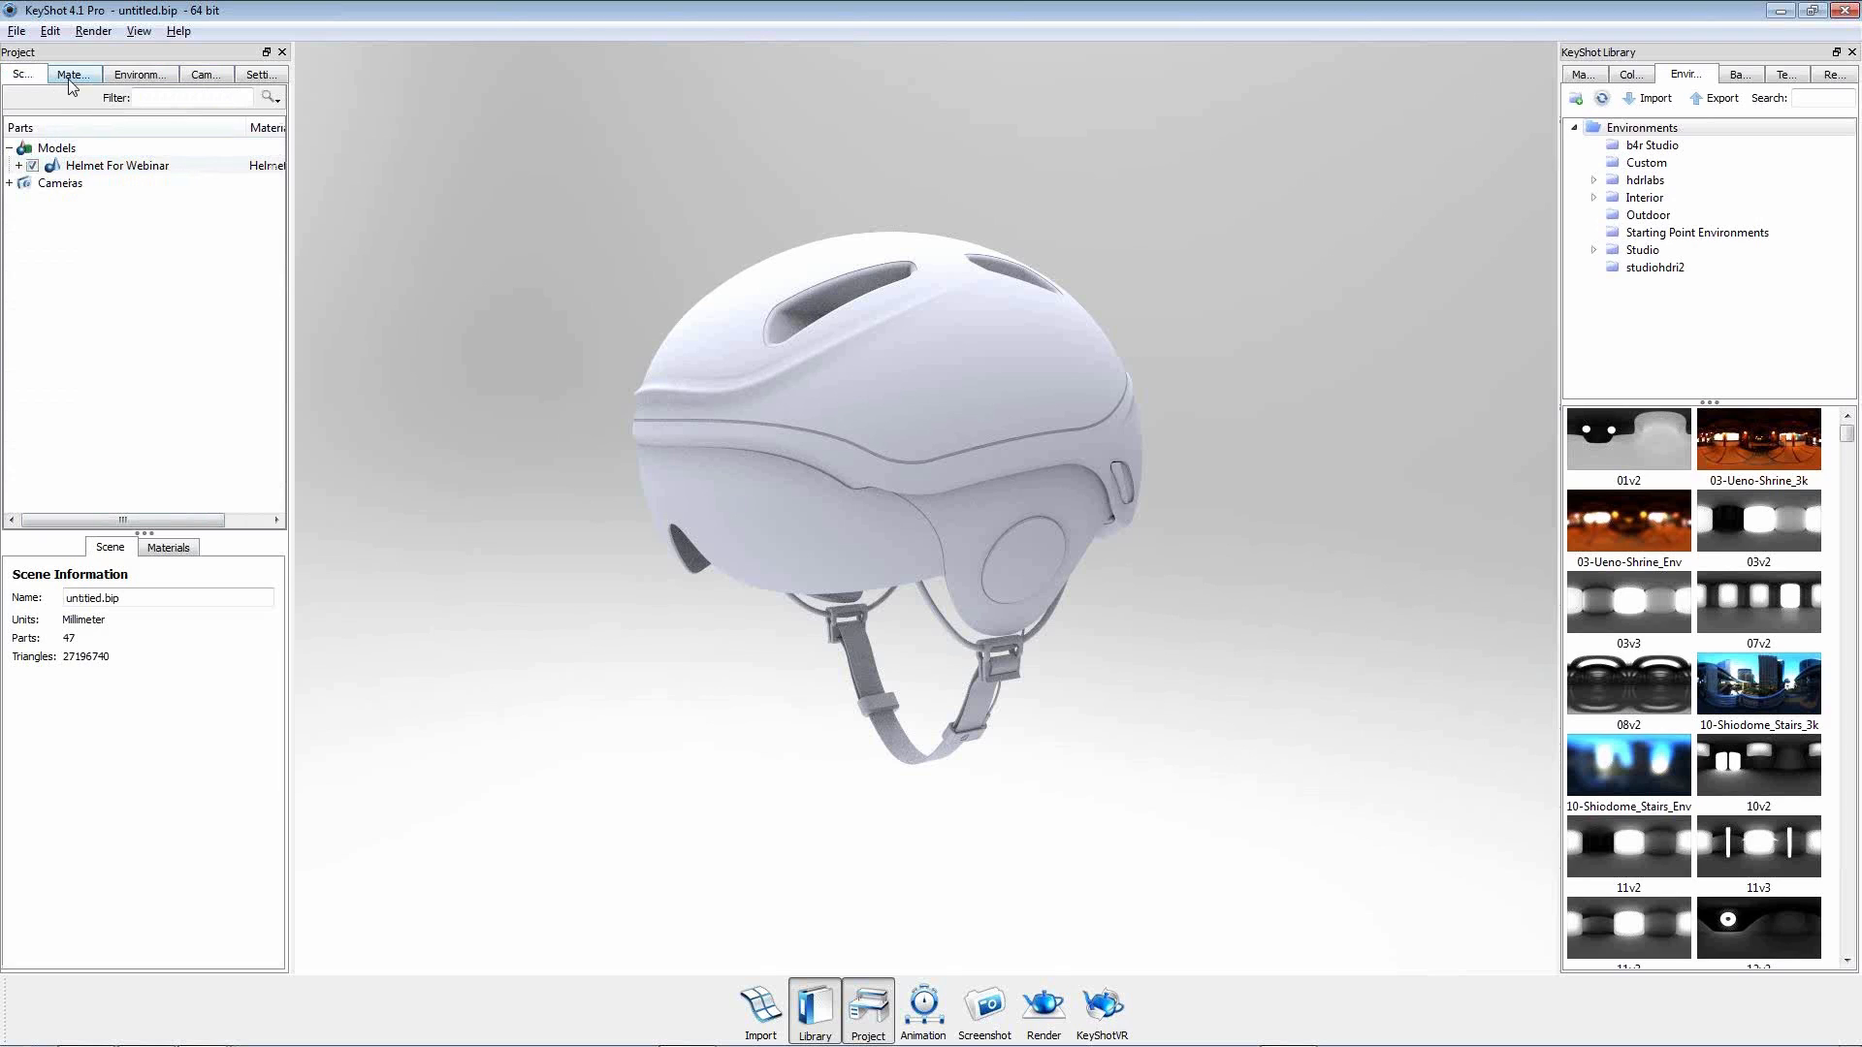
click(862, 398)
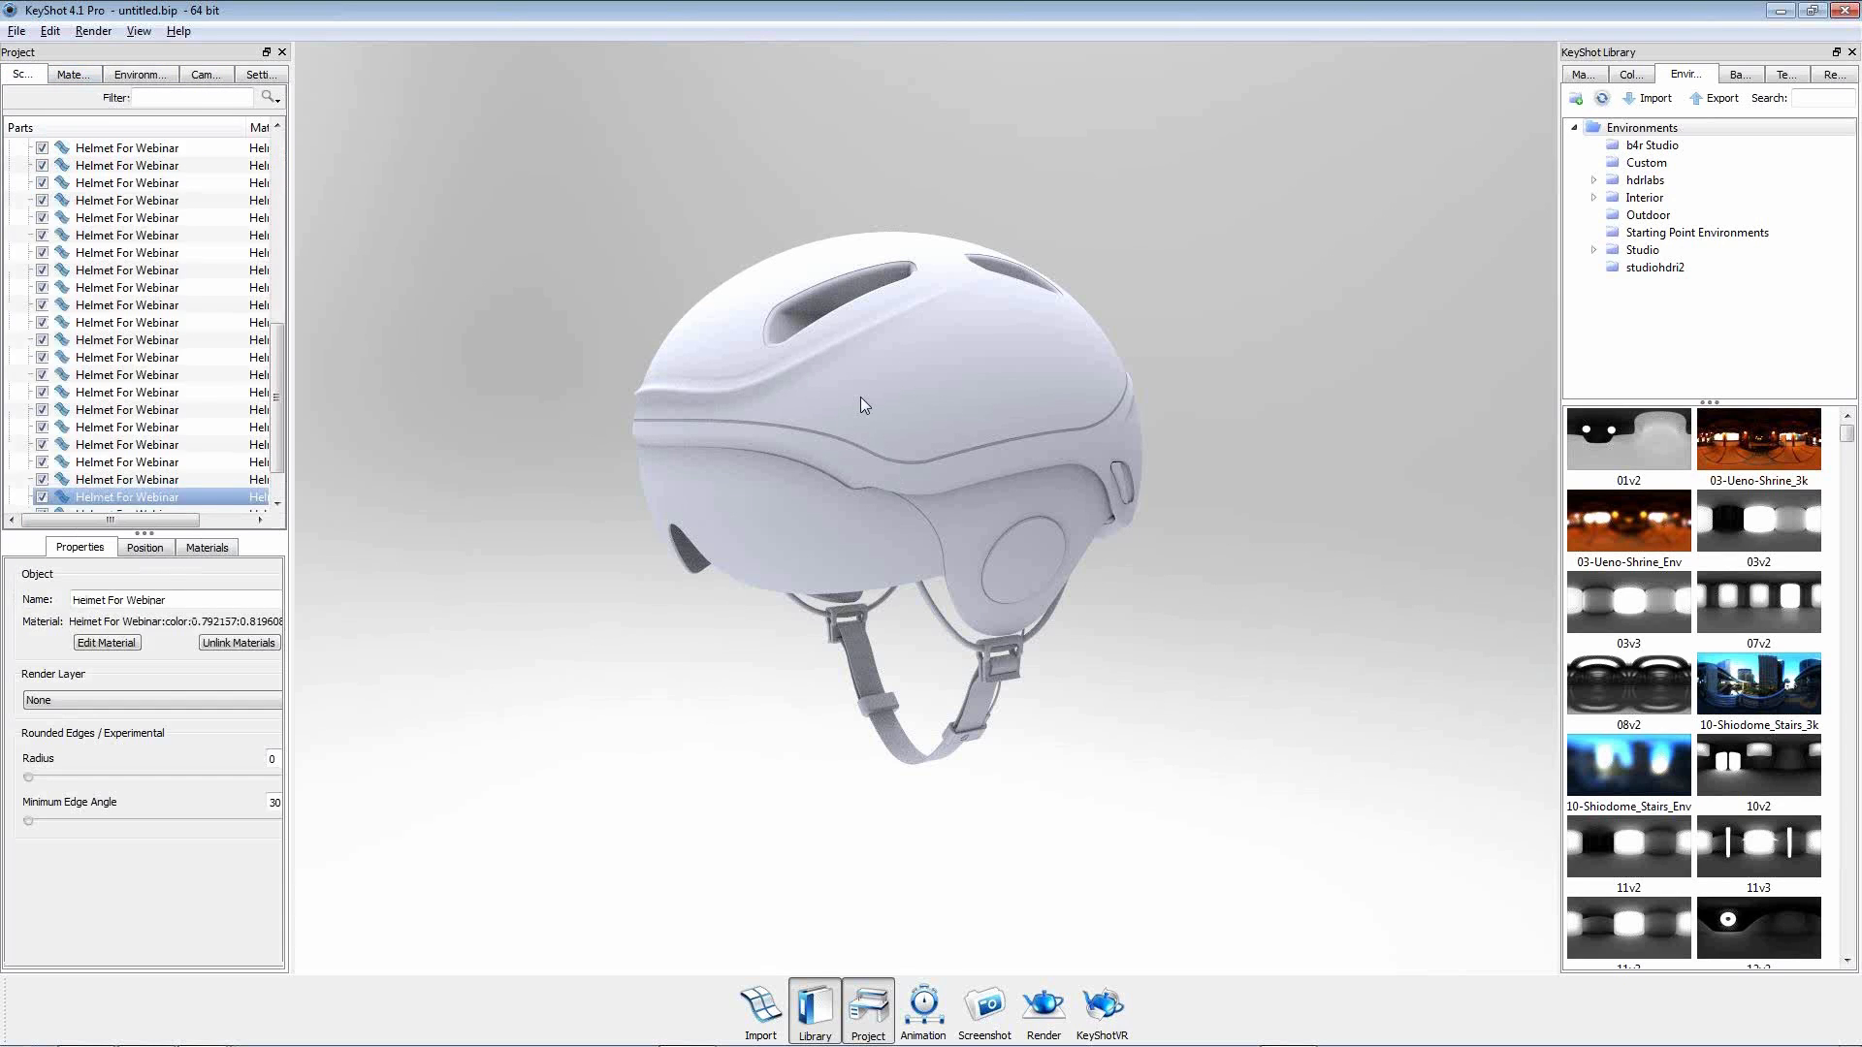
double_click(861, 398)
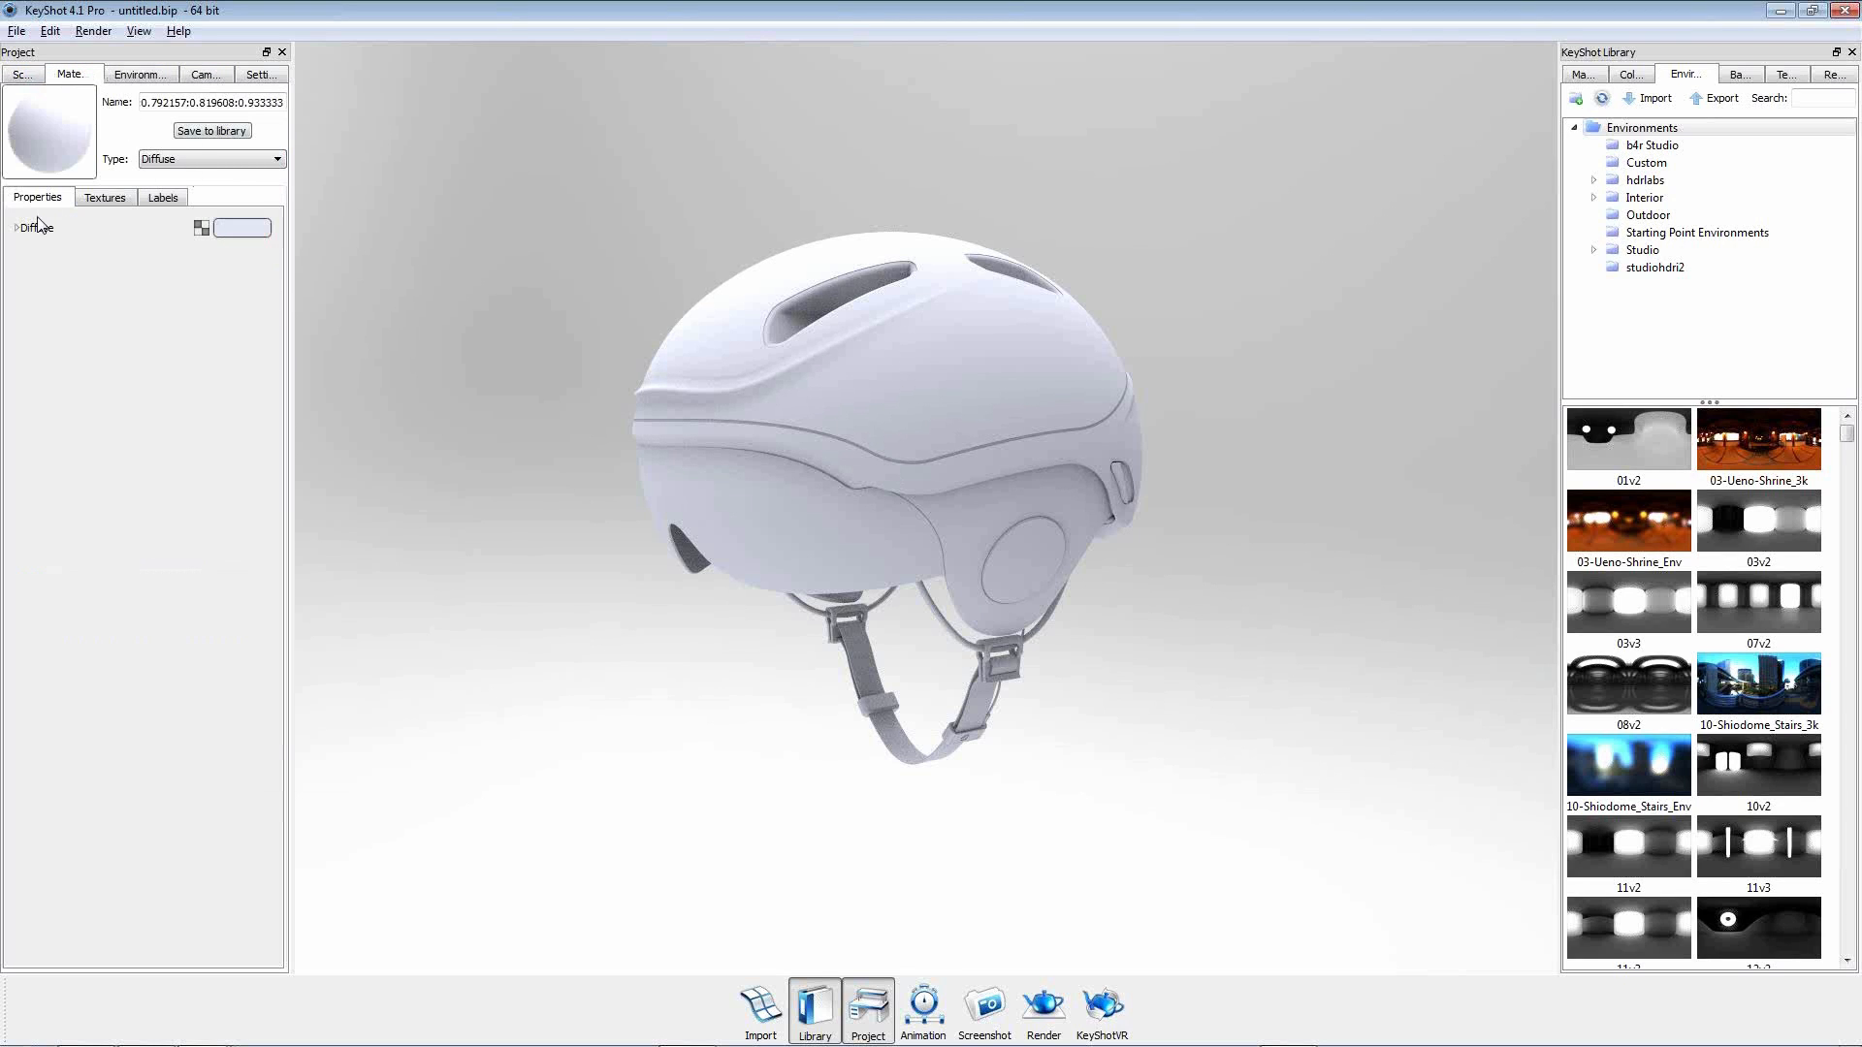
Examine the project's environment, camera and real-time settings, its scene parts, and the list of hotkeys.
click(135, 83)
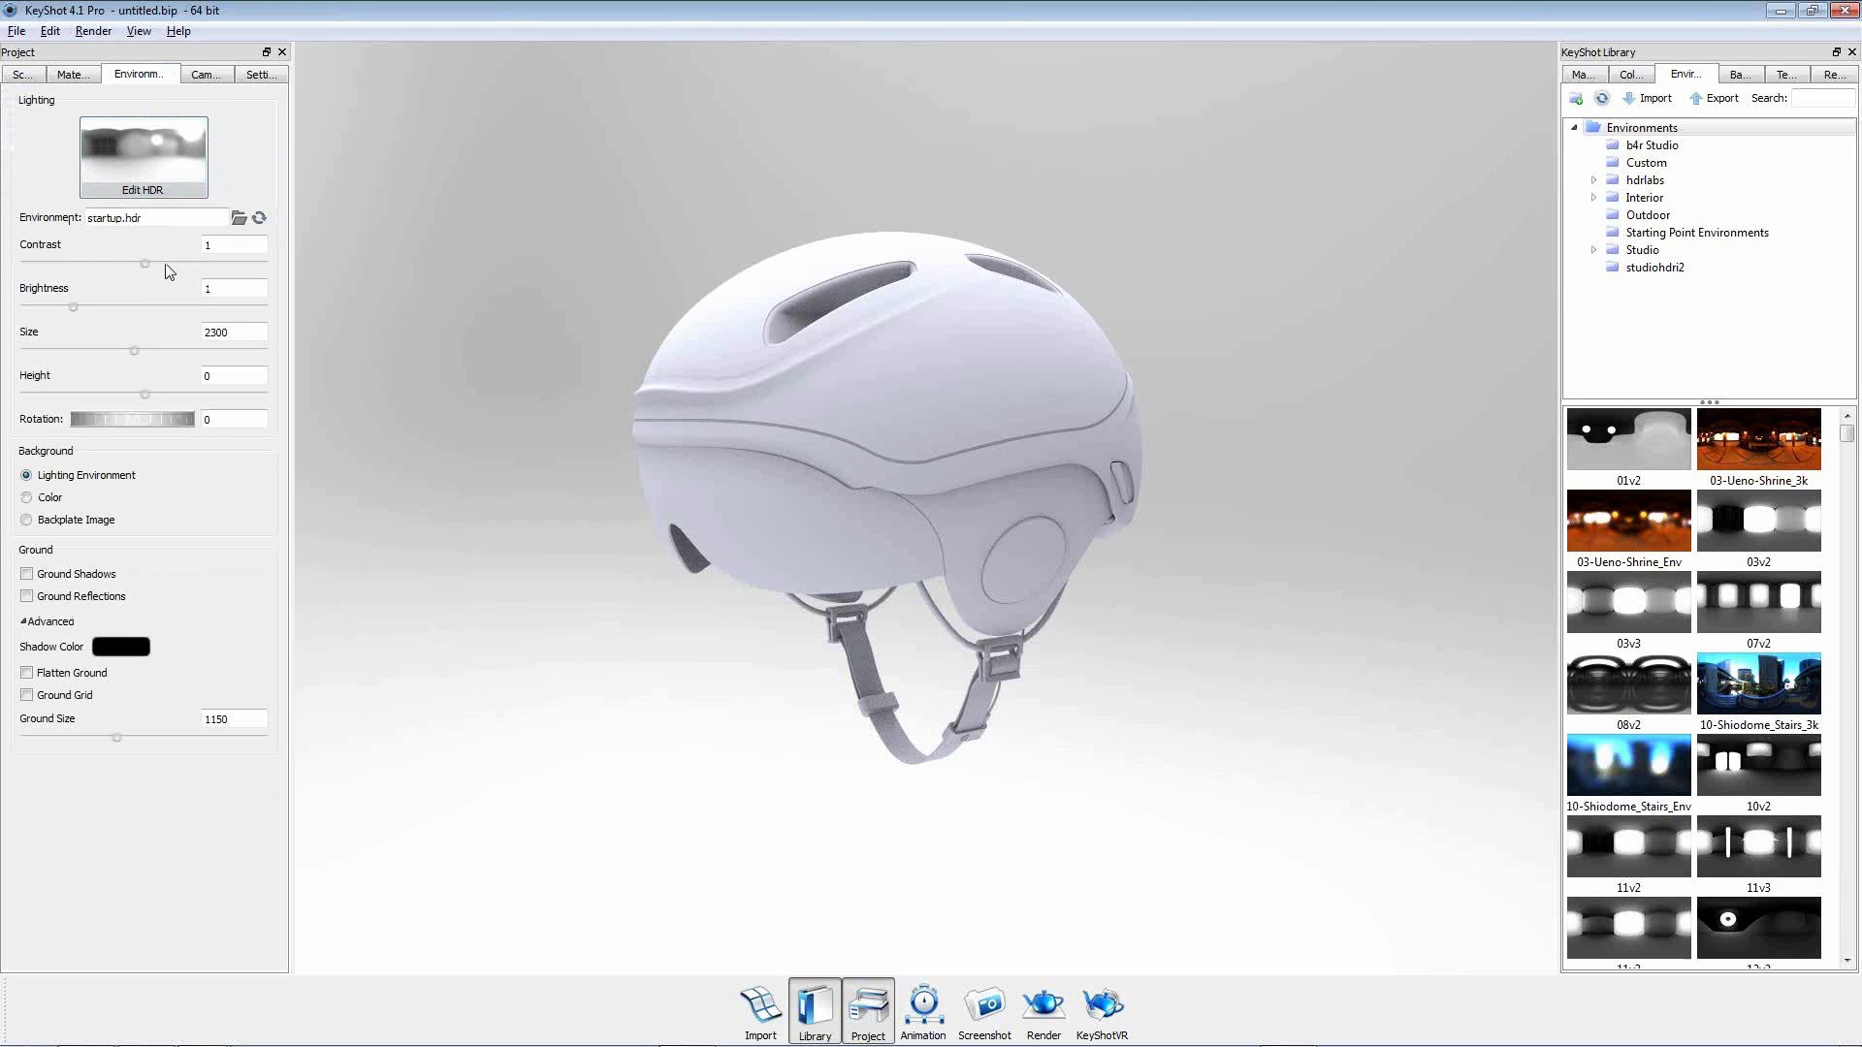
click(205, 76)
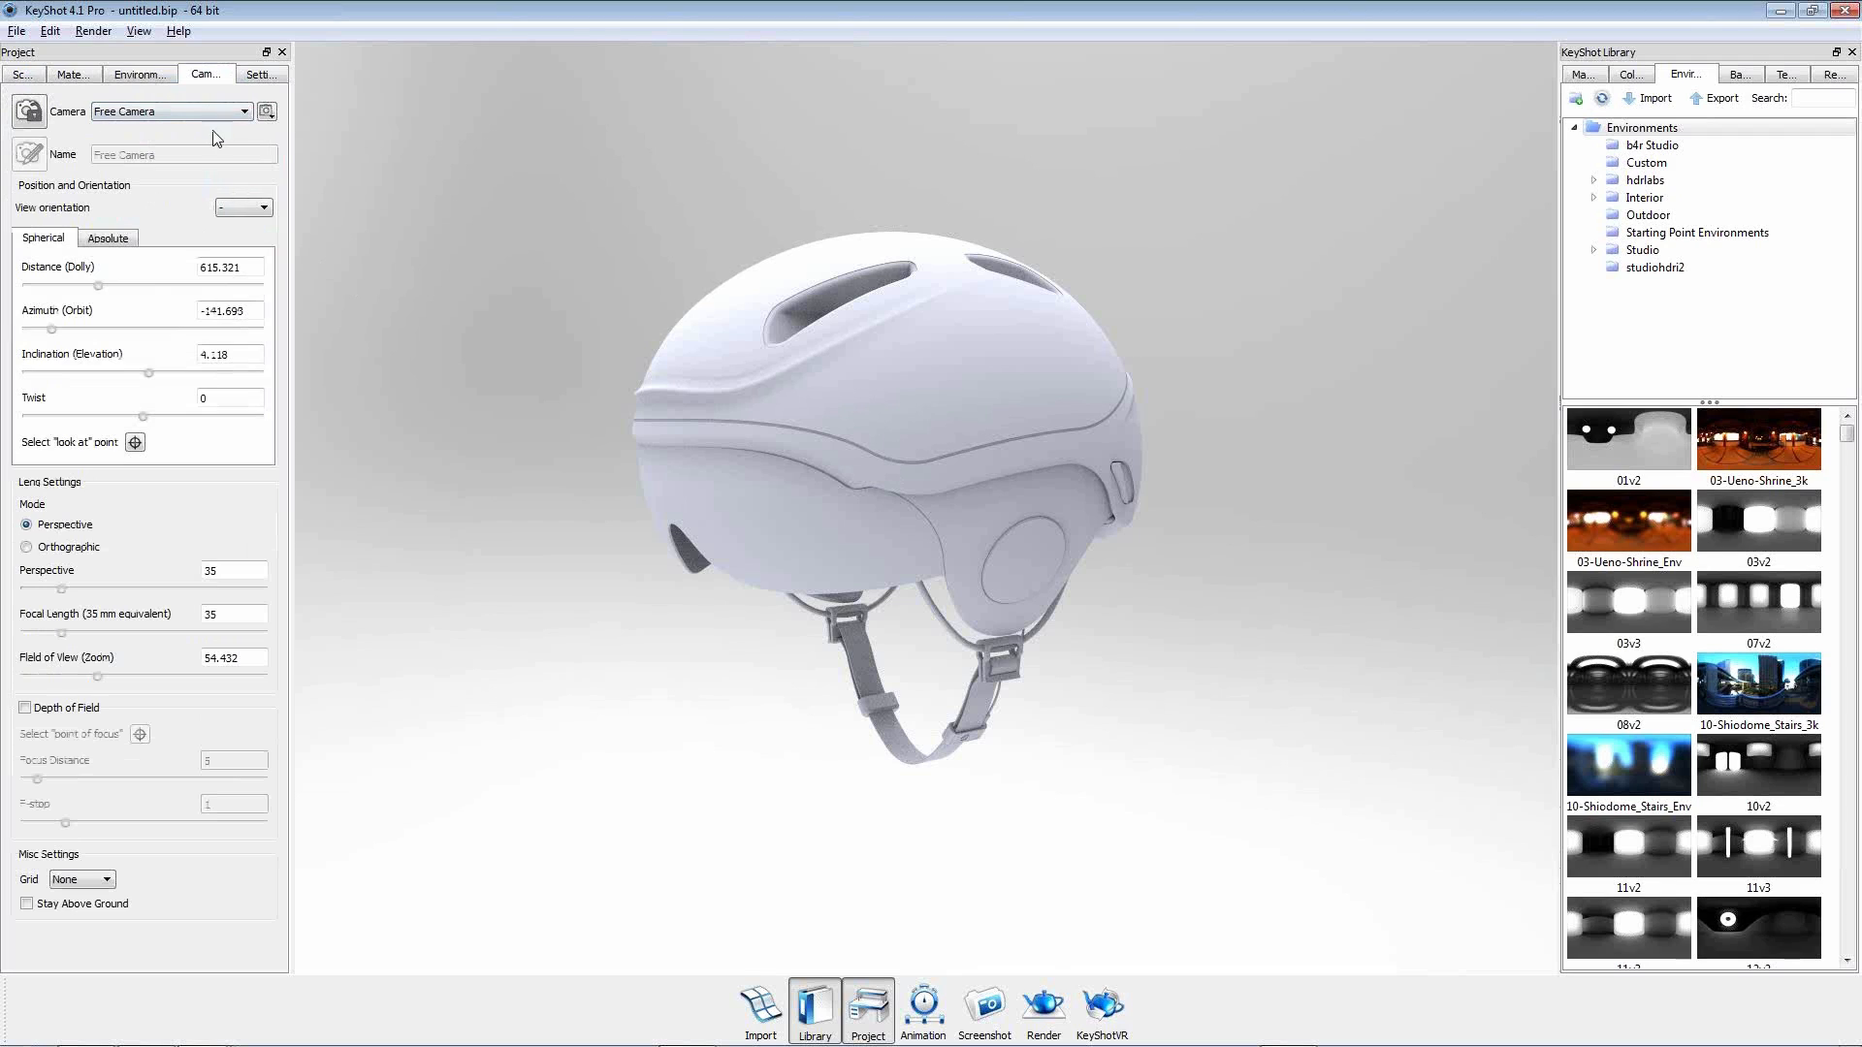
click(257, 78)
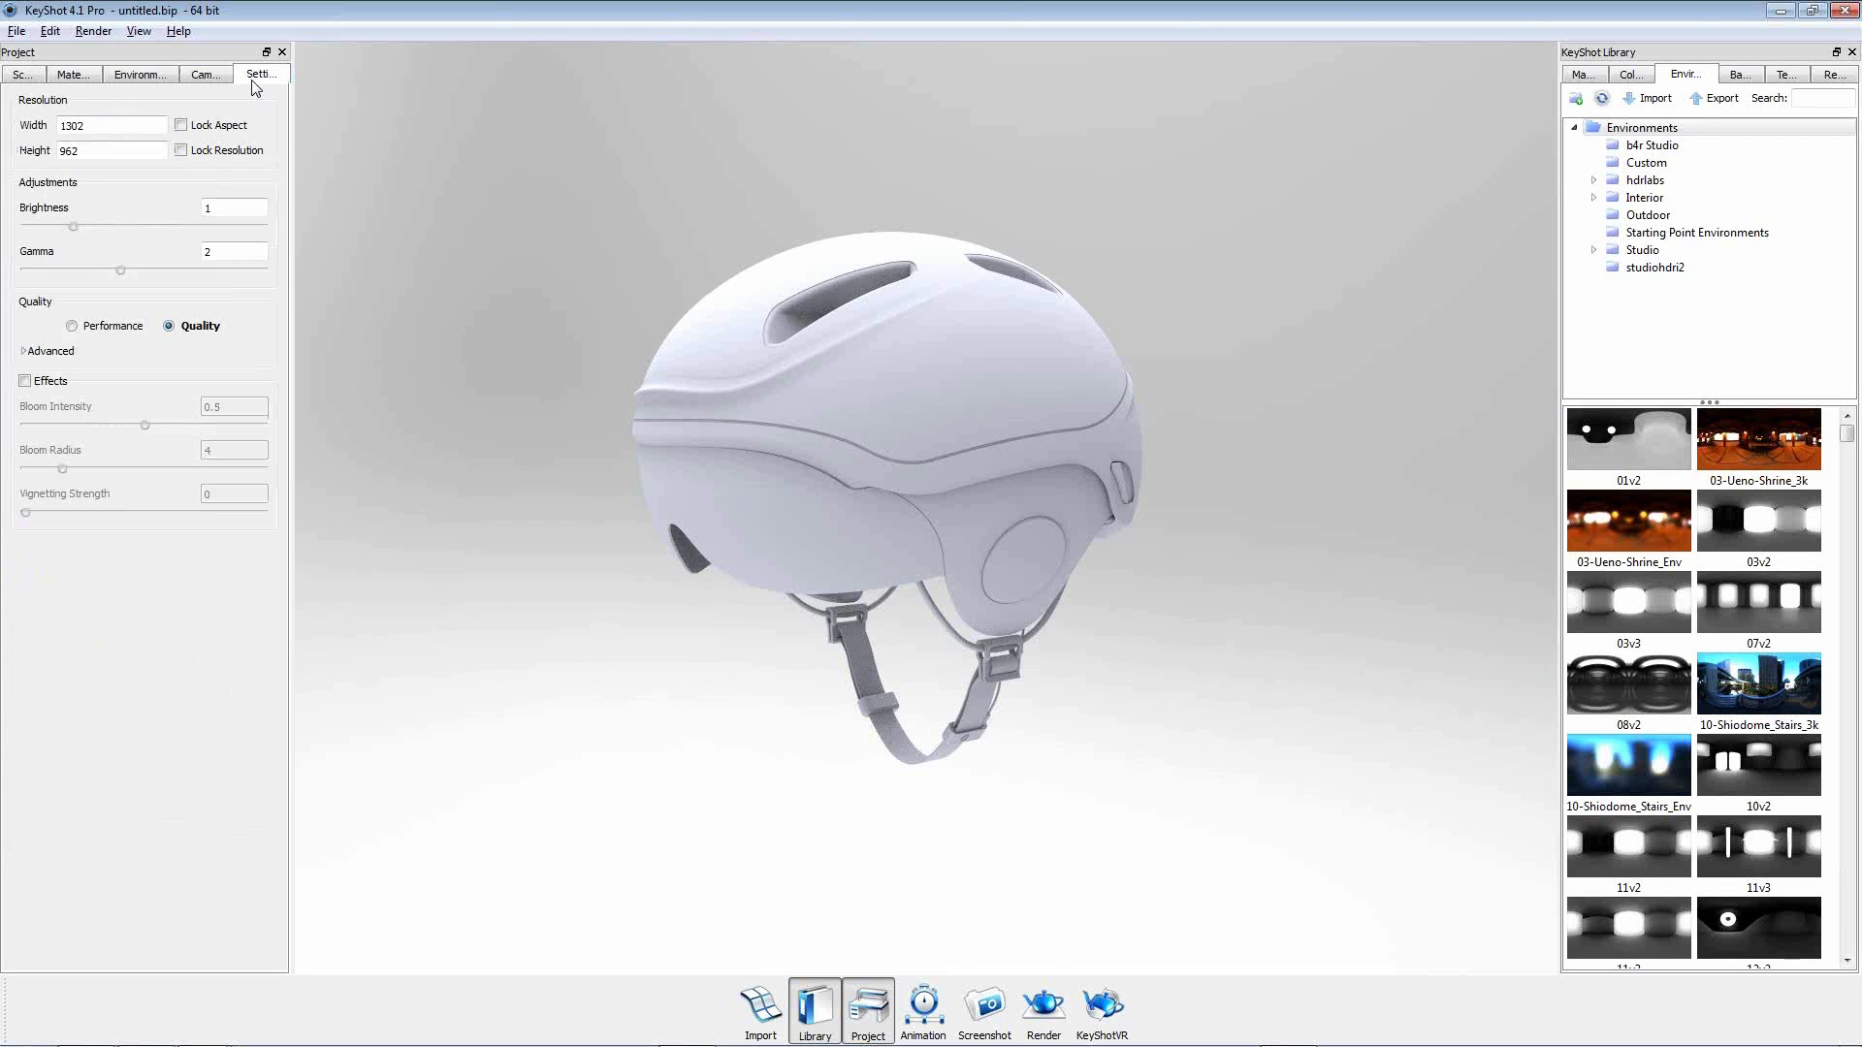
click(23, 74)
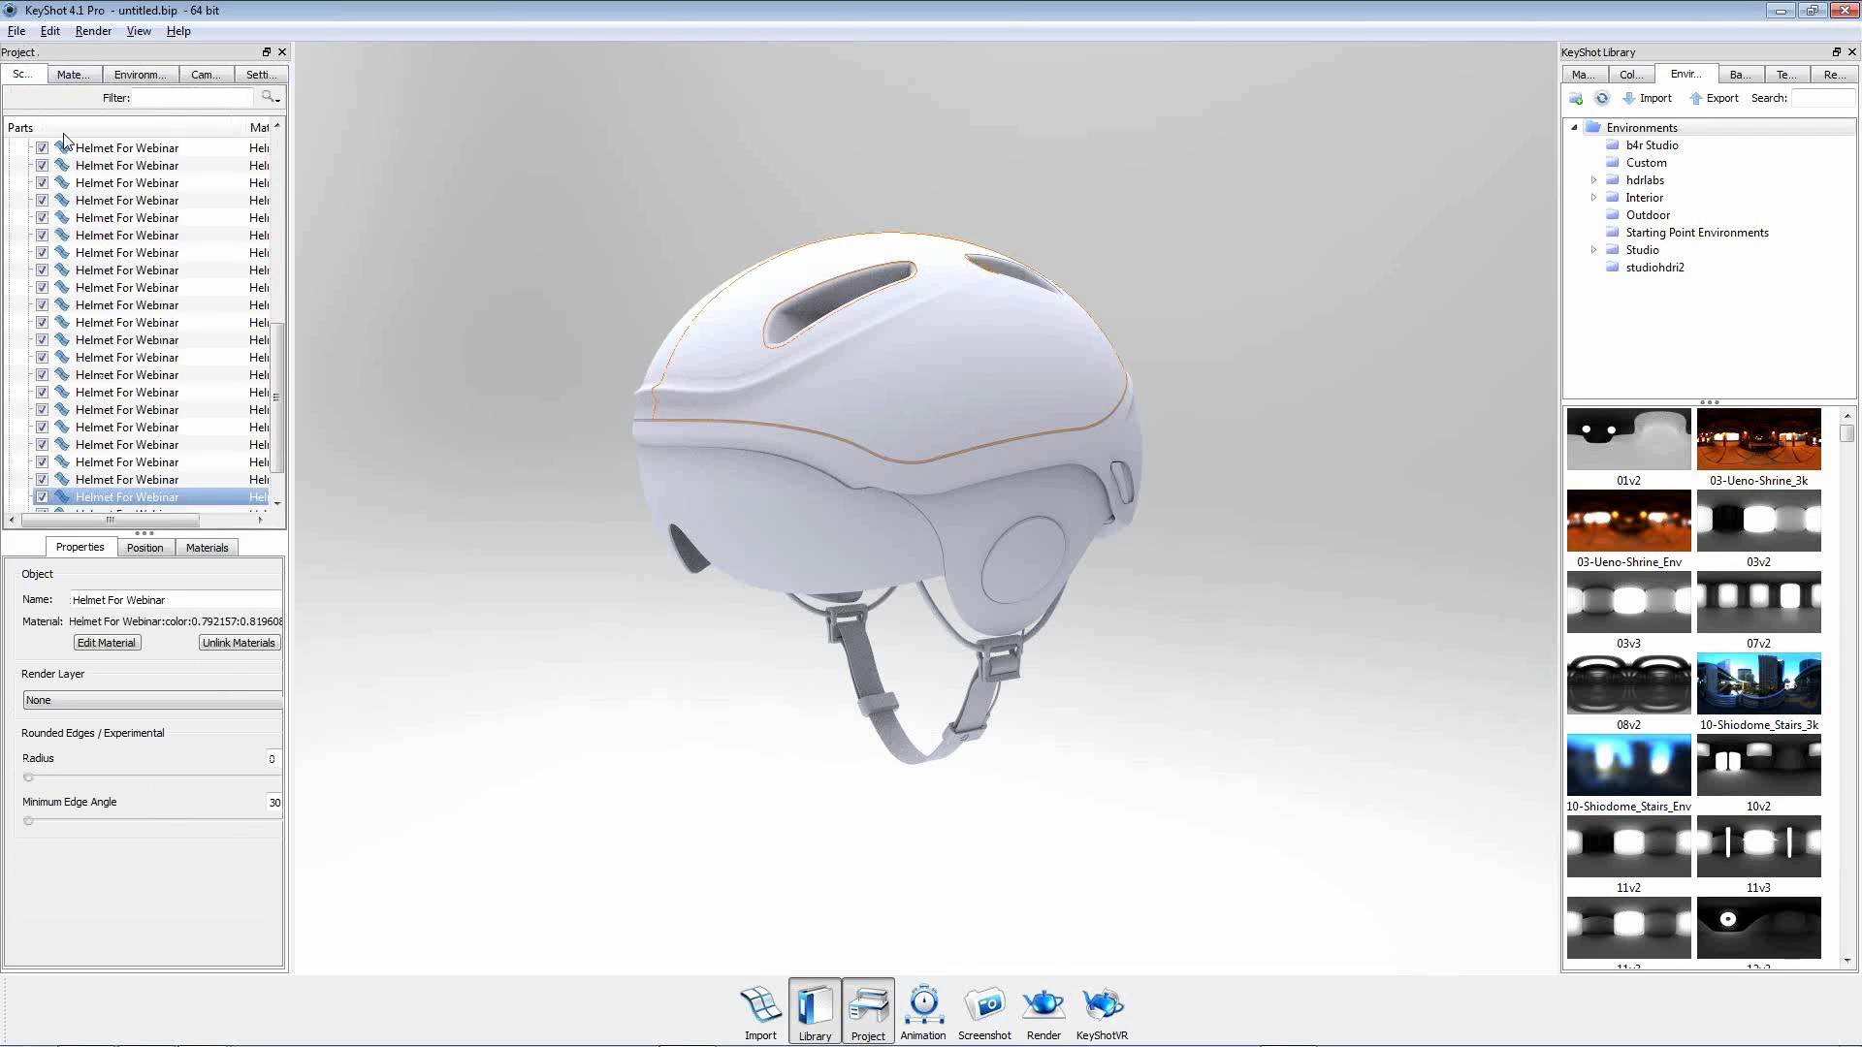
click(436, 619)
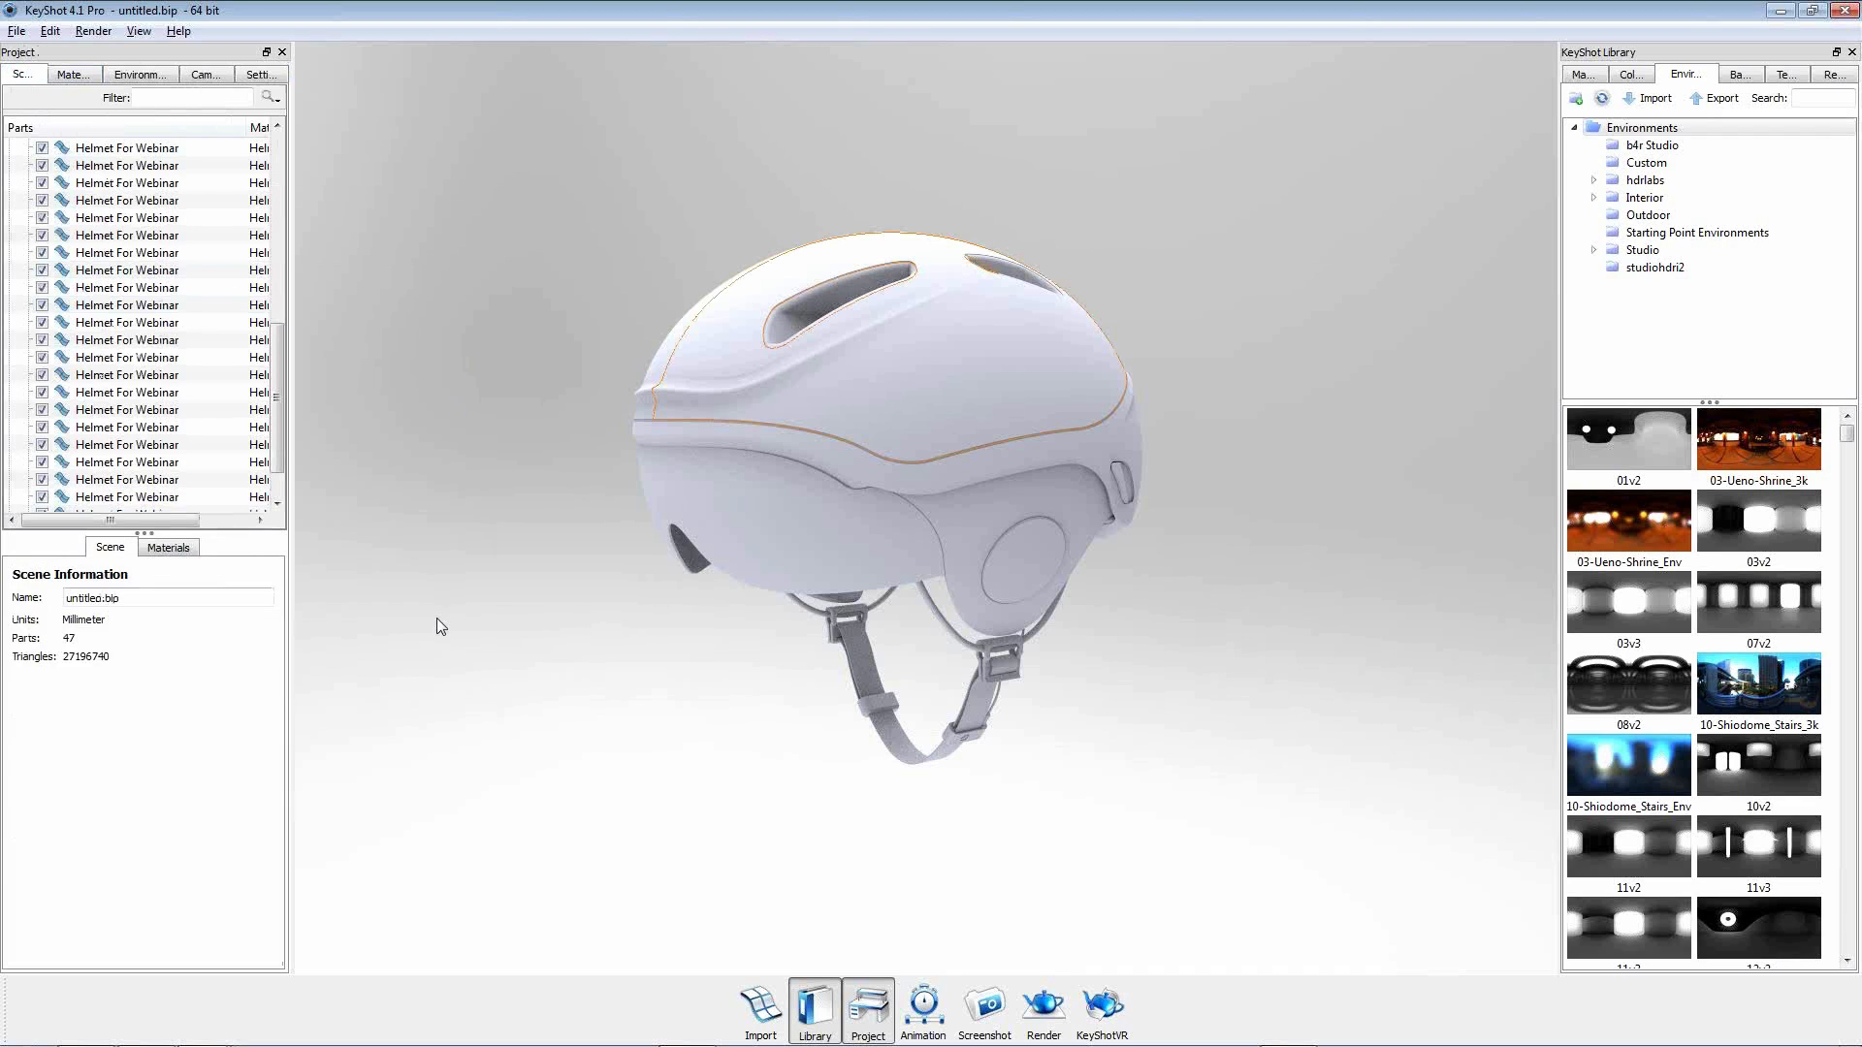
key(k)
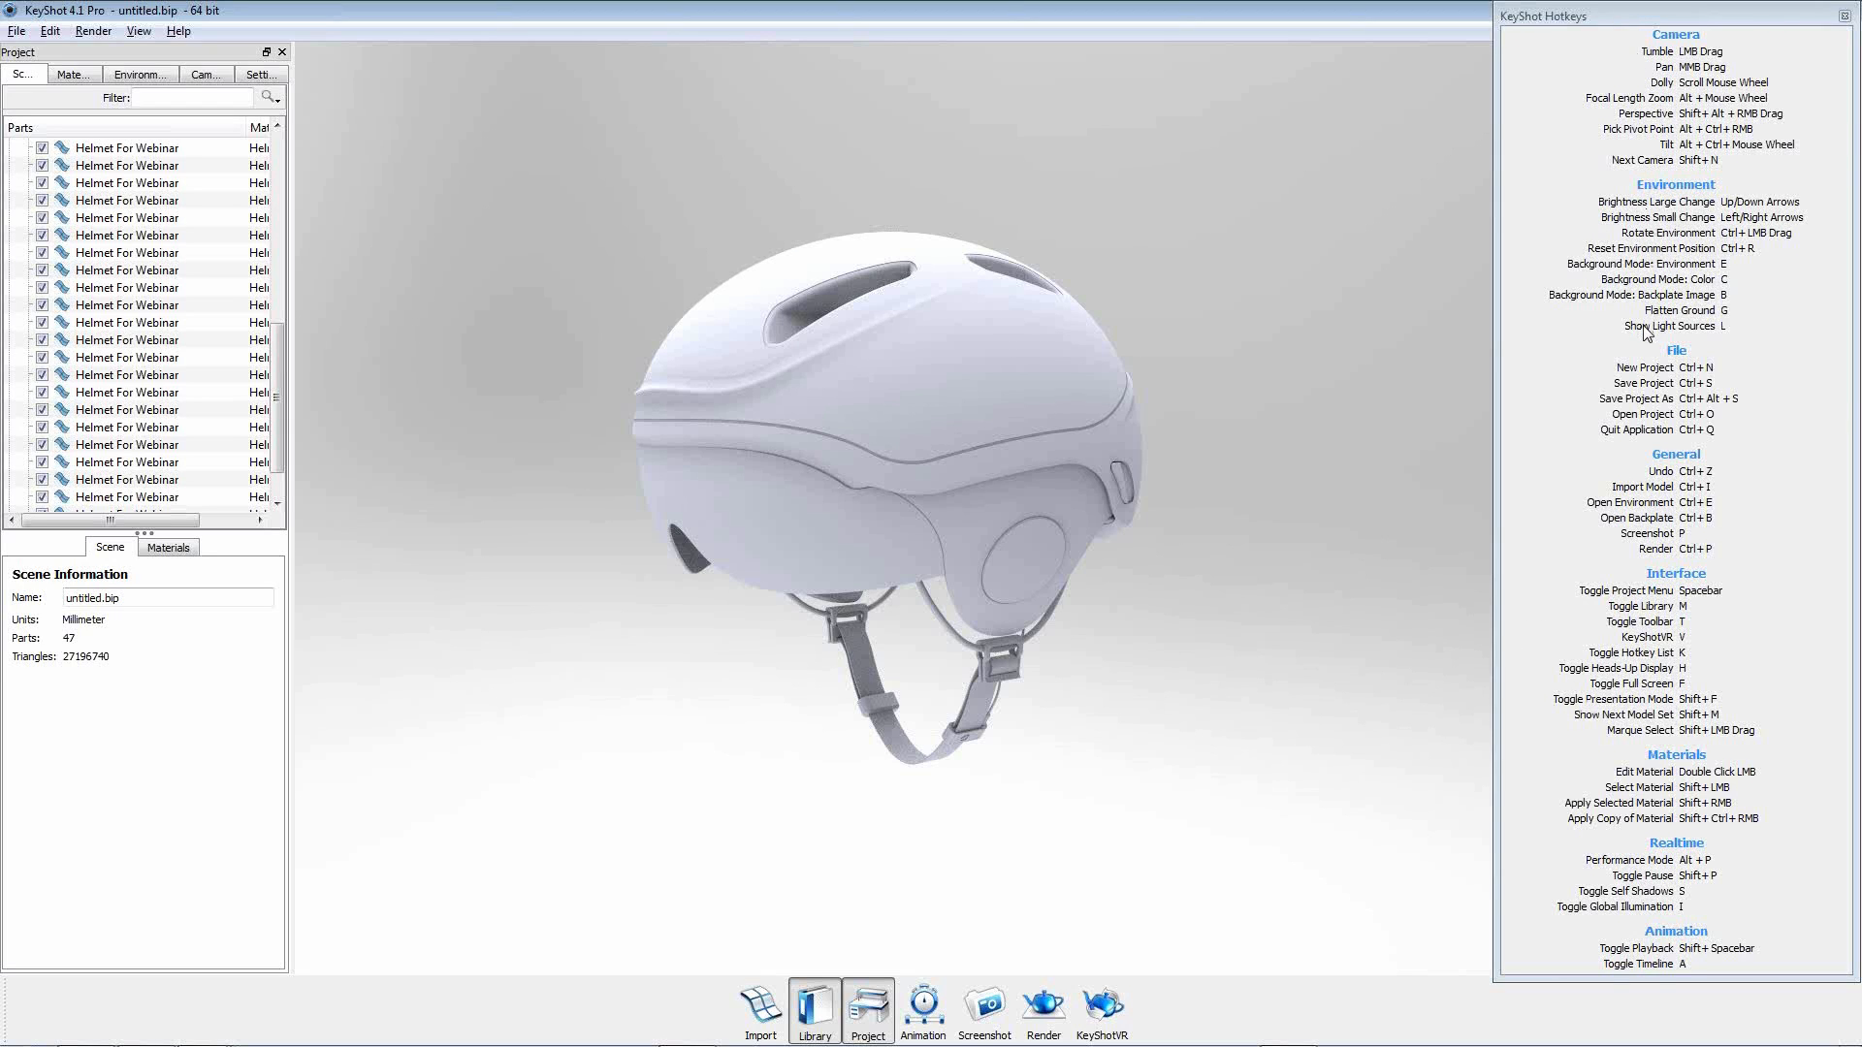
key(k)
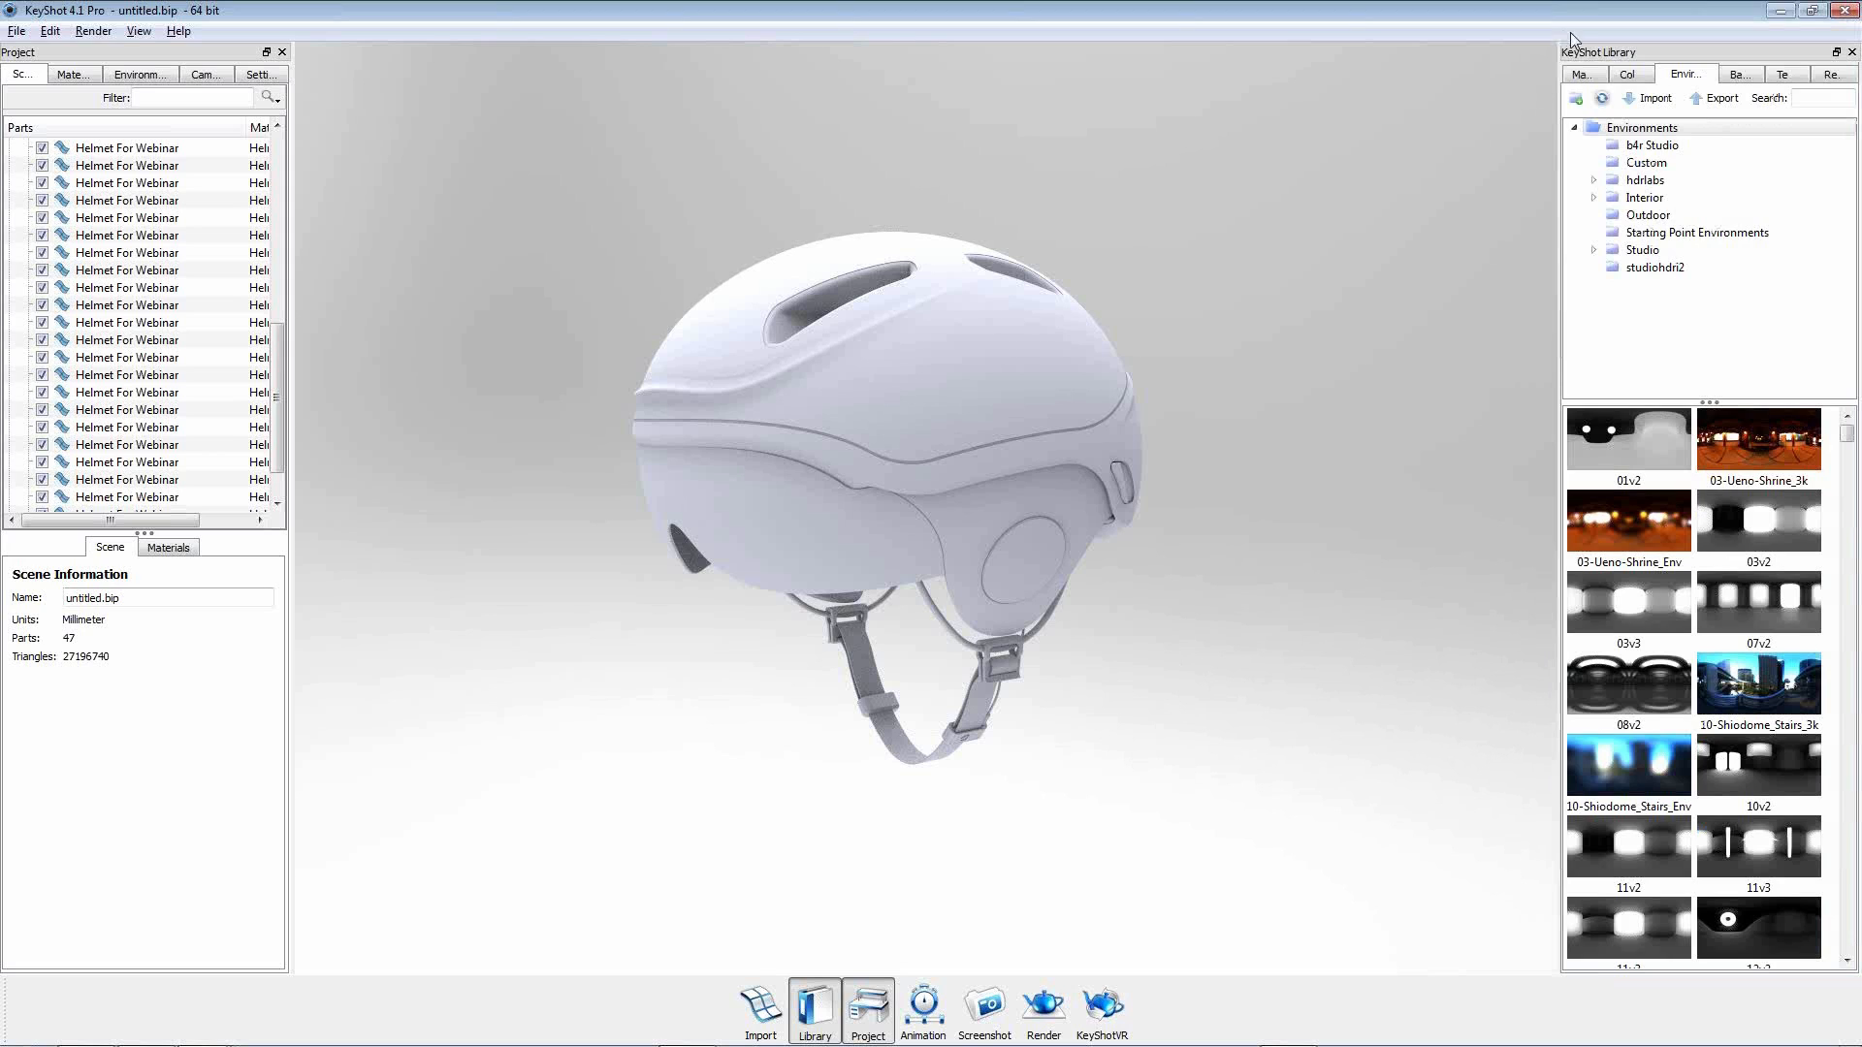
Apply the blue hard shiny plastic from the library's Plastic, Hard, Shiny, Basic materials to the helmet.
click(1582, 77)
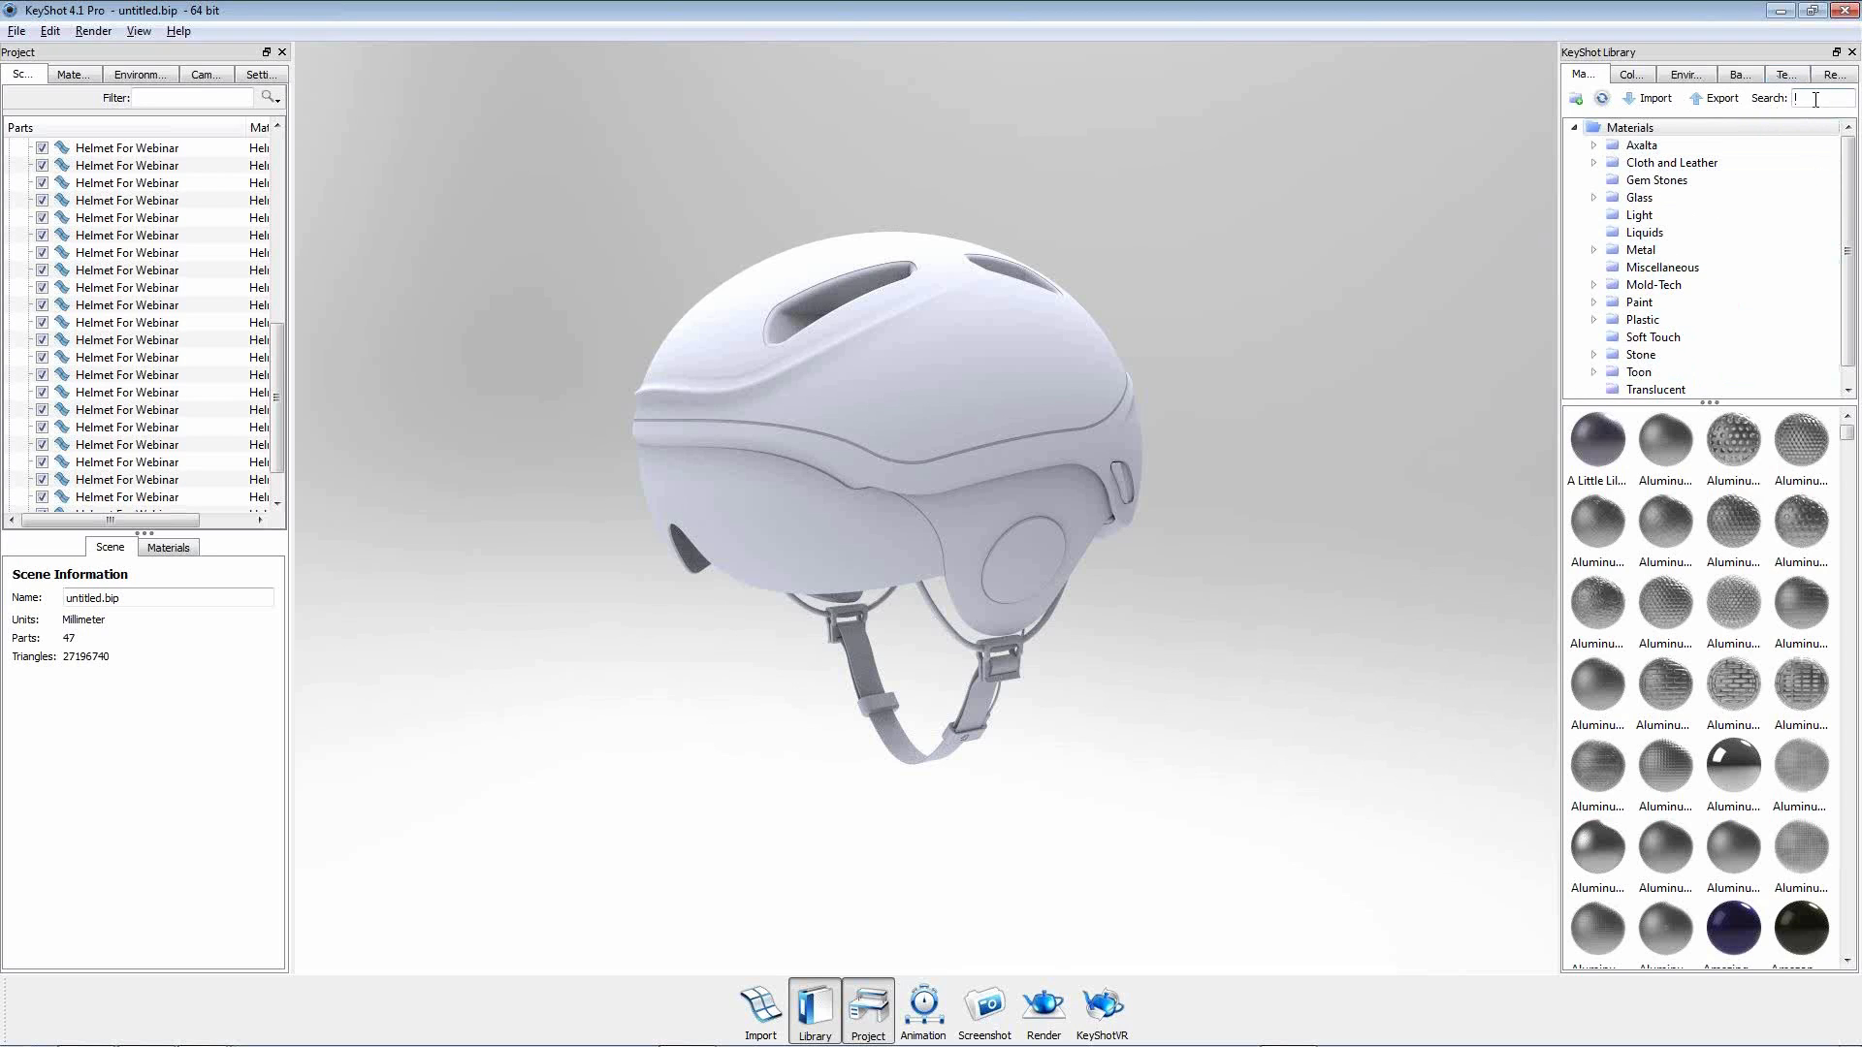
click(1594, 321)
drag(1712, 401, 1712, 591)
click(1614, 388)
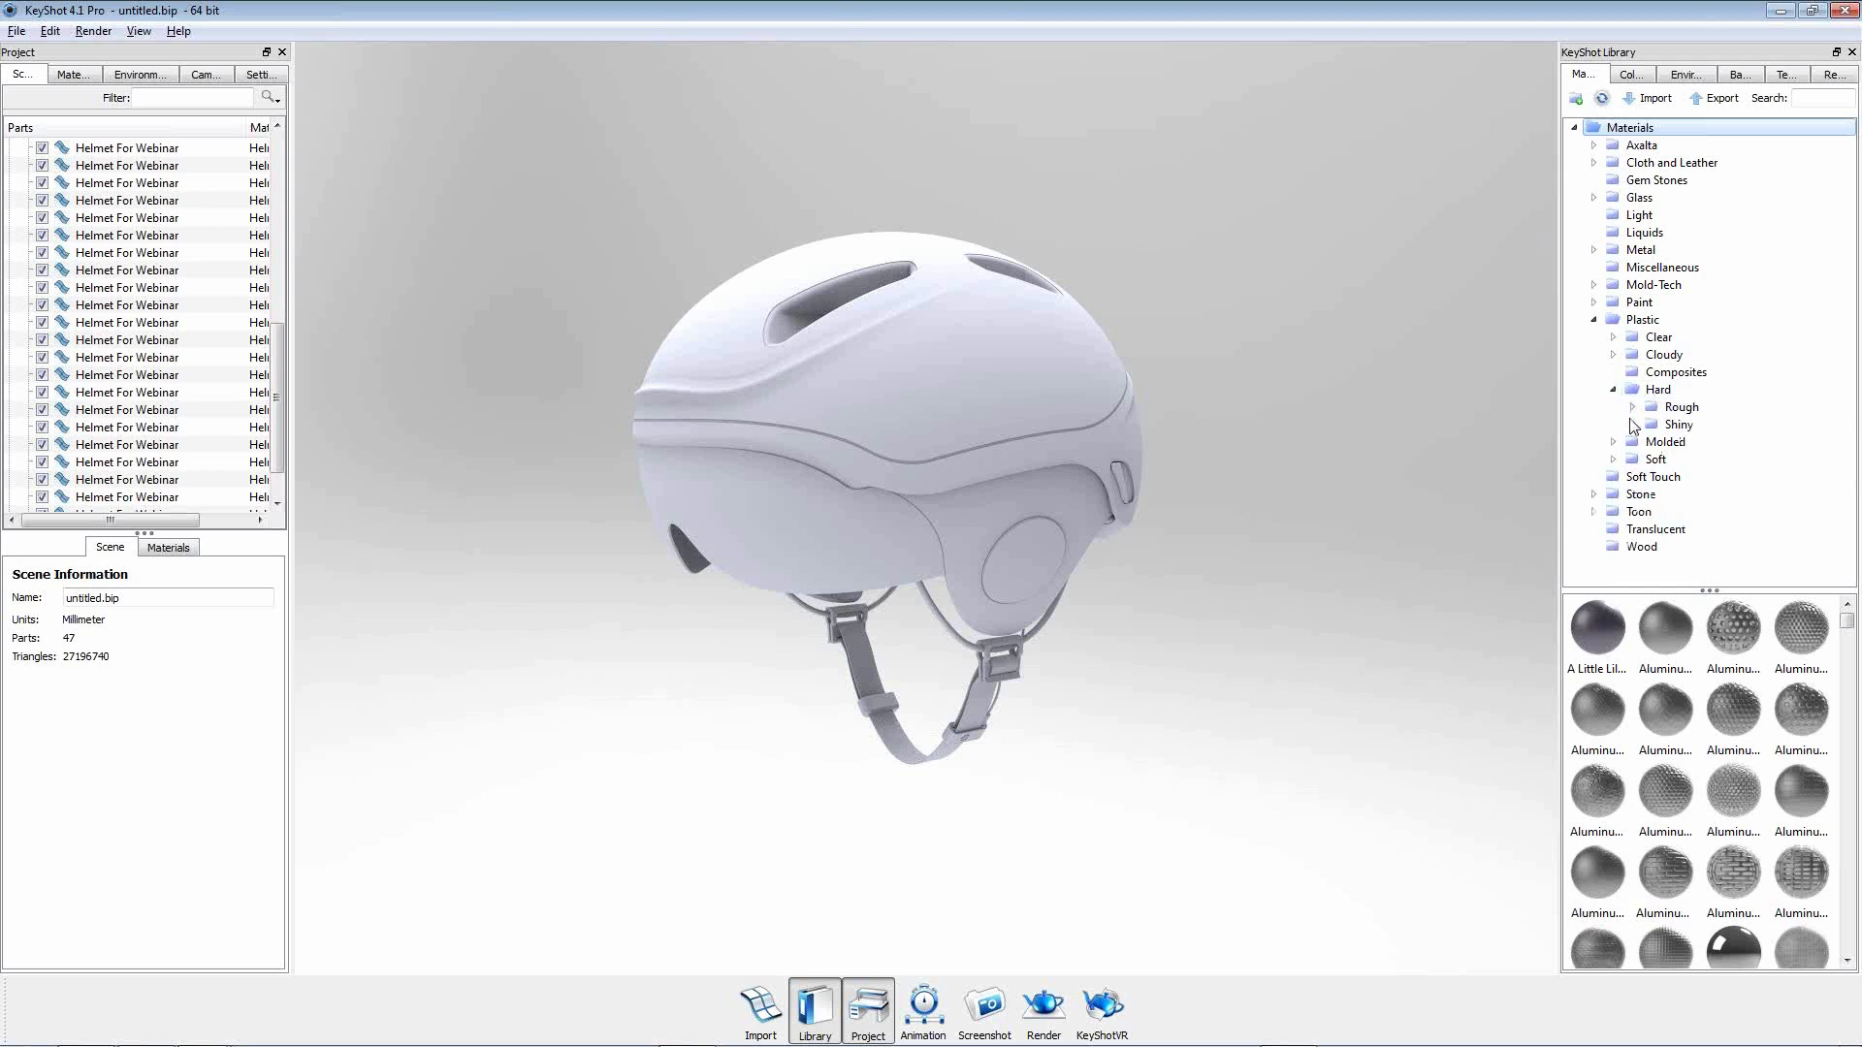
click(1633, 424)
click(1692, 442)
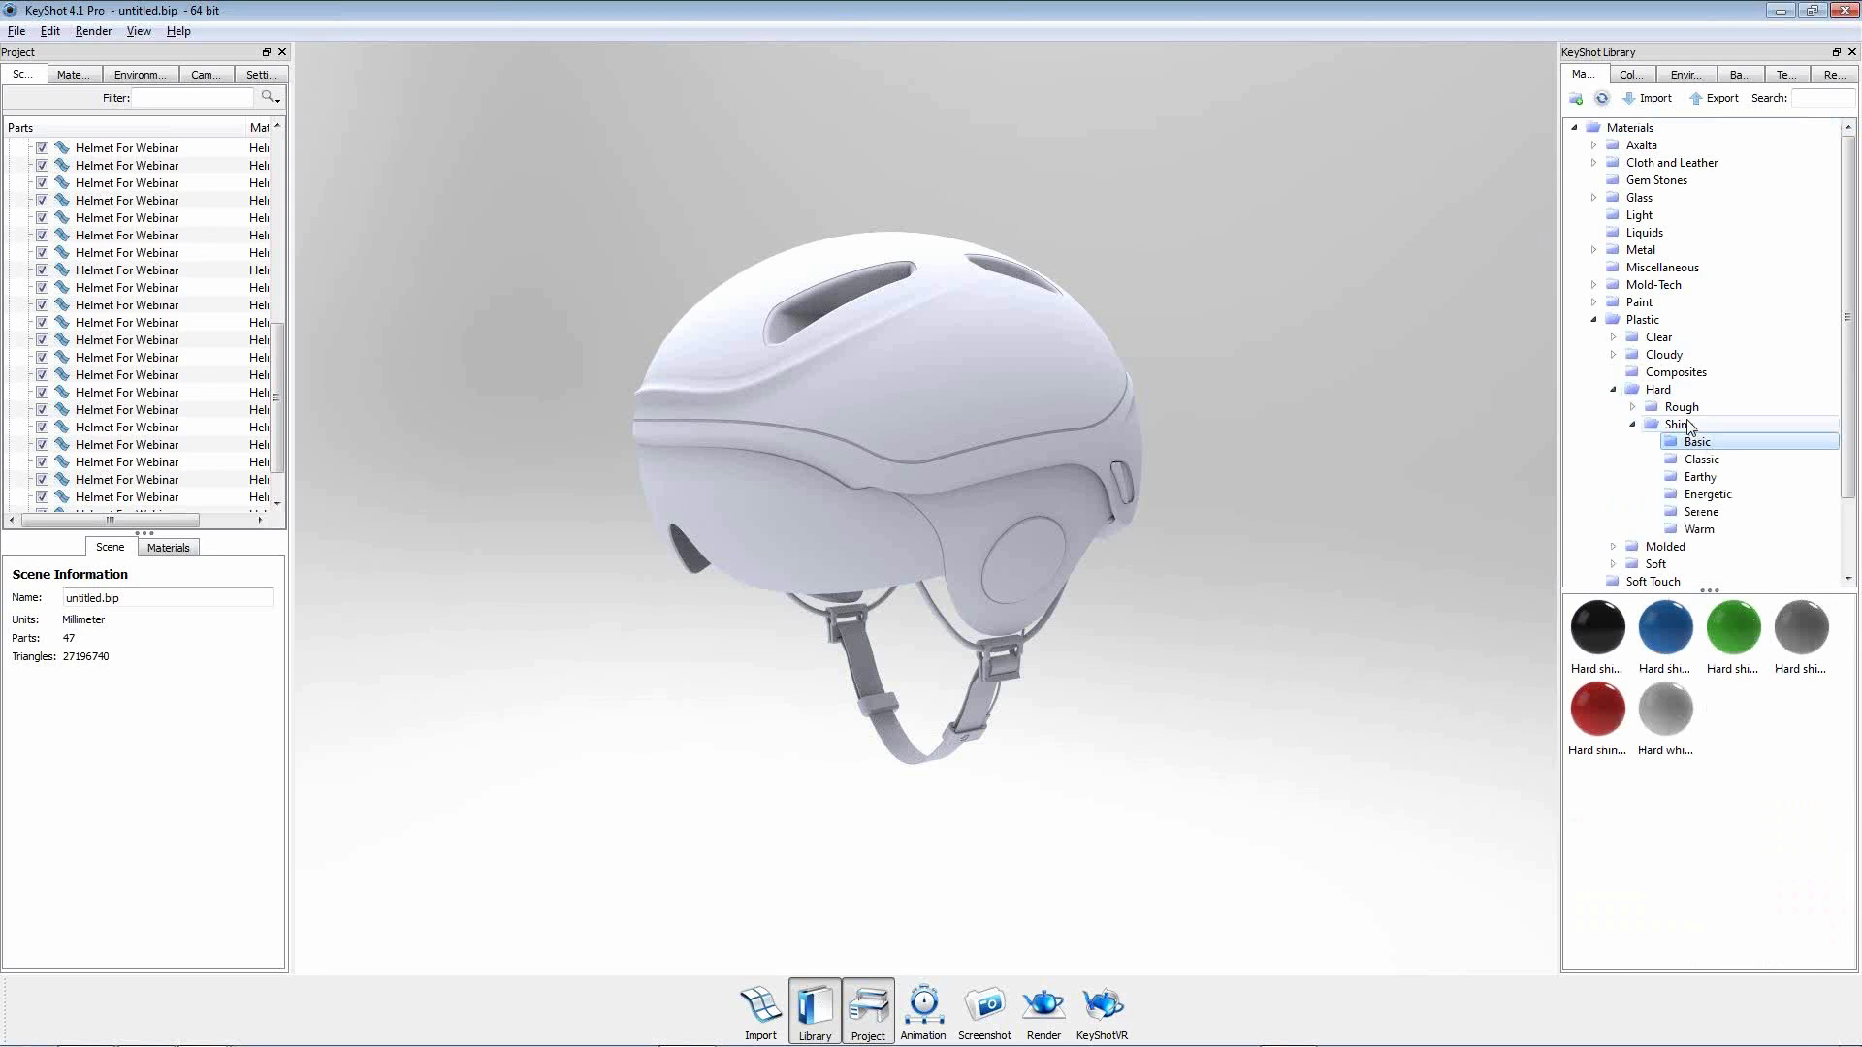
drag(1665, 627, 982, 326)
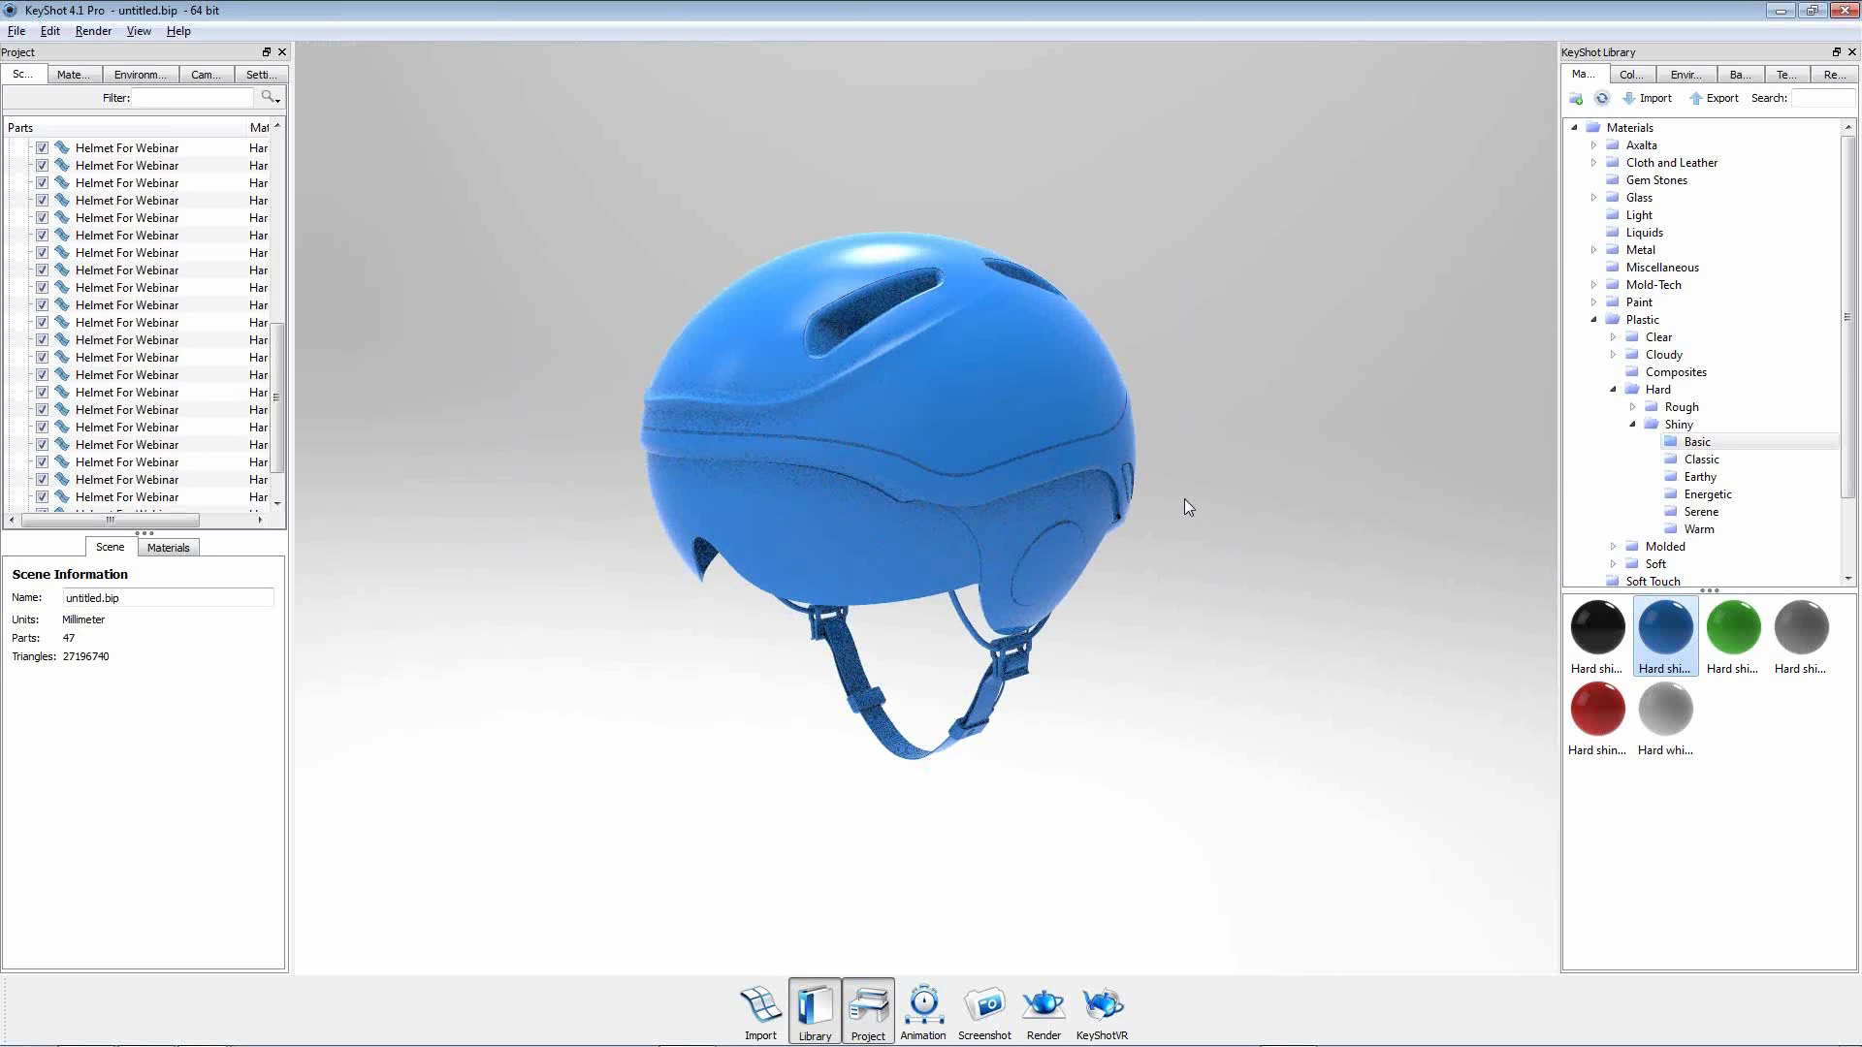
drag(1196, 495, 1173, 480)
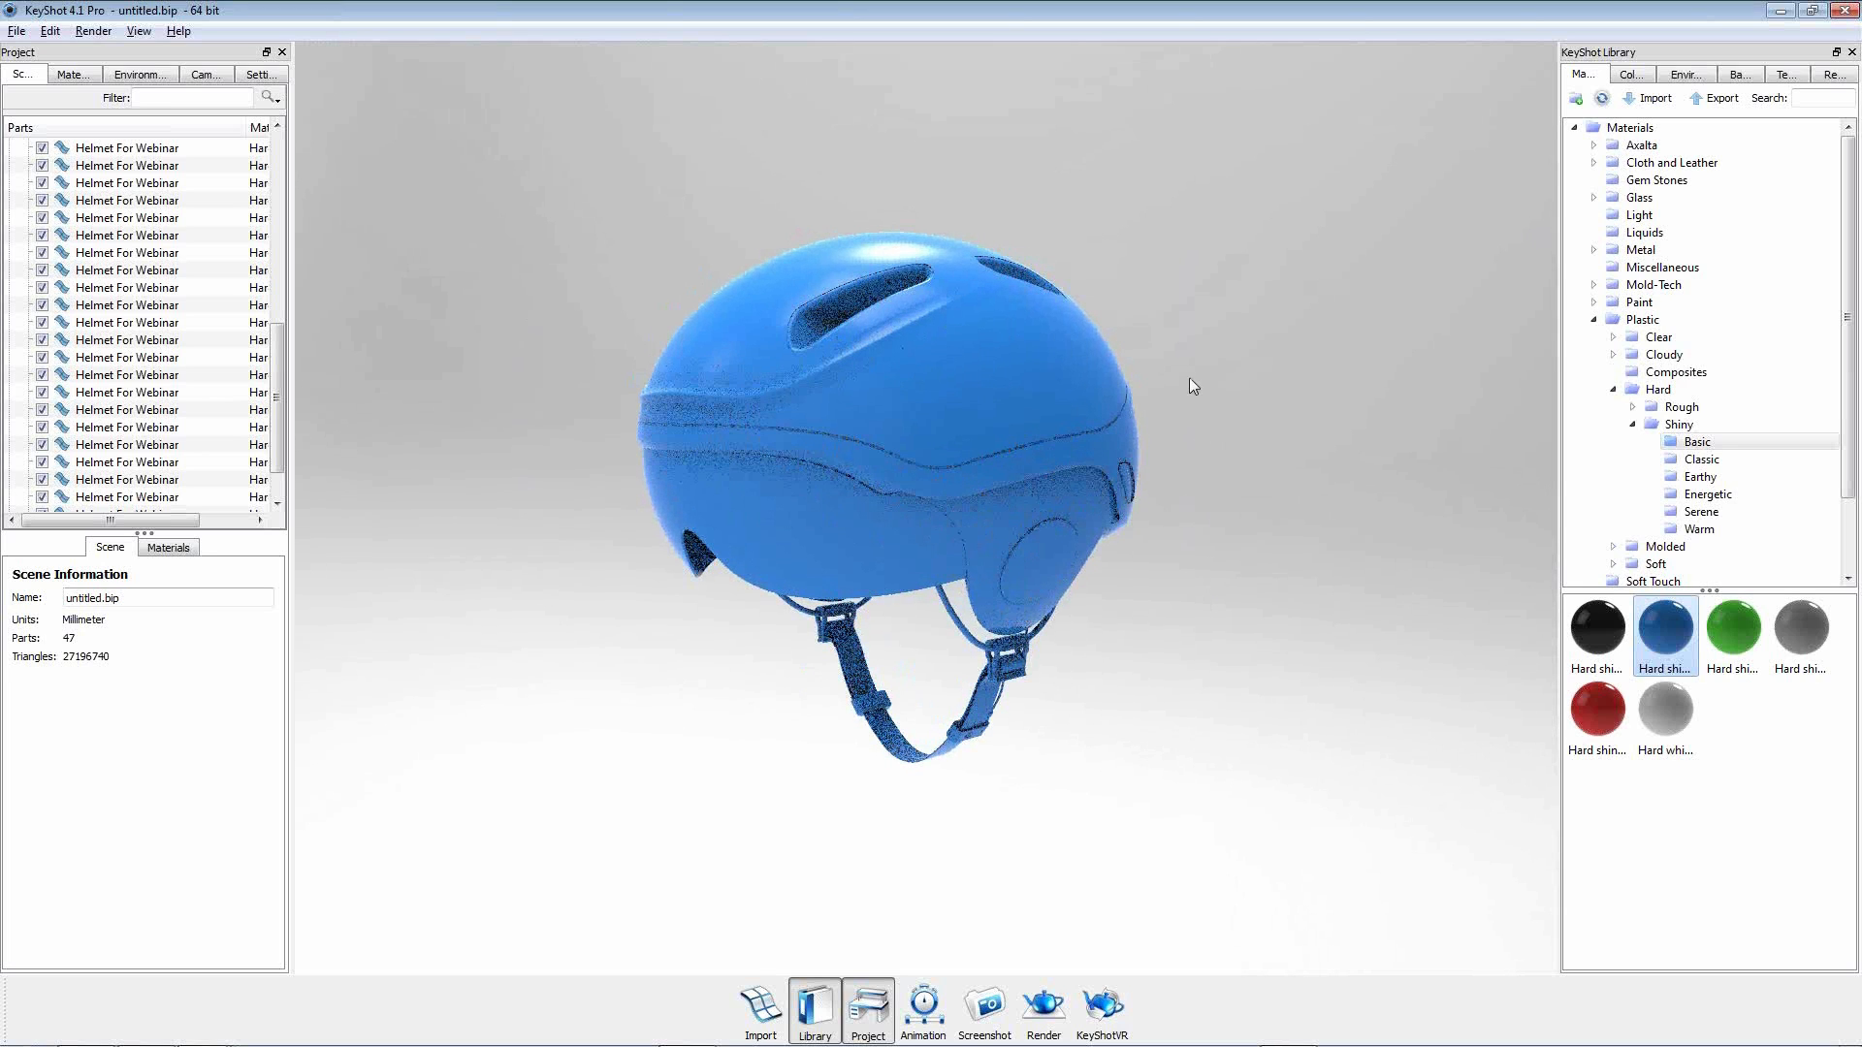
Unlink the materials of the whole Helmet For Webinar model so its parts can be coloured separately.
scroll(145, 349, up, 8)
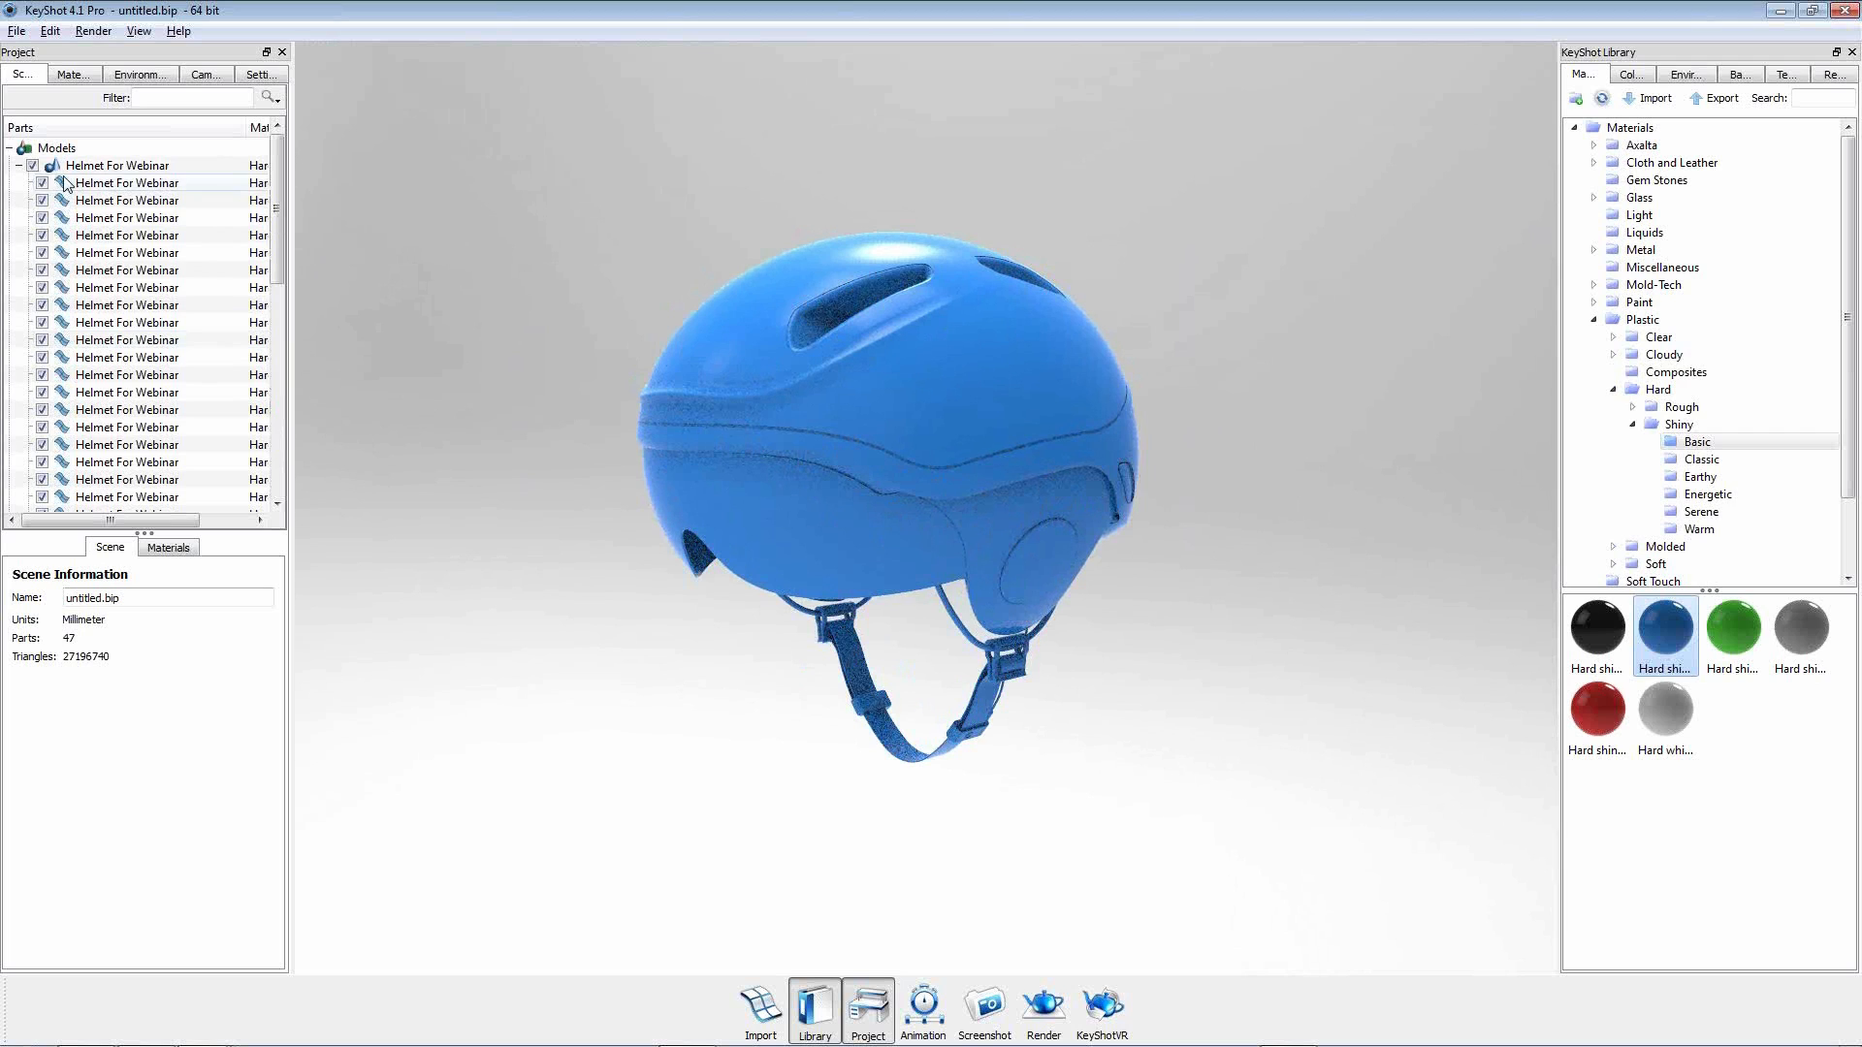
click(19, 165)
click(78, 167)
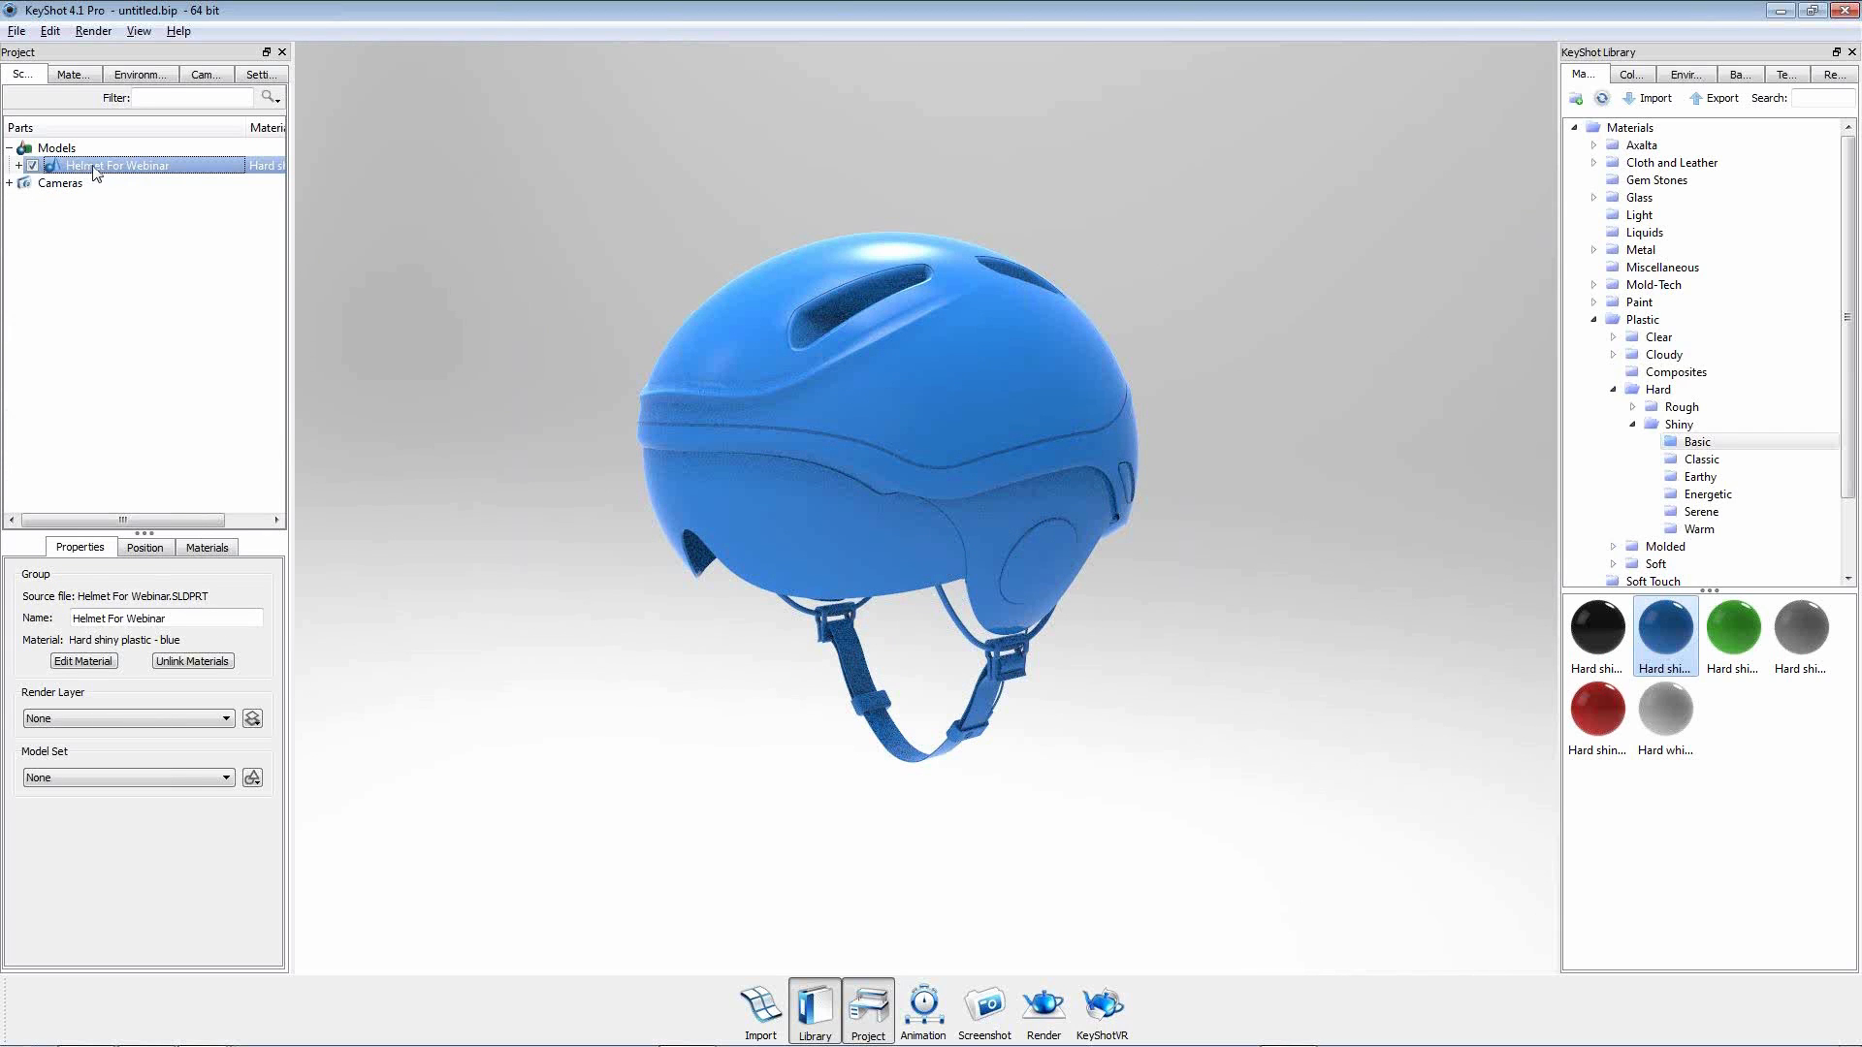
click(207, 669)
click(187, 664)
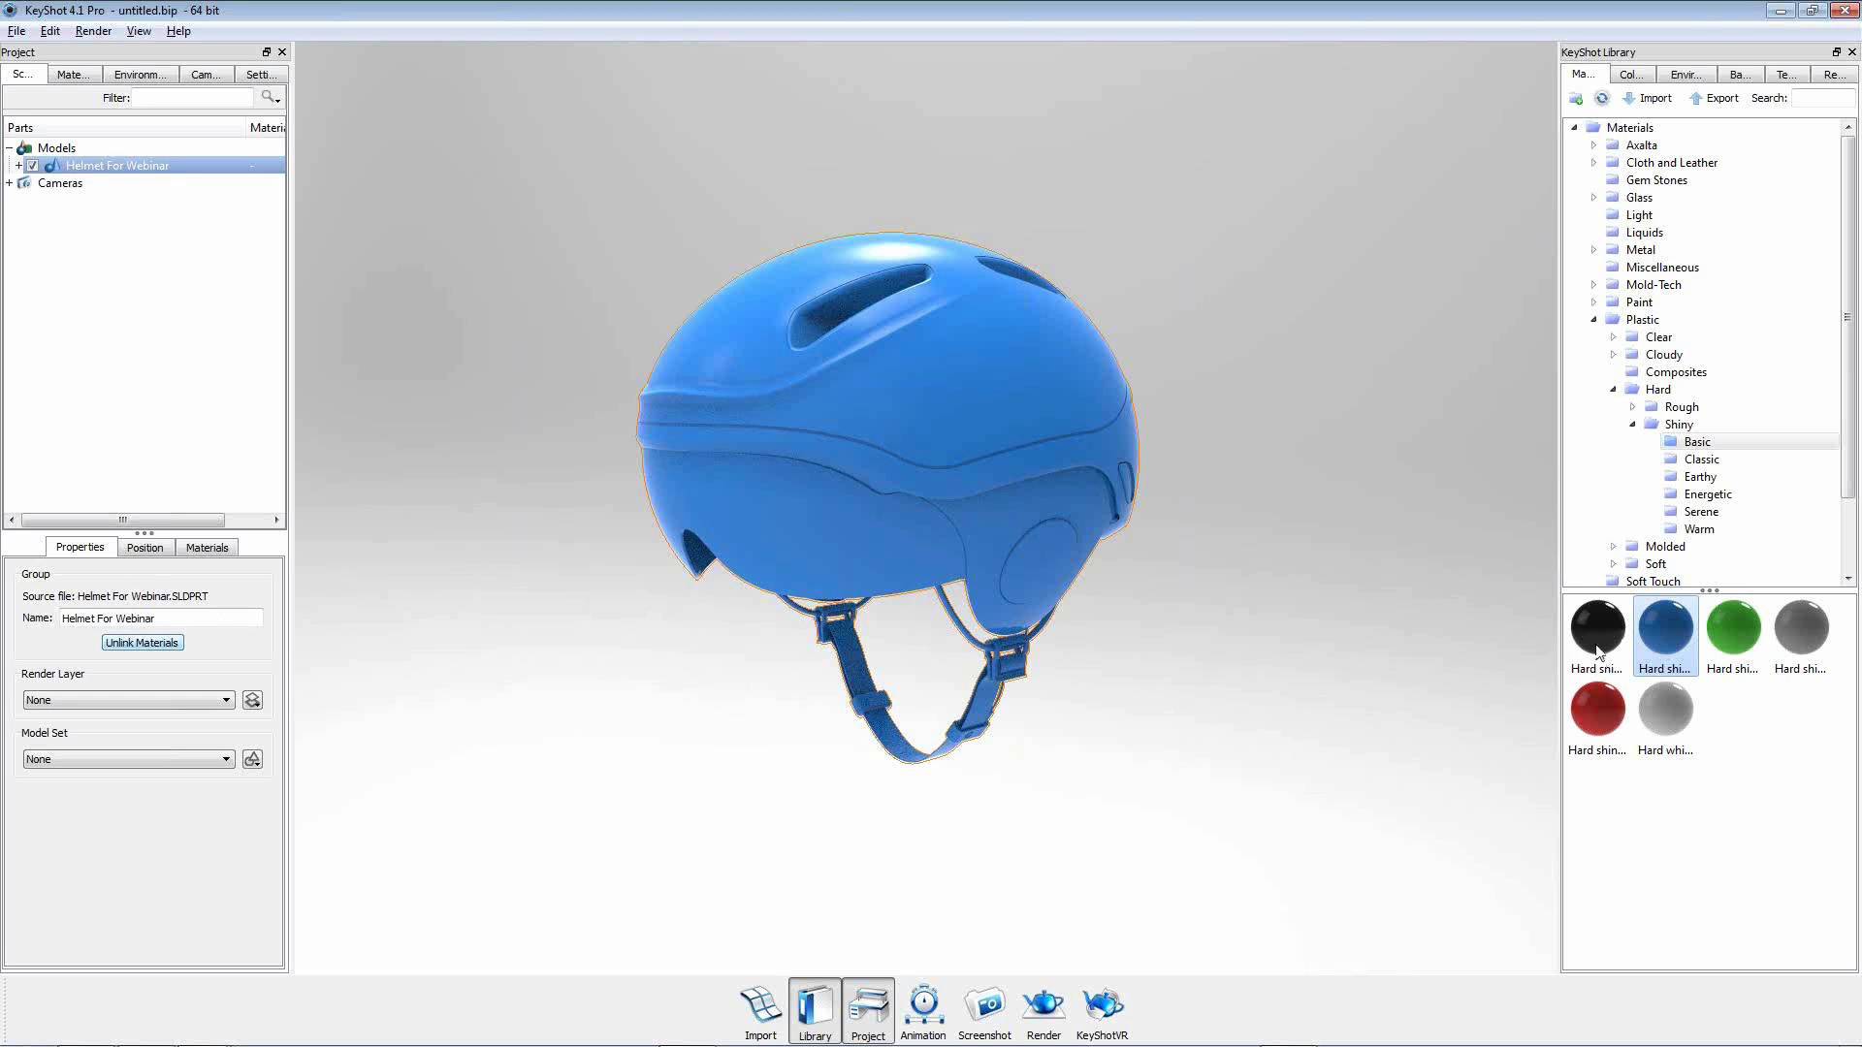
Apply Hard shiny plastic - black to the helmet's middle band and copy that material onto the ear guard part.
drag(1592, 626, 963, 486)
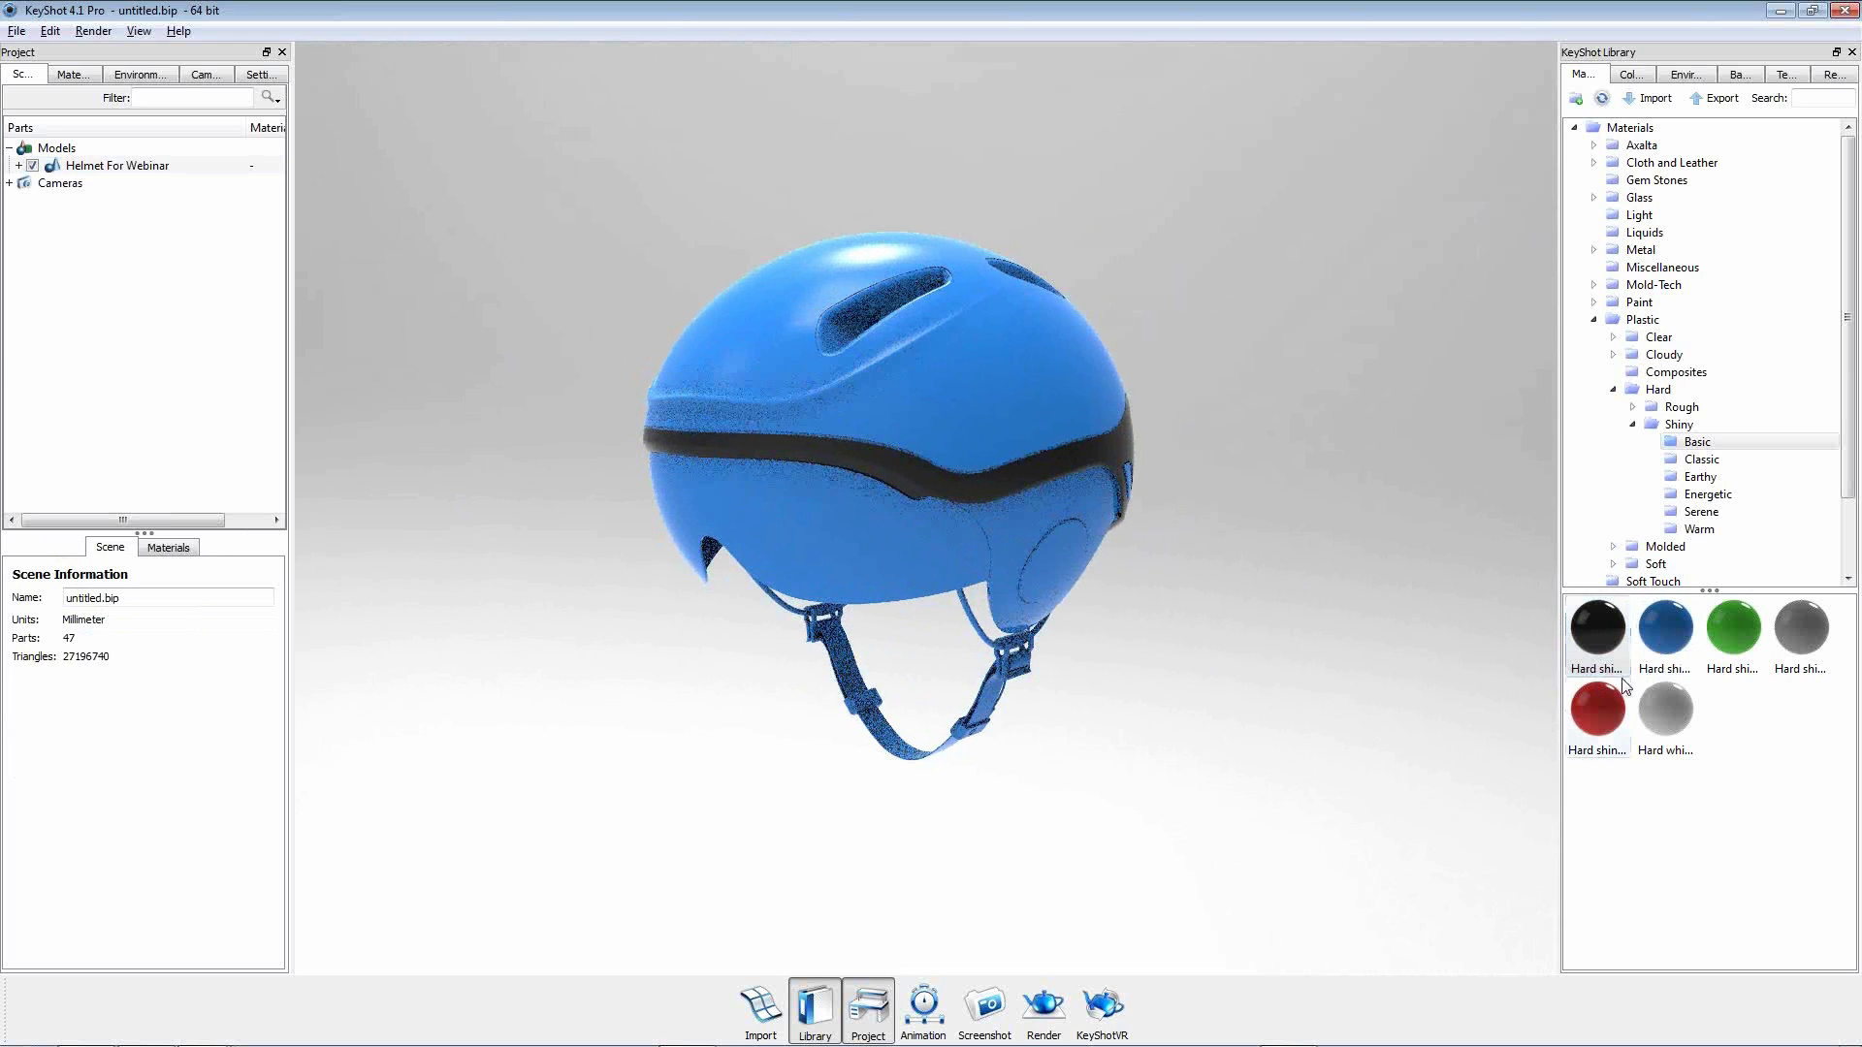
scroll(1143, 566, up, 4)
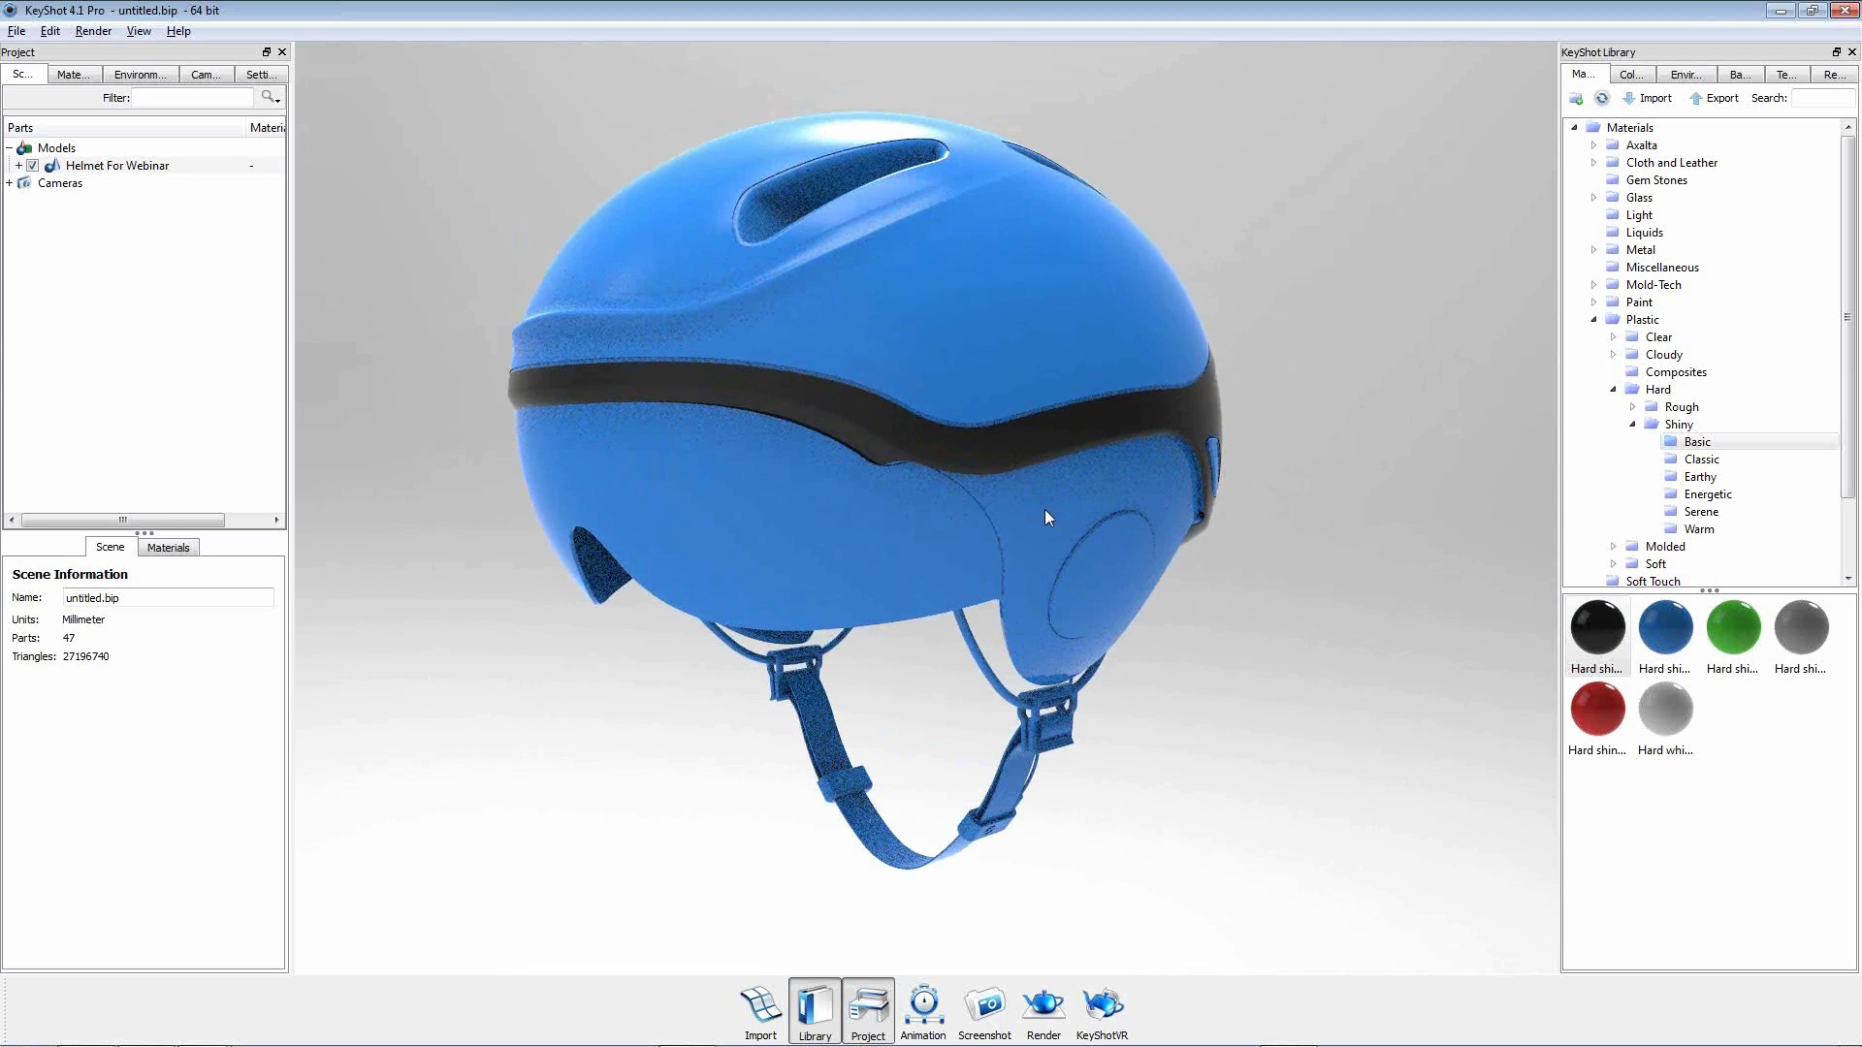
click(1035, 438)
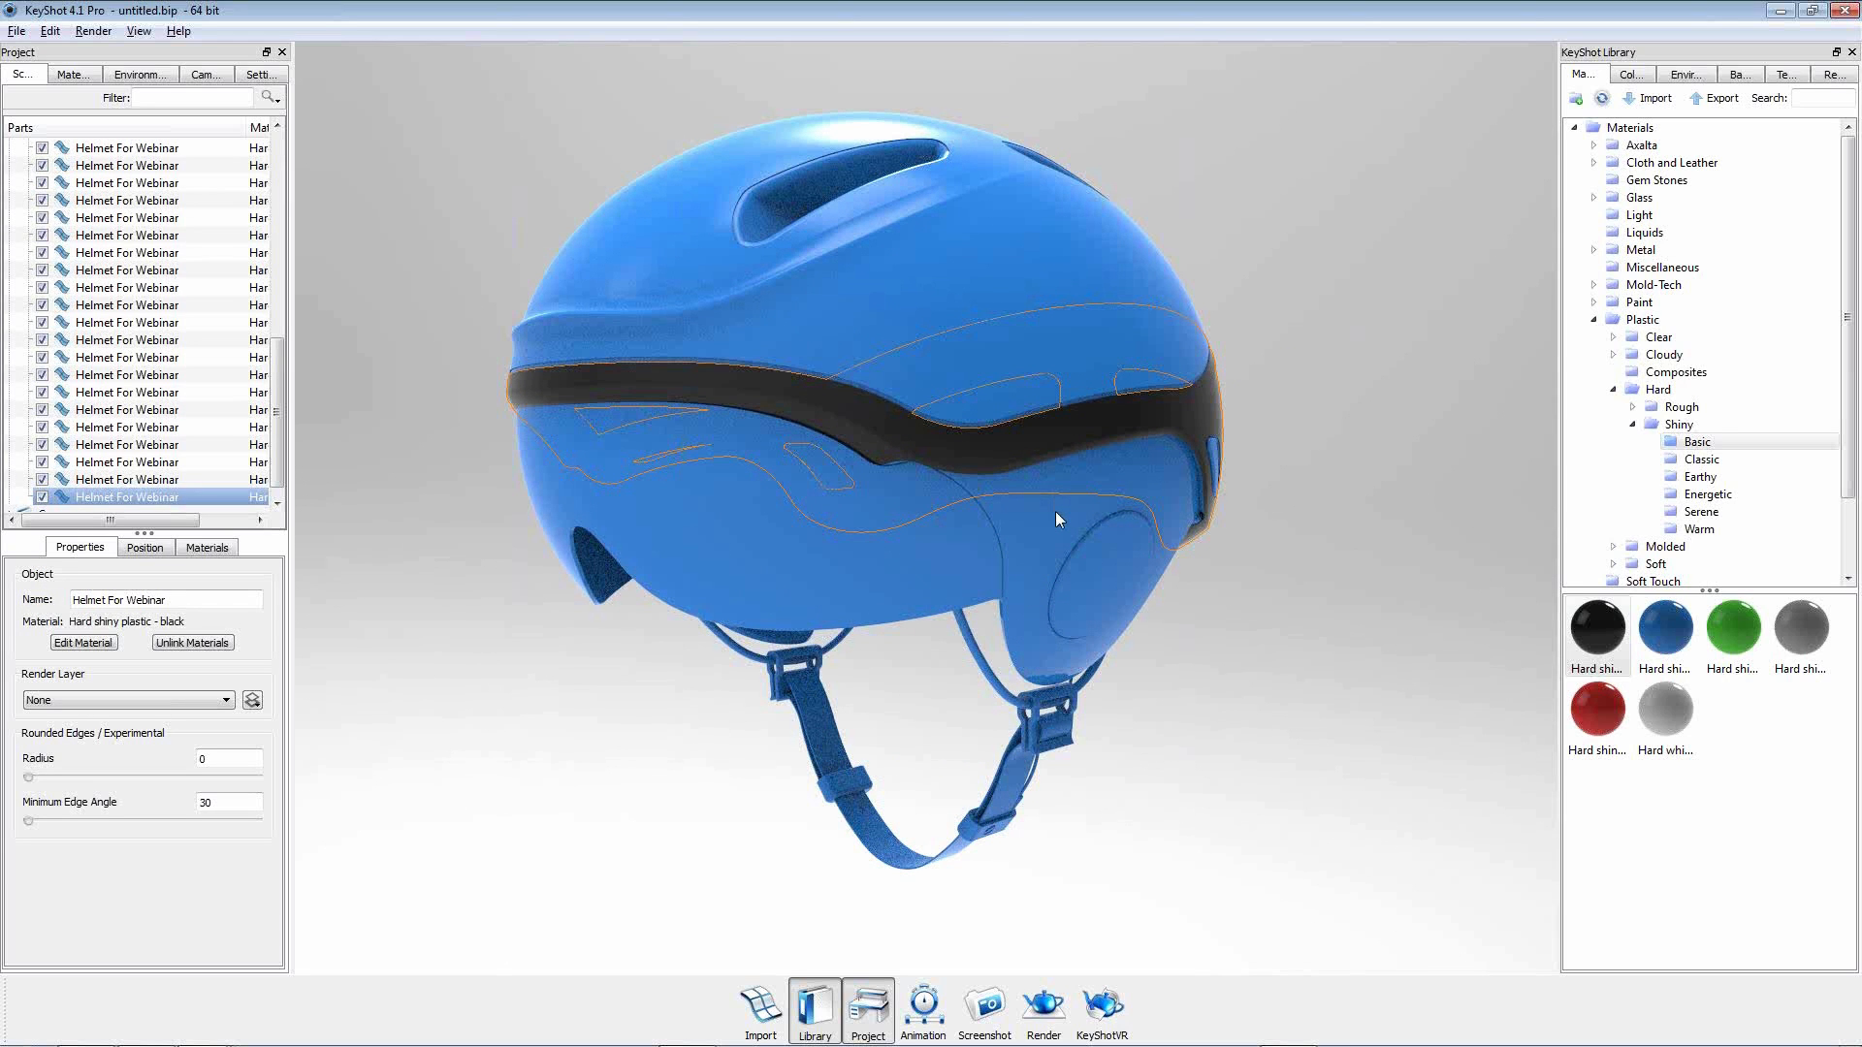
drag(590, 761, 1161, 684)
shift+click(788, 484)
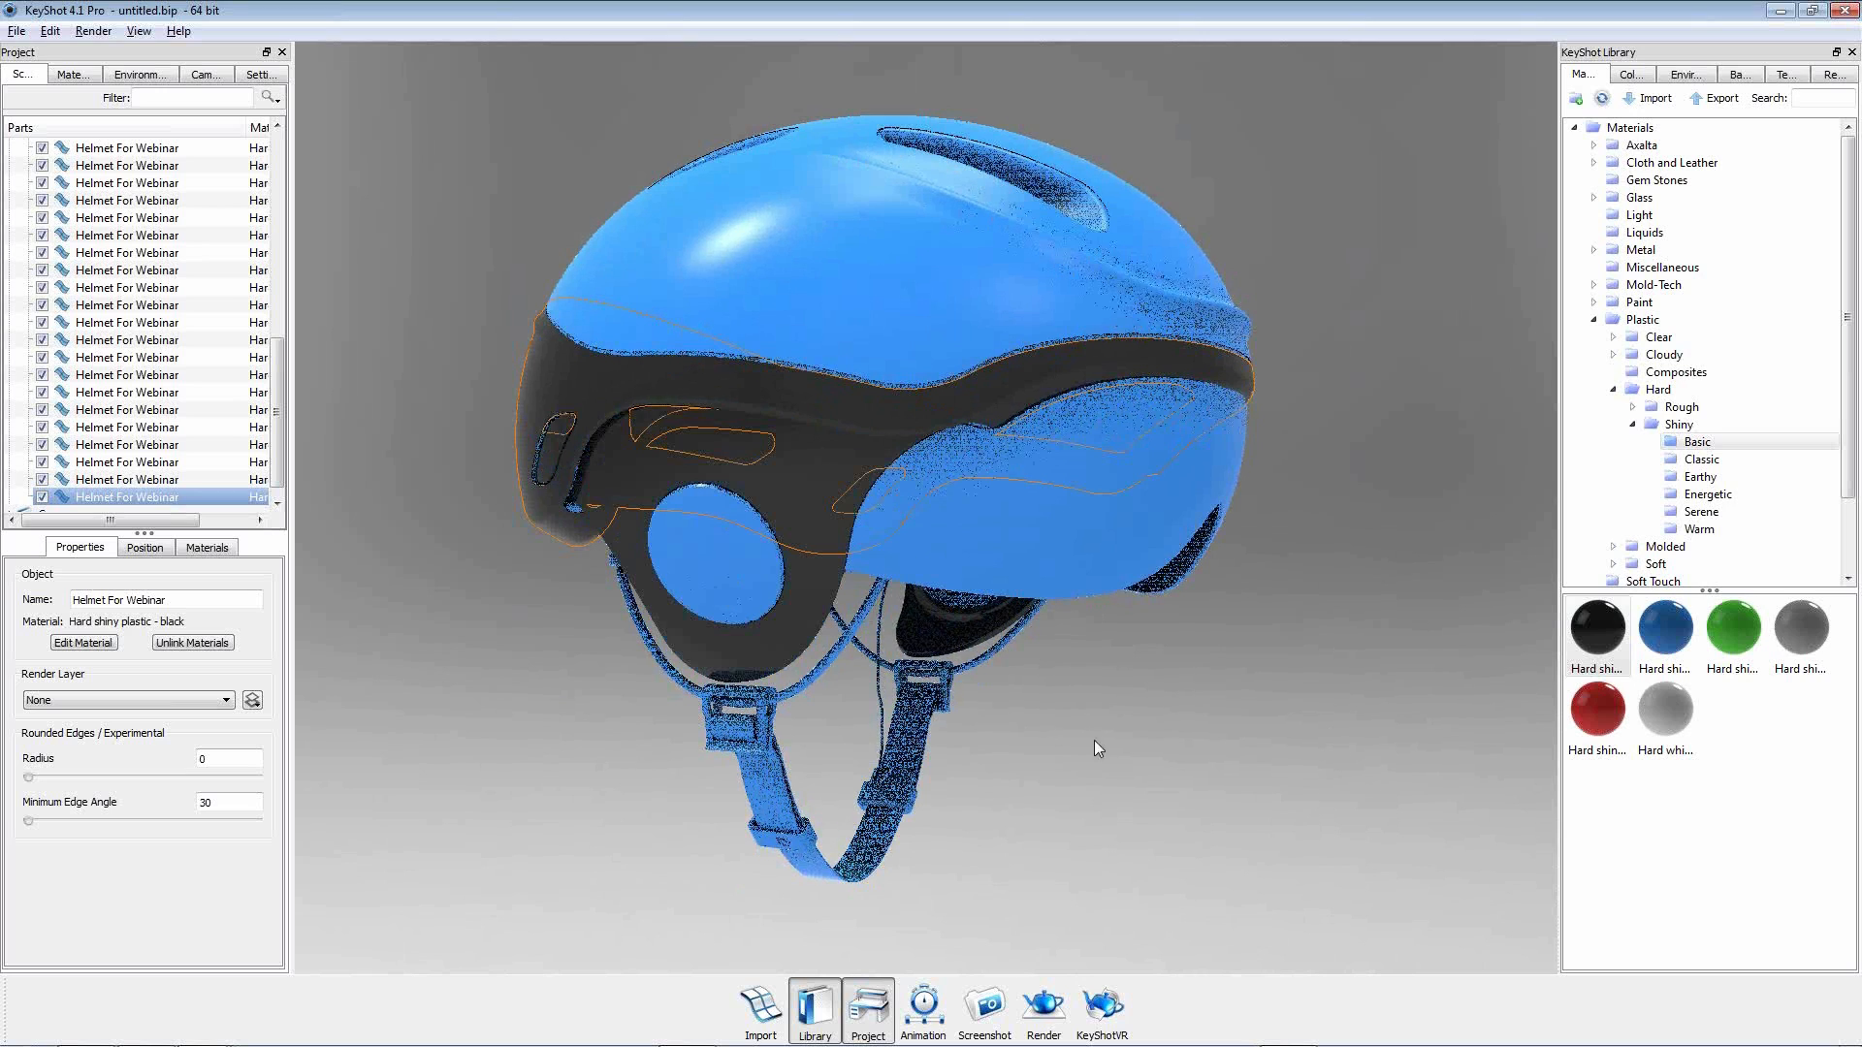
drag(1045, 725, 503, 752)
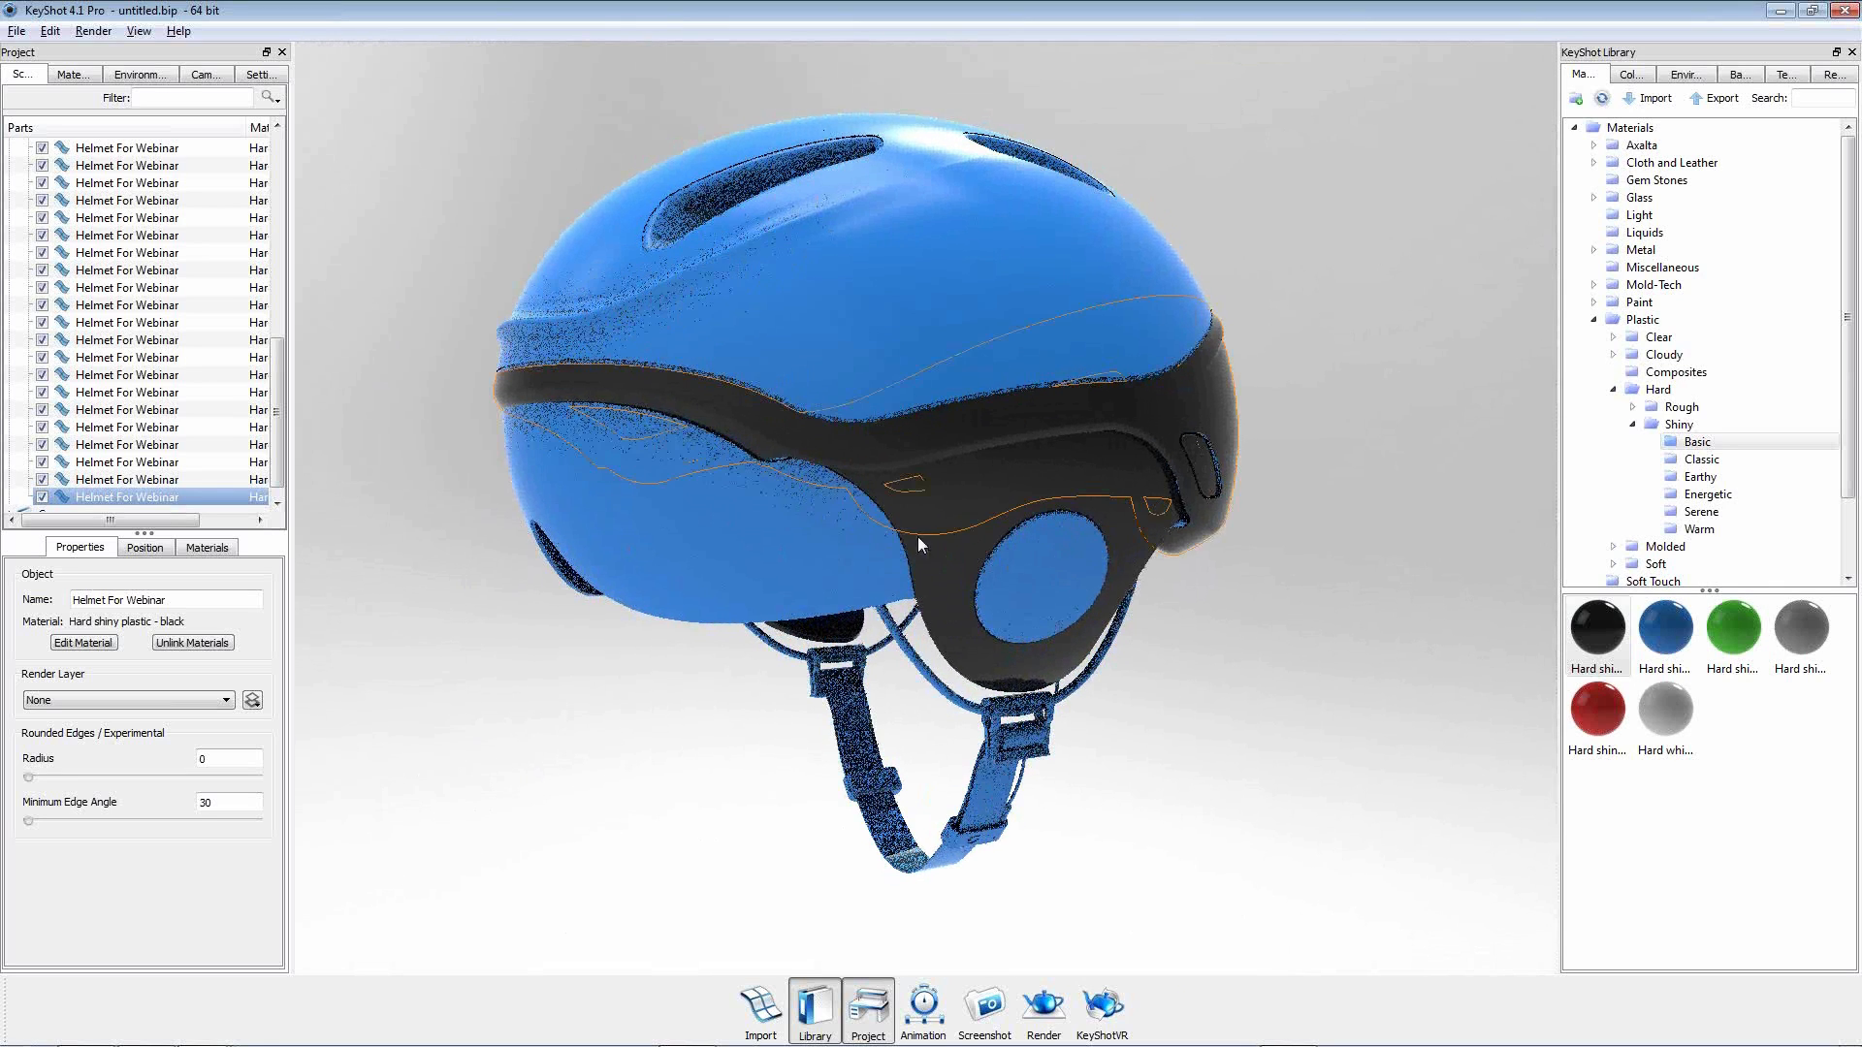
Try a roughness of 0.5 on the black plastic shared by the band and ear guard, and restore it to 0.
double_click(968, 471)
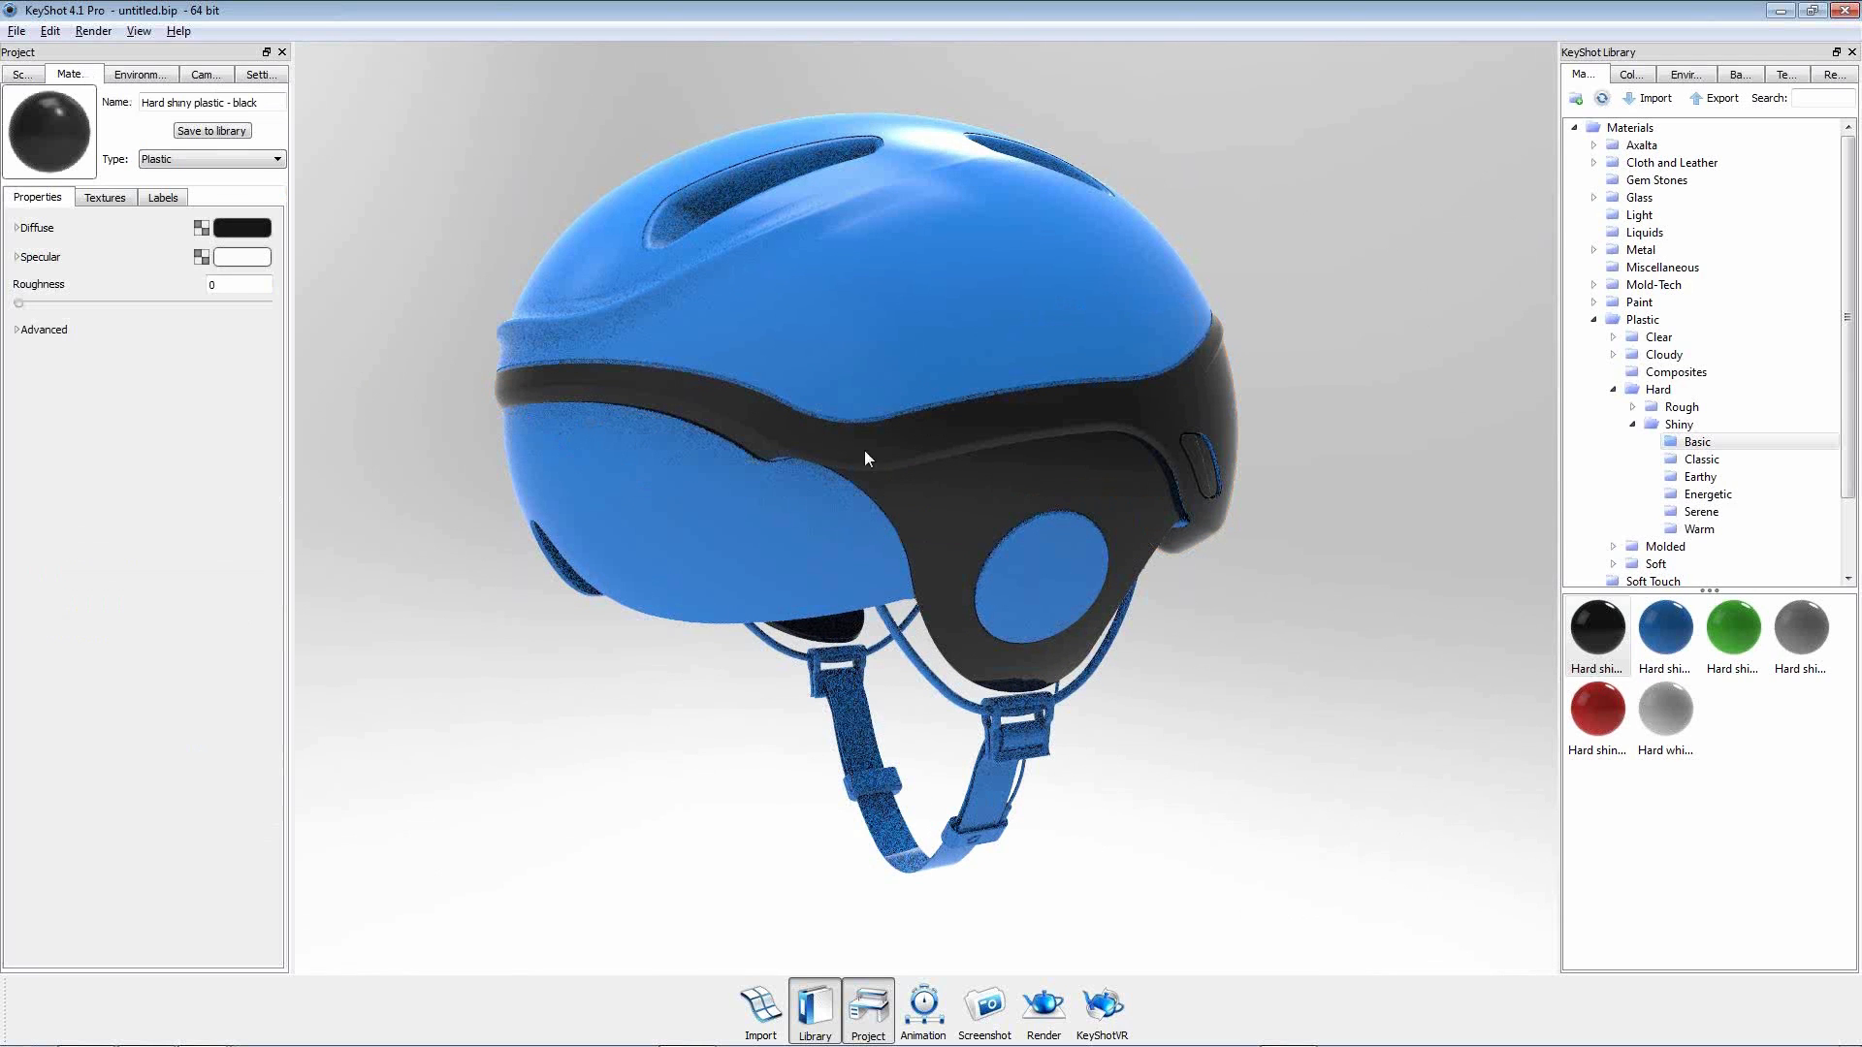
drag(19, 304, 341, 331)
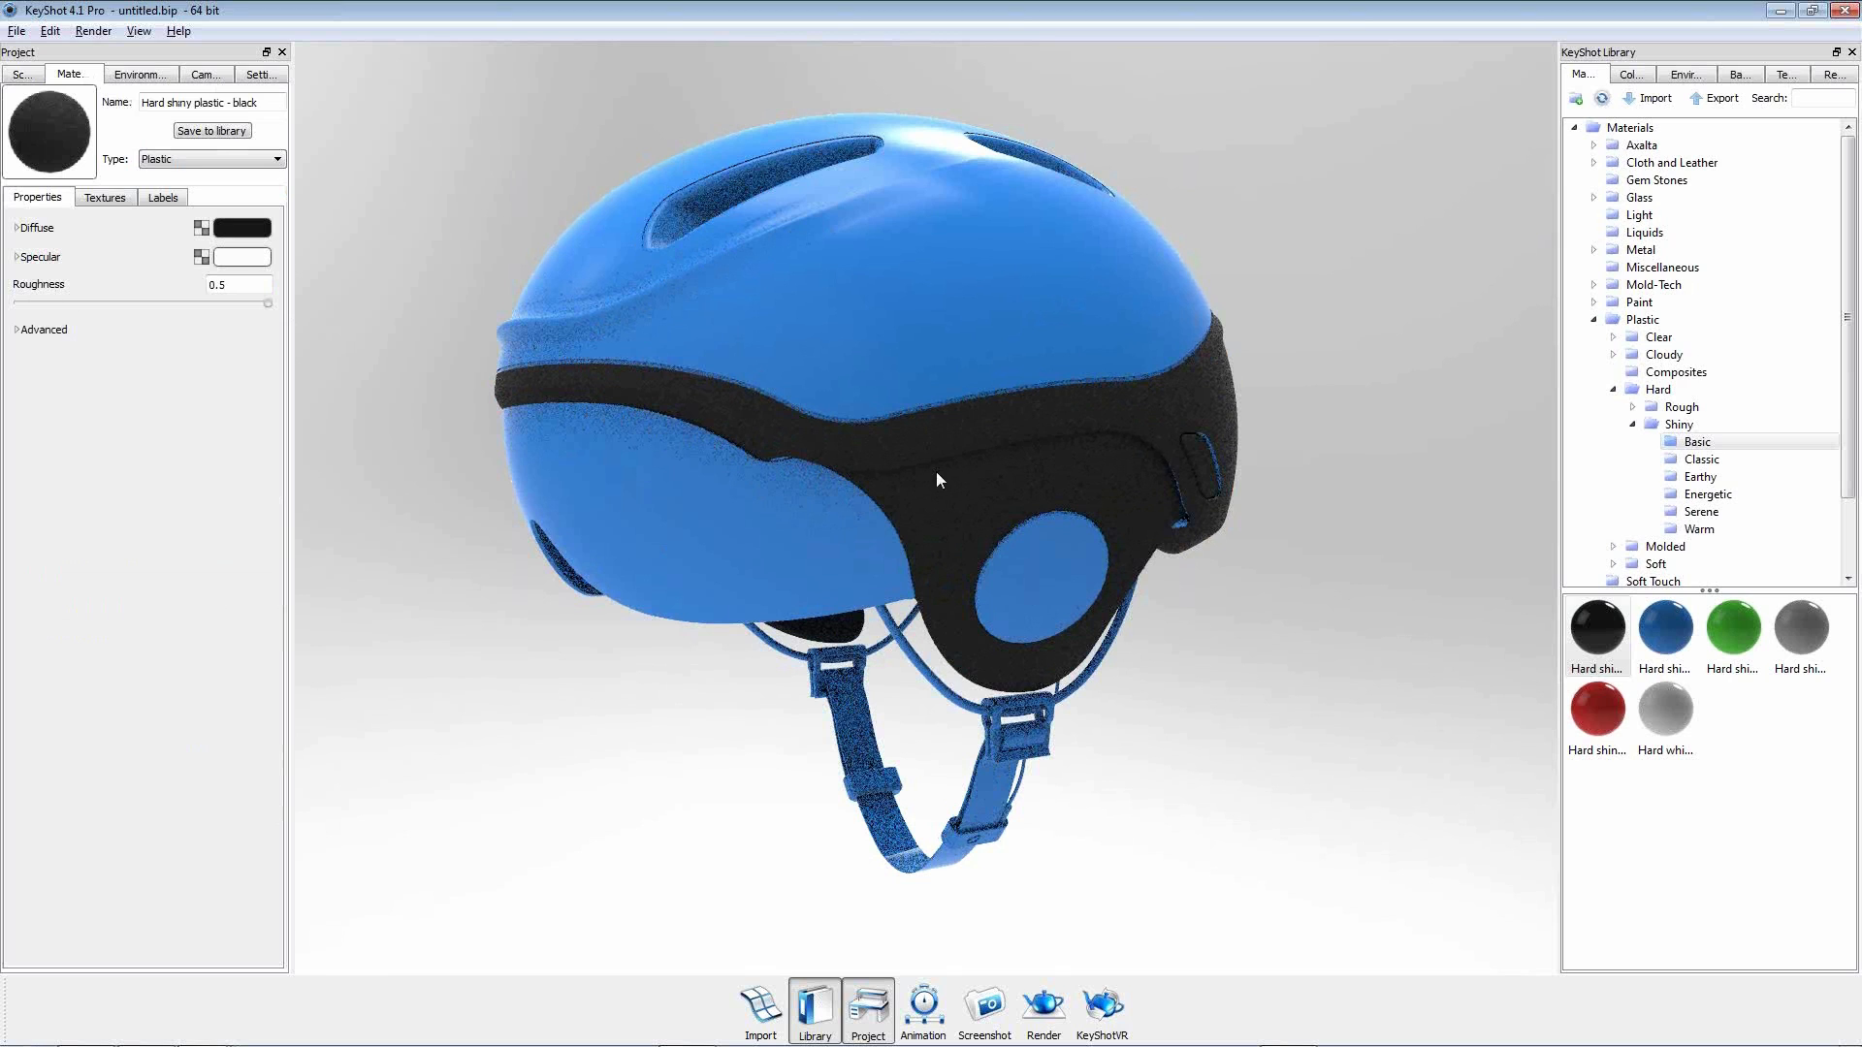
drag(267, 303, 18, 303)
Apply a separate Hard shiny plastic - black to the round ear disc and test the roughness of the black shared by the surrounding parts.
drag(1598, 628, 1090, 567)
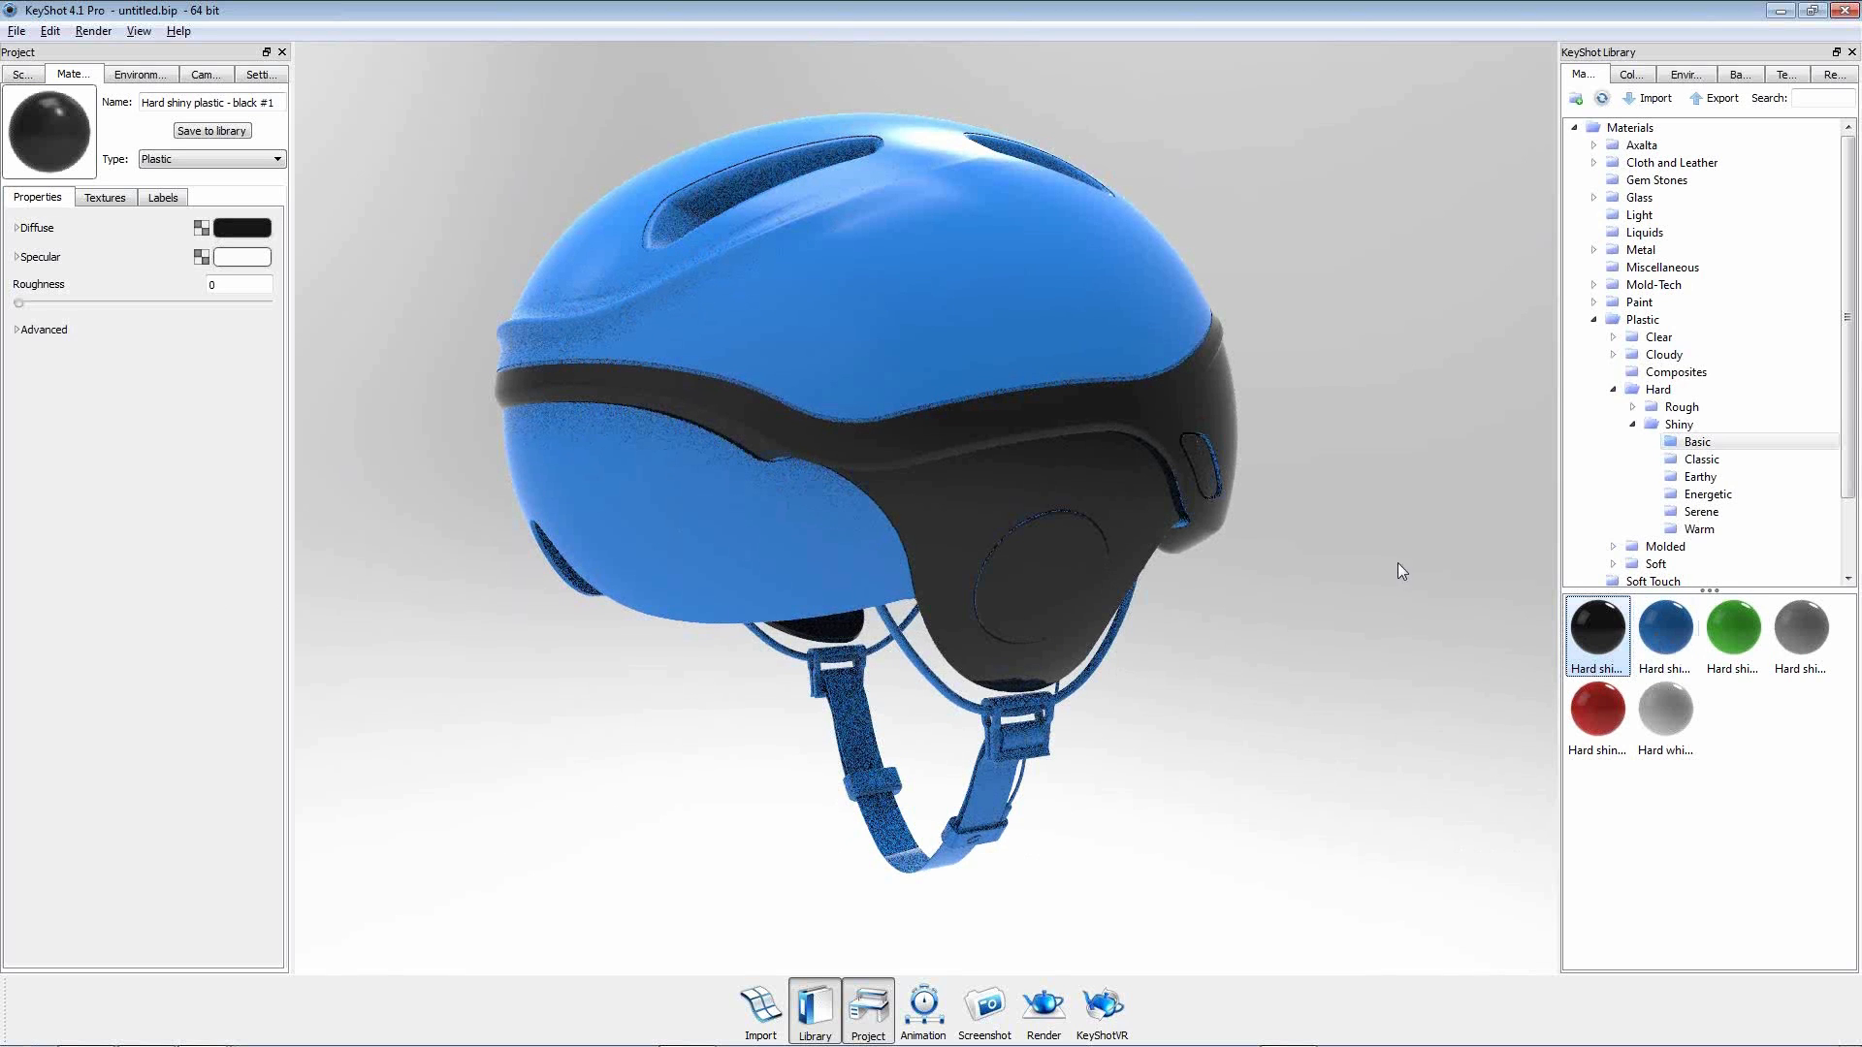
double_click(1004, 492)
mouse_move(19, 303)
mouse_down()
mouse_move(145, 307)
mouse_move(17, 309)
mouse_up()
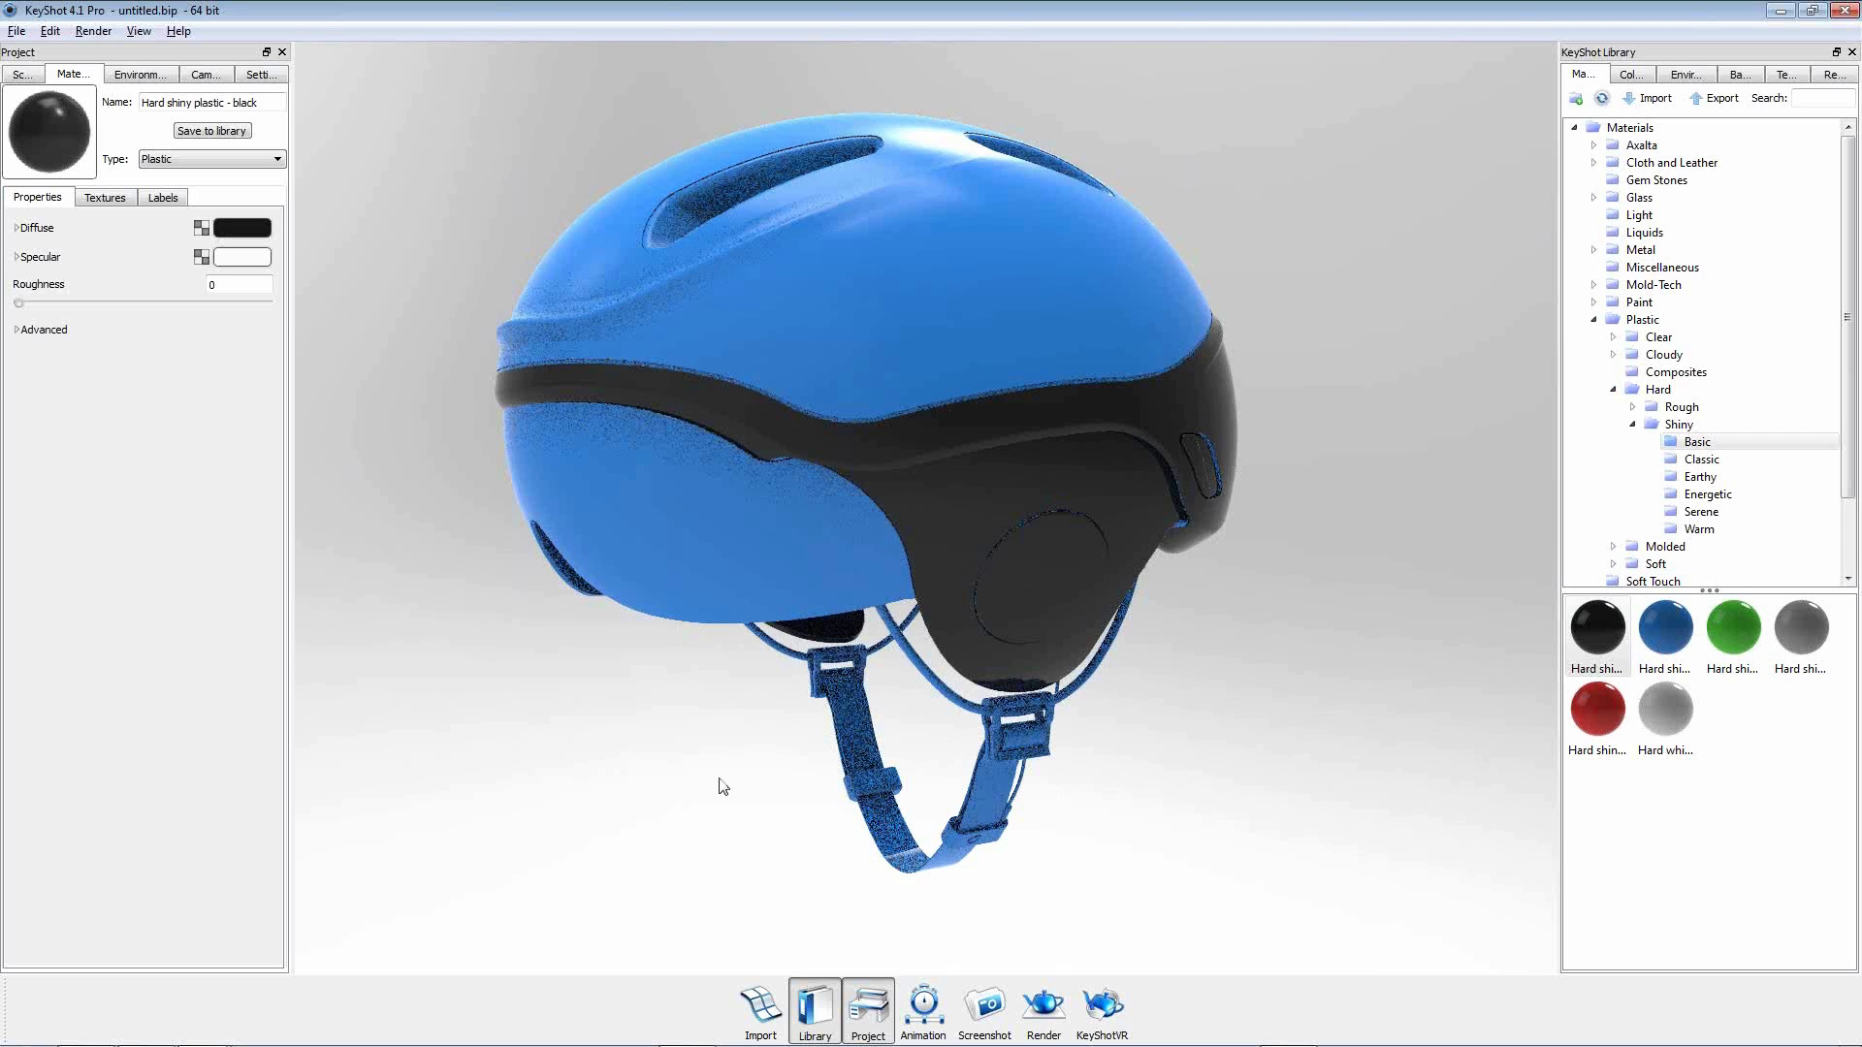
drag(718, 782, 760, 782)
Examine the materials in use on the helmet, enlarging the list to see more of them.
click(22, 74)
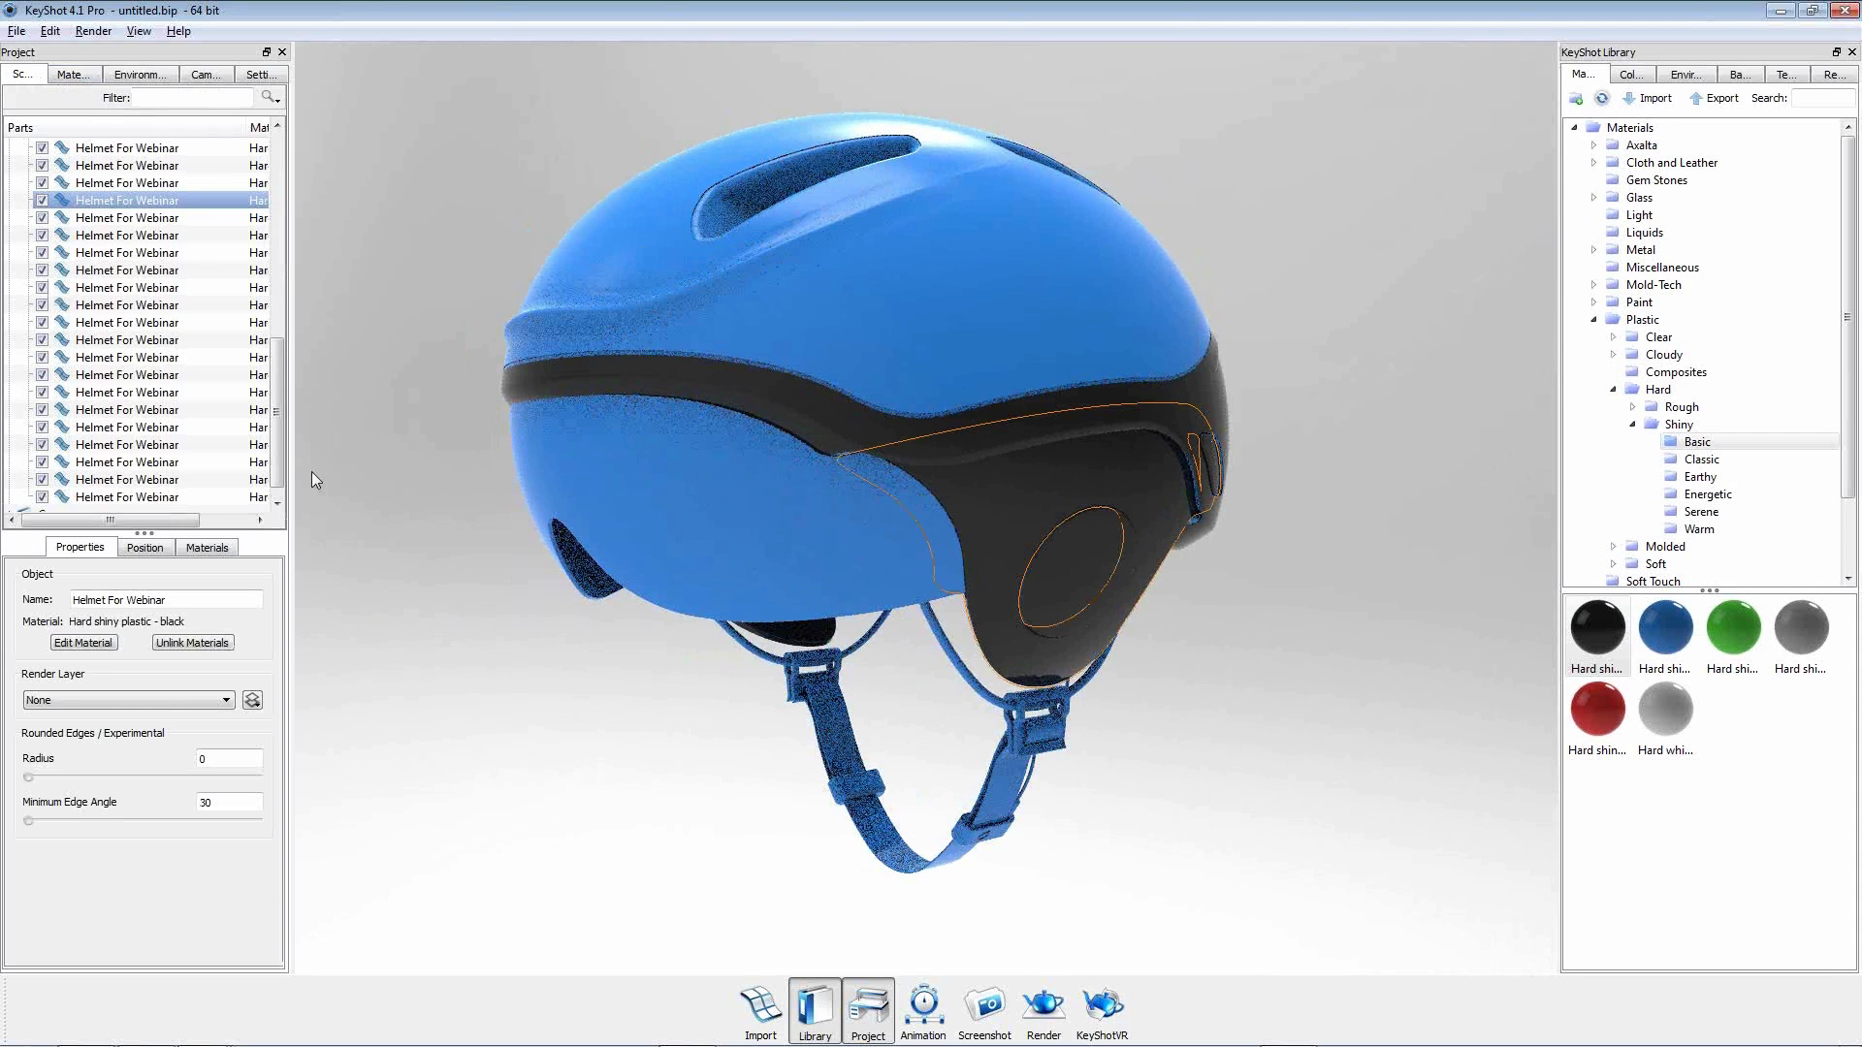
click(207, 549)
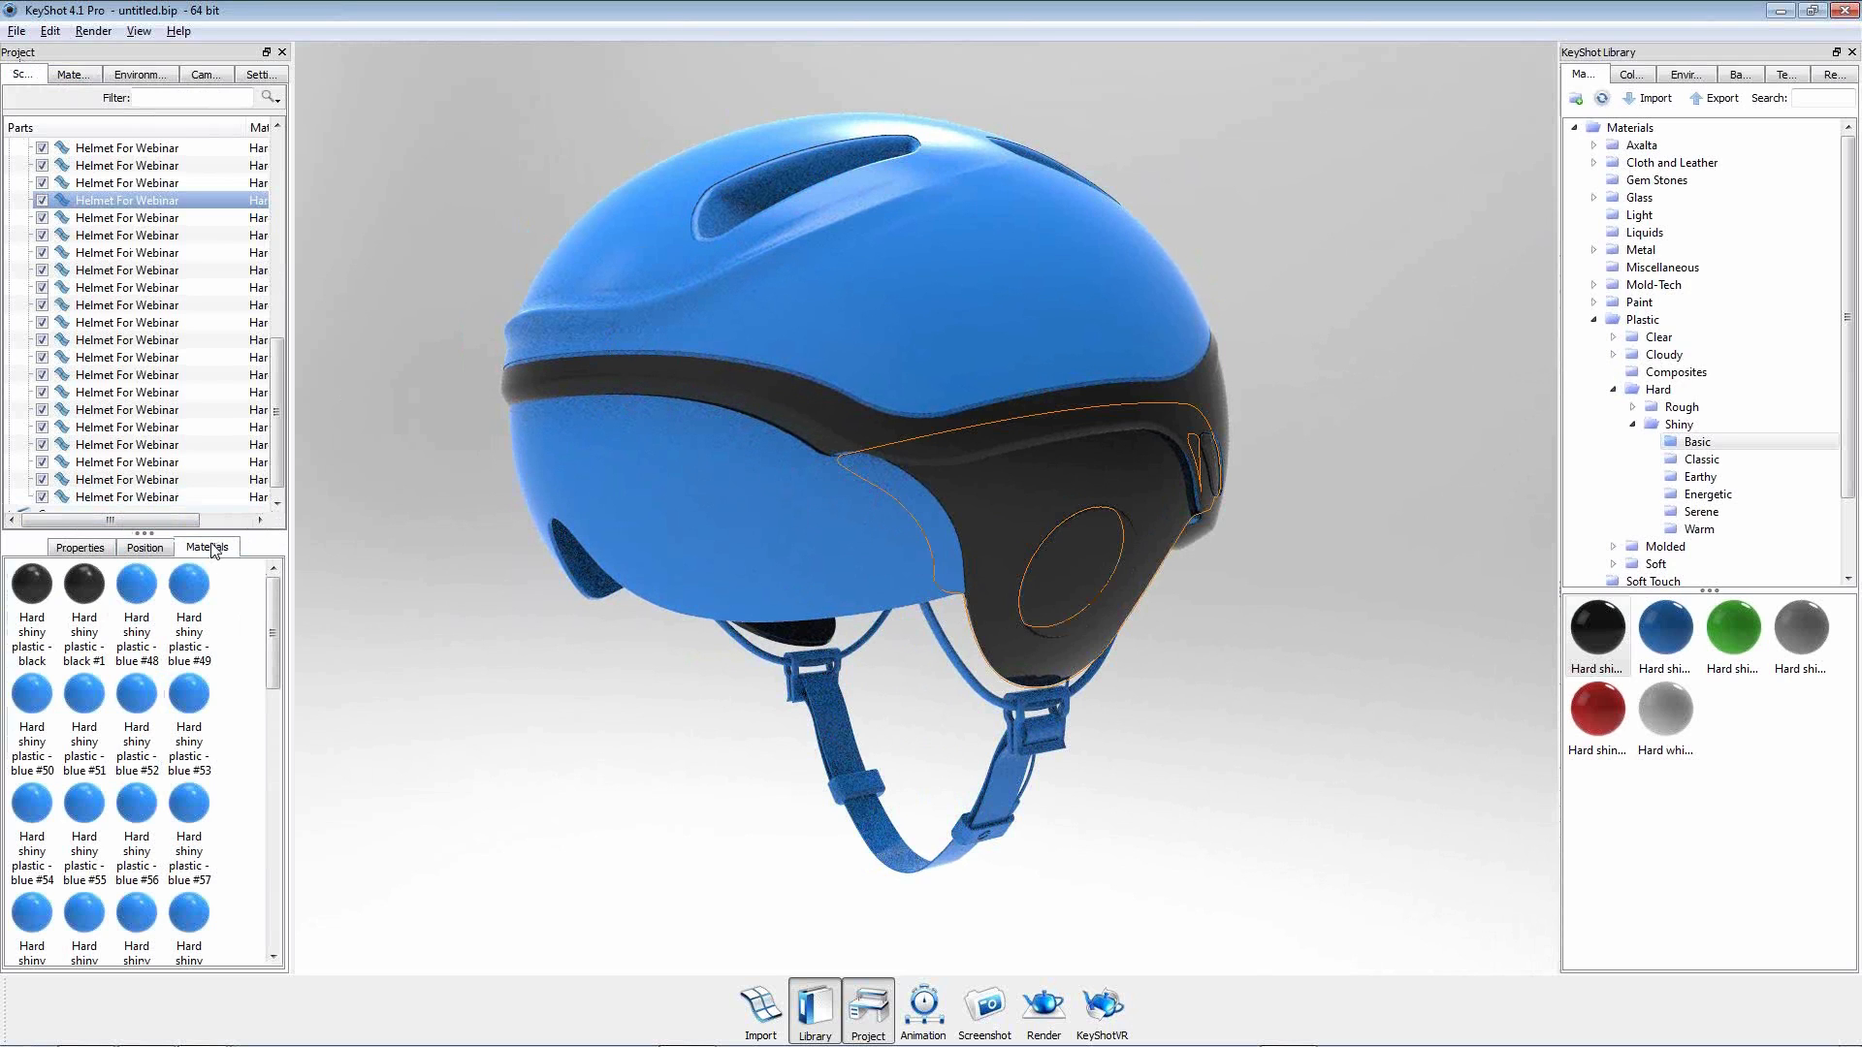
drag(166, 533, 169, 412)
mouse_move(276, 514)
mouse_down()
mouse_move(288, 585)
mouse_move(287, 498)
mouse_up()
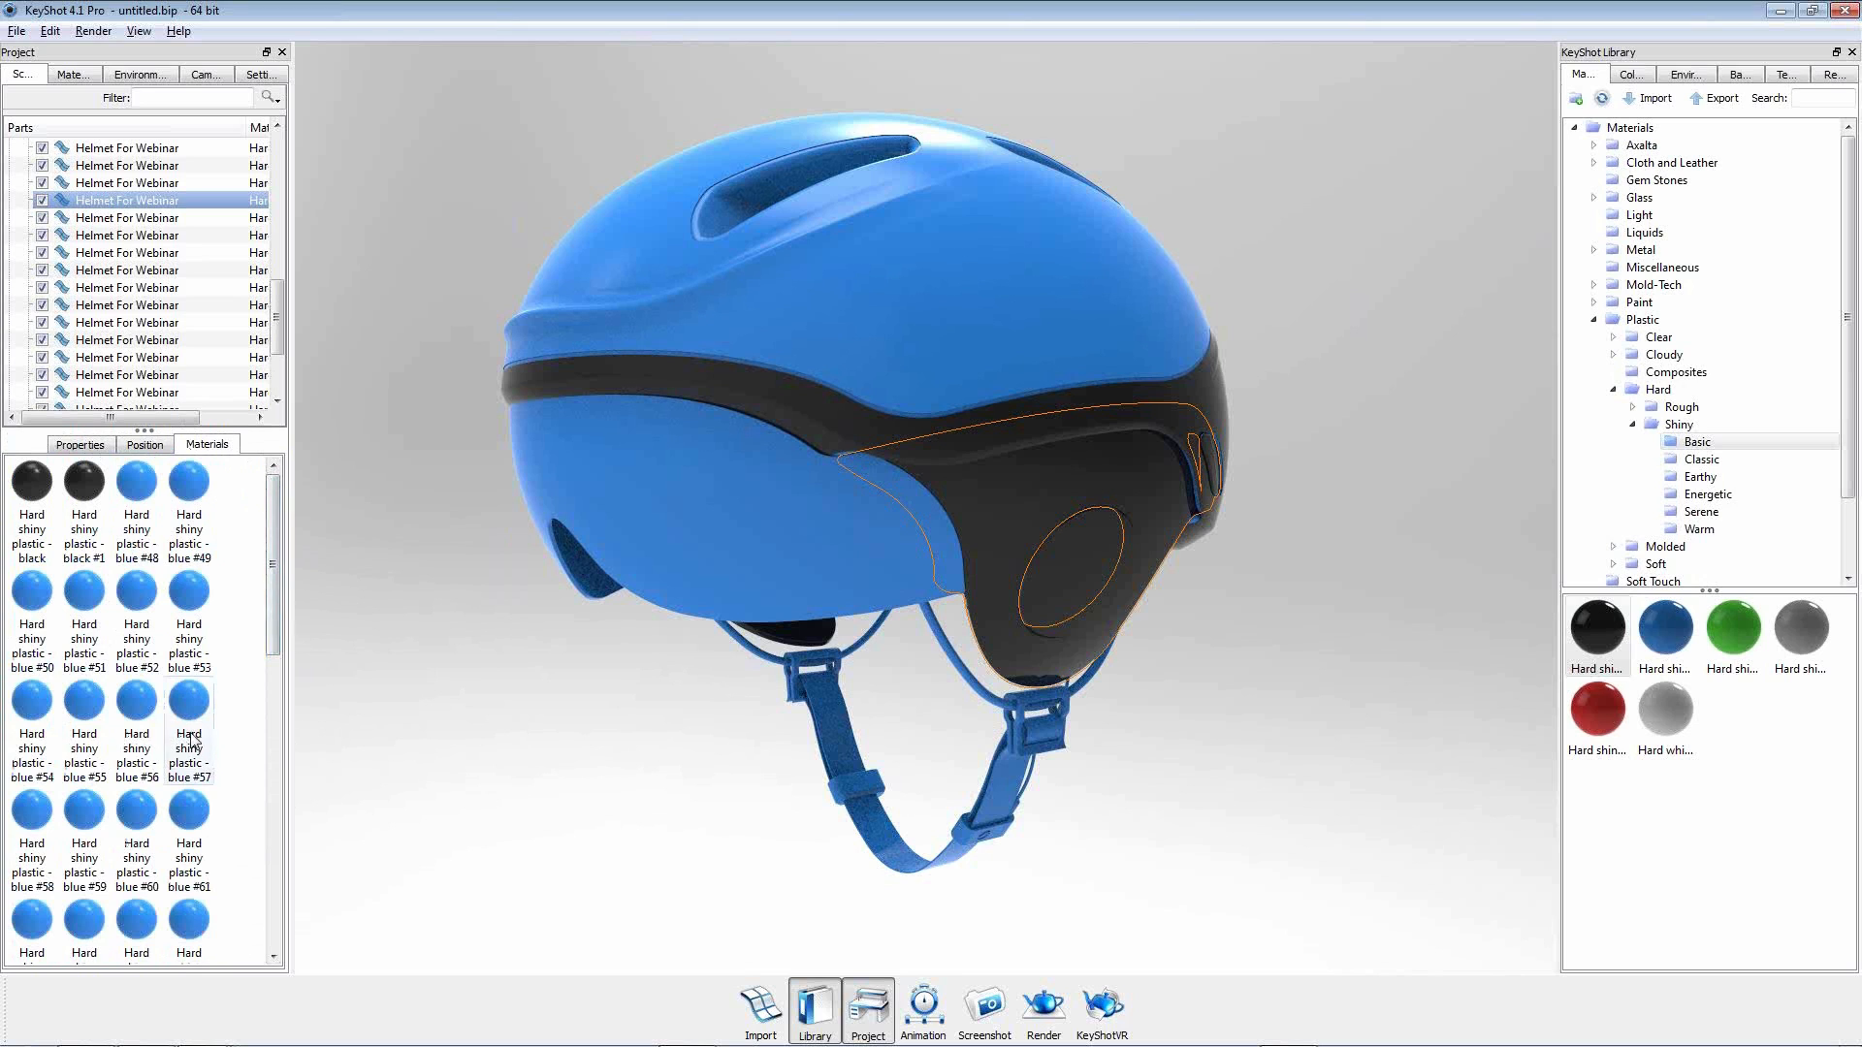
drag(274, 601, 291, 543)
Search the material library for chrome and apply Chrome bright to the round ear disc, checking both sides of the helmet.
text(chrome)
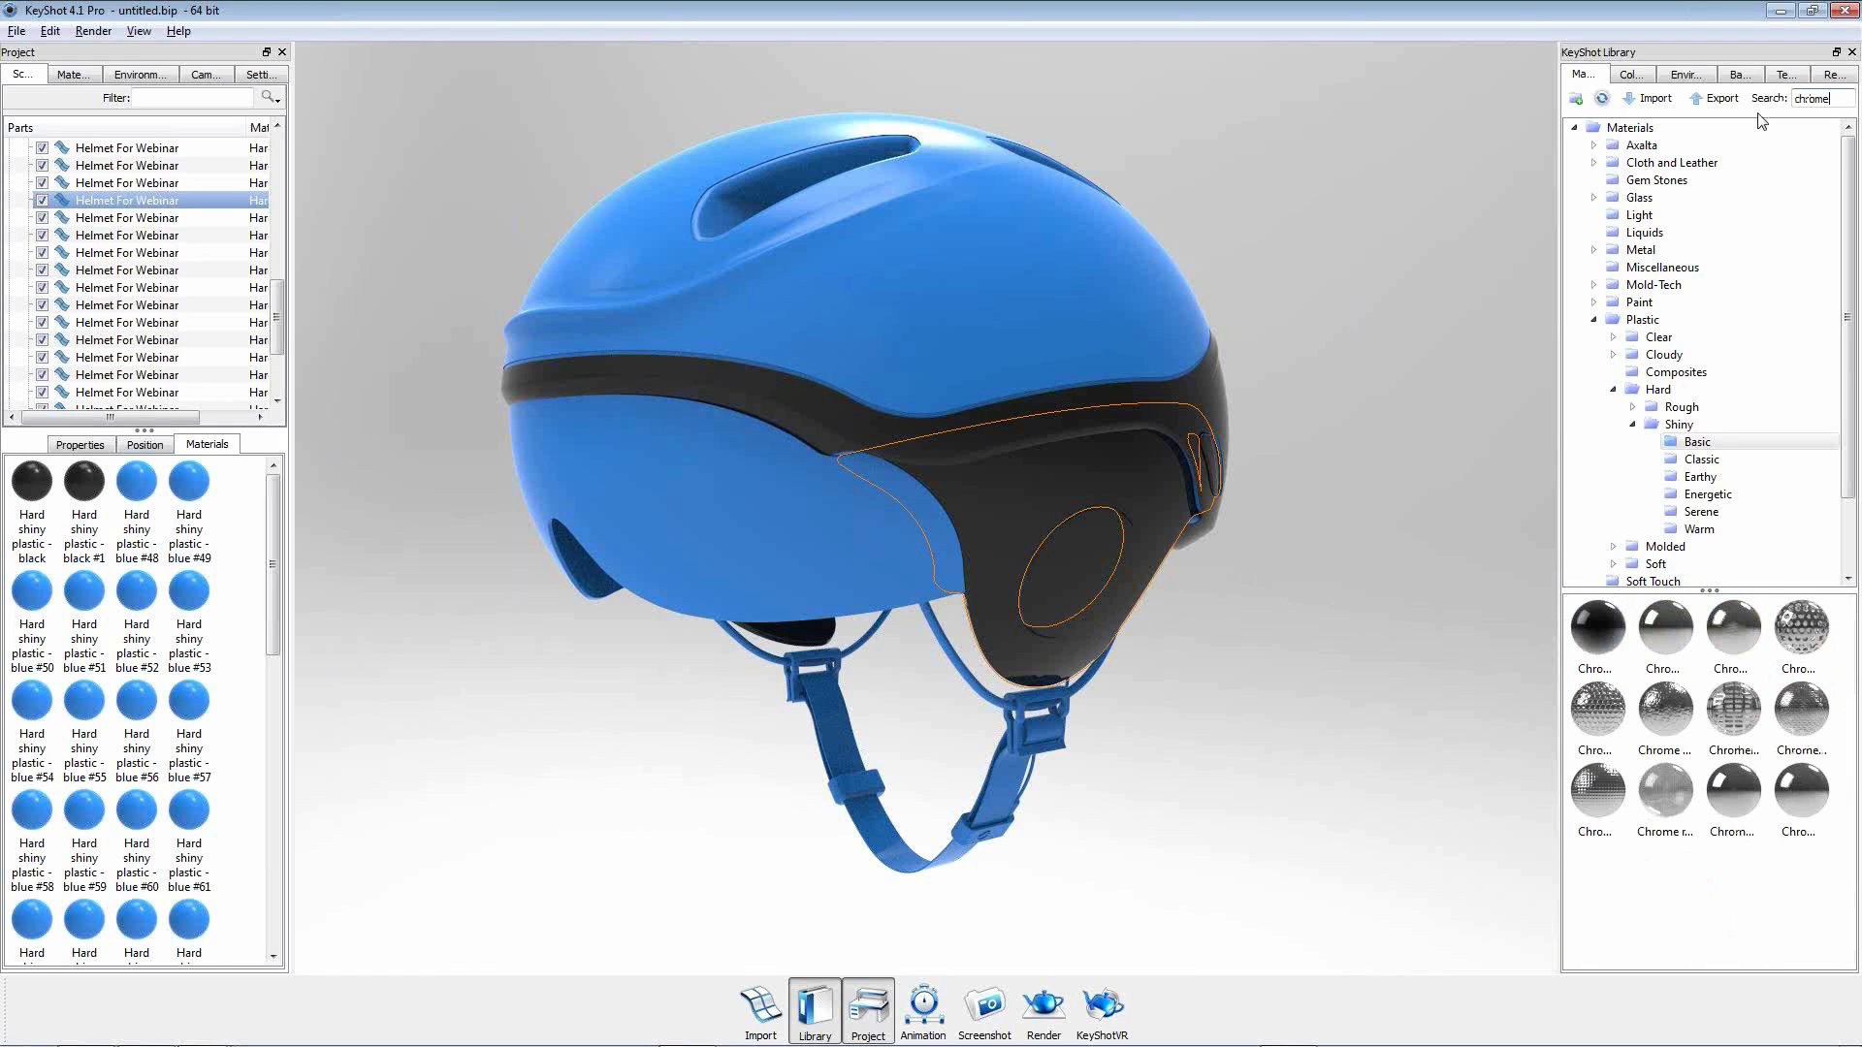
drag(1665, 633, 1102, 574)
drag(1290, 648, 1068, 637)
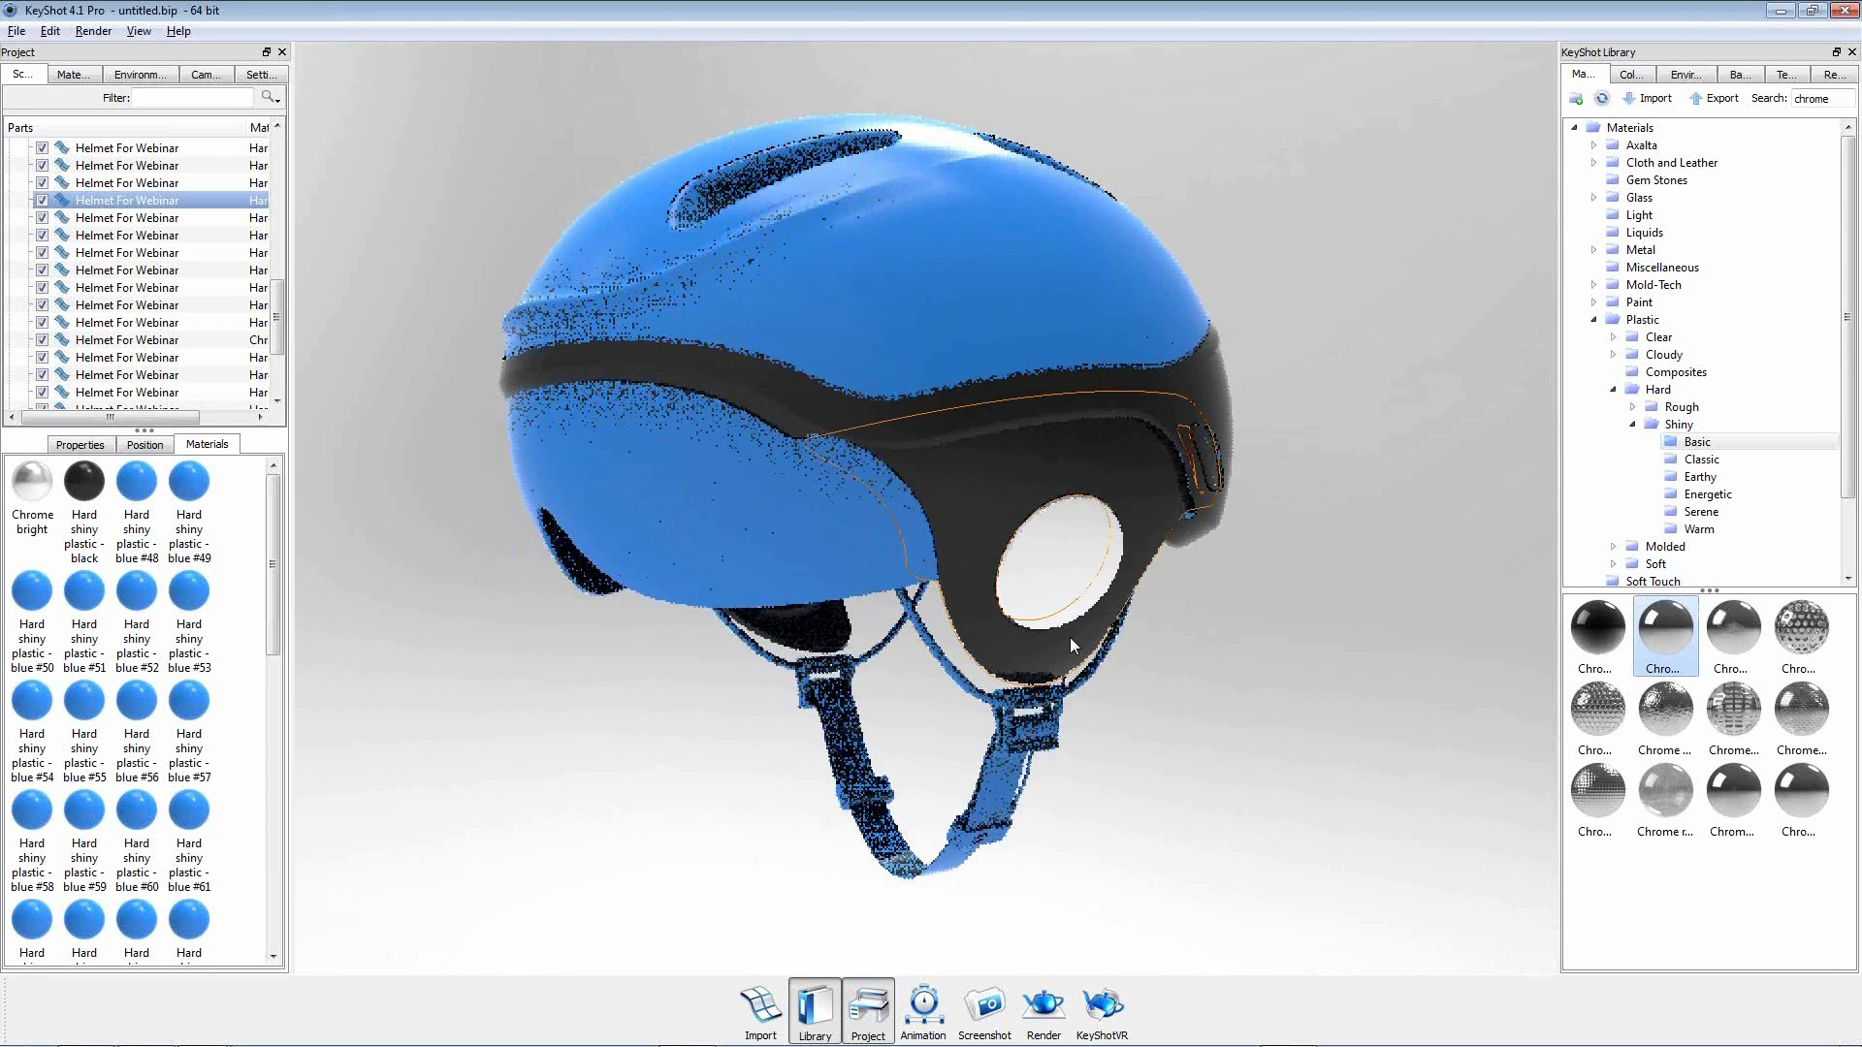
click(1059, 588)
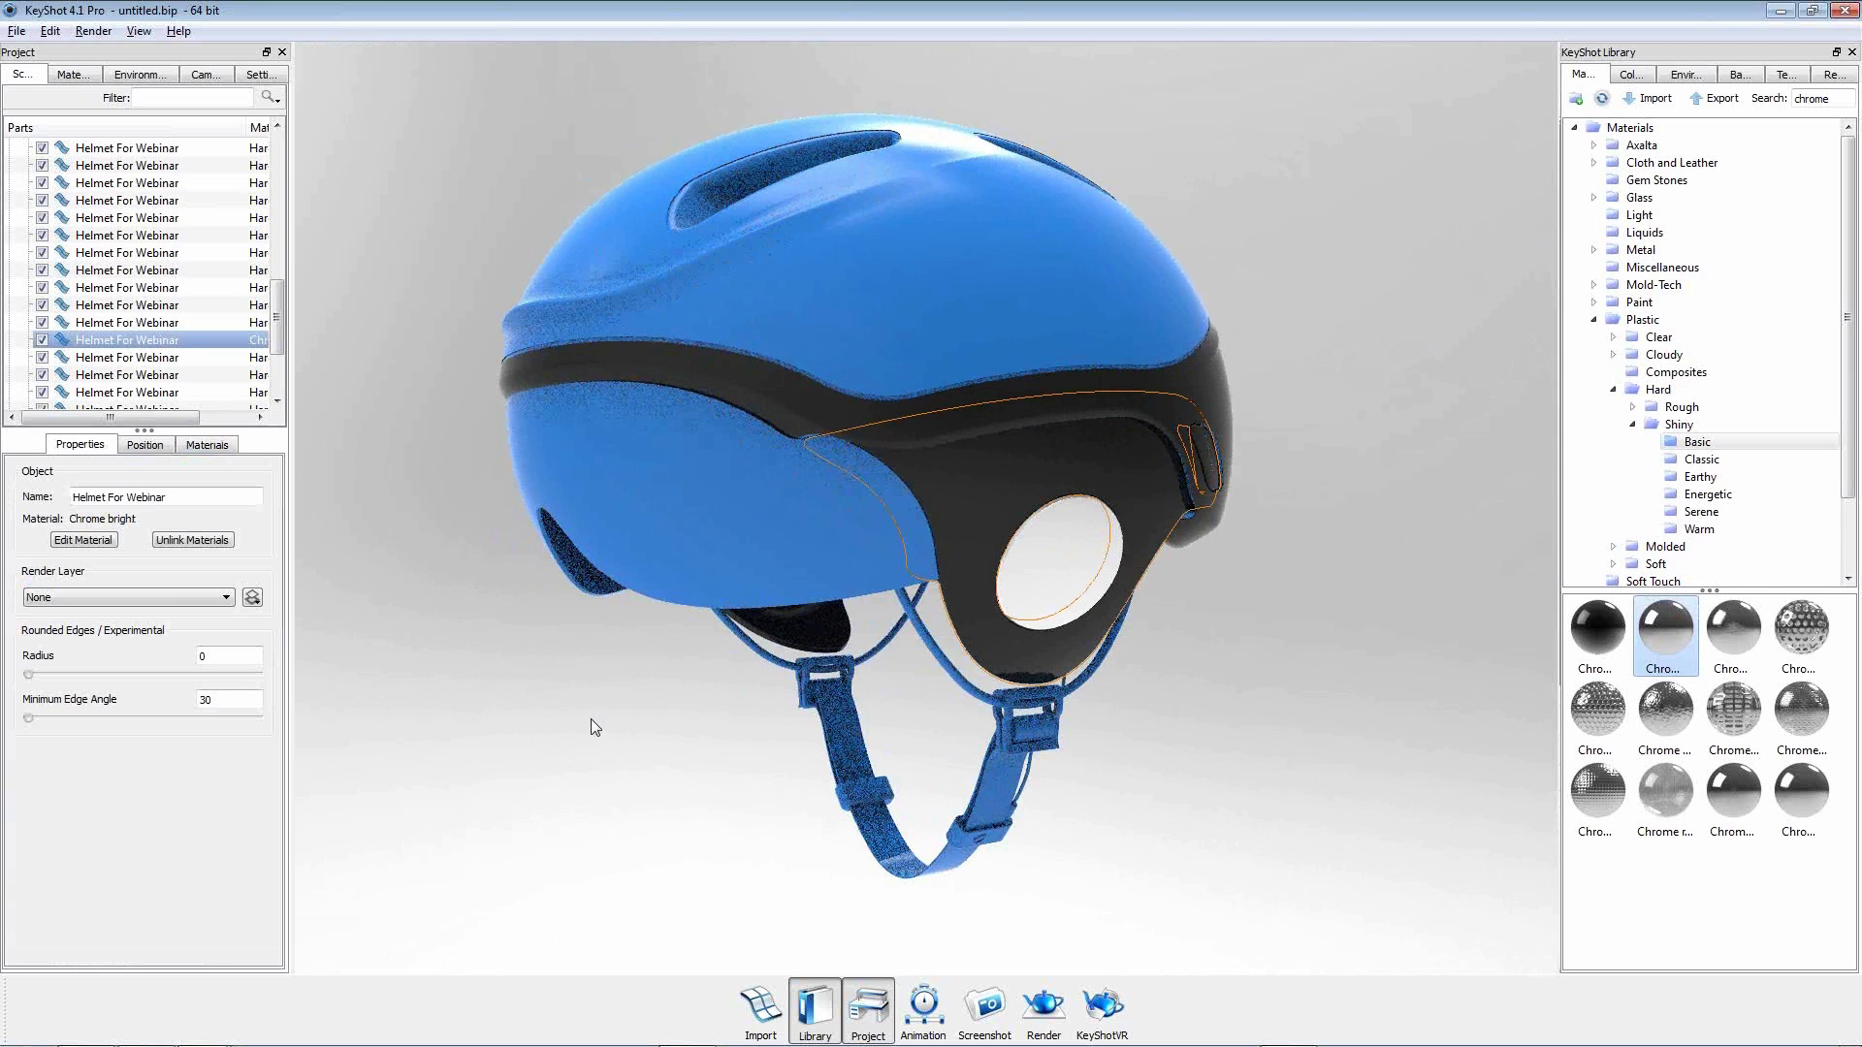
drag(842, 745, 1160, 668)
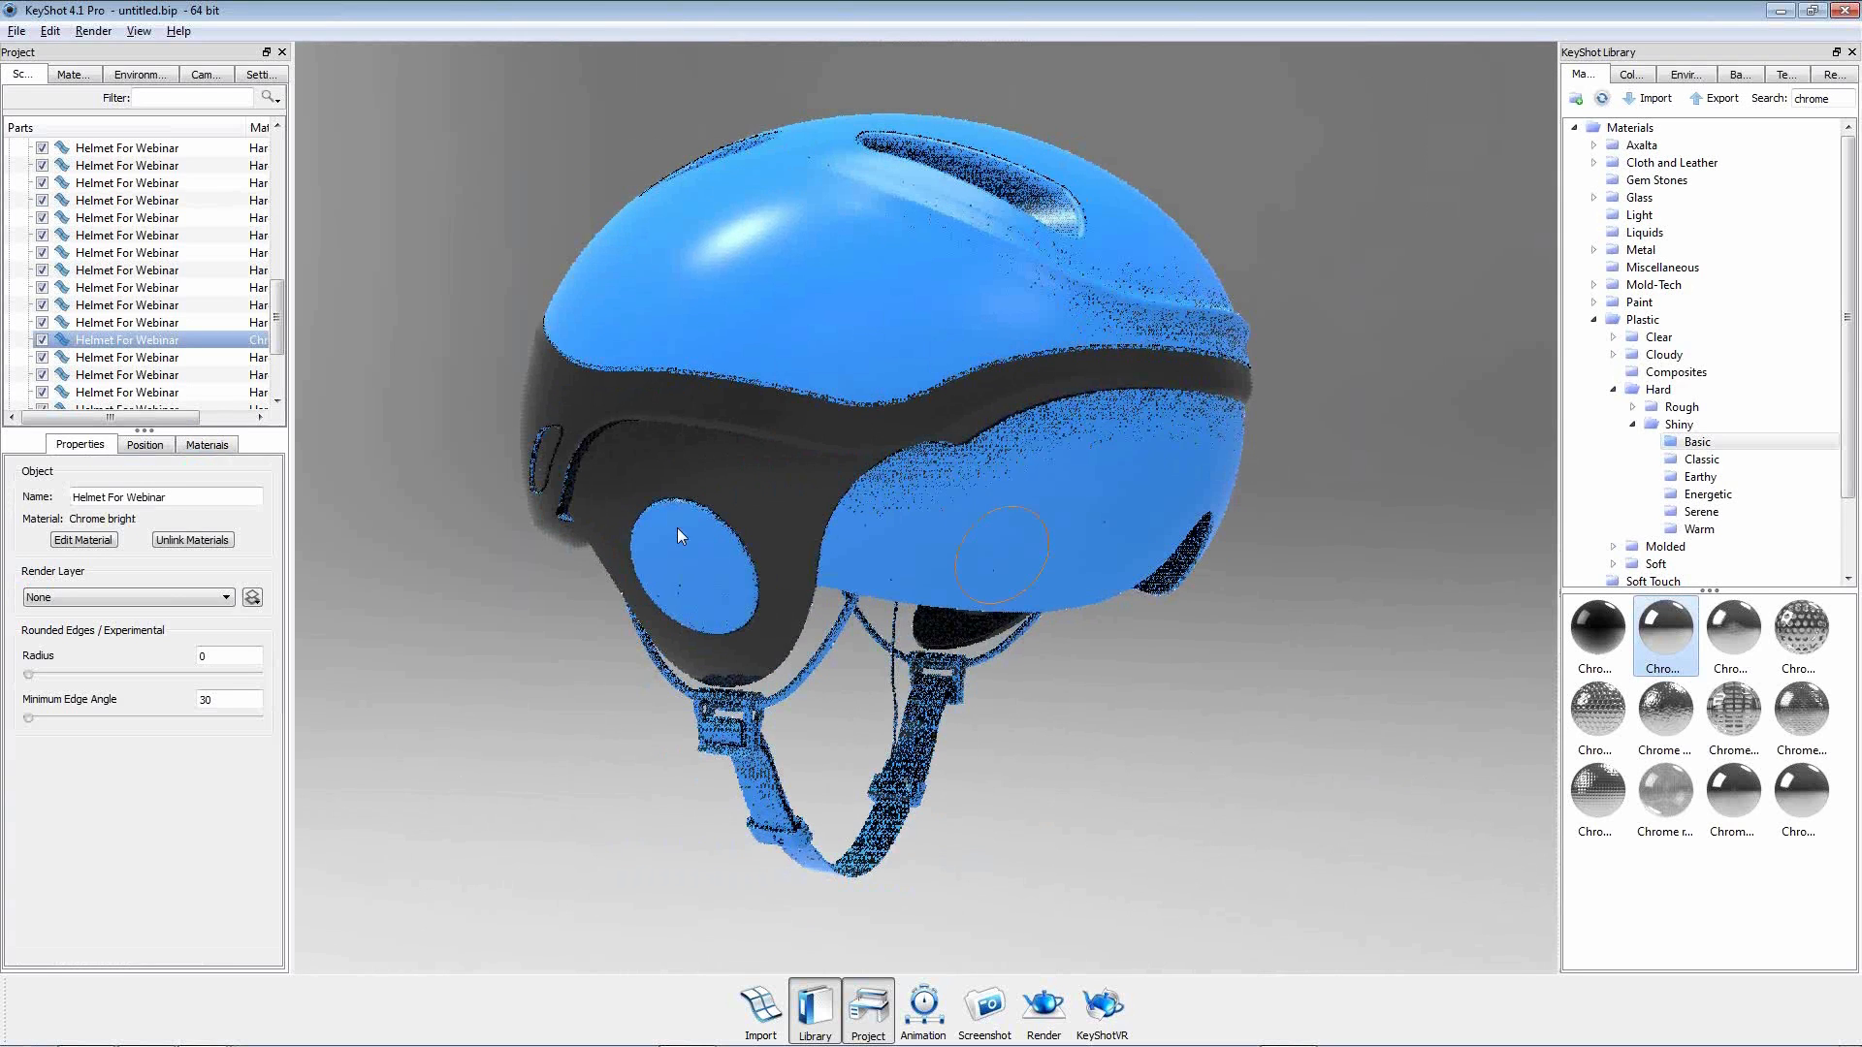
drag(1226, 696, 528, 736)
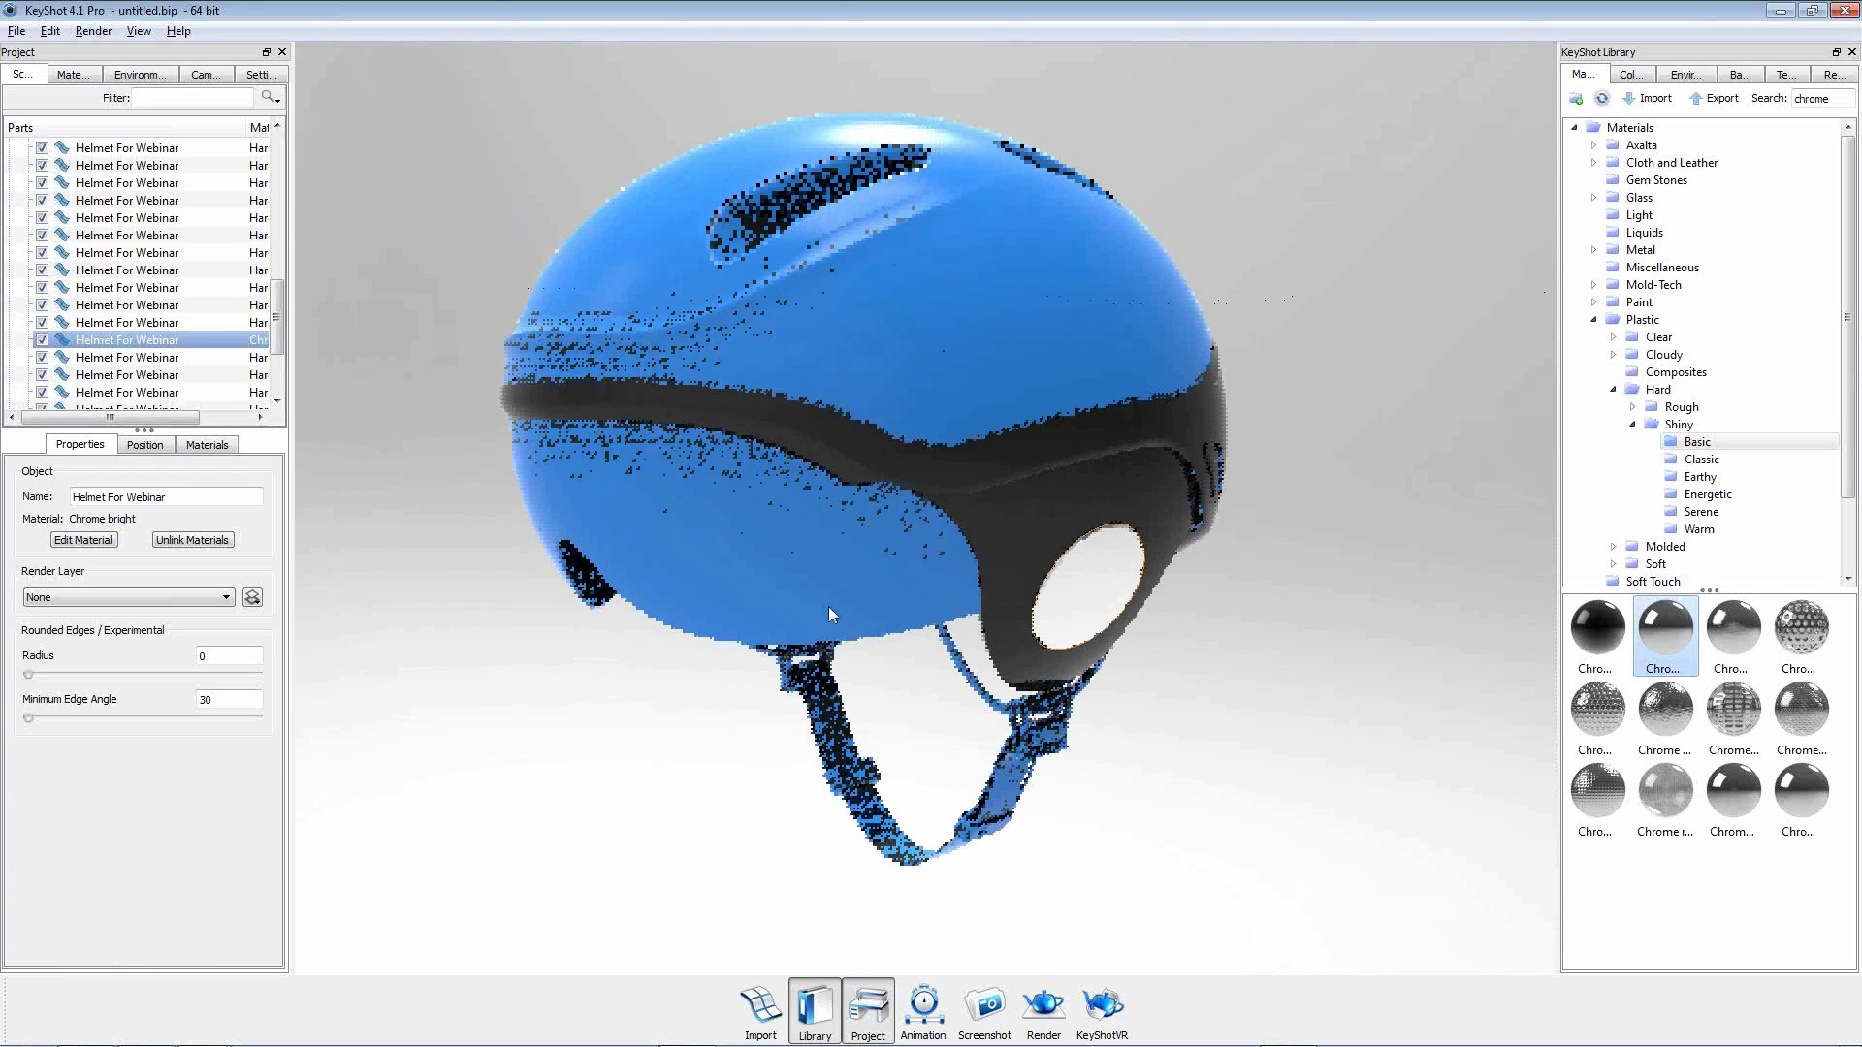
Apply Chrome bright to the front visor and copy the ear guard's Hard shiny plastic - black onto the thin strap cords.
drag(1668, 622, 663, 692)
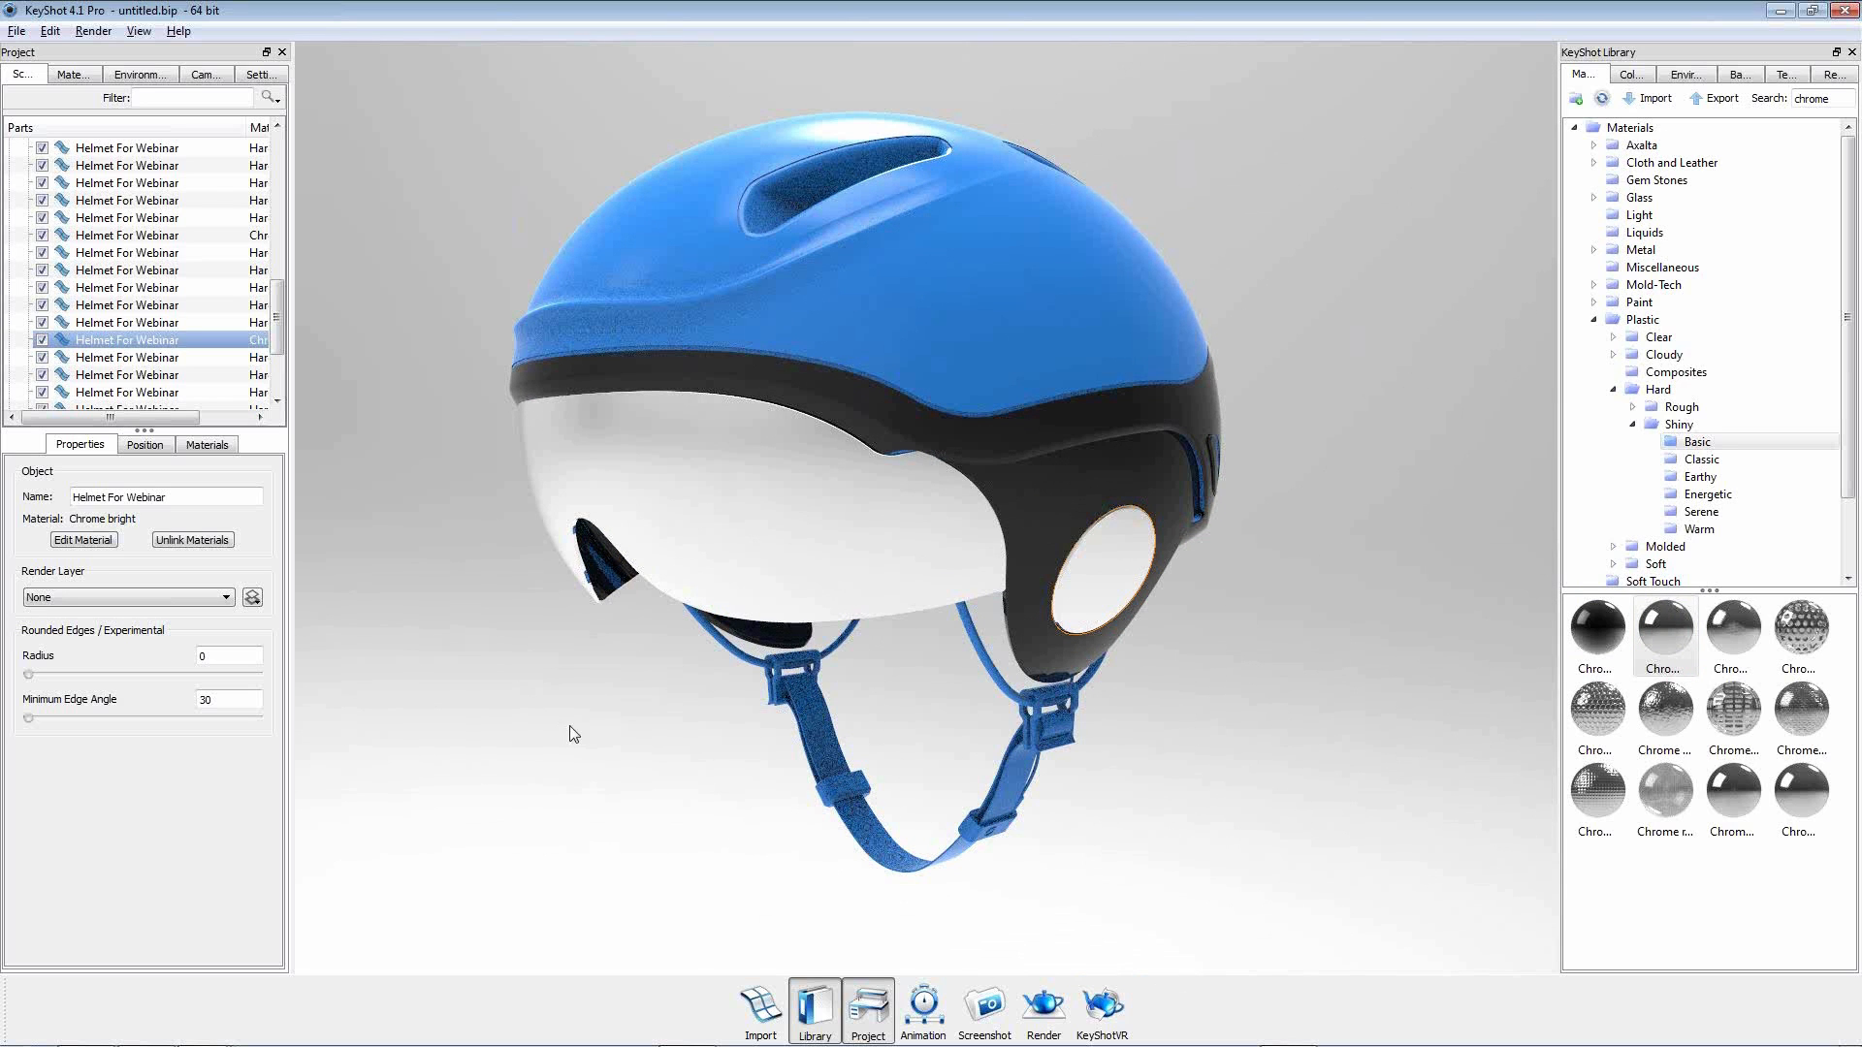
drag(540, 715, 1080, 824)
drag(1138, 745, 1235, 751)
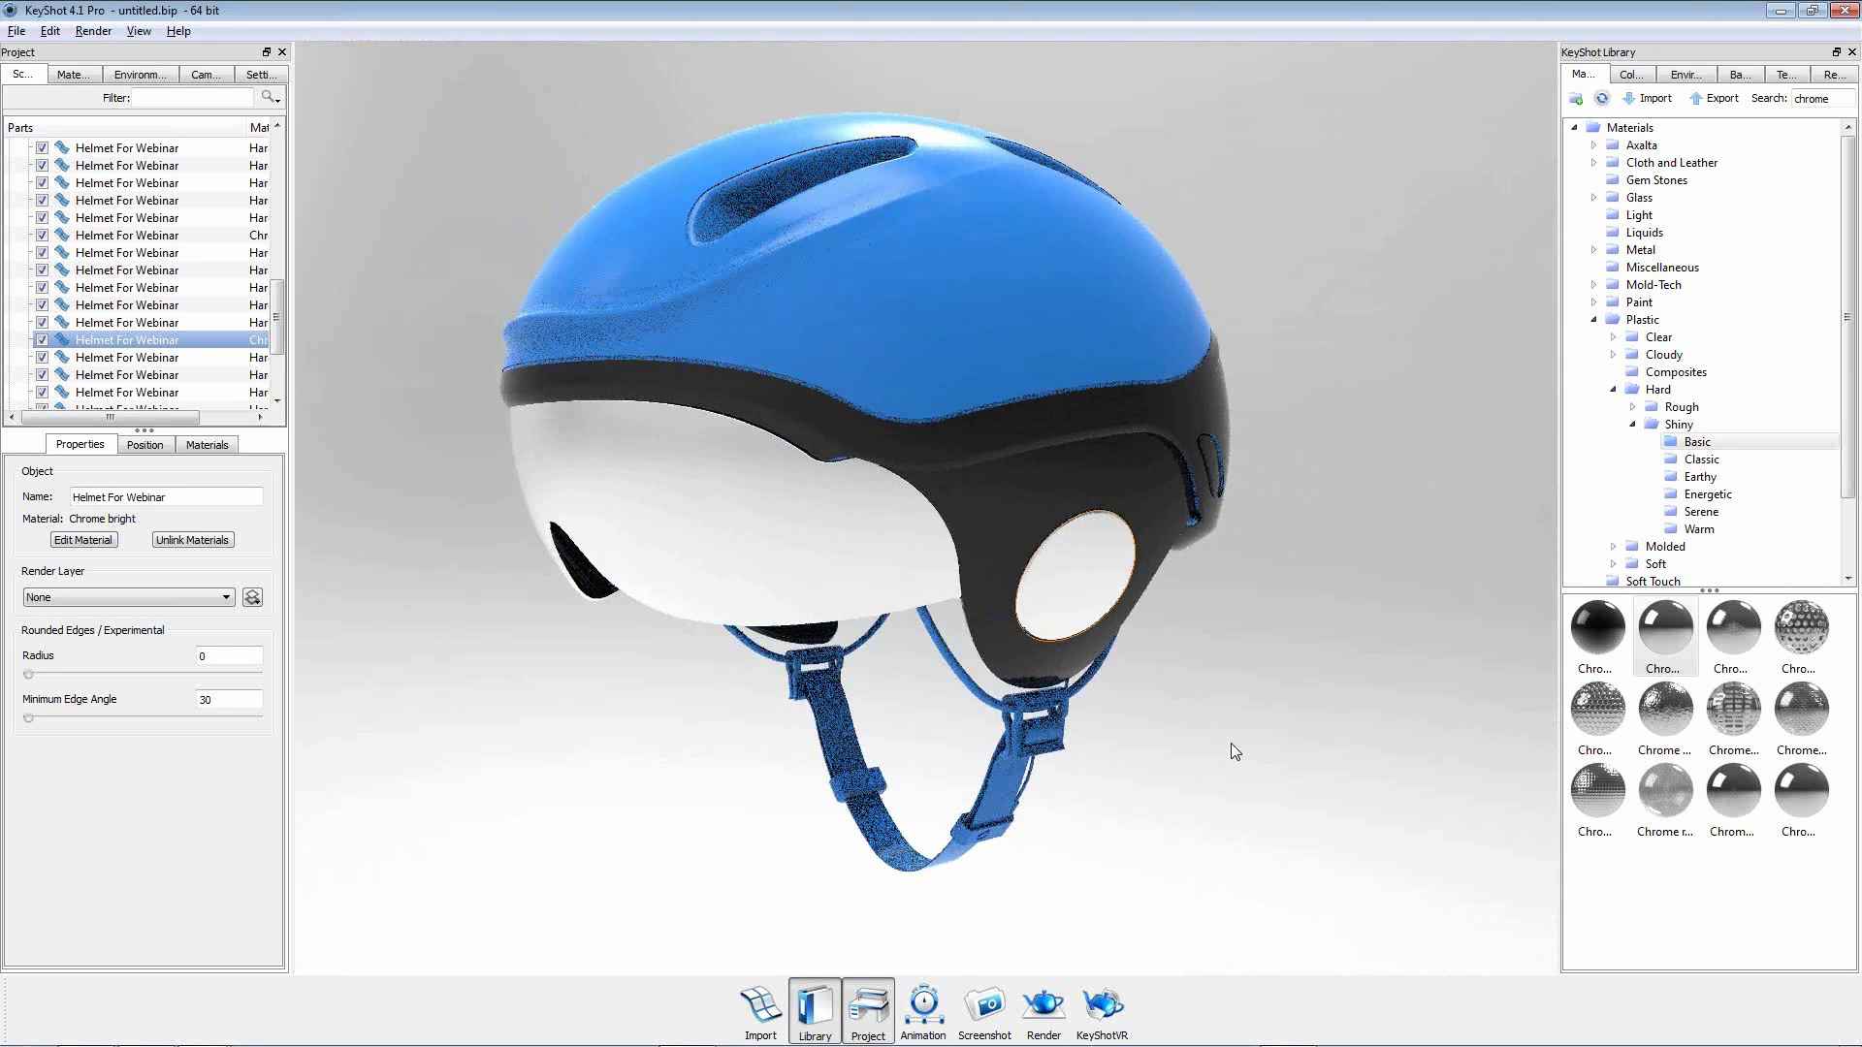
click(1015, 497)
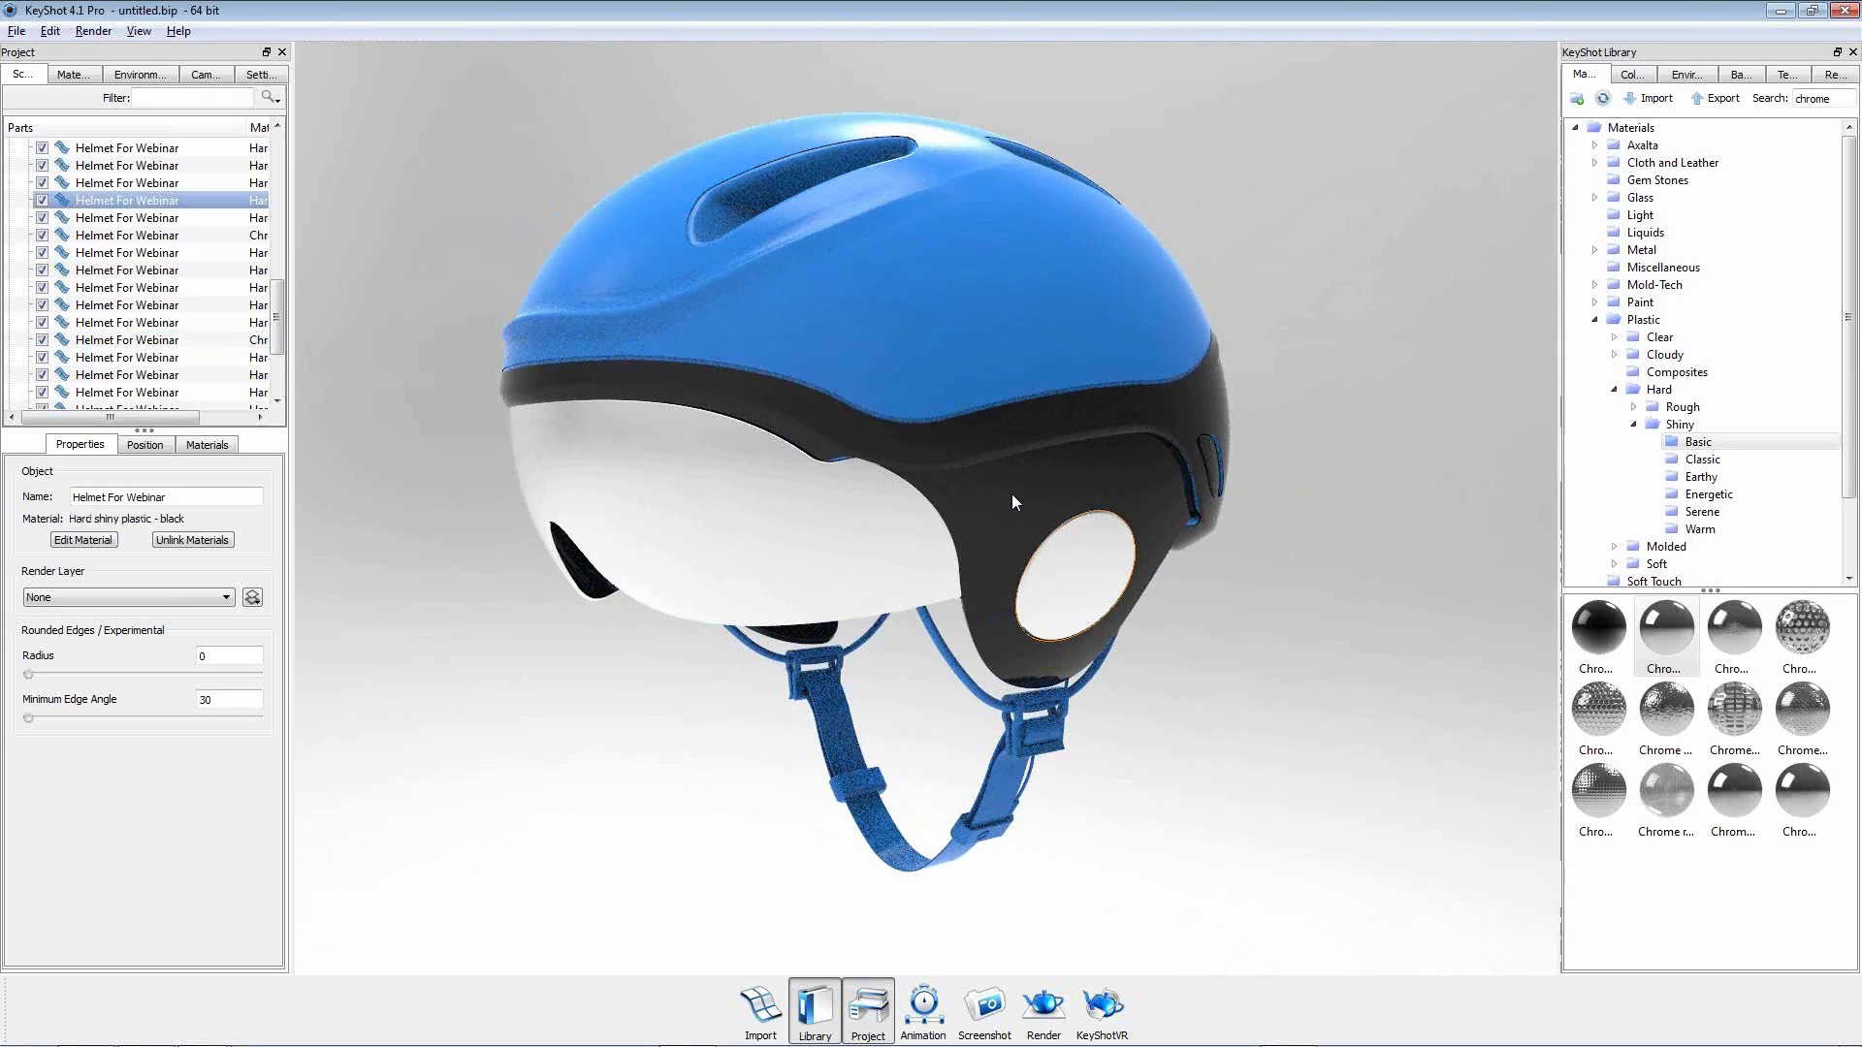
shift+right_click(947, 657)
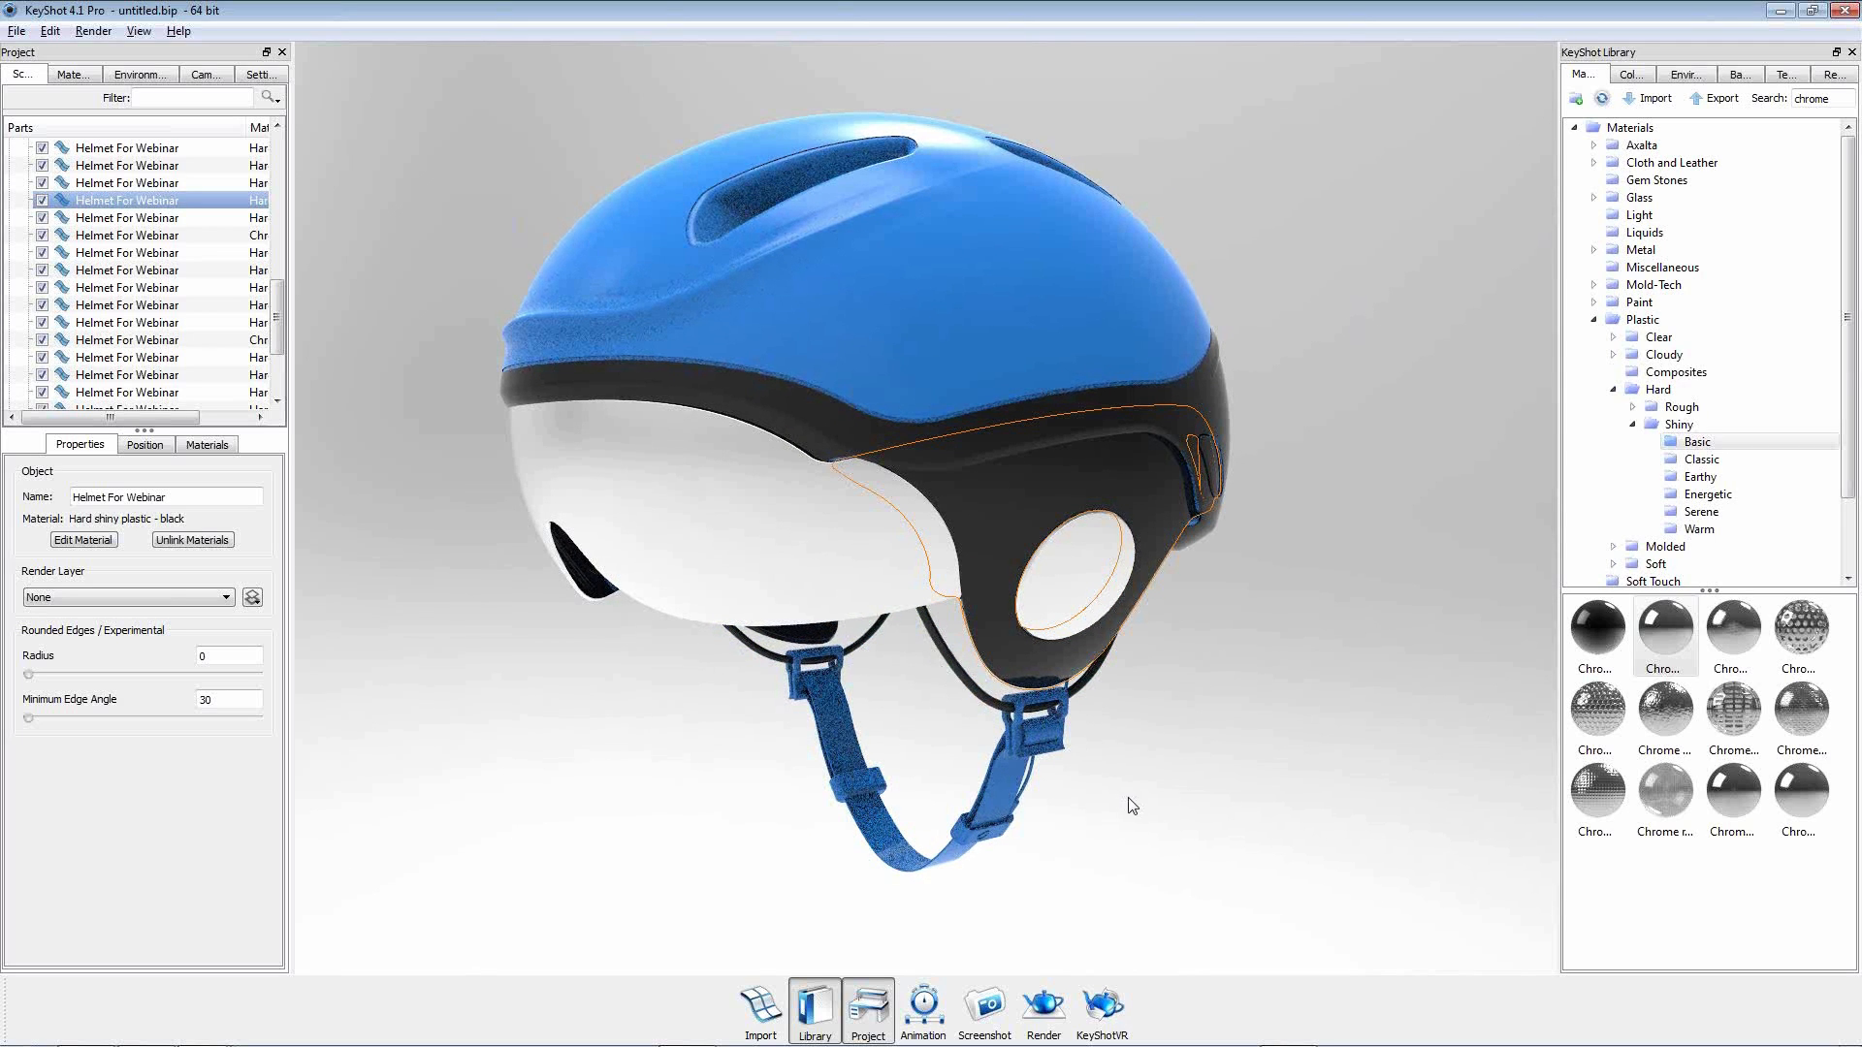
Apply Hard rough plastic - black to one chin strap buckle and copy it to the other buckle and both strap sliders.
double_click(1820, 101)
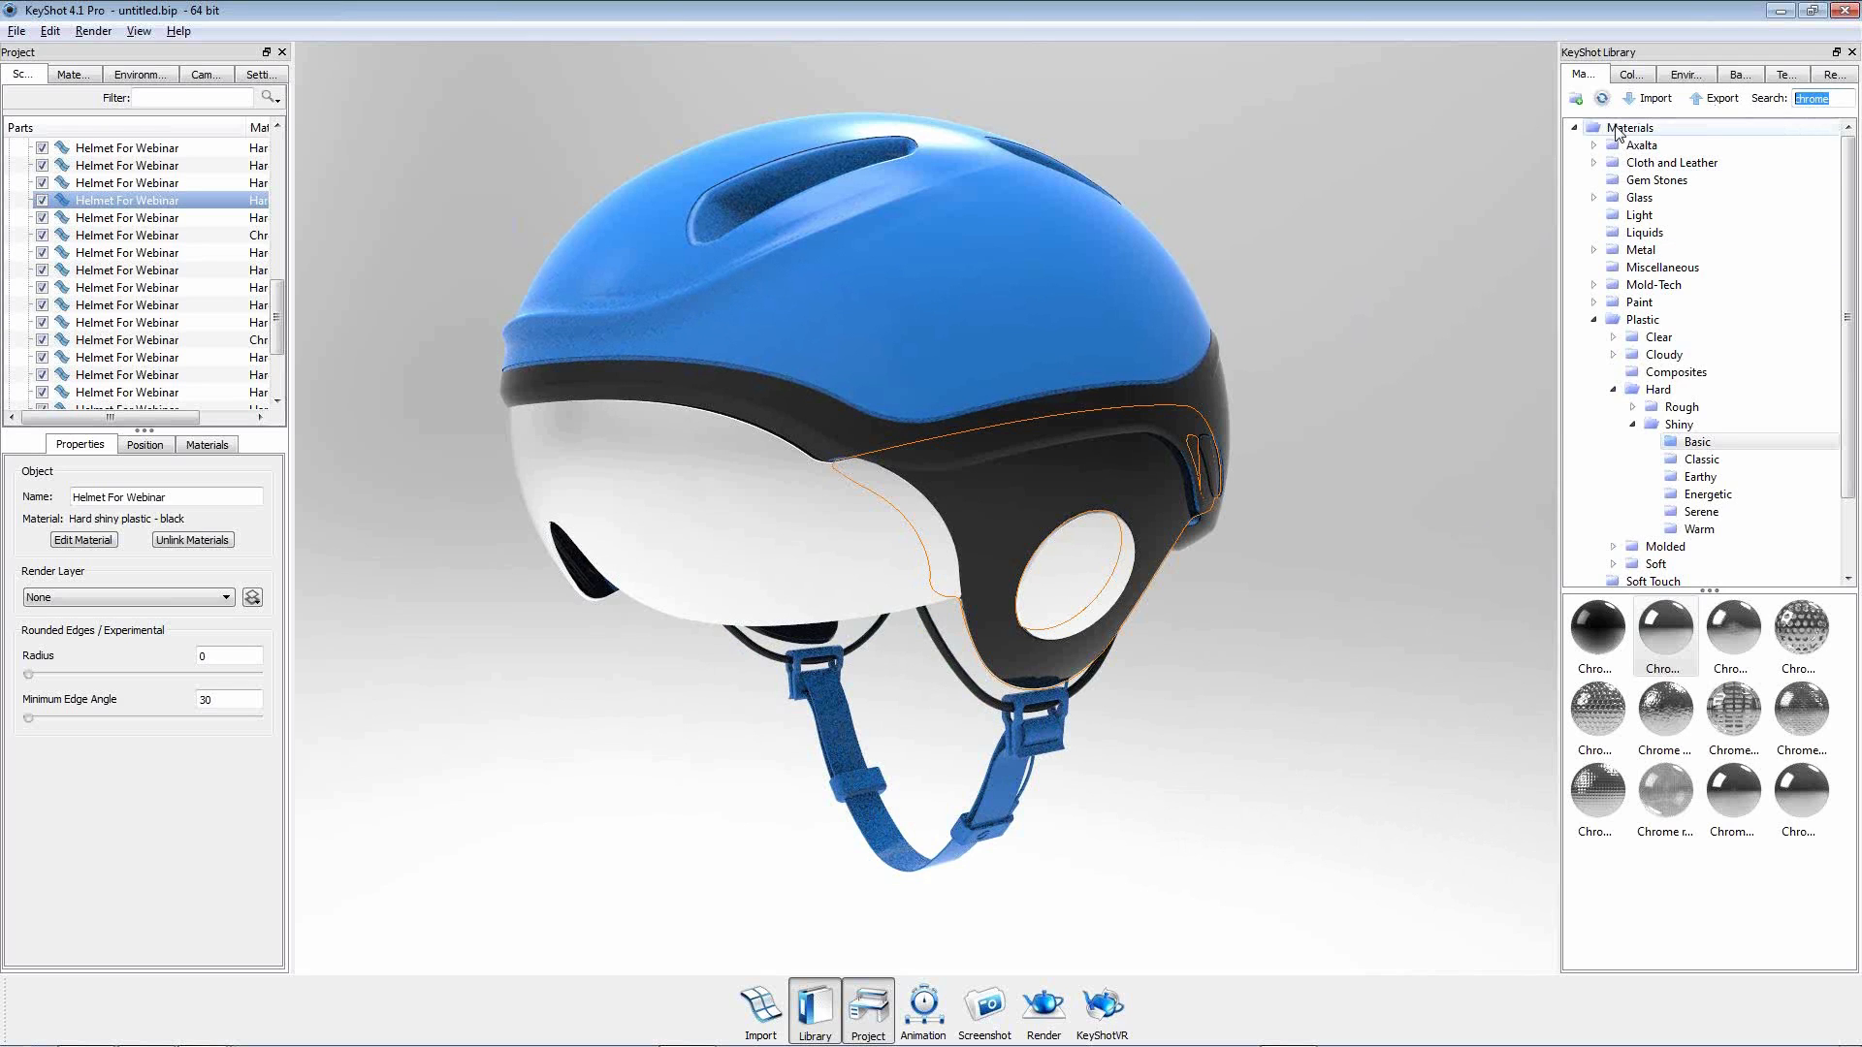
click(1680, 408)
drag(1672, 609, 1034, 749)
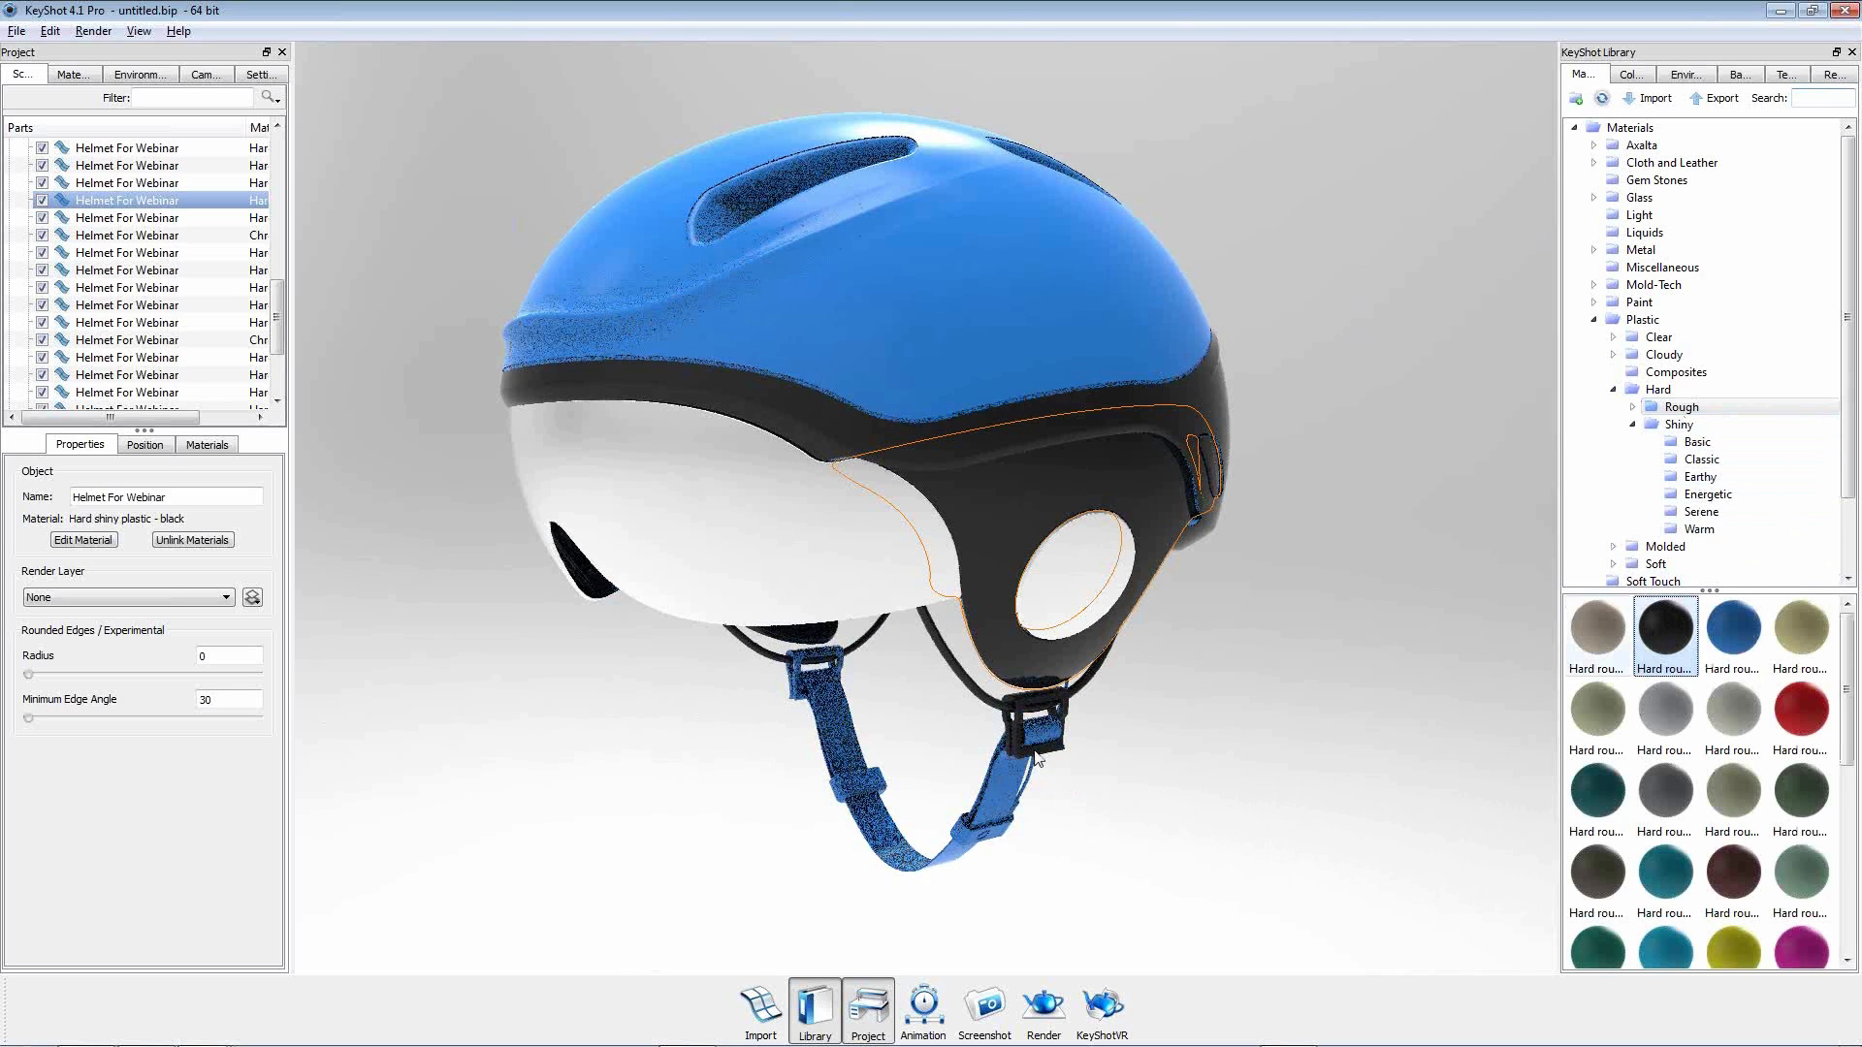
scroll(1181, 797, up, 3)
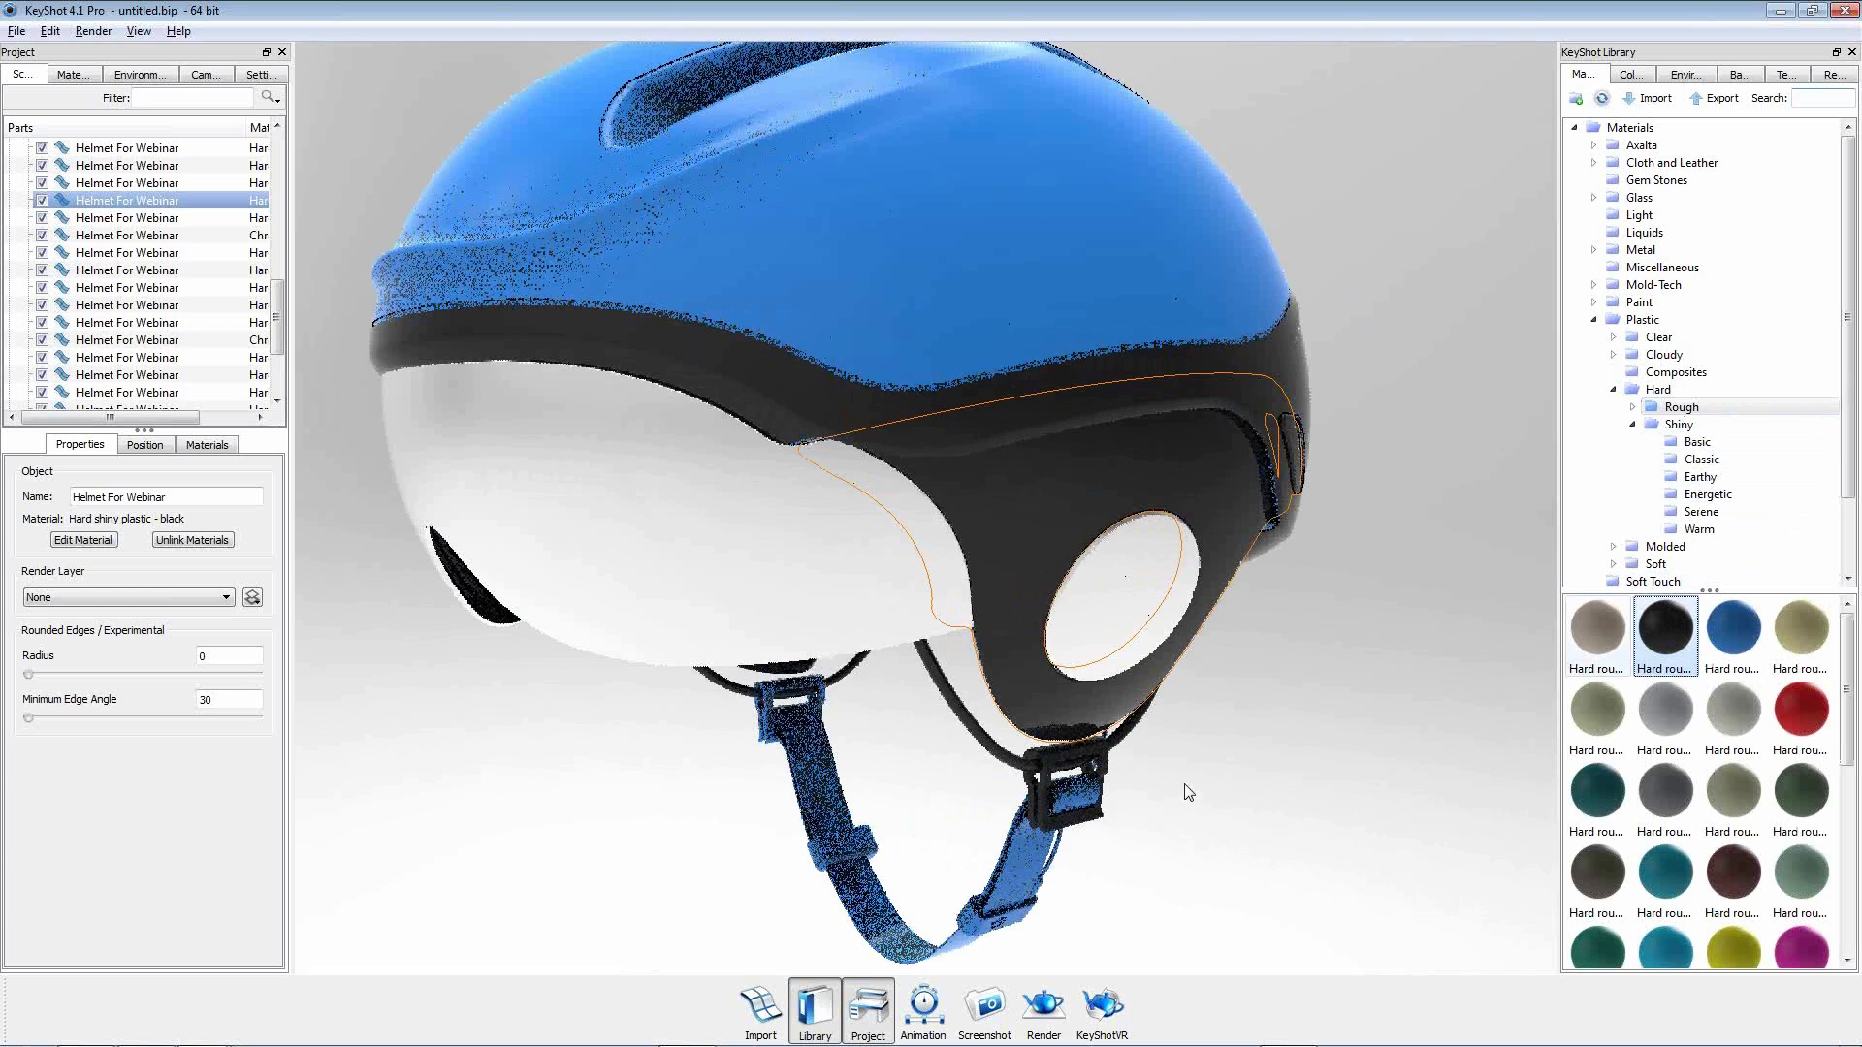
drag(1188, 793, 1240, 544)
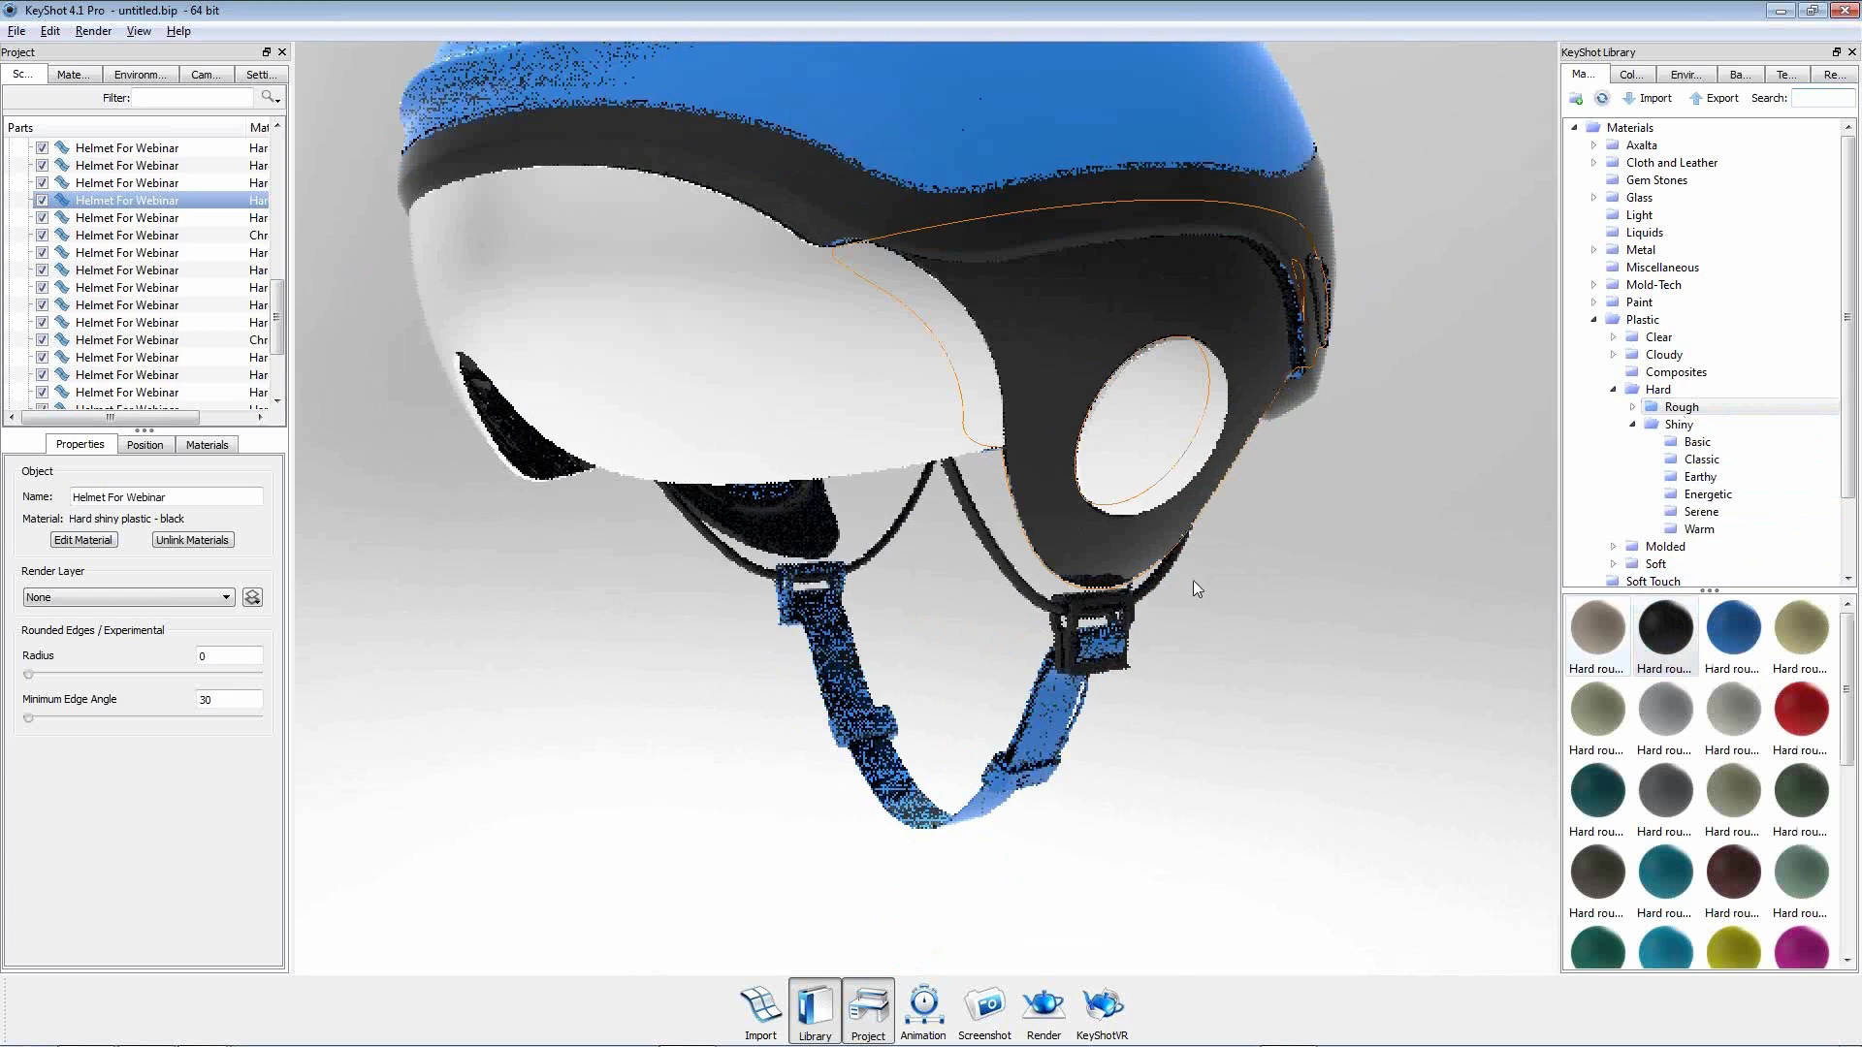
click(1026, 638)
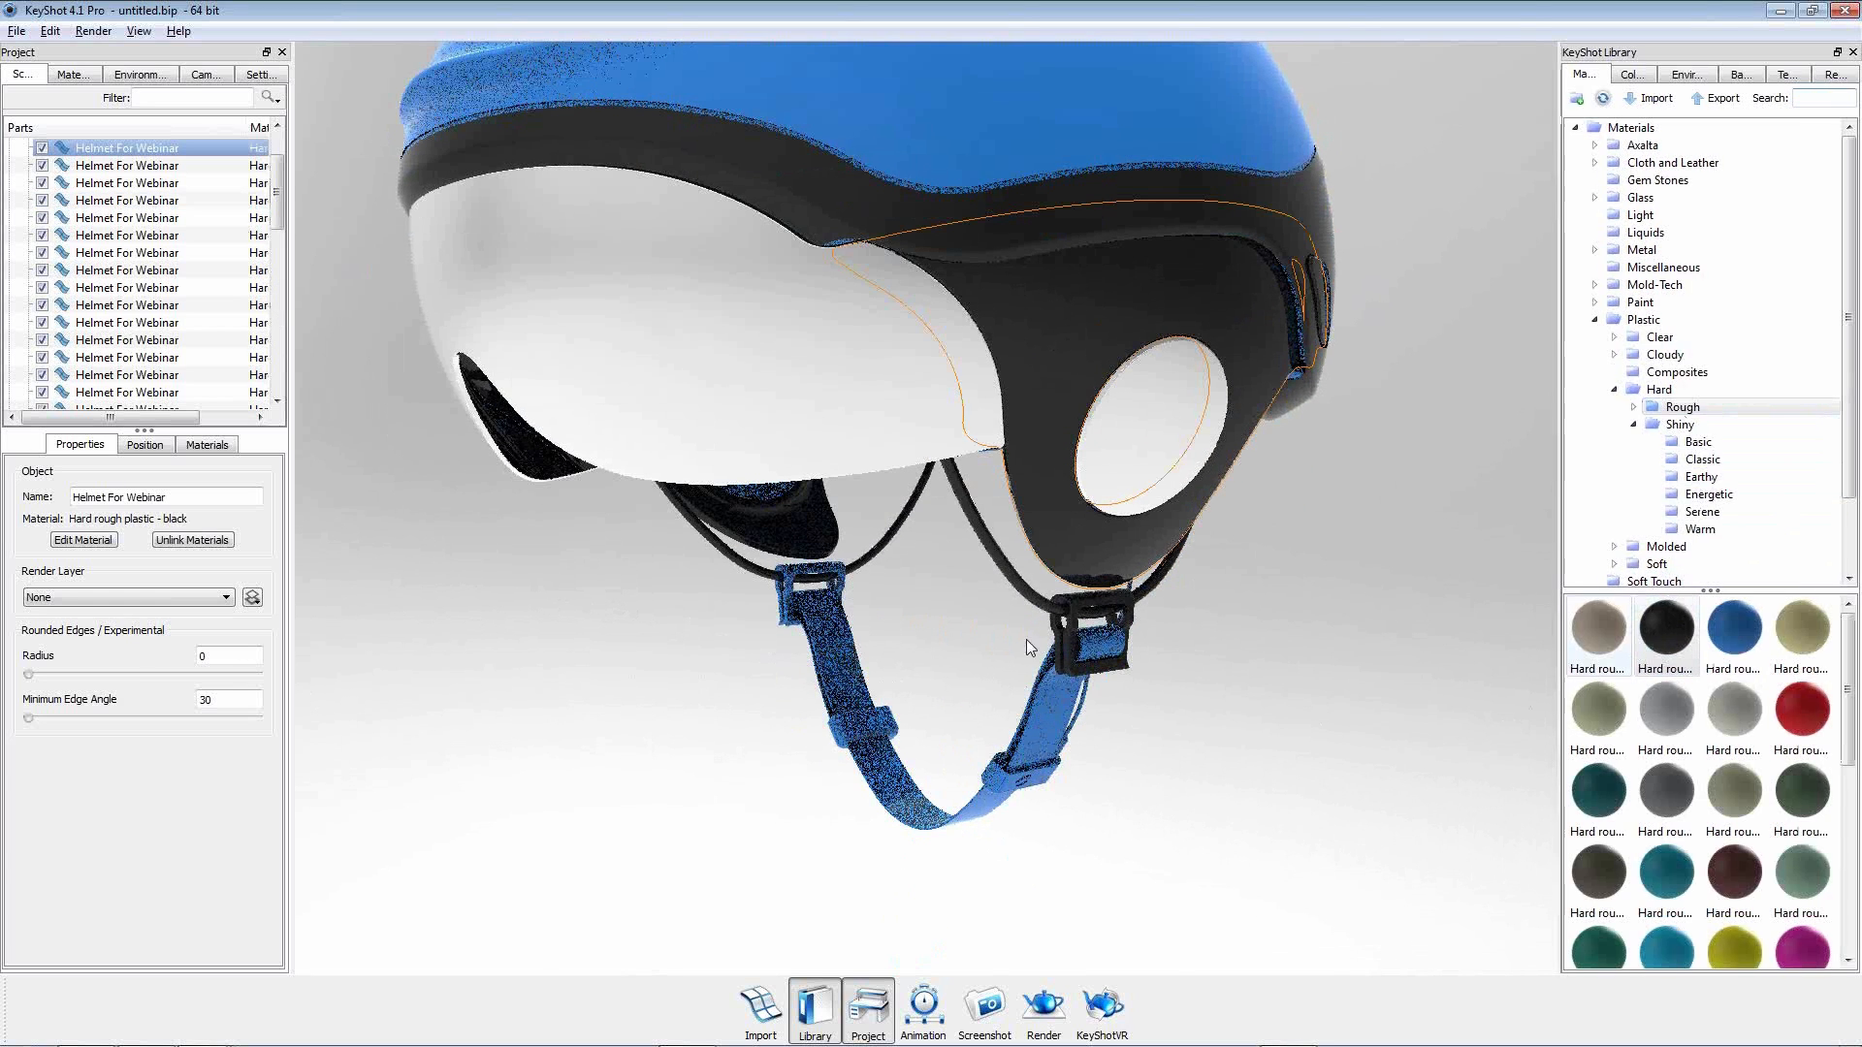
shift+right_click(787, 613)
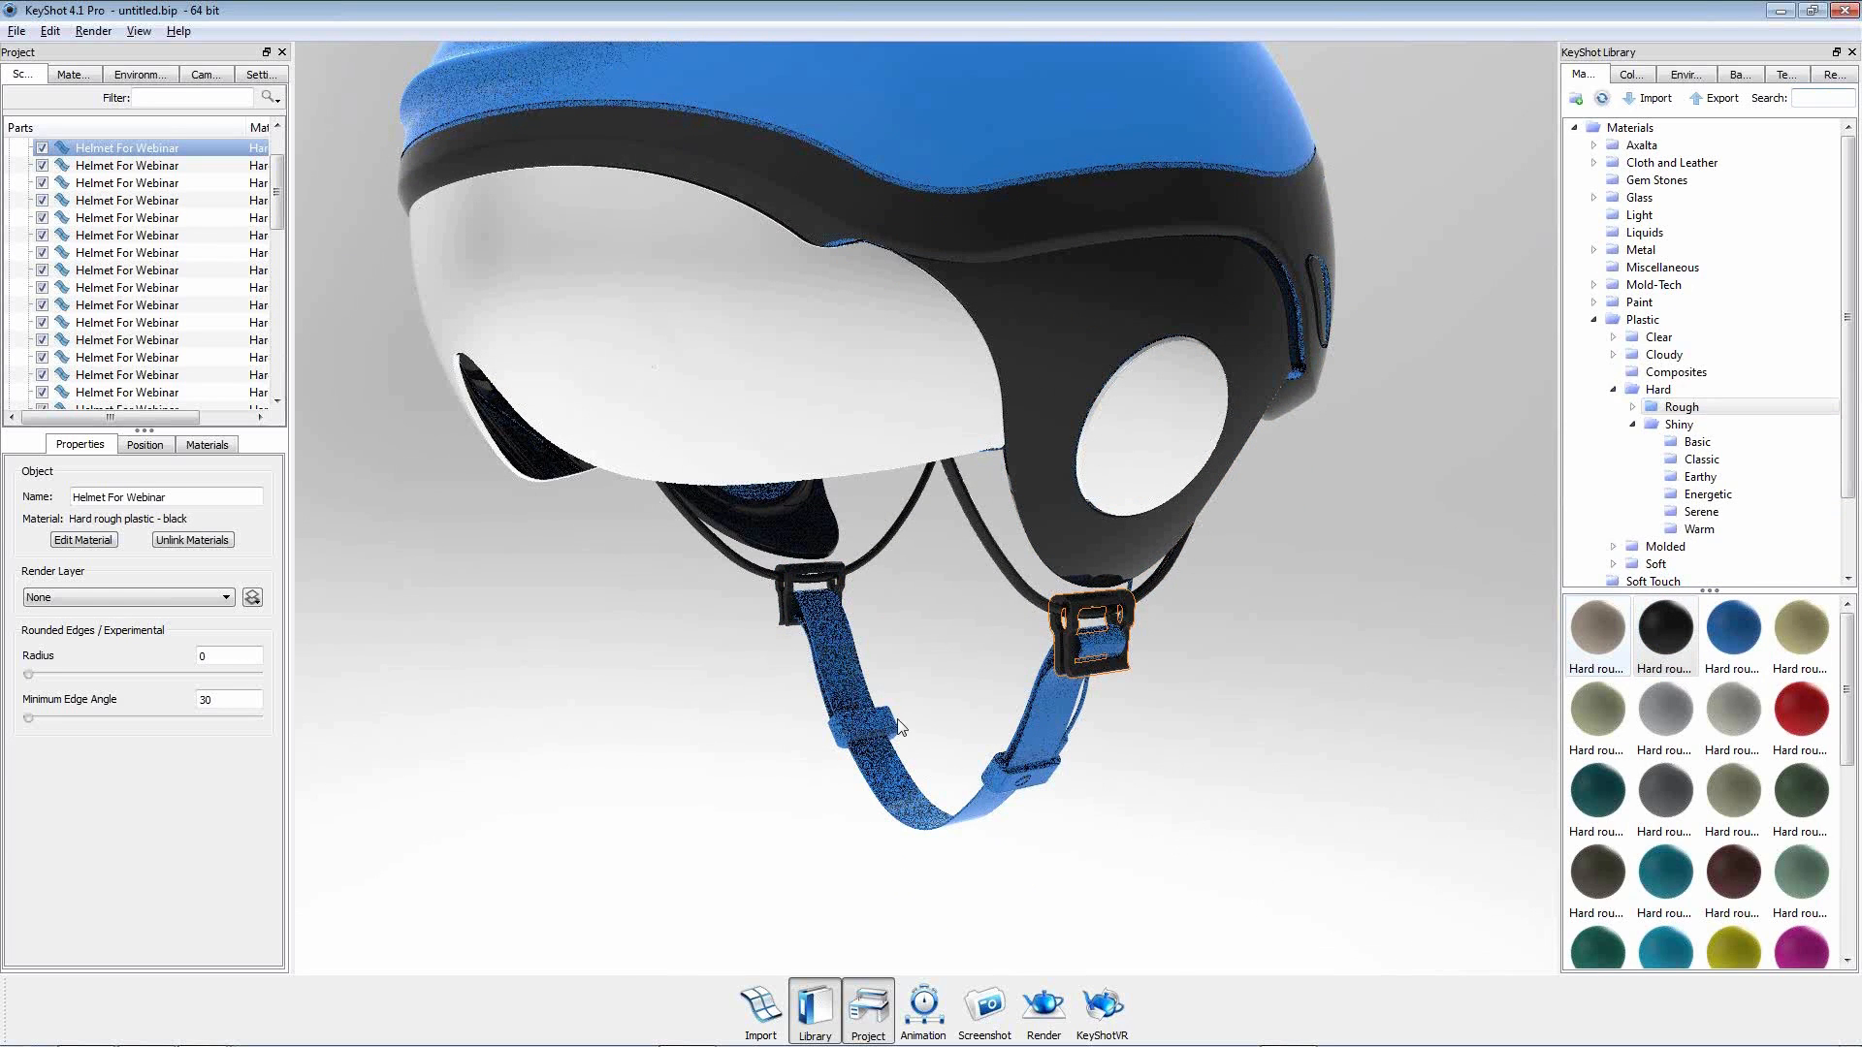
shift+right_click(900, 727)
shift+right_click(999, 776)
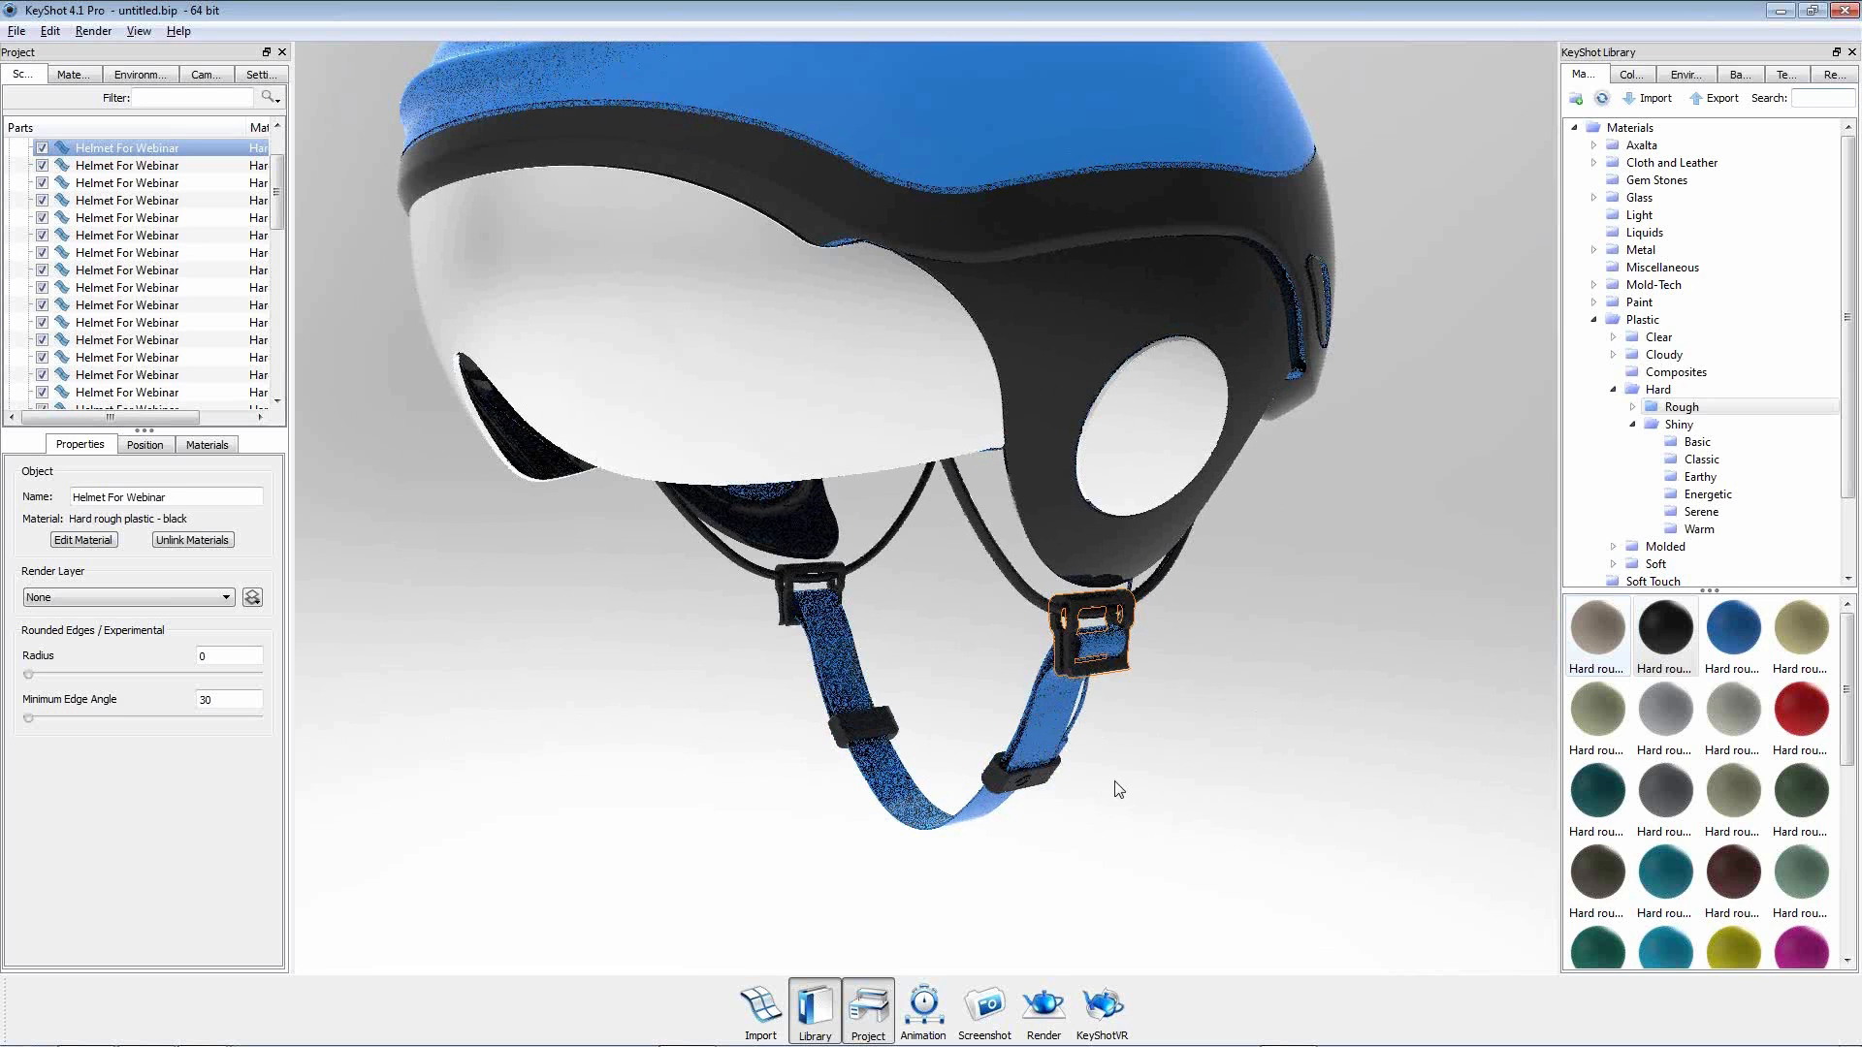
Examine the helmet's straps, interior, inner ear pad and ear guard for the materials on each part.
drag(1242, 764, 687, 710)
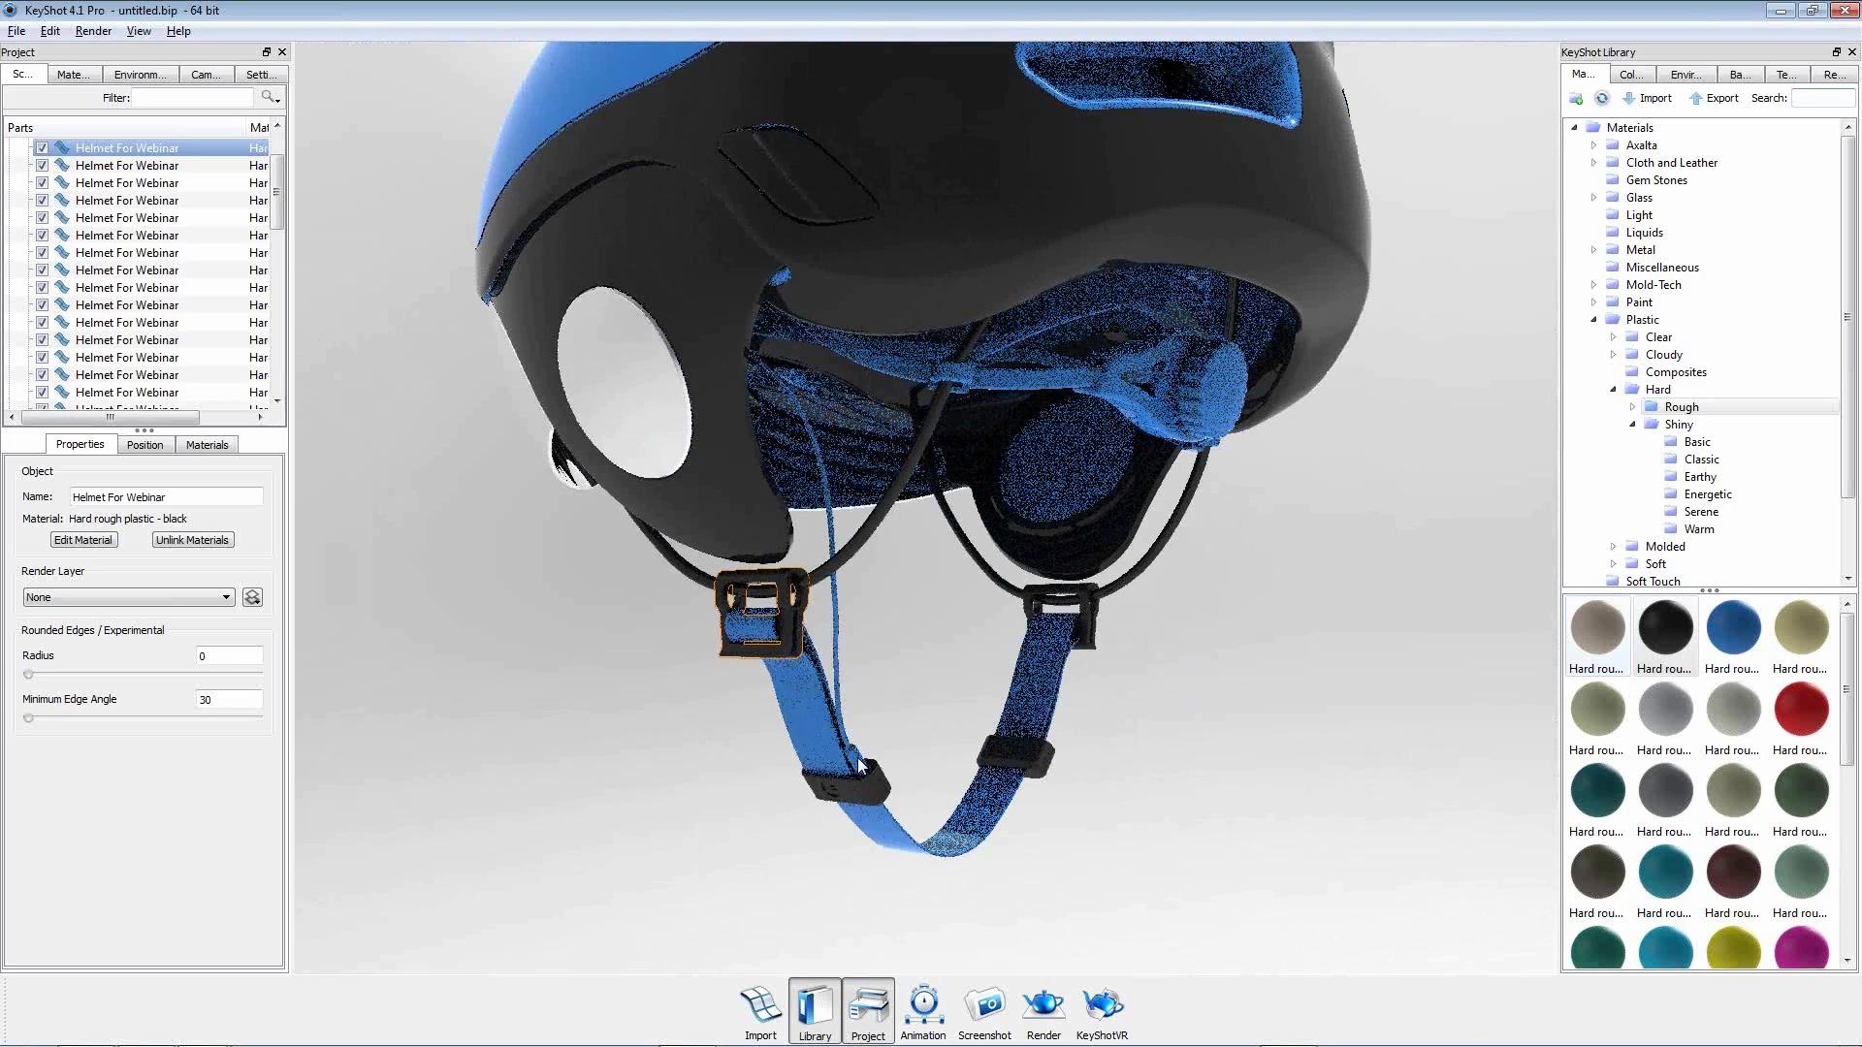
drag(1069, 729, 1290, 662)
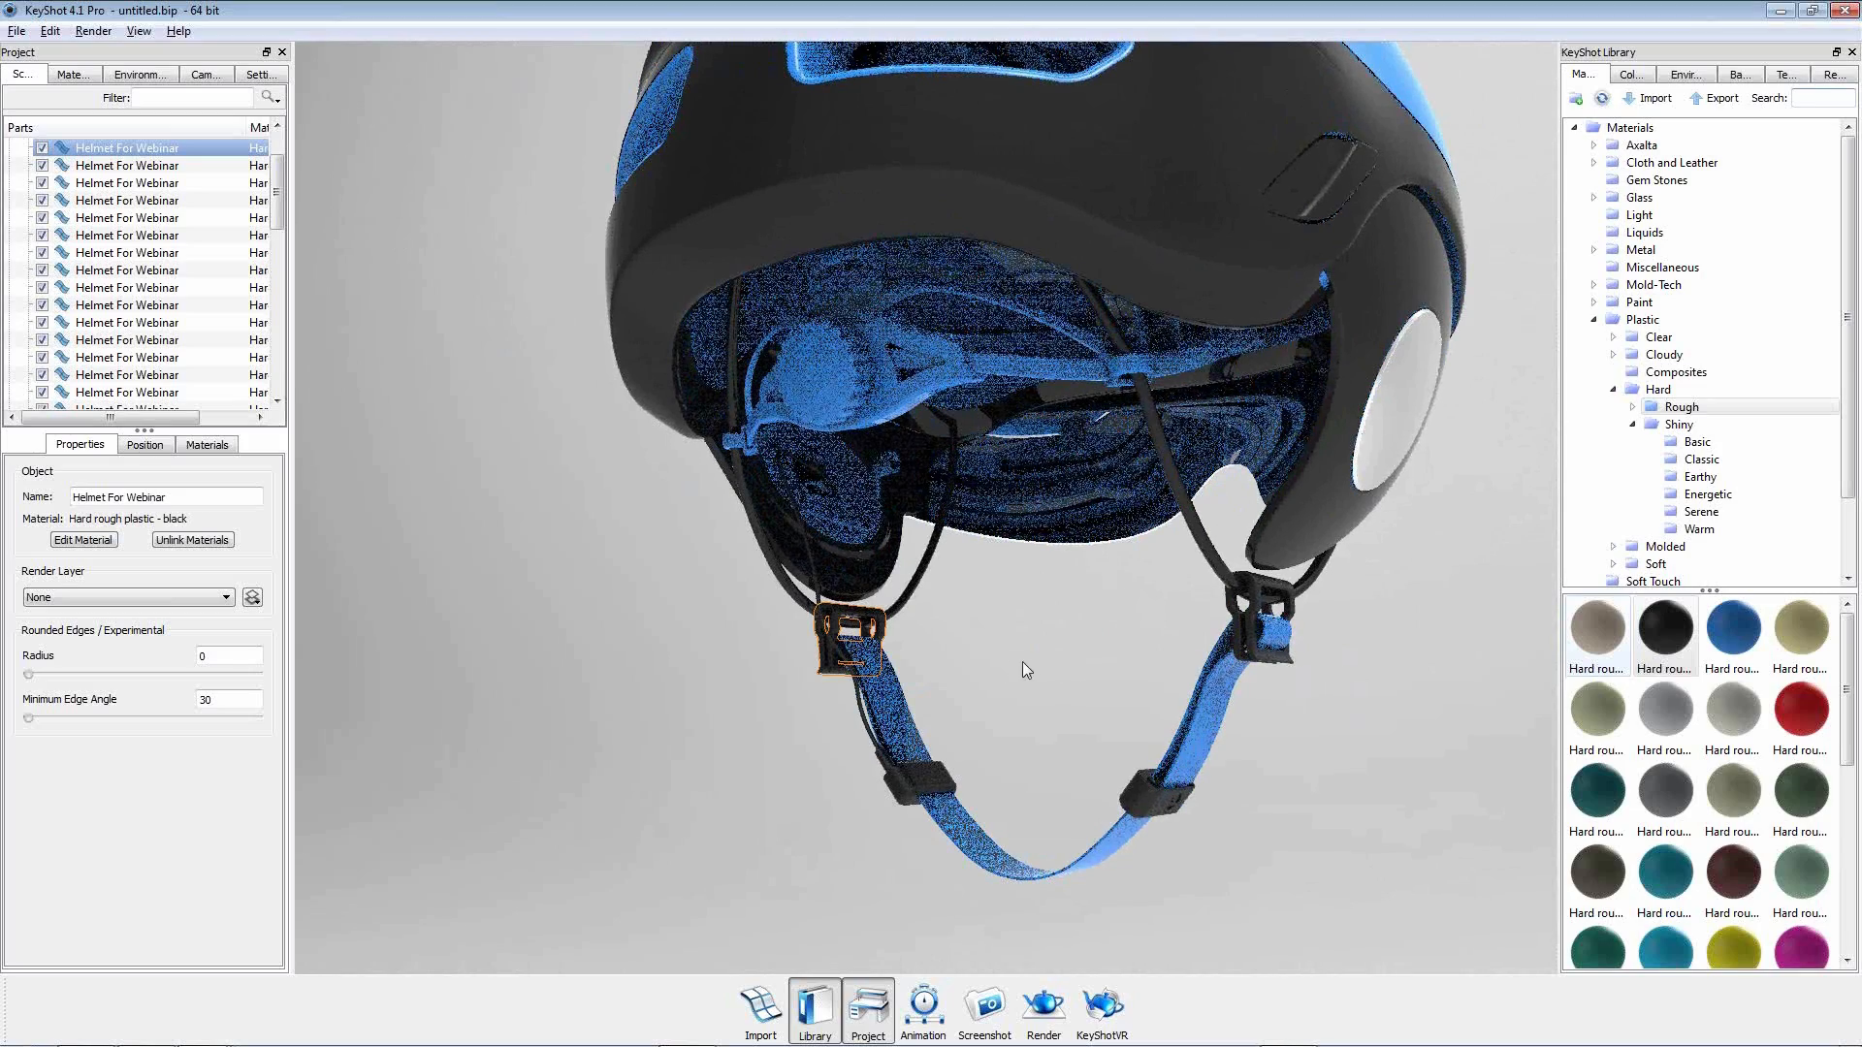
drag(1027, 654, 981, 722)
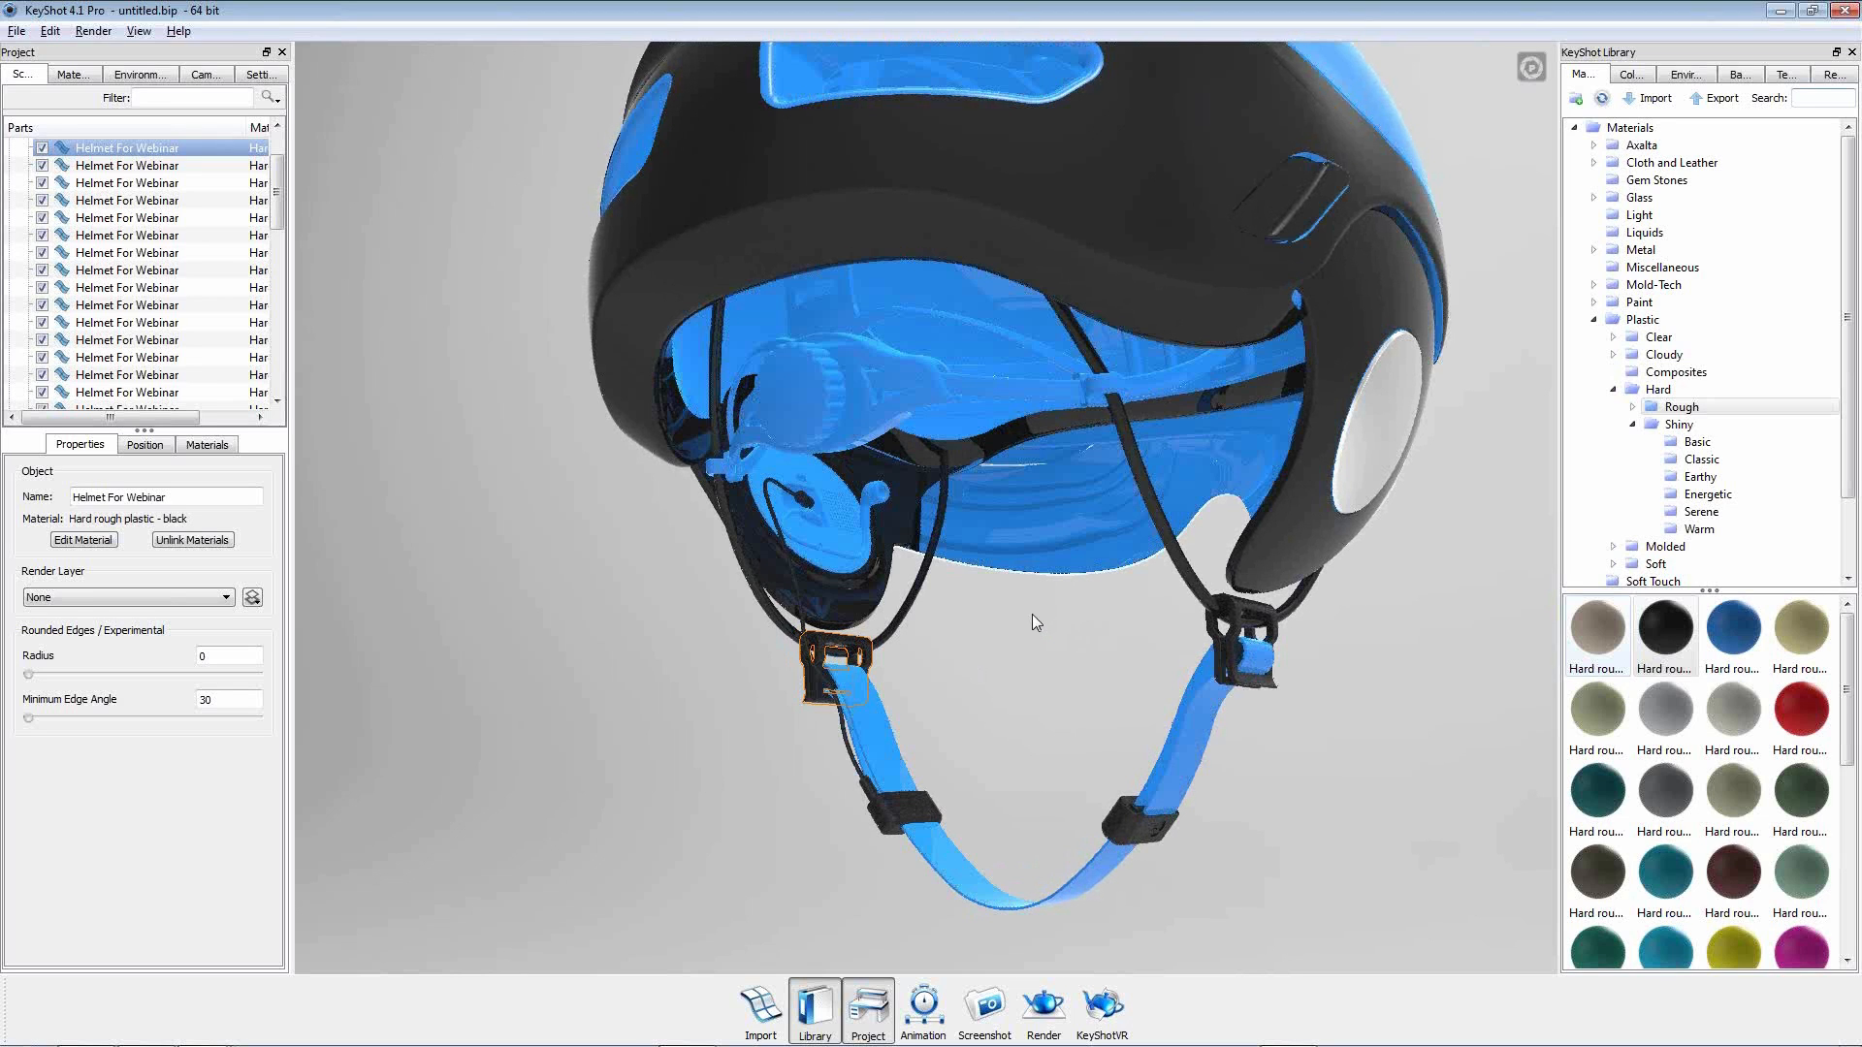
drag(1034, 672, 1026, 731)
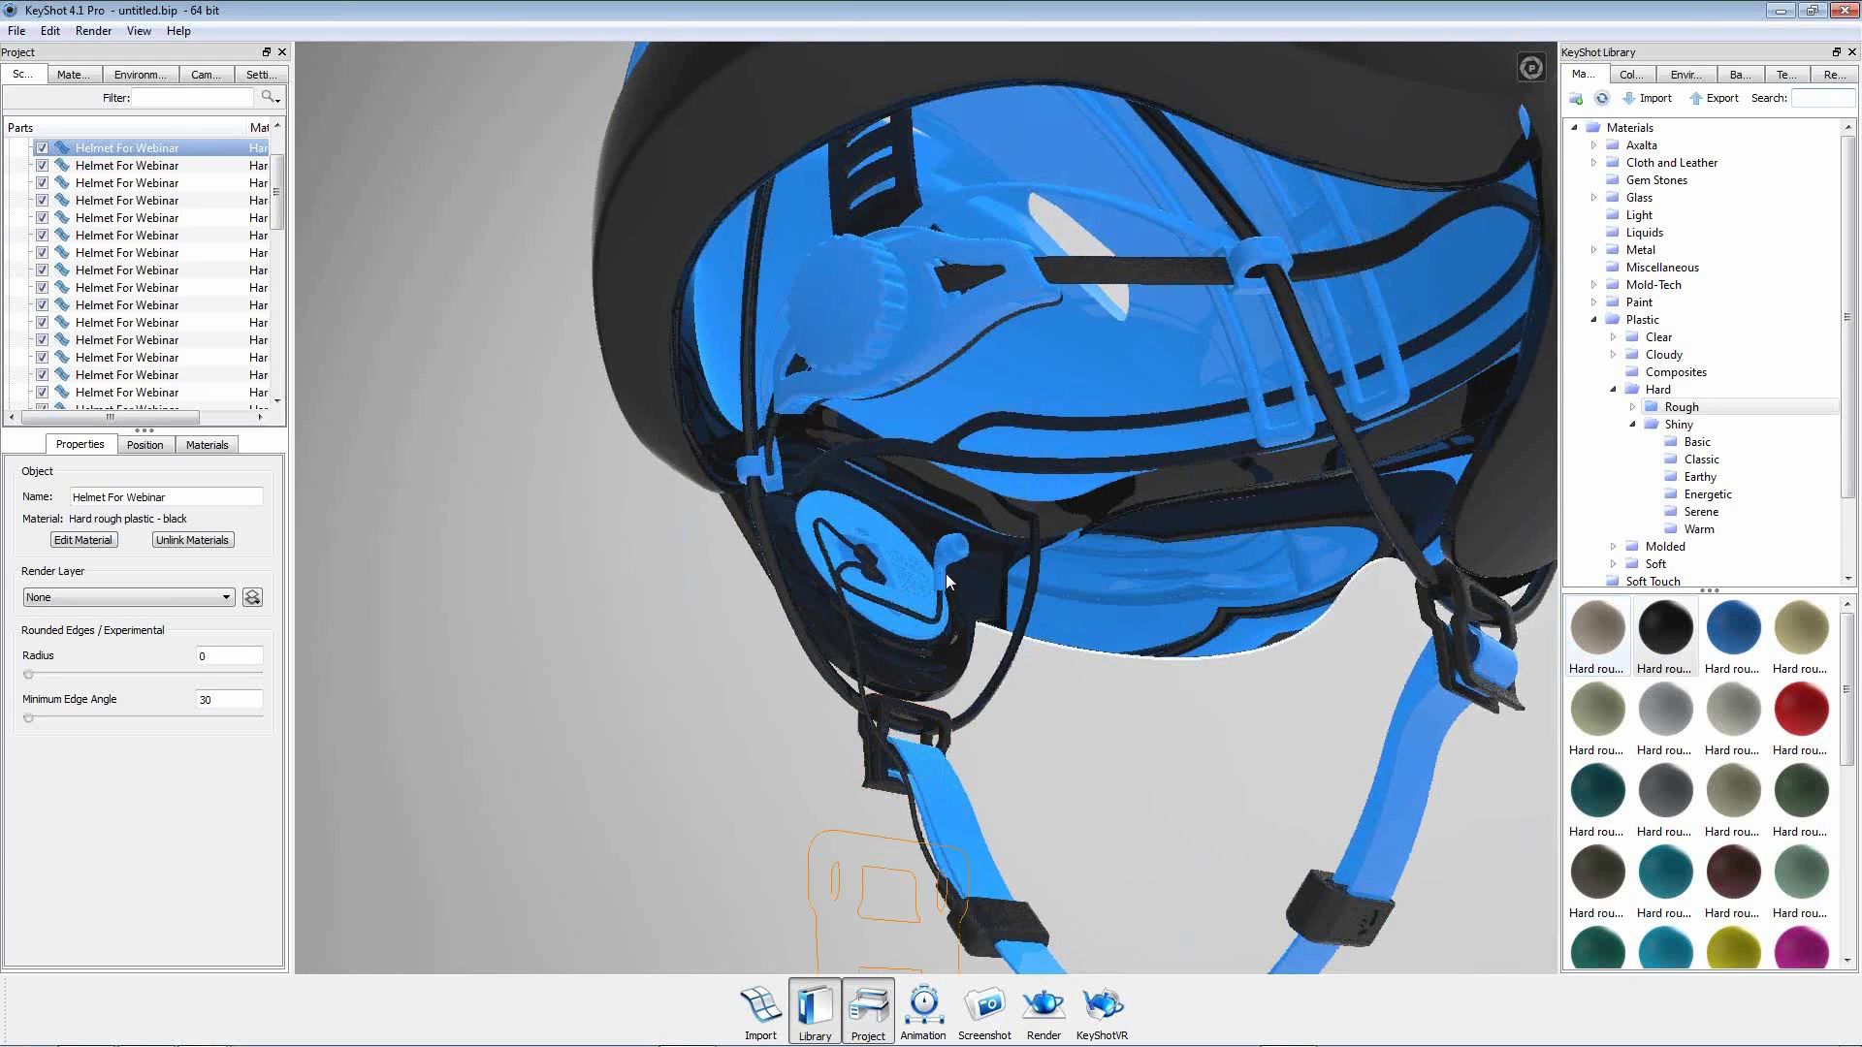
scroll(945, 573, up, 5)
scroll(976, 588, up, 2)
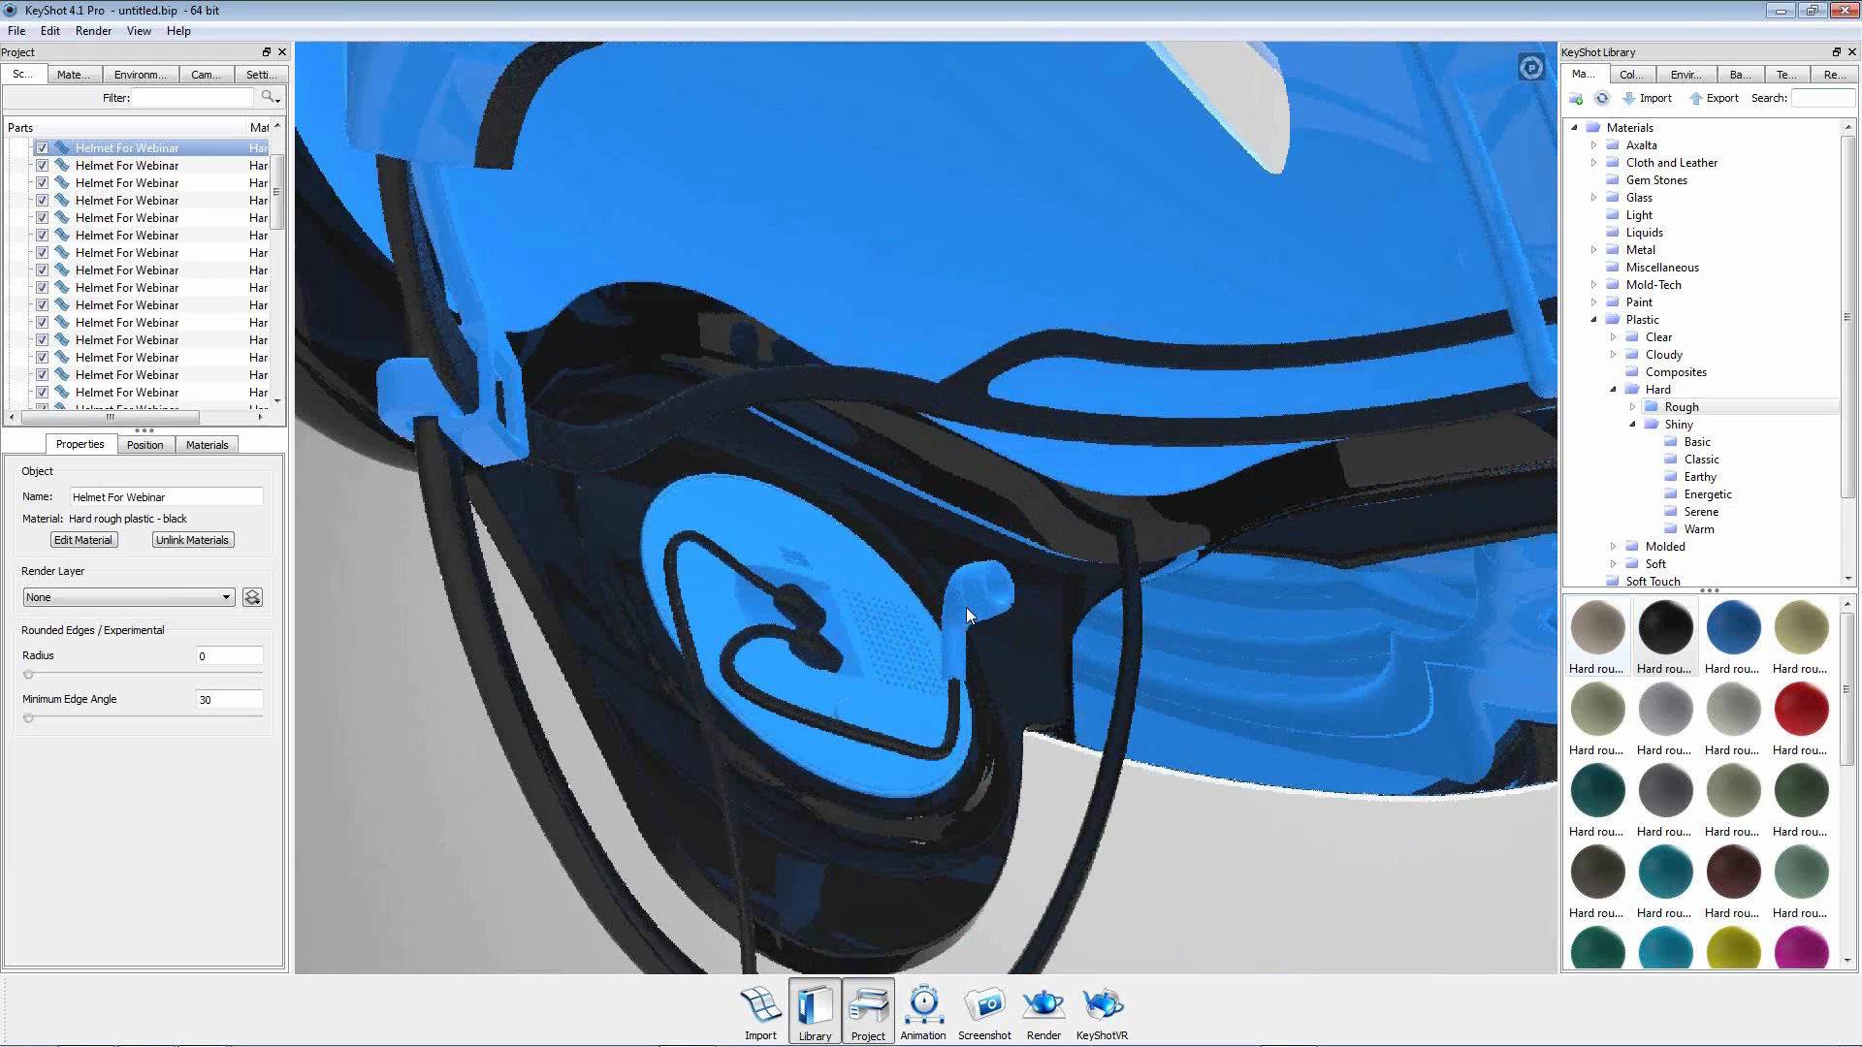
scroll(984, 621, down, 6)
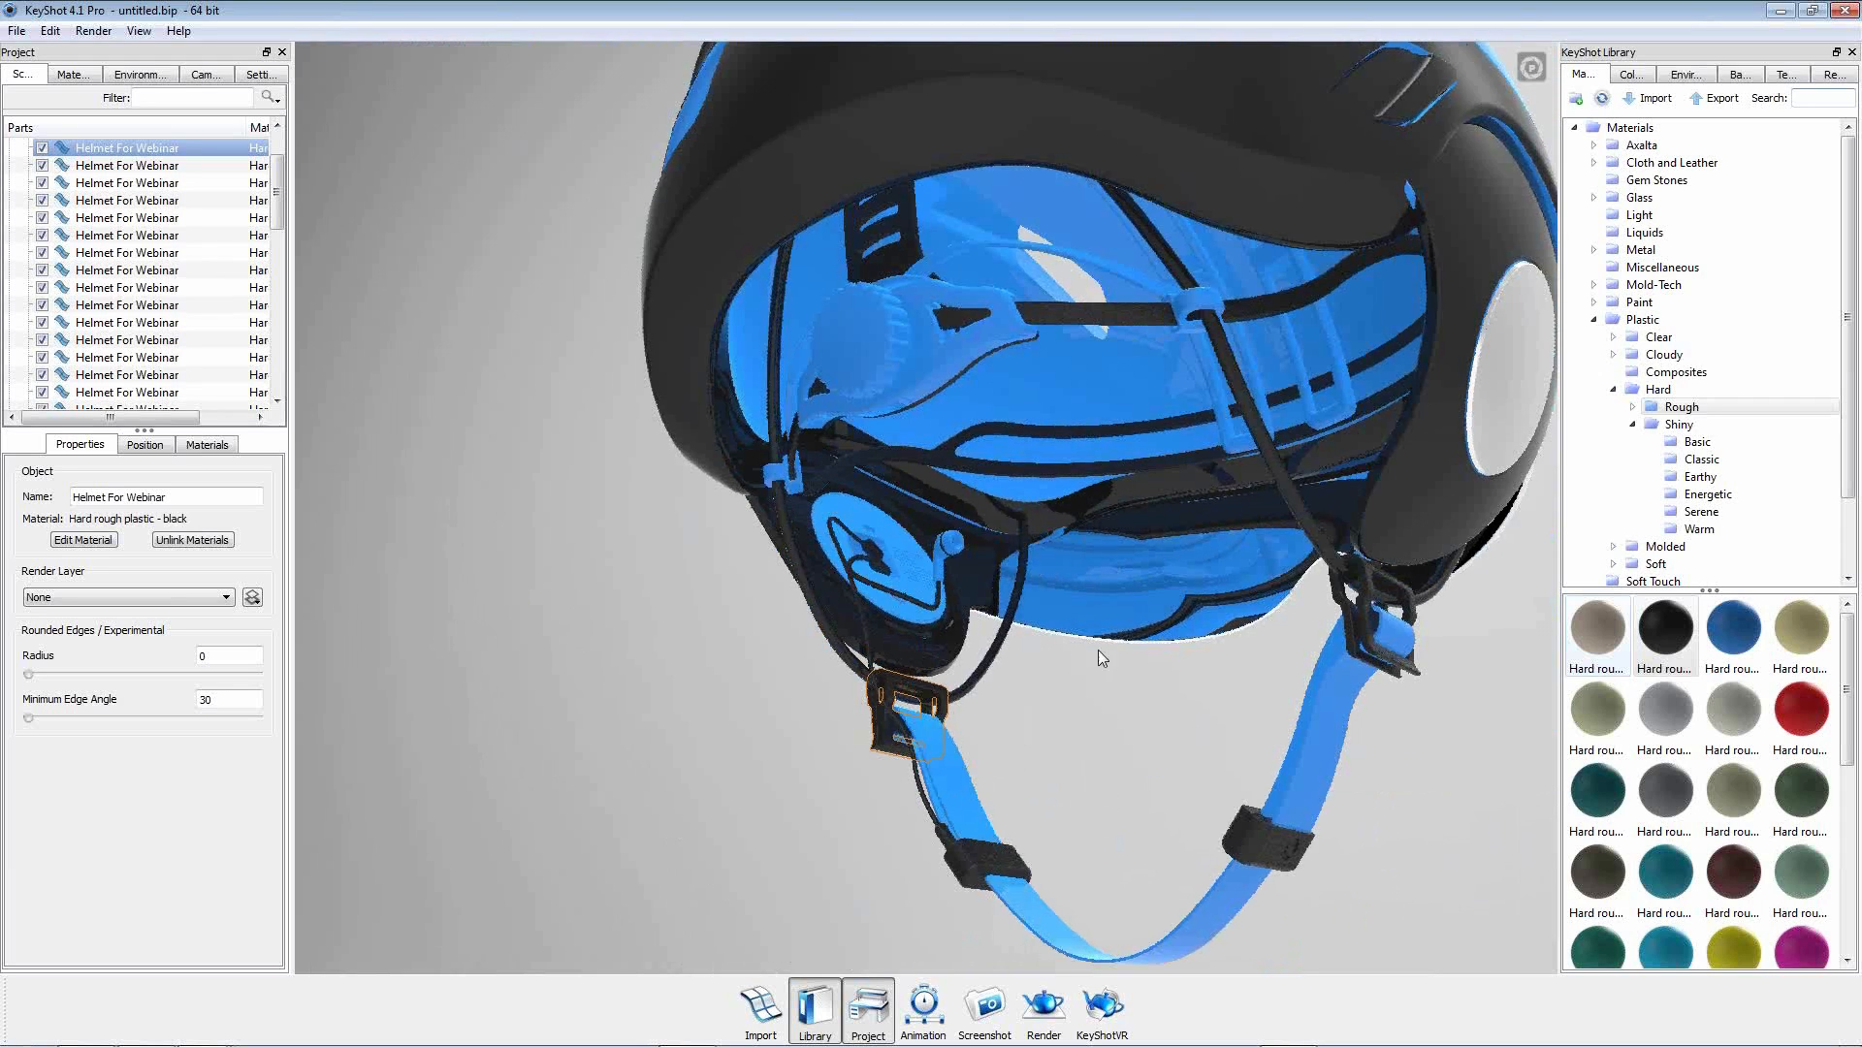
scroll(907, 620, up, 3)
drag(908, 620, 1009, 477)
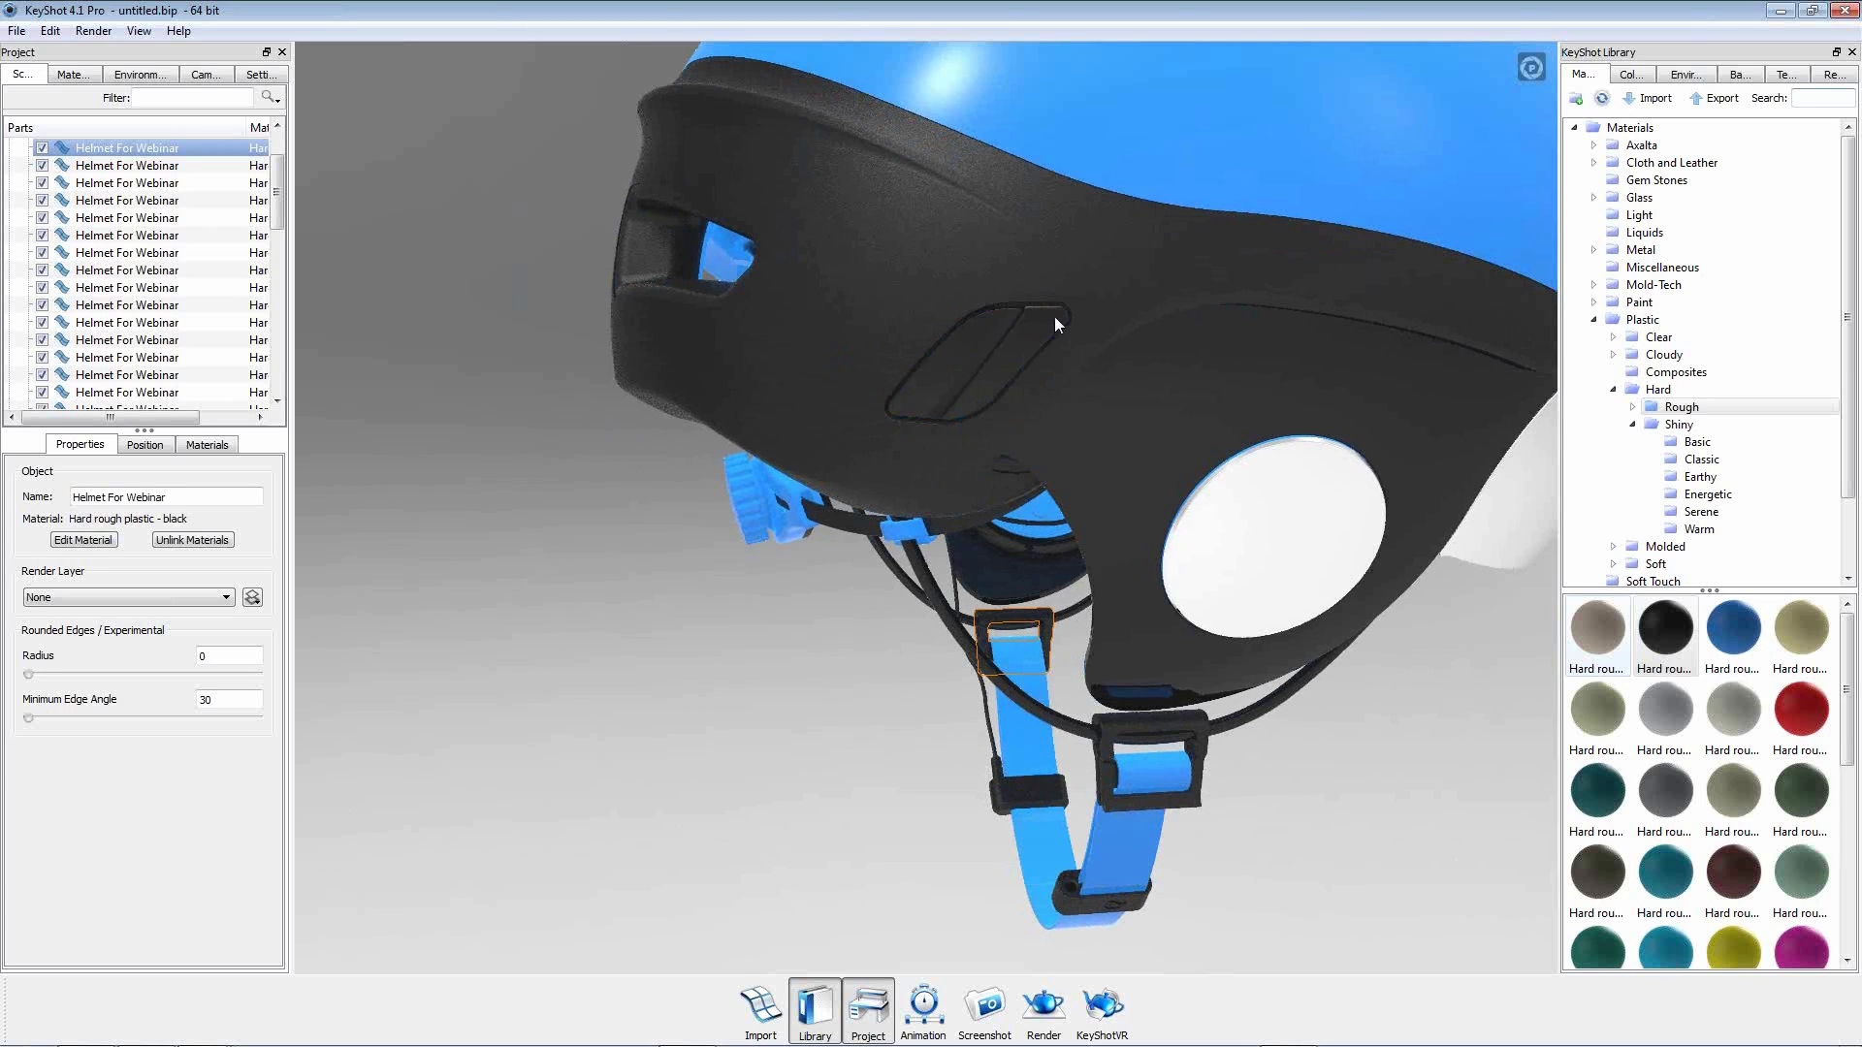
click(1144, 326)
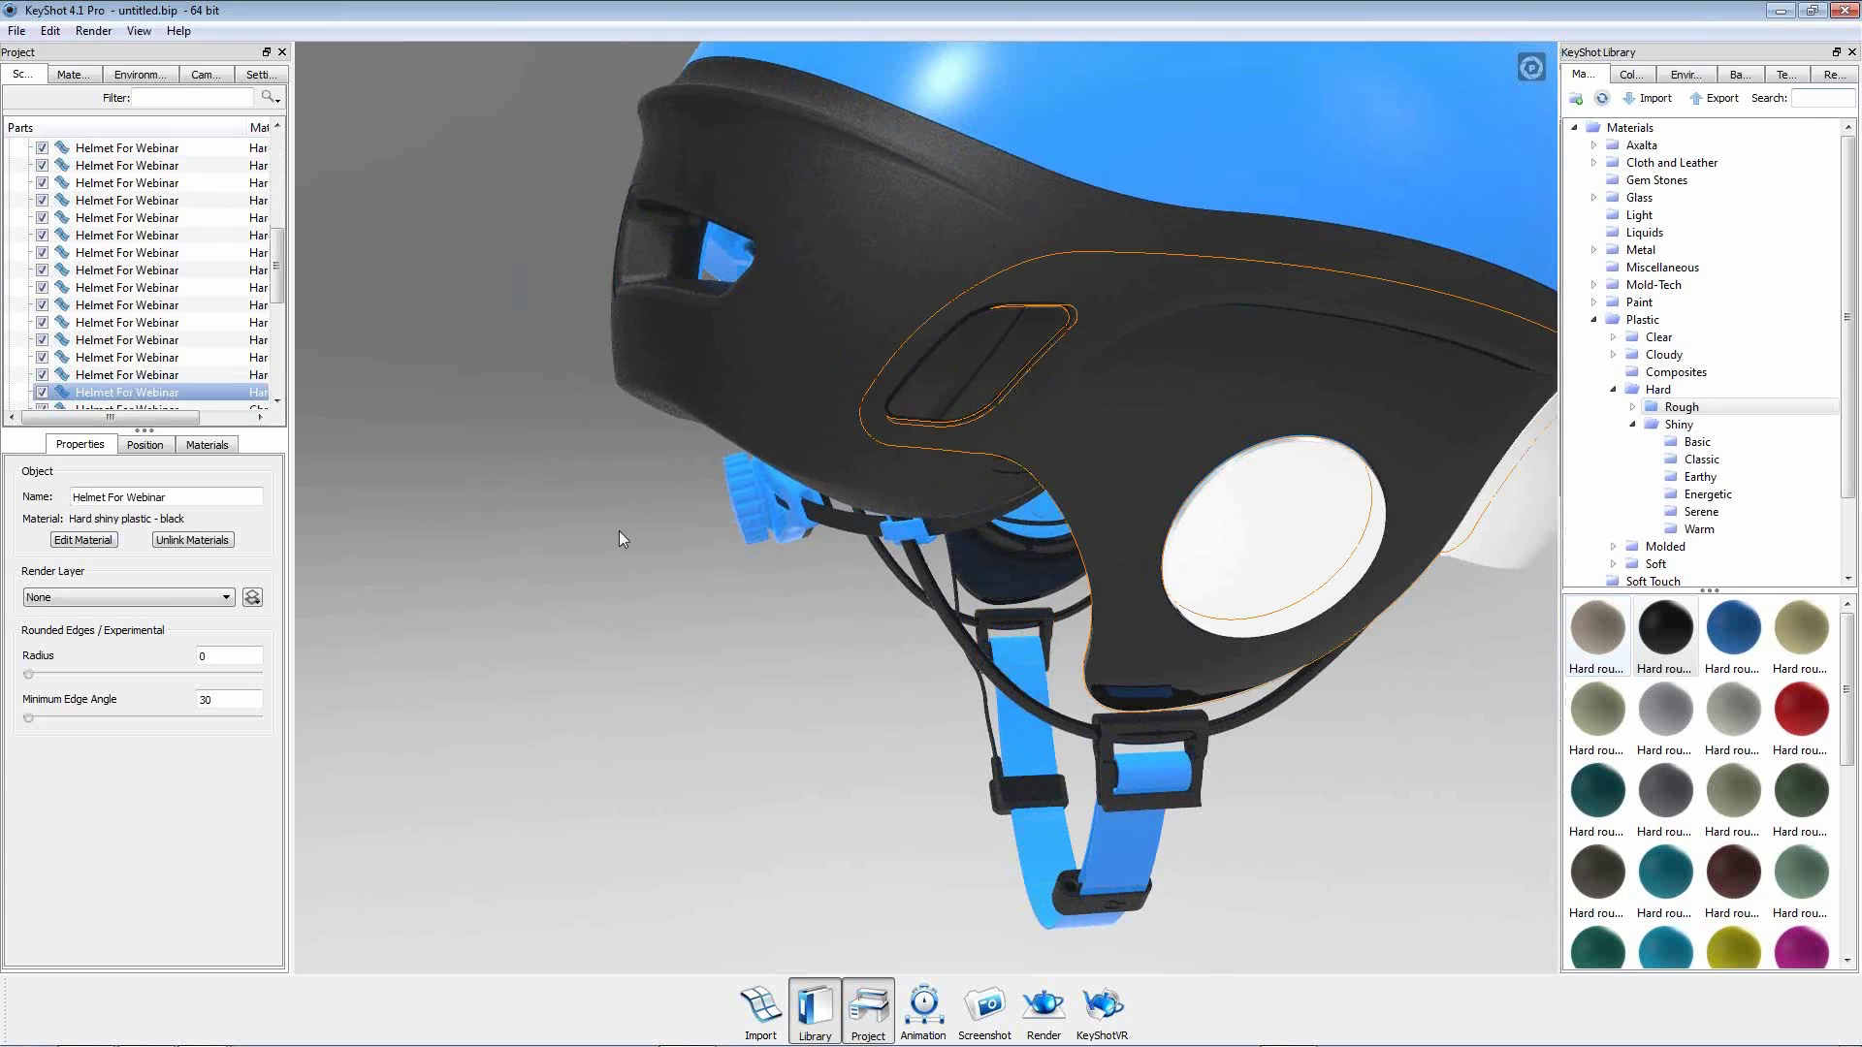
Unlink the Hard rough plastic - black of the rear vent's trim from the other parts that share it.
drag(638, 562, 894, 613)
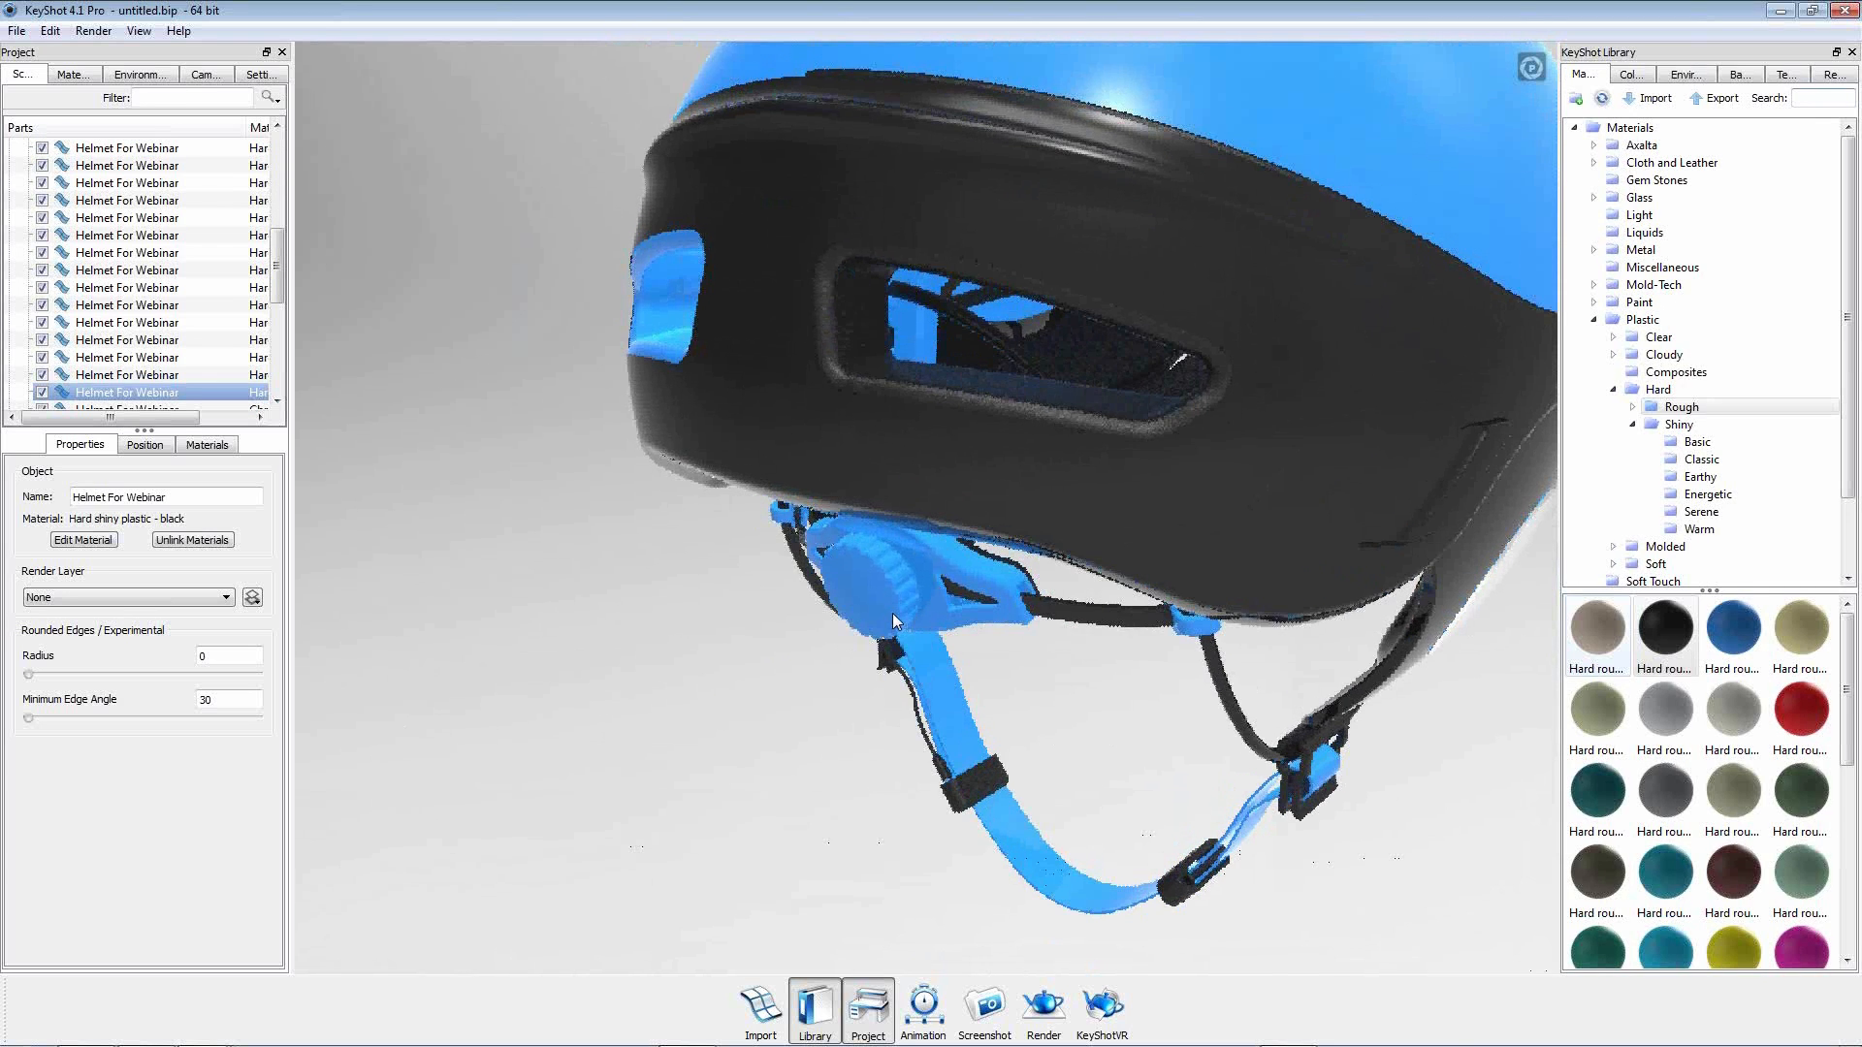
drag(892, 359, 922, 493)
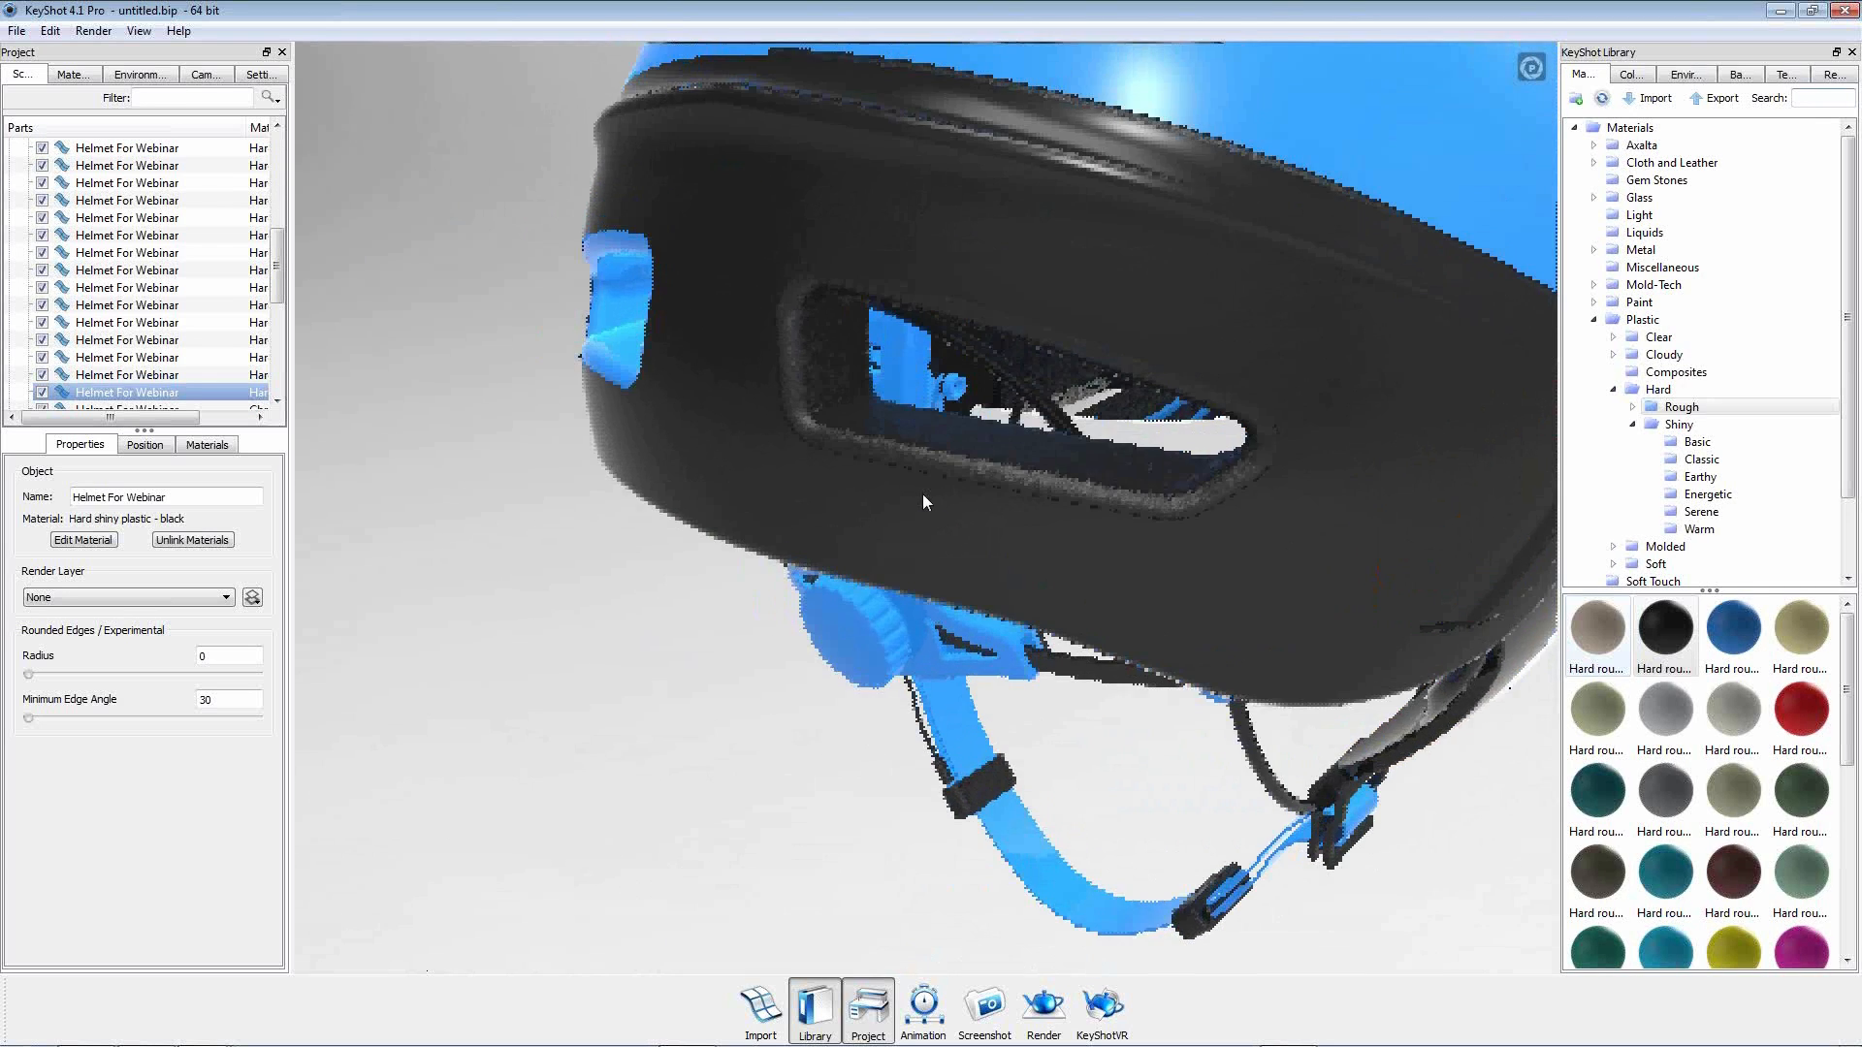
double_click(871, 444)
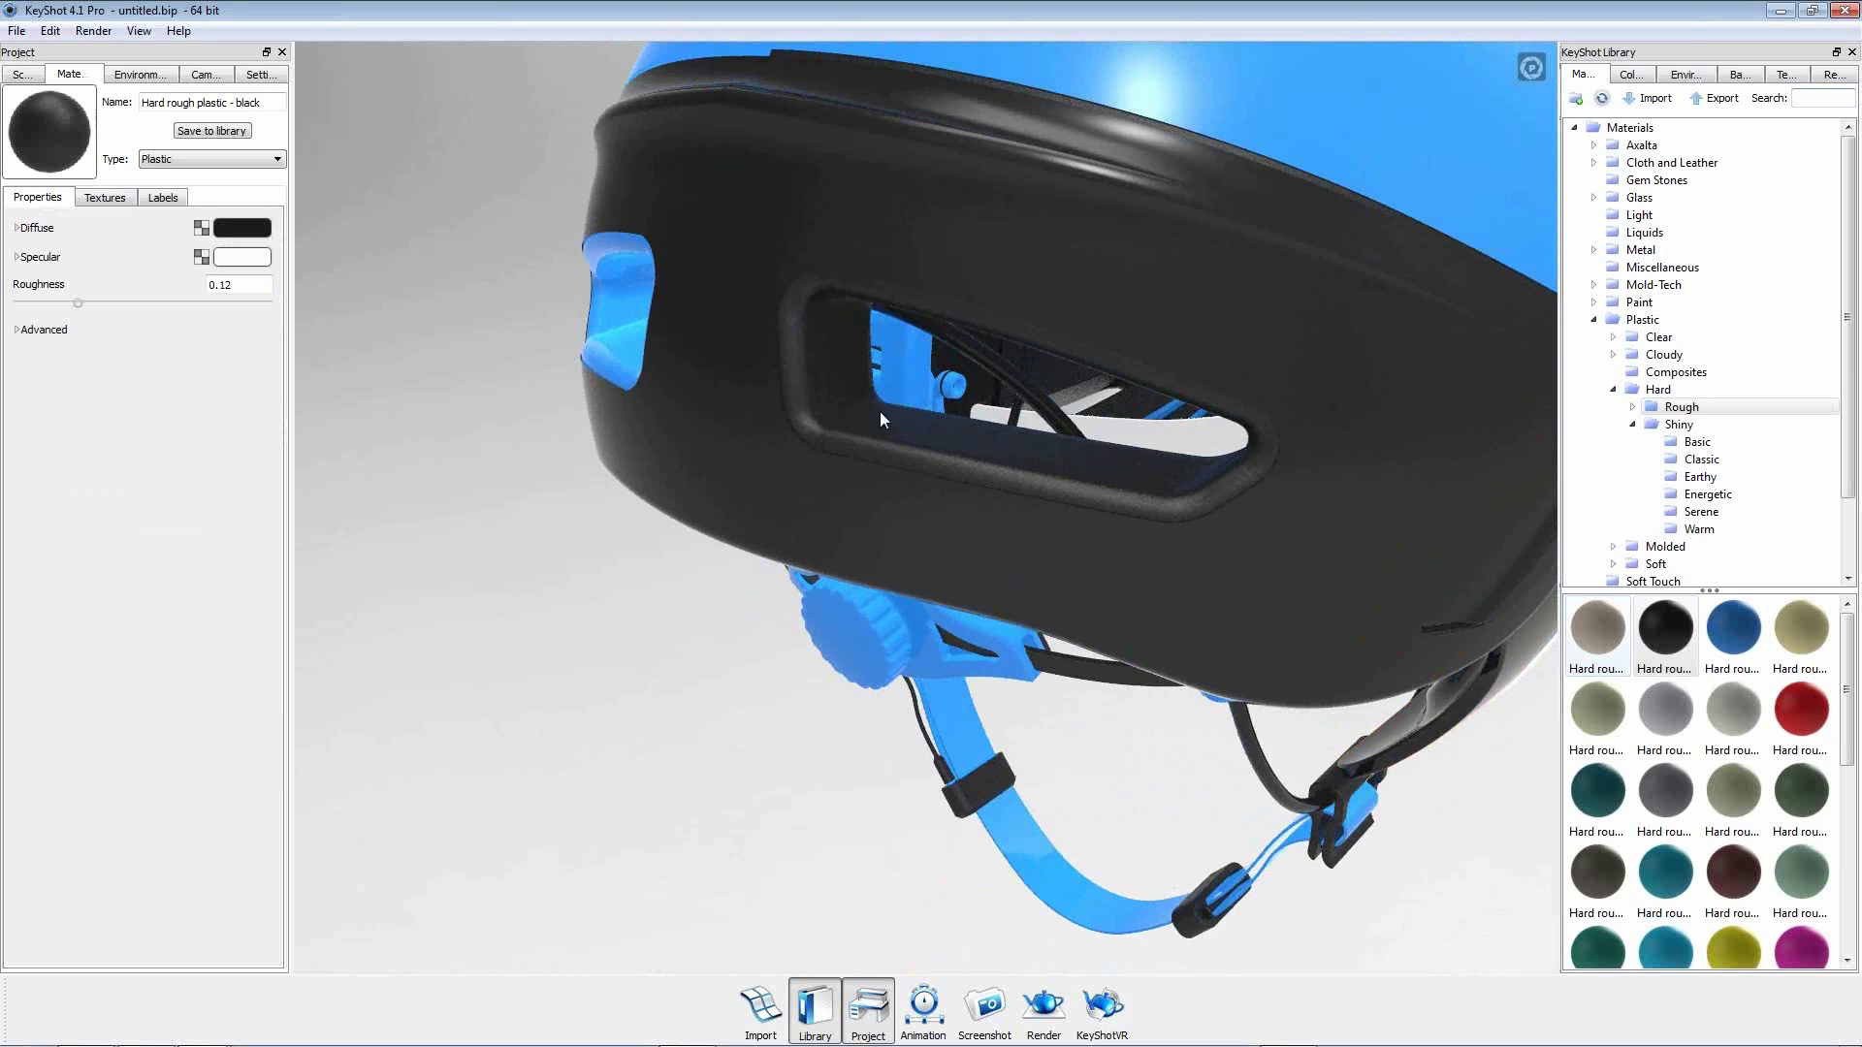
right_click(881, 415)
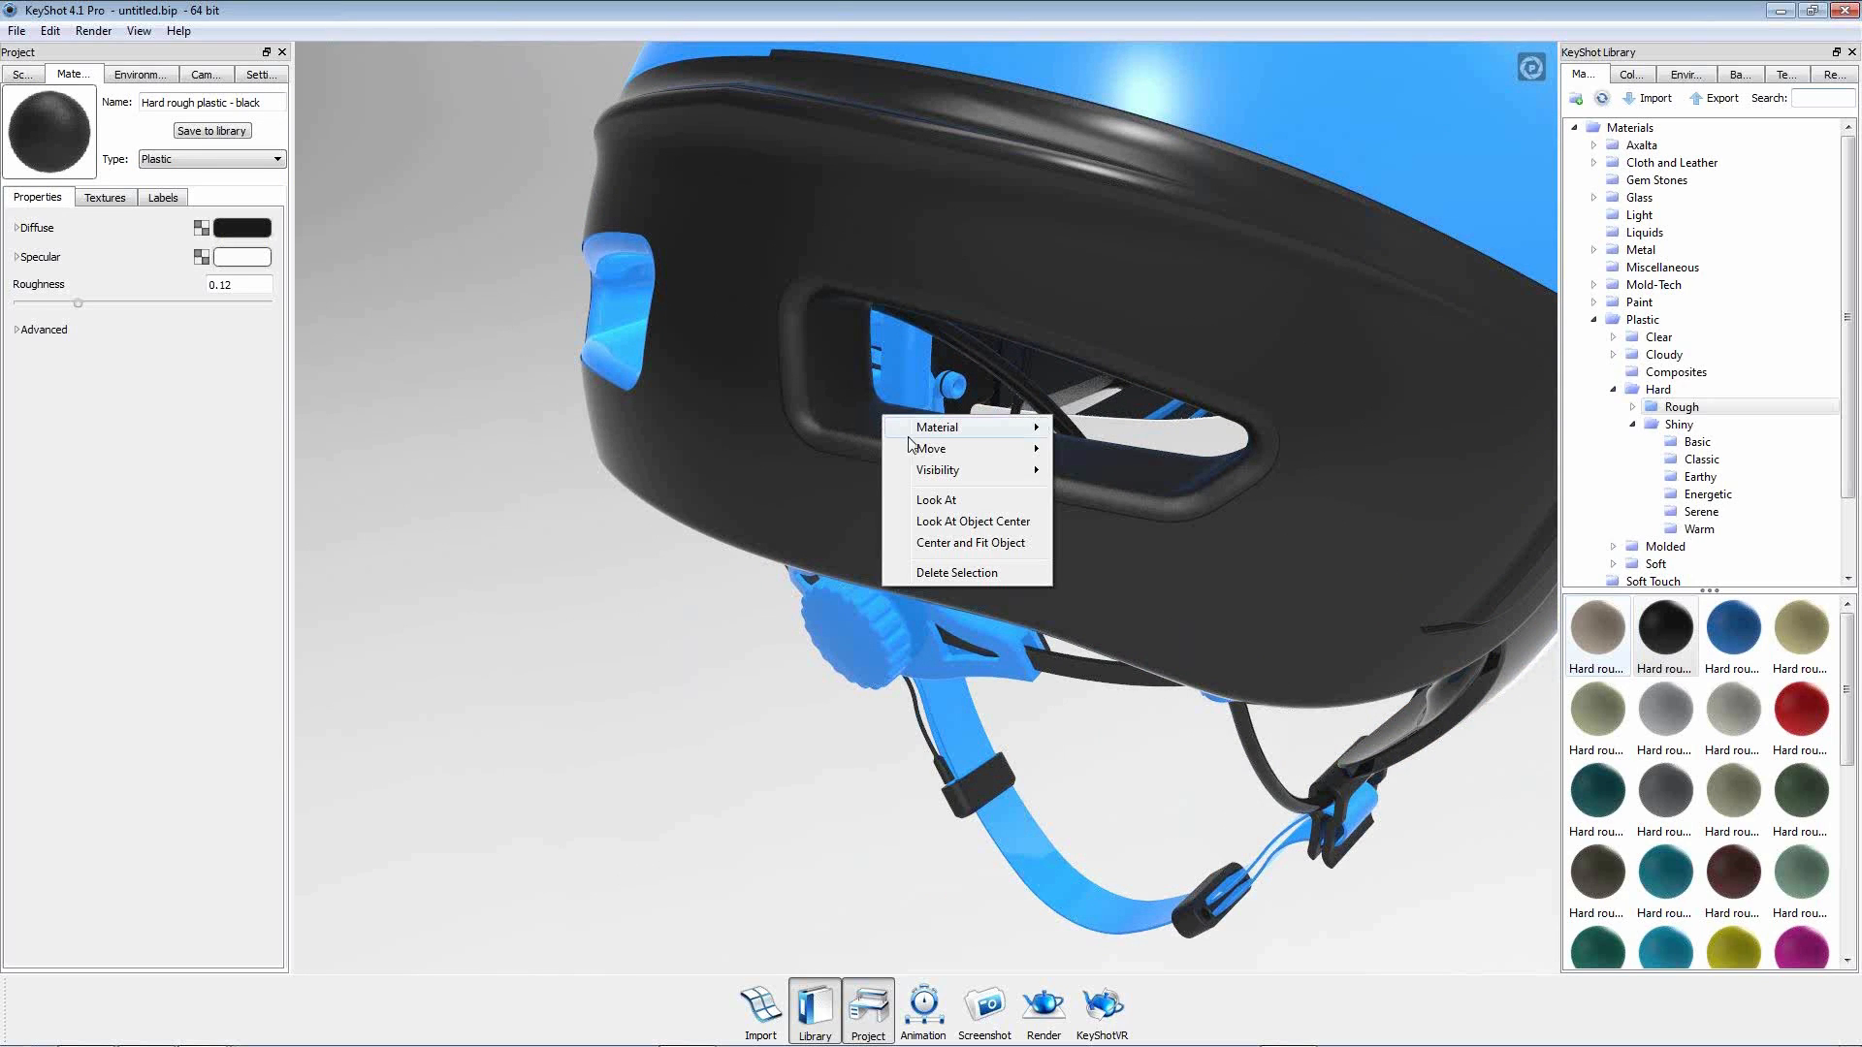
mouse_move(949, 433)
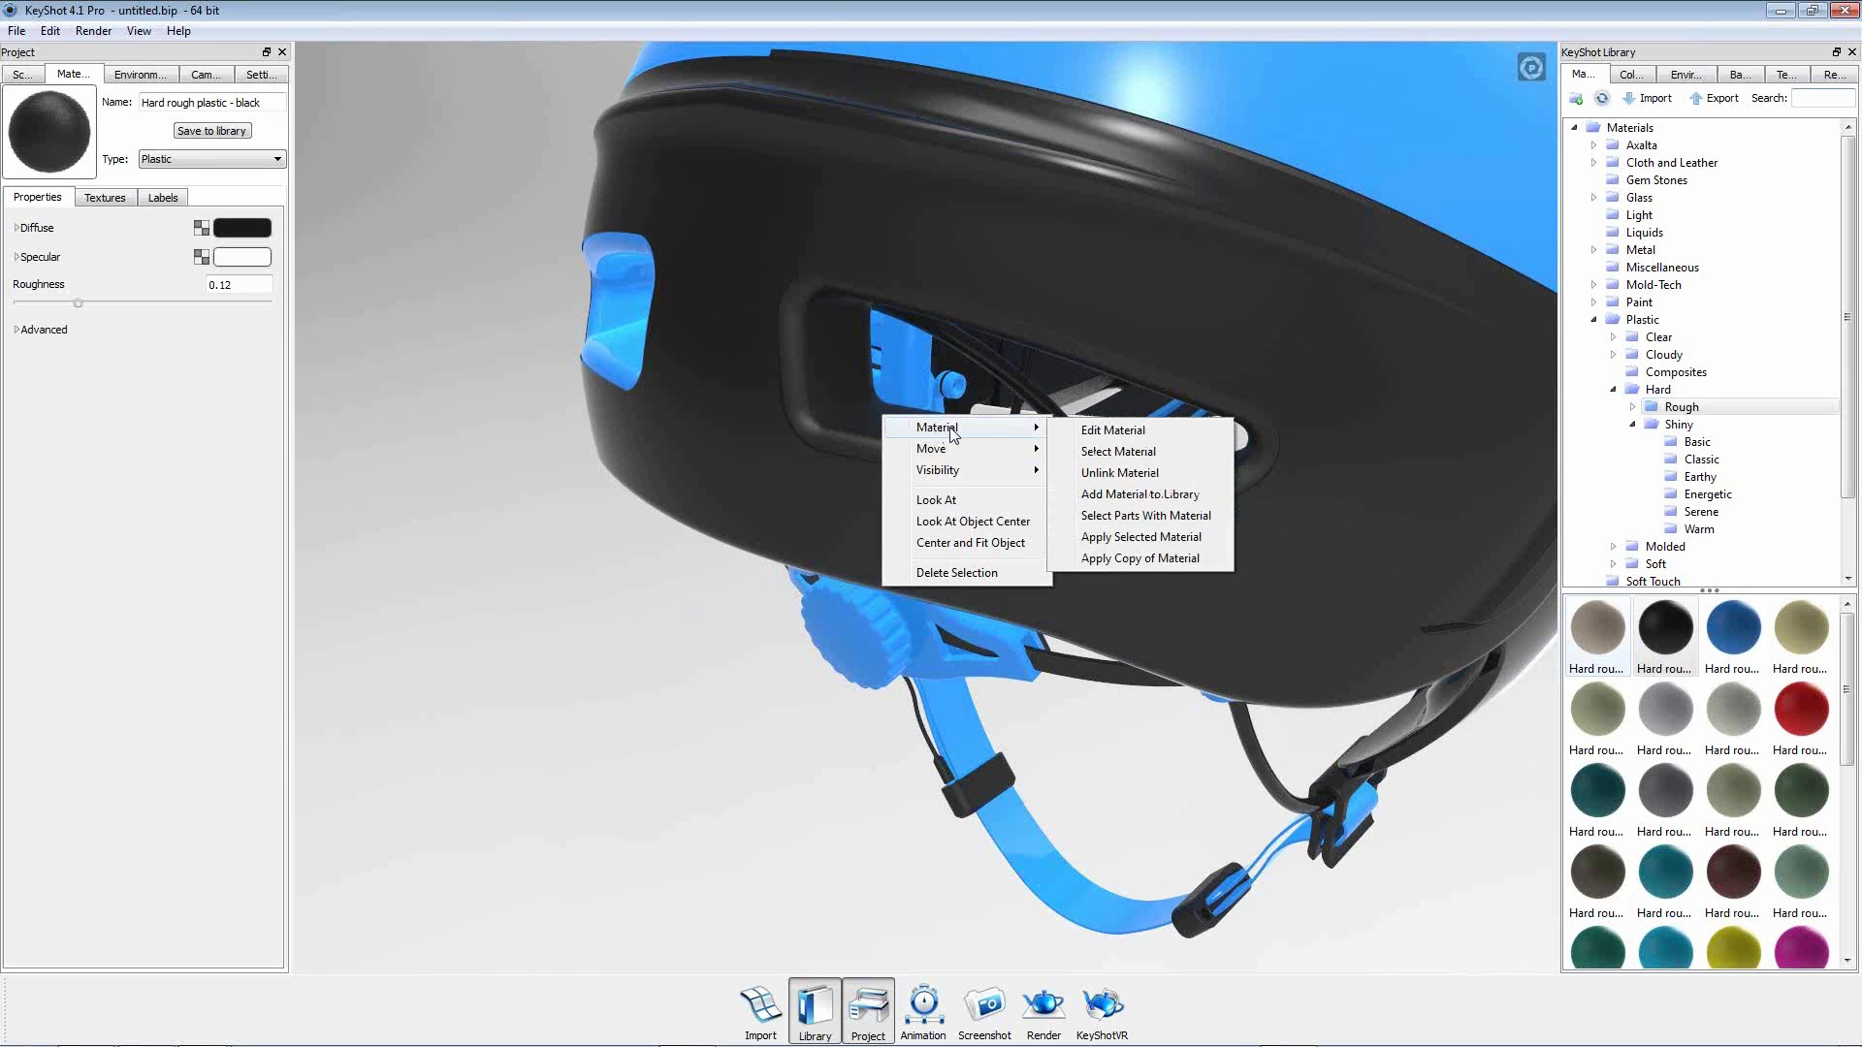
click(1091, 473)
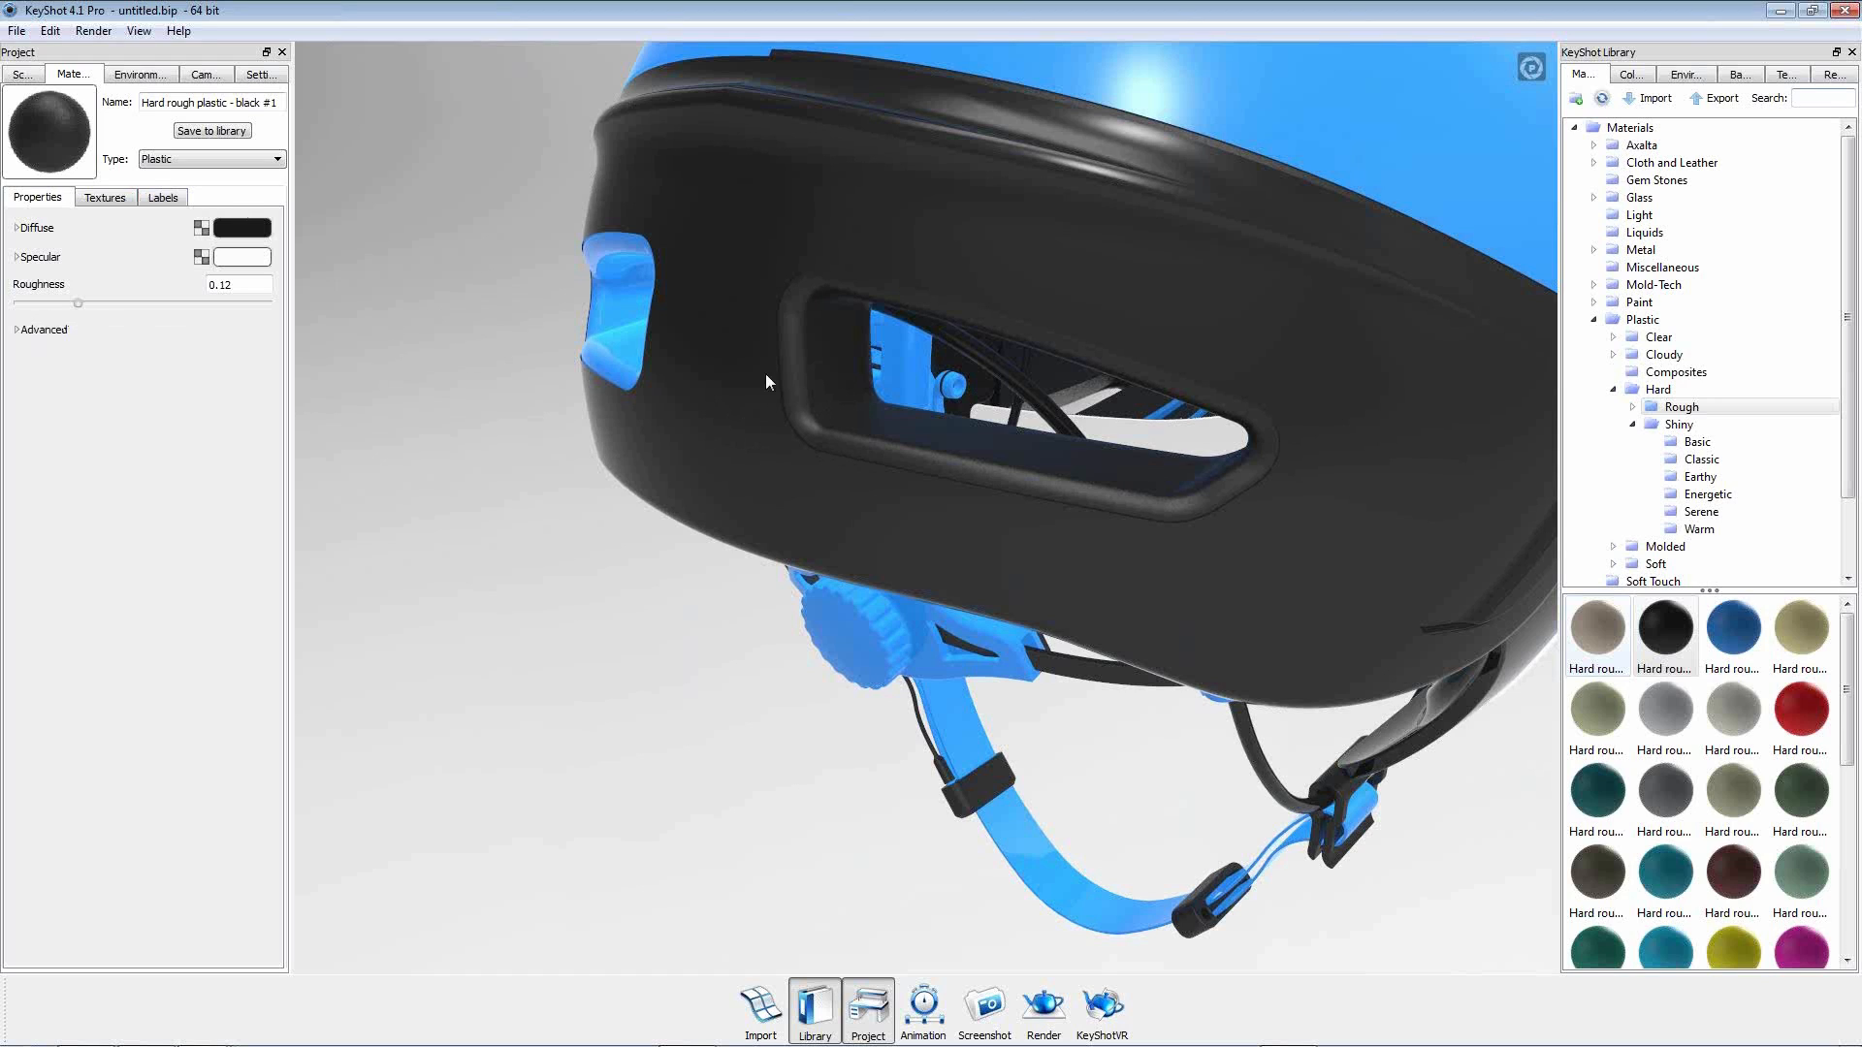
Give the rear vent trim's material a procedural Leather color texture.
click(106, 205)
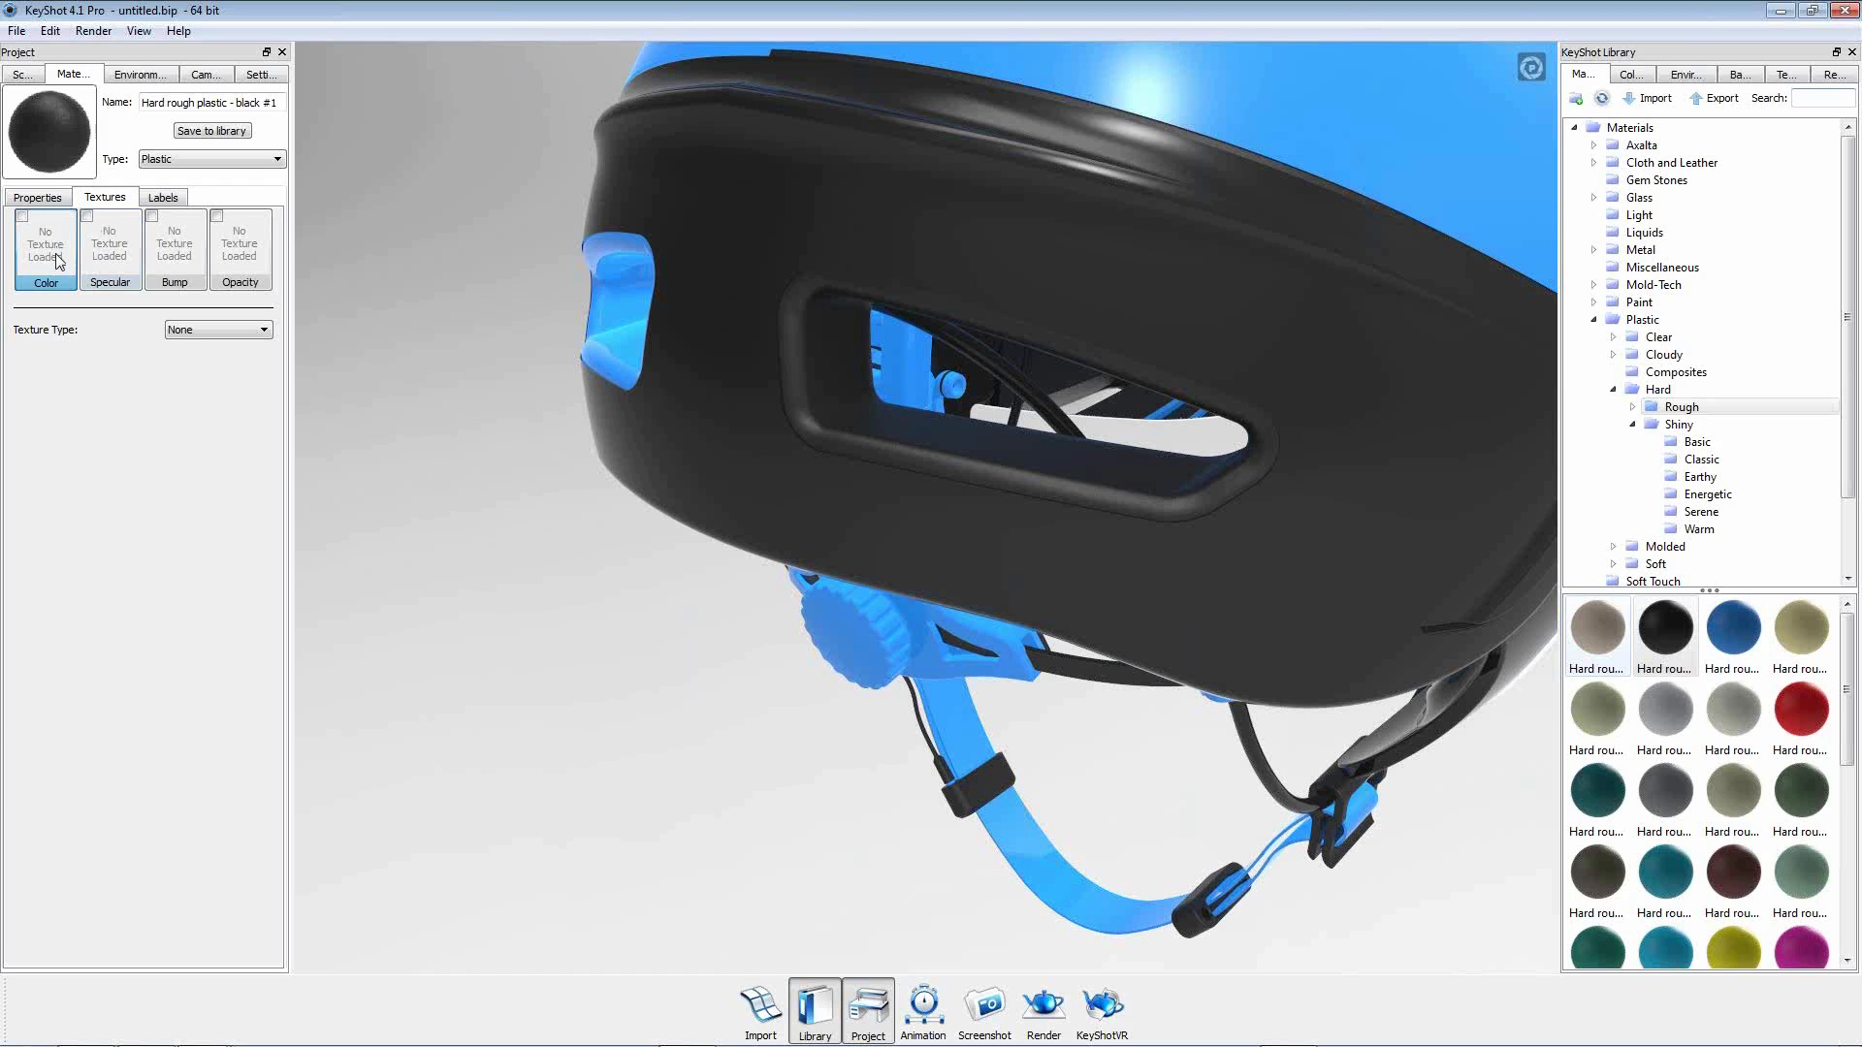
click(243, 334)
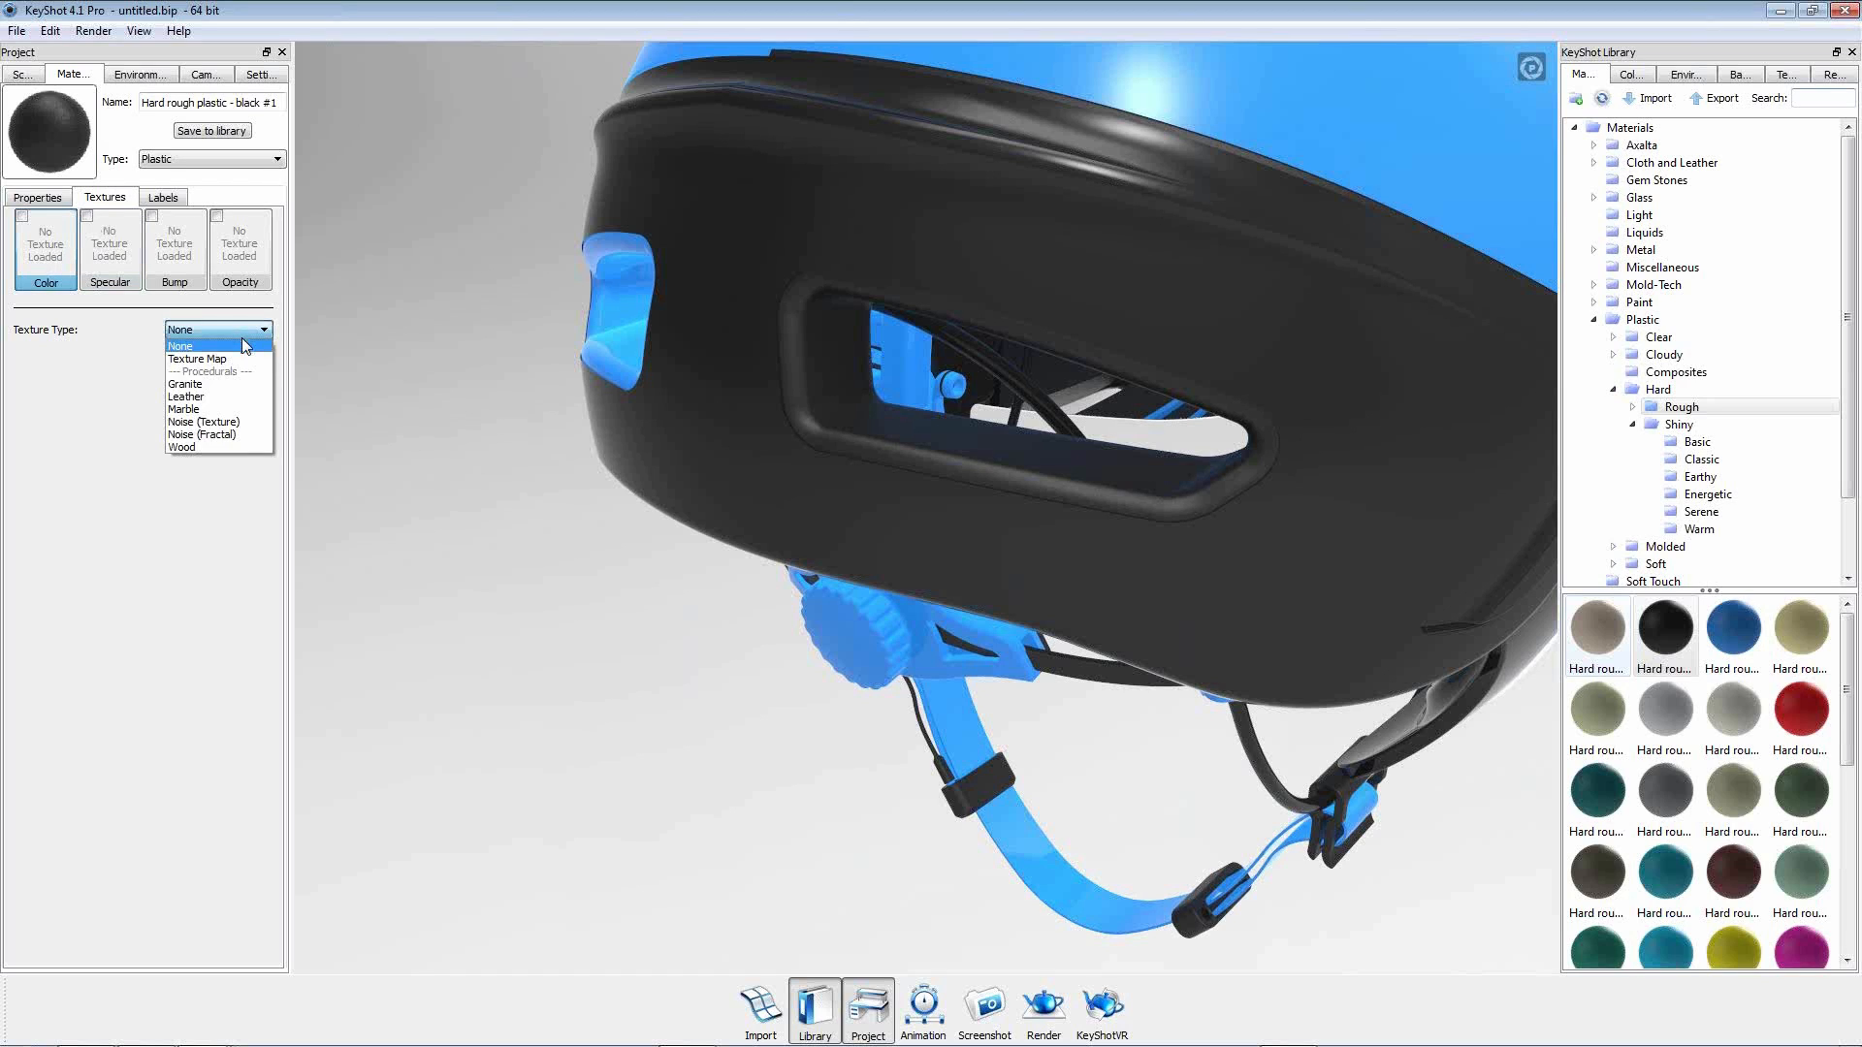
click(219, 398)
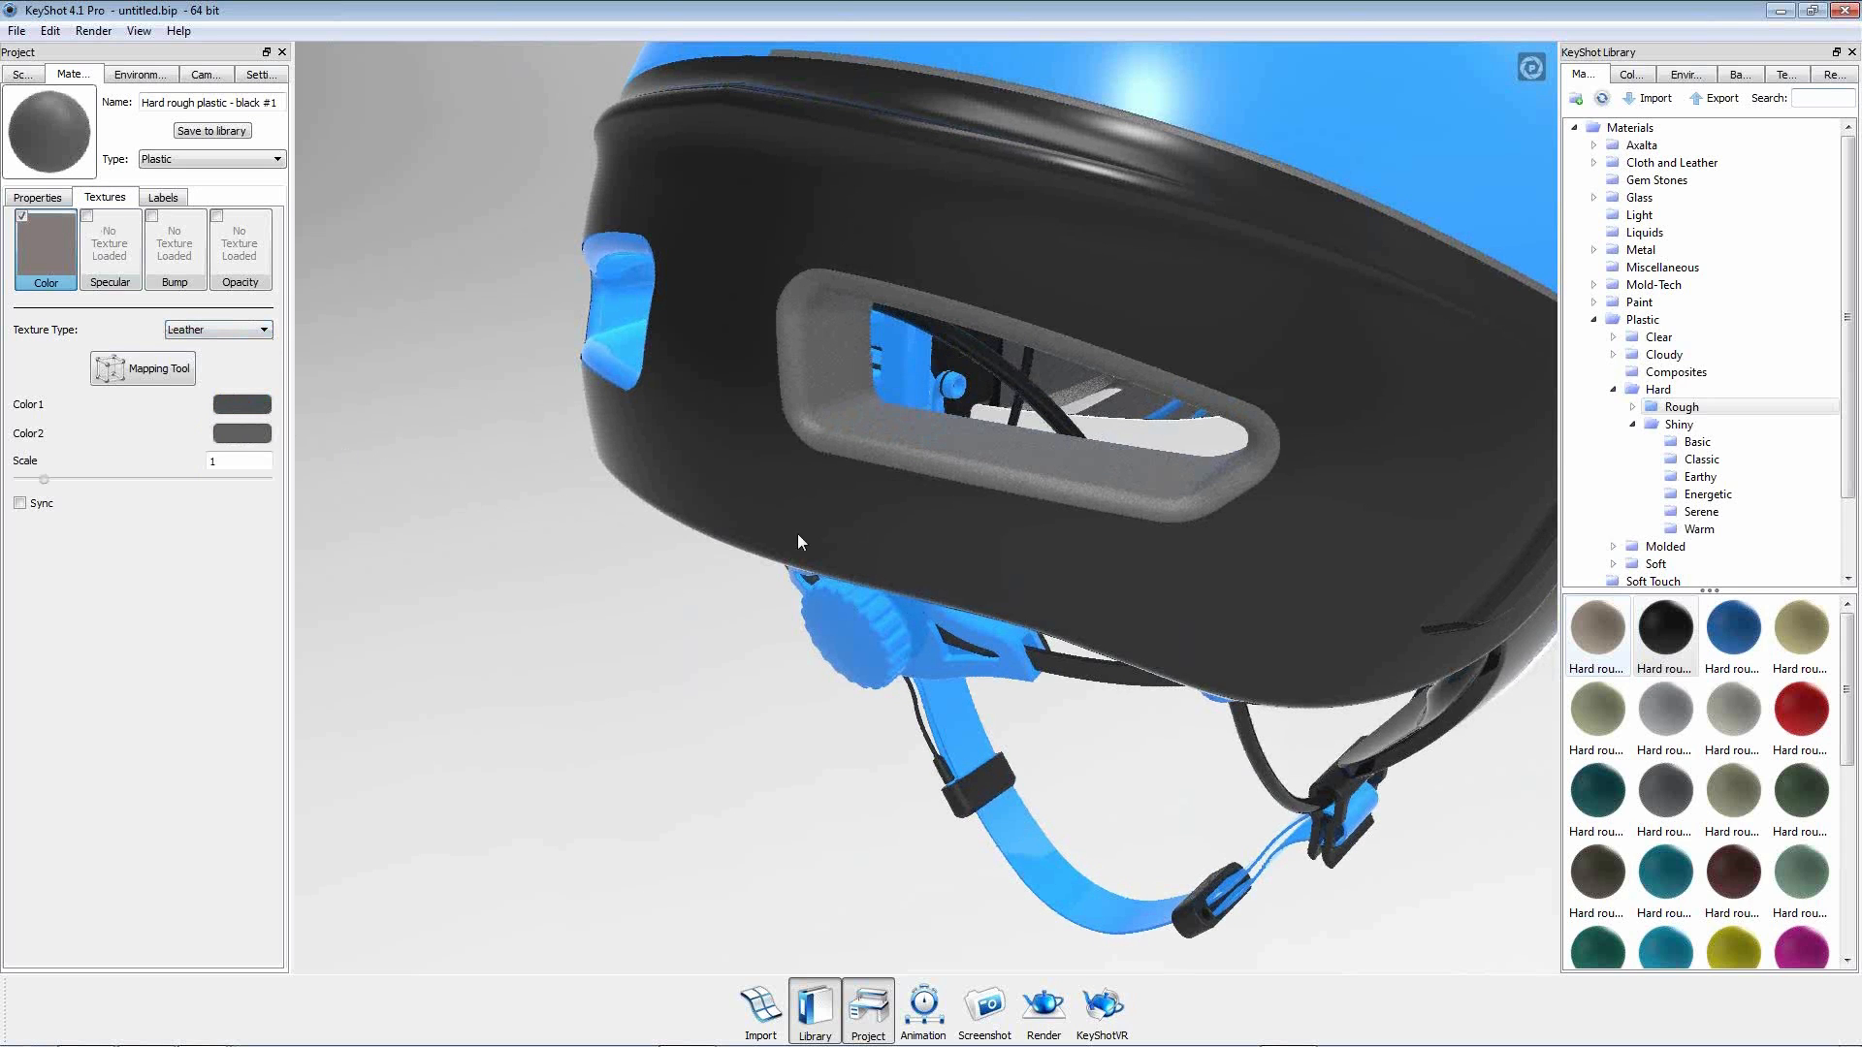
scroll(947, 440, up, 3)
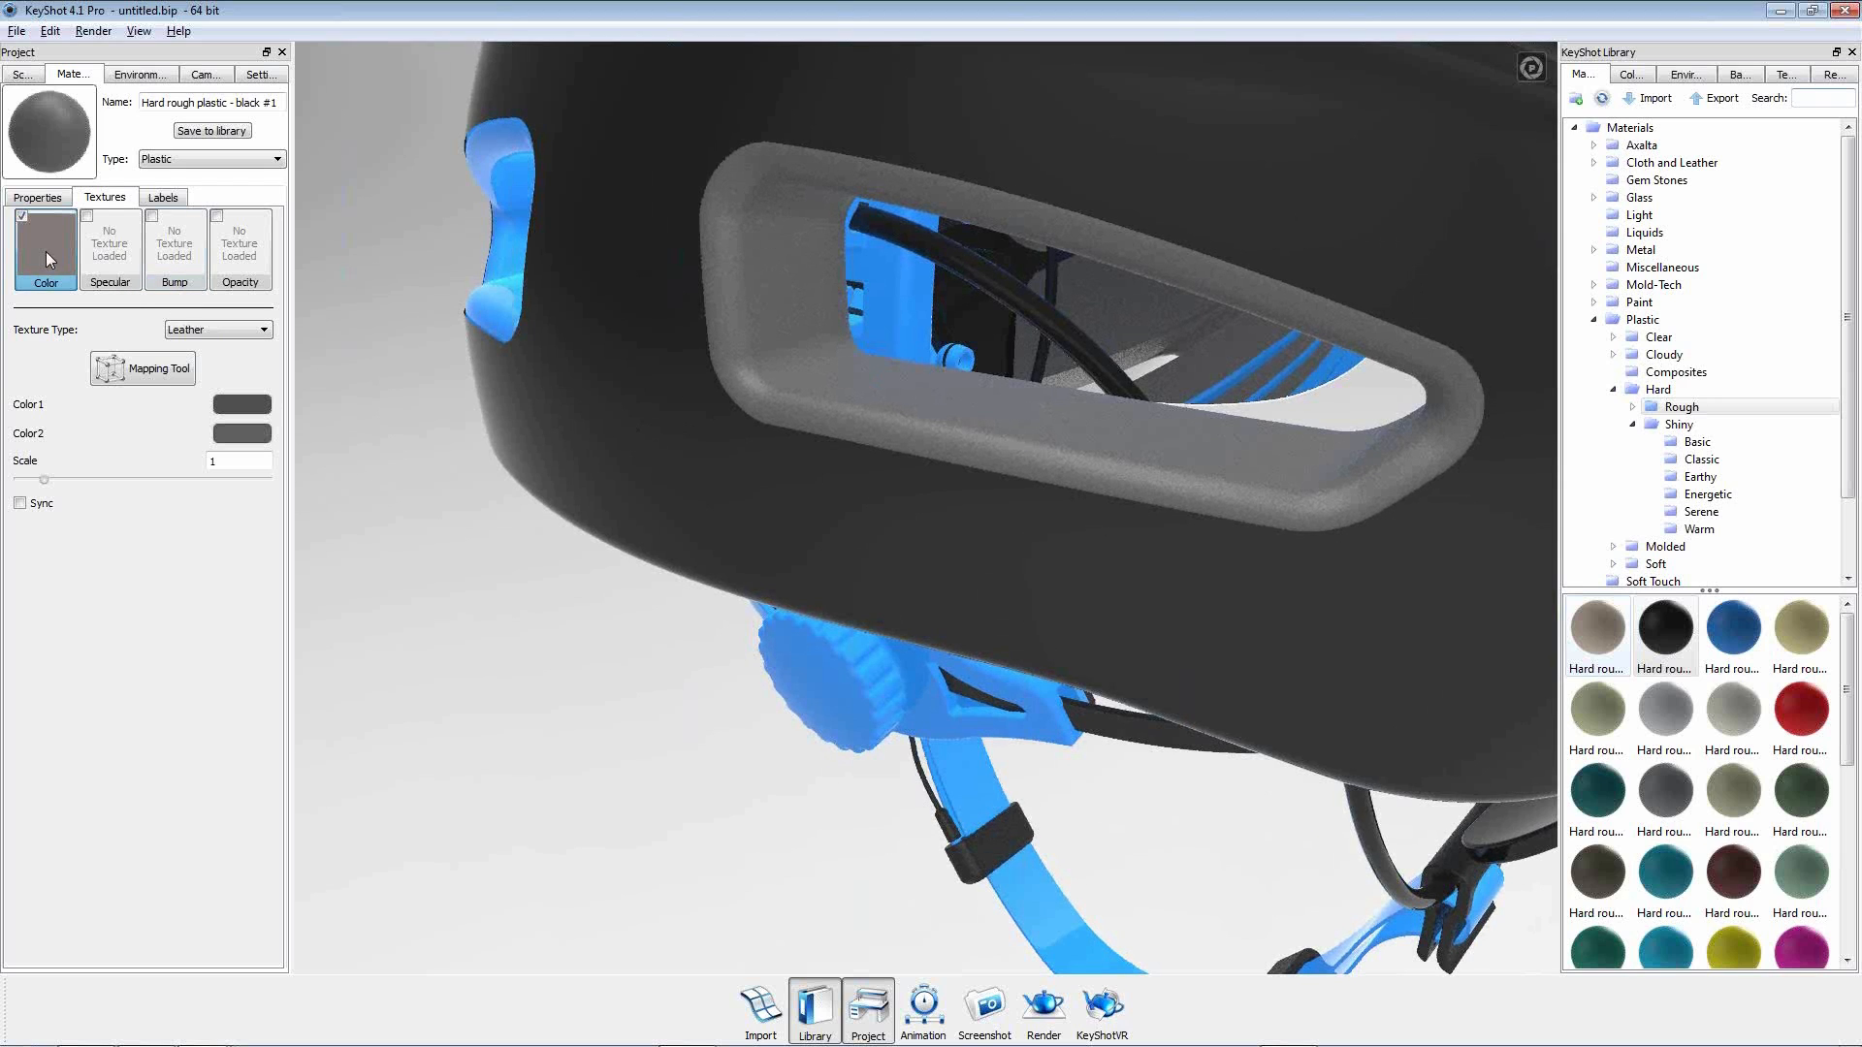
Copy the vent trim's Leather color texture to its bump texture, sync the textures and set their scale to 500.
drag(48, 250, 169, 242)
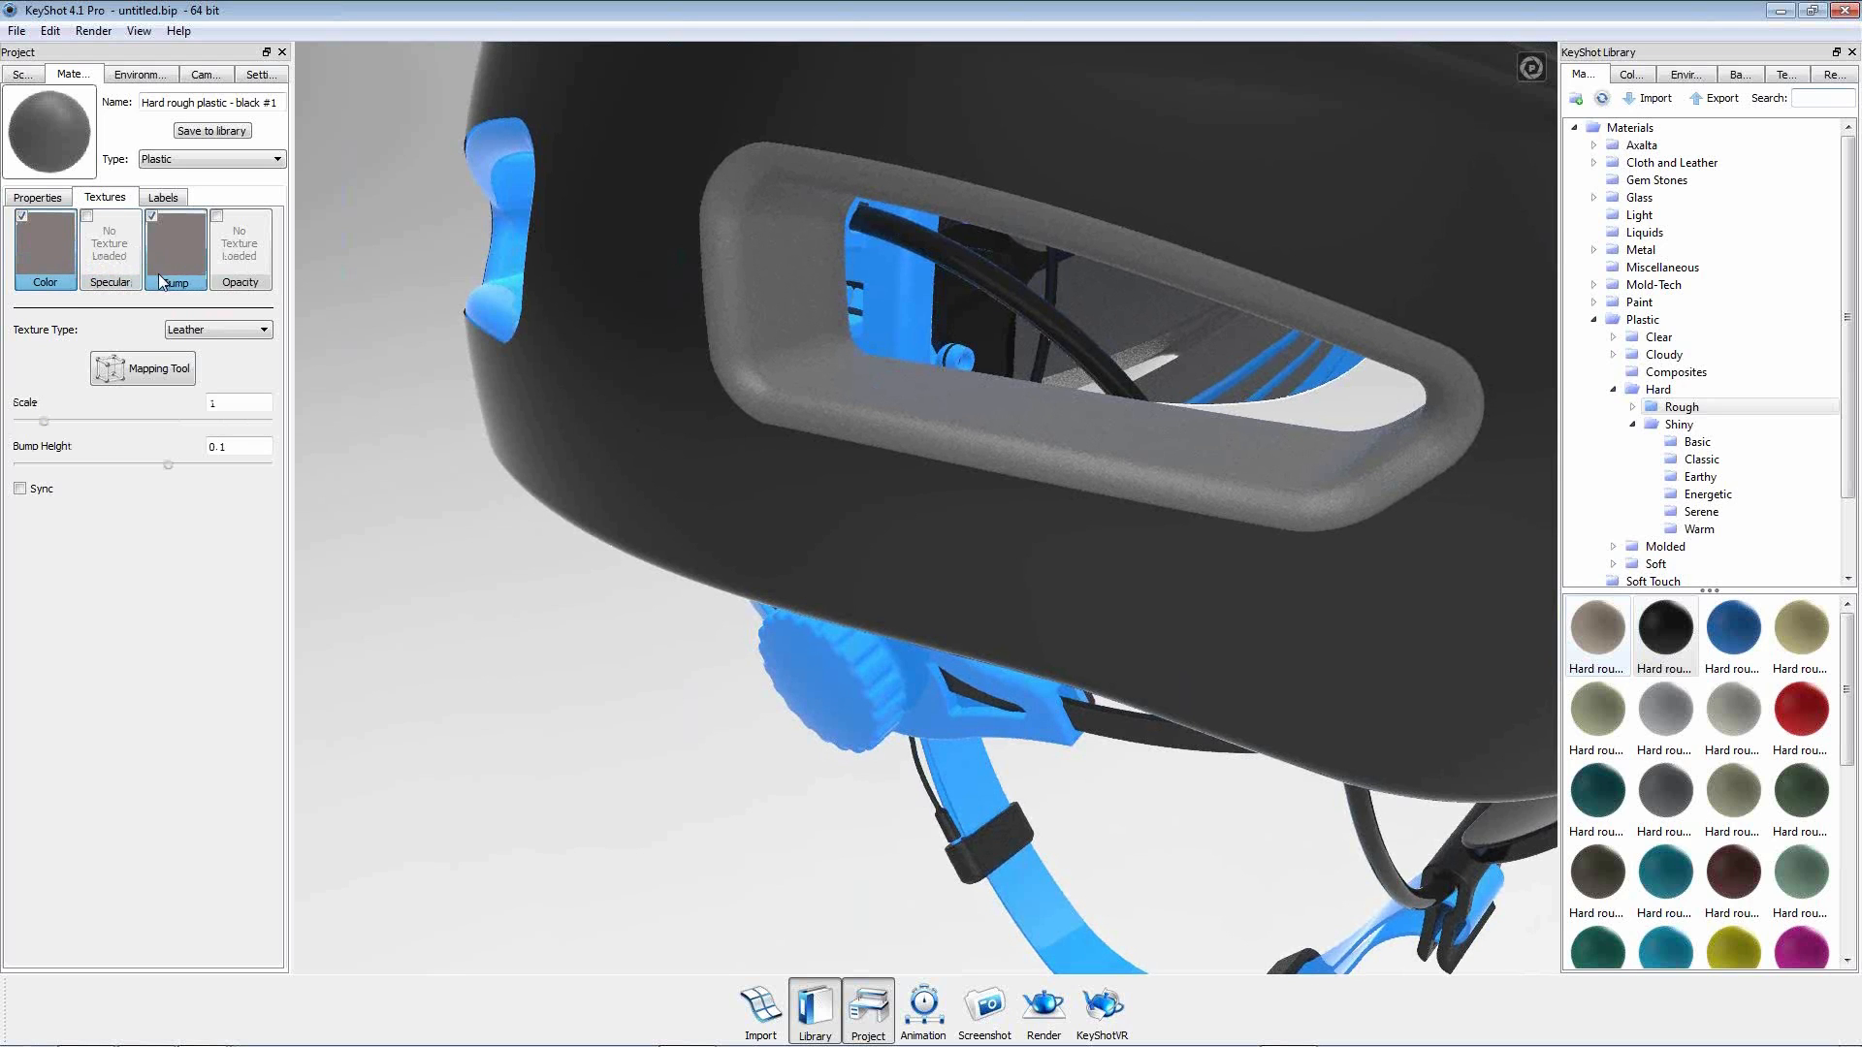
click(20, 489)
drag(44, 421, 267, 432)
double_click(240, 403)
text(5)
scroll(1014, 550, down, 5)
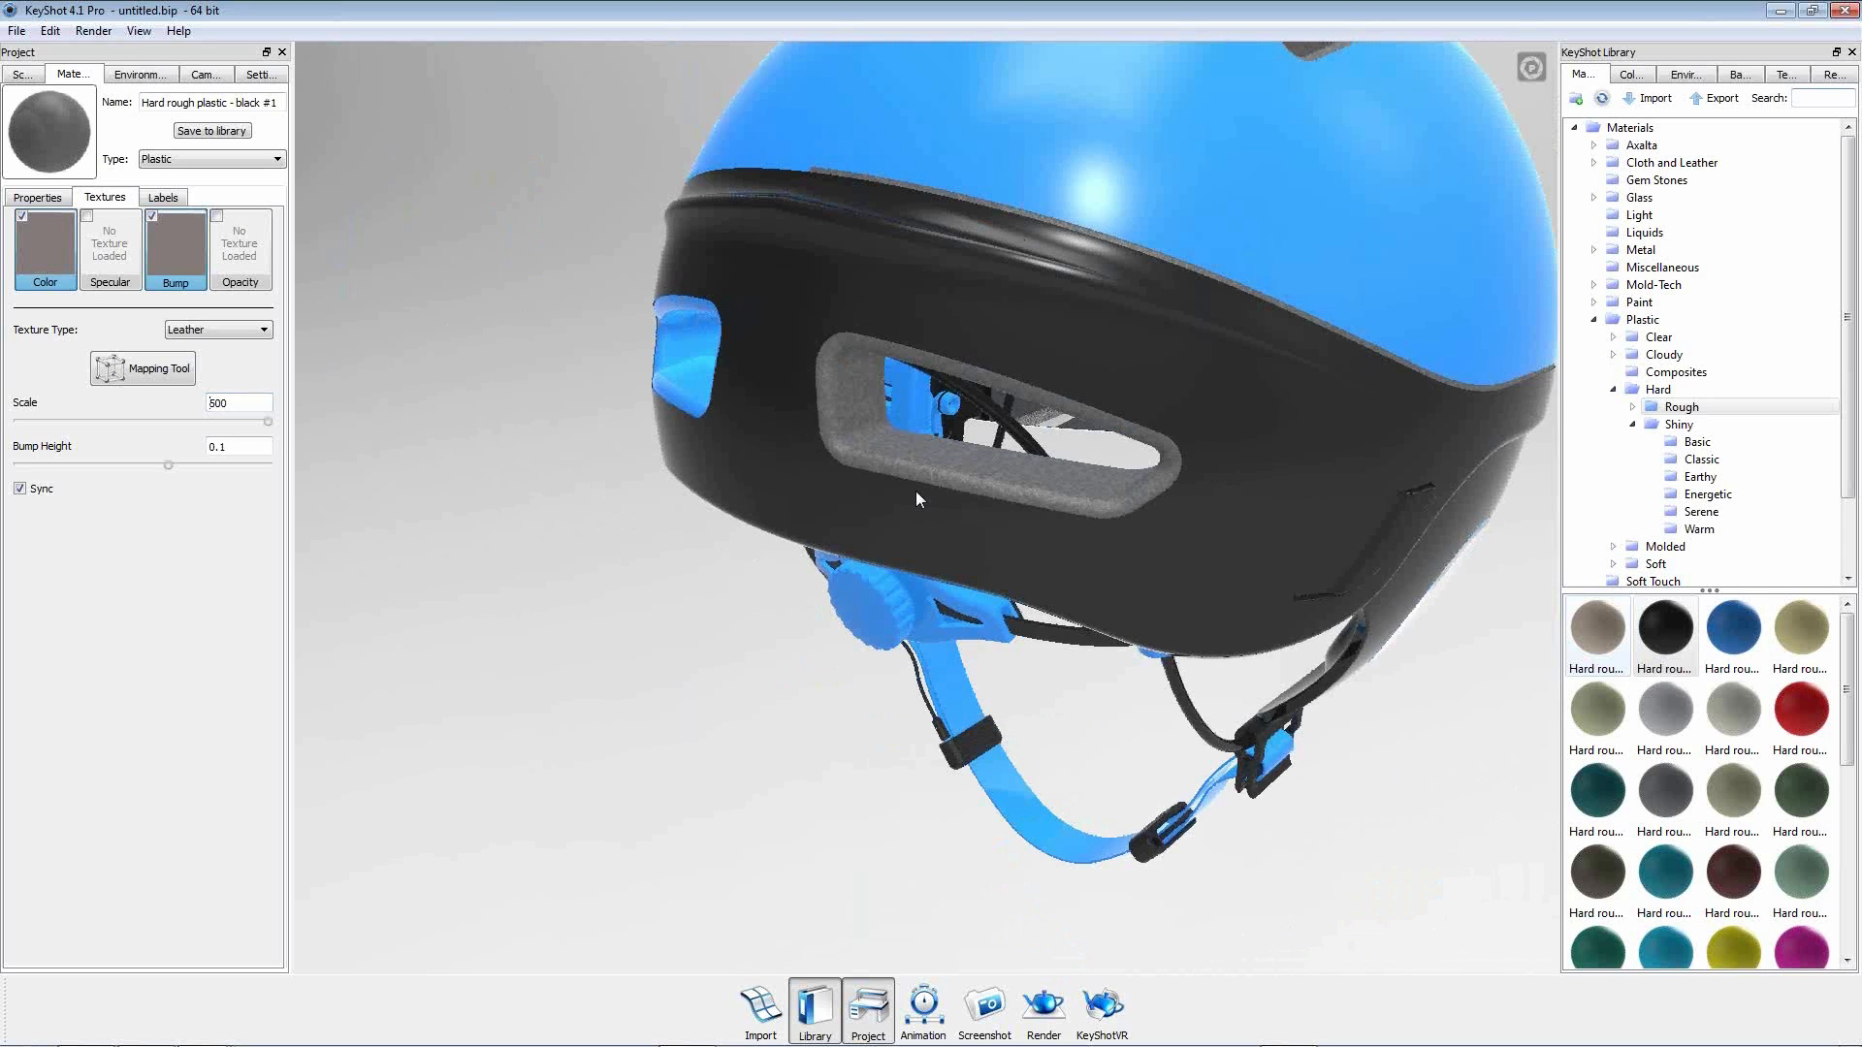
Examine the leather texture on the vent trim close up, check its color settings and compare it with the reference helmet photo.
scroll(915, 491, up, 5)
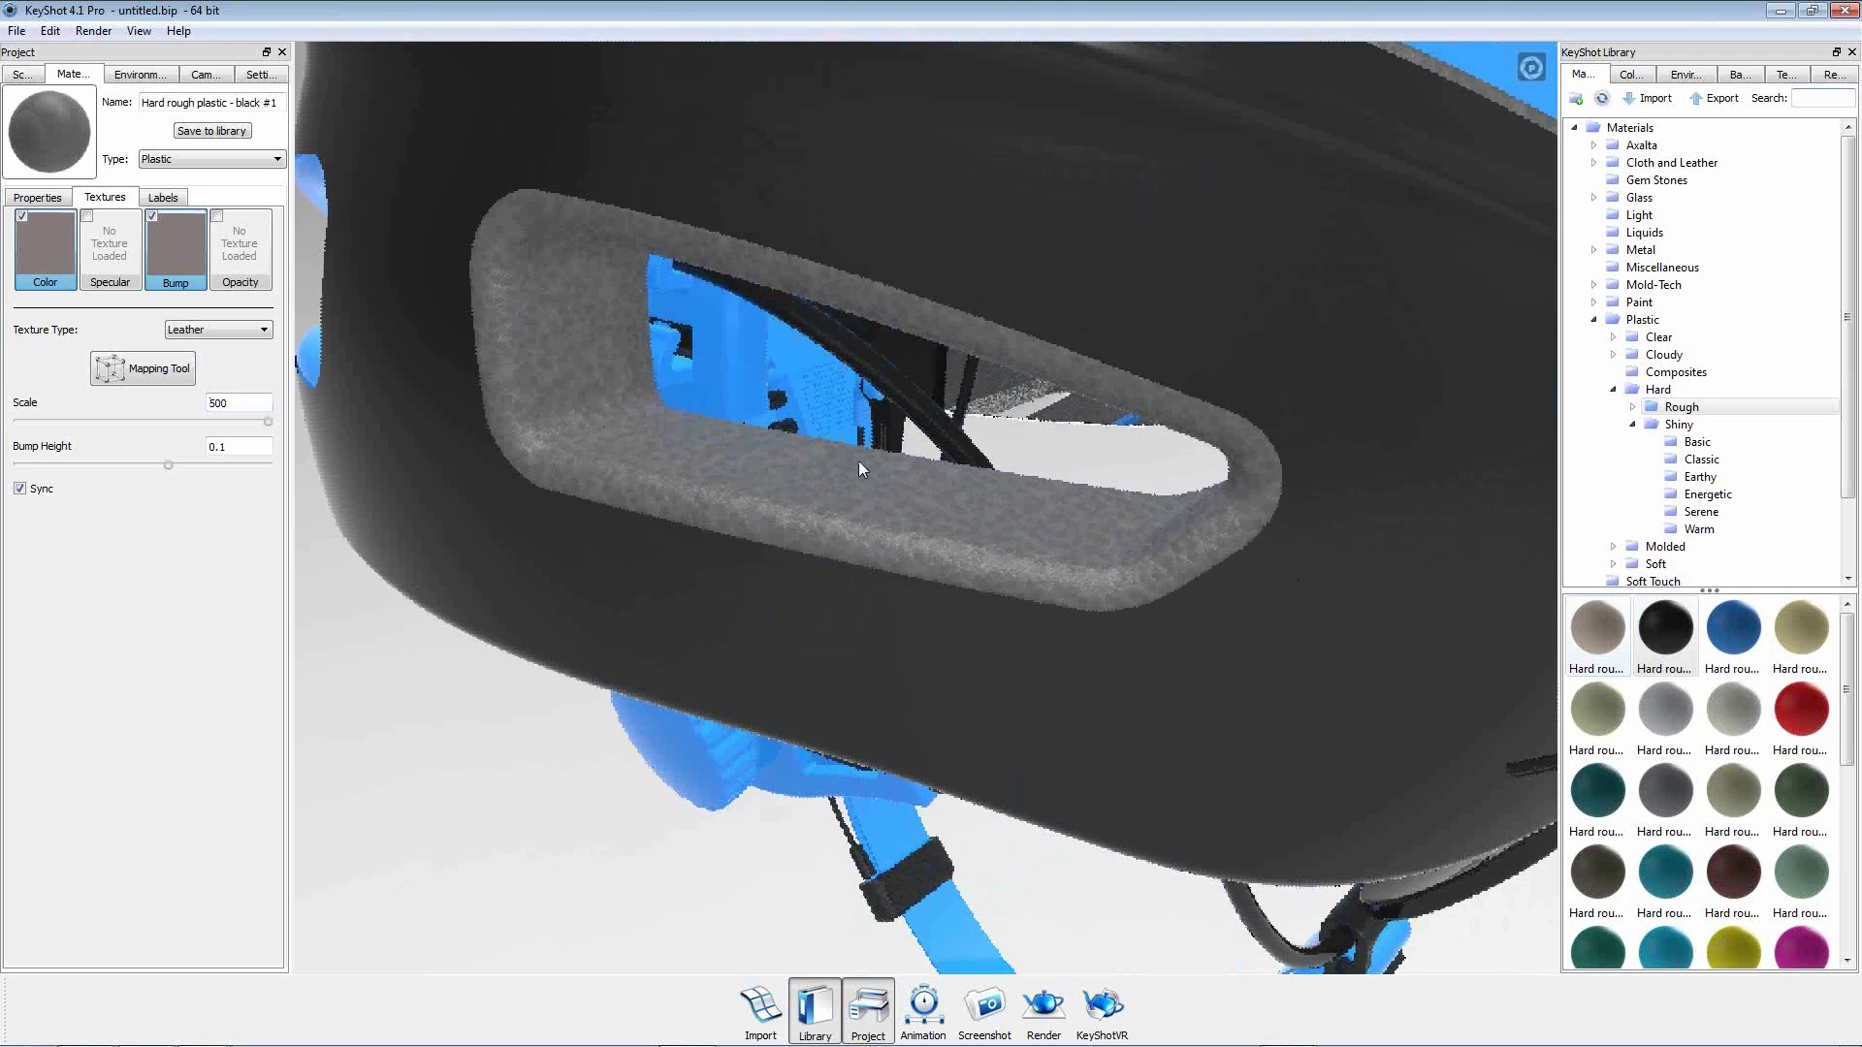
middle_drag(859, 462, 905, 518)
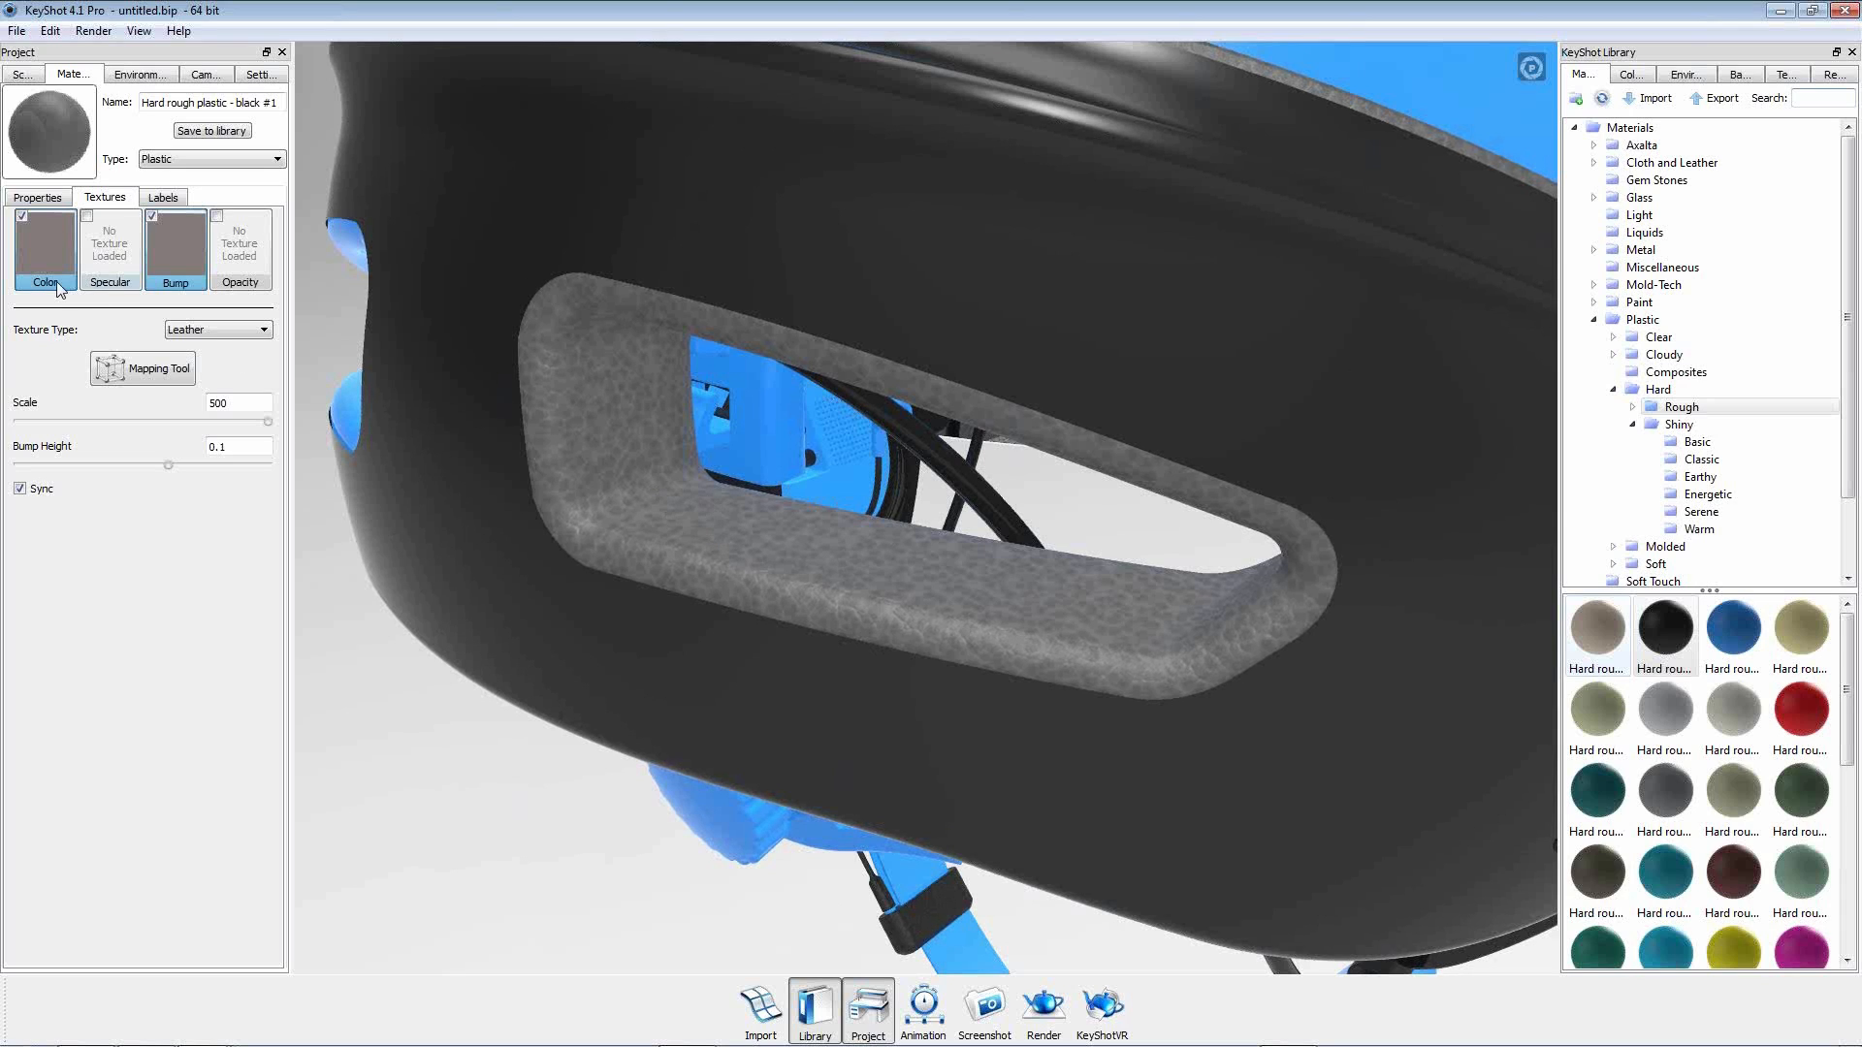
click(46, 250)
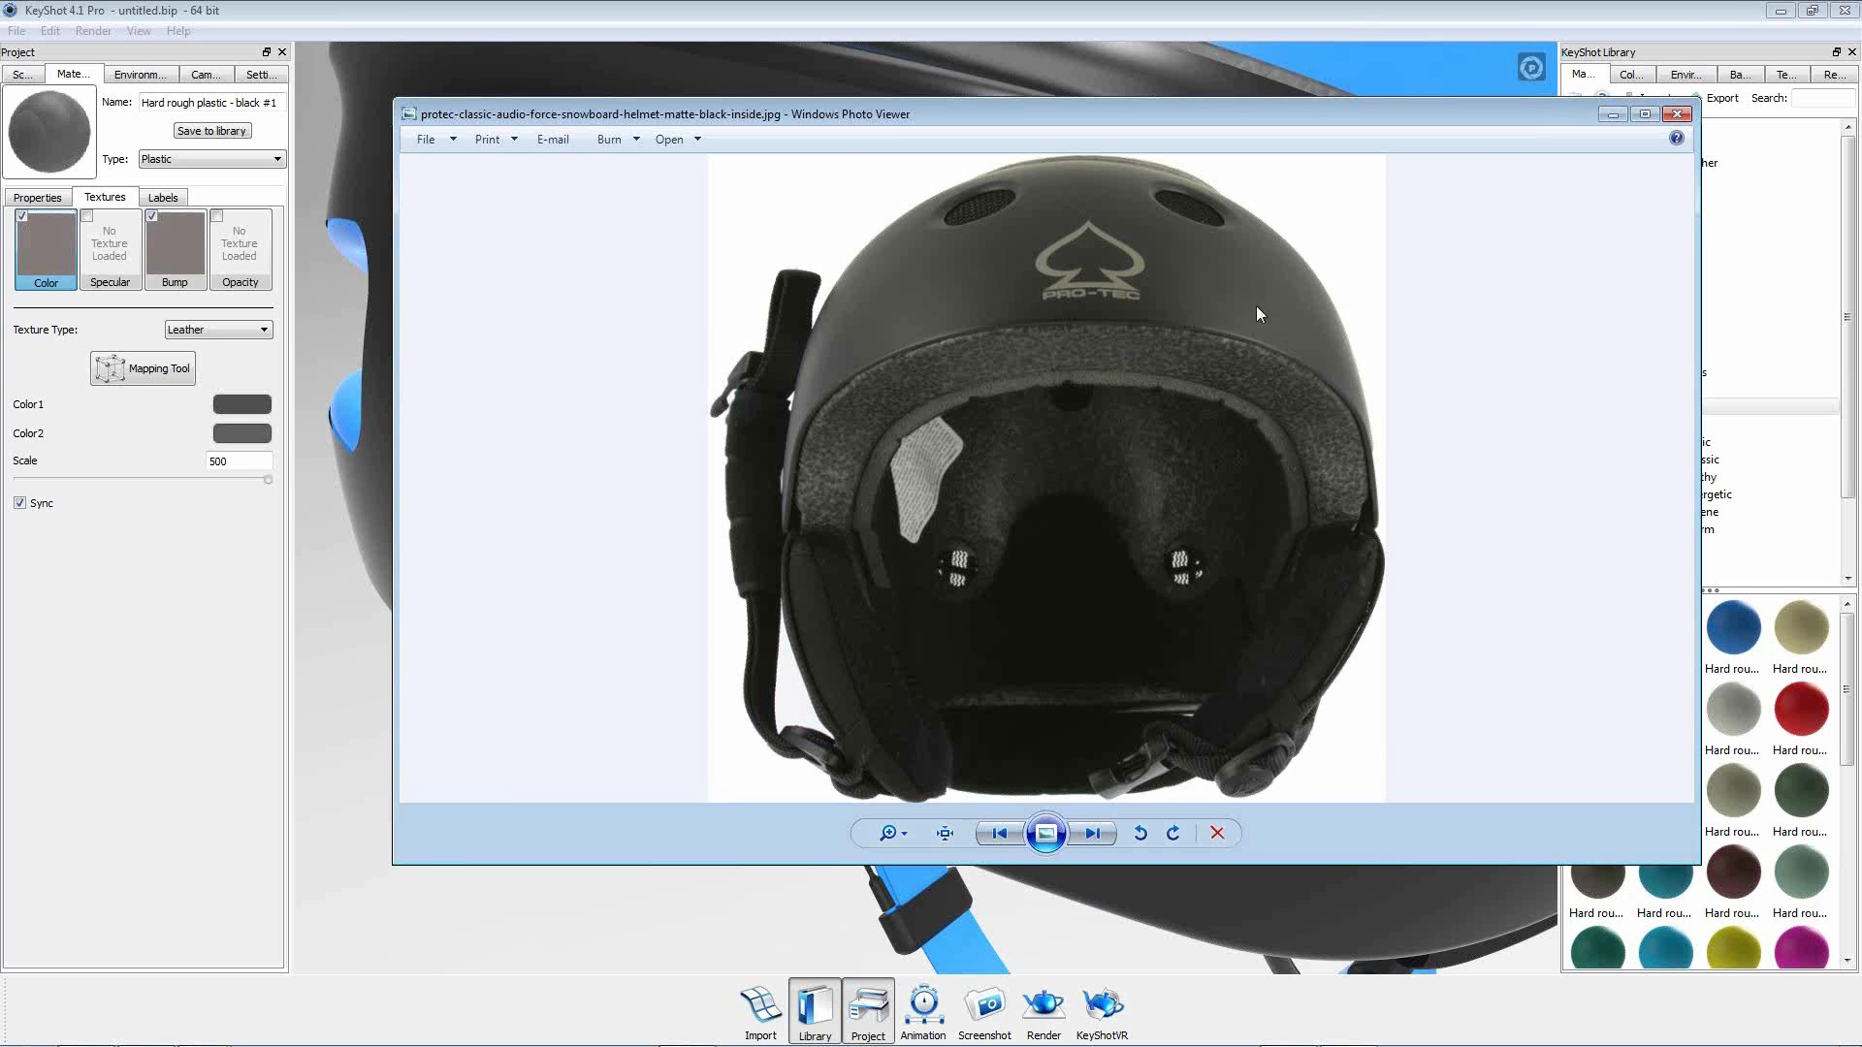
click(1676, 113)
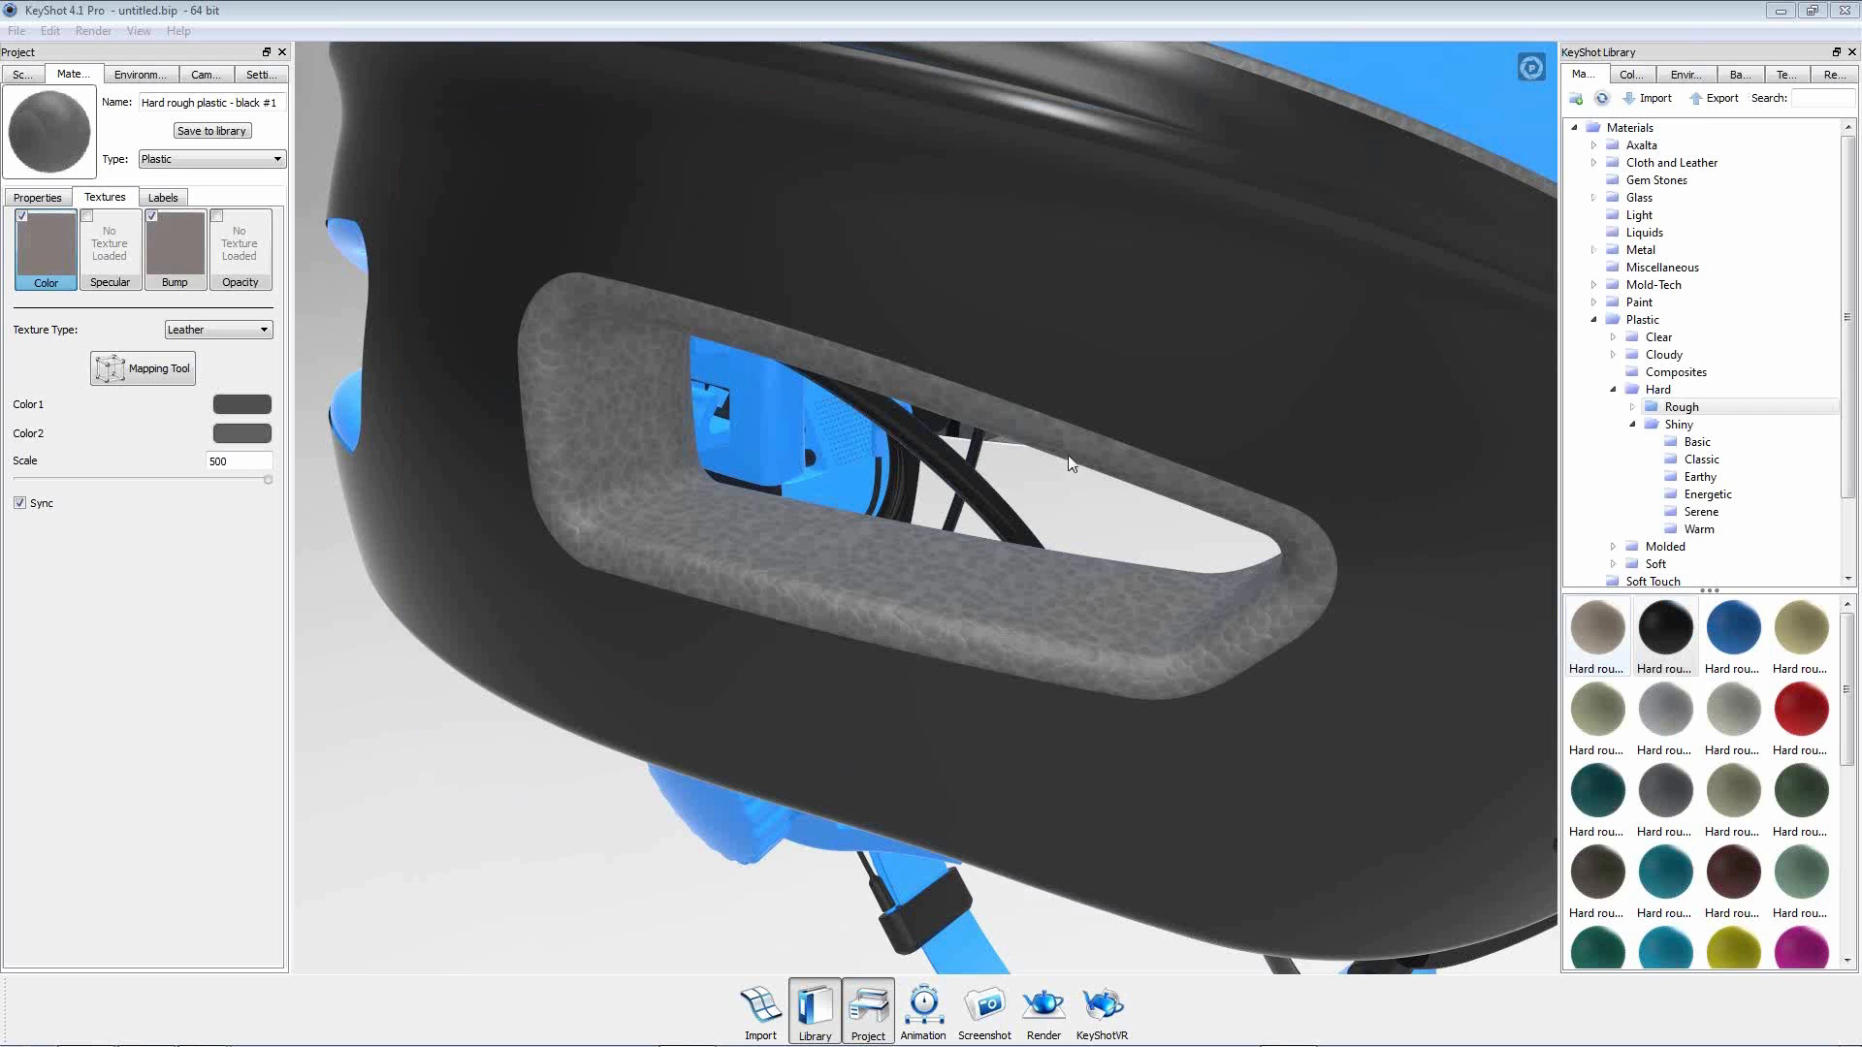
Set Color1 of the vent trim's Leather color texture to pure black with an HSV value of 0%.
click(227, 409)
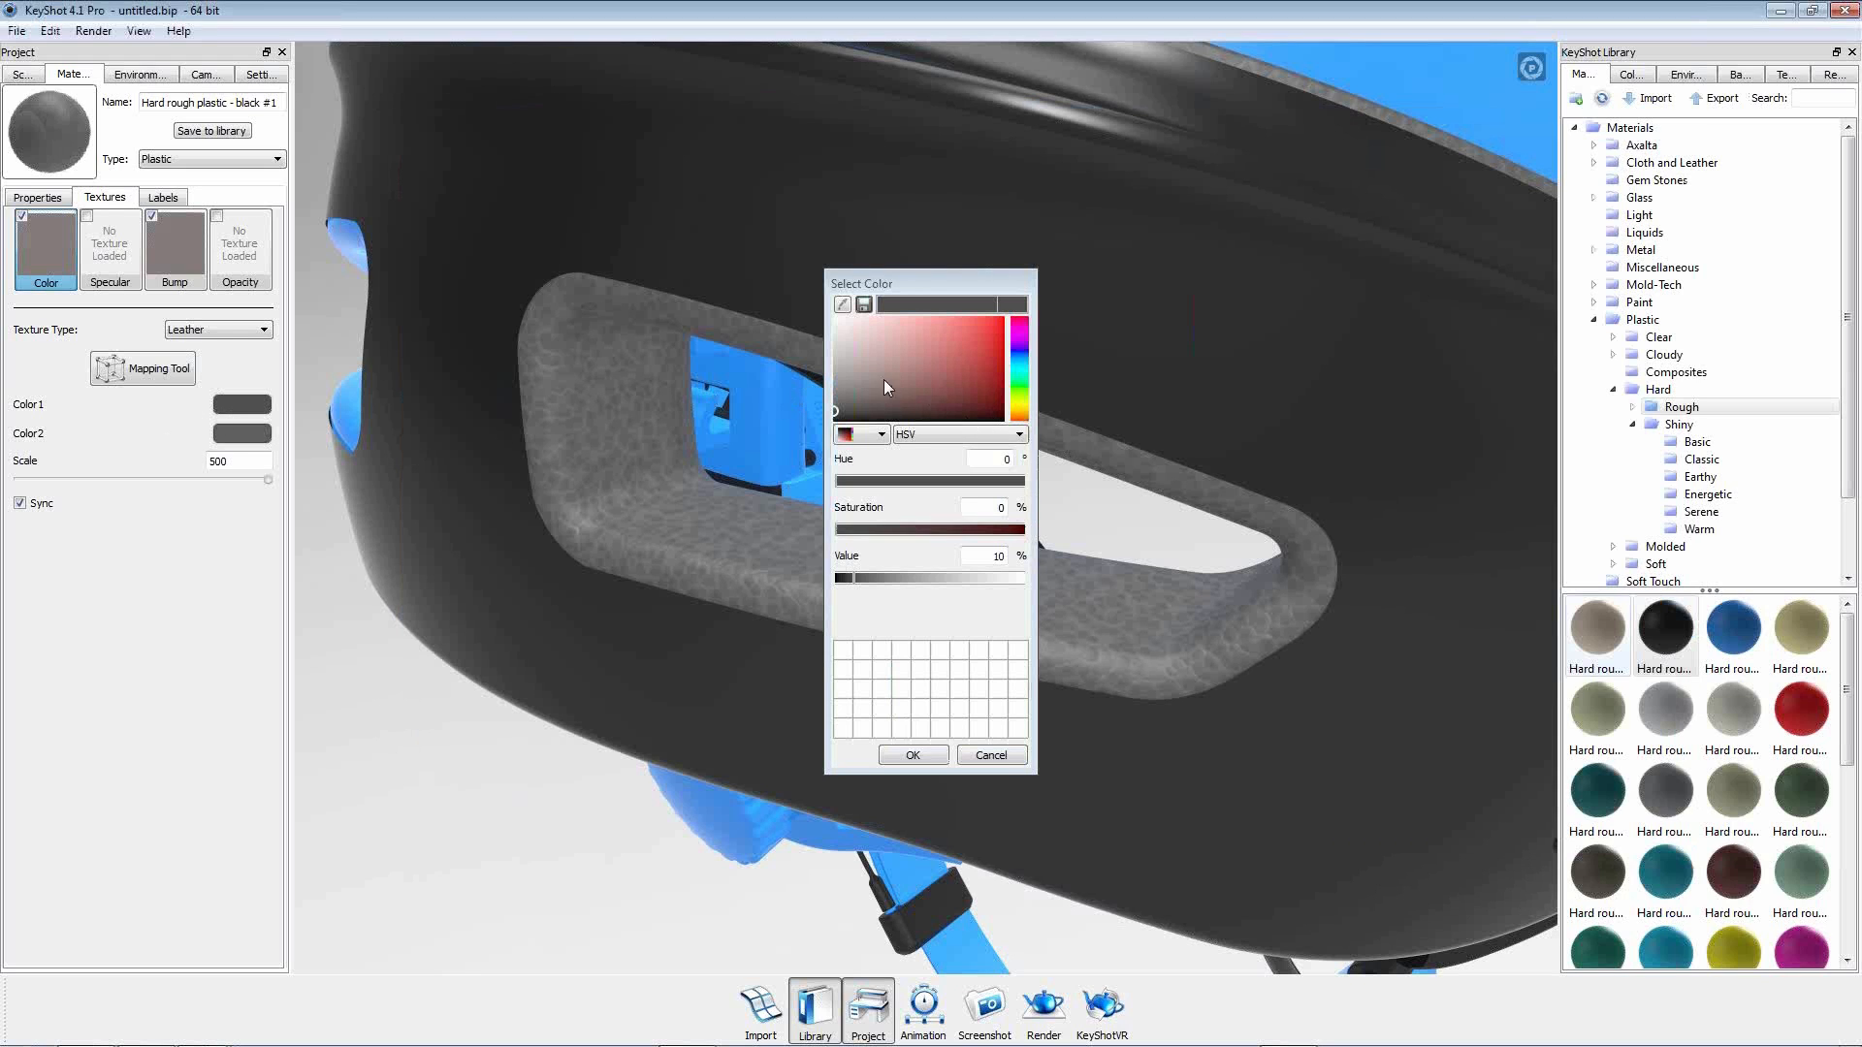
drag(851, 397, 747, 469)
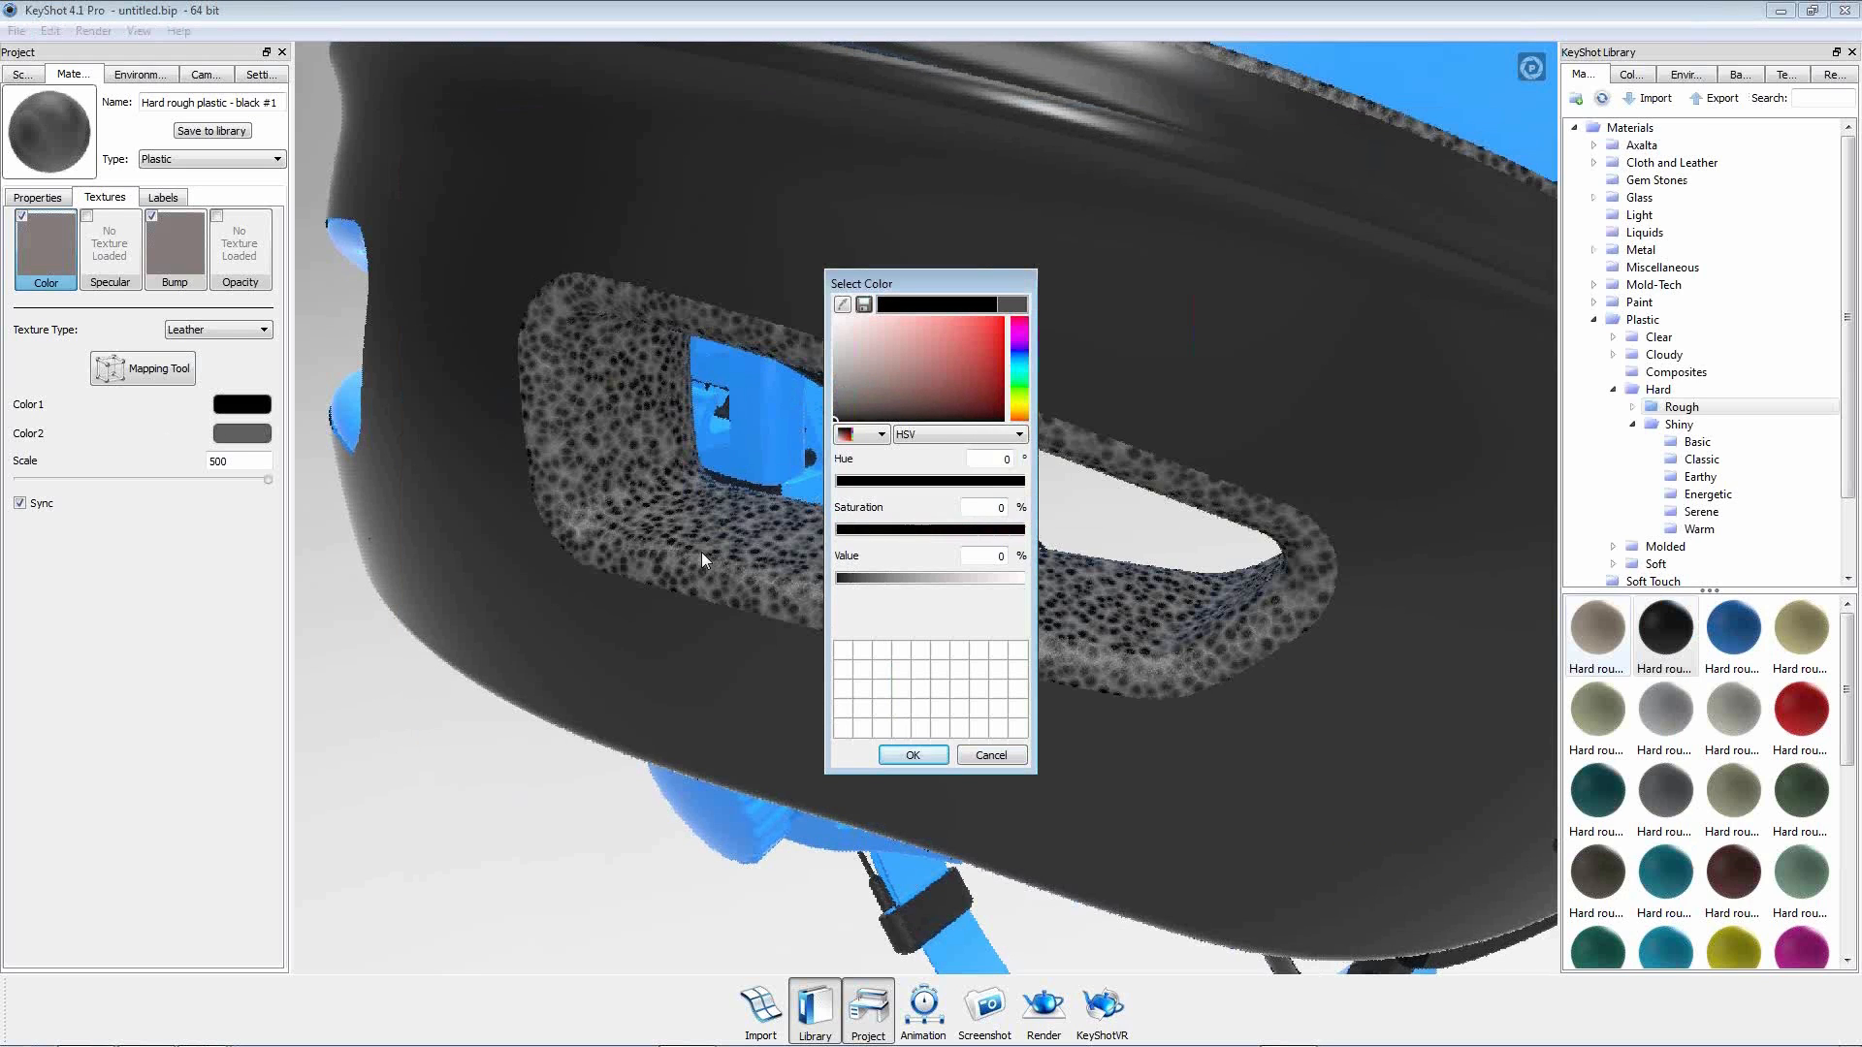
click(913, 756)
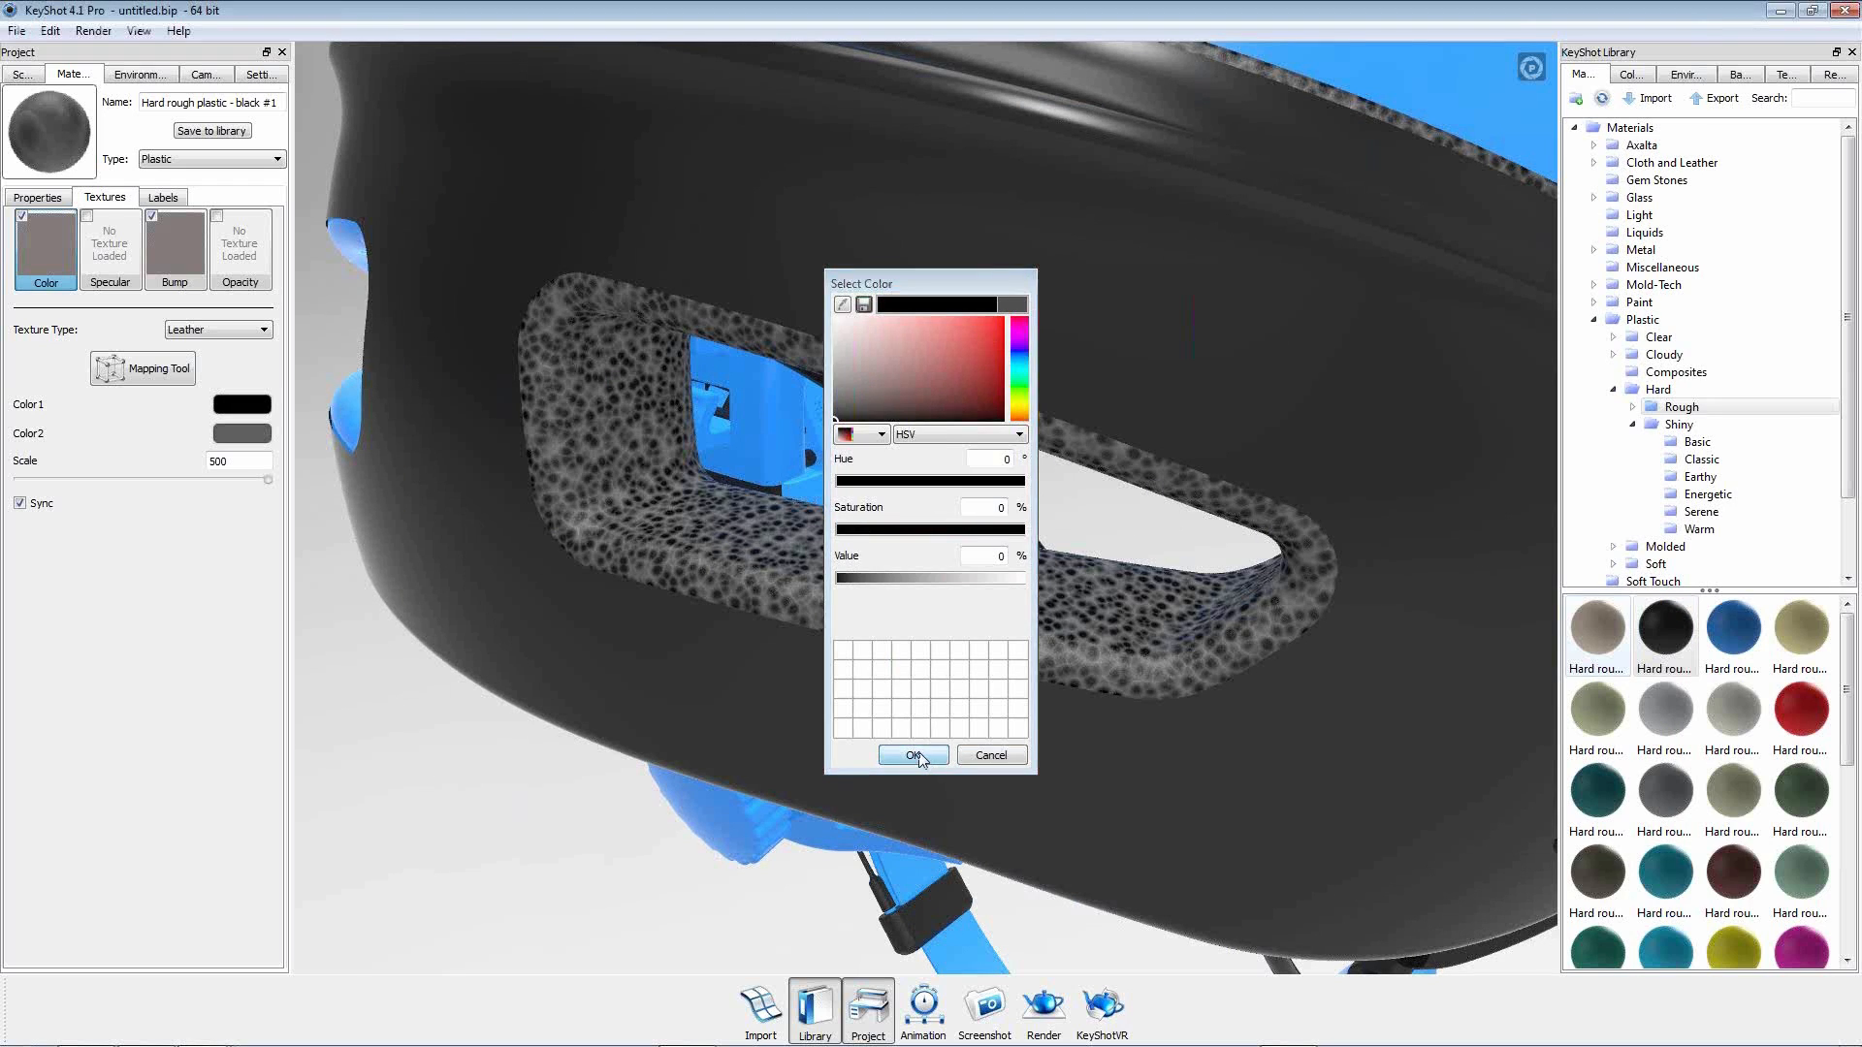
Set Color2 of the vent trim's Leather color texture to an HSV value of 2%, trying 97% and 1% as well.
click(255, 437)
double_click(968, 550)
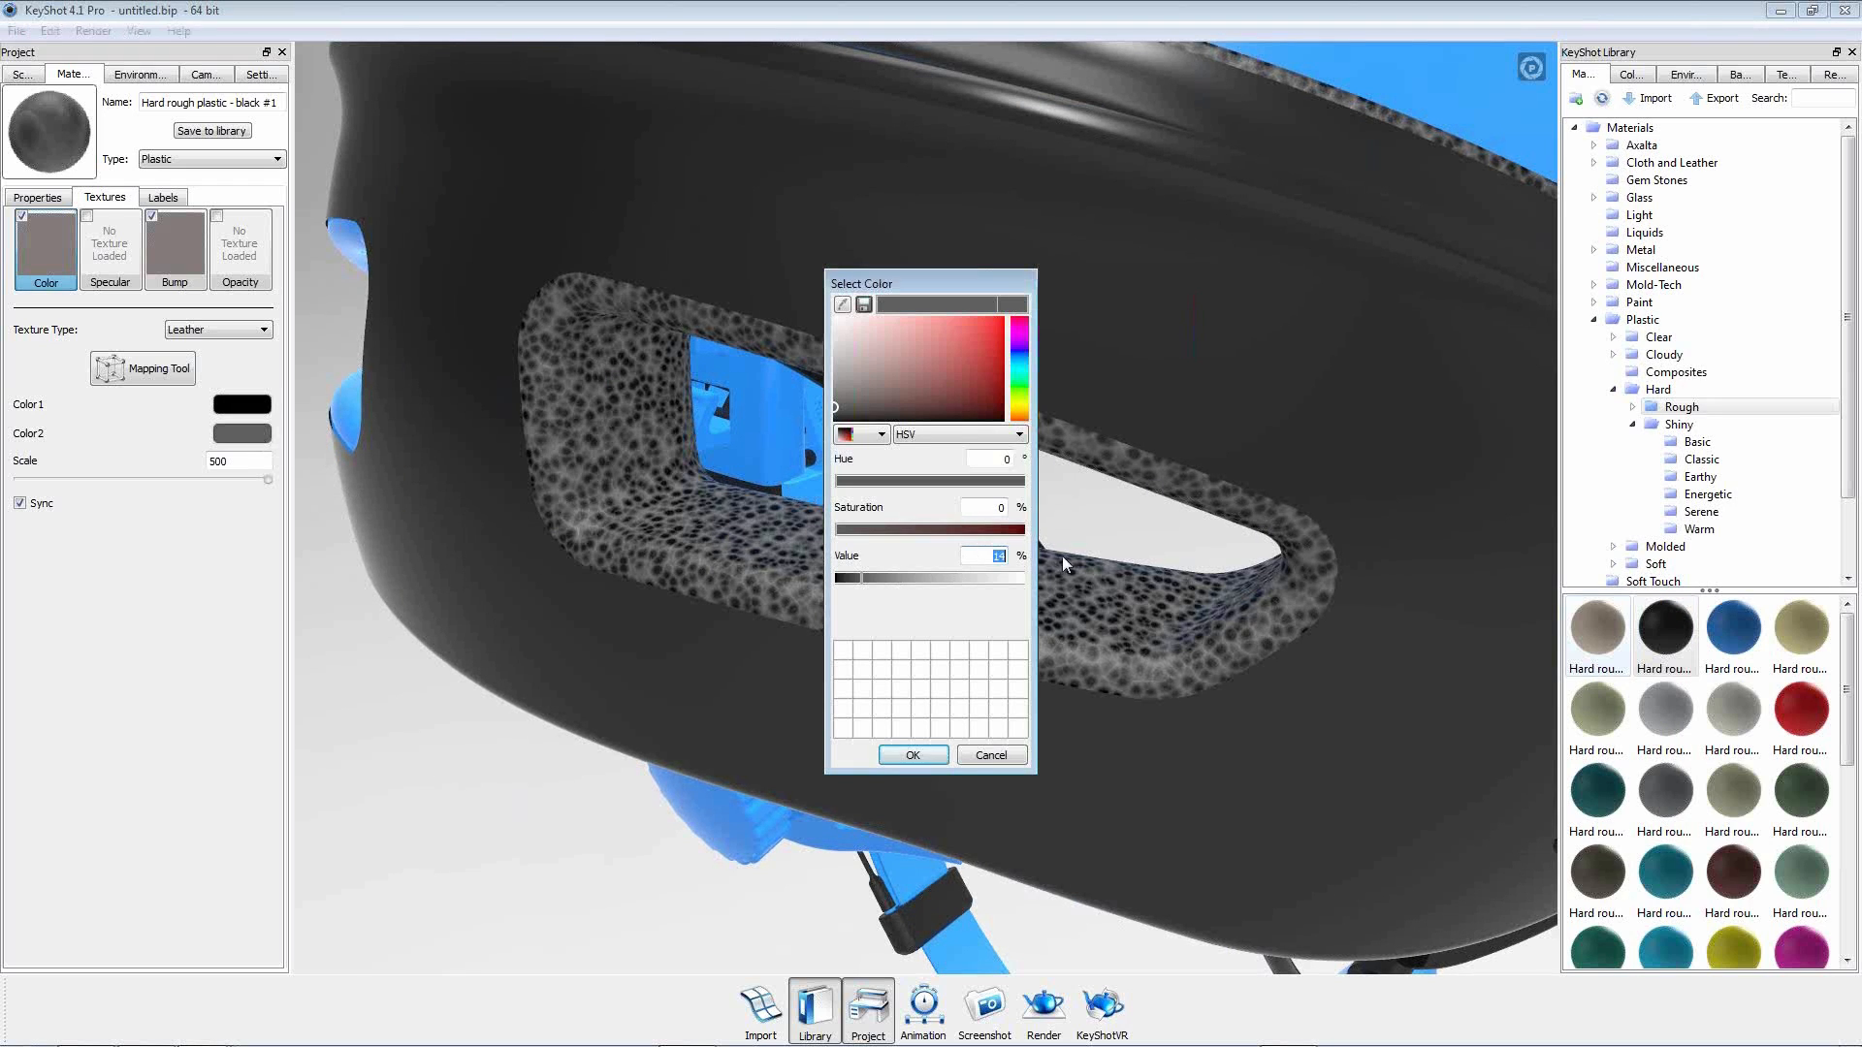
text(97)
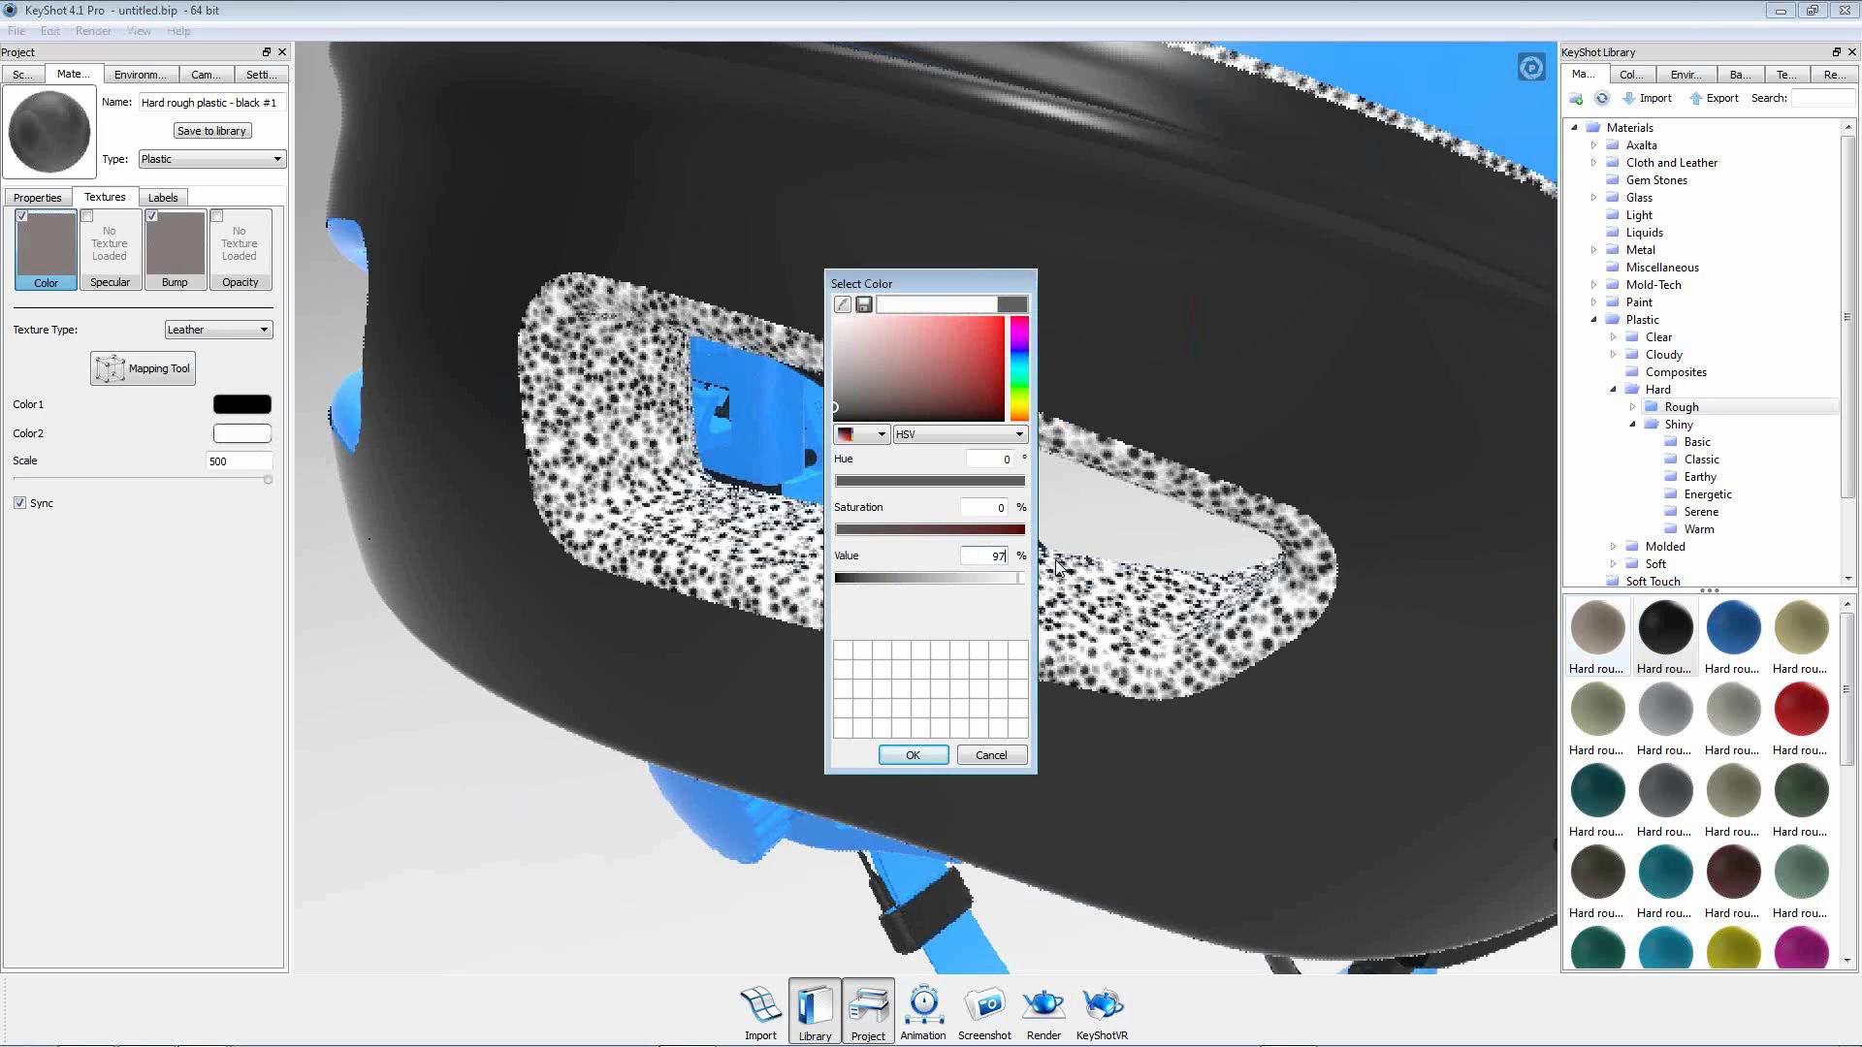
key(Return)
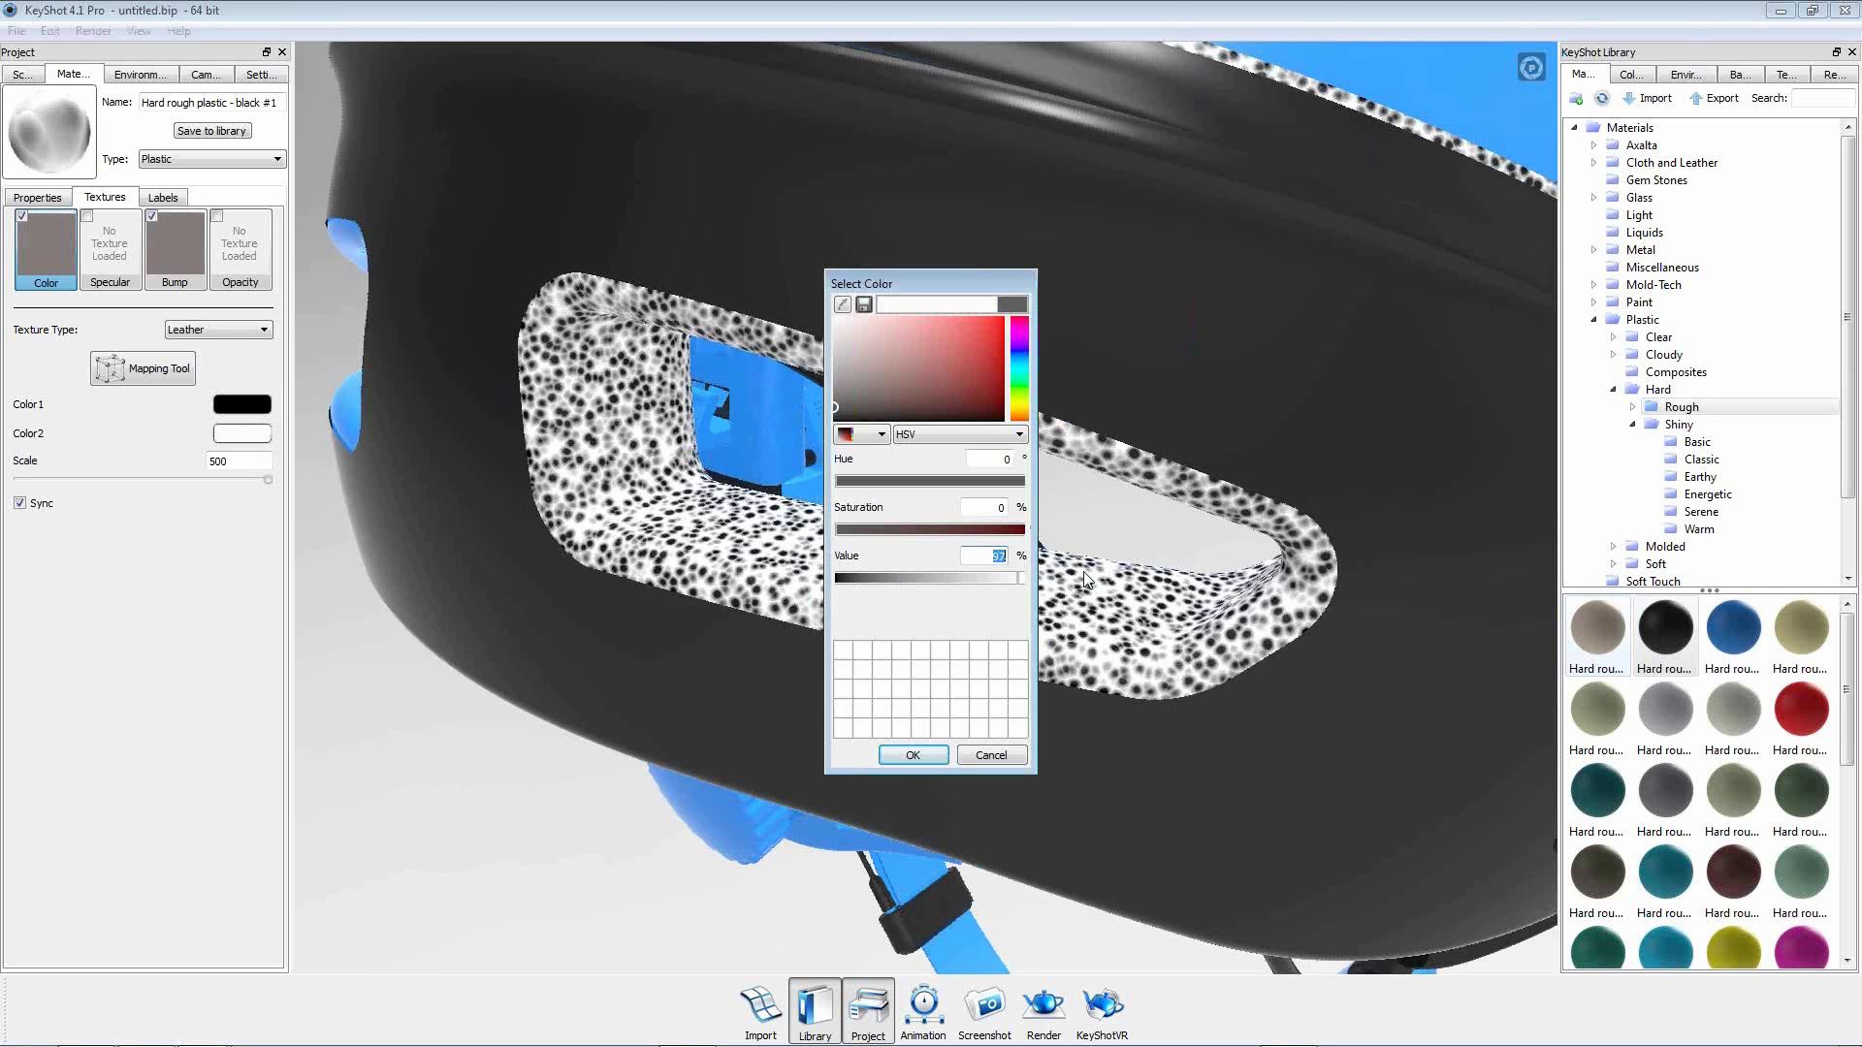
text(2)
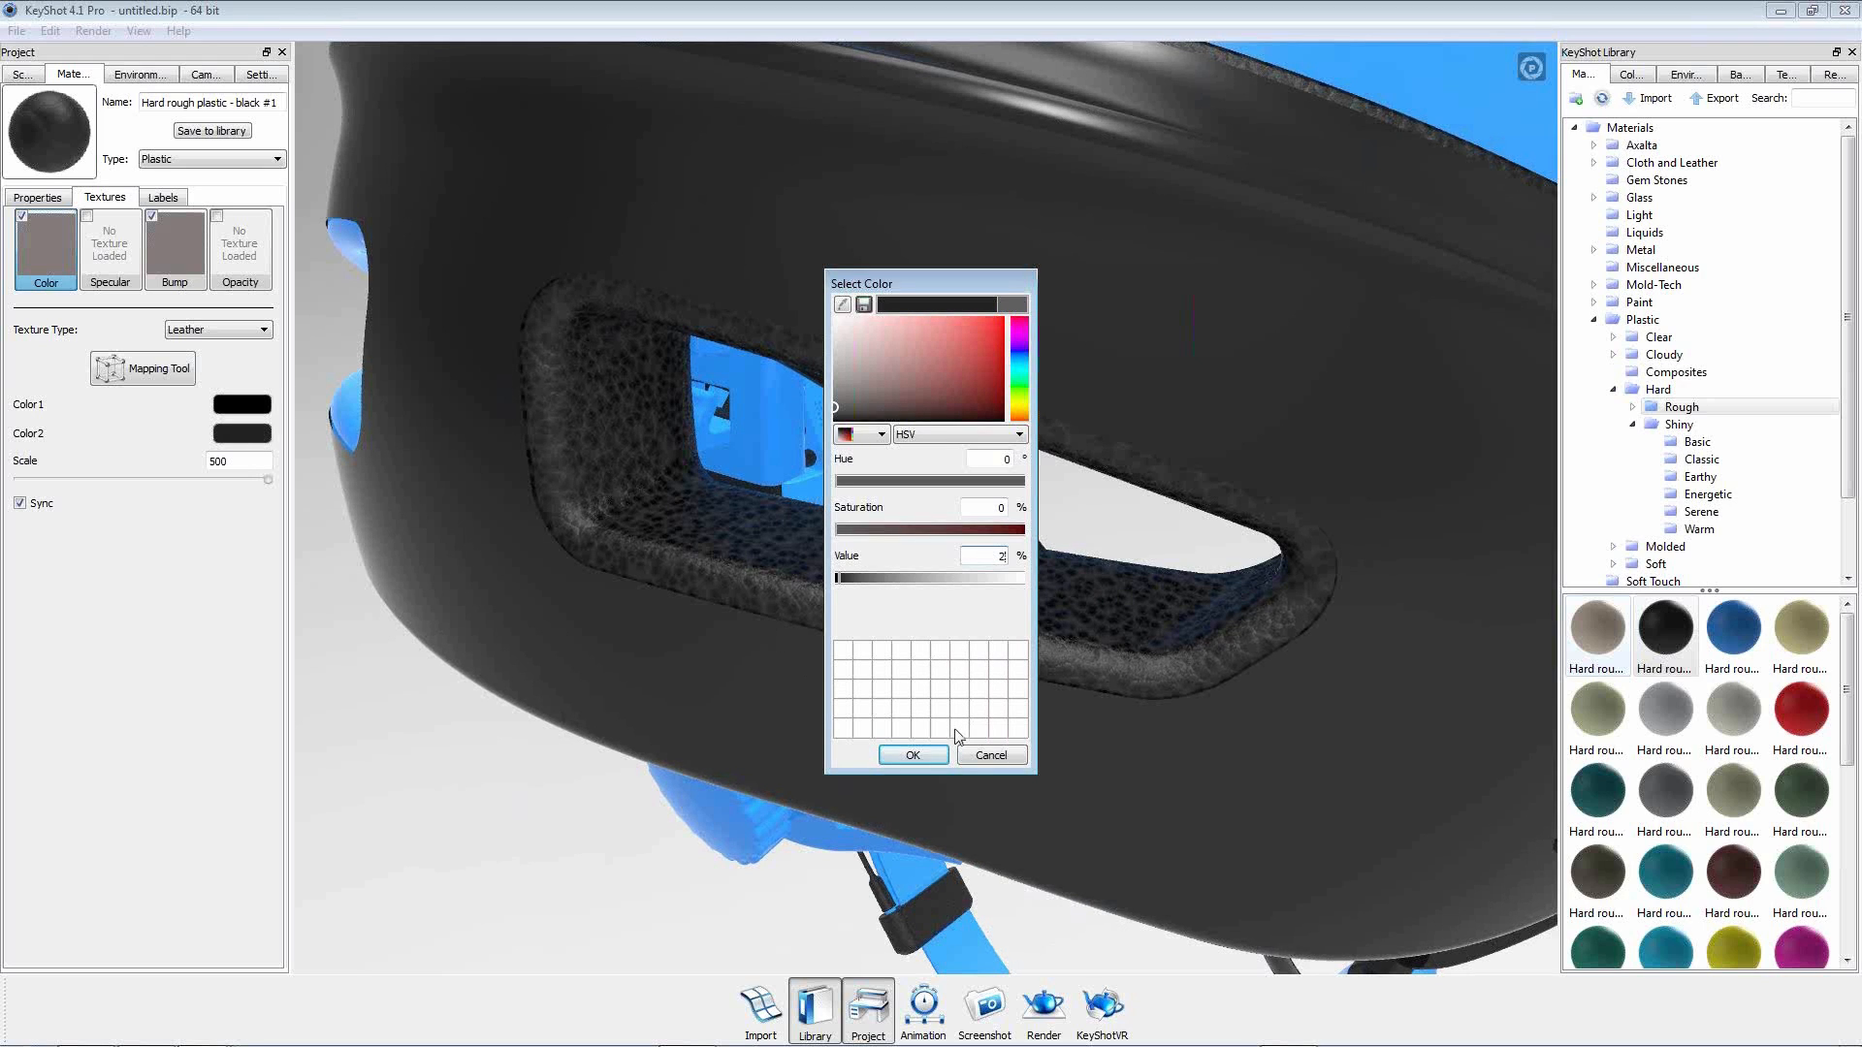
drag(996, 555, 1055, 556)
text(1)
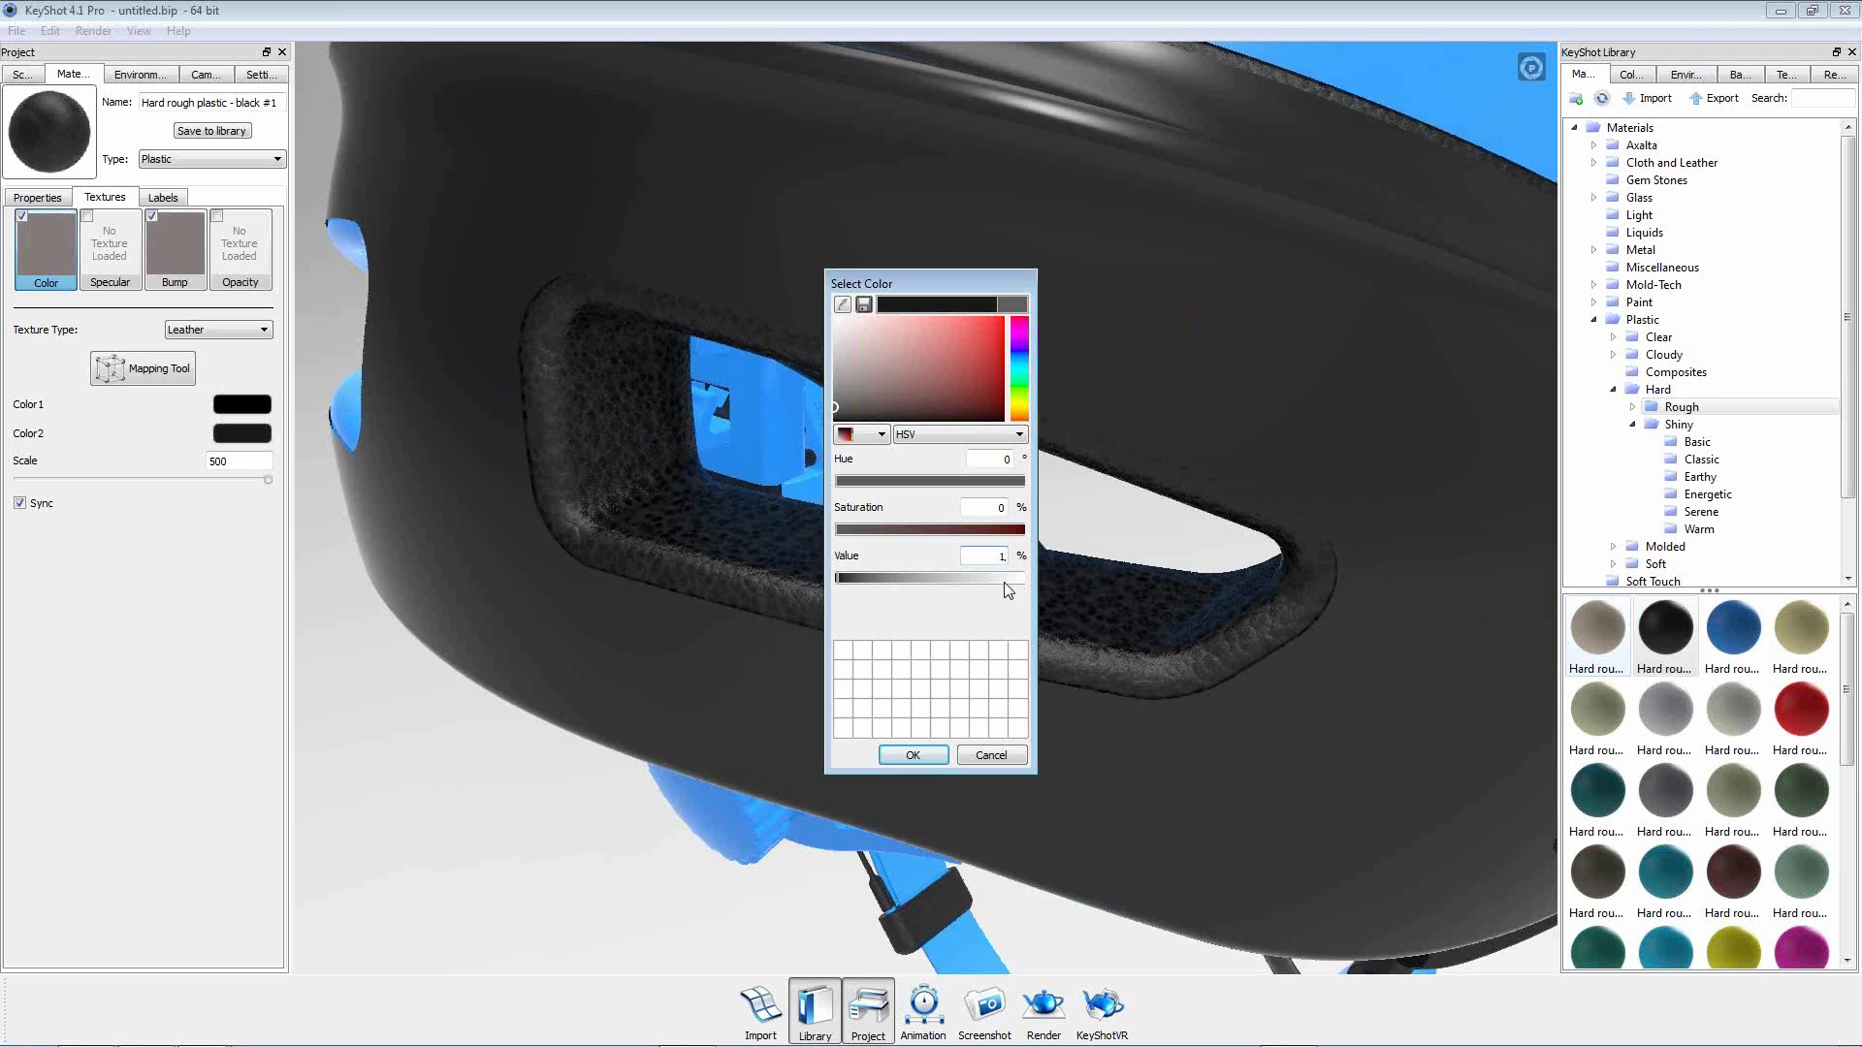
drag(997, 555, 1044, 556)
text(2)
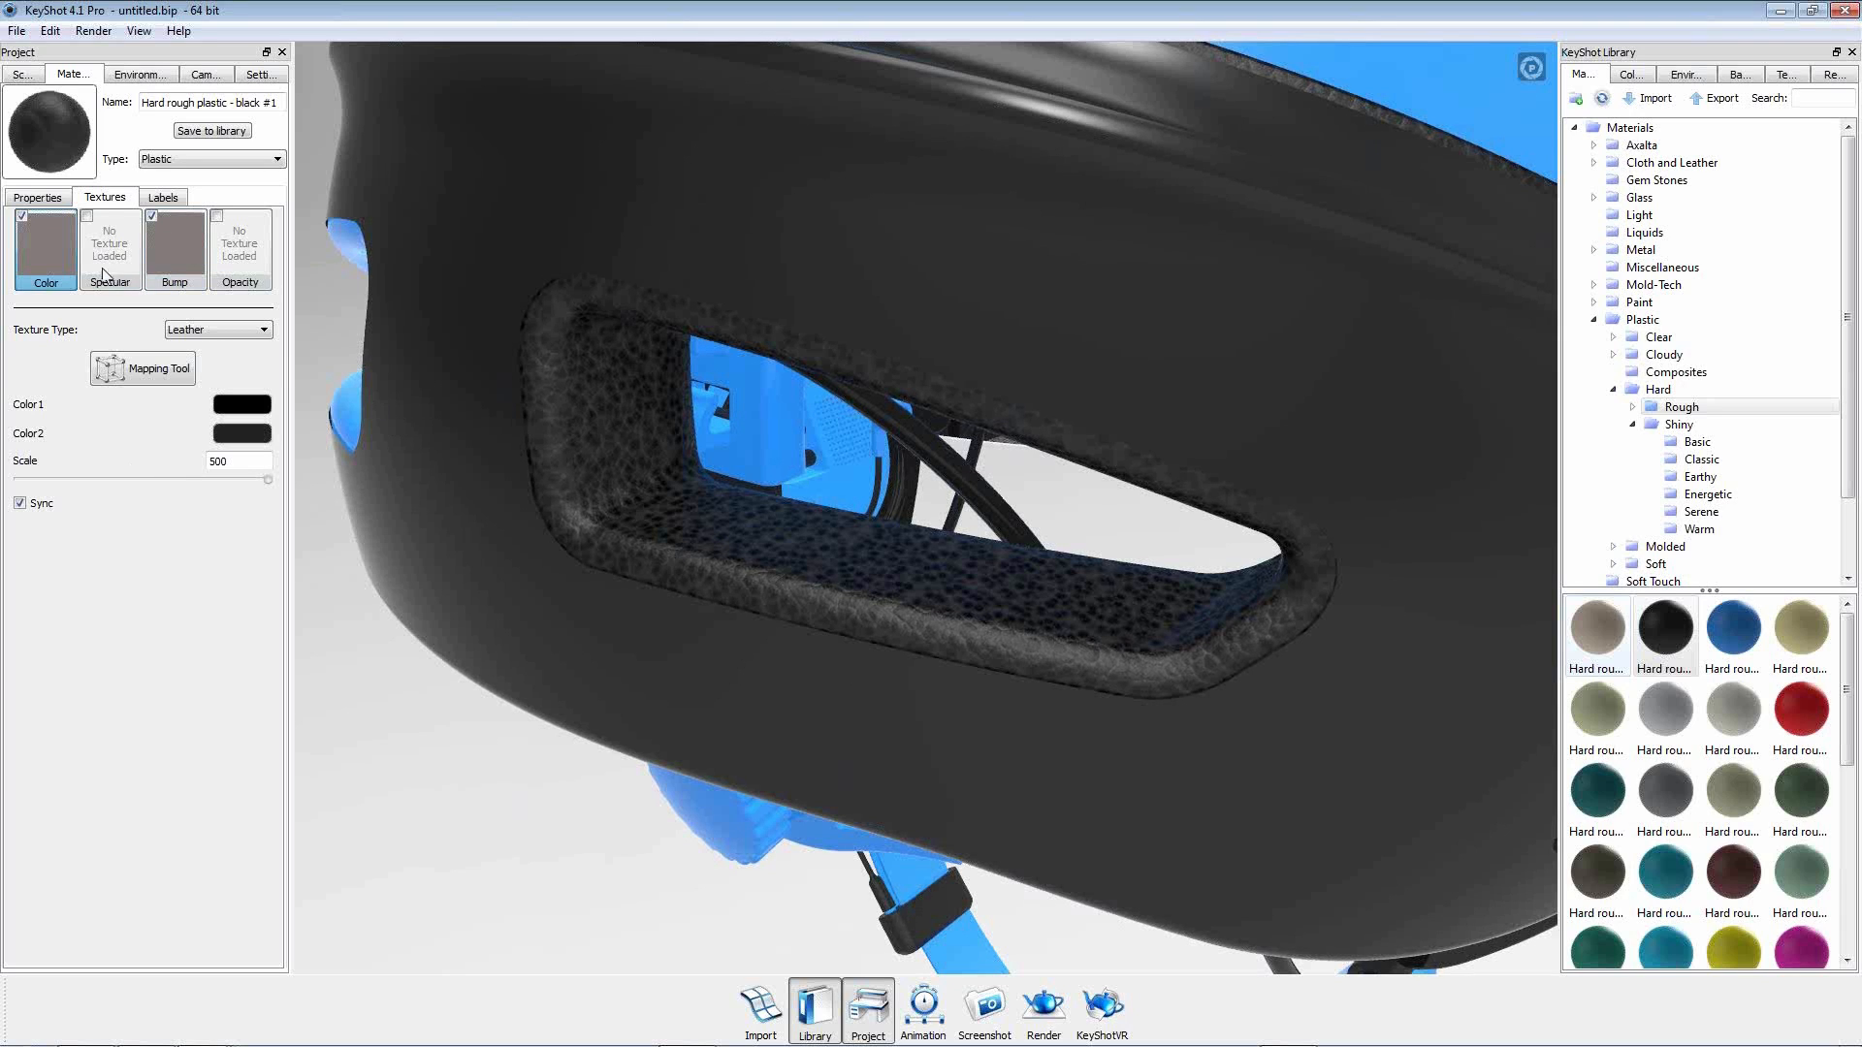
Set the bump height of the vent trim's Leather bump texture to .05.
click(201, 283)
double_click(217, 446)
text(05)
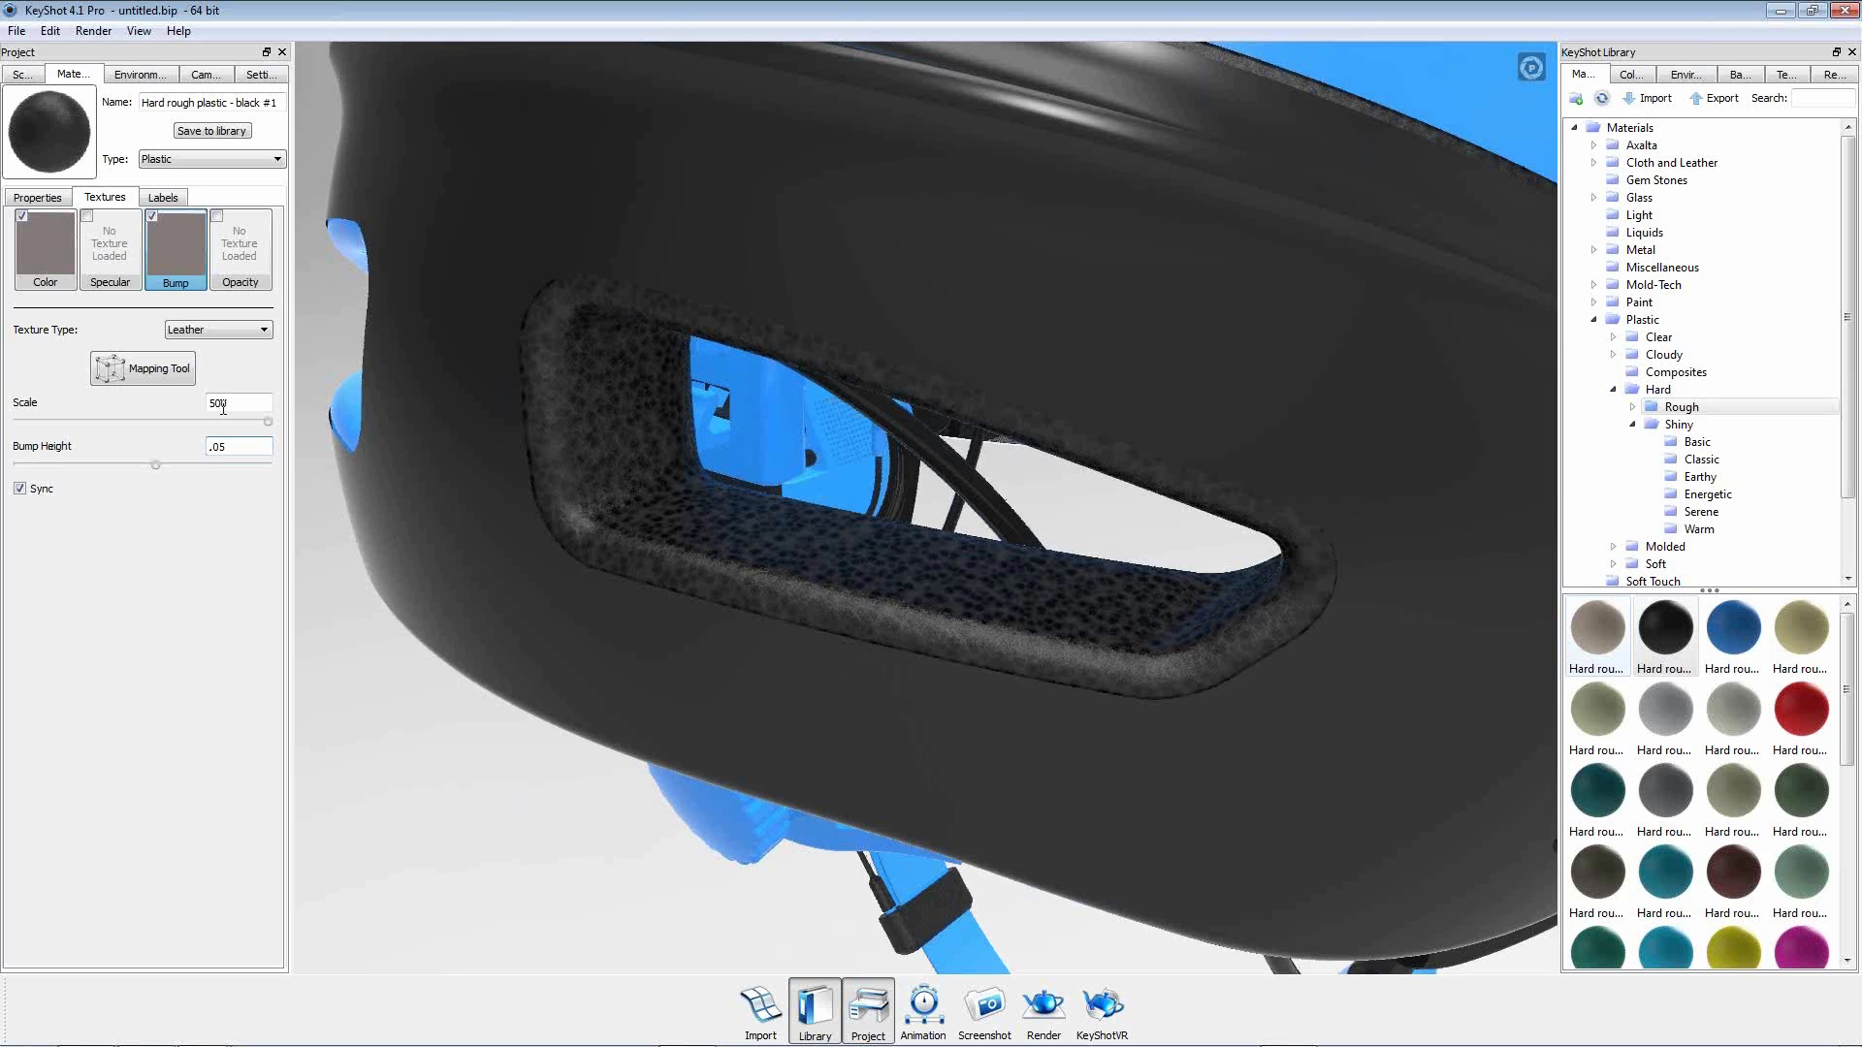
Set Color1 of the vent trim's Leather color texture to an HSV value of 1%.
click(43, 252)
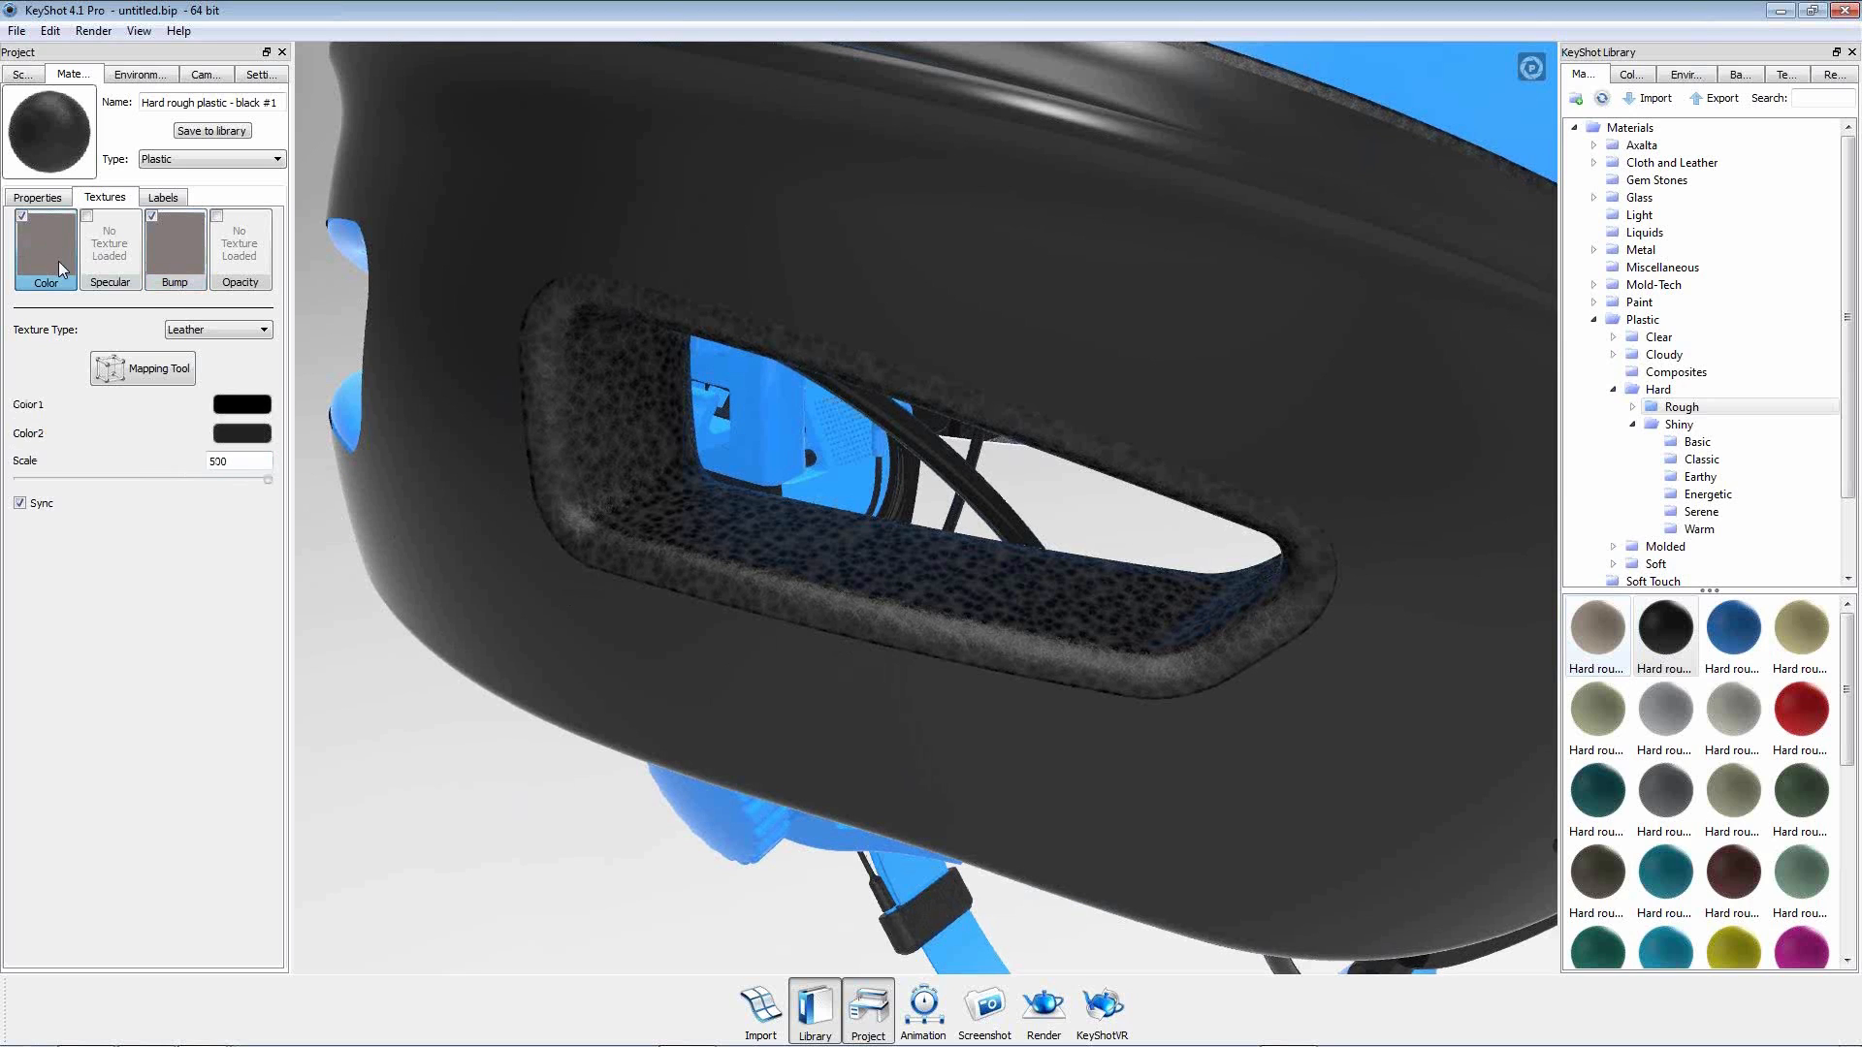
click(249, 407)
double_click(985, 556)
text(1)
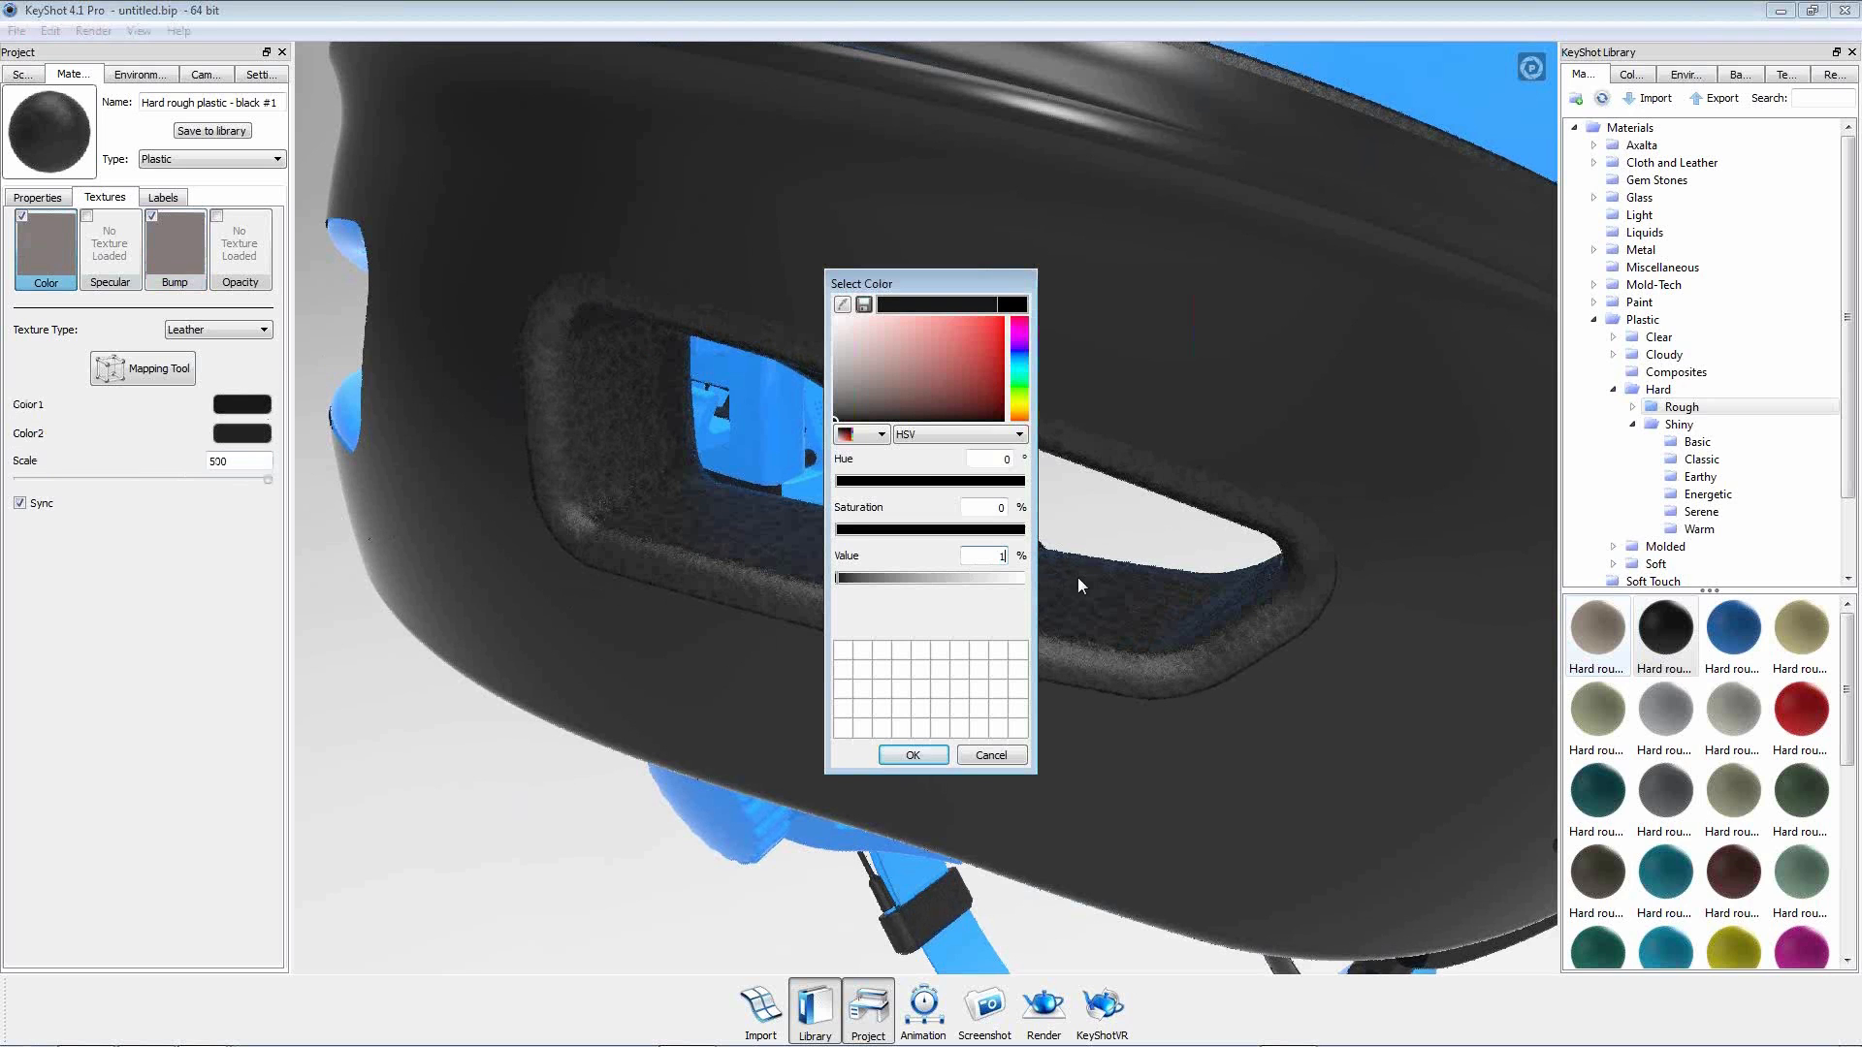
click(913, 756)
Examine the textured vent trims and the rest of the helmet from the front, side and rear.
scroll(935, 737, down, 5)
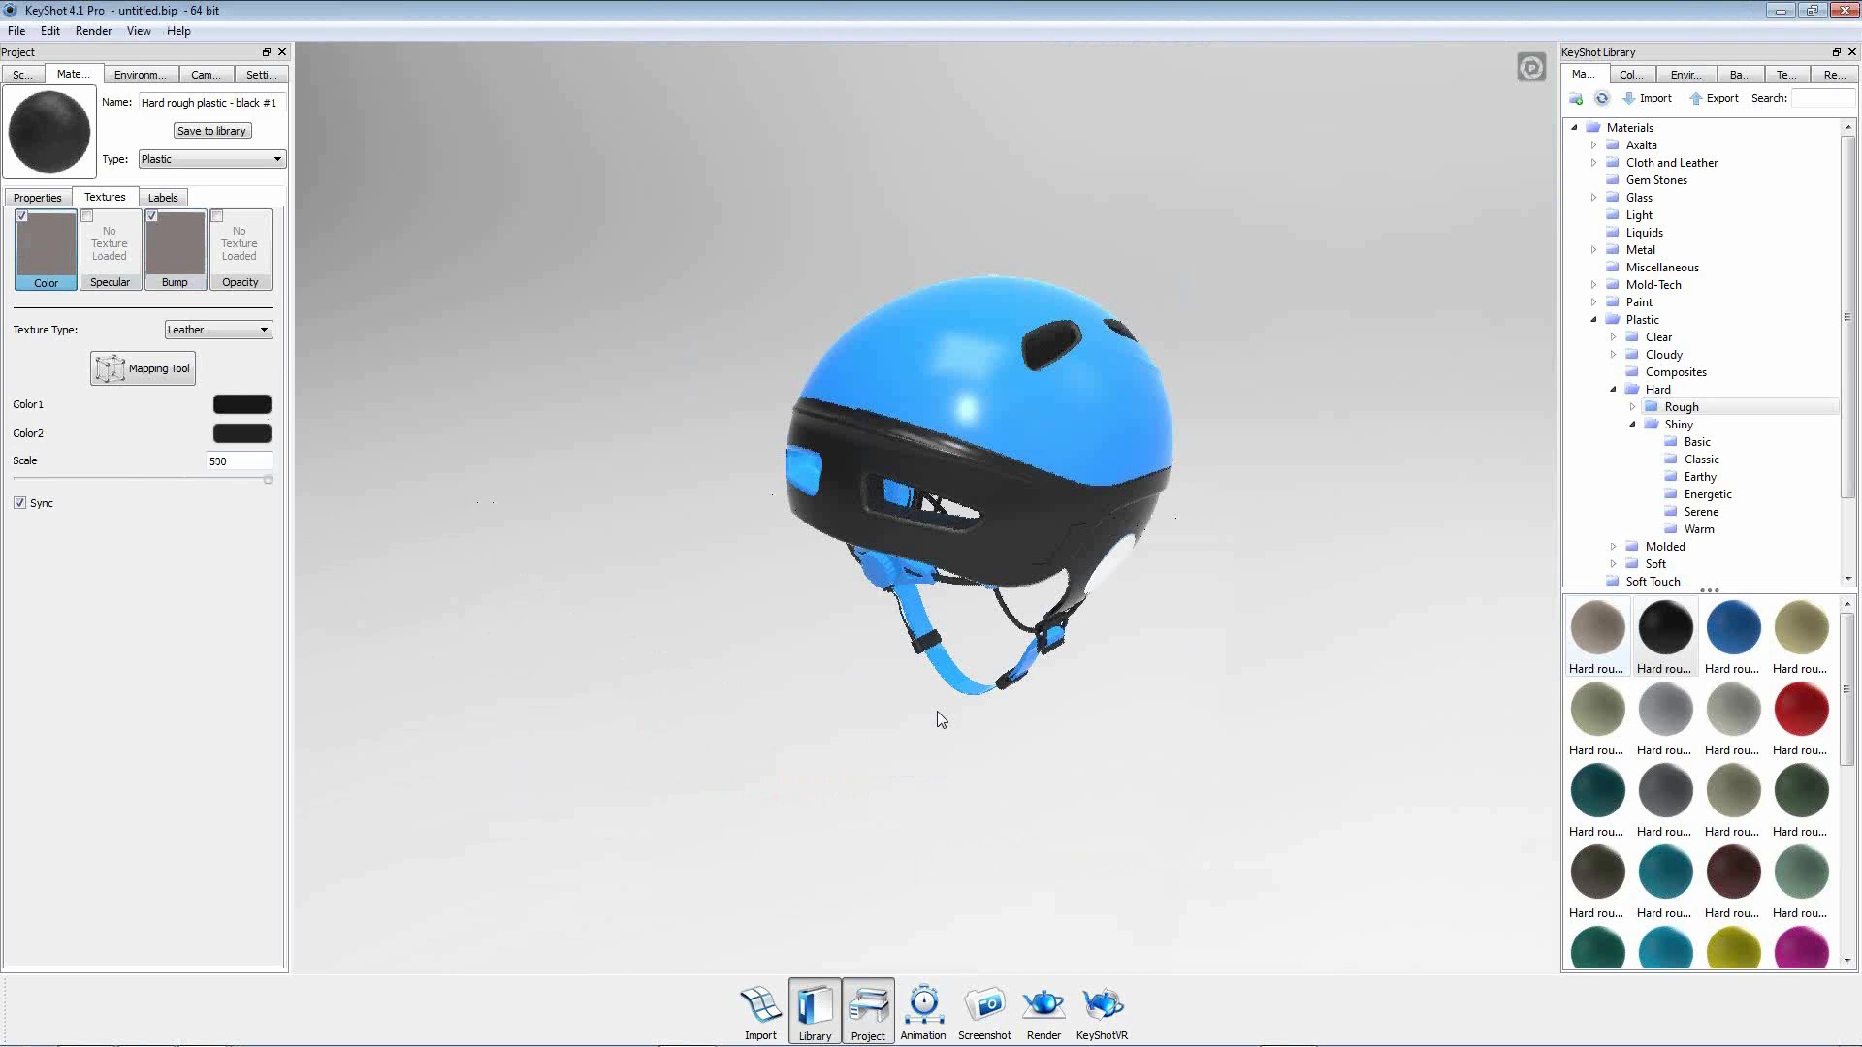
drag(1040, 753, 962, 374)
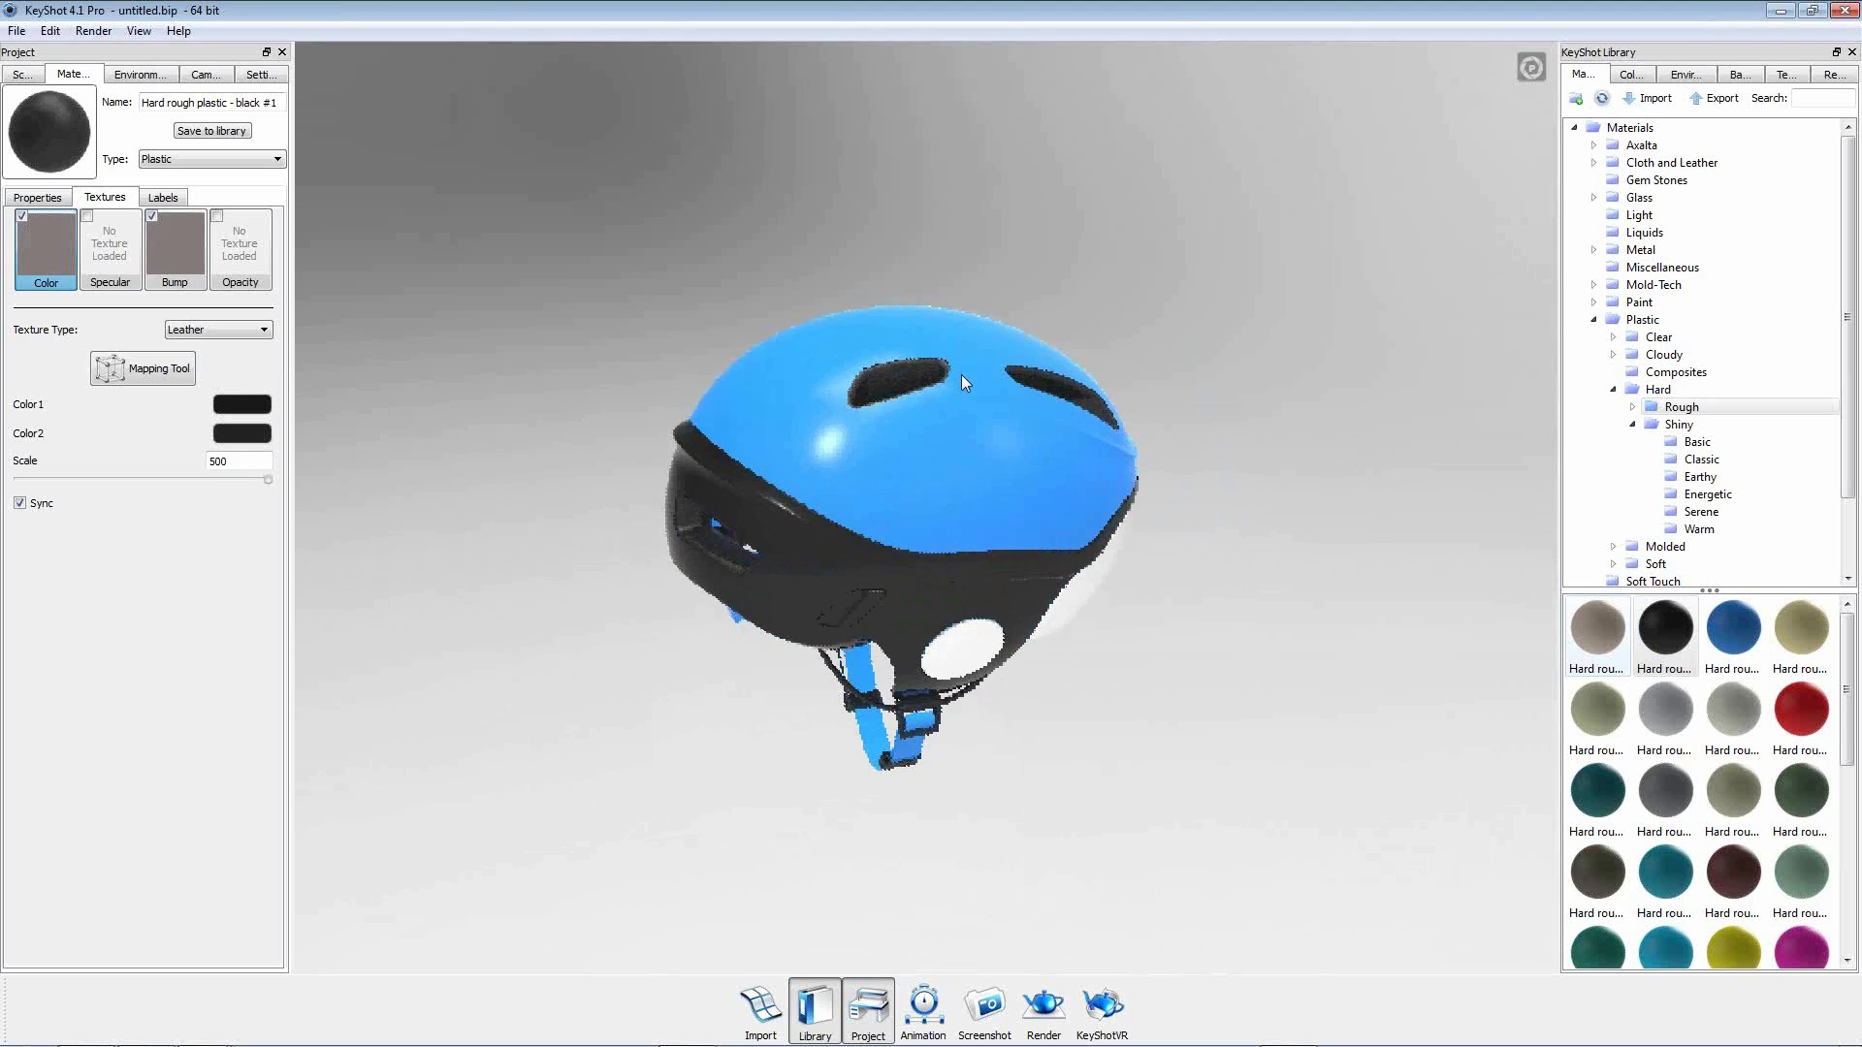
scroll(1034, 452, up, 5)
drag(1034, 452, 745, 605)
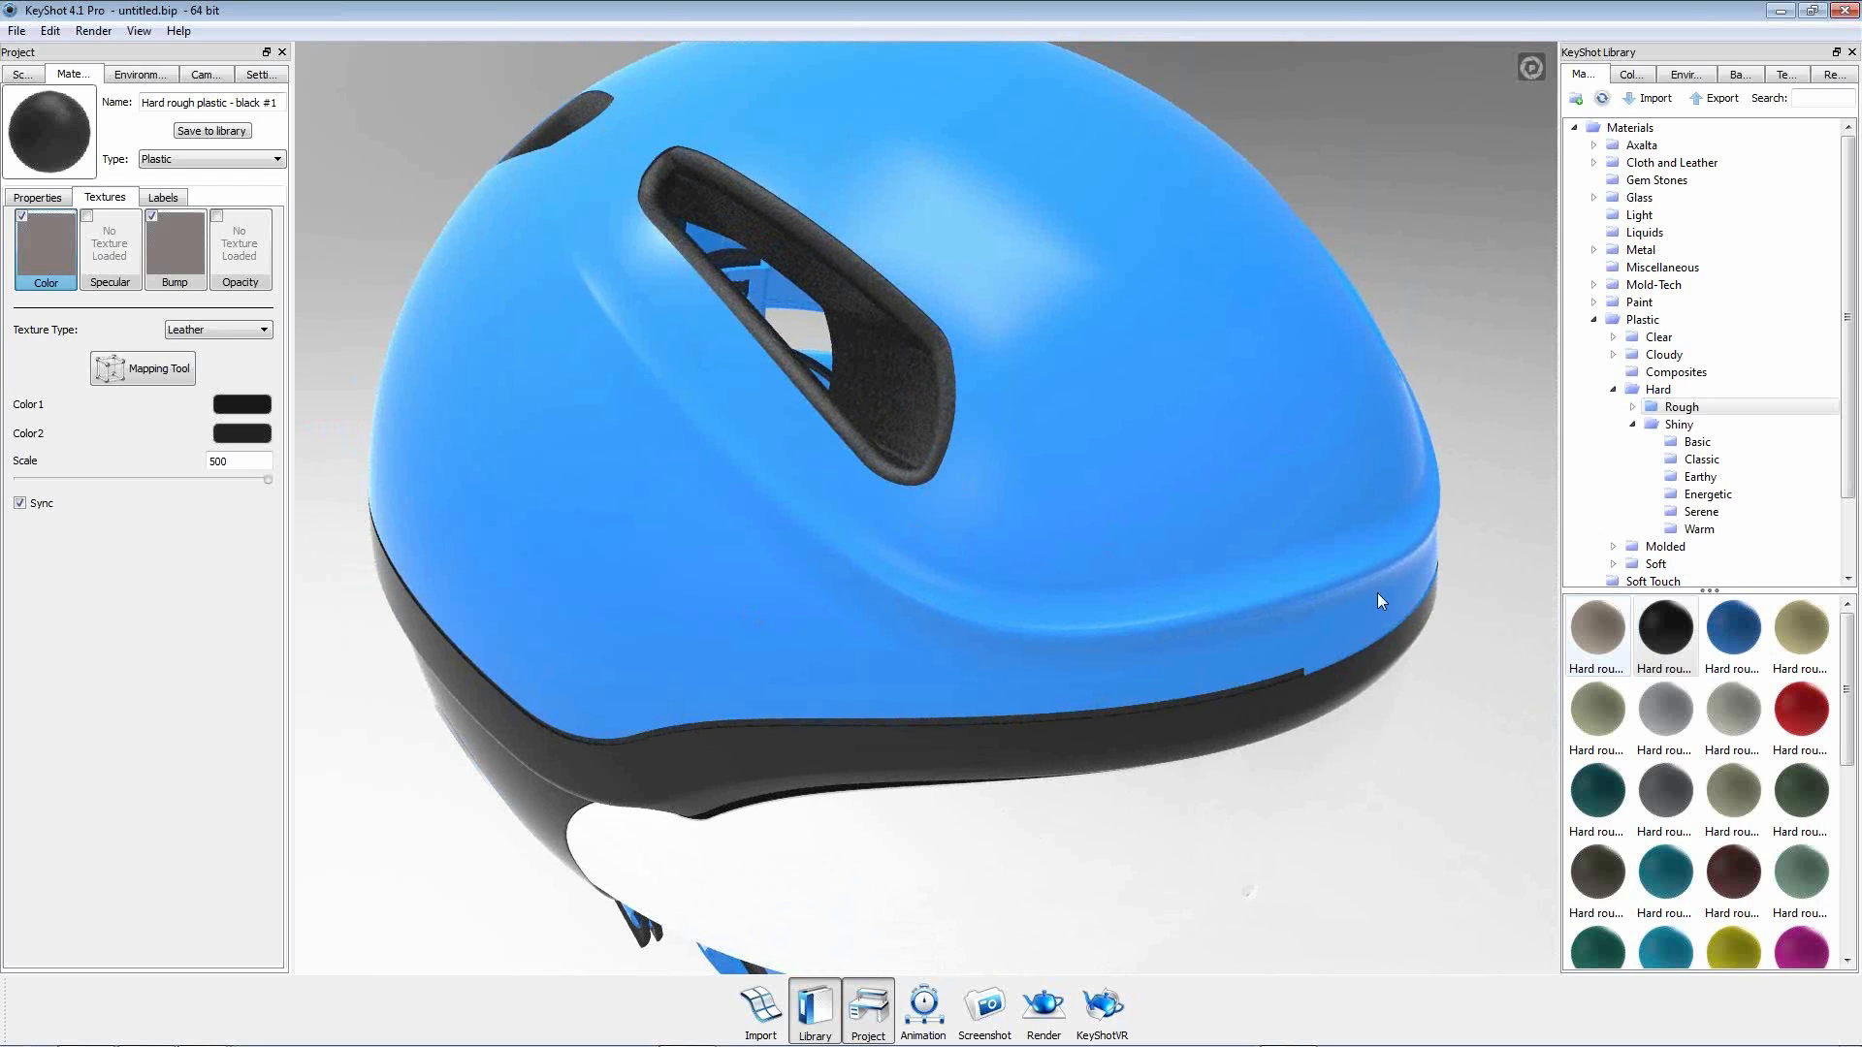
drag(1340, 796, 997, 515)
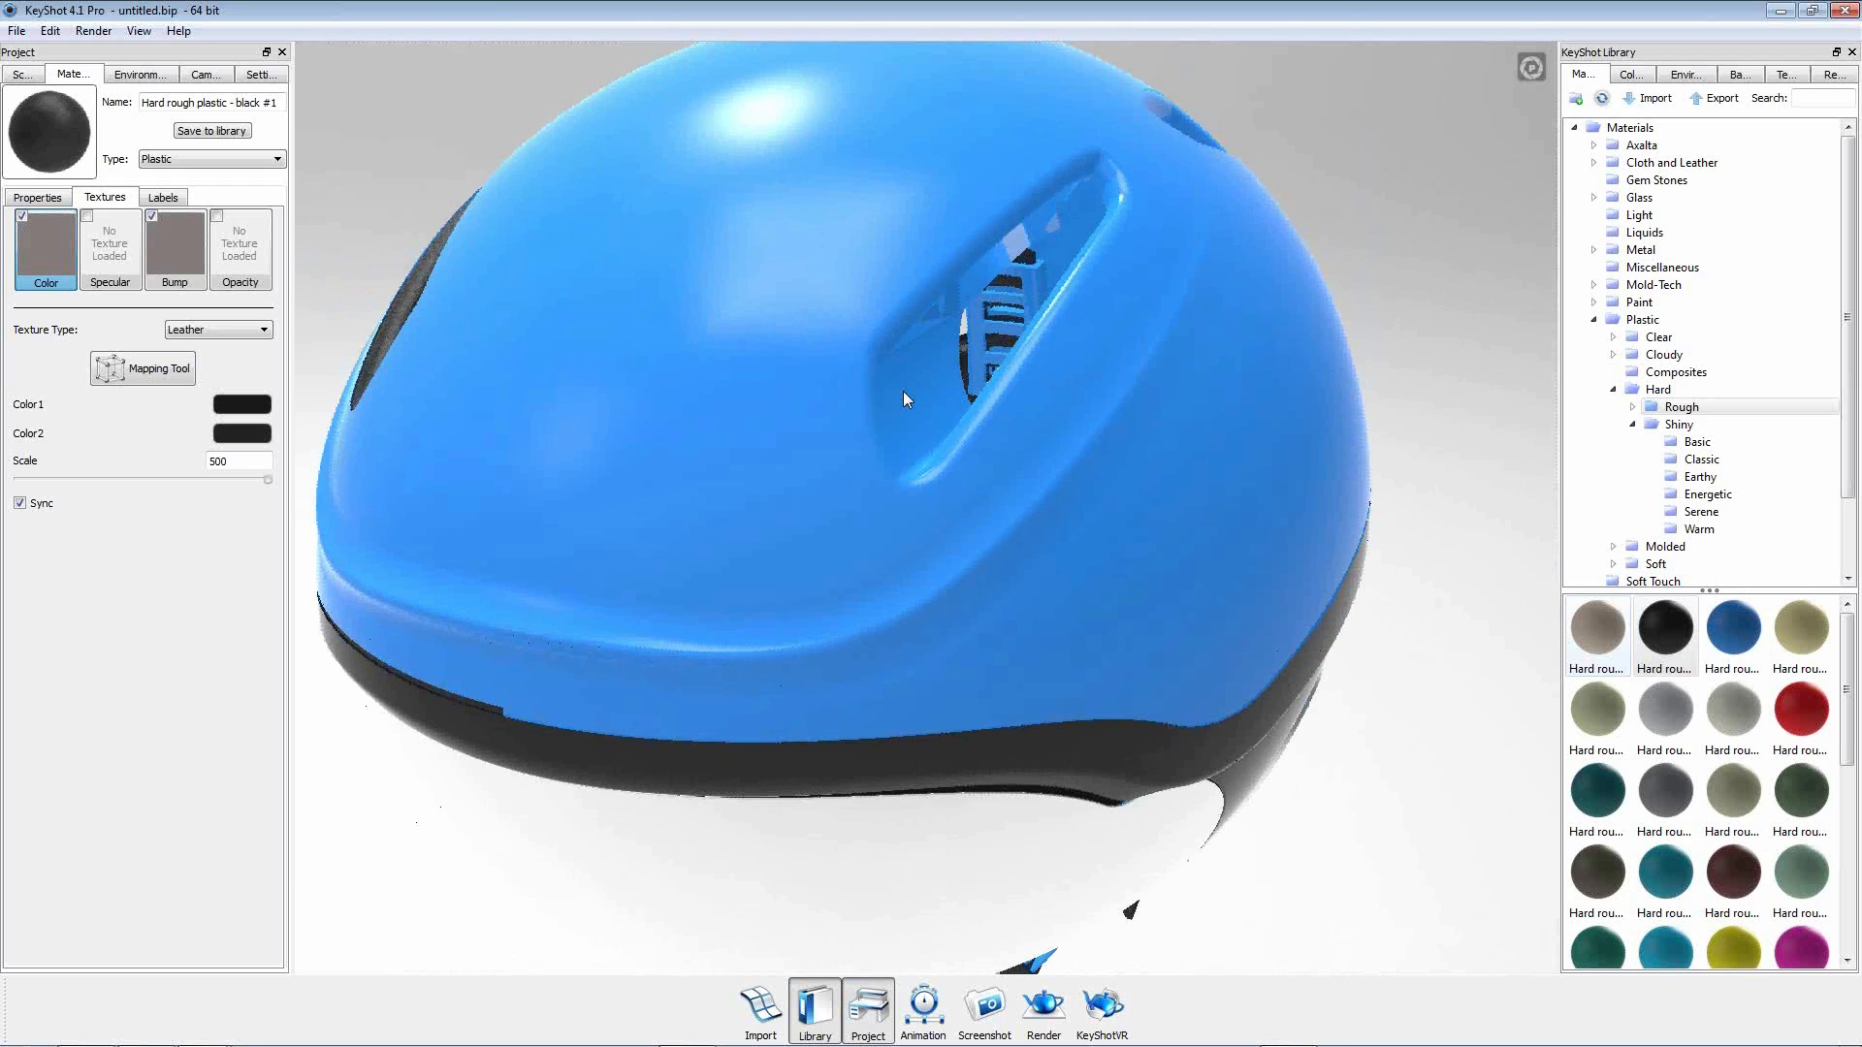
scroll(969, 512, down, 3)
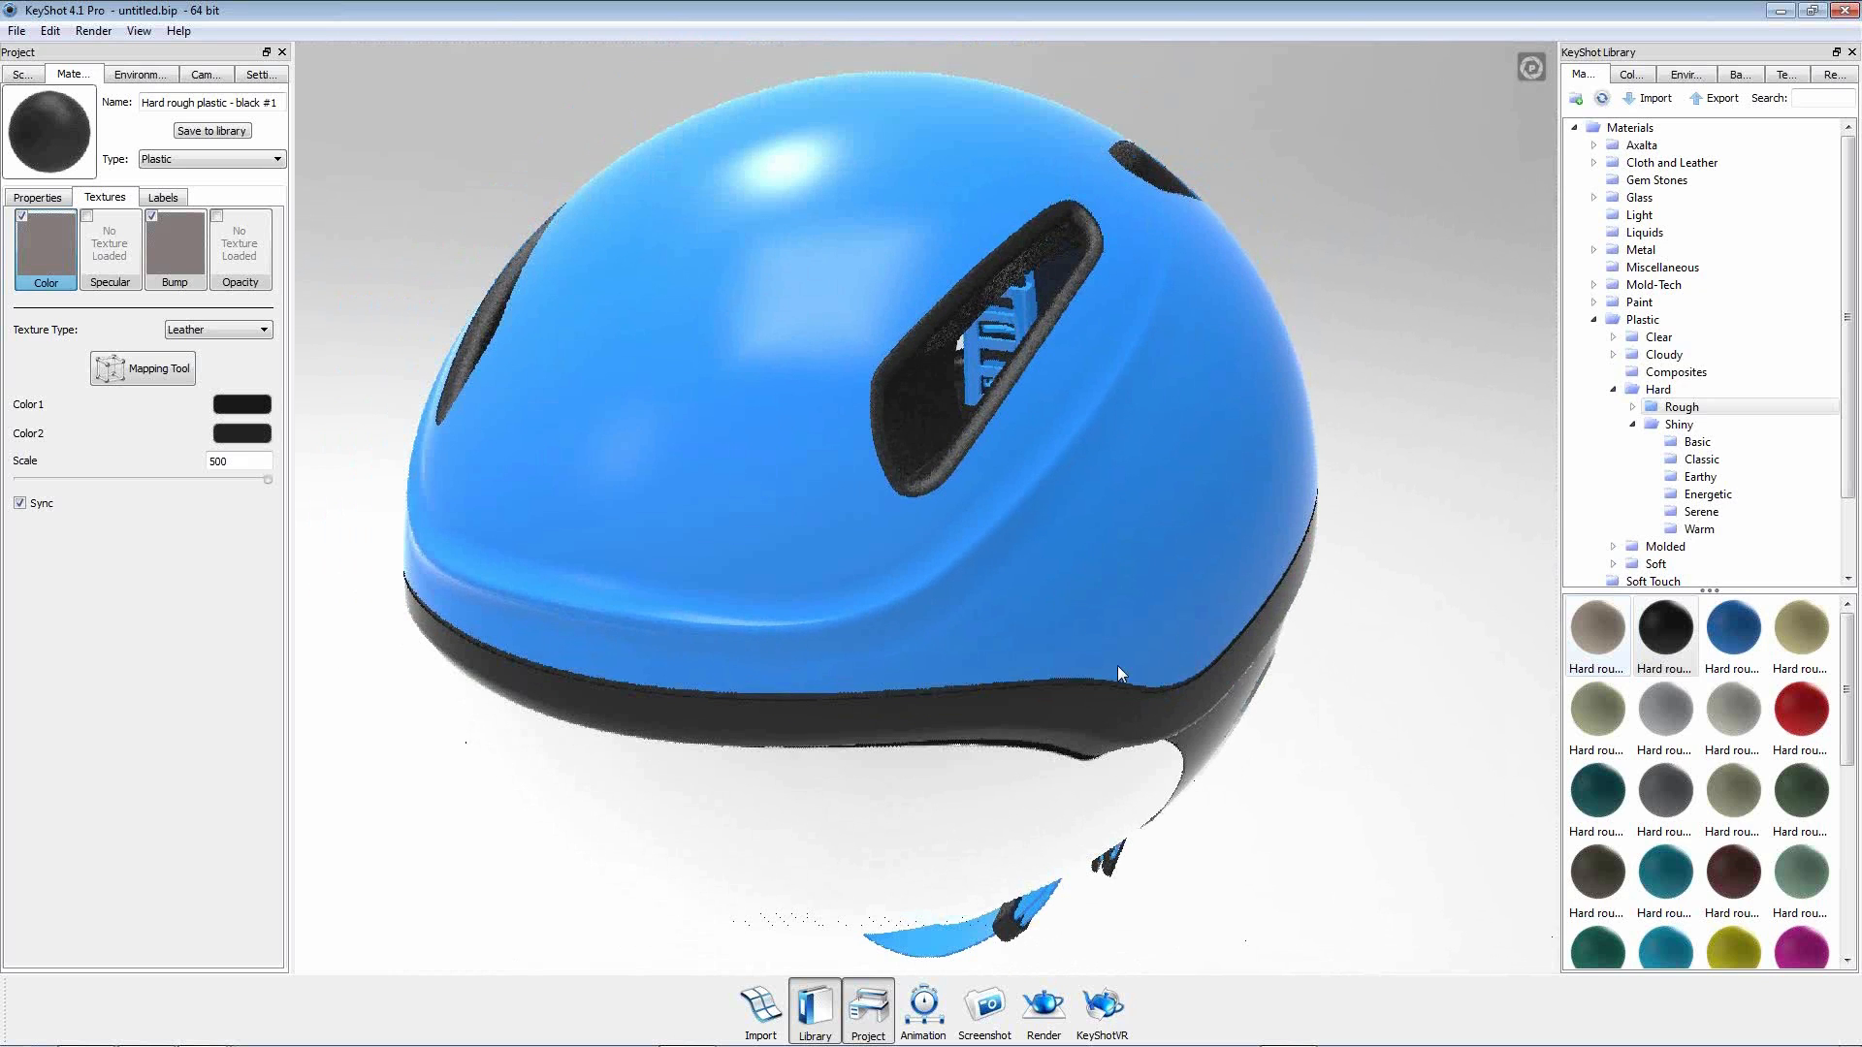
drag(1238, 907, 1202, 893)
scroll(998, 856, down, 3)
drag(998, 856, 1137, 769)
drag(1171, 623, 1004, 632)
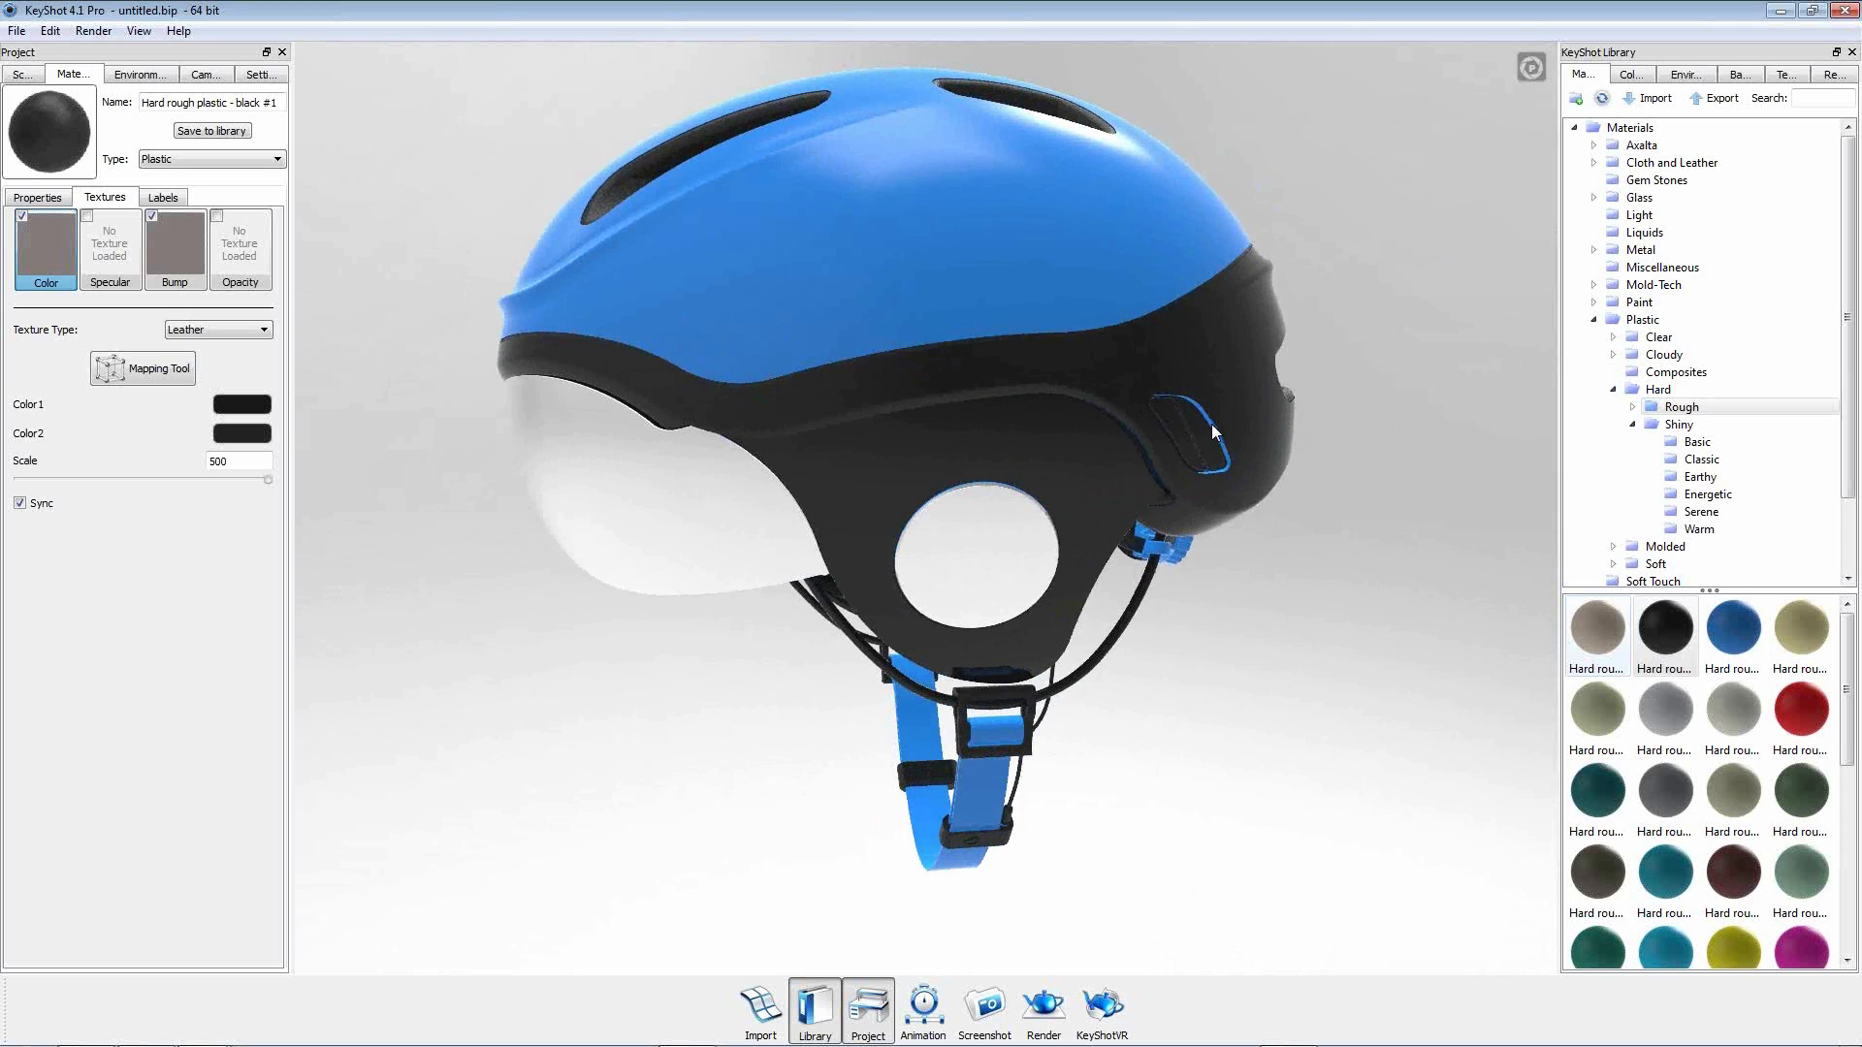
drag(1110, 740, 1288, 723)
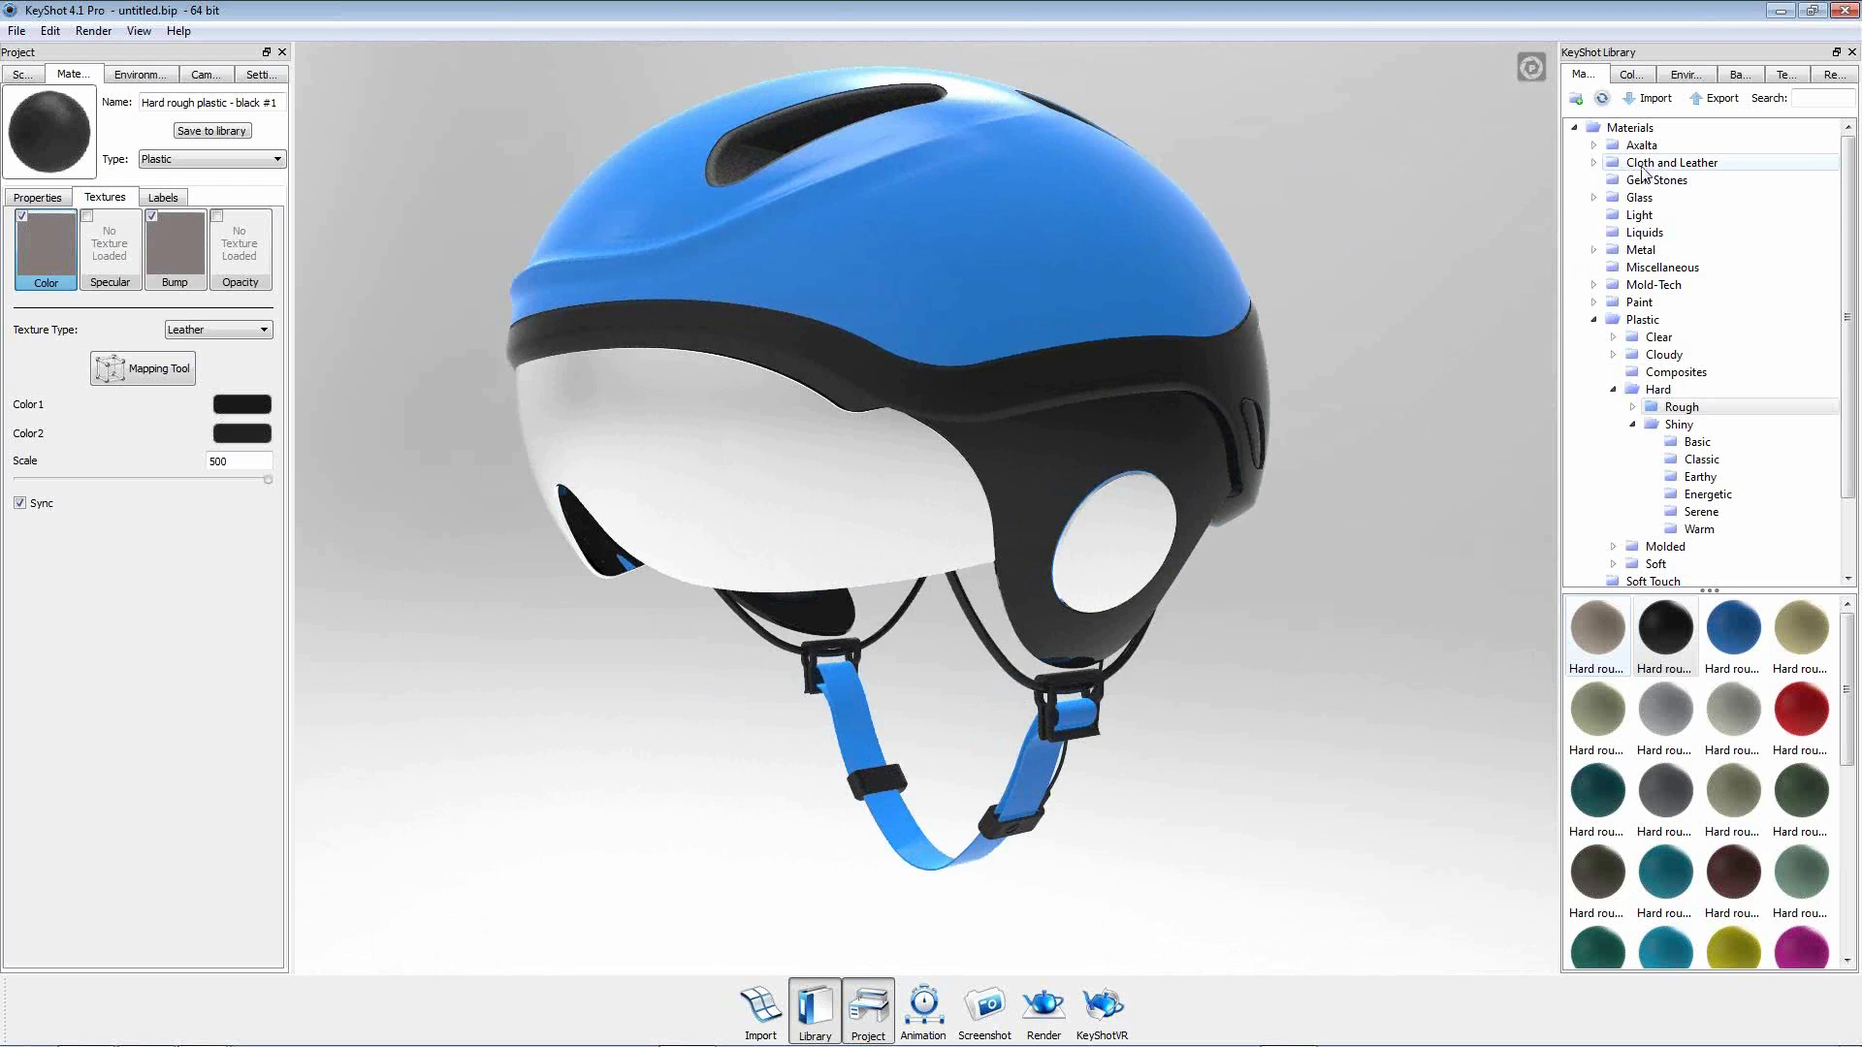
Apply the Nylon Fabric material from the Cloth and Leather library's Nylon category to the helmet's chin strap.
click(1596, 163)
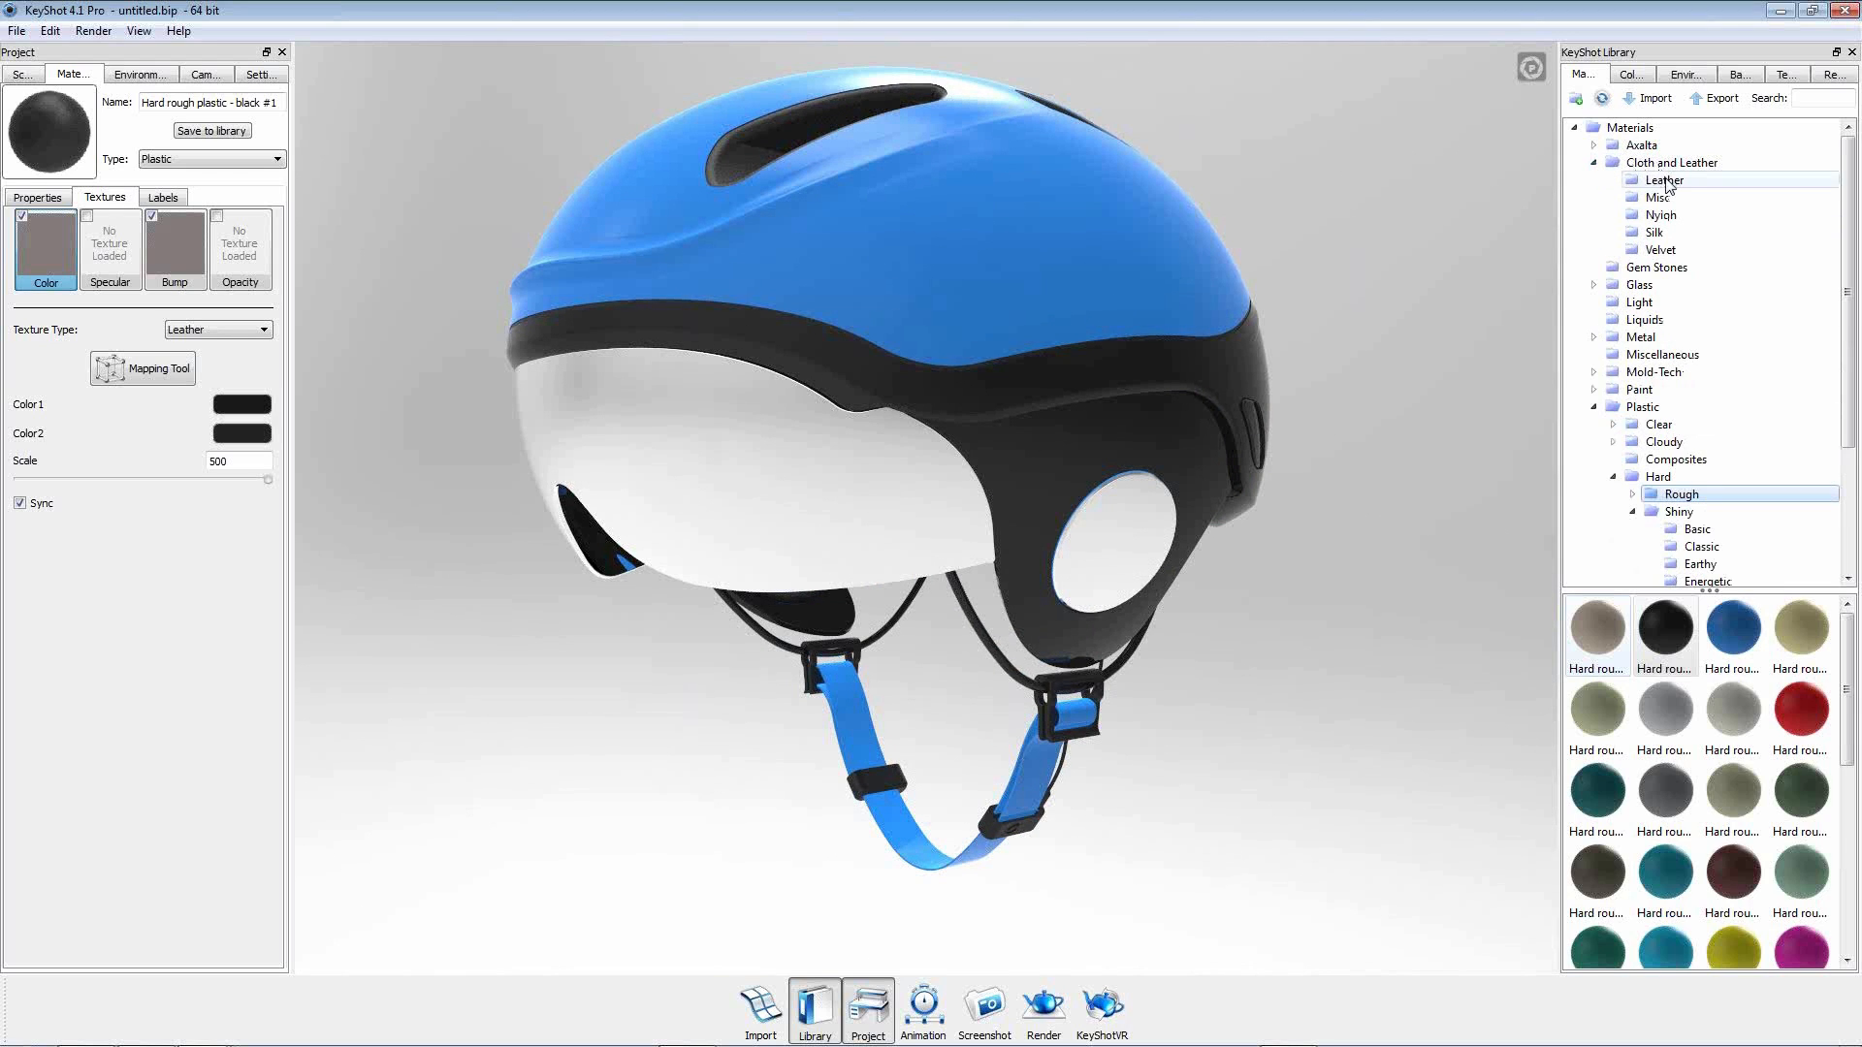
click(1661, 217)
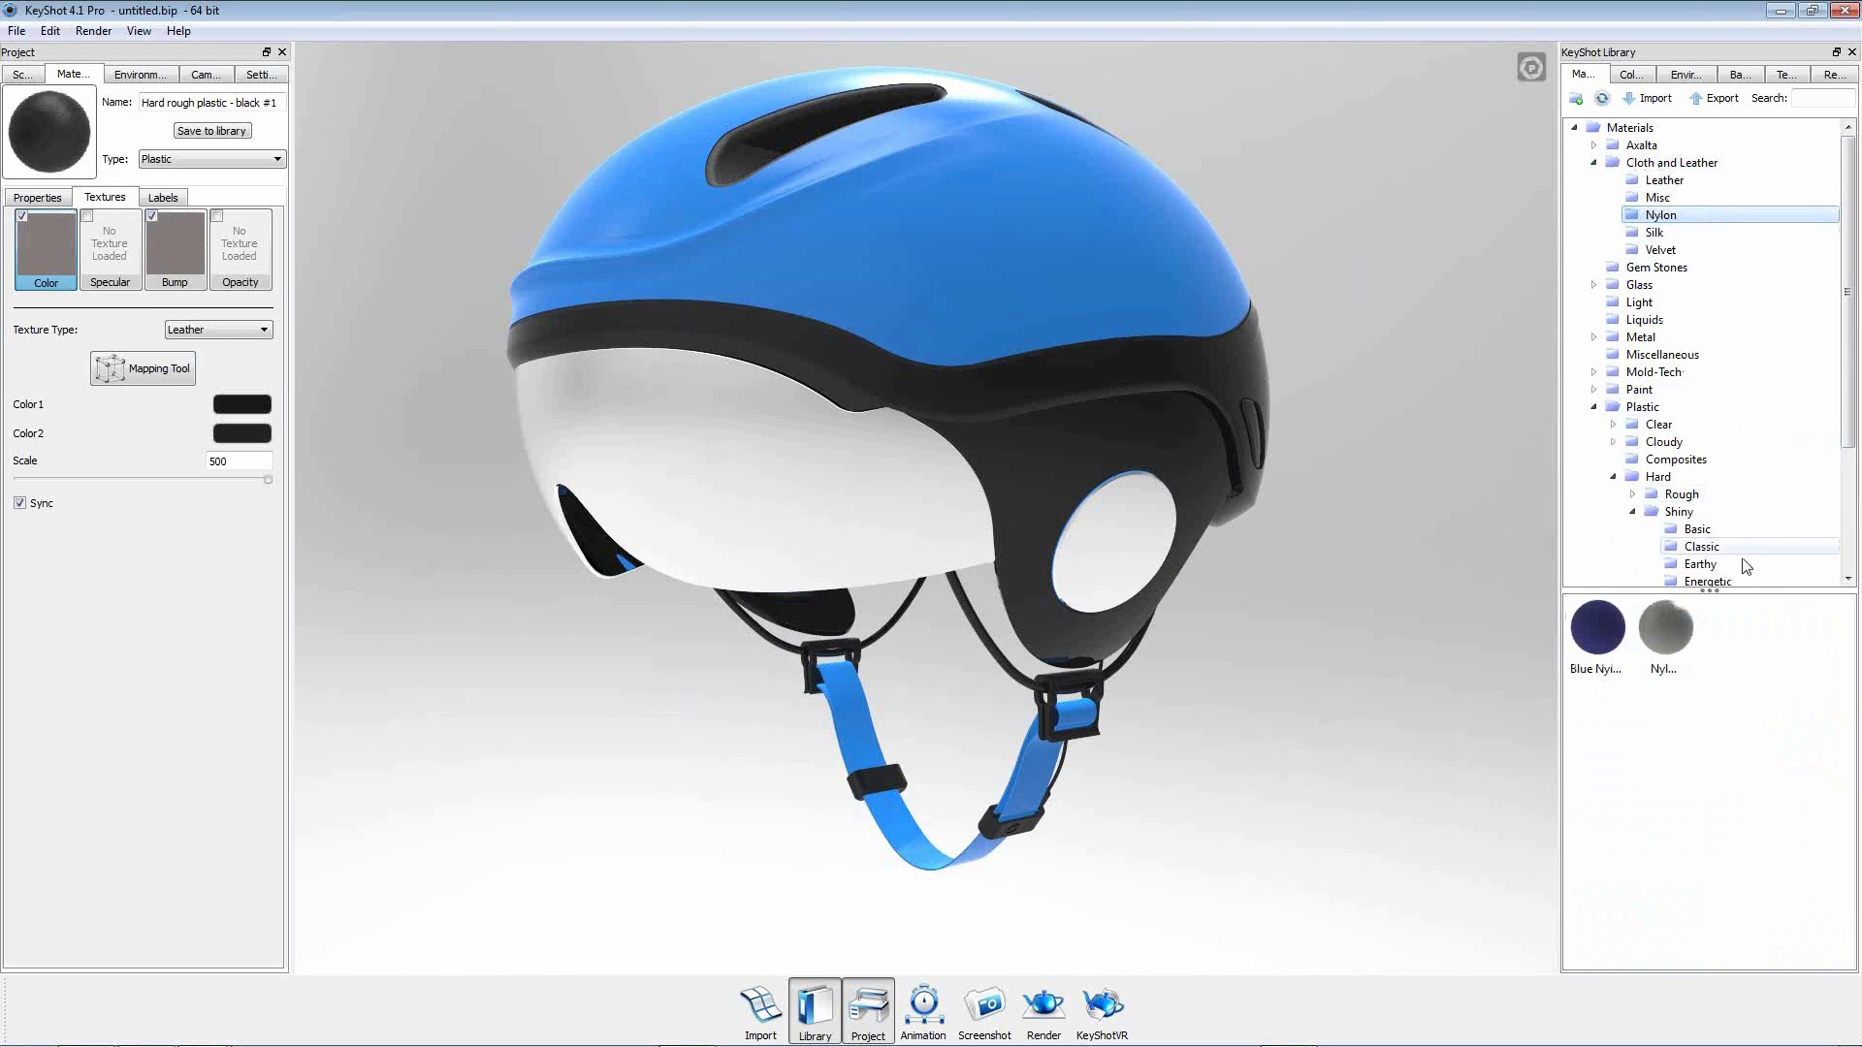
click(1668, 625)
drag(1668, 623, 973, 862)
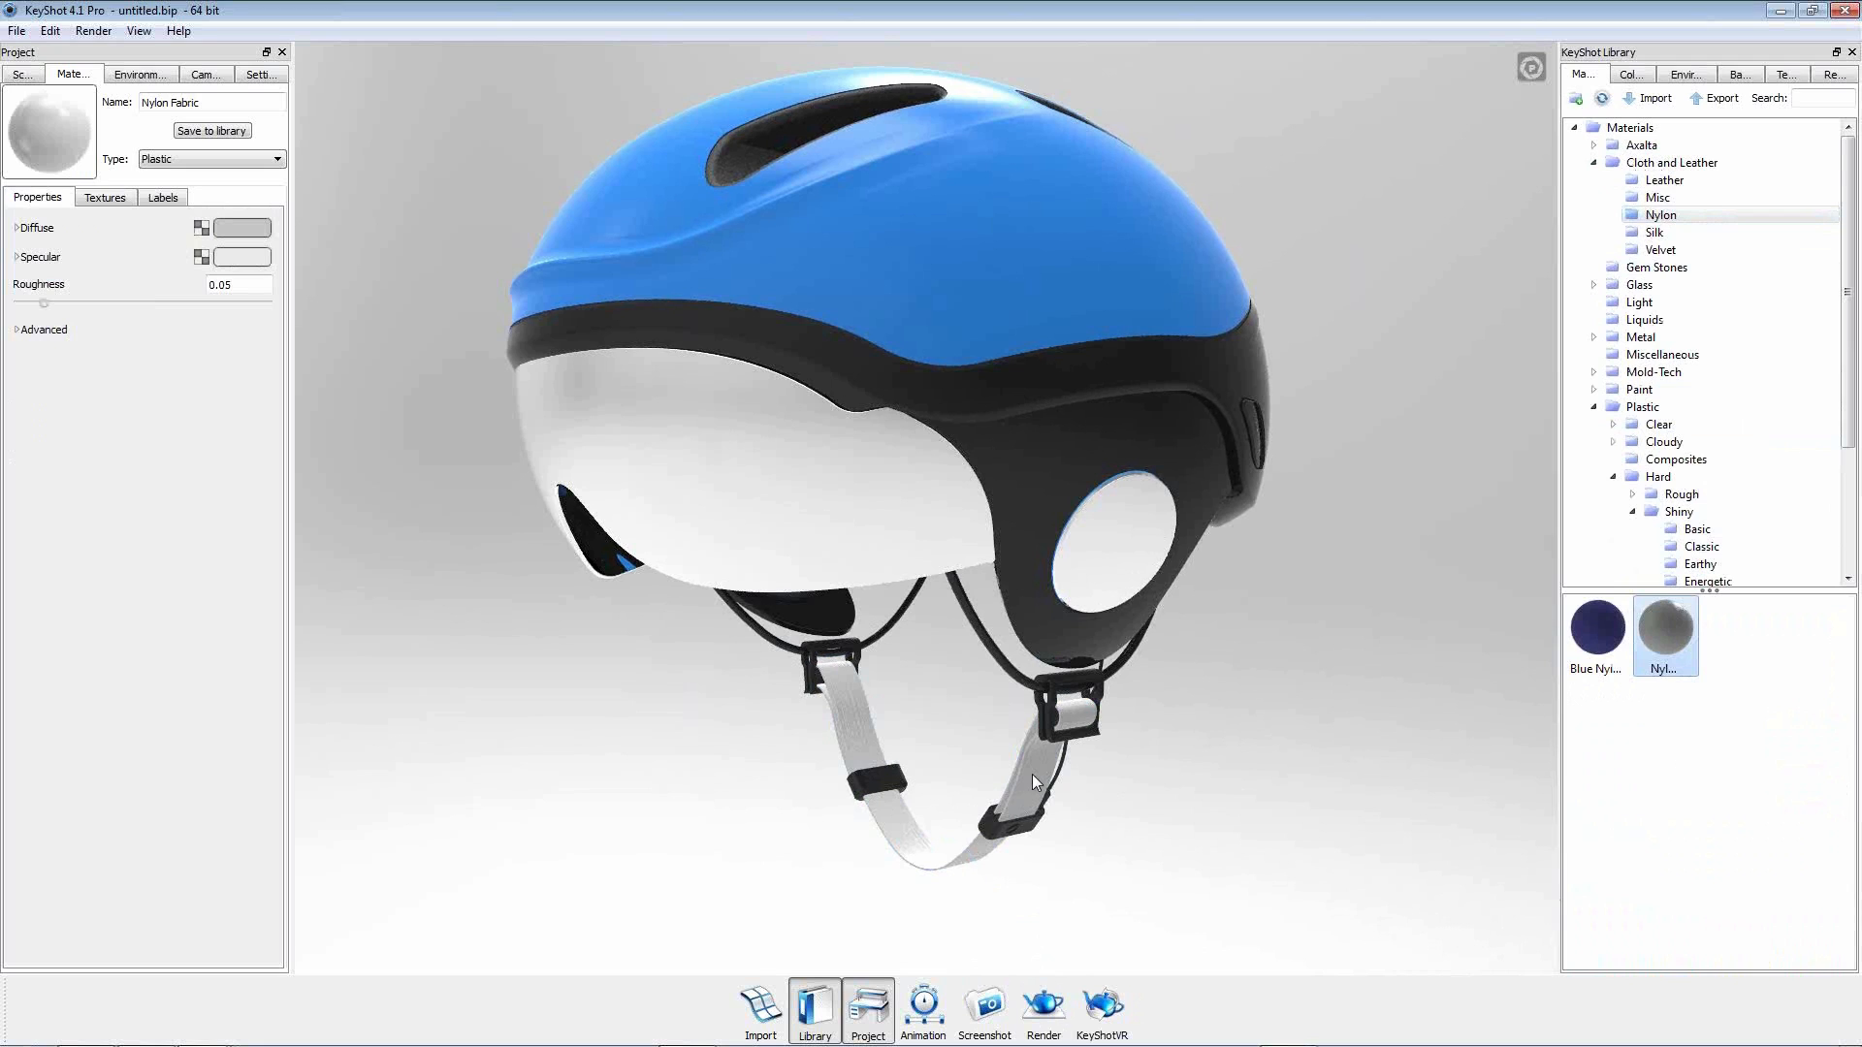
Set the chin strap's Nylon Fabric diffuse color to pure black with an HSV value of 0%.
click(244, 231)
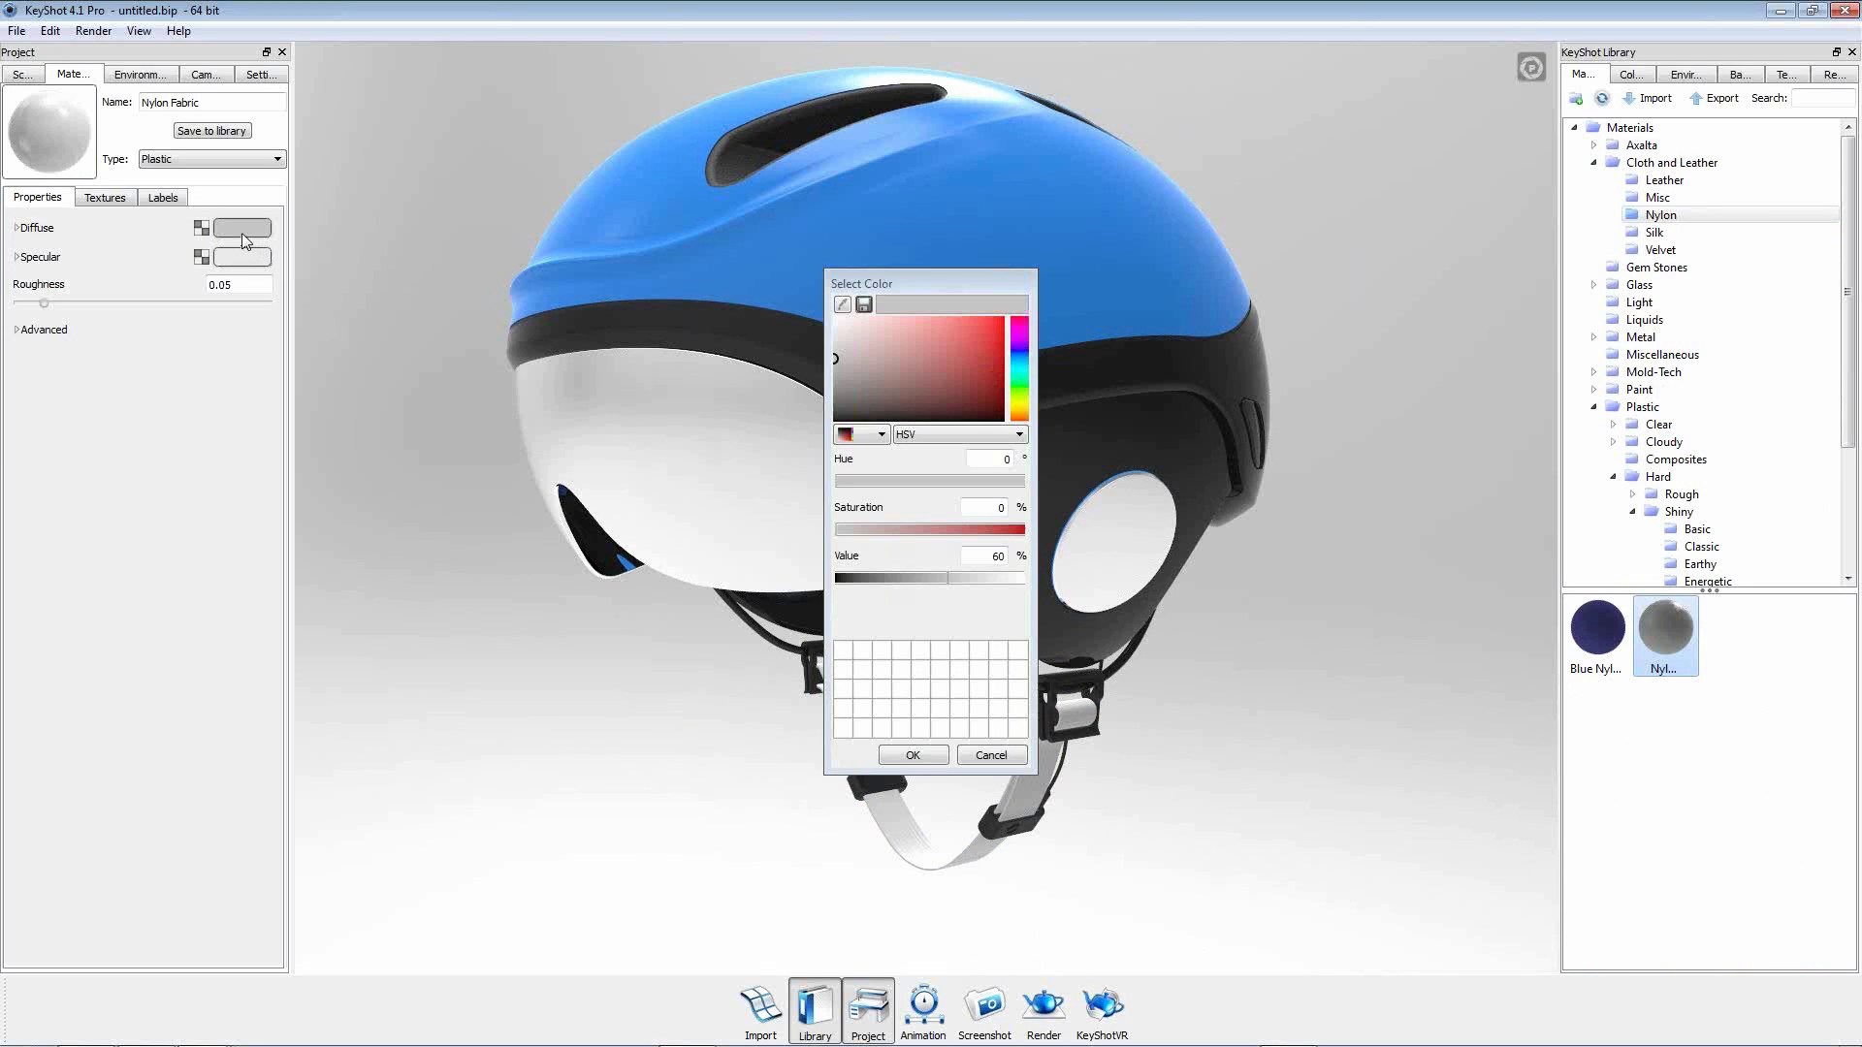
drag(852, 390, 778, 440)
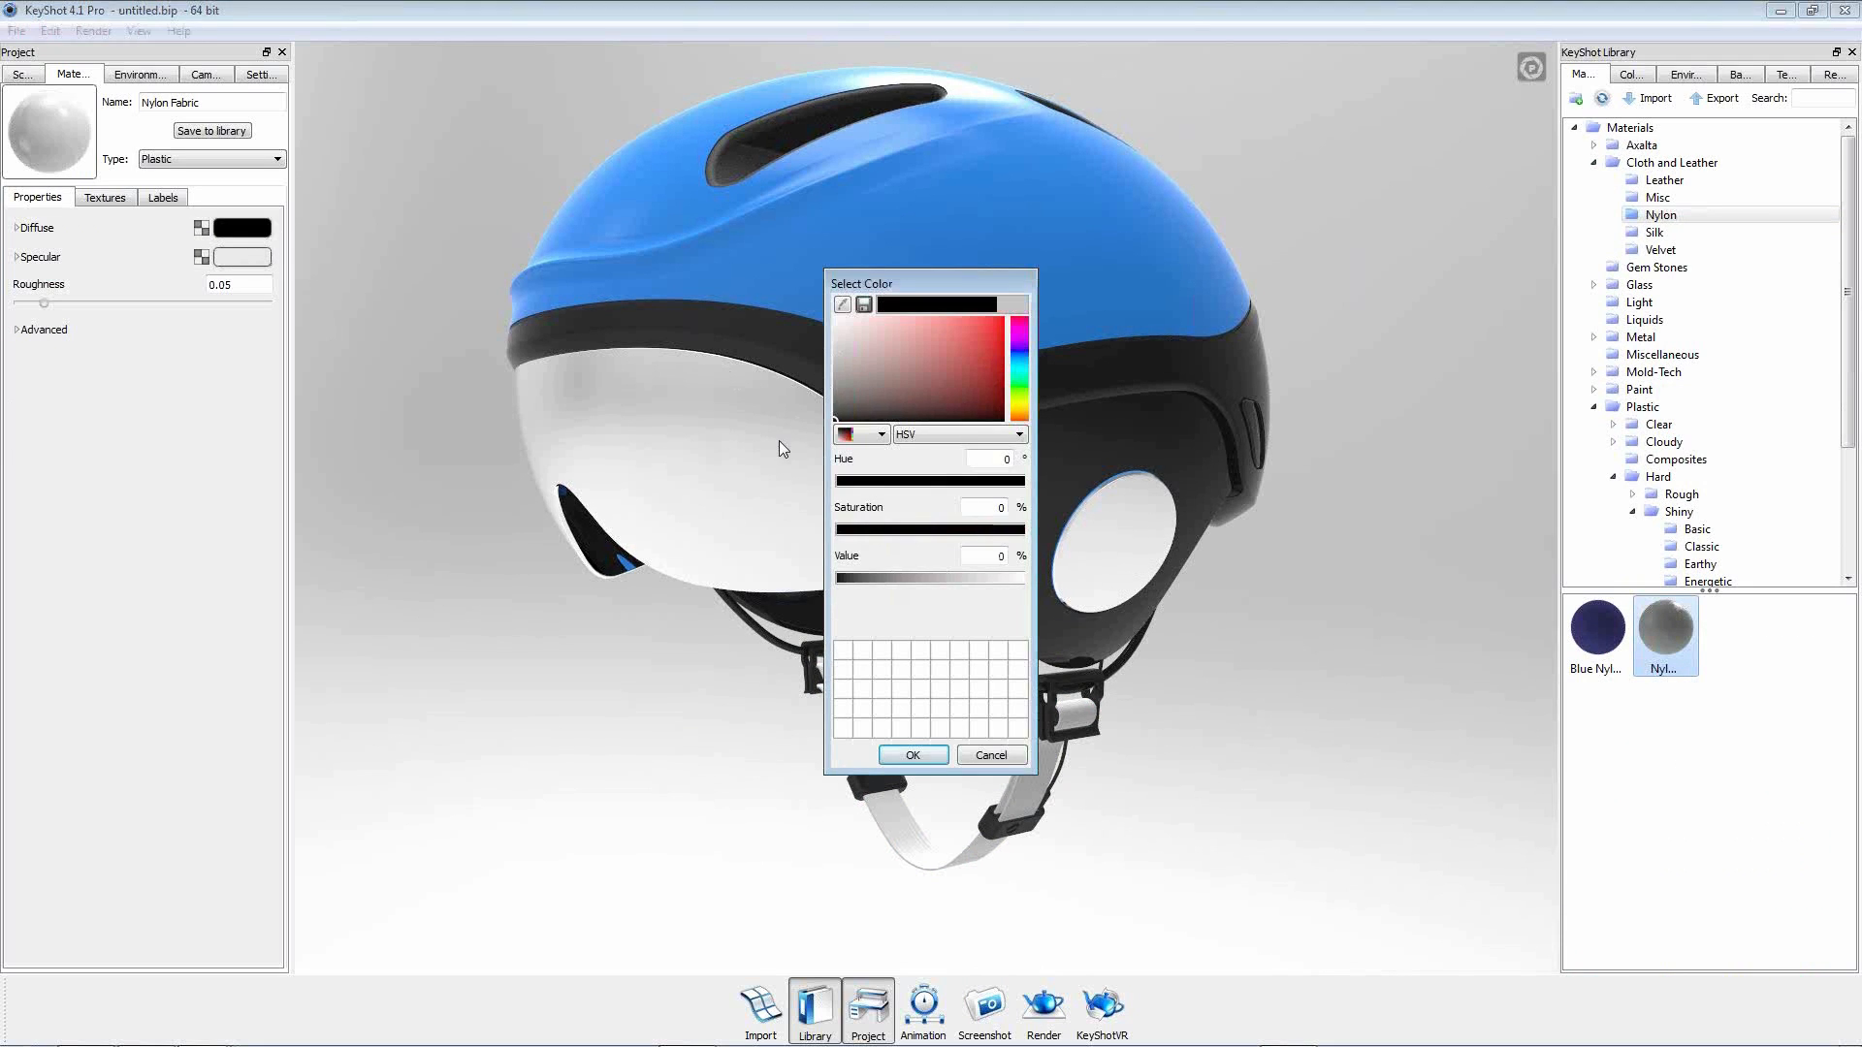
click(914, 755)
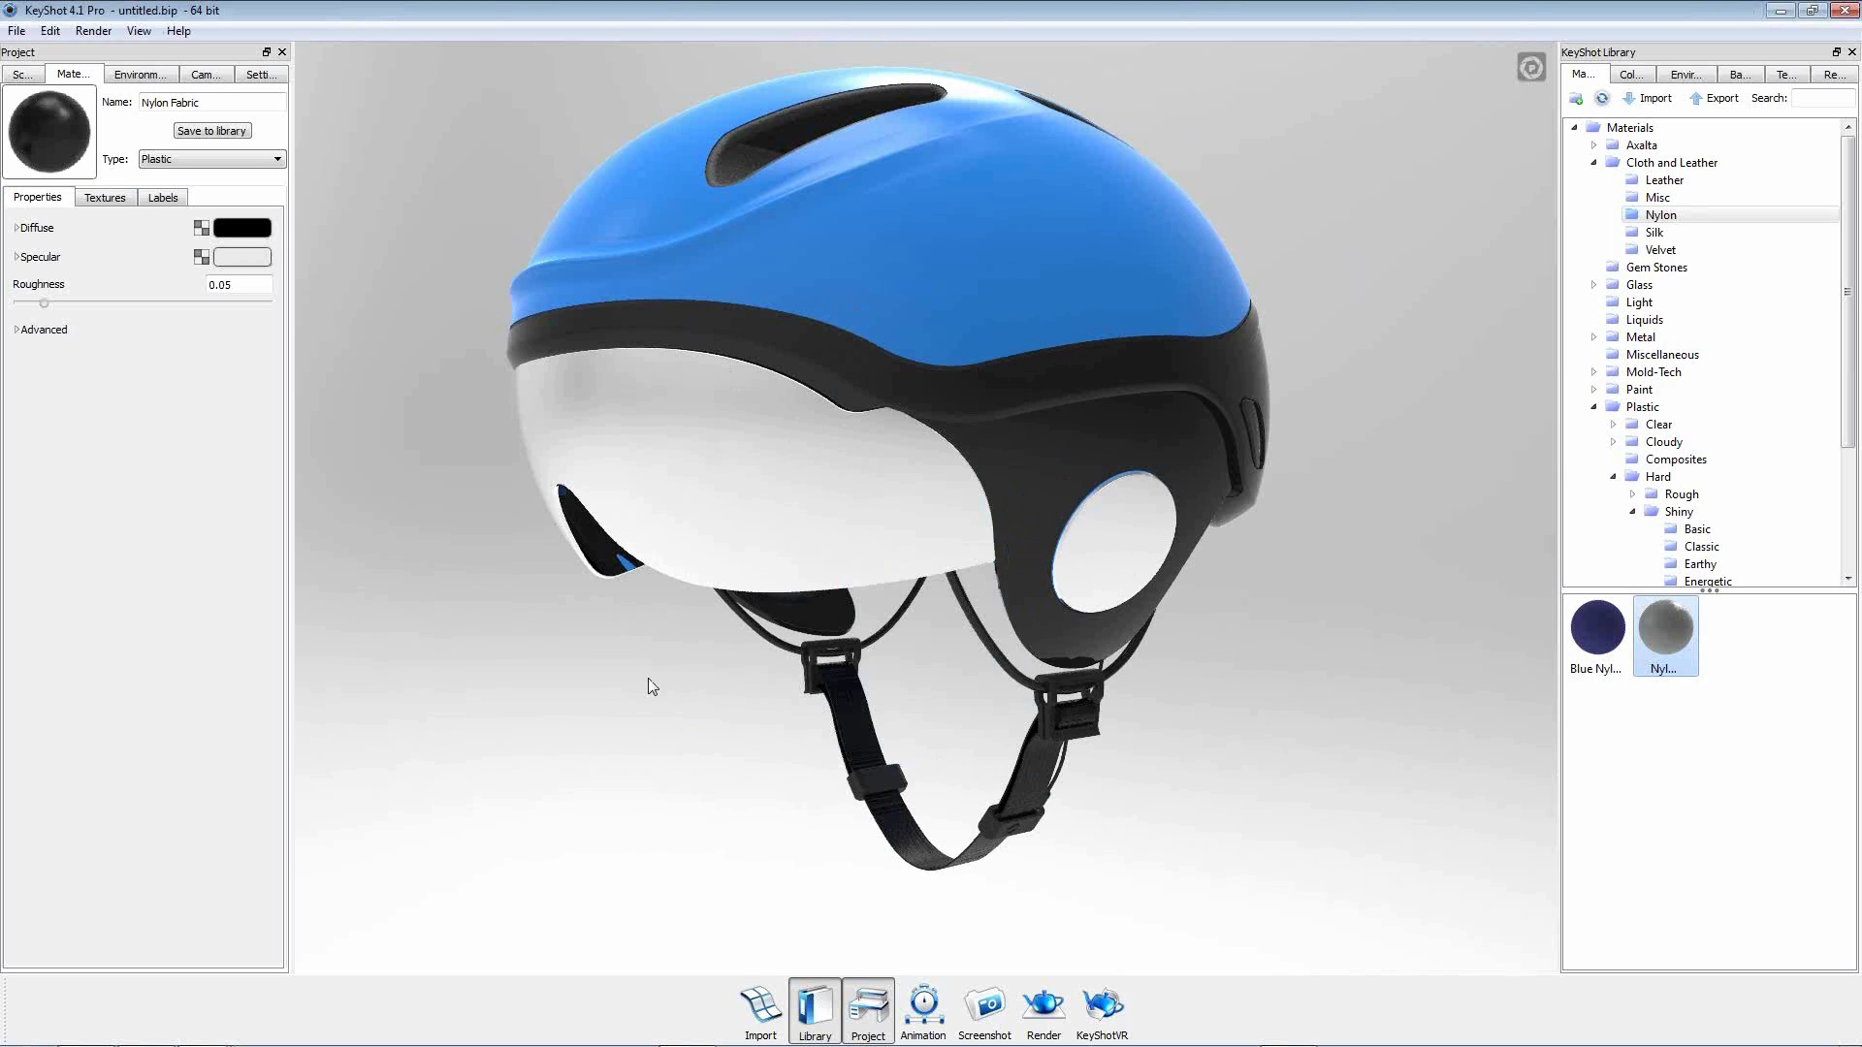
Set the chin strap's specular color to pure white with an HSV value of 100%, trying saturated red for comparison.
click(257, 257)
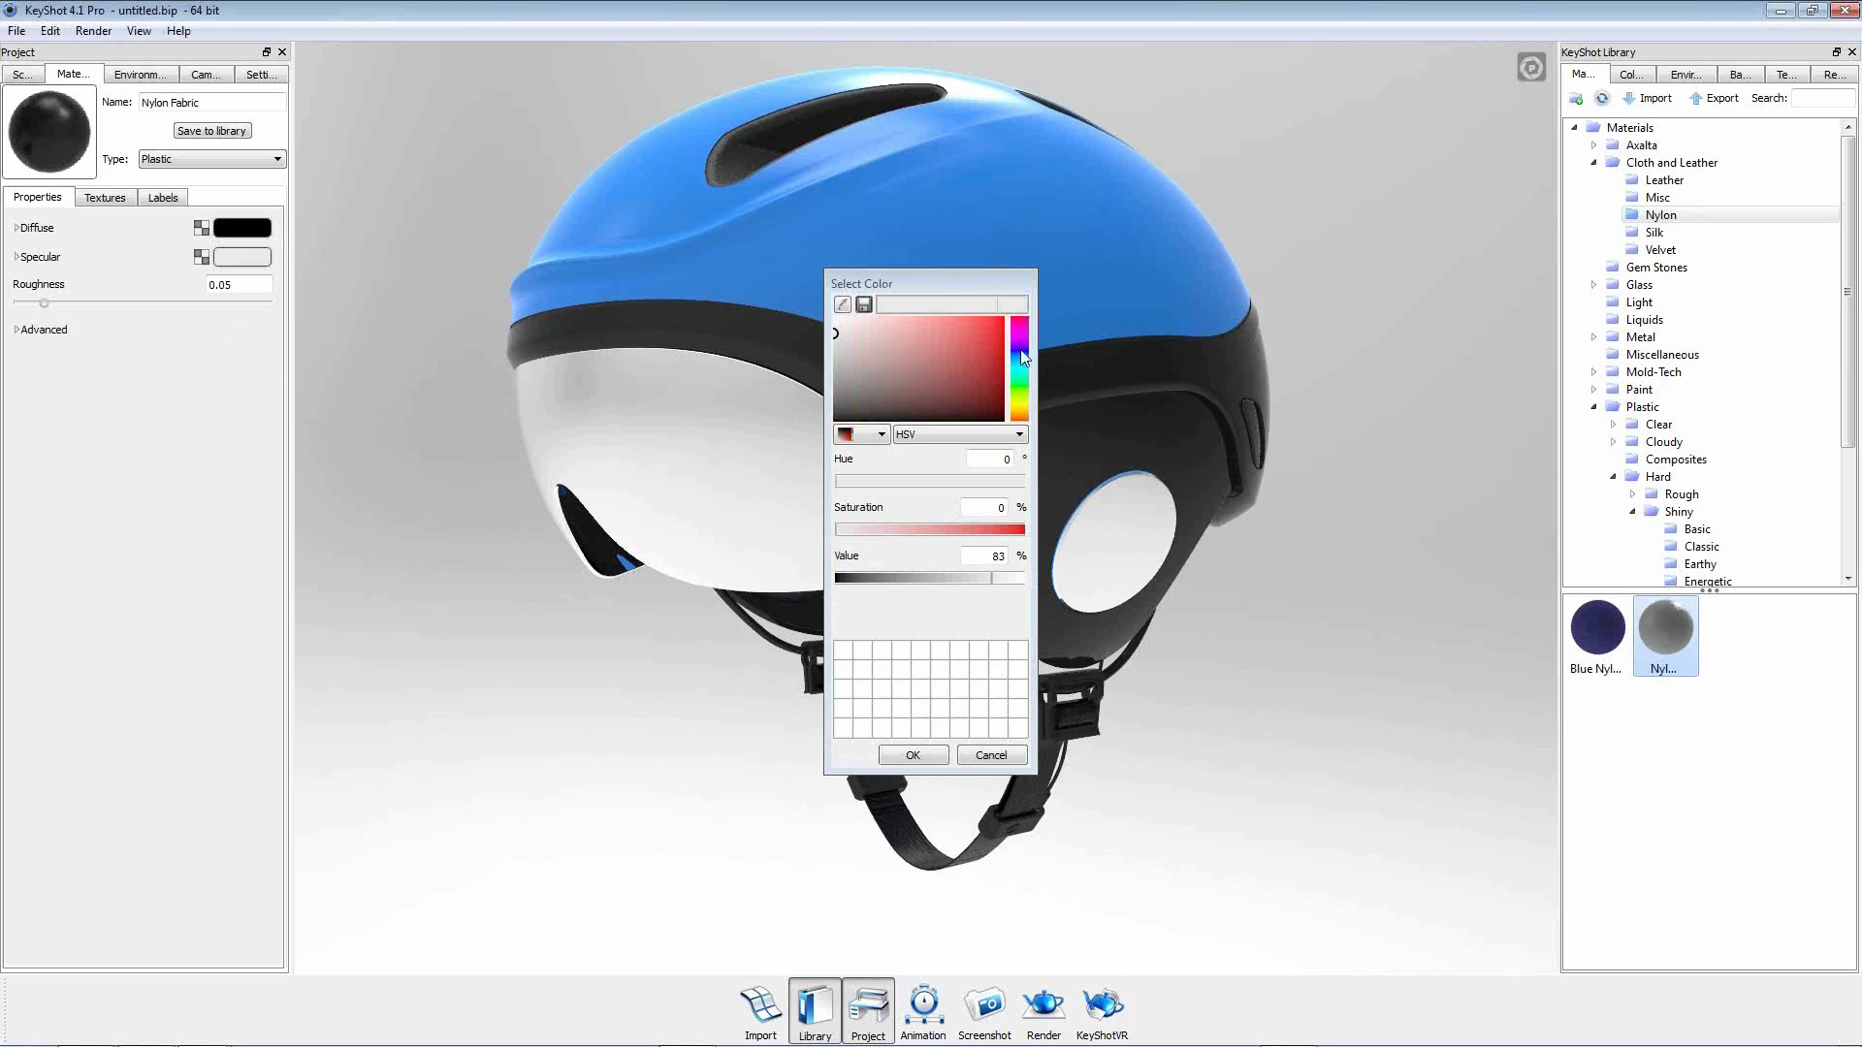
mouse_move(849, 329)
mouse_down()
mouse_move(805, 311)
mouse_move(449, 378)
mouse_up()
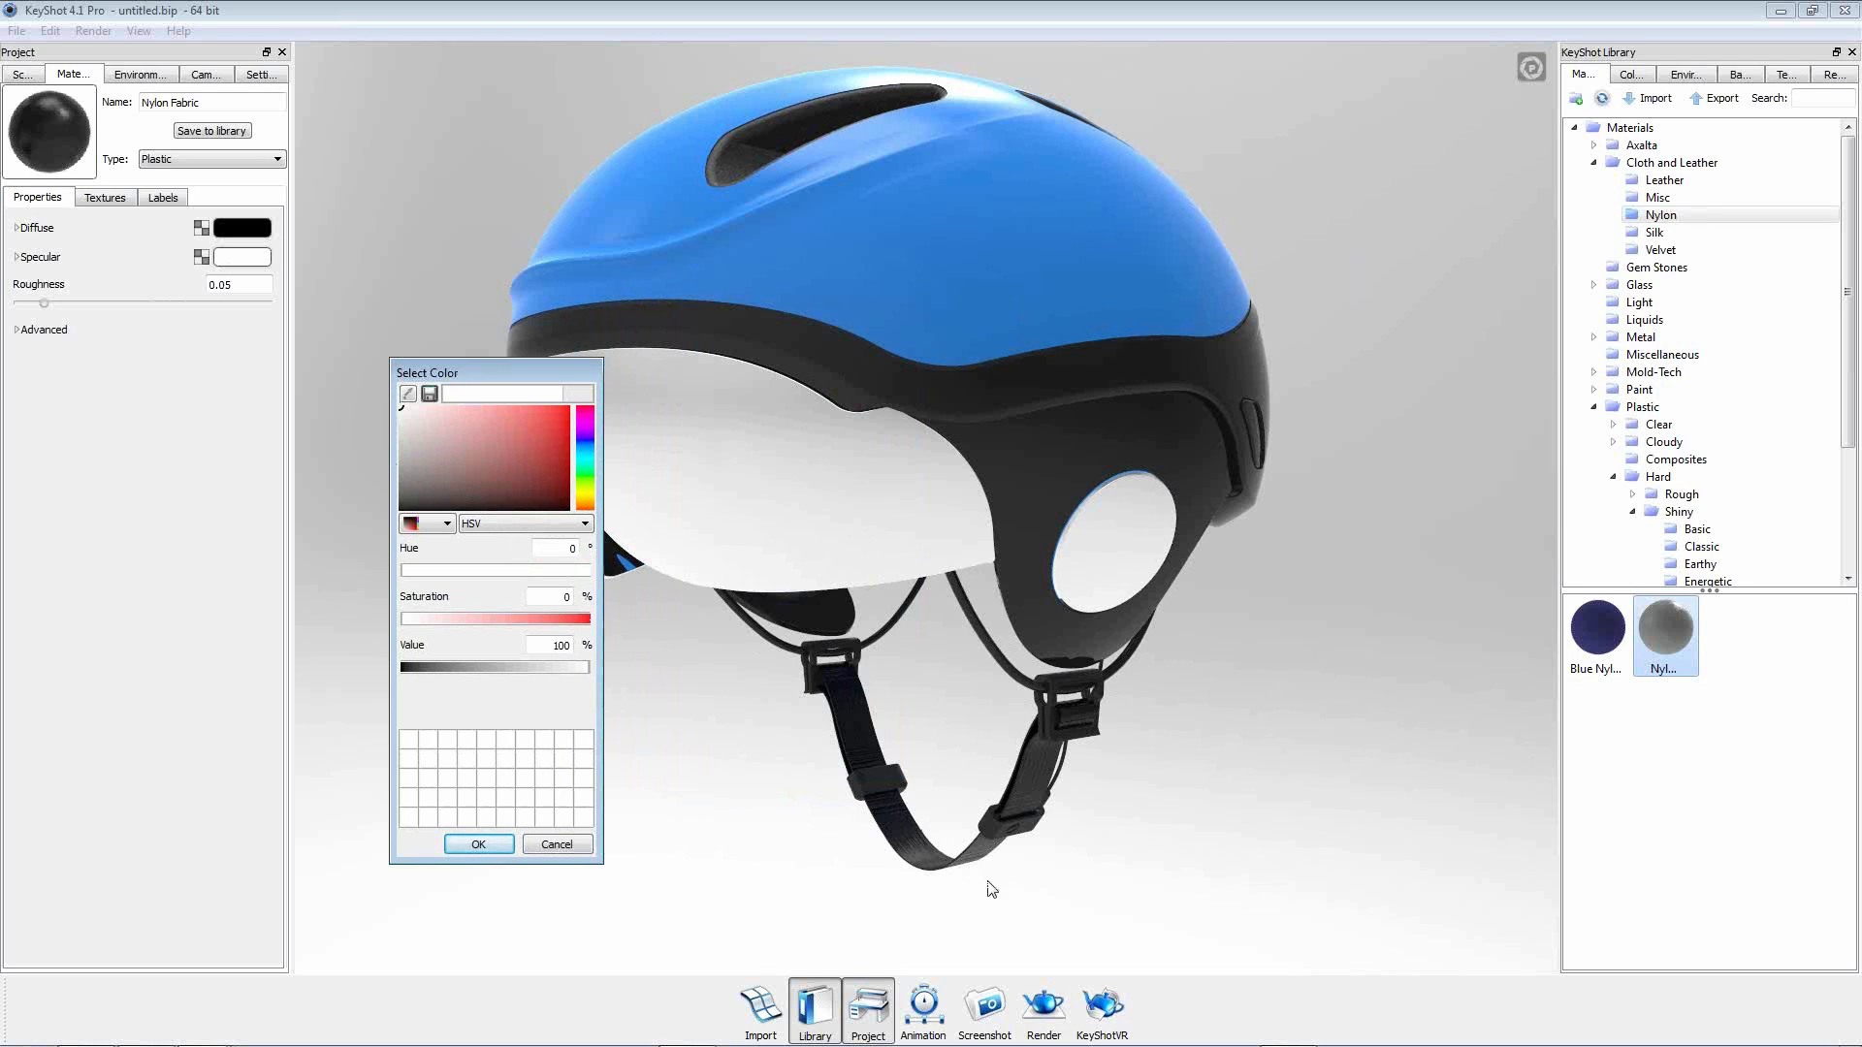
drag(540, 470, 627, 381)
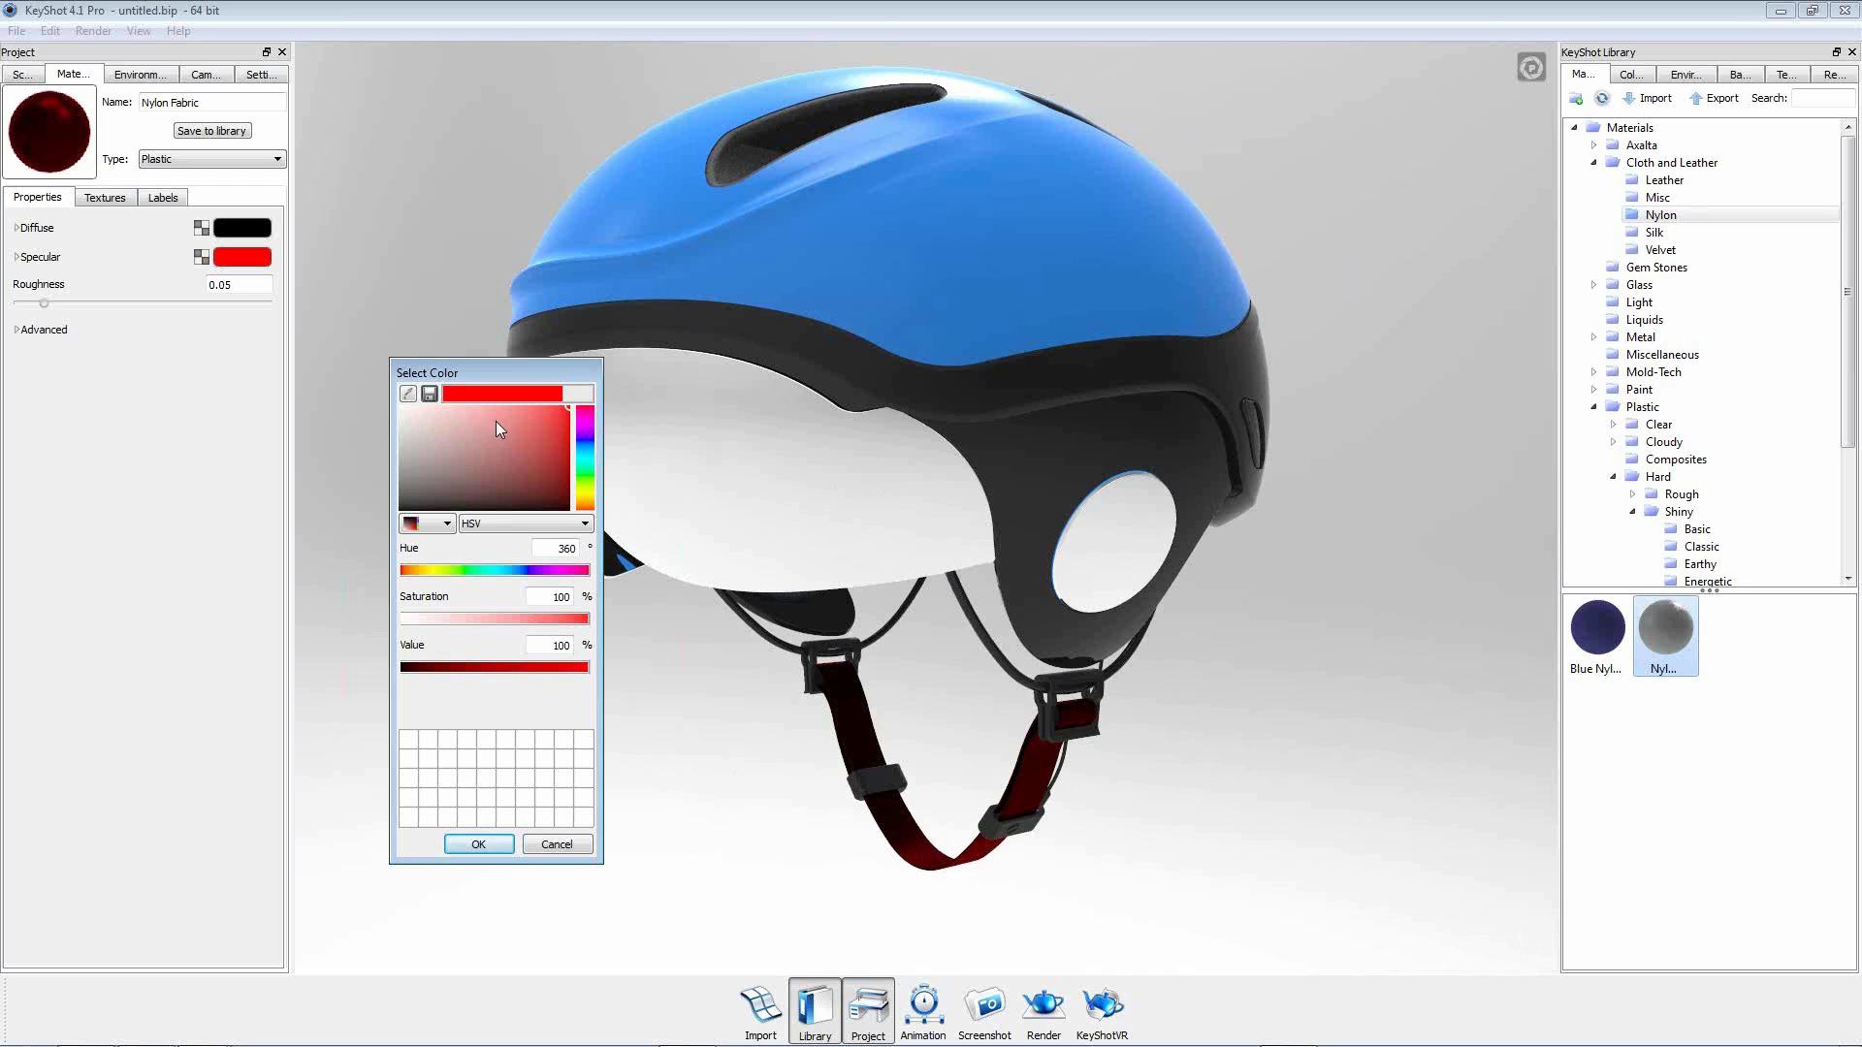
drag(497, 421, 369, 403)
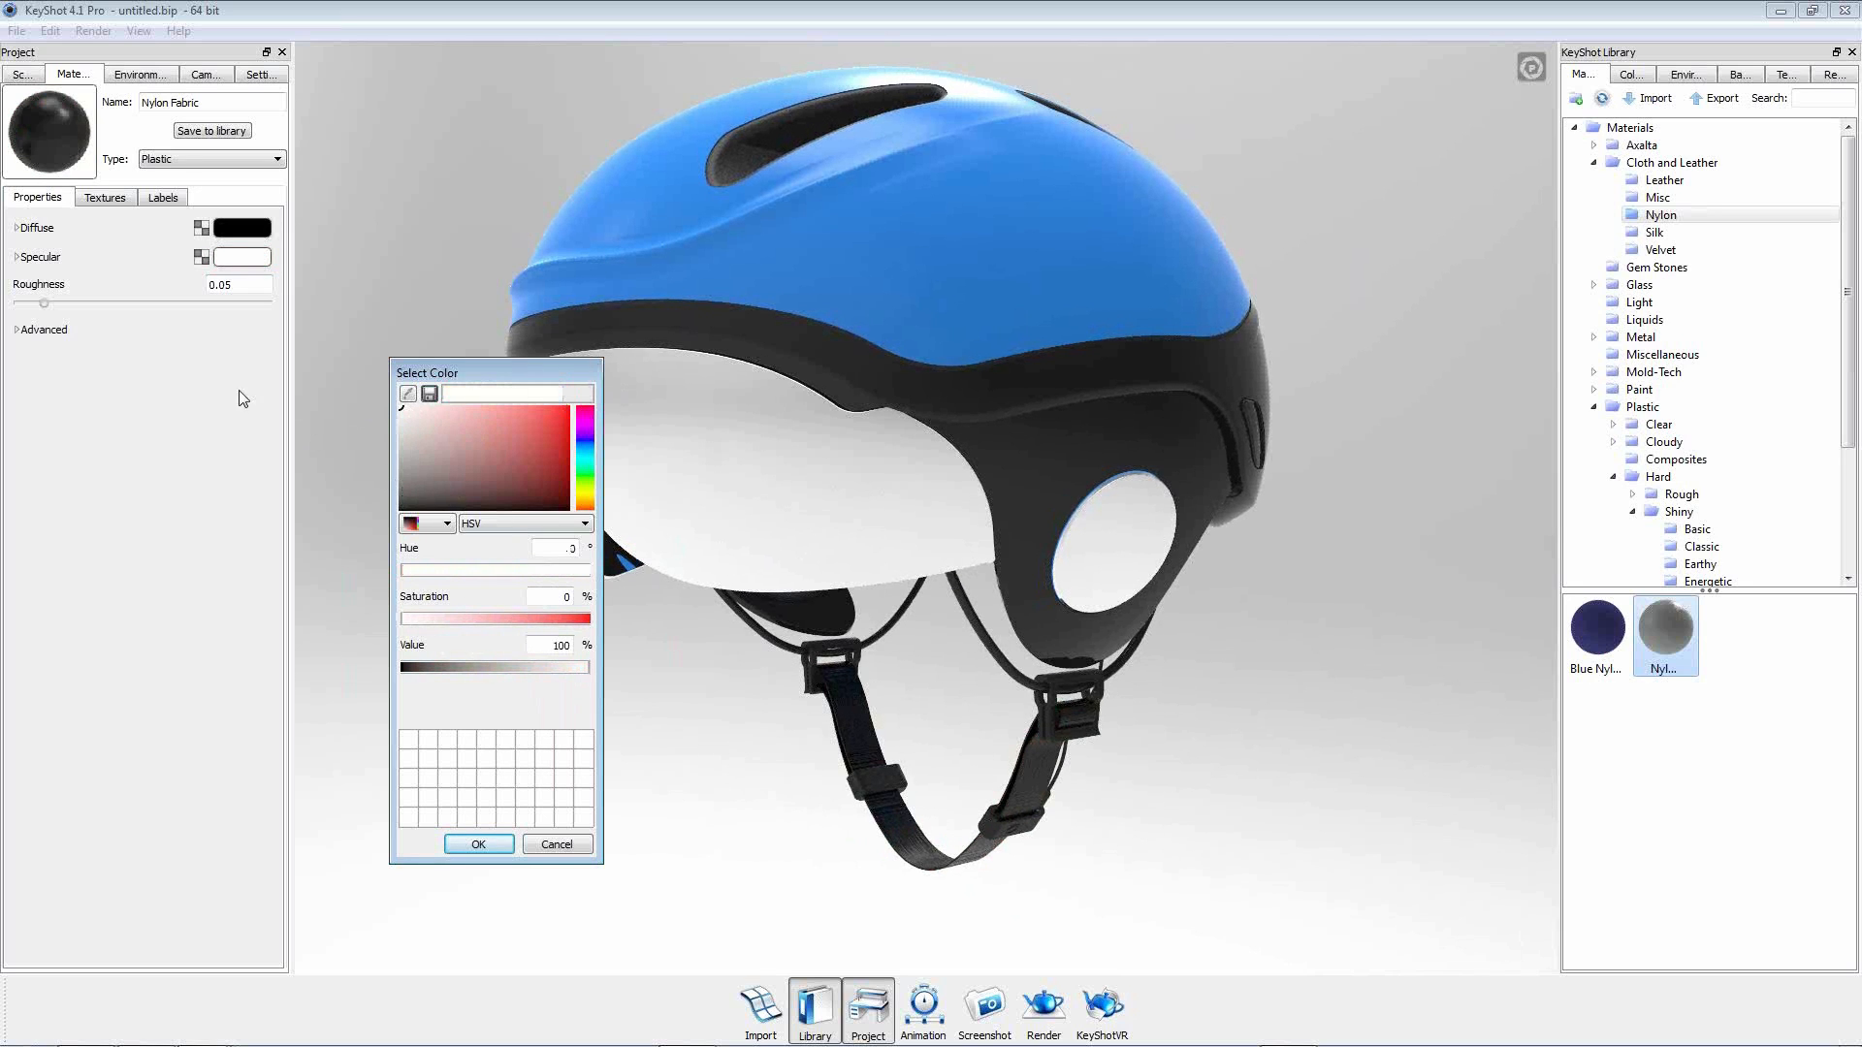
click(480, 845)
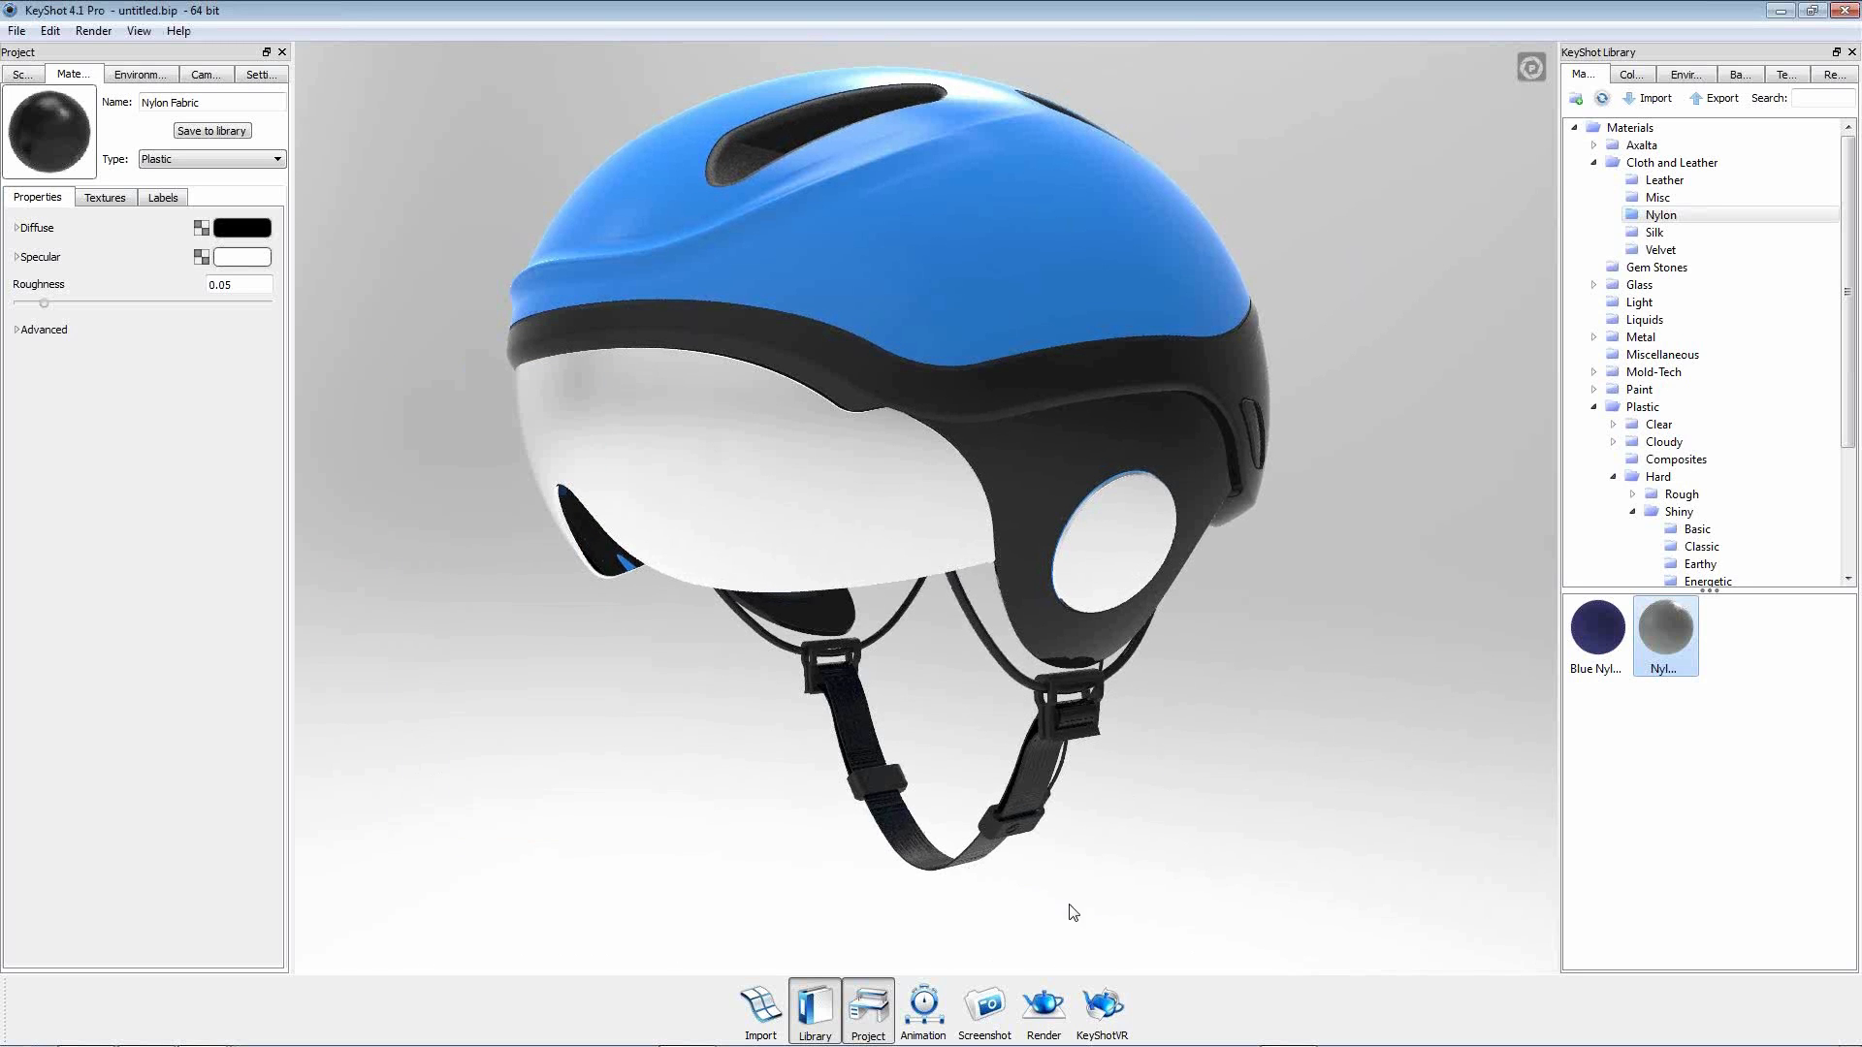
Reduce the scale of the chin strap's carbon_fiber_normal.JPG bump texture to 0.095.
scroll(1069, 904, up, 3)
middle_drag(1115, 919, 1110, 590)
scroll(1106, 782, up, 5)
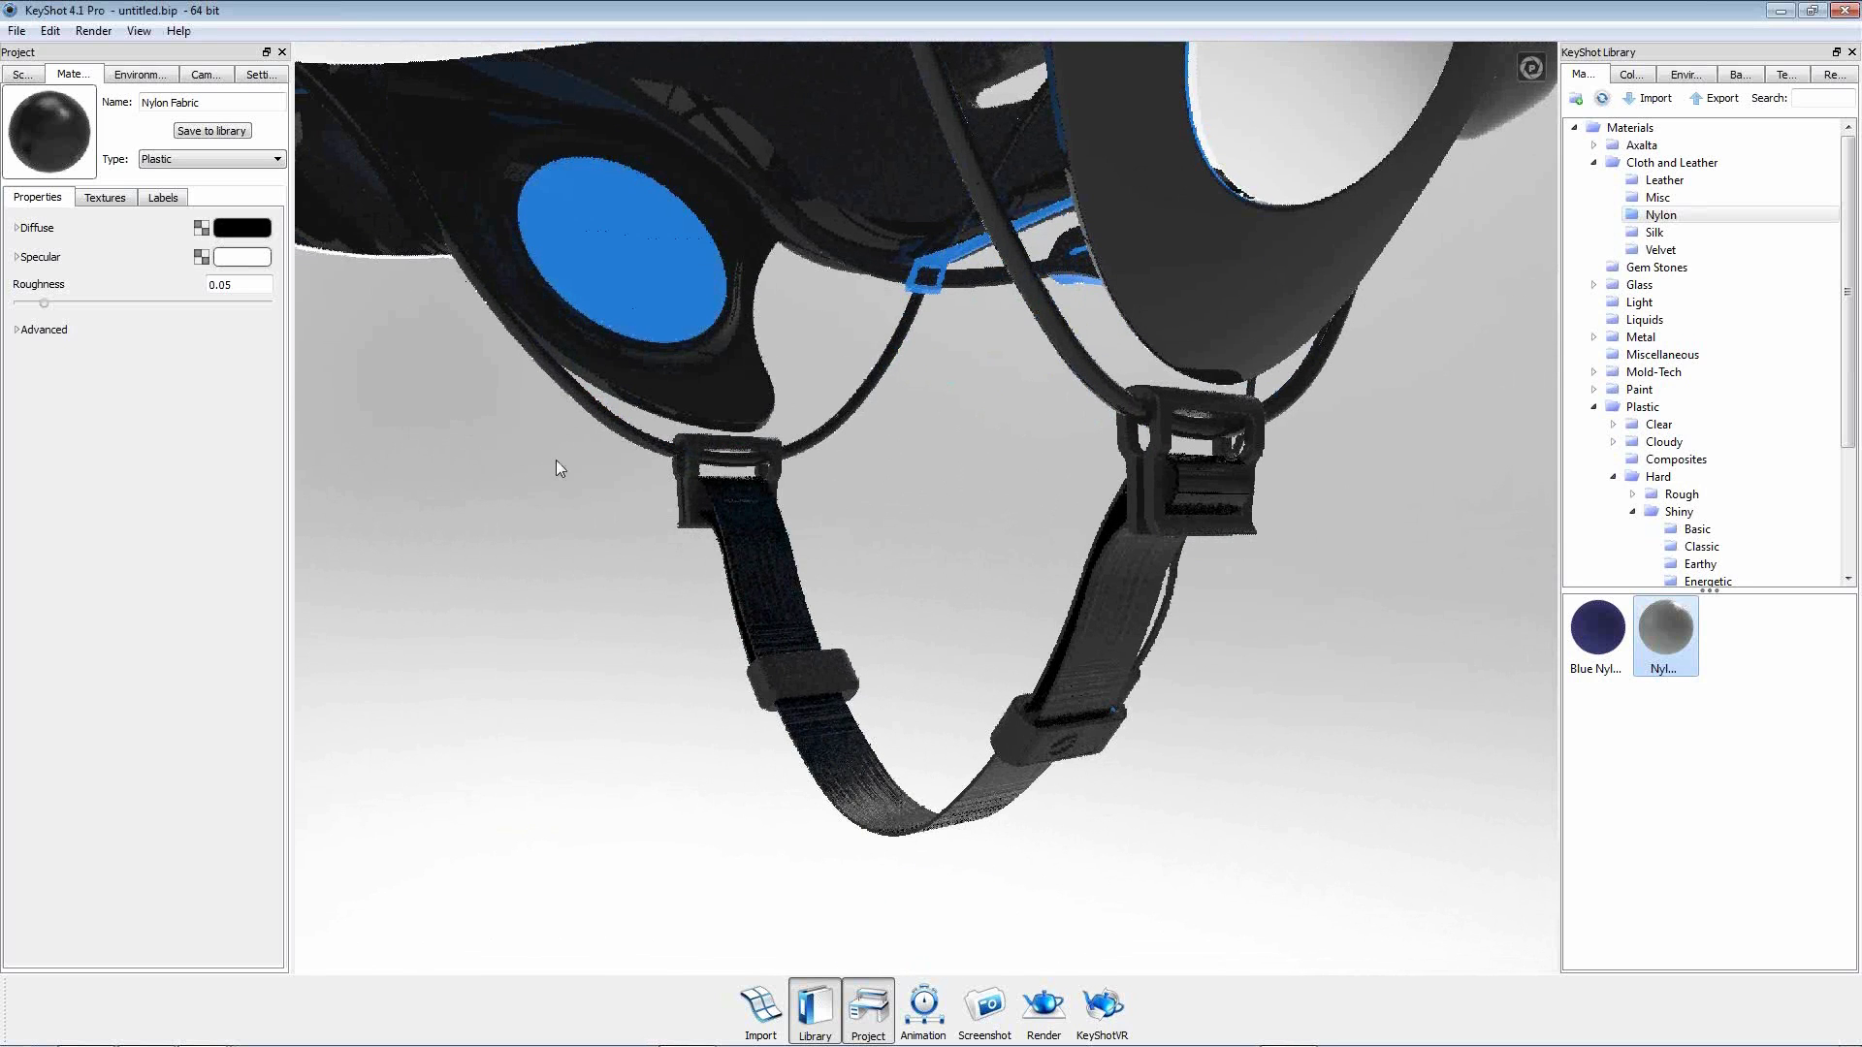
click(111, 200)
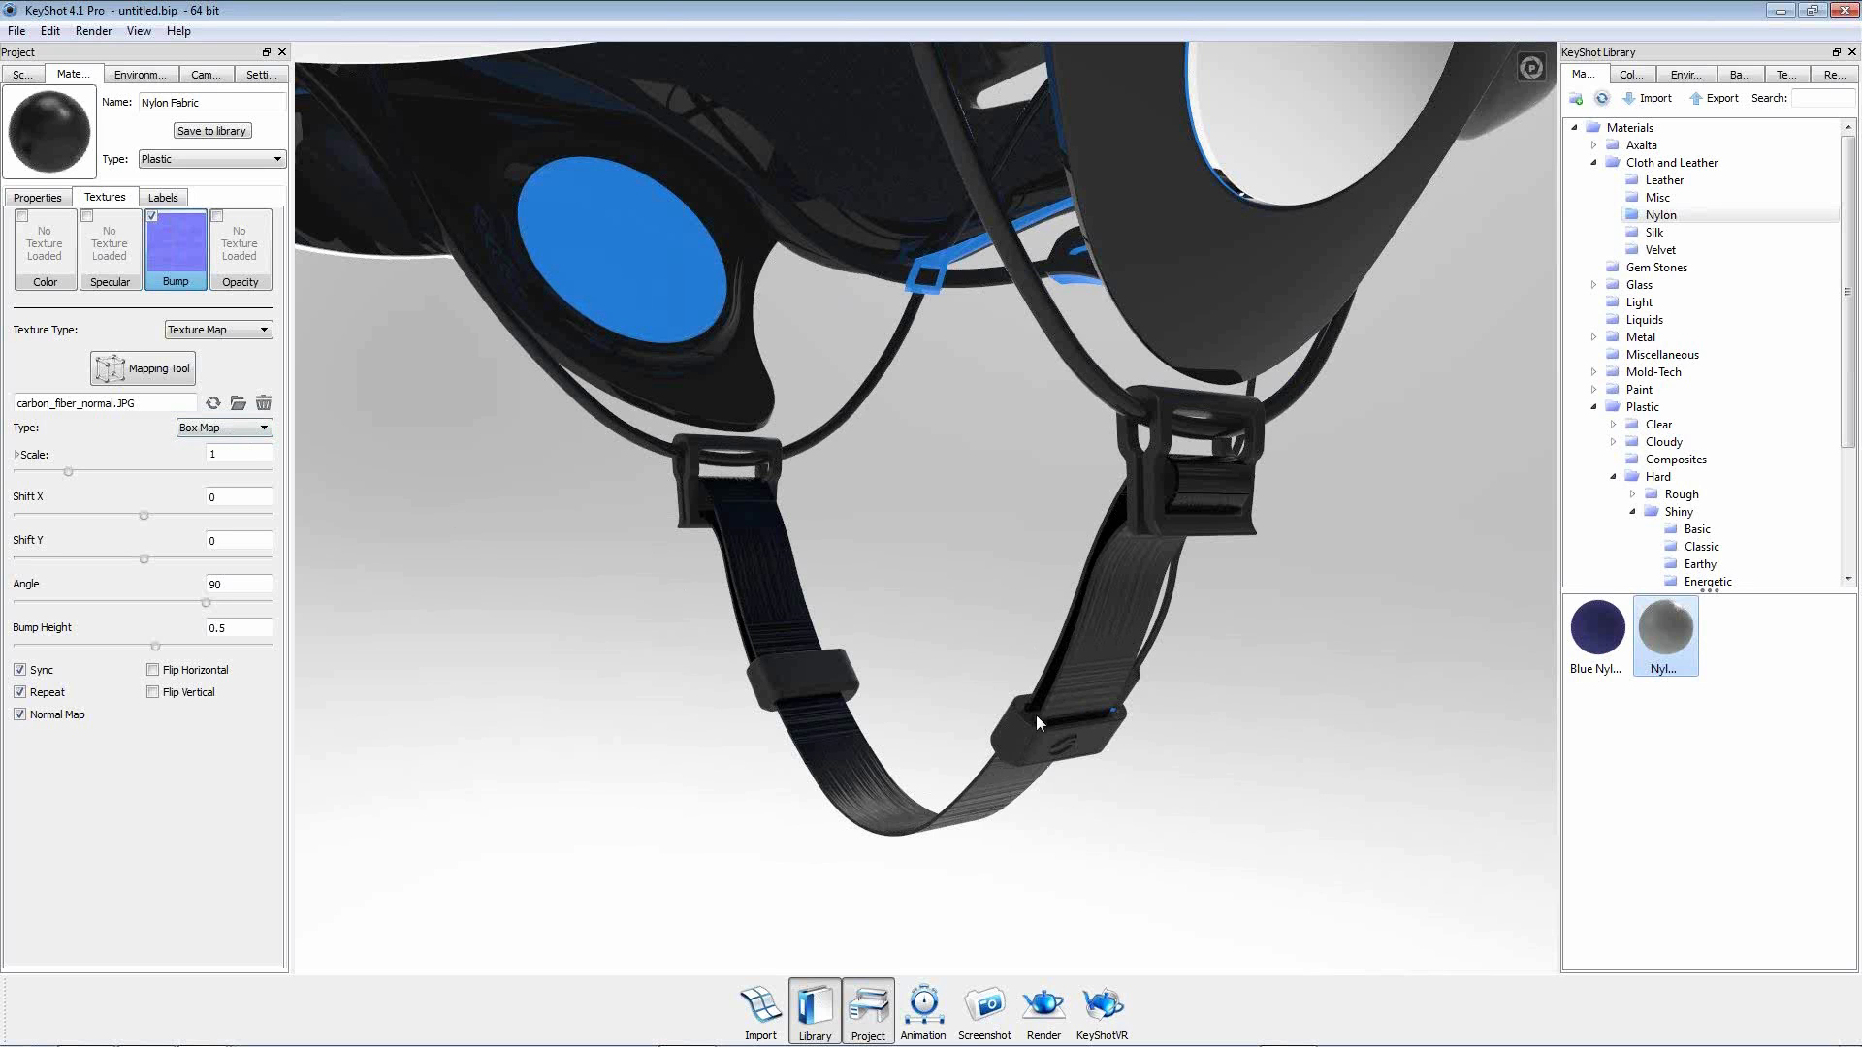
drag(1036, 714, 1068, 596)
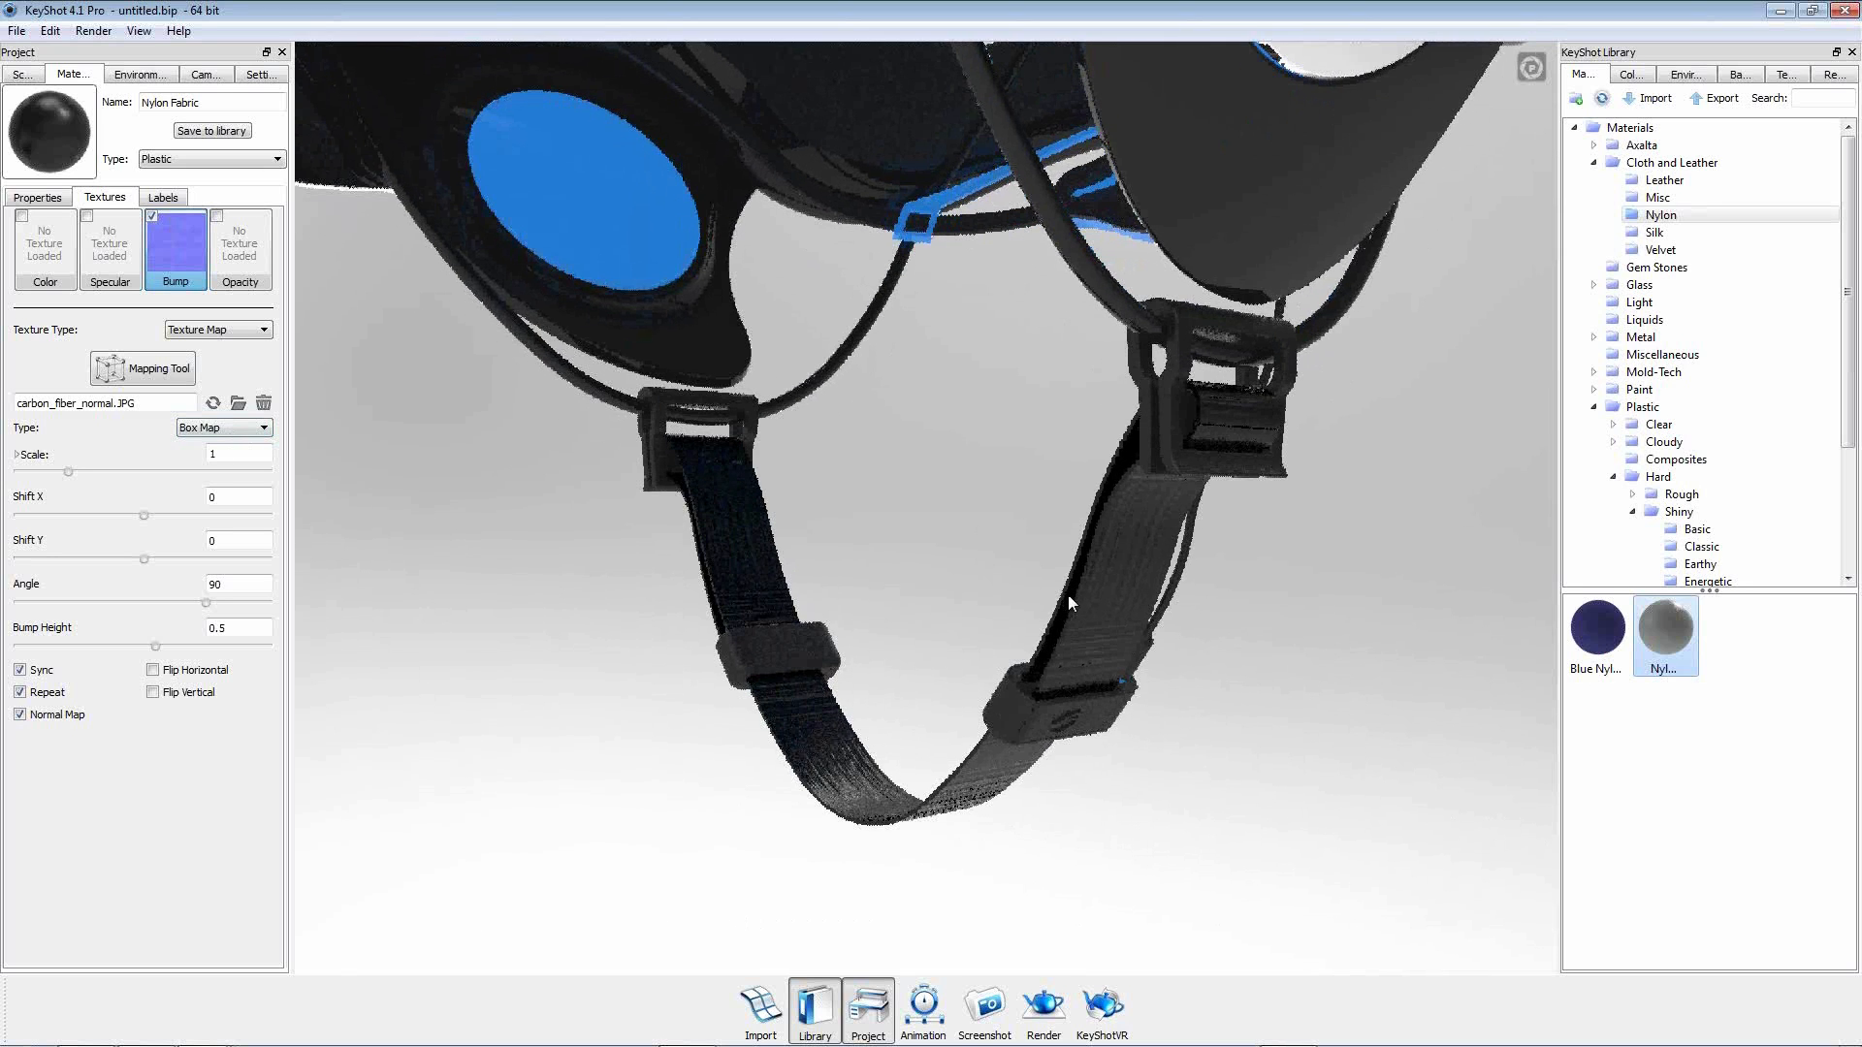
scroll(1063, 660, up, 1)
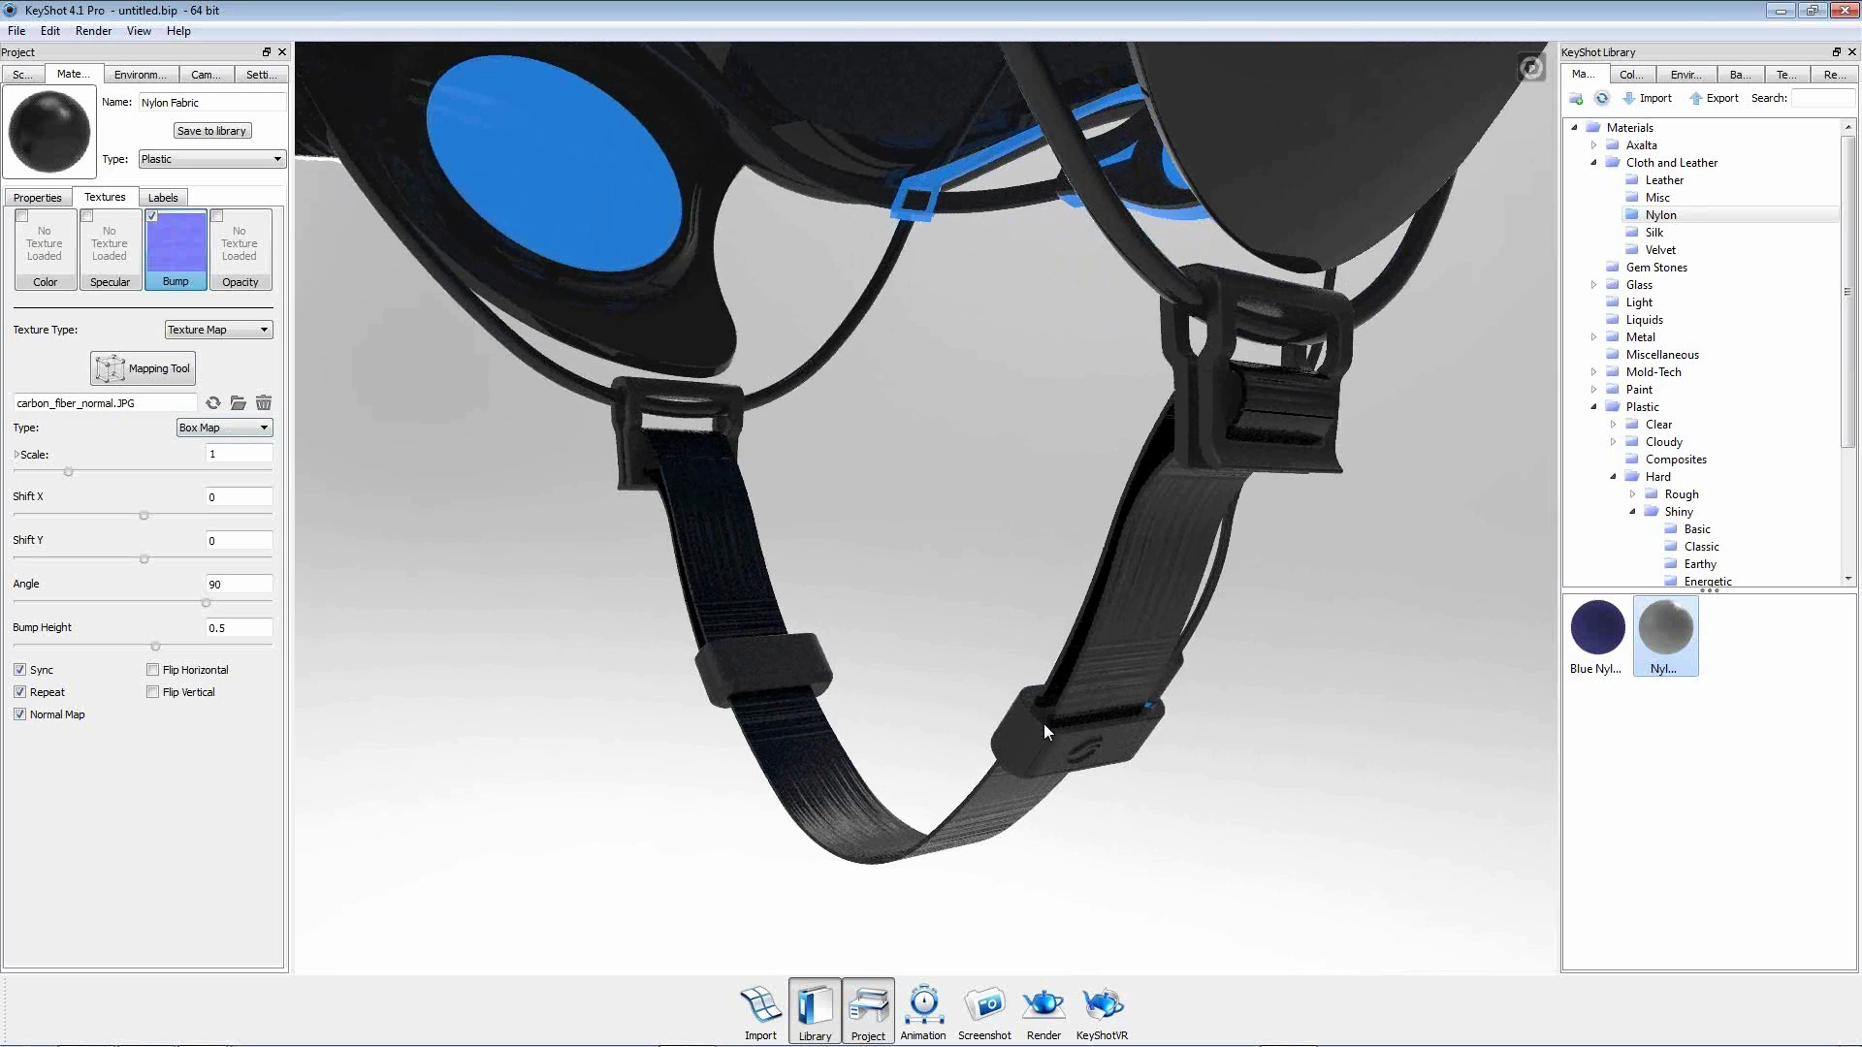
drag(68, 472, 24, 475)
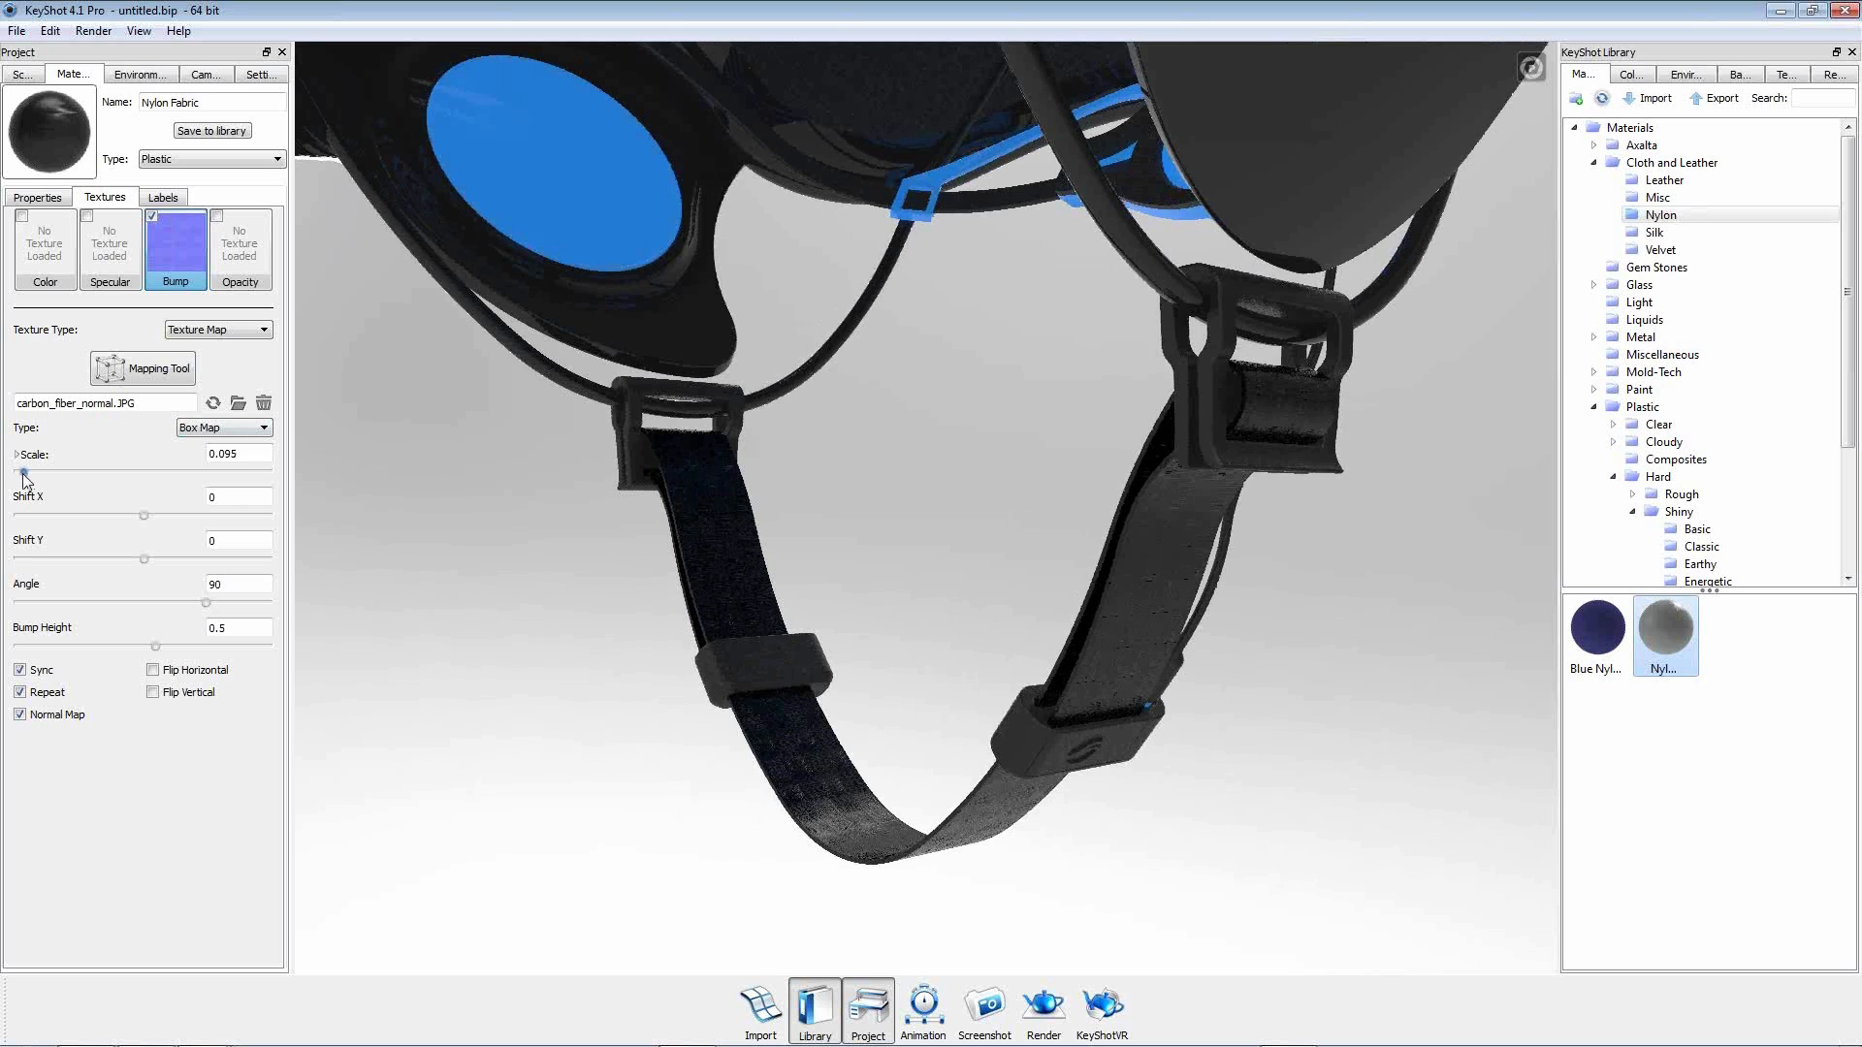
Set the chin strap's carbon_fiber_normal.JPG bump texture to a scale of 0.05 and a bump height of 1.
drag(243, 455, 29, 437)
text(.05)
key(Return)
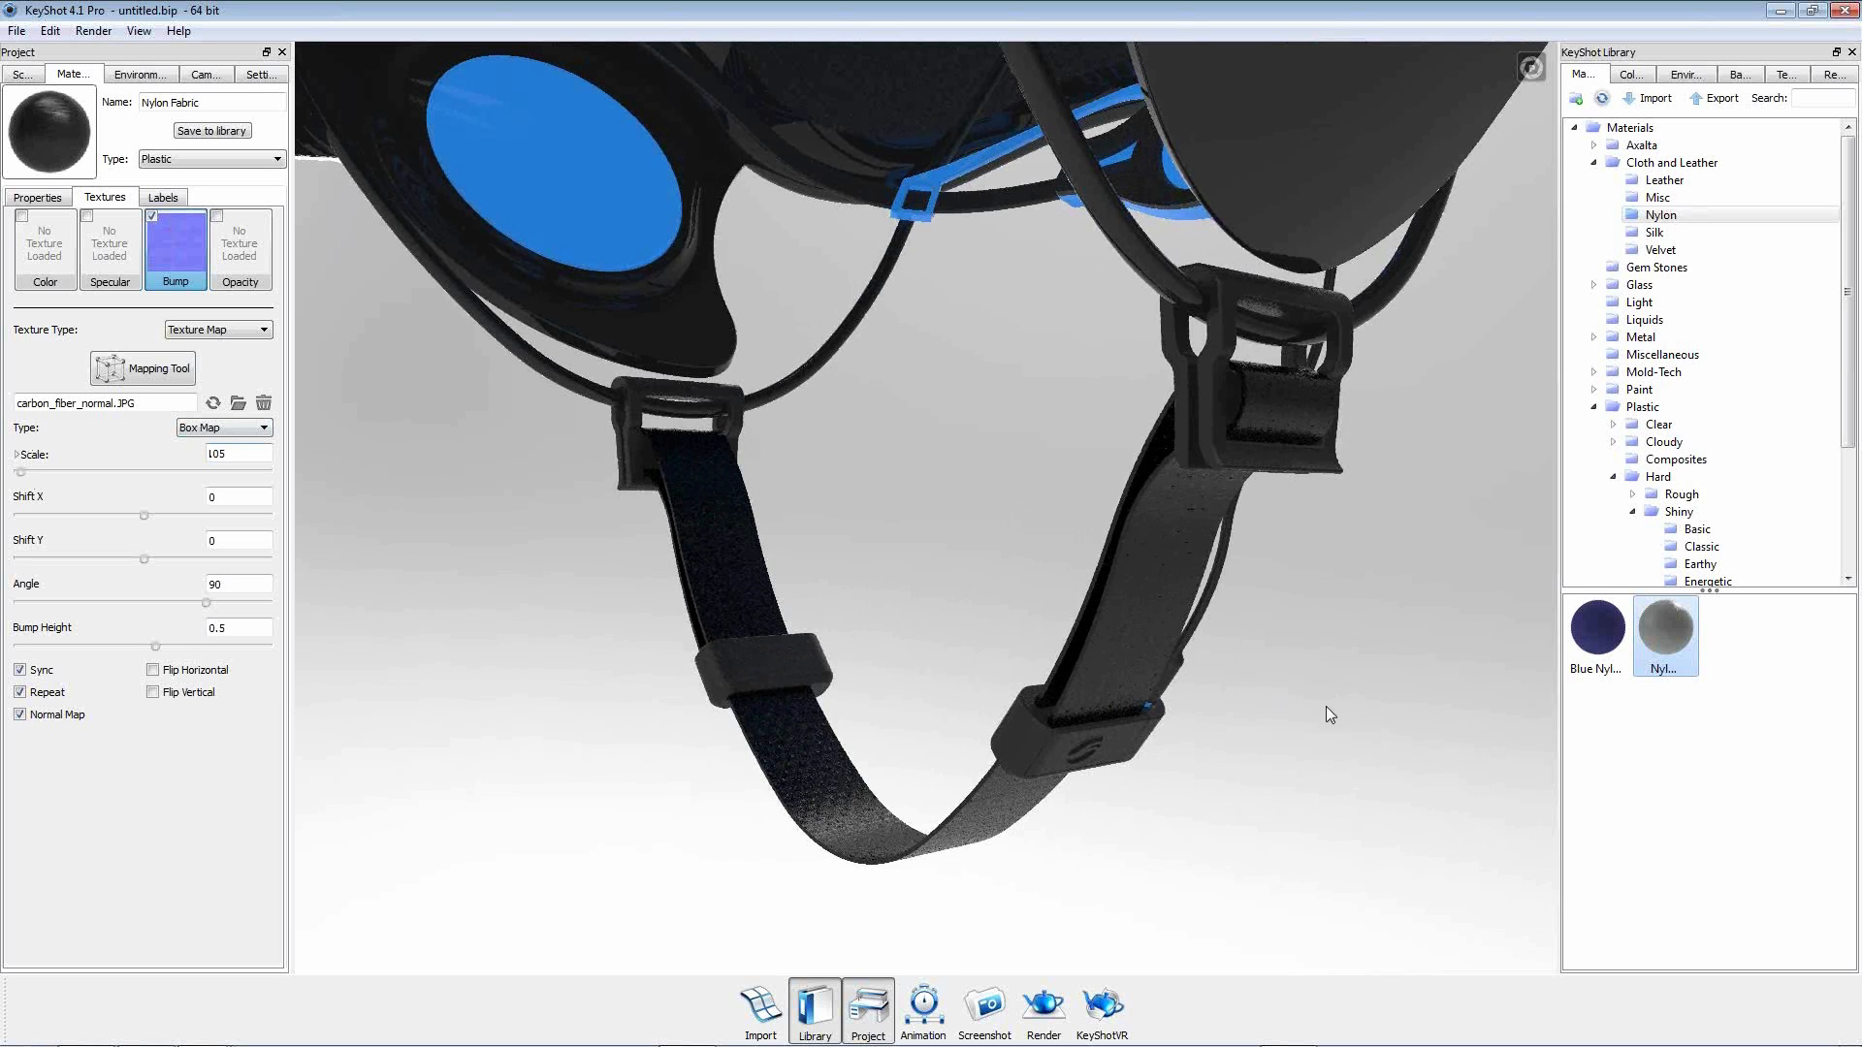
drag(1237, 690, 1210, 698)
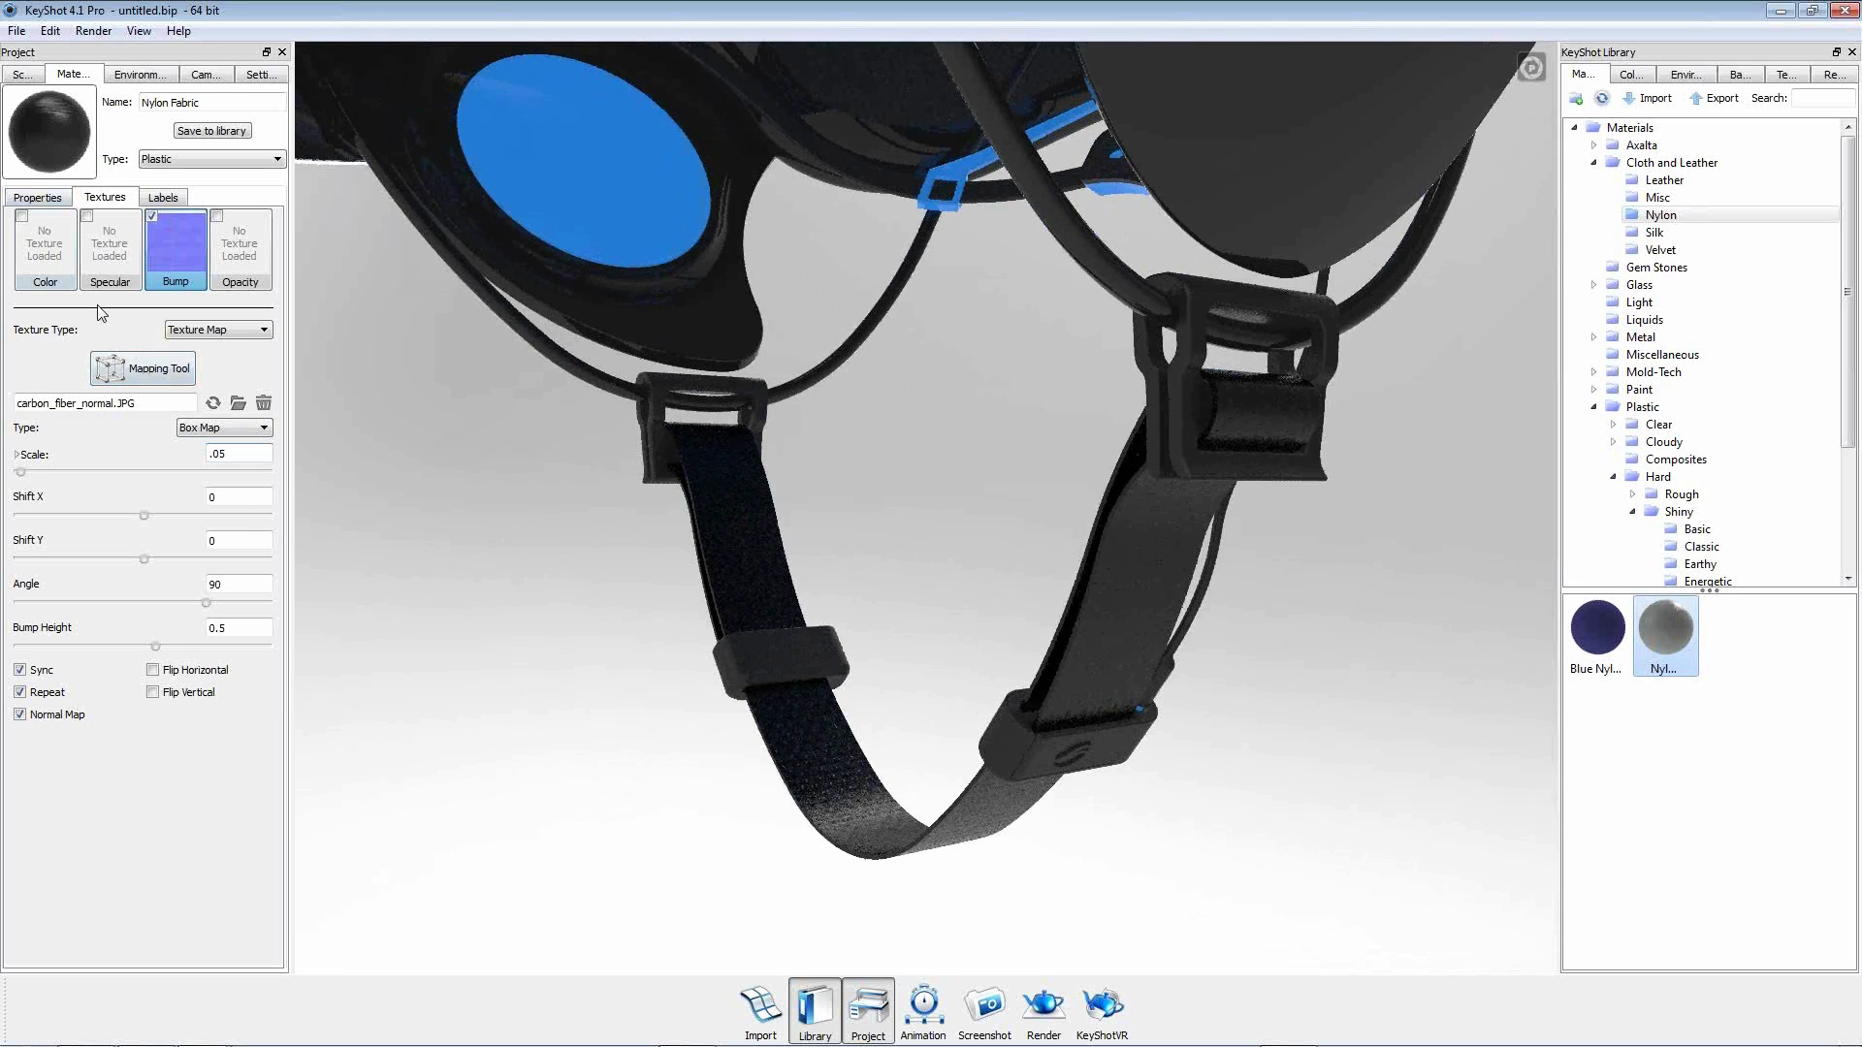
double_click(236, 630)
text(1)
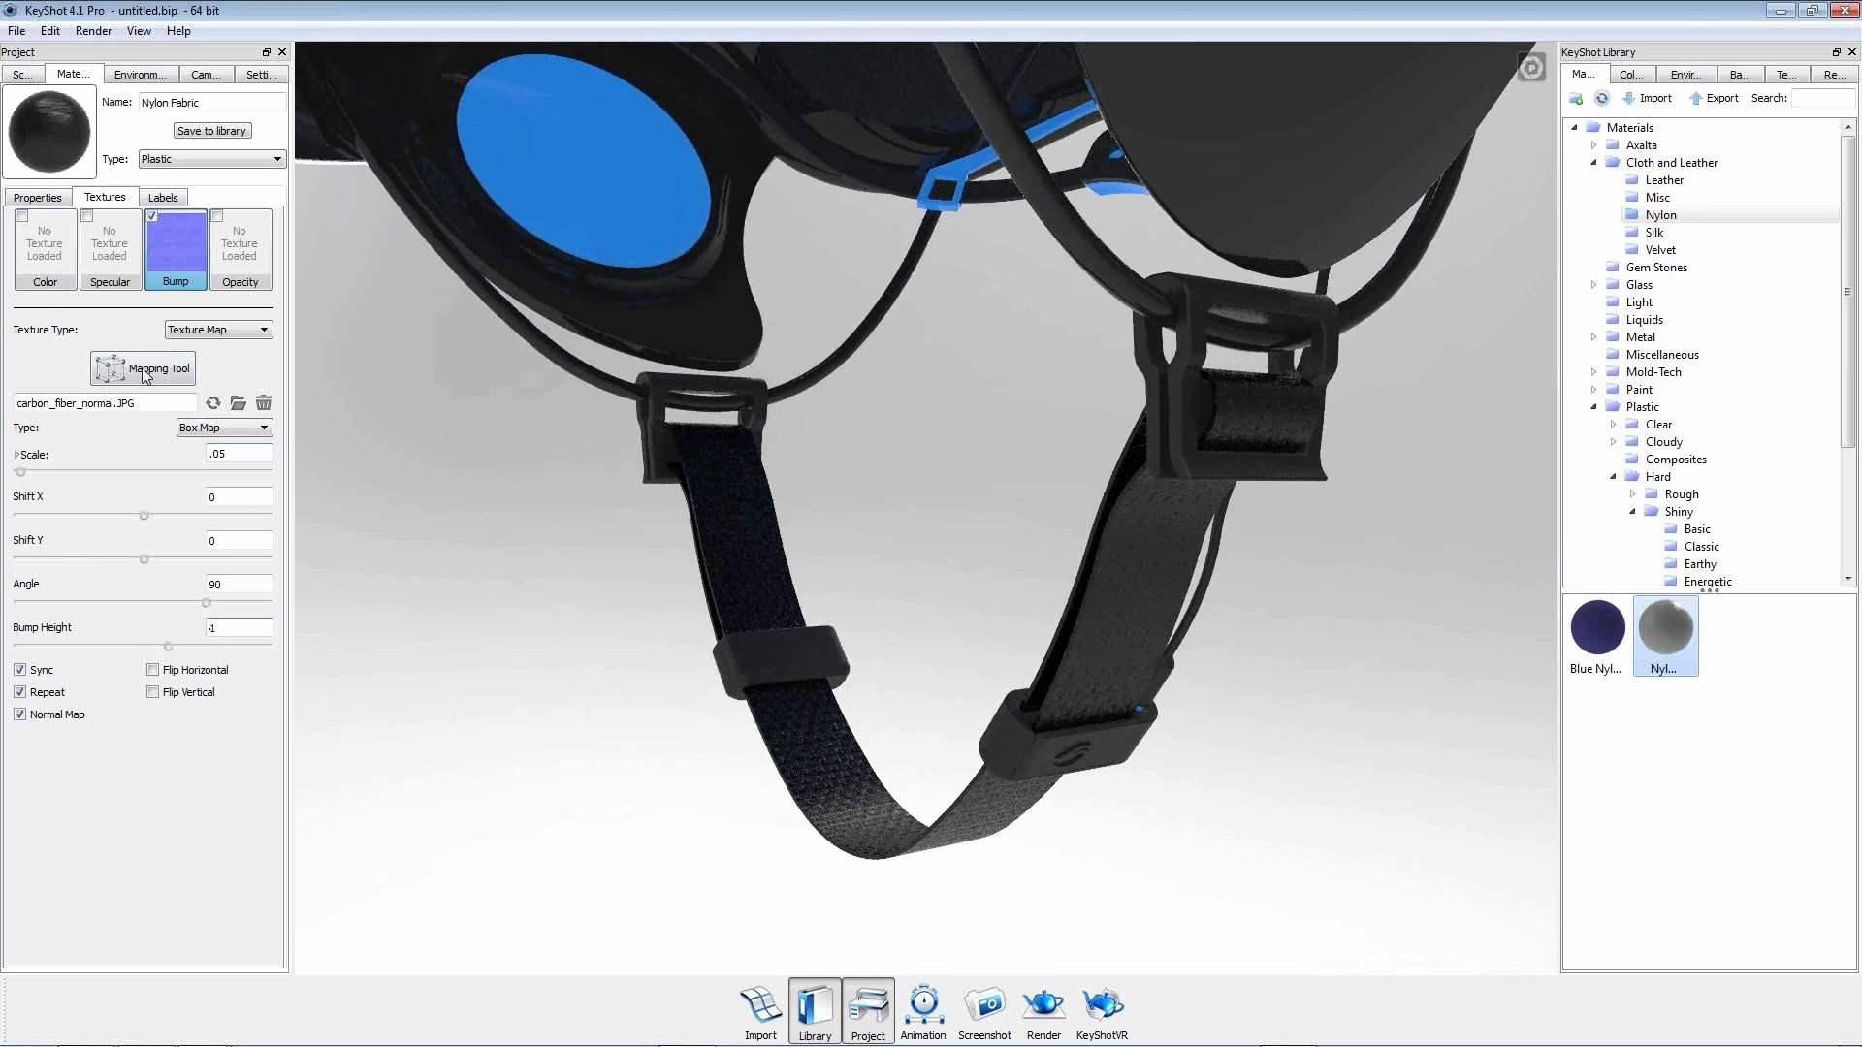
Set the roughness of the chin strap's Nylon Fabric material to 0.1.
click(53, 198)
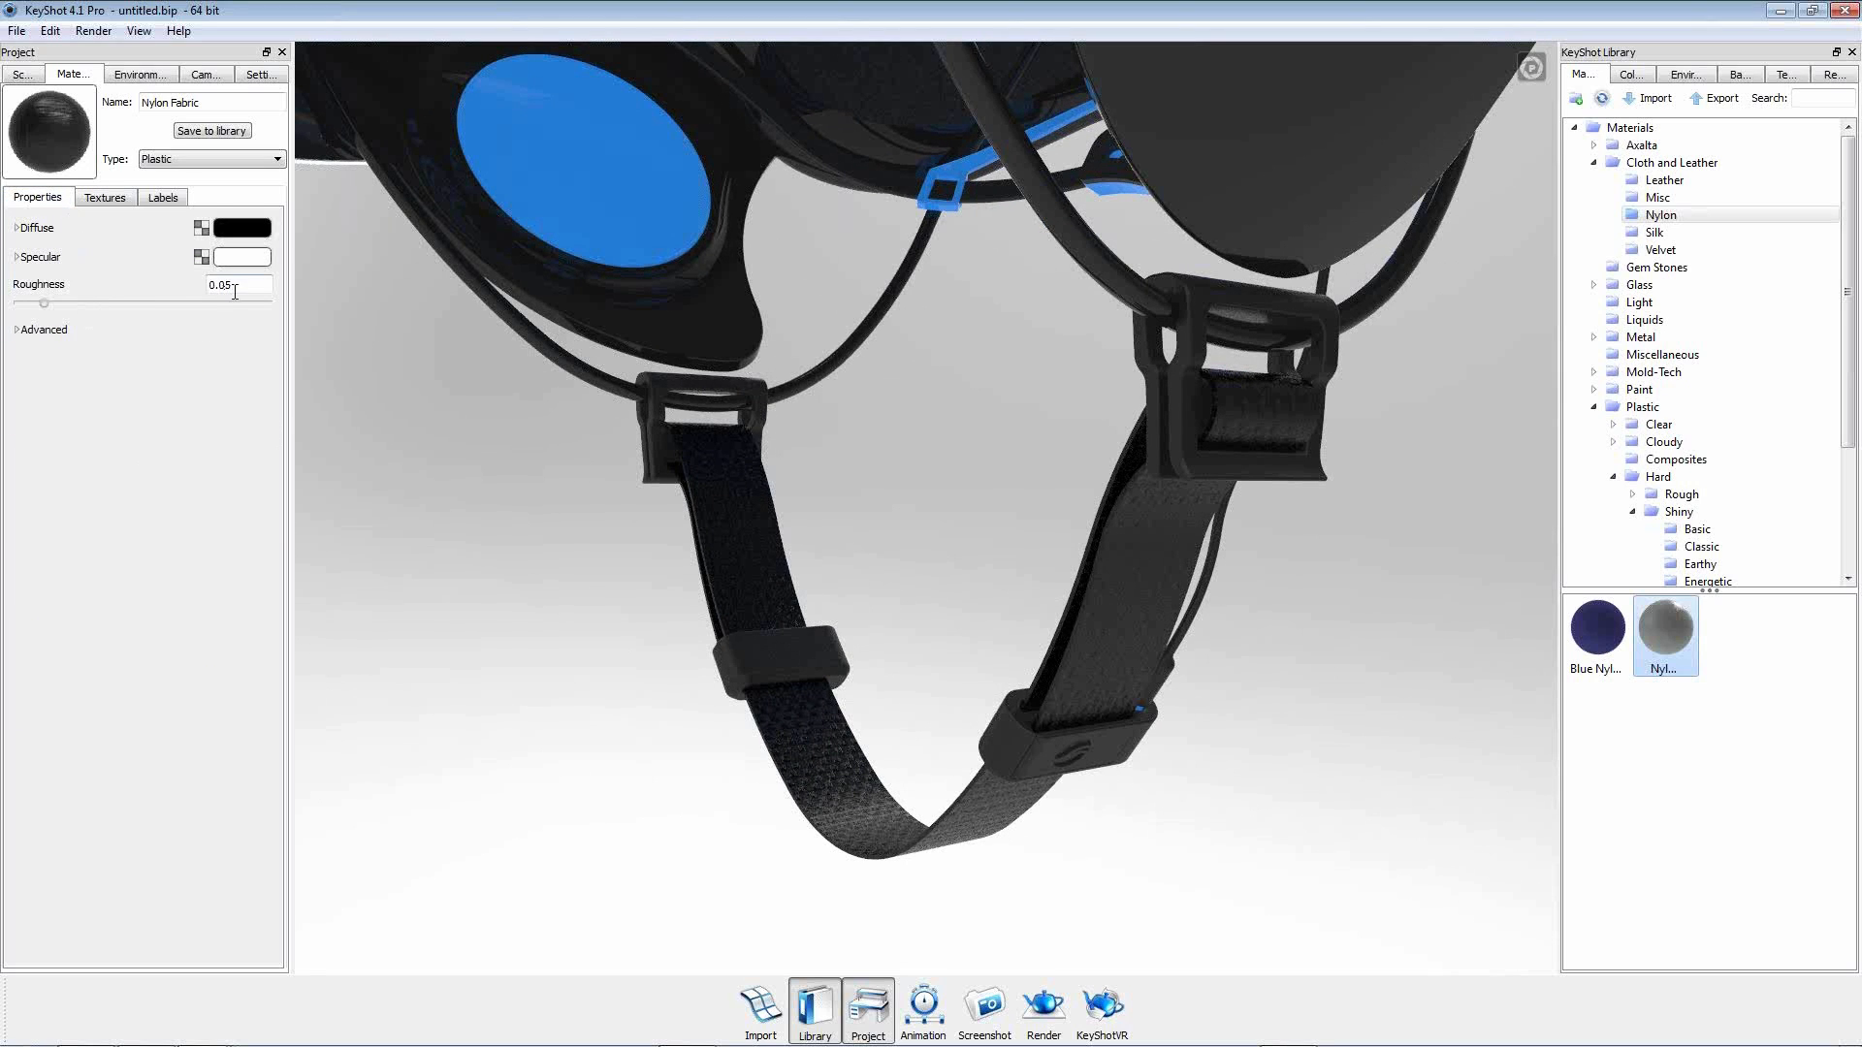
text(.1)
key(Return)
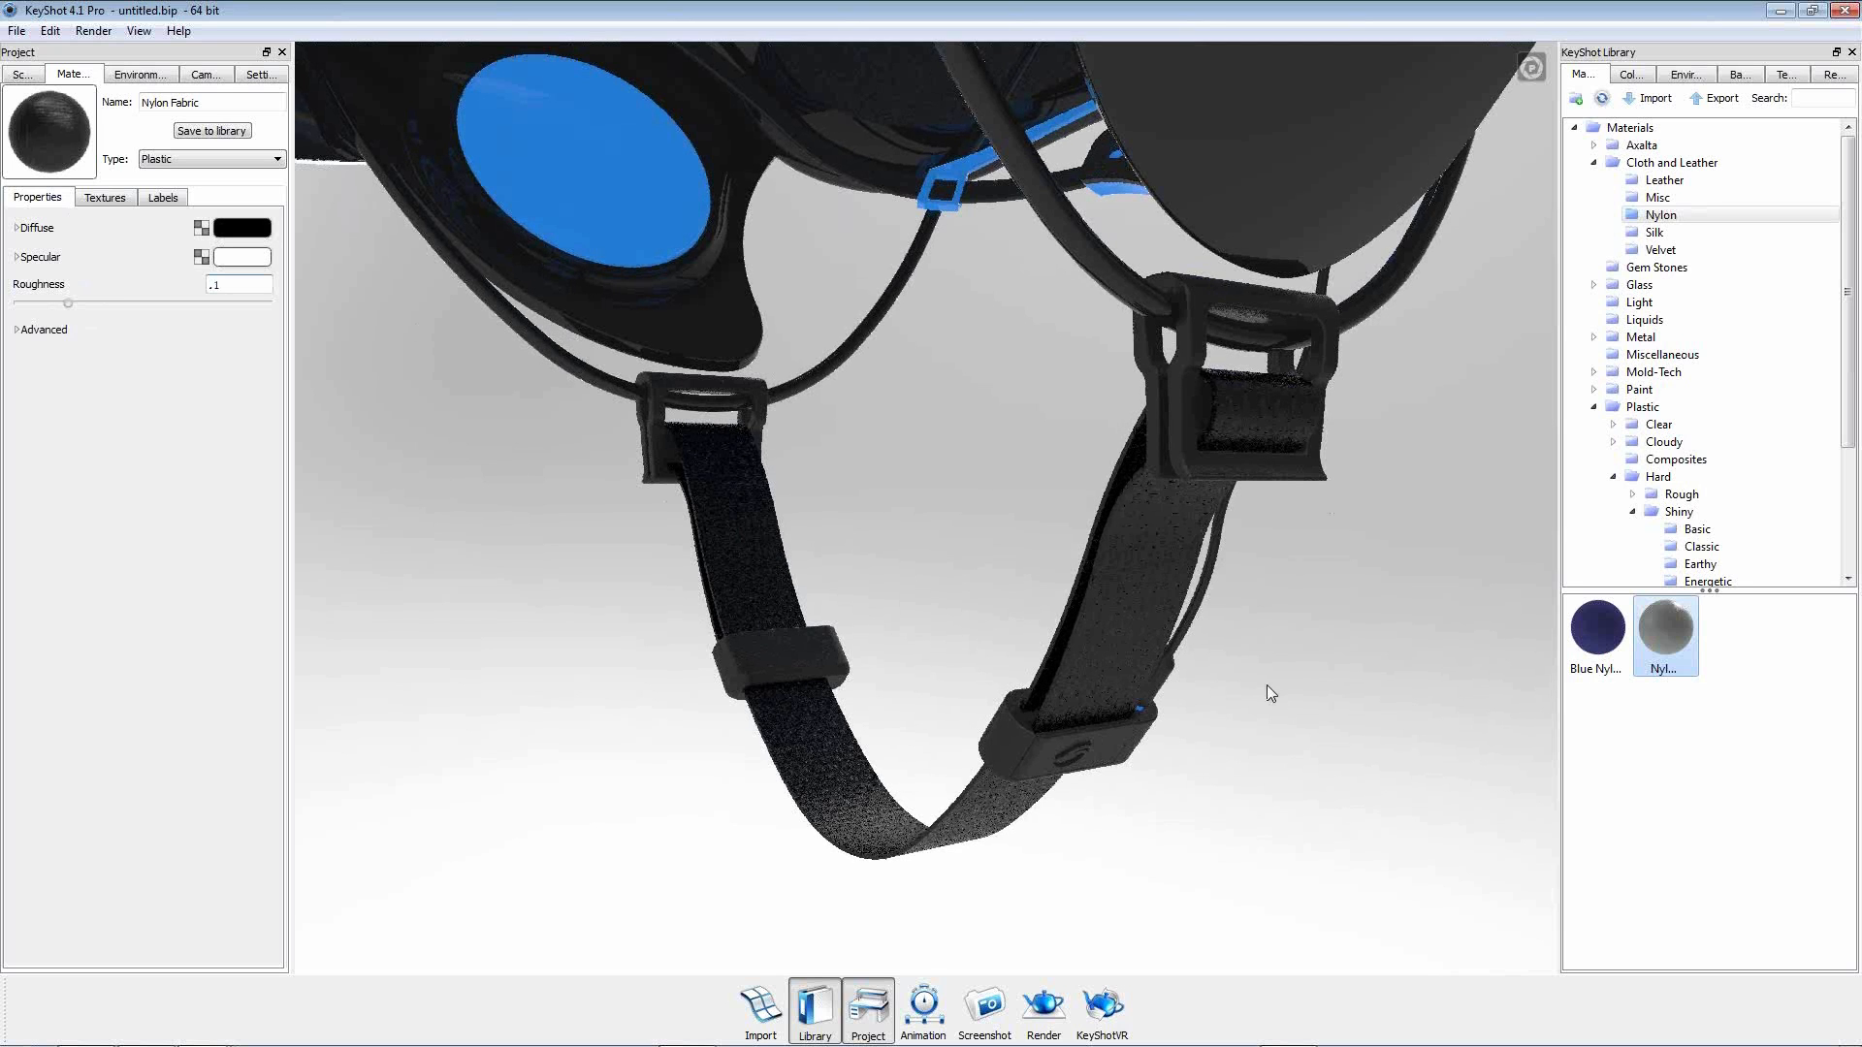
scroll(1267, 685, down, 4)
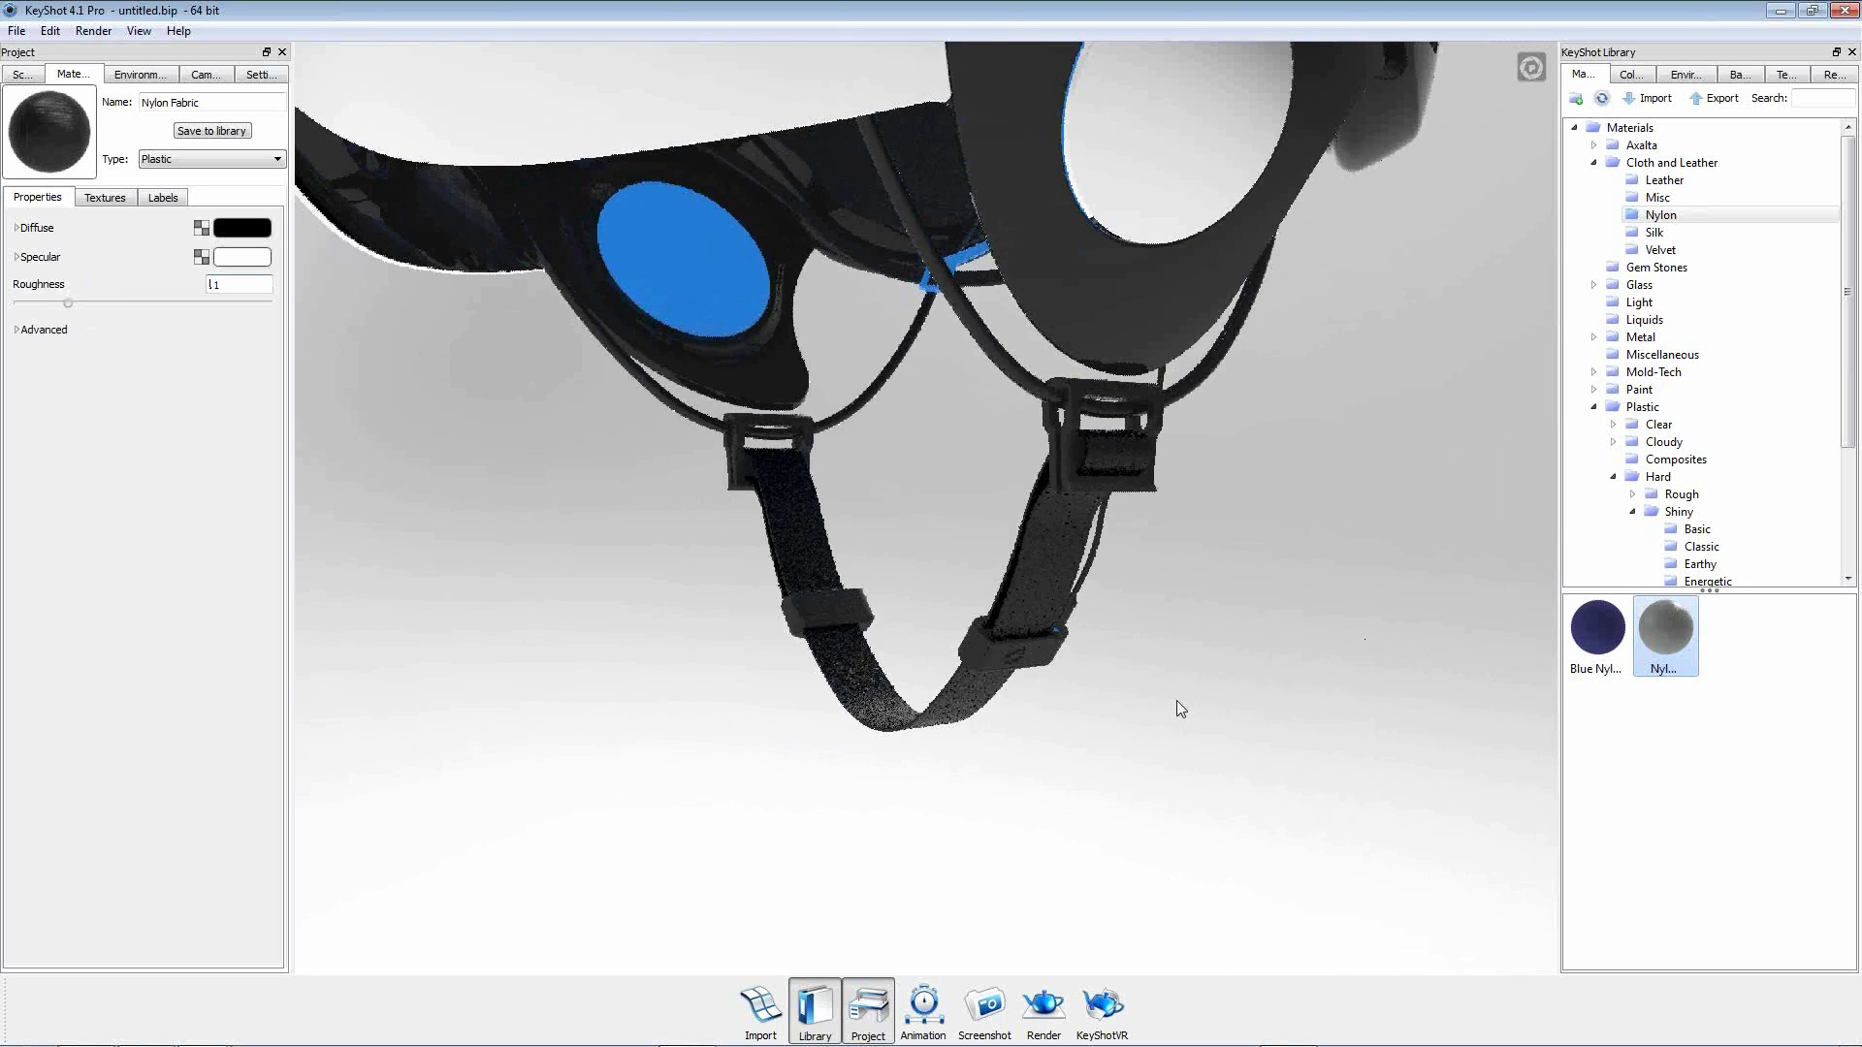
Paste the copied black plastic material onto the blue disc on the inner side of the ear cup.
drag(1178, 700, 1045, 711)
scroll(1048, 719, down, 2)
scroll(1080, 451, down, 4)
drag(1080, 451, 747, 575)
scroll(769, 685, up, 3)
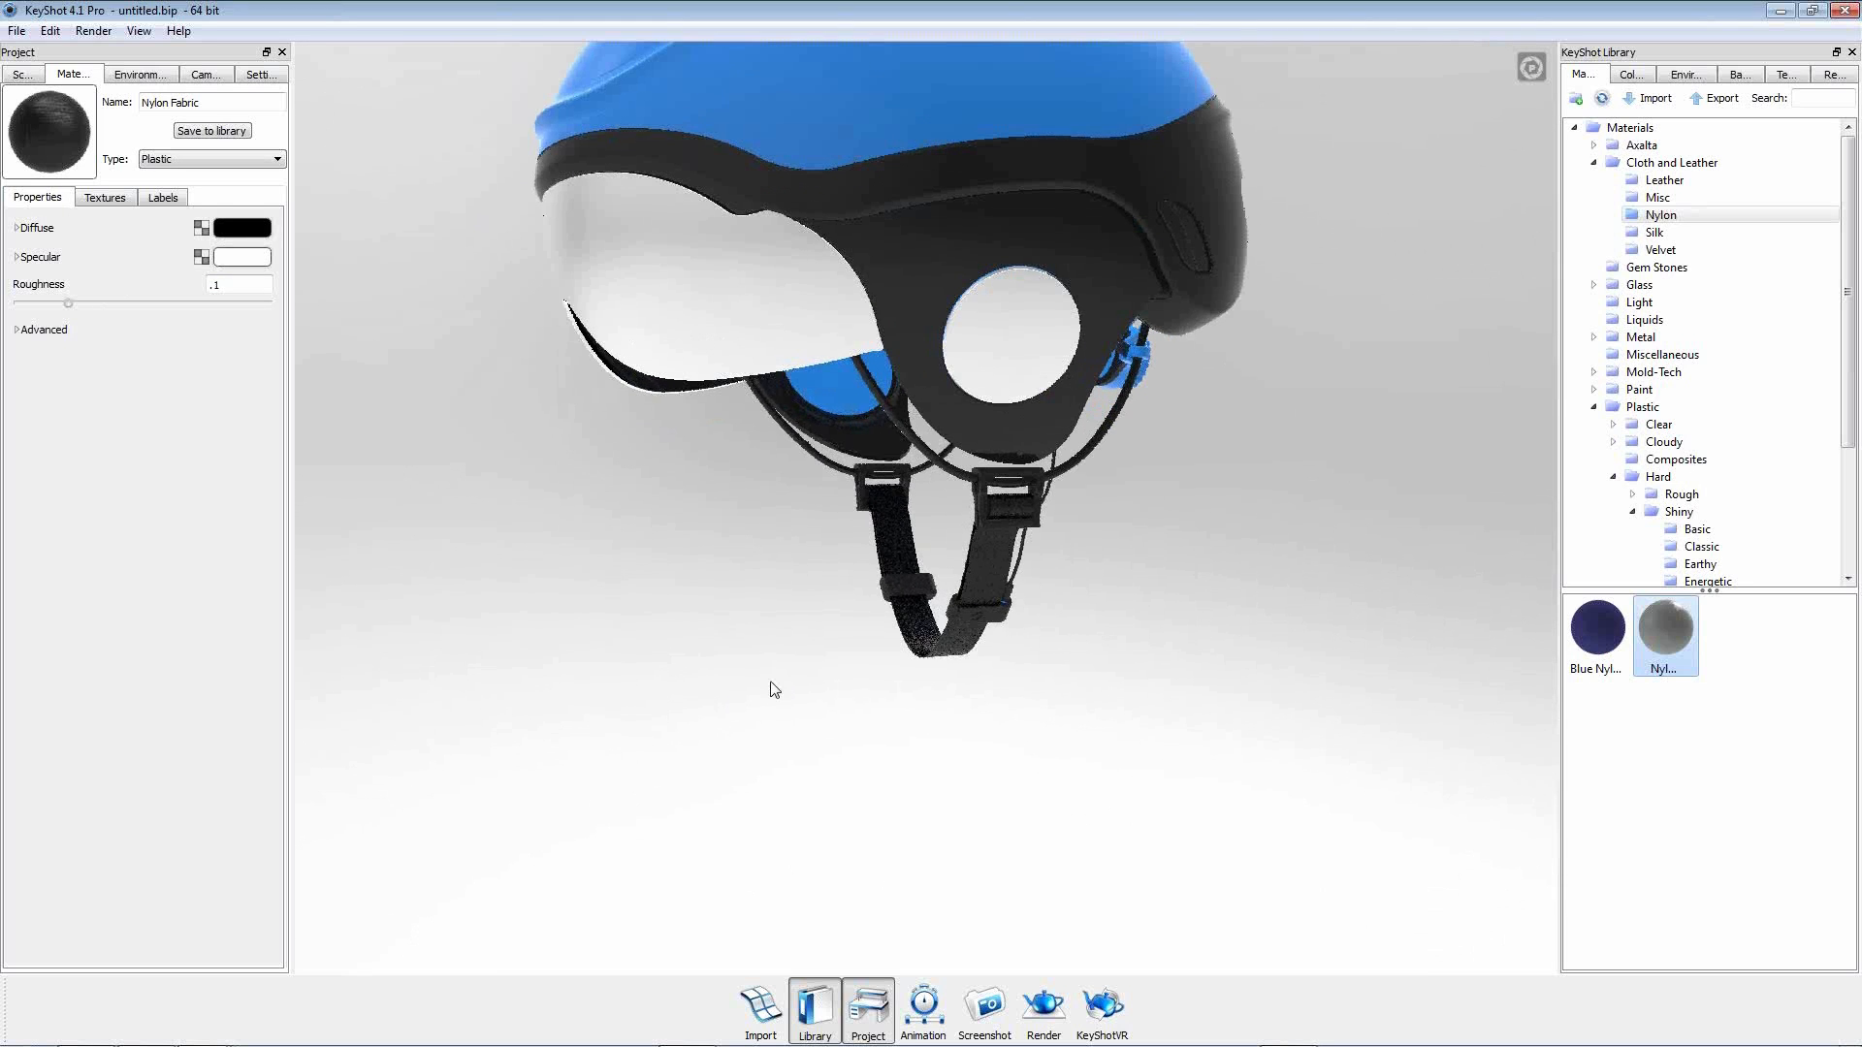
drag(789, 832, 1096, 237)
drag(603, 745, 1158, 727)
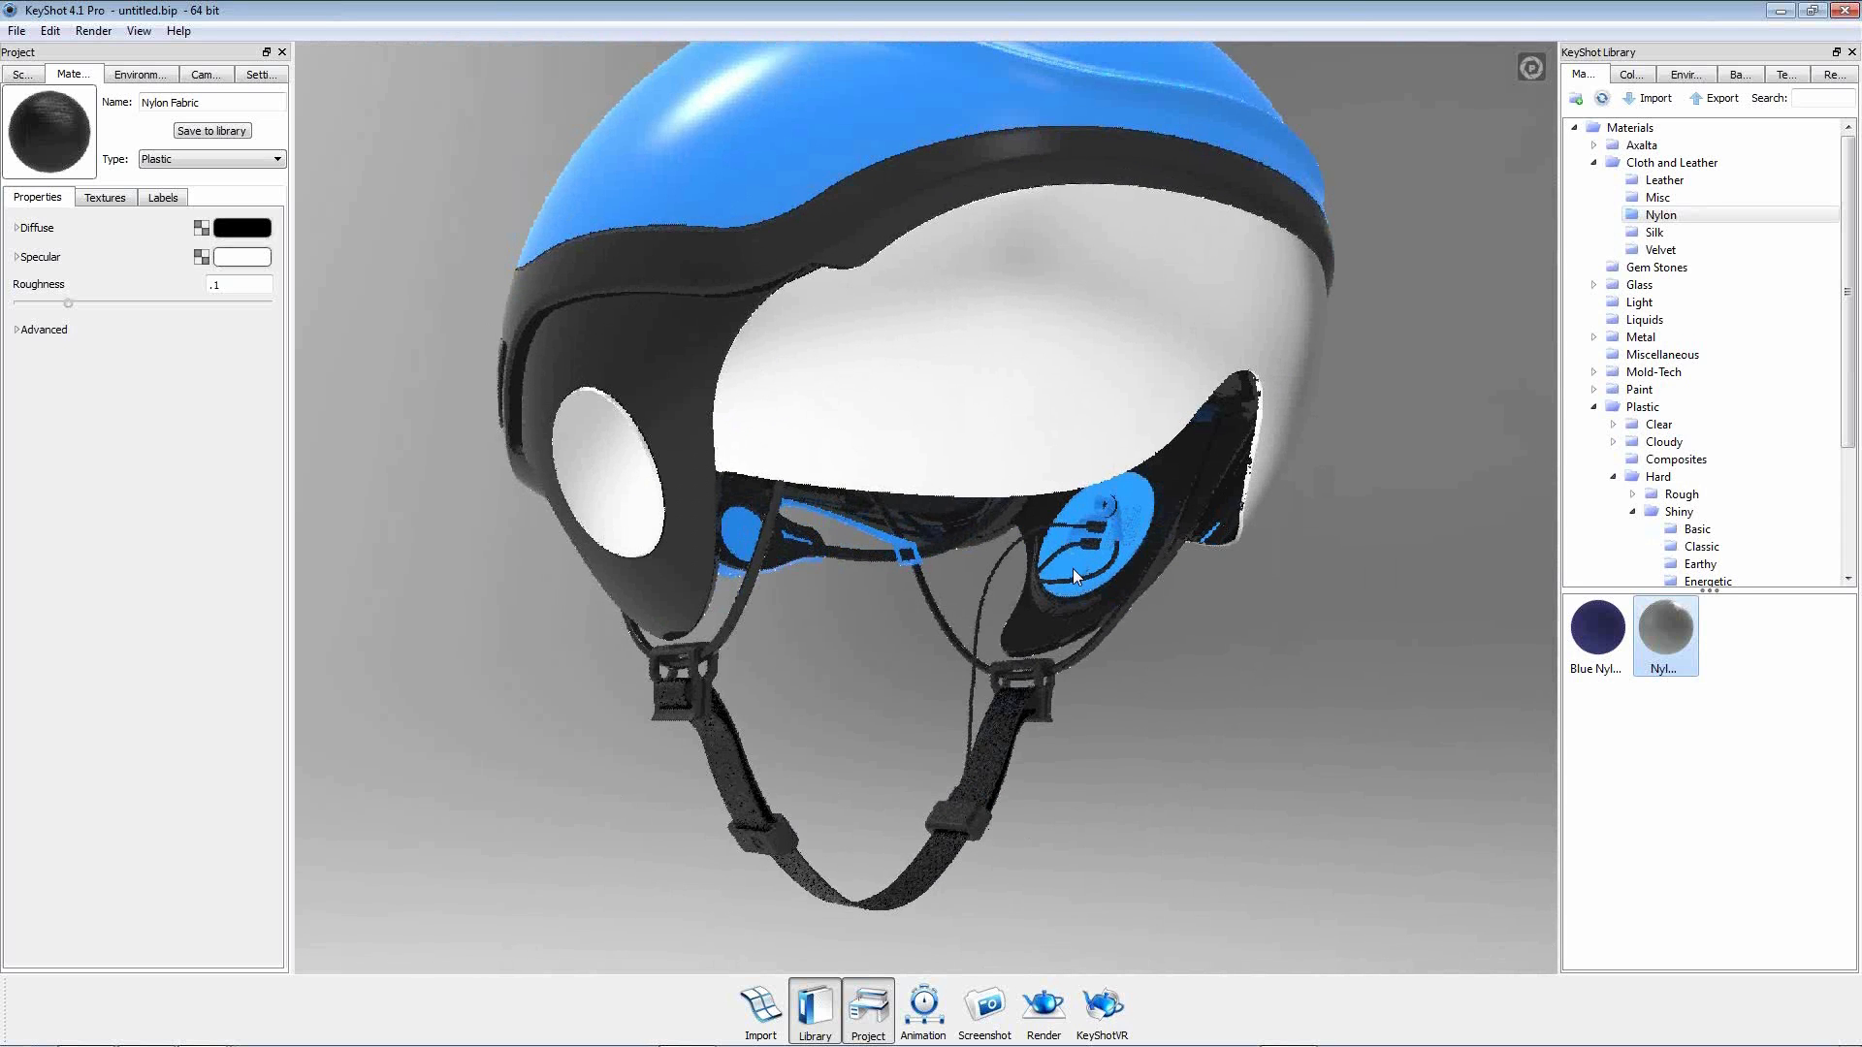
shift+right_click(1103, 582)
scroll(1104, 582, up, 5)
drag(1084, 634, 922, 665)
scroll(1255, 722, down, 5)
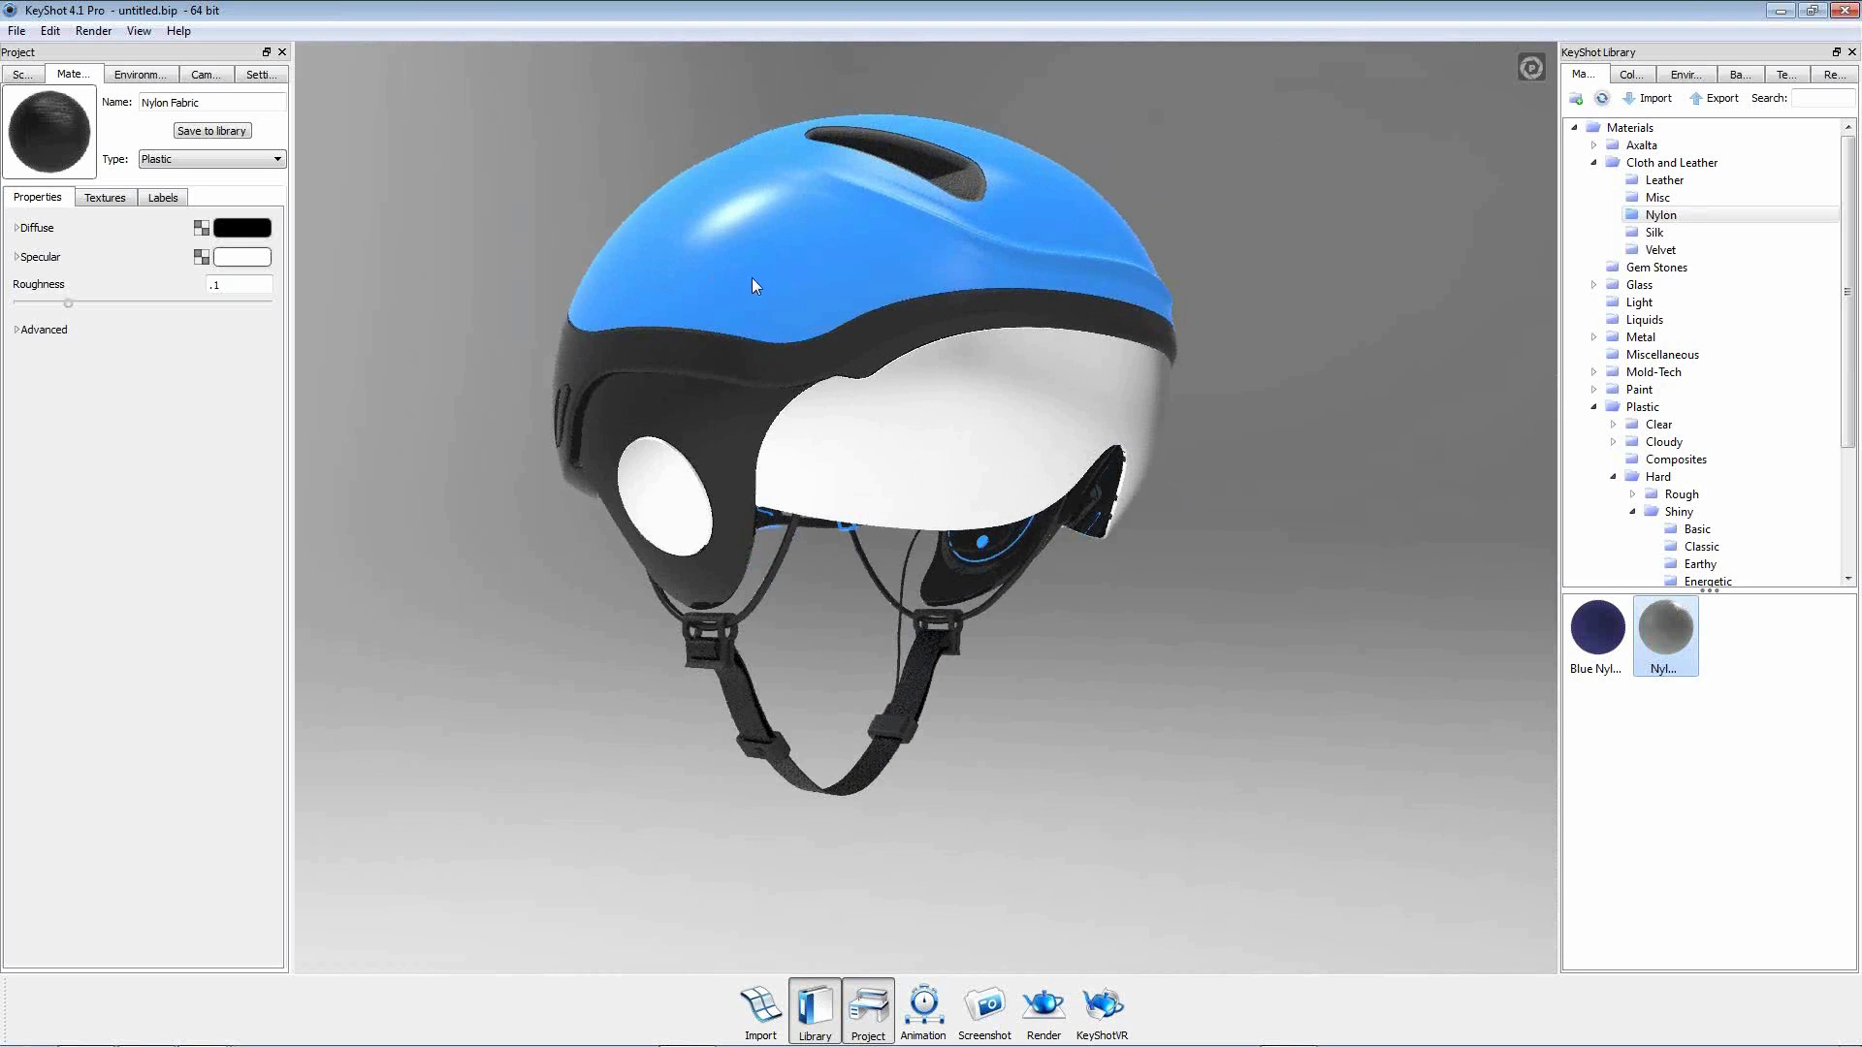
Select both halves of the helmet's blue outer shell together with the vent trims and hide them.
drag(1266, 533, 758, 344)
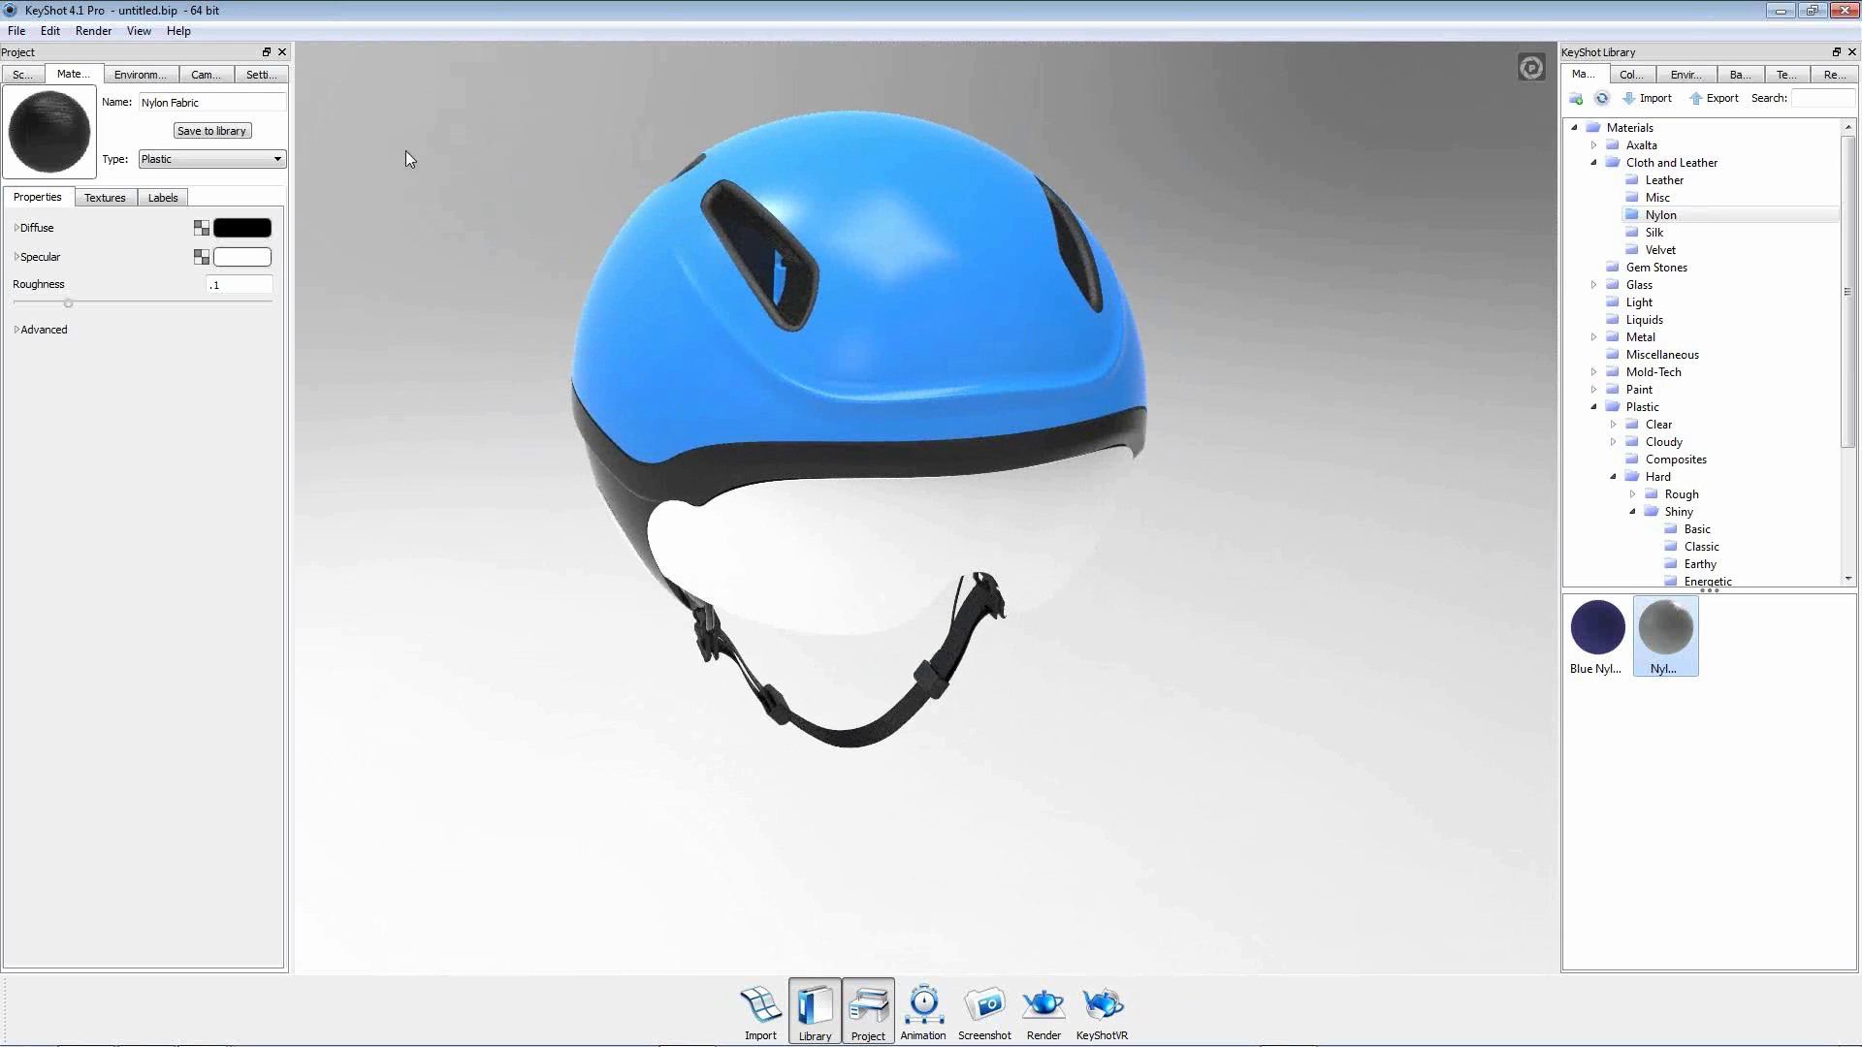
click(20, 75)
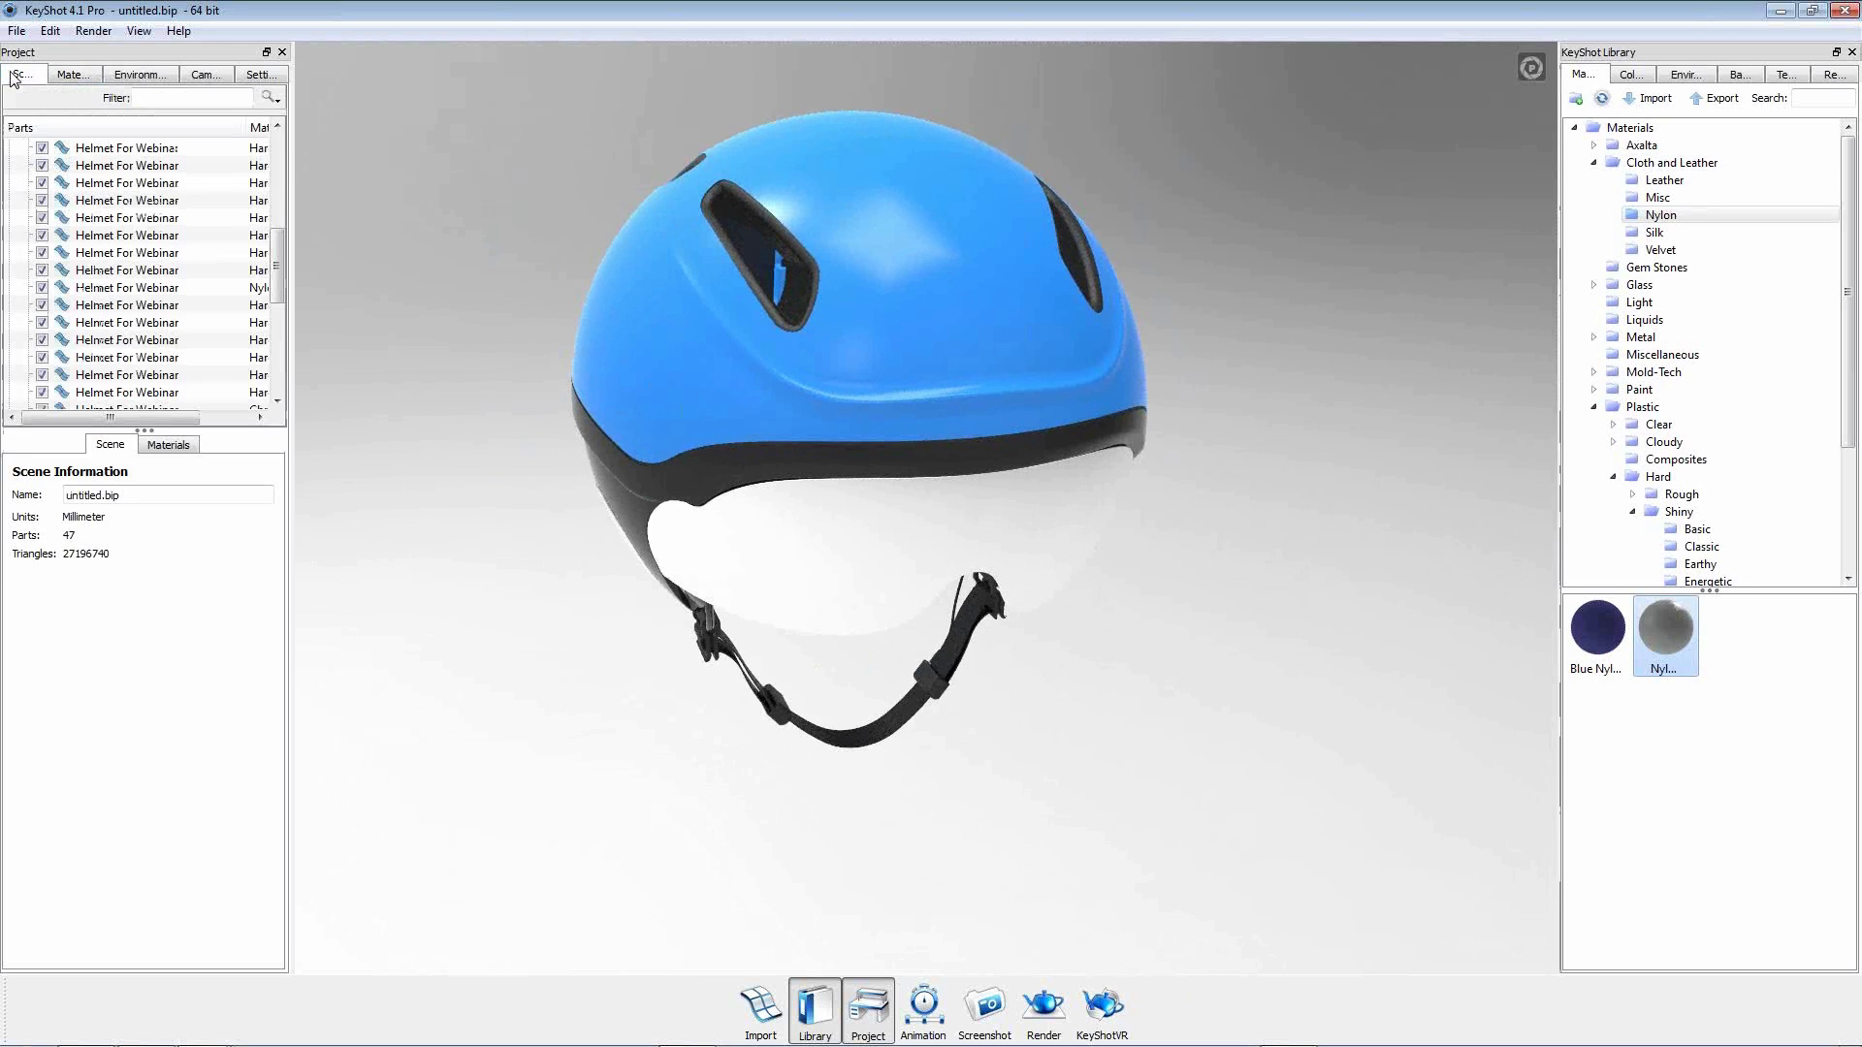
click(630, 374)
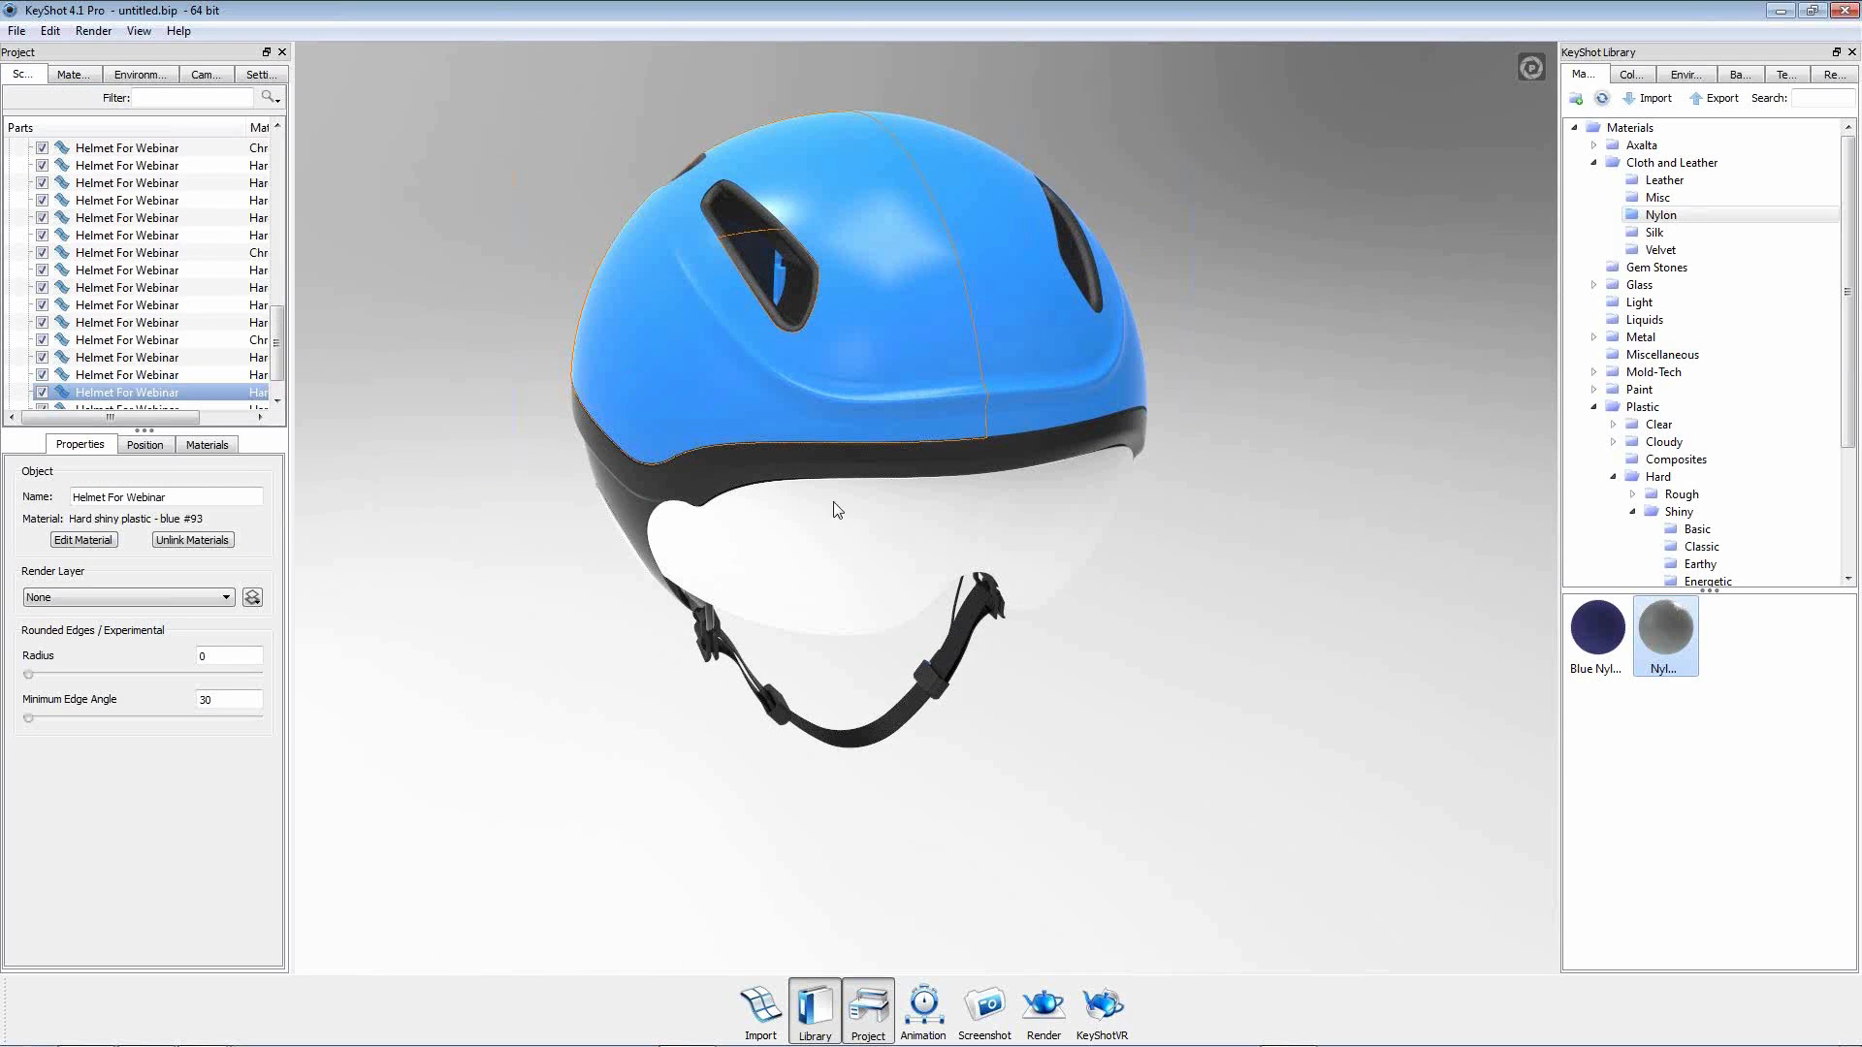
shift+click(1060, 368)
click(797, 295)
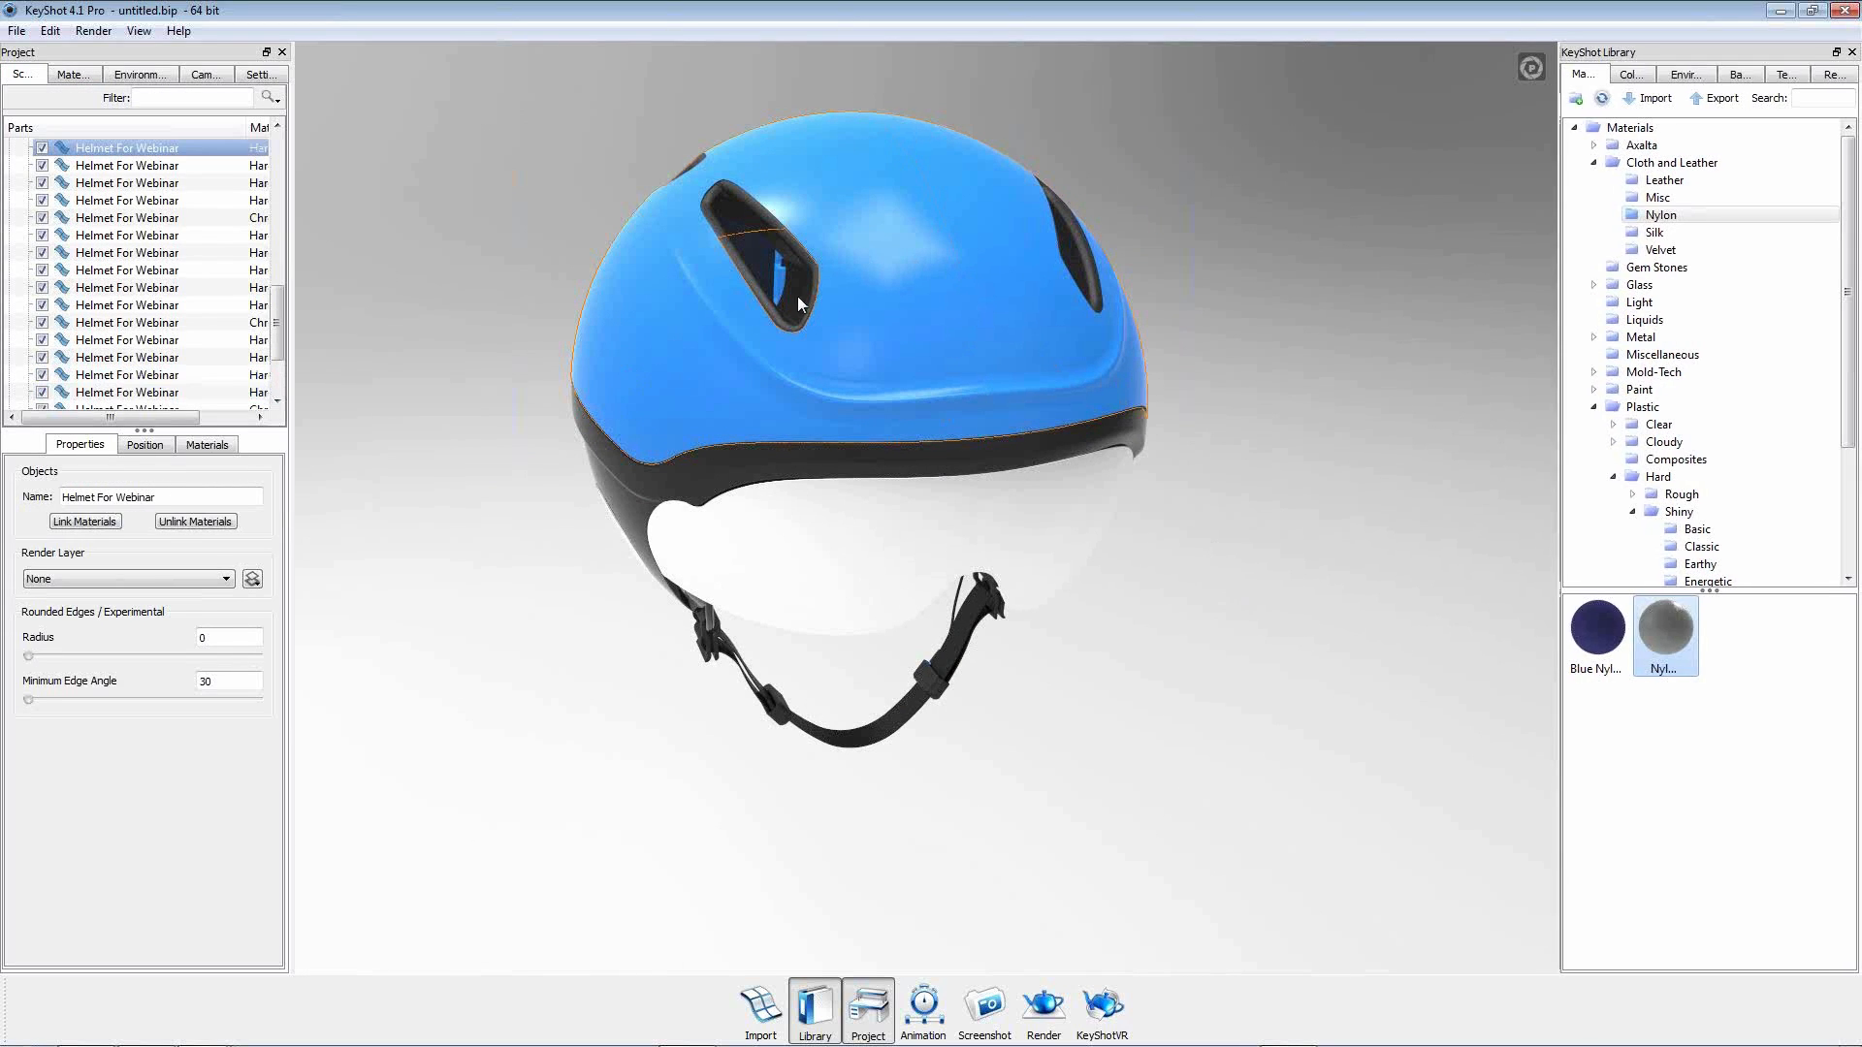
shift+click(1075, 258)
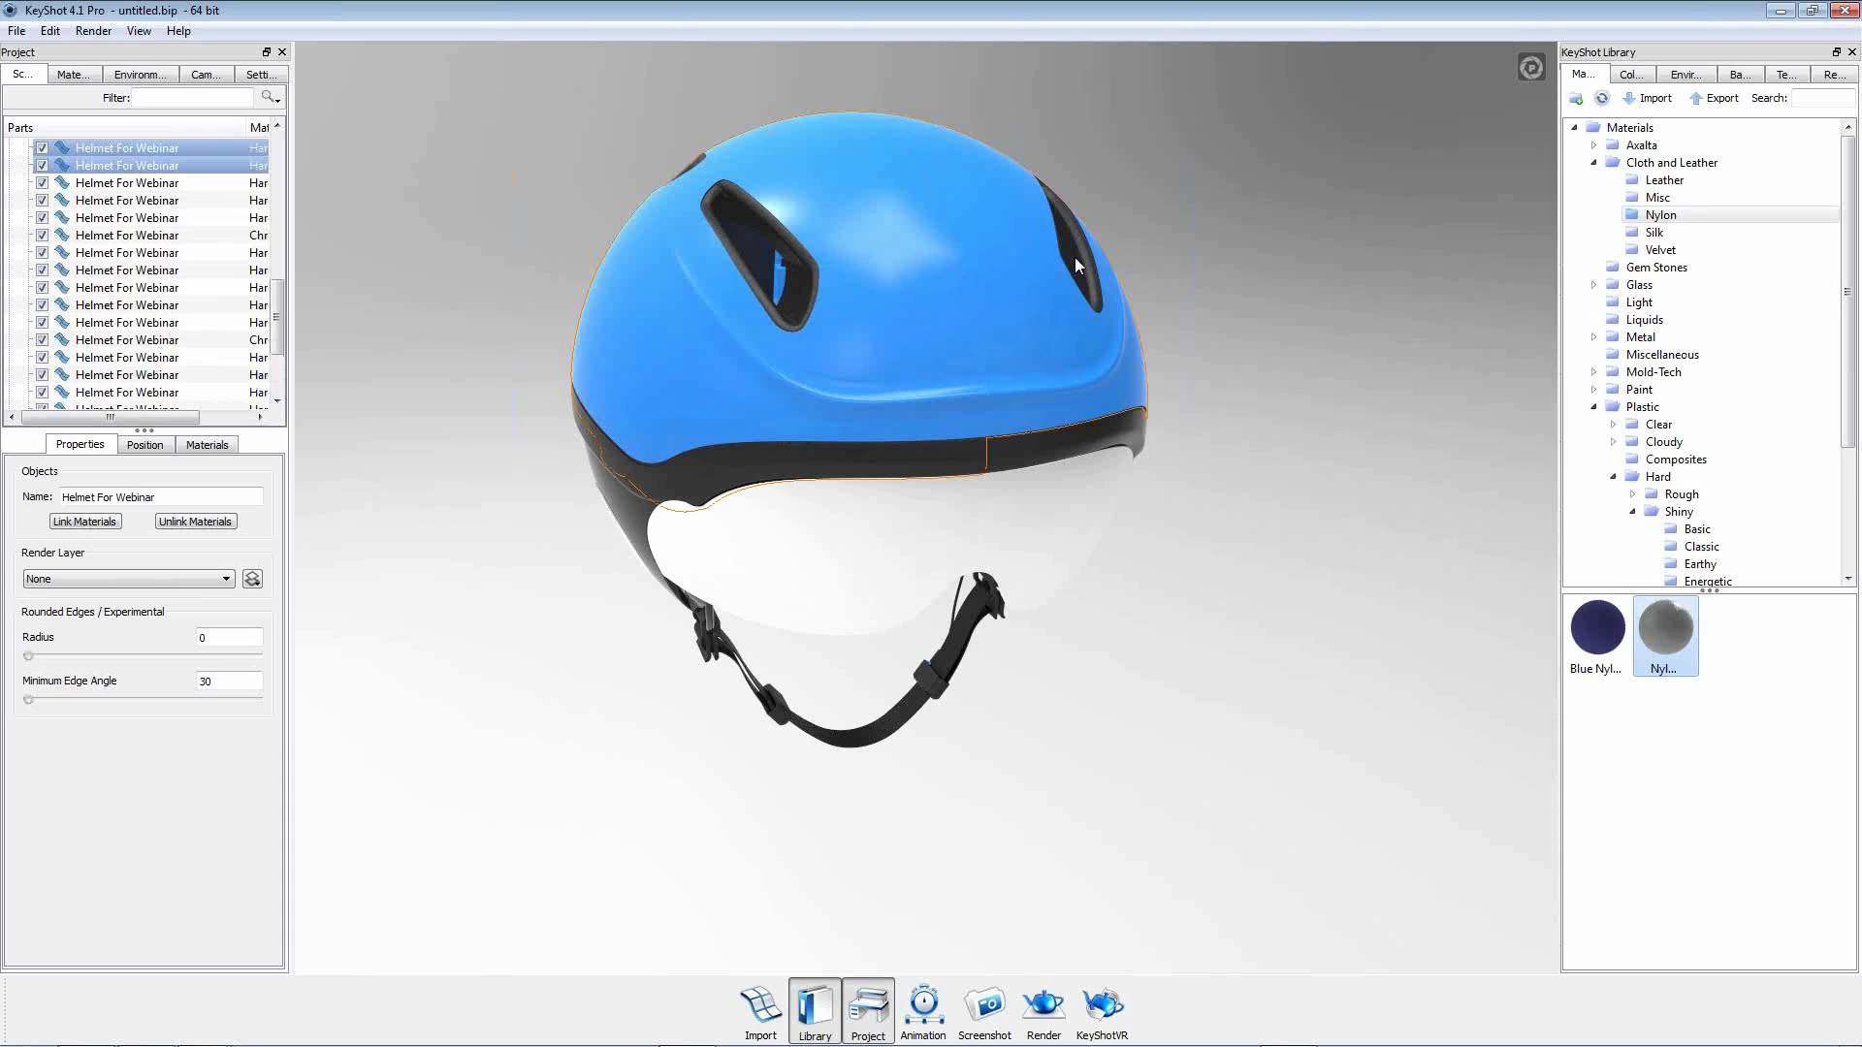
right_click(1189, 258)
mouse_move(1234, 292)
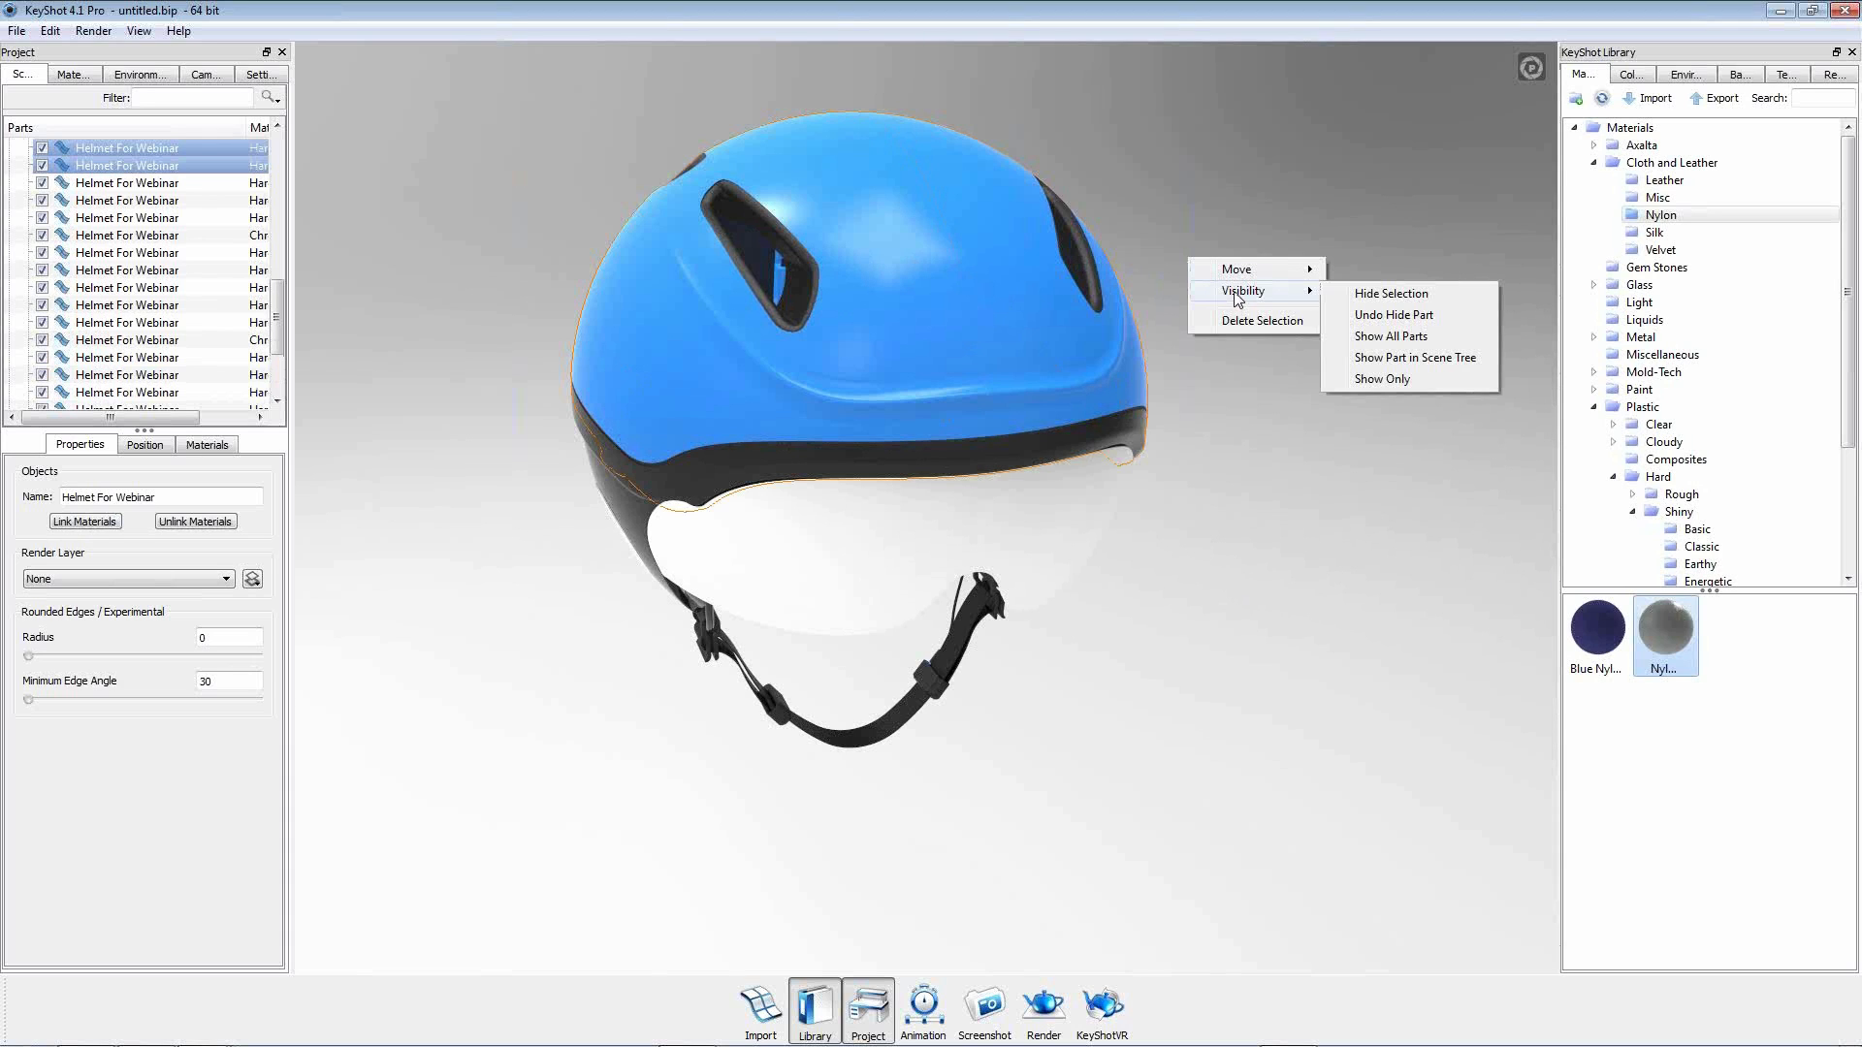
click(1359, 293)
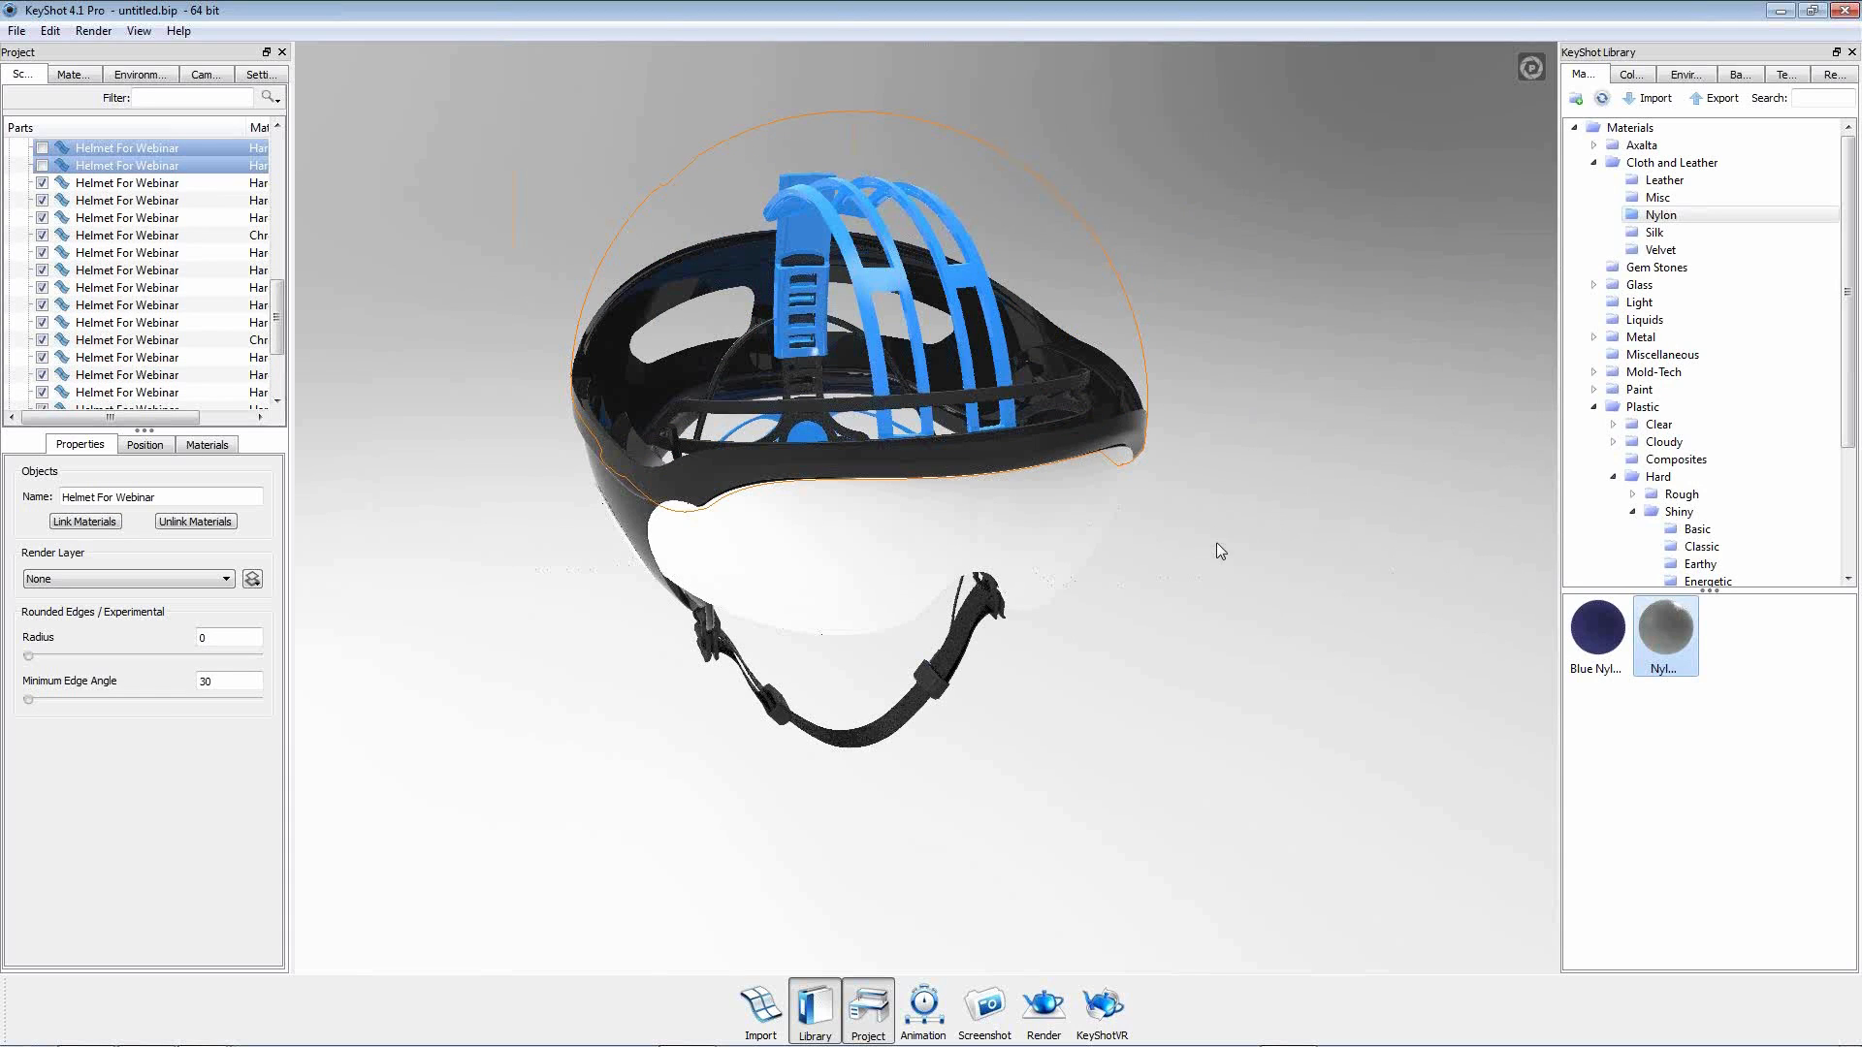
Hide the black Hard shiny plastic shell body above the visor to expose the inner head harness.
drag(1229, 642, 1257, 539)
click(1258, 548)
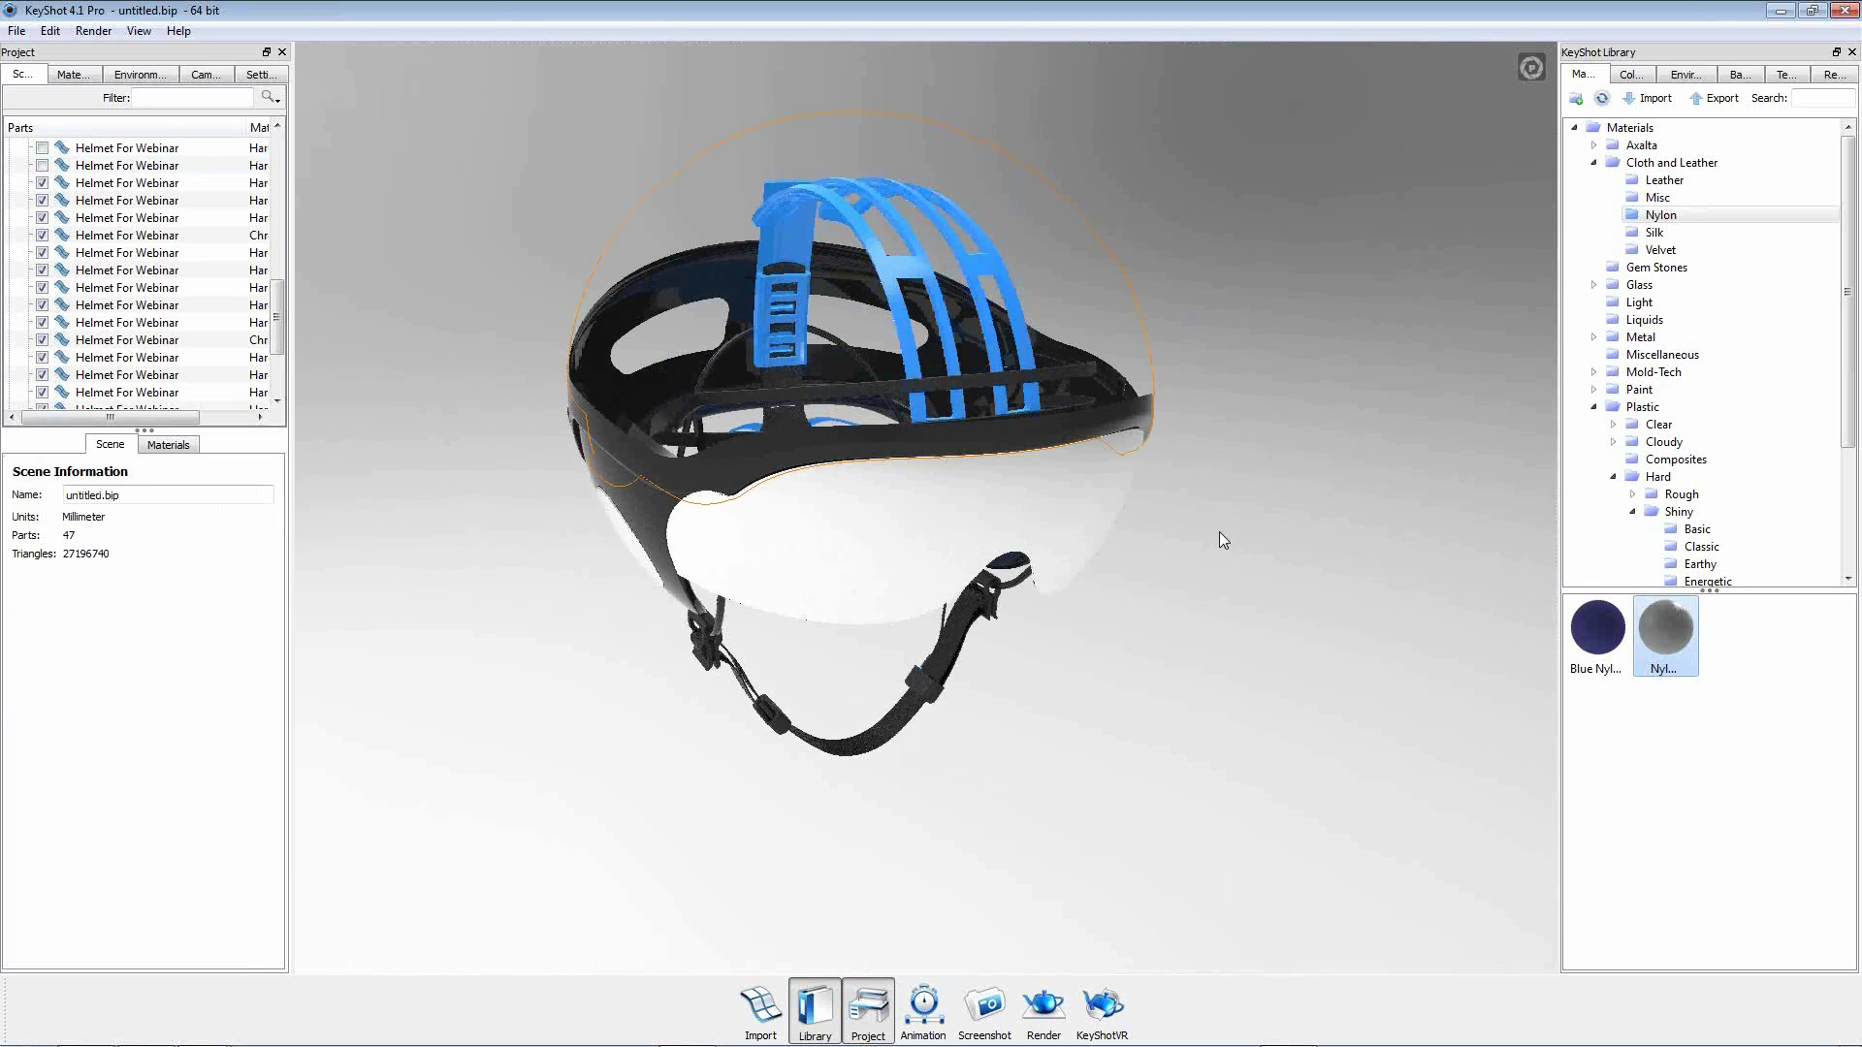
click(773, 455)
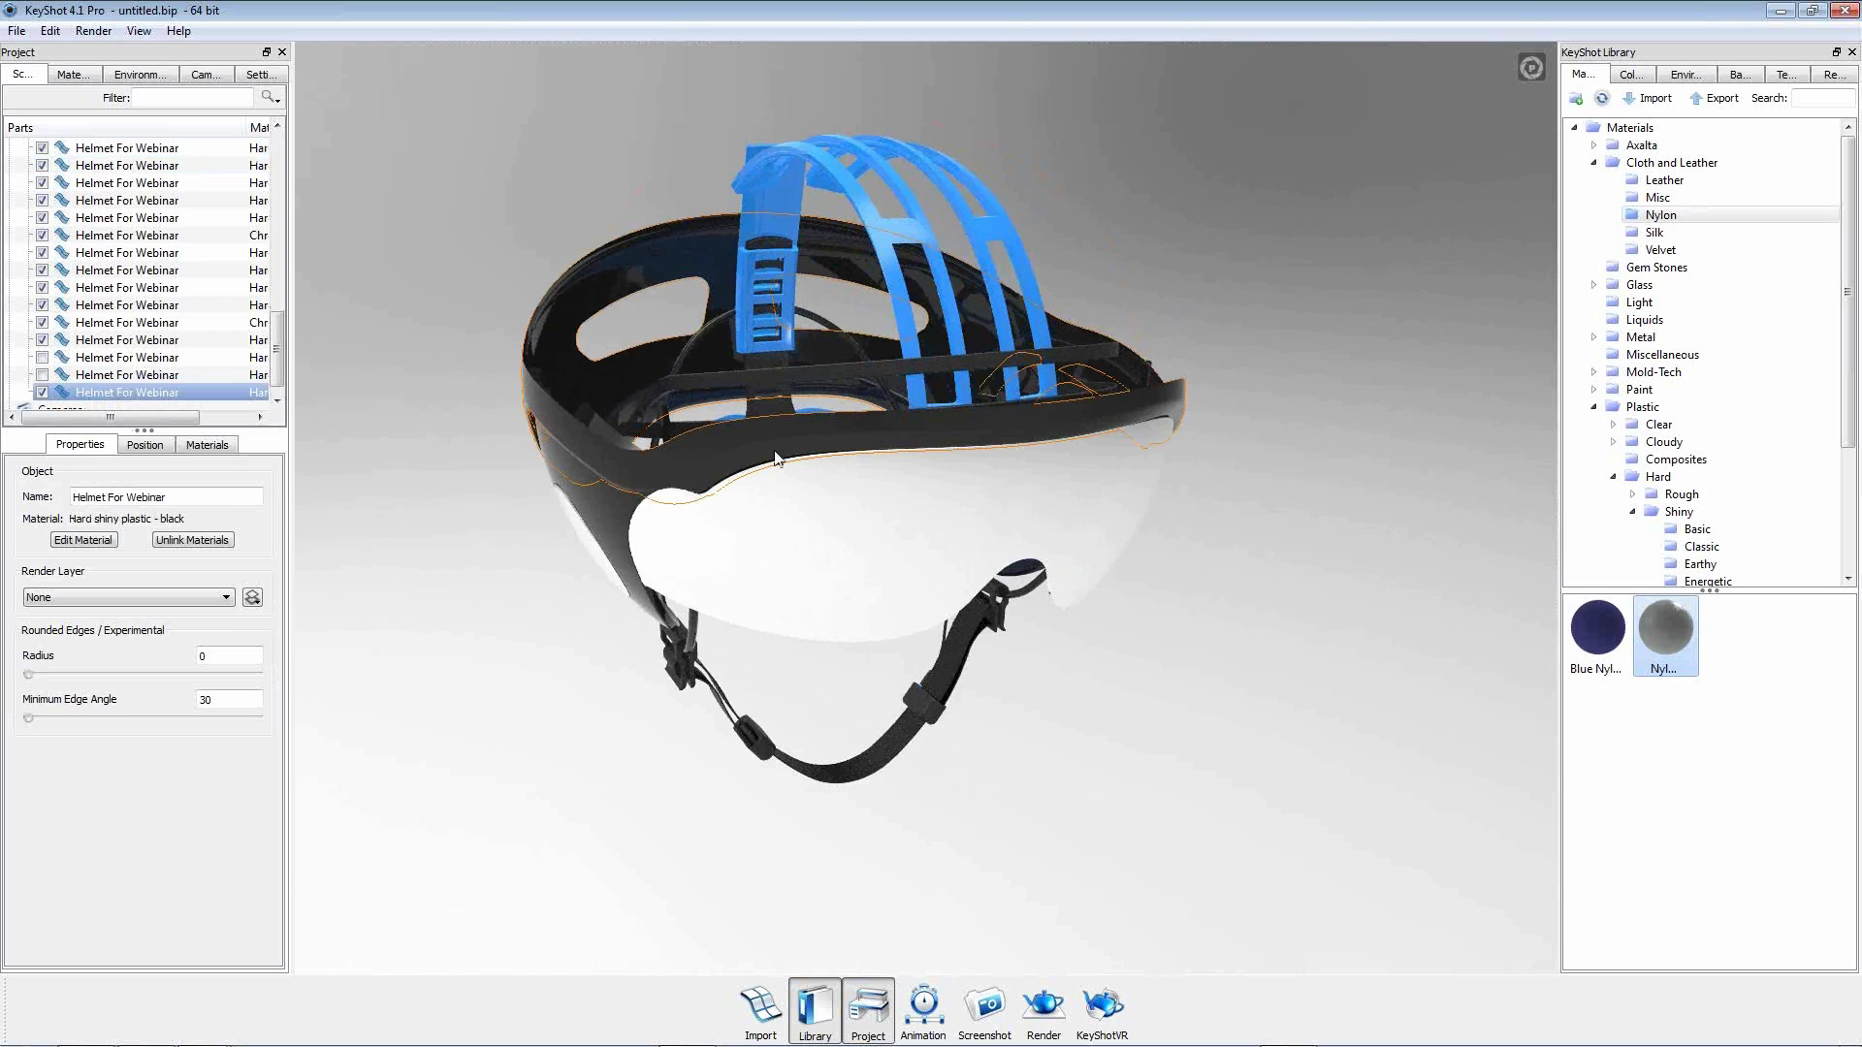
right_click(775, 454)
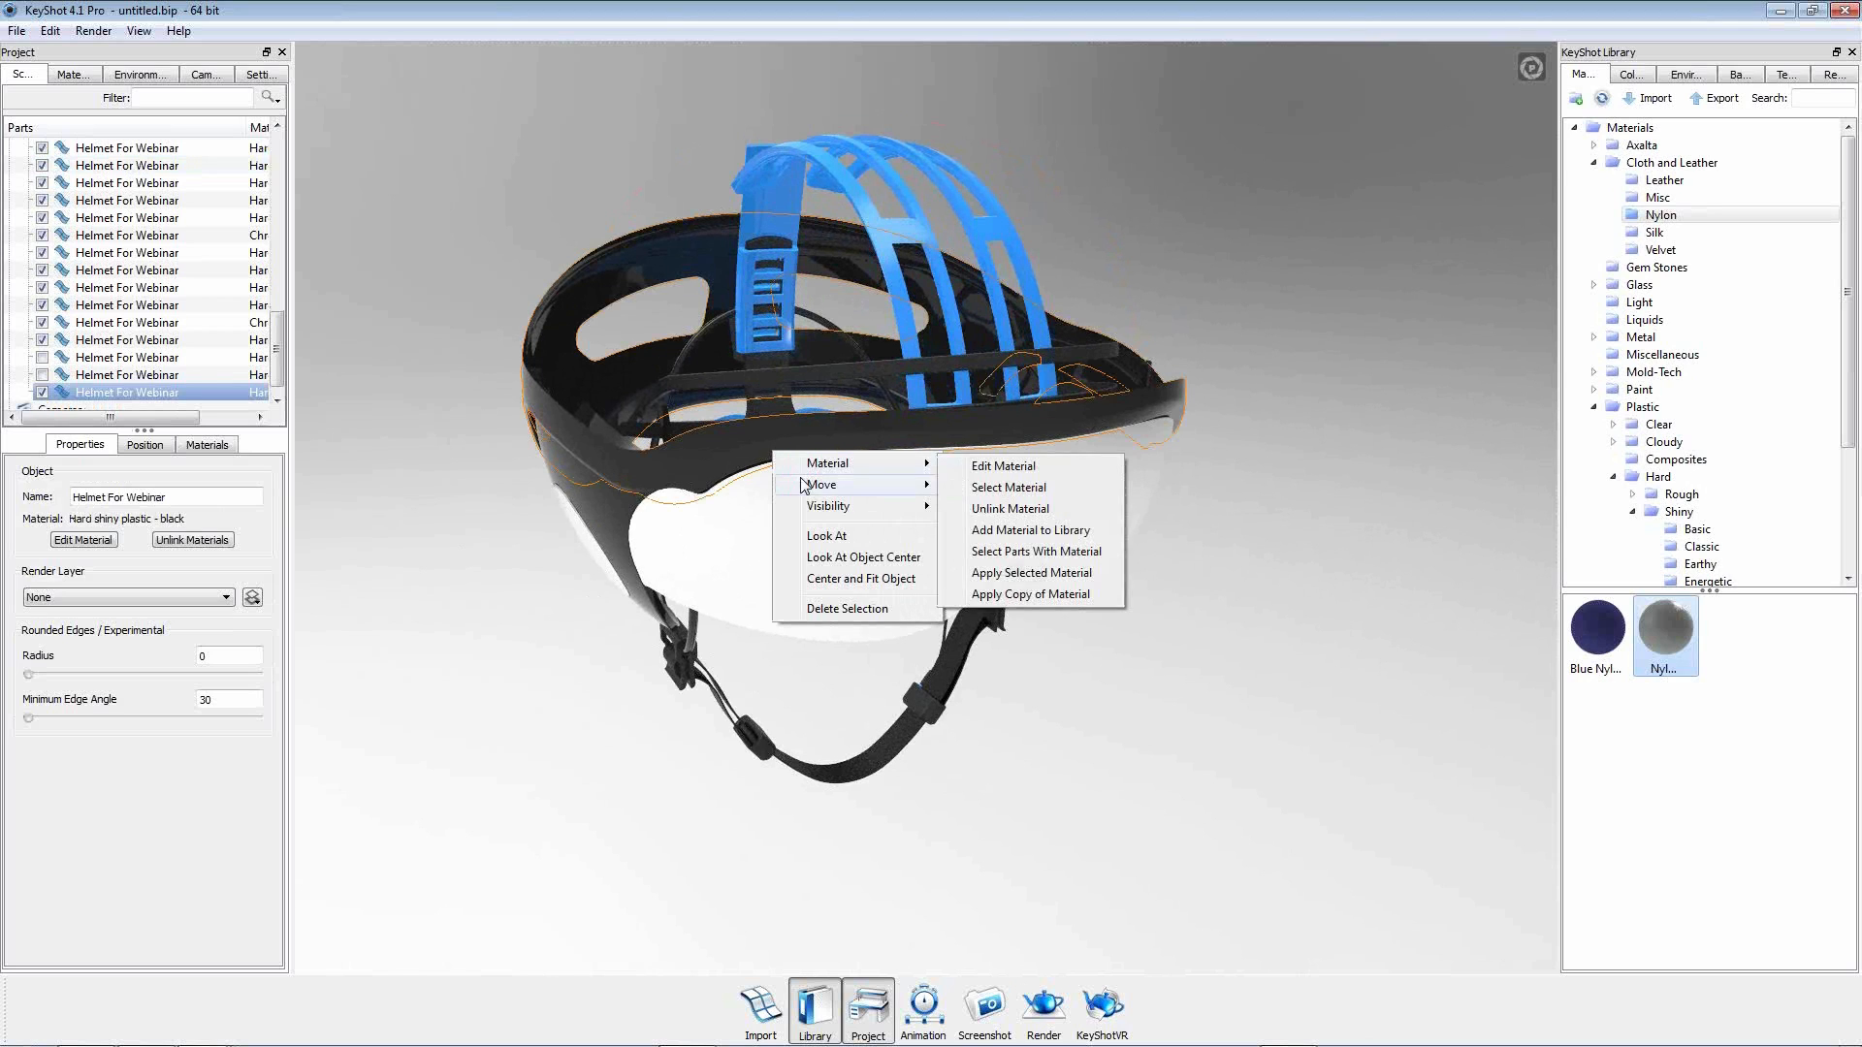
mouse_move(820, 506)
click(973, 511)
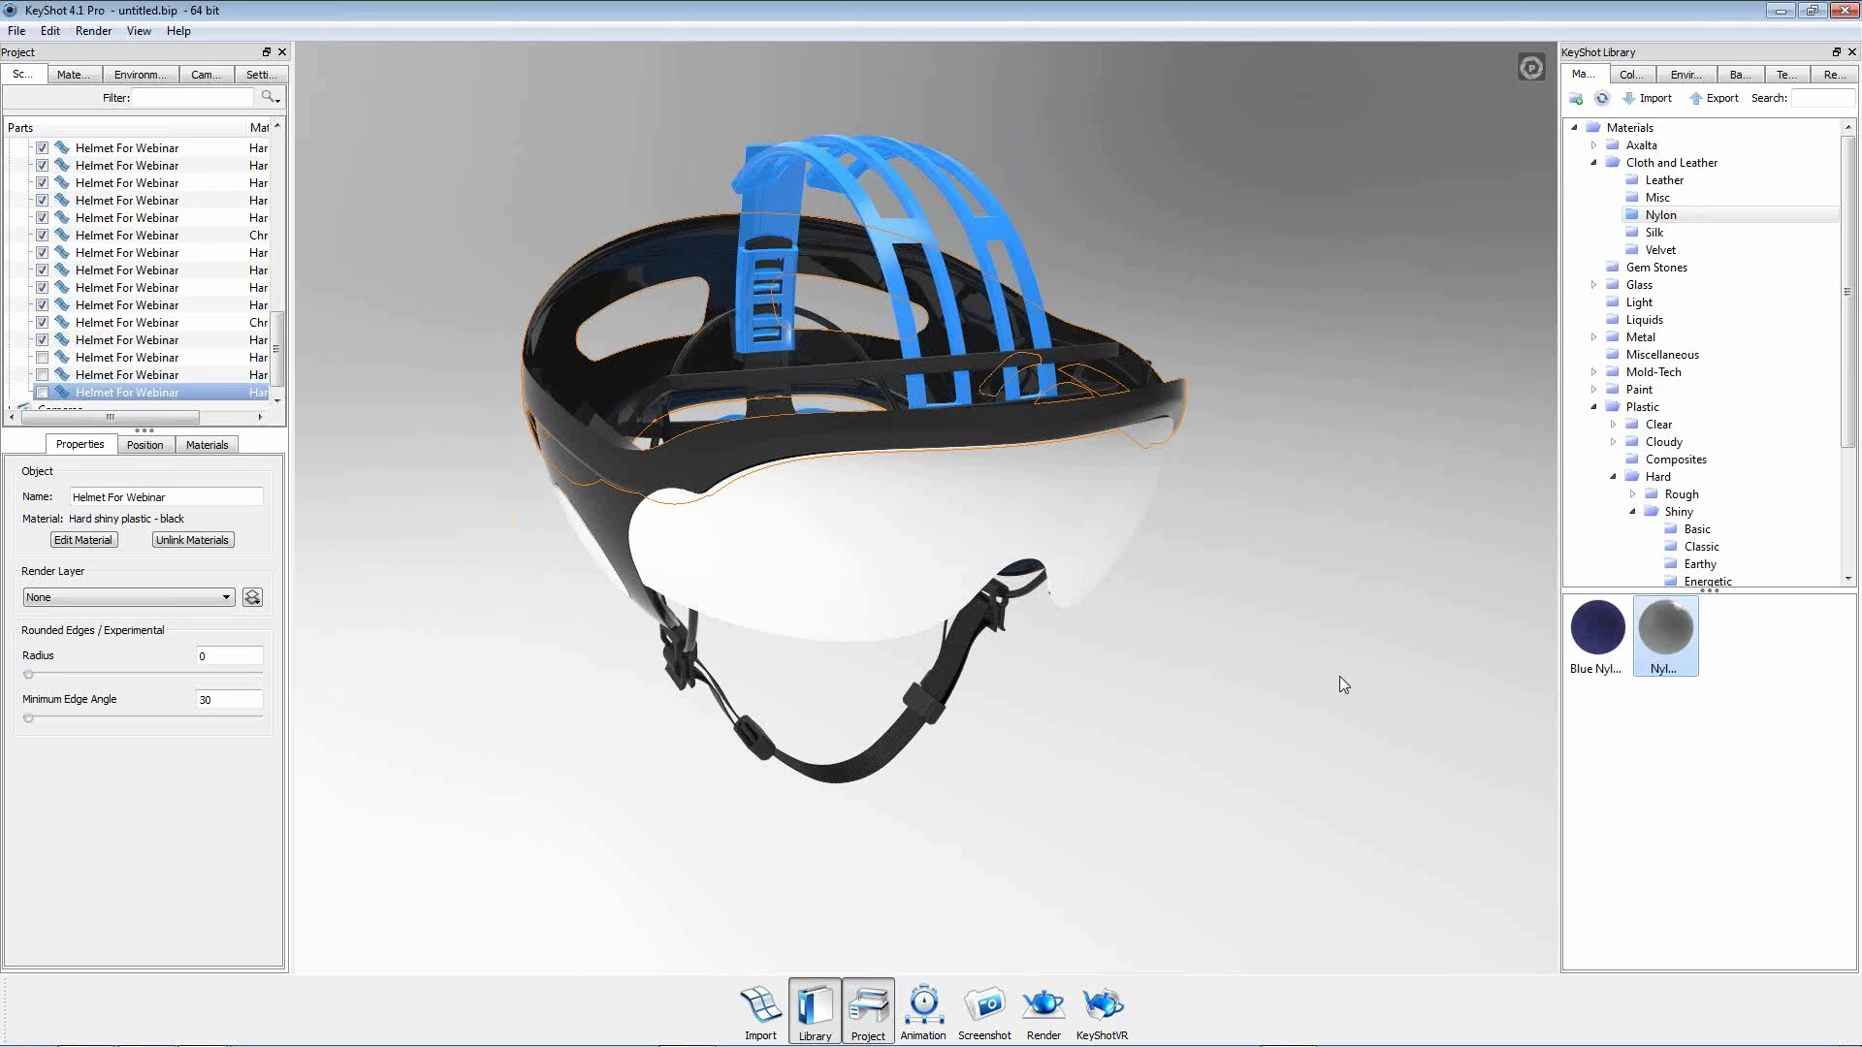
click(1341, 676)
Apply the lower headband's Hard rough plastic - black material to the blue crown straps and rear adjustment strap.
drag(1224, 652, 1156, 591)
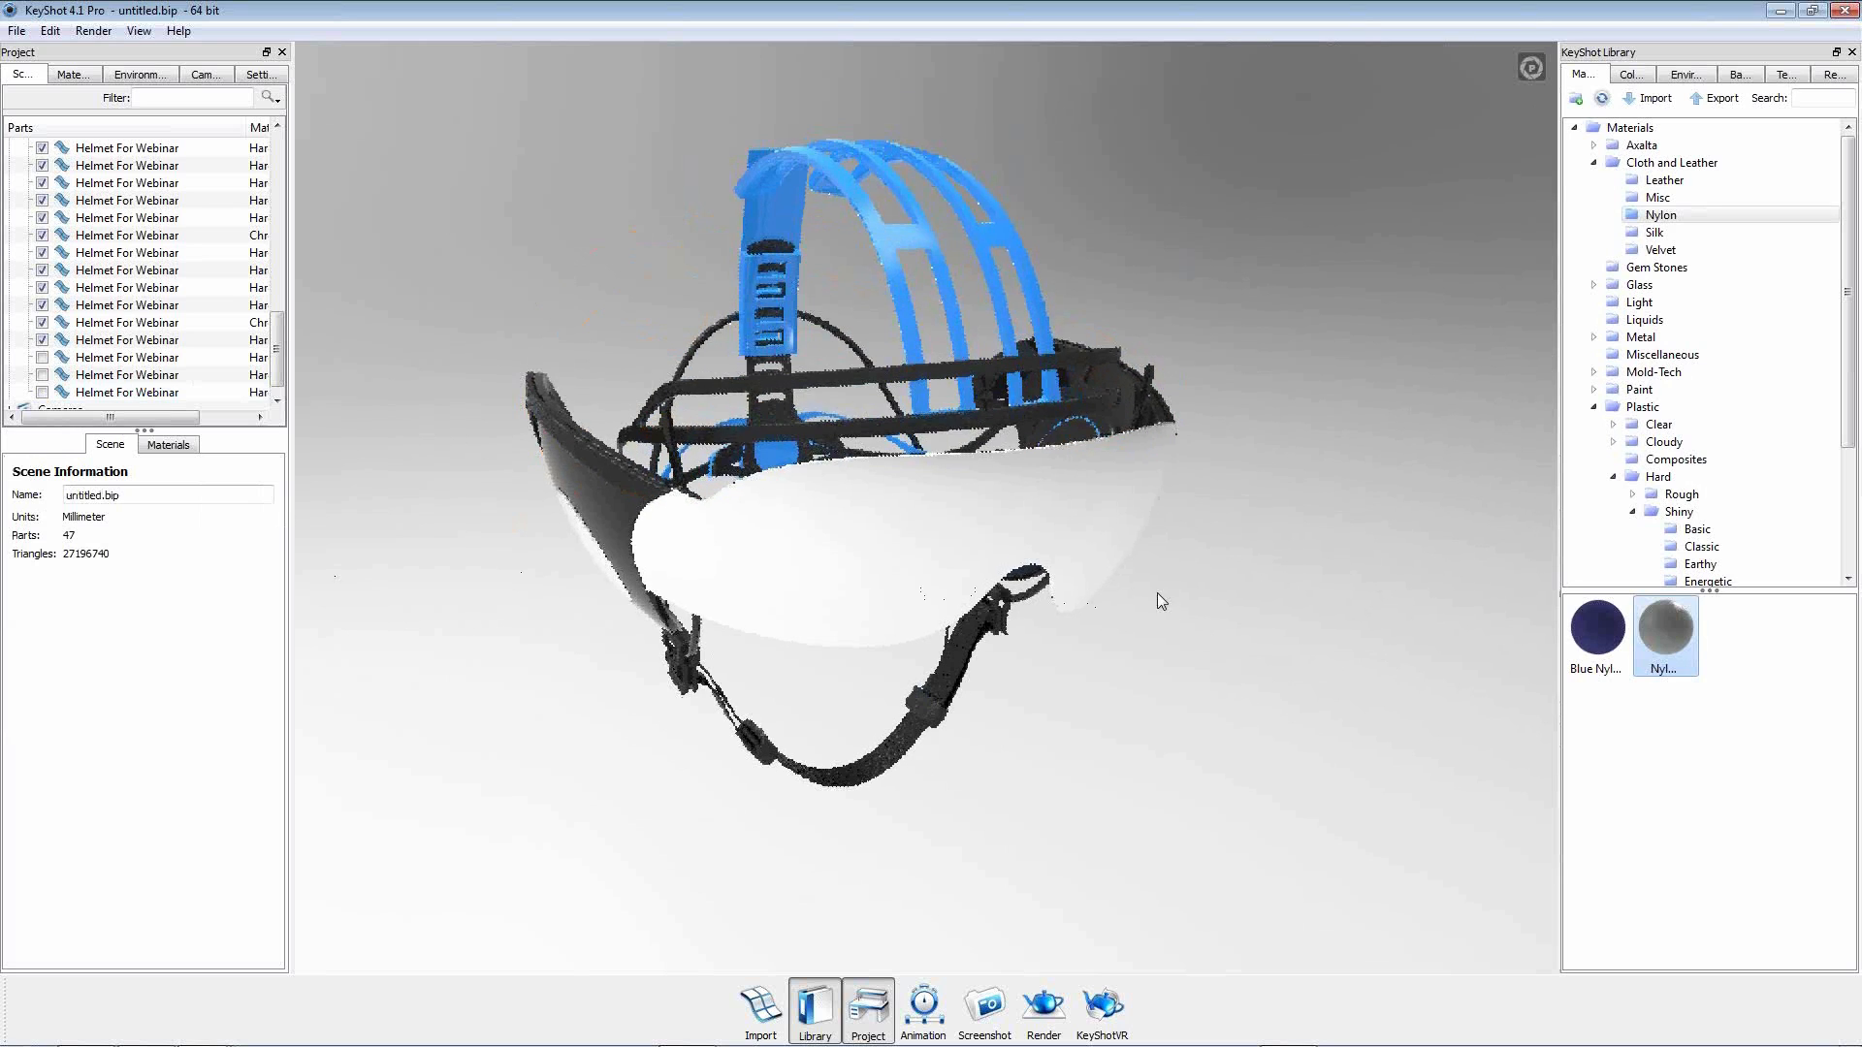
scroll(991, 405, up, 3)
click(991, 408)
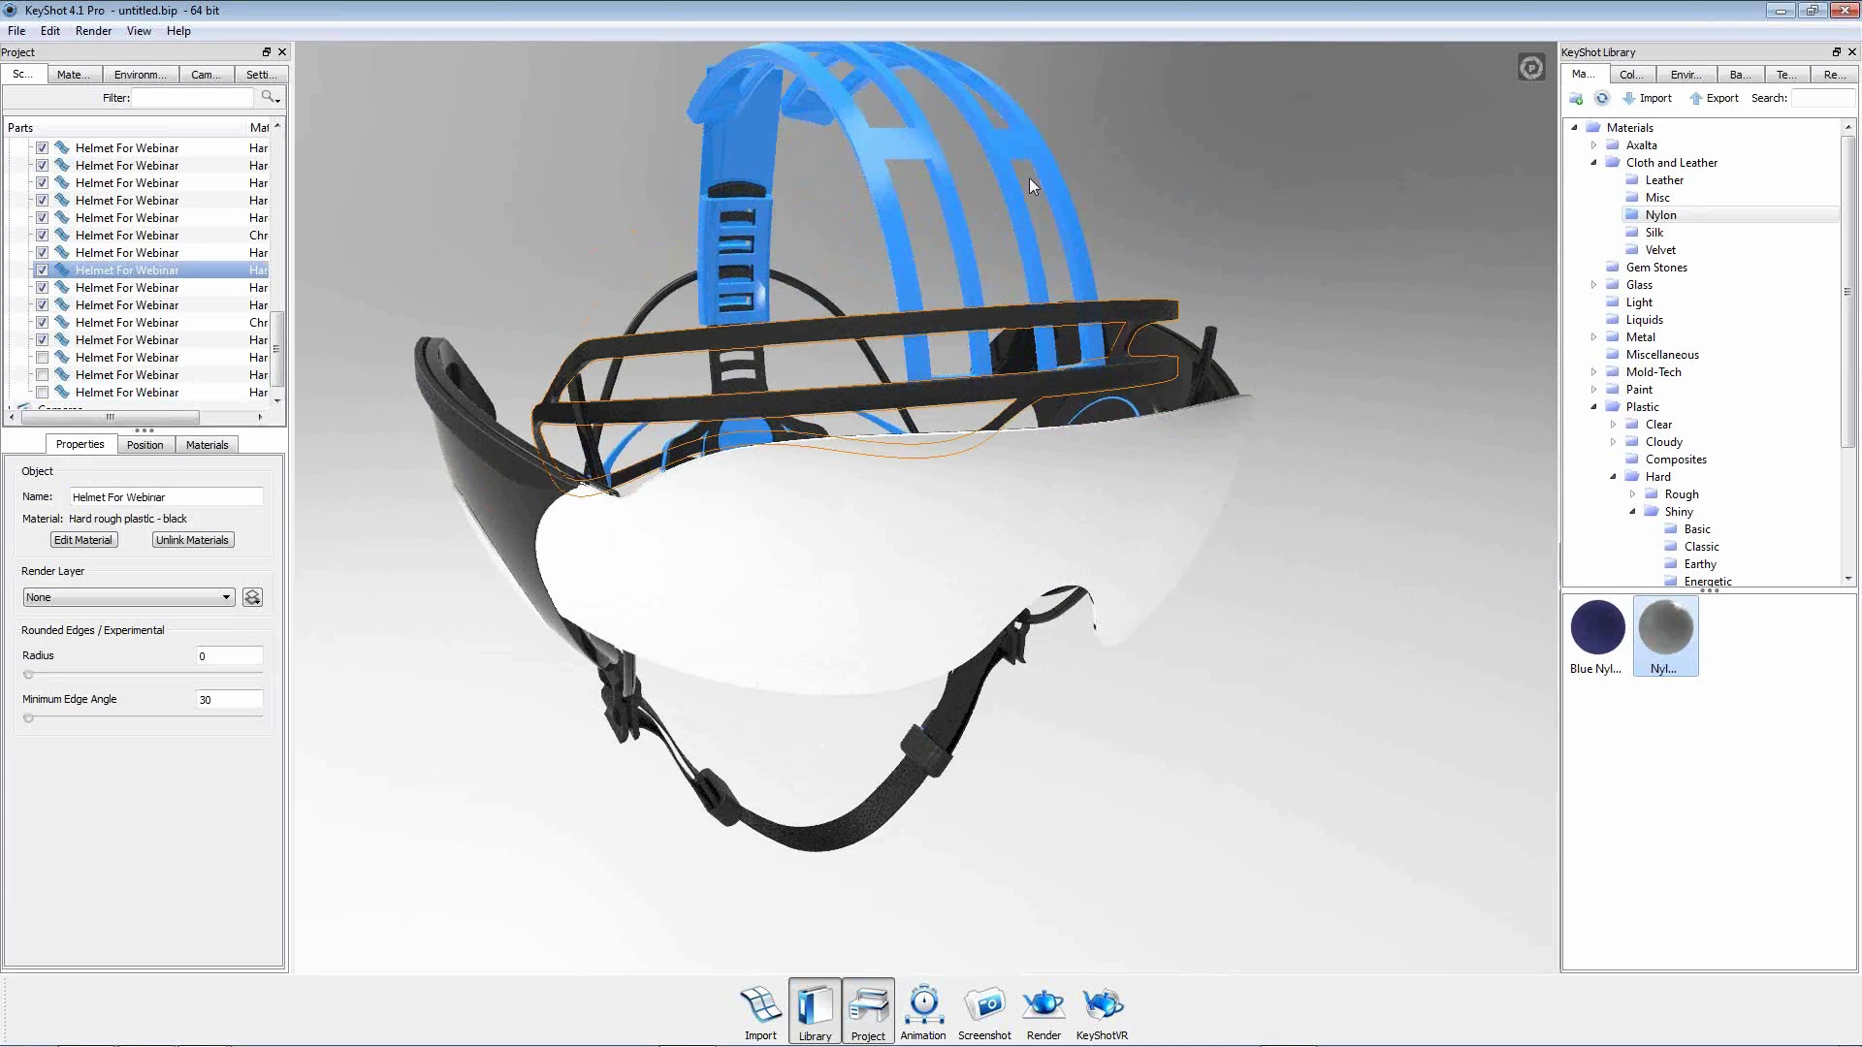
shift+click(1009, 149)
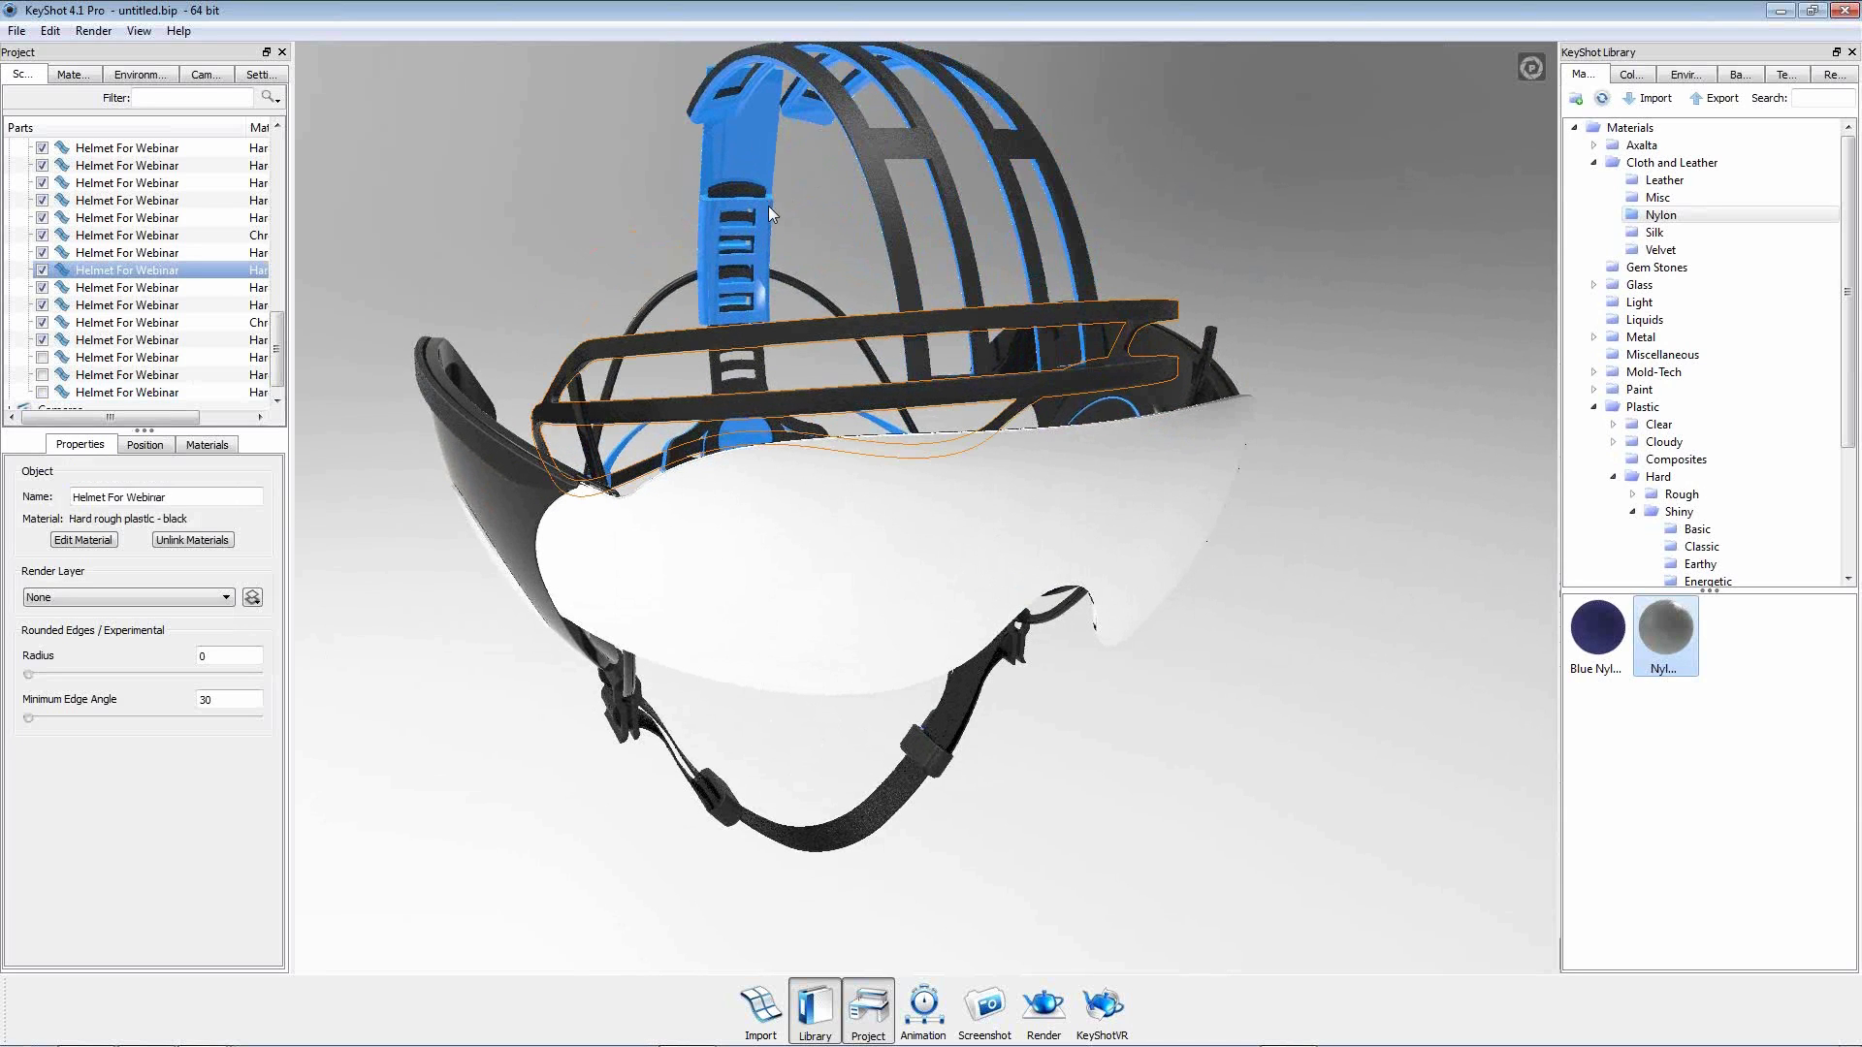
shift+right_click(770, 211)
Copy the chin strap's Nylon Fabric material onto the blue padding beneath the crown straps.
drag(617, 207, 795, 230)
click(788, 447)
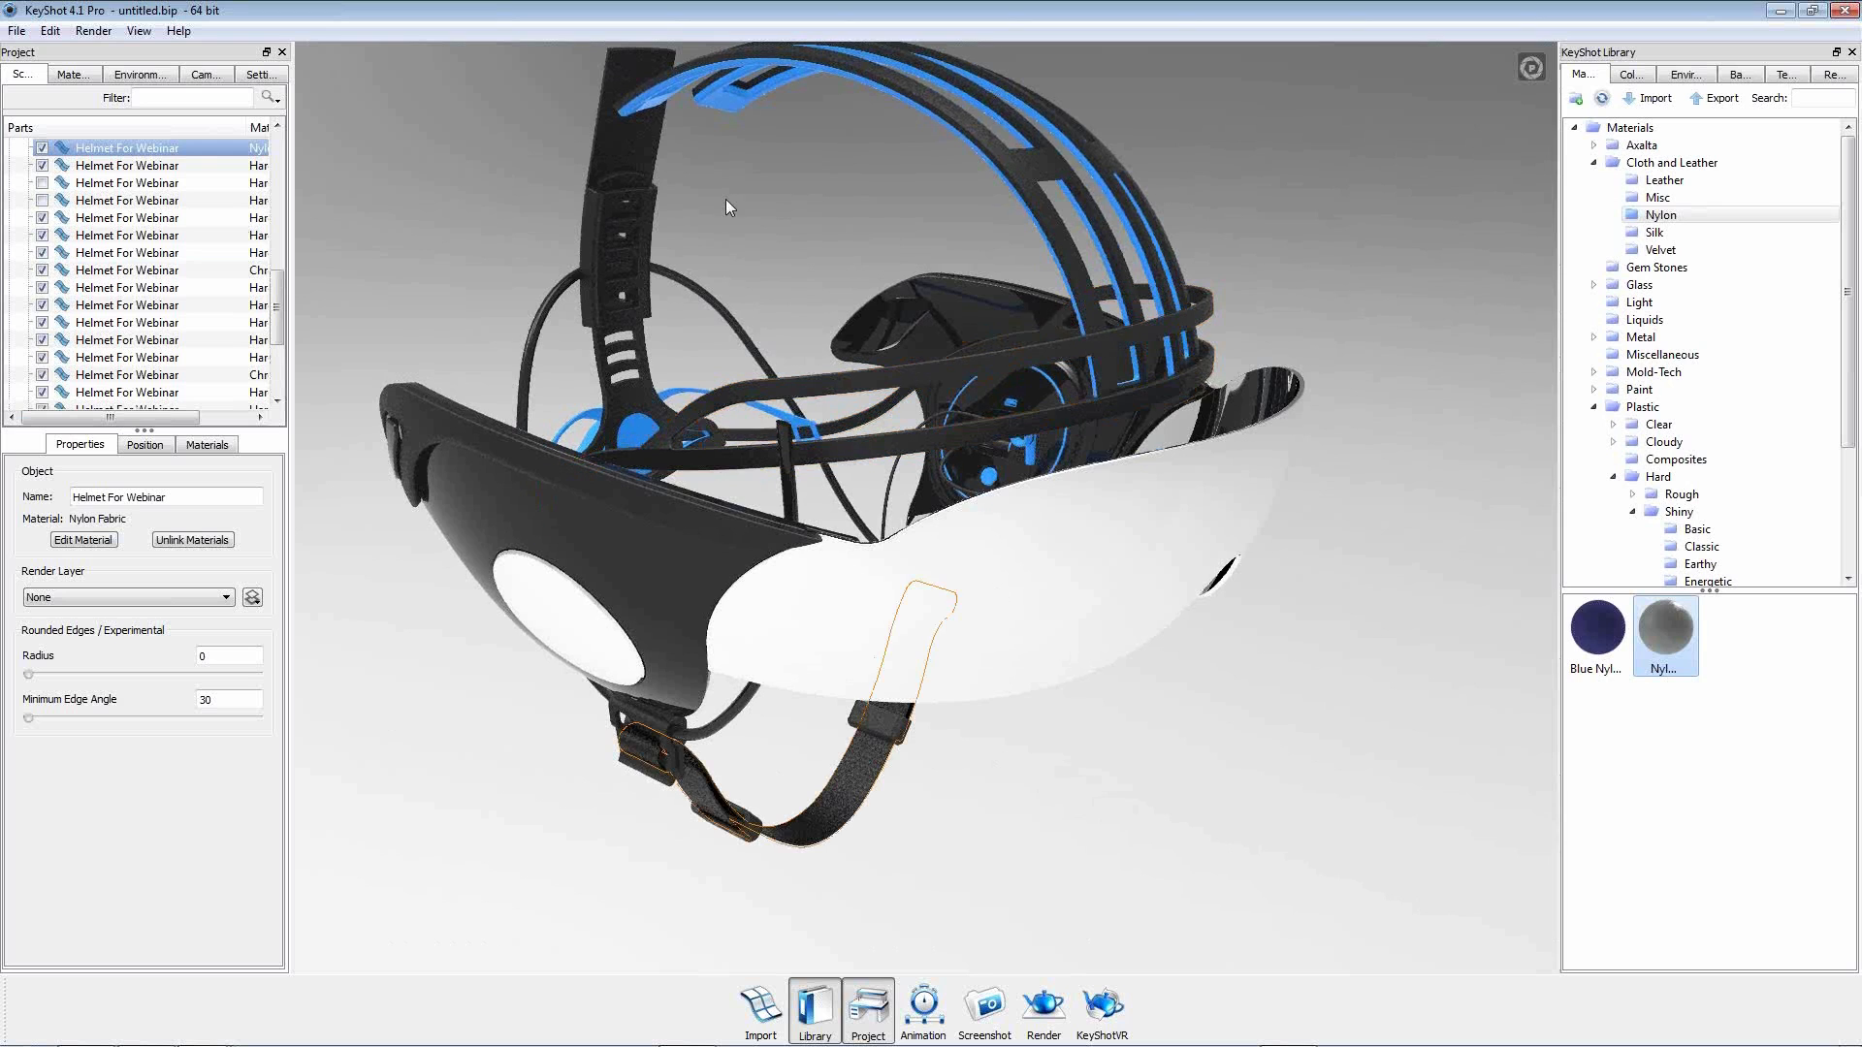
drag(729, 194, 724, 74)
scroll(818, 212, up, 3)
drag(818, 212, 725, 245)
shift+right_click(728, 245)
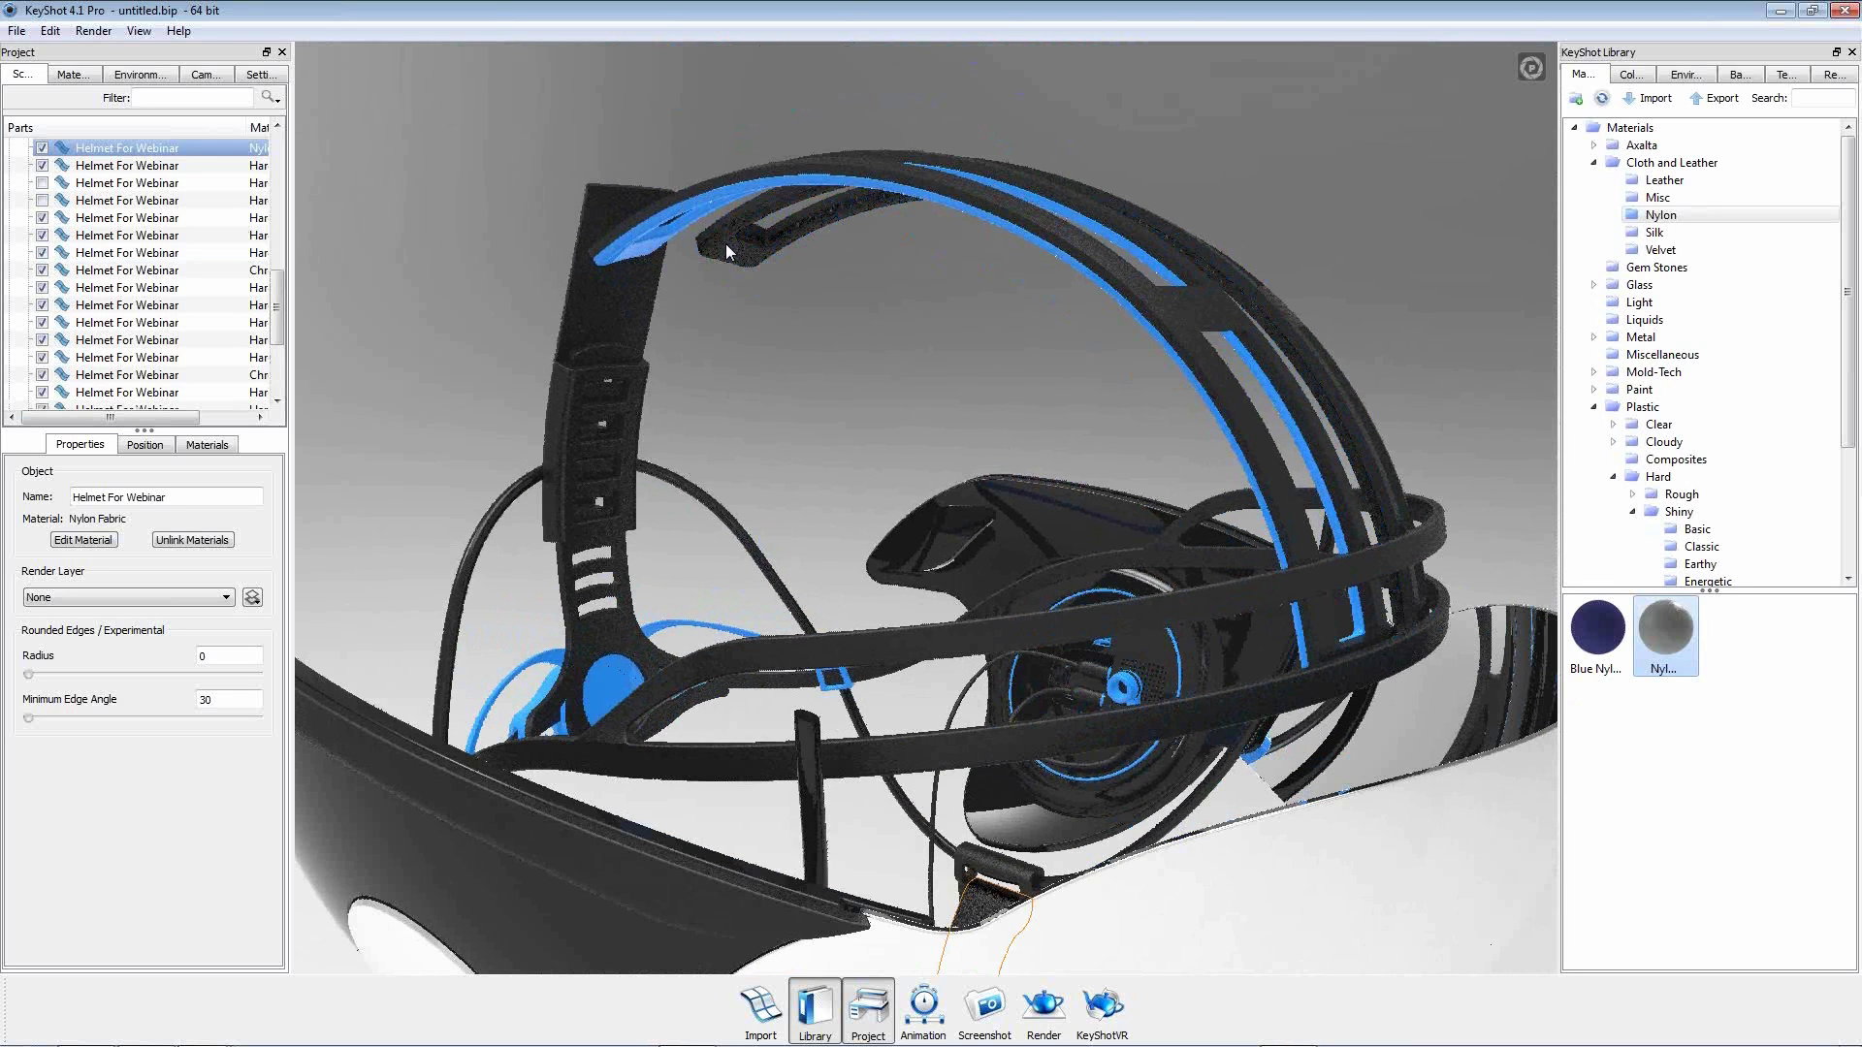
shift+right_click(650, 248)
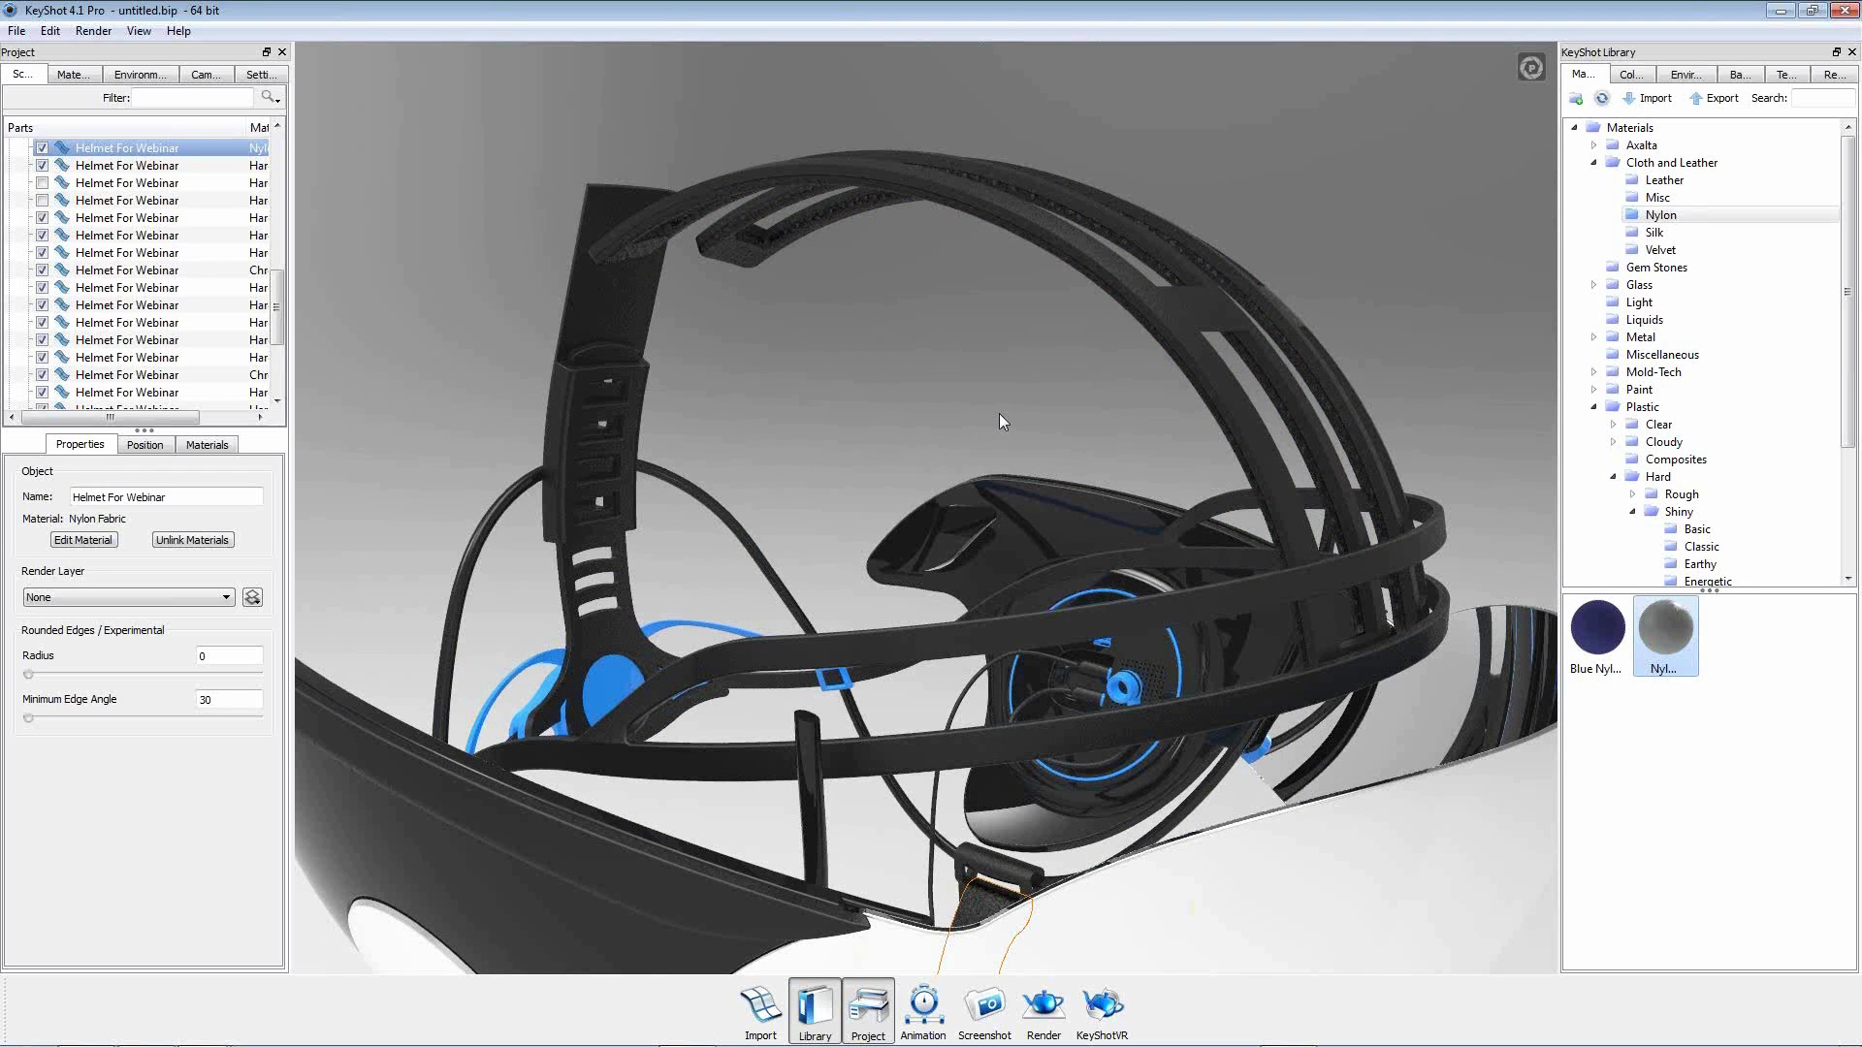
Copy the rear strap's Hard rough plastic - black material onto the blue adjustment knob at the back of the harness.
scroll(1015, 472, down, 3)
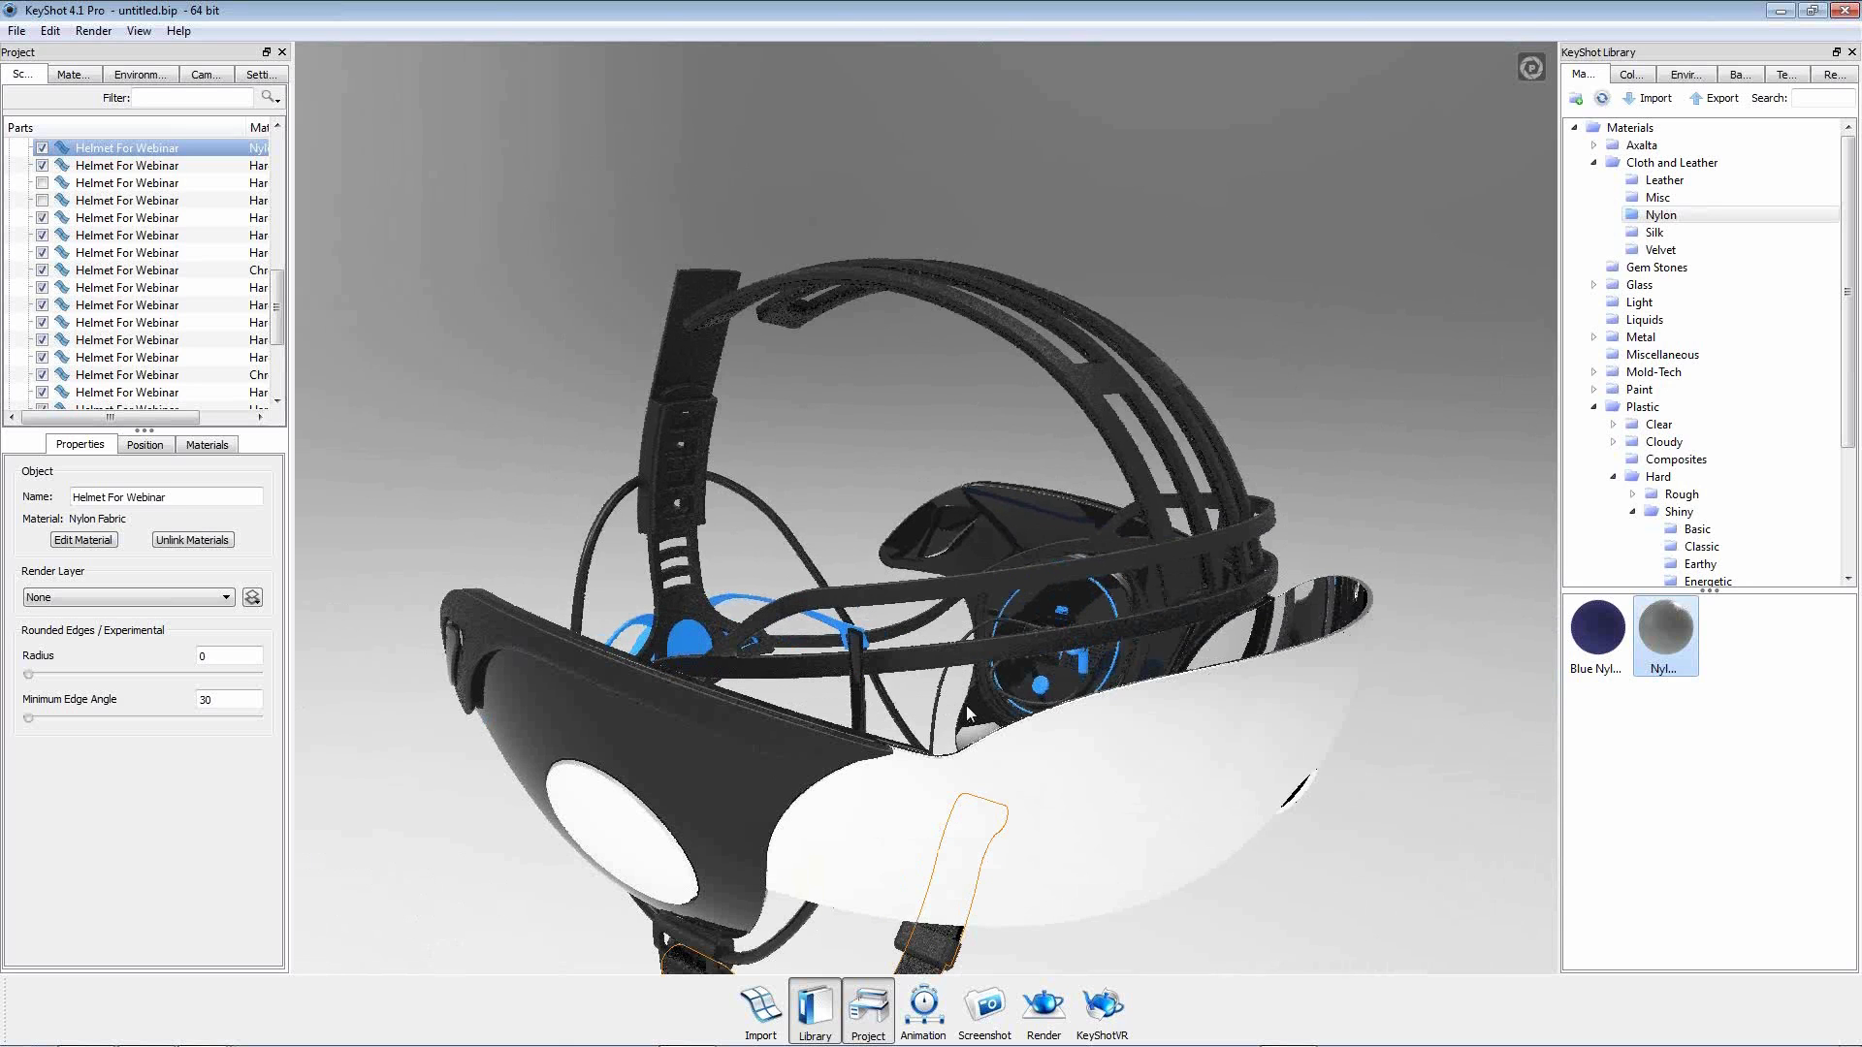
drag(1330, 415, 1300, 426)
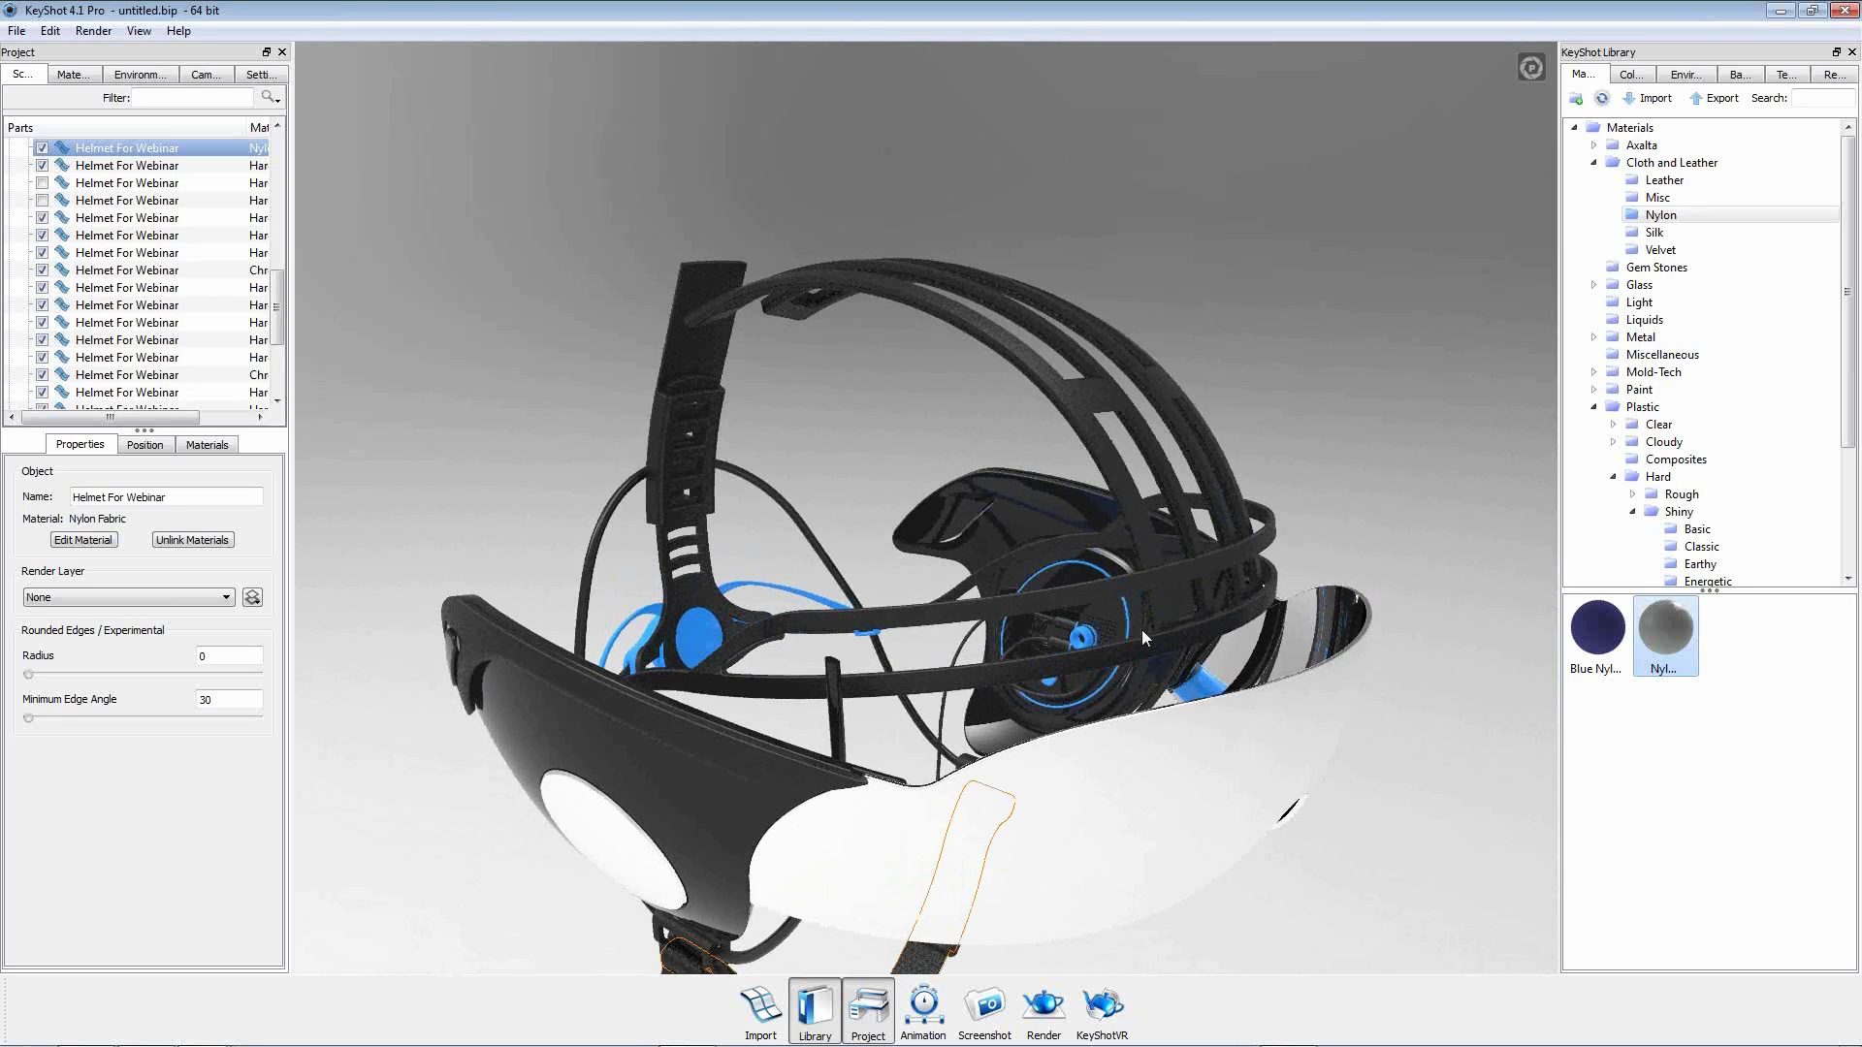
drag(1204, 816, 1125, 844)
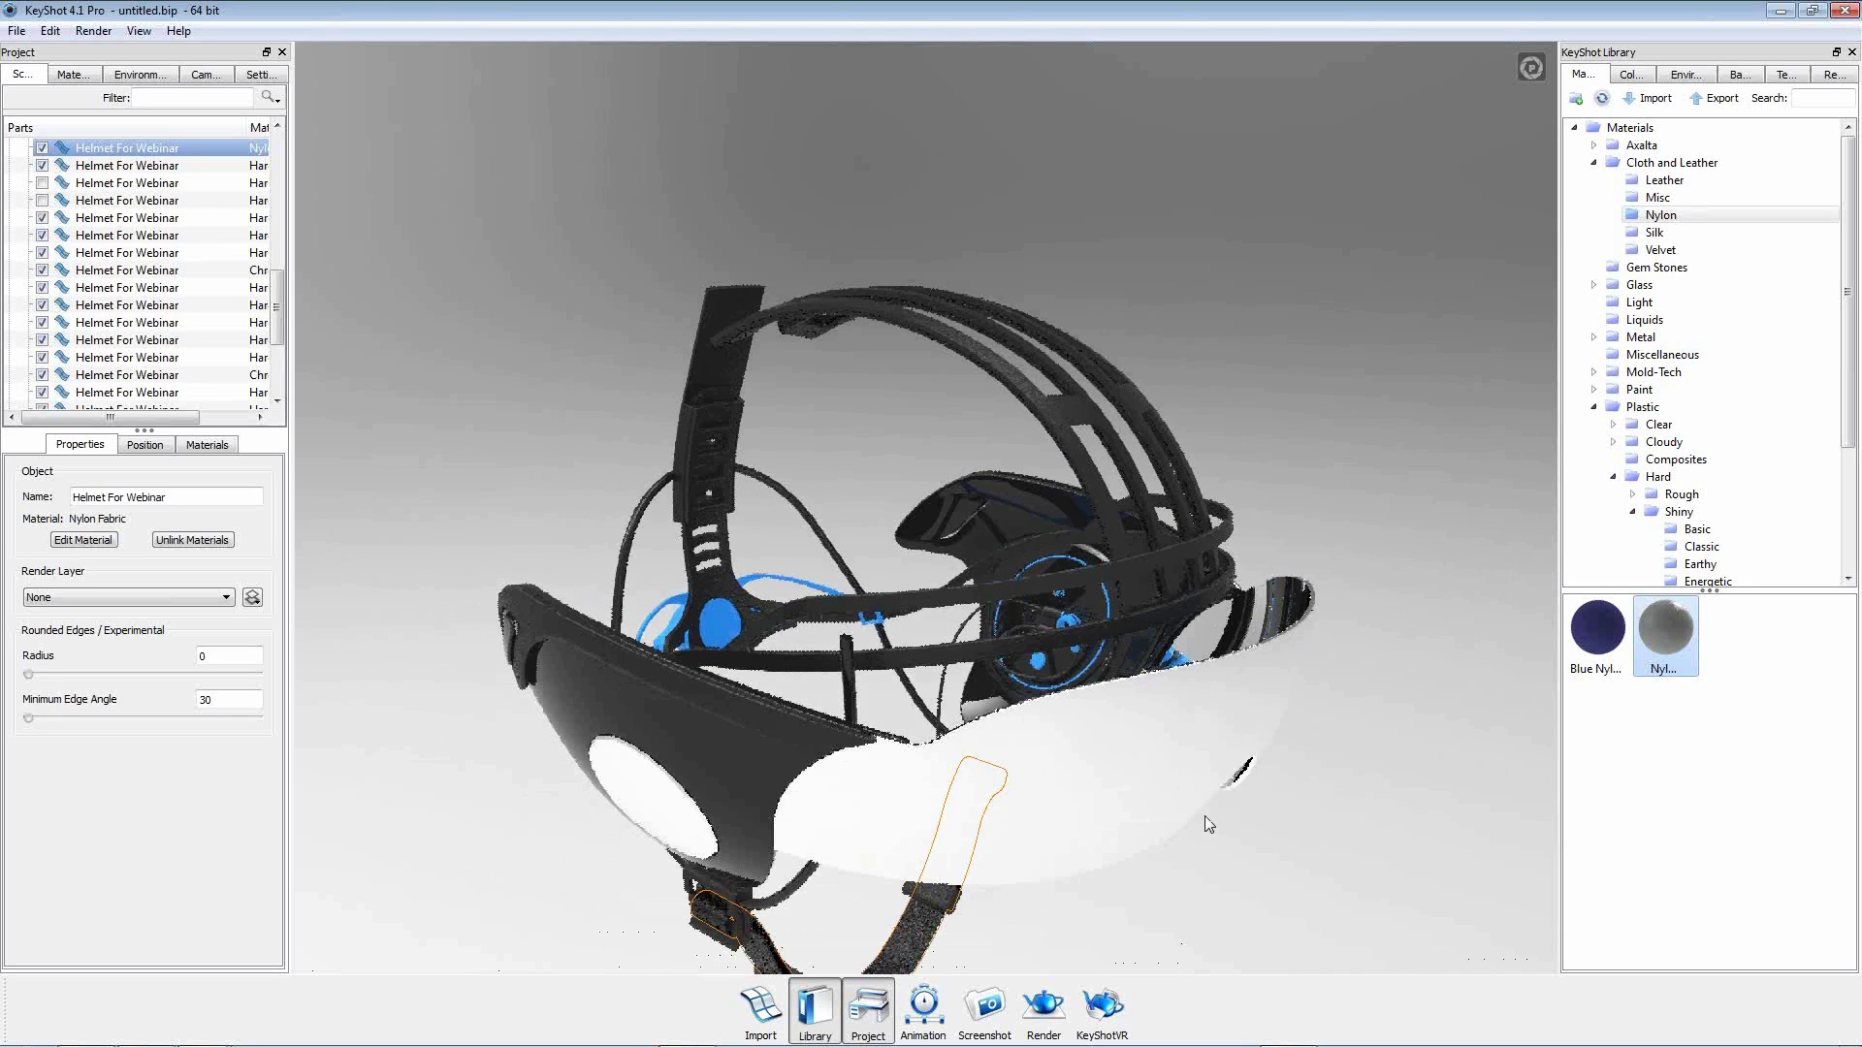
drag(1079, 740, 578, 724)
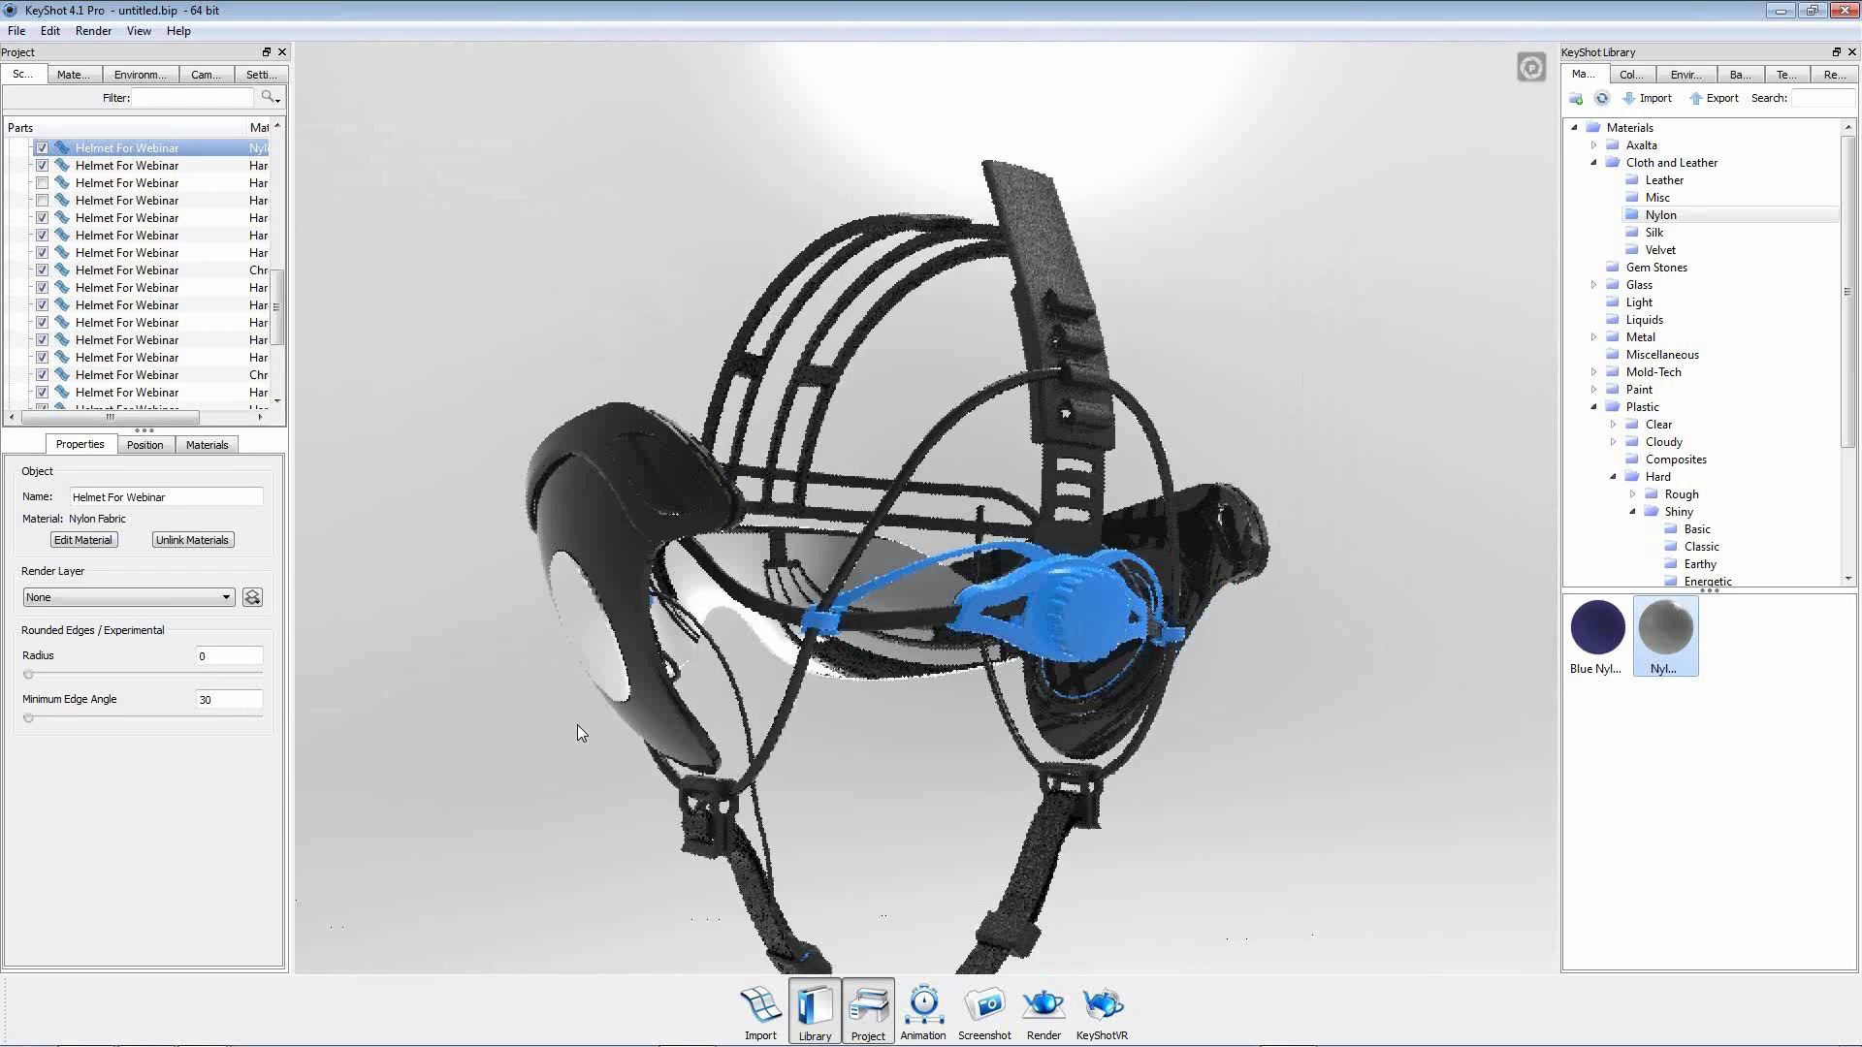
click(1036, 255)
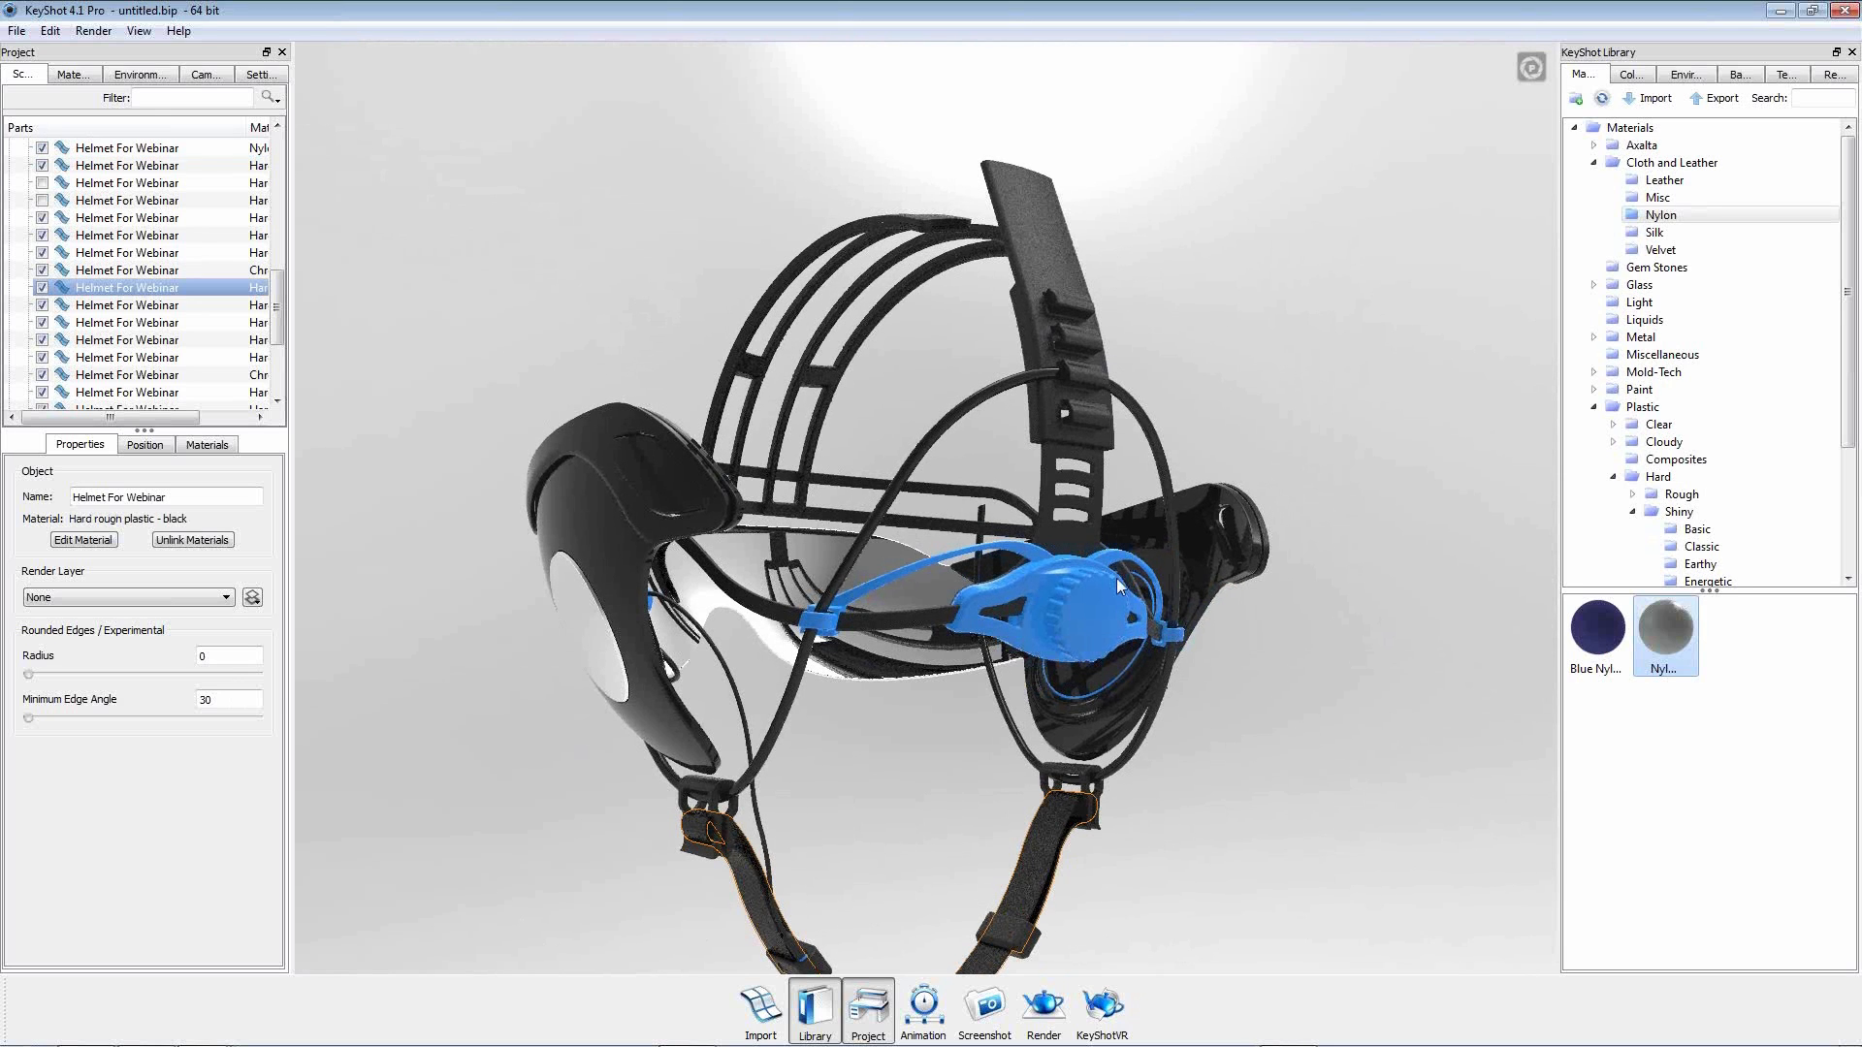
drag(1288, 721, 1130, 630)
click(1133, 633)
Unlink the material of the blue bracket around the rear adjustment knob from the other parts sharing it.
double_click(1131, 629)
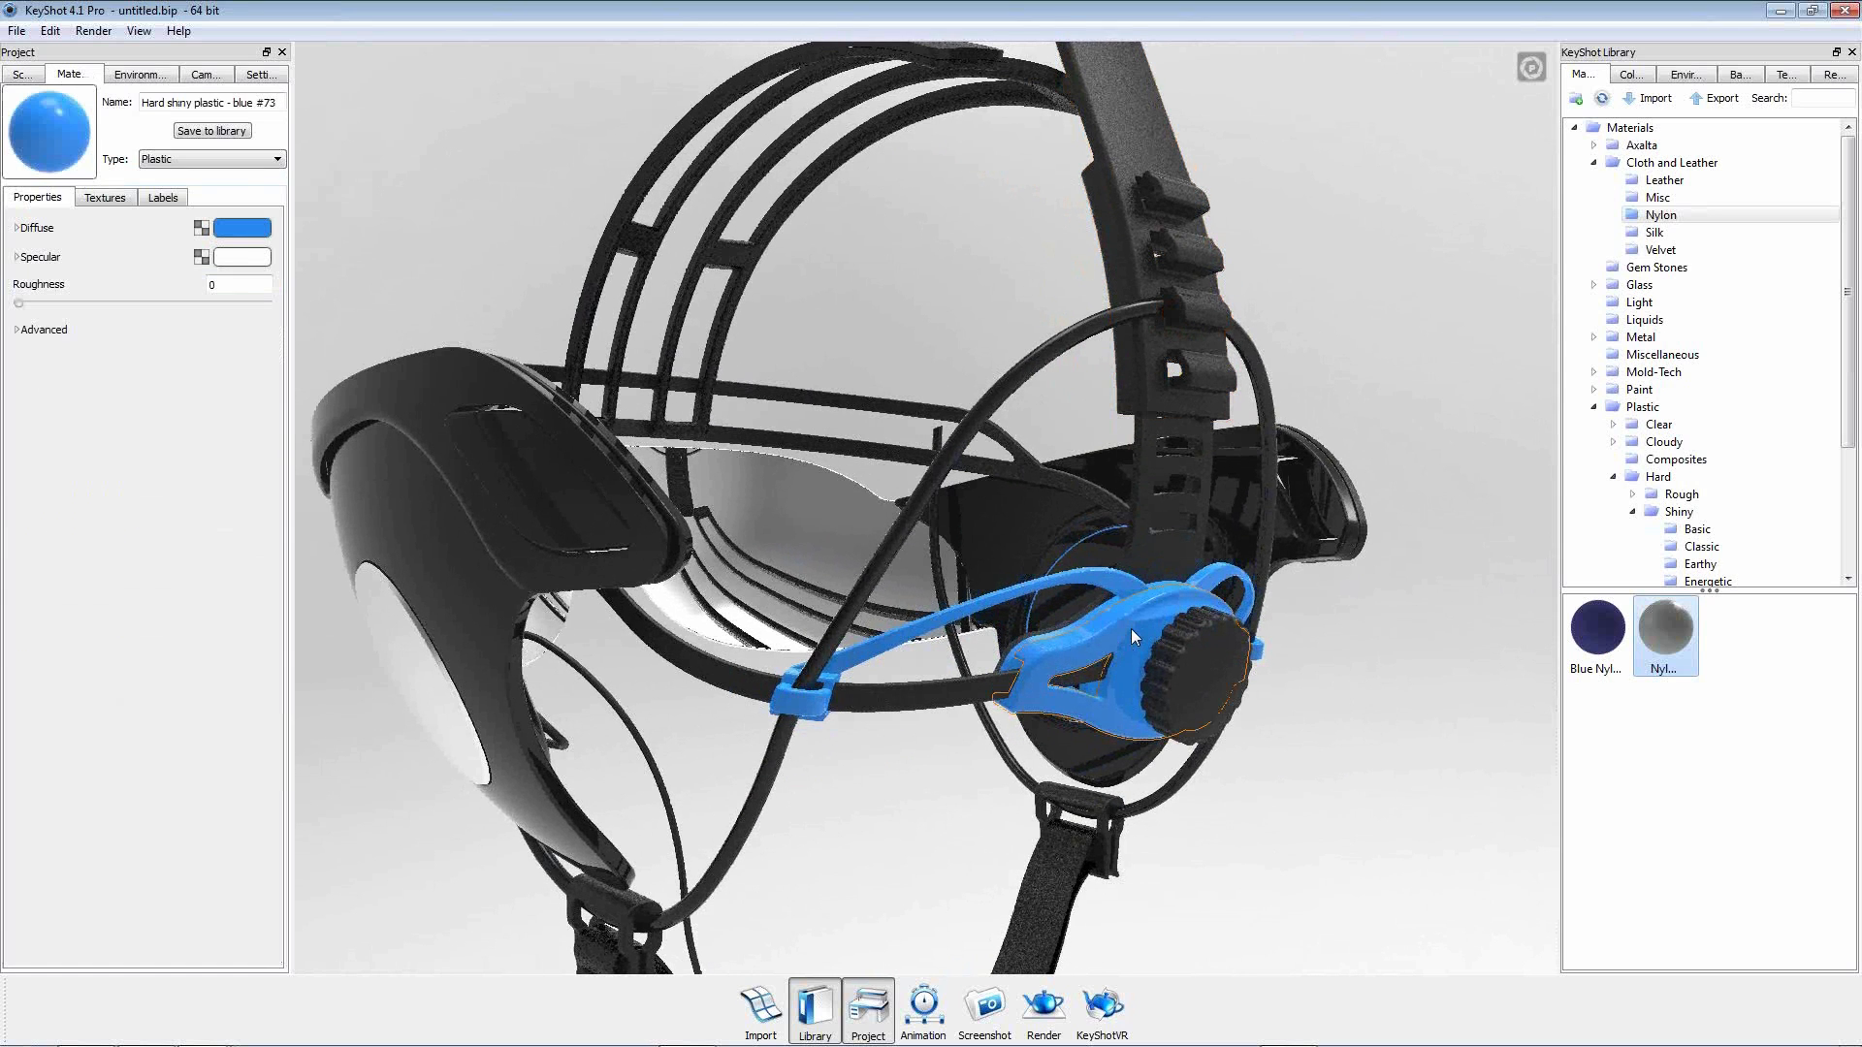
right_click(1131, 637)
mouse_move(1193, 644)
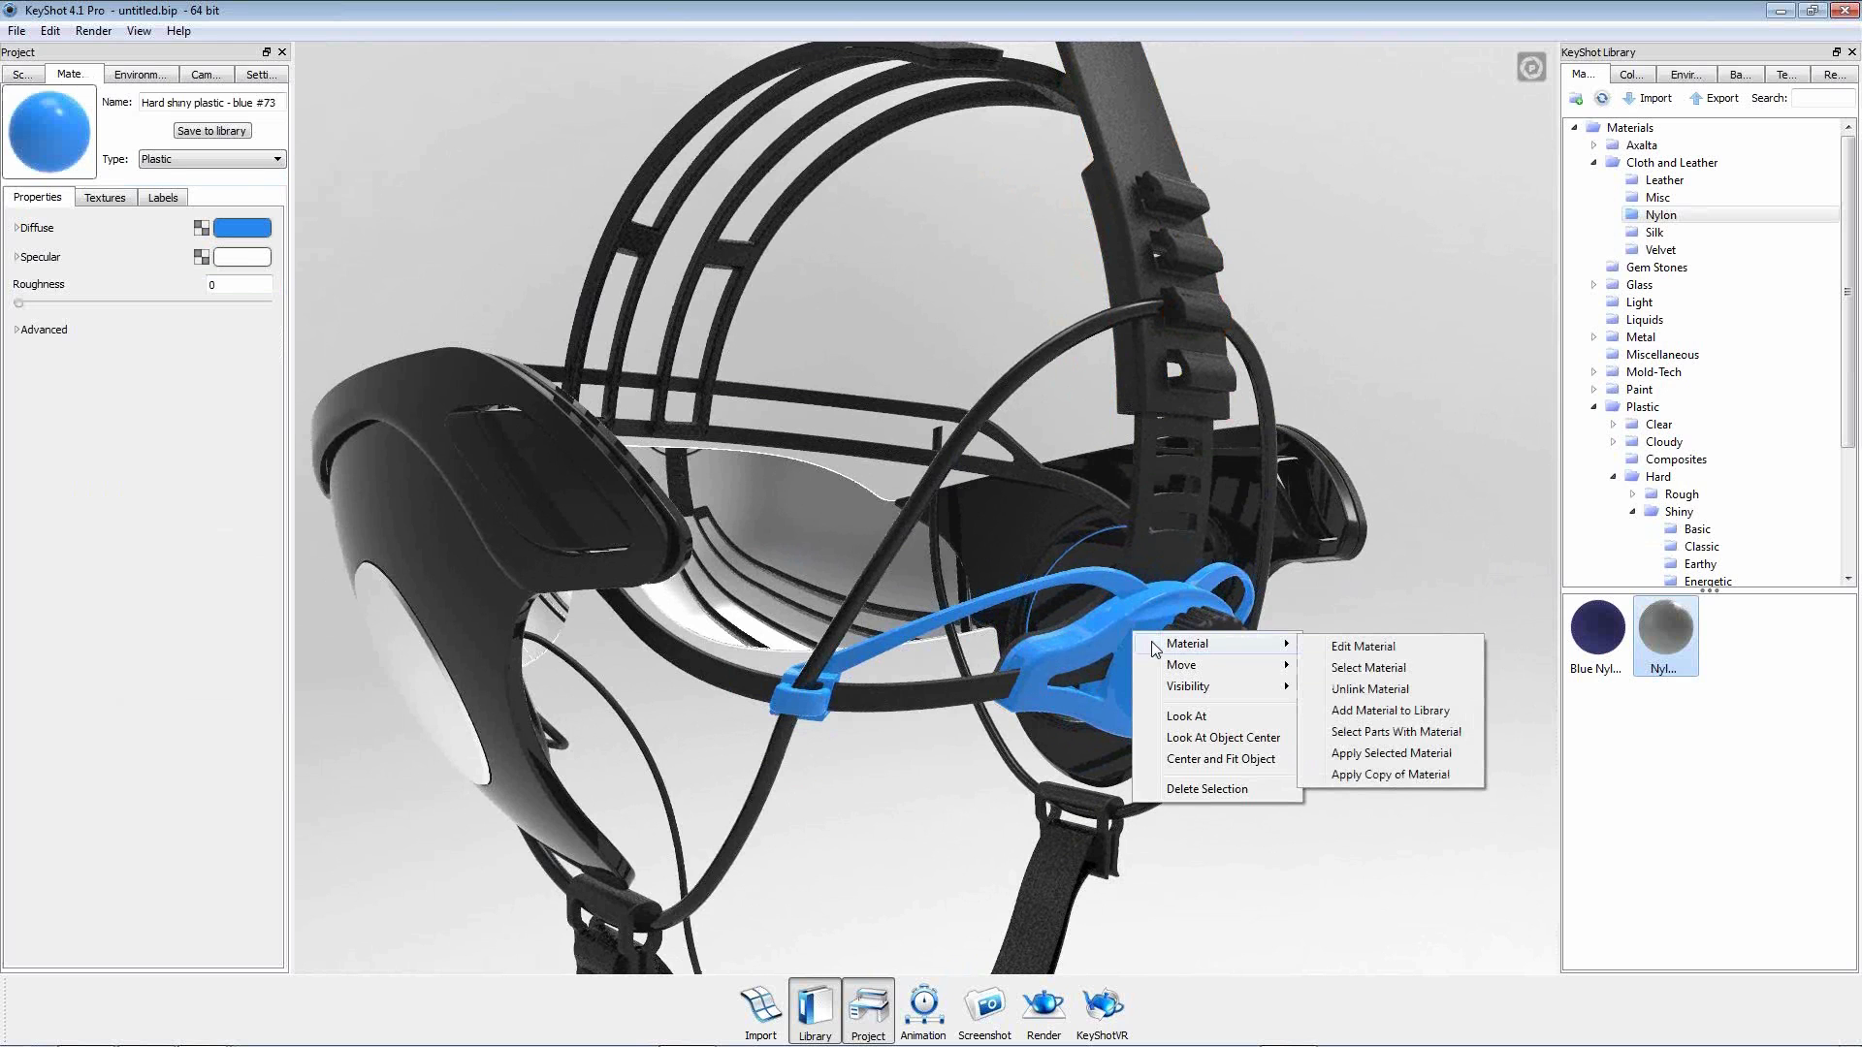
click(1399, 694)
click(254, 229)
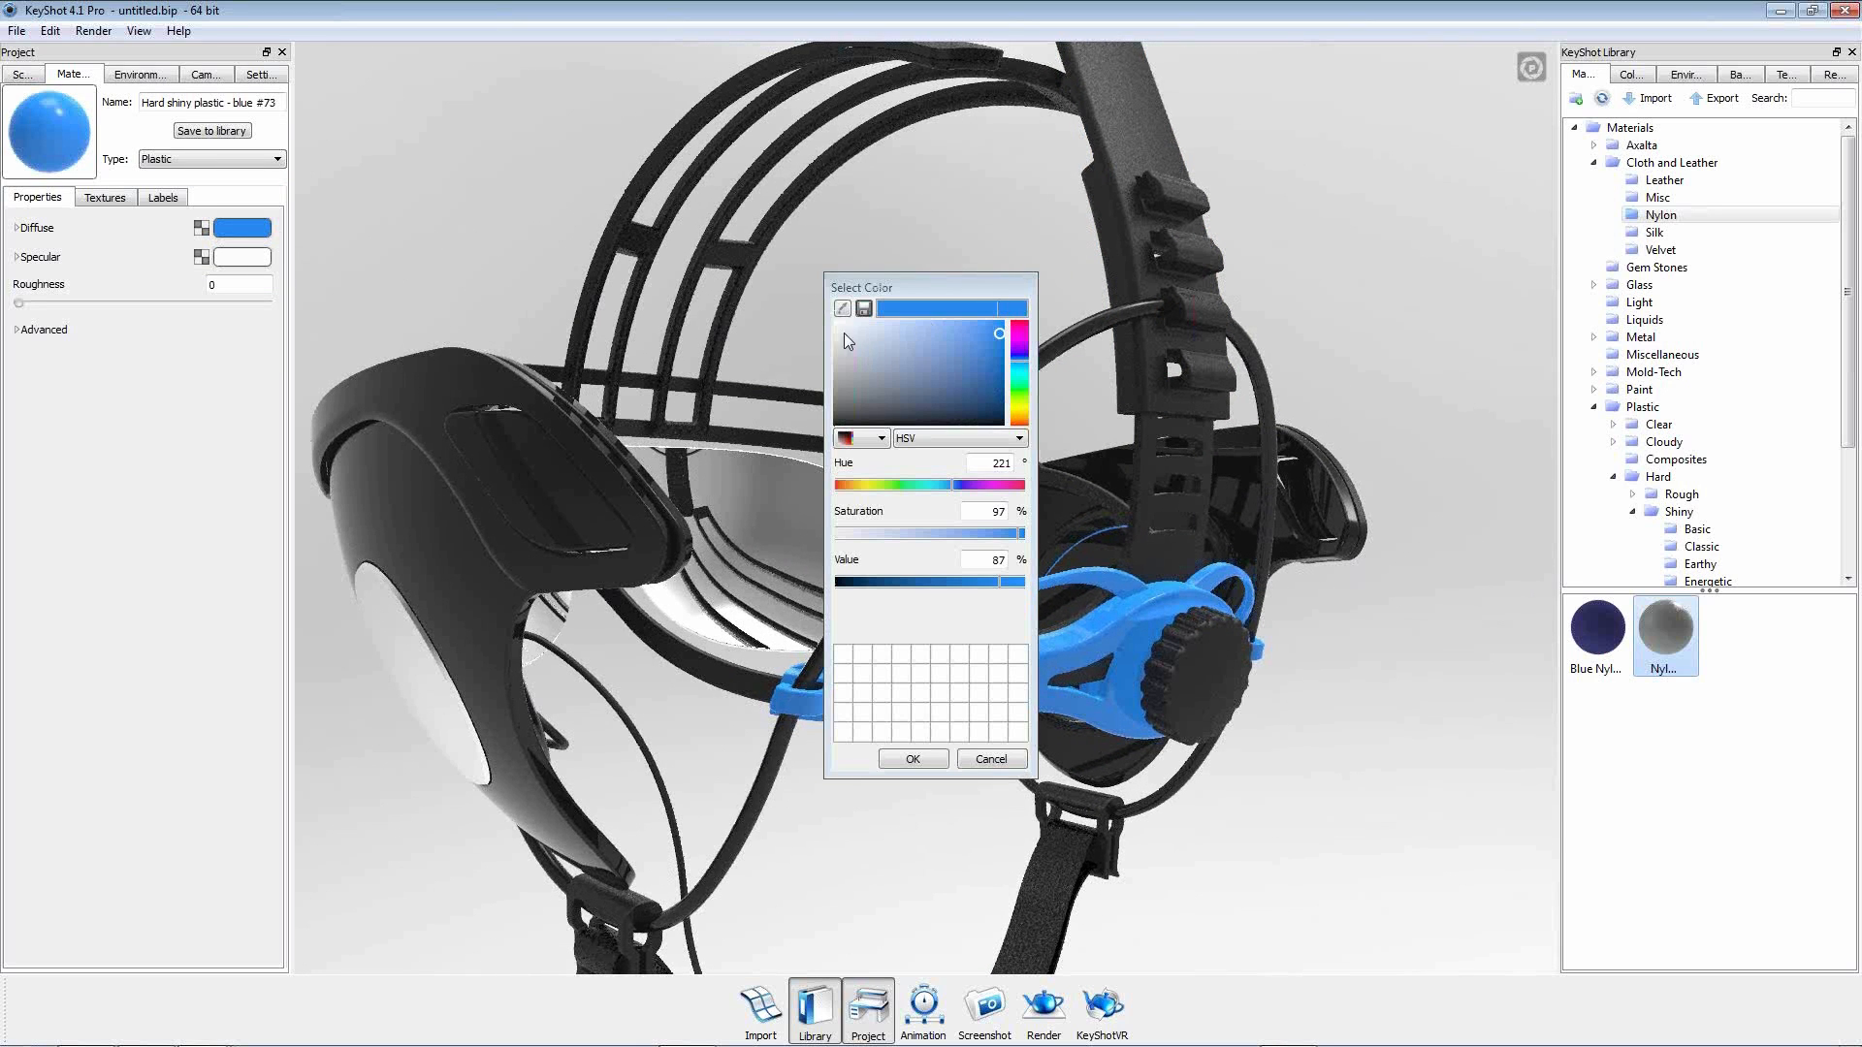
drag(844, 334, 797, 330)
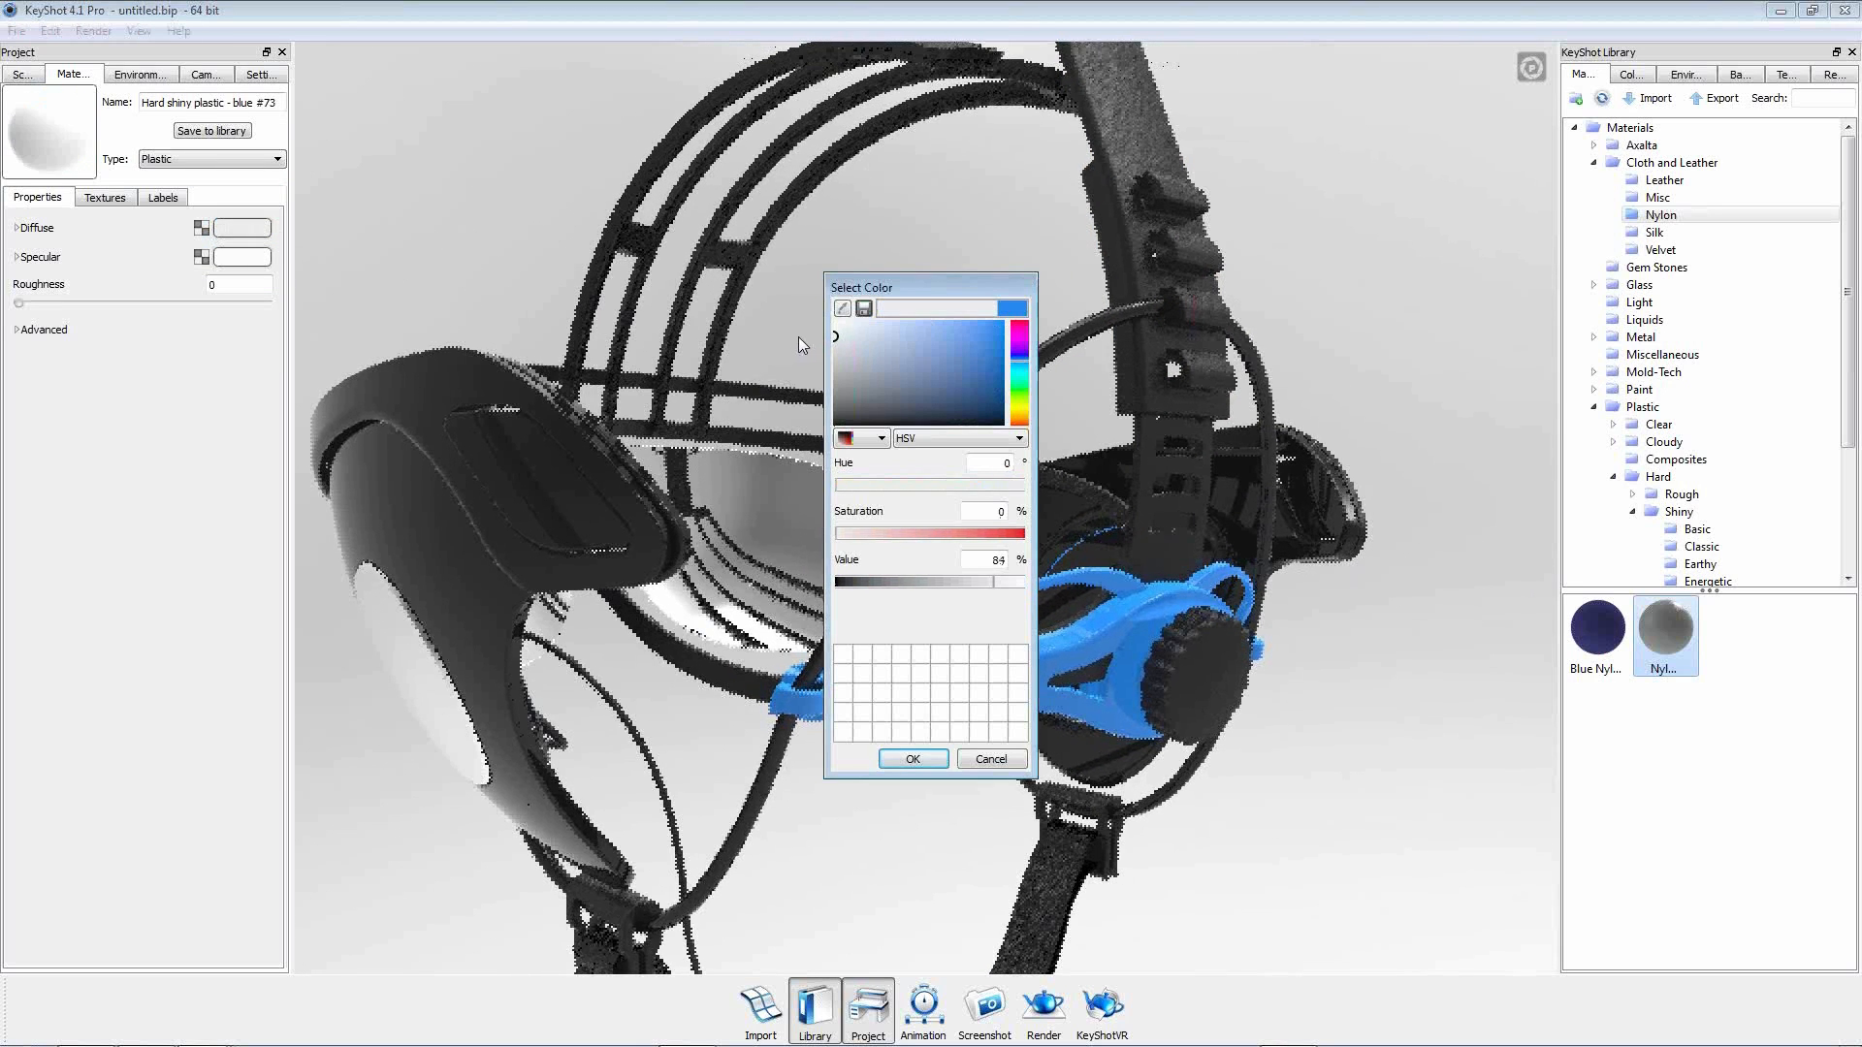
click(991, 760)
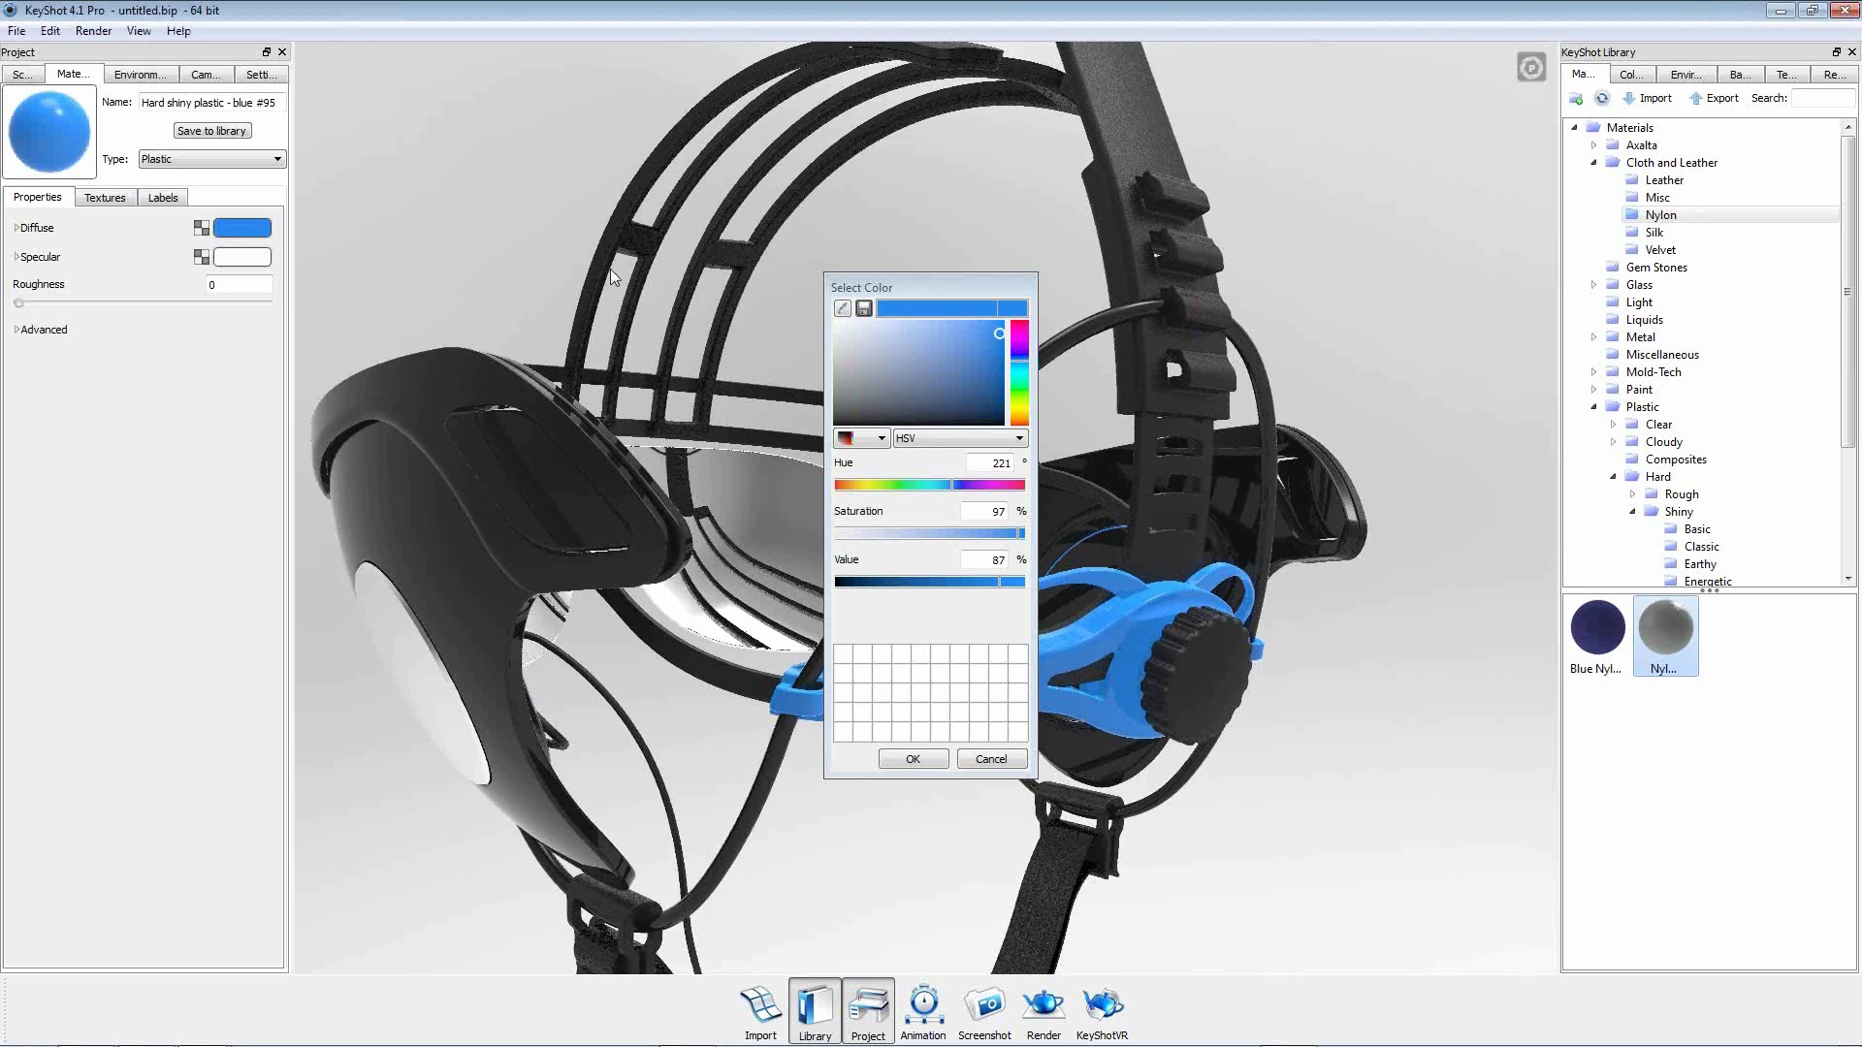
Set the rear knob bracket's diffuse colour to a slightly off-white with hue 0 and saturation 0%.
mouse_move(844, 348)
mouse_down()
mouse_move(795, 339)
mouse_move(825, 318)
mouse_move(770, 287)
mouse_up()
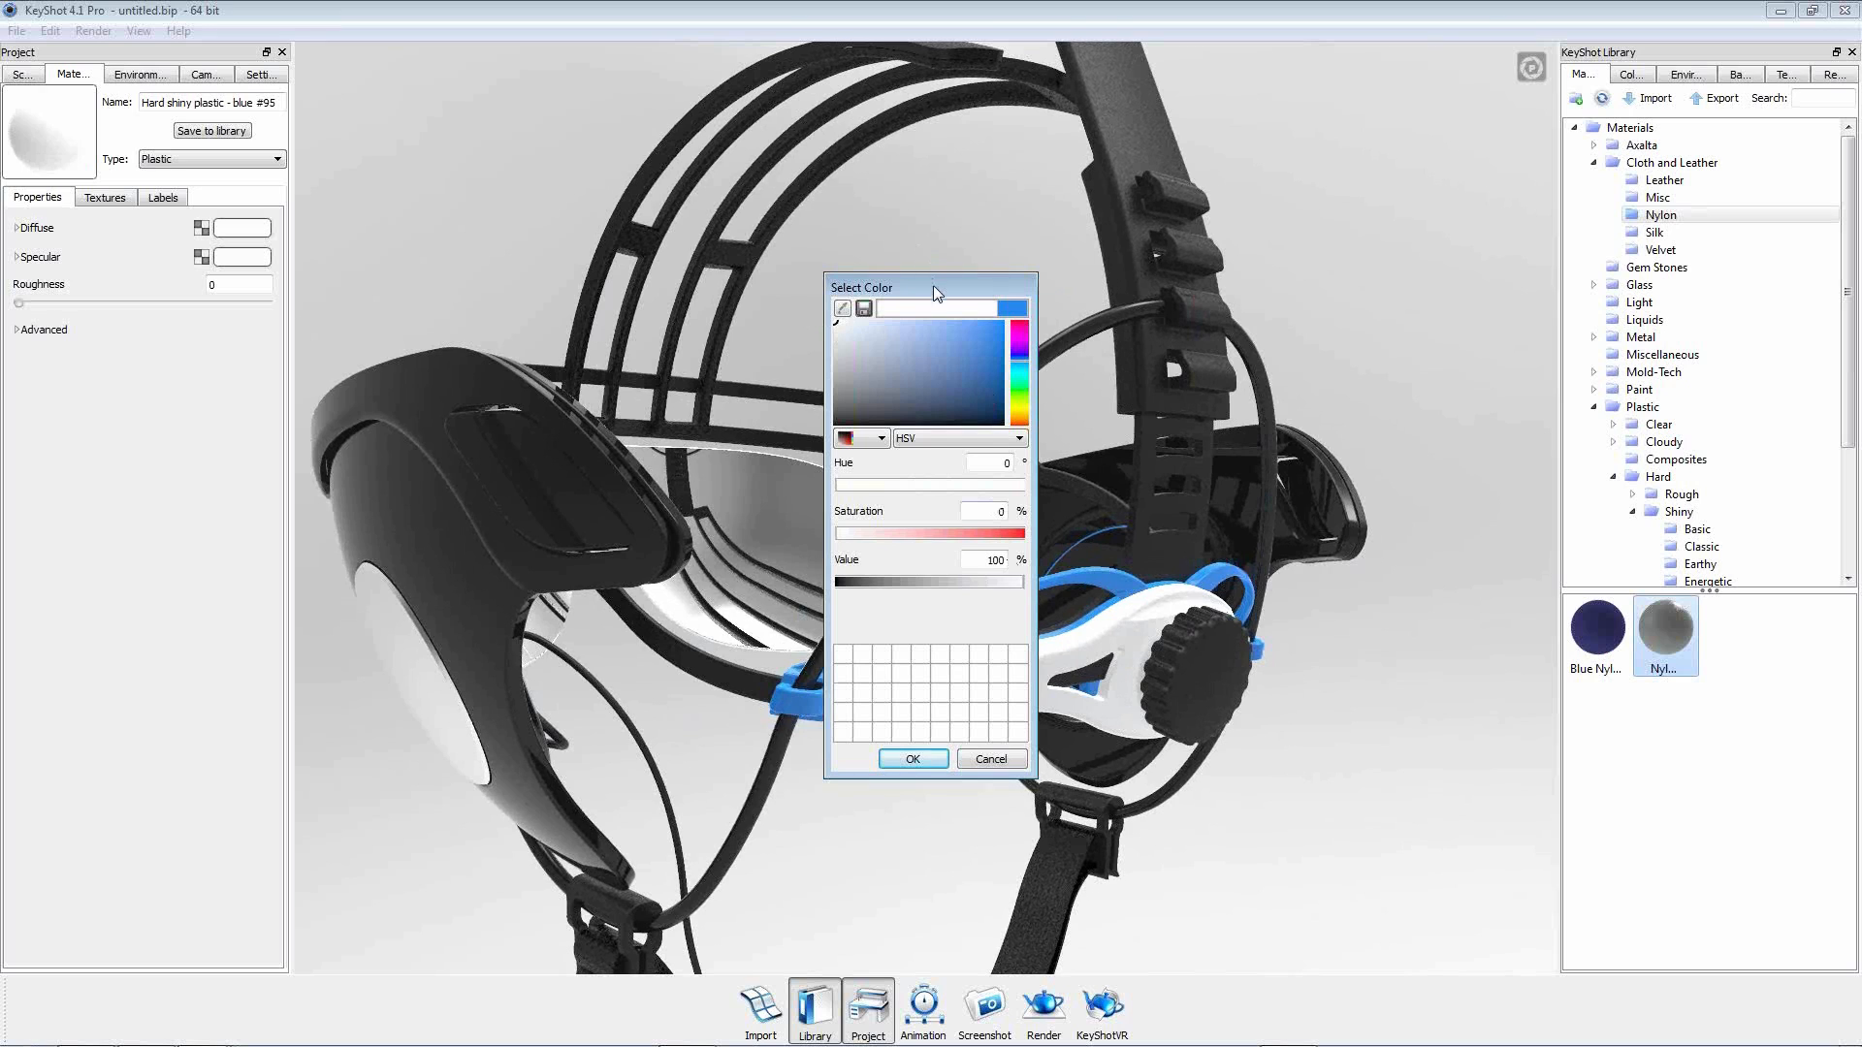
drag(934, 284, 739, 292)
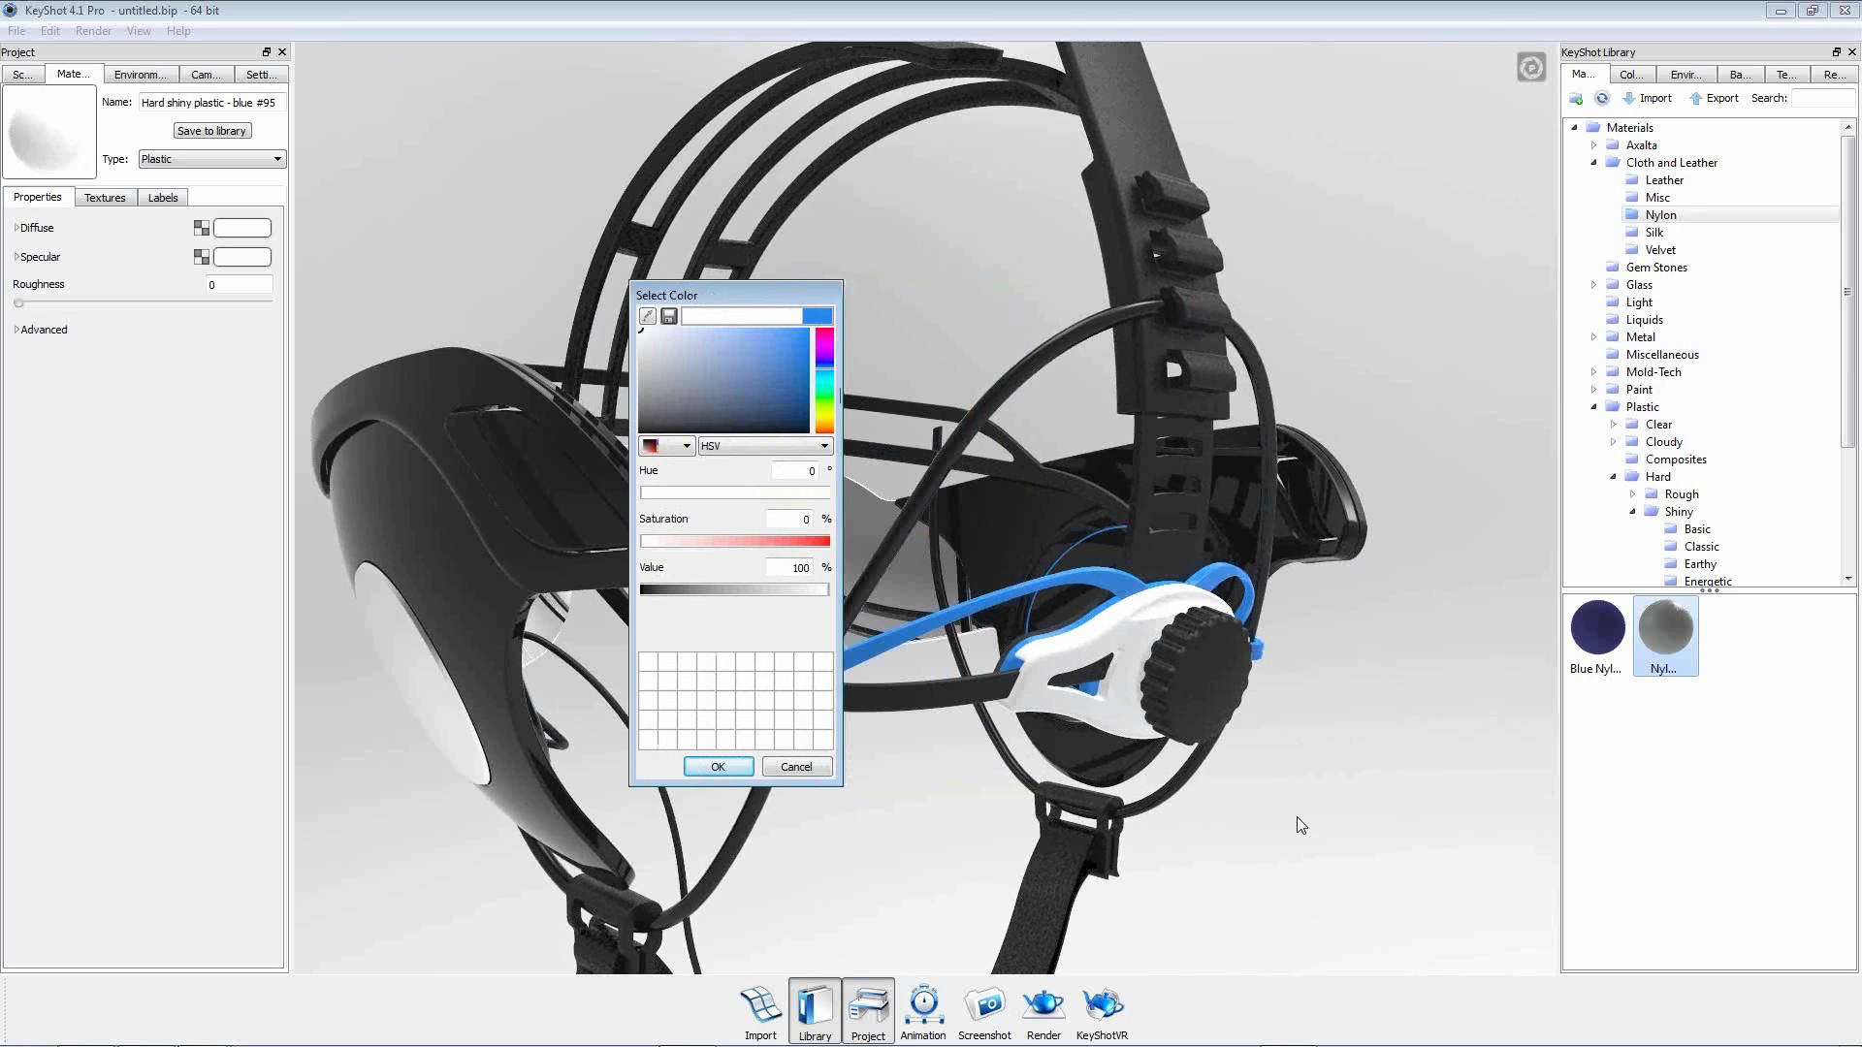
click(639, 339)
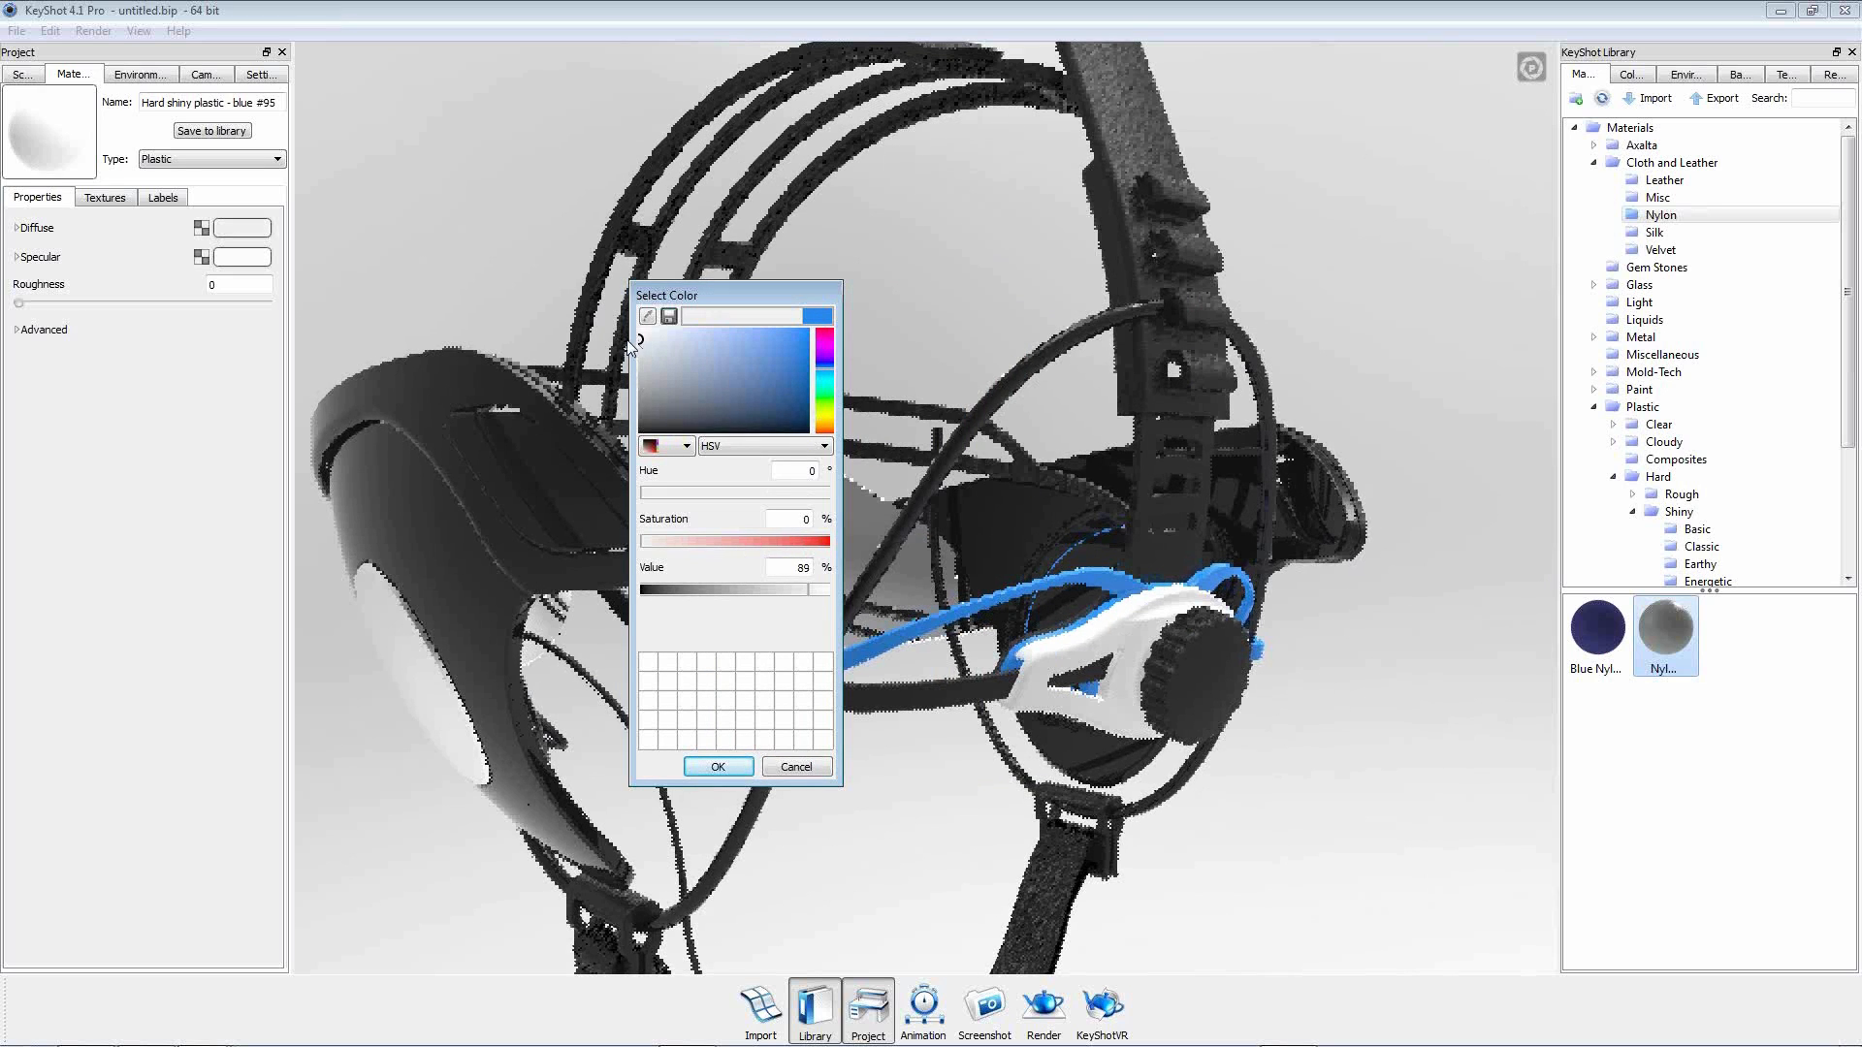
drag(775, 569, 811, 566)
text(9)
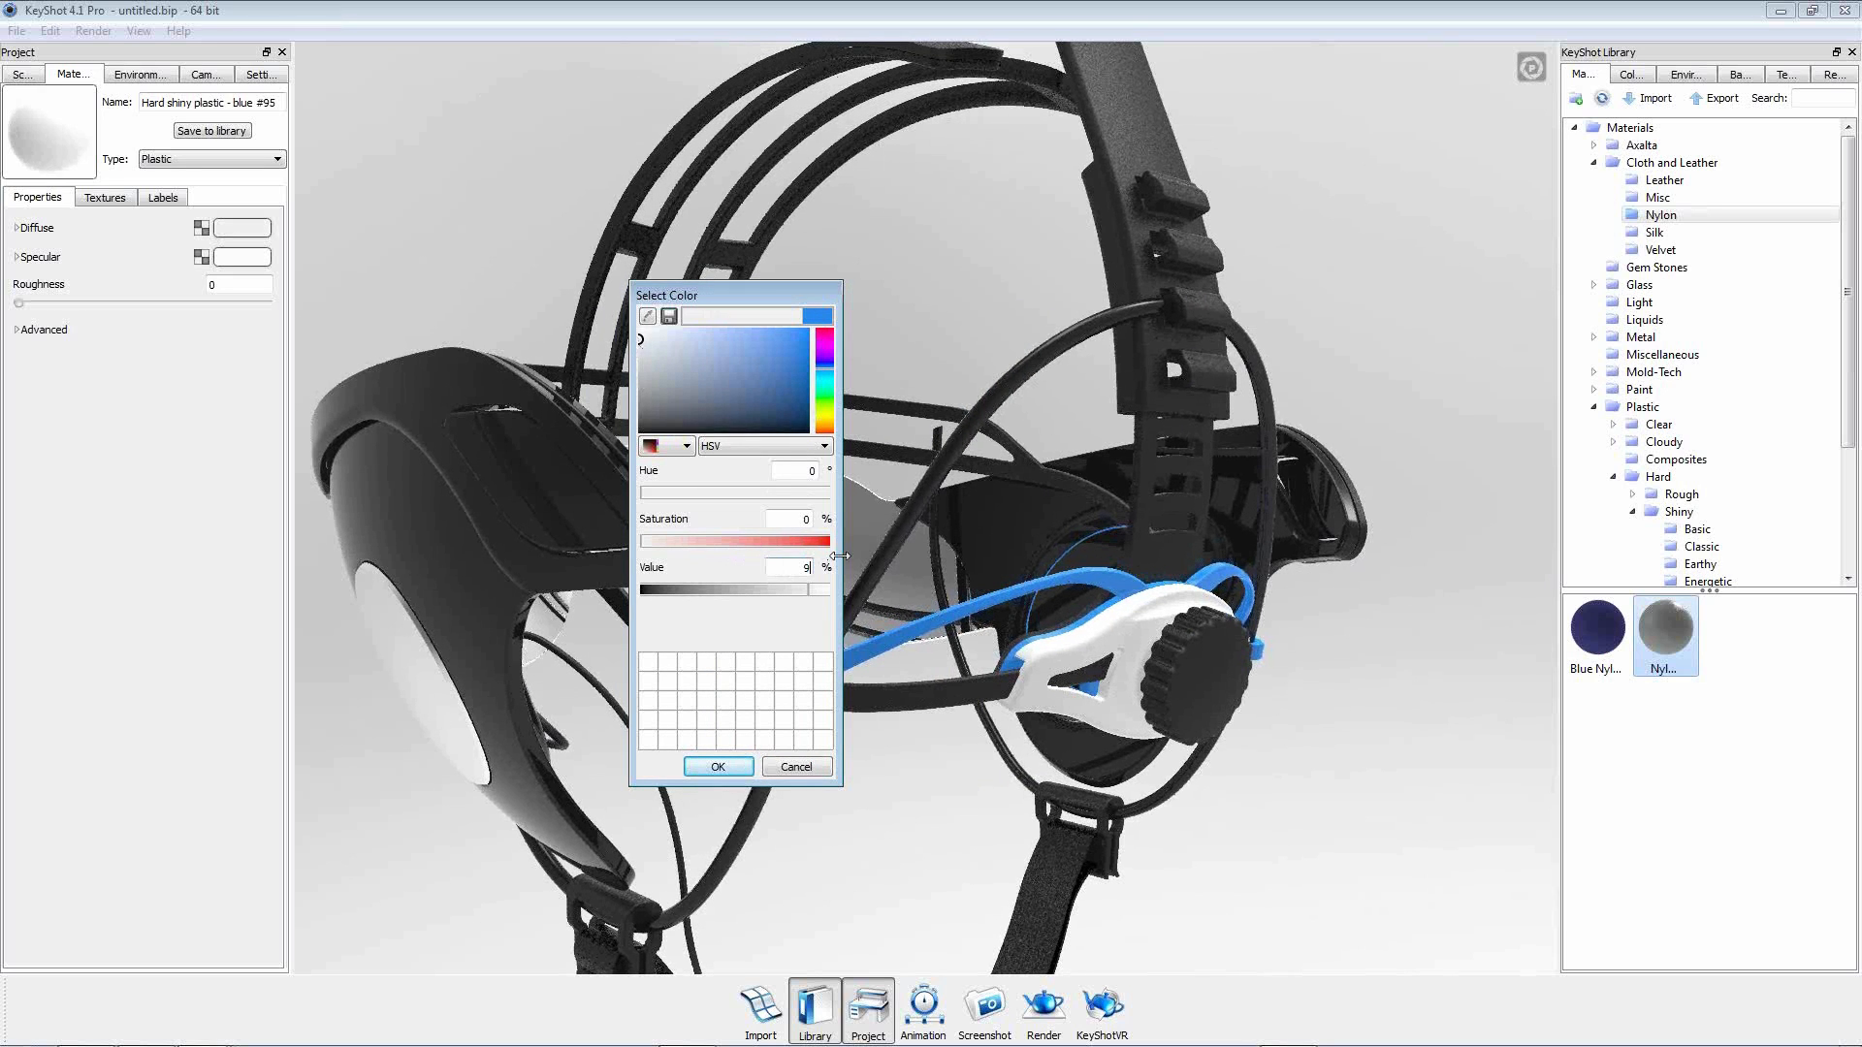
click(717, 767)
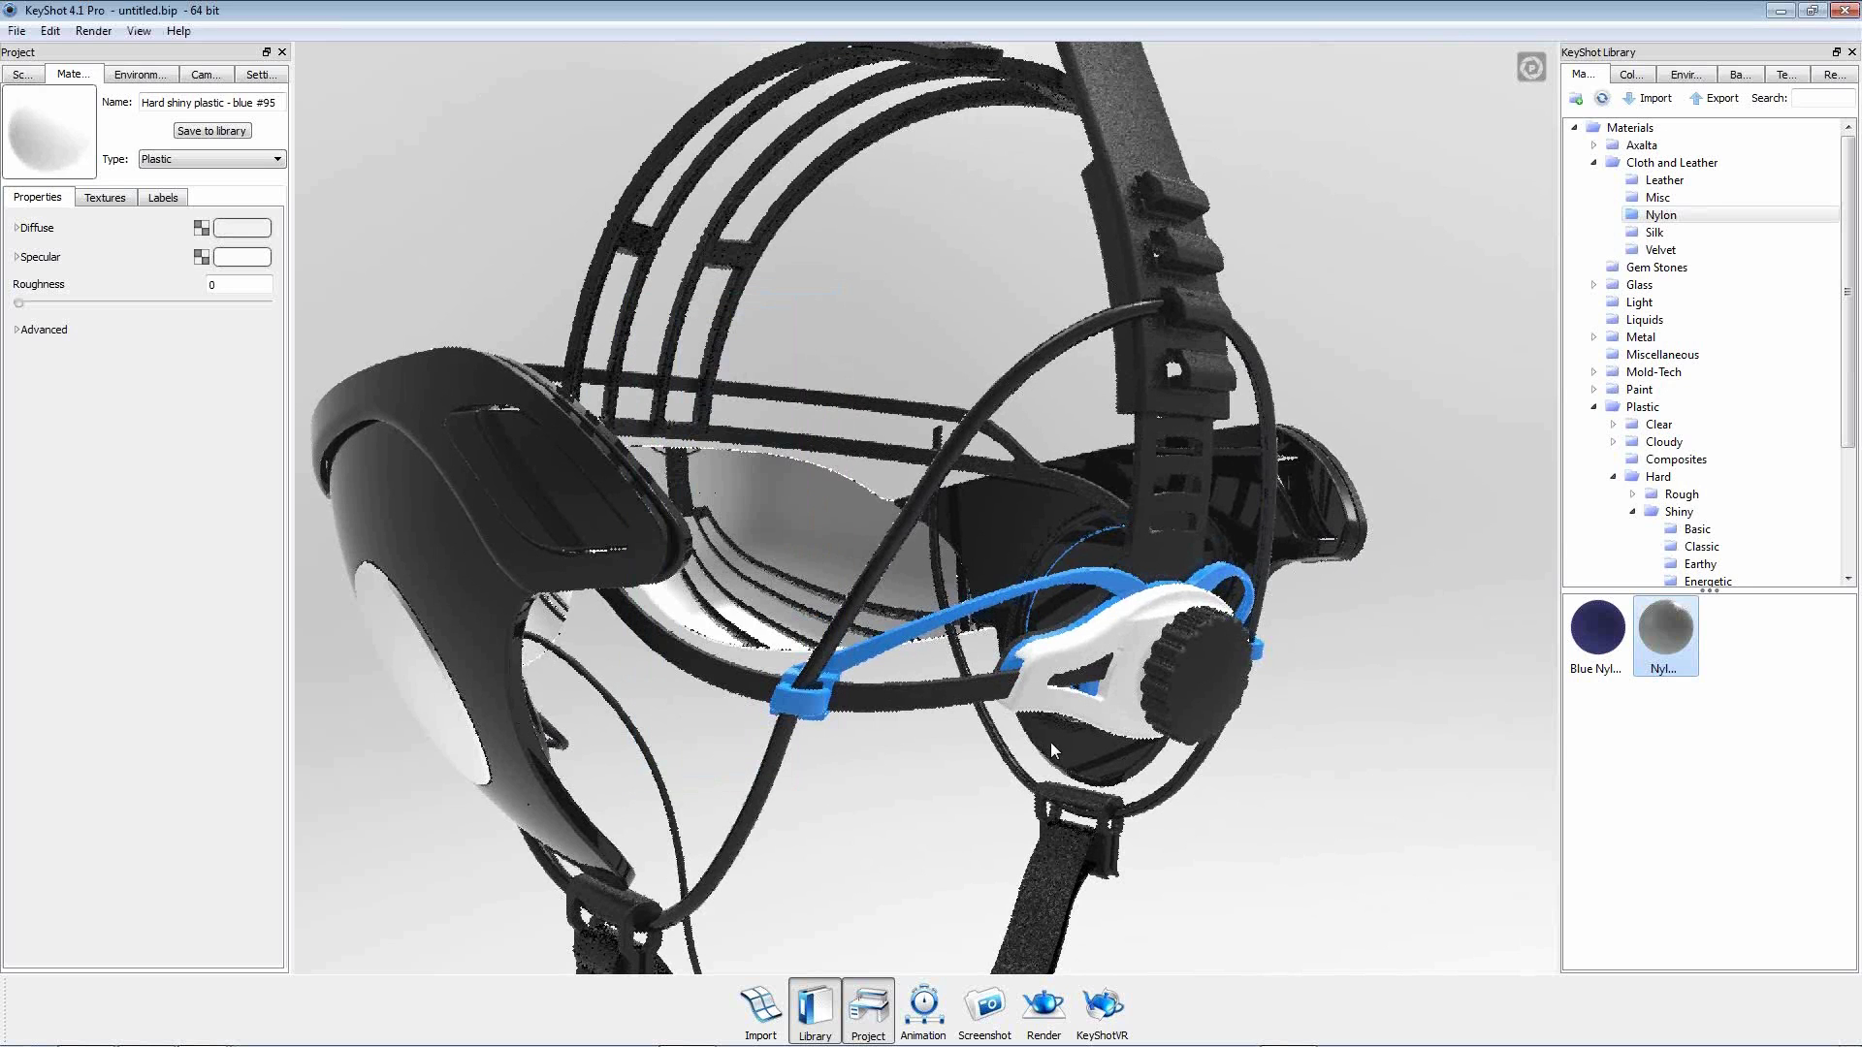
Examine the chin strap, its buckles and the cable clip up close for parts that are still blue.
drag(1054, 747, 1188, 763)
scroll(918, 769, up, 5)
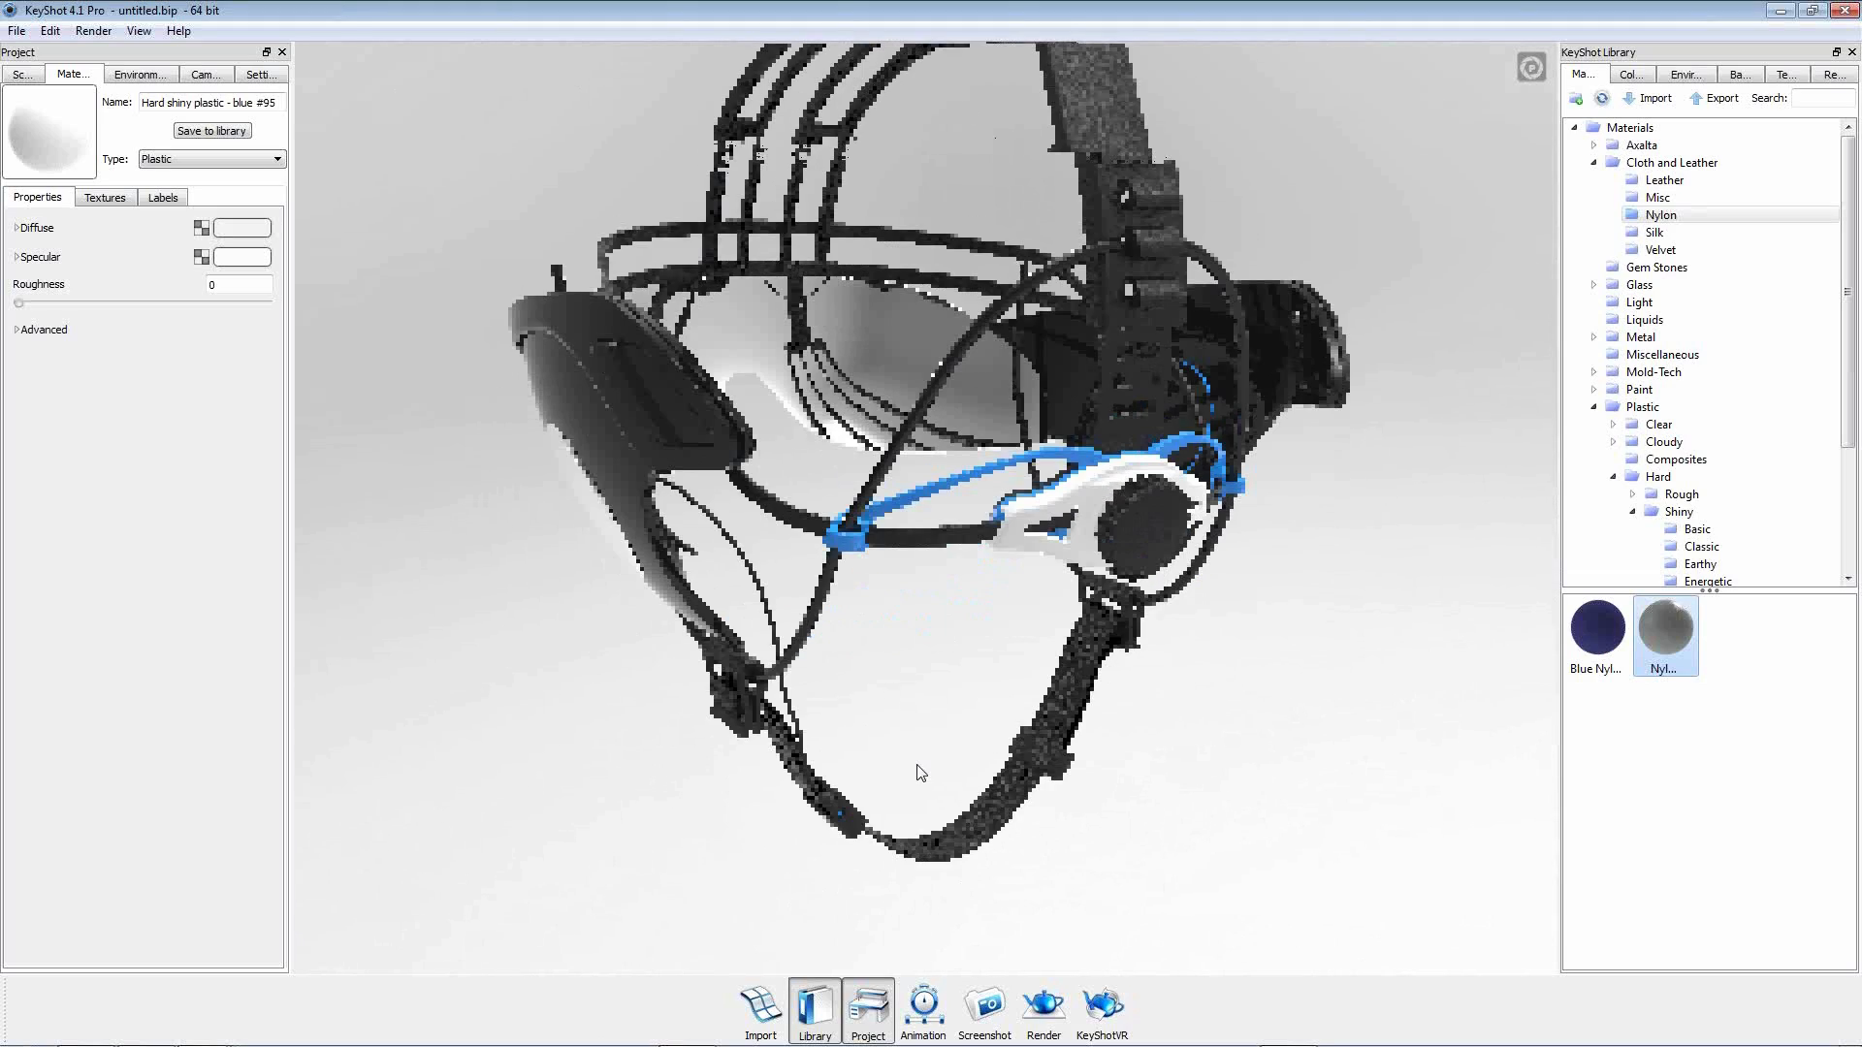
middle_drag(1020, 688, 1074, 594)
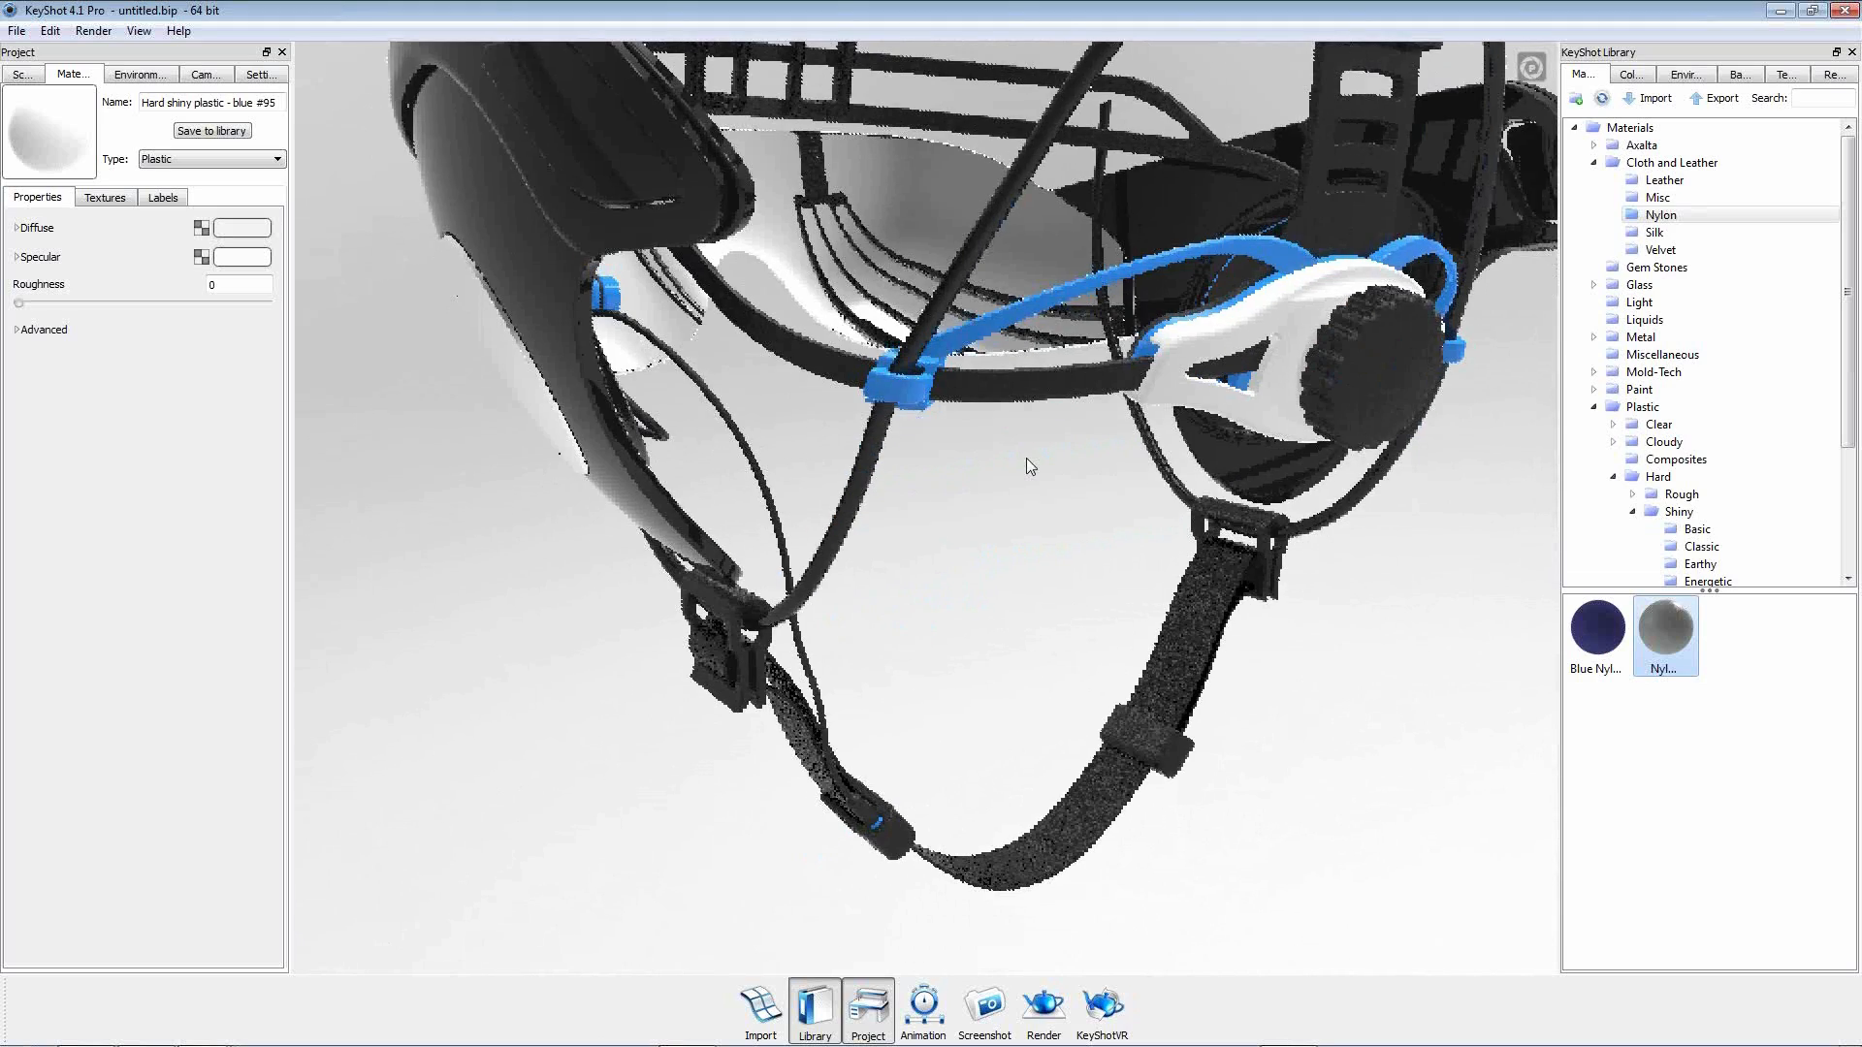
drag(820, 594, 900, 592)
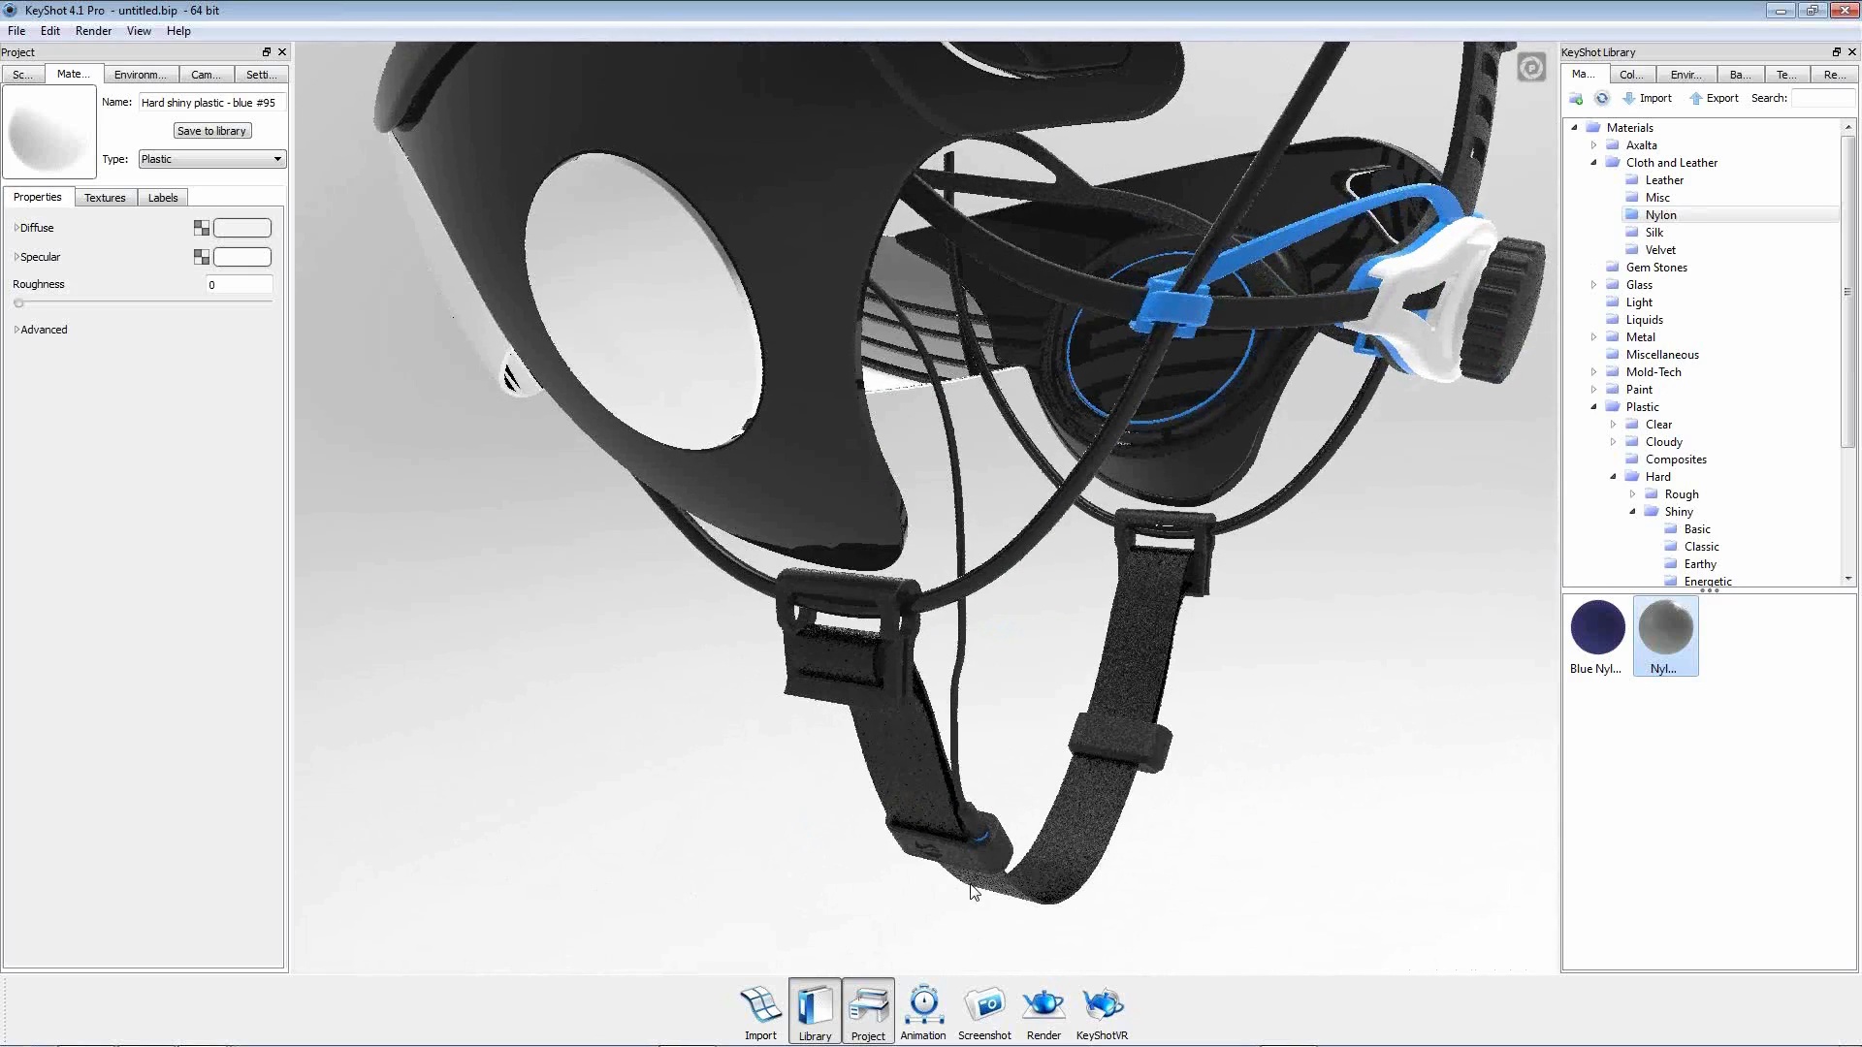
scroll(967, 885, up, 3)
scroll(967, 885, up, 4)
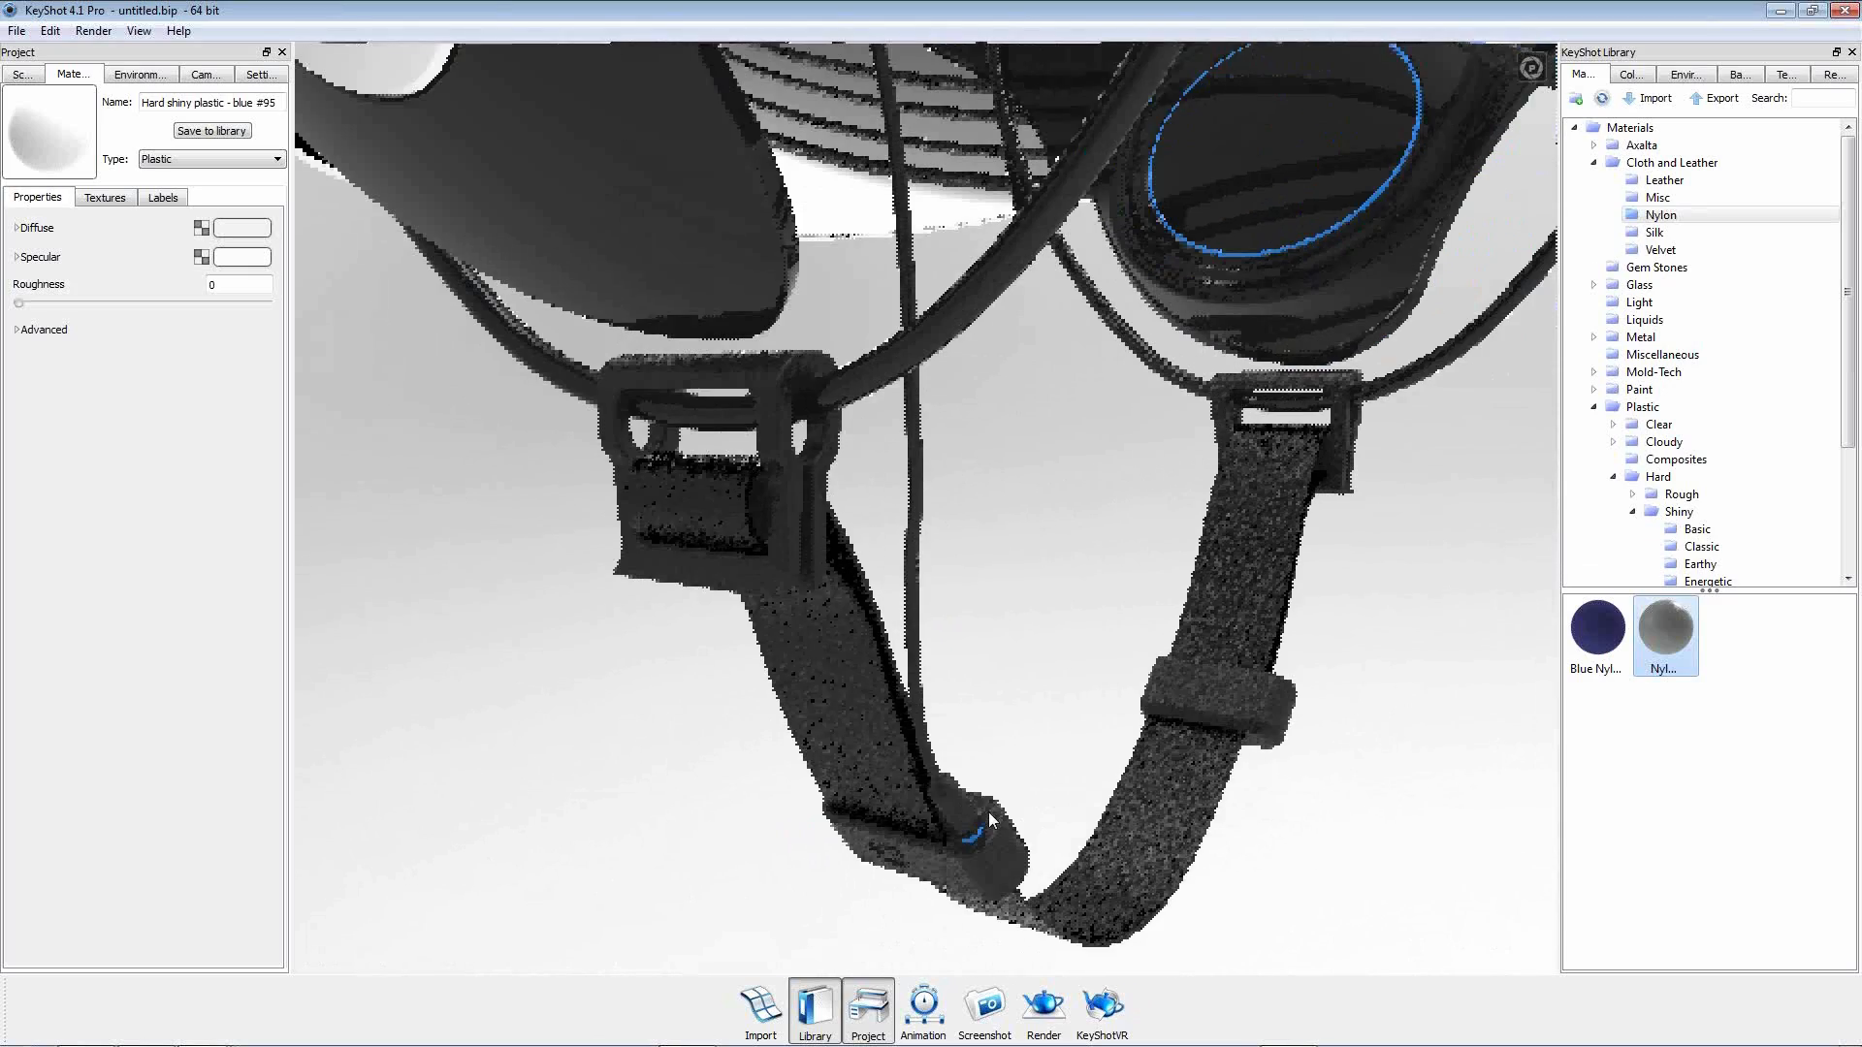
scroll(964, 695, up, 3)
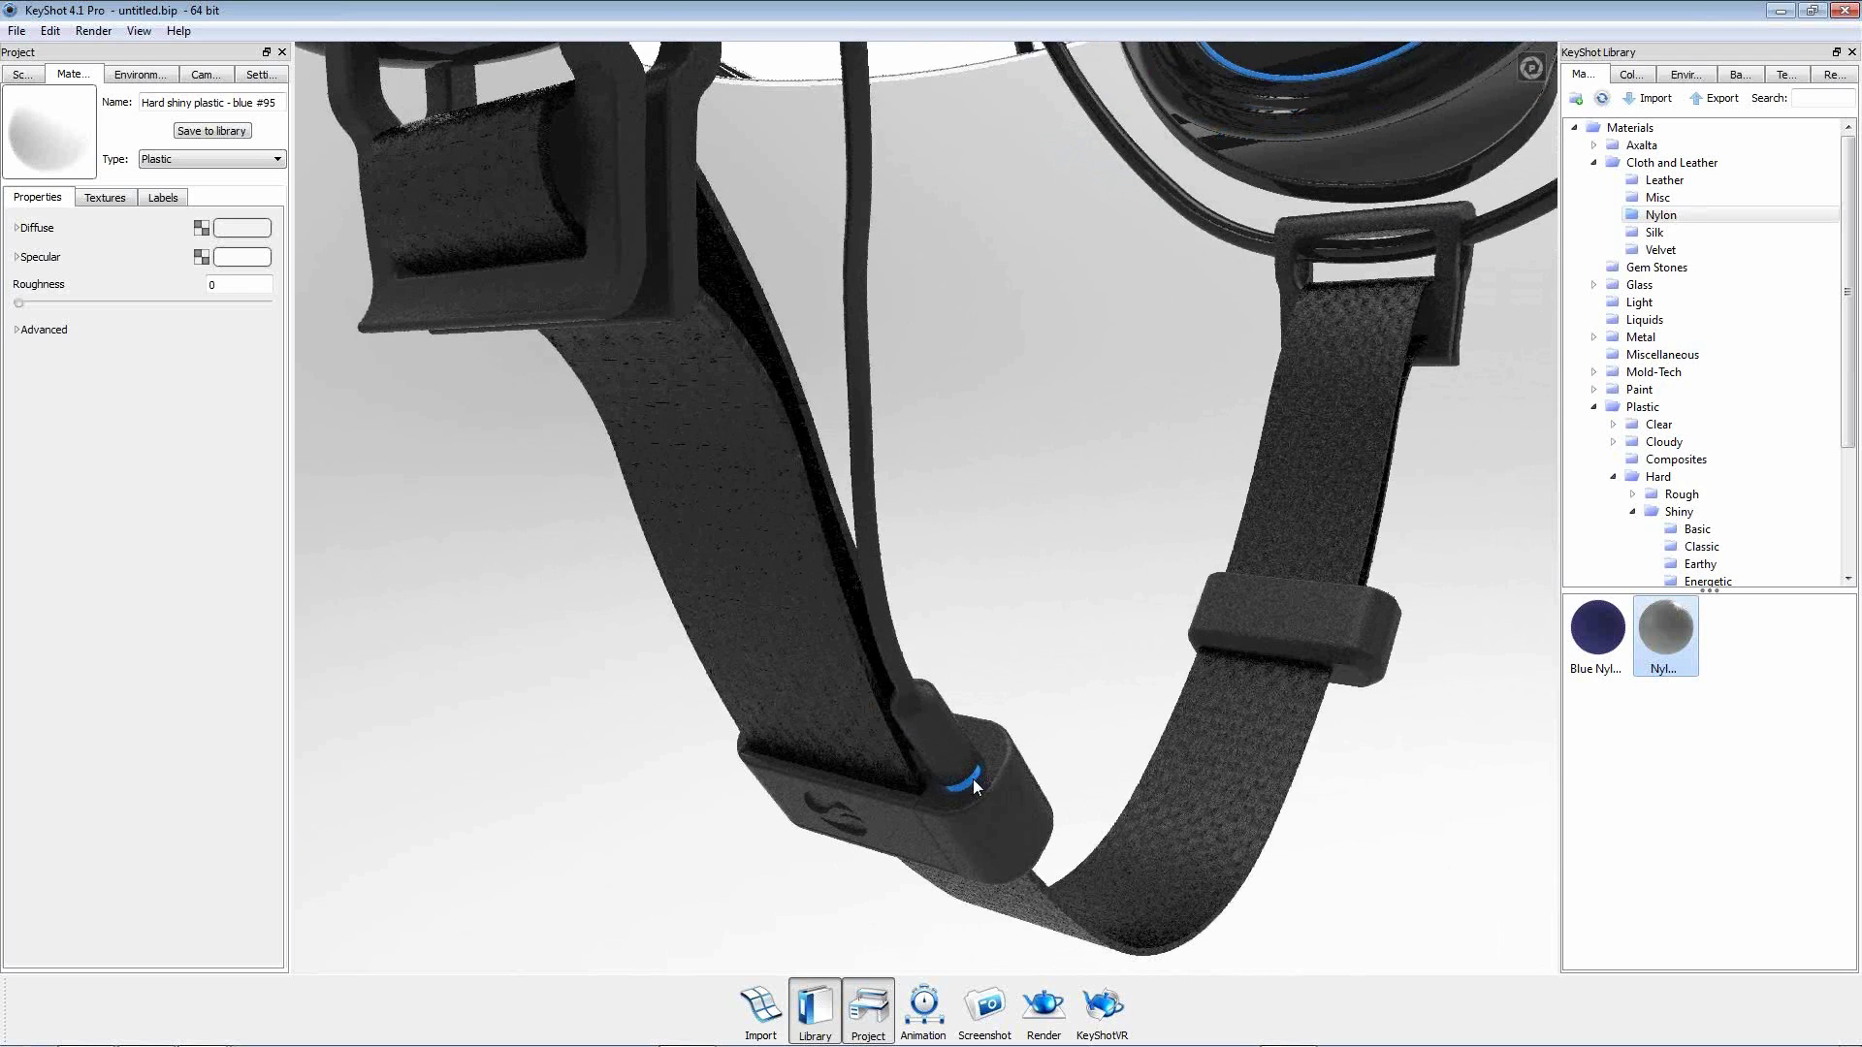
scroll(1313, 628, down, 5)
scroll(1338, 505, down, 2)
Apply the Chrome bright material to the blue ring on the inside of the ear cup.
drag(1332, 458, 694, 761)
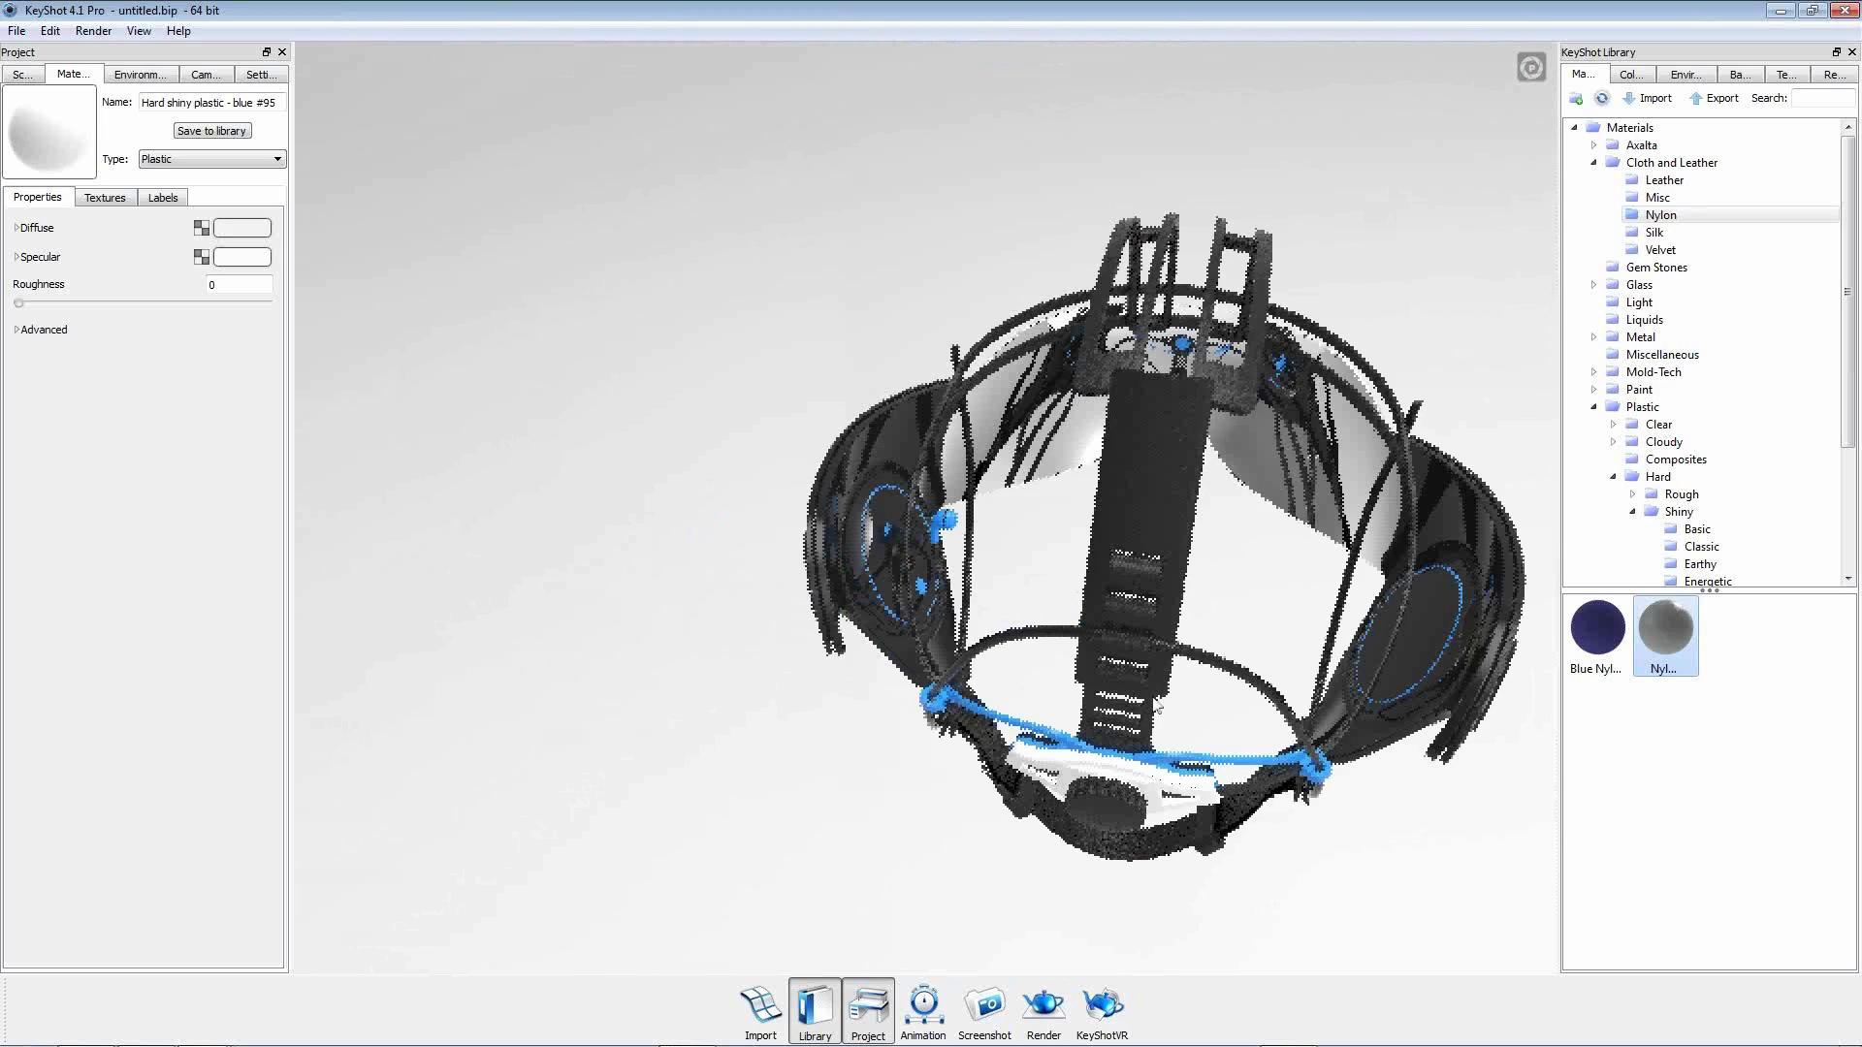
scroll(876, 585, up, 10)
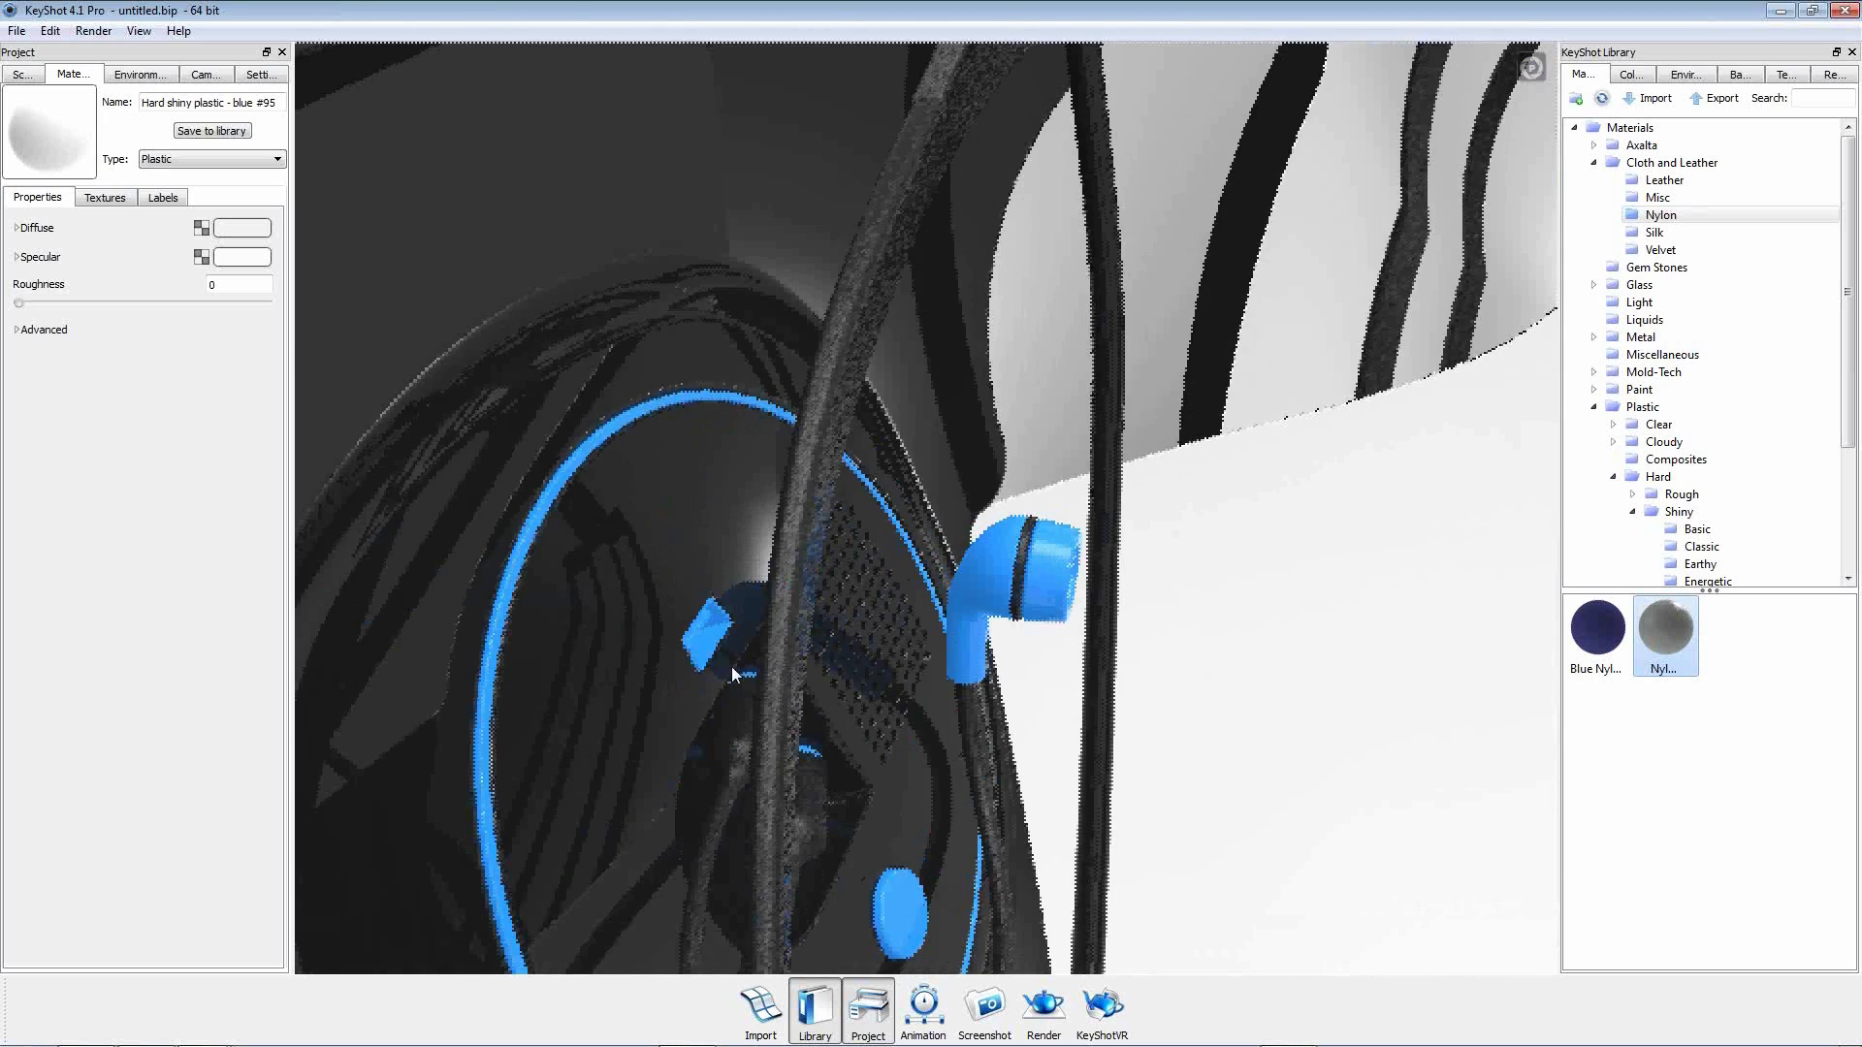
shift+right_click(510, 574)
drag(888, 773, 946, 632)
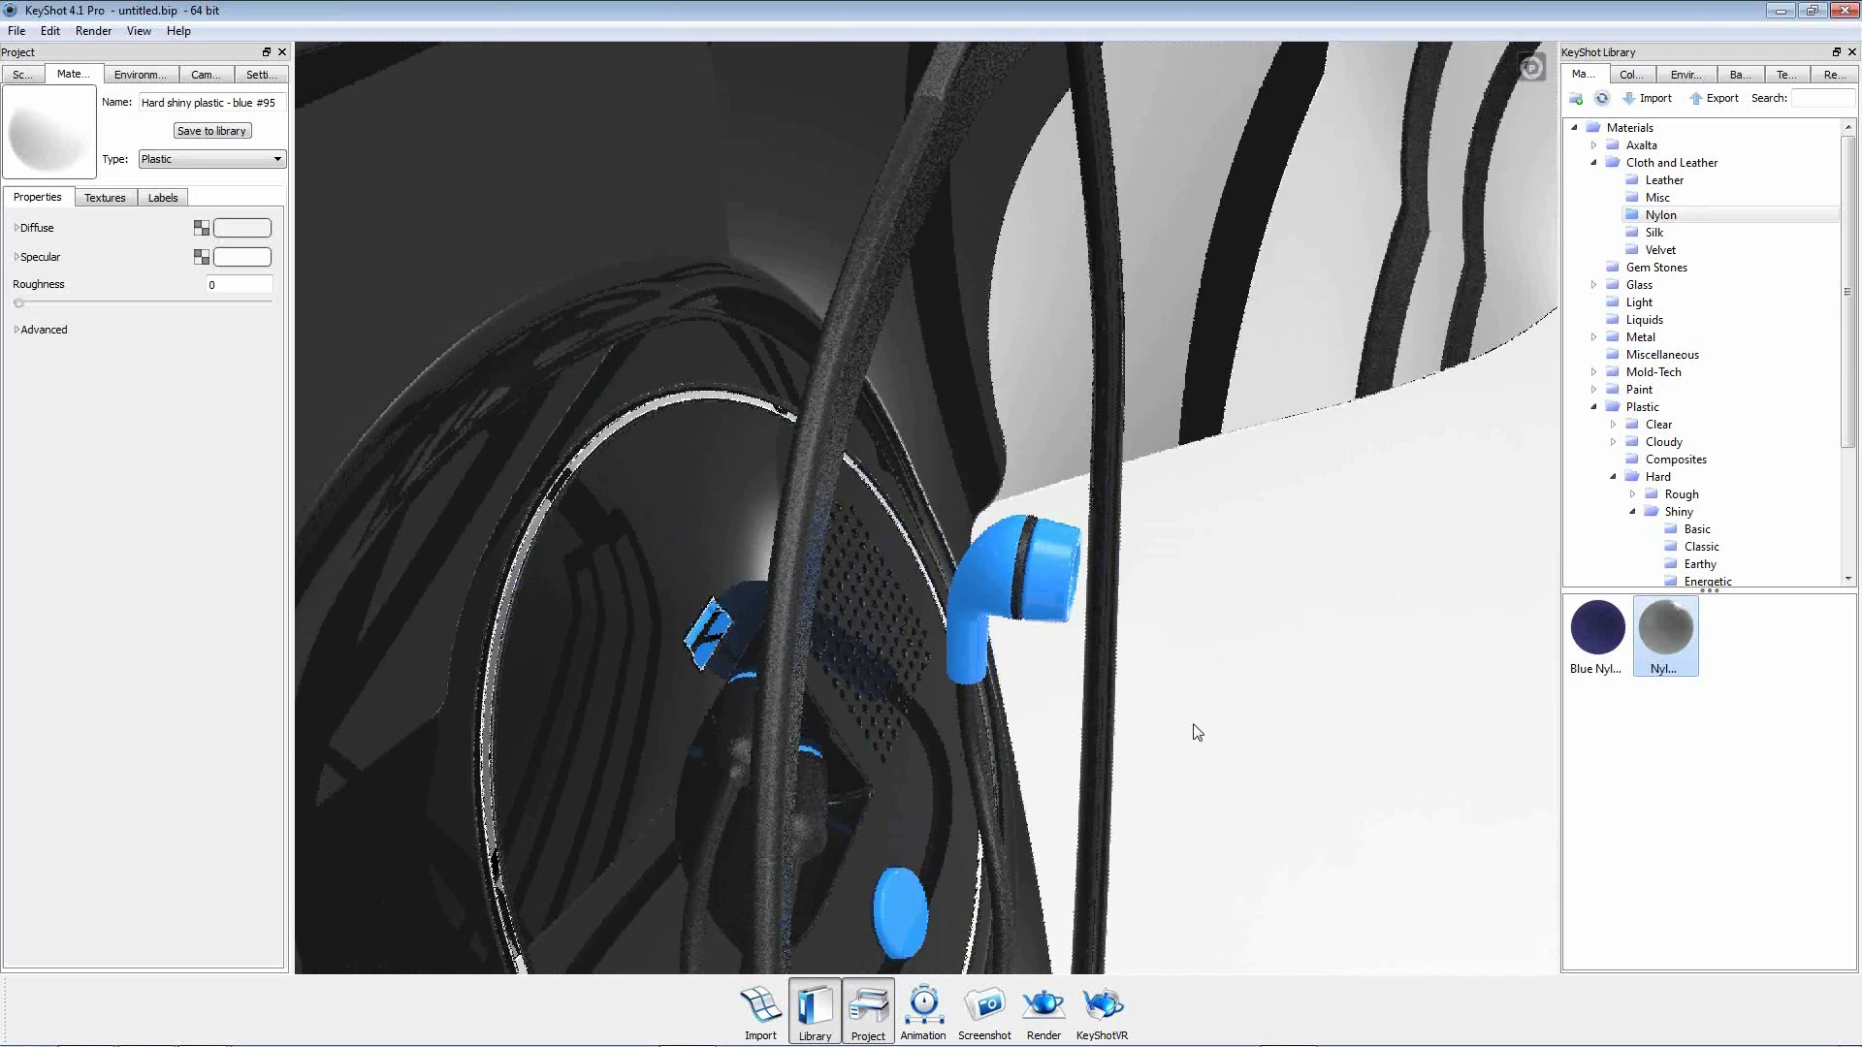
drag(1196, 732, 1206, 569)
mouse_move(715, 814)
mouse_down()
mouse_move(689, 823)
mouse_move(706, 797)
mouse_up()
Select all parts that use the Chrome bright material and hide them.
click(21, 74)
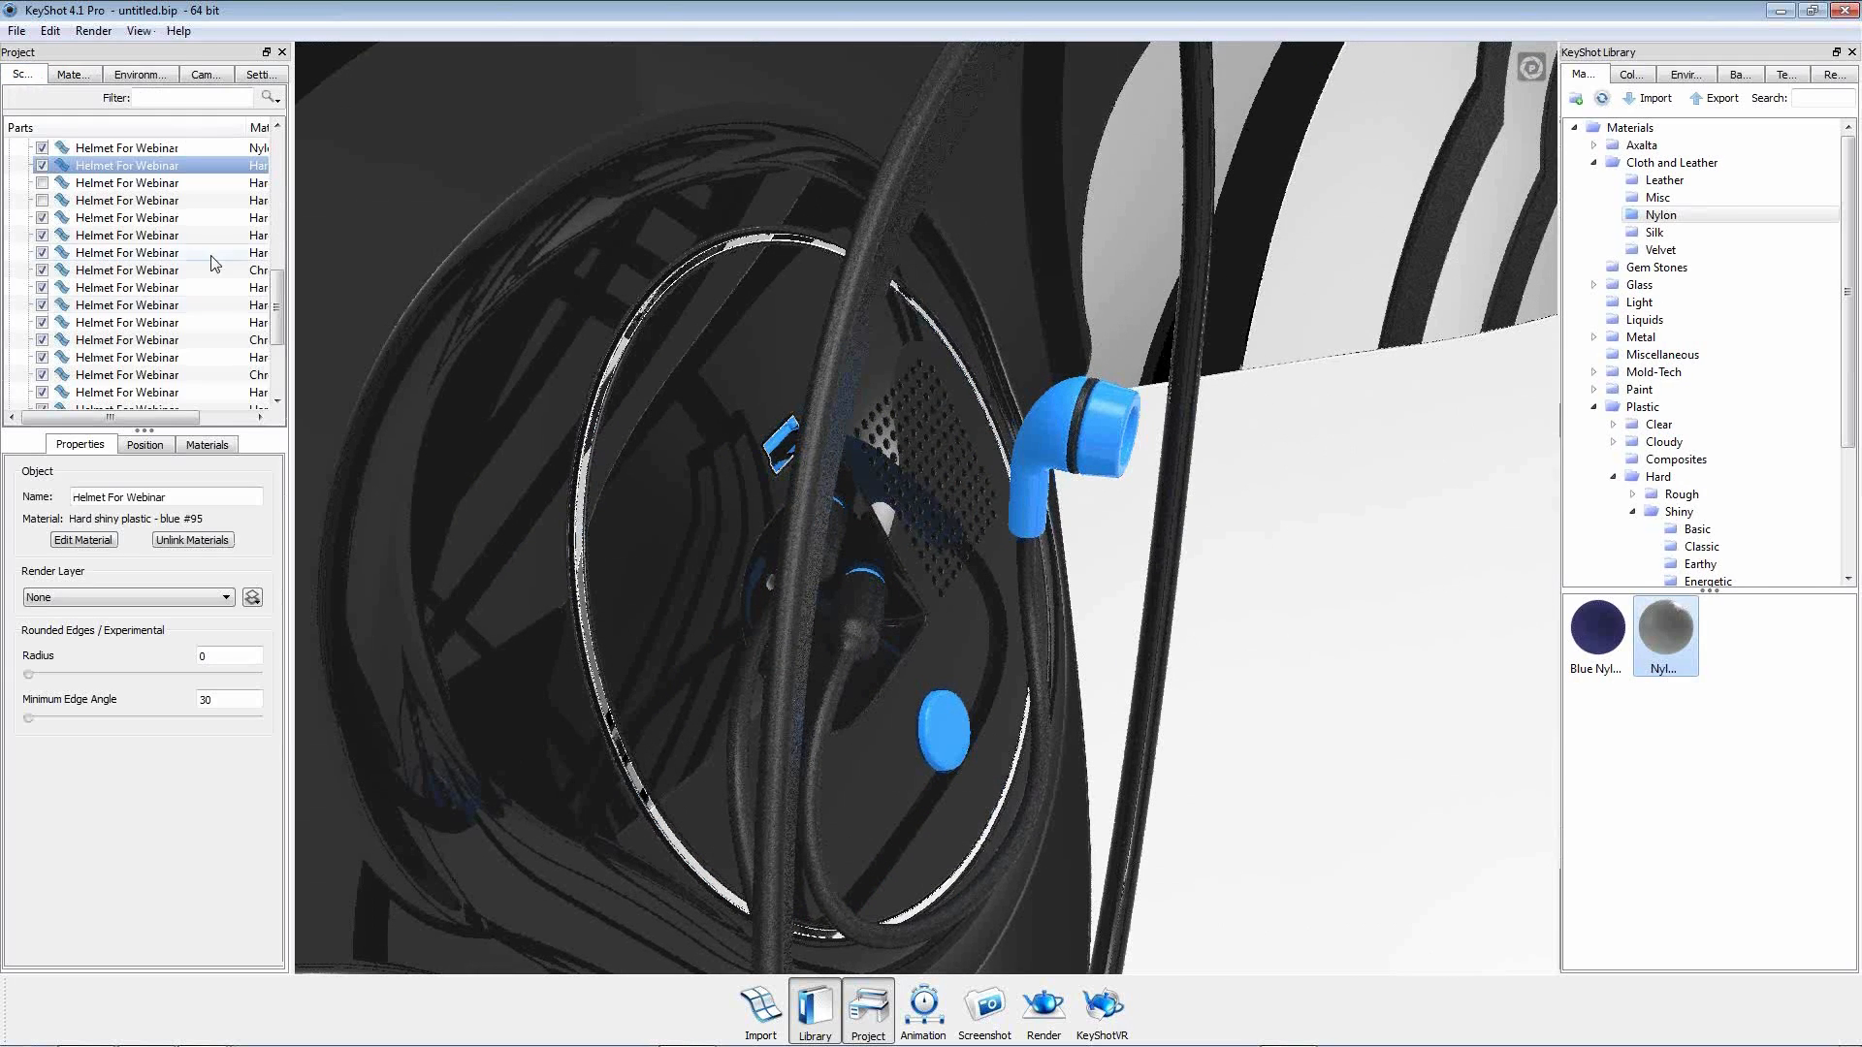
click(221, 444)
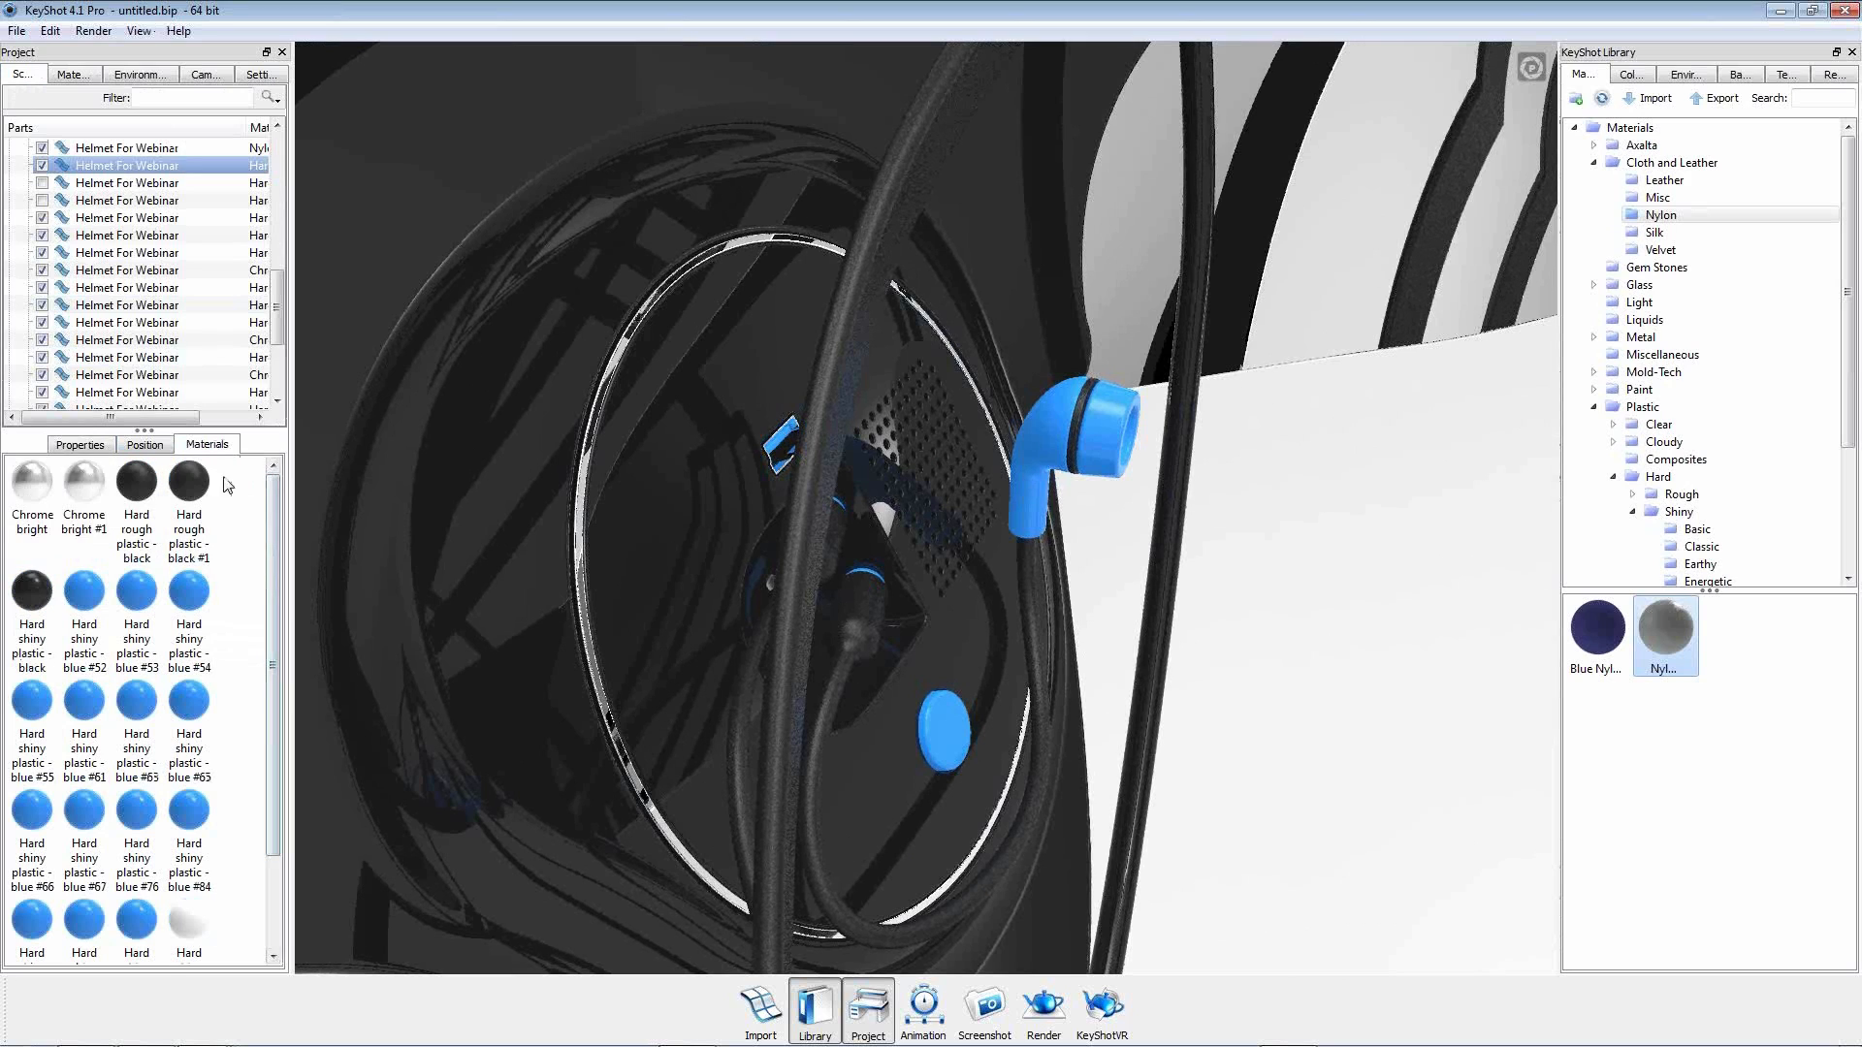
mouse_move(271, 500)
mouse_down()
mouse_move(267, 639)
mouse_move(270, 472)
mouse_up()
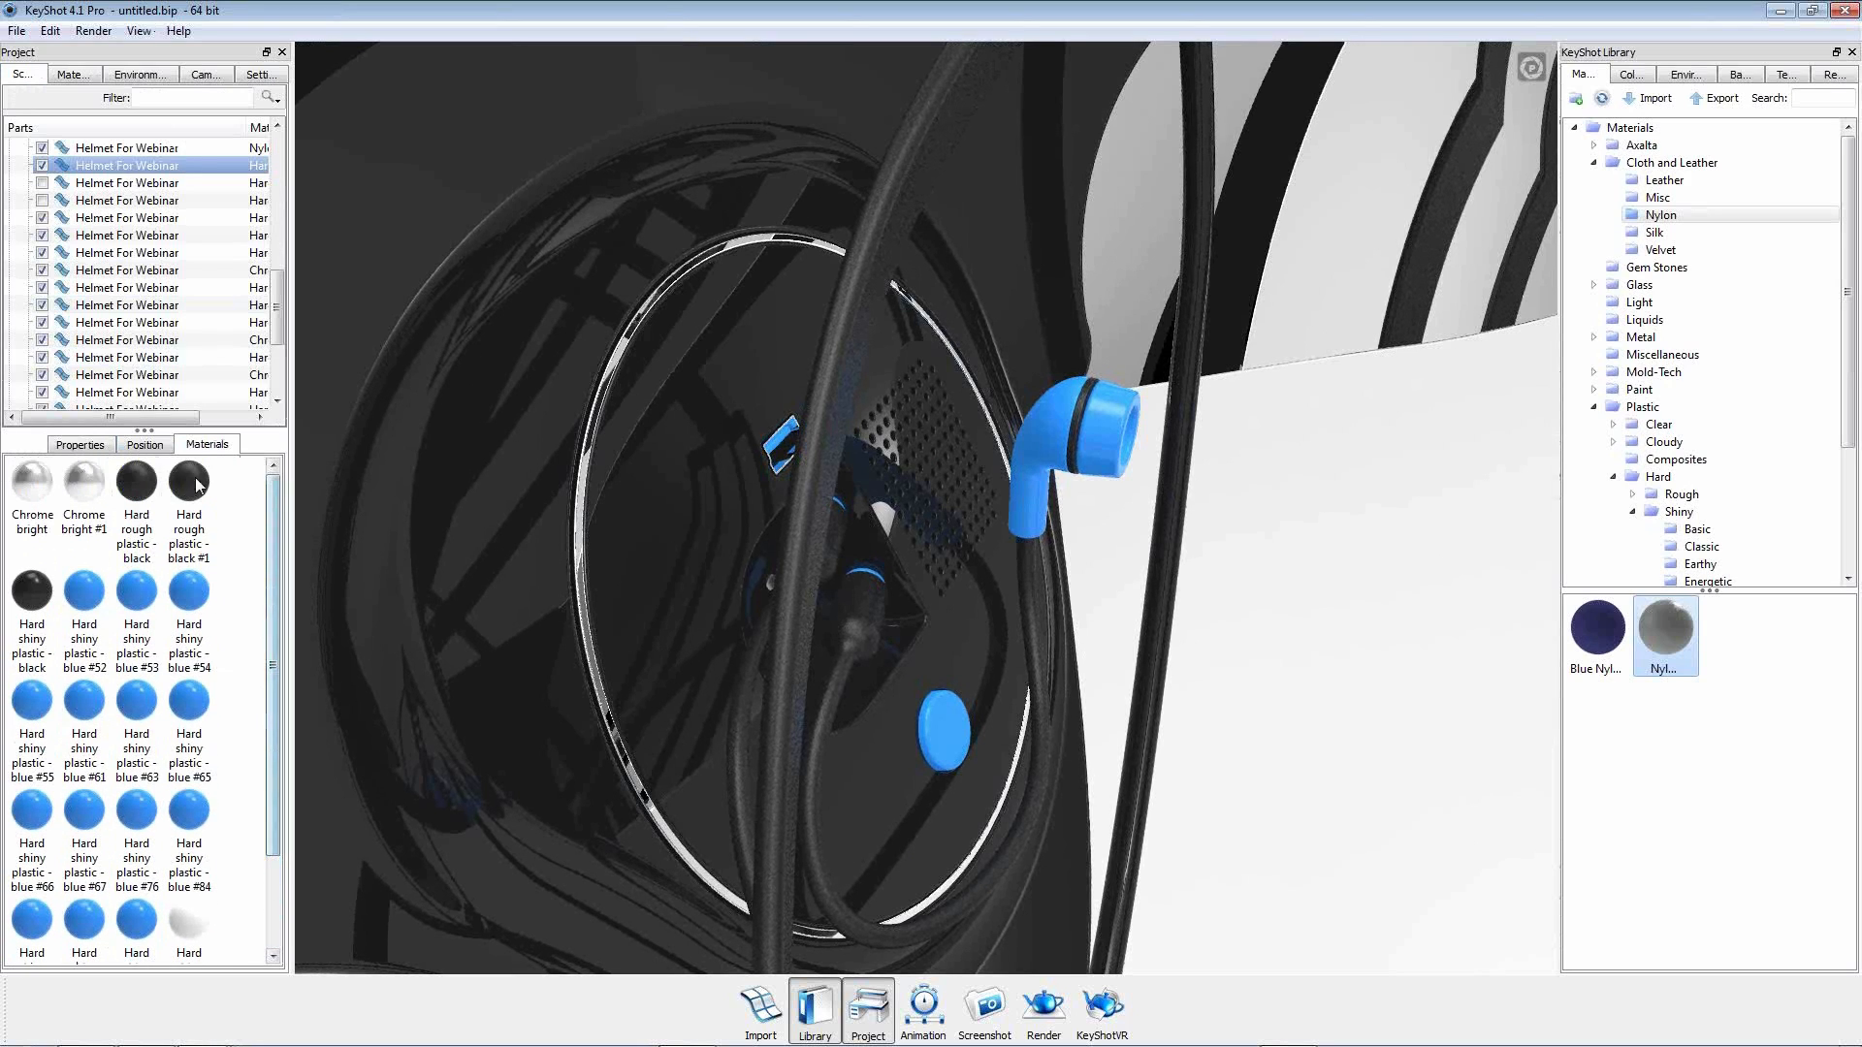
click(32, 487)
right_click(33, 487)
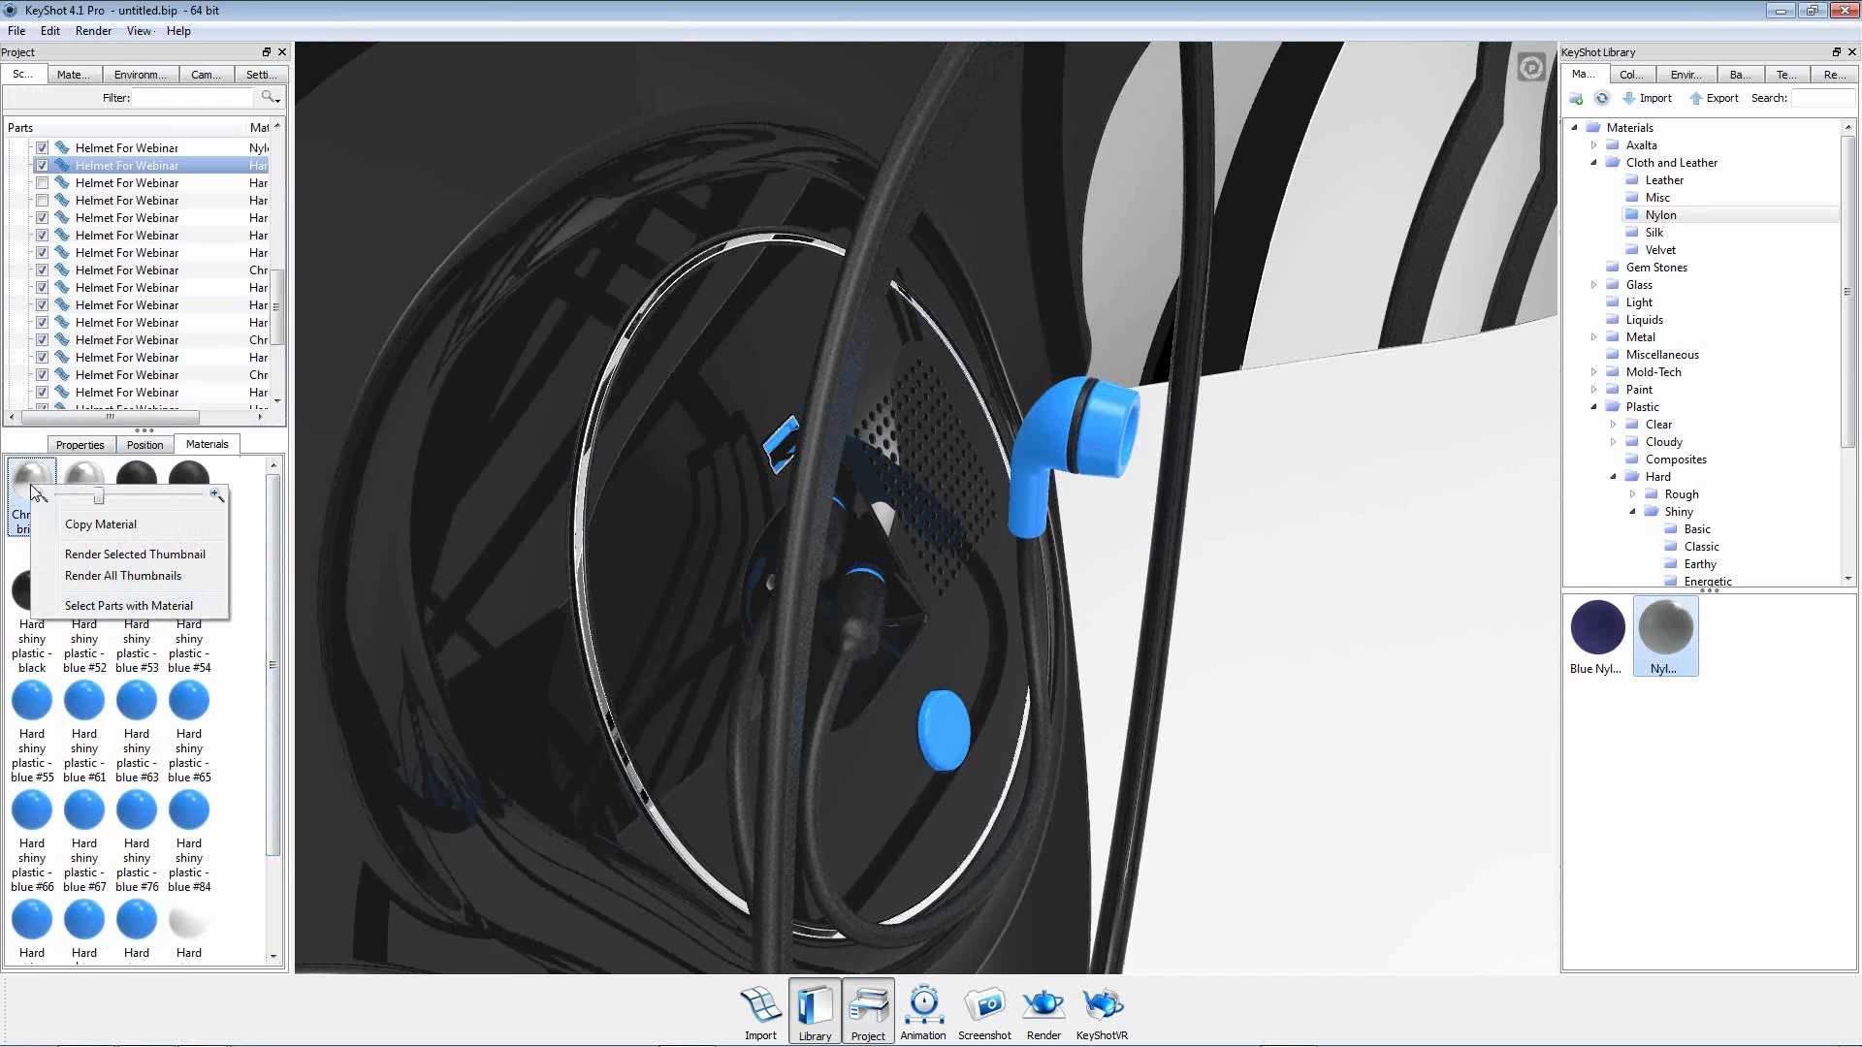
click(89, 606)
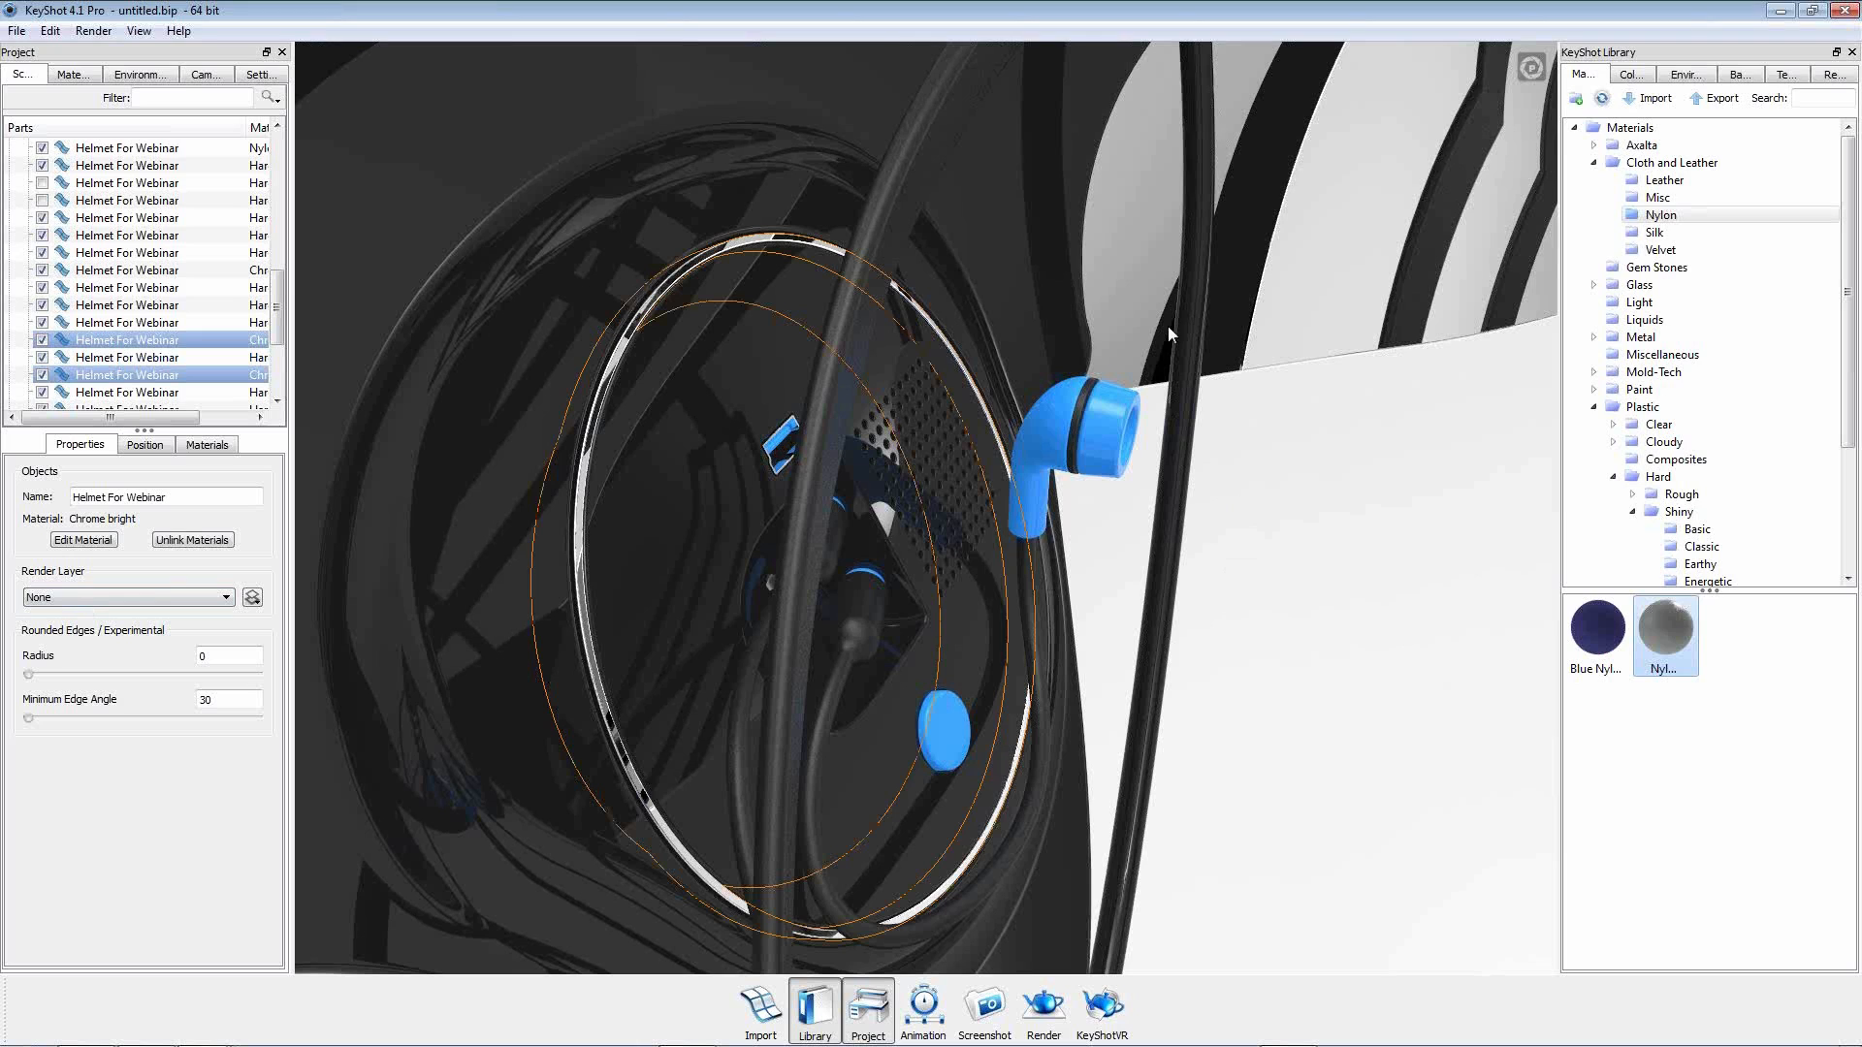
right_click(1261, 597)
mouse_move(1310, 601)
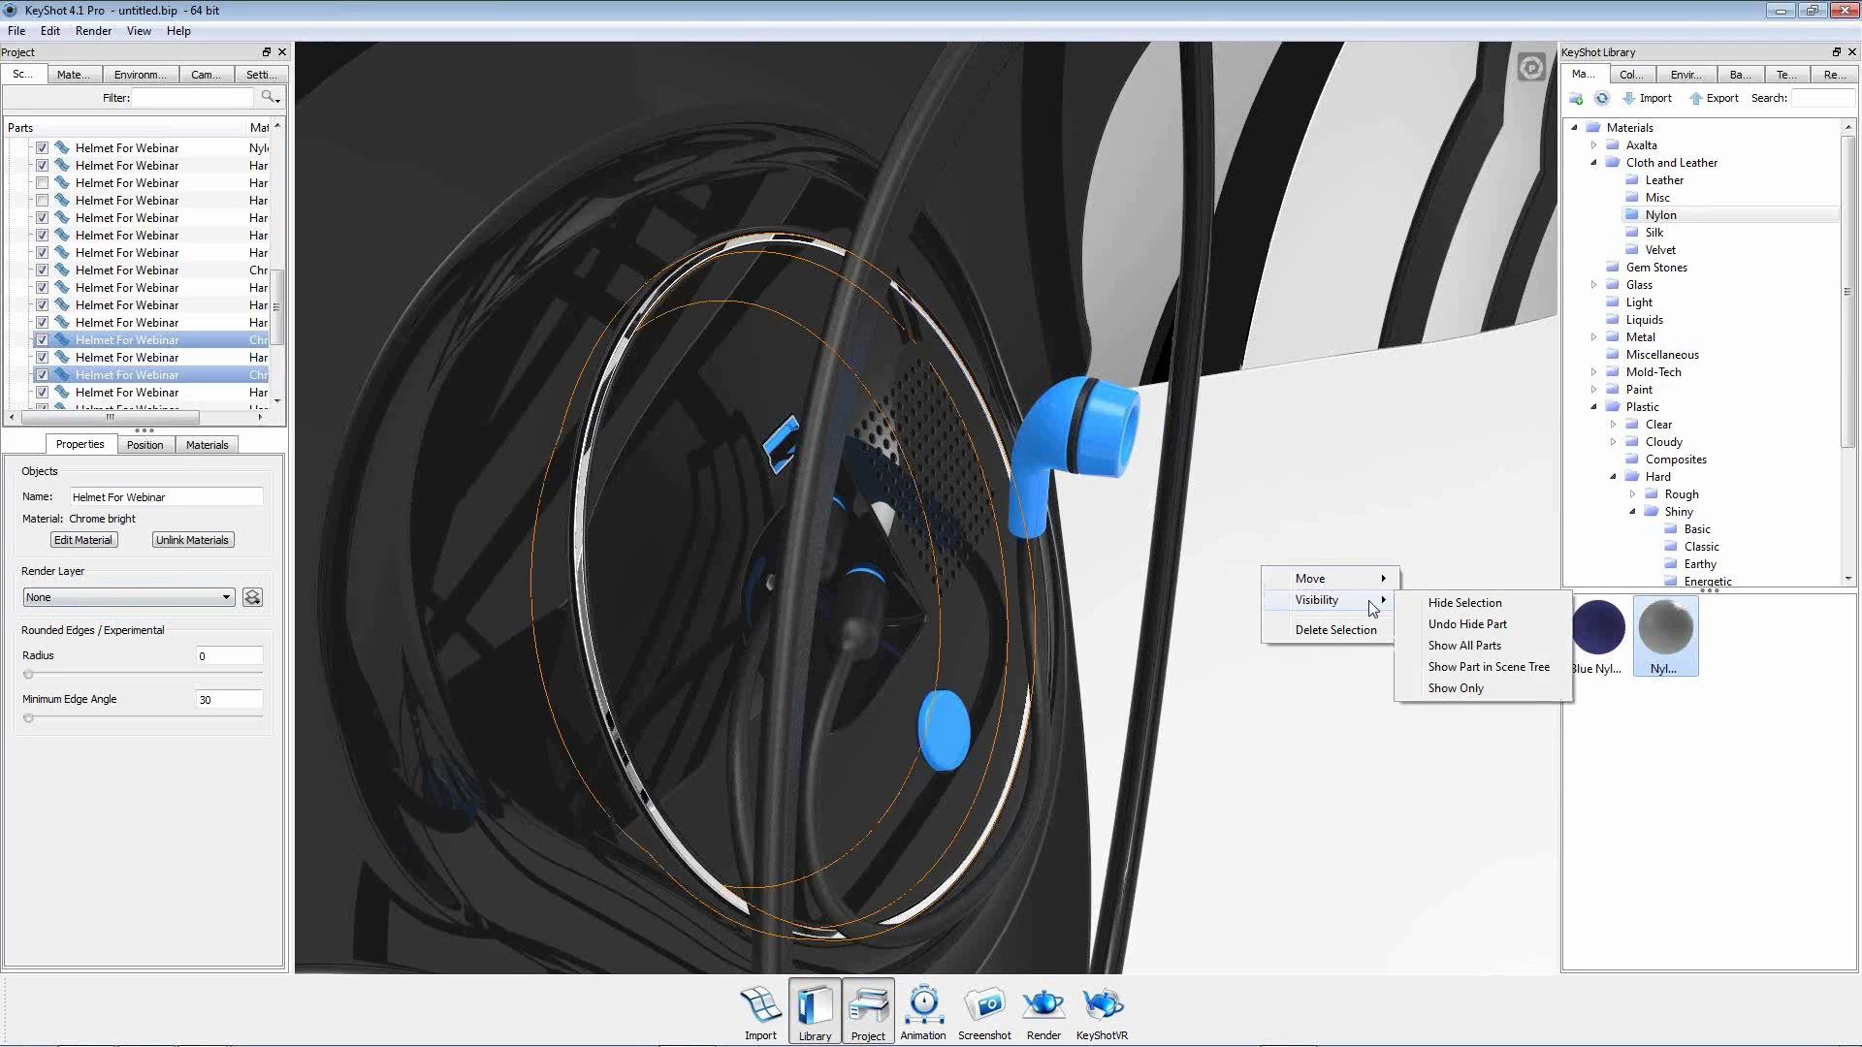
click(1422, 601)
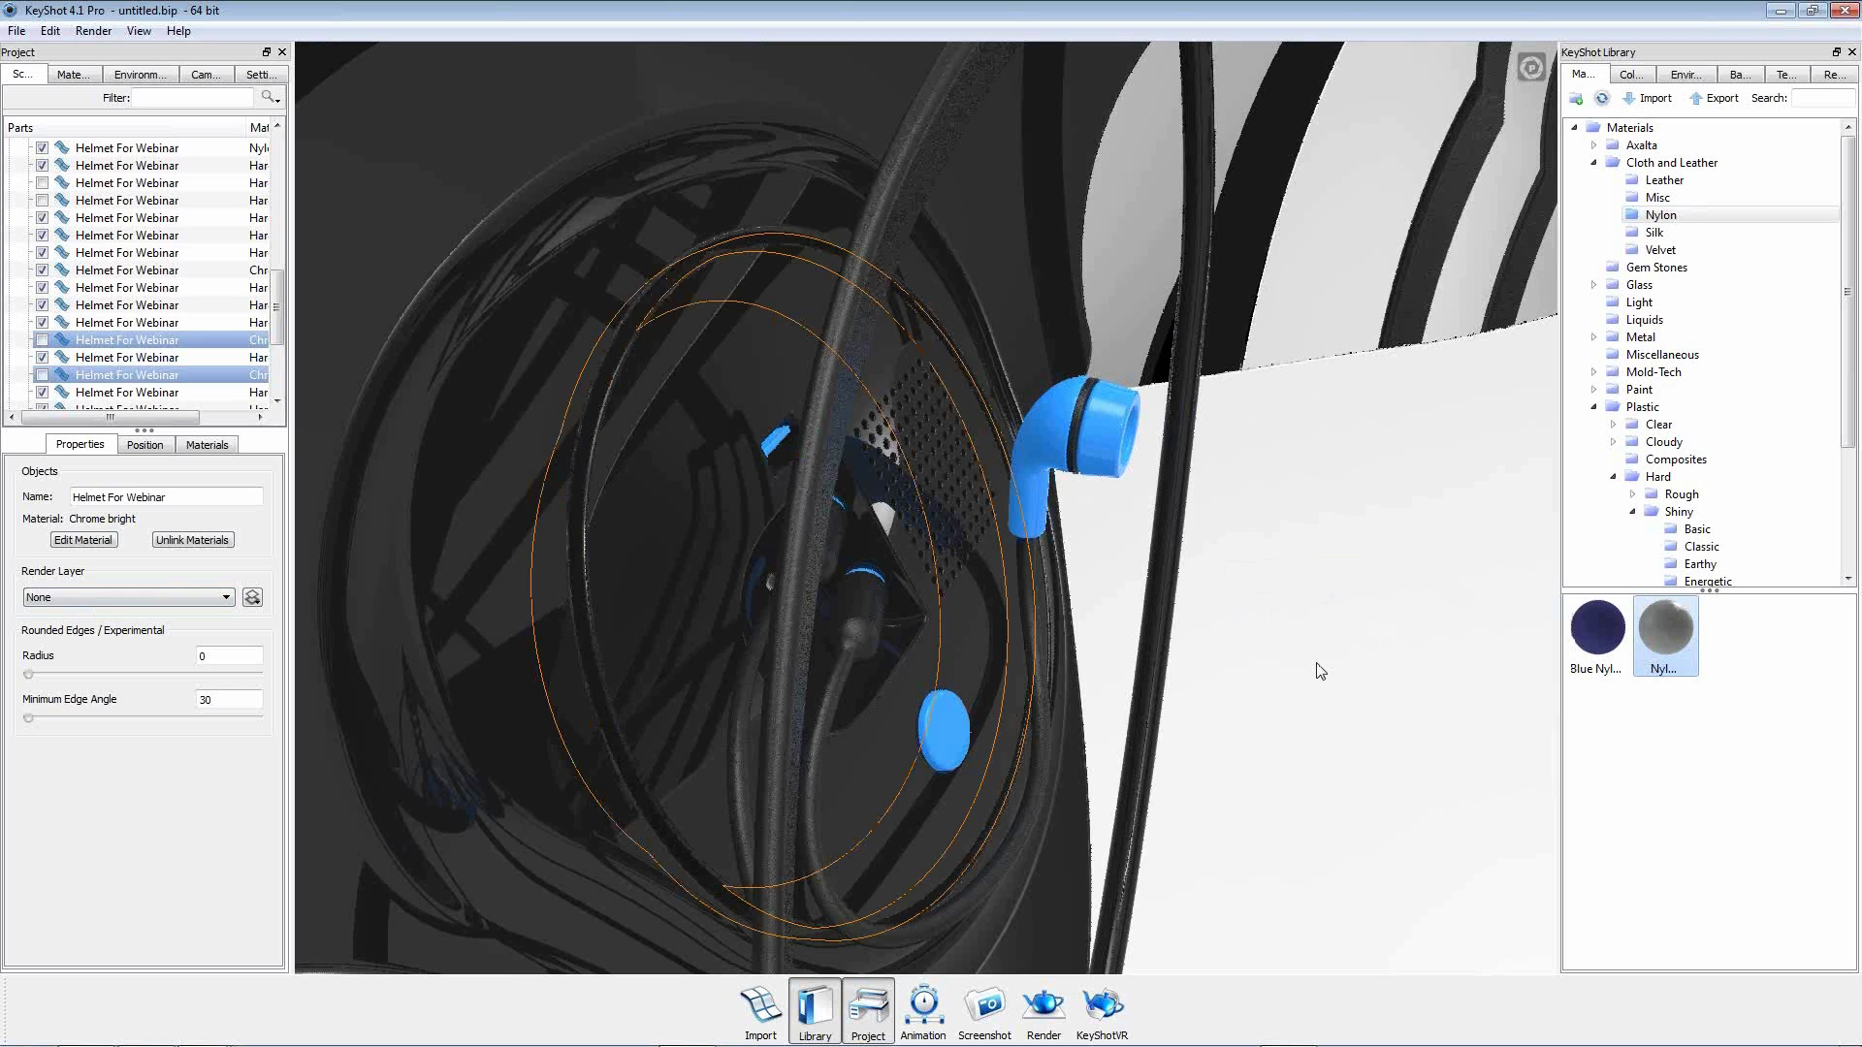
Select all parts that use the Hard rough plastic - black material and hide them.
click(205, 445)
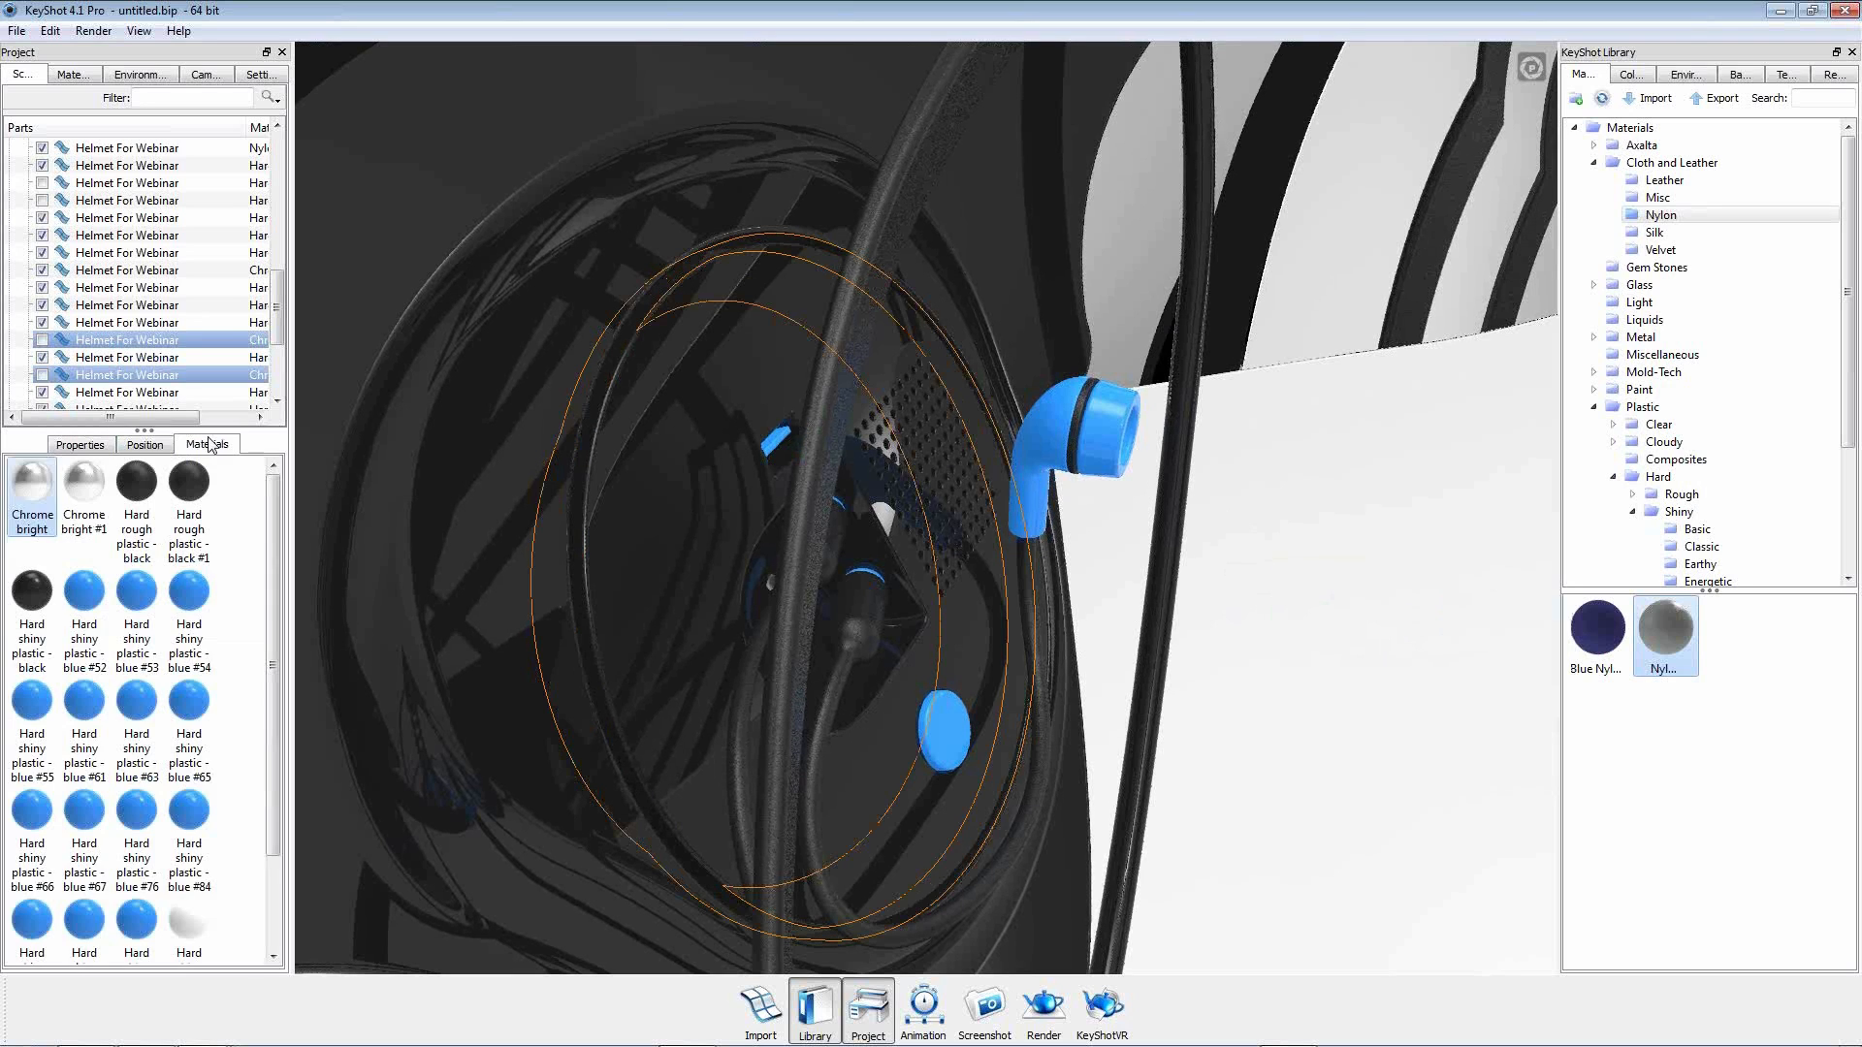
click(160, 493)
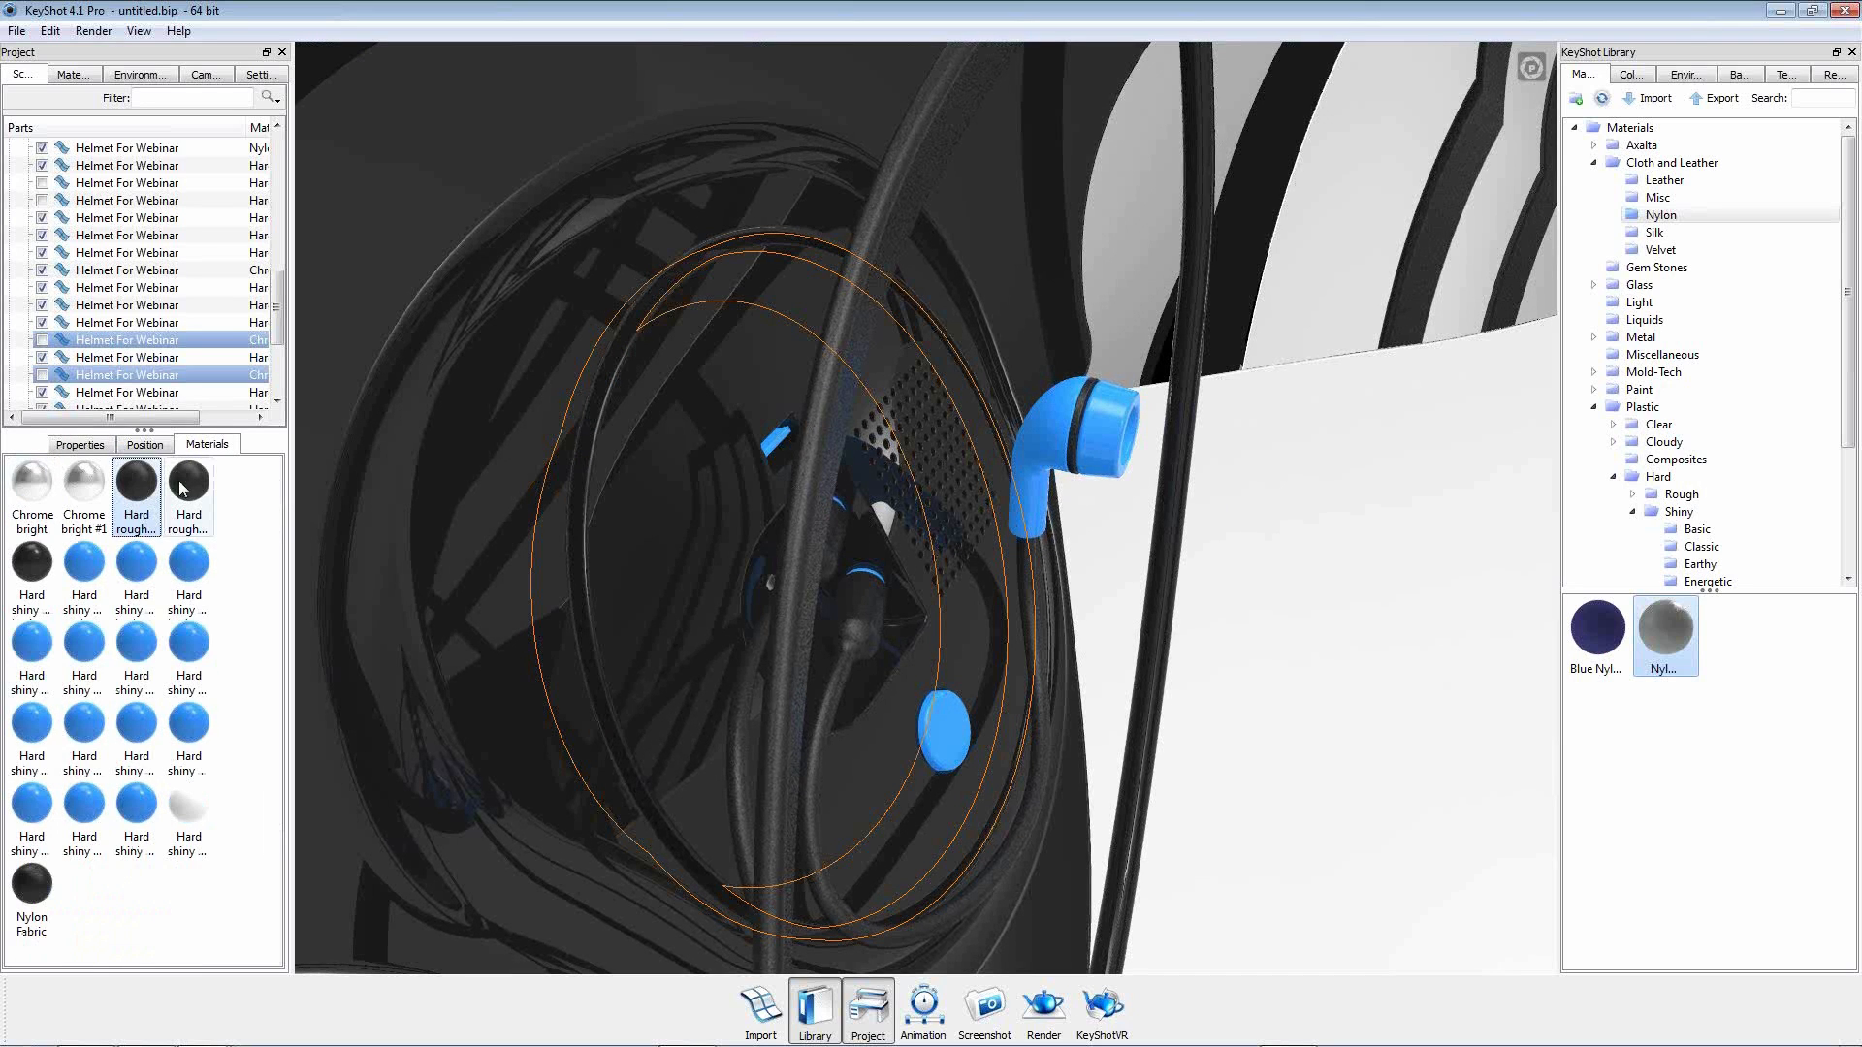
right_click(137, 493)
click(178, 610)
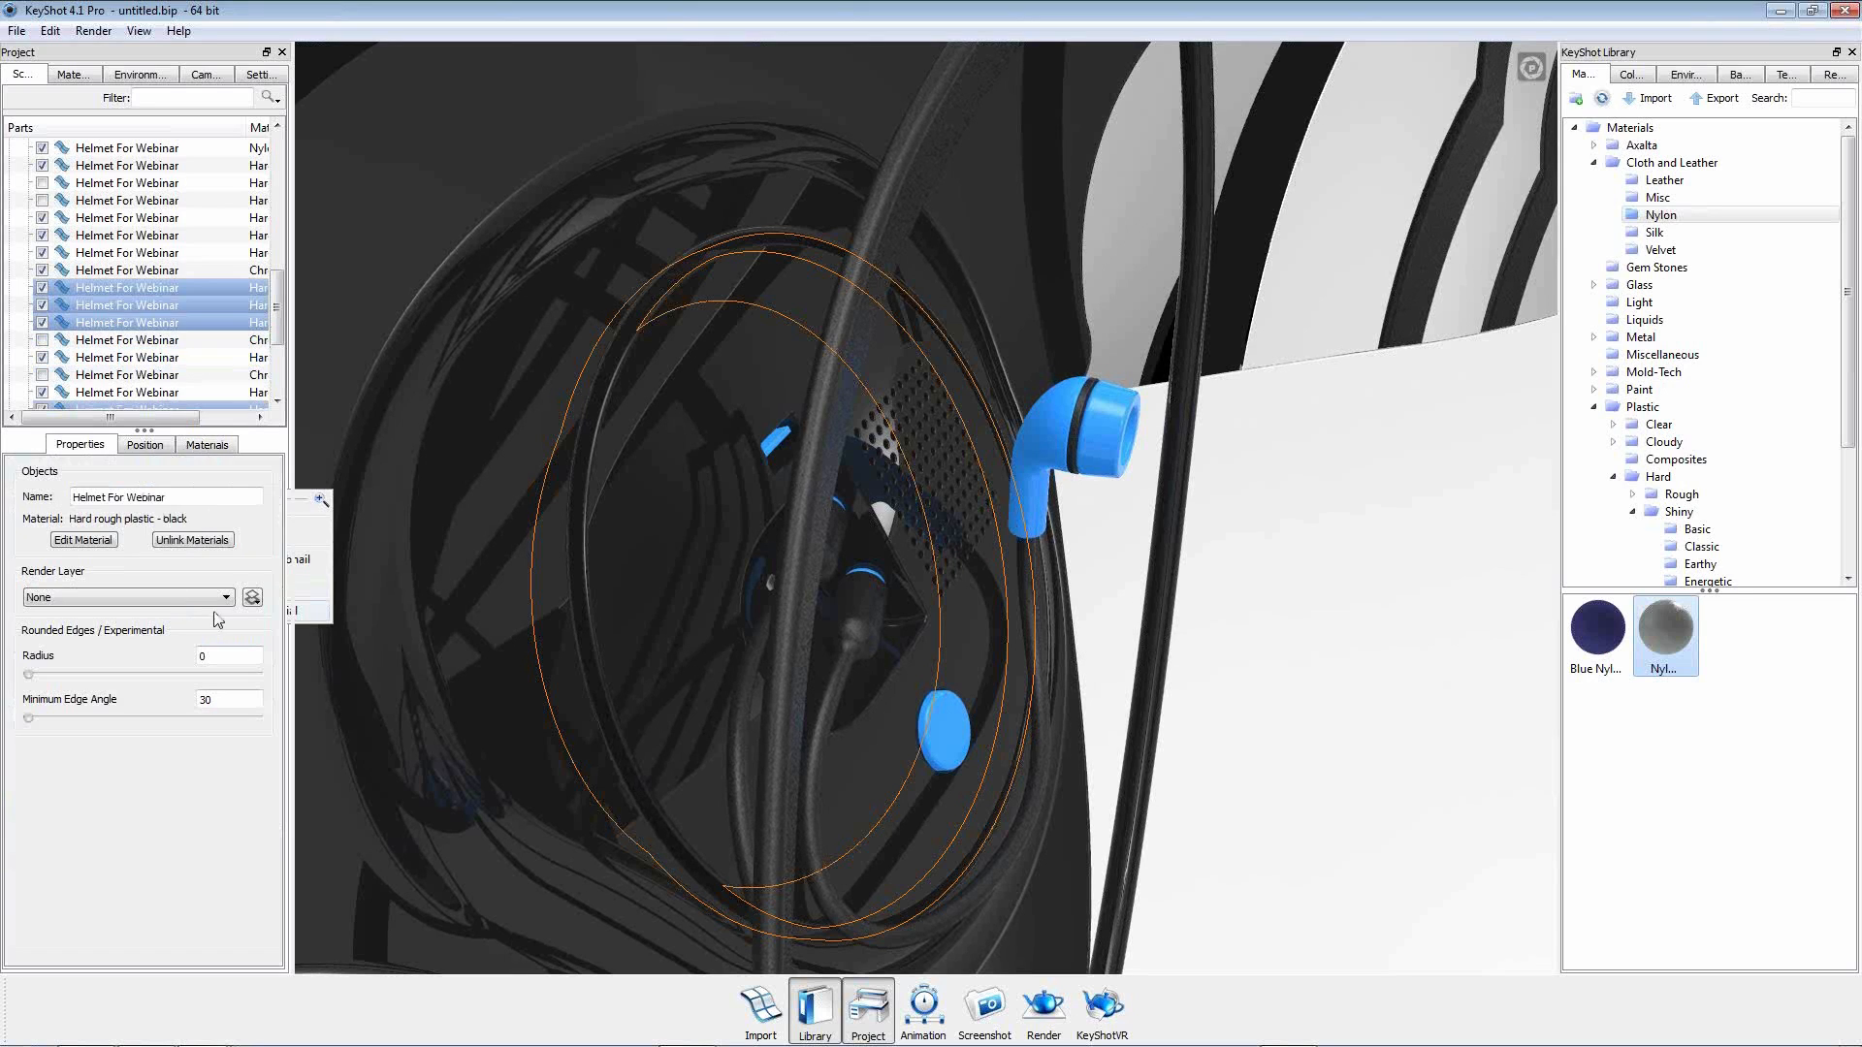
right_click(1422, 618)
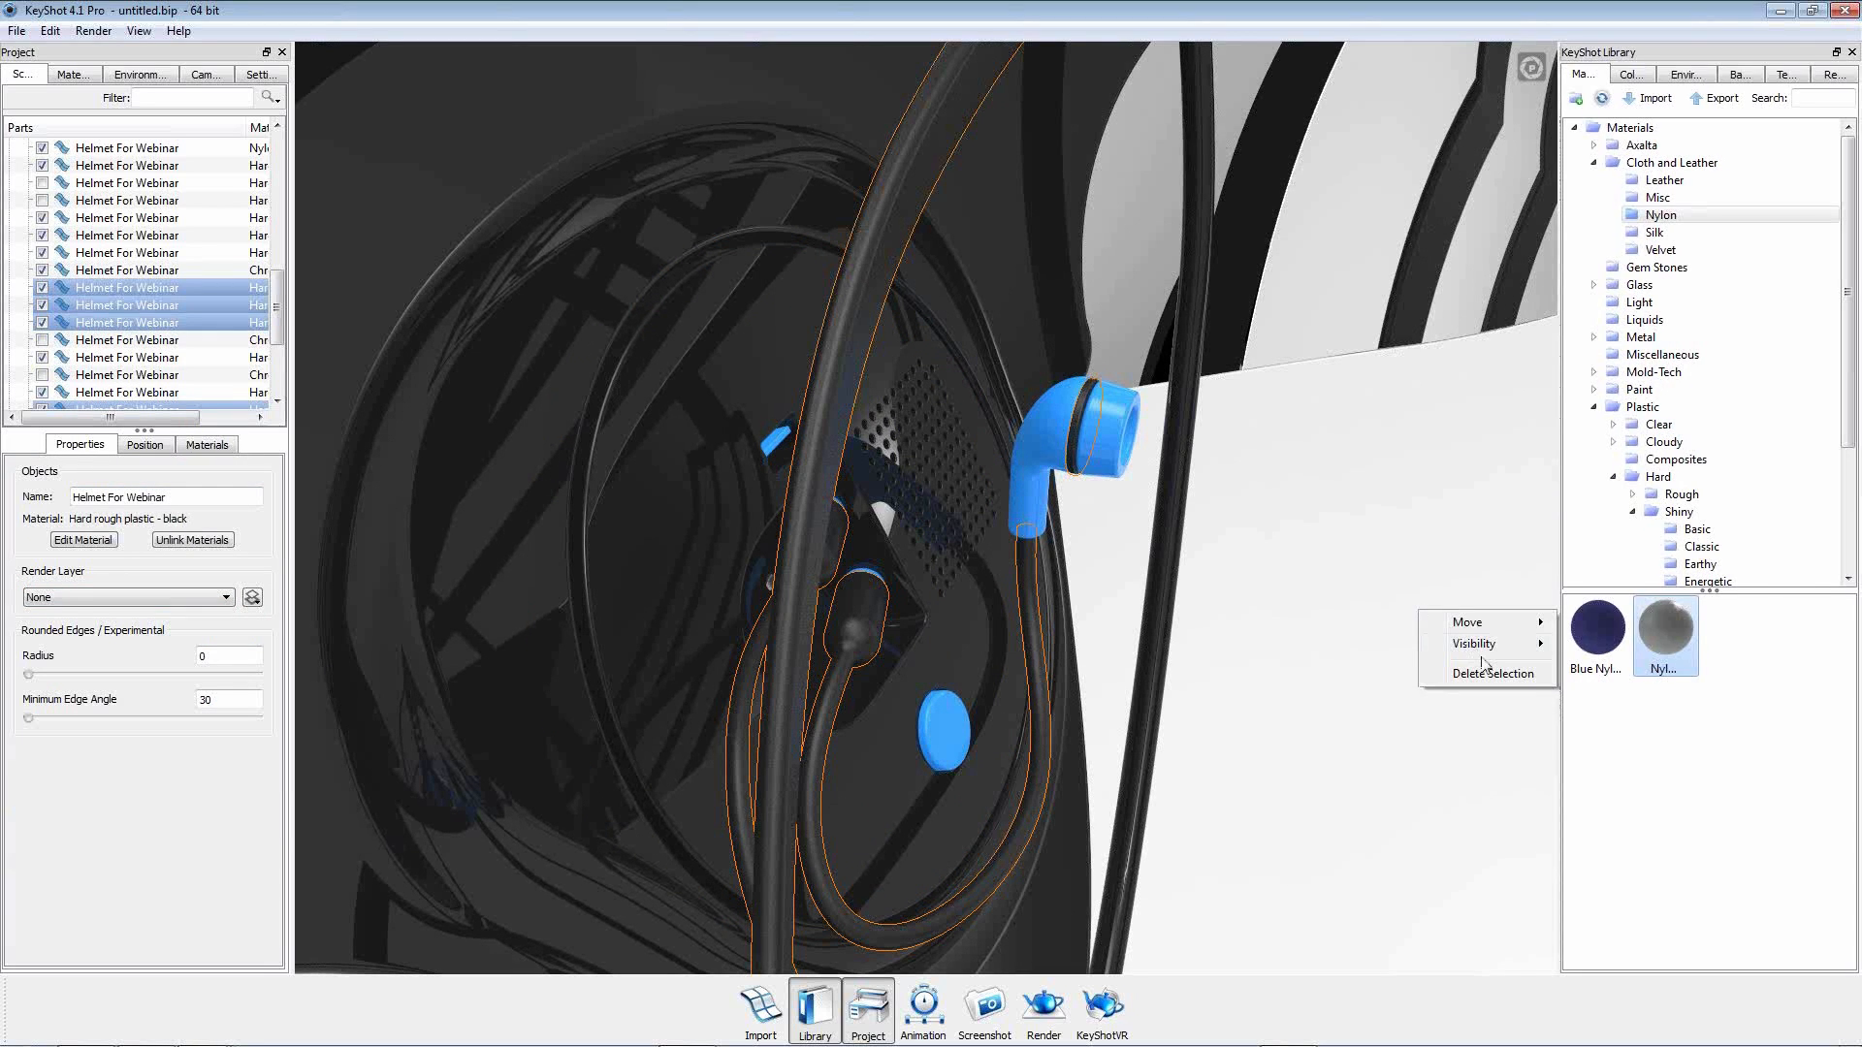
mouse_move(1516, 658)
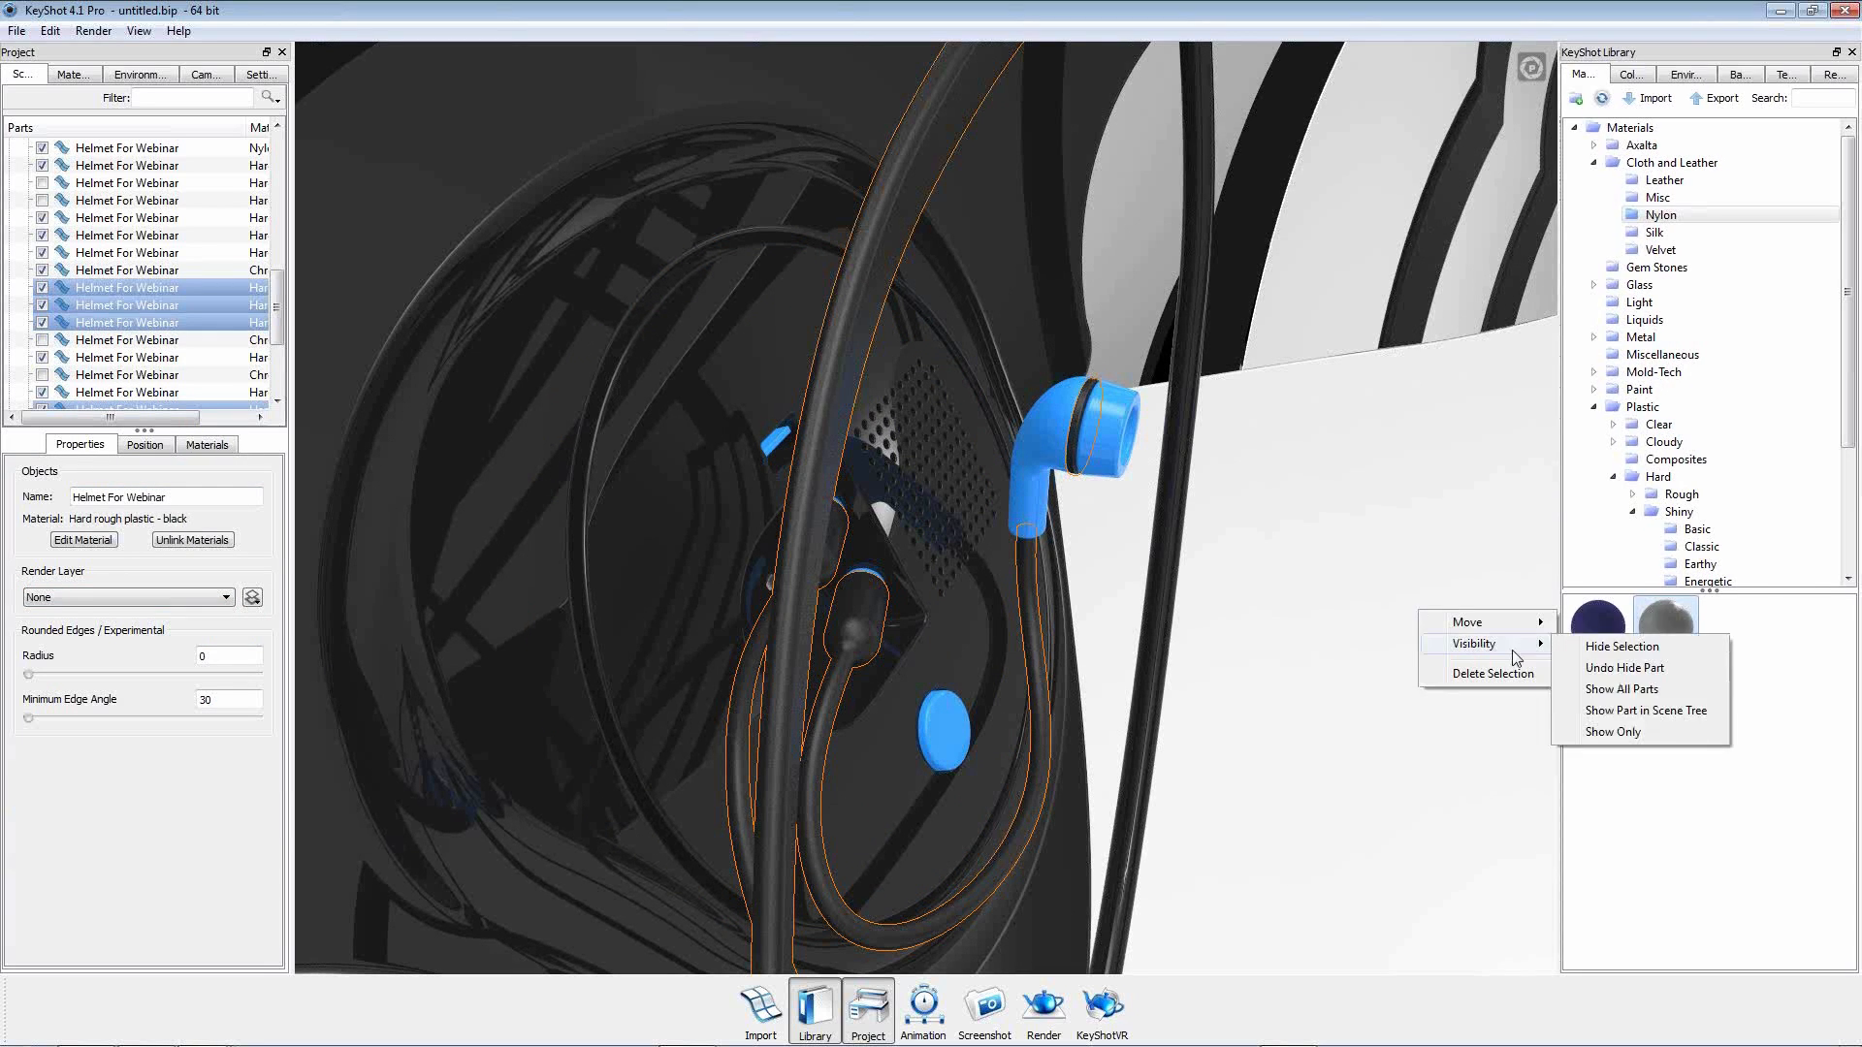
click(1603, 646)
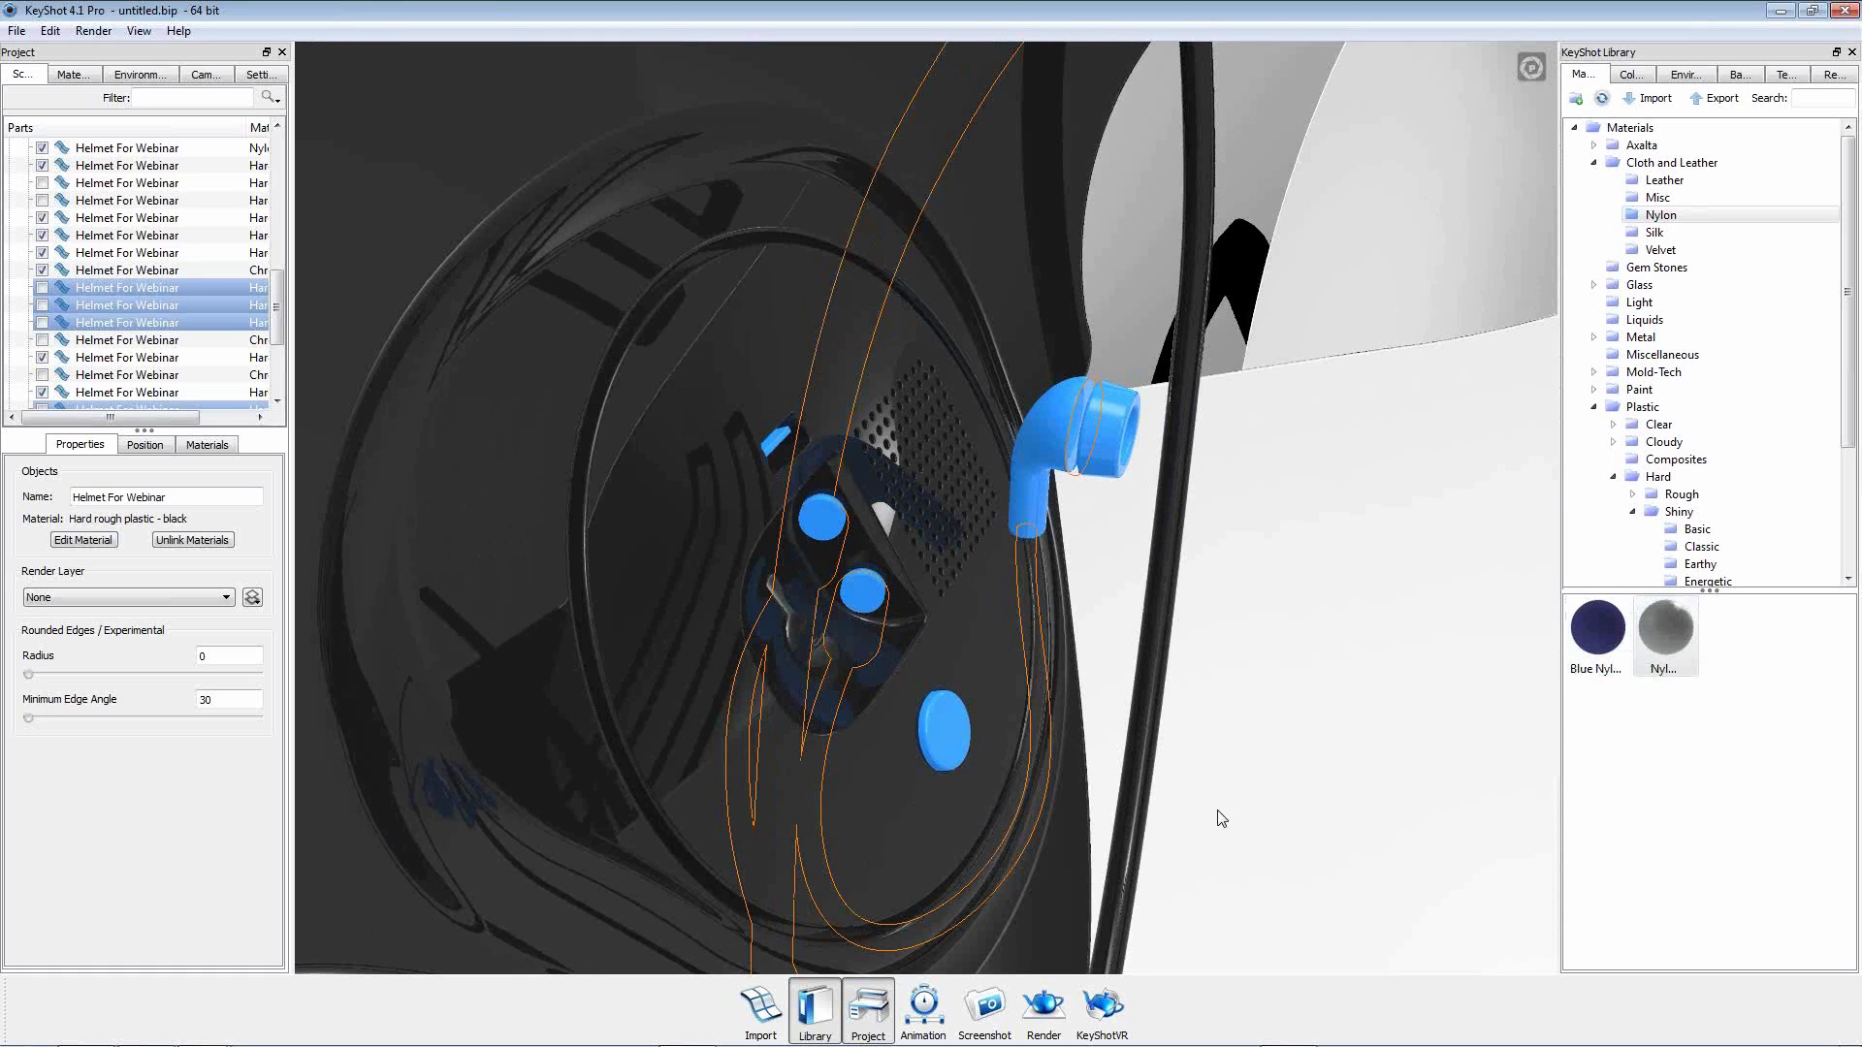
Check which parts use the Chrome bright material by selecting them, and clear the selection.
click(207, 446)
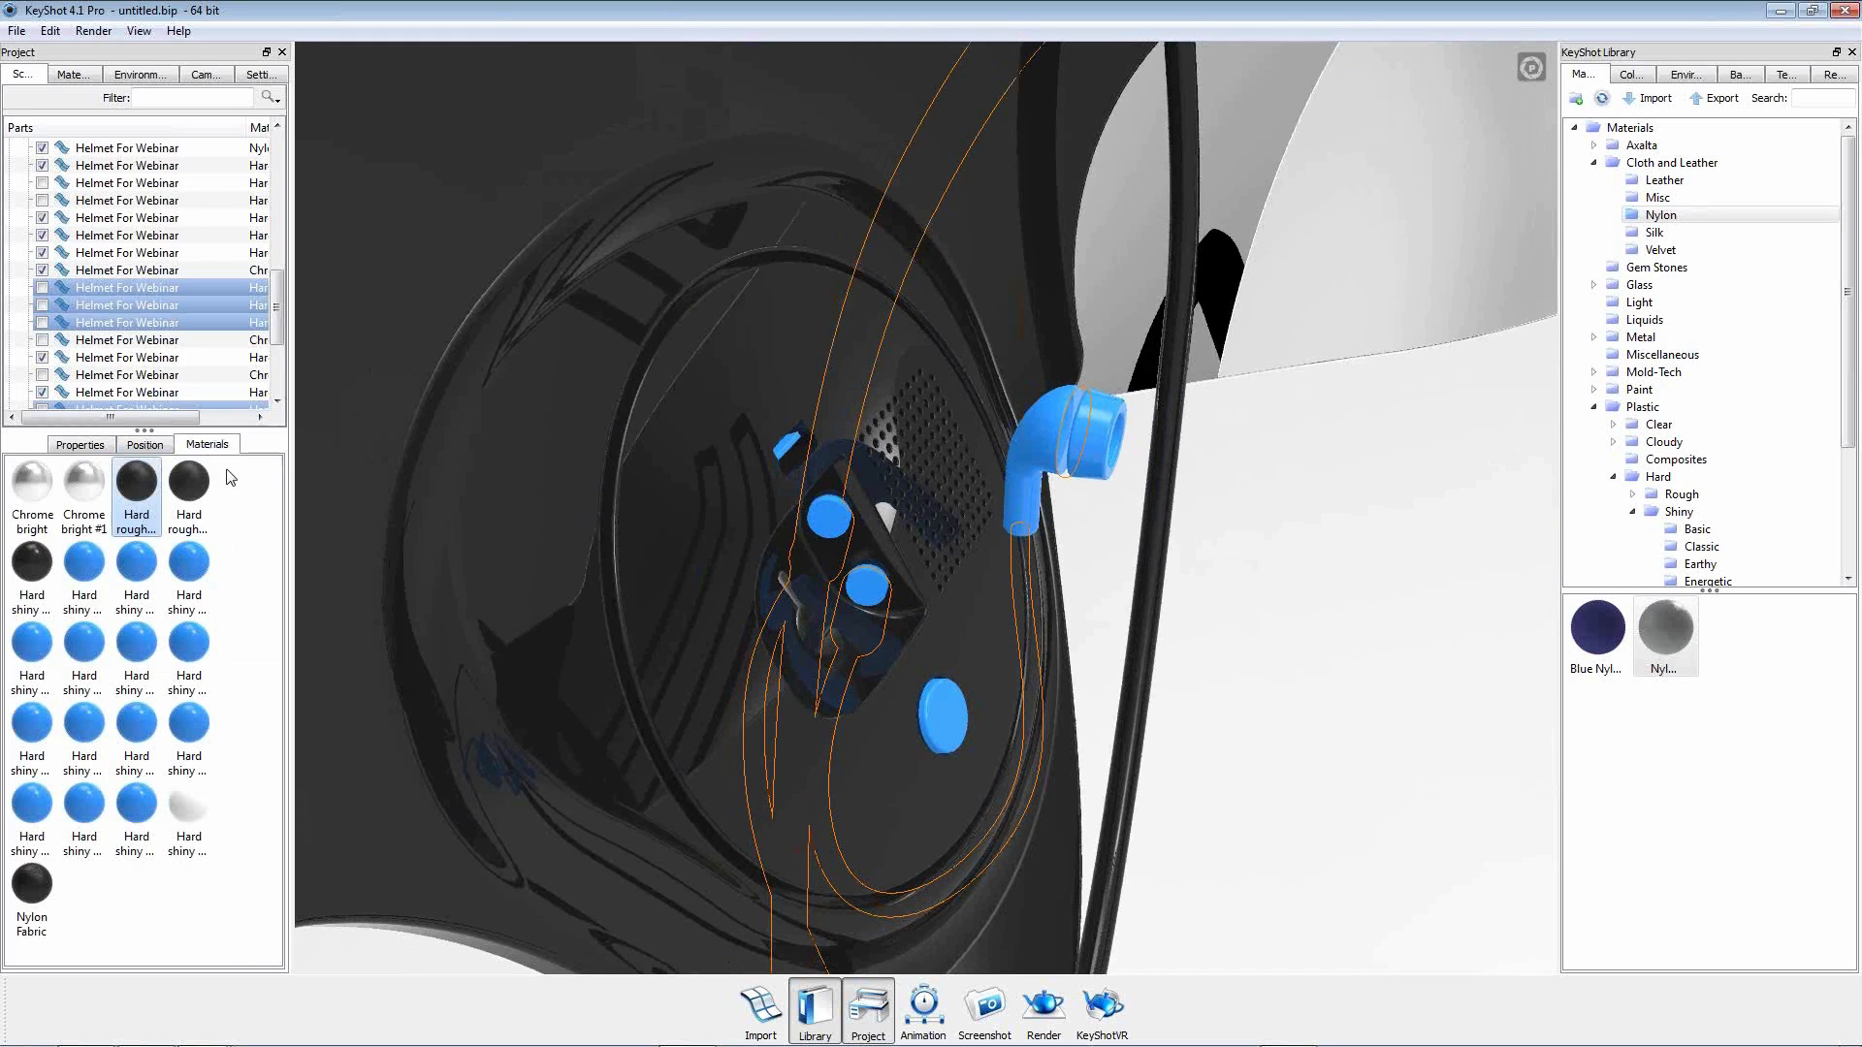
click(1234, 708)
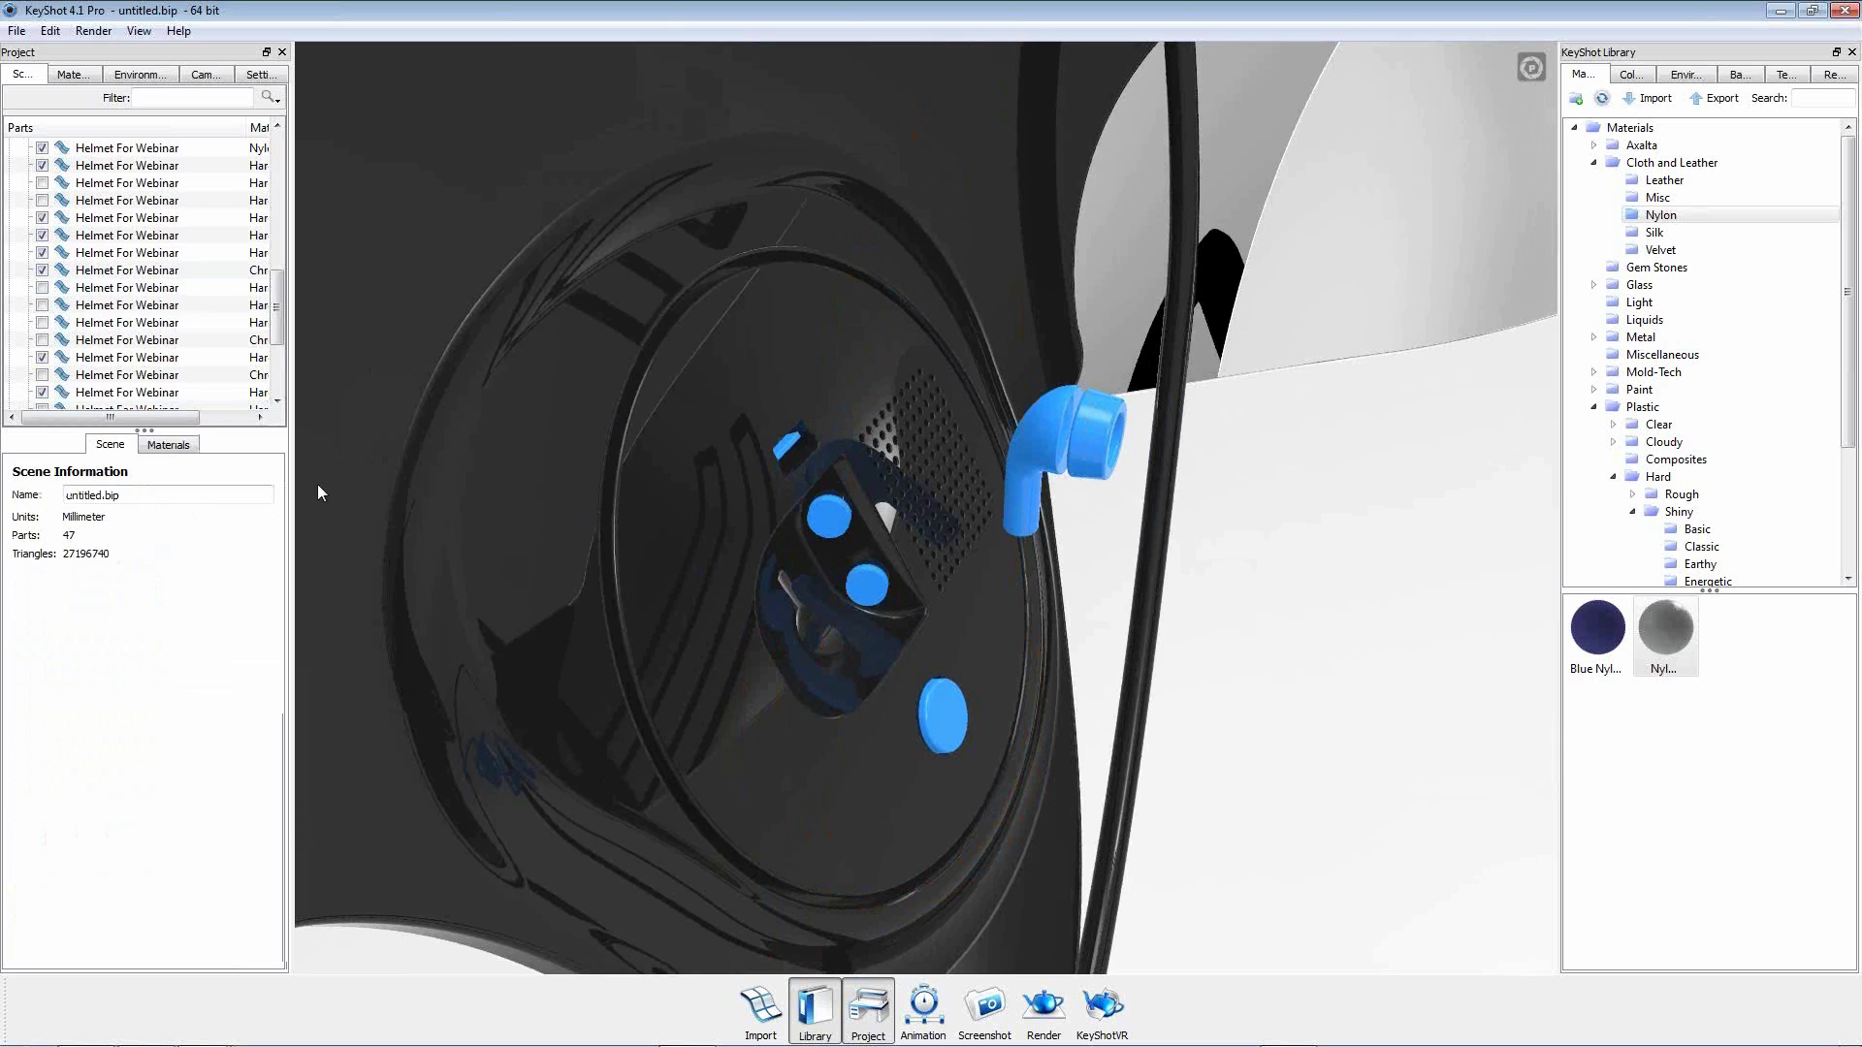
click(169, 445)
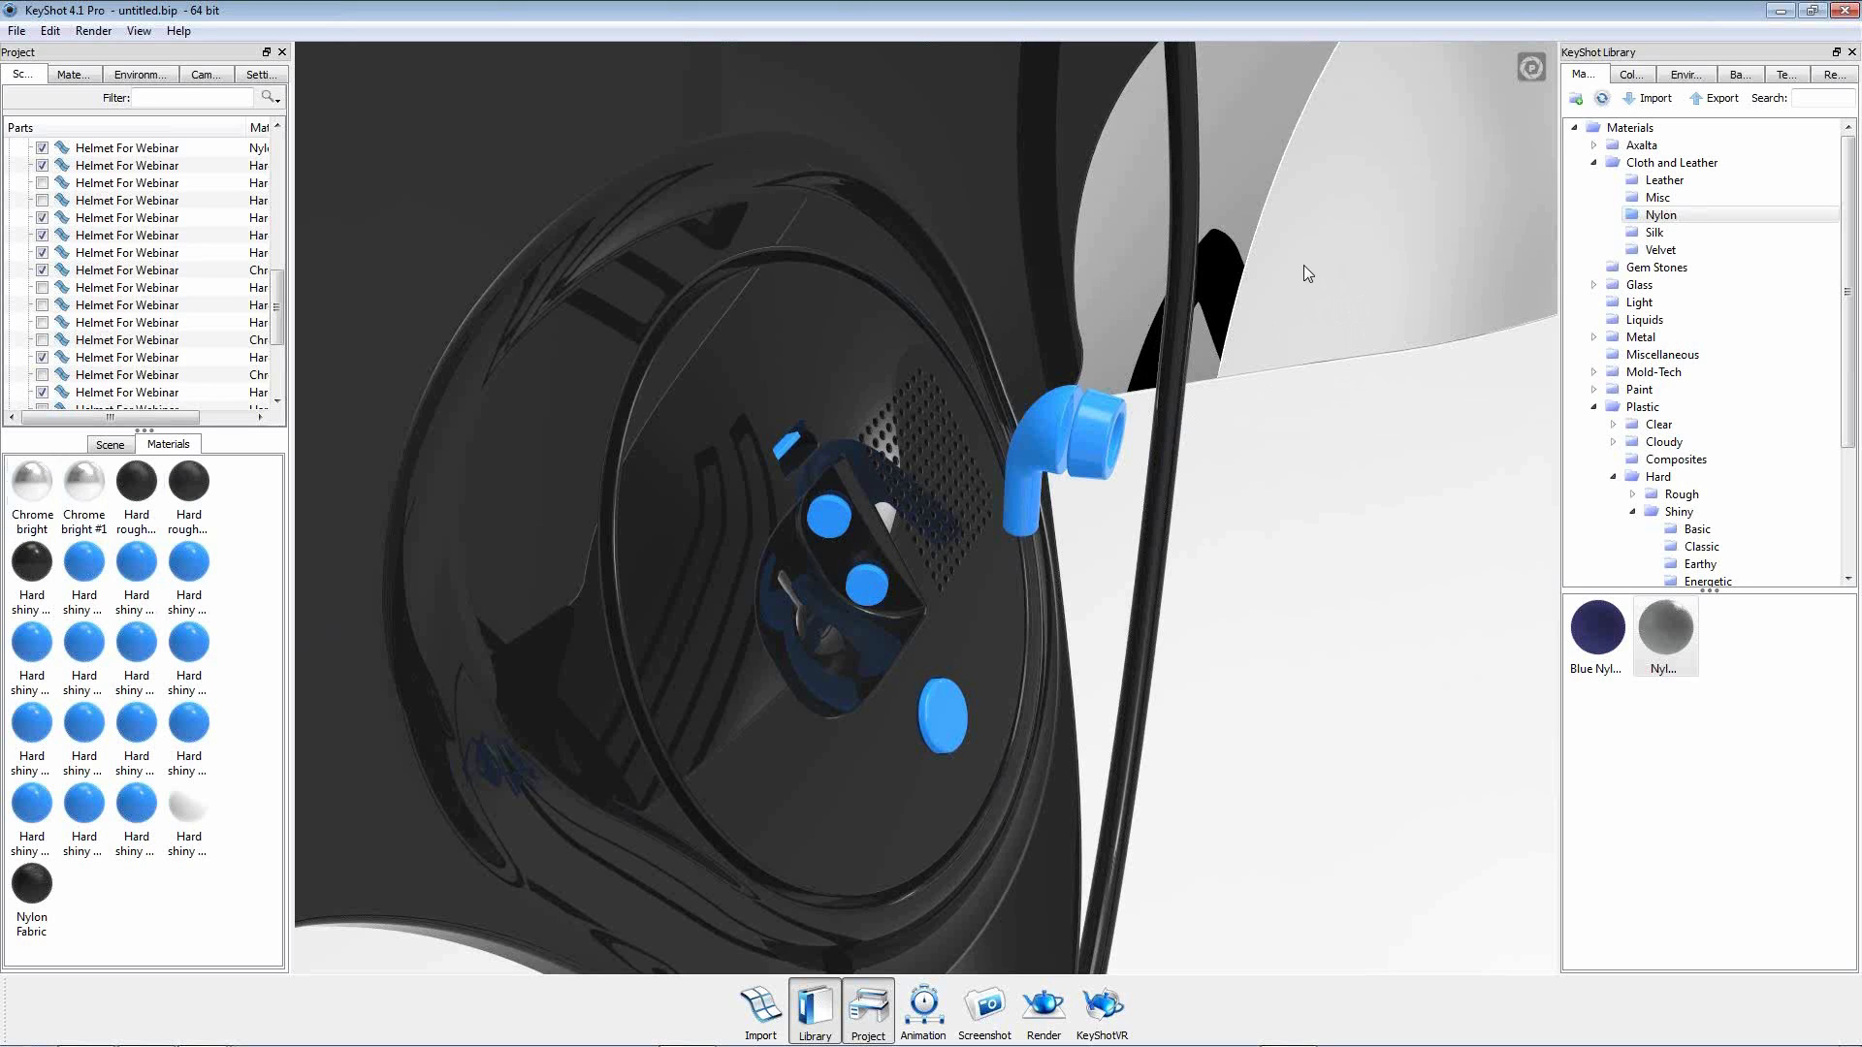
click(41, 478)
right_click(37, 499)
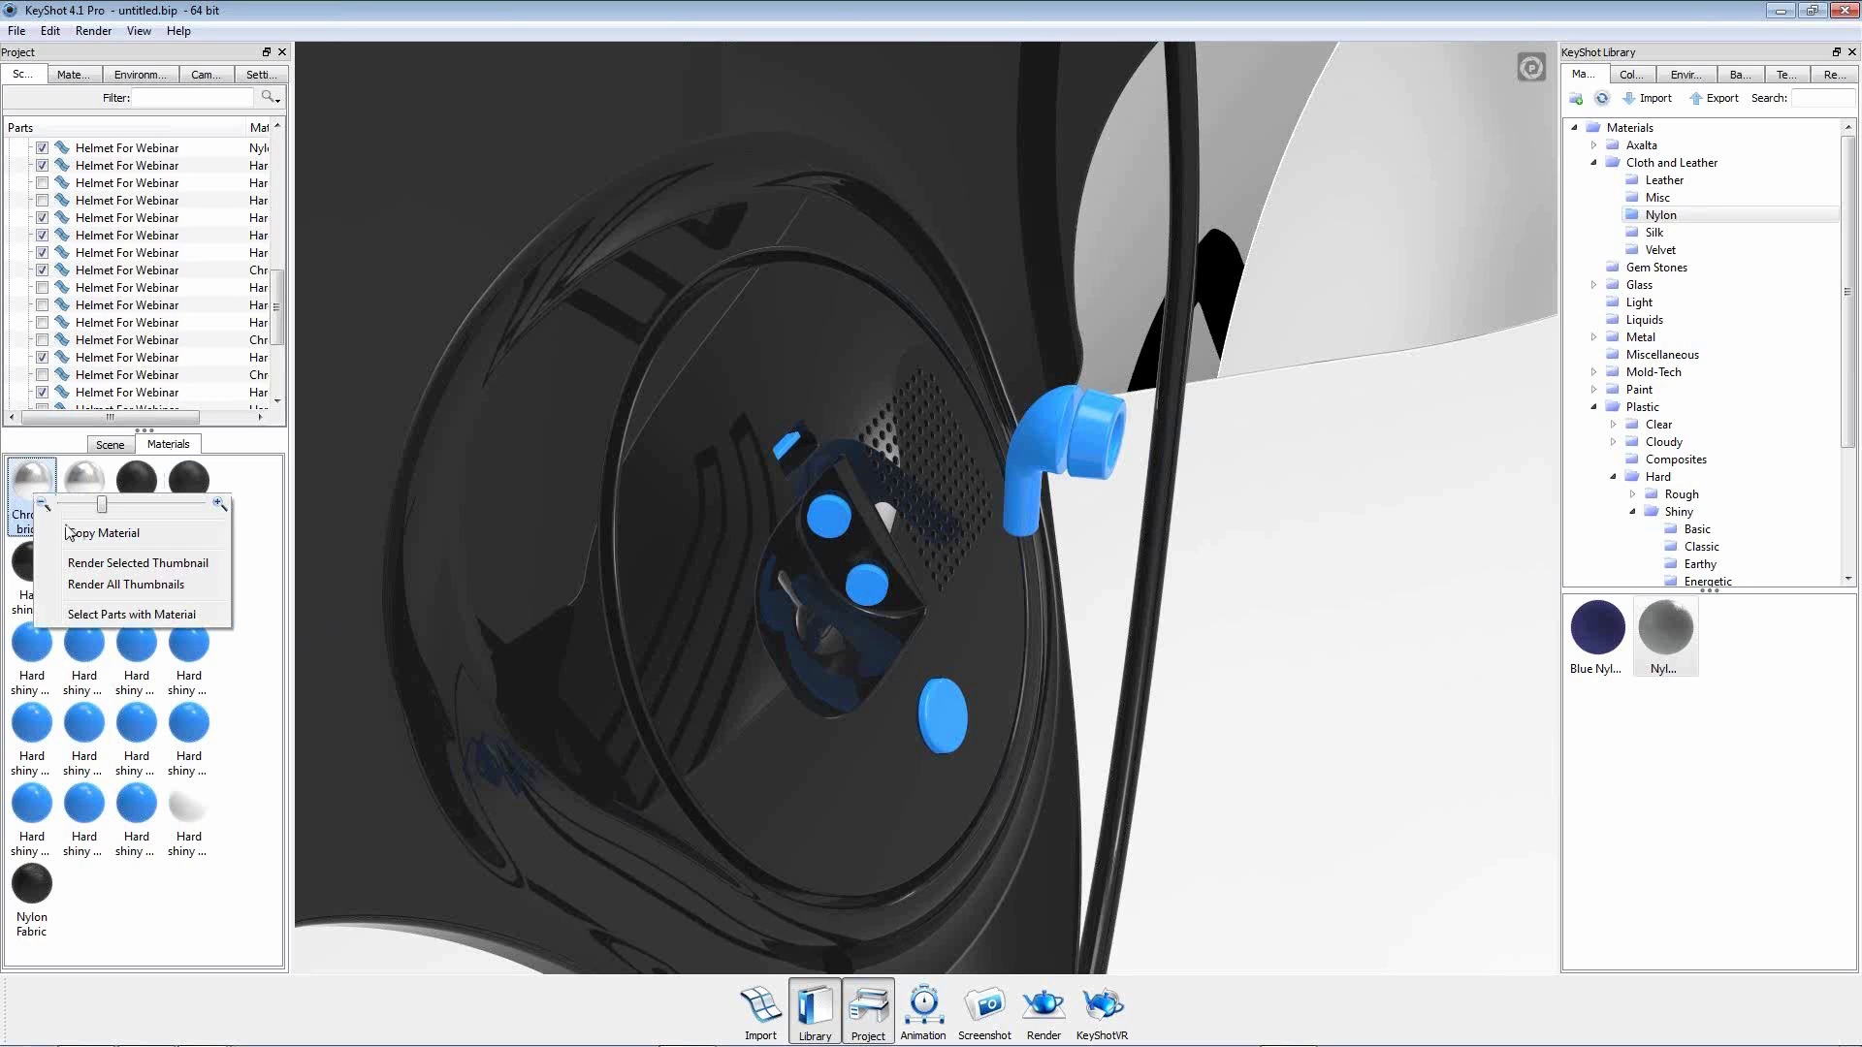
click(105, 615)
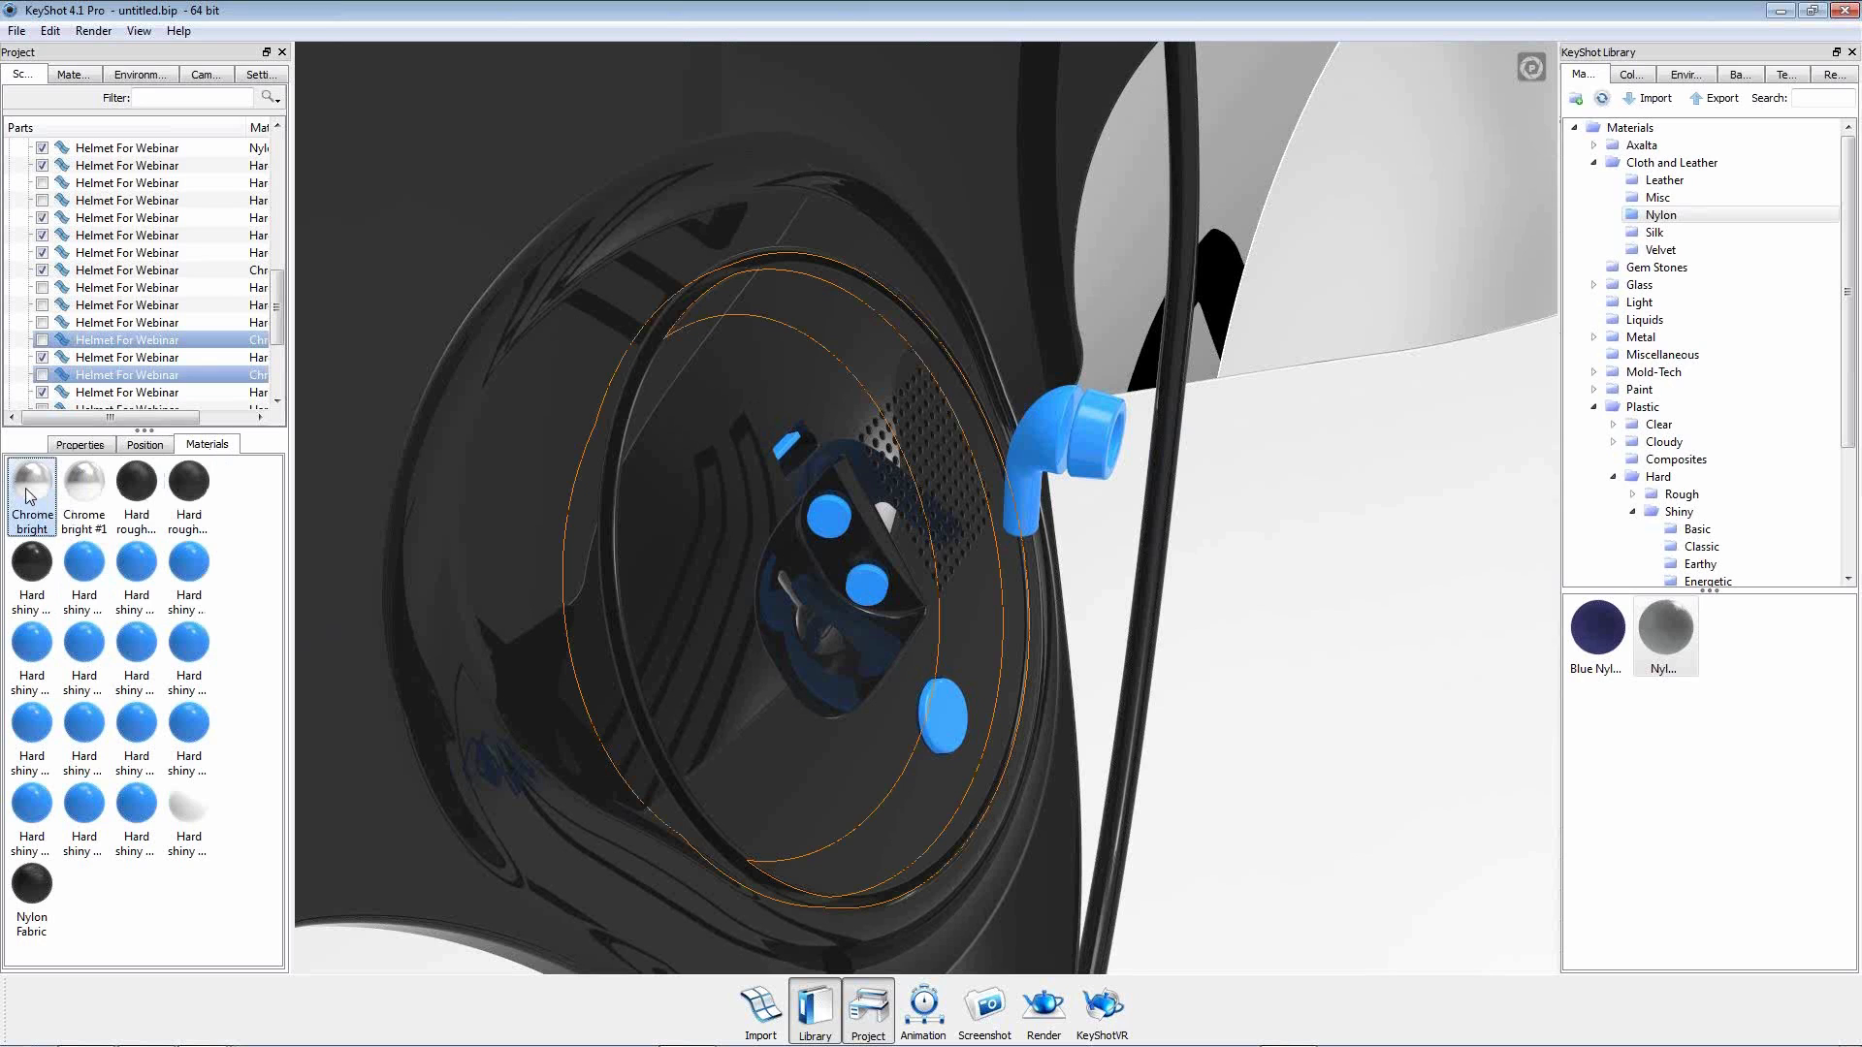
click(1277, 814)
click(184, 444)
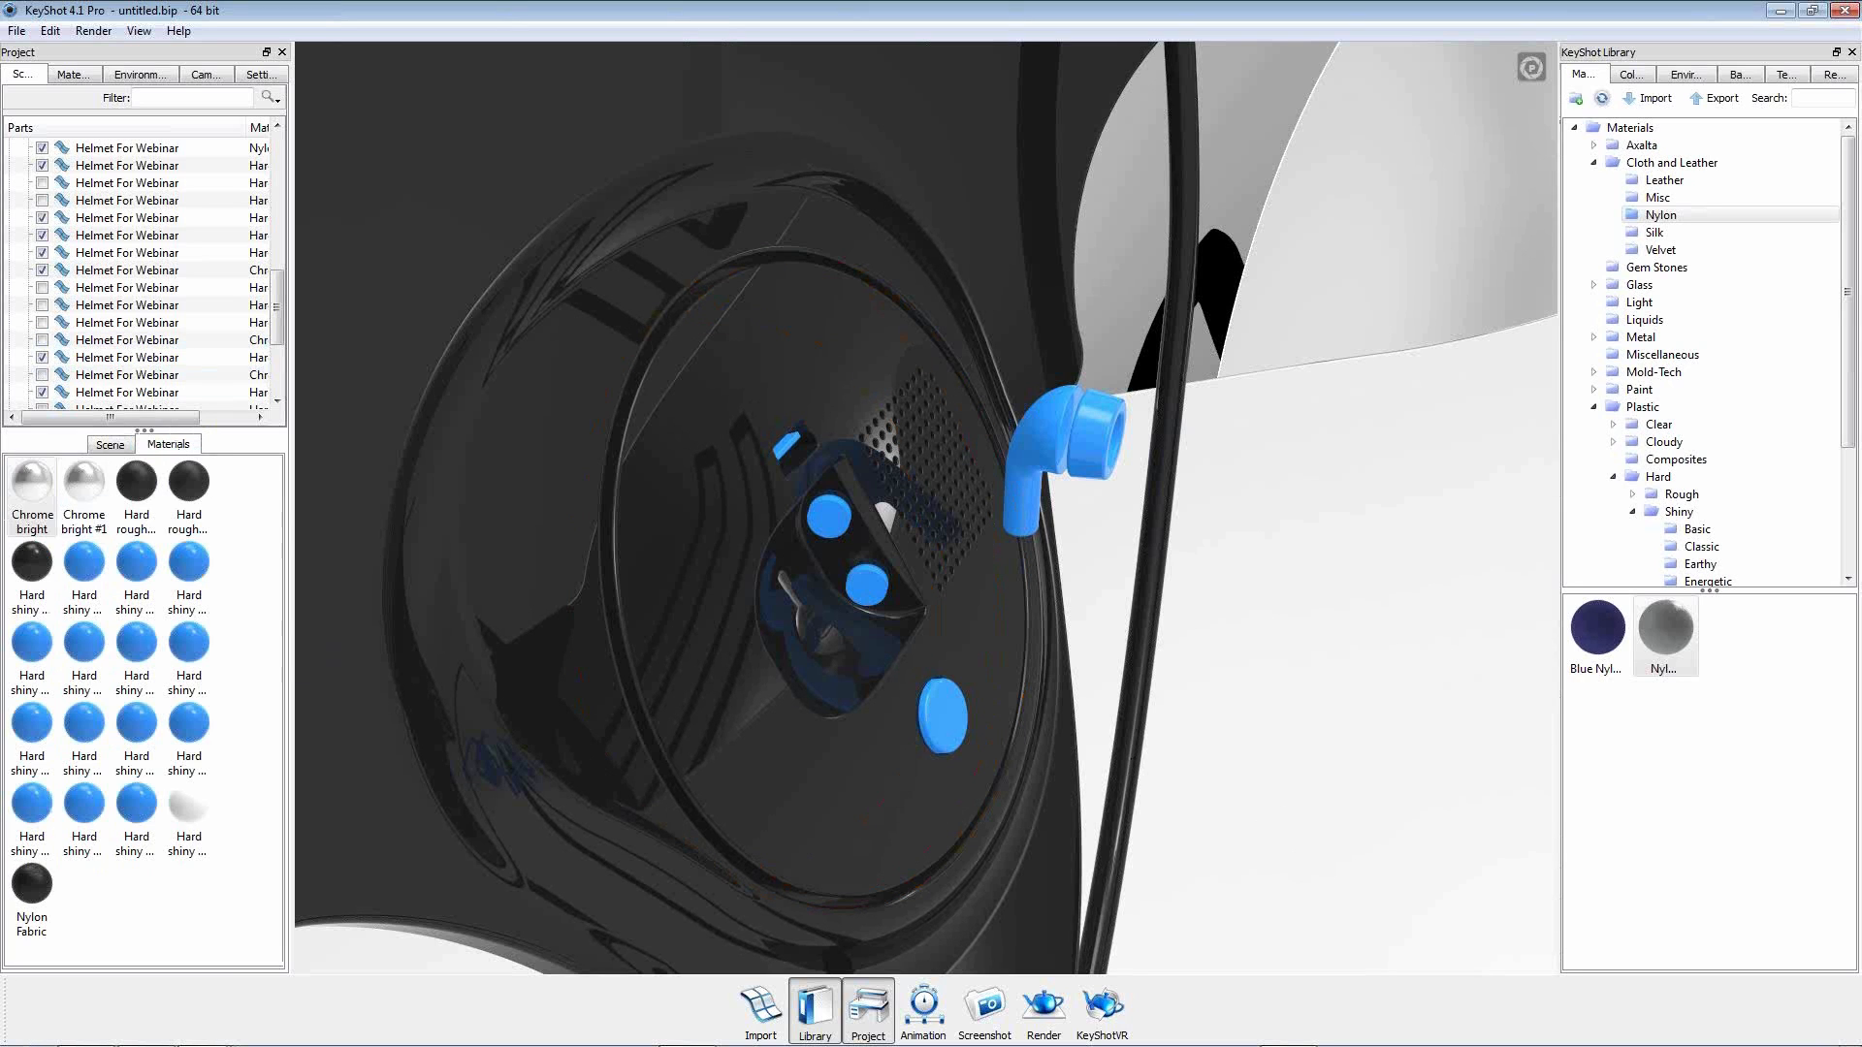
Apply the Chrome bright material to both round blue knobs in the ear cup recess and to their blue rims.
drag(34, 483, 864, 591)
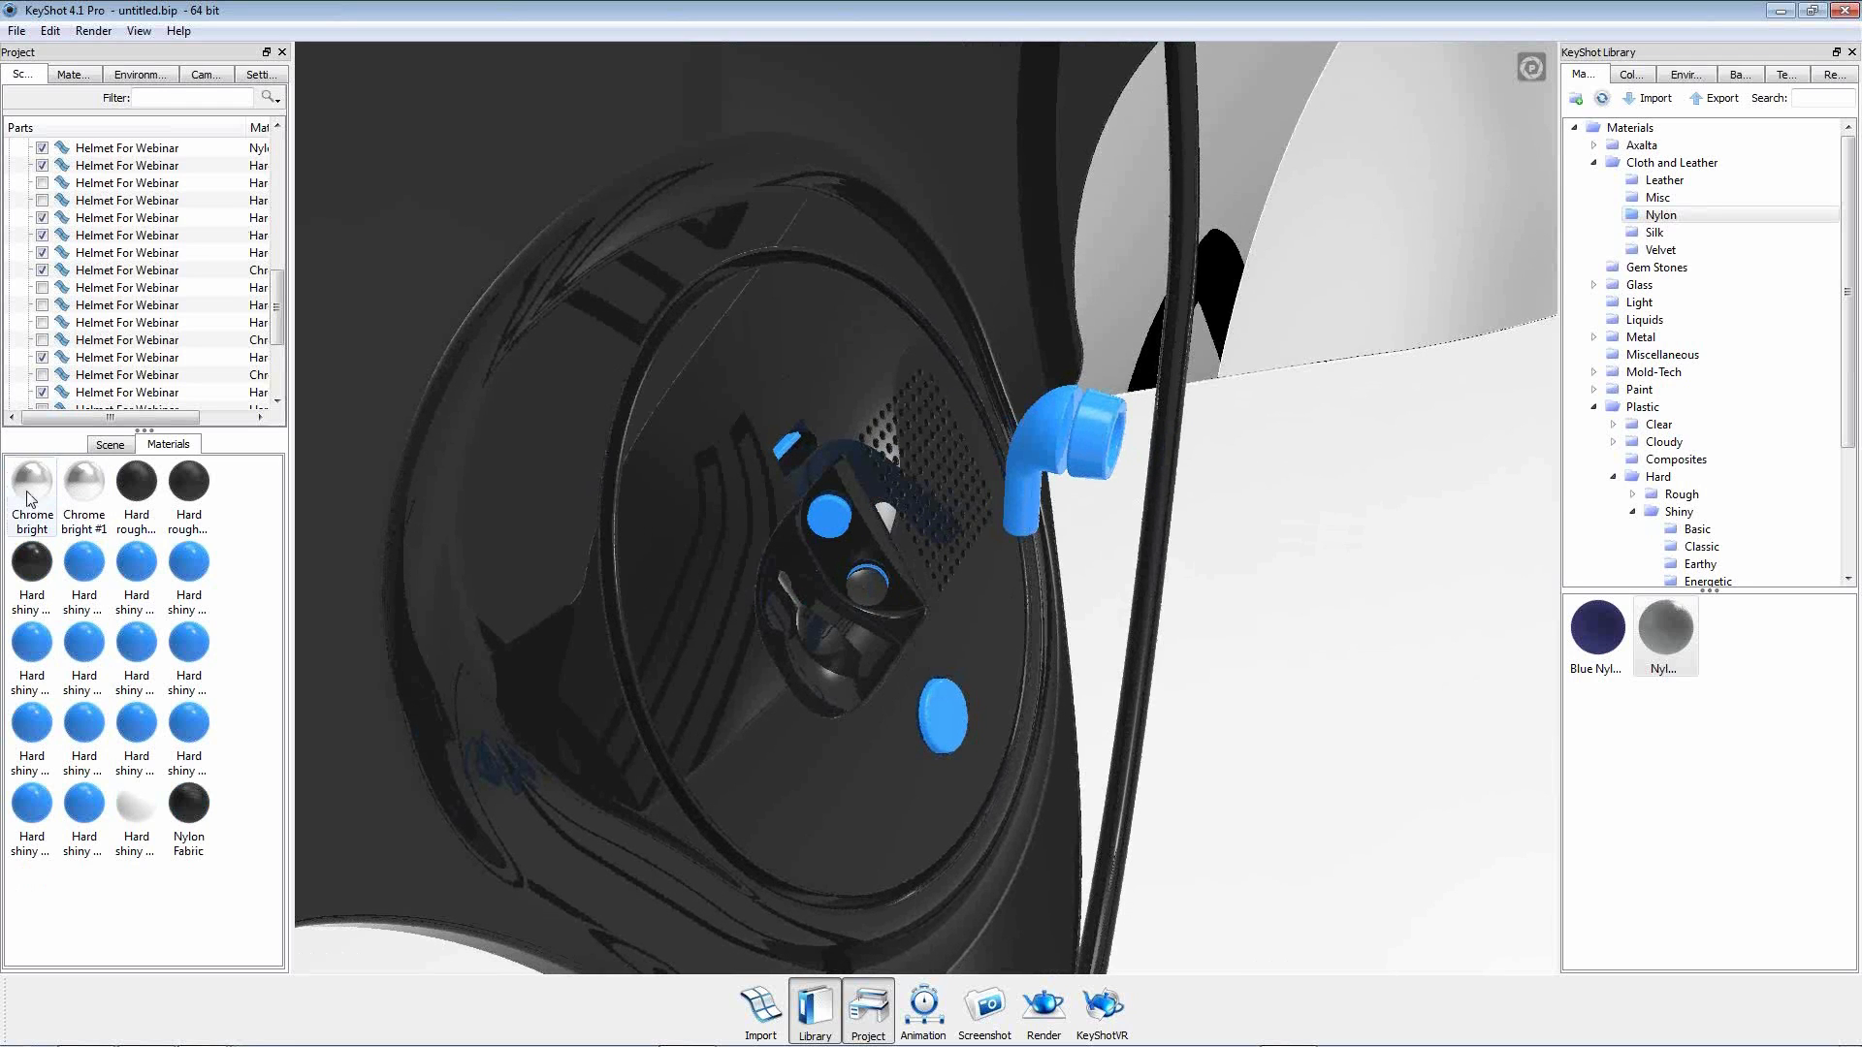
drag(29, 498, 837, 520)
drag(1189, 863, 1084, 468)
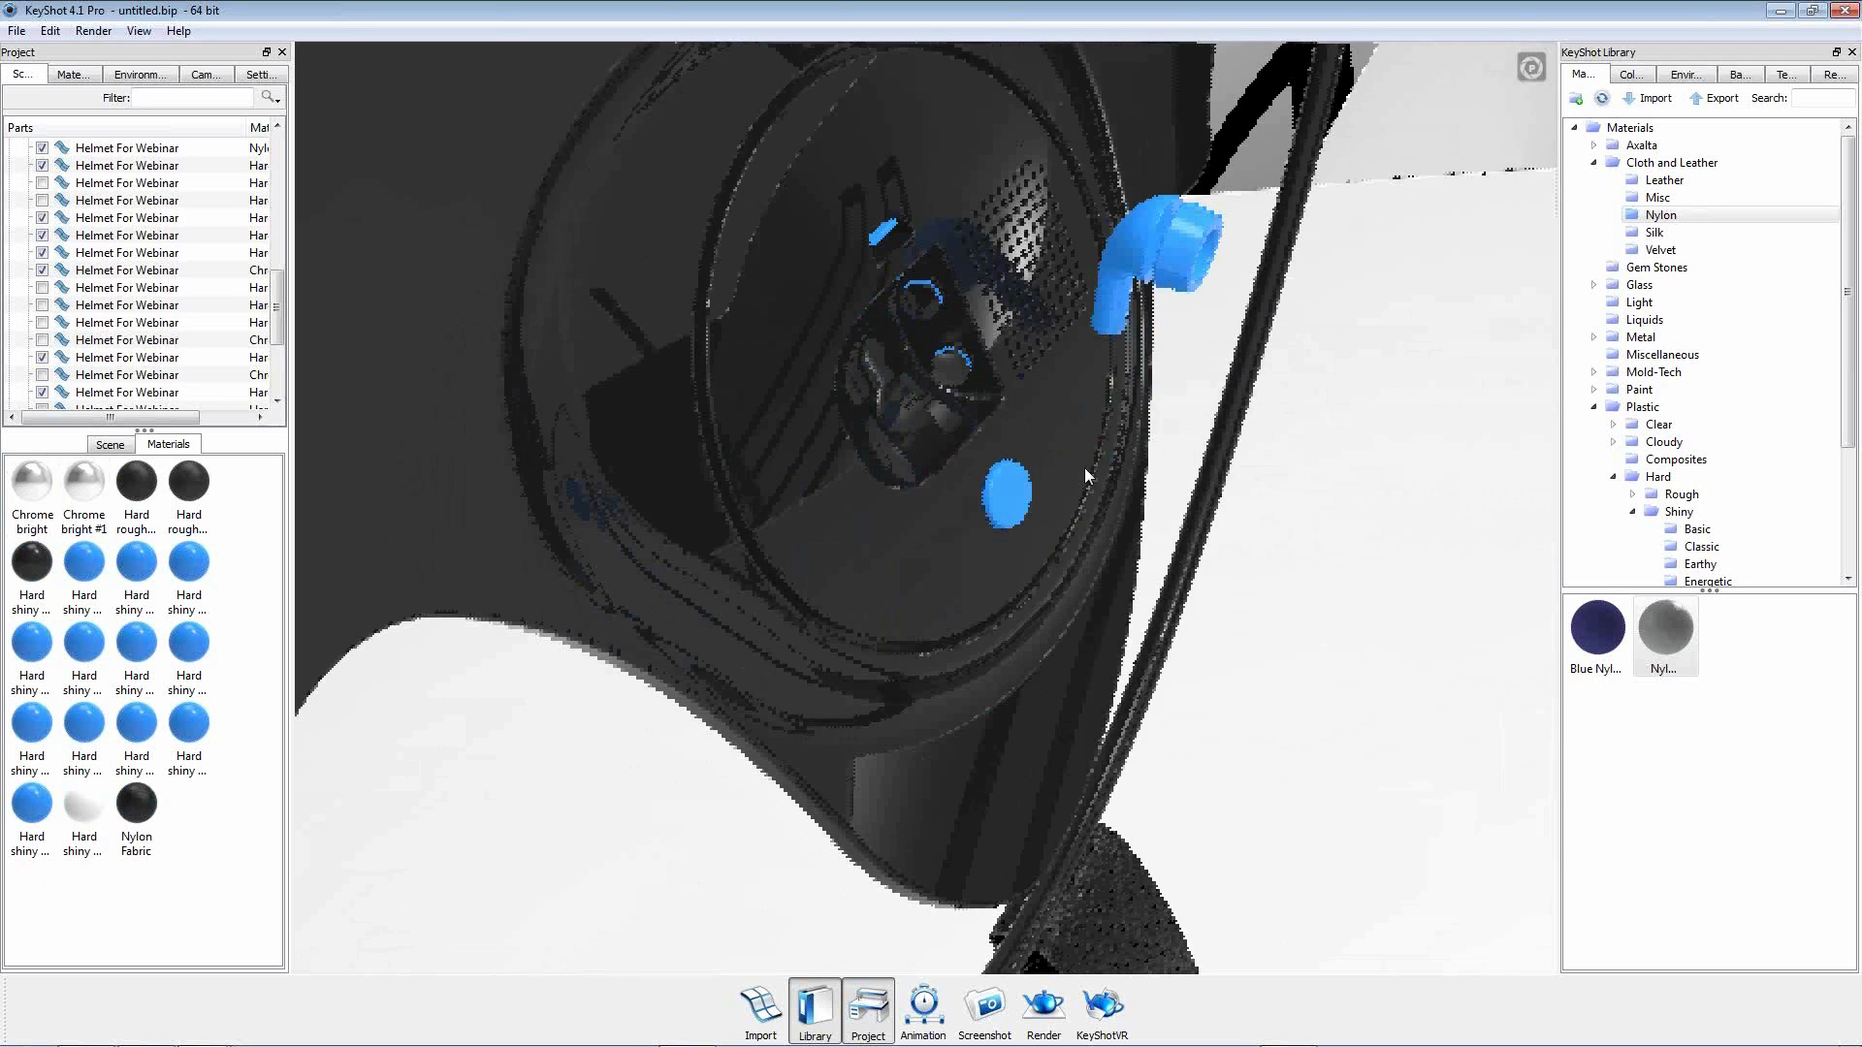
drag(874, 446, 756, 782)
drag(32, 495, 811, 435)
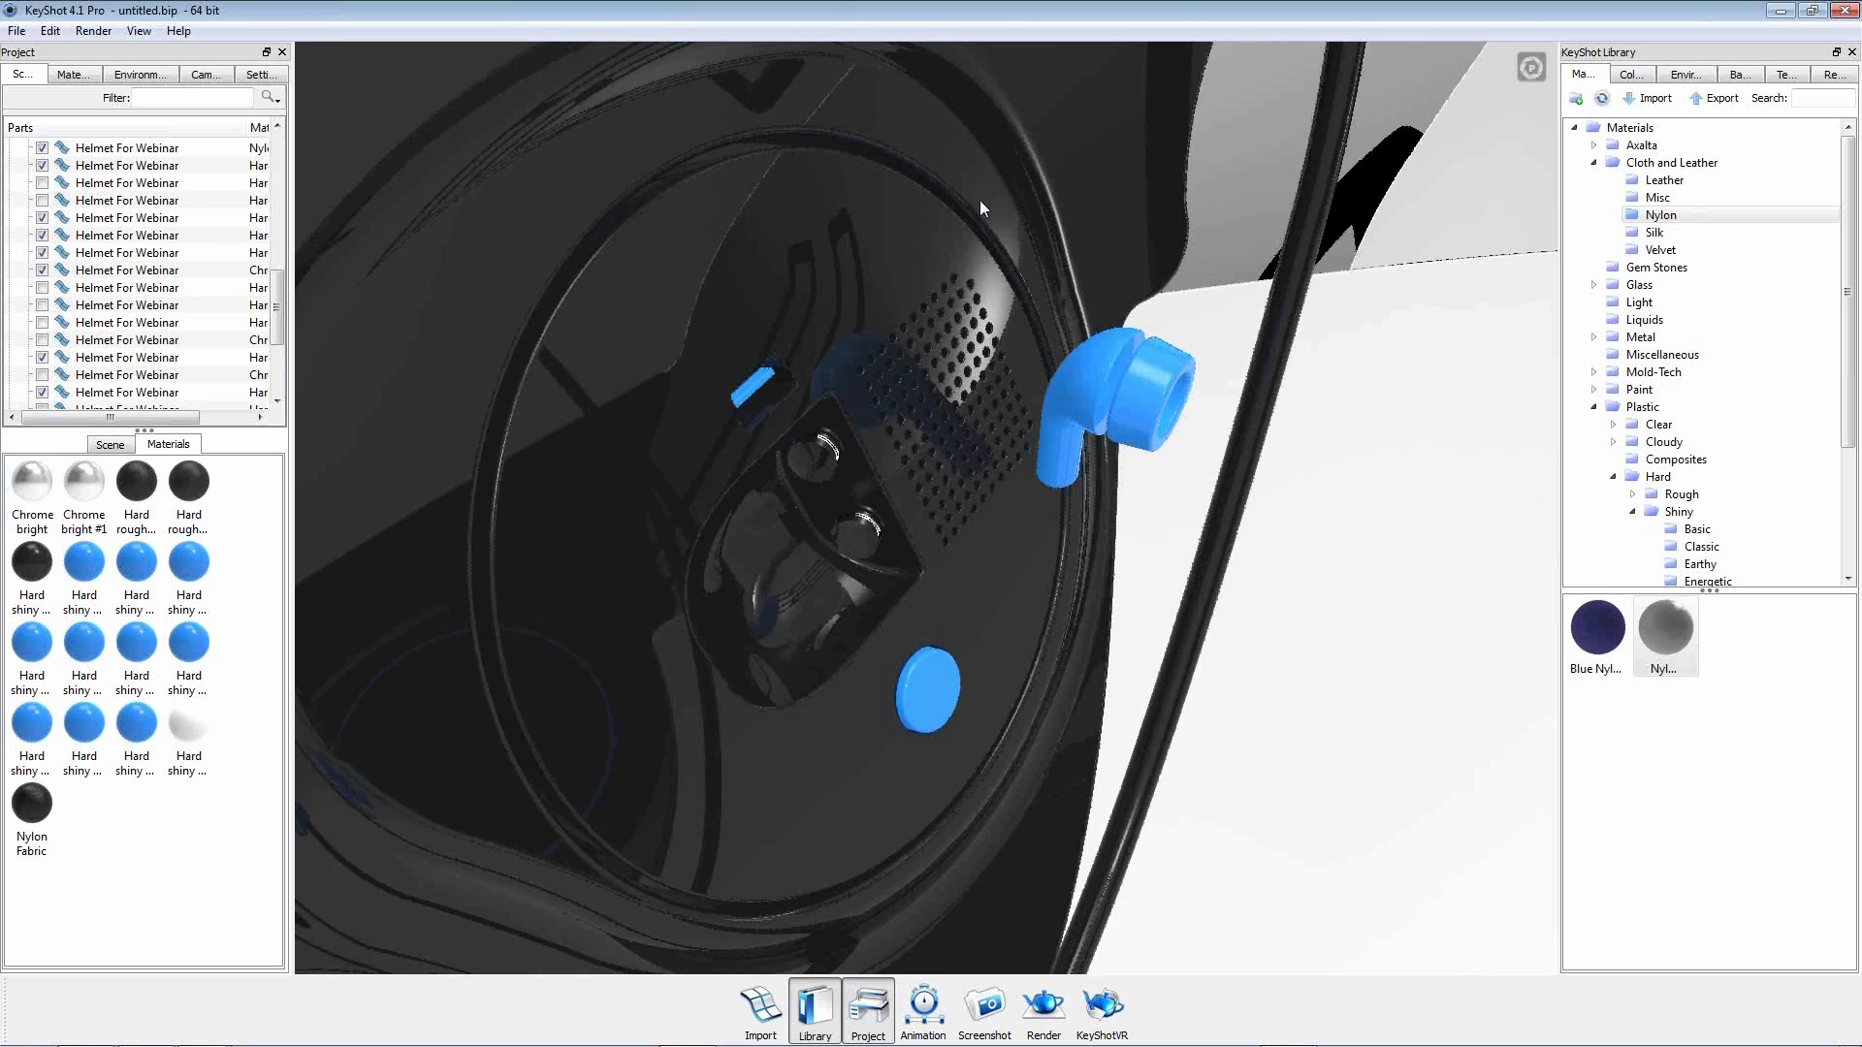
Copy the ear cup plate's black plastic to the small blue slot piece and the round power button.
click(764, 393)
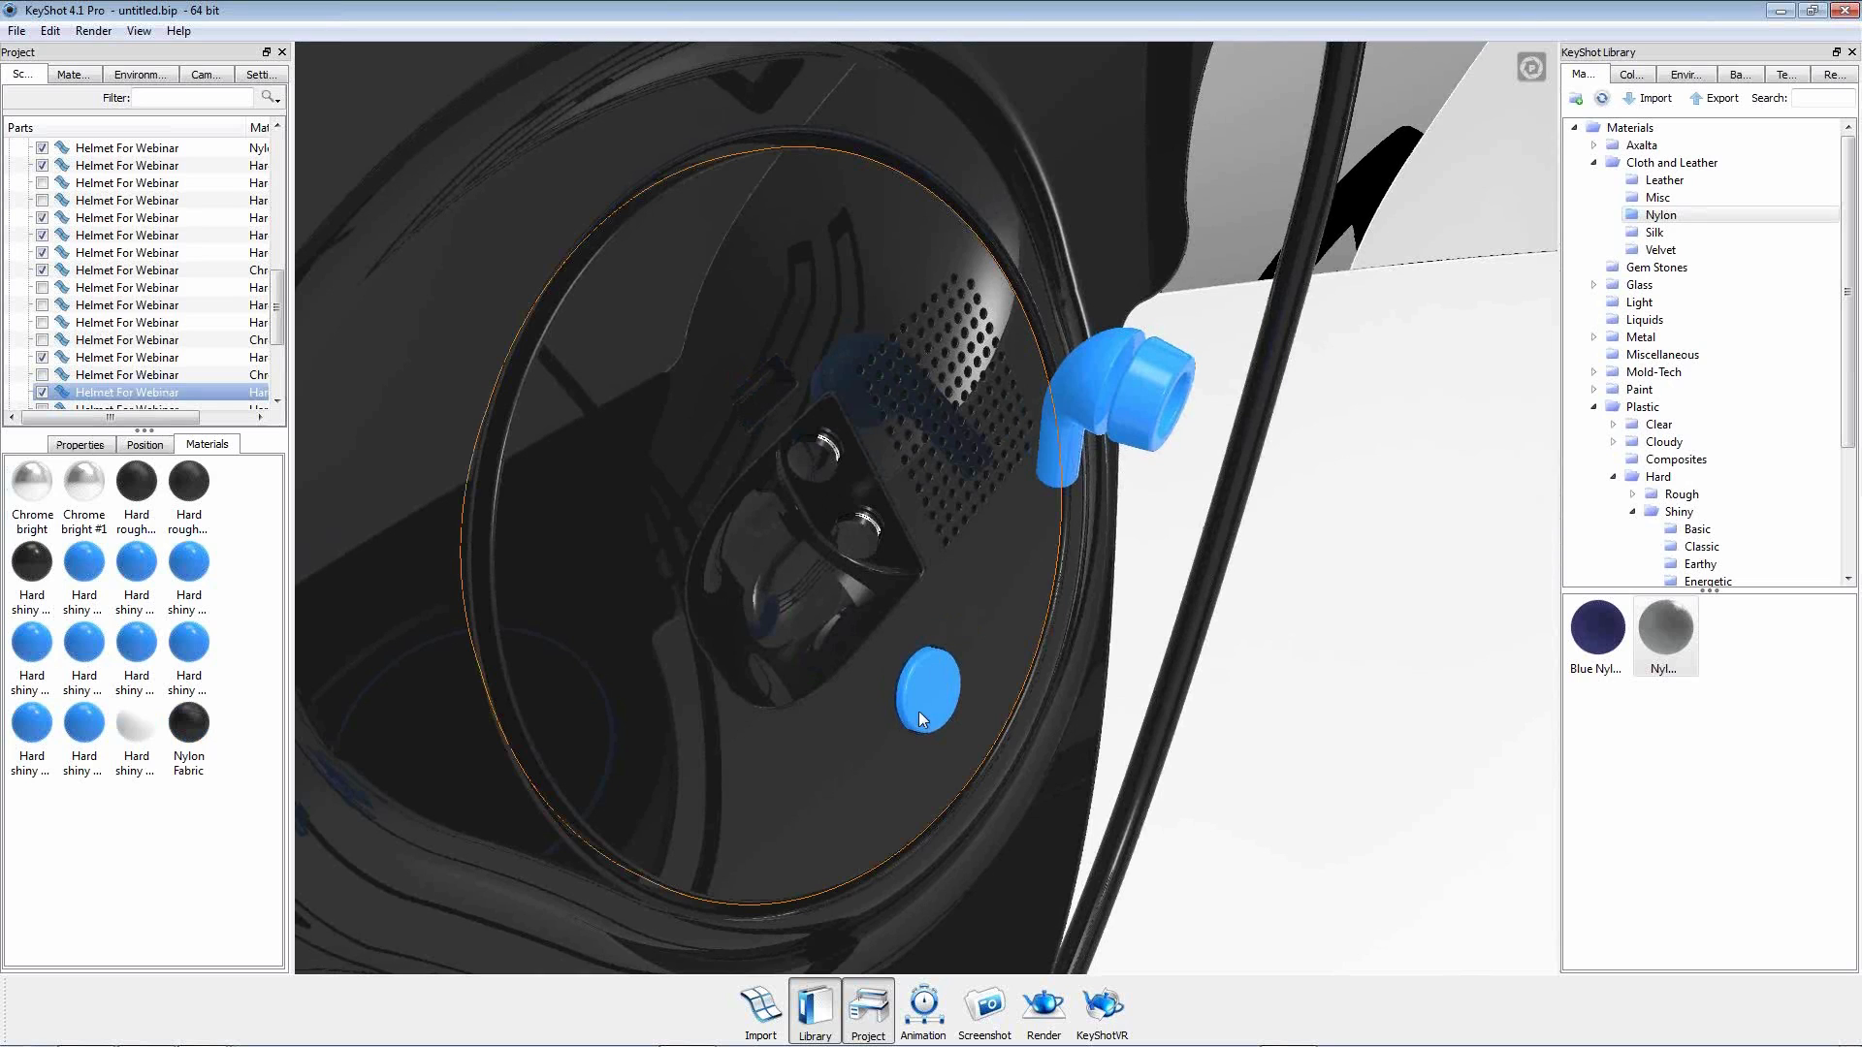
shift+right_click(933, 737)
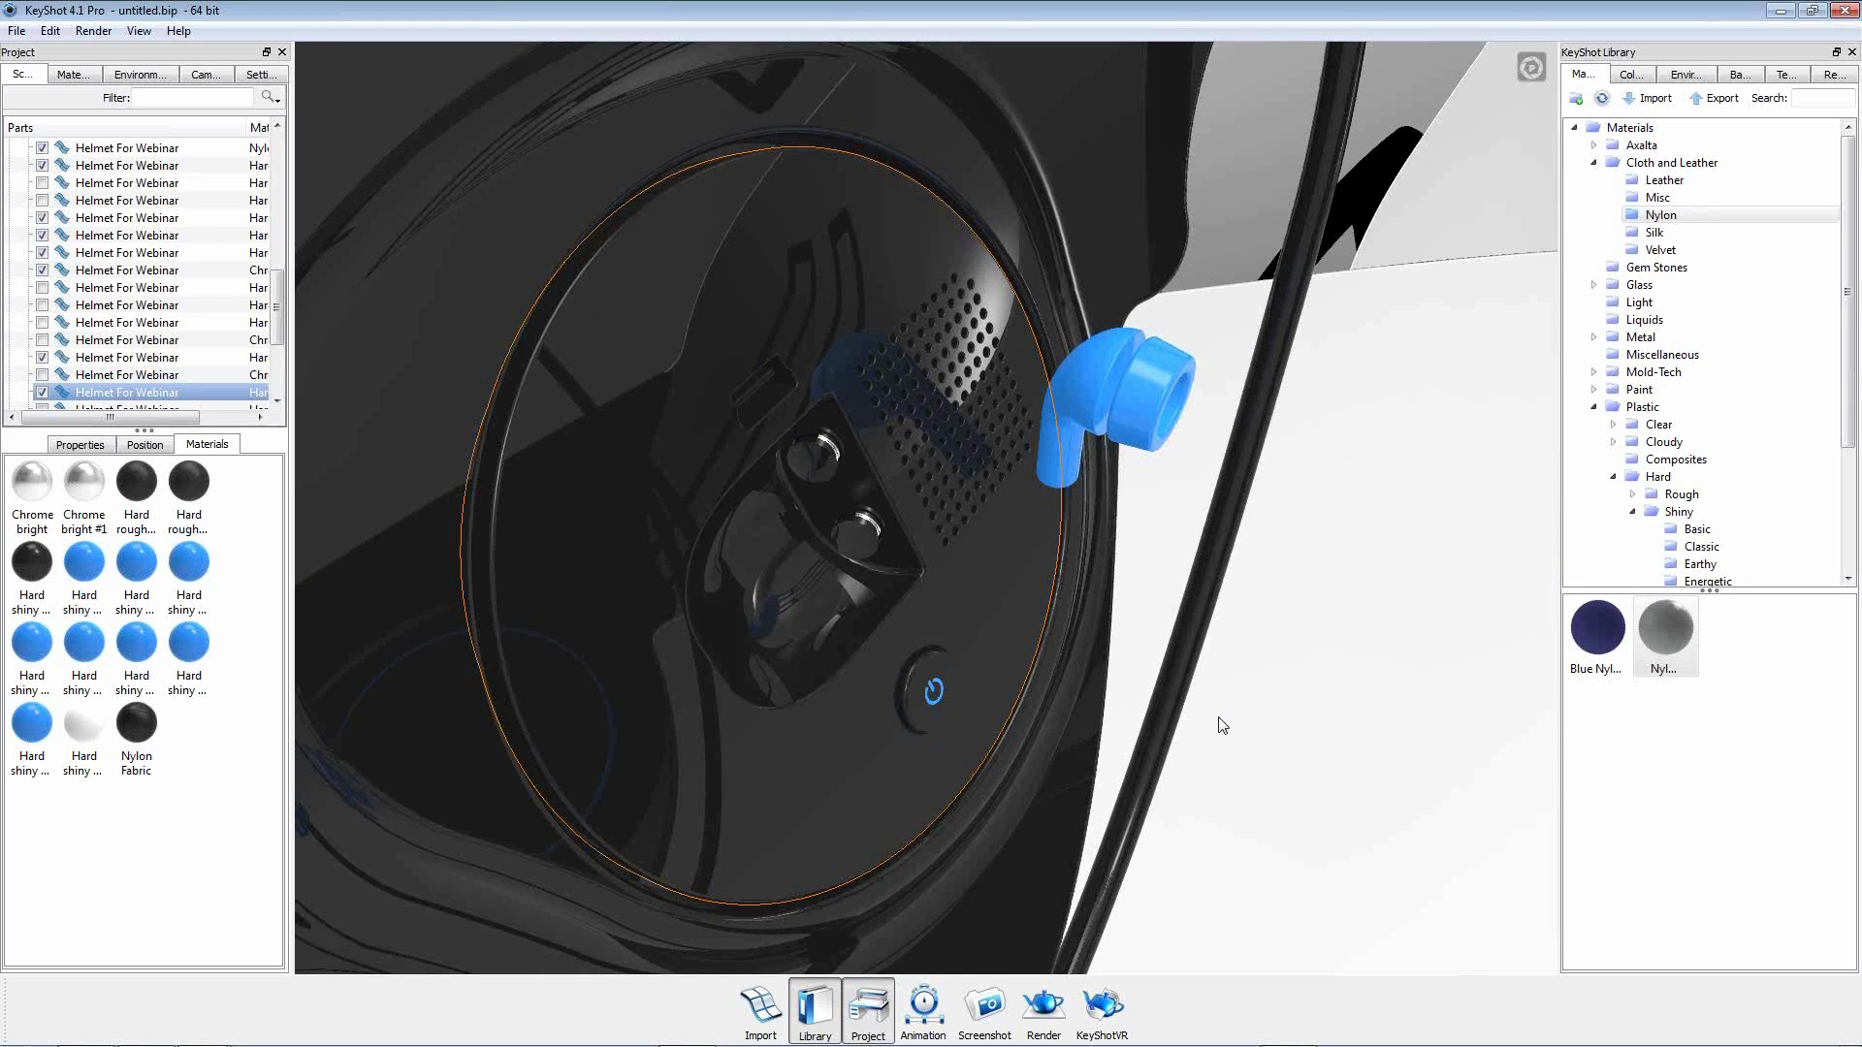
Apply the White Wax translucent material to the tip of the blue elbow tube beside the ear cup.
drag(1147, 399, 1109, 410)
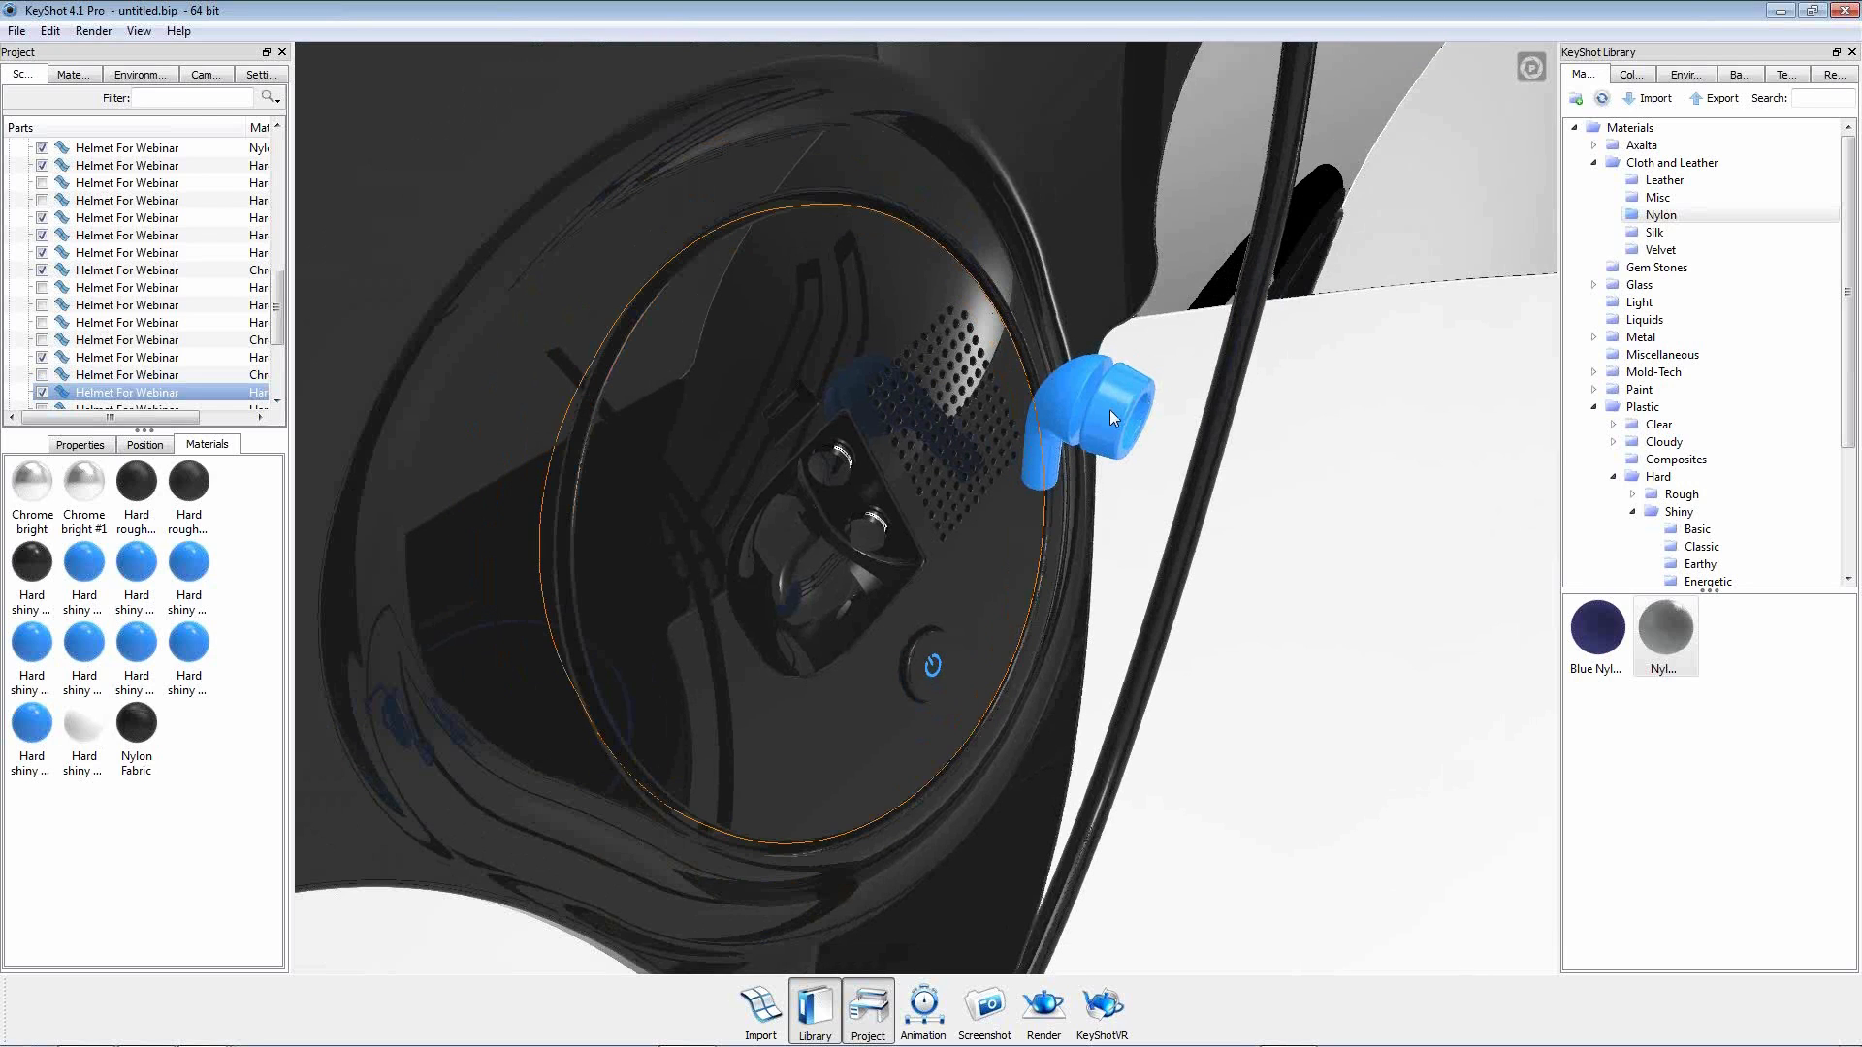
double_click(1109, 409)
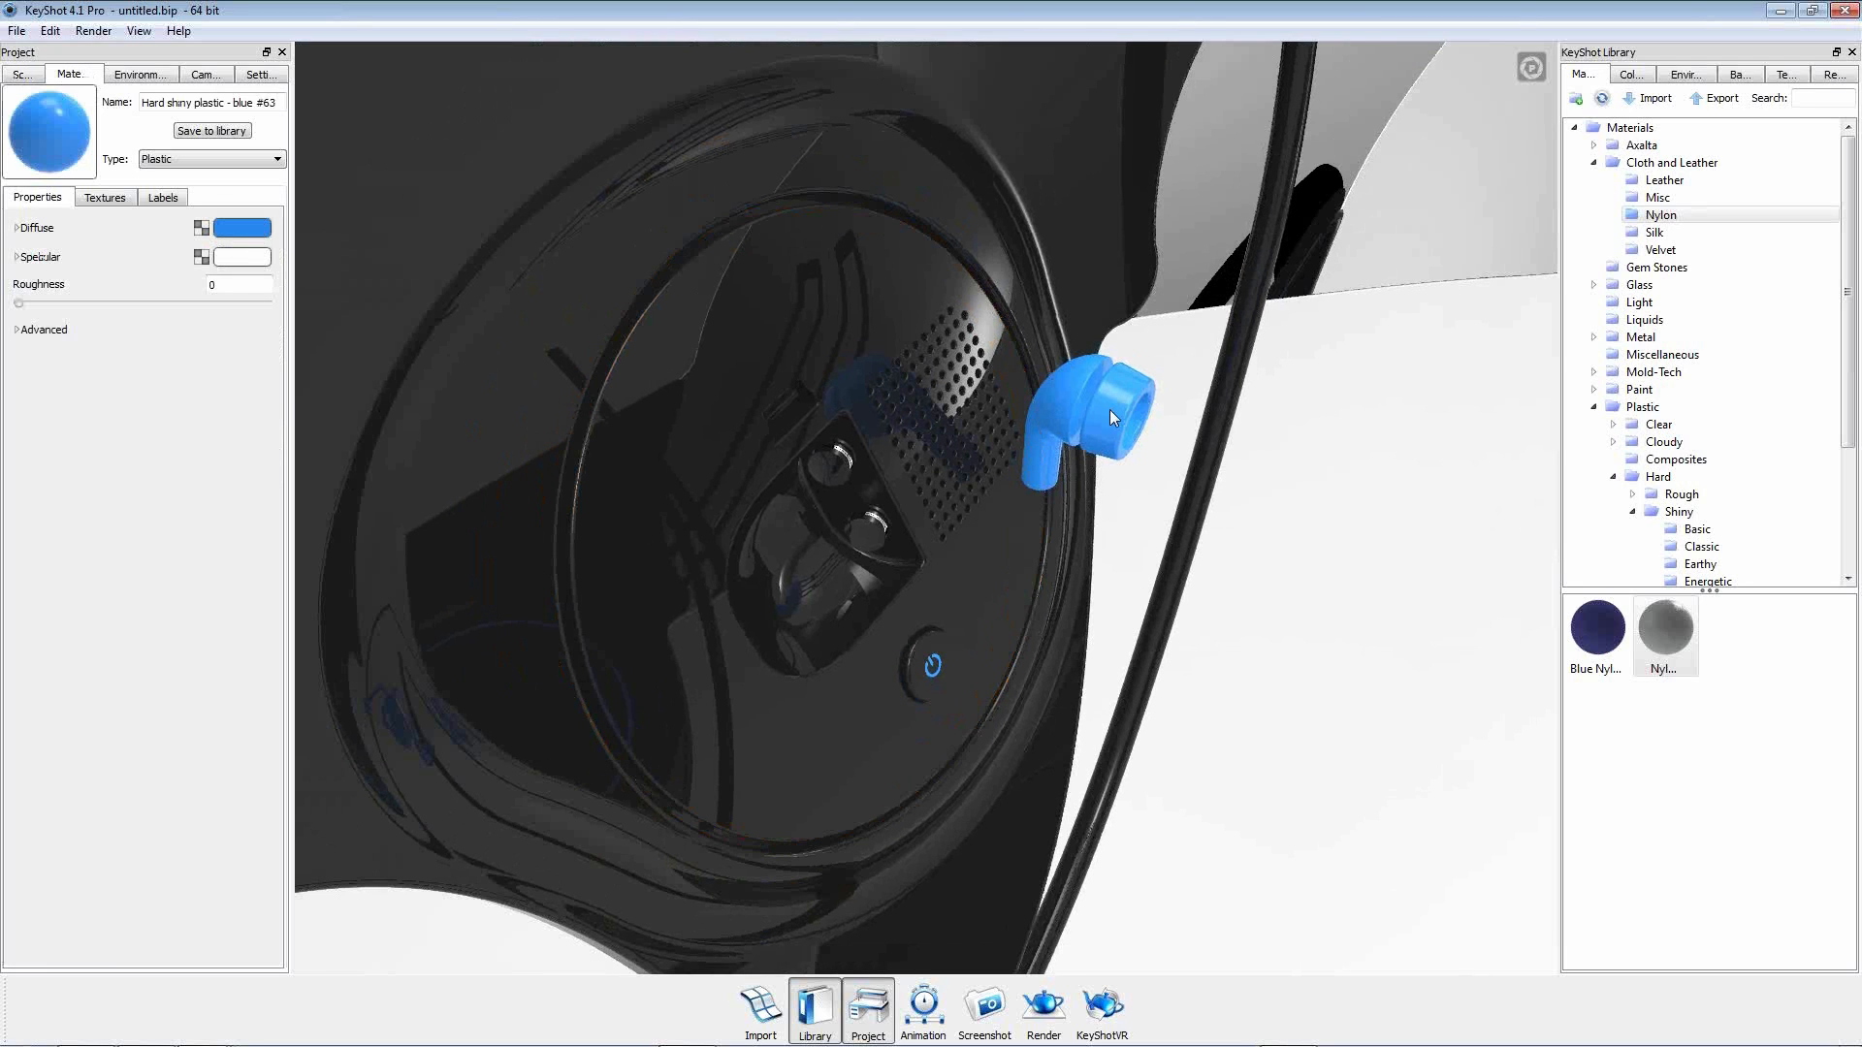
click(1806, 95)
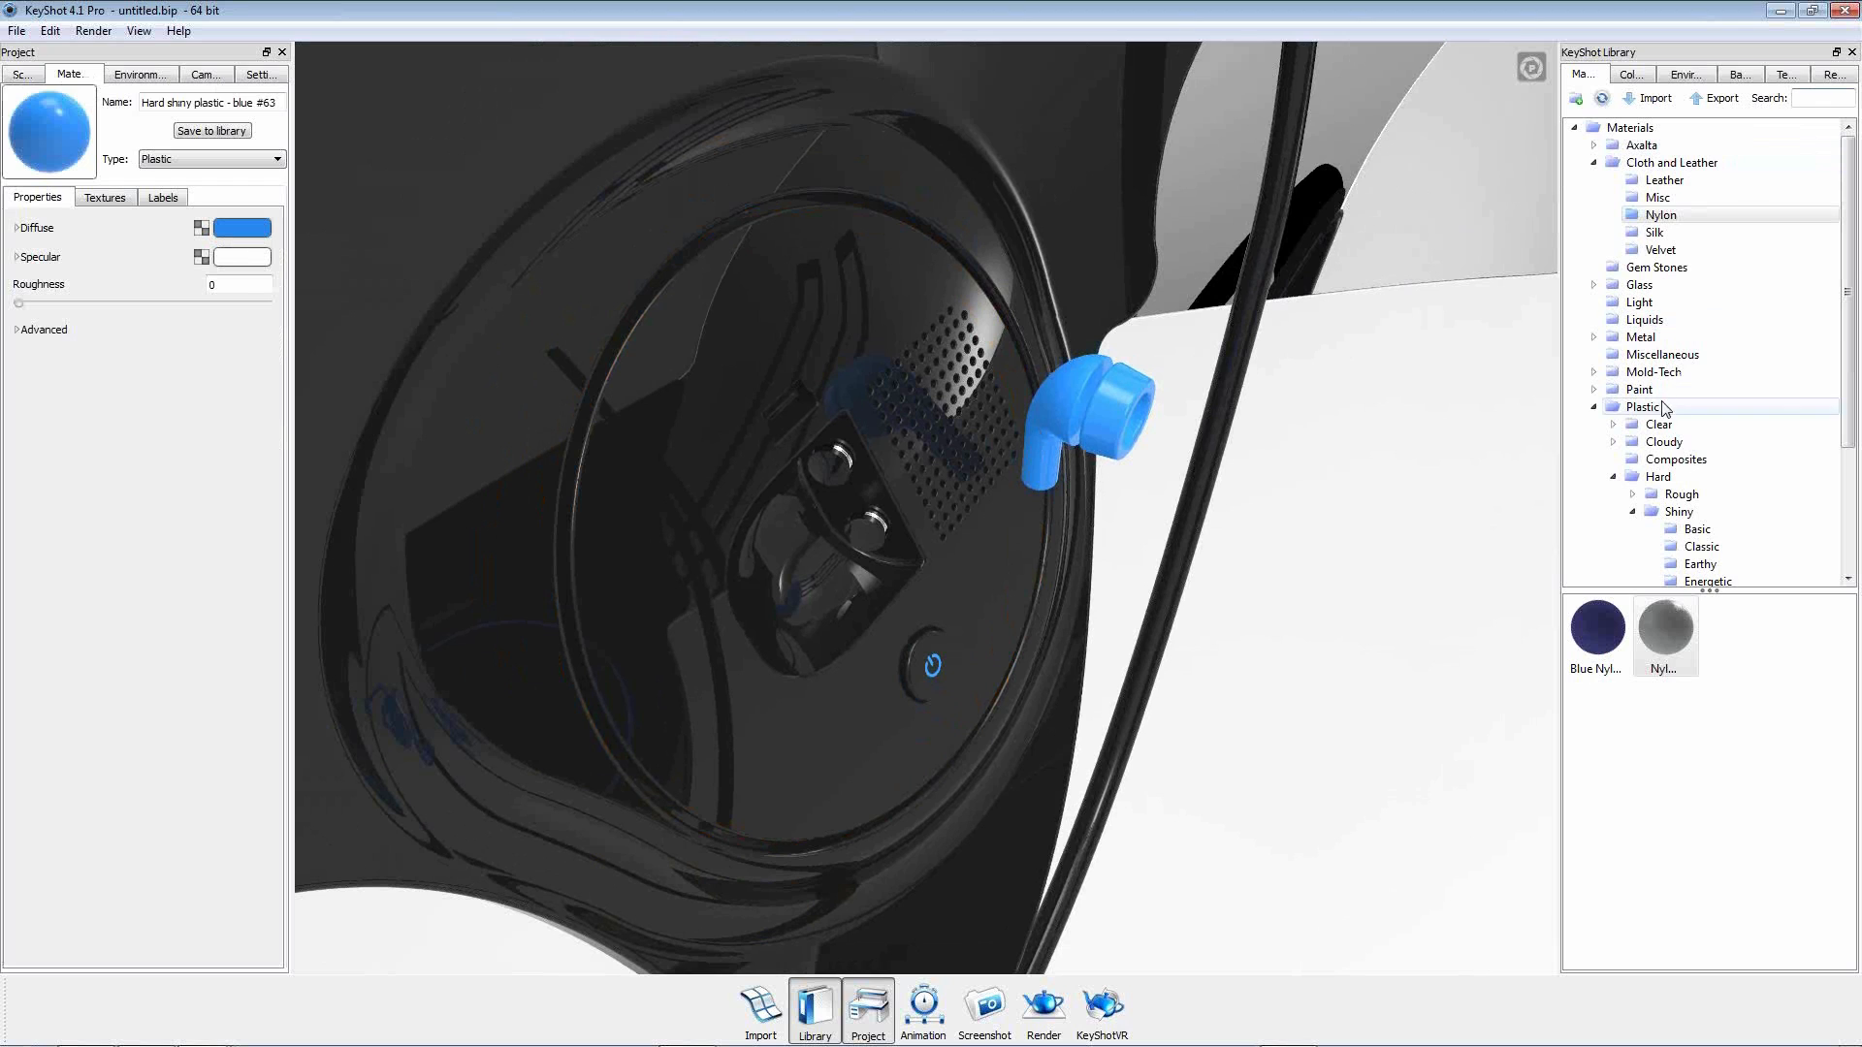
click(1678, 444)
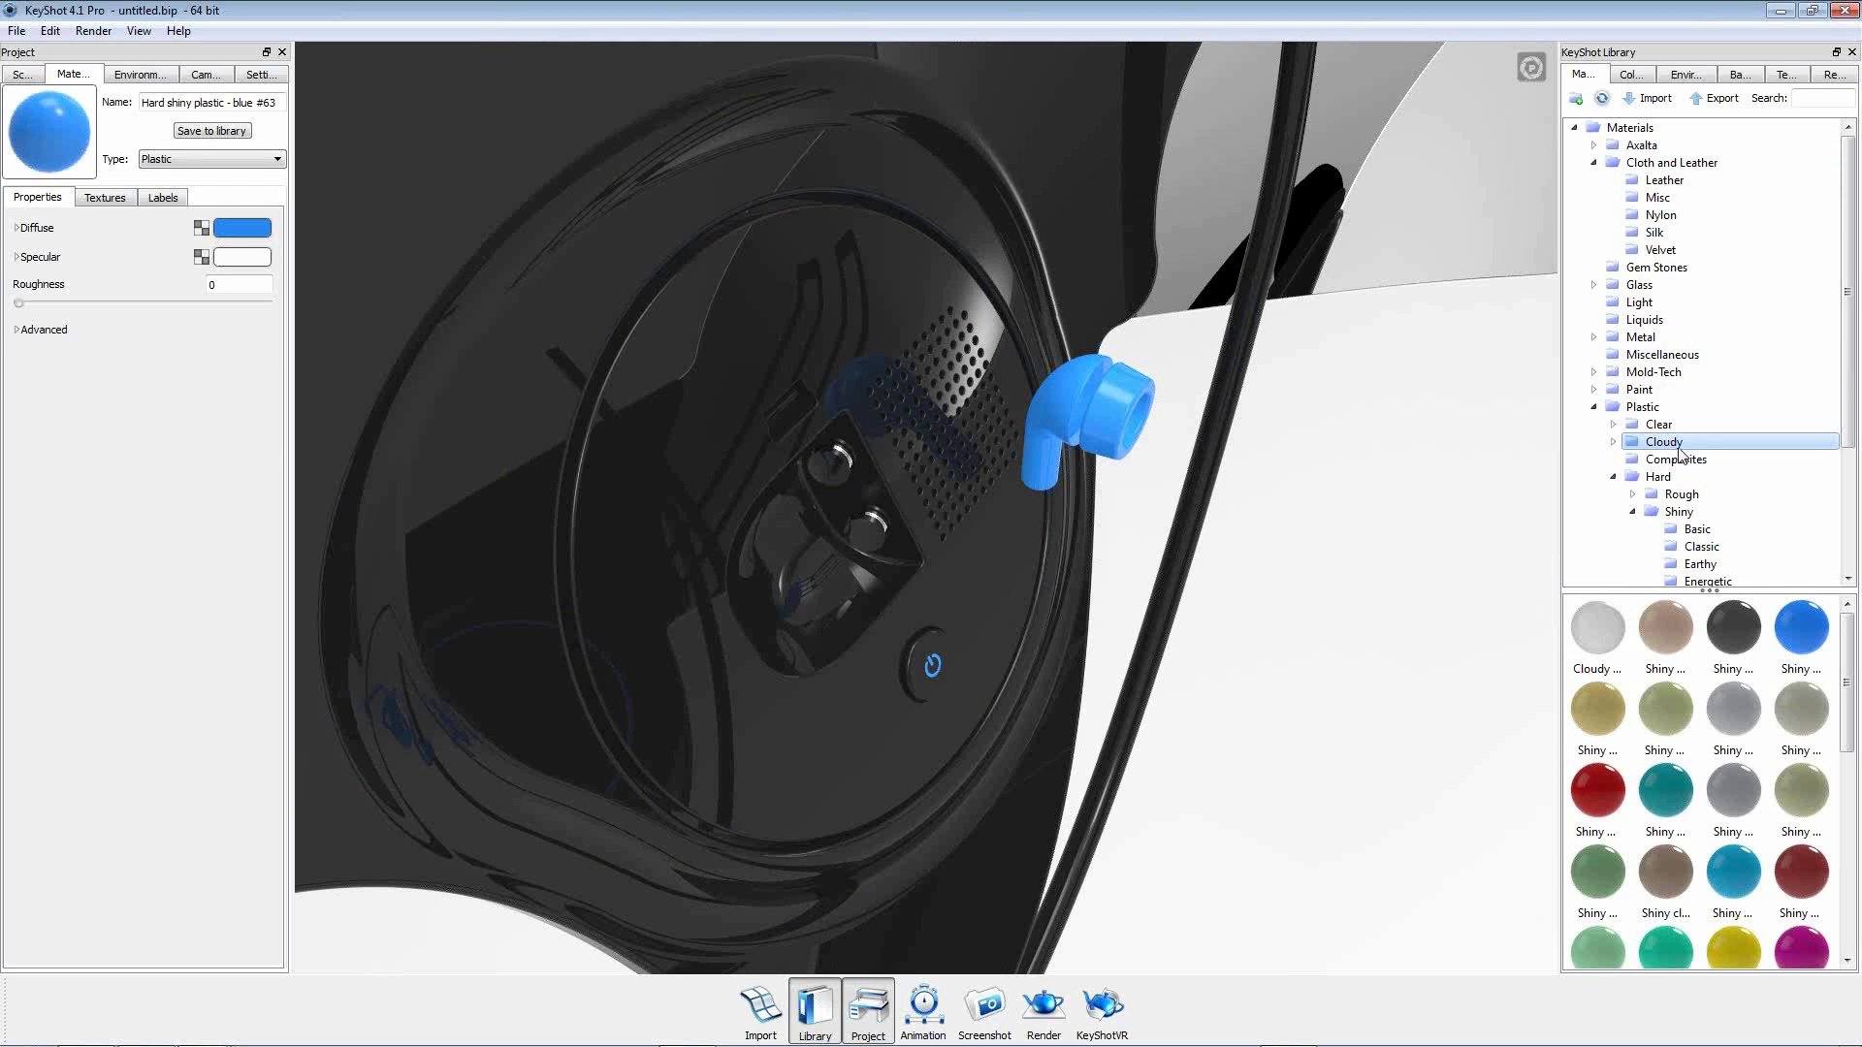
click(1594, 408)
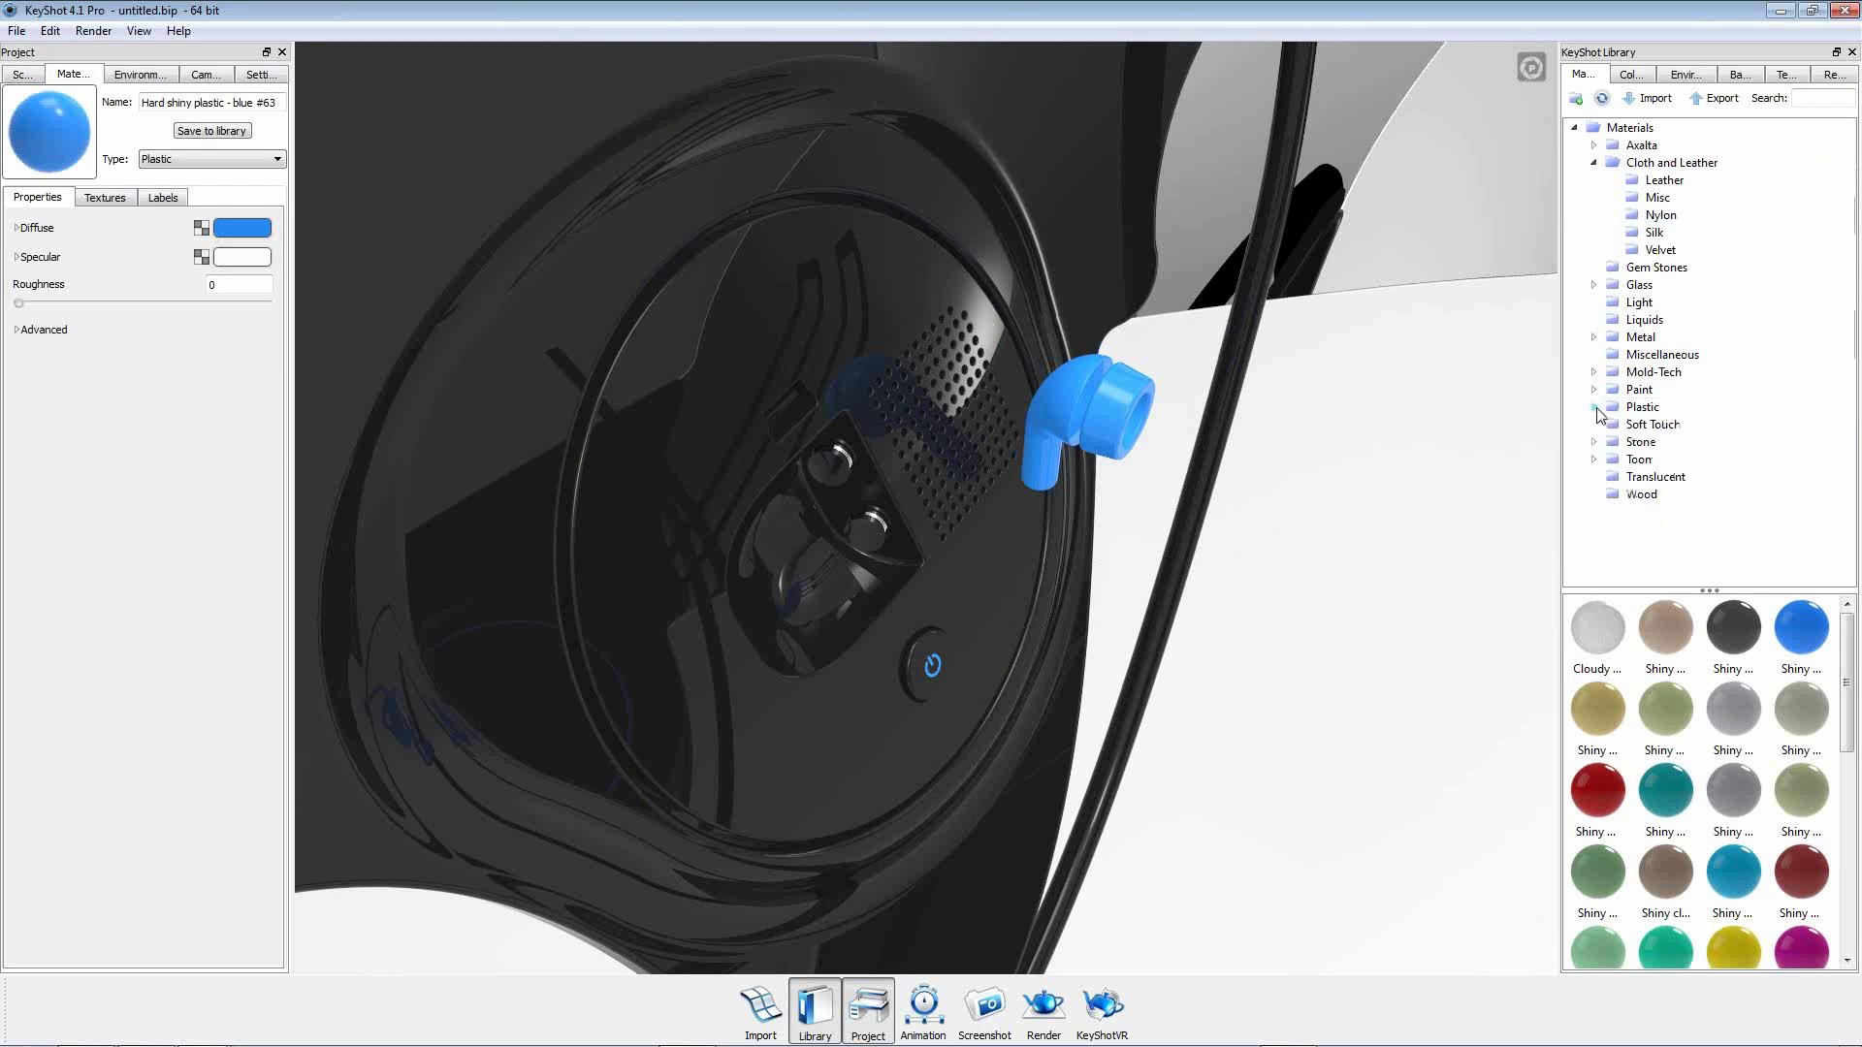
click(1654, 478)
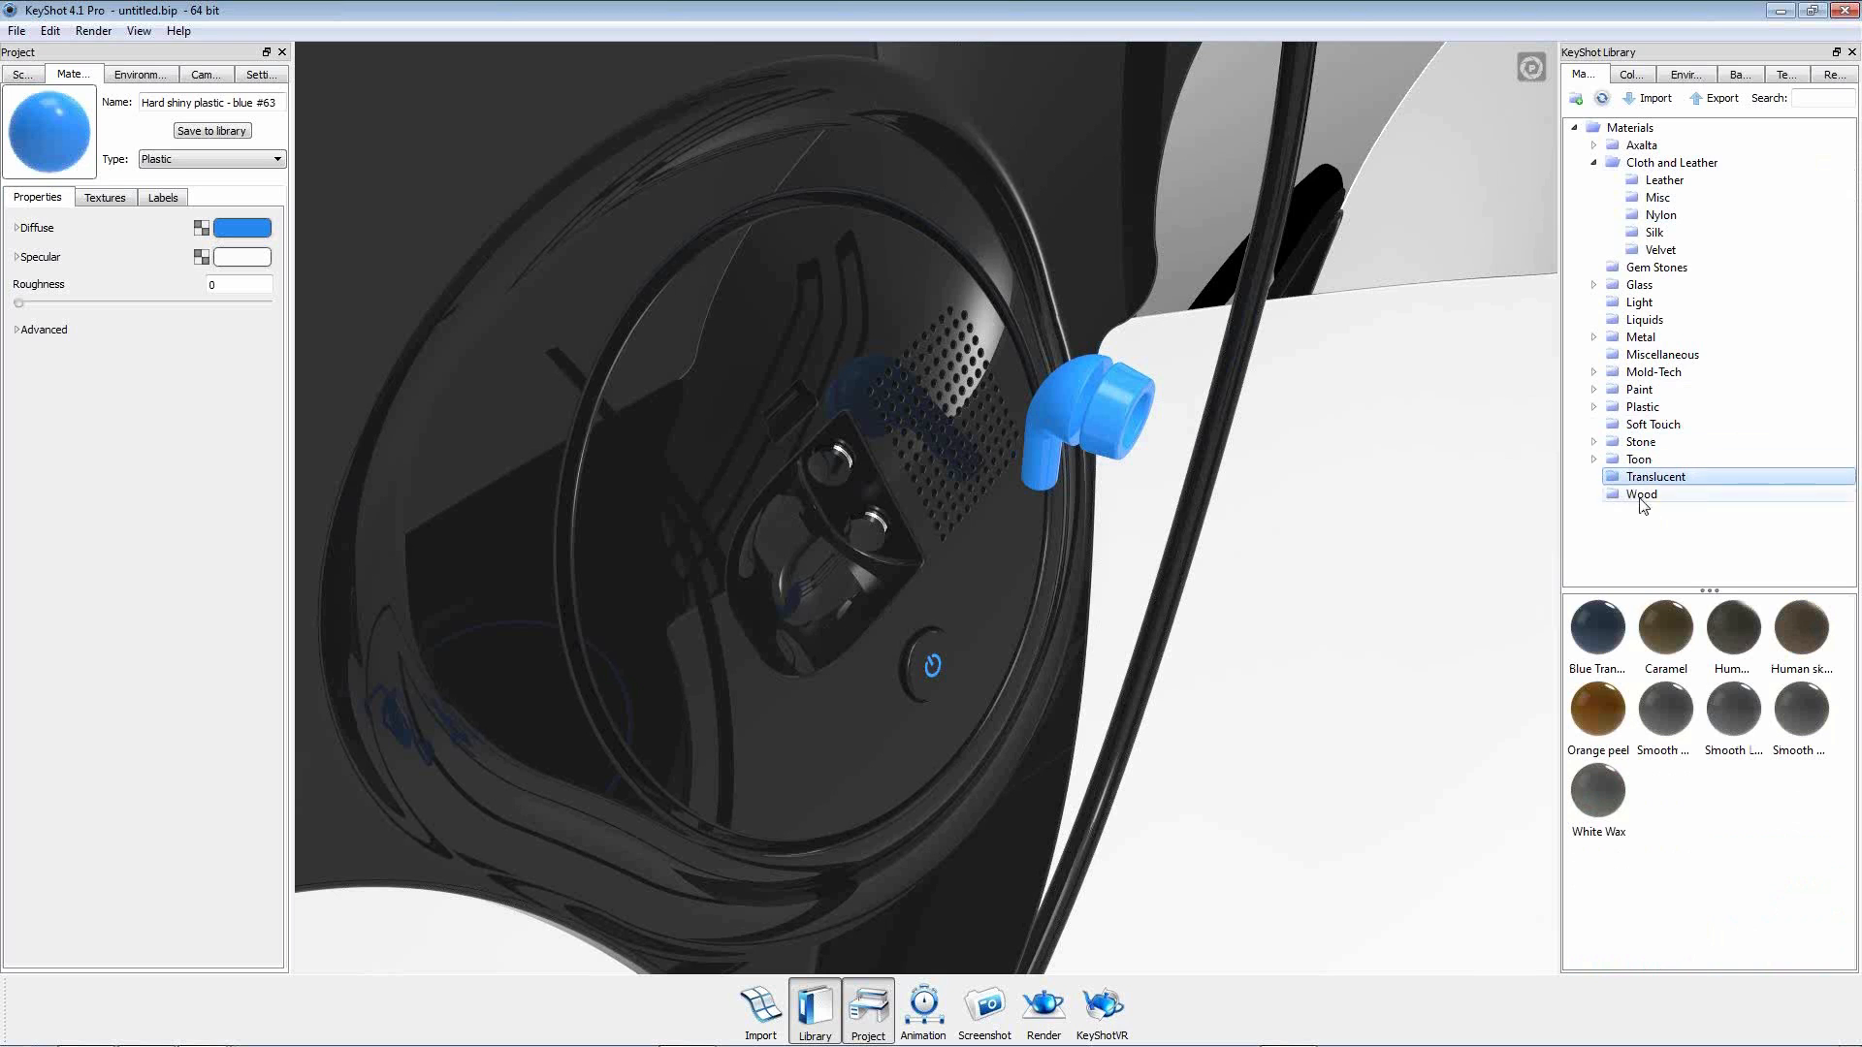
drag(1598, 790, 1111, 423)
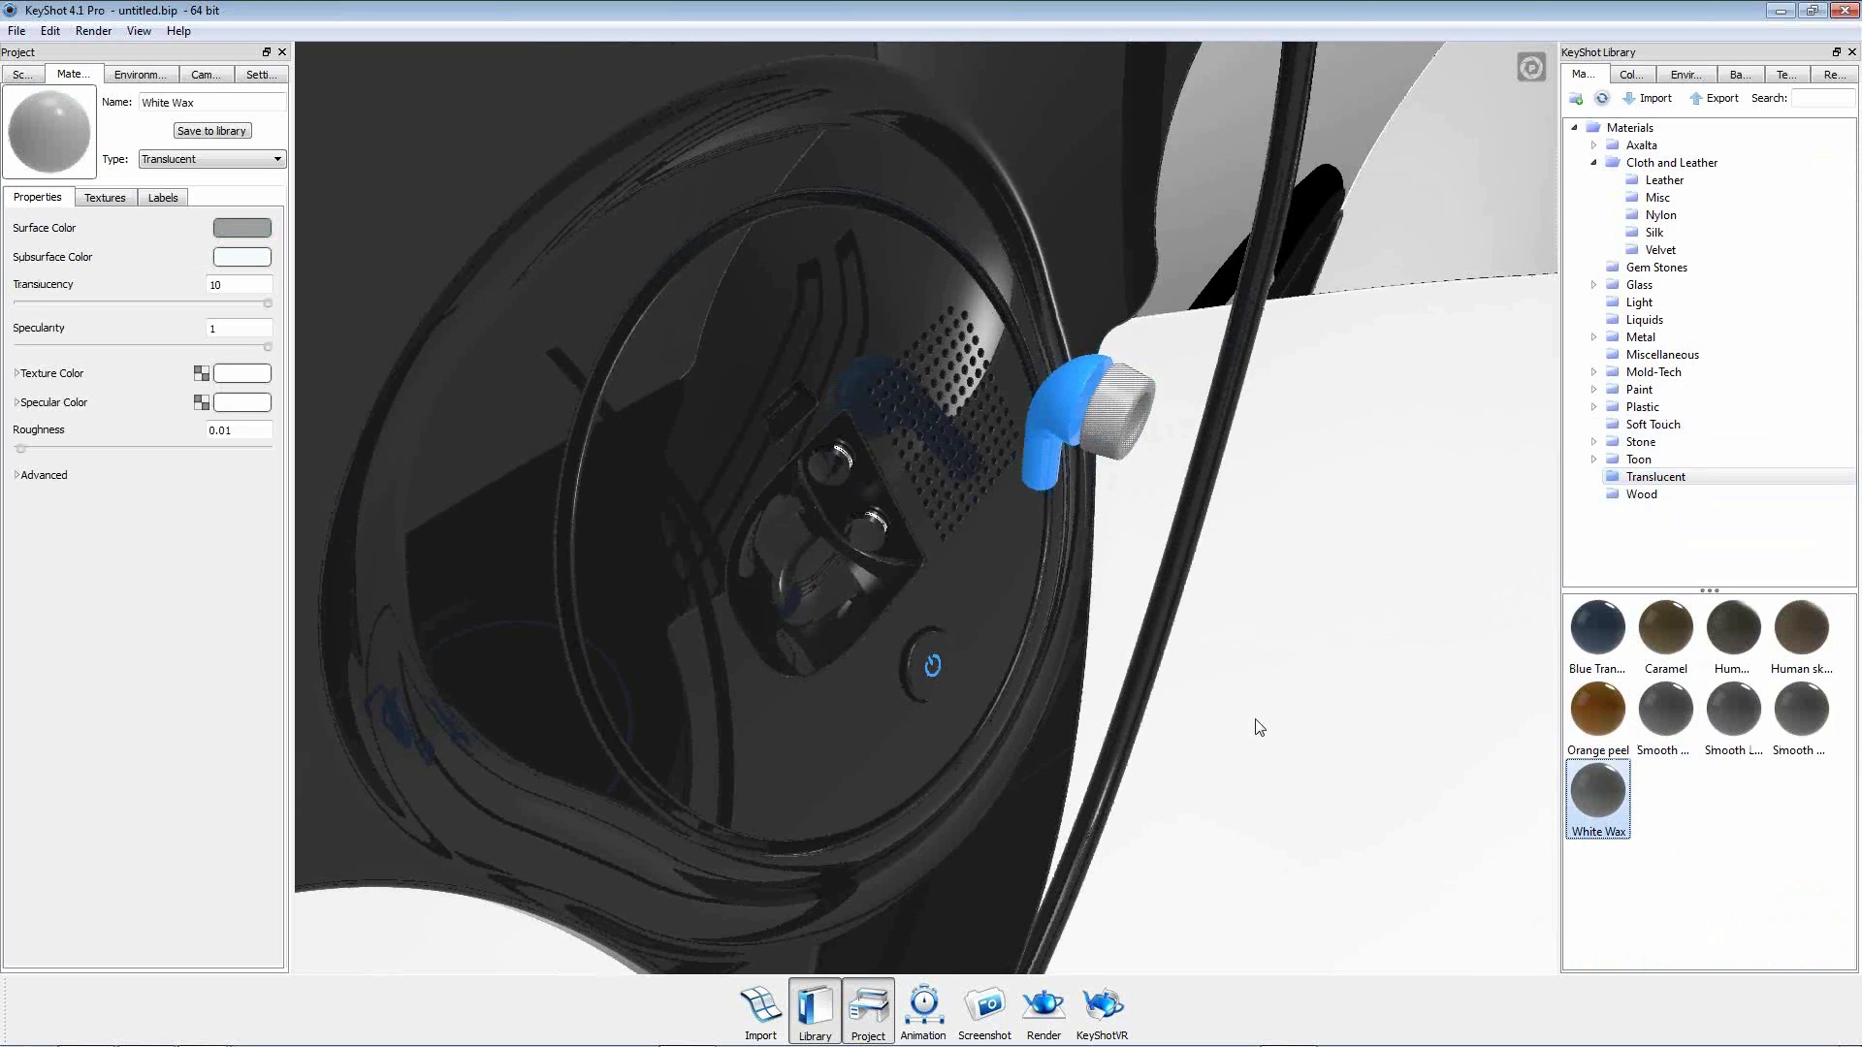
Change the material type of the blue power symbol on the round button to Emissive.
drag(912, 741, 993, 690)
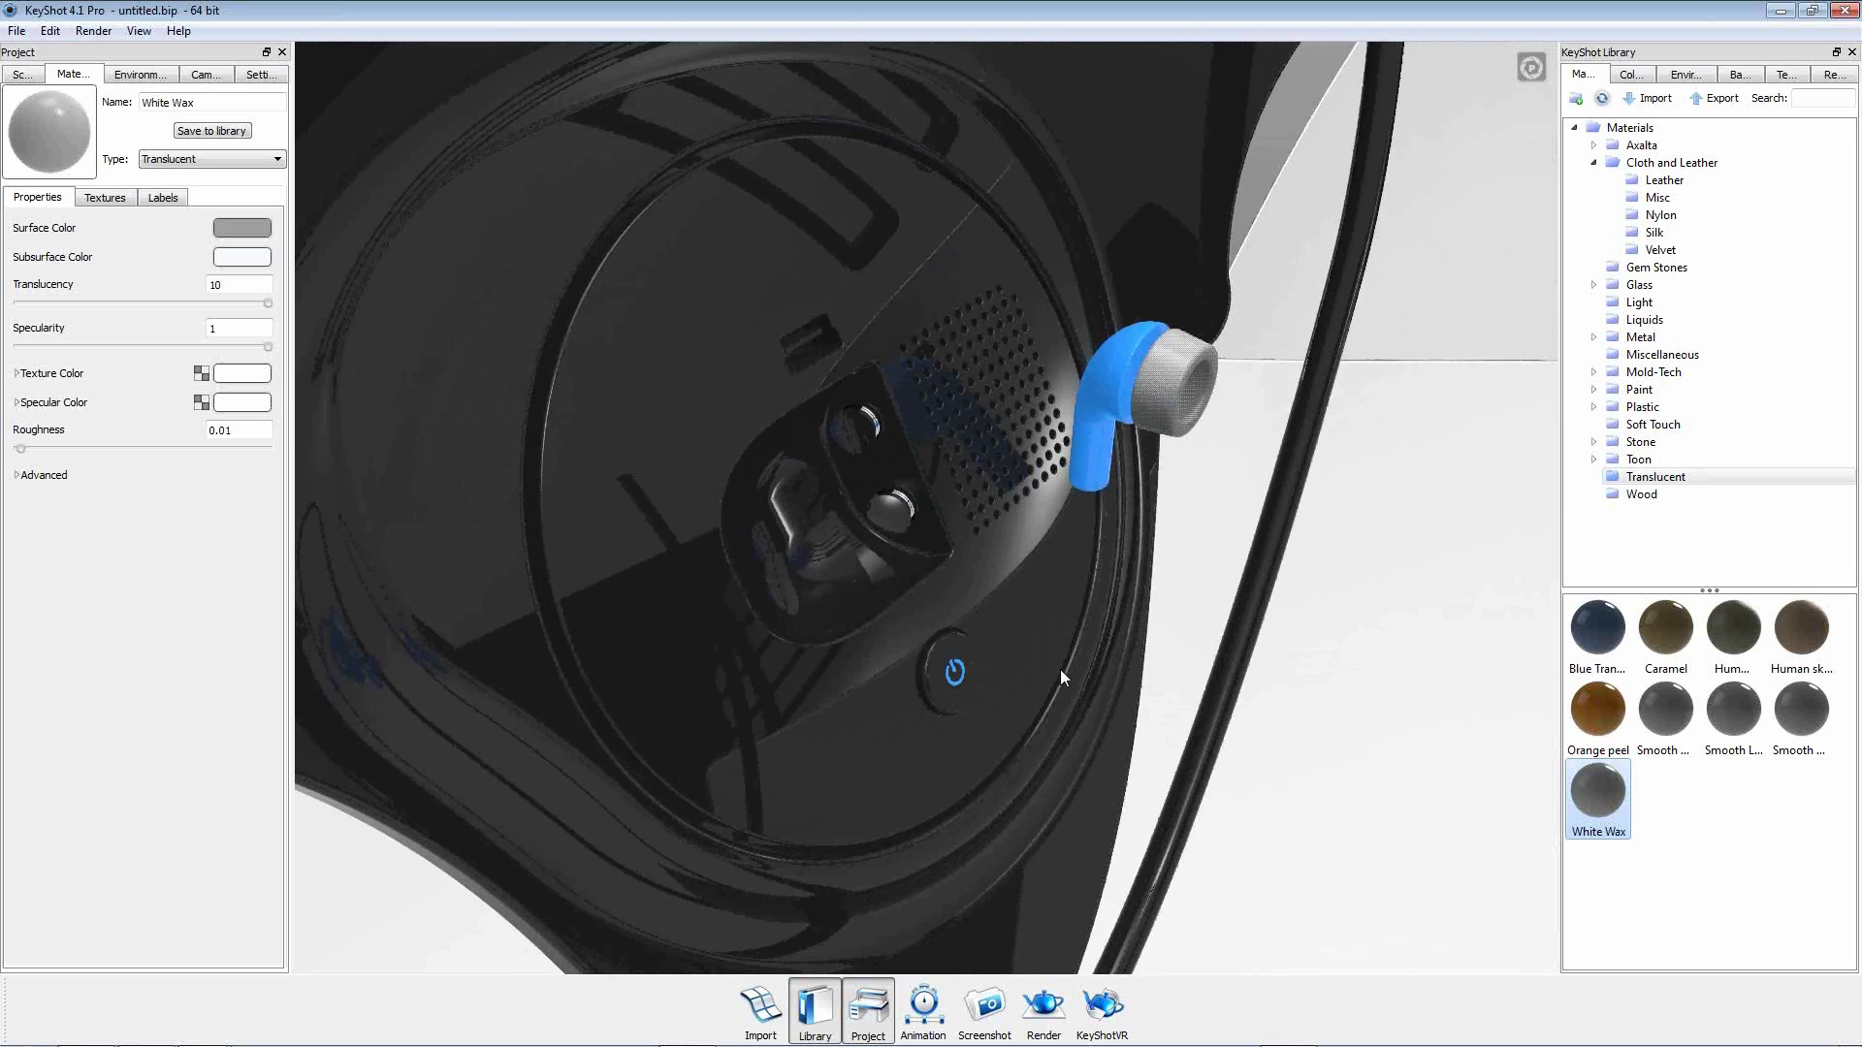
scroll(1050, 813, up, 3)
drag(1050, 813, 1015, 416)
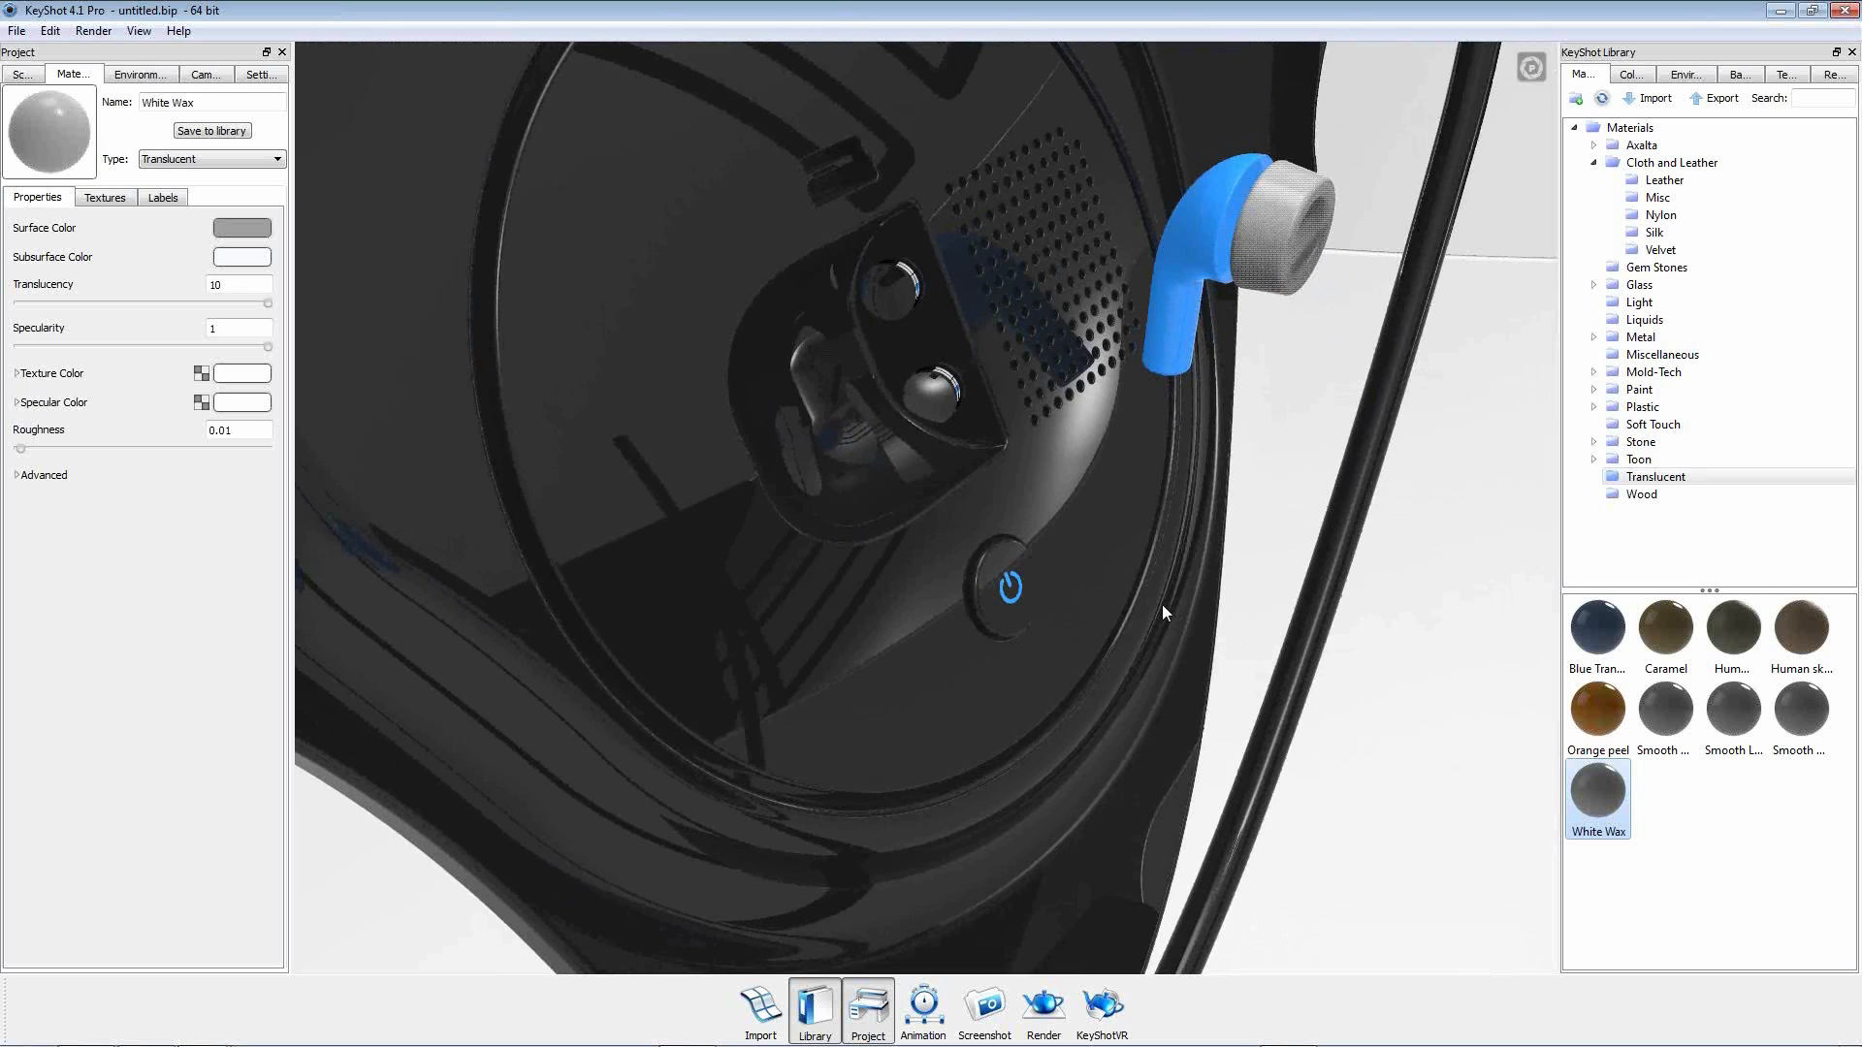
ctrl+alt+right_click(1010, 596)
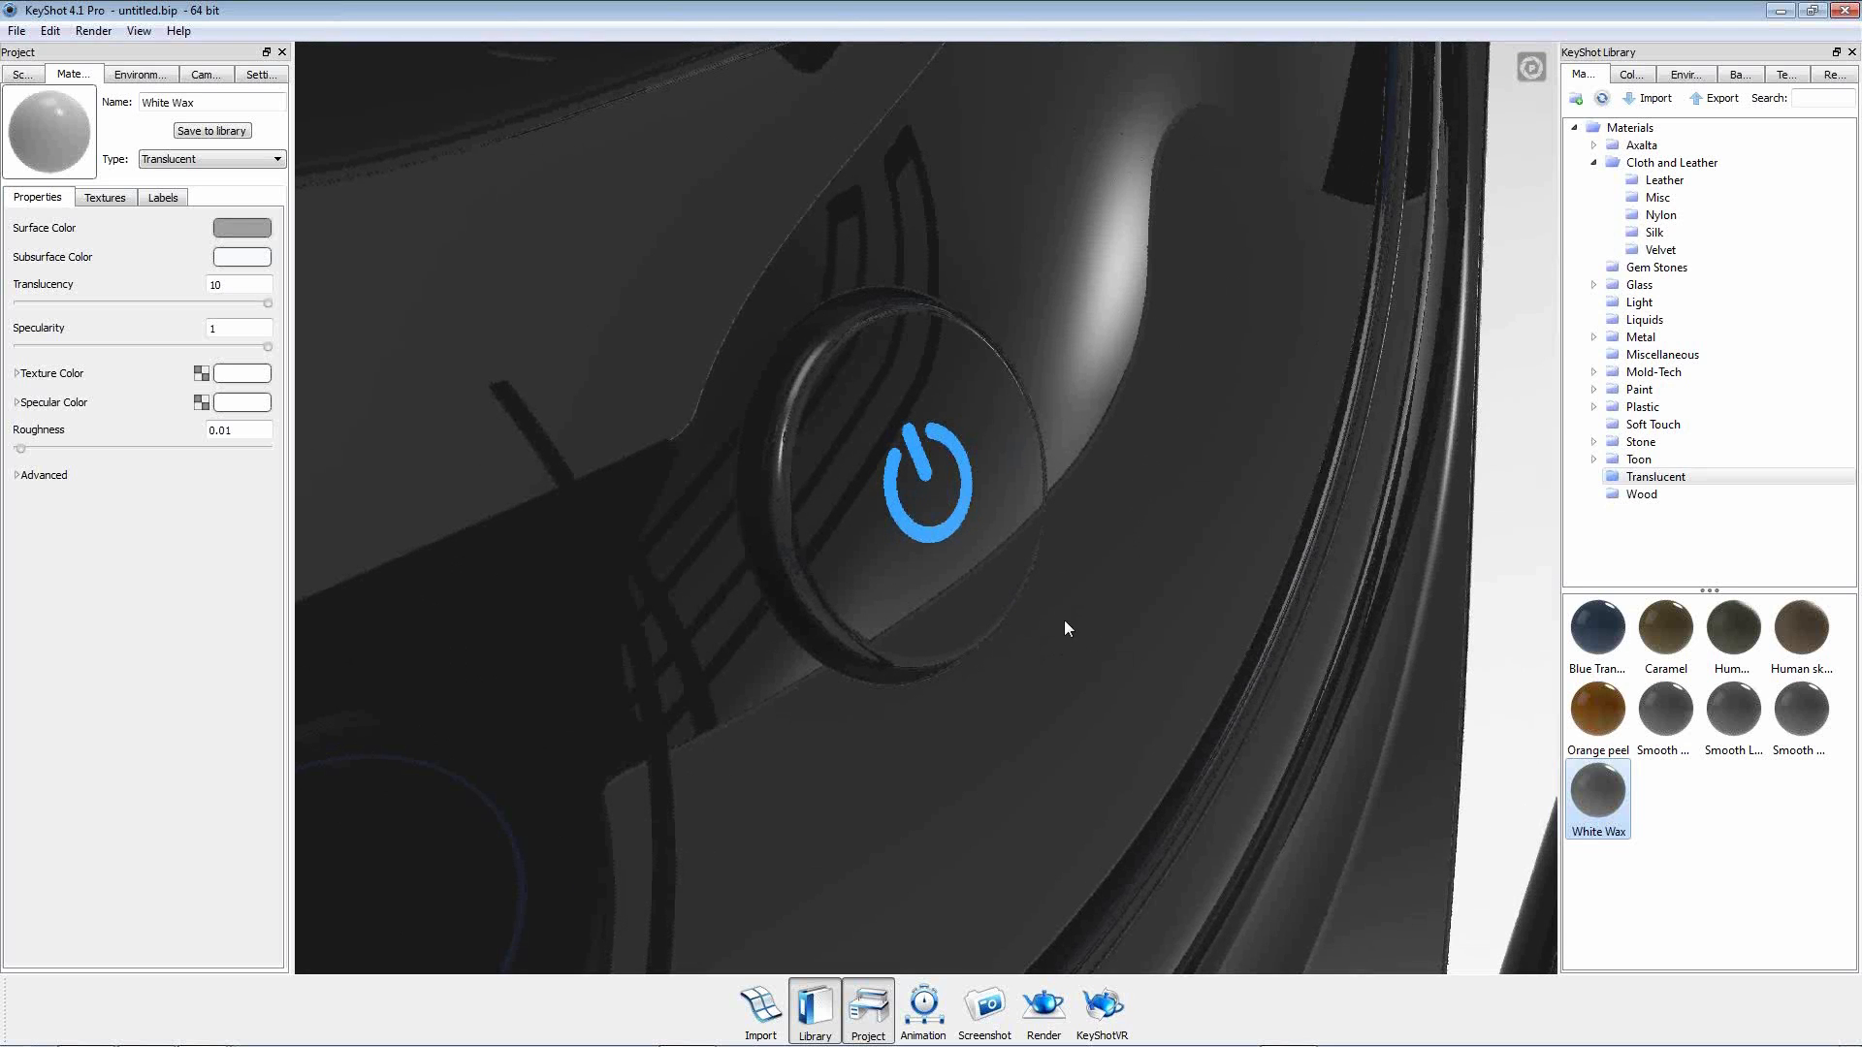
scroll(974, 653, down, 6)
scroll(973, 652, up, 3)
scroll(976, 659, up, 10)
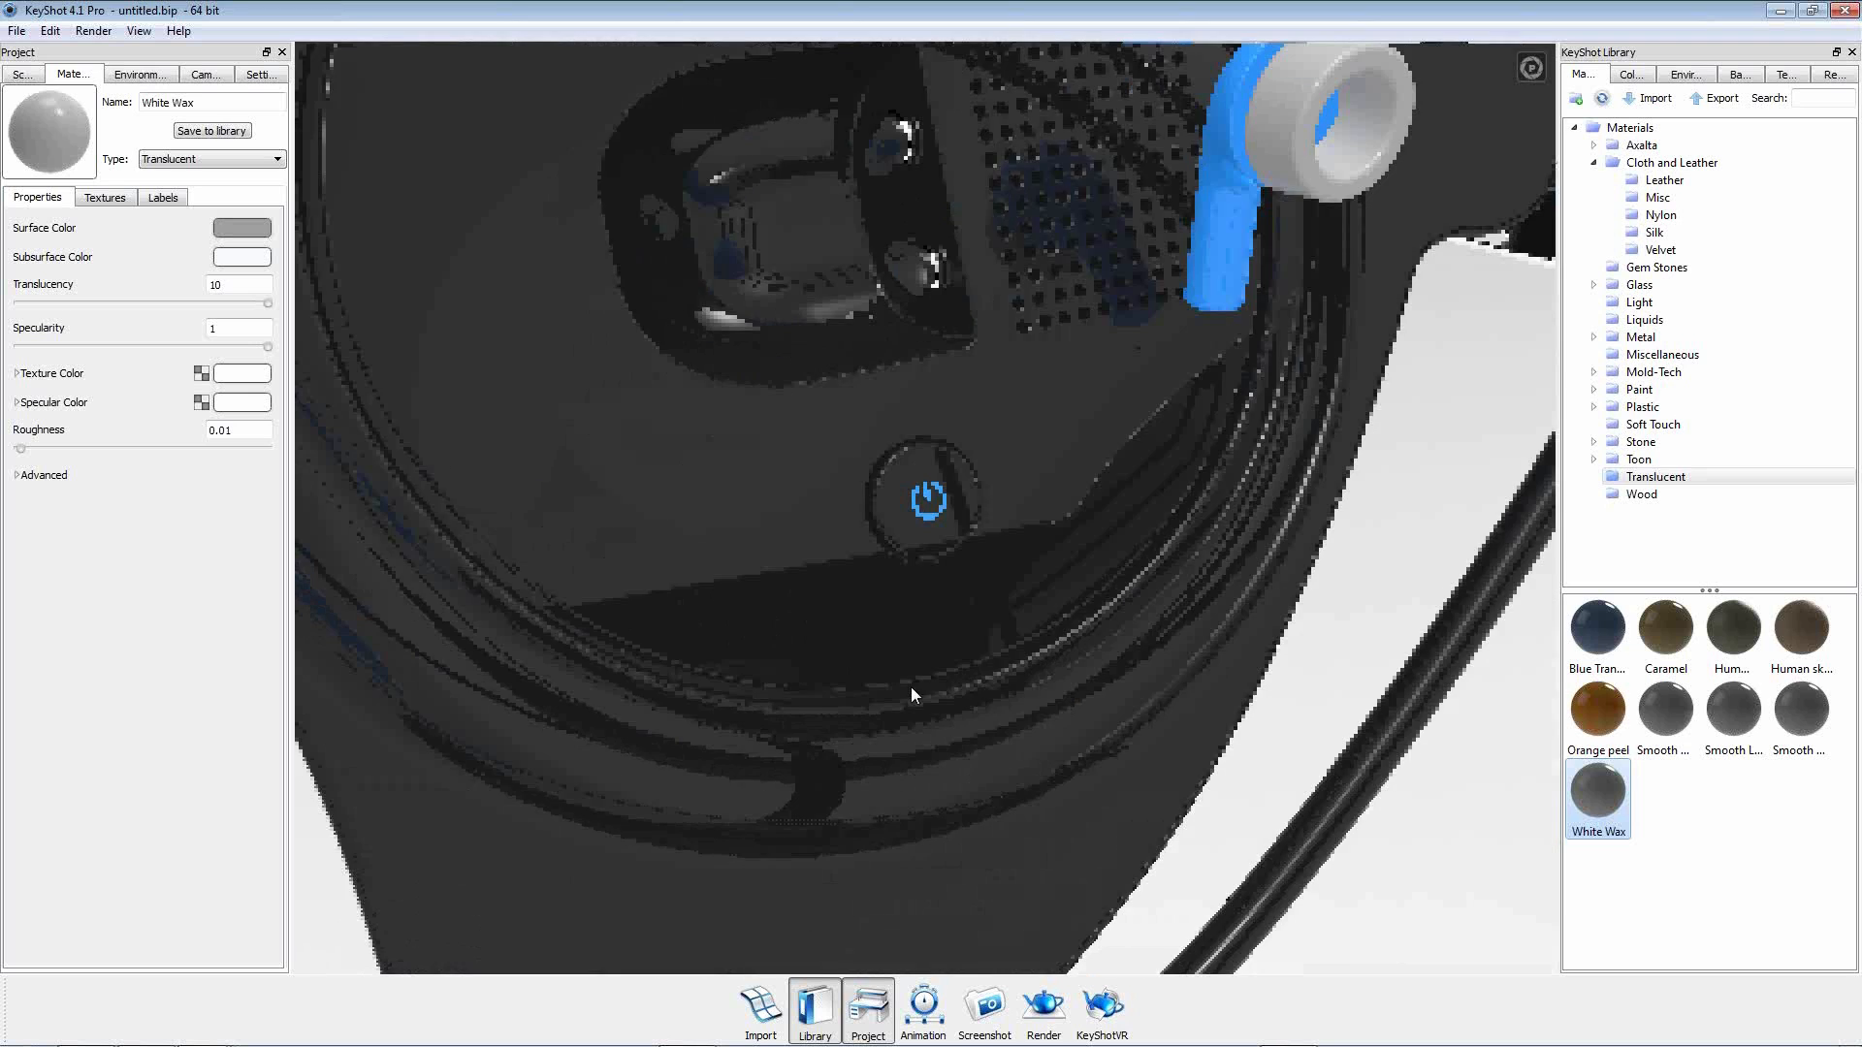
drag(869, 696, 1009, 684)
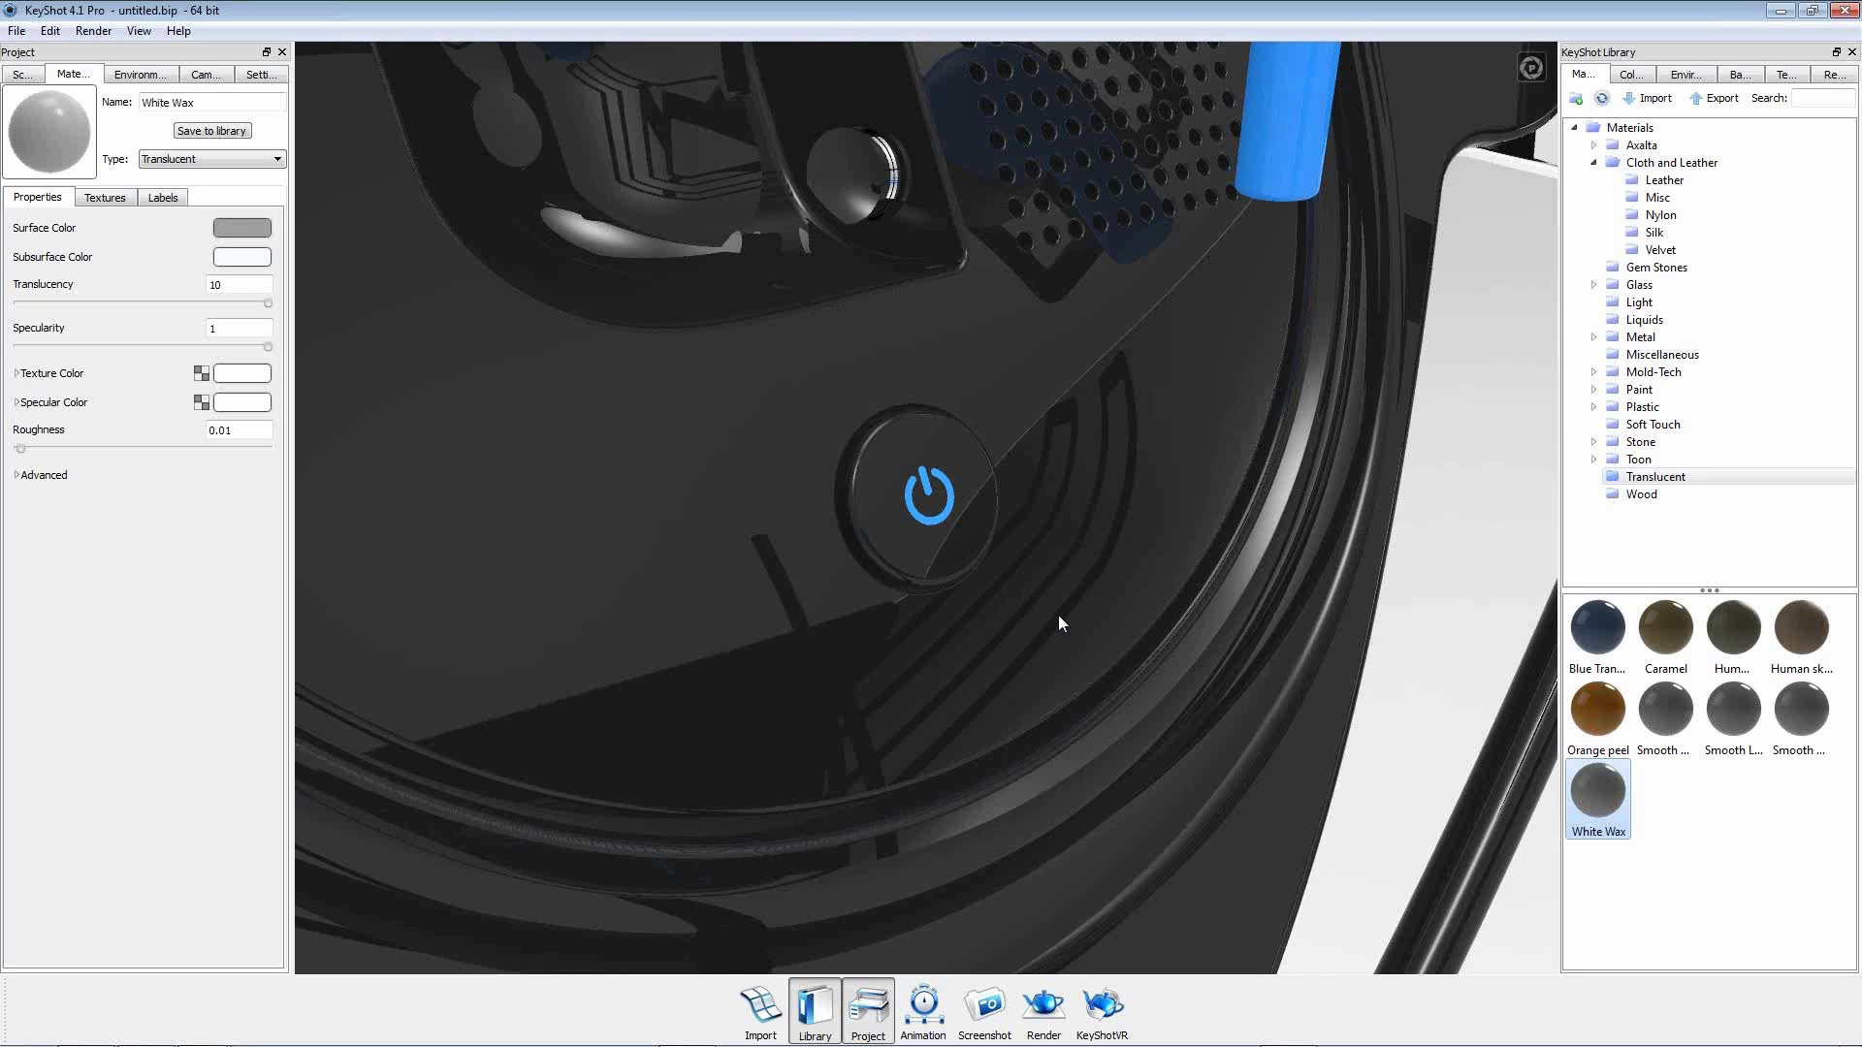
drag(1059, 617, 984, 625)
double_click(950, 517)
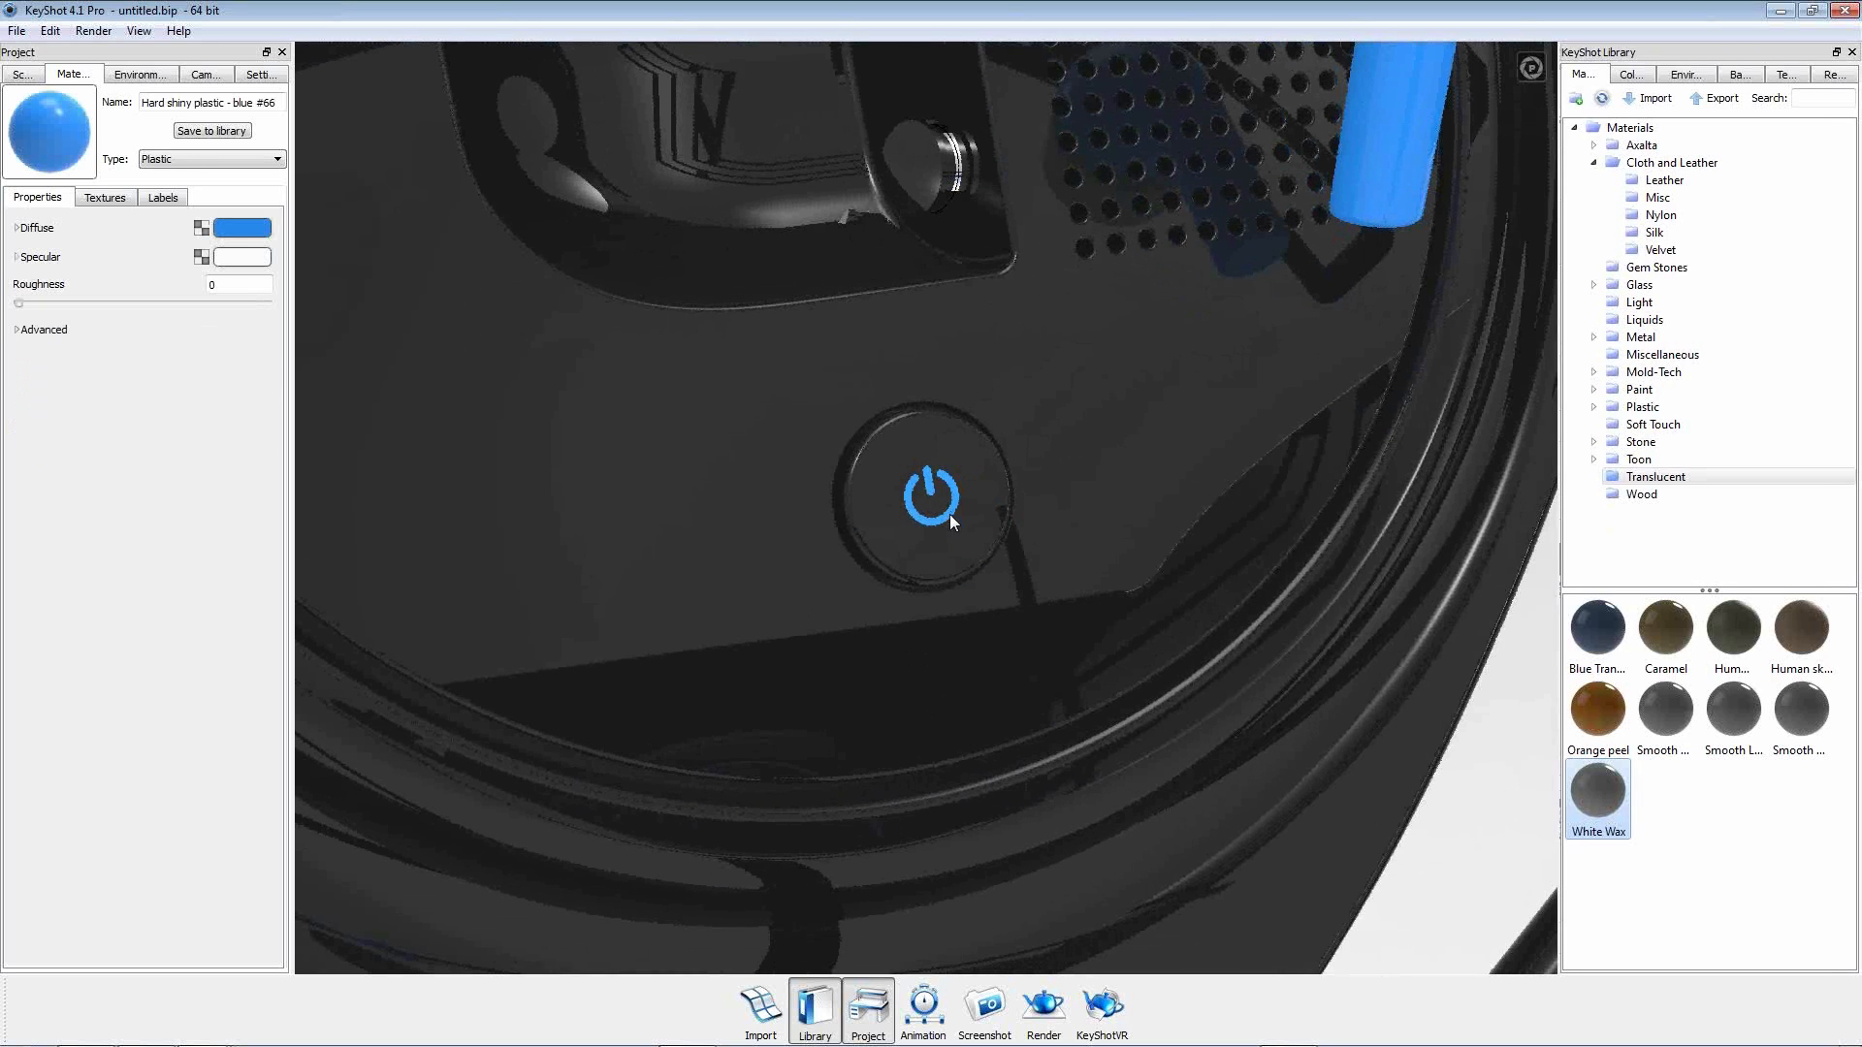
click(191, 161)
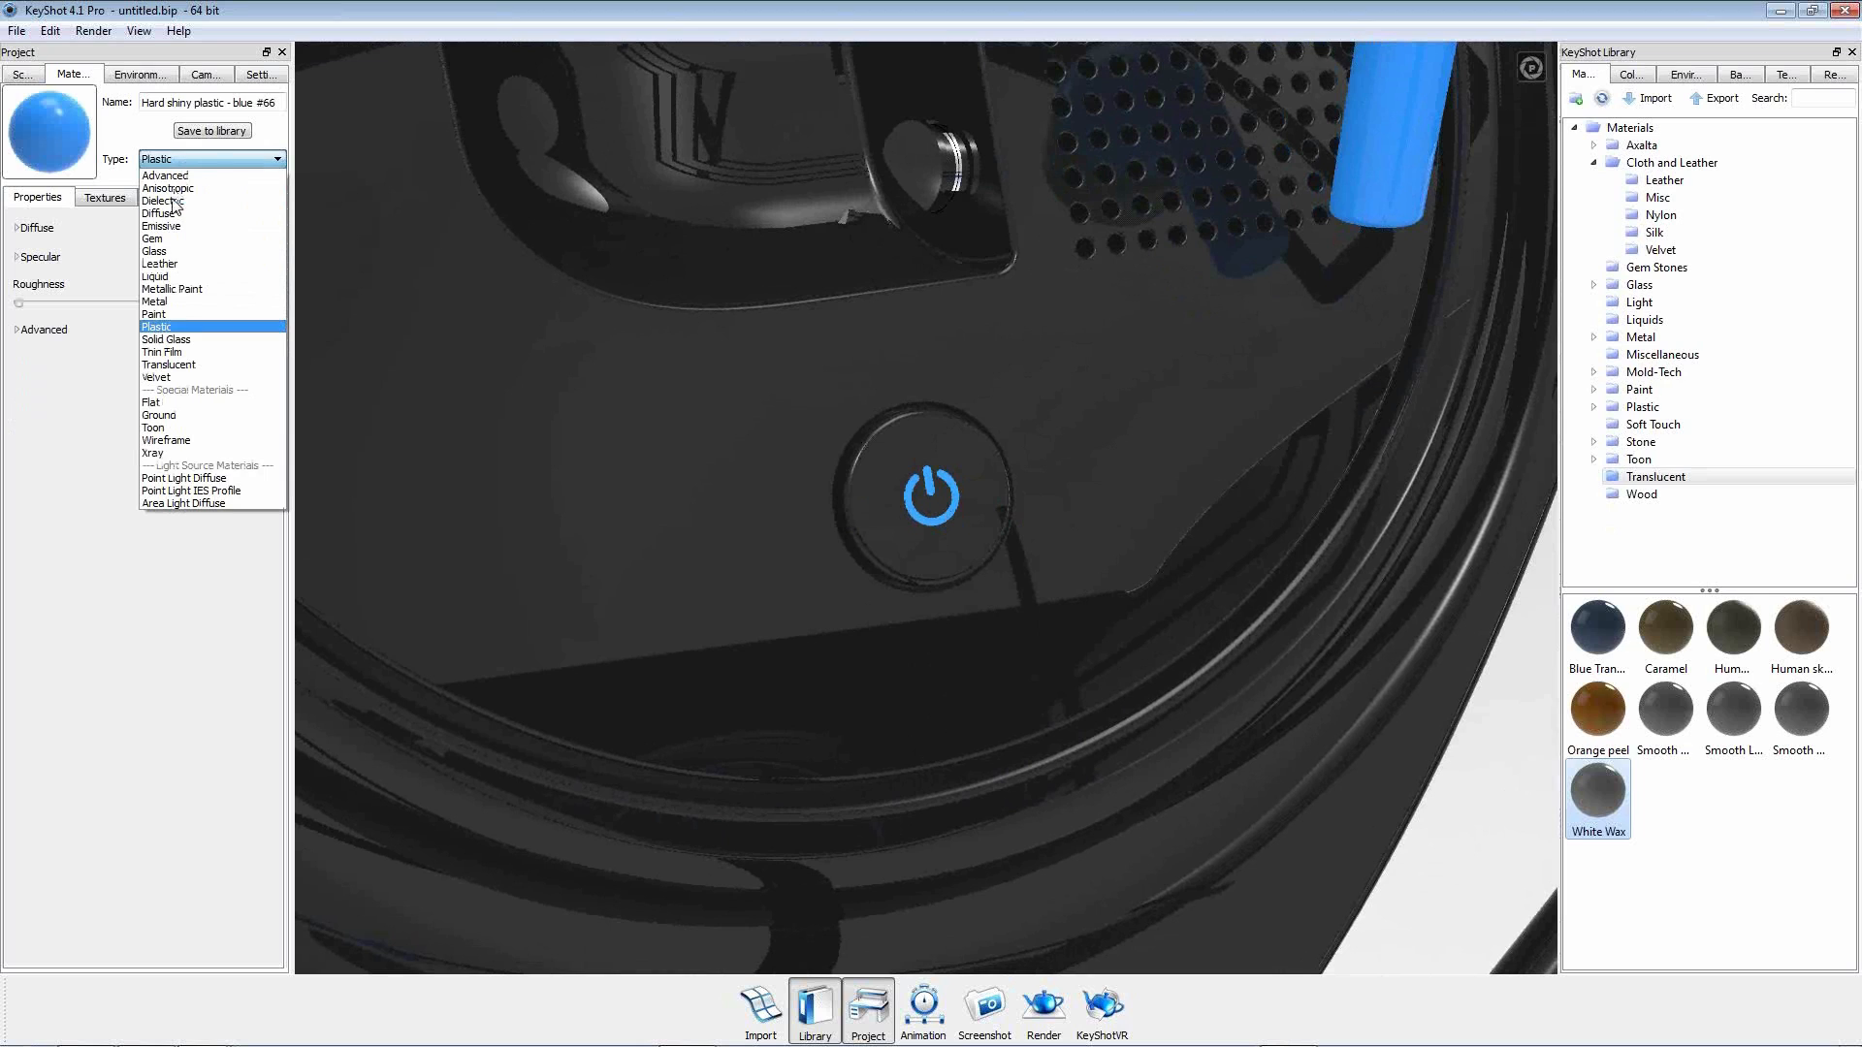
click(177, 227)
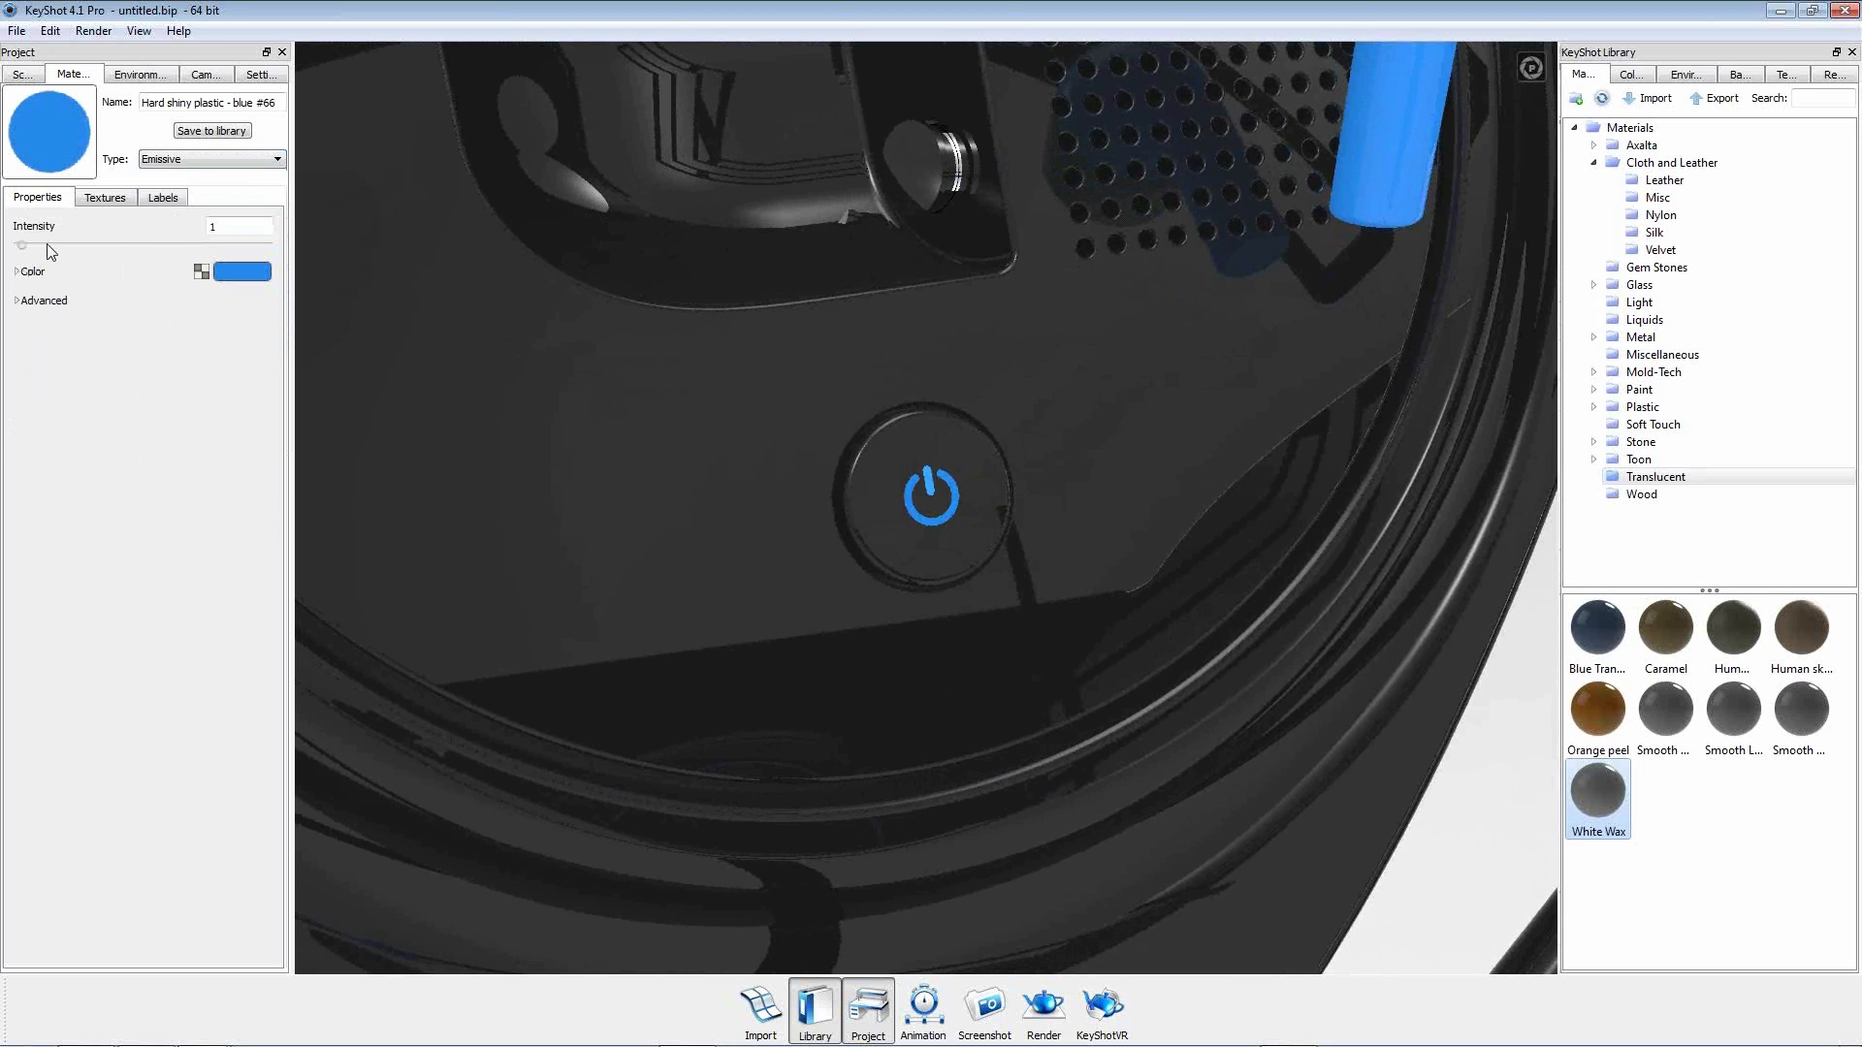
Set the power symbol's emissive color to a pale blue with hue 221, saturation 37% and value 100%.
click(233, 276)
drag(894, 326, 604, 302)
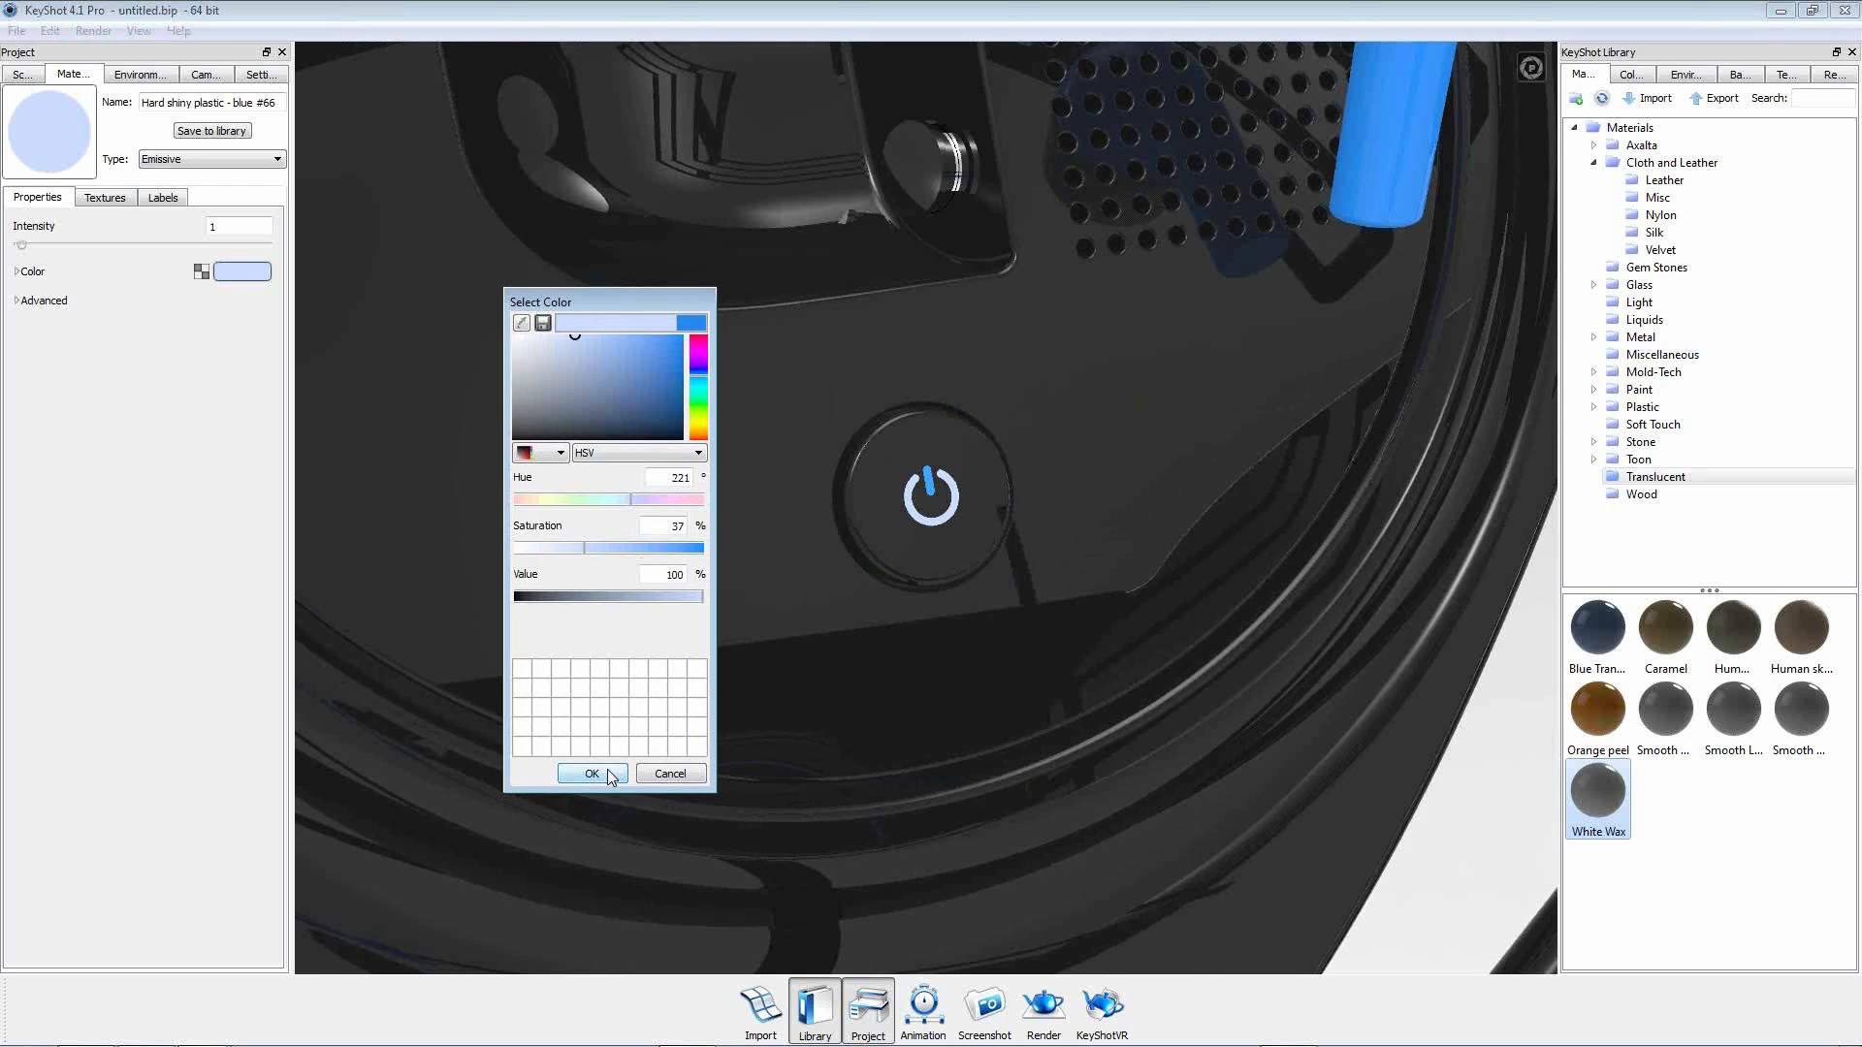
click(607, 770)
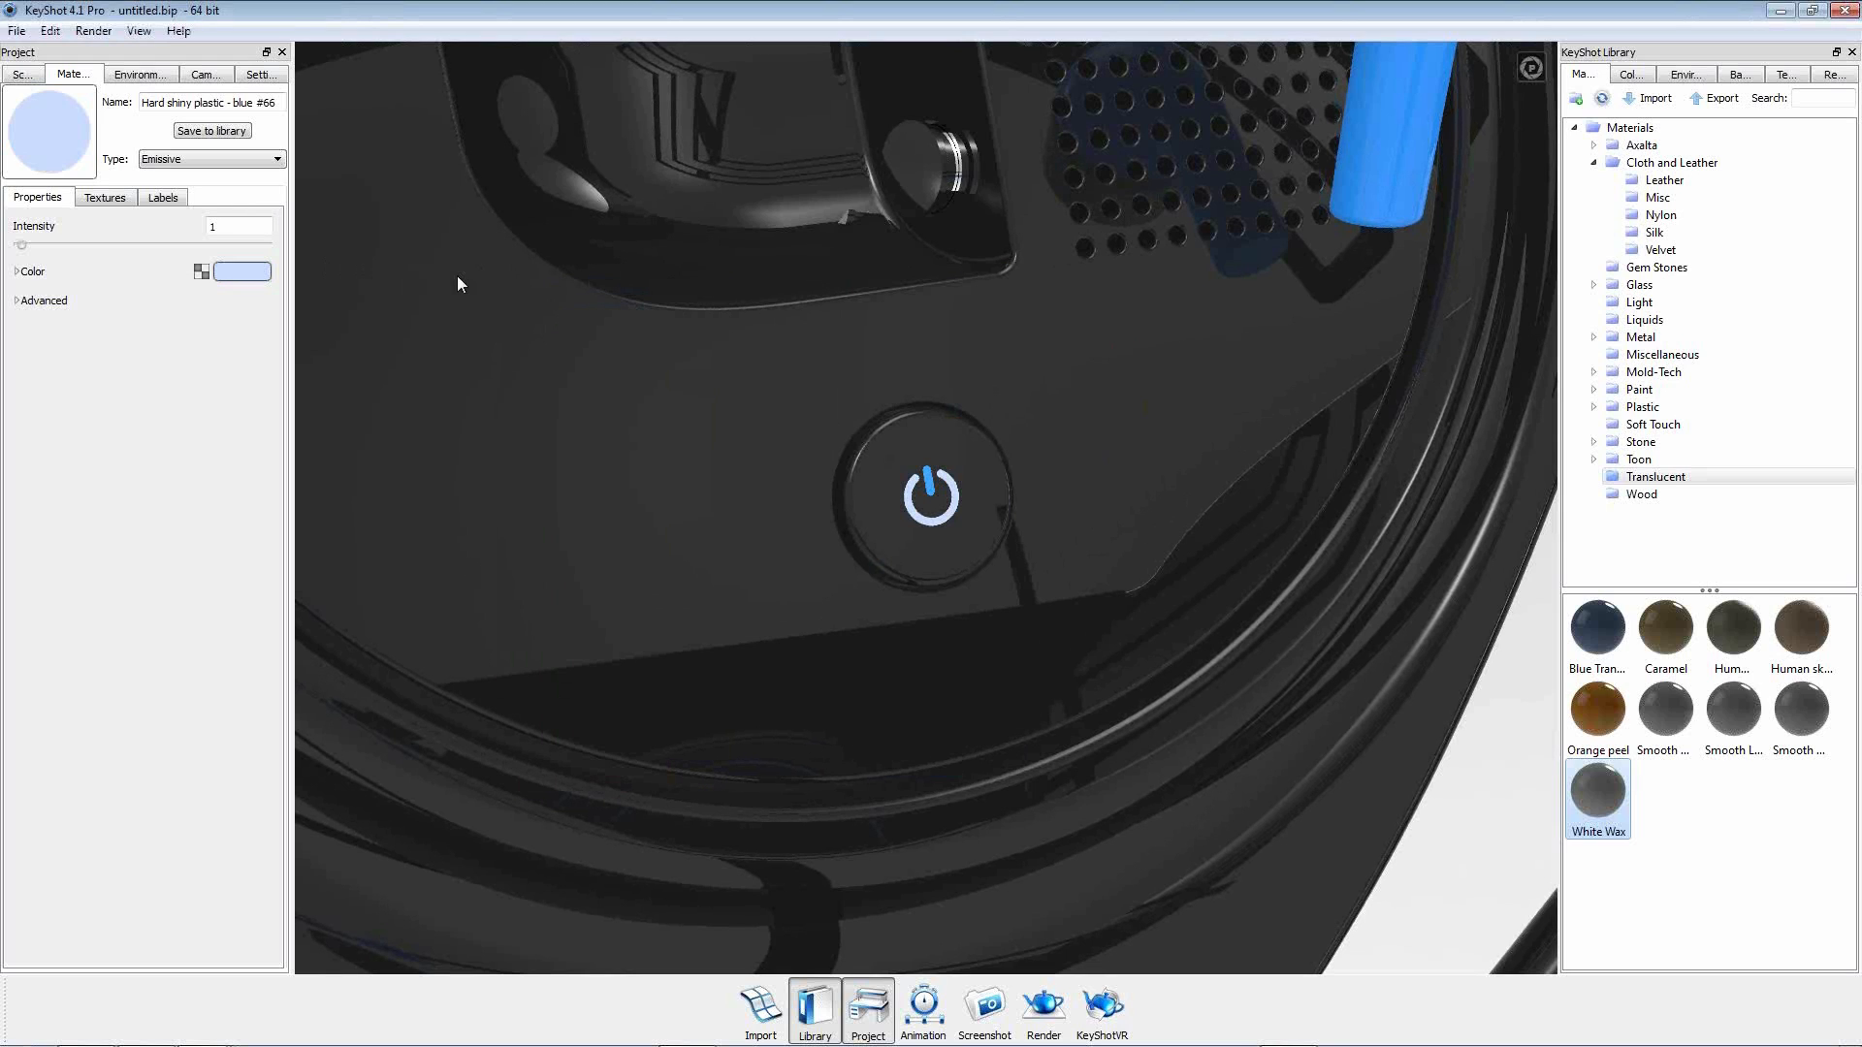
Copy the emissive material to the power symbol's short bar and raise its intensity to 9.7.
shift+right_click(928, 487)
drag(22, 249, 44, 248)
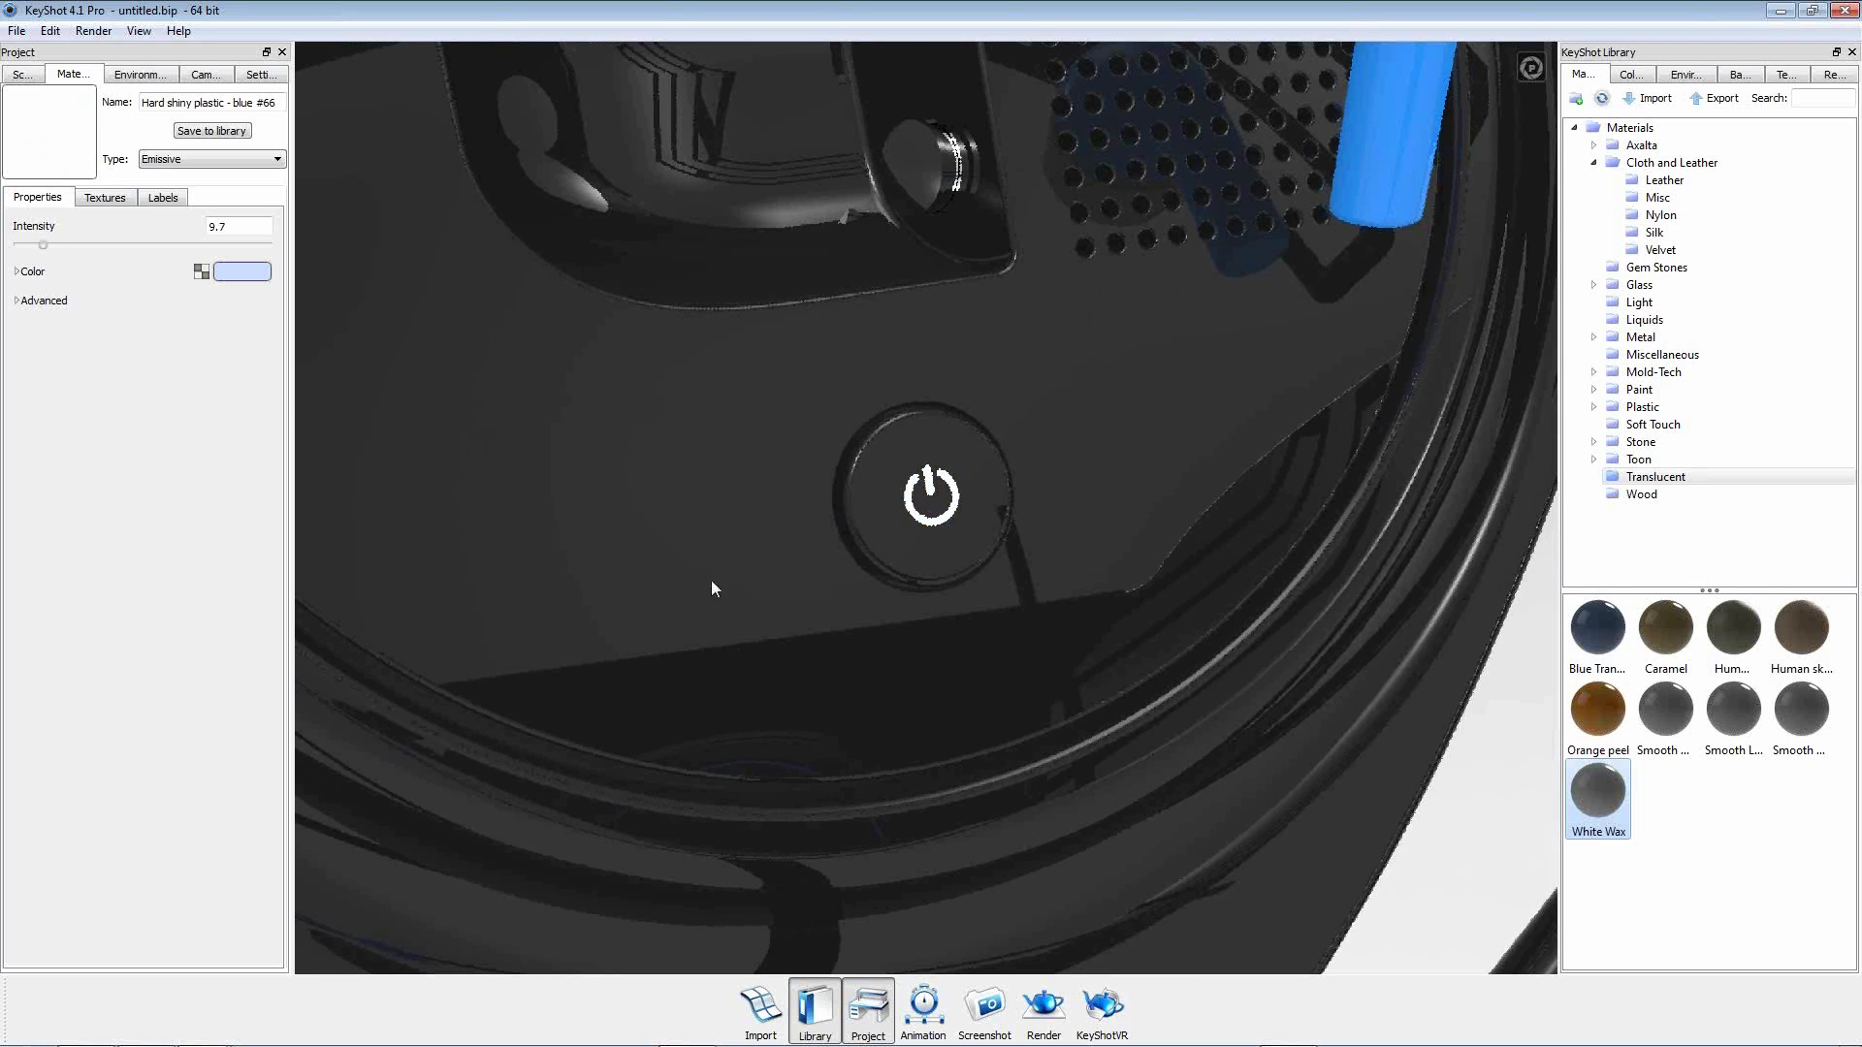
Apply the Chrome bright material to the thin blue ring around the round plate on the other side of the ear cup.
scroll(1129, 732, down, 5)
scroll(1121, 725, down, 4)
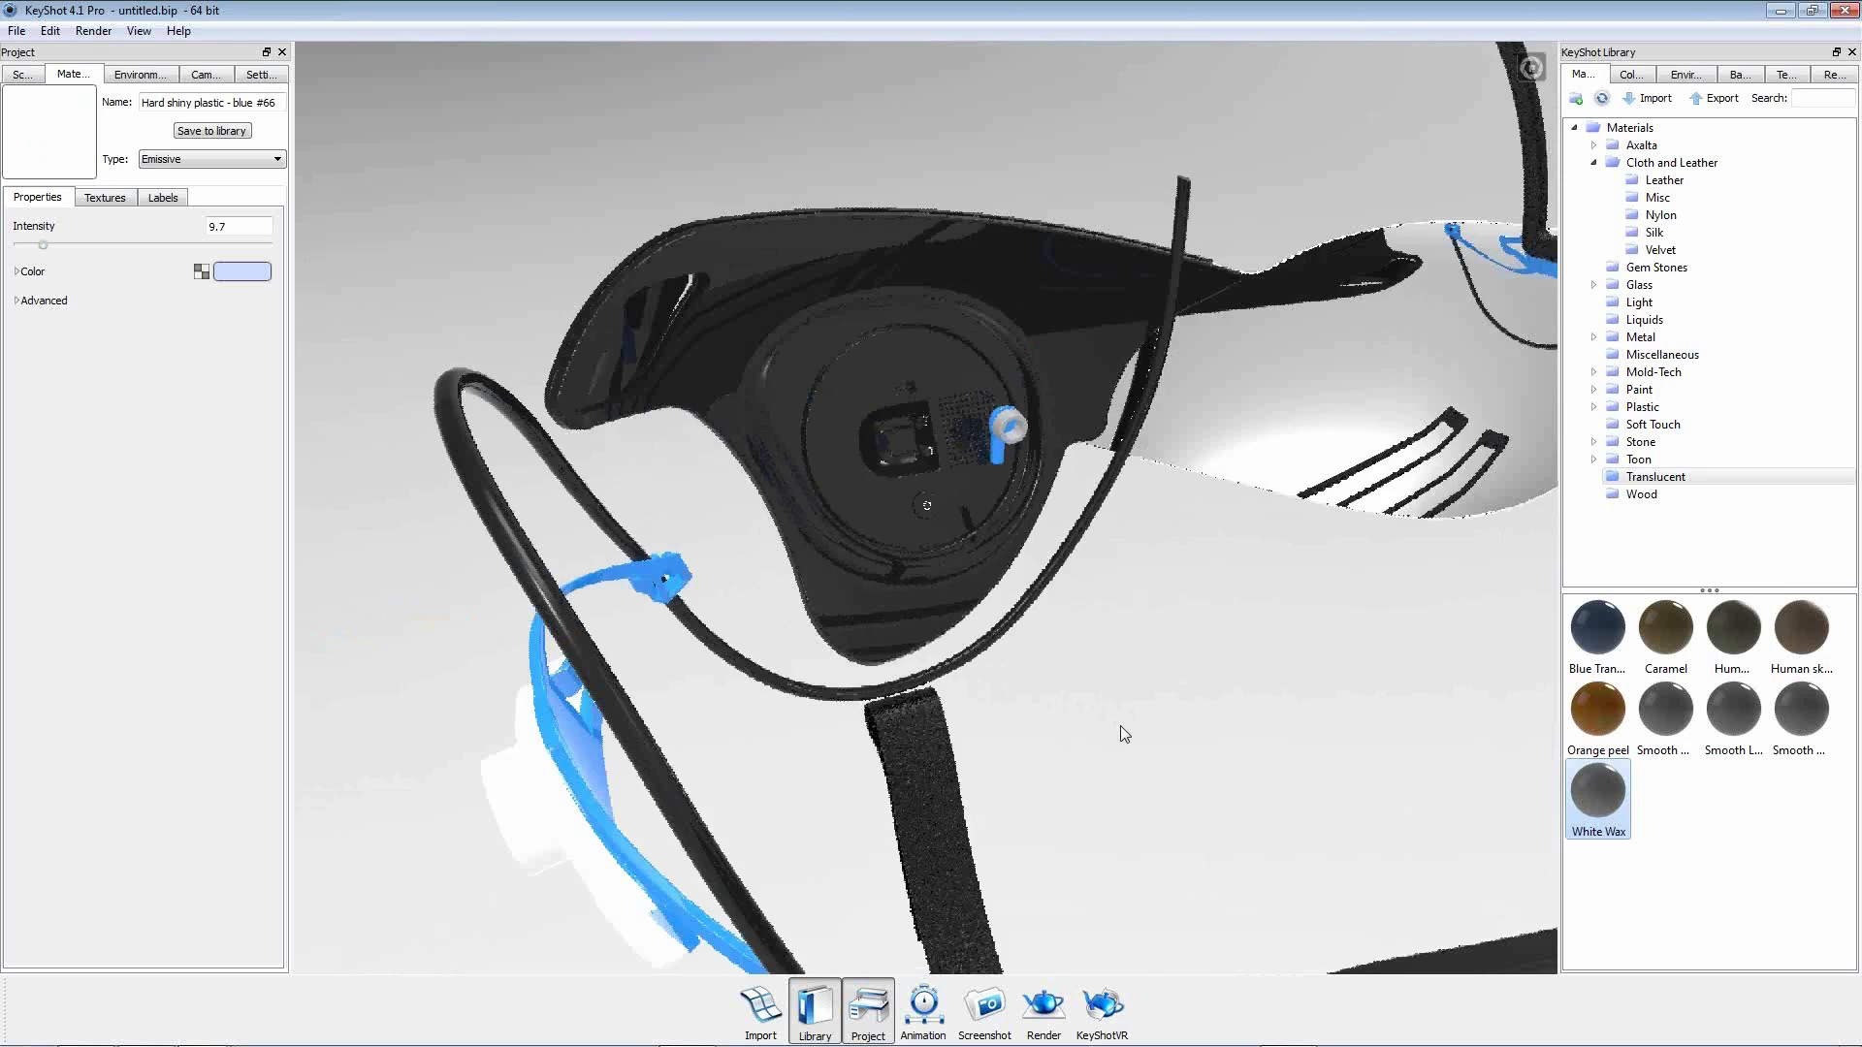
scroll(1120, 726, down, 3)
drag(1120, 732, 1530, 739)
drag(657, 673, 124, 756)
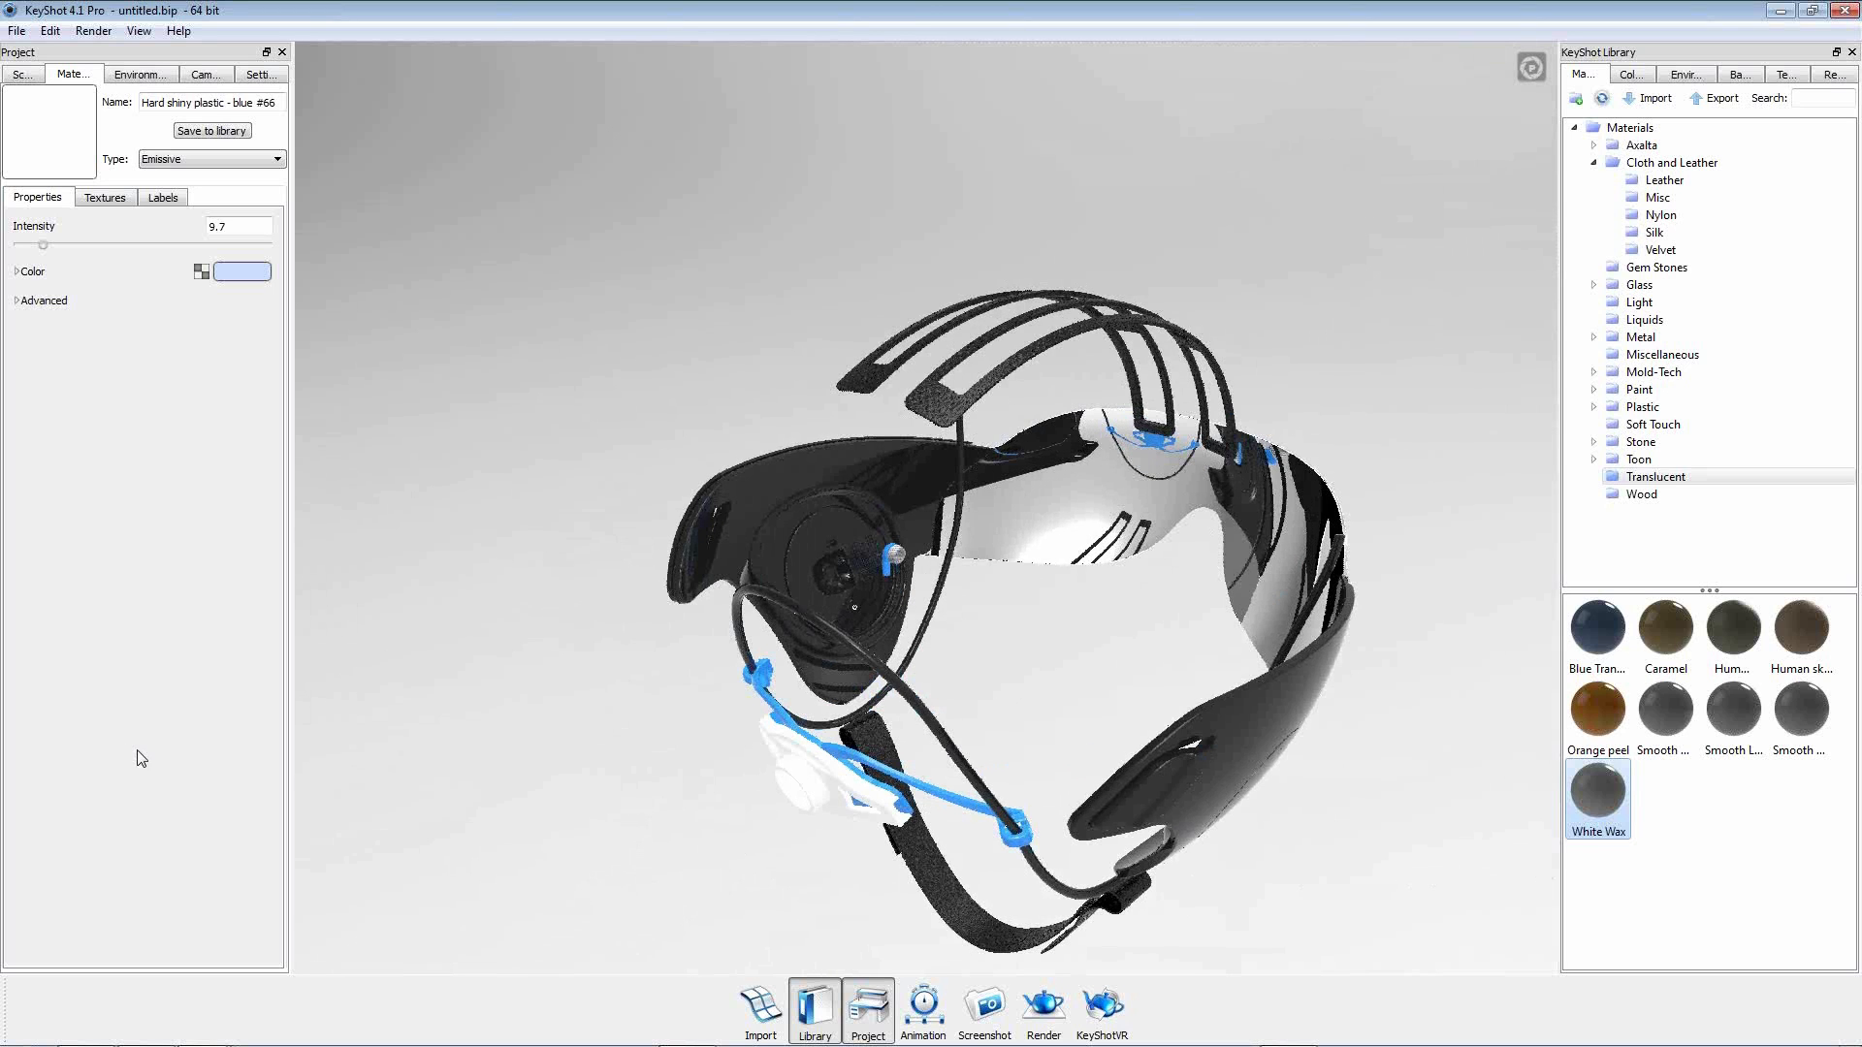
click(32, 76)
drag(756, 750, 333, 914)
scroll(1271, 417, up, 4)
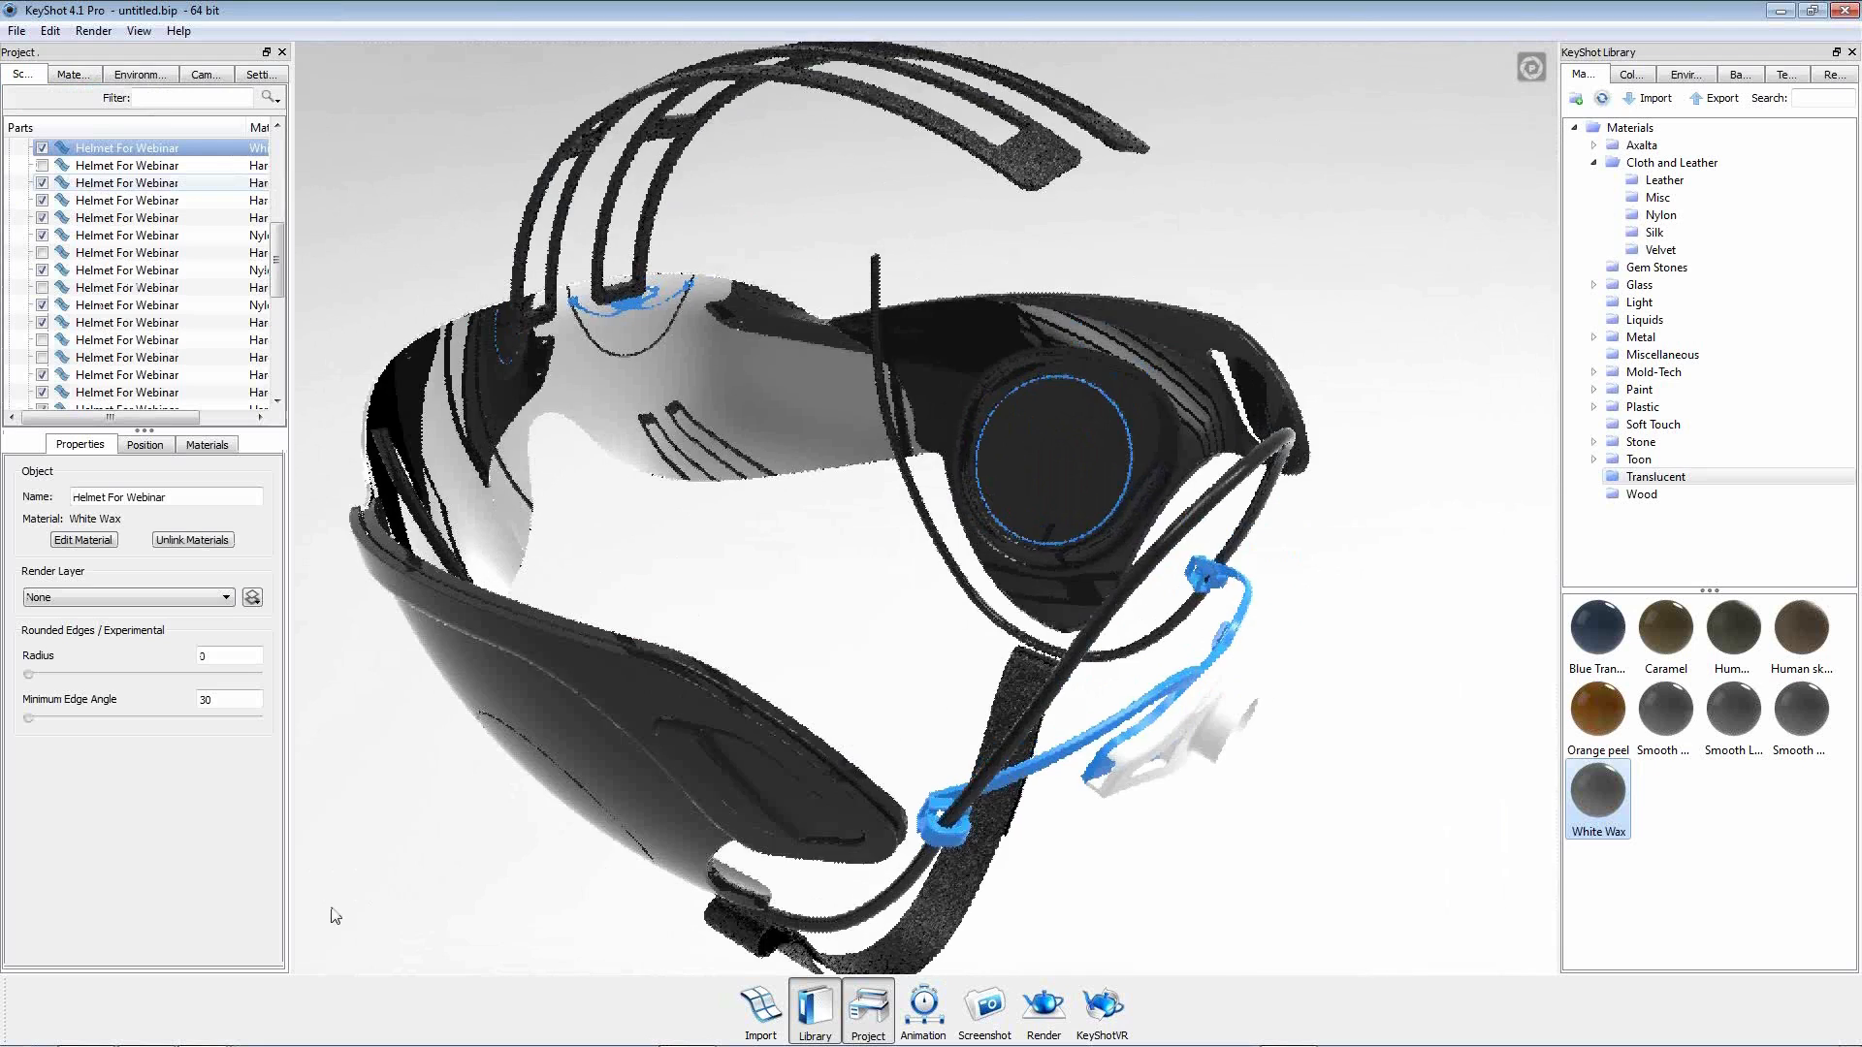
middle_drag(912, 509, 752, 628)
scroll(756, 629, up, 6)
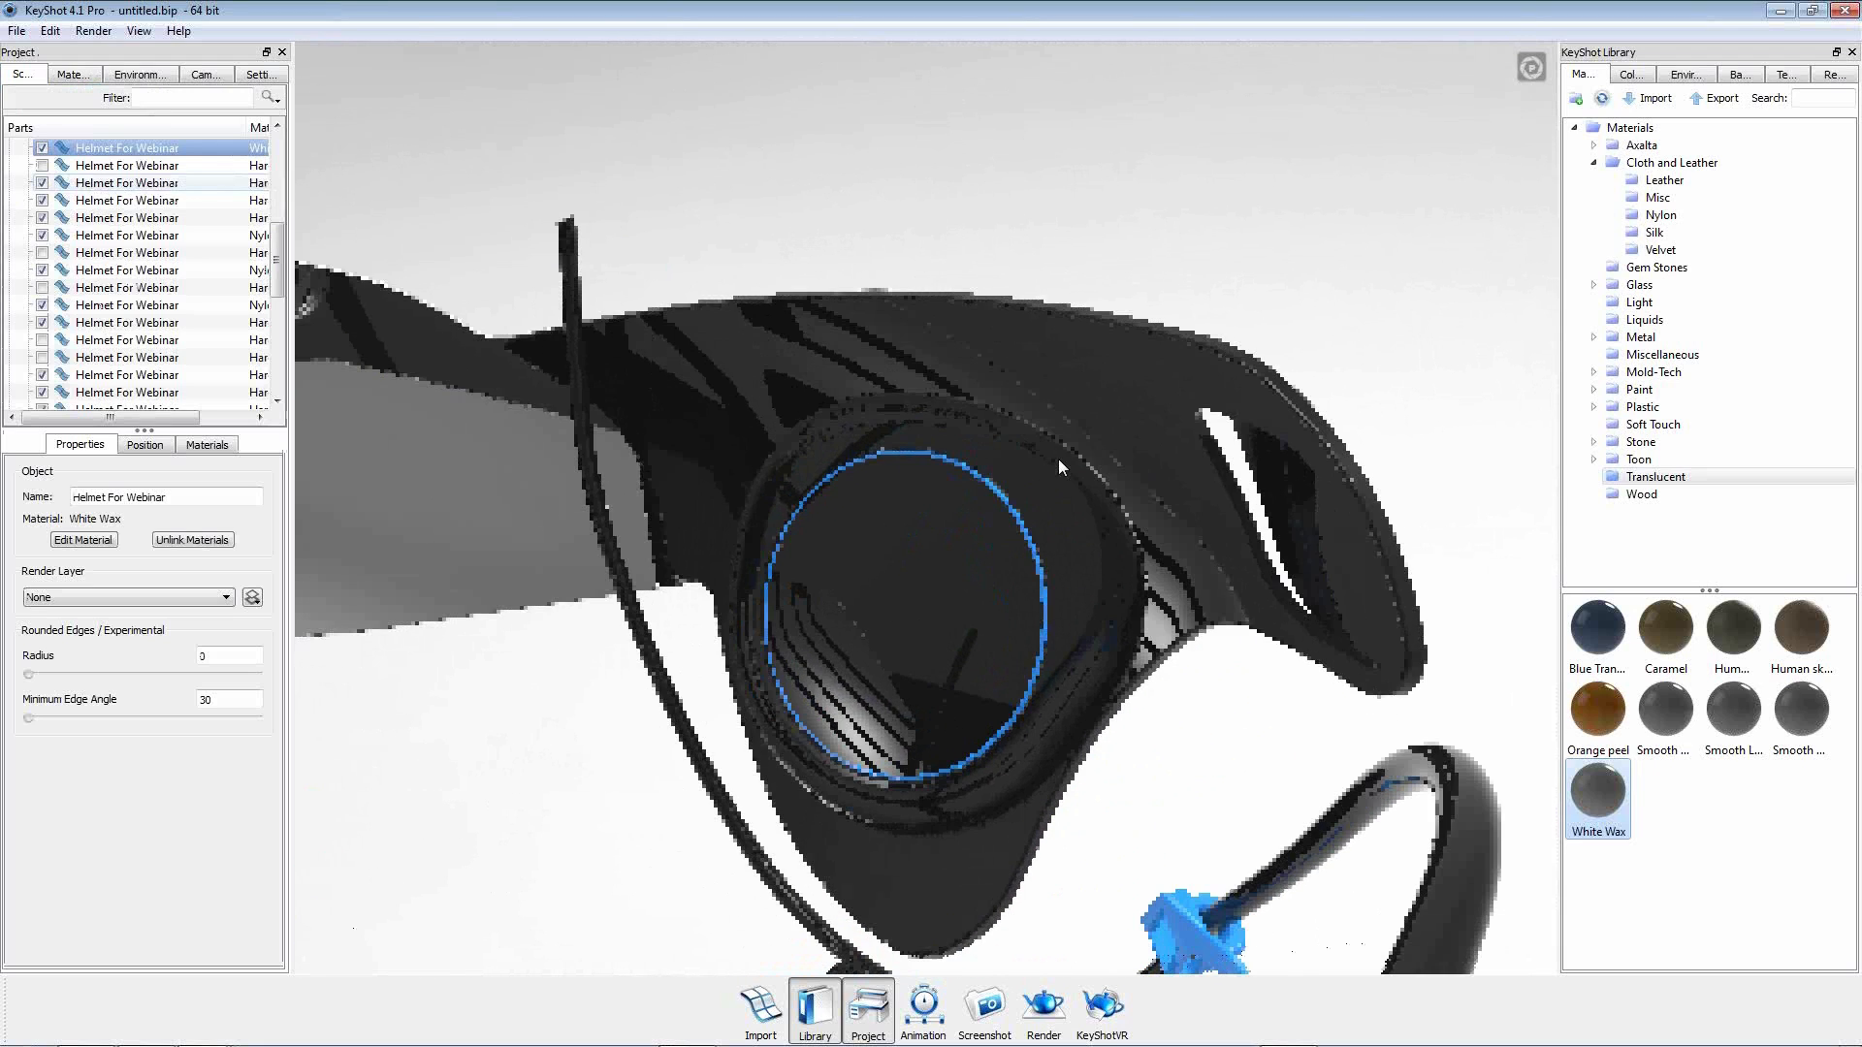
scroll(962, 591, up, 5)
click(206, 444)
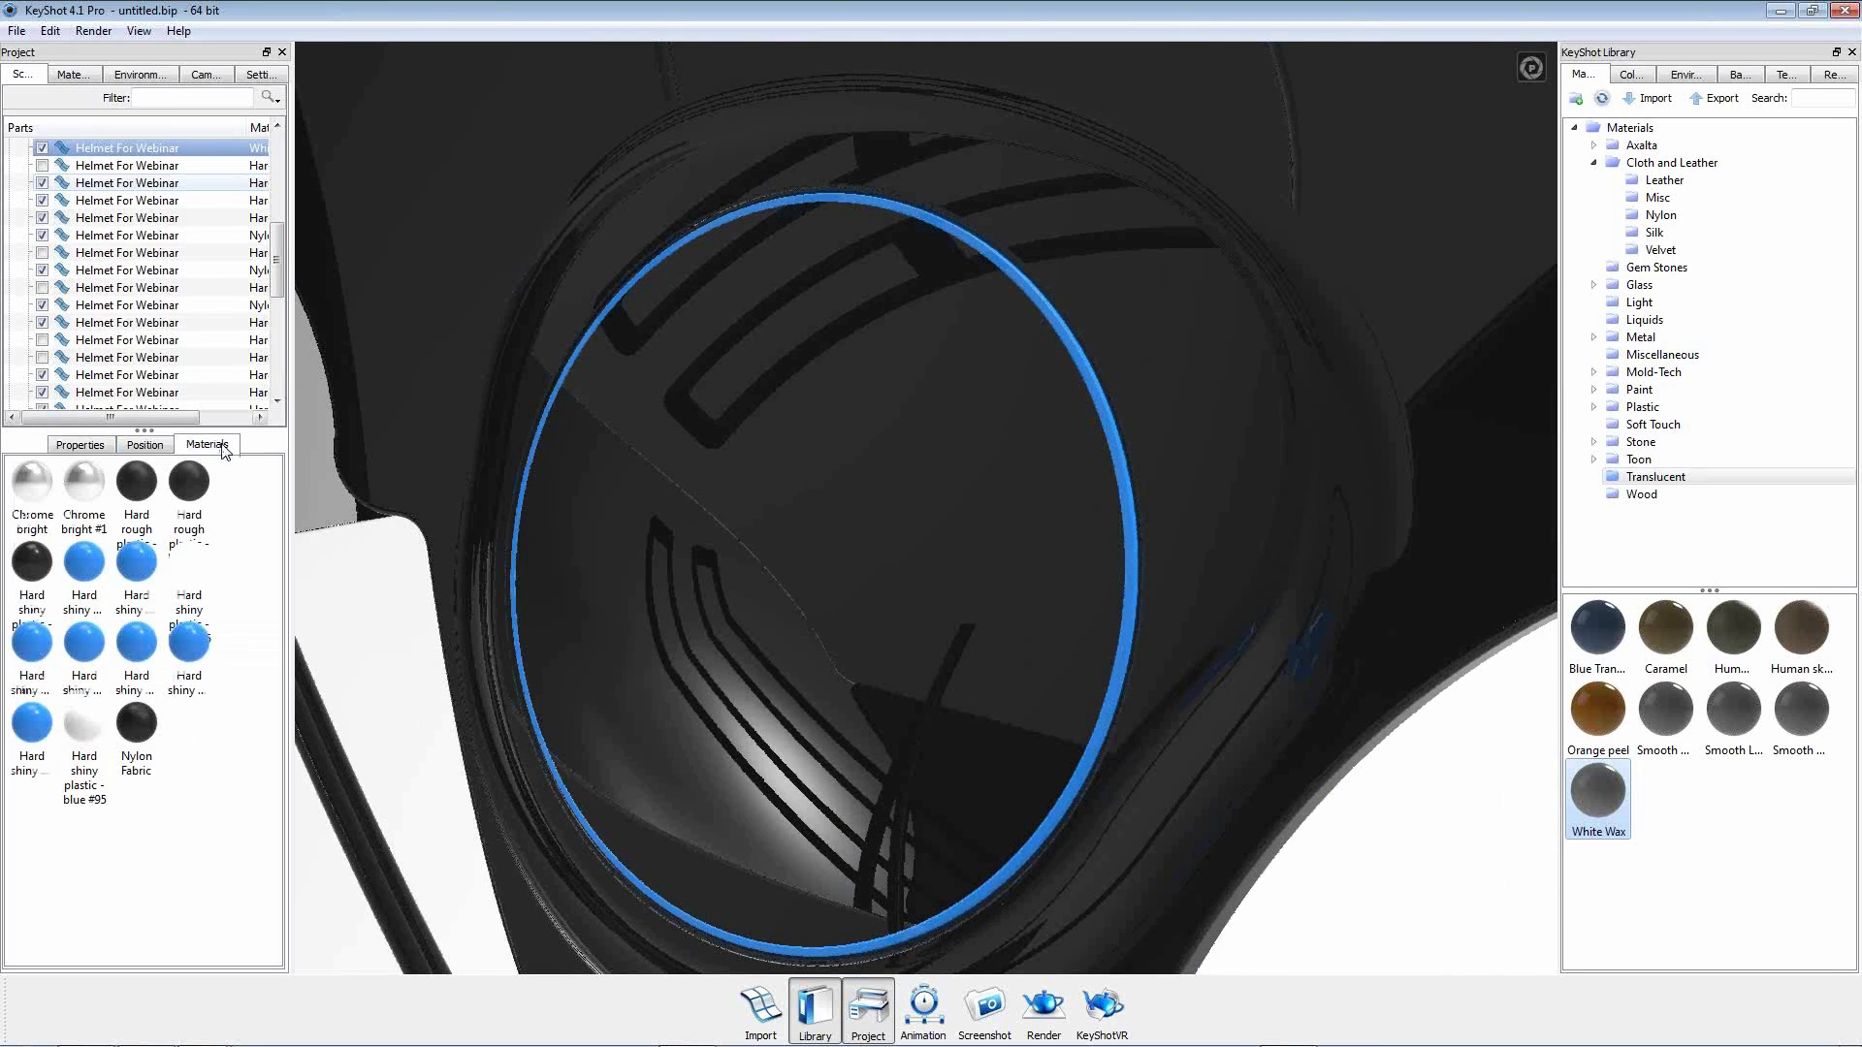
drag(32, 485, 1012, 281)
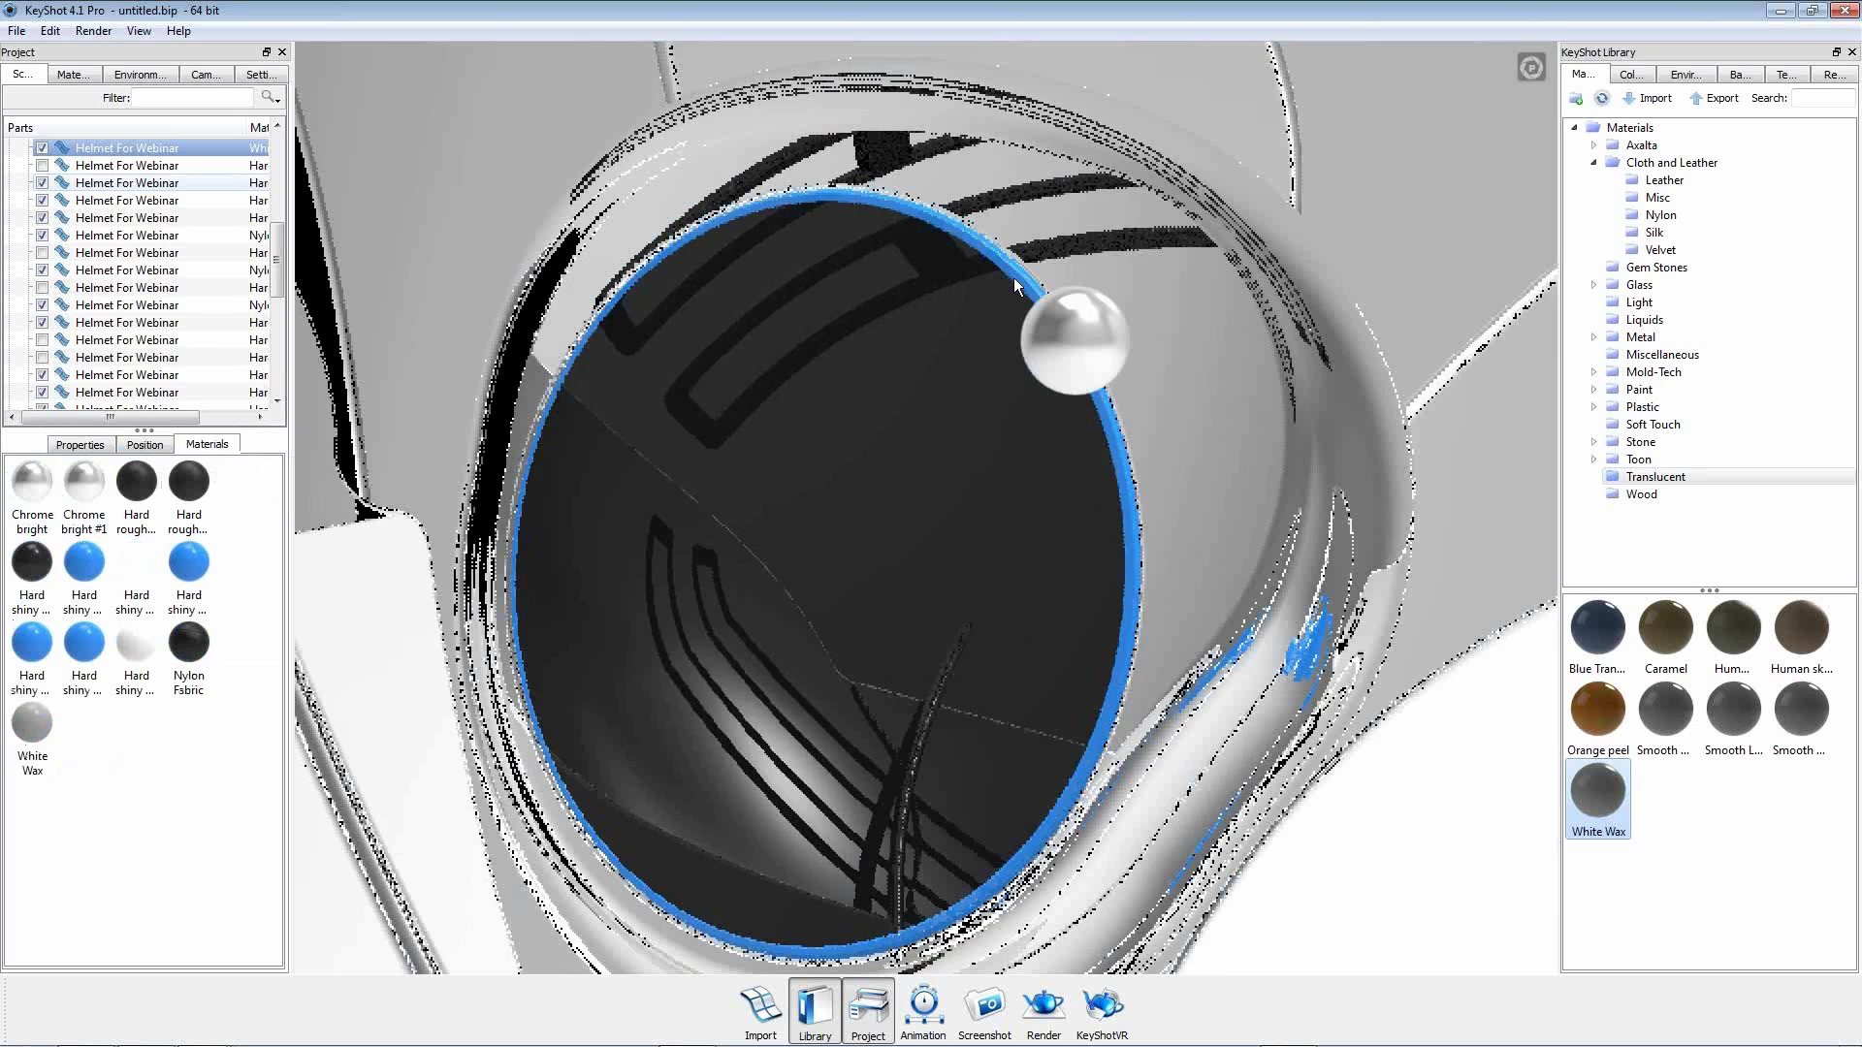
Unlink the black material of the ear cup's round plate and apply the Chrome bright material to the plate.
scroll(980, 644, down, 5)
scroll(980, 644, down, 5)
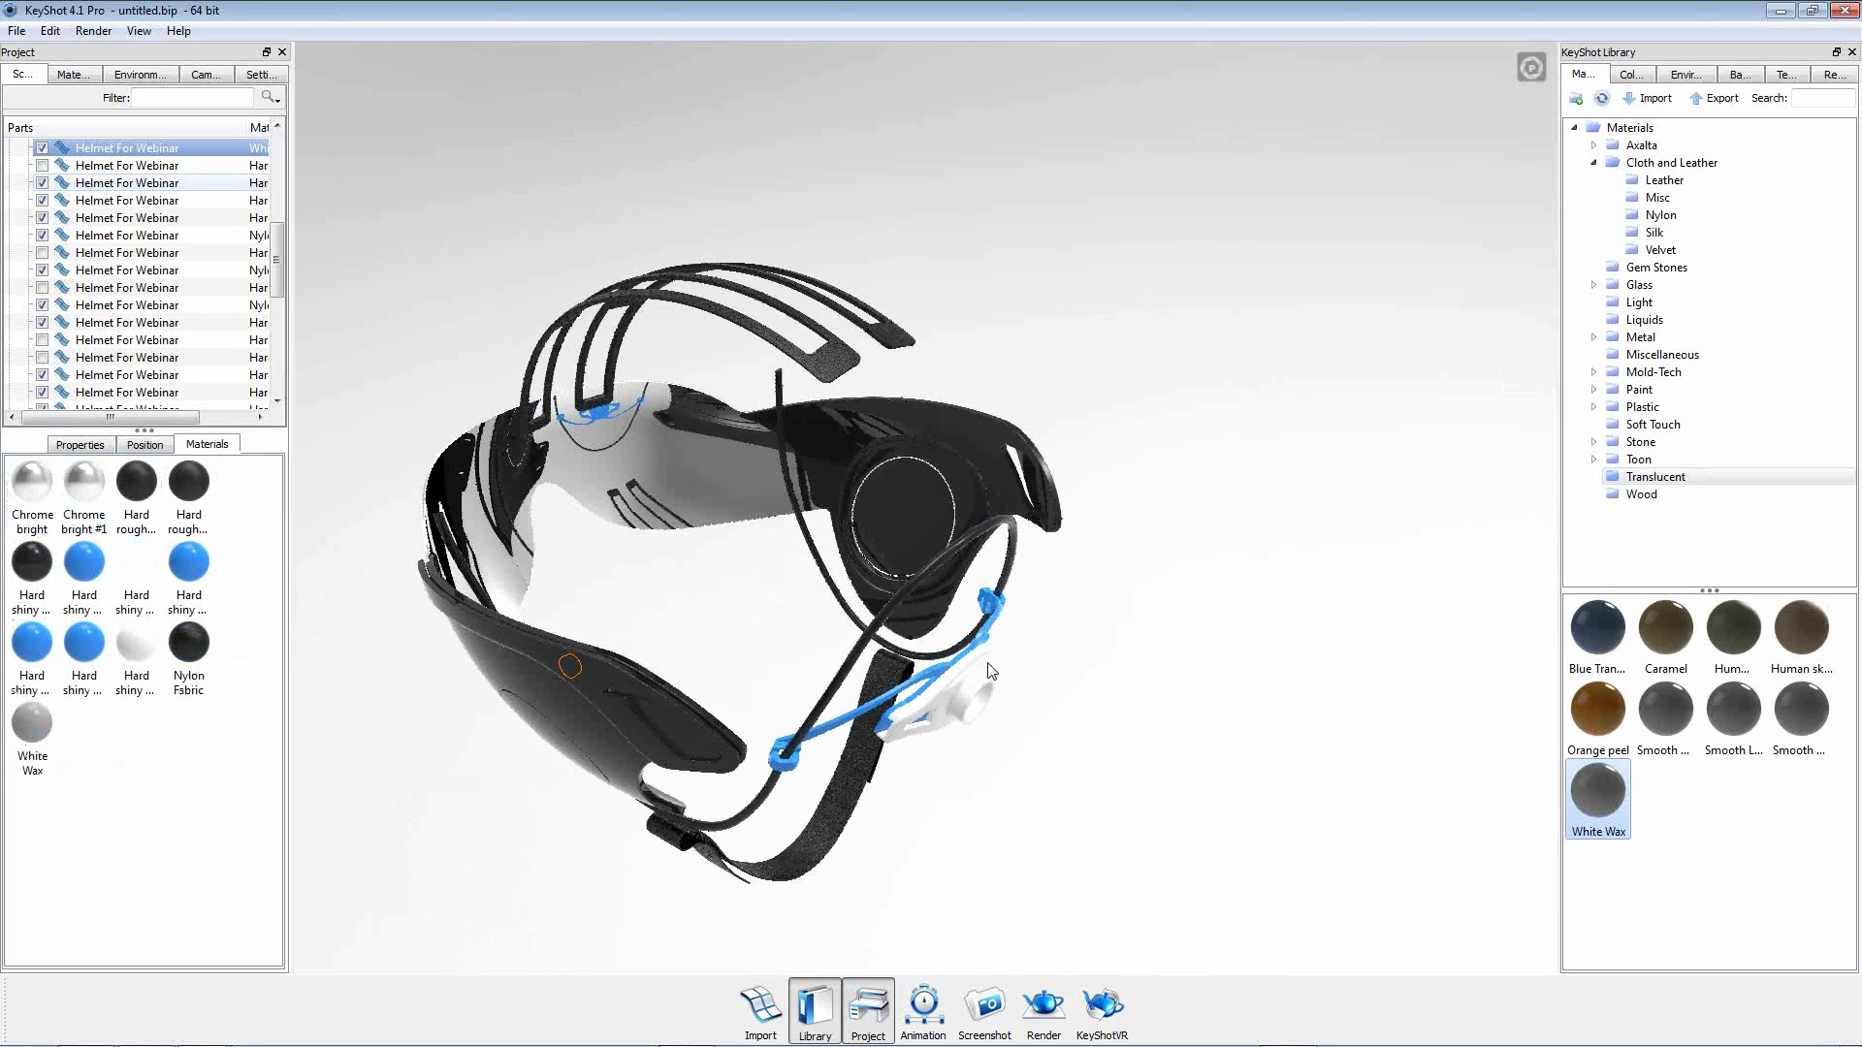
drag(1160, 690, 770, 527)
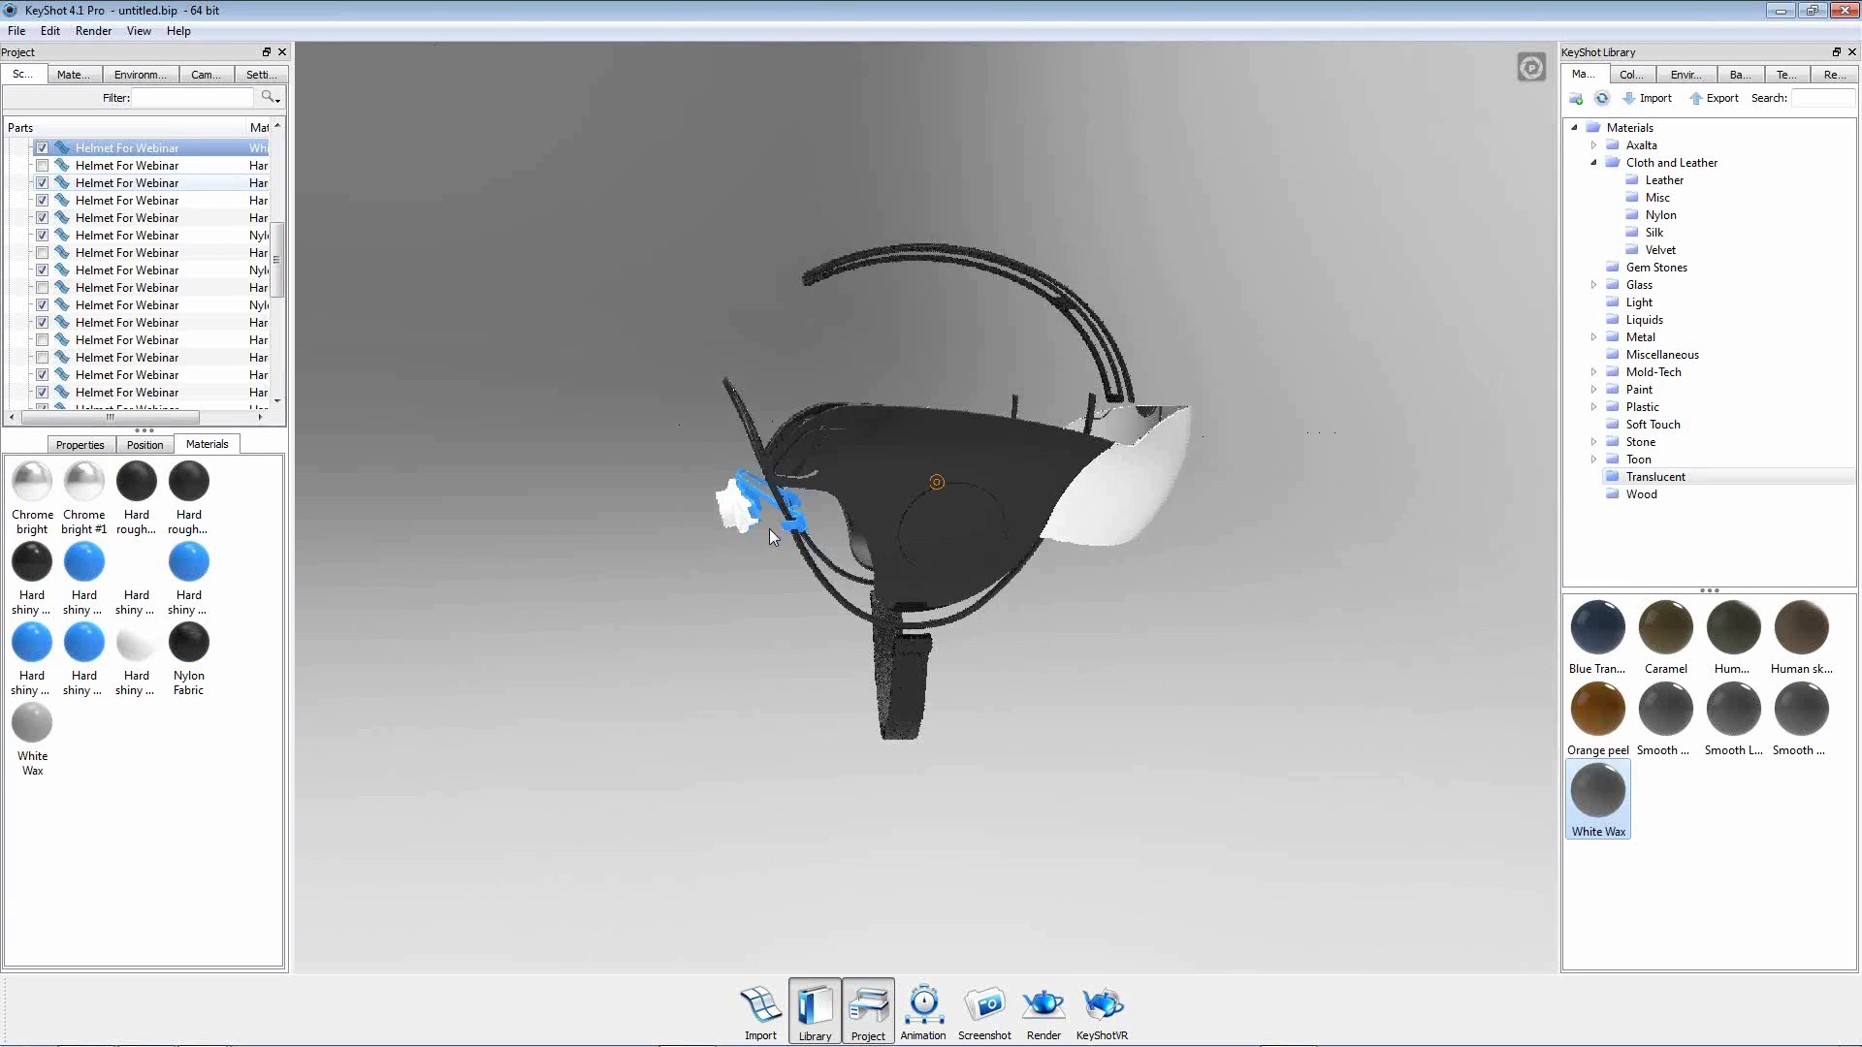
double_click(939, 538)
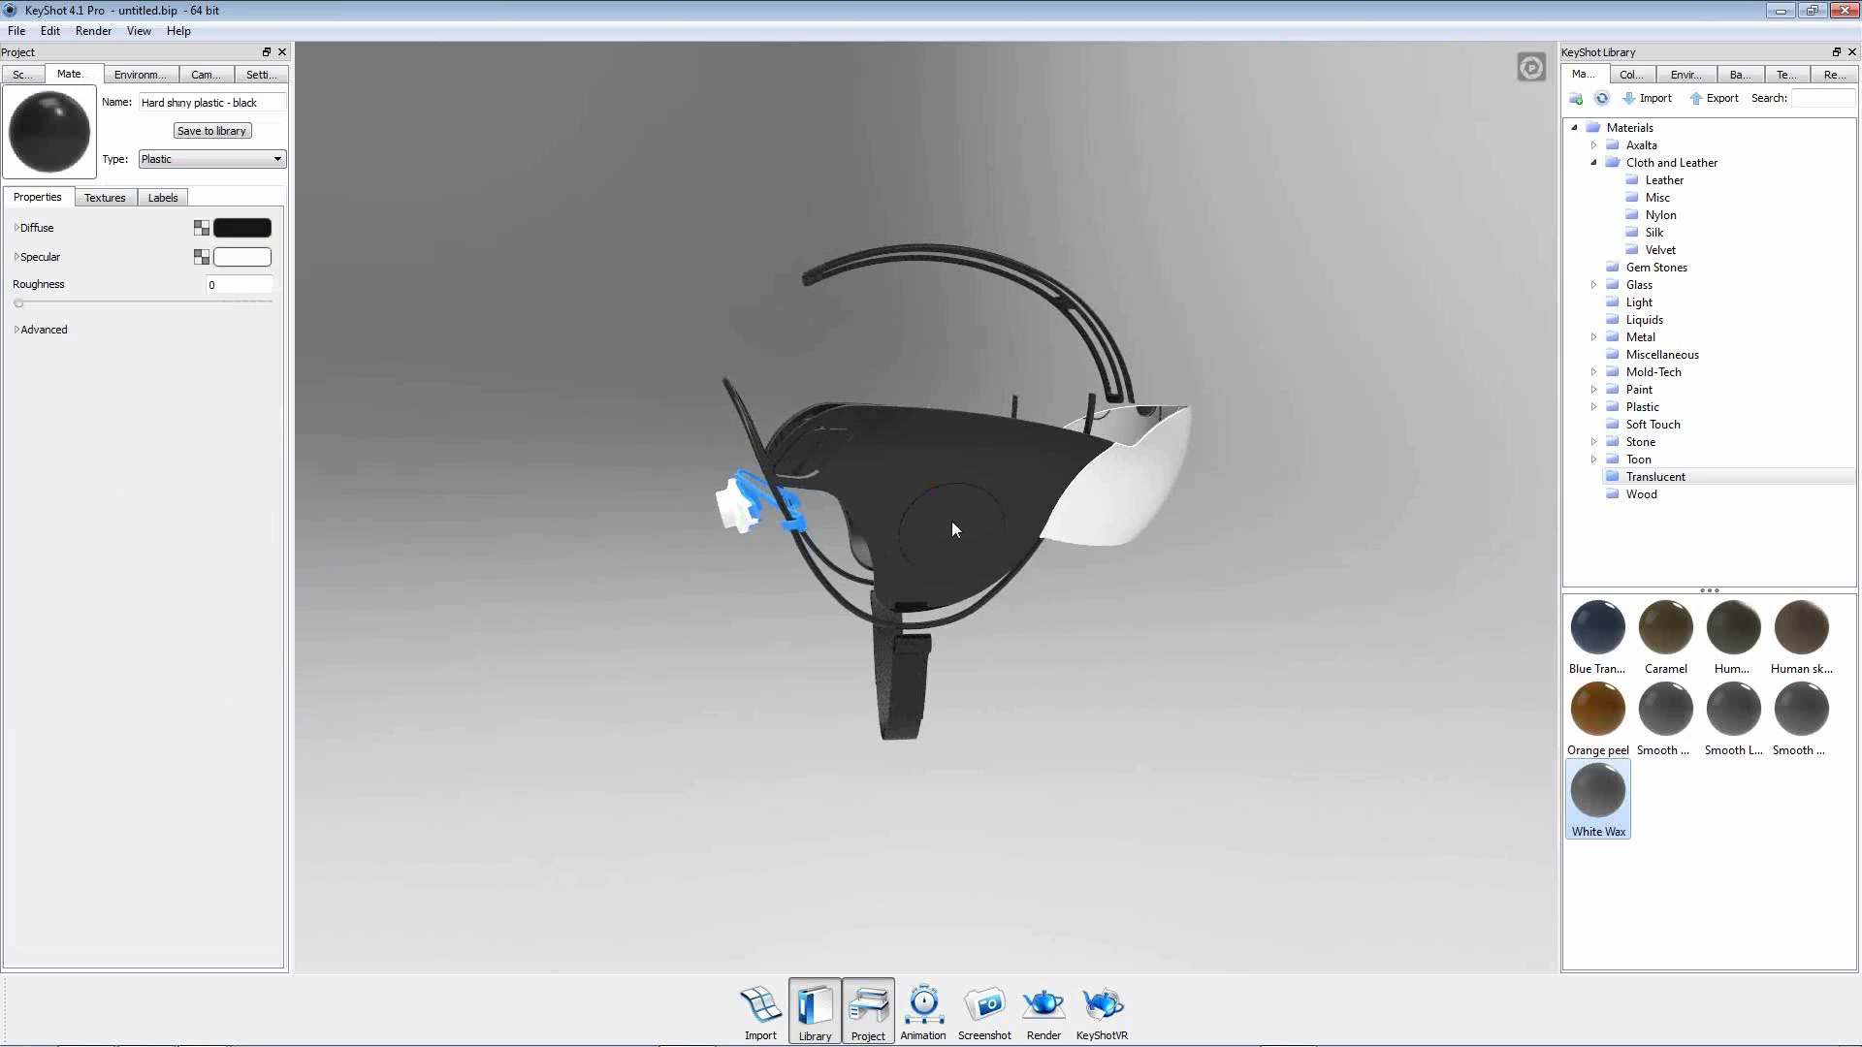
right_click(952, 524)
mouse_move(1016, 535)
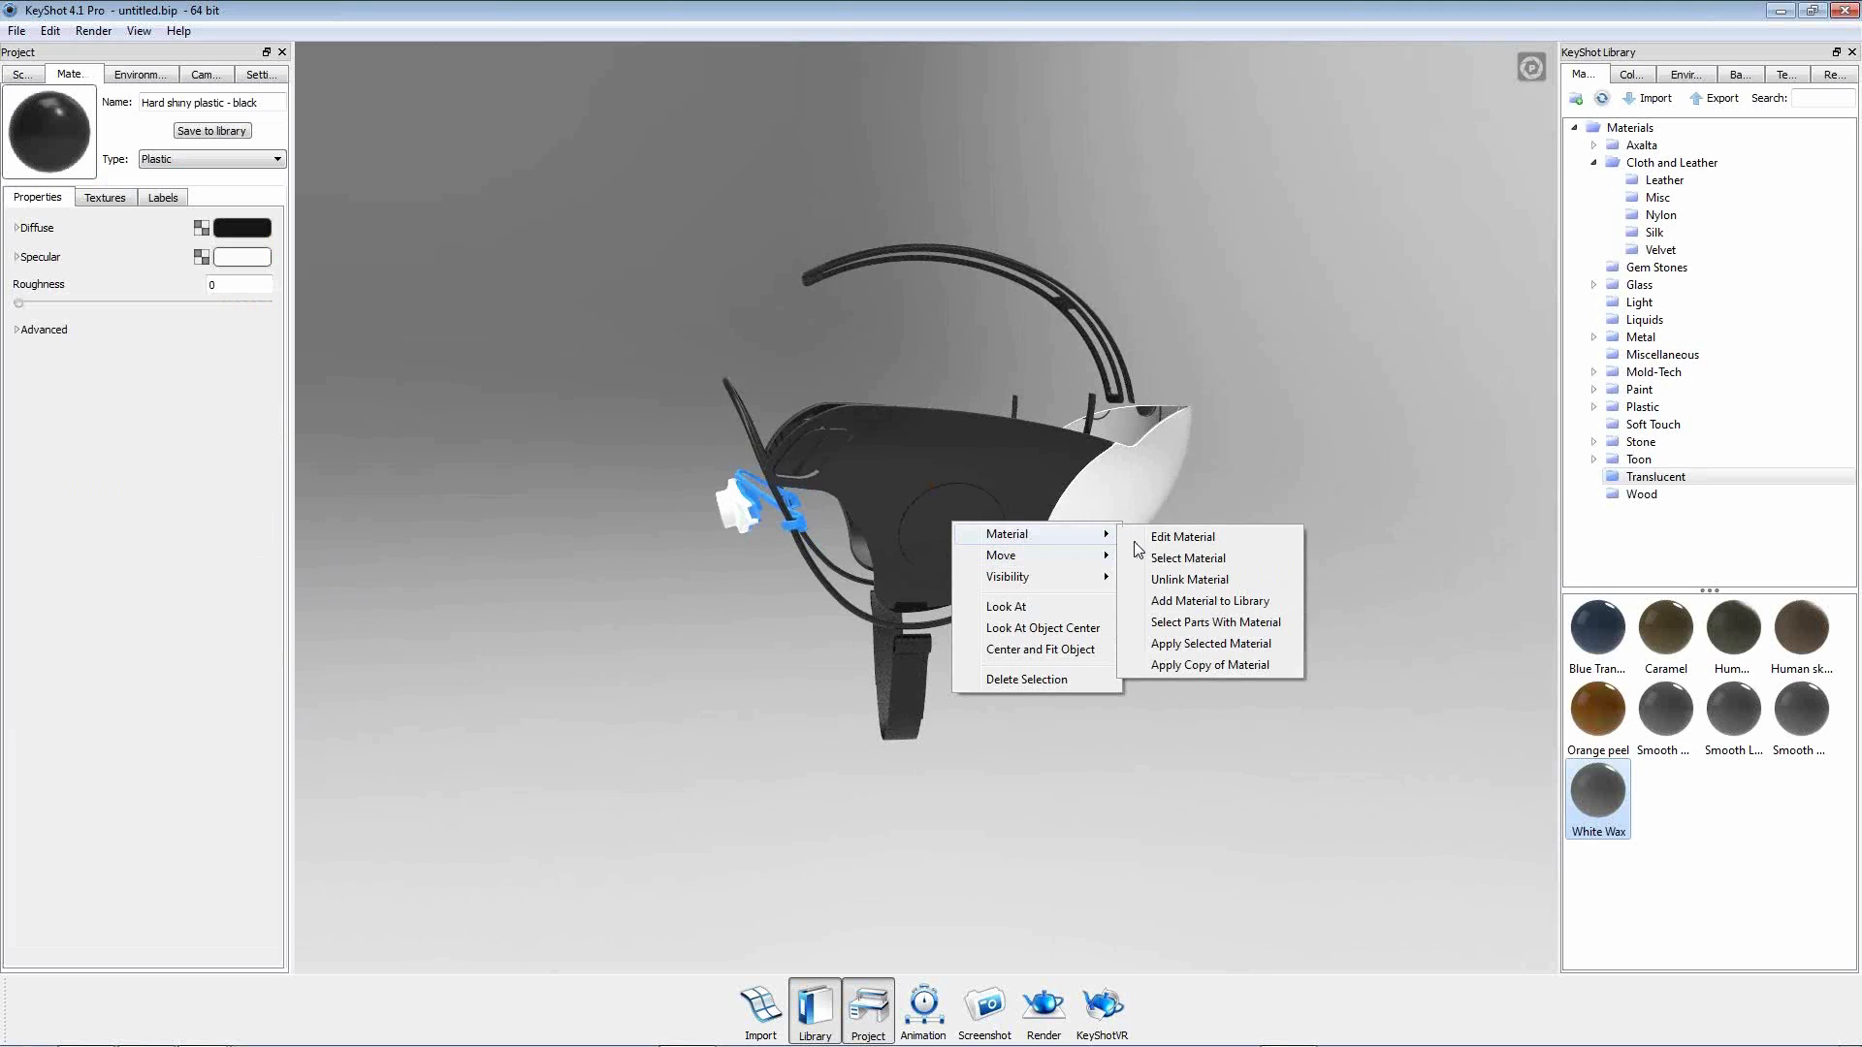
click(1176, 587)
click(22, 74)
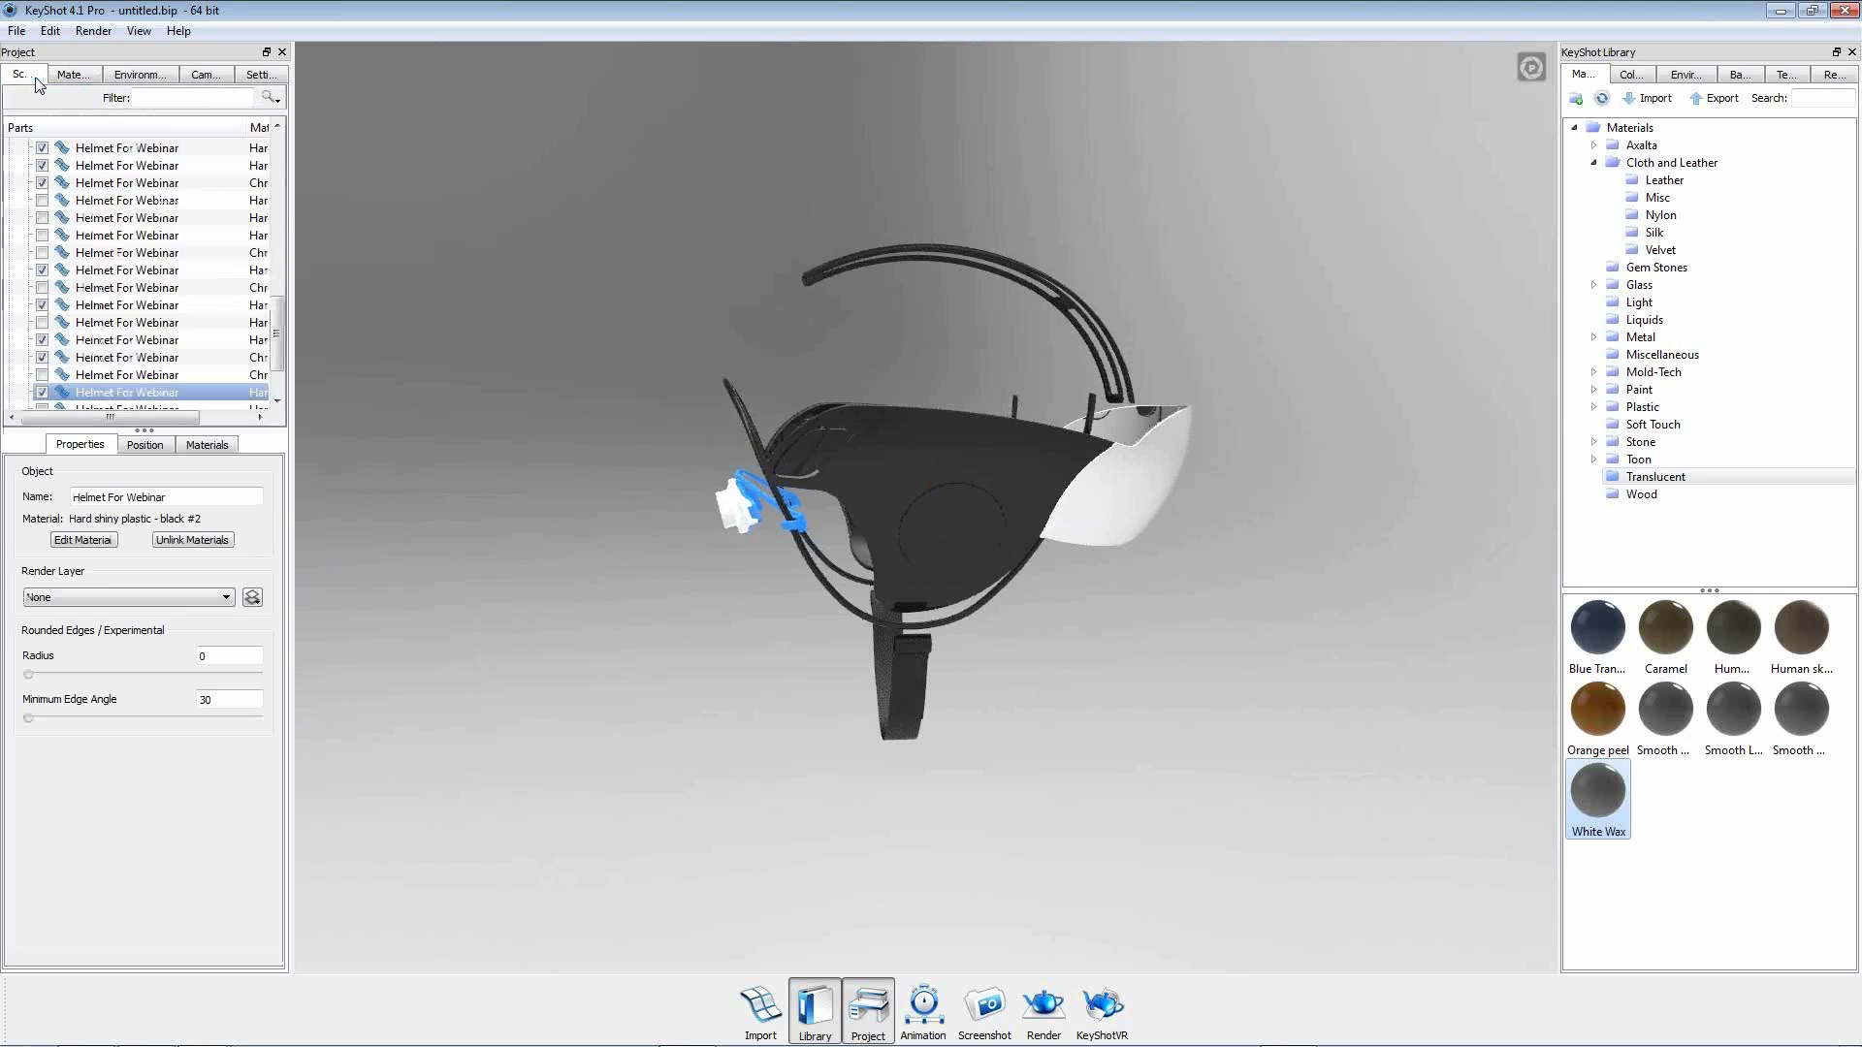
click(206, 444)
drag(24, 506, 937, 531)
Show all hidden parts so the complete helmet is displayed in a front three-quarter view.
mouse_move(707, 660)
mouse_down()
mouse_move(1500, 669)
mouse_move(679, 660)
mouse_up()
drag(489, 741, 910, 692)
right_click(474, 342)
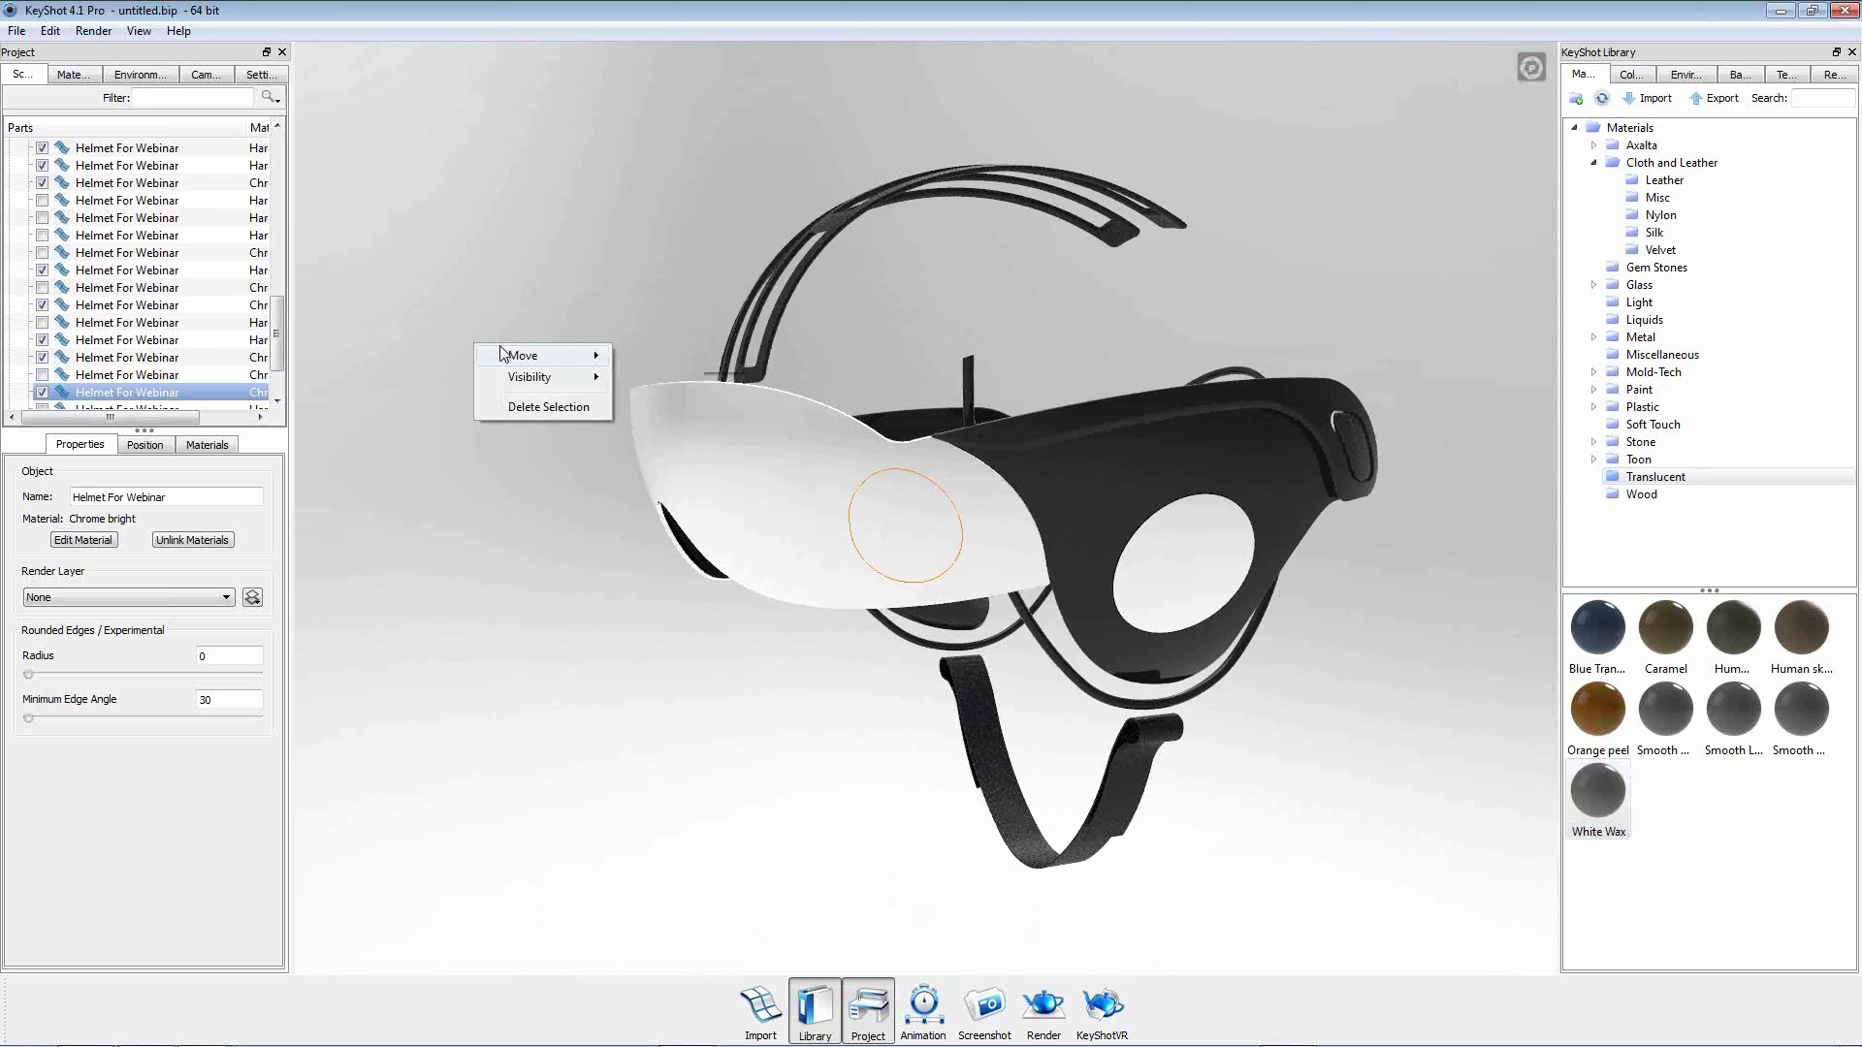
mouse_move(532, 378)
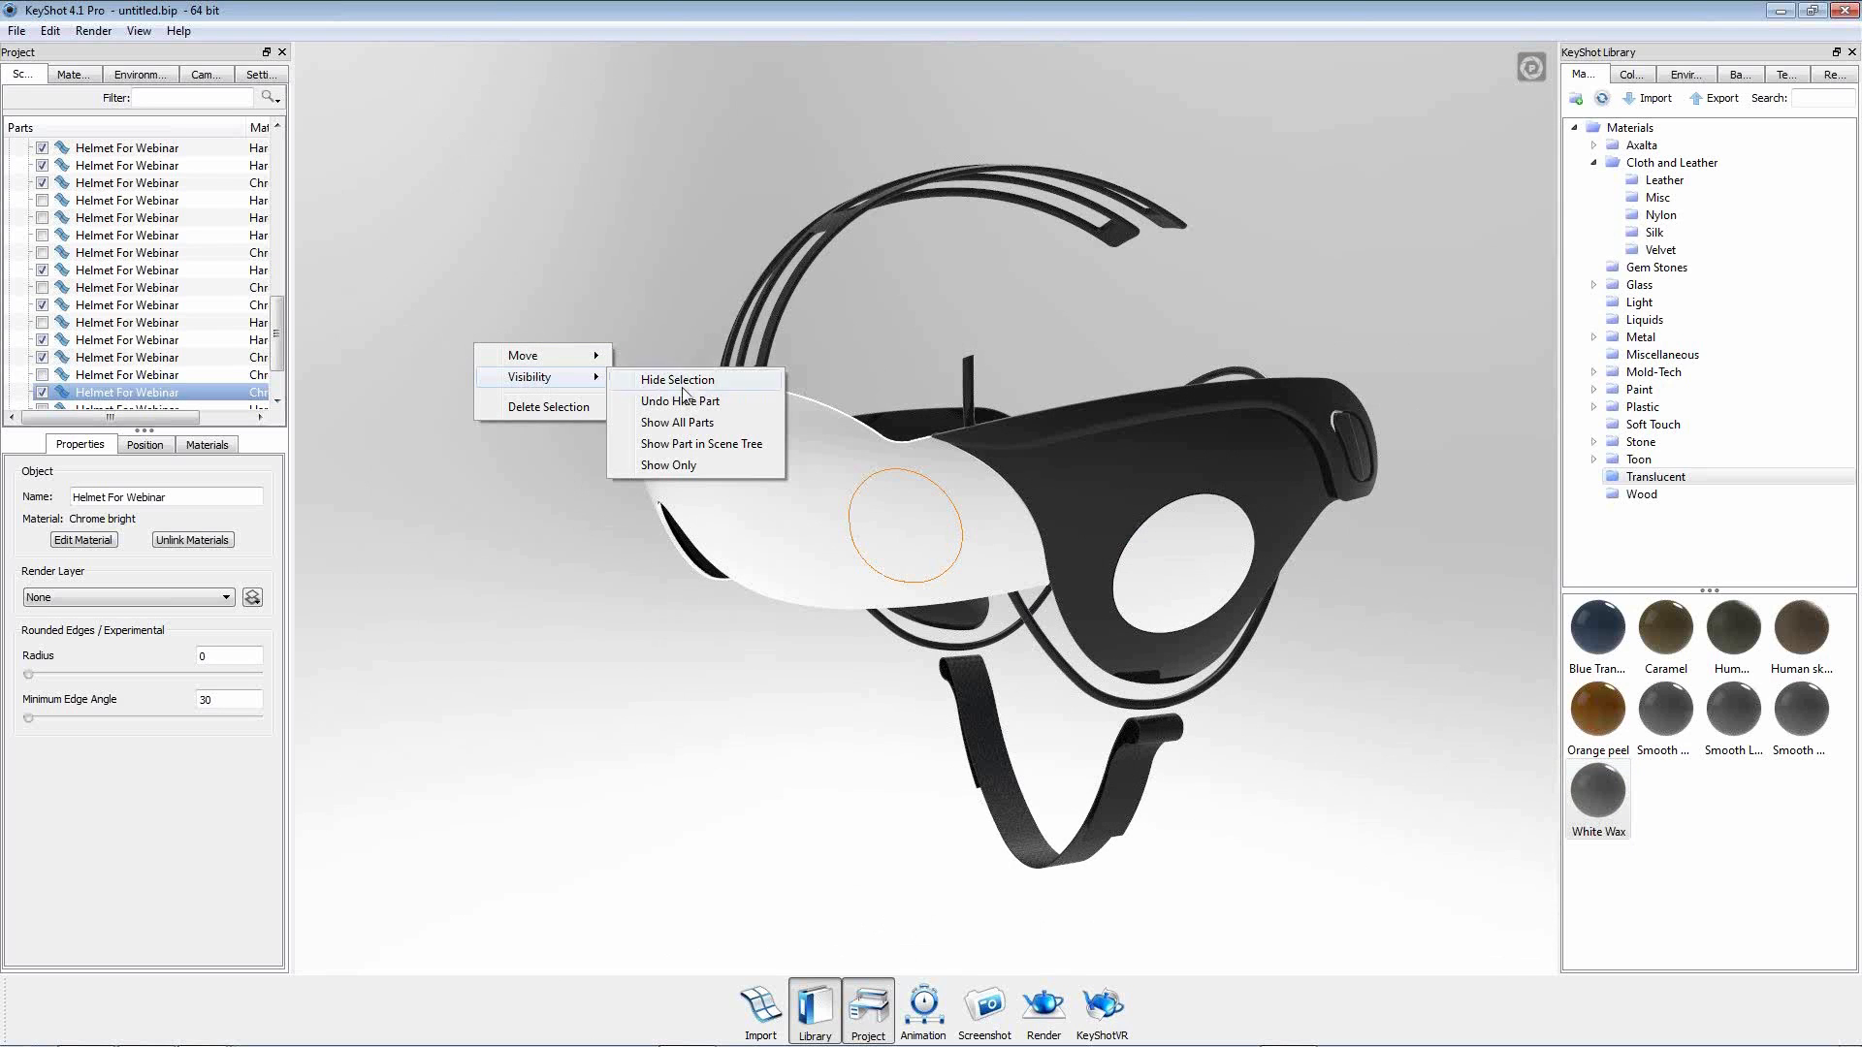
click(694, 423)
click(666, 685)
drag(665, 698, 1344, 689)
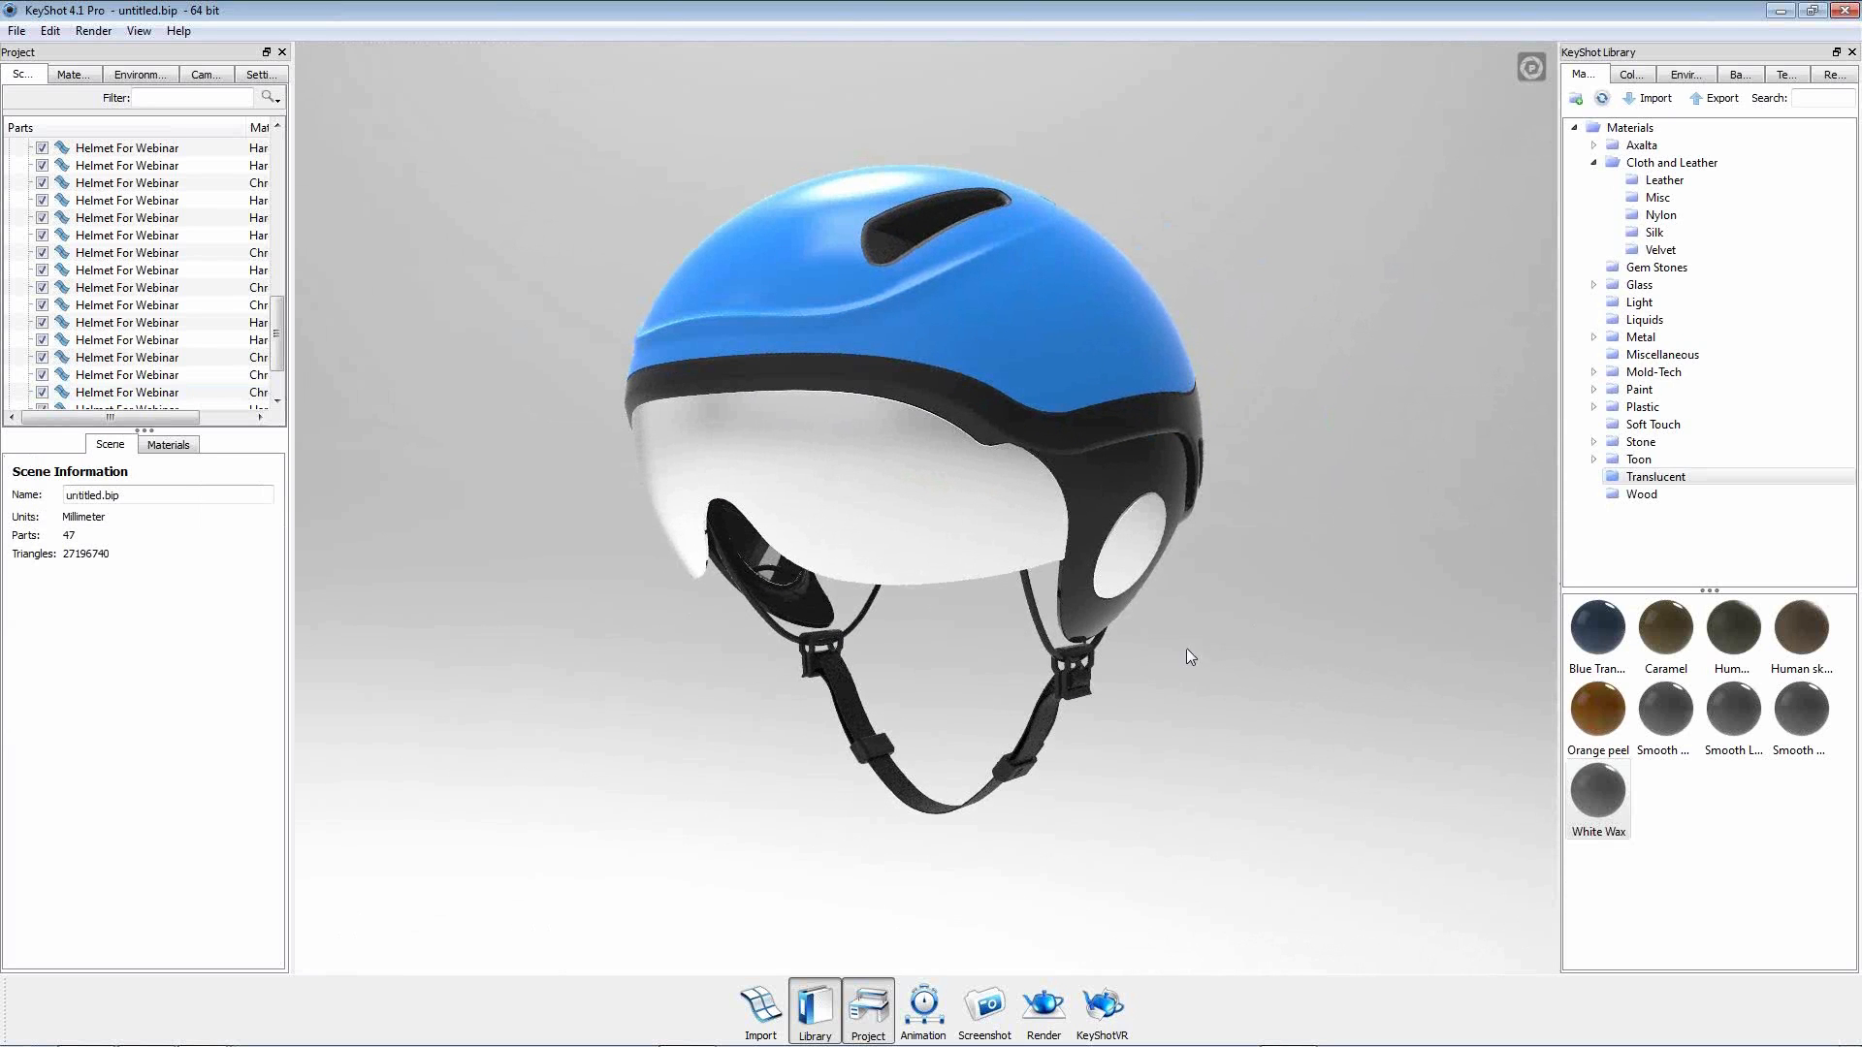
drag(1190, 684, 1165, 651)
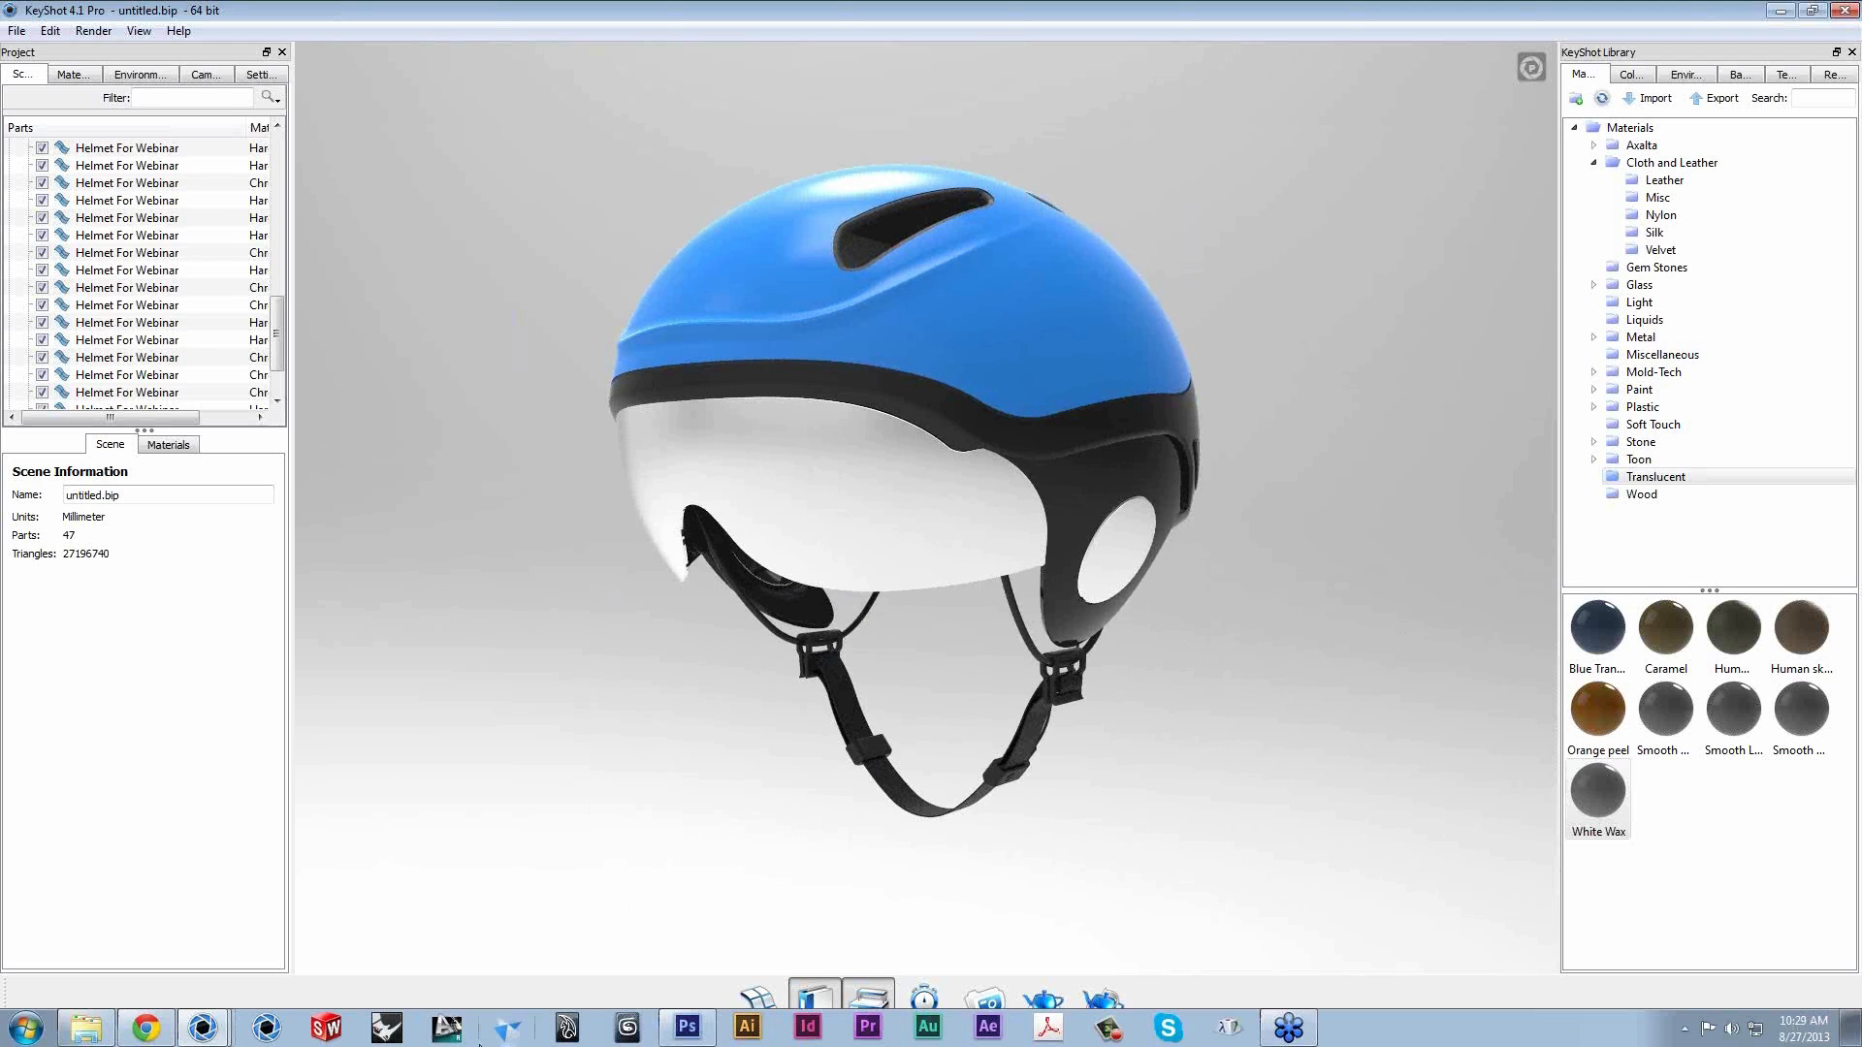
Switch to Chrome, search Google Images for "violet iridium" and open the picture of the clear-framed Oakley Style Switch sunglasses.
click(151, 1037)
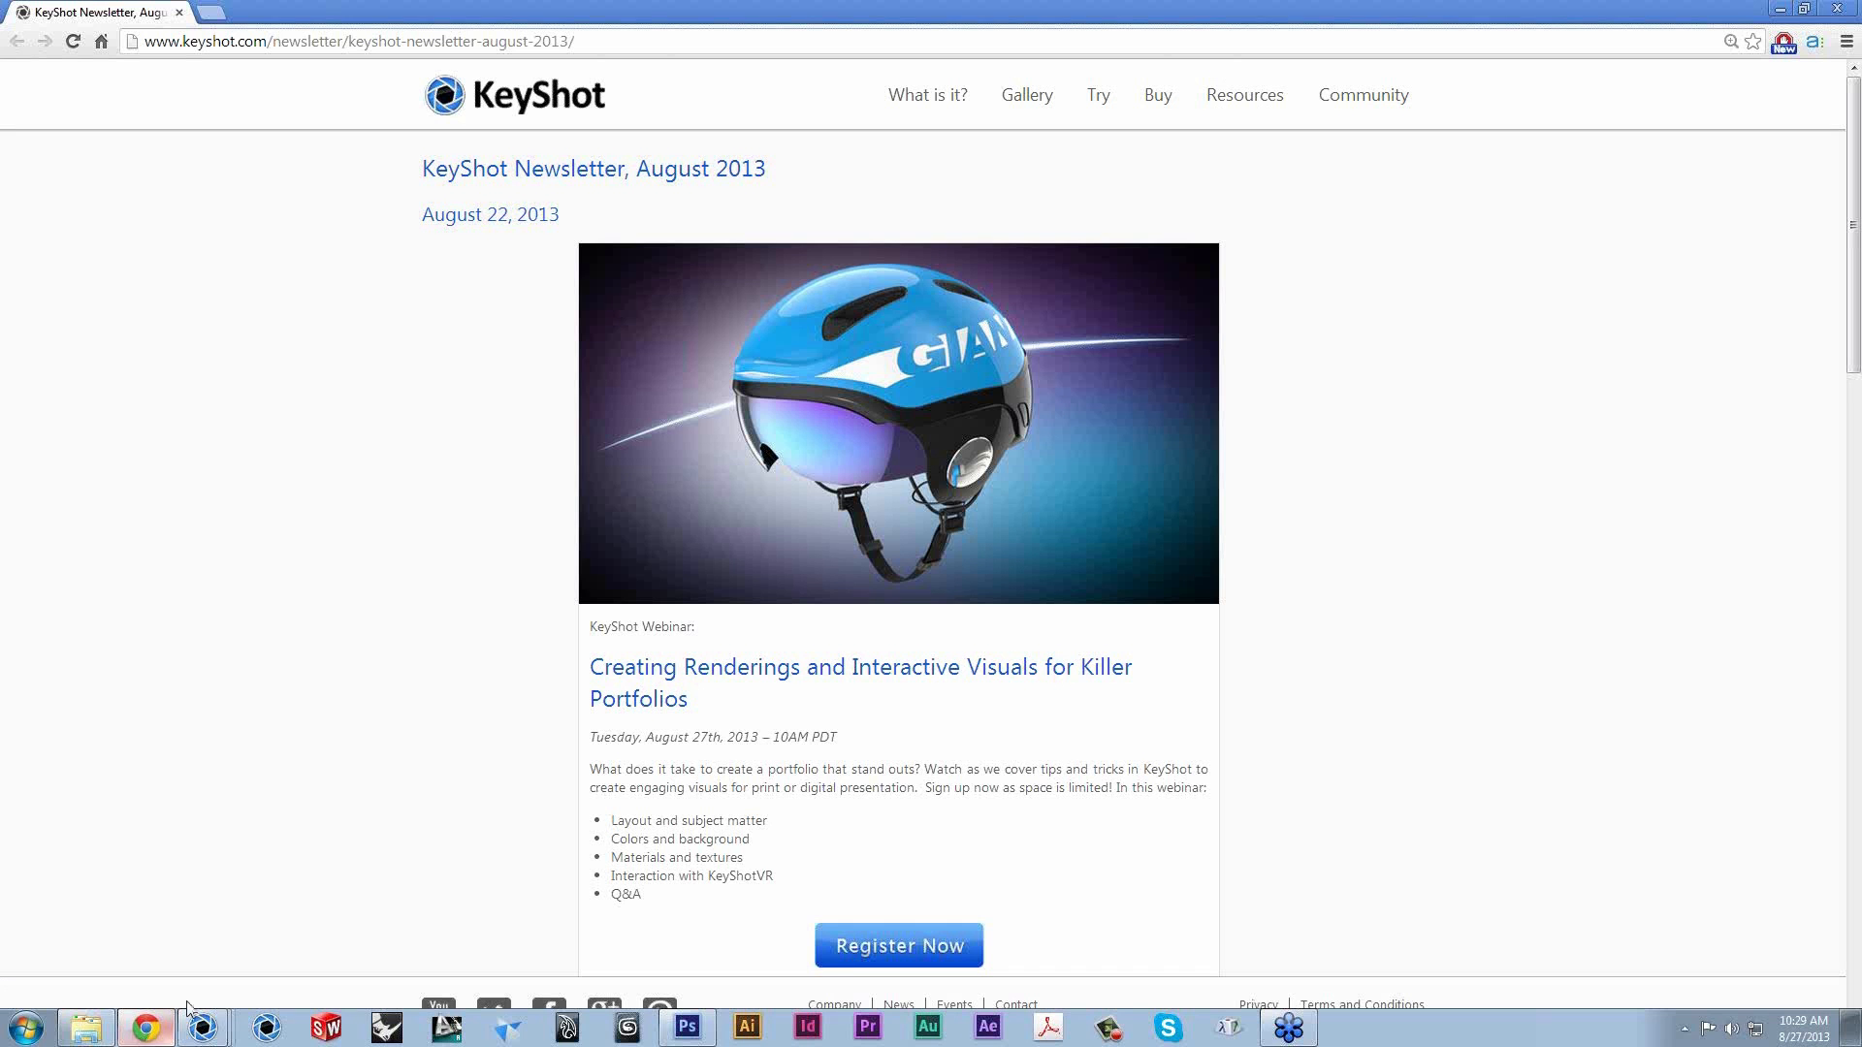
click(191, 12)
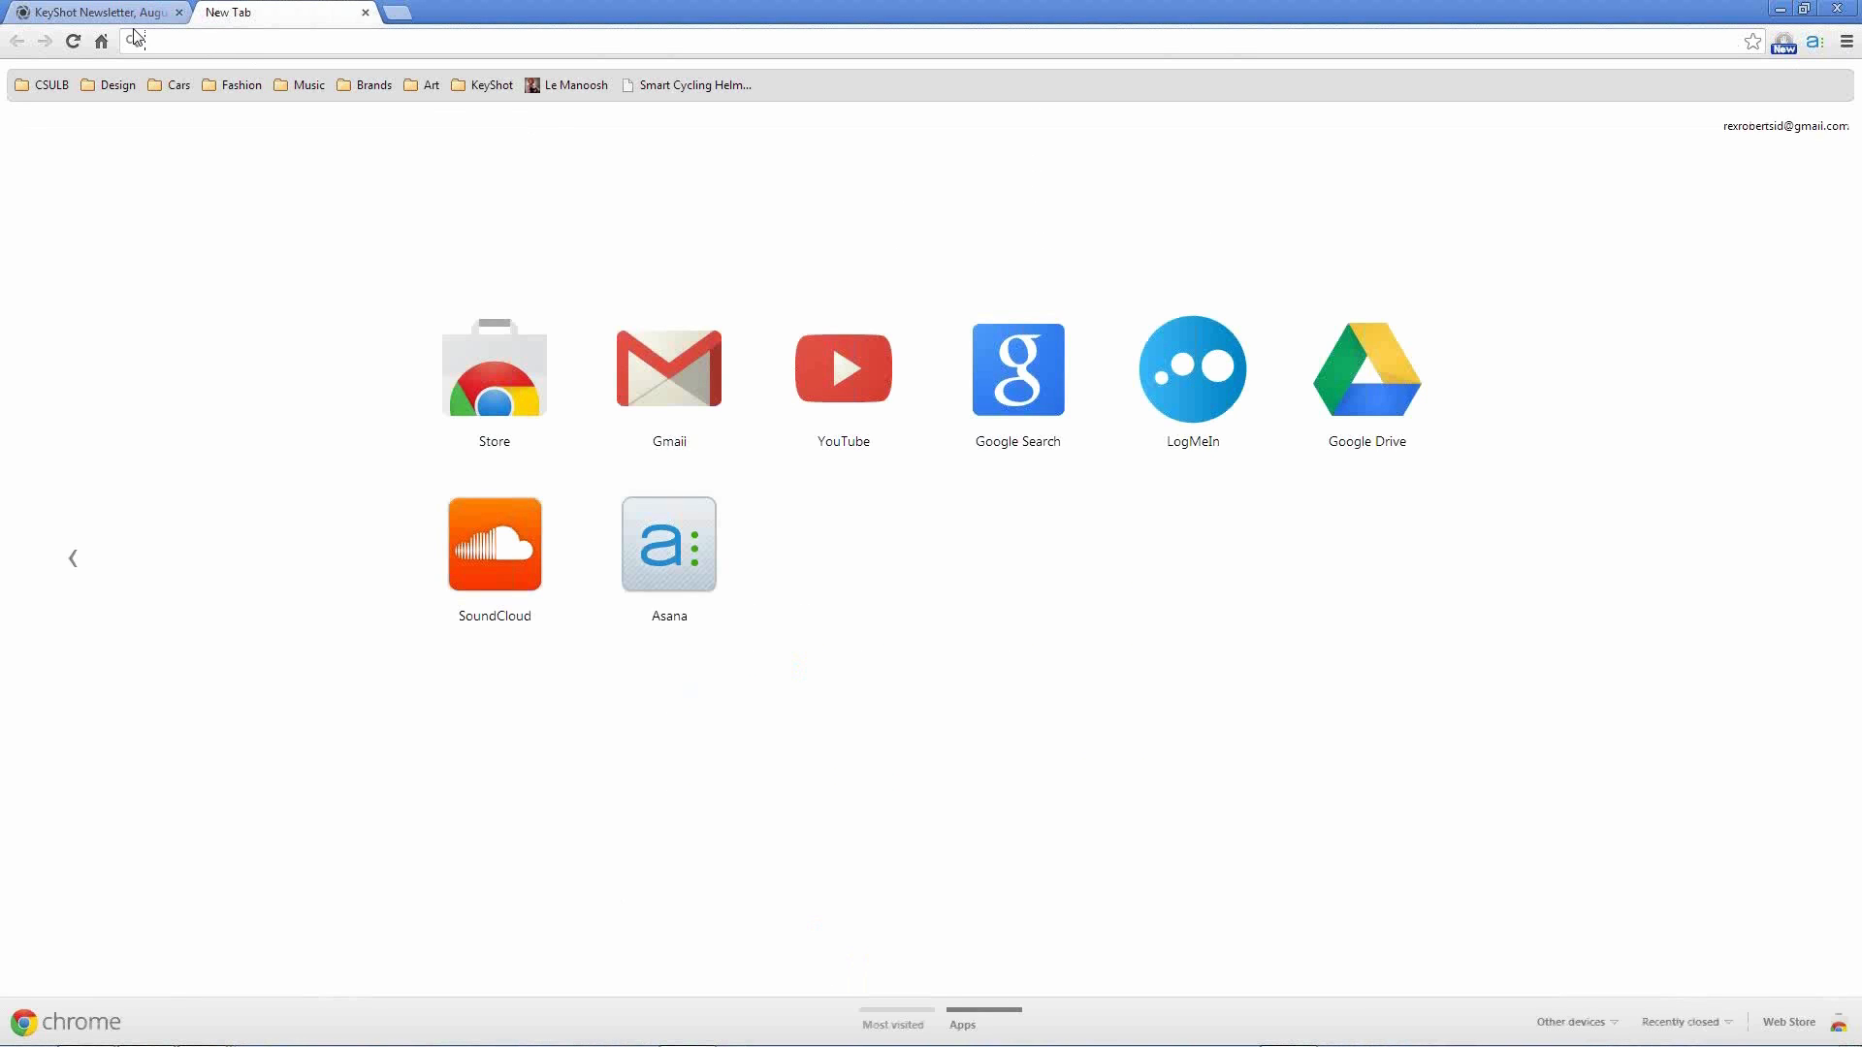
text(violo)
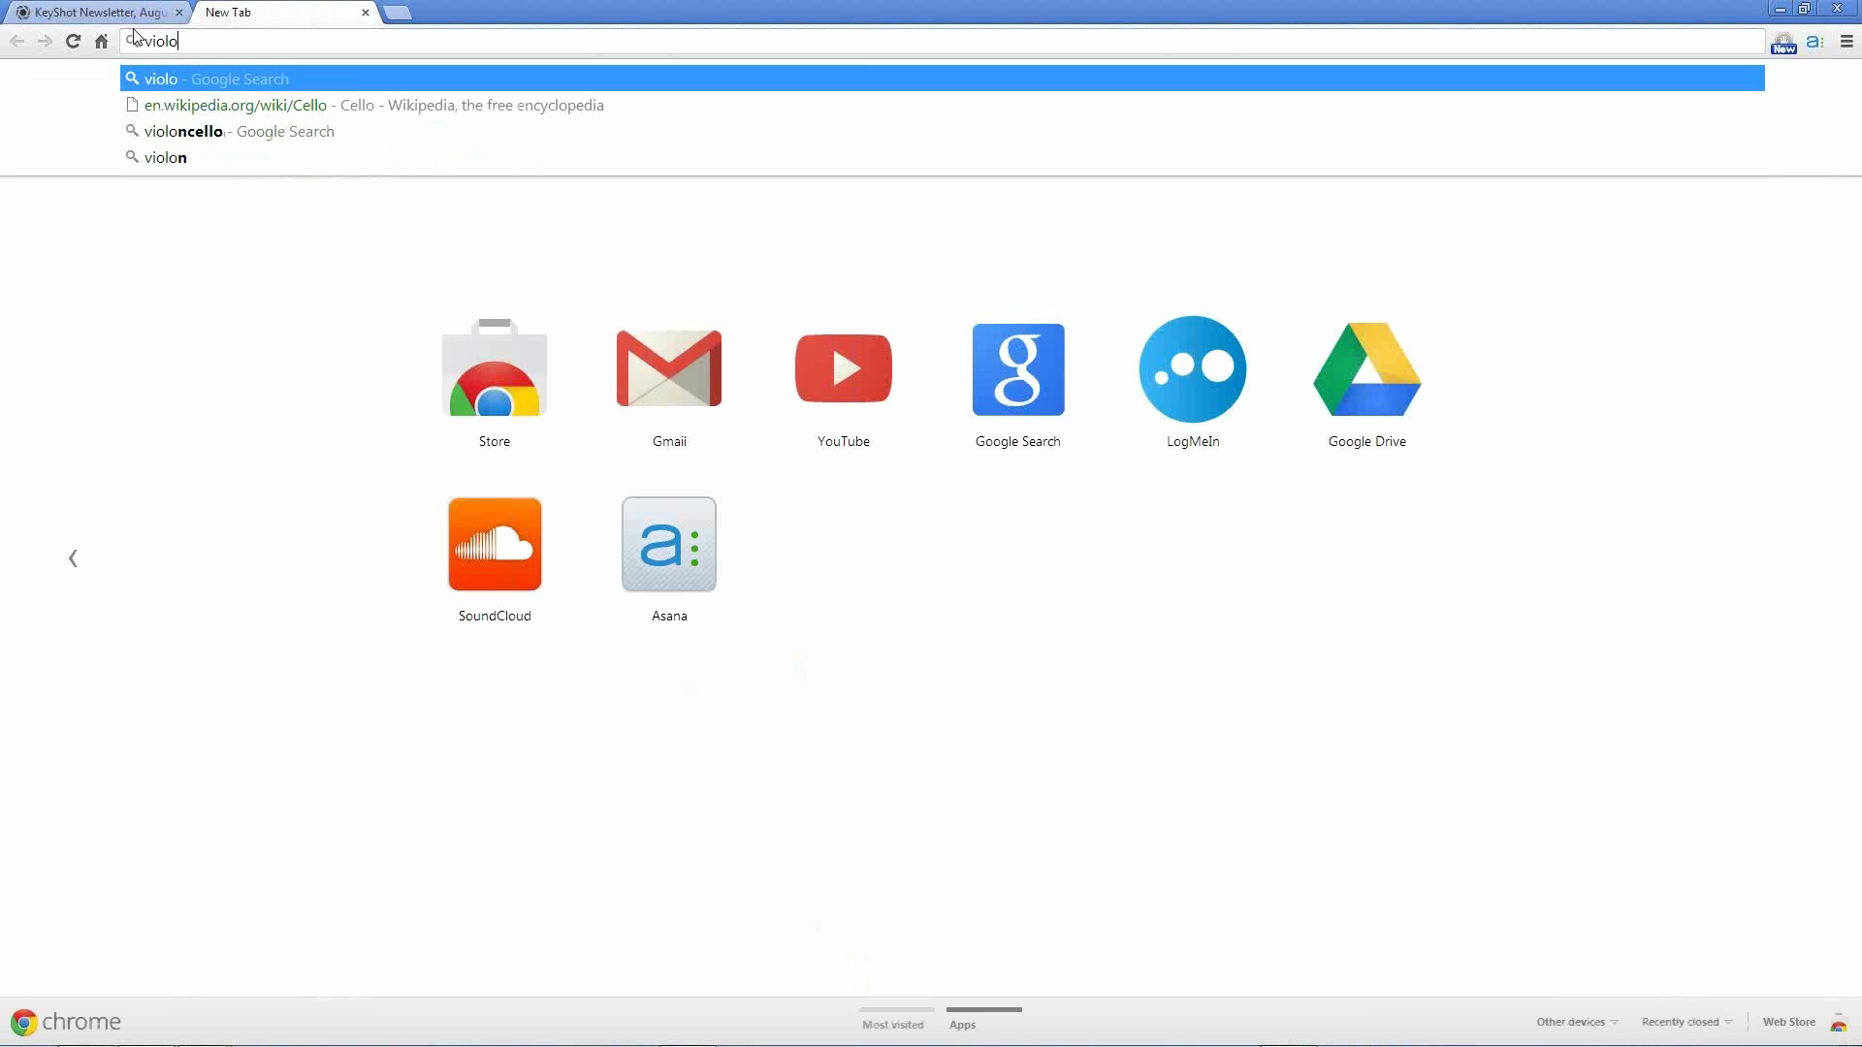
key(BackSpace)
text(et)
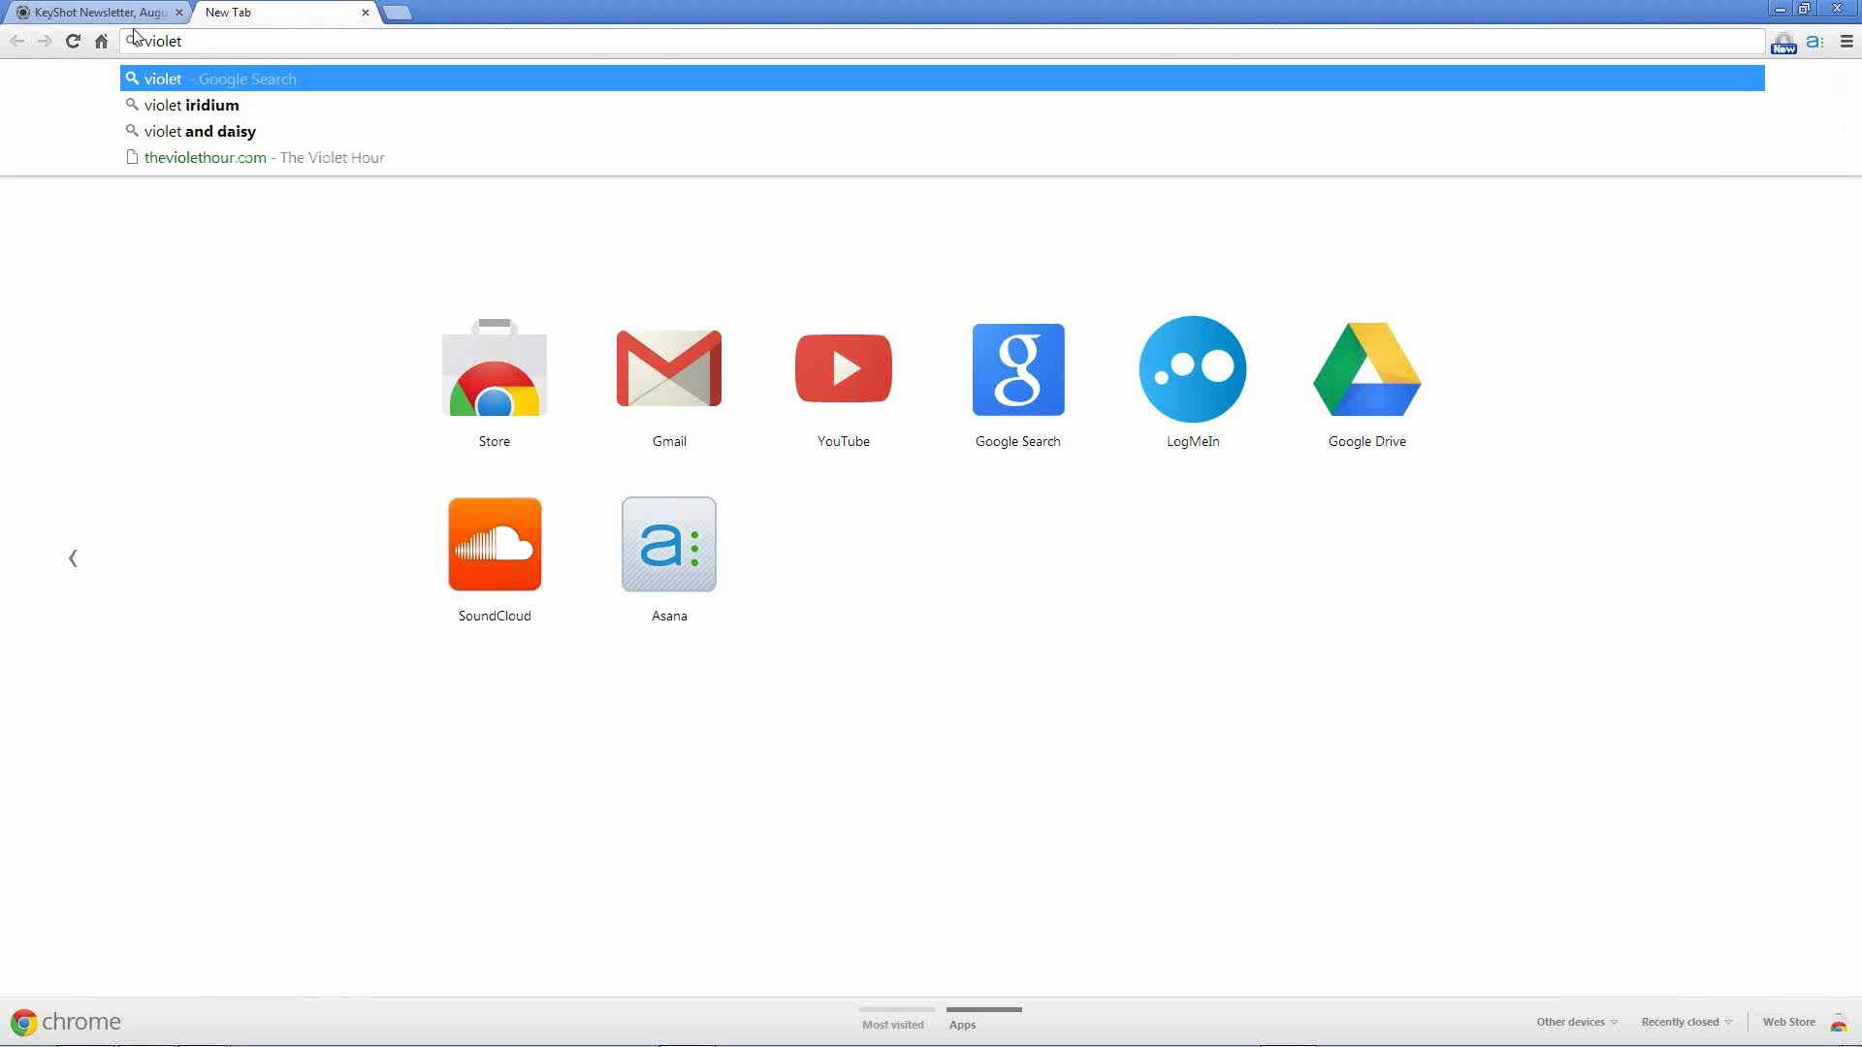
key(Down)
key(Return)
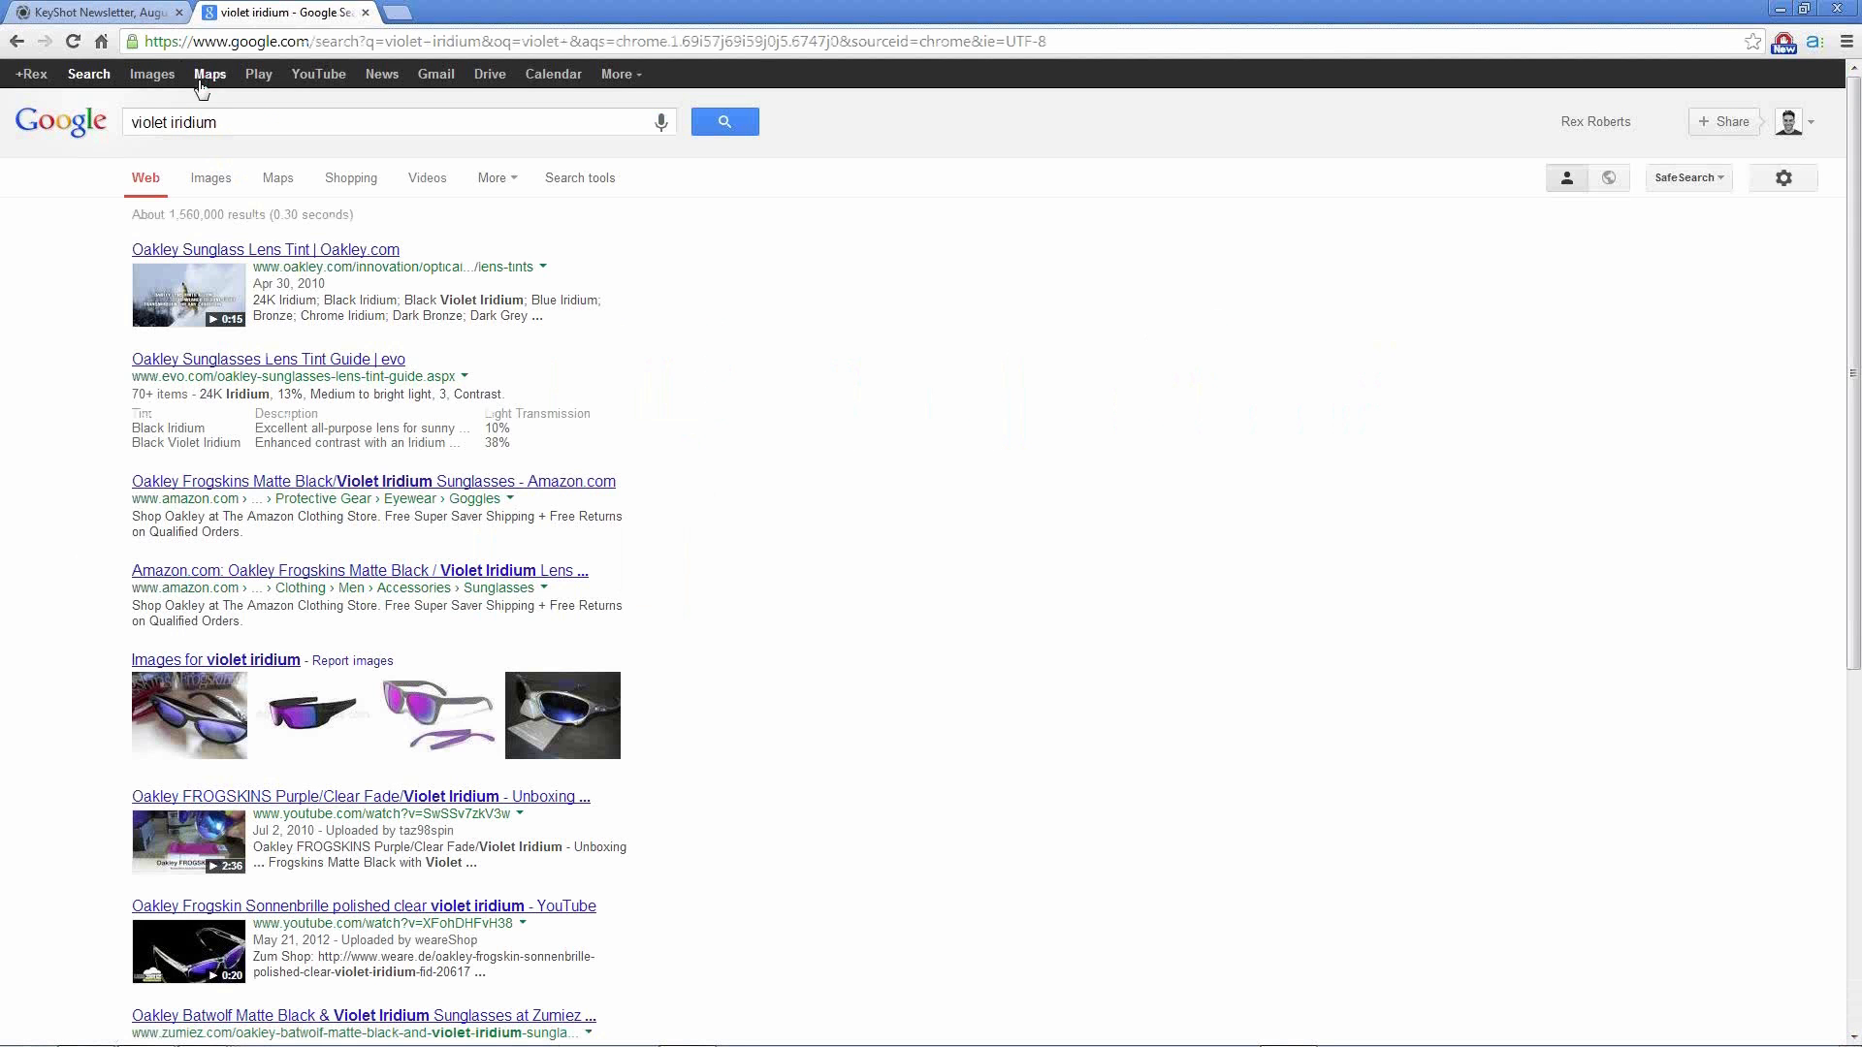
click(155, 74)
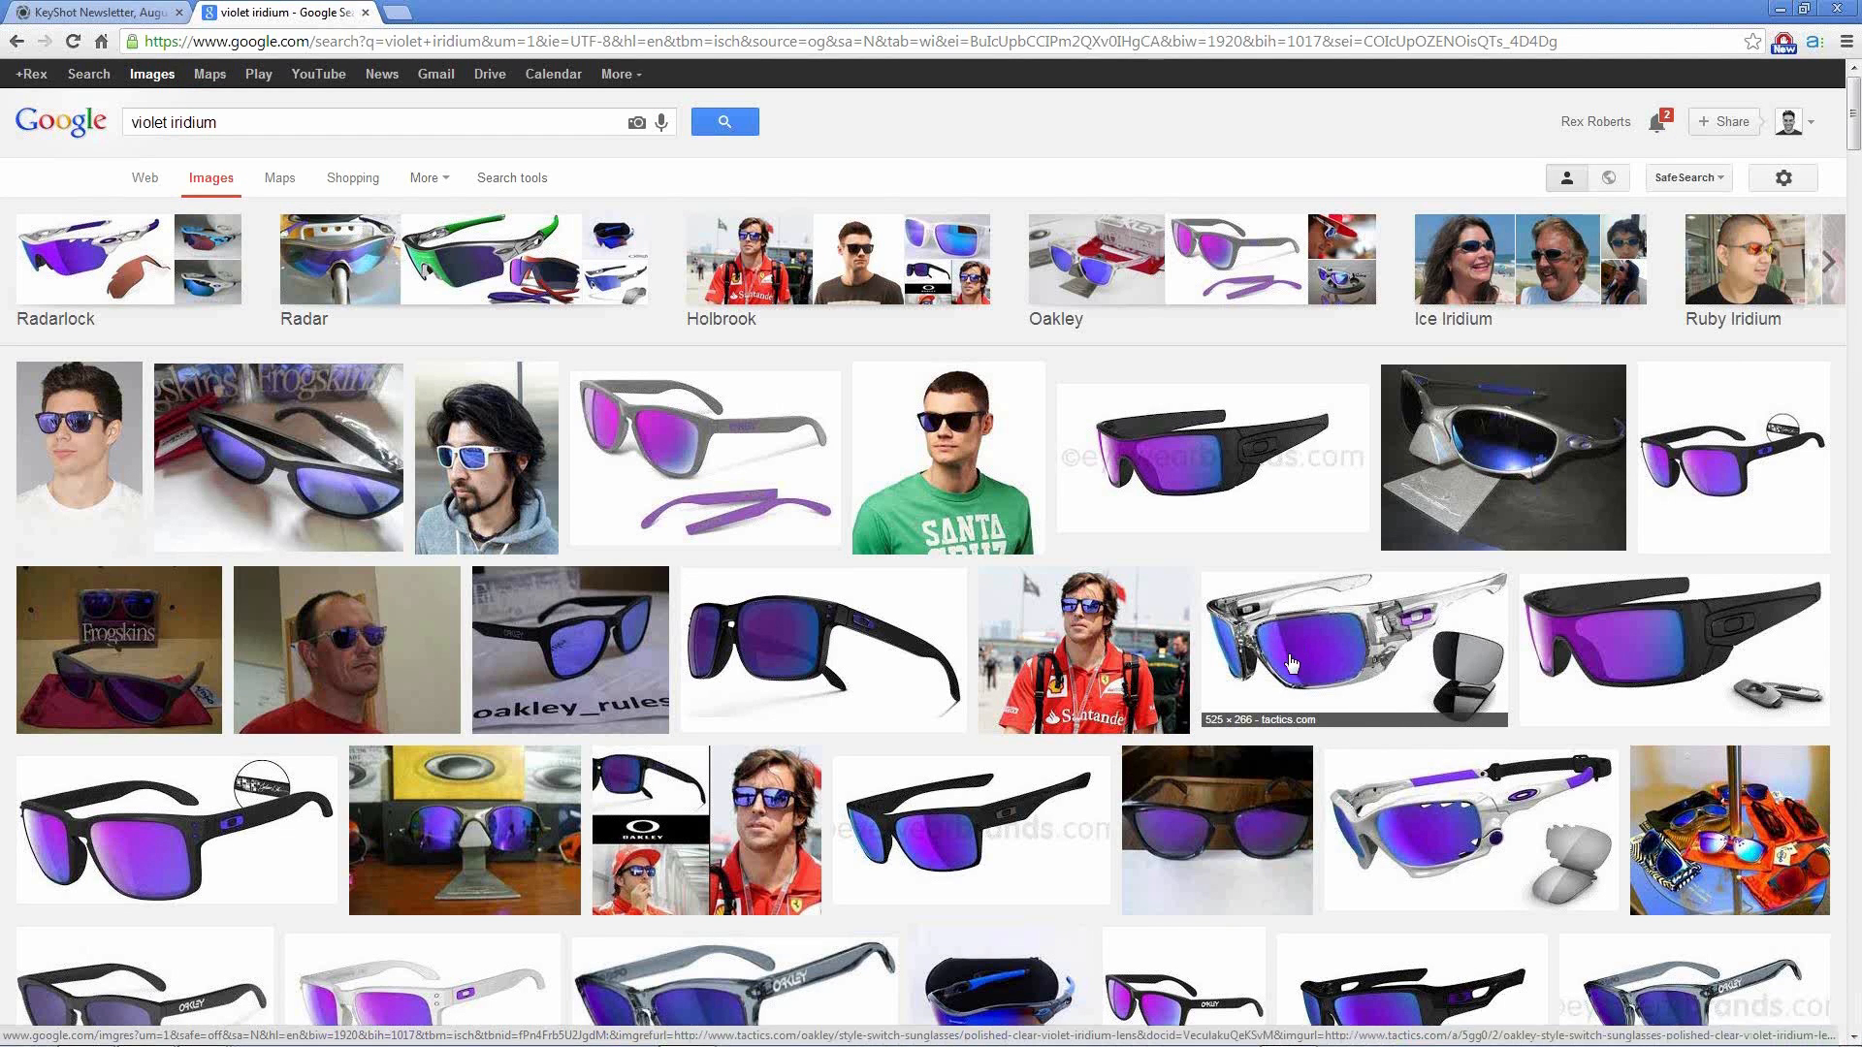
click(1352, 665)
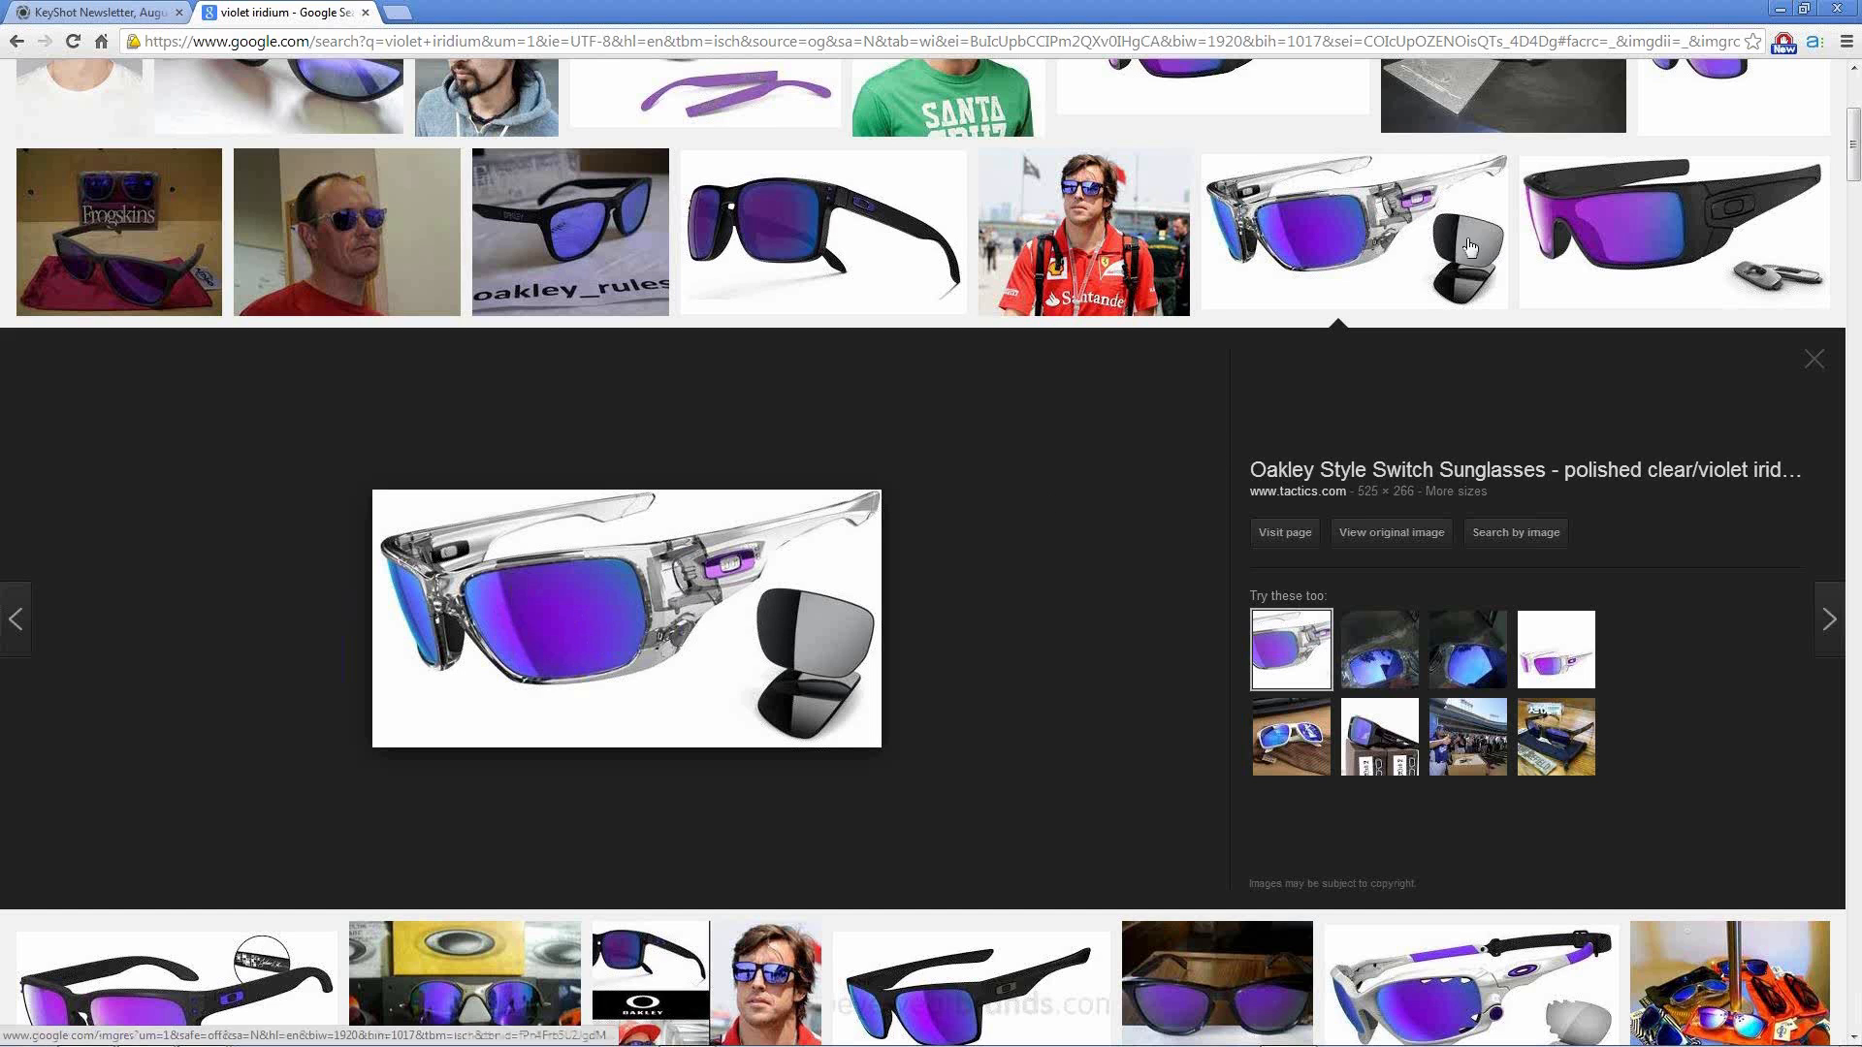
Return to KeyShot and set the visor's Chrome bright #1 color to the blue sampled from the helmet shell.
click(1781, 11)
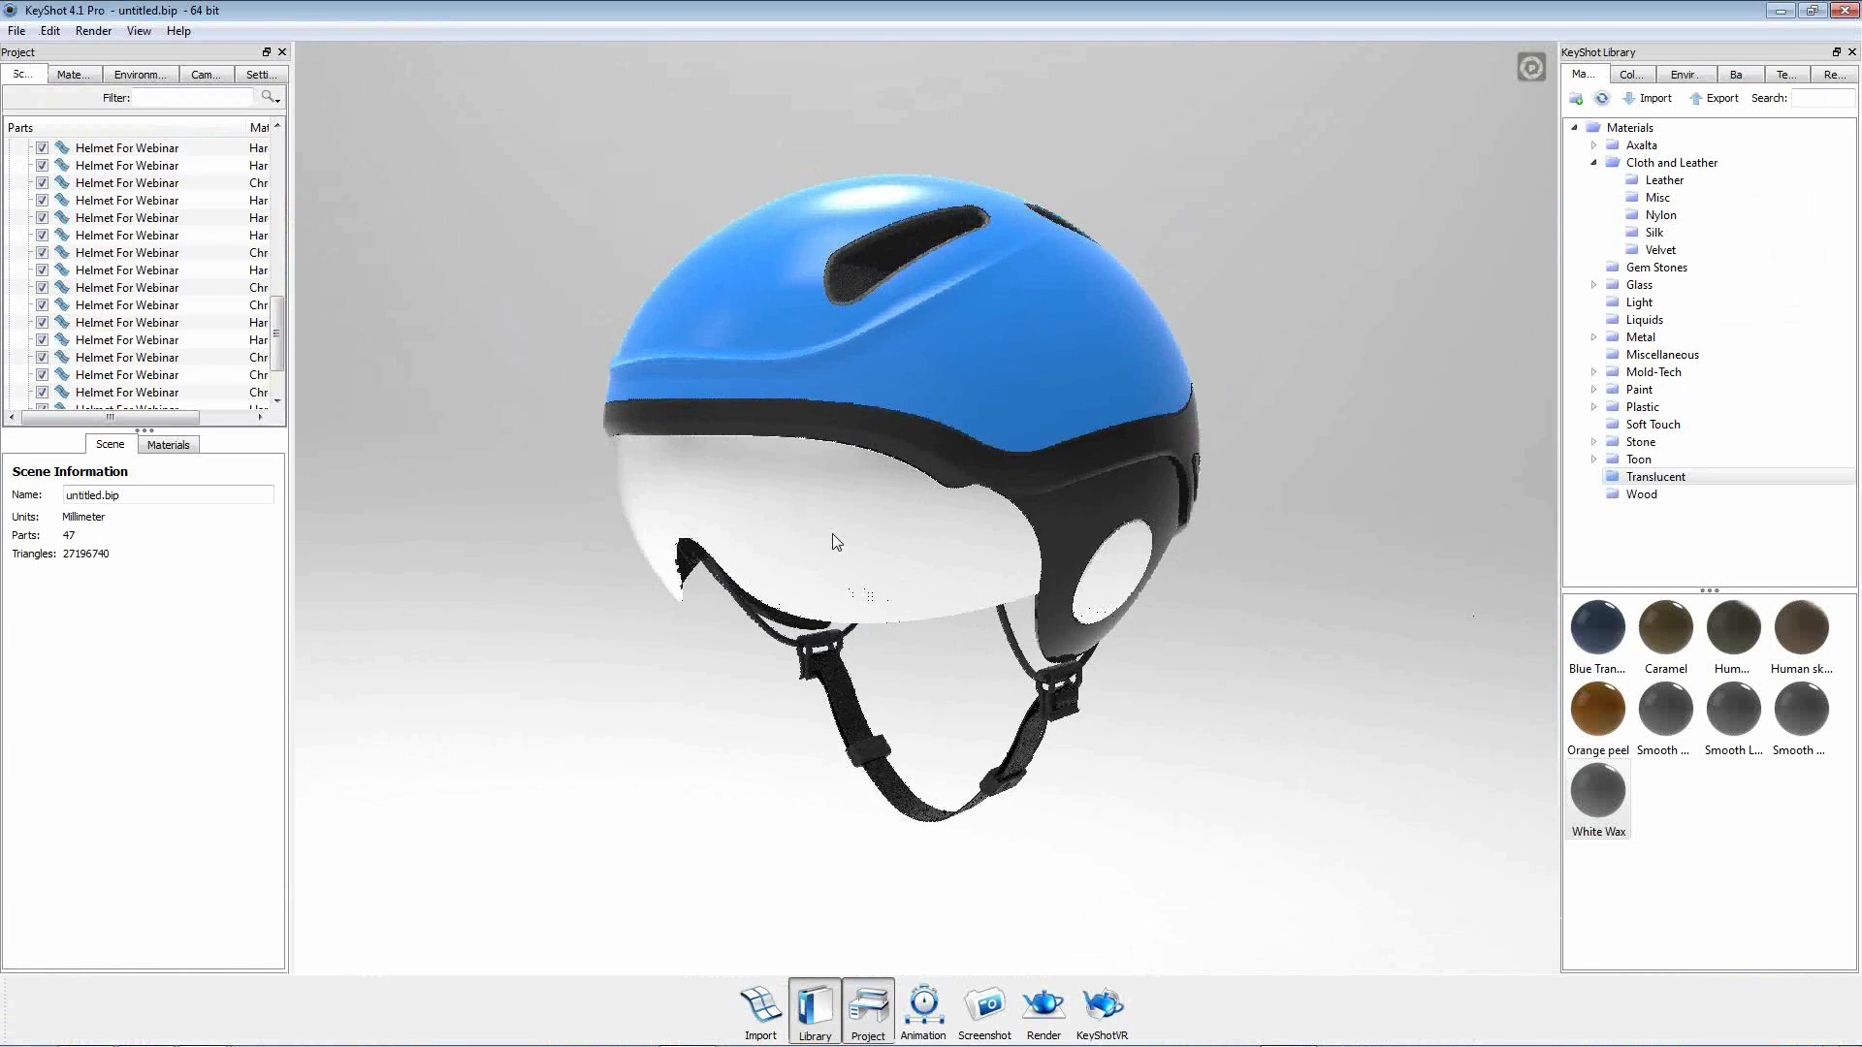
double_click(834, 539)
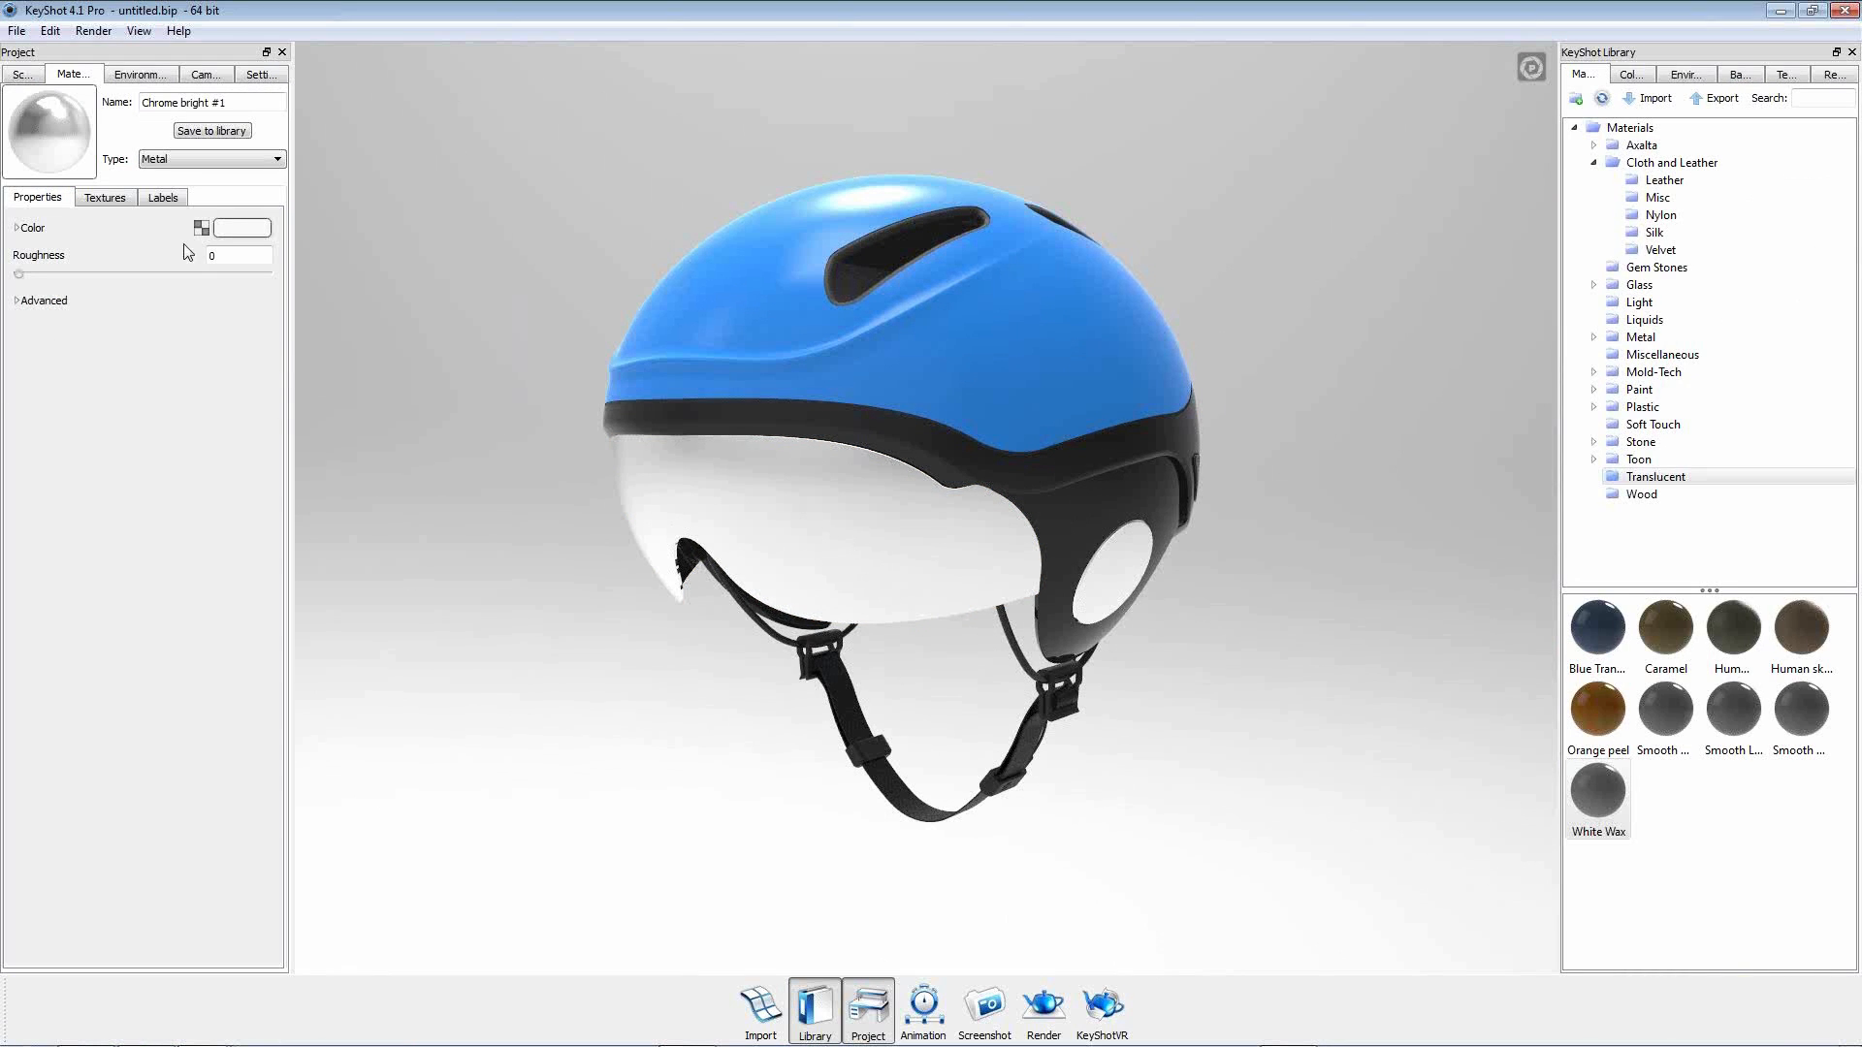
click(237, 230)
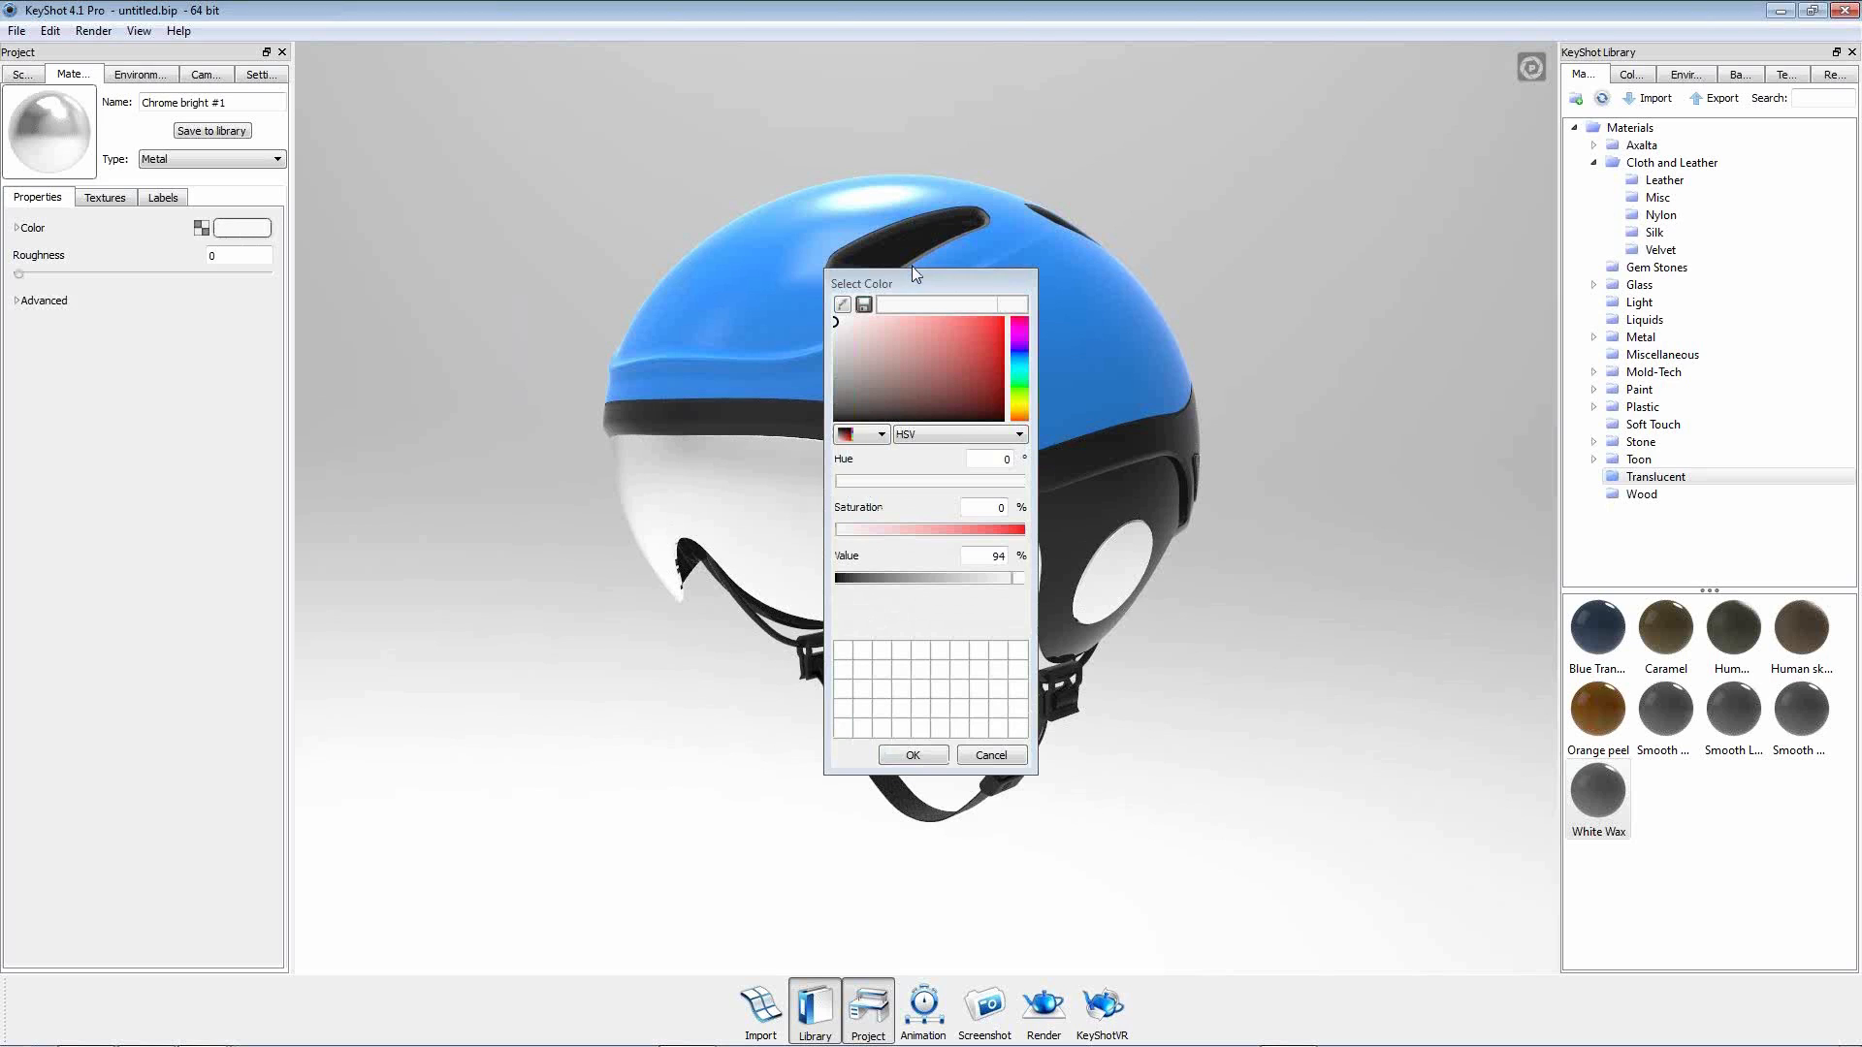
drag(913, 283, 448, 285)
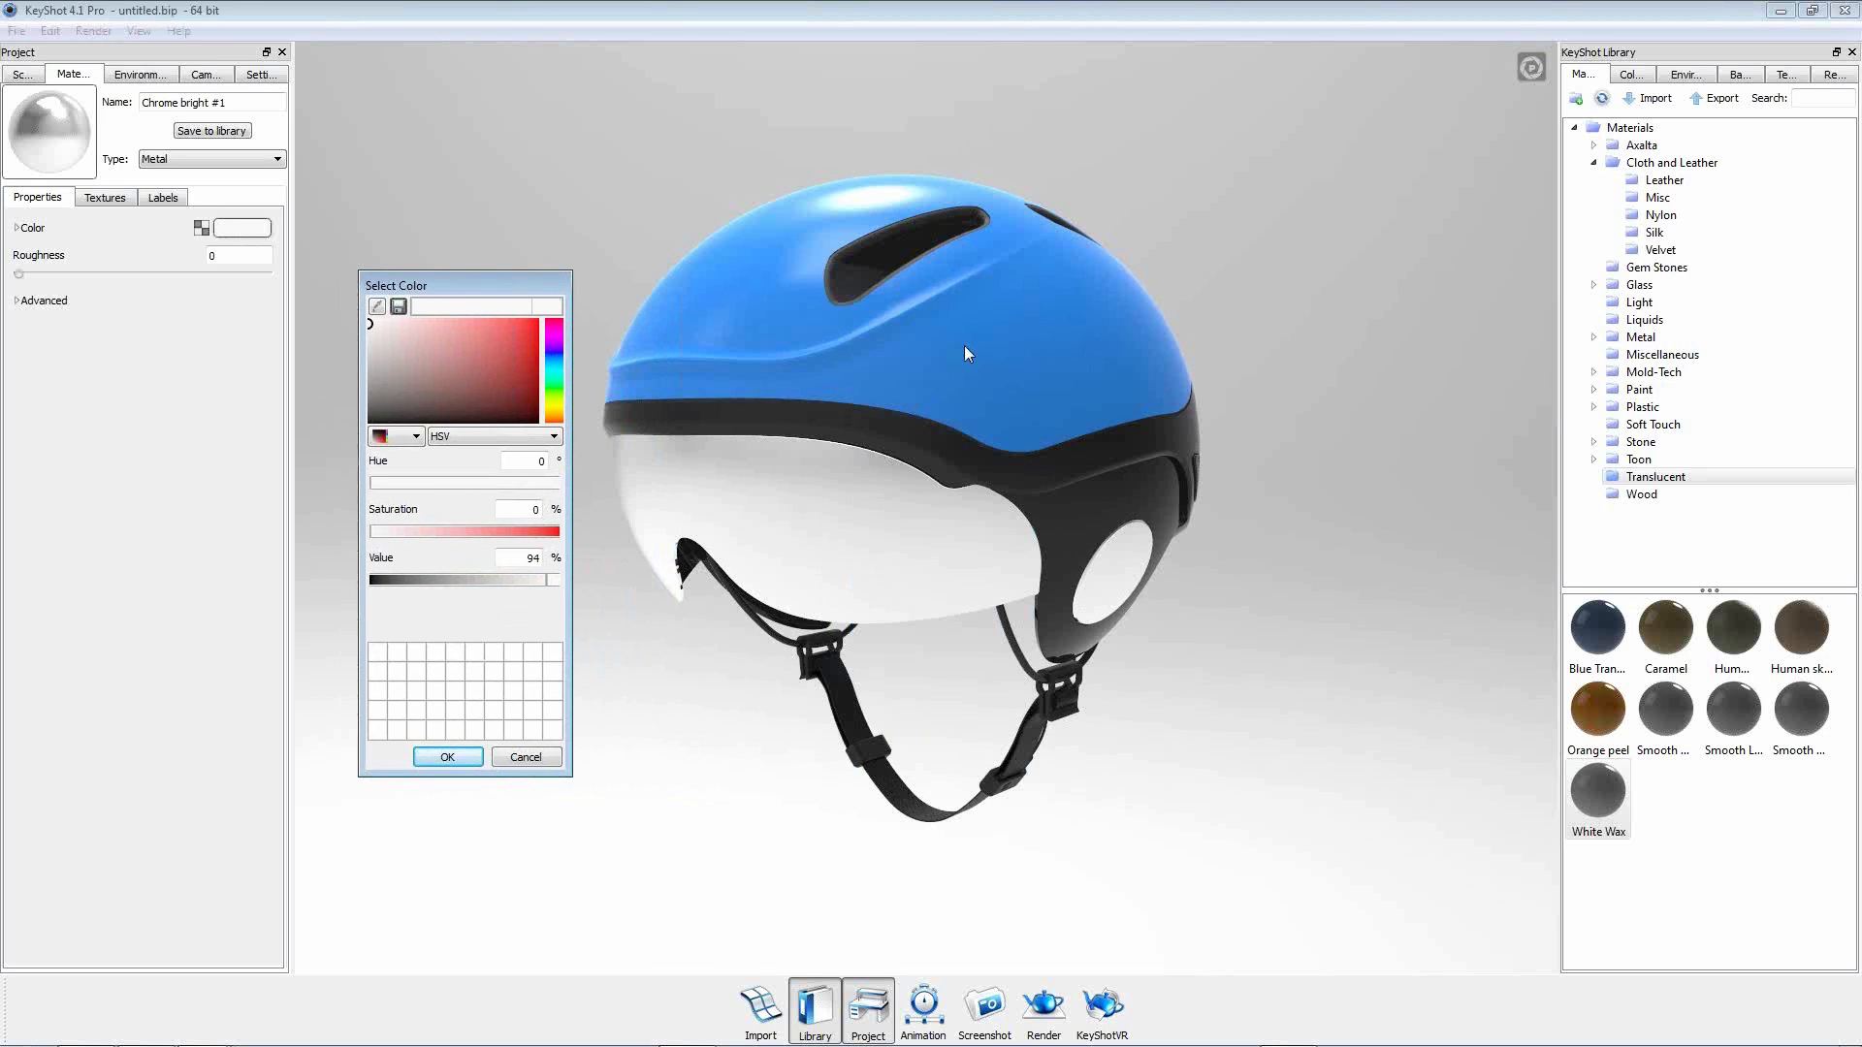
click(376, 306)
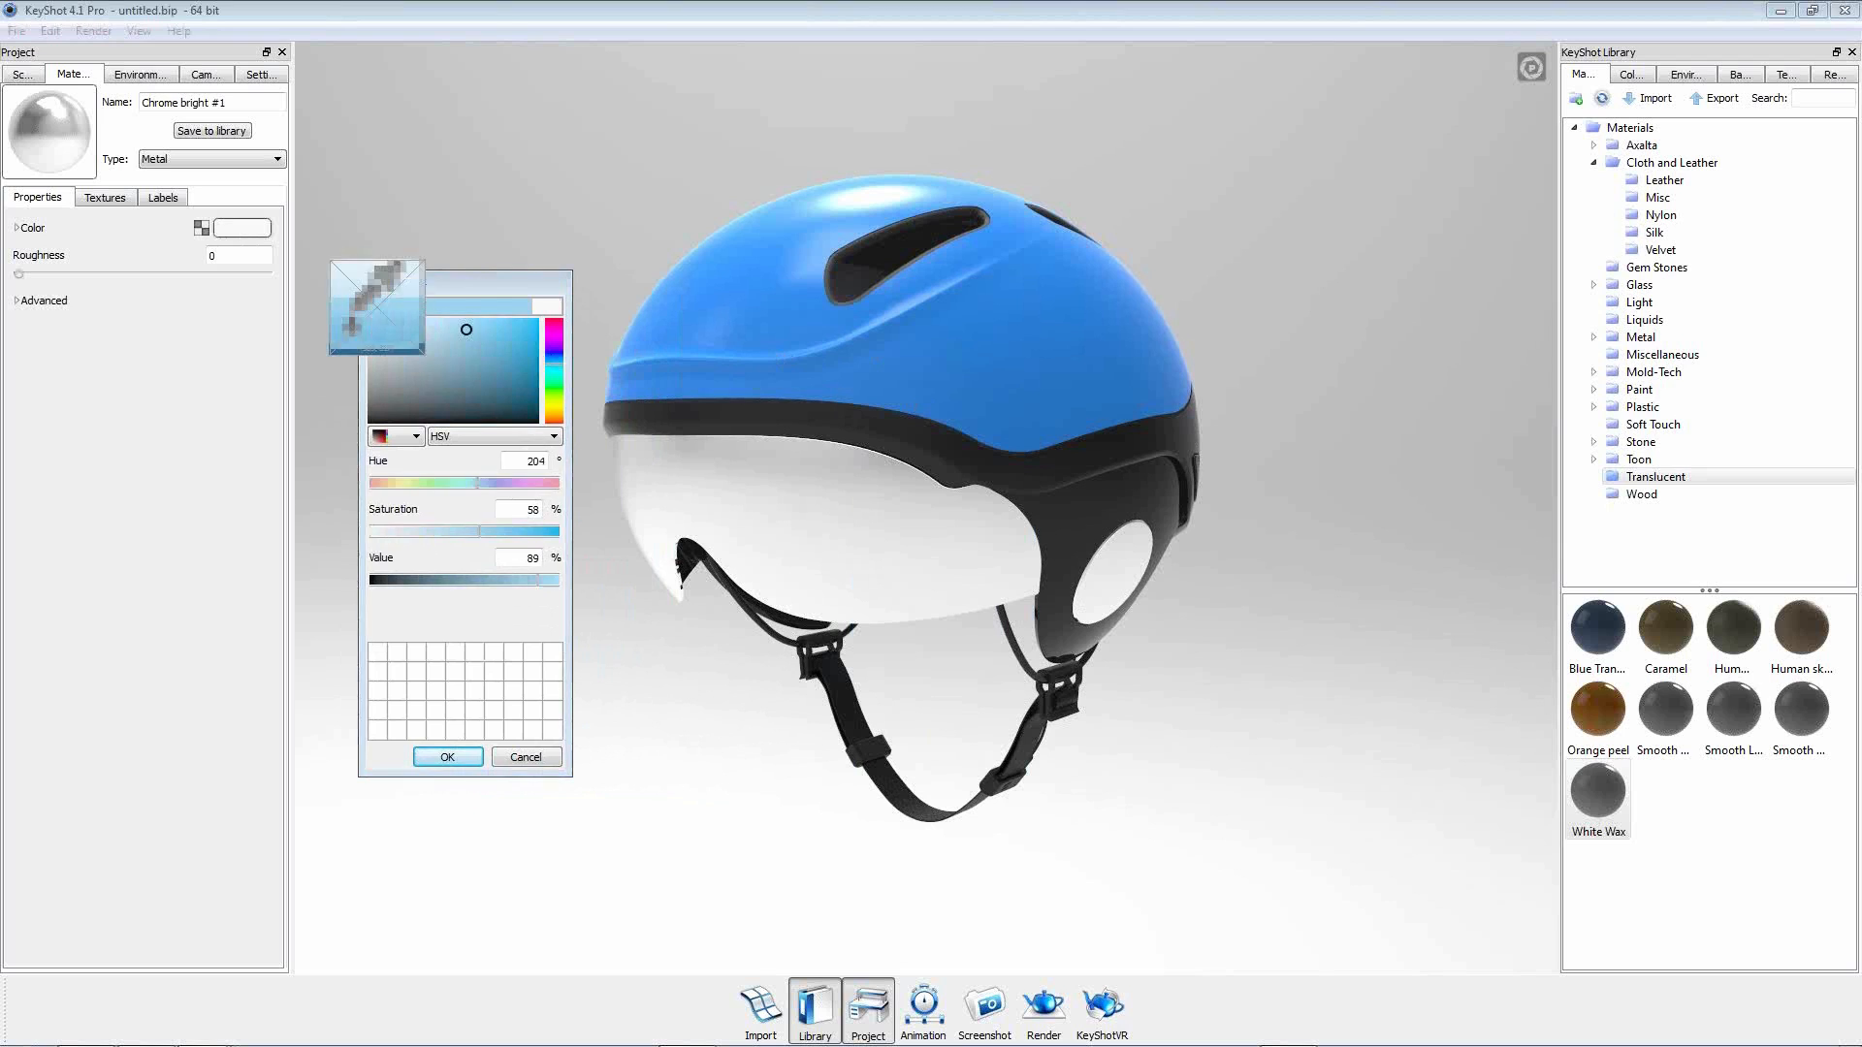
click(981, 370)
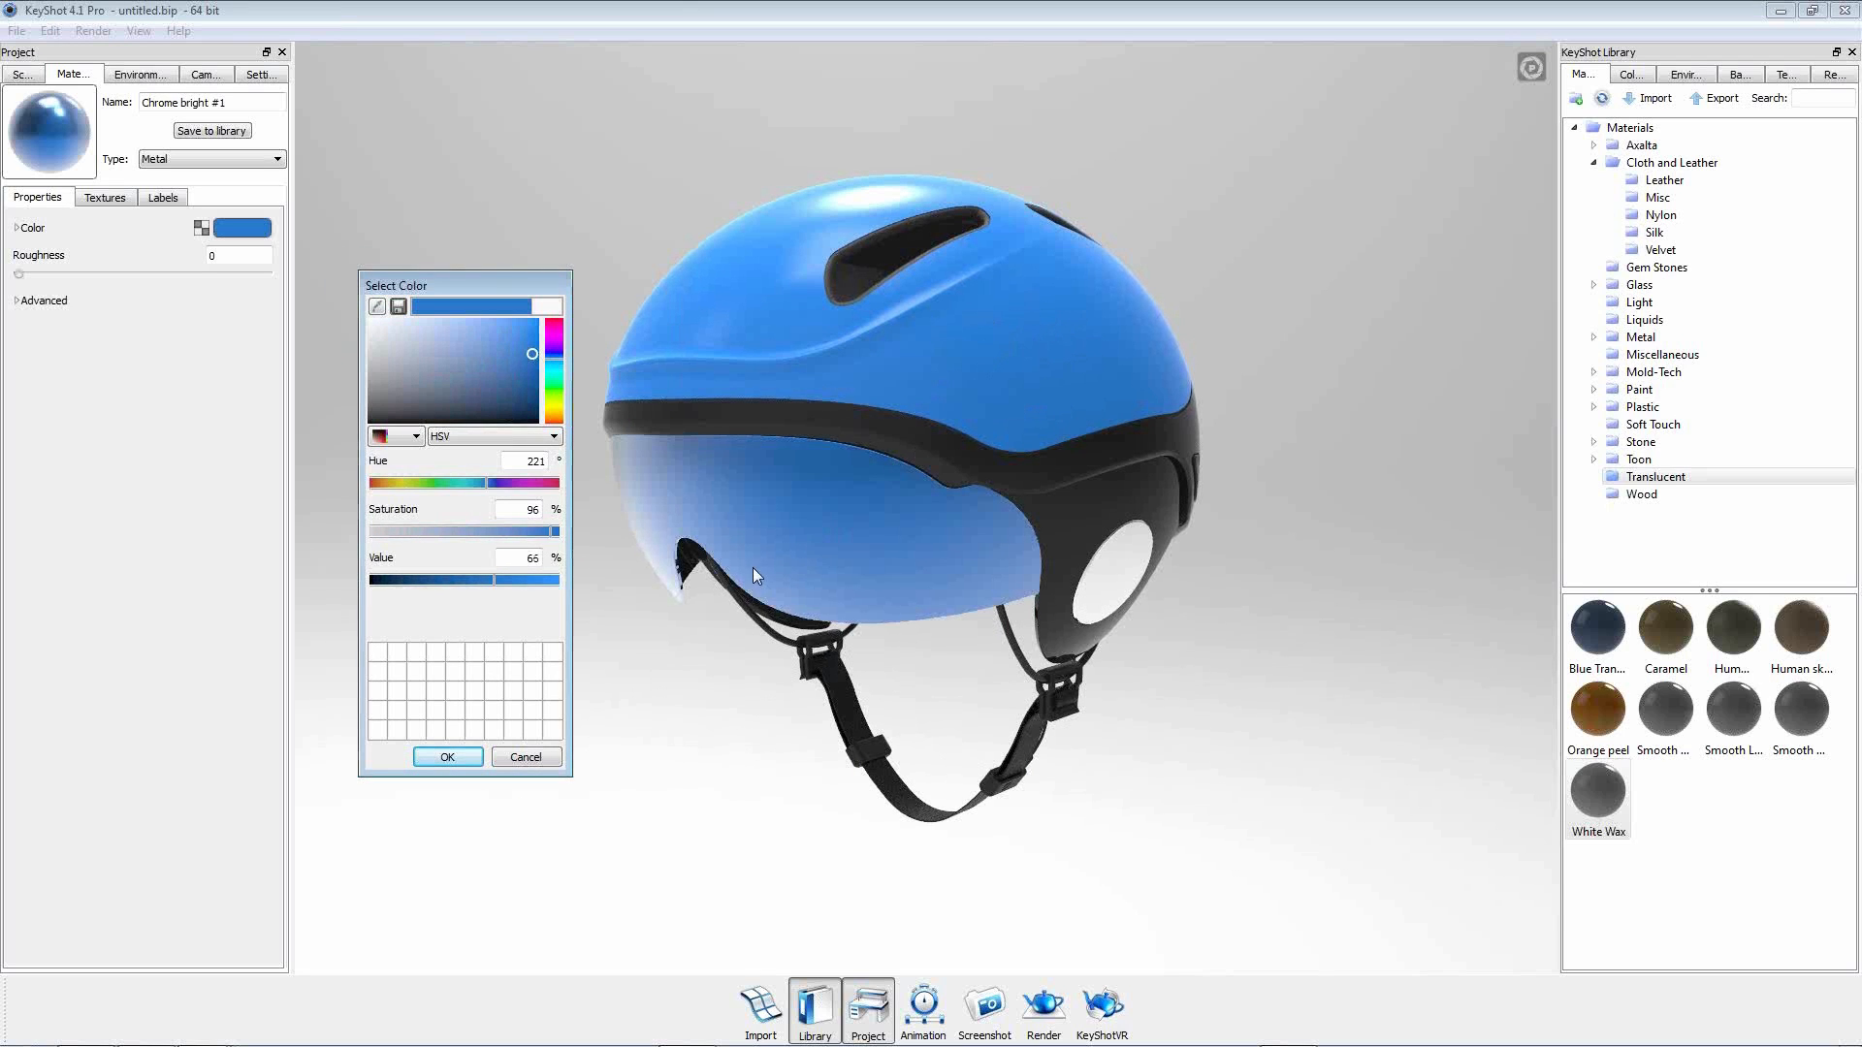
click(458, 756)
drag(572, 753, 848, 746)
scroll(847, 747, up, 3)
mouse_move(905, 661)
mouse_down()
mouse_move(916, 671)
mouse_move(887, 671)
mouse_move(900, 658)
mouse_up()
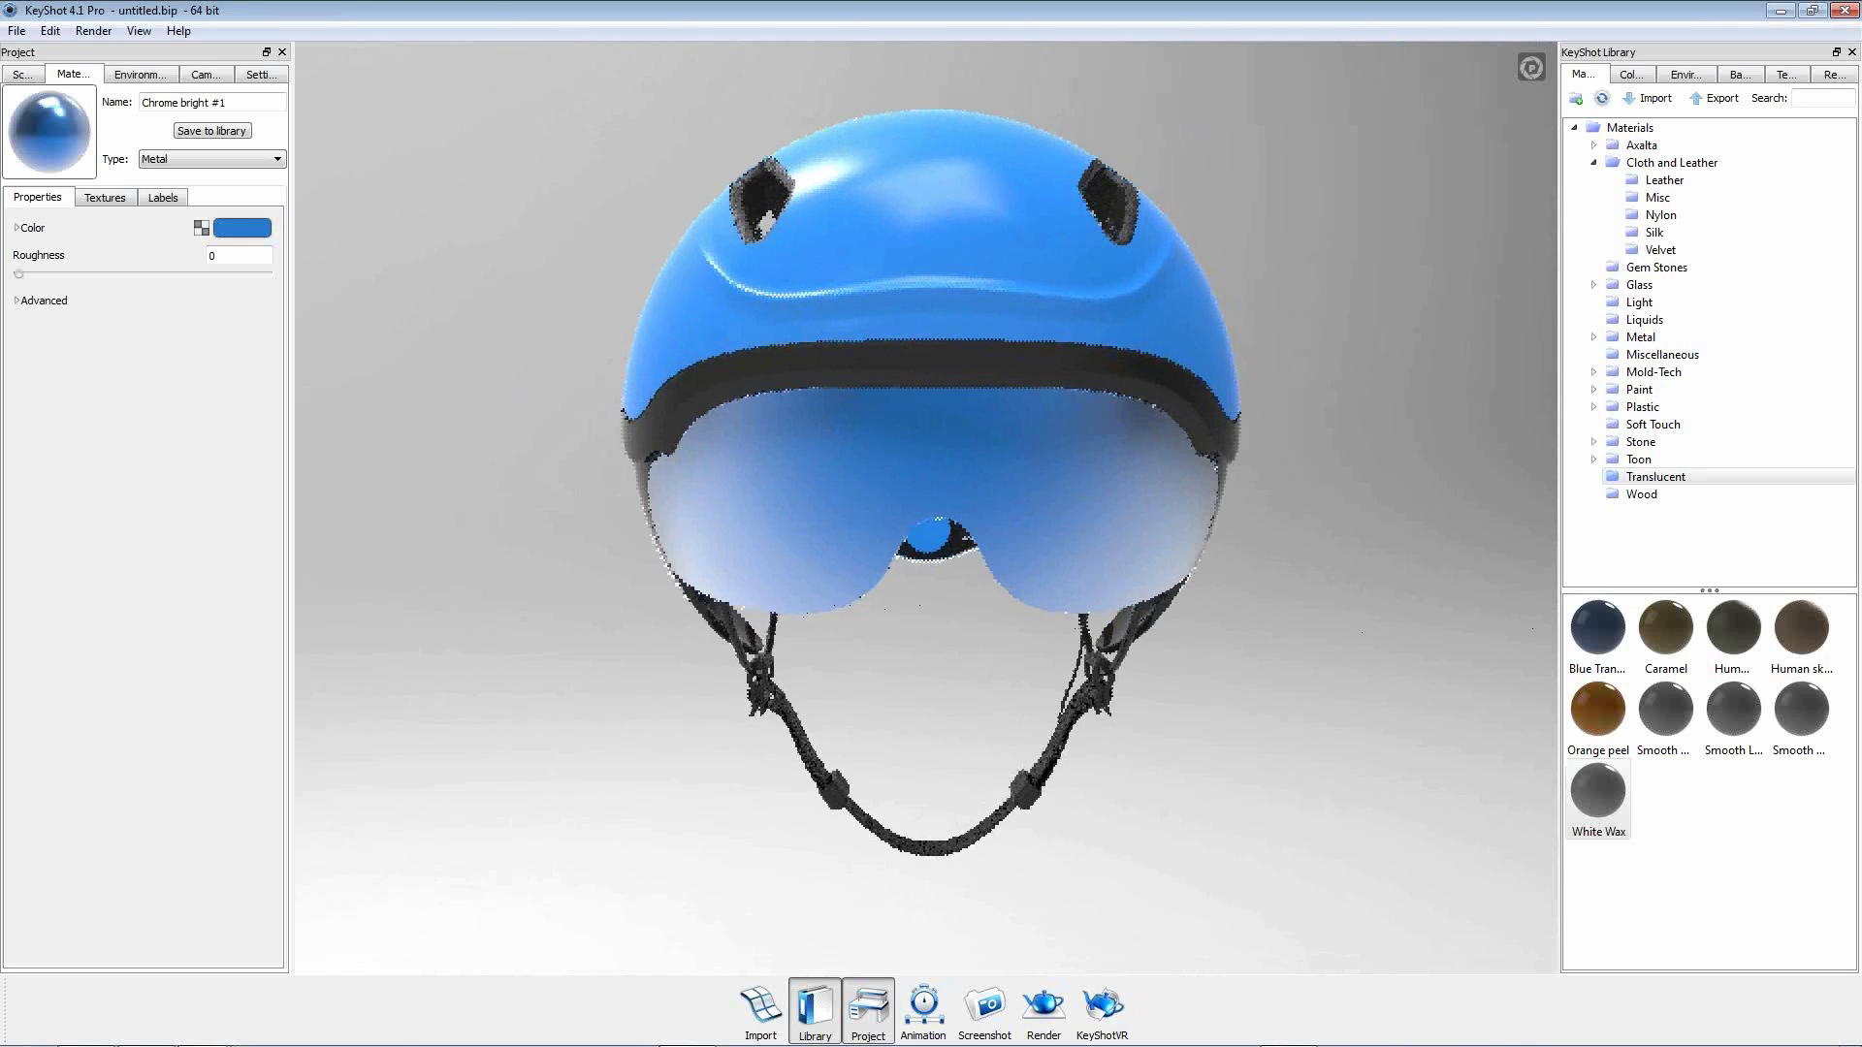
Switch to Photoshop, create a 1000 x 1000 pixel, 300 ppi document with transparent background, and place vertical and horizontal guides through its center.
mouse_move(681, 1038)
click(683, 1030)
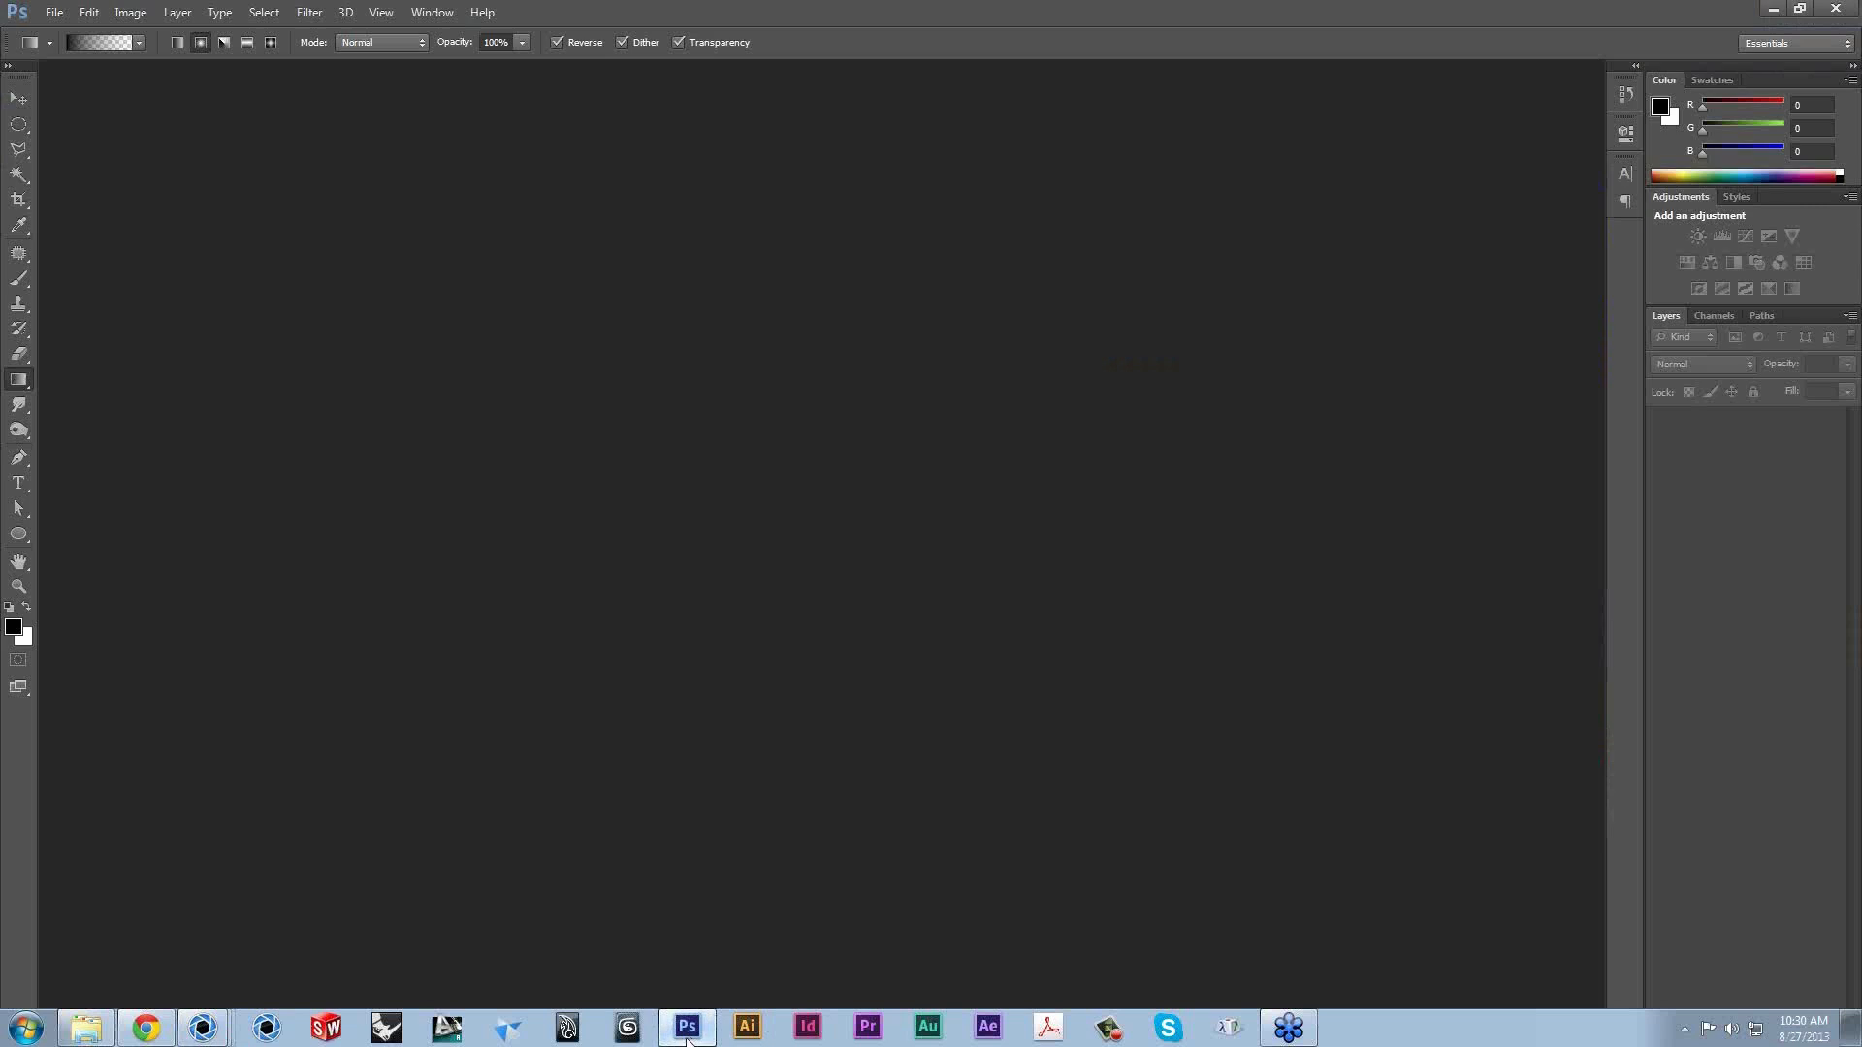
click(68, 13)
click(64, 29)
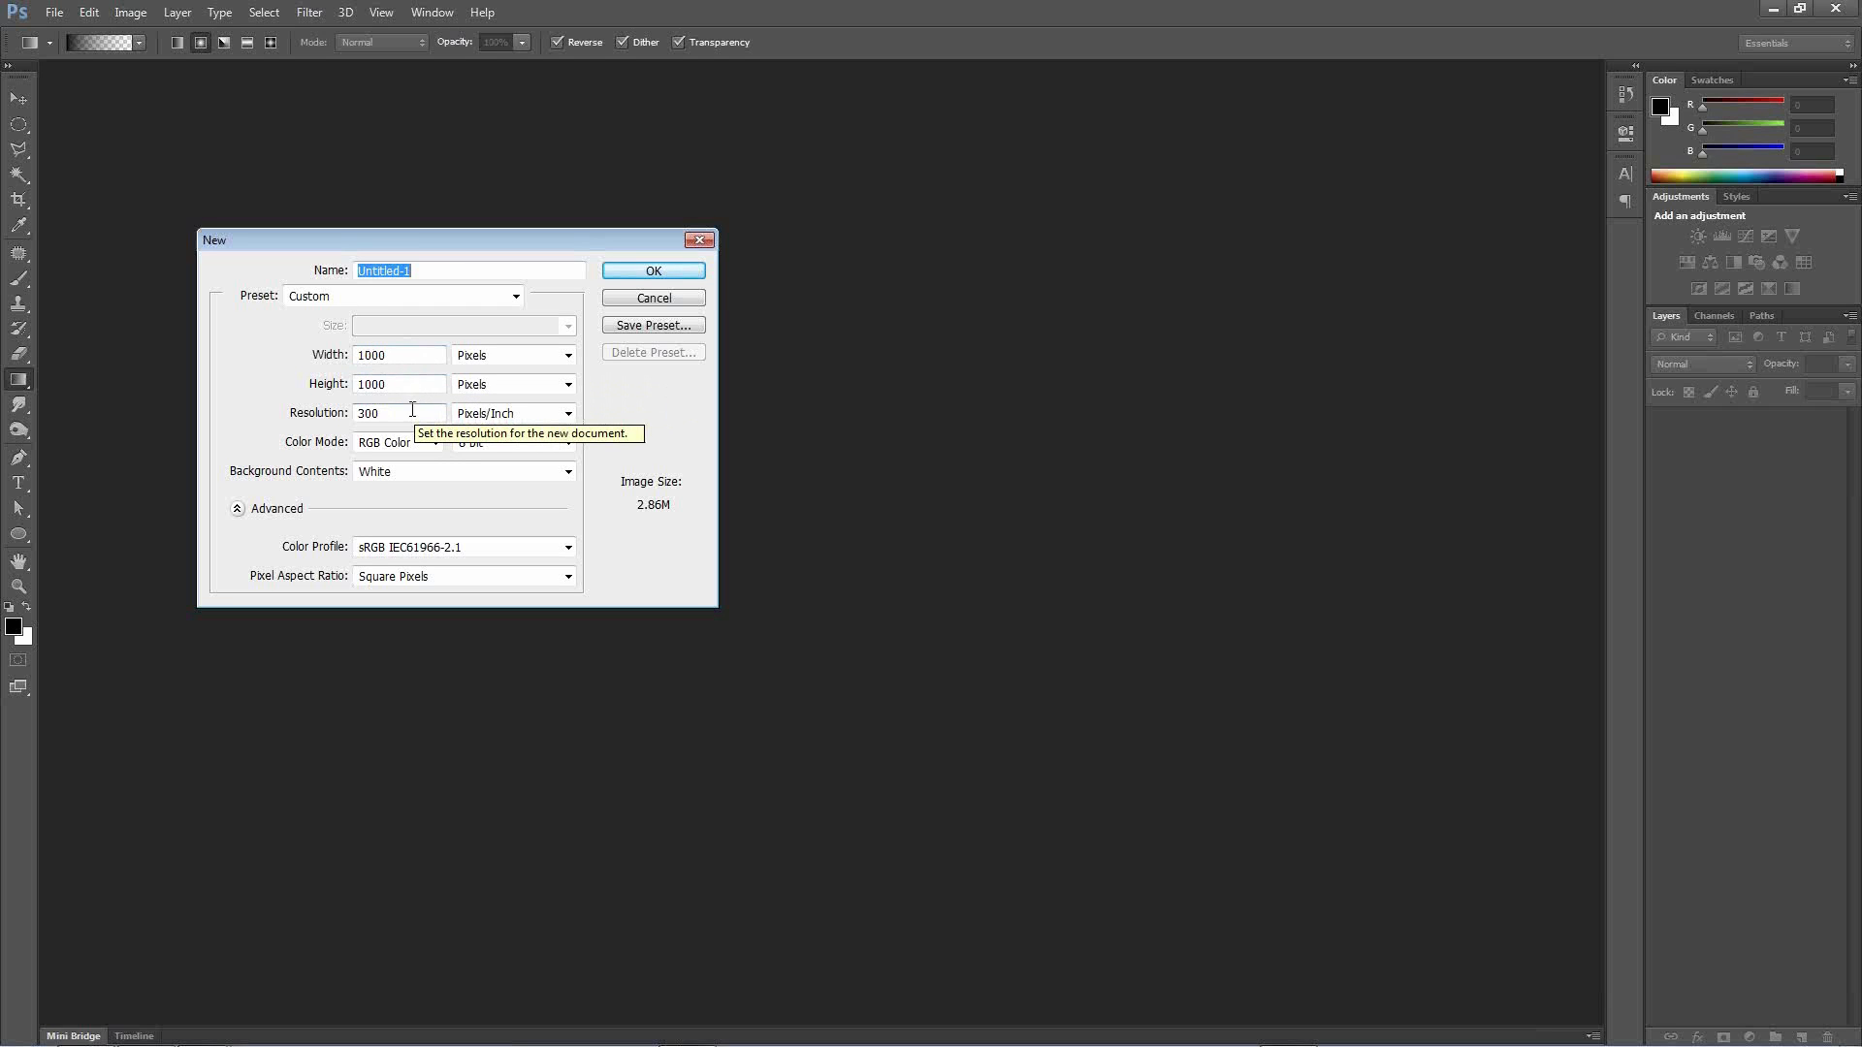
click(568, 471)
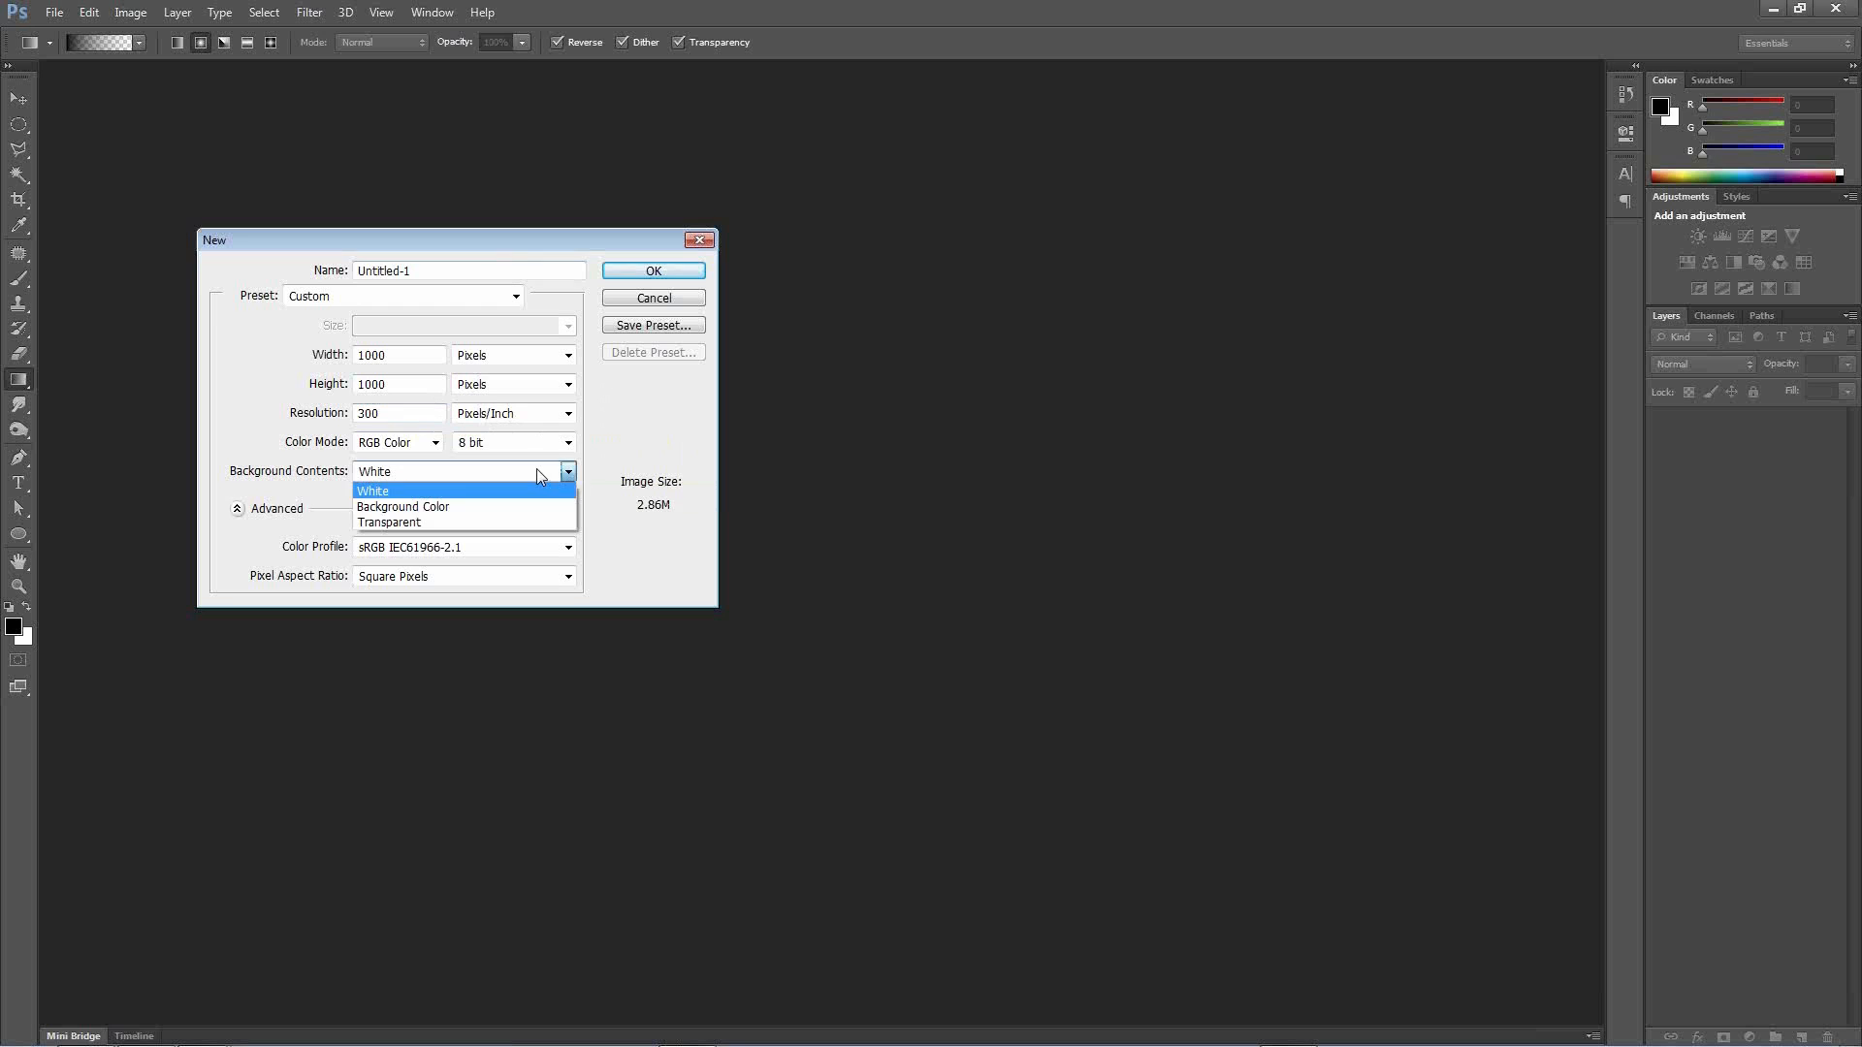
click(401, 524)
click(669, 272)
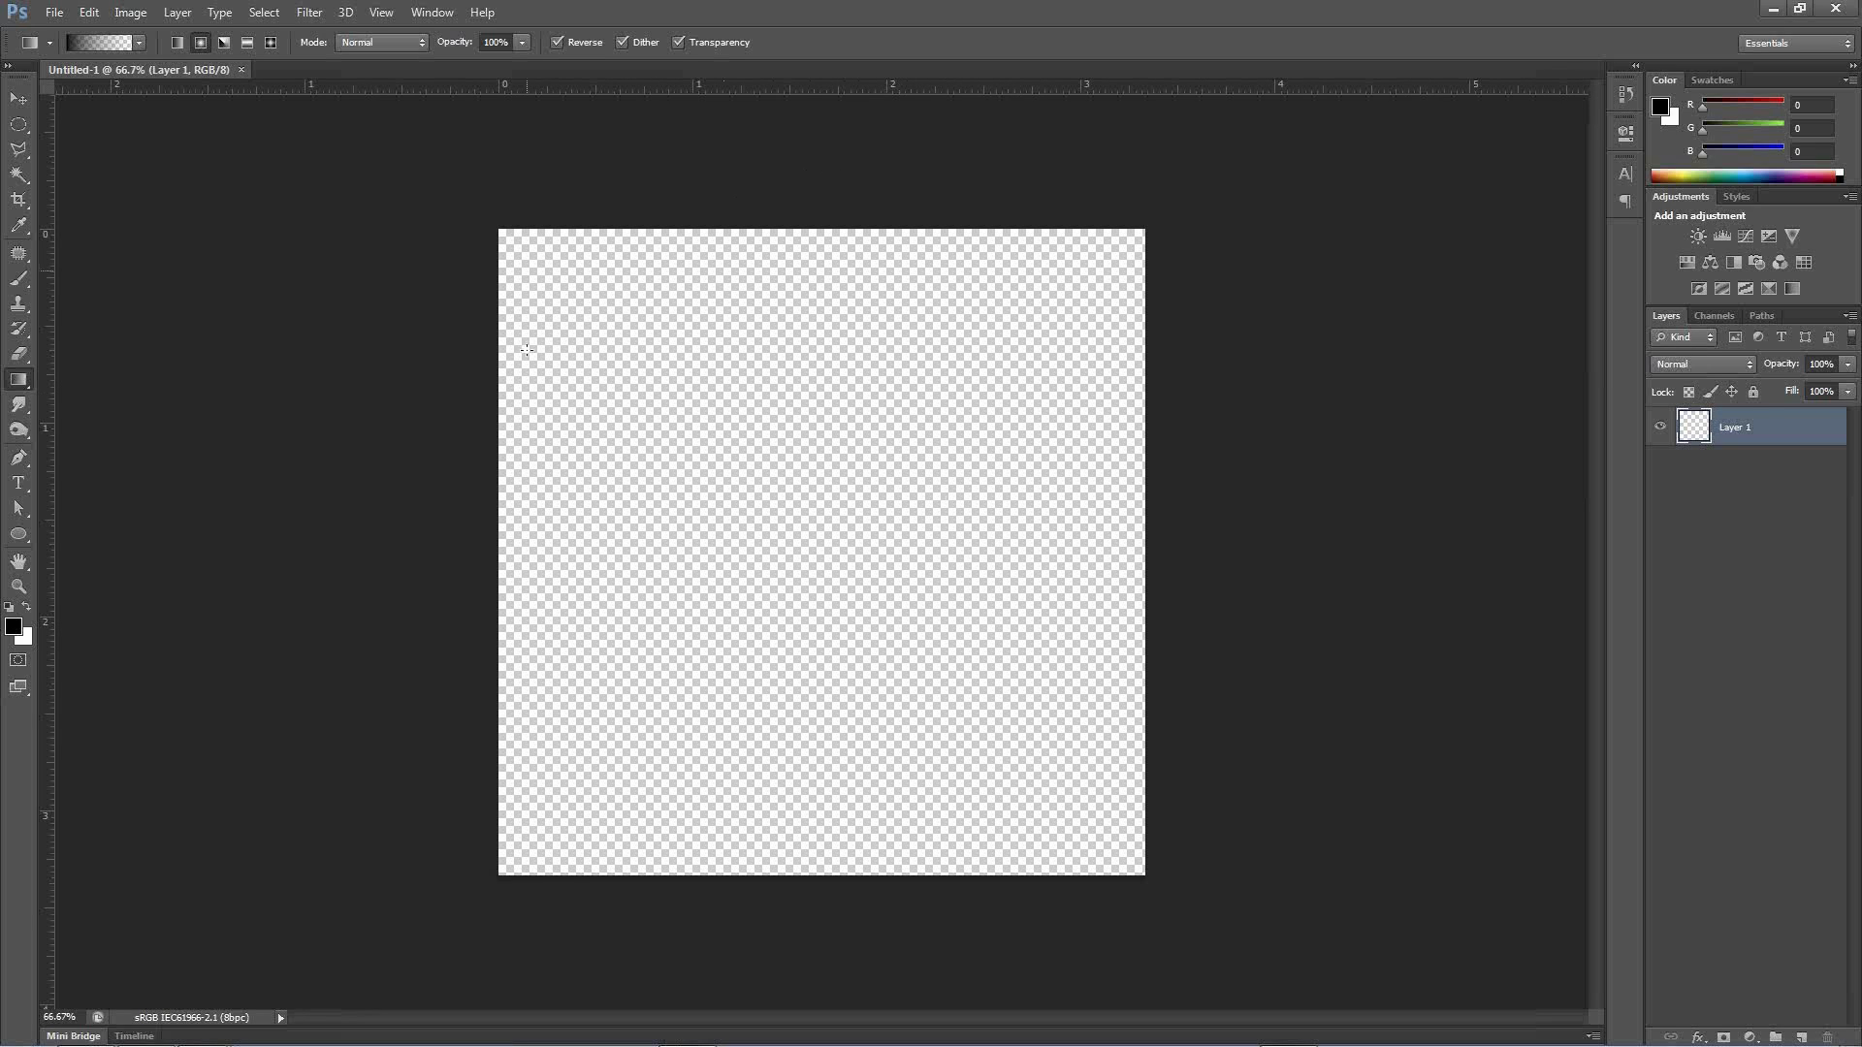
drag(46, 404, 822, 464)
drag(856, 89, 871, 554)
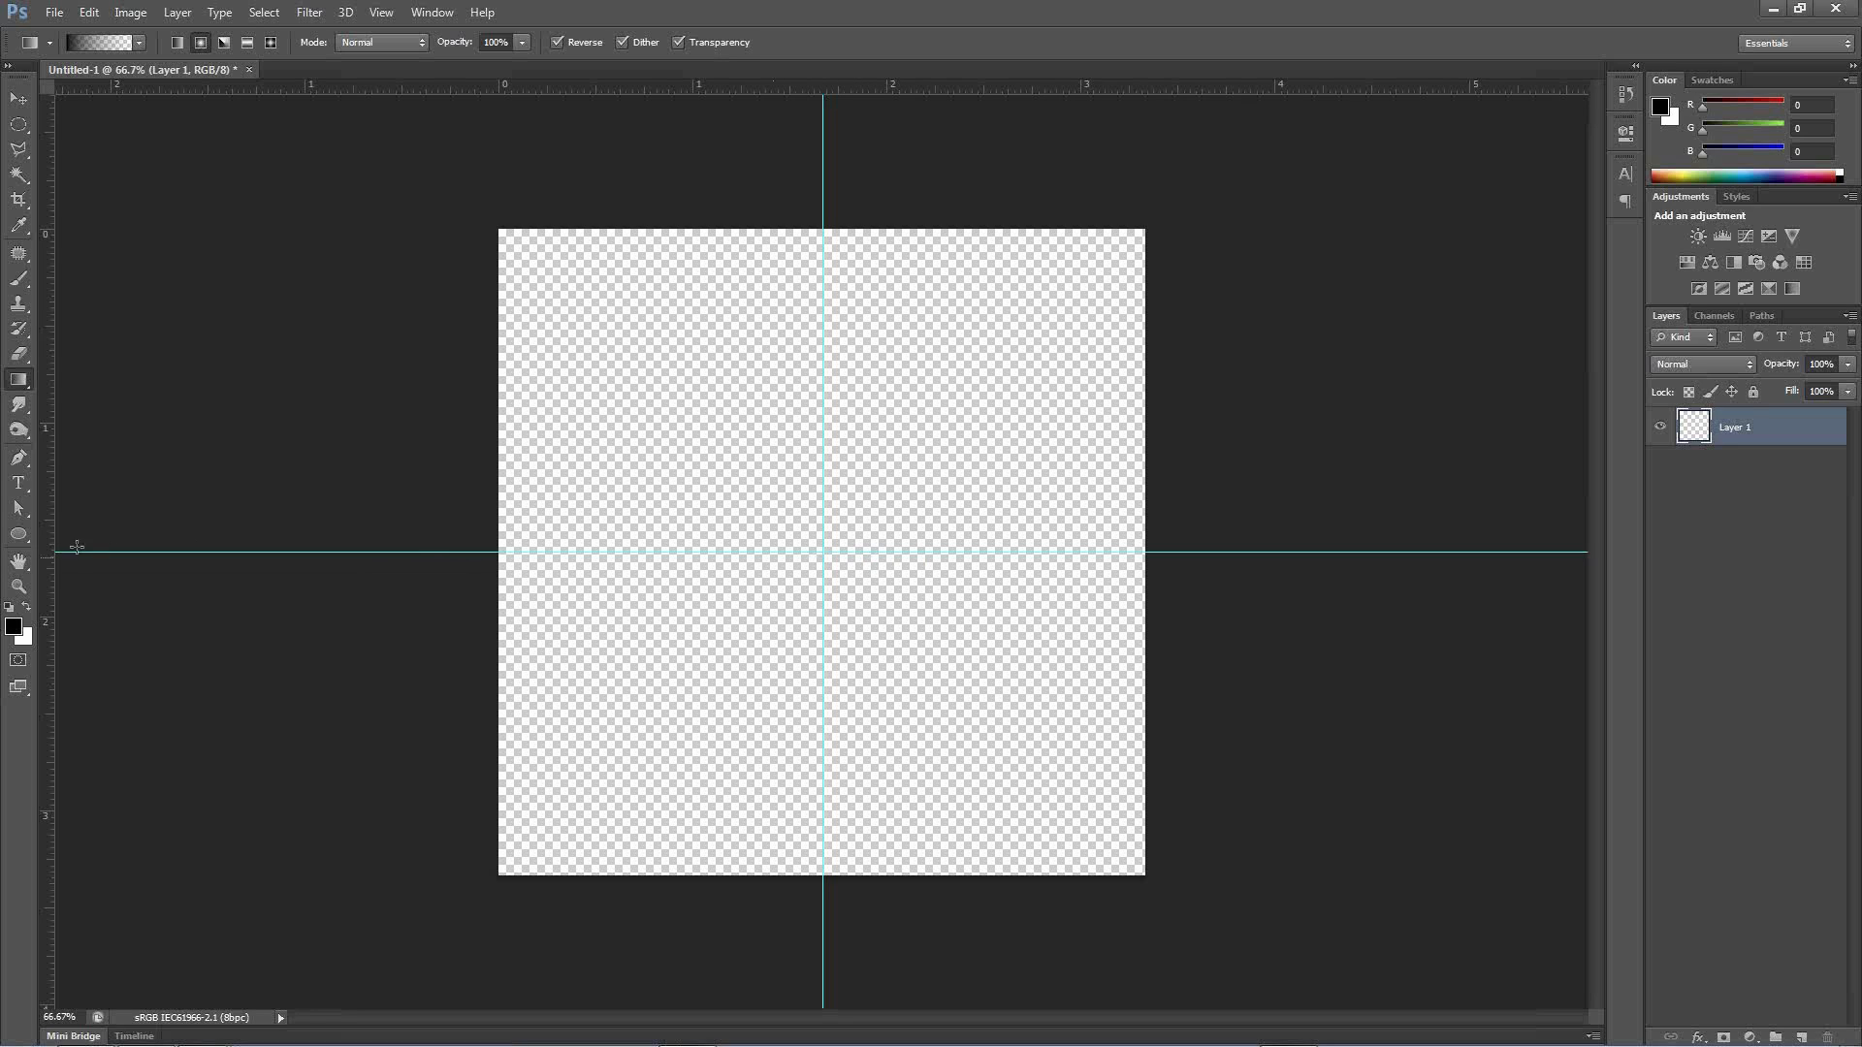
Set the foreground color to violet (R 102, G 0, B 255) and fill the layer with a reversed radial gradient, transparent at the guide intersection.
click(17, 629)
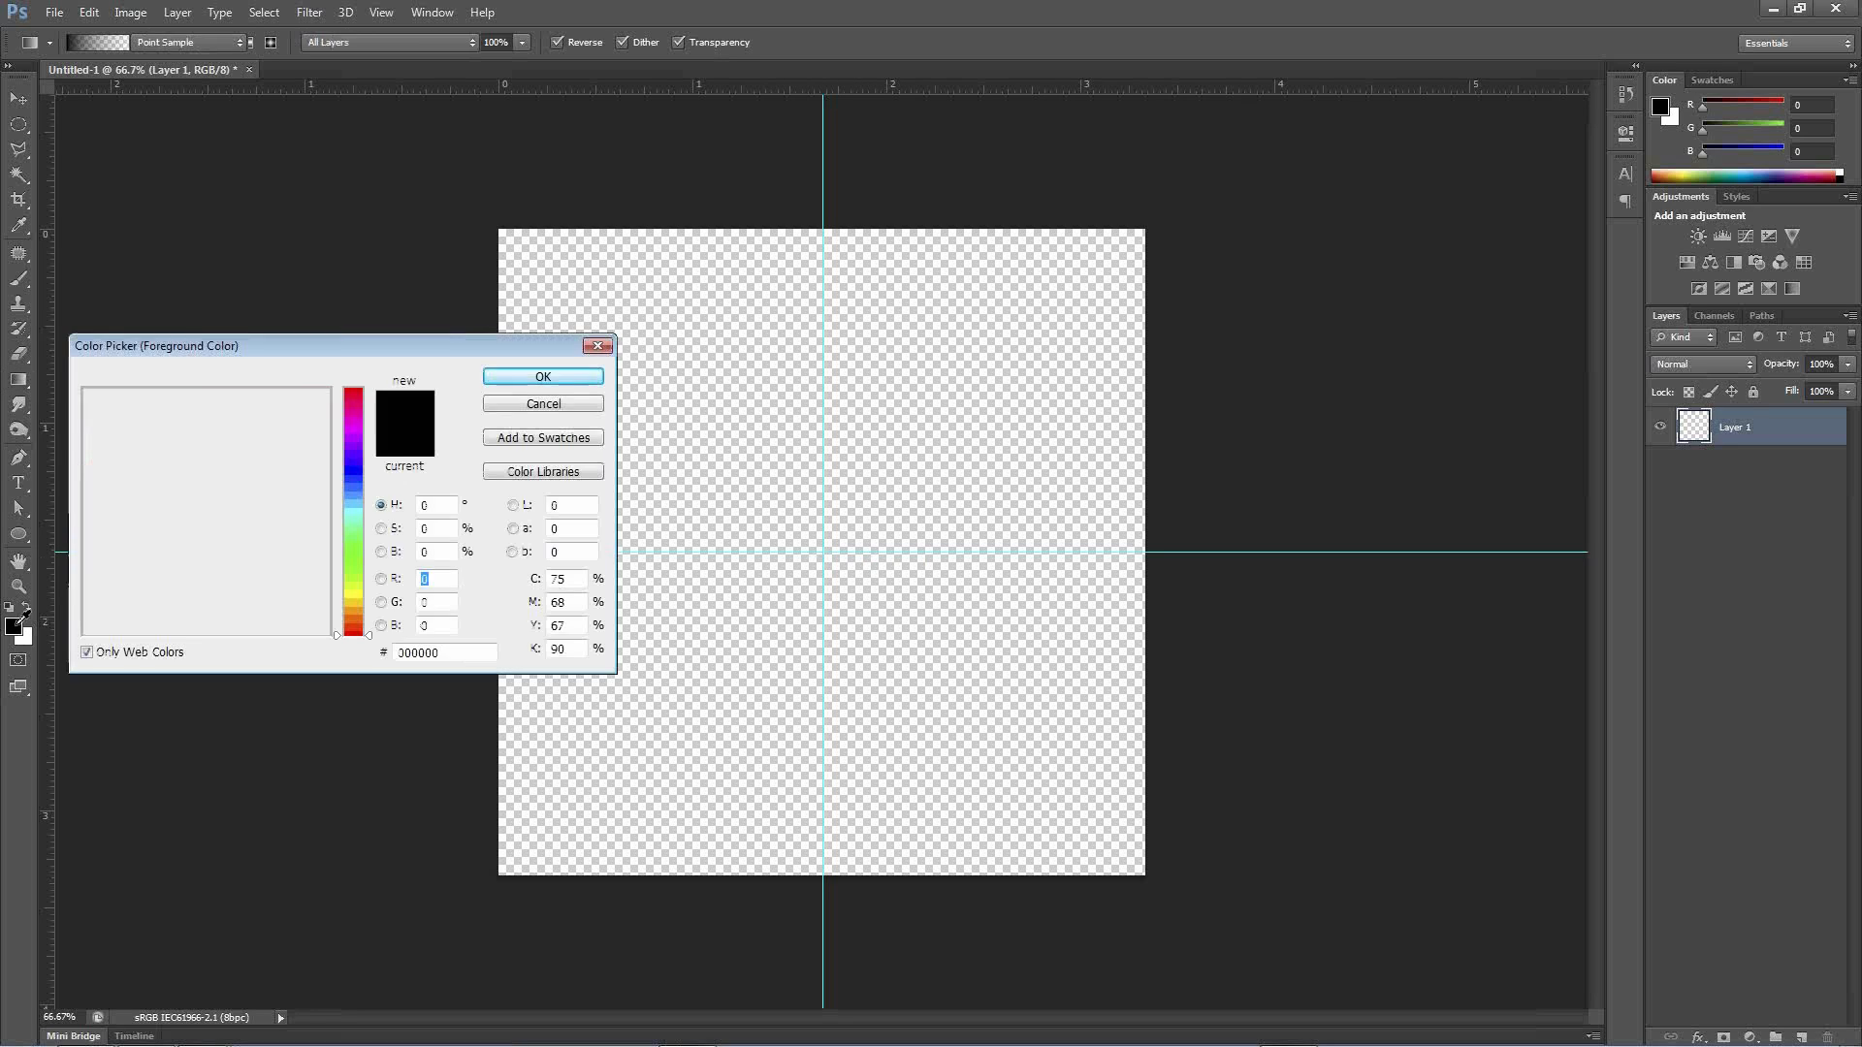
click(358, 461)
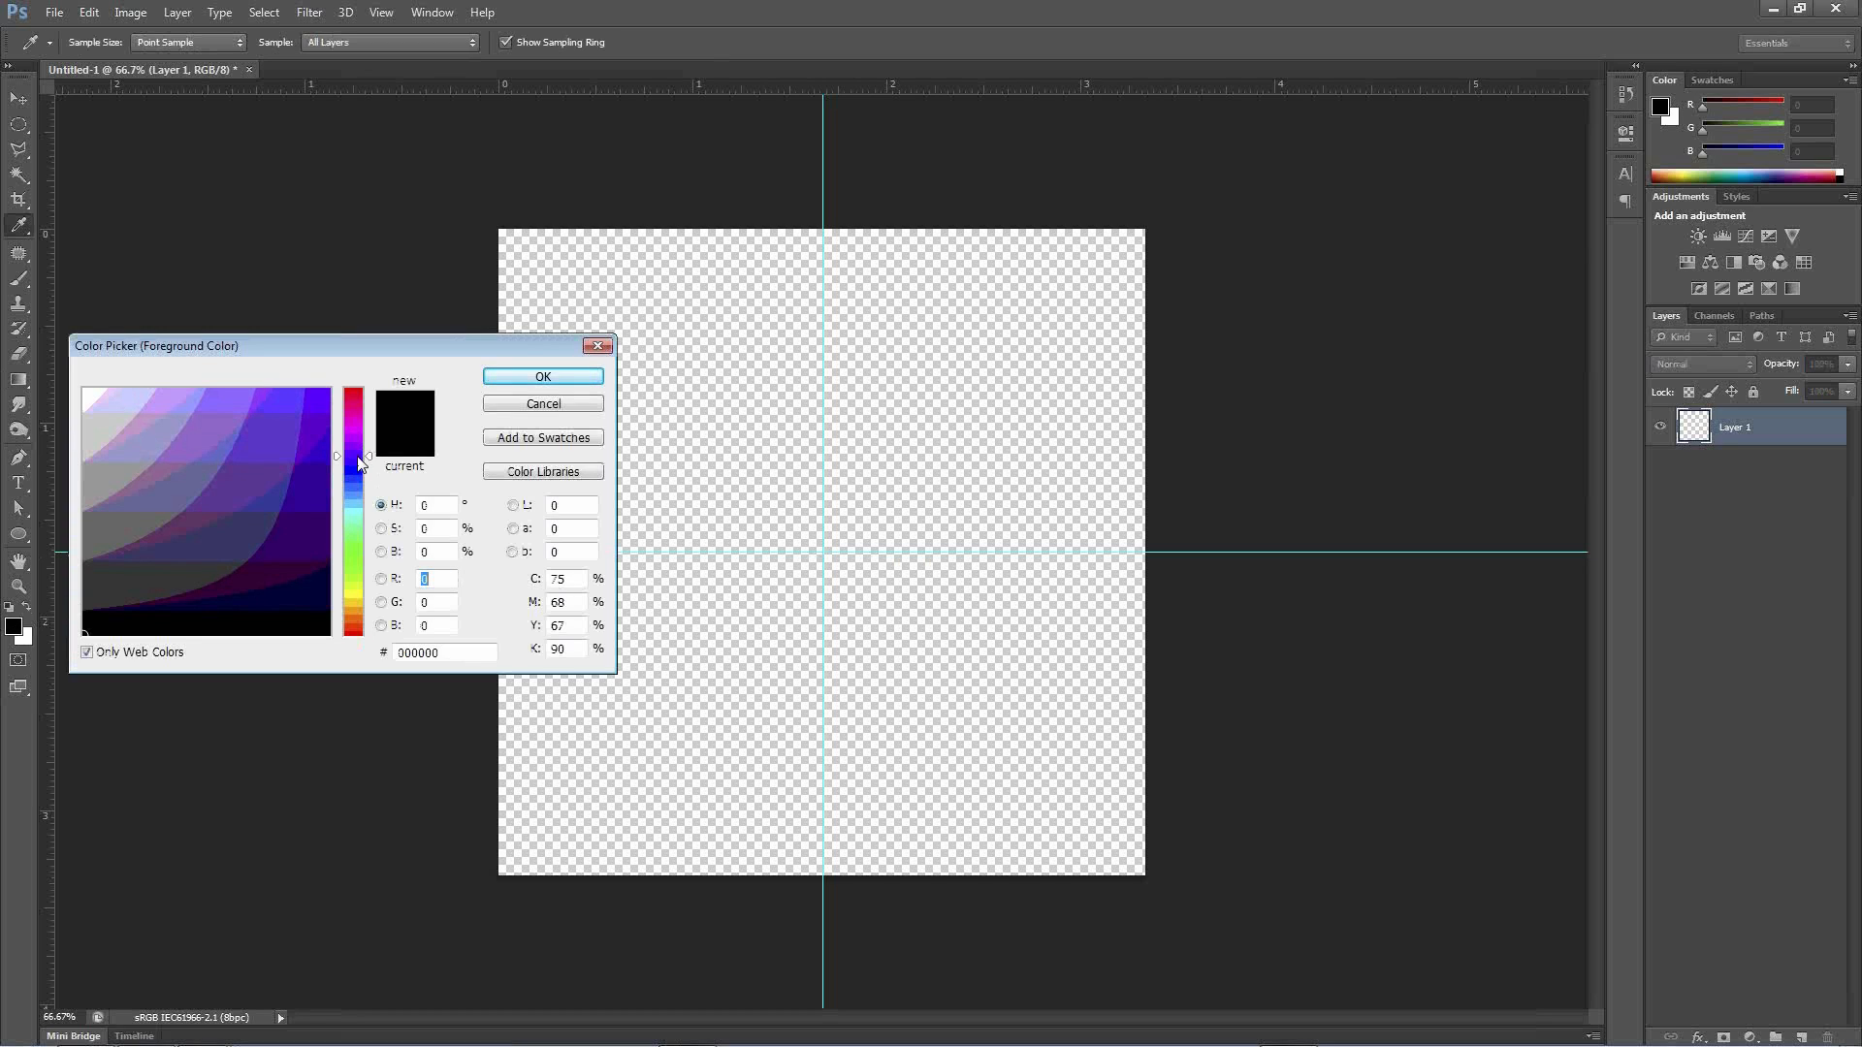
click(308, 435)
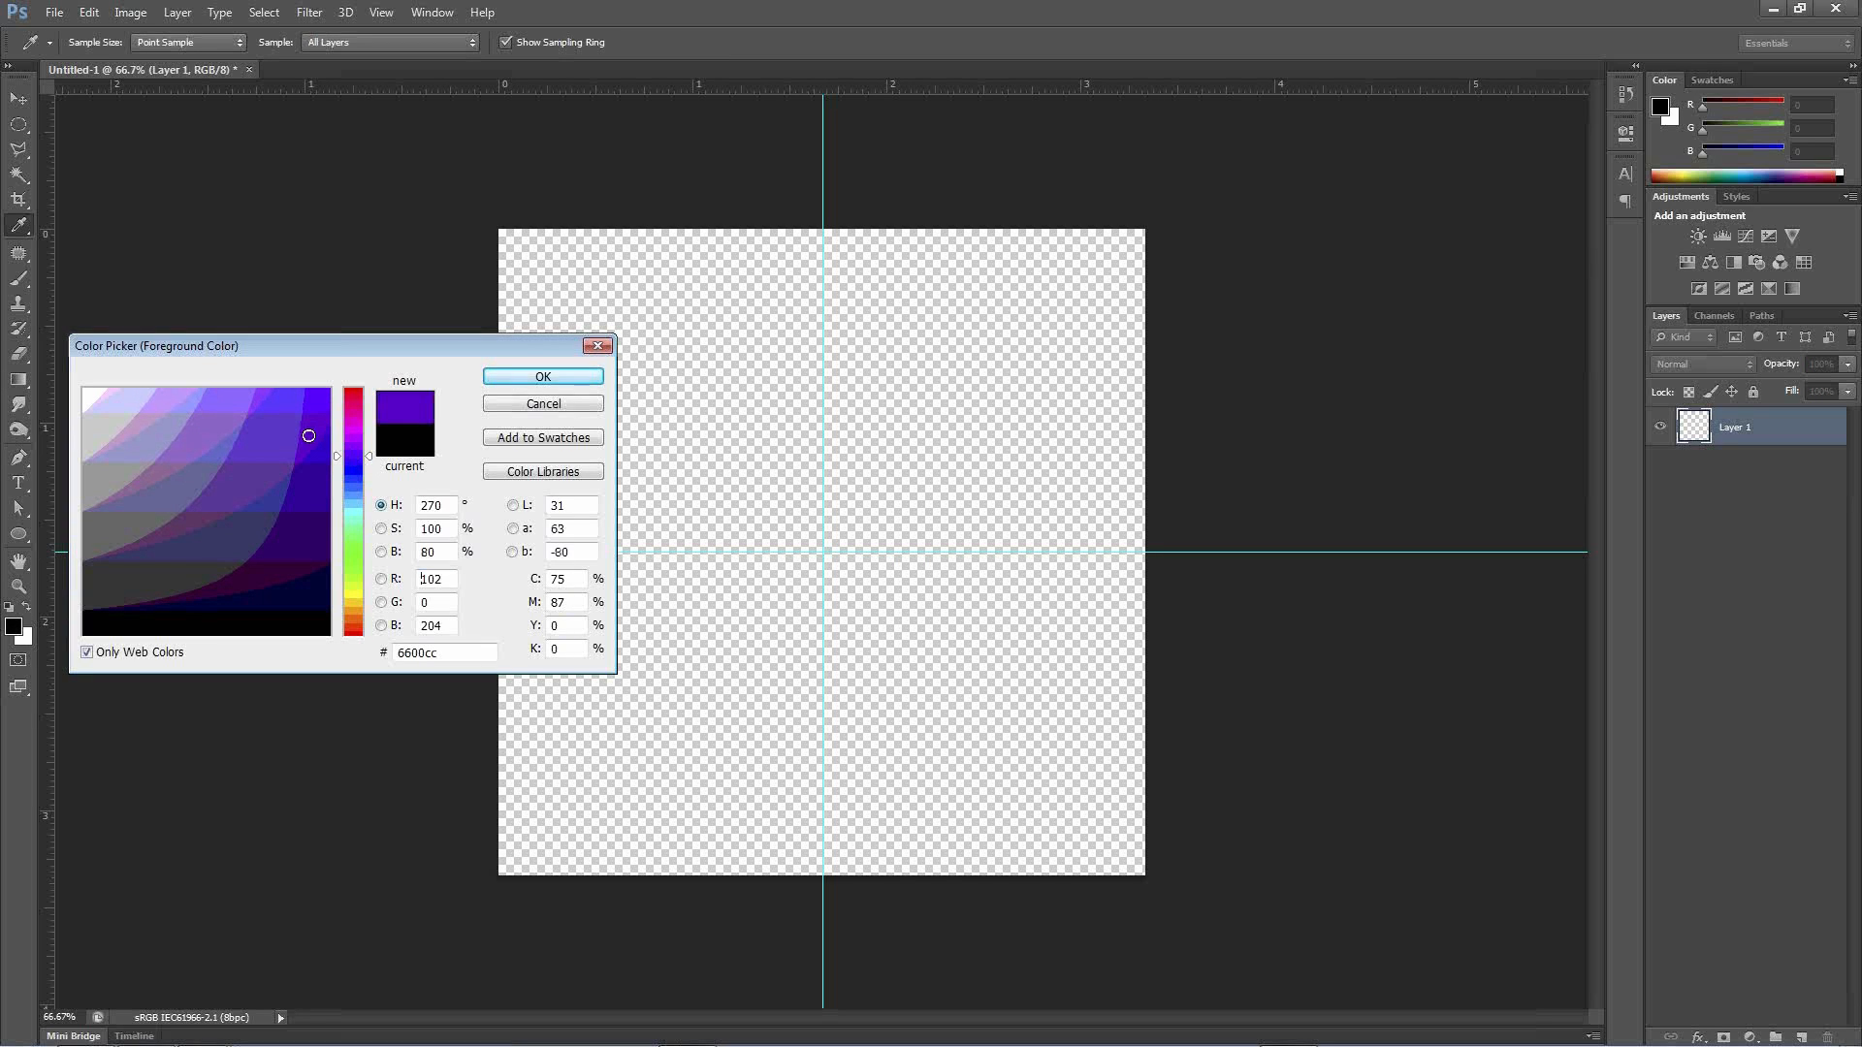
click(319, 400)
click(529, 378)
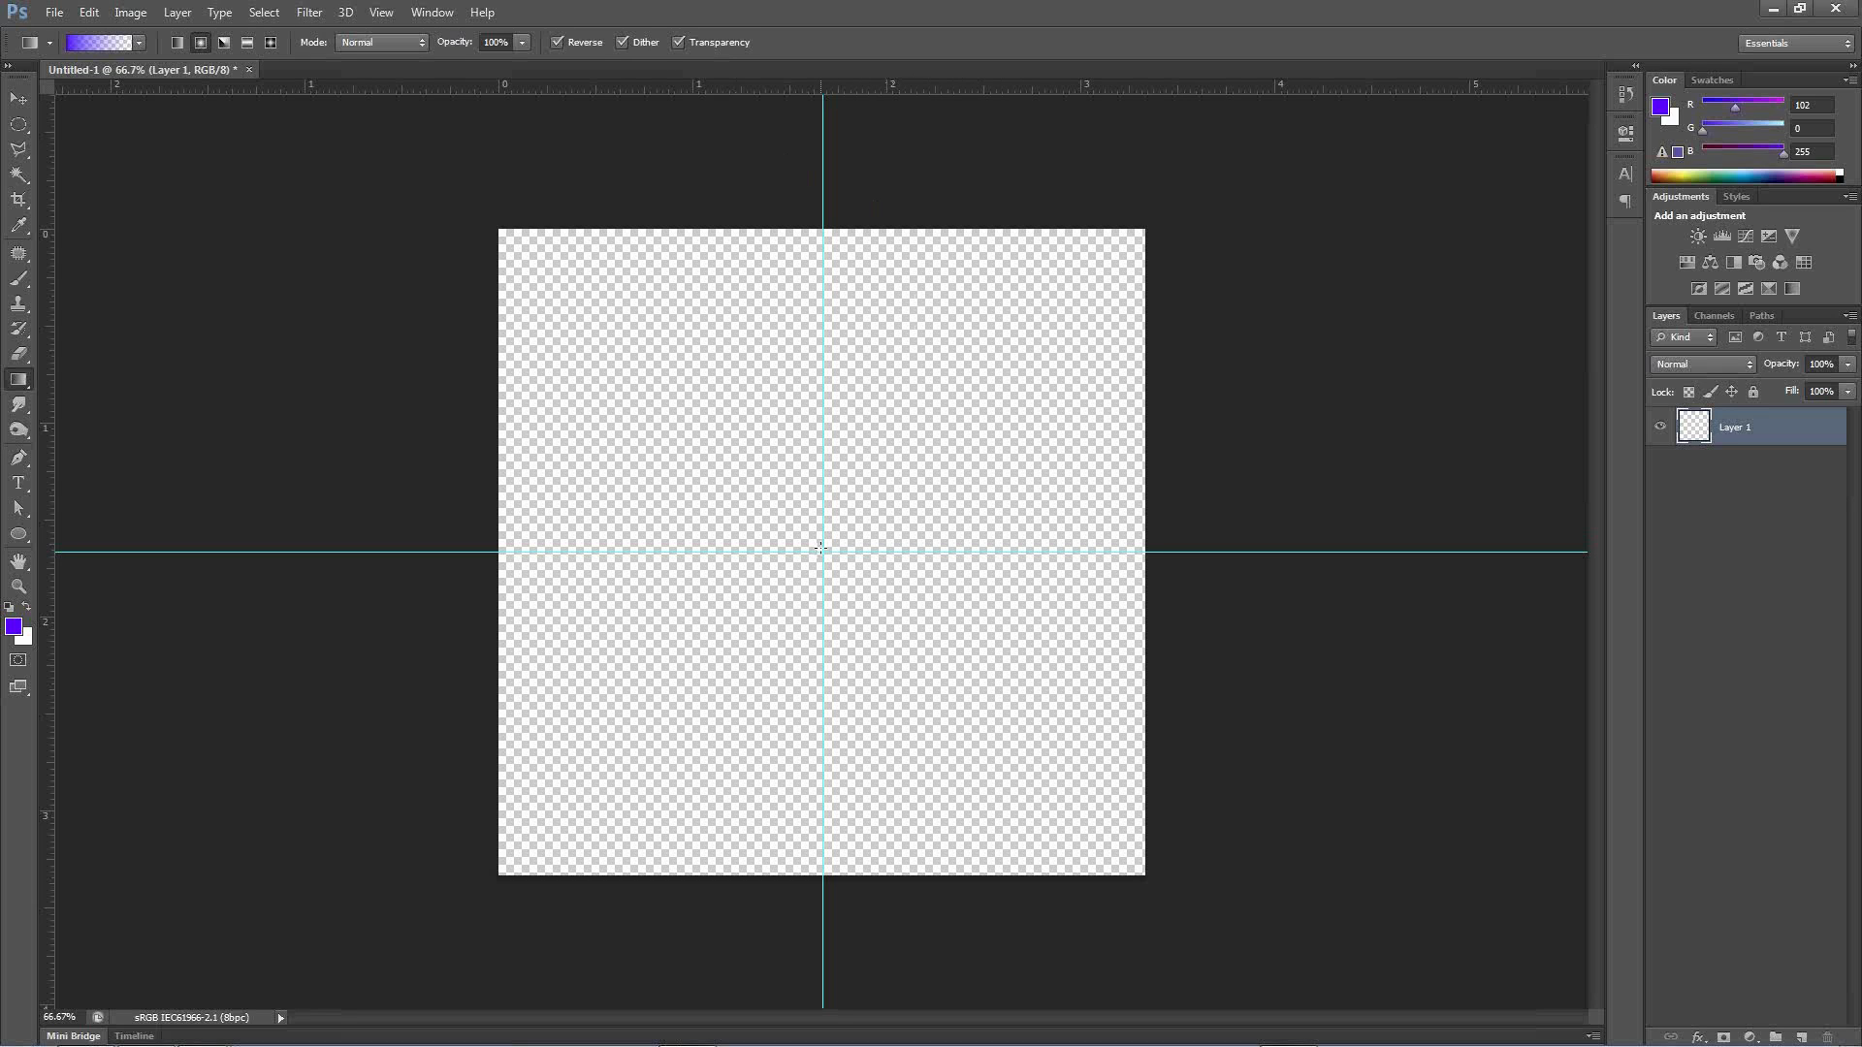
shift+drag(821, 553, 860, 96)
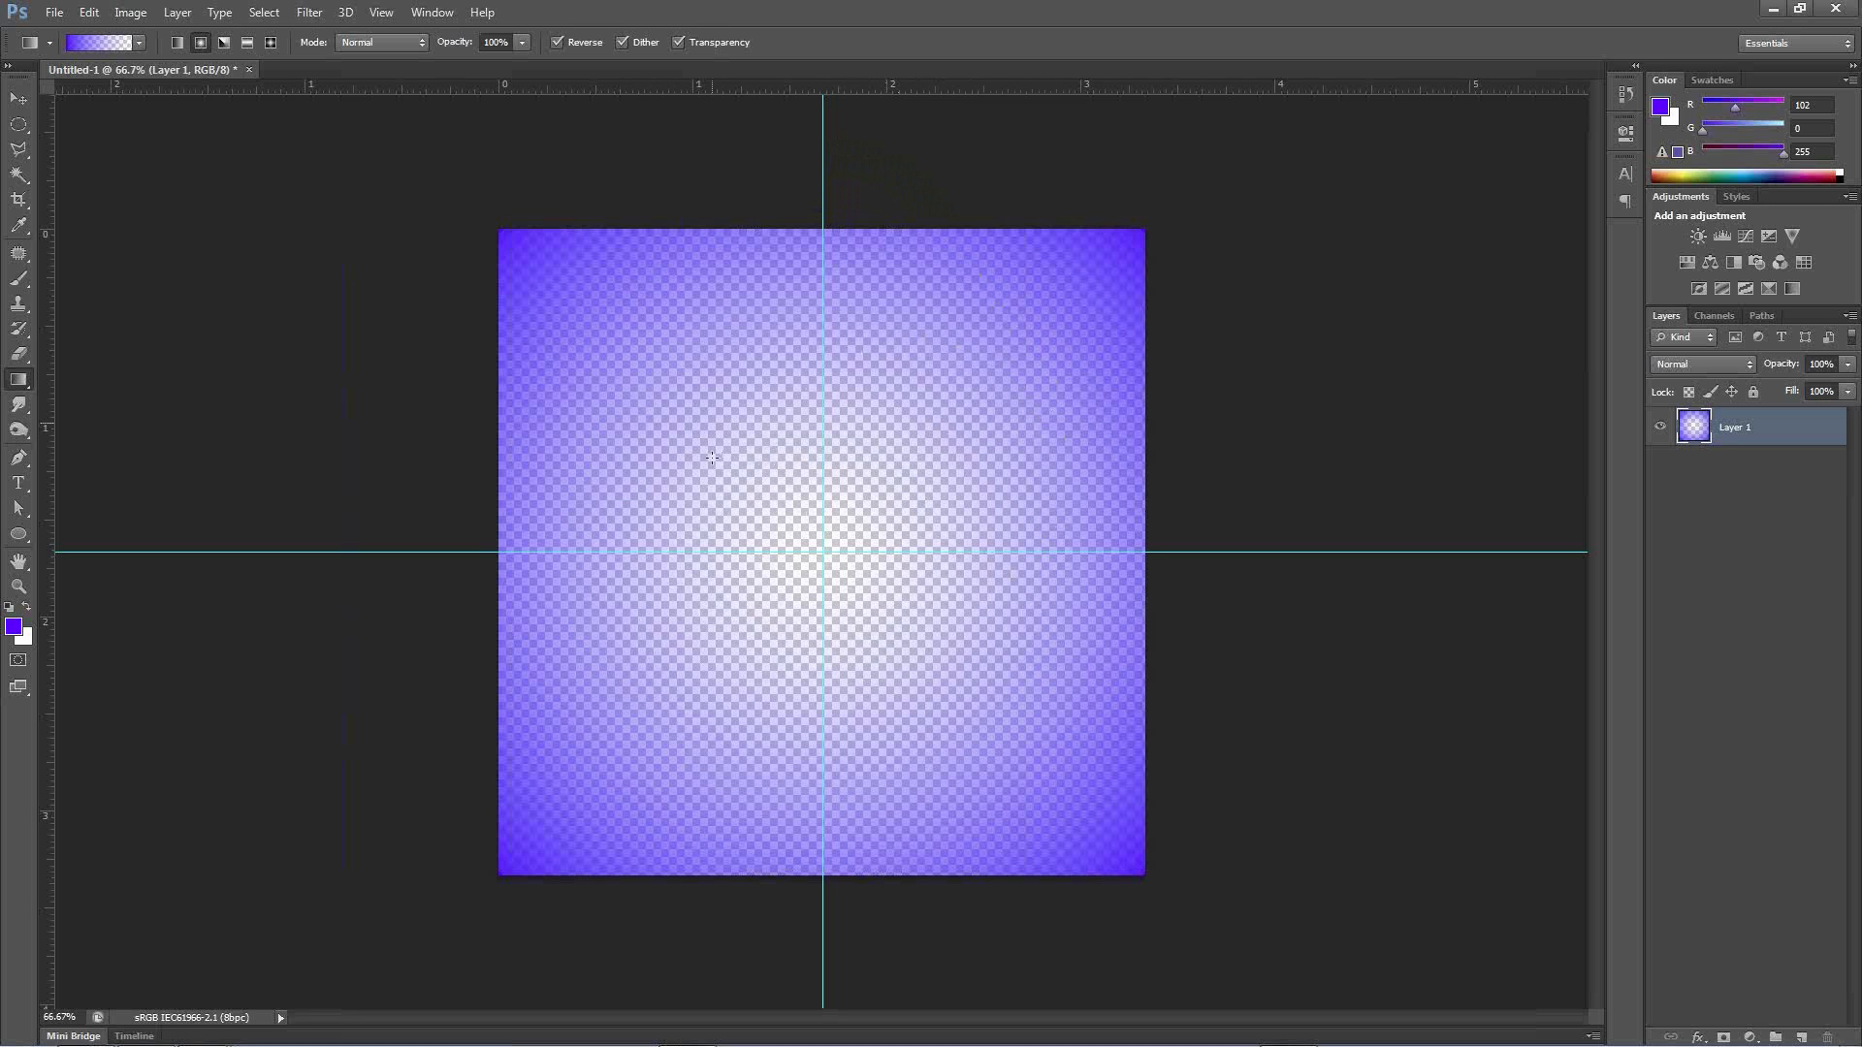
Save a PNG copy of the gradient as "Purple Gradient" in the Helmet Webinar folder, with no compression or interlacing.
click(54, 12)
click(103, 247)
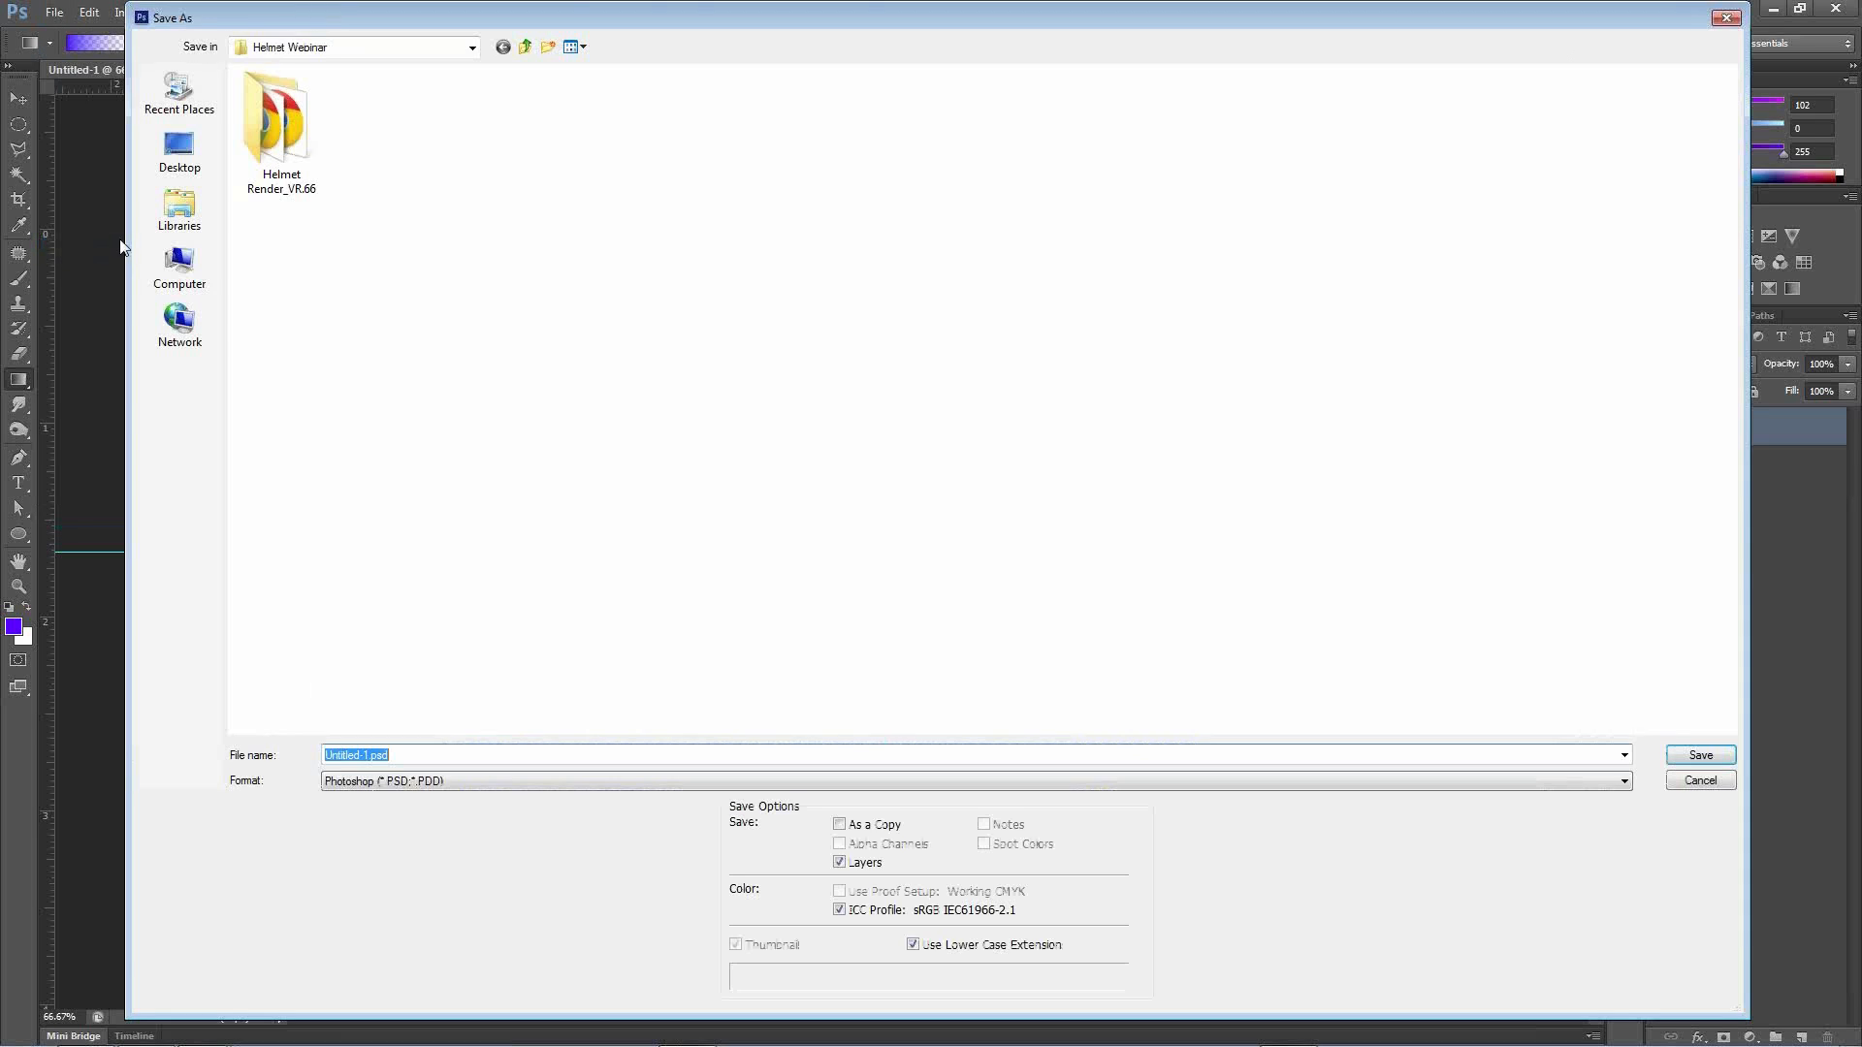
click(403, 782)
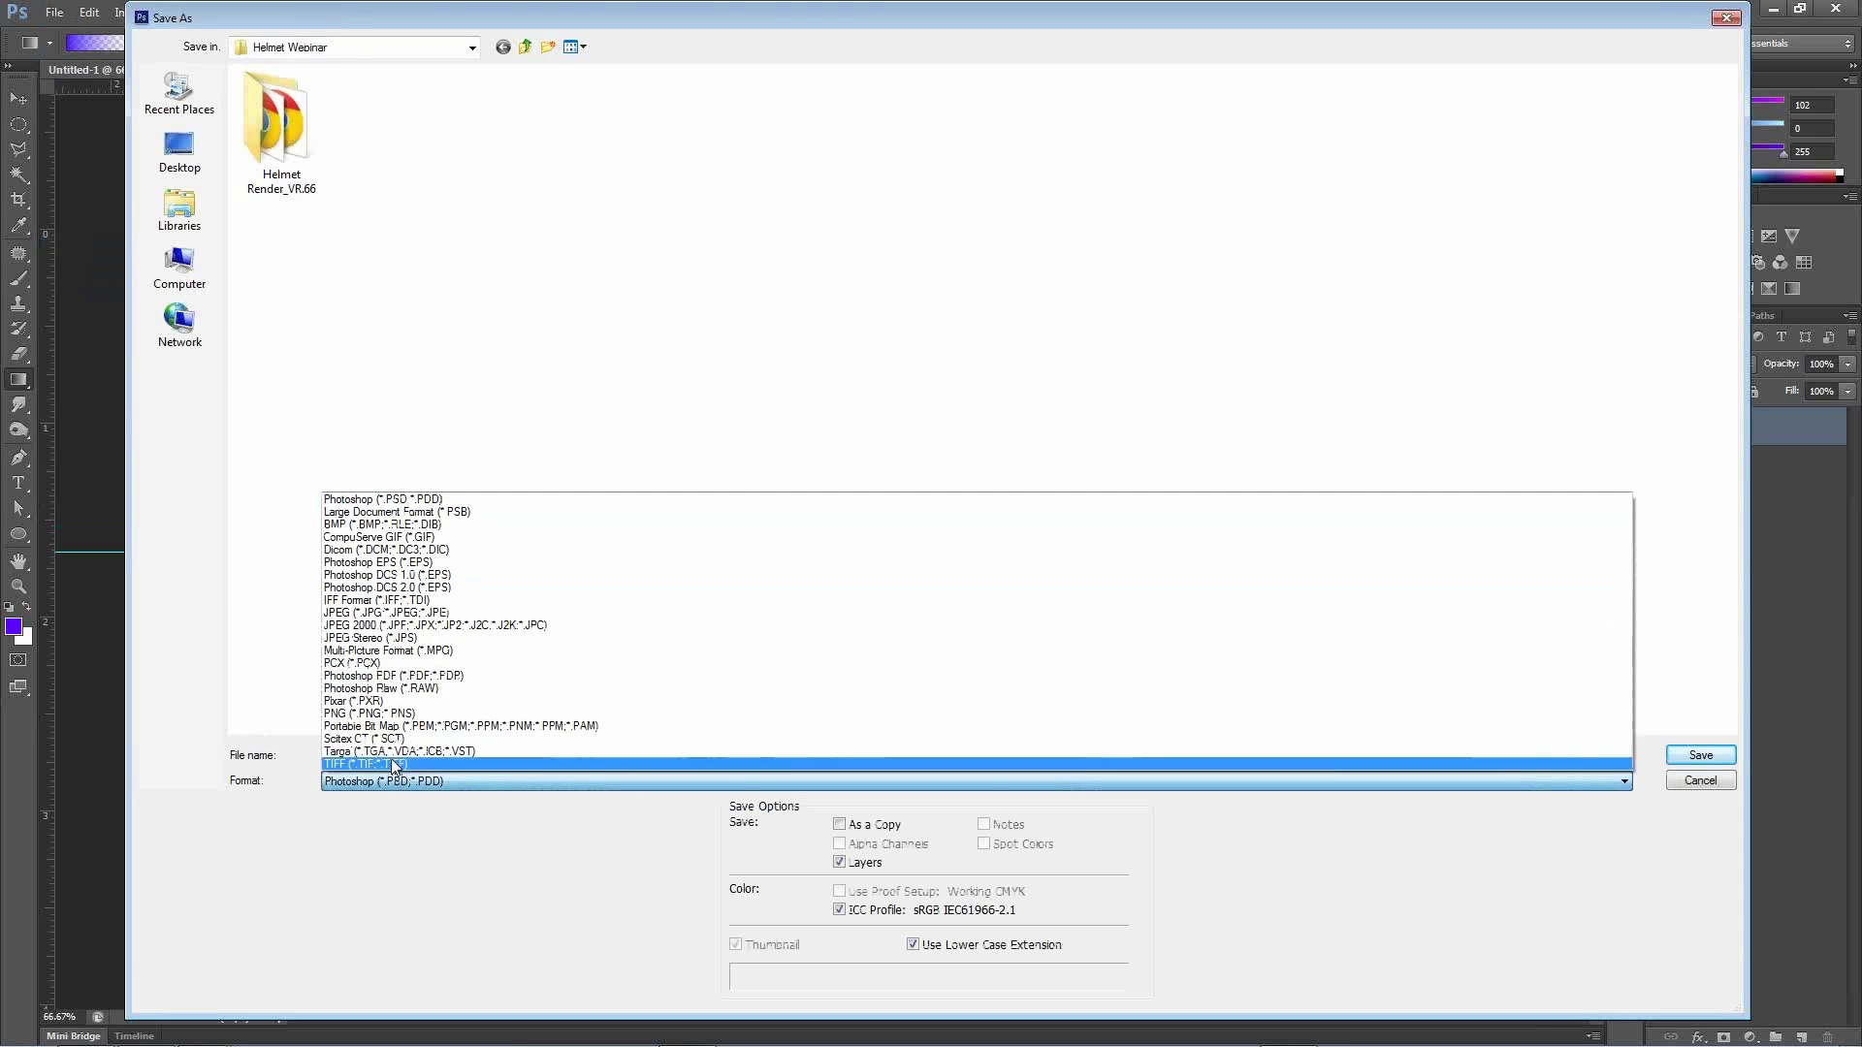
click(395, 714)
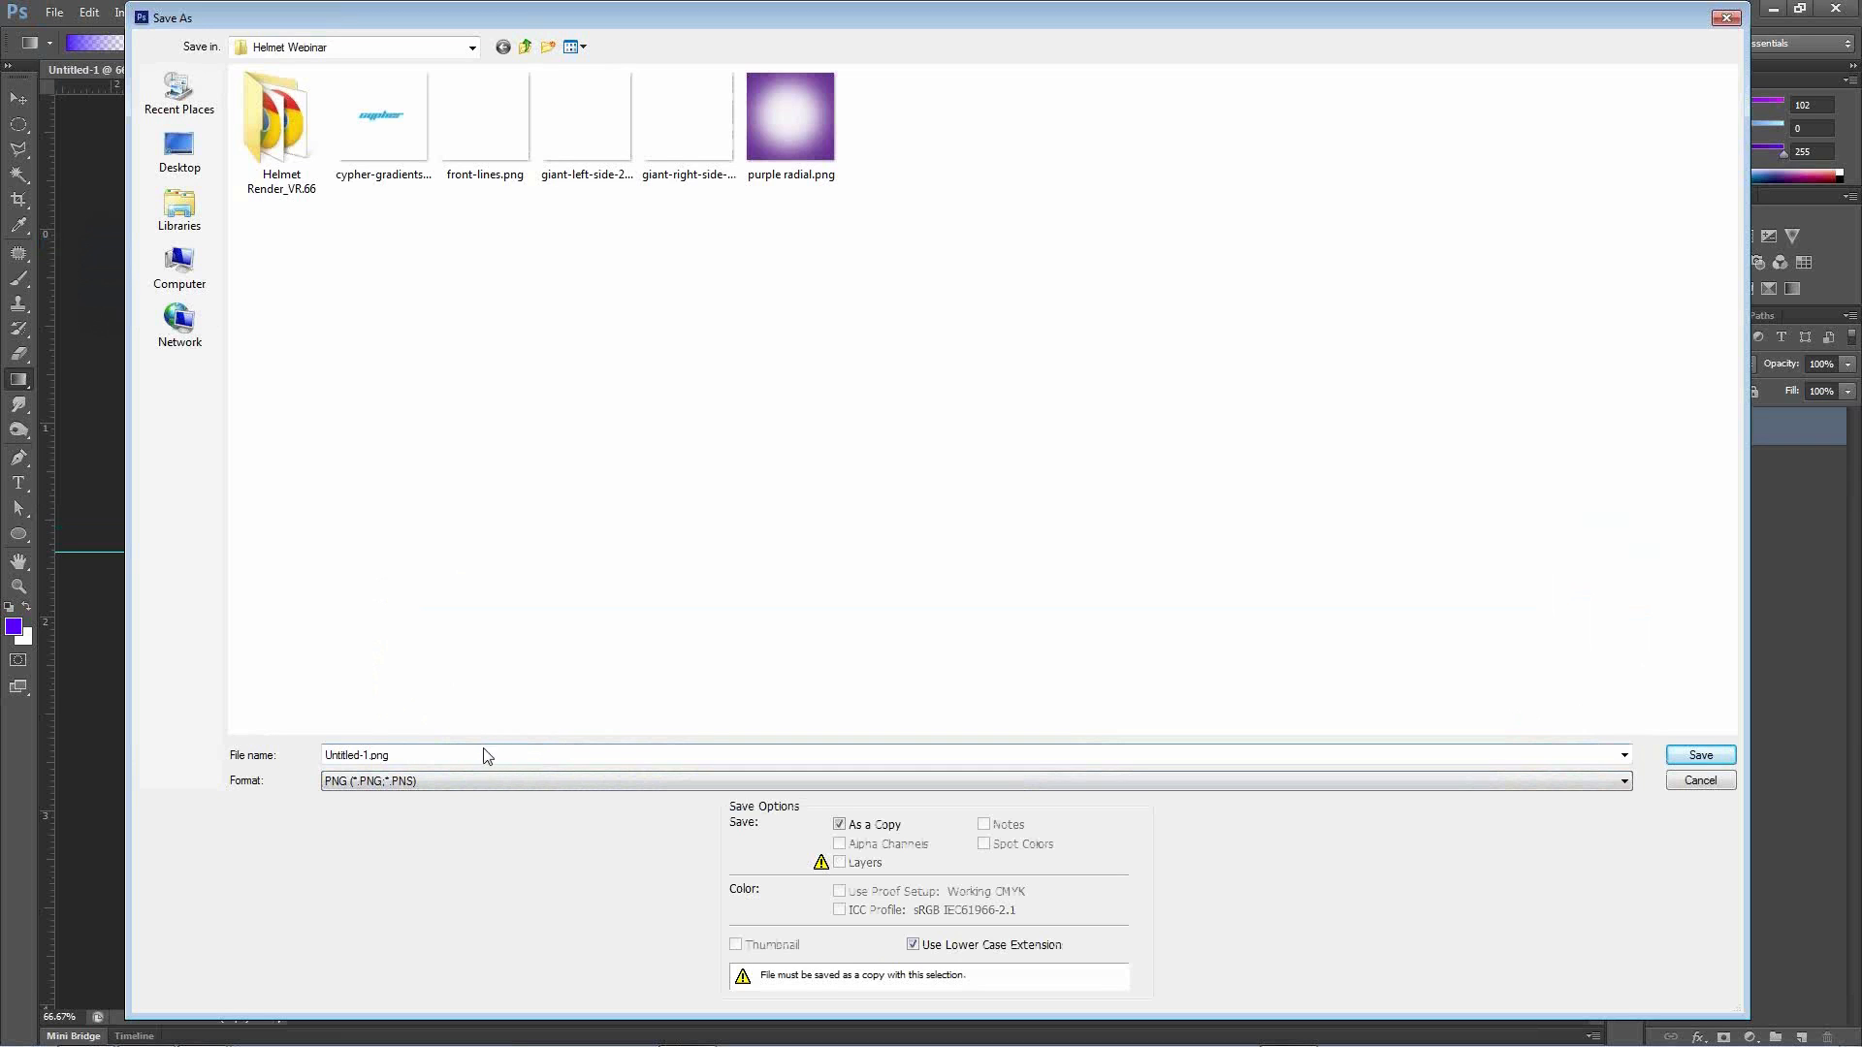
click(407, 755)
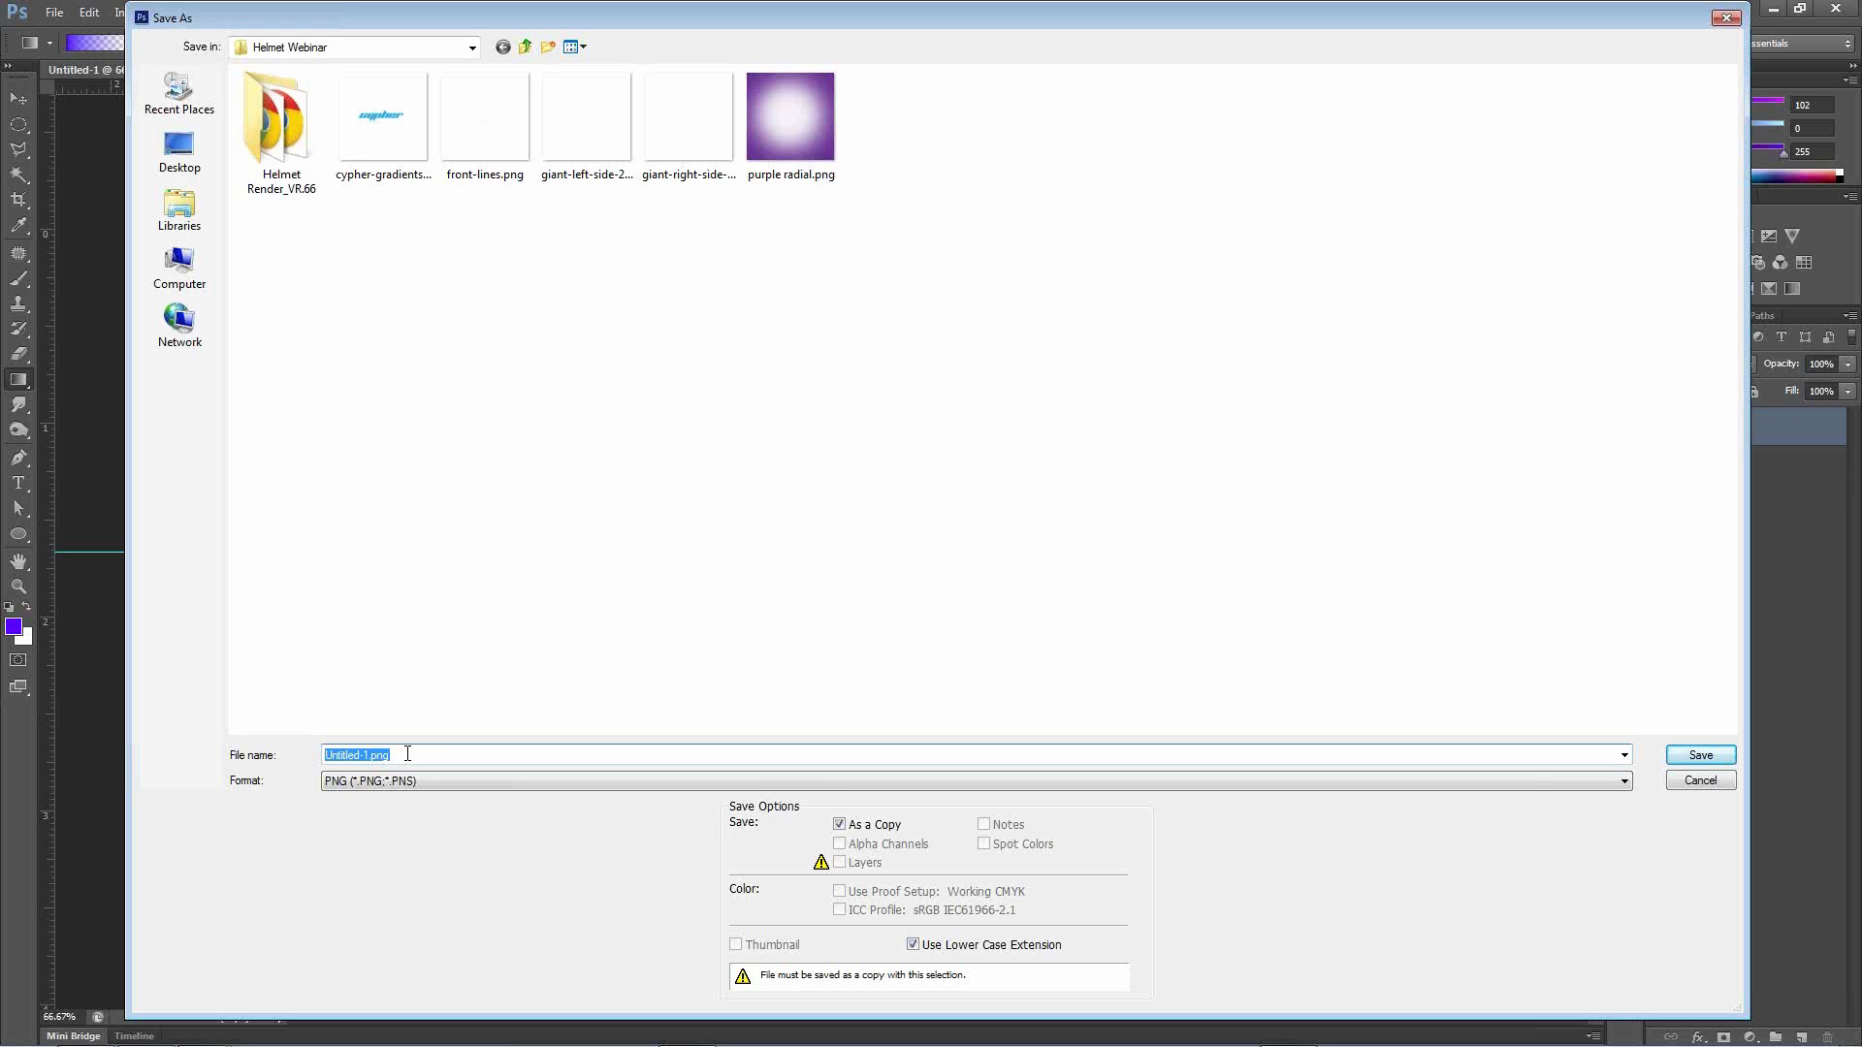
text(Purple-G)
key(Return)
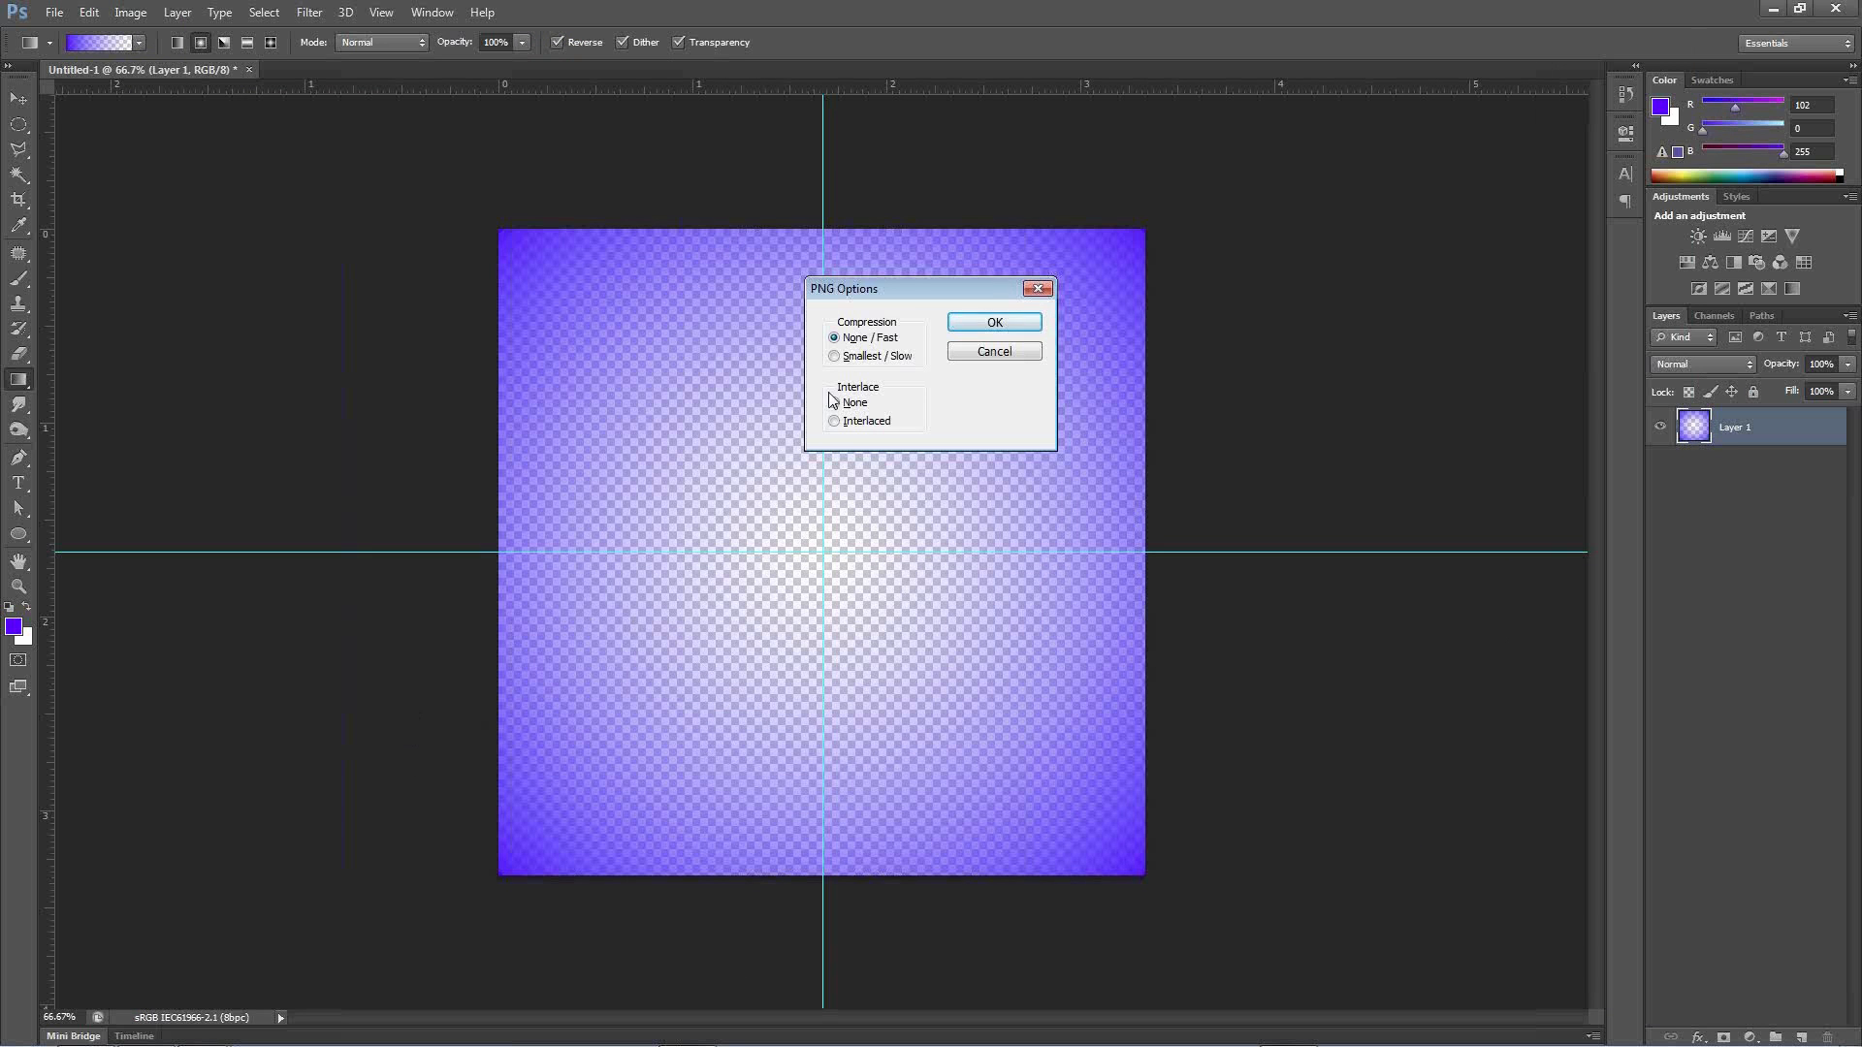
click(971, 324)
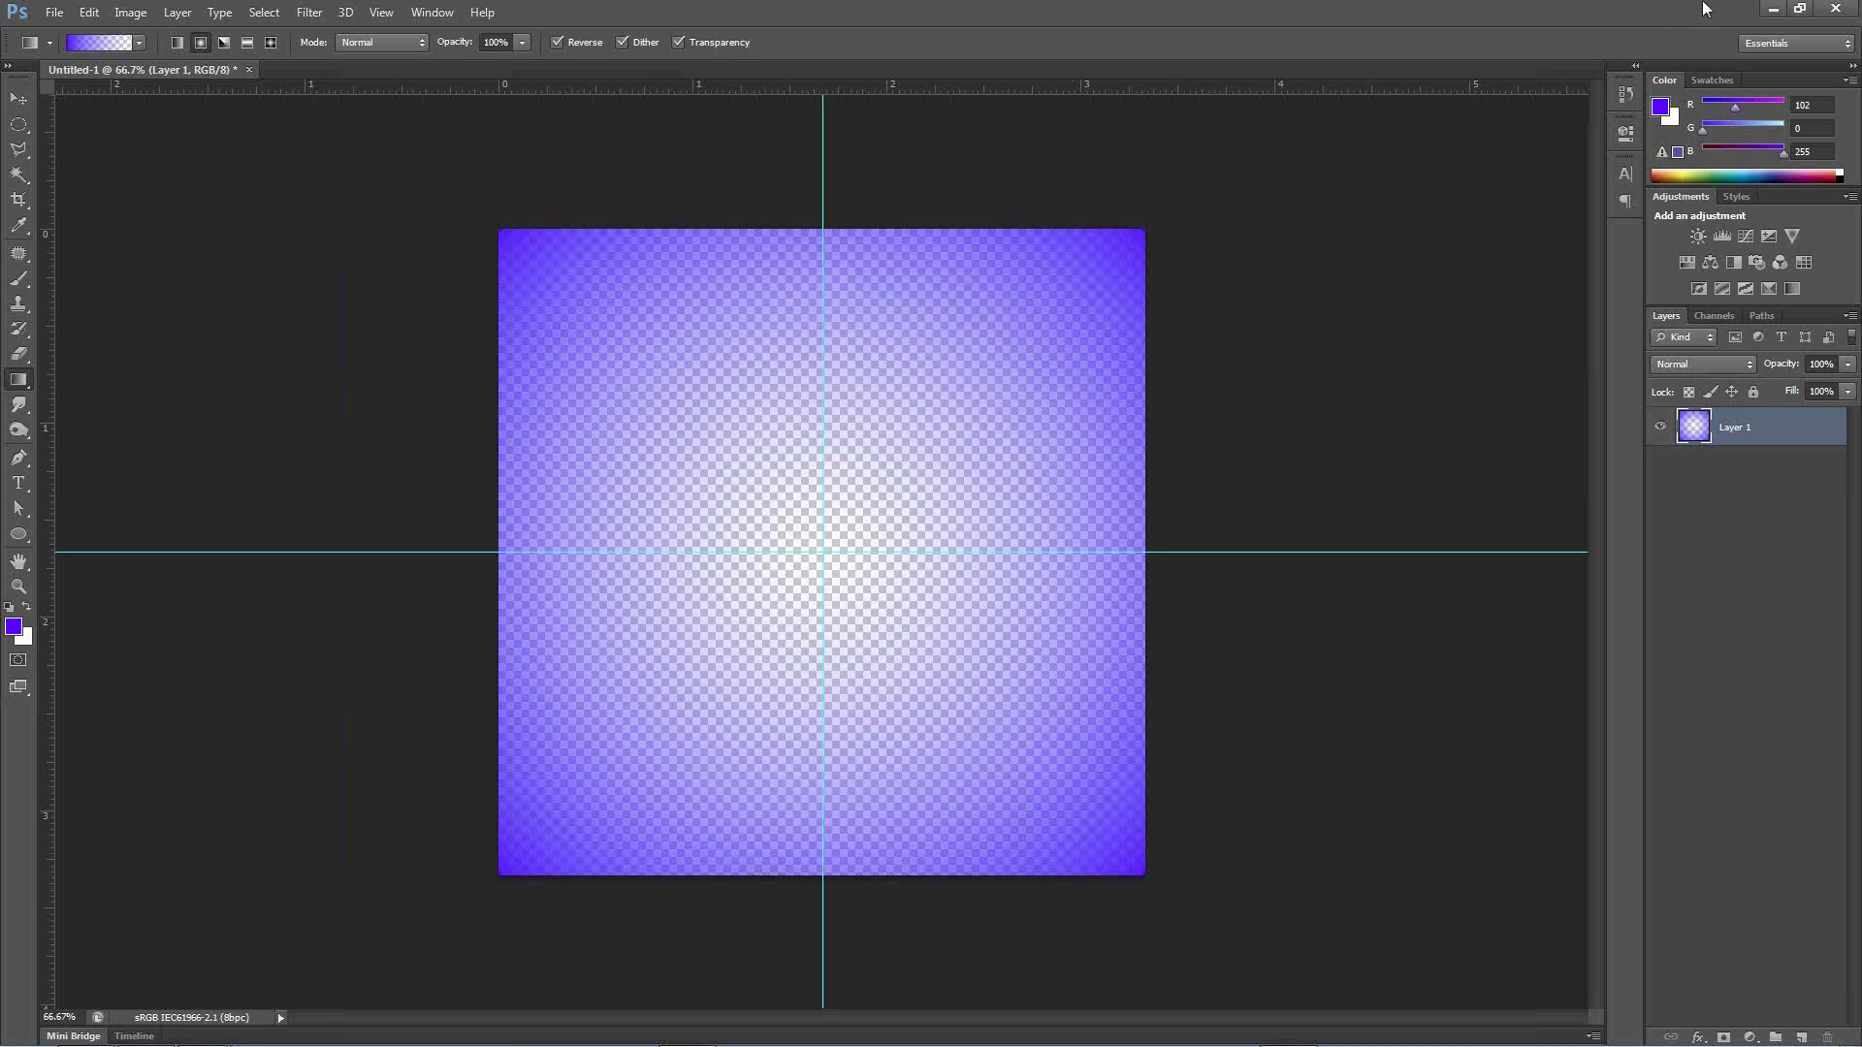
Switch to KeyShot and apply Purple Gradient.png as the color texture of the visor's Chrome bright #1 material.
click(1772, 8)
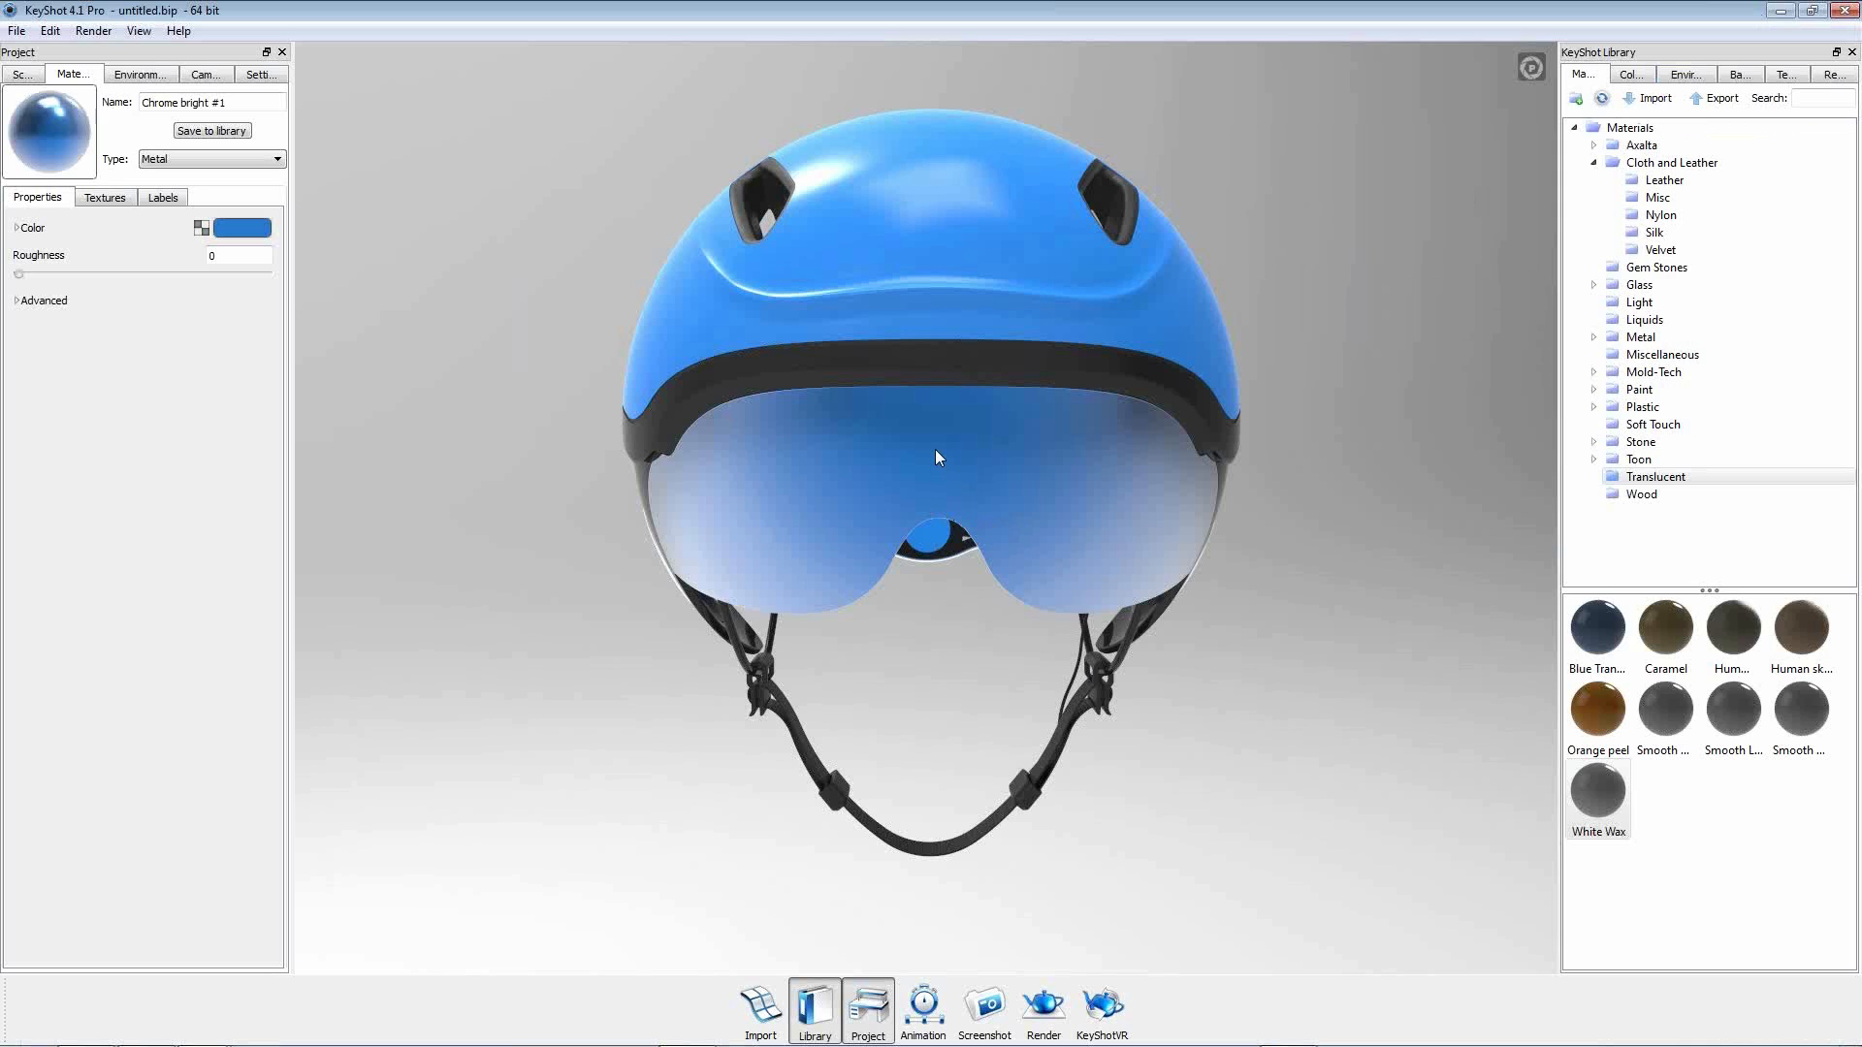
click(89, 198)
drag(0, 493, 397, 515)
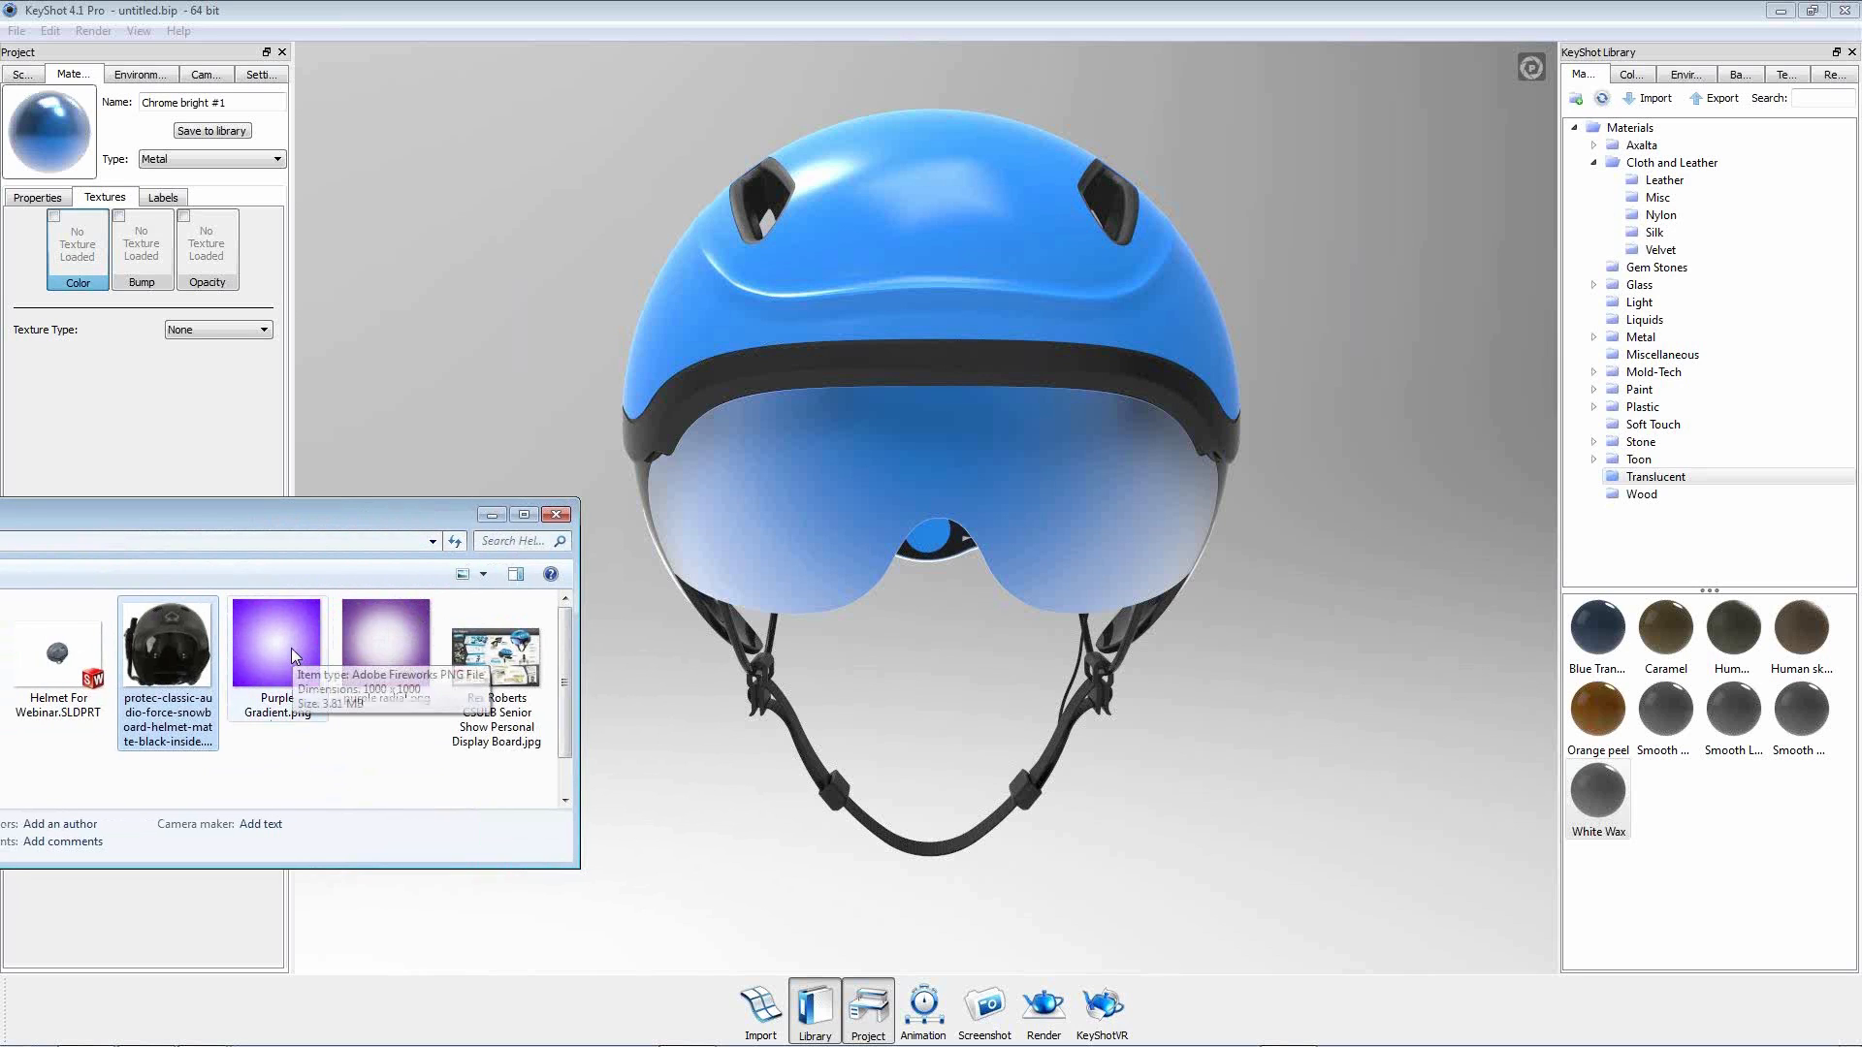
drag(289, 649, 66, 244)
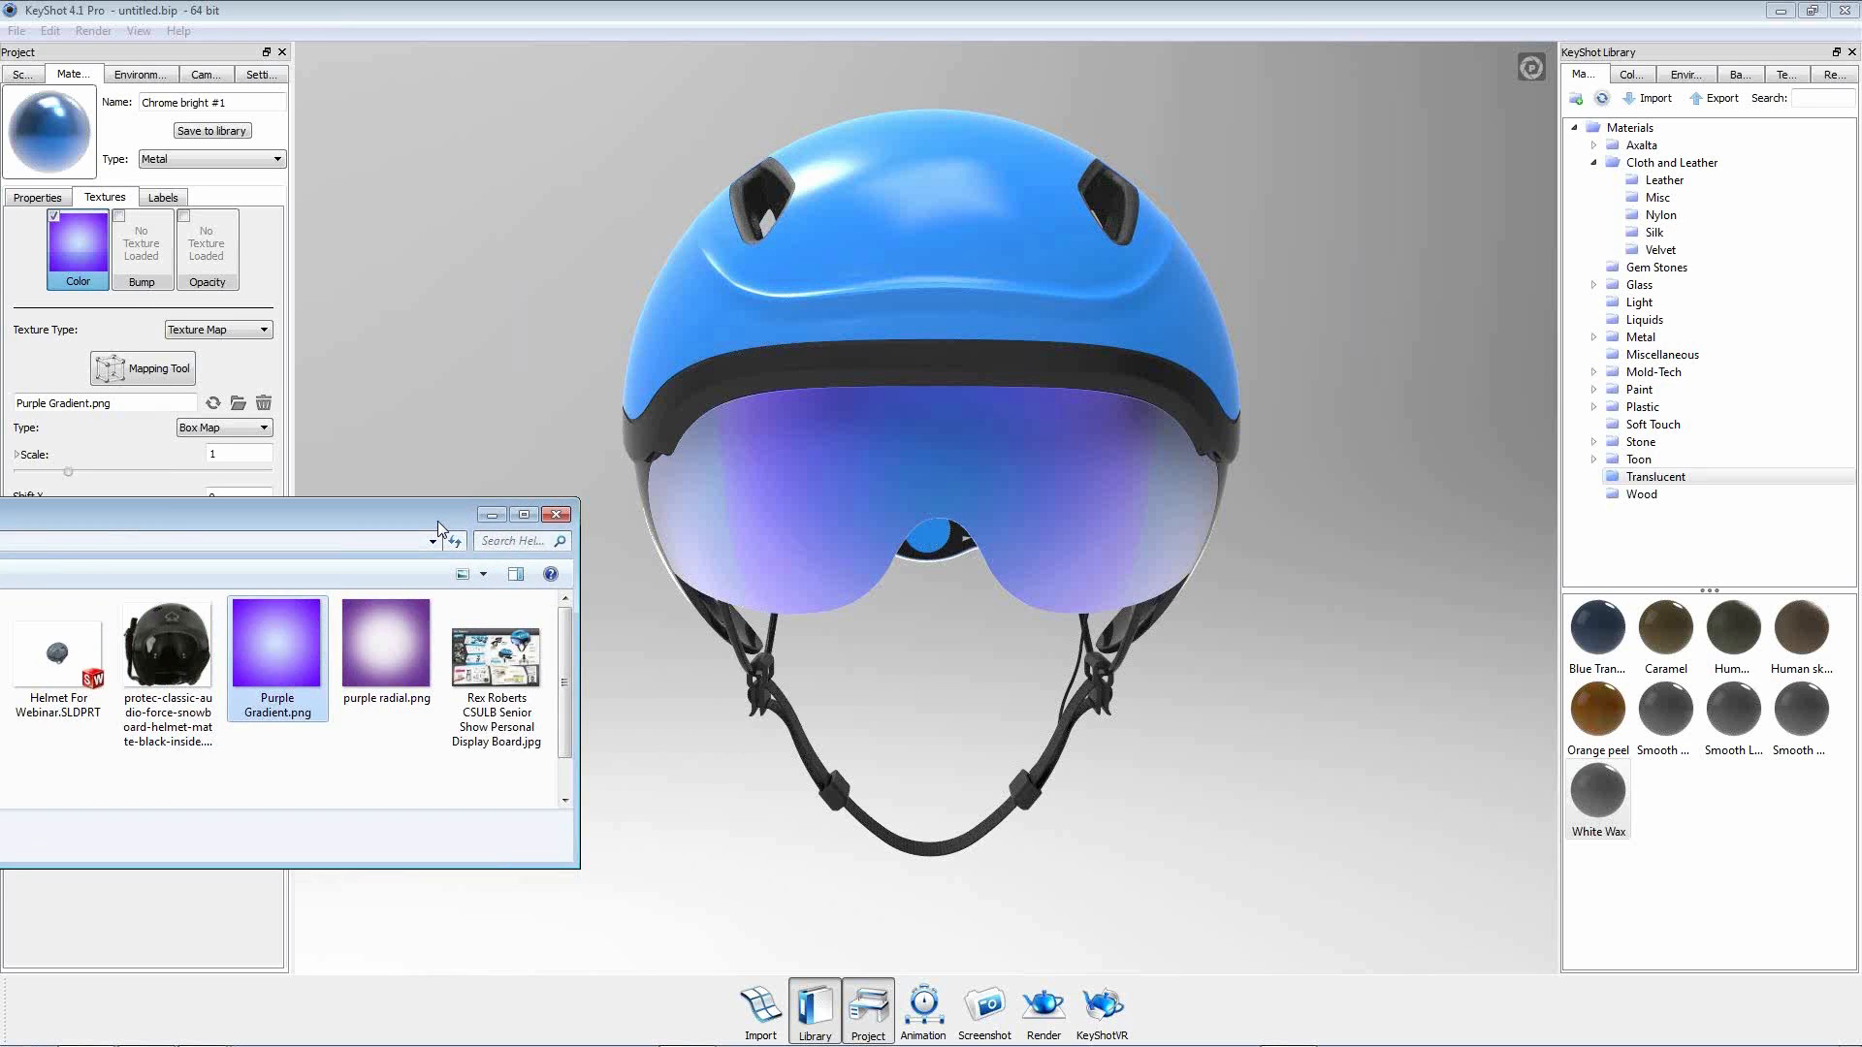
click(492, 515)
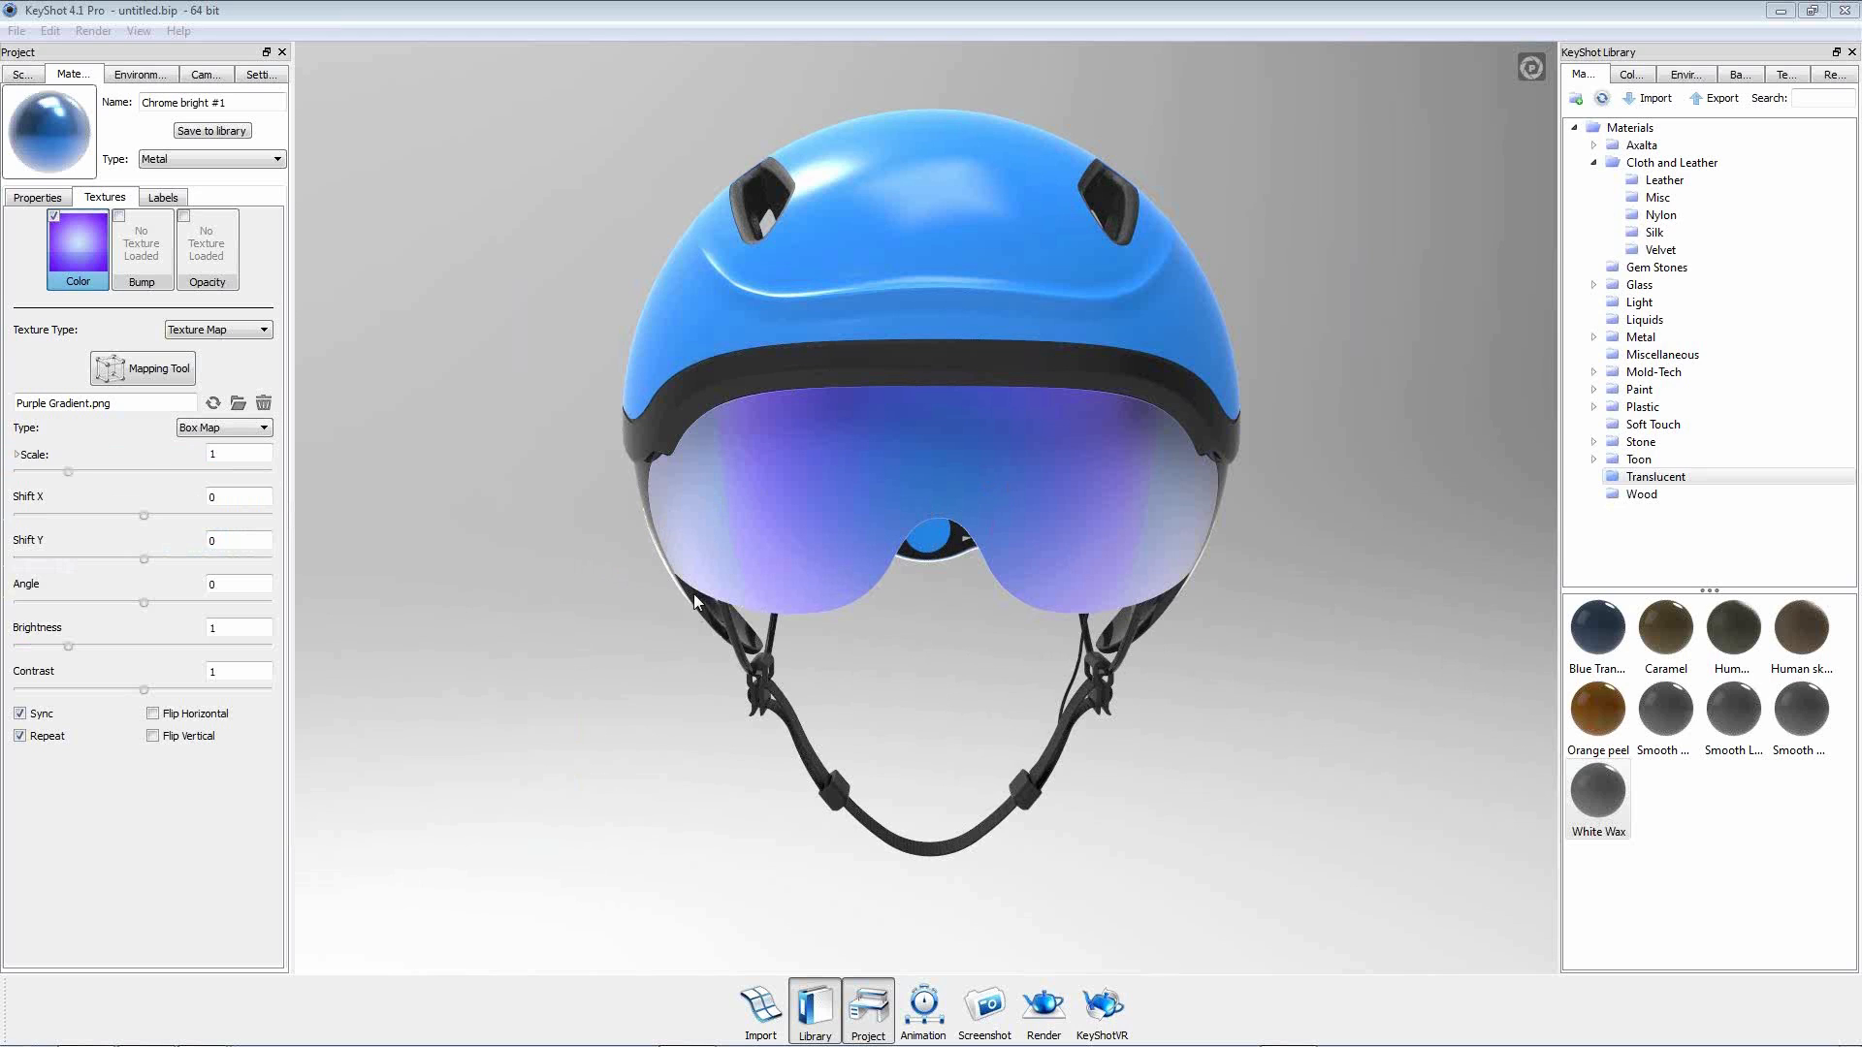
Set the visor texture's X scale to 1.48 independently of Y and turn off texture repeat.
click(16, 455)
click(18, 454)
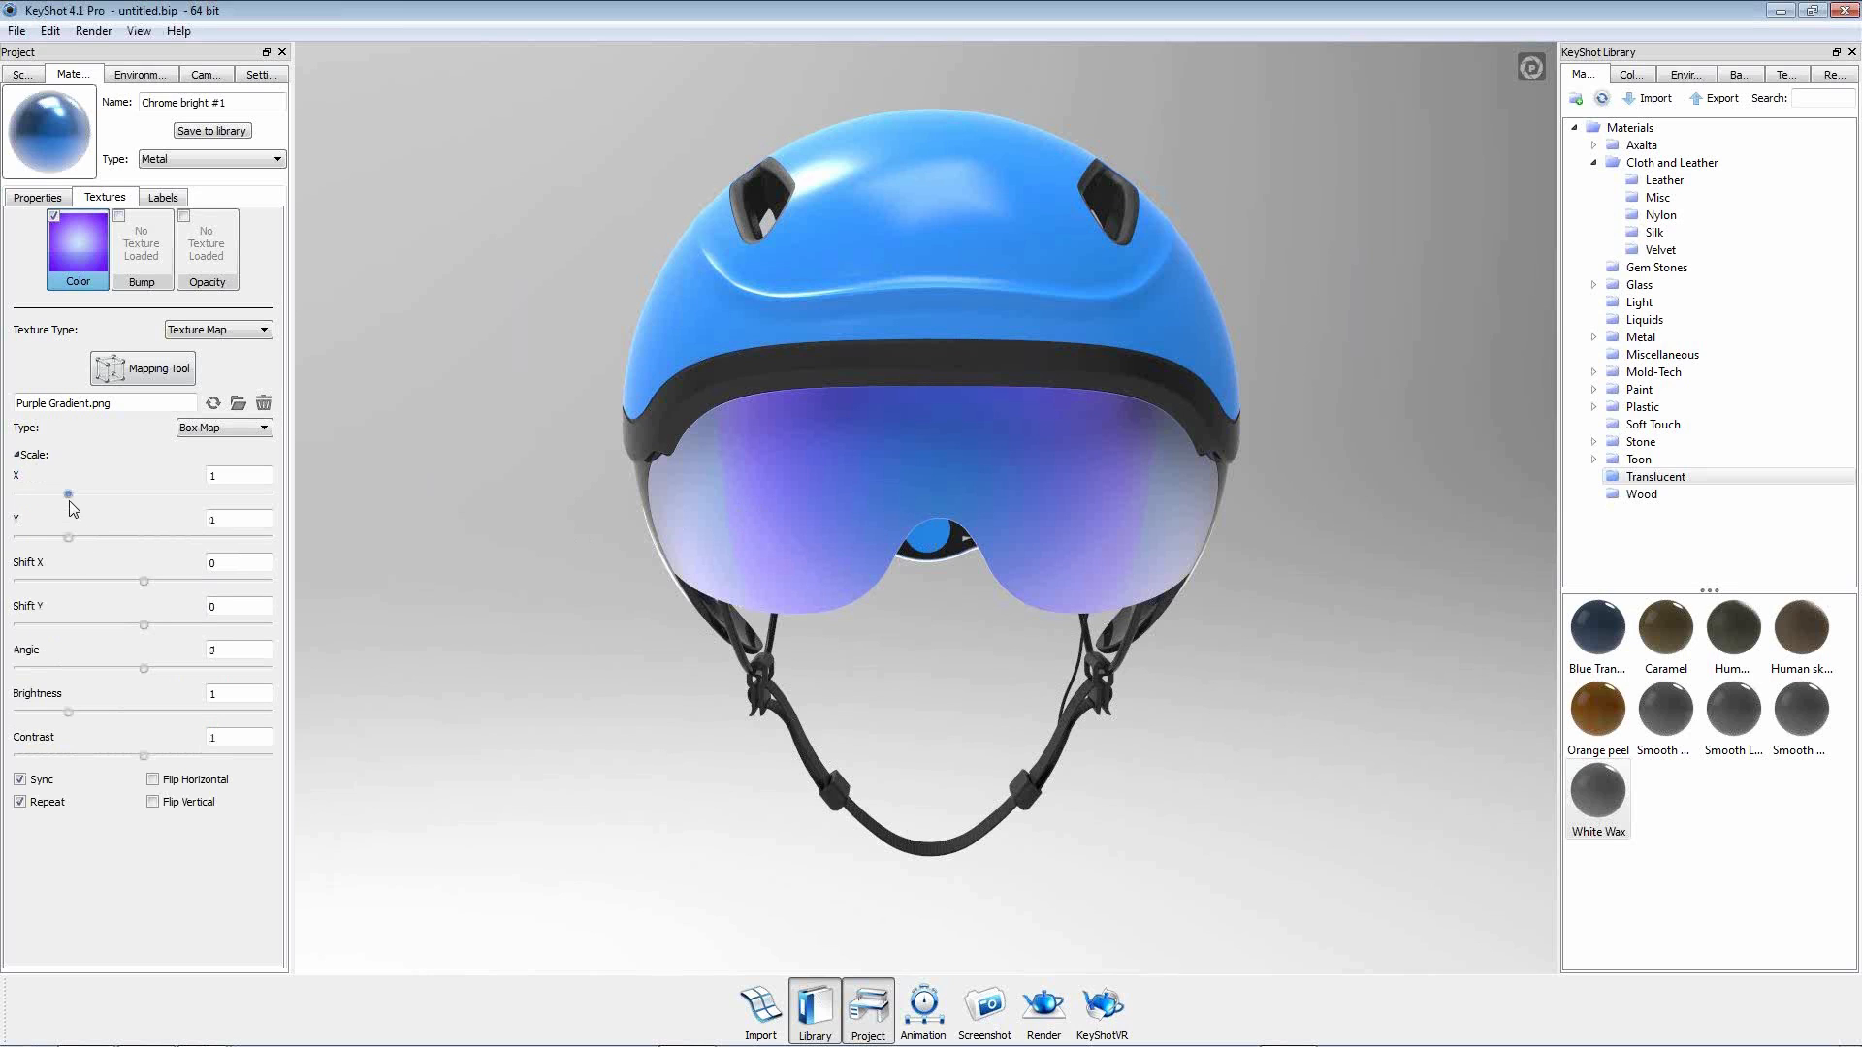
mouse_move(76, 497)
mouse_down()
mouse_move(119, 499)
mouse_move(95, 508)
mouse_up()
click(68, 803)
Show the coordinate legend and orbit the helmet to identify which axis faces the front of the visor.
drag(486, 638, 824, 677)
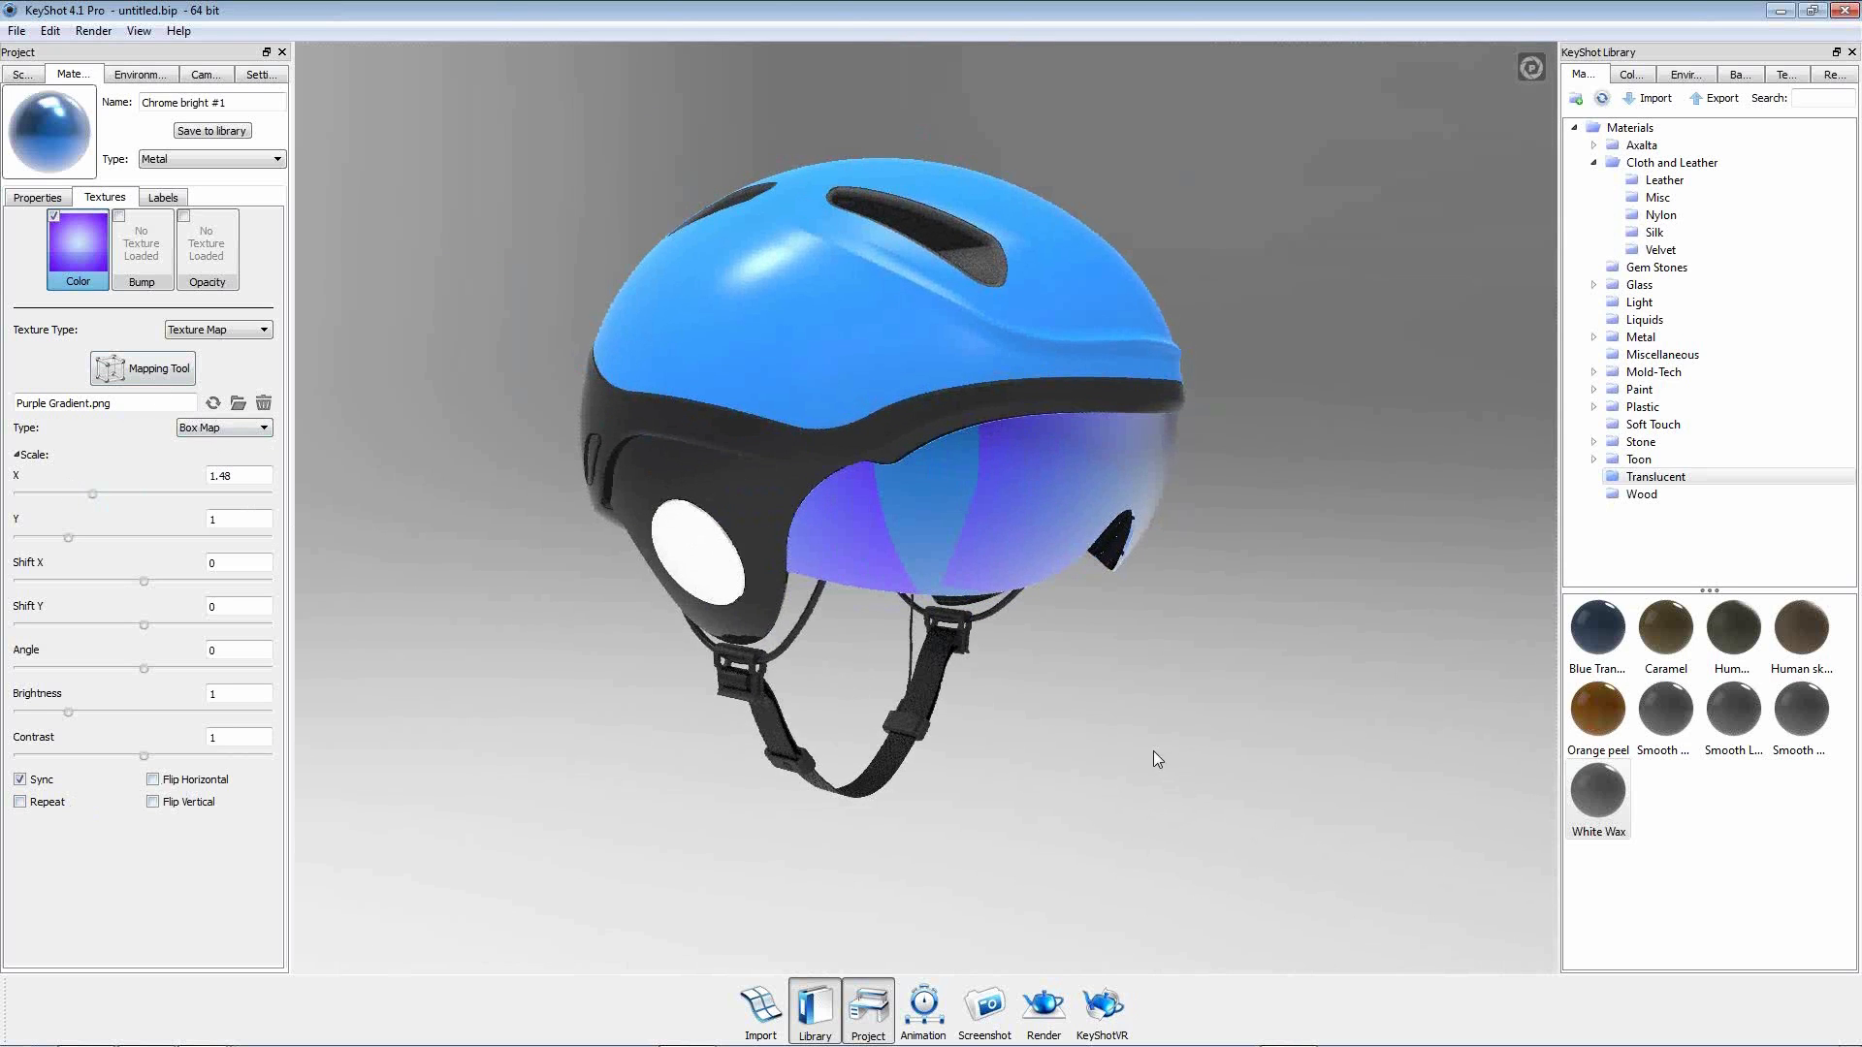
middle_drag(1154, 751, 1138, 739)
click(133, 36)
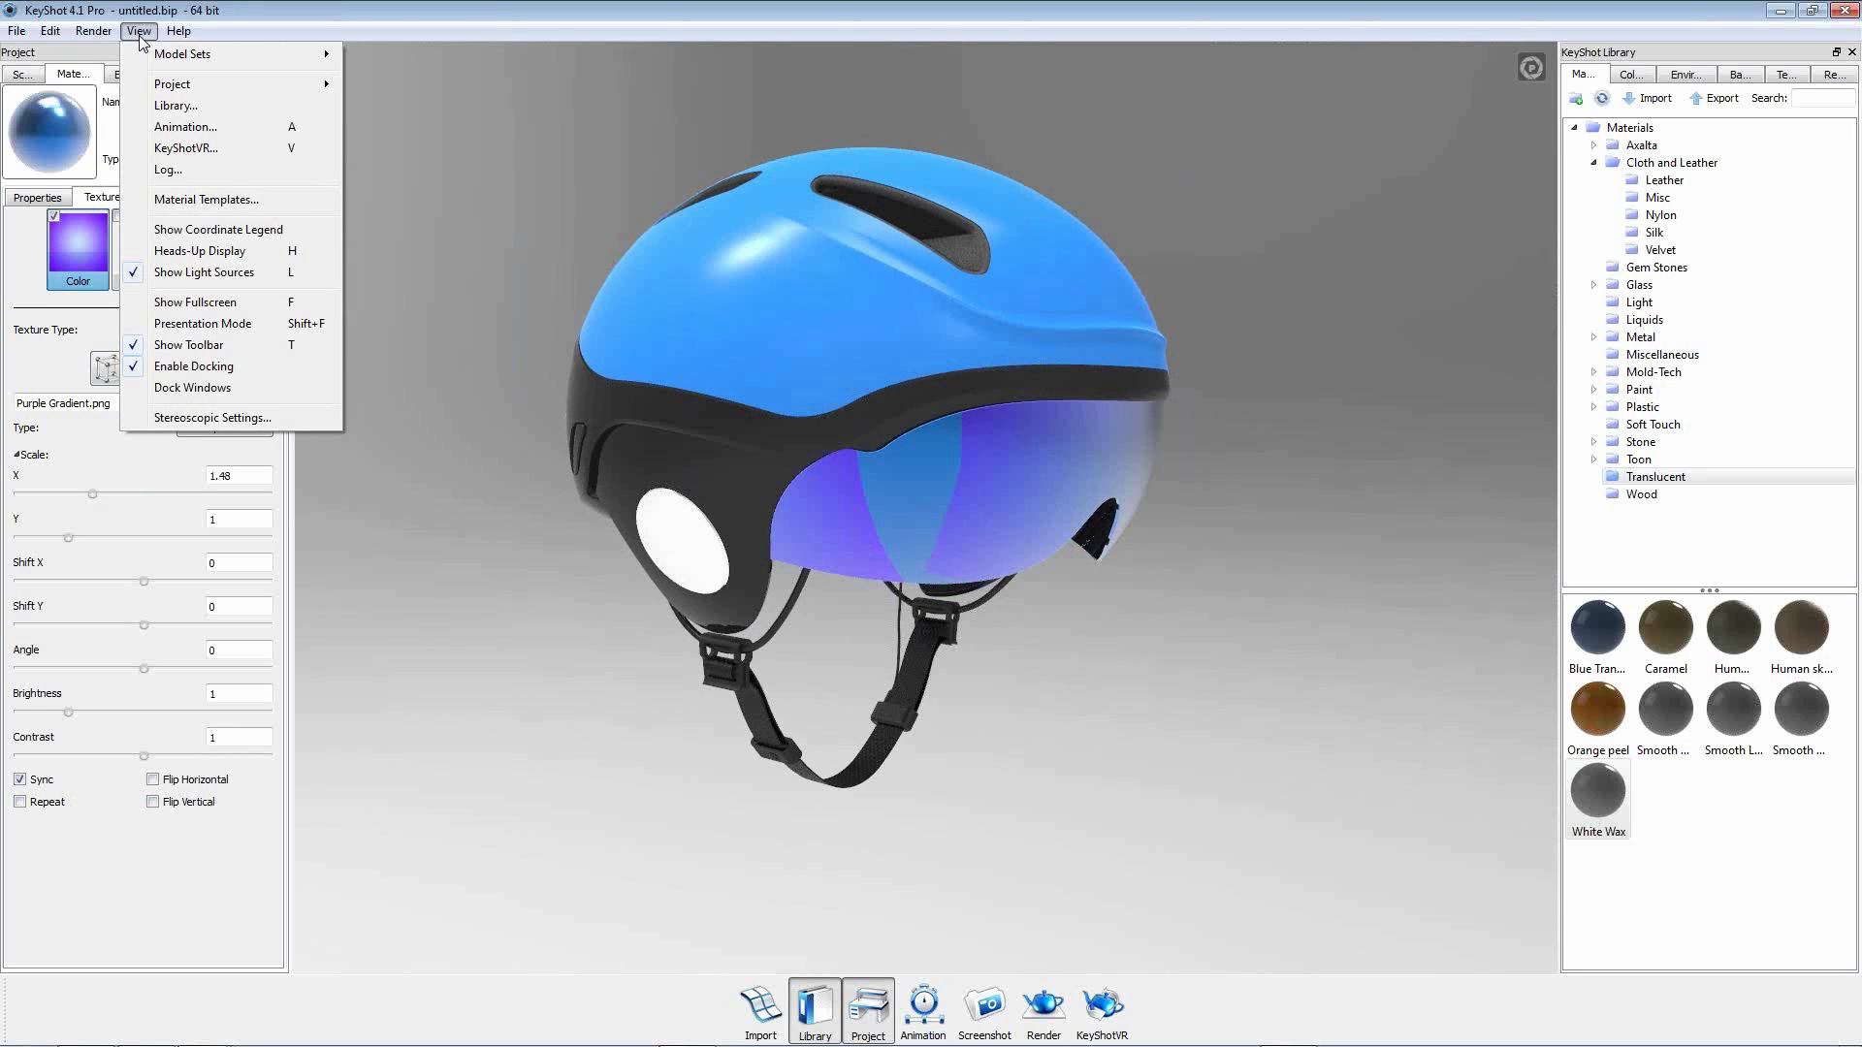
click(185, 230)
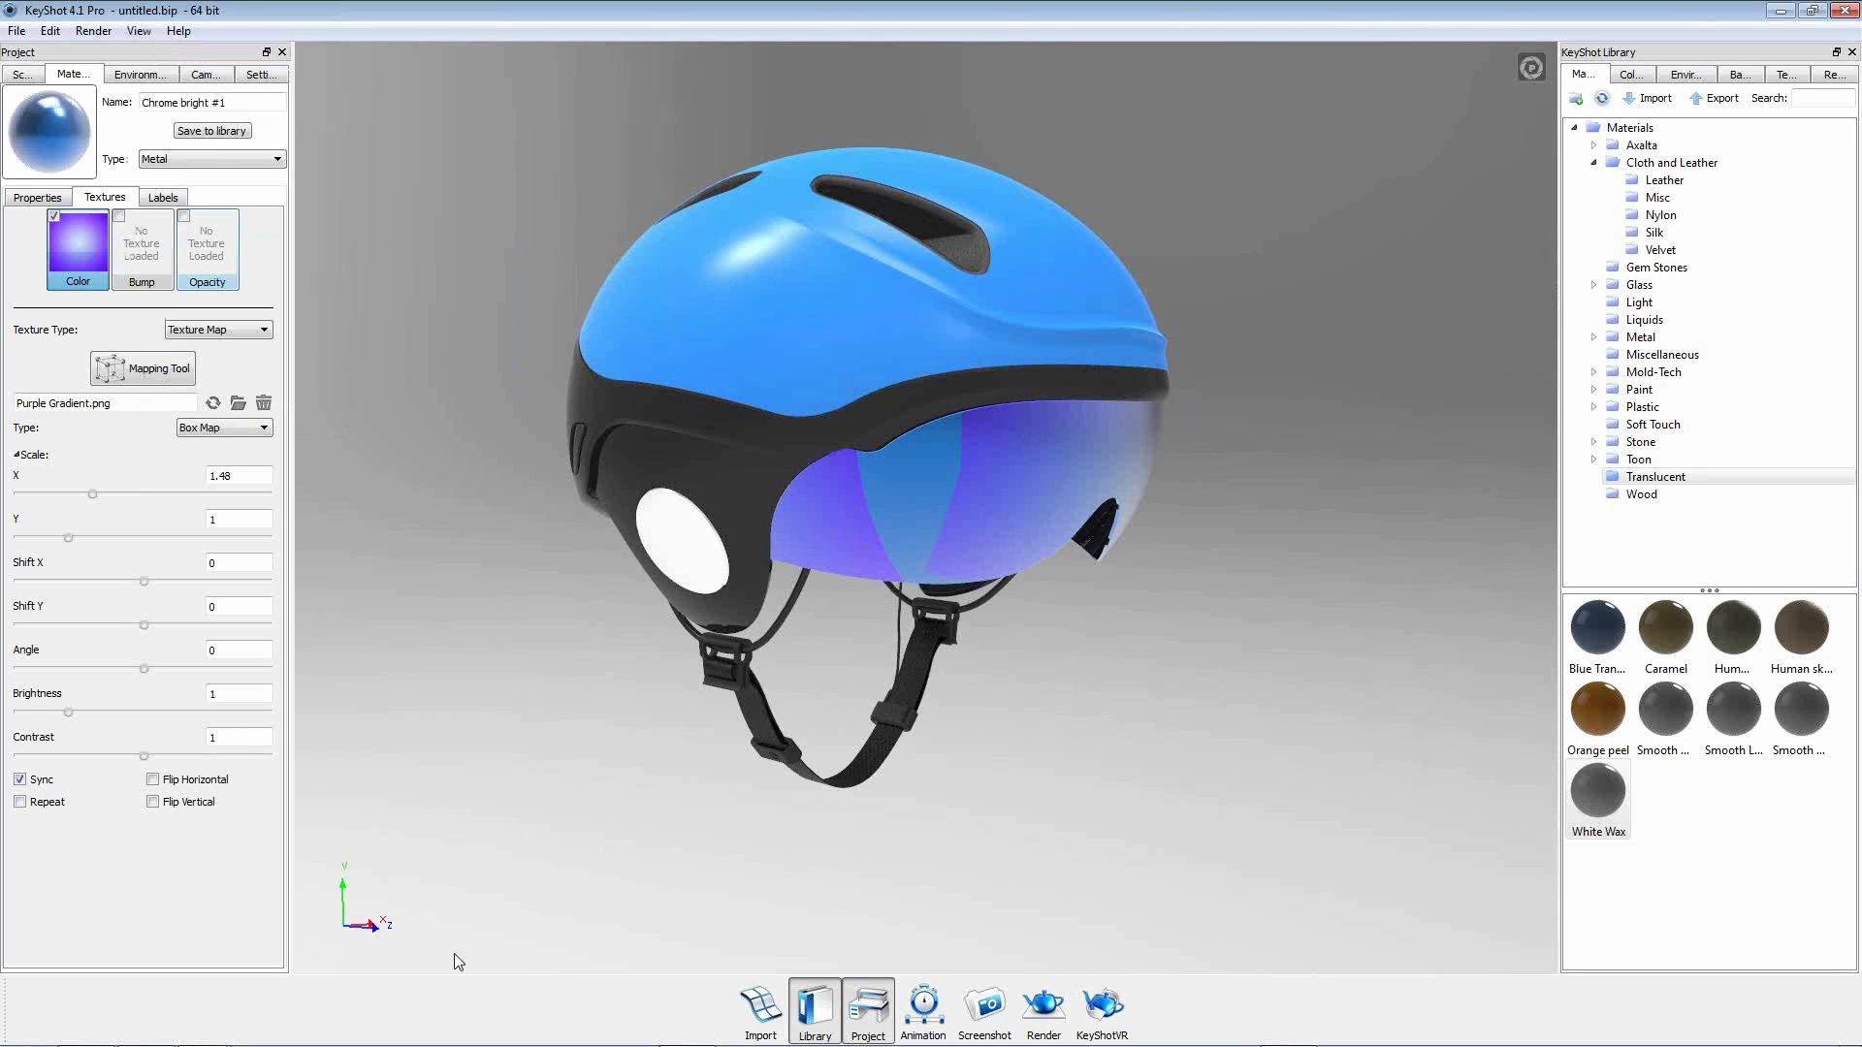
drag(611, 840, 893, 864)
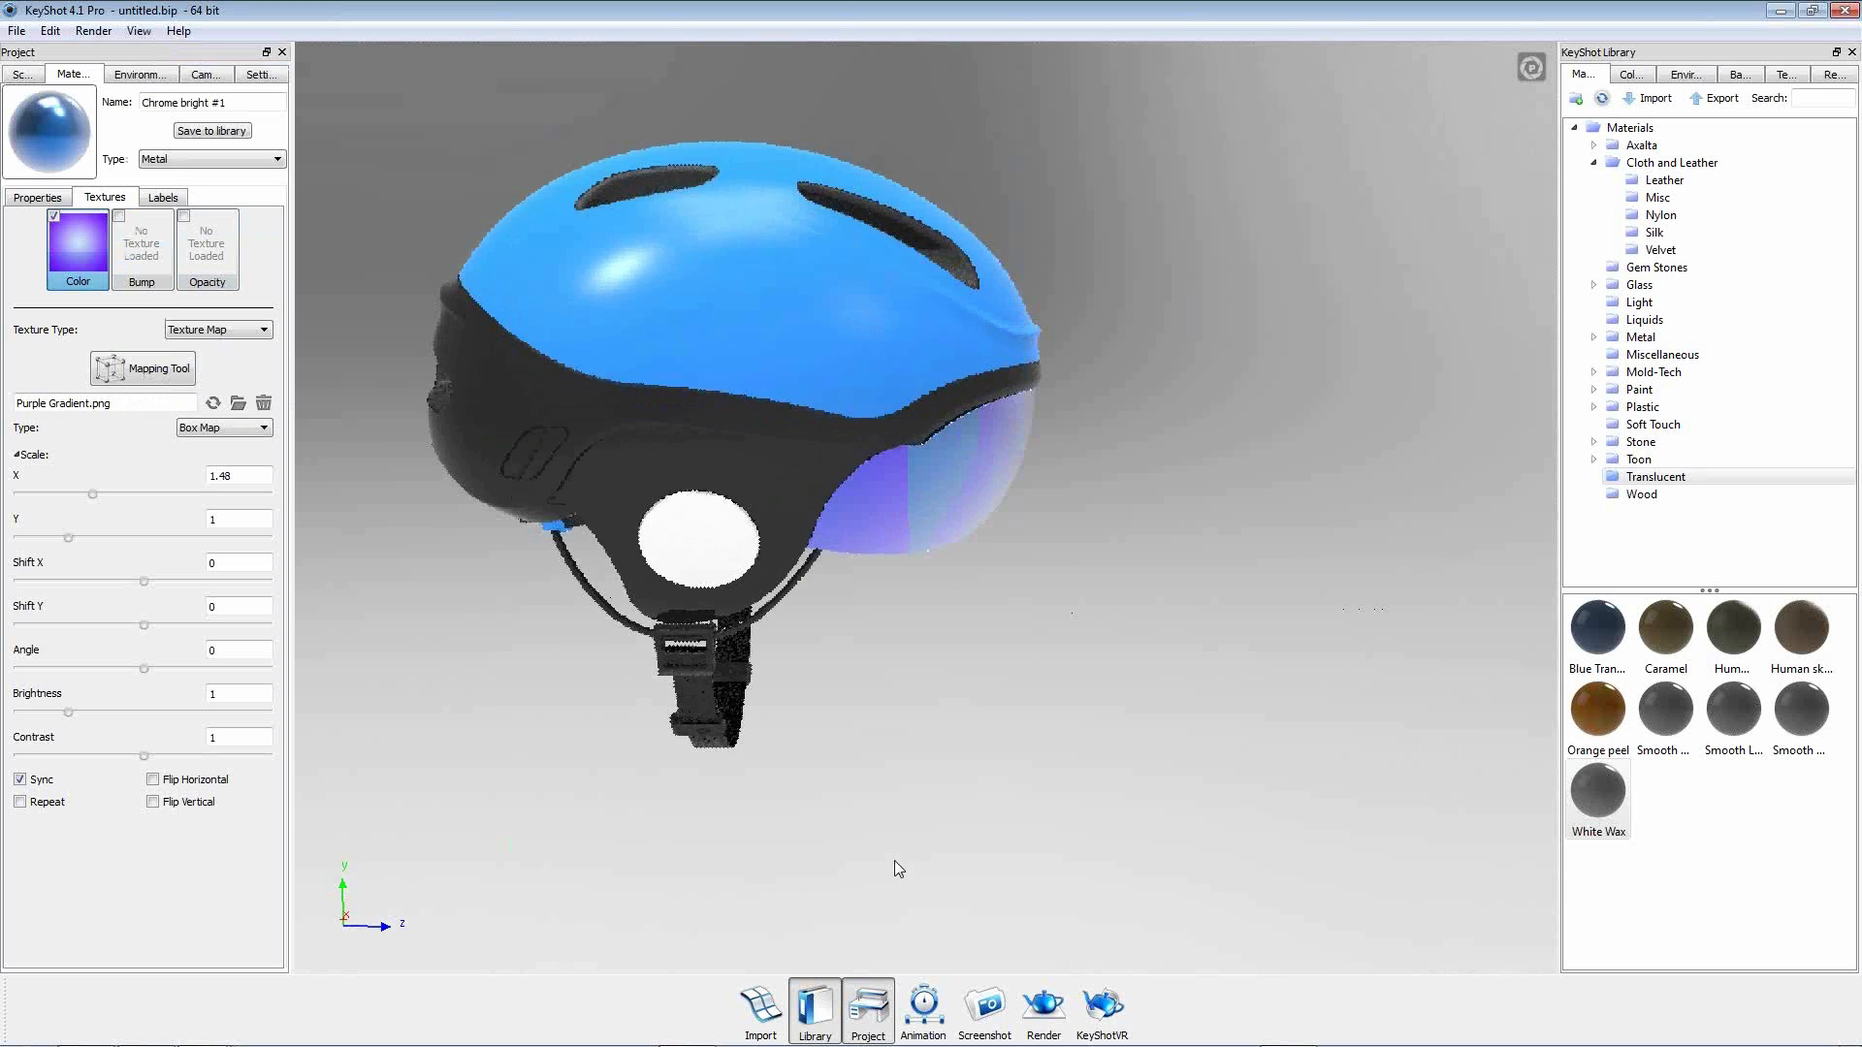
drag(1236, 589, 1010, 593)
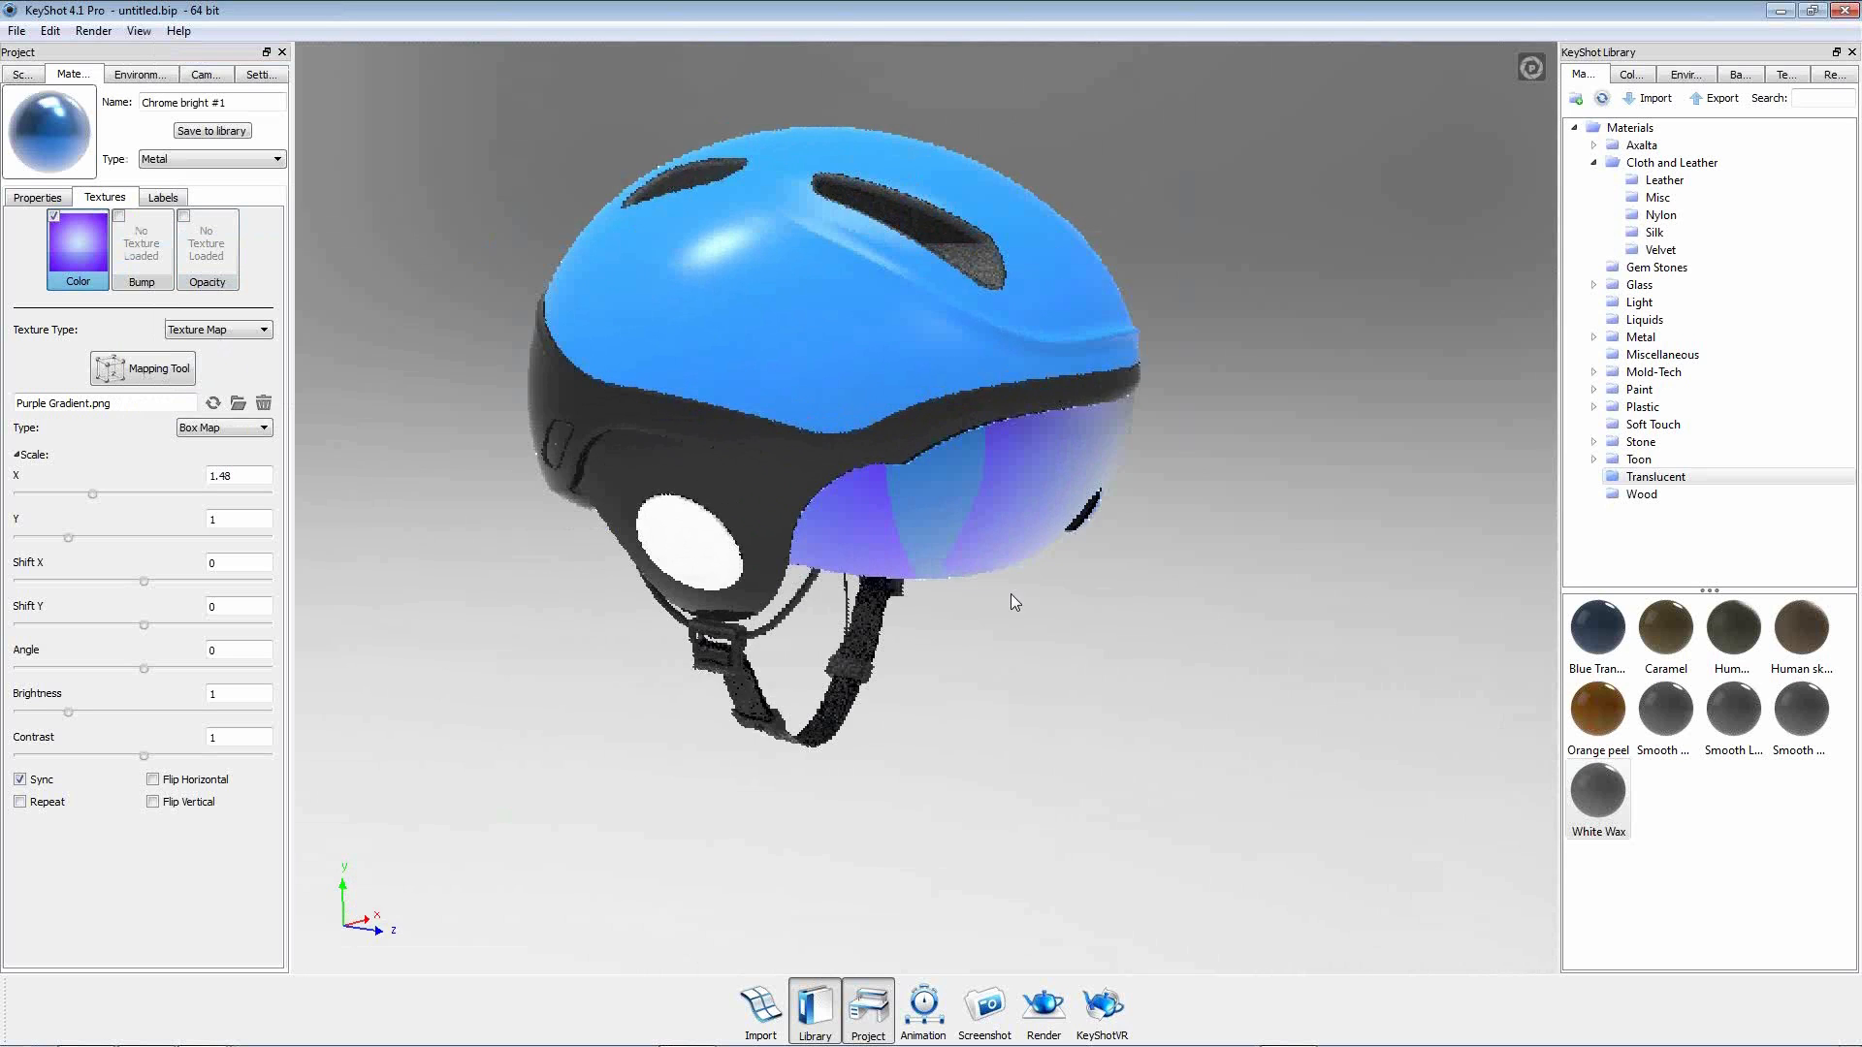
drag(632, 892, 166, 831)
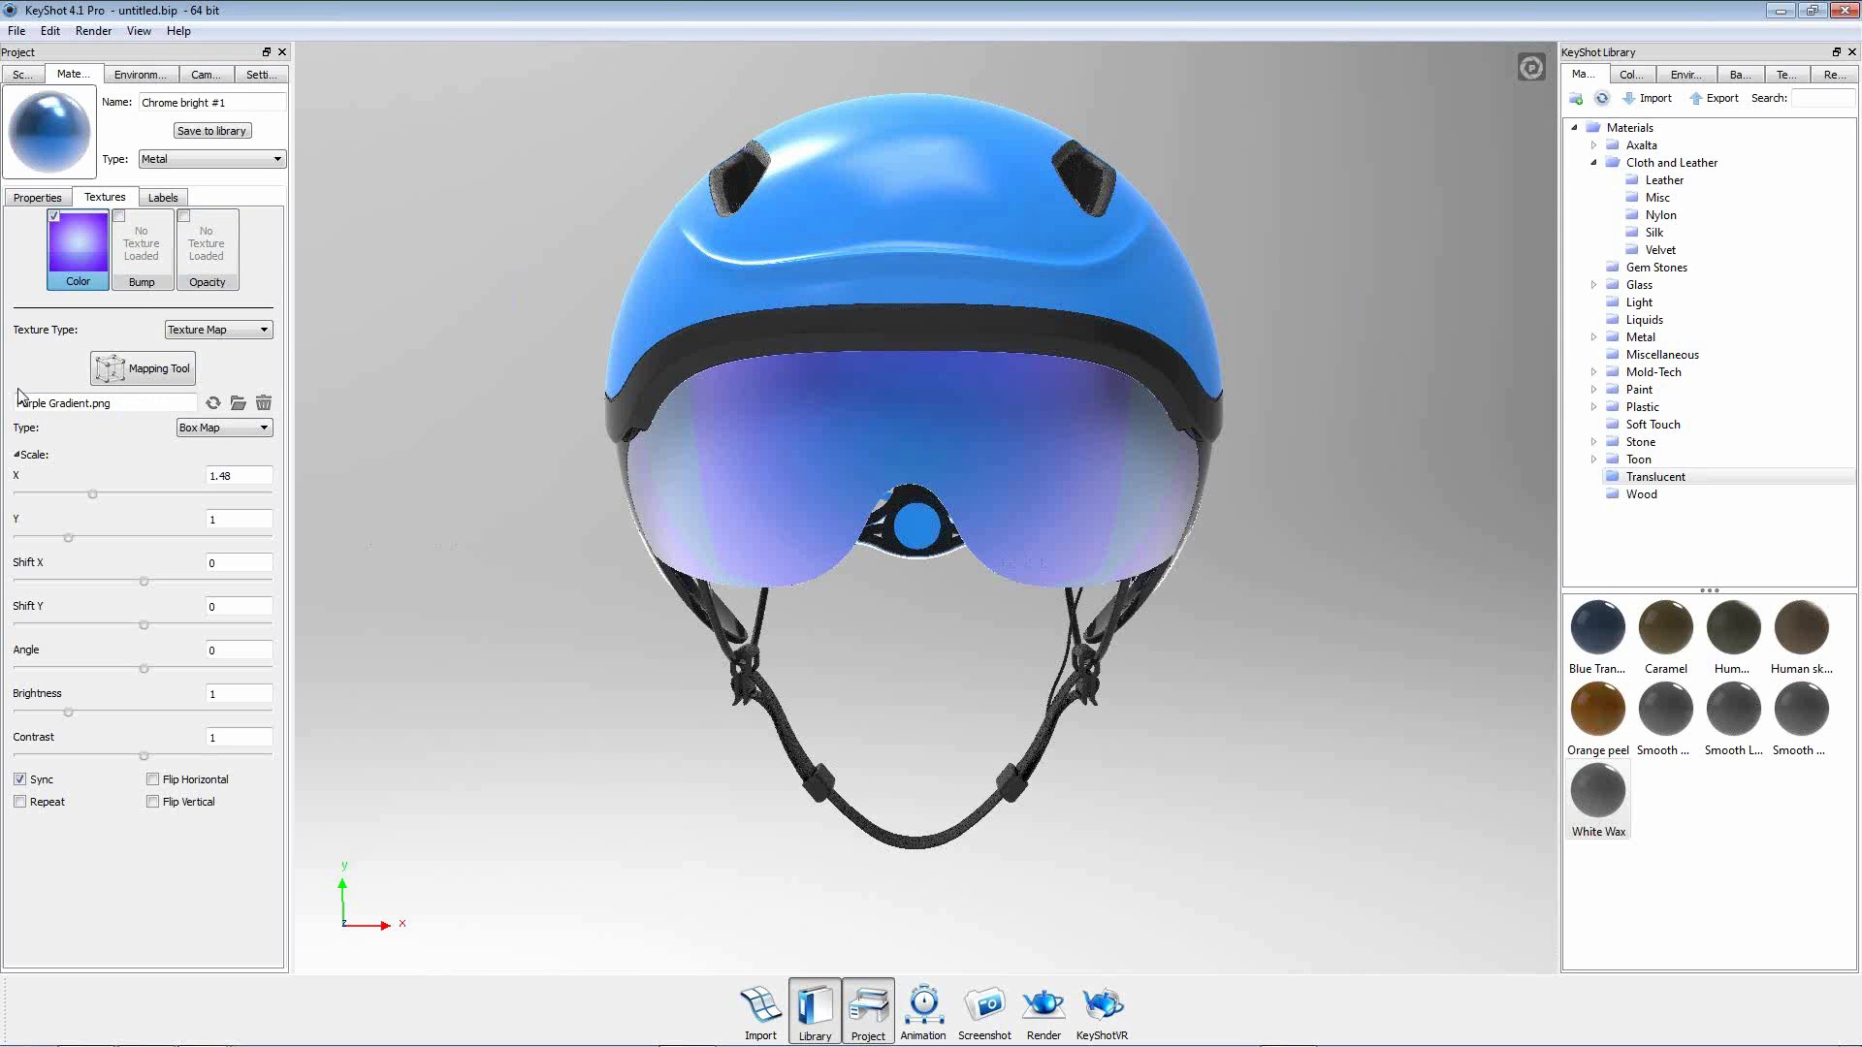
Map the visor texture as Planar Z and set its scale to 1.81 in X and 0.8 in Y.
click(228, 428)
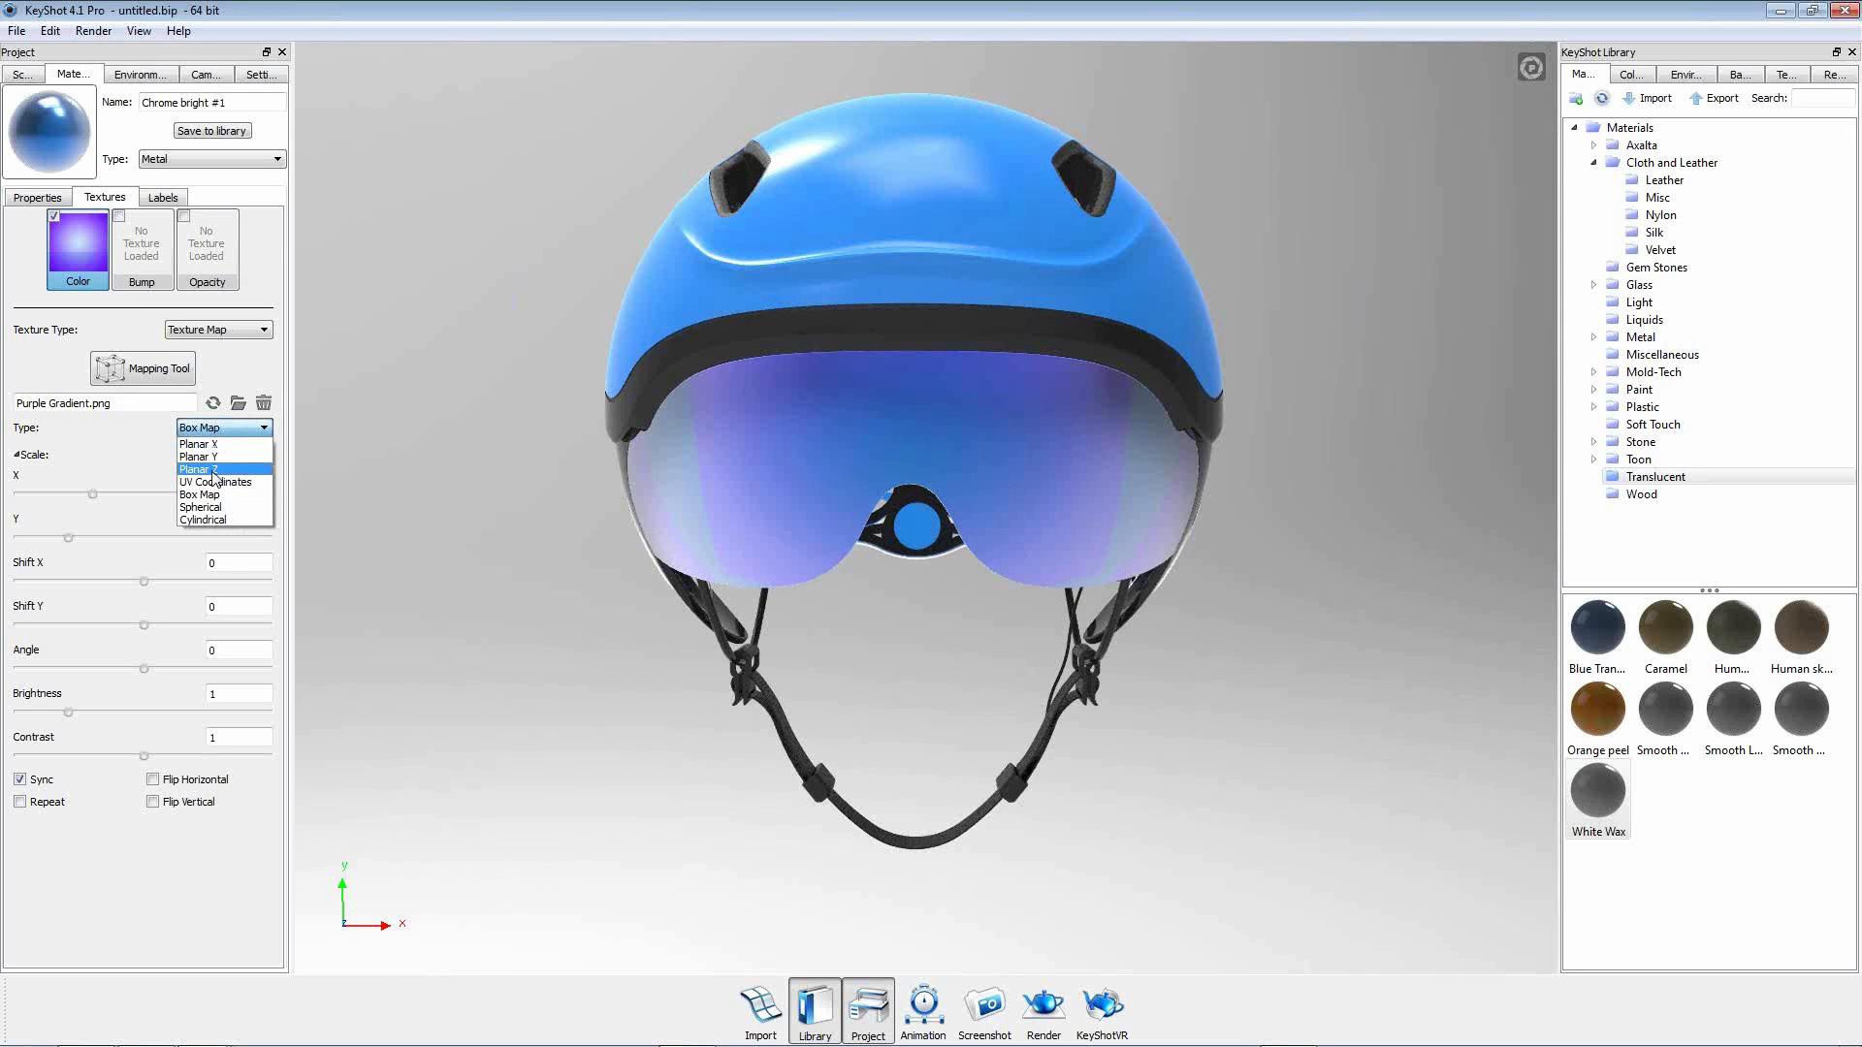
click(214, 470)
drag(492, 598, 562, 622)
drag(91, 494, 107, 492)
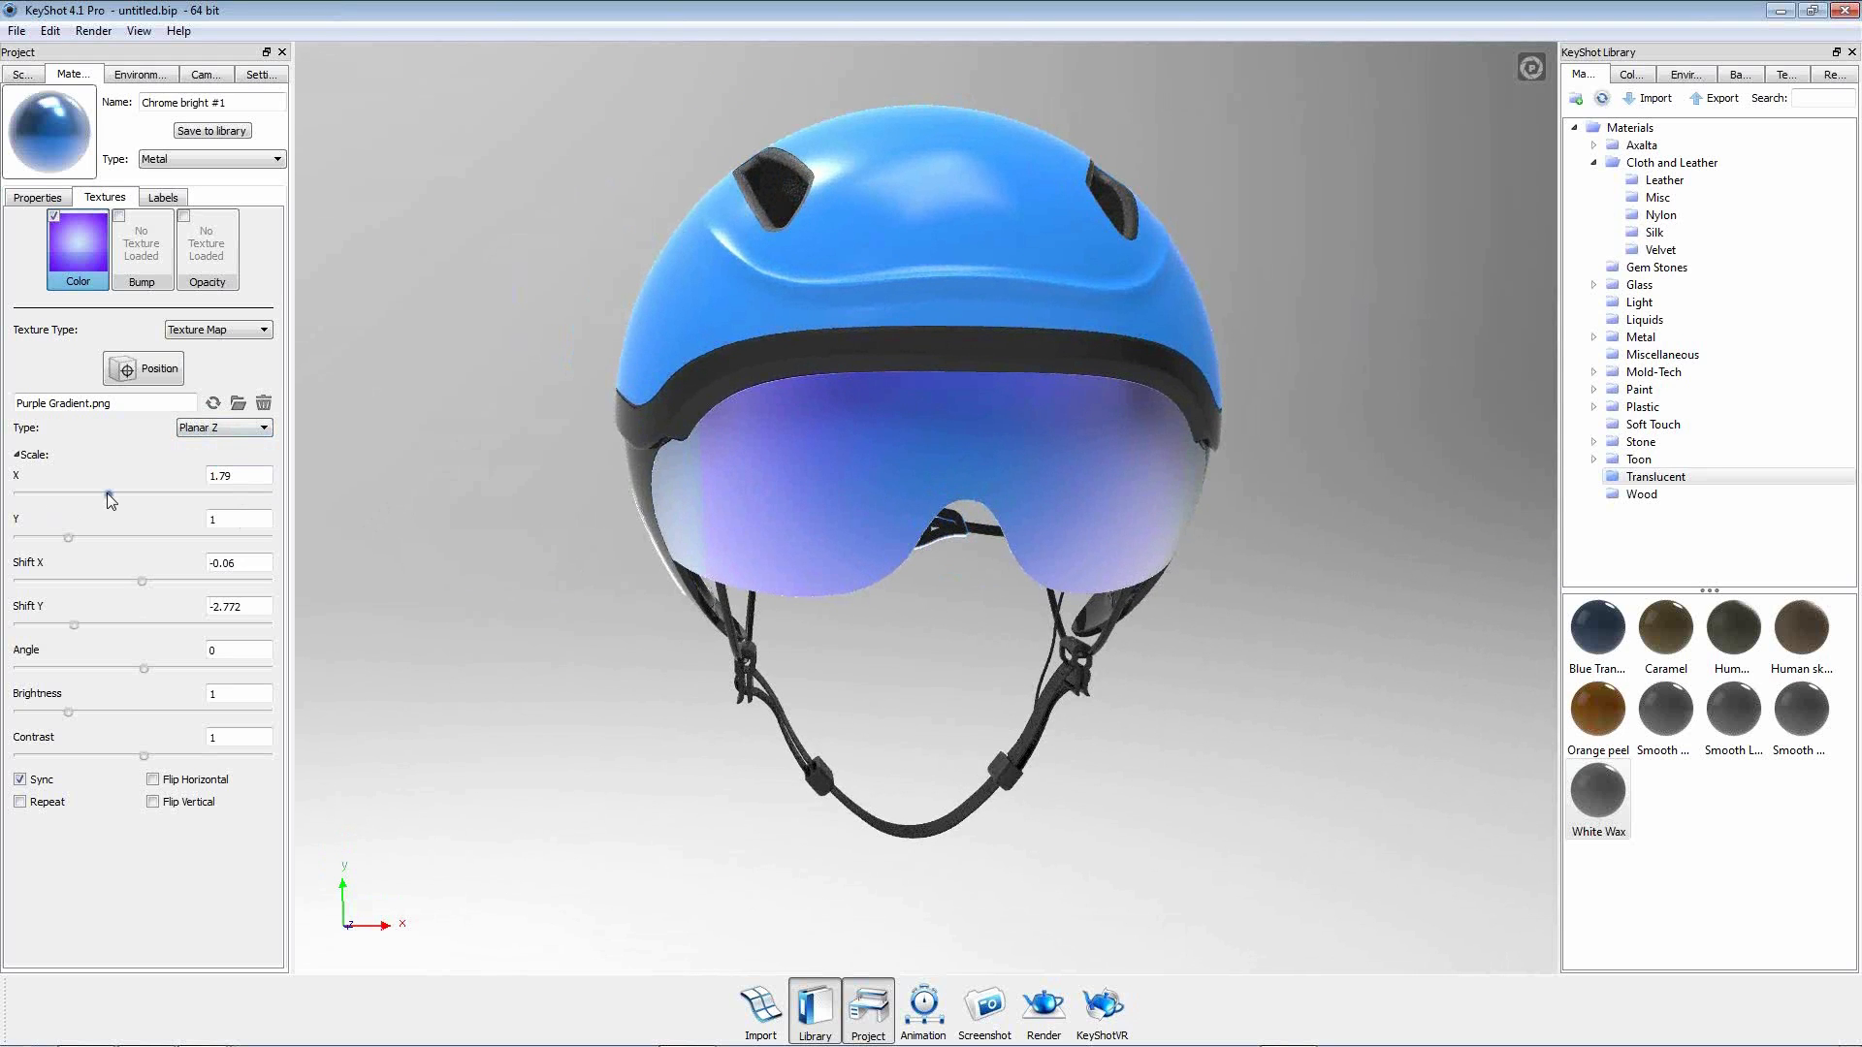
drag(68, 537, 60, 541)
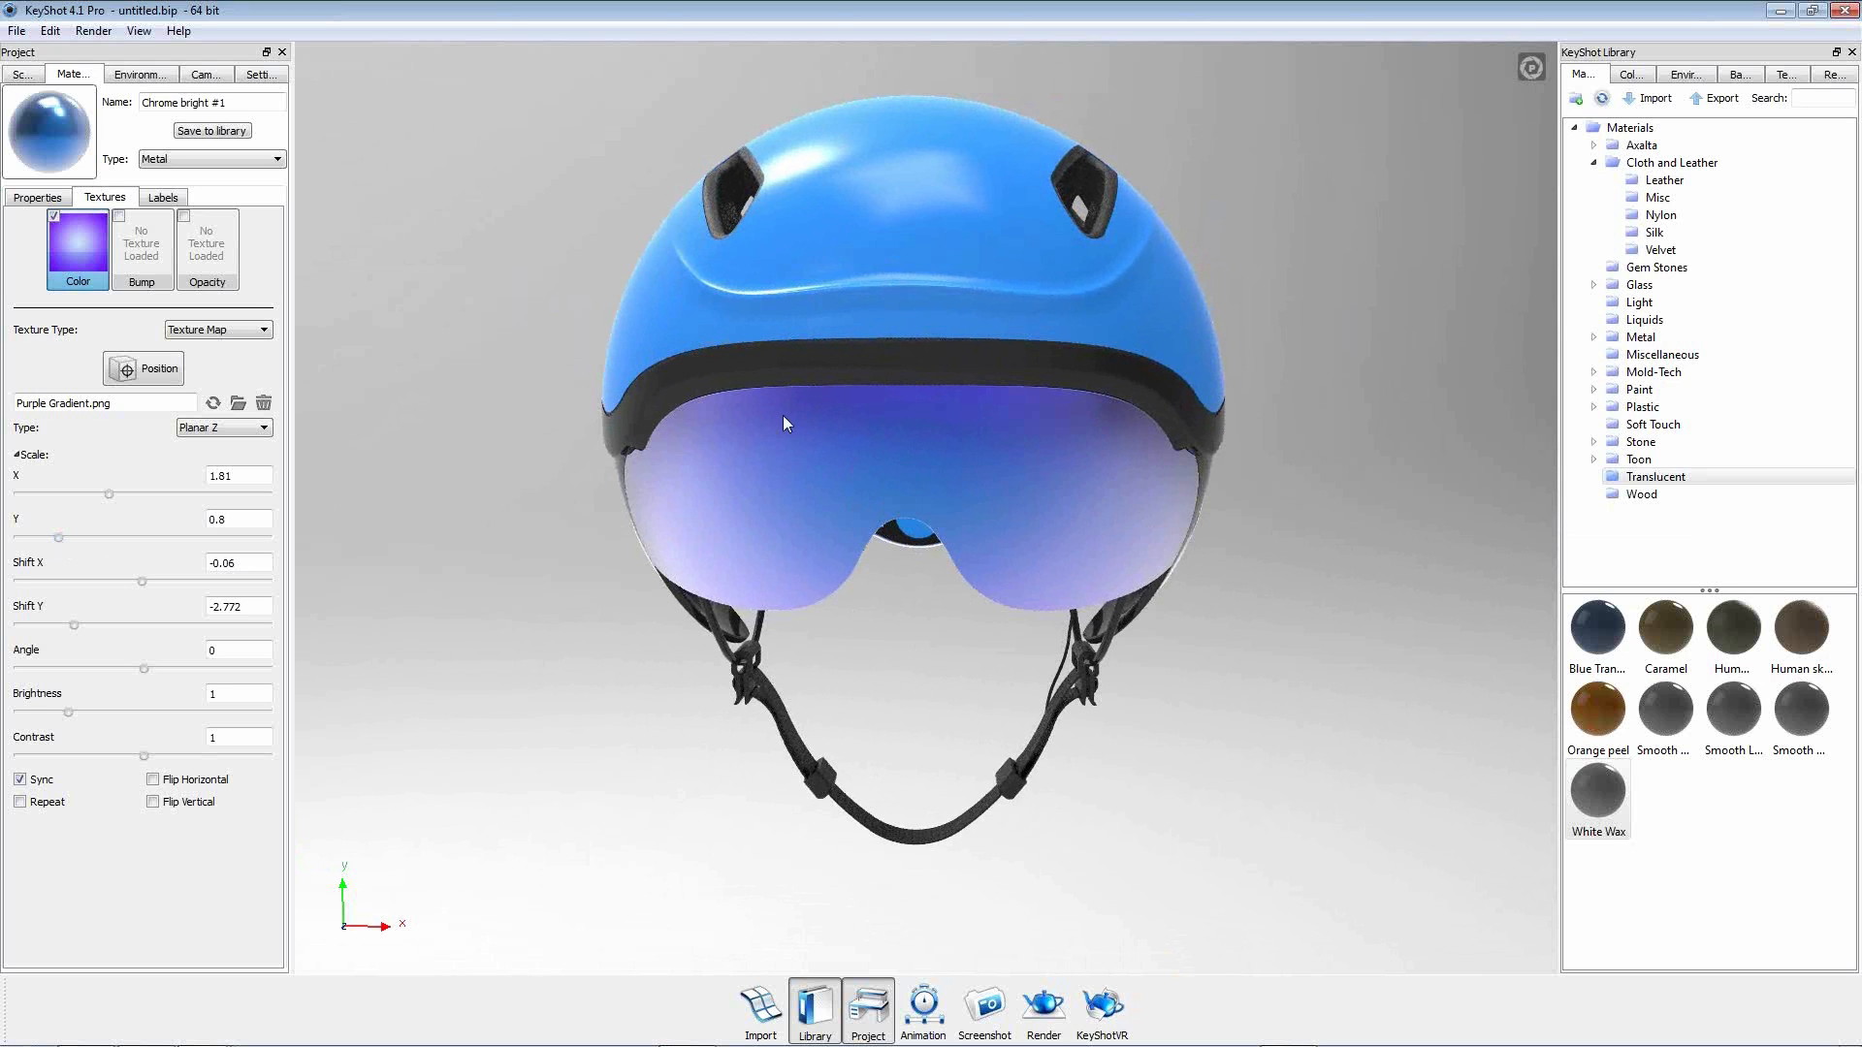
Inspect the visor from the side, turn off its color texture, and return to the material's base color settings.
drag(908, 712, 730, 673)
scroll(892, 689, down, 3)
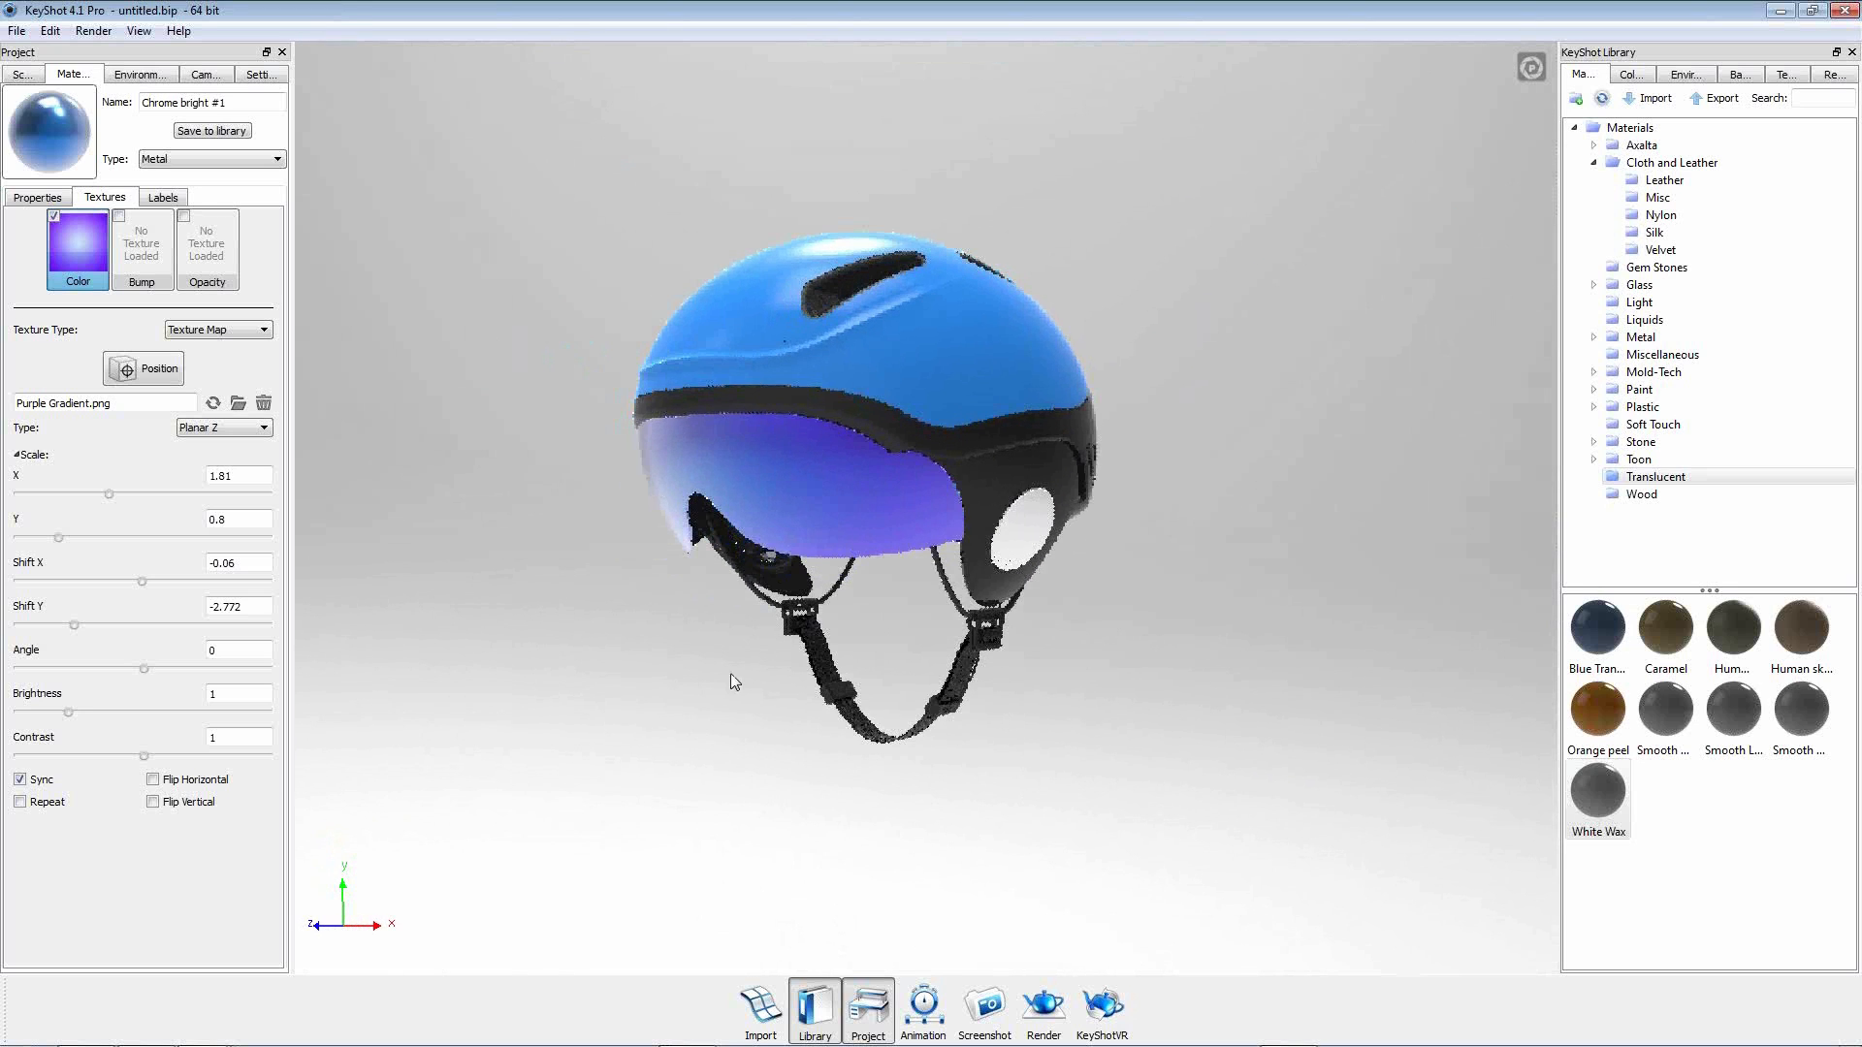
scroll(588, 473, up, 2)
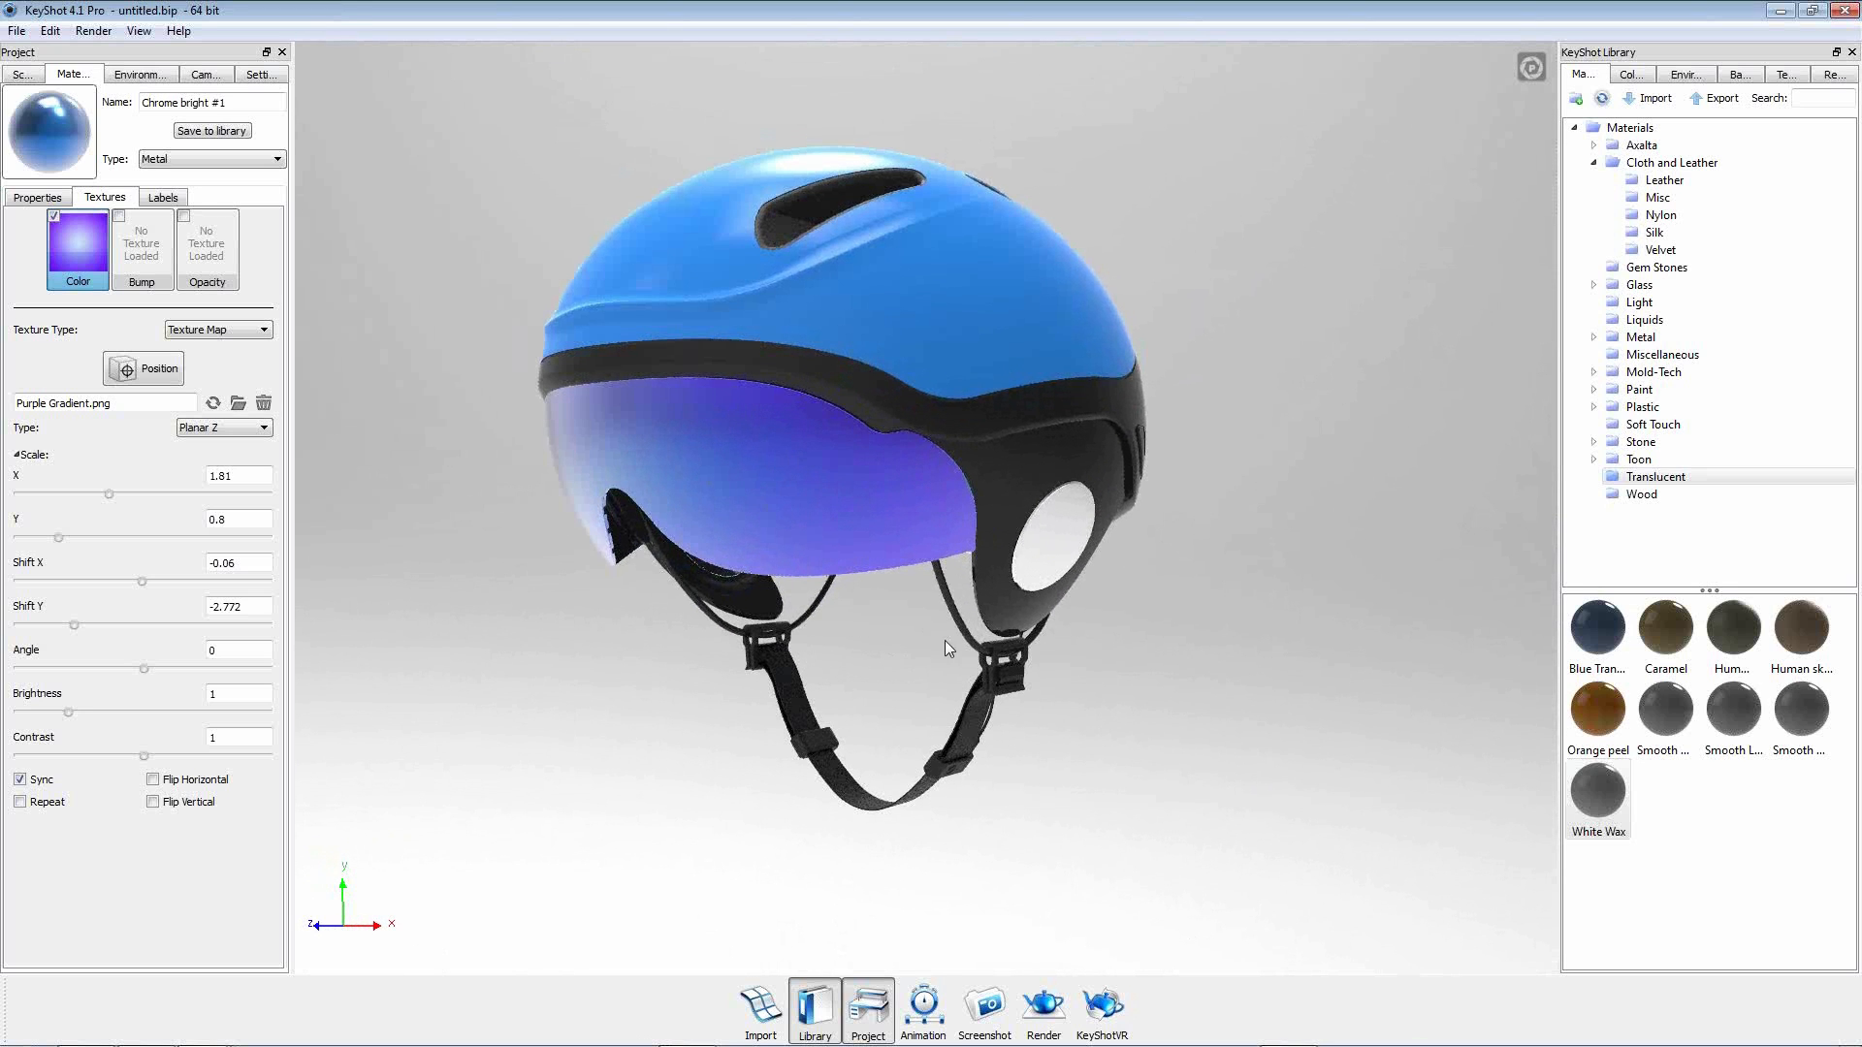
middle_drag(944, 640, 1012, 660)
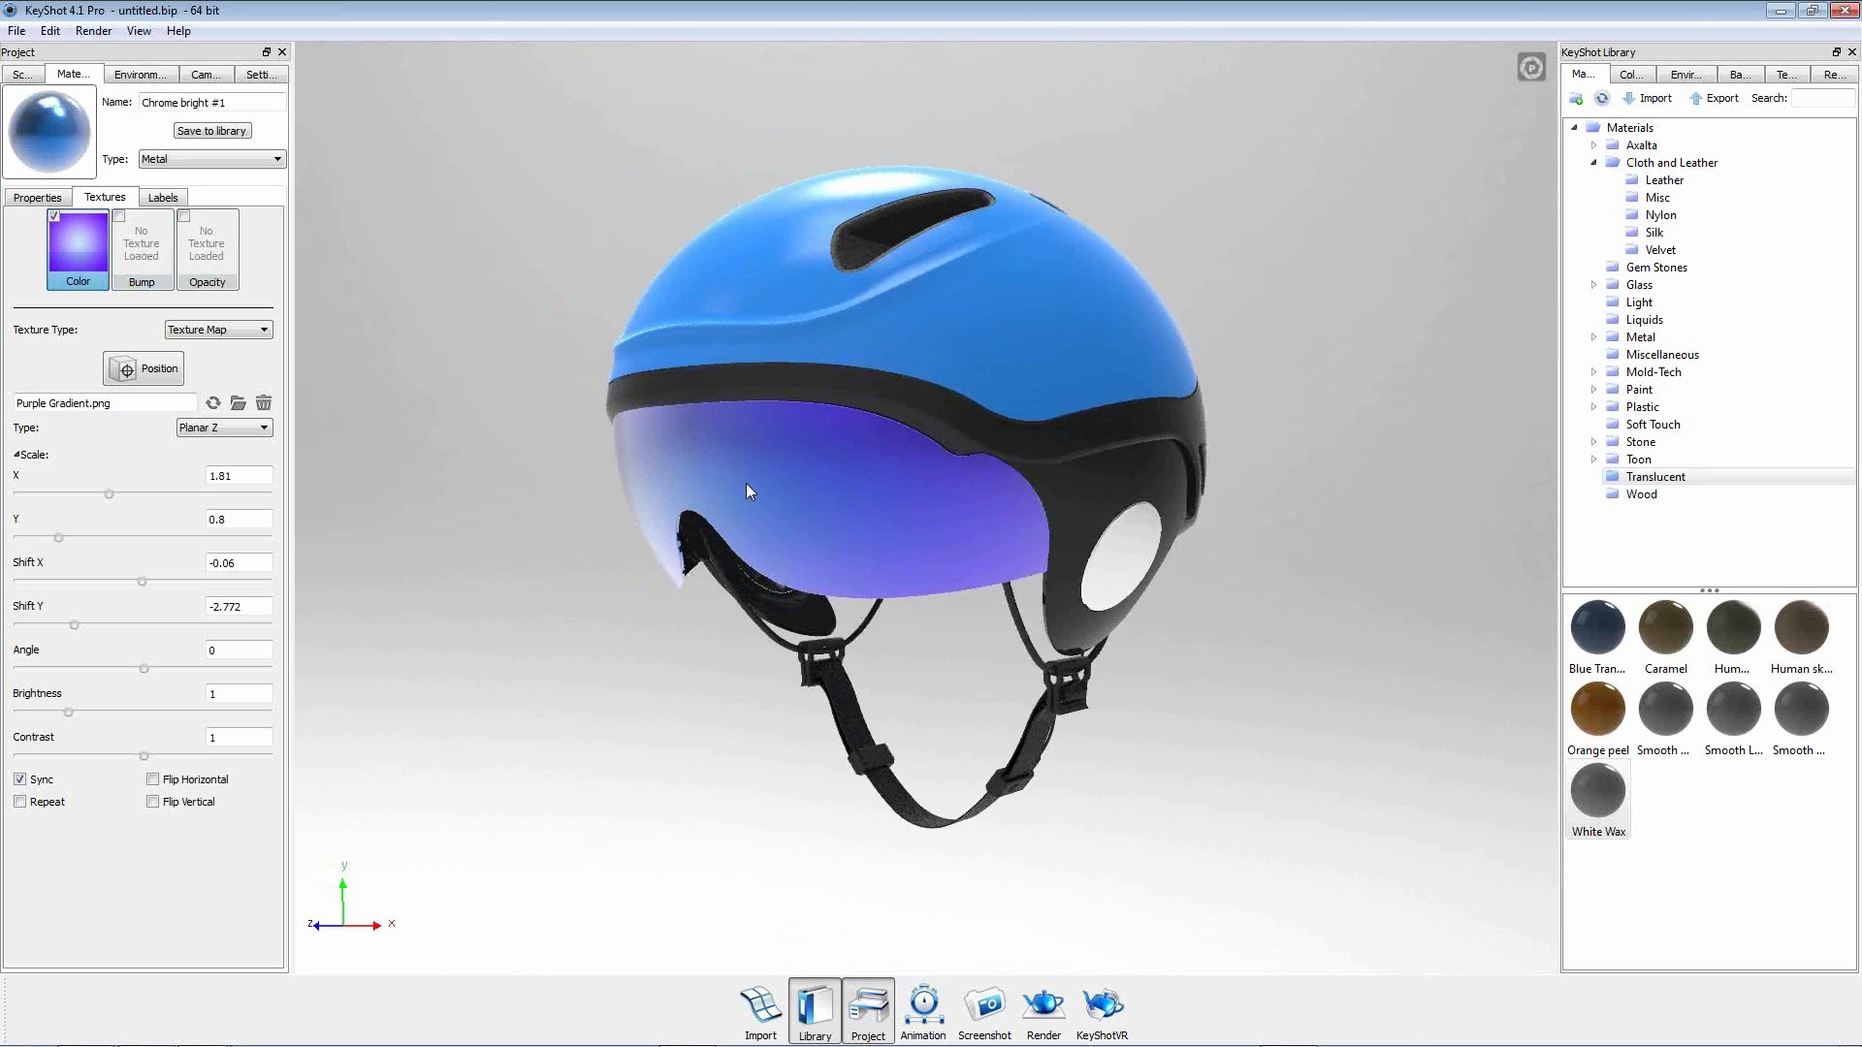
click(39, 198)
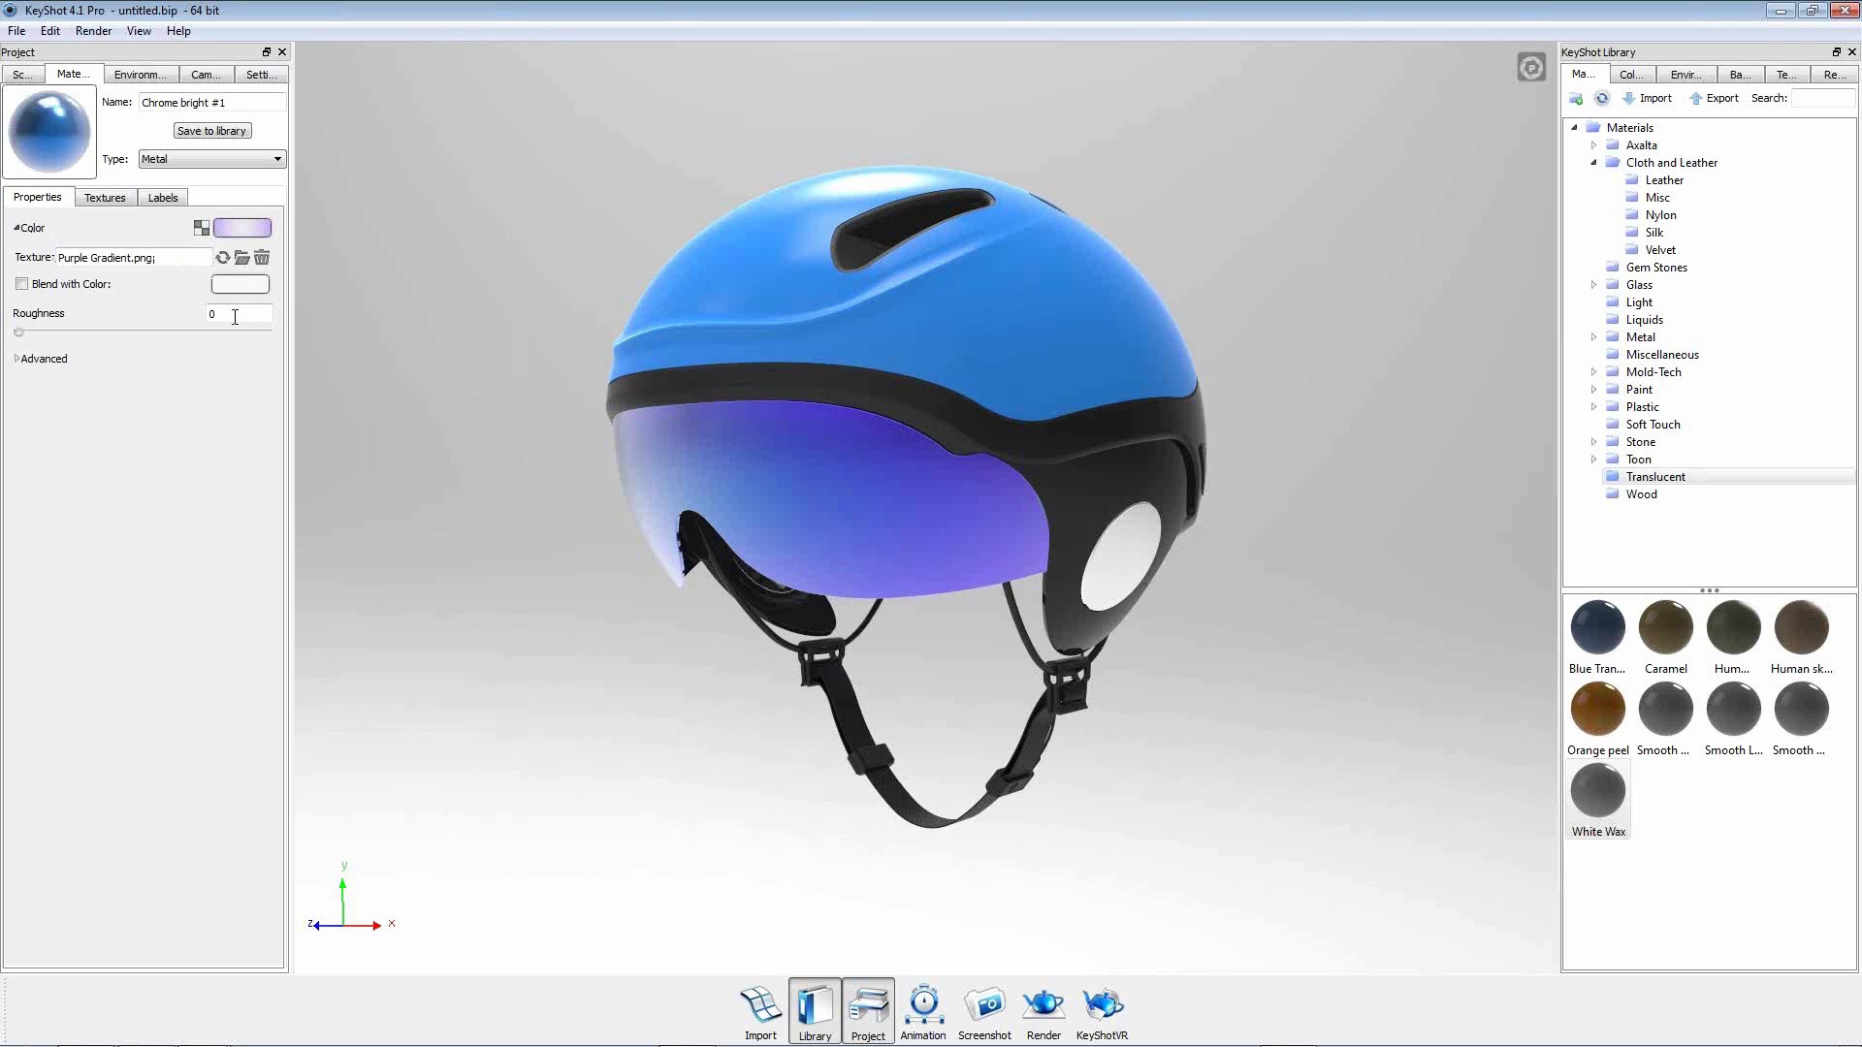
click(105, 198)
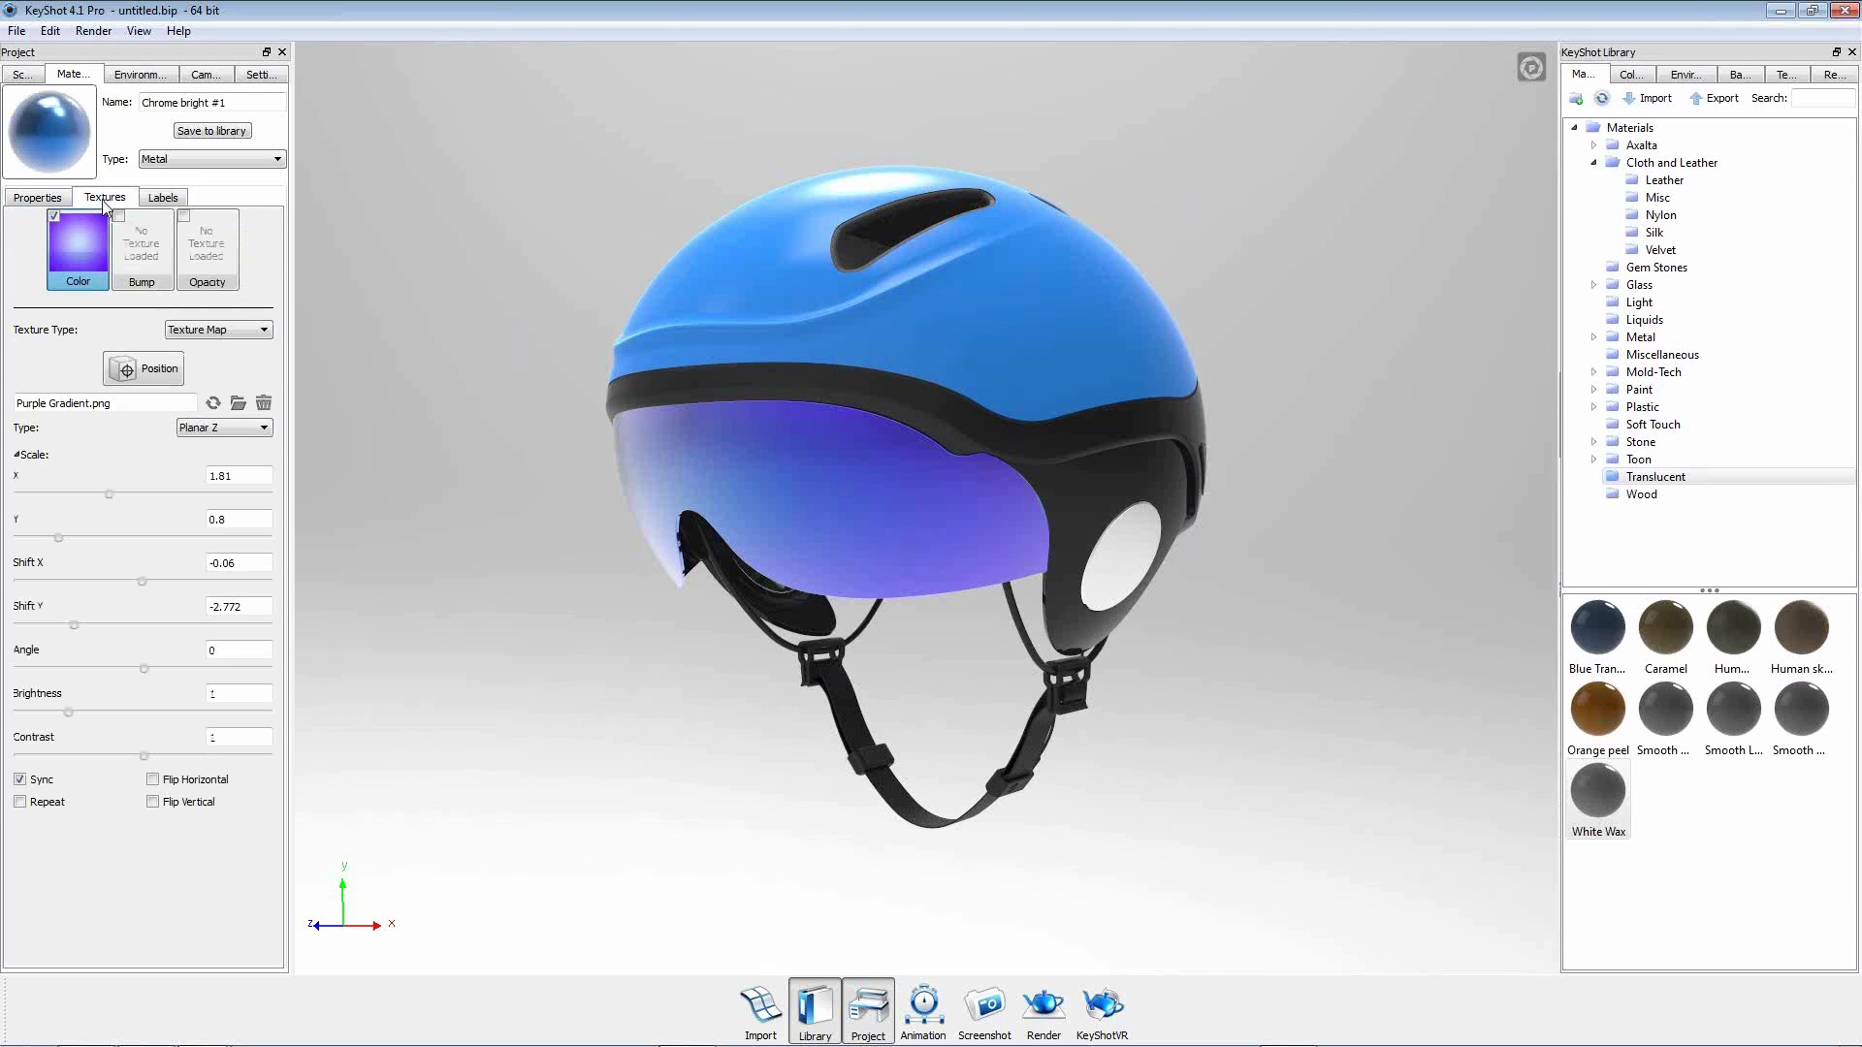
click(54, 216)
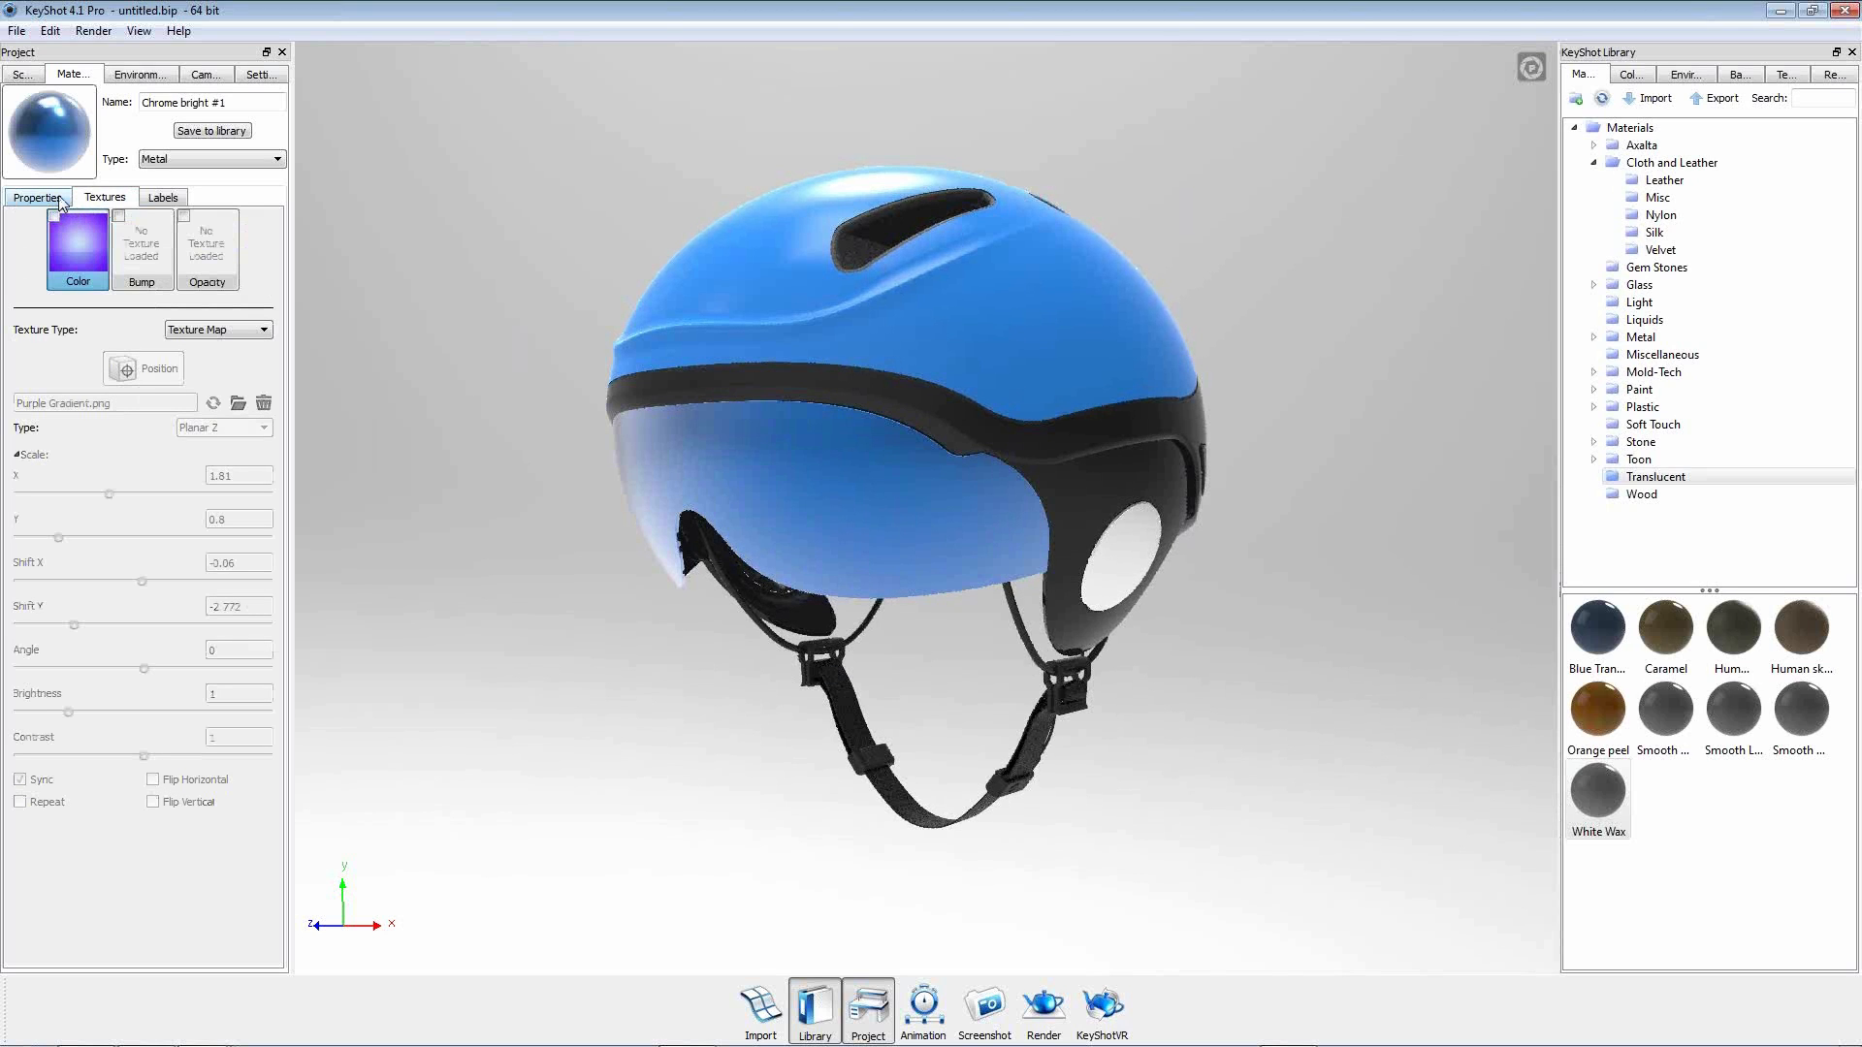
click(61, 201)
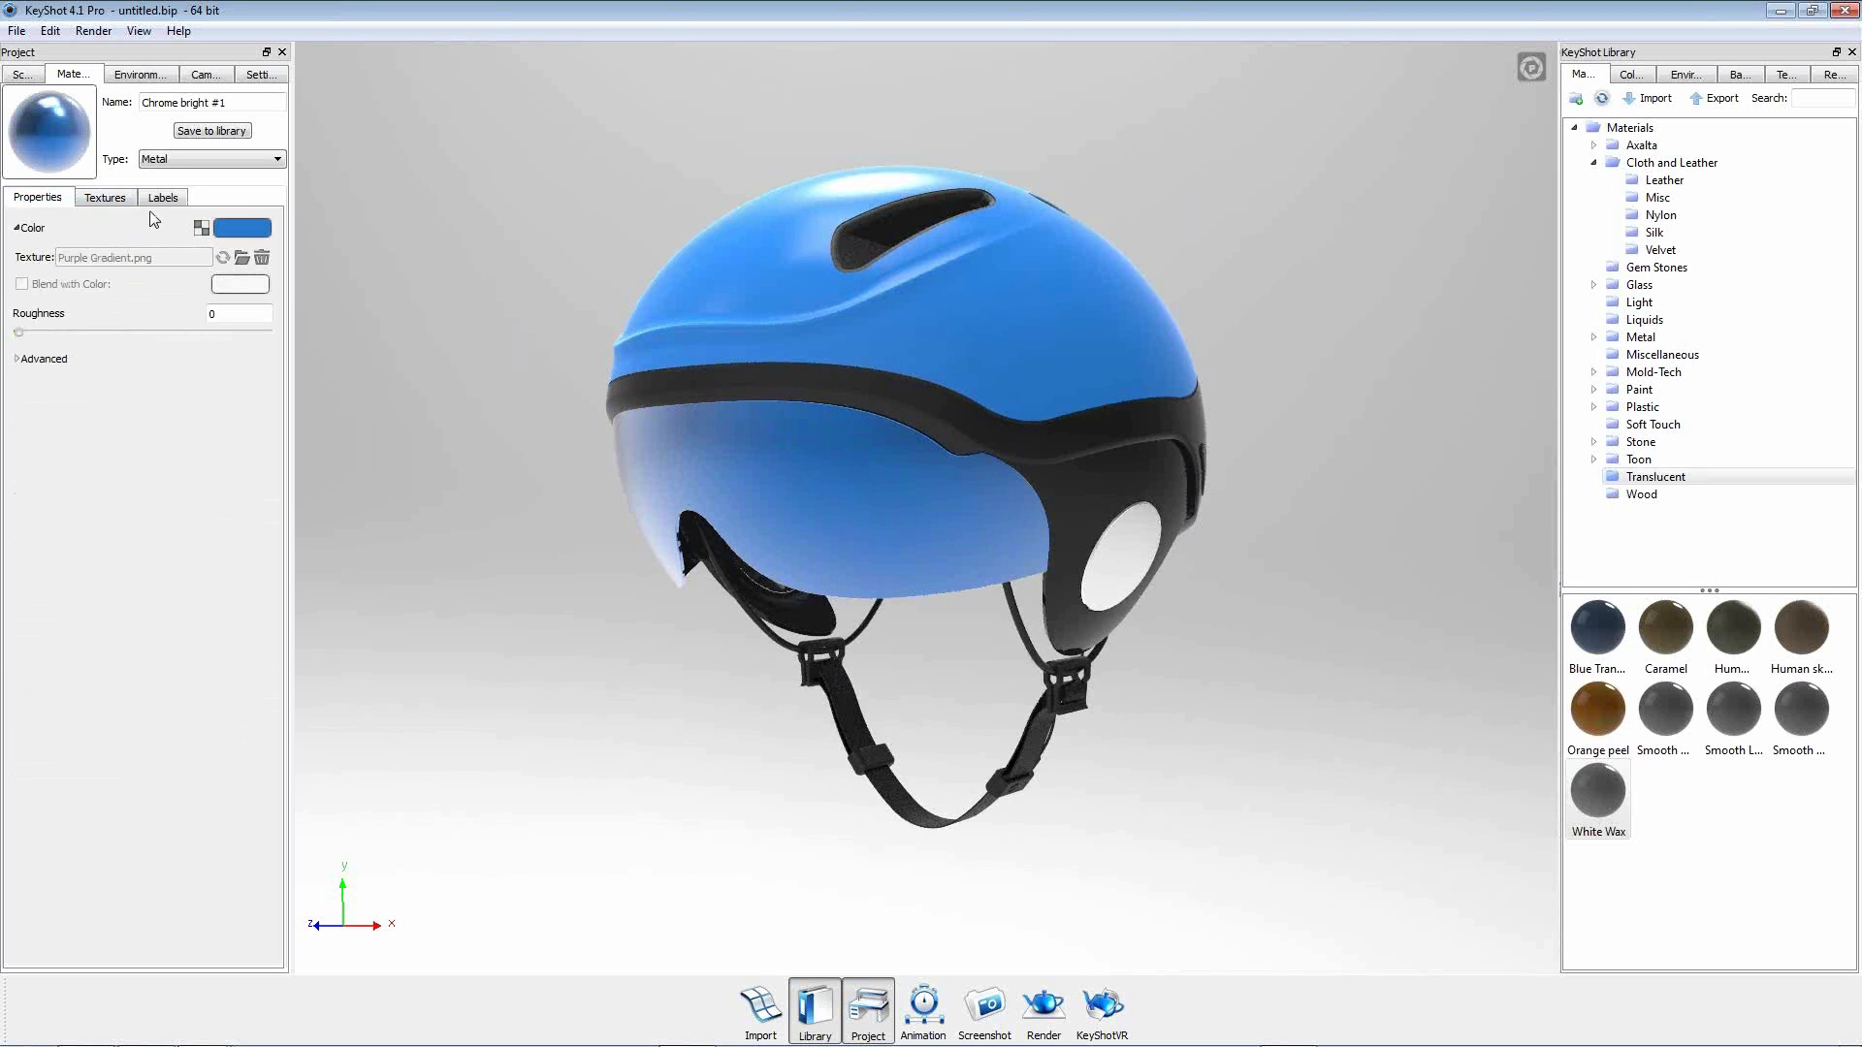
Set the visor's base color to a bright light blue with hue 208, saturation 100% and value 100%, and re-enable its color texture.
click(220, 230)
drag(899, 288, 360, 379)
click(450, 409)
drag(473, 401, 497, 396)
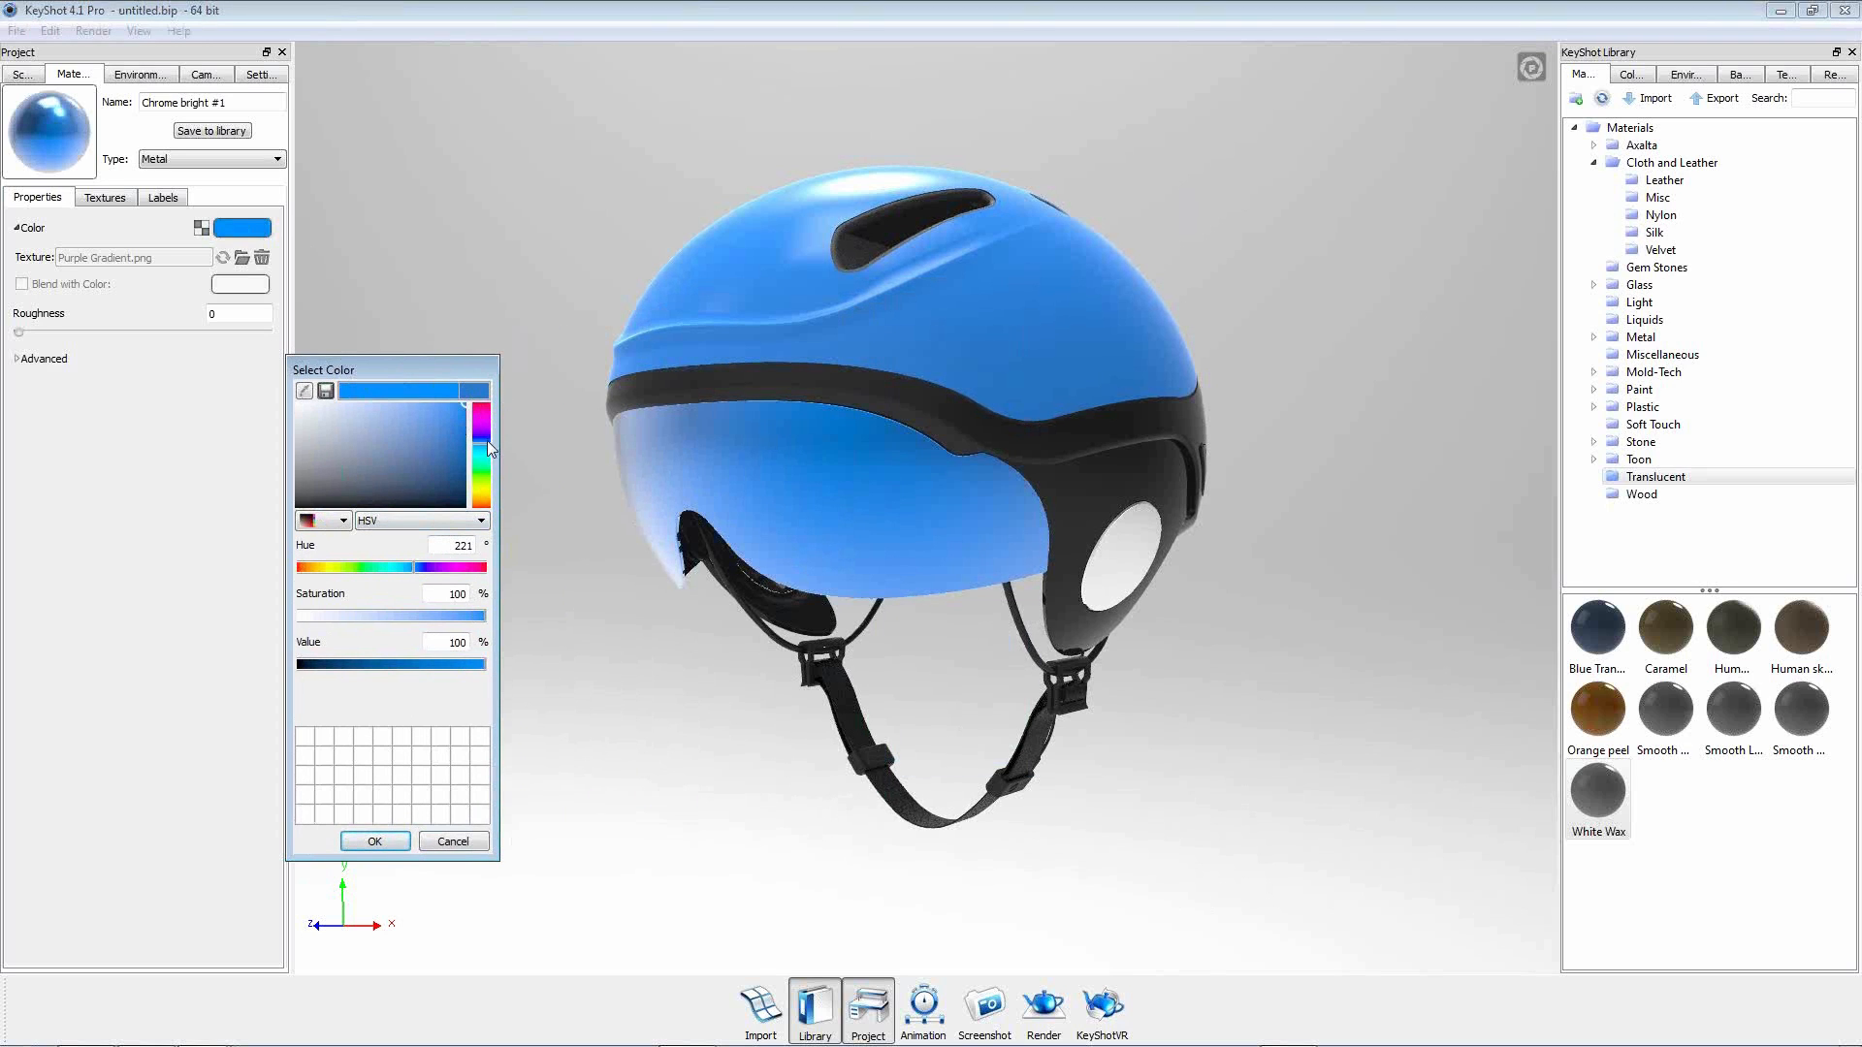
click(487, 446)
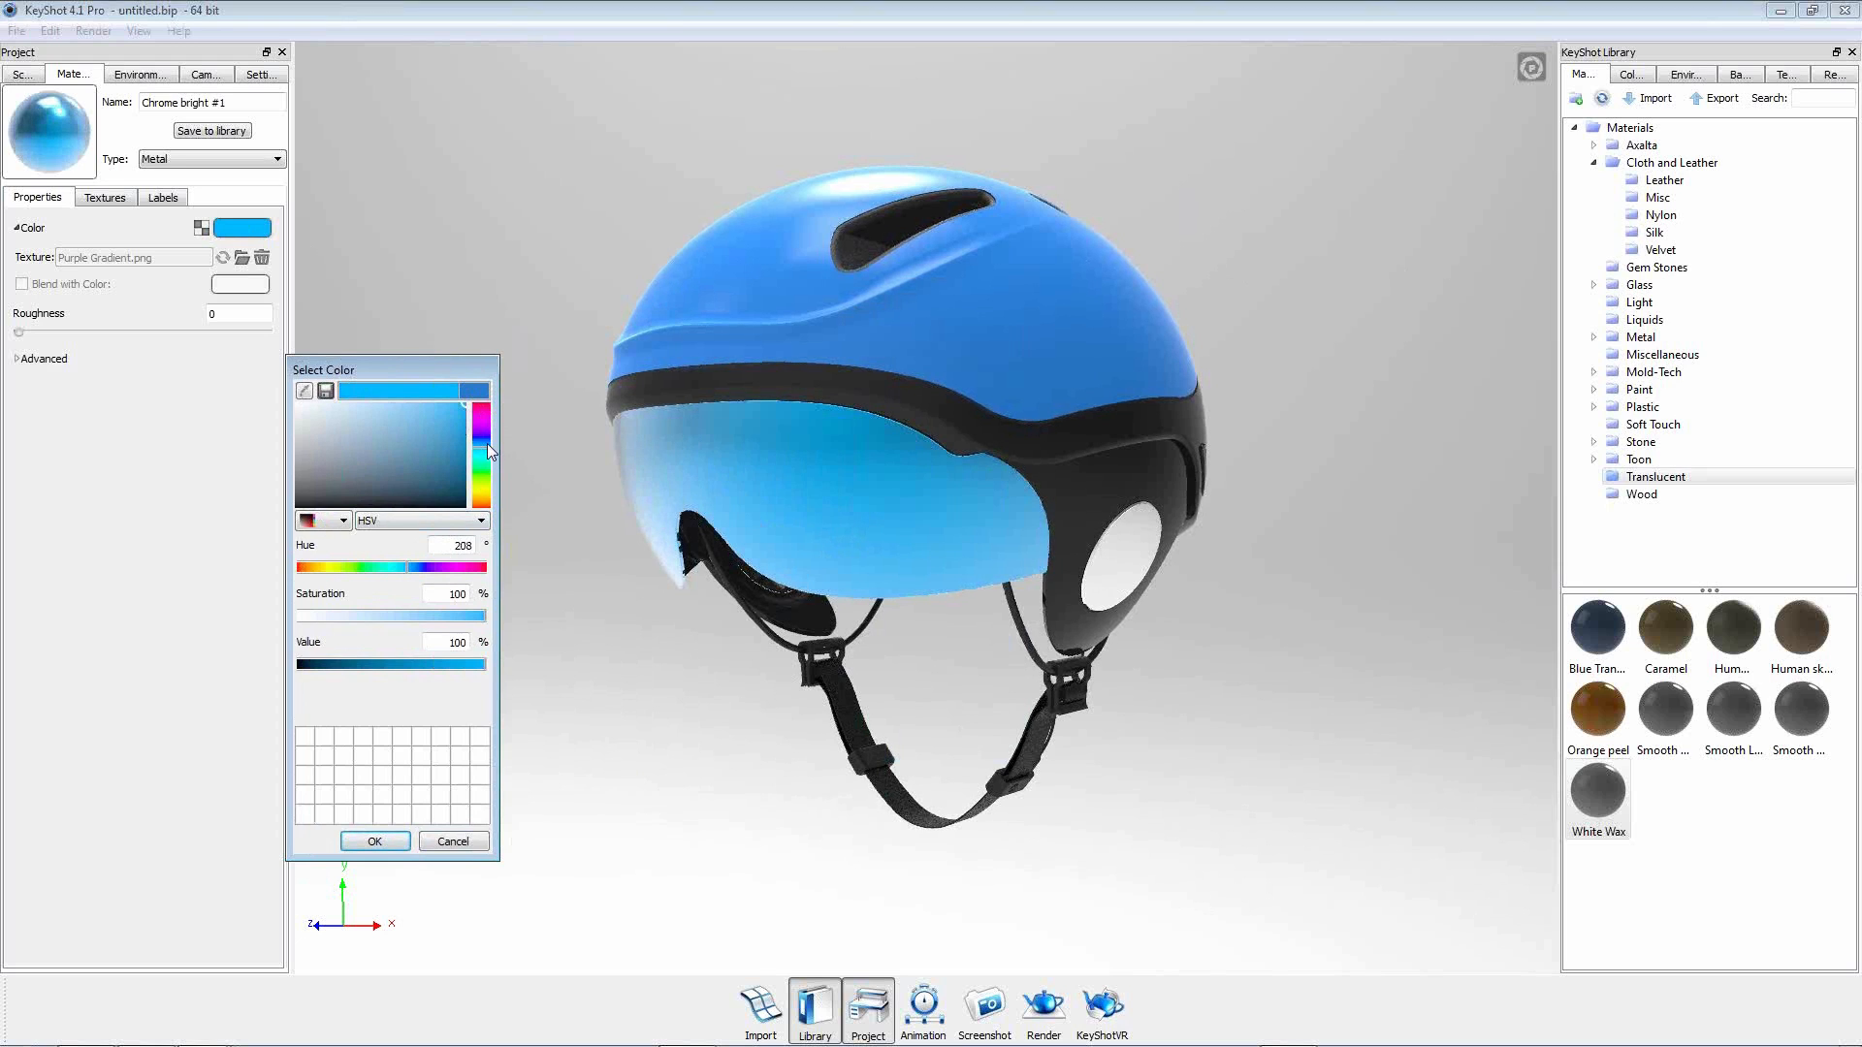
click(374, 840)
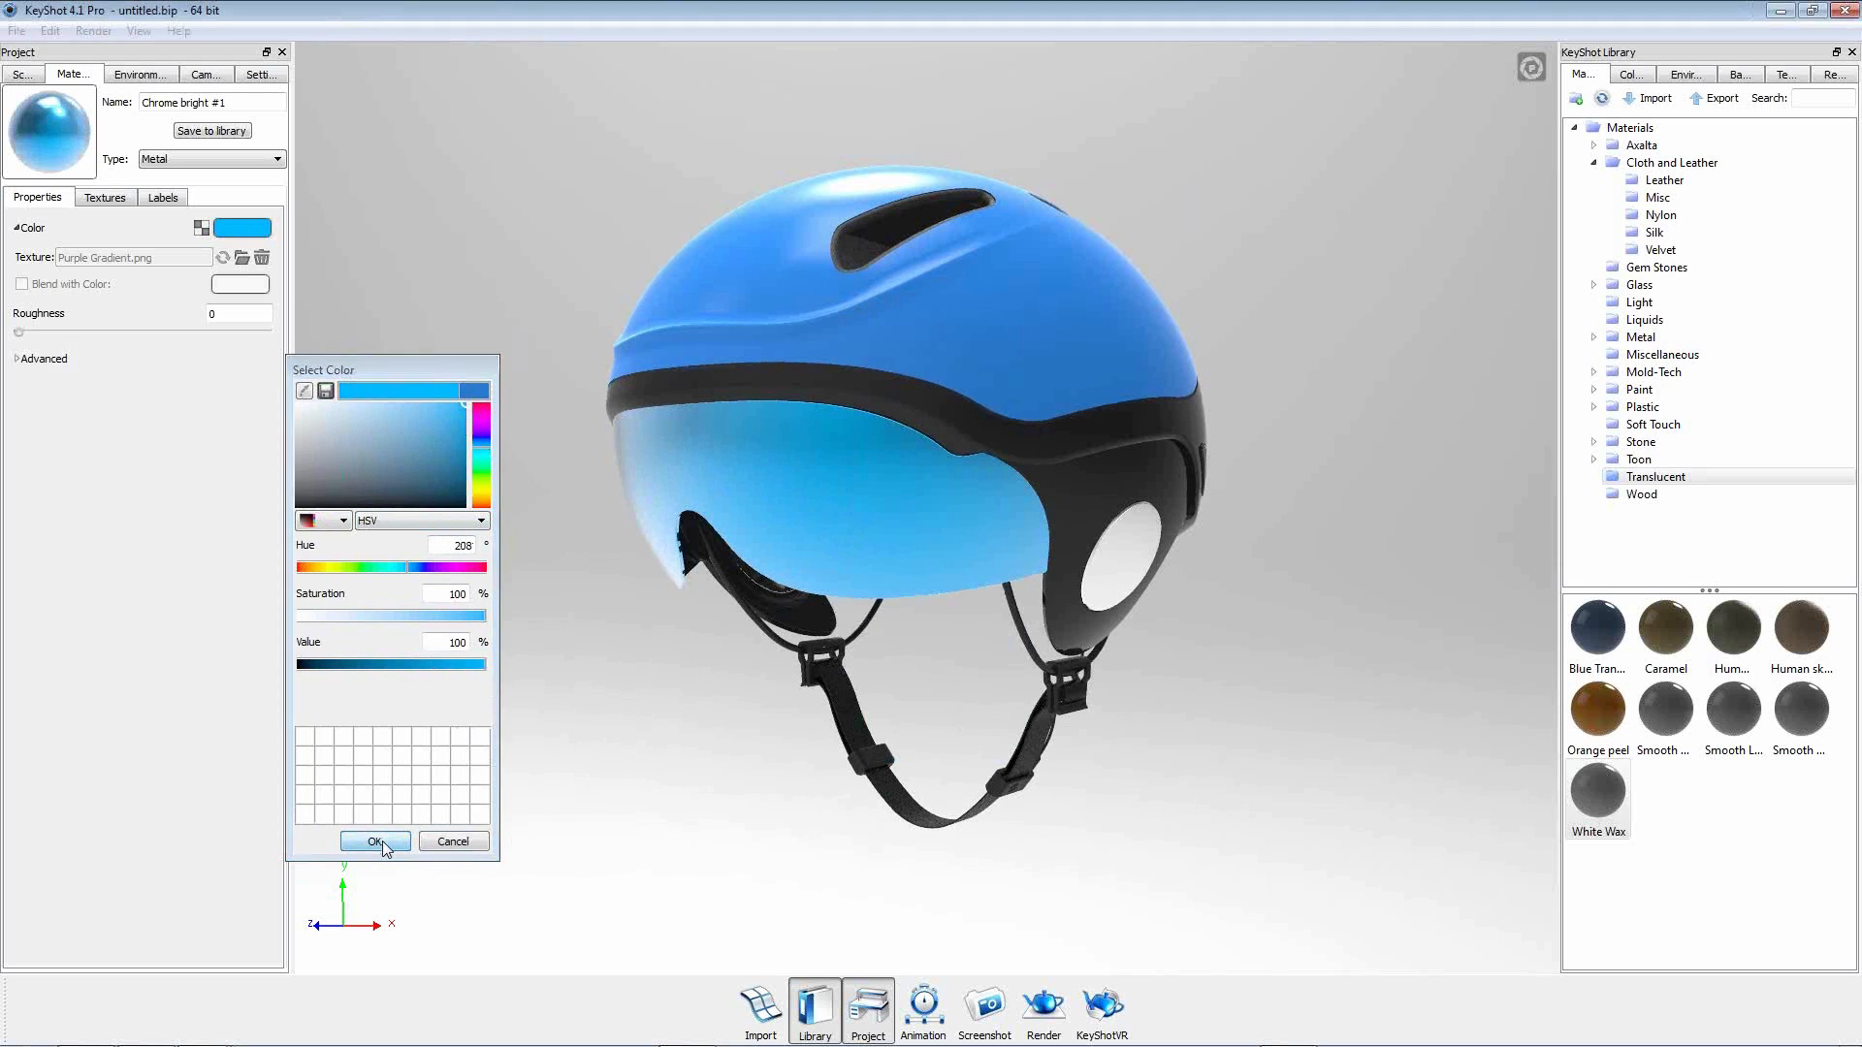
click(109, 200)
click(54, 218)
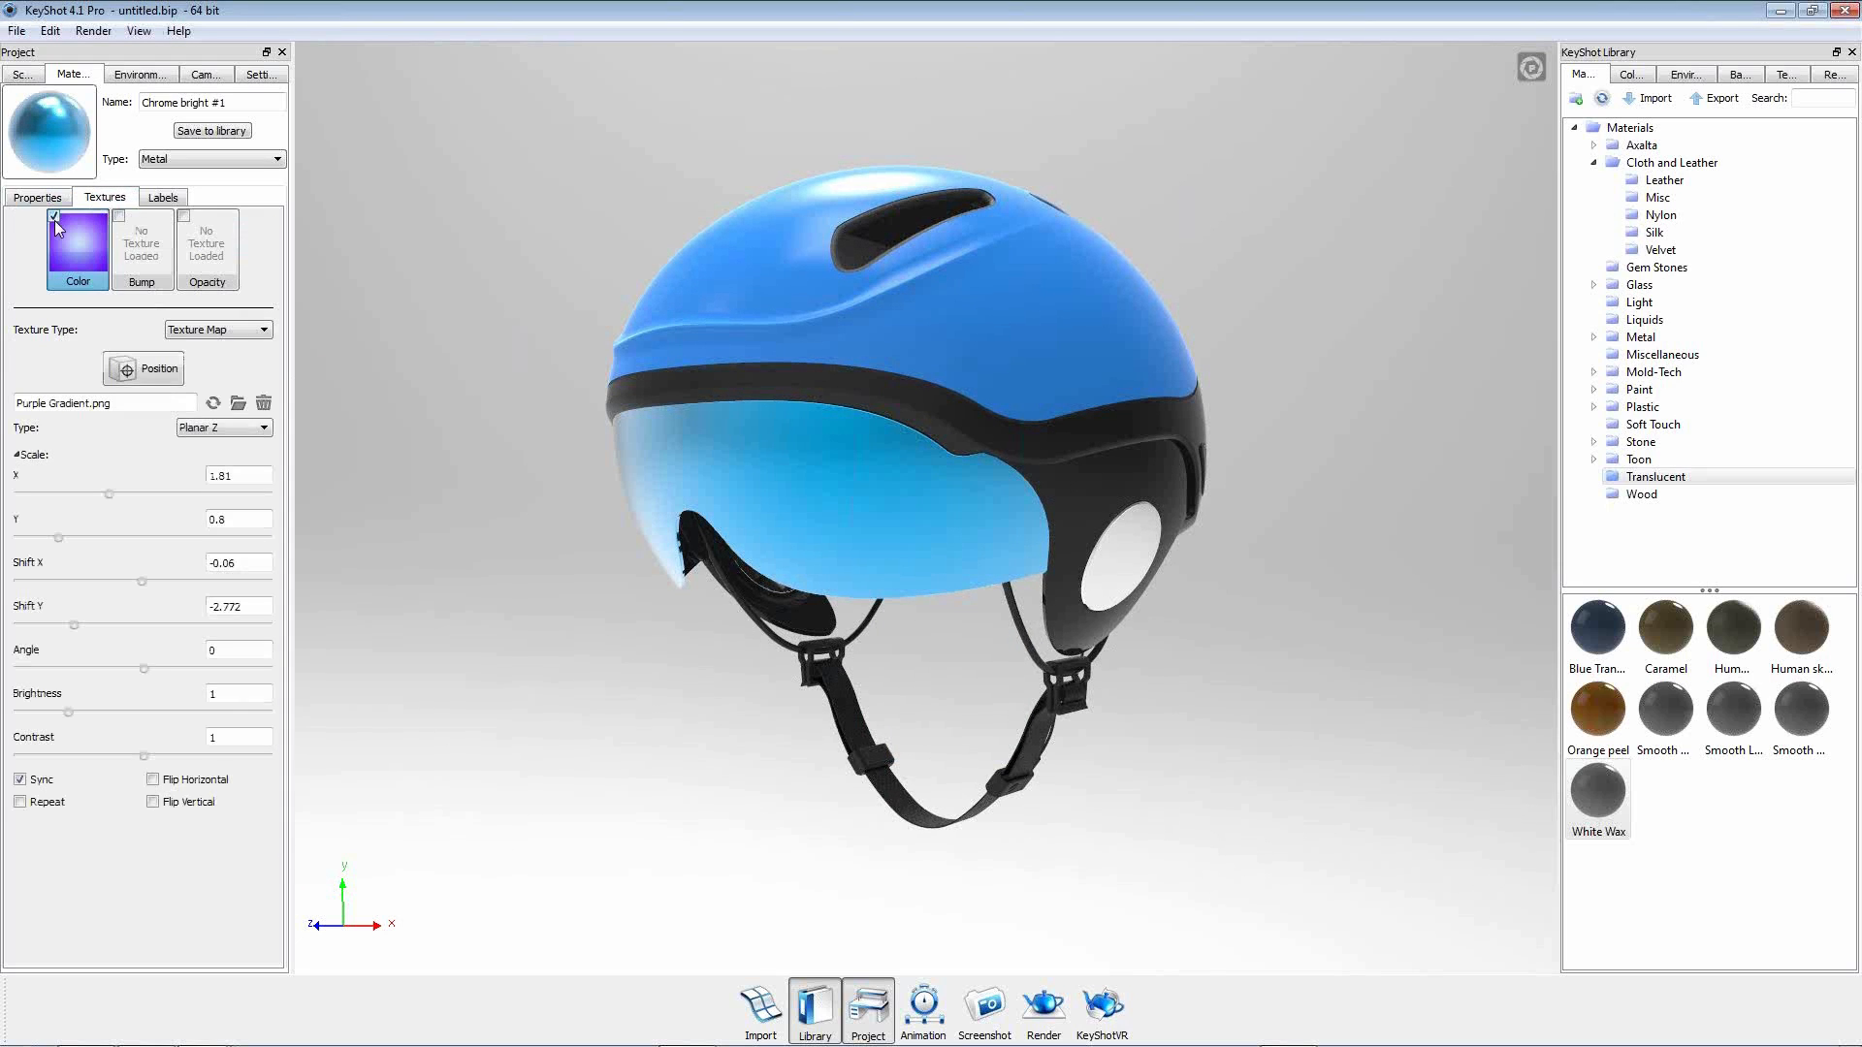
Replace the visor's color texture with purple radial.png and set its X scale to 1.945.
drag(407, 494, 470, 543)
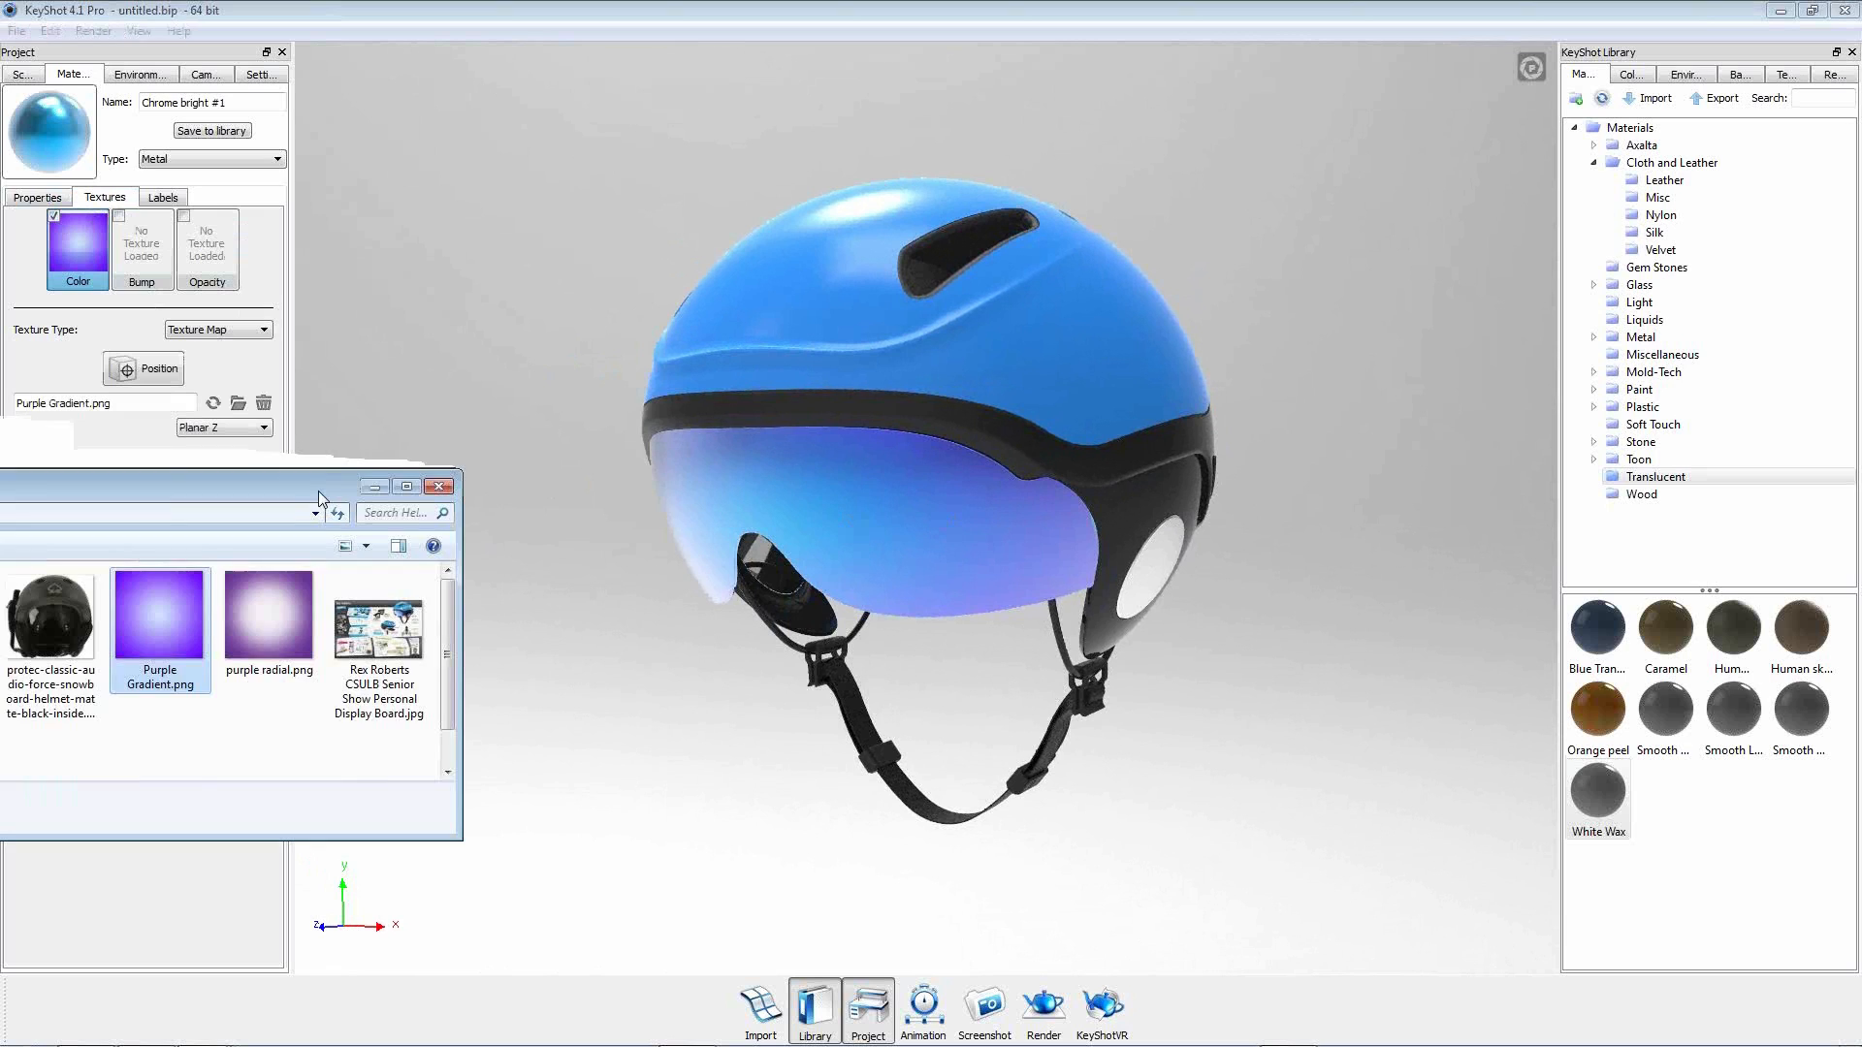
click(283, 613)
drag(287, 621, 85, 249)
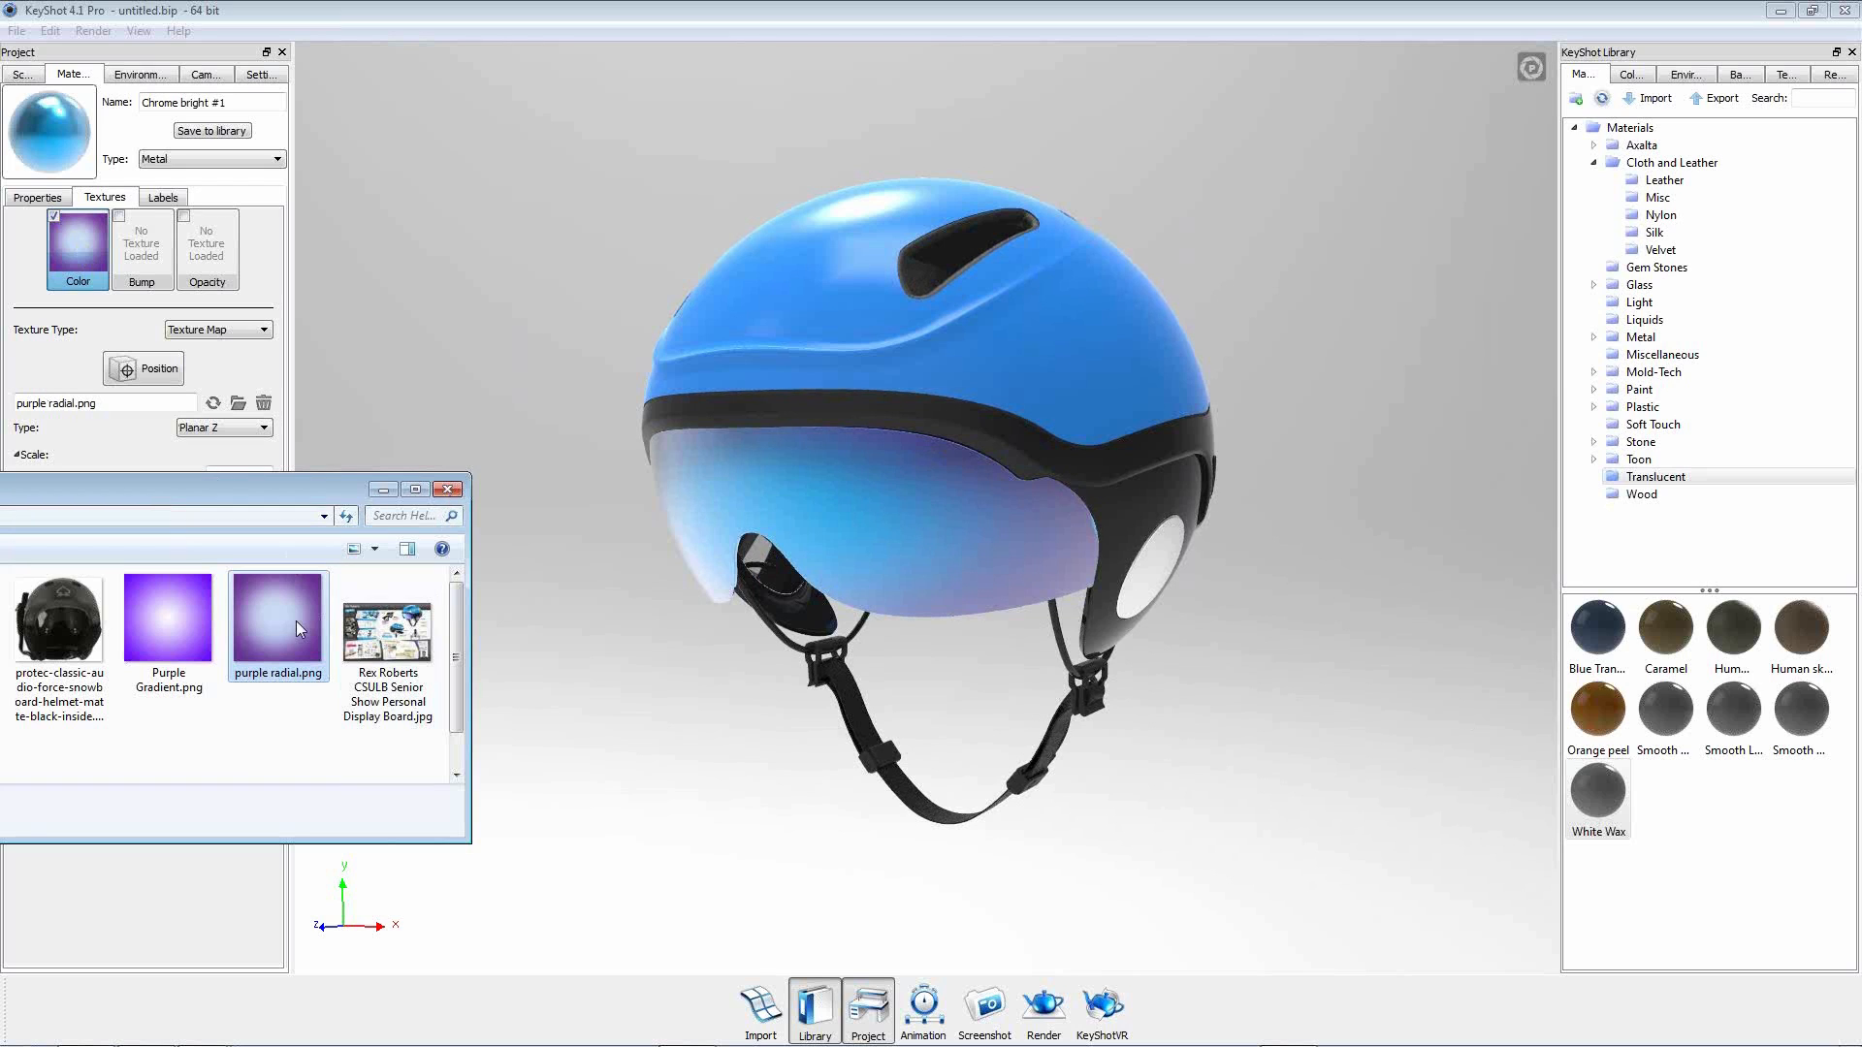
click(446, 489)
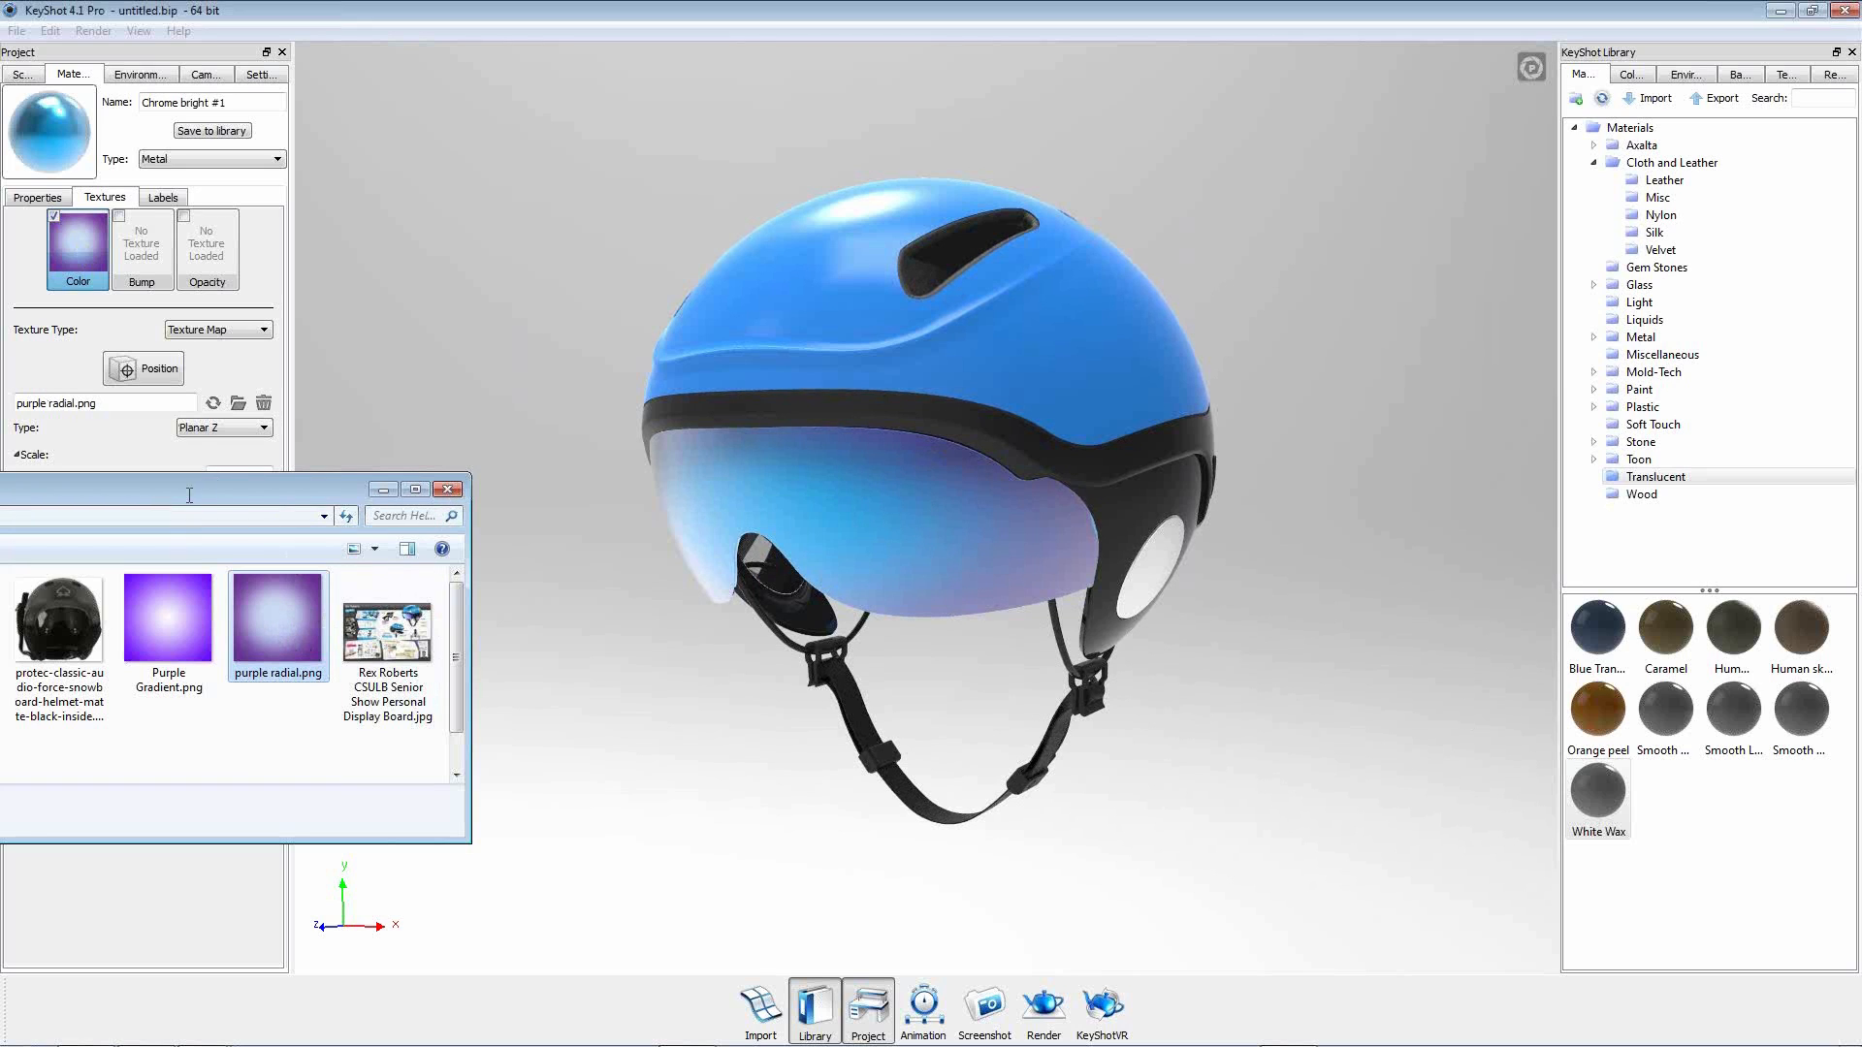
drag(110, 497, 116, 495)
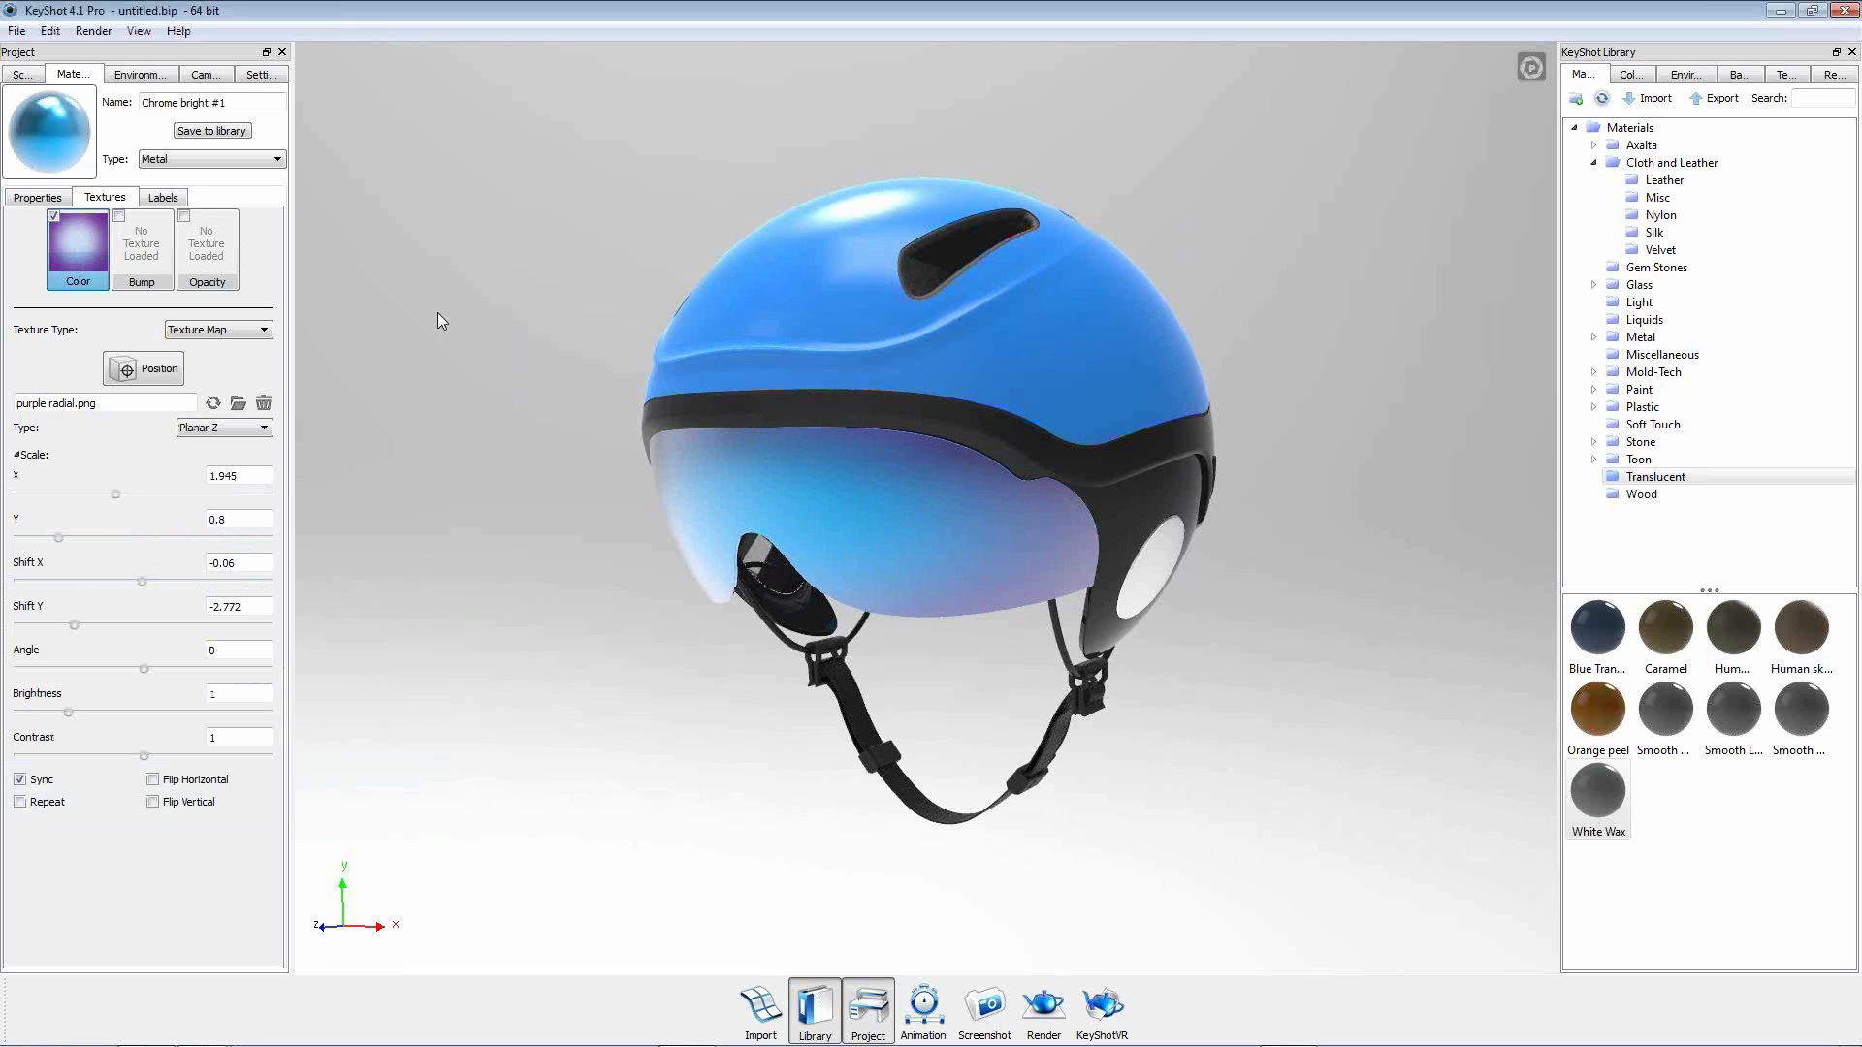
View the helmet from the side and open the round white side disc's material for editing.
drag(1301, 756, 927, 681)
drag(968, 557, 1076, 678)
scroll(974, 667, up, 5)
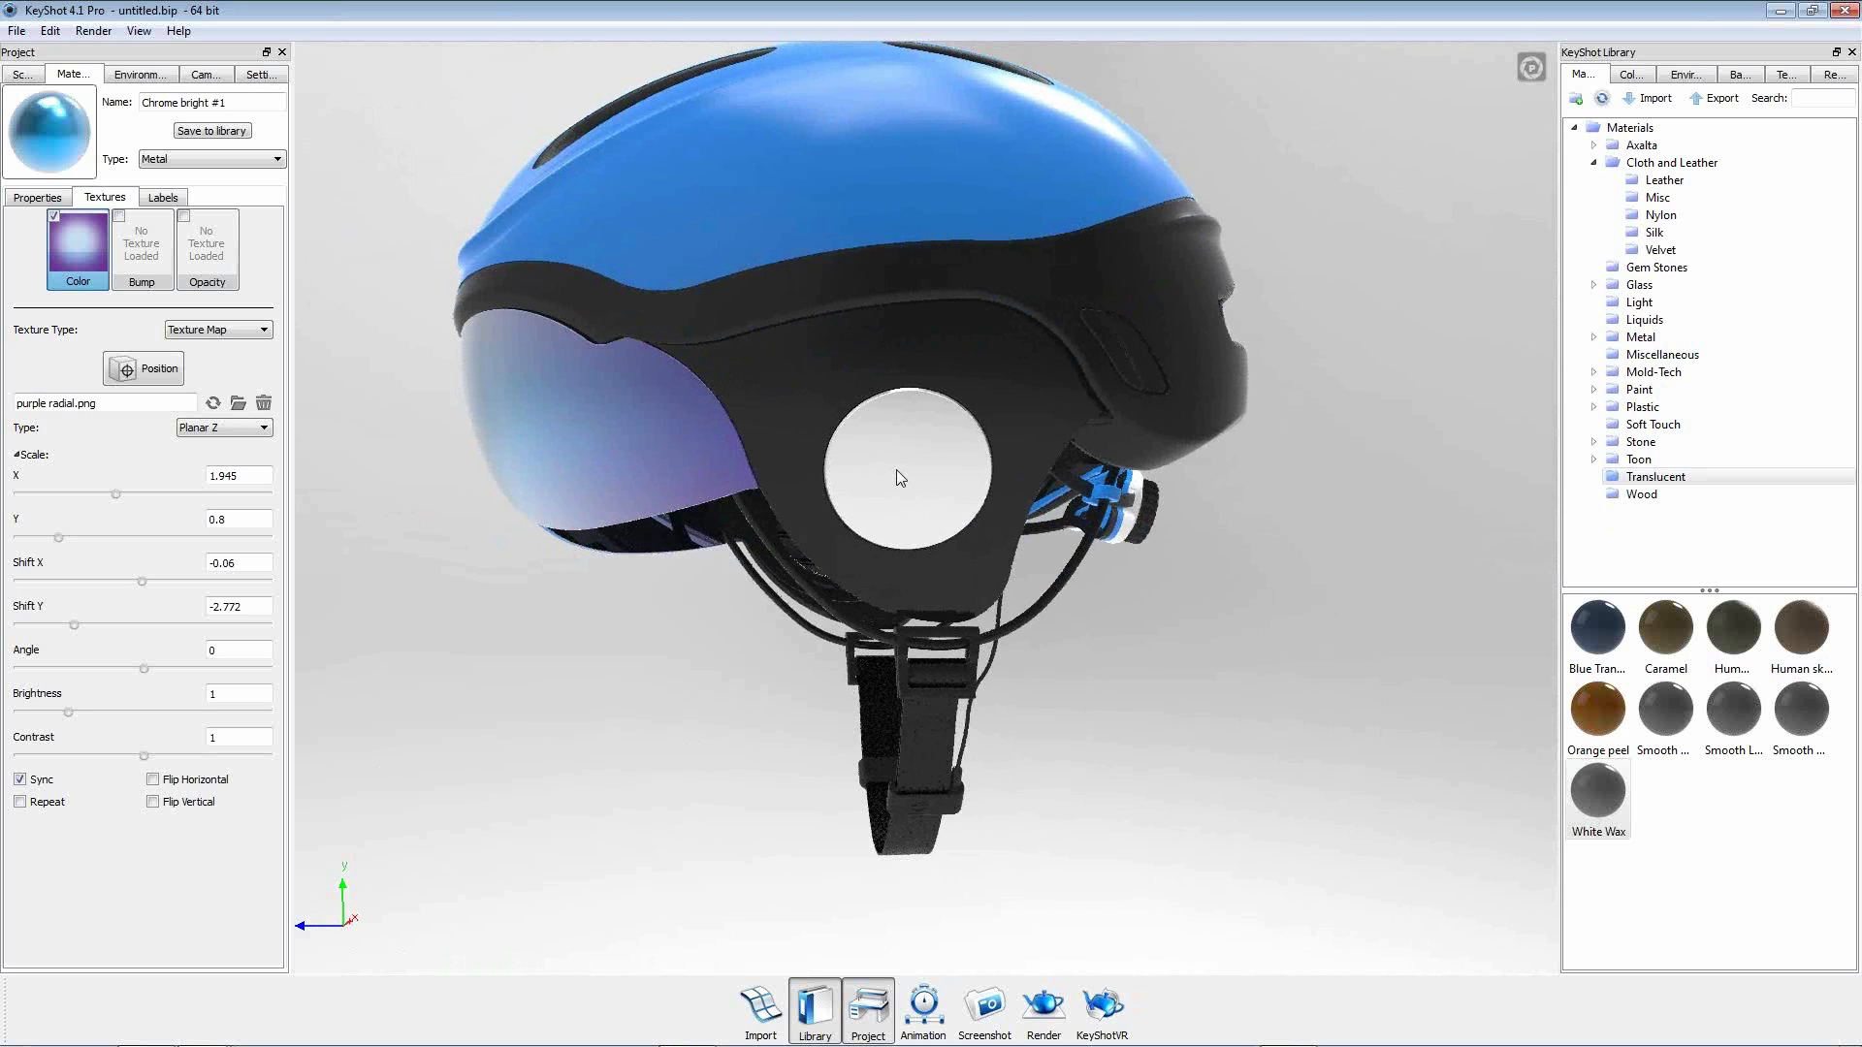
double_click(850, 477)
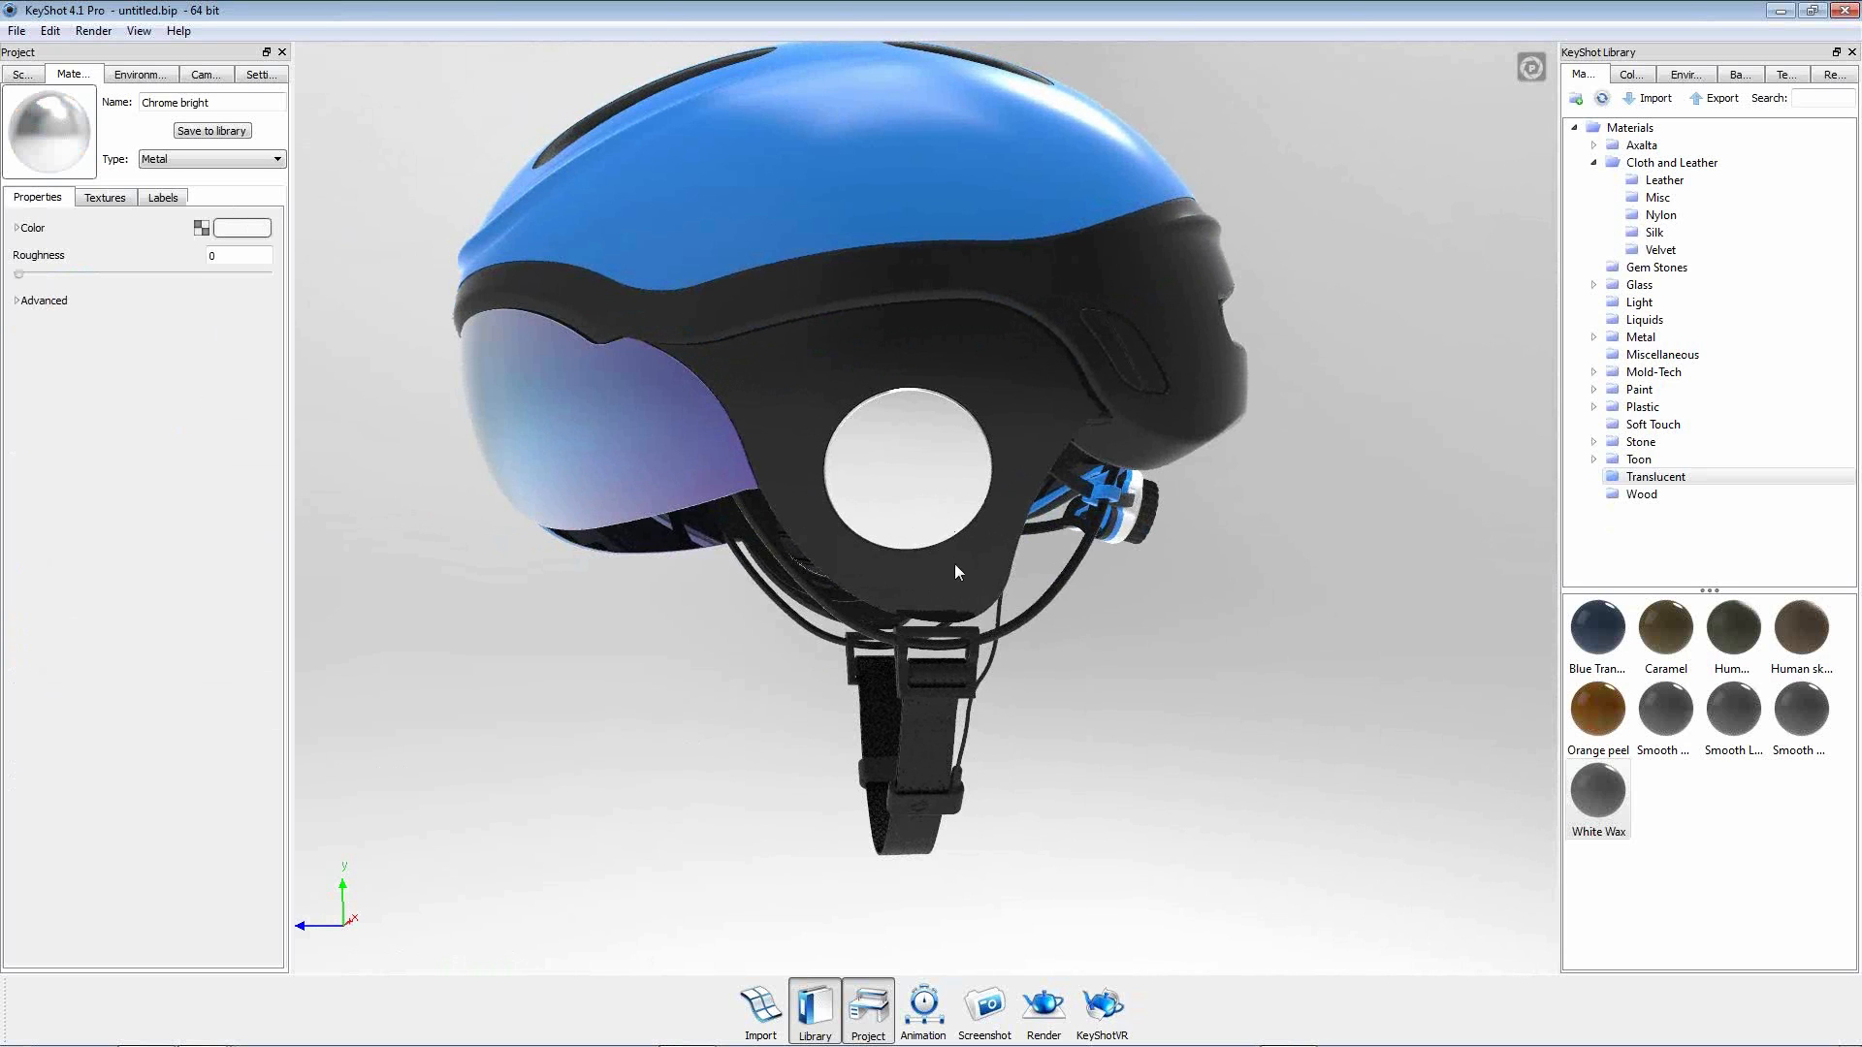
drag(1134, 695, 1119, 698)
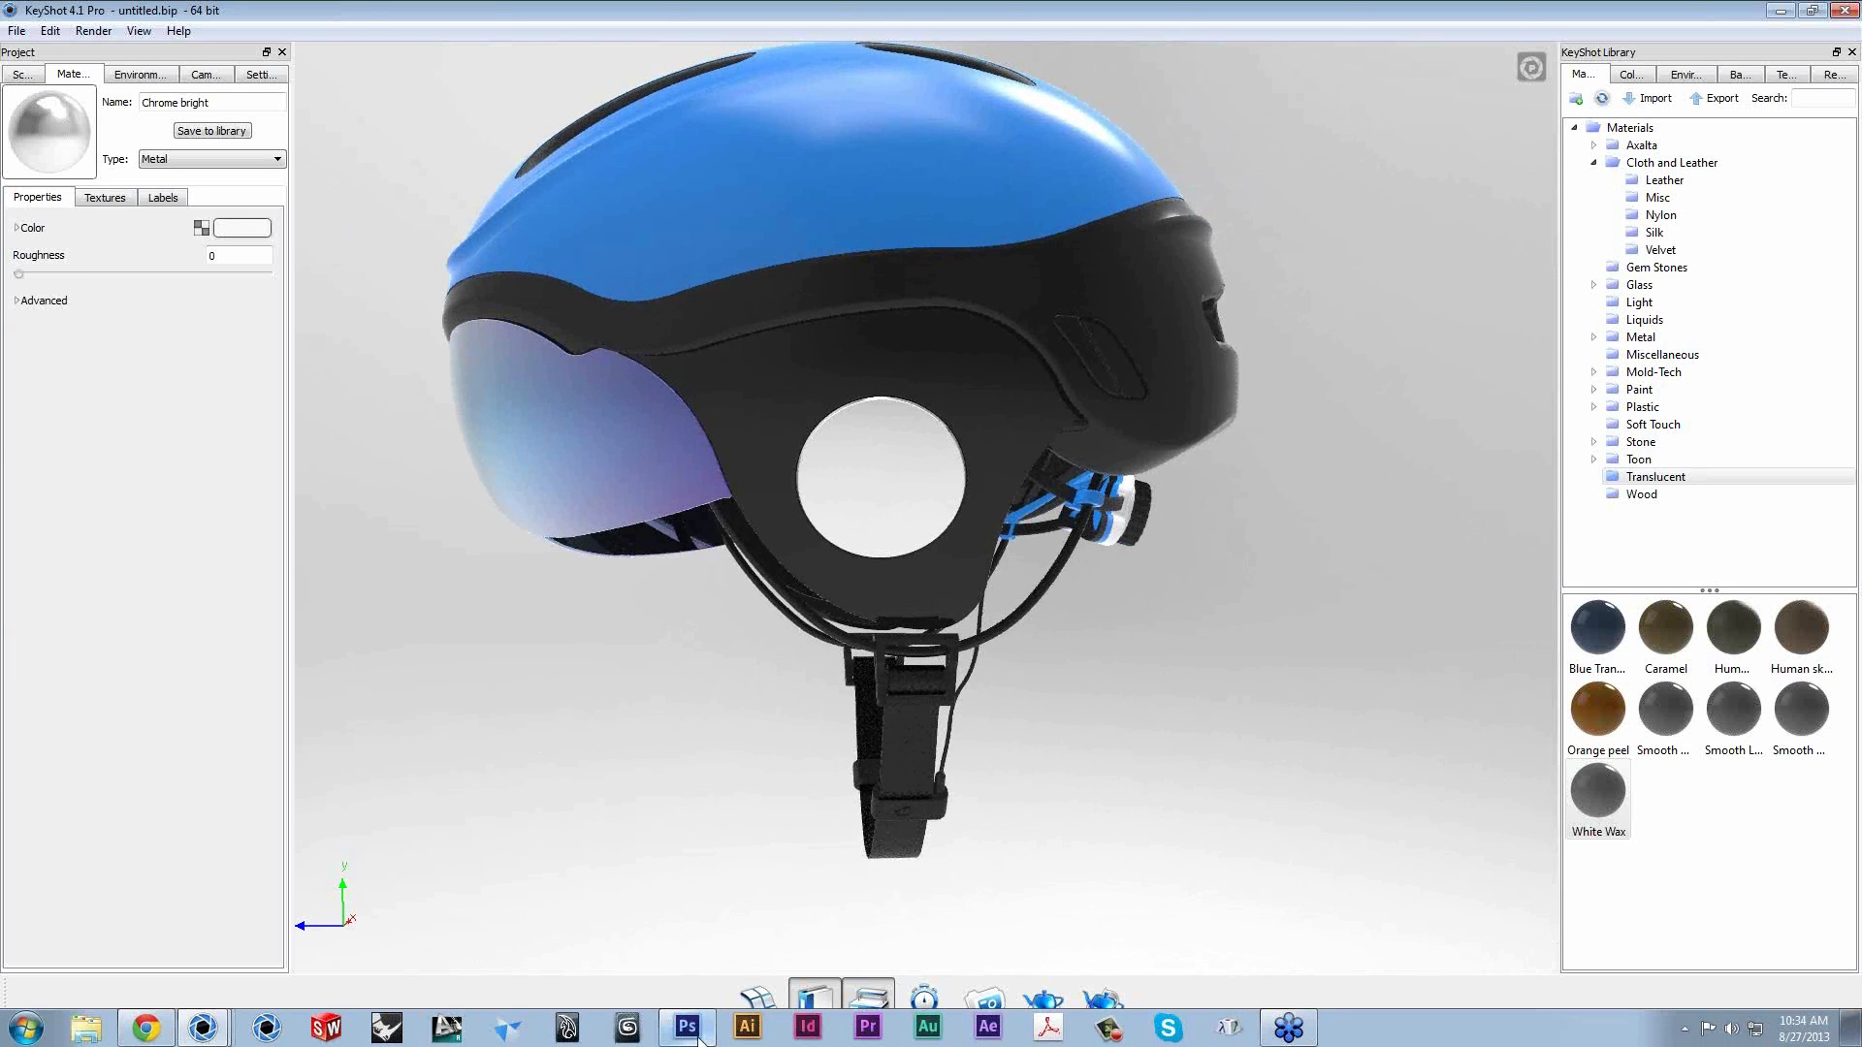
Switch to Photoshop, close Untitled-1 without saving it, and open giant_logo_1.jpg.
click(687, 1028)
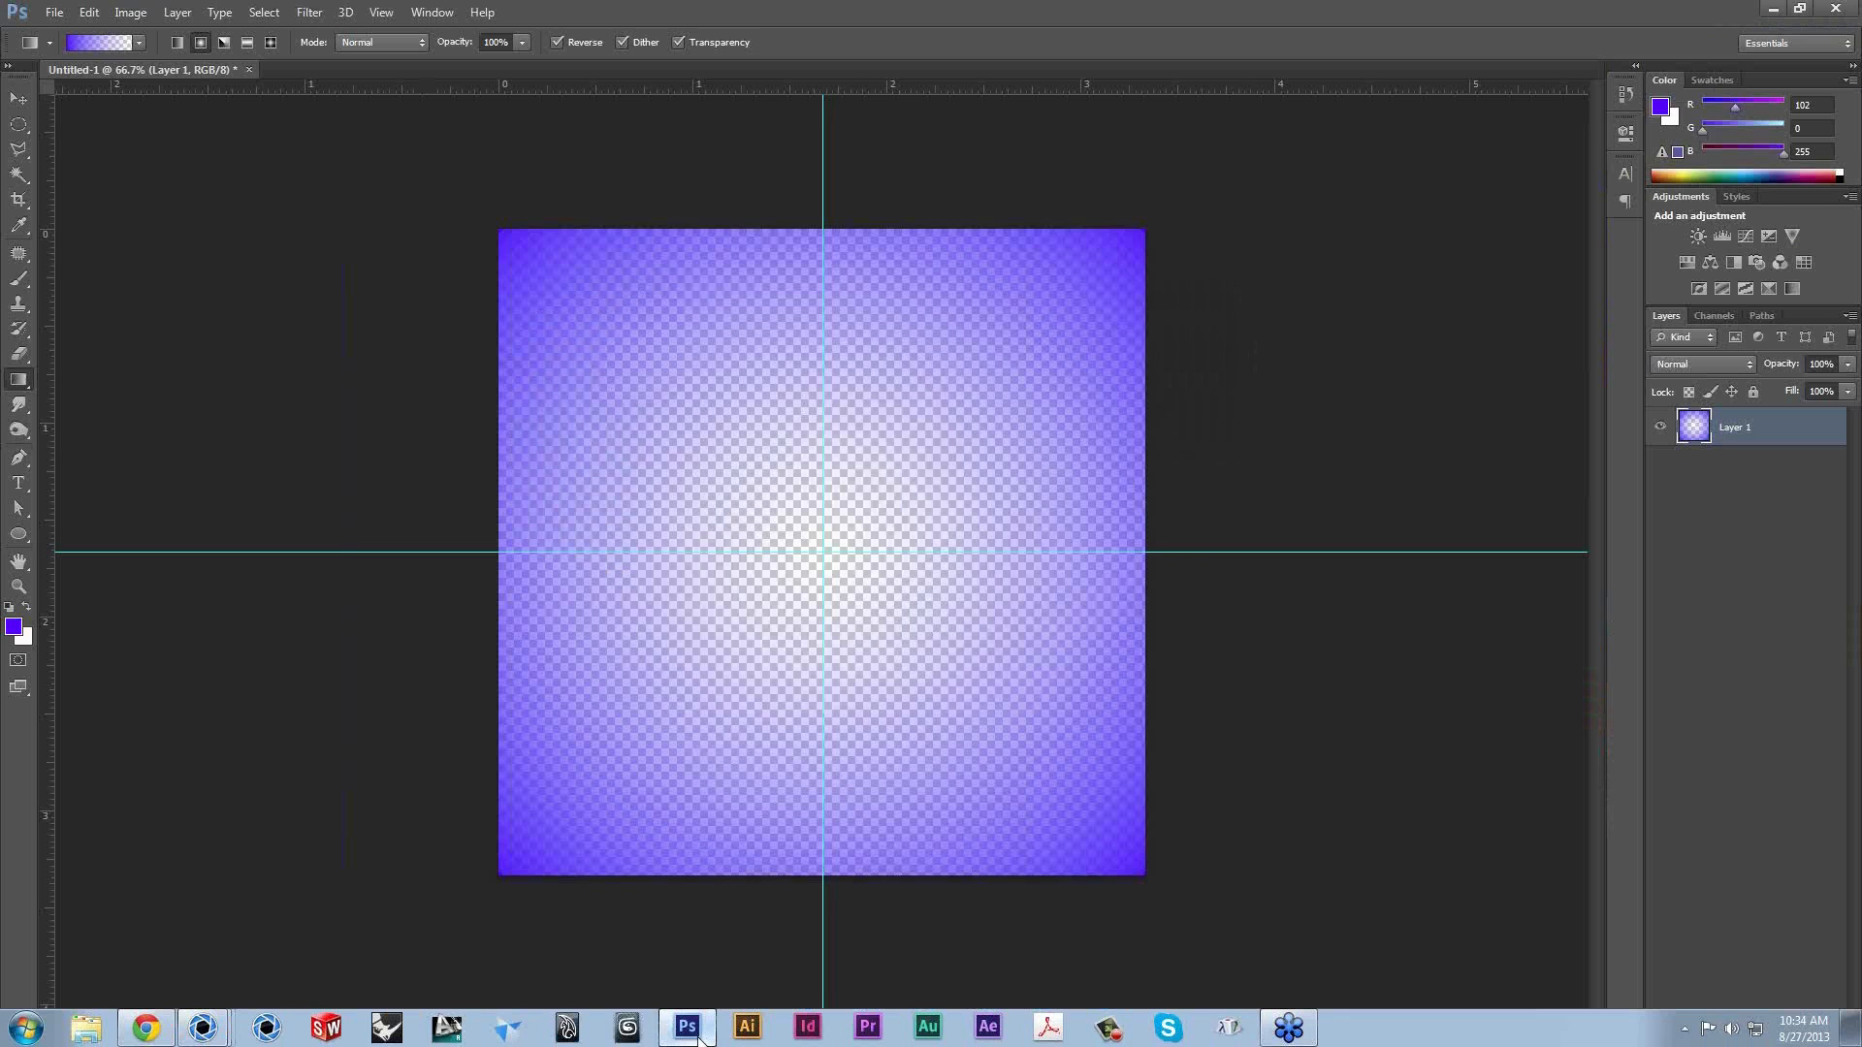
click(248, 70)
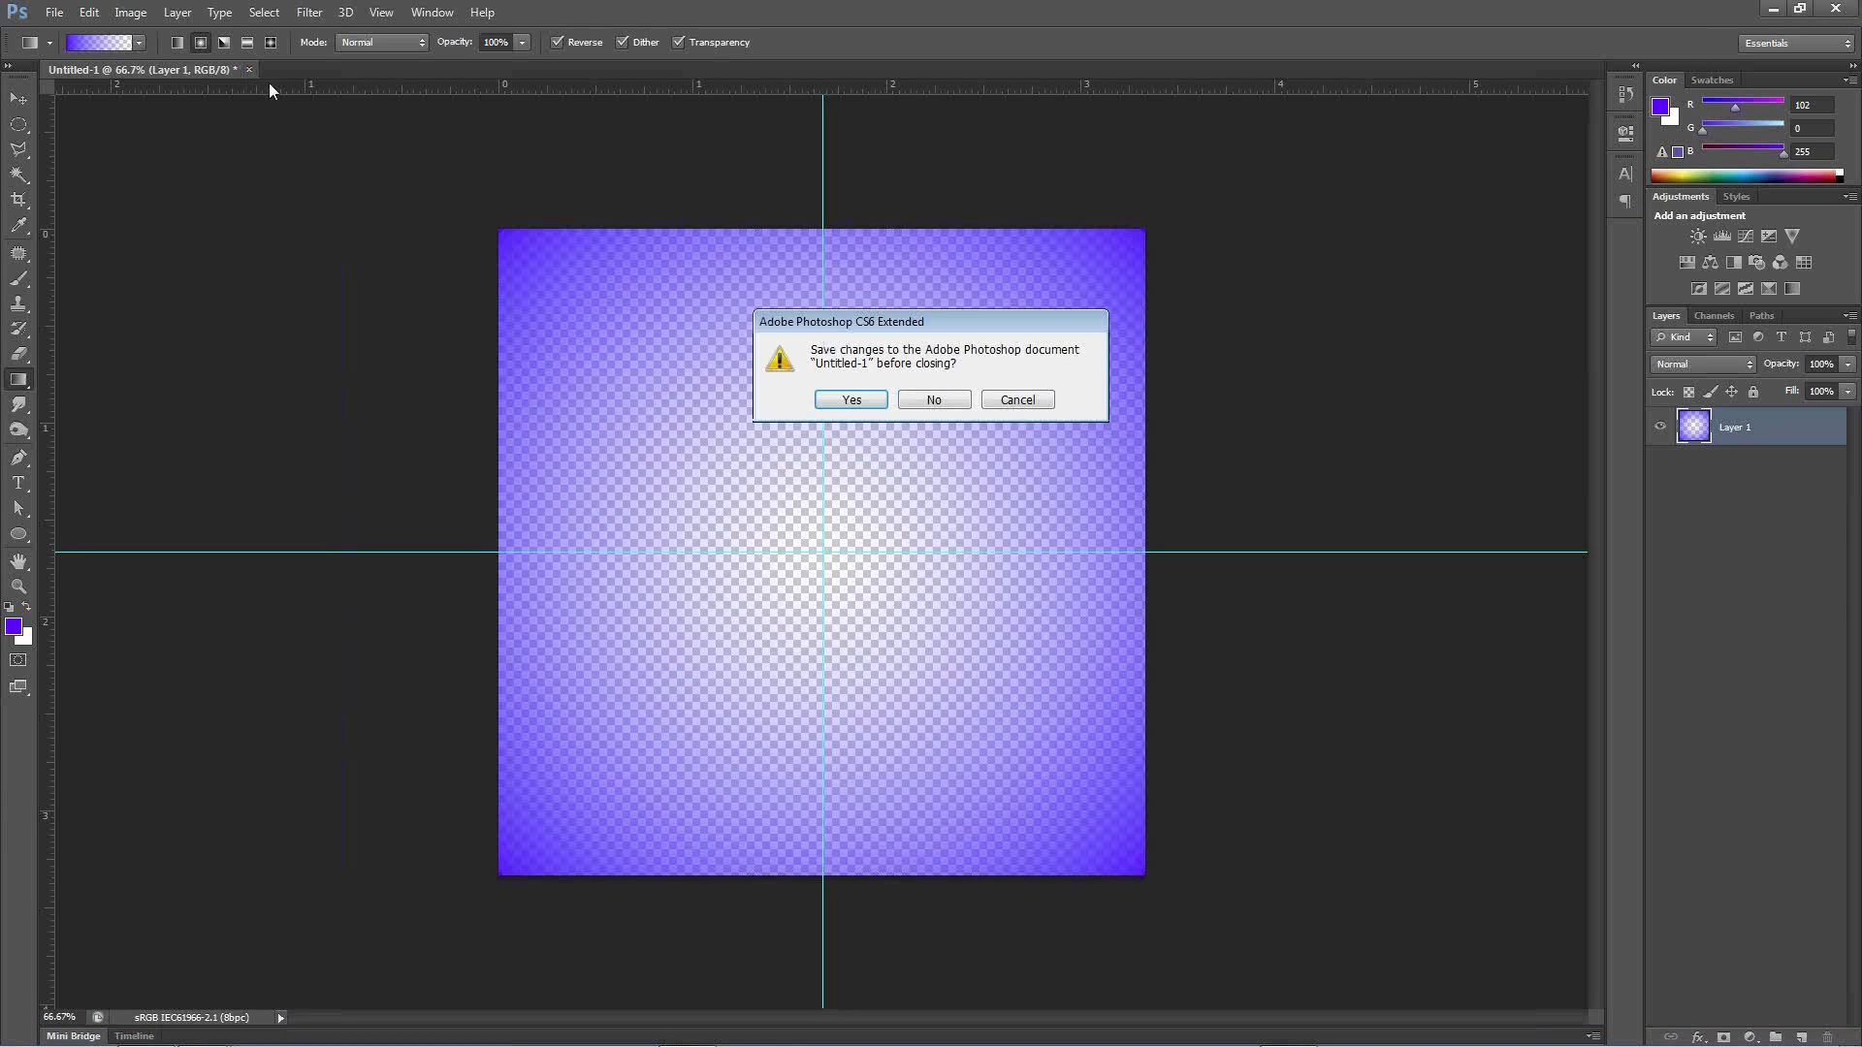
click(933, 400)
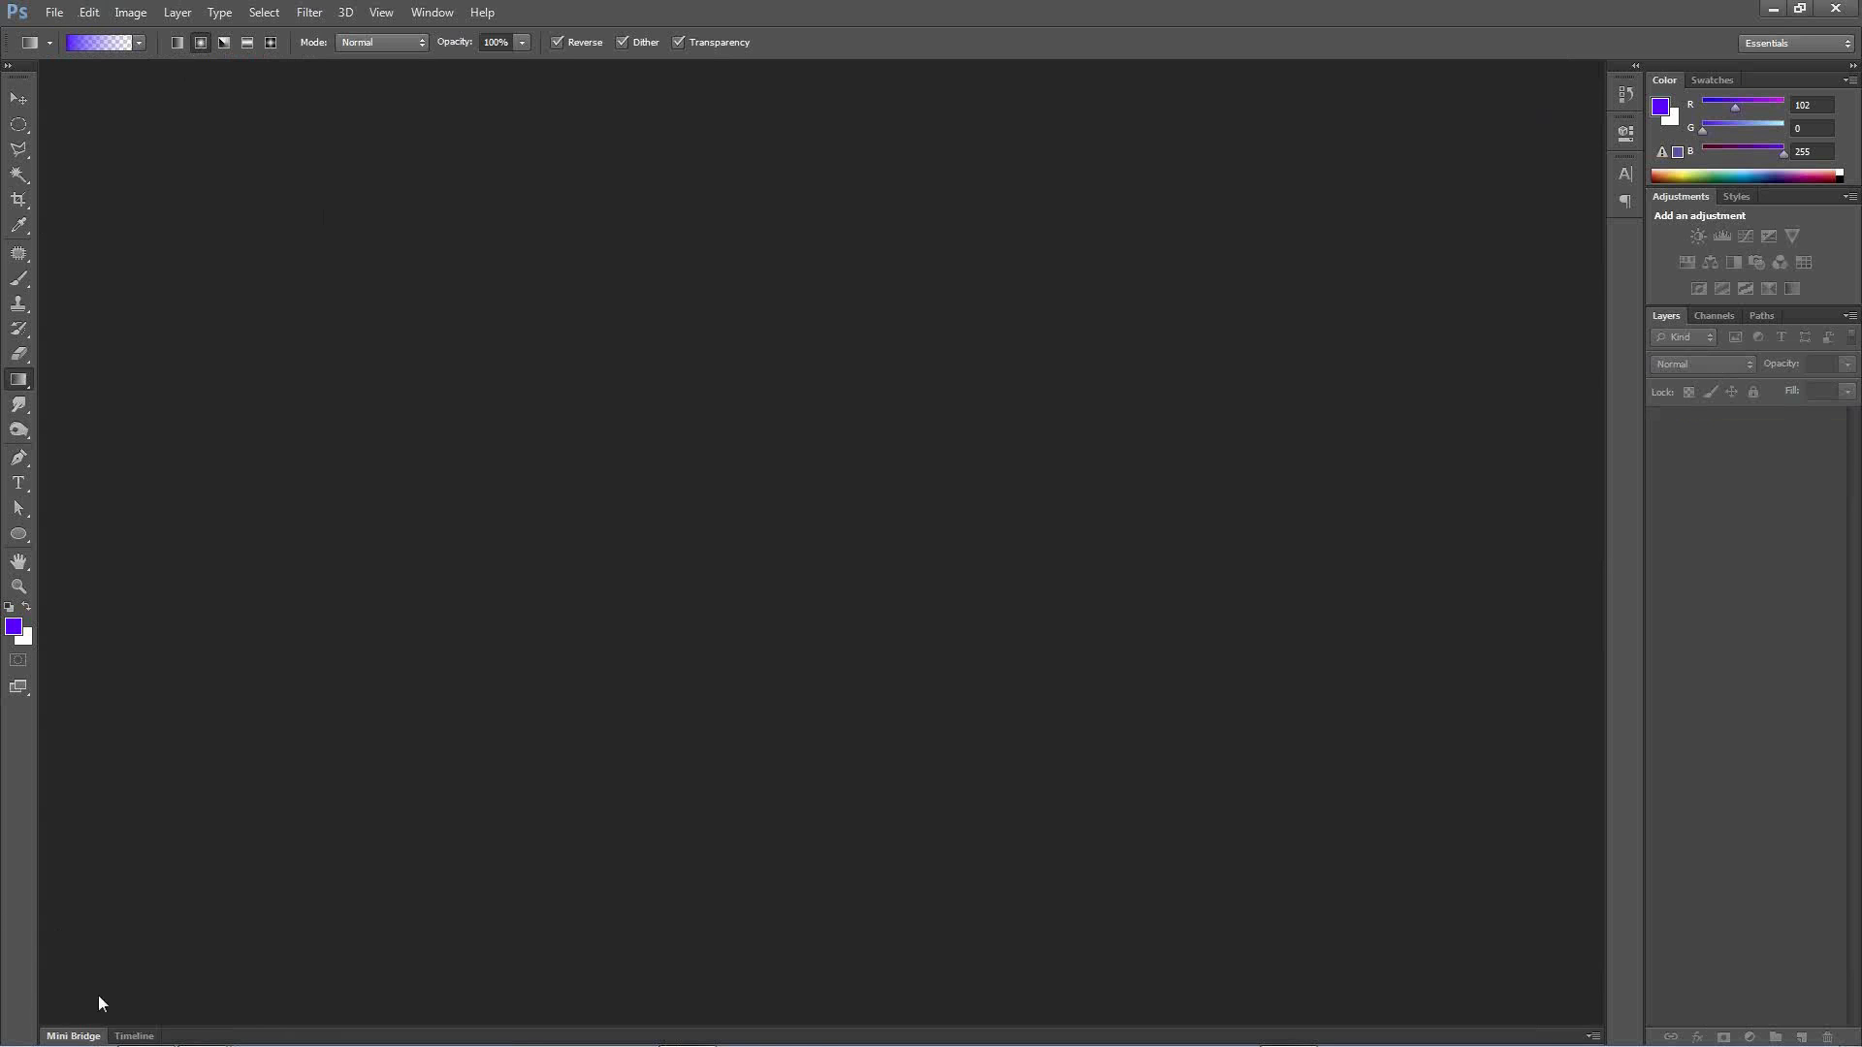
click(97, 1026)
drag(606, 433, 607, 437)
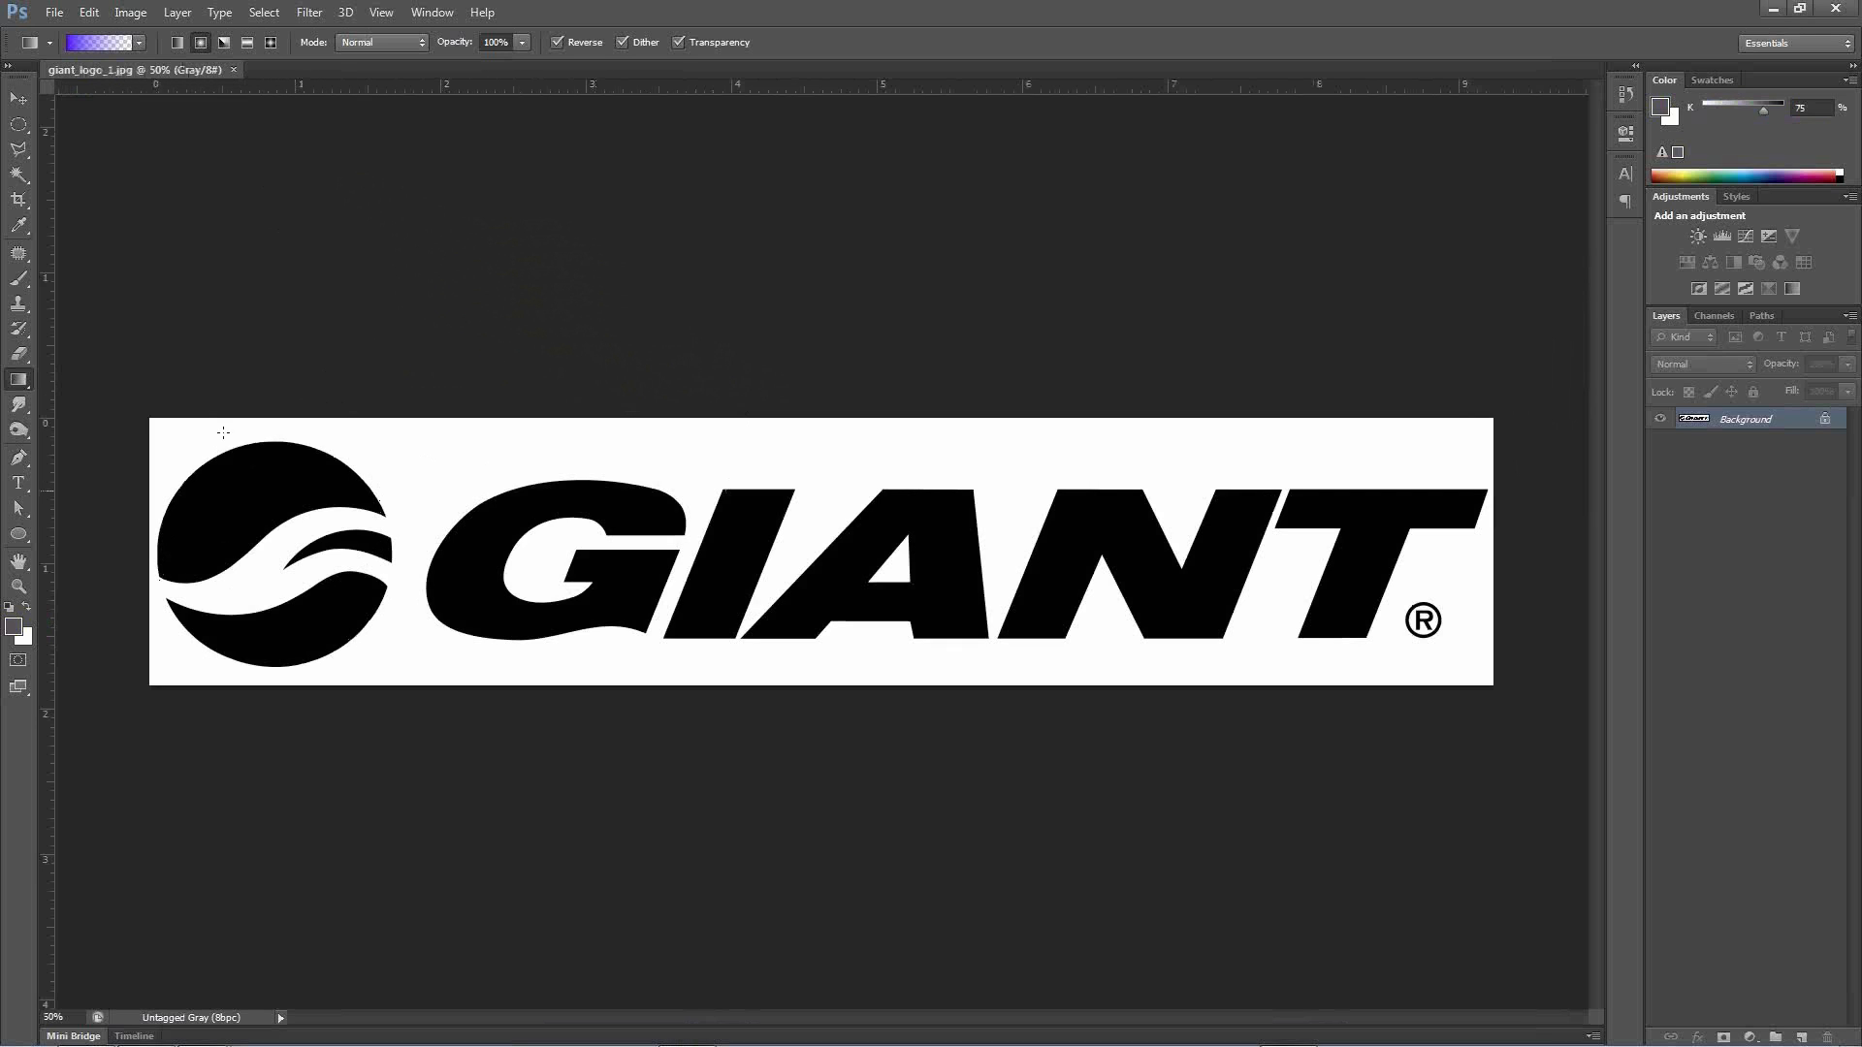
Crop the Giant logo image to a square marquee selection around the round emblem, excluding the lettering.
drag(18, 124, 62, 121)
drag(135, 403, 428, 857)
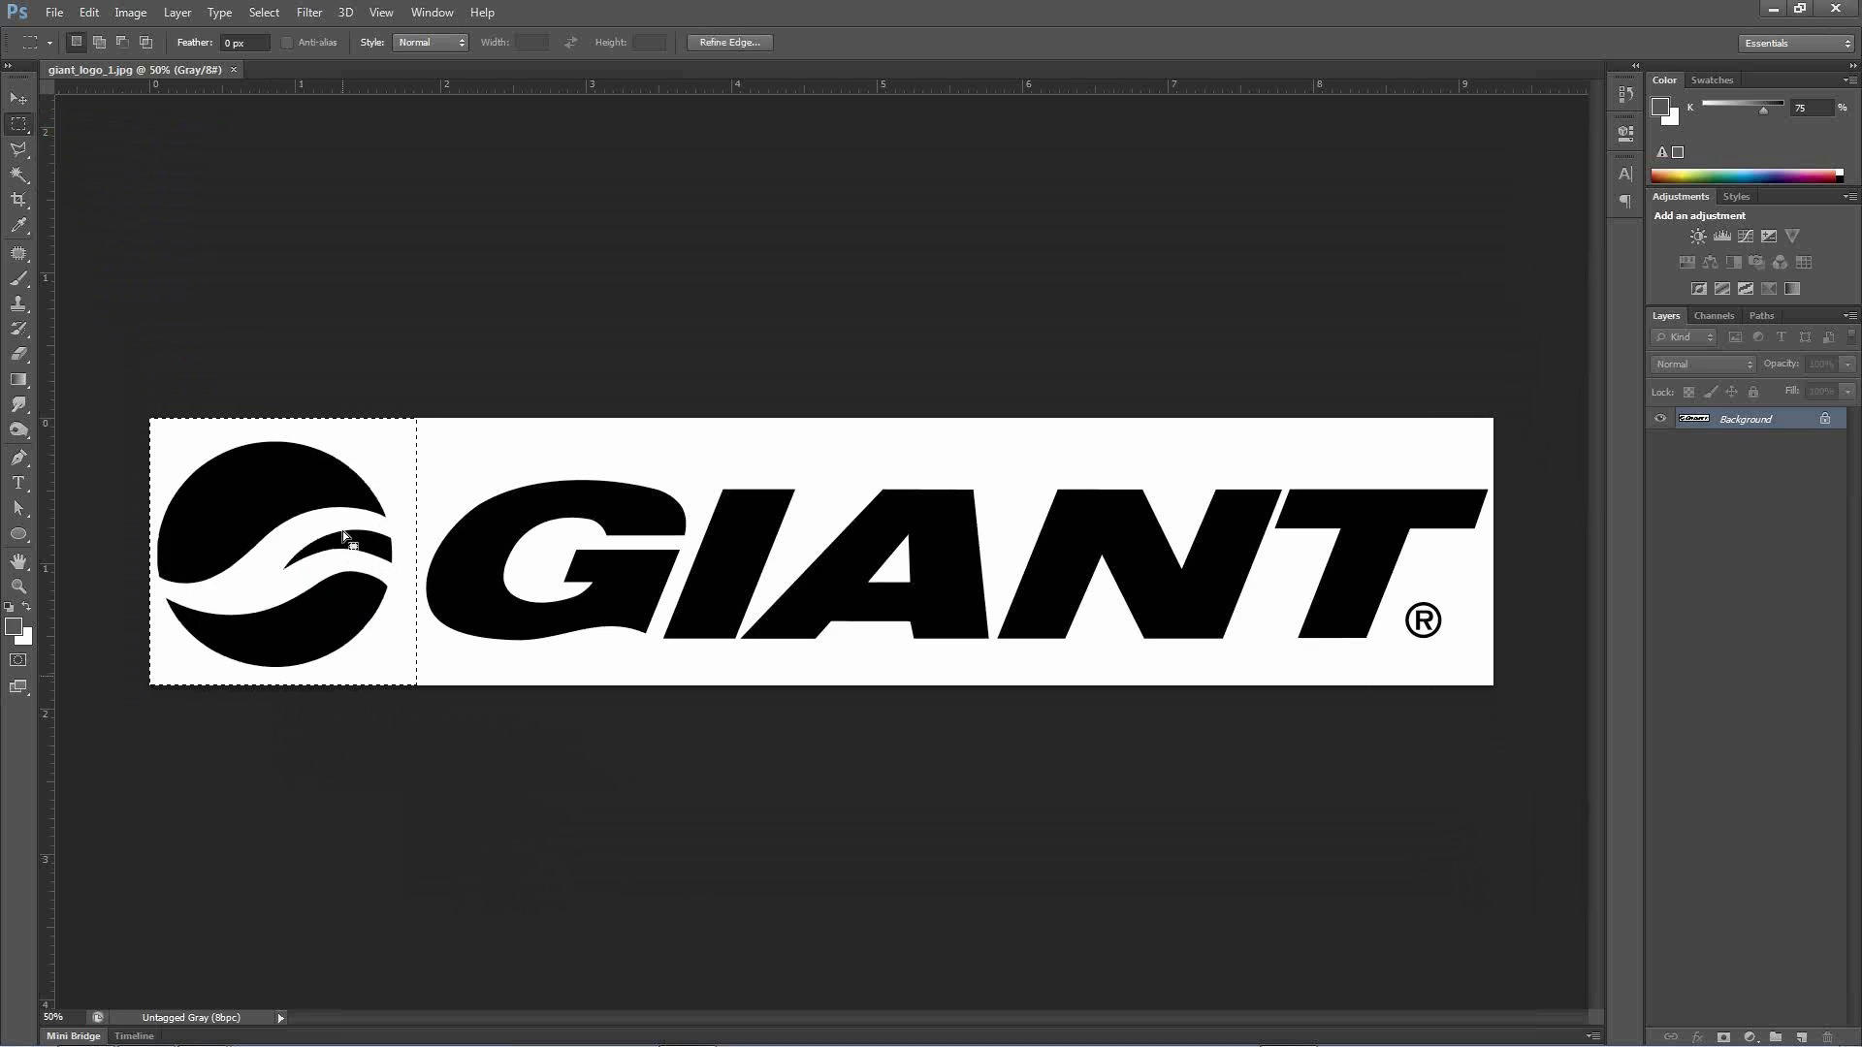
click(392, 436)
shift+drag(392, 422, 12, 836)
drag(266, 530, 266, 538)
click(130, 12)
click(155, 209)
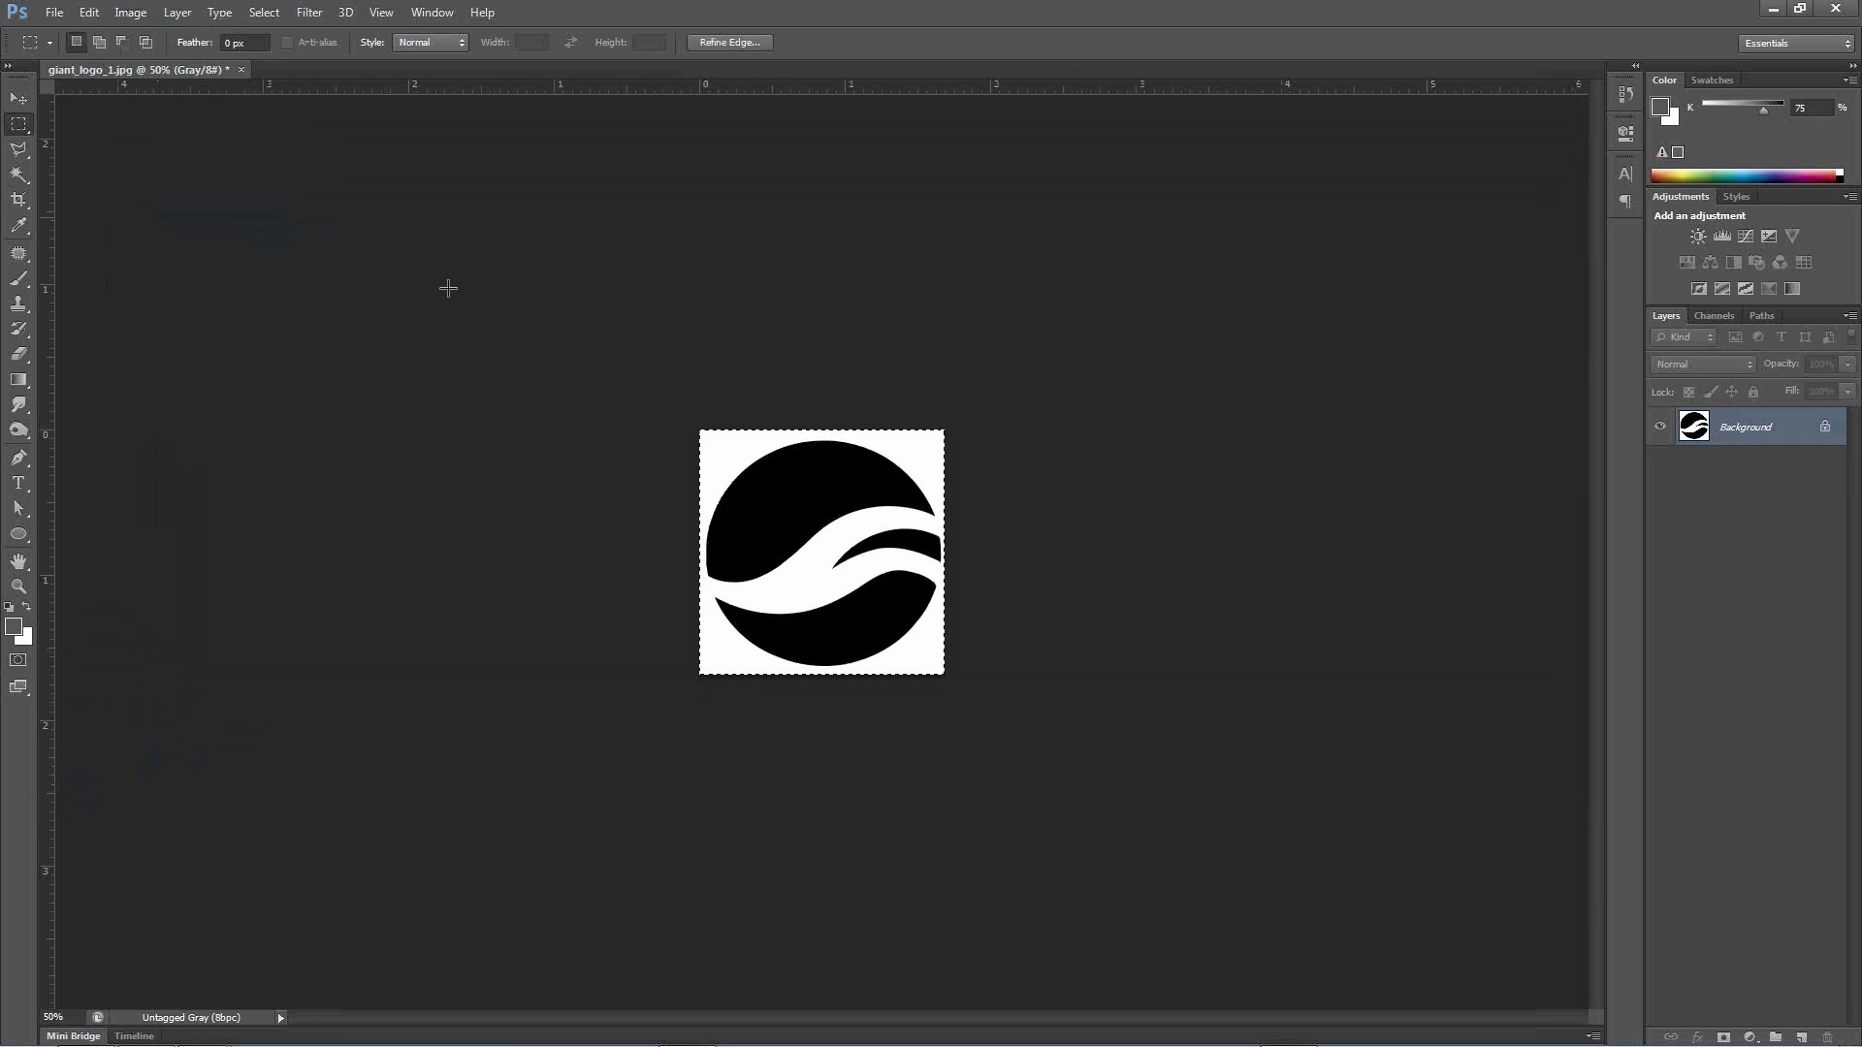
Copy the emblem's three black shapes onto a new layer using the Magic Wand and hide the Background layer.
key(ctrl+d)
key(w)
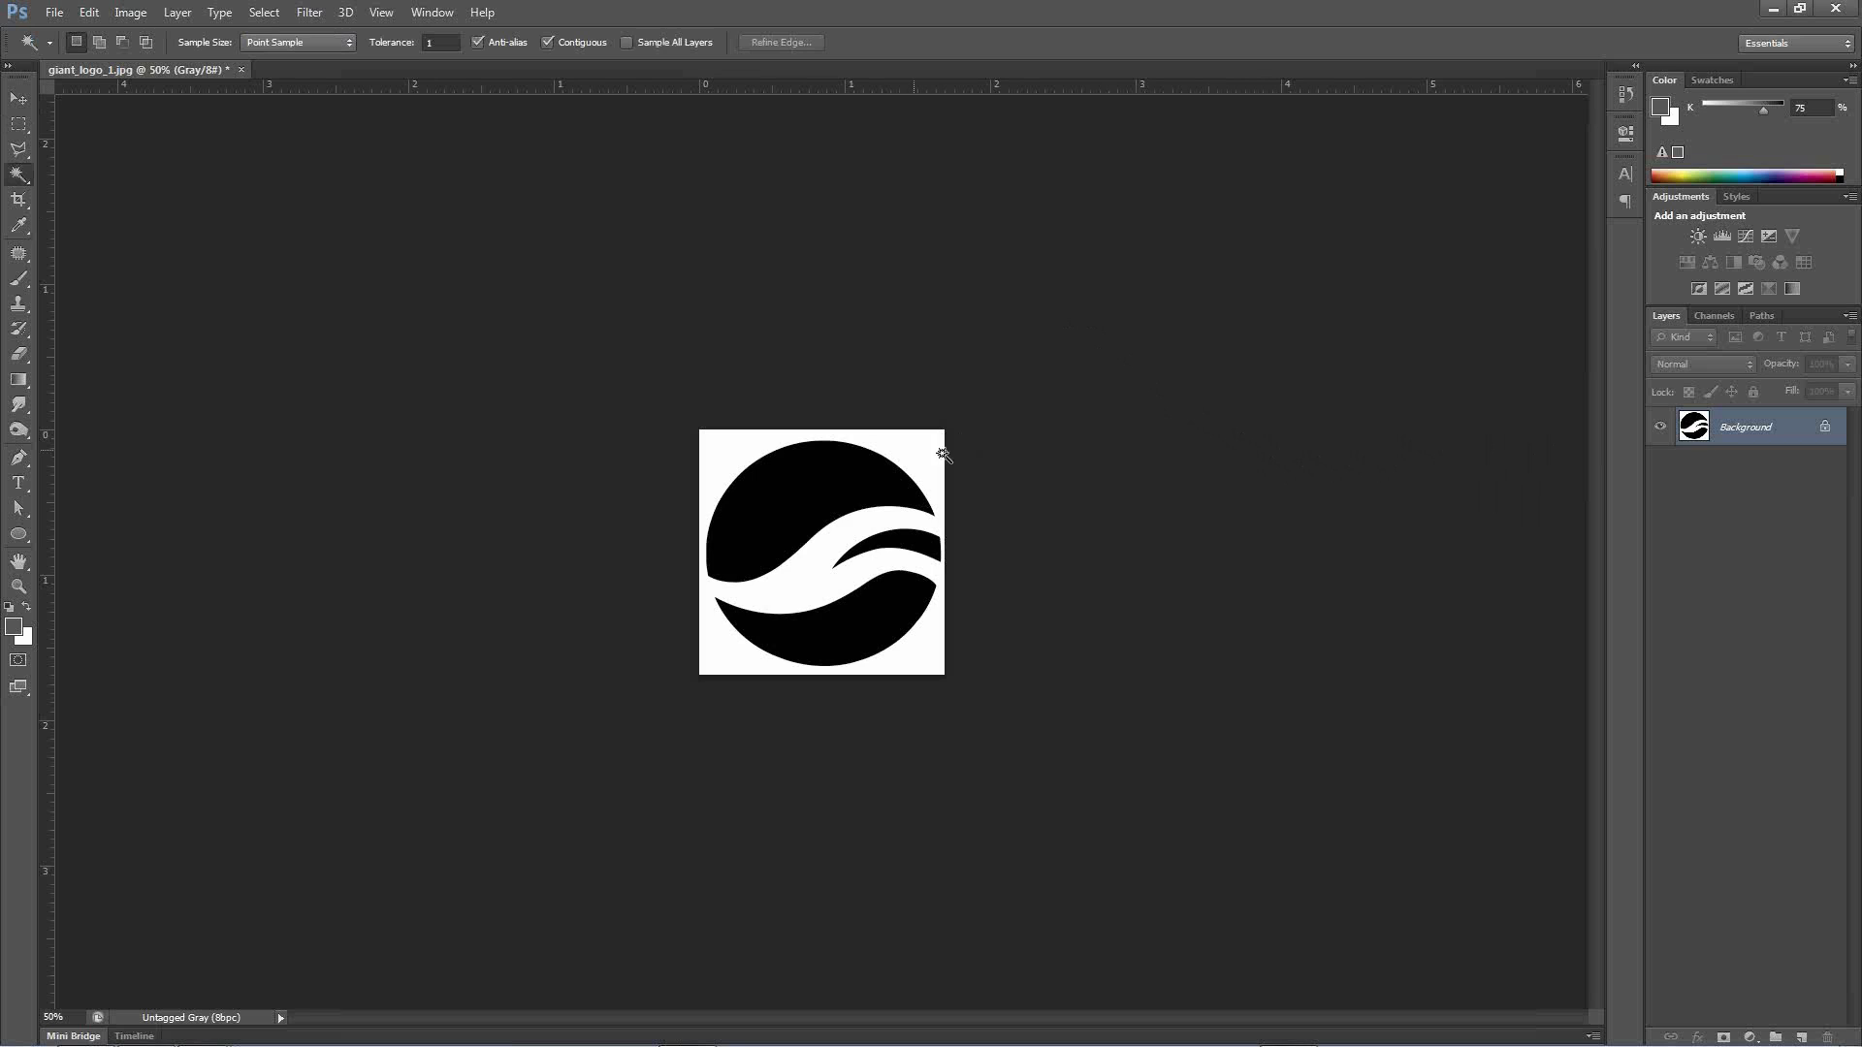
click(844, 469)
shift+click(913, 543)
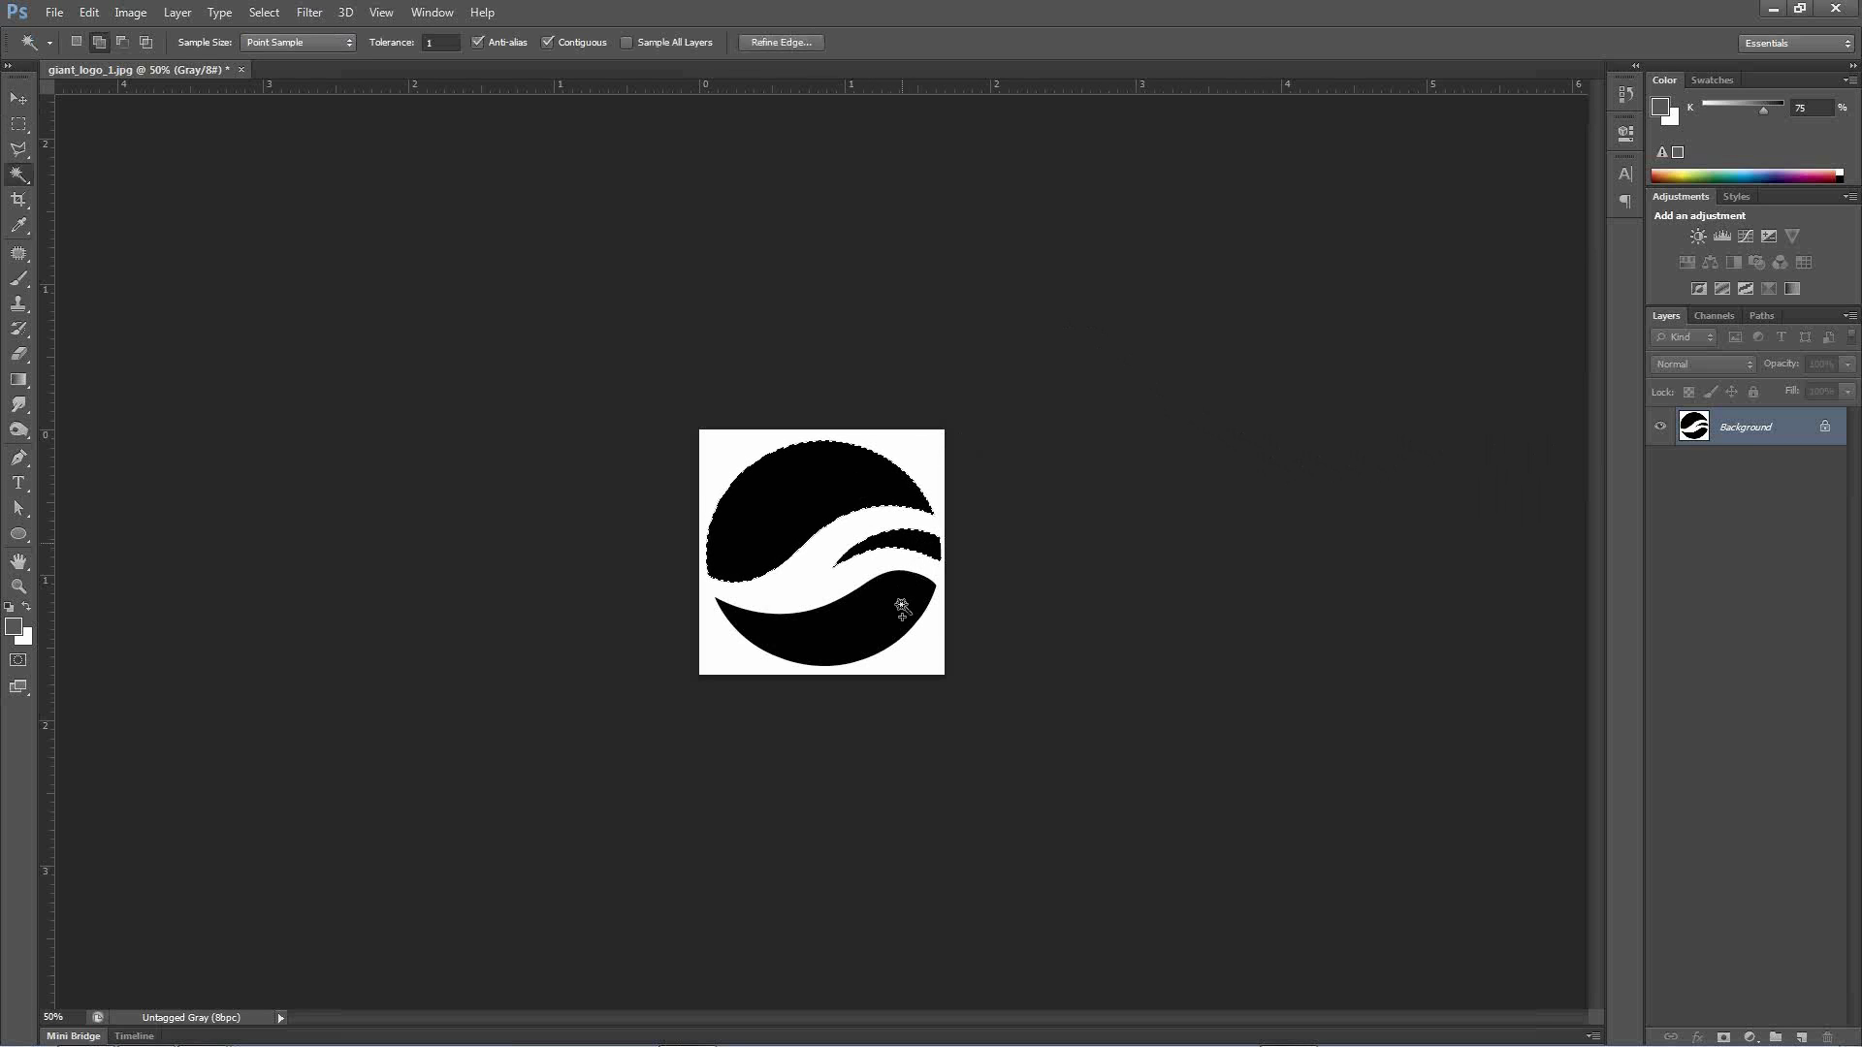
shift+click(889, 623)
key(ctrl+j)
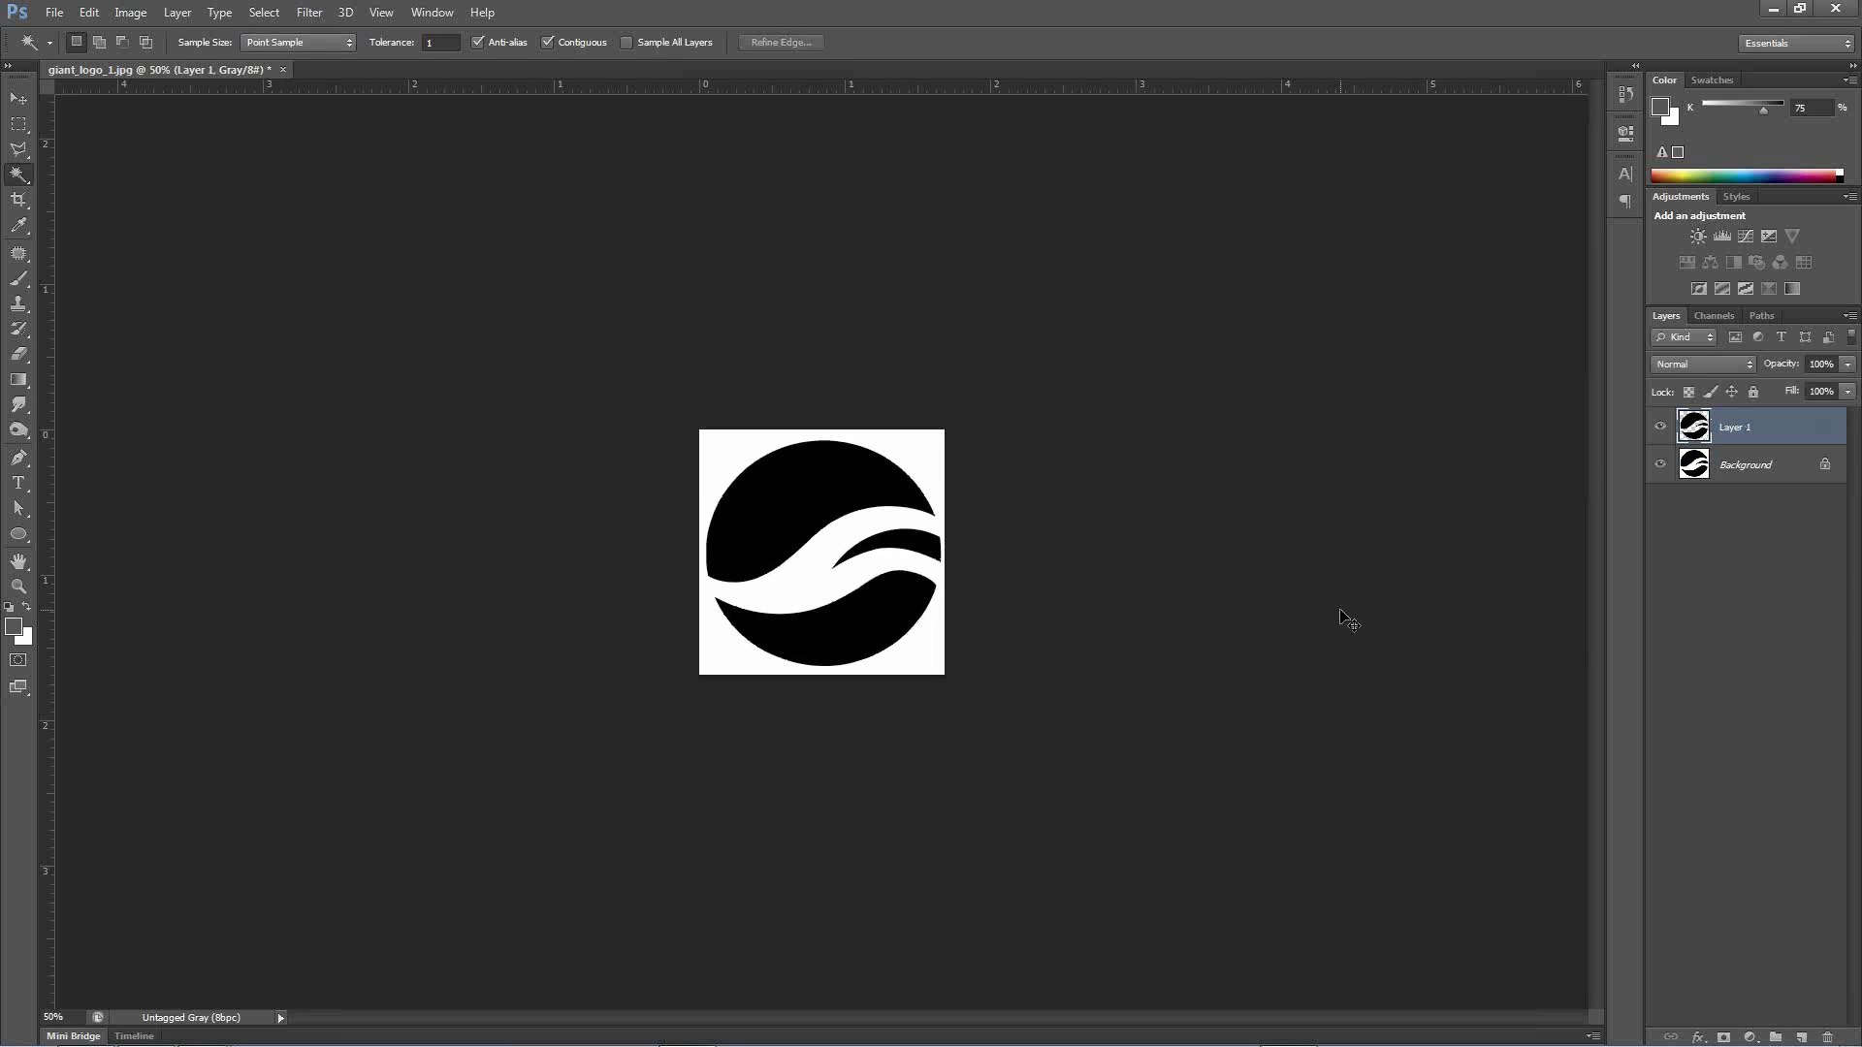
click(1660, 466)
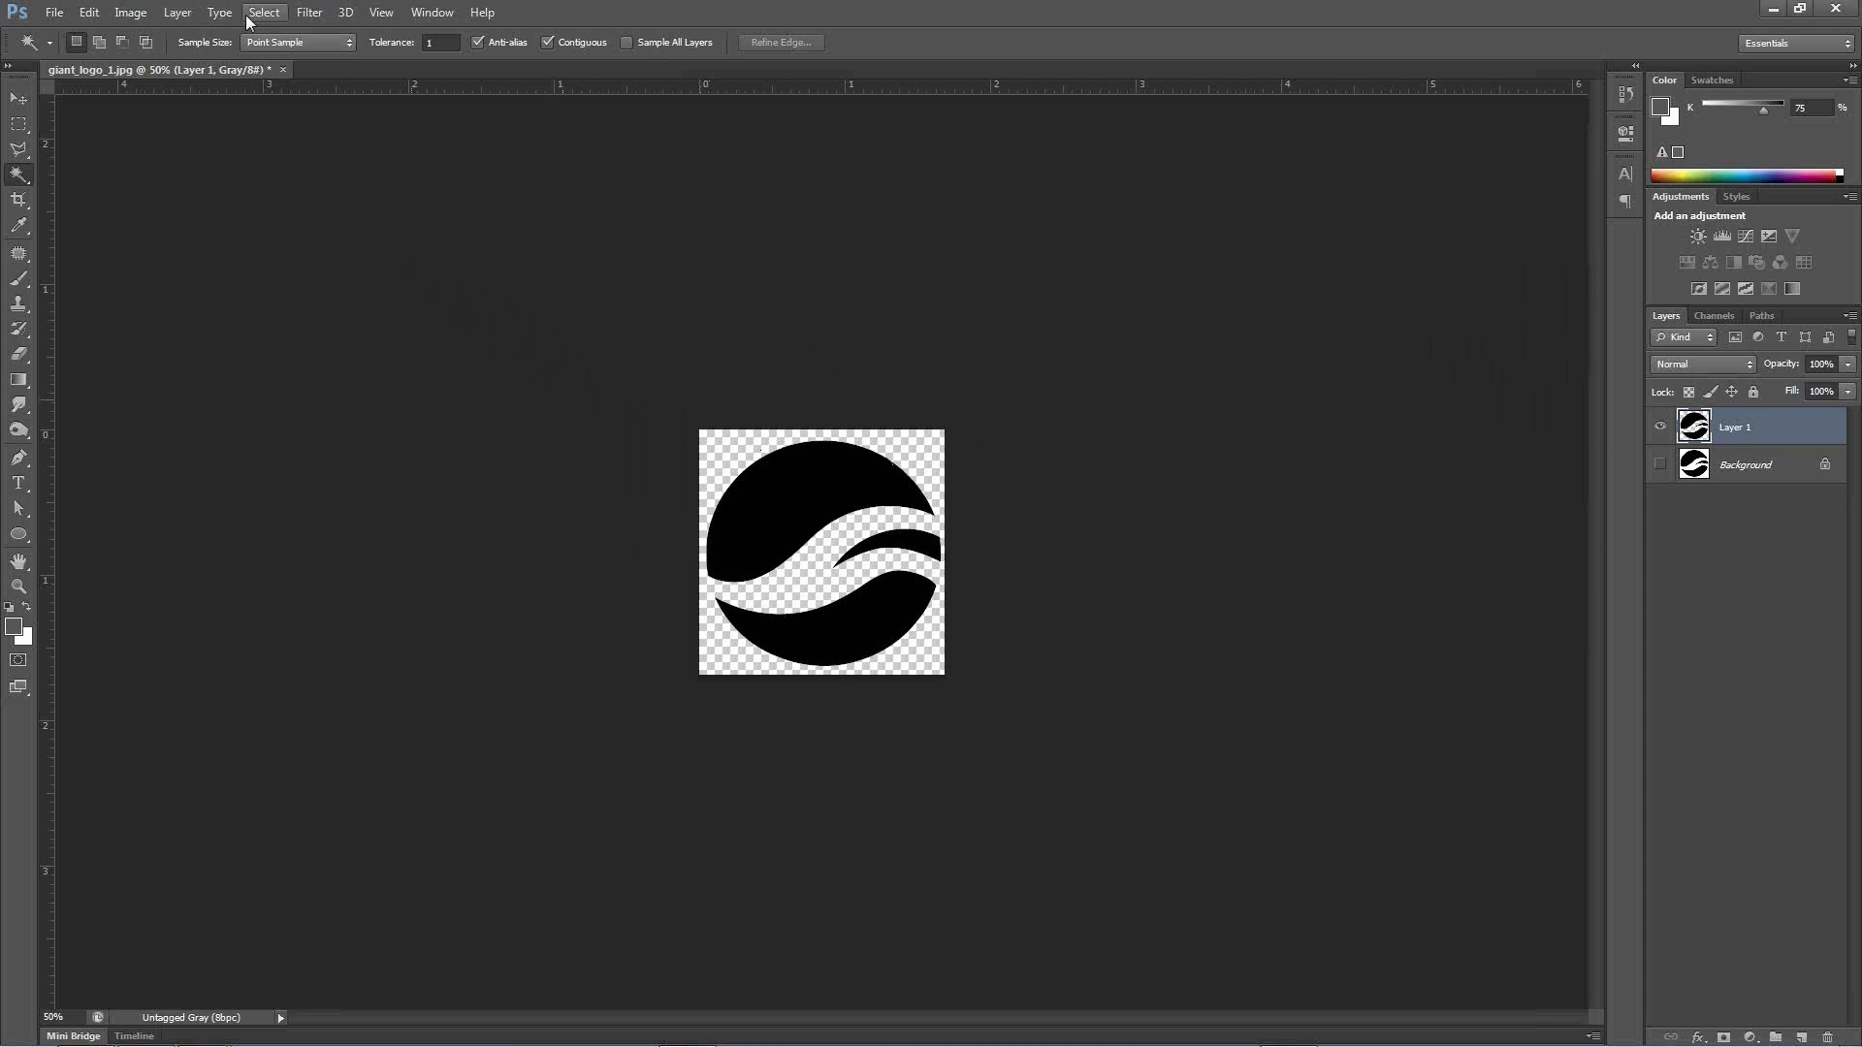
Soften the emblem layer's edges with a Gaussian Blur of 2.9 pixels radius.
click(308, 13)
mouse_move(340, 207)
click(219, 346)
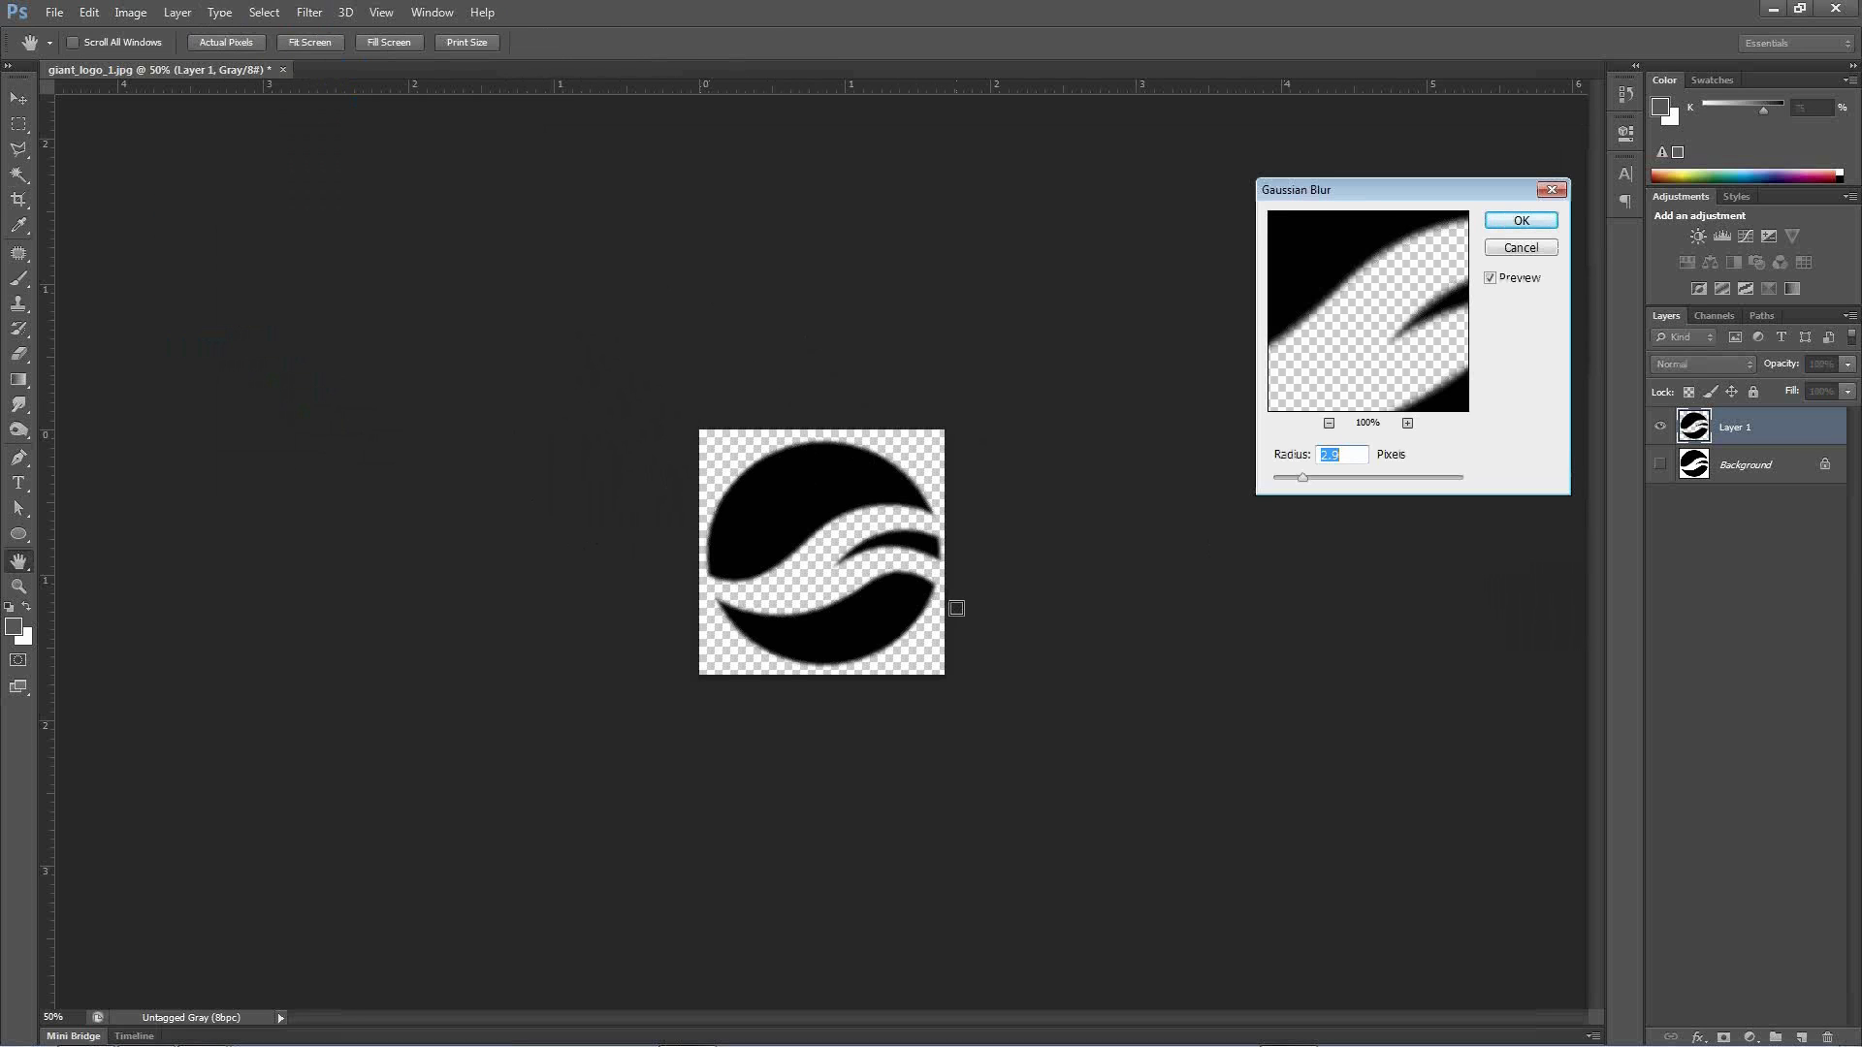
click(1519, 221)
Save the emblem as a PNG named Giant Logo in the Helmet Webinar folder, with no compression and no interlacing.
click(54, 11)
click(97, 242)
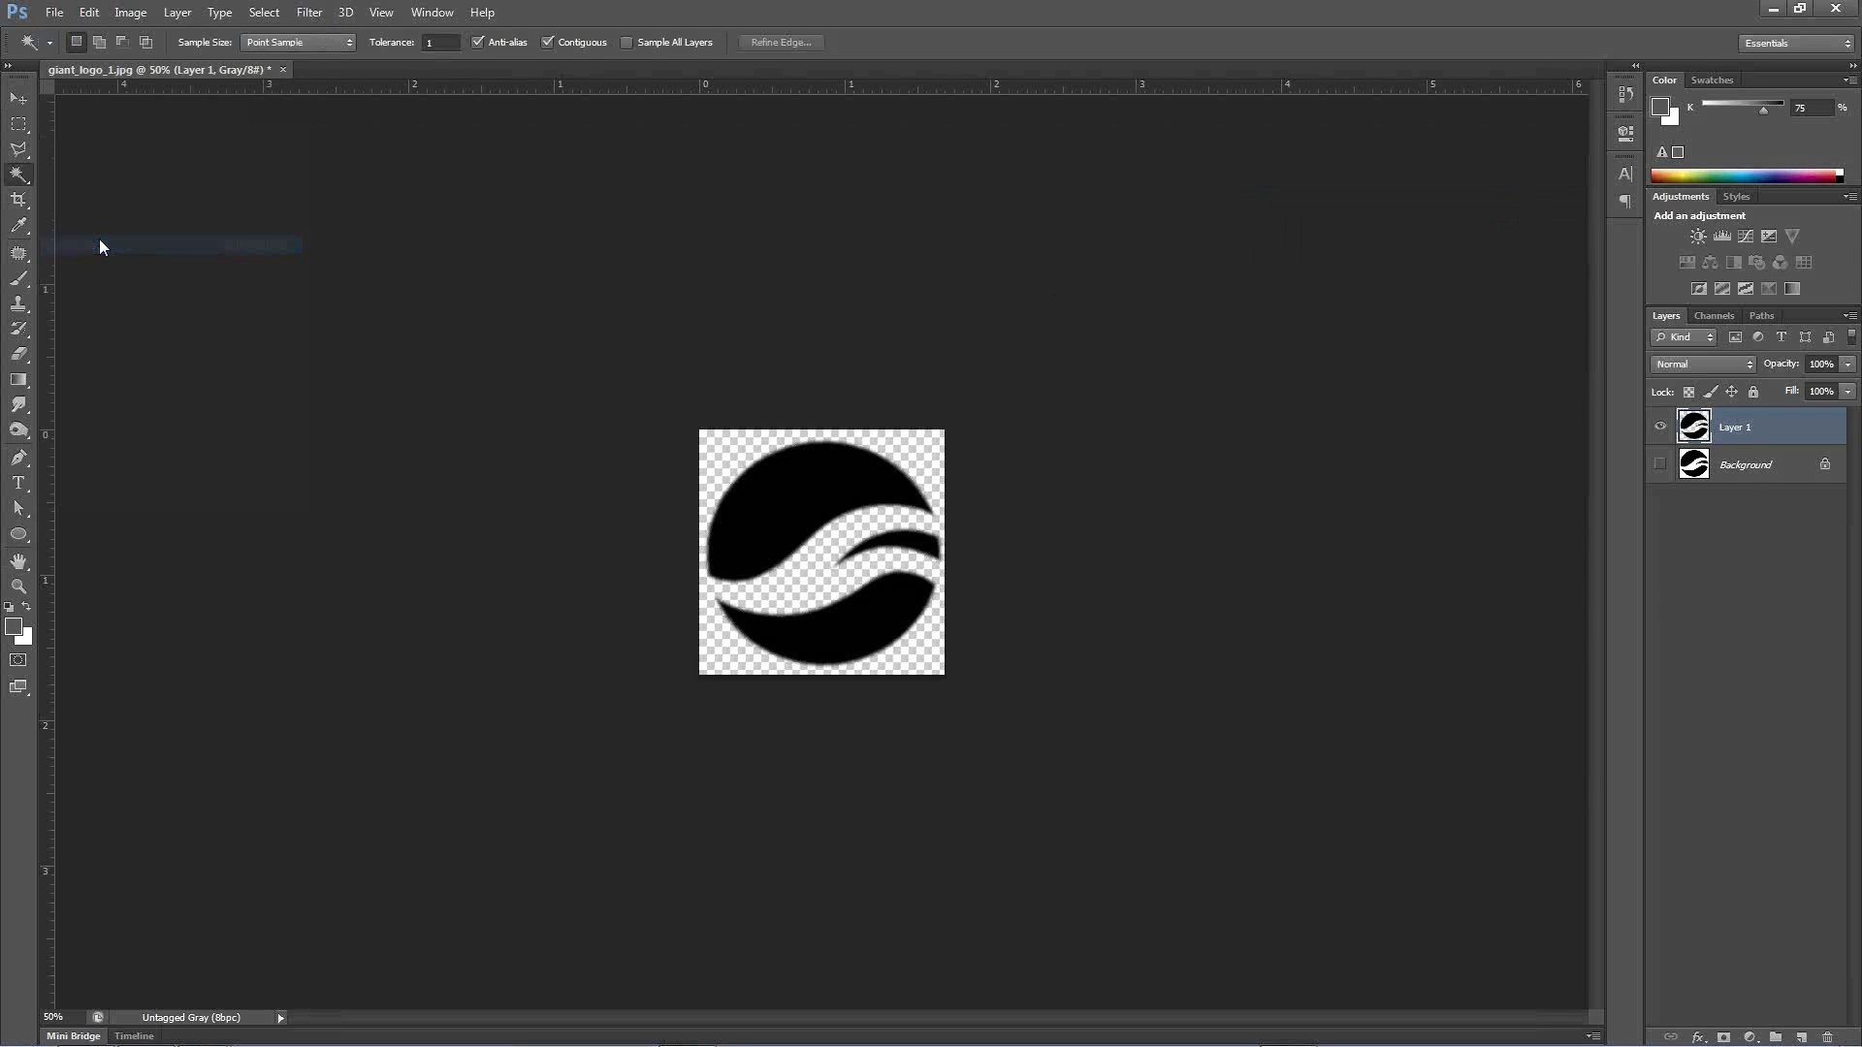
click(373, 782)
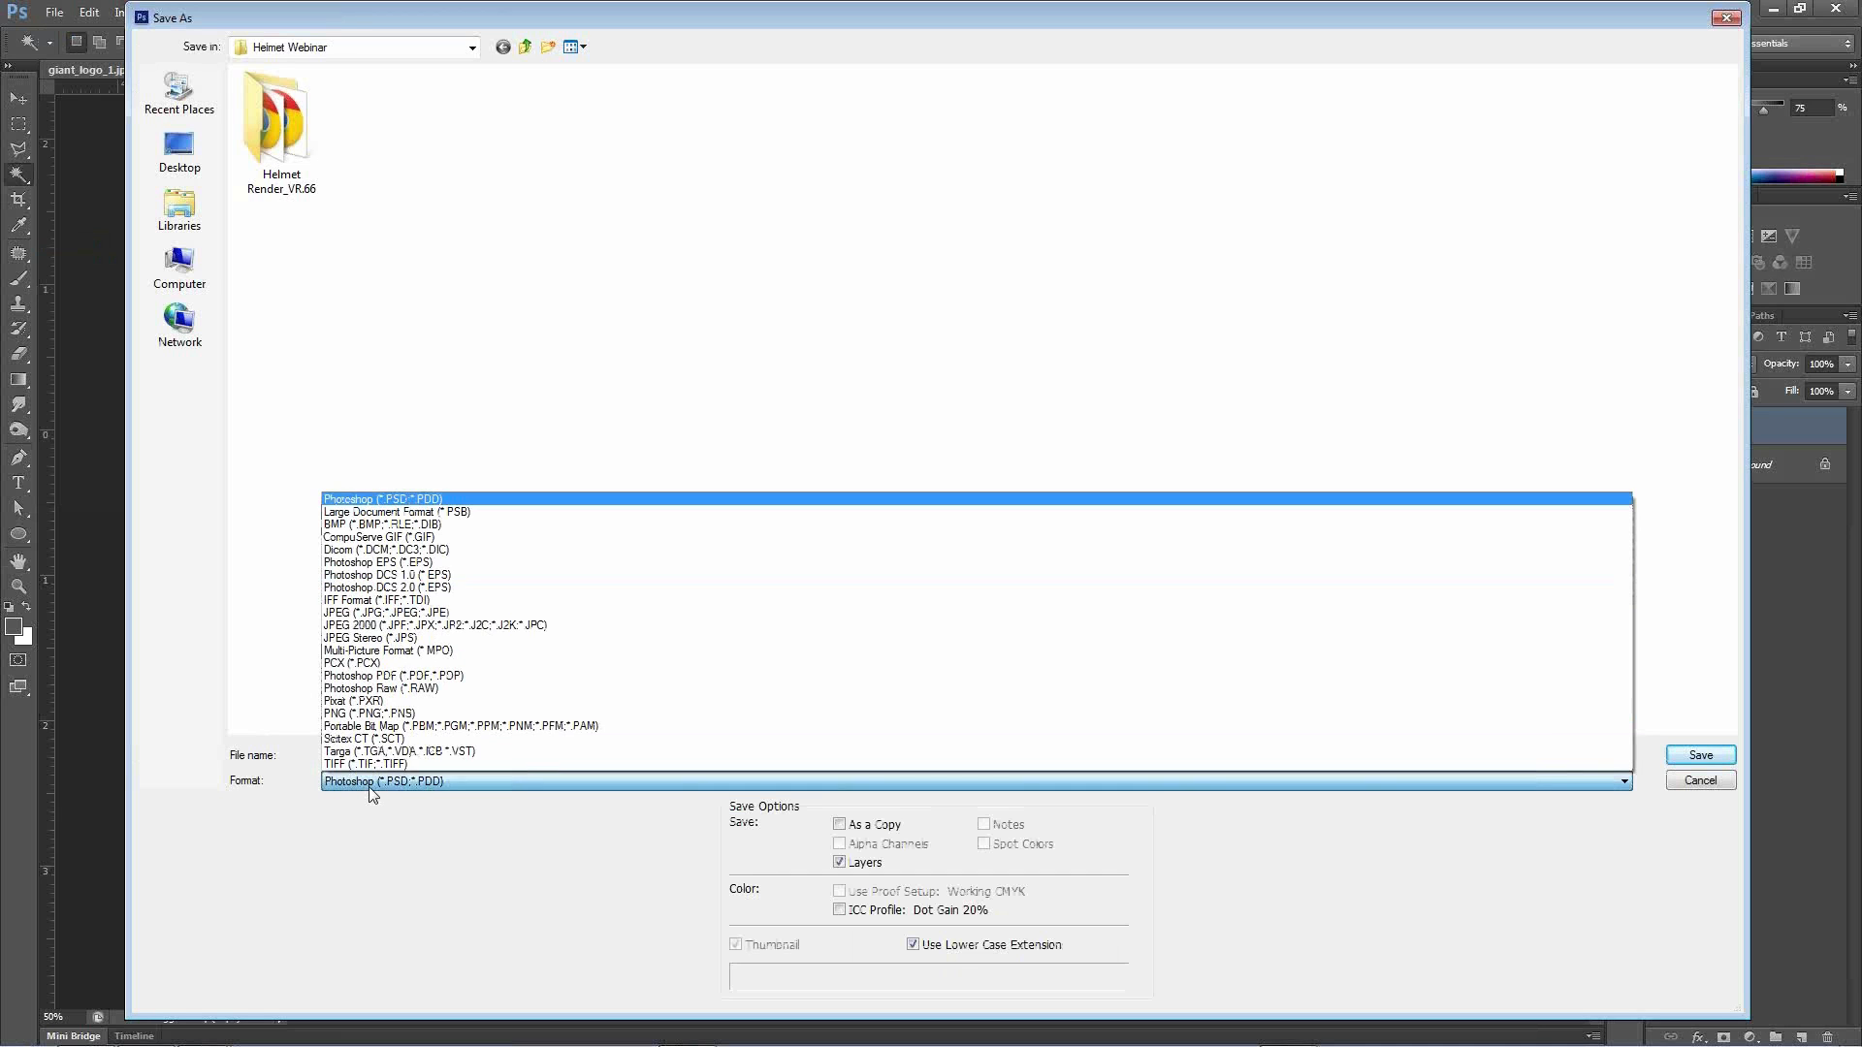
click(372, 722)
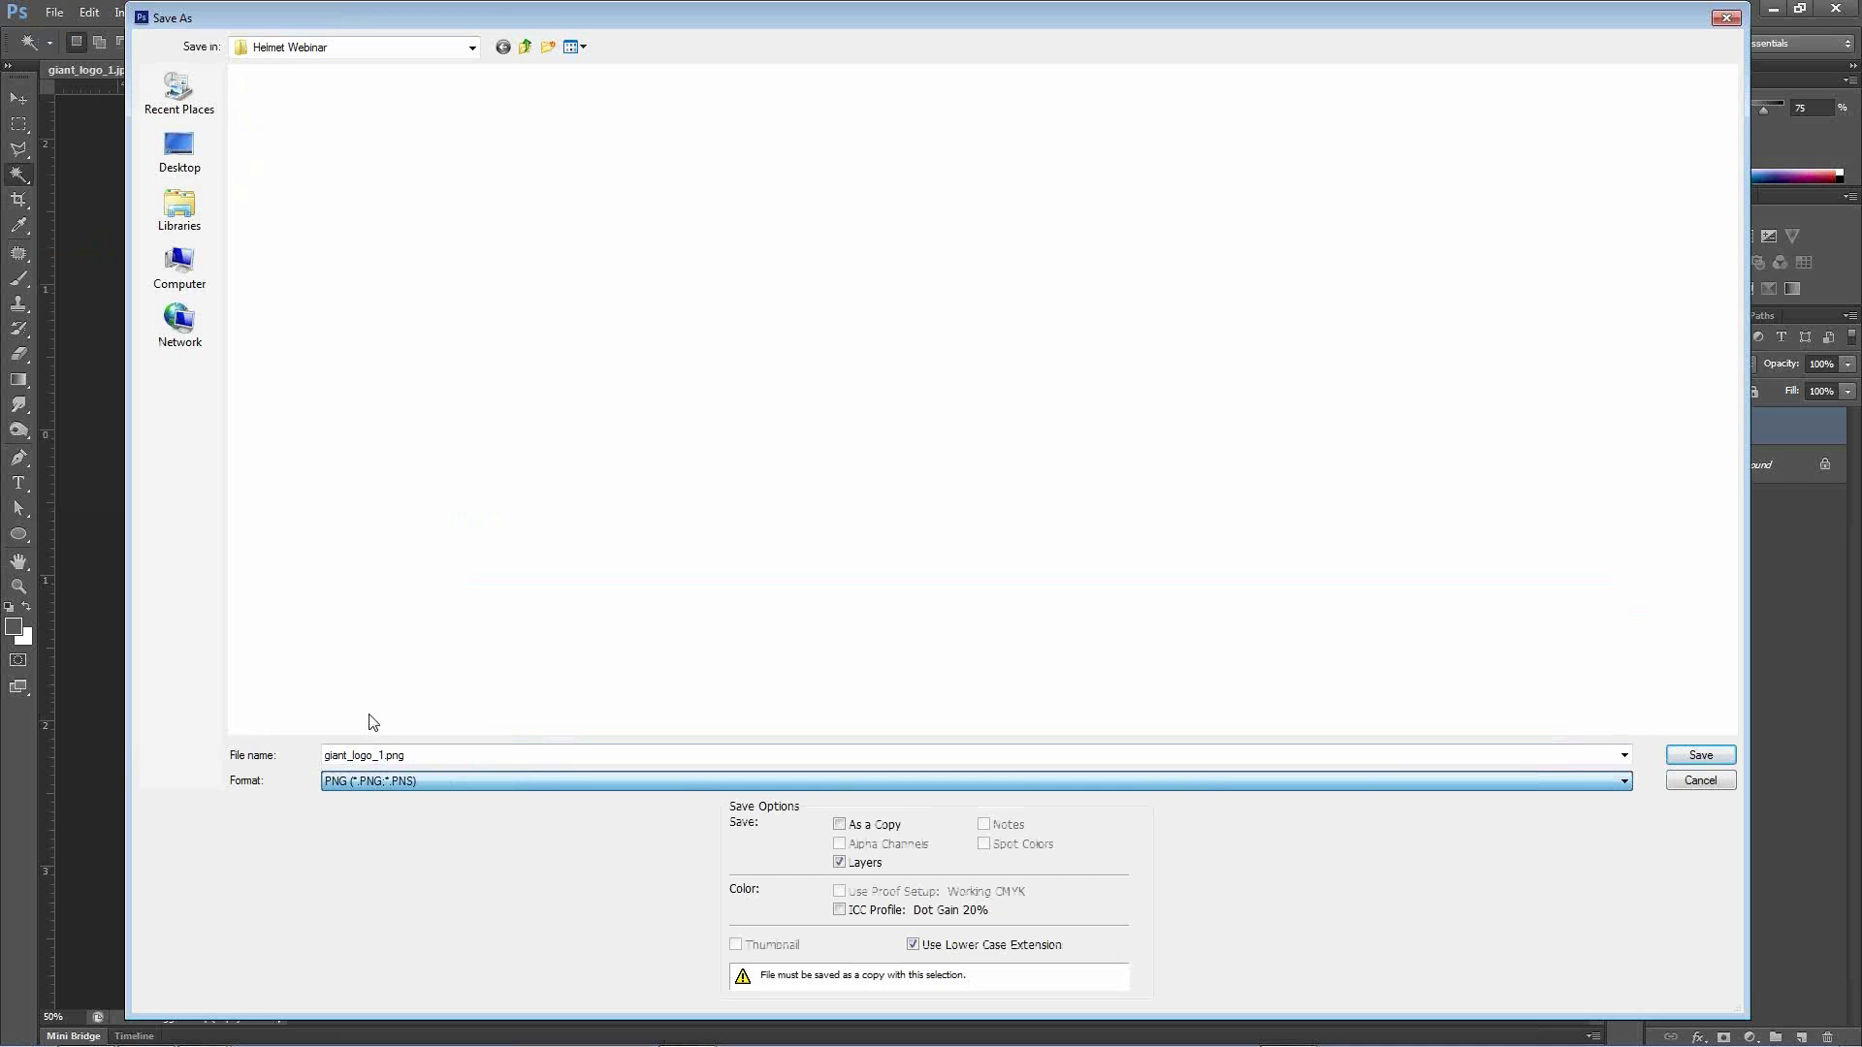
double_click(420, 755)
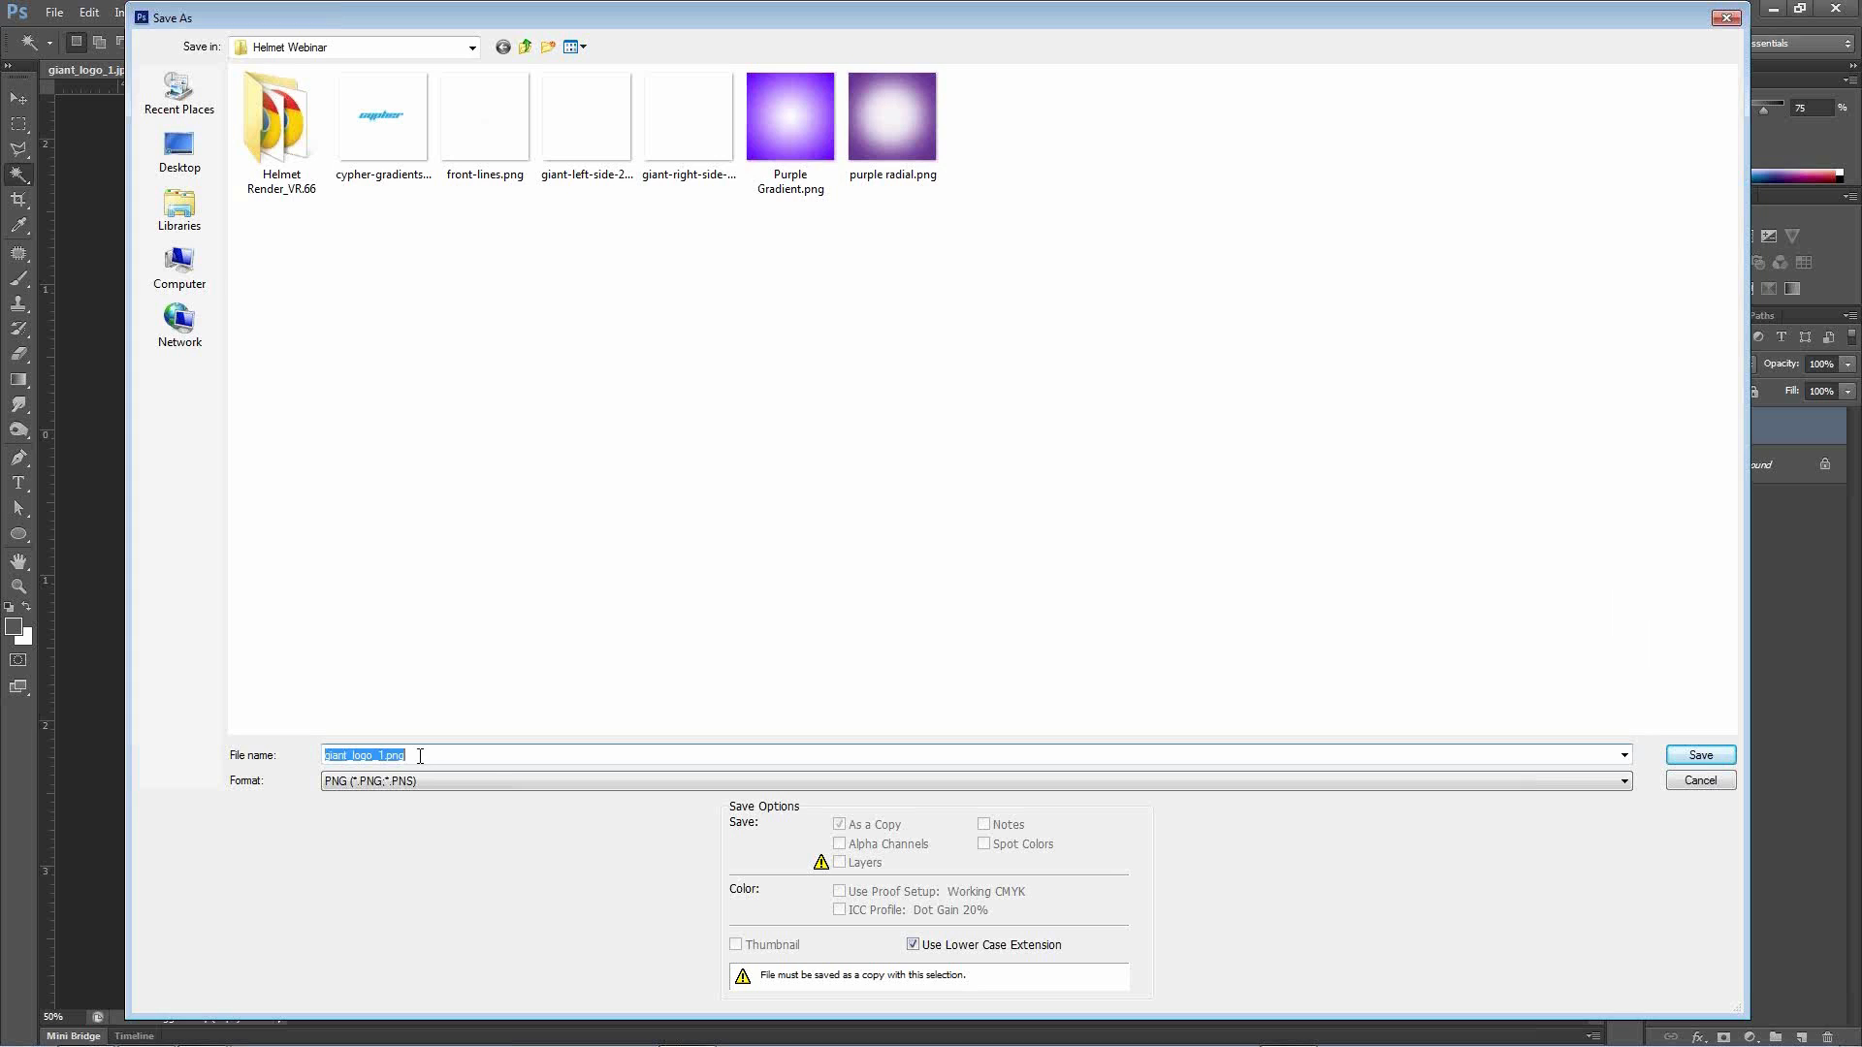
text(Giant Logo)
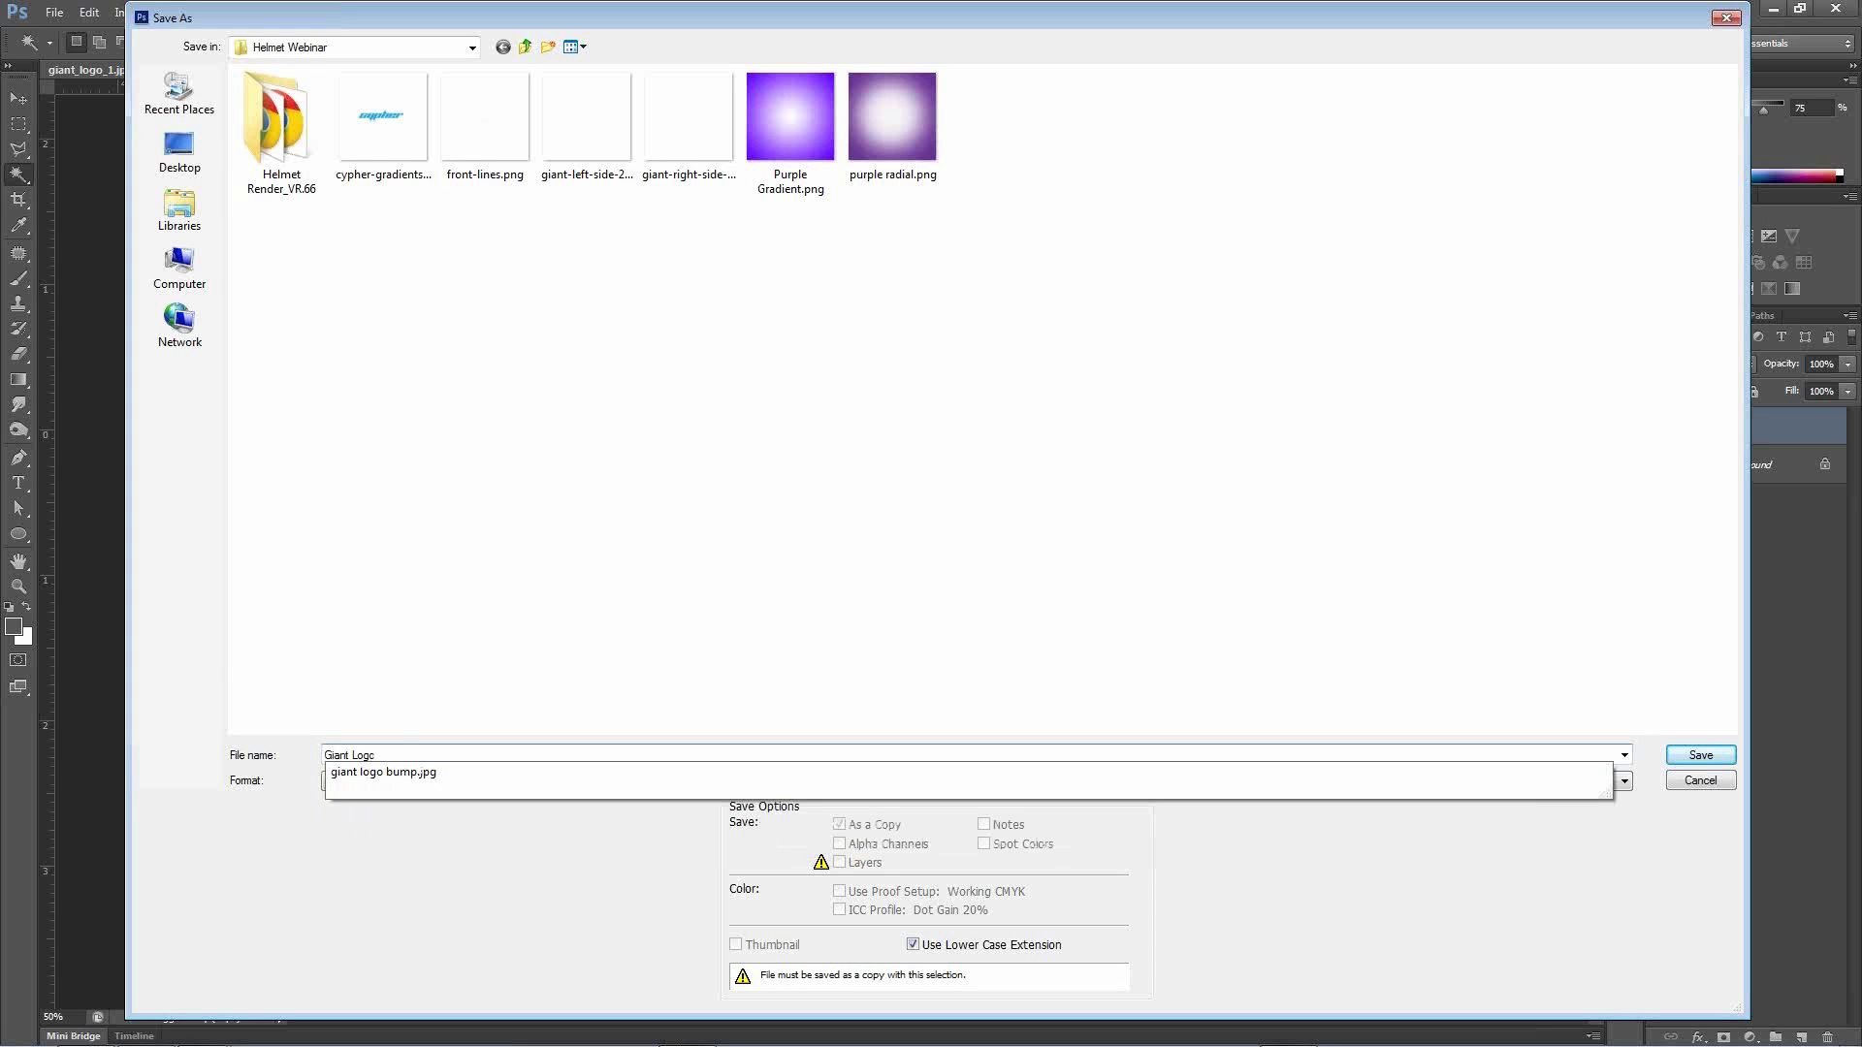
key(Return)
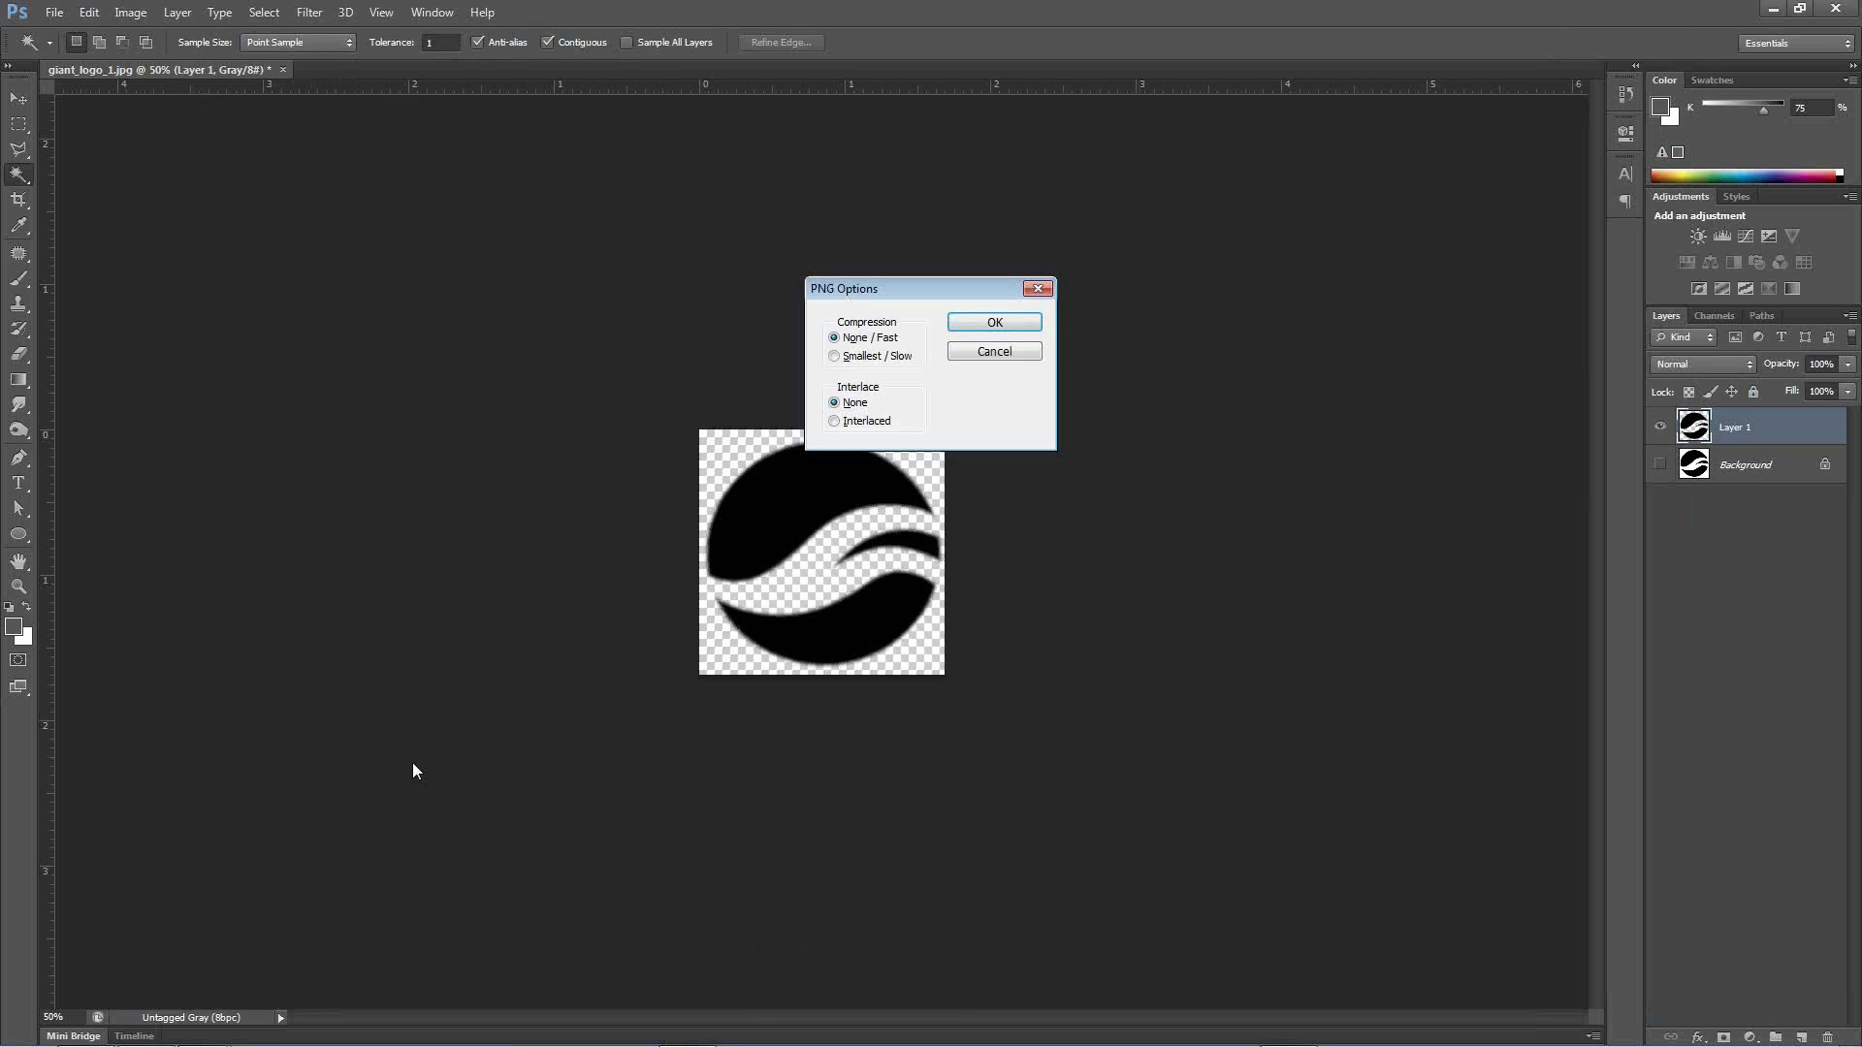
click(986, 326)
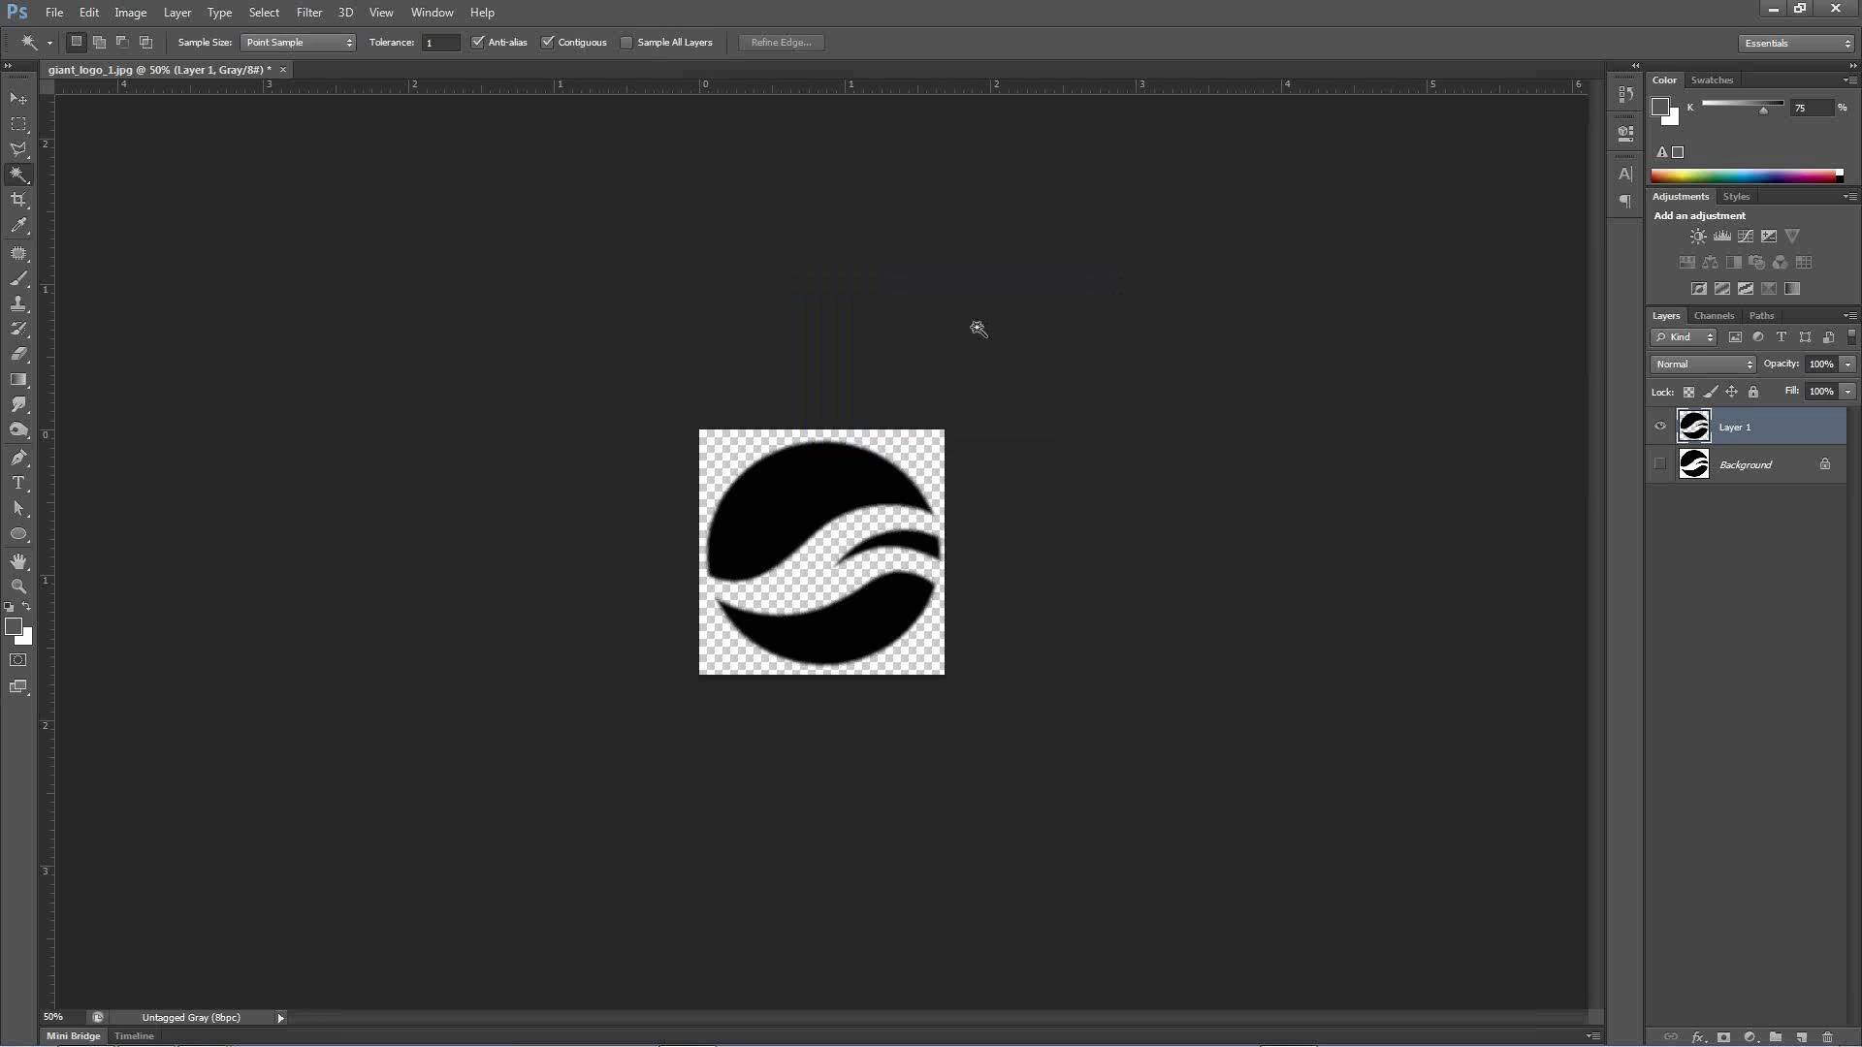
Switch back to KeyShot and unlink the round side disc's material from the other parts.
click(1769, 14)
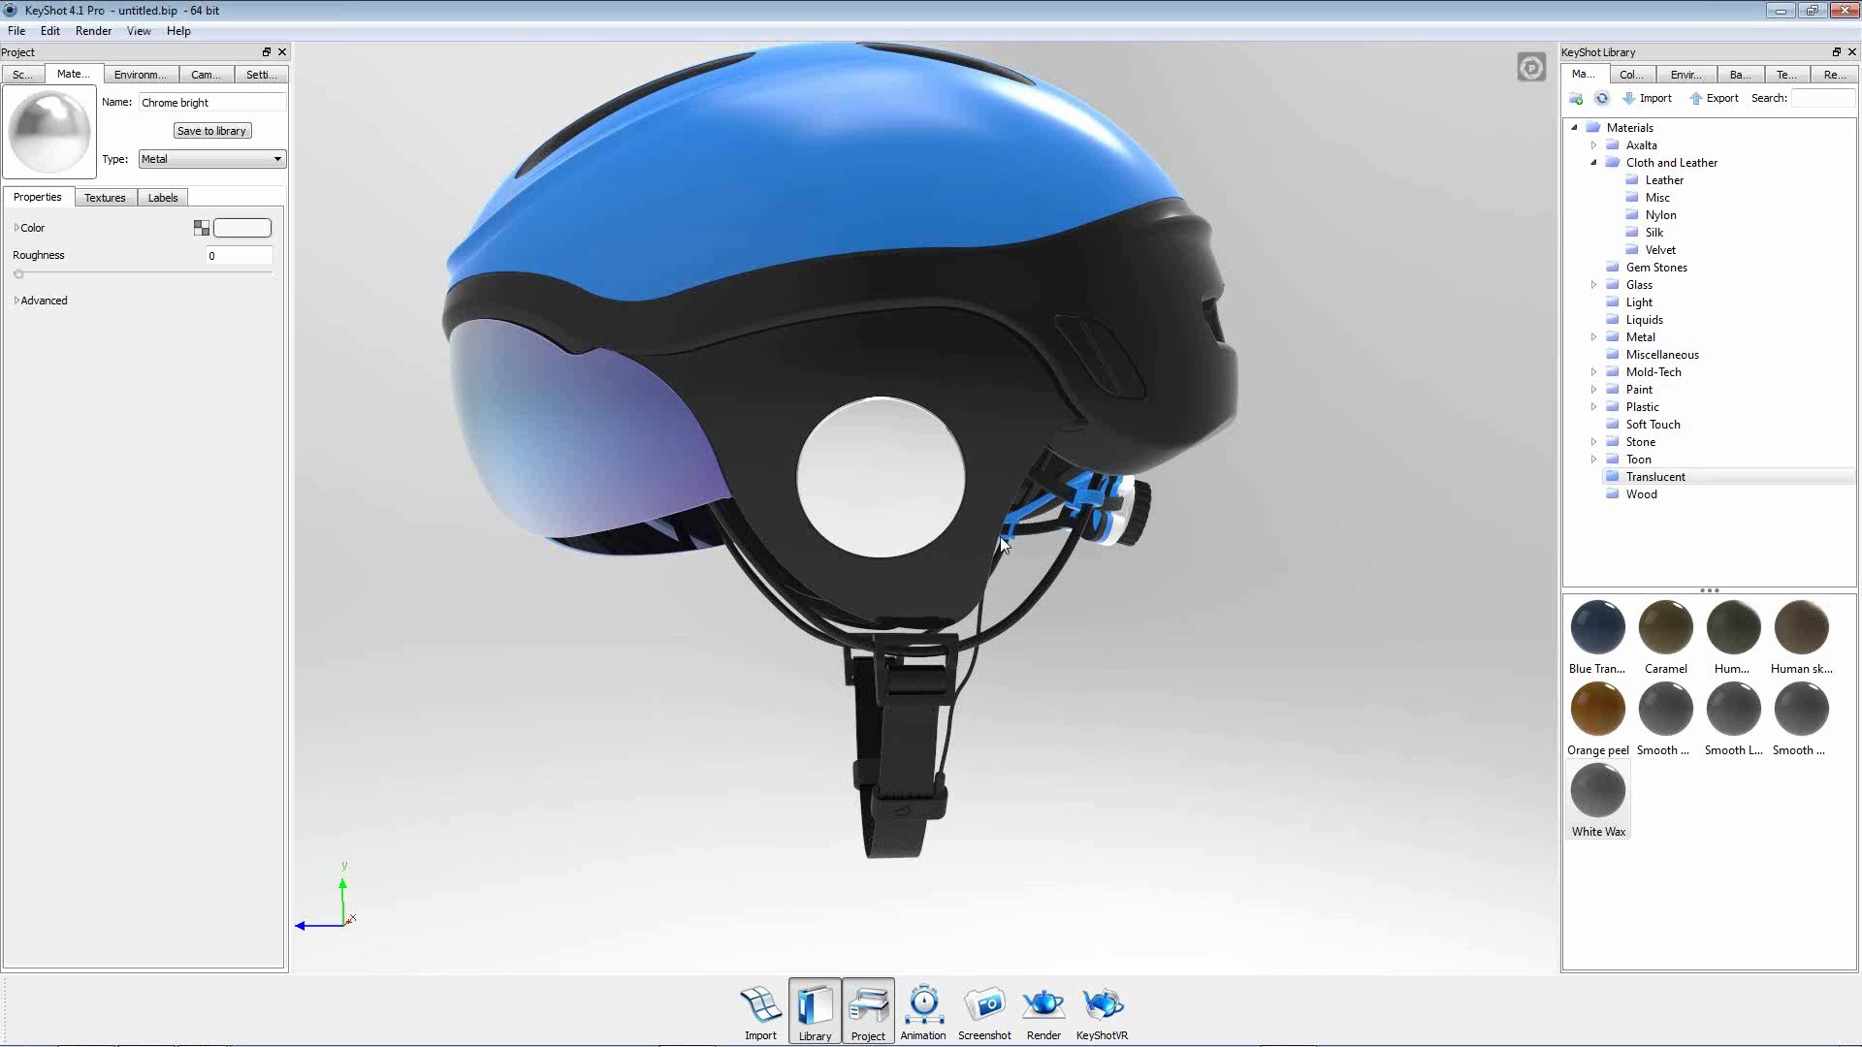
right_click(889, 477)
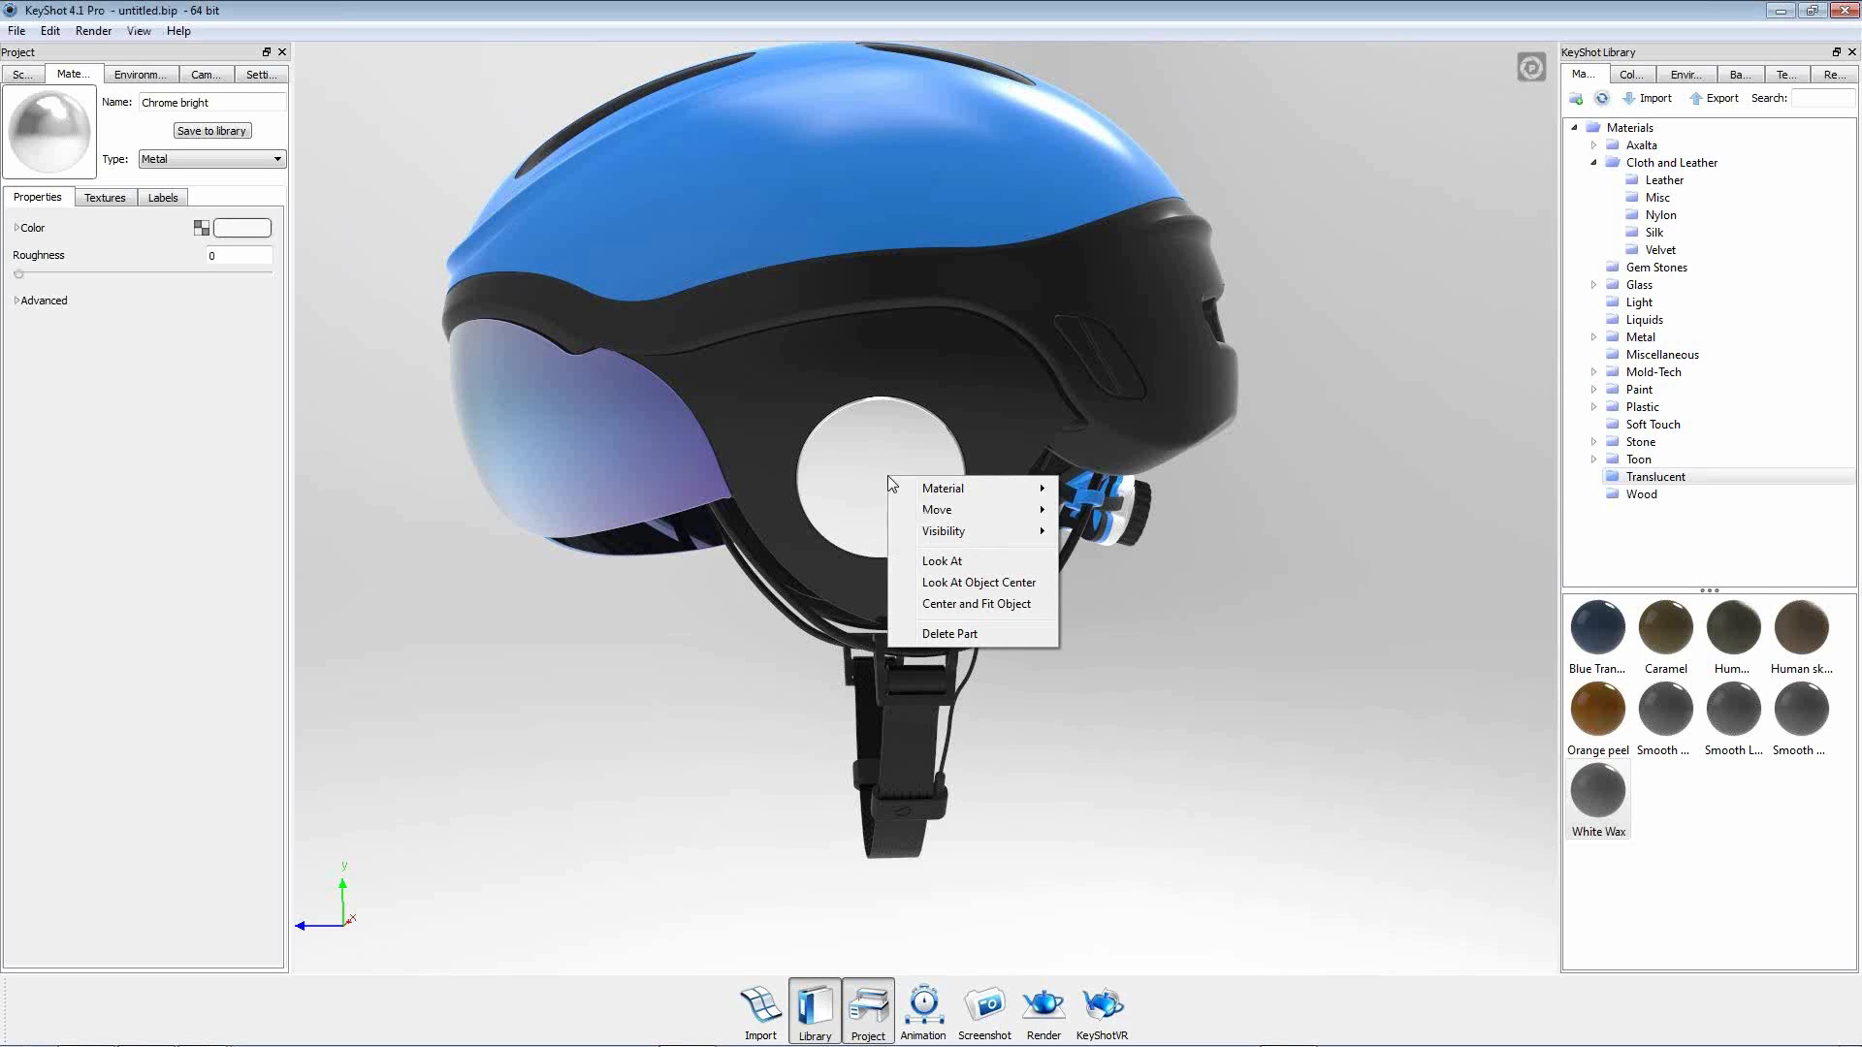
mouse_move(938, 491)
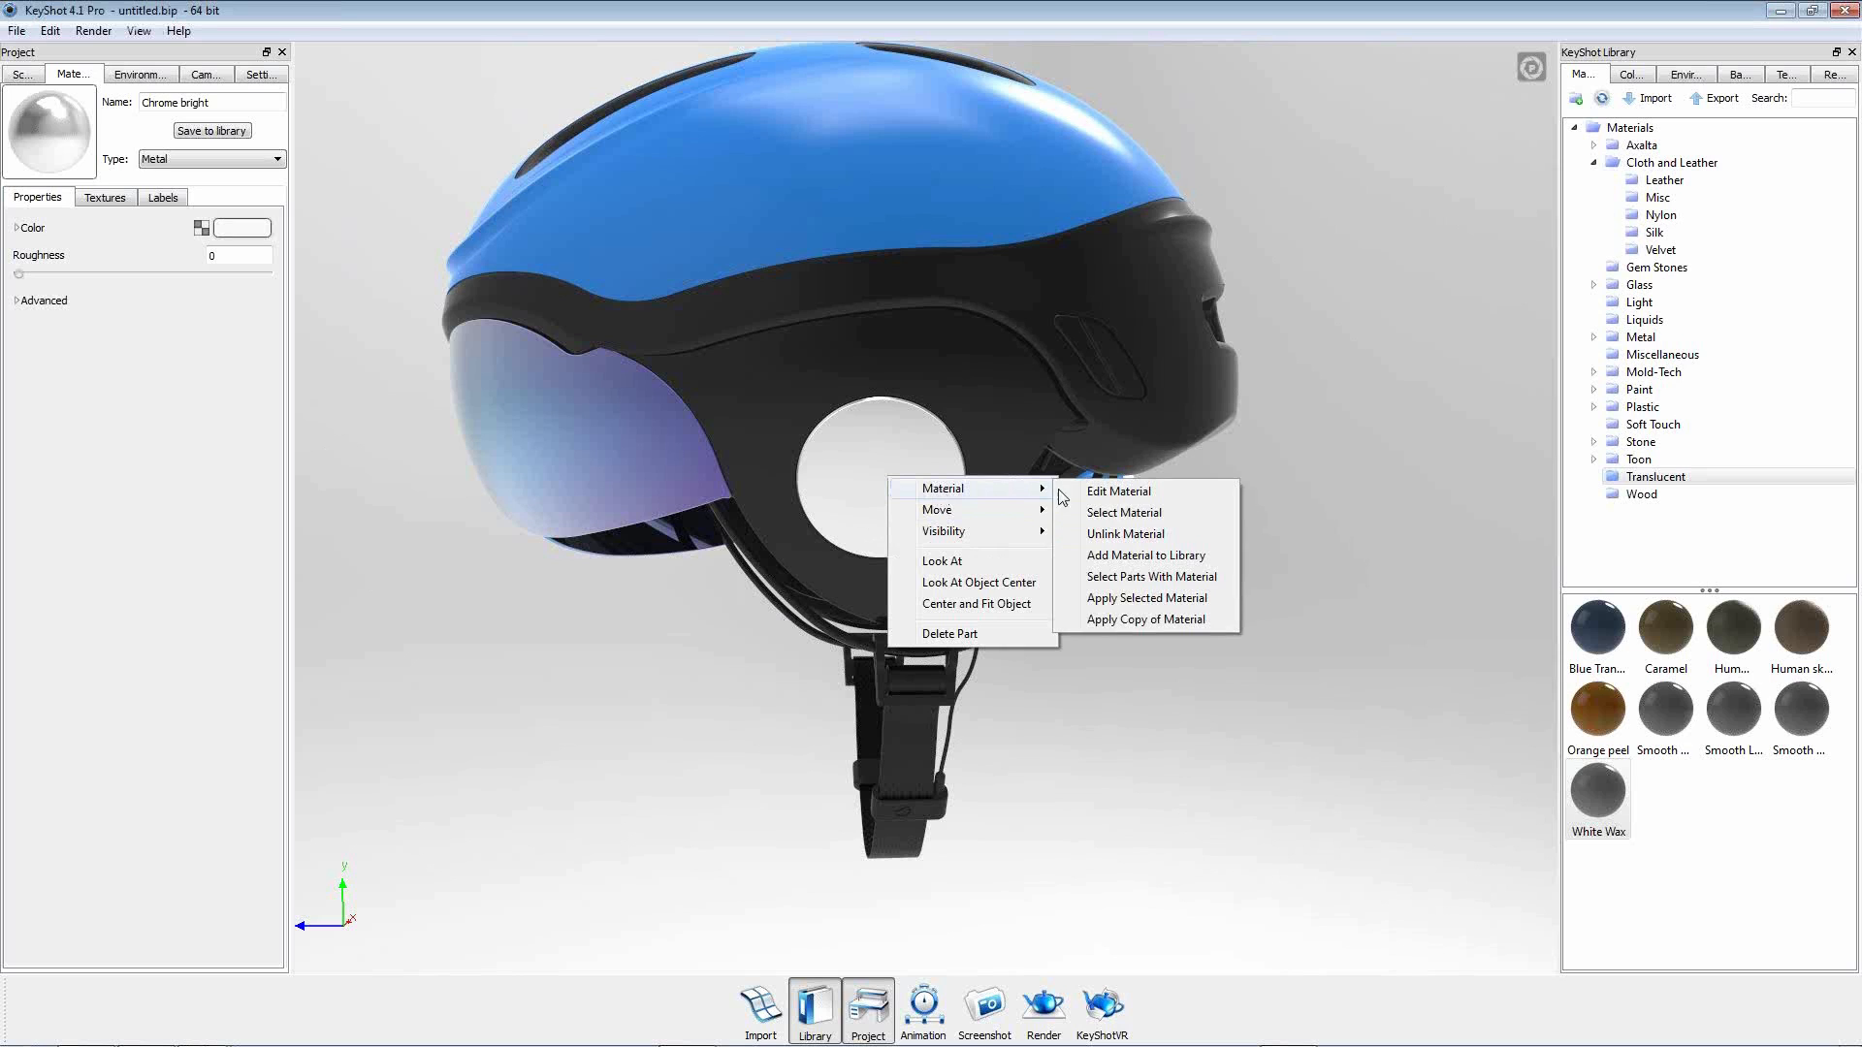
click(1161, 533)
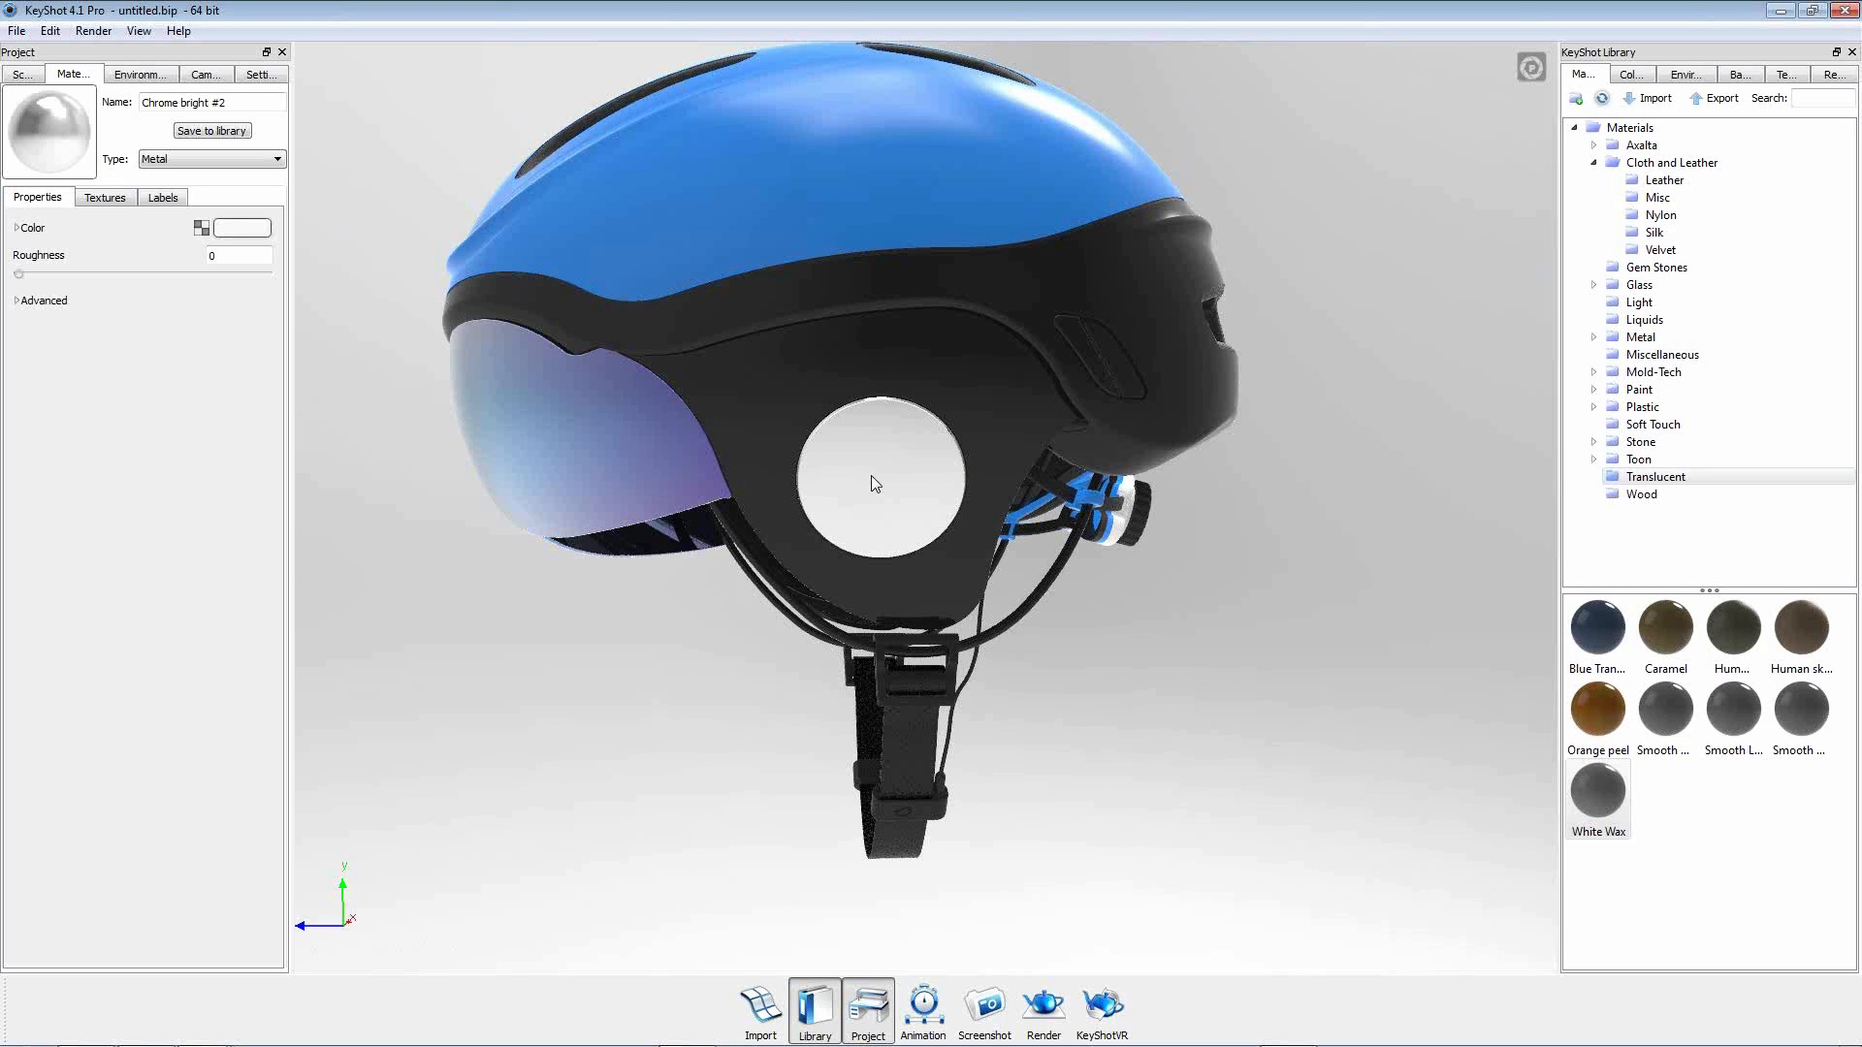
Load Giant Logo.png as the side disc's bump texture and keep its mapping type as Box Map.
click(107, 196)
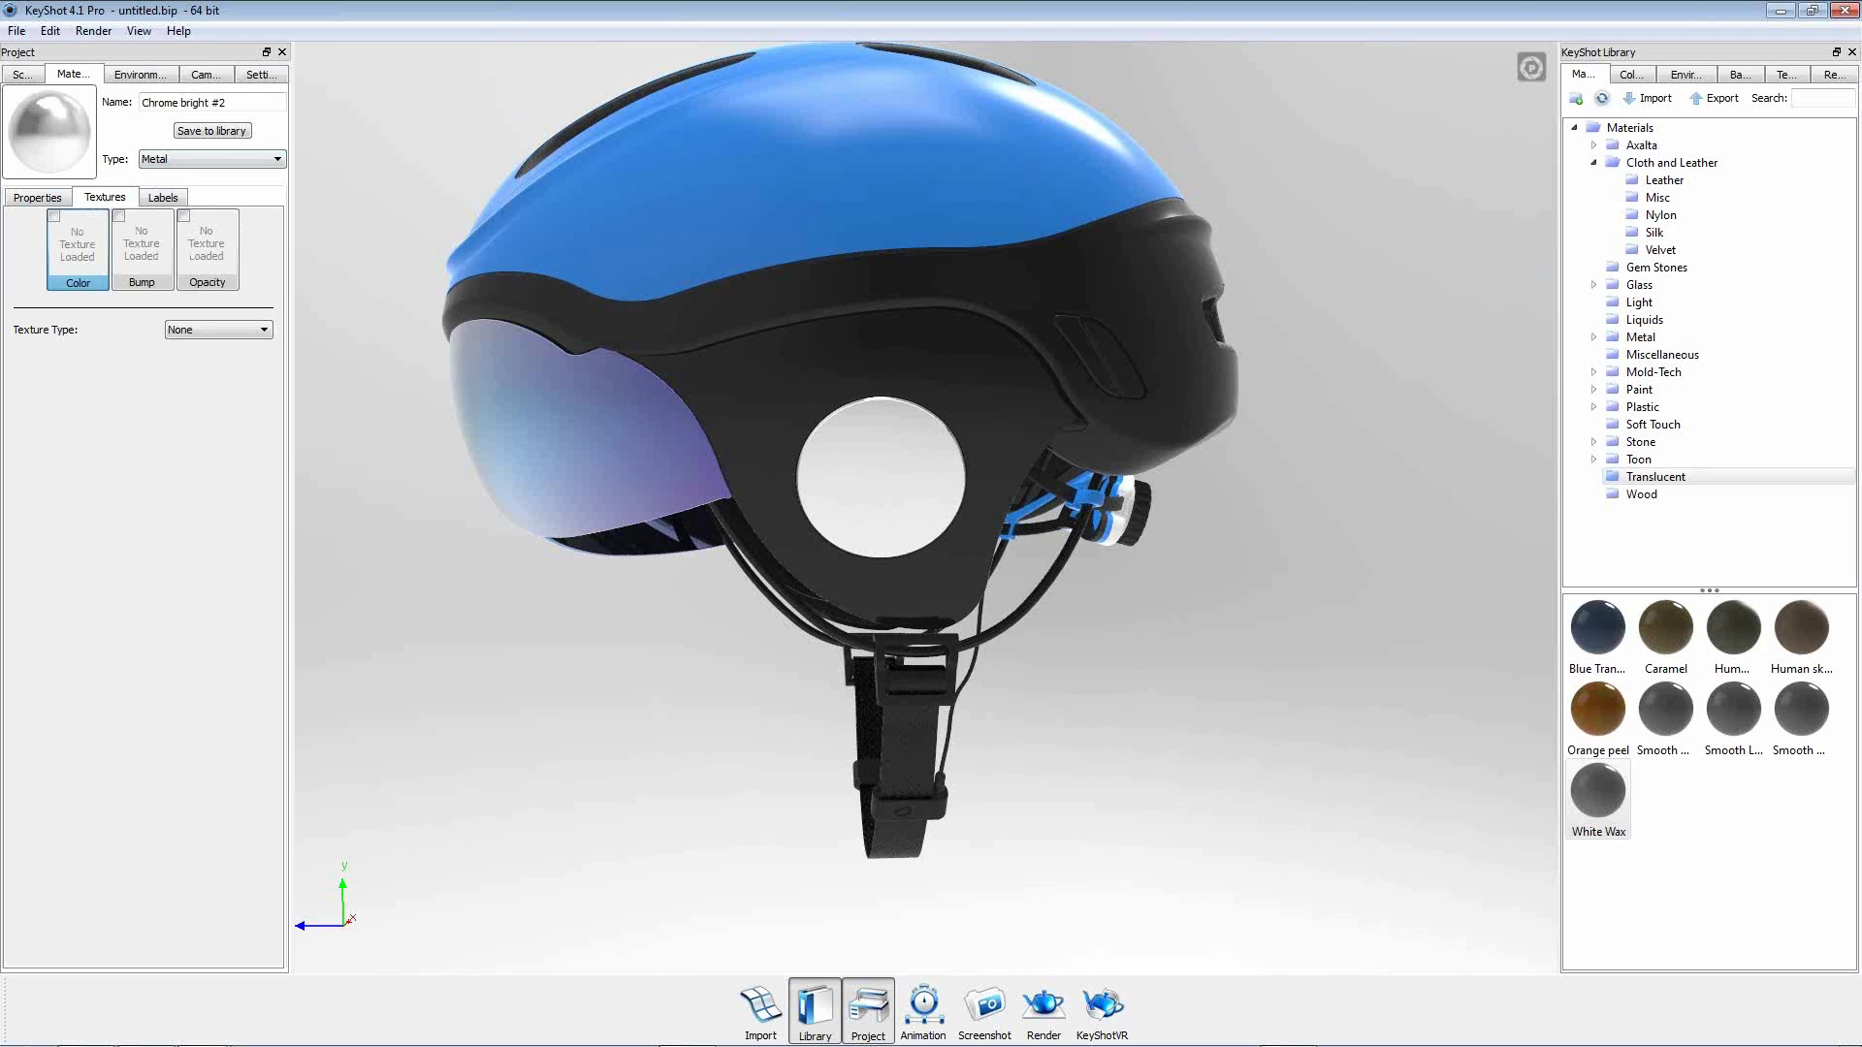
drag(0, 343, 140, 279)
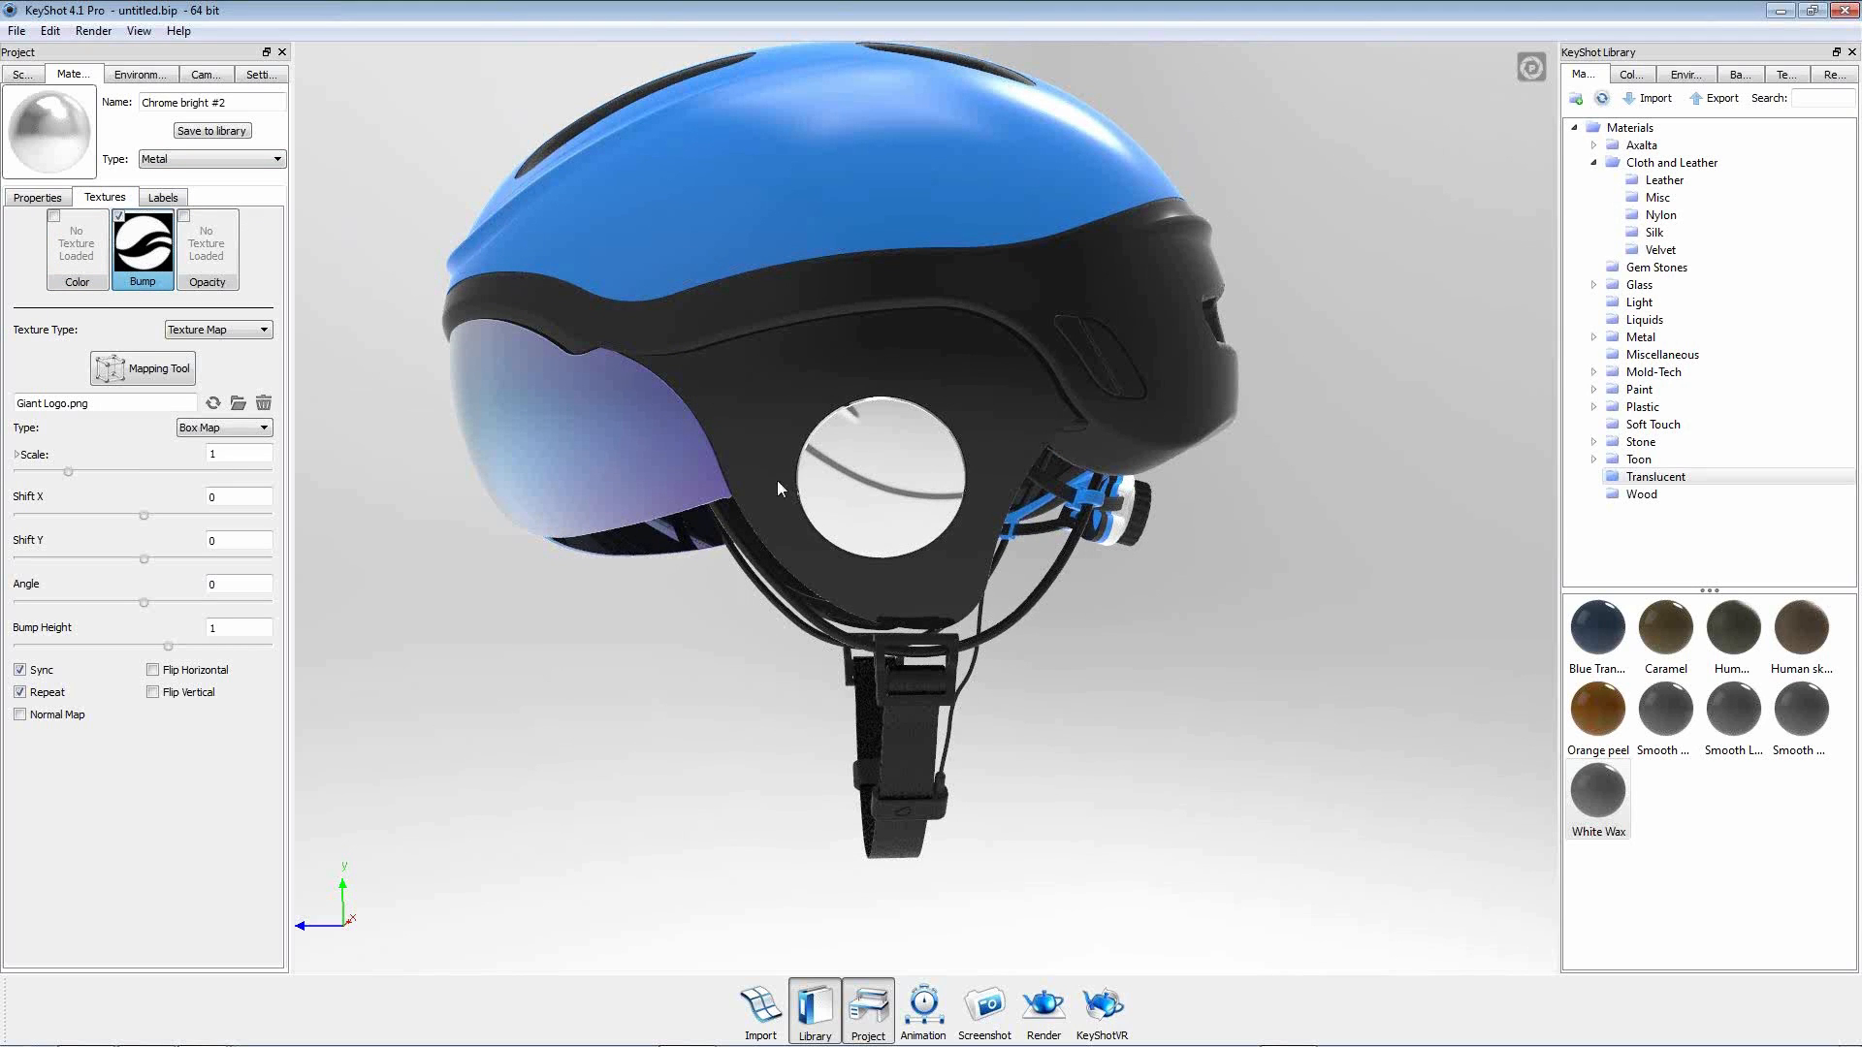
click(206, 430)
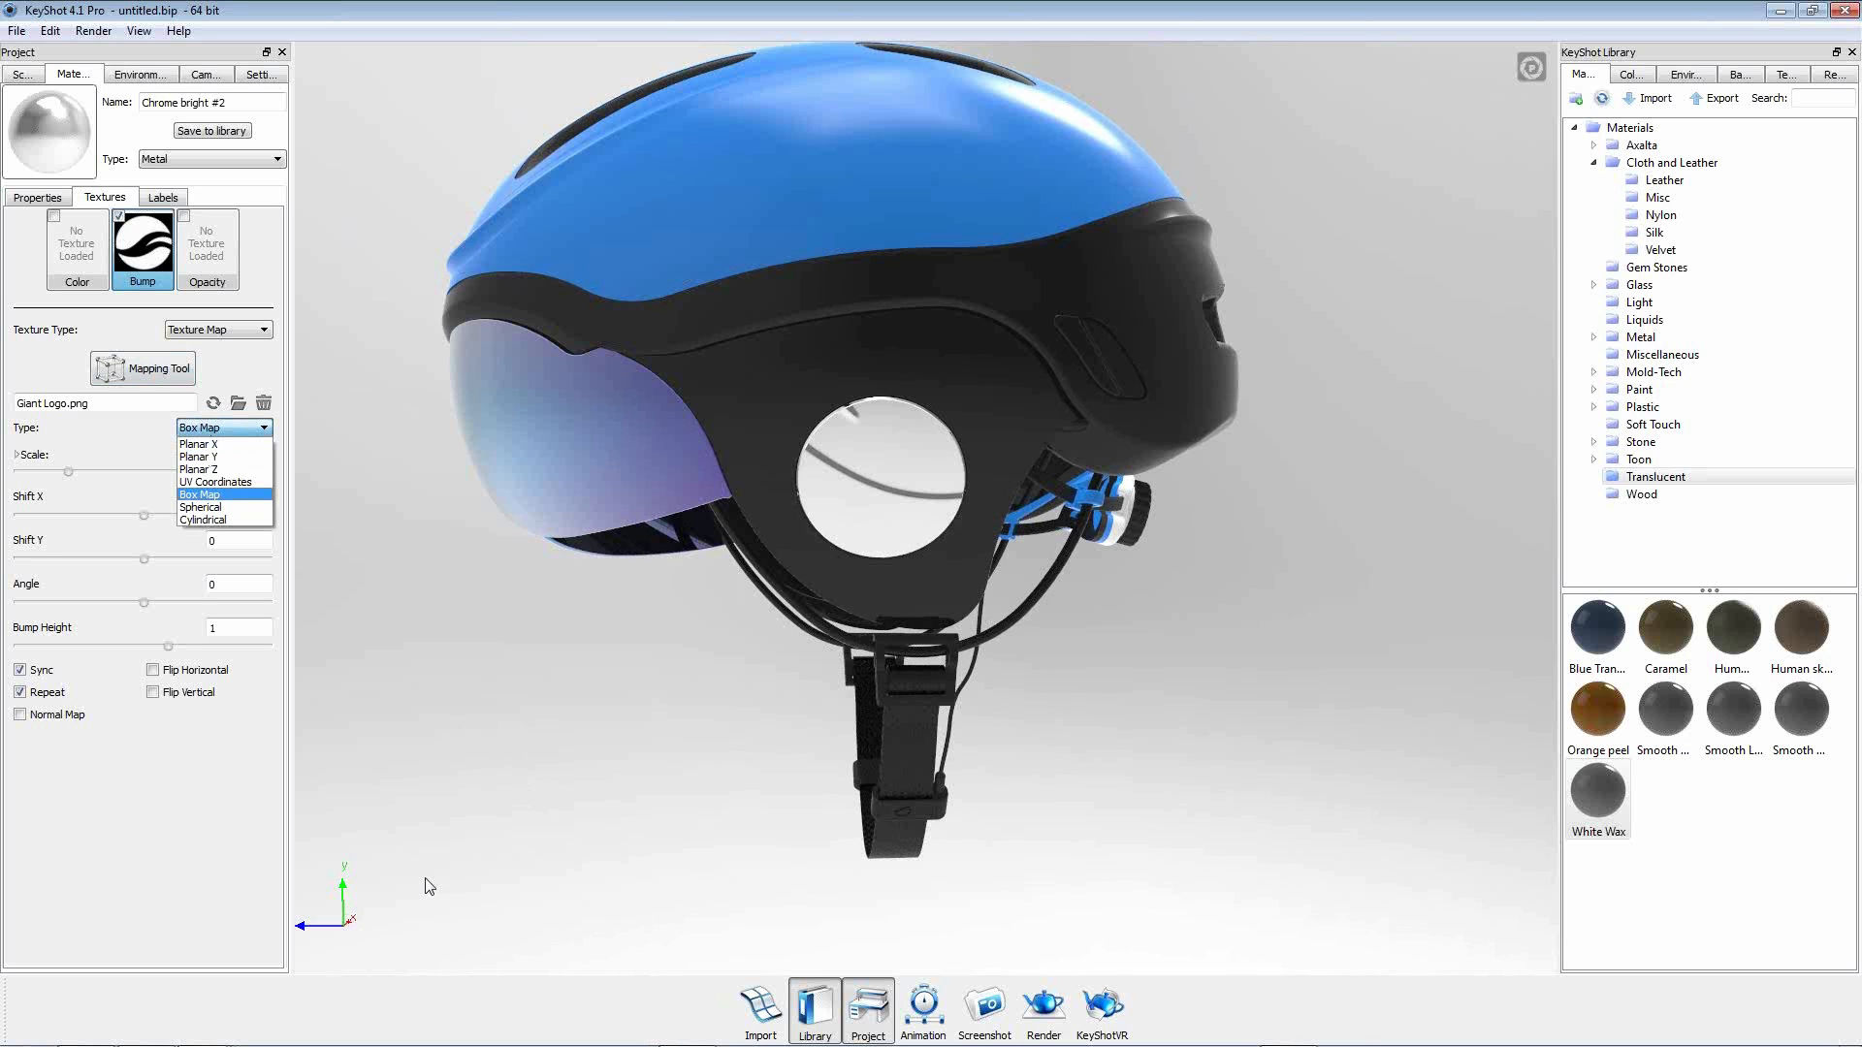
click(378, 616)
mouse_move(431, 642)
mouse_down()
mouse_move(665, 802)
mouse_move(415, 705)
mouse_move(401, 663)
mouse_up()
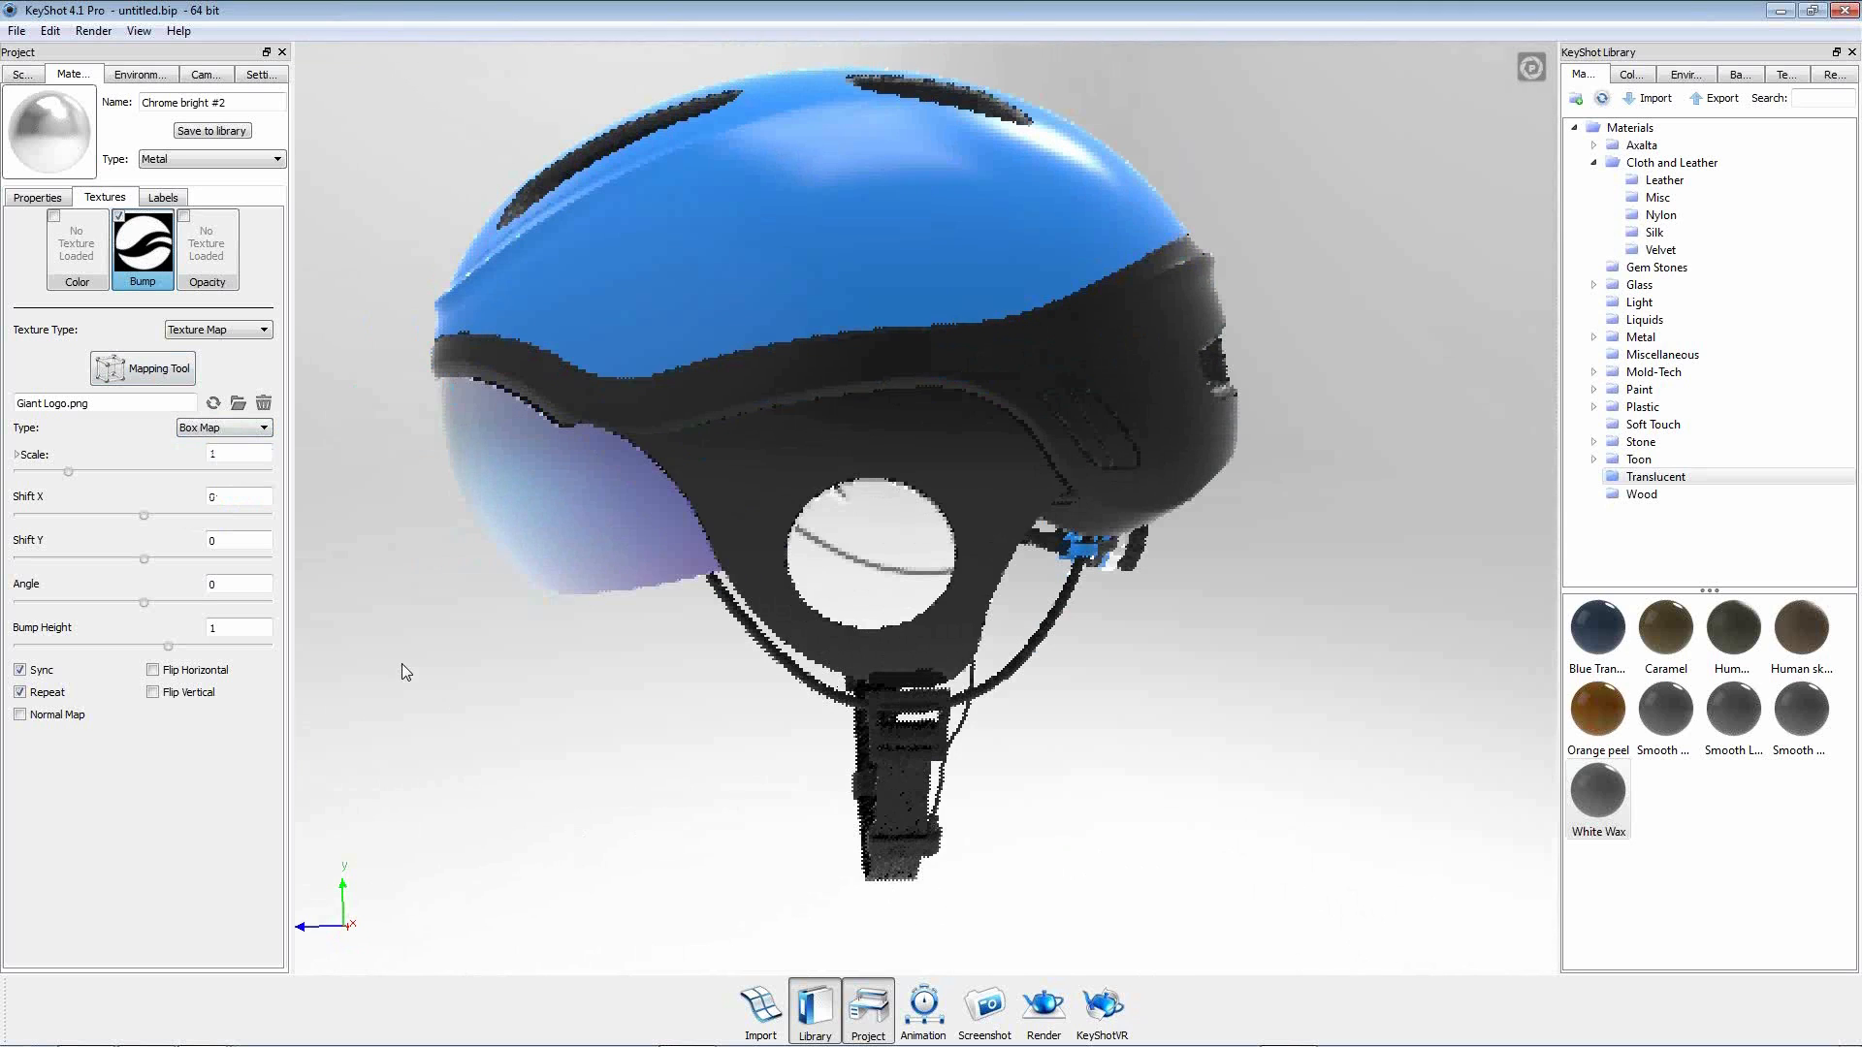
Position the bump texture at the center of the side disc with the Mapping Tool.
click(152, 381)
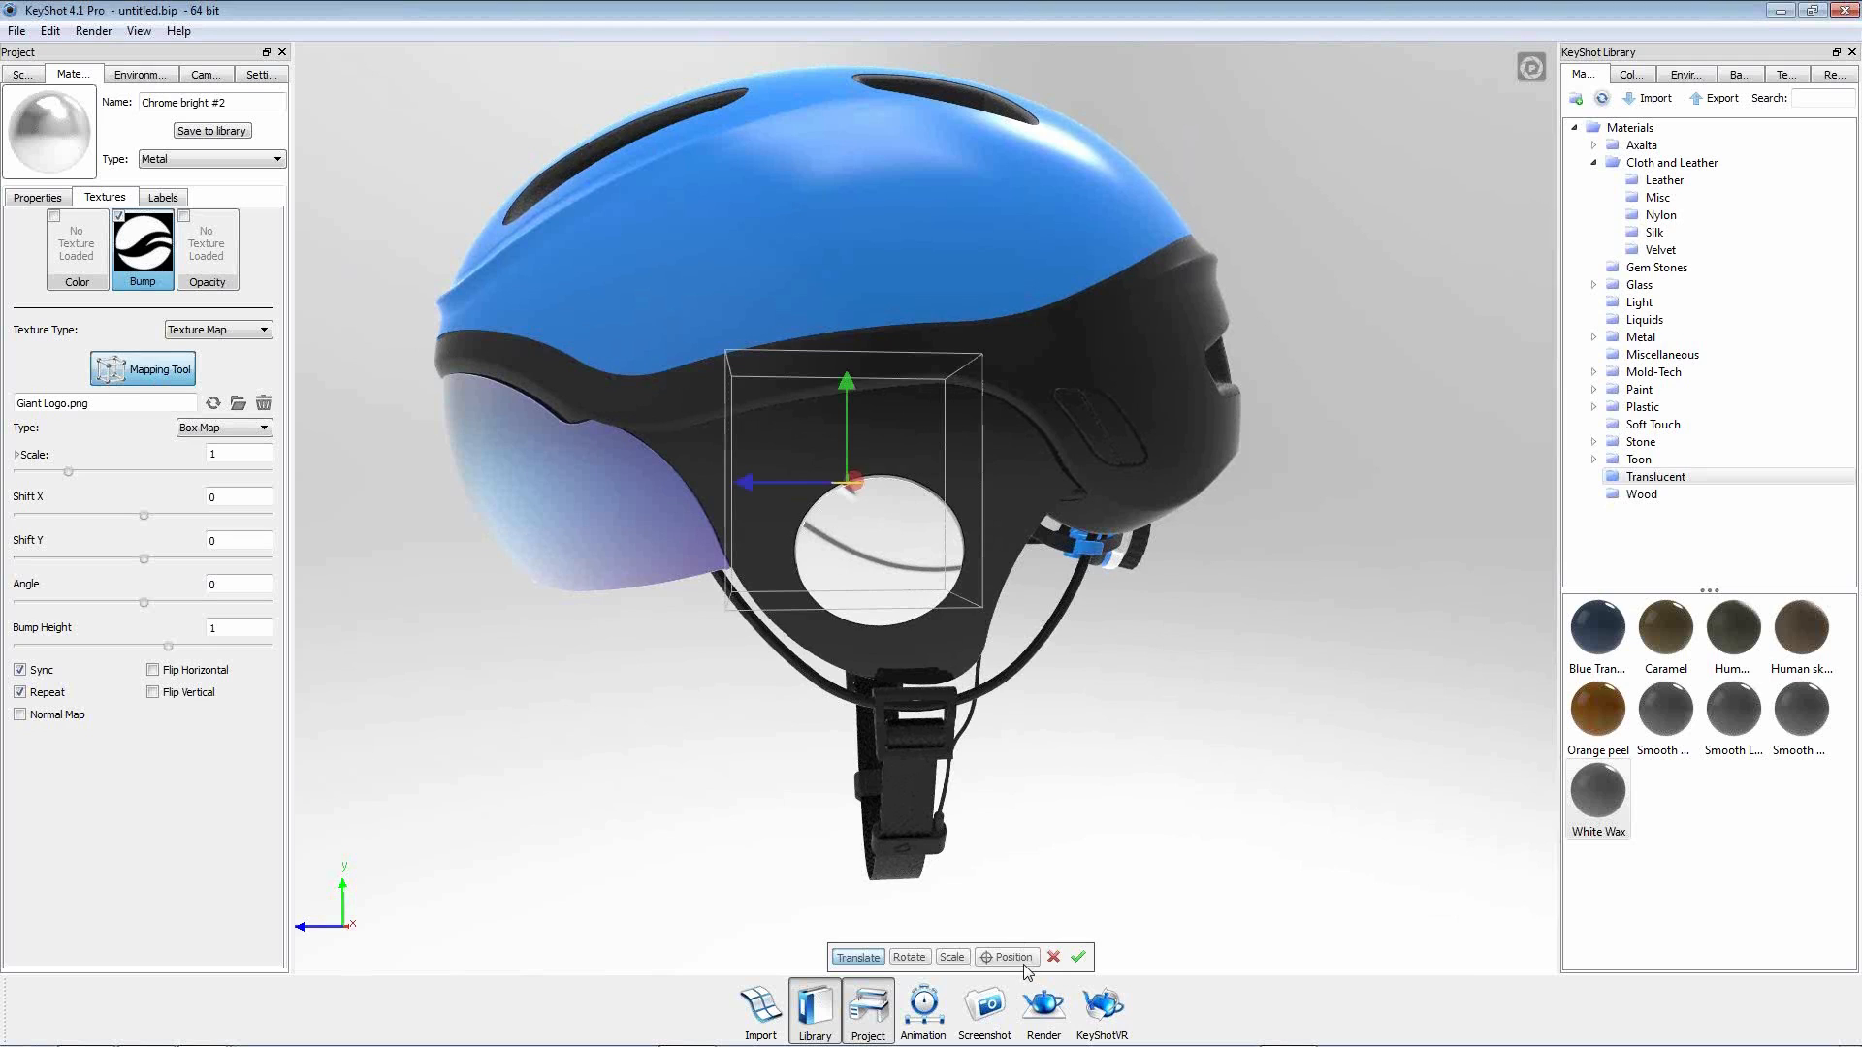
click(1013, 957)
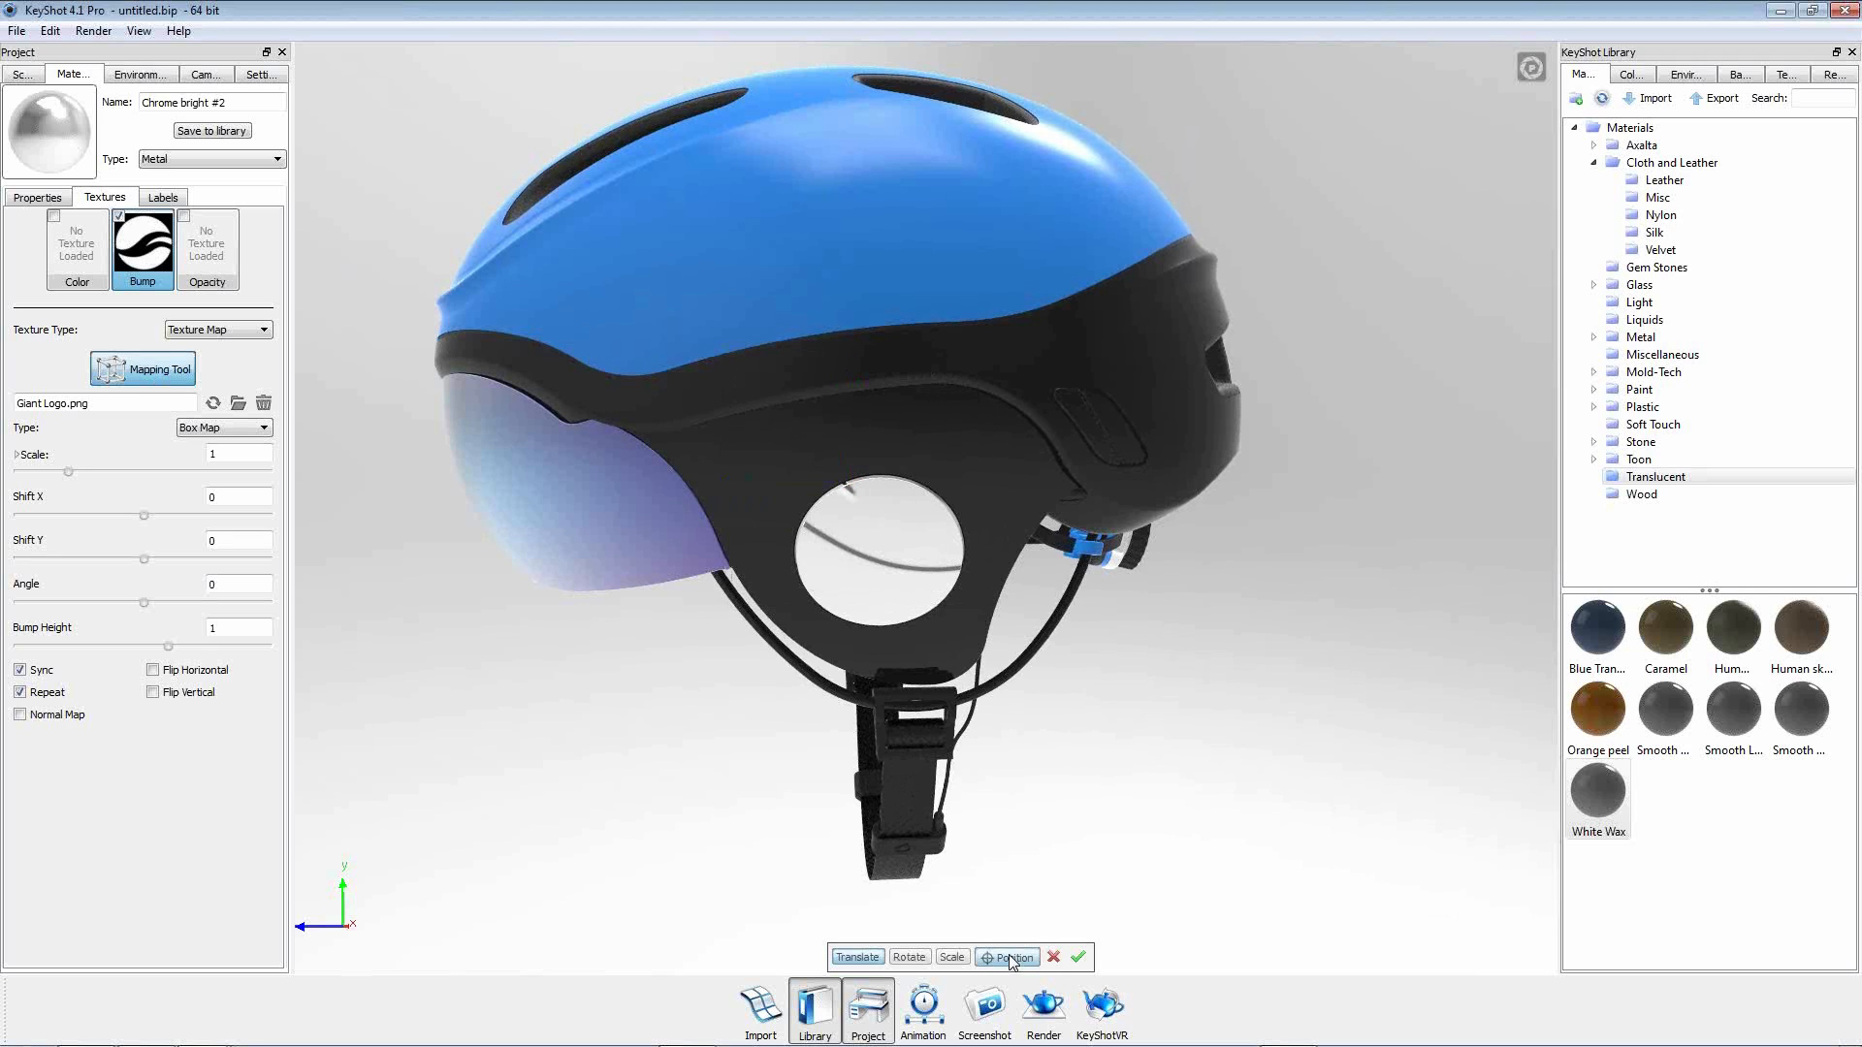
click(876, 560)
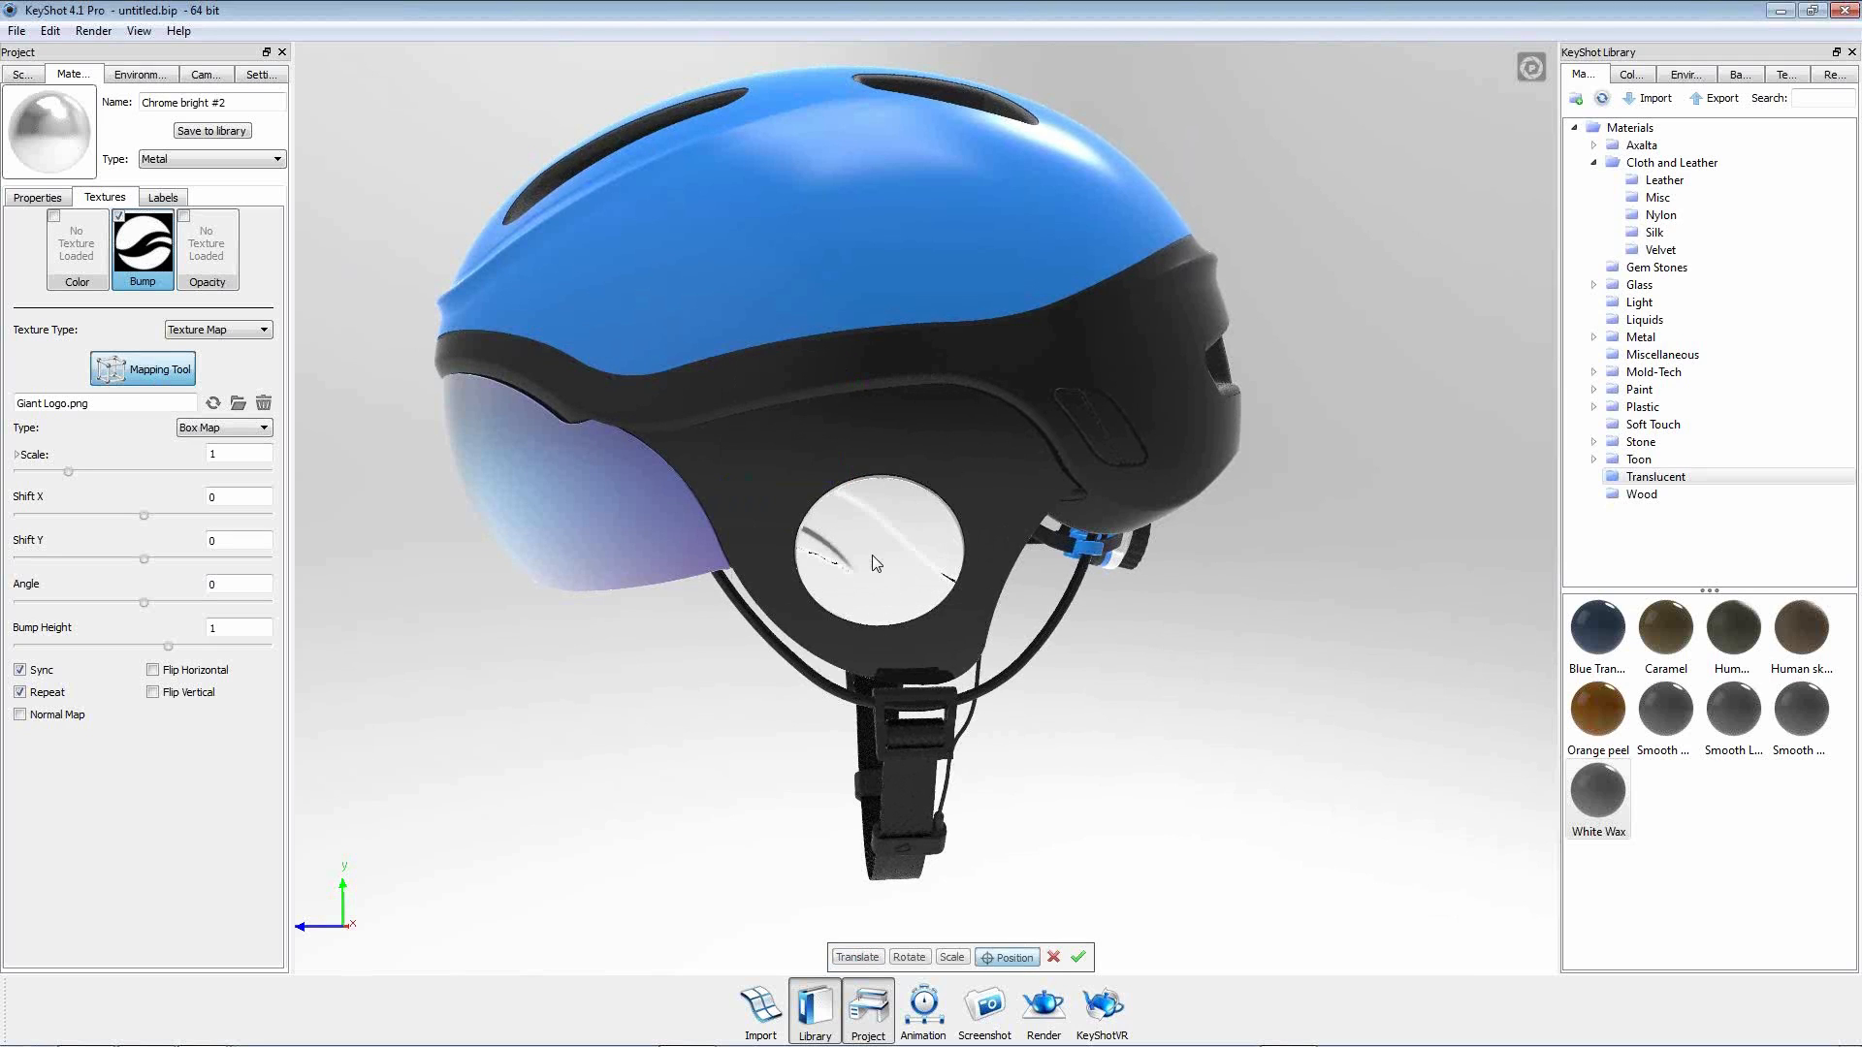
drag(879, 563, 882, 564)
Set the logo bump's scale to 0.37, turn off its repeat, and flip it horizontally.
drag(69, 474, 38, 475)
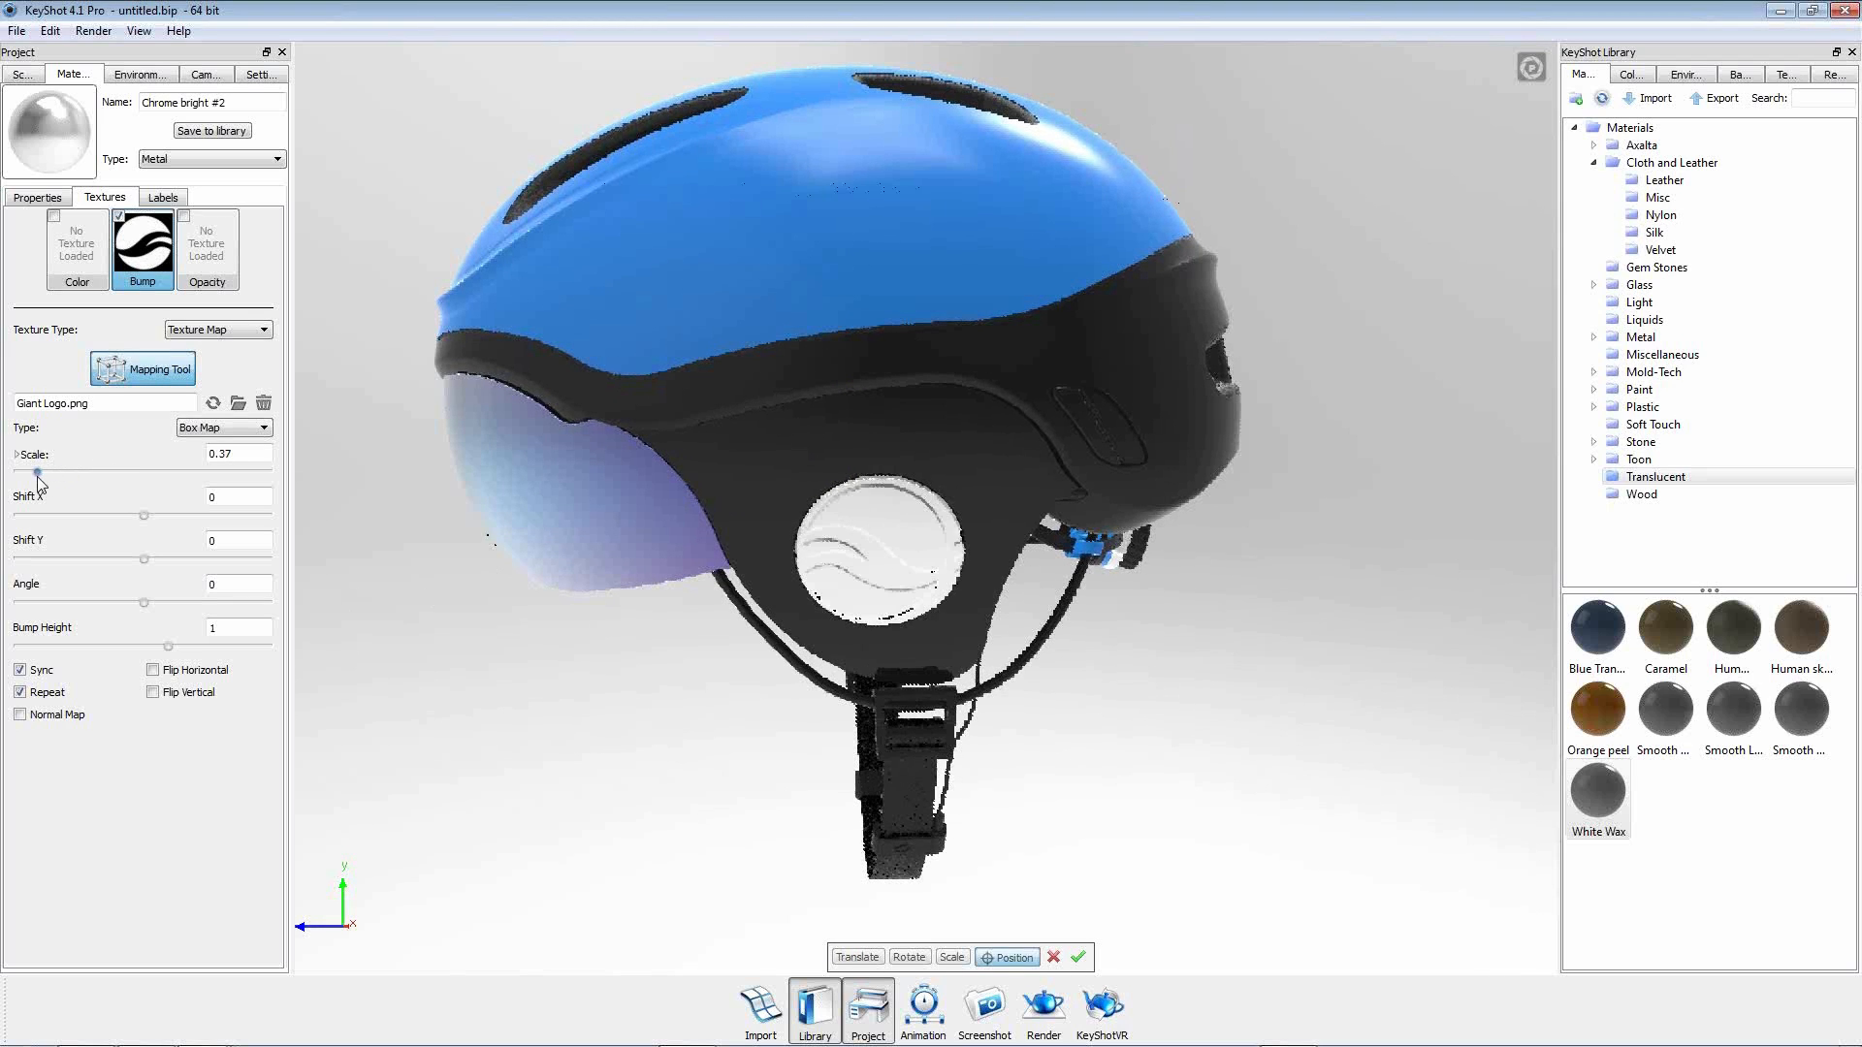
click(24, 693)
drag(628, 819, 619, 760)
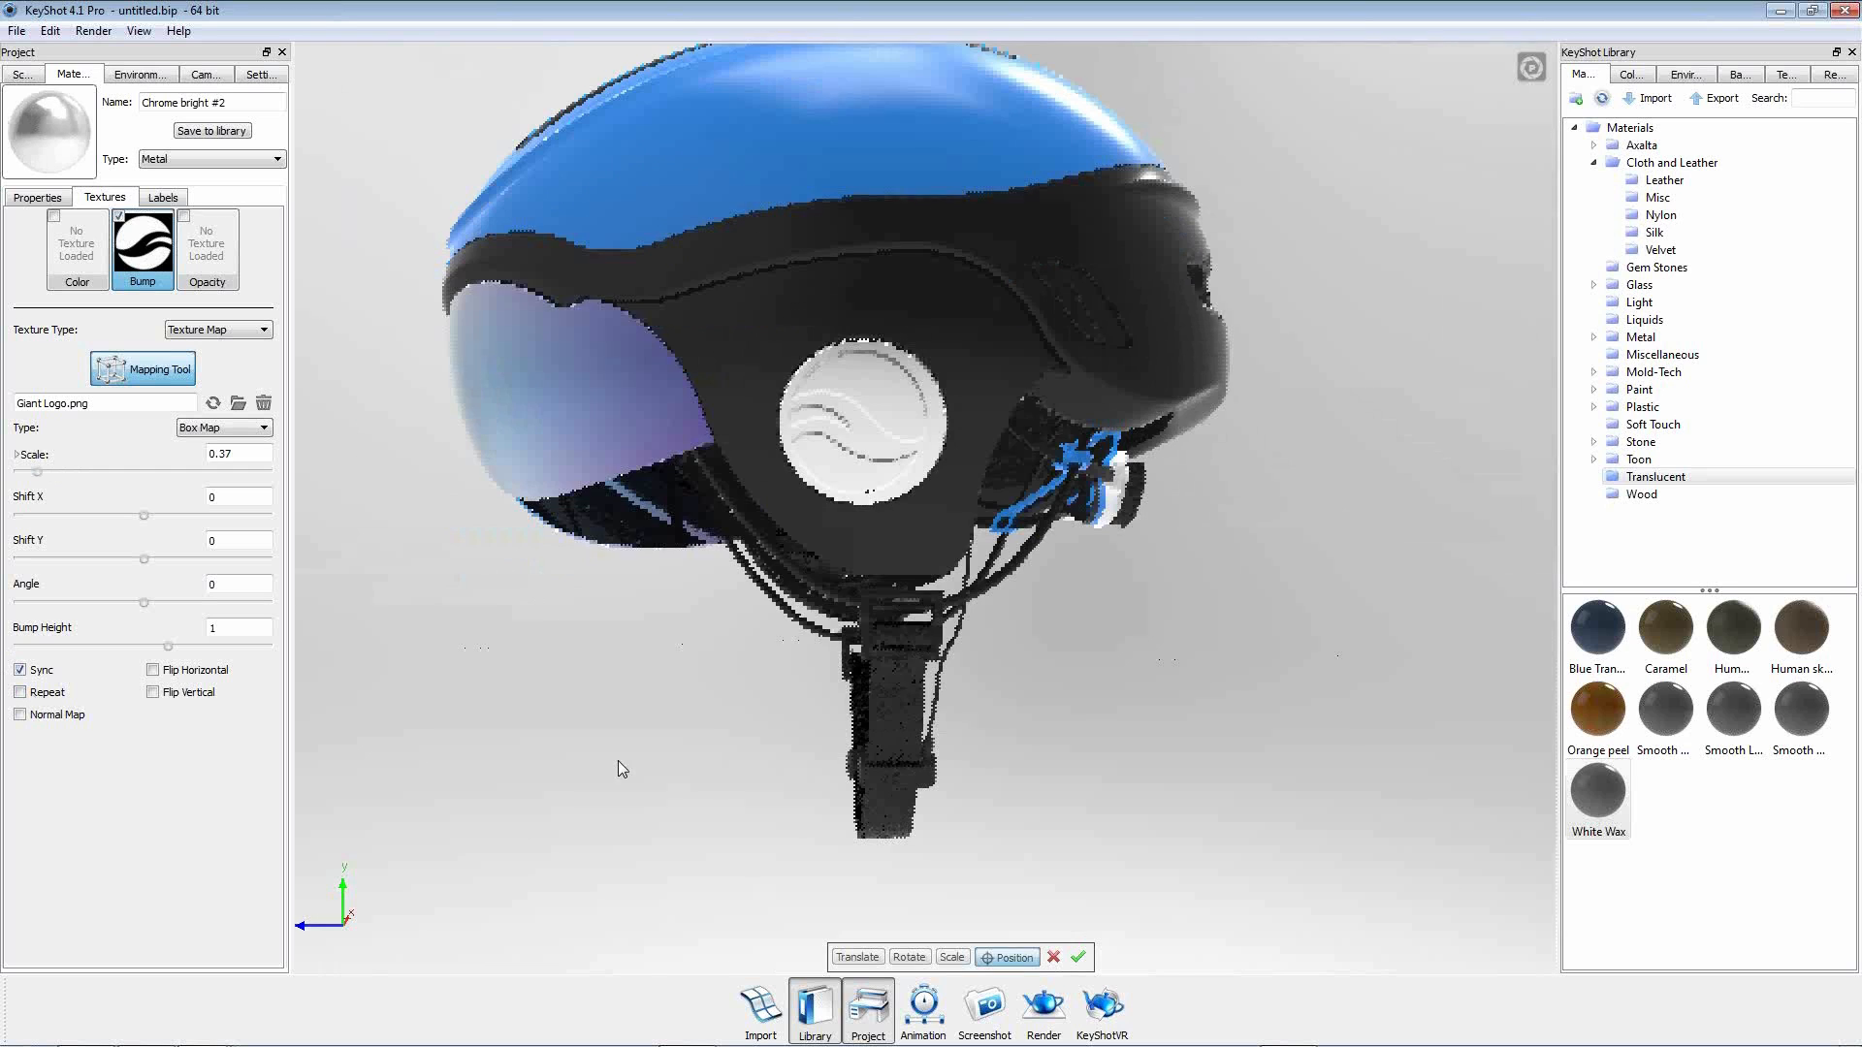
scroll(835, 490, up, 5)
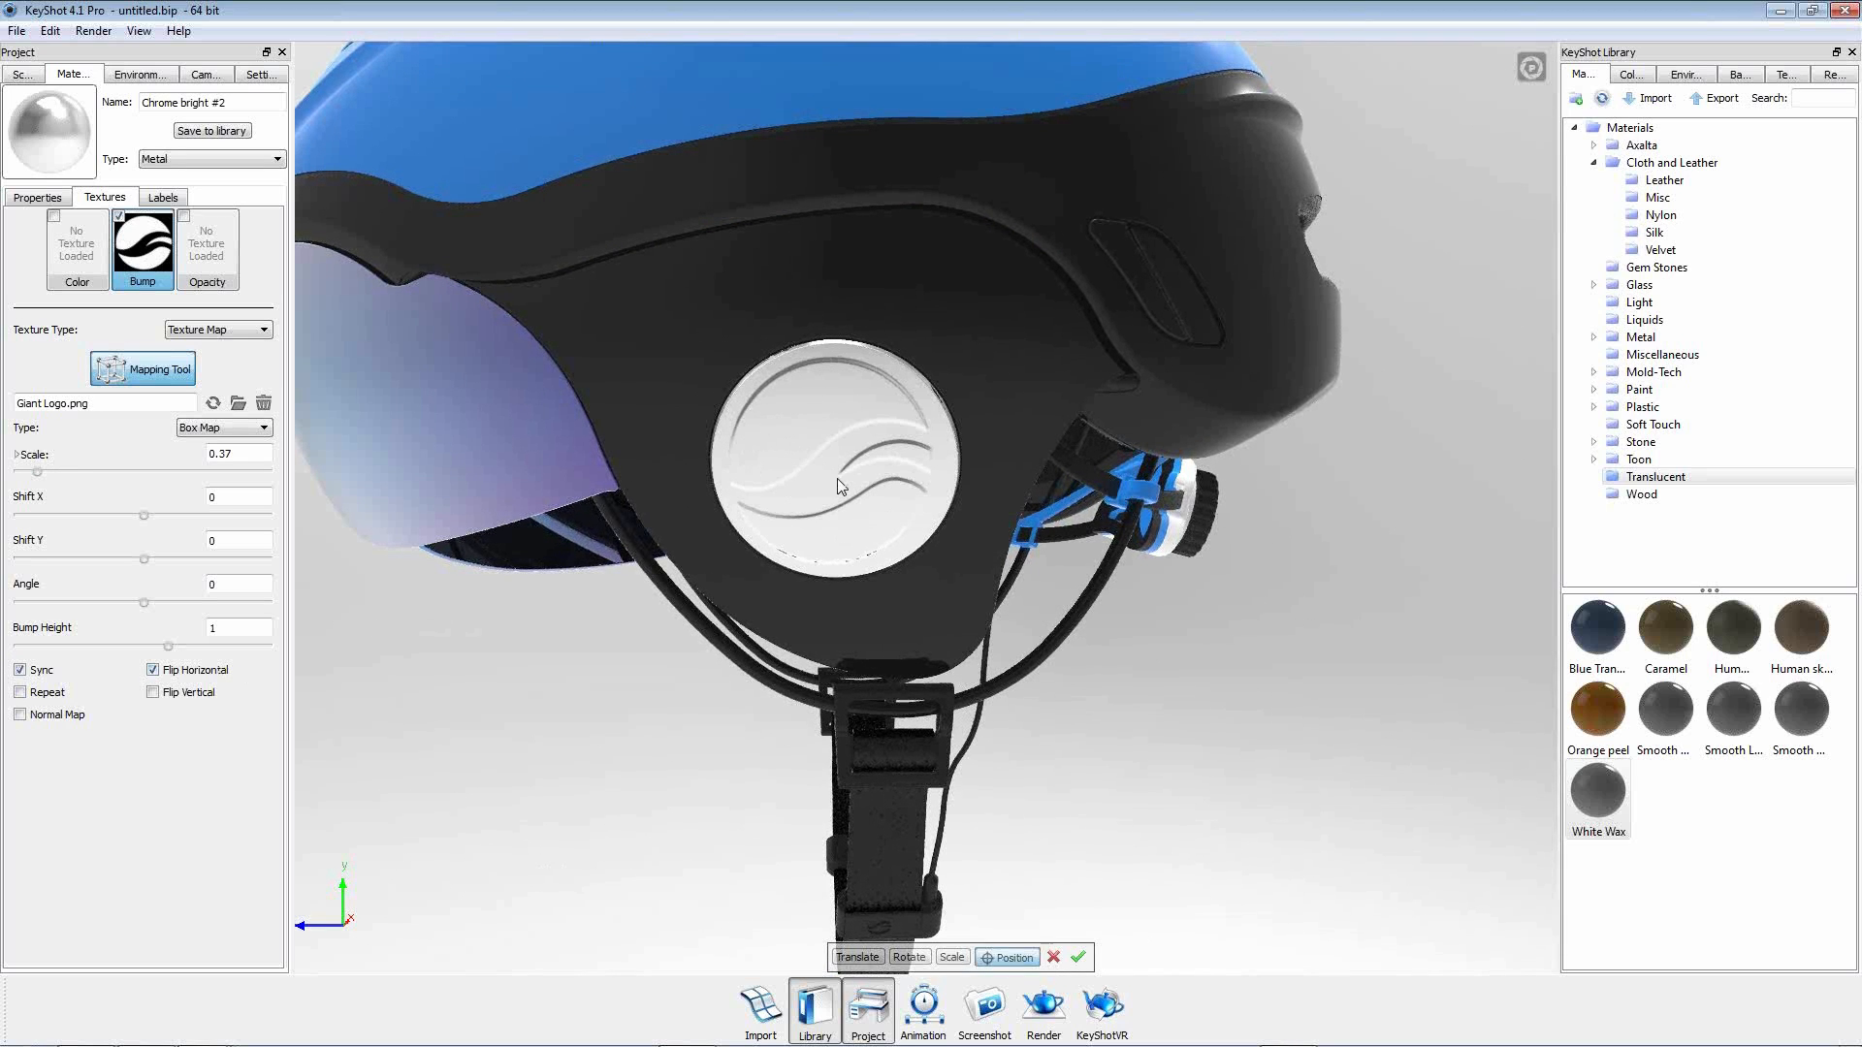
Shift the logo bump texture into place on the side disc with the Mapping Tool's Translate mode and accept the placement.
drag(832, 479, 934, 477)
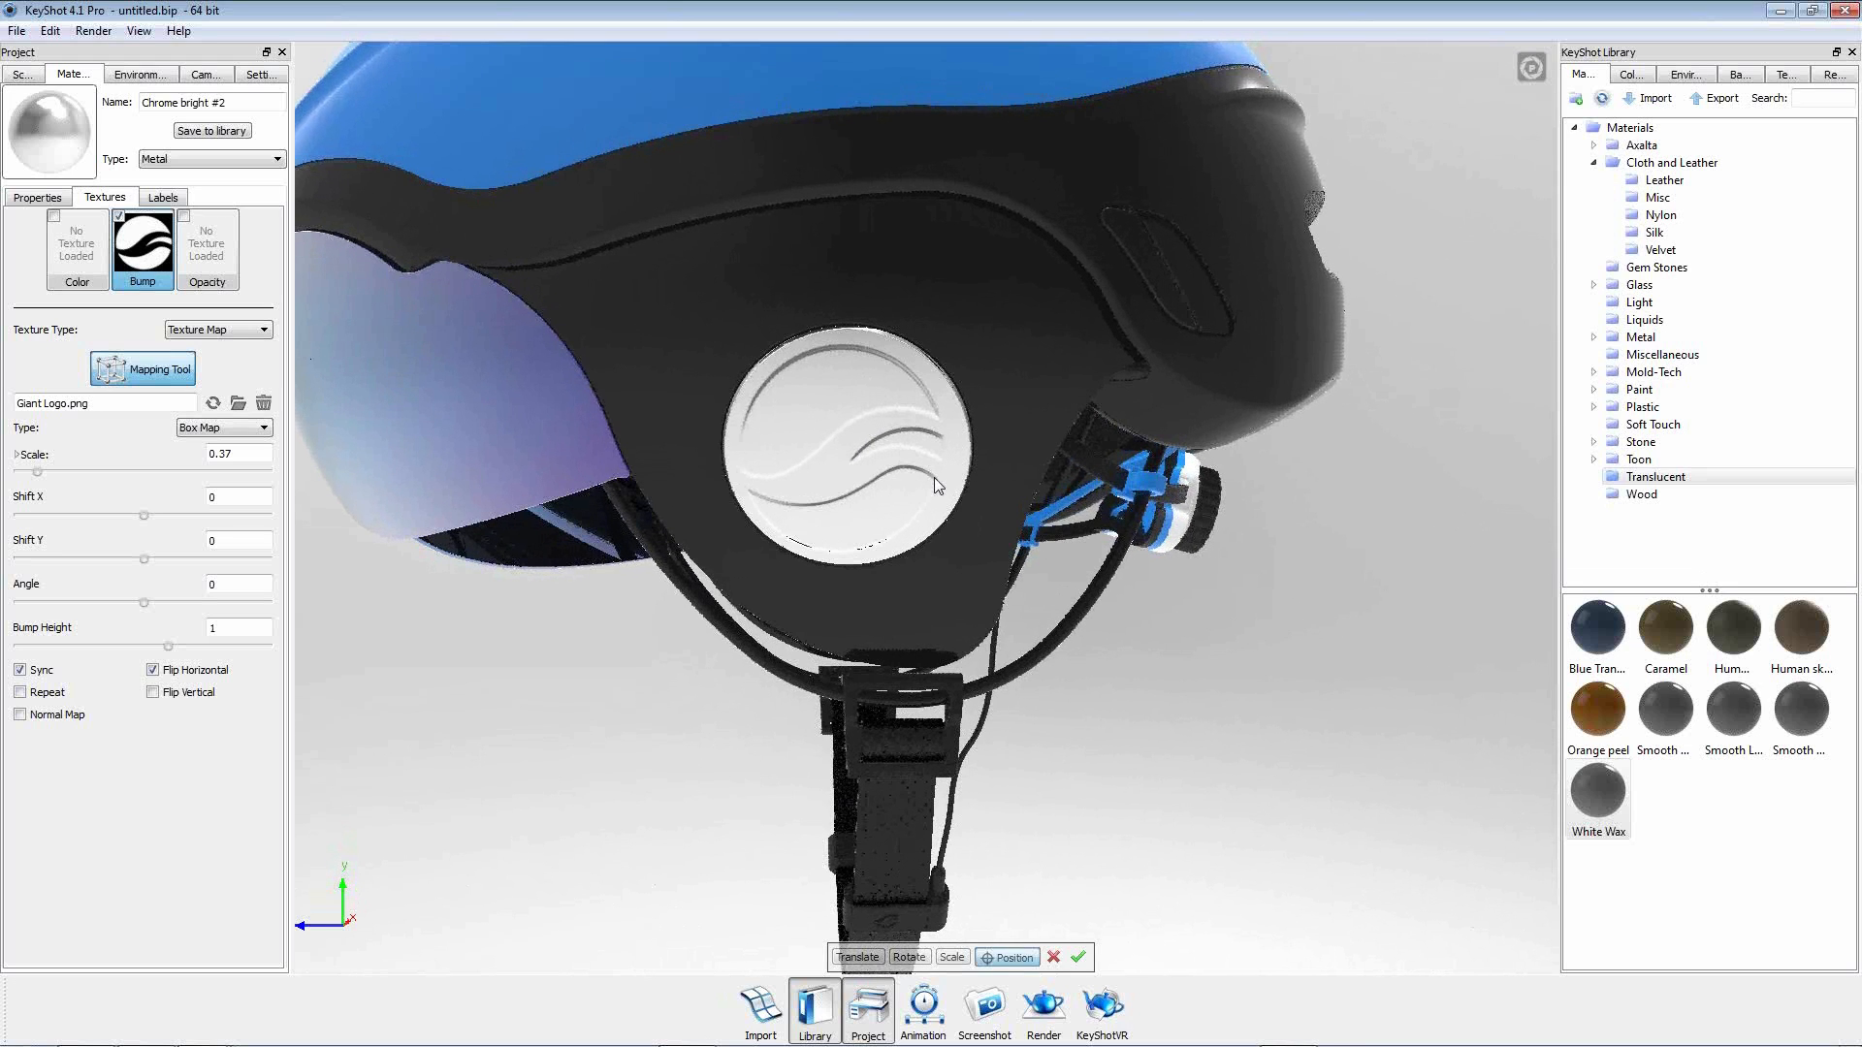
click(859, 958)
drag(720, 426, 723, 425)
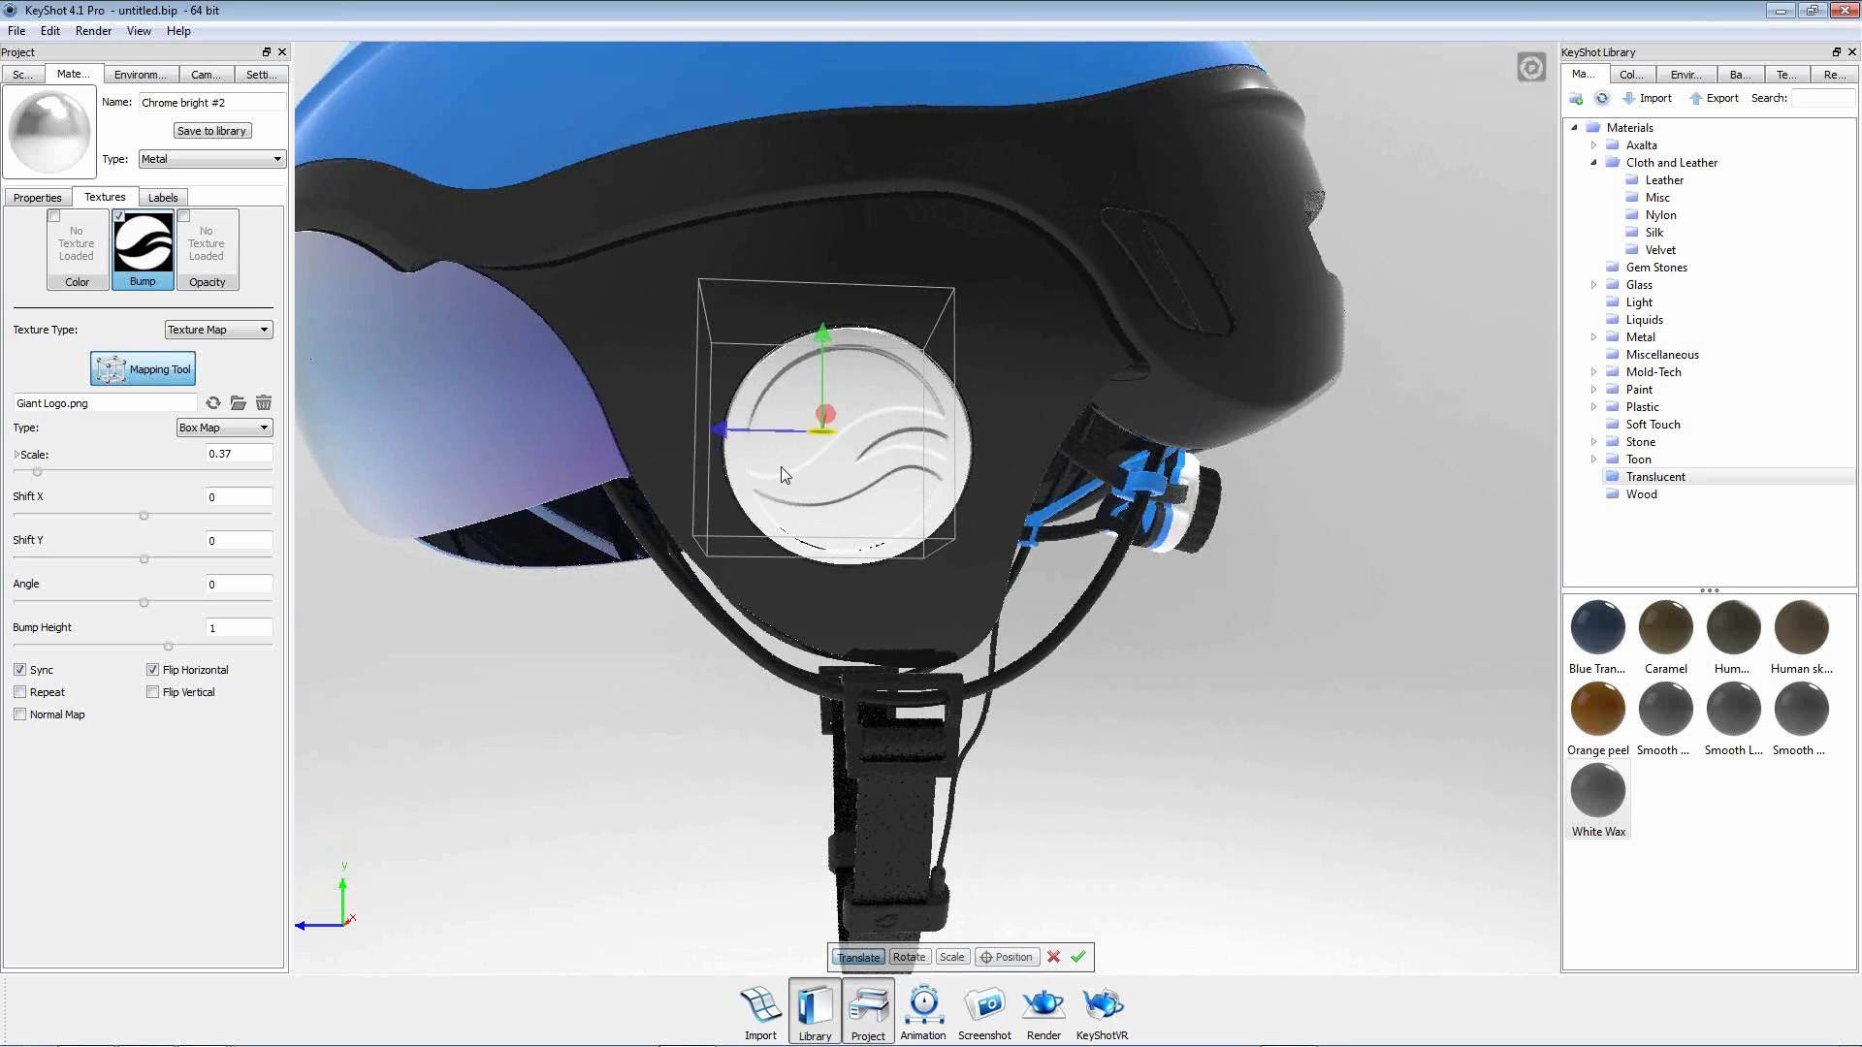
click(1077, 957)
Set the bump height of the side disc's logo texture to 1.26.
drag(789, 852, 659, 776)
scroll(1045, 508, up, 4)
drag(795, 719, 1121, 696)
drag(888, 603, 702, 563)
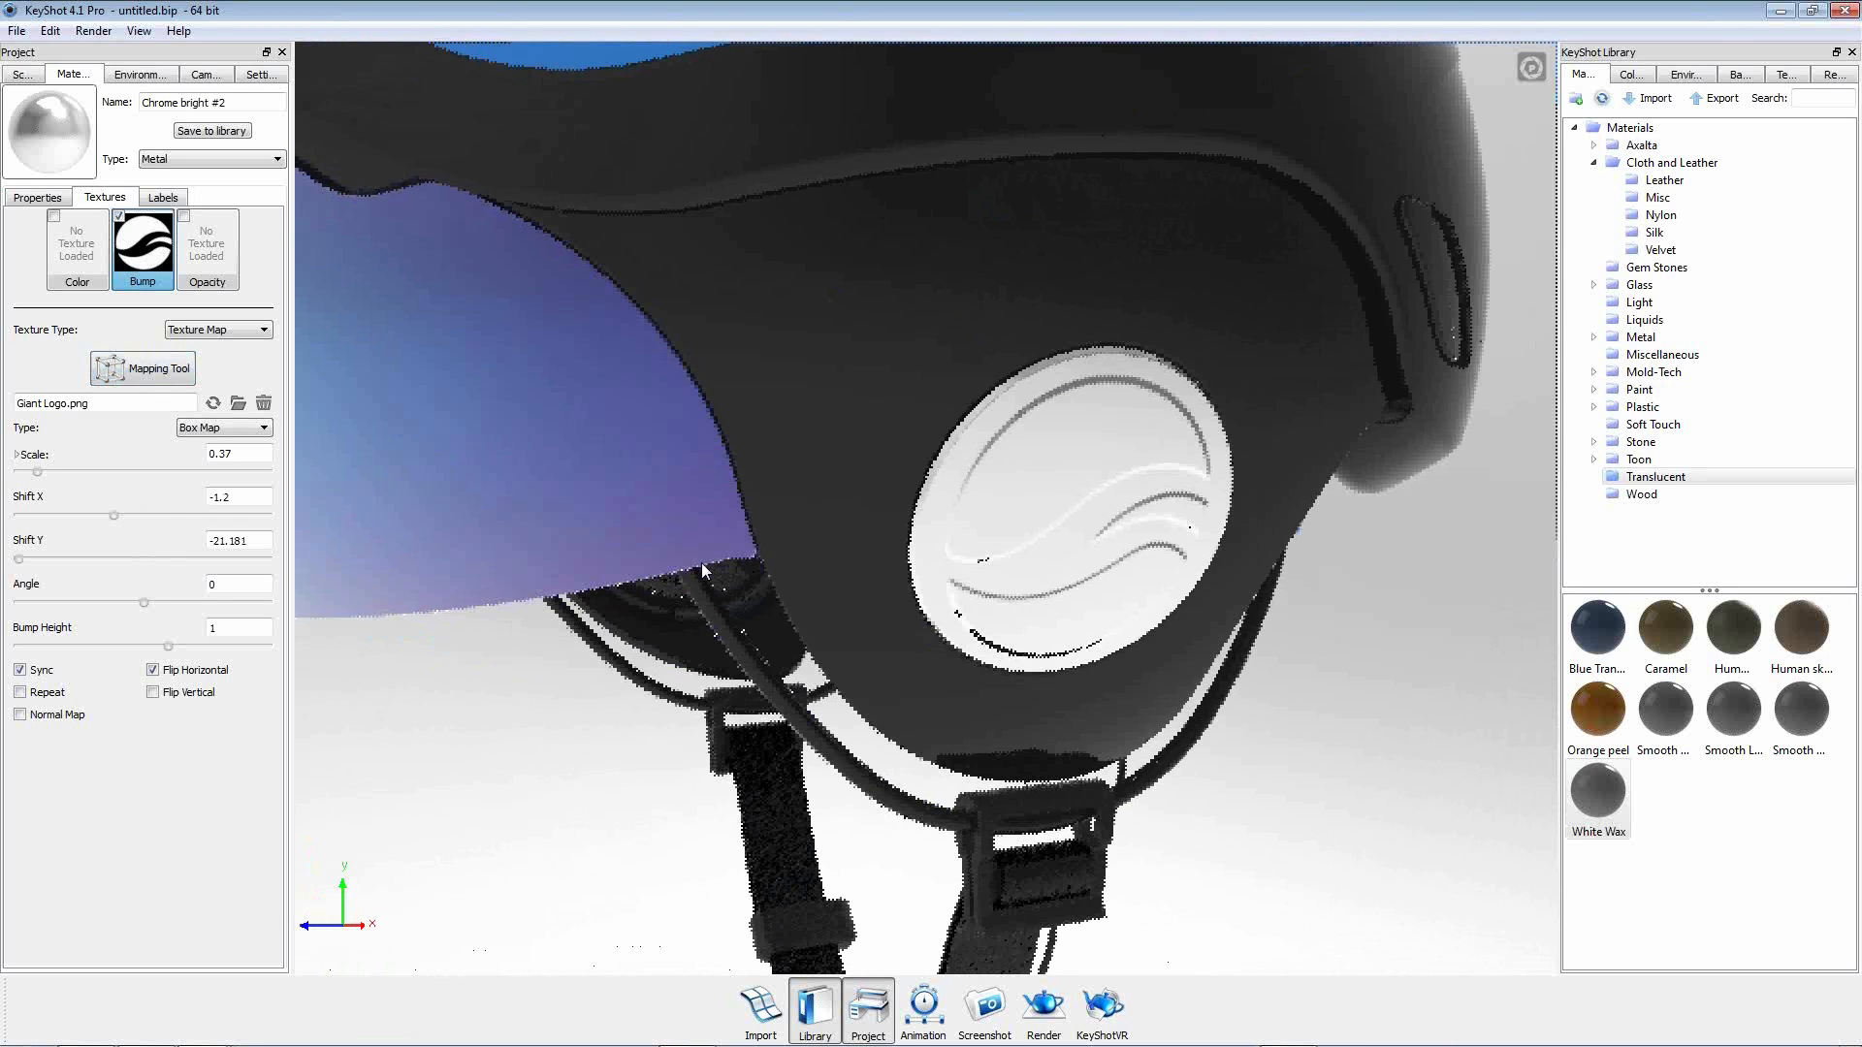
mouse_move(168, 647)
mouse_down()
mouse_move(196, 647)
mouse_move(158, 647)
mouse_move(176, 647)
mouse_up()
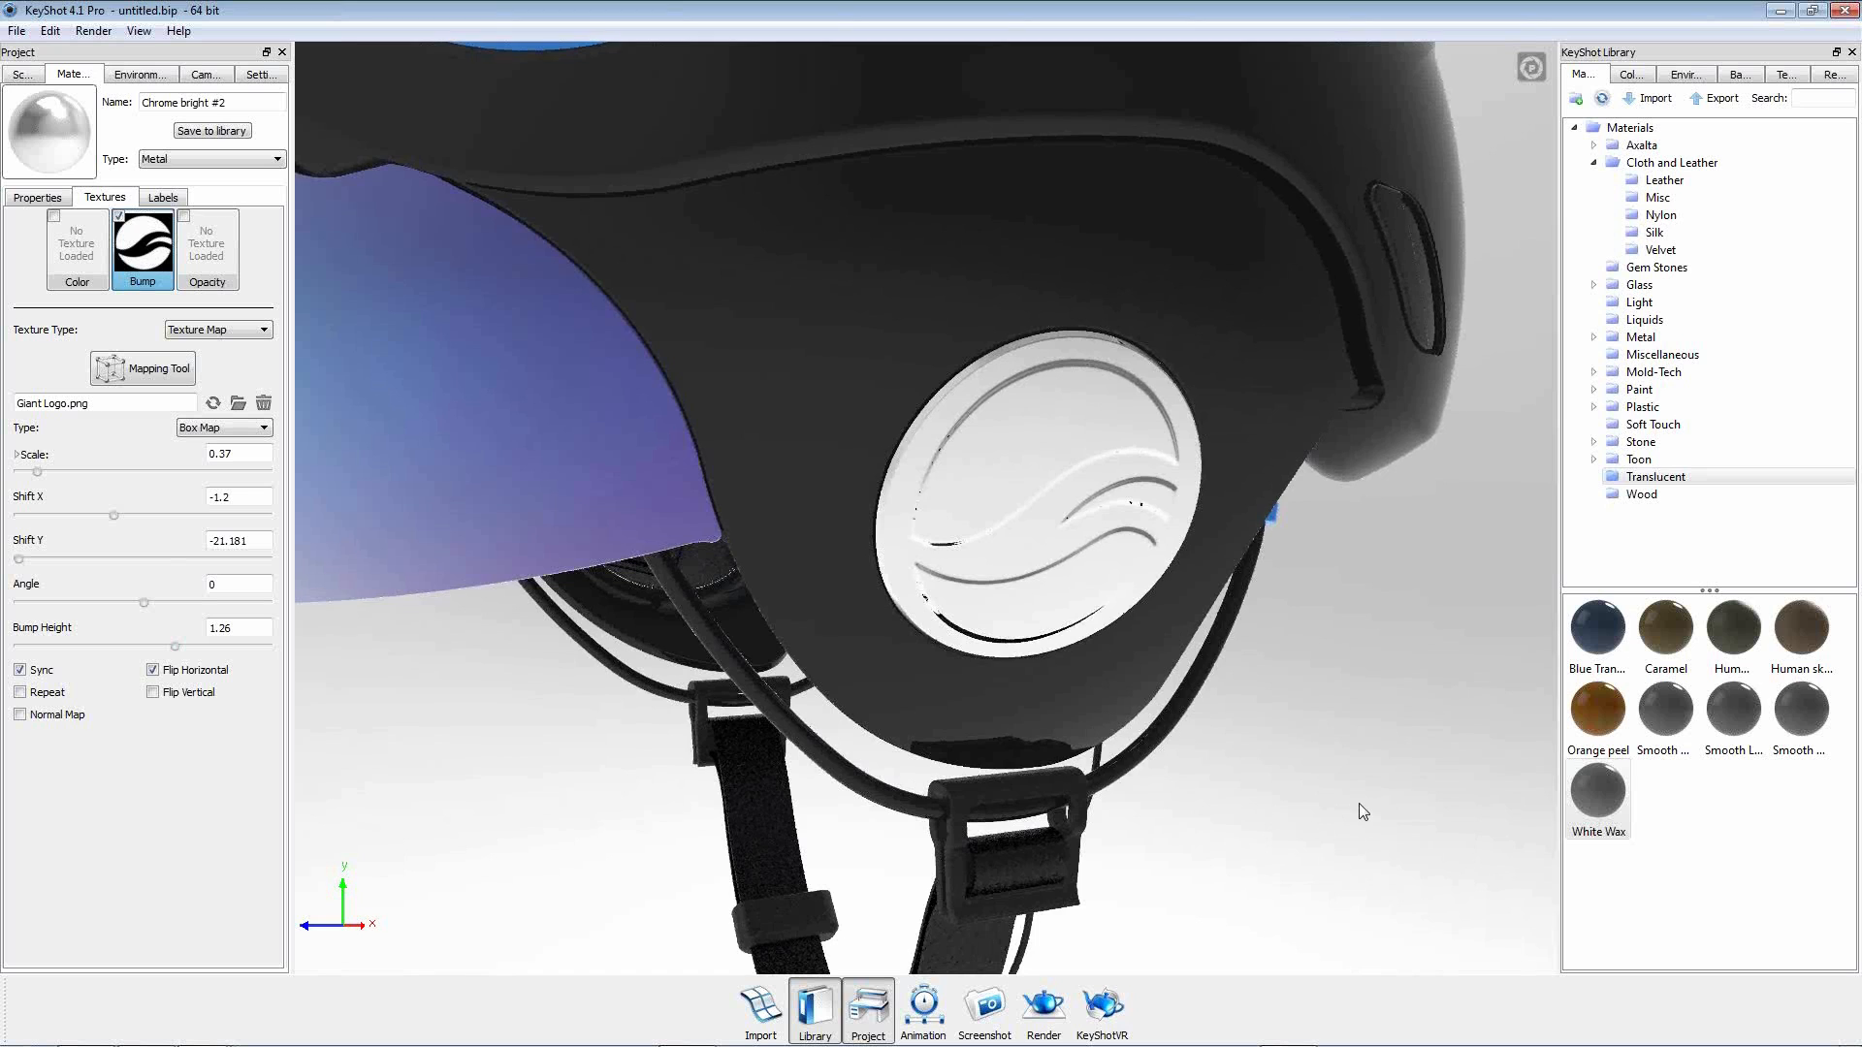
Examine the embossed logo on the side disc up close and from several angles, including a view of the whole helmet.
drag(1235, 811, 1344, 797)
scroll(987, 400, up, 5)
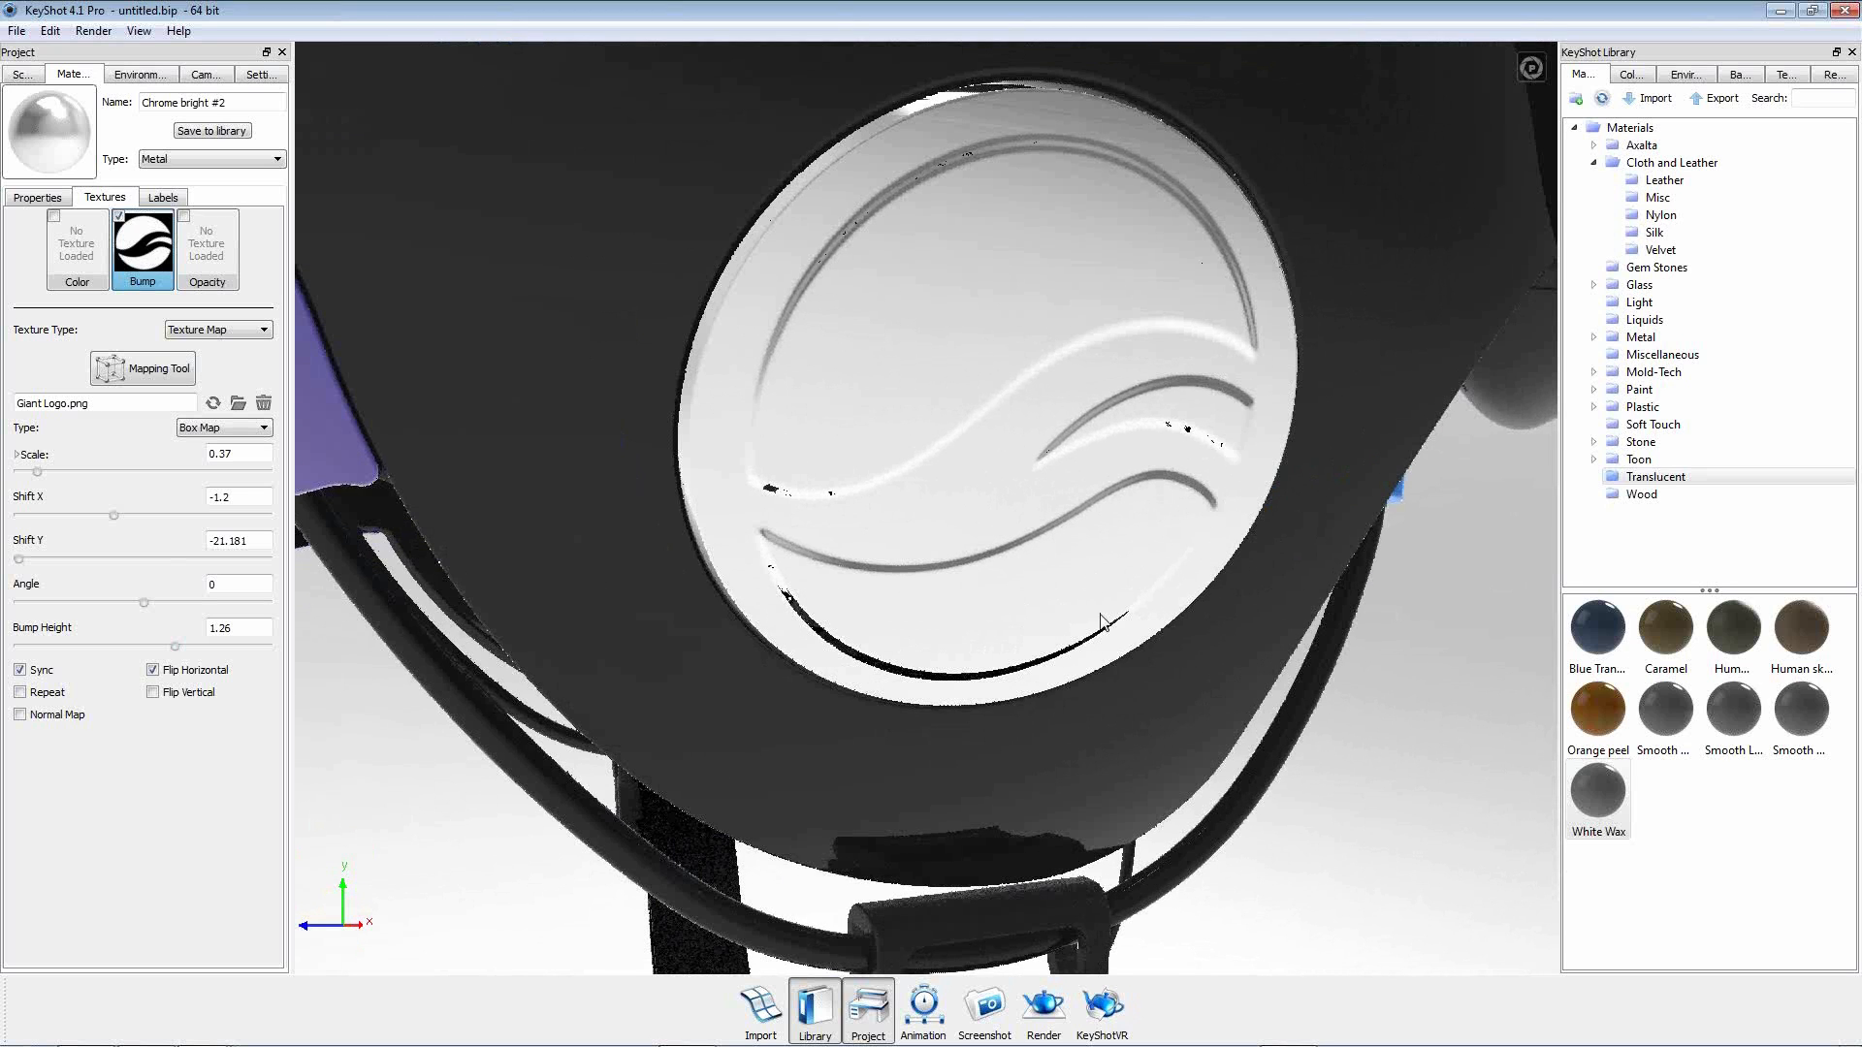
drag(876, 671, 980, 676)
scroll(982, 662, down, 5)
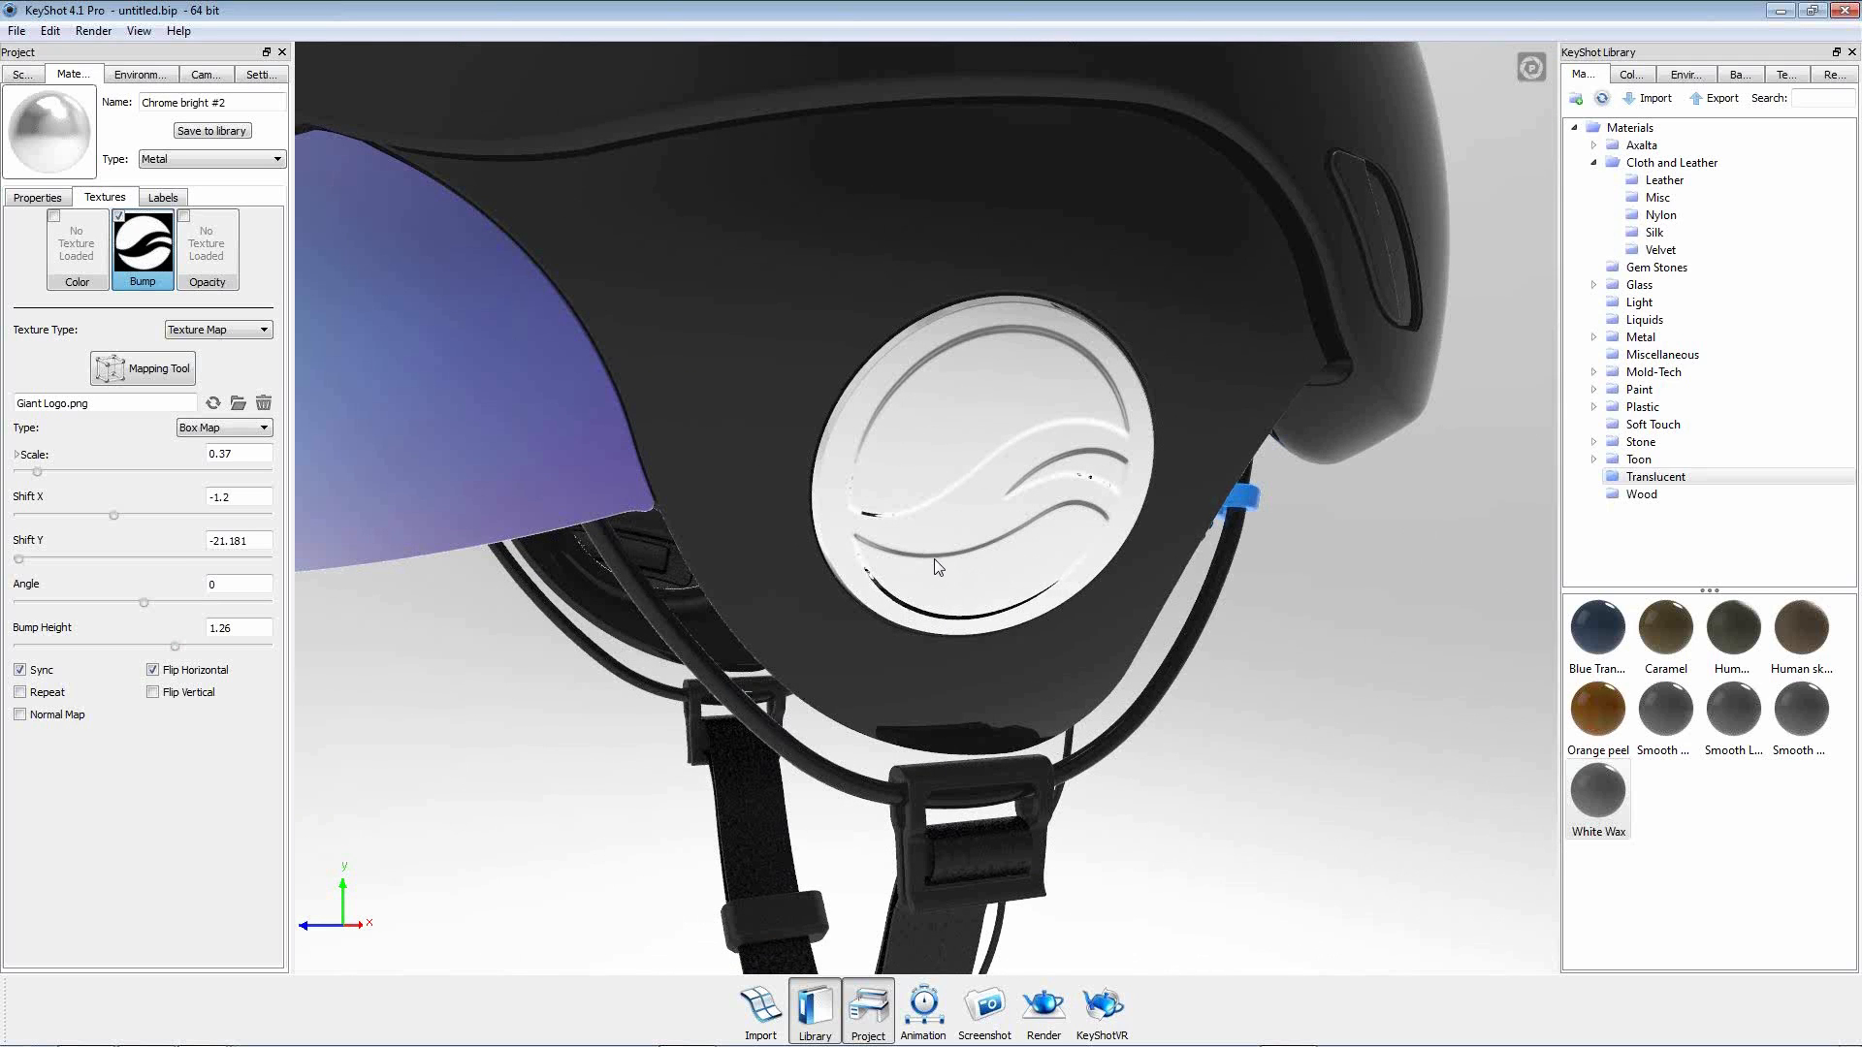
drag(975, 514, 929, 522)
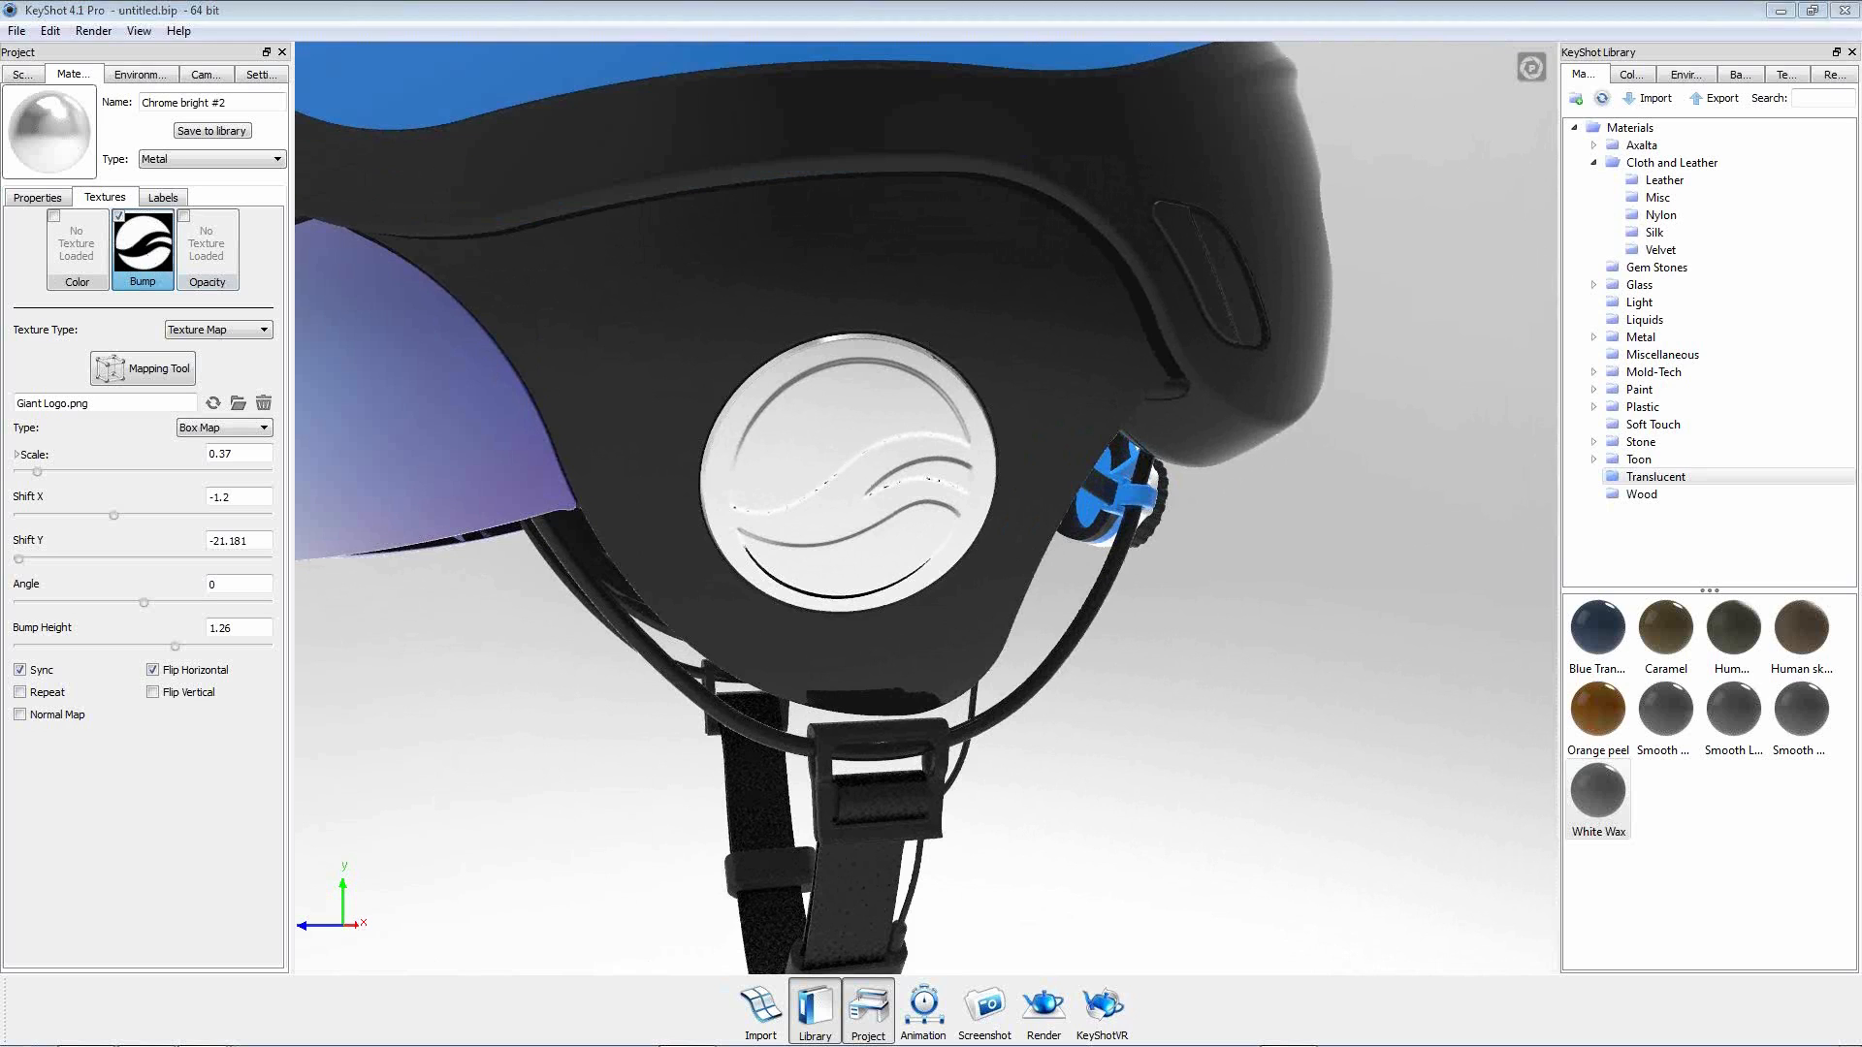
drag(171, 300, 157, 260)
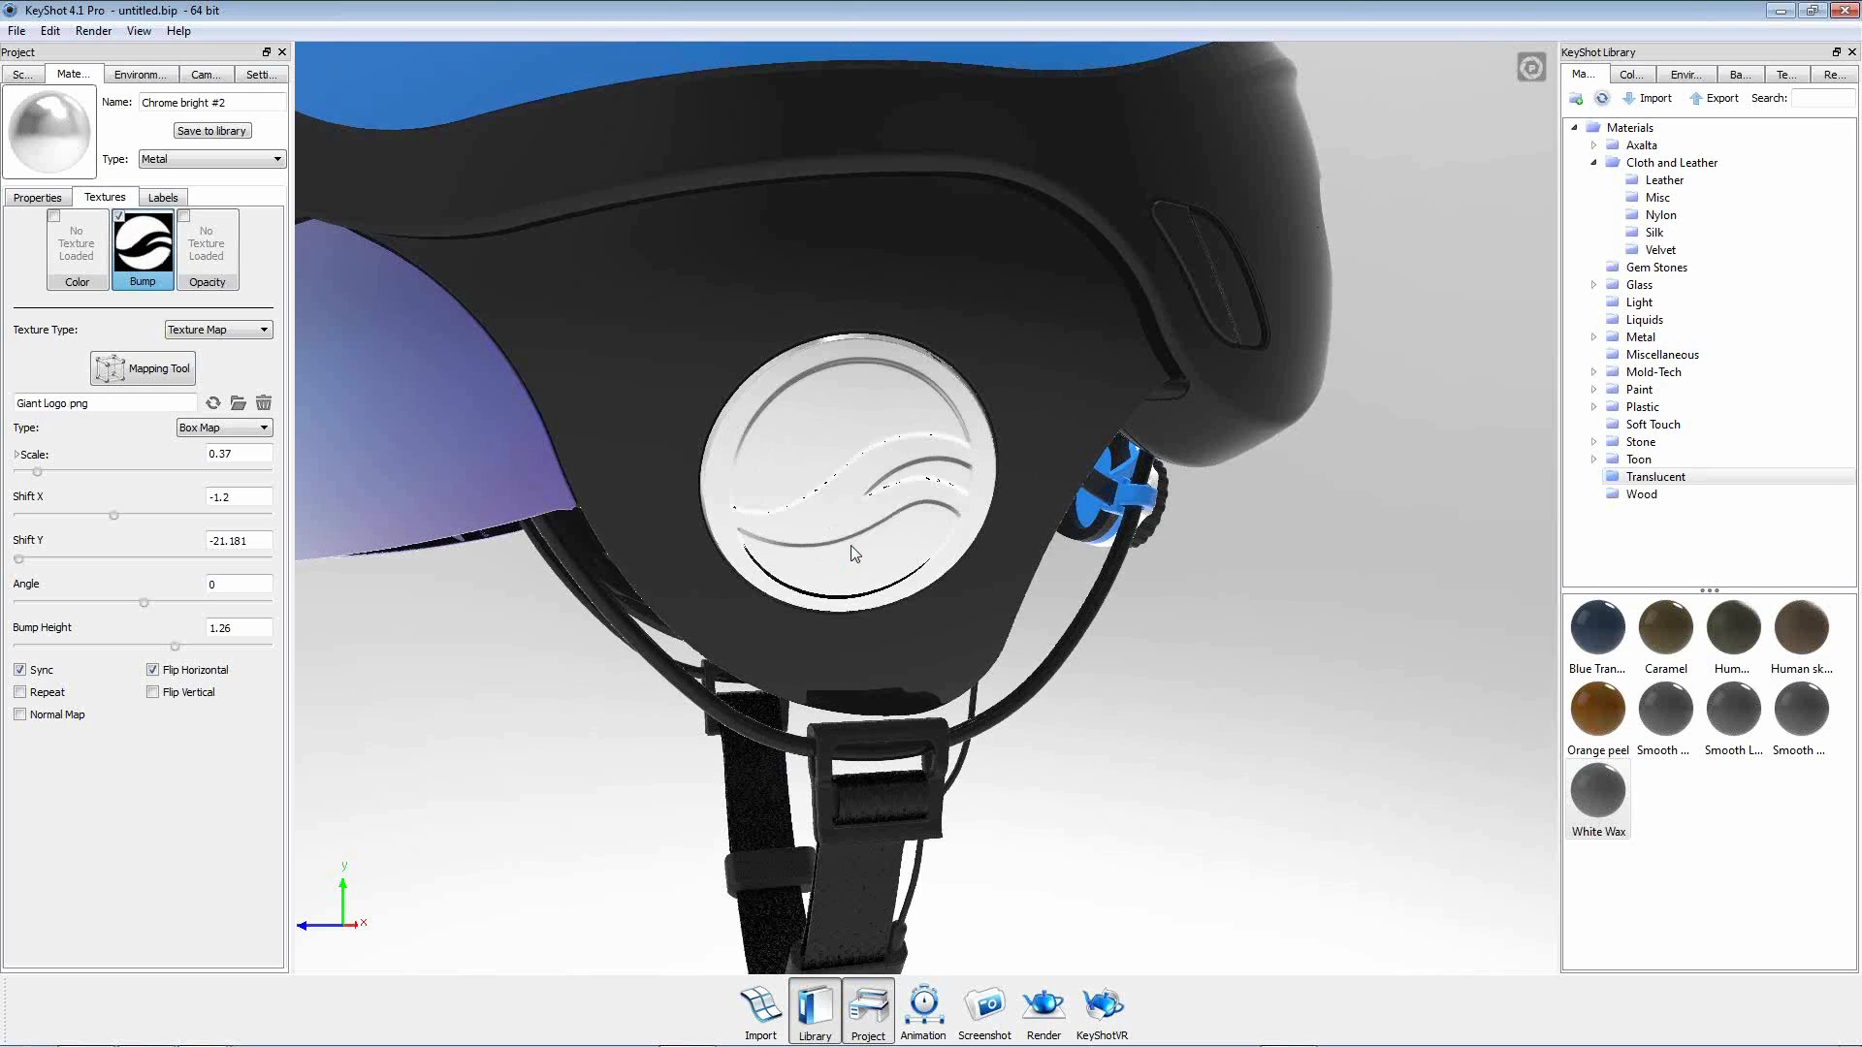
drag(553, 695, 737, 690)
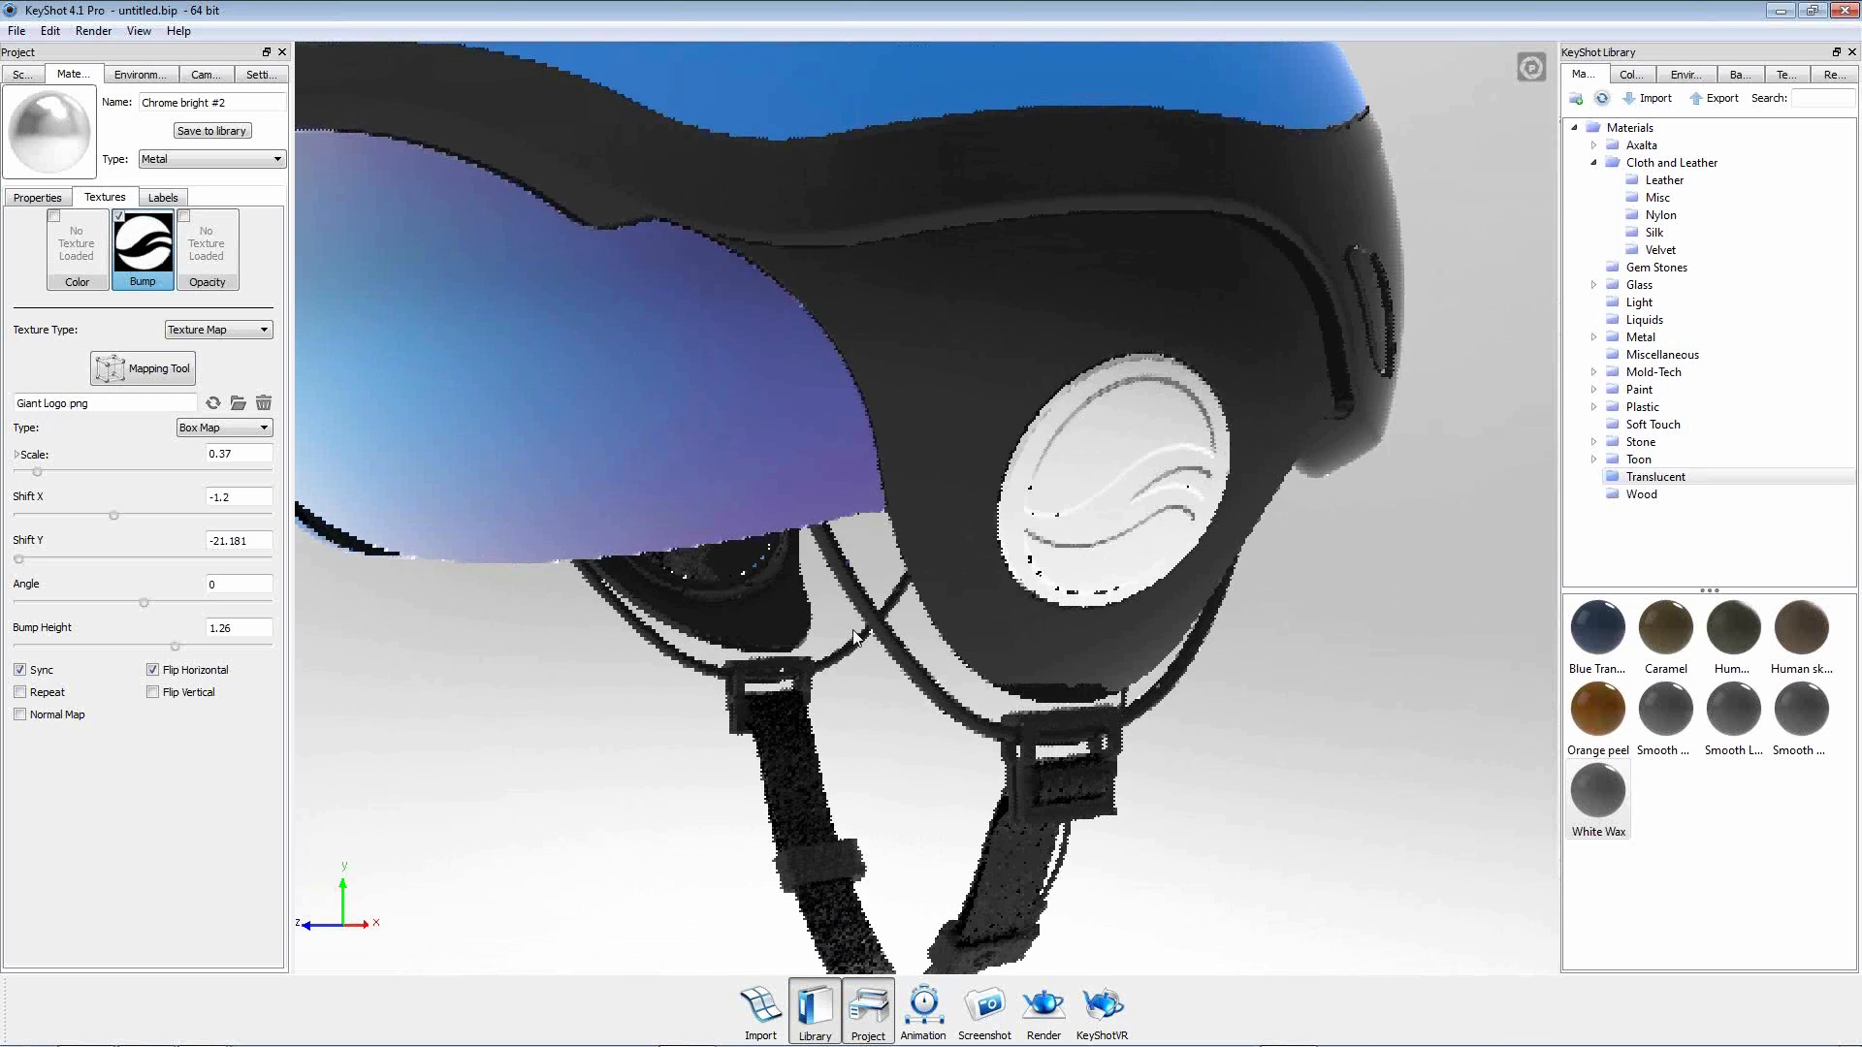
scroll(940, 672, down, 10)
scroll(799, 578, up, 5)
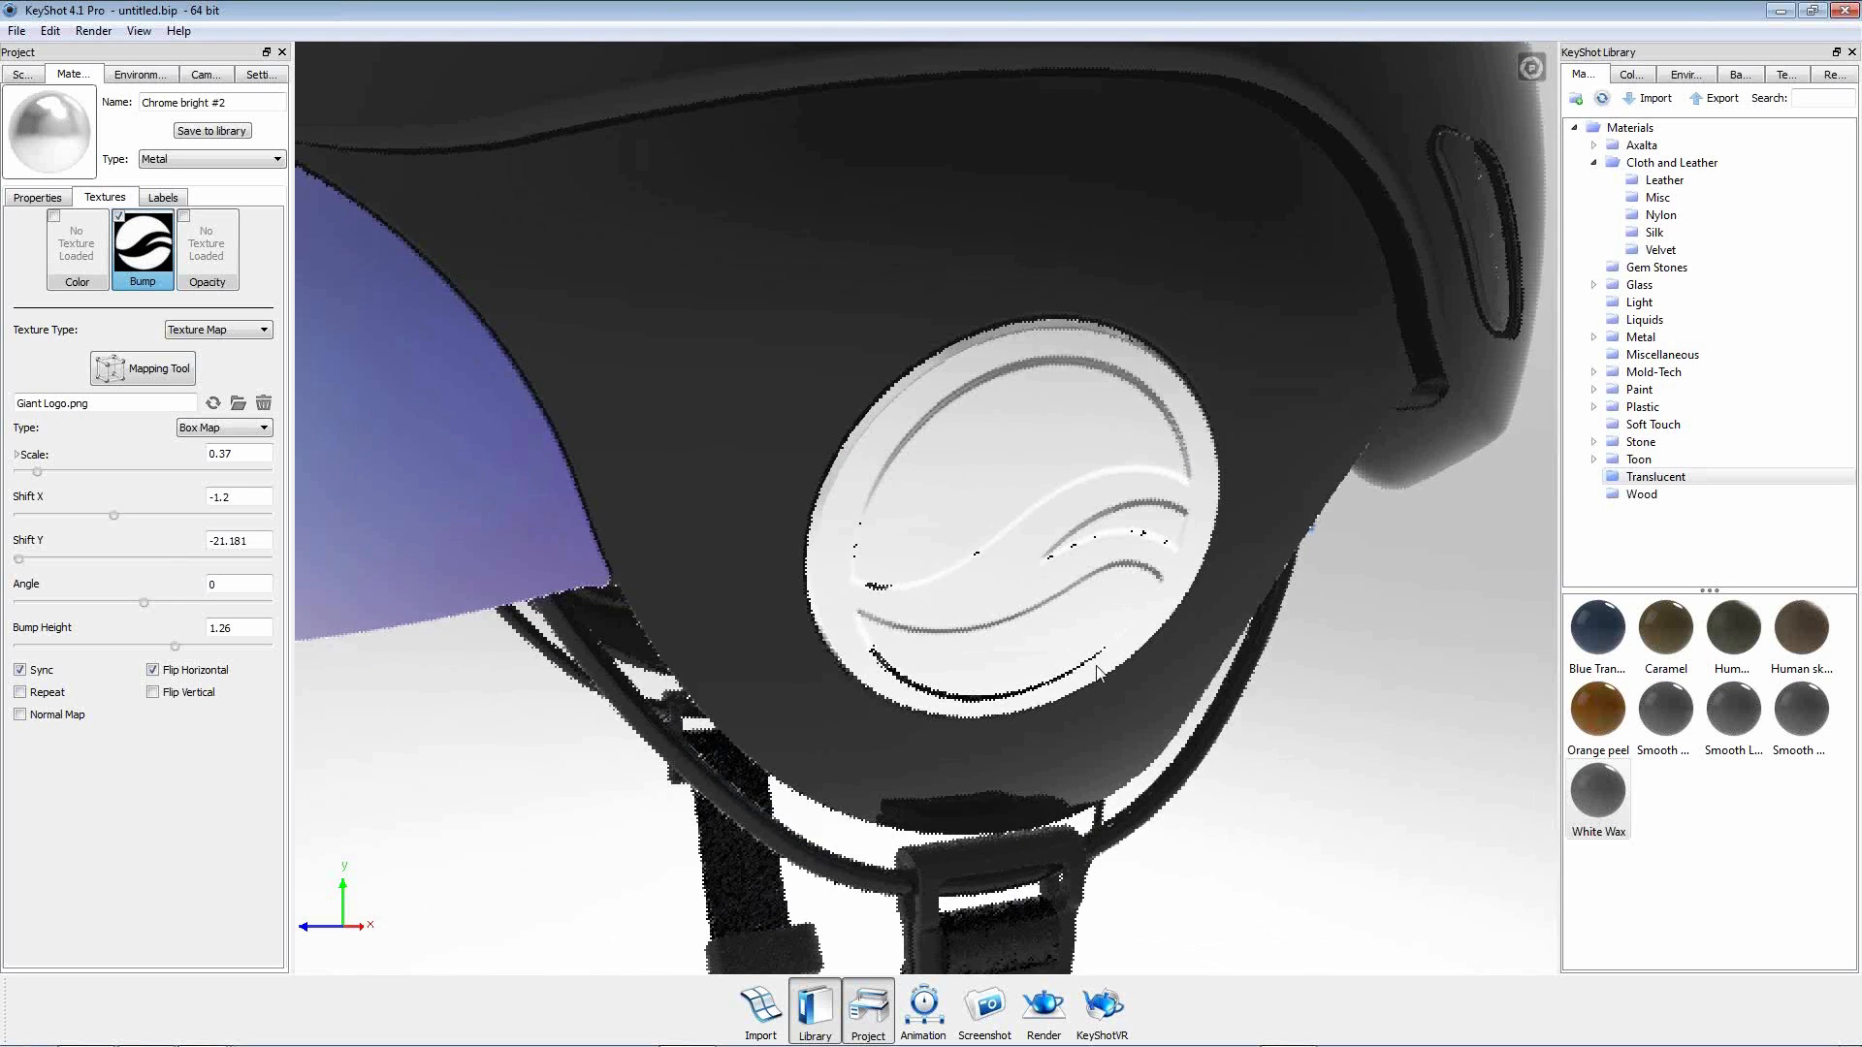
scroll(1267, 789, down, 6)
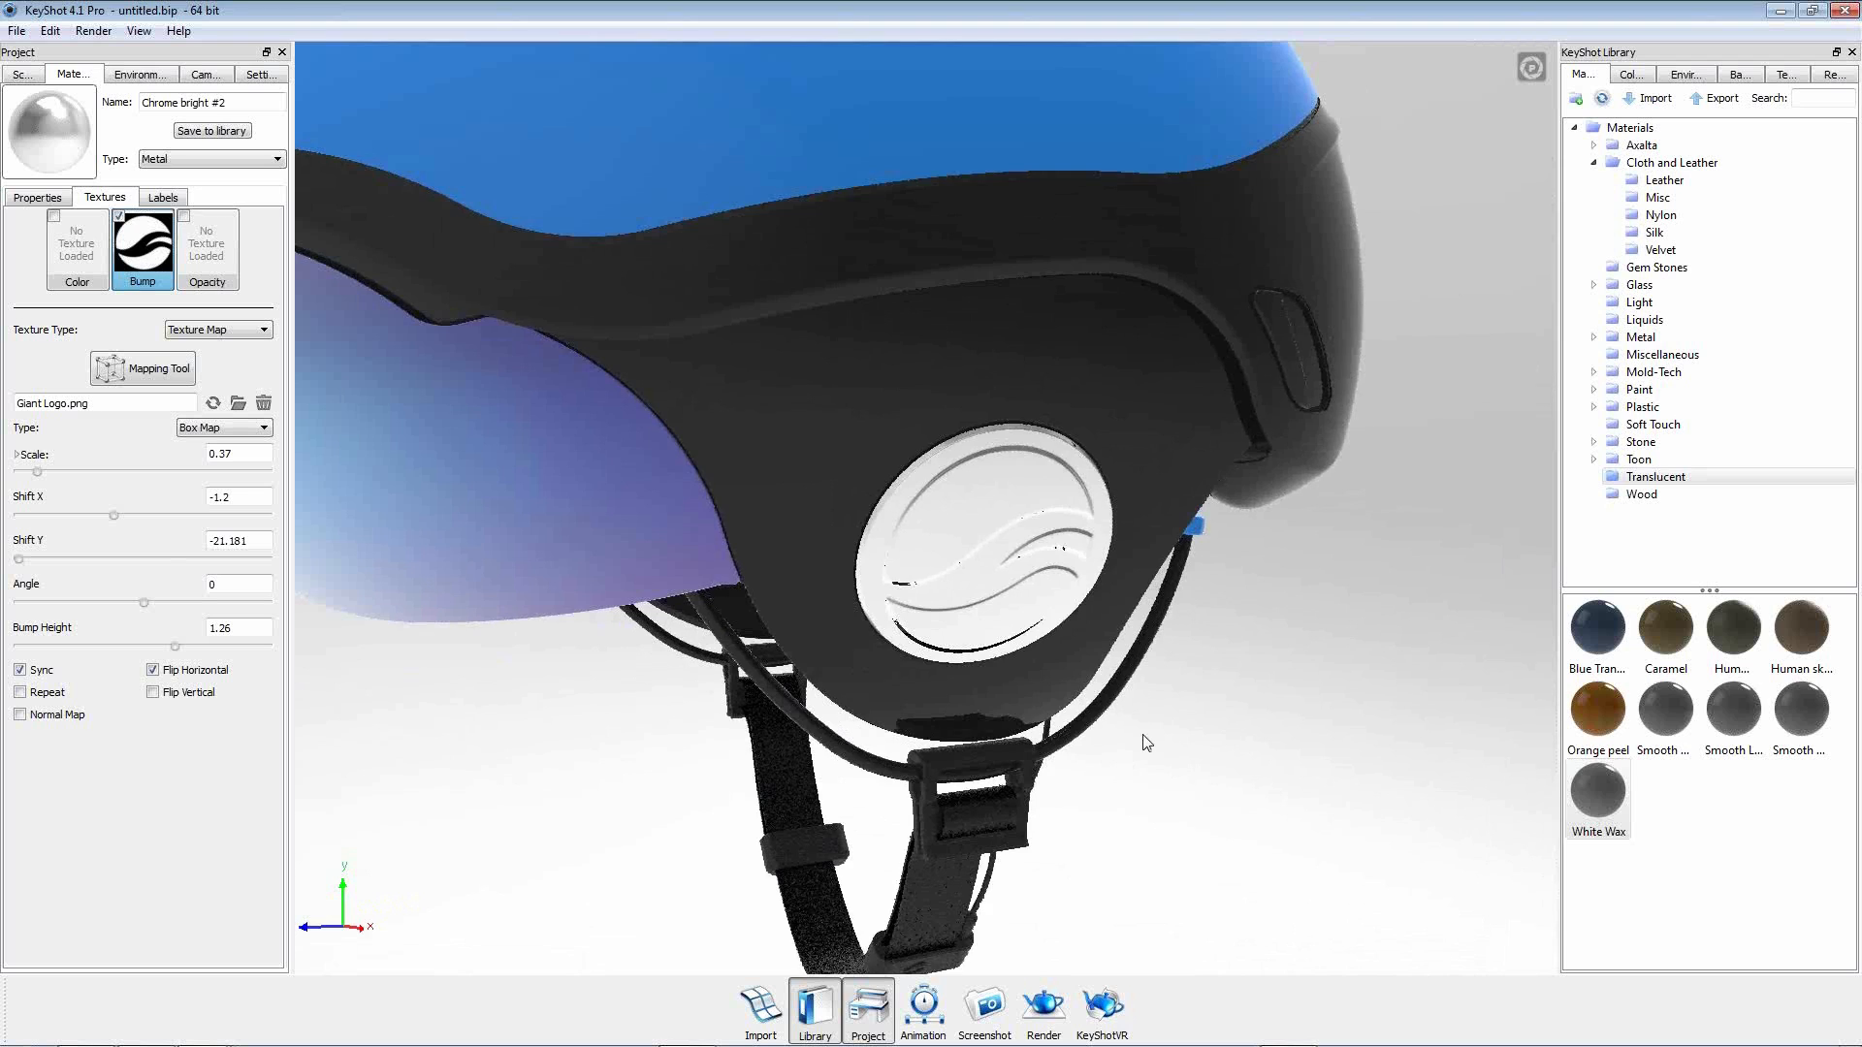
scroll(1143, 748, down, 4)
drag(615, 704, 947, 561)
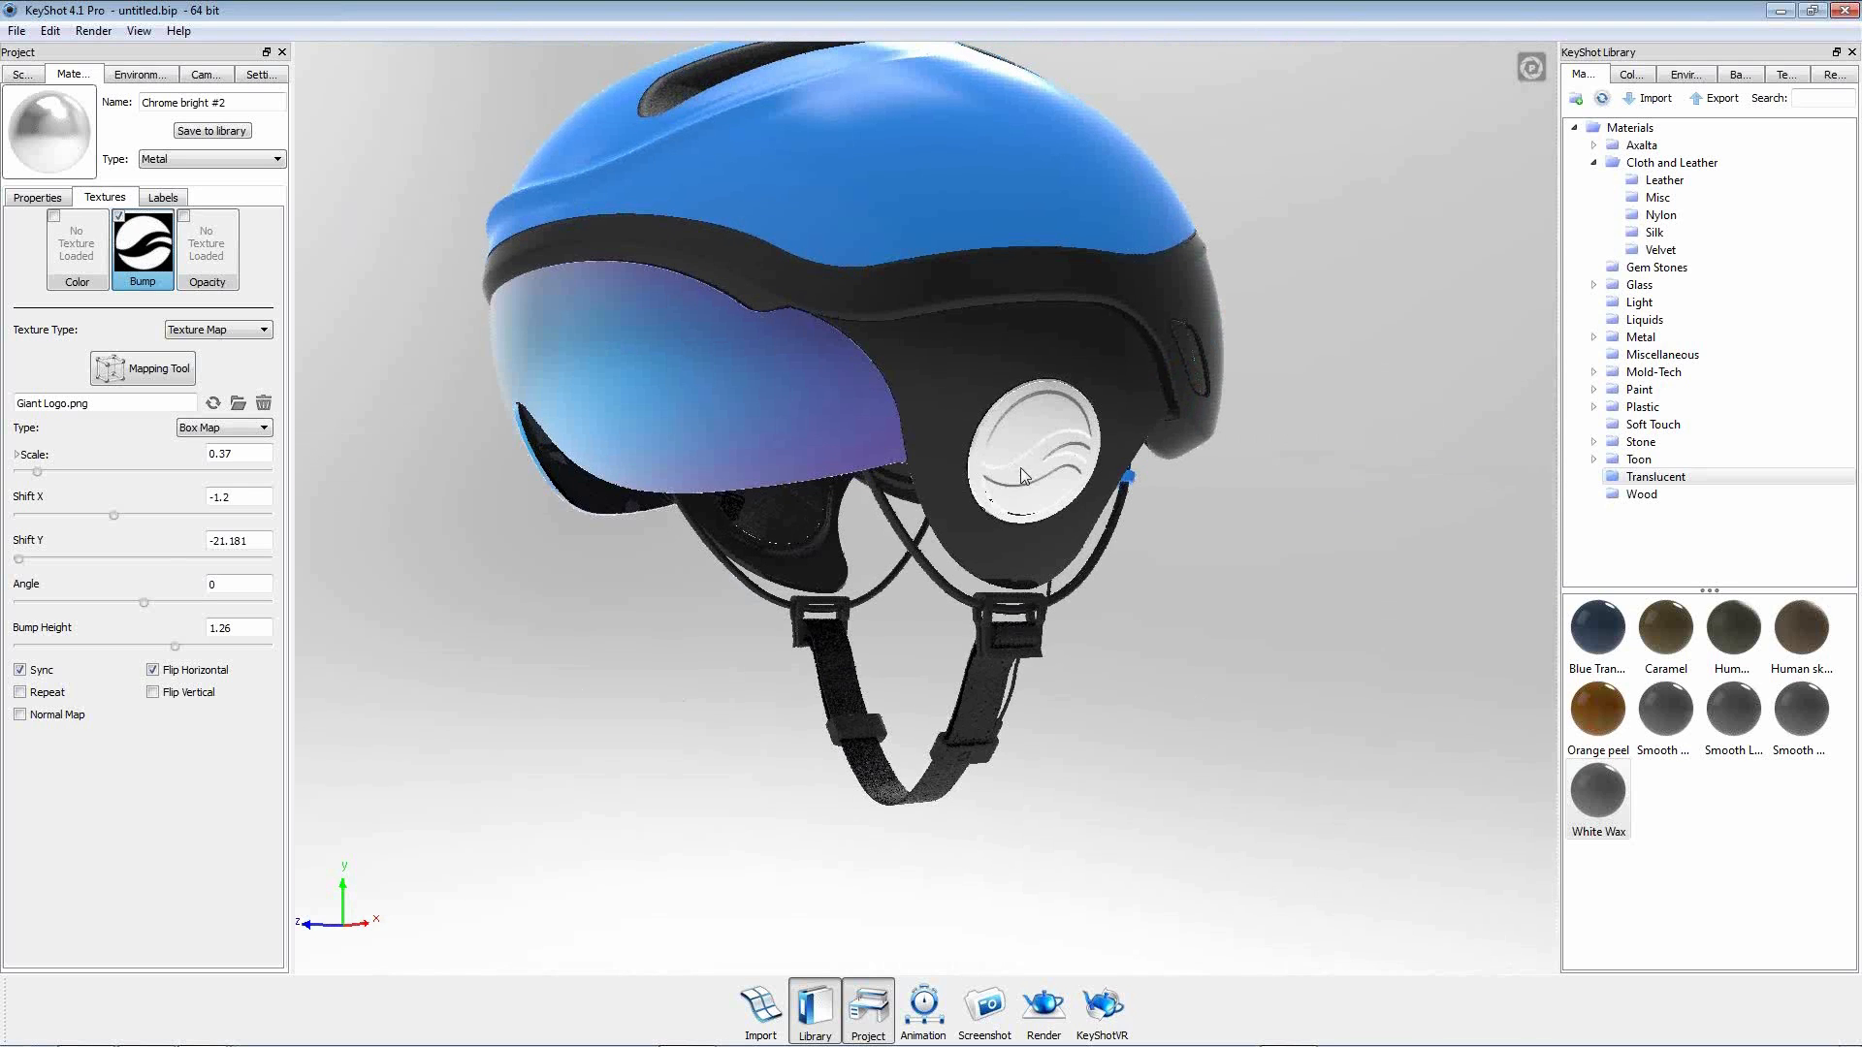
Unlink the material of the round disc on the helmet's opposite side.
drag(708, 666, 1545, 657)
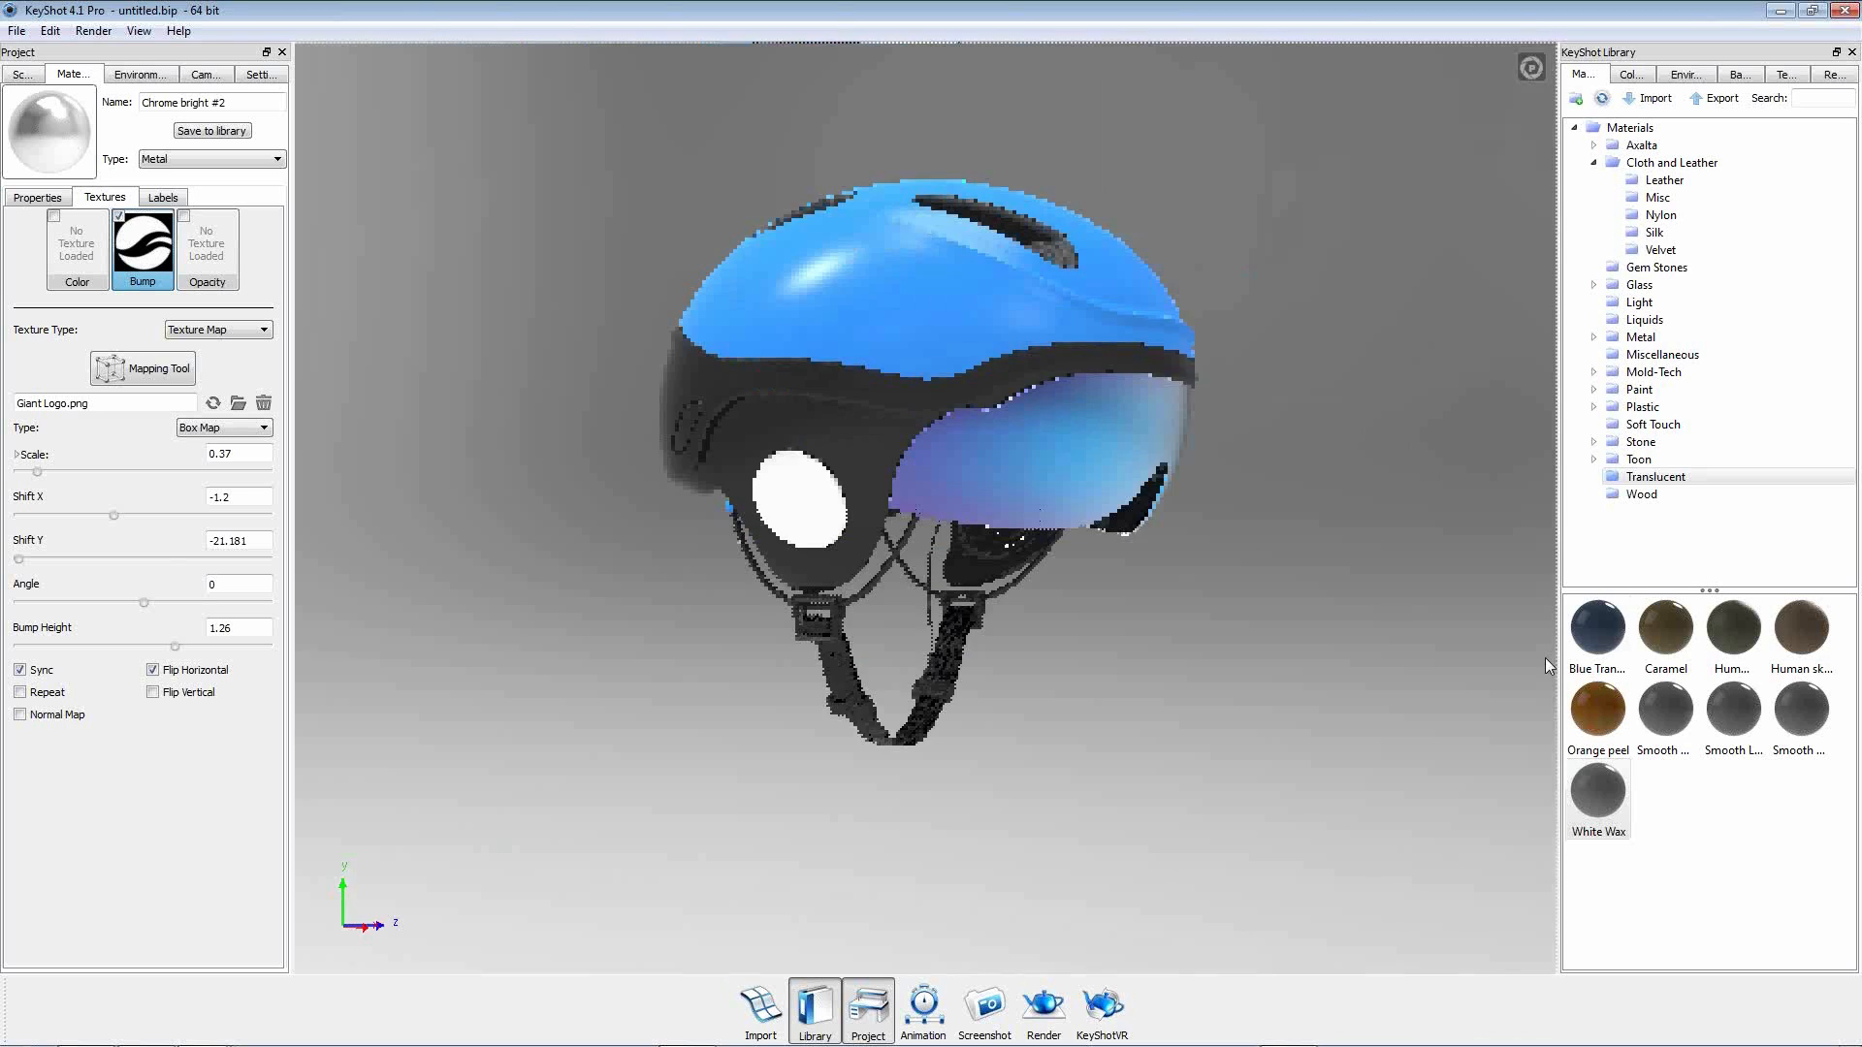
drag(712, 595, 838, 445)
scroll(838, 444, up, 5)
drag(1004, 622, 970, 693)
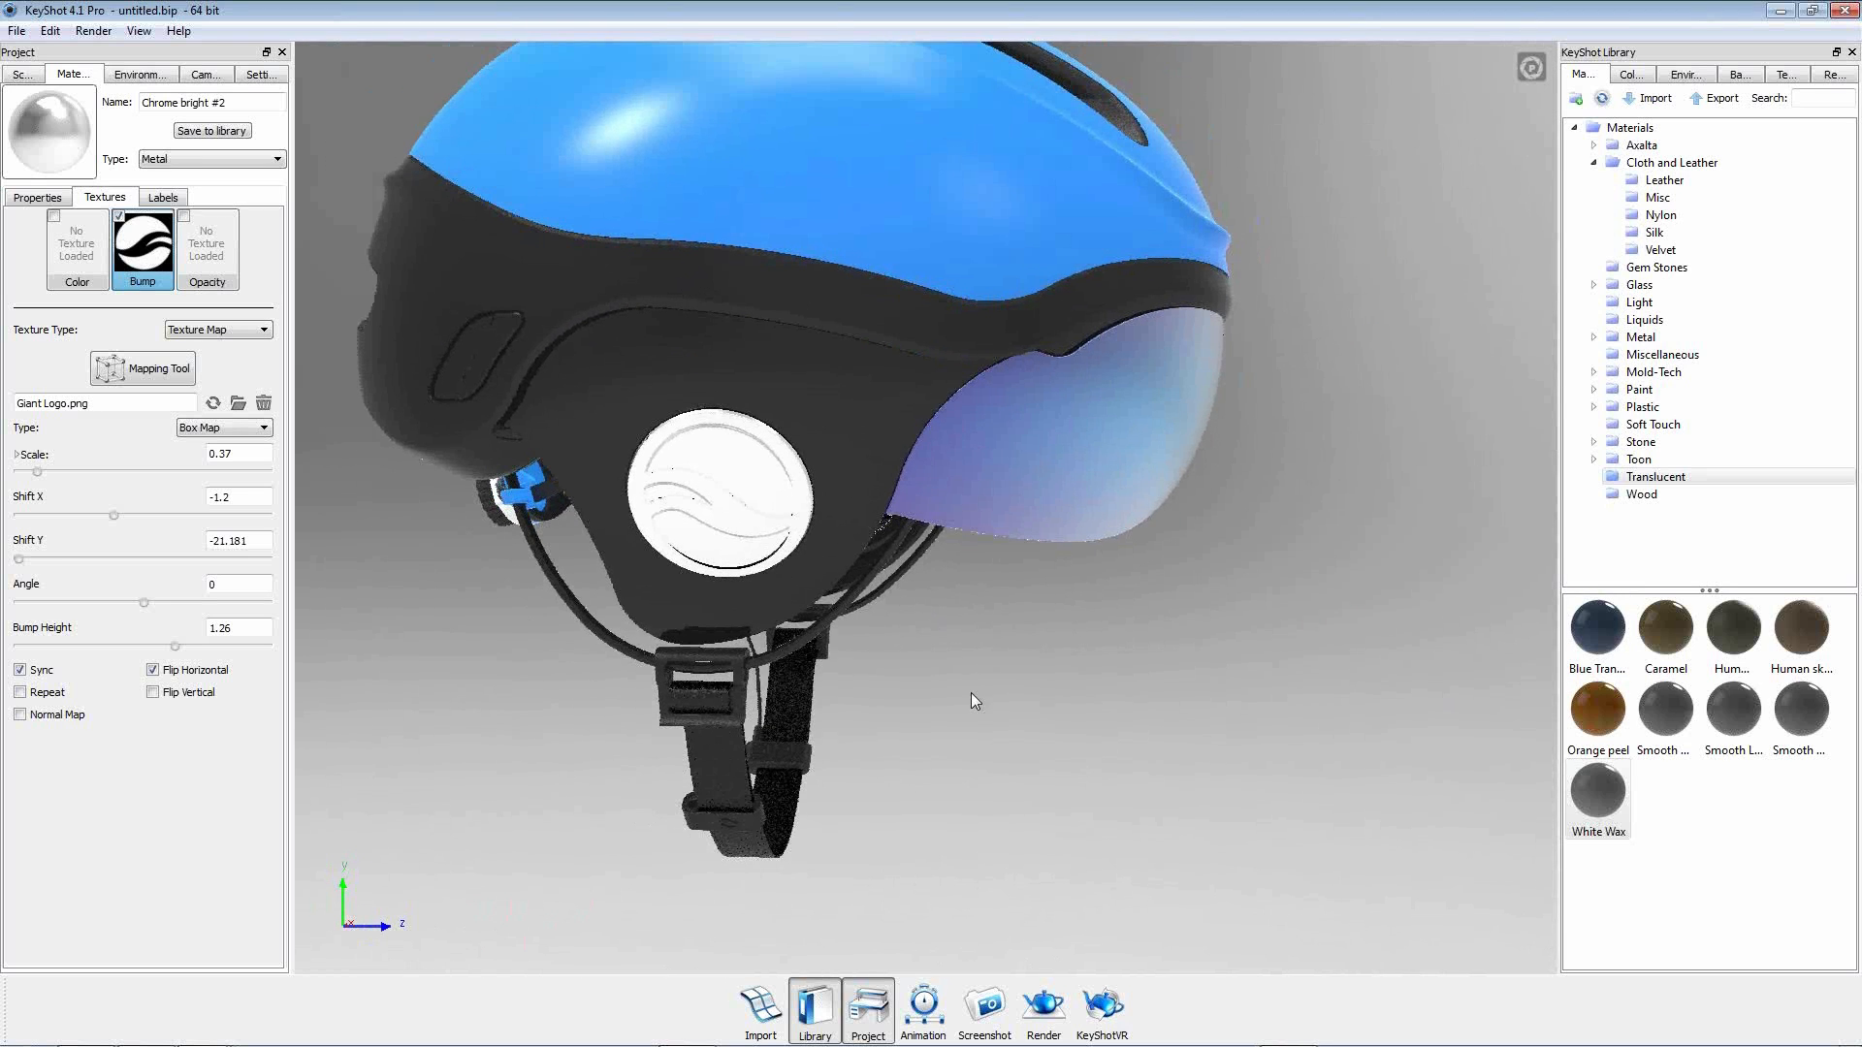
drag(1324, 722, 974, 512)
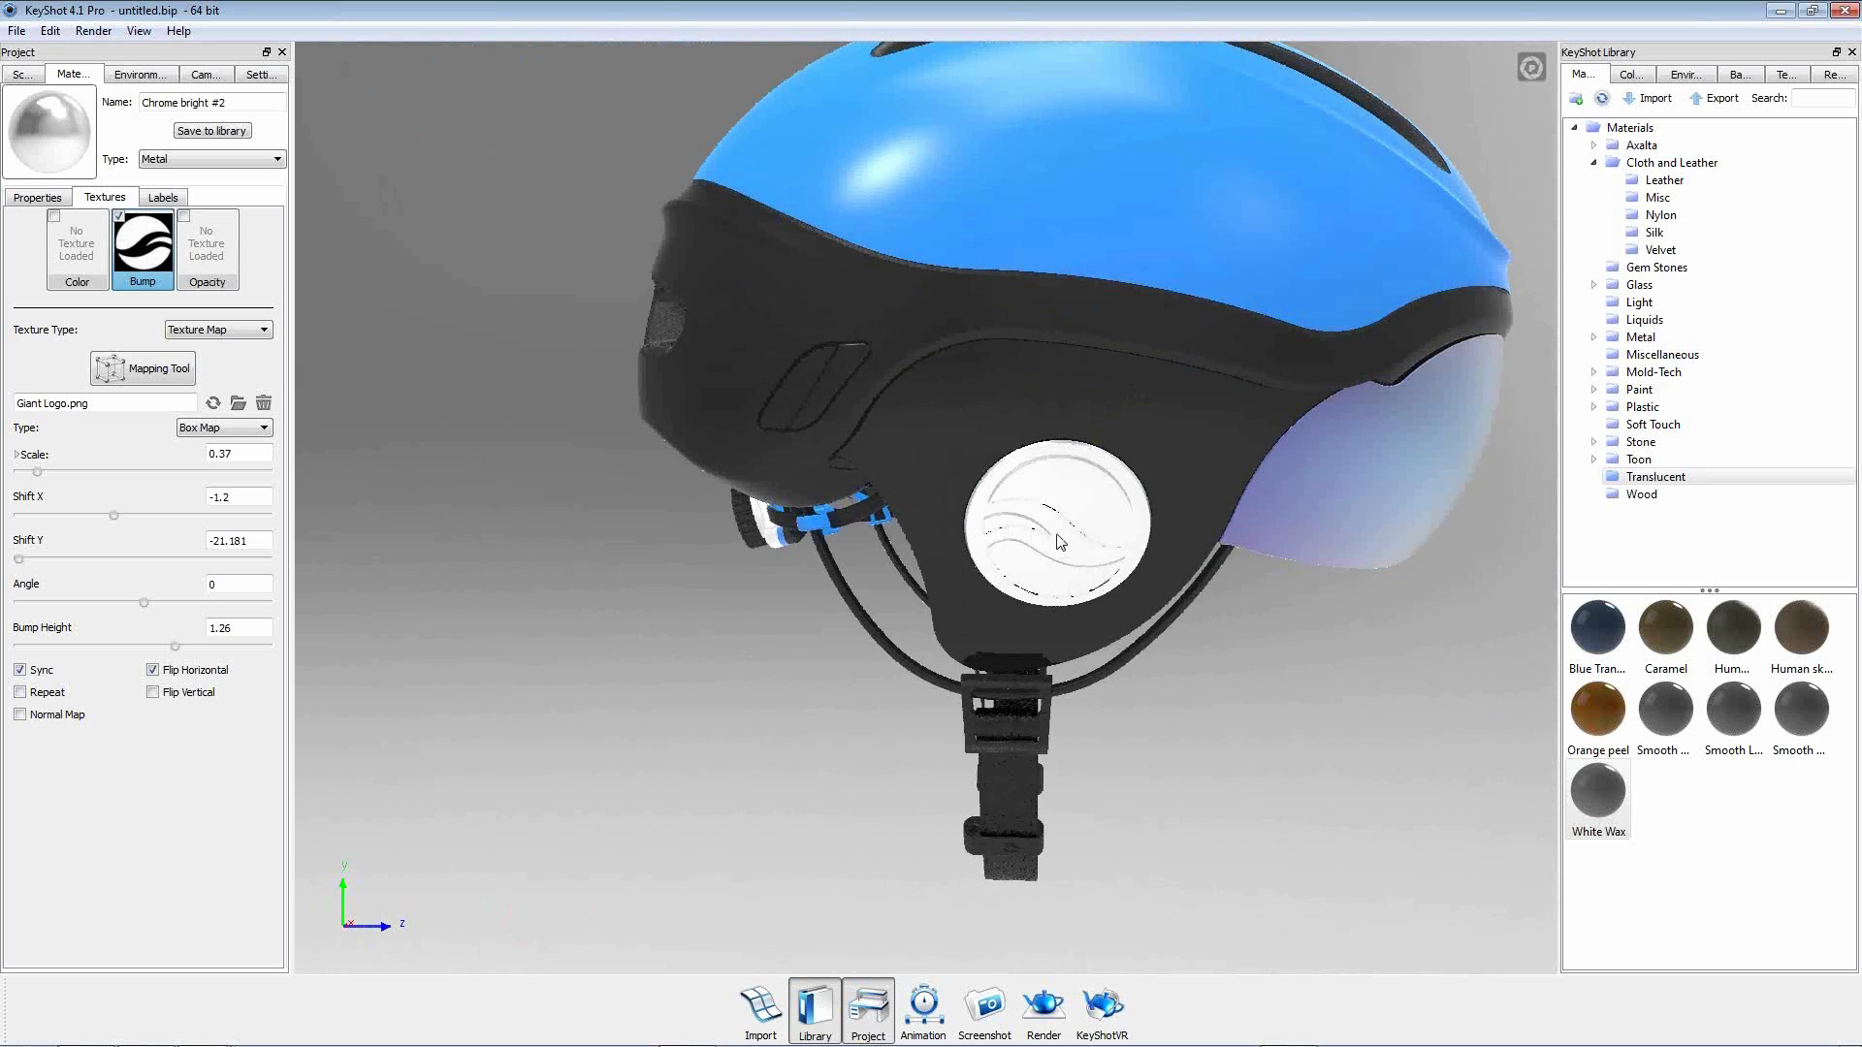
right_click(1028, 514)
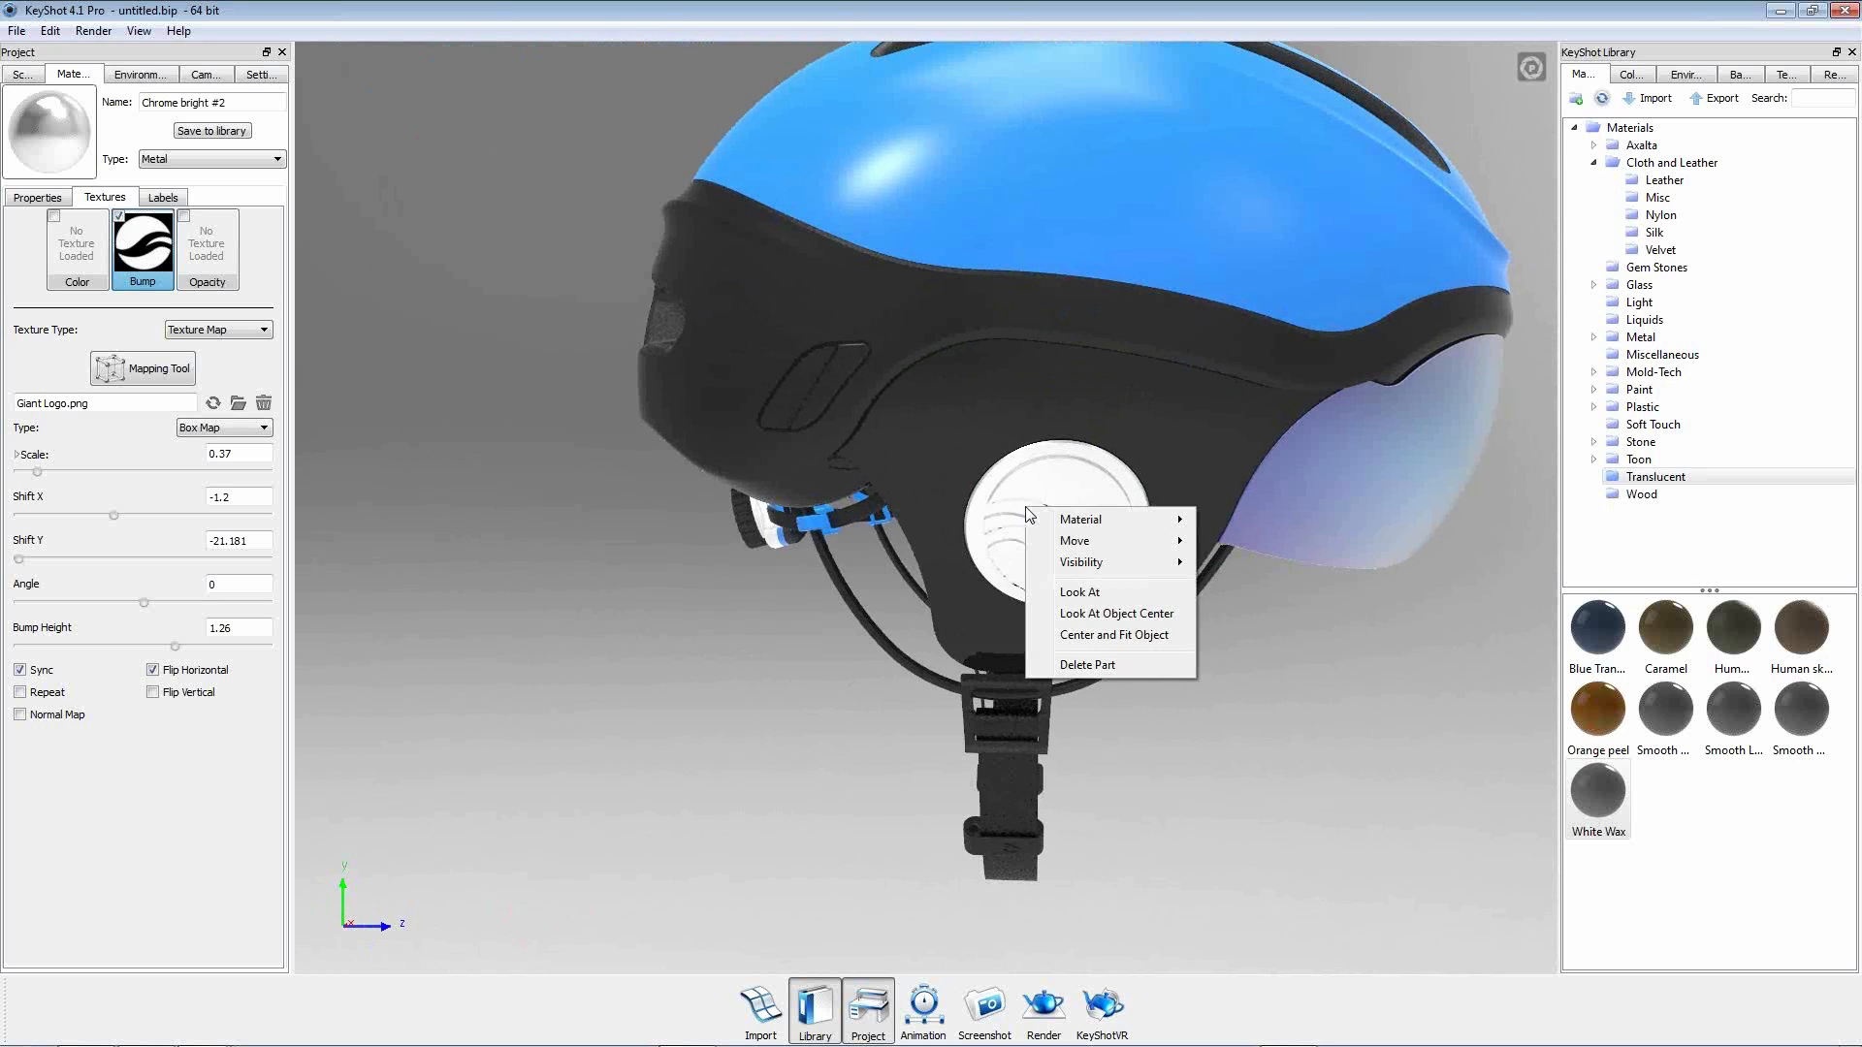
mouse_move(1051, 524)
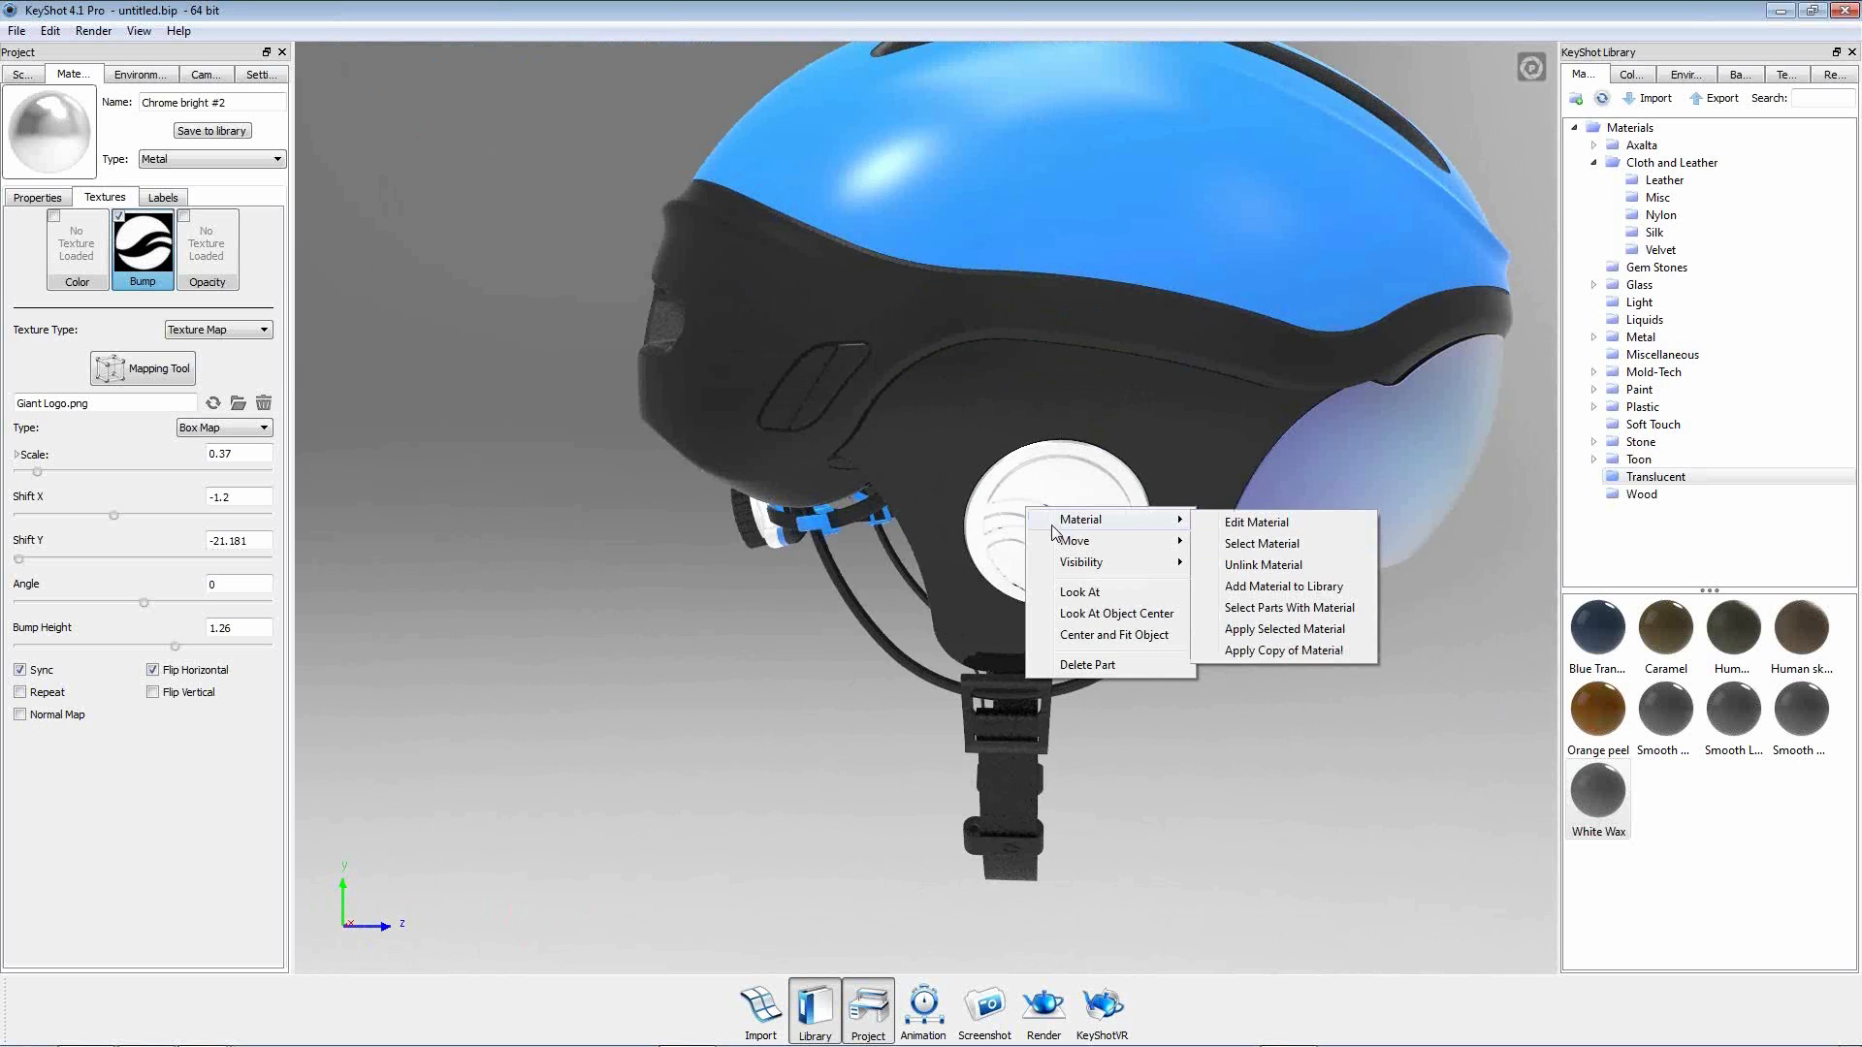
click(1241, 567)
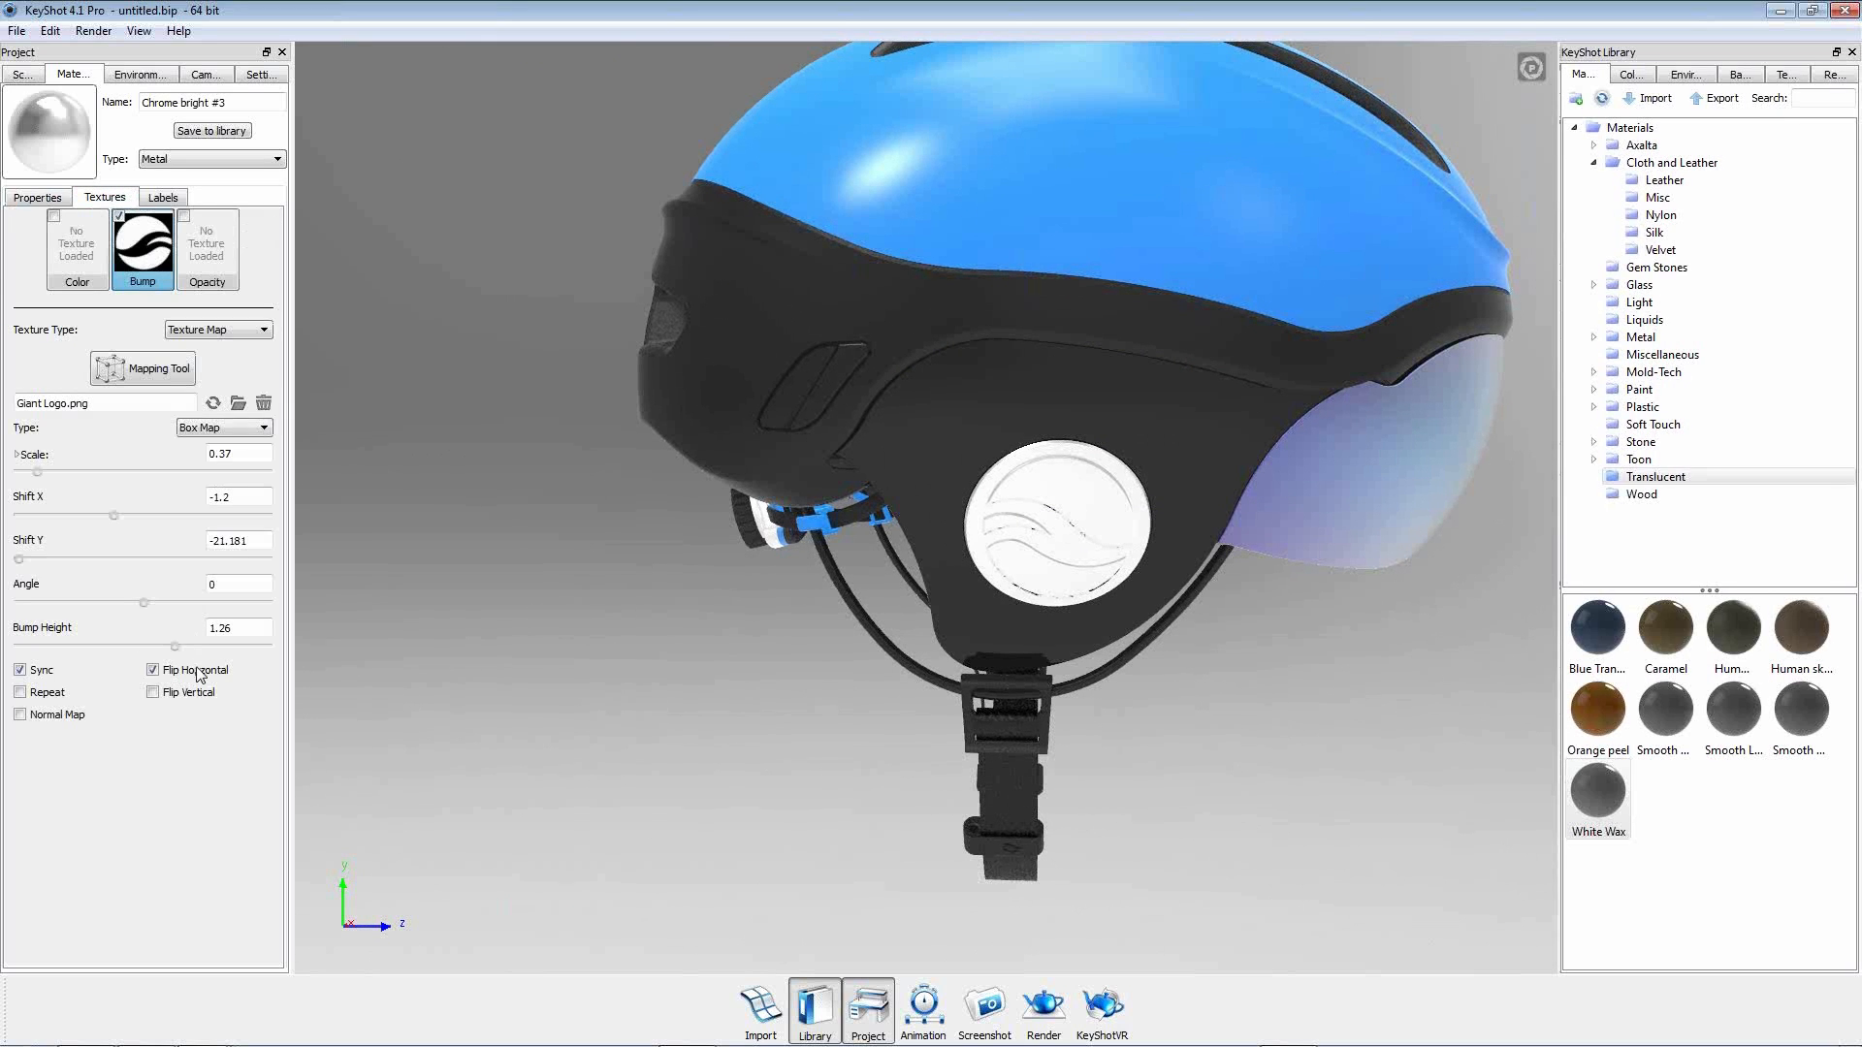
Turn off the horizontal flip on the opposite disc's logo bump and accept its placement in the Mapping Tool.
click(160, 370)
drag(1162, 455, 1160, 454)
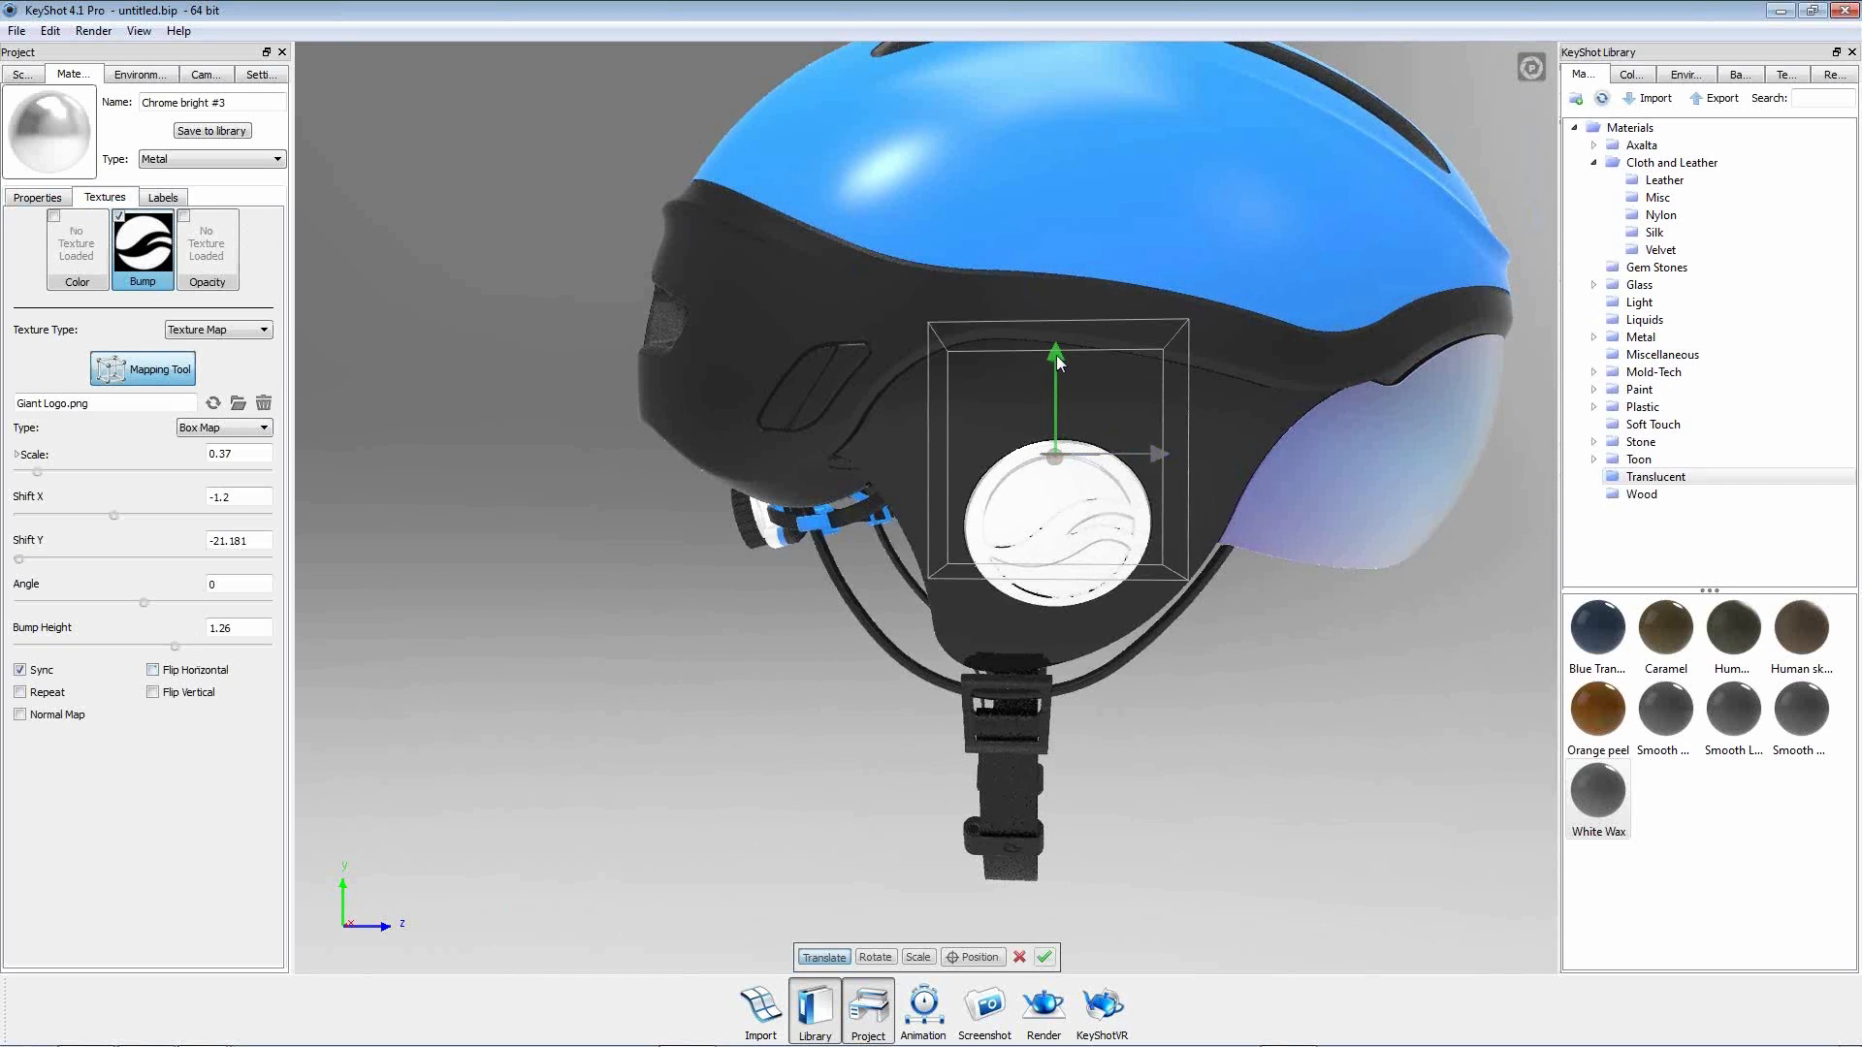
click(1044, 957)
Return to a three-quarter front view of the whole helmet showing the visor and the first side disc.
drag(1176, 761, 1211, 614)
scroll(1197, 620, up, 5)
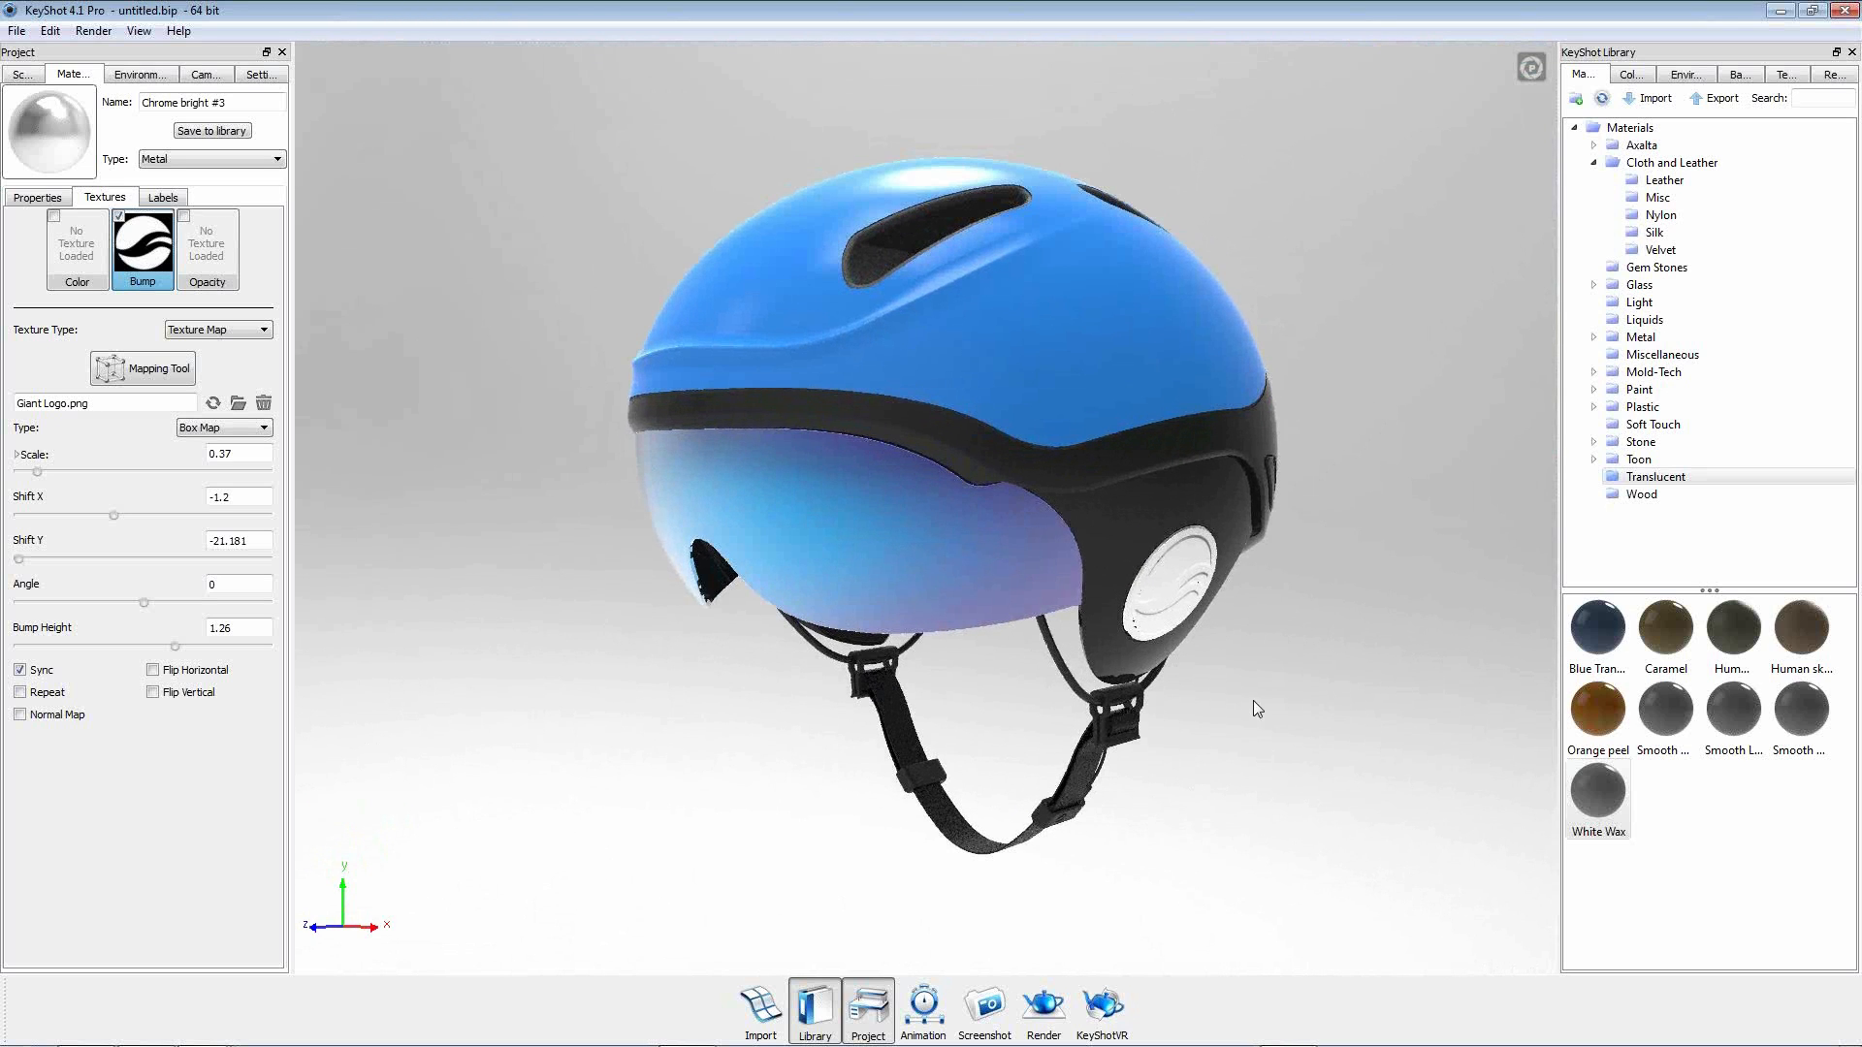
drag(1253, 701, 1196, 698)
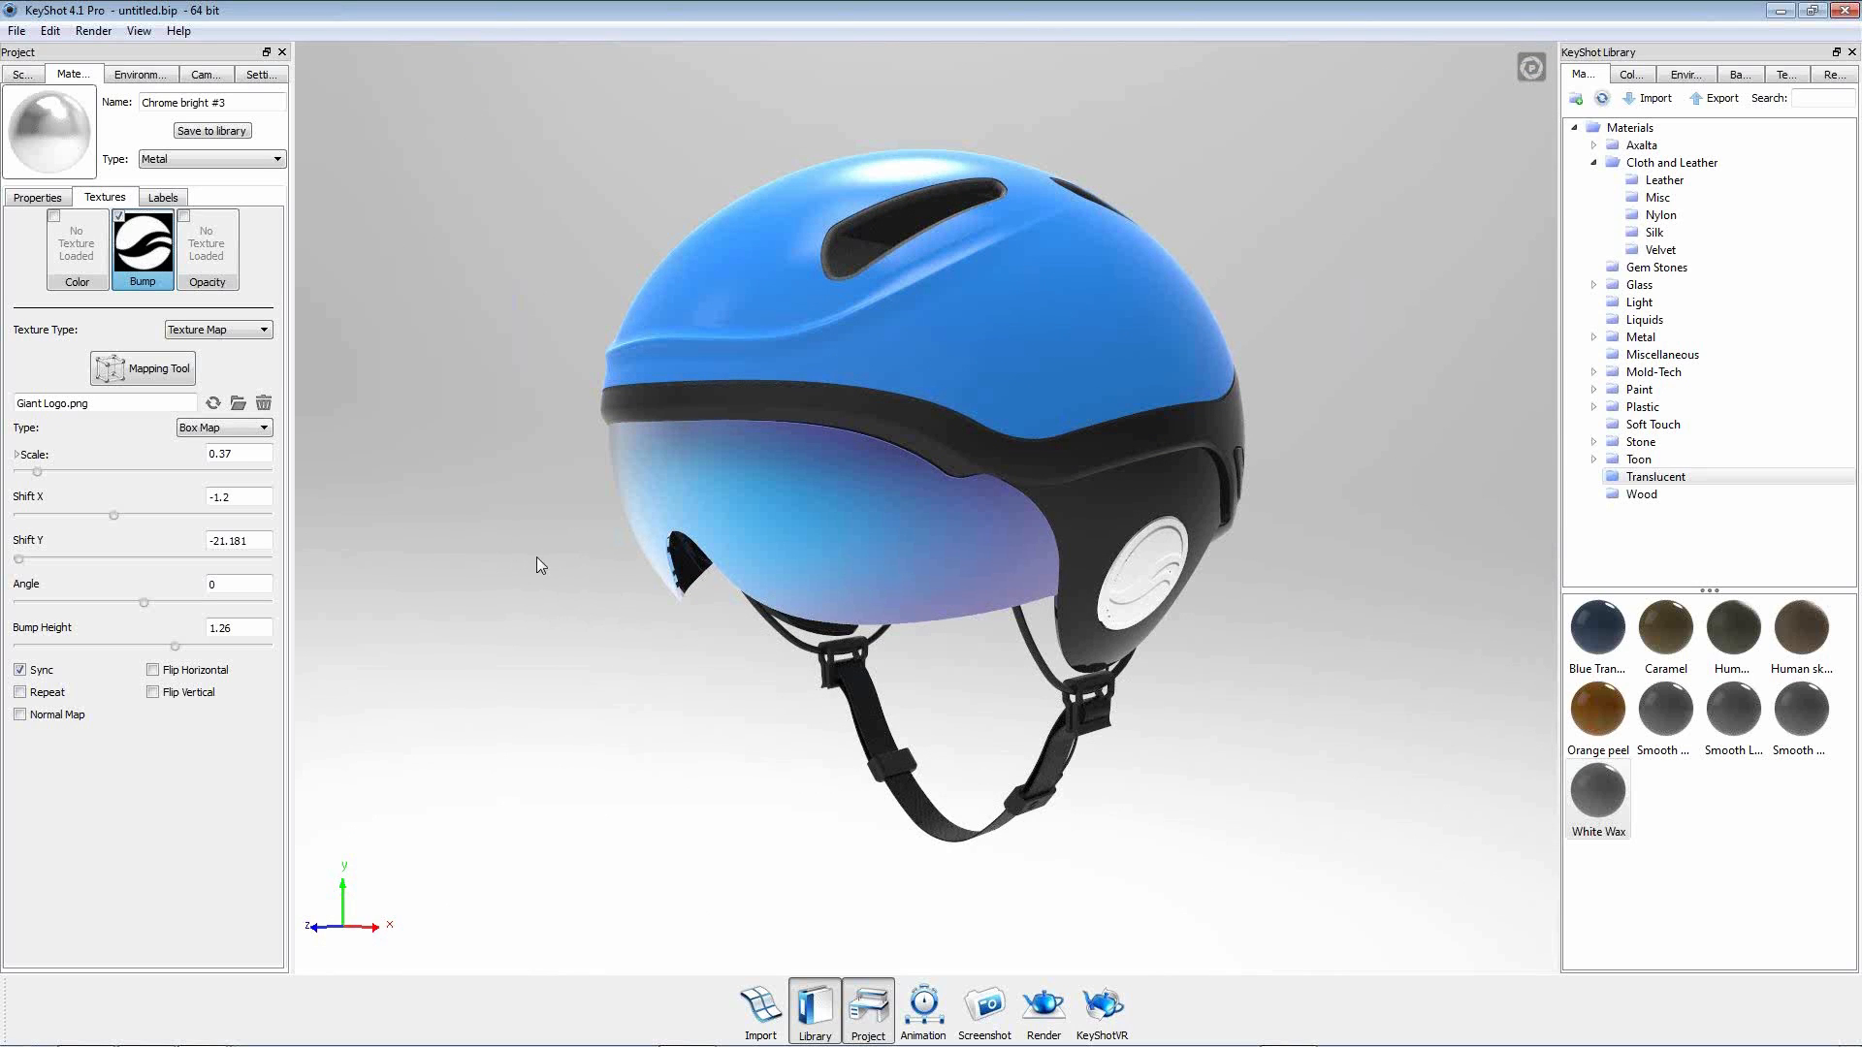
drag(382, 315, 419, 338)
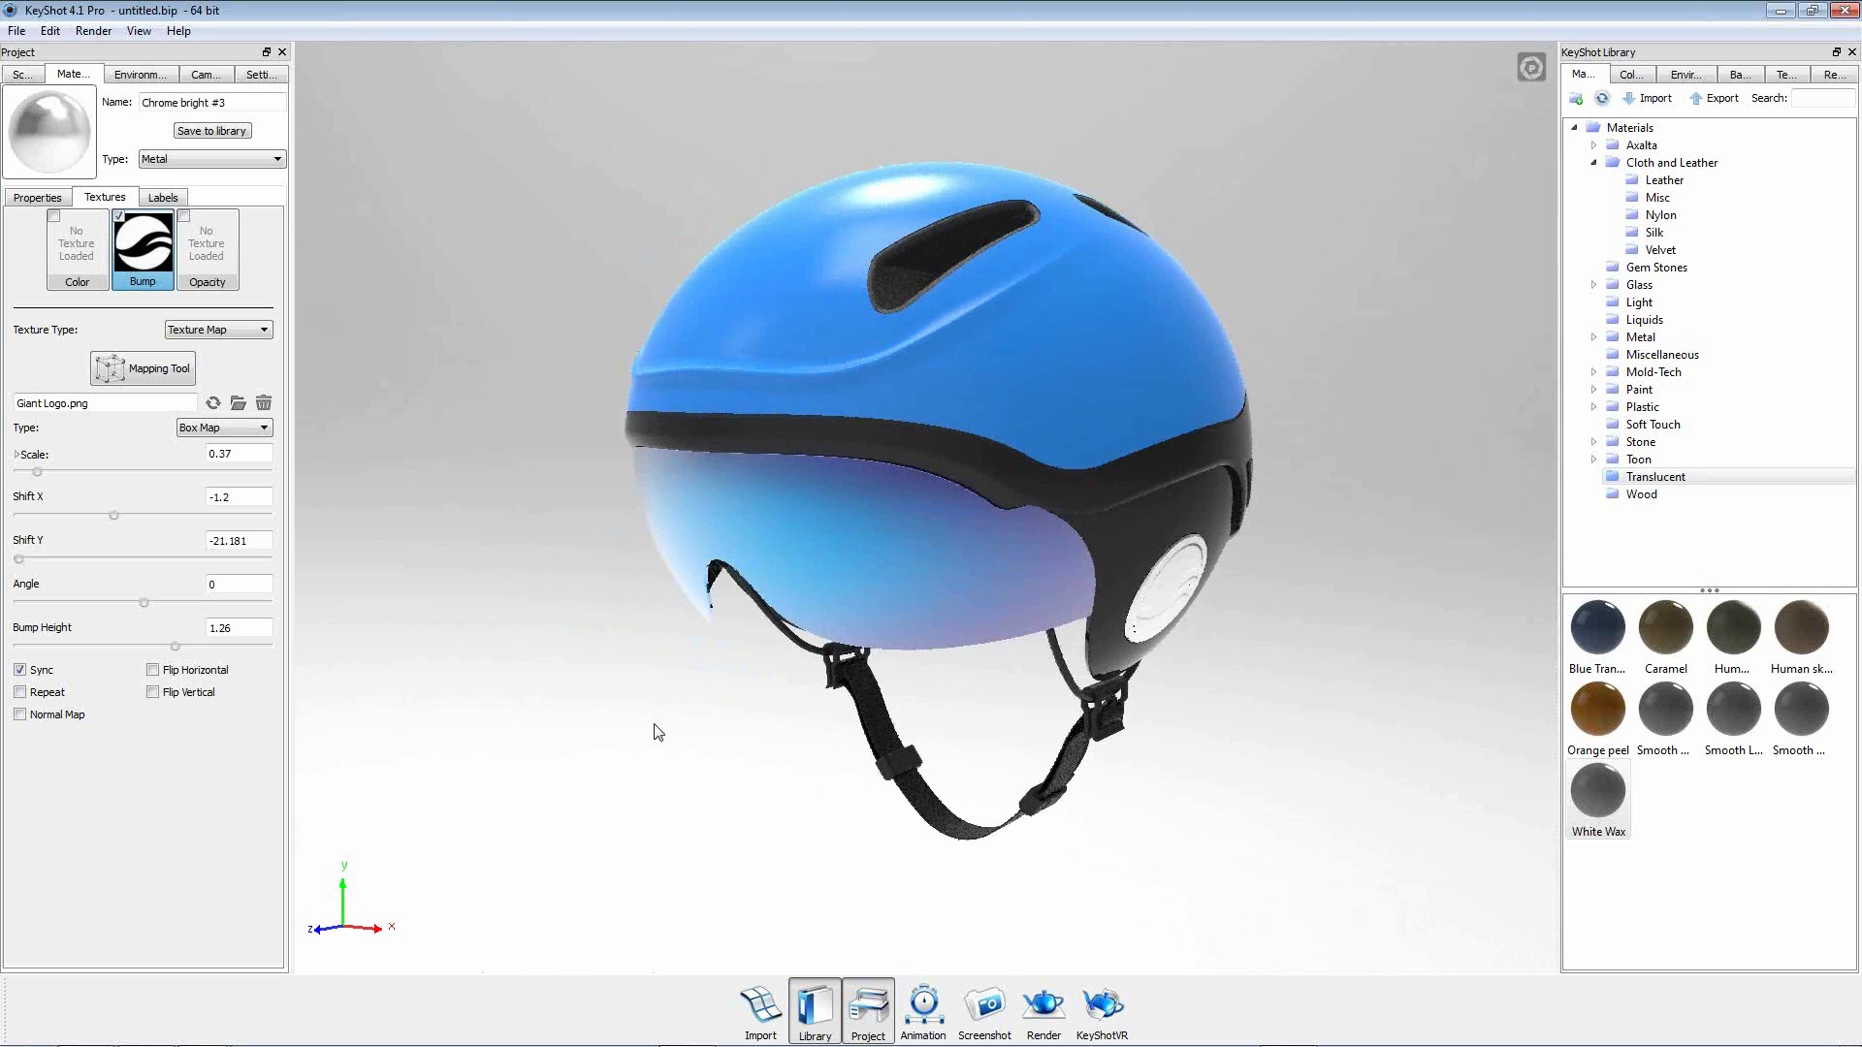
drag(682, 737, 842, 661)
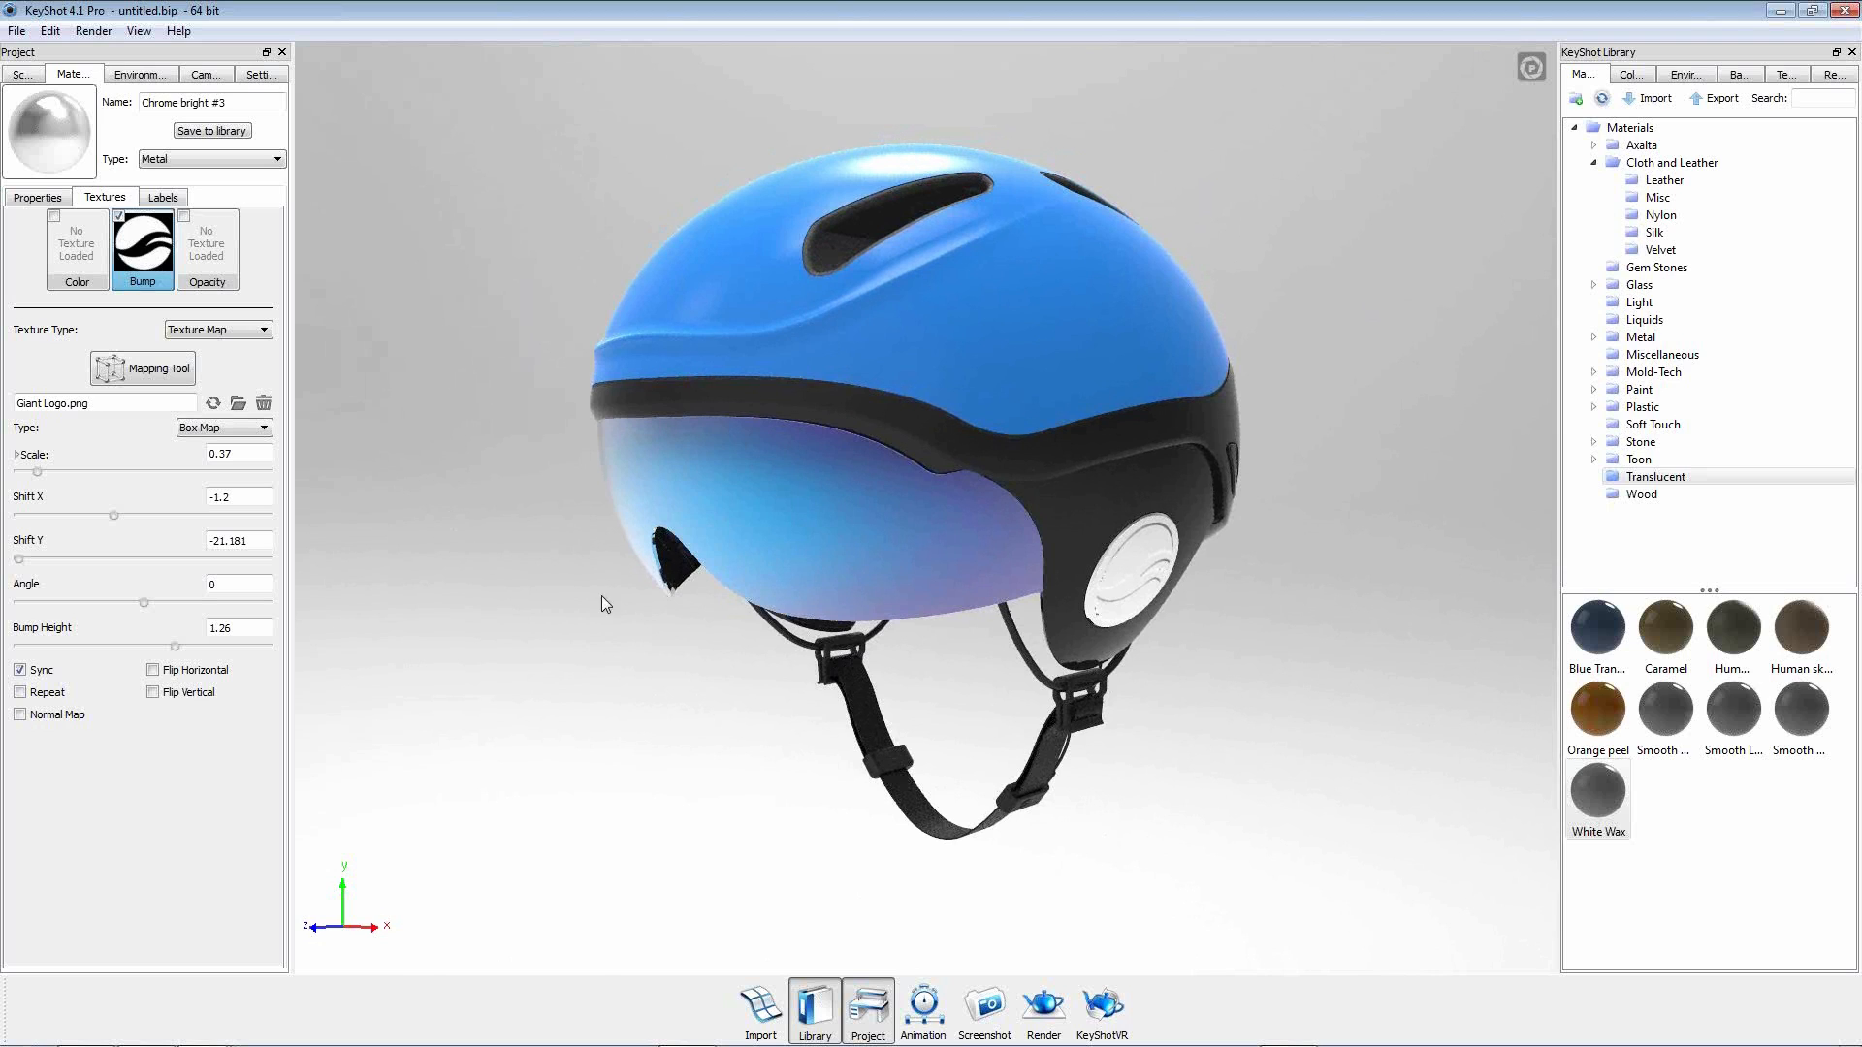
Set the camera's inclination to 0 and its azimuth to -136.44.
click(205, 78)
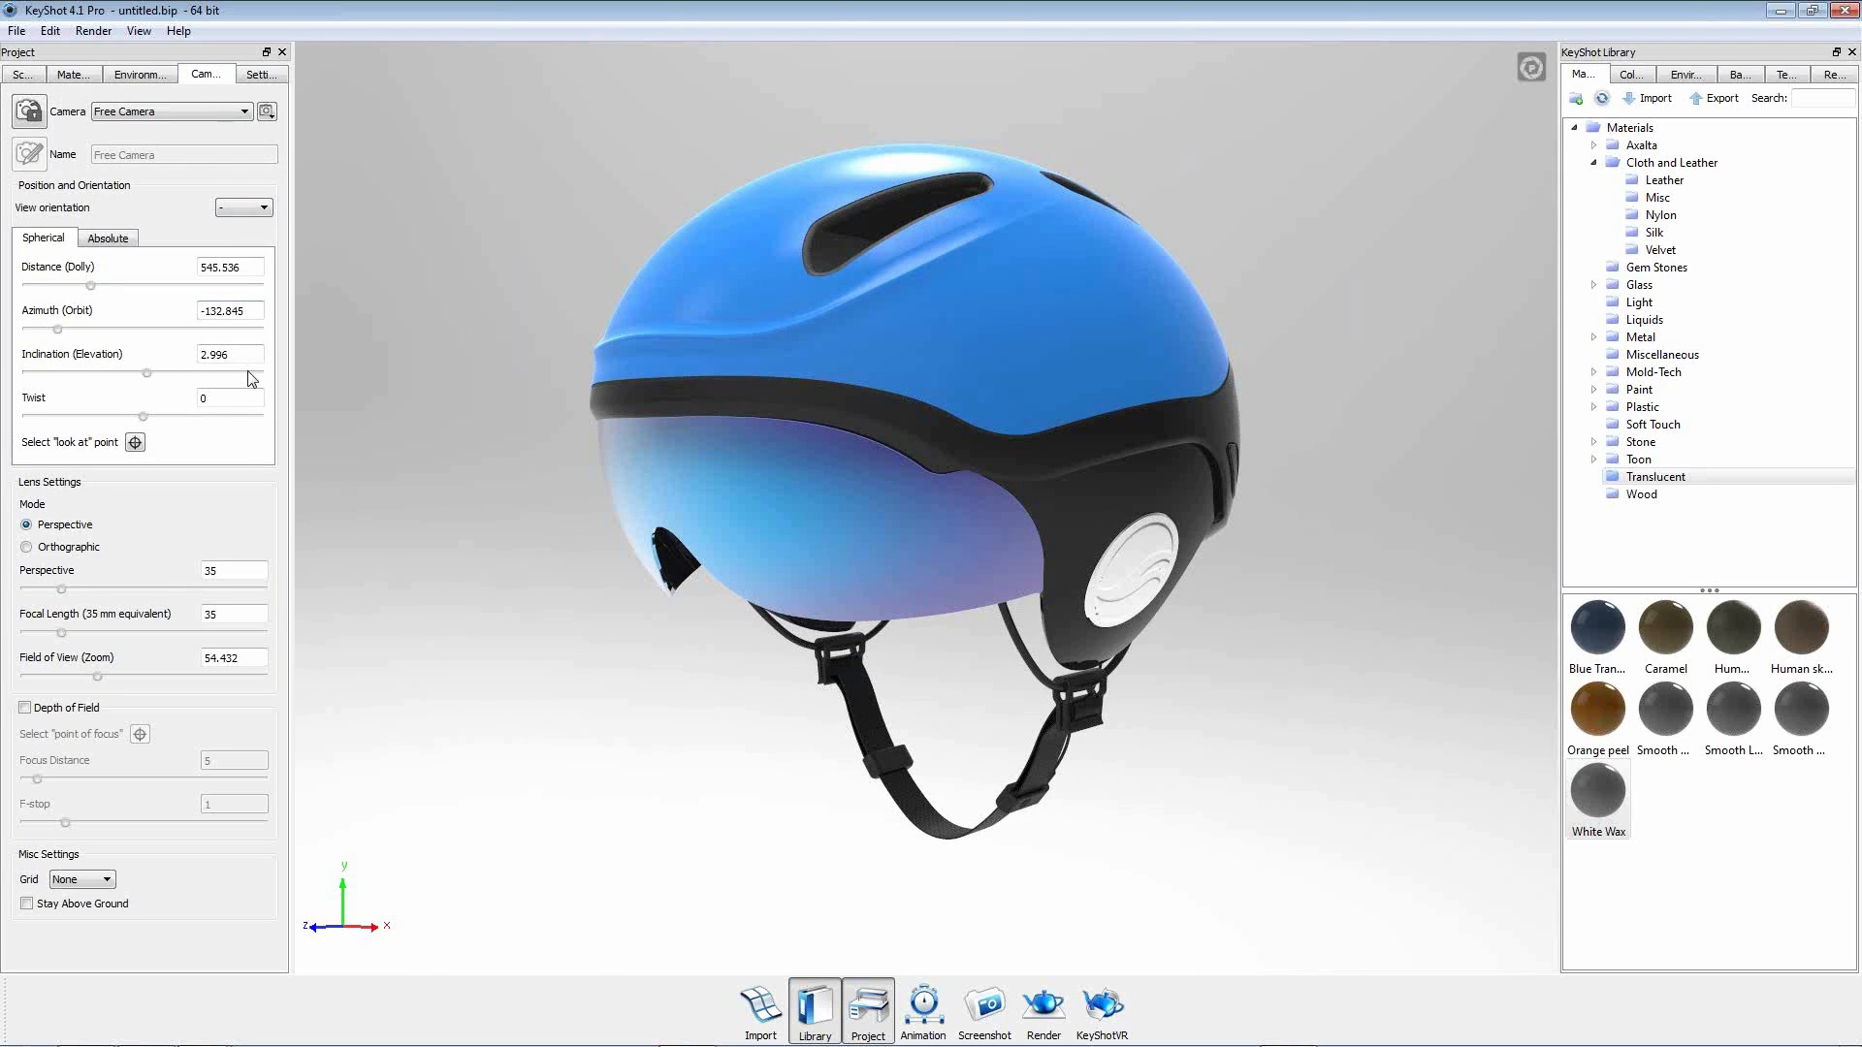
drag(248, 359, 41, 360)
text(0)
key(Return)
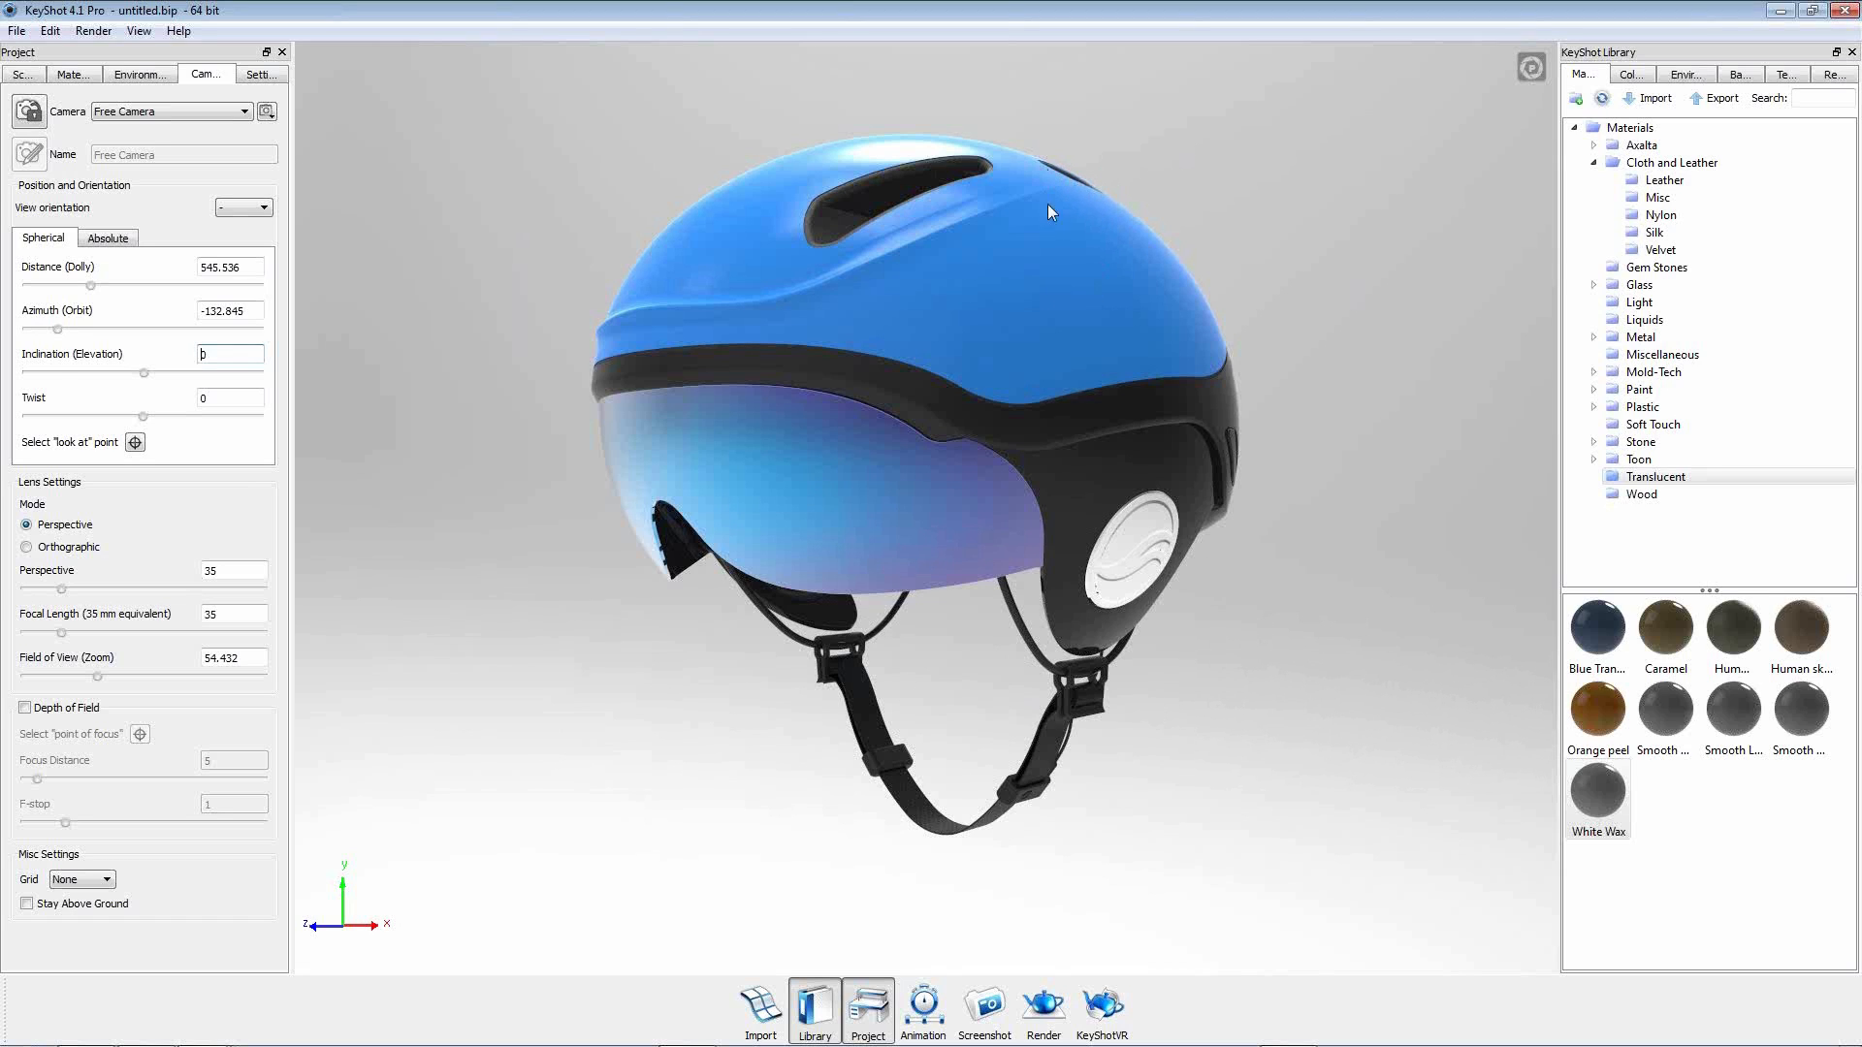
drag(66, 323, 57, 330)
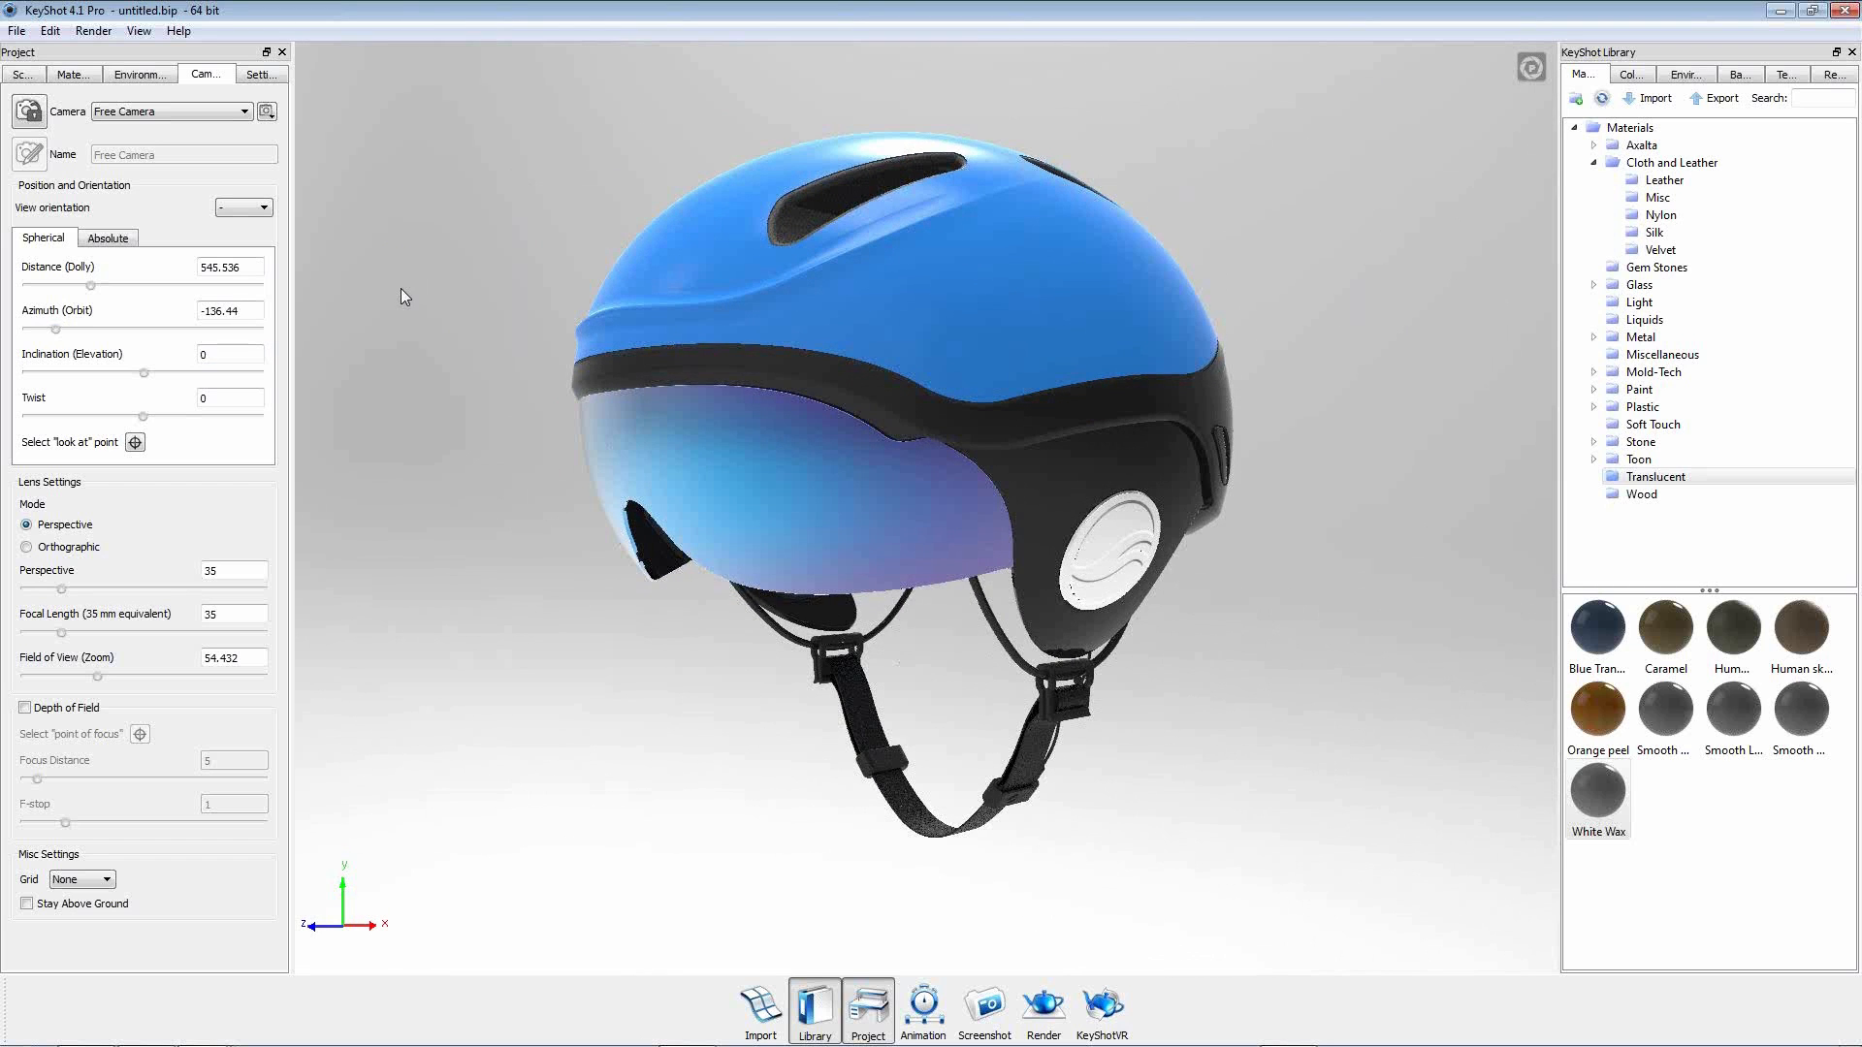
Compose the final helmet view with an azimuth of -140.726 and an inclination of 4.859, keeping the helmet centered in the frame.
drag(403, 295, 399, 328)
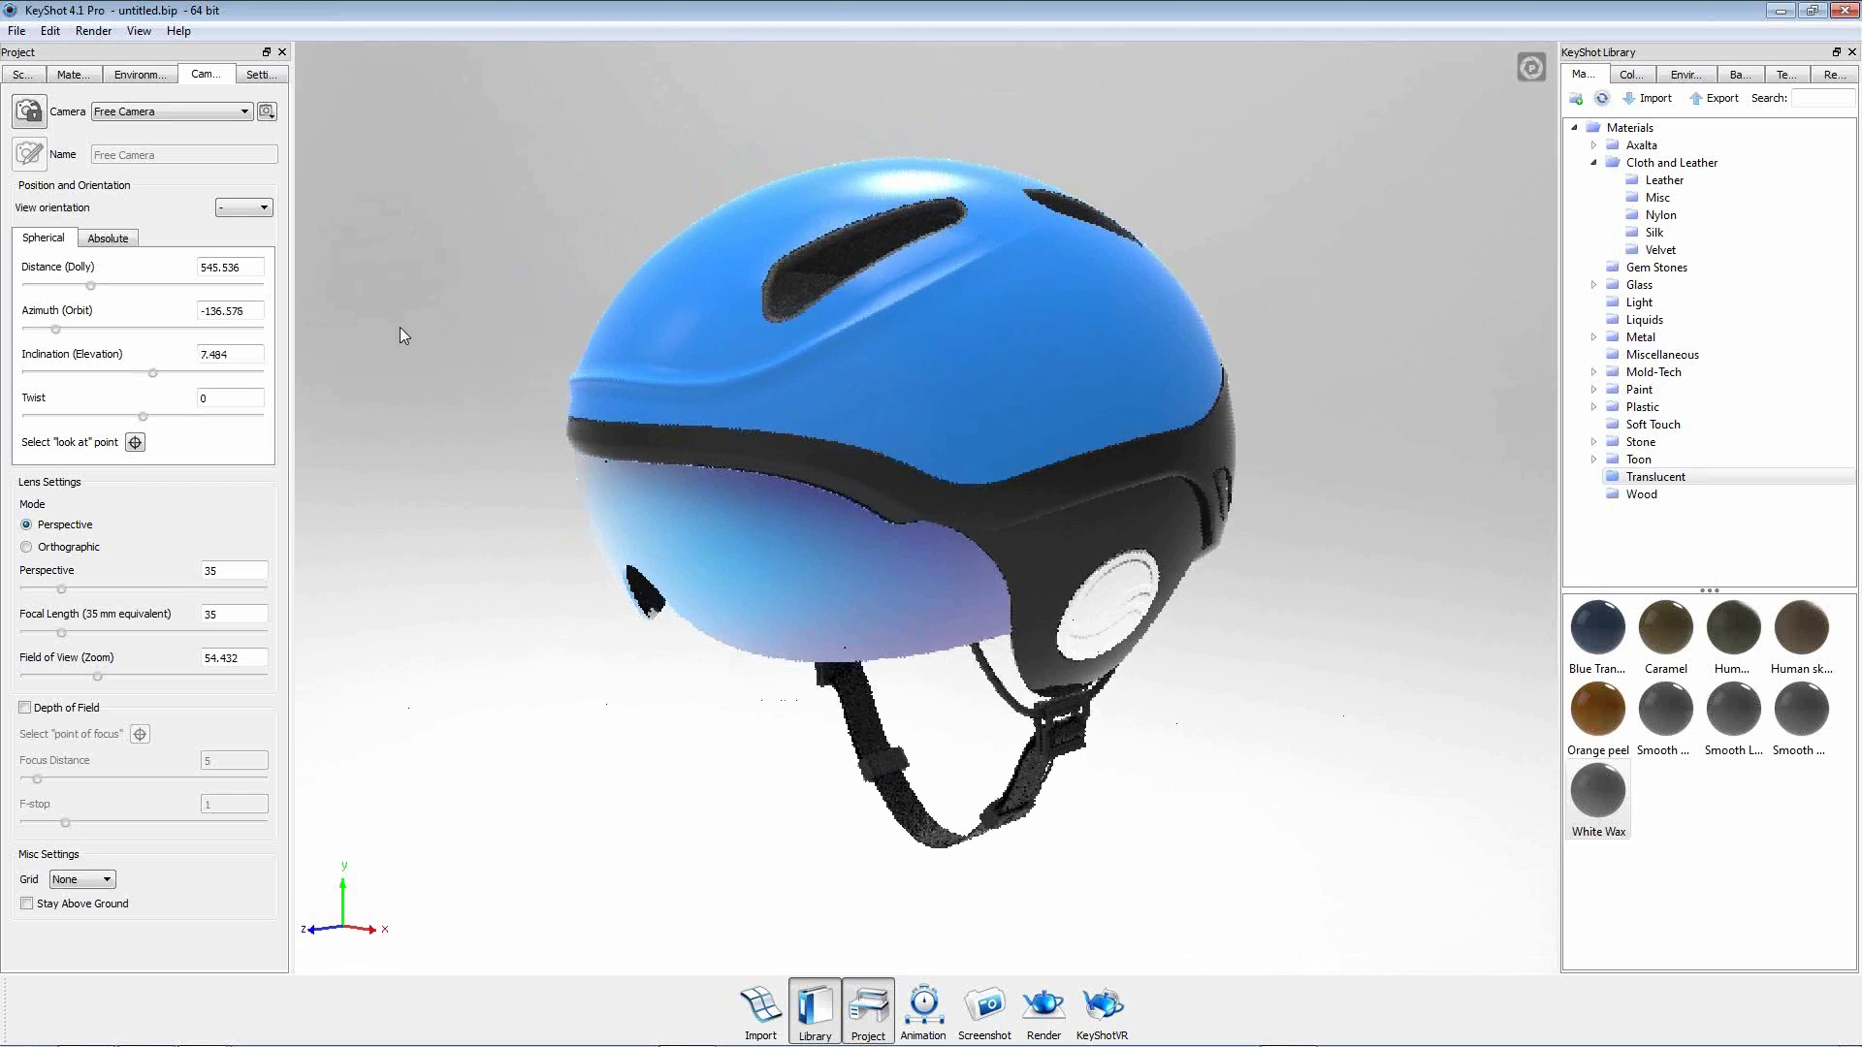
middle_drag(931, 733, 989, 702)
mouse_move(782, 691)
mouse_down()
mouse_move(781, 707)
mouse_move(787, 691)
mouse_up()
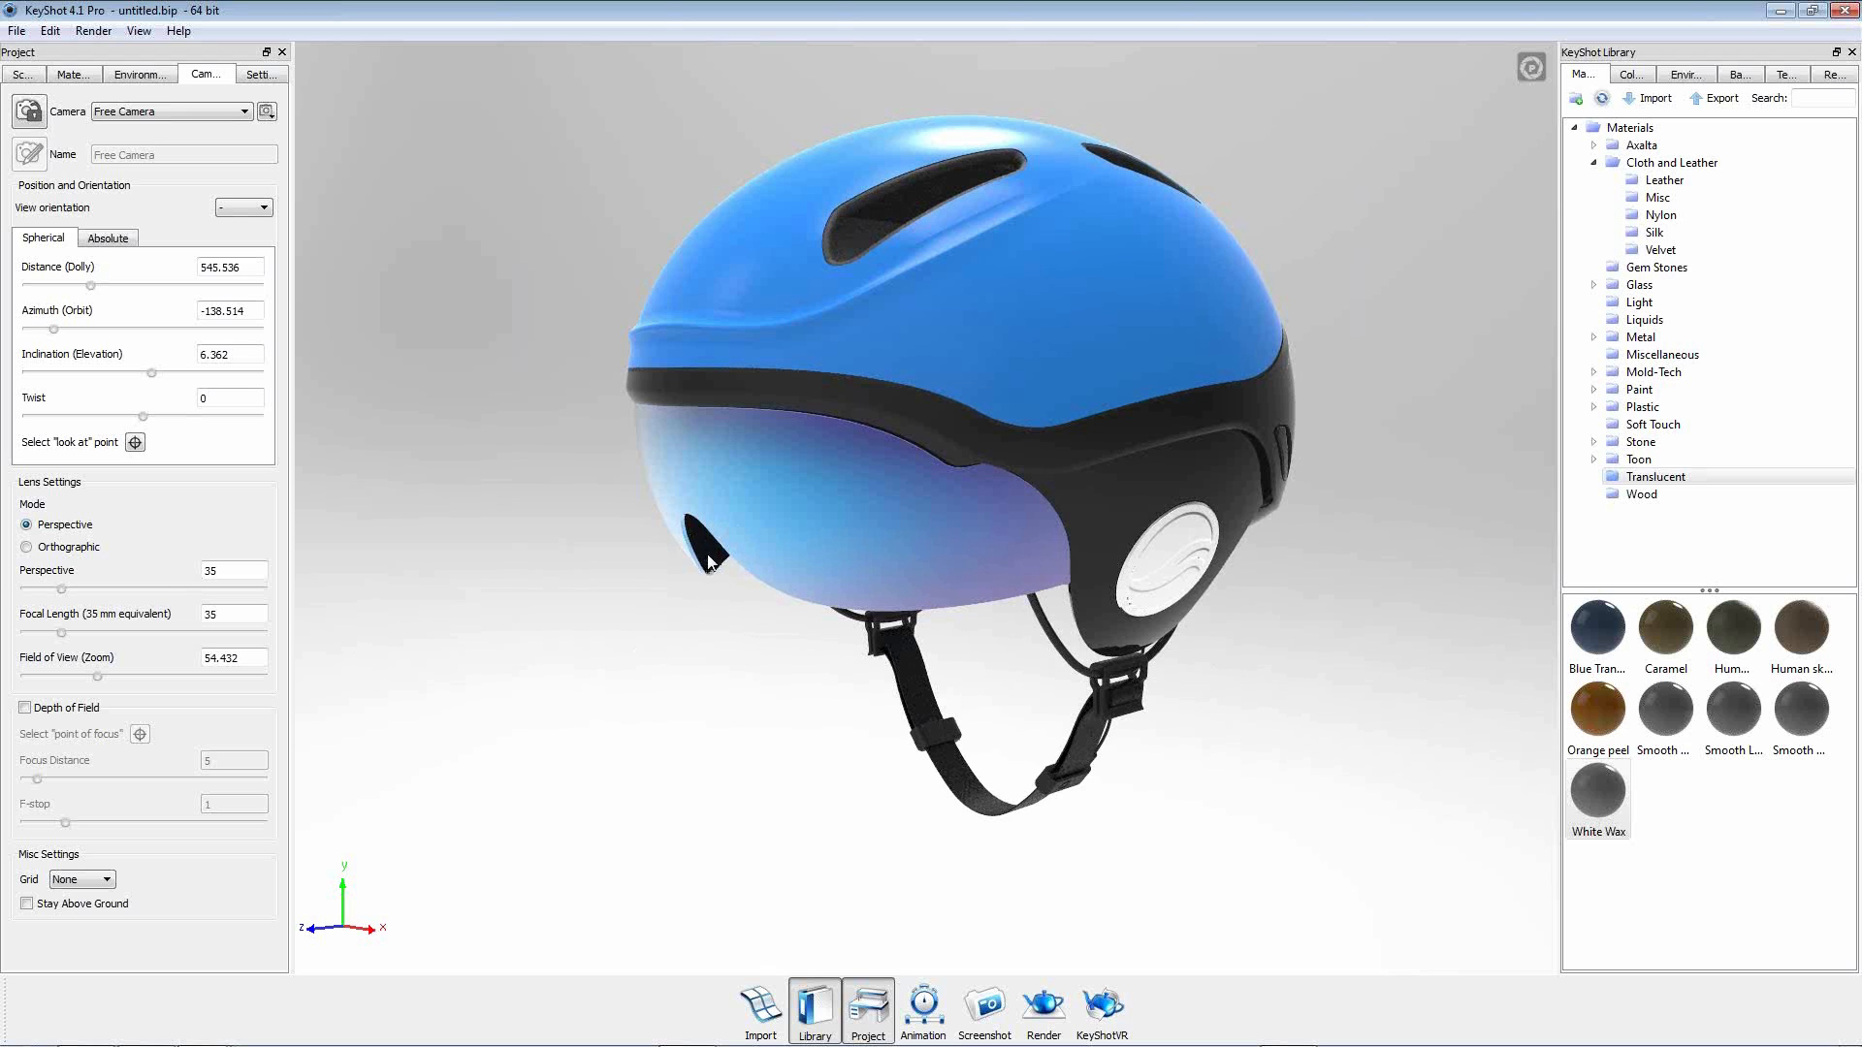
drag(737, 585, 731, 584)
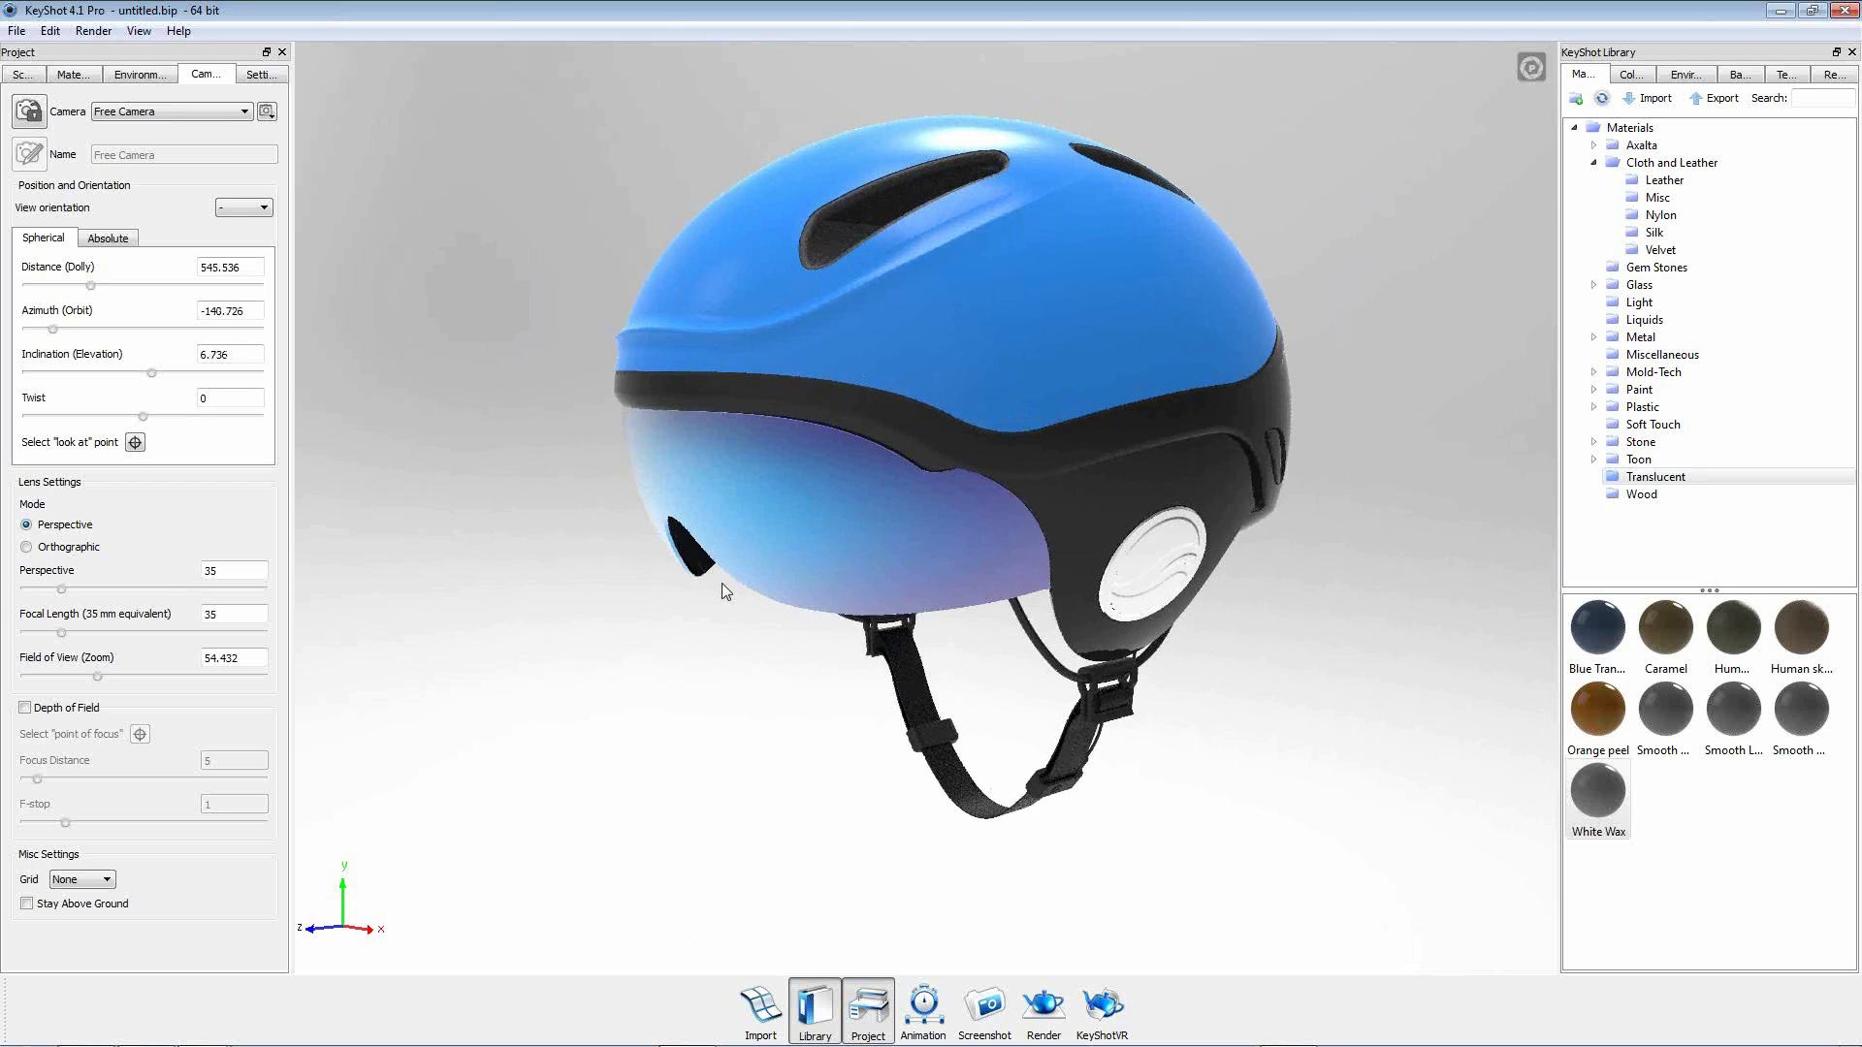
middle_drag(735, 715, 667, 709)
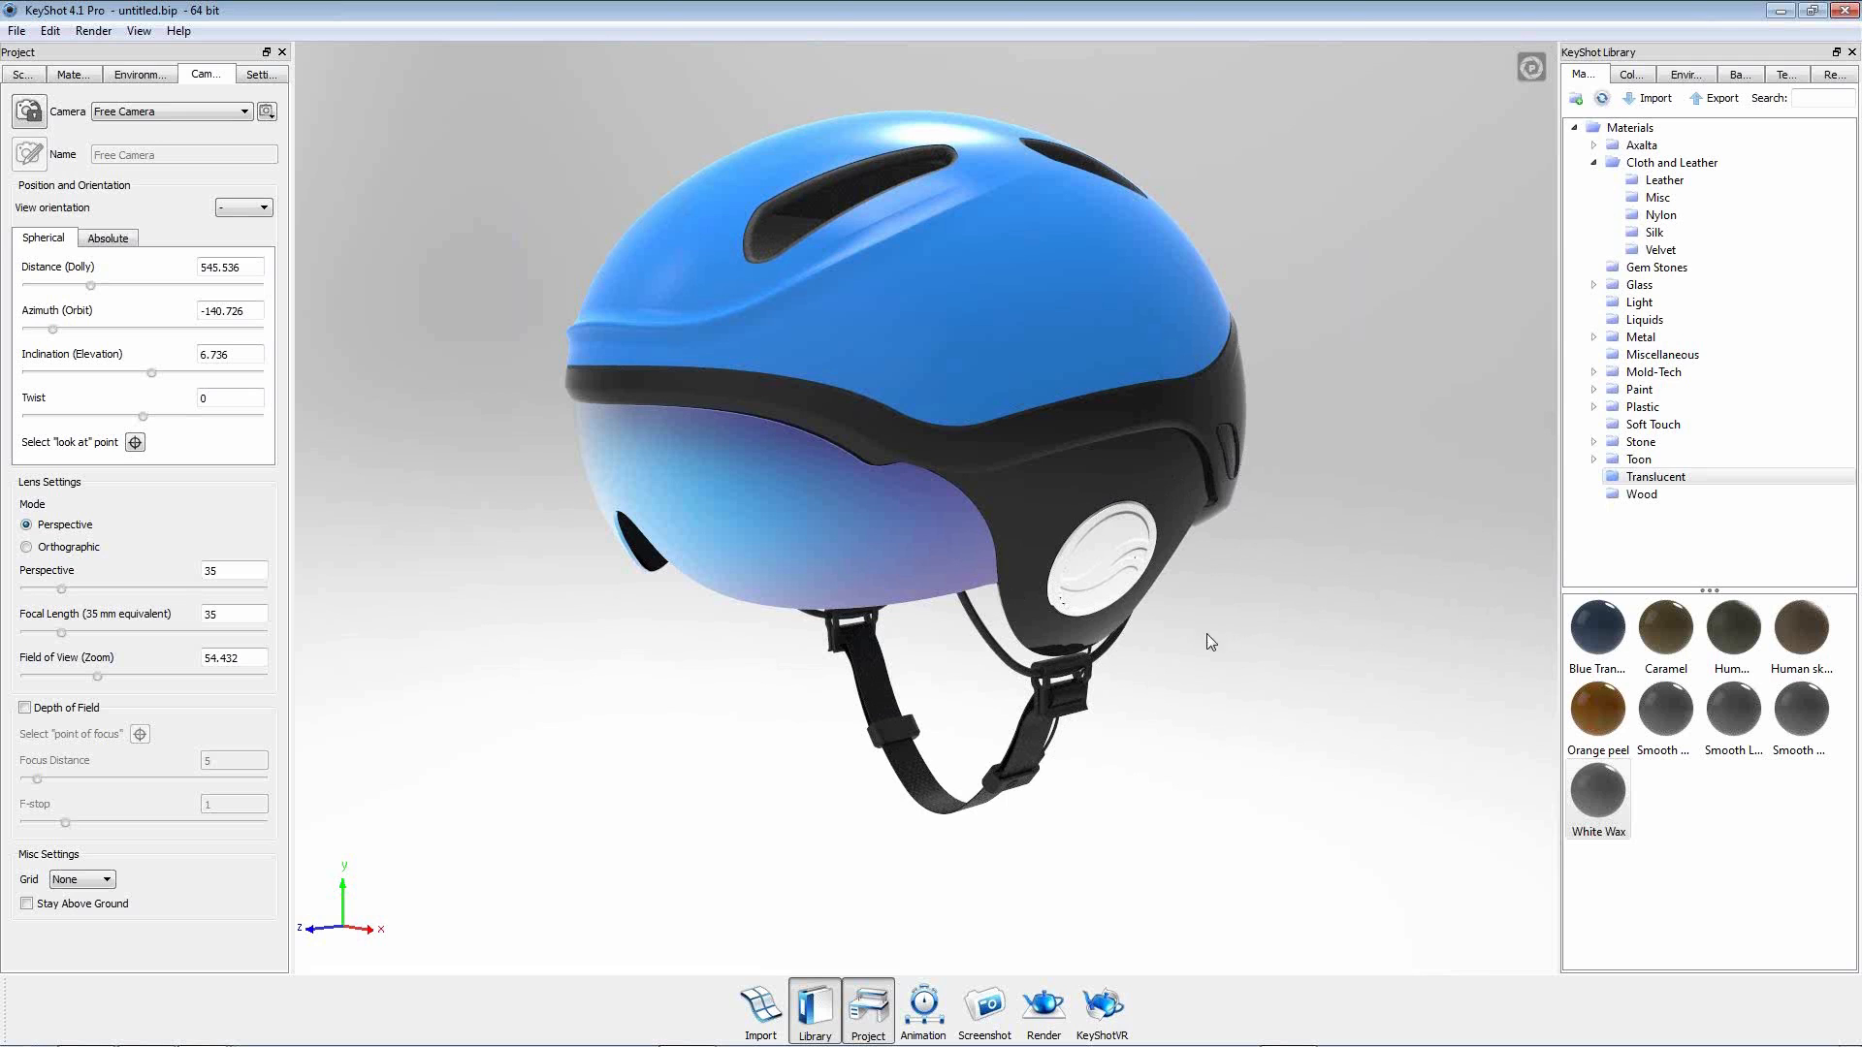
drag(154, 376, 150, 373)
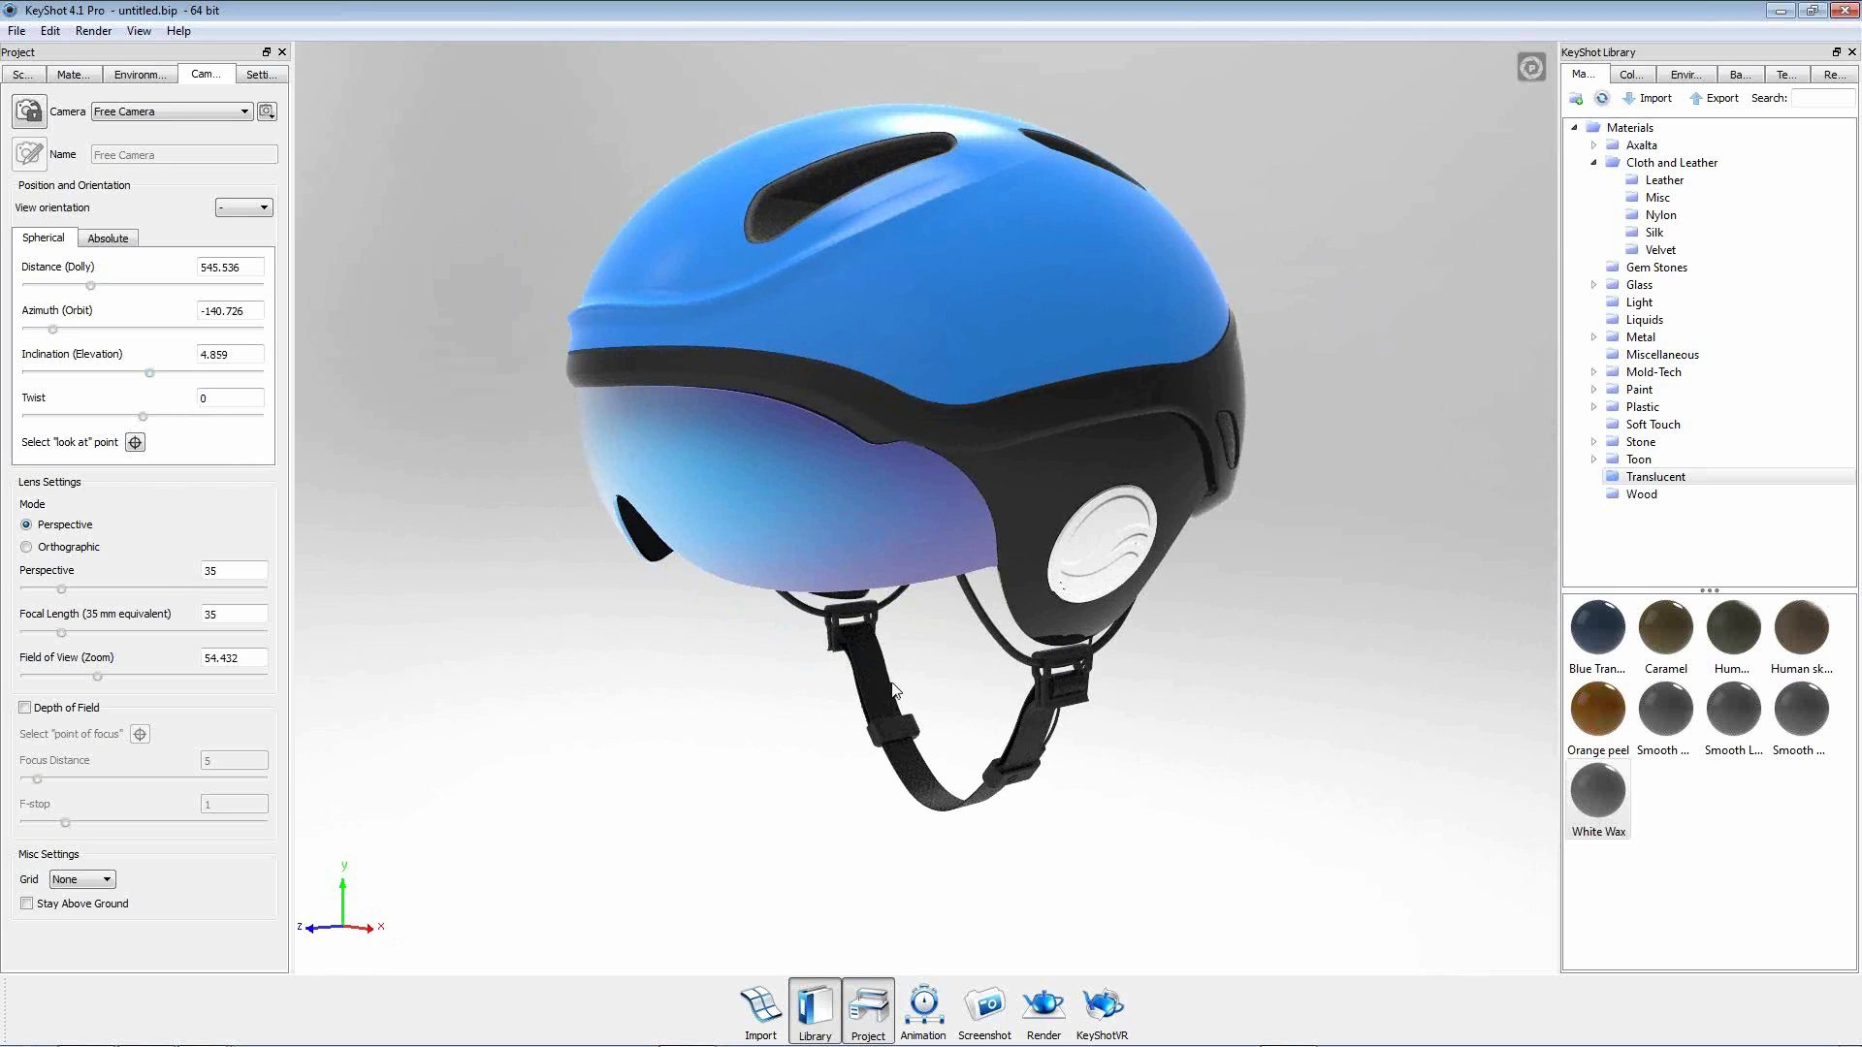
drag(919, 680, 902, 715)
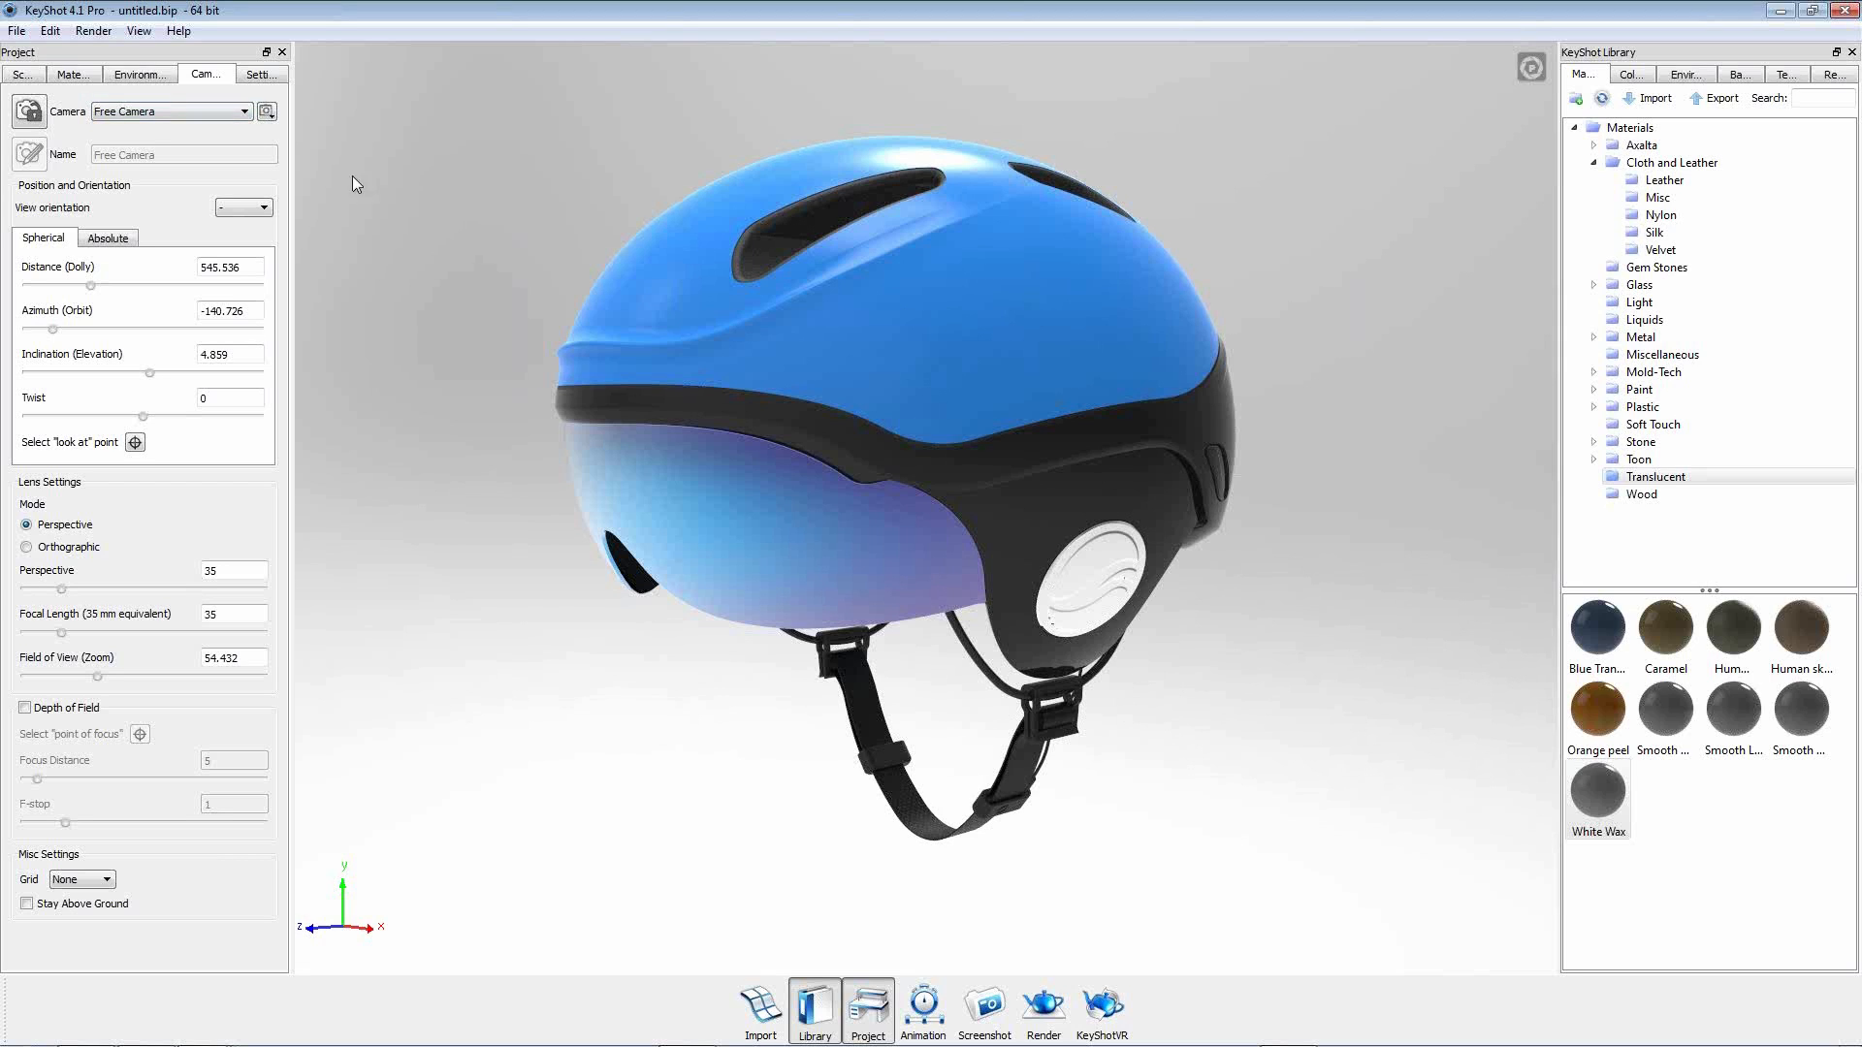
Set the real-time view's resolution to 1100 wide by 850 high.
click(260, 76)
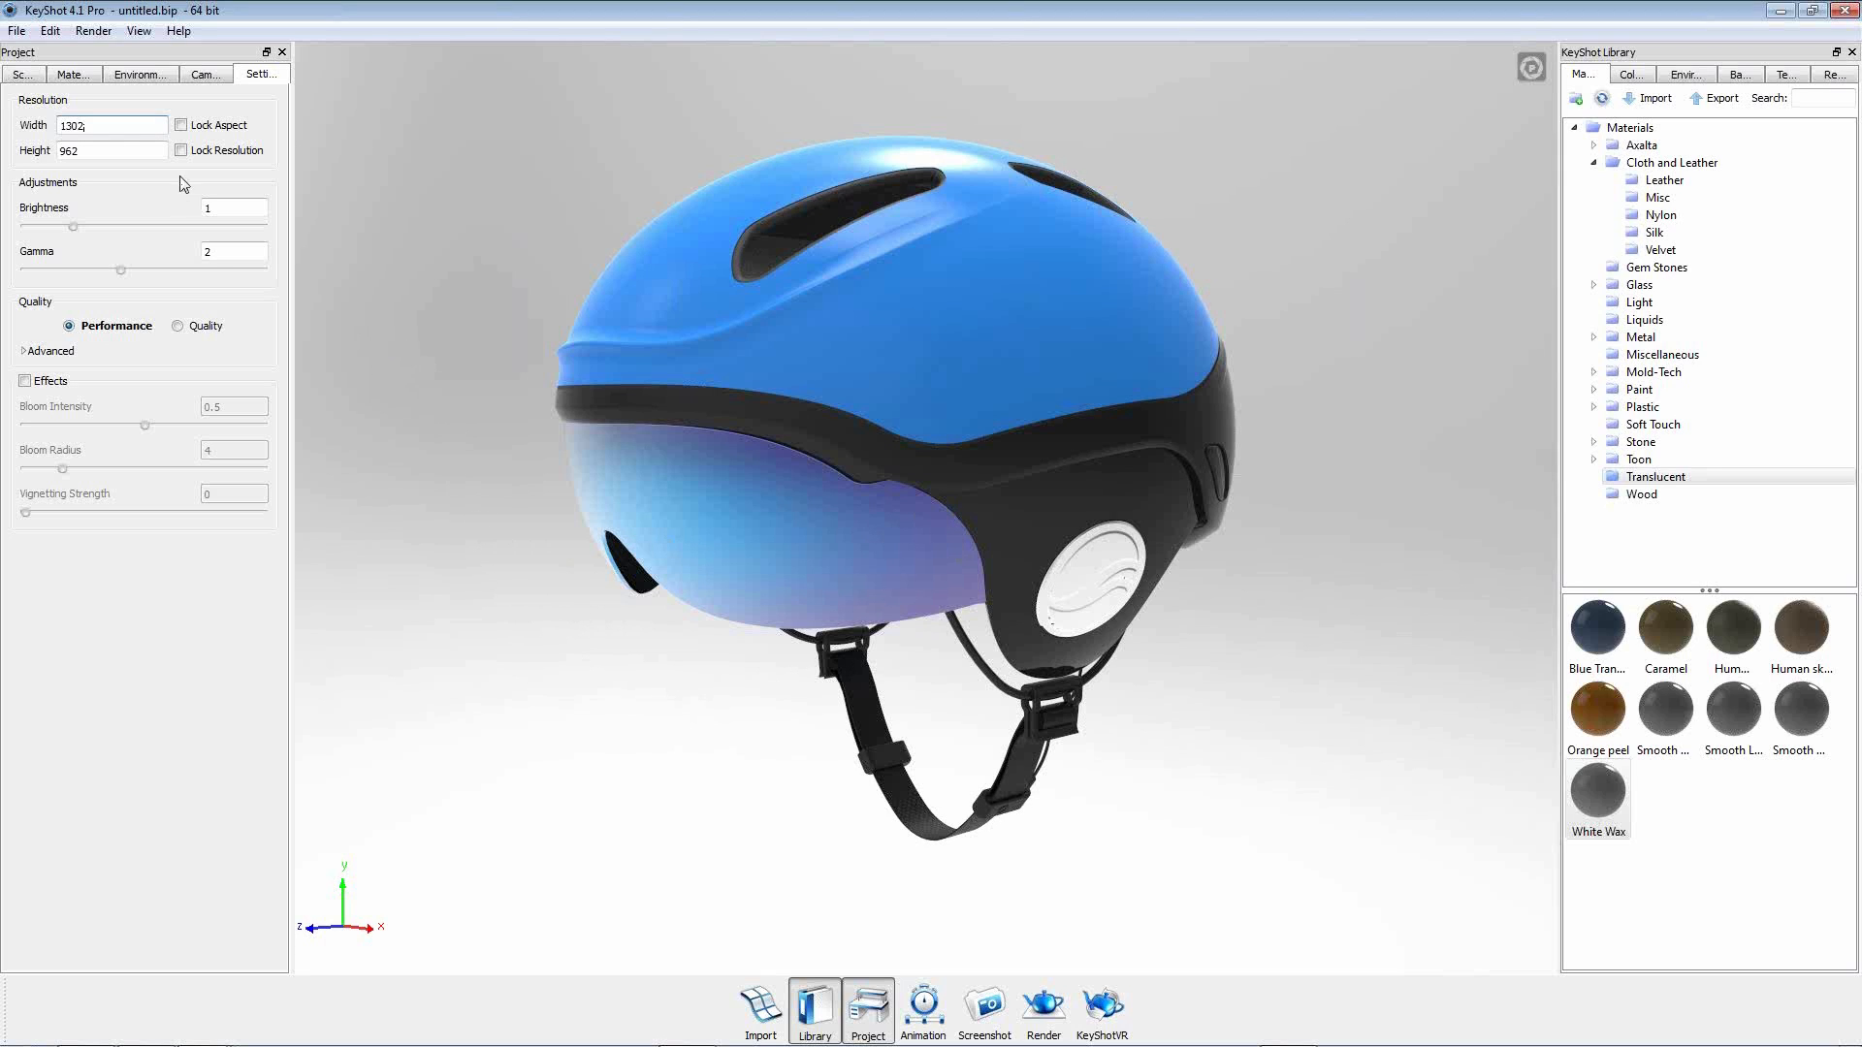
double_click(134, 126)
text(1100)
key(Tab)
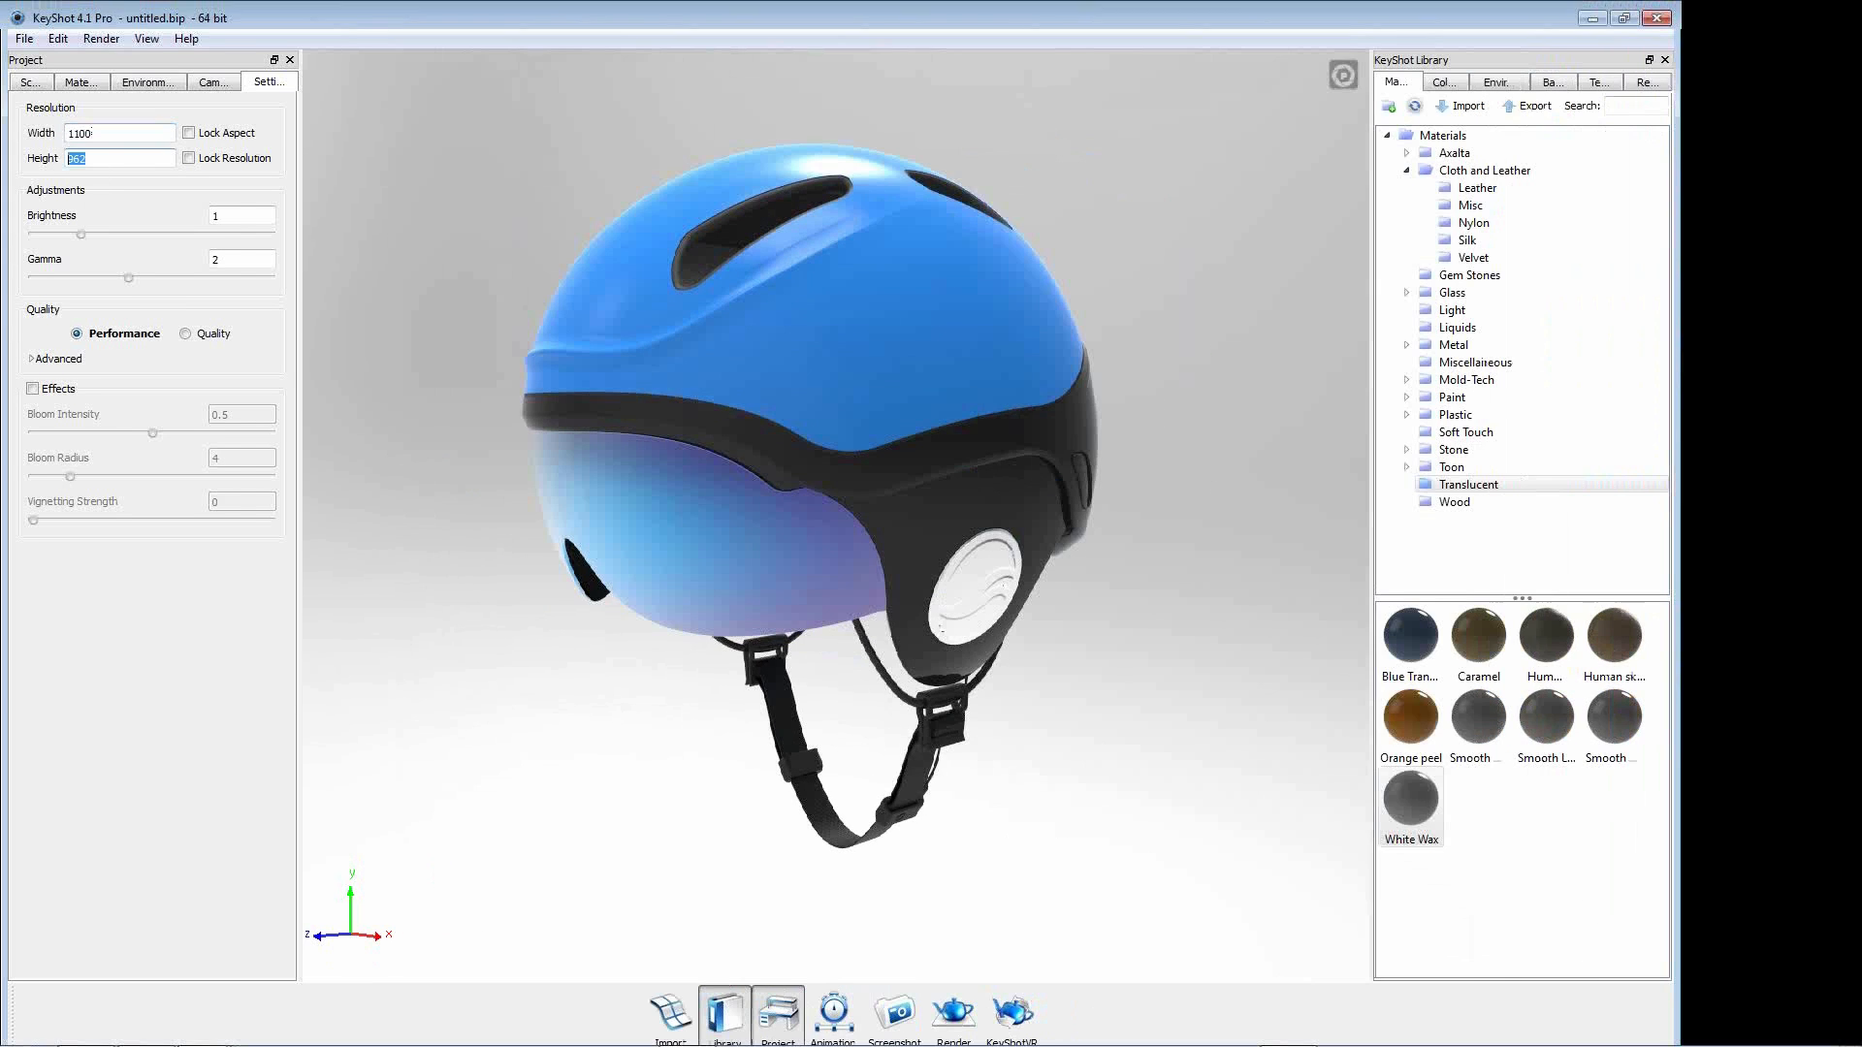
text(850)
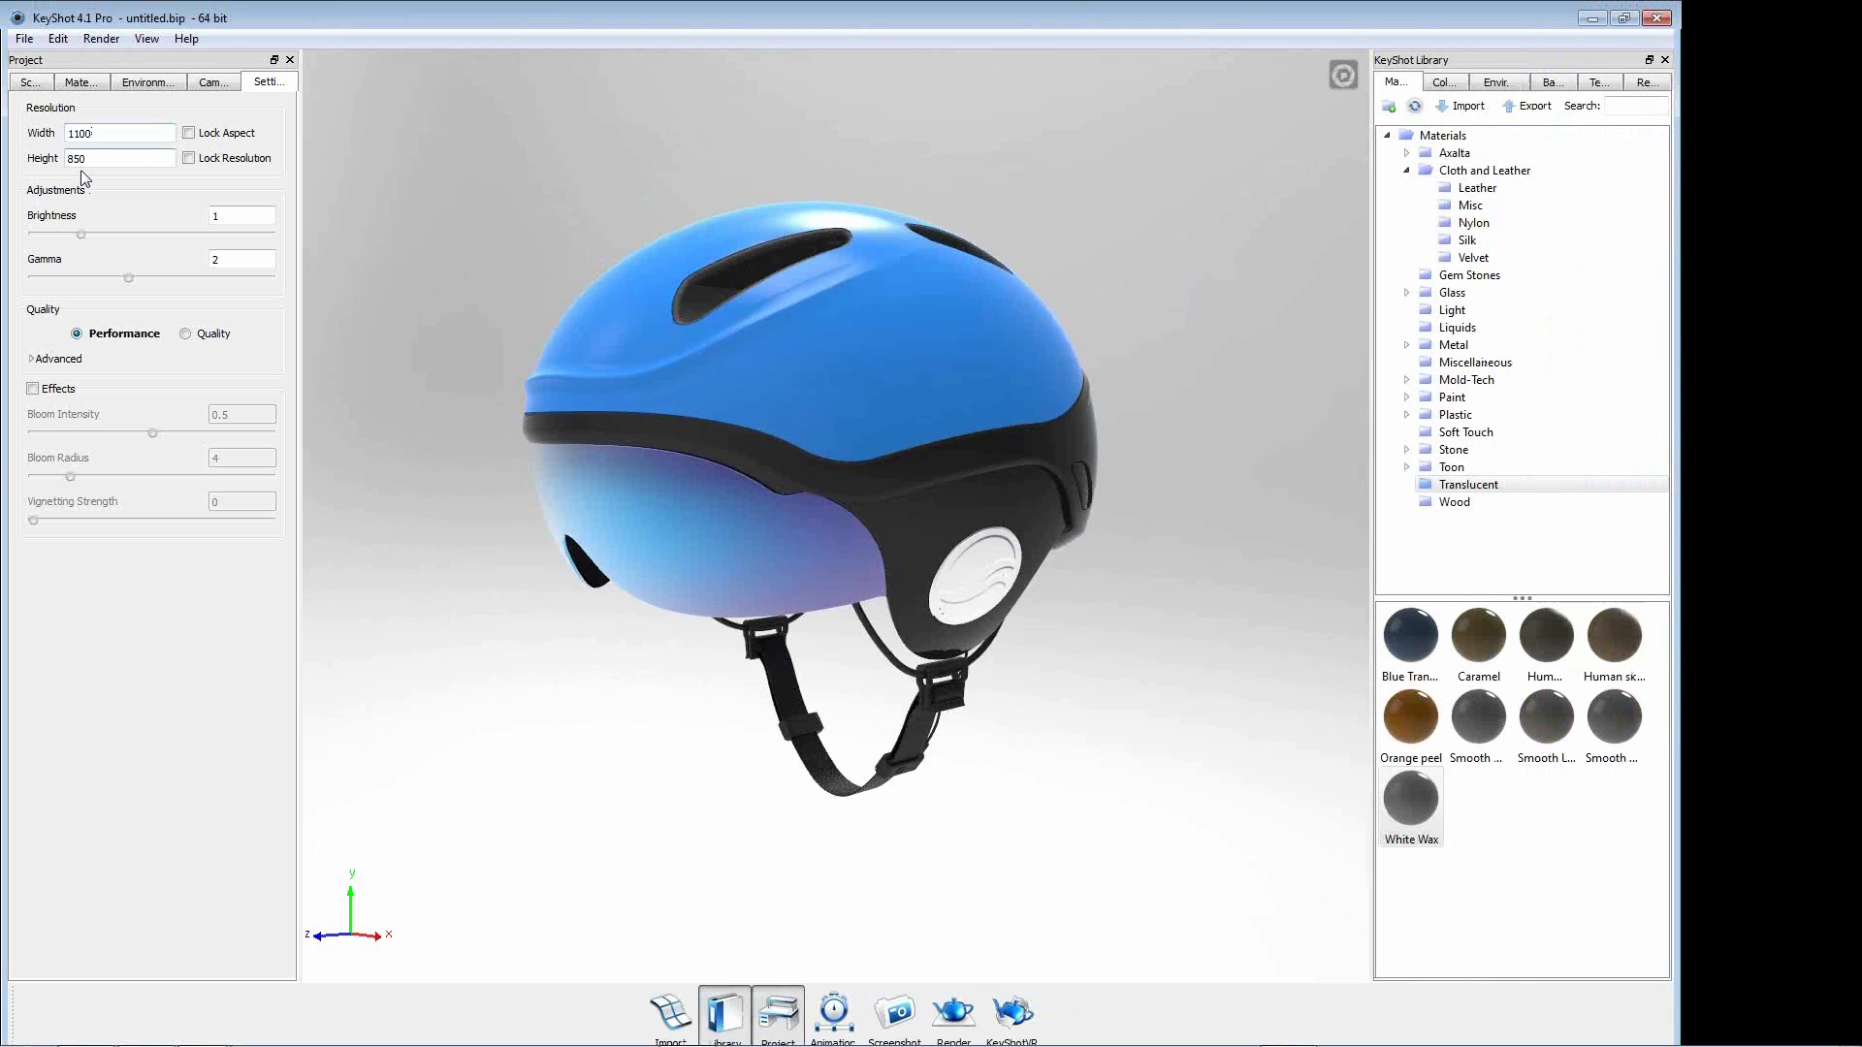
Lock the real-time view's aspect ratio and enlarge the application window to fill the screen.
click(223, 135)
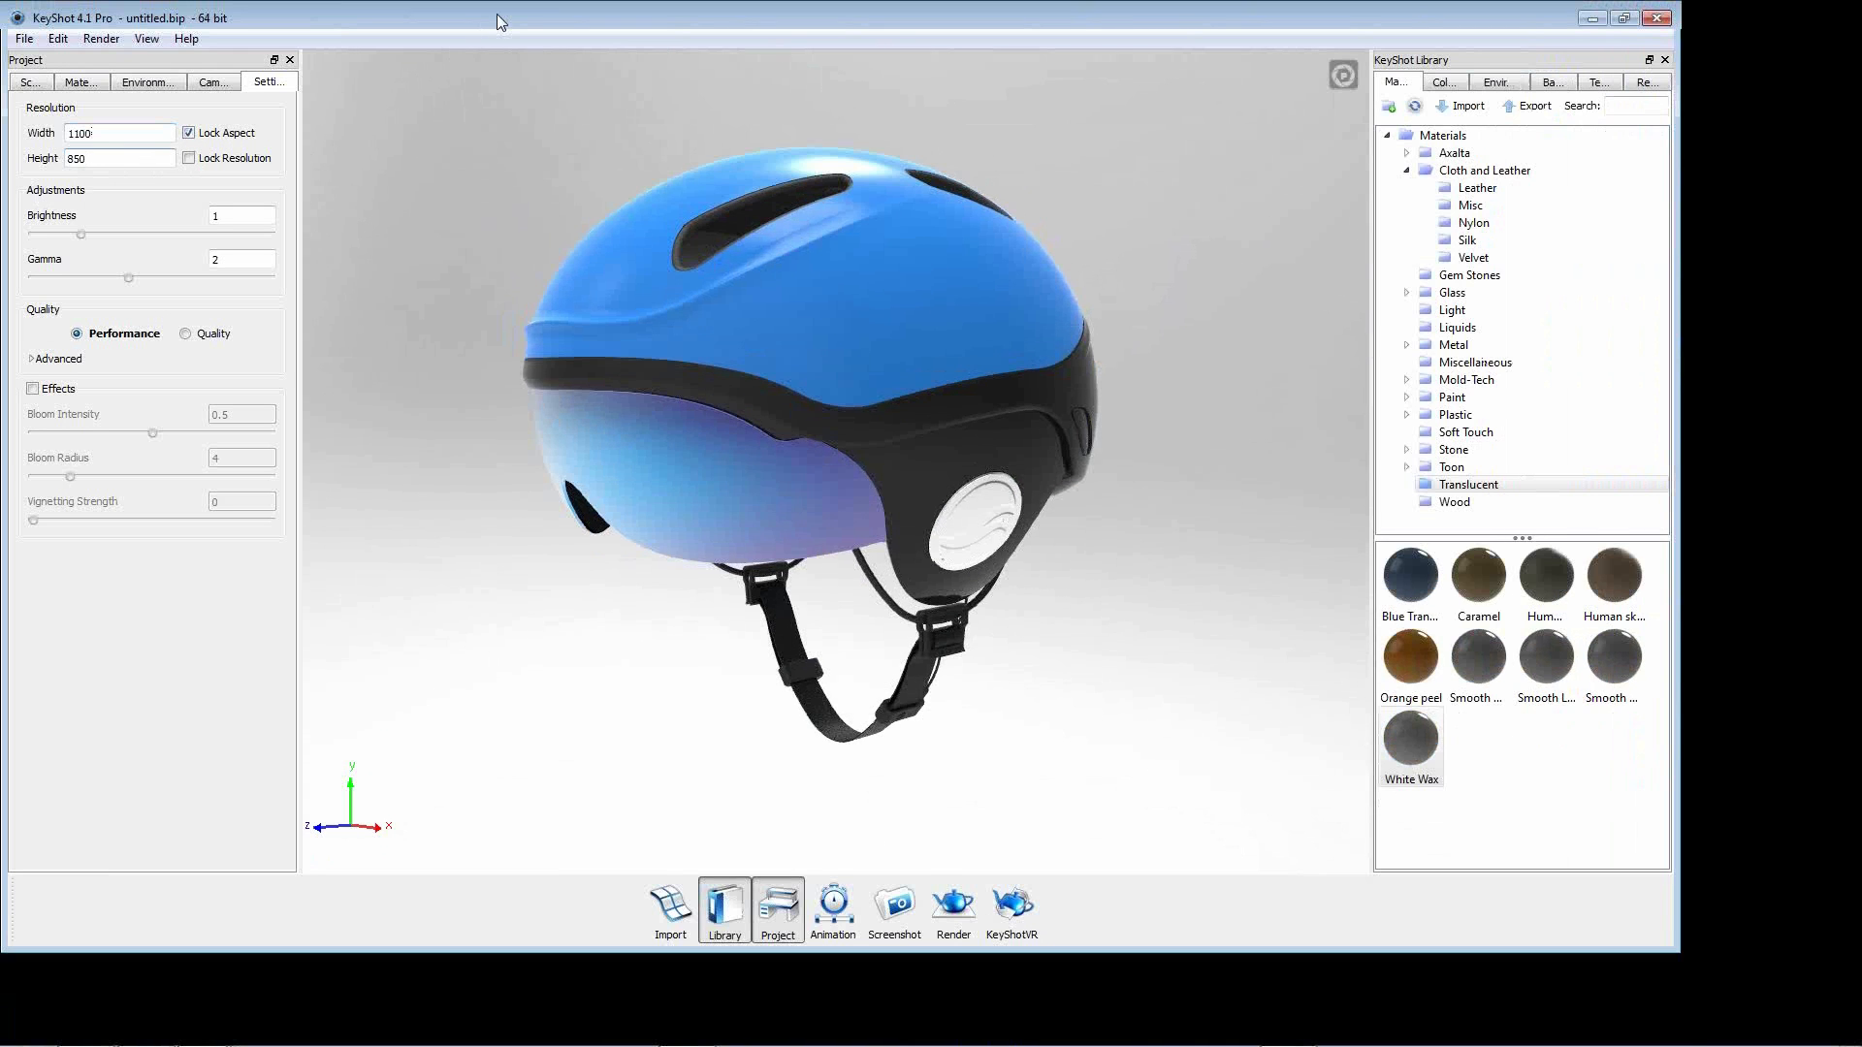
double_click(503, 21)
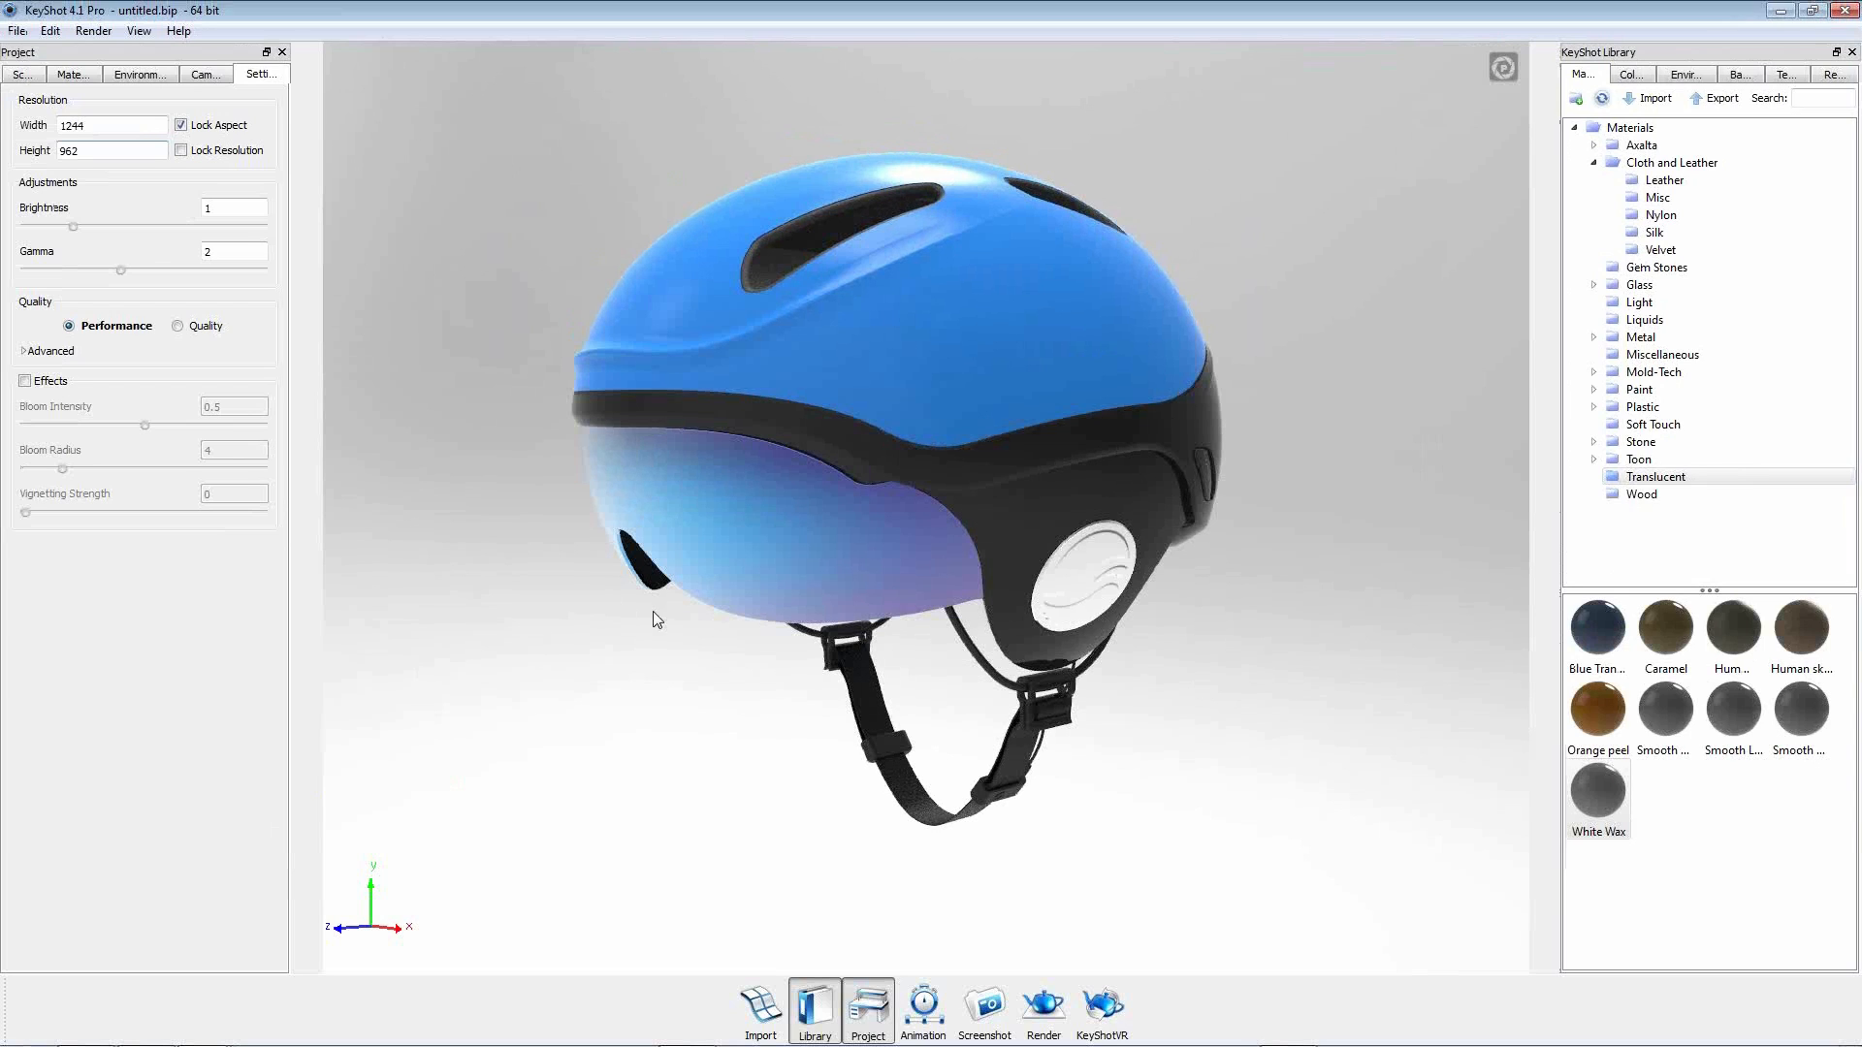
Set the real-time view's resolution to 960 by 540, lock its aspect ratio and enlarge the view around the whole helmet.
click(214, 134)
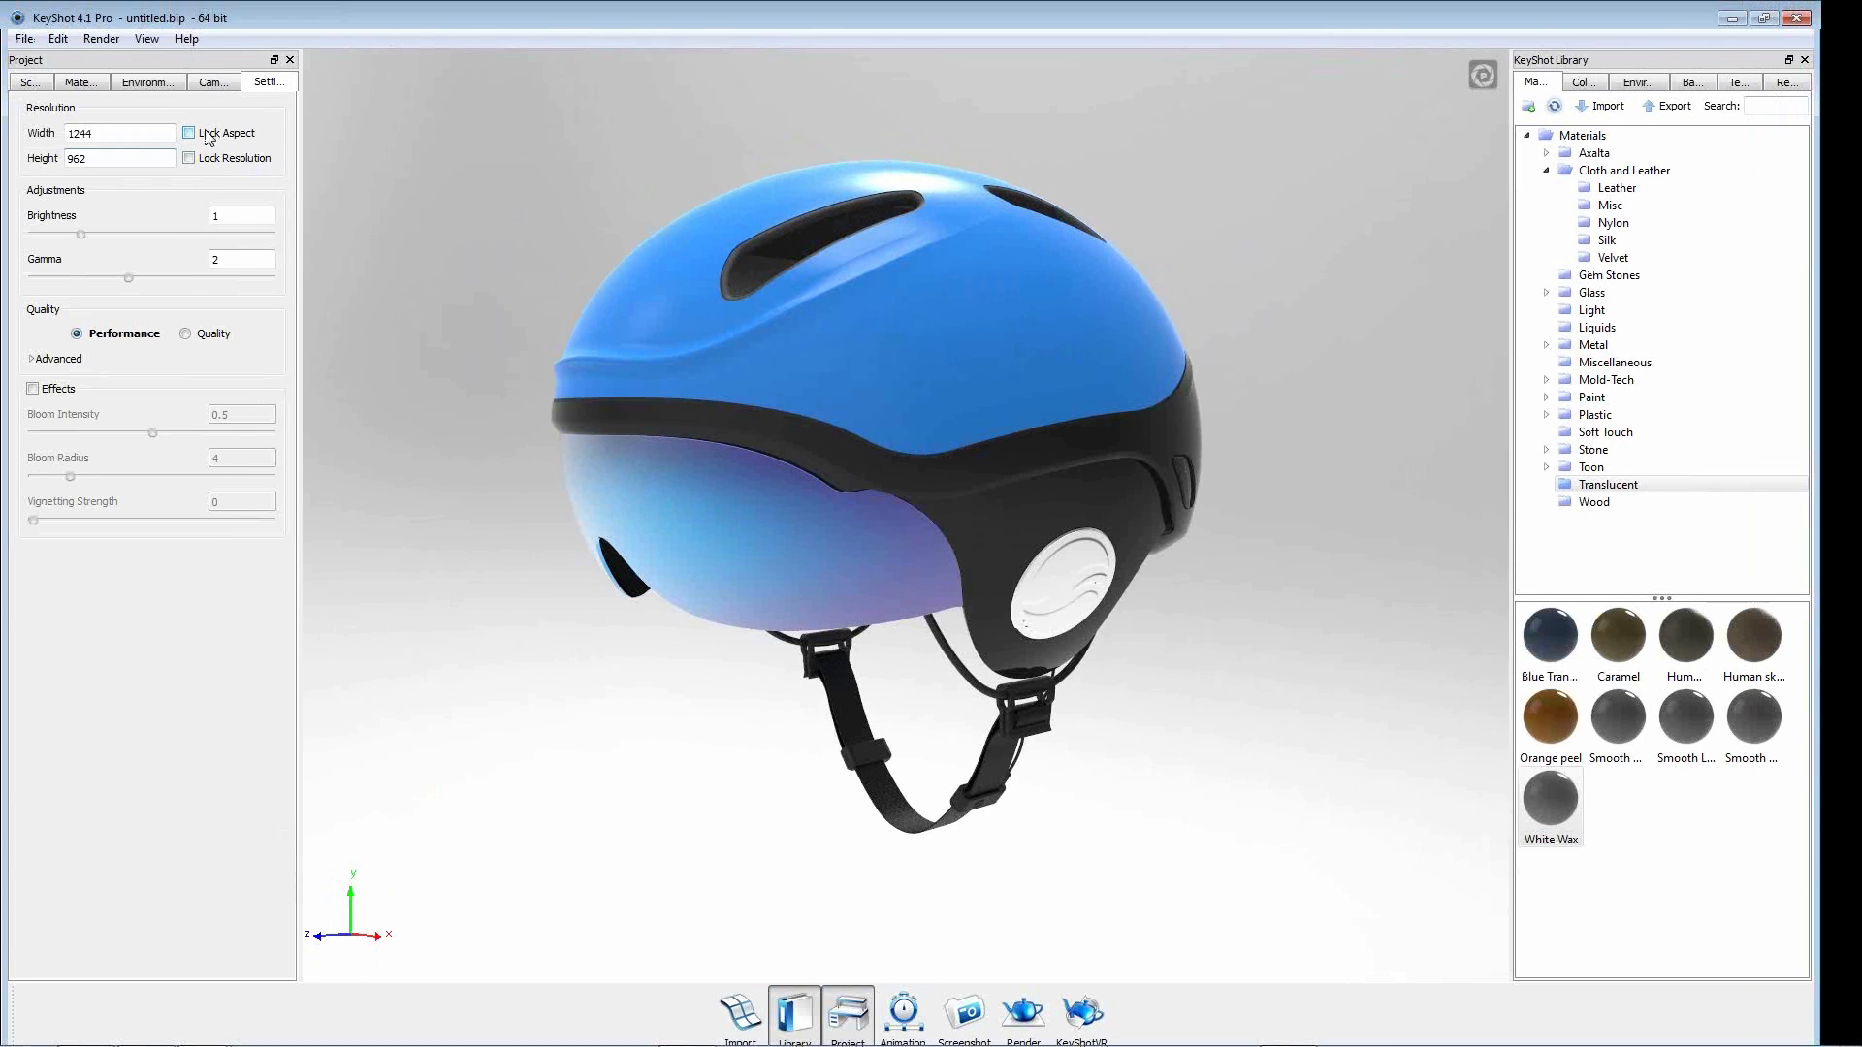
double_click(140, 134)
text(960)
double_click(135, 158)
text(540)
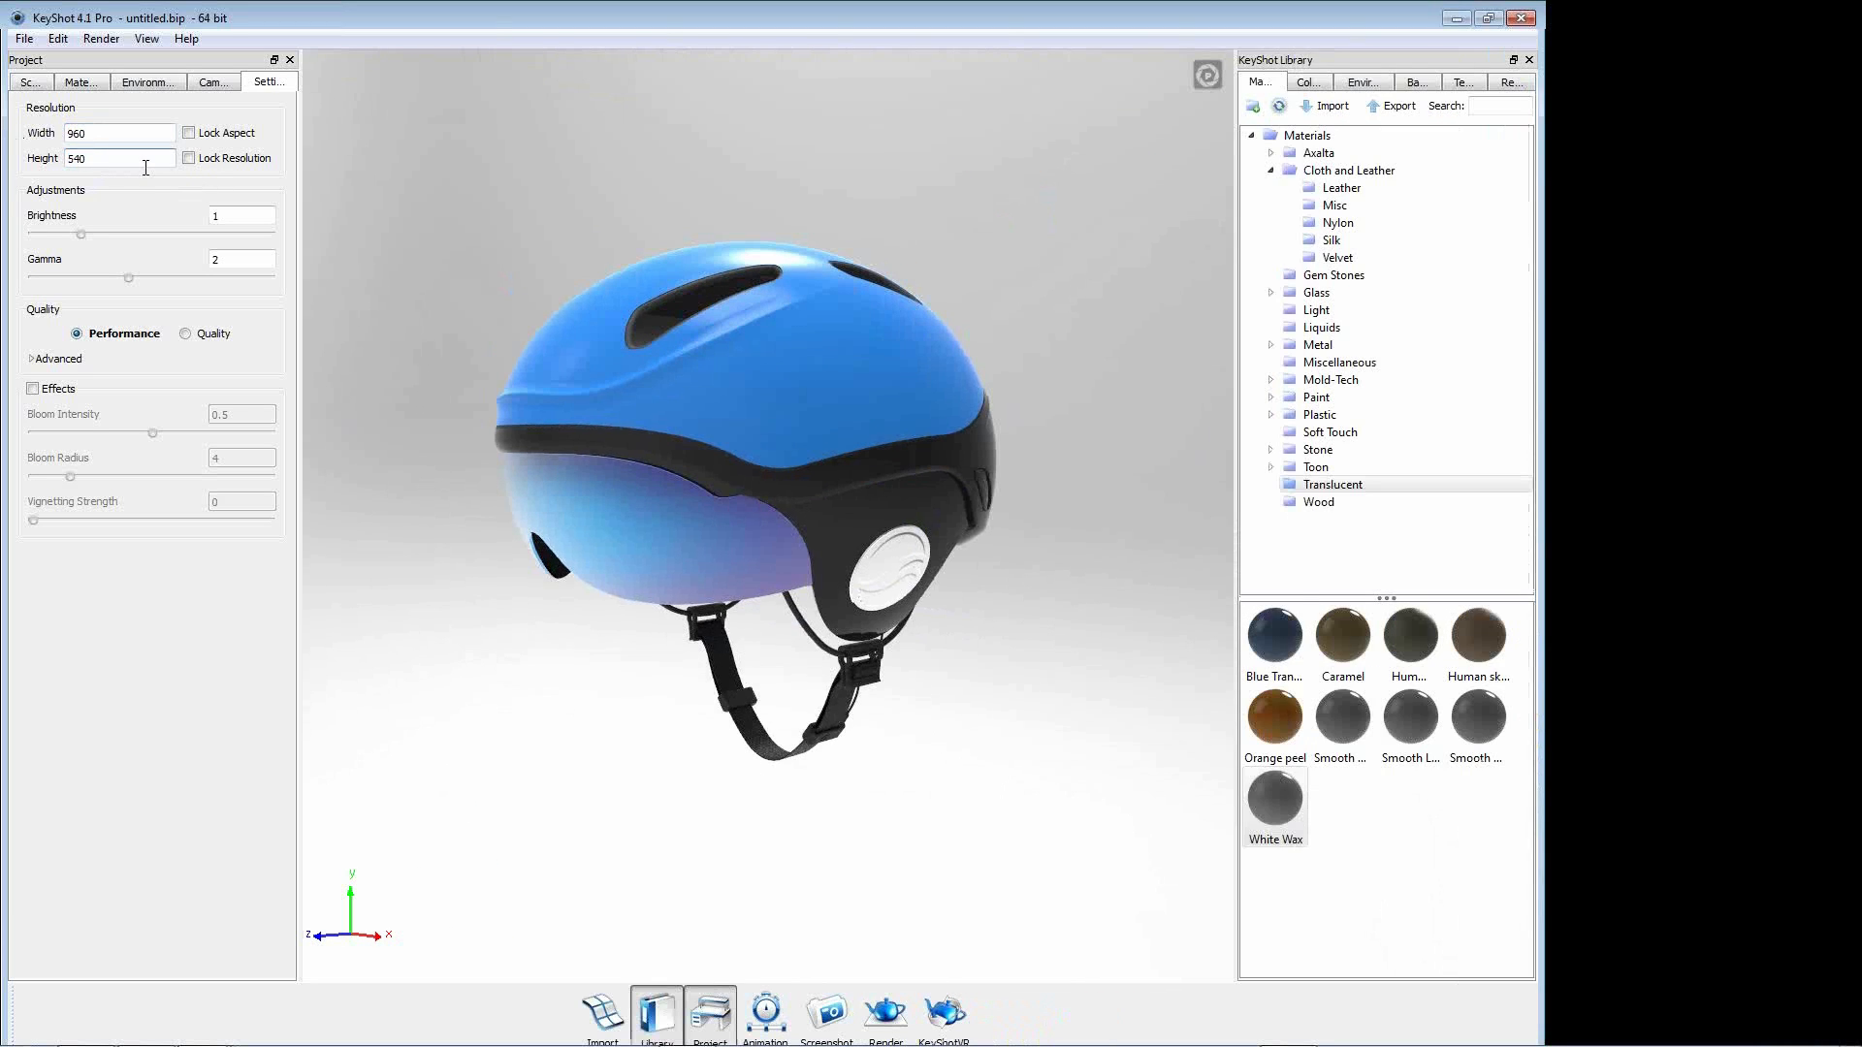
click(198, 137)
drag(742, 22, 762, 90)
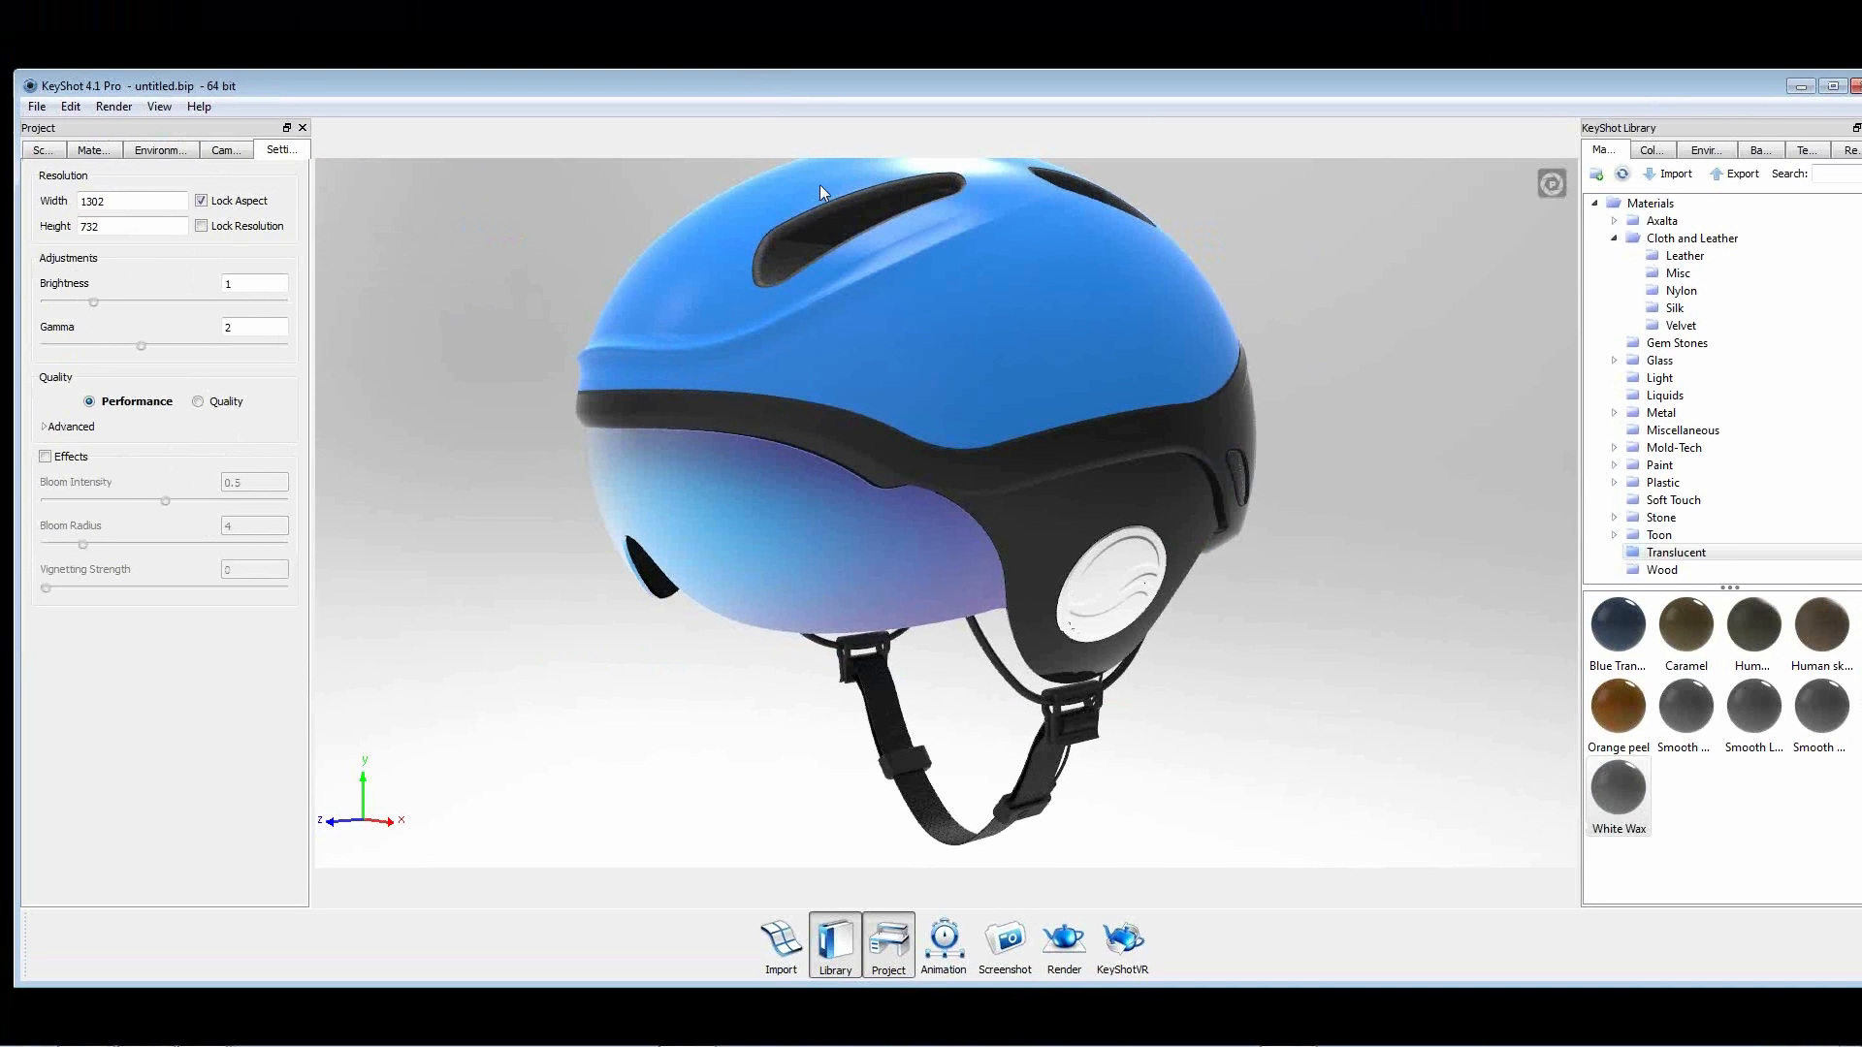
scroll(877, 384, down, 2)
Switch to Chrome and open behance.net in a new tab.
mouse_move(346, 1022)
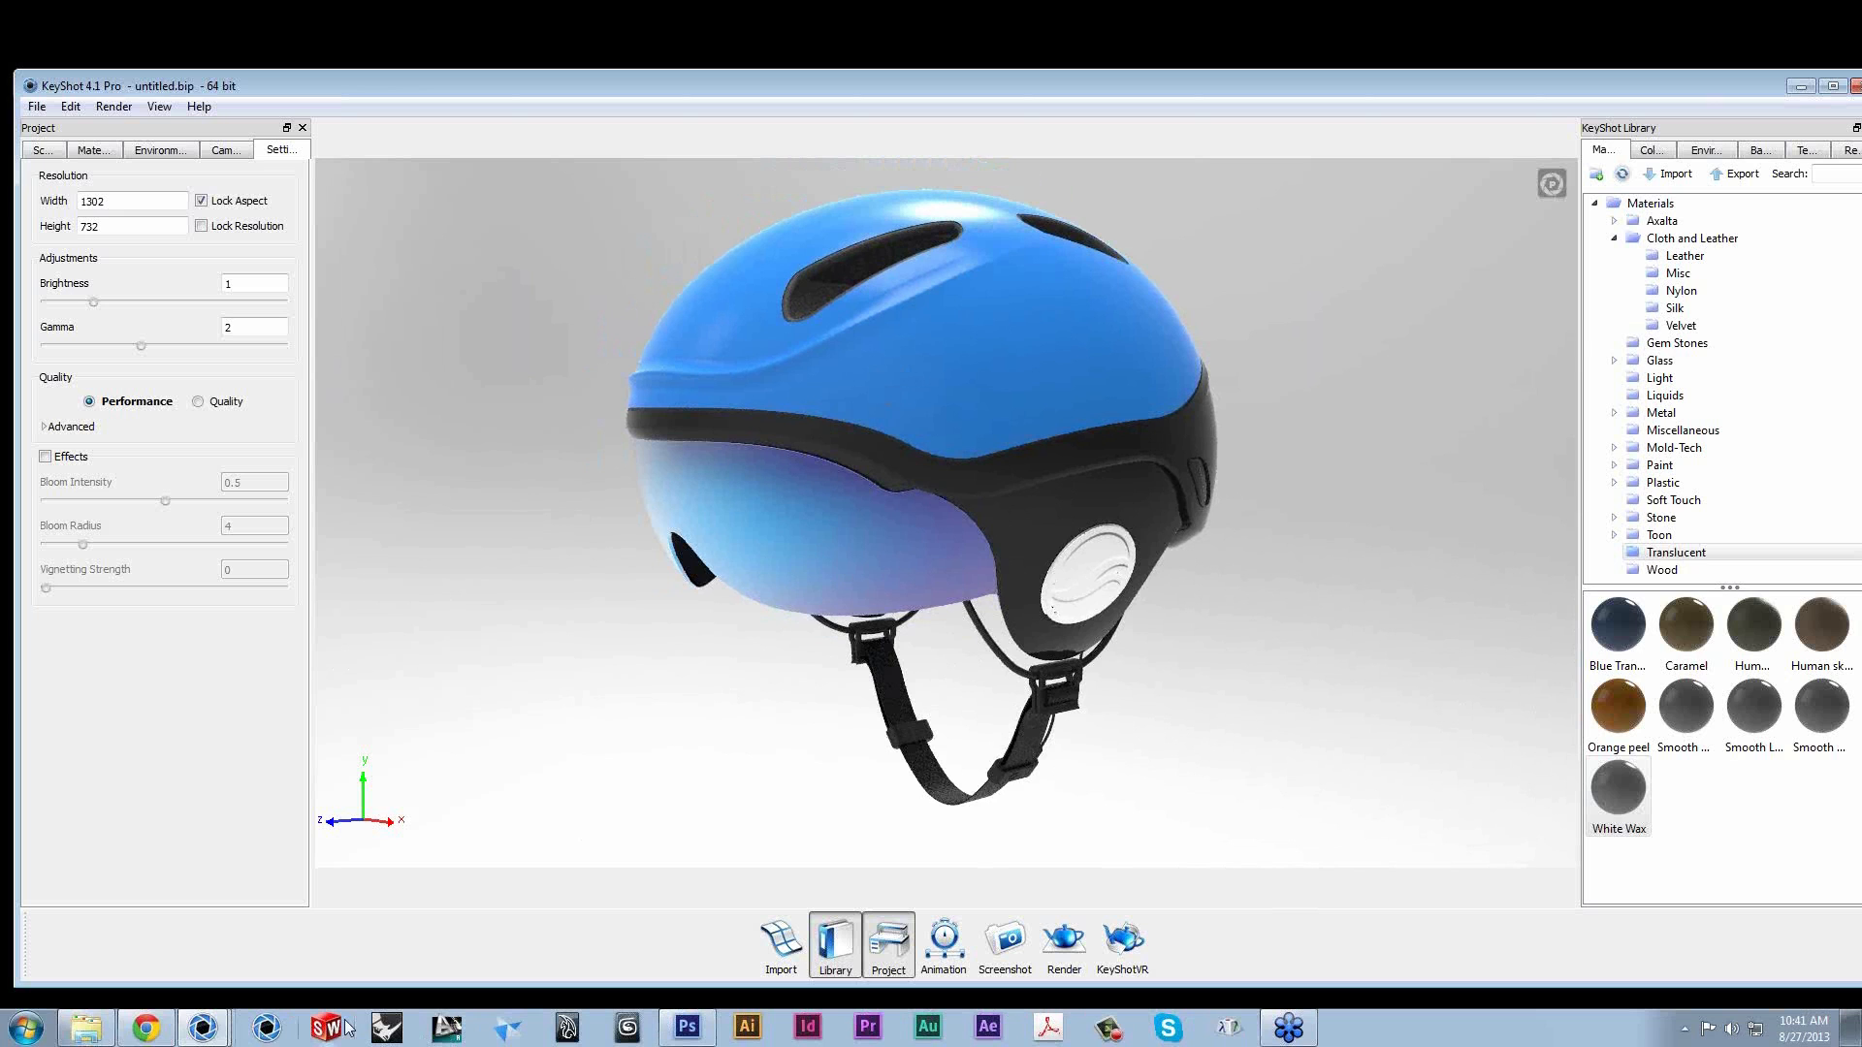
click(162, 1034)
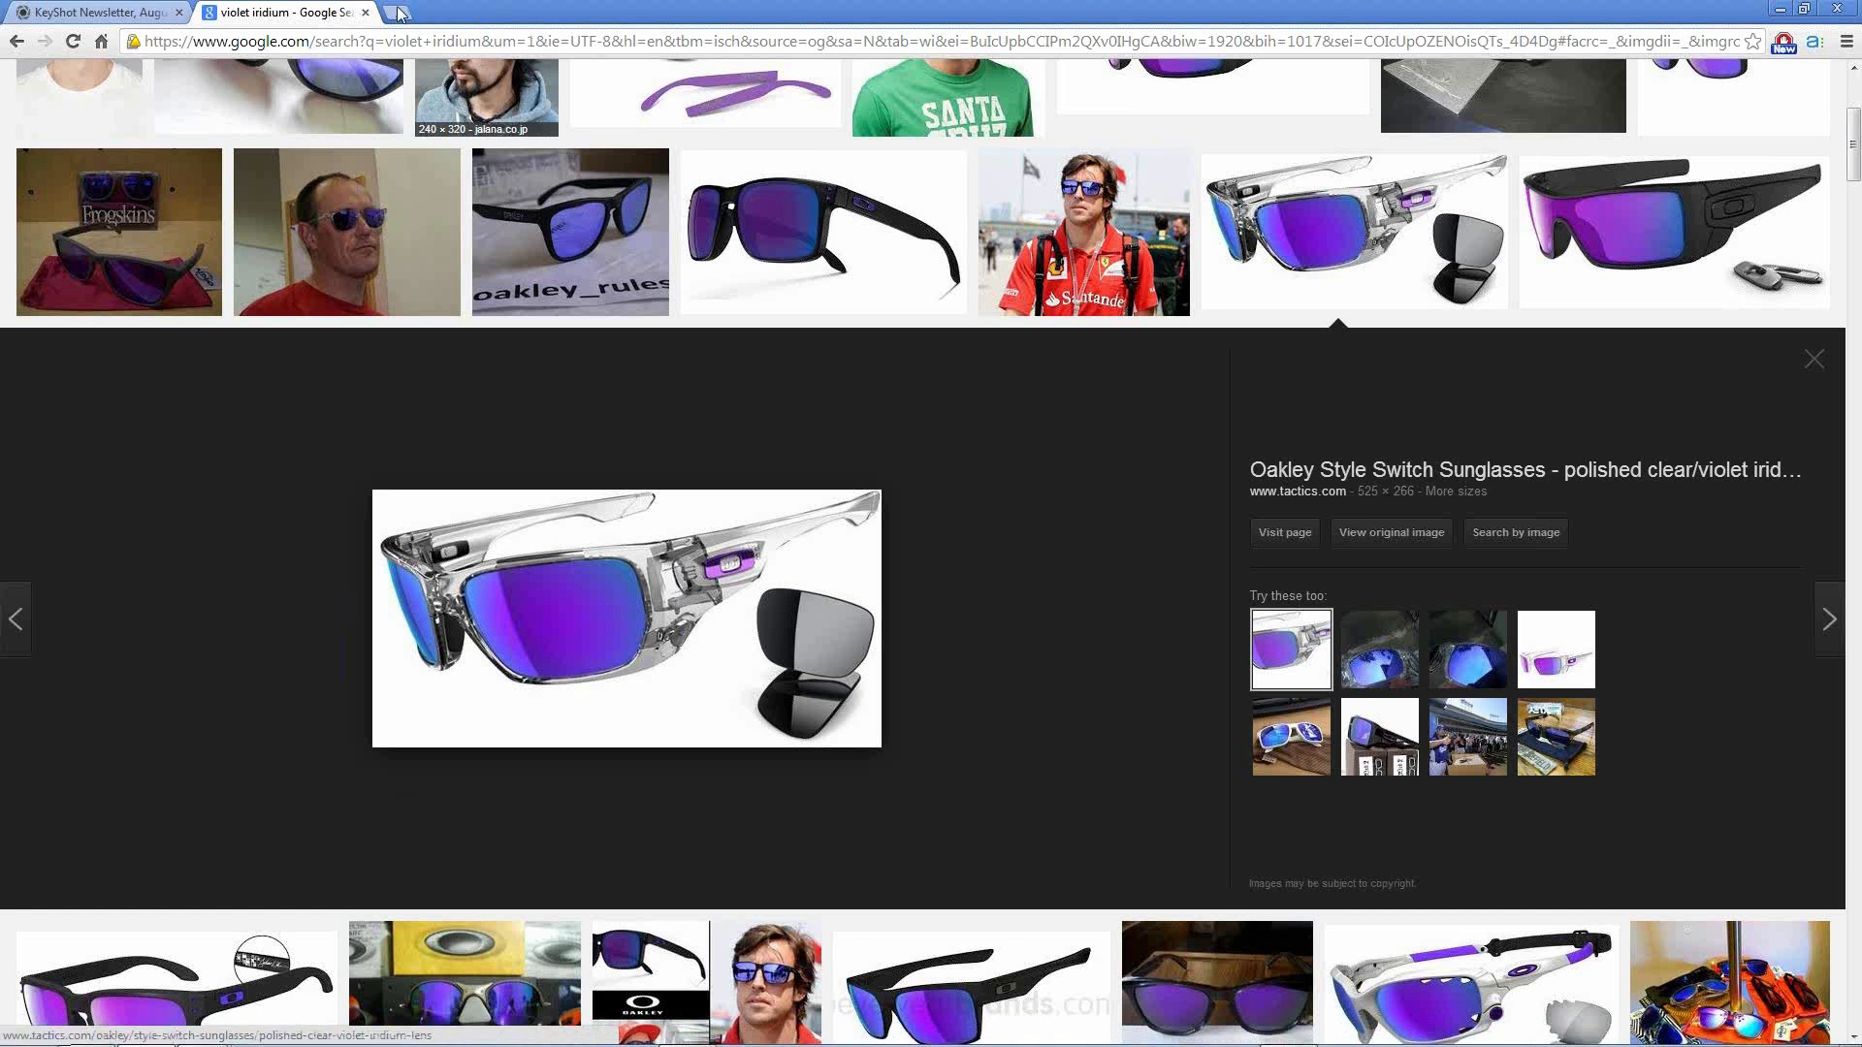
click(398, 12)
text(behance.net)
key(Return)
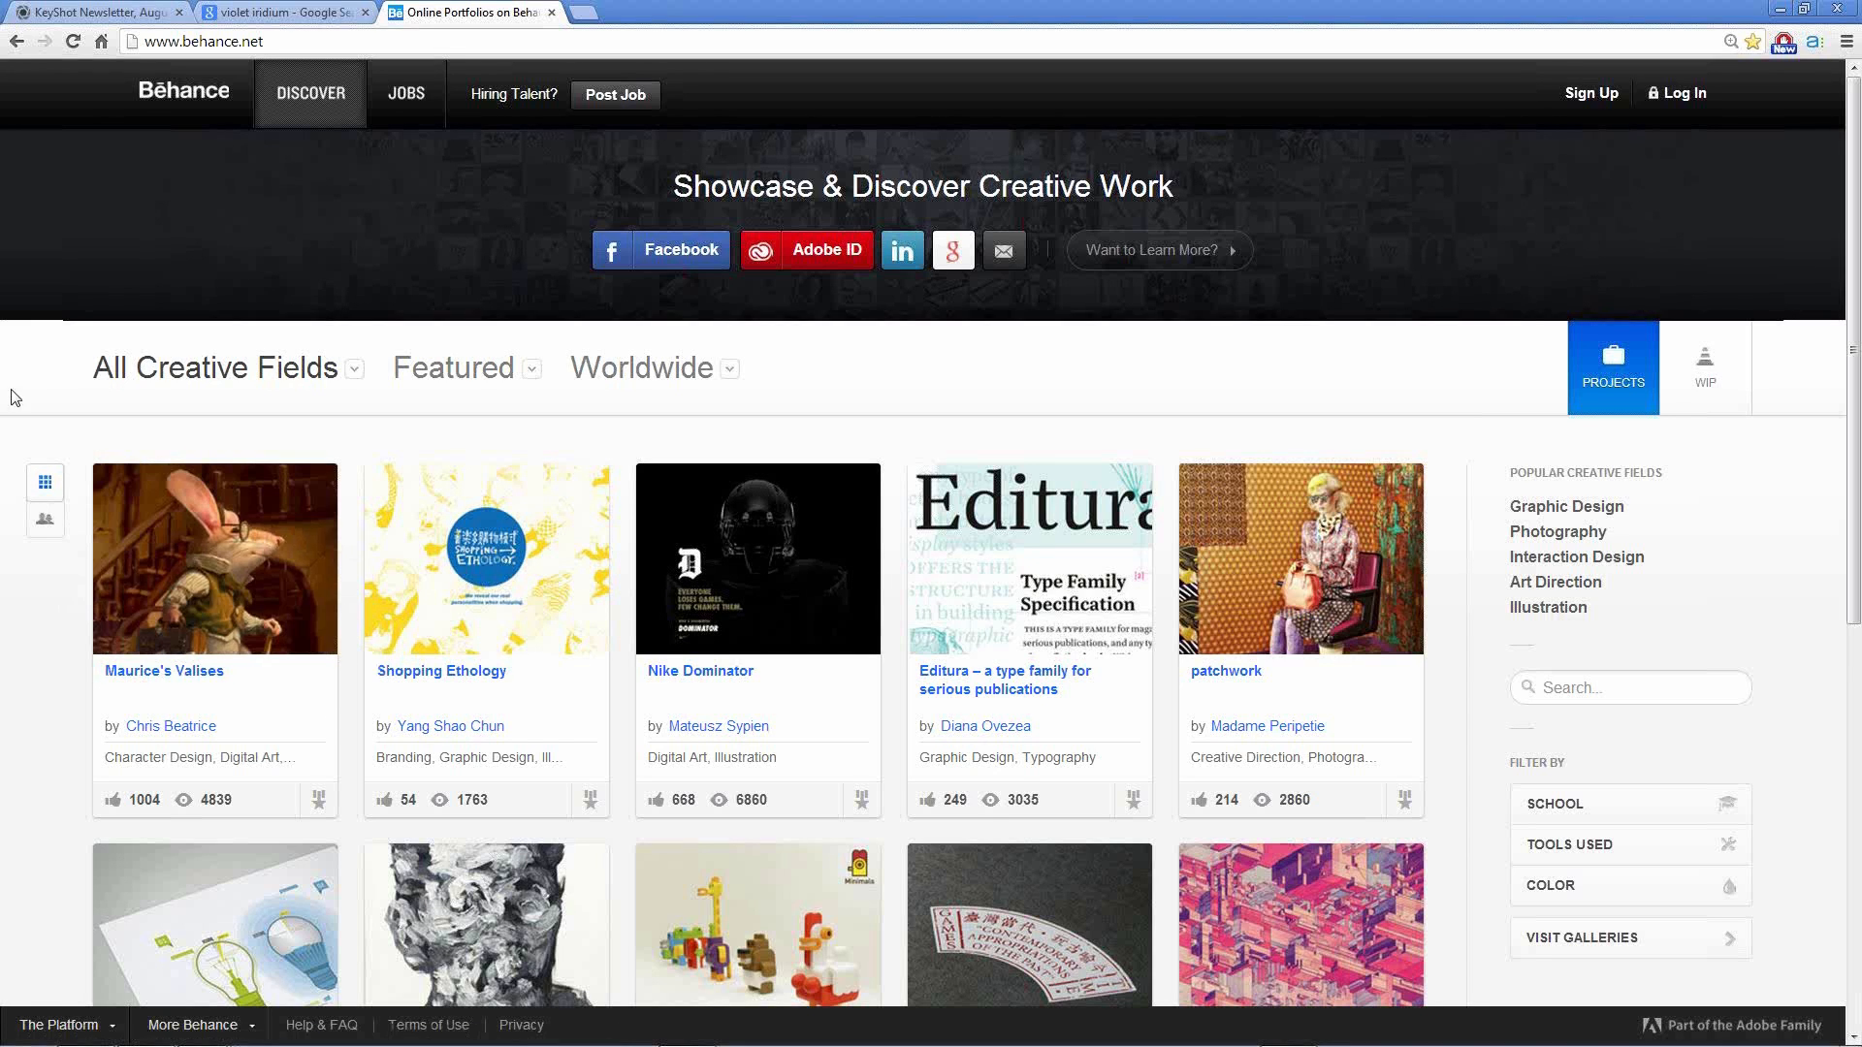
Save the first featured project's thumbnail into the Helmet Webinar folder and check the image's pixel dimensions.
drag(242, 562, 0, 565)
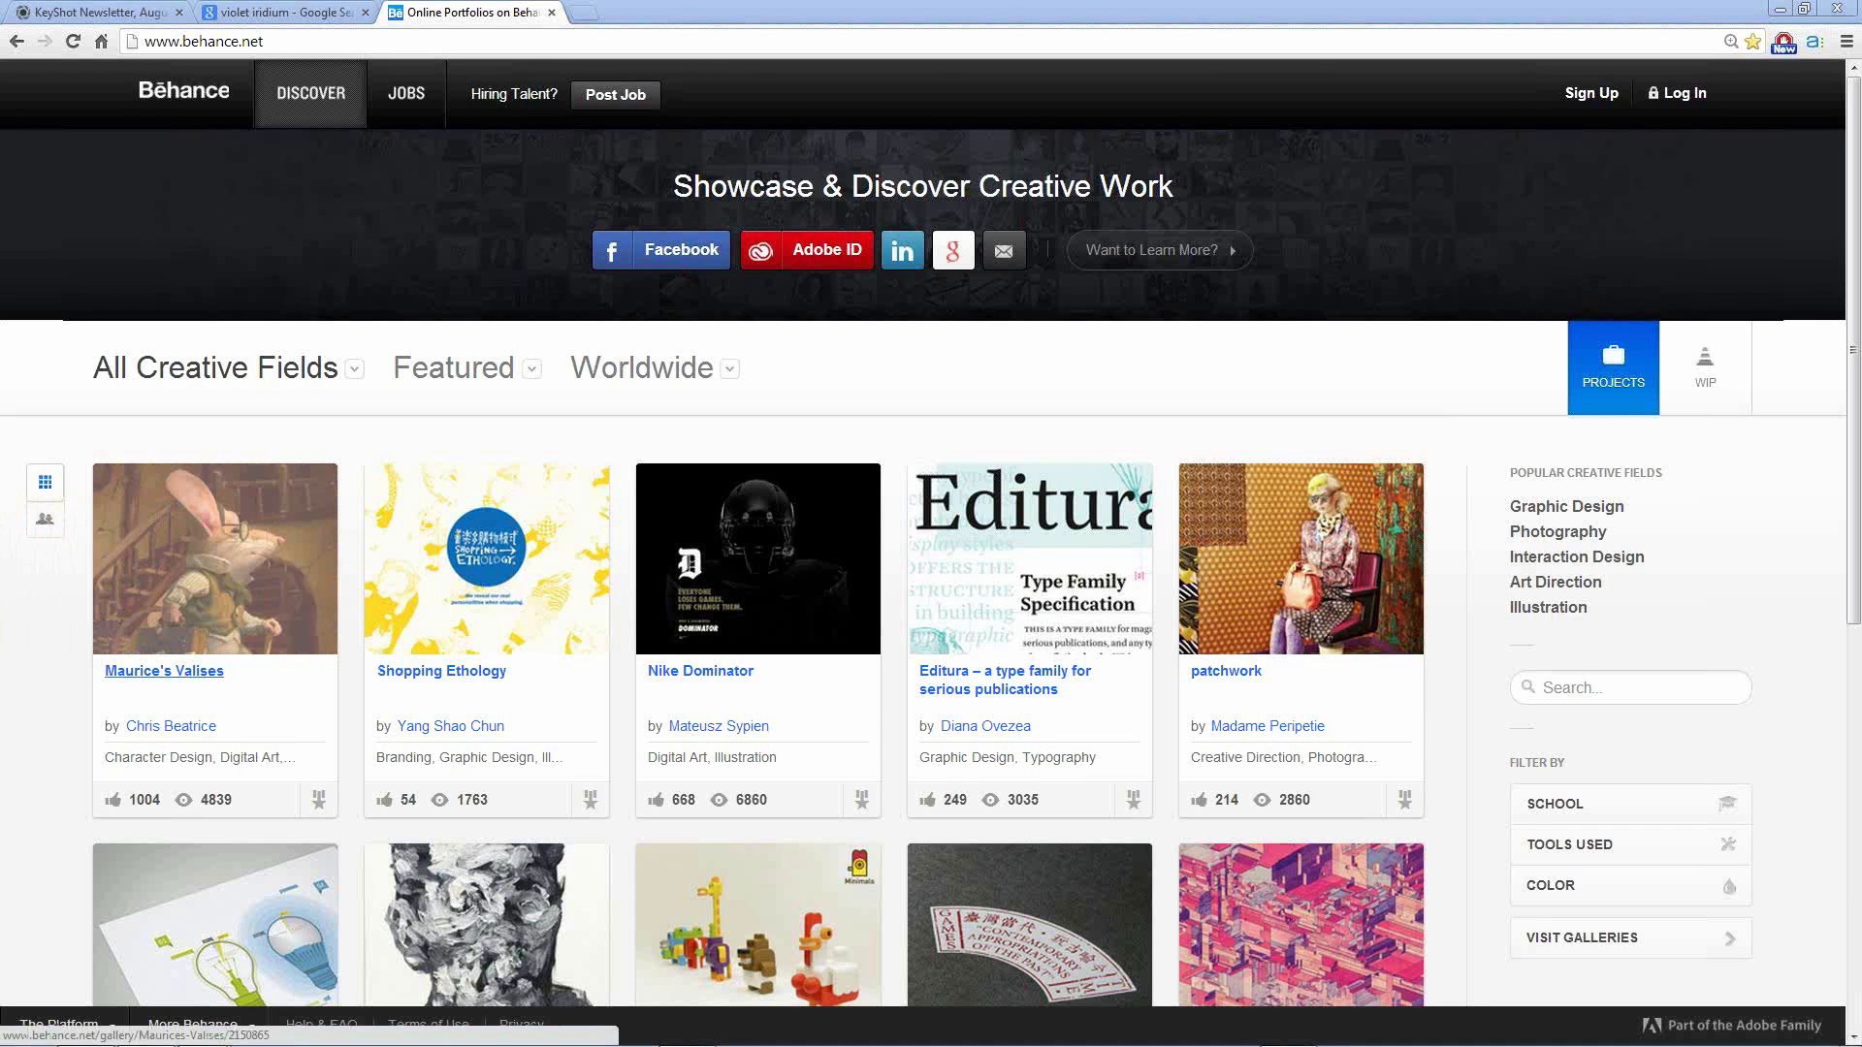
drag(0, 310, 1195, 465)
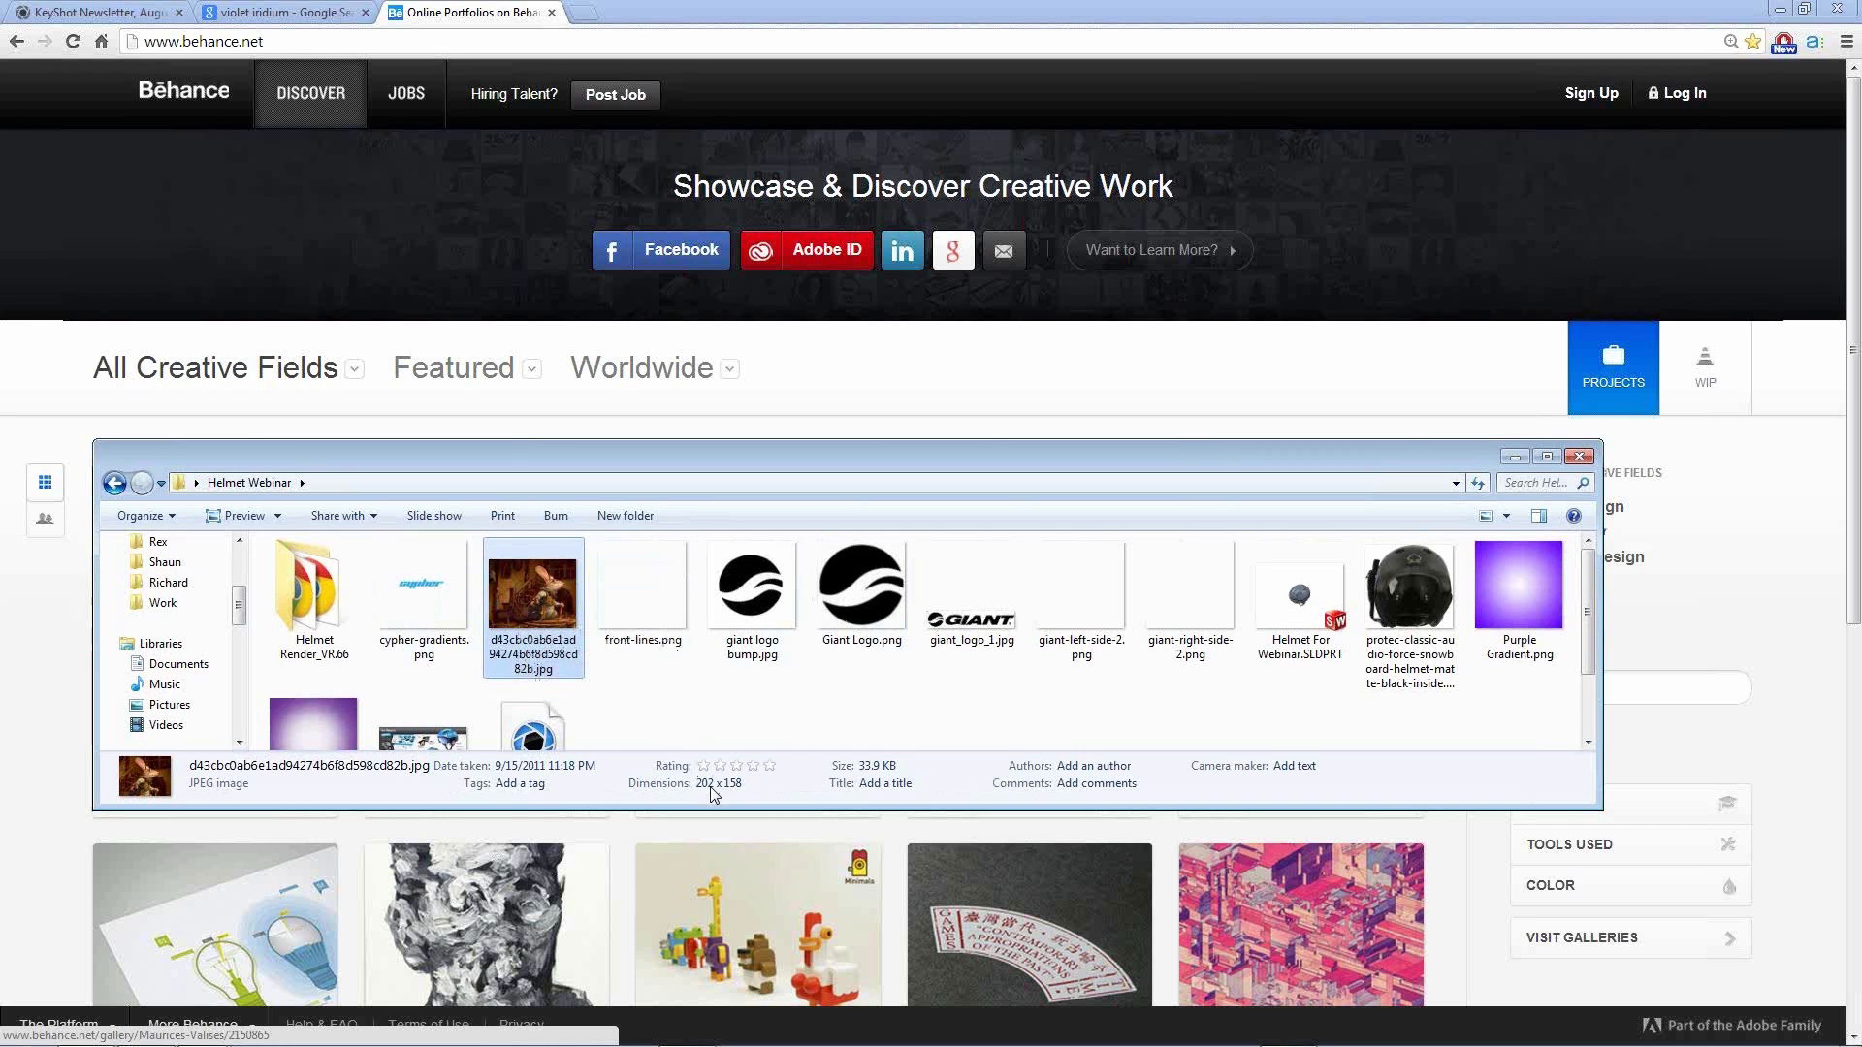
drag(901, 458, 0, 407)
Back in KeyShot, set the real-time view's resolution to 202 by 158, lock that aspect ratio and maximize the window.
click(1780, 9)
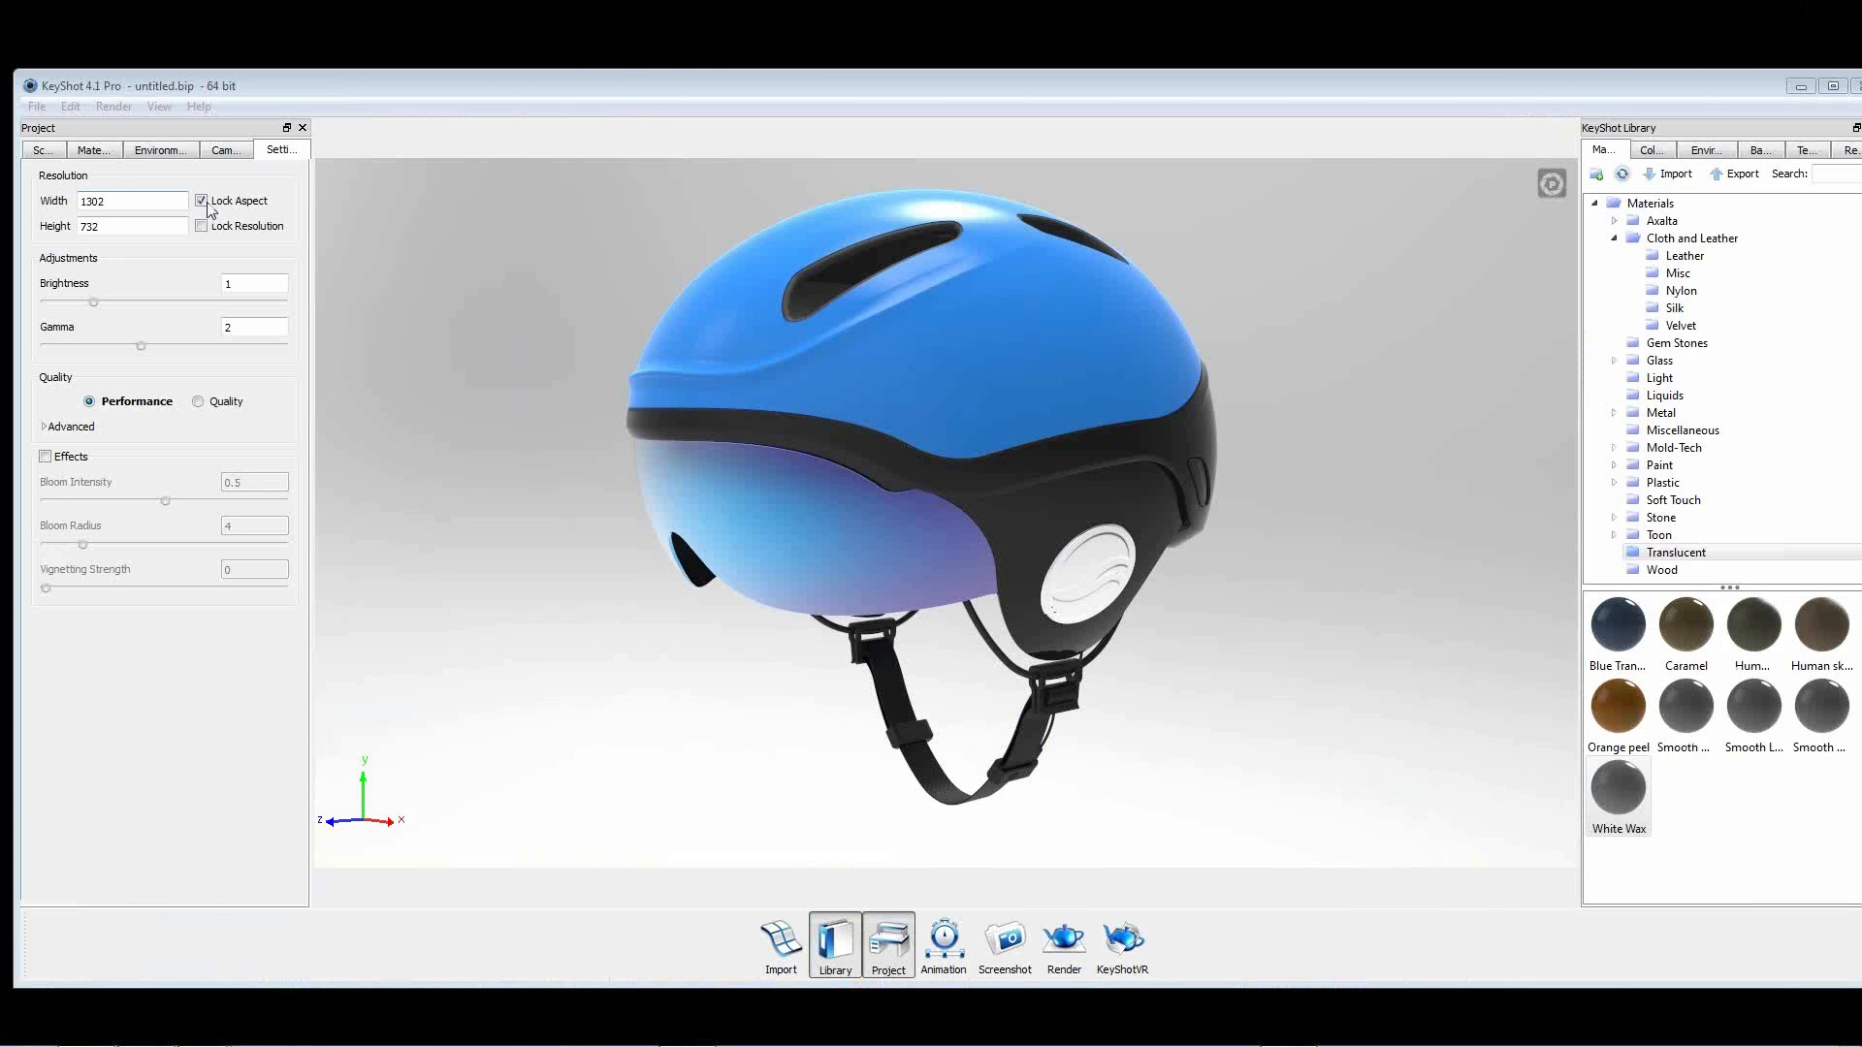
click(201, 201)
double_click(93, 201)
text(2)
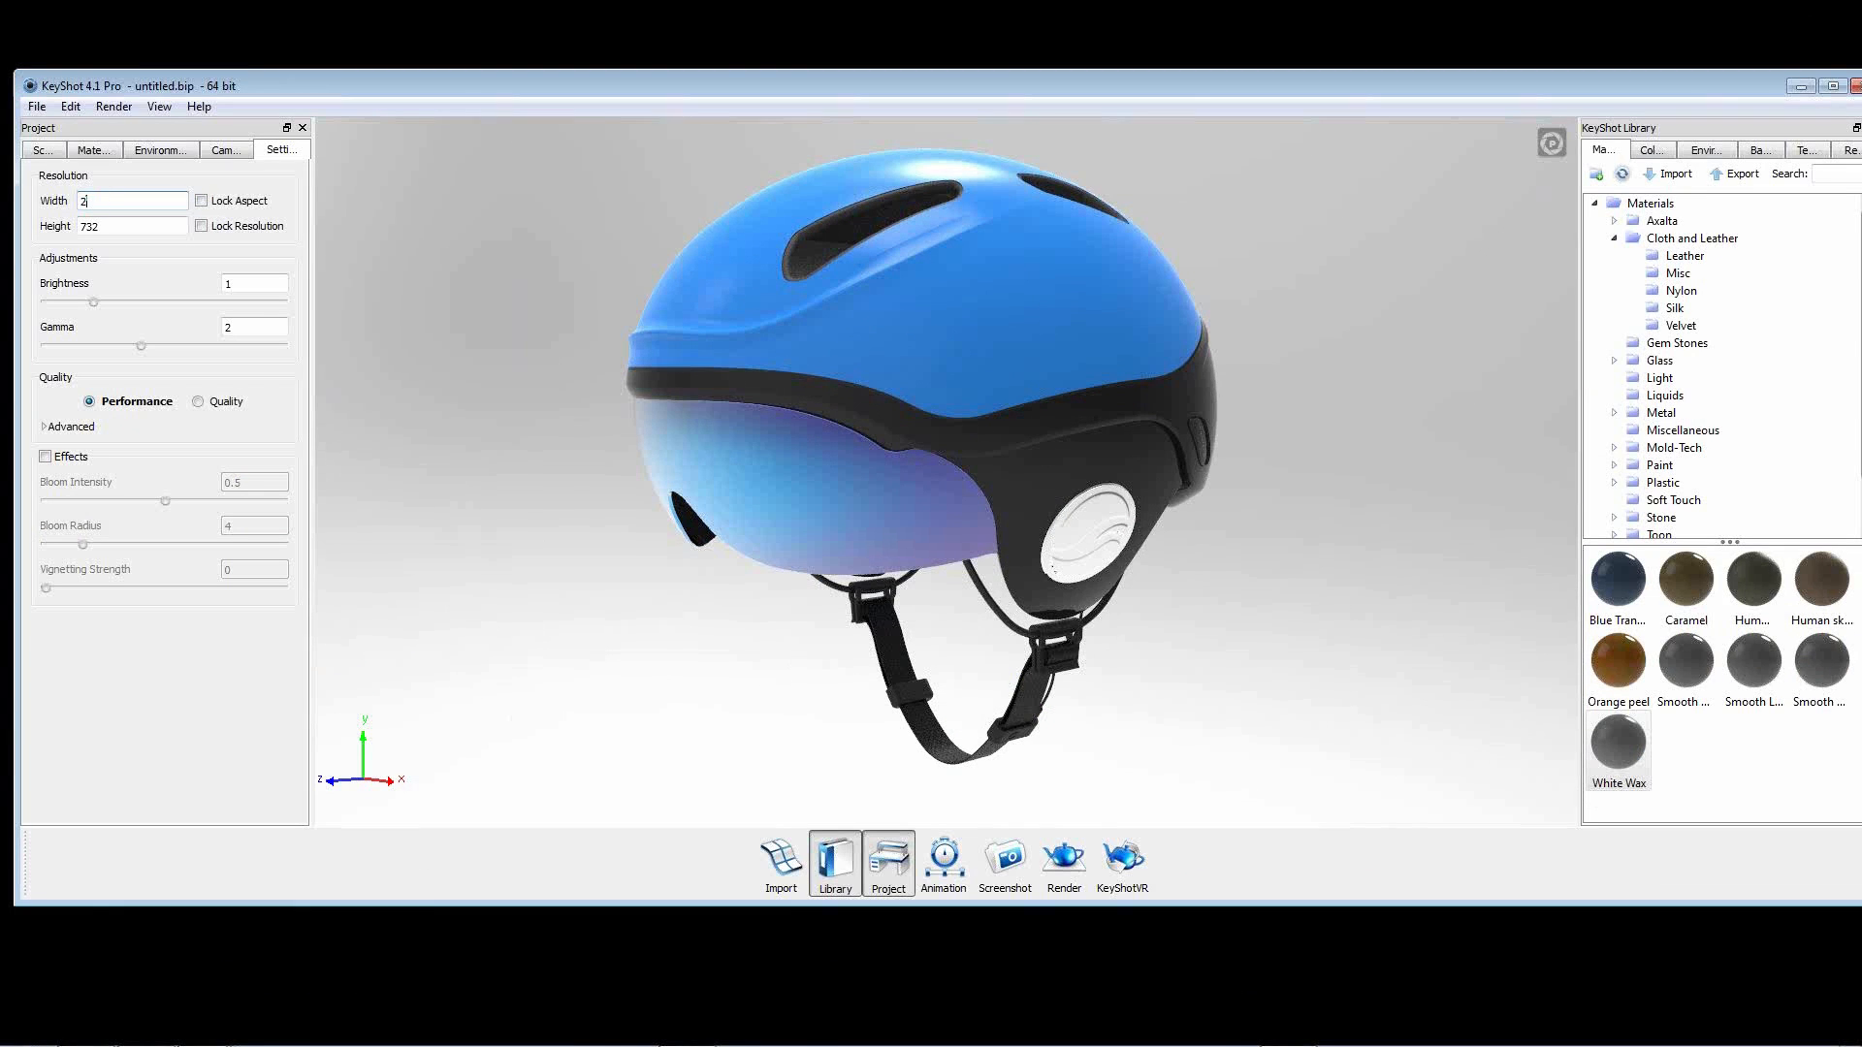
double_click(141, 225)
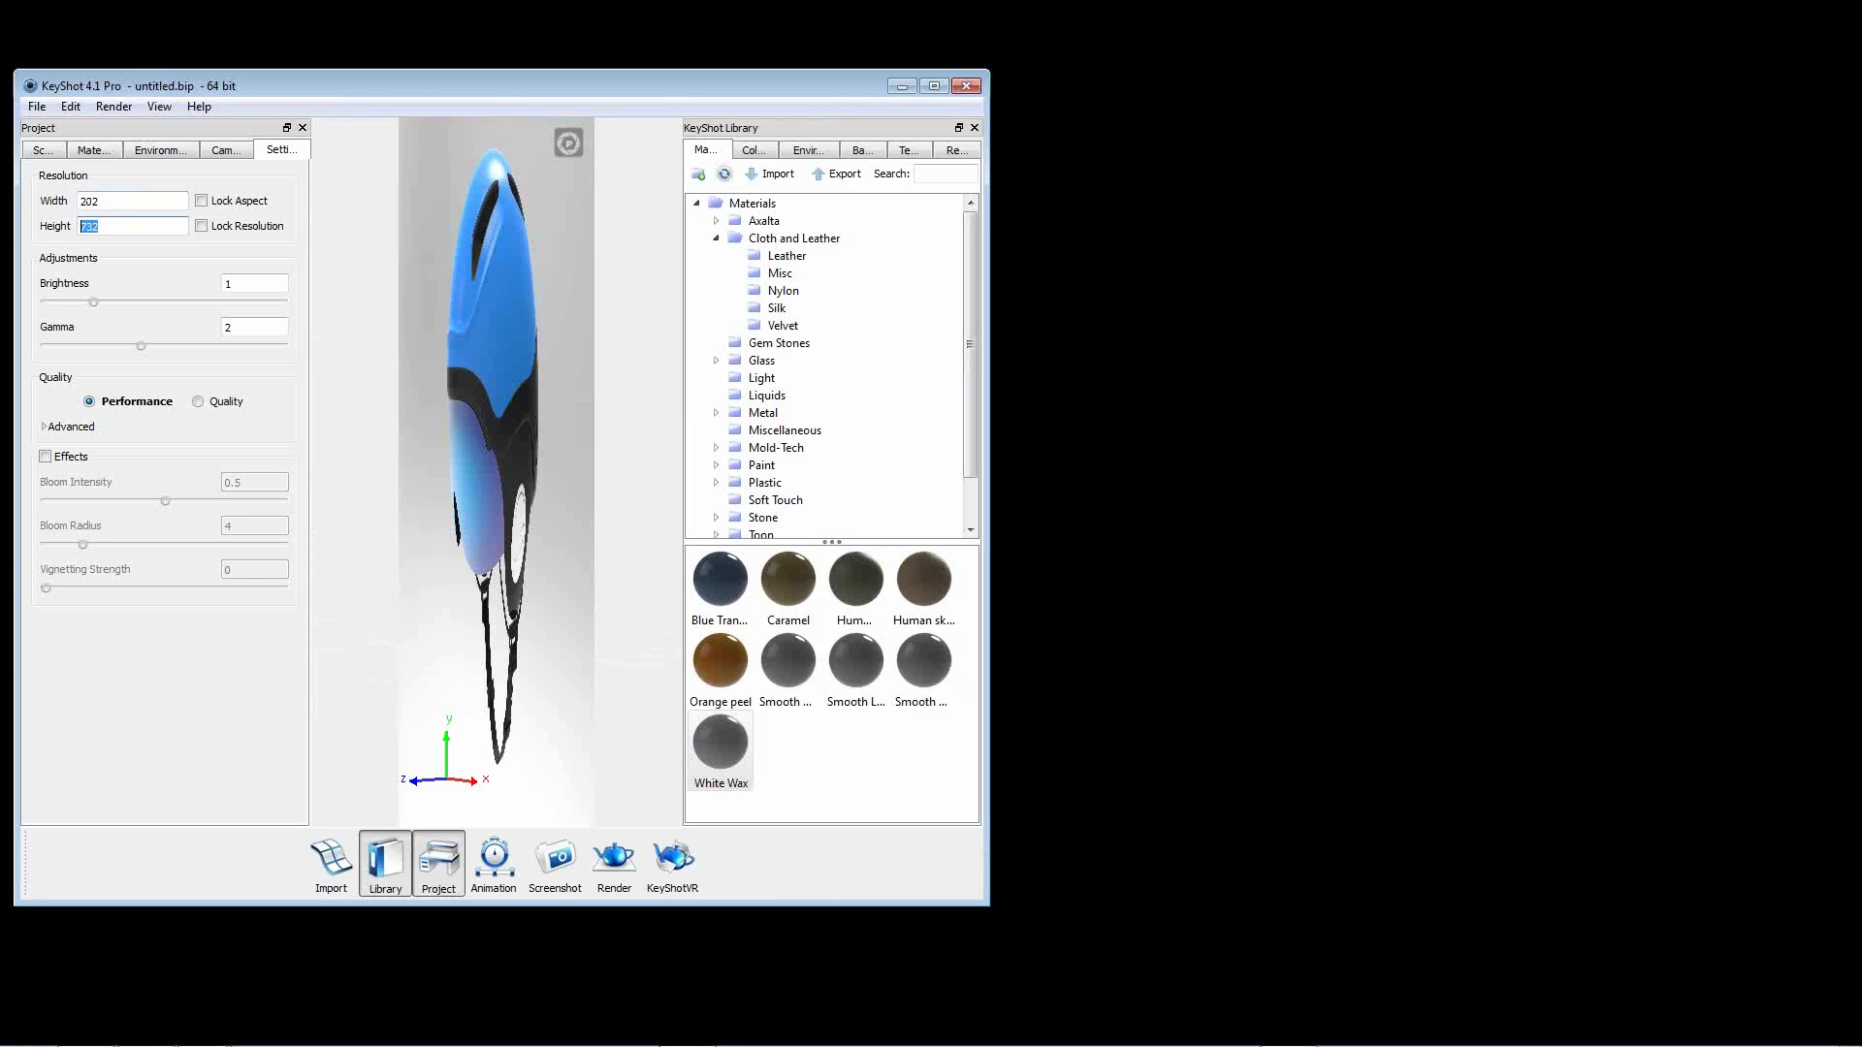
text(158)
click(202, 202)
drag(492, 93, 630, 2)
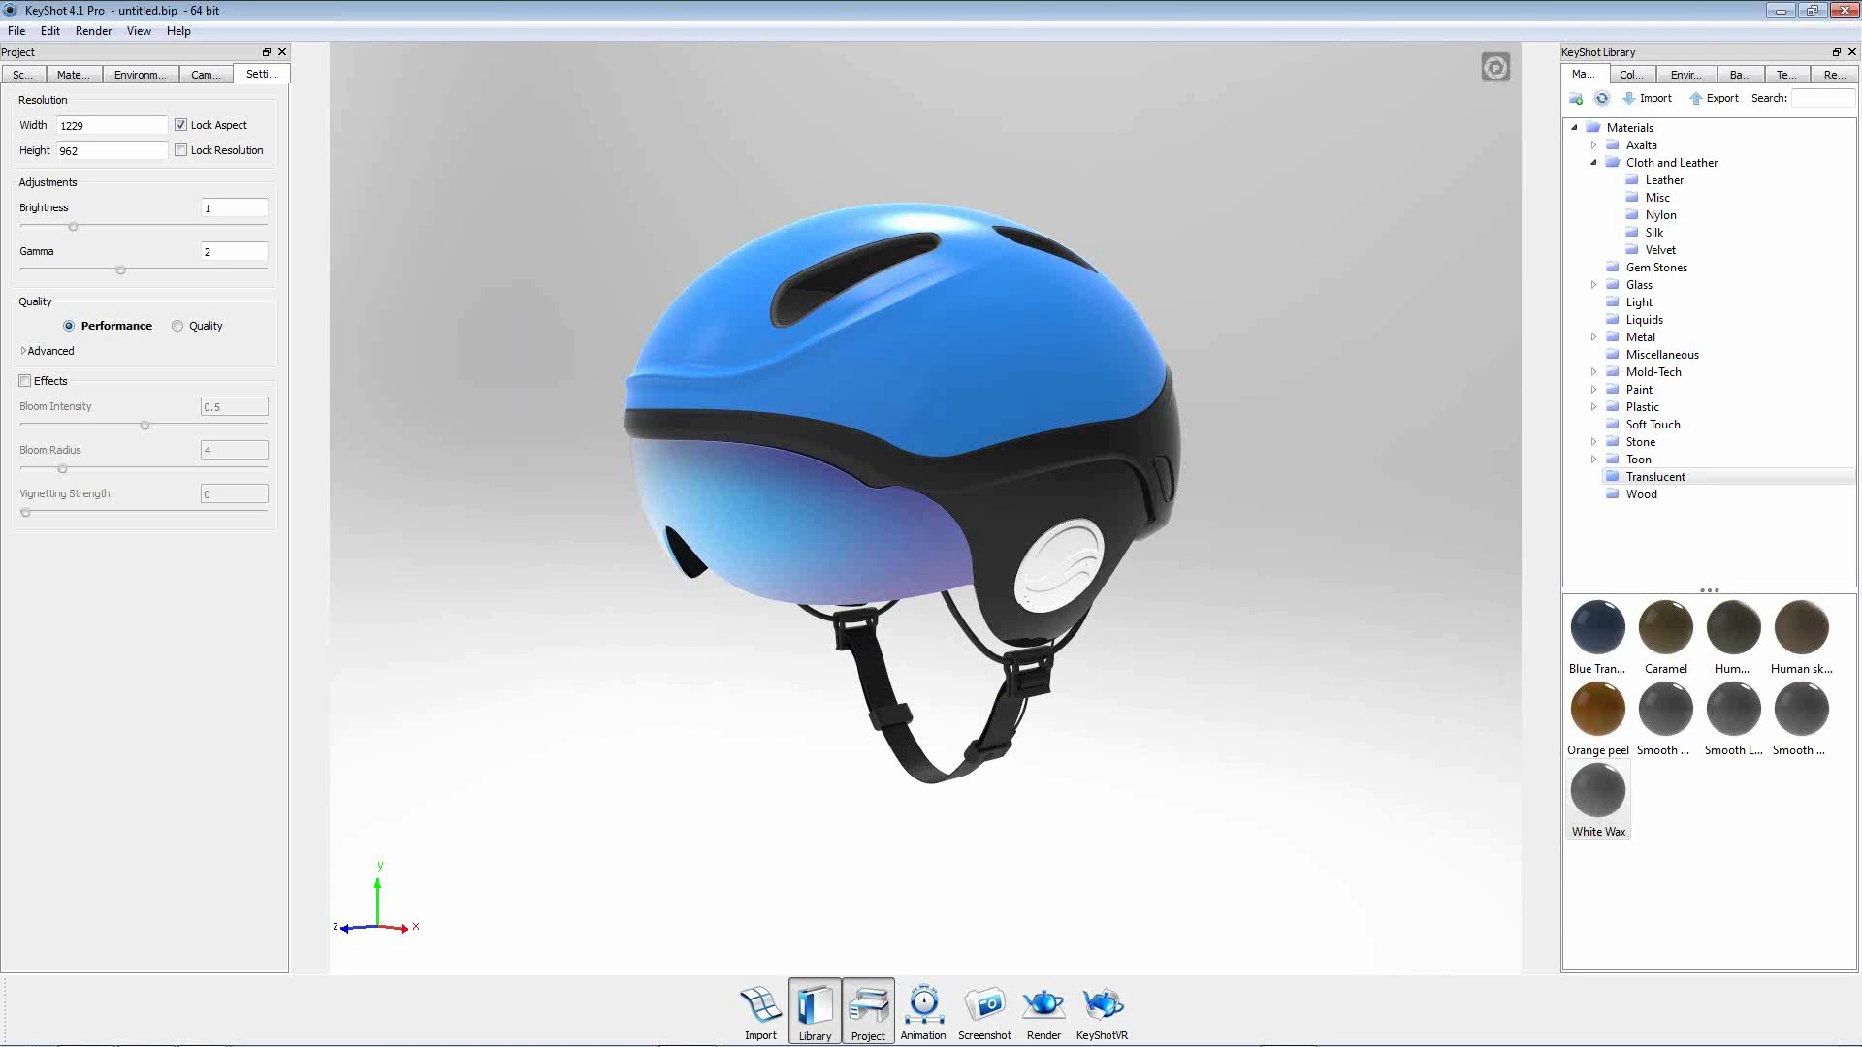
Bring the camera closer to a distance of 545.536 and lower its inclination to 2.7.
click(197, 80)
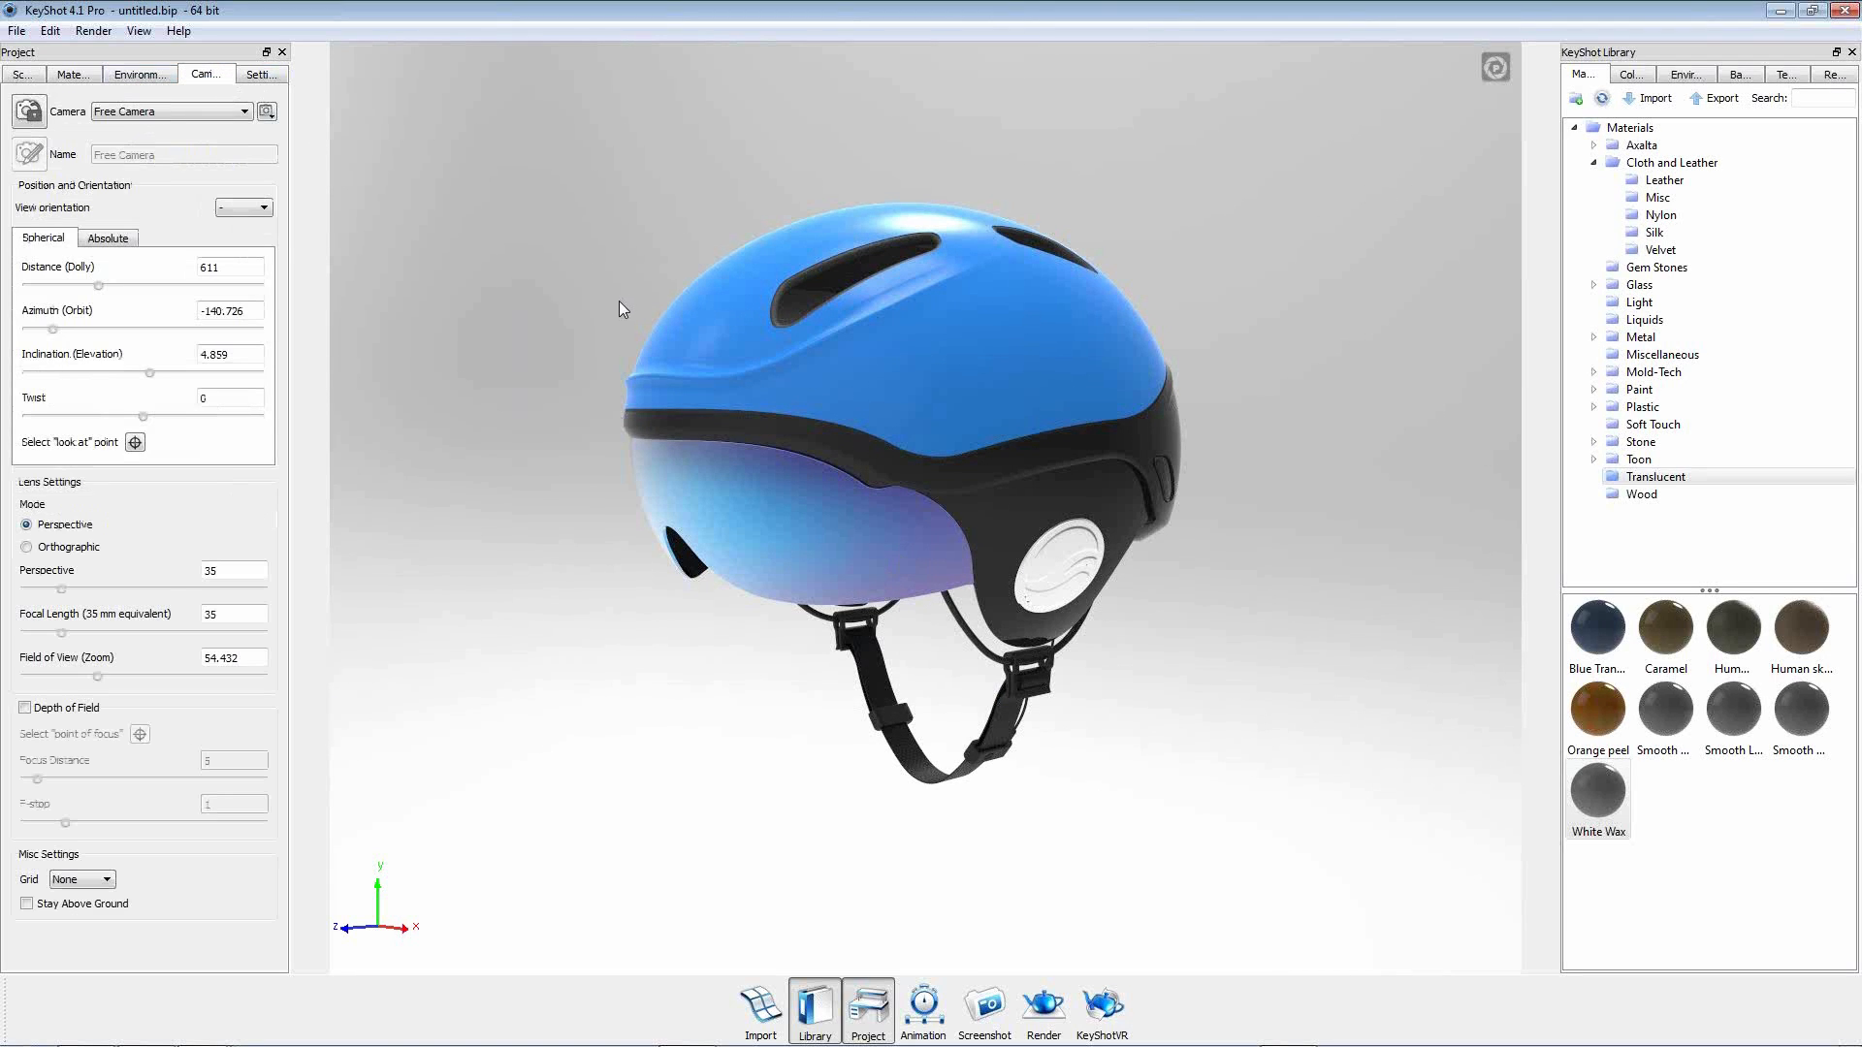
scroll(976, 601, up, 2)
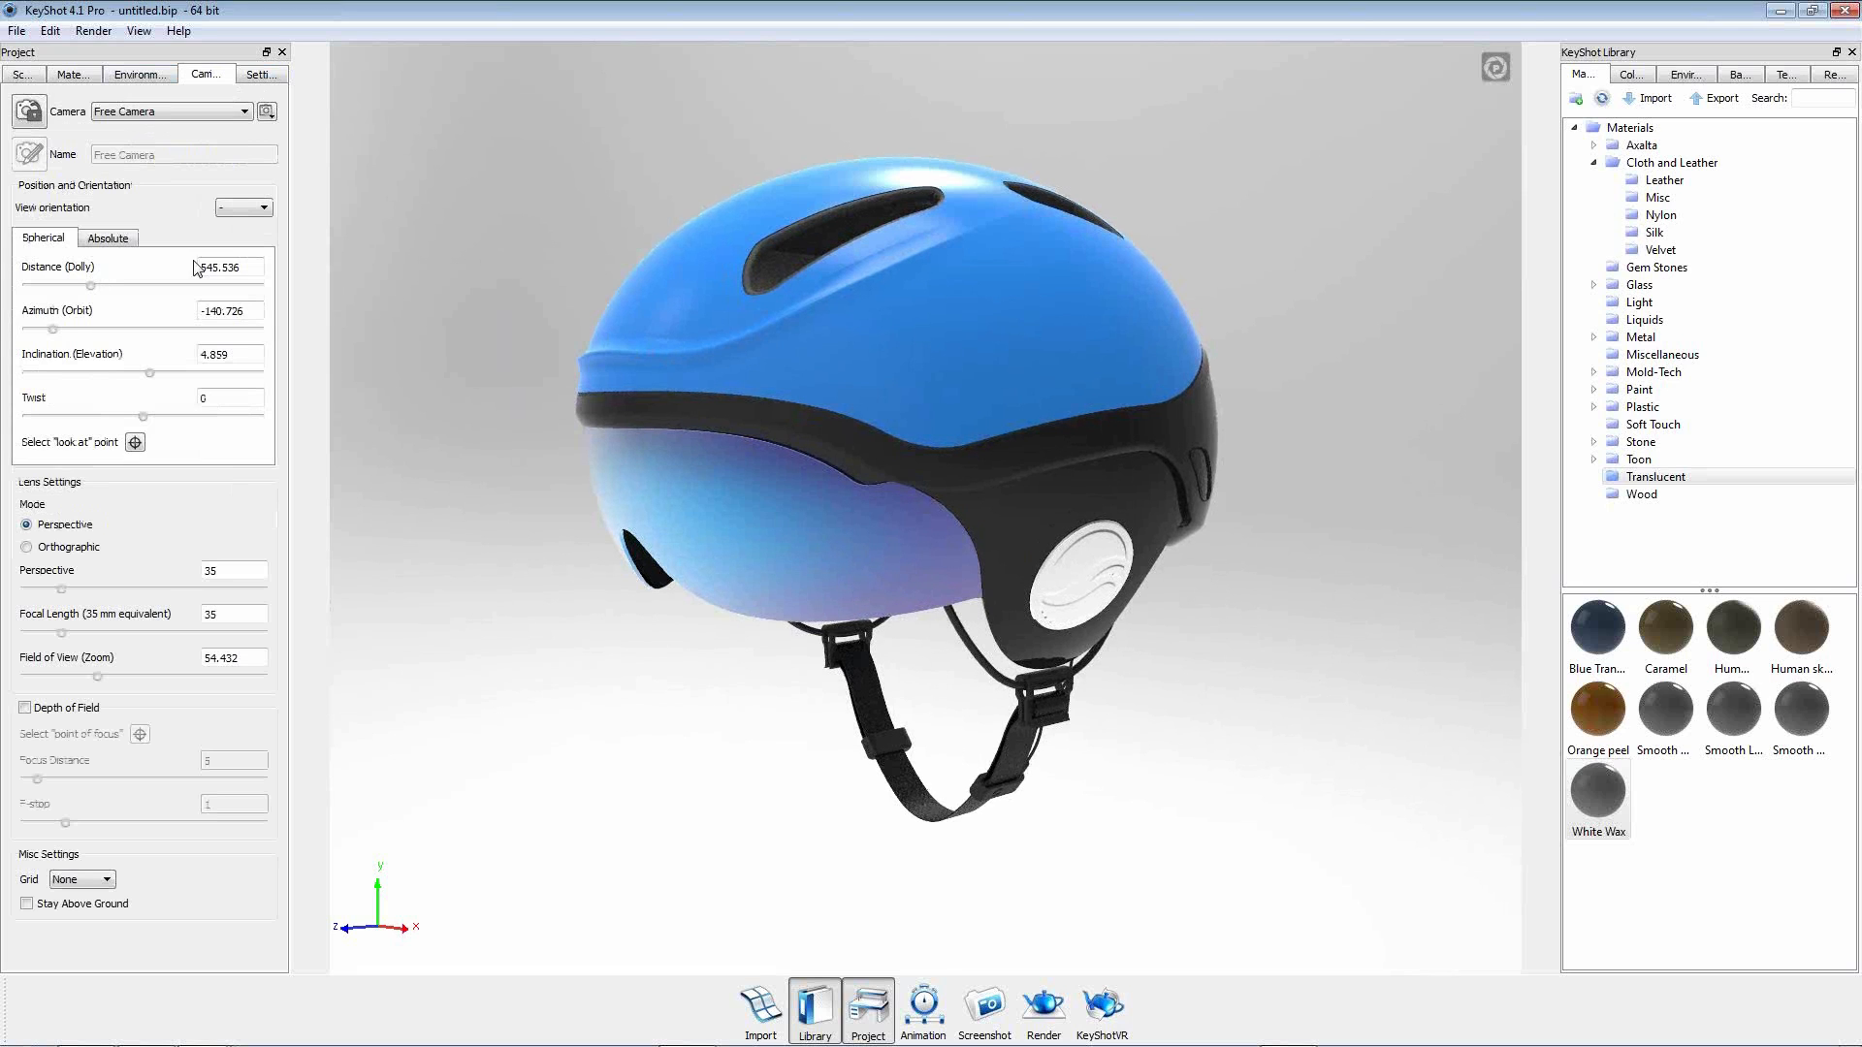
drag(150, 374, 147, 378)
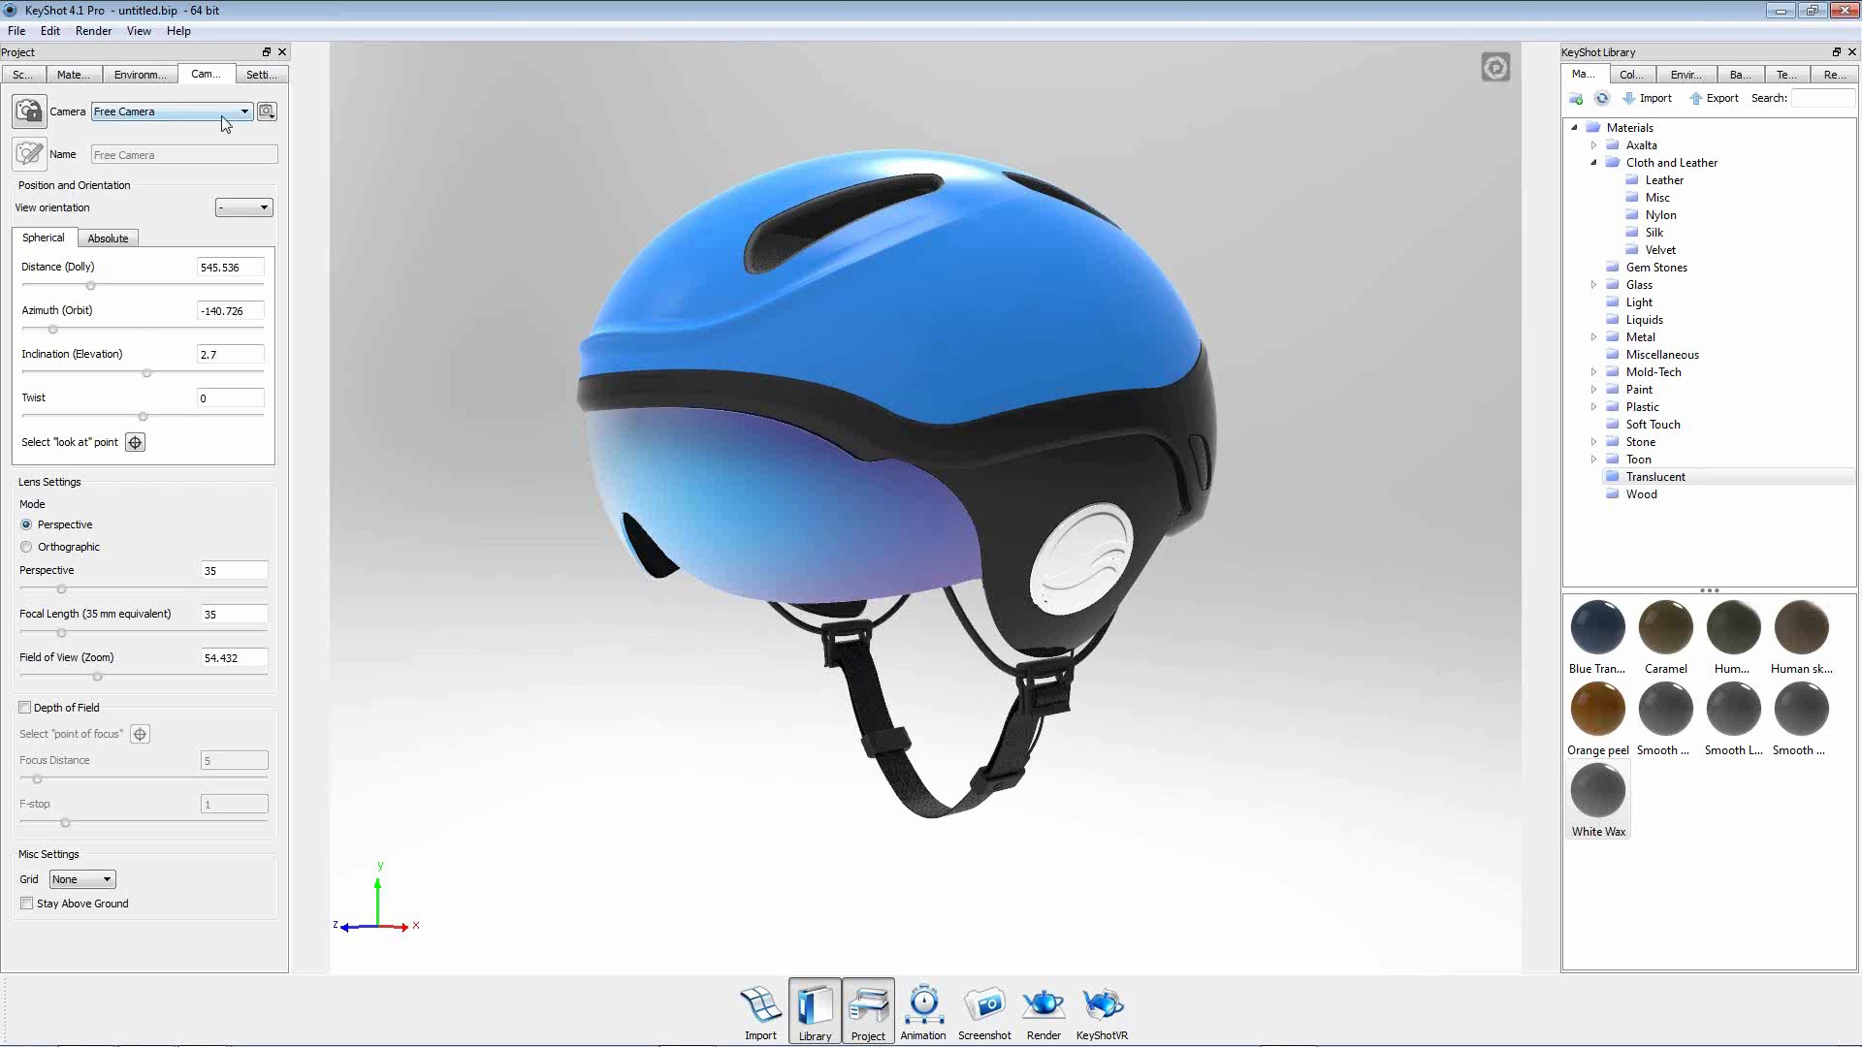
Save the current view as a new camera named Hero Camera.
click(267, 114)
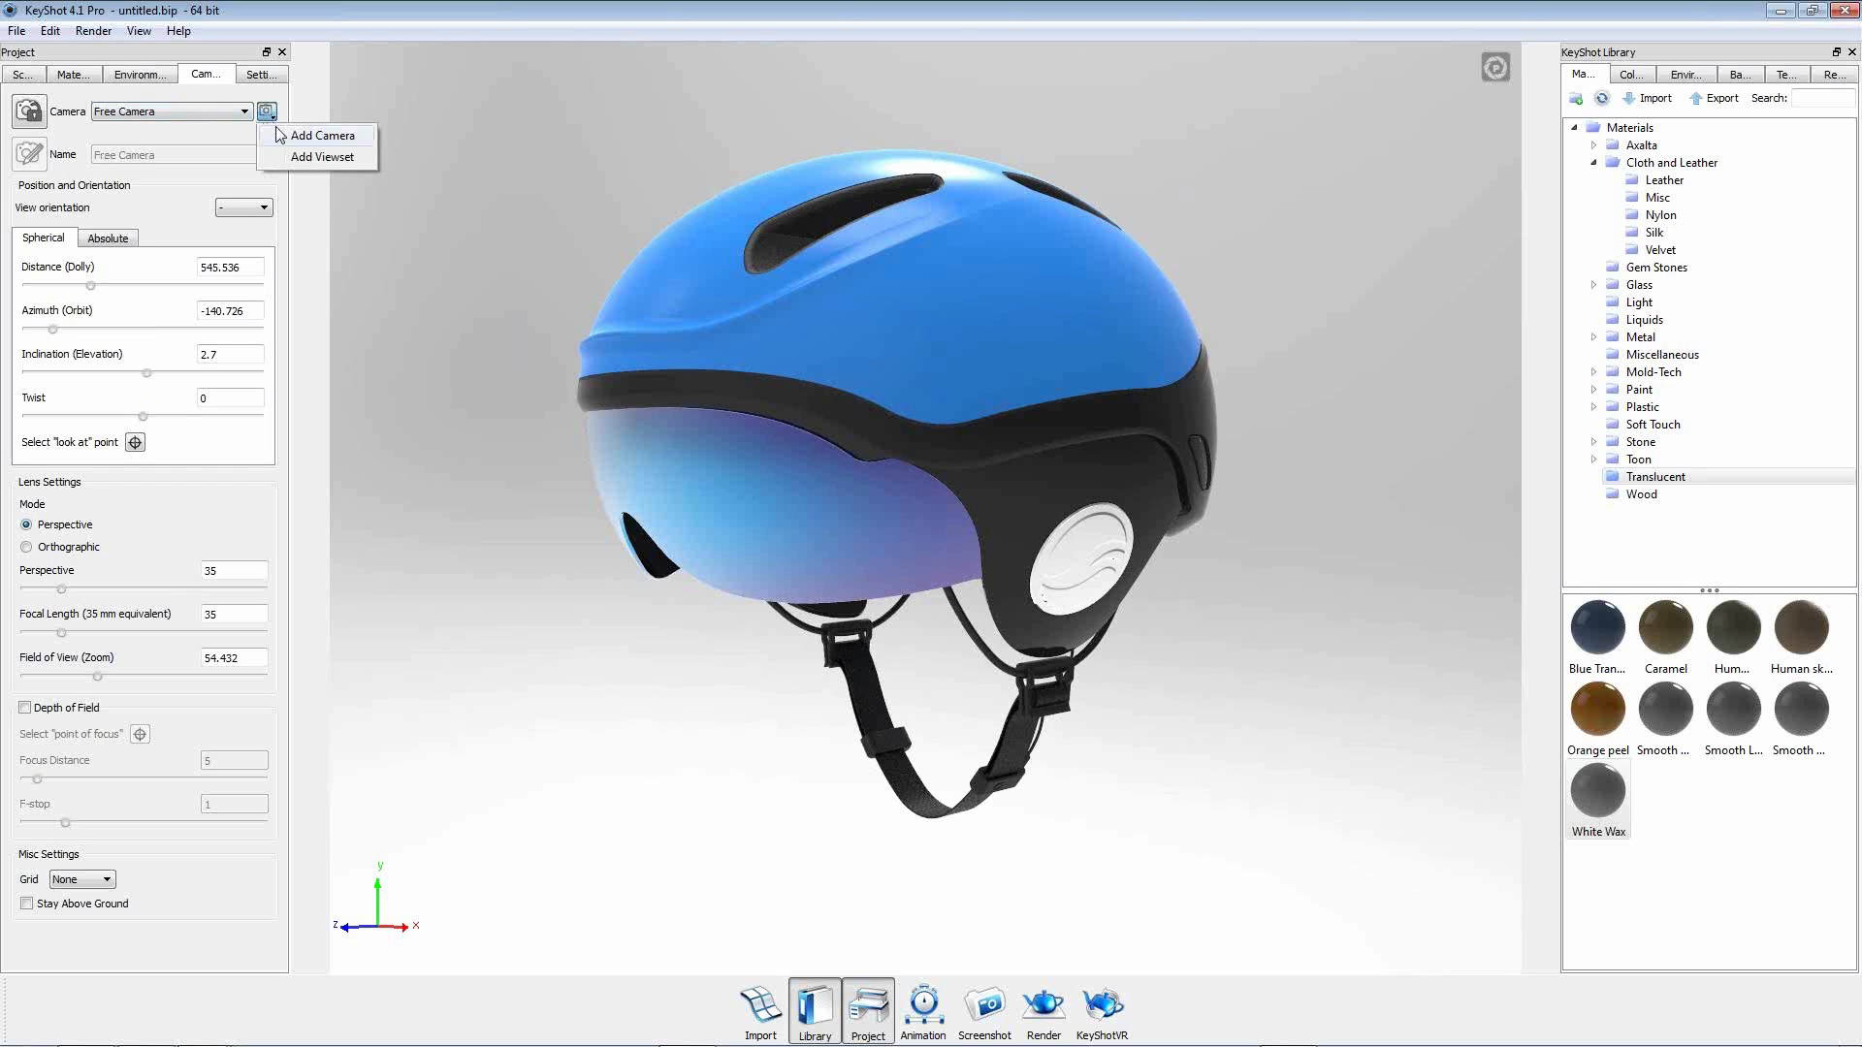
click(286, 138)
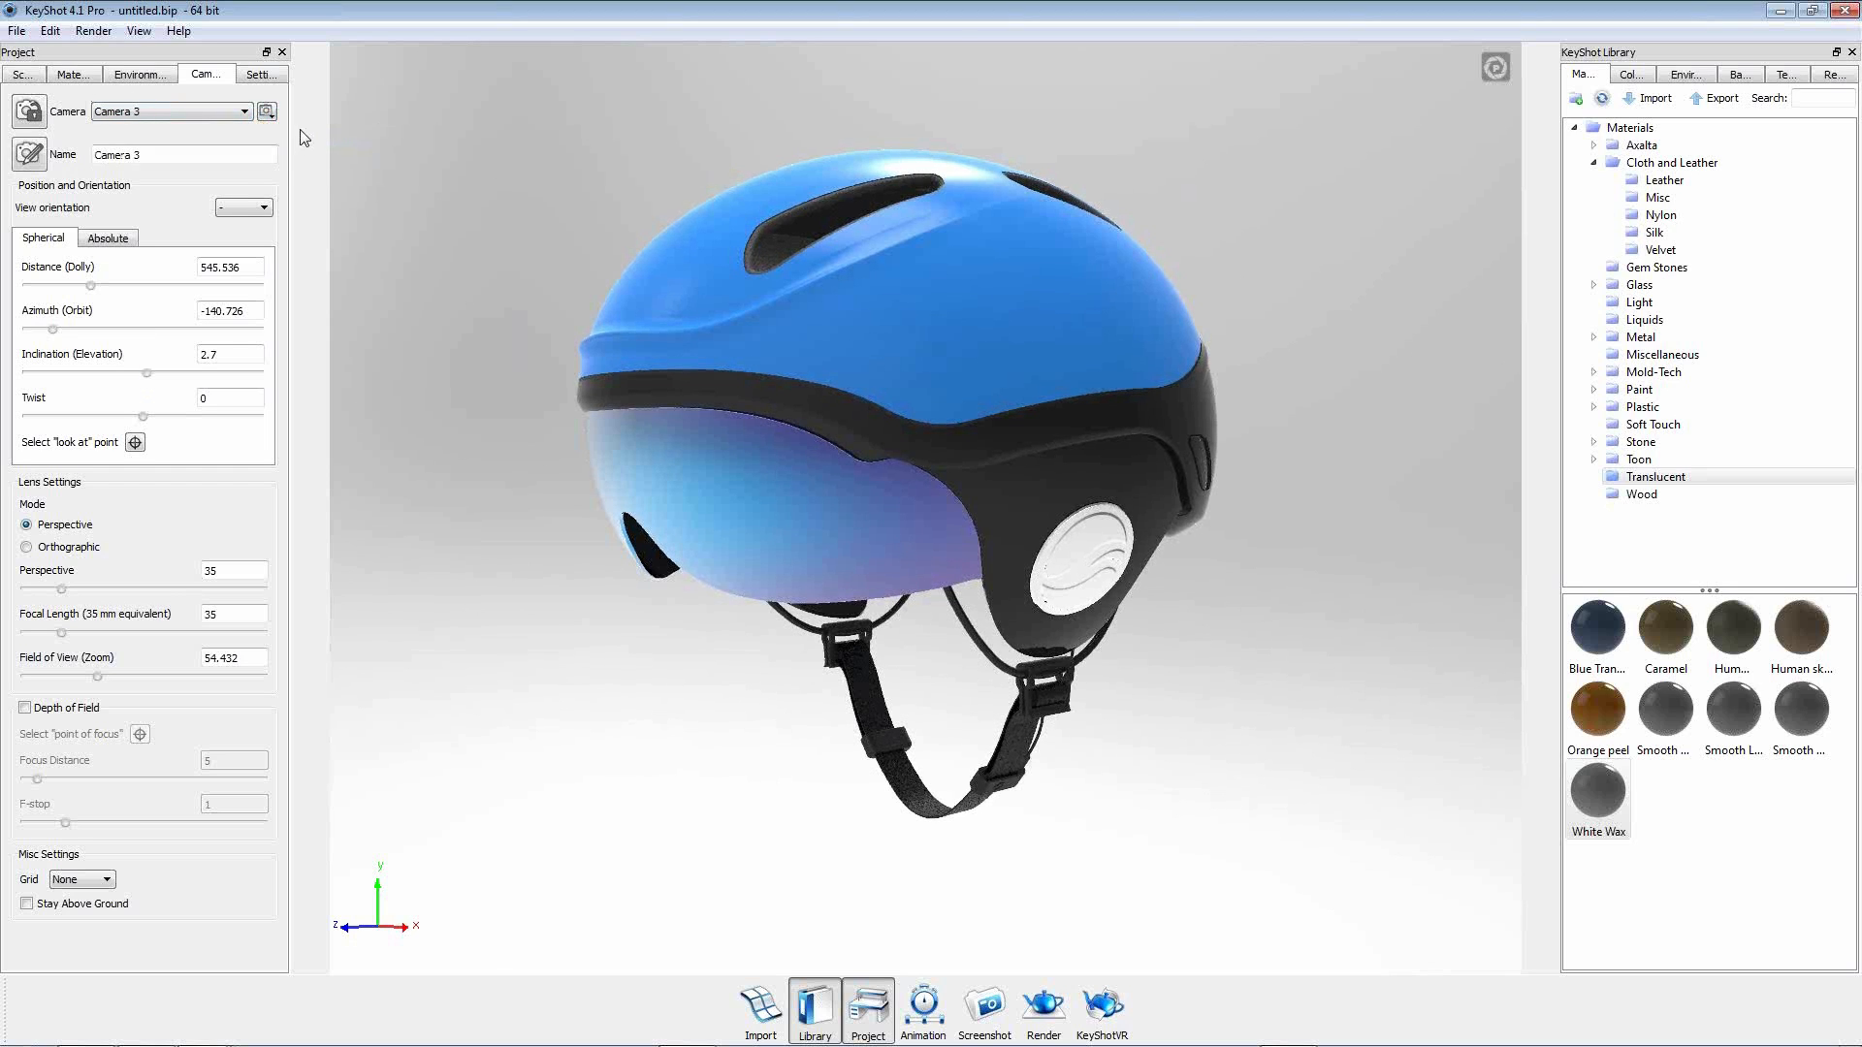
drag(155, 155, 95, 155)
text(Hero Camera)
key(Return)
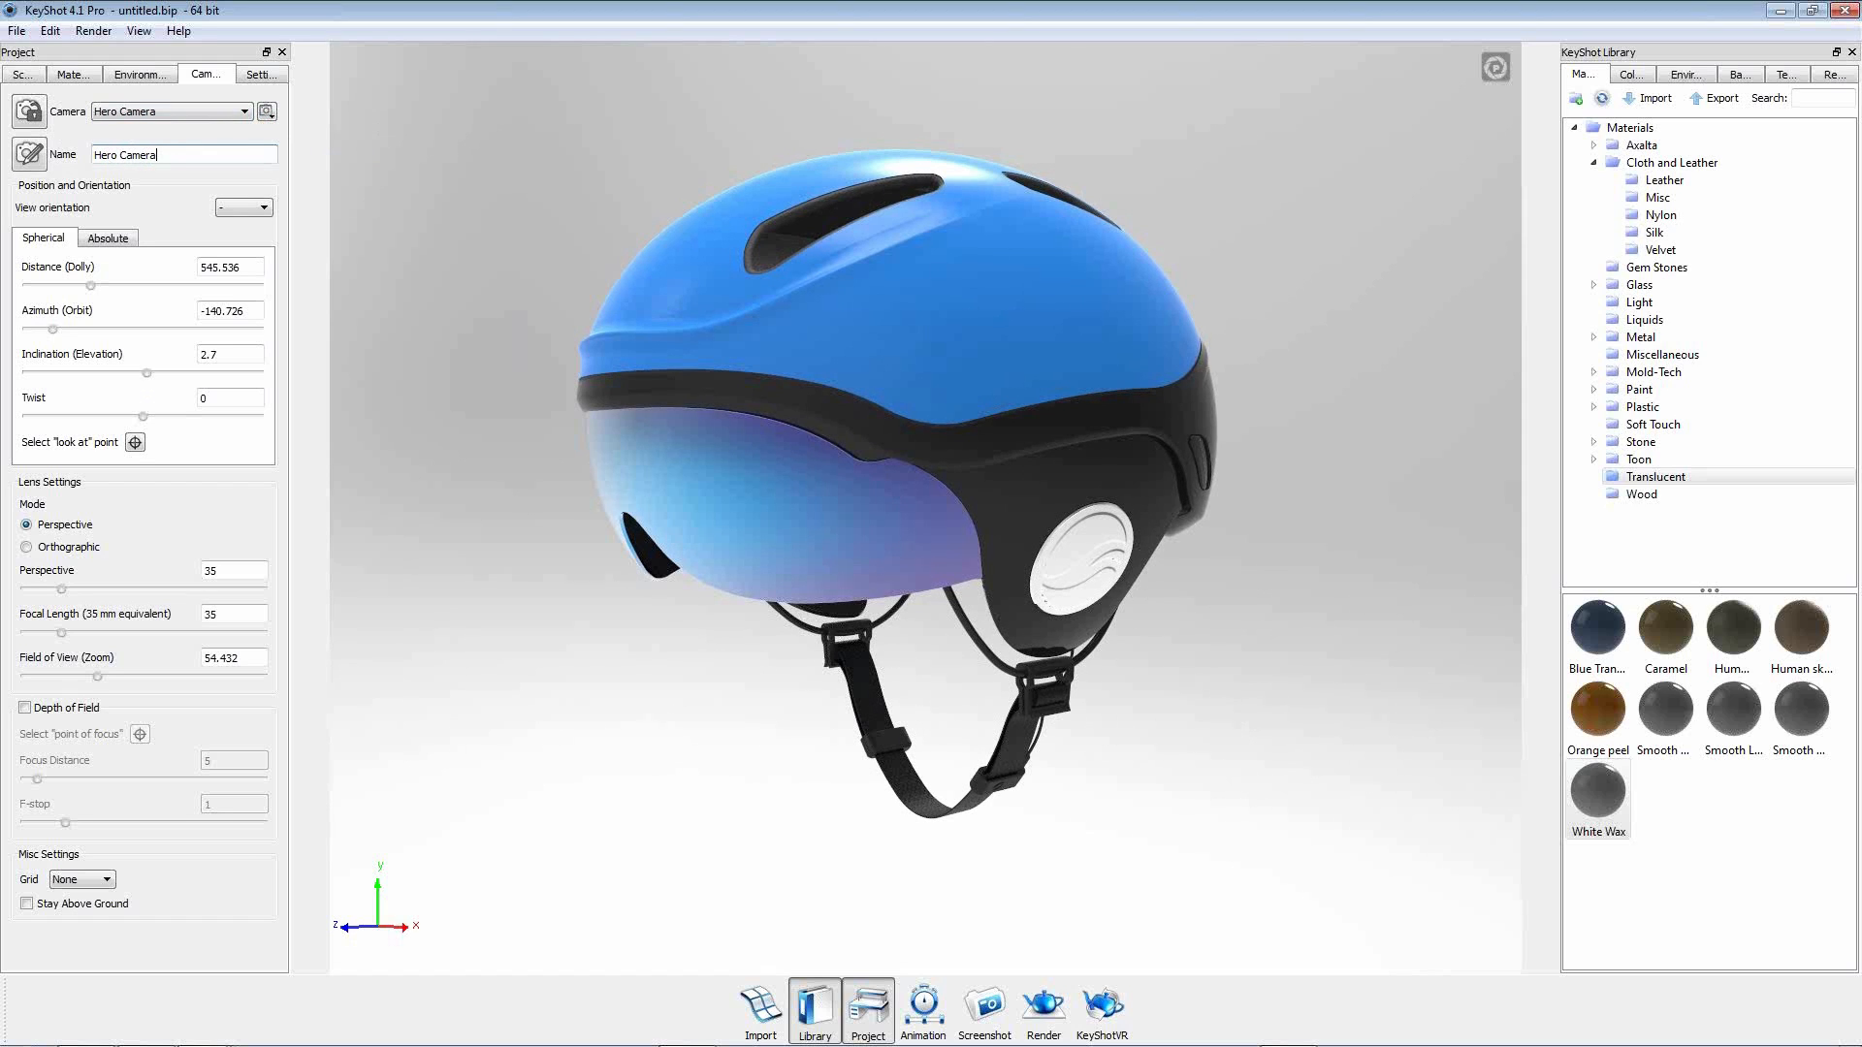
click(273, 116)
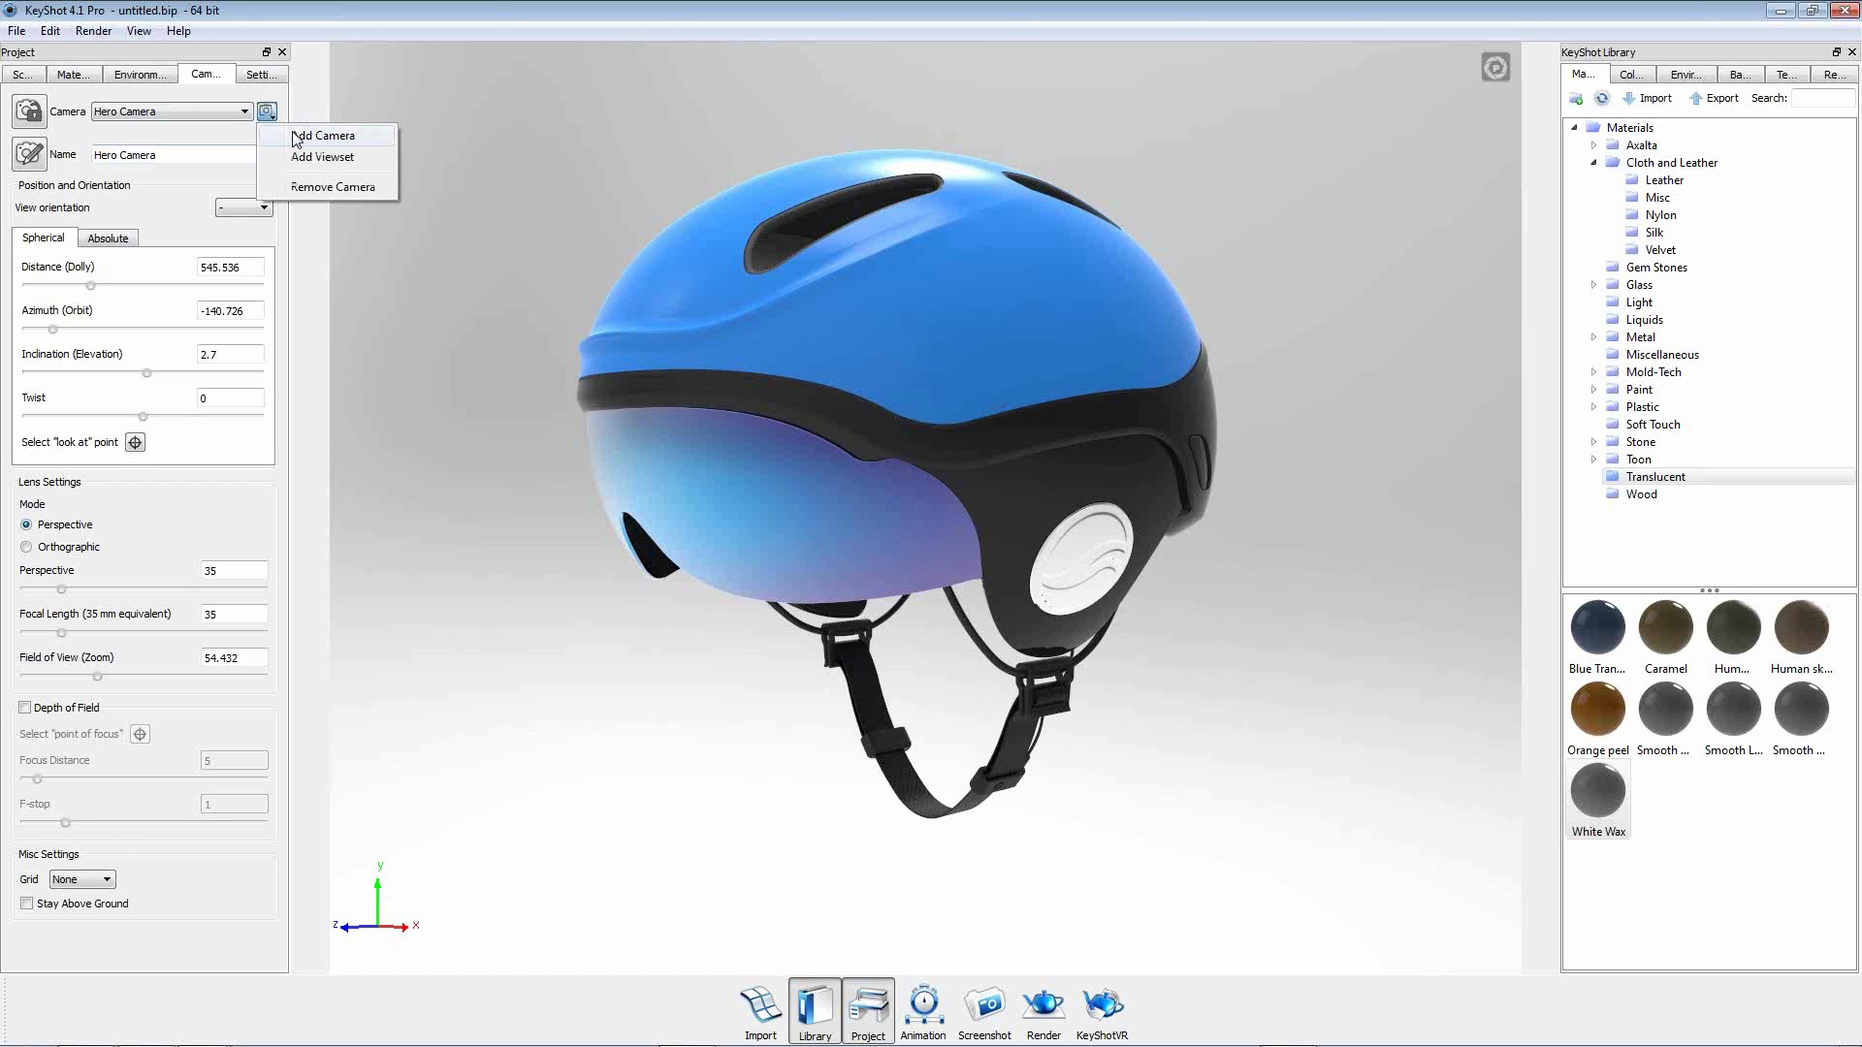
click(217, 155)
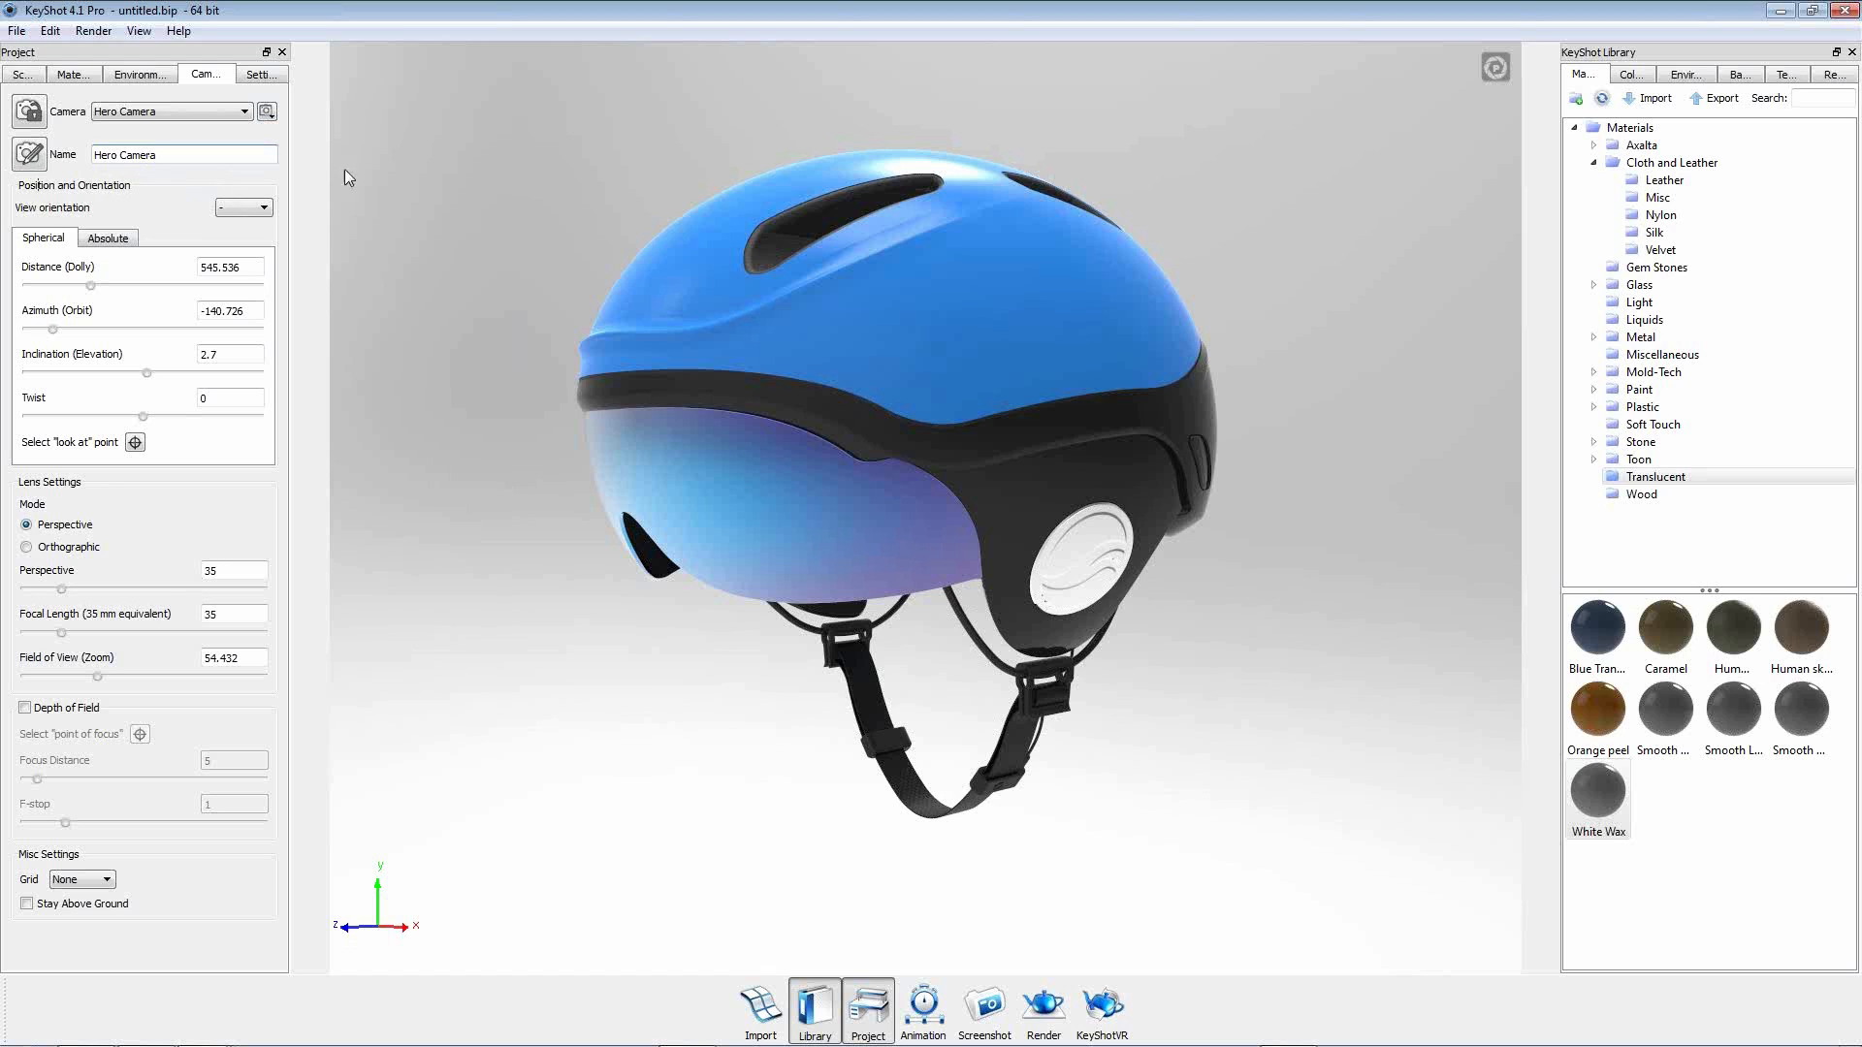
Rotate the lighting environment around the helmet to 21 degrees, trying other angles along the way.
click(148, 77)
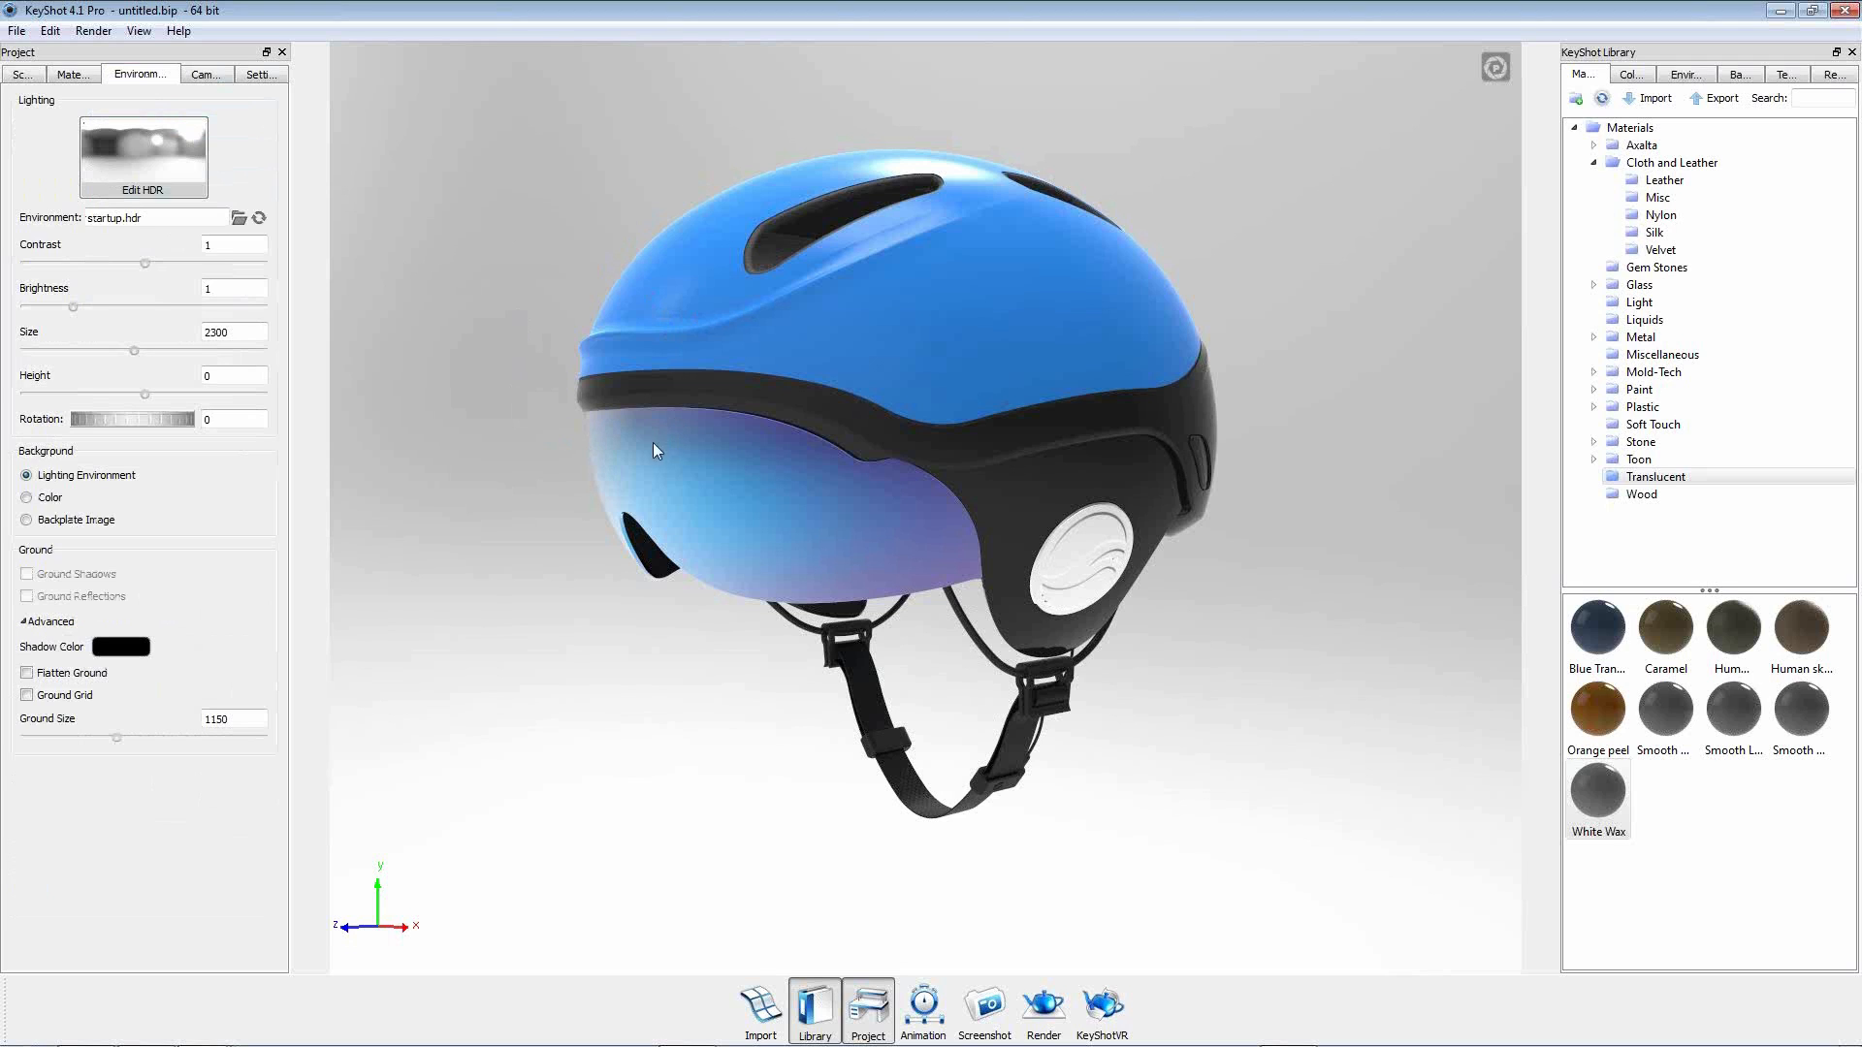
click(1678, 78)
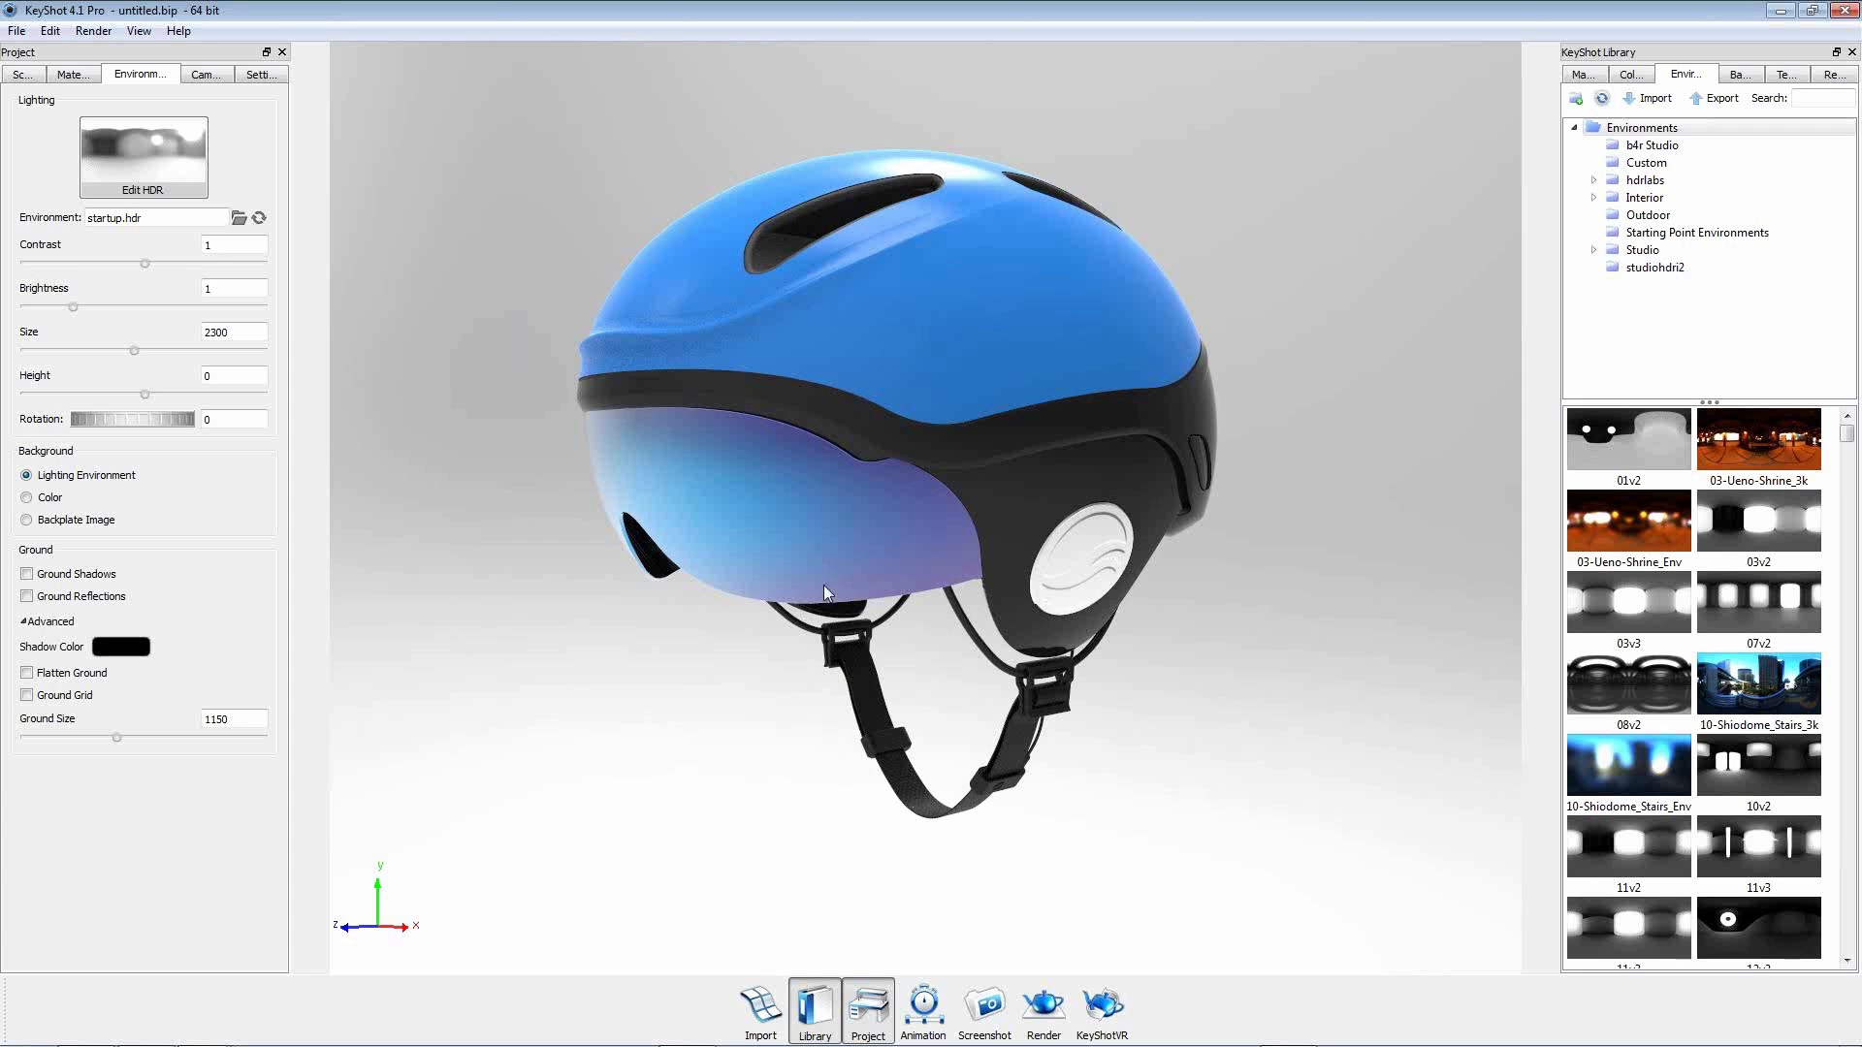
ctrl+drag(567, 834, 953, 851)
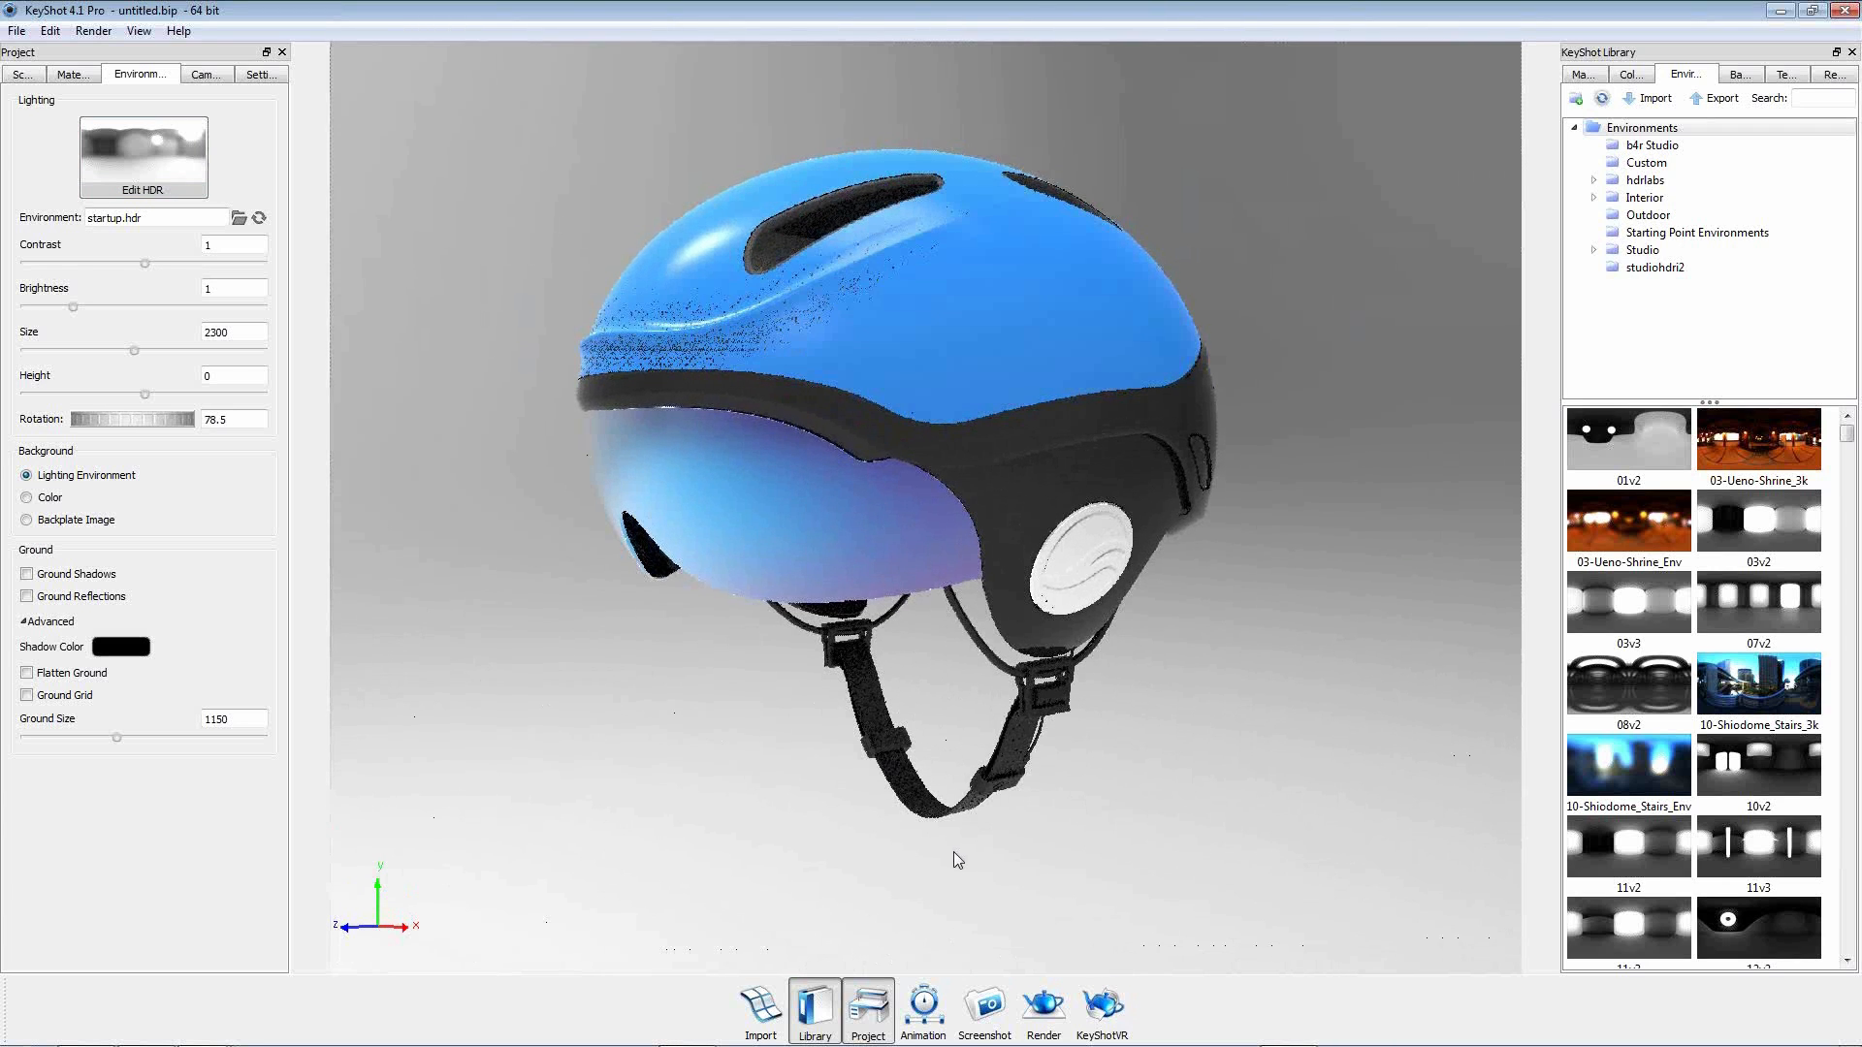
ctrl+drag(641, 860, 1008, 856)
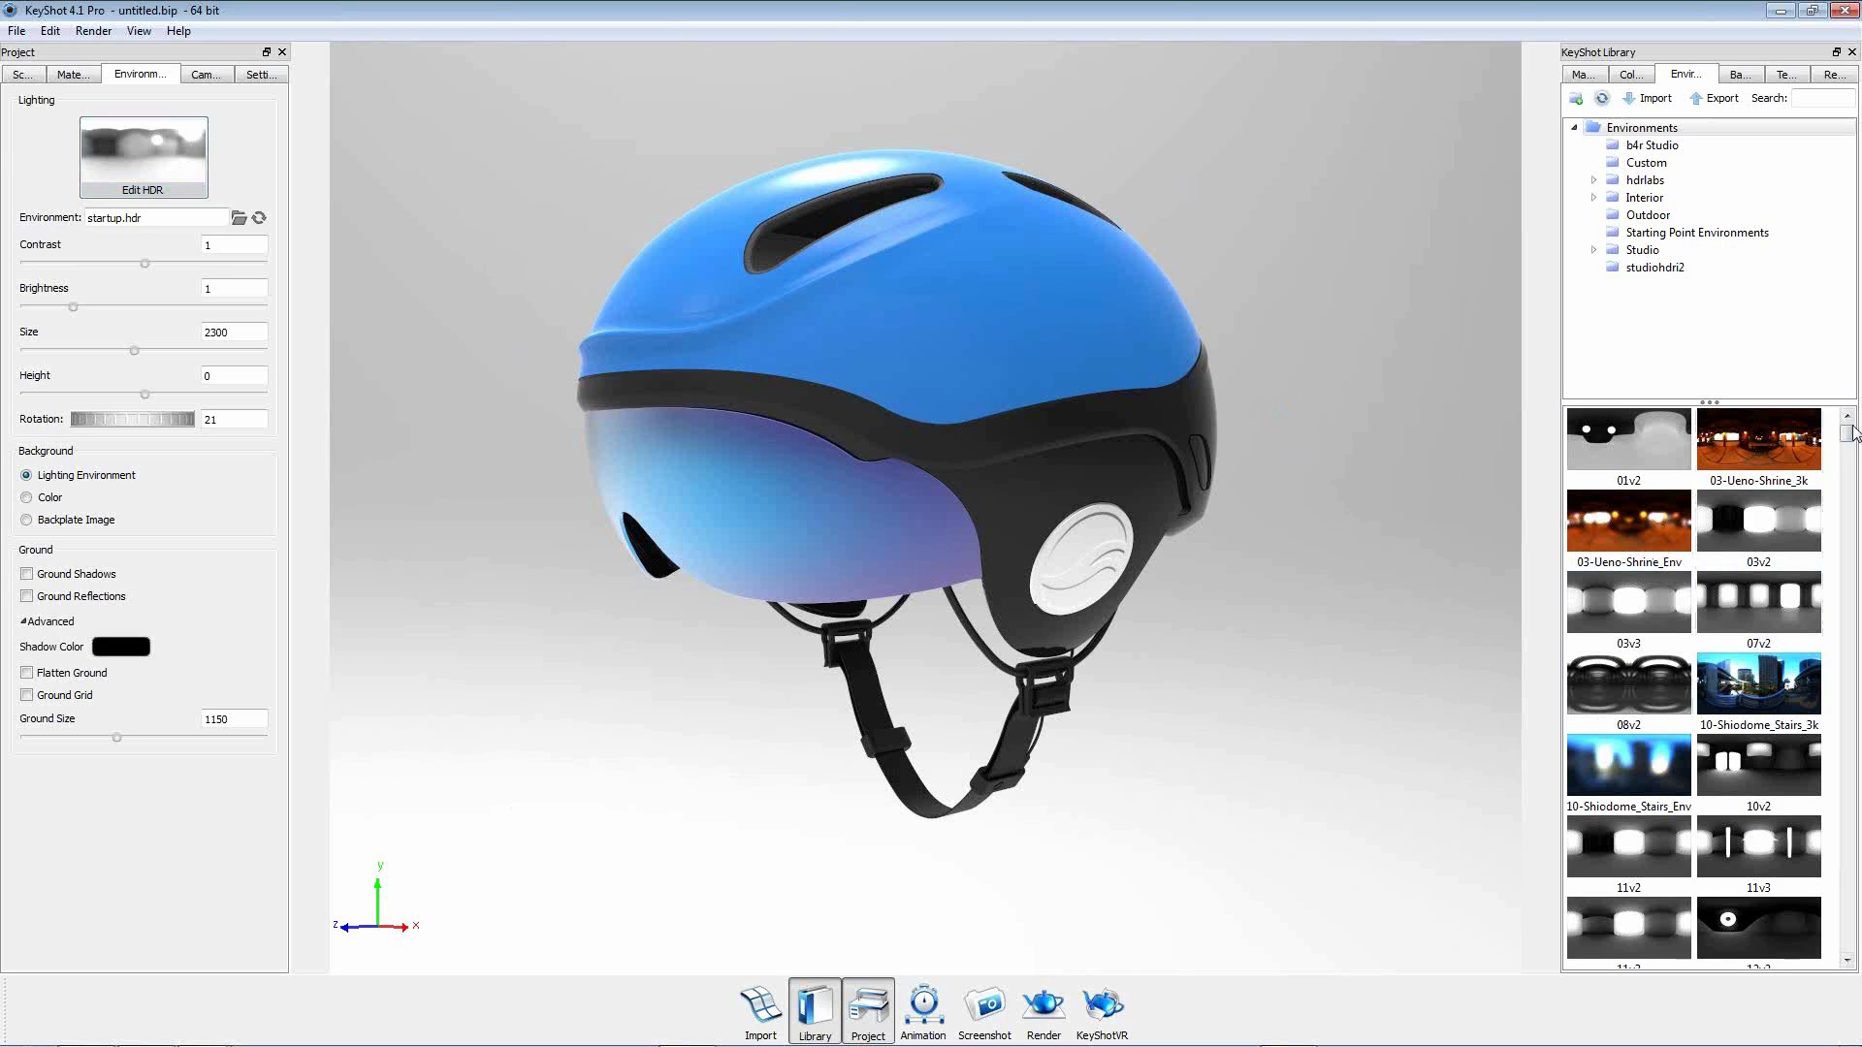
Replace the lighting with the Overhead Panel Soft Spots Medium 2k environment from the Studio collection.
click(1670, 250)
drag(1848, 454, 1847, 722)
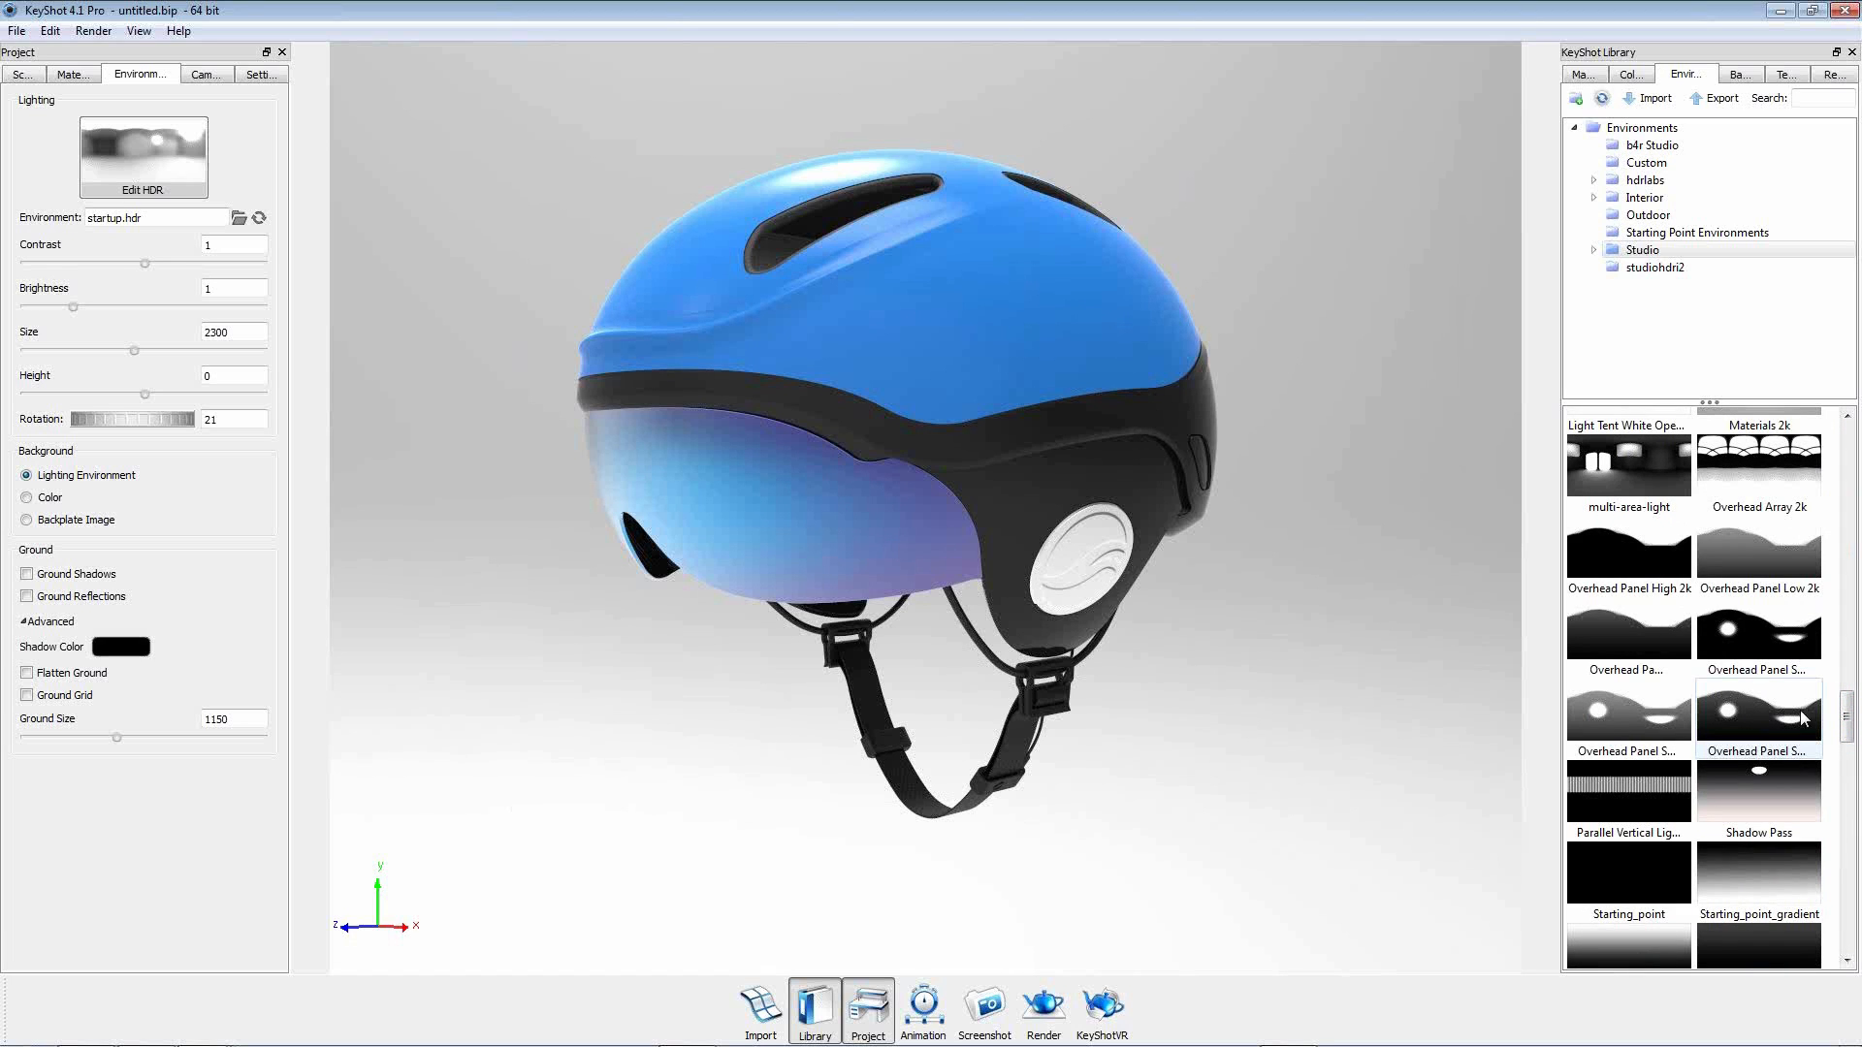
drag(1782, 708, 1382, 729)
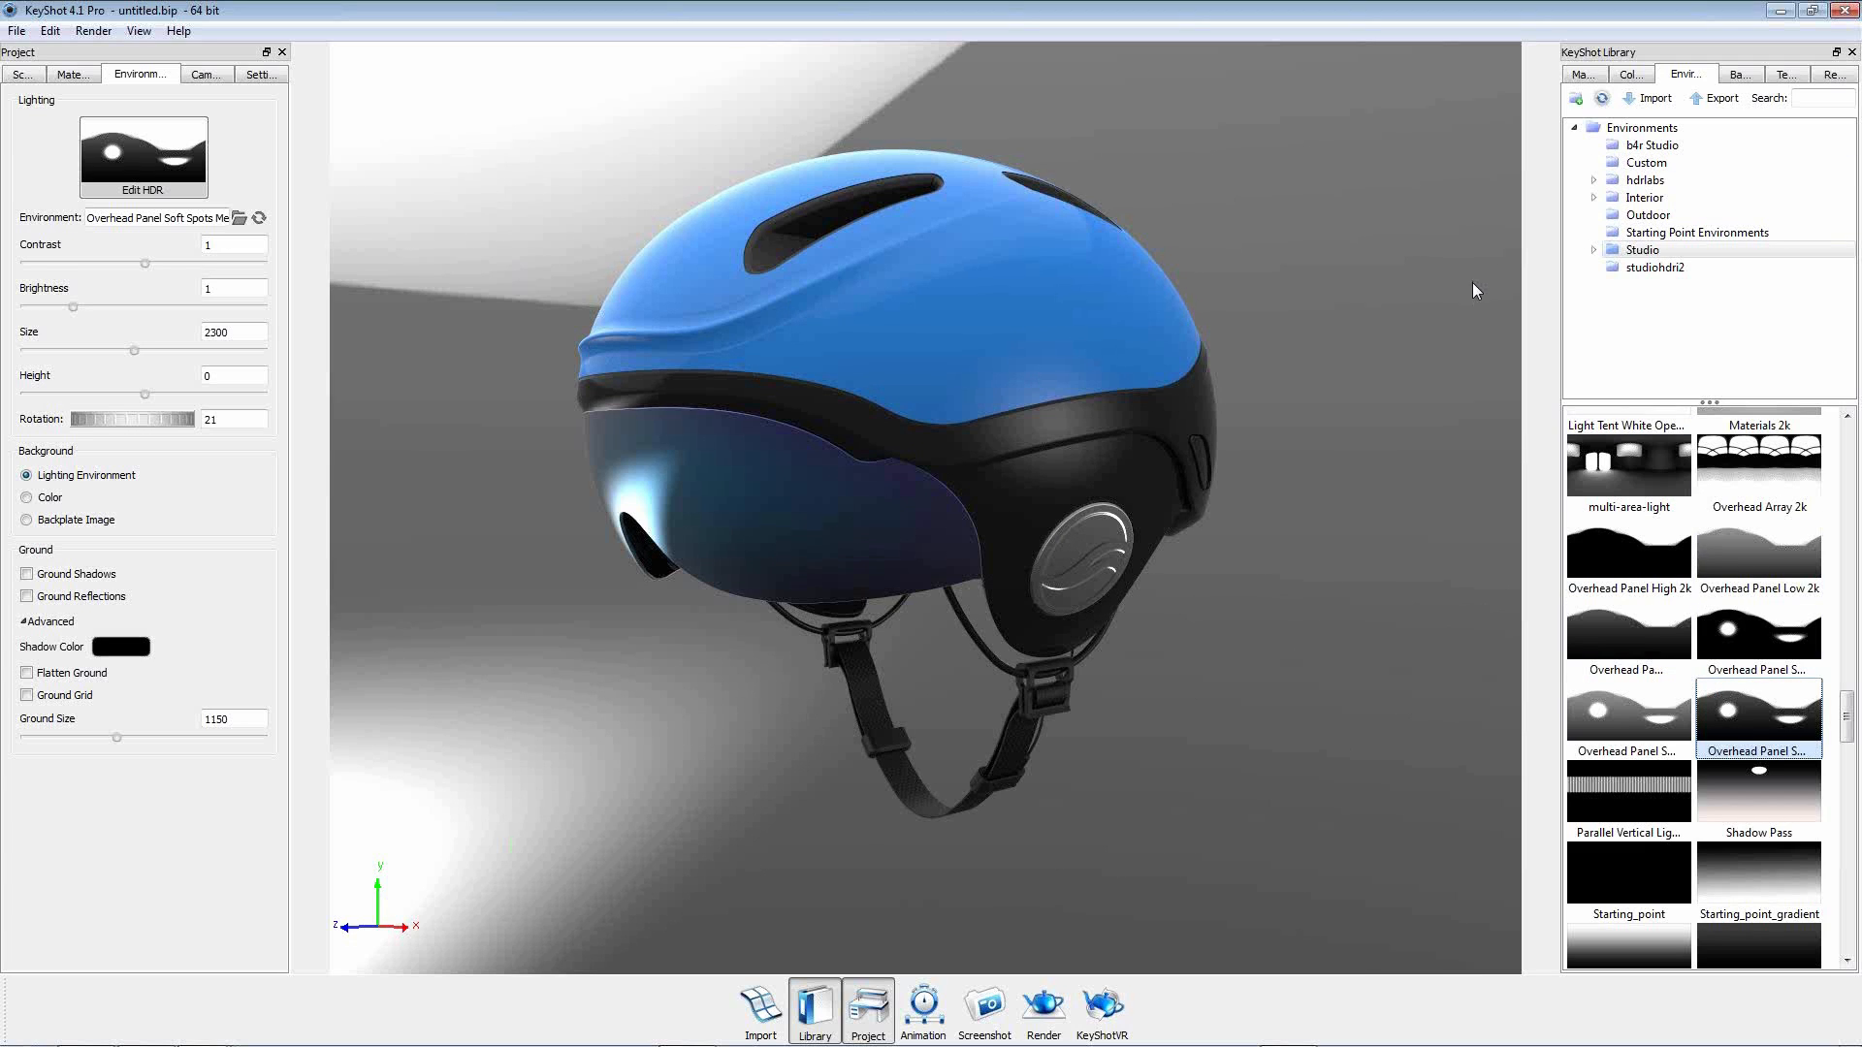
Load the environment in the Luxion KeyShot HDR Editor and set its tilt to 120.
mouse_move(189, 178)
click(189, 180)
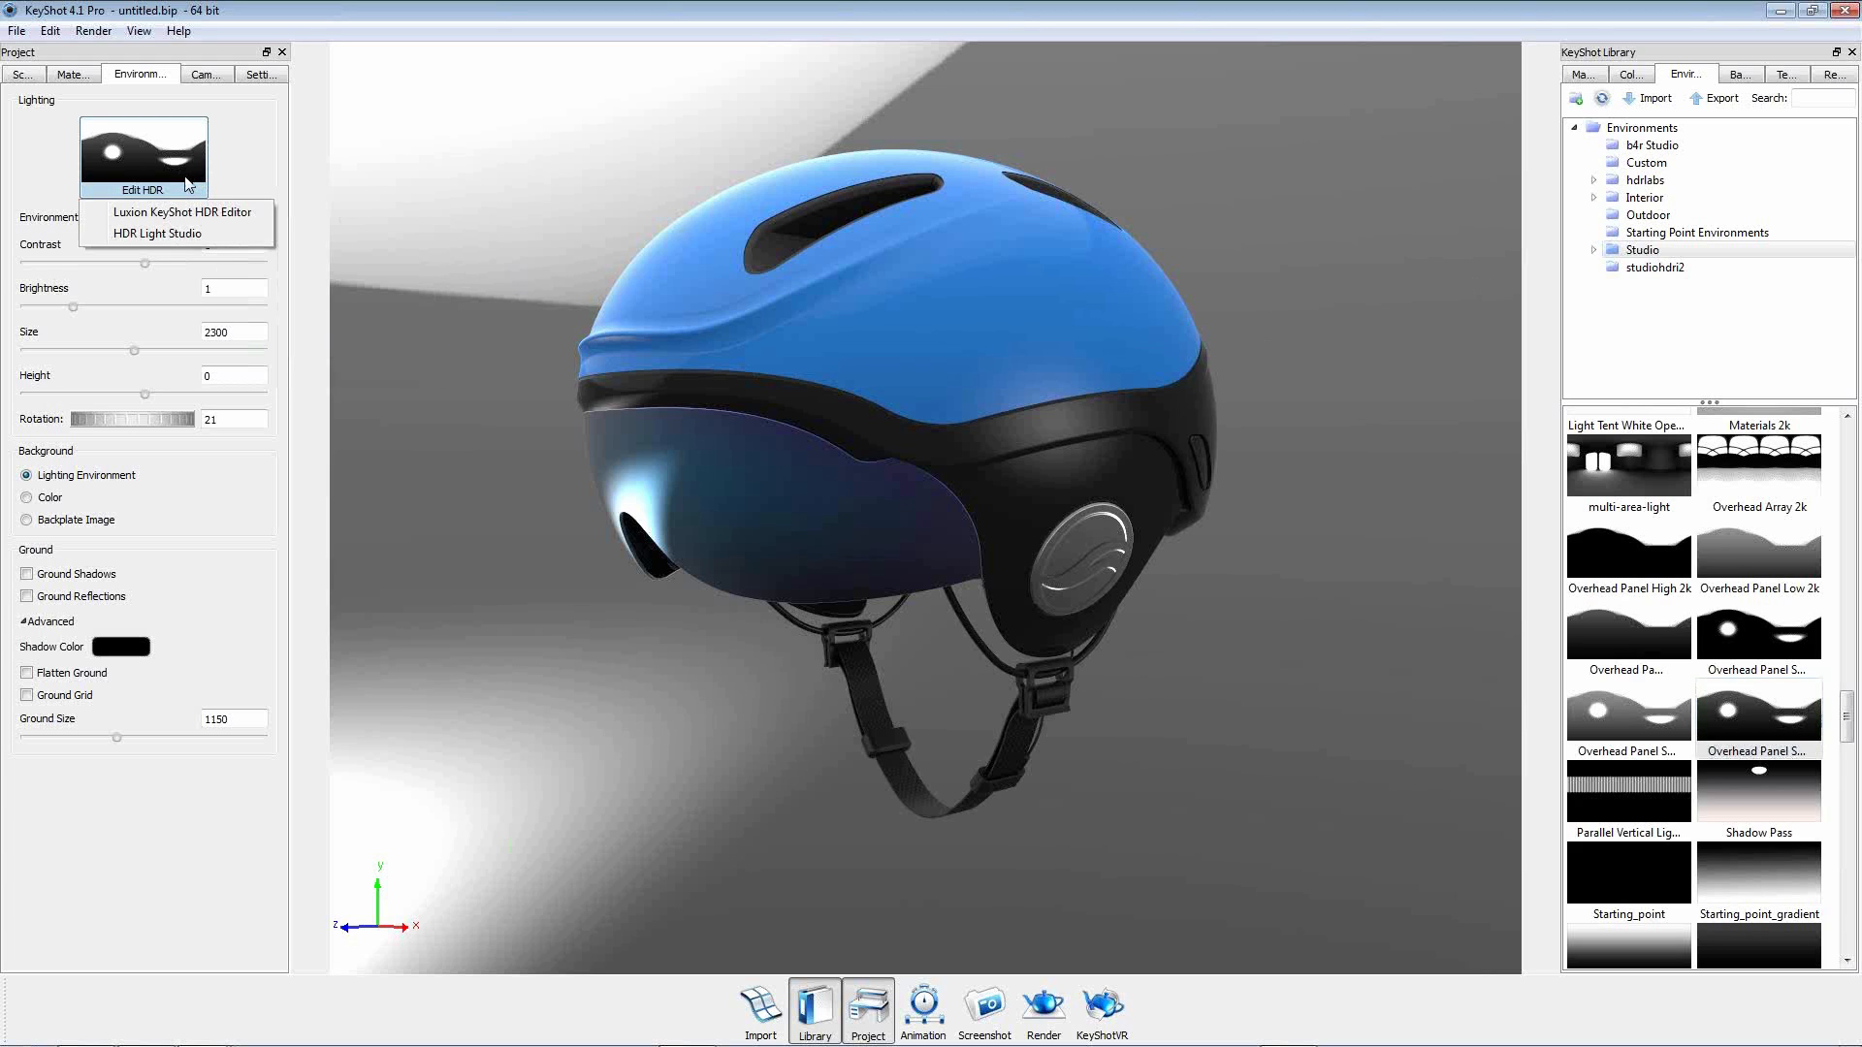
click(201, 211)
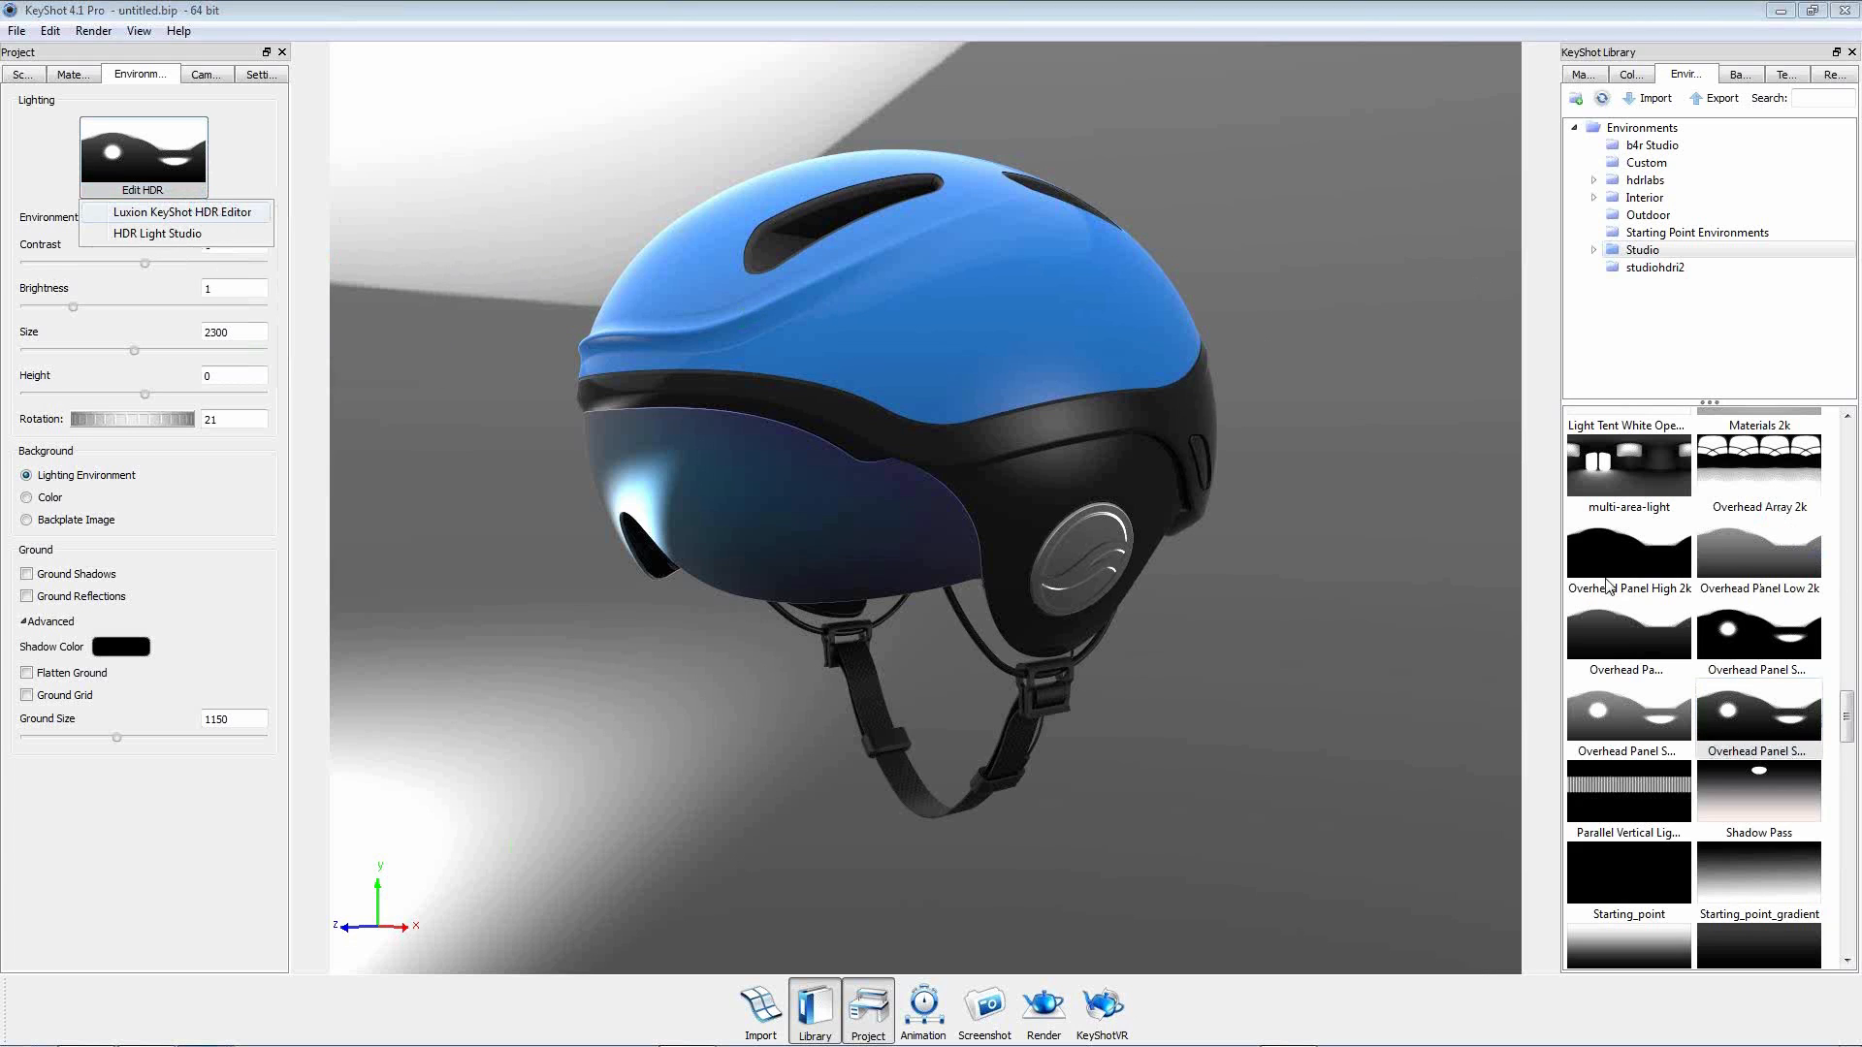
drag(0, 543, 1258, 494)
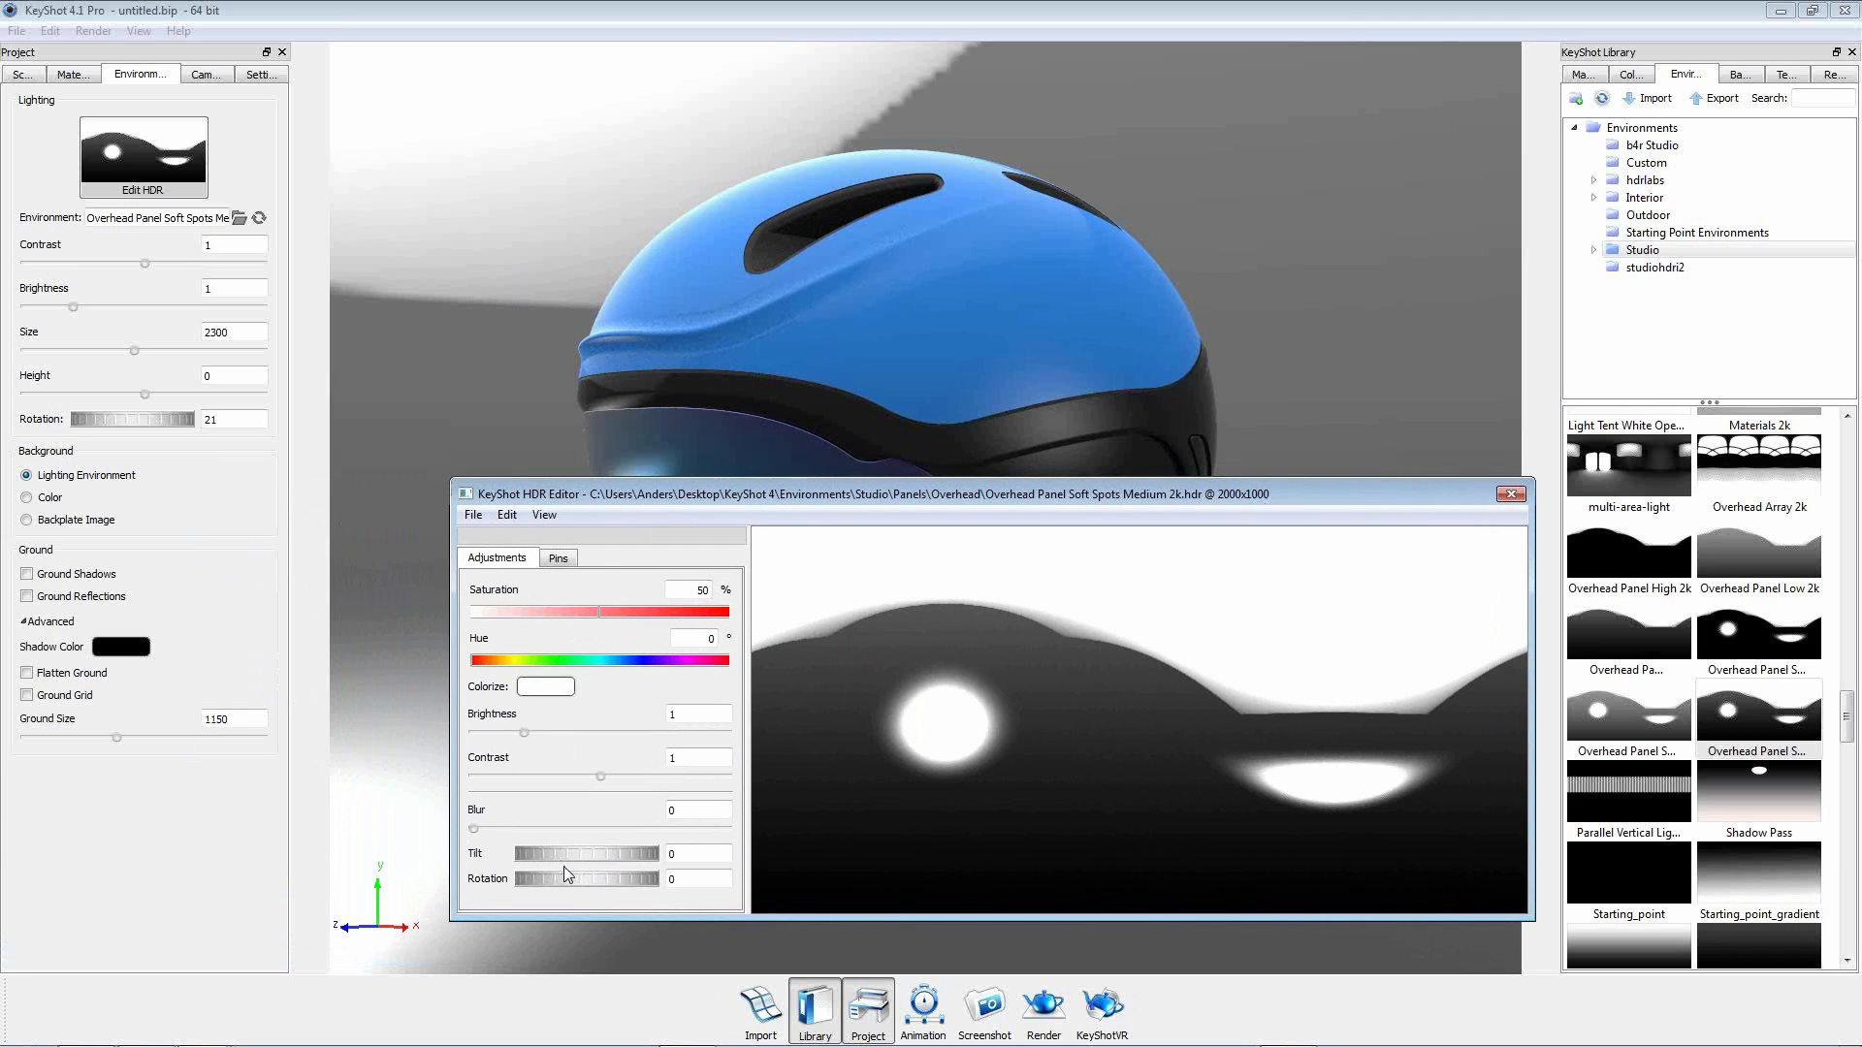
drag(555, 857, 621, 858)
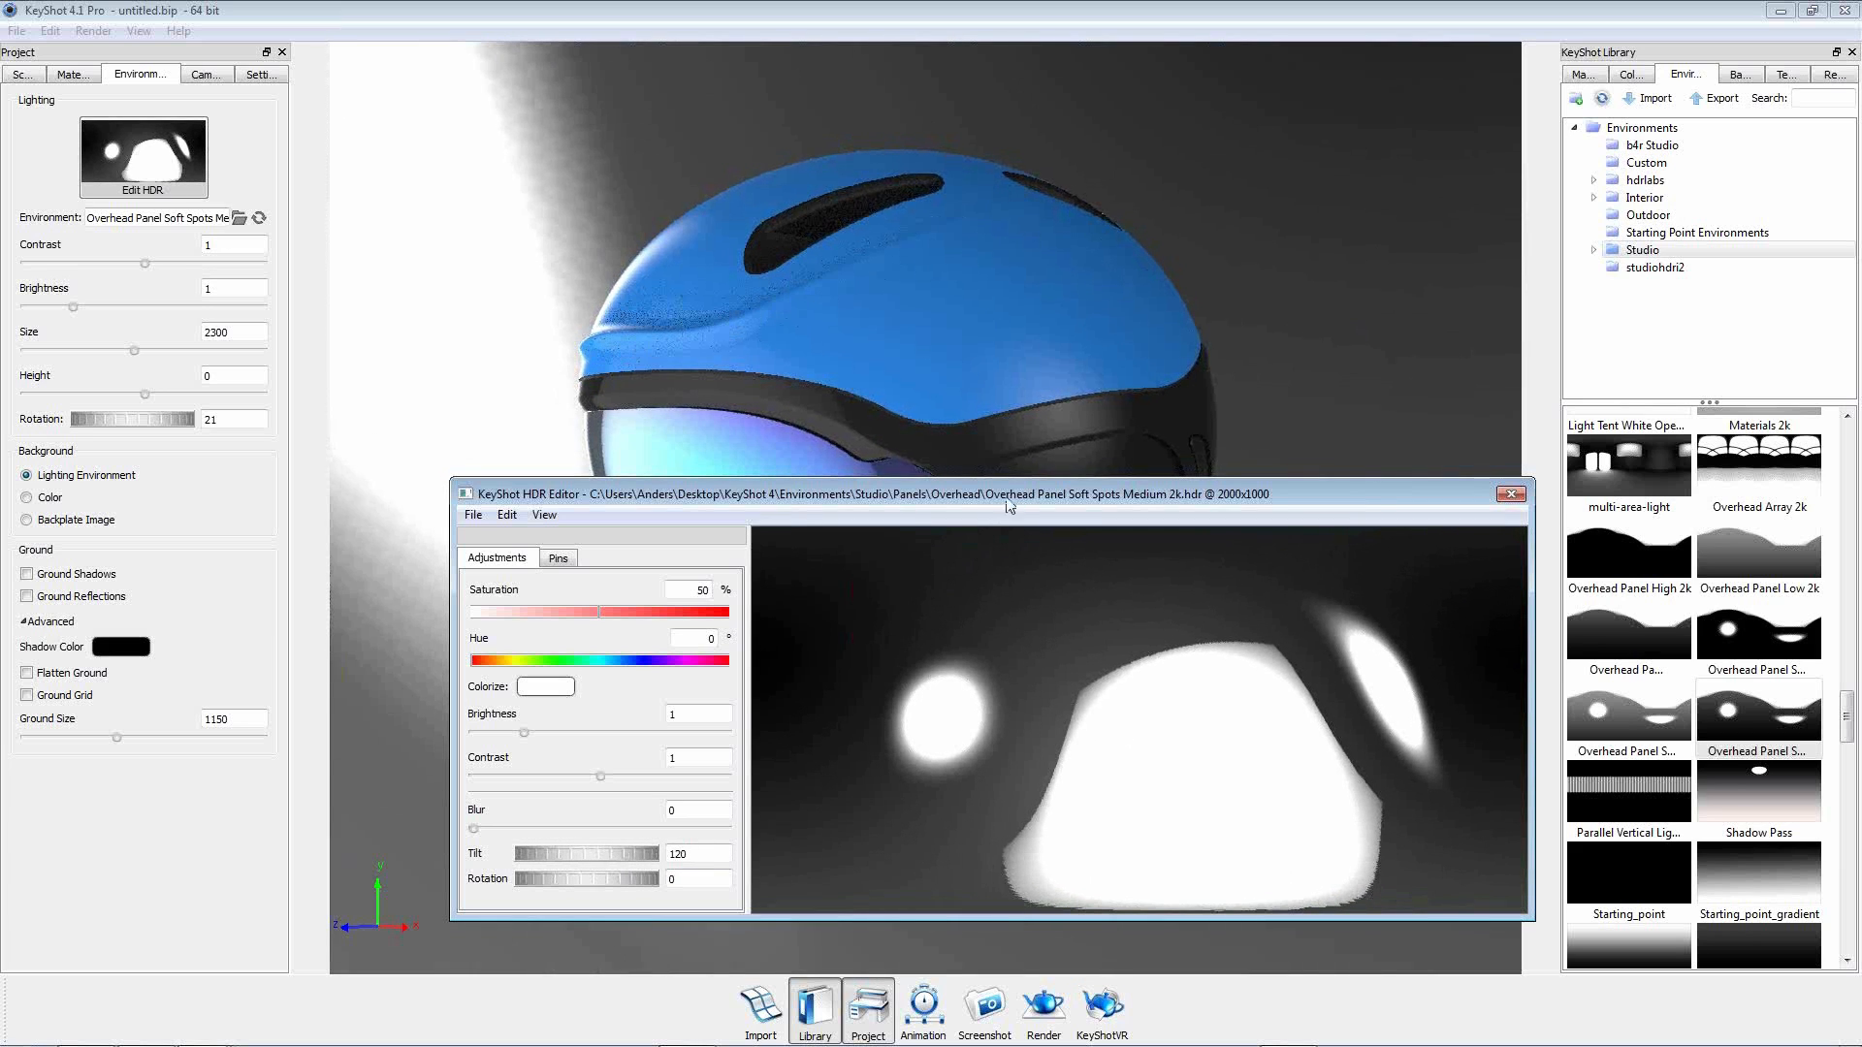
Rearrange the HDR Editor to uncover the visor, and adjust the environment's tilt to 94.5 and rotation to 43.
drag(699, 481, 699, 608)
drag(842, 624, 694, 620)
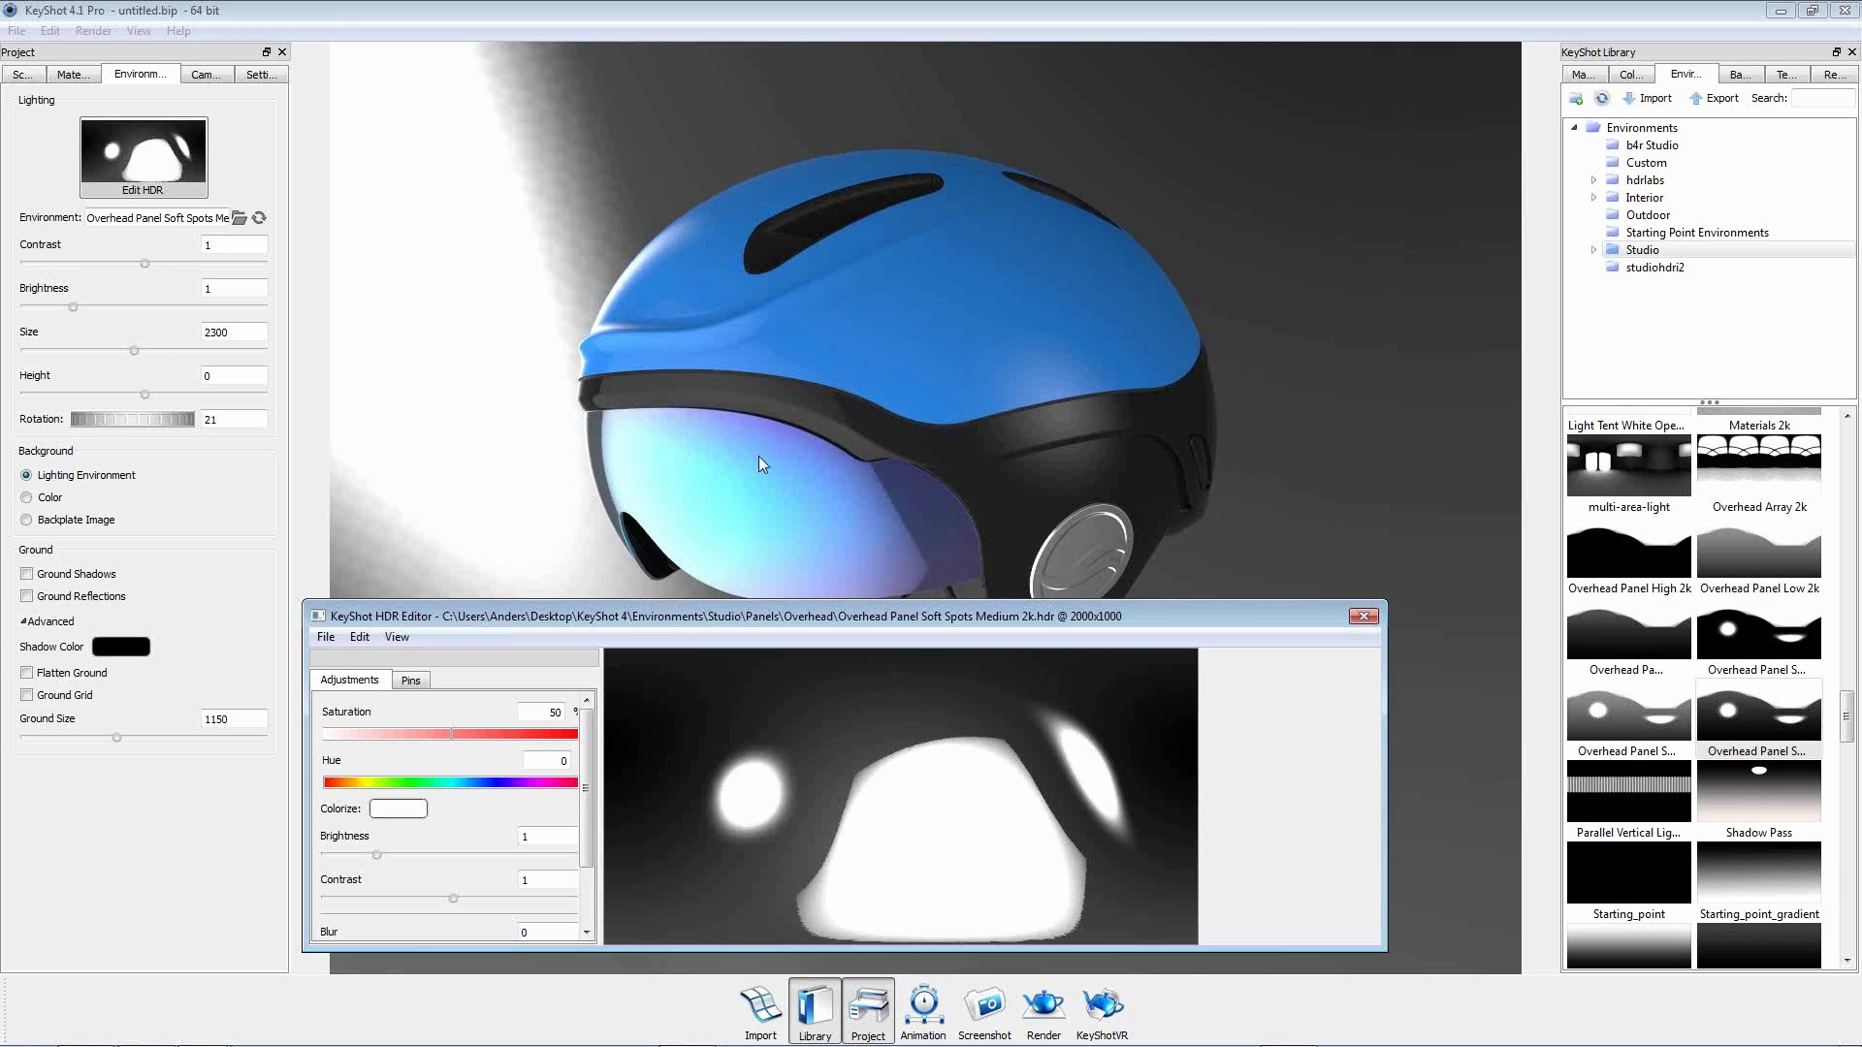
drag(590, 802, 592, 869)
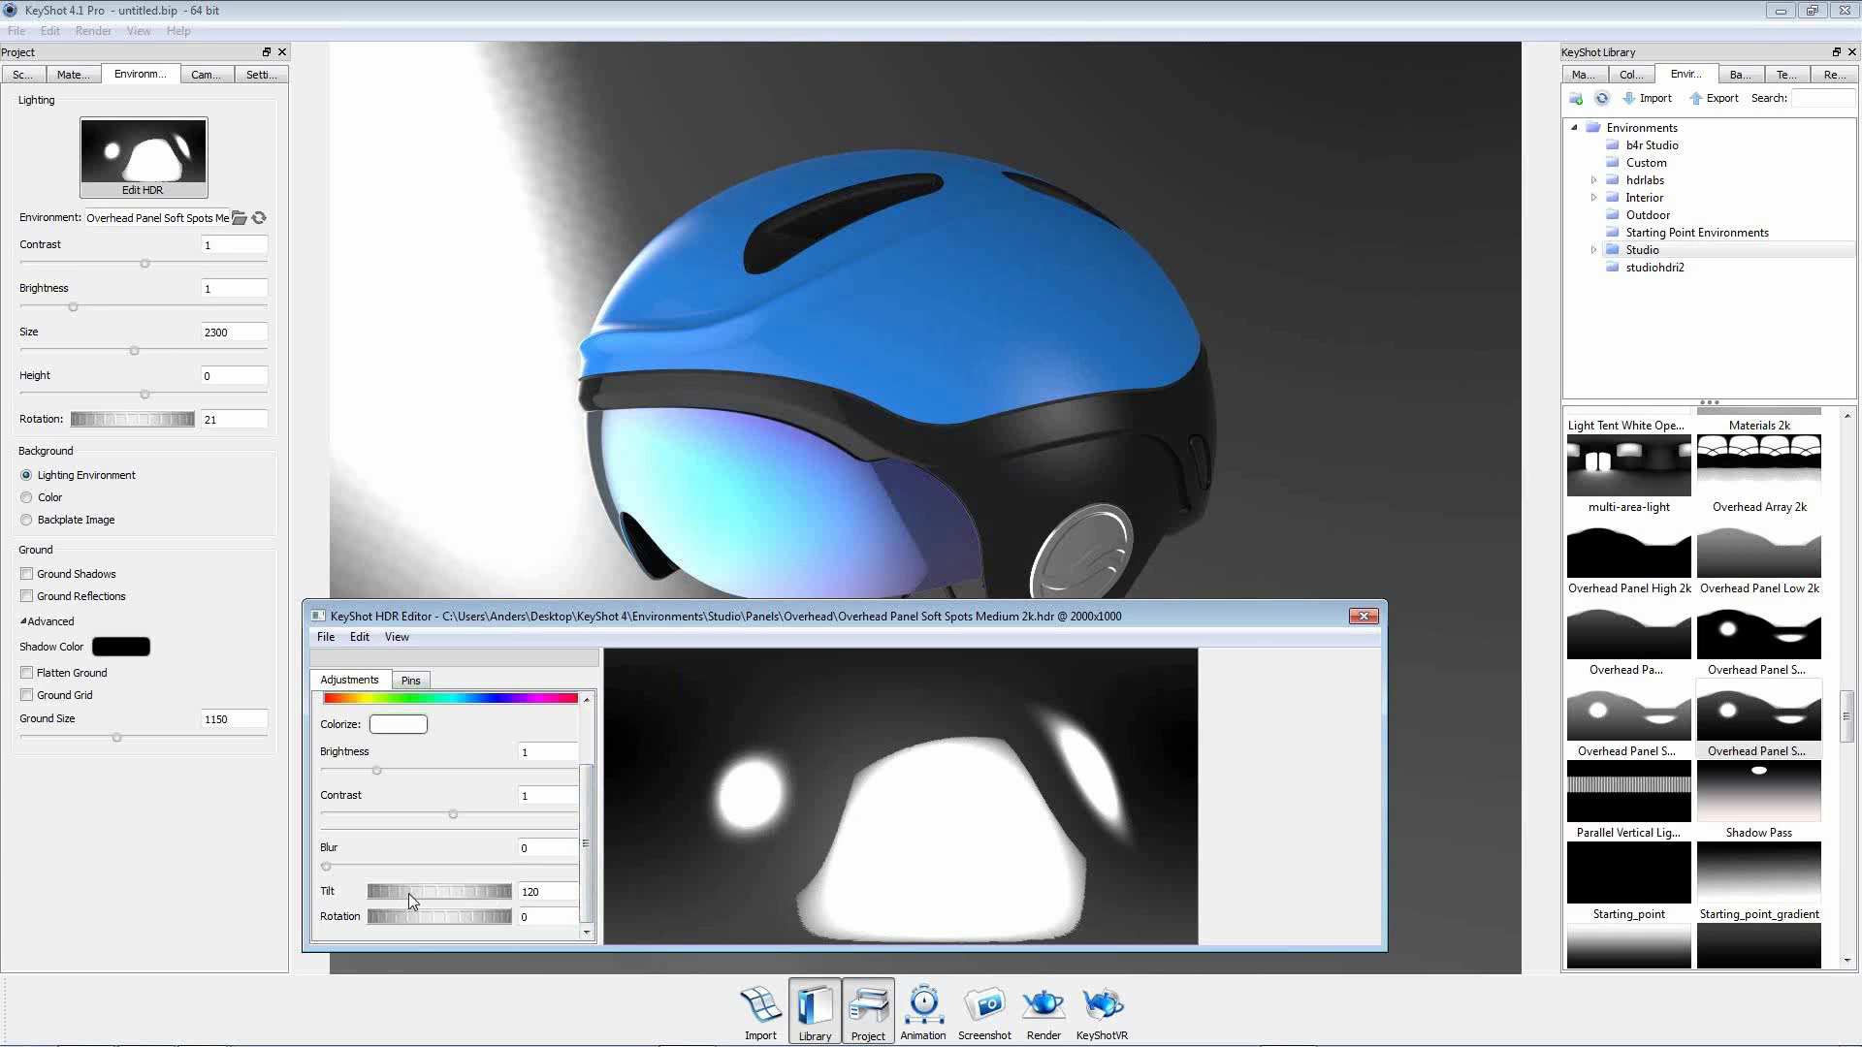
drag(409, 893, 492, 916)
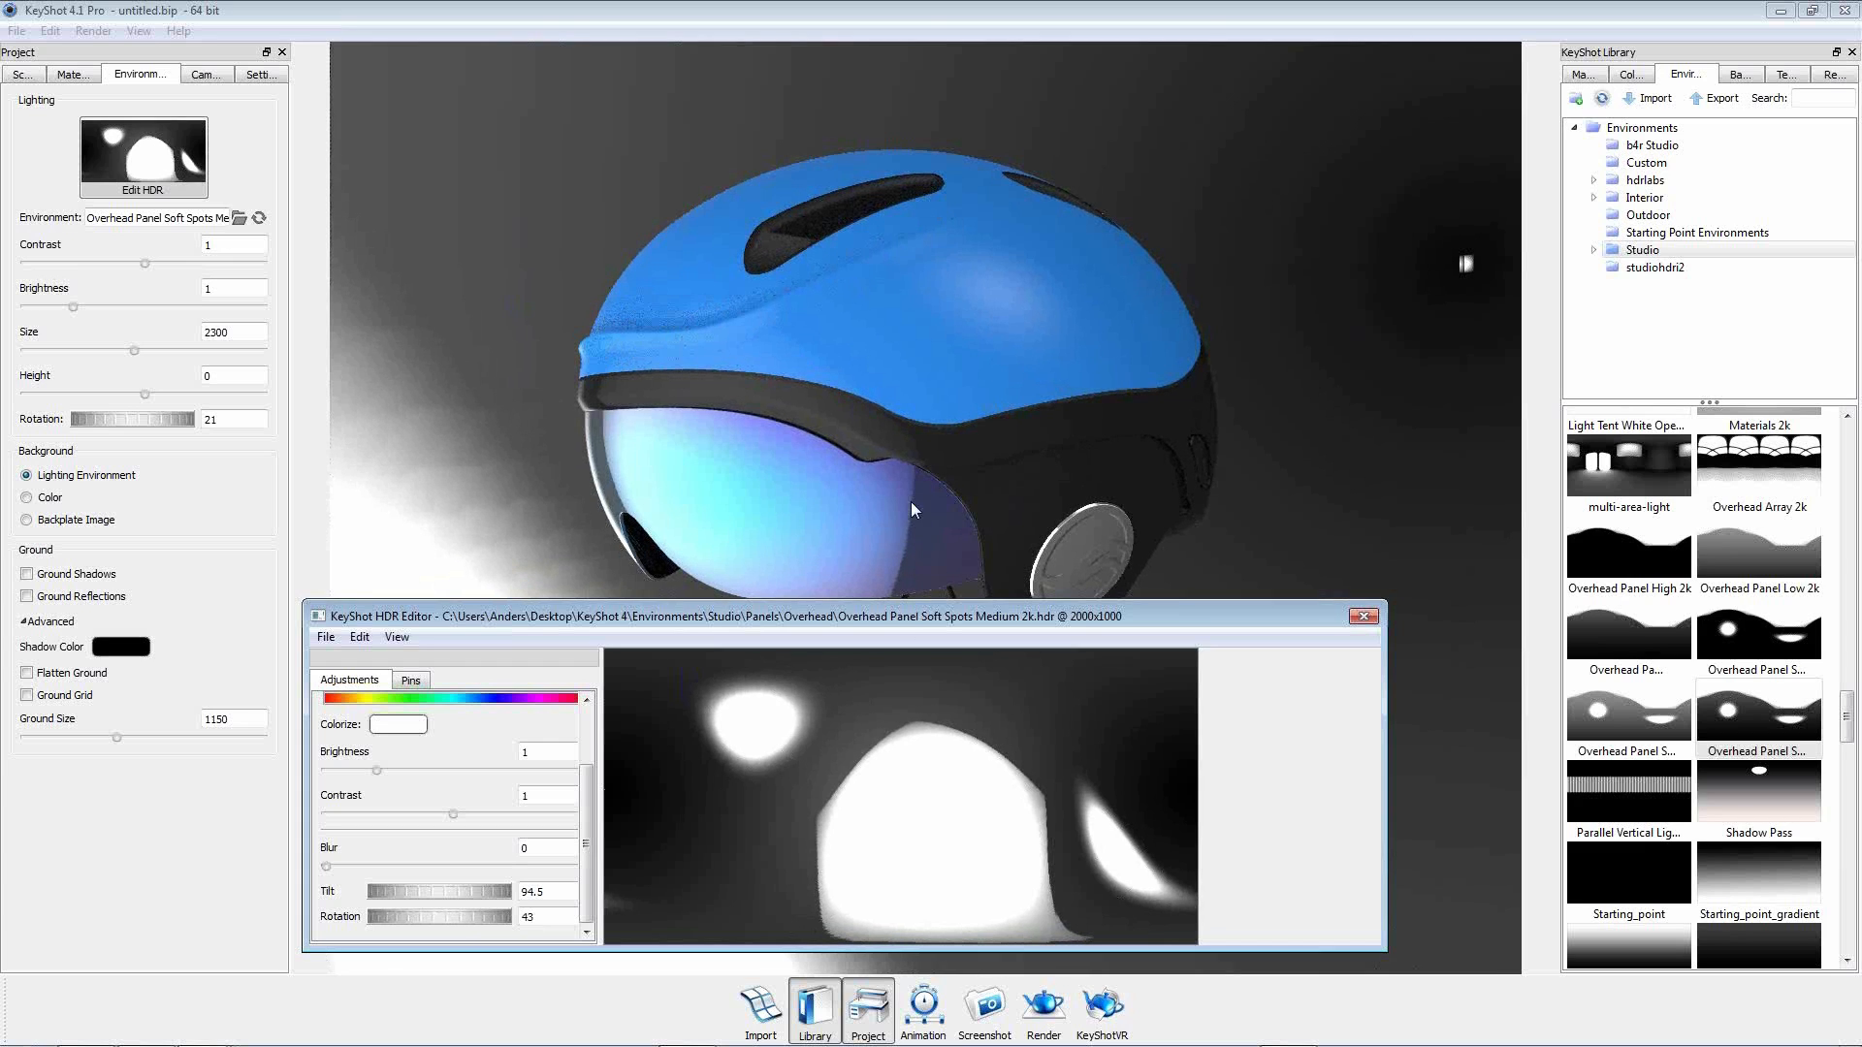
Reposition the HDR Editor below the visor, then add a circular light pin beneath the round soft spot near the image's left end.
drag(940, 614, 944, 643)
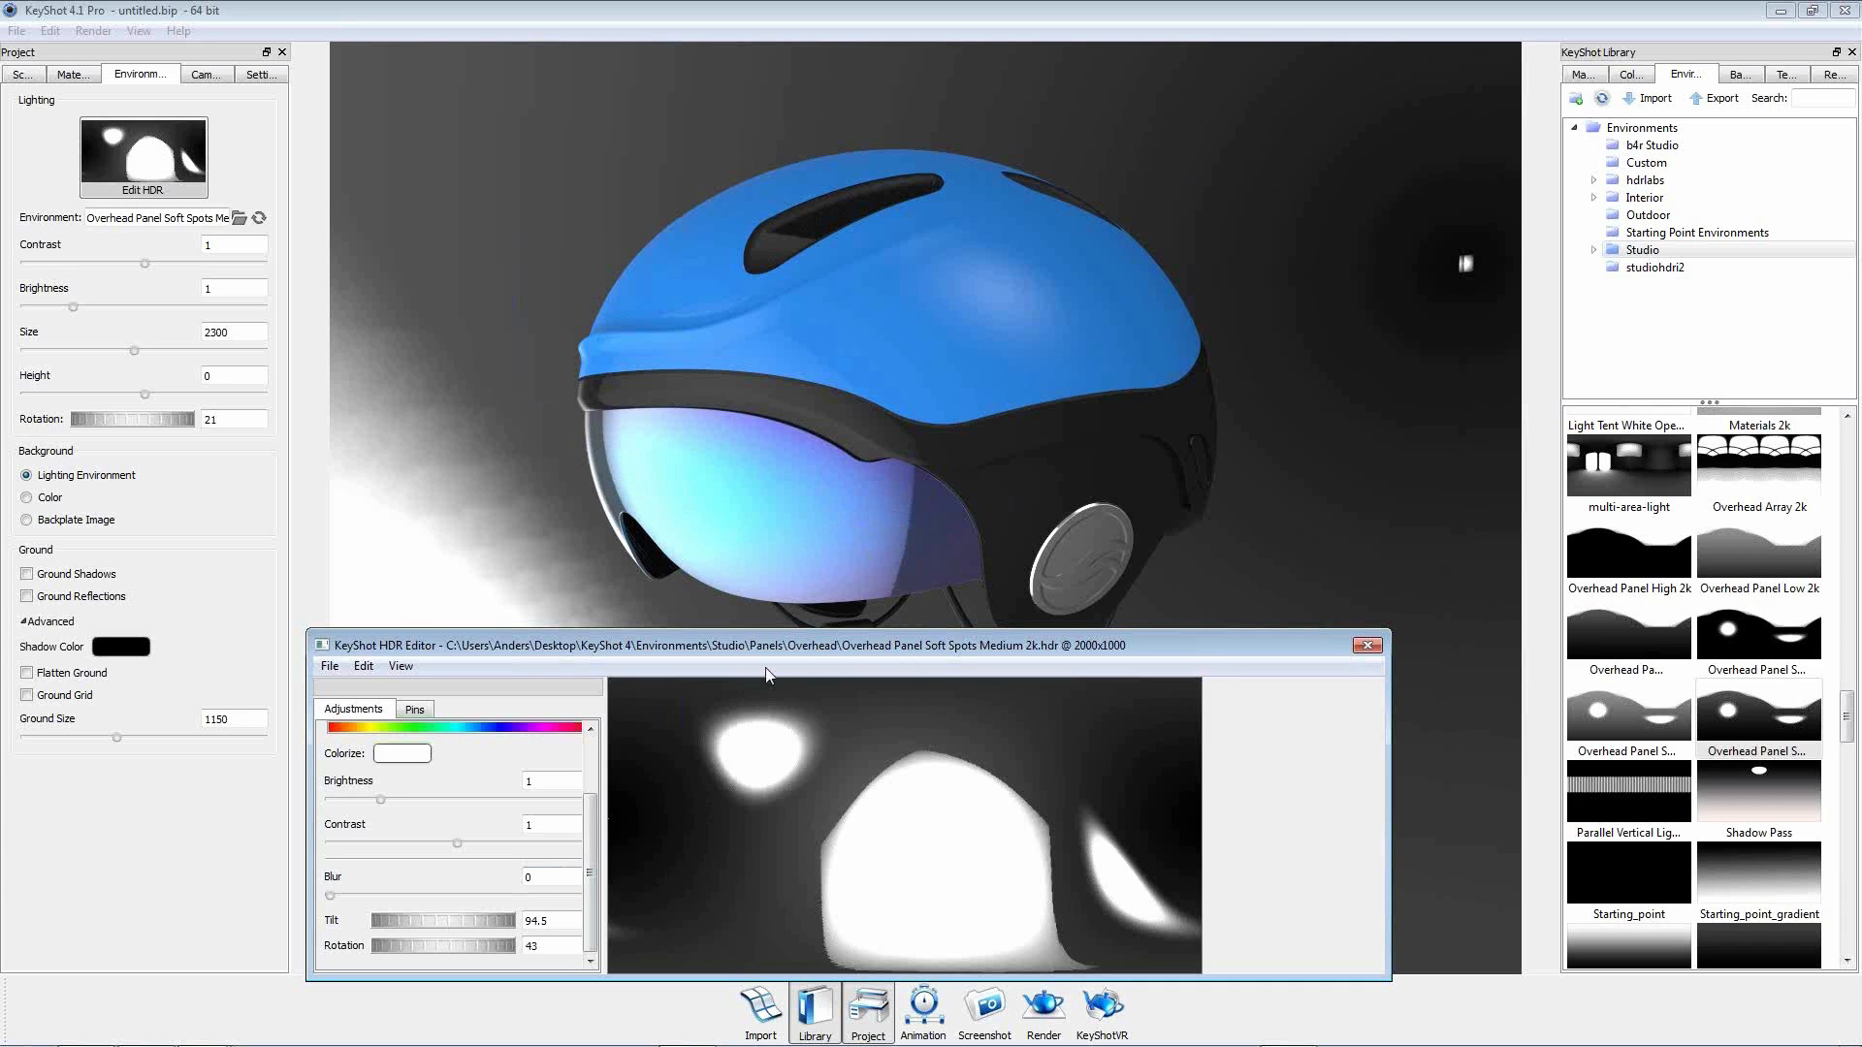
drag(899, 651, 873, 628)
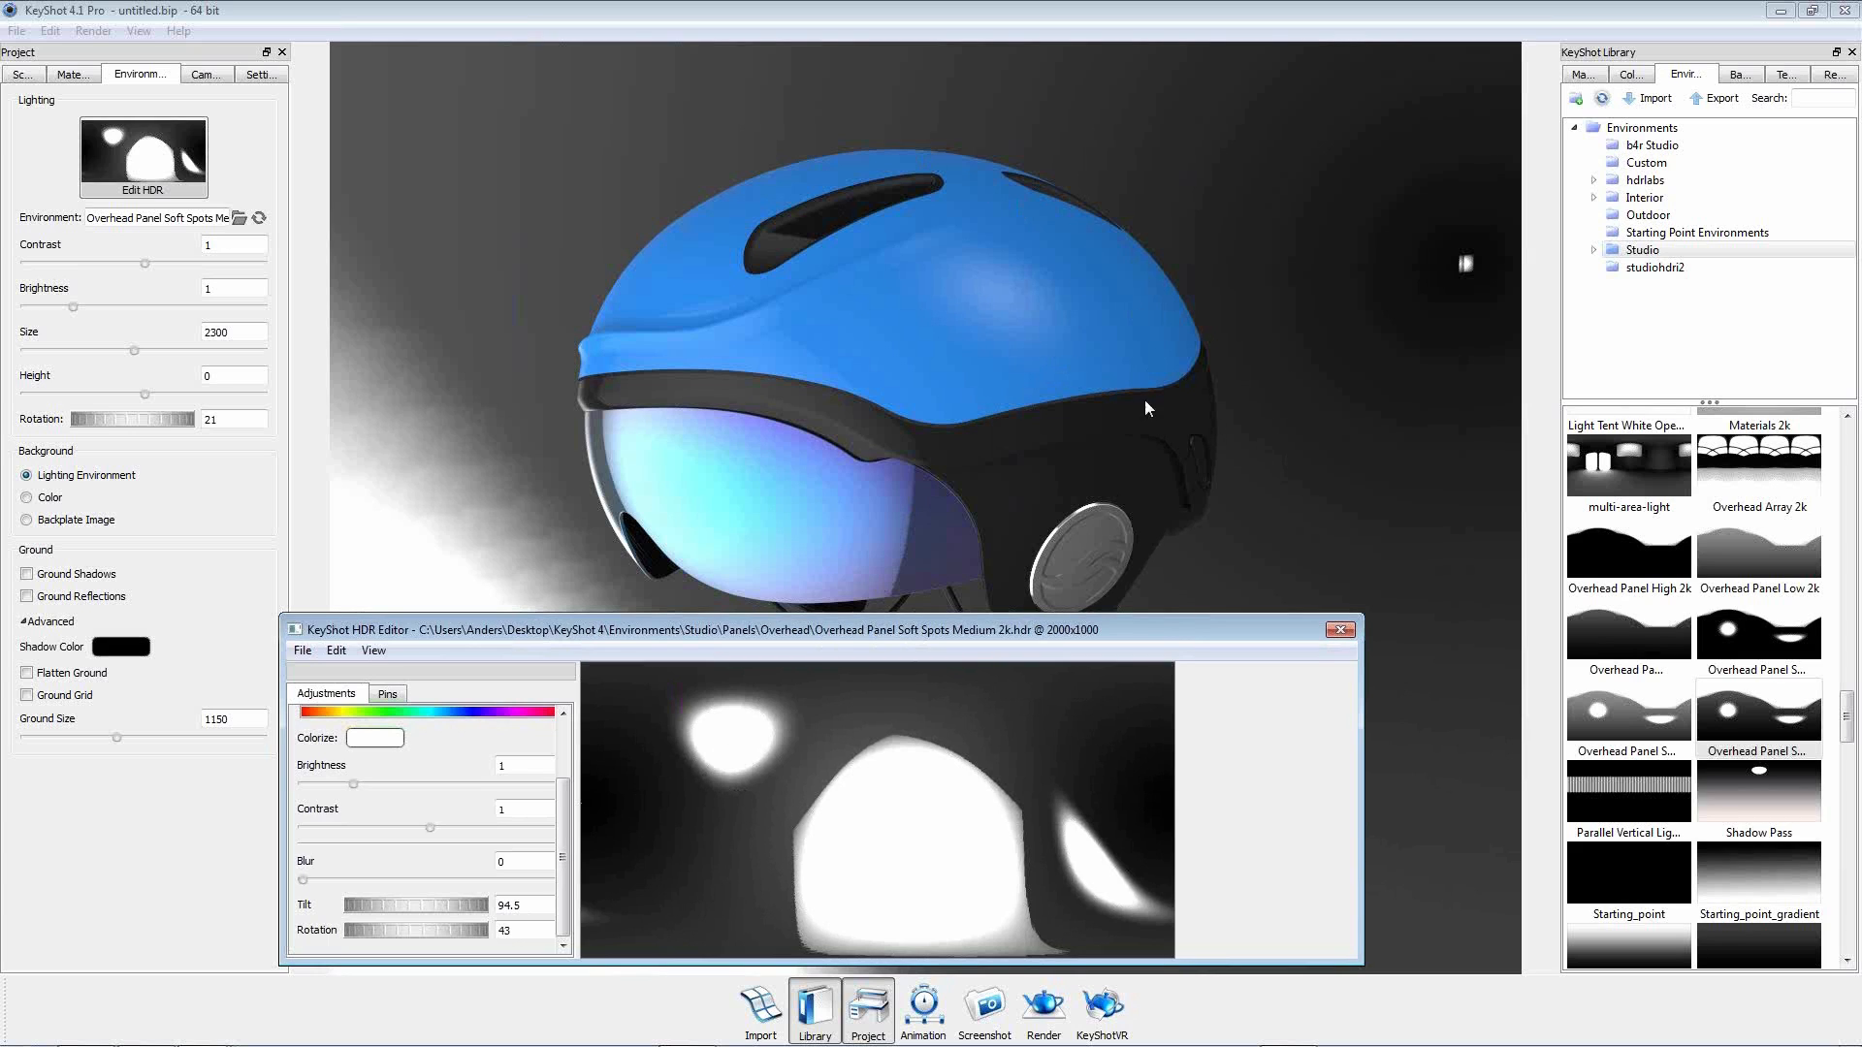
click(393, 693)
click(313, 720)
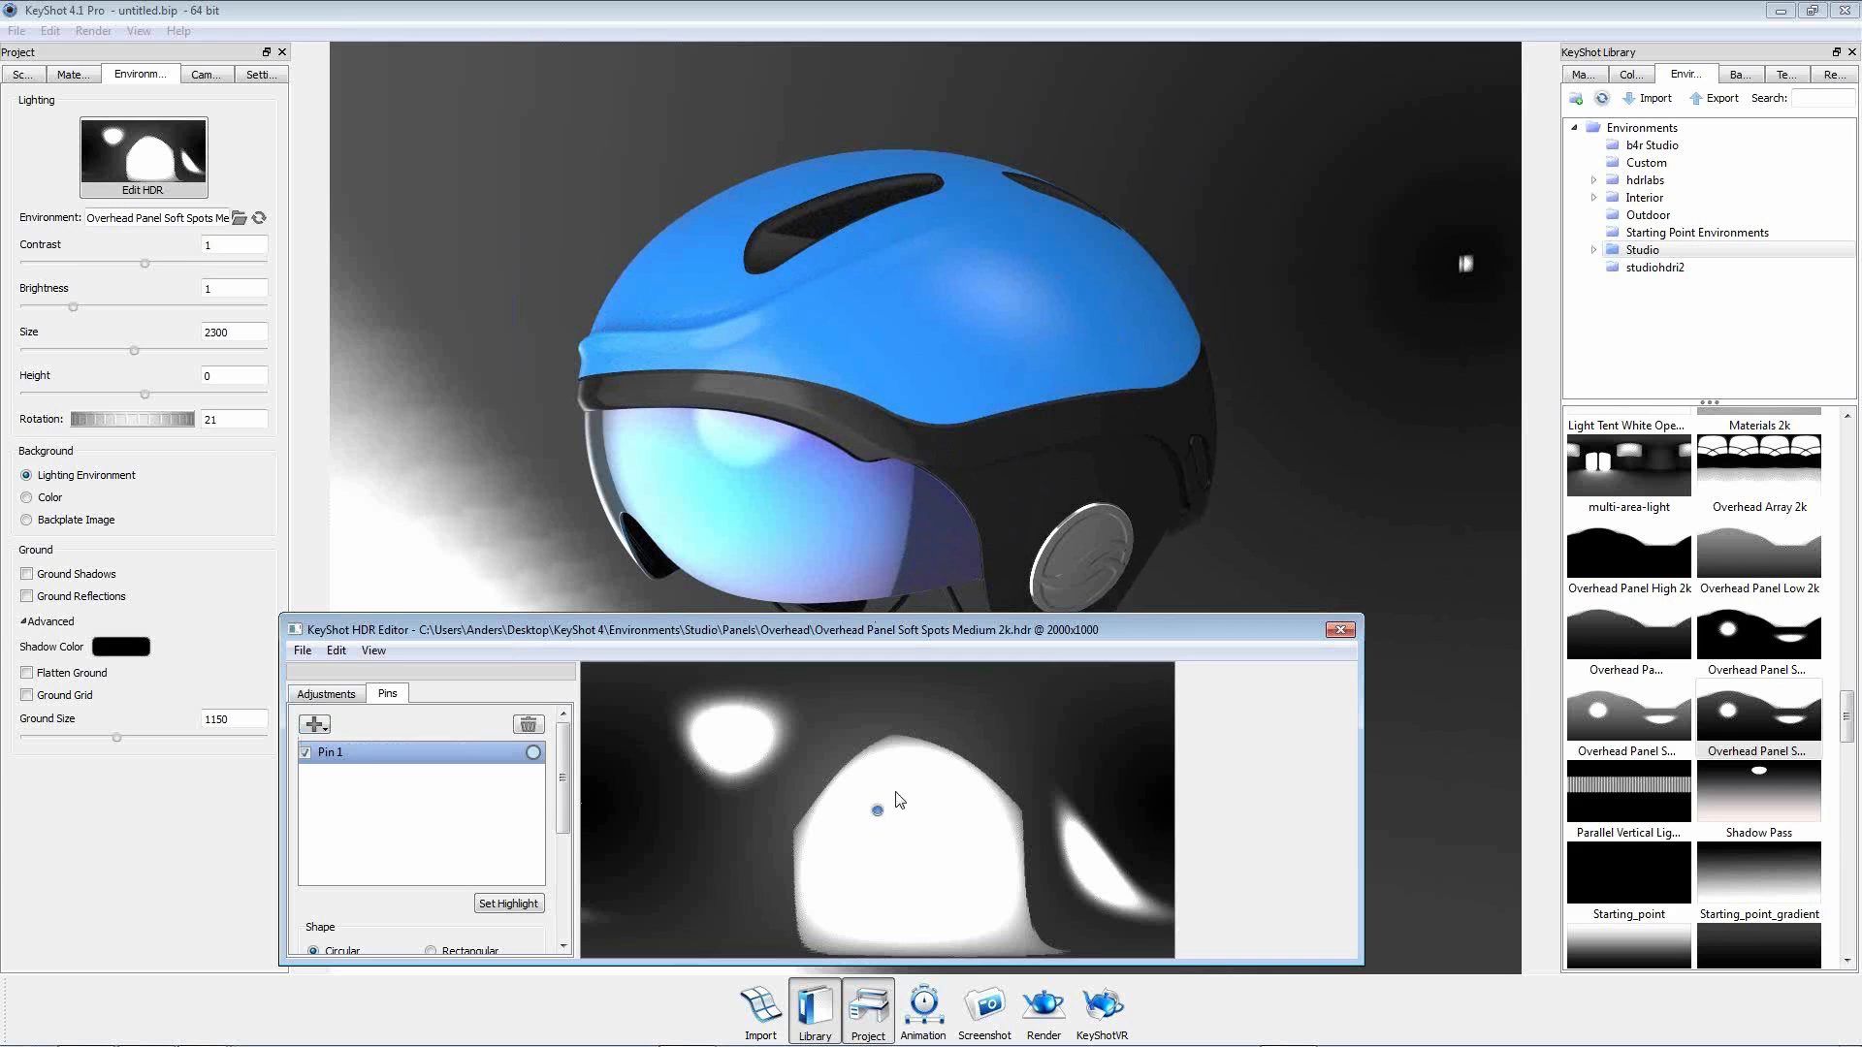
drag(705, 829, 619, 850)
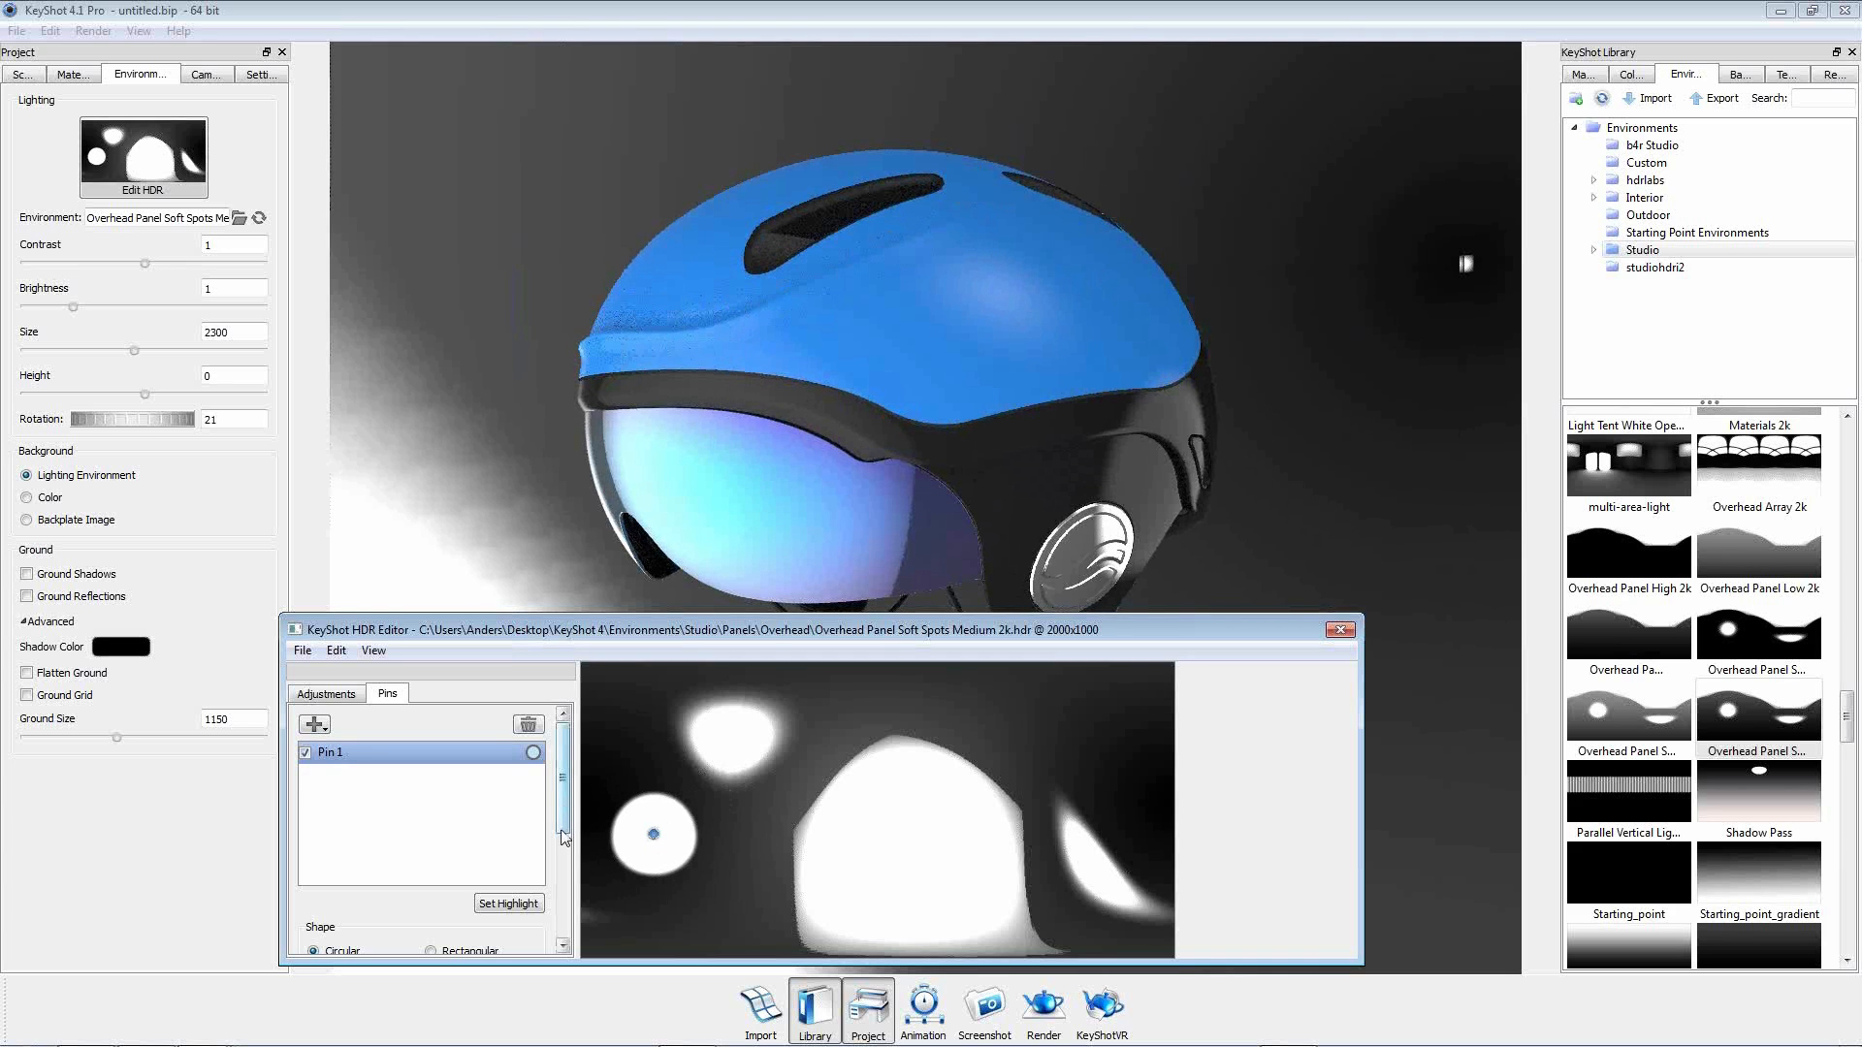
Make the pin rectangular with a height of 55.054 and shift it slightly up and left in the HDR image.
scroll(562, 853, down, 3)
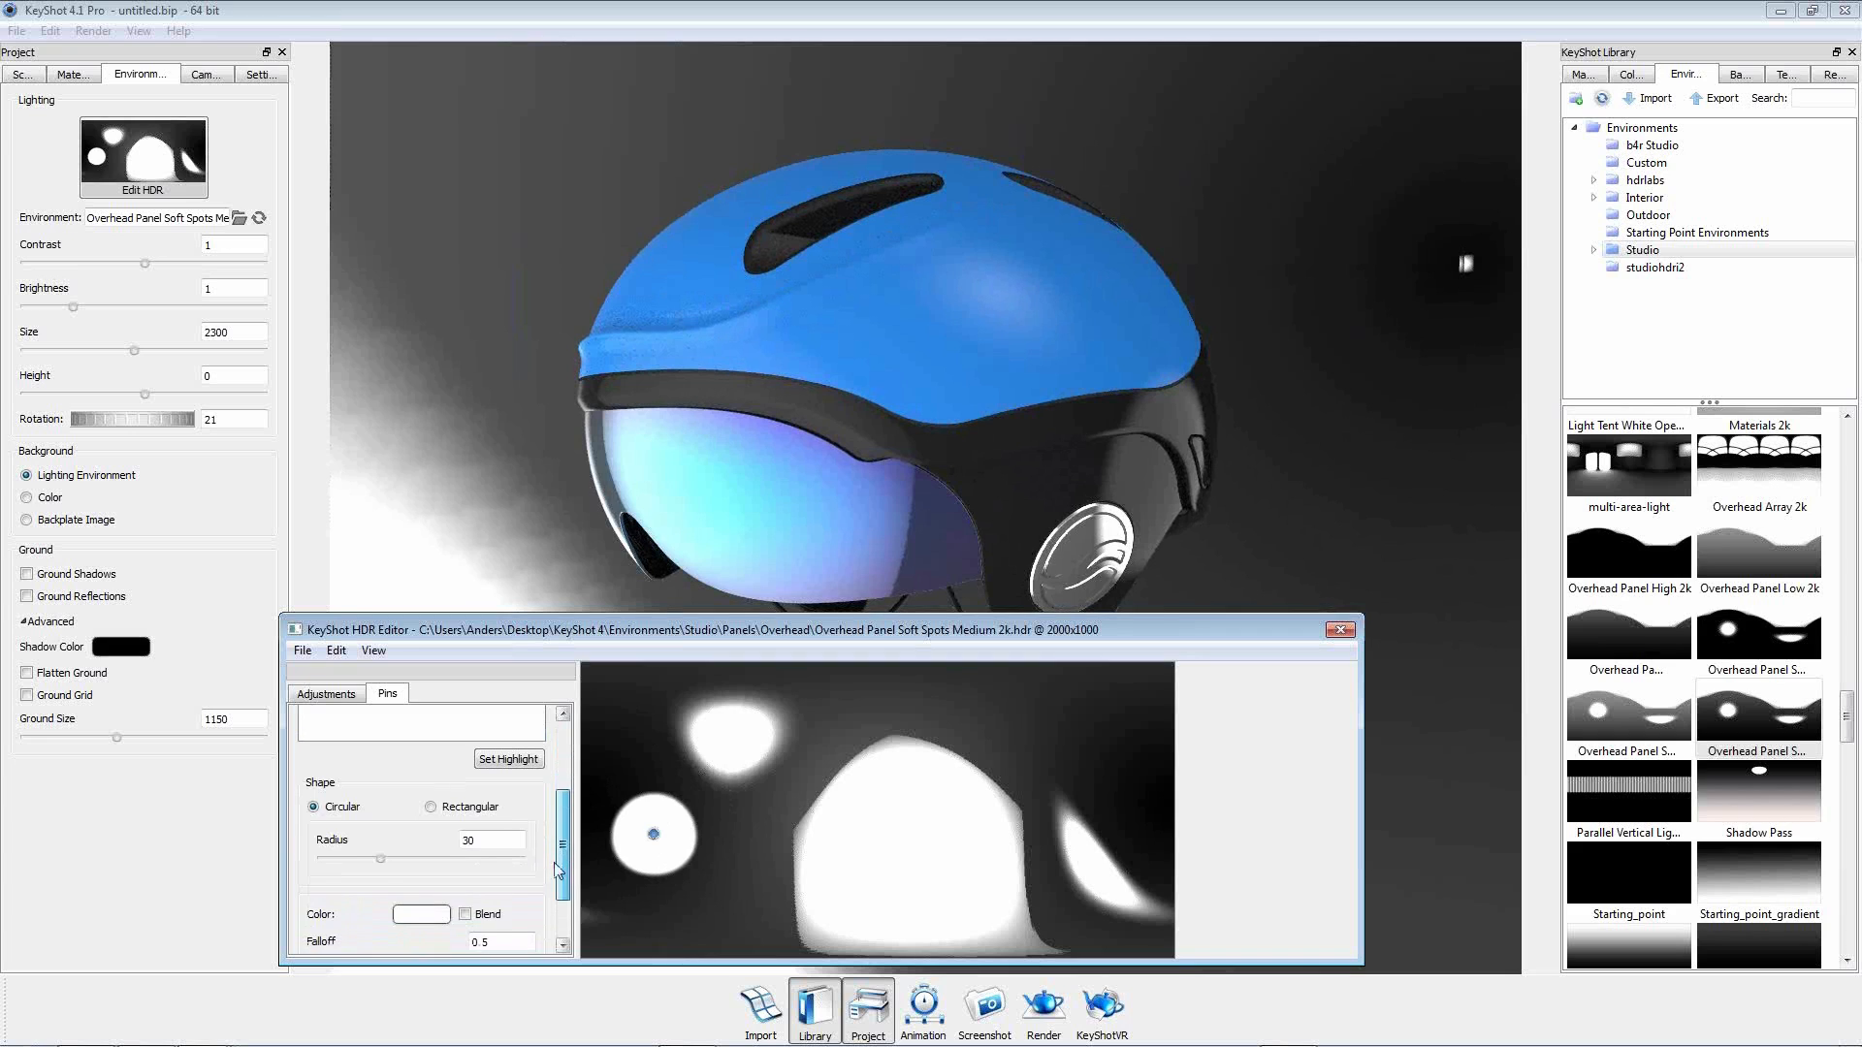
click(471, 809)
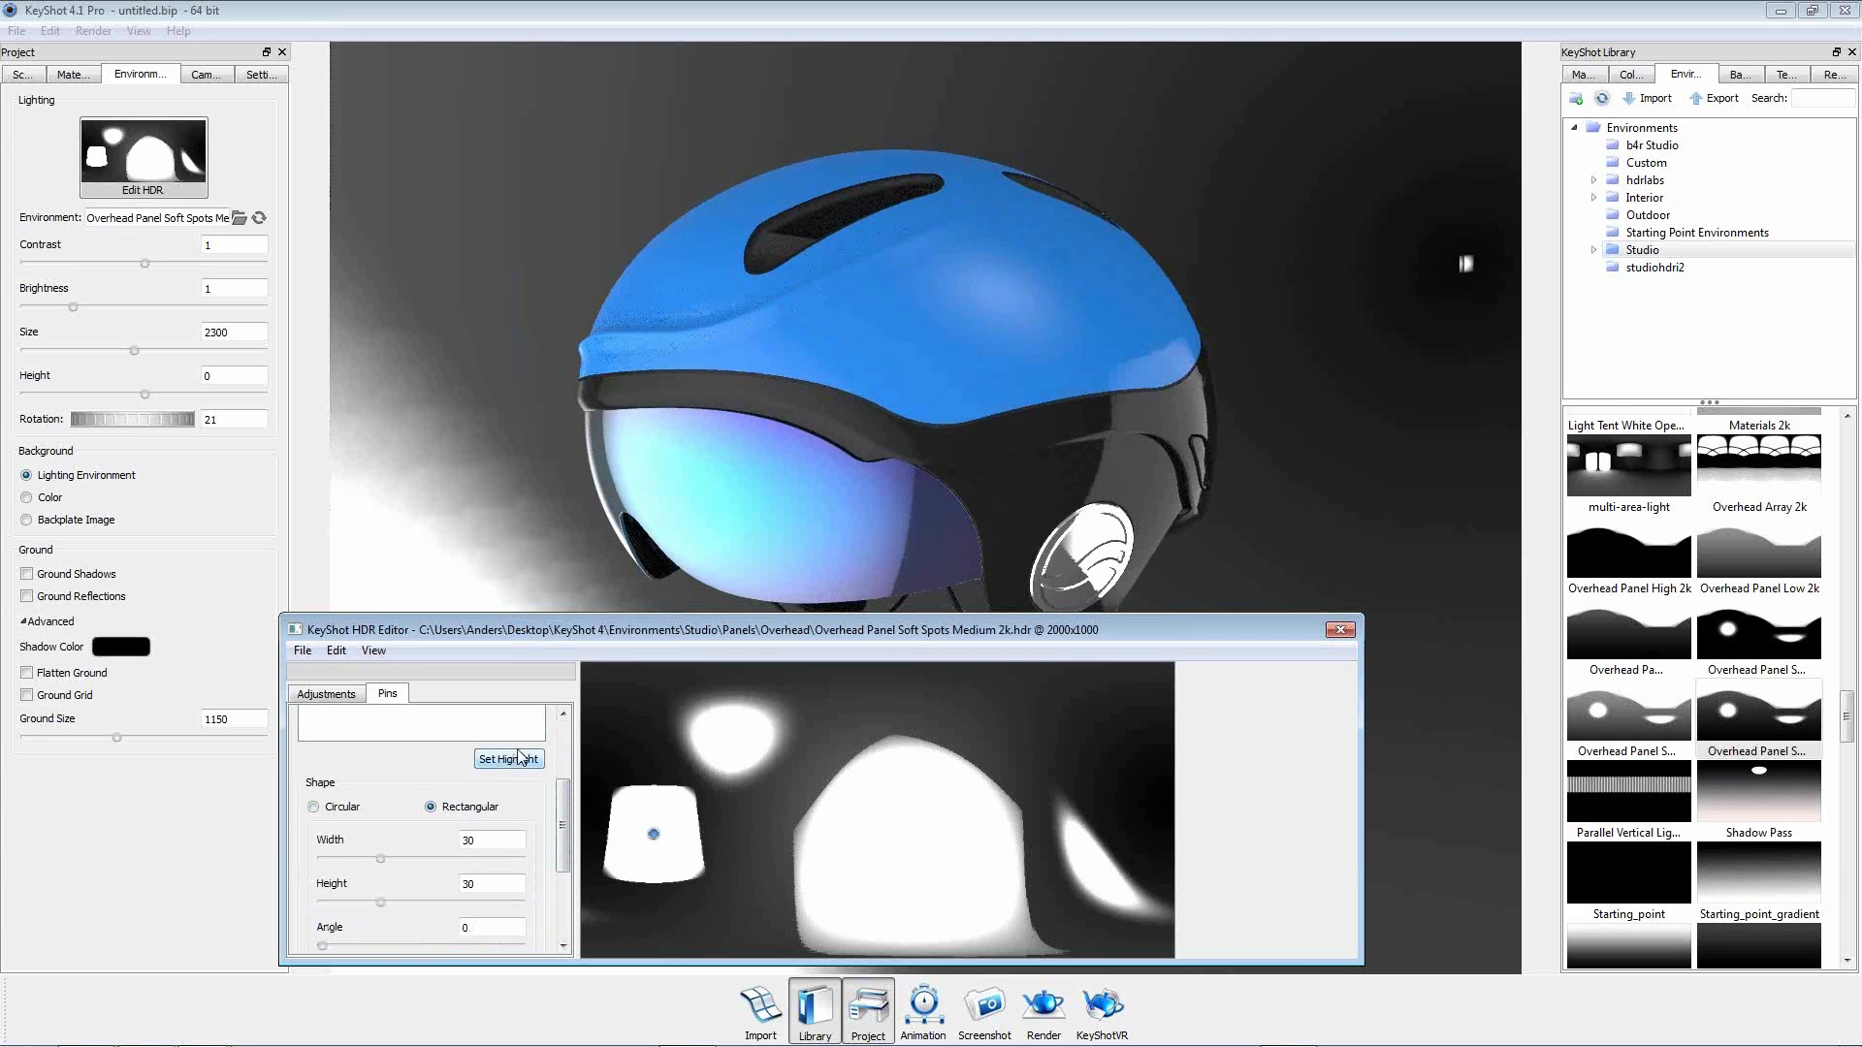
scroll(564, 838, down, 2)
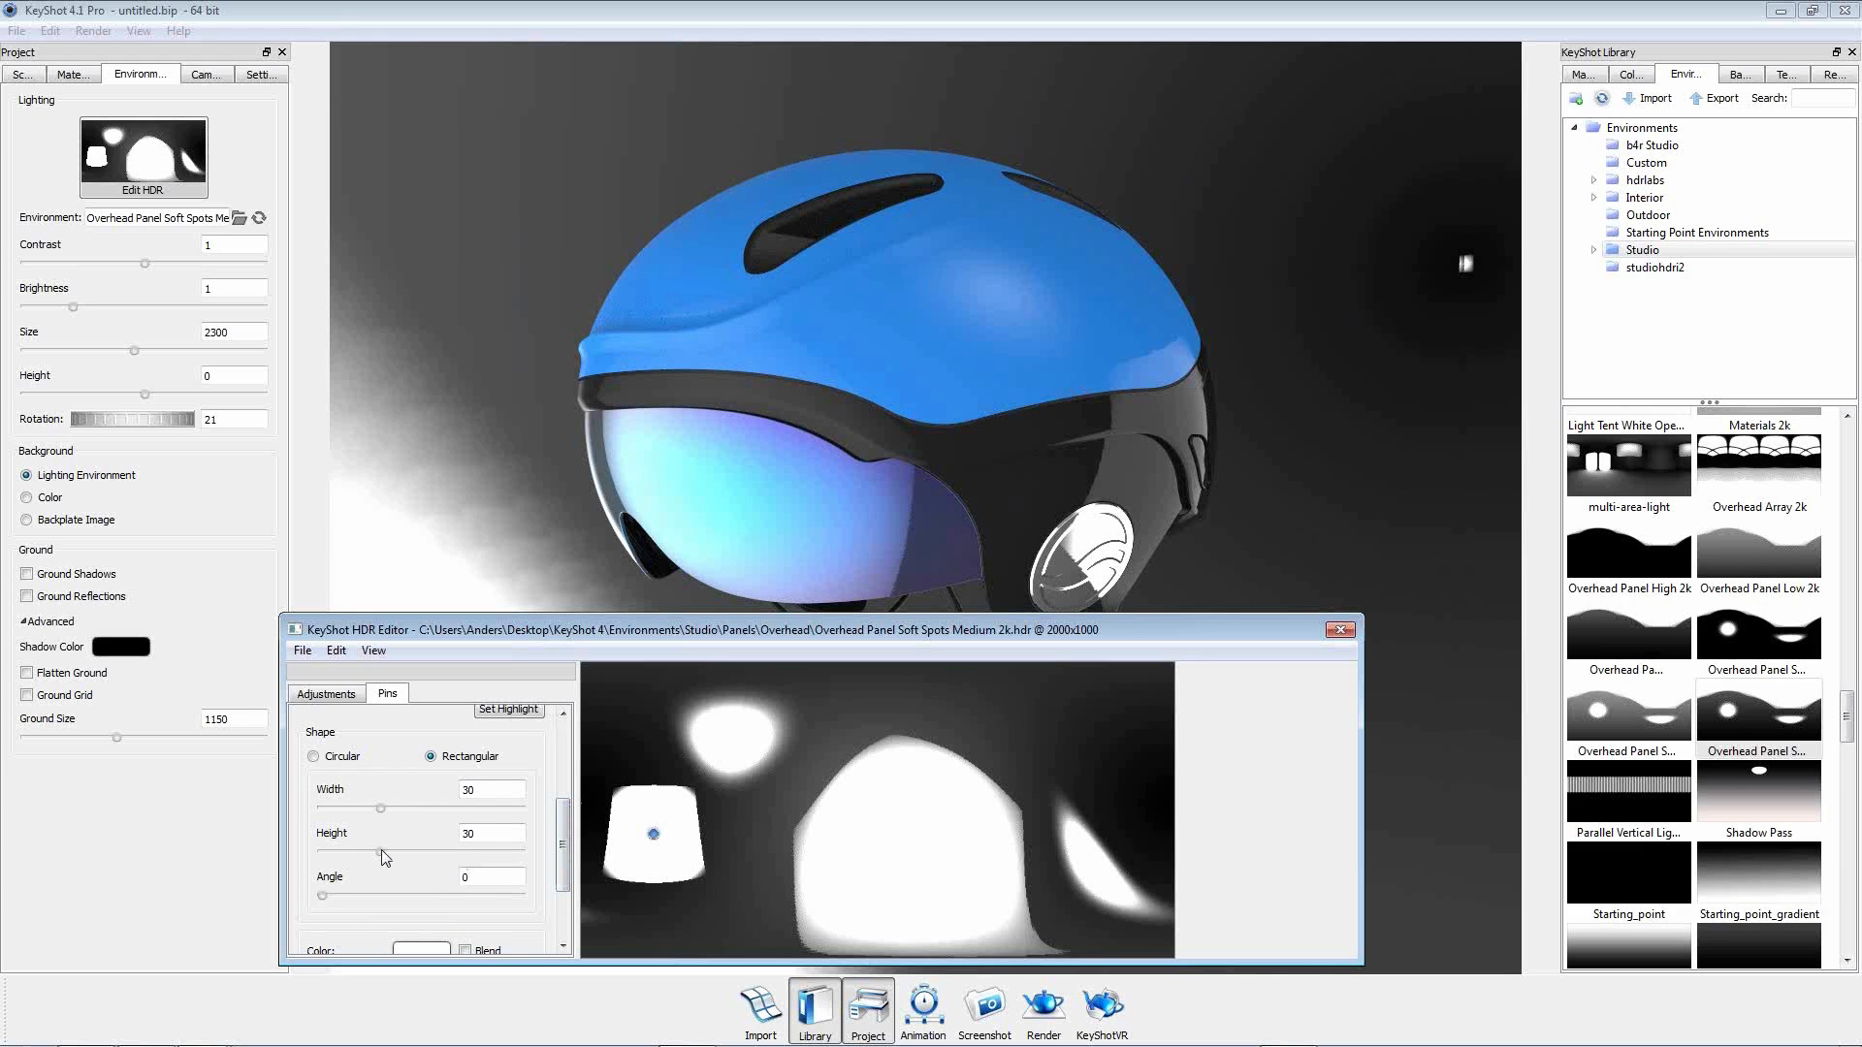
drag(383, 854, 434, 863)
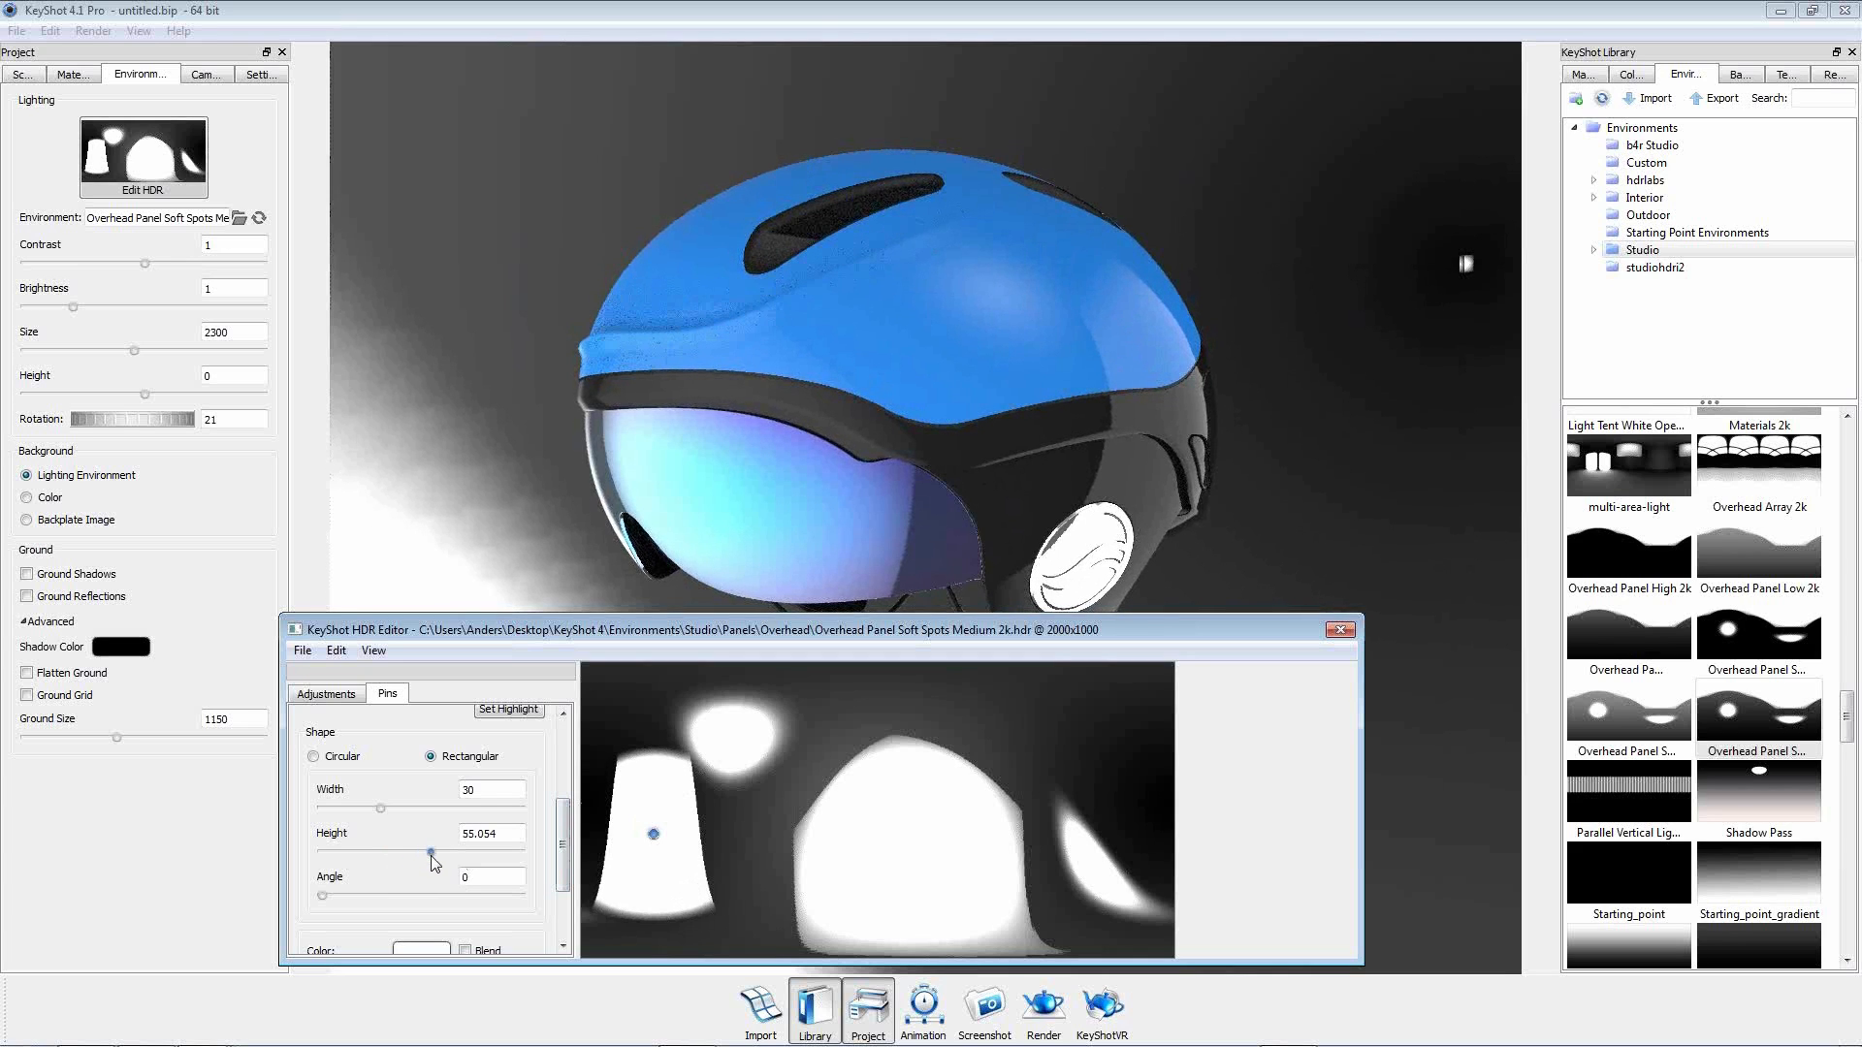
drag(653, 834, 642, 824)
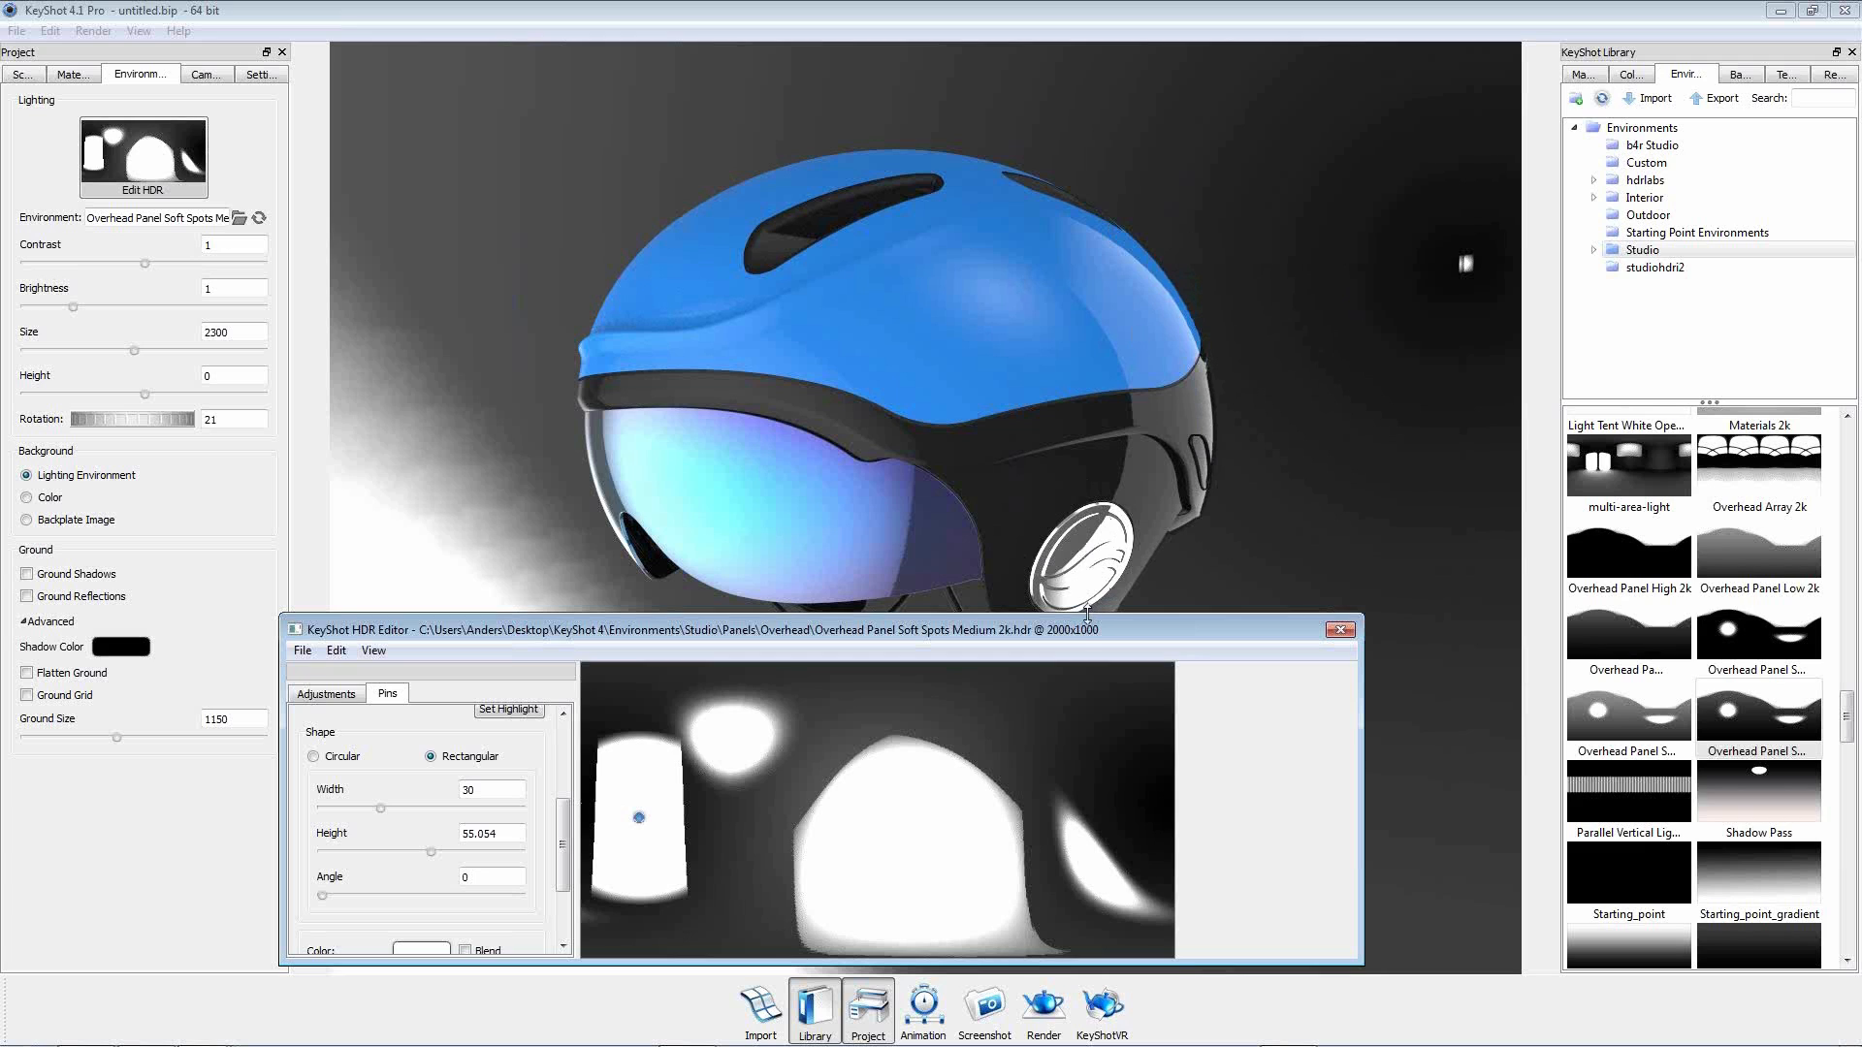
drag(640, 818, 639, 818)
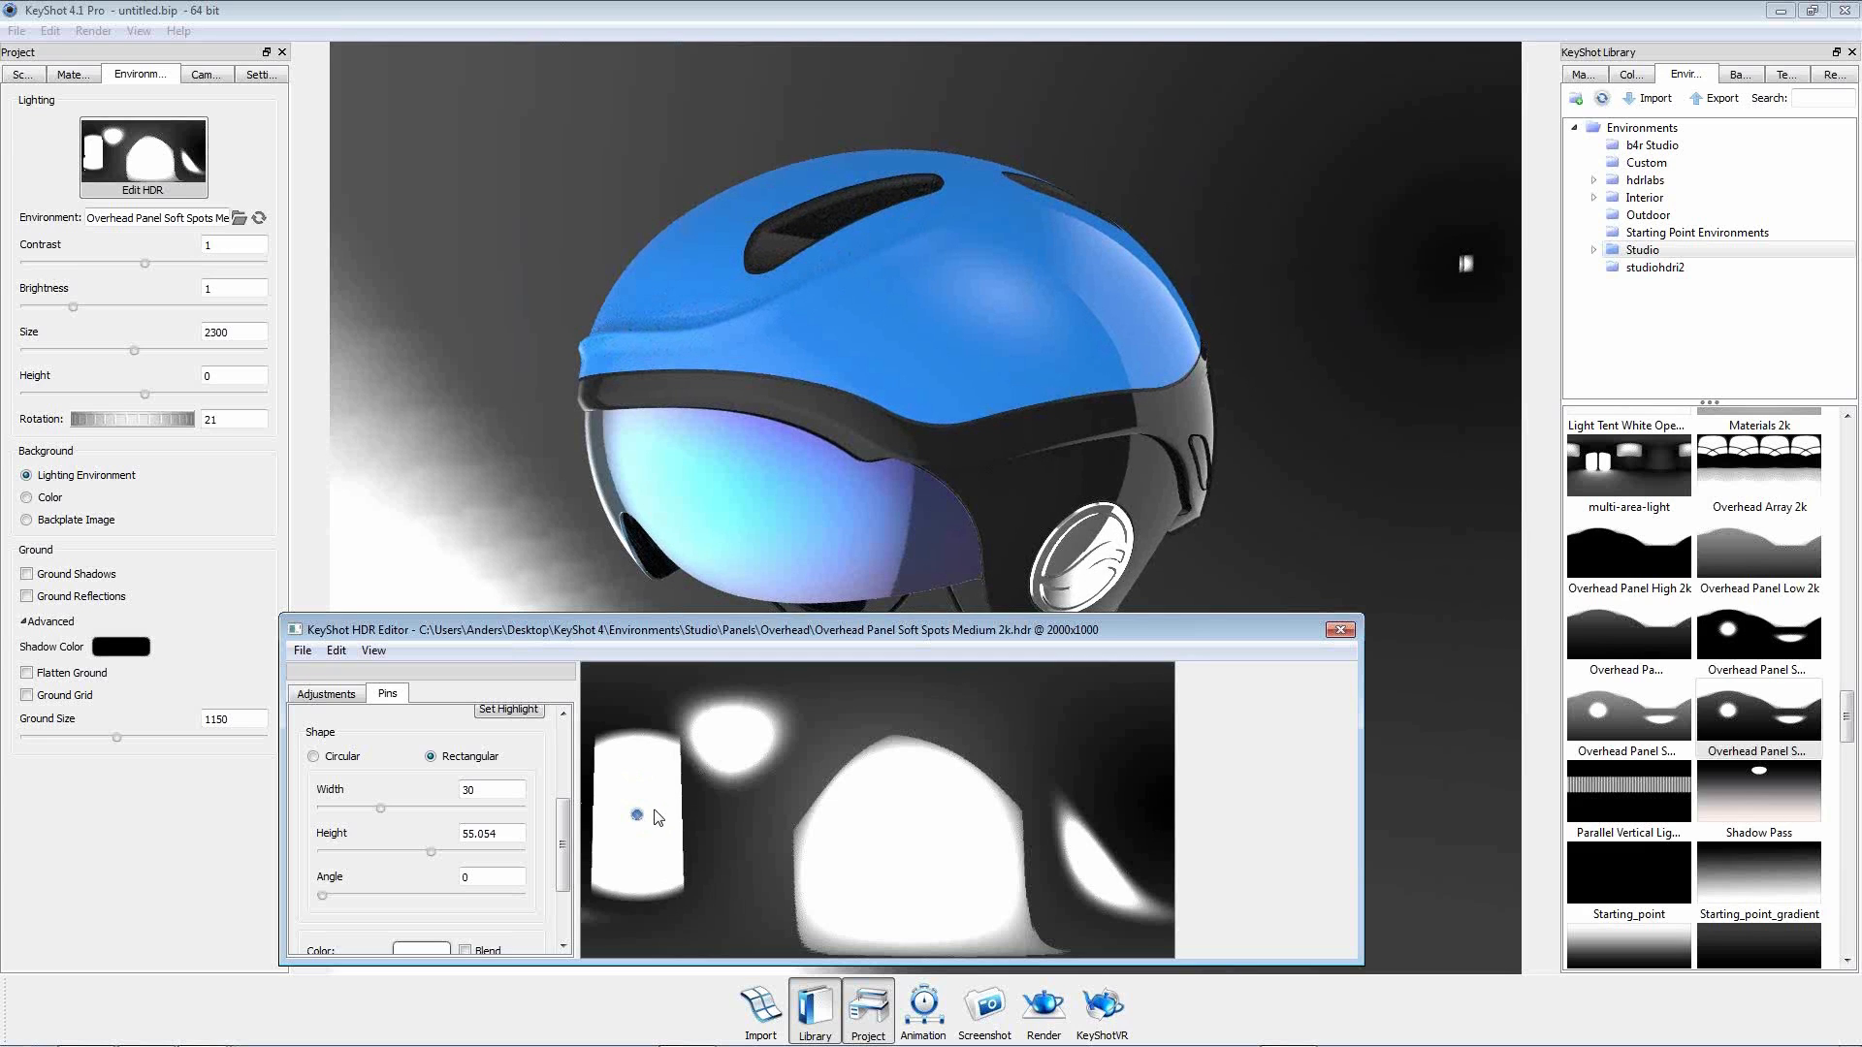
Set the rectangular pin's falloff to 1.
drag(561, 854, 561, 900)
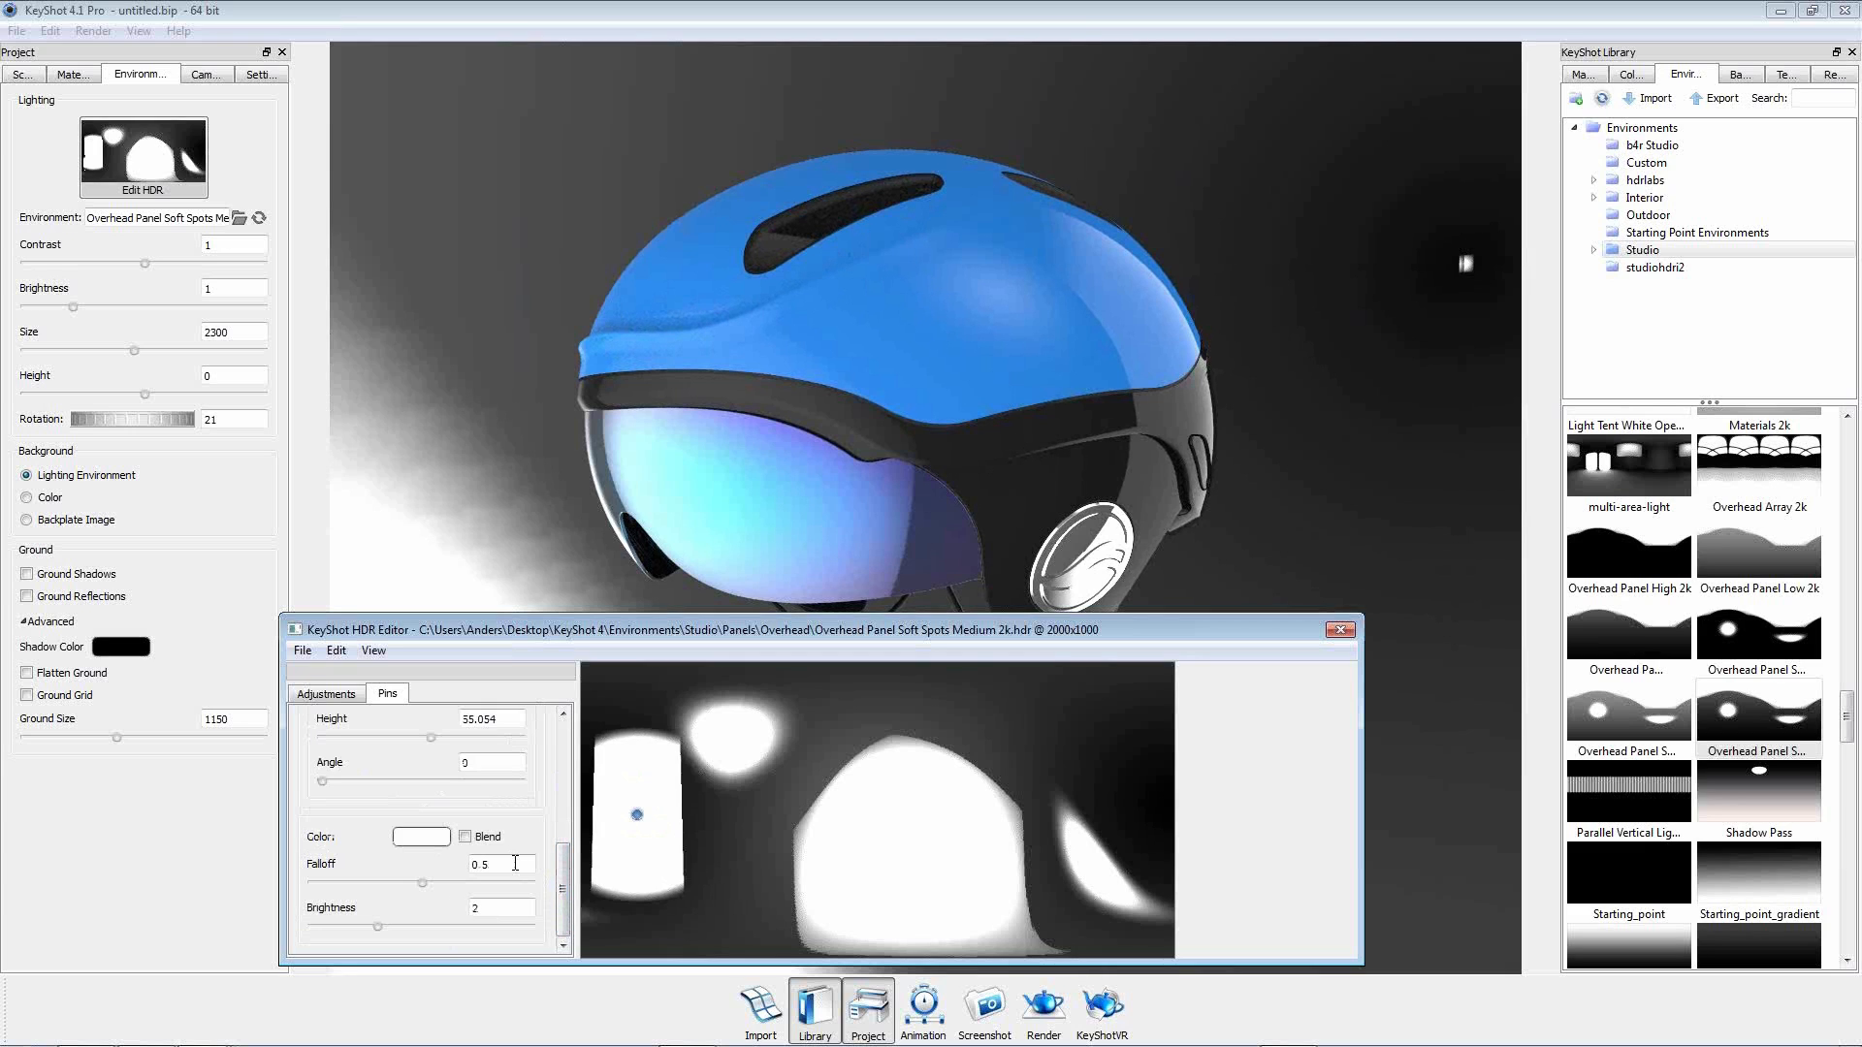
drag(515, 863, 351, 865)
text(1)
key(Return)
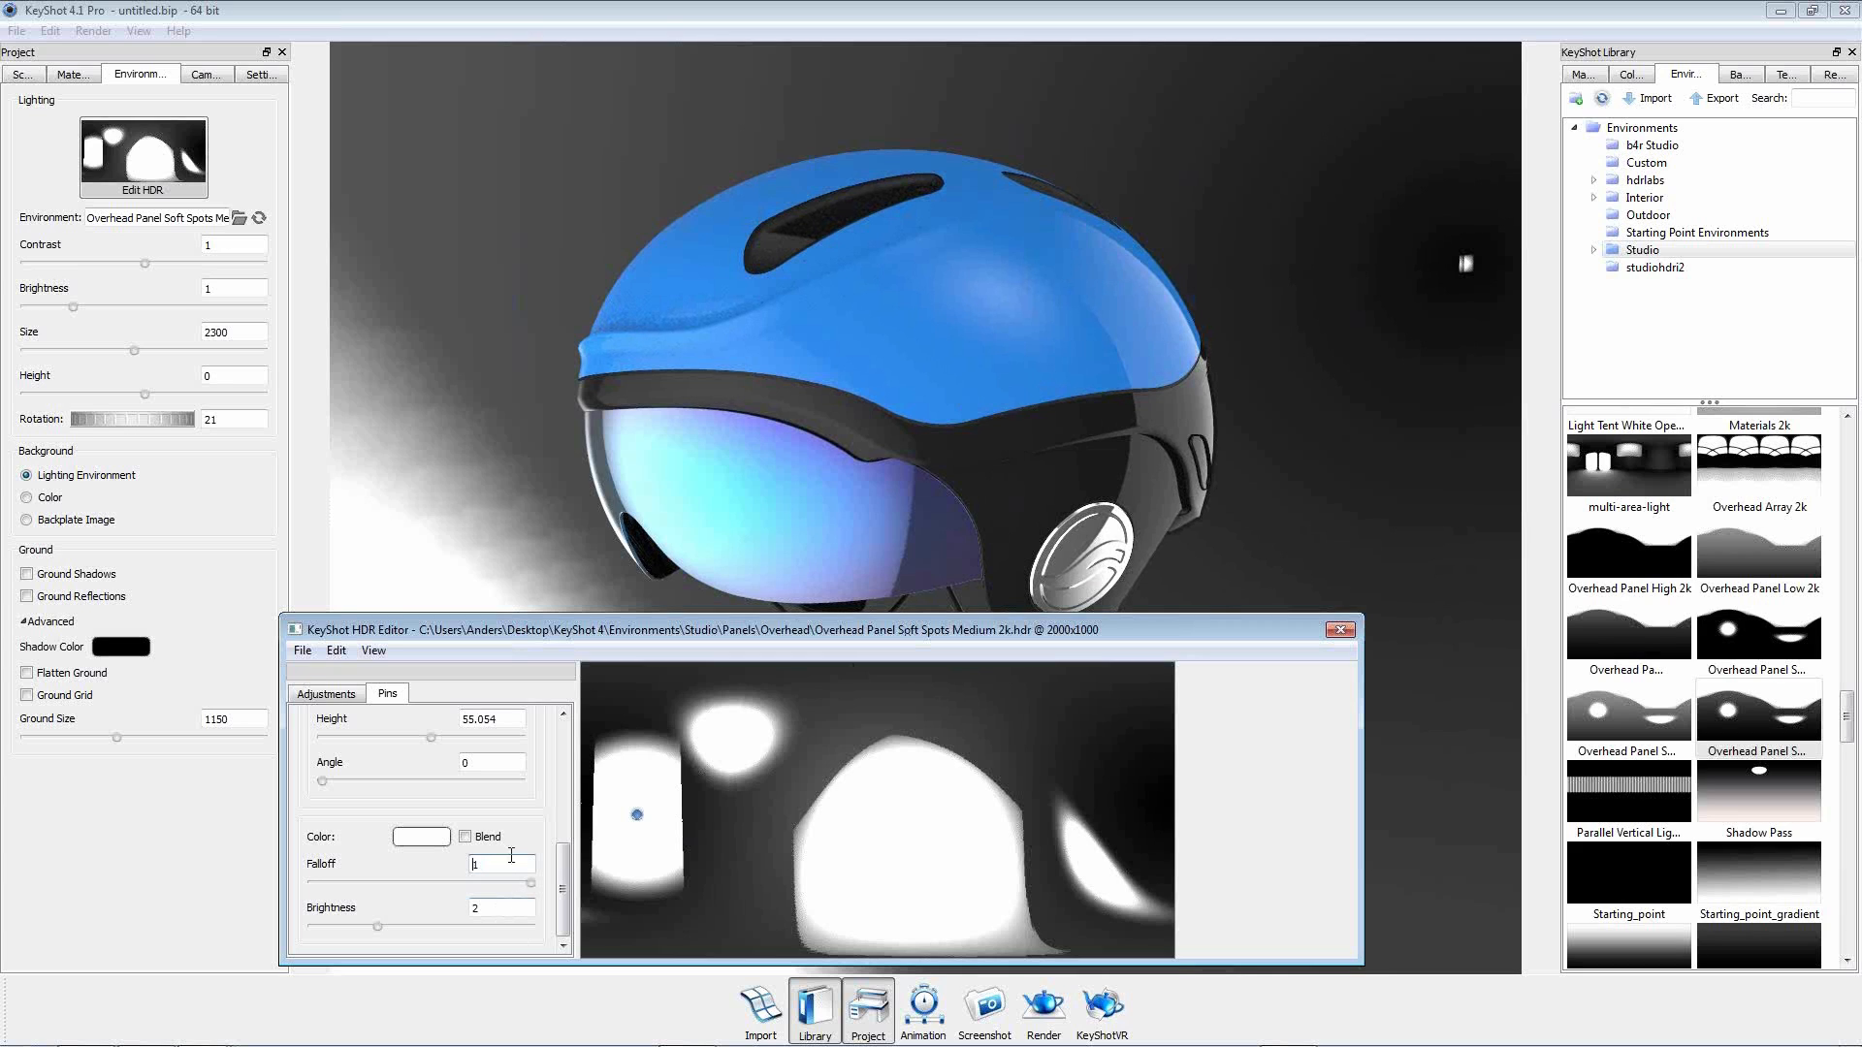
Add a second circular pin and place it near the HDR image's upper edge, to the right of the large central panel.
drag(566, 876, 564, 707)
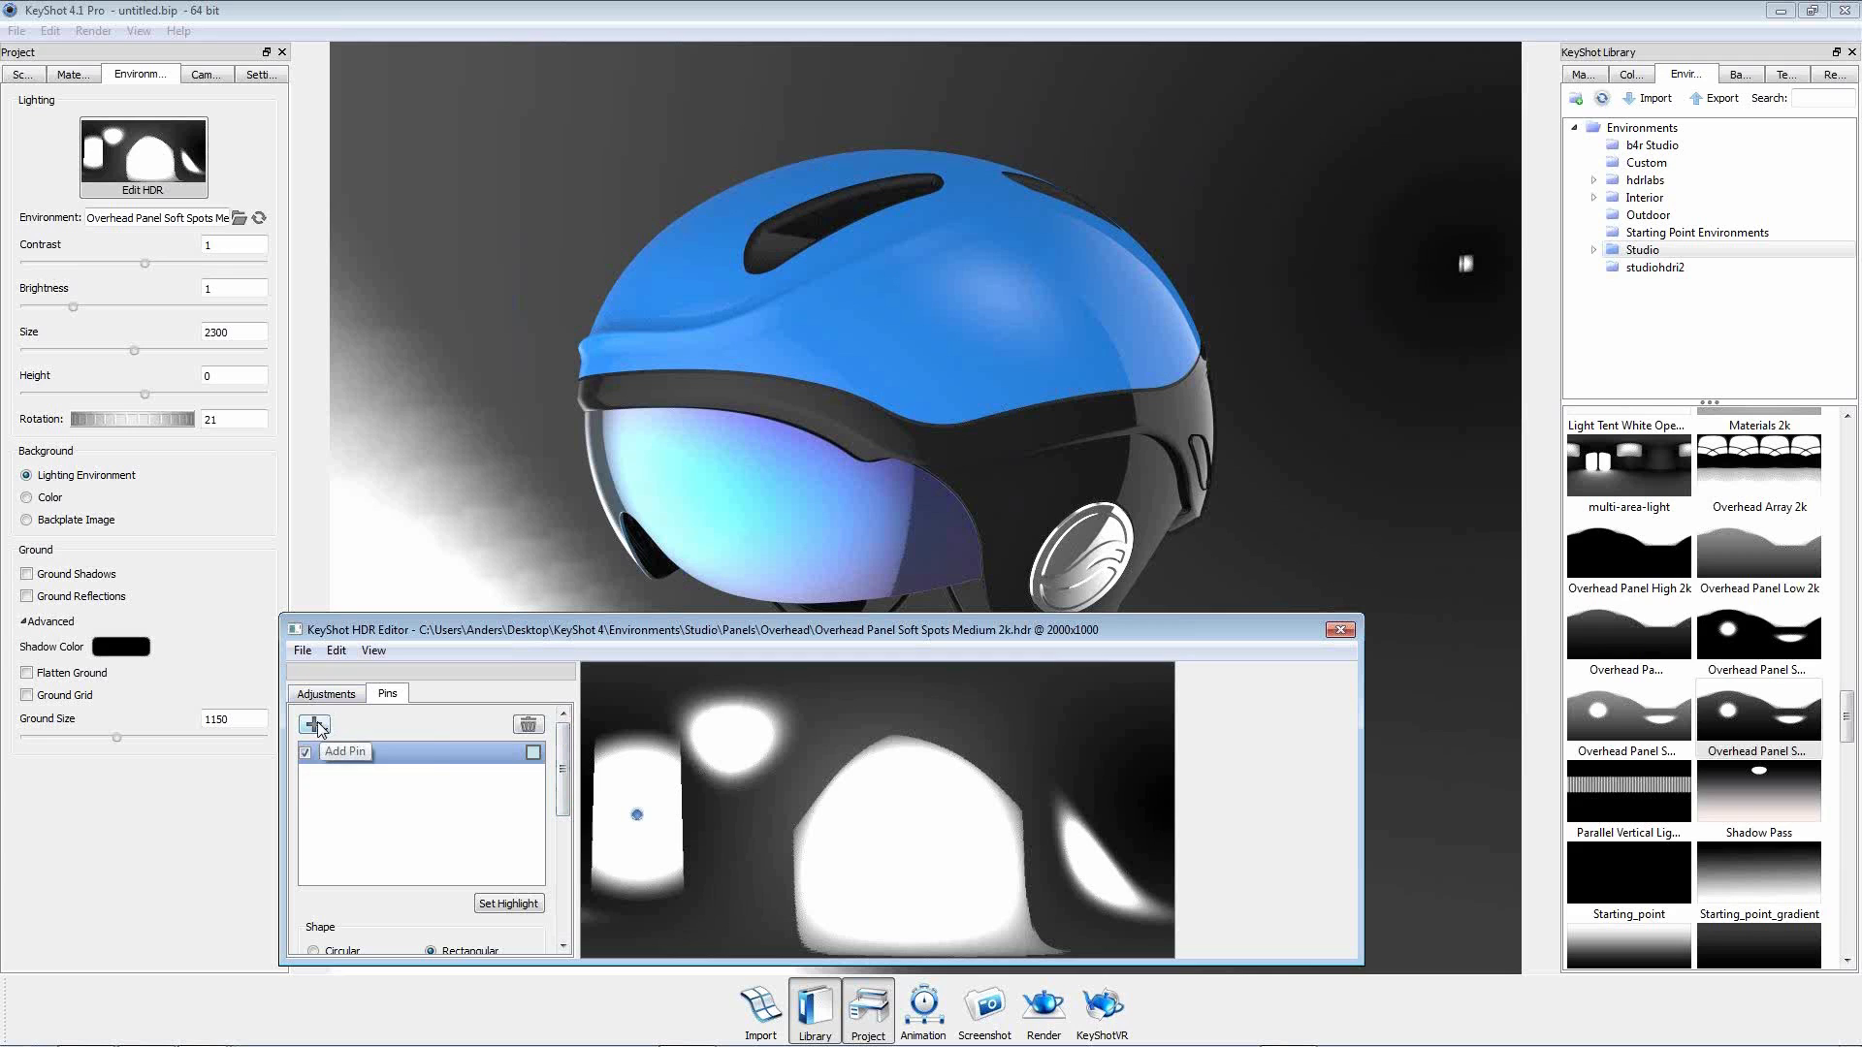
click(318, 729)
click(349, 751)
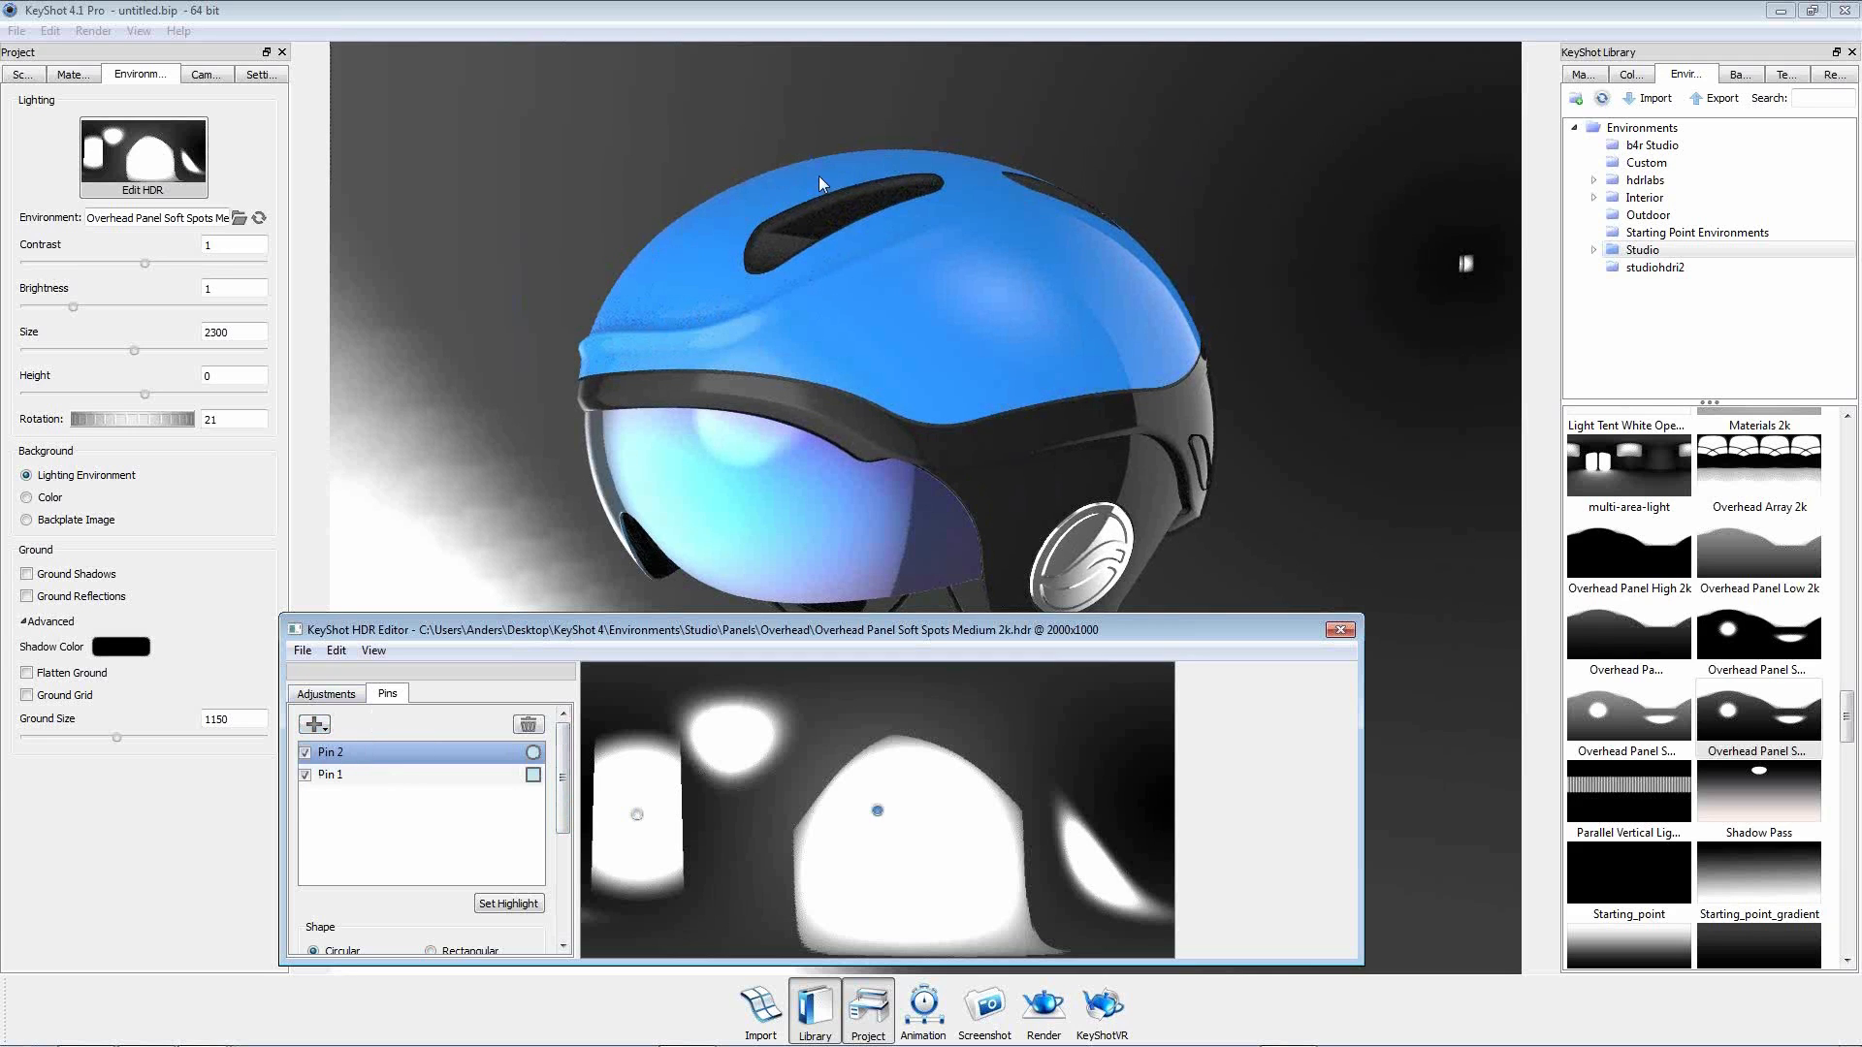
drag(878, 810, 1030, 724)
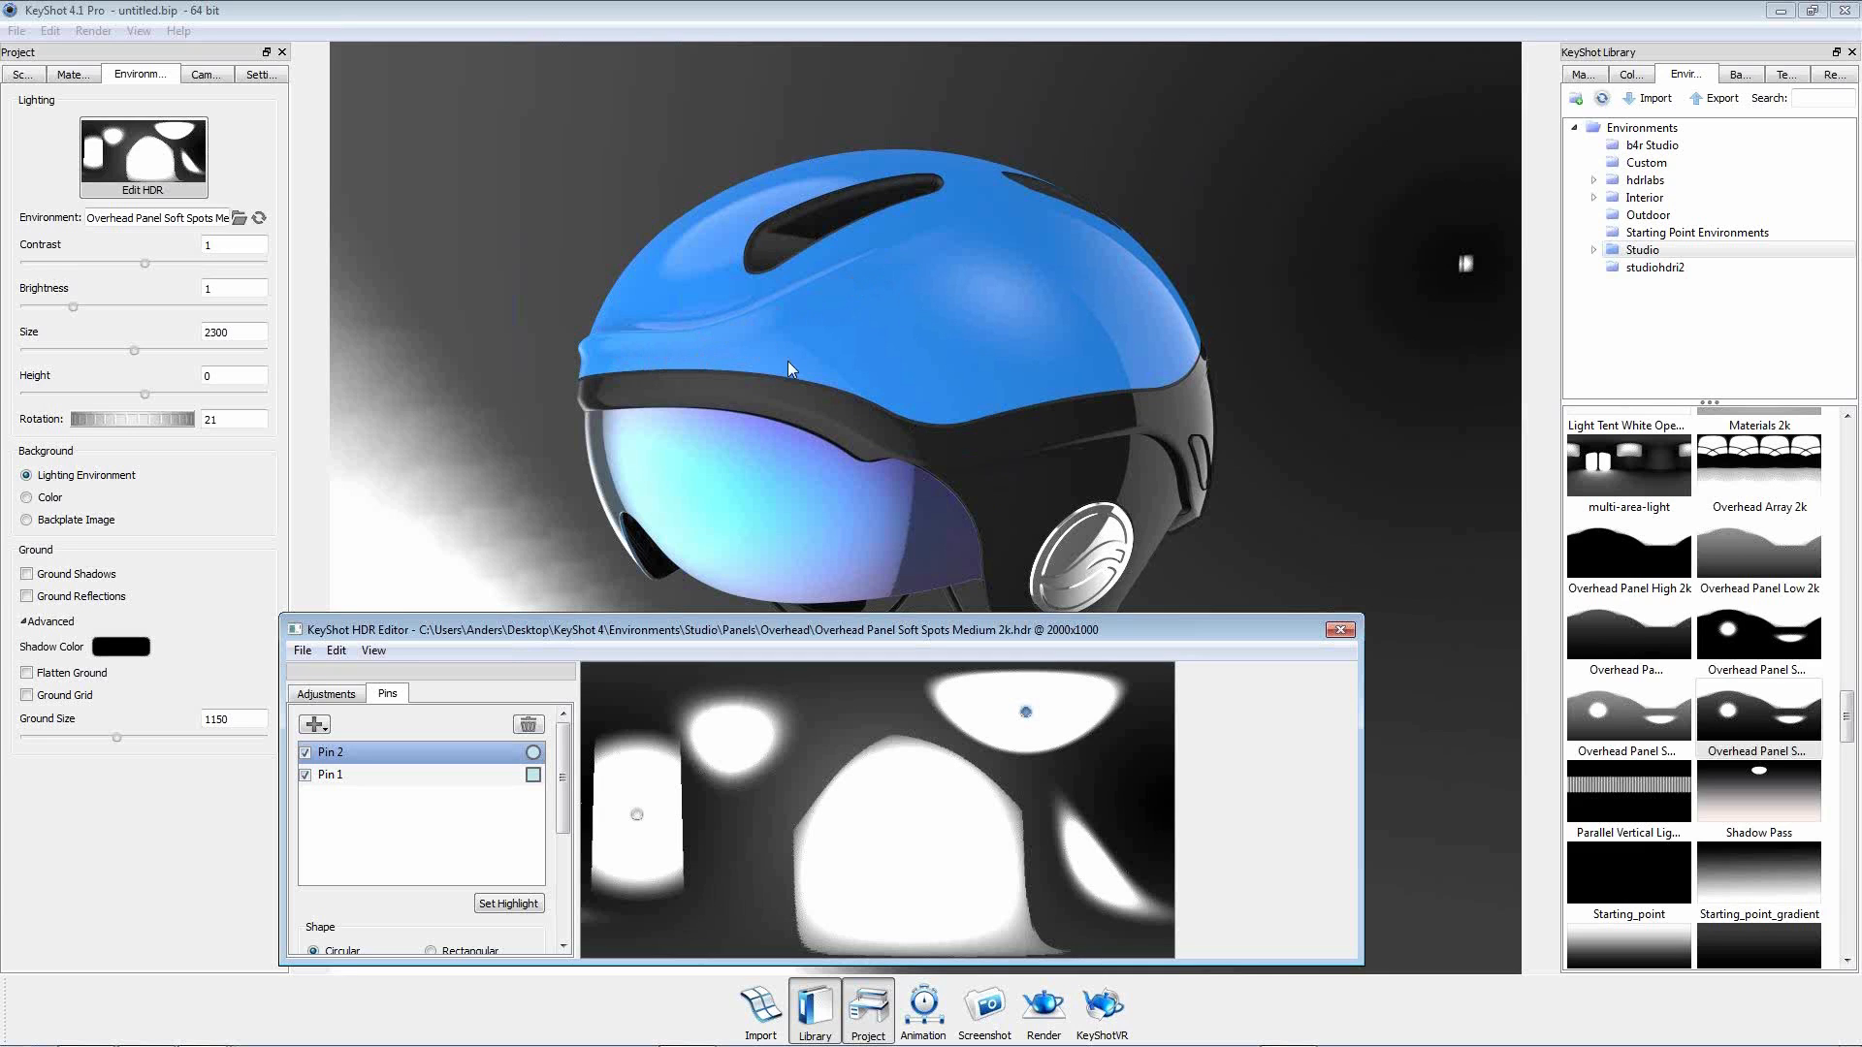
Set the second pin's falloff to 0 and move it slightly lower and further right in the HDR image.
drag(562, 801, 575, 906)
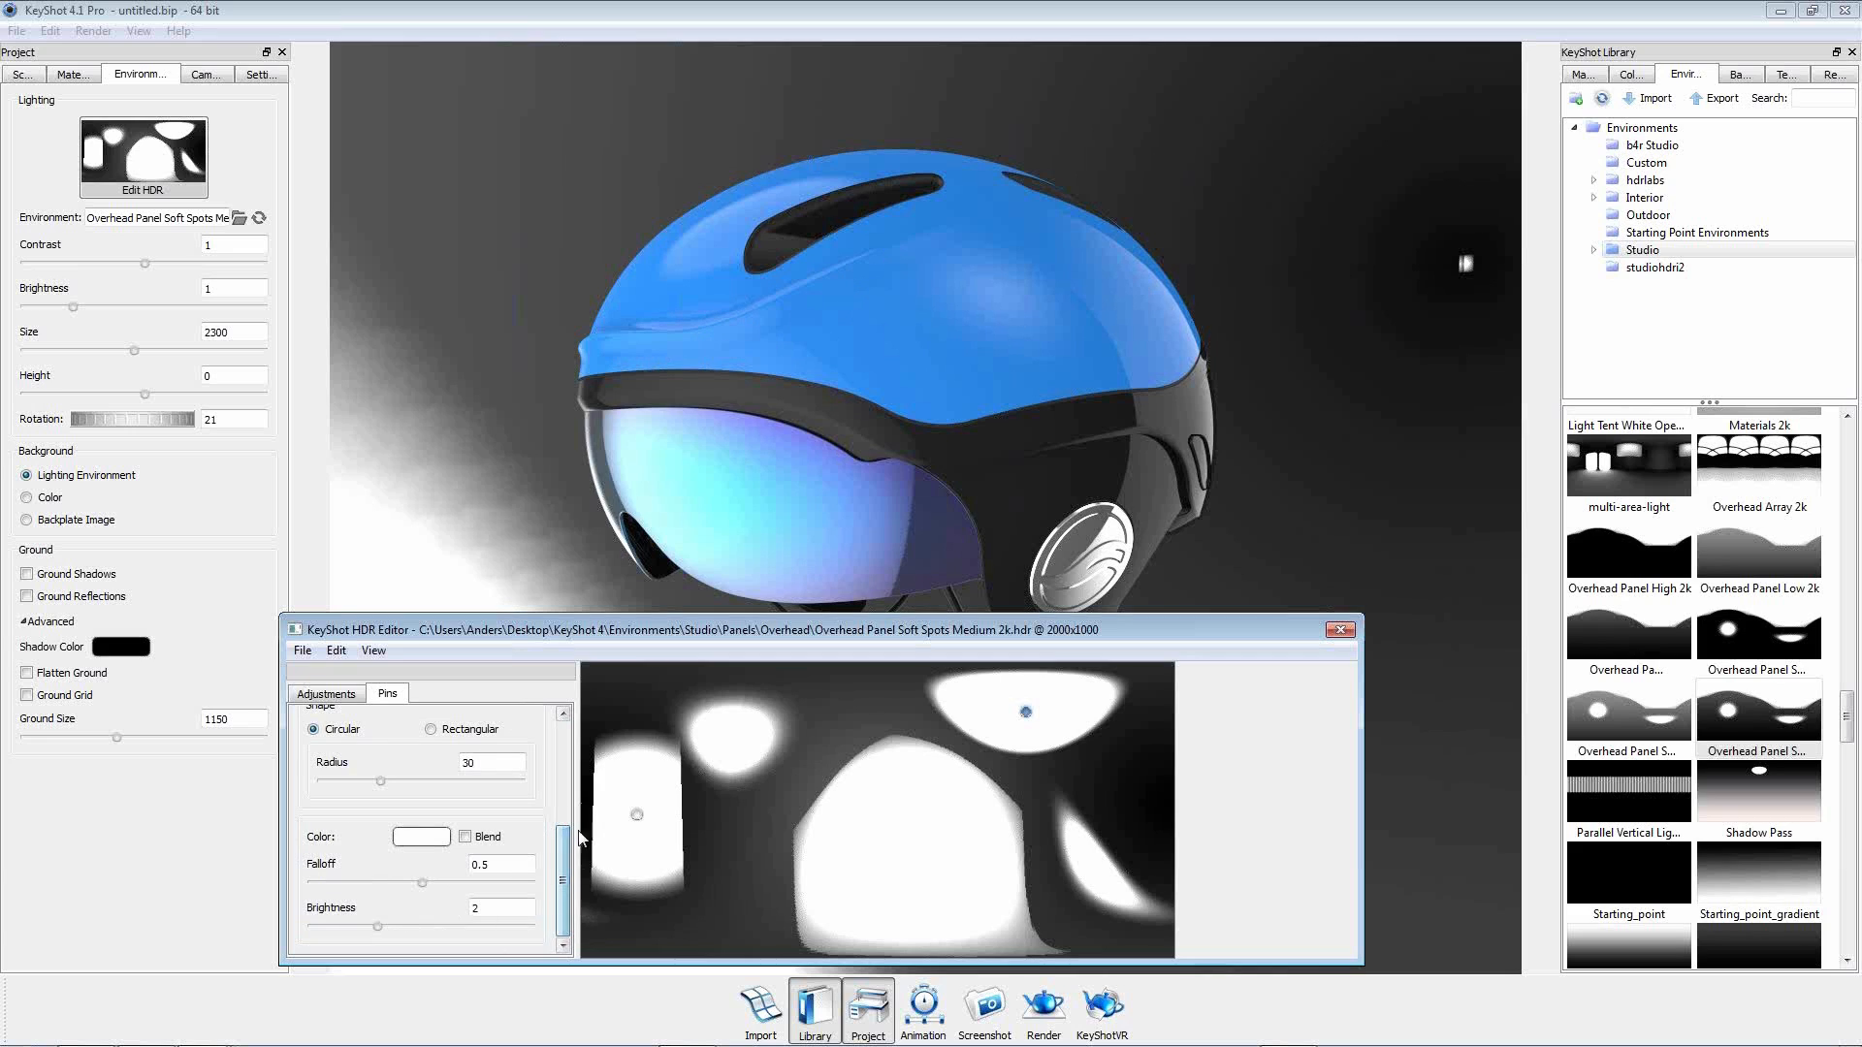
drag(518, 870, 427, 882)
text(0)
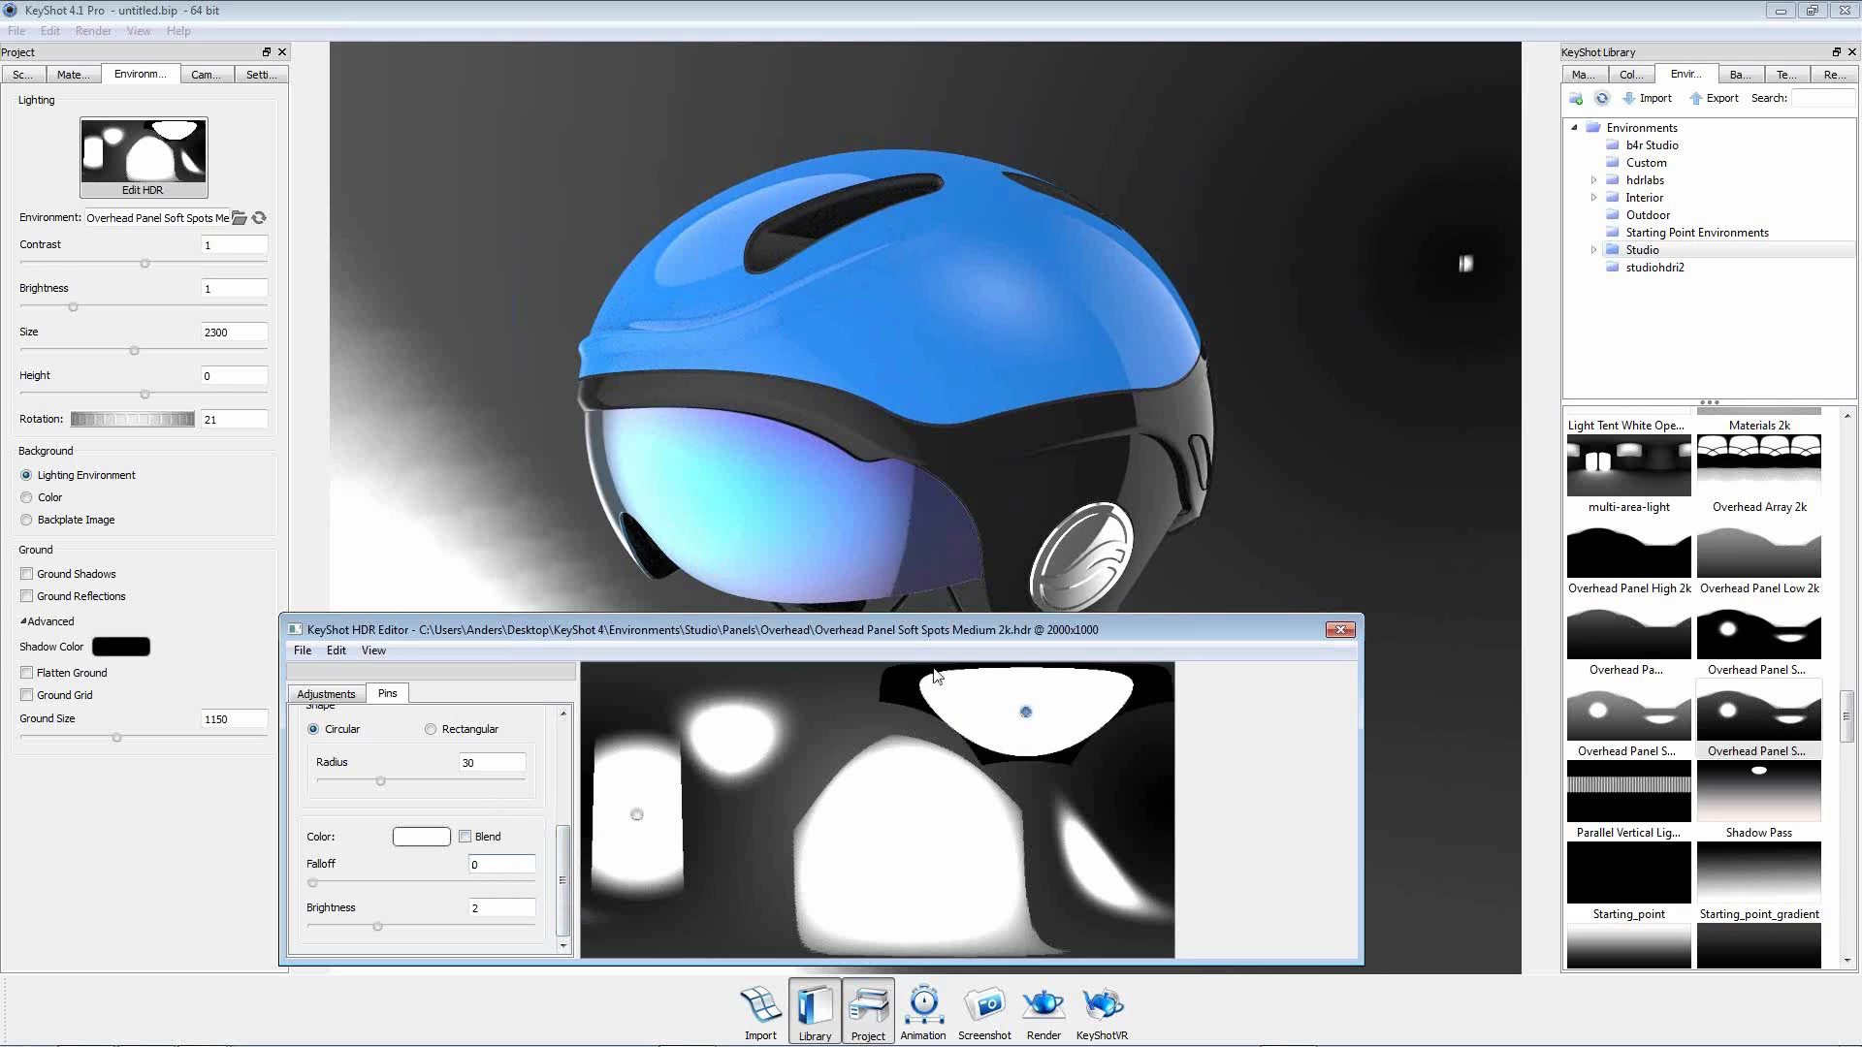
drag(1026, 713, 1047, 727)
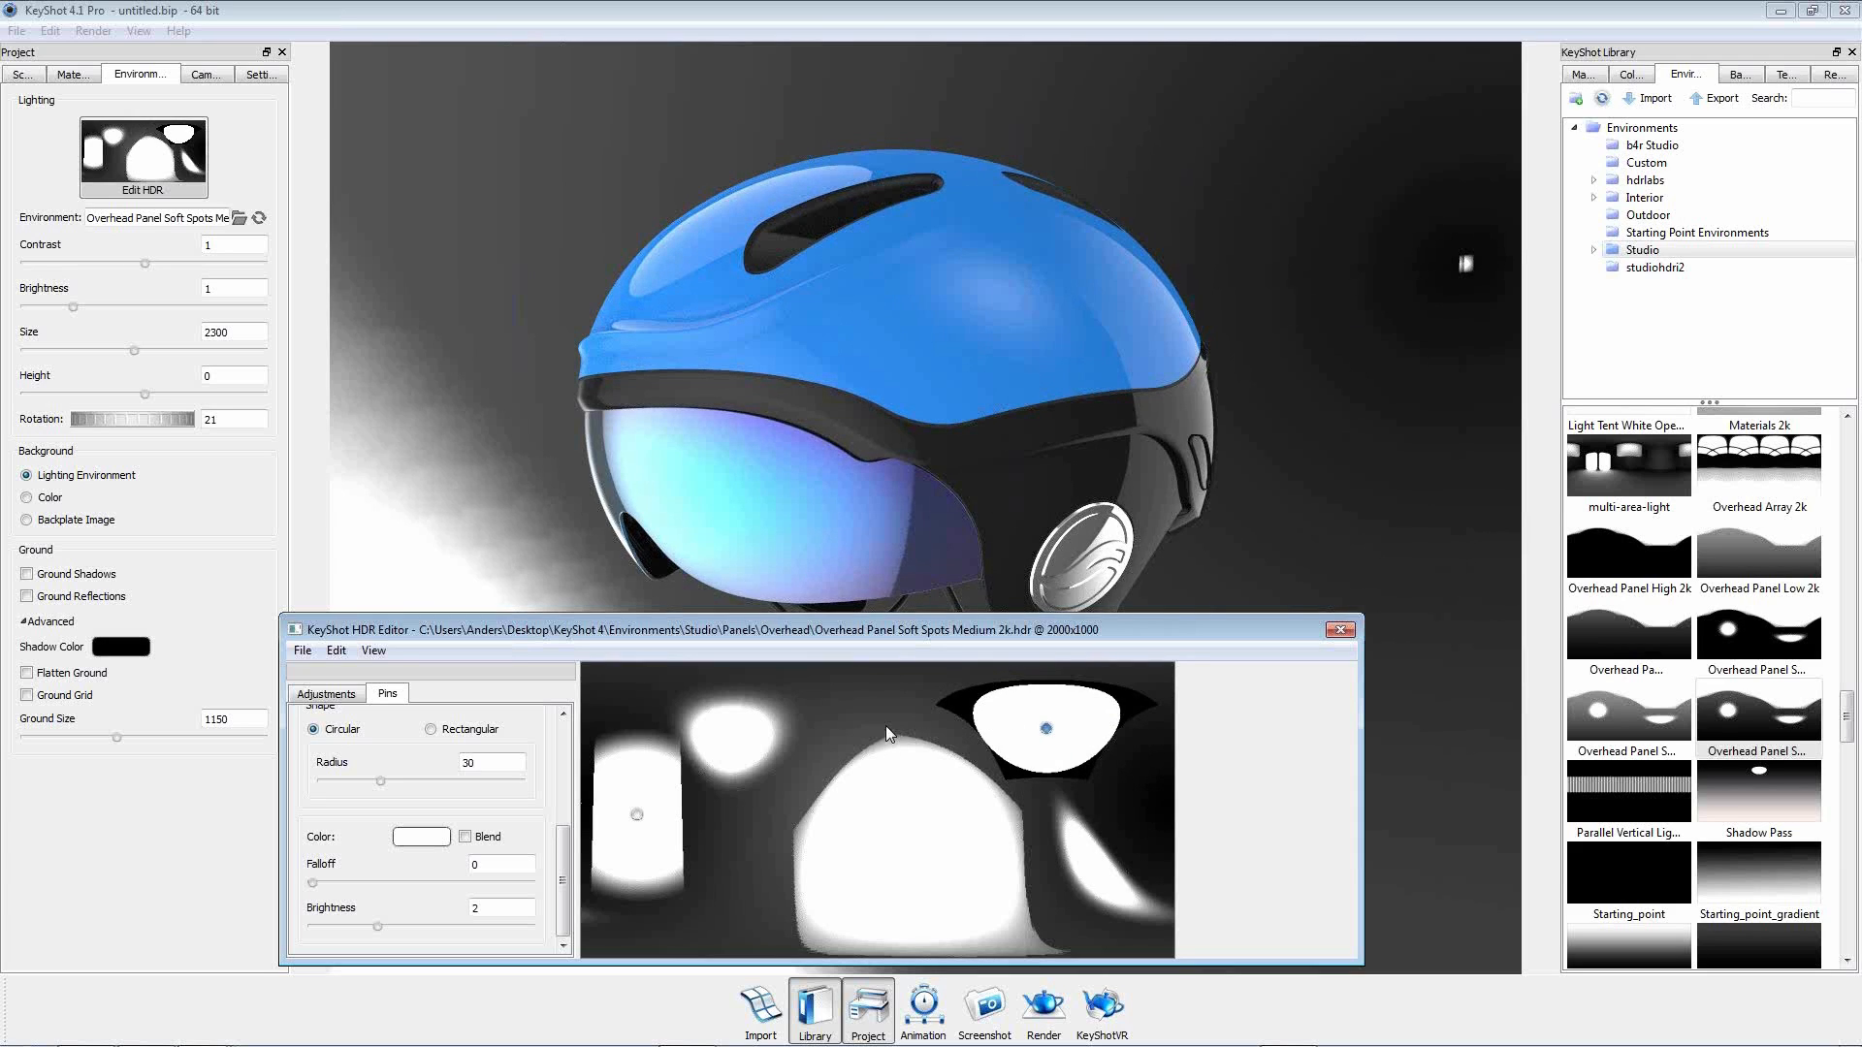
drag(987, 633, 987, 629)
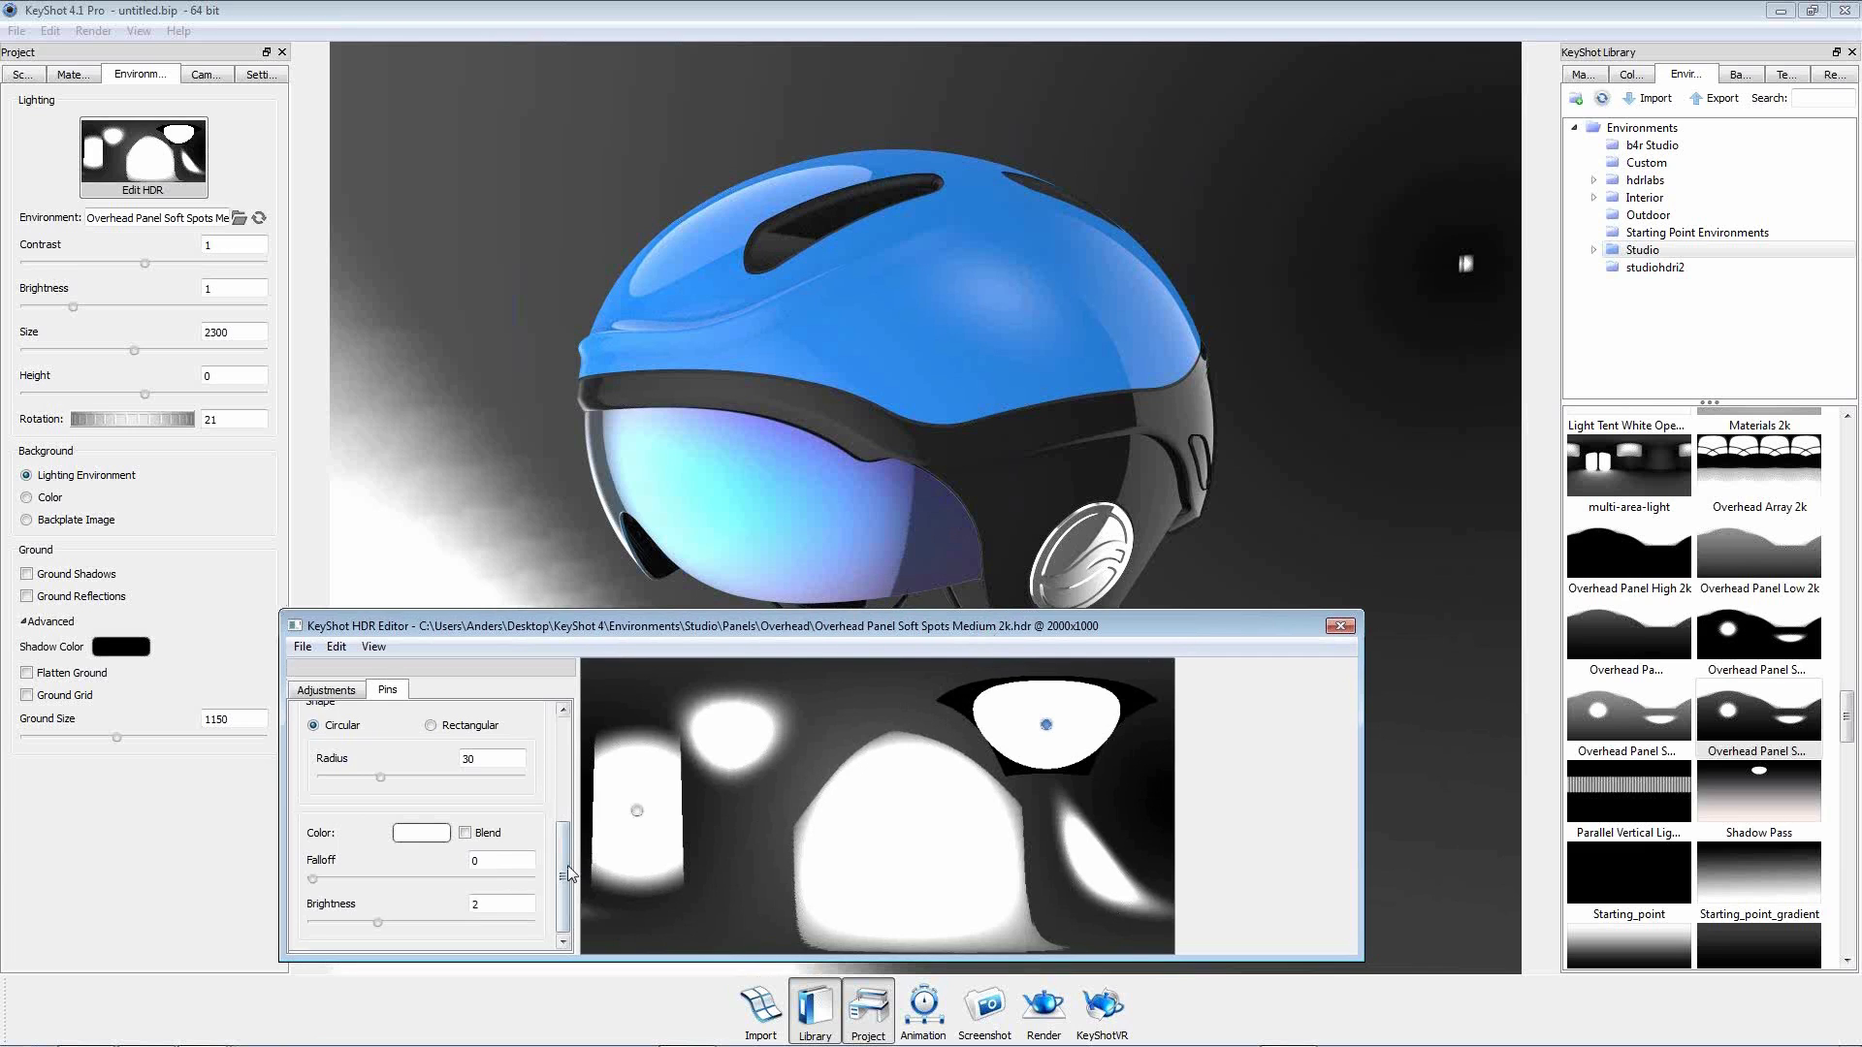
Add a third circular pin and, after trying spots beside the central panel, place it over the lower end of the rectangular pin.
scroll(553, 763, up, 5)
click(312, 723)
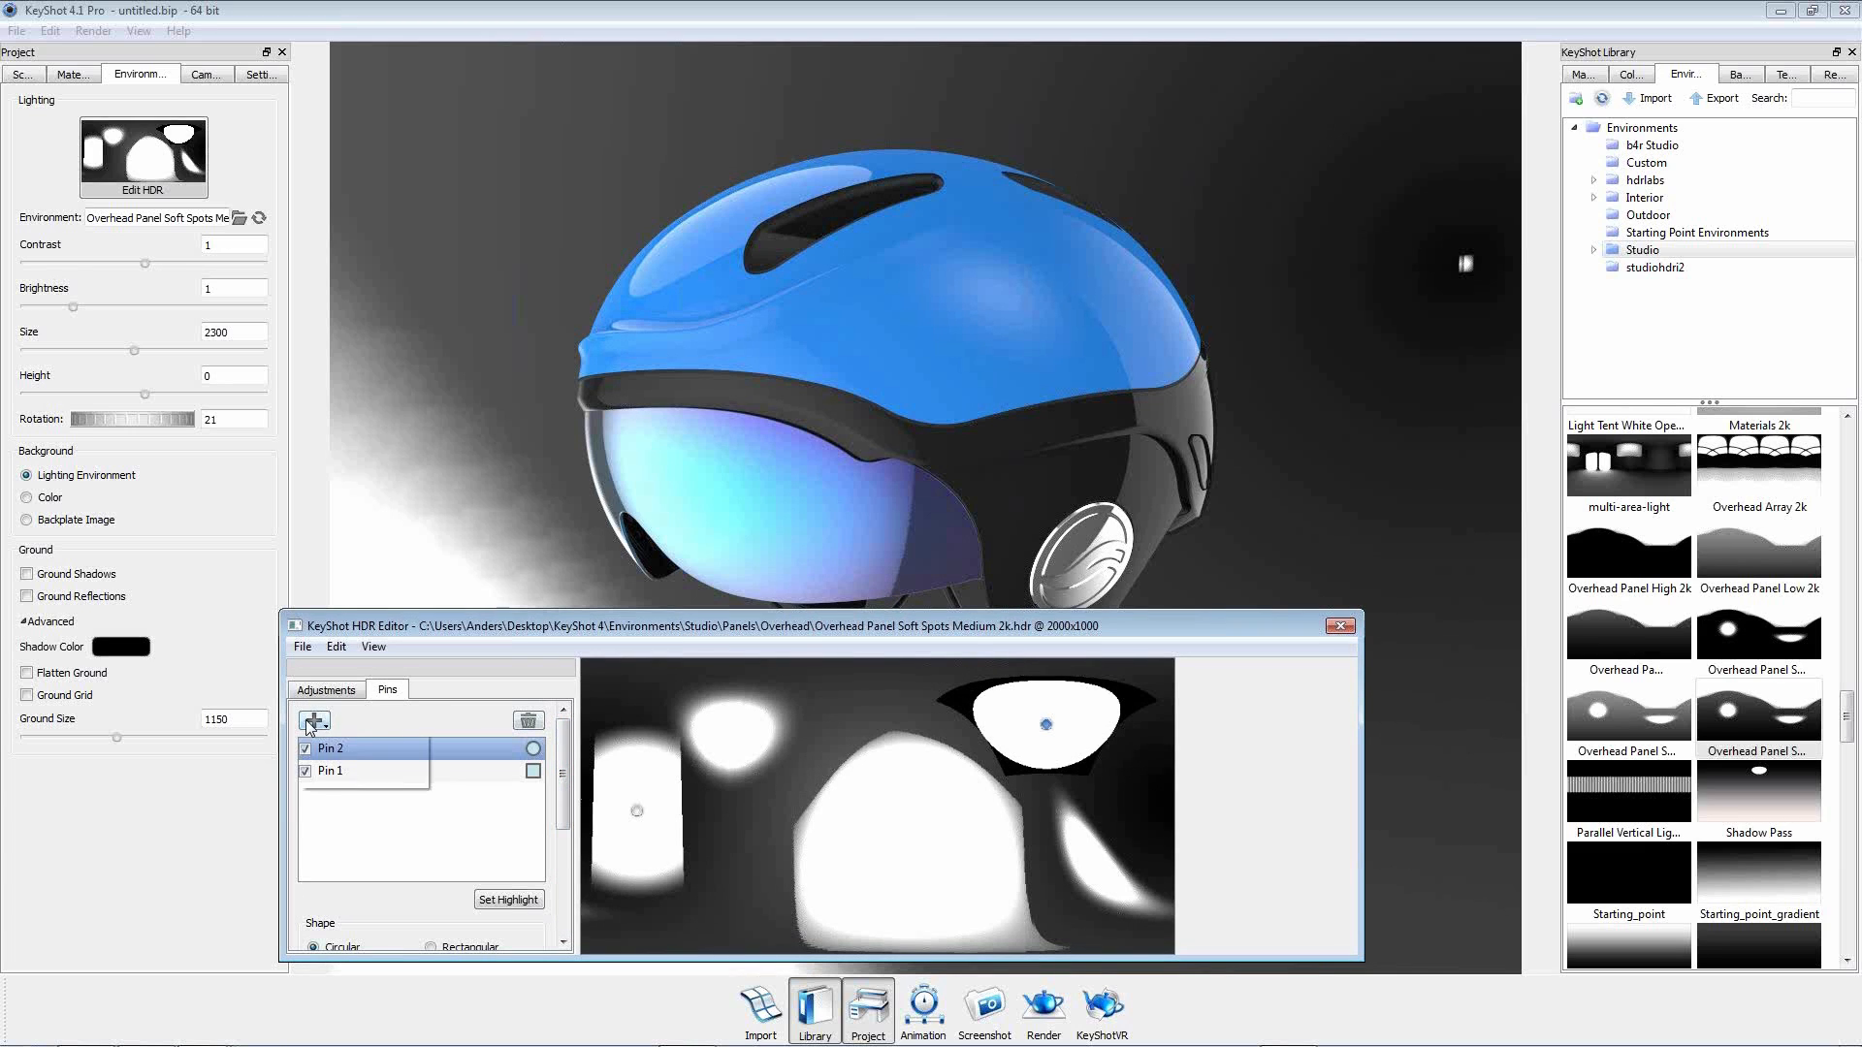
click(313, 725)
click(355, 736)
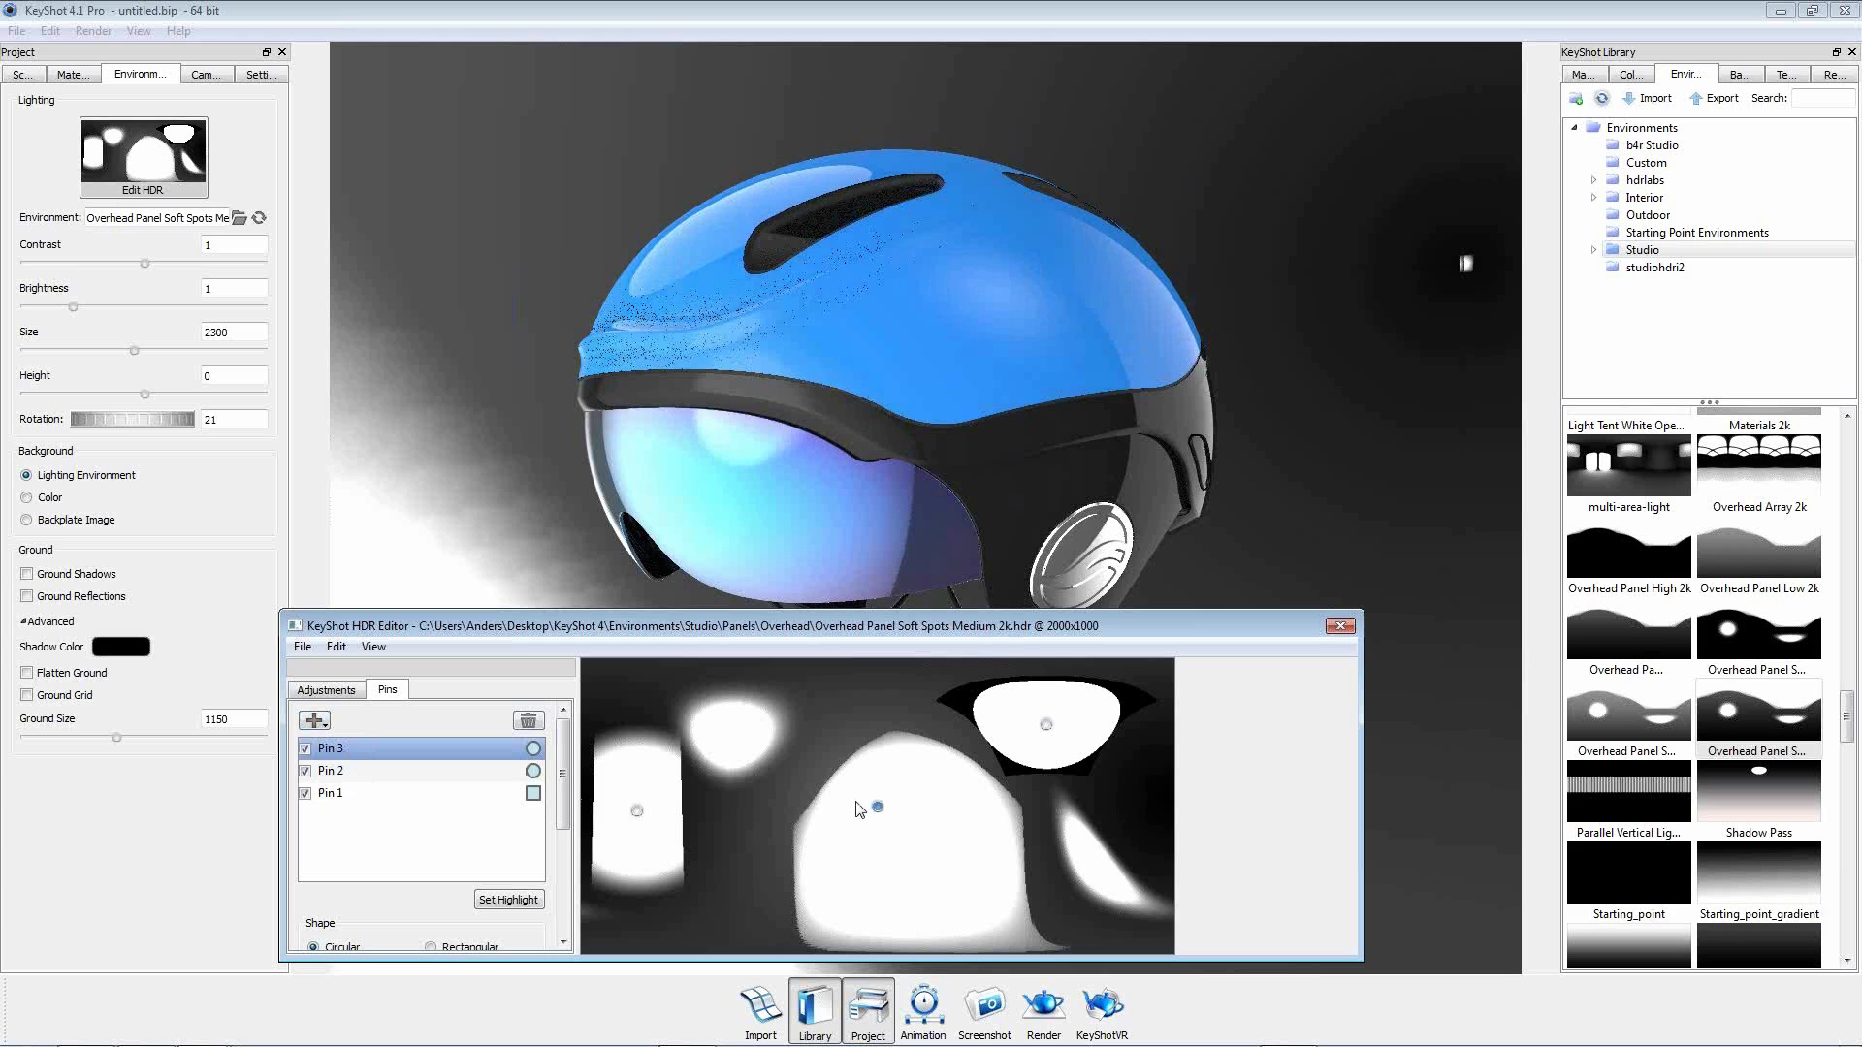
click(781, 821)
drag(766, 826, 753, 831)
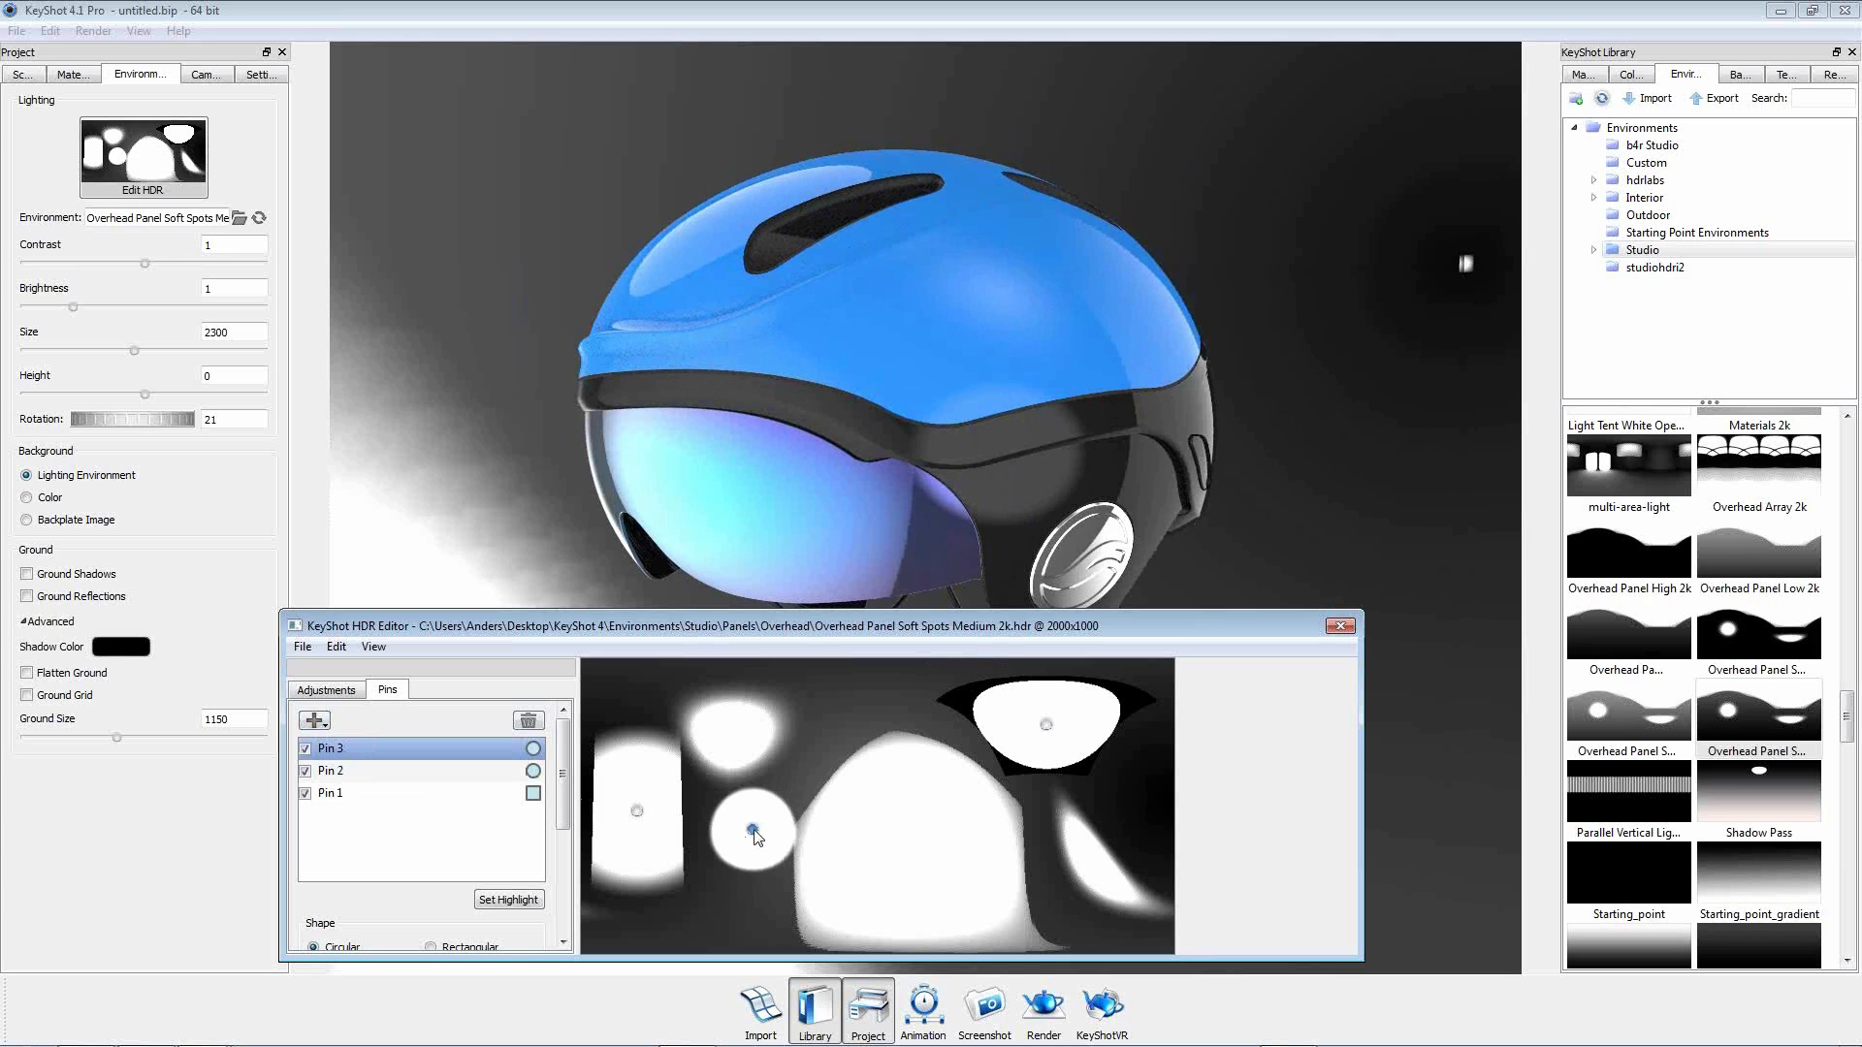
drag(754, 833, 734, 875)
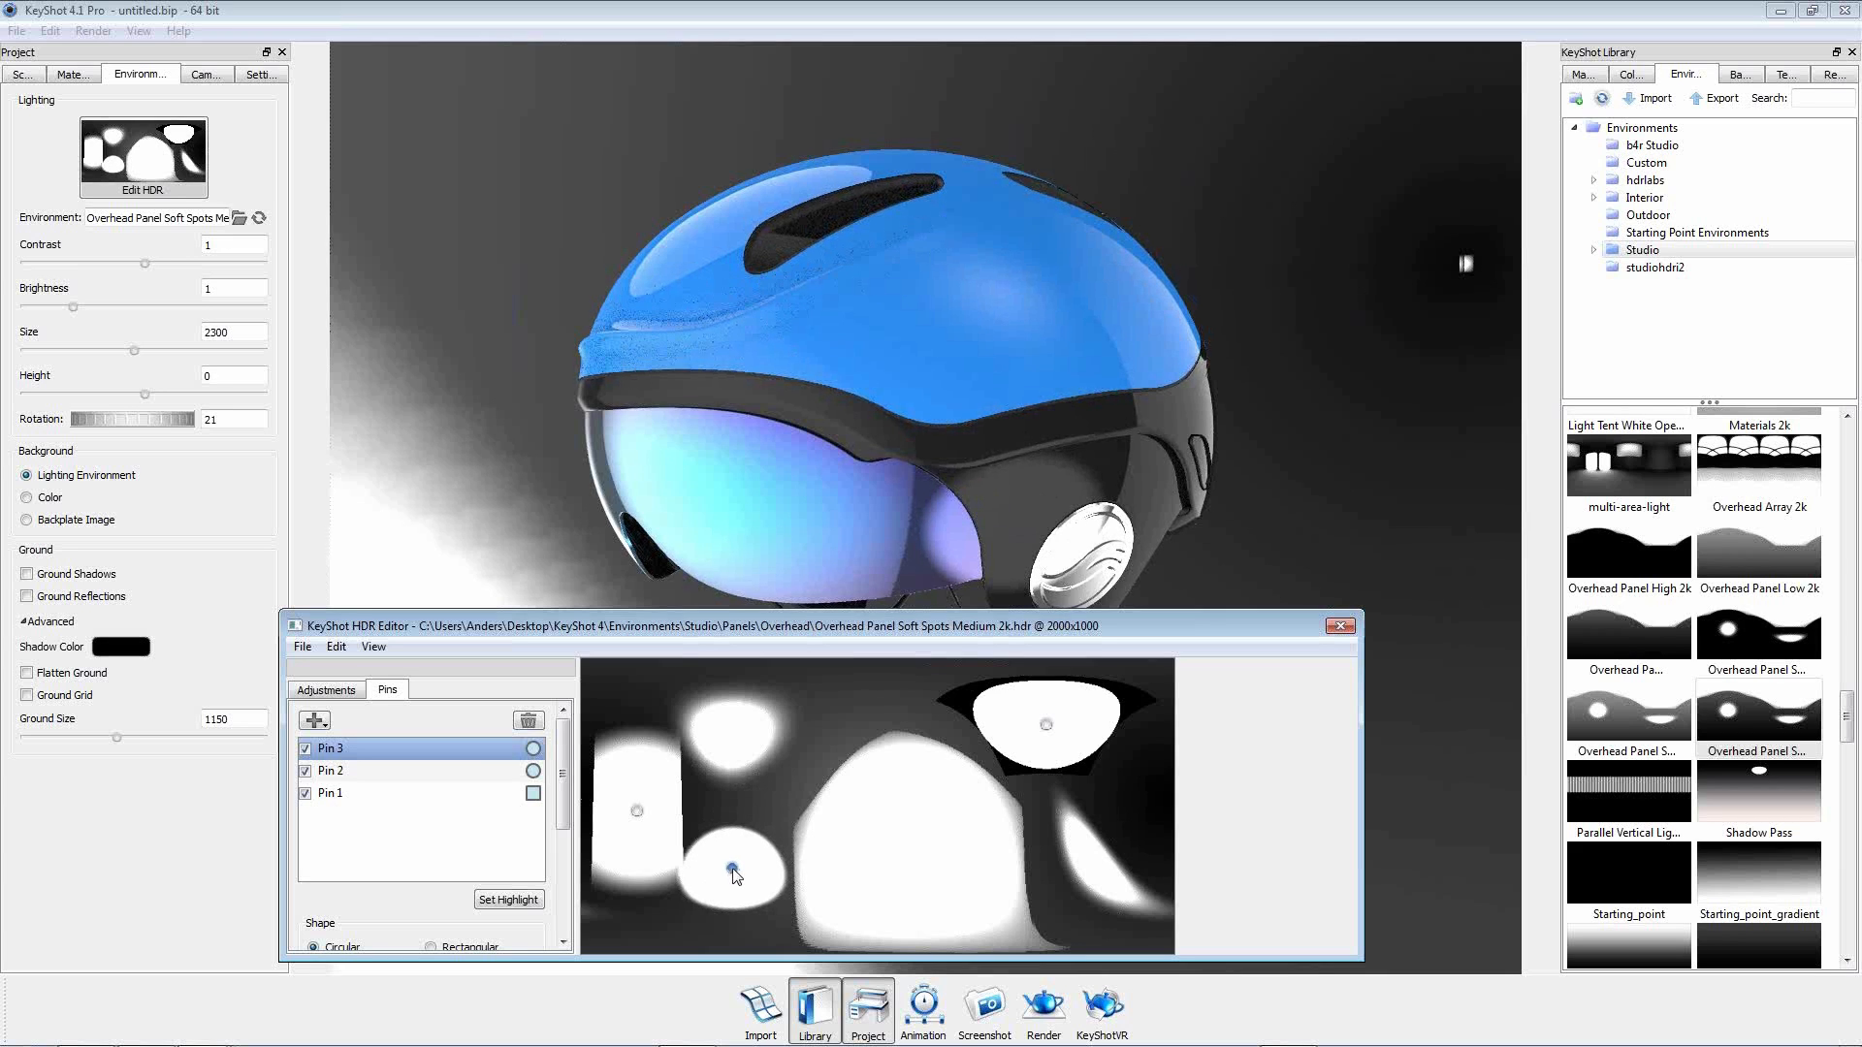
drag(733, 869, 648, 902)
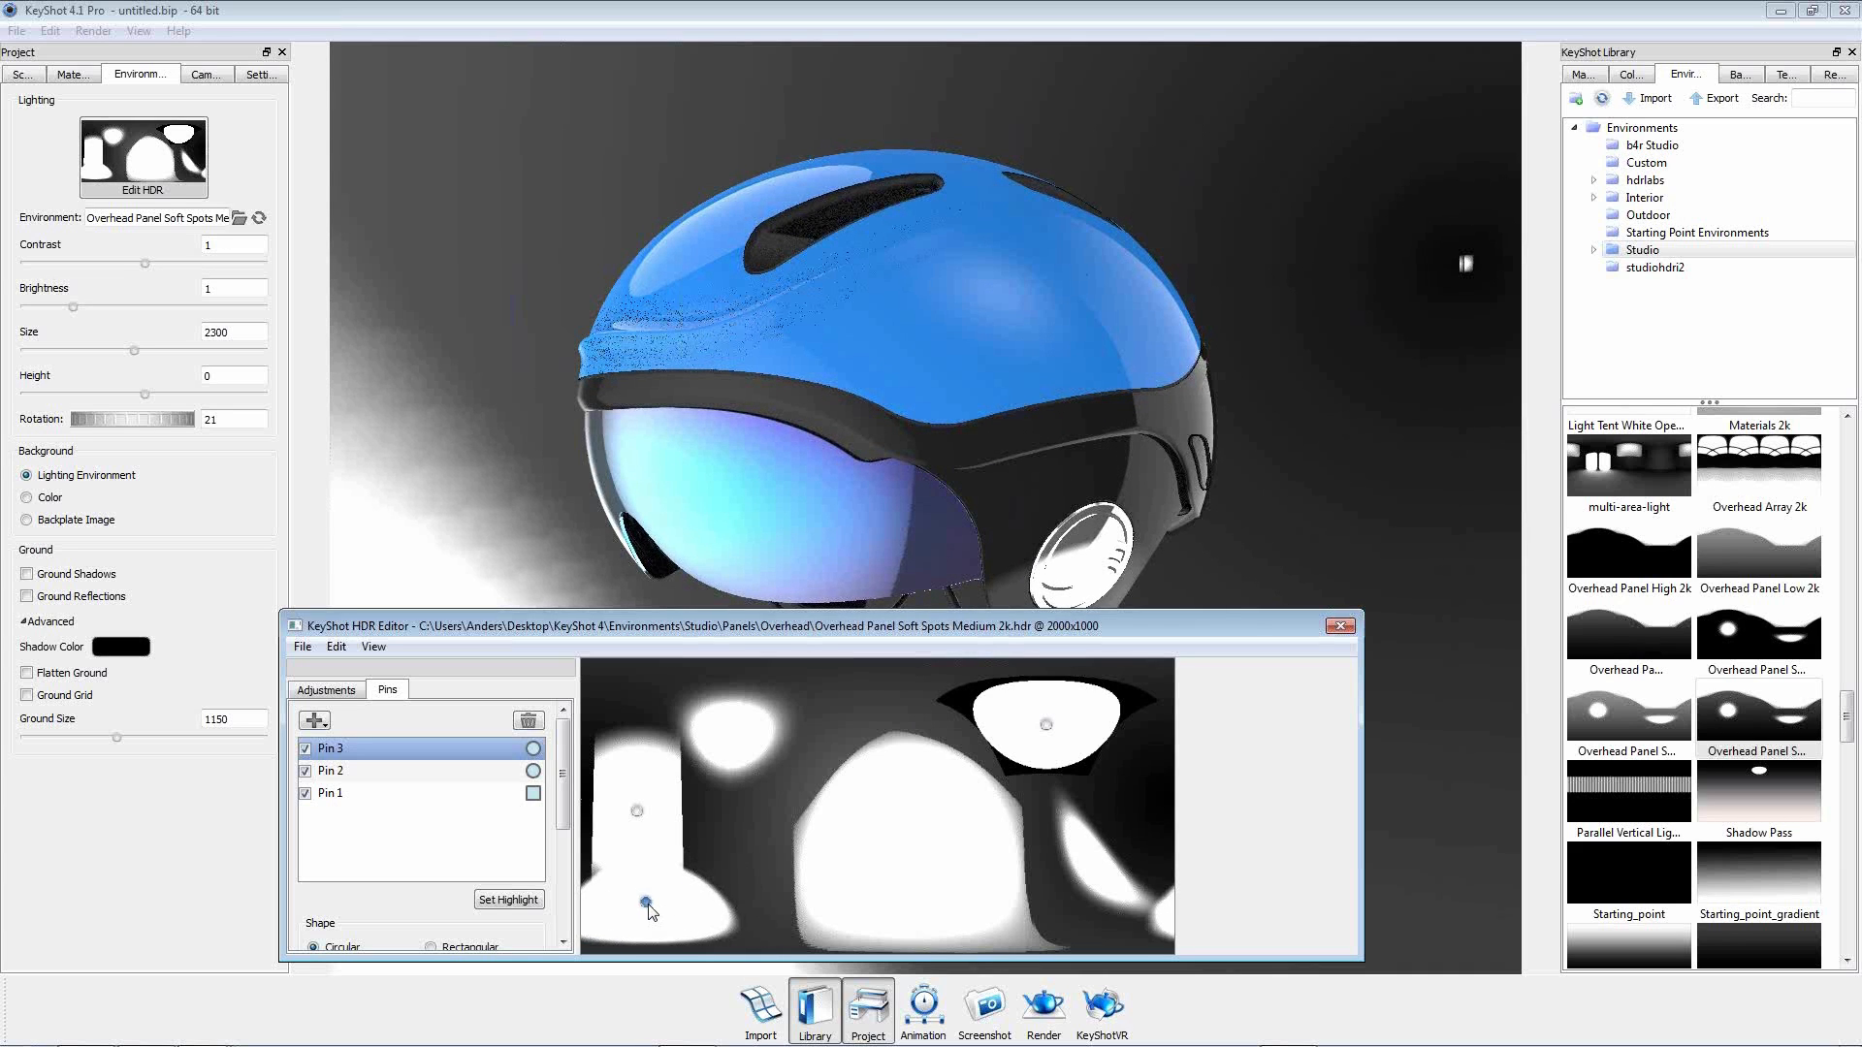
Tint the third pin pale warm yellow with hue about 43, saturation 18% and value 100%, moving the windows clear of the helmet.
drag(600, 626, 490, 628)
drag(450, 770, 460, 868)
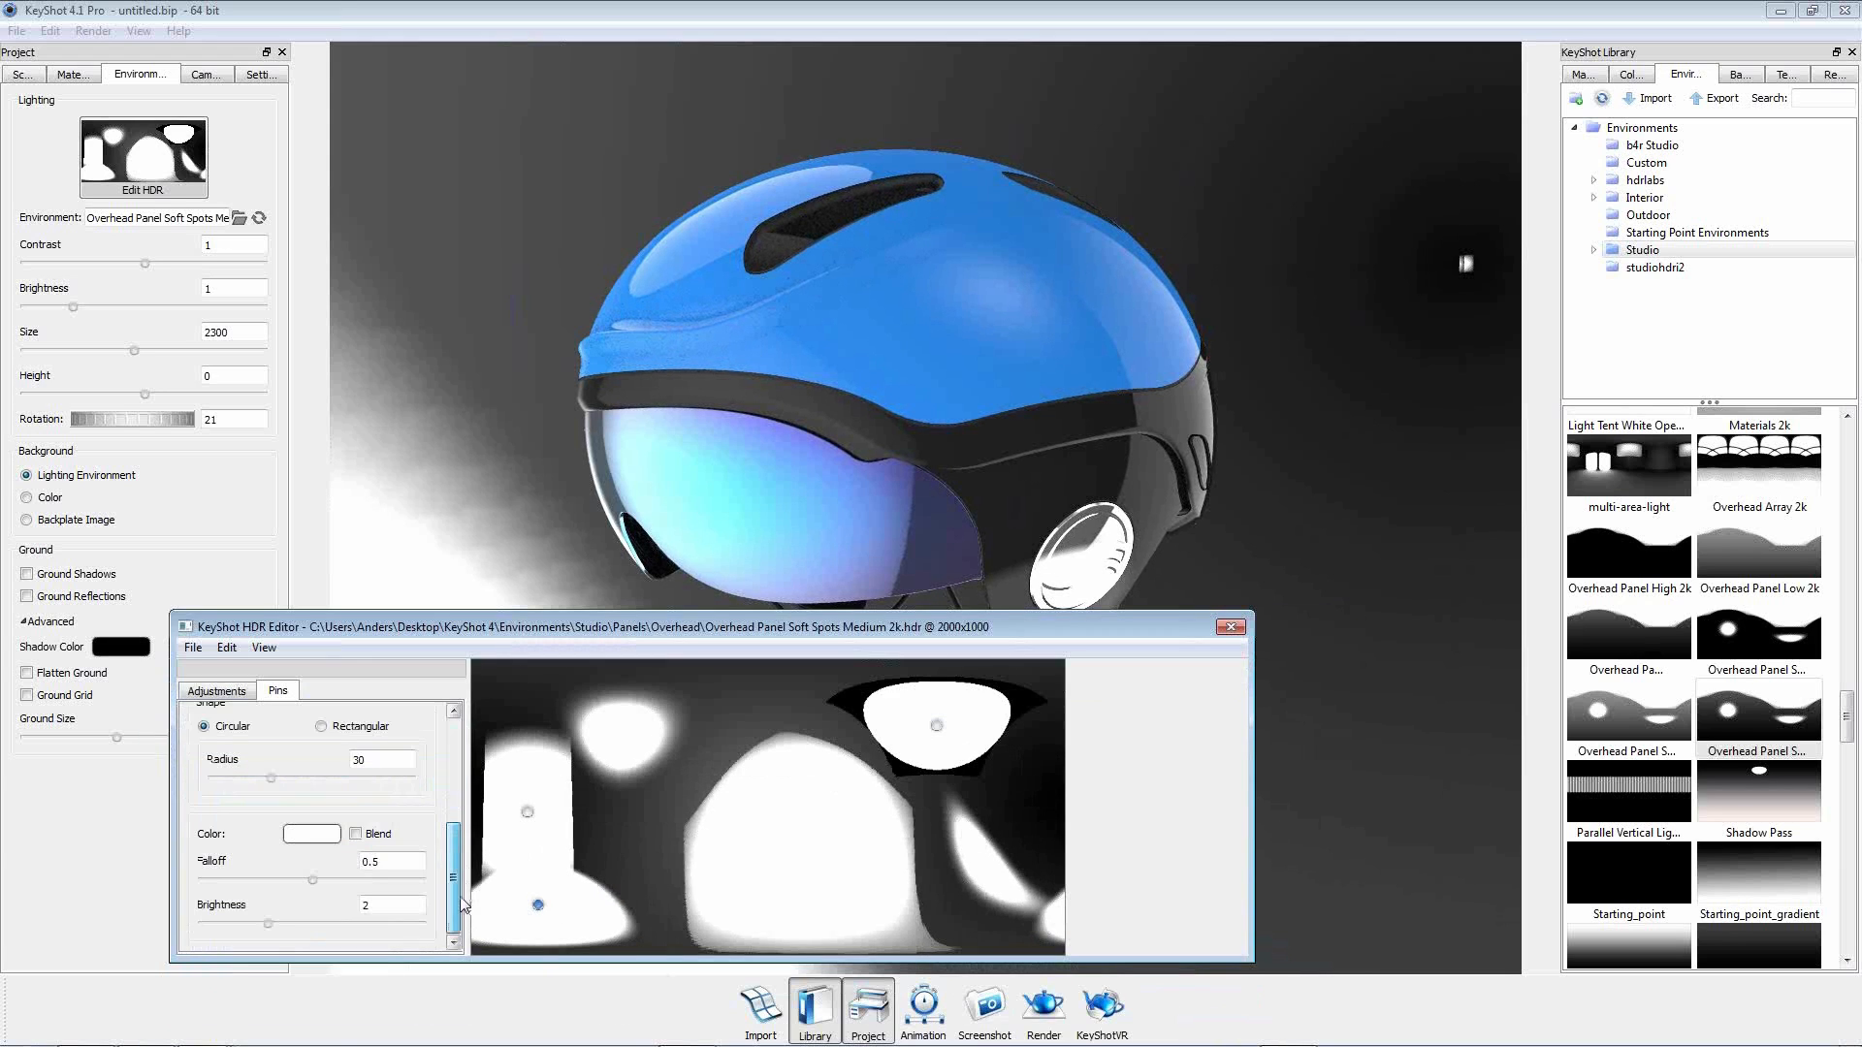
click(331, 837)
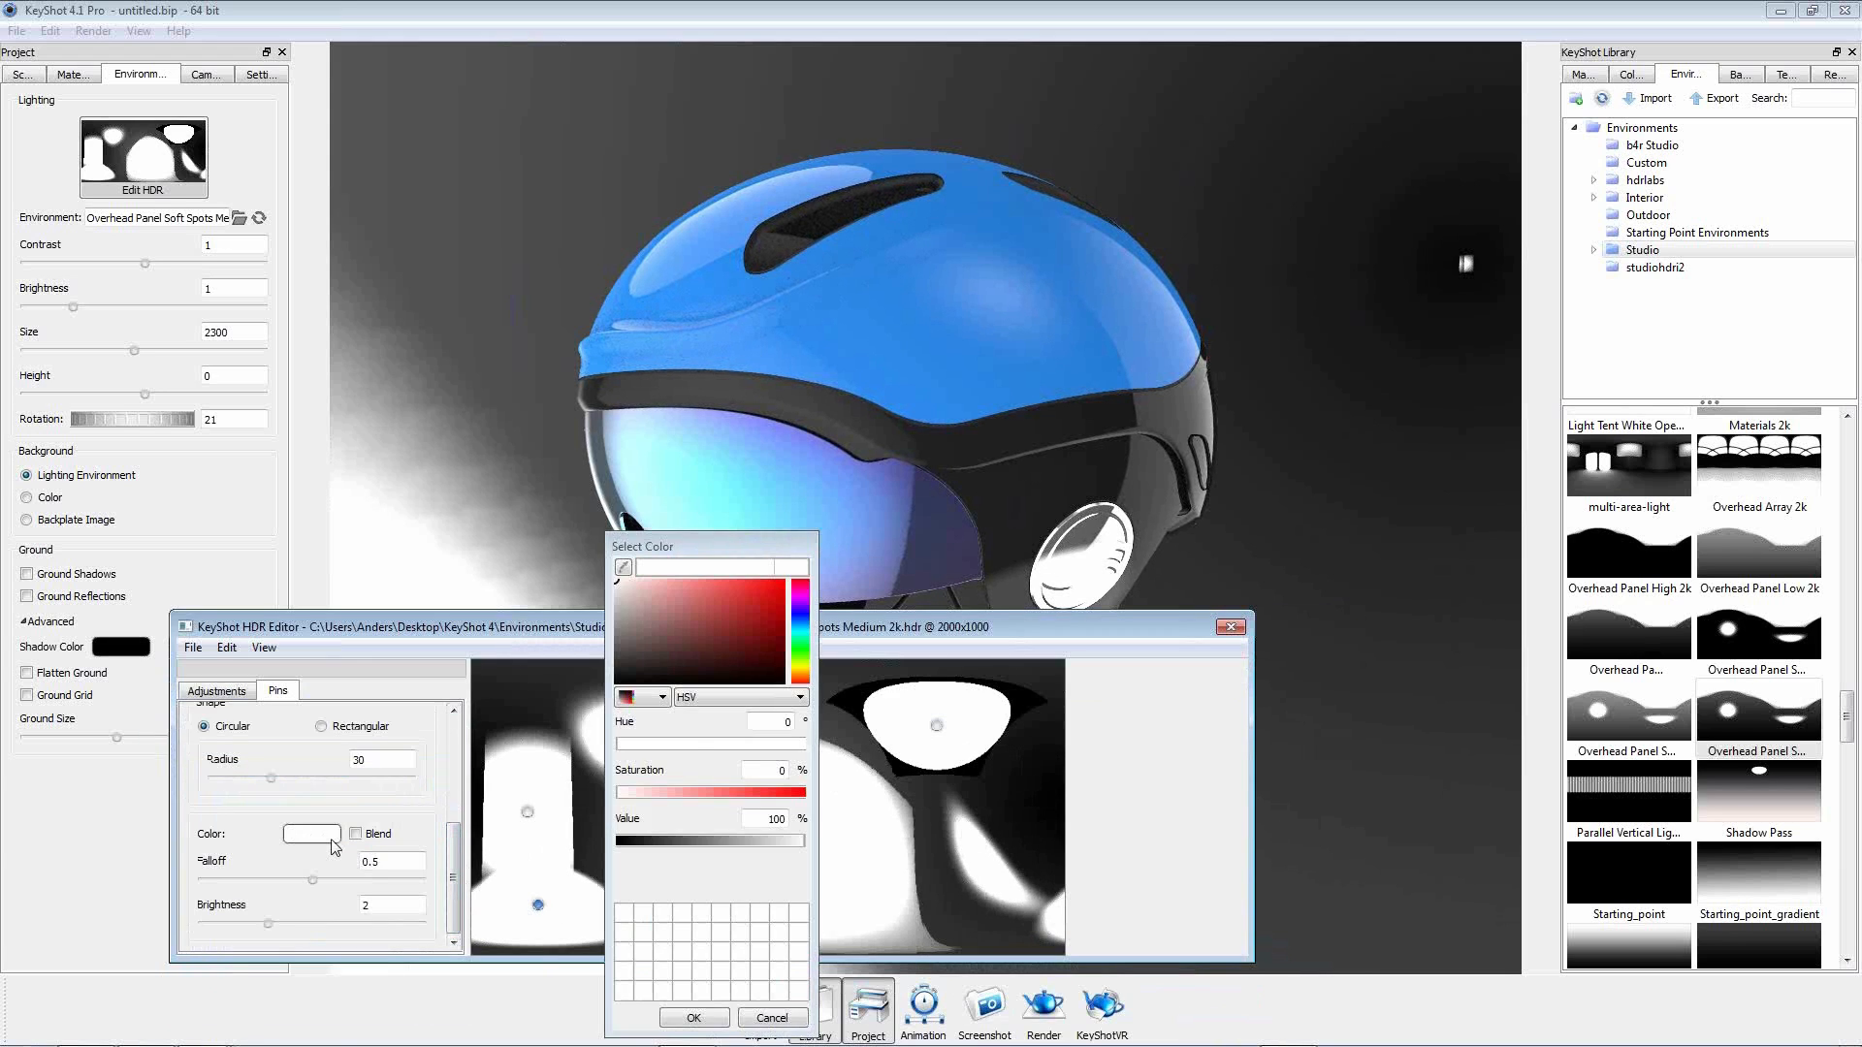
click(805, 671)
click(644, 580)
drag(761, 554, 271, 111)
drag(1118, 629, 1012, 692)
mouse_move(818, 696)
mouse_down()
mouse_move(838, 692)
mouse_move(817, 695)
mouse_up()
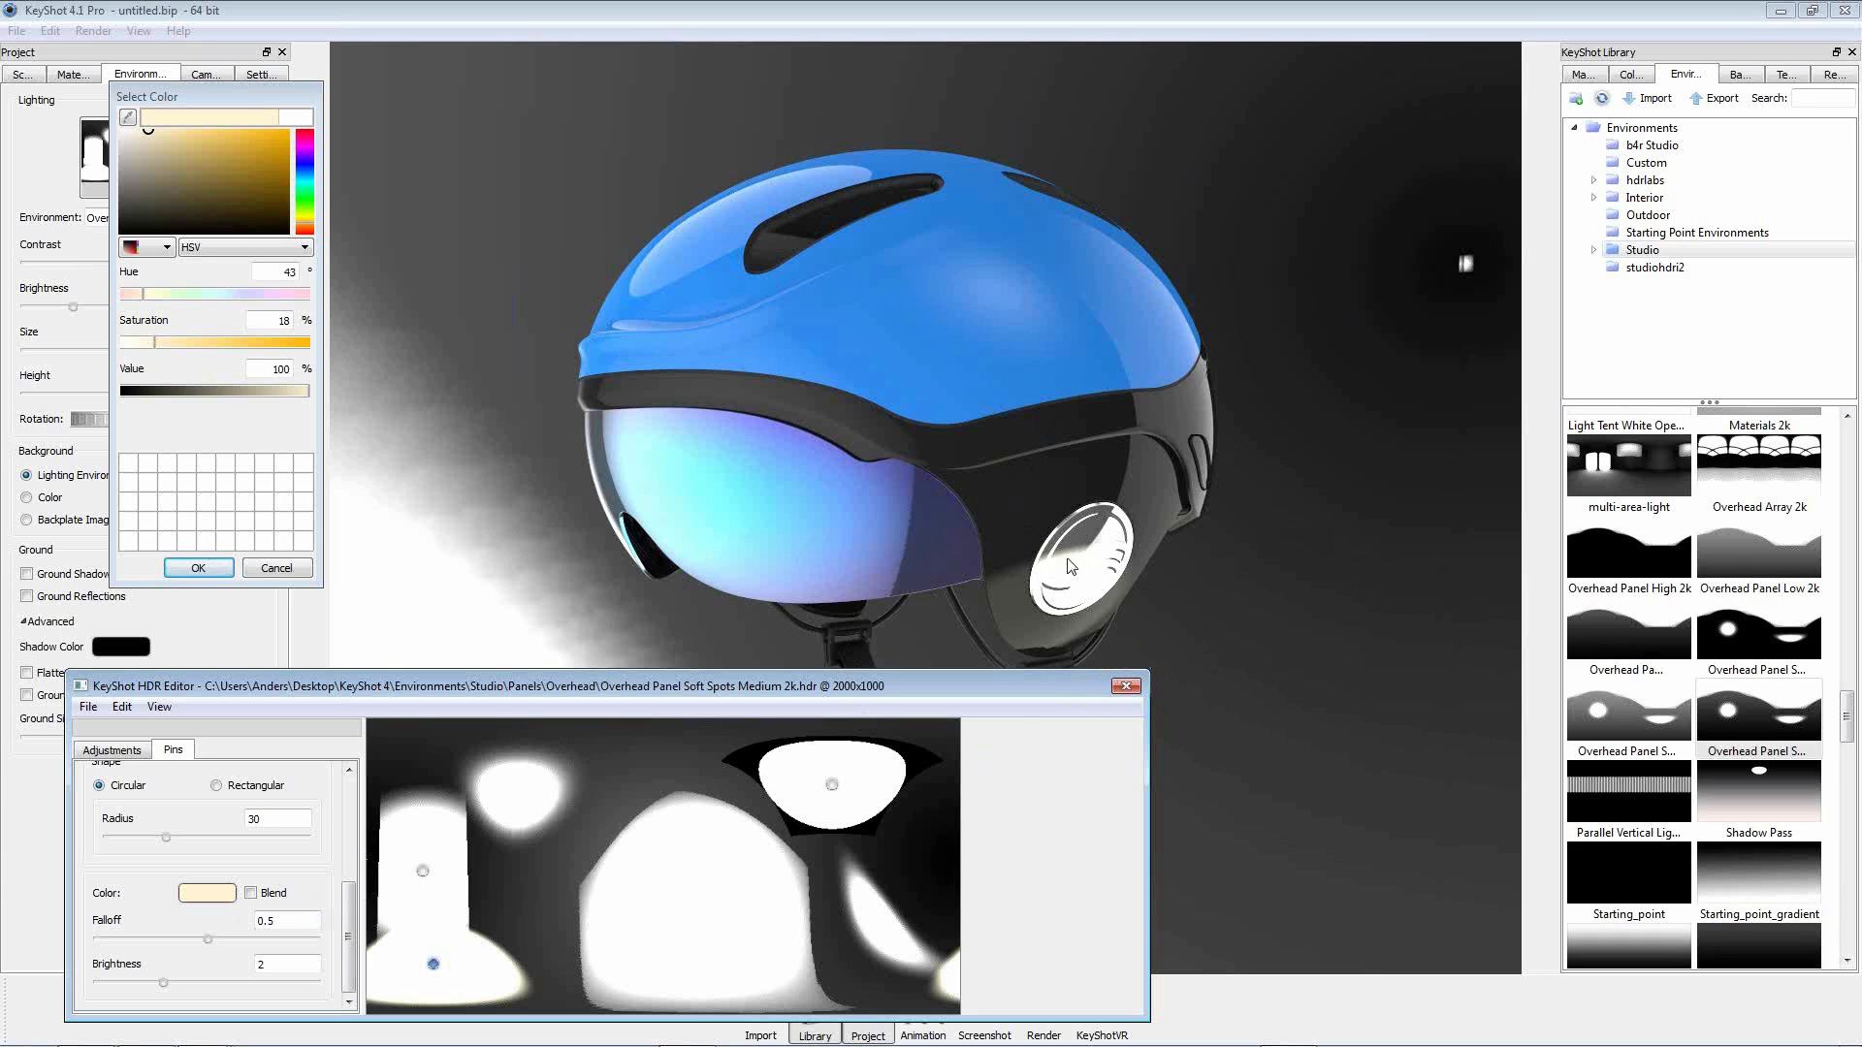
Enlarge the third pin's radius to 33.868 and move it to the HDR image's left edge, beside the rectangular pin's lower part.
mouse_move(434, 964)
mouse_down()
mouse_move(425, 993)
mouse_move(477, 1011)
mouse_move(419, 962)
mouse_up()
click(404, 964)
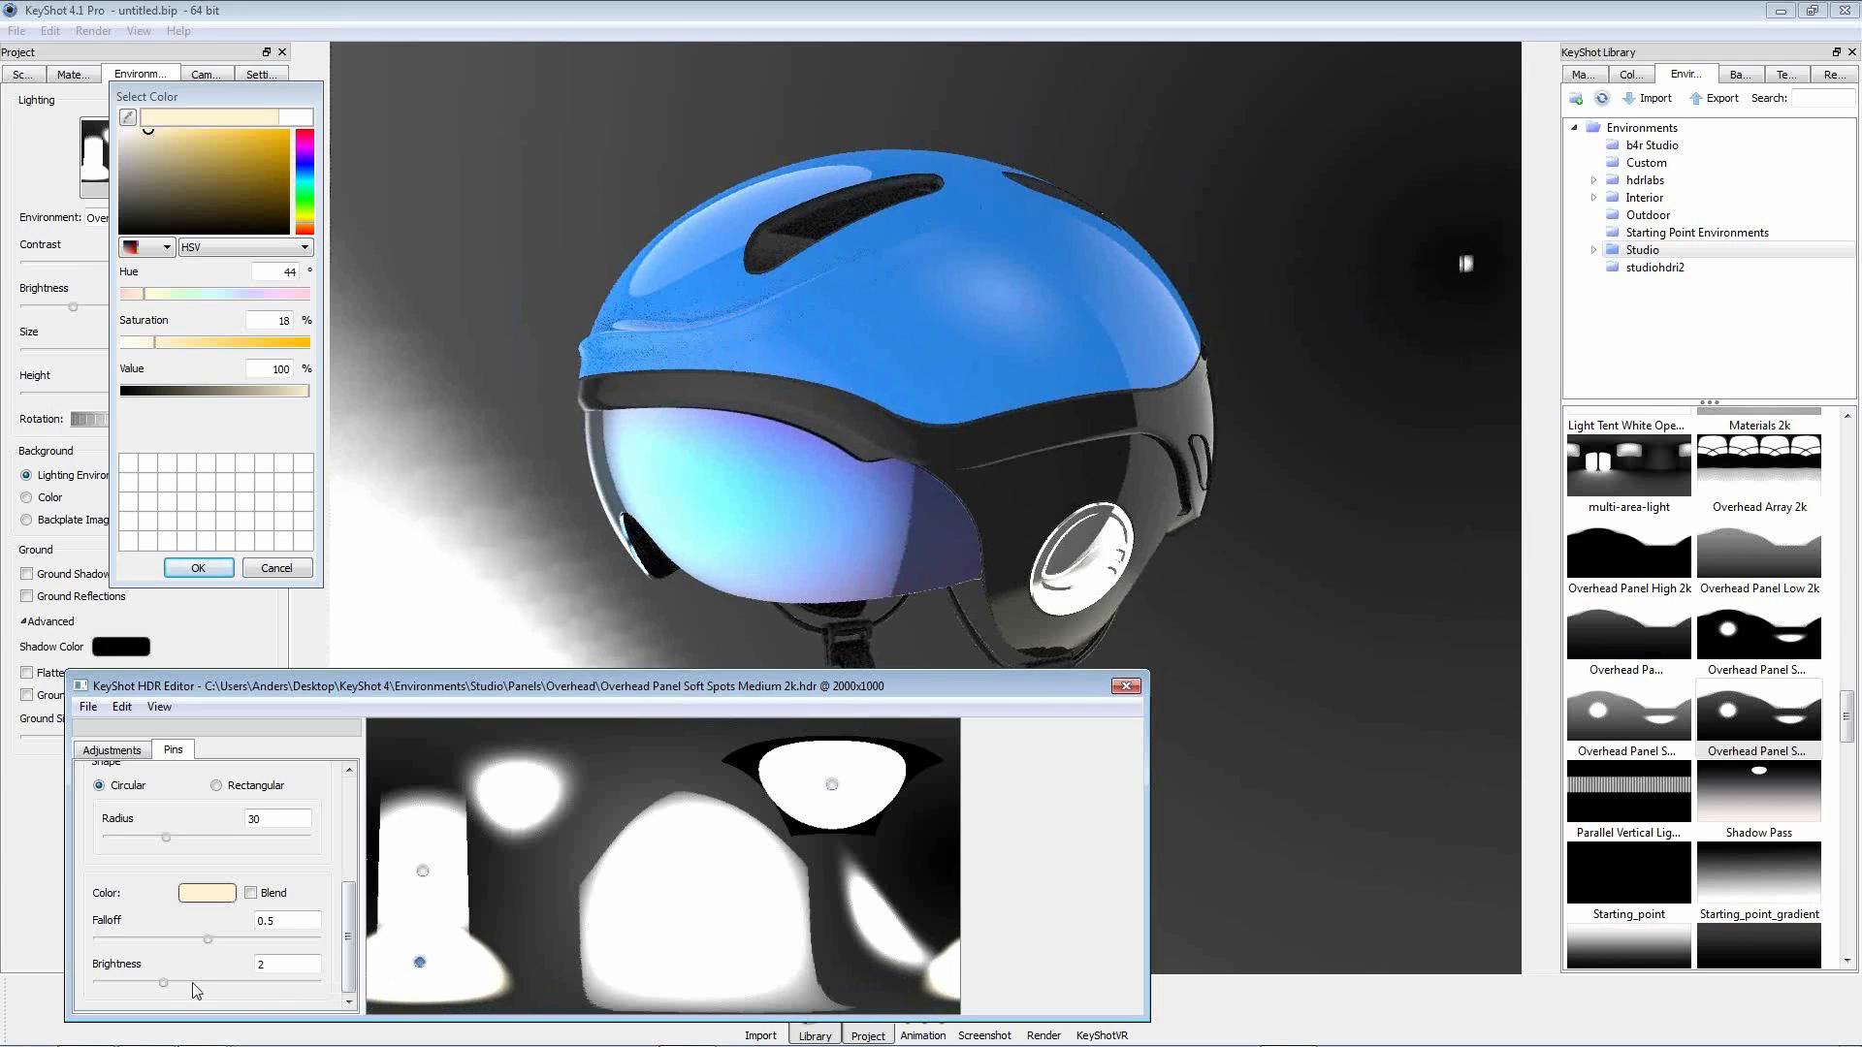
drag(165, 837, 155, 840)
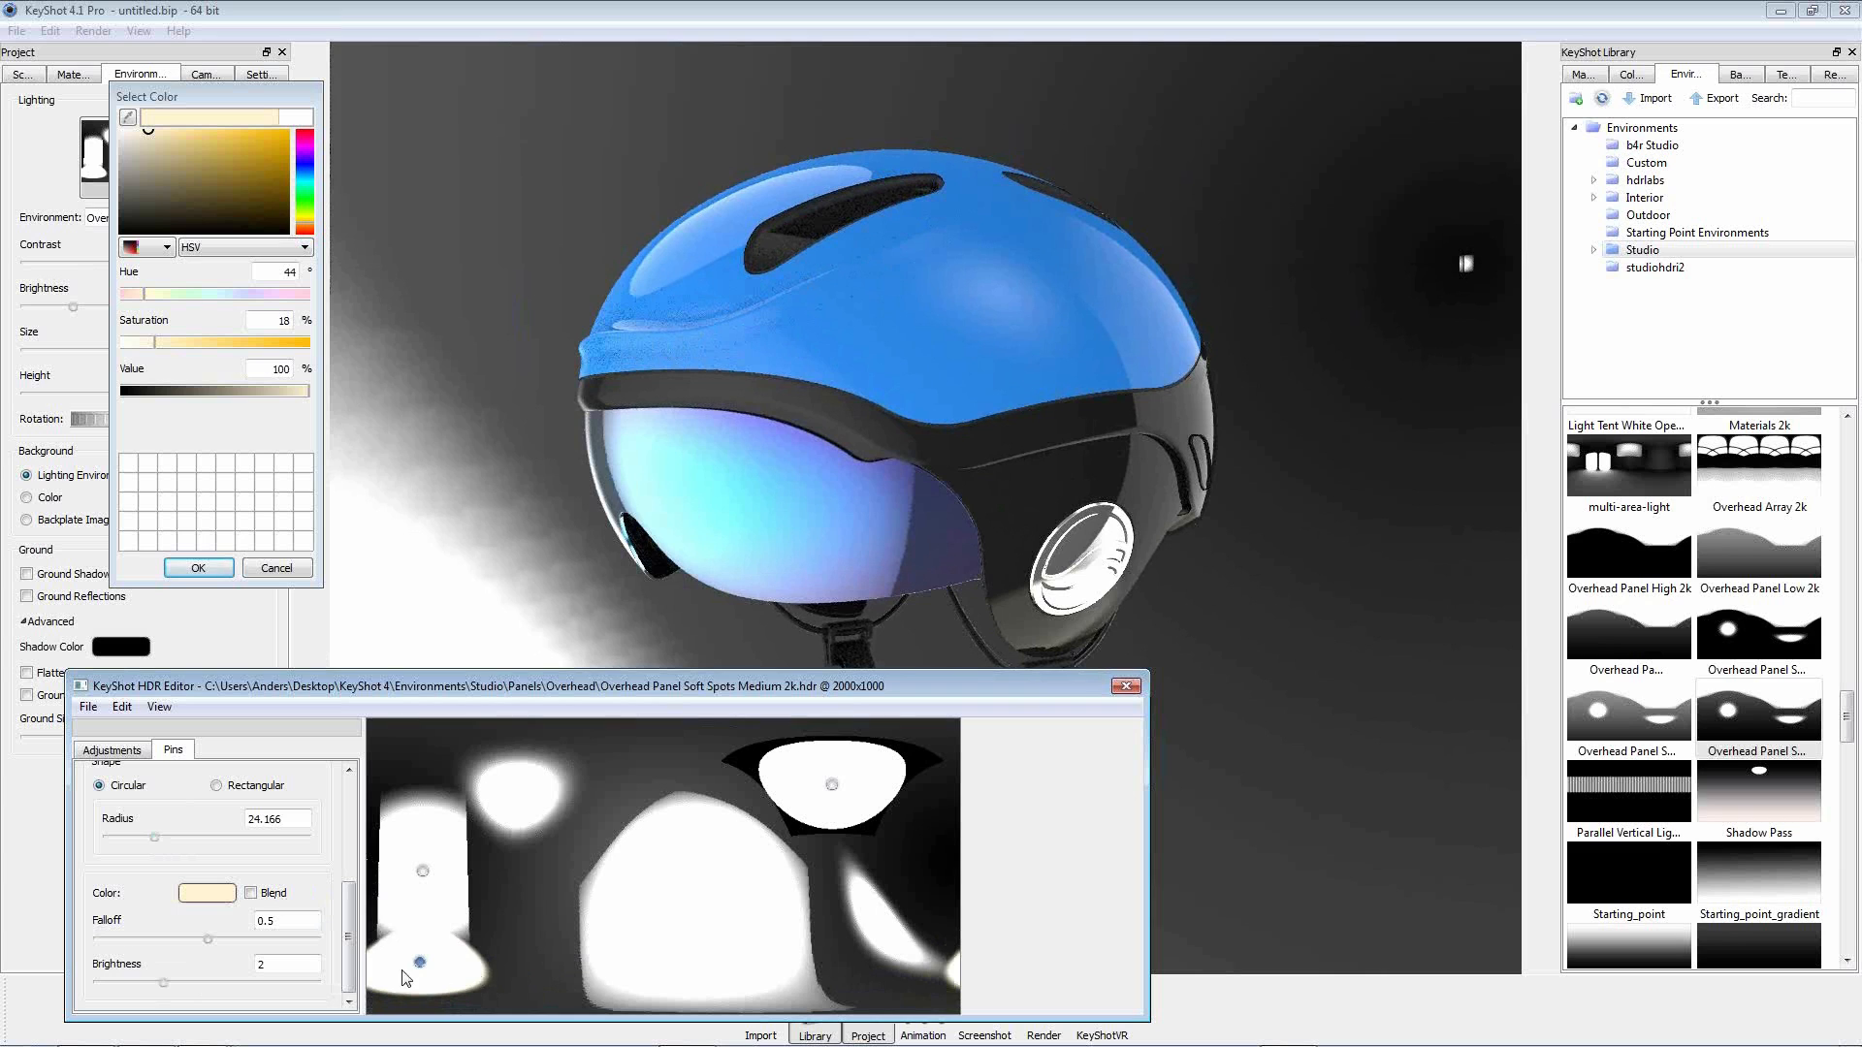
drag(419, 963, 399, 926)
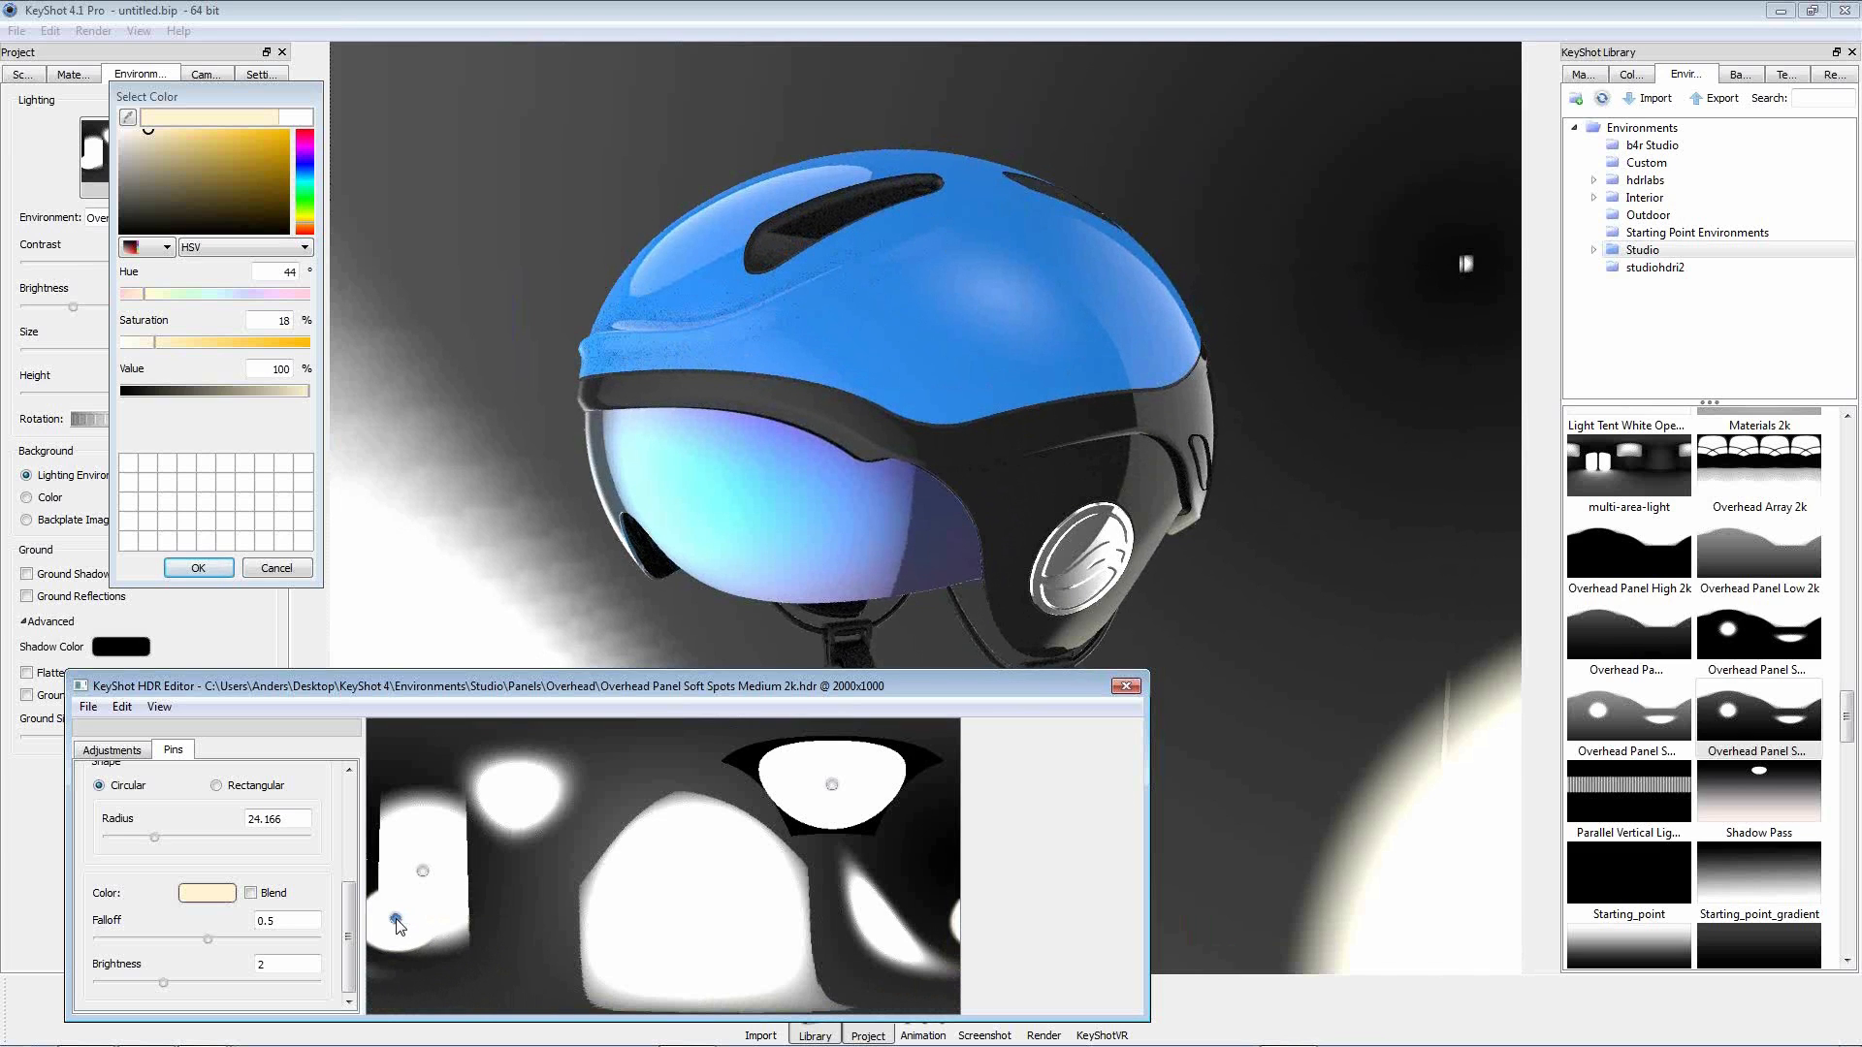
drag(399, 926, 389, 921)
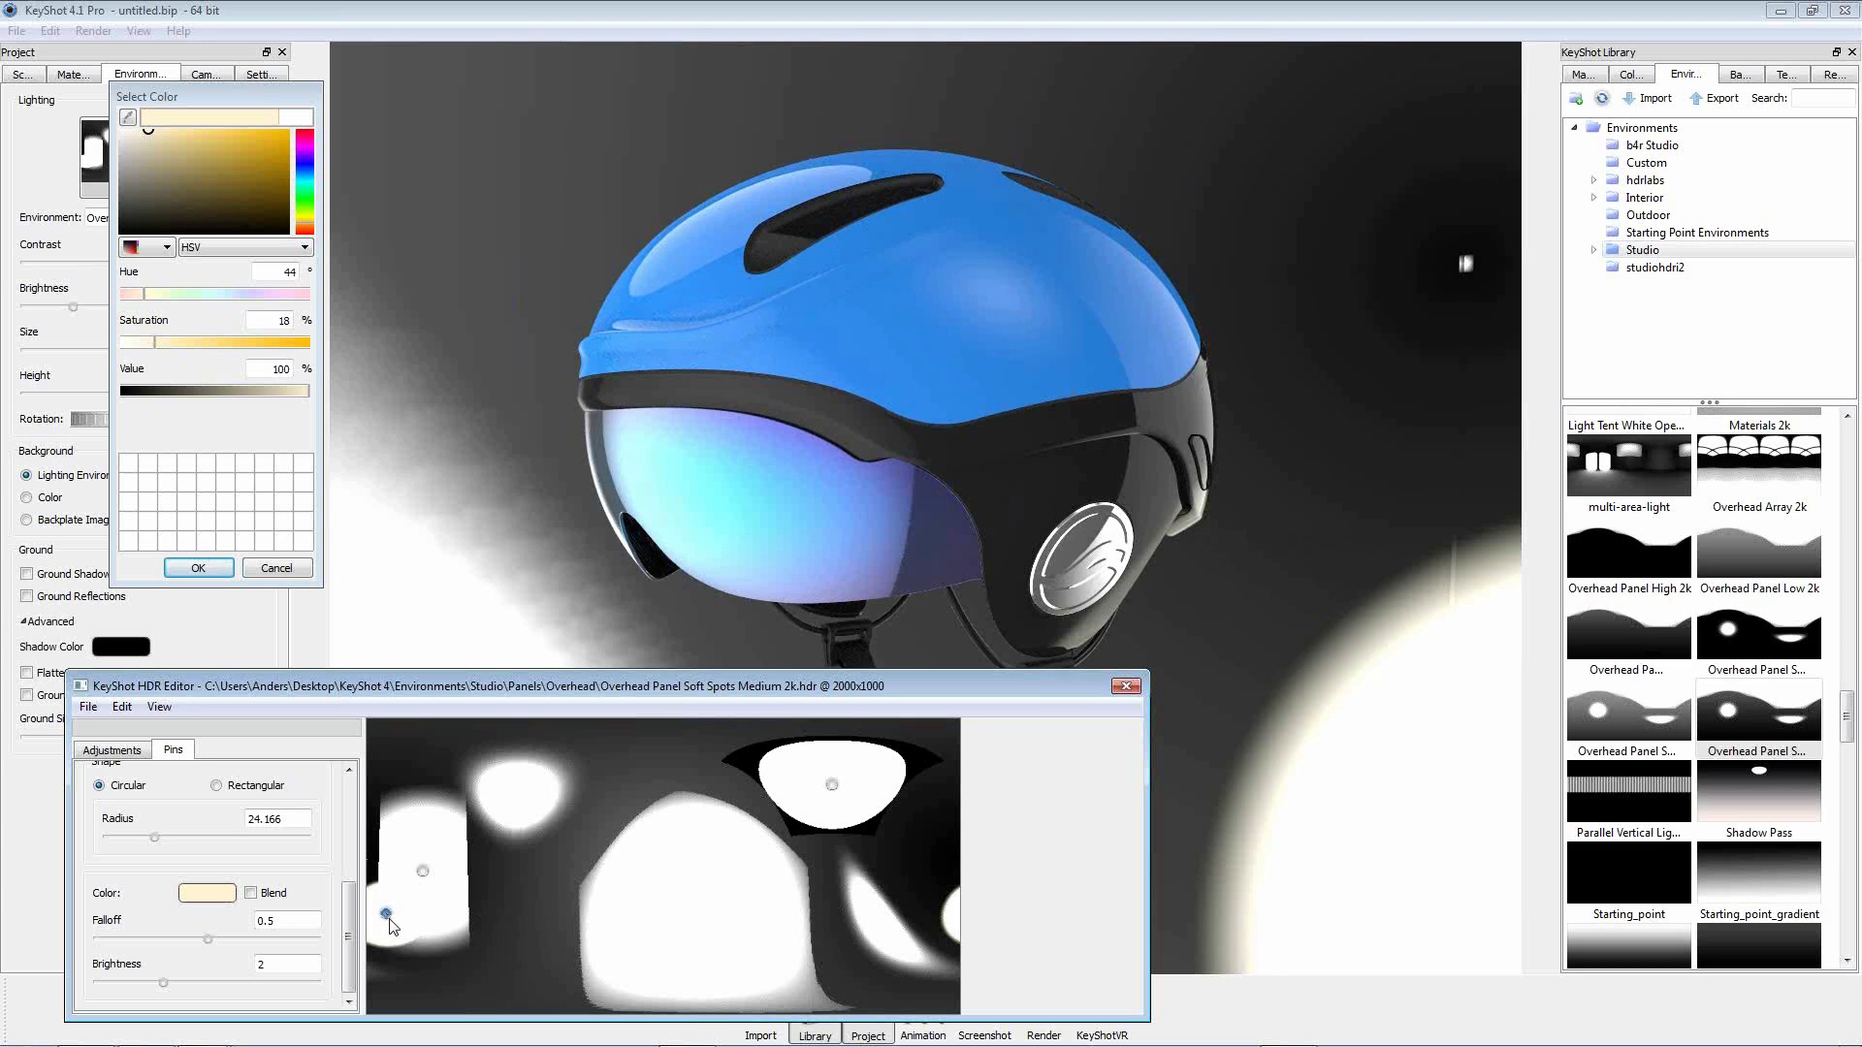
drag(154, 838, 175, 838)
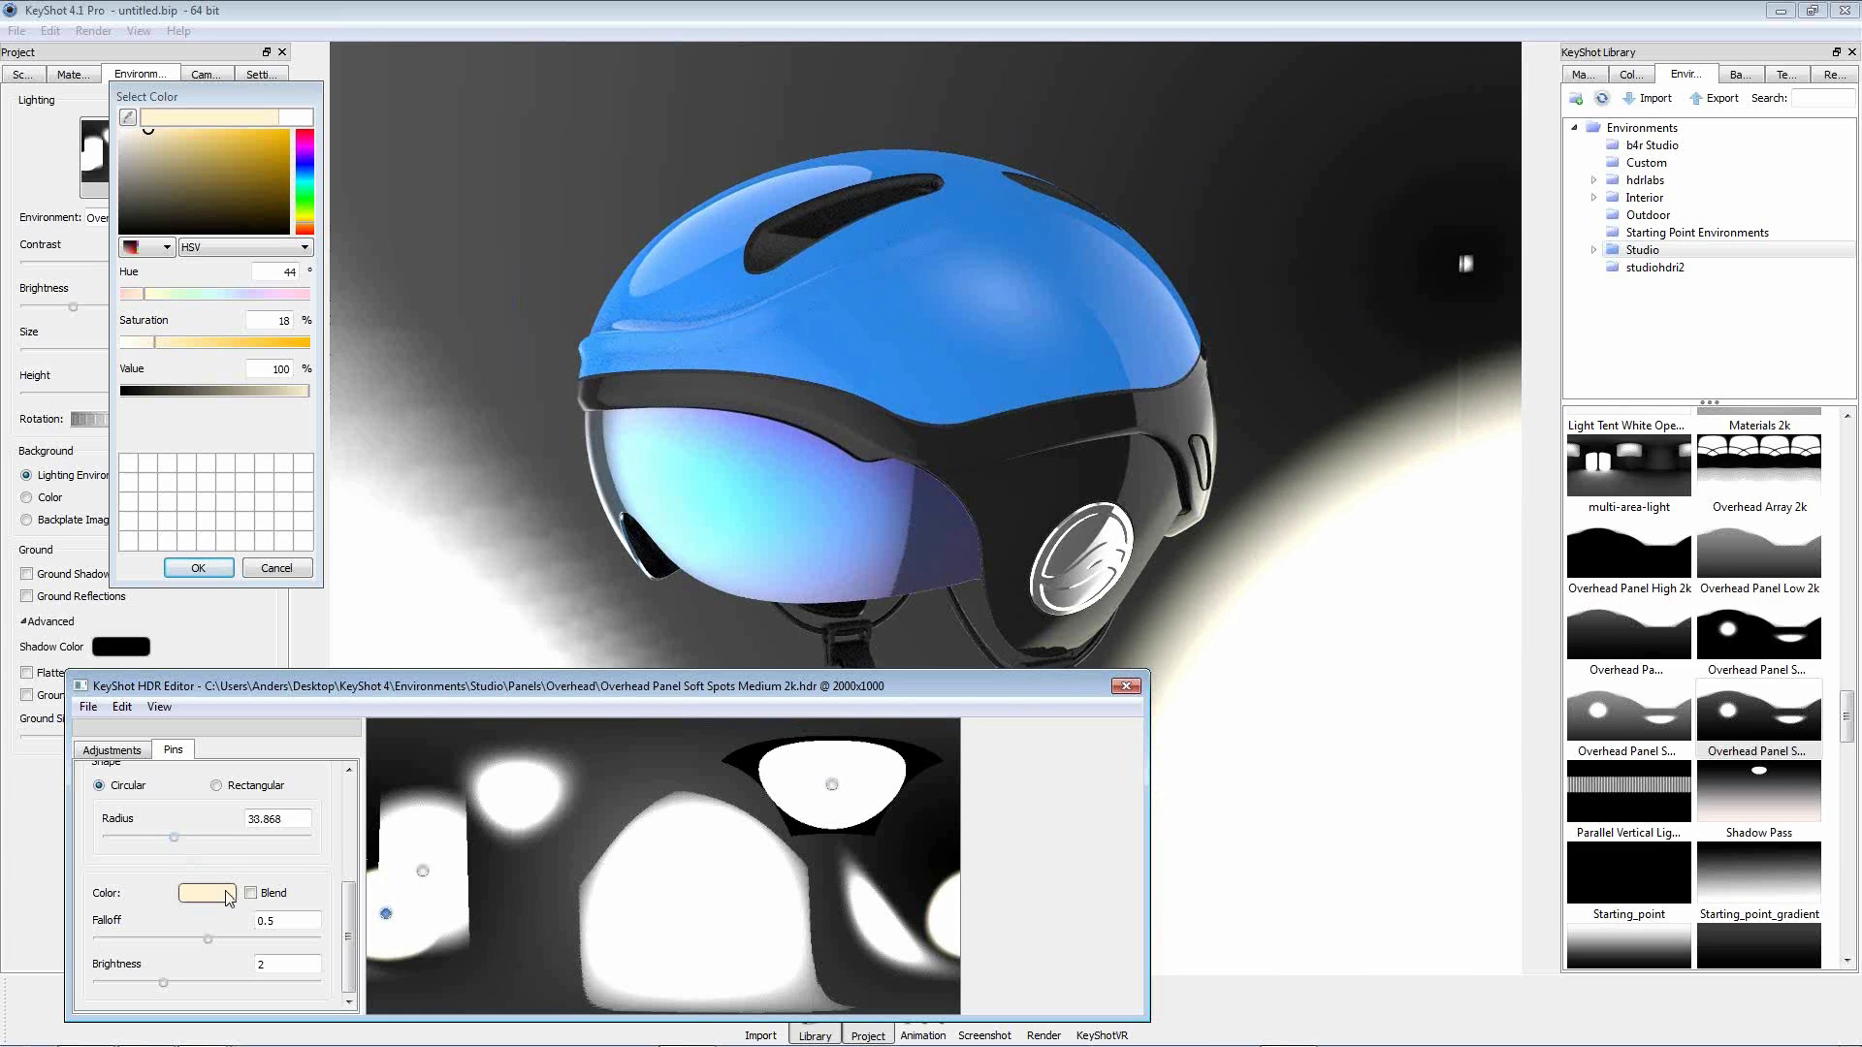
drag(386, 915, 379, 924)
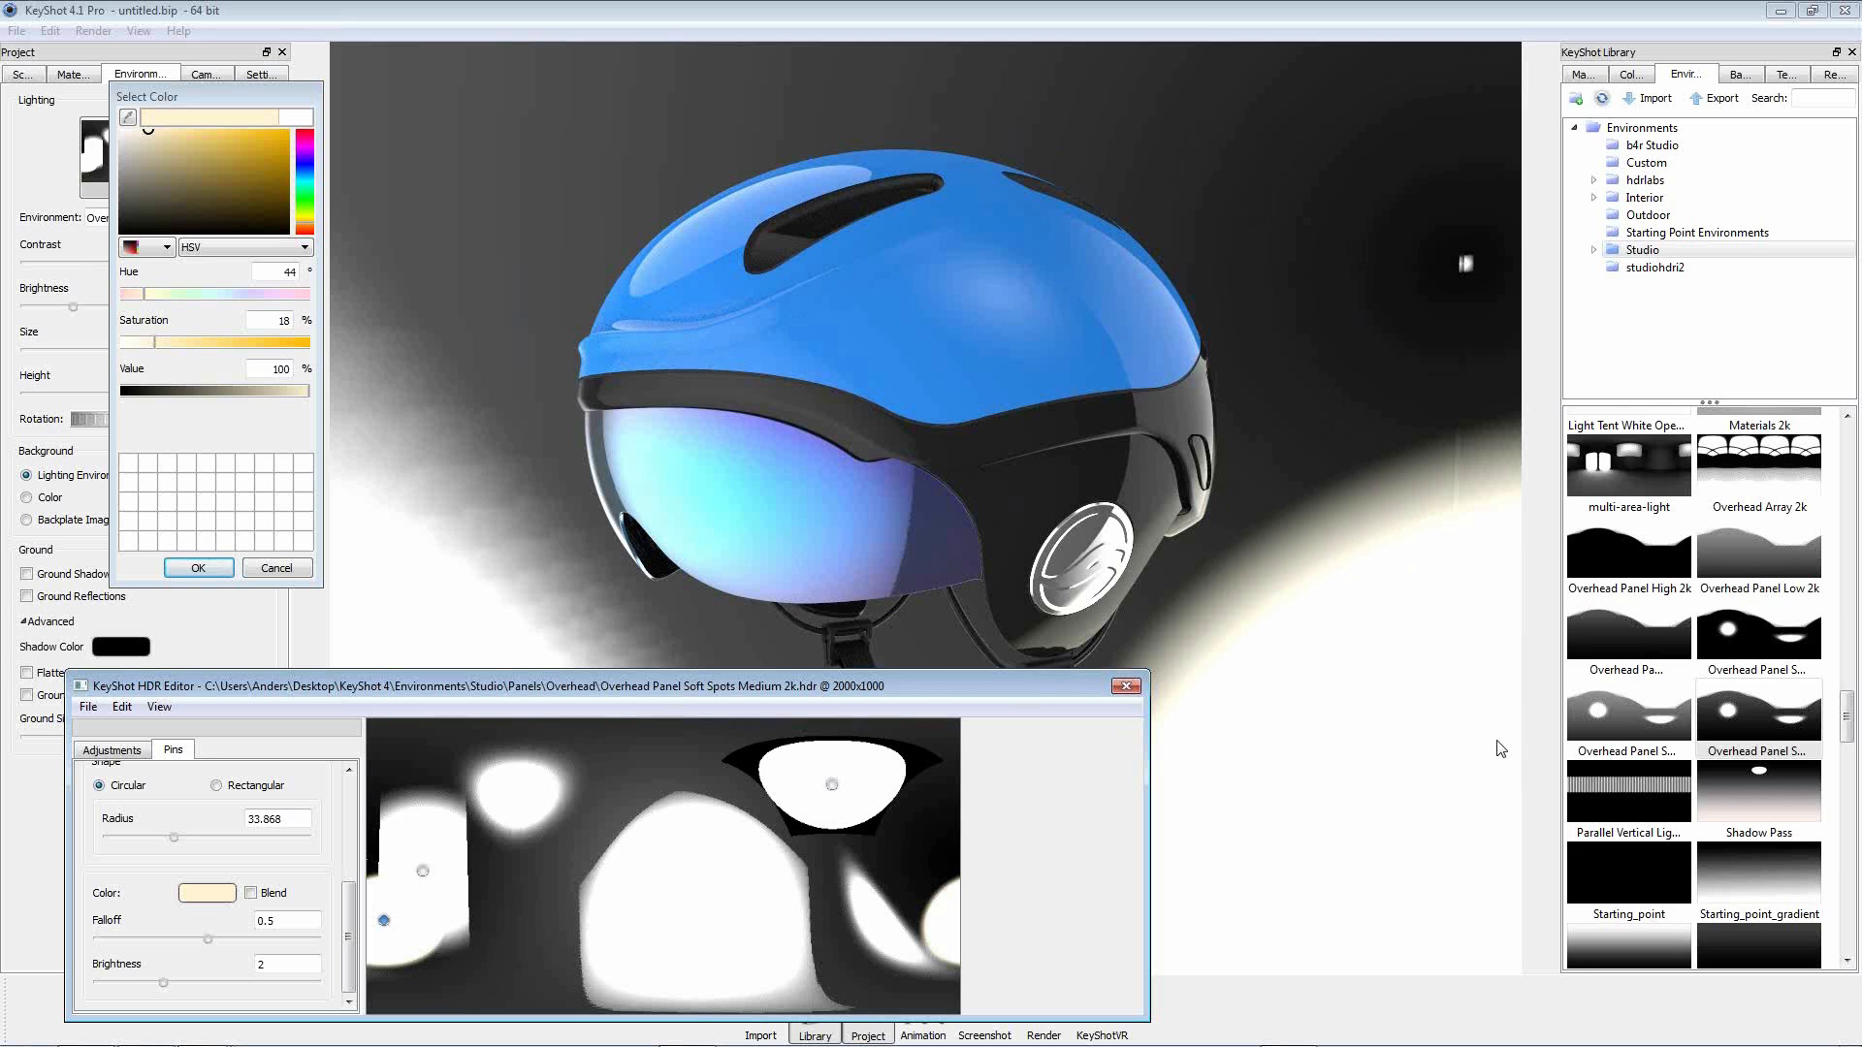
Accept the pin's color and switch the scene background from the lighting environment to a solid white color.
click(198, 568)
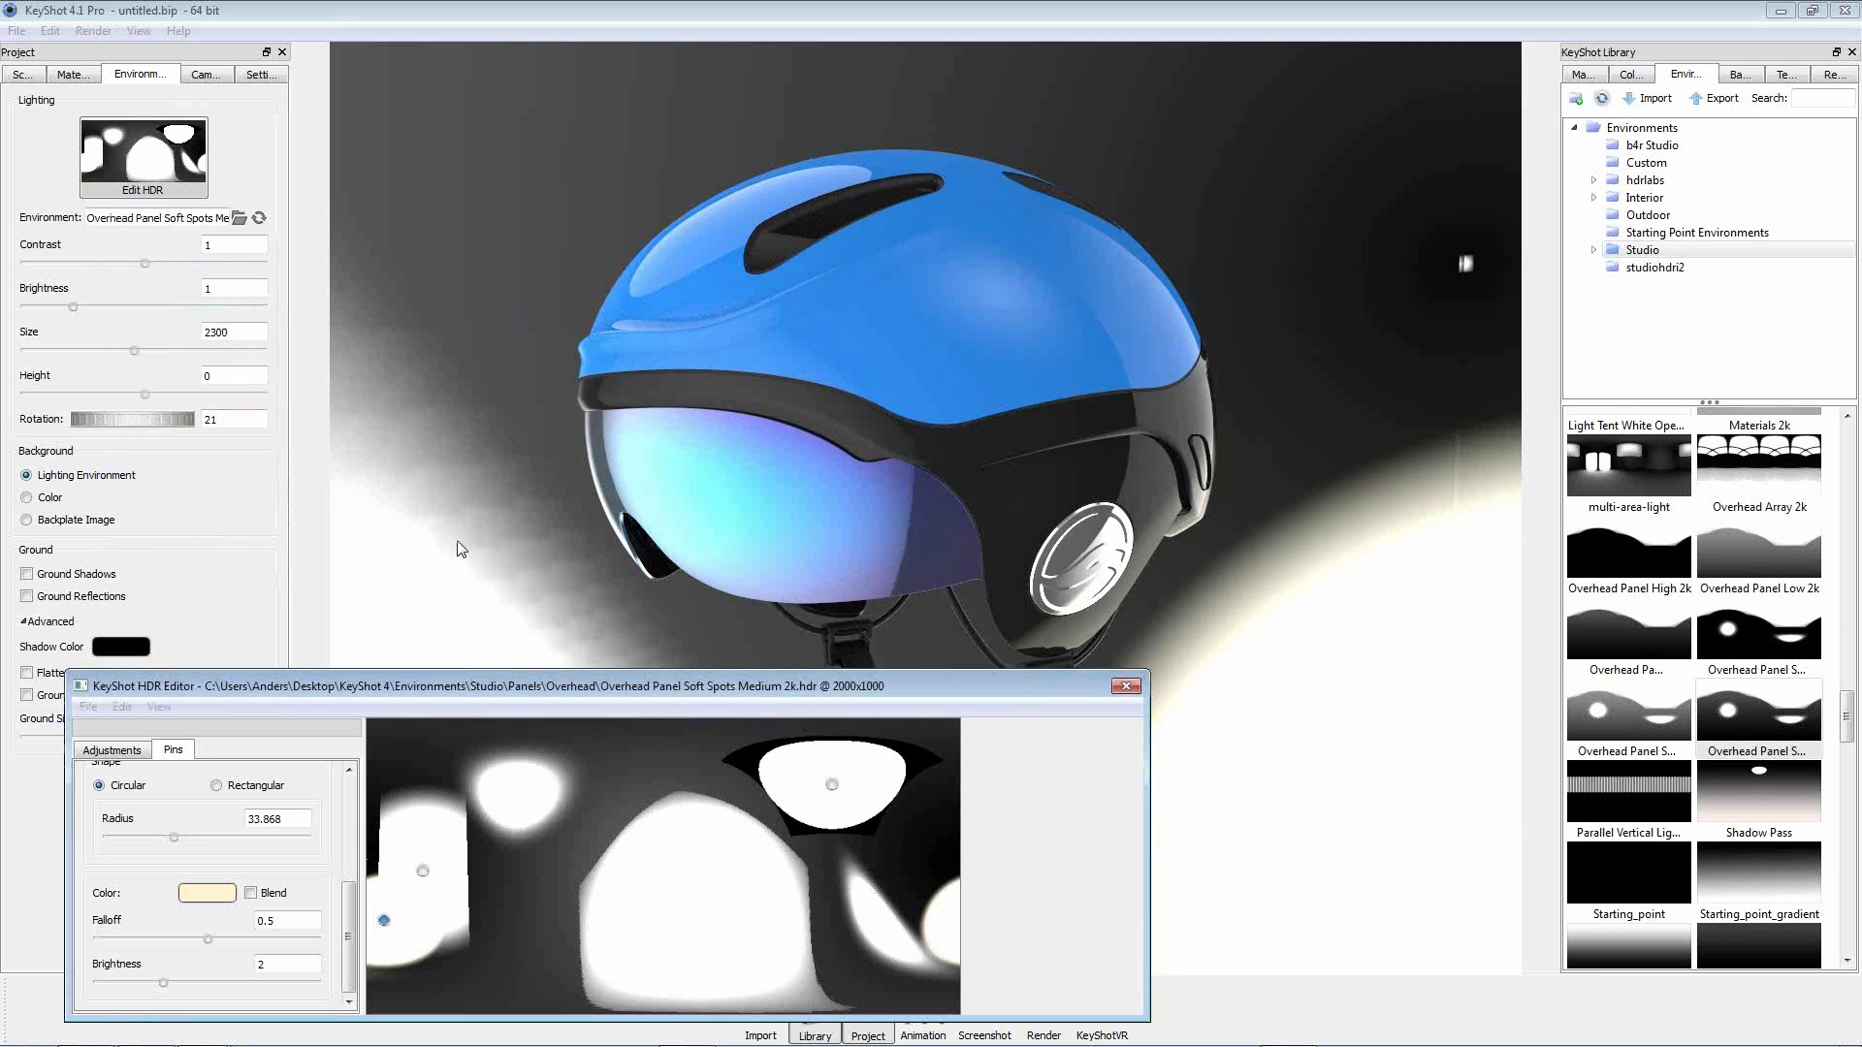
click(57, 498)
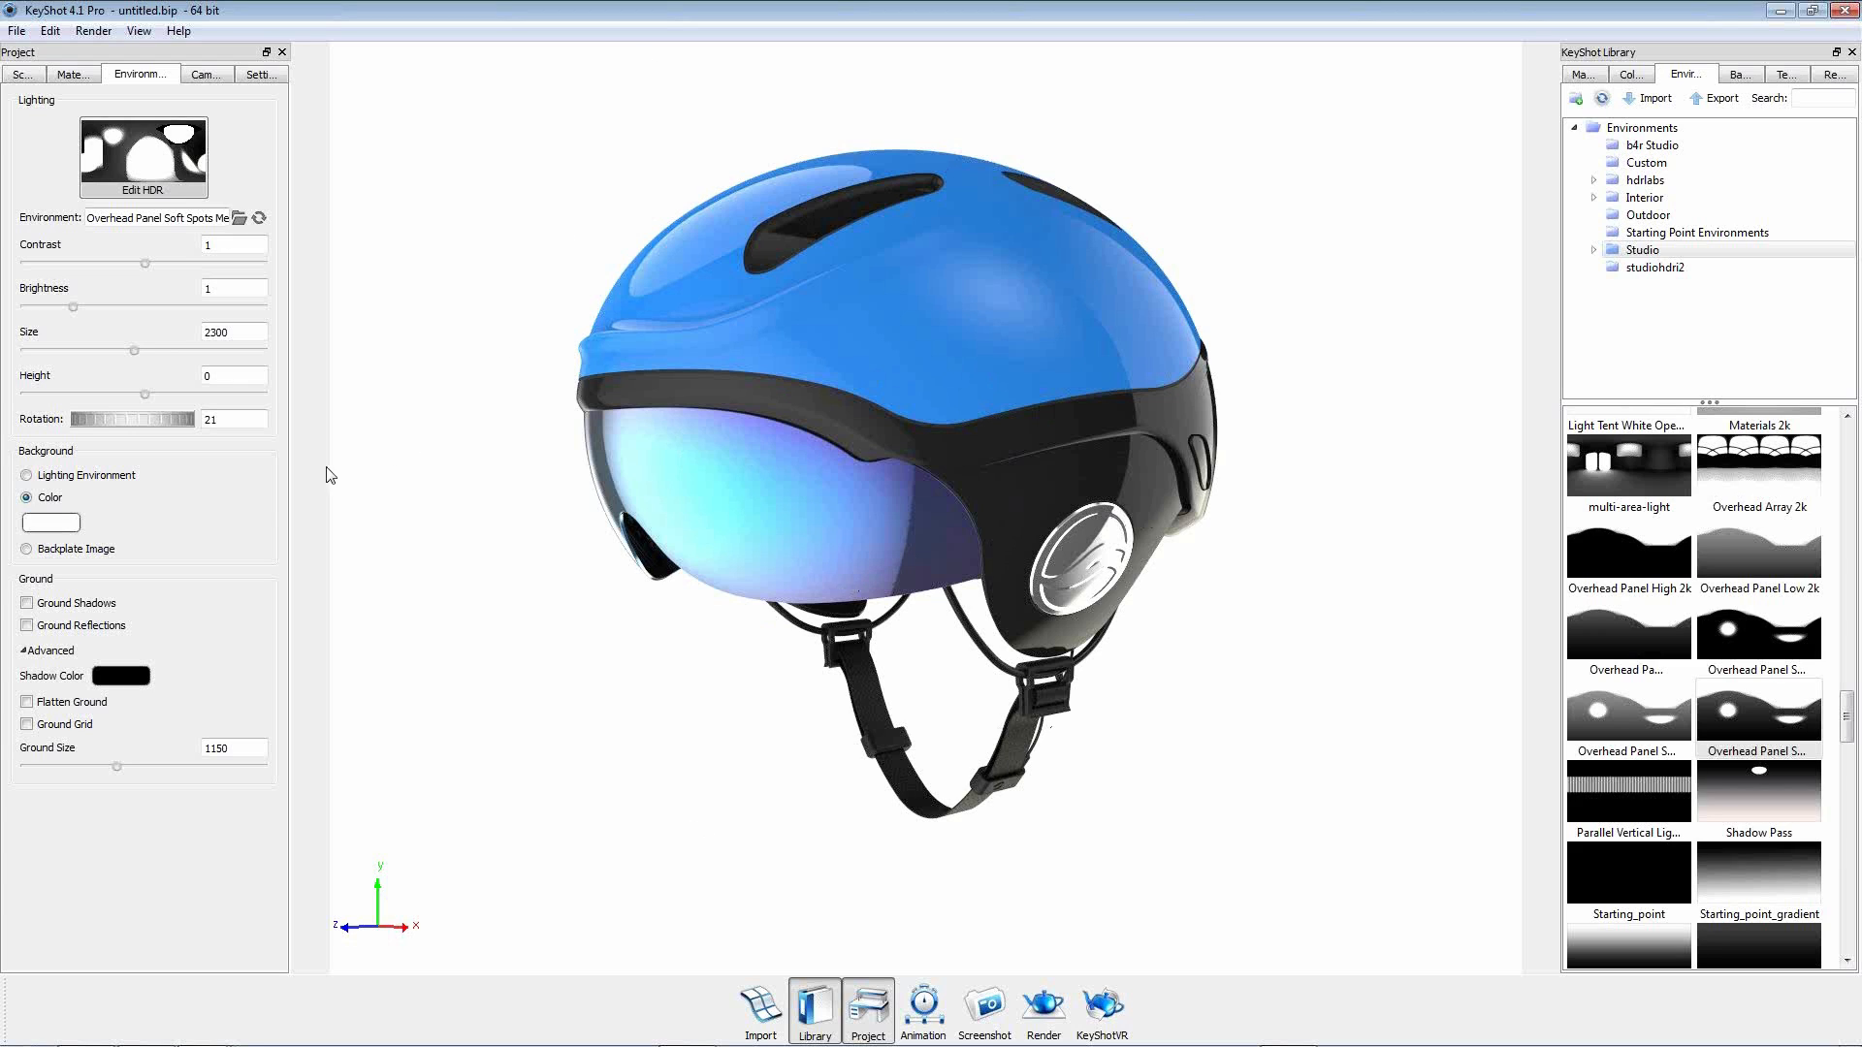
Try a black background color behind the helmet, compare it with white, and accept pure white with value 100%.
click(52, 524)
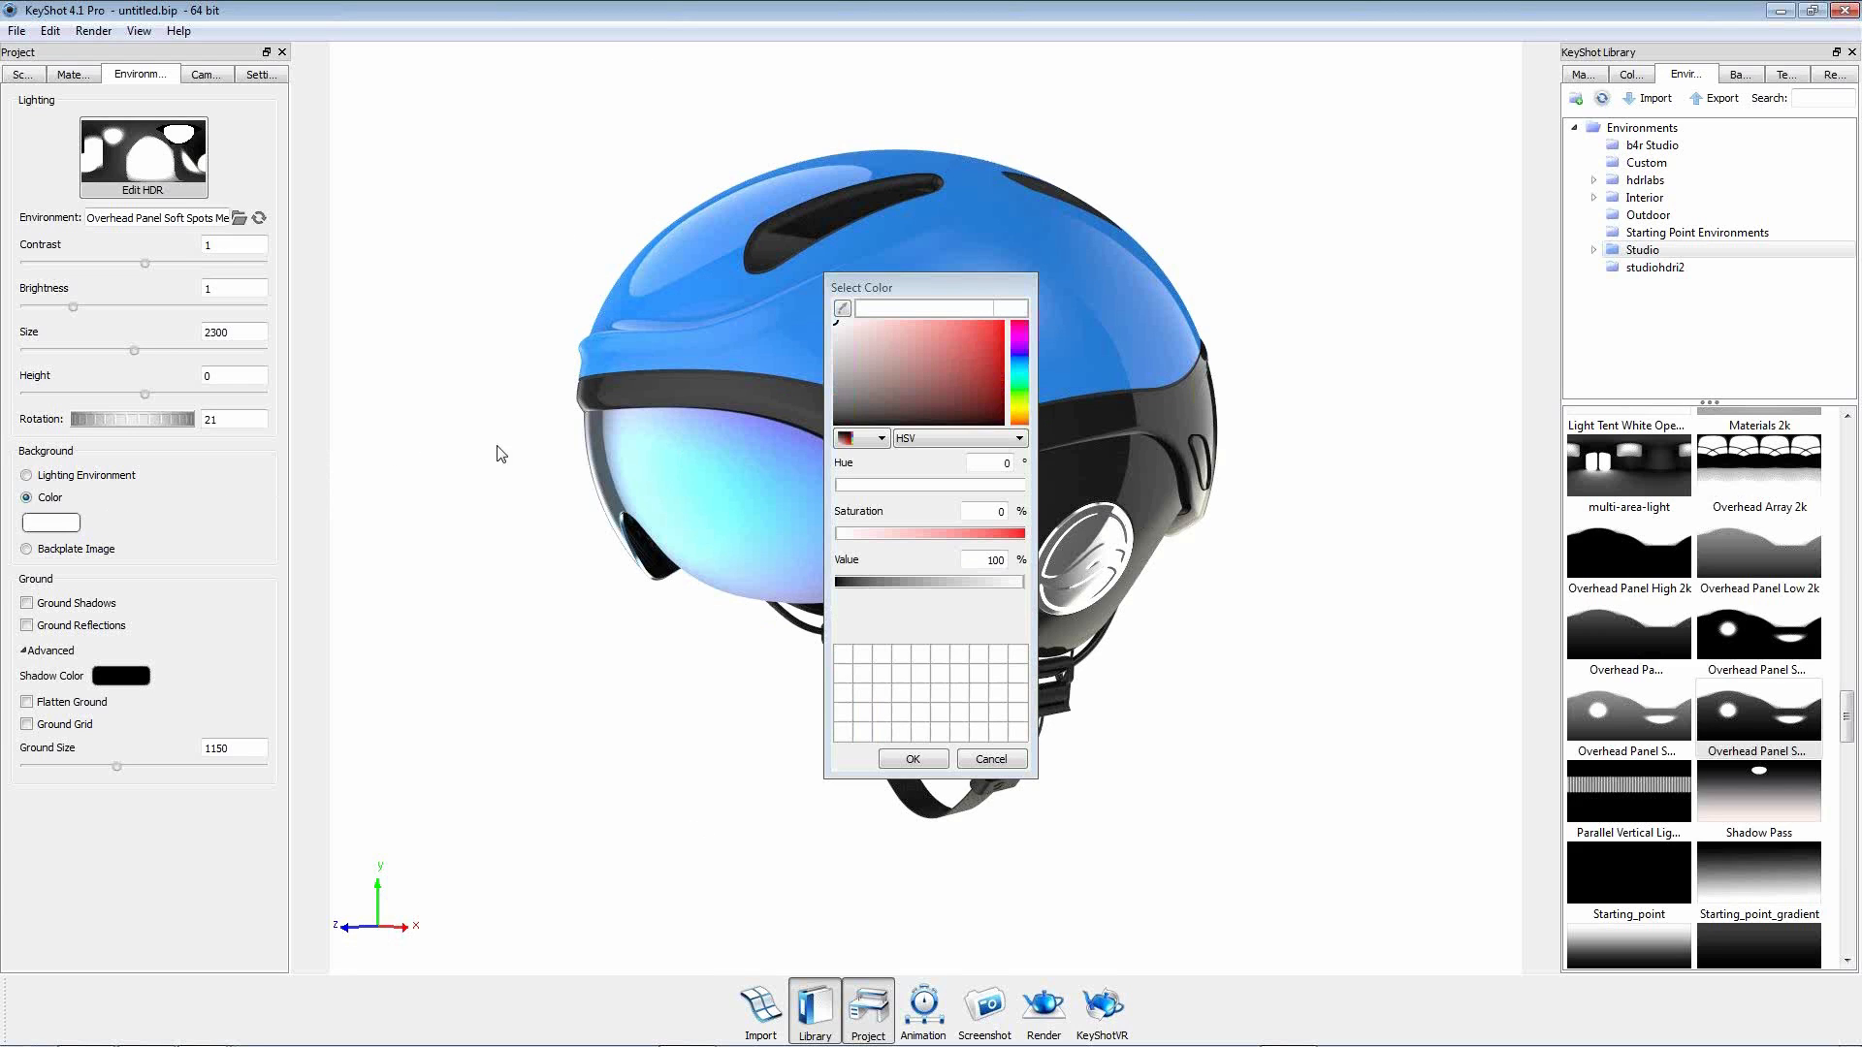
drag(881, 289, 404, 322)
click(358, 462)
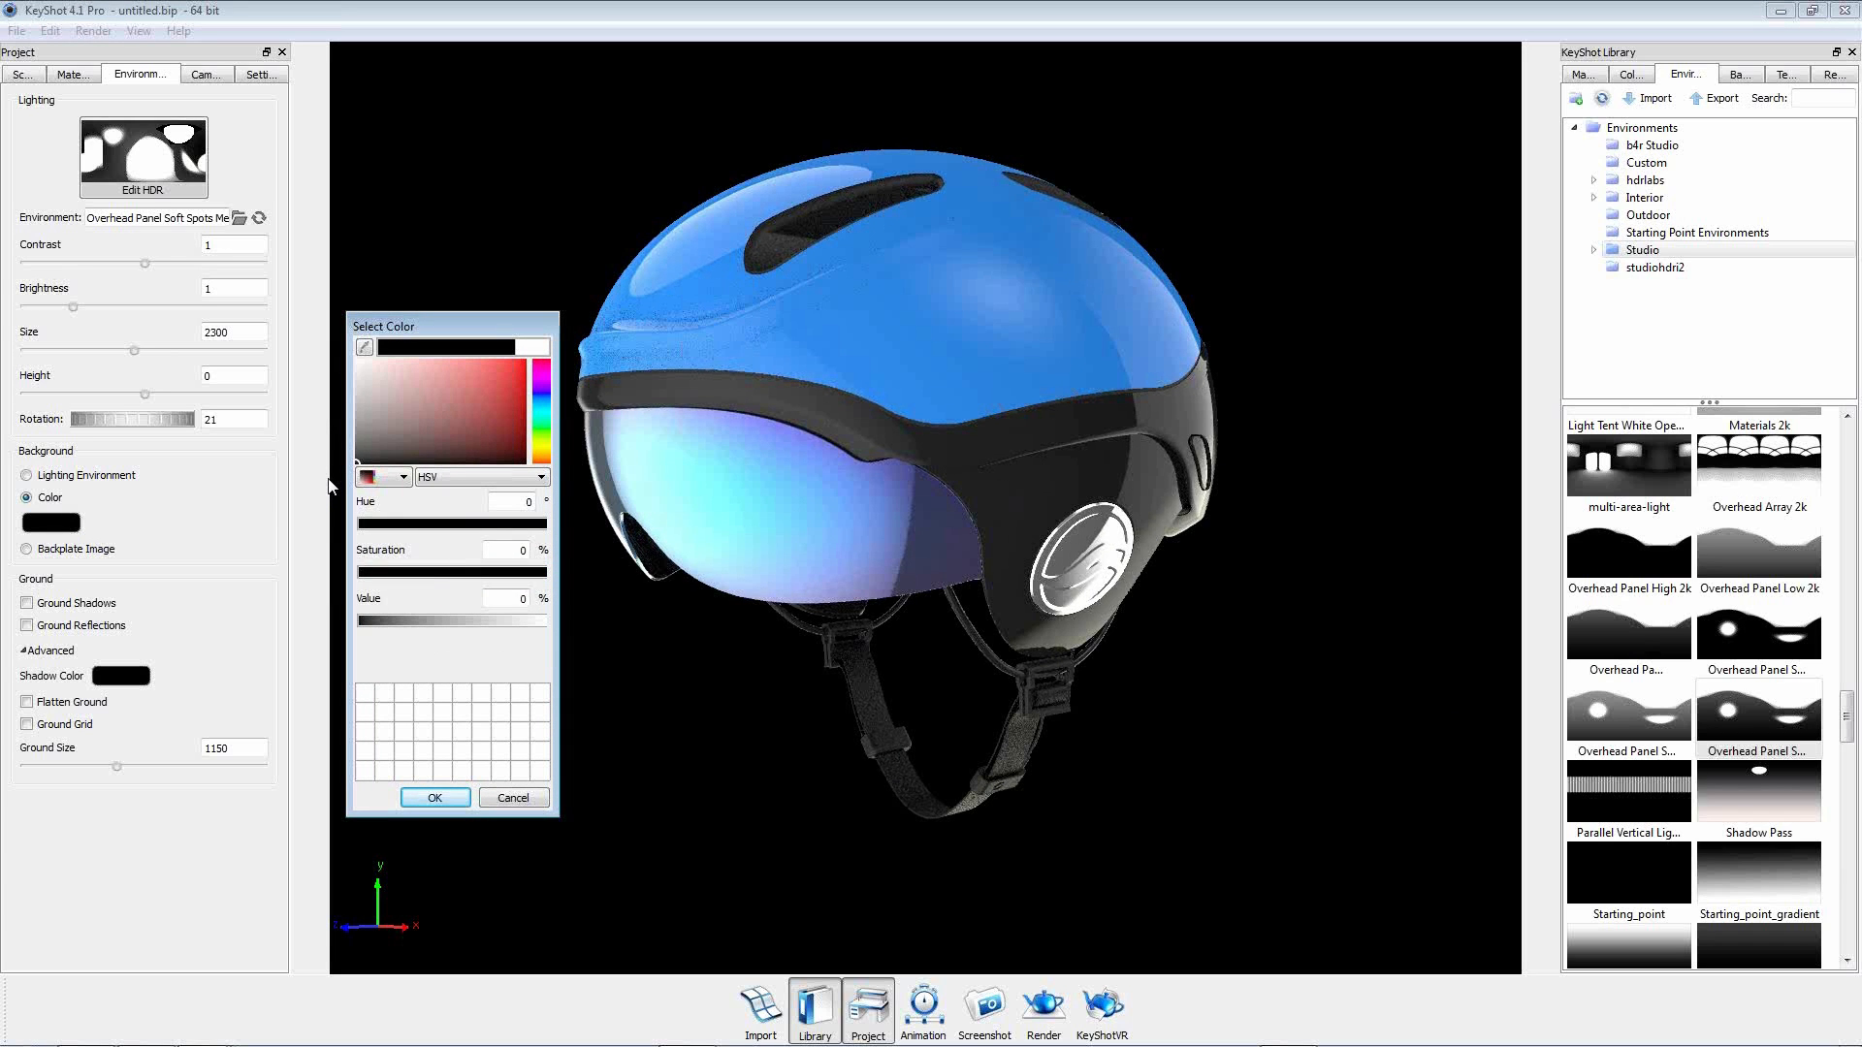
drag(330, 477, 250, 283)
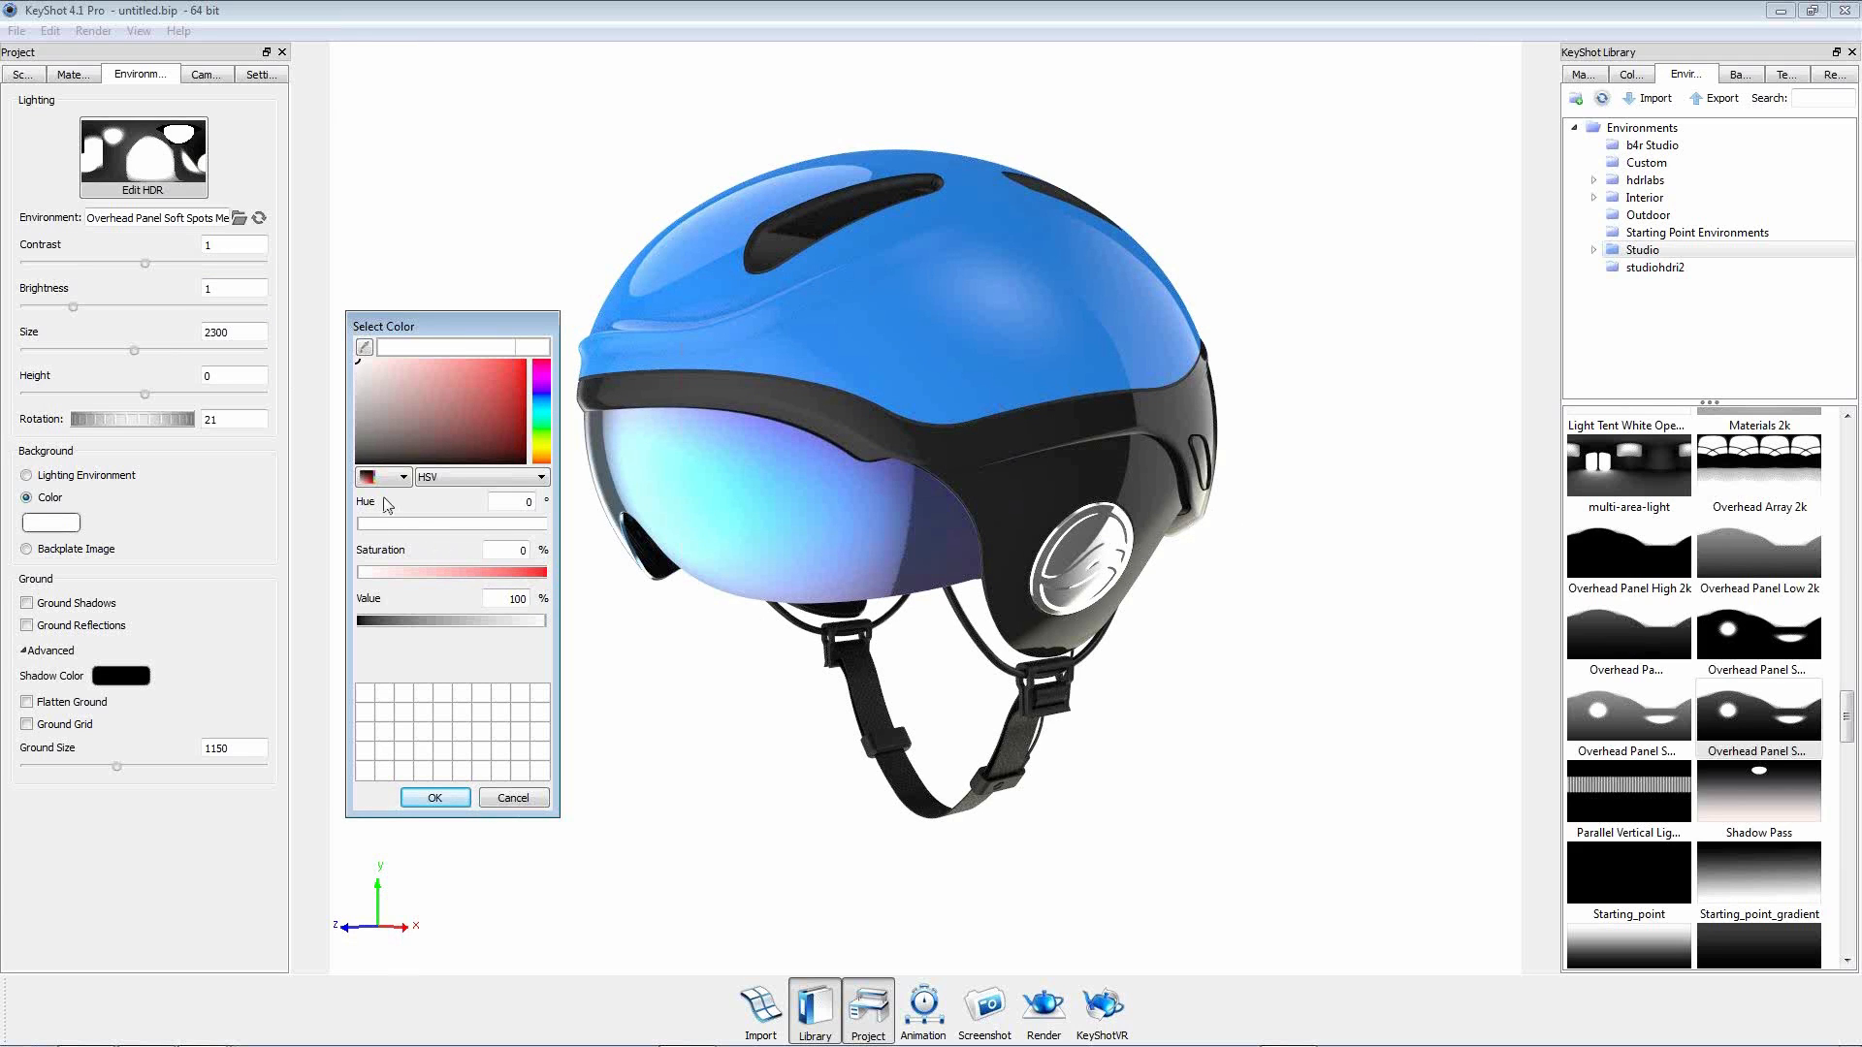
drag(354, 452, 340, 477)
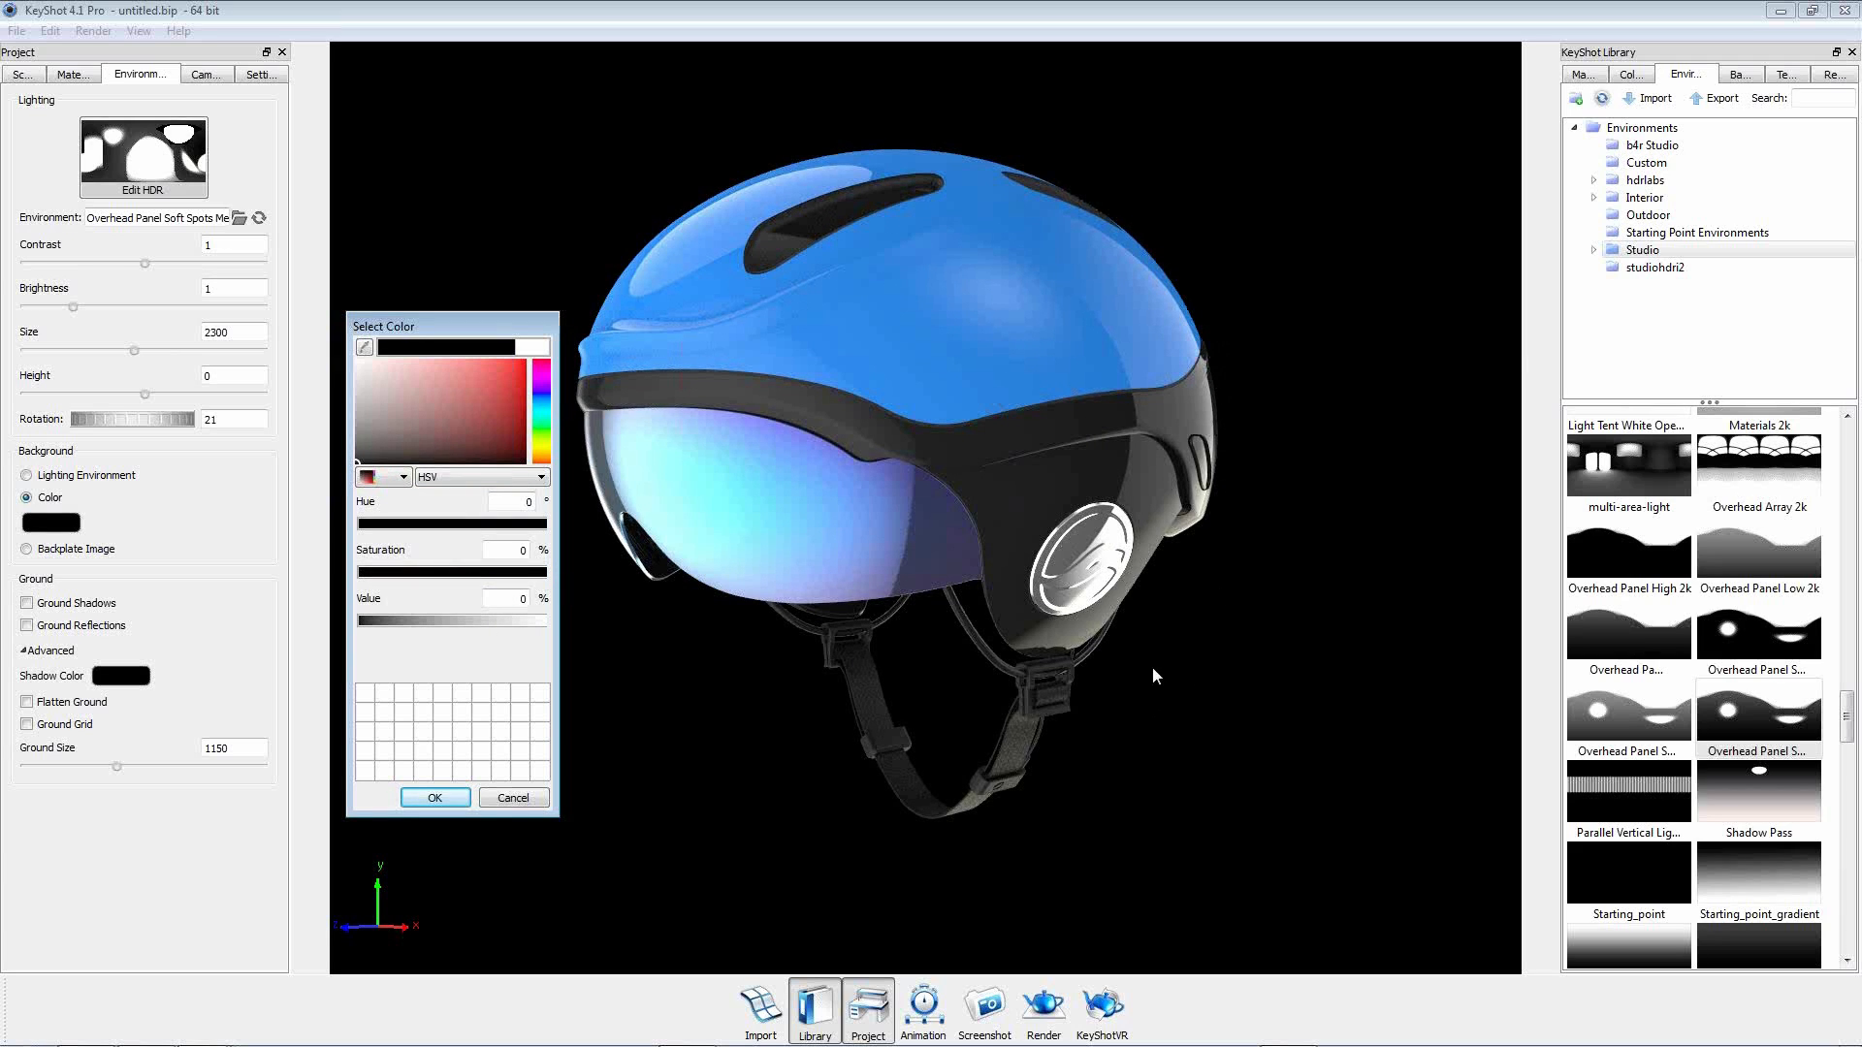
click(358, 369)
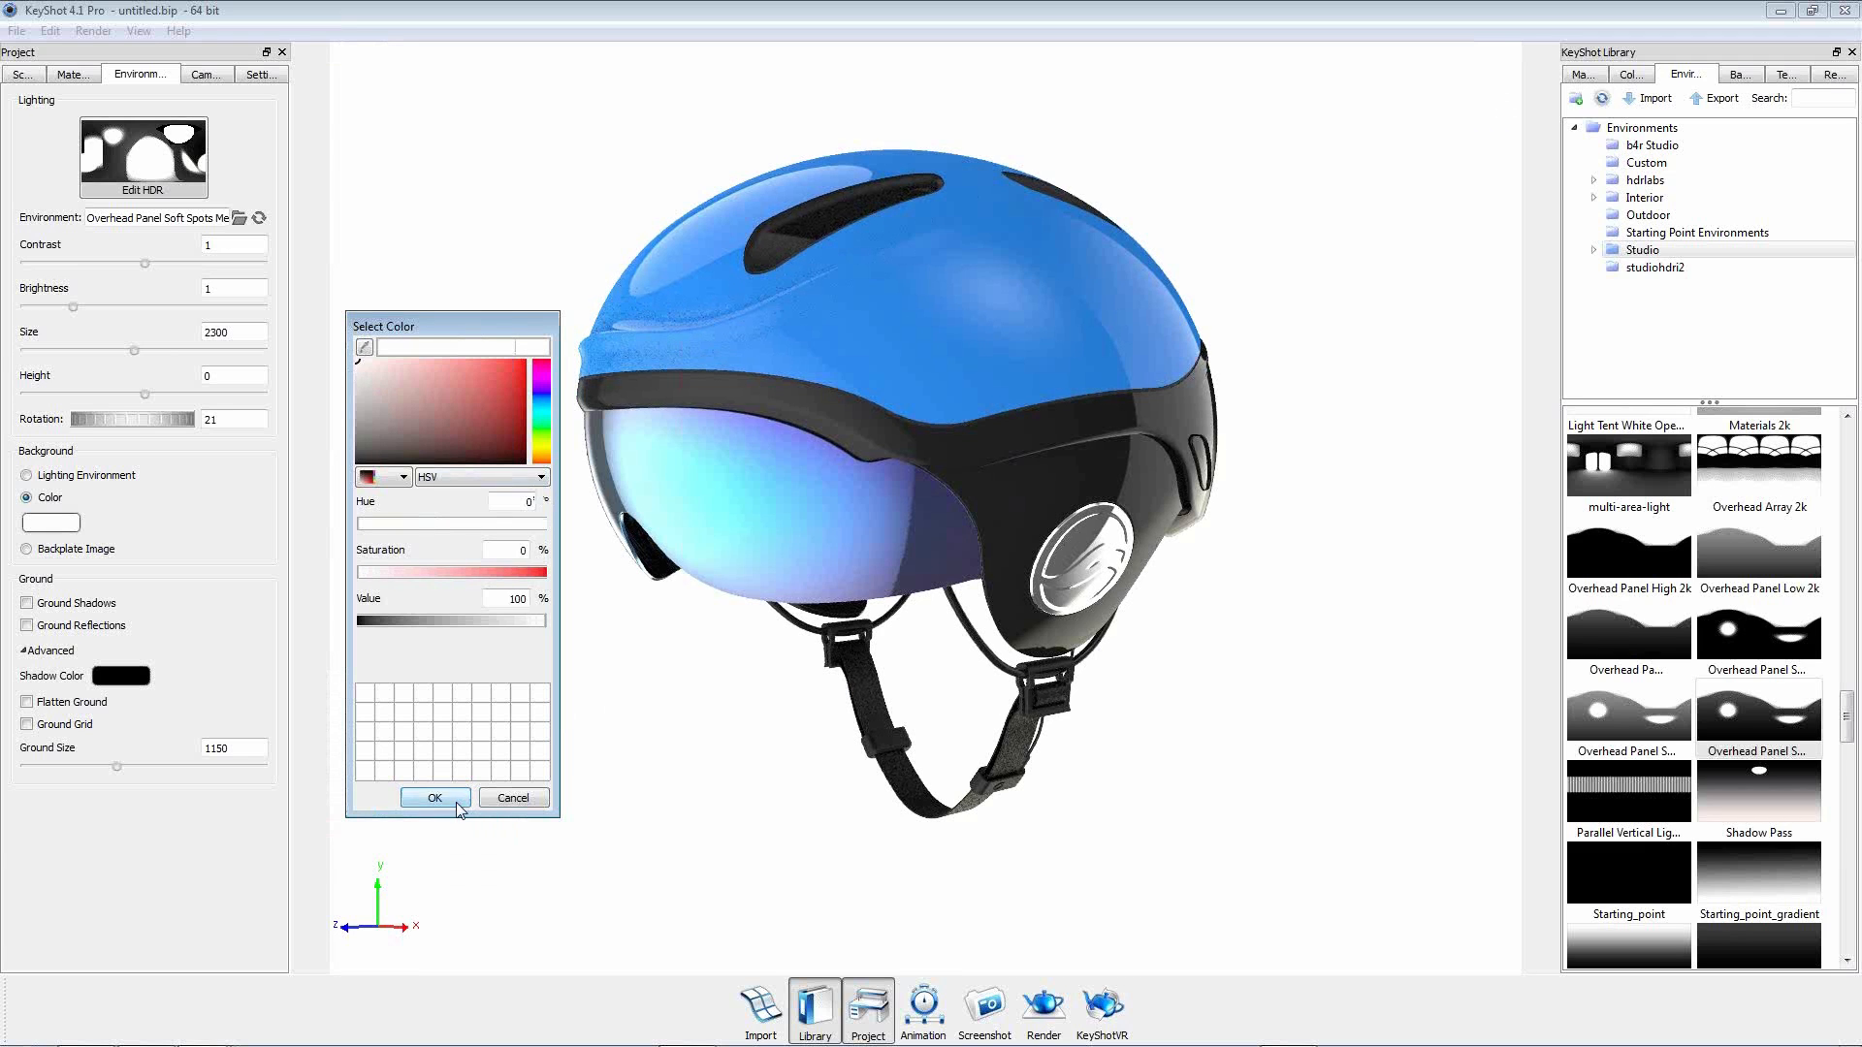
click(434, 798)
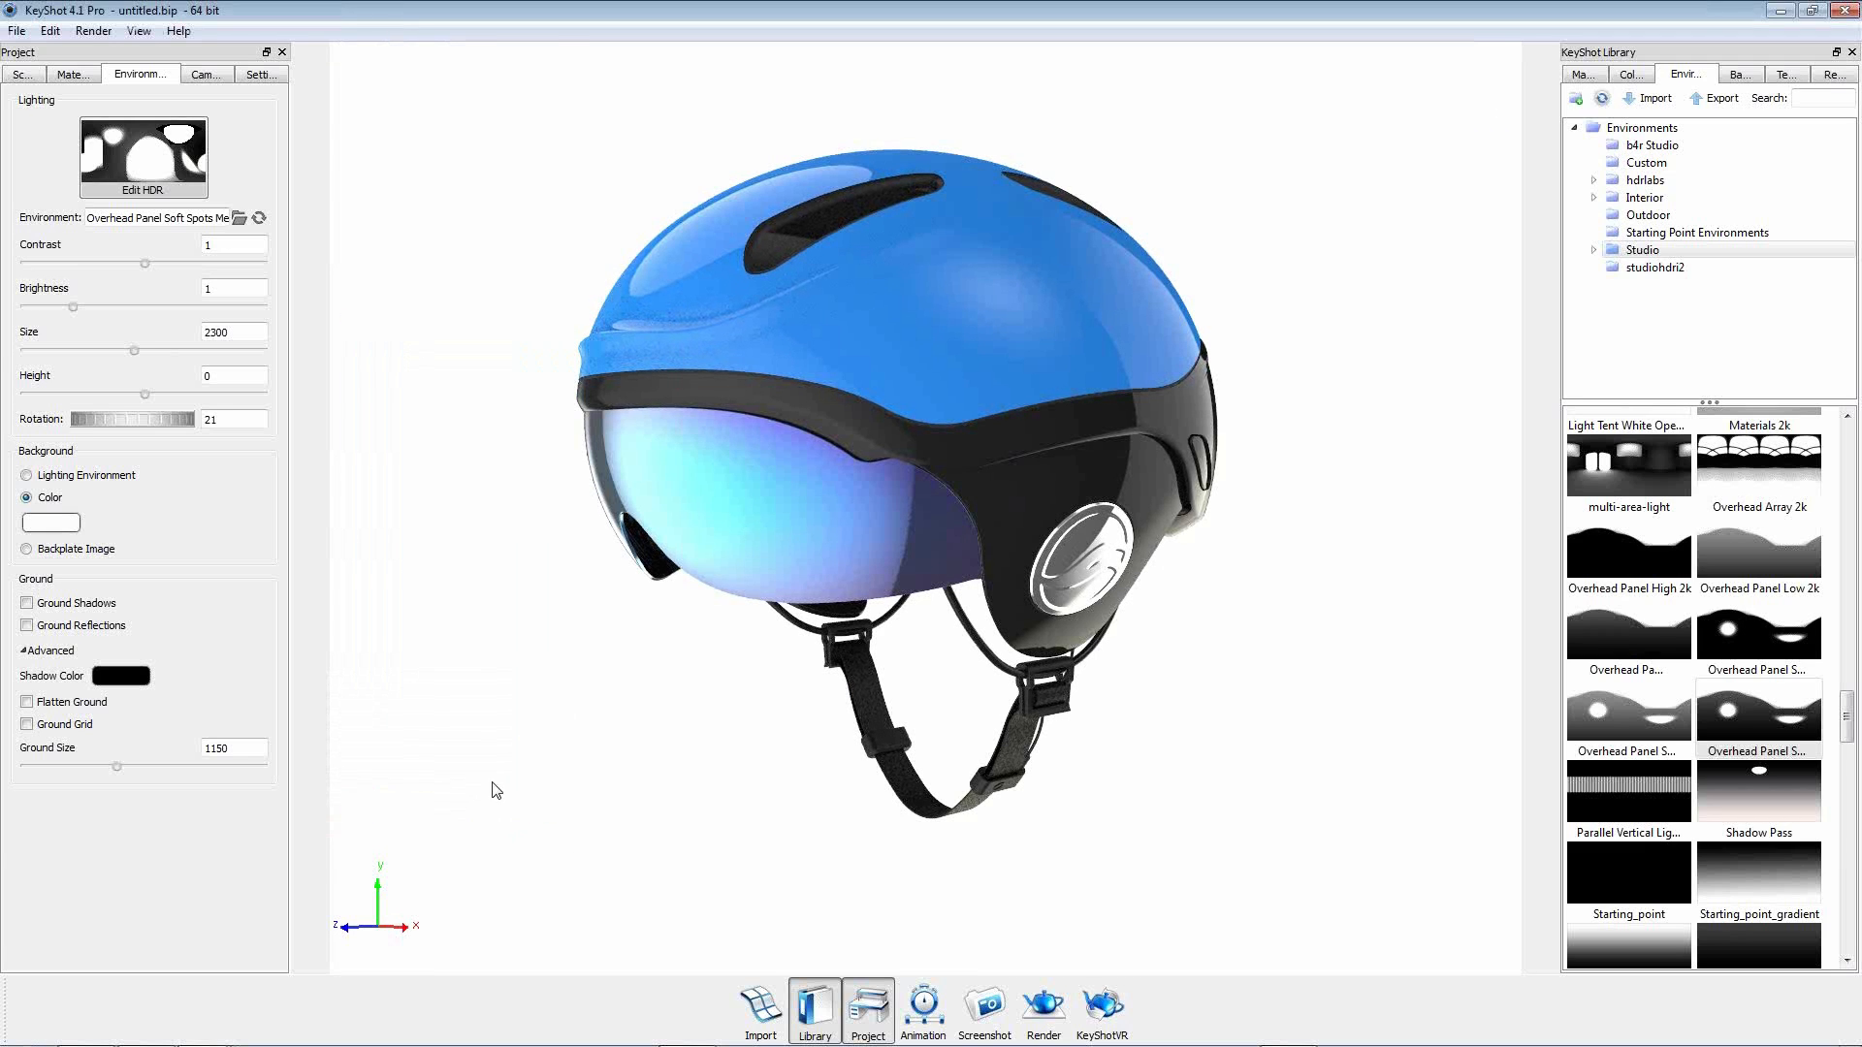
Return to the HDR editor for the Overhead Panel Soft Spots Medium environment and add a fourth circular pin.
mouse_move(225, 1038)
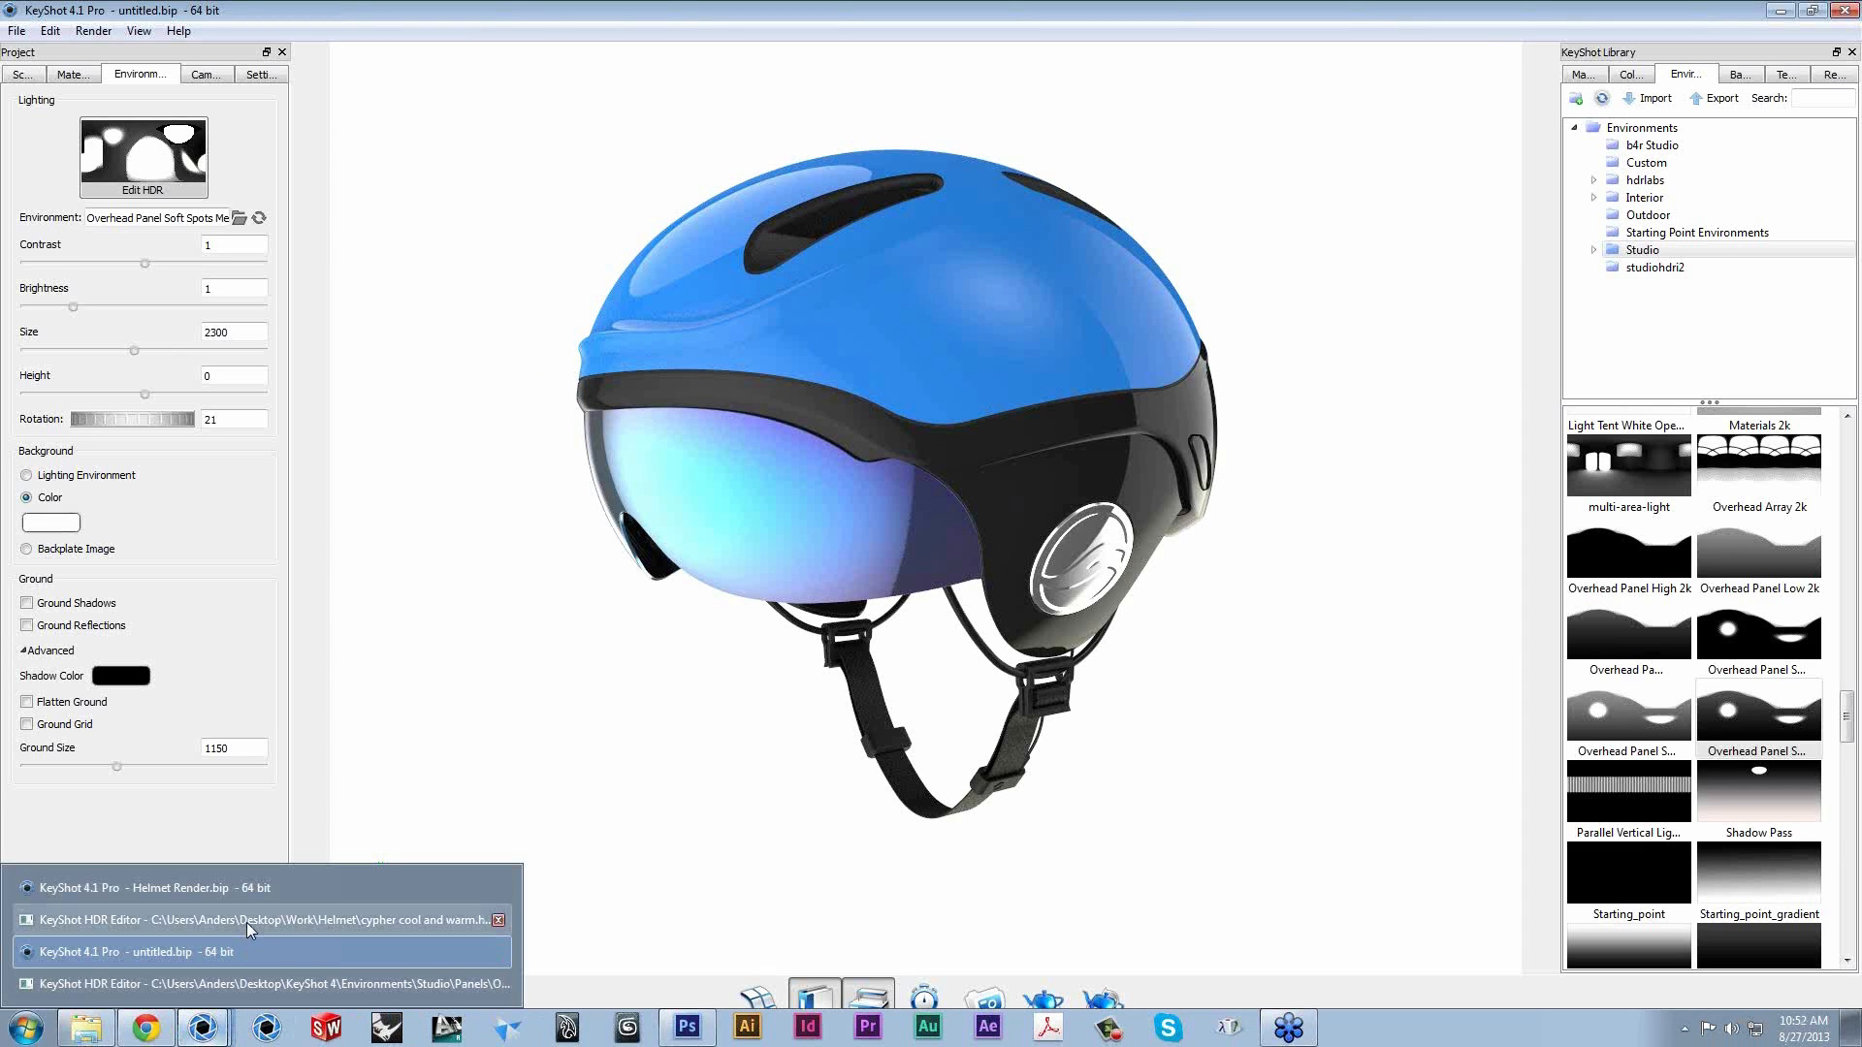
click(273, 983)
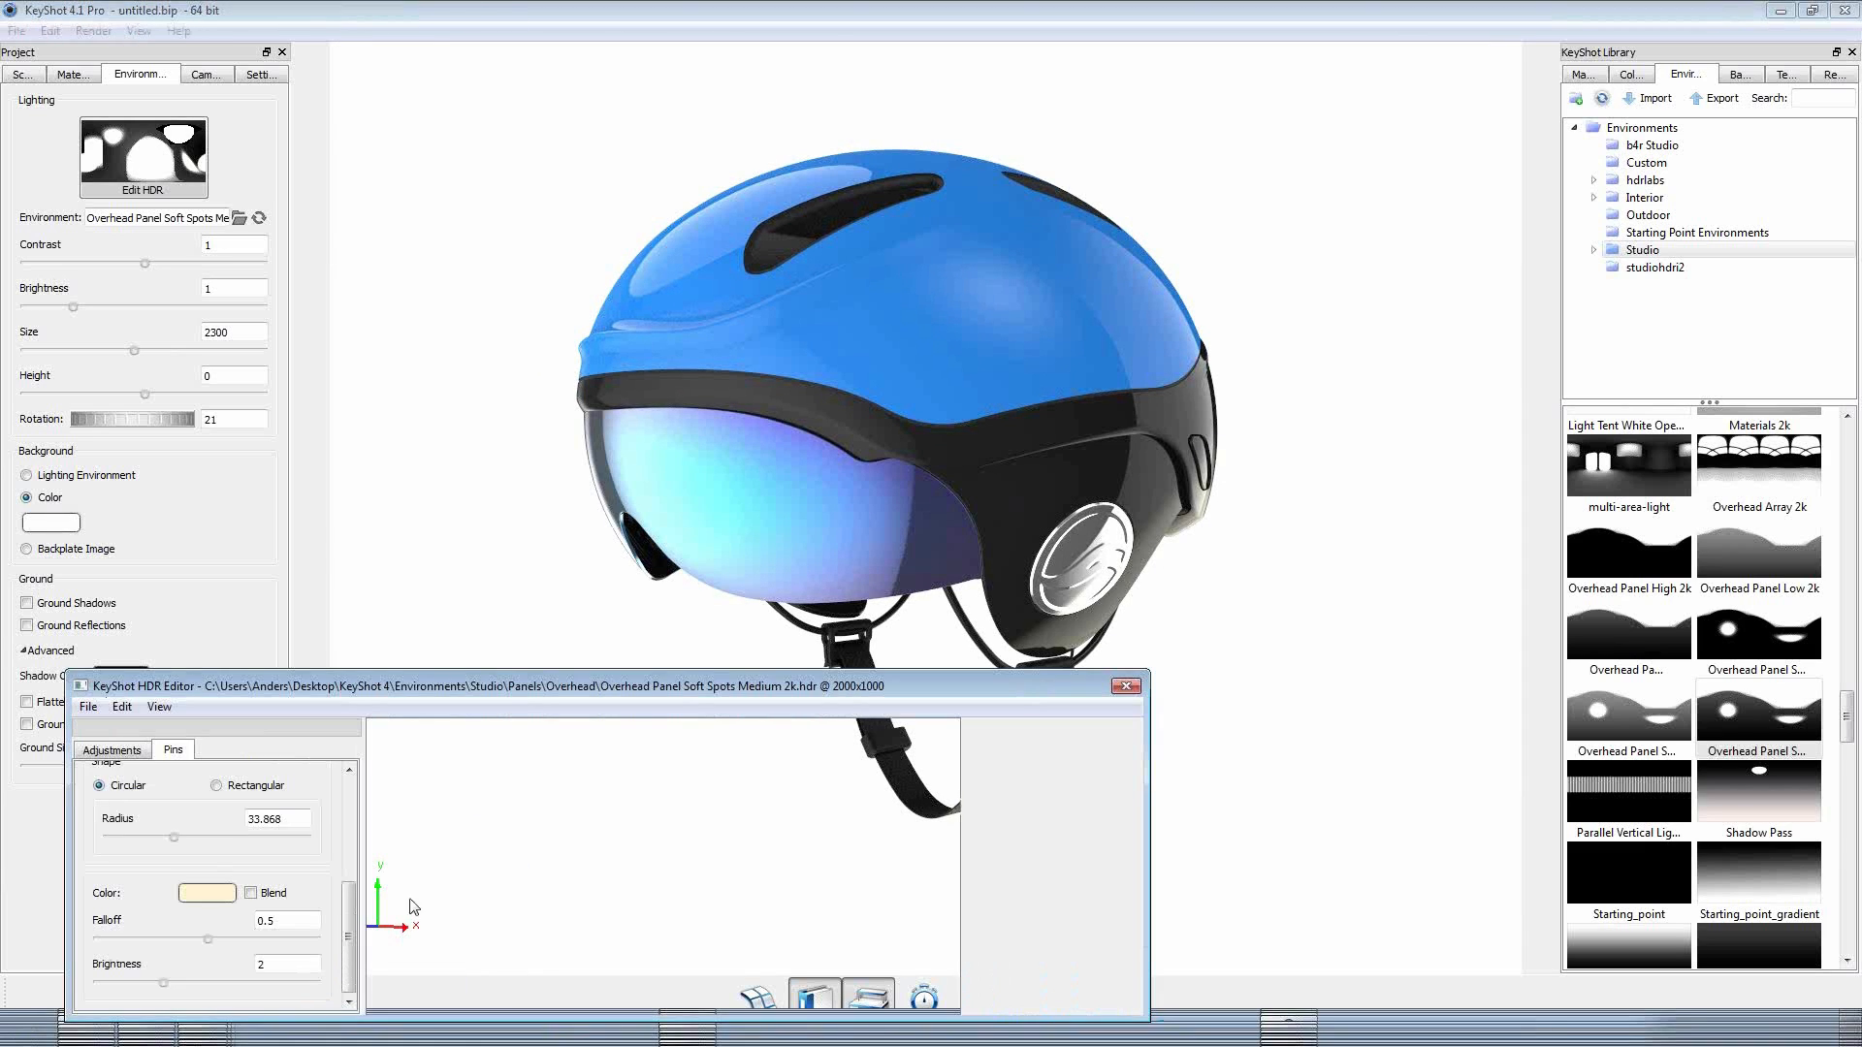
drag(672, 679, 665, 654)
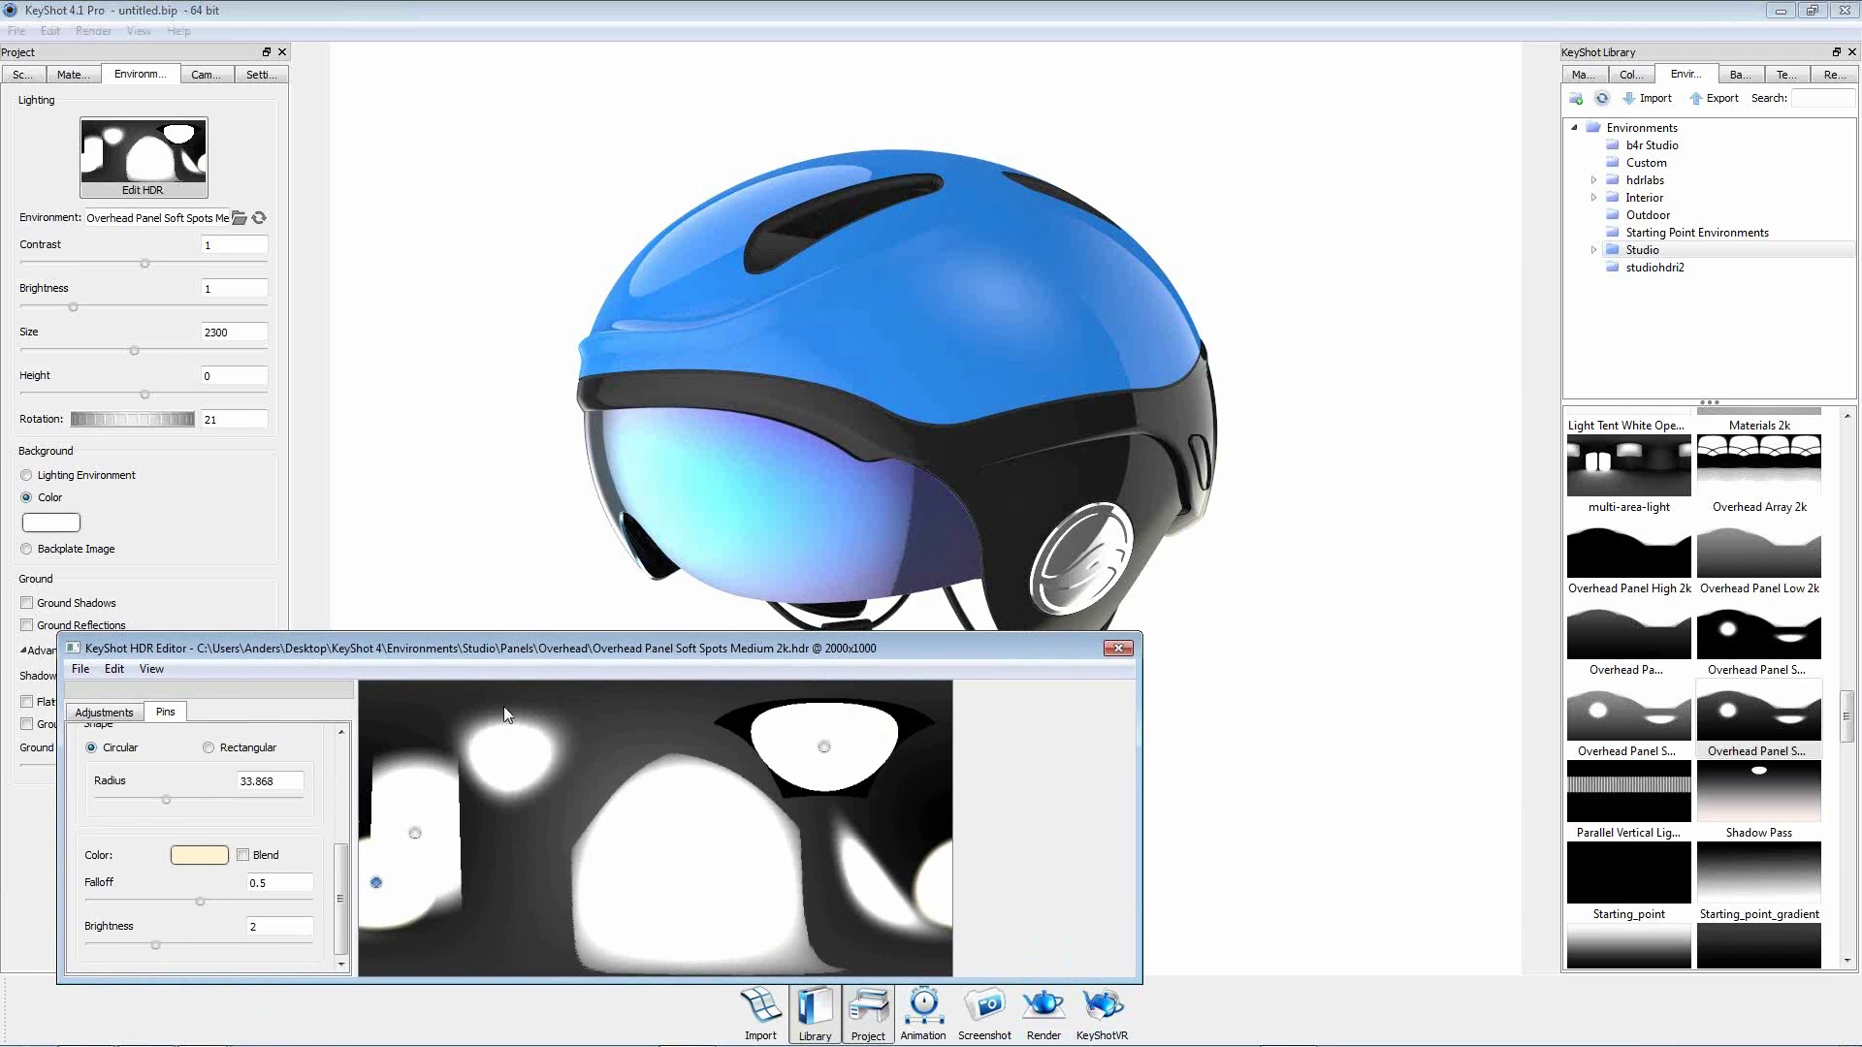
click(345, 750)
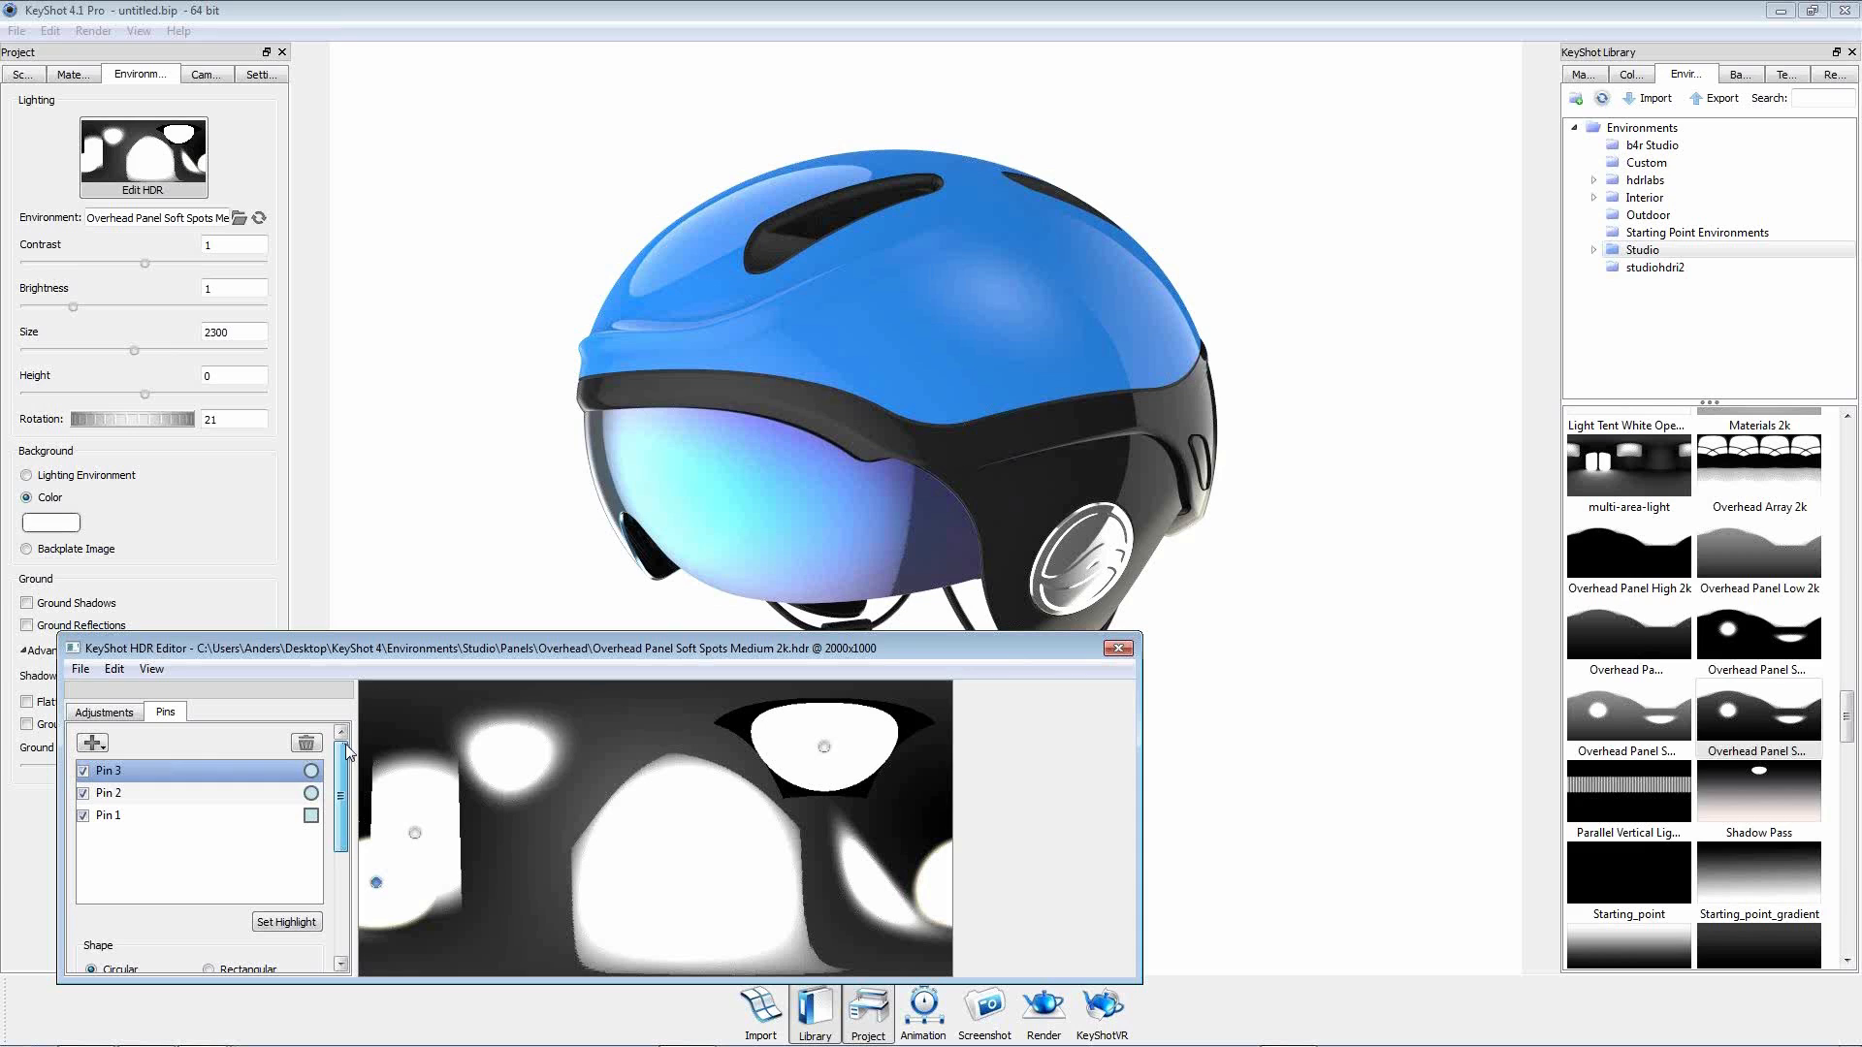
click(93, 742)
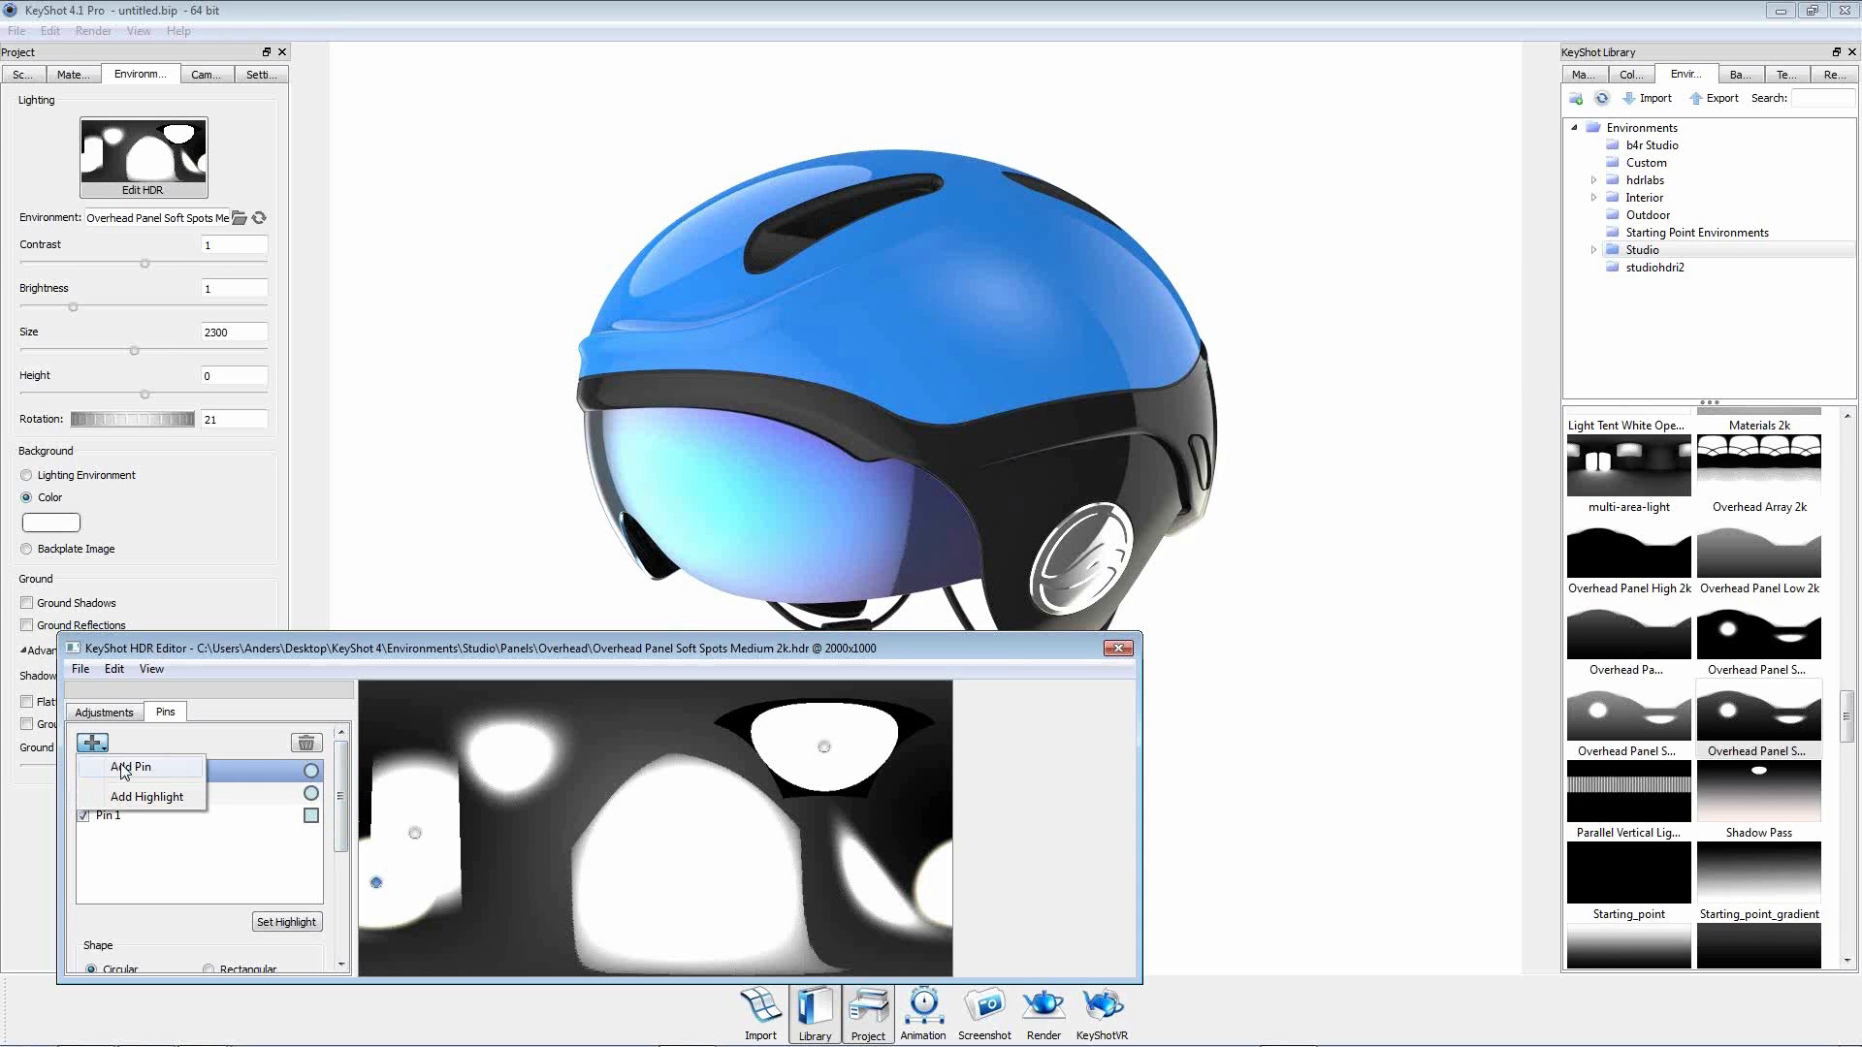
click(126, 768)
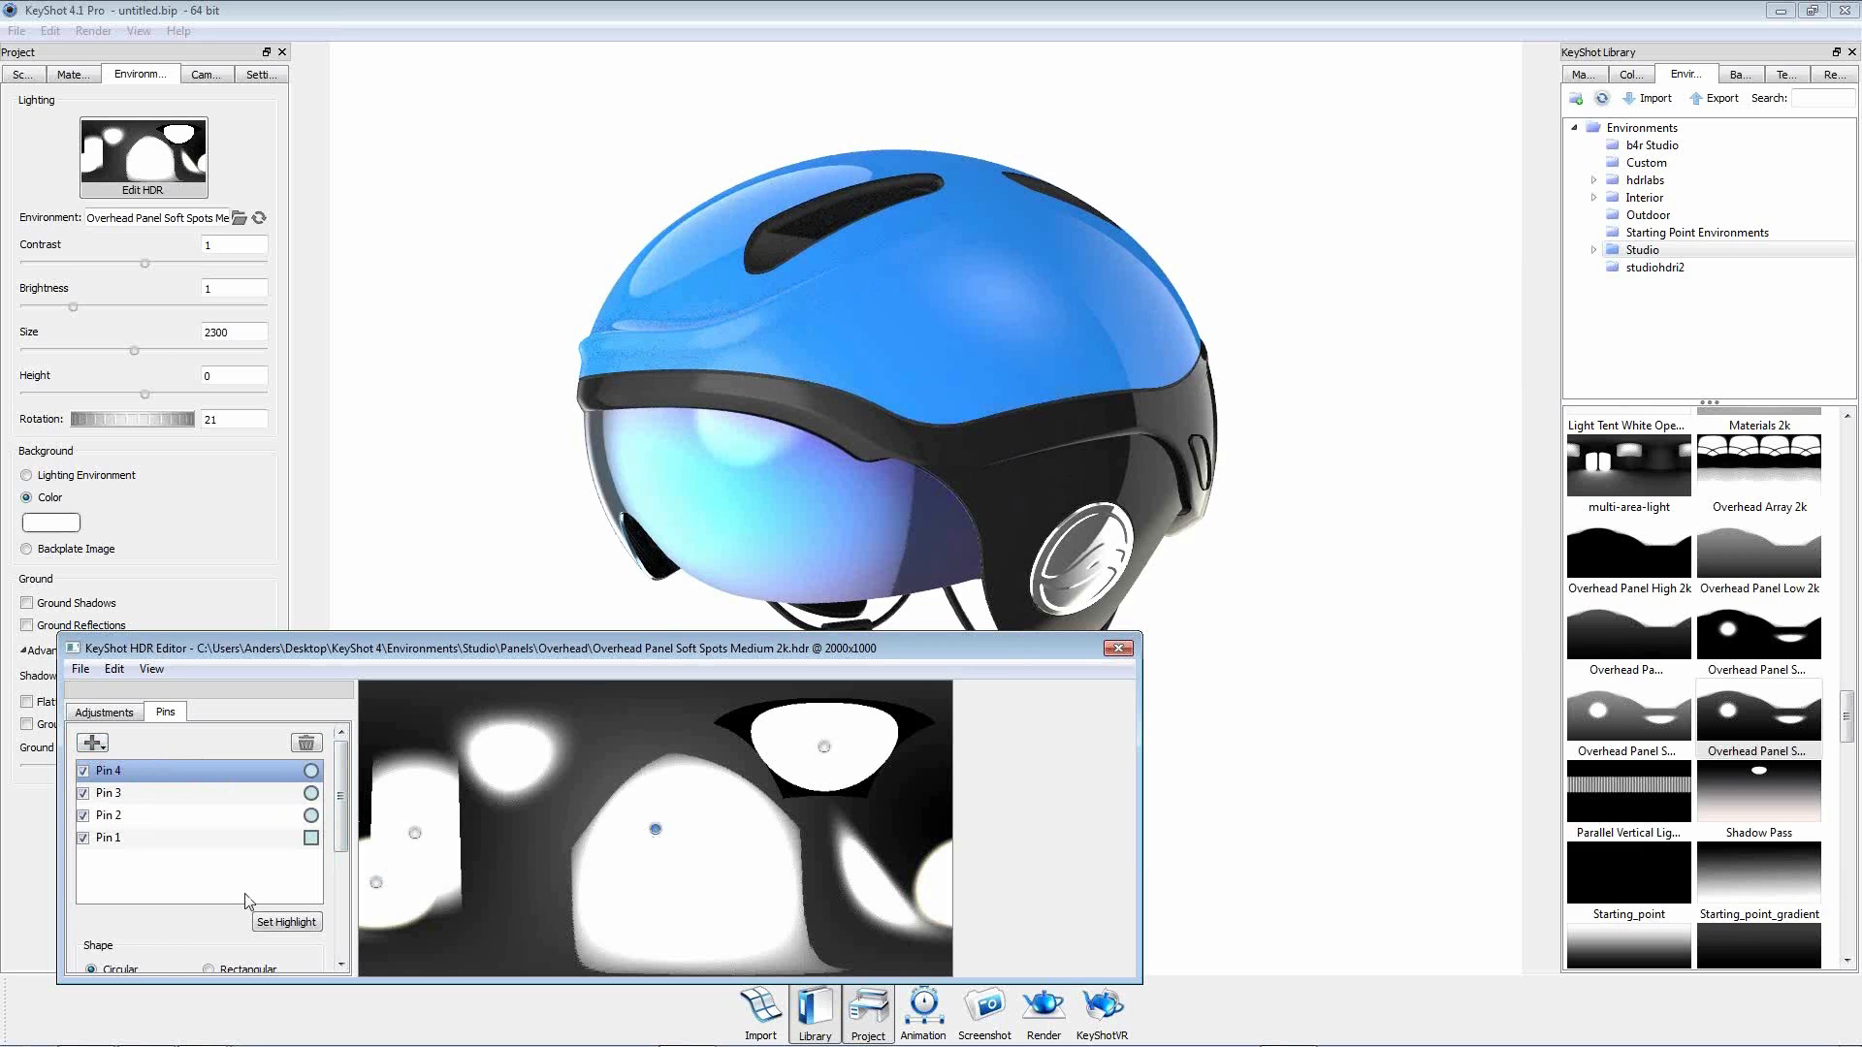
Tint the fourth pin pale cyan with hue 185, saturation 19% and value 100%.
drag(341, 813, 347, 883)
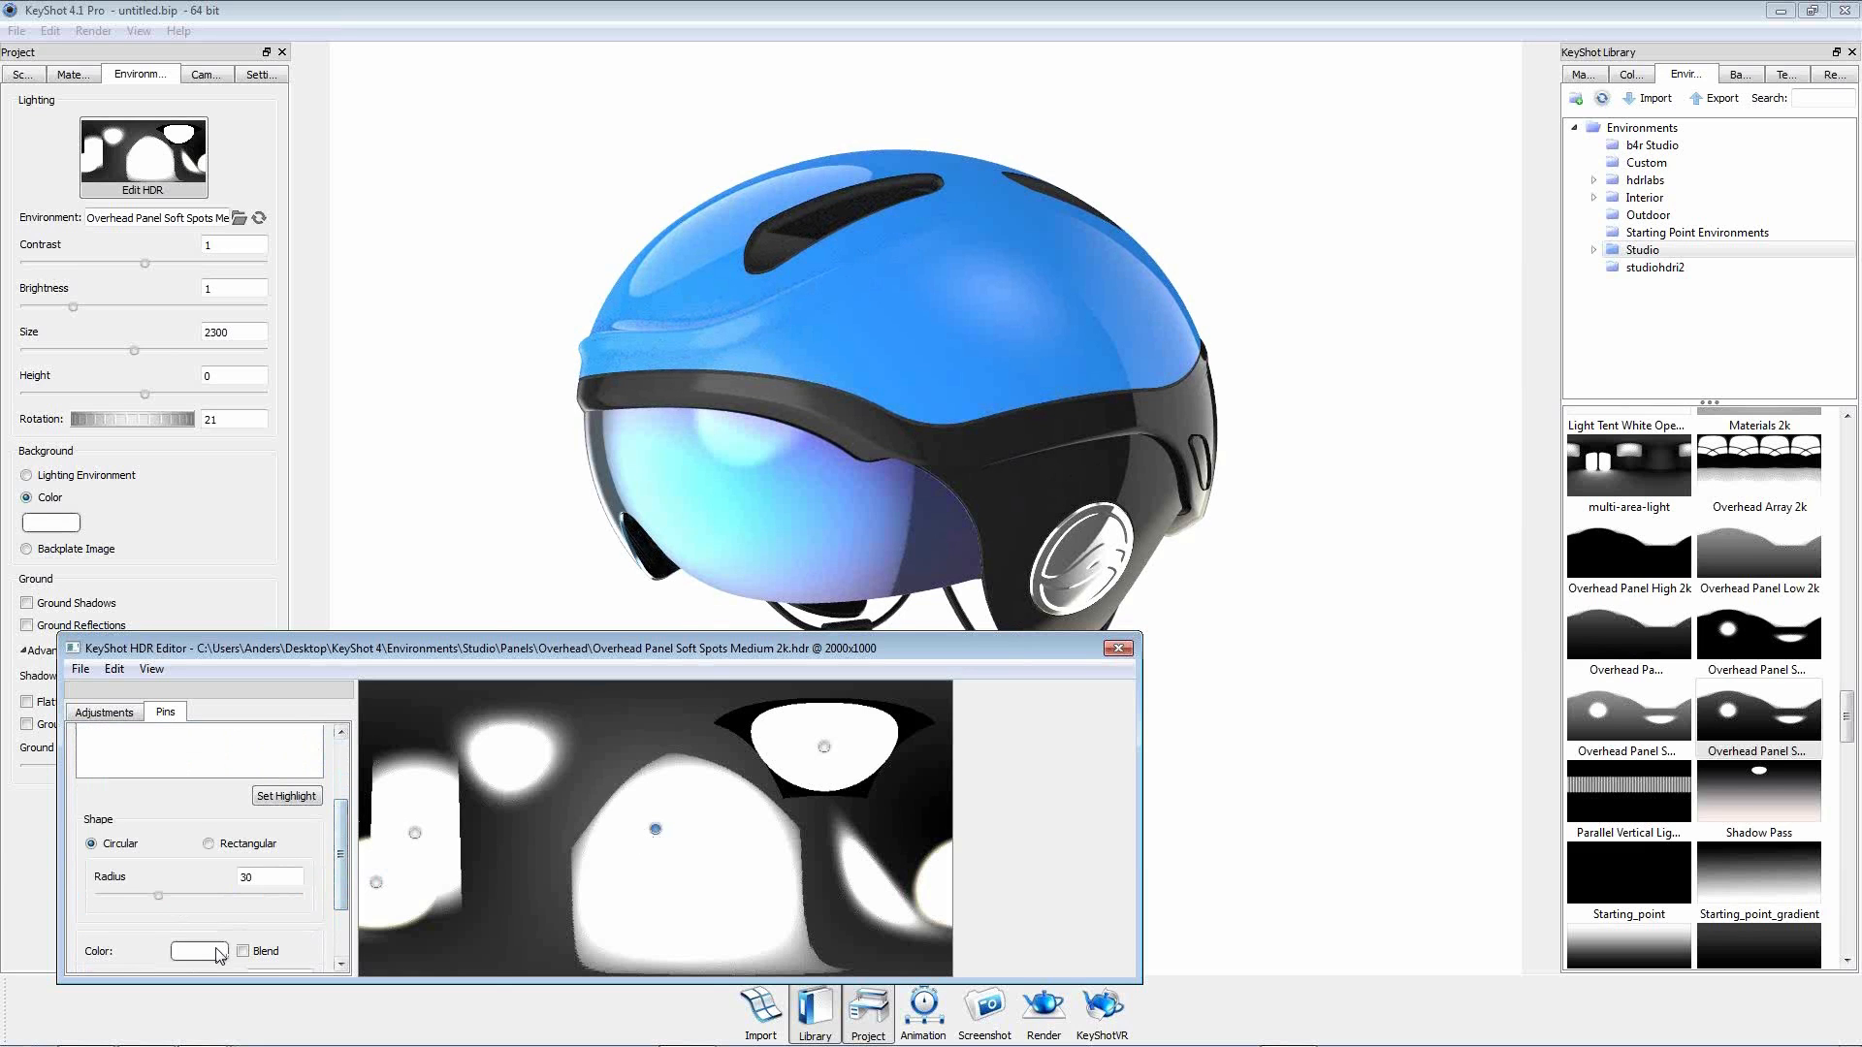
click(219, 952)
click(689, 644)
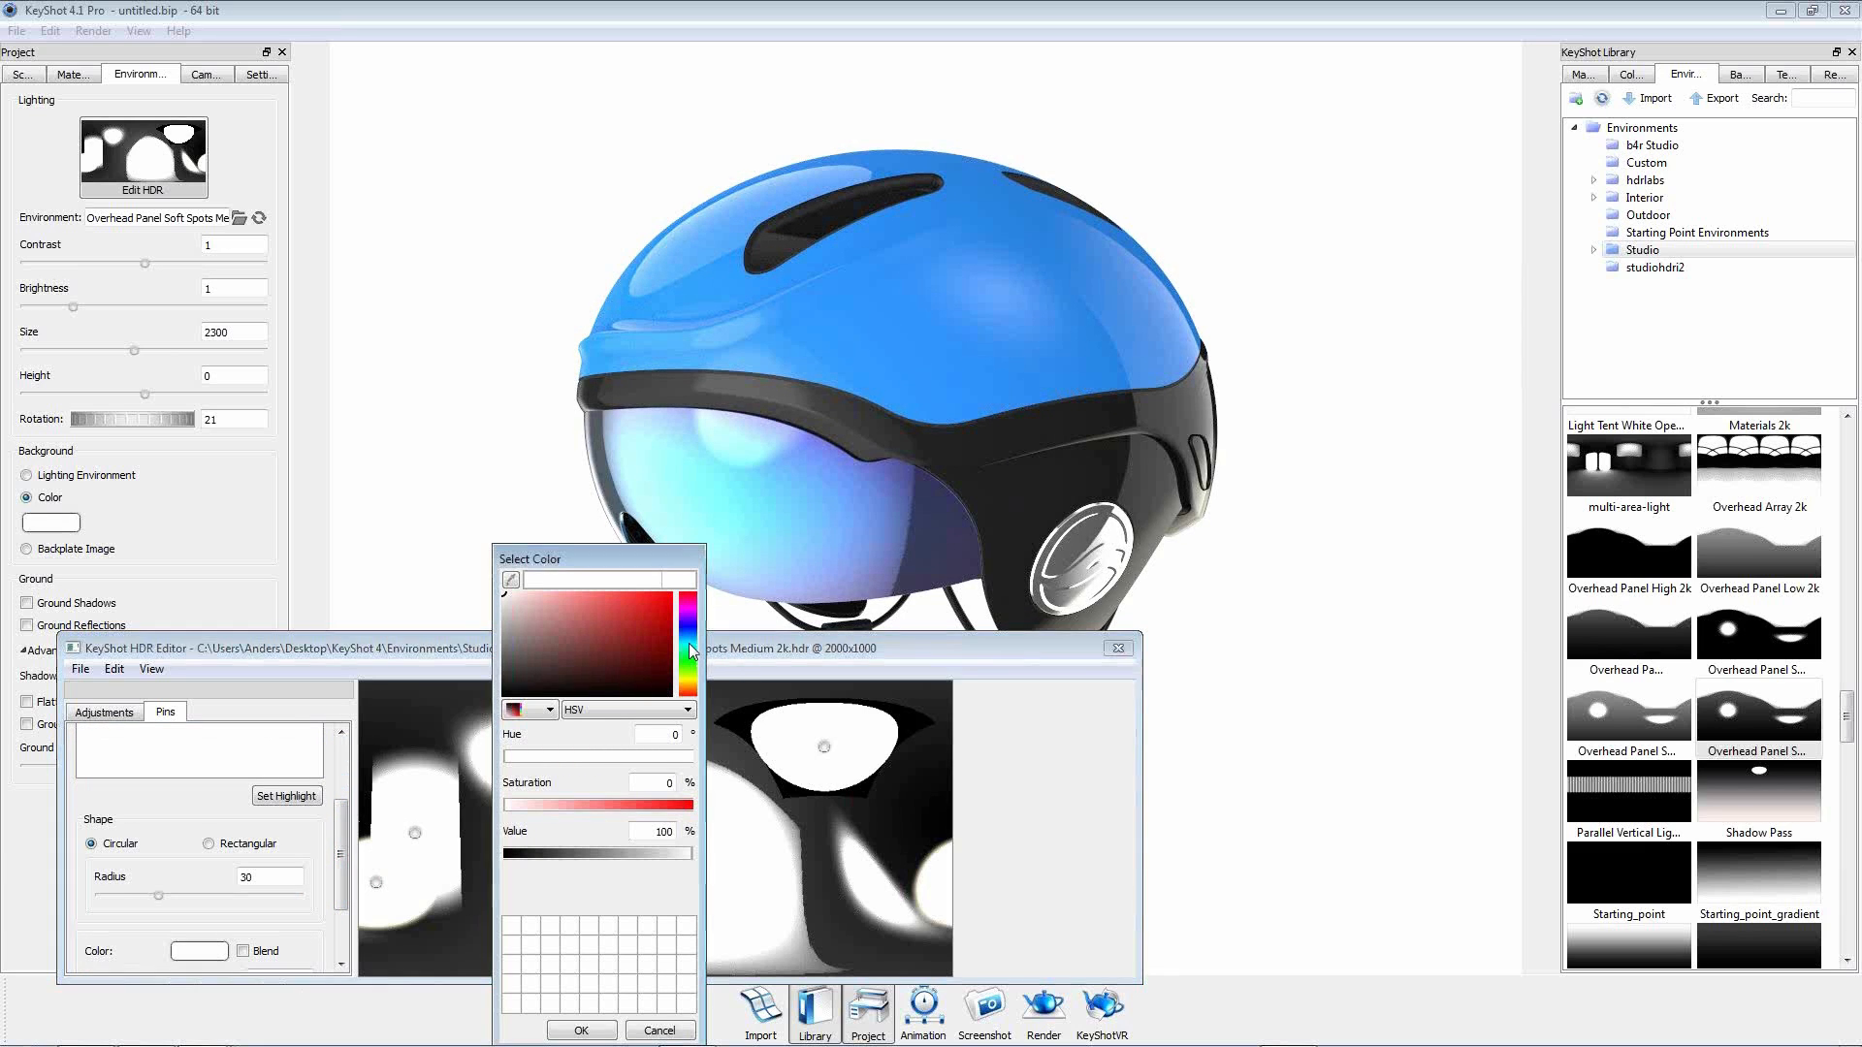
drag(574, 591, 533, 580)
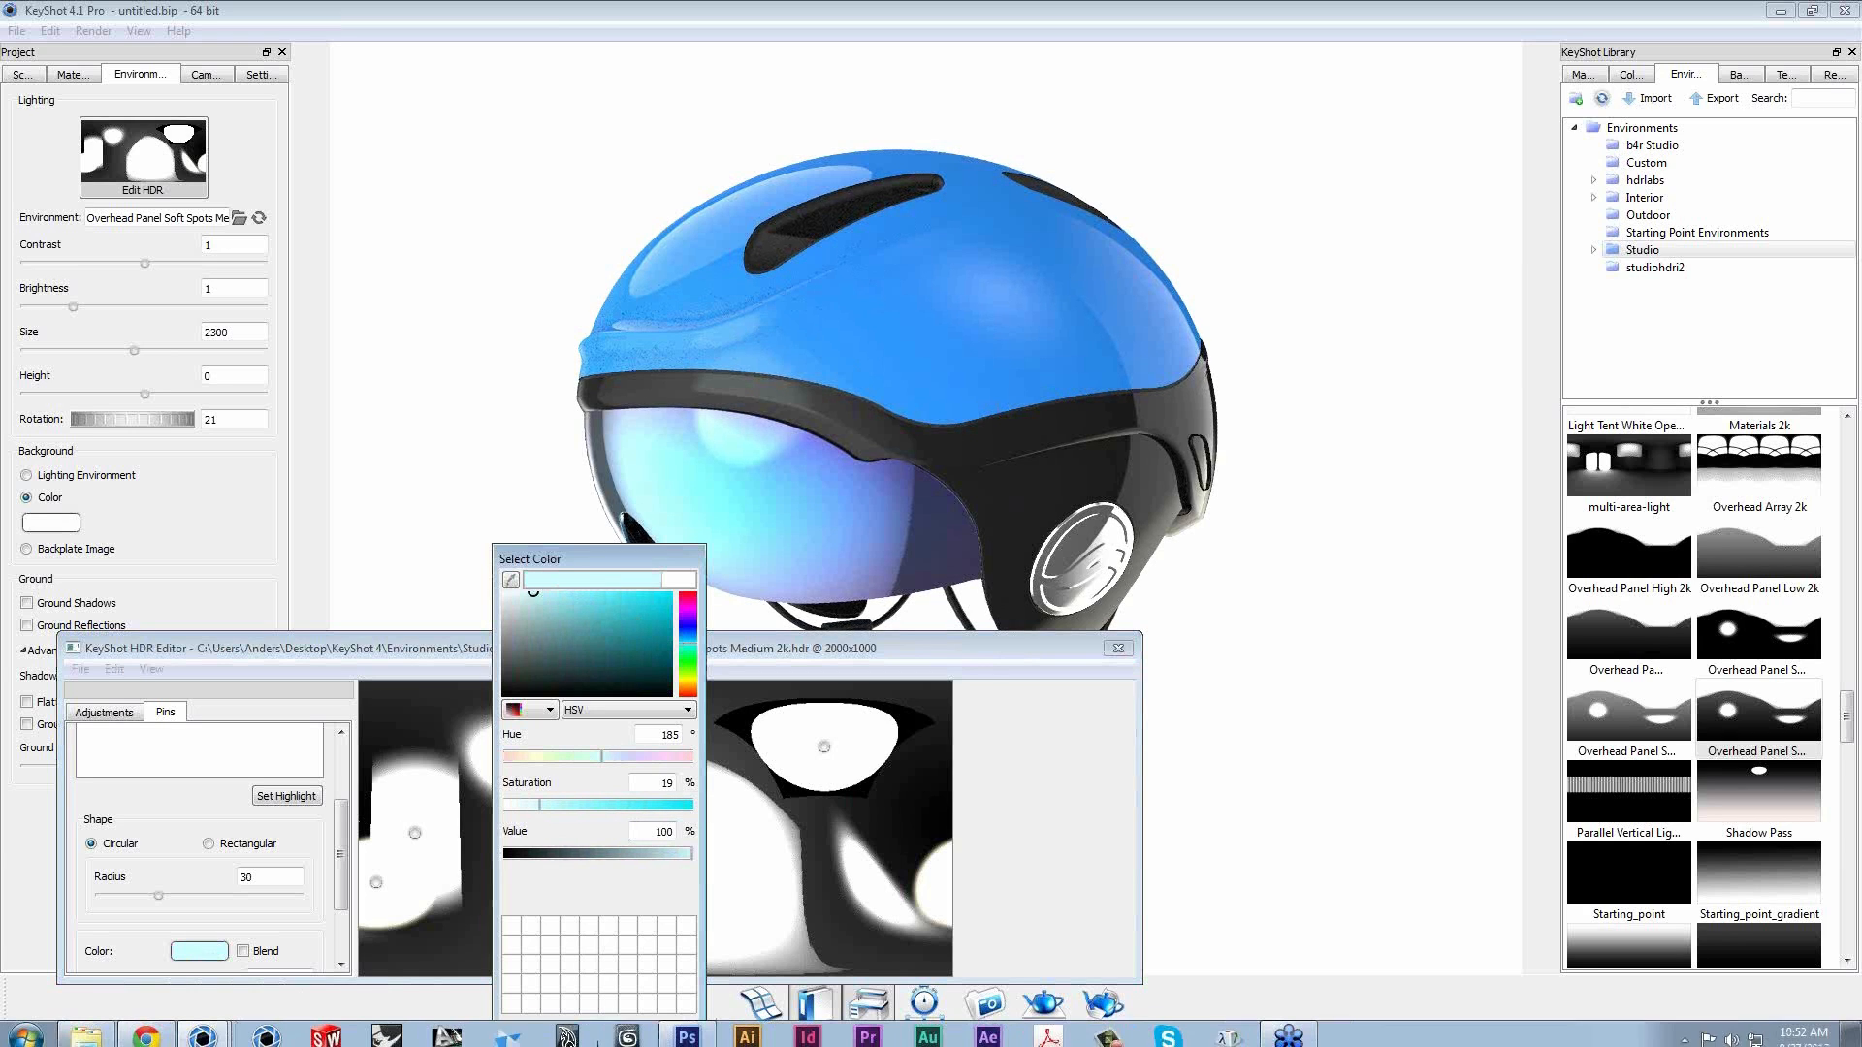
click(585, 1028)
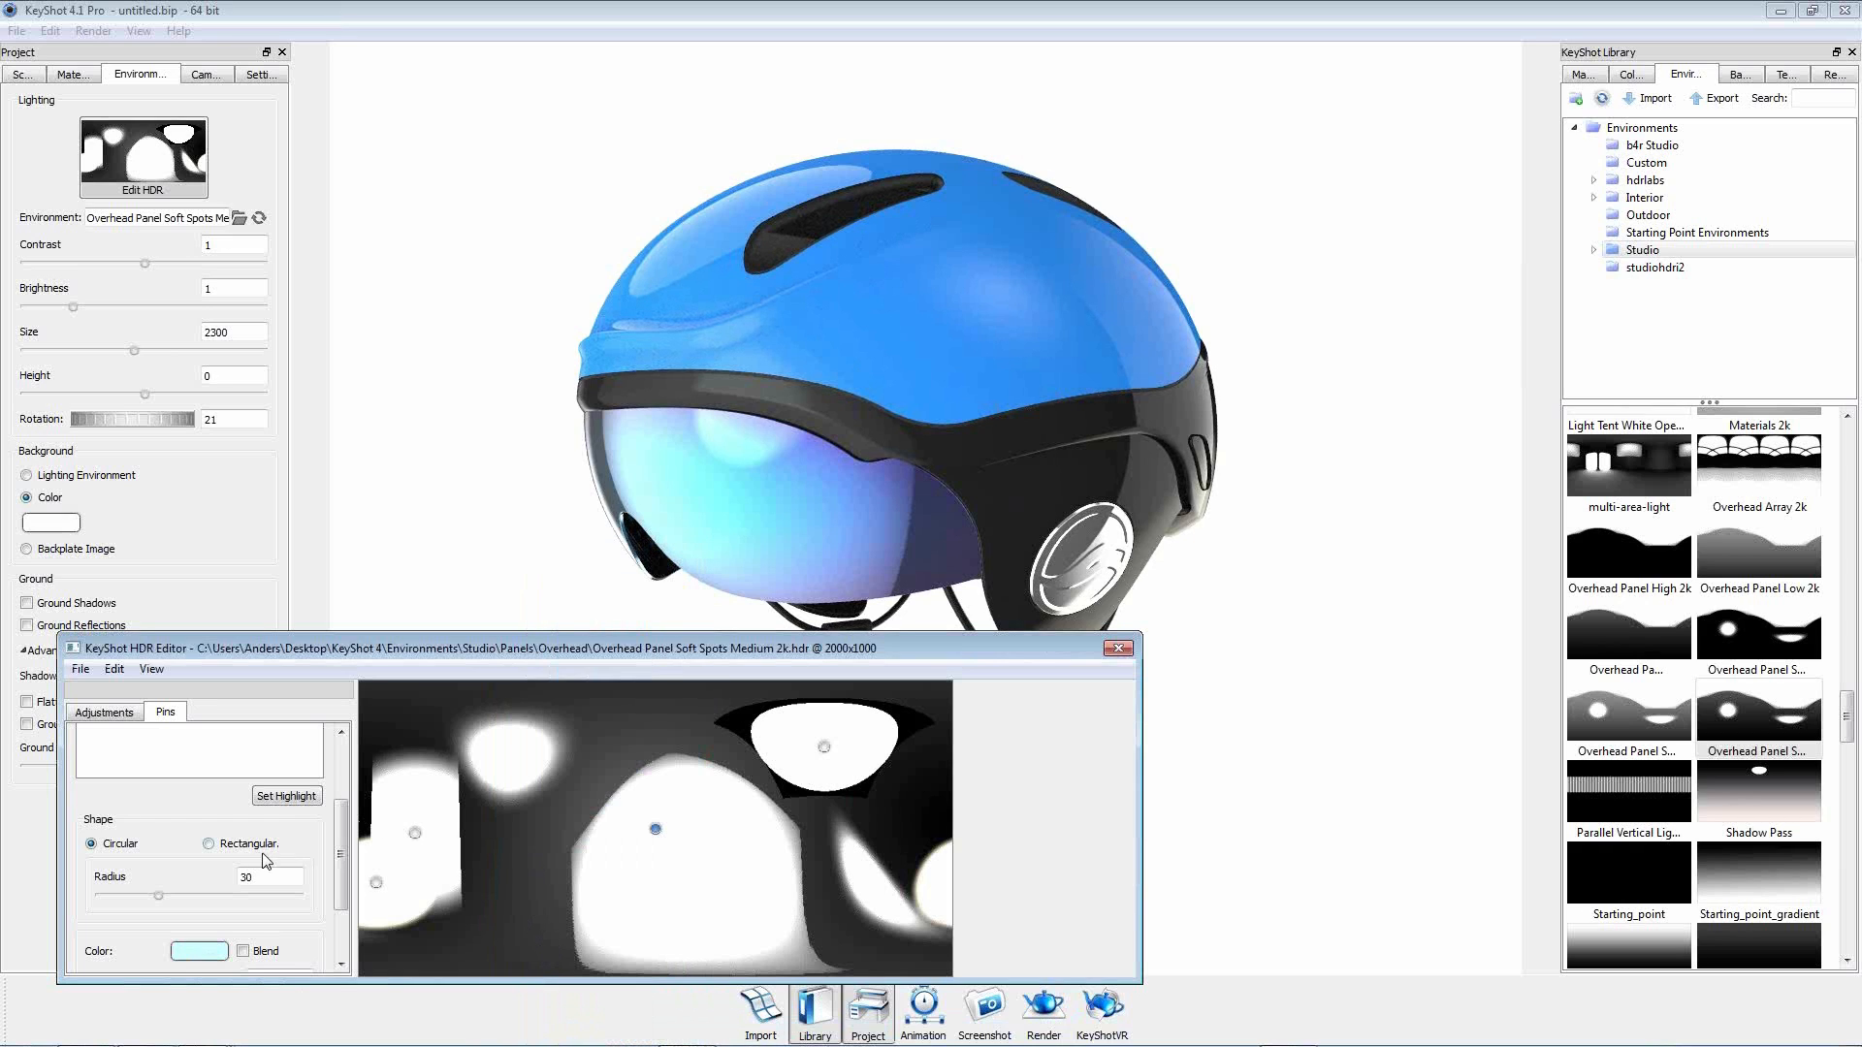
Set the fourth pin's falloff to 1 and place it over the right end of the HDR image's upper-right light.
drag(342, 853, 346, 896)
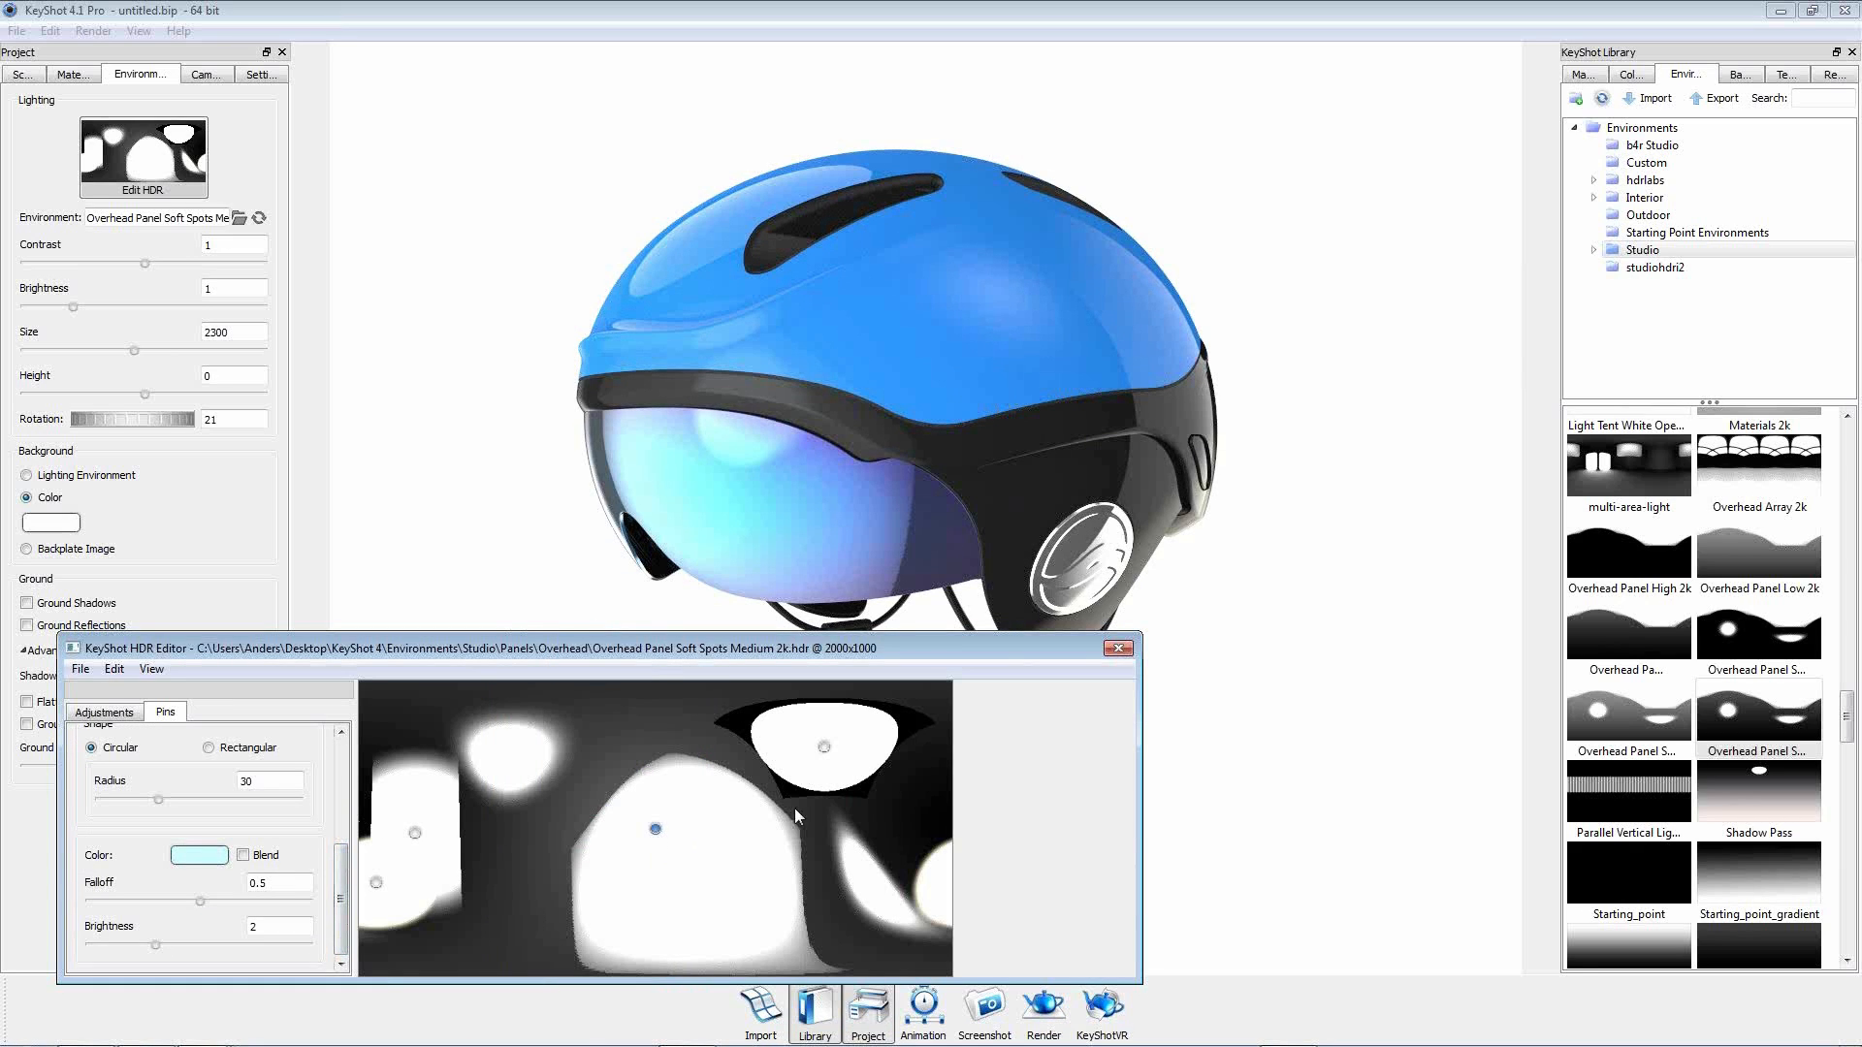
mouse_move(843, 808)
mouse_down()
mouse_move(921, 802)
mouse_move(879, 802)
mouse_up()
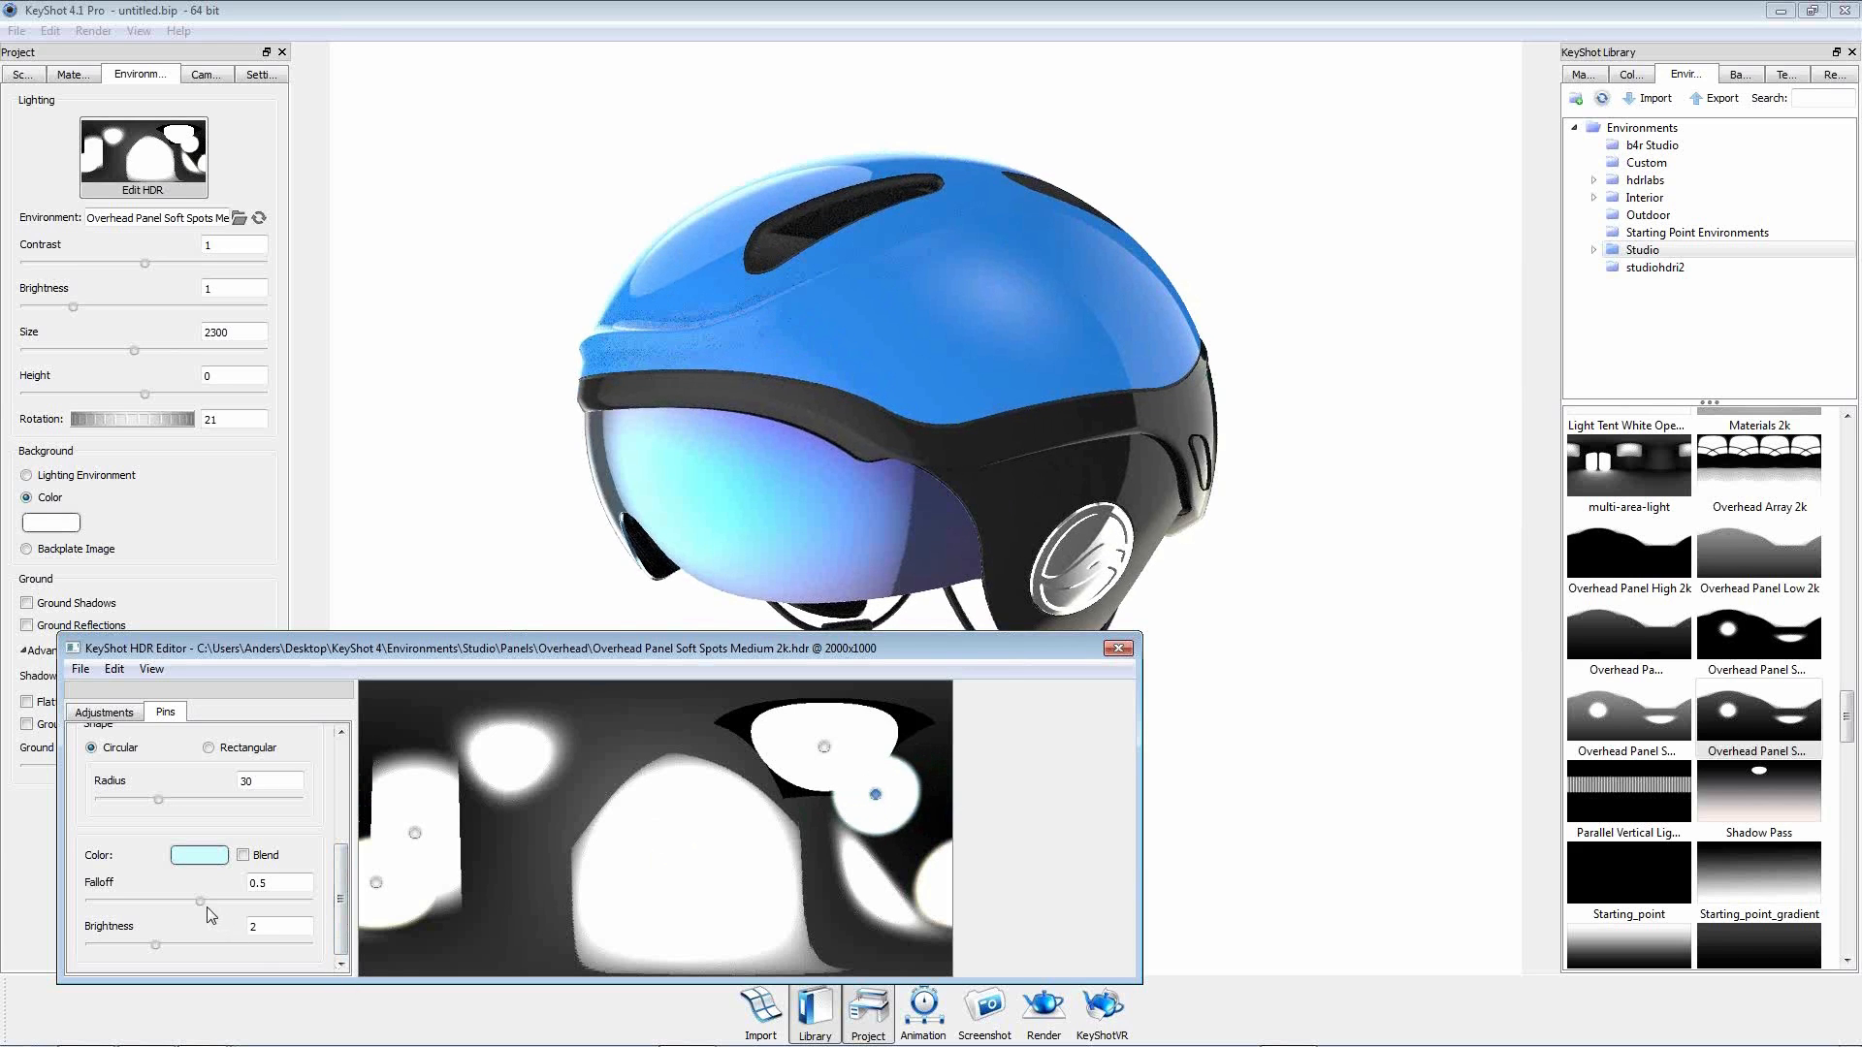
drag(200, 902, 397, 911)
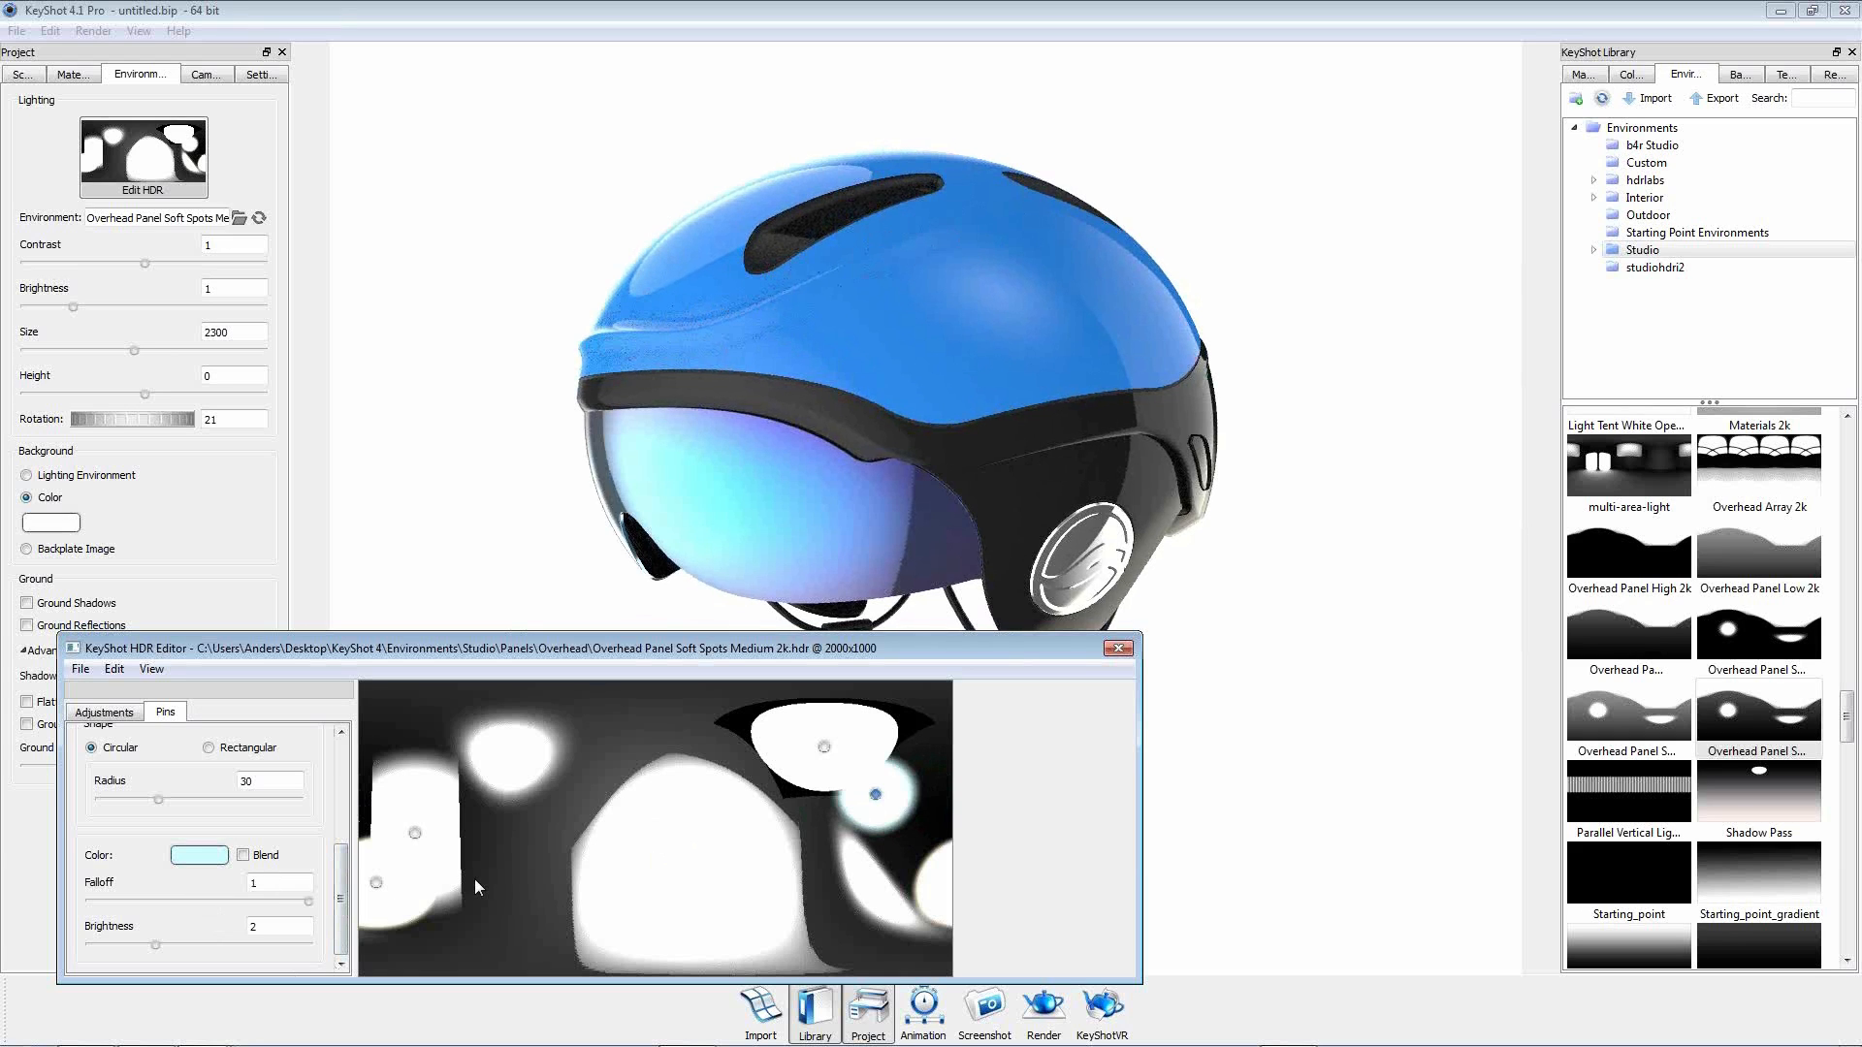
drag(877, 797, 887, 755)
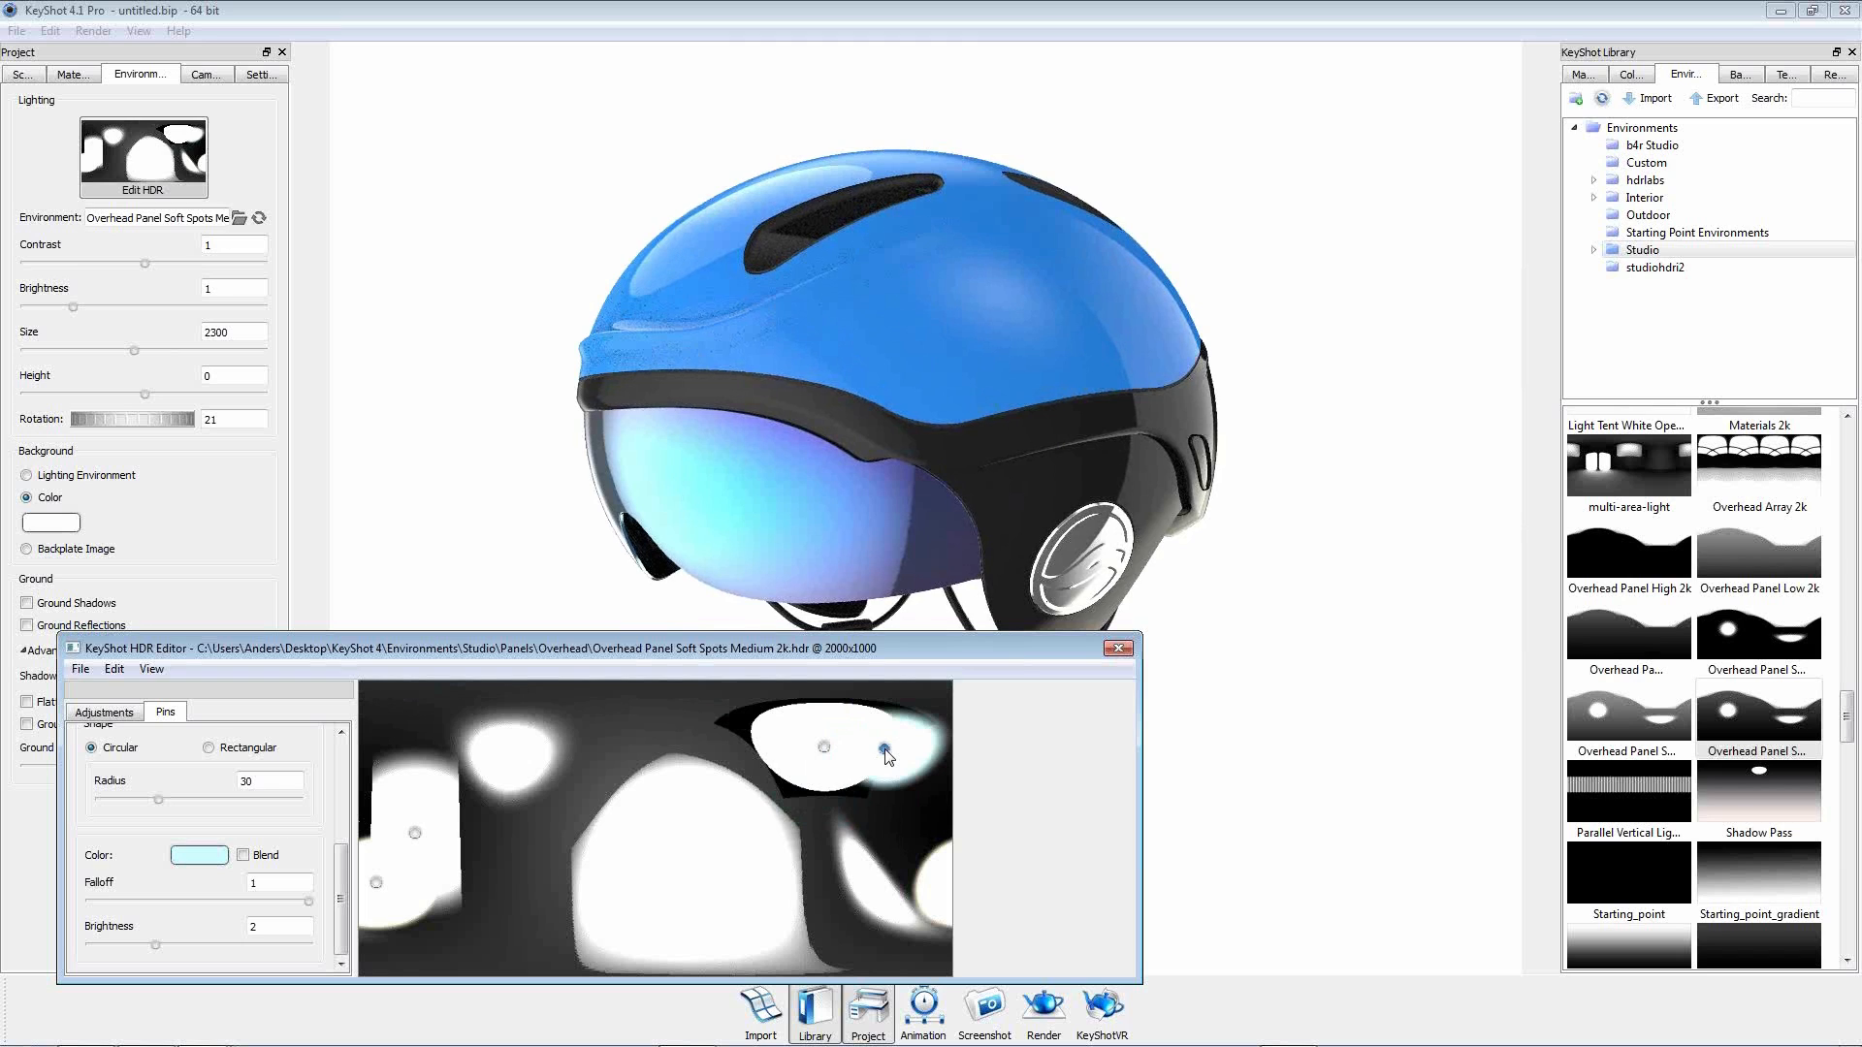
Enlarge the fourth pin's radius to 40.6 and set its brightness to 1.
click(180, 799)
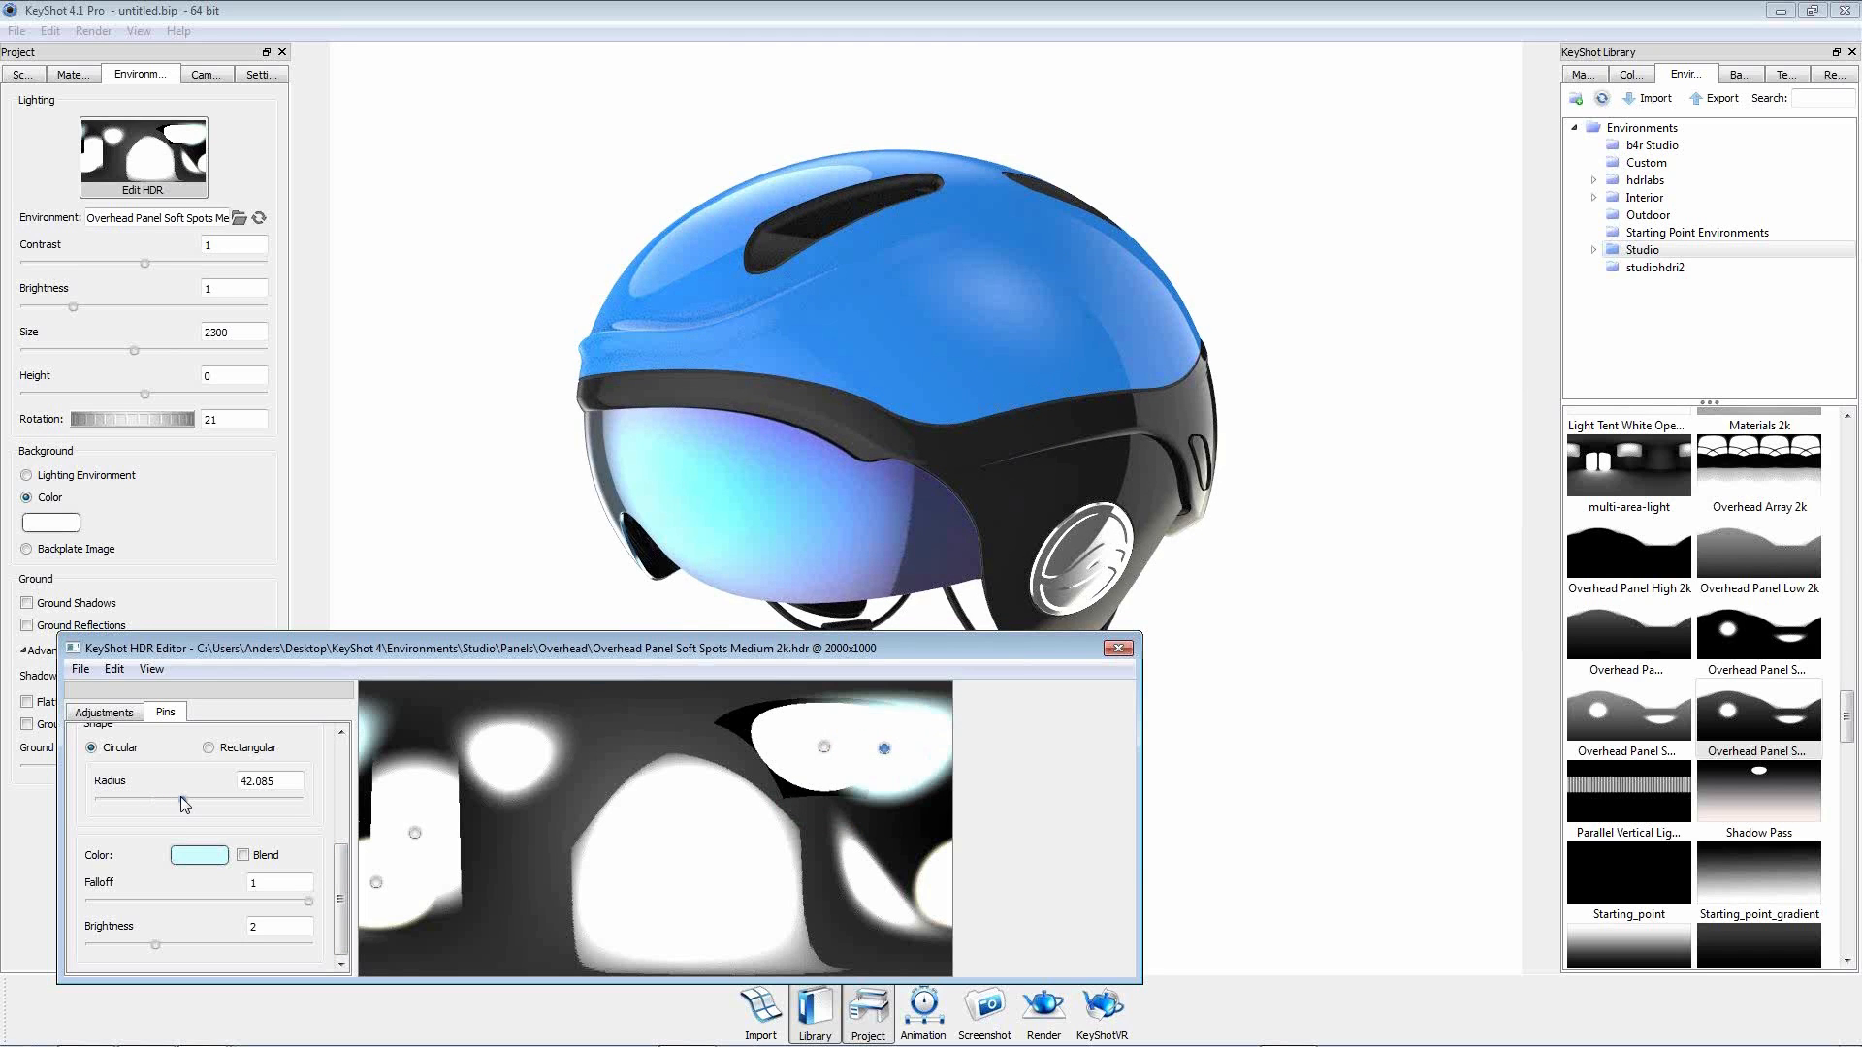
drag(181, 795, 178, 796)
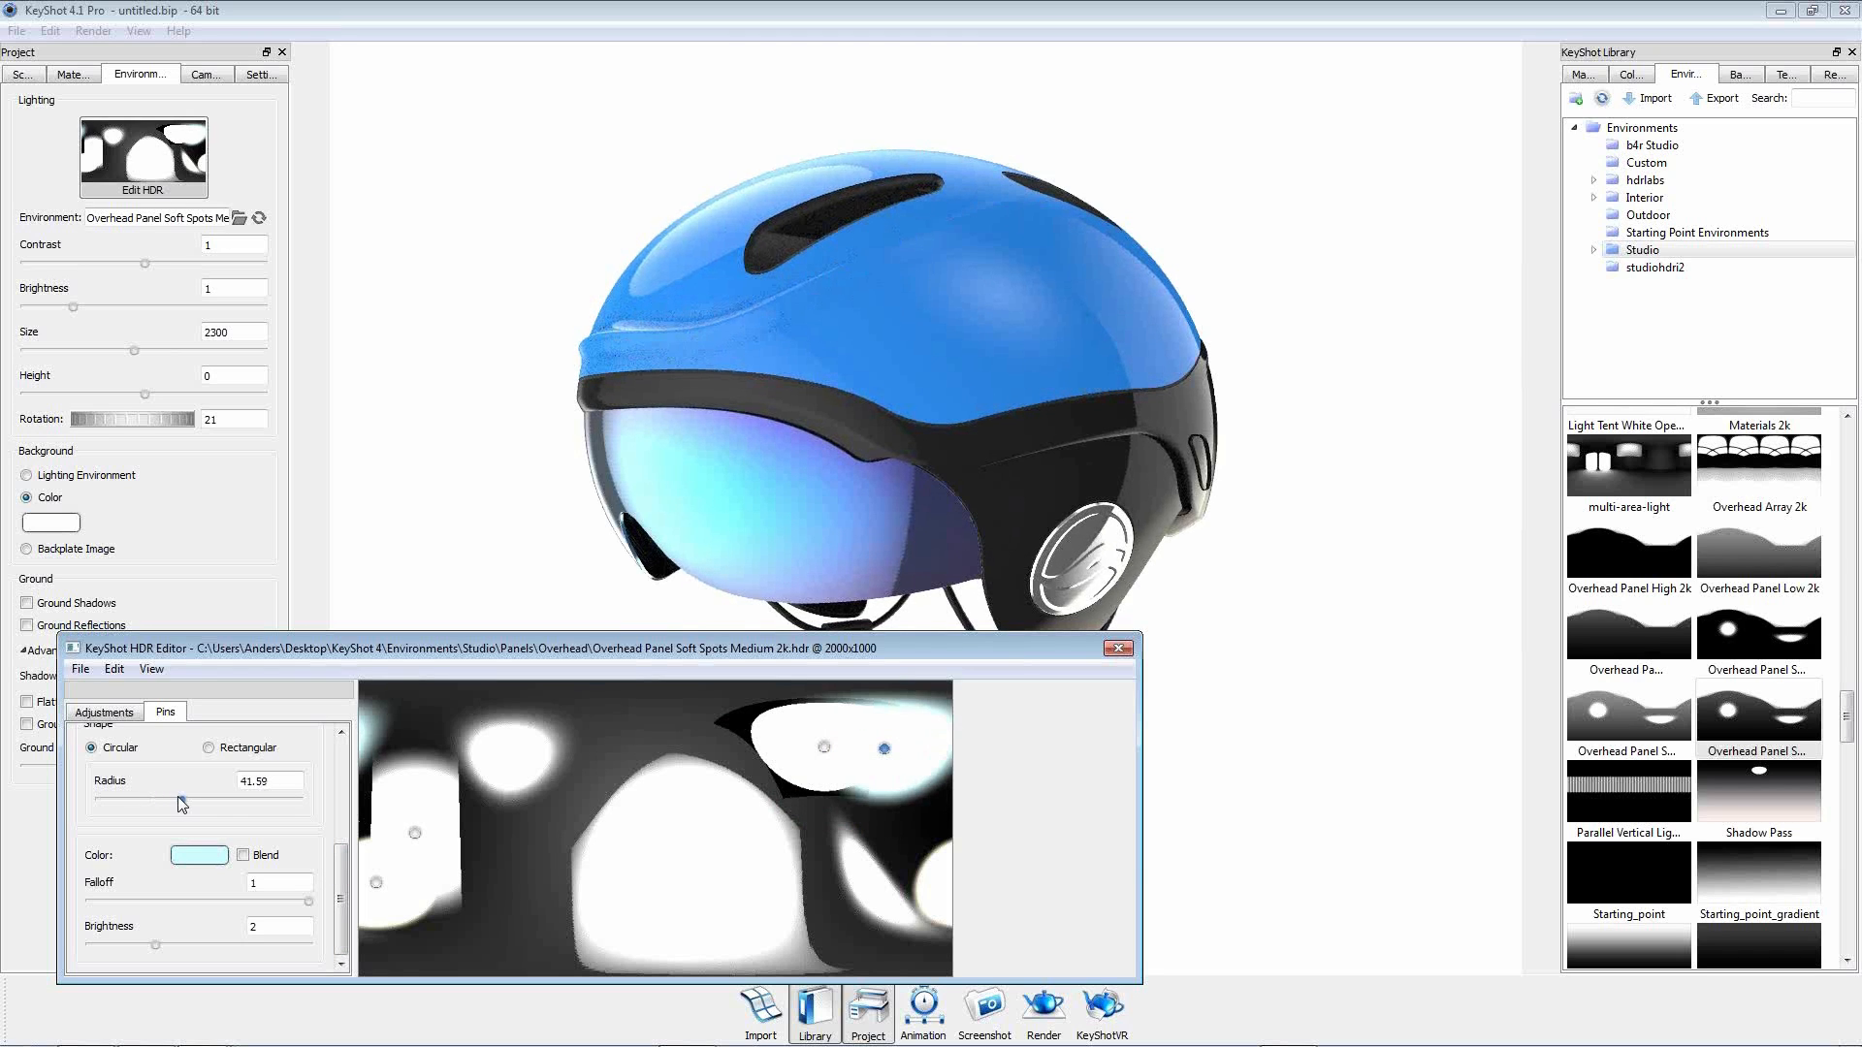
double_click(270, 925)
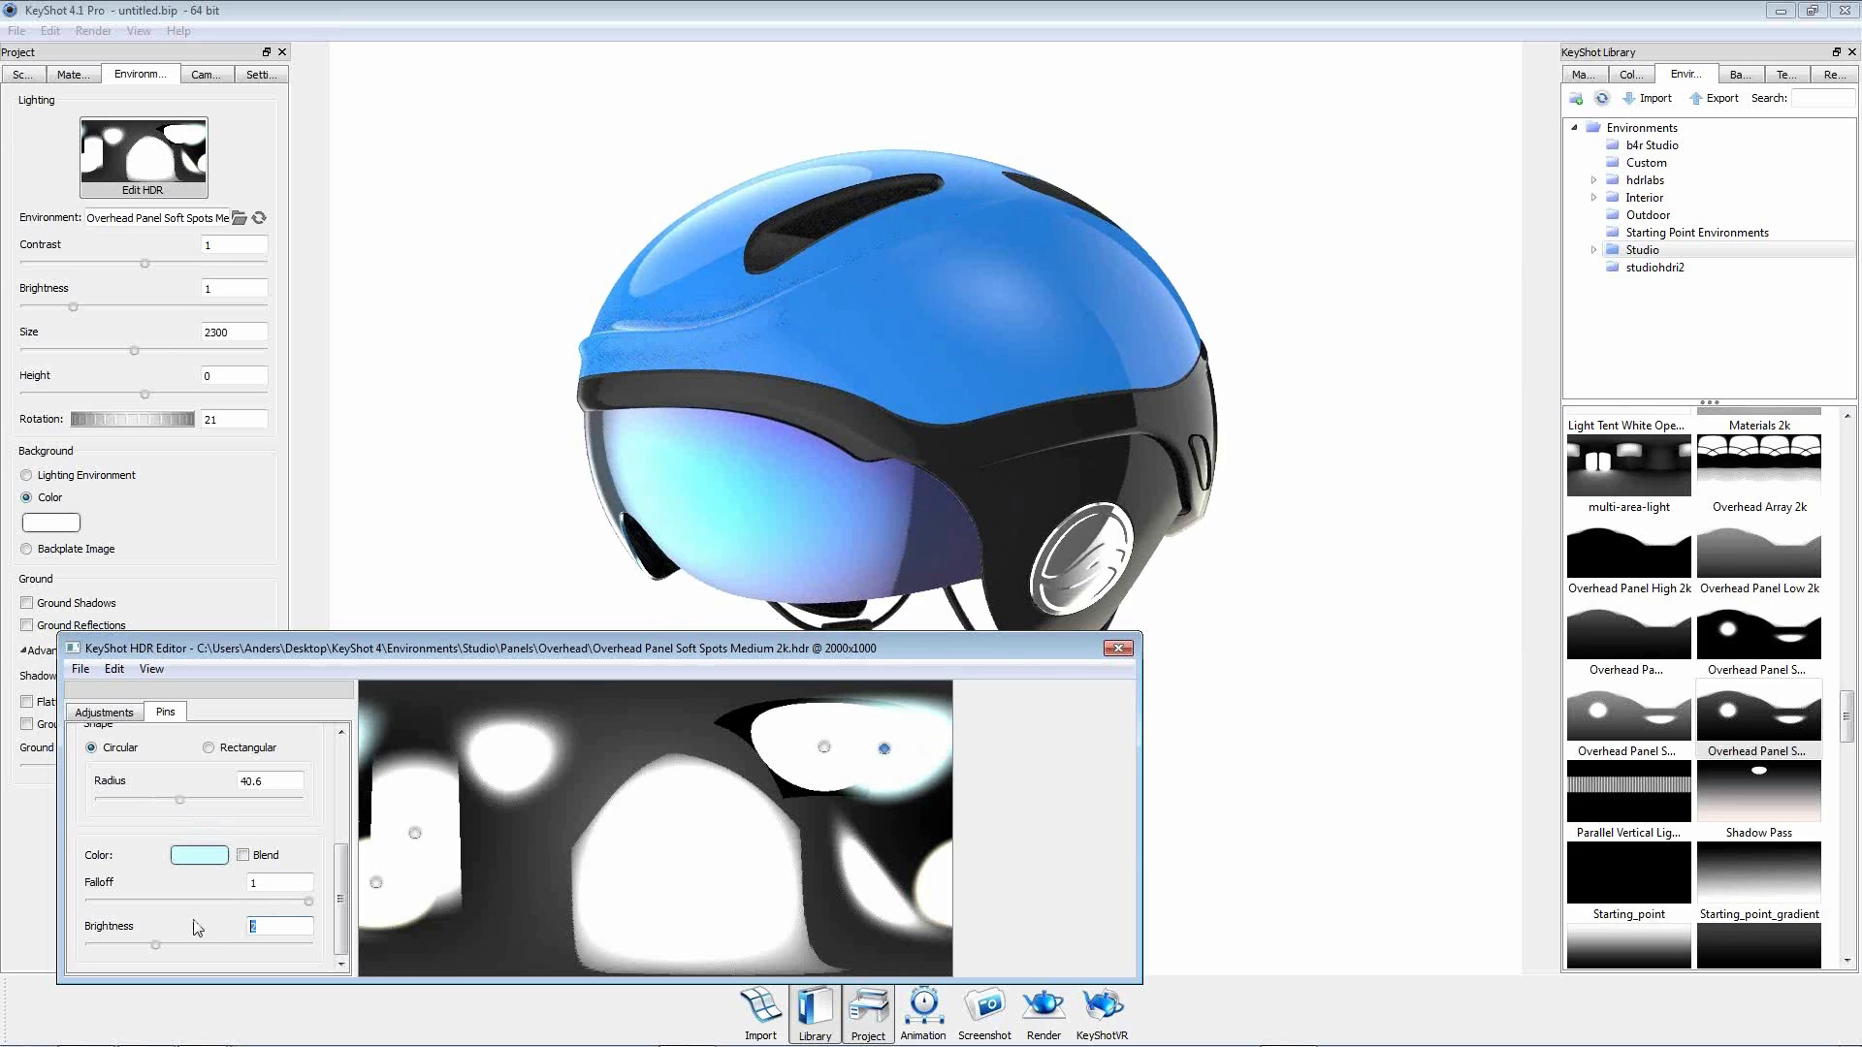
key(Return)
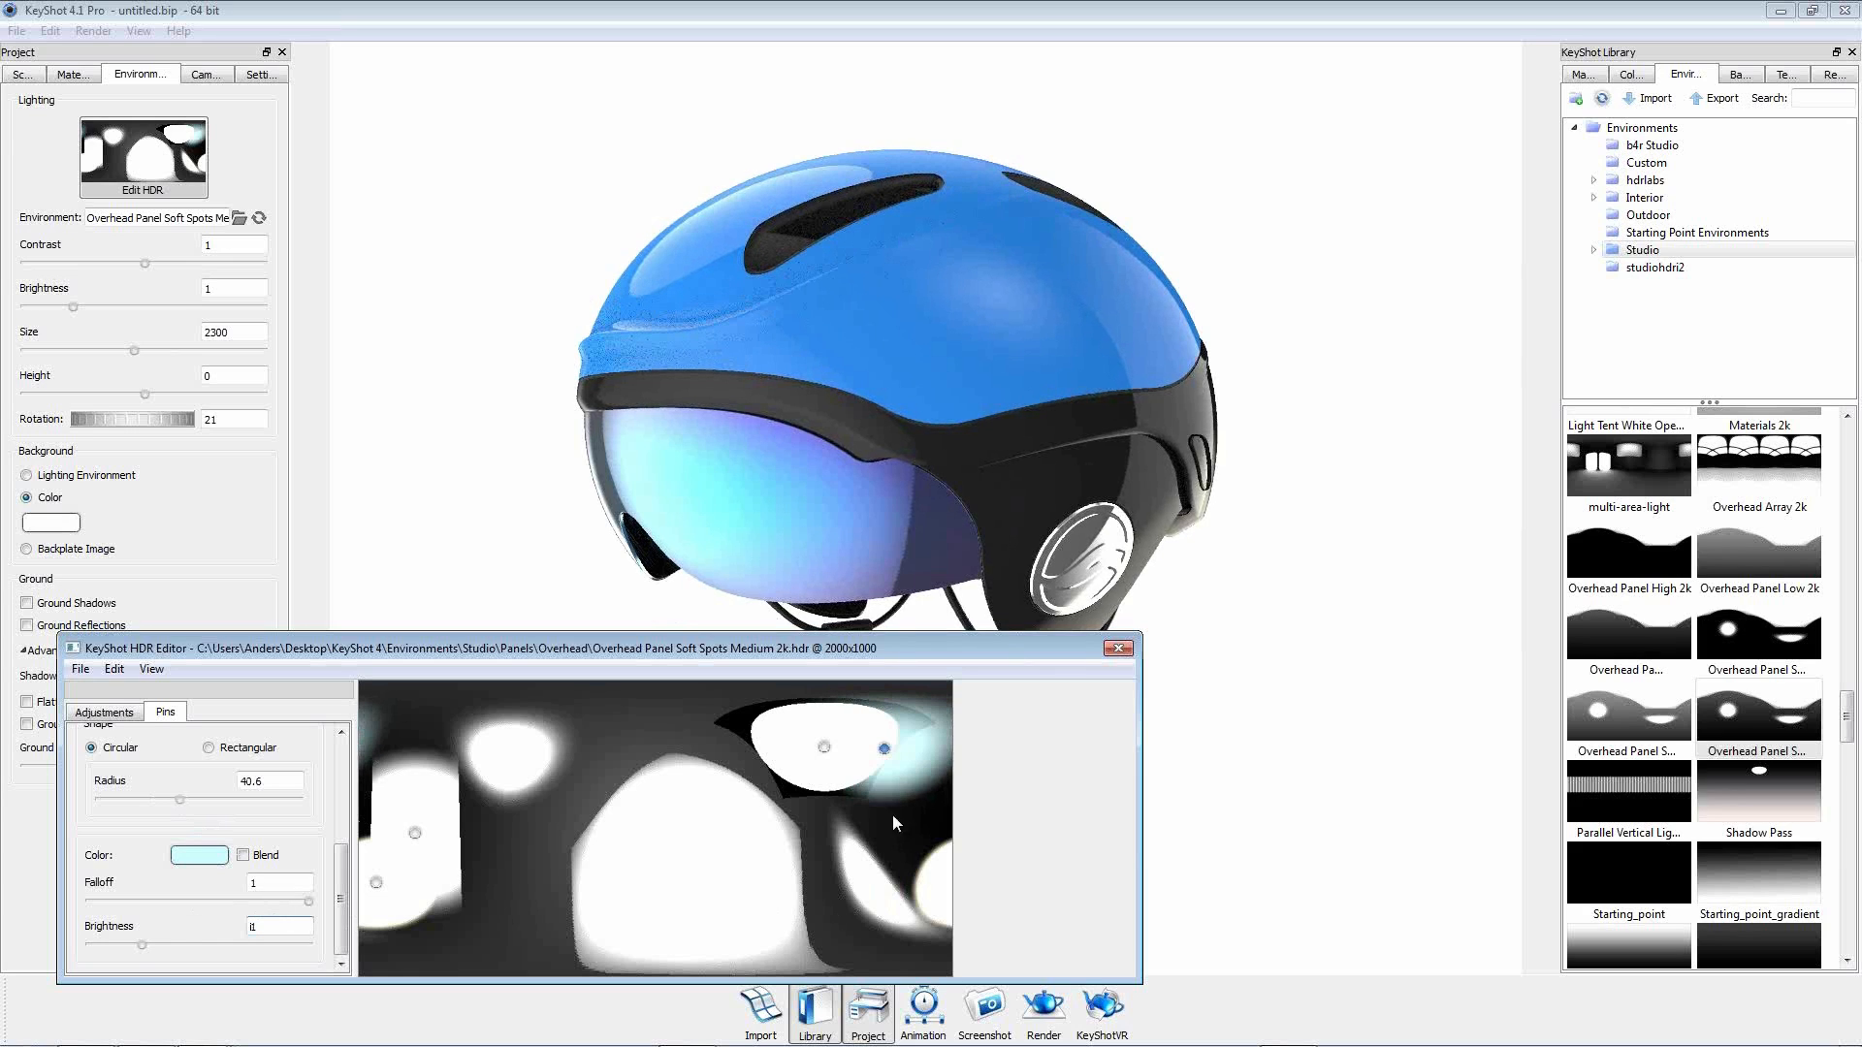
Save the edited HDR as "Helmet webinar HDR" in the Custom environments folder and close the HDR editor.
drag(947, 653, 1087, 631)
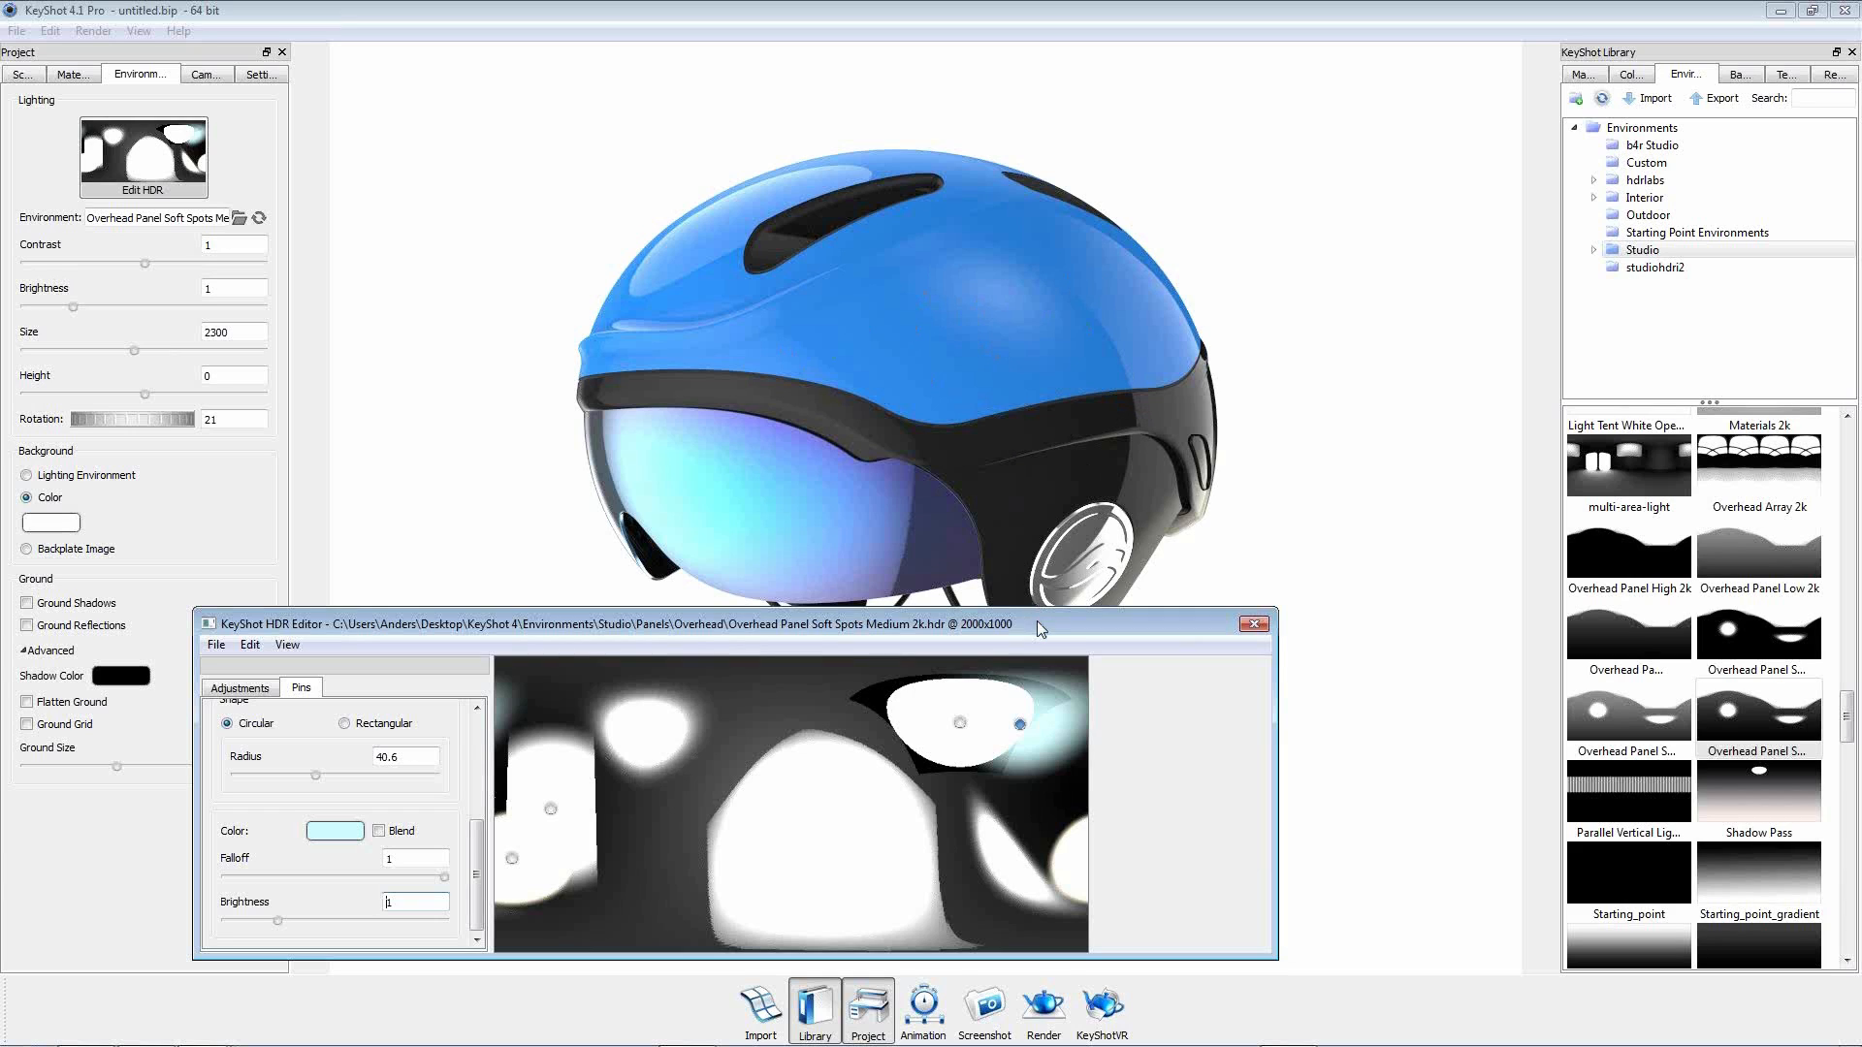
click(216, 647)
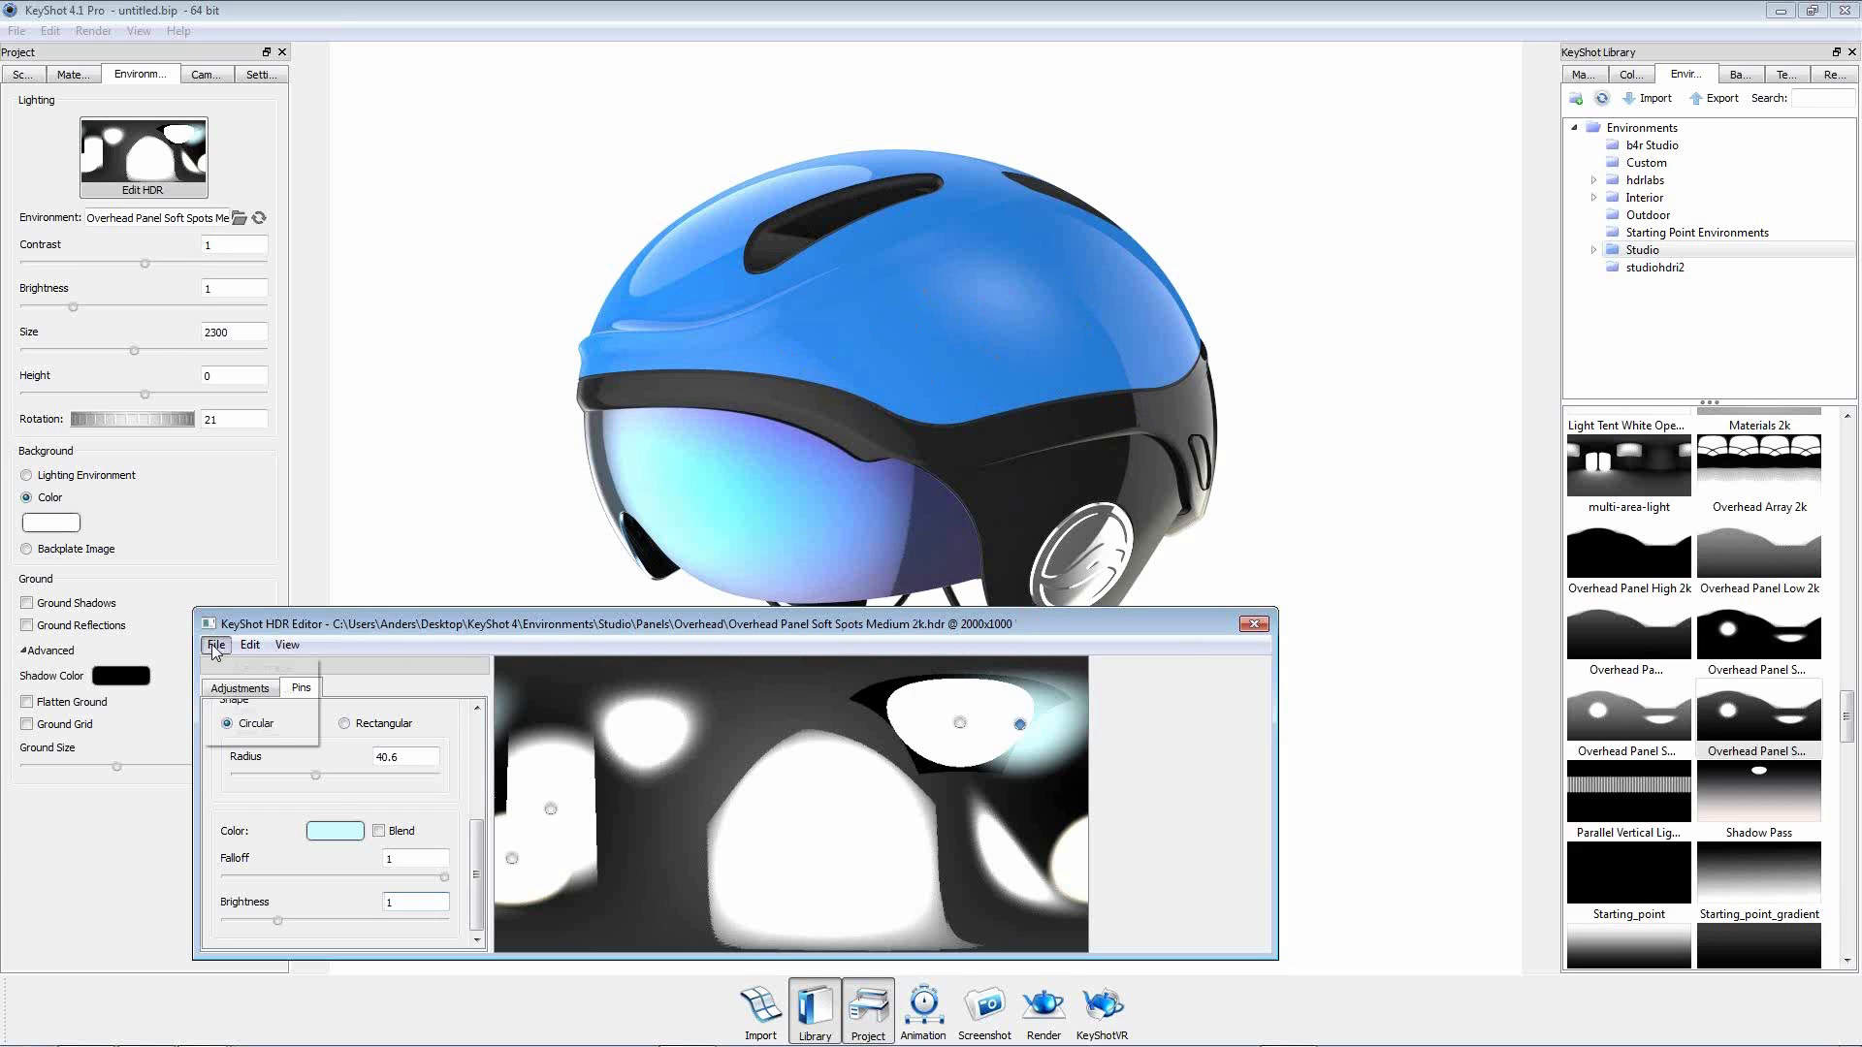
click(257, 733)
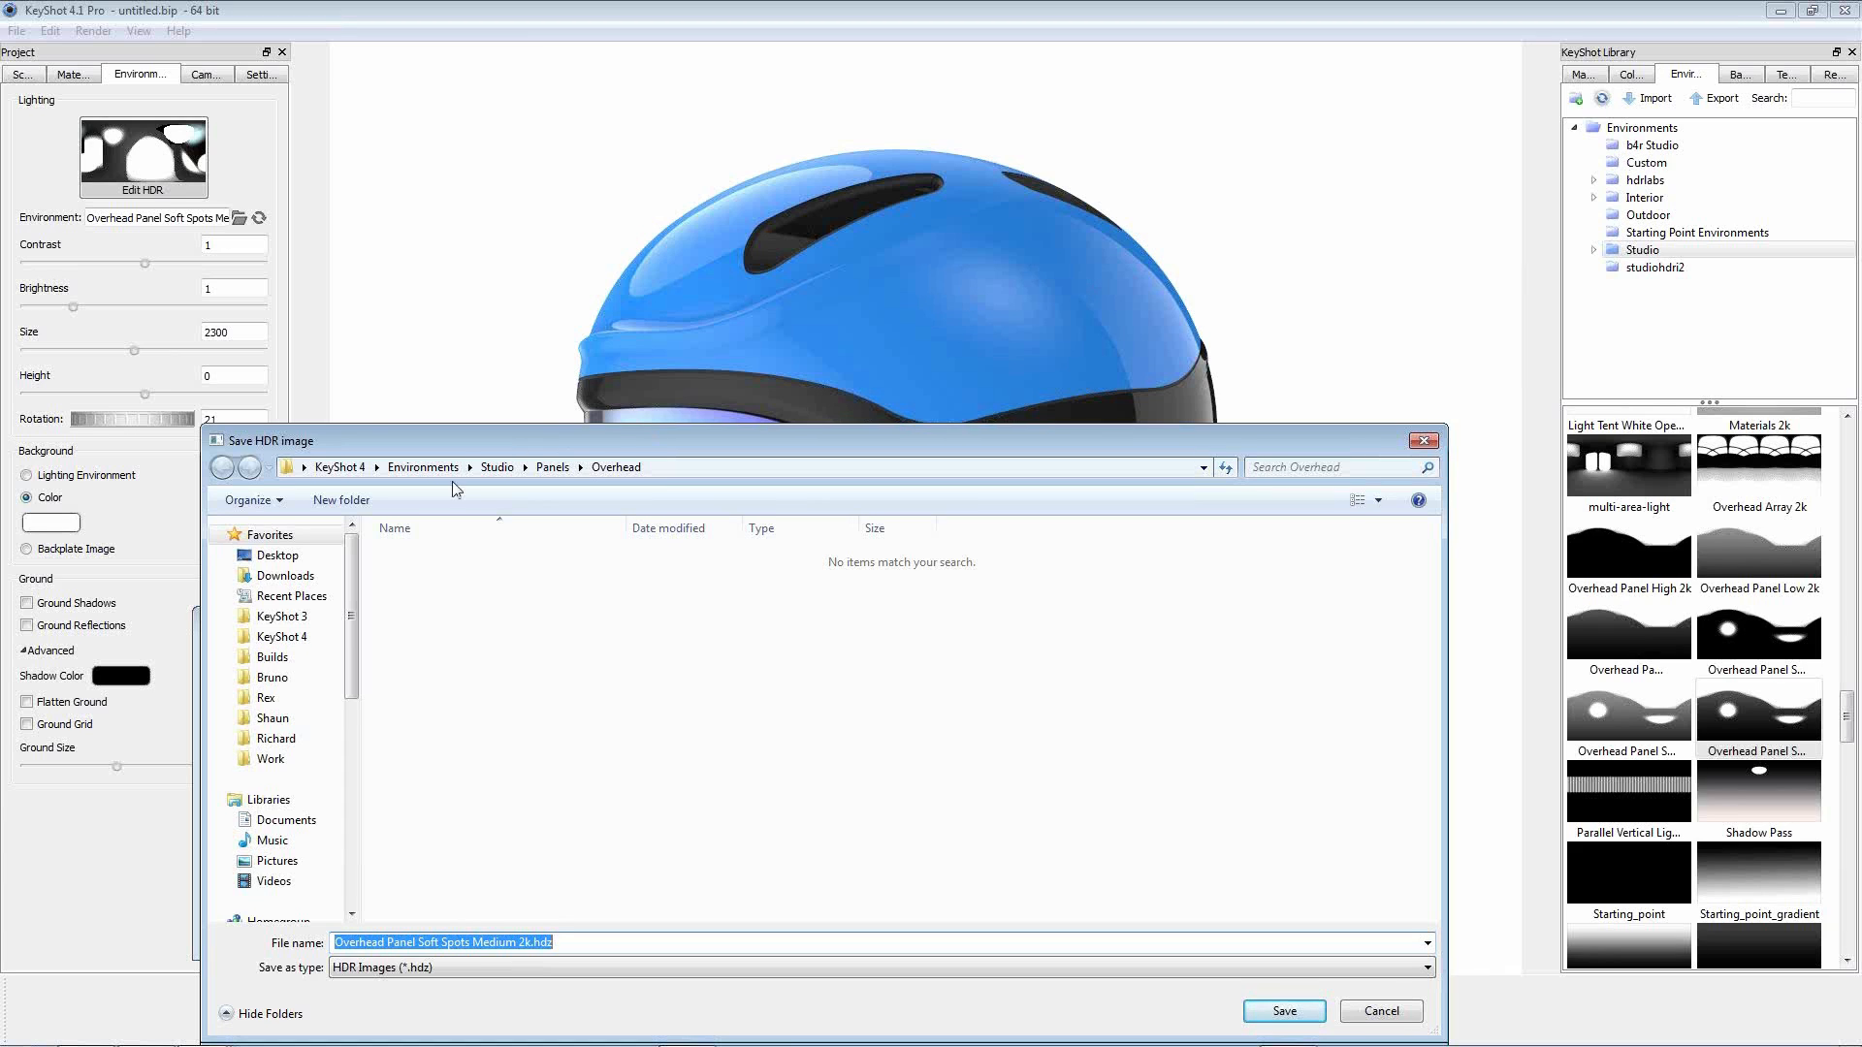
click(424, 467)
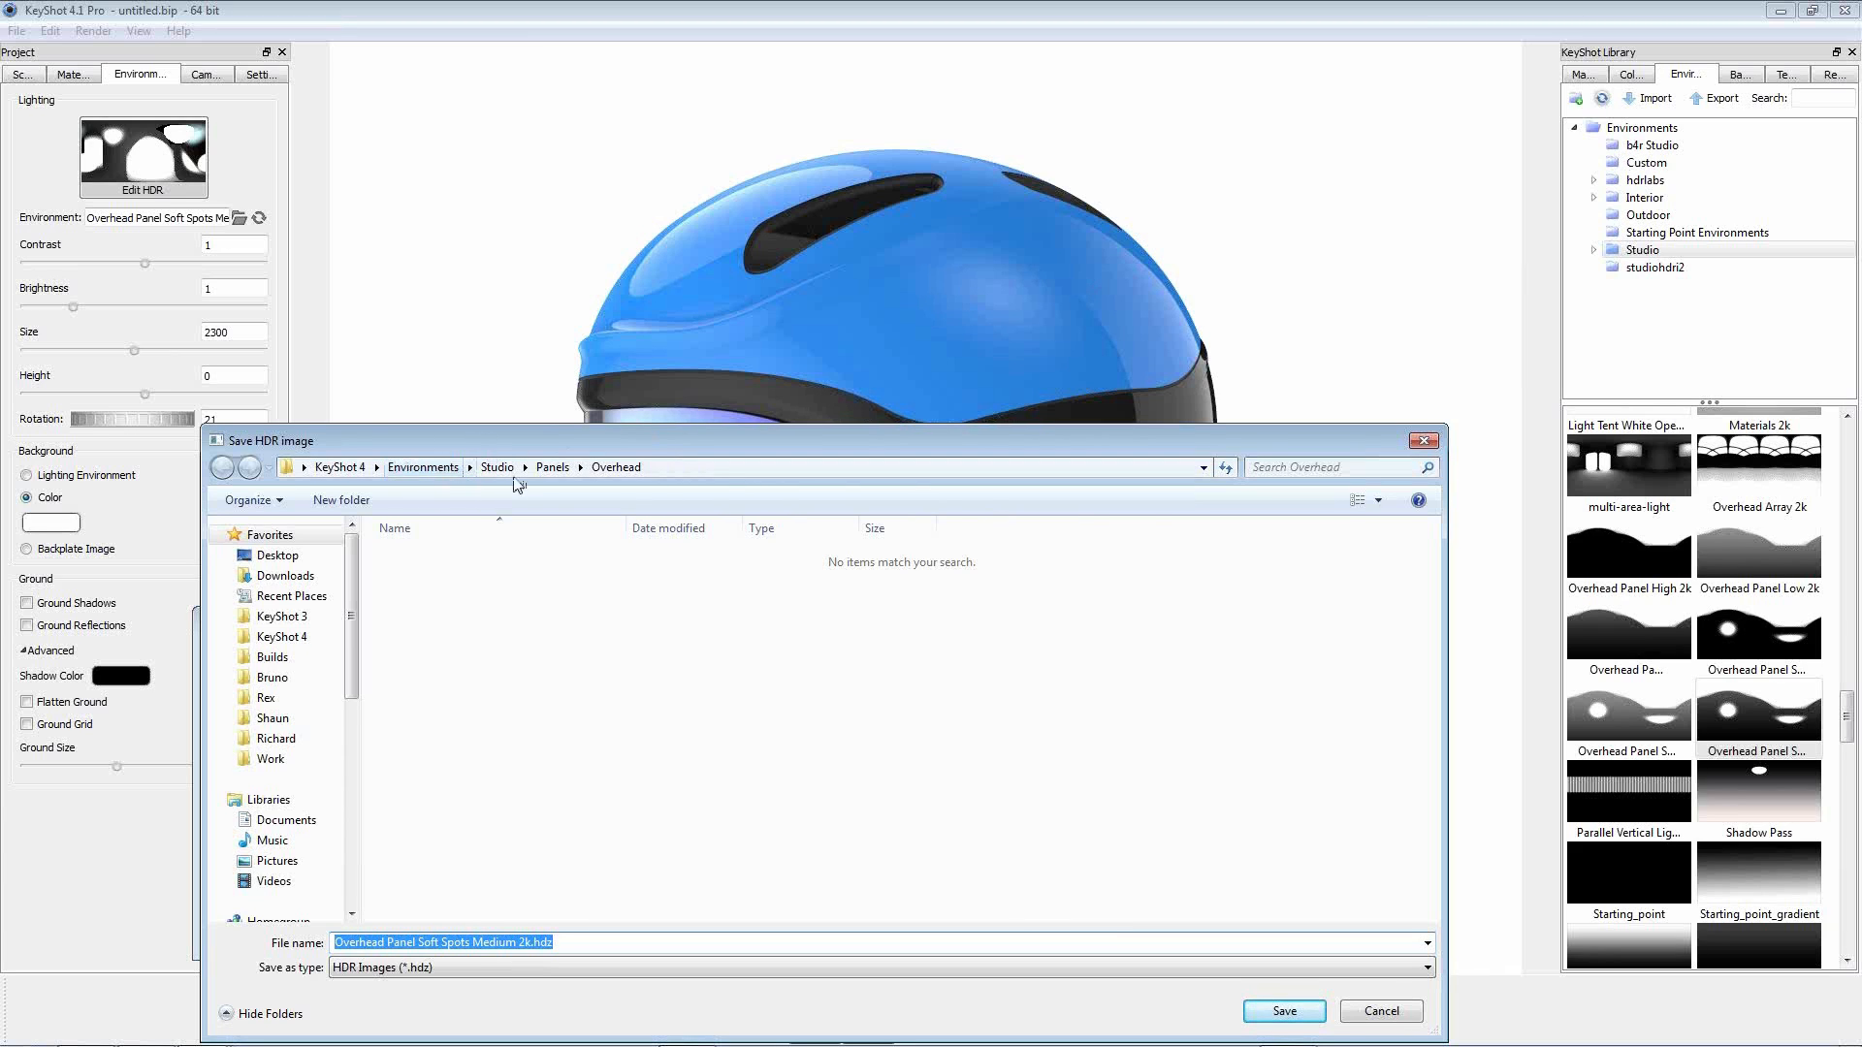
click(434, 579)
double_click(433, 579)
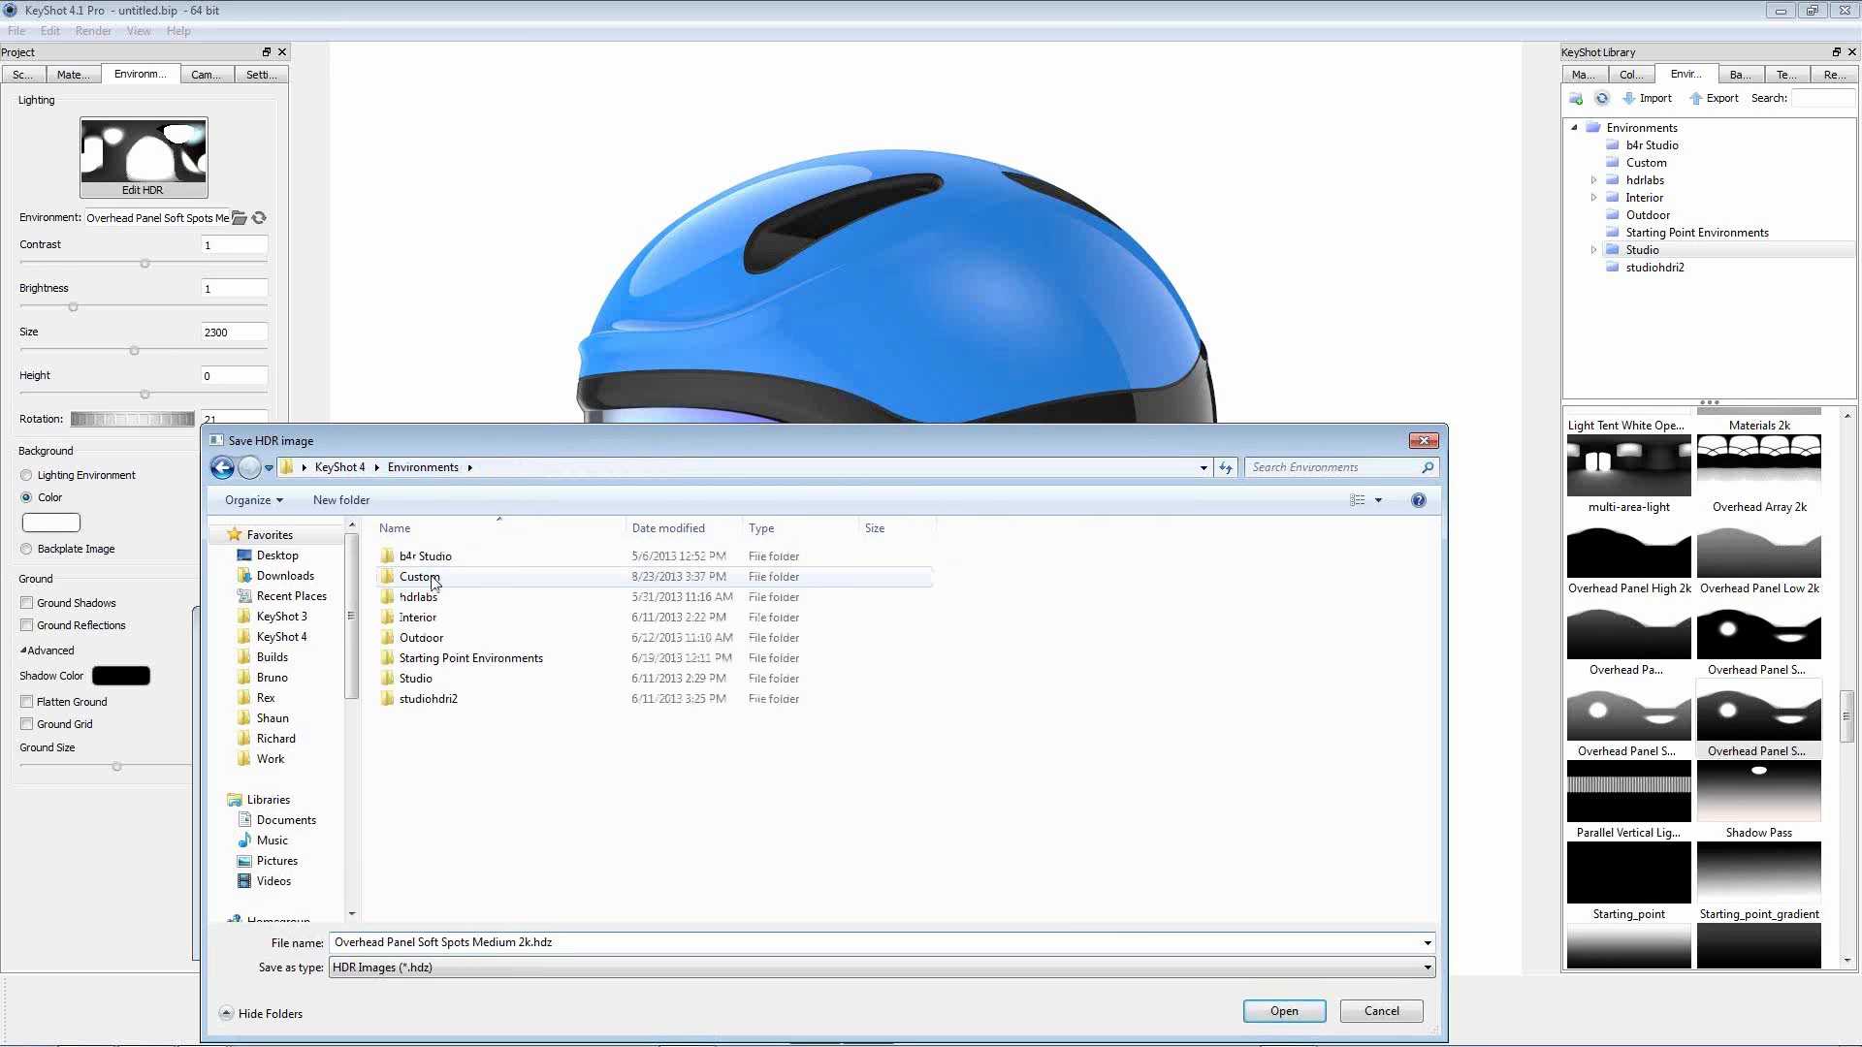
key(ctrl+a)
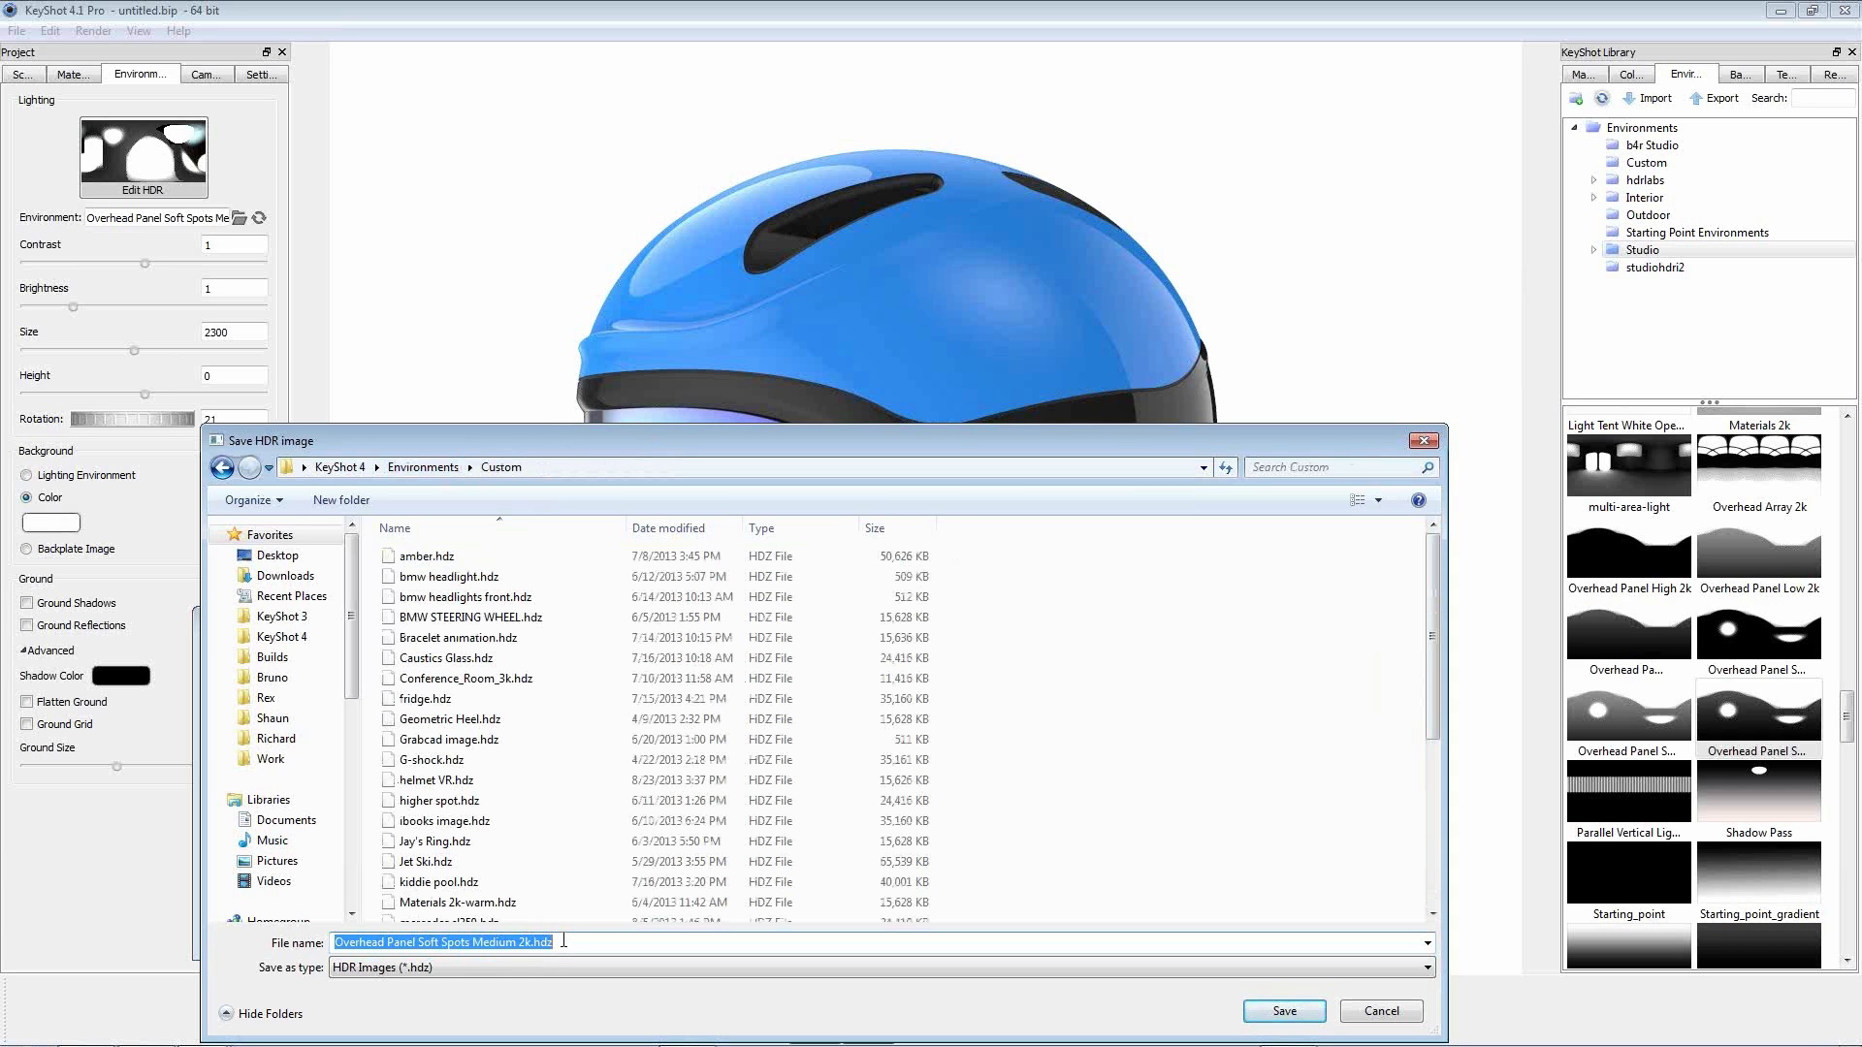
text(Helmet)
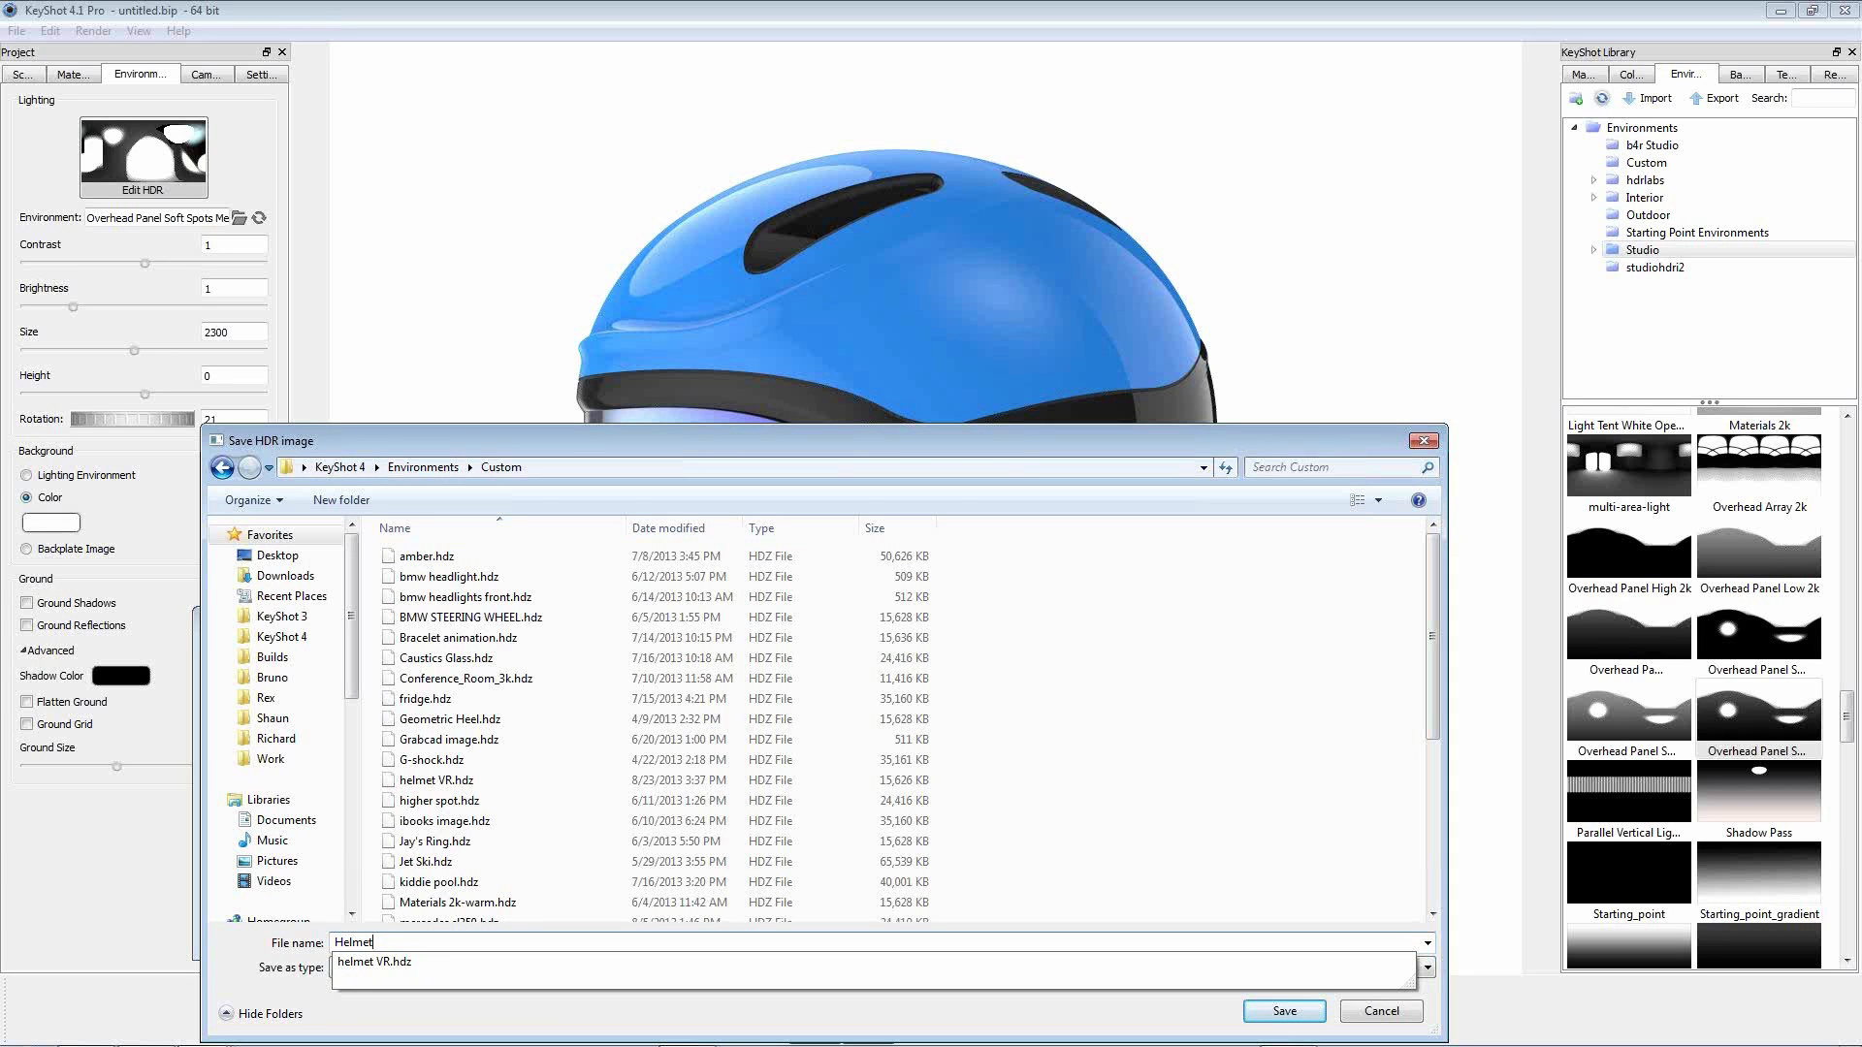
text( webmar HDR)
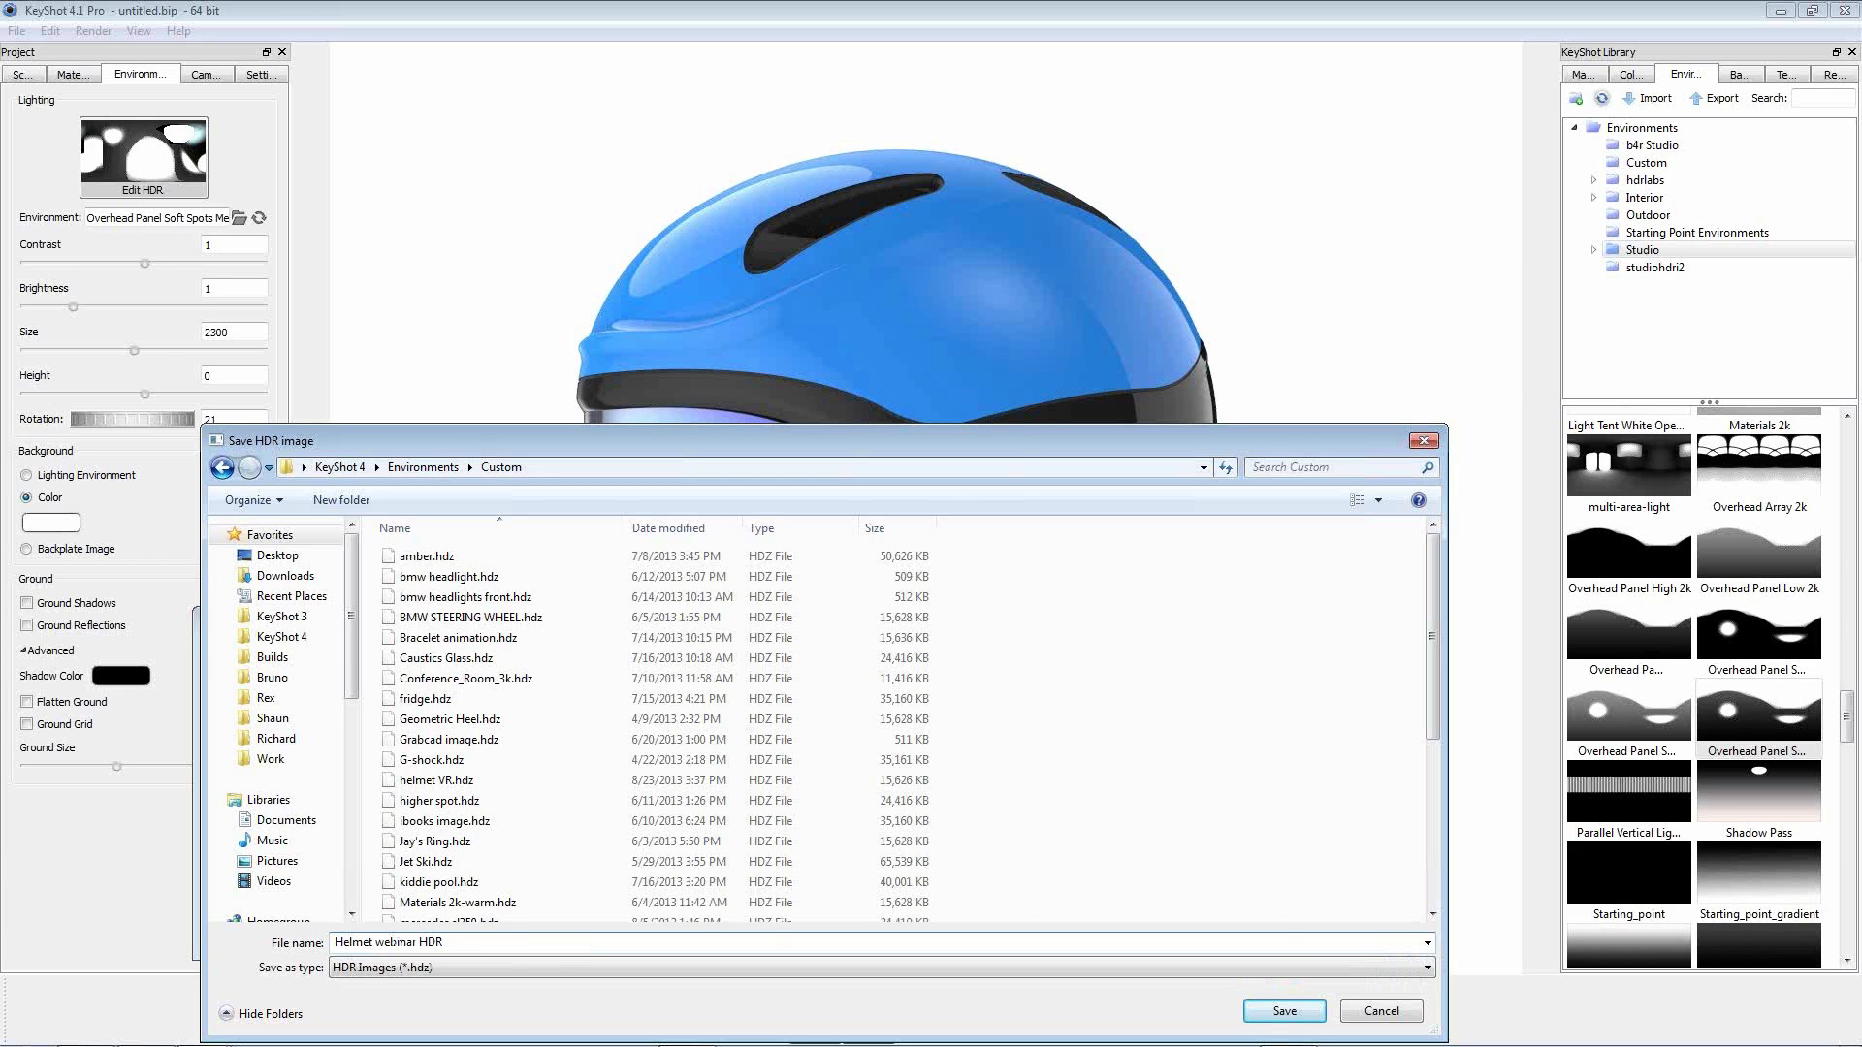
key(Return)
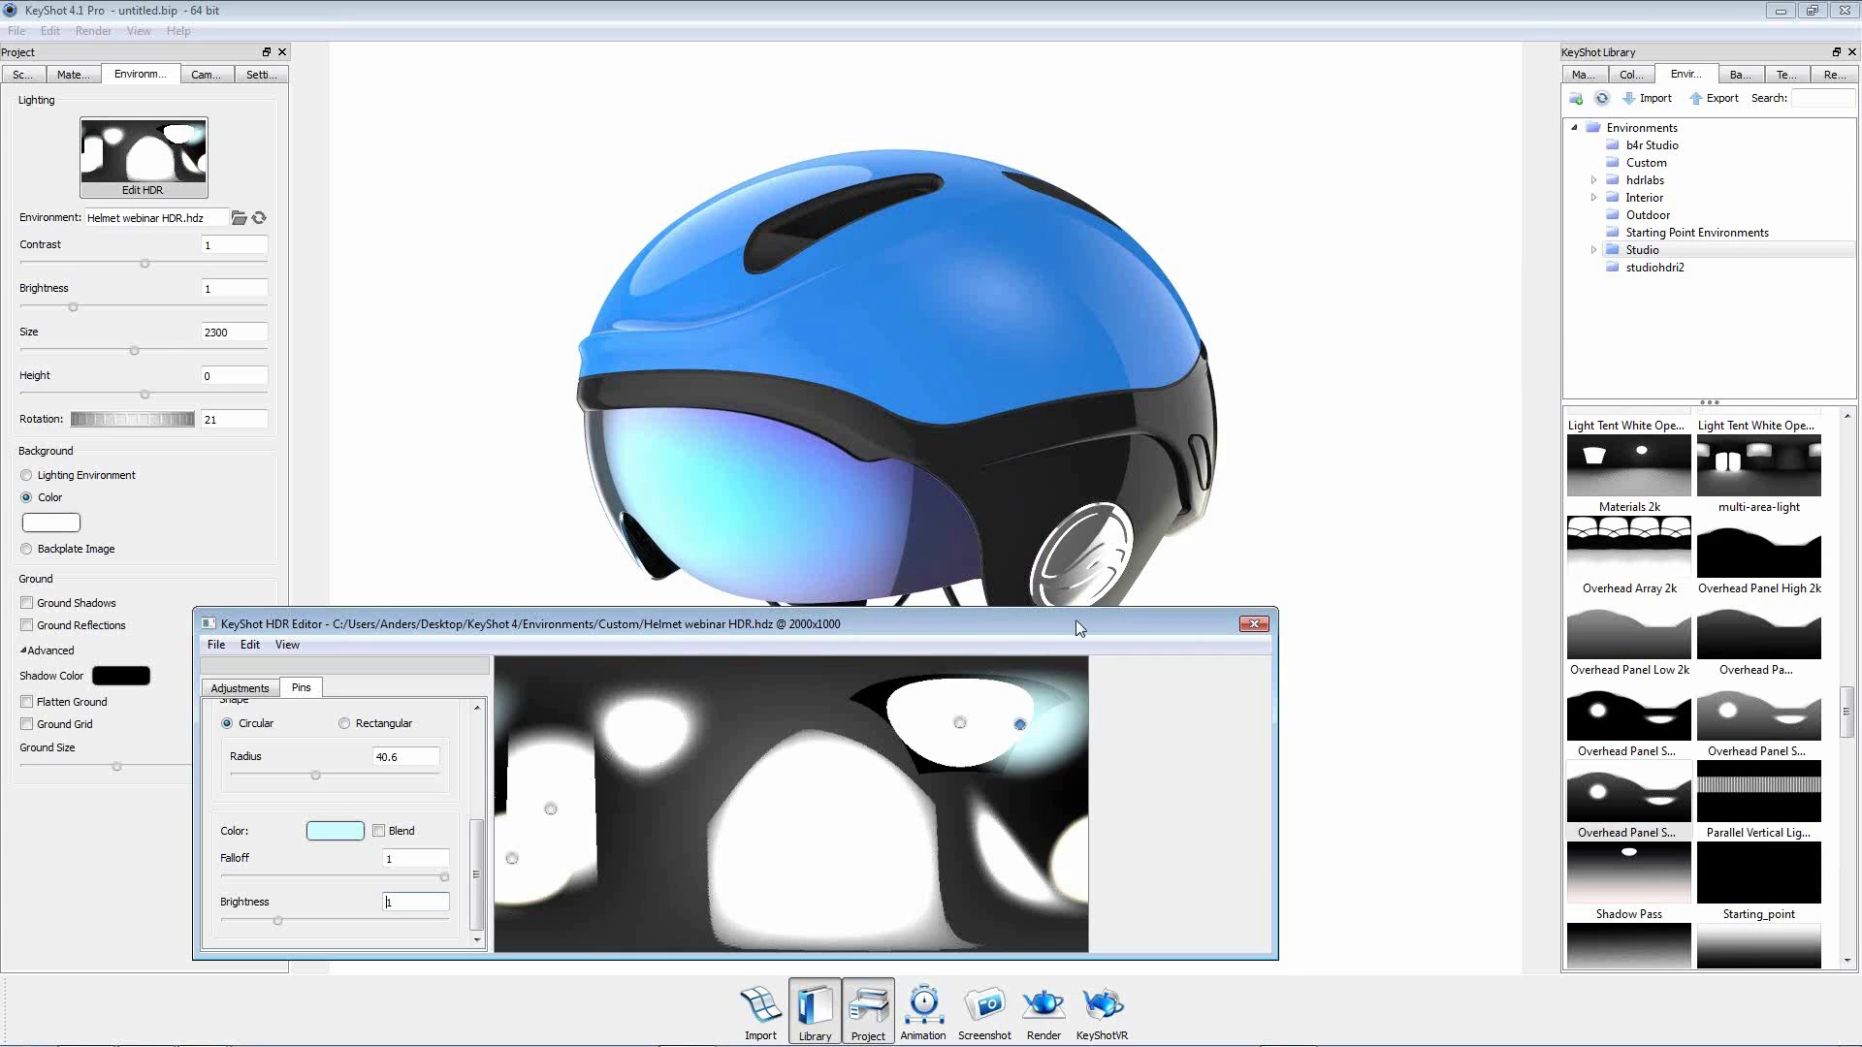
click(1257, 627)
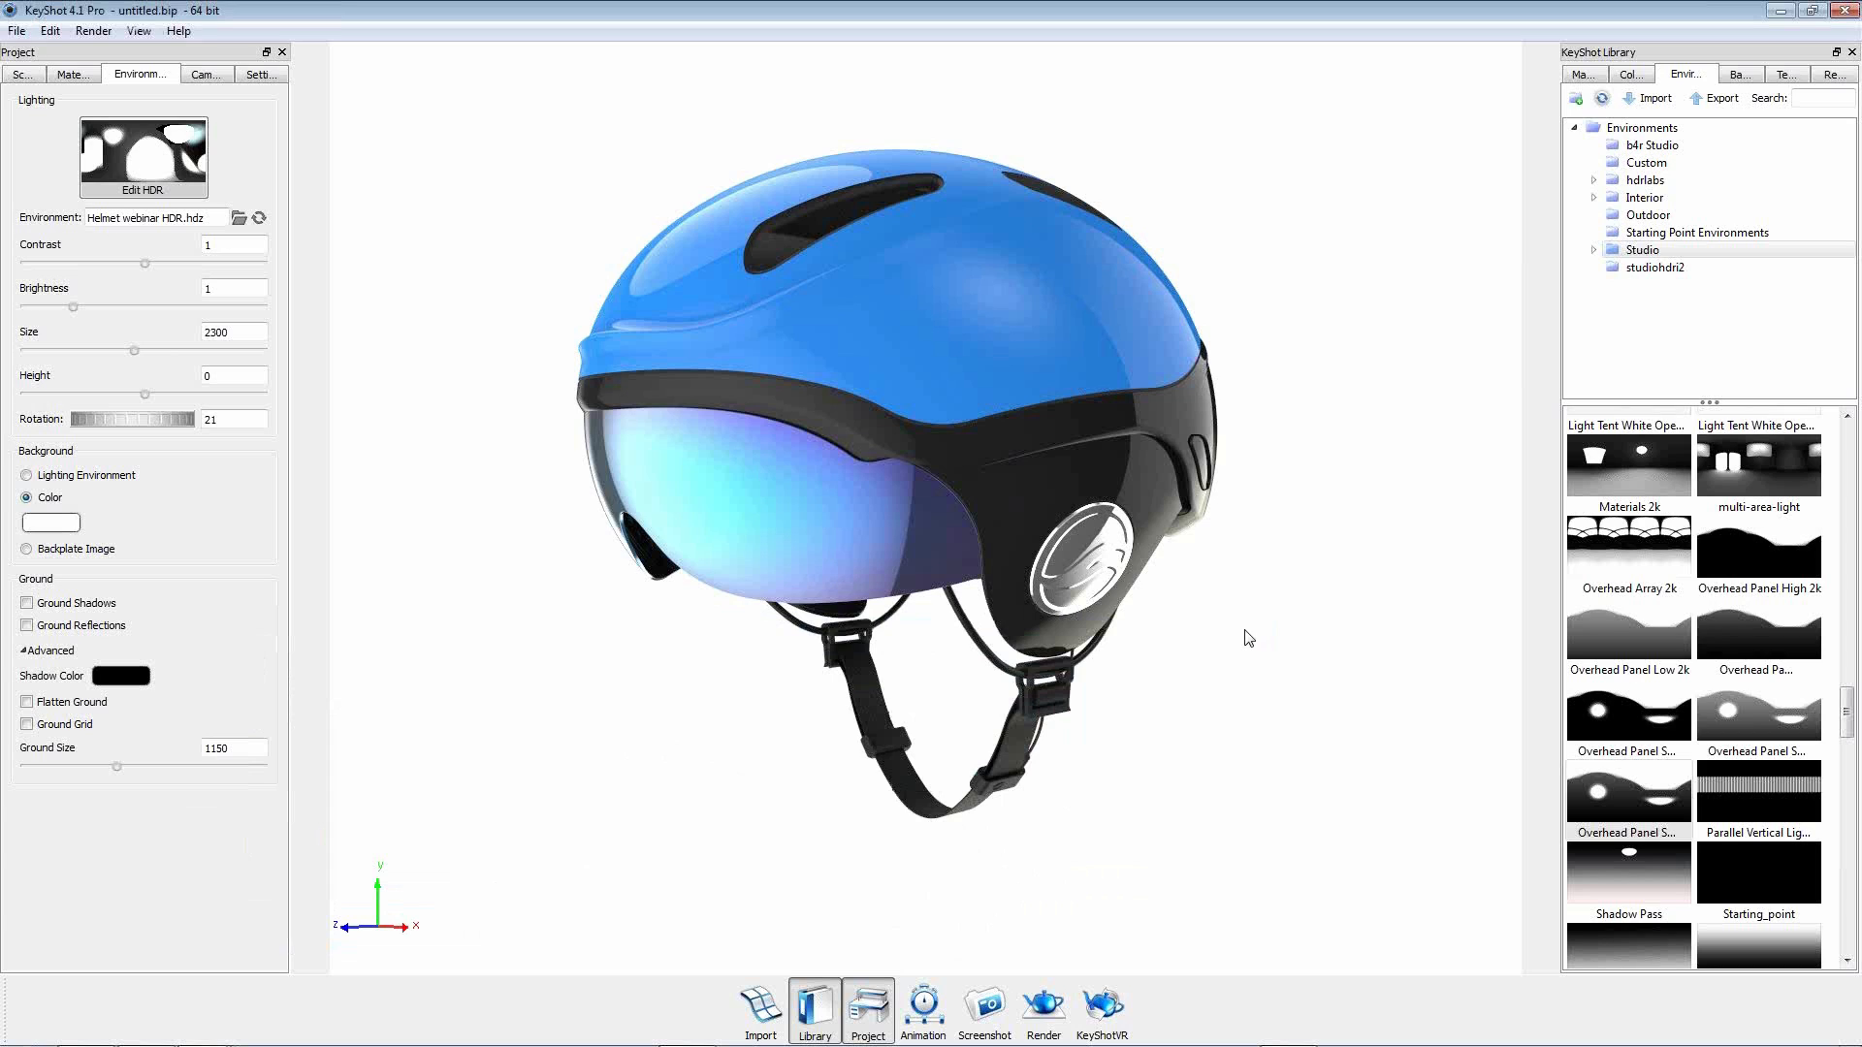
mouse_move(963, 1045)
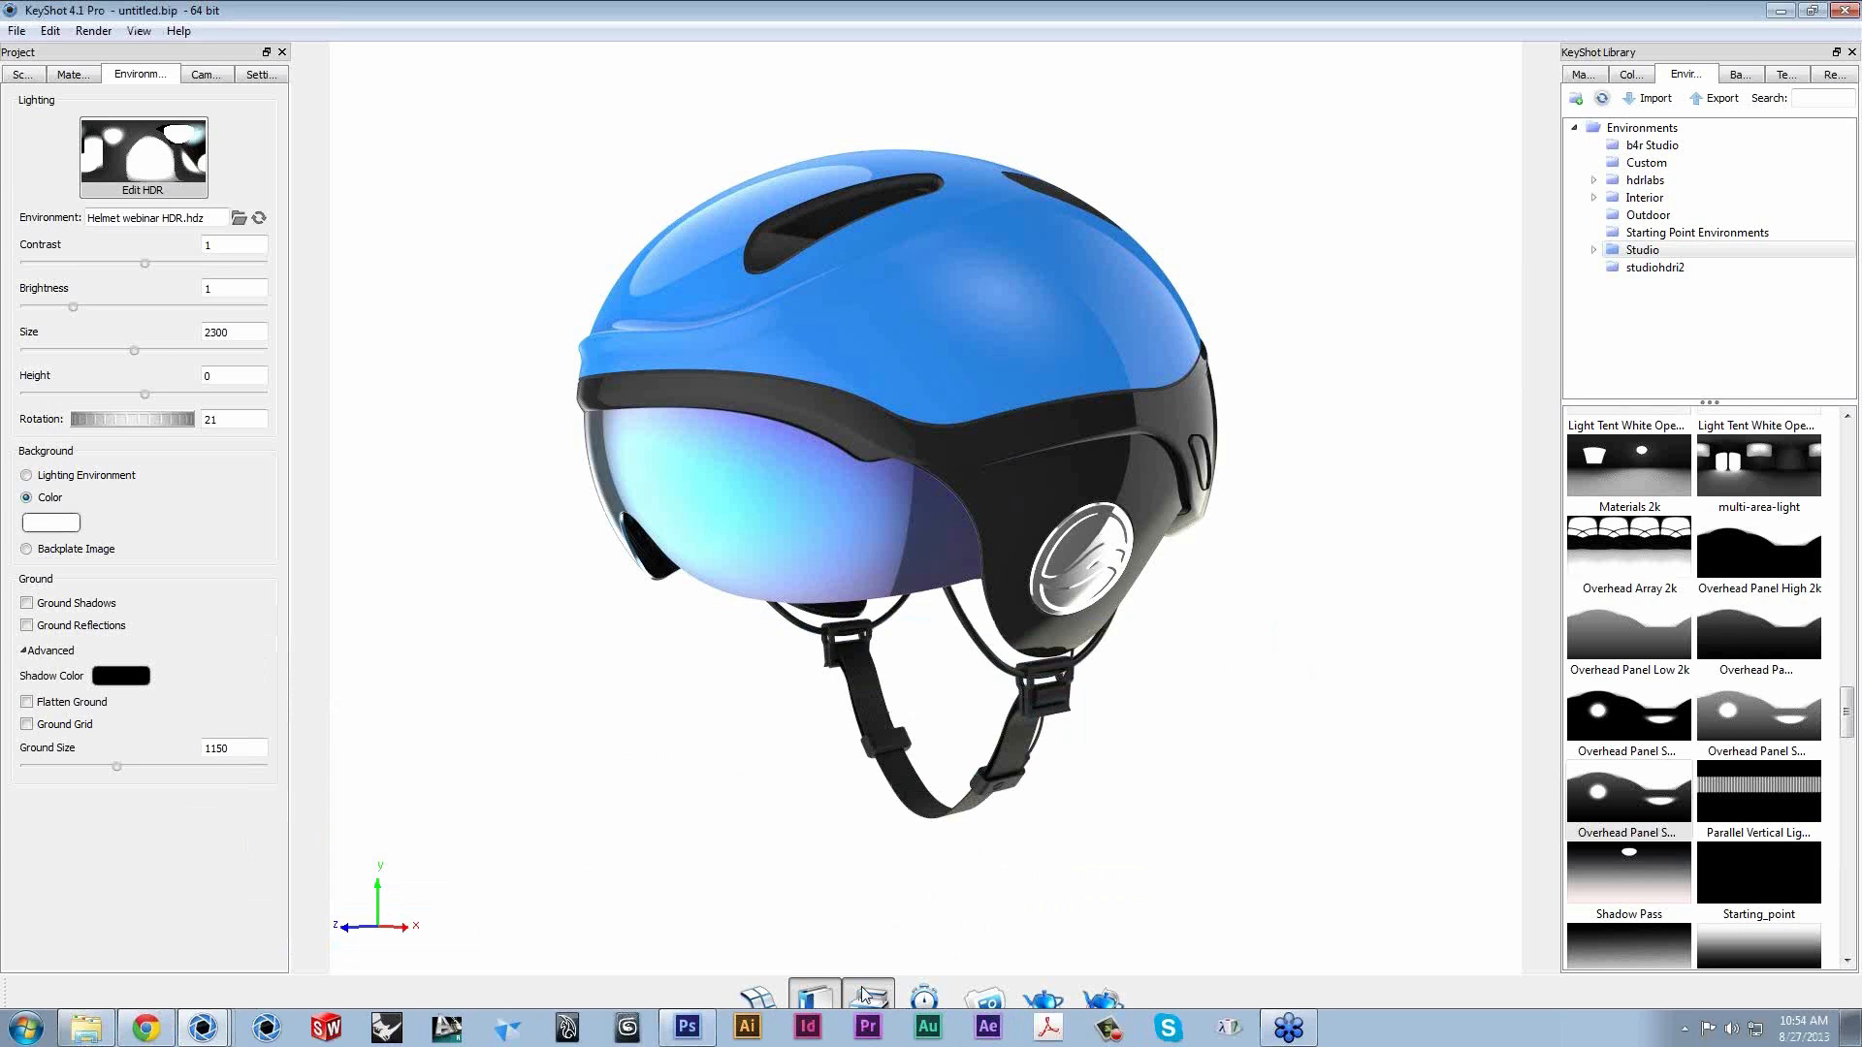
mouse_move(730, 1044)
mouse_move(214, 1035)
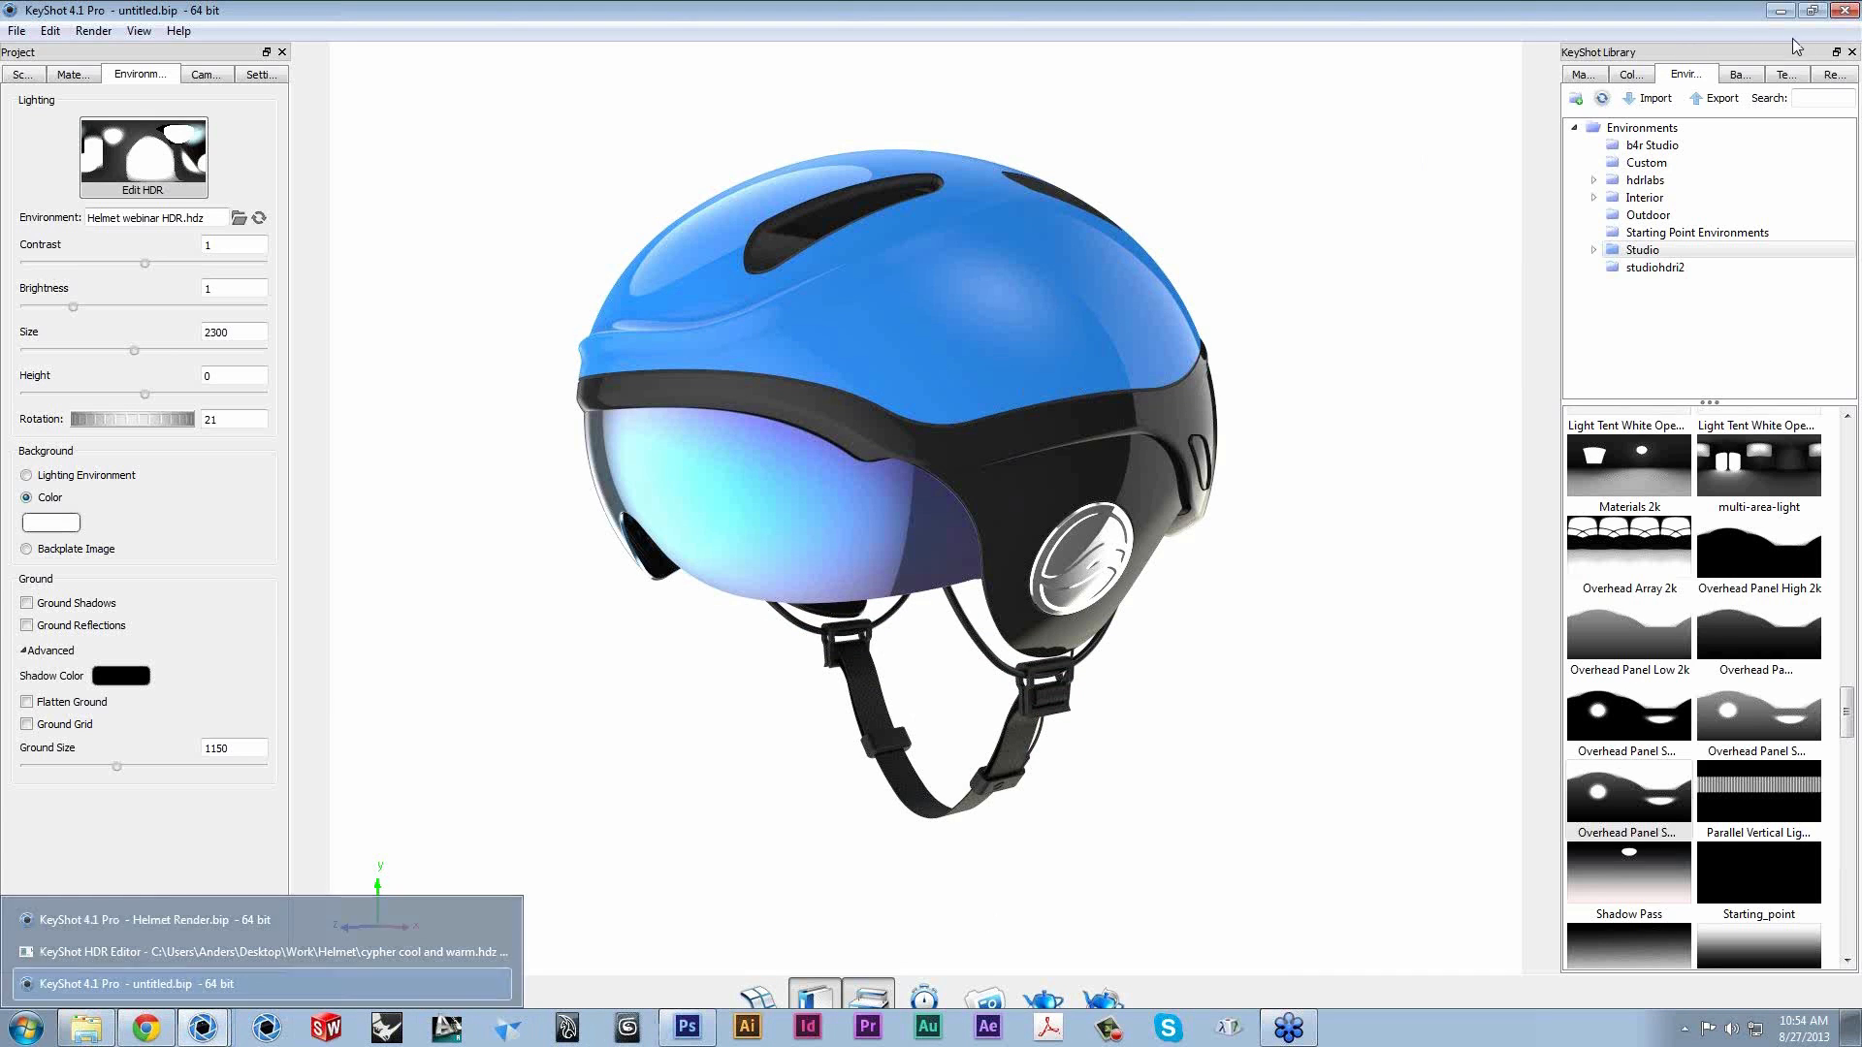
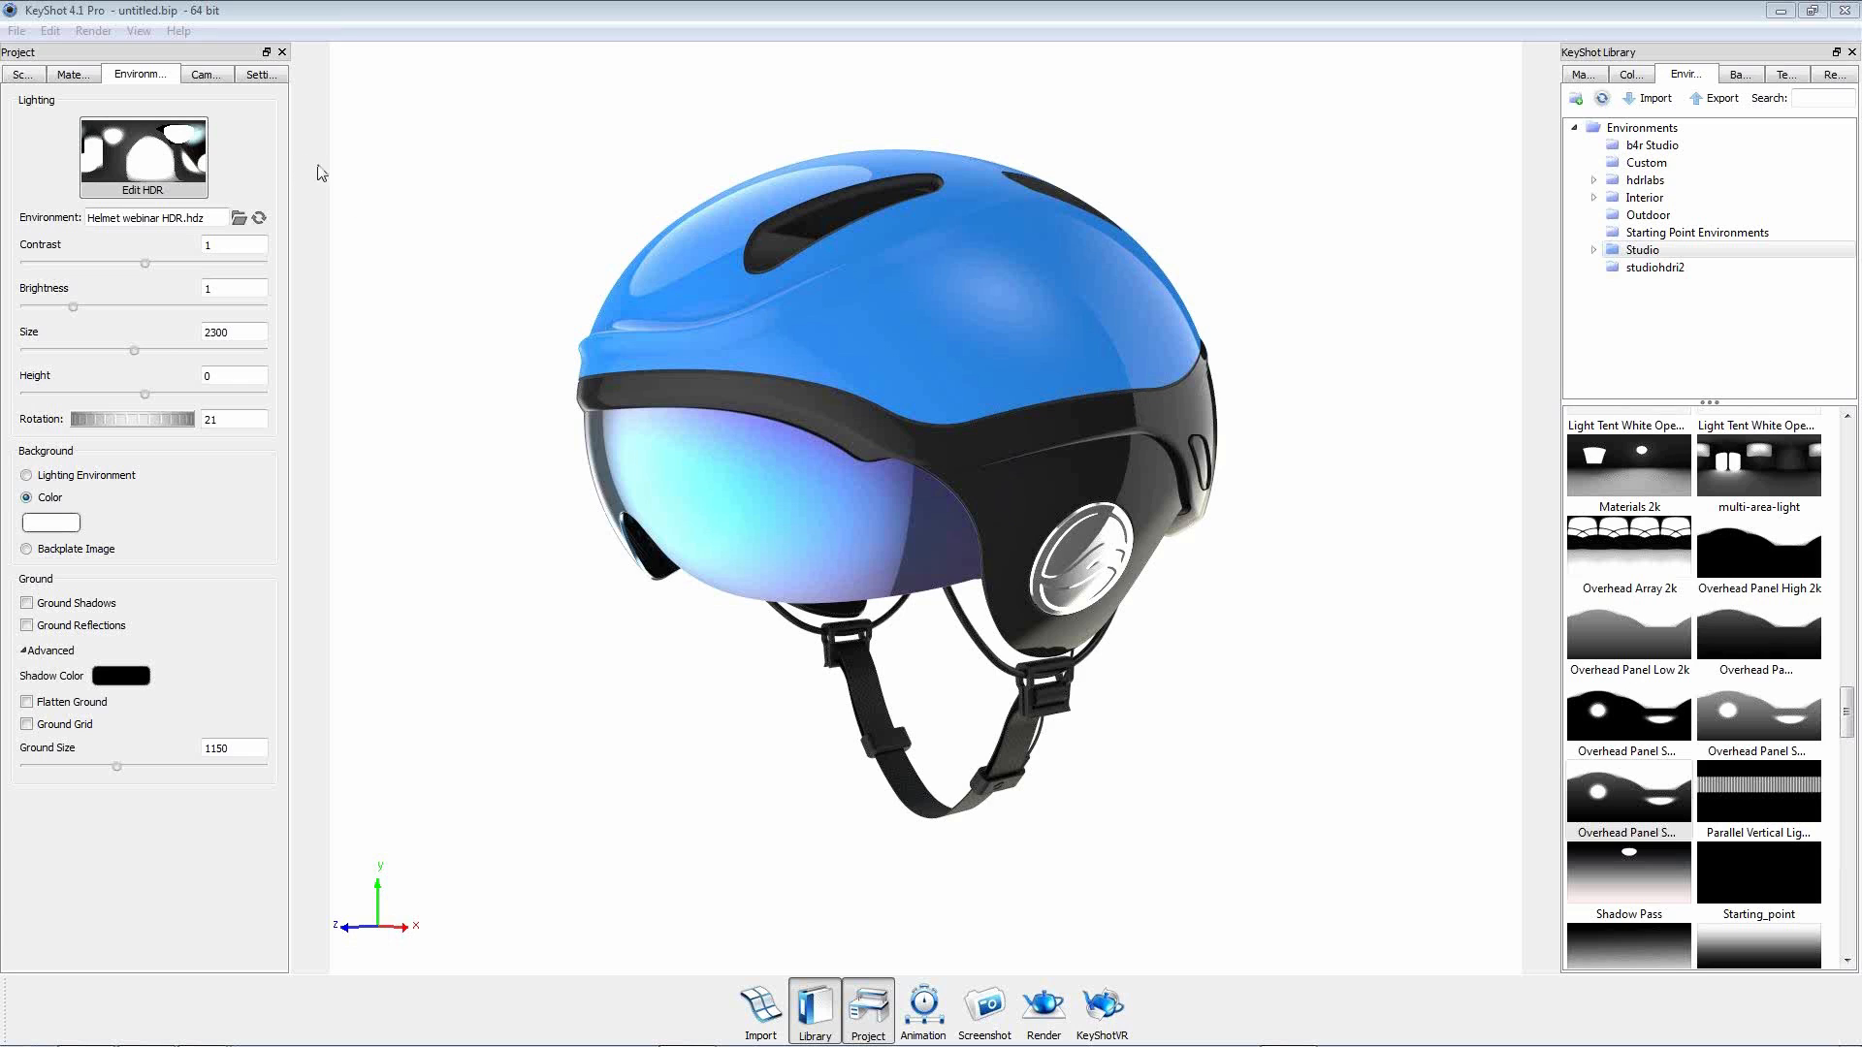
Examine the texture settings of the helmet's black vent plastic and the visor lens, and the material types available for the plastic.
double_click(773, 254)
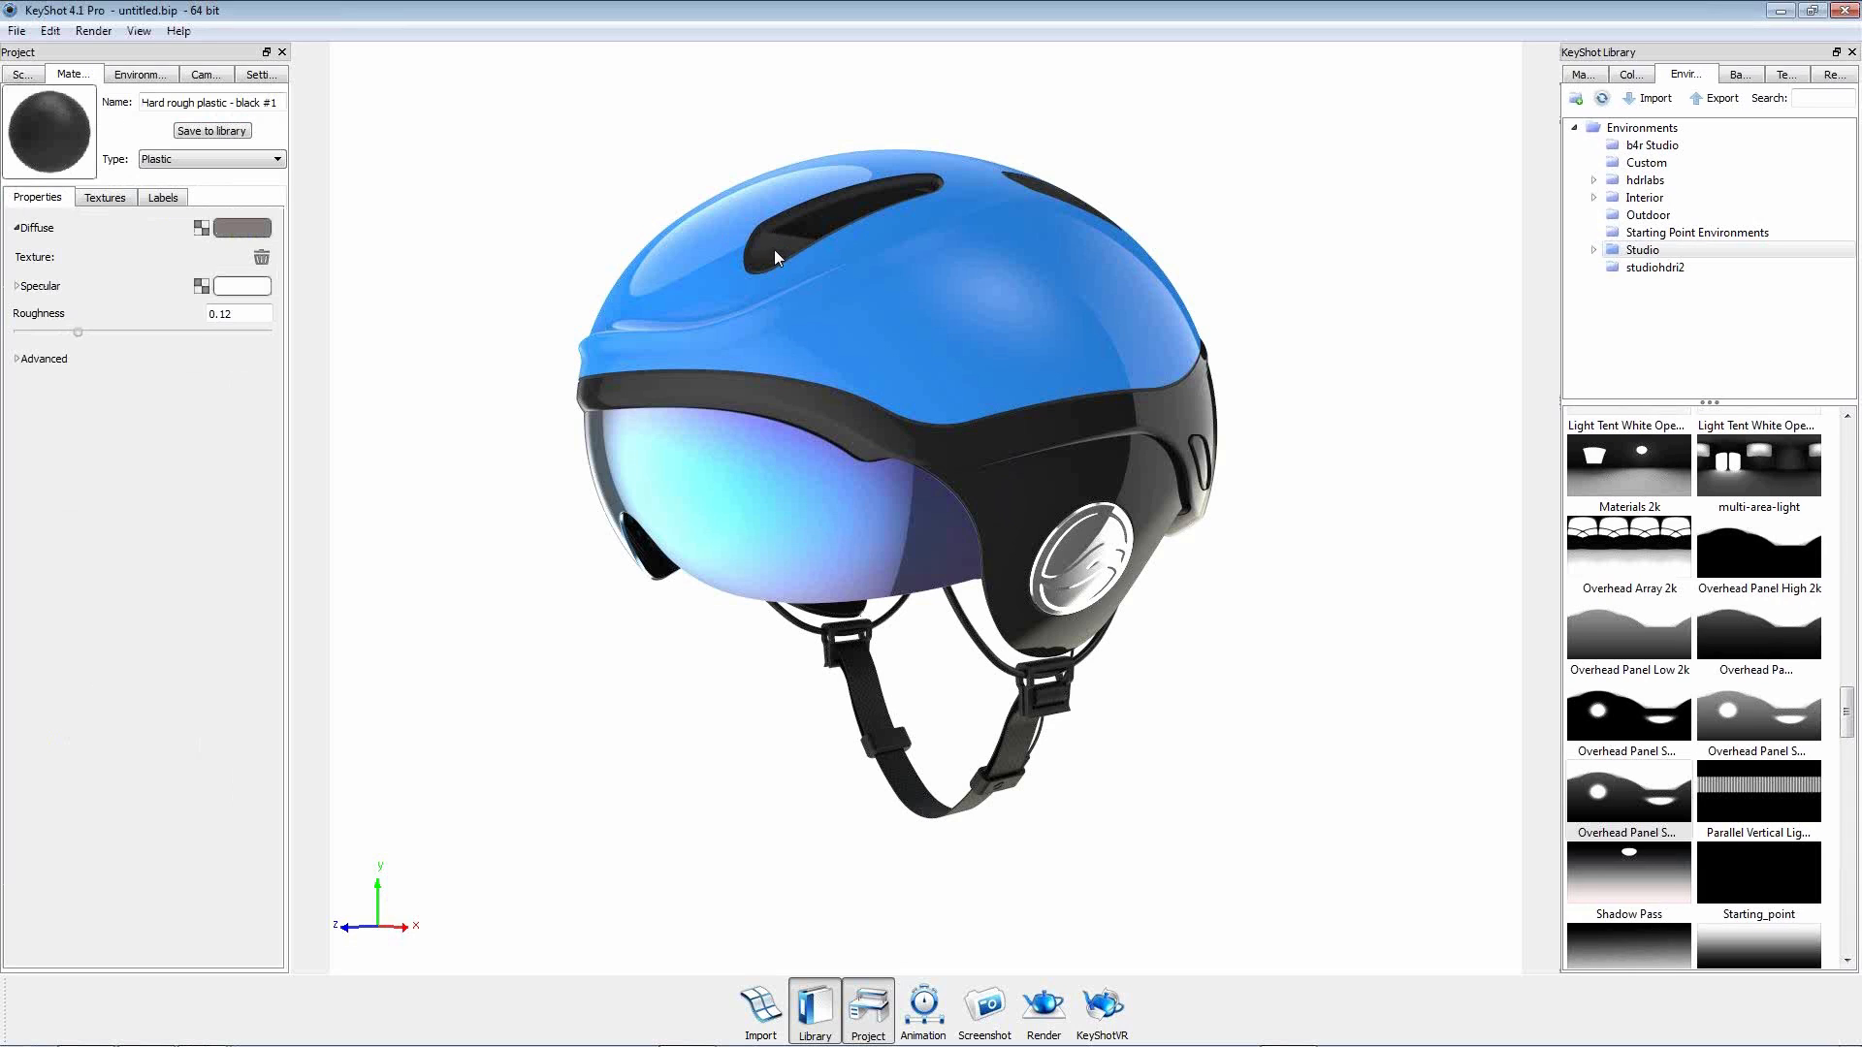
click(112, 200)
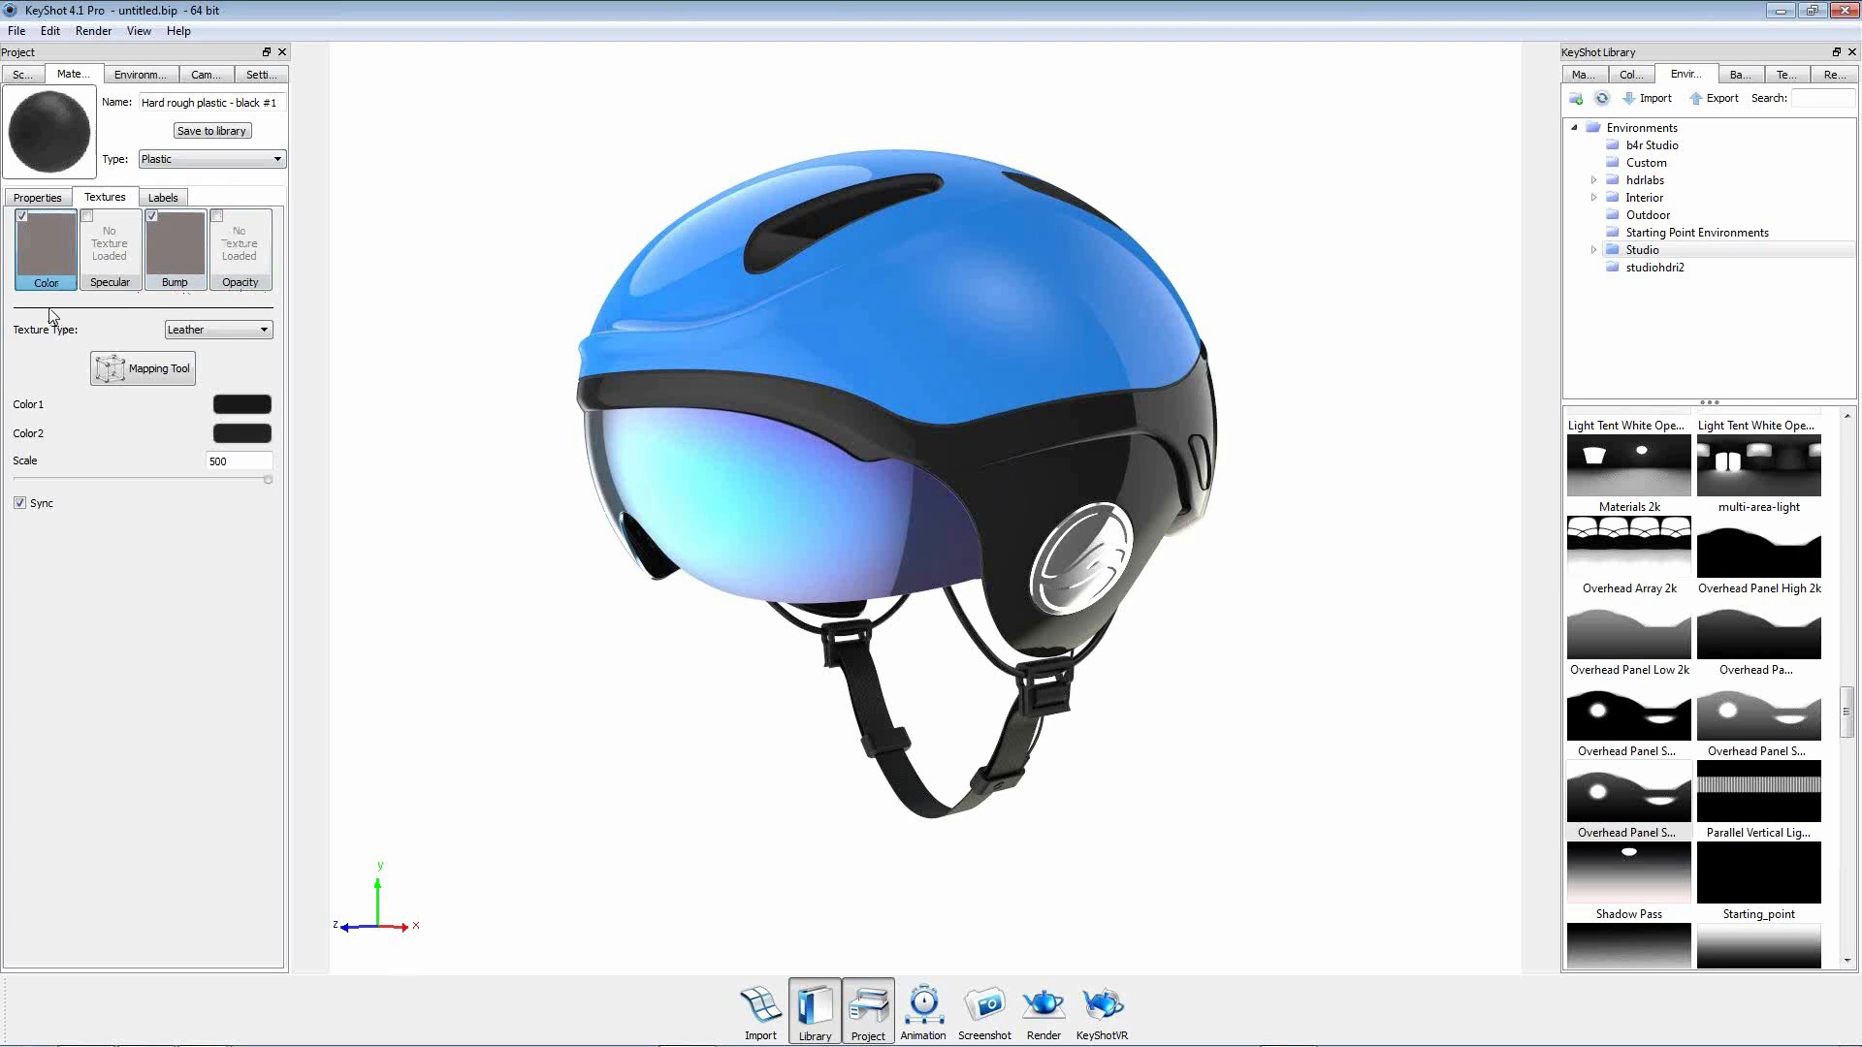
double_click(690, 471)
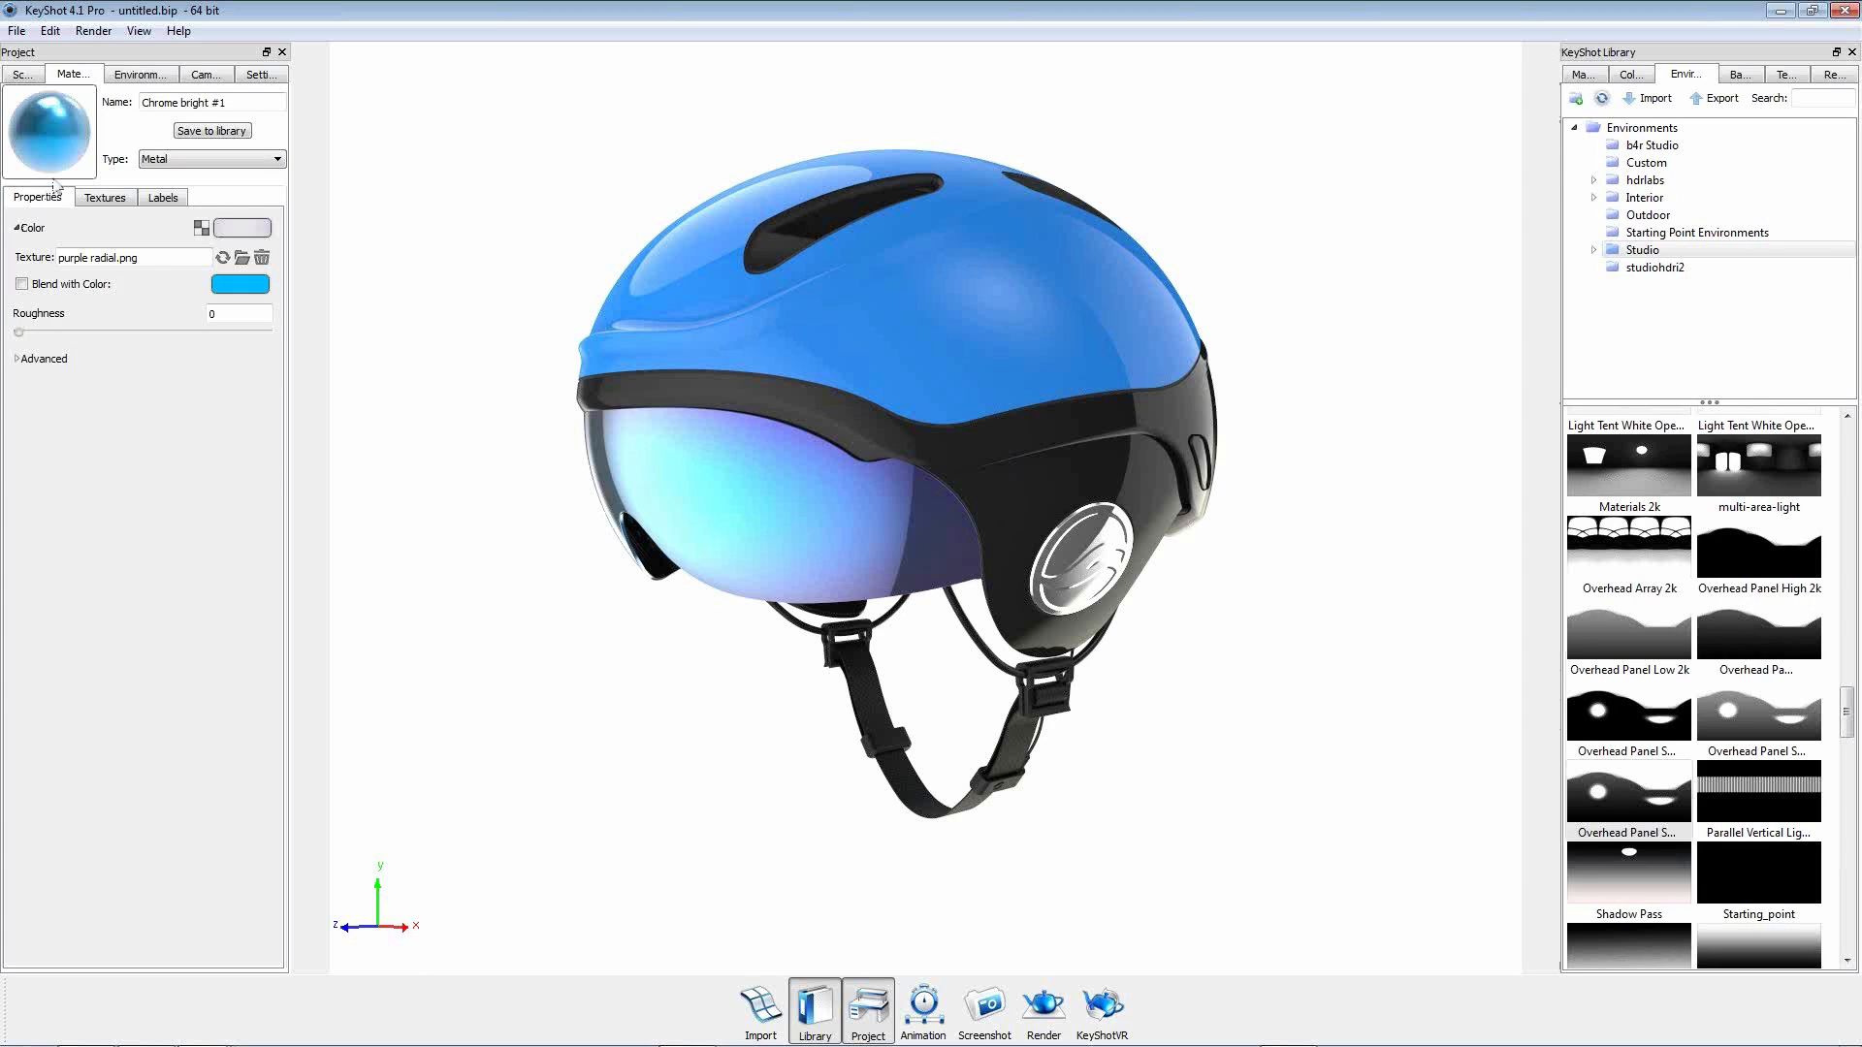
click(105, 197)
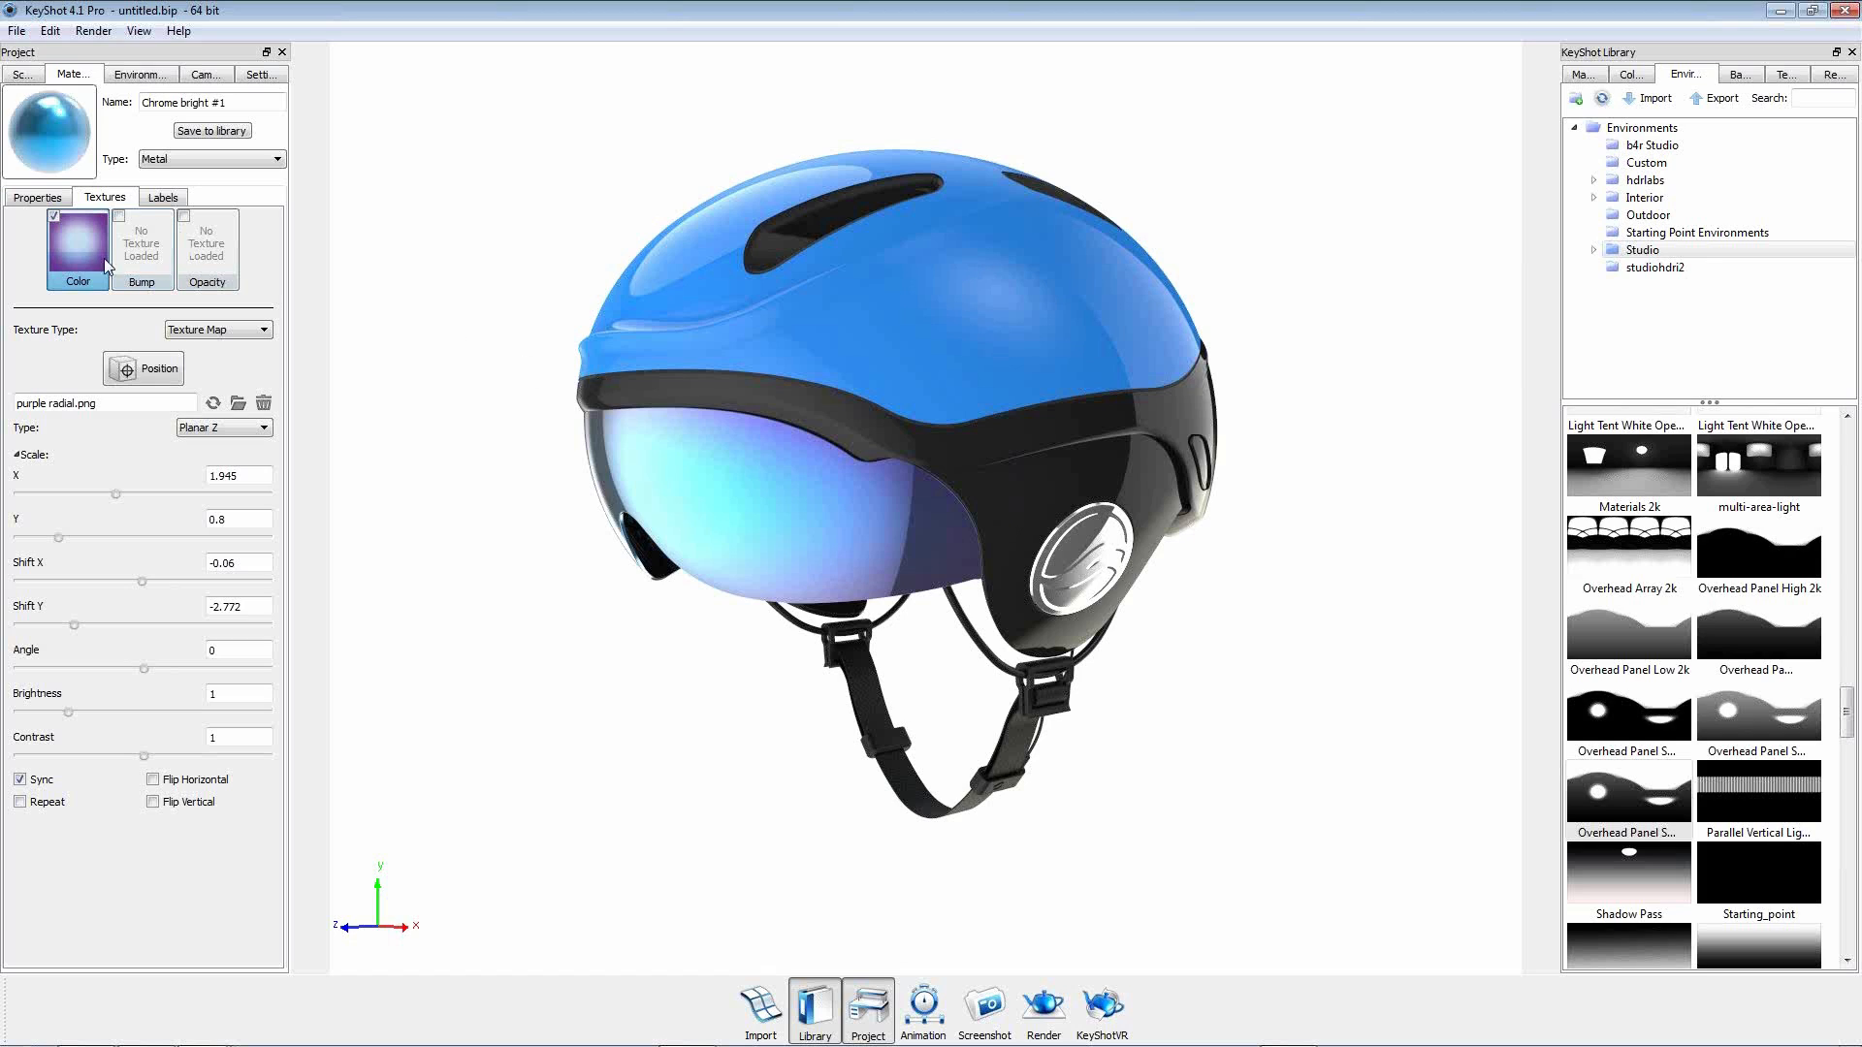
double_click(788, 243)
click(103, 198)
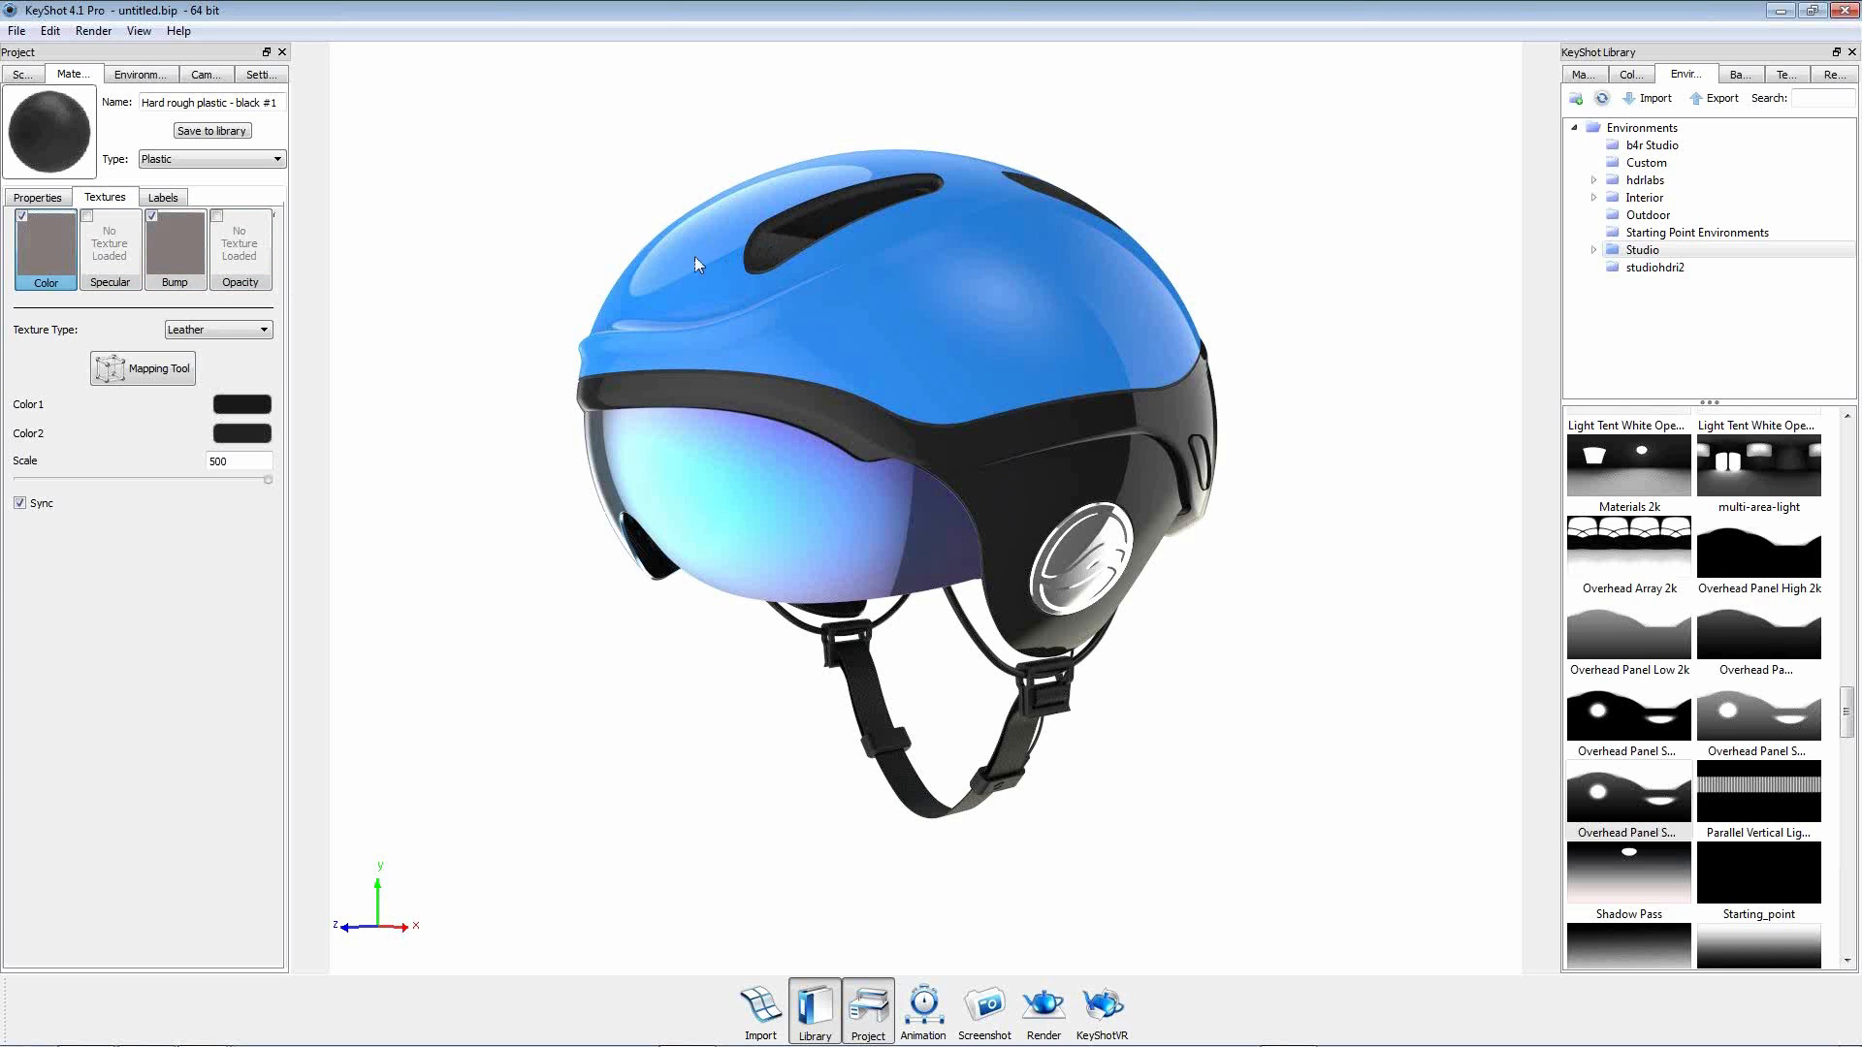
click(250, 165)
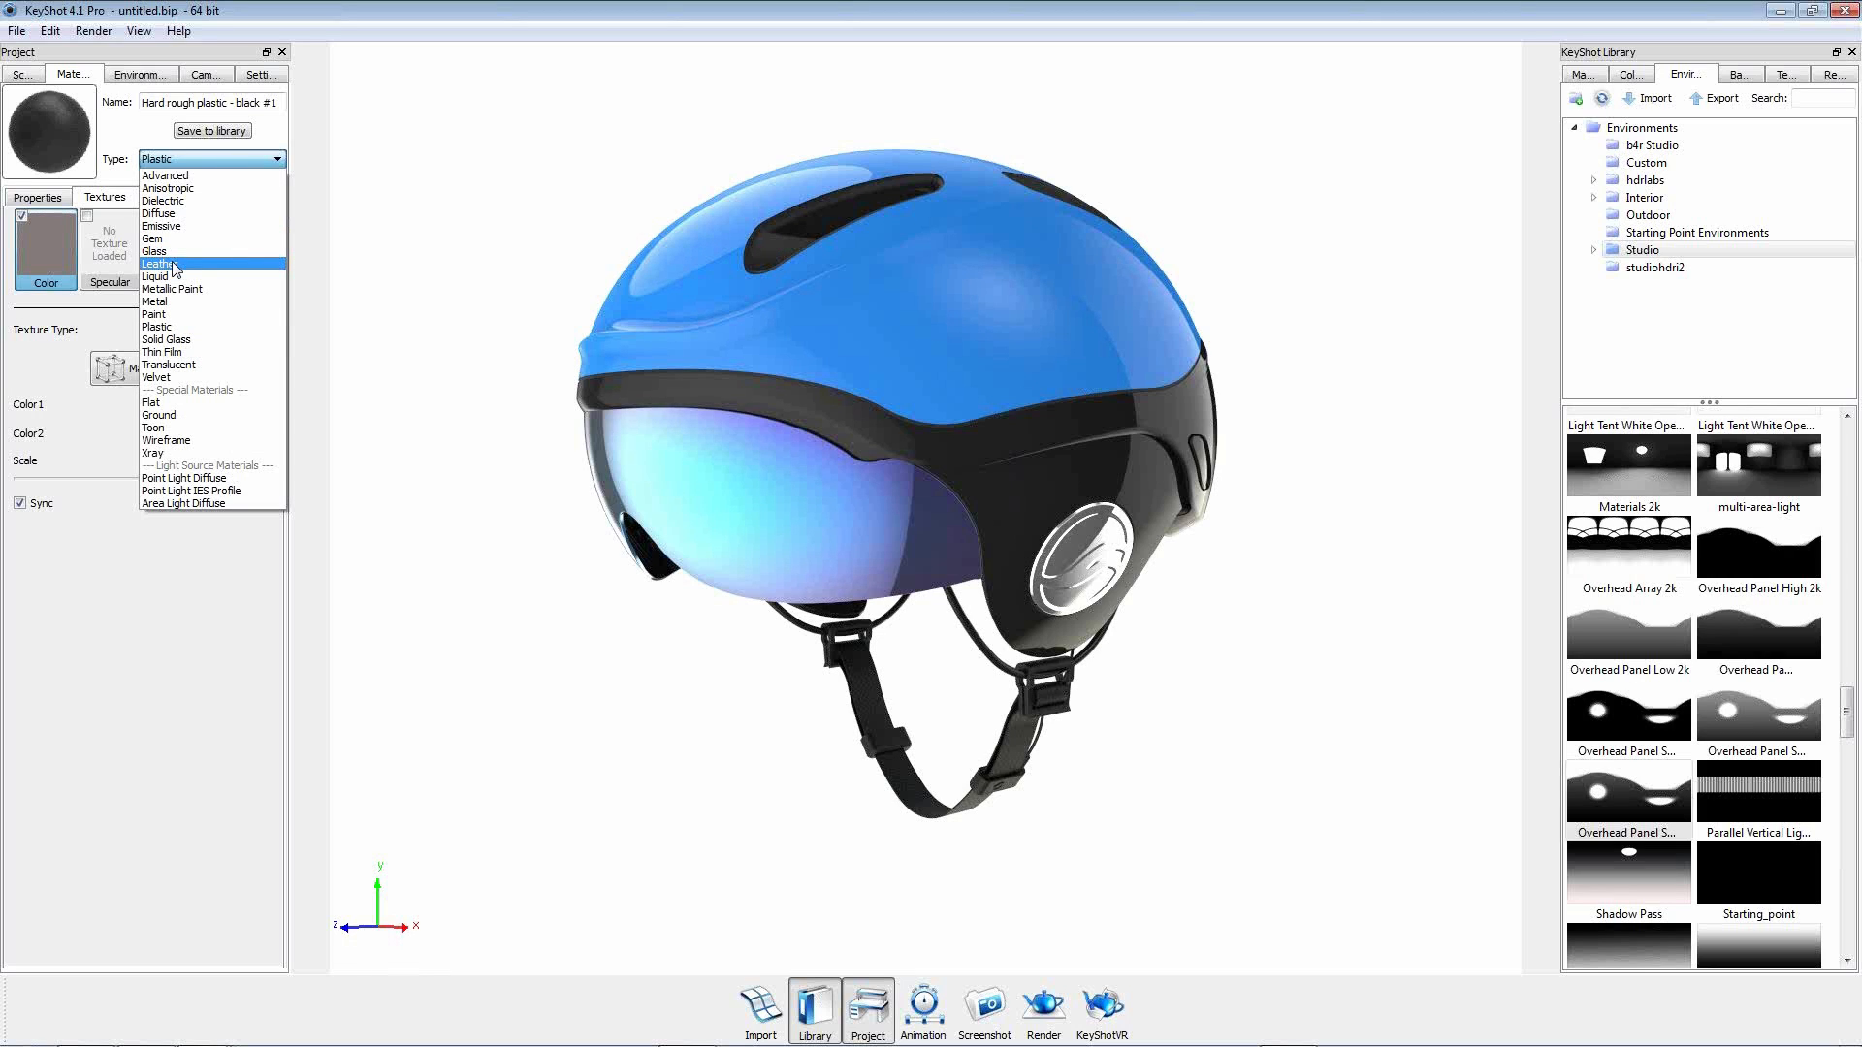
click(386, 256)
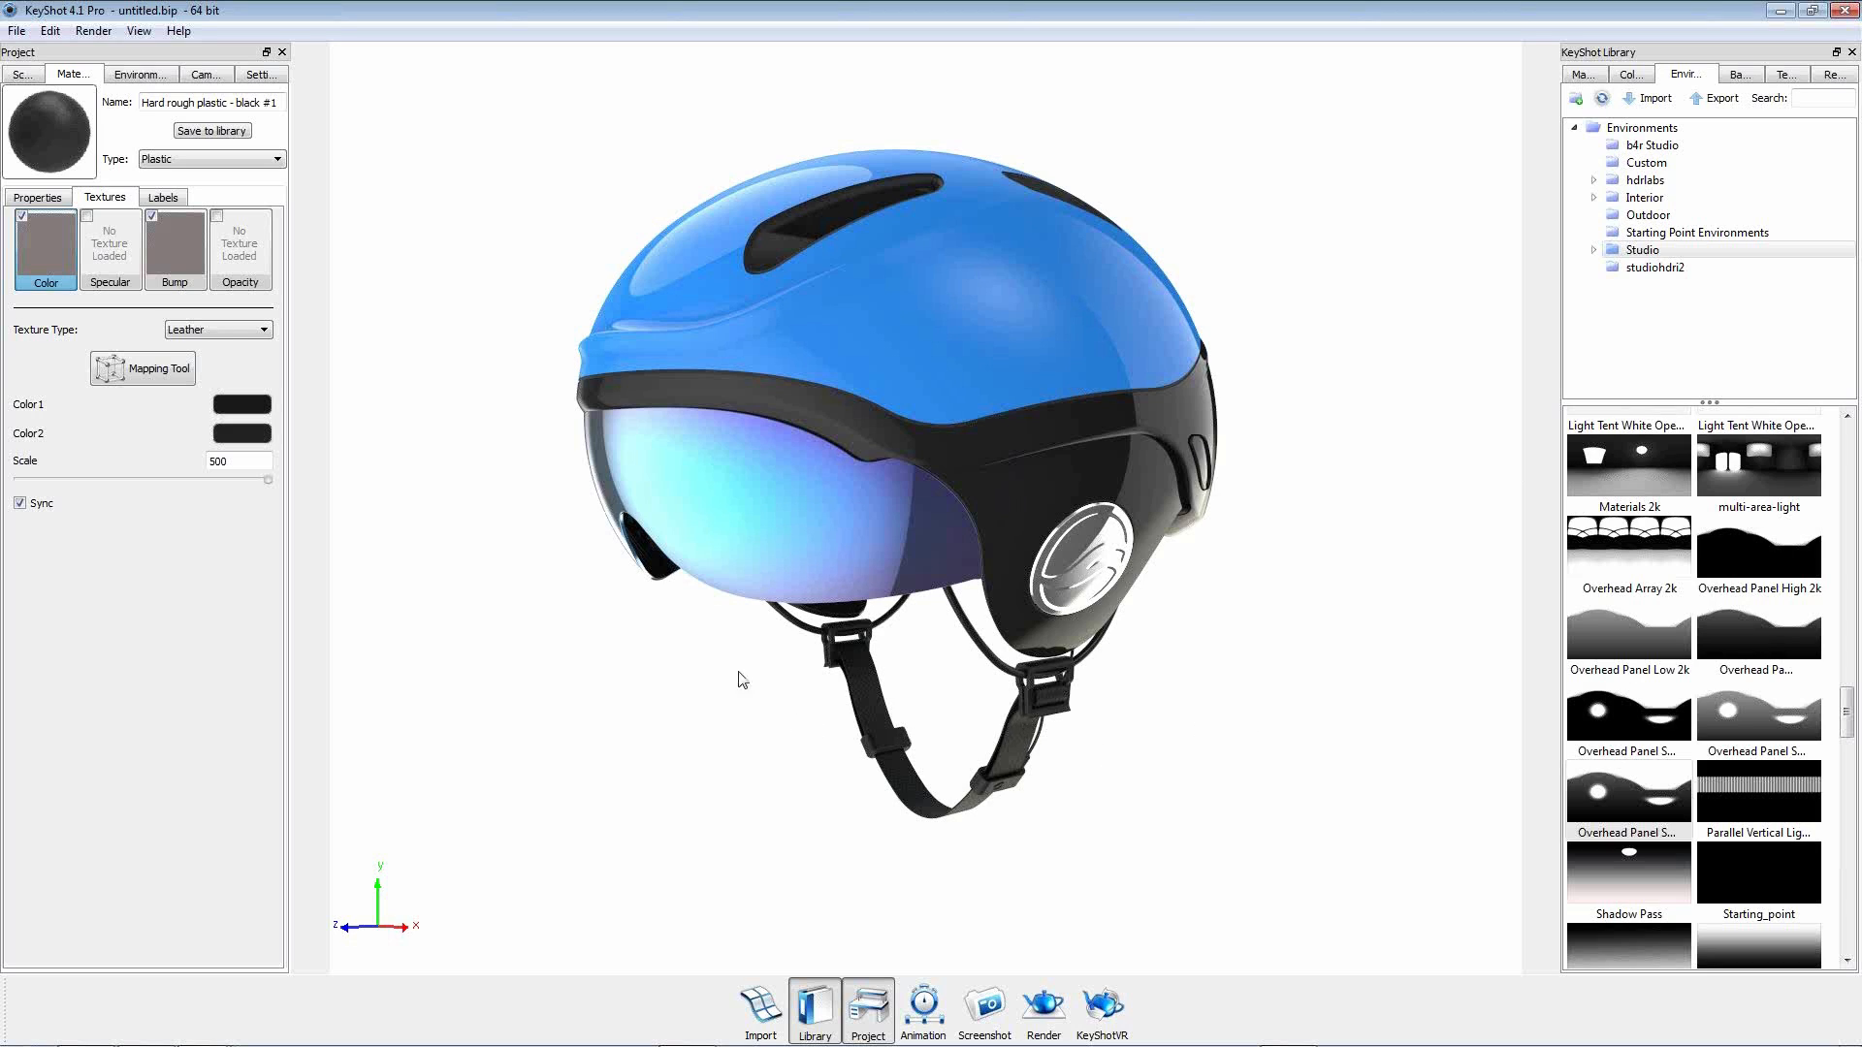
double_click(737, 566)
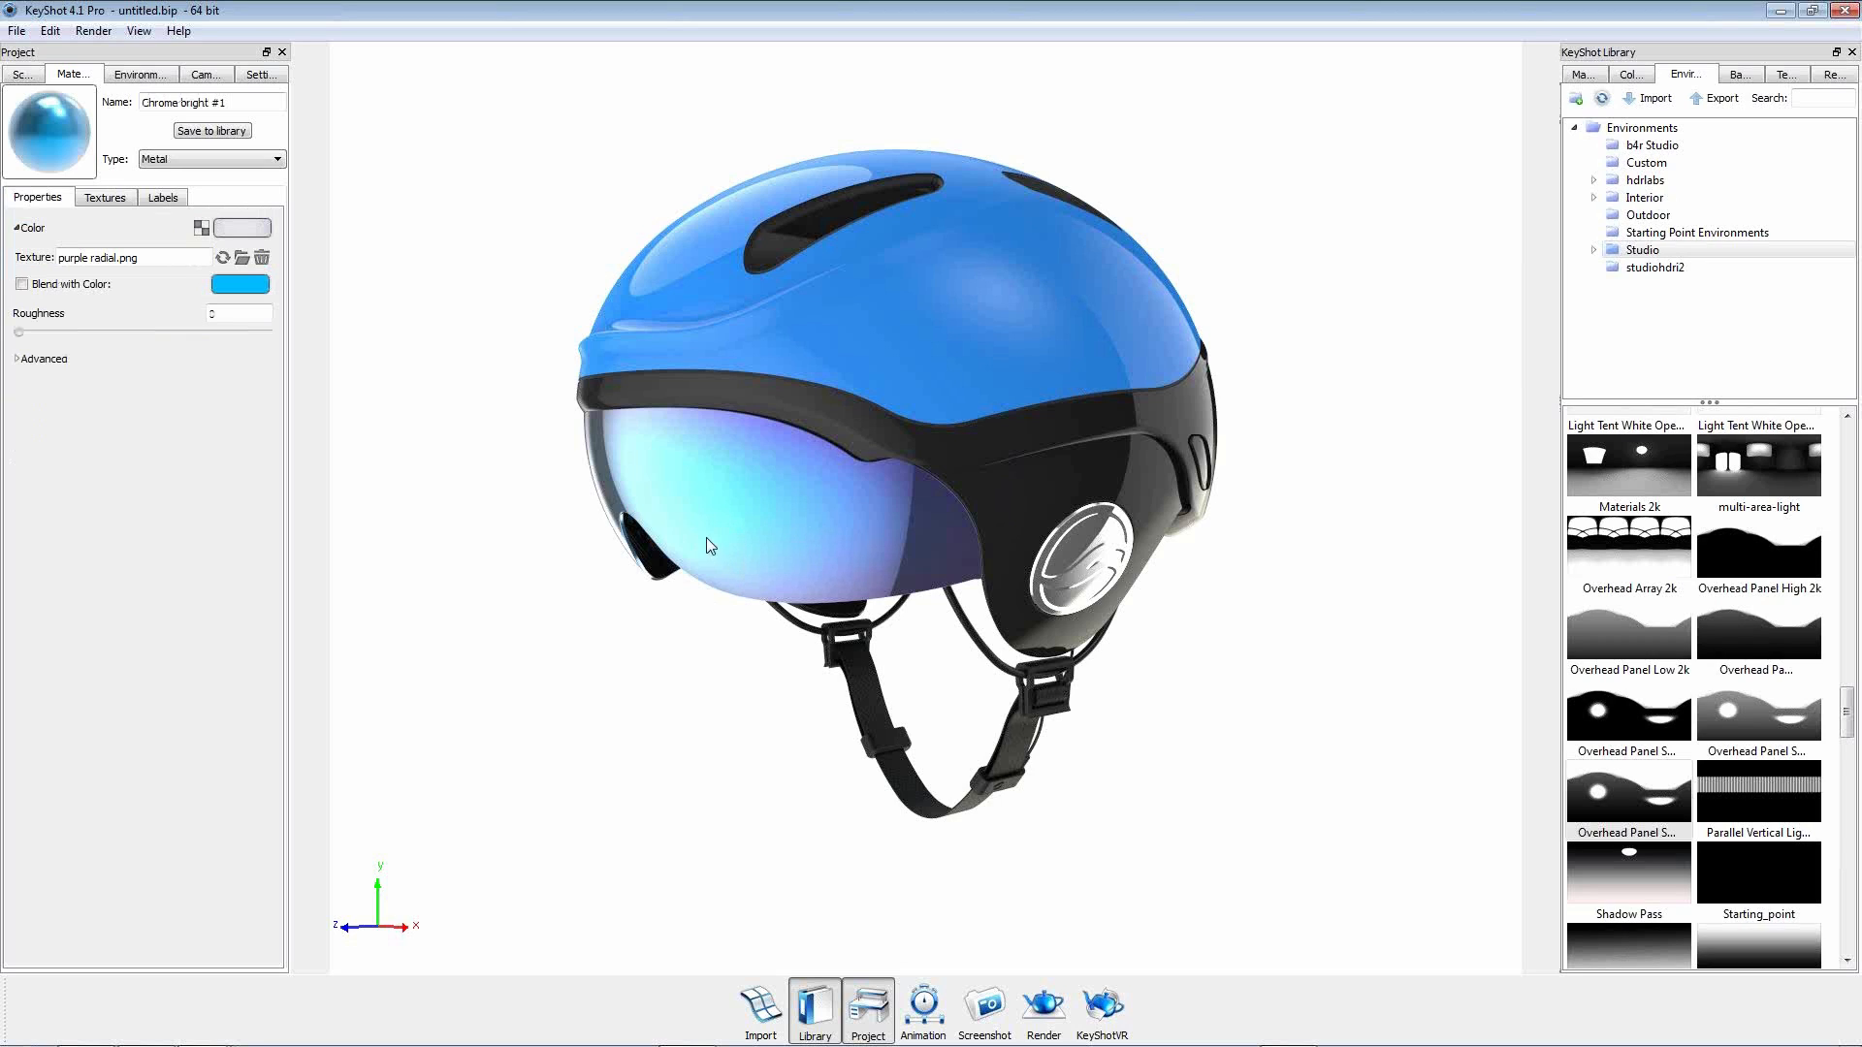
click(88, 200)
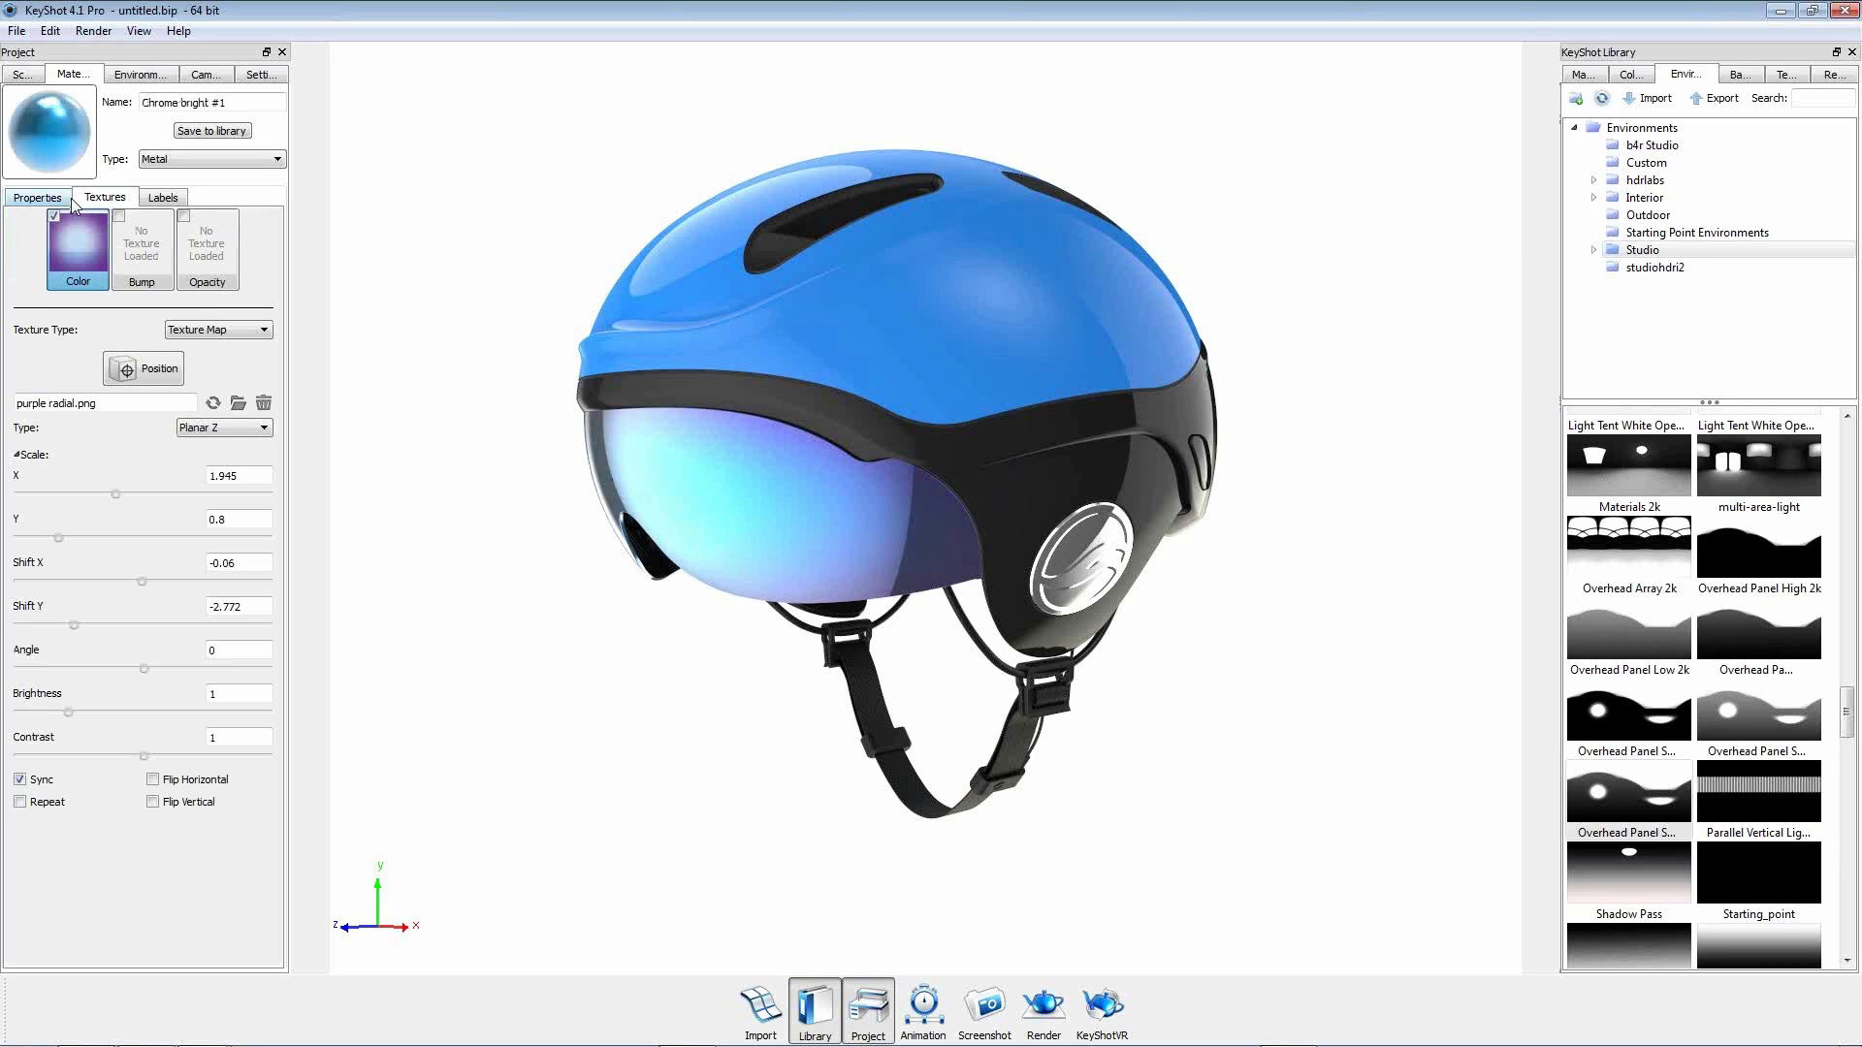
Rename the visor lens material "Gradient Lens" and save it to the material library, choosing the Miscellaneous folder.
click(61, 198)
drag(227, 103, 12, 115)
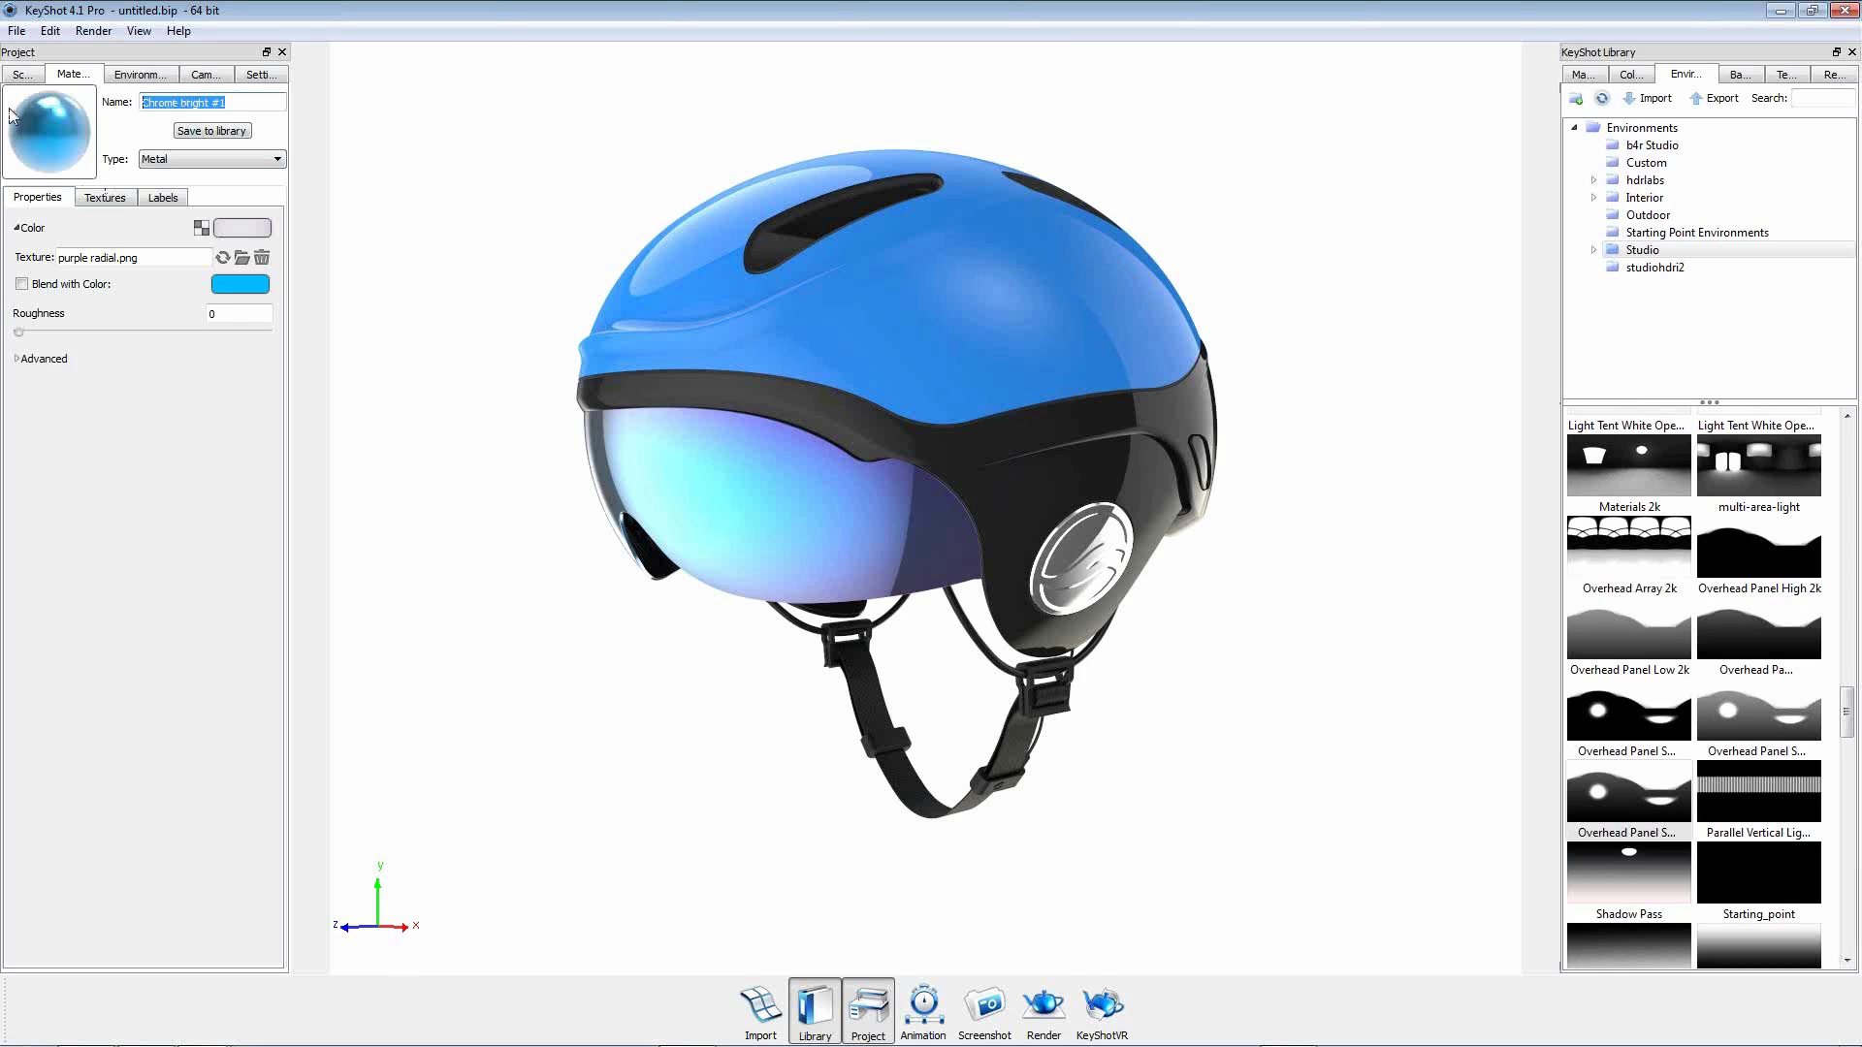
text(Gla)
click(198, 132)
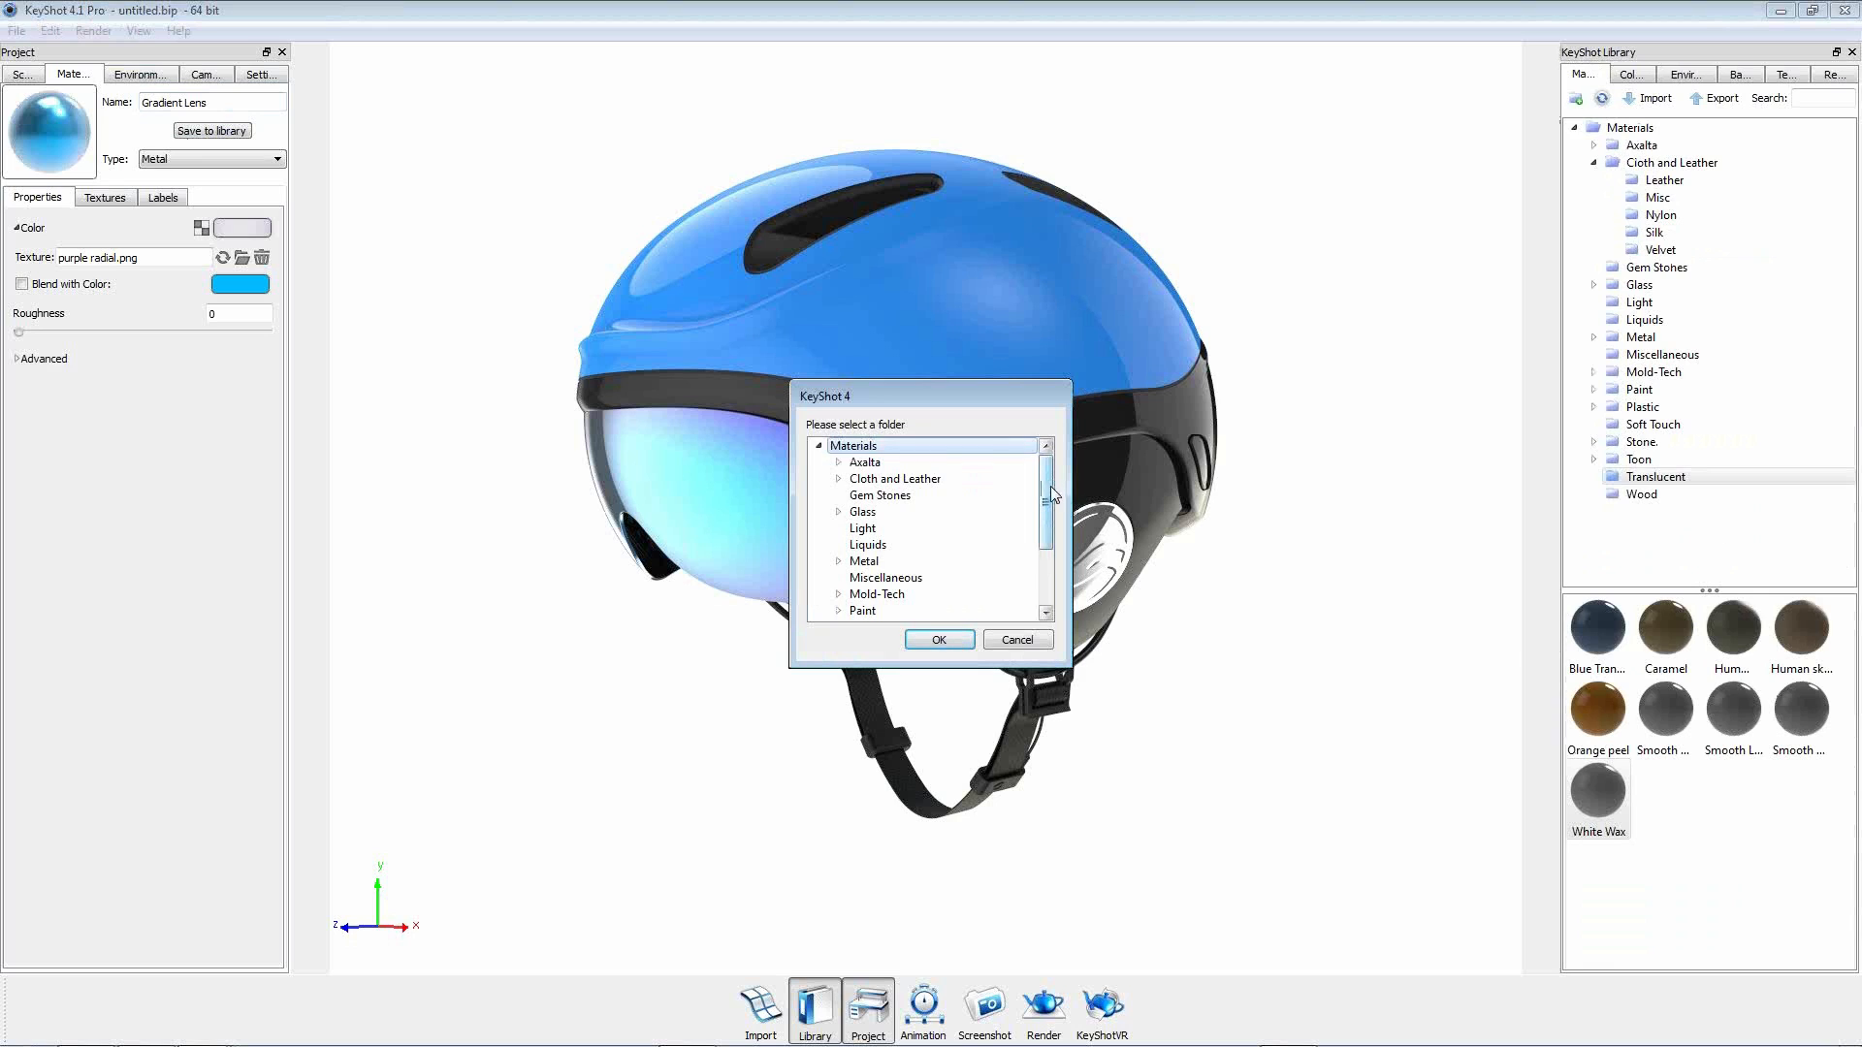
scroll(1050, 486, down, 2)
click(897, 512)
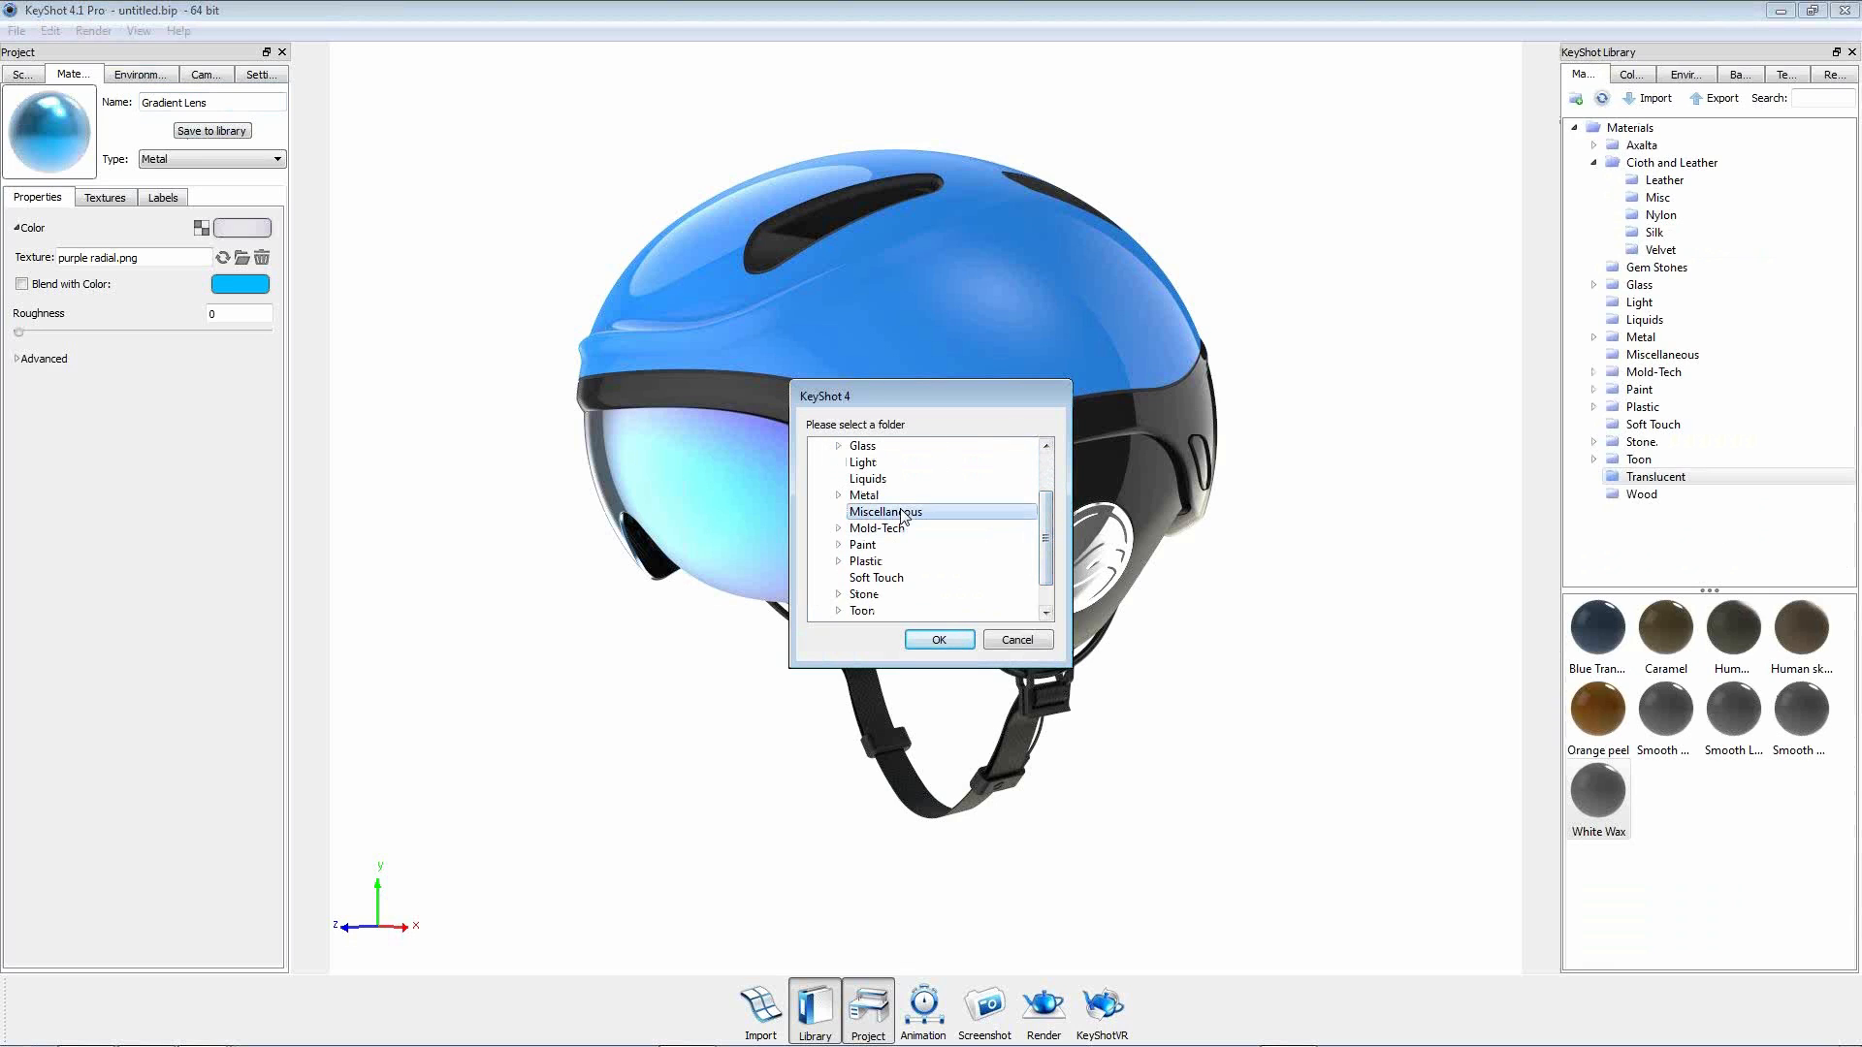
click(952, 636)
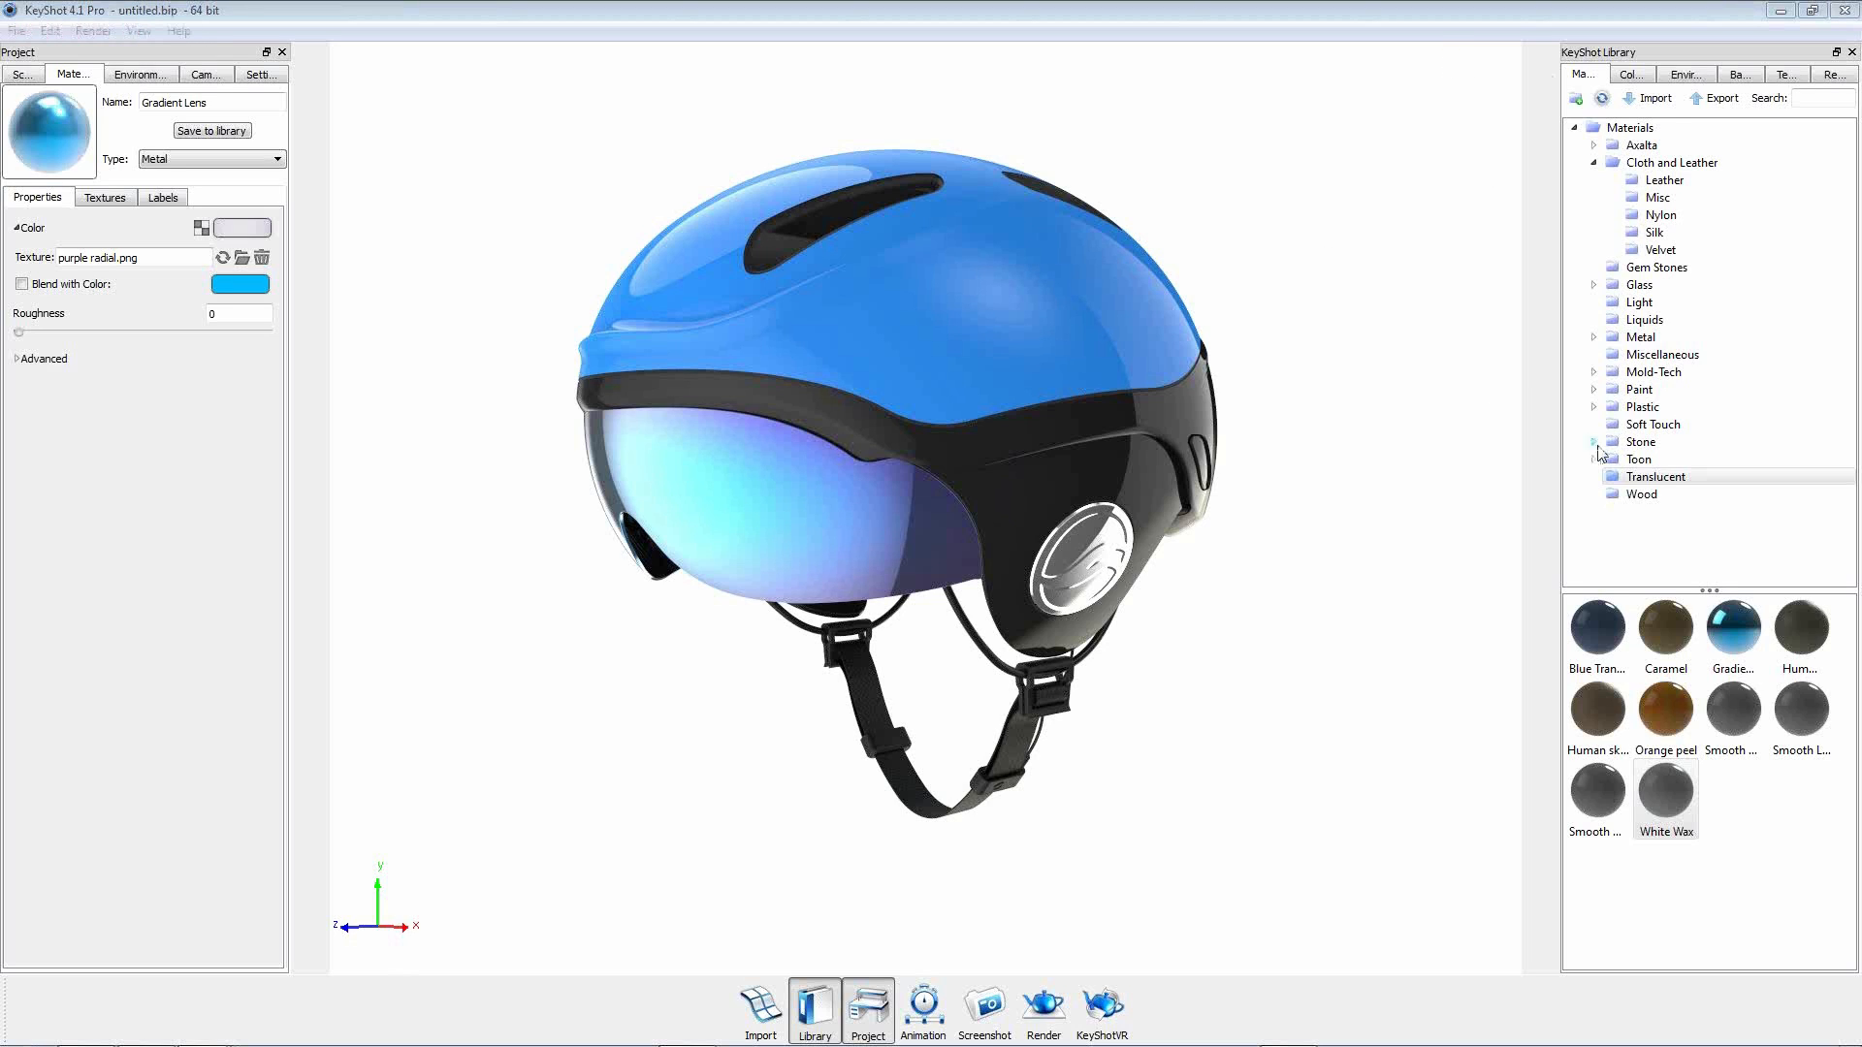
Browse the Glass materials in the library and pick out the clear basic glass.
click(1686, 76)
click(1596, 81)
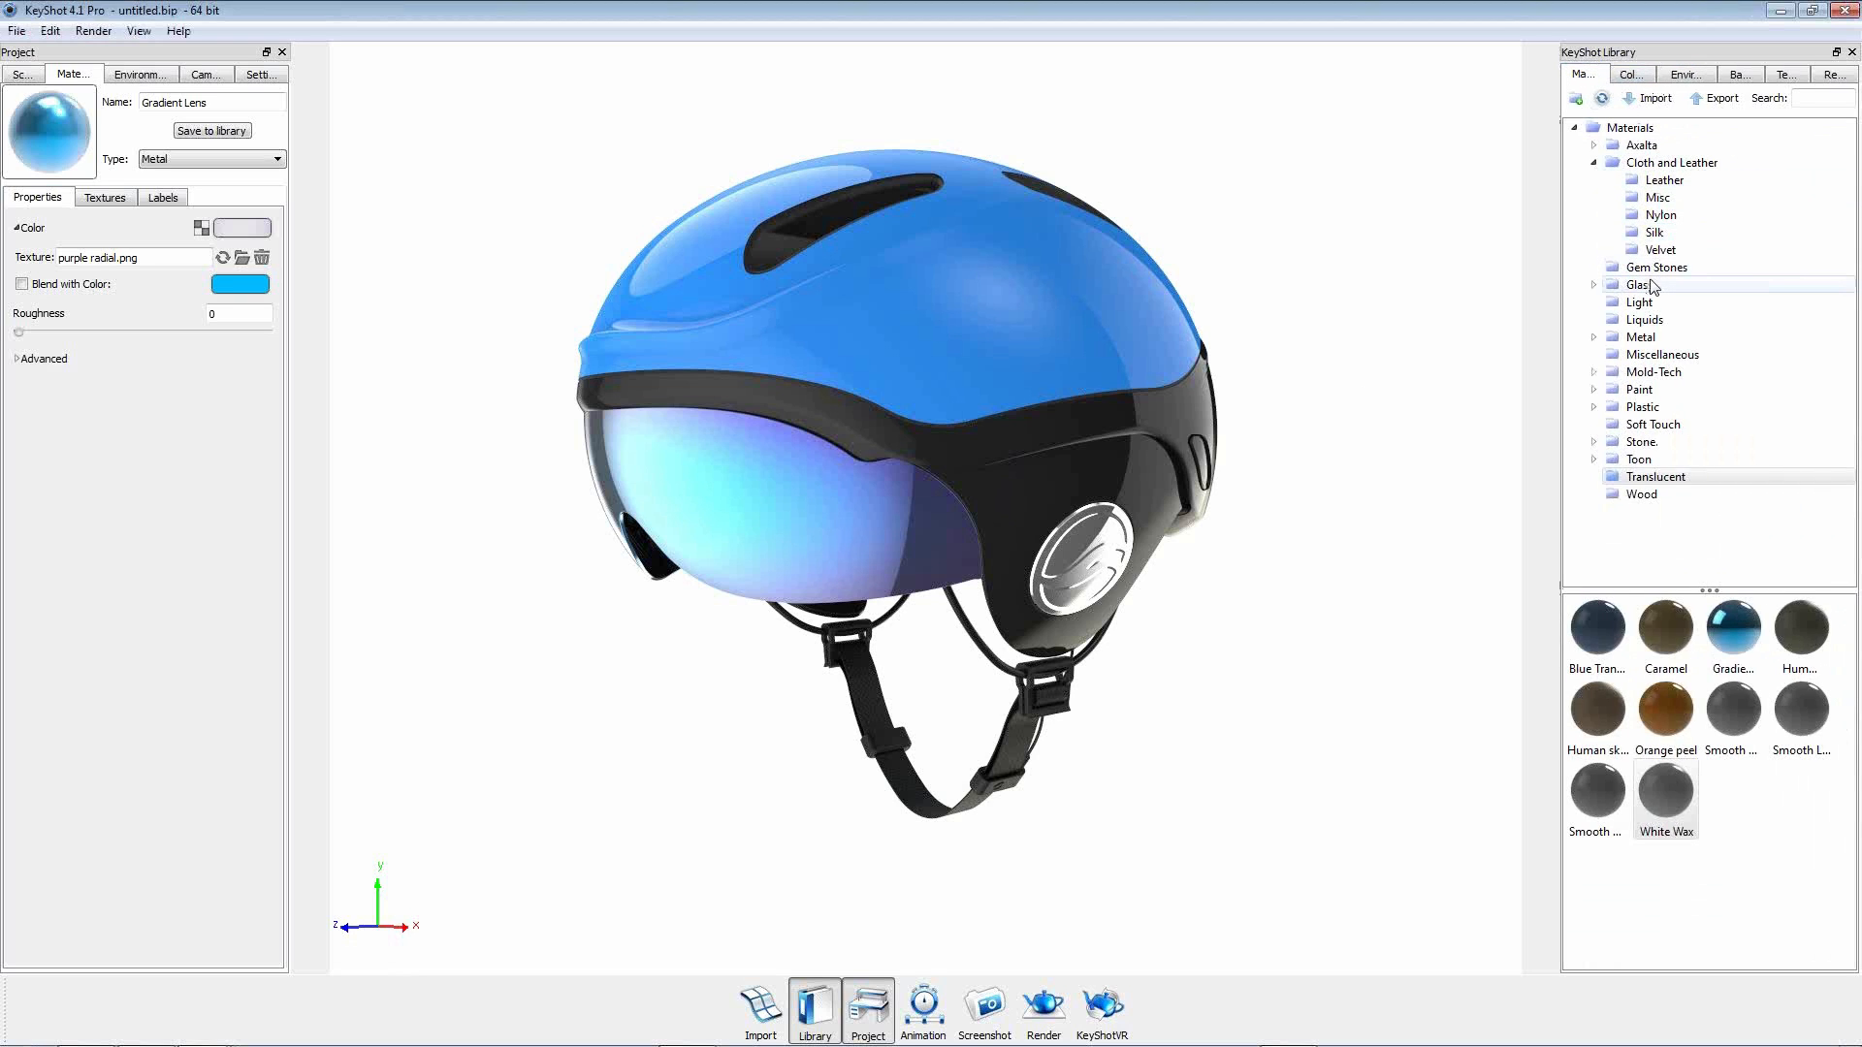
click(1653, 287)
mouse_move(1665, 711)
mouse_down()
mouse_move(722, 492)
mouse_move(221, 346)
mouse_move(316, 468)
mouse_move(702, 520)
mouse_move(708, 636)
mouse_move(672, 675)
mouse_move(1574, 660)
mouse_move(1657, 714)
mouse_up()
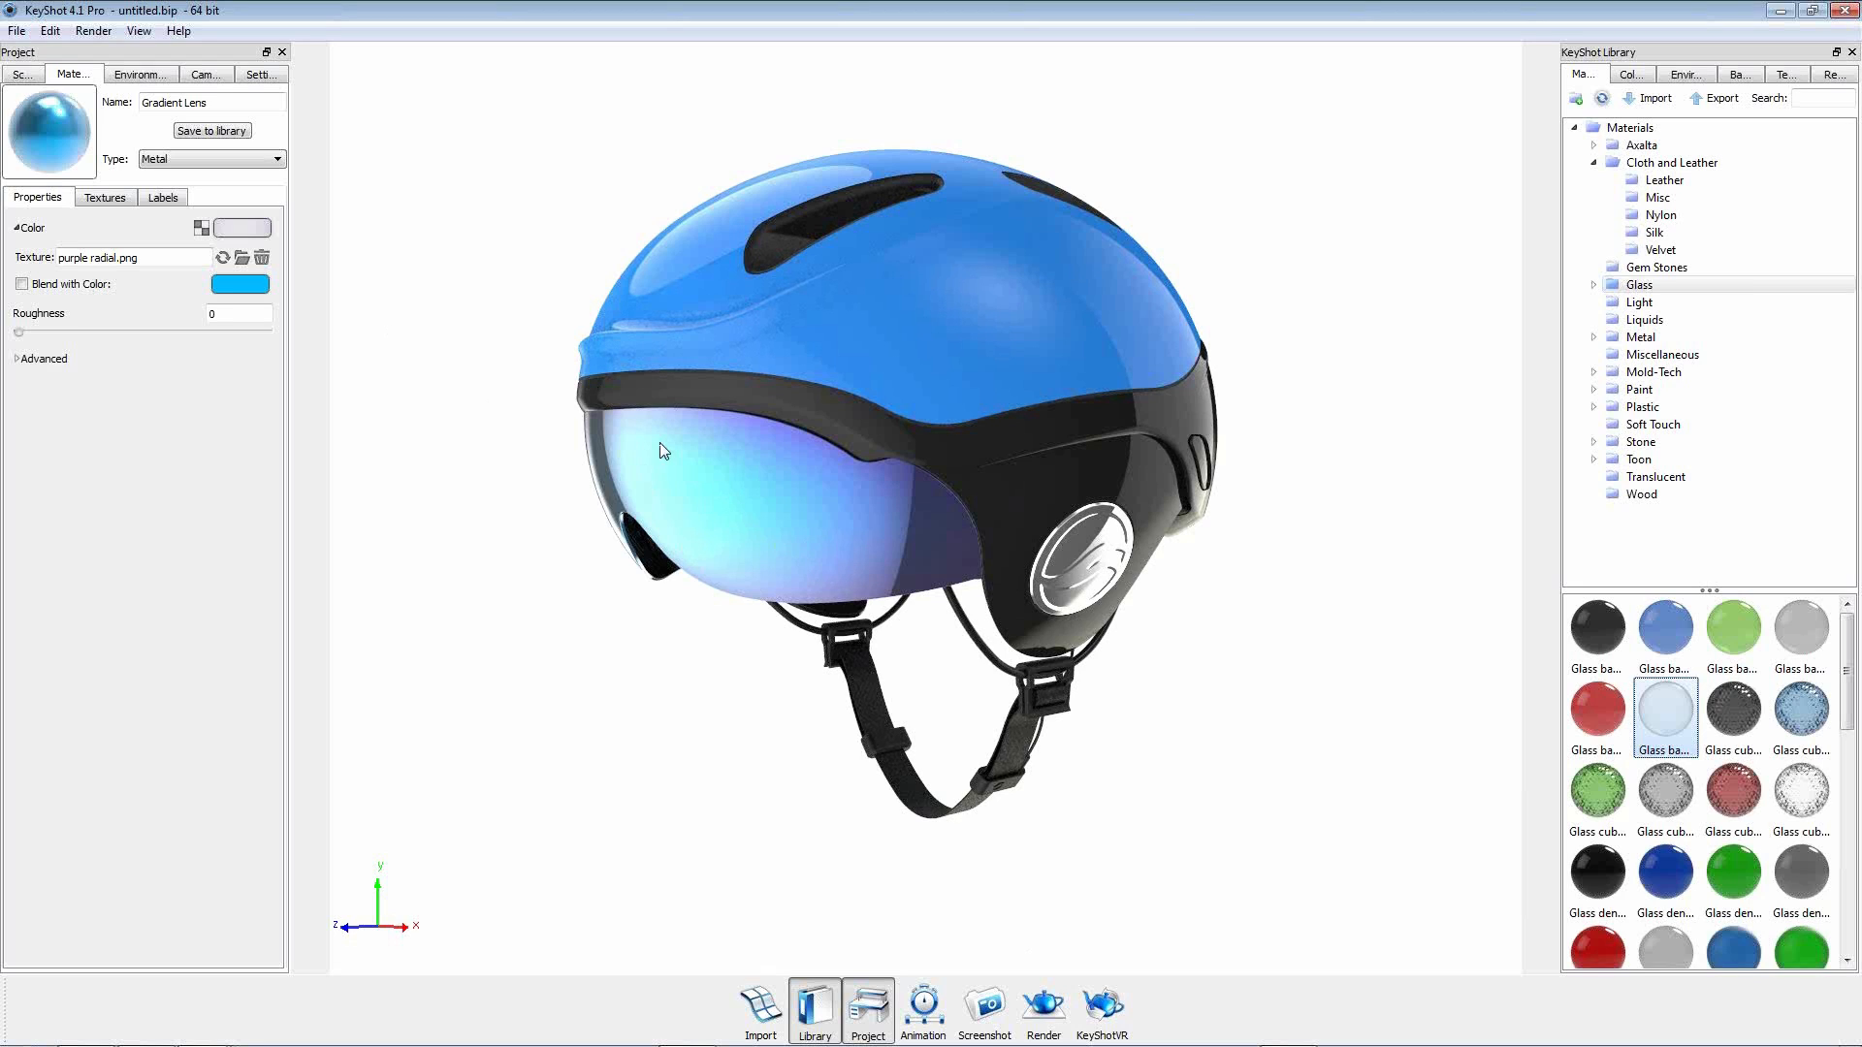
Change the visor lens material's type to Plastic and set its Specular Transmission to a gray with value 31%.
click(204, 160)
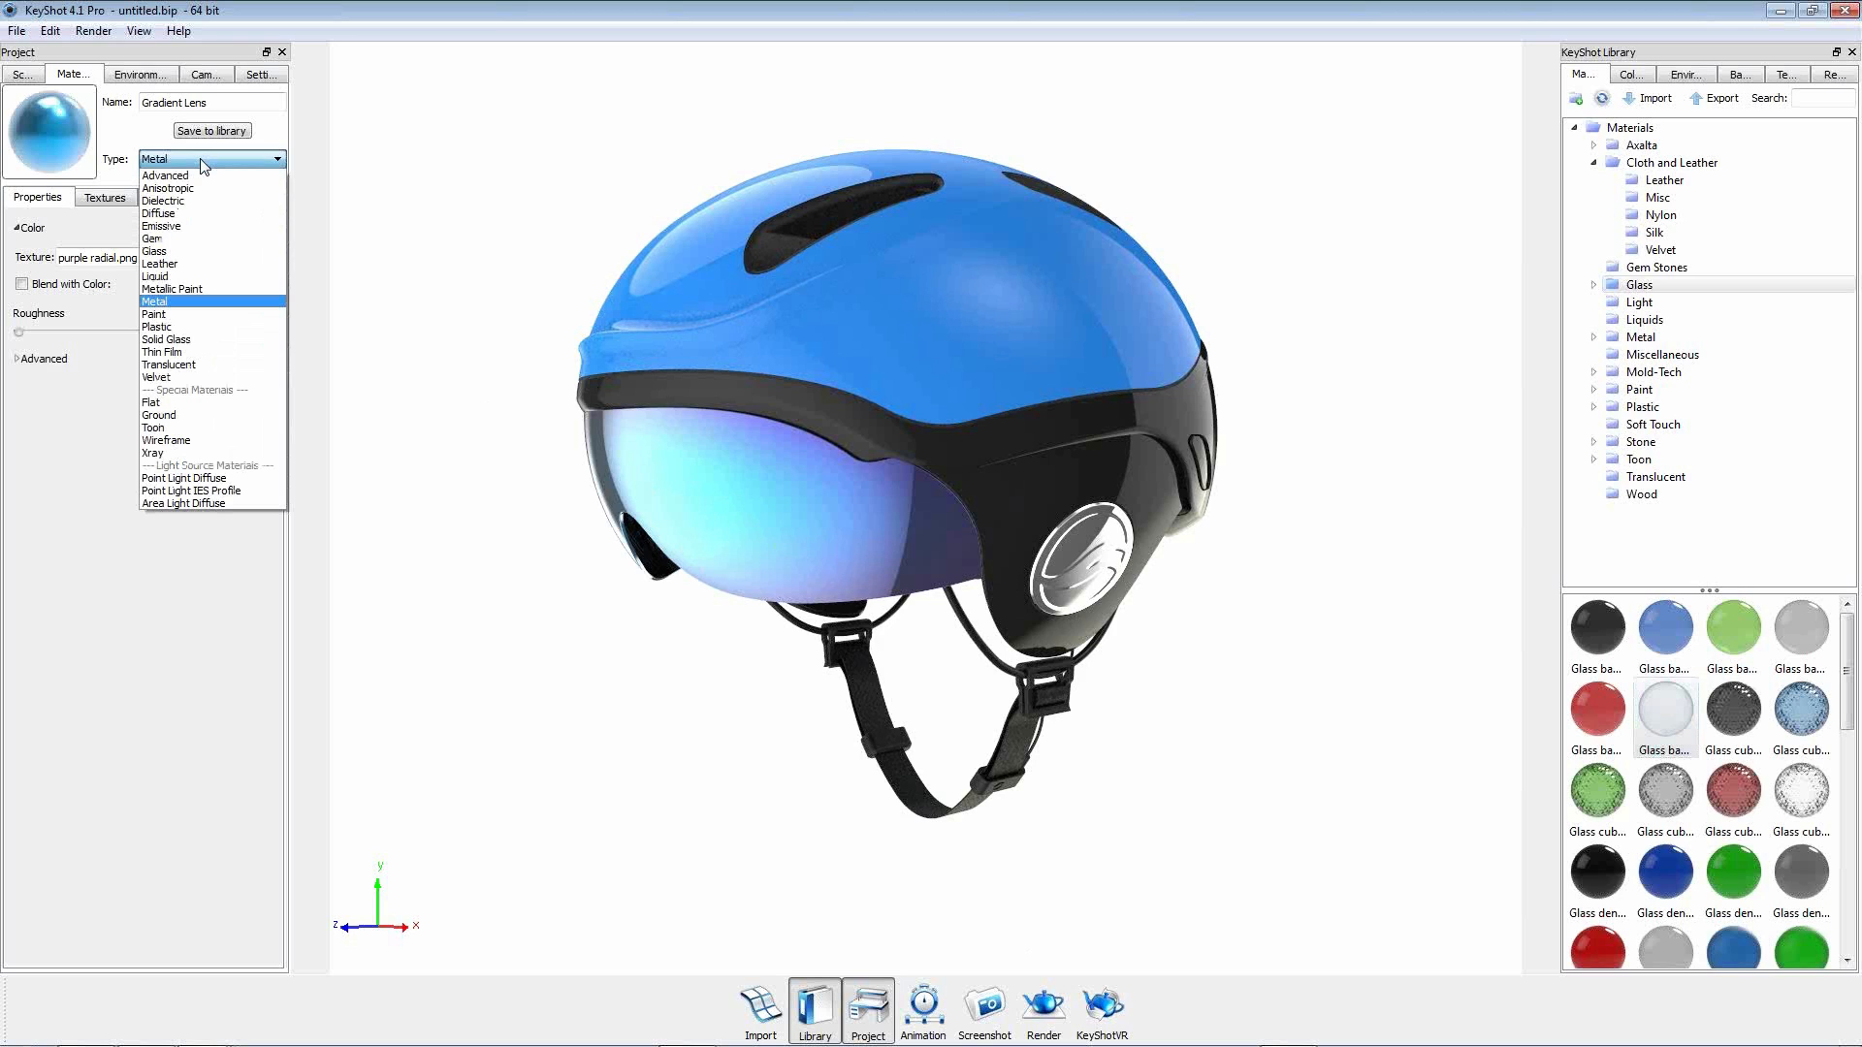
click(191, 328)
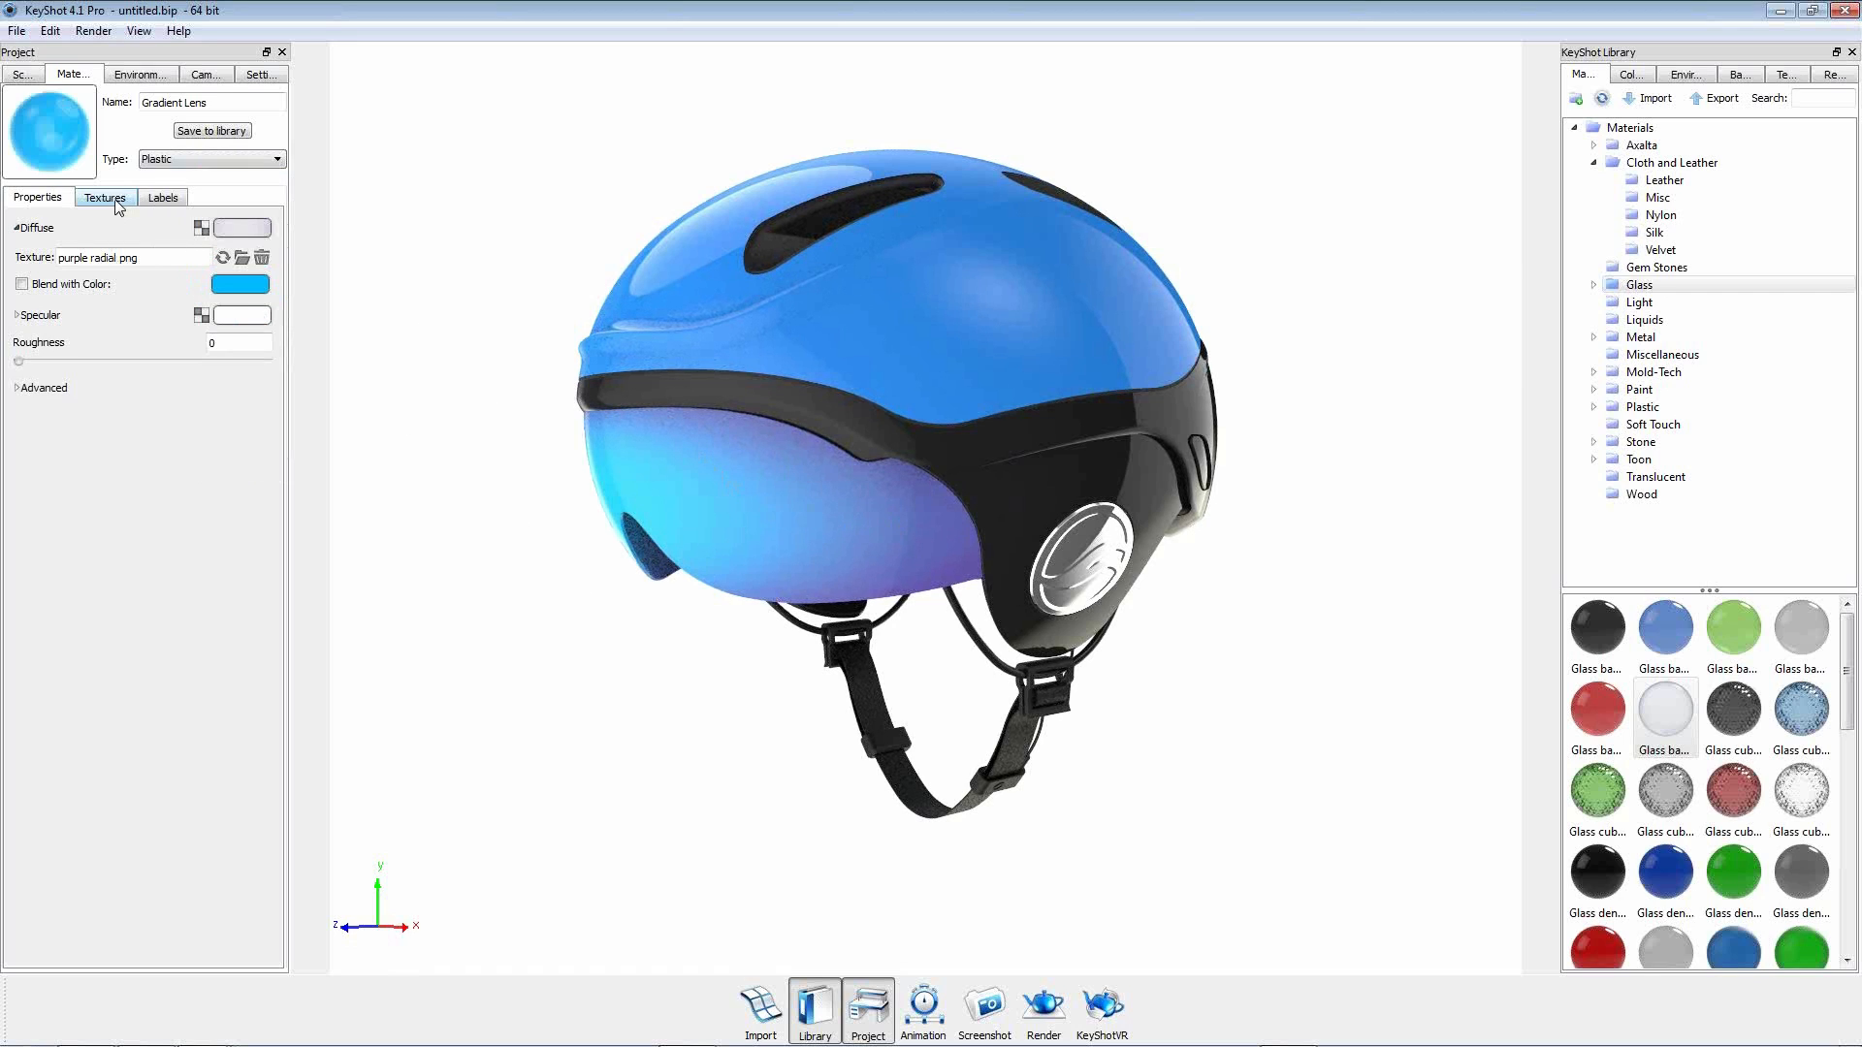
click(18, 389)
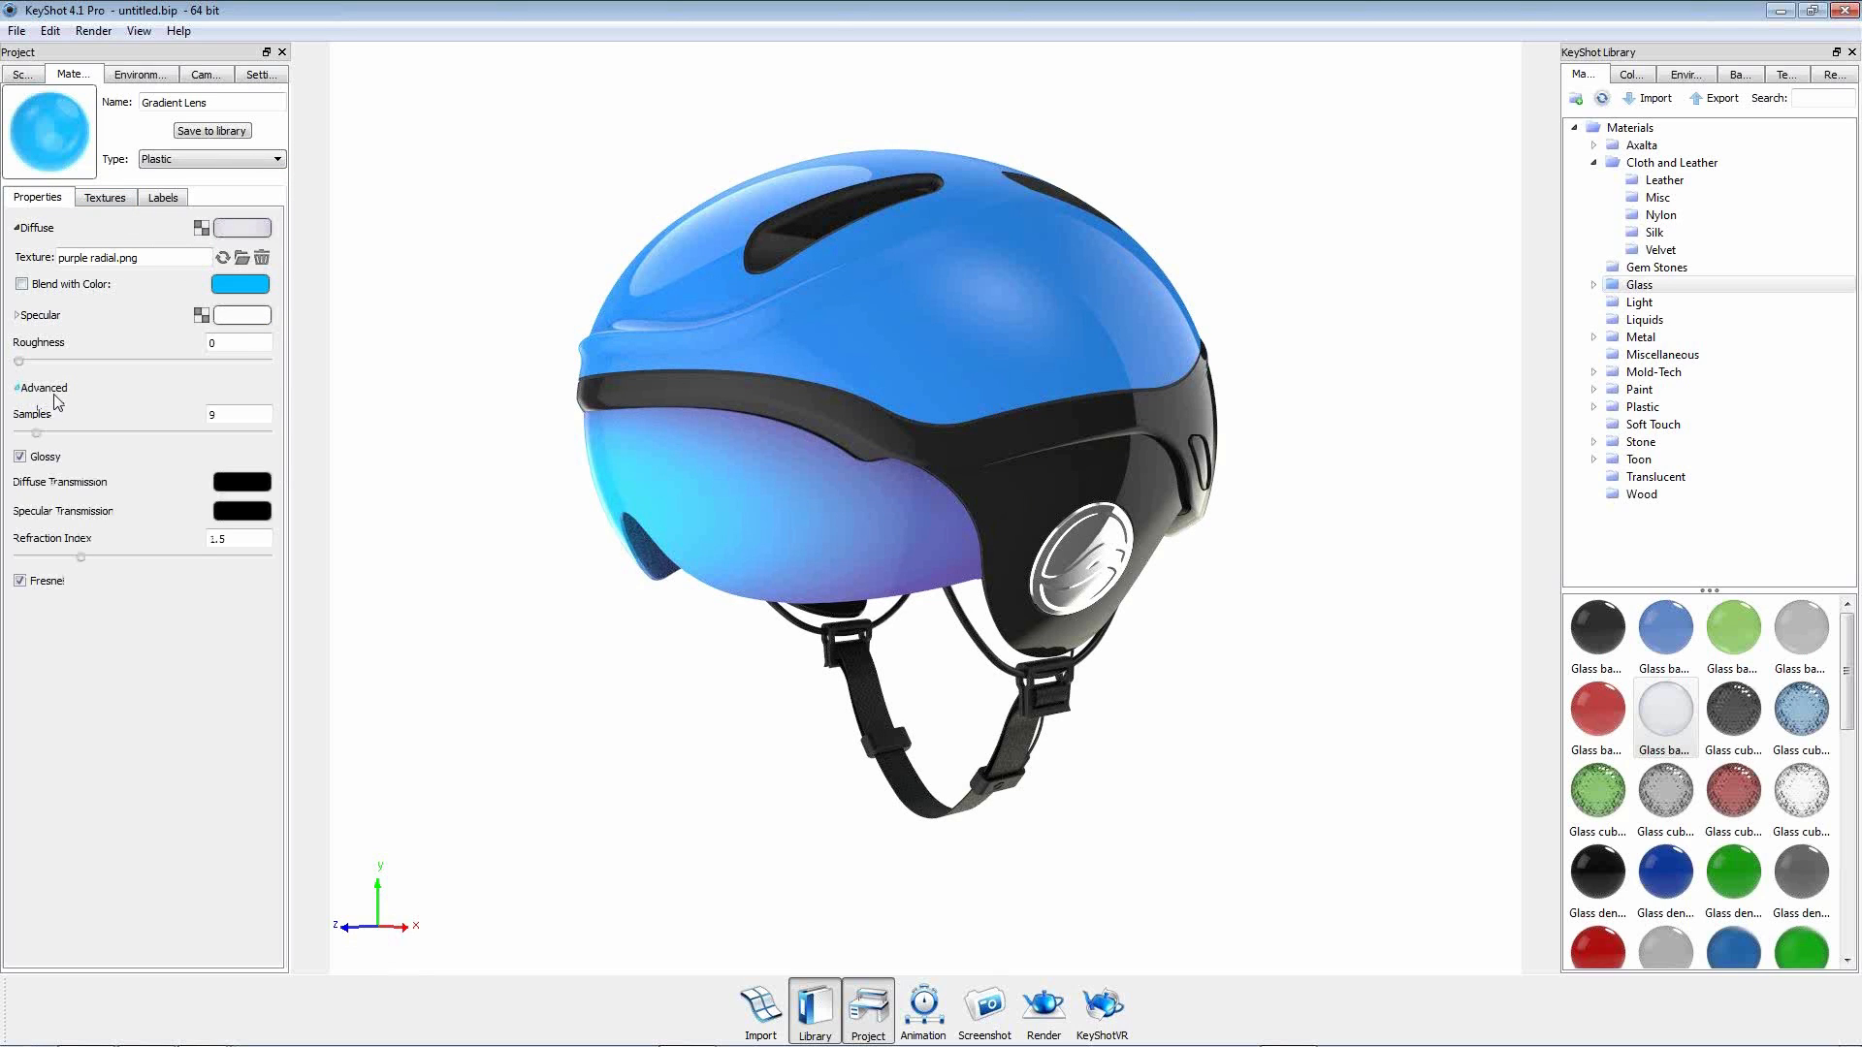
click(230, 517)
drag(965, 285, 474, 340)
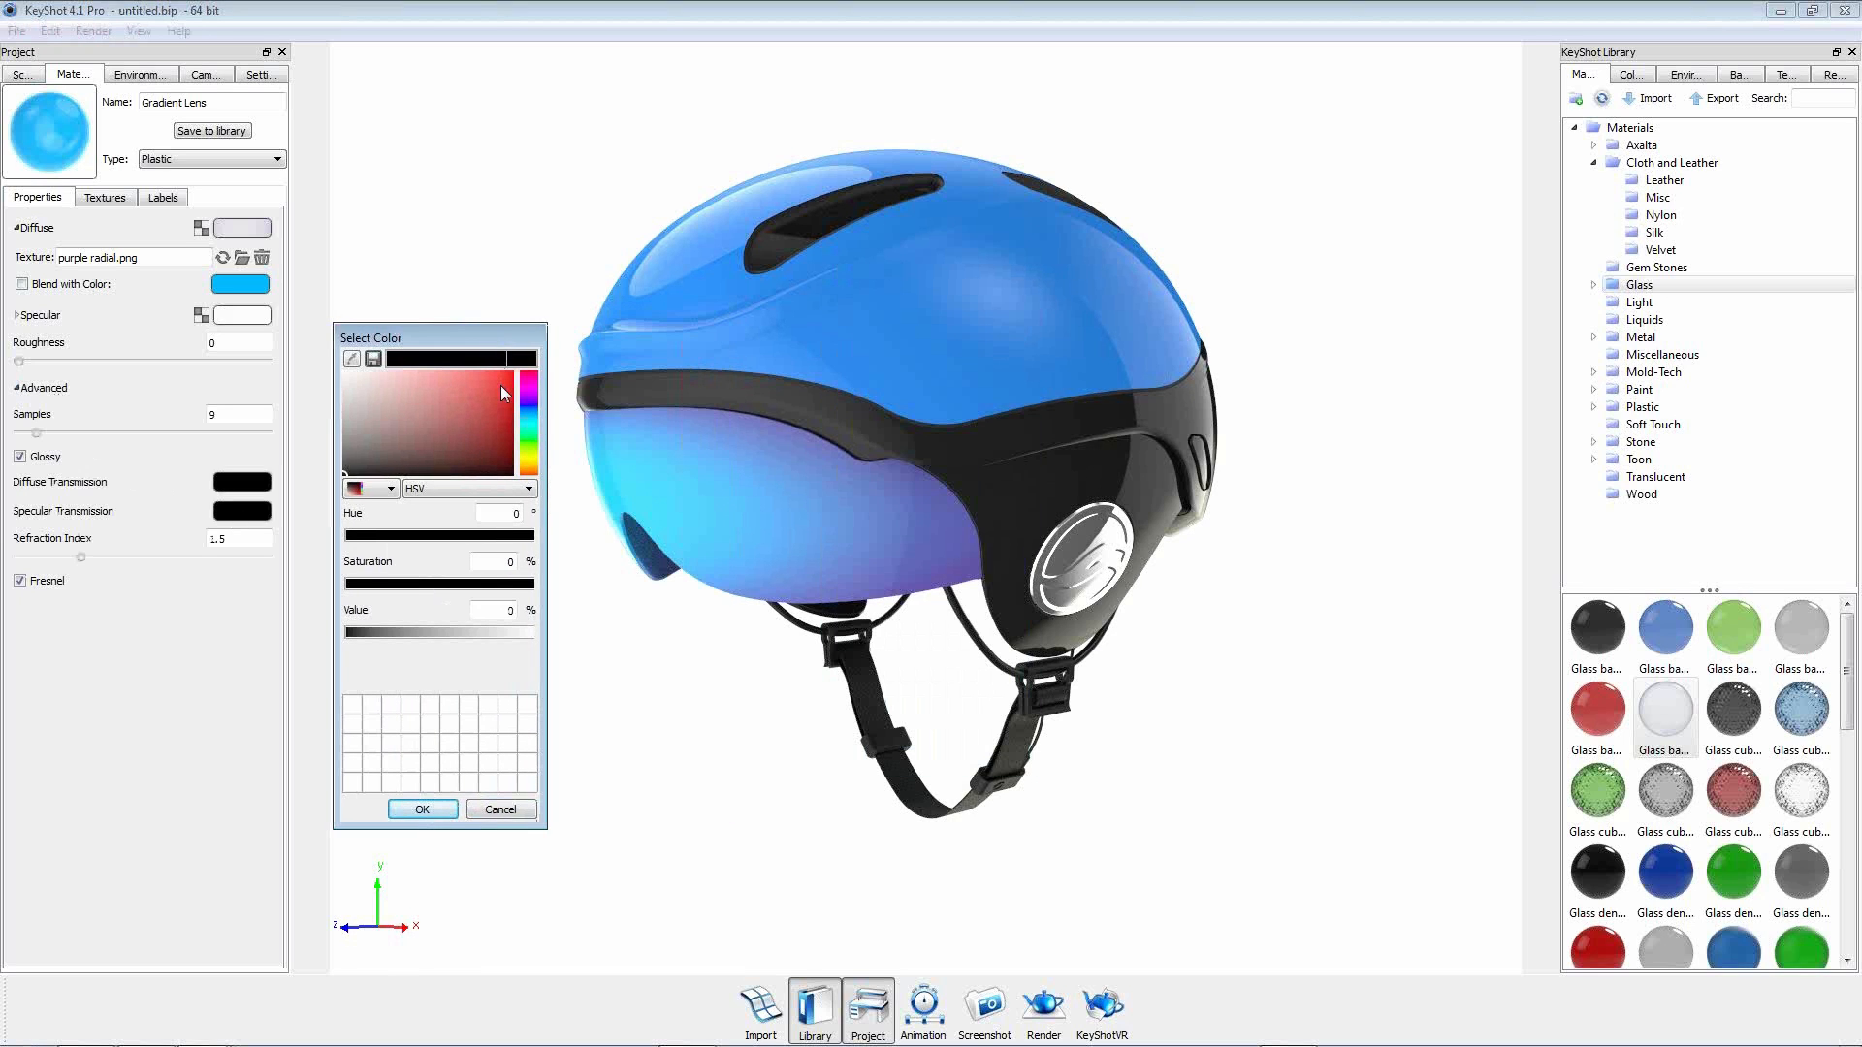
drag(350, 448, 310, 423)
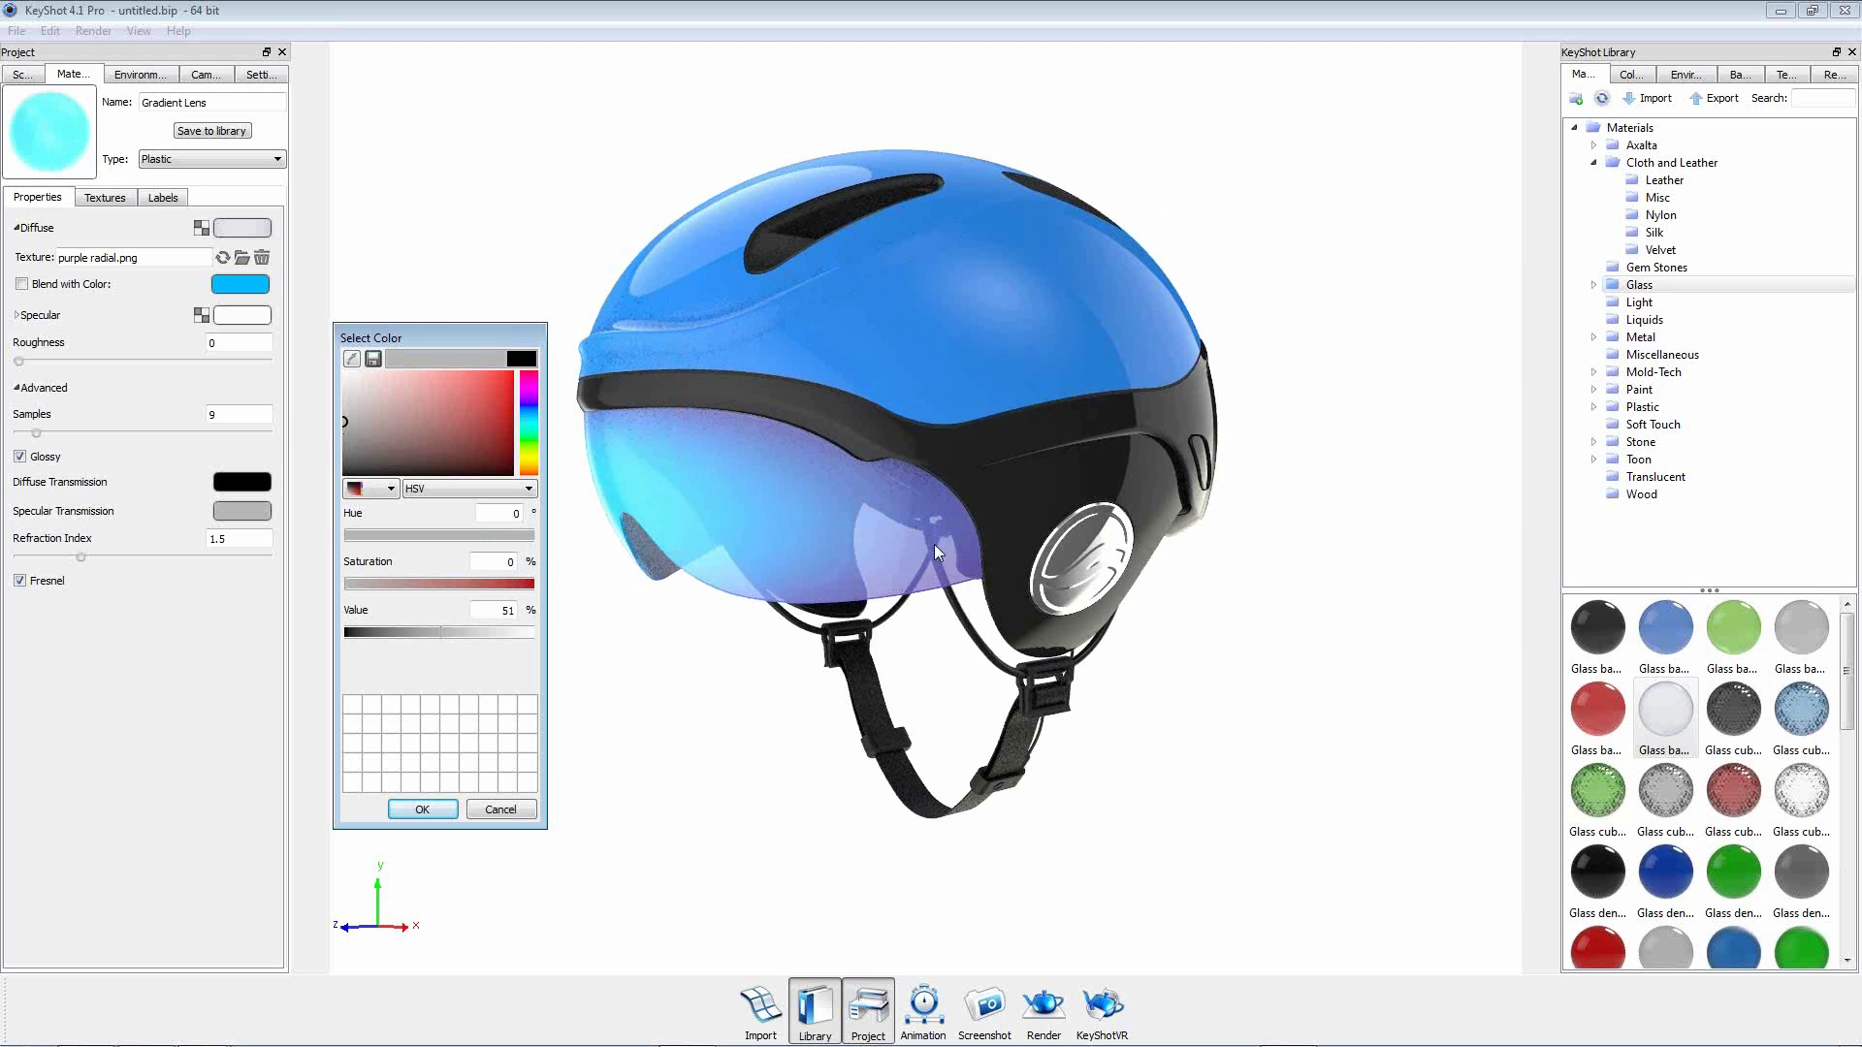
drag(341, 441, 331, 449)
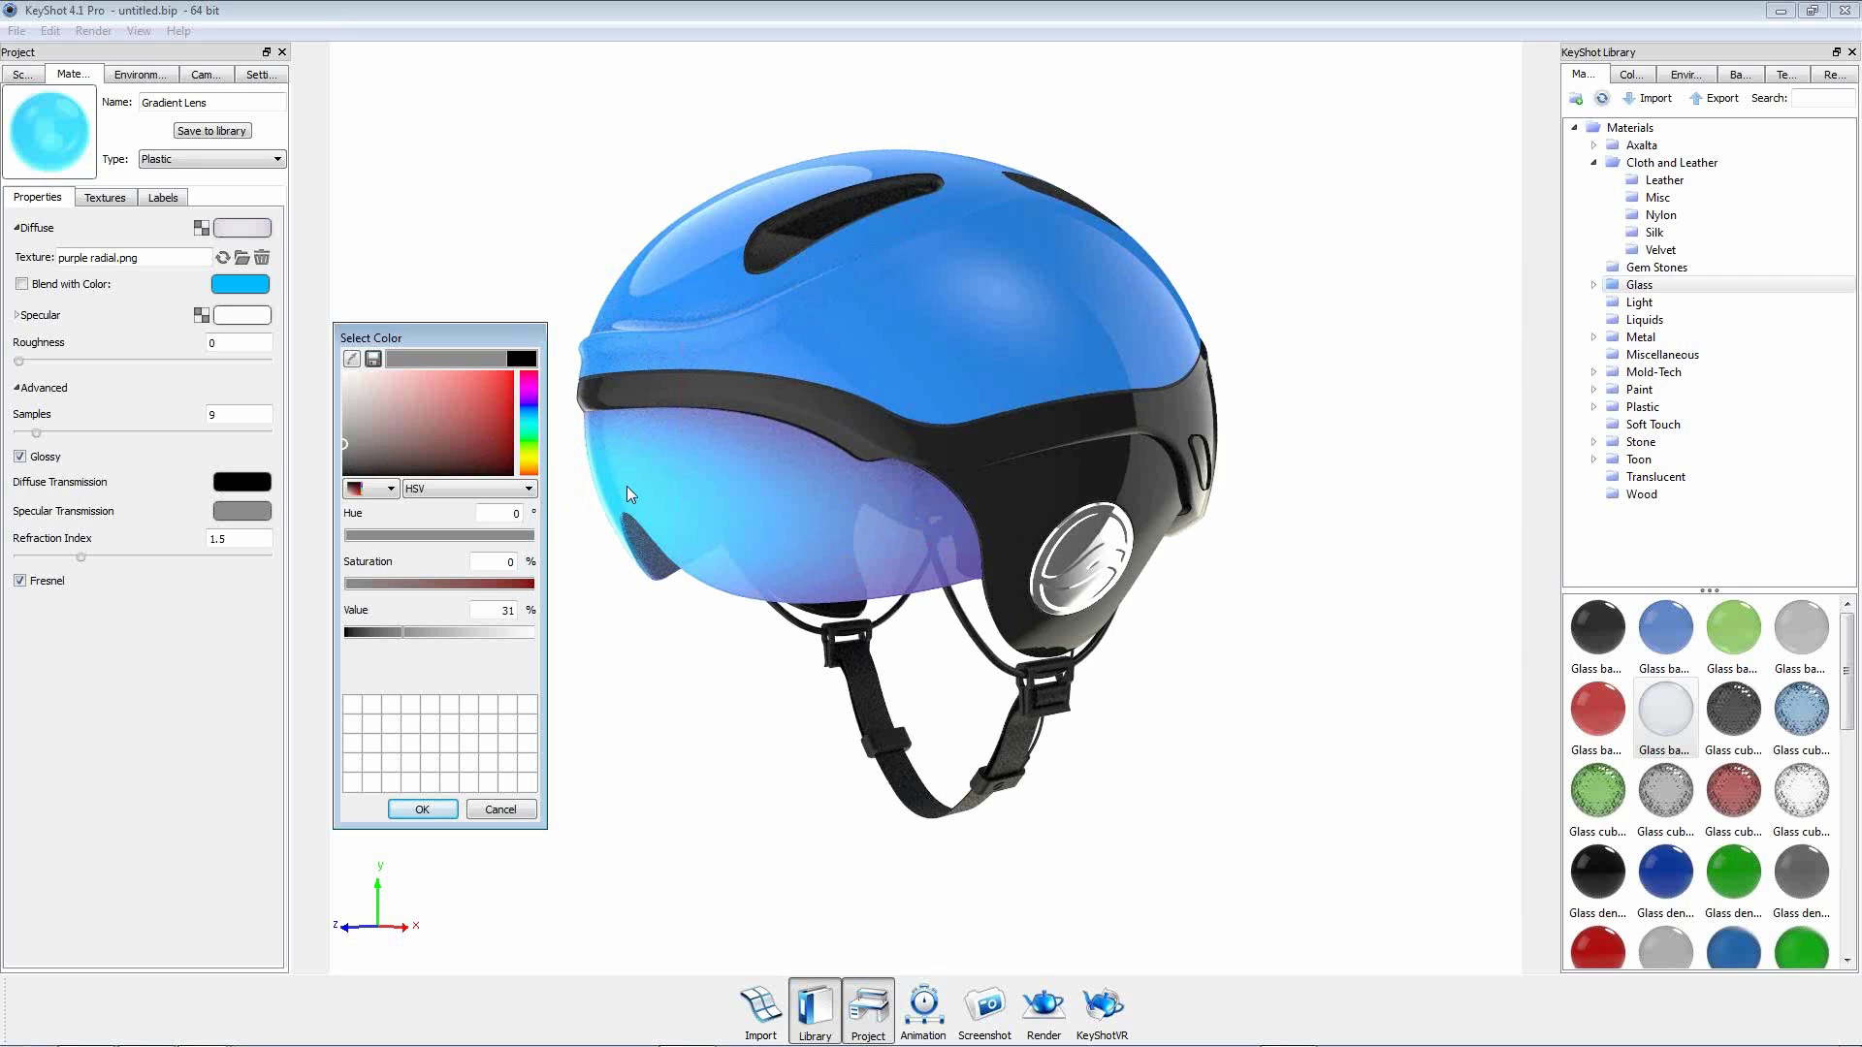
click(444, 808)
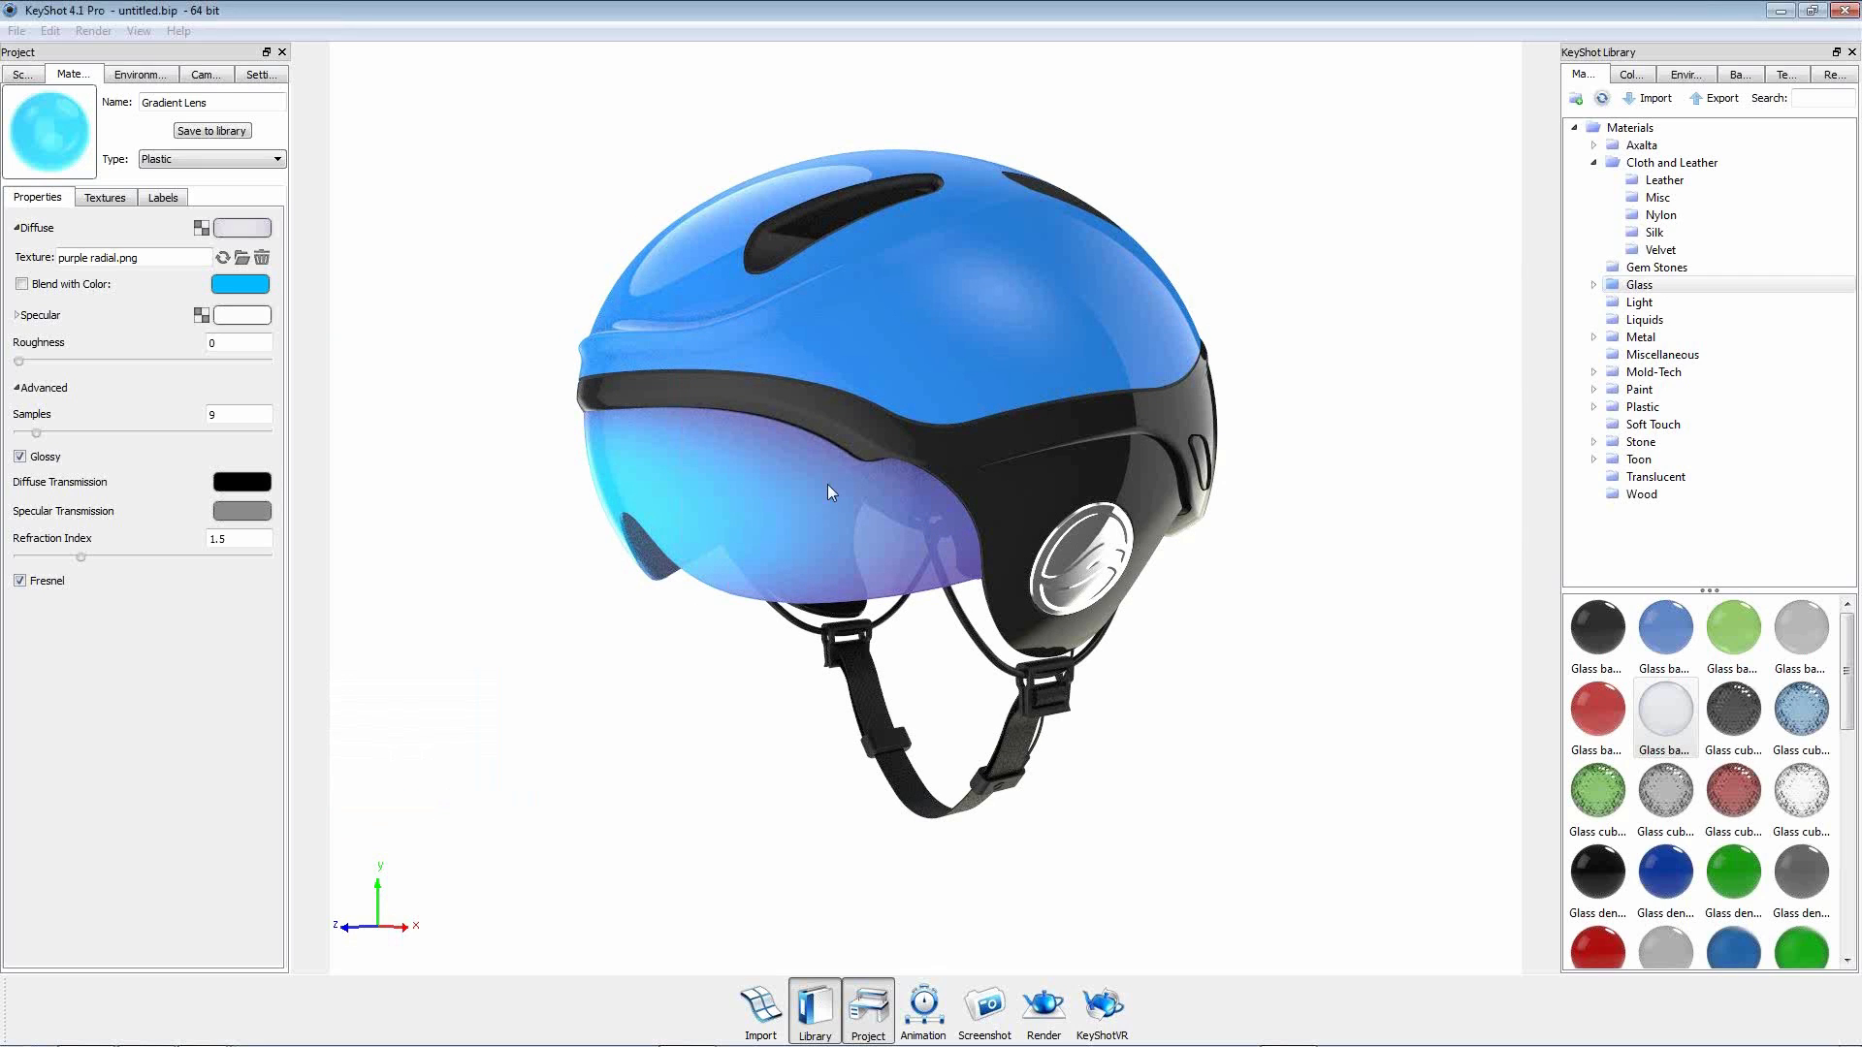
Turn off the purple radial color texture on the visor lens, leaving the blend color as it is.
click(226, 286)
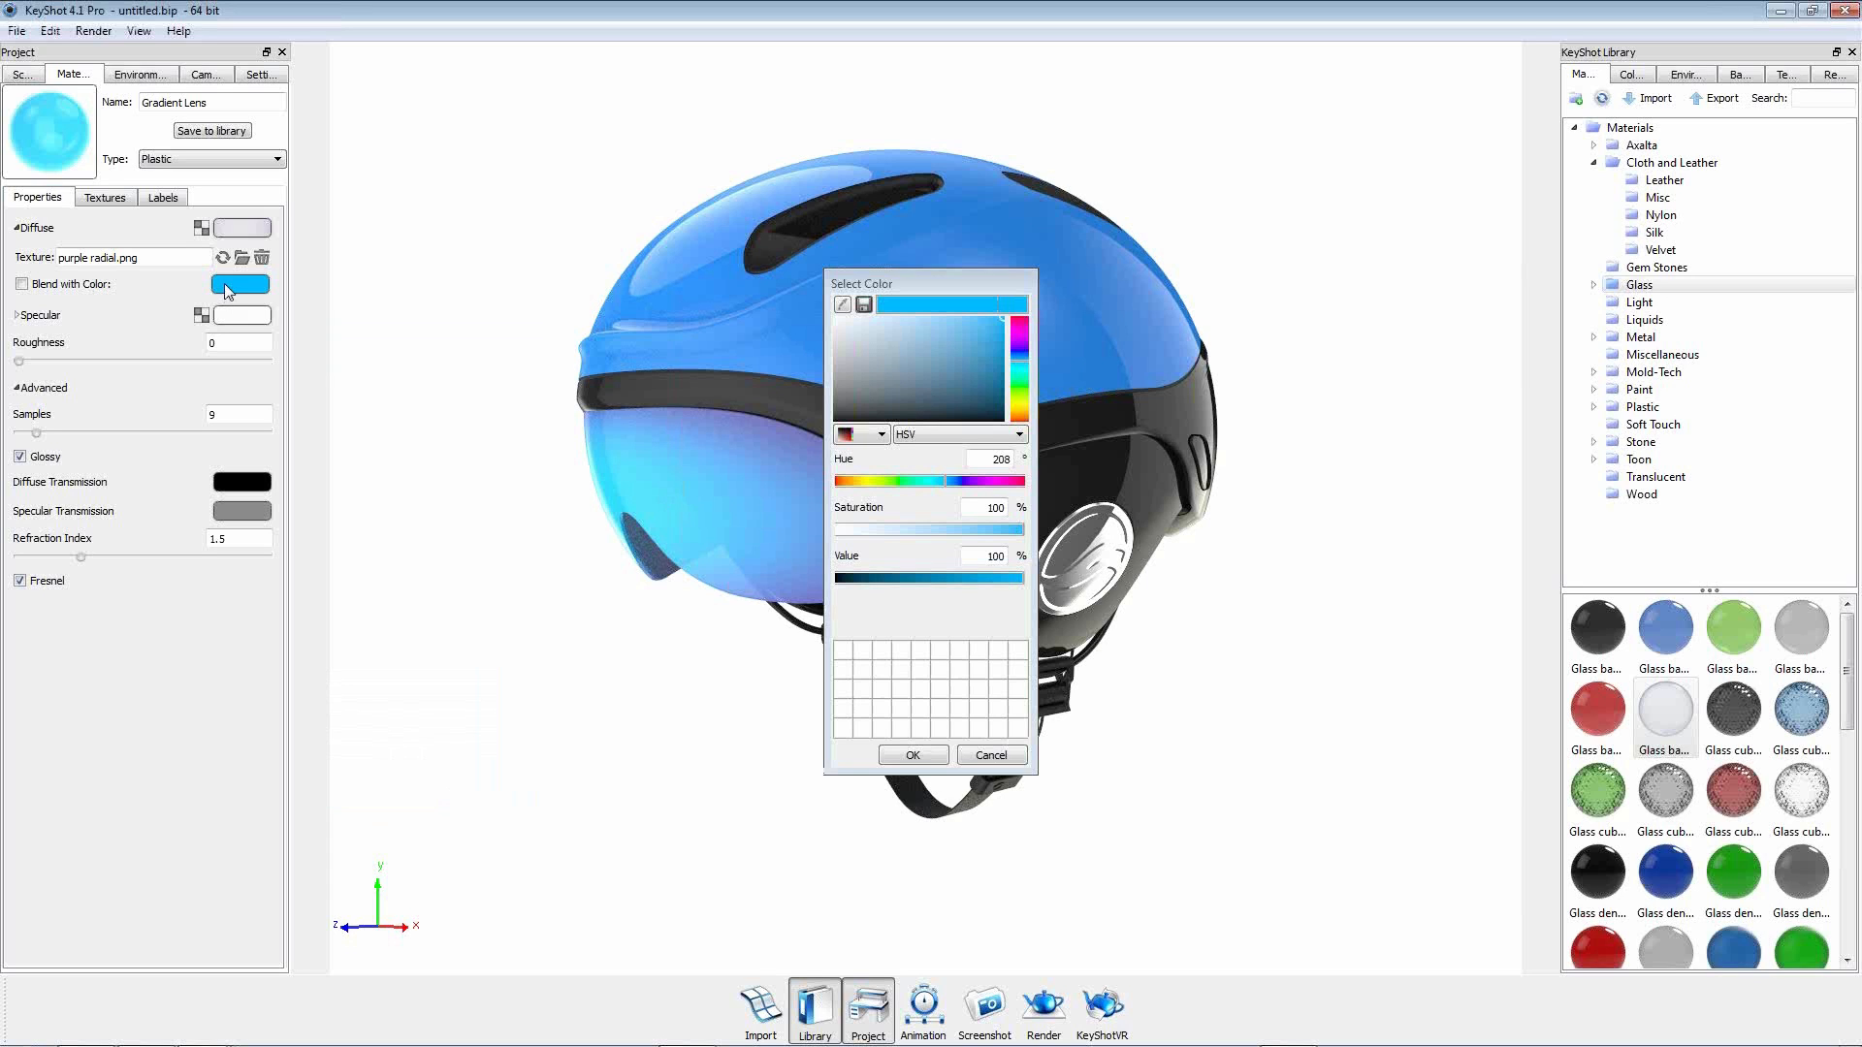
click(993, 755)
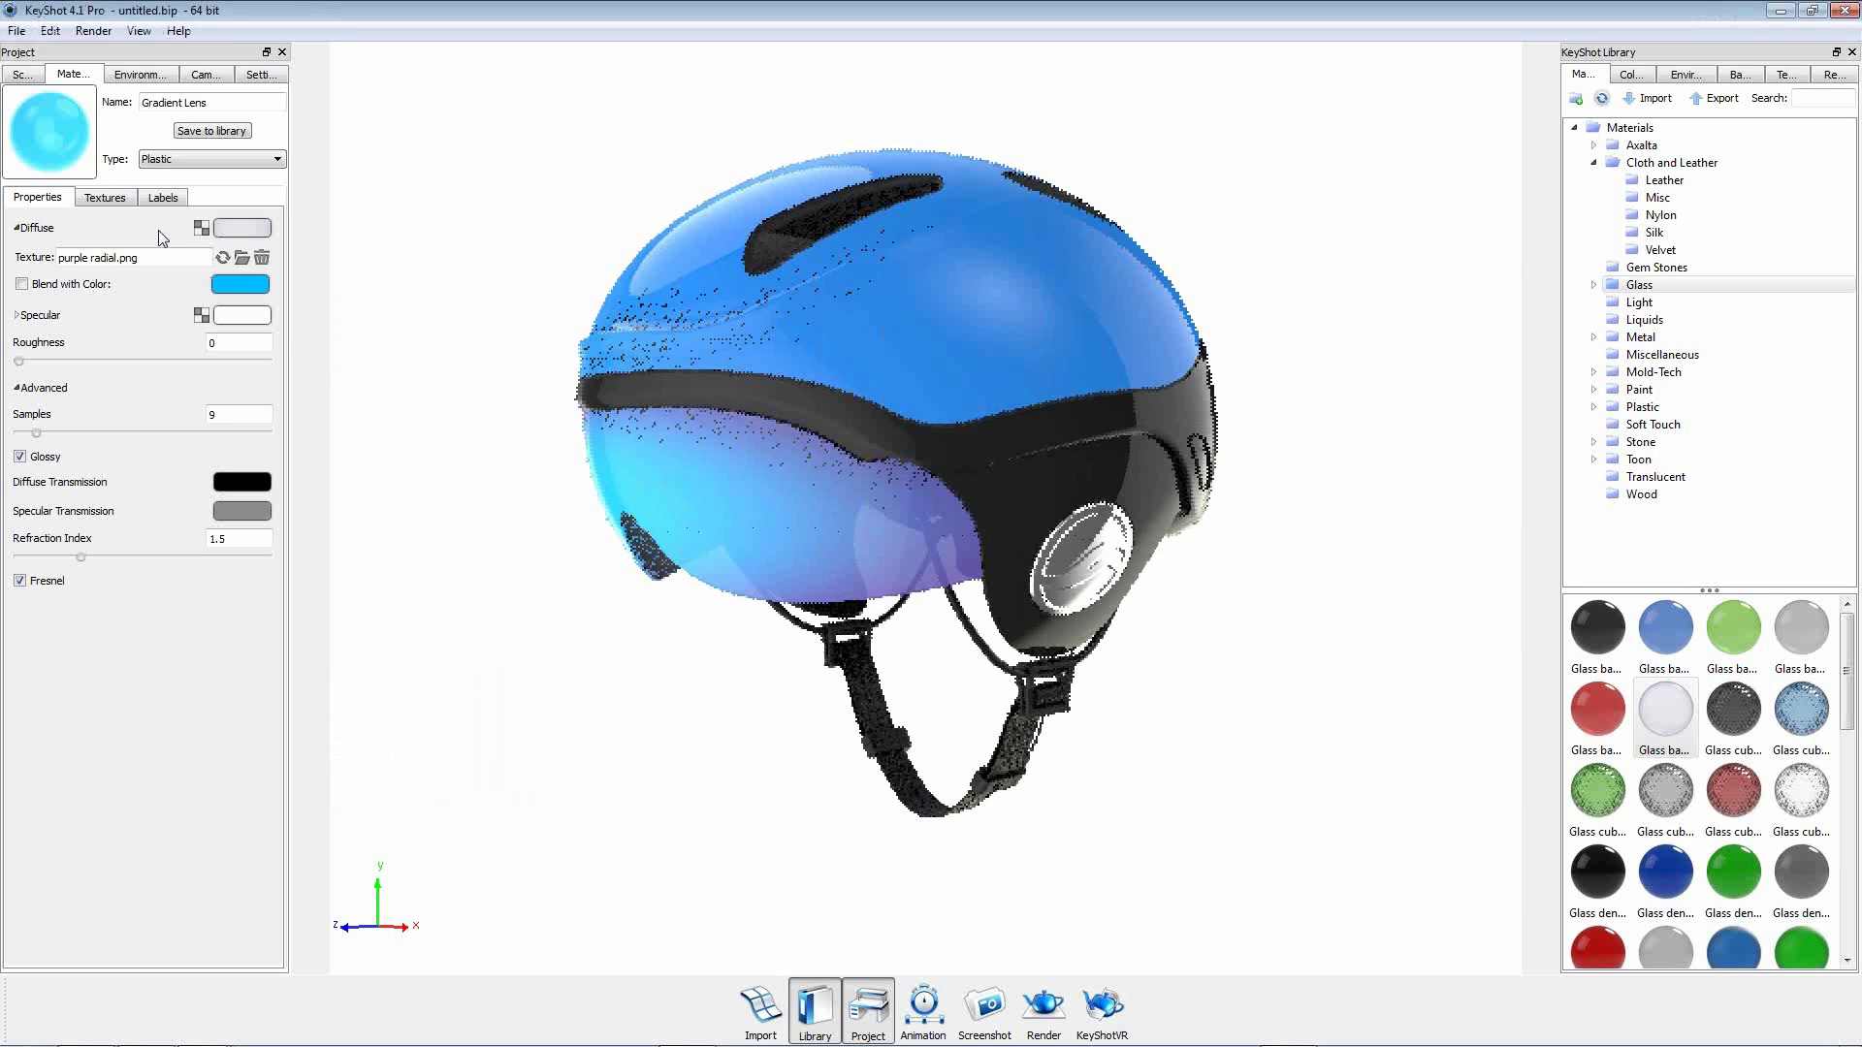
click(104, 198)
click(109, 367)
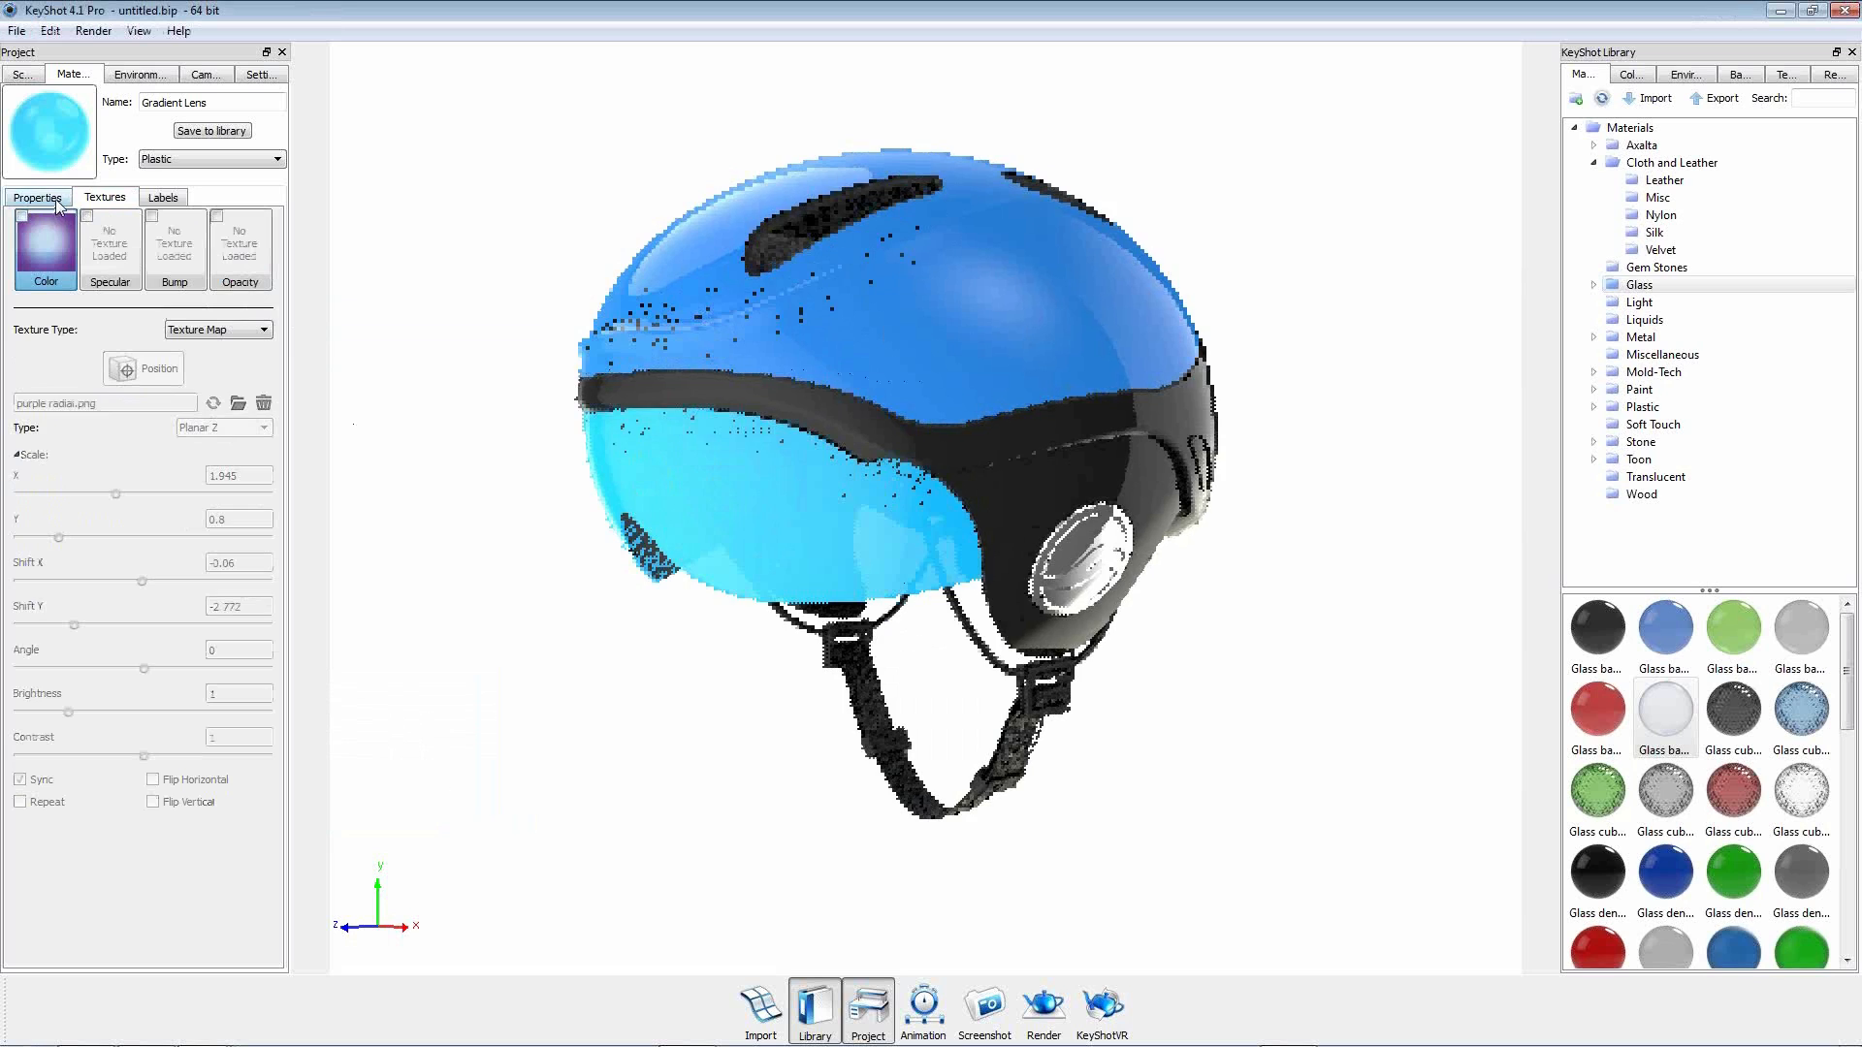
Set the visor lens's diffuse color to the helmet shell's blue by sampling it from the model.
click(59, 204)
click(241, 228)
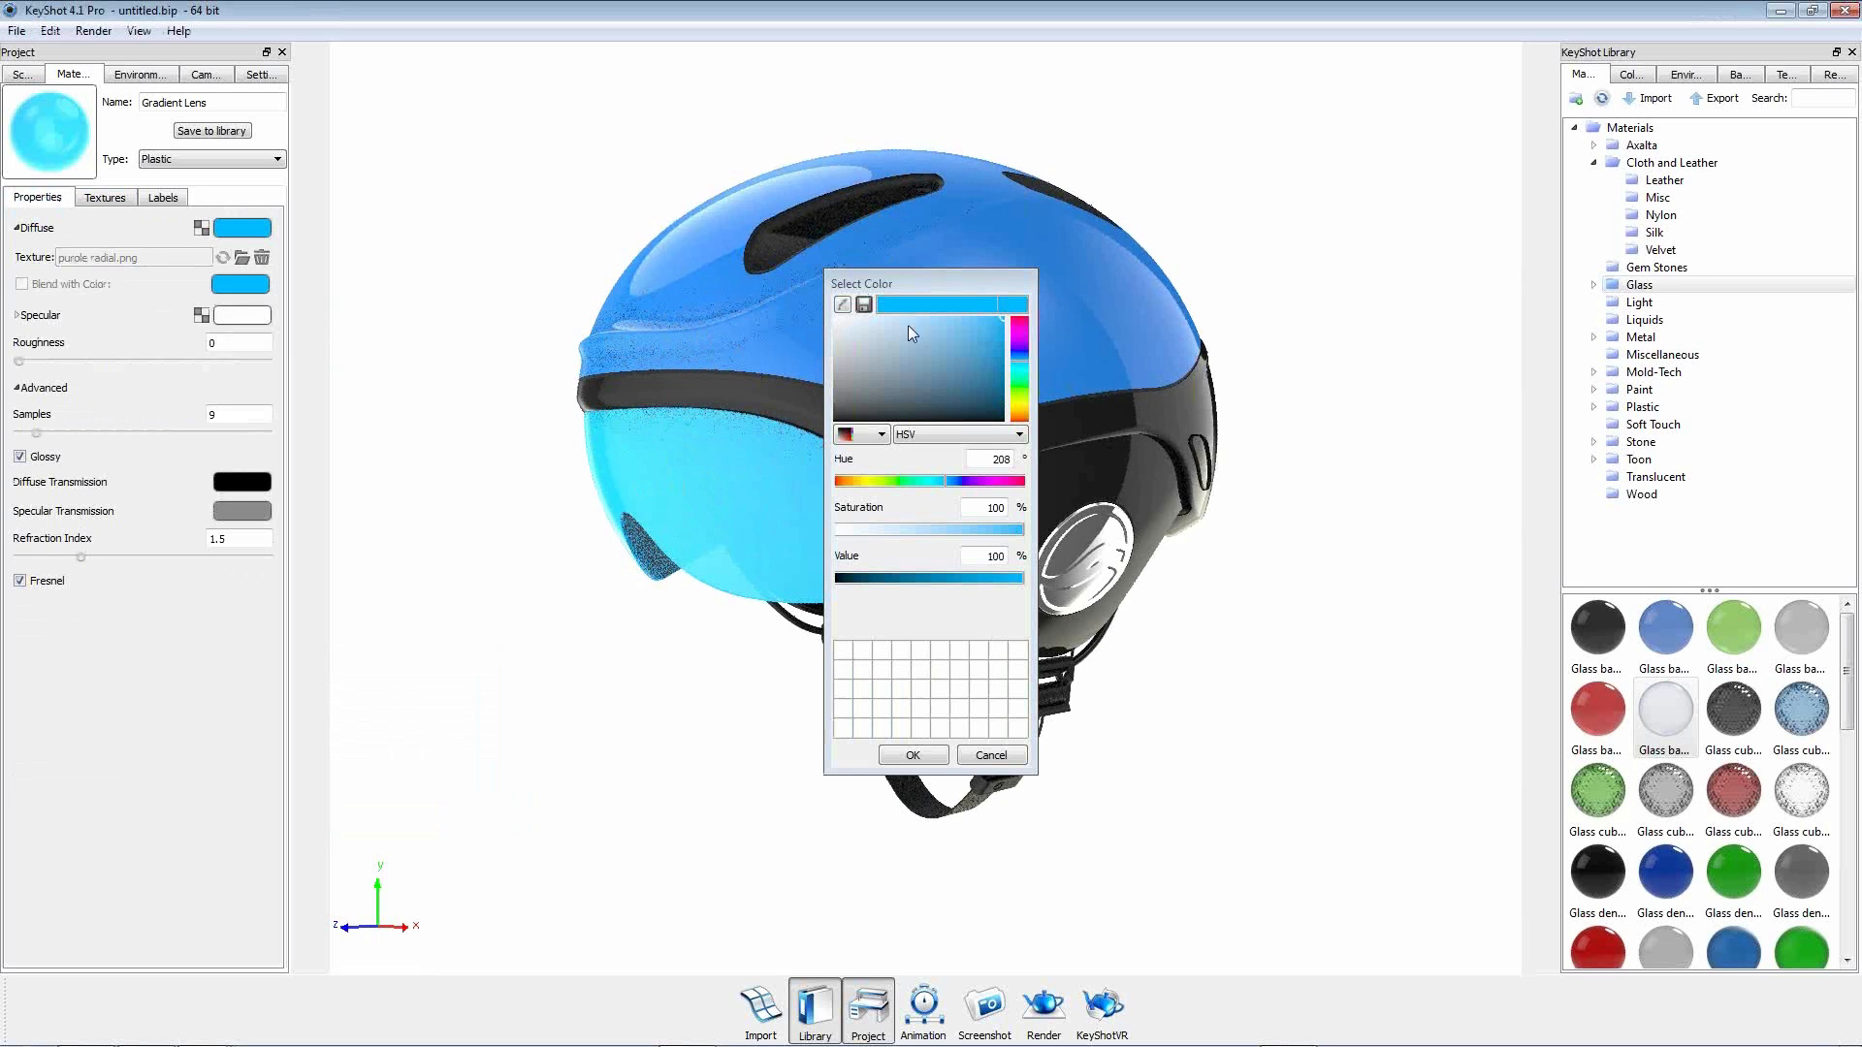
click(1015, 336)
click(1003, 333)
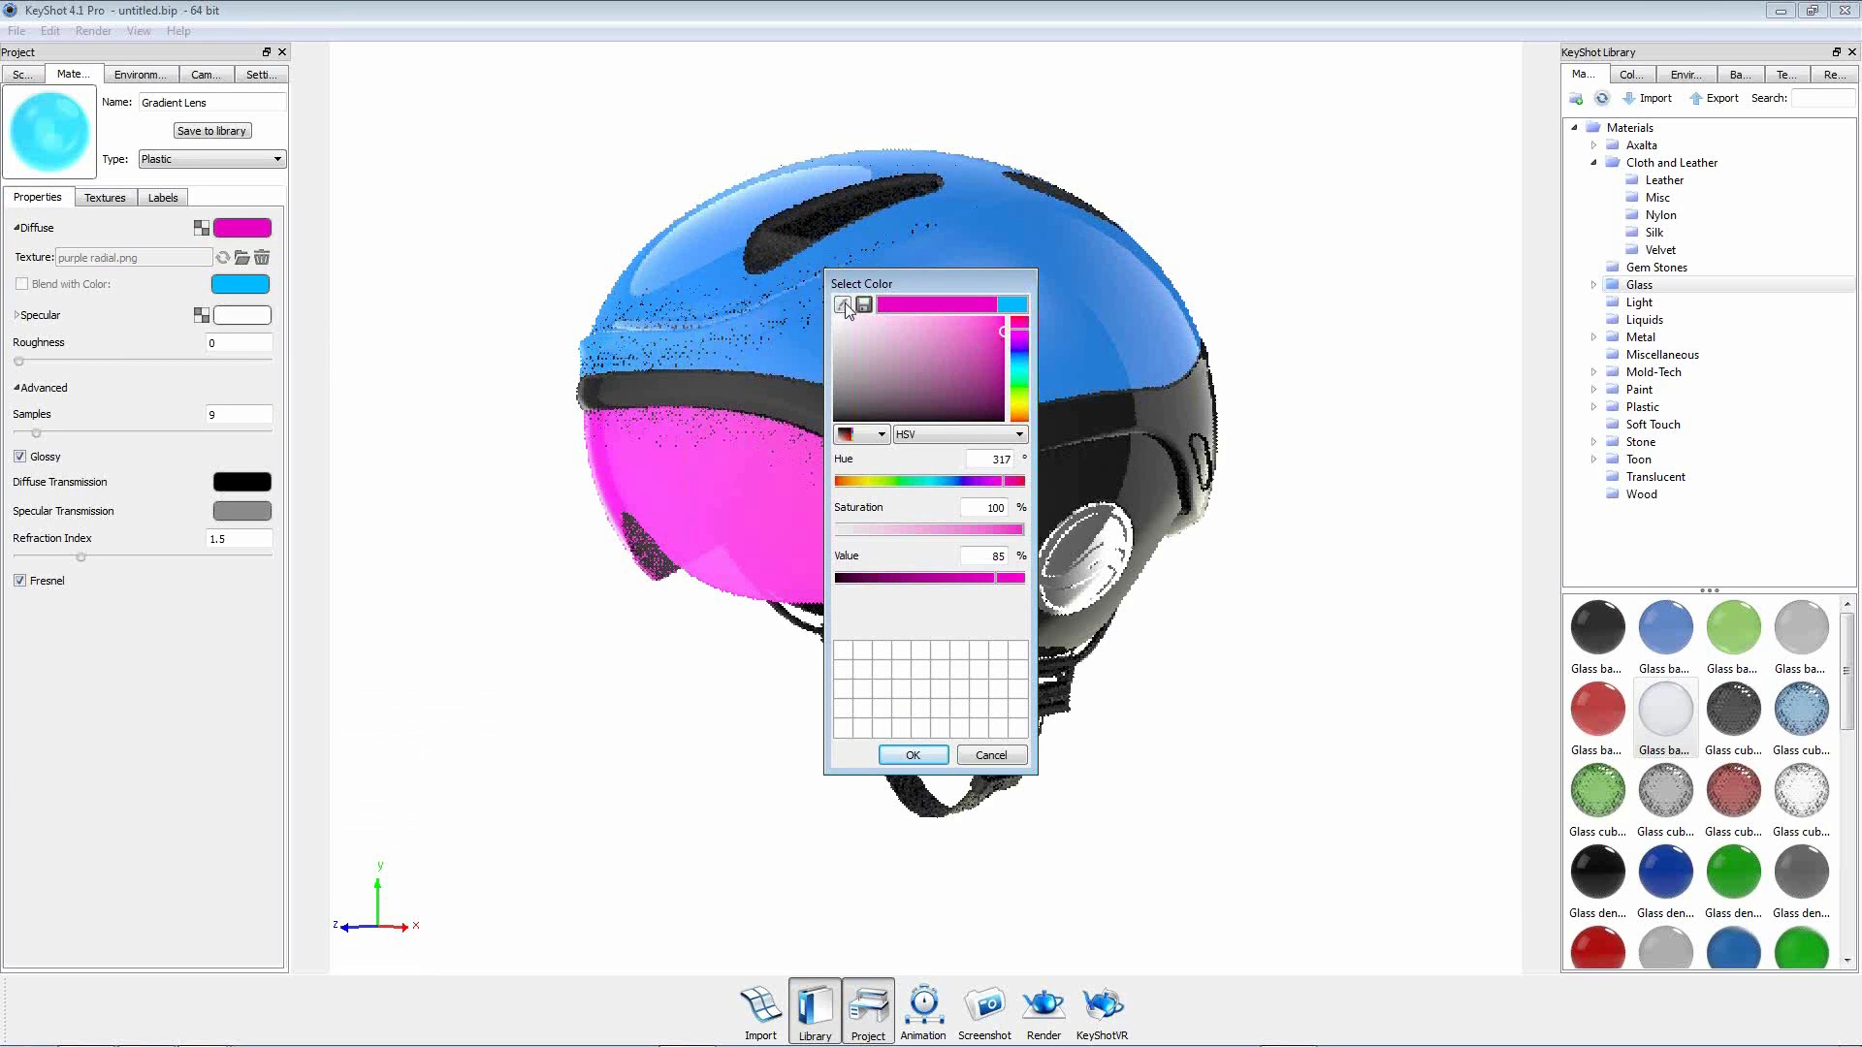
click(843, 304)
click(801, 347)
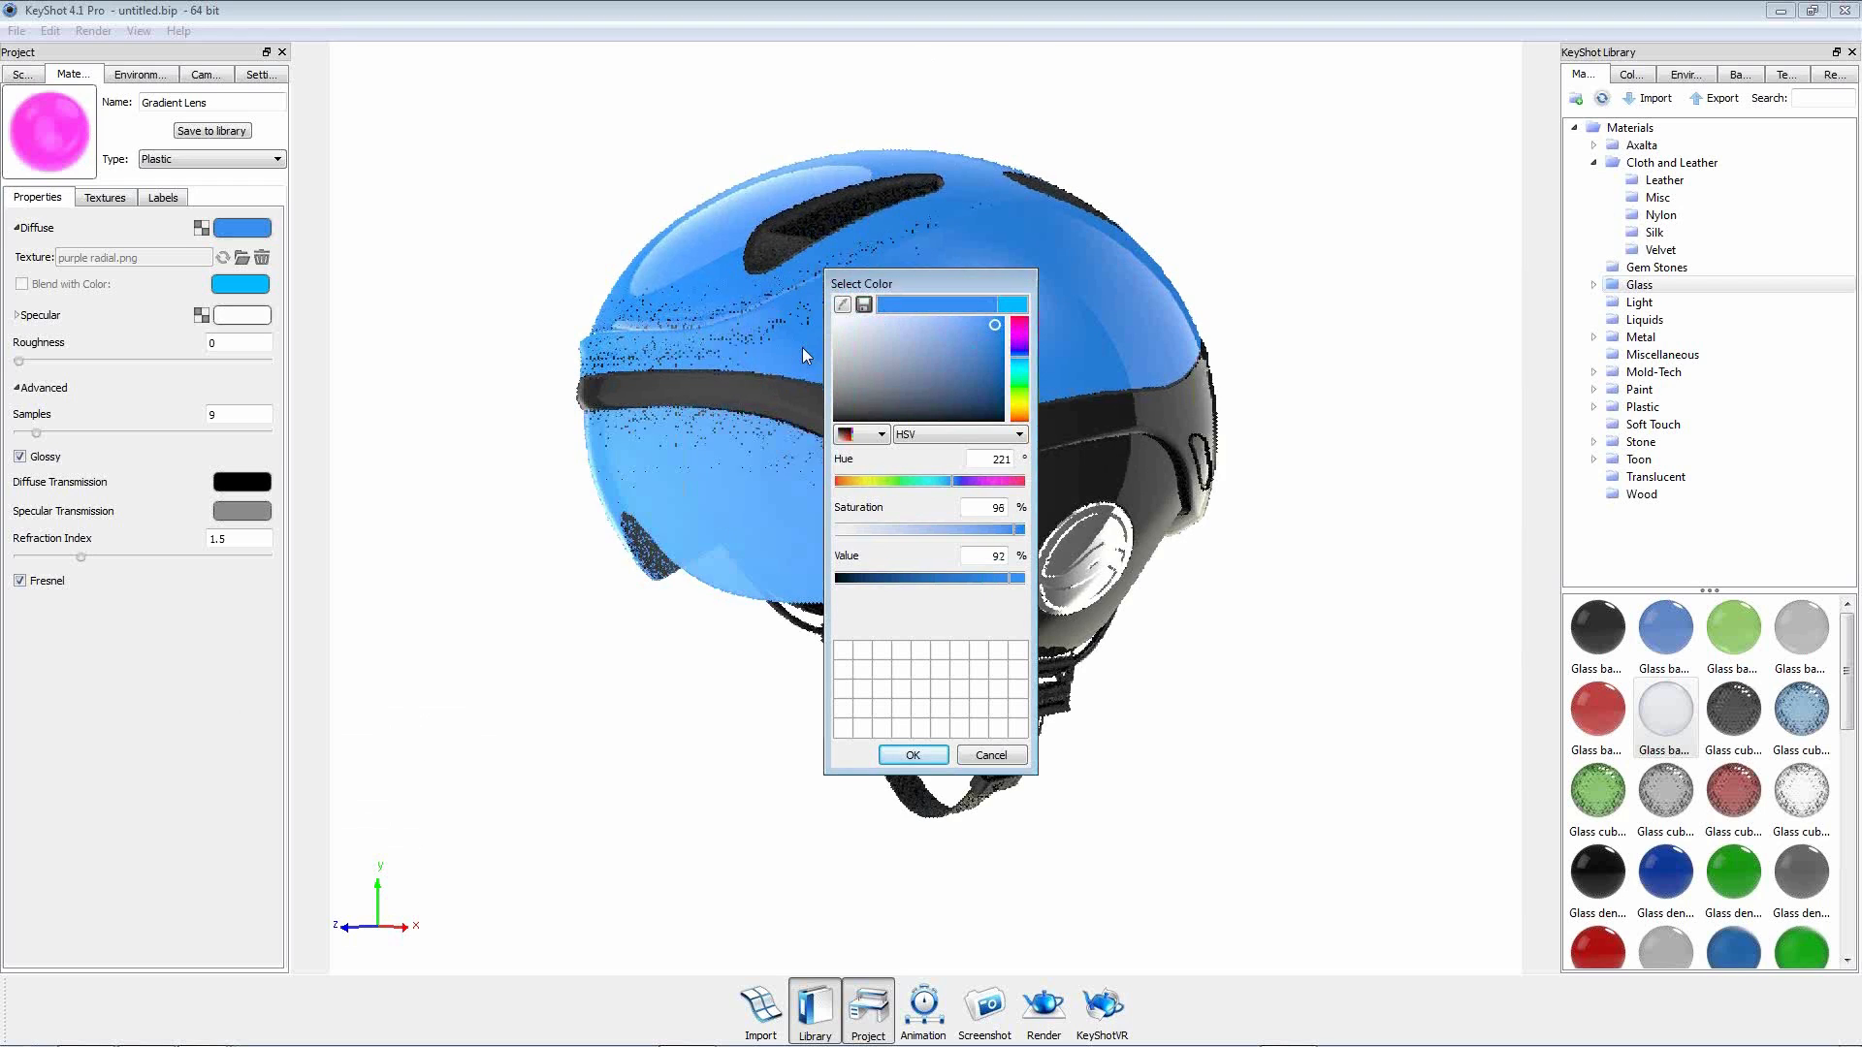
click(926, 759)
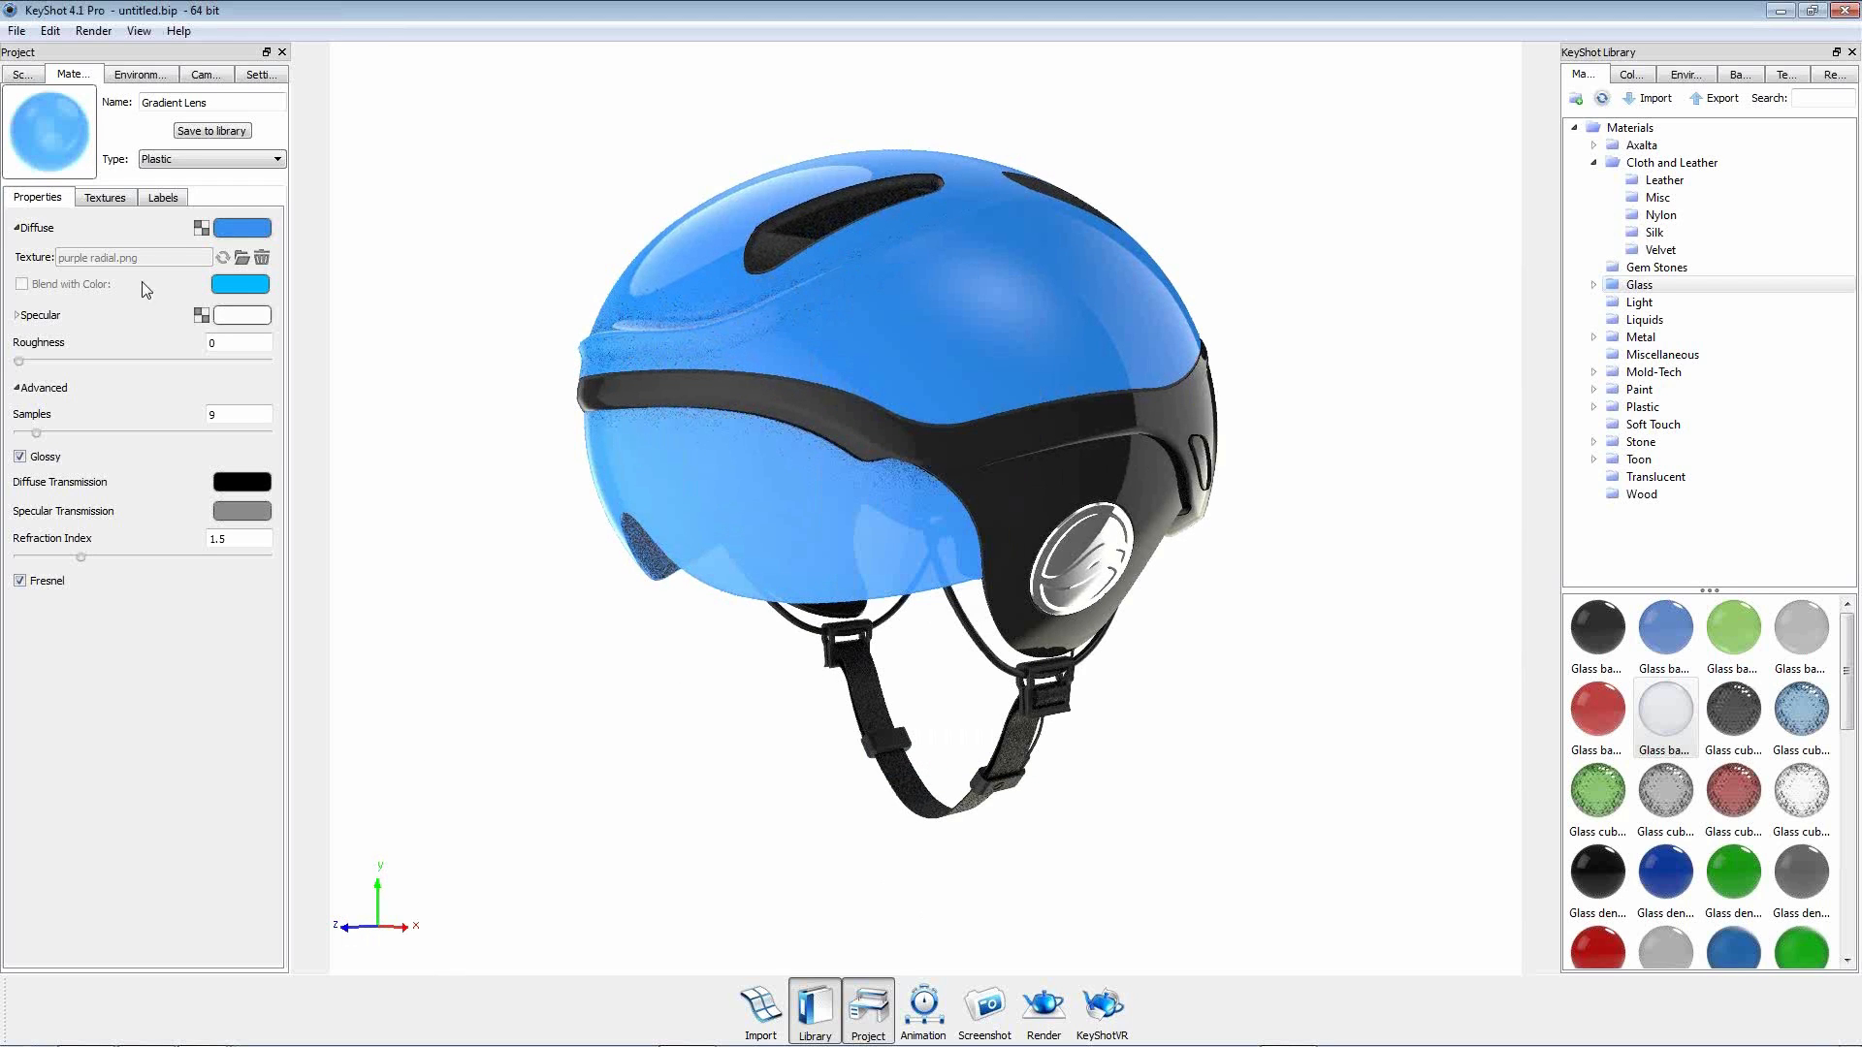
Turn the visor lens's purple radial color texture back on and raise its refraction index to 2.144.
click(105, 197)
click(22, 217)
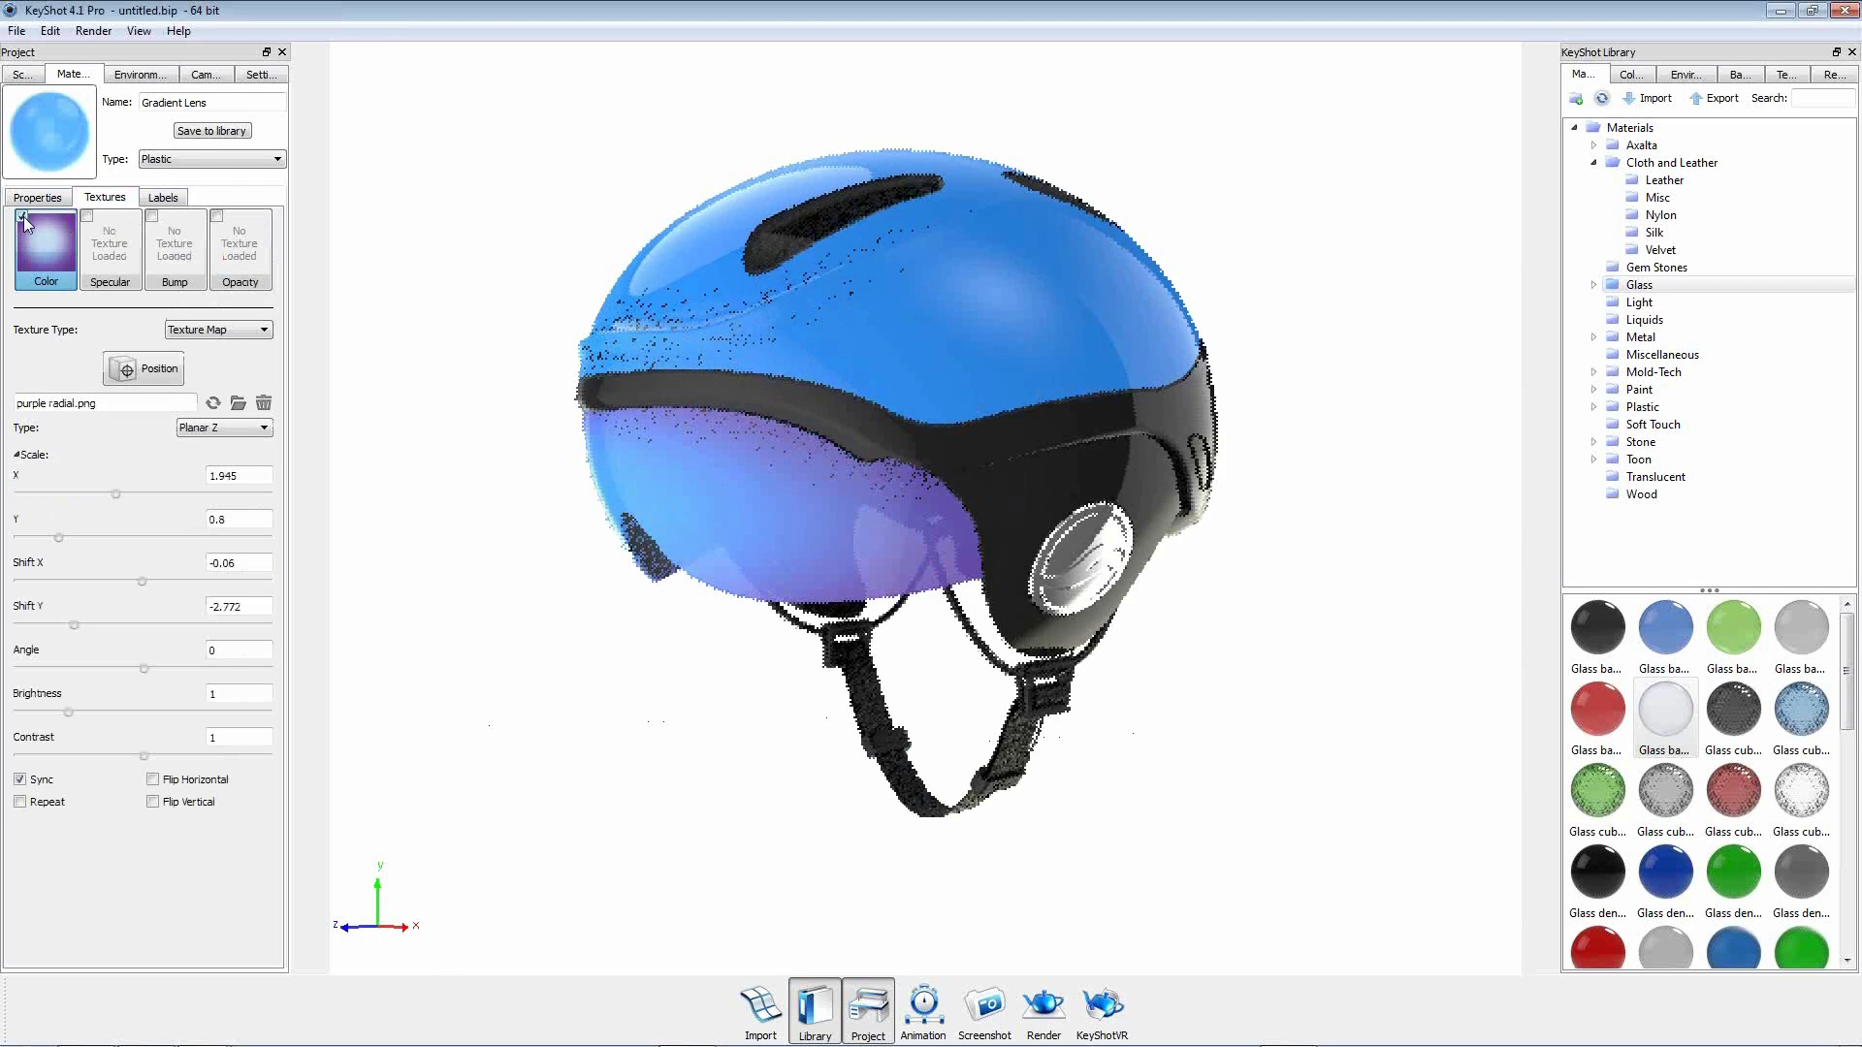
click(36, 198)
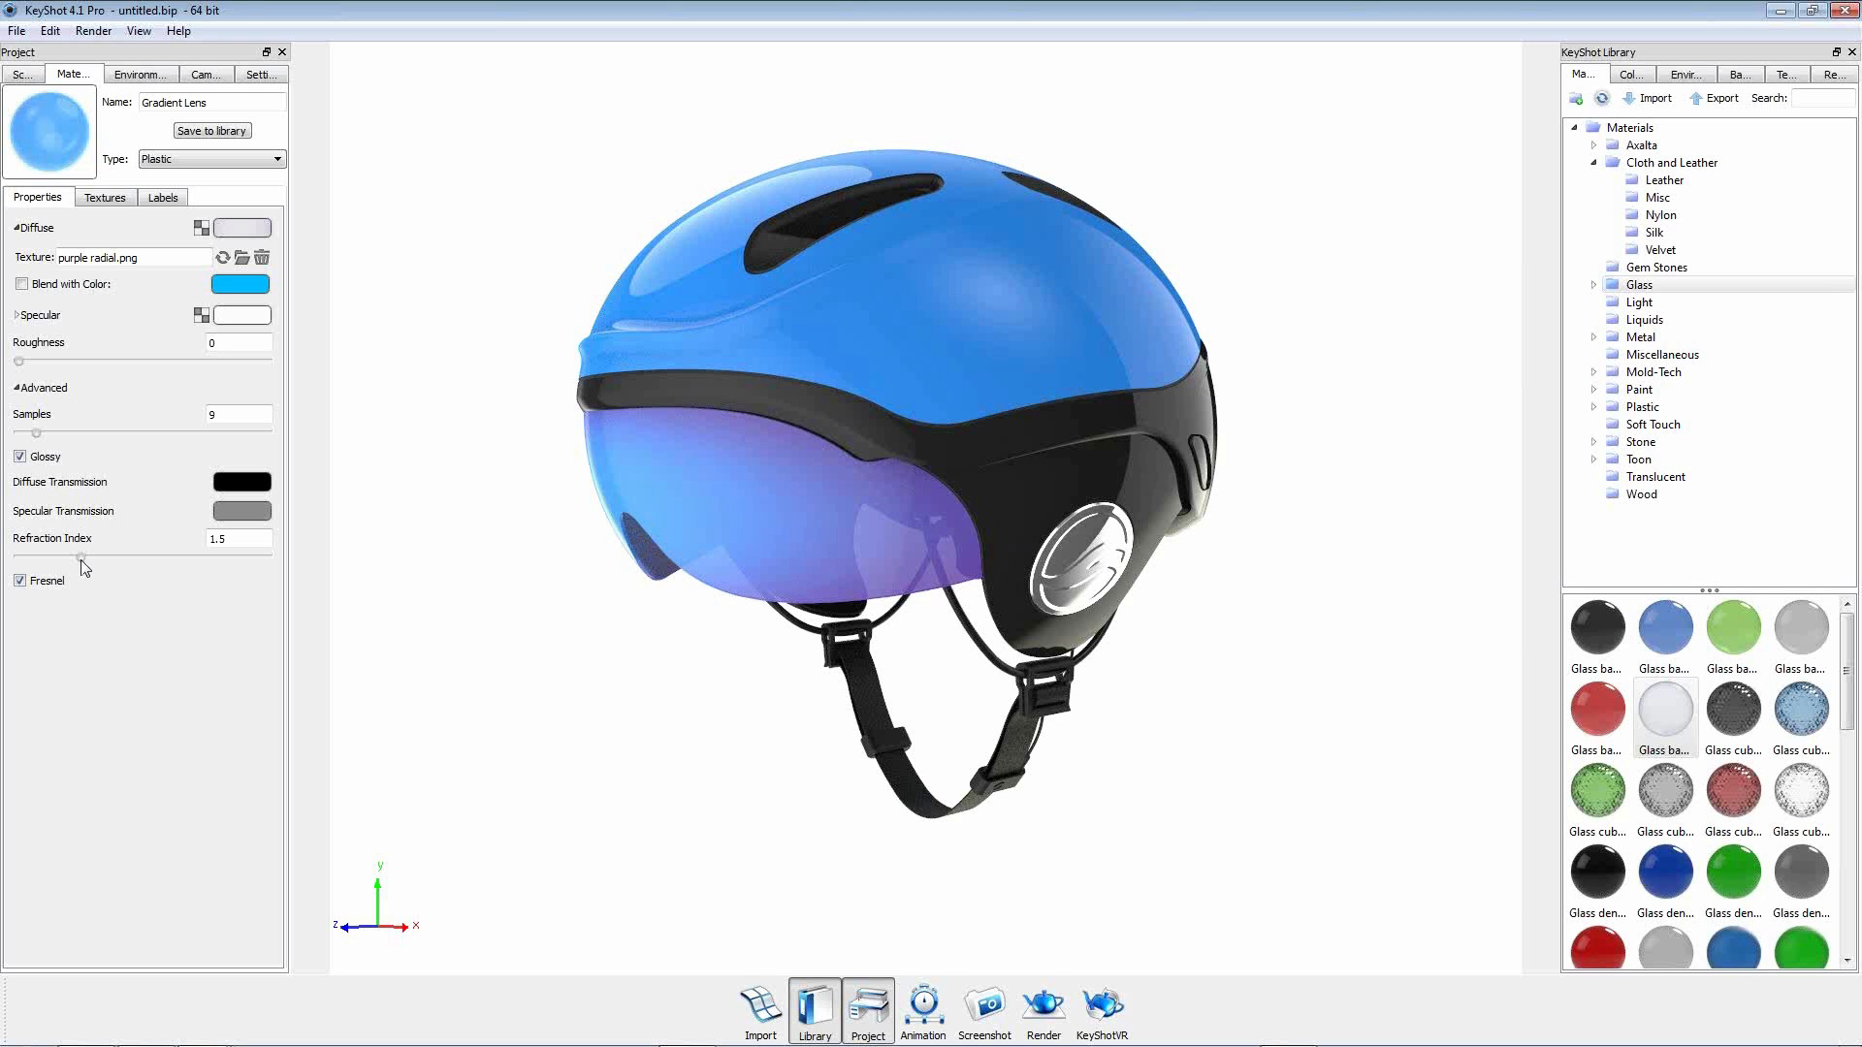
drag(81, 559, 162, 566)
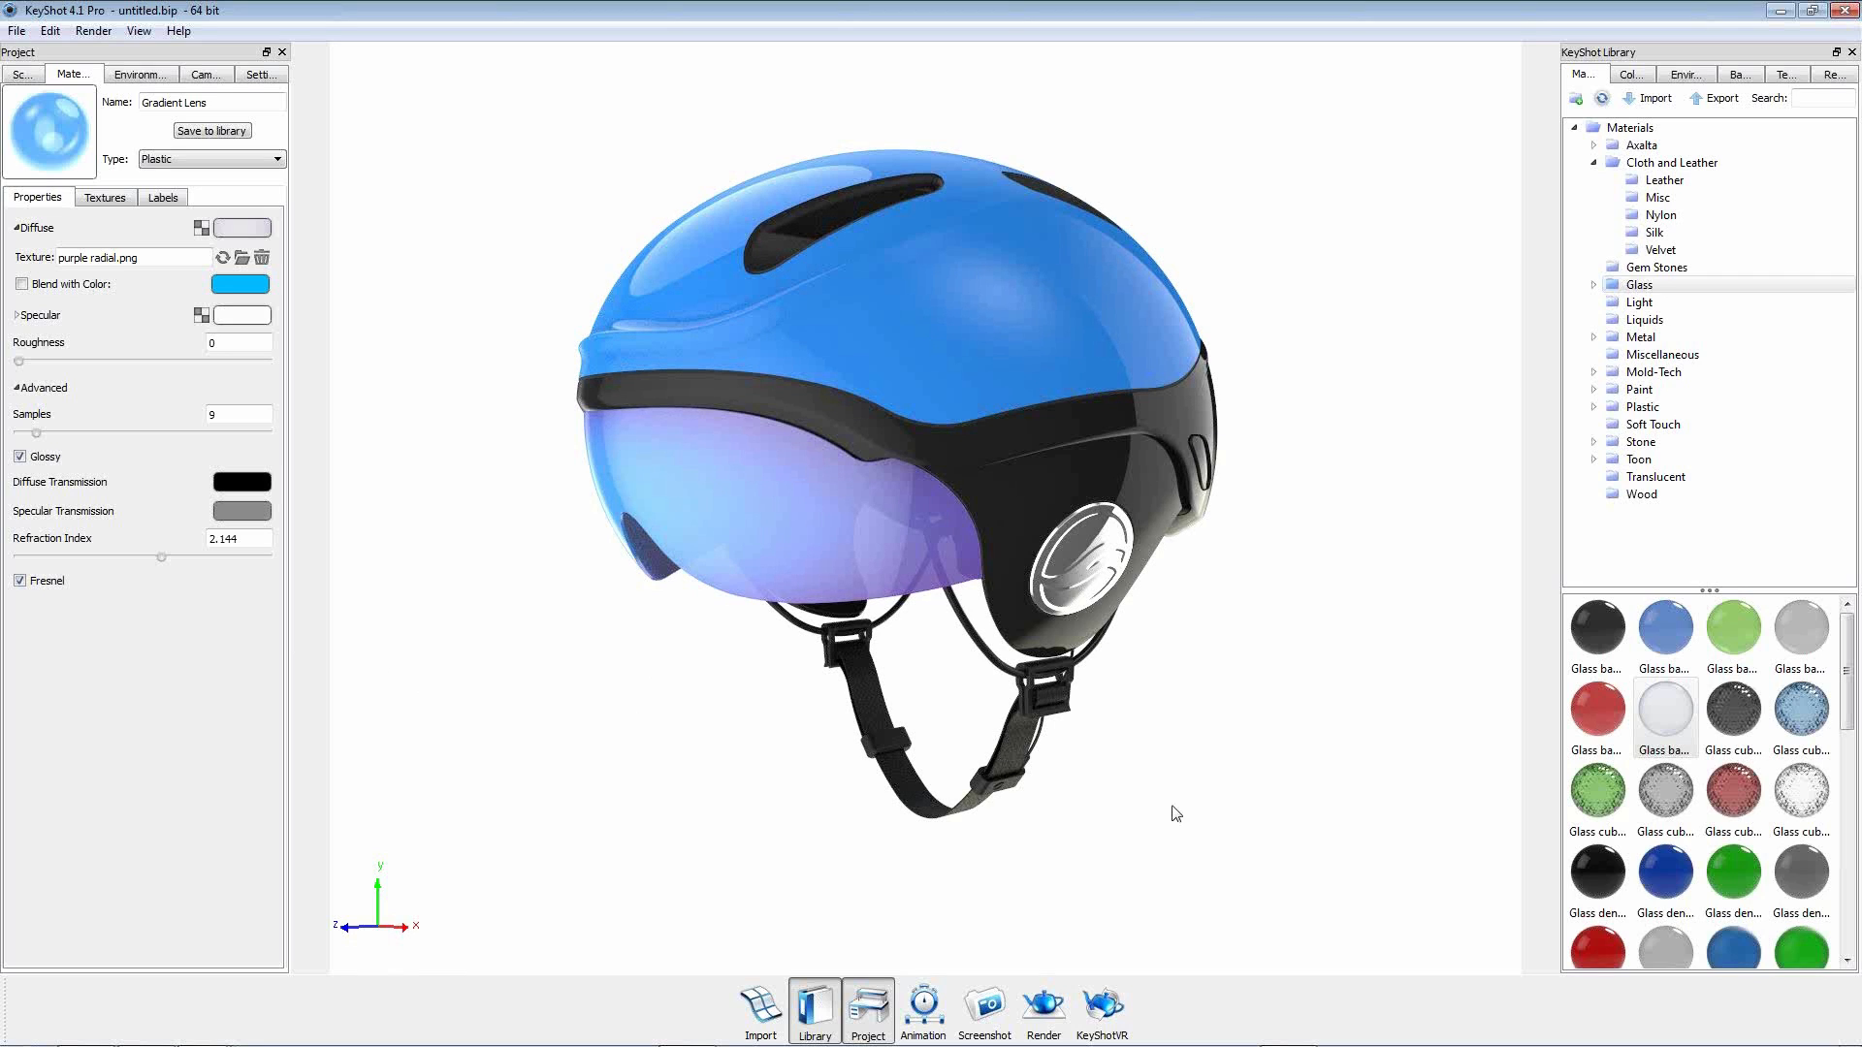
click(1857, 45)
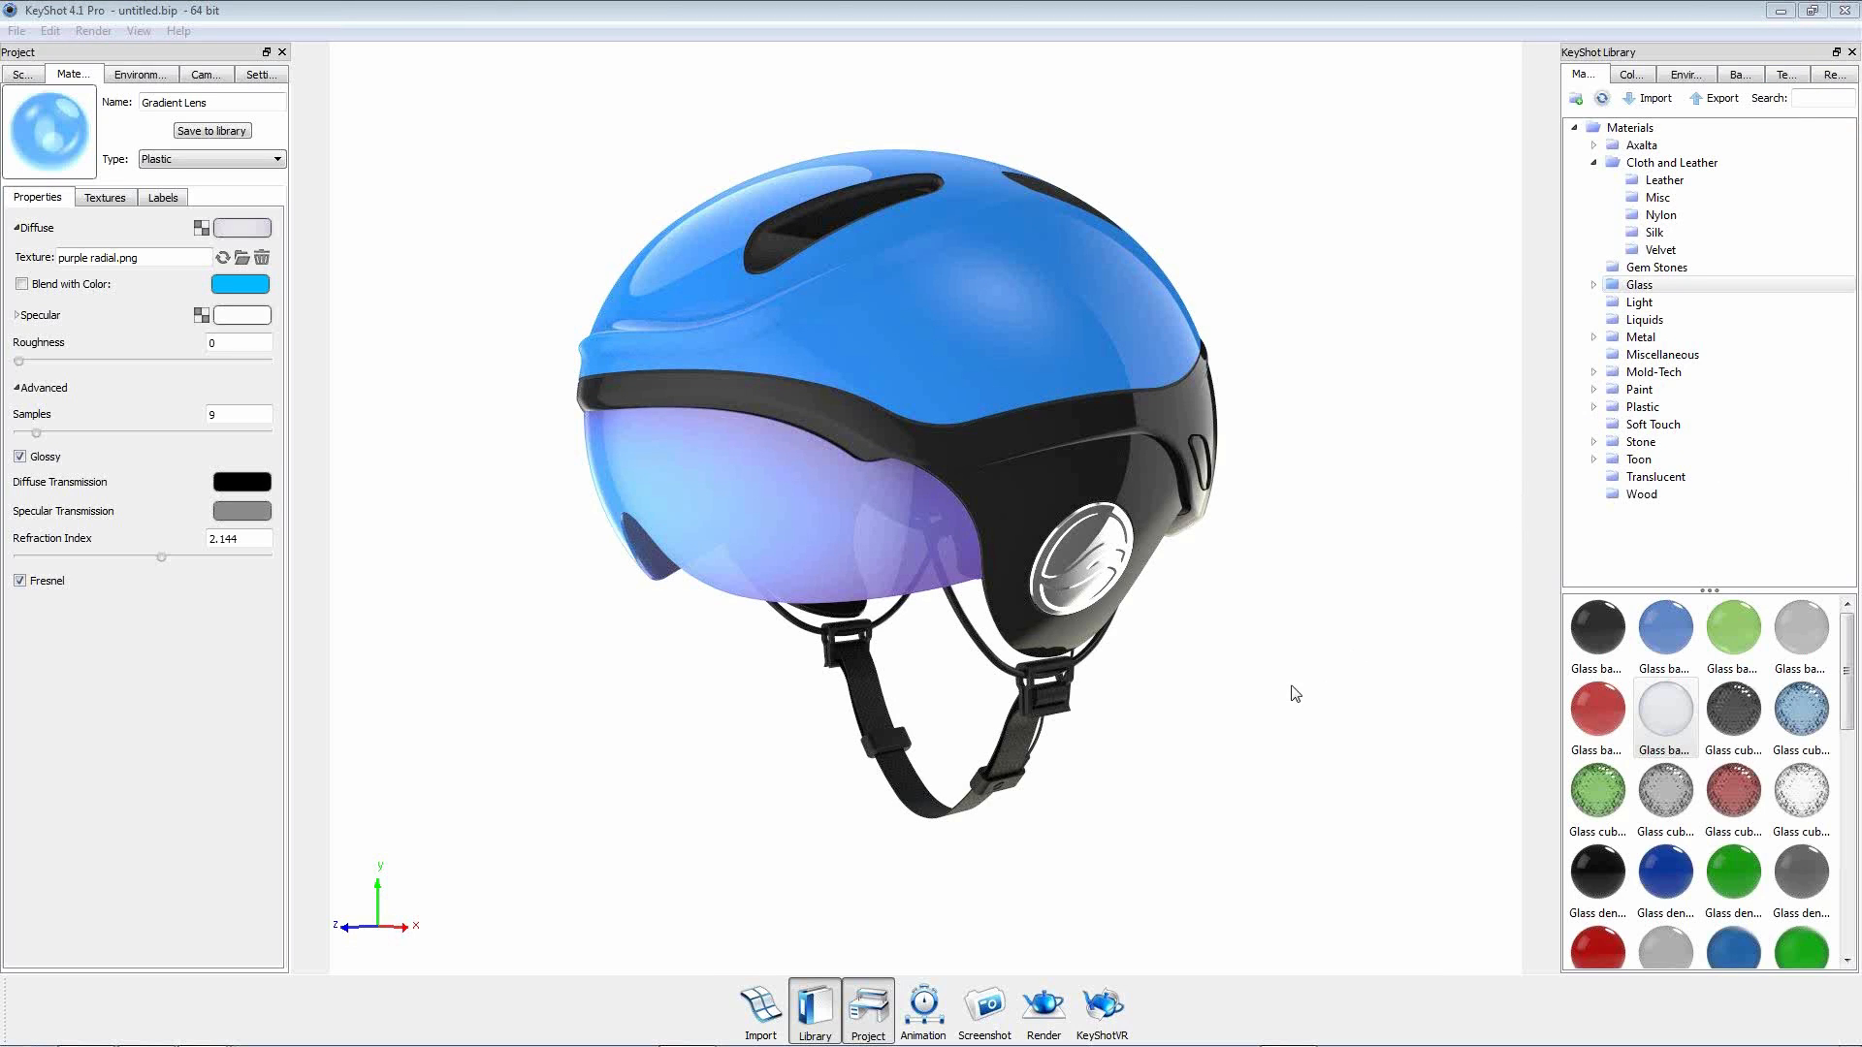
Open the render options for the helmet image and show the quality settings, keeping the dialog clear of the visor.
click(1044, 1014)
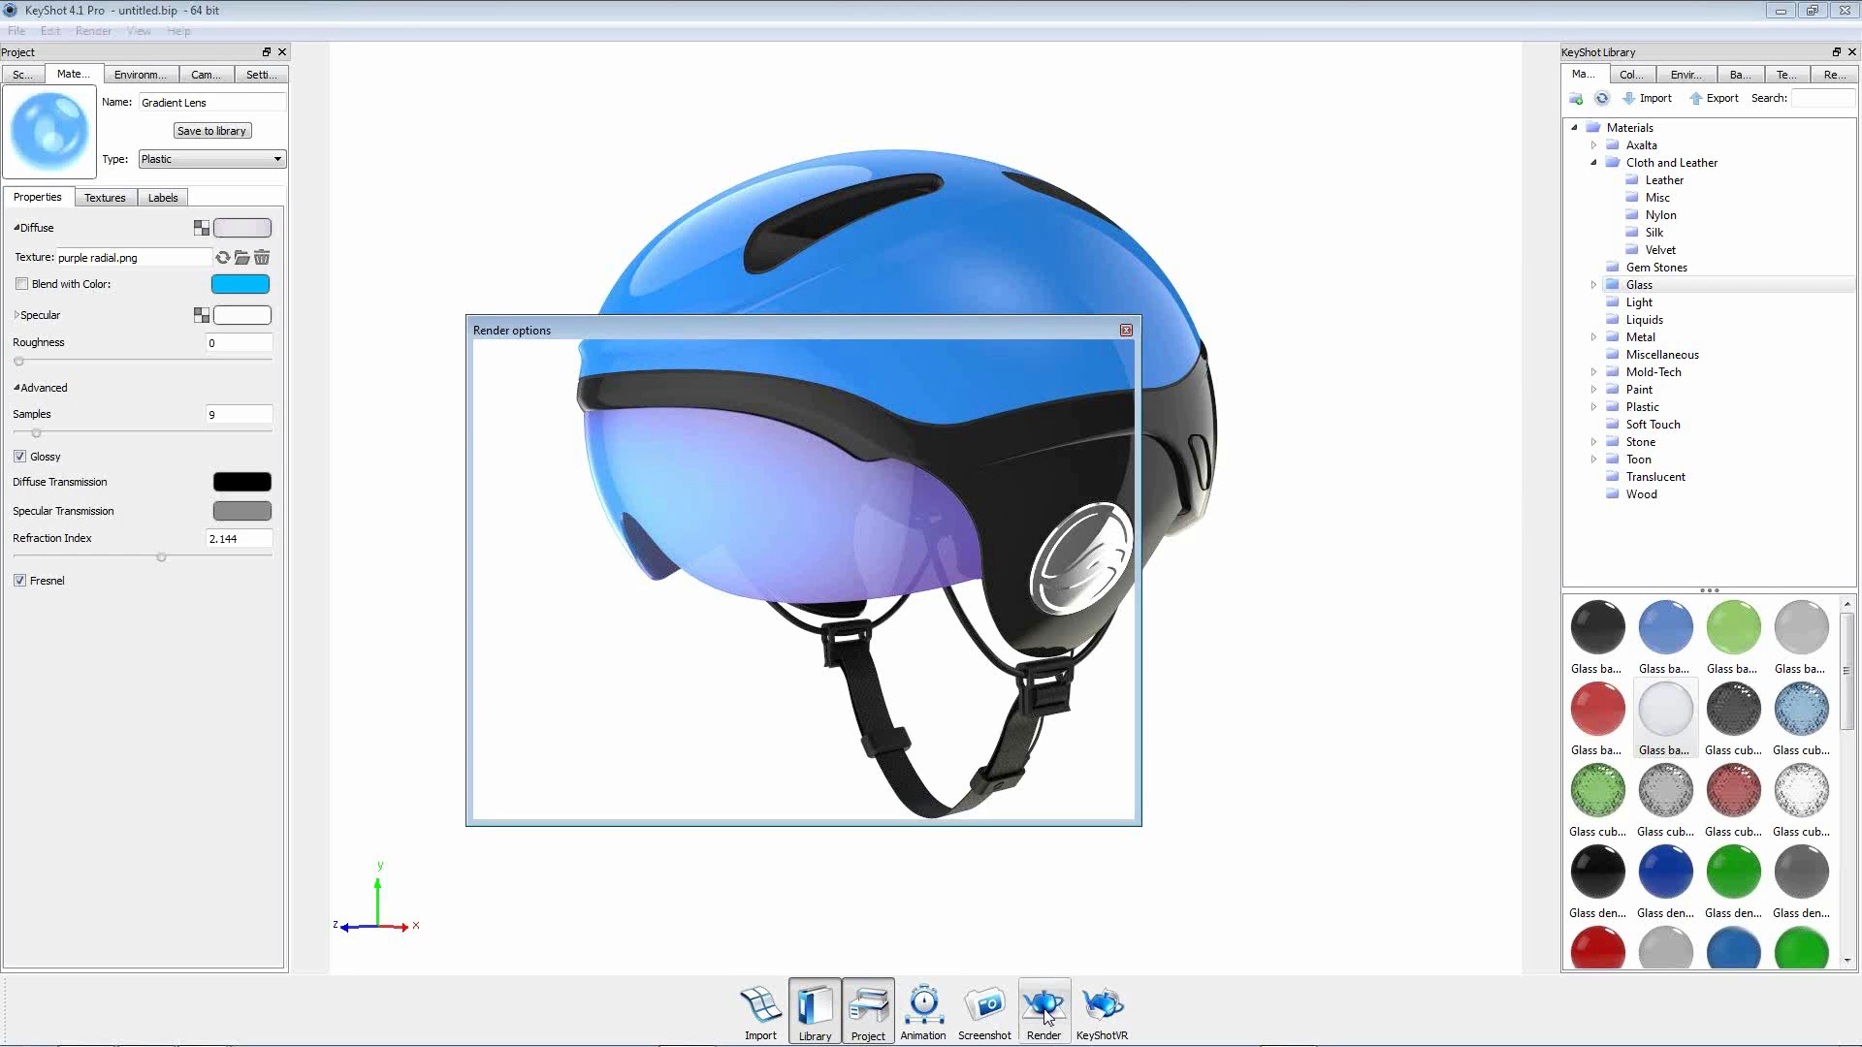
drag(824, 330, 1270, 324)
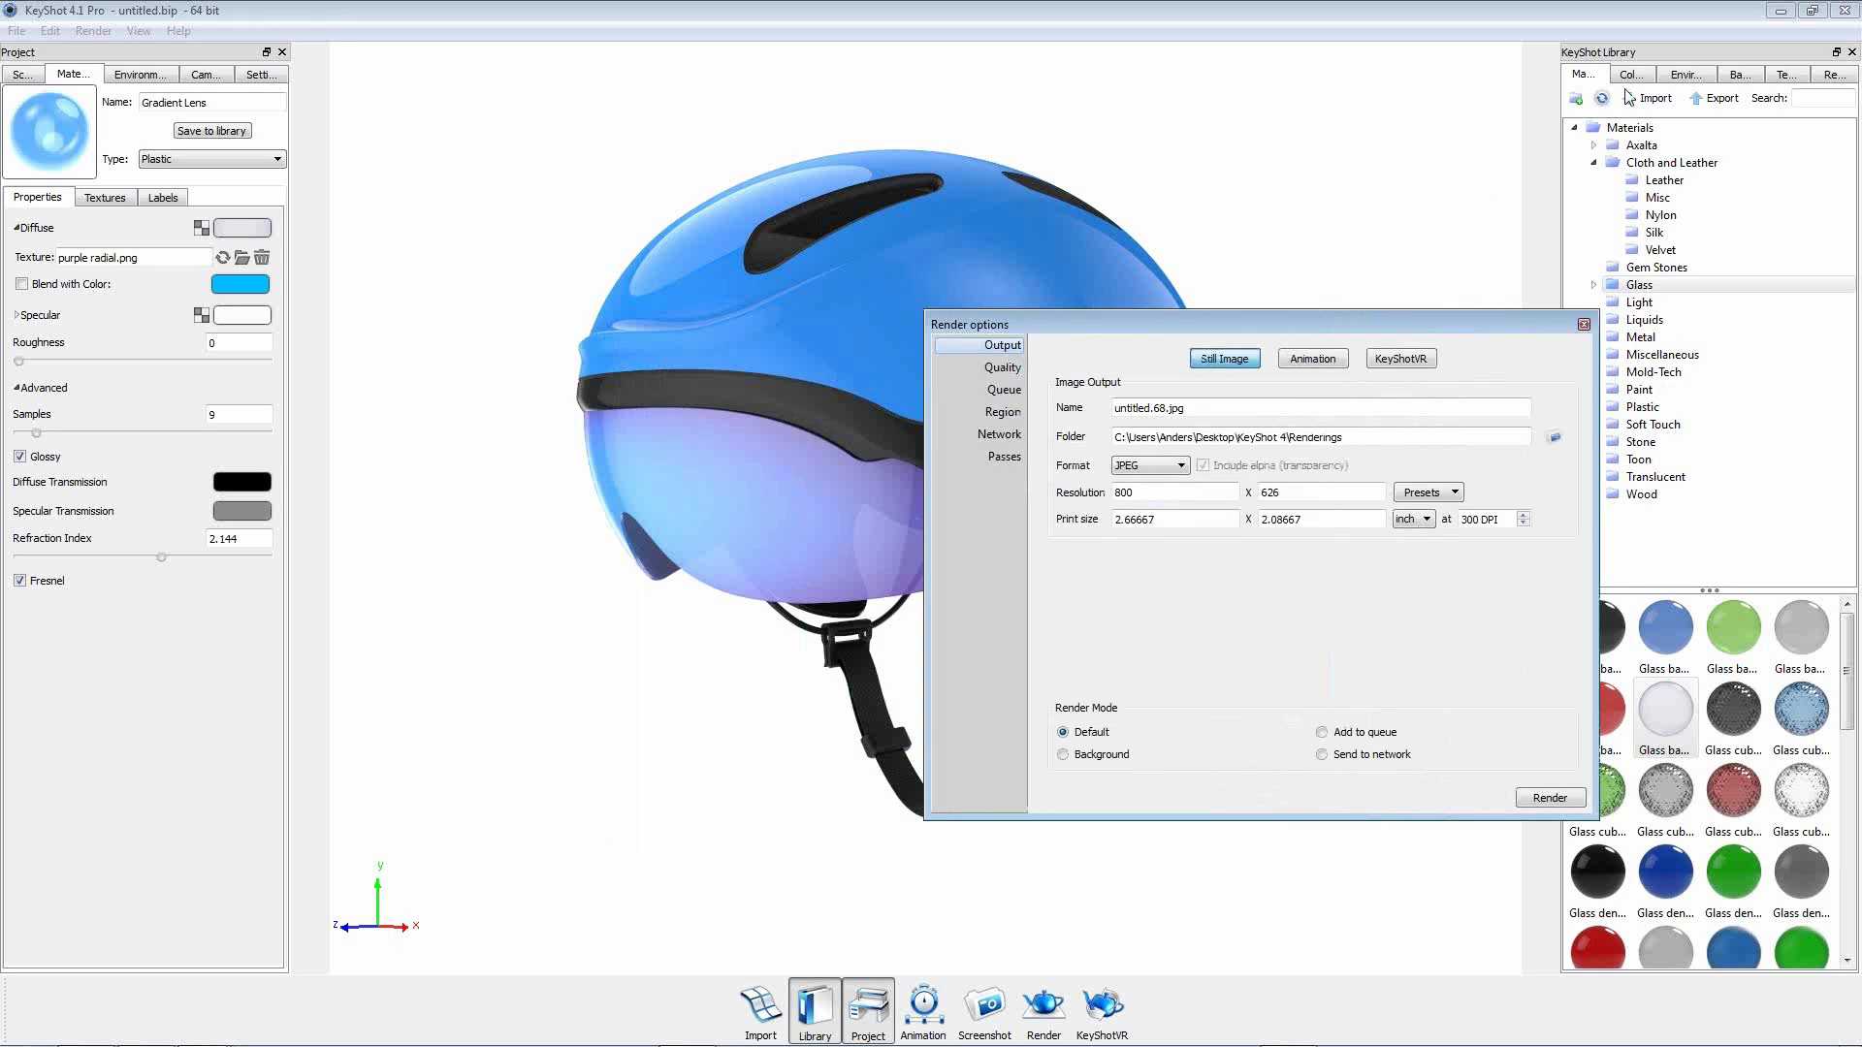
click(1447, 48)
drag(1278, 323, 1483, 416)
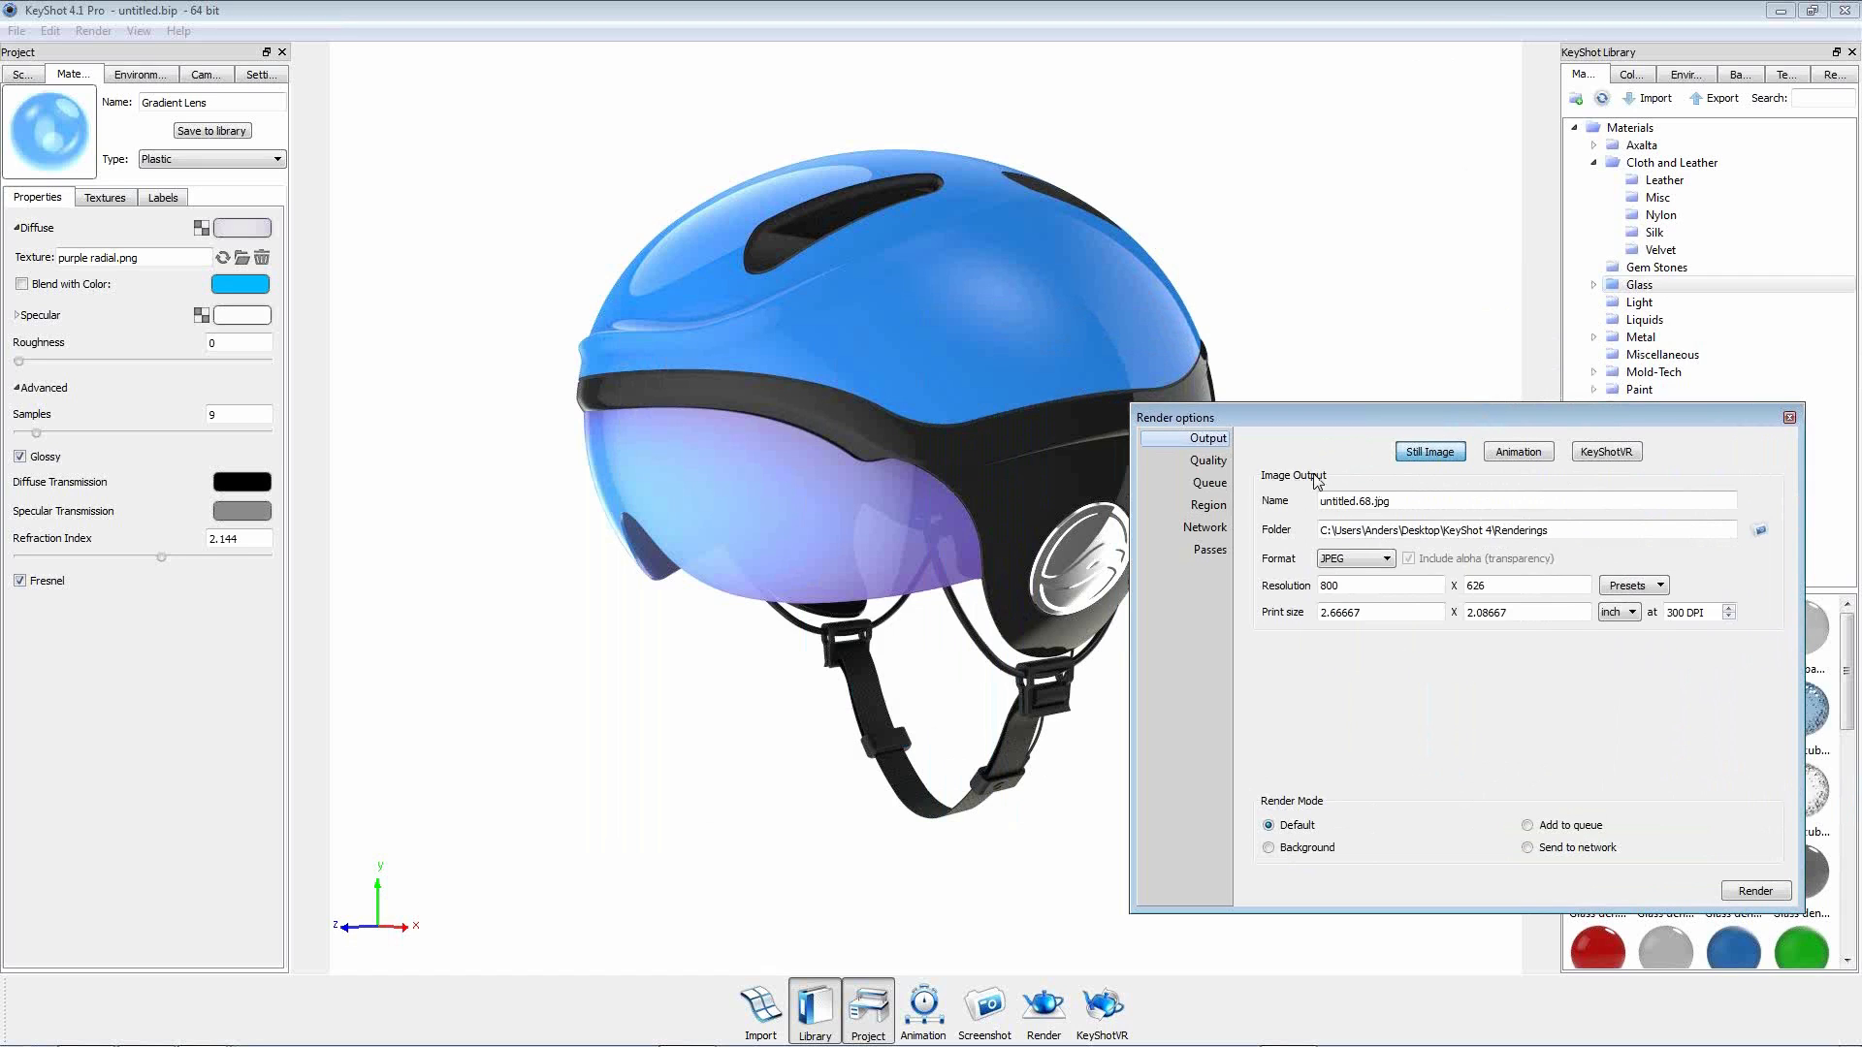
click(1209, 460)
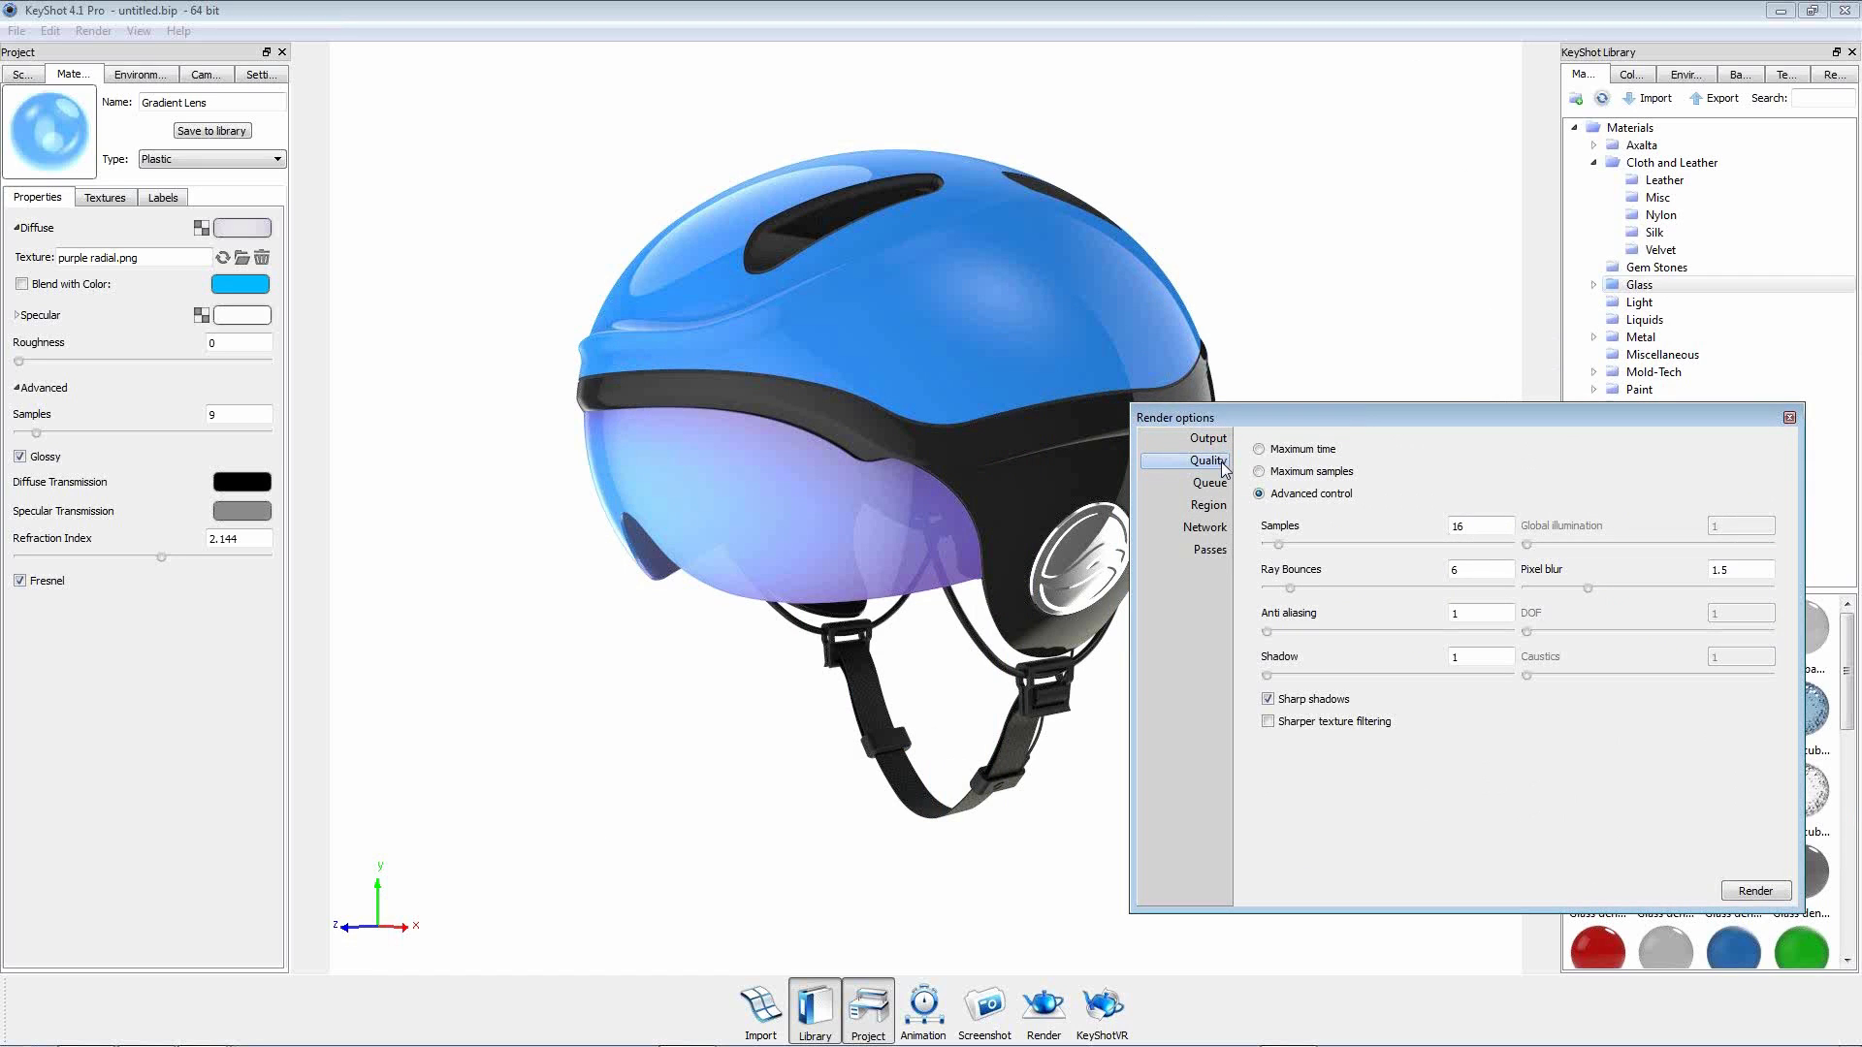
Look through the Maximum time and Maximum samples quality modes and return to Advanced control.
click(1295, 452)
click(1304, 528)
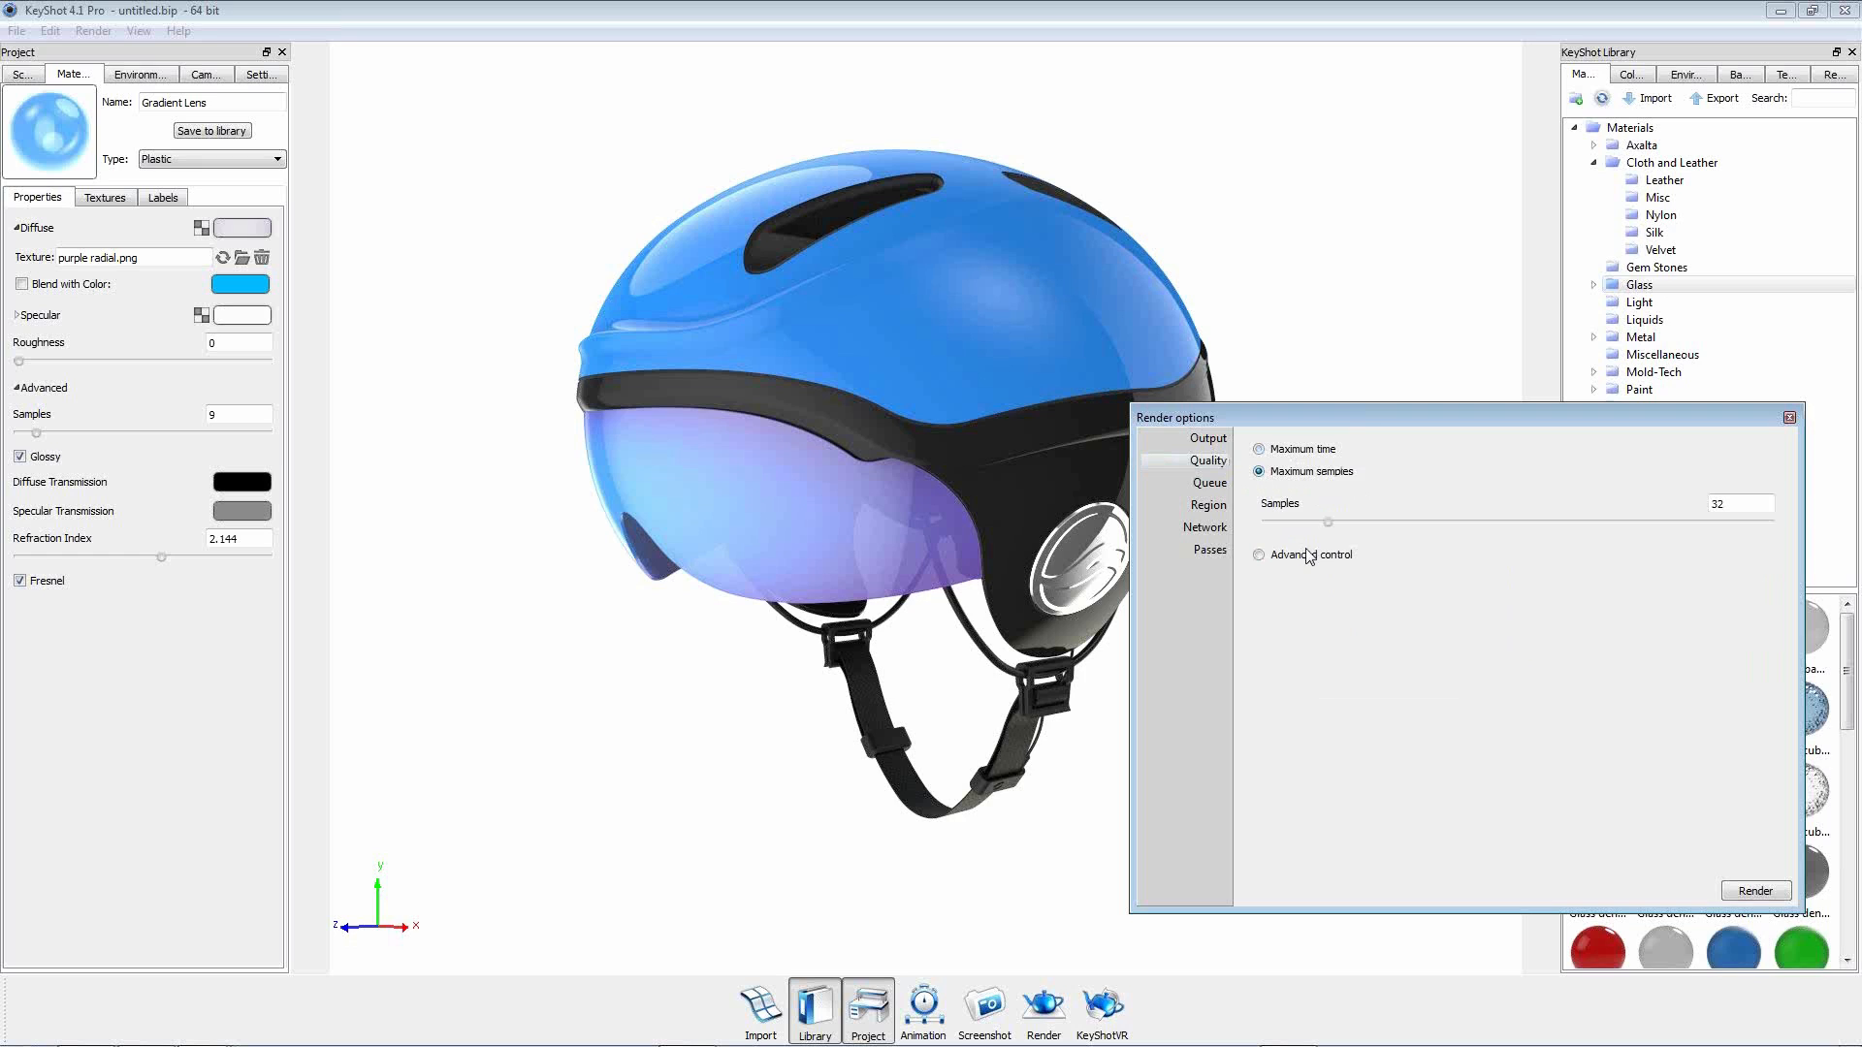
click(1308, 561)
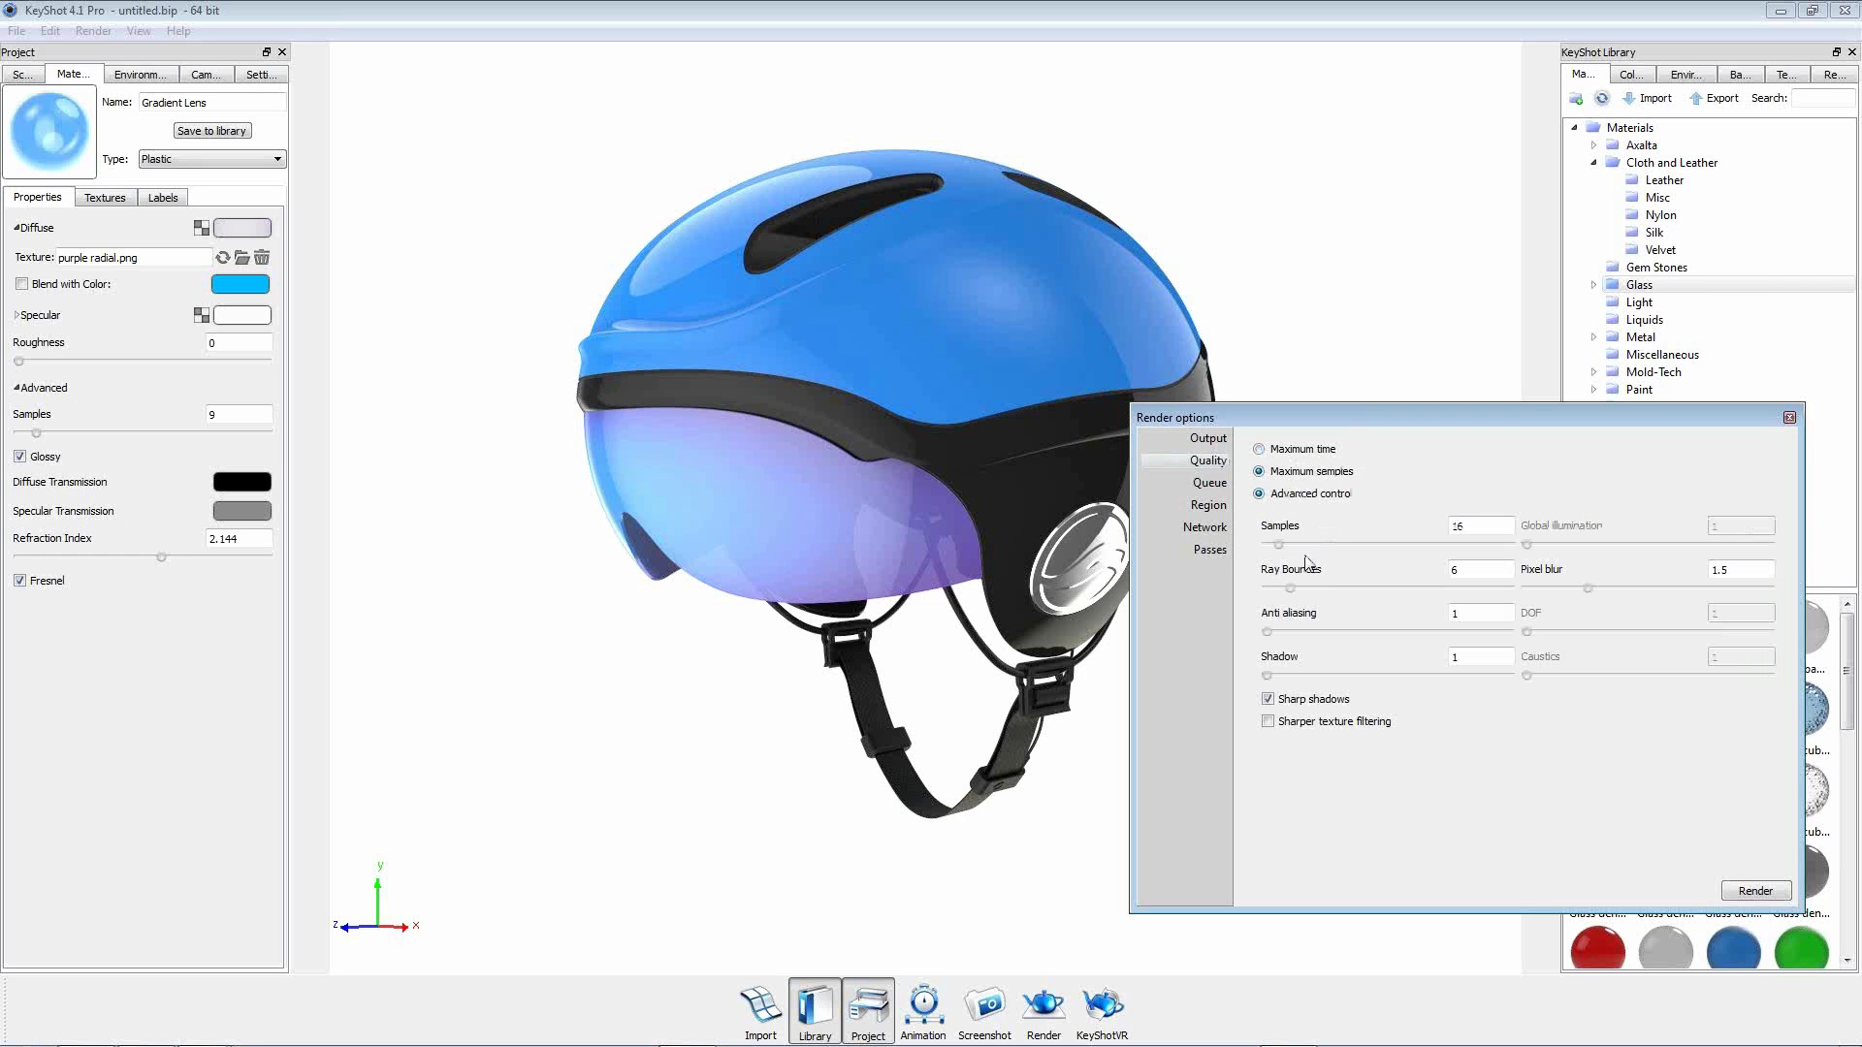
click(1307, 477)
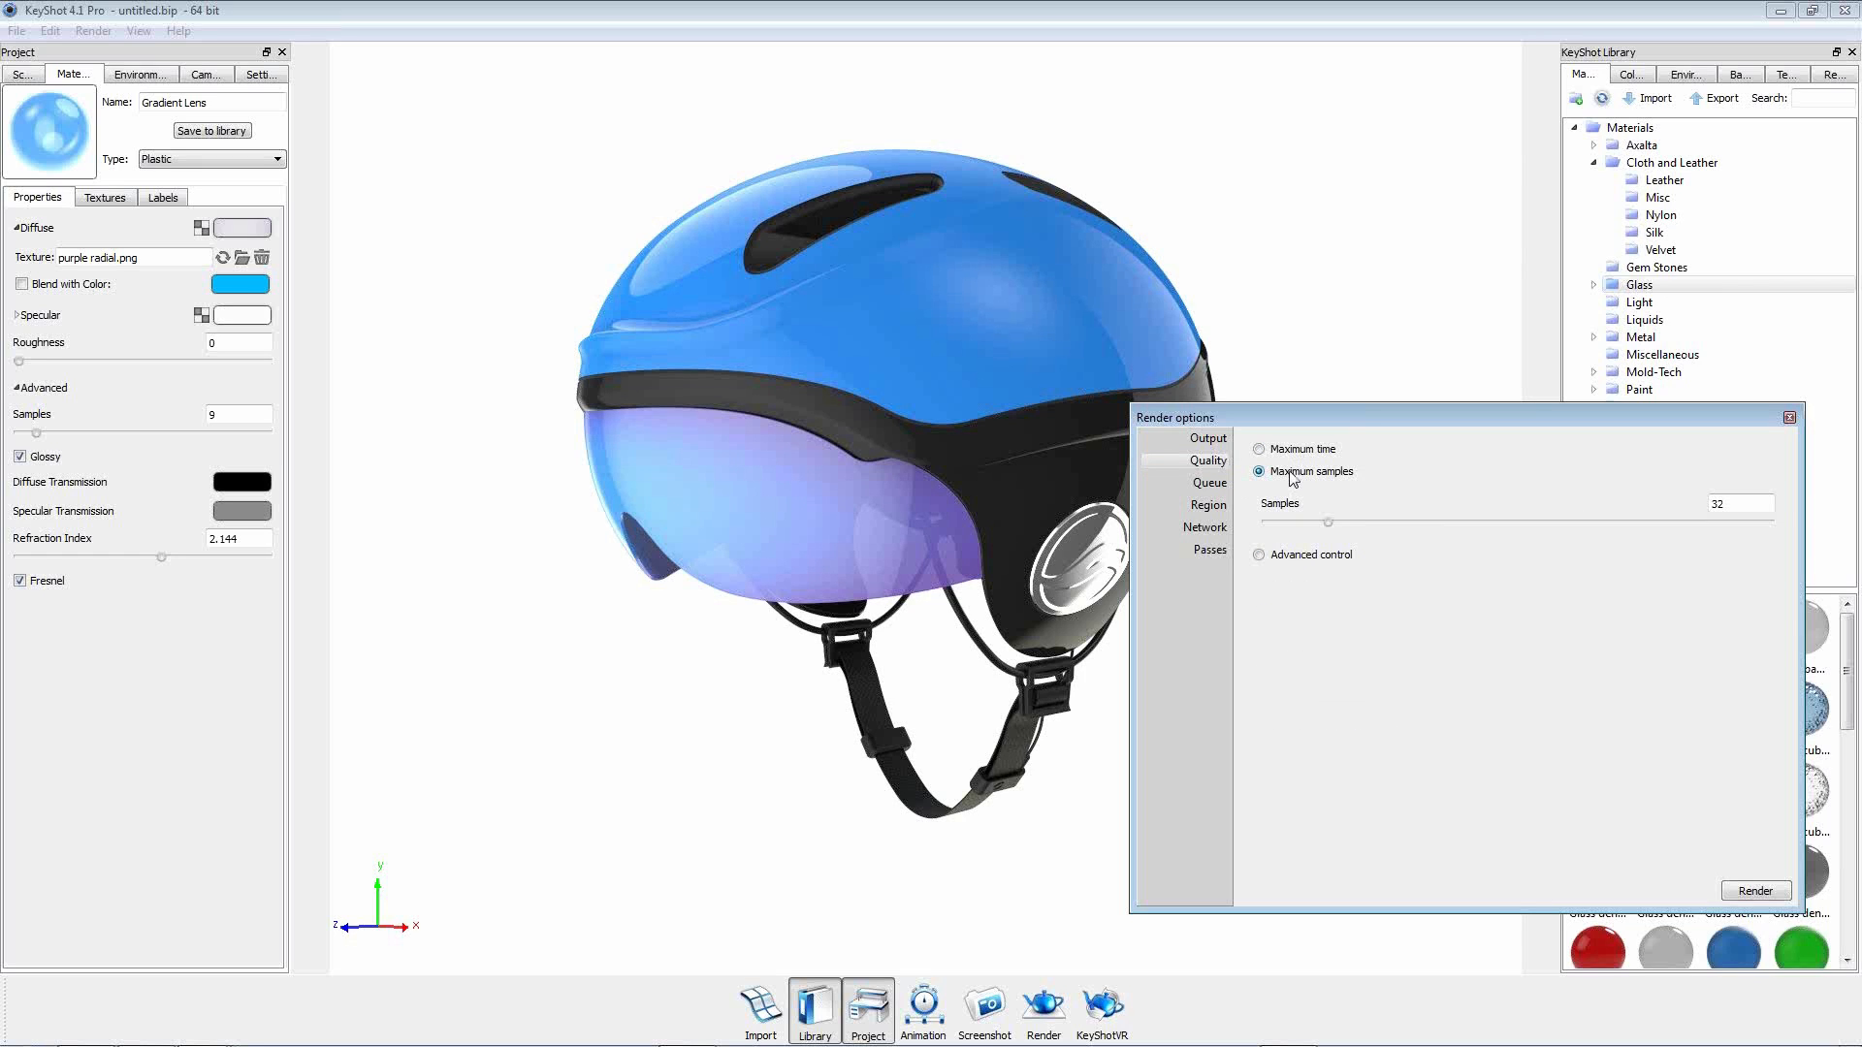
click(1297, 451)
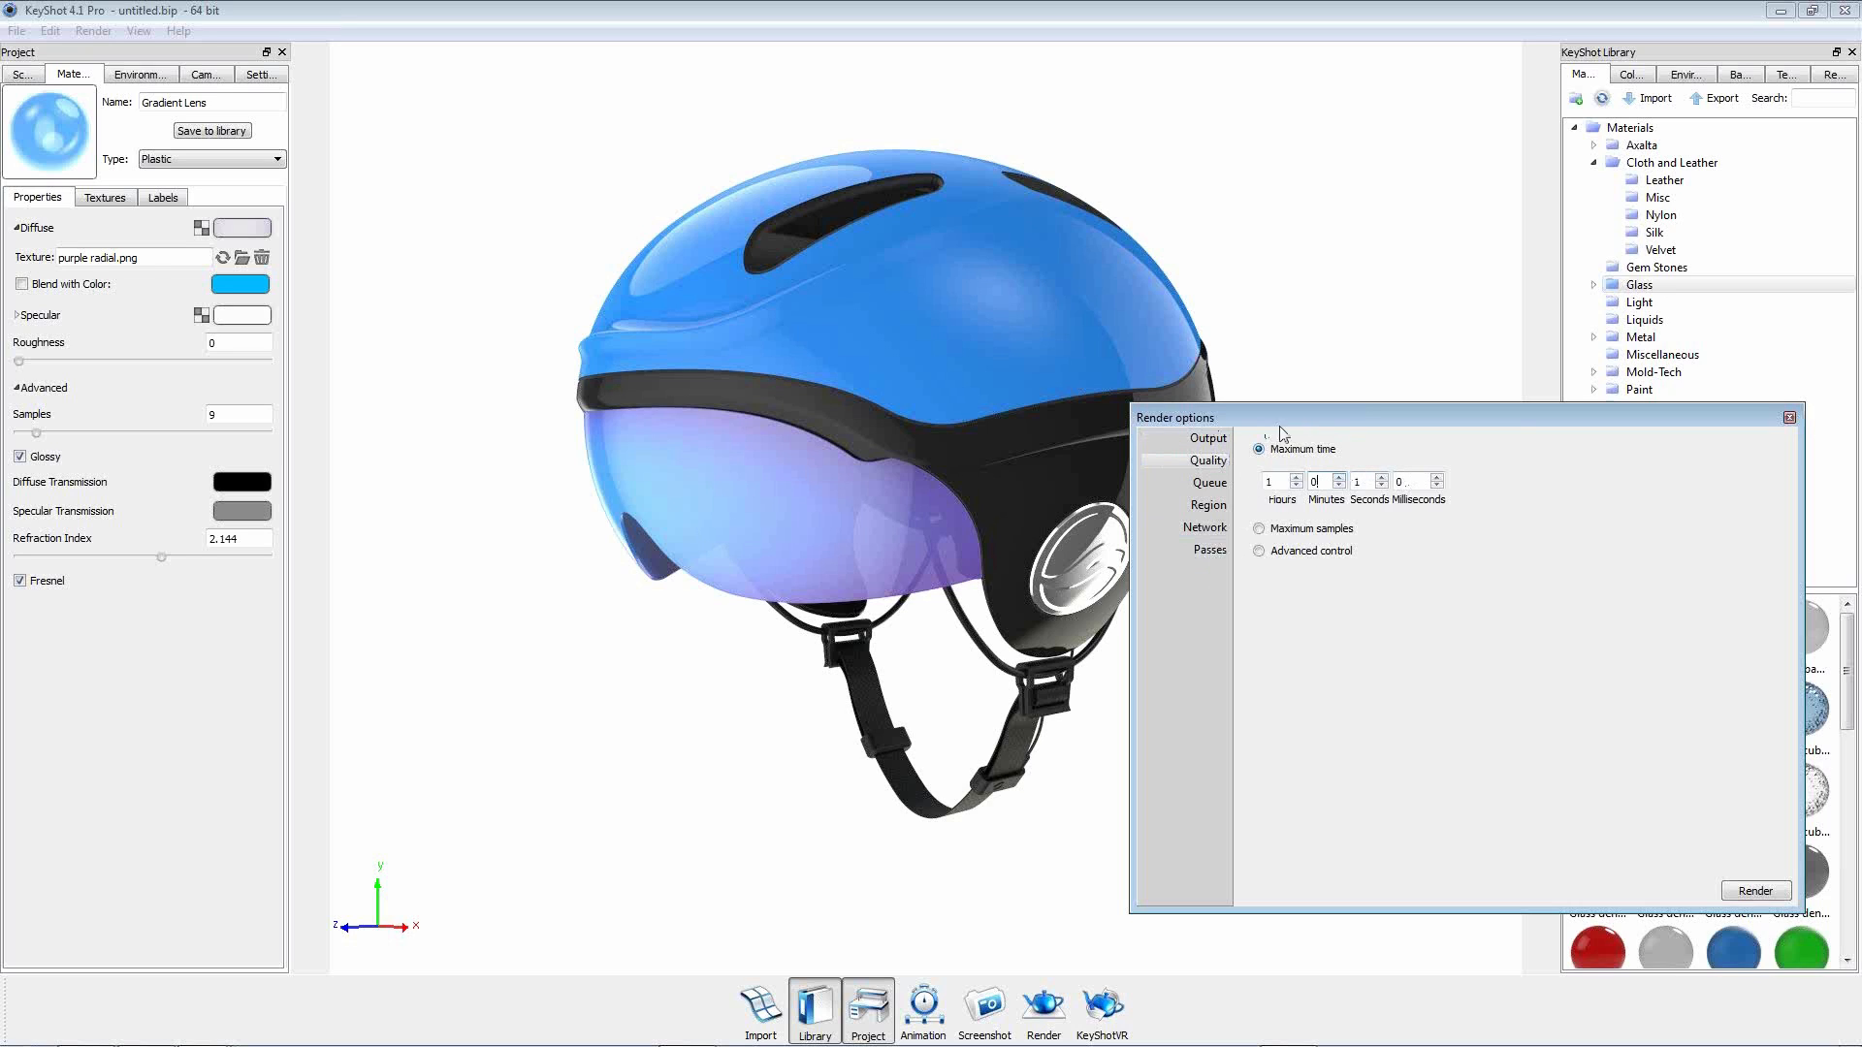
click(1306, 530)
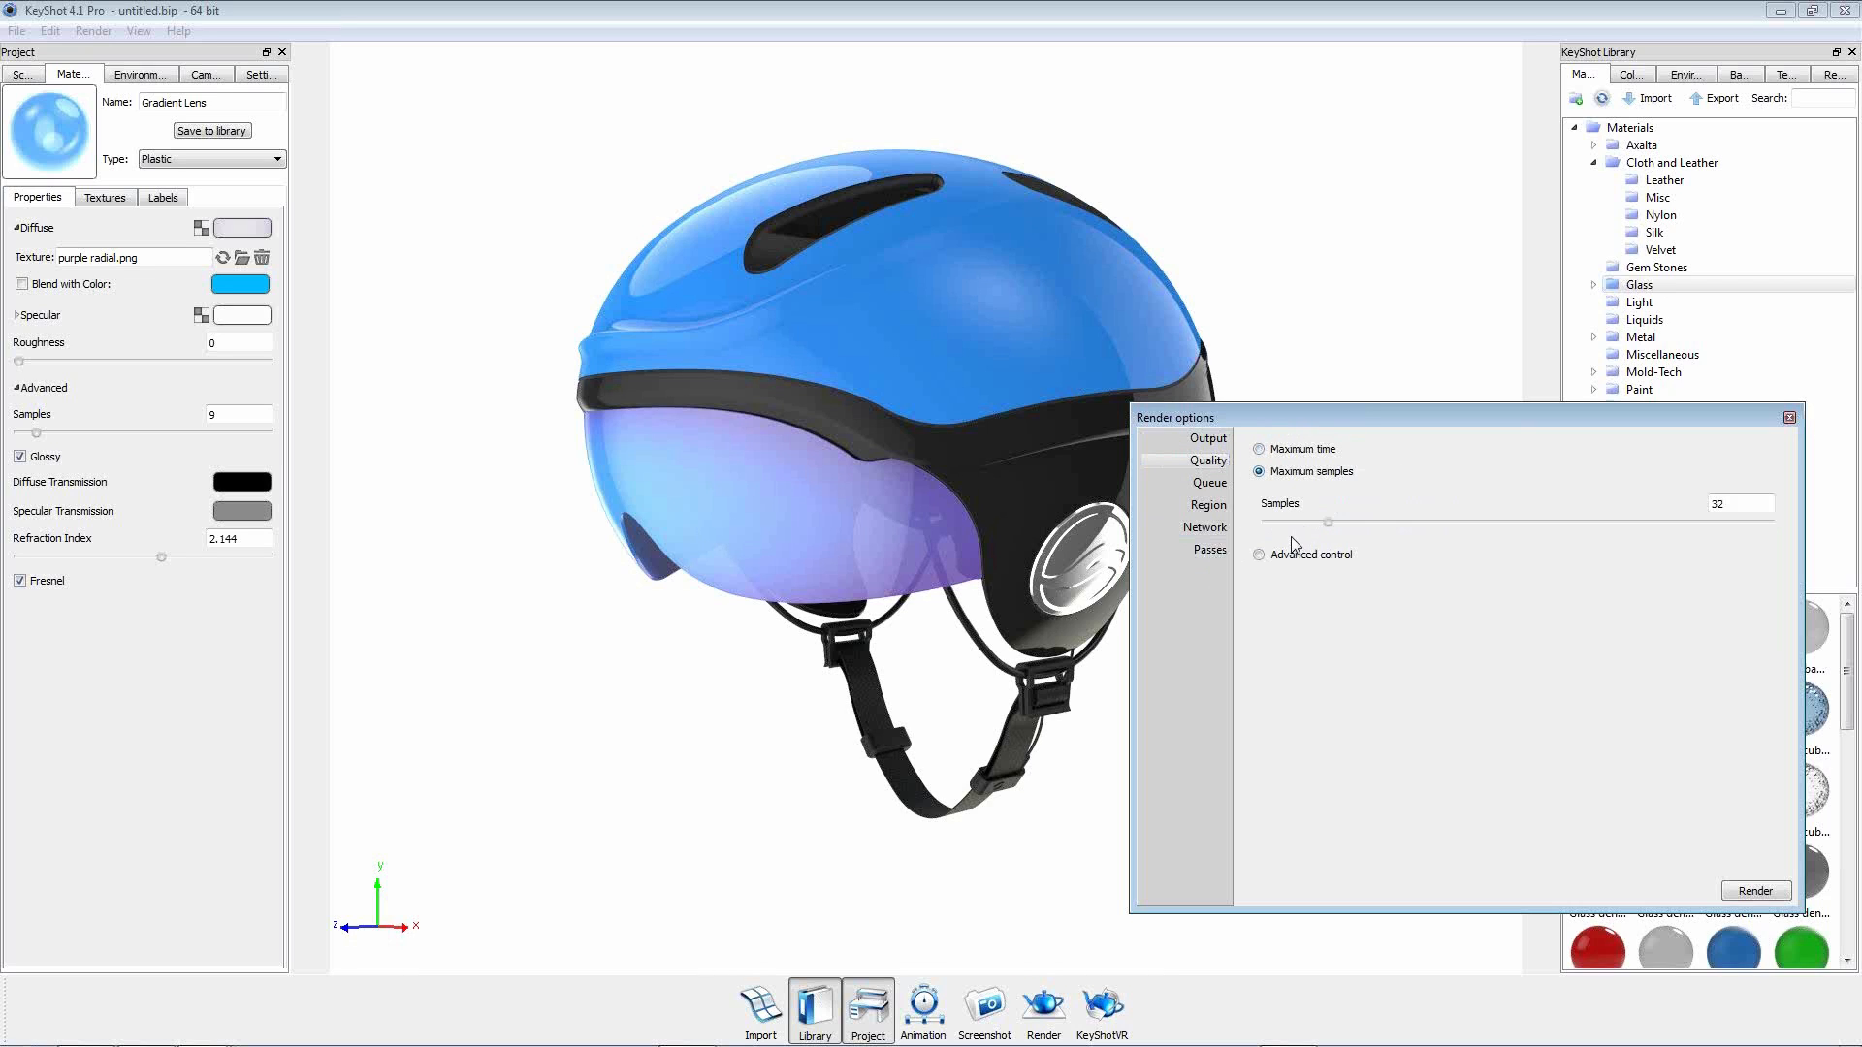
drag(1329, 524, 1836, 553)
click(1309, 555)
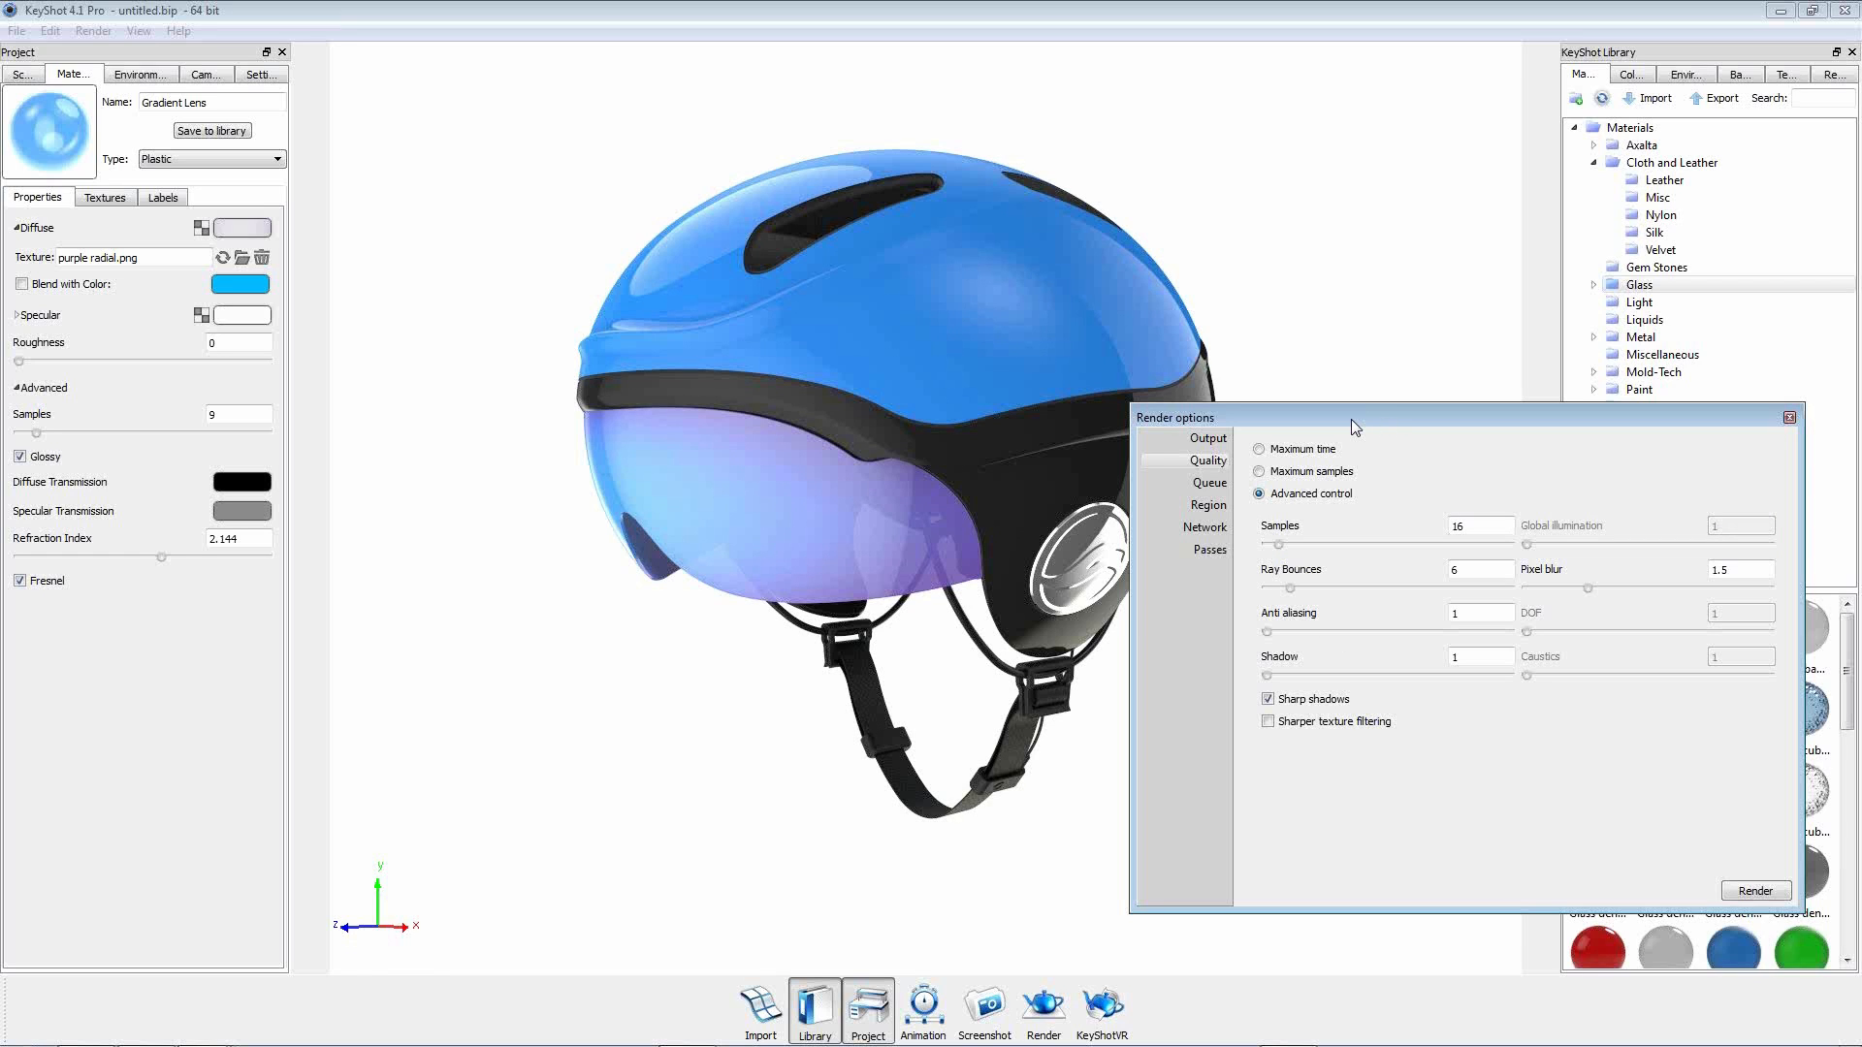
mouse_move(1352, 419)
mouse_down()
mouse_move(1377, 446)
mouse_move(1375, 417)
mouse_up()
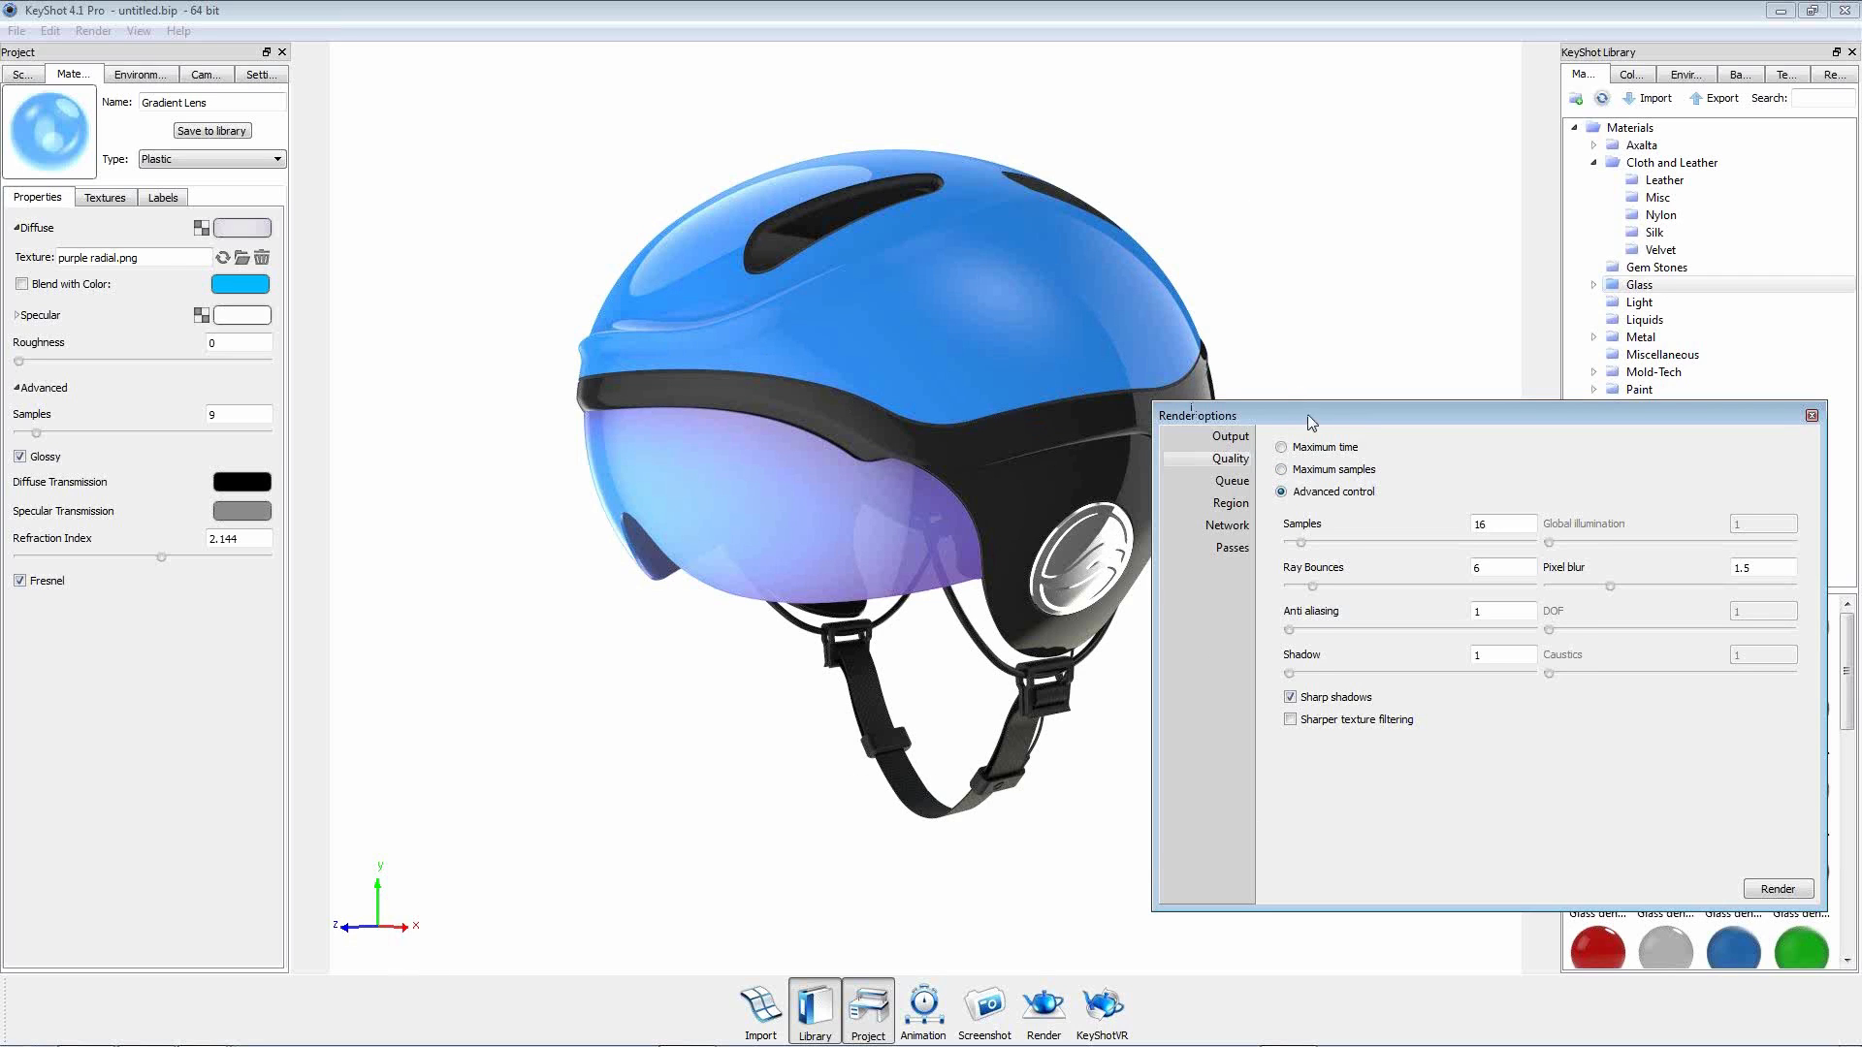
drag(1311, 423, 1327, 422)
drag(1453, 415, 1451, 428)
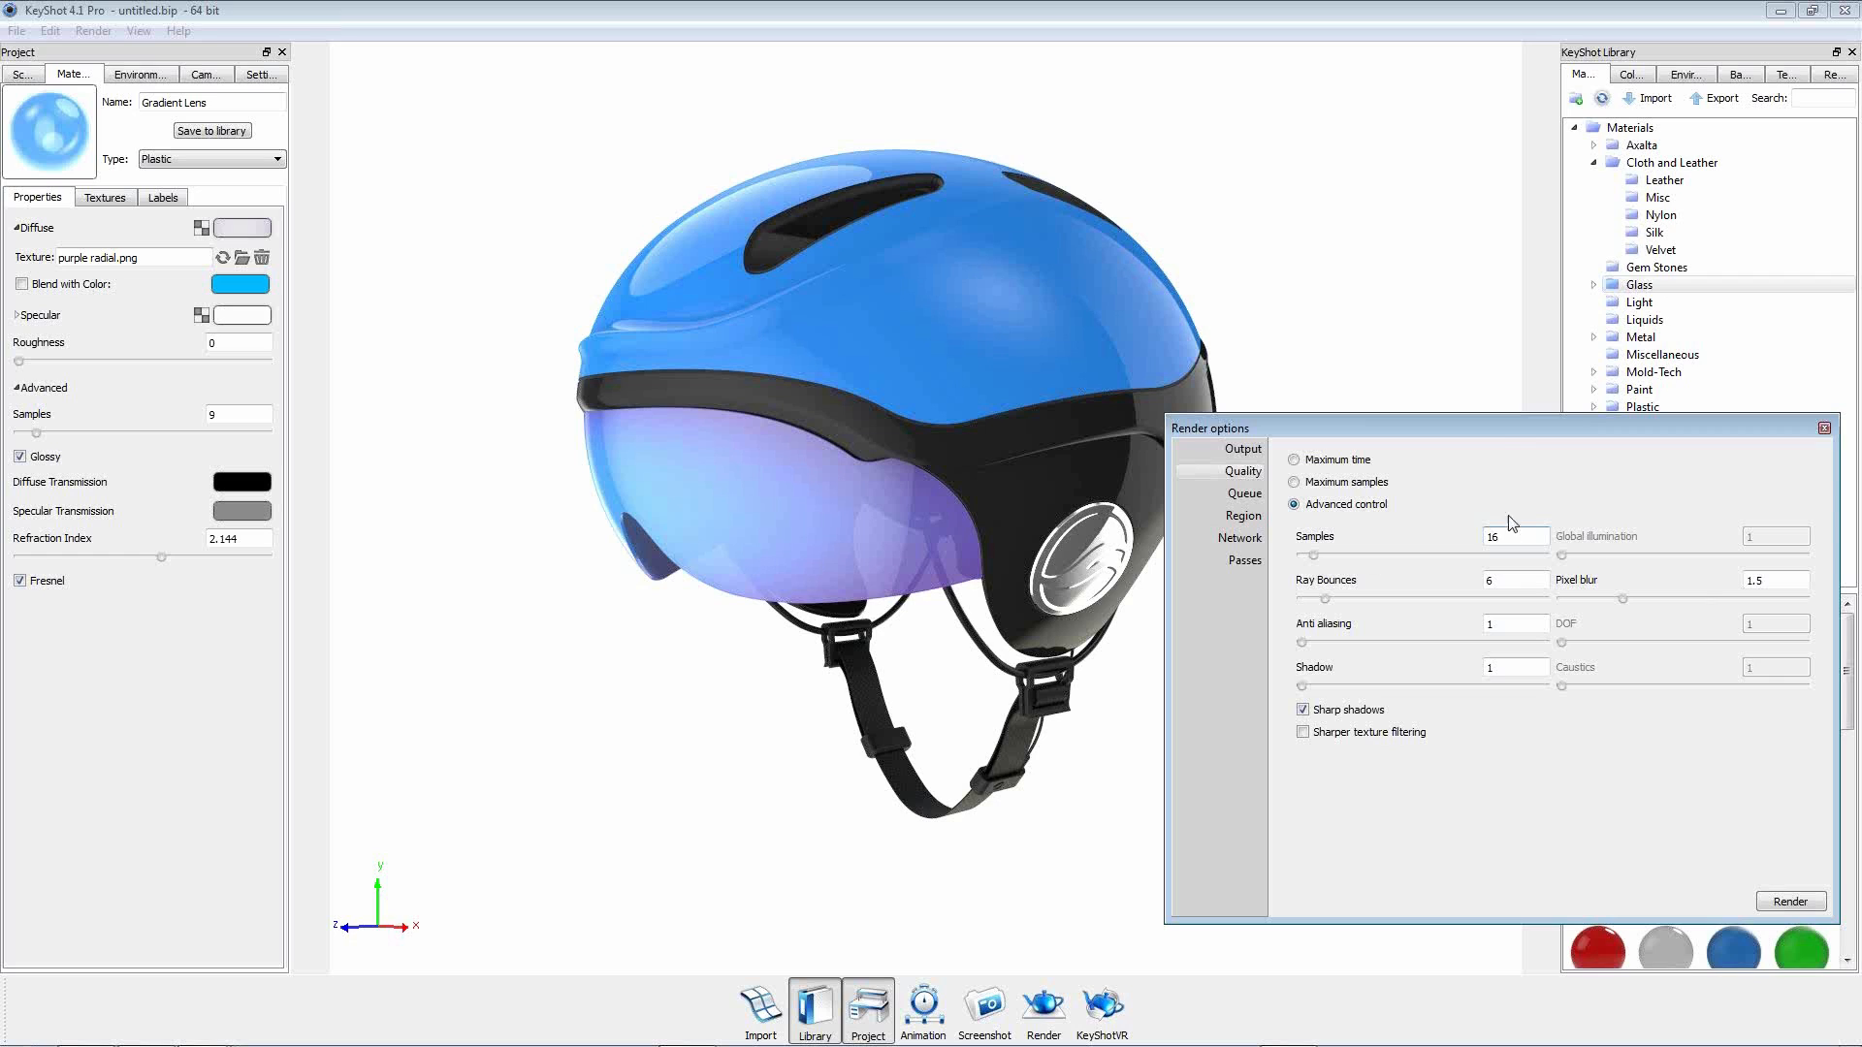
drag(1518, 432, 1482, 444)
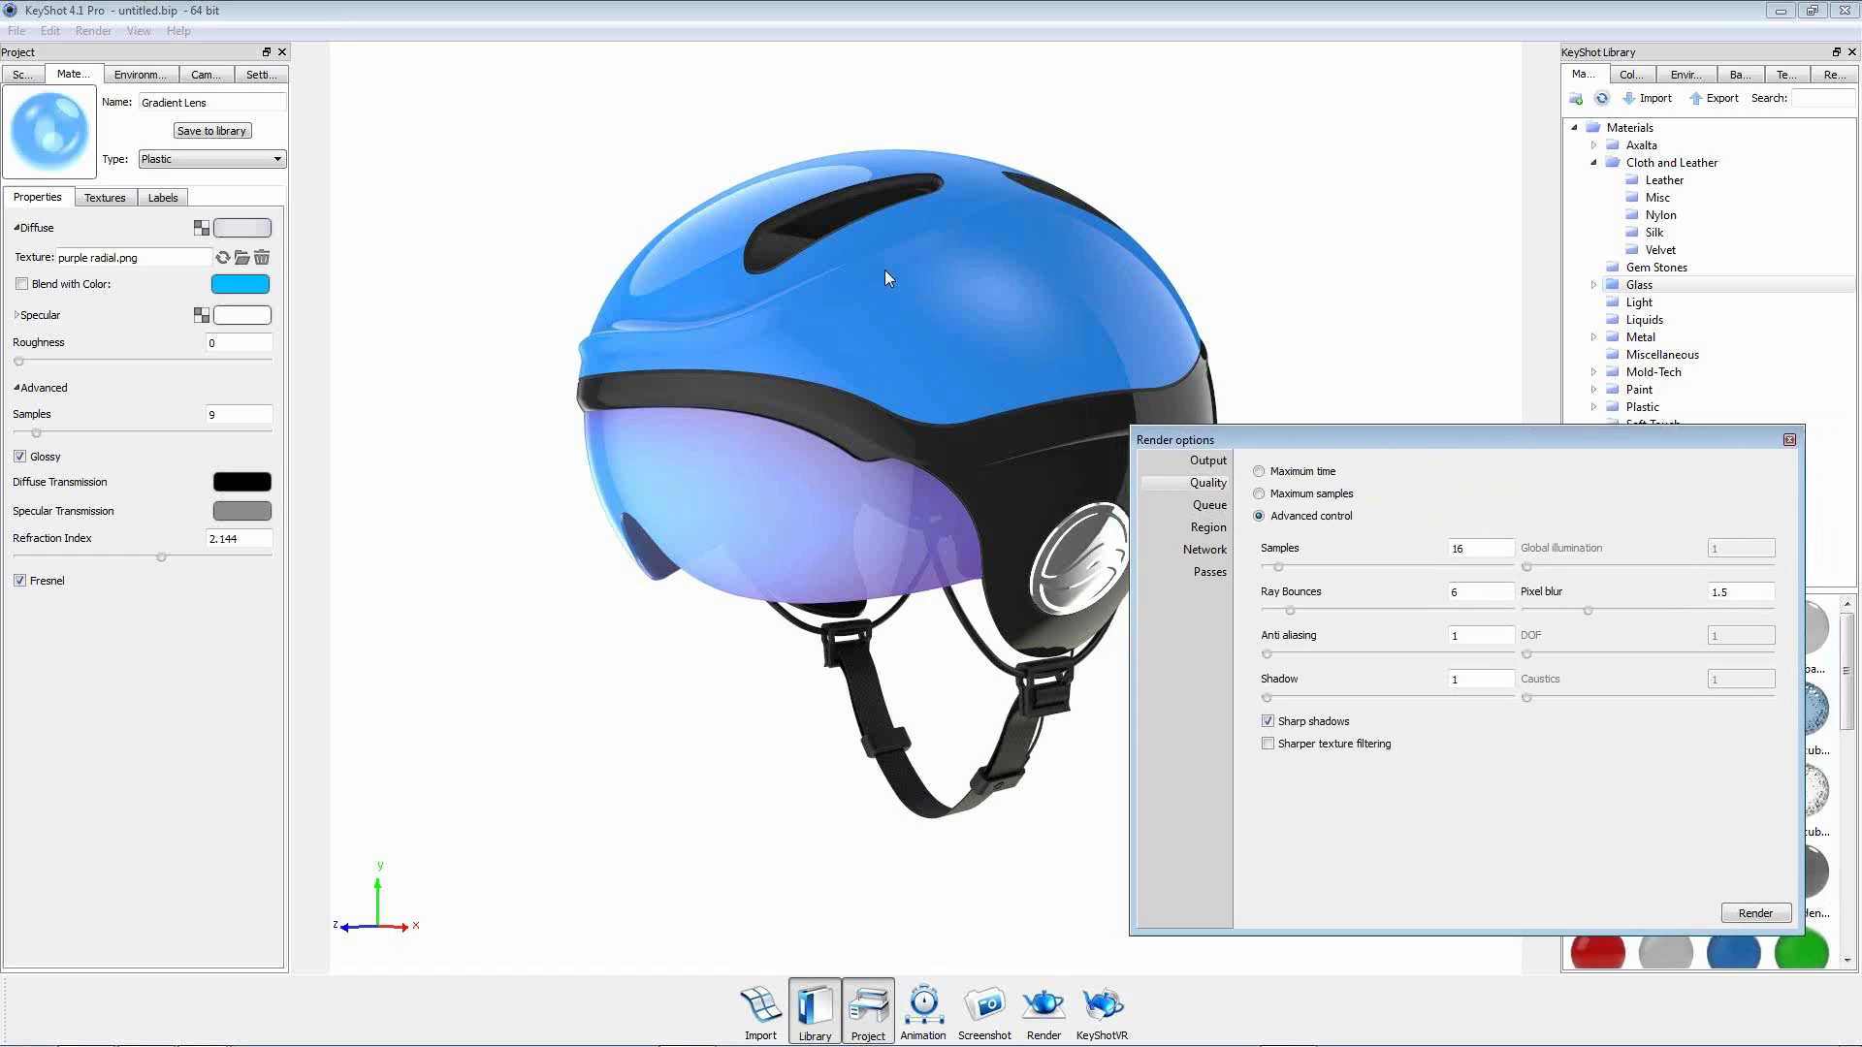
Set the Samples of the black rough plastic inside the helmet's upper vent to 32.
double_click(805, 219)
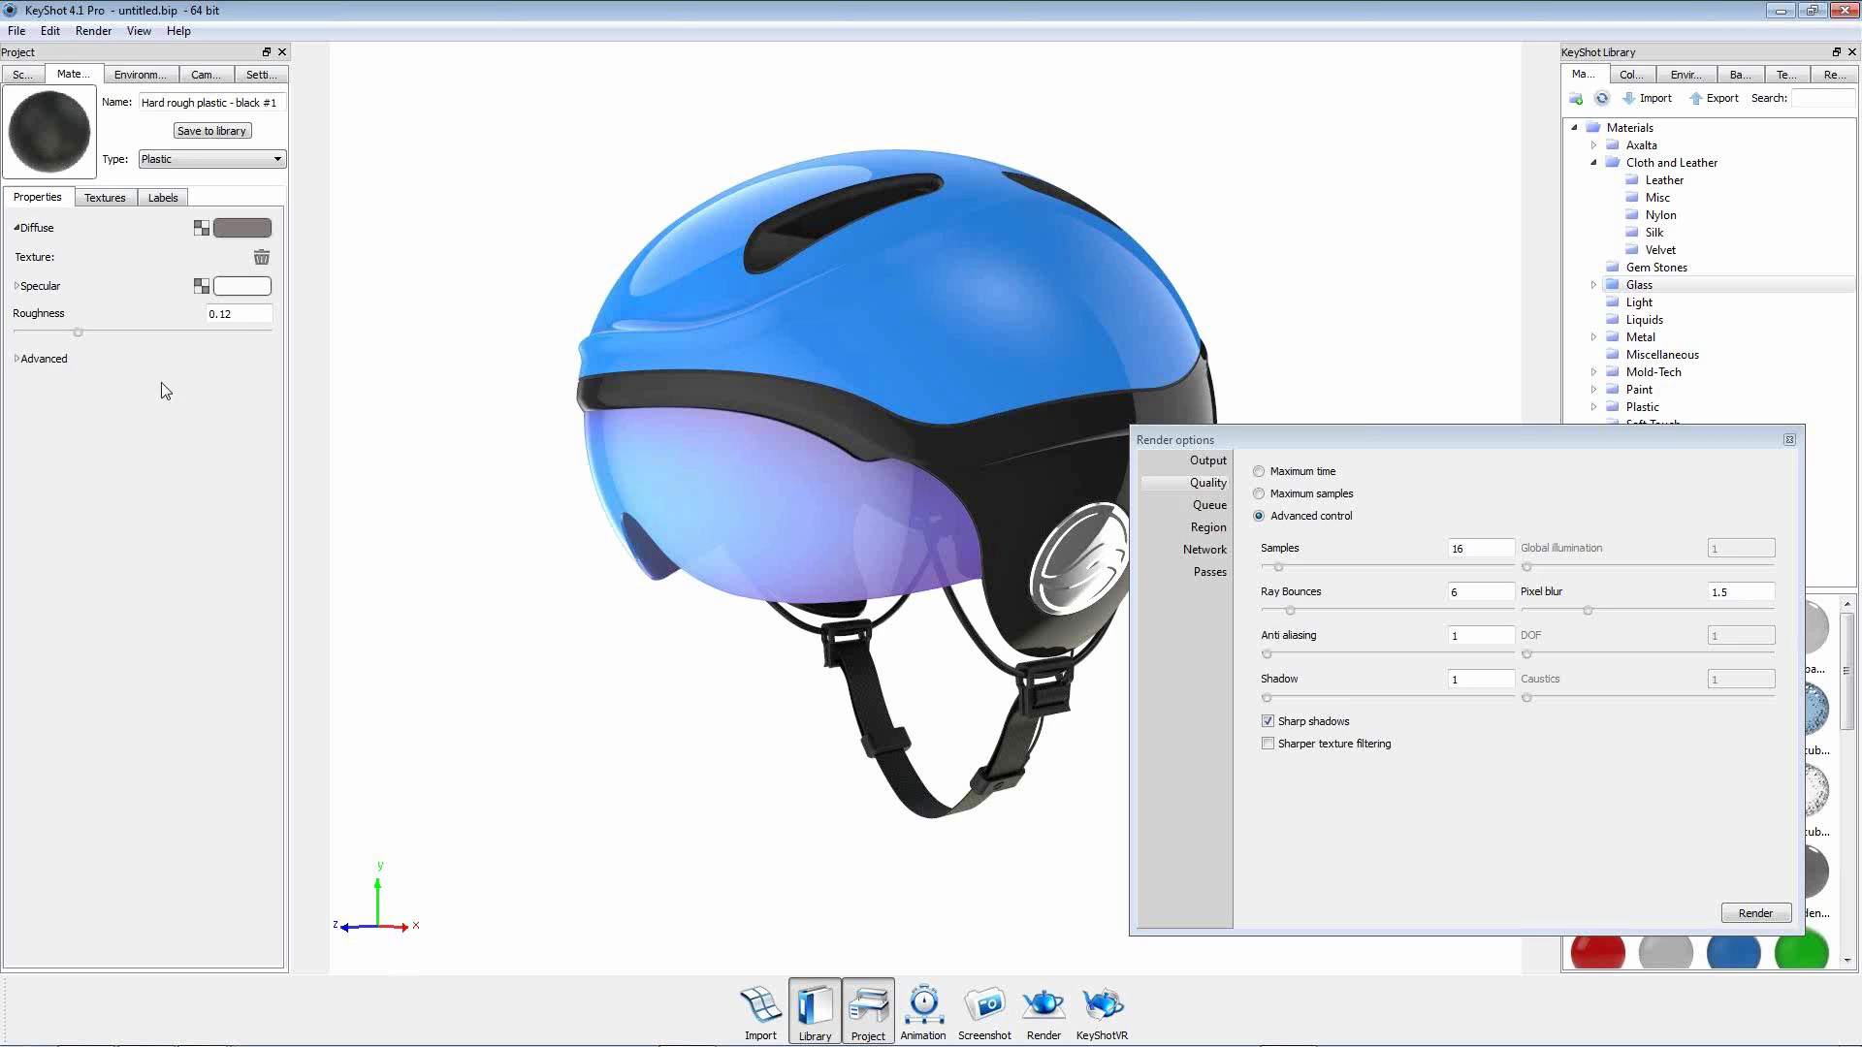
click(17, 359)
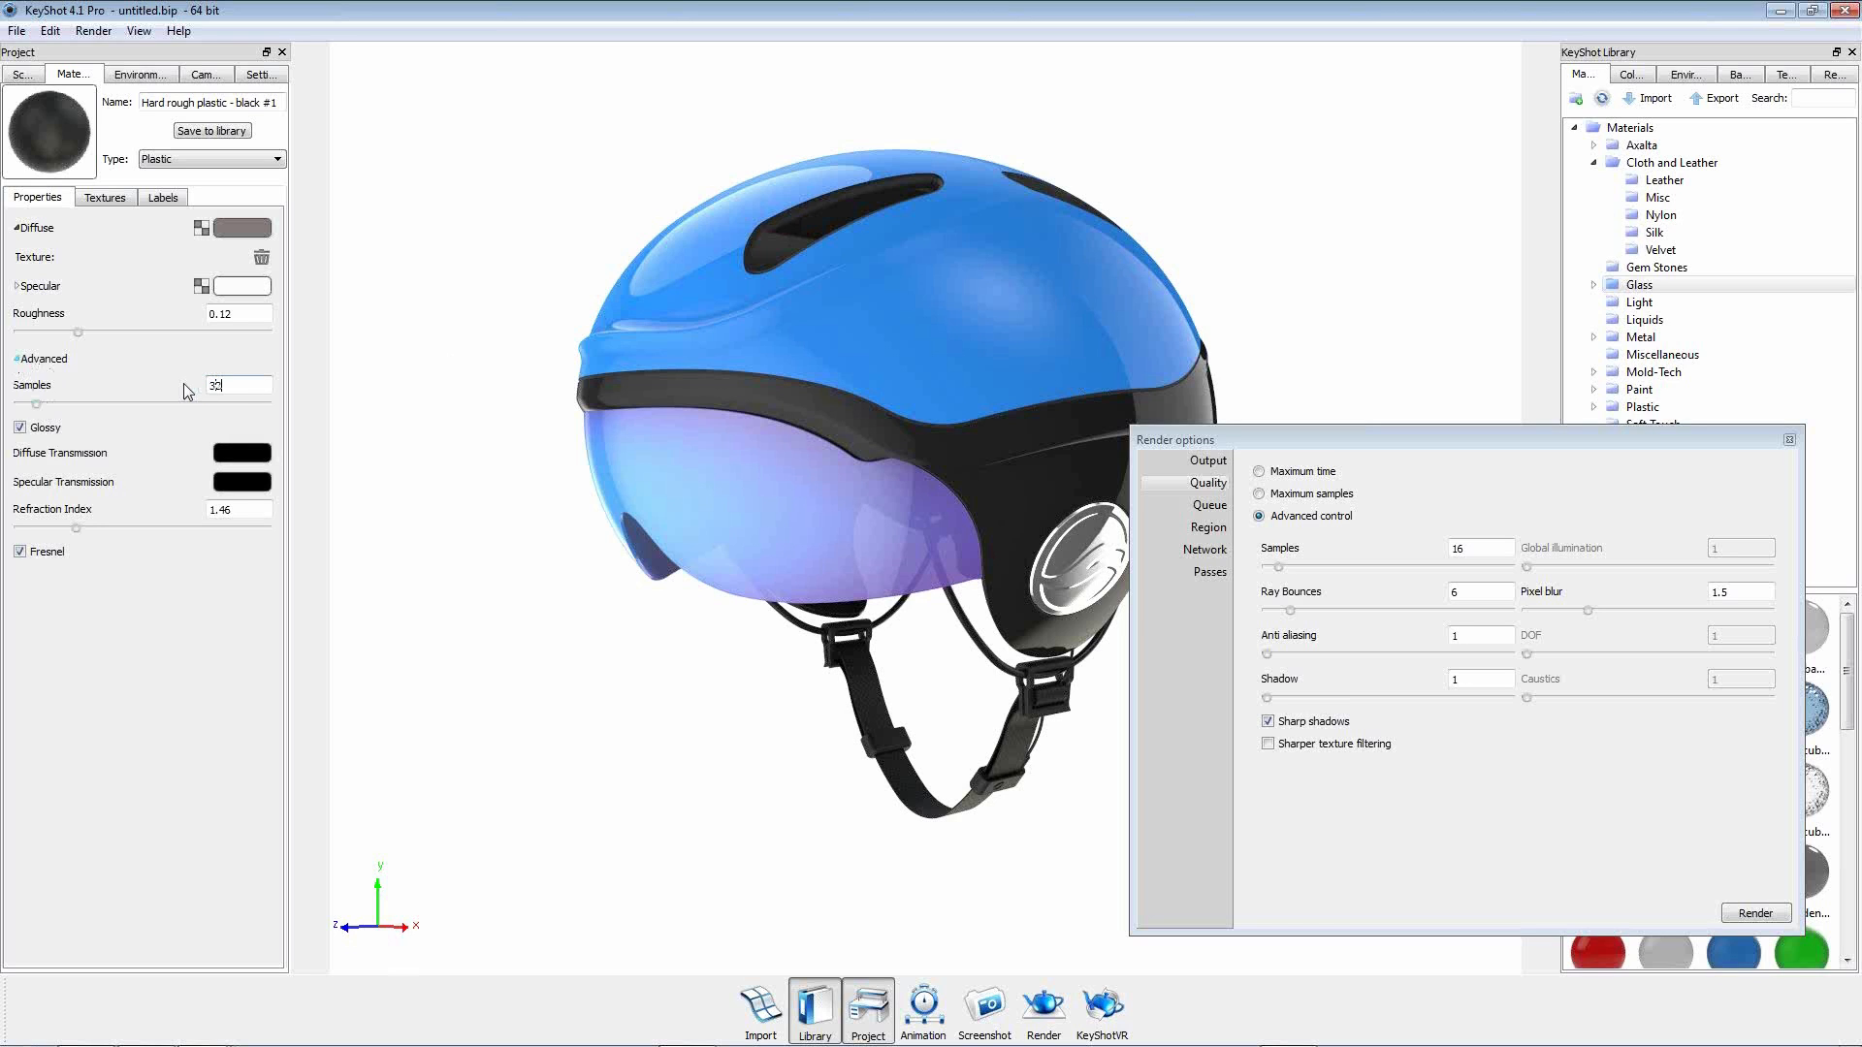
key(Return)
Set Color2 of the black plastic's leather color texture to a gray with value 4% and its Scale to 700.
click(105, 197)
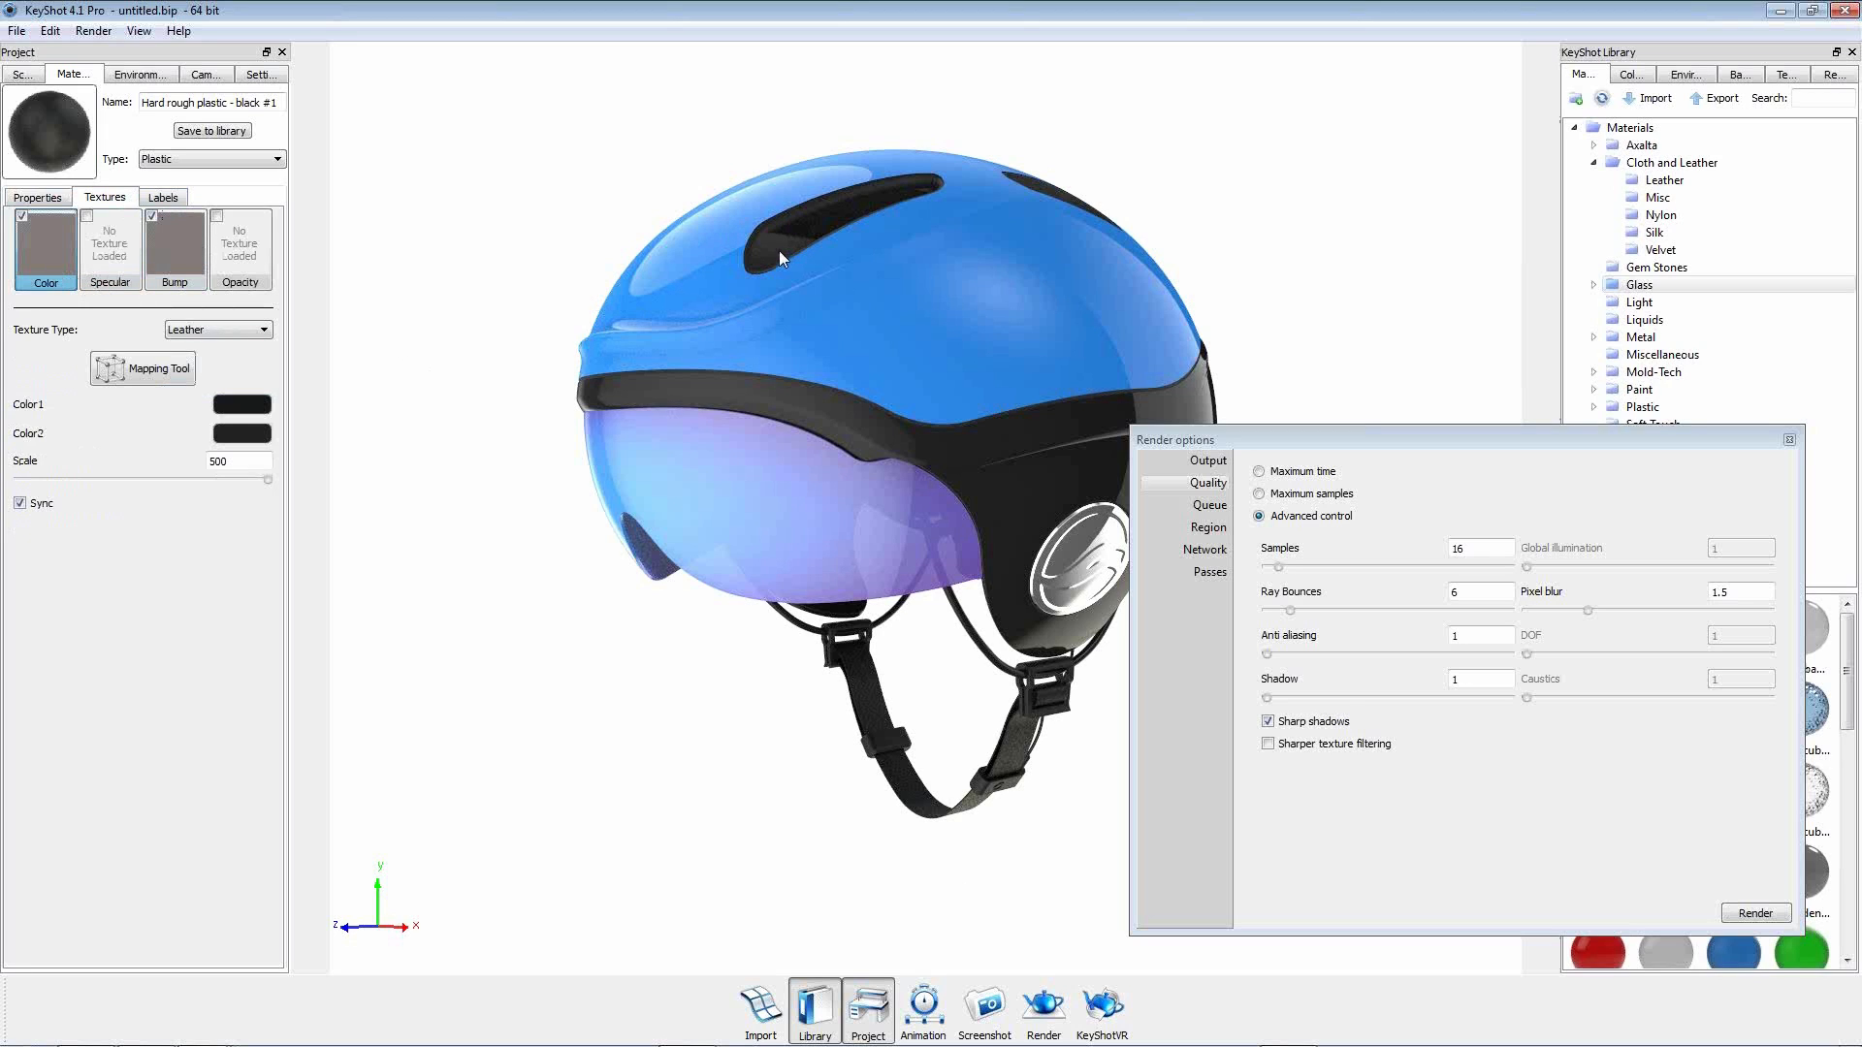
click(250, 436)
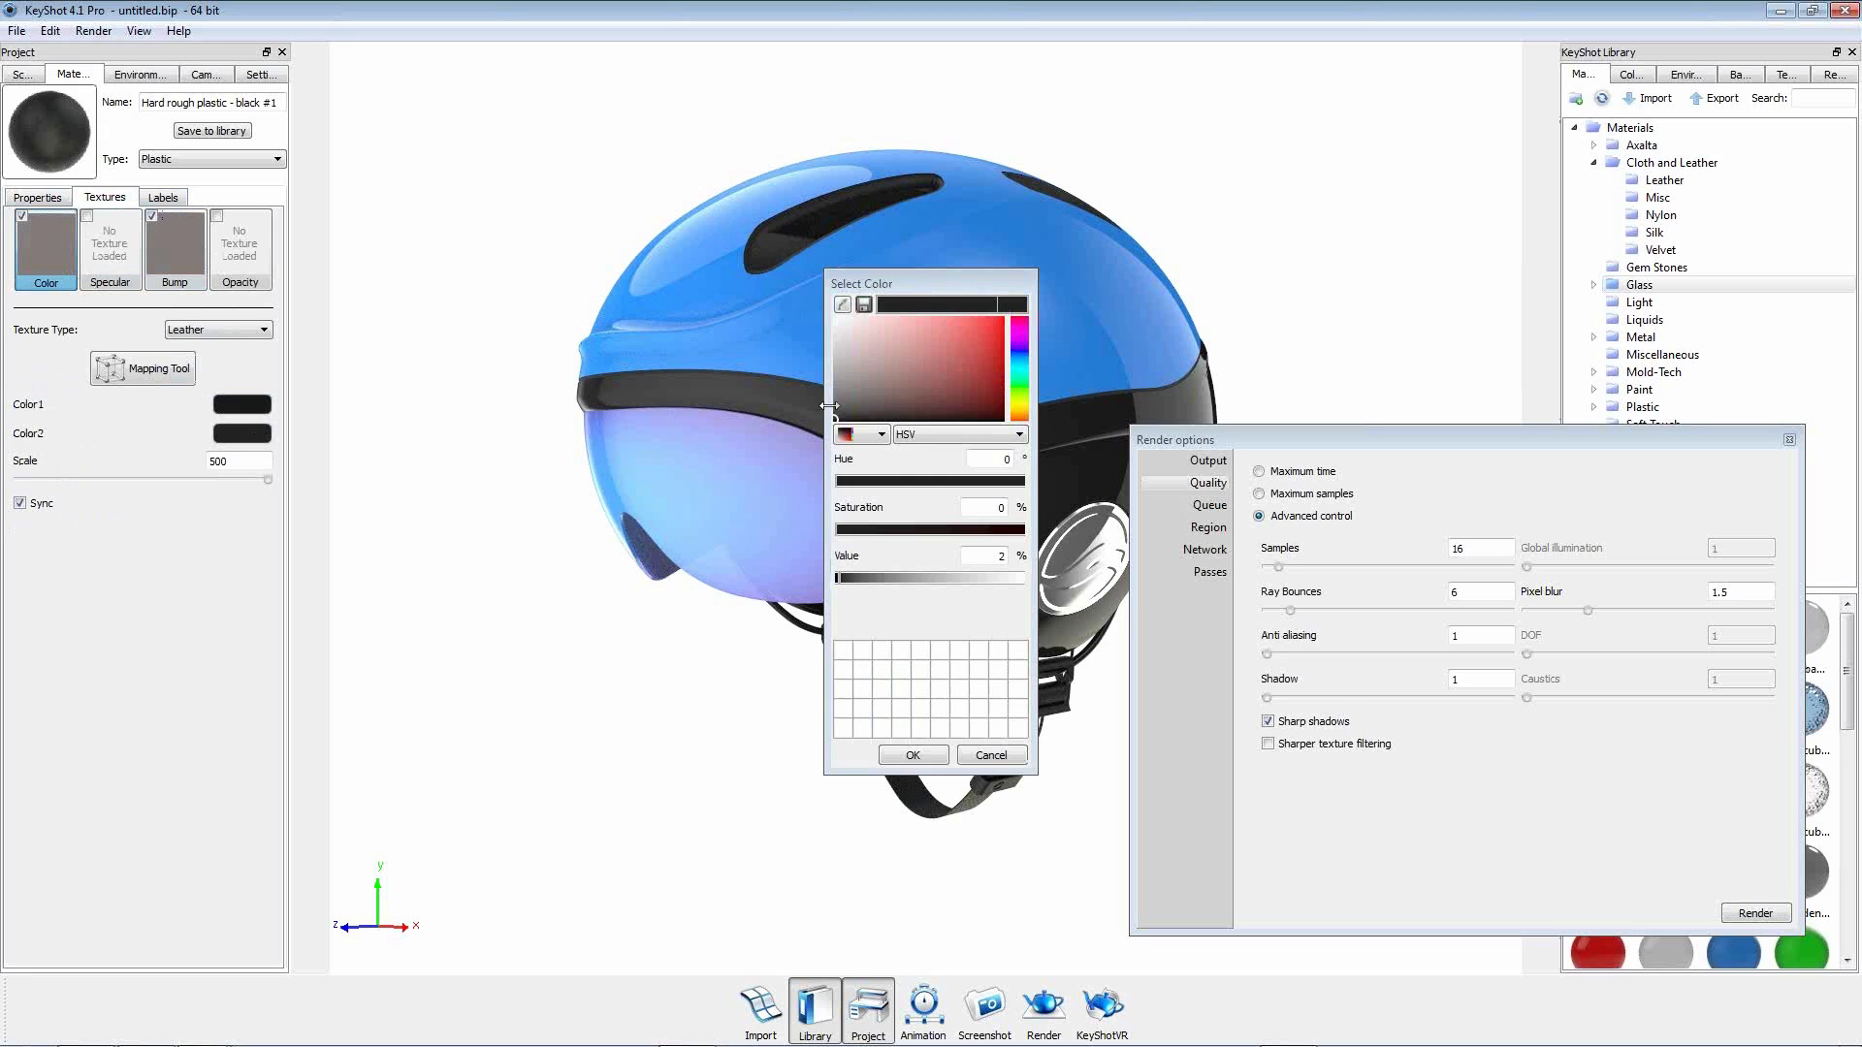
text(3)
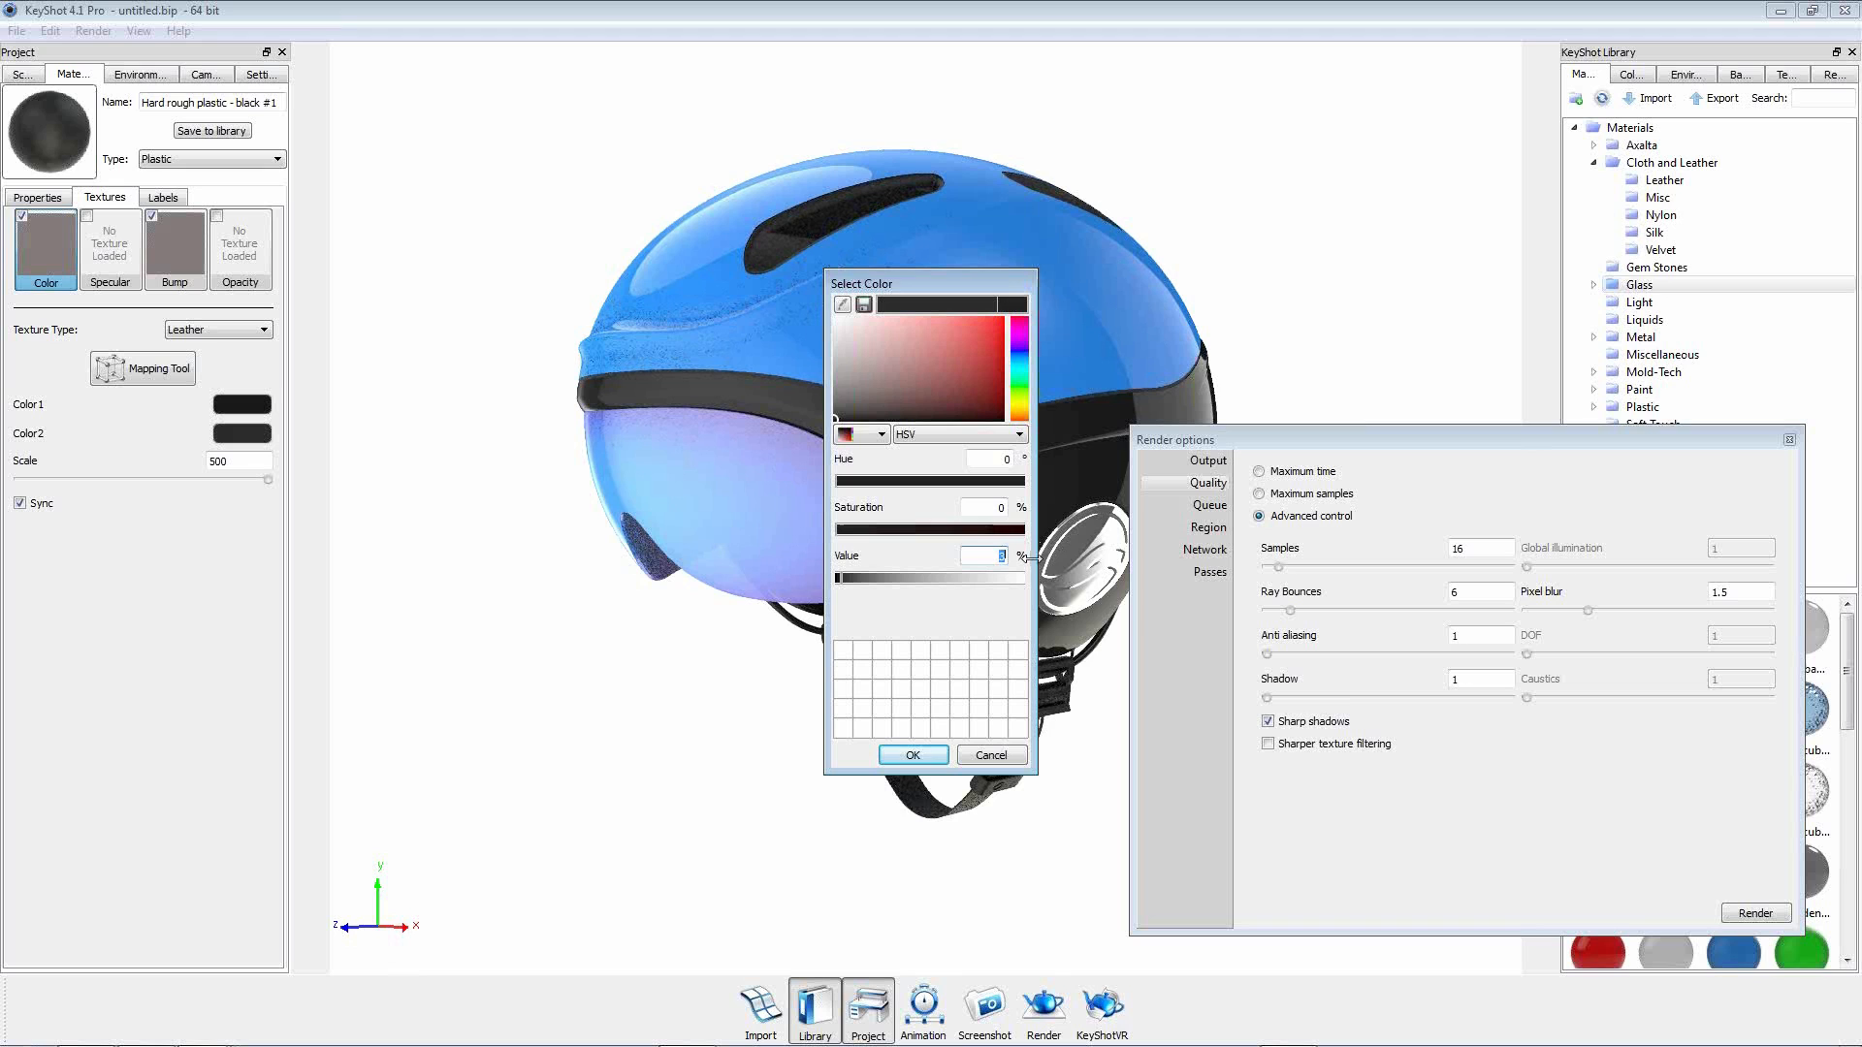
text(4)
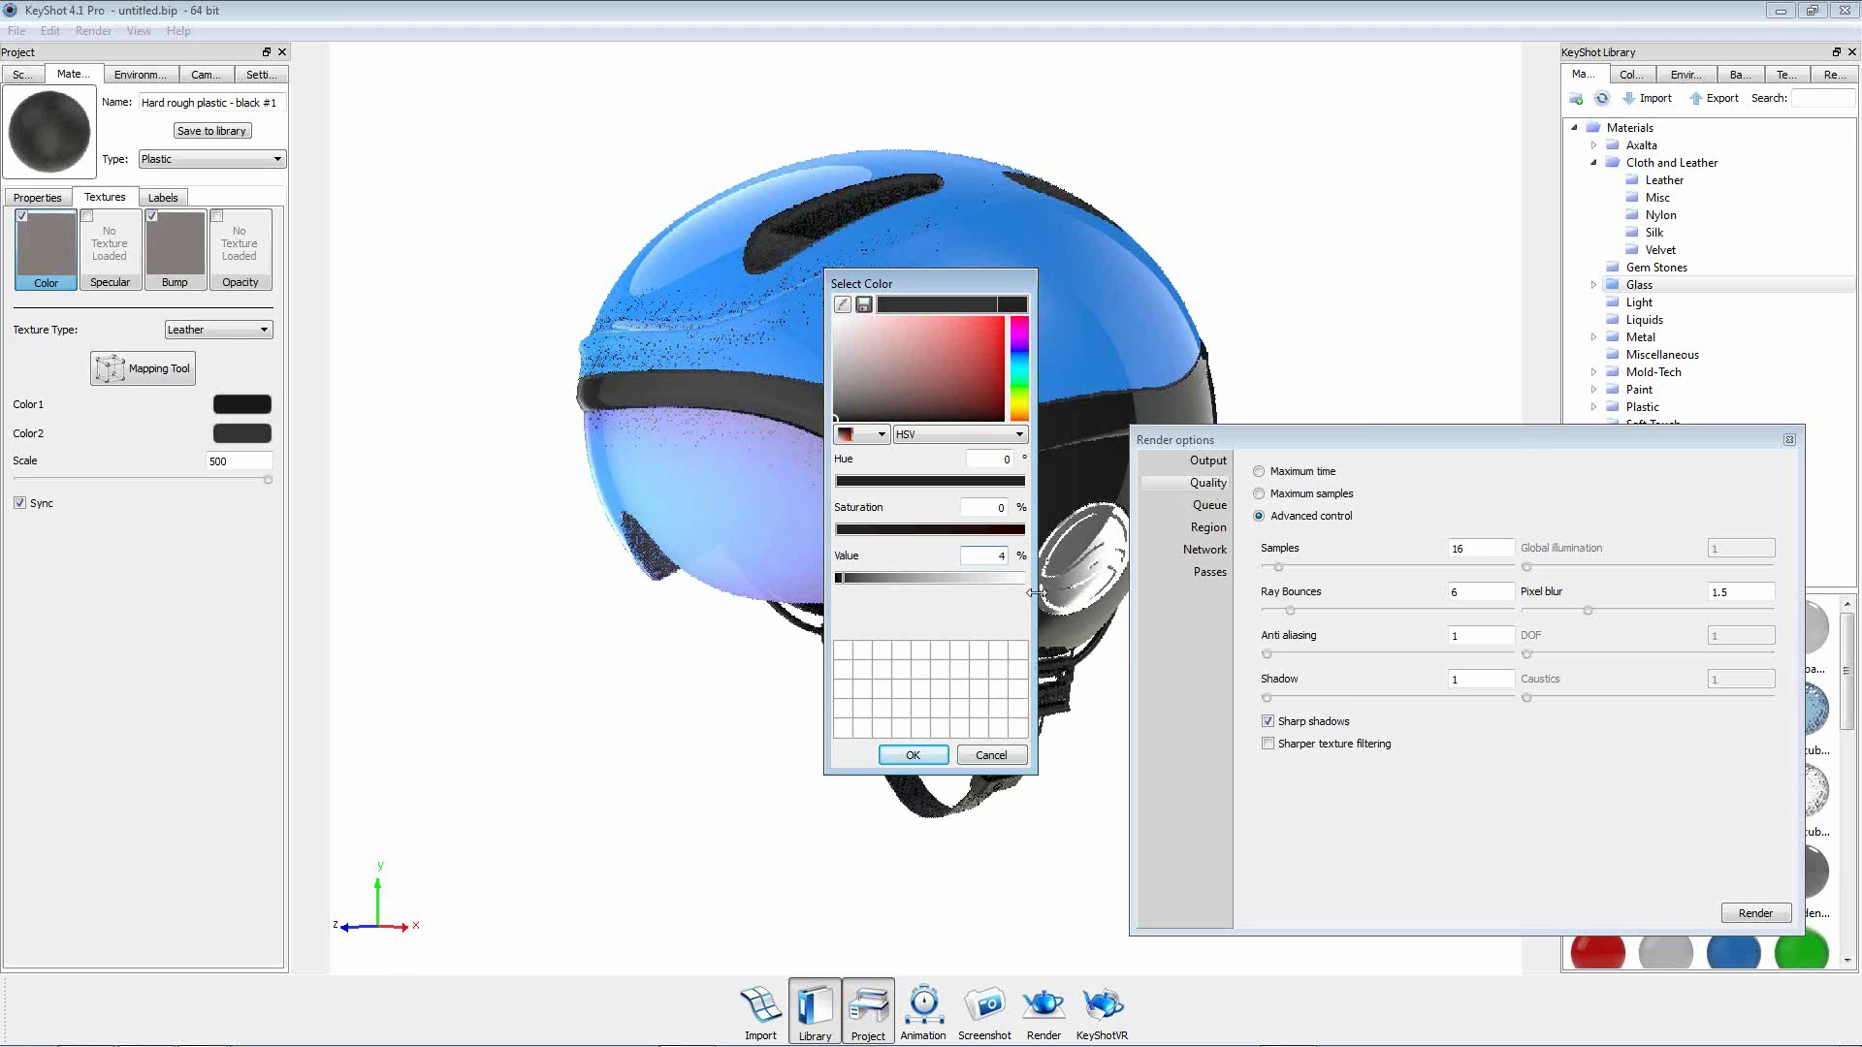
click(929, 756)
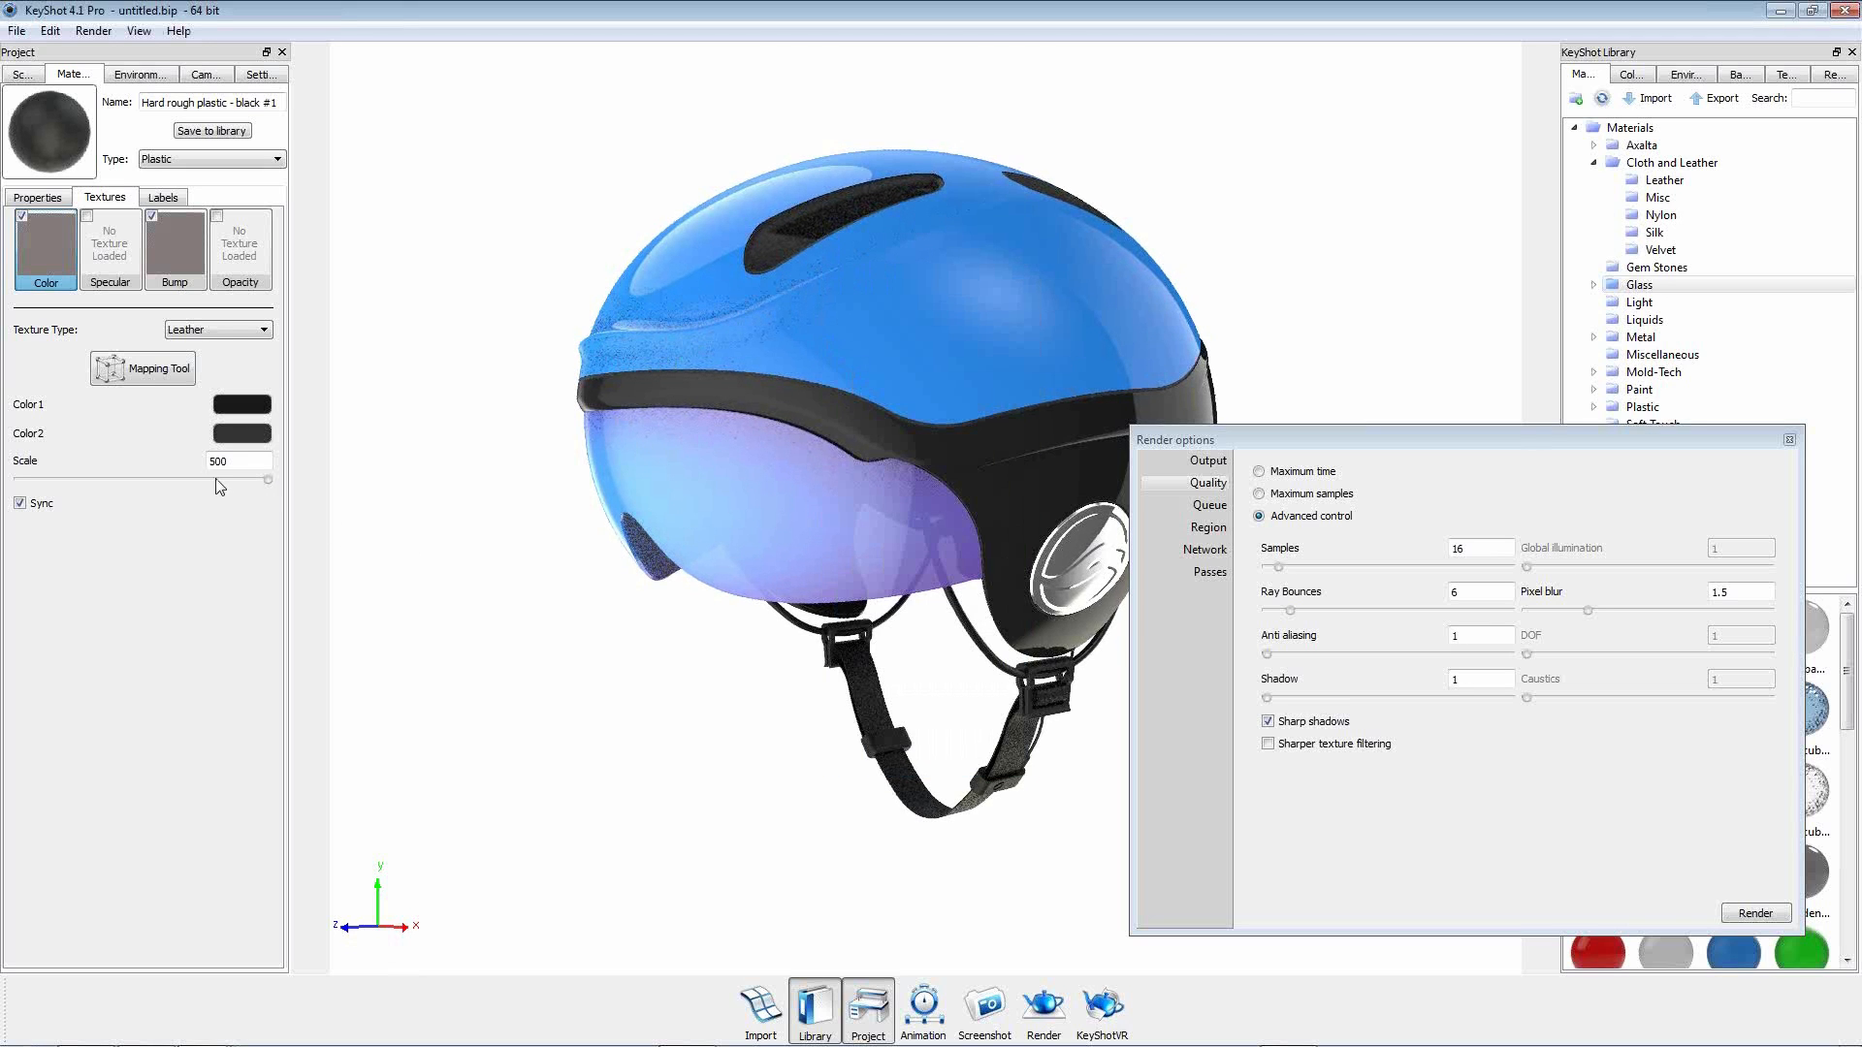
key(Return)
text(700)
key(Return)
Set Color1 of the black plastic's leather color texture to a near-black with value 2%.
click(262, 406)
key(BackSpace)
text(2)
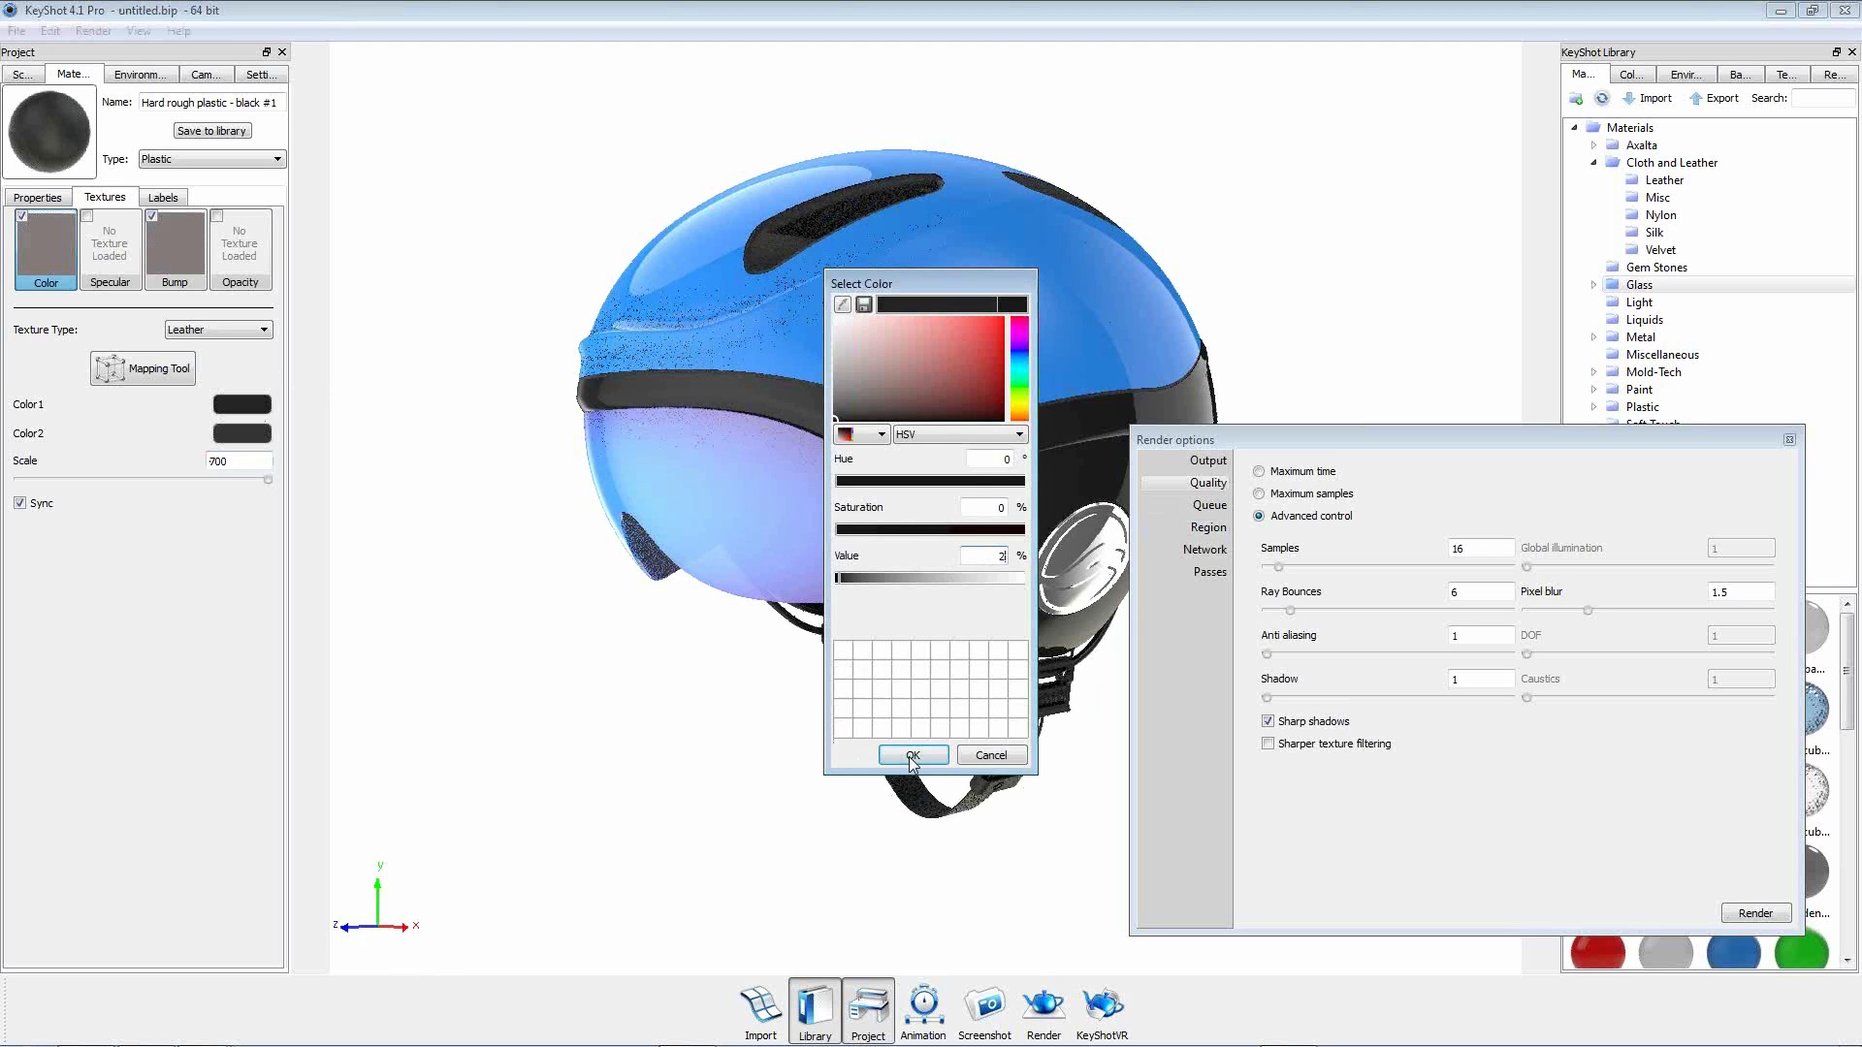
click(912, 756)
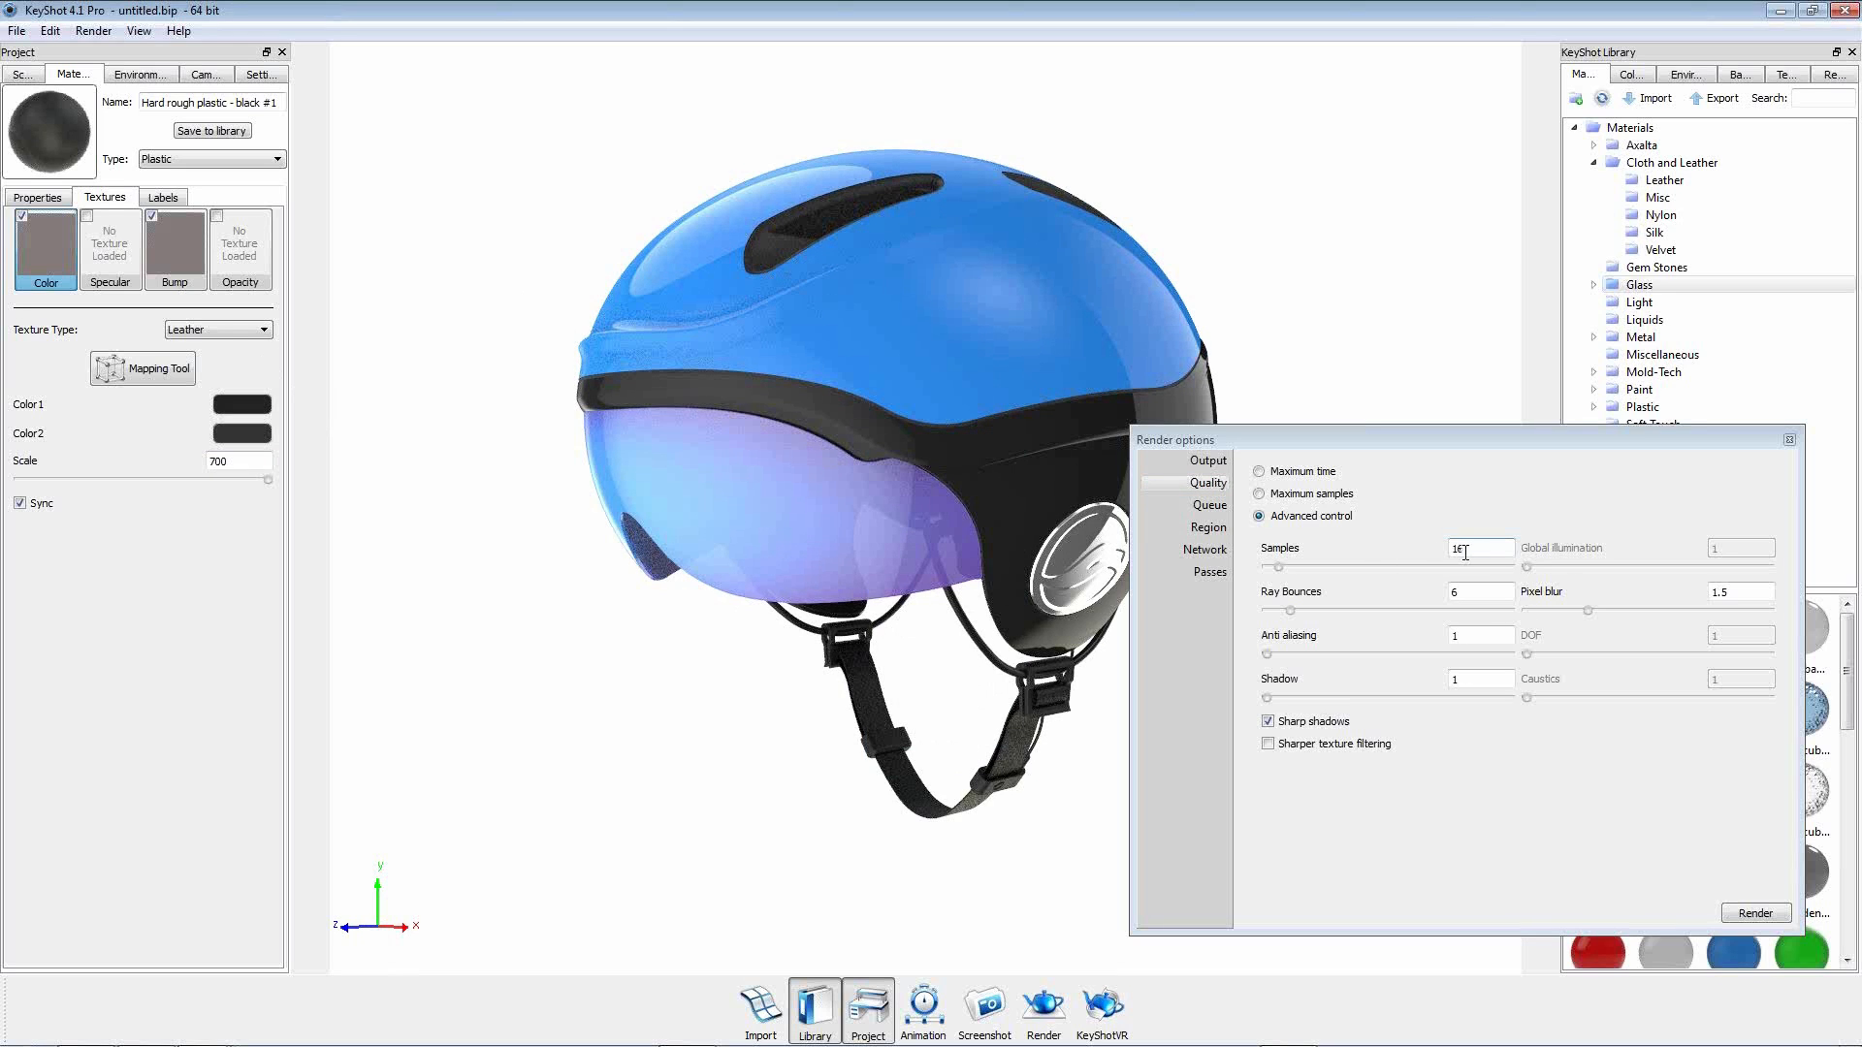
Set the Samples of the chin strap's nylon fabric material to 18.
drag(1464, 444, 1485, 463)
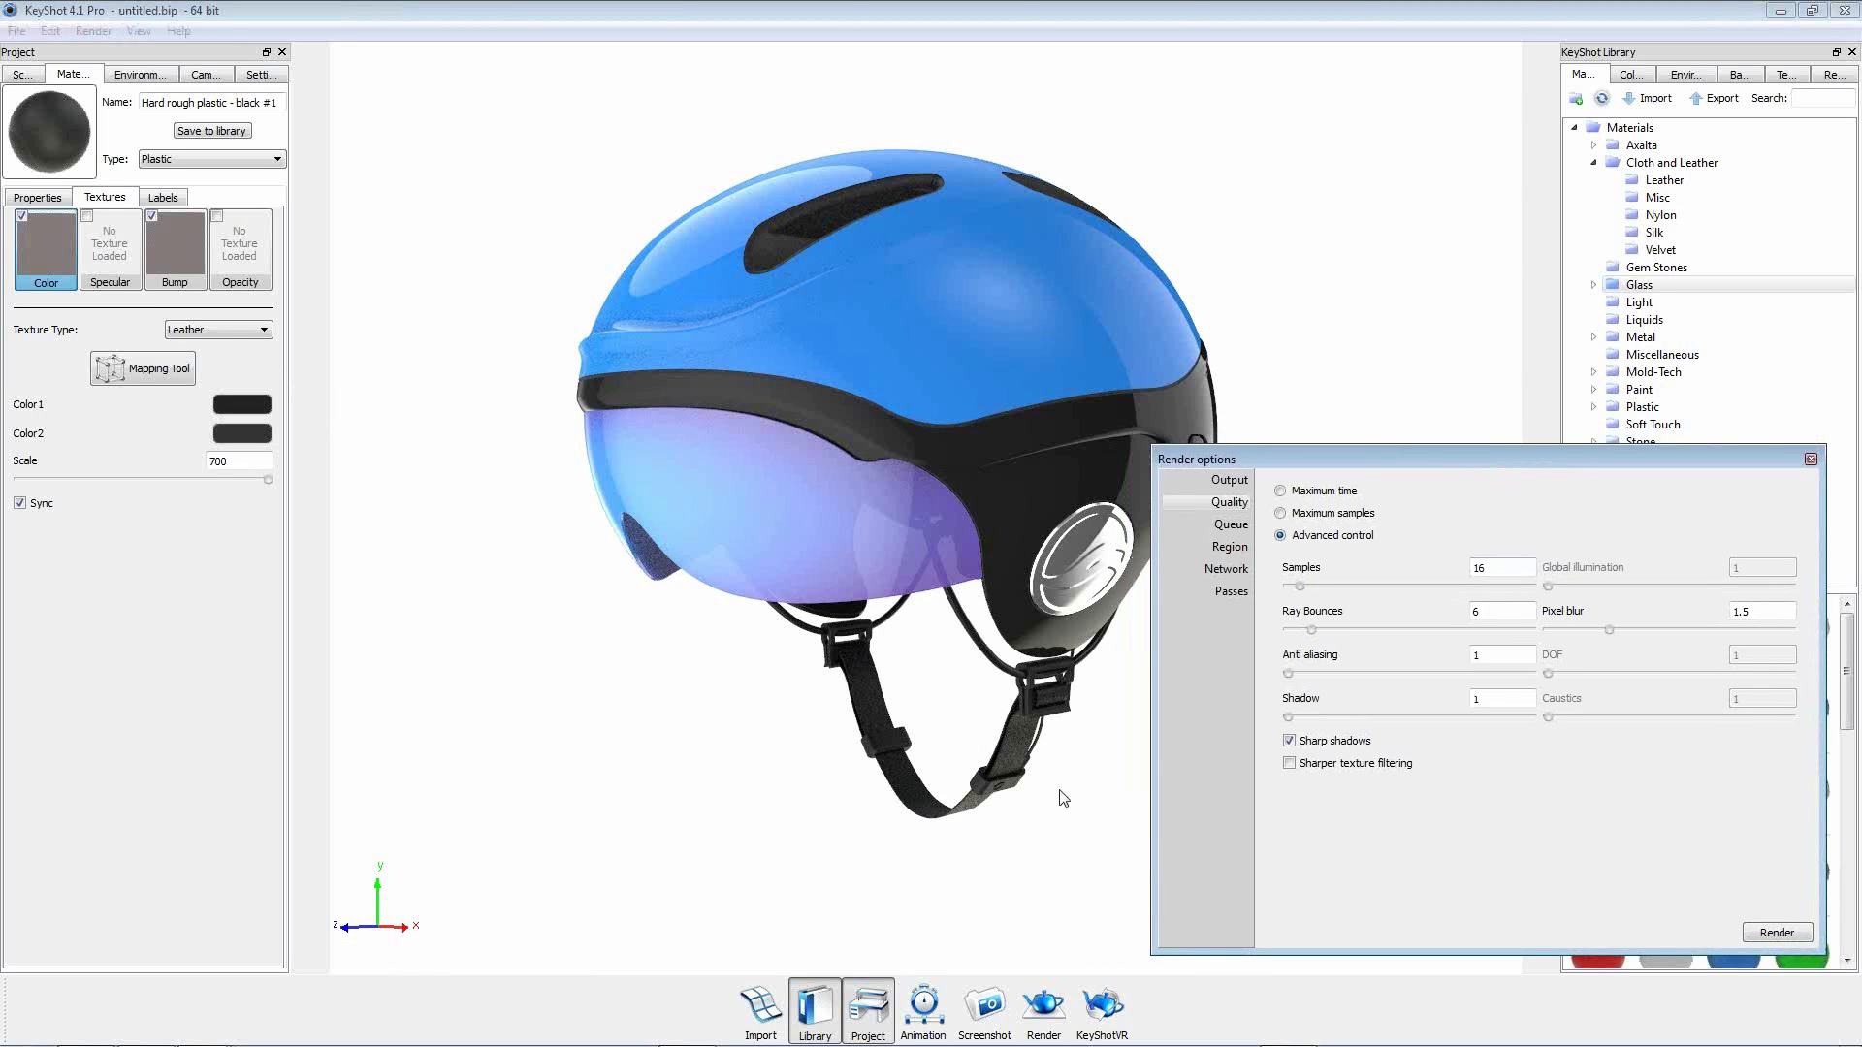
double_click(1026, 771)
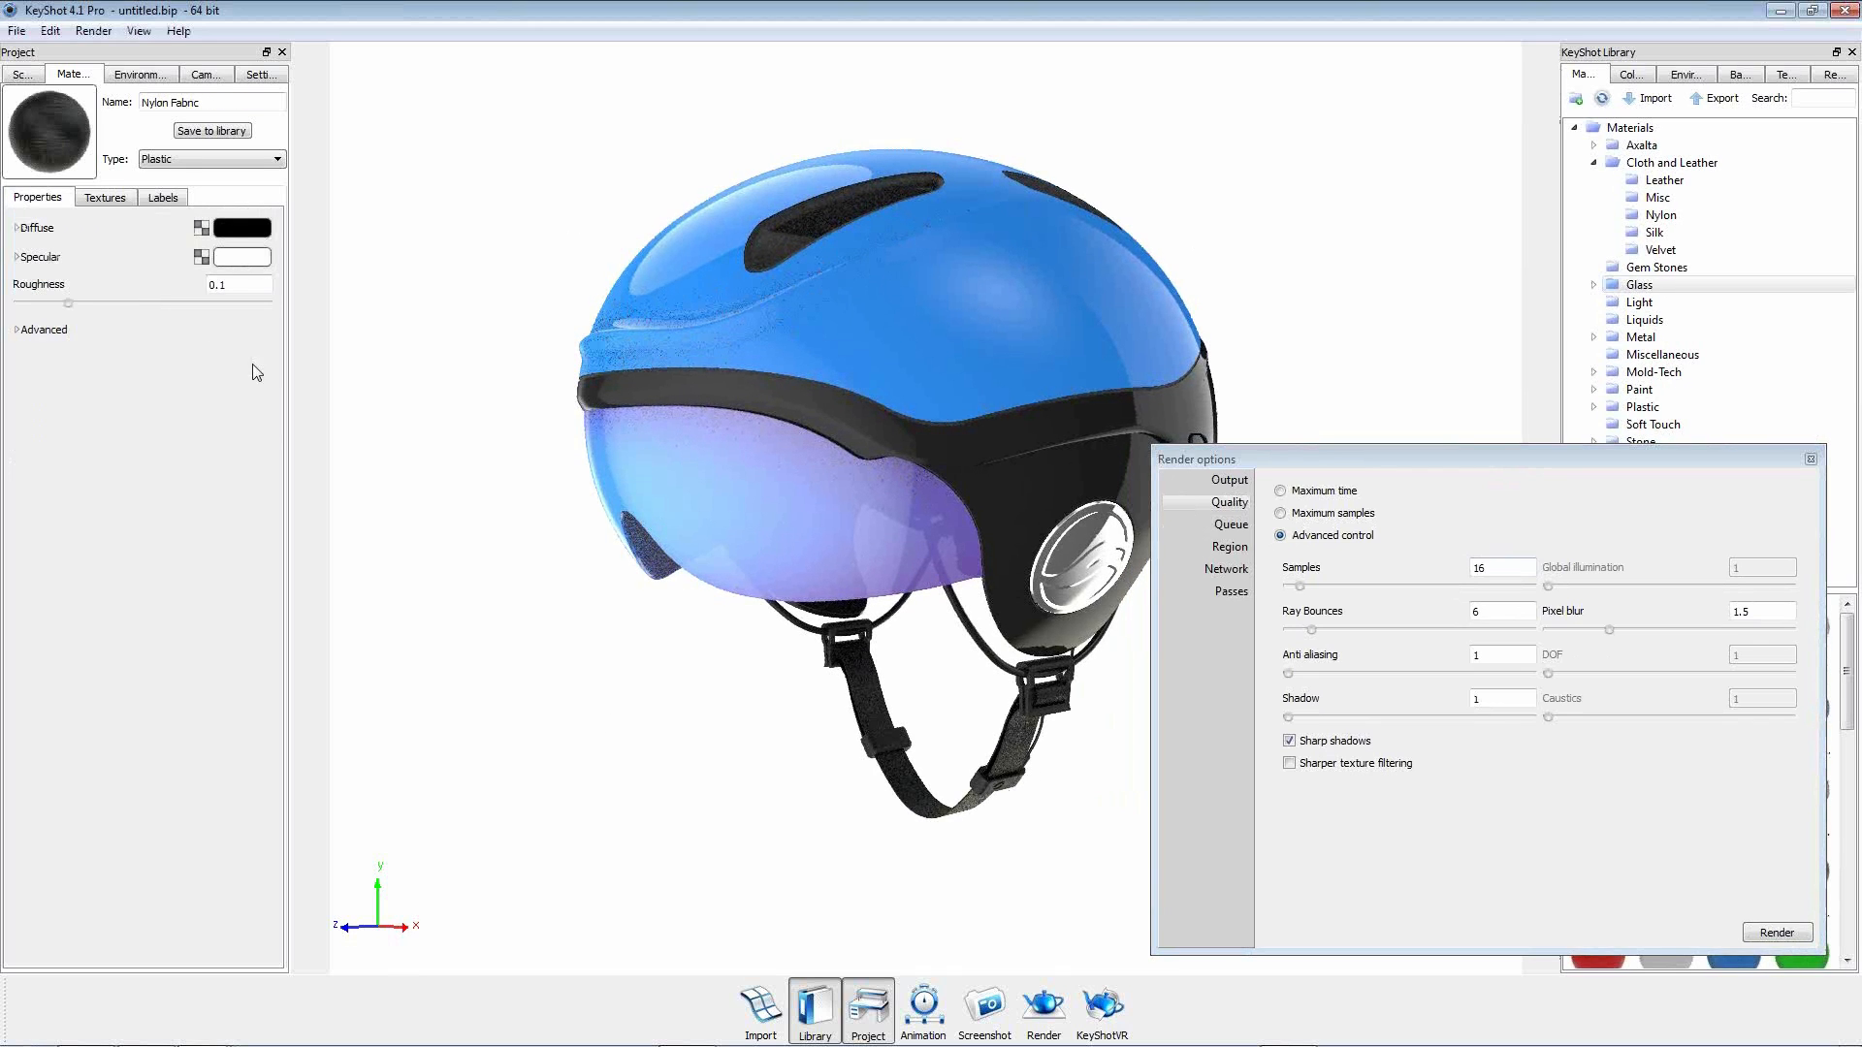
click(17, 330)
double_click(213, 356)
text(18)
key(Return)
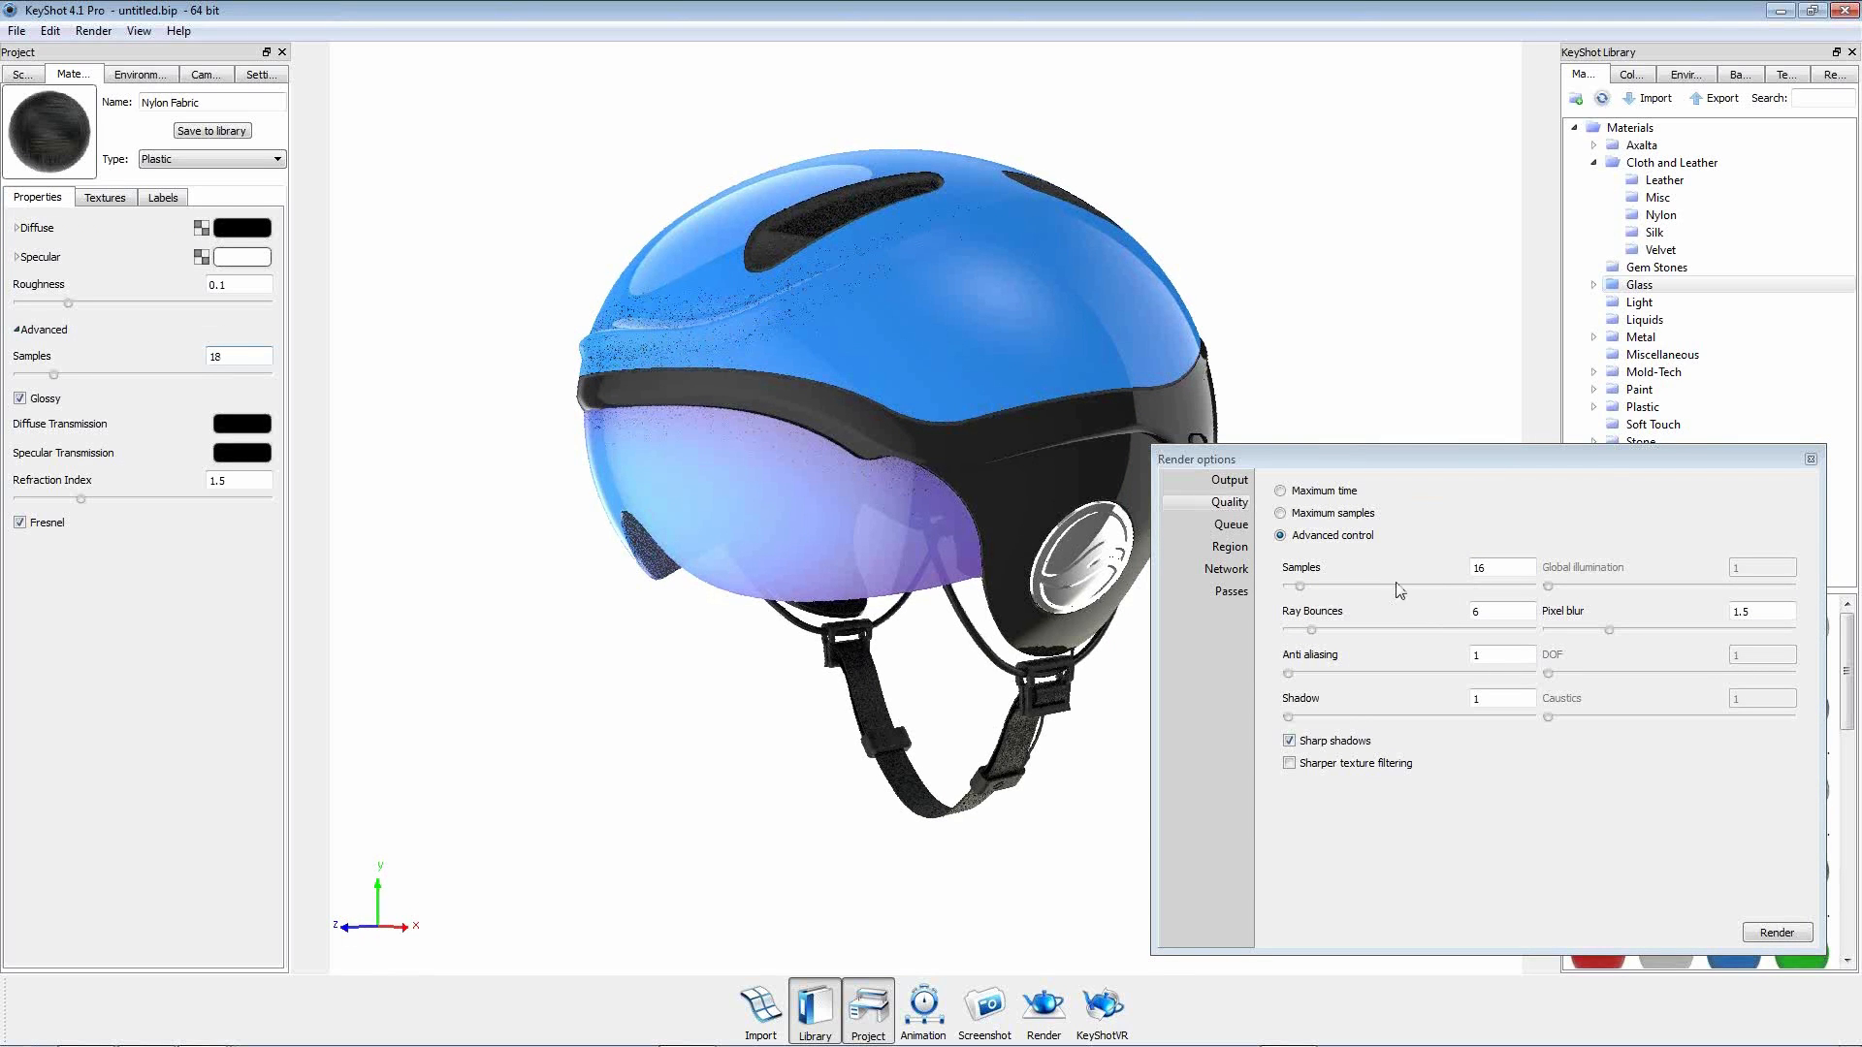
Try the real-time view with Ray Bounces at 1 and 4 to compare the visor's transparency, and set it back to 6.
drag(1397, 460, 1392, 466)
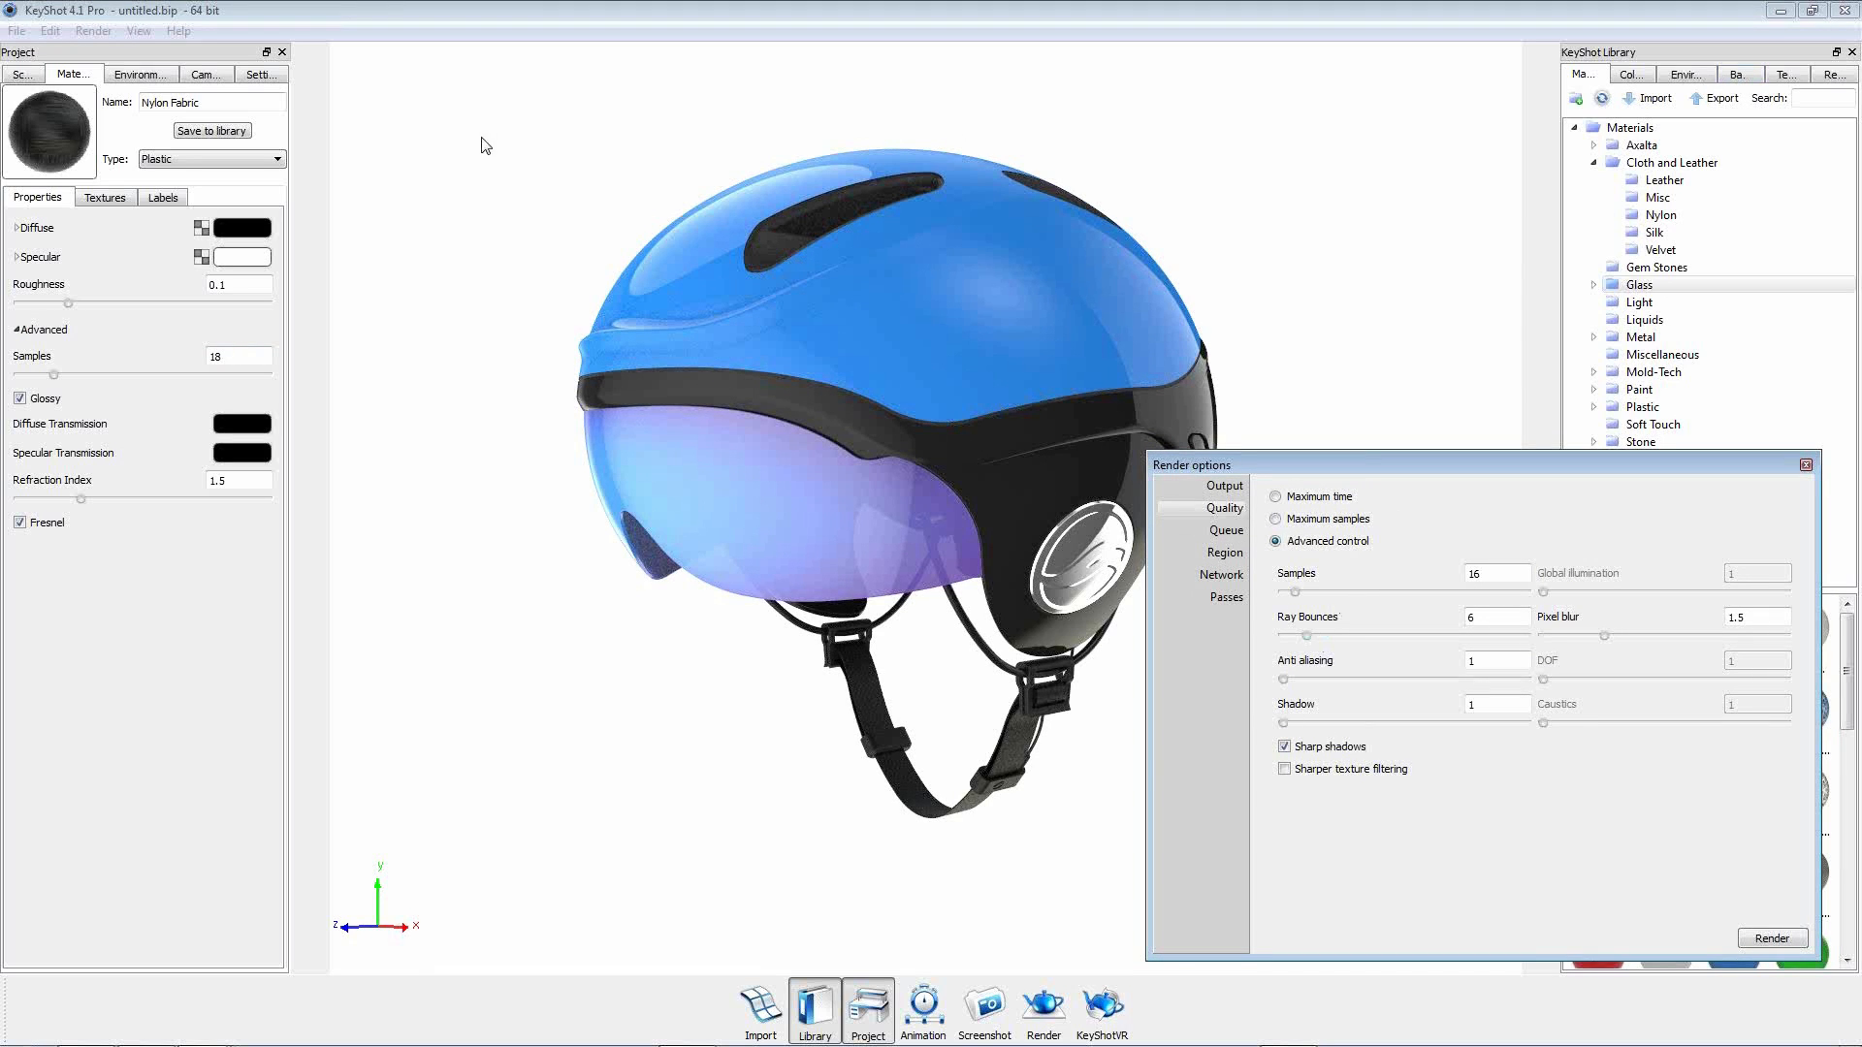
click(261, 76)
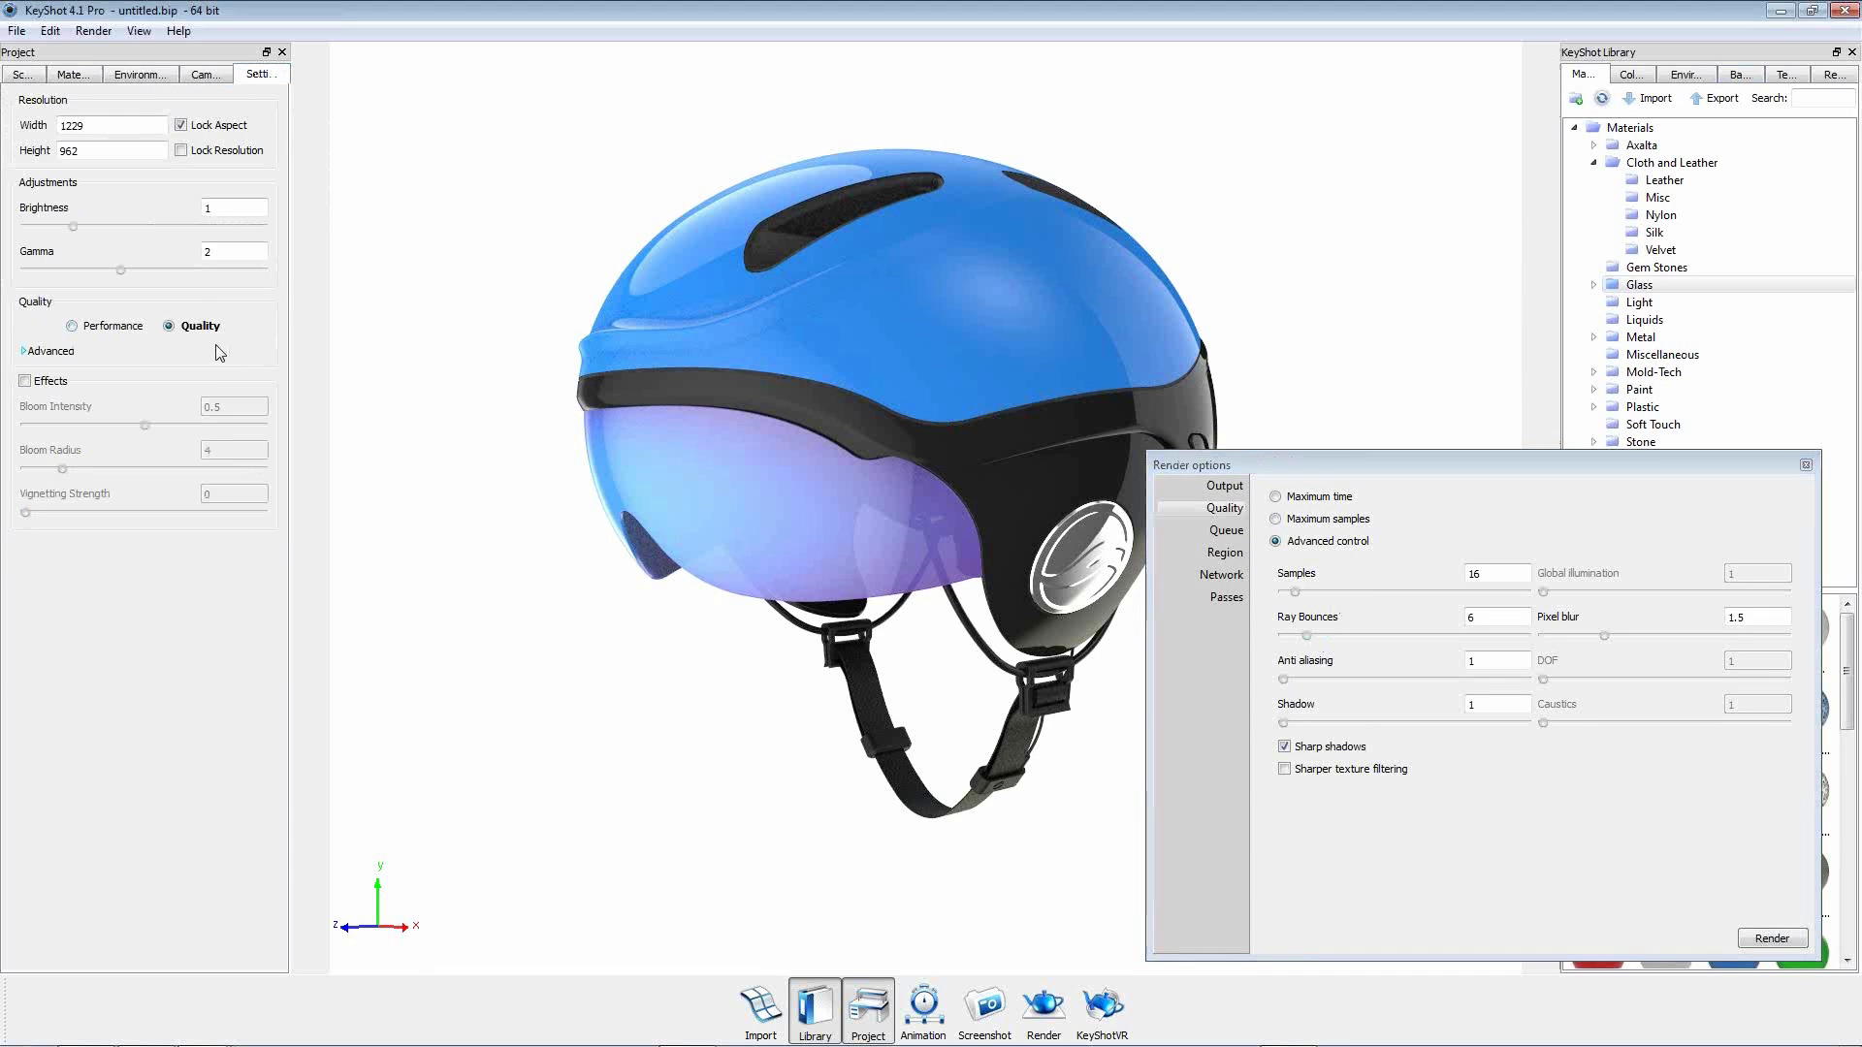
click(25, 353)
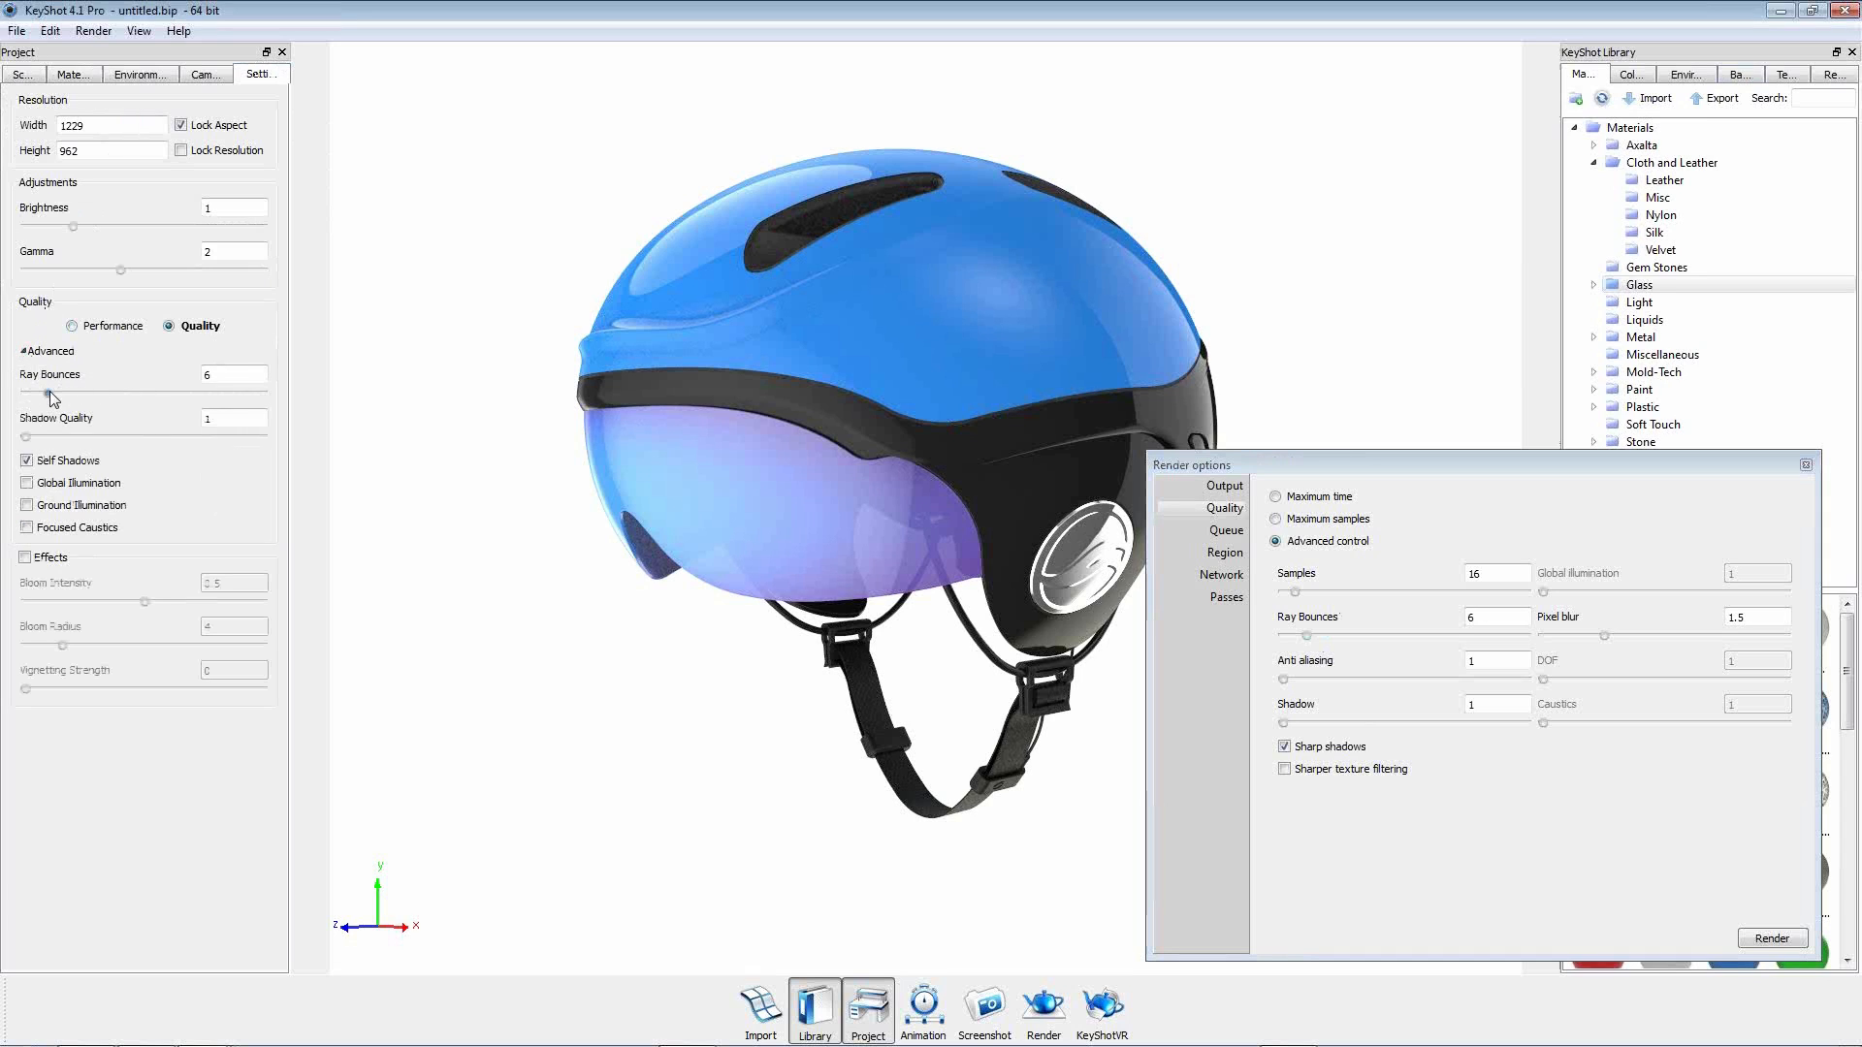
drag(48, 392, 30, 394)
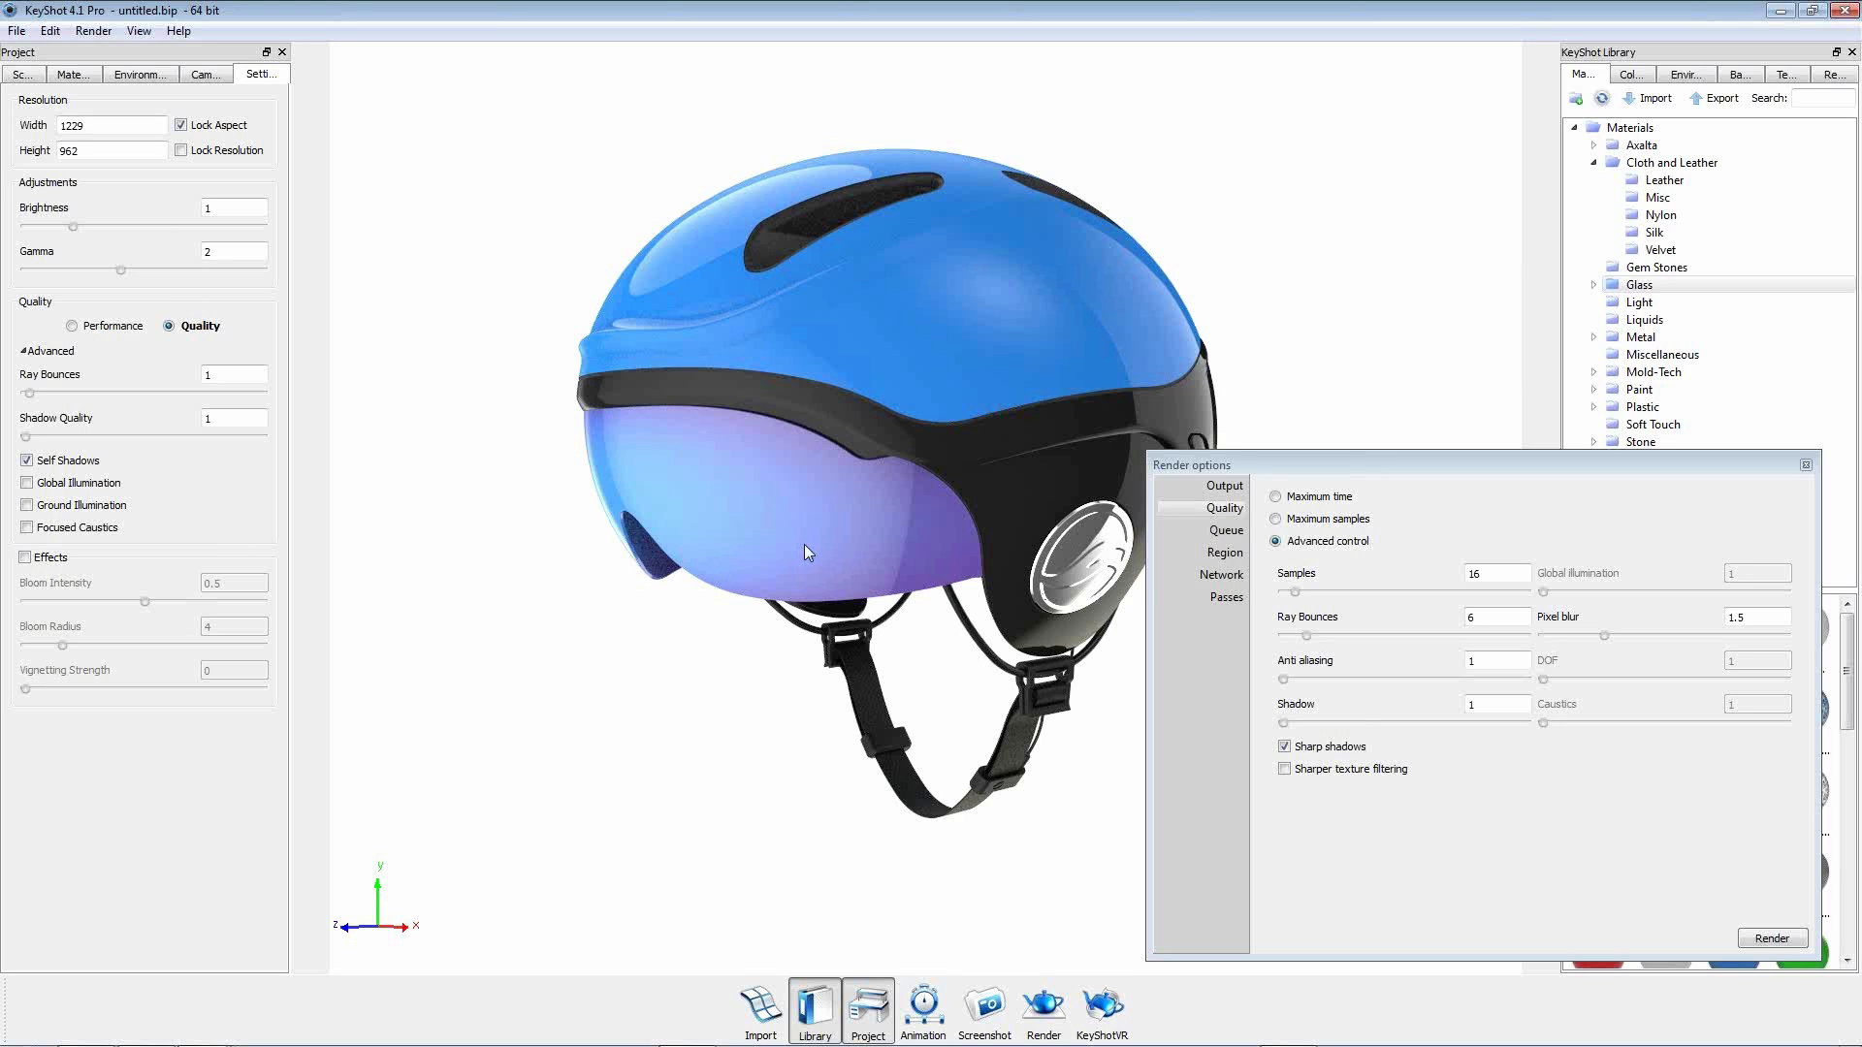
mouse_move(30, 392)
mouse_down()
mouse_move(65, 391)
mouse_move(48, 392)
mouse_up()
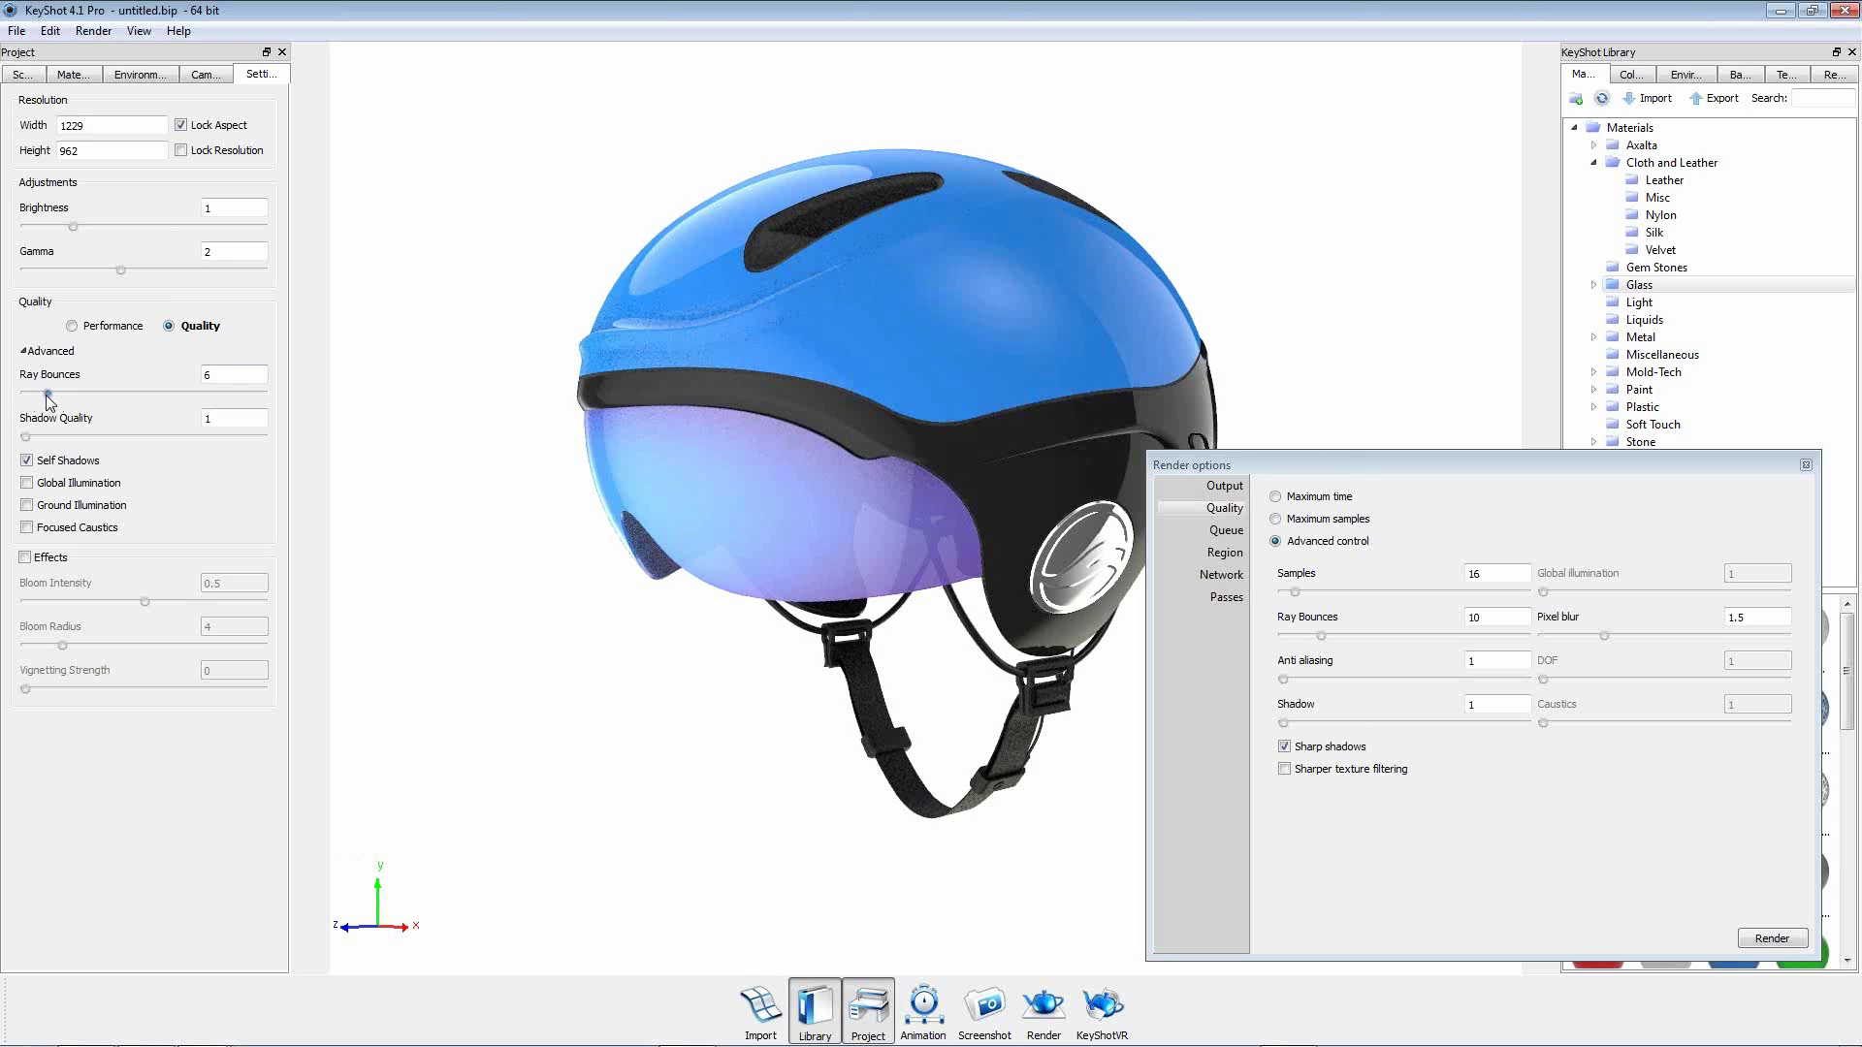
drag(48, 396, 41, 407)
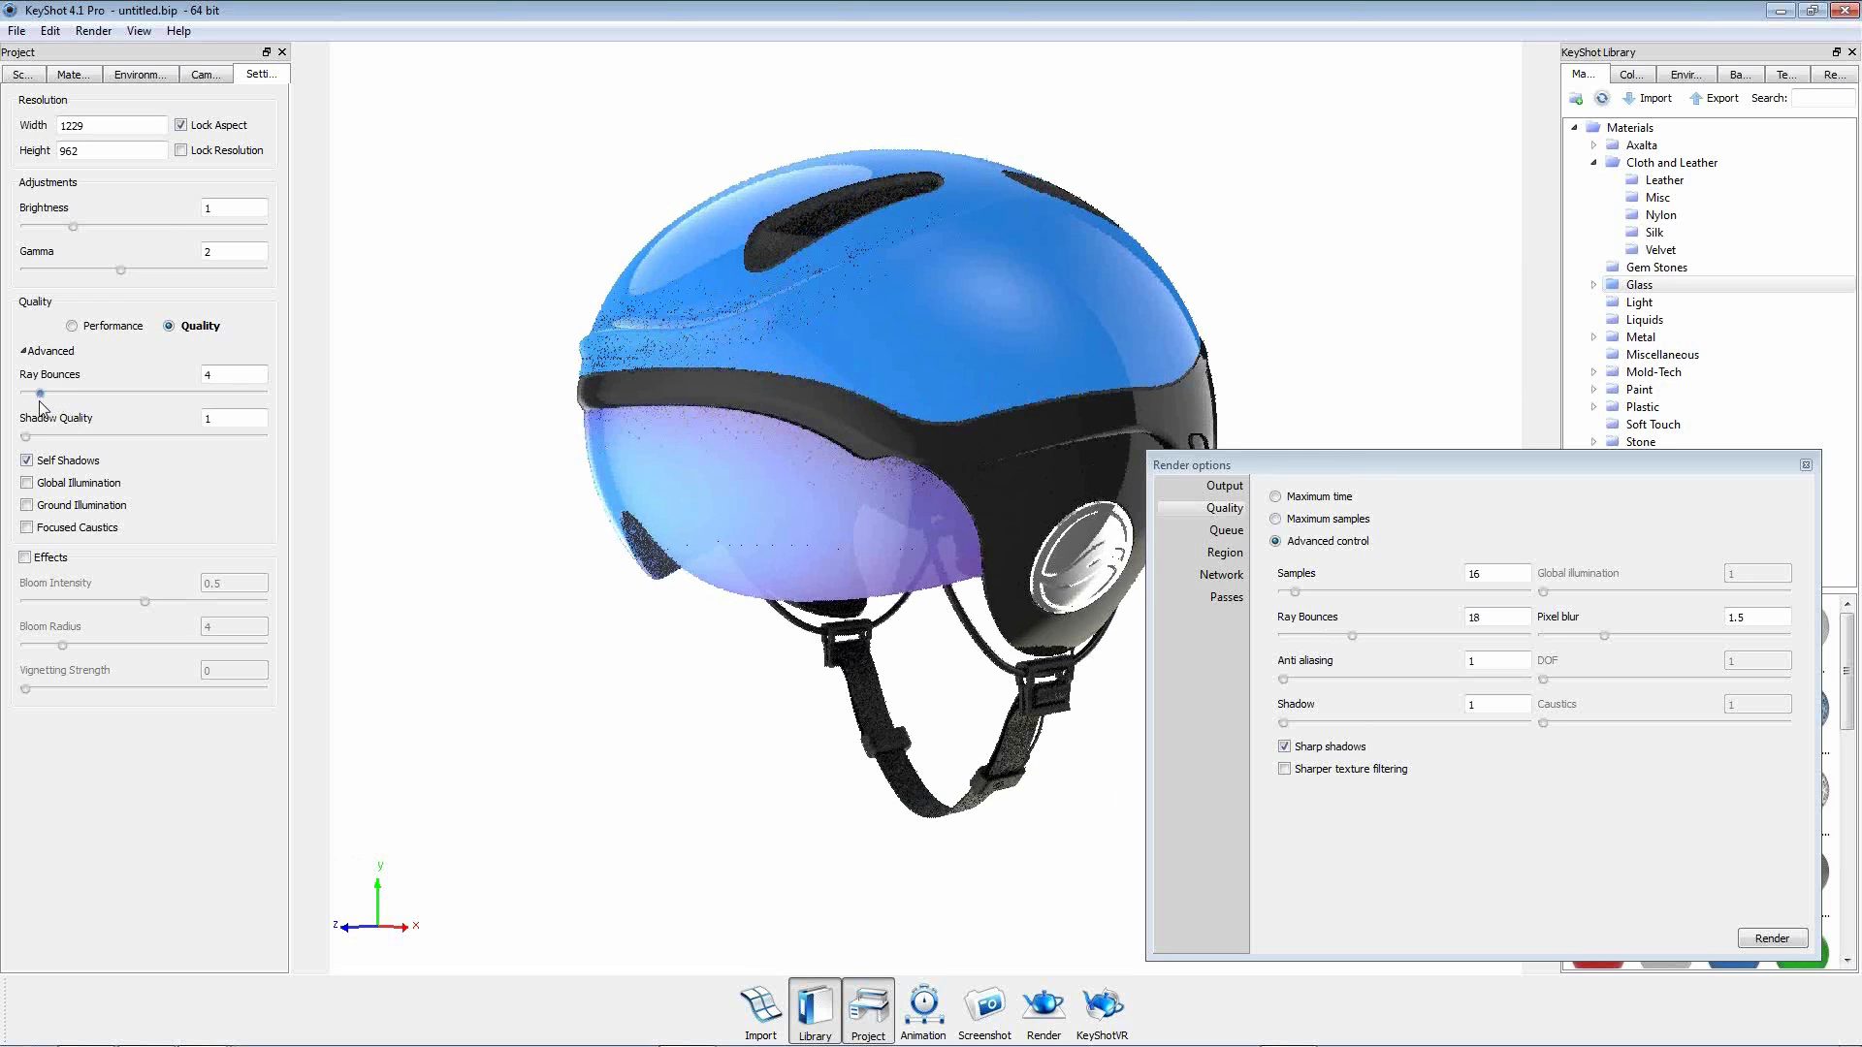
mouse_move(41, 407)
mouse_down()
mouse_move(61, 399)
mouse_move(46, 405)
mouse_up()
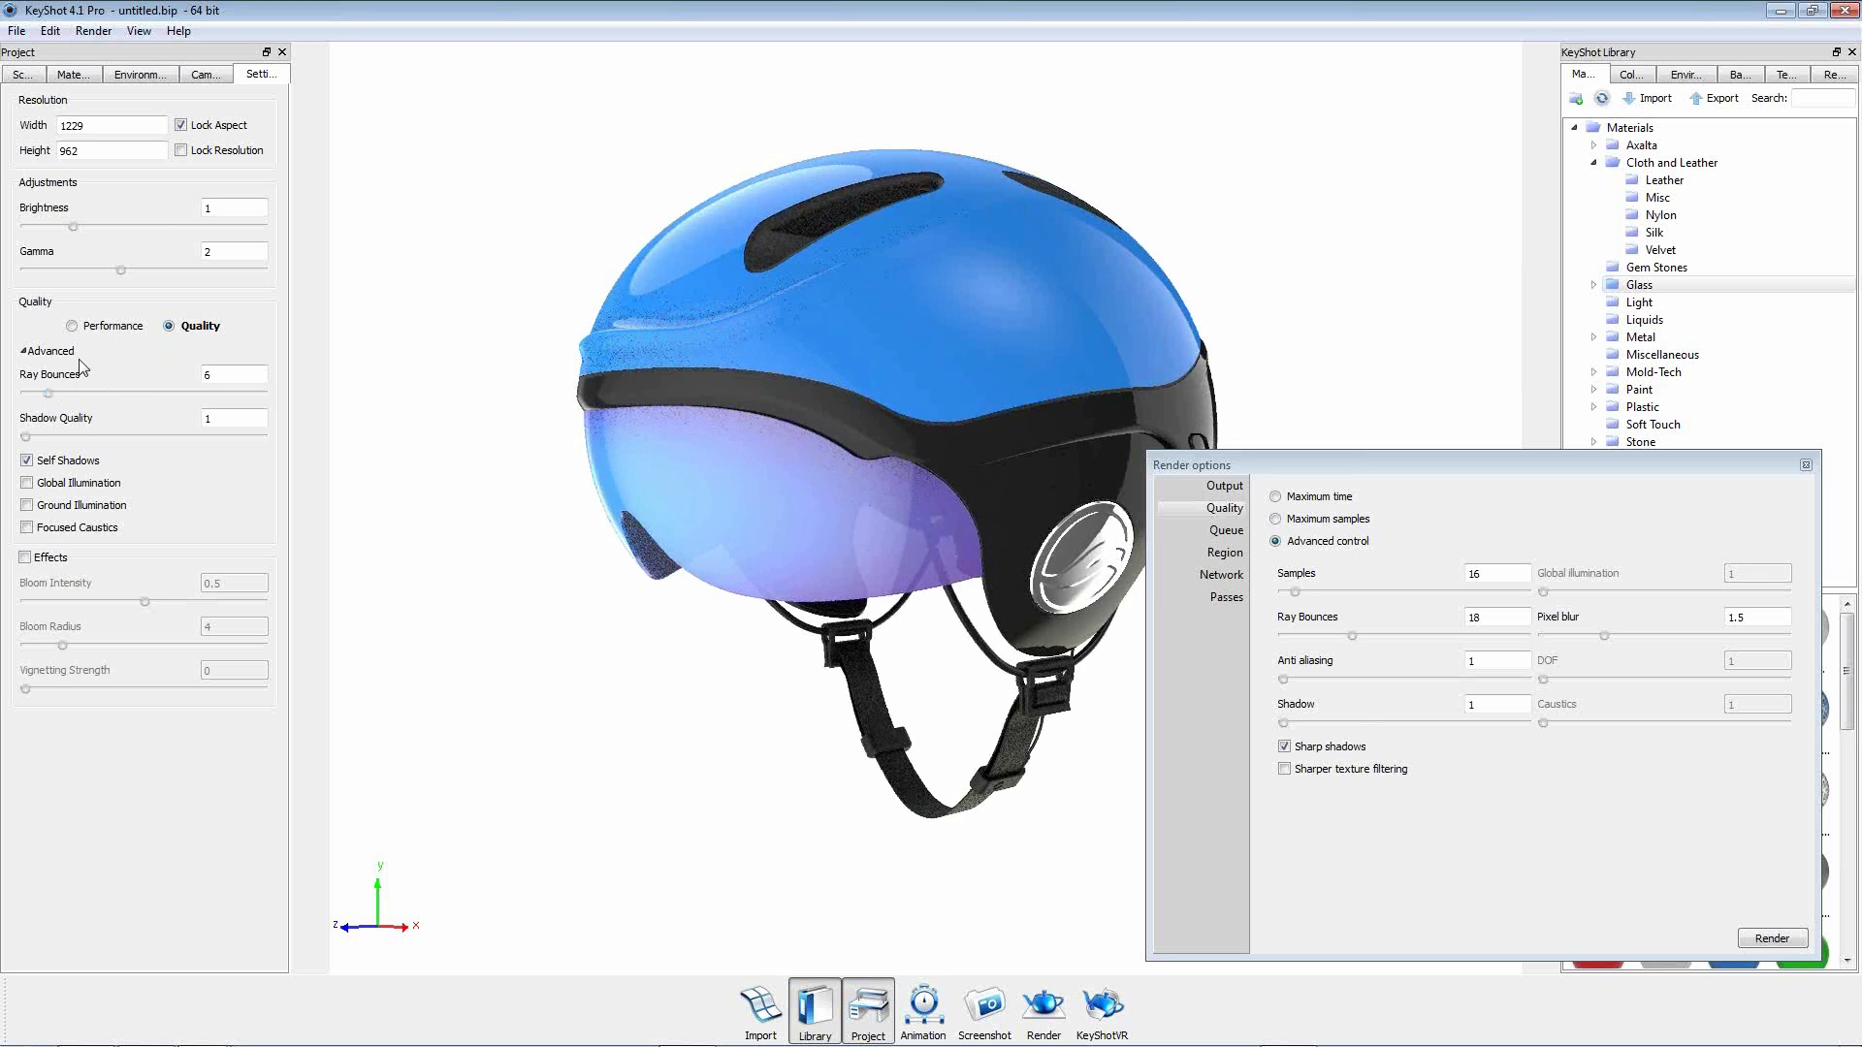
Set the Ray Bounces in the render quality options to 6.
double_click(1513, 618)
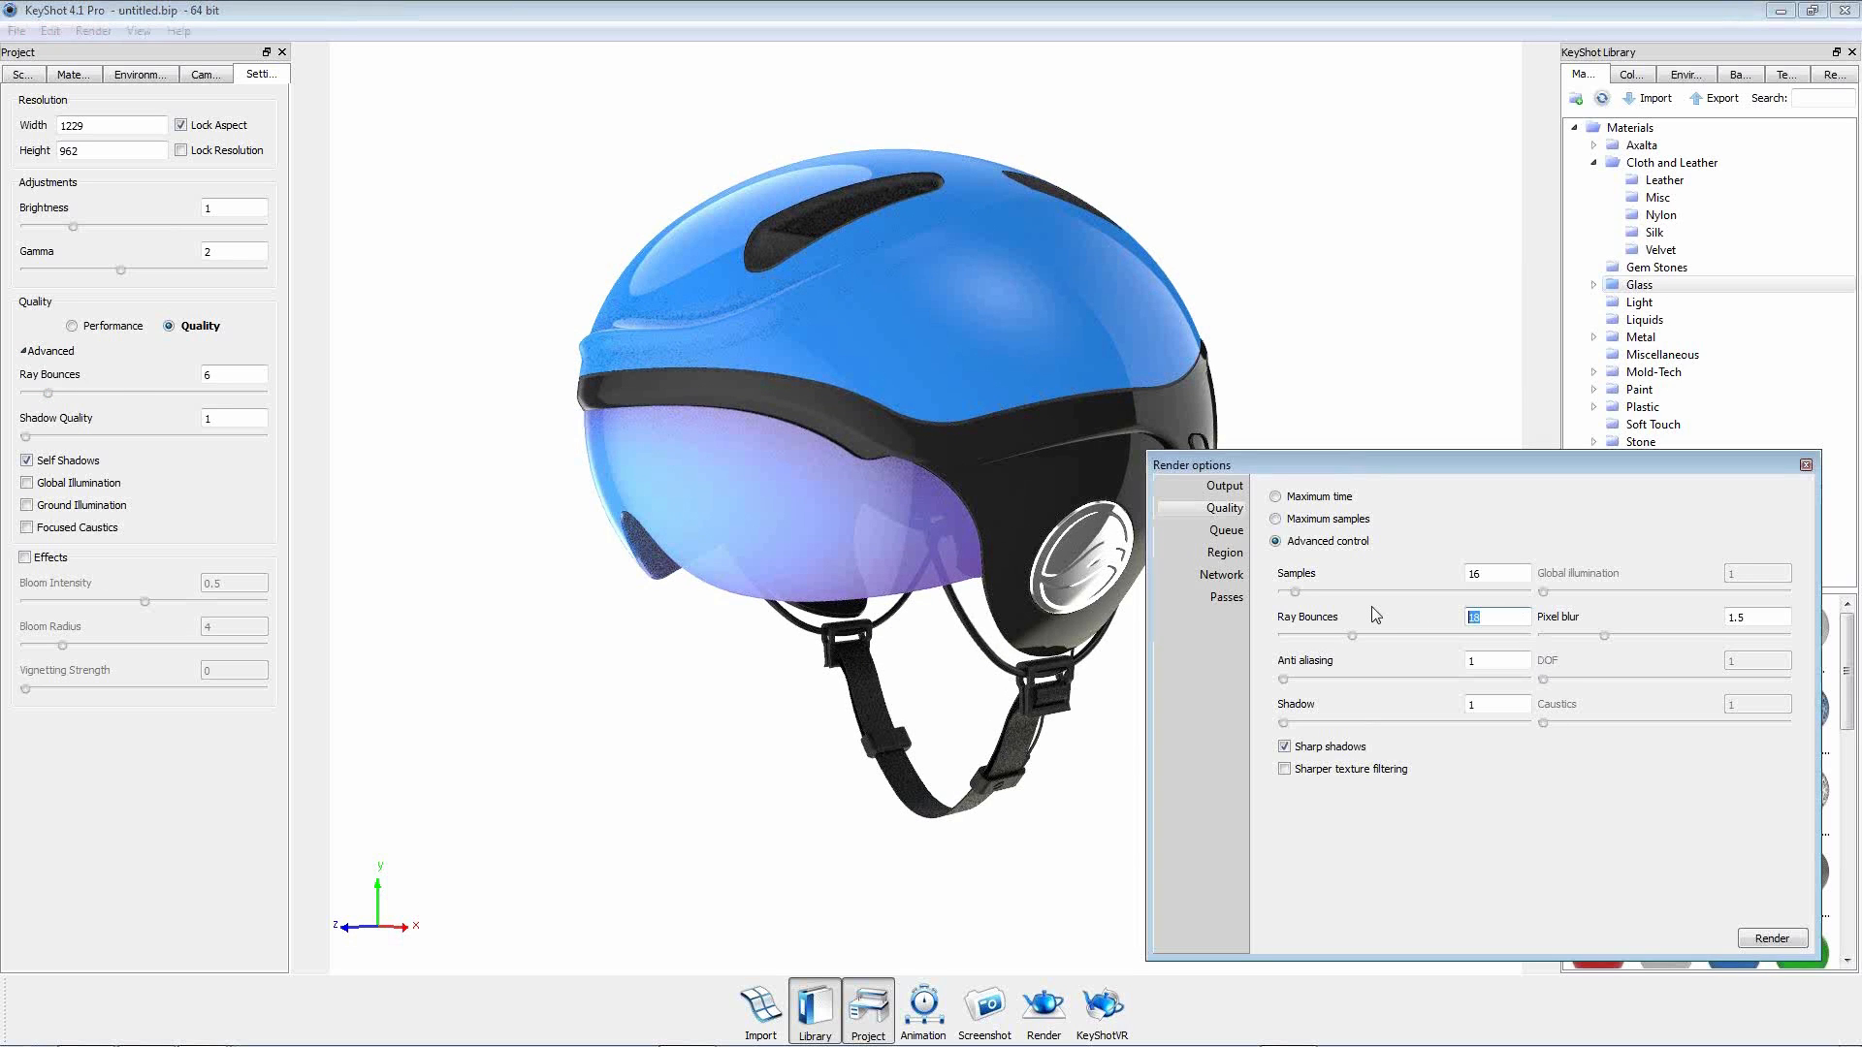
click(1513, 662)
drag(1355, 464, 1365, 452)
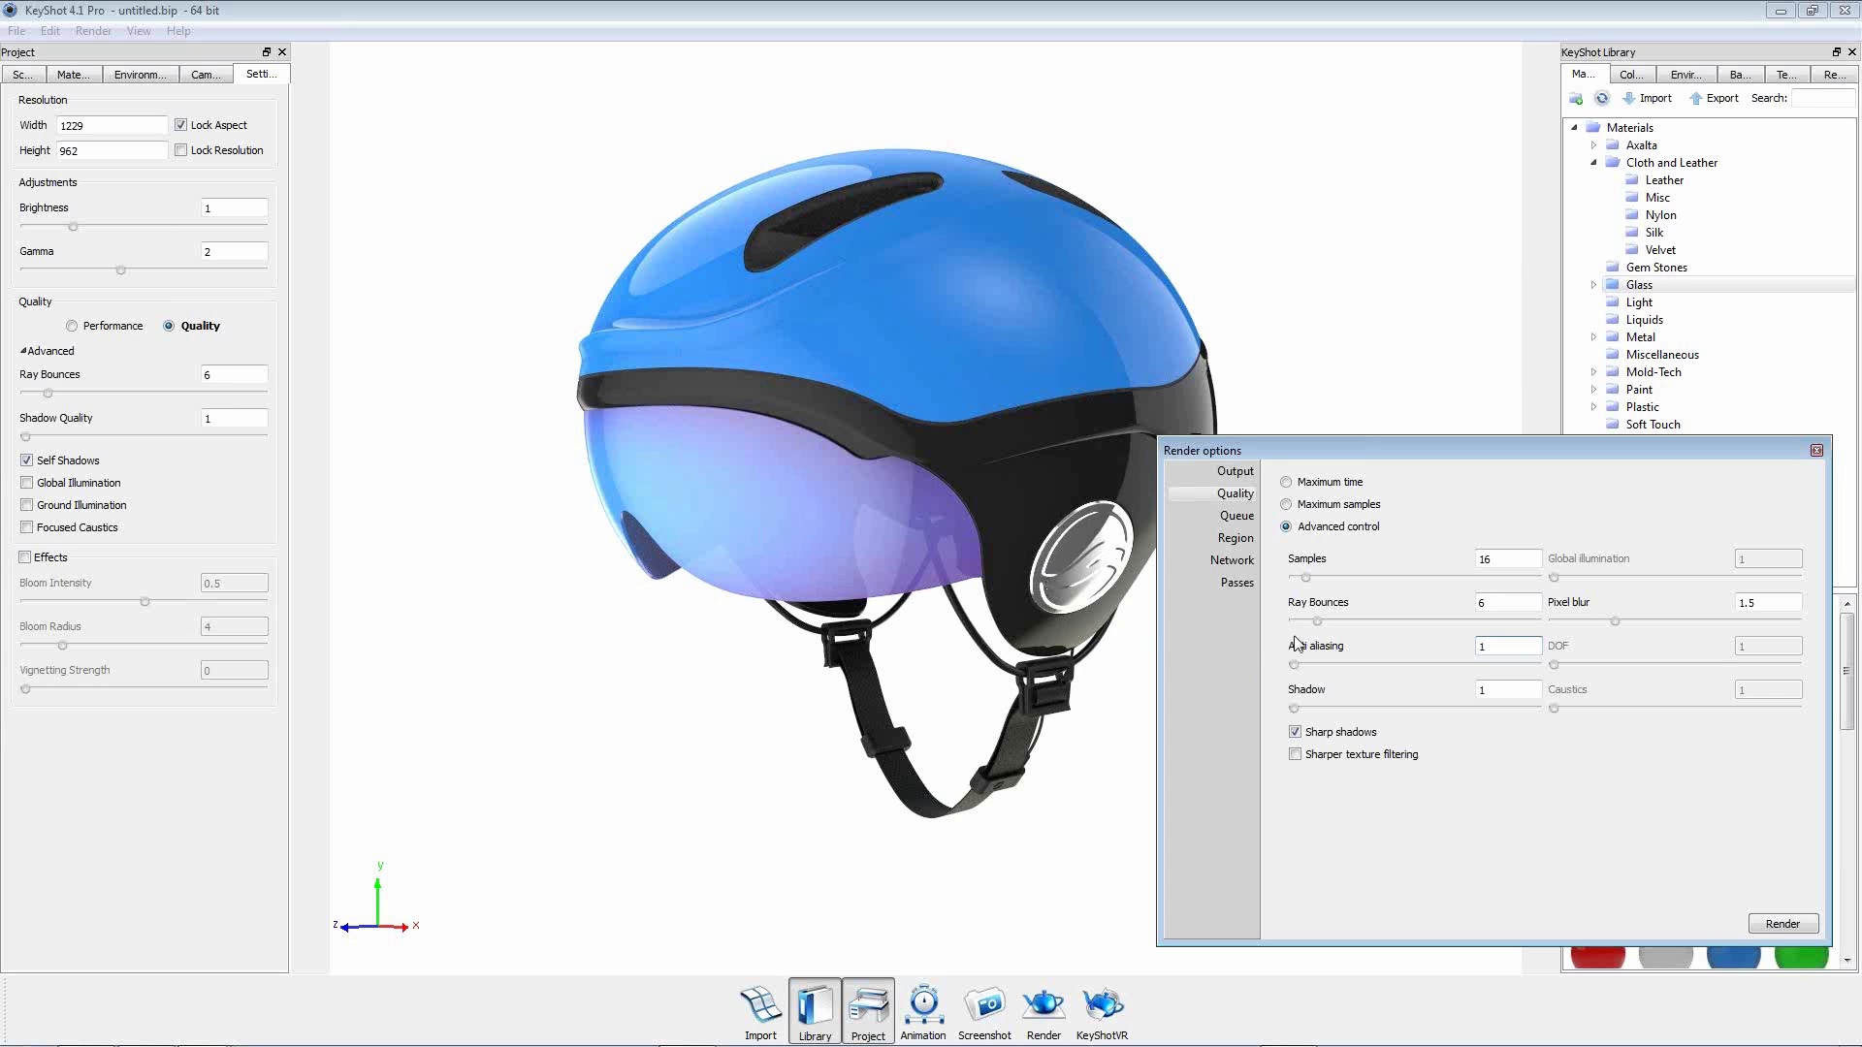
Set the render quality's Anti aliasing to 5 and its Samples to 32.
drag(1294, 666, 1418, 680)
double_click(1504, 560)
drag(1457, 457, 1452, 418)
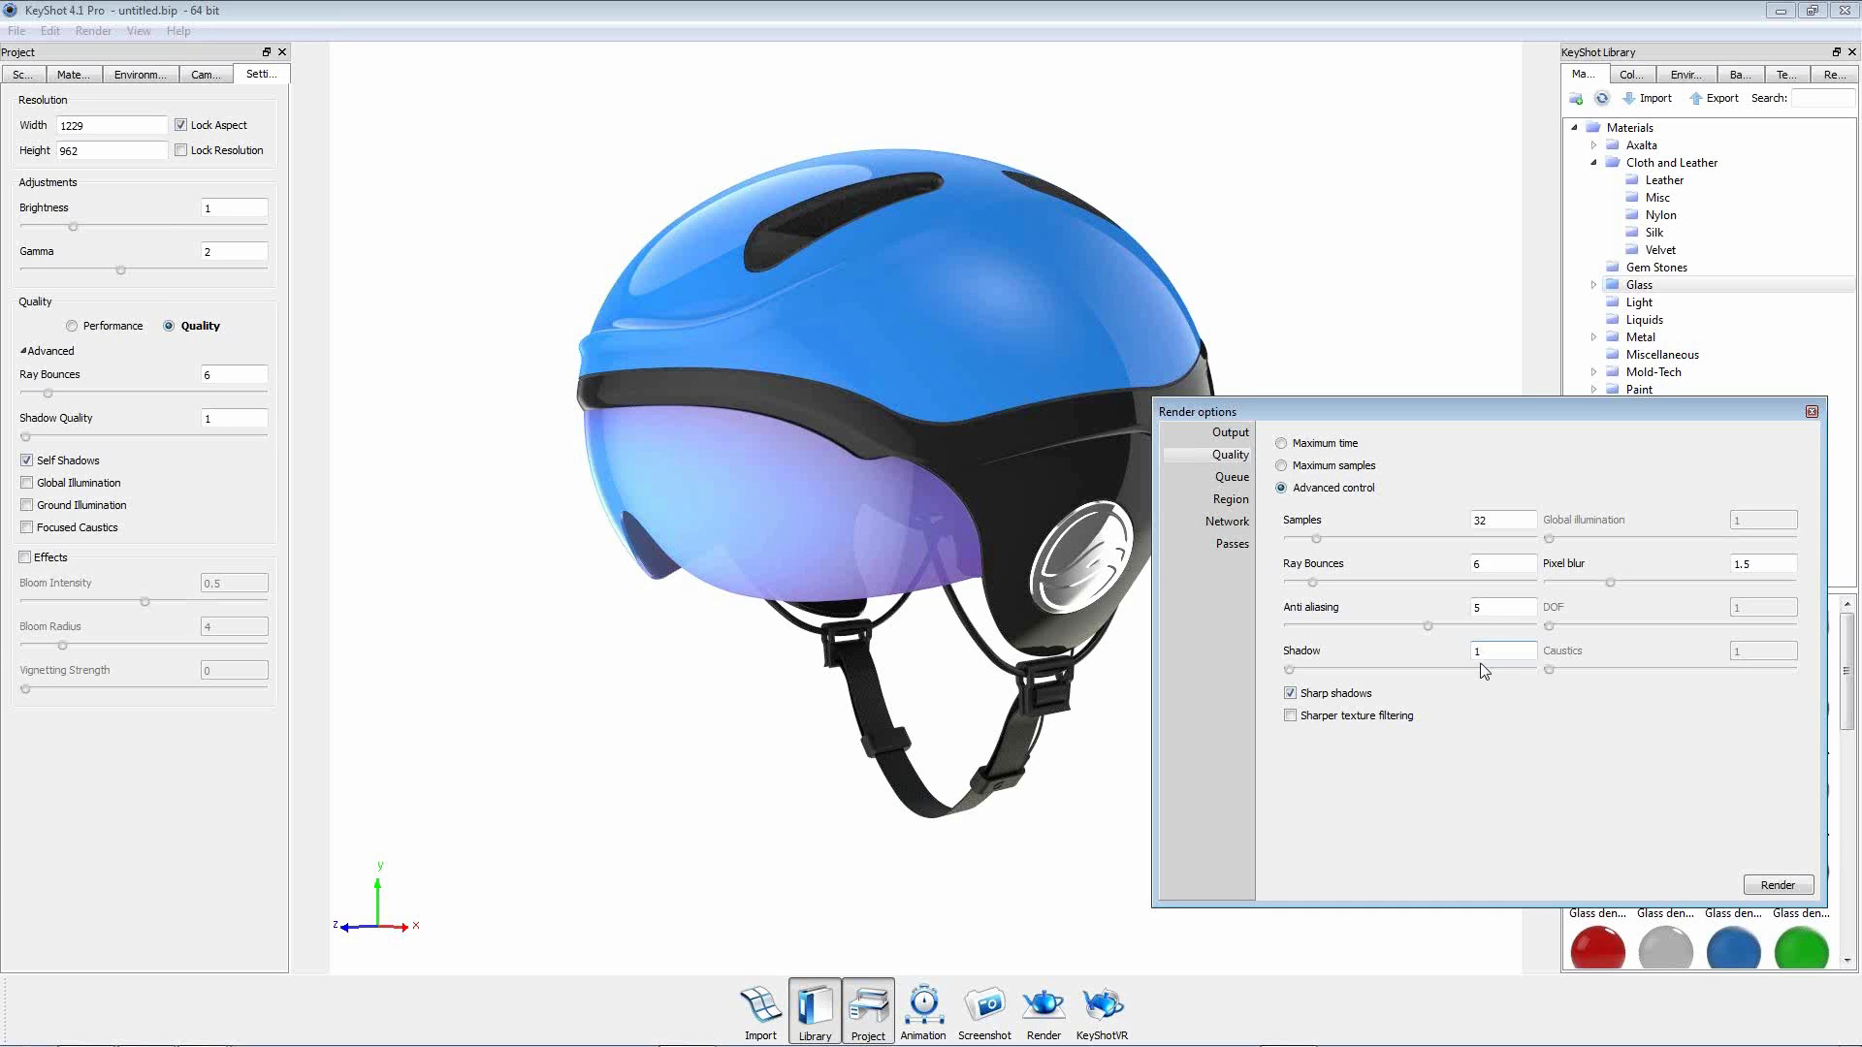
Close the render options and turn off Ground Shadows in the environment settings.
drag(1754, 411, 1737, 421)
drag(1502, 418, 1513, 420)
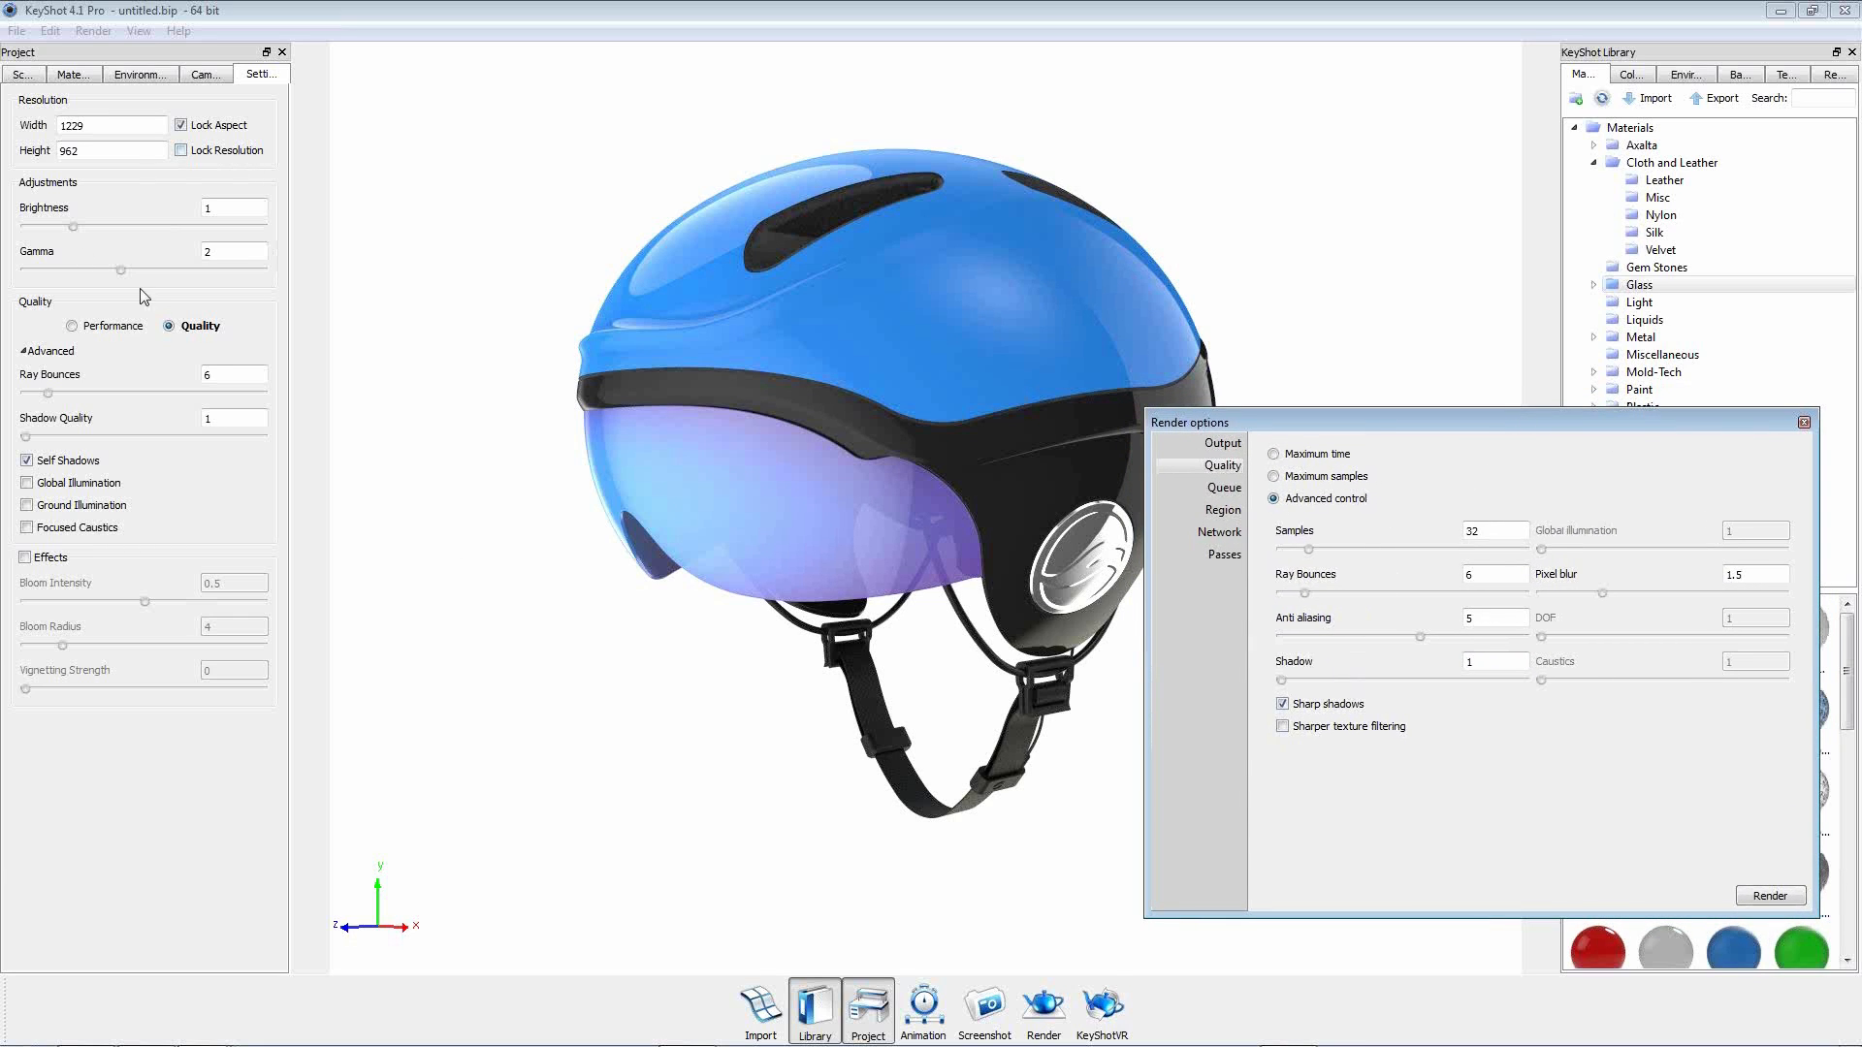
click(141, 75)
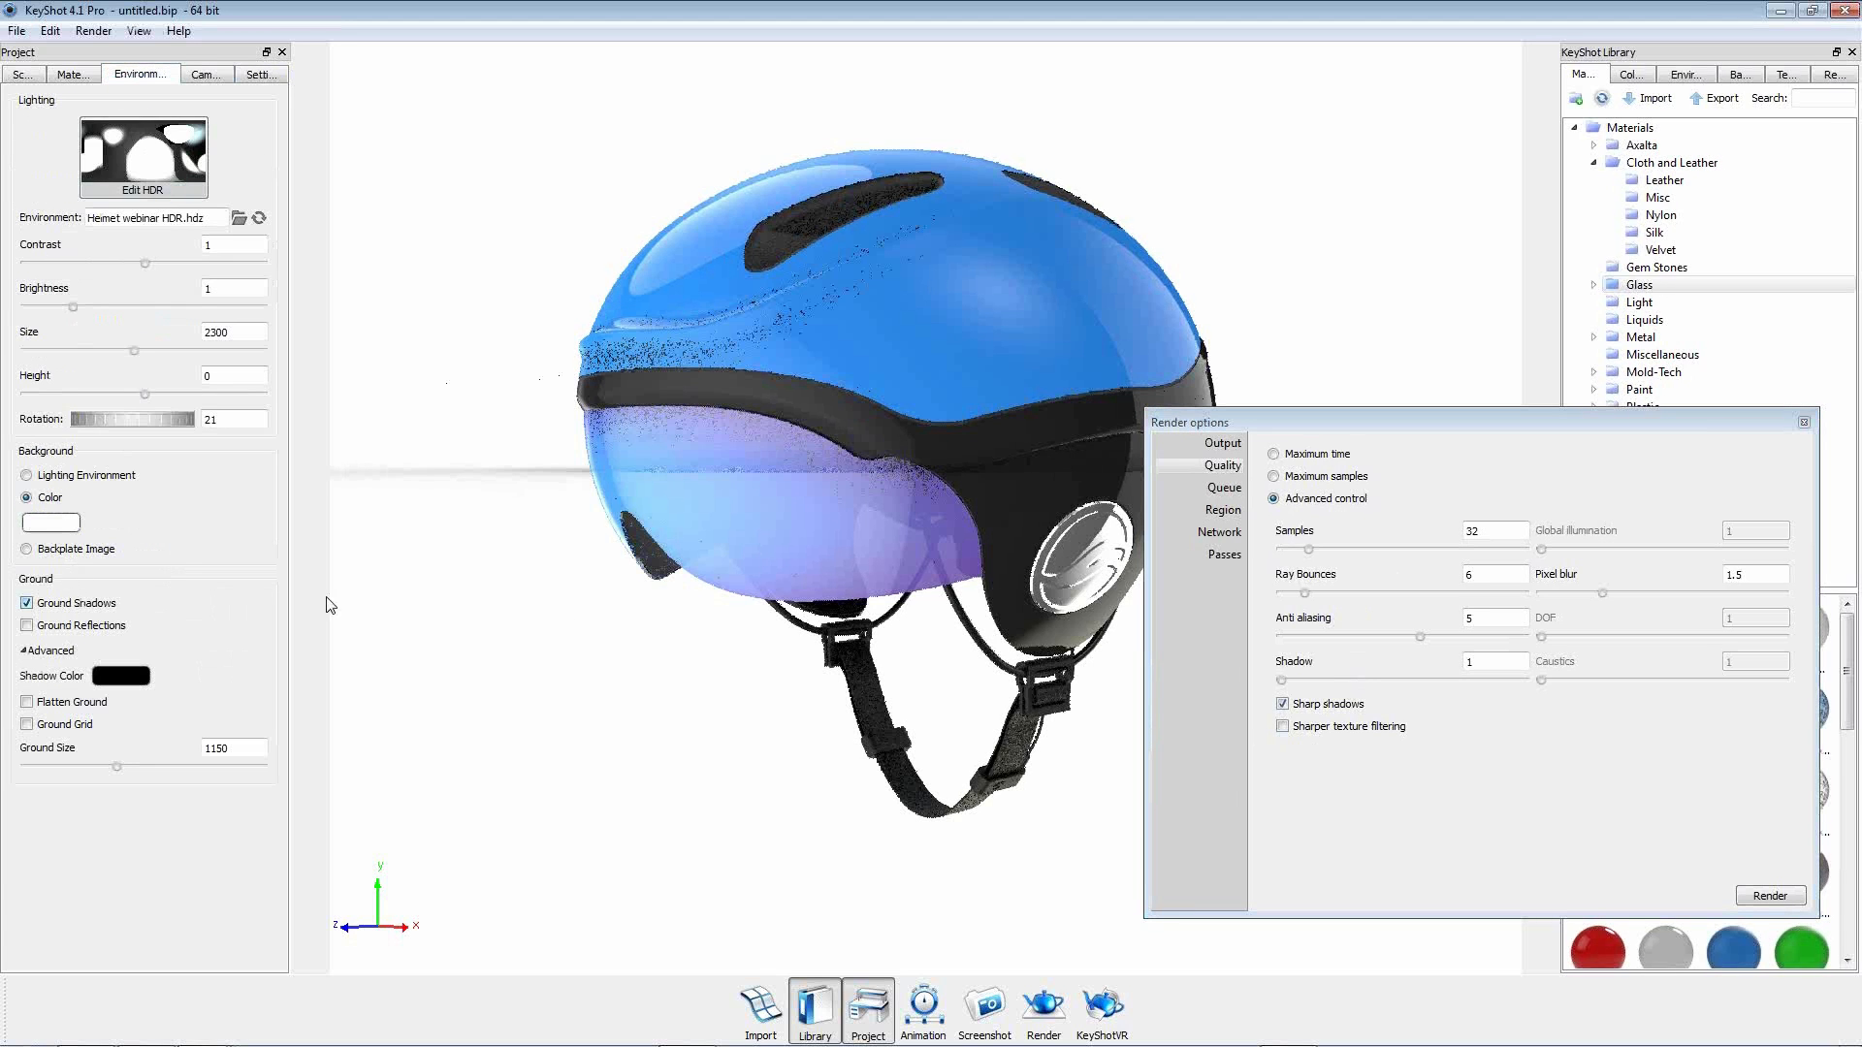
click(1804, 424)
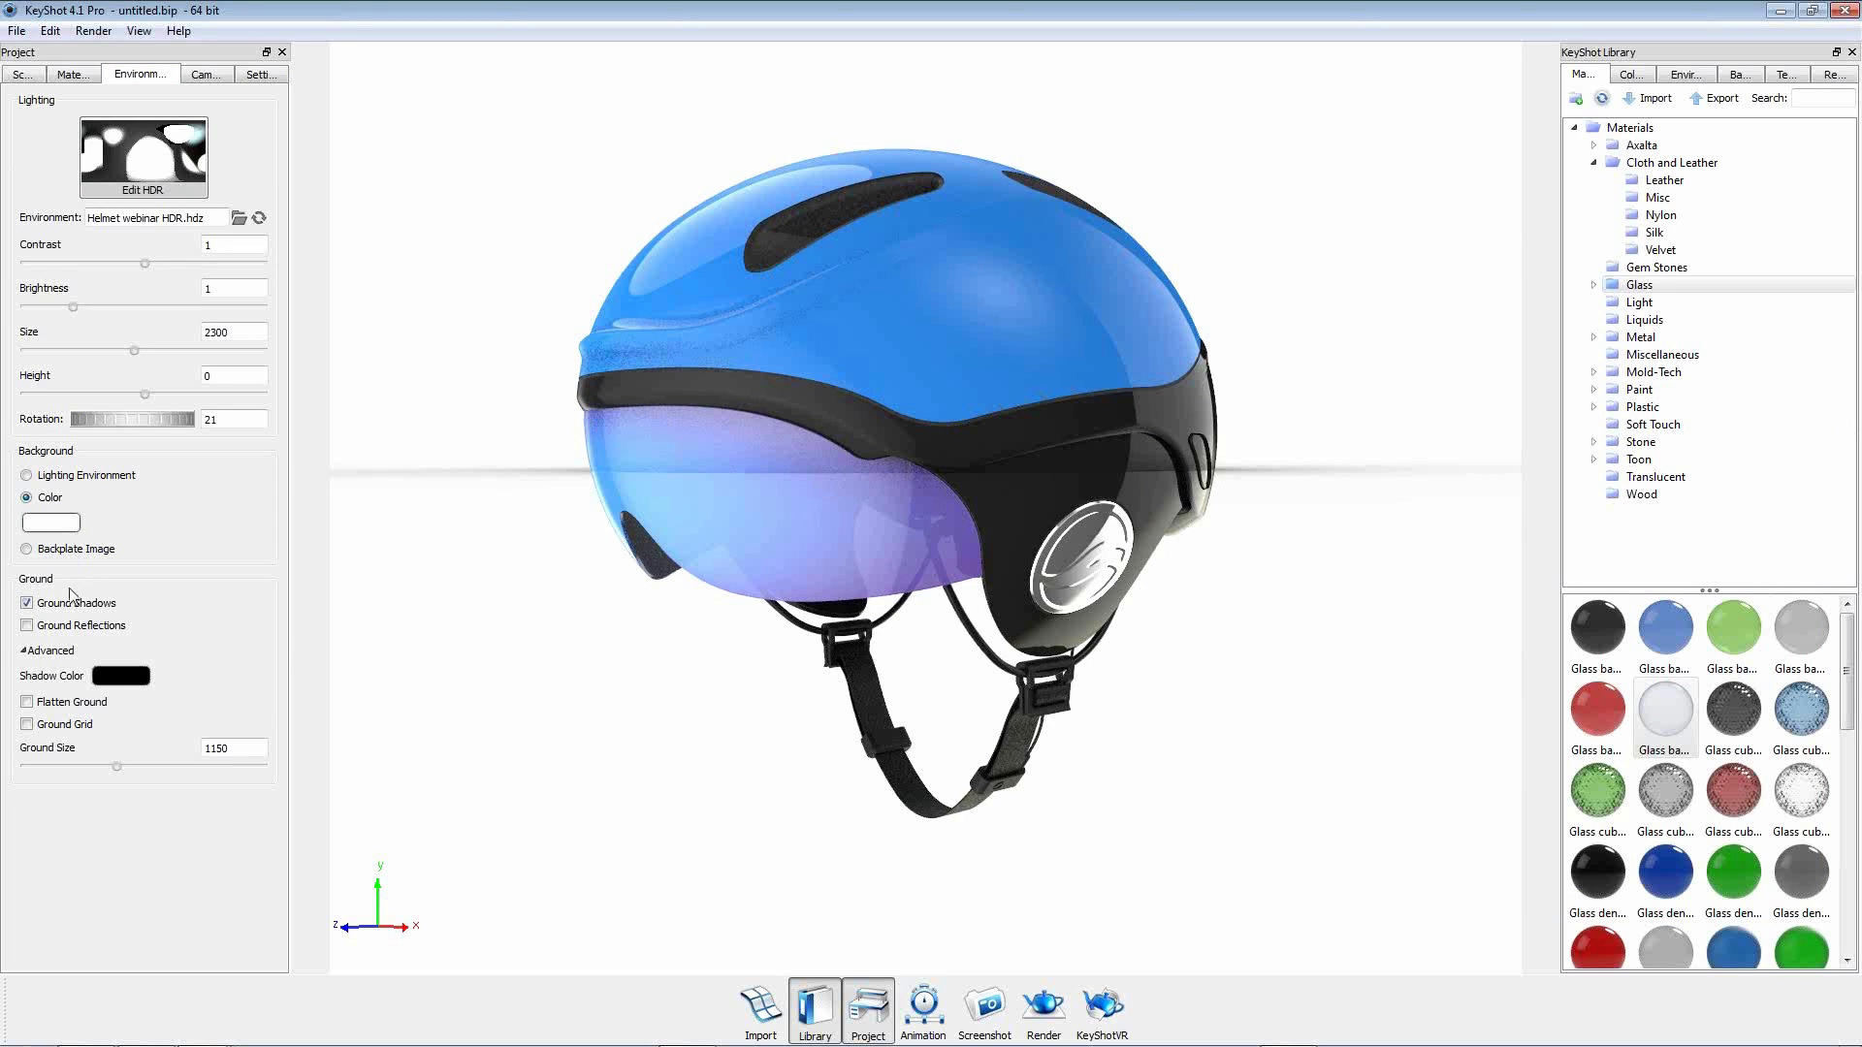
click(26, 603)
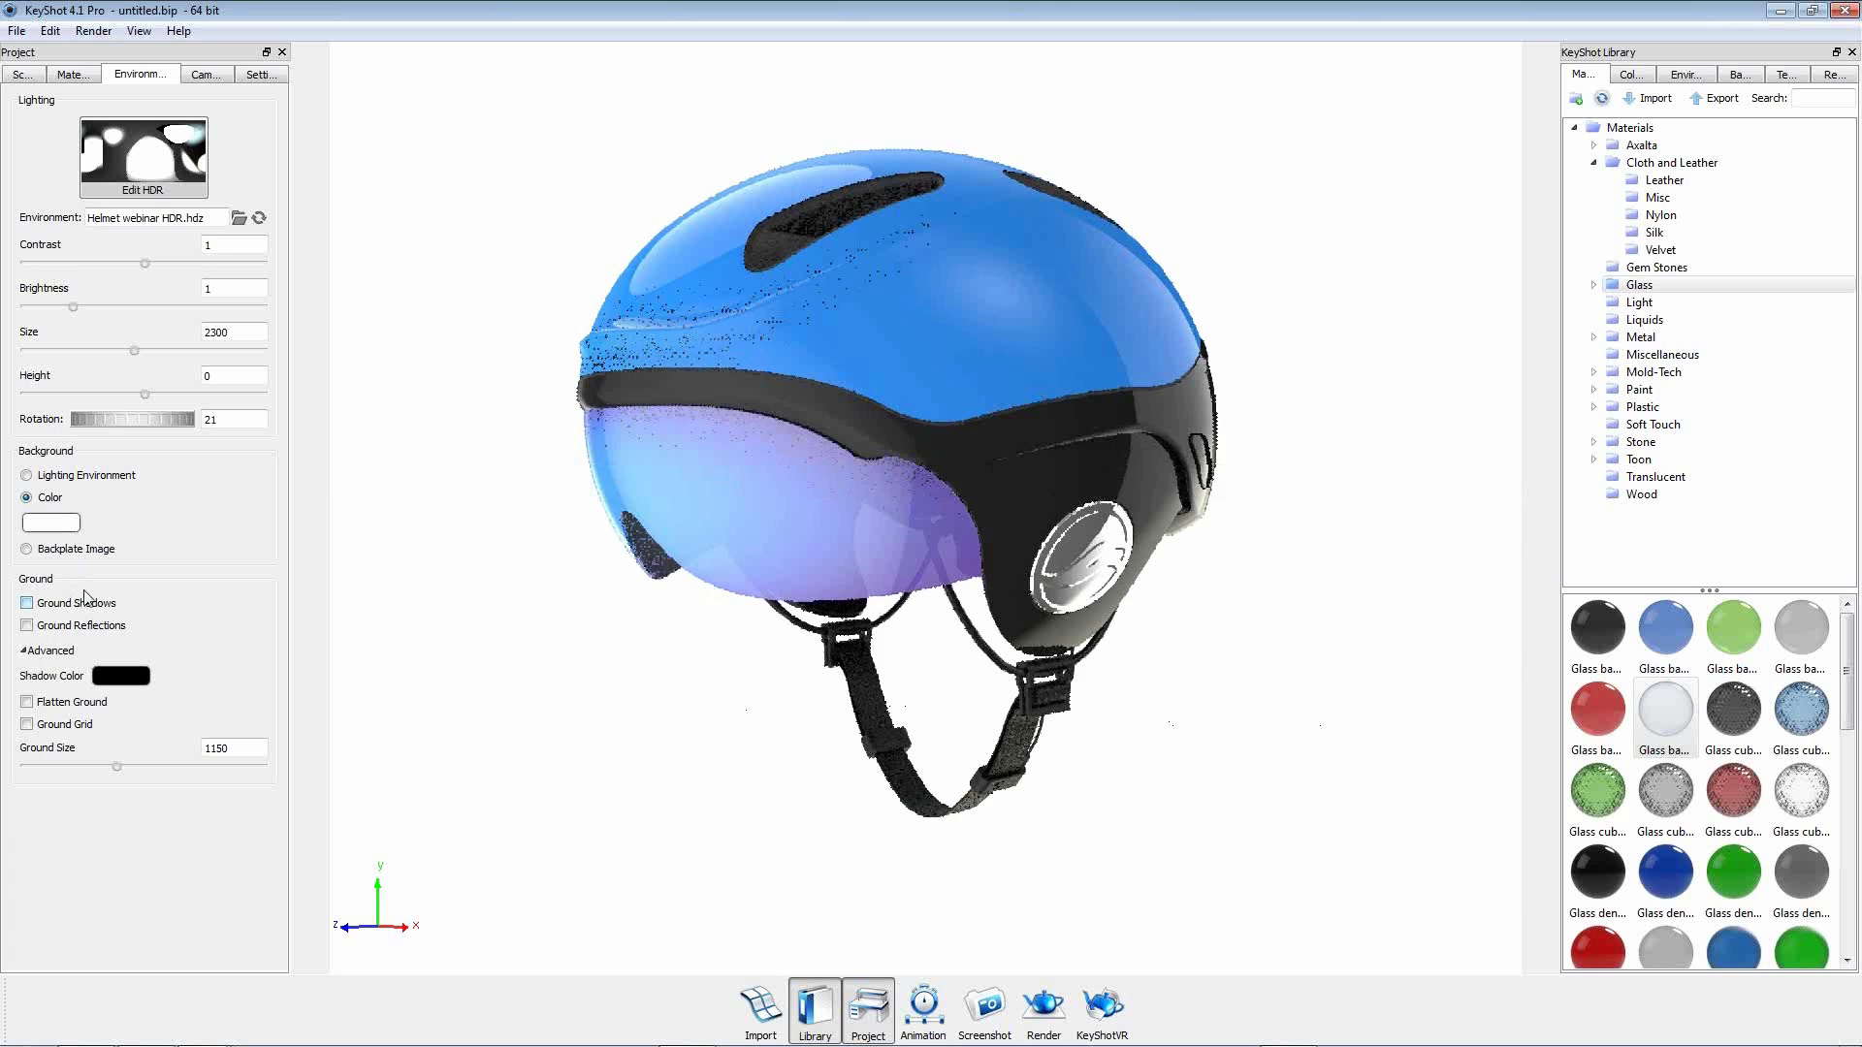
Add a viewset of the current helmet view named Hero Viewset, and test it by orbiting away and recalling it.
click(264, 77)
click(222, 77)
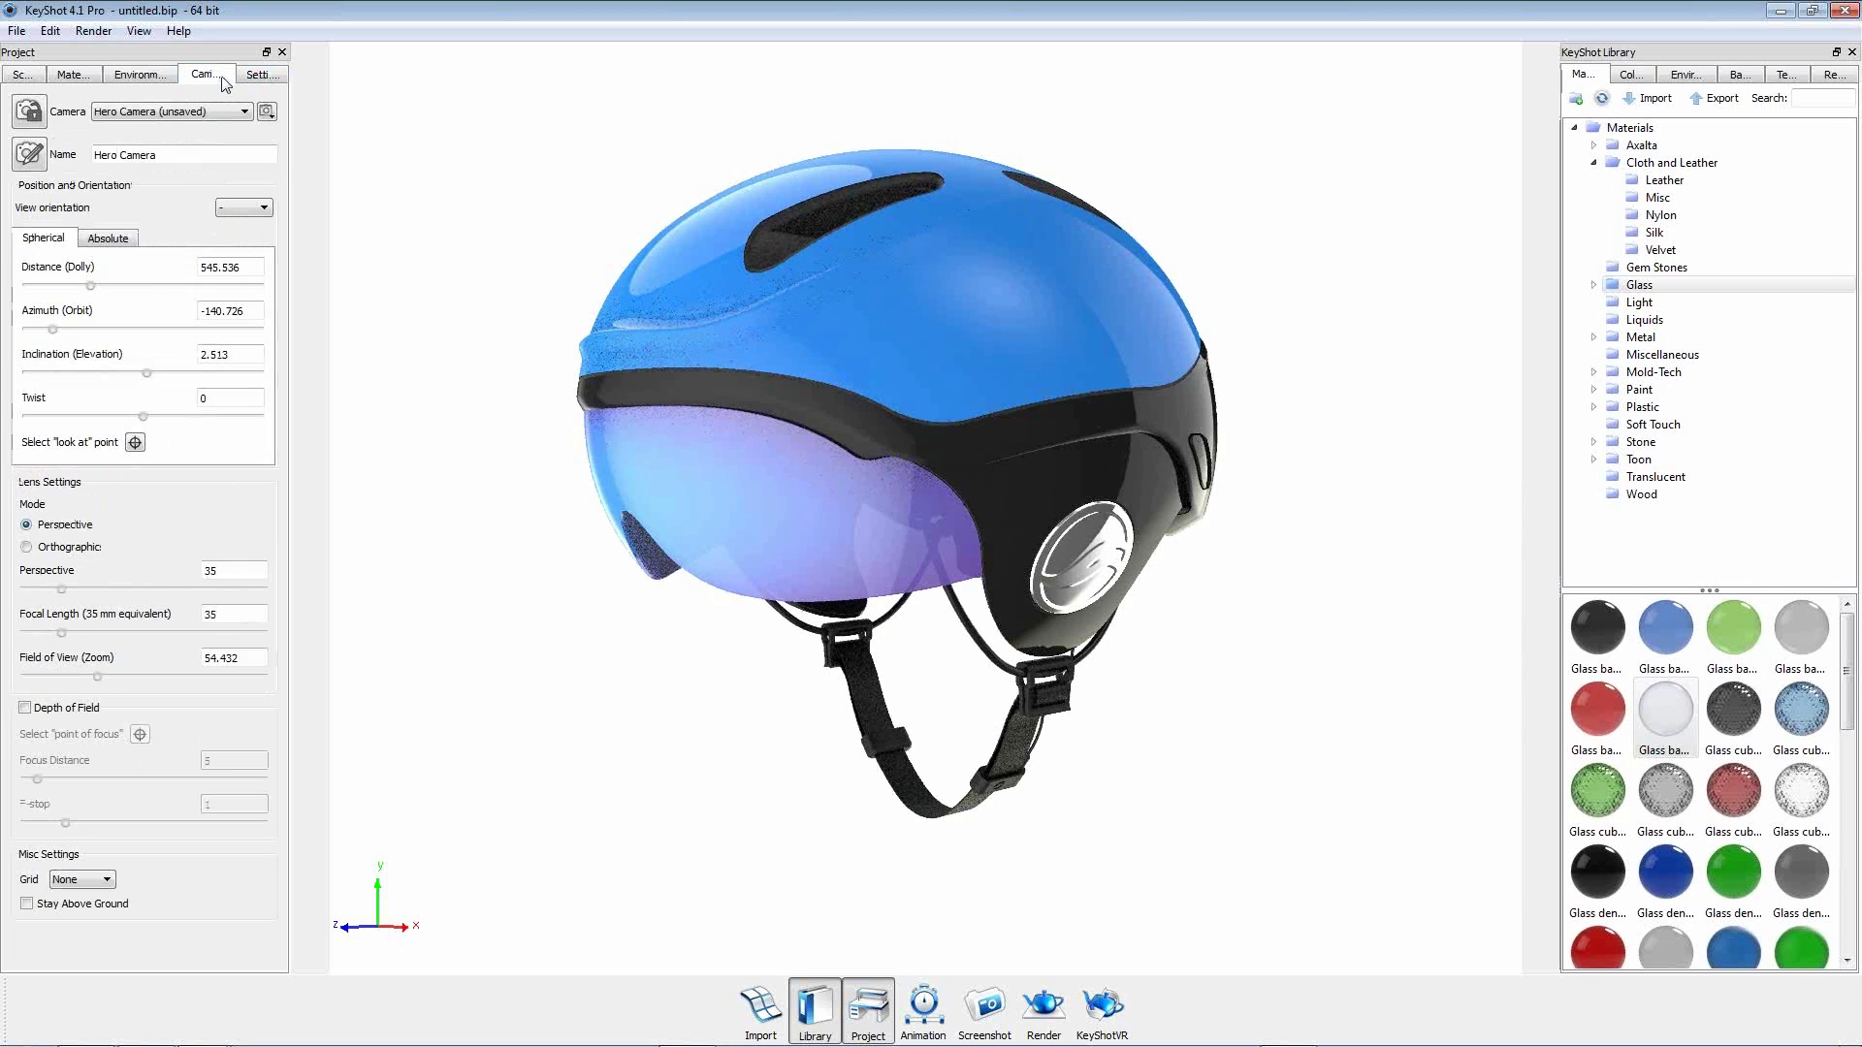
click(266, 111)
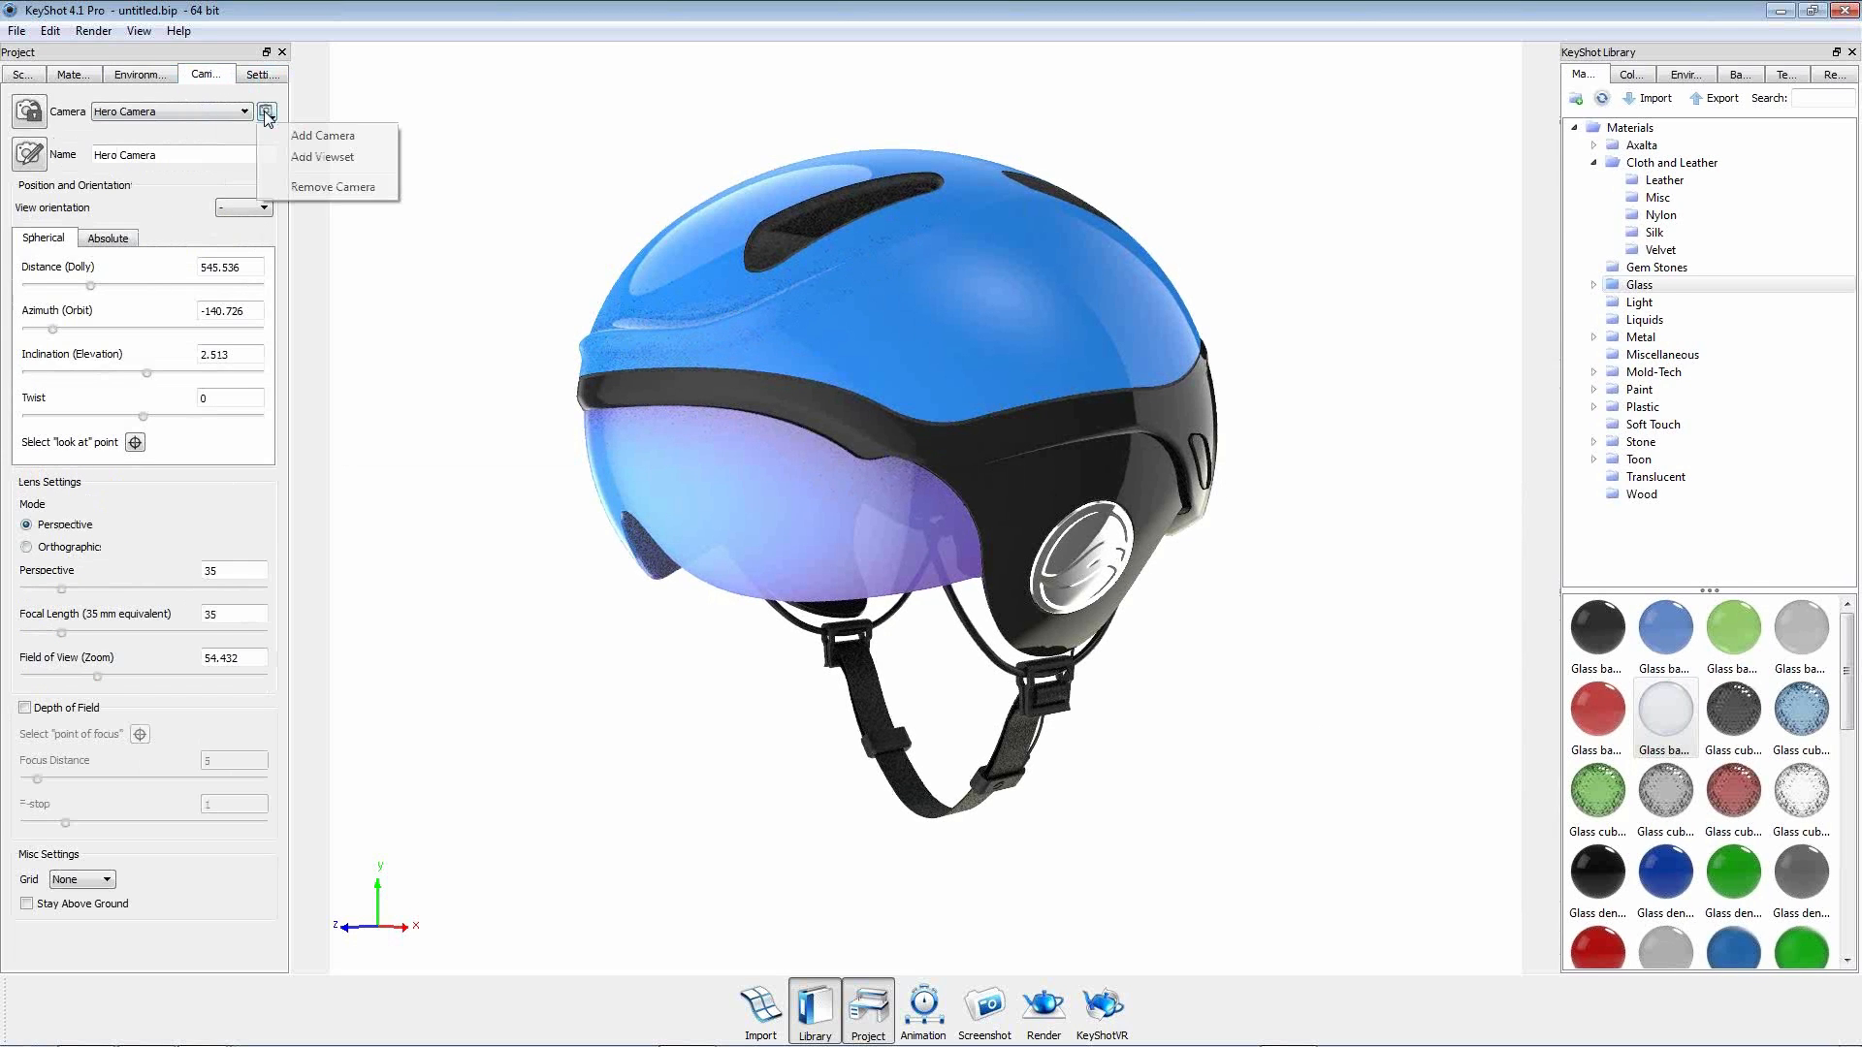
click(321, 157)
text(Her)
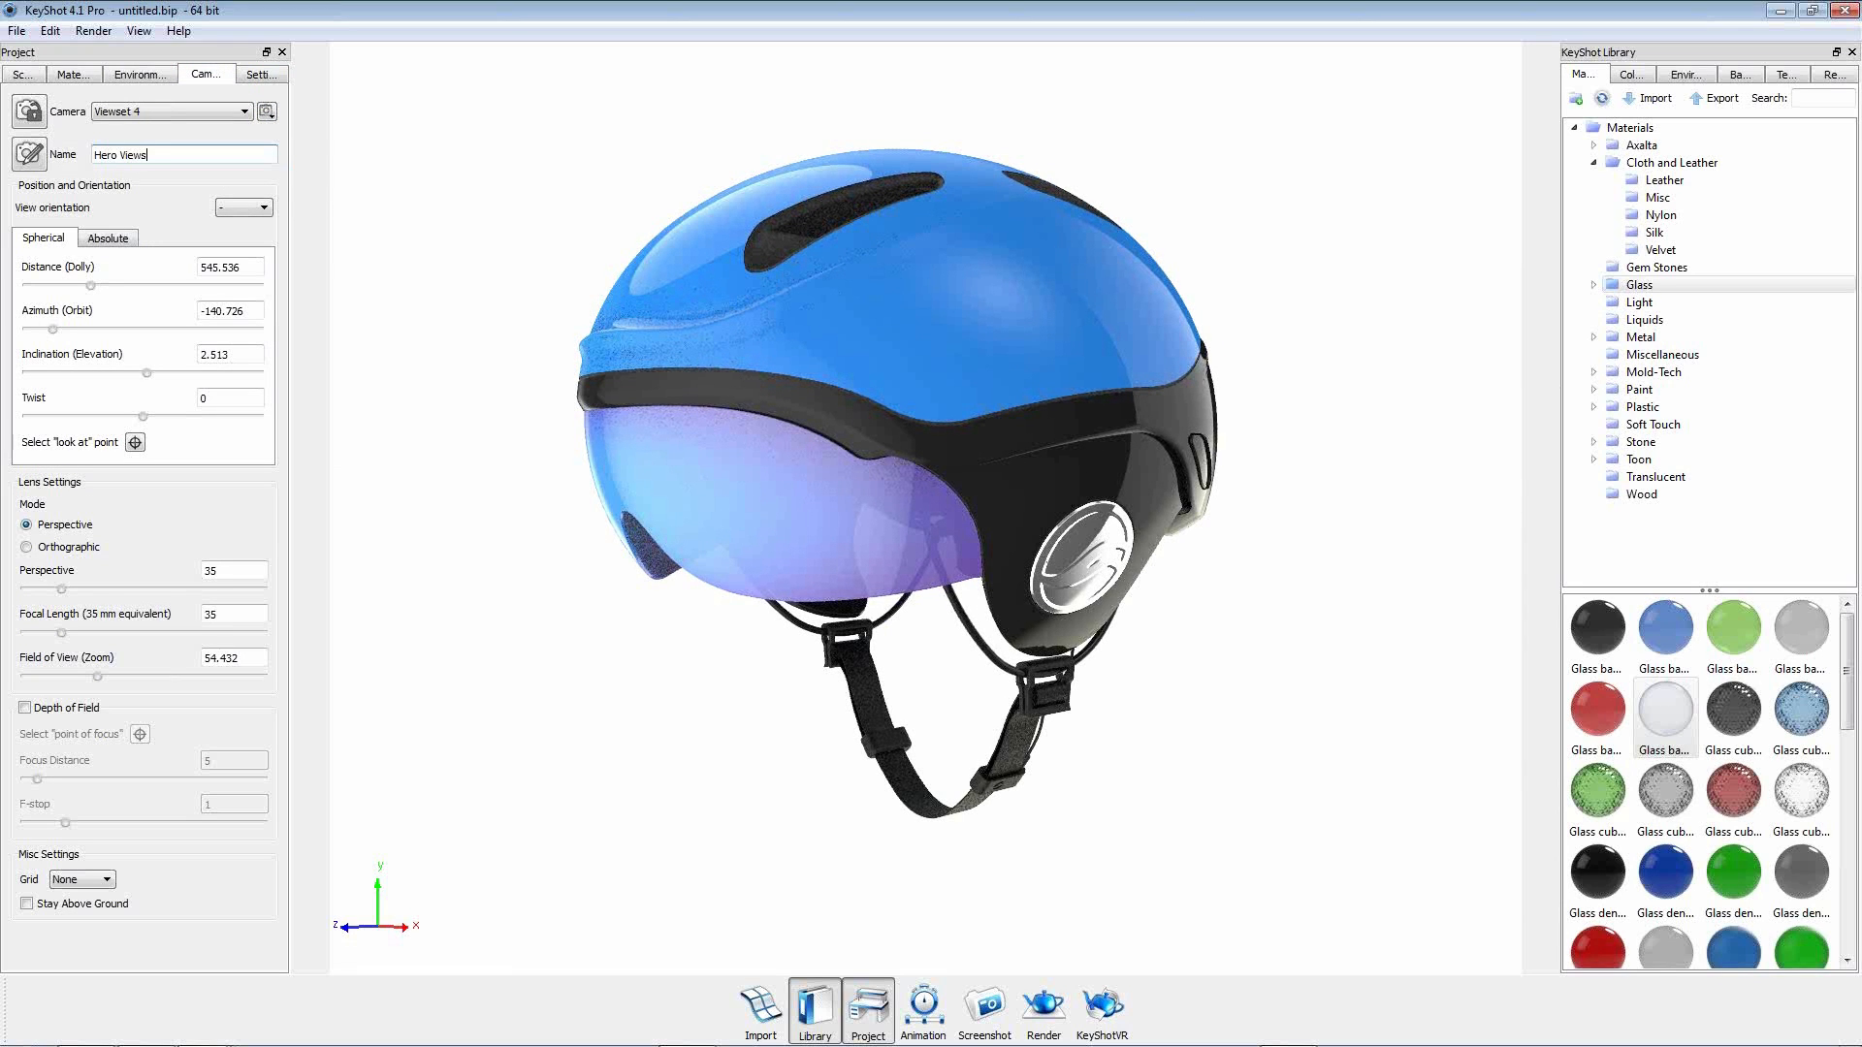
key(Return)
drag(540, 528, 528, 590)
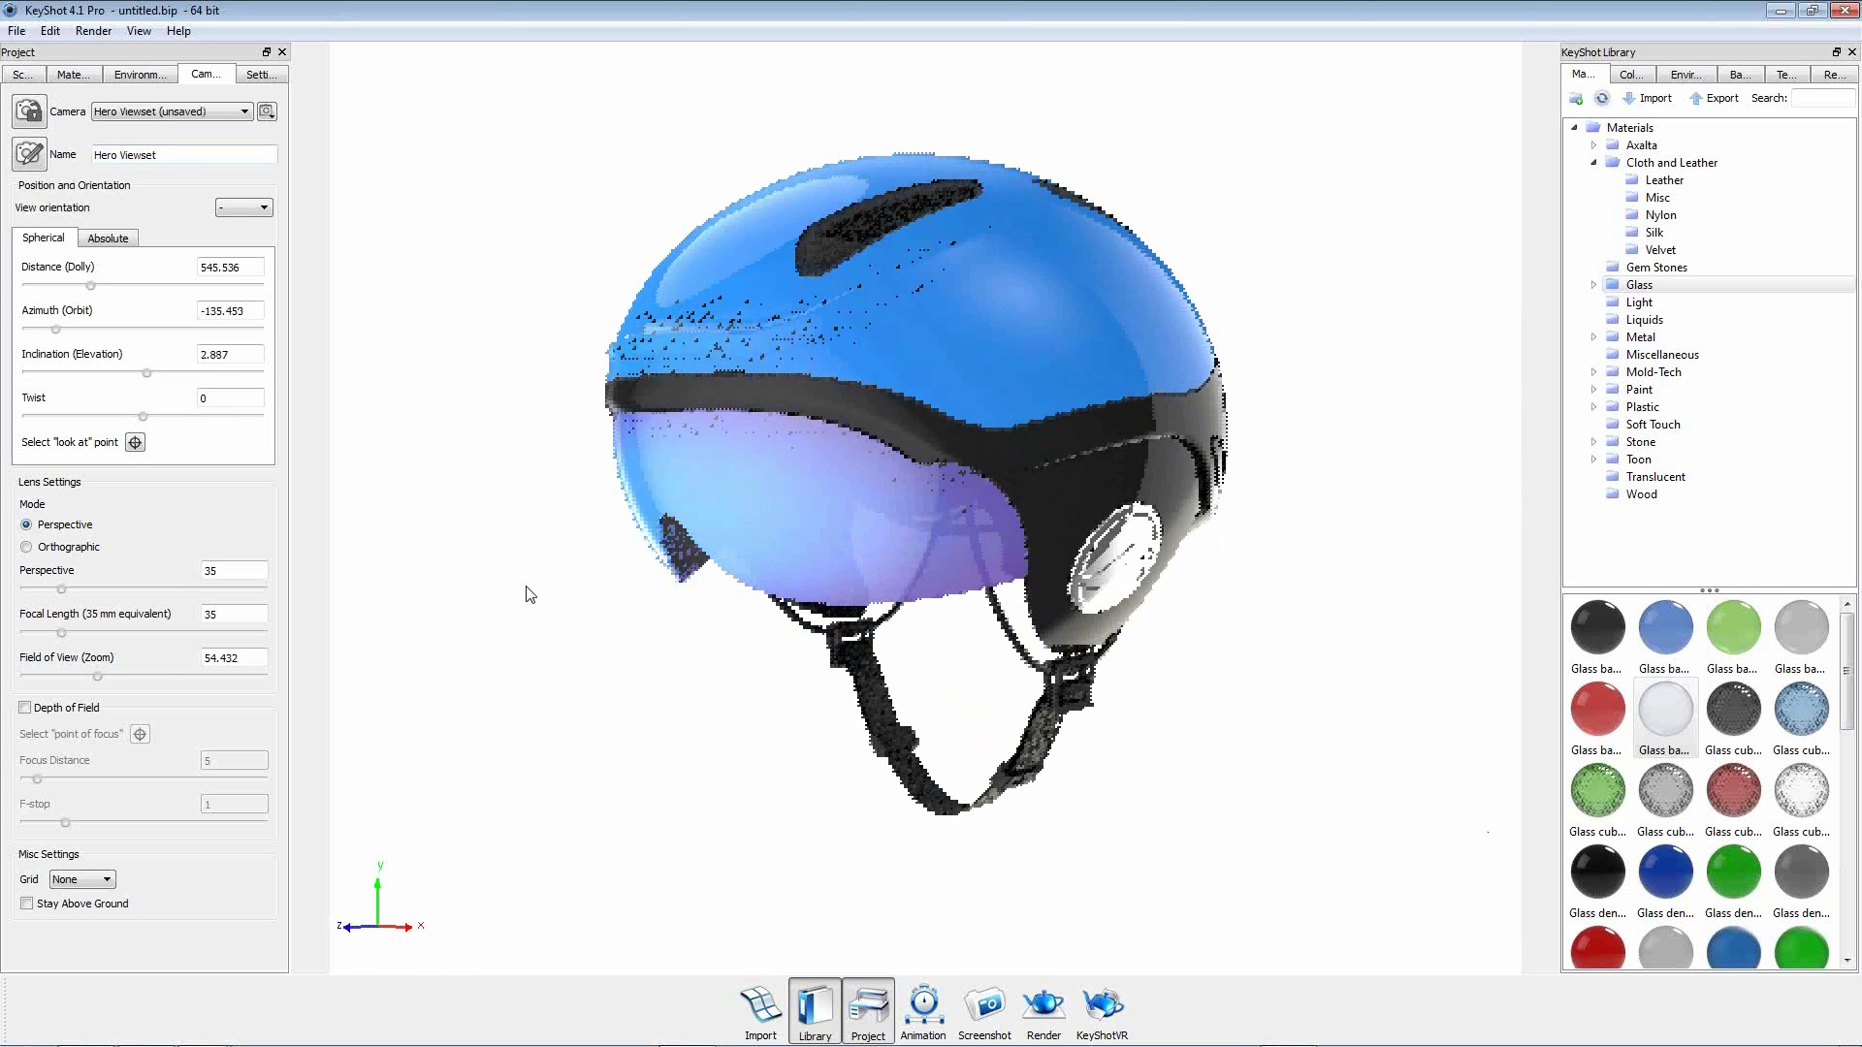
click(203, 113)
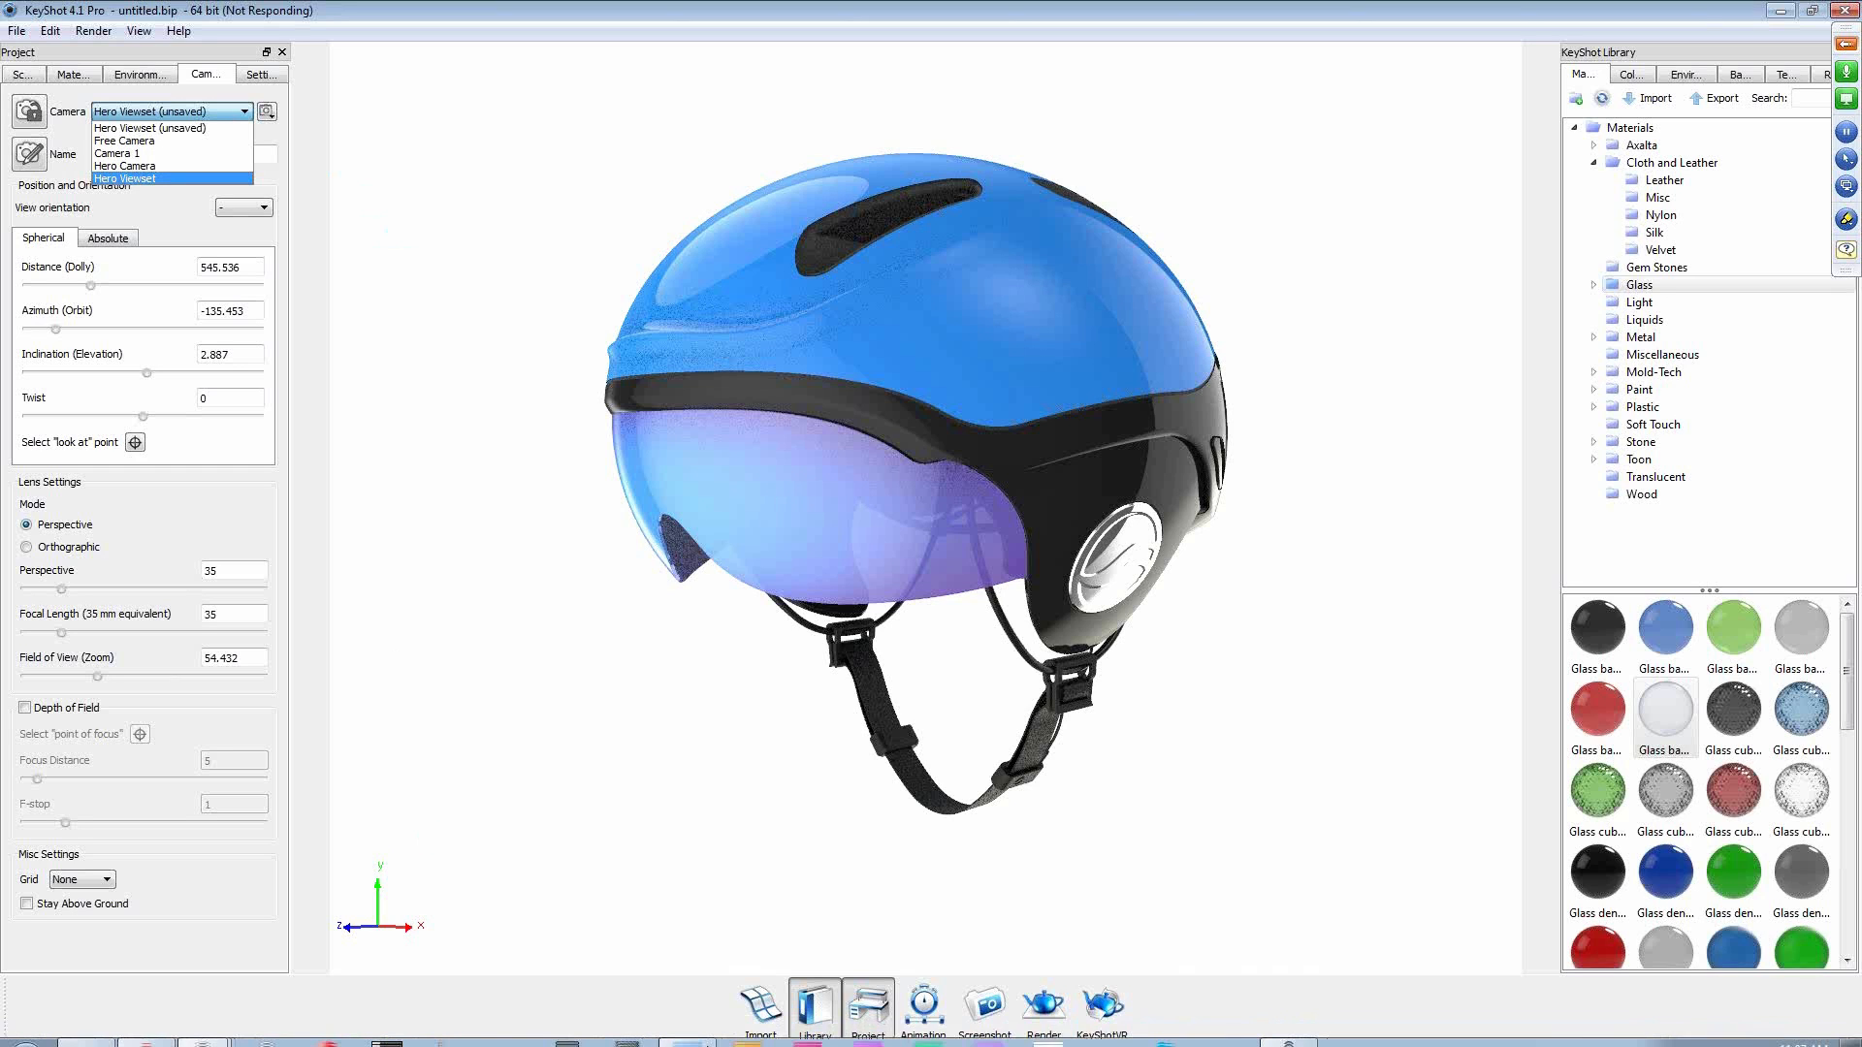
Close the running Adobe Photoshop window and return to the helmet scene.
right_click(688, 1030)
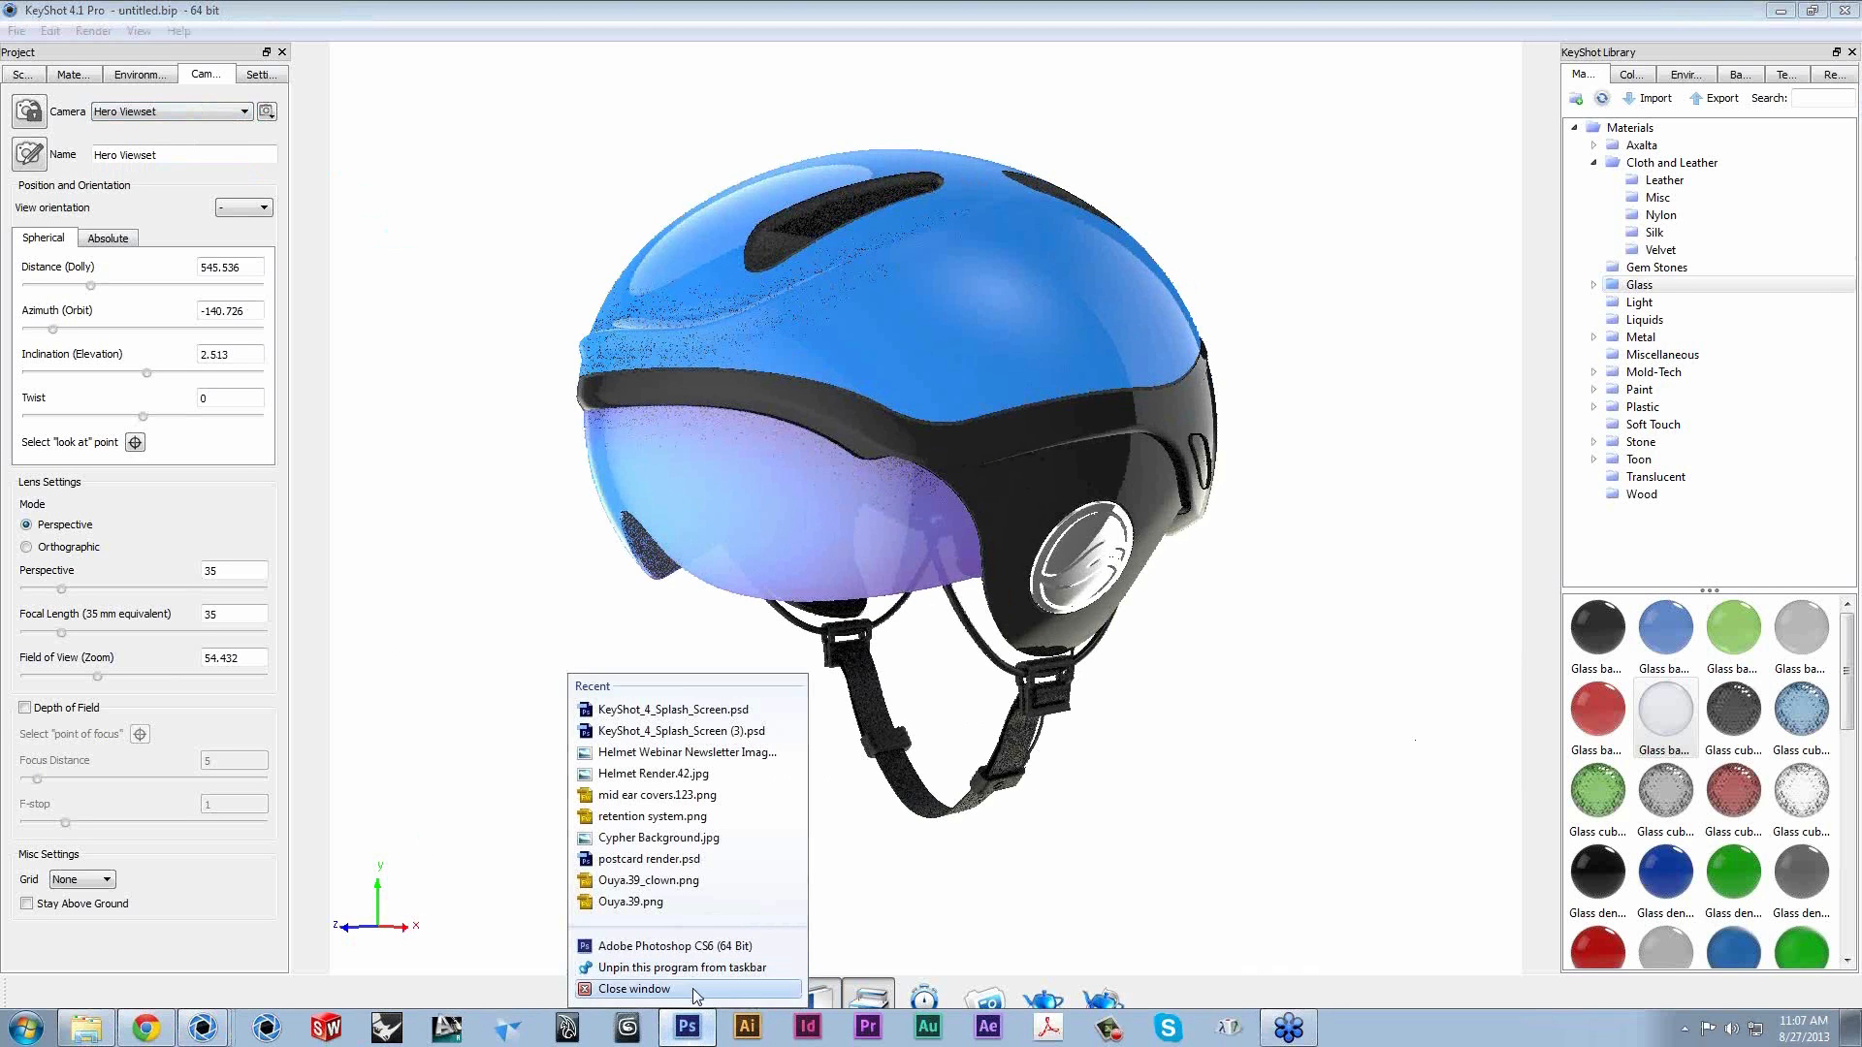
click(692, 989)
click(933, 400)
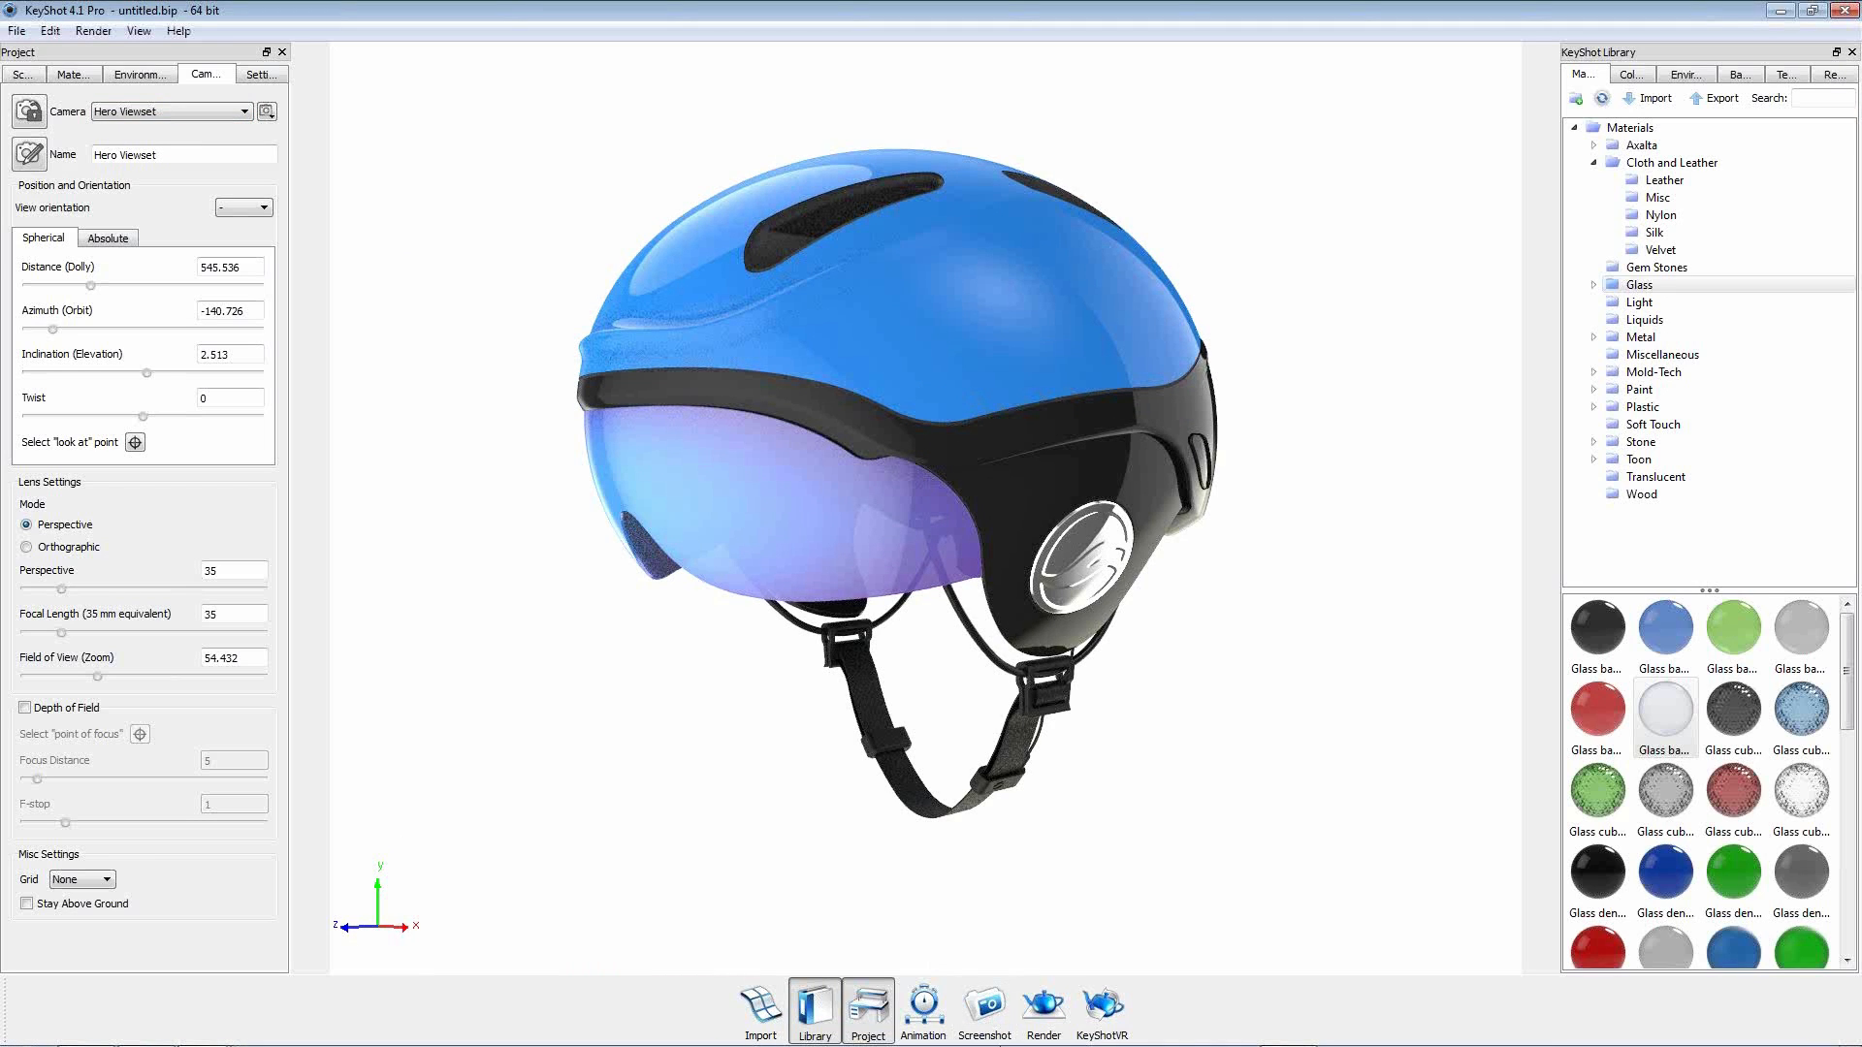
click(1053, 1026)
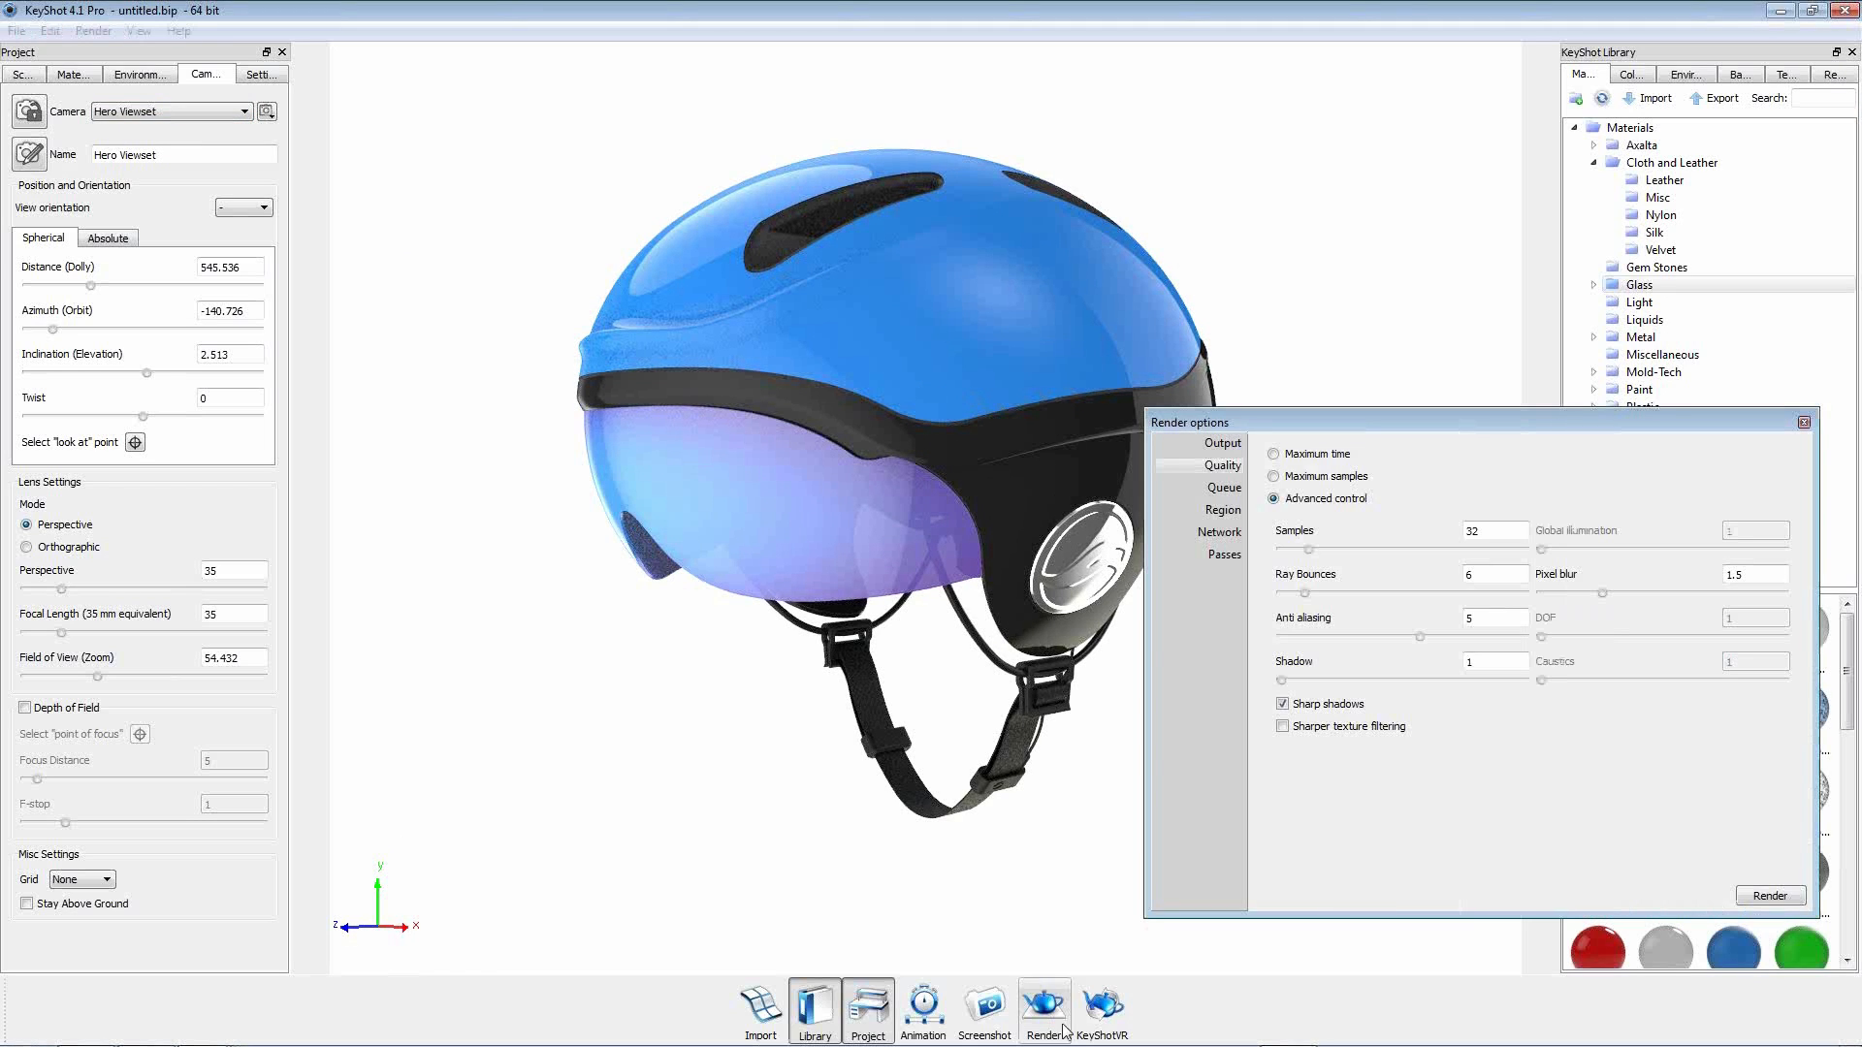
click(1803, 423)
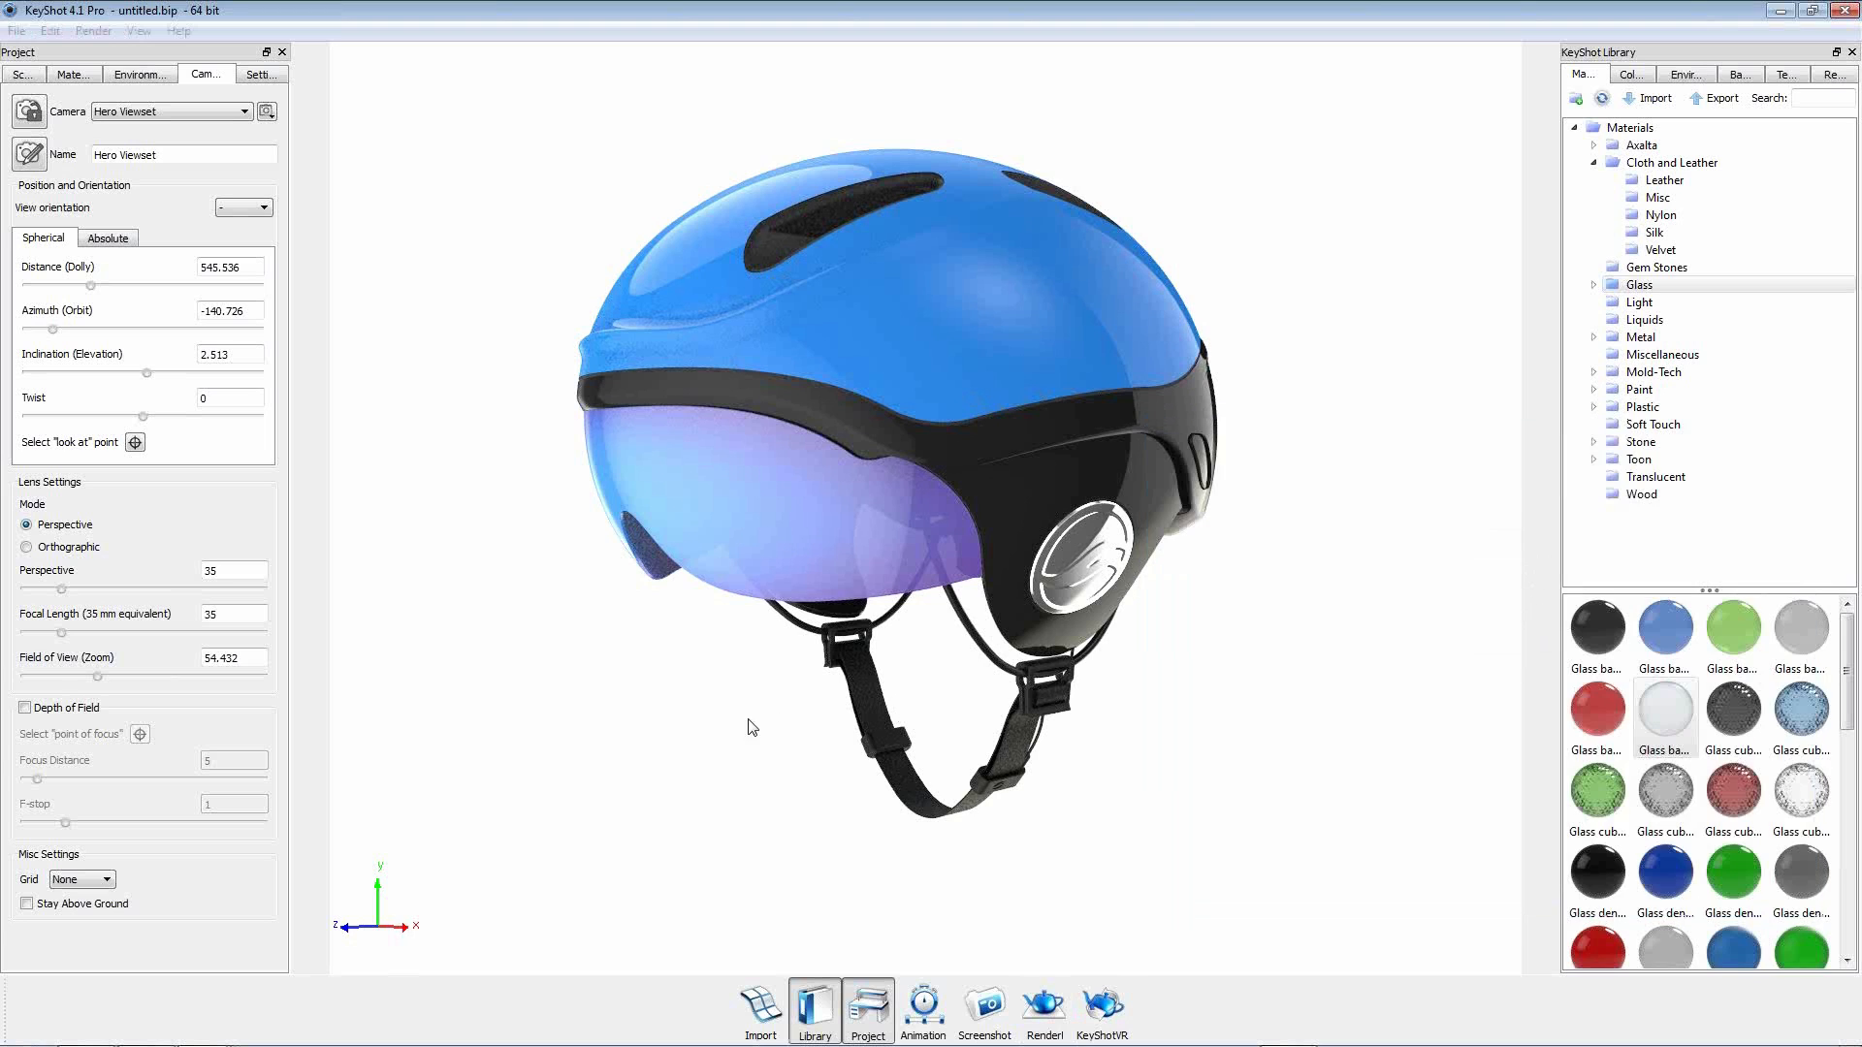
Turn on Ground Shadows for the helmet, try a Ground Size of 127.795, and set it to 238.61.
click(120, 78)
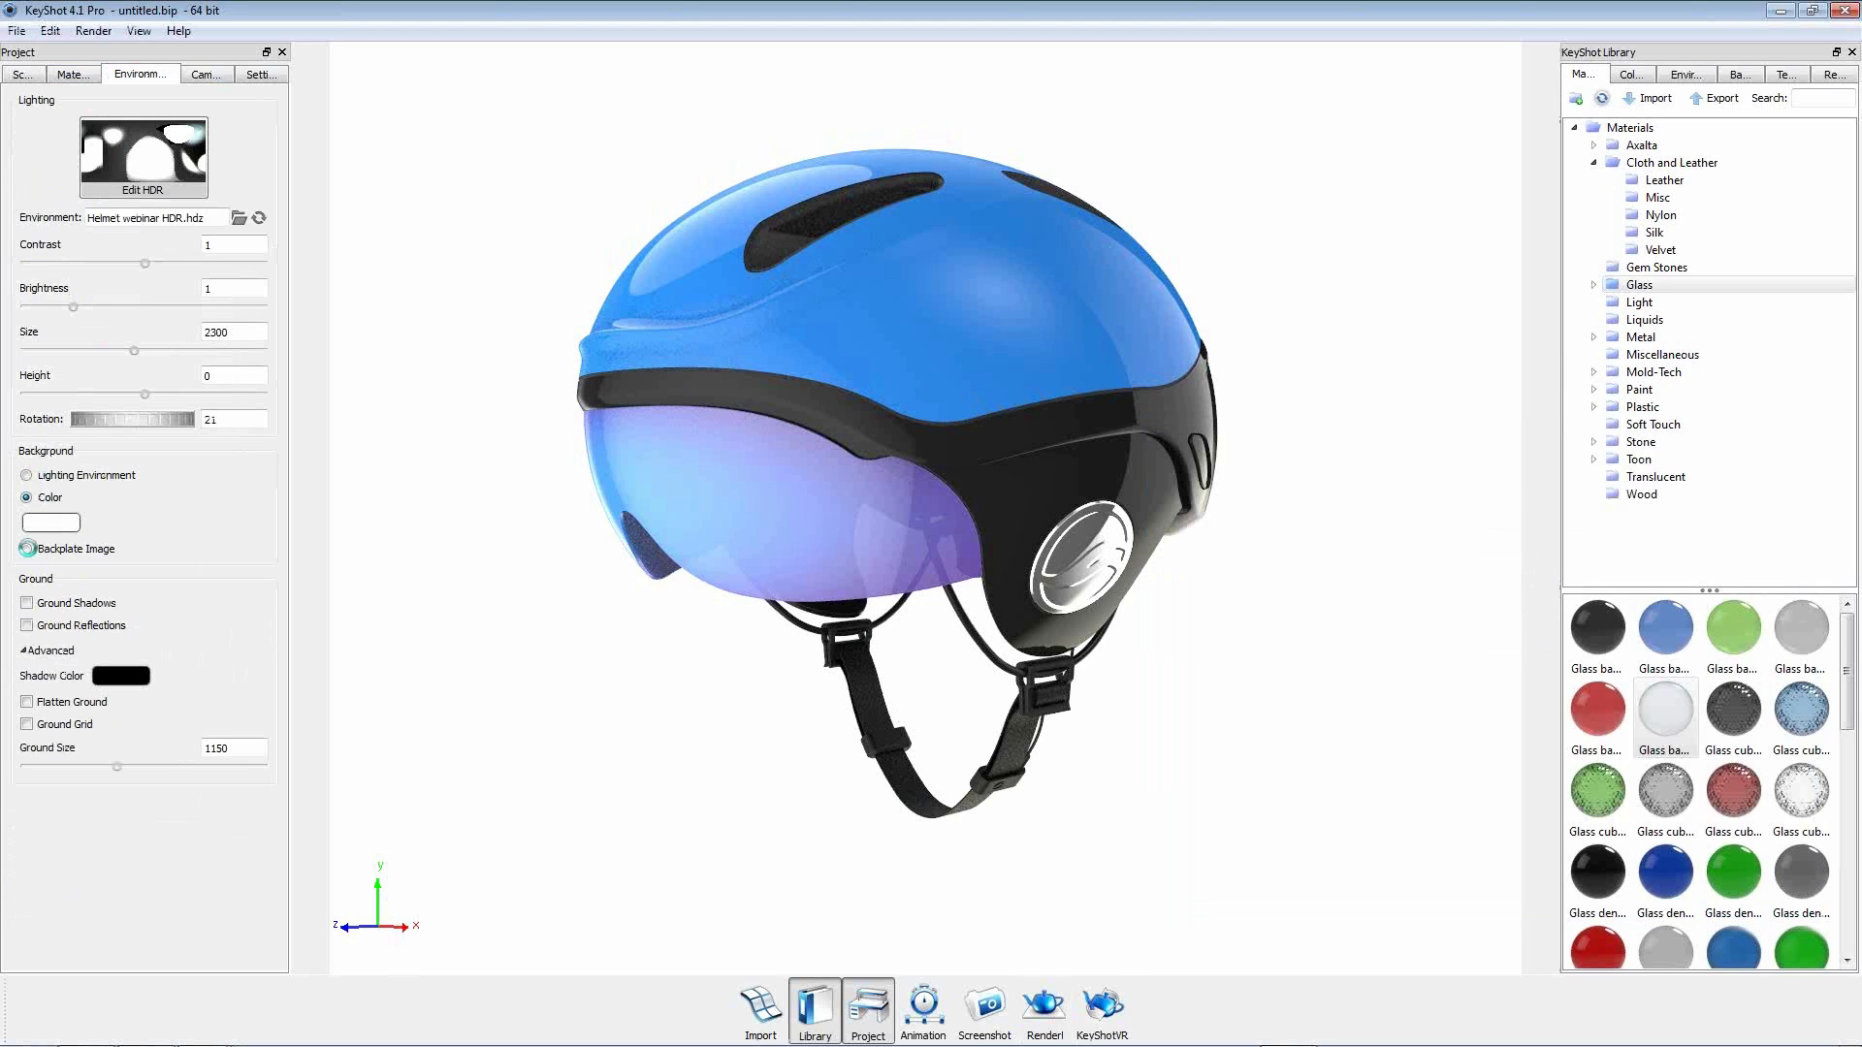
drag(436, 611, 558, 772)
scroll(644, 782, down, 5)
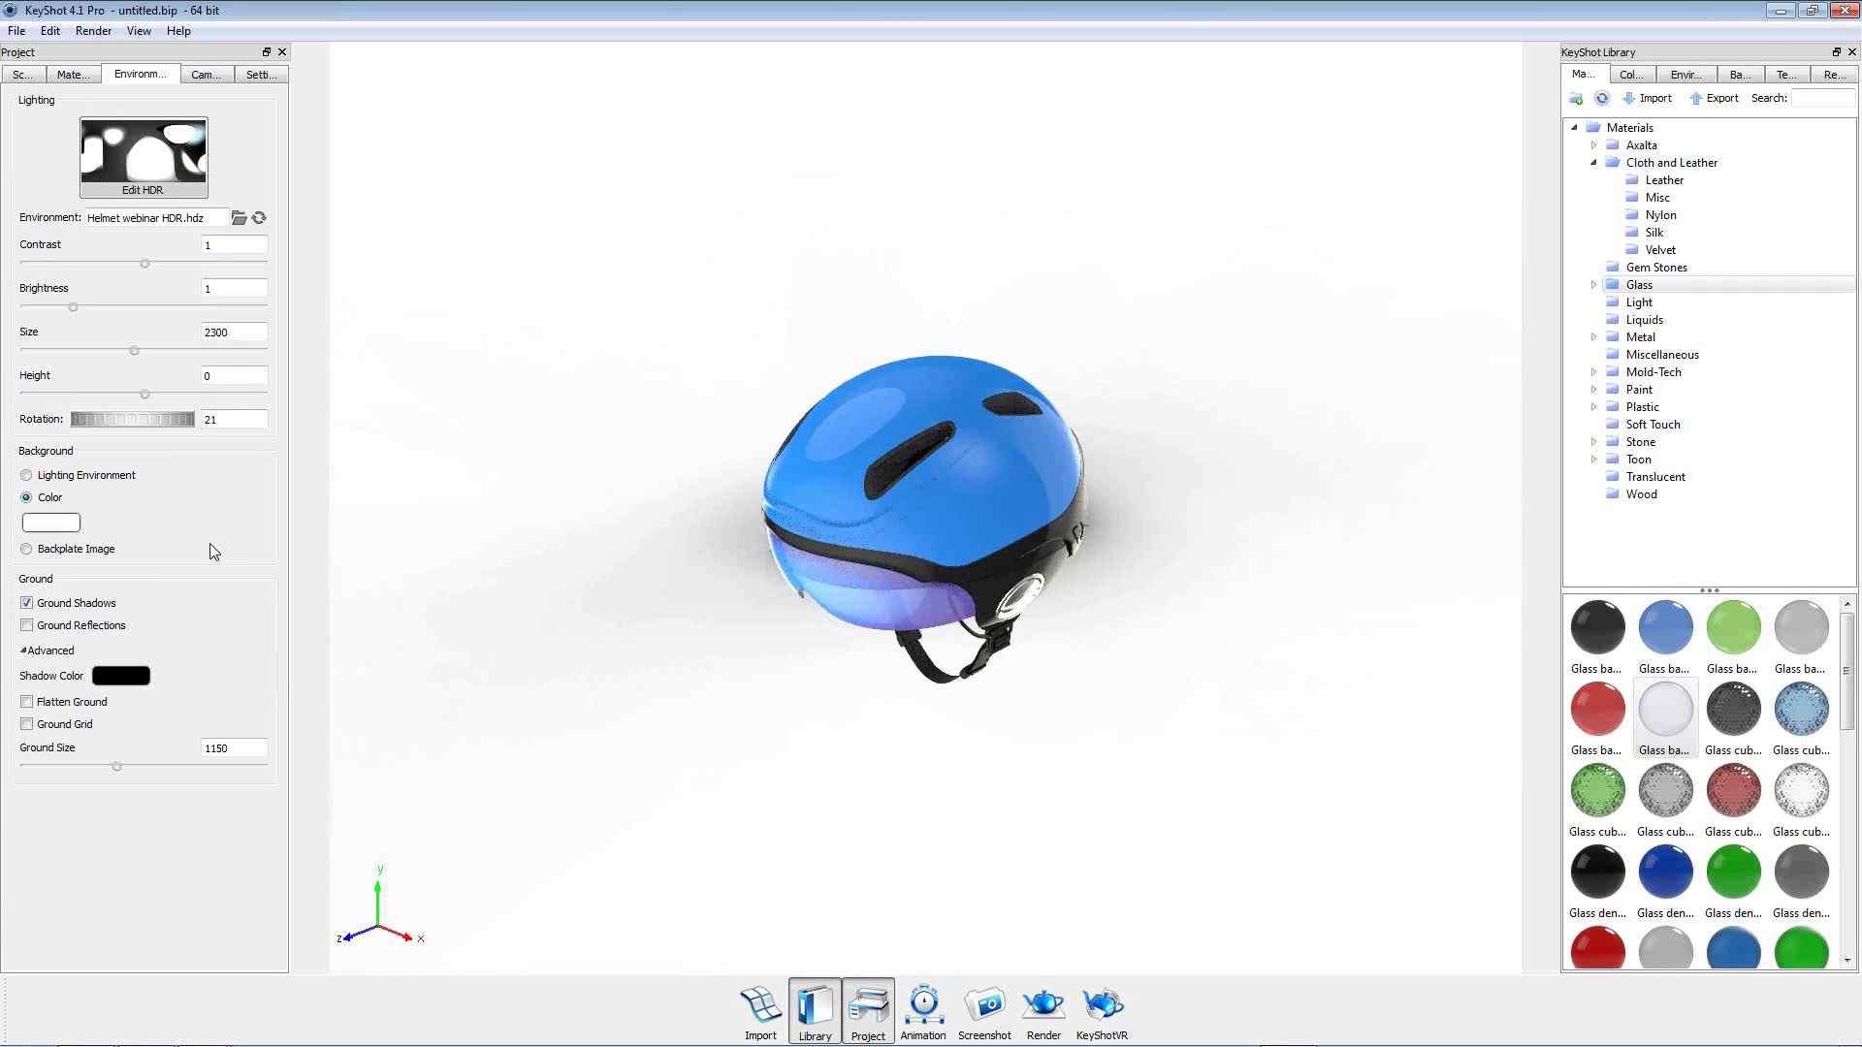
drag(117, 768, 41, 782)
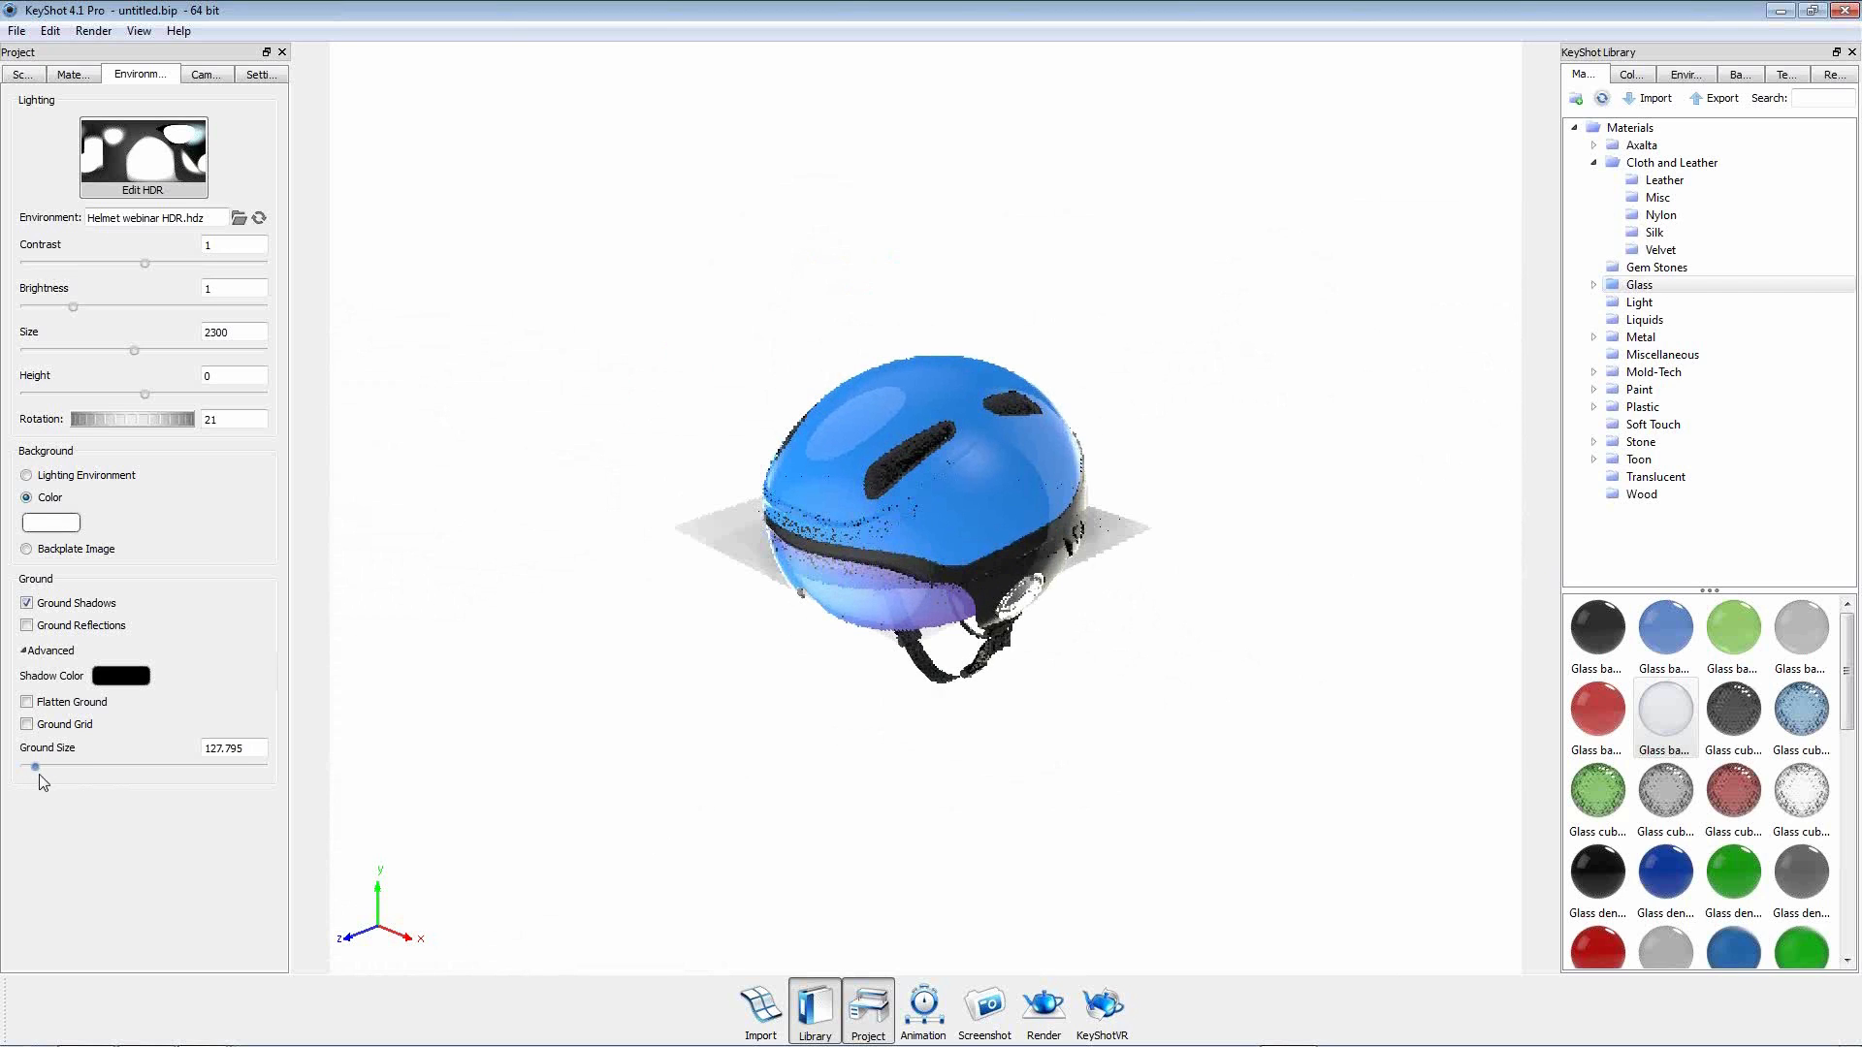
scroll(933, 520, up, 2)
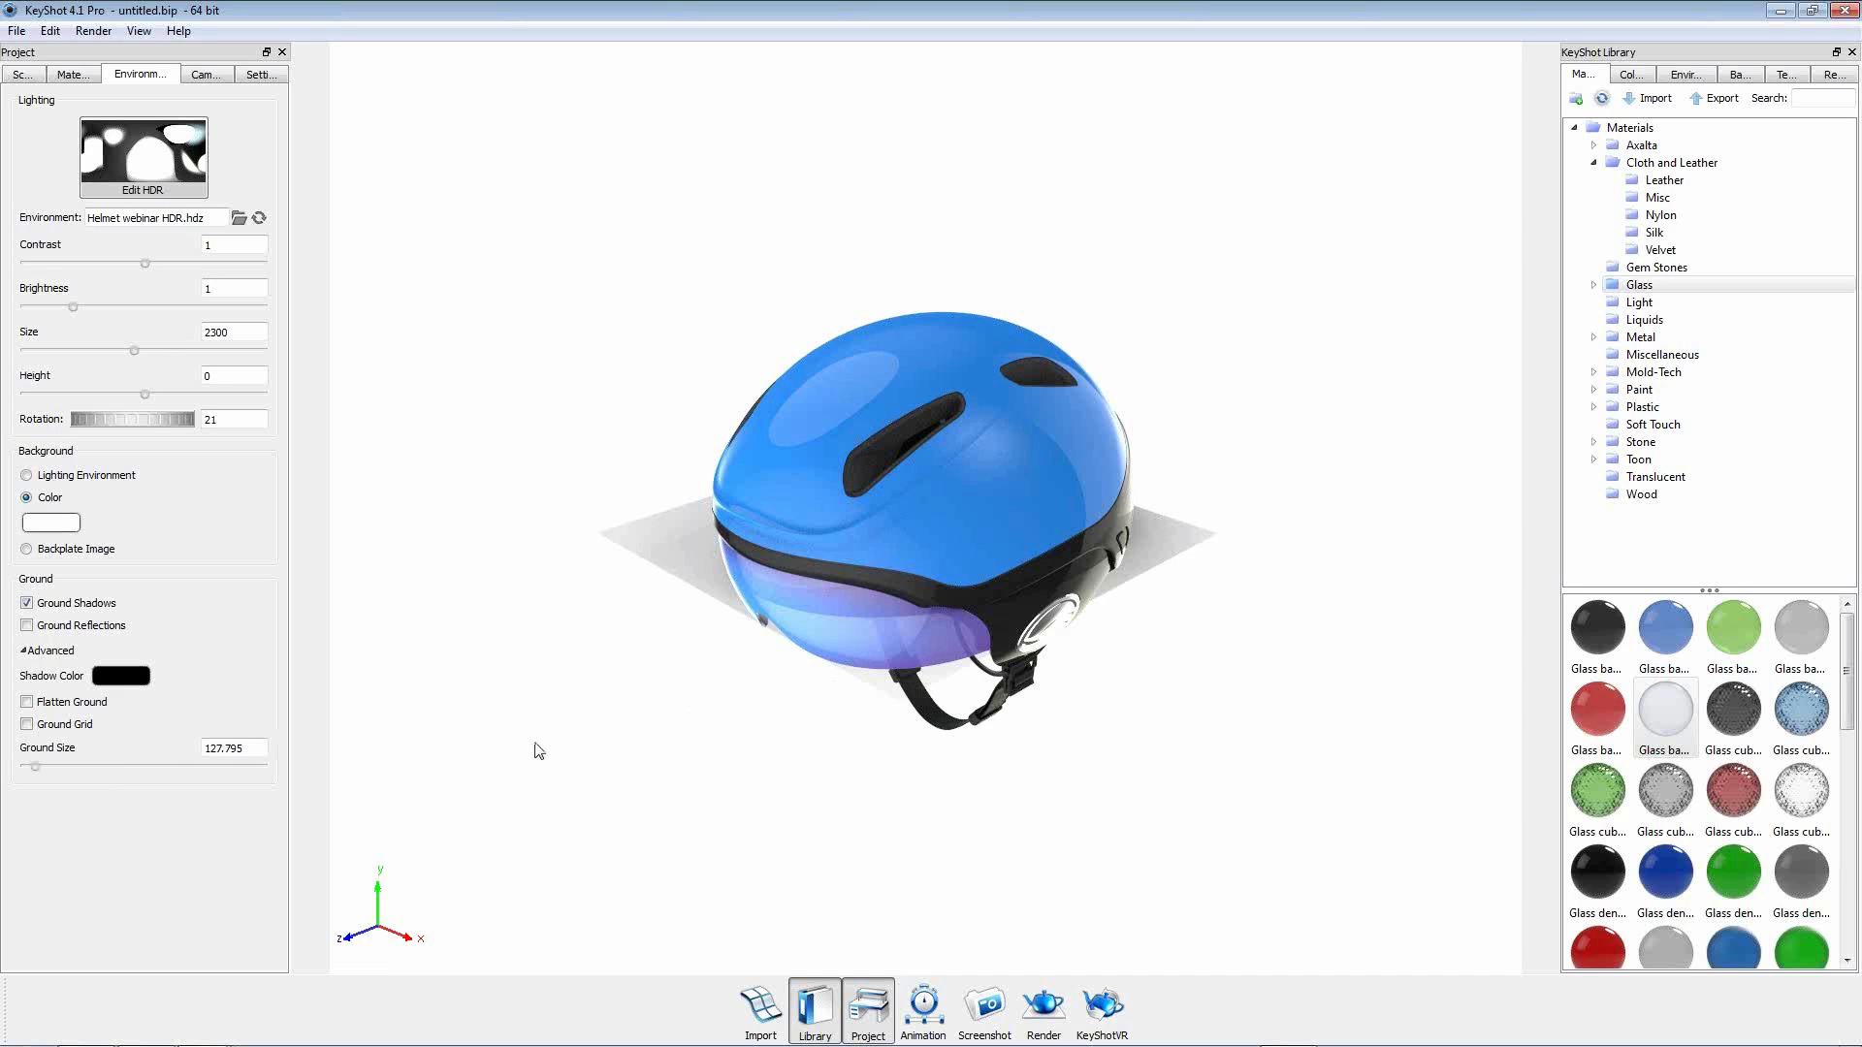
drag(39, 768, 49, 768)
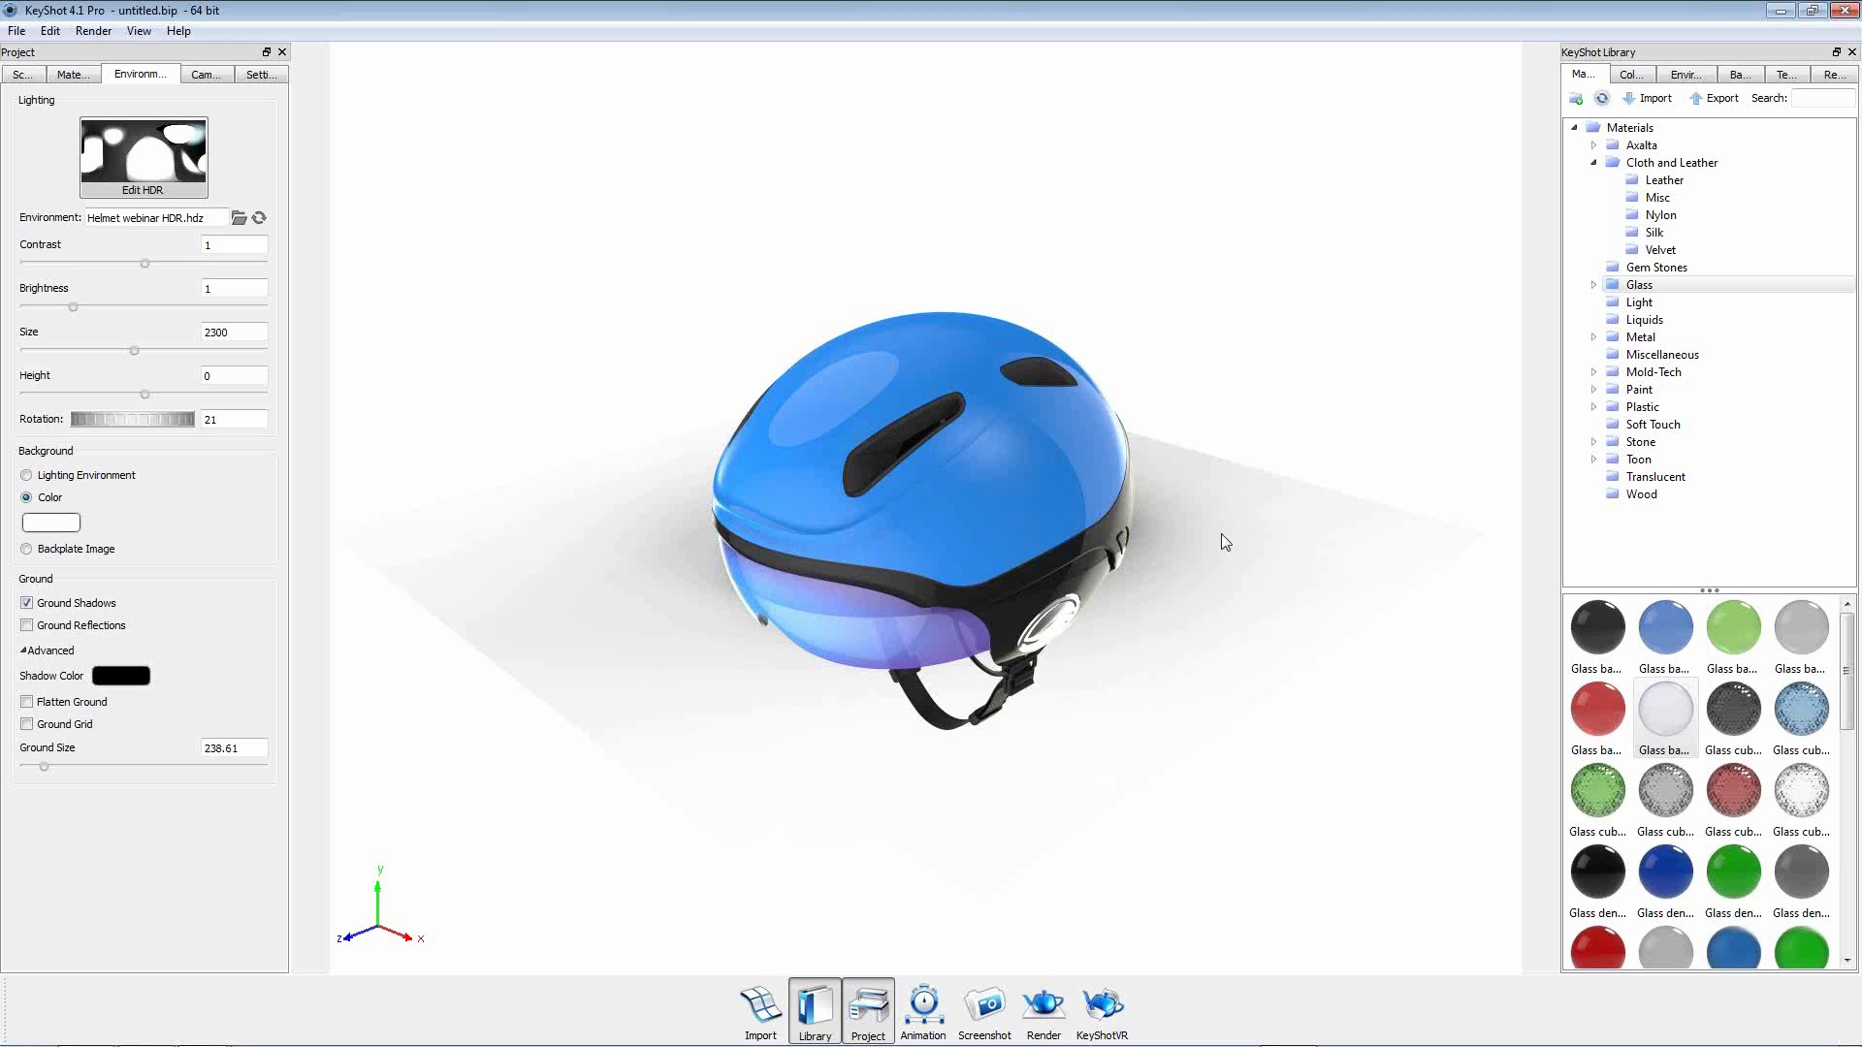
Turn off Ground Shadows and recall the saved Hero Viewset view.
click(61, 605)
click(206, 74)
click(215, 111)
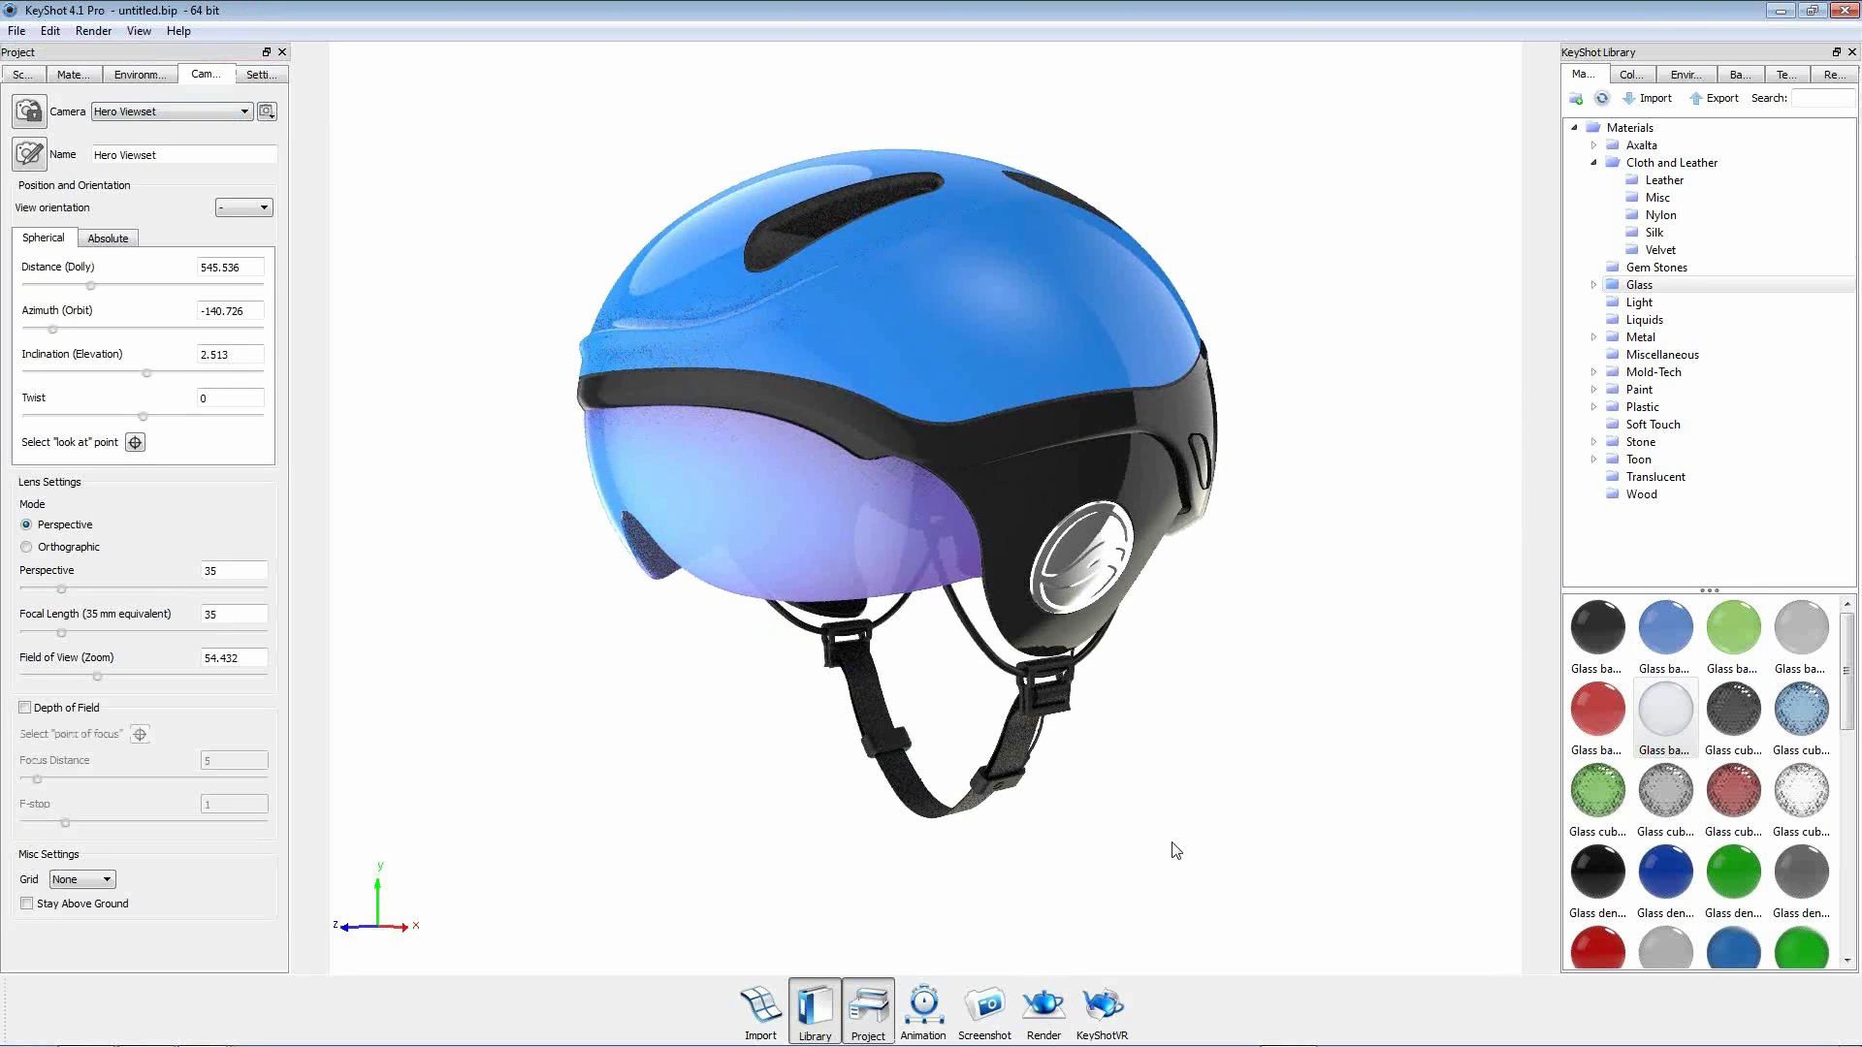
Start a KeyShotVR of the helmet, compare the available modes, and choose the Tumble type.
mouse_move(1388, 1046)
click(1102, 1006)
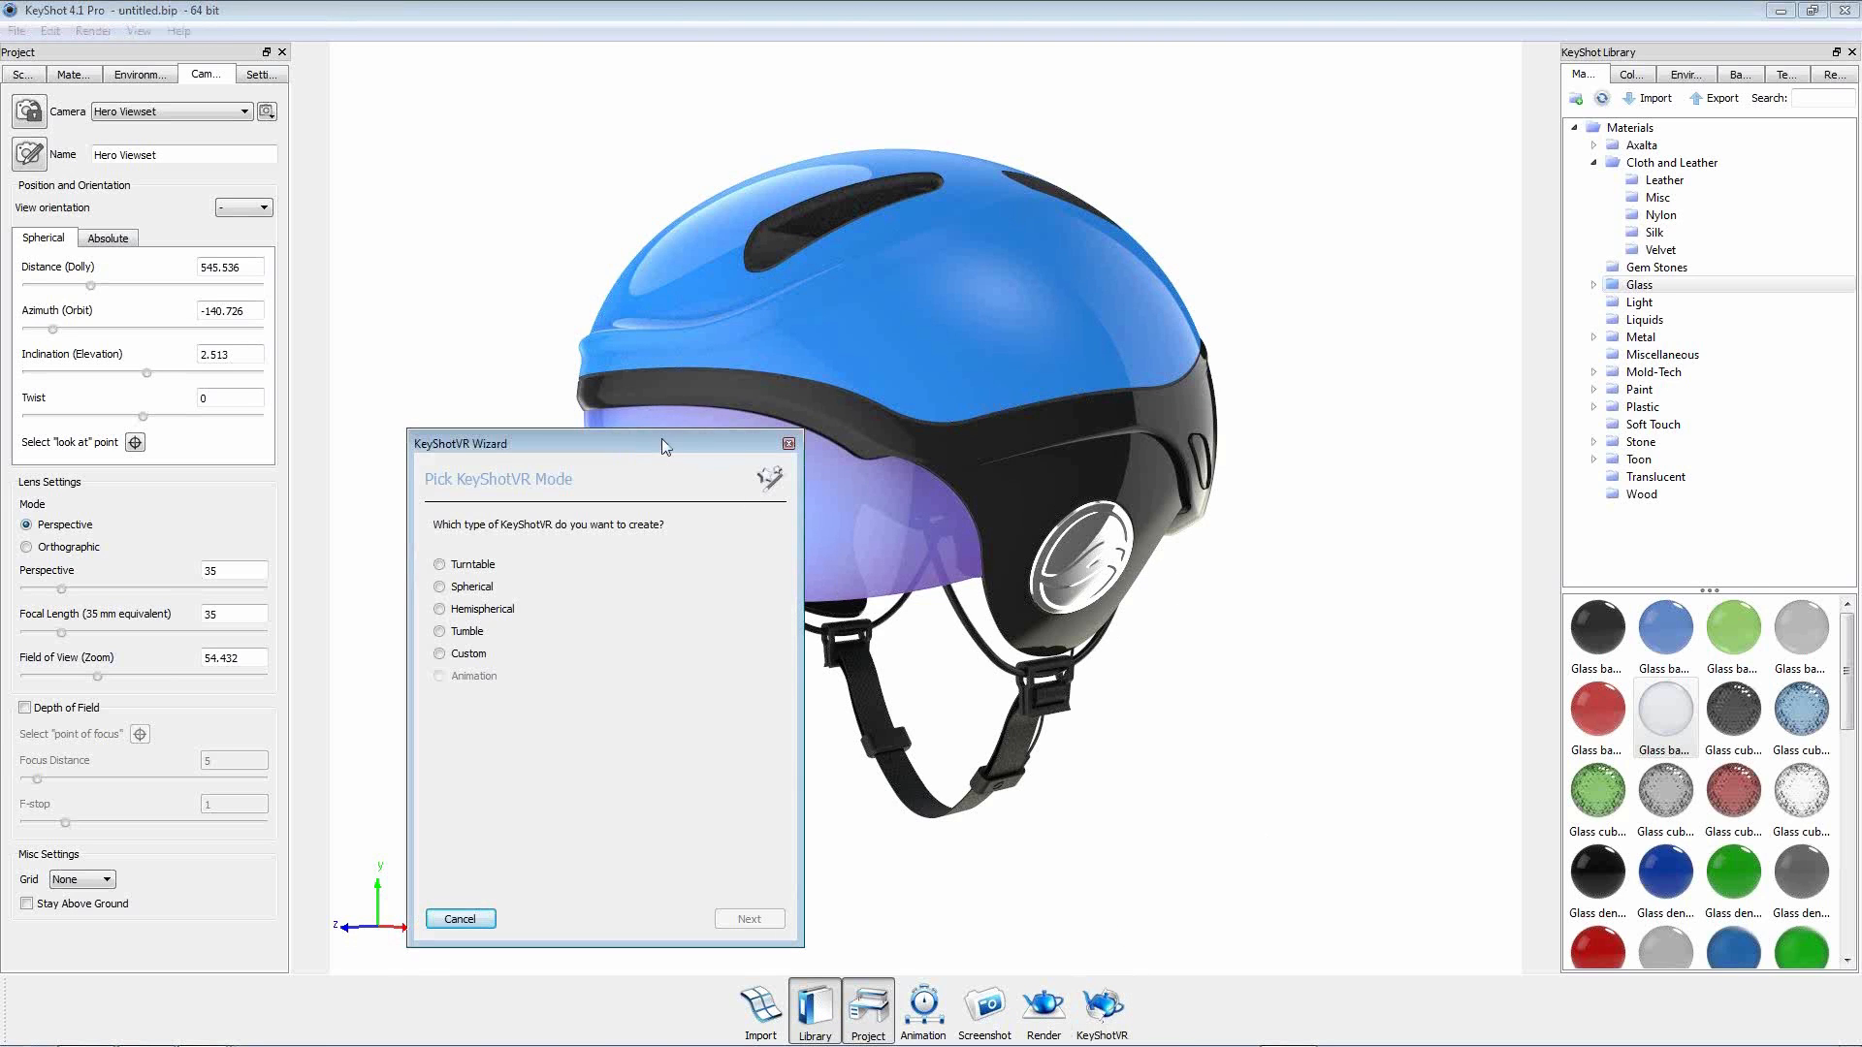
drag(685, 446, 1491, 405)
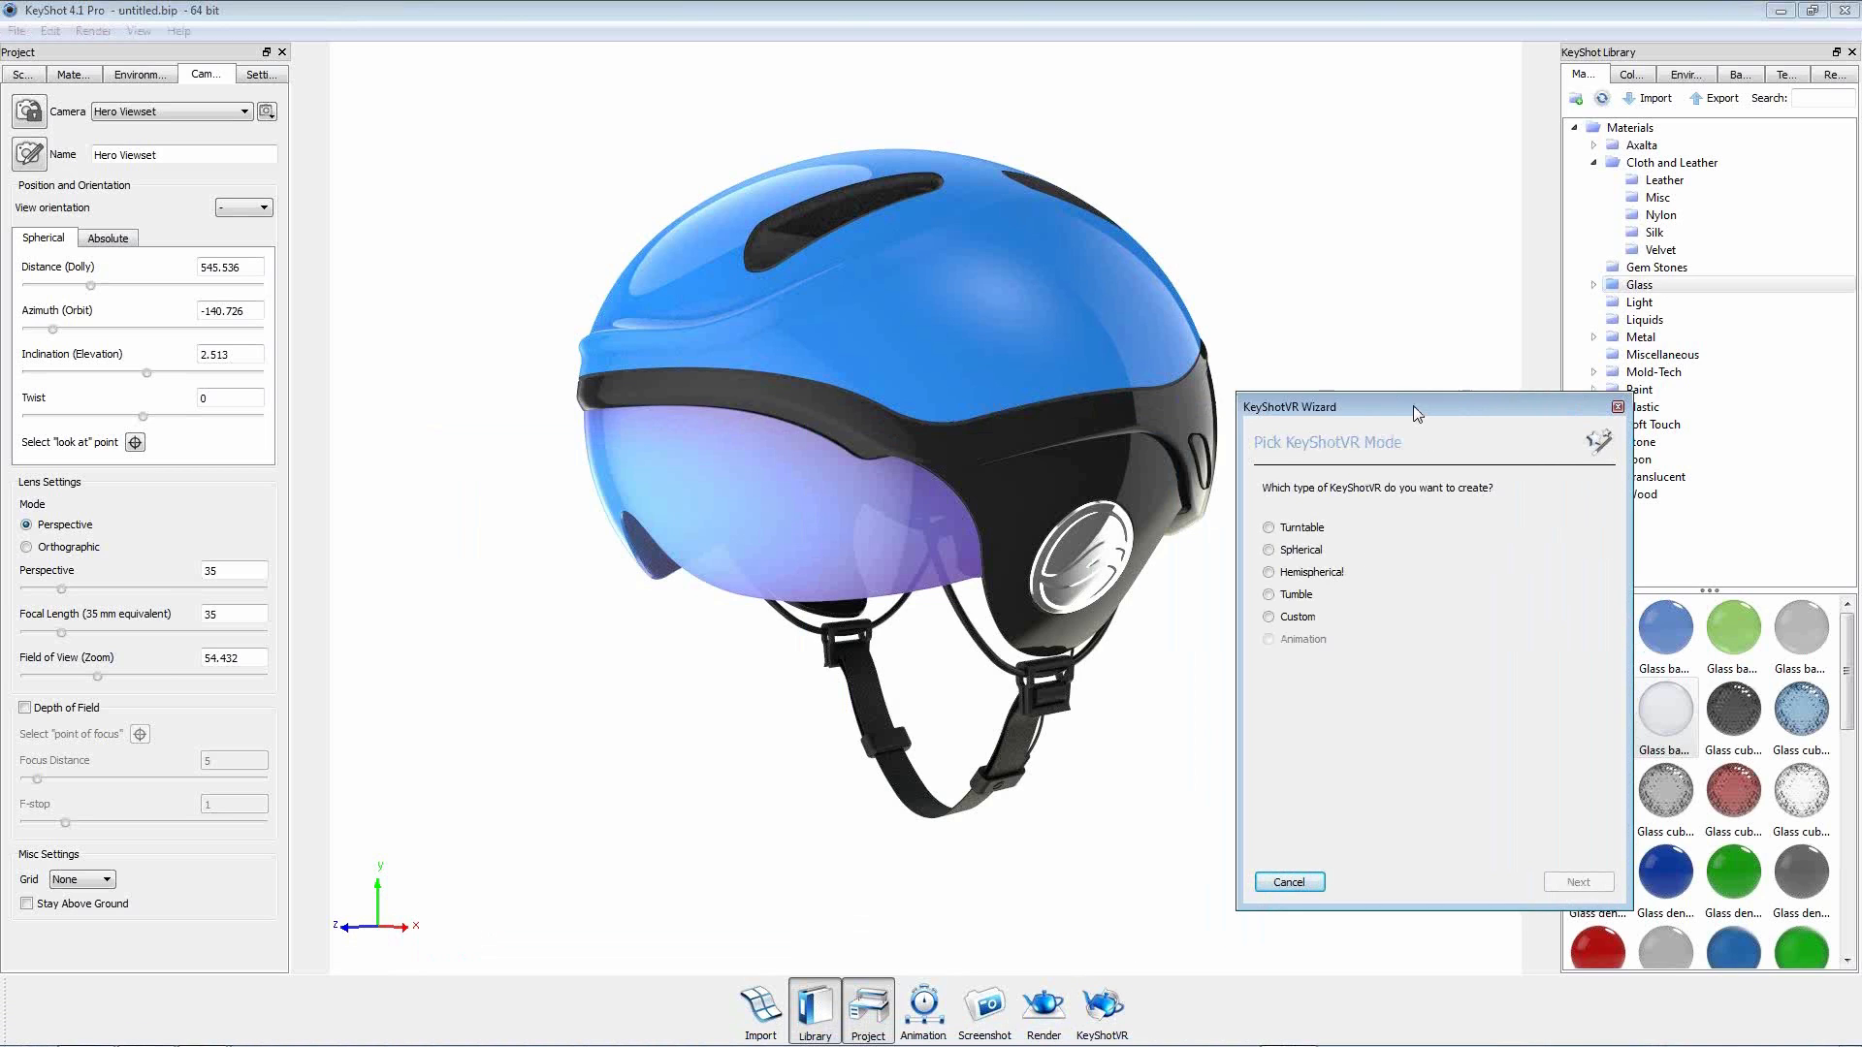
click(1296, 531)
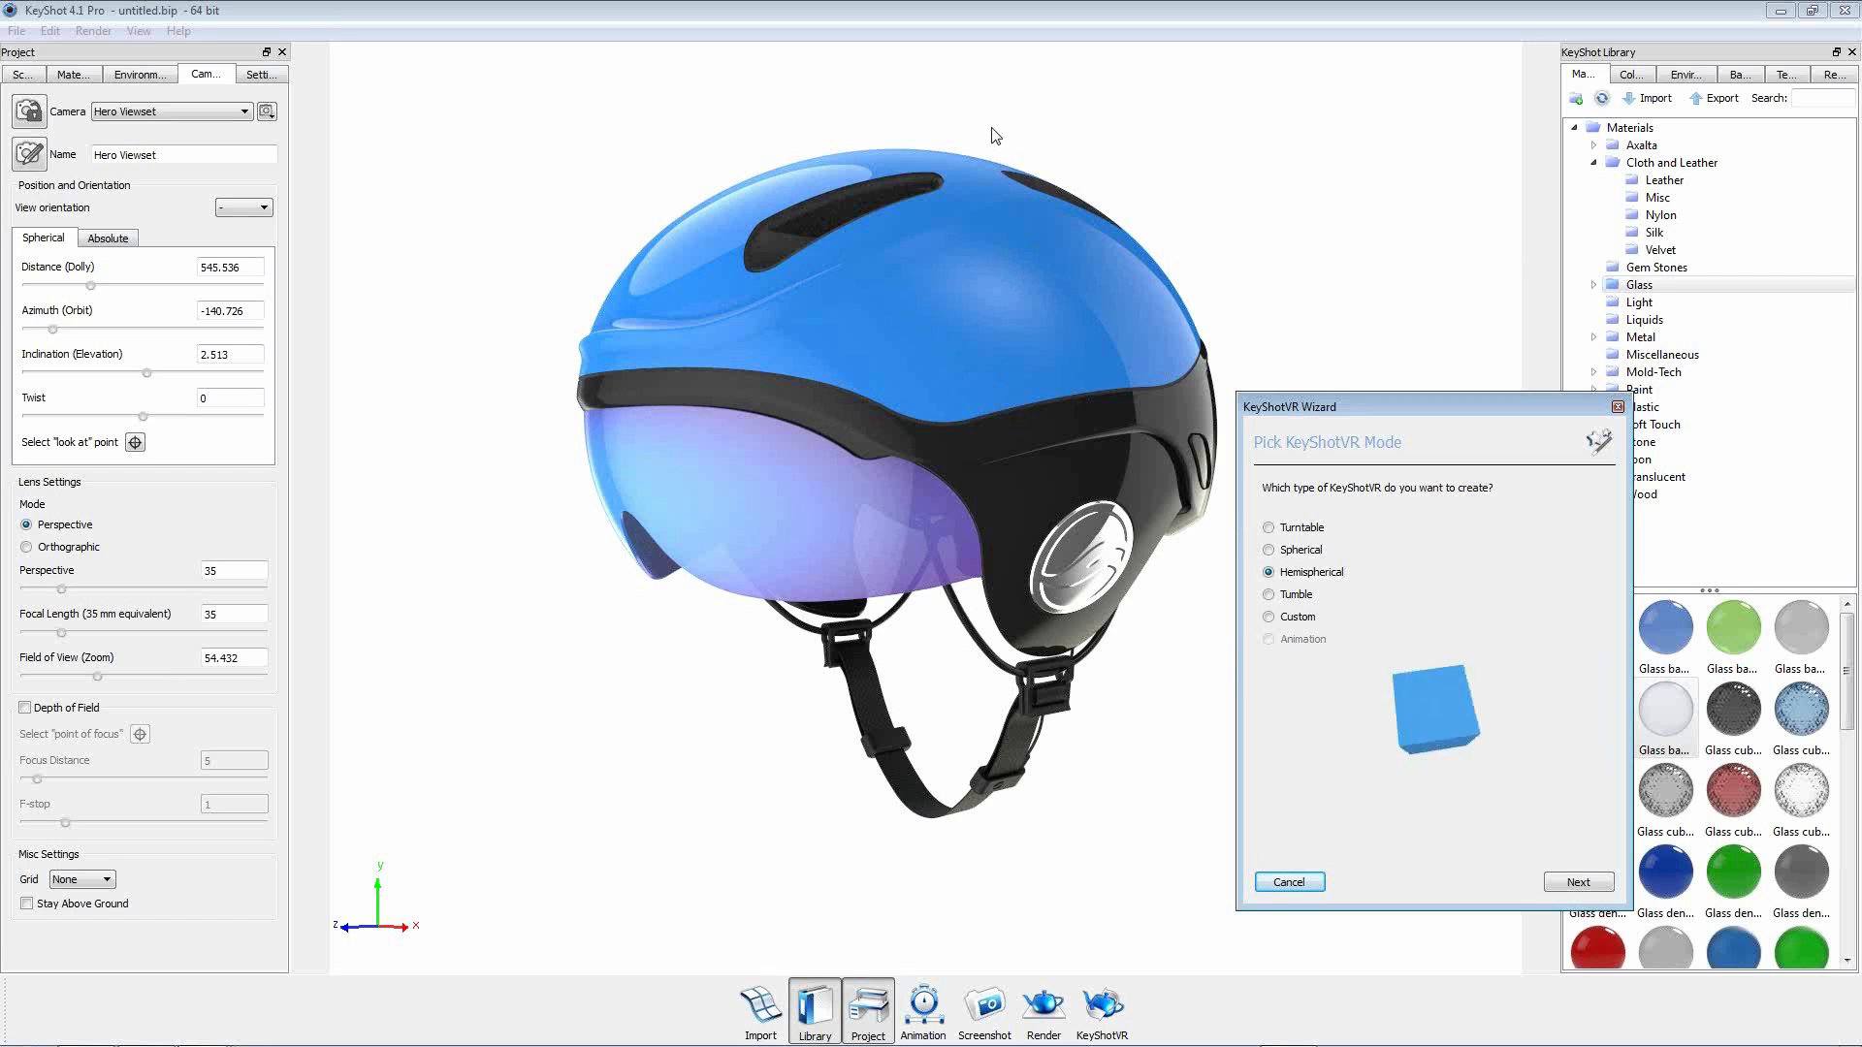
click(1278, 595)
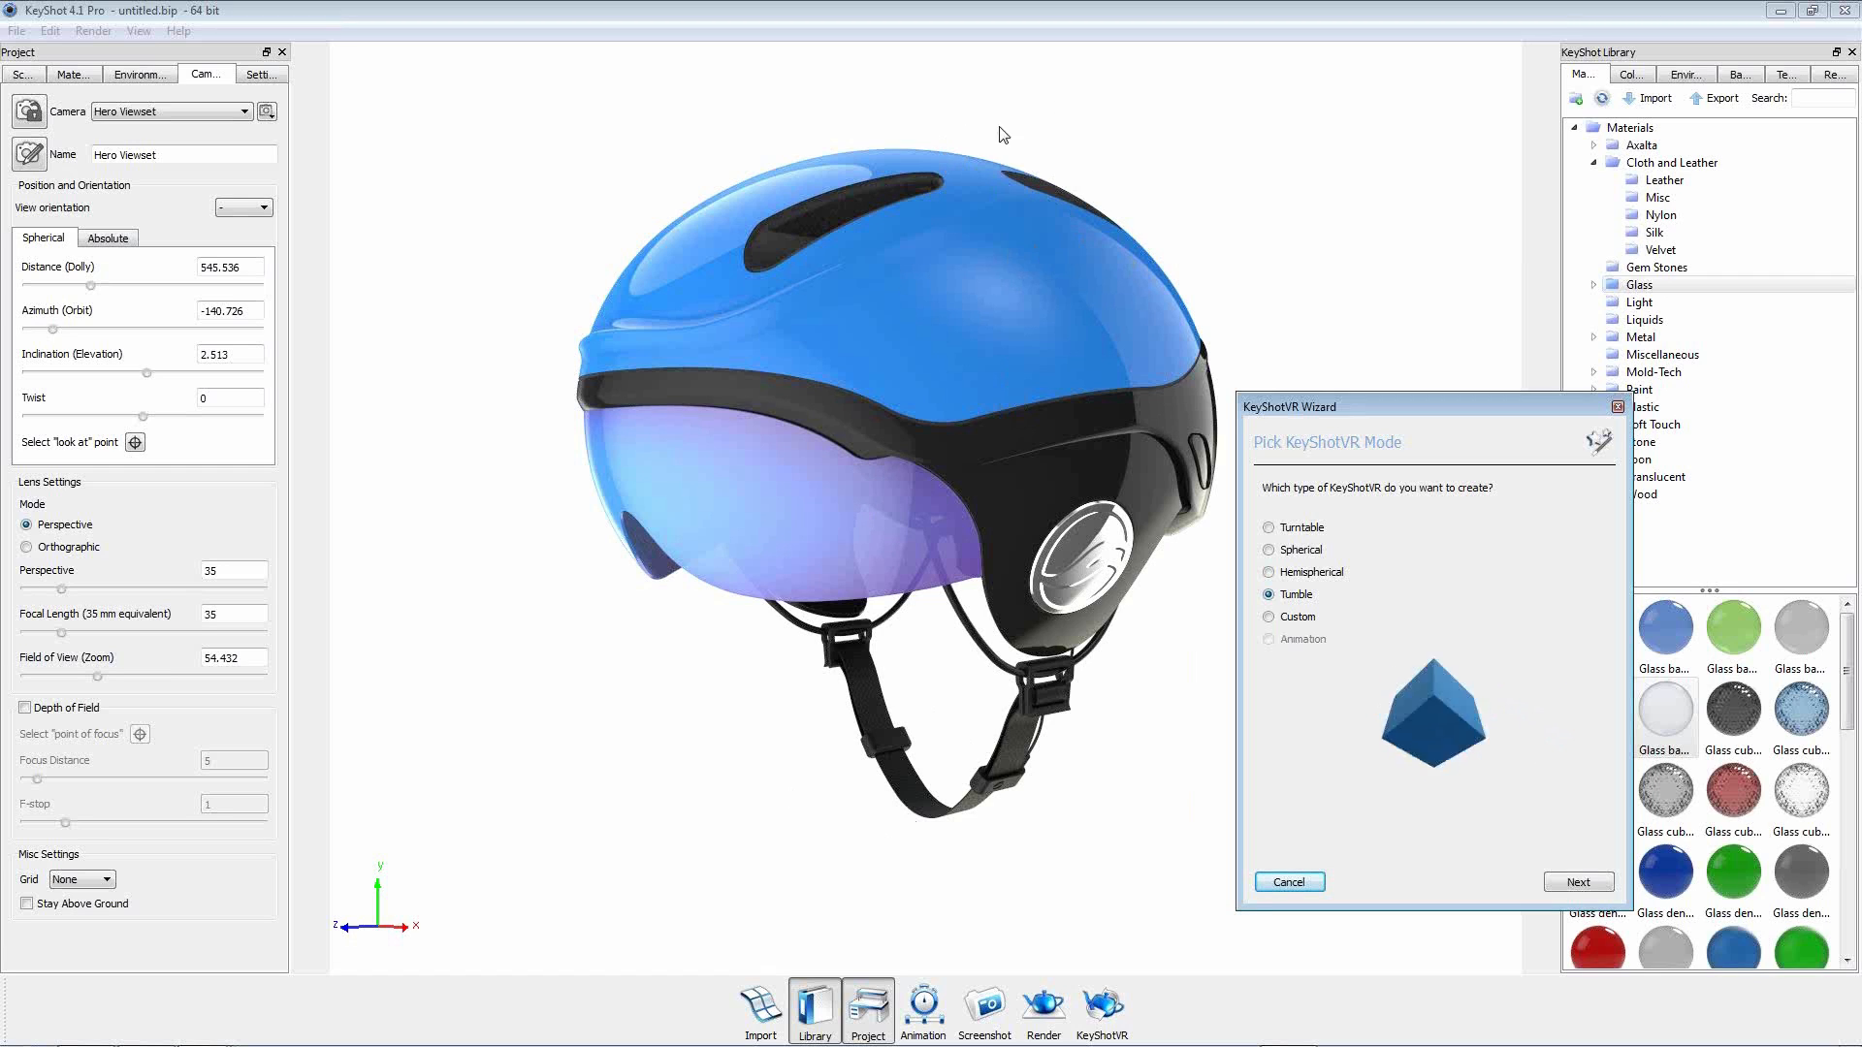
click(1581, 882)
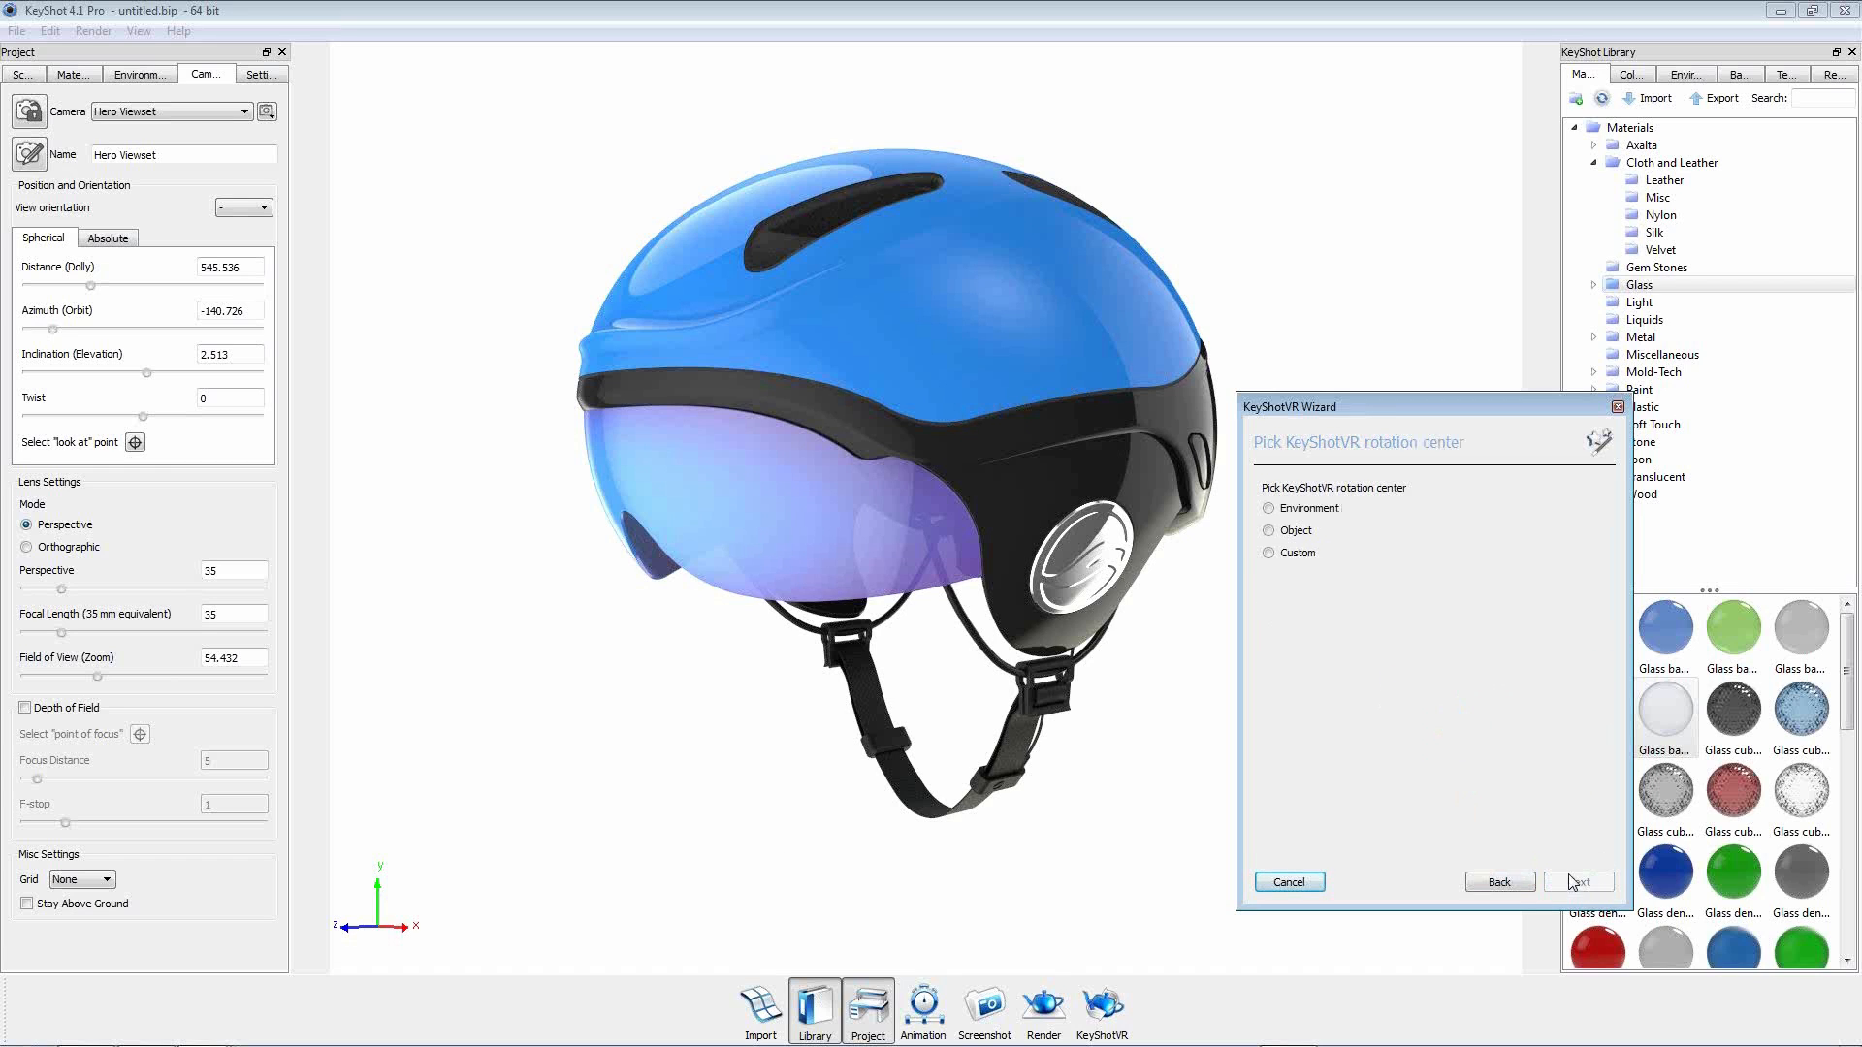
Try Object as the KeyShotVR rotation center, set it to Environment, and continue through the initial view to the smoothness preview.
click(1270, 531)
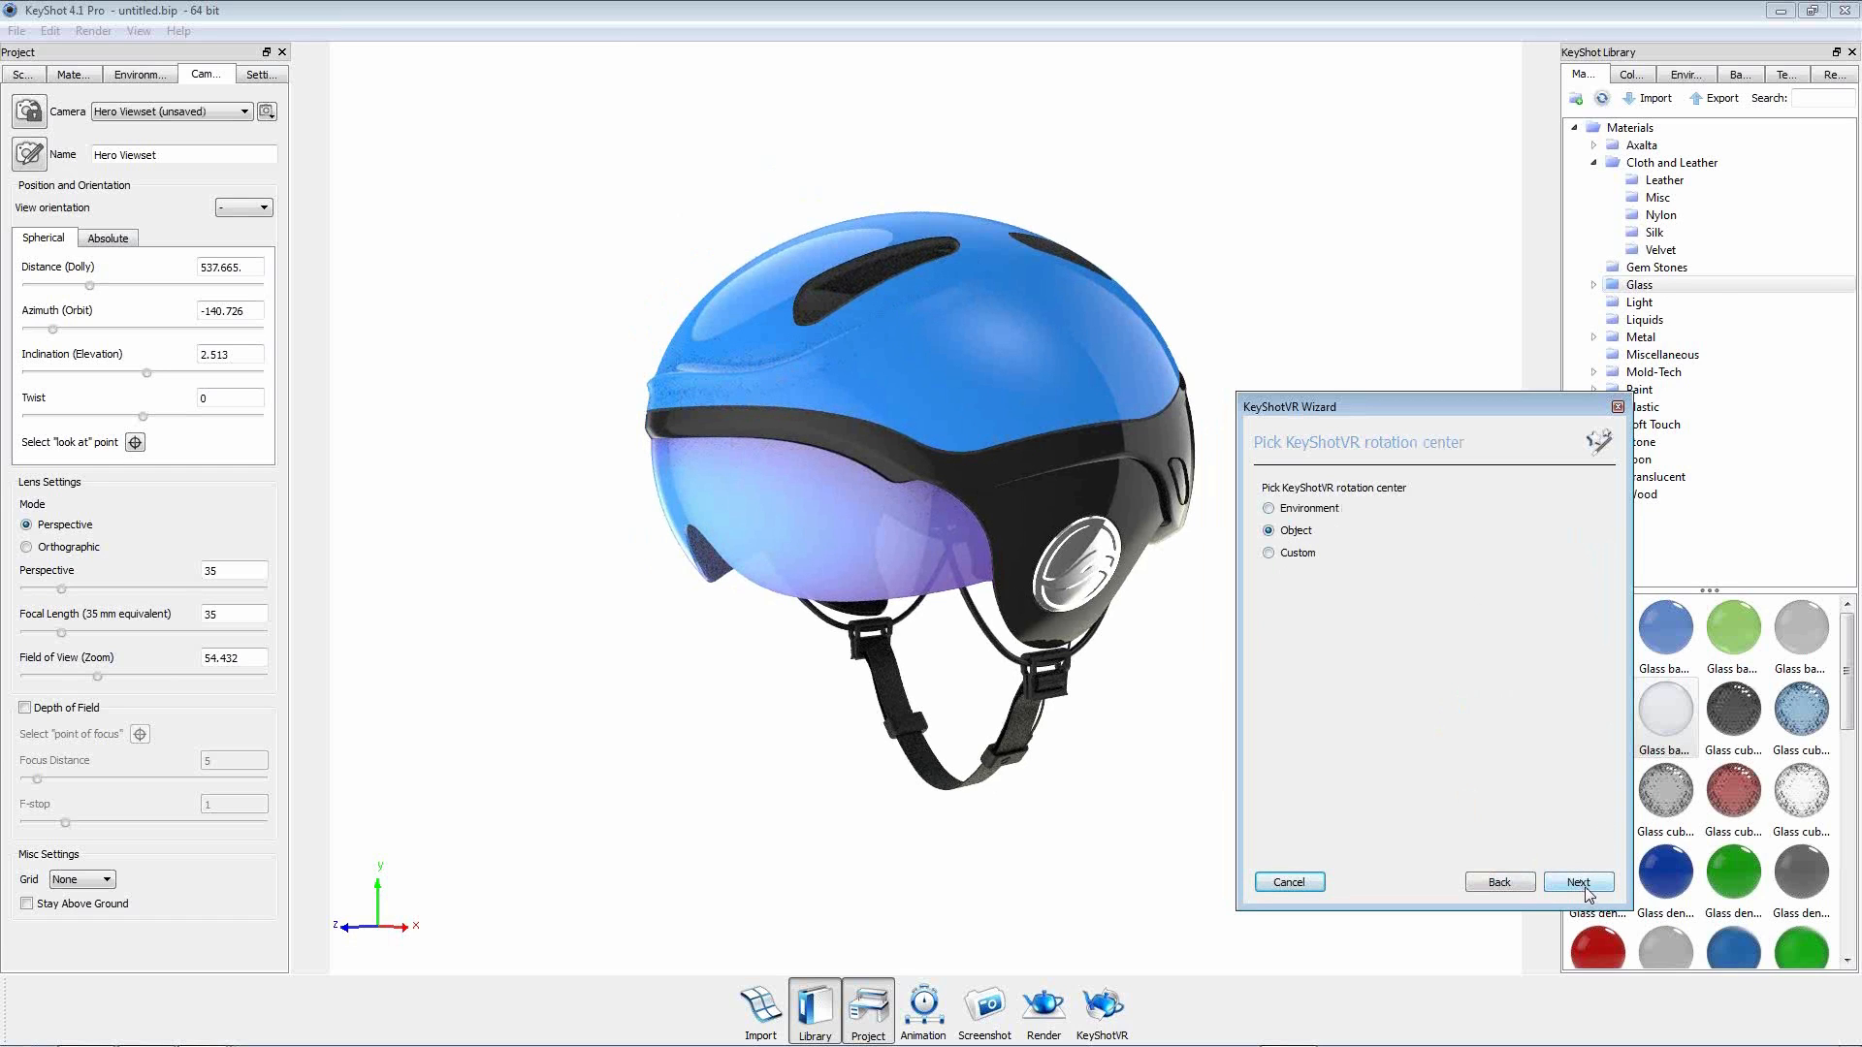
click(1310, 510)
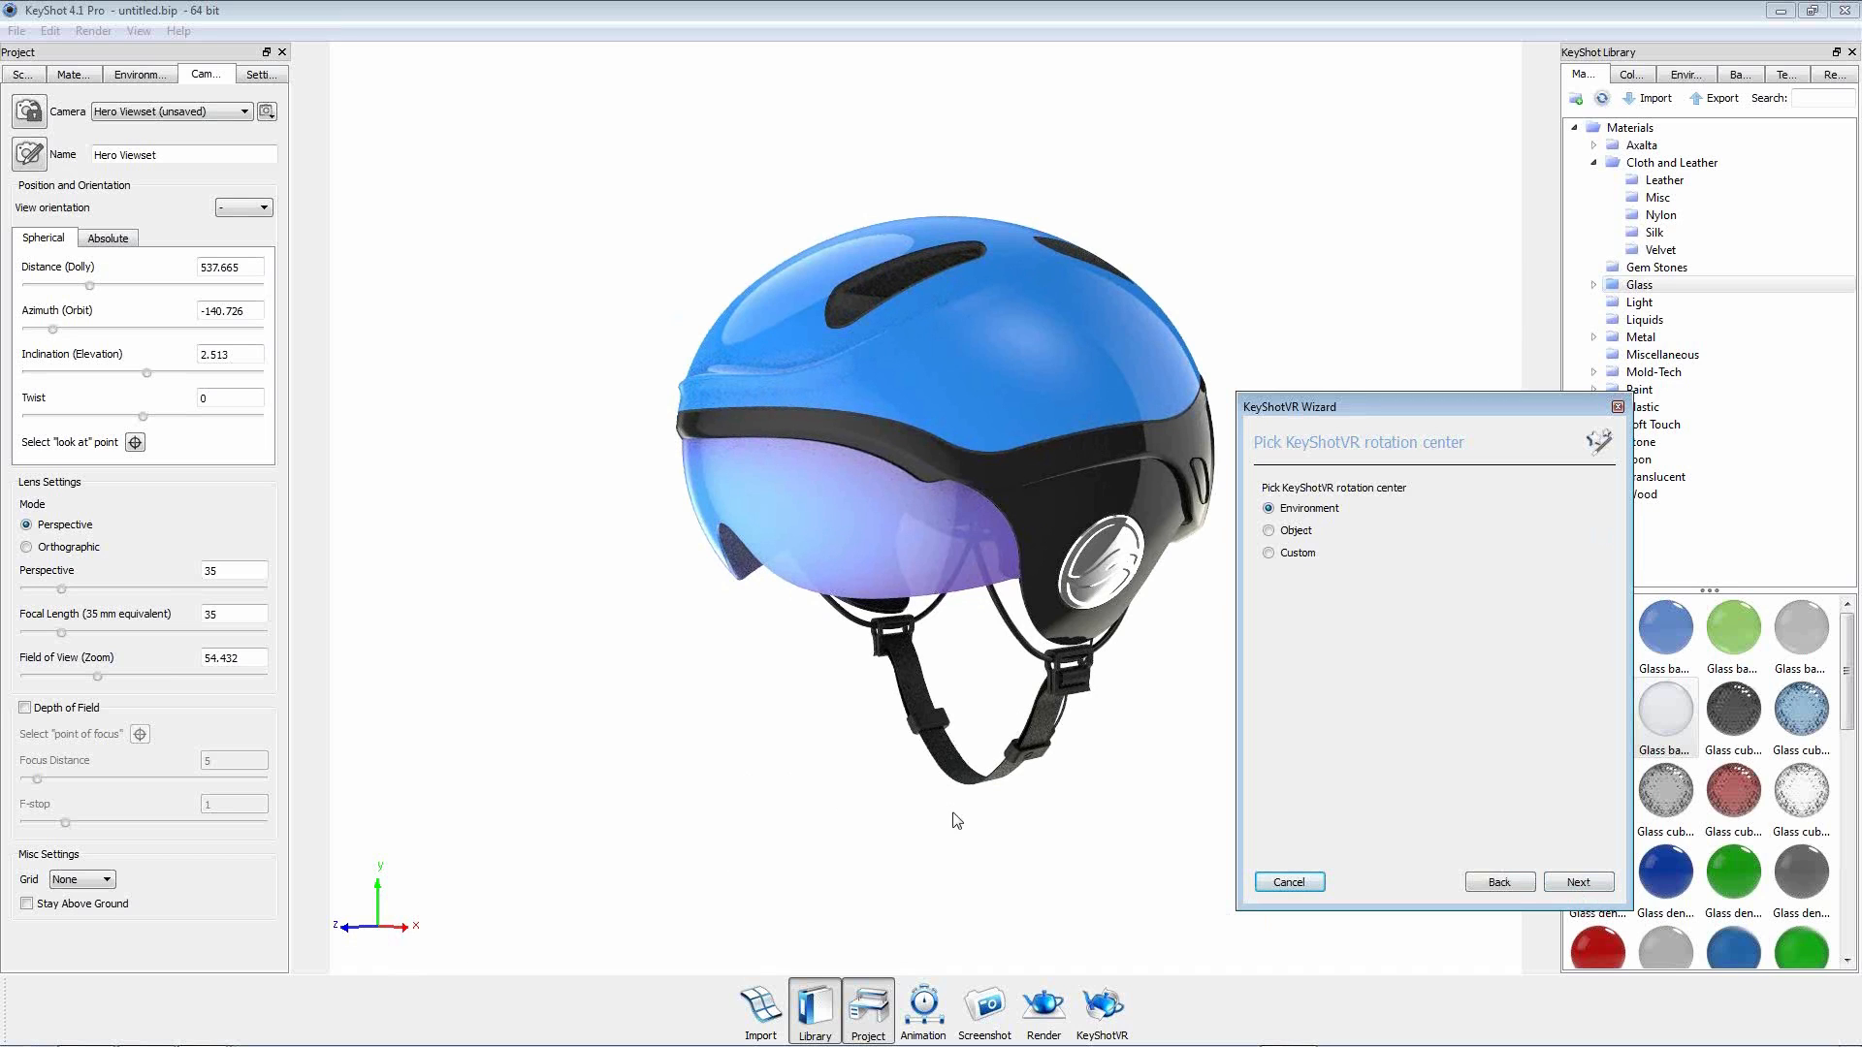
click(1579, 882)
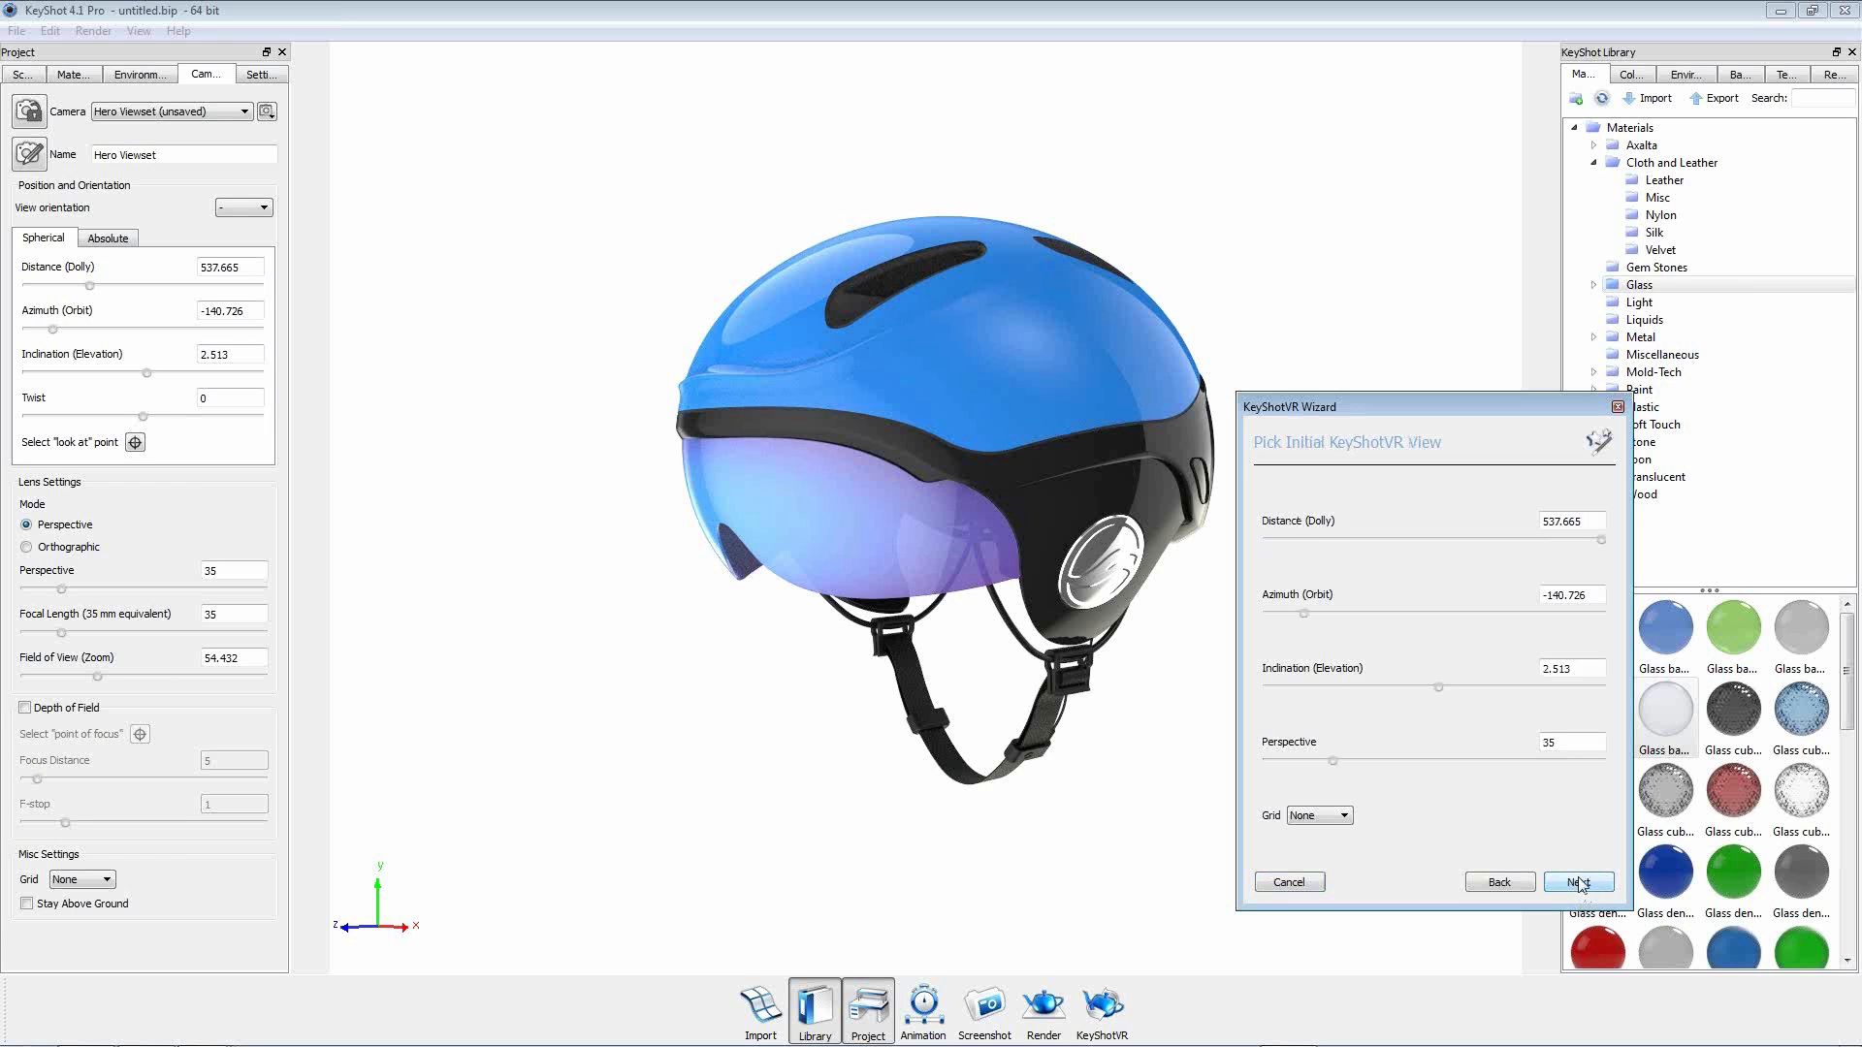
click(1579, 883)
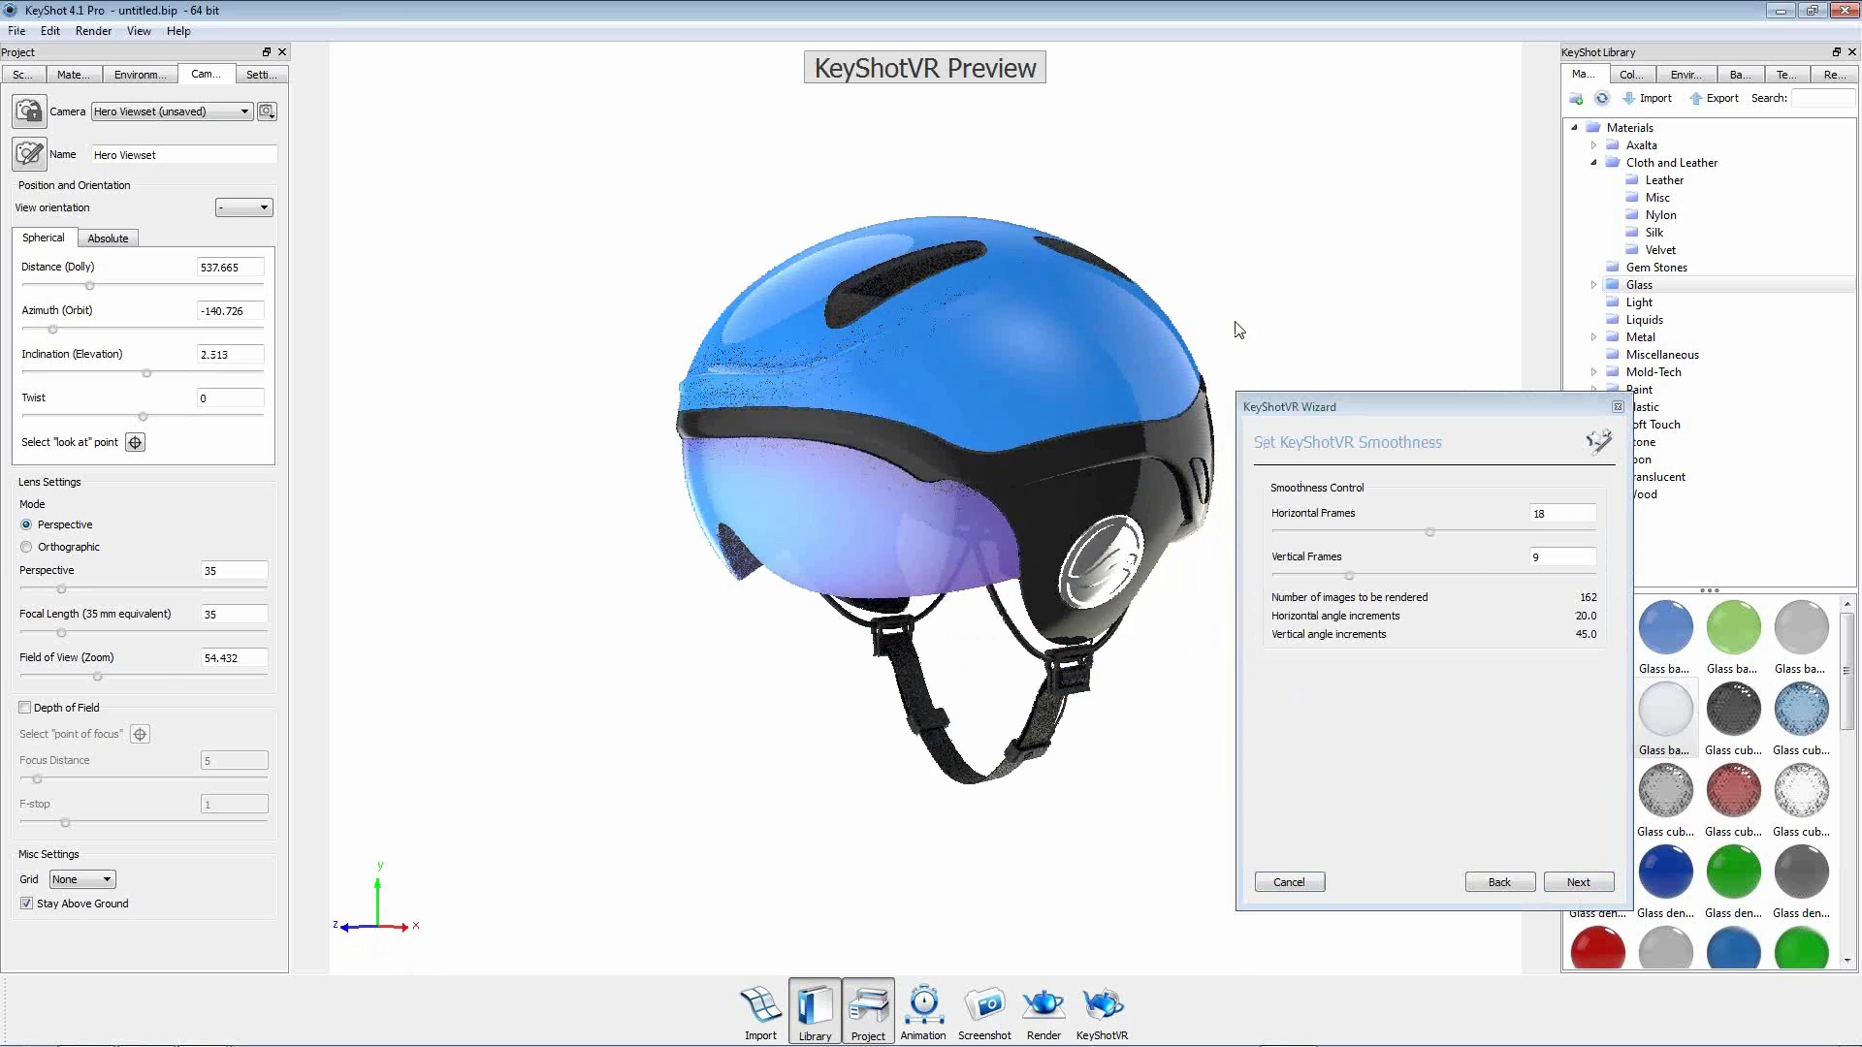
drag(1144, 580, 1039, 442)
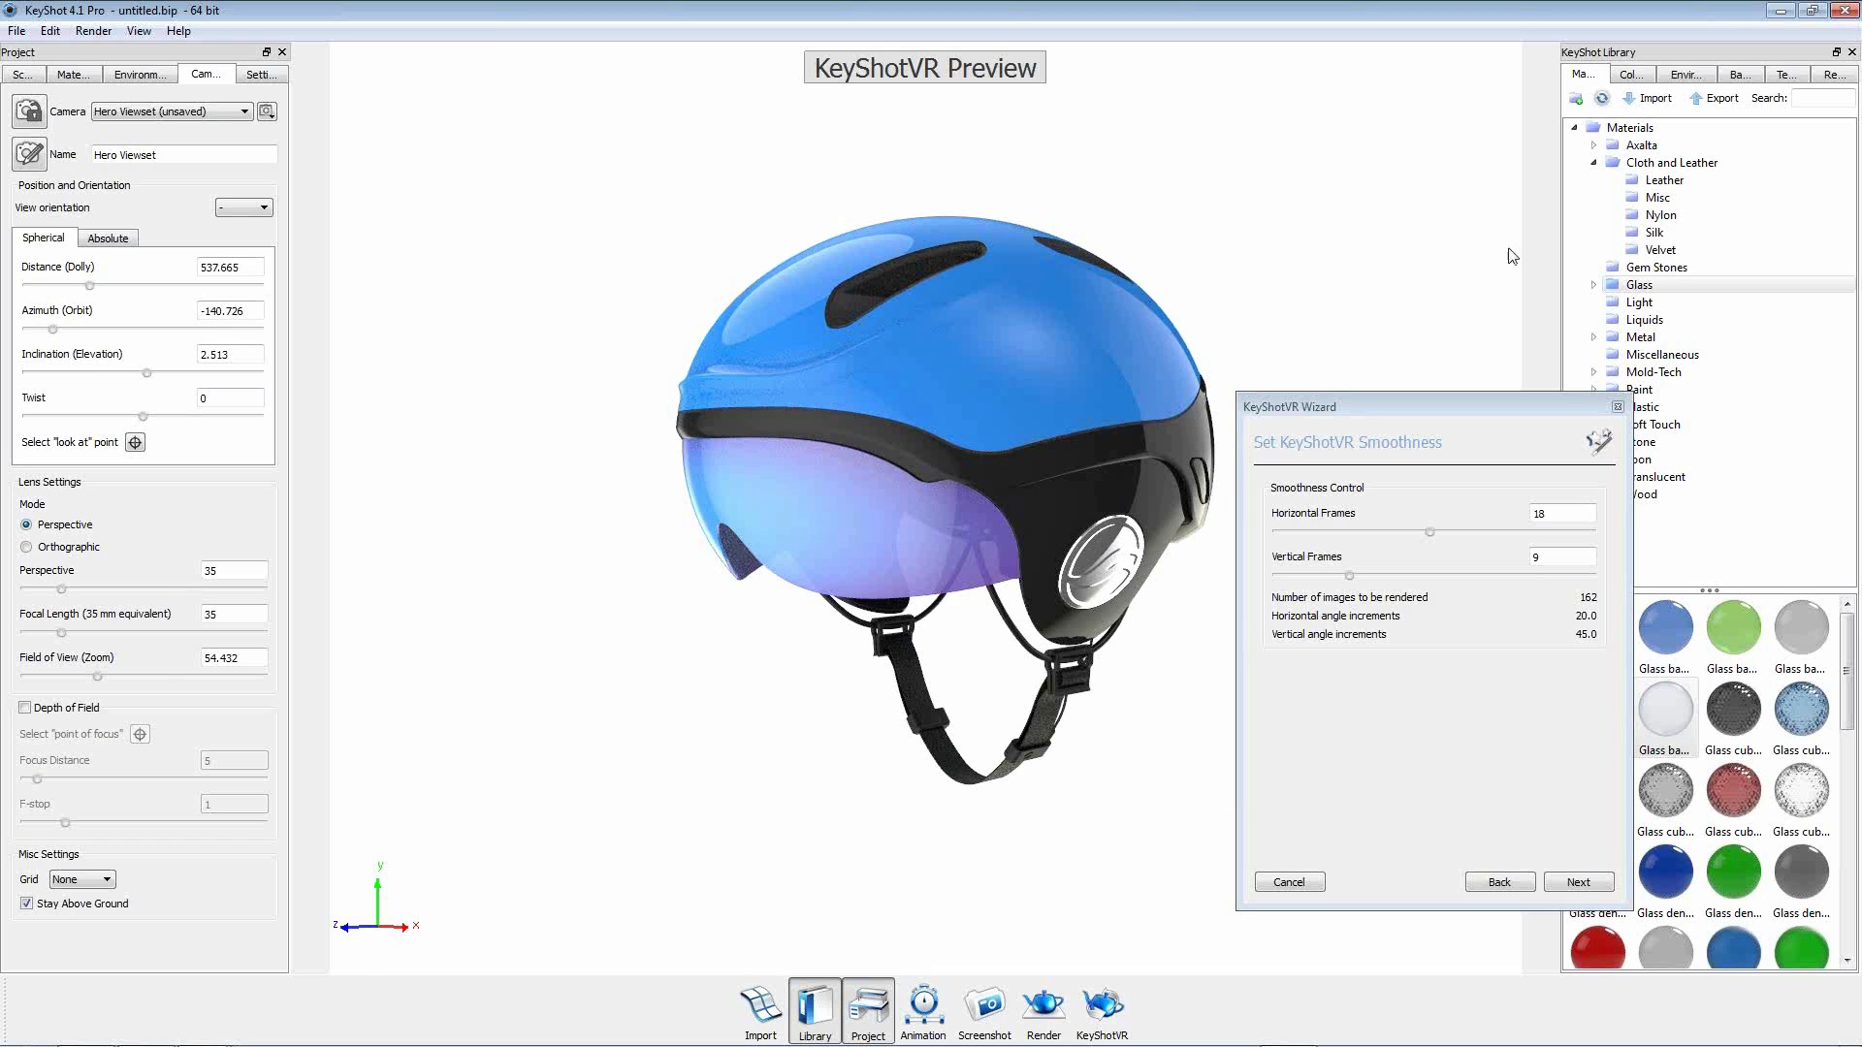
Browse the studio environments in the library and light the helmet with the "Light Tent Screen Fro..." environment.
click(1685, 75)
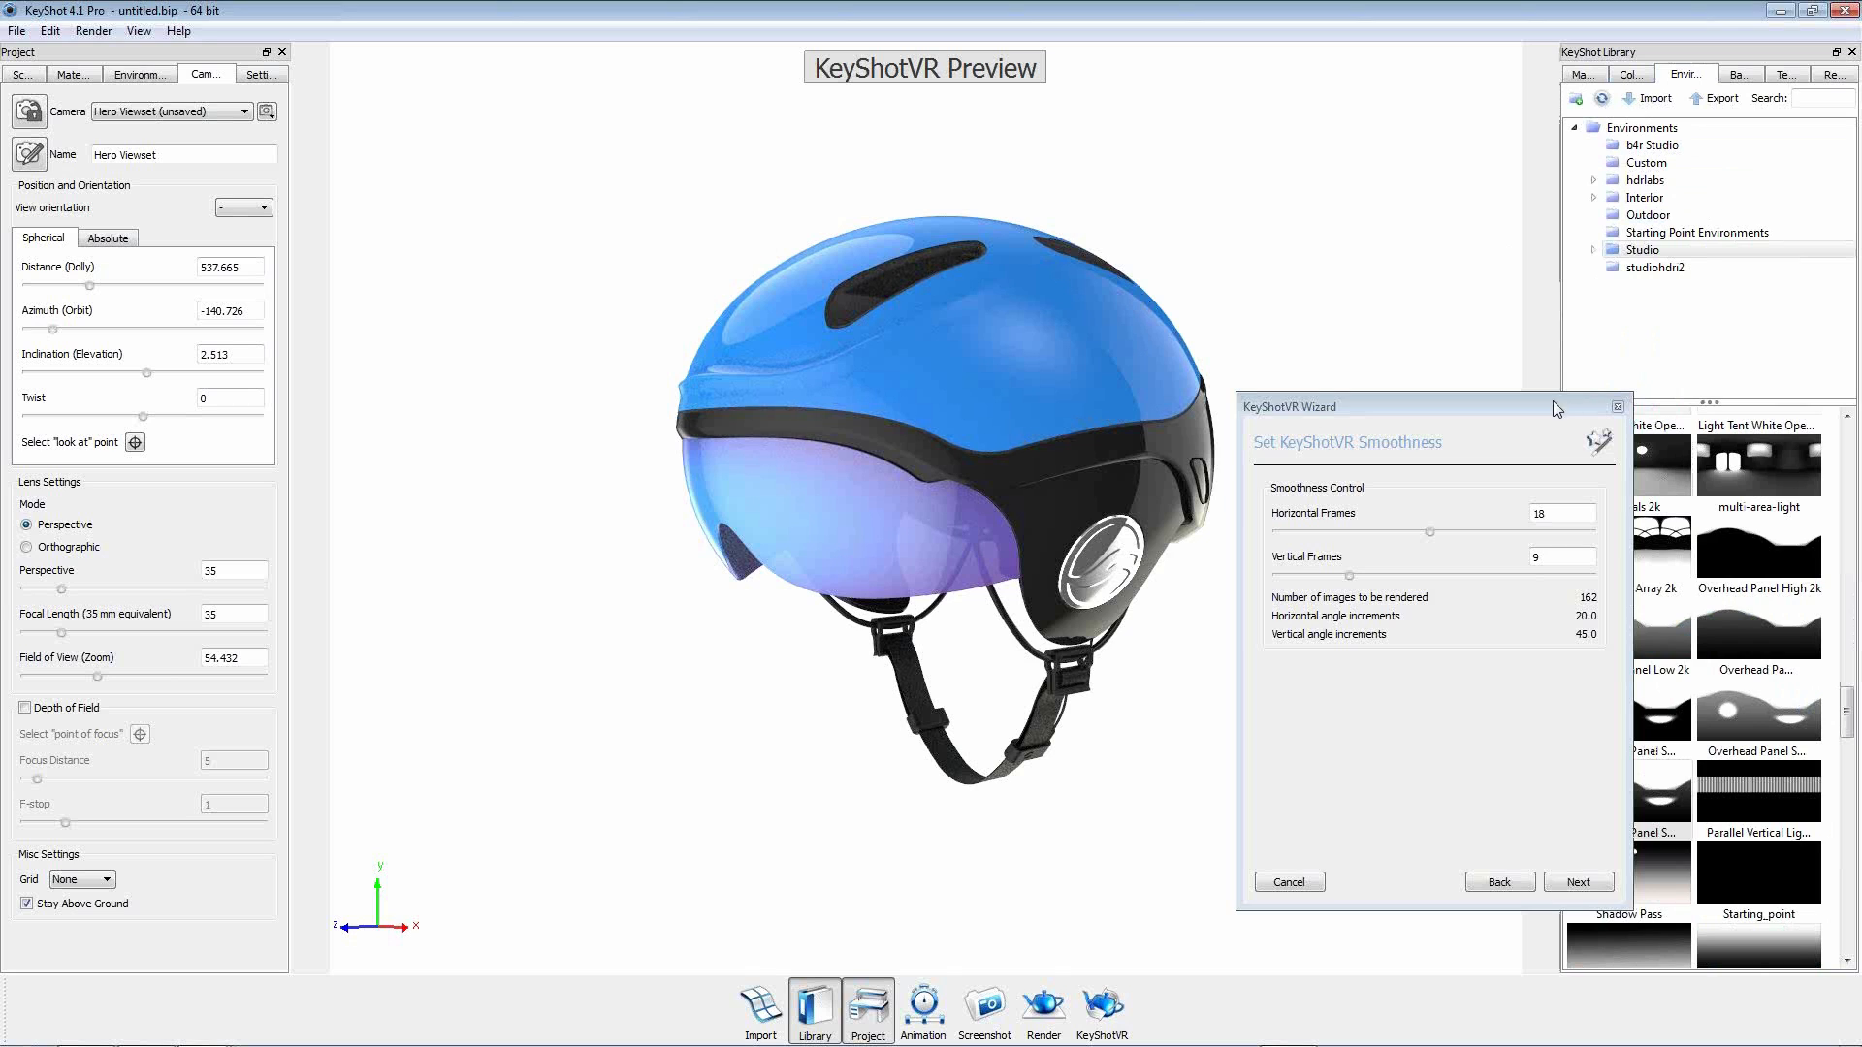
drag(1552, 403, 1478, 167)
scroll(1769, 636, down, 15)
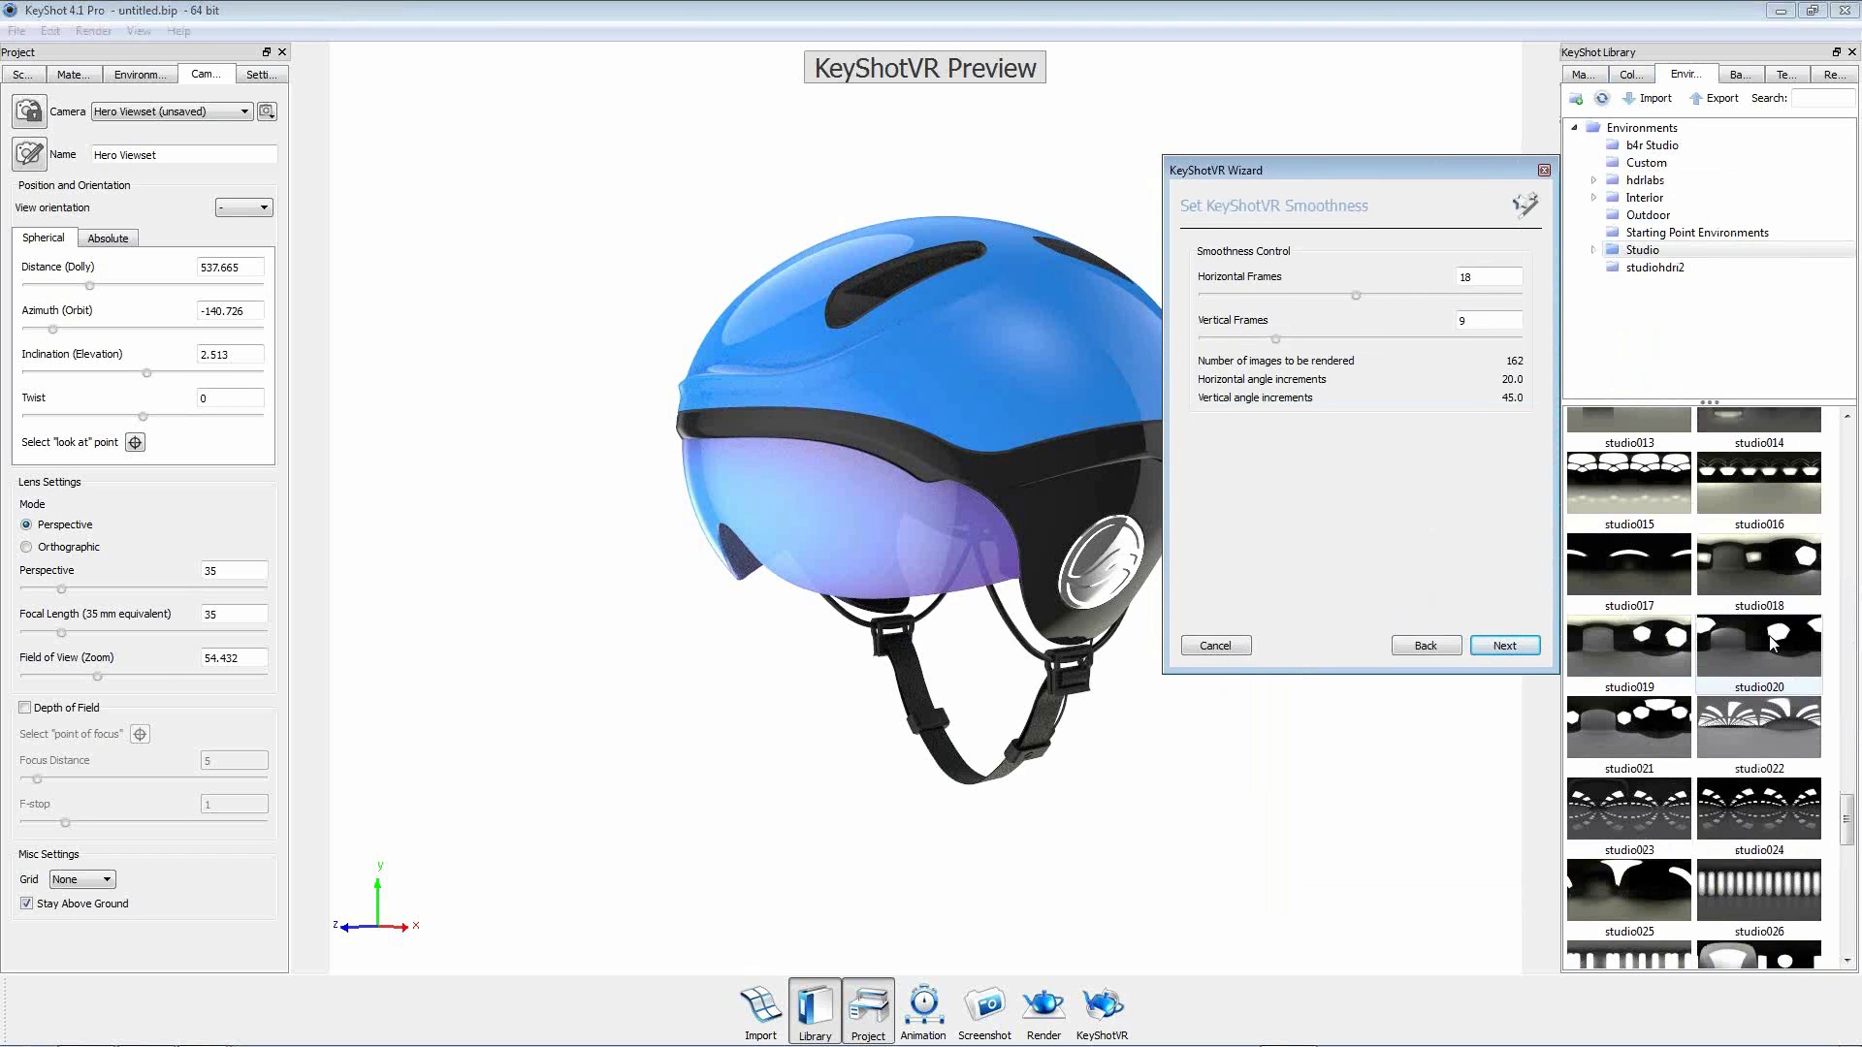
scroll(1773, 643, up, 10)
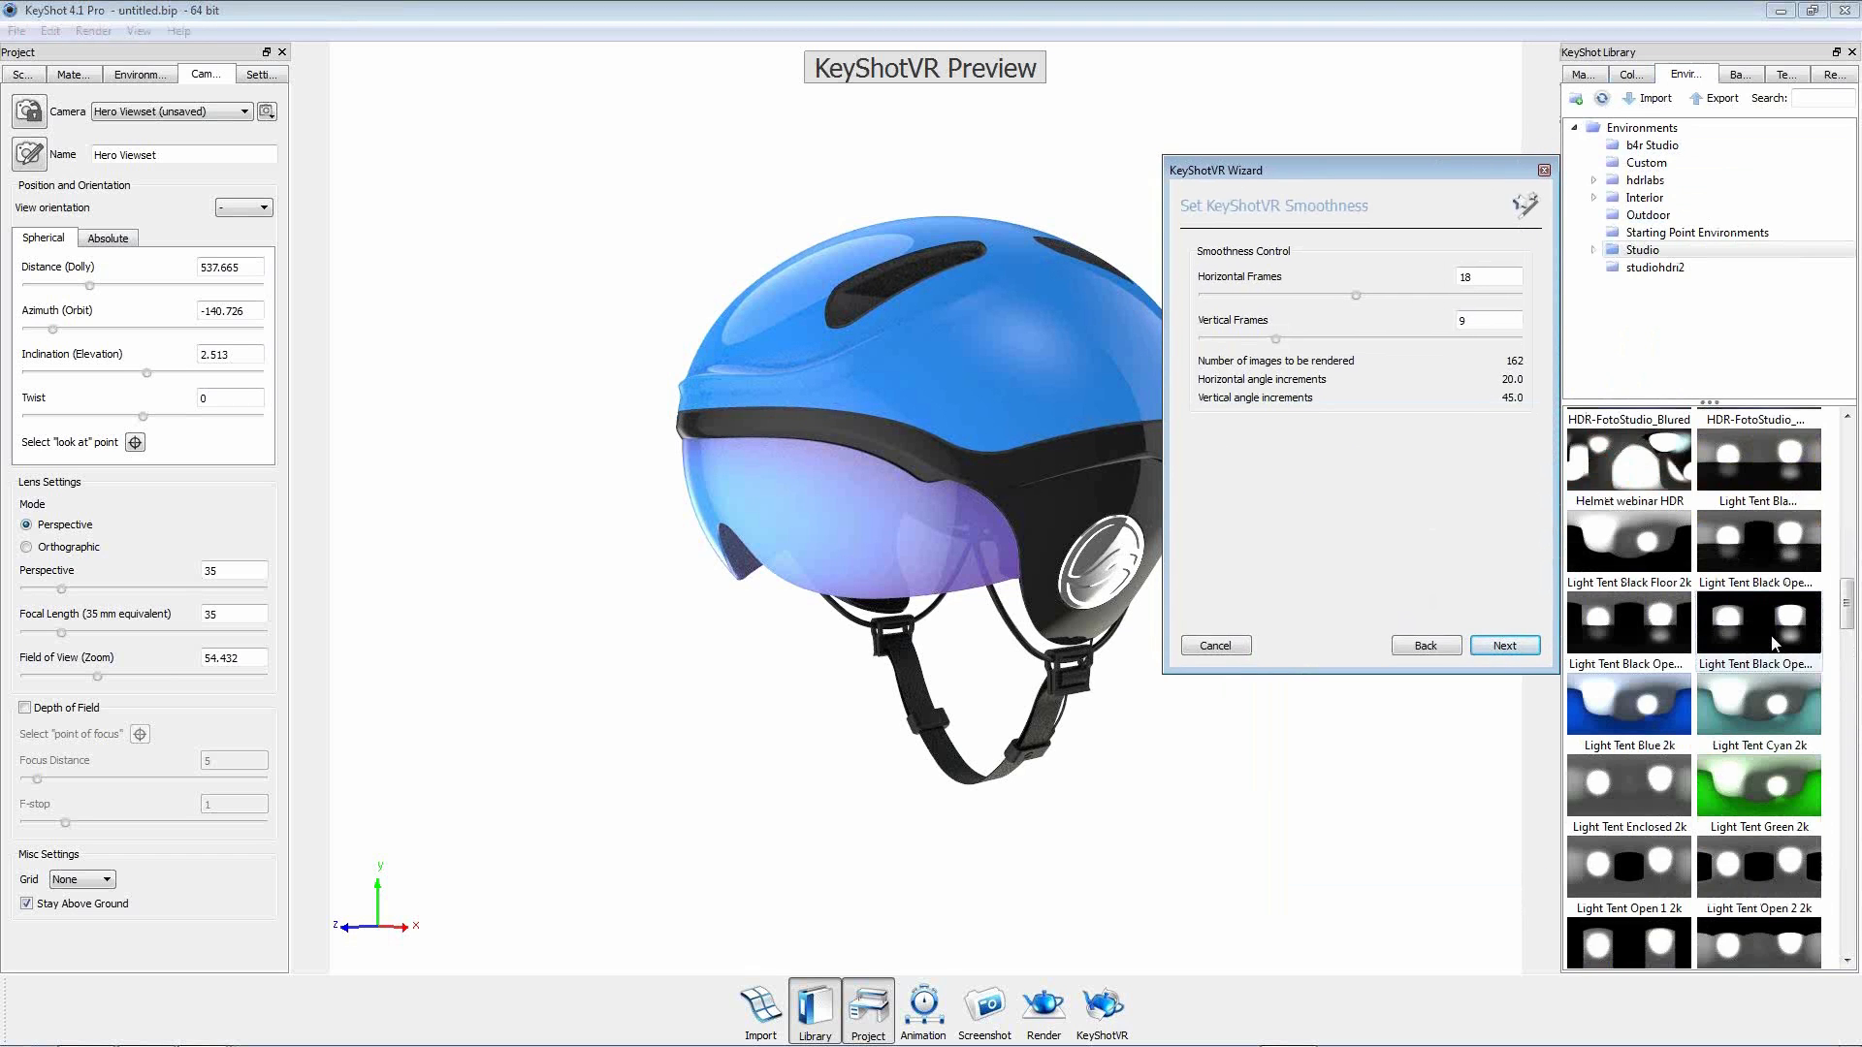
scroll(1771, 636, up, 5)
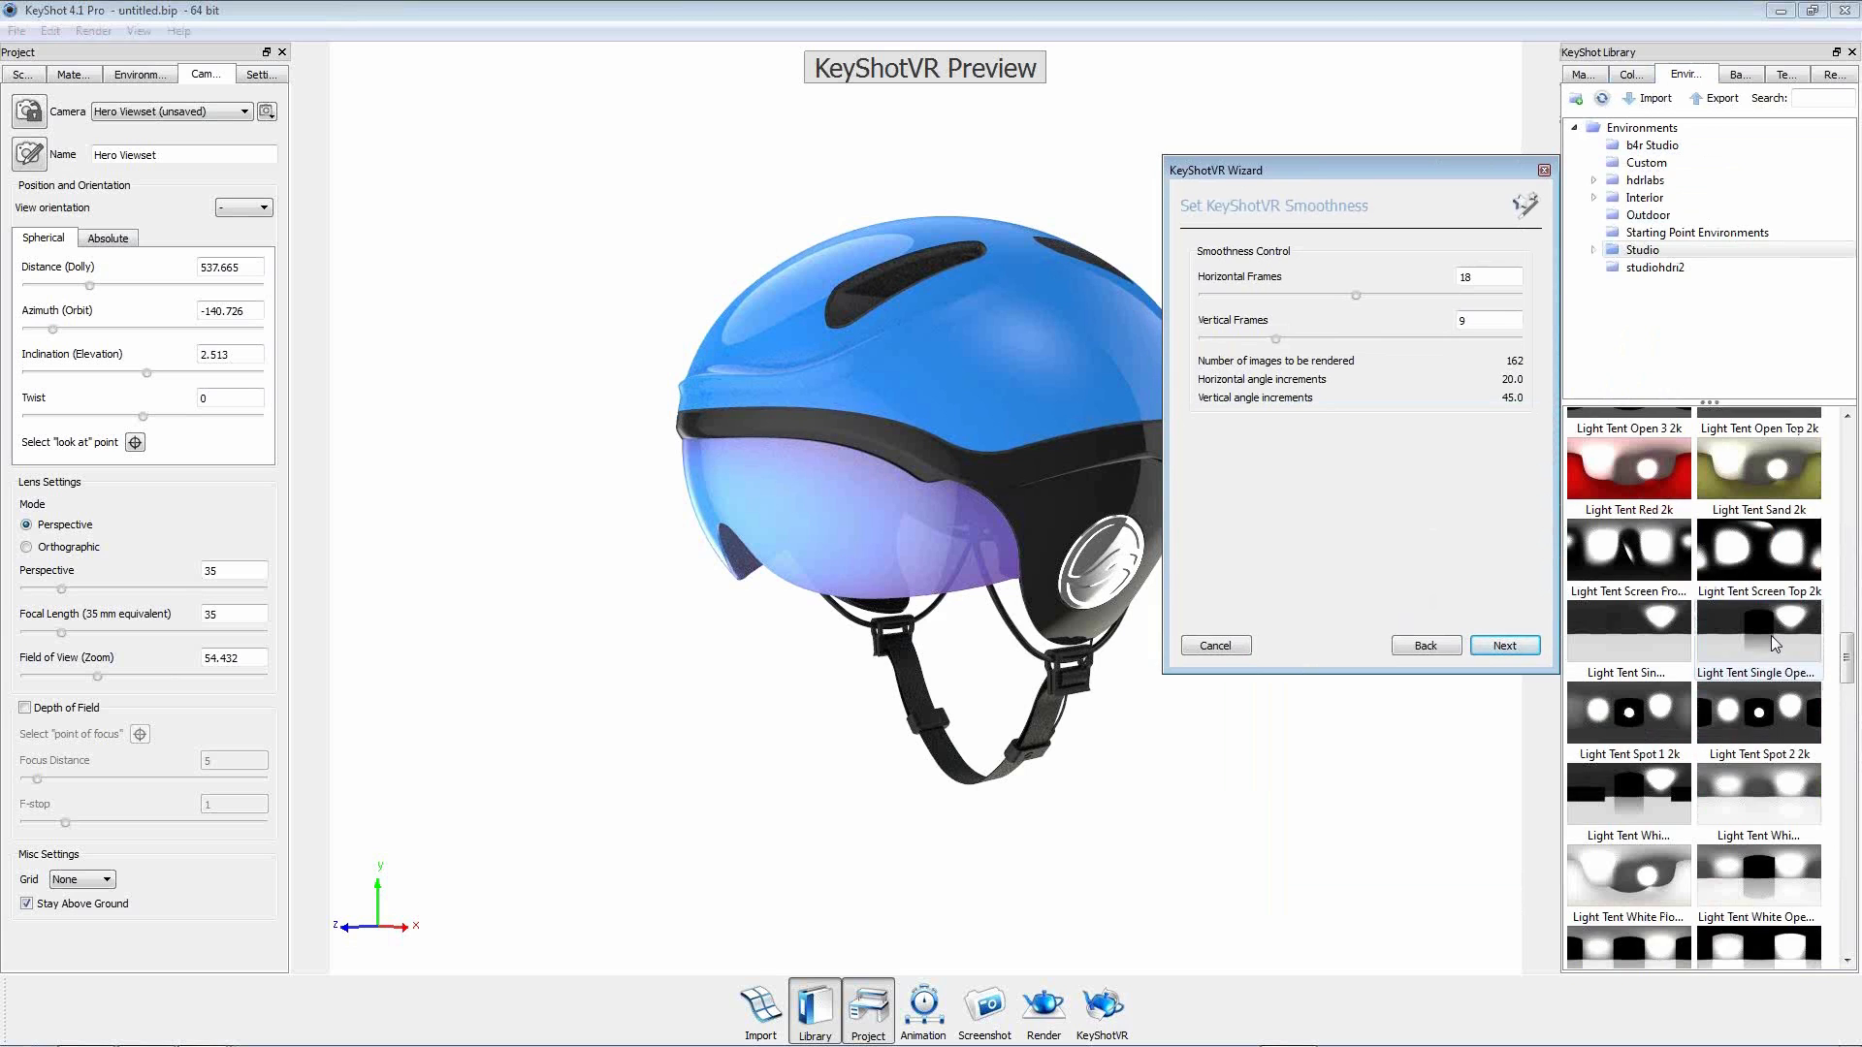
drag(1629, 551, 713, 694)
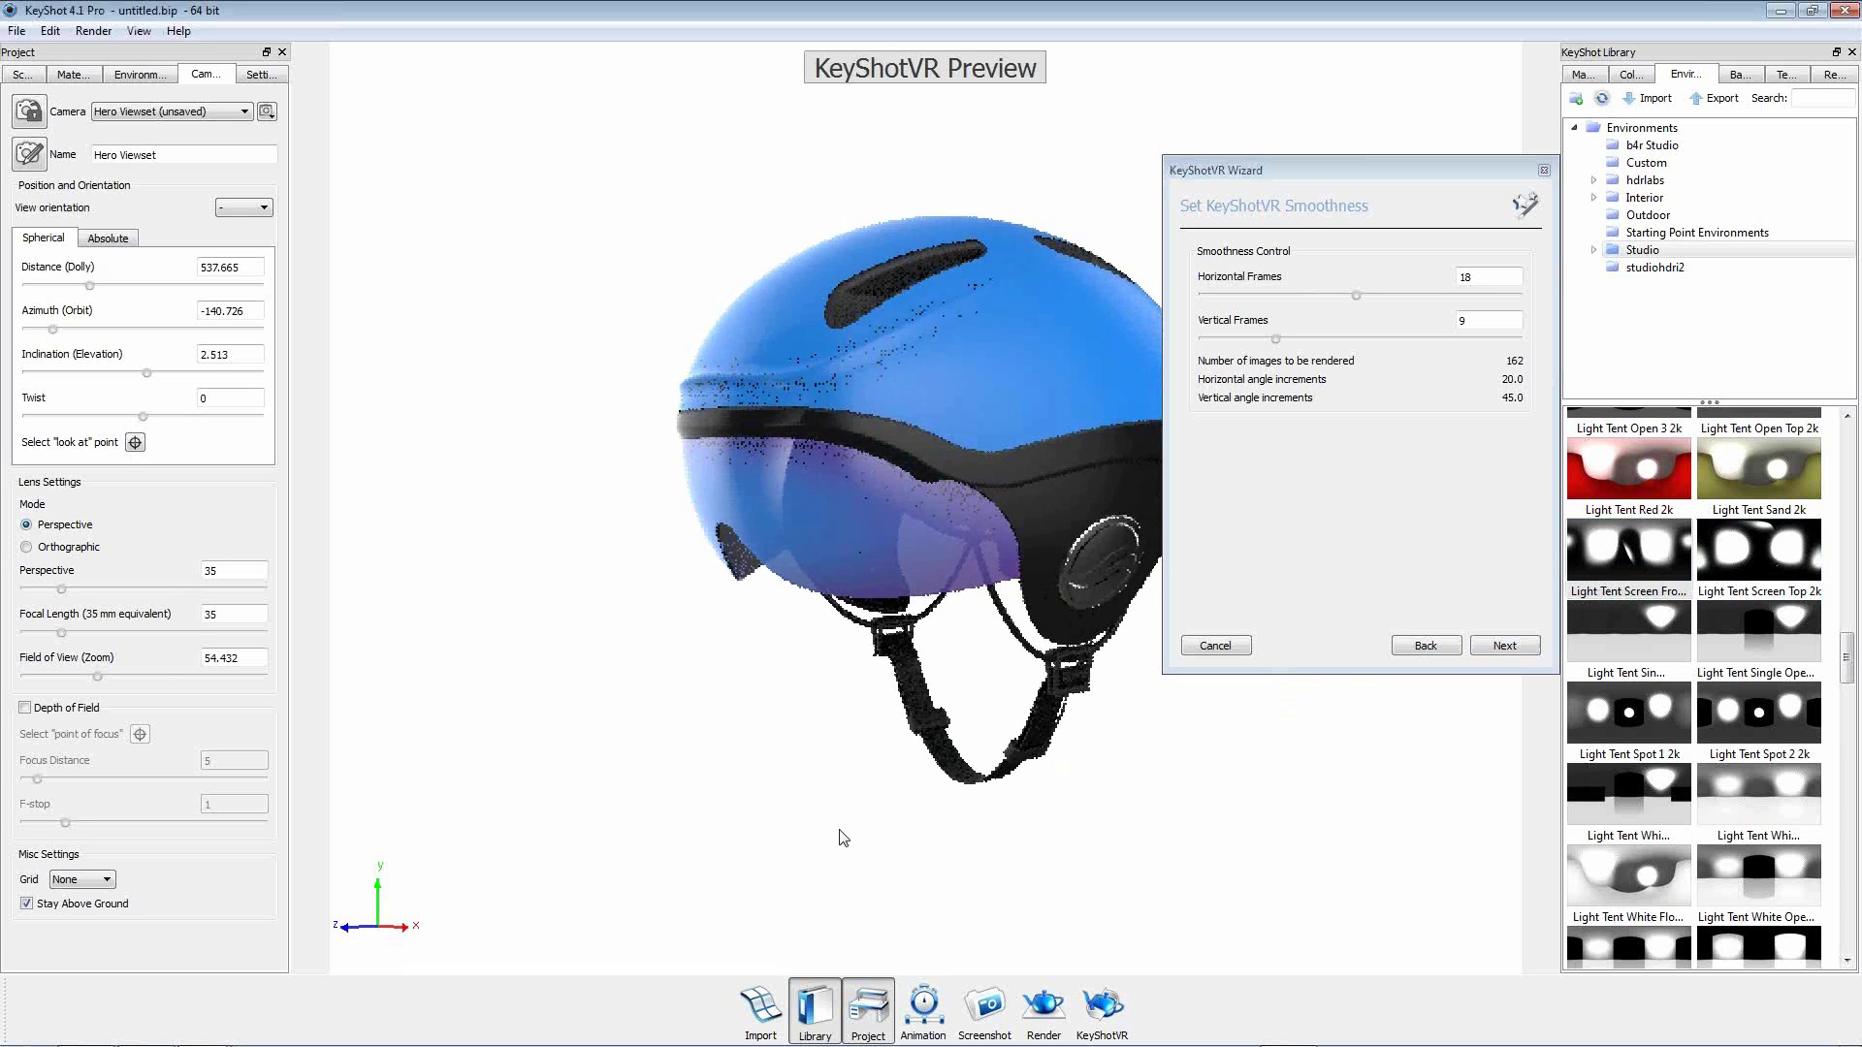
drag(1353, 168, 1432, 158)
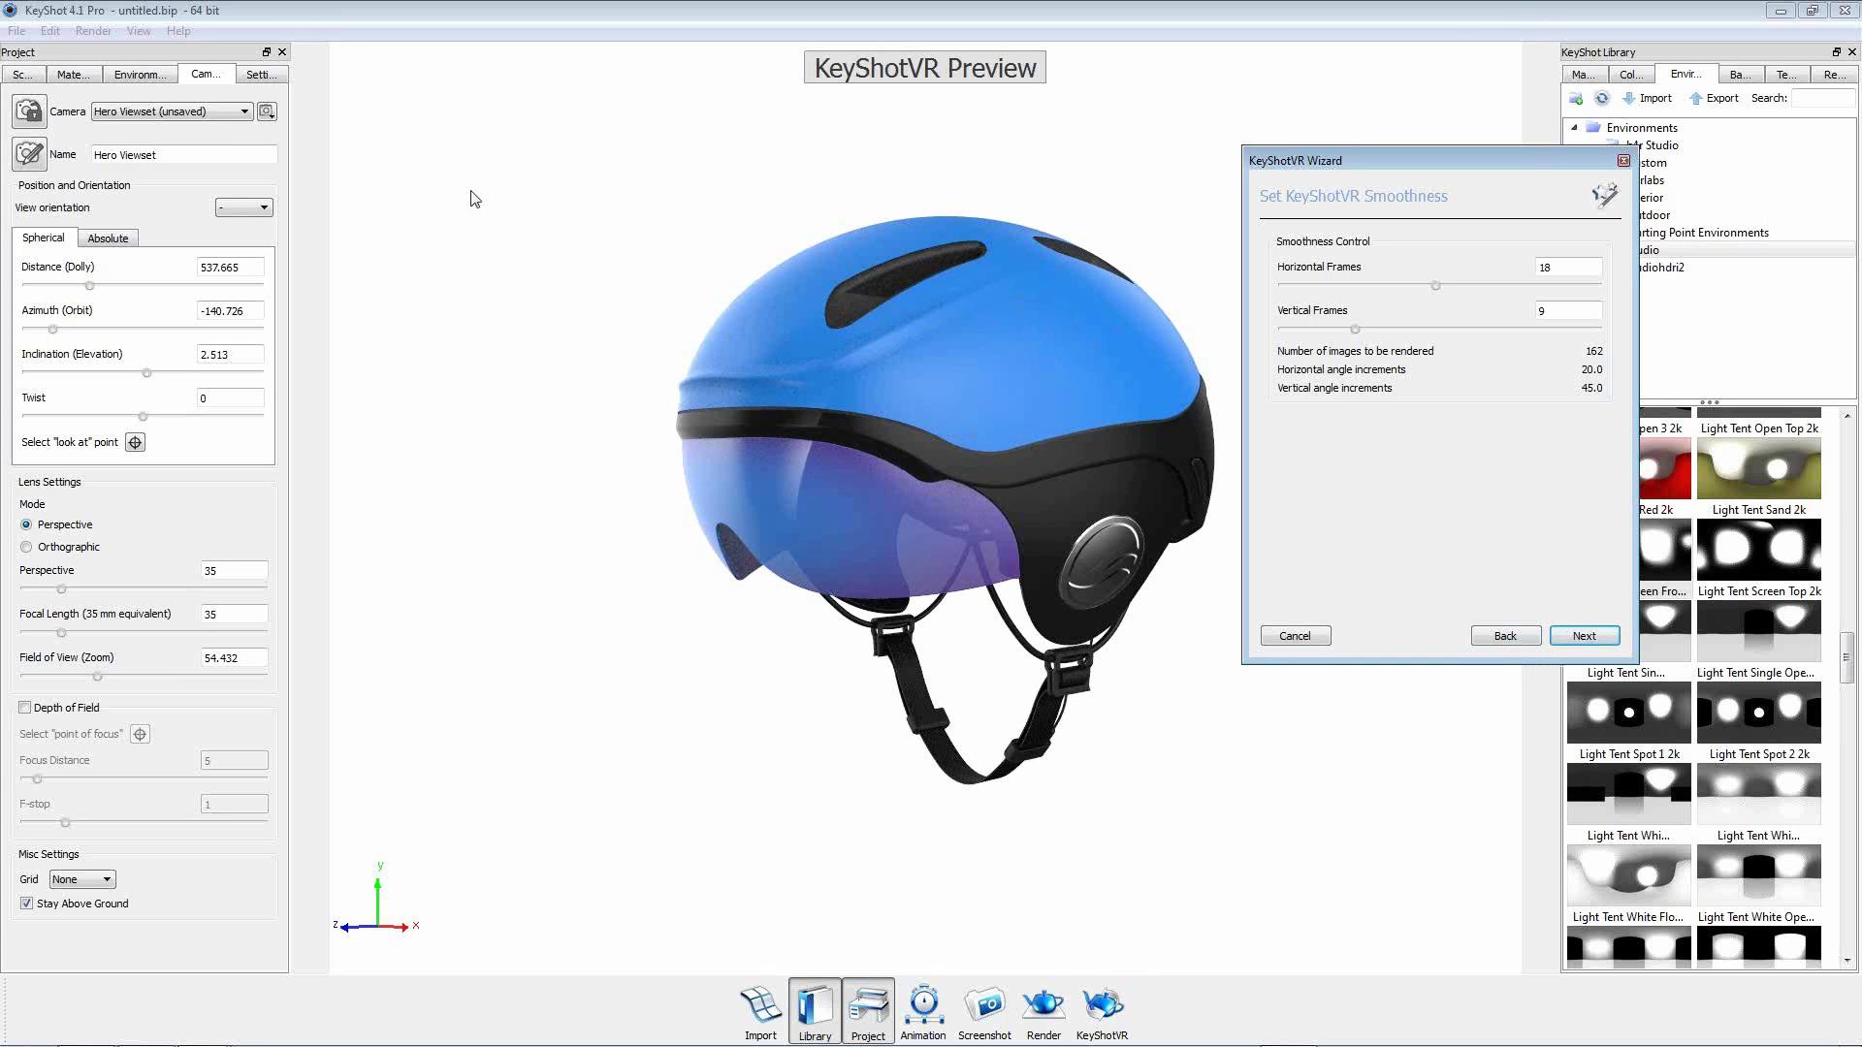
Open the environment's HDR image for editing and add a pin light at the middle of its bottom edge.
click(143, 79)
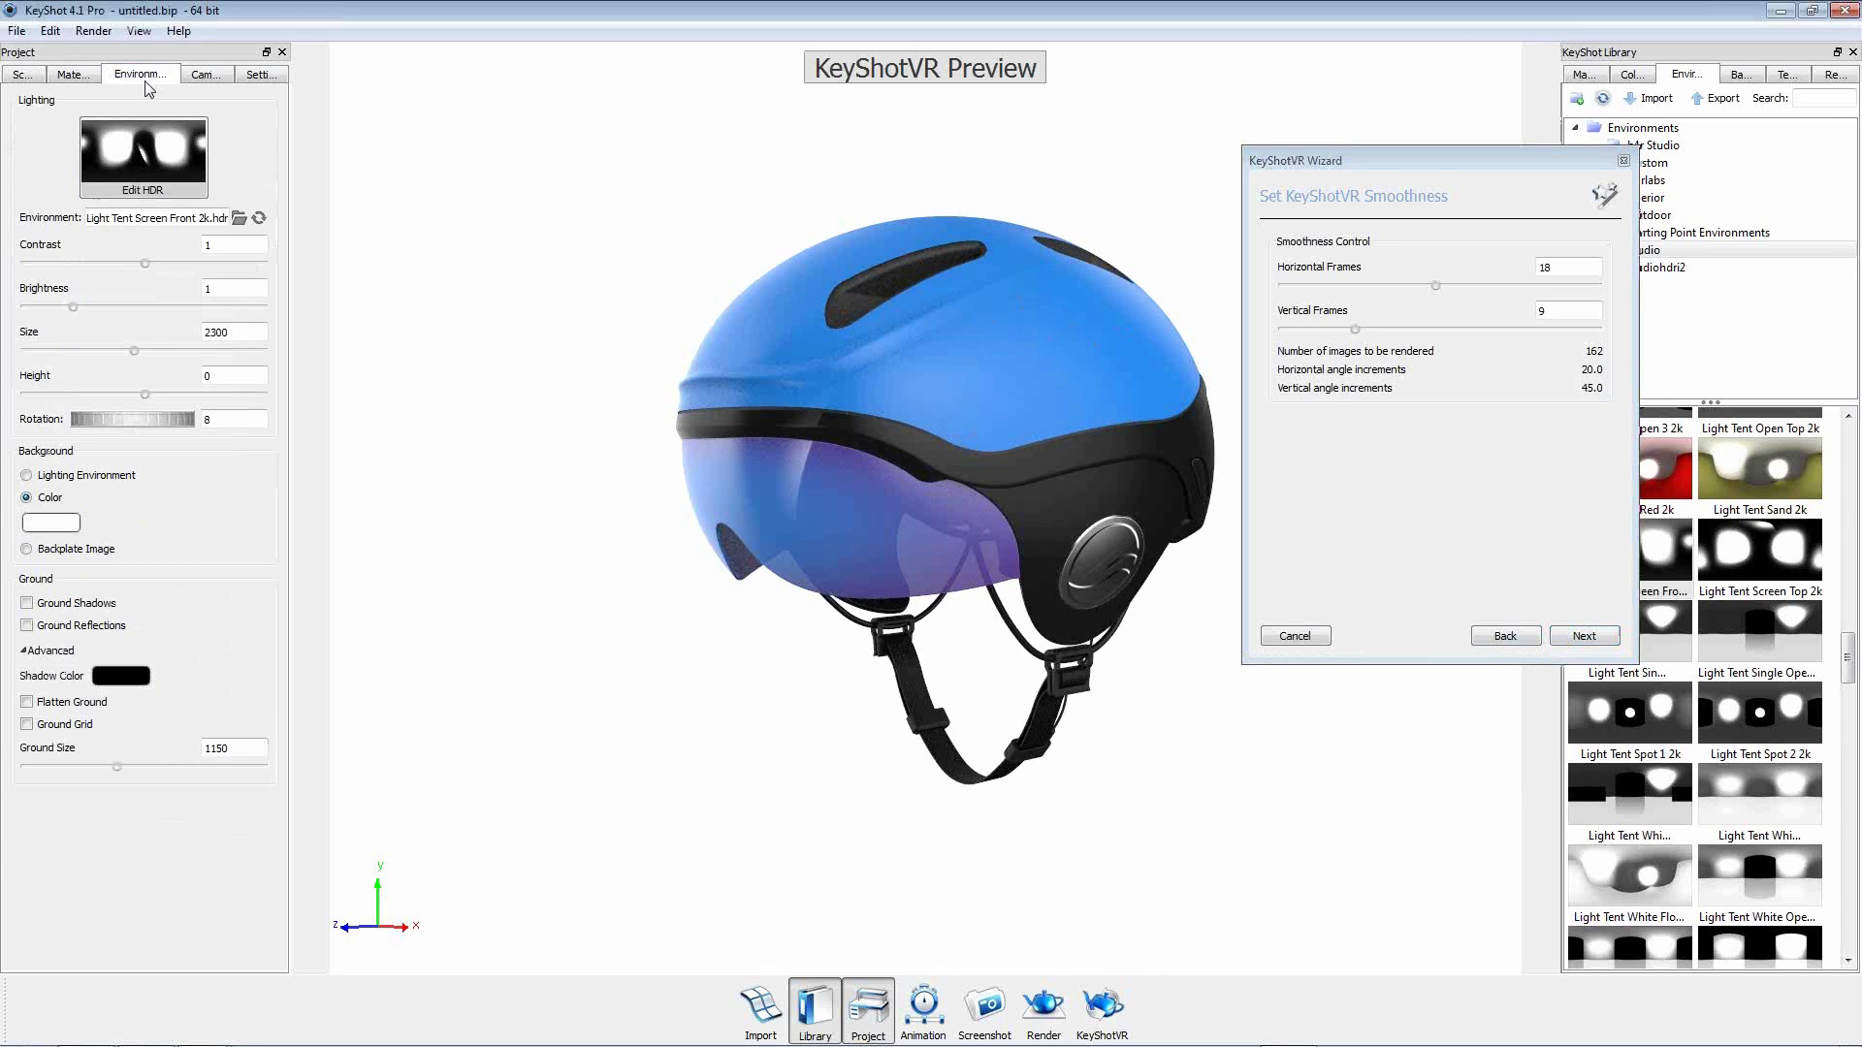
click(167, 152)
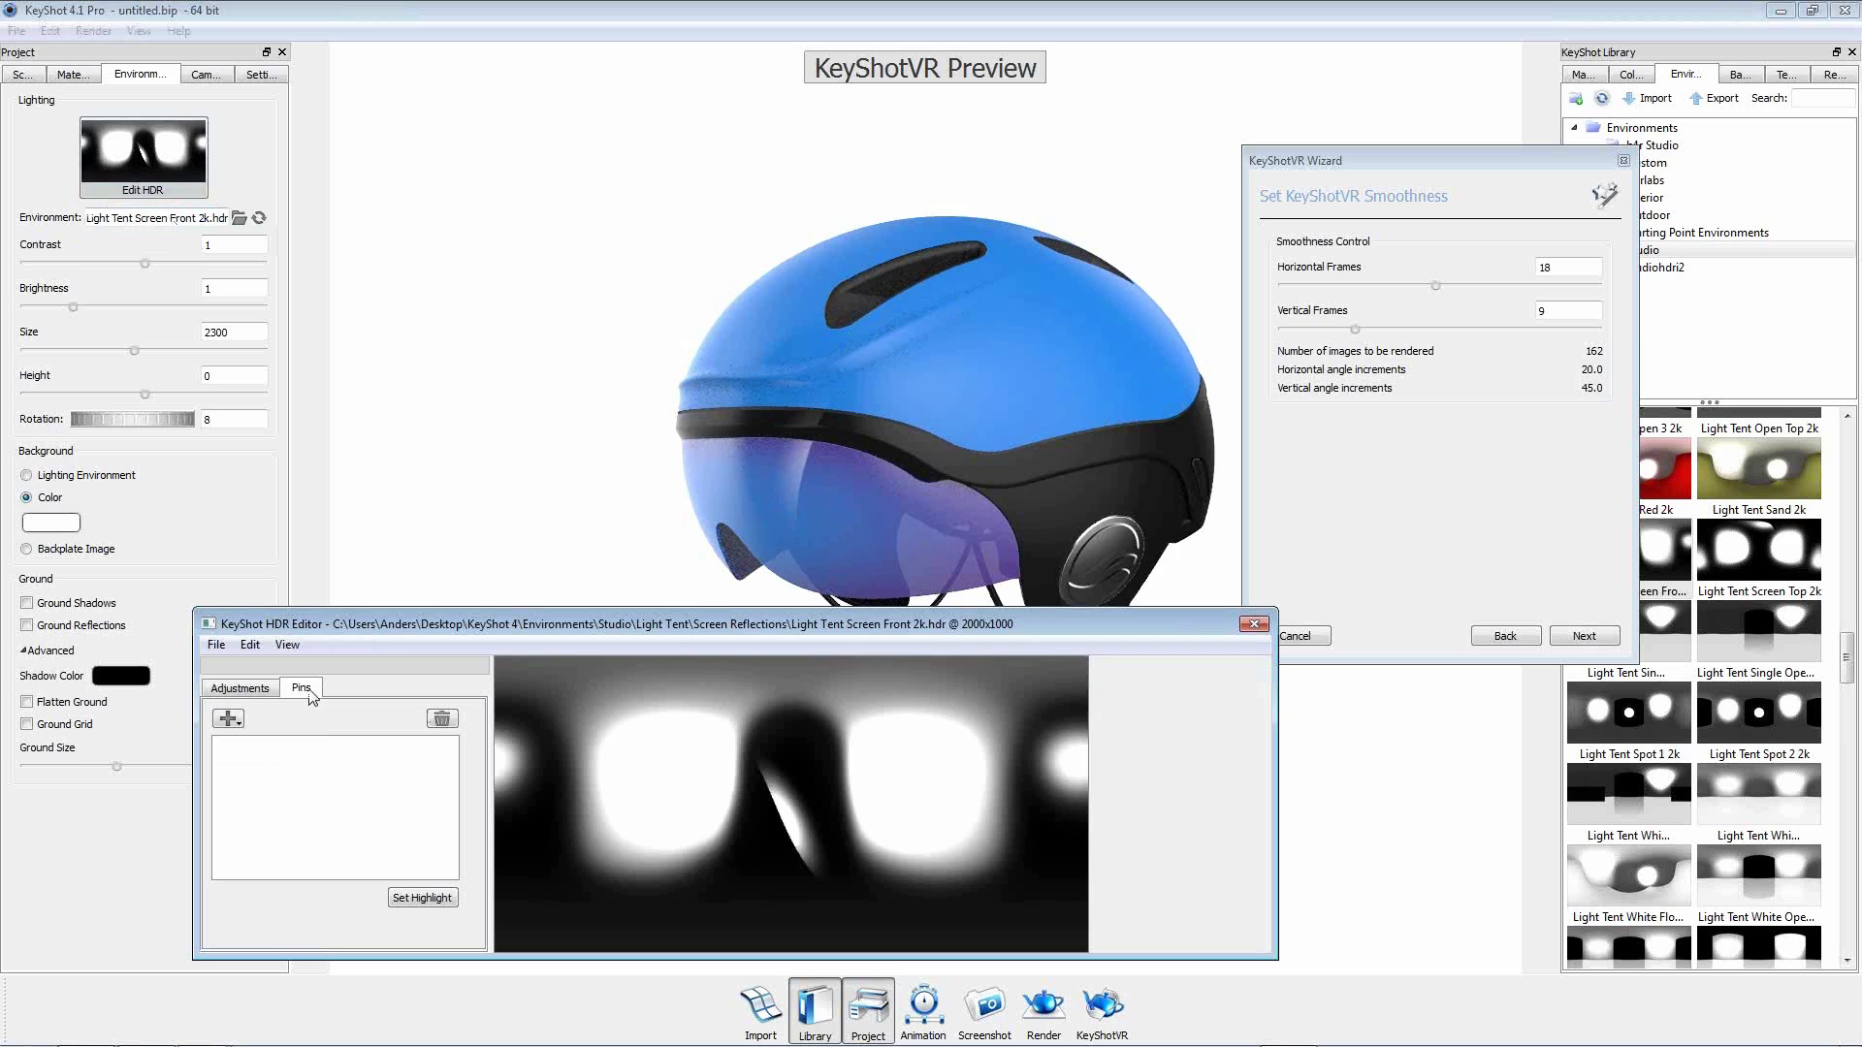
click(230, 718)
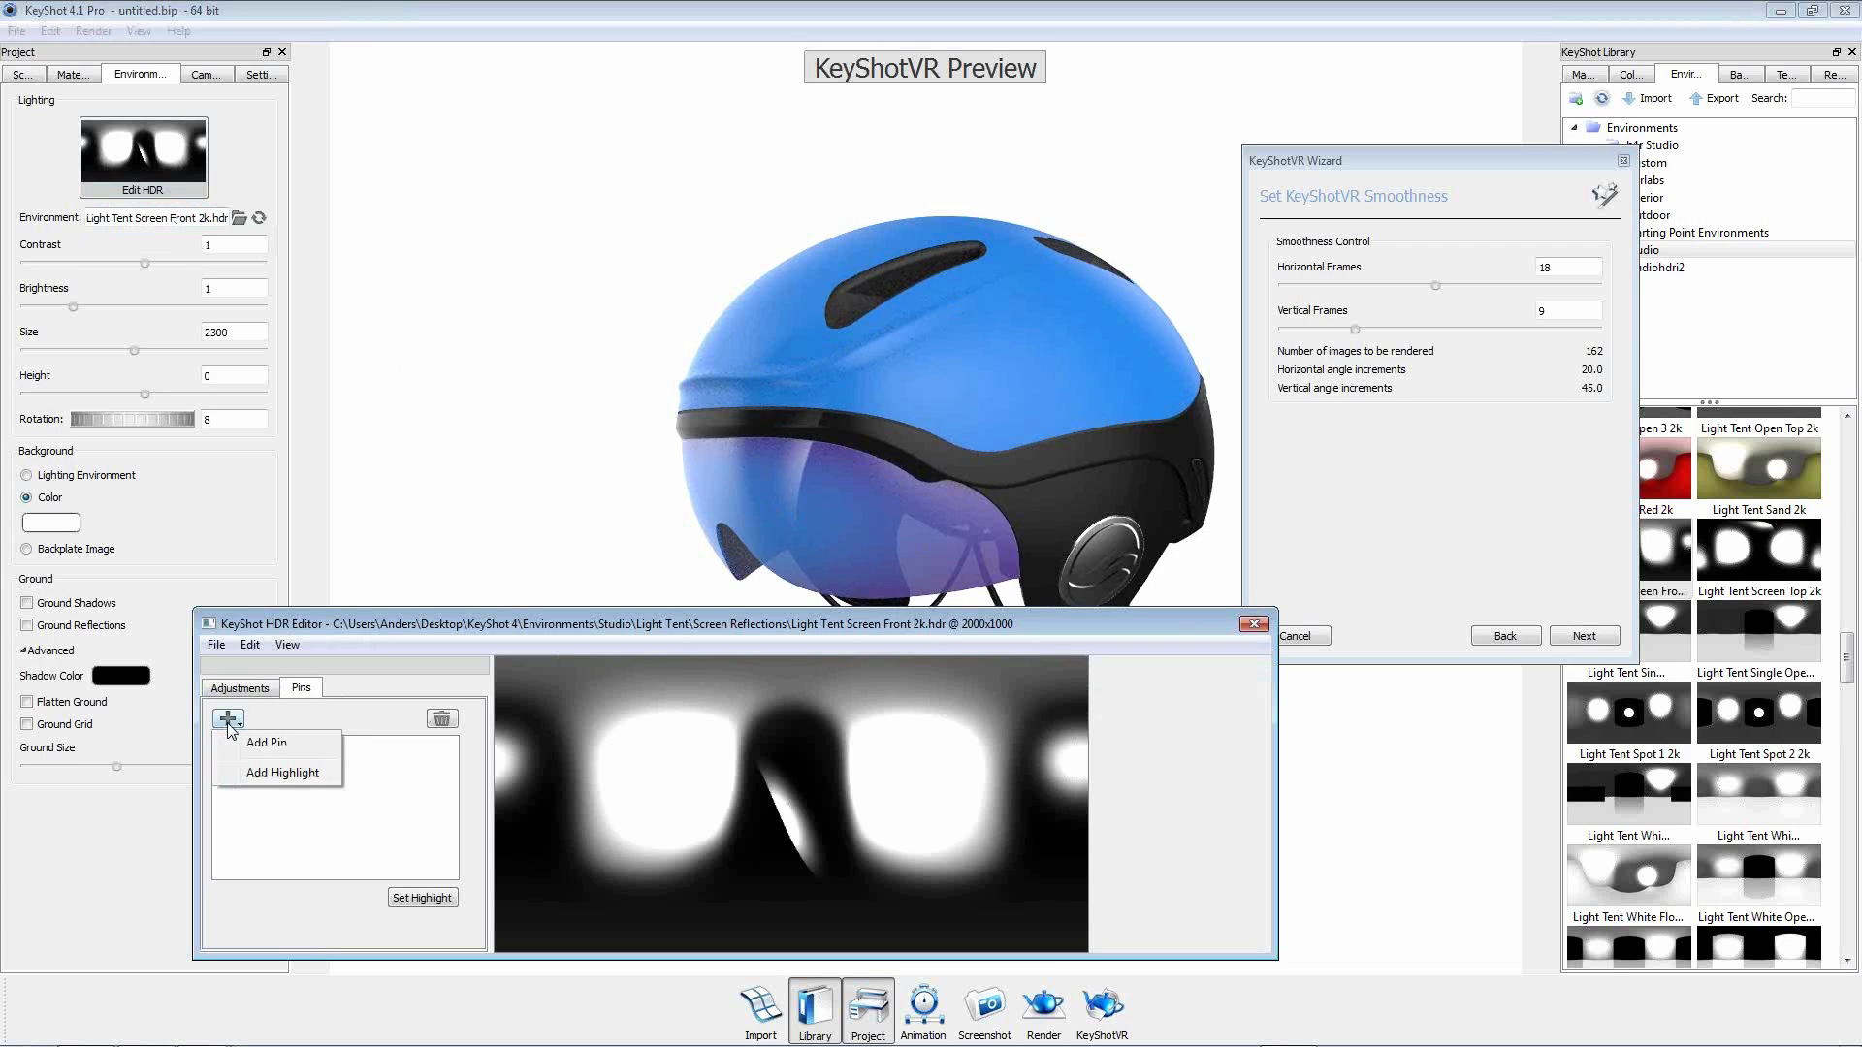
click(252, 749)
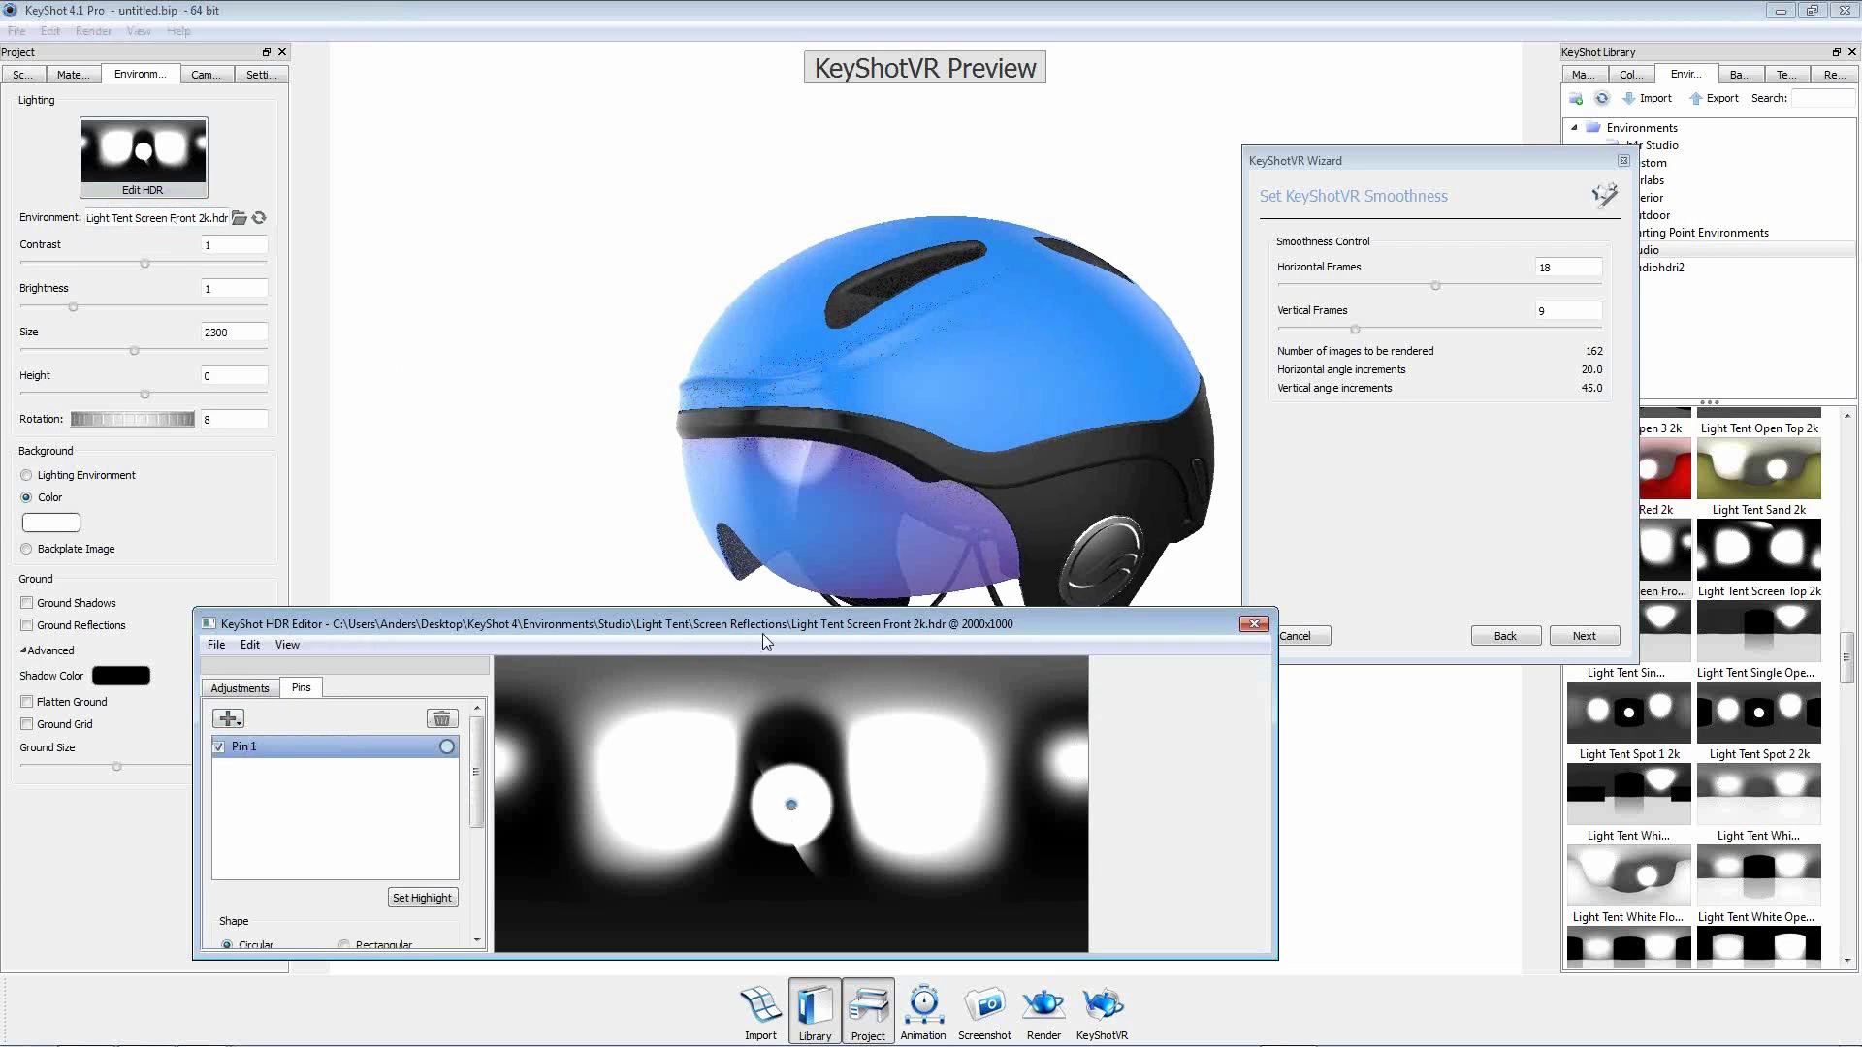
drag(785, 842, 795, 941)
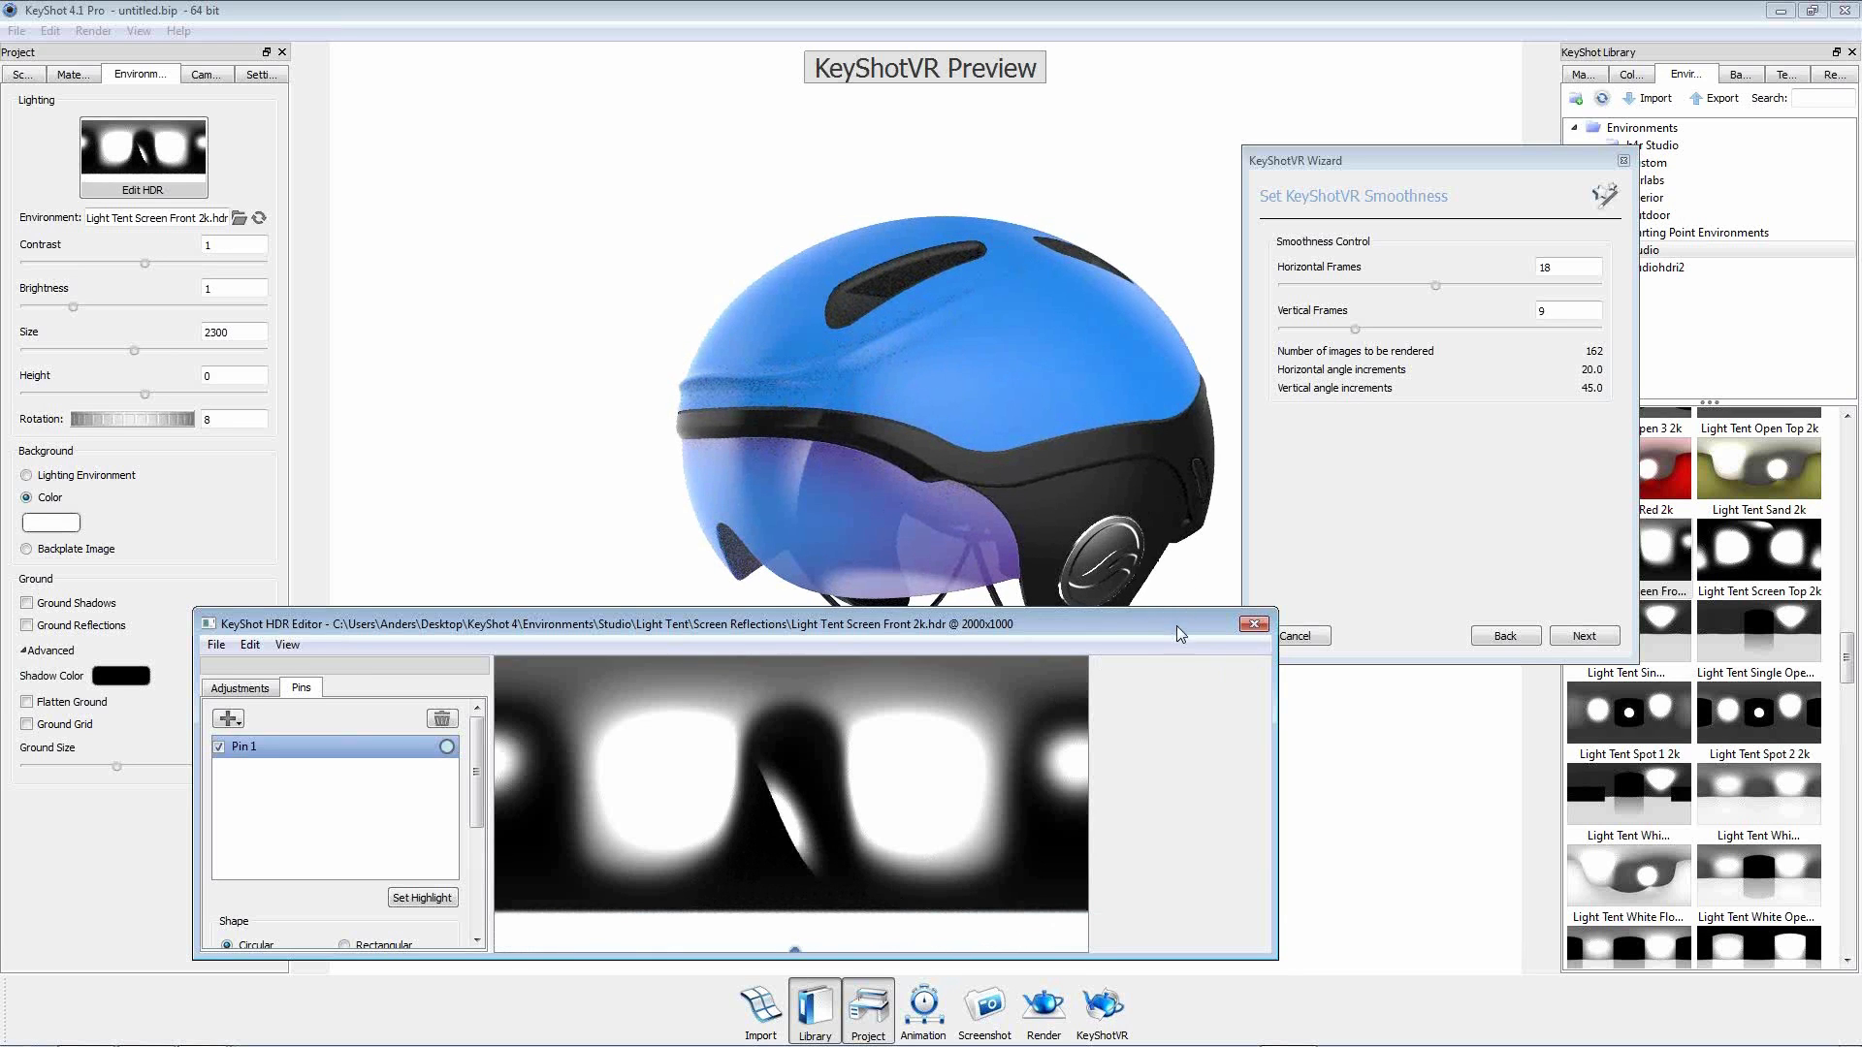
Enlarge the circular pin light's radius to about 63.8 and move the HDR Editor clear of the helmet.
drag(1178, 627, 1177, 681)
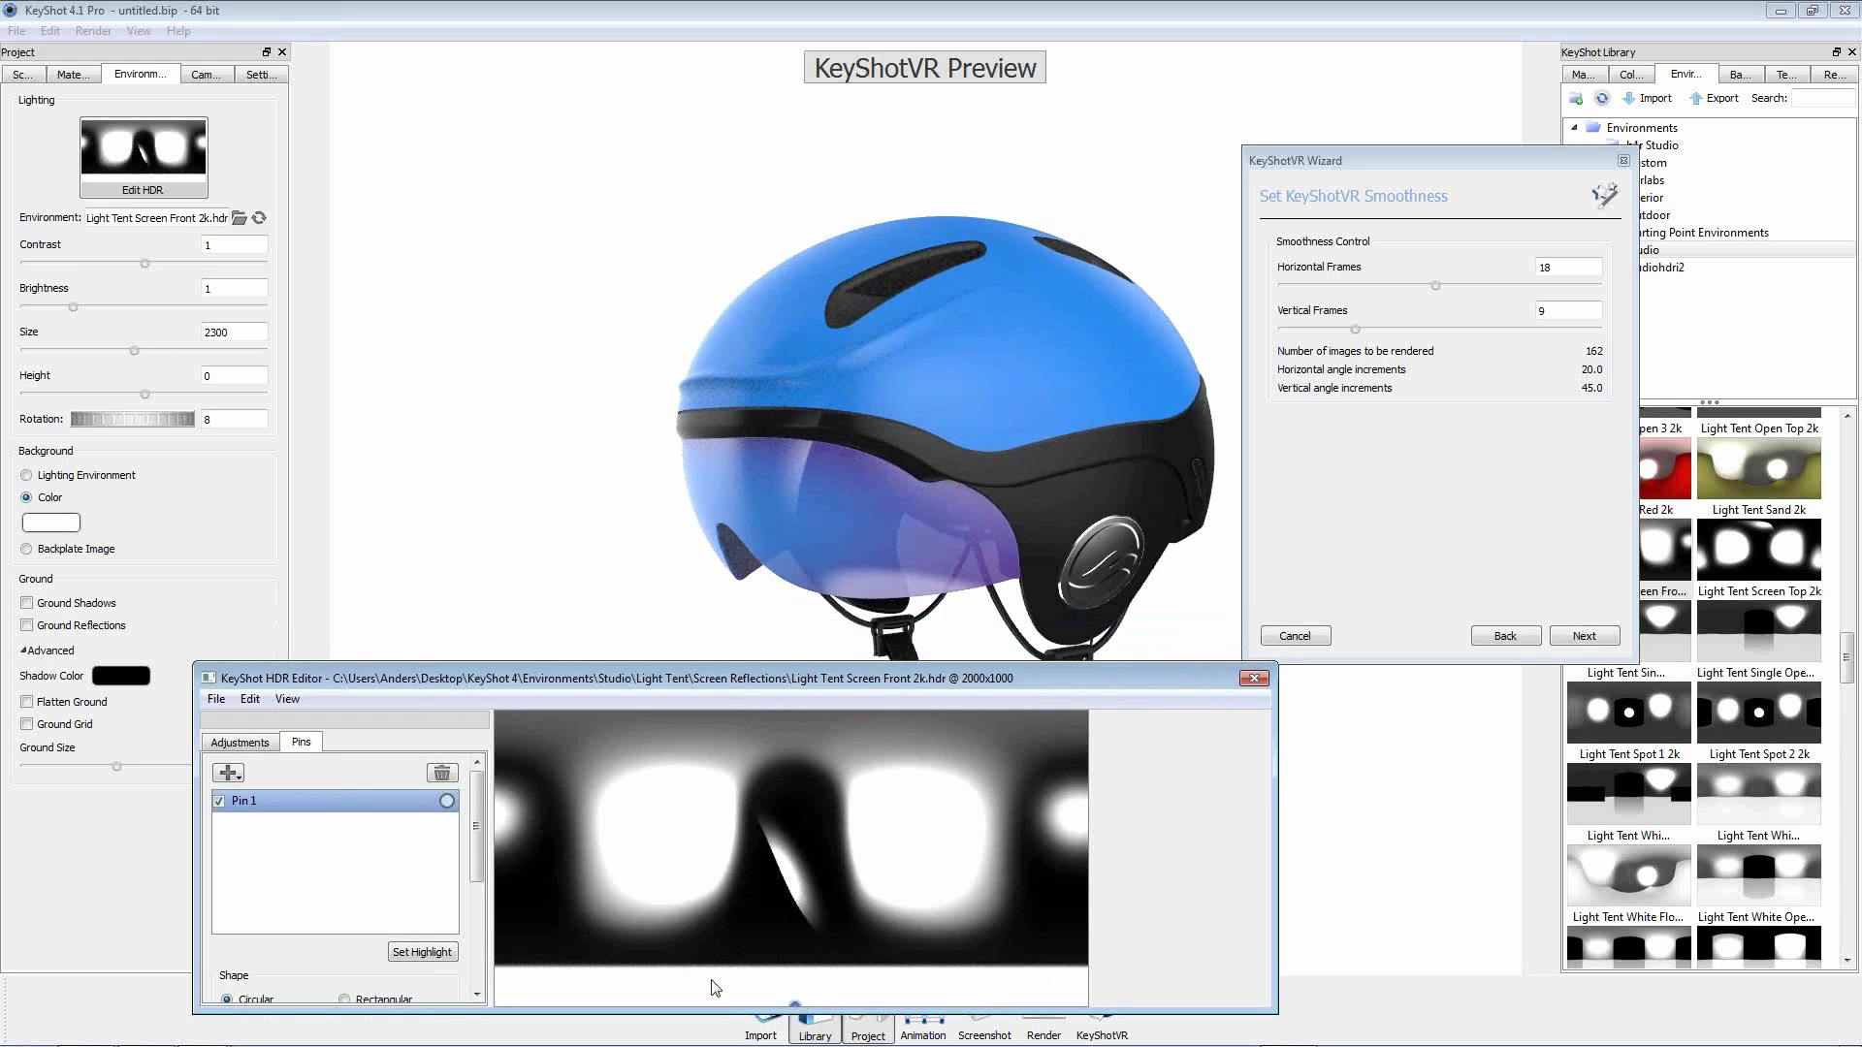
drag(614, 663, 615, 614)
drag(478, 857, 480, 941)
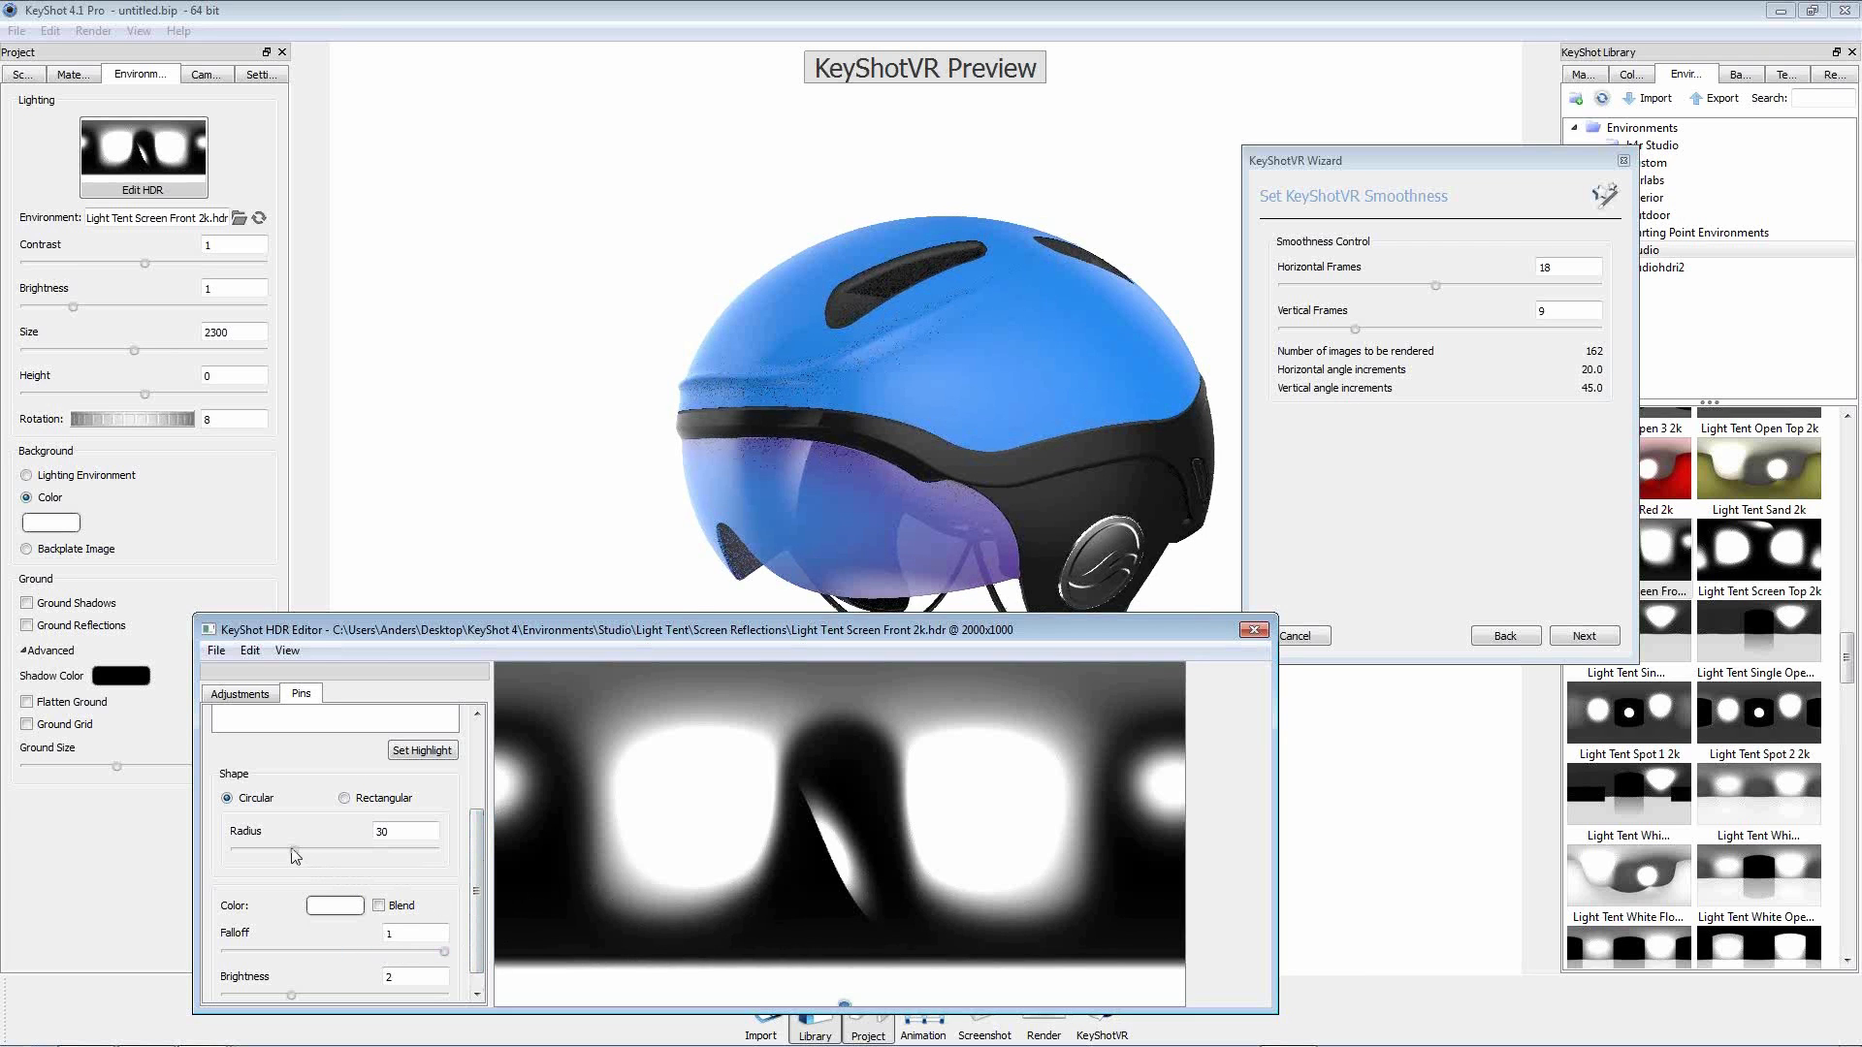
drag(293, 849, 362, 849)
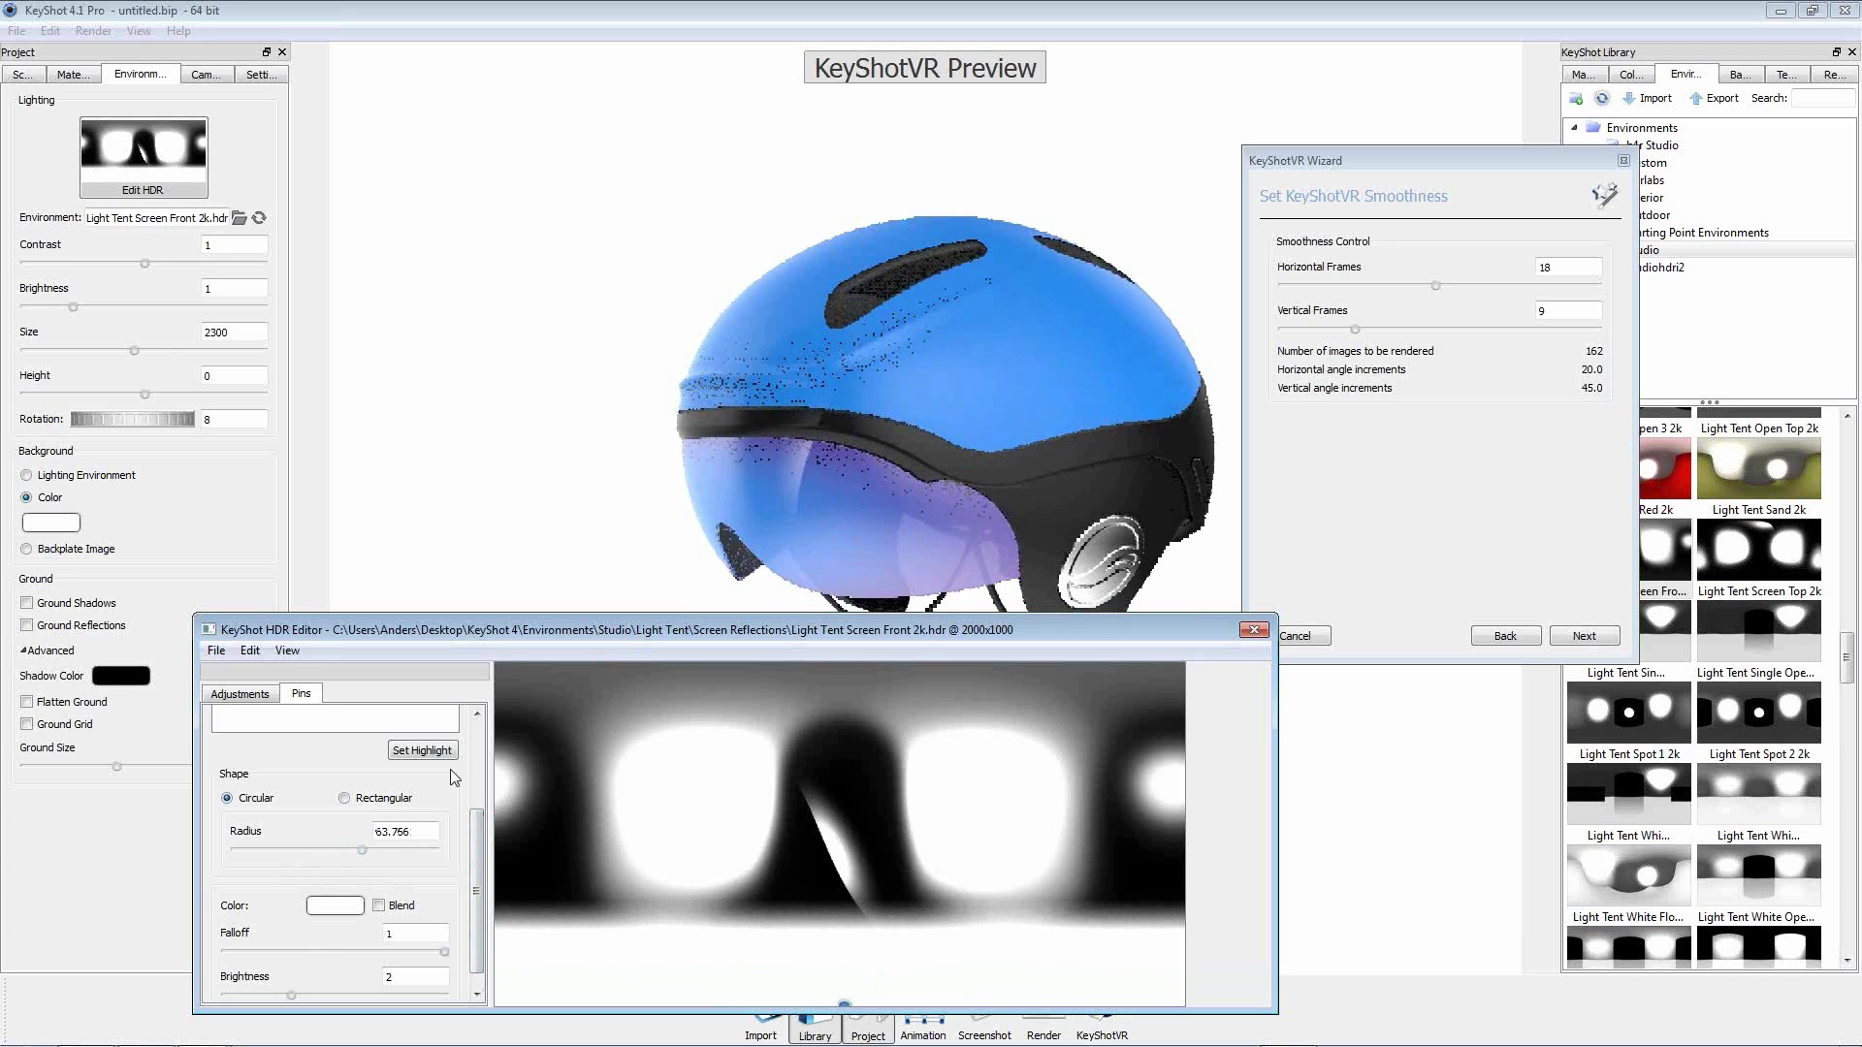
drag(930, 641, 937, 755)
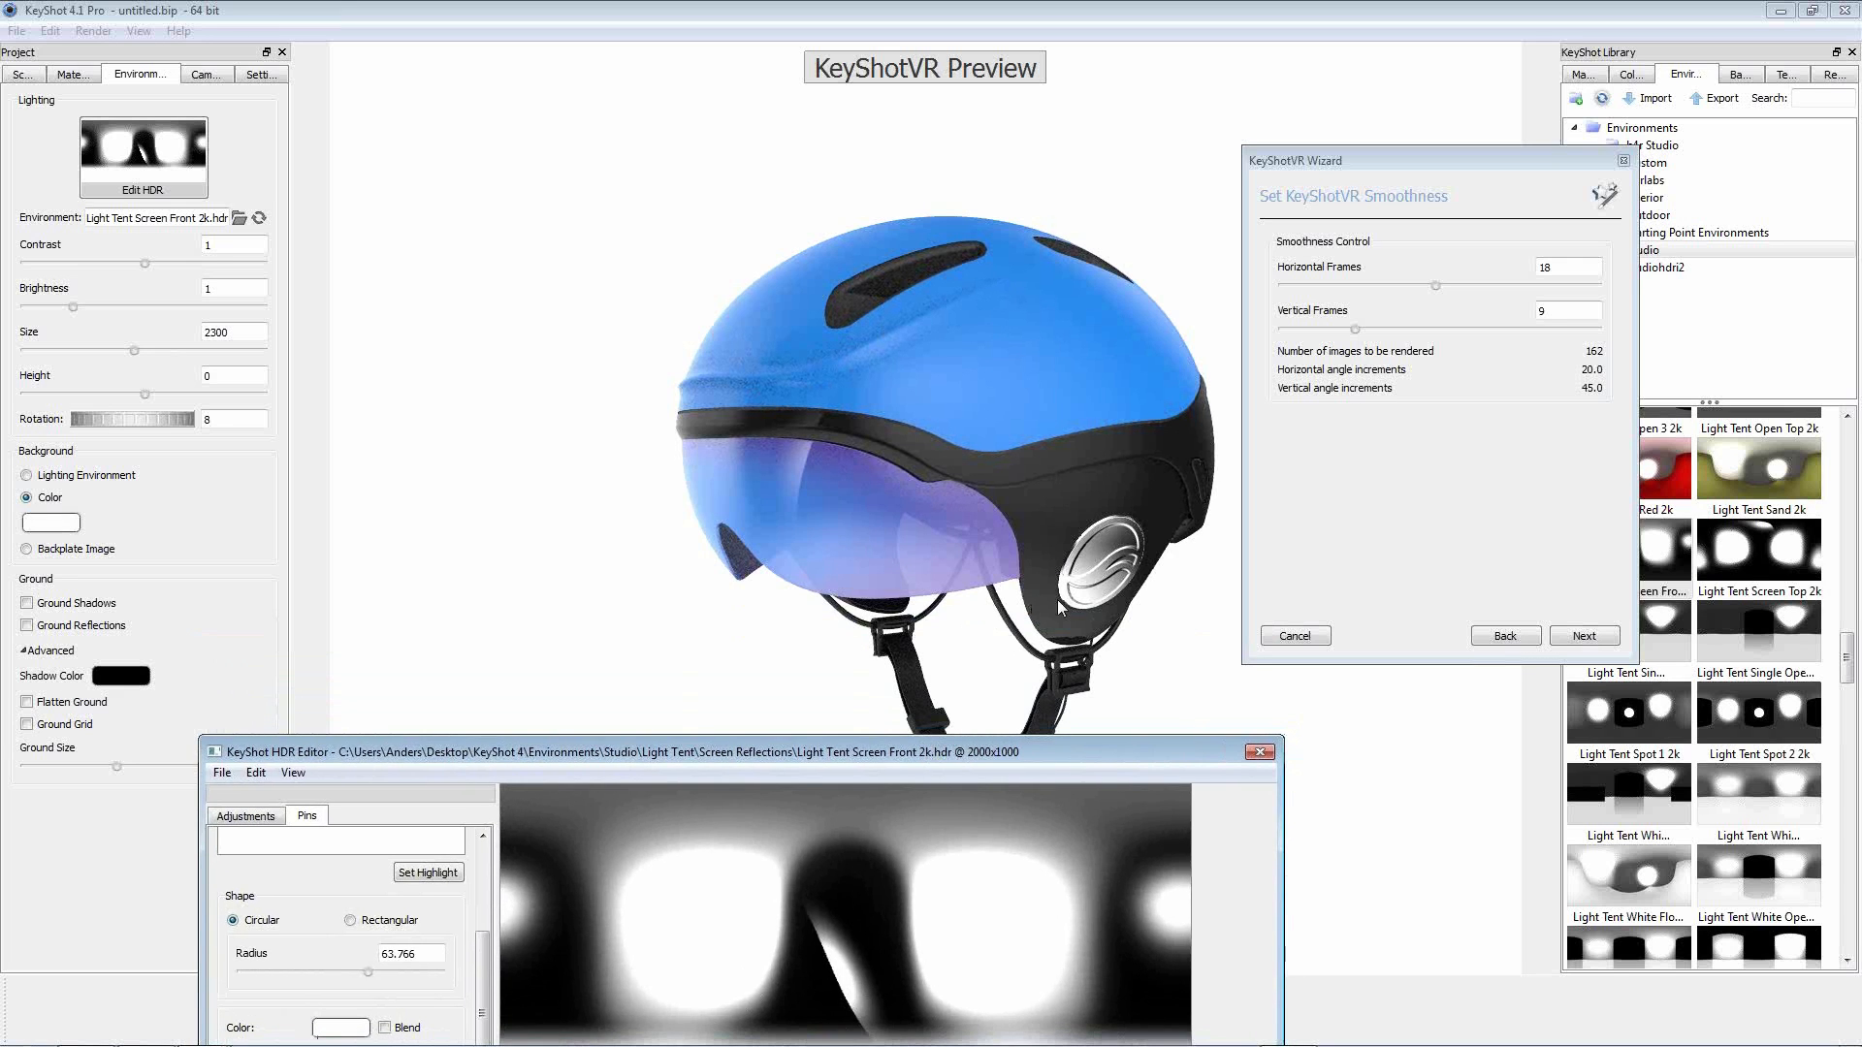
Go back to the KeyShotVR mode choice, select Spherical, and continue with the Environment rotation center to the smoothness settings.
click(851, 659)
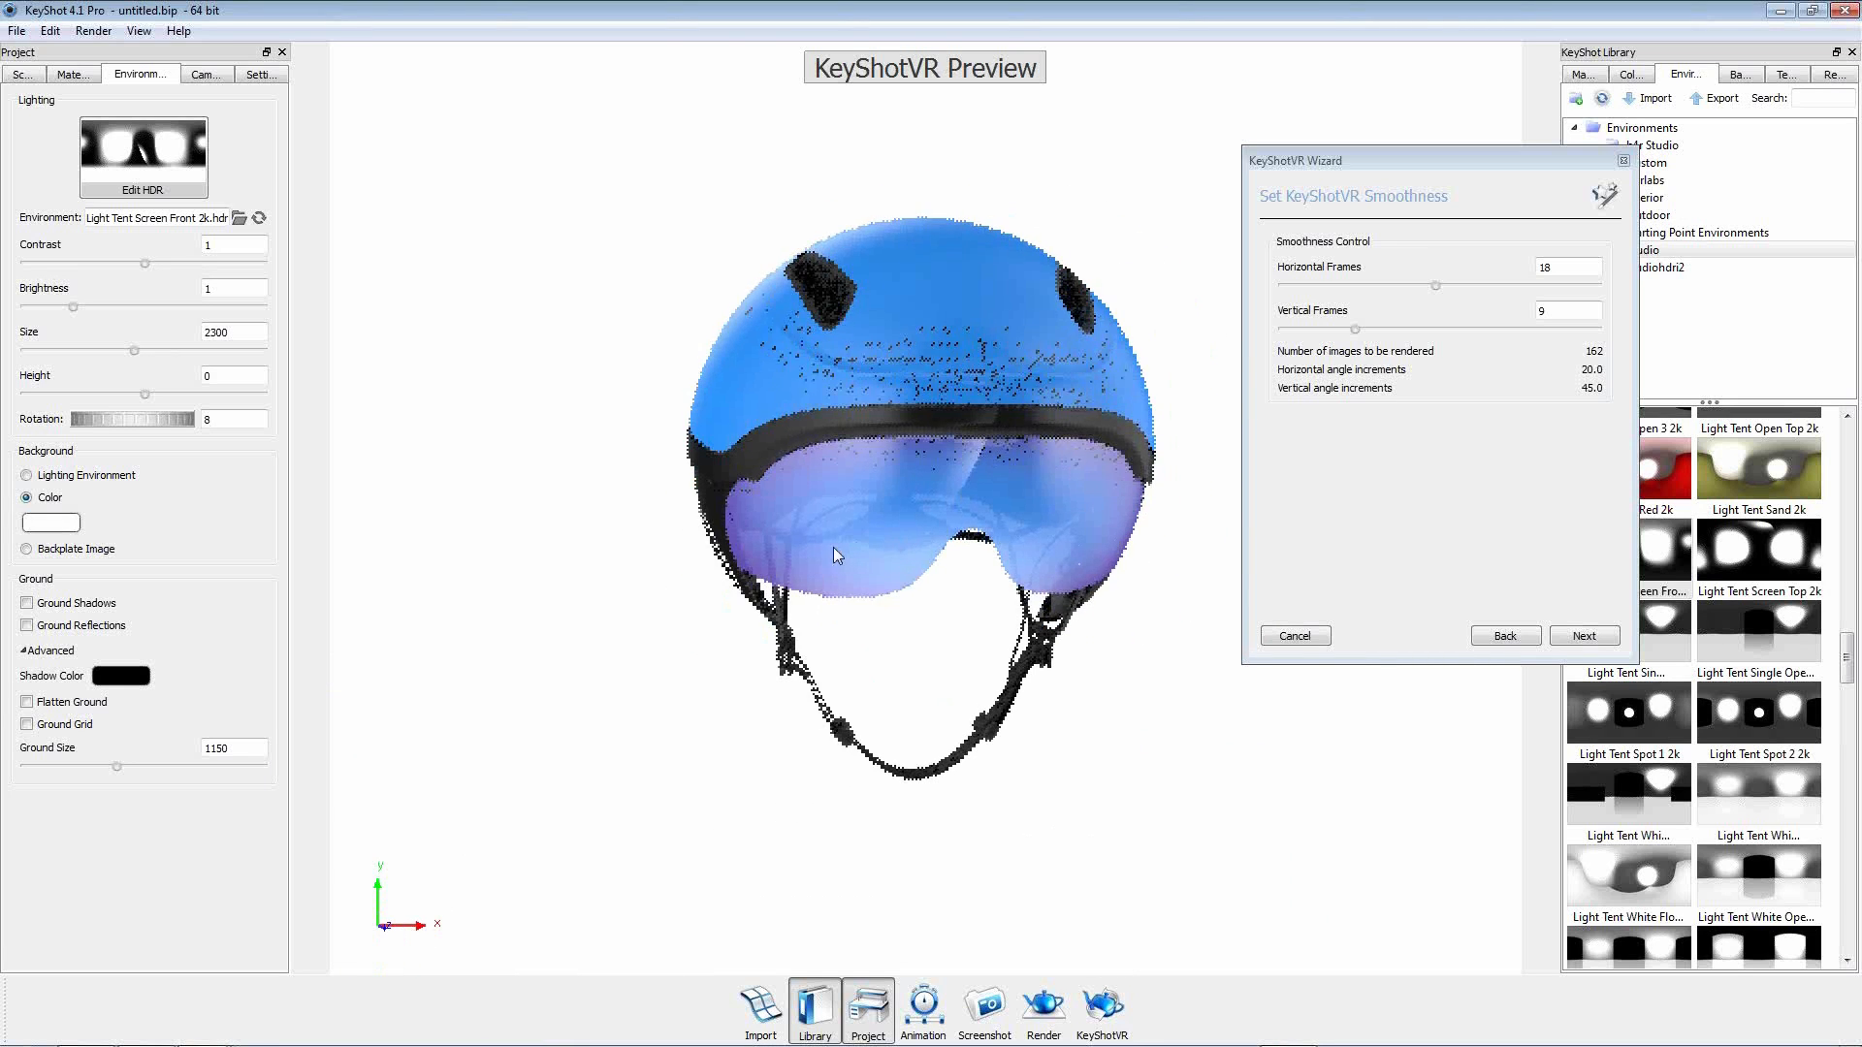
click(1507, 639)
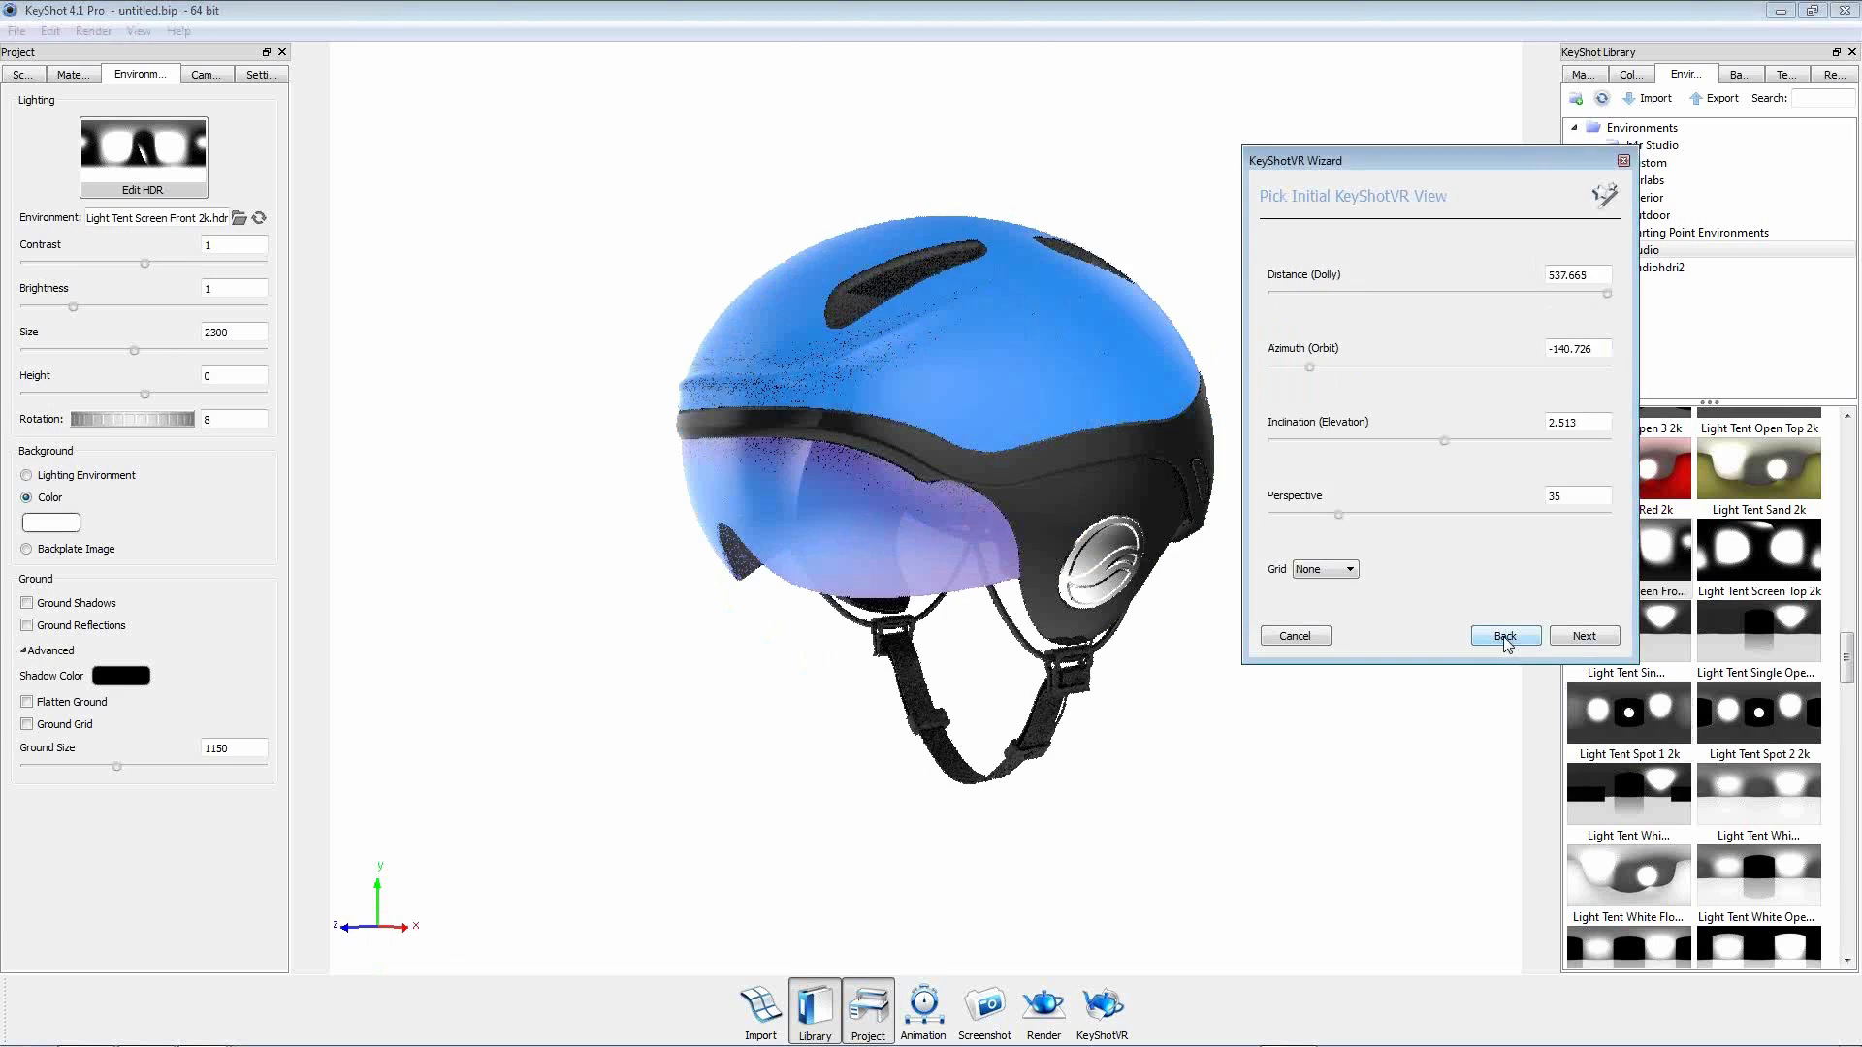
click(1506, 639)
click(1506, 639)
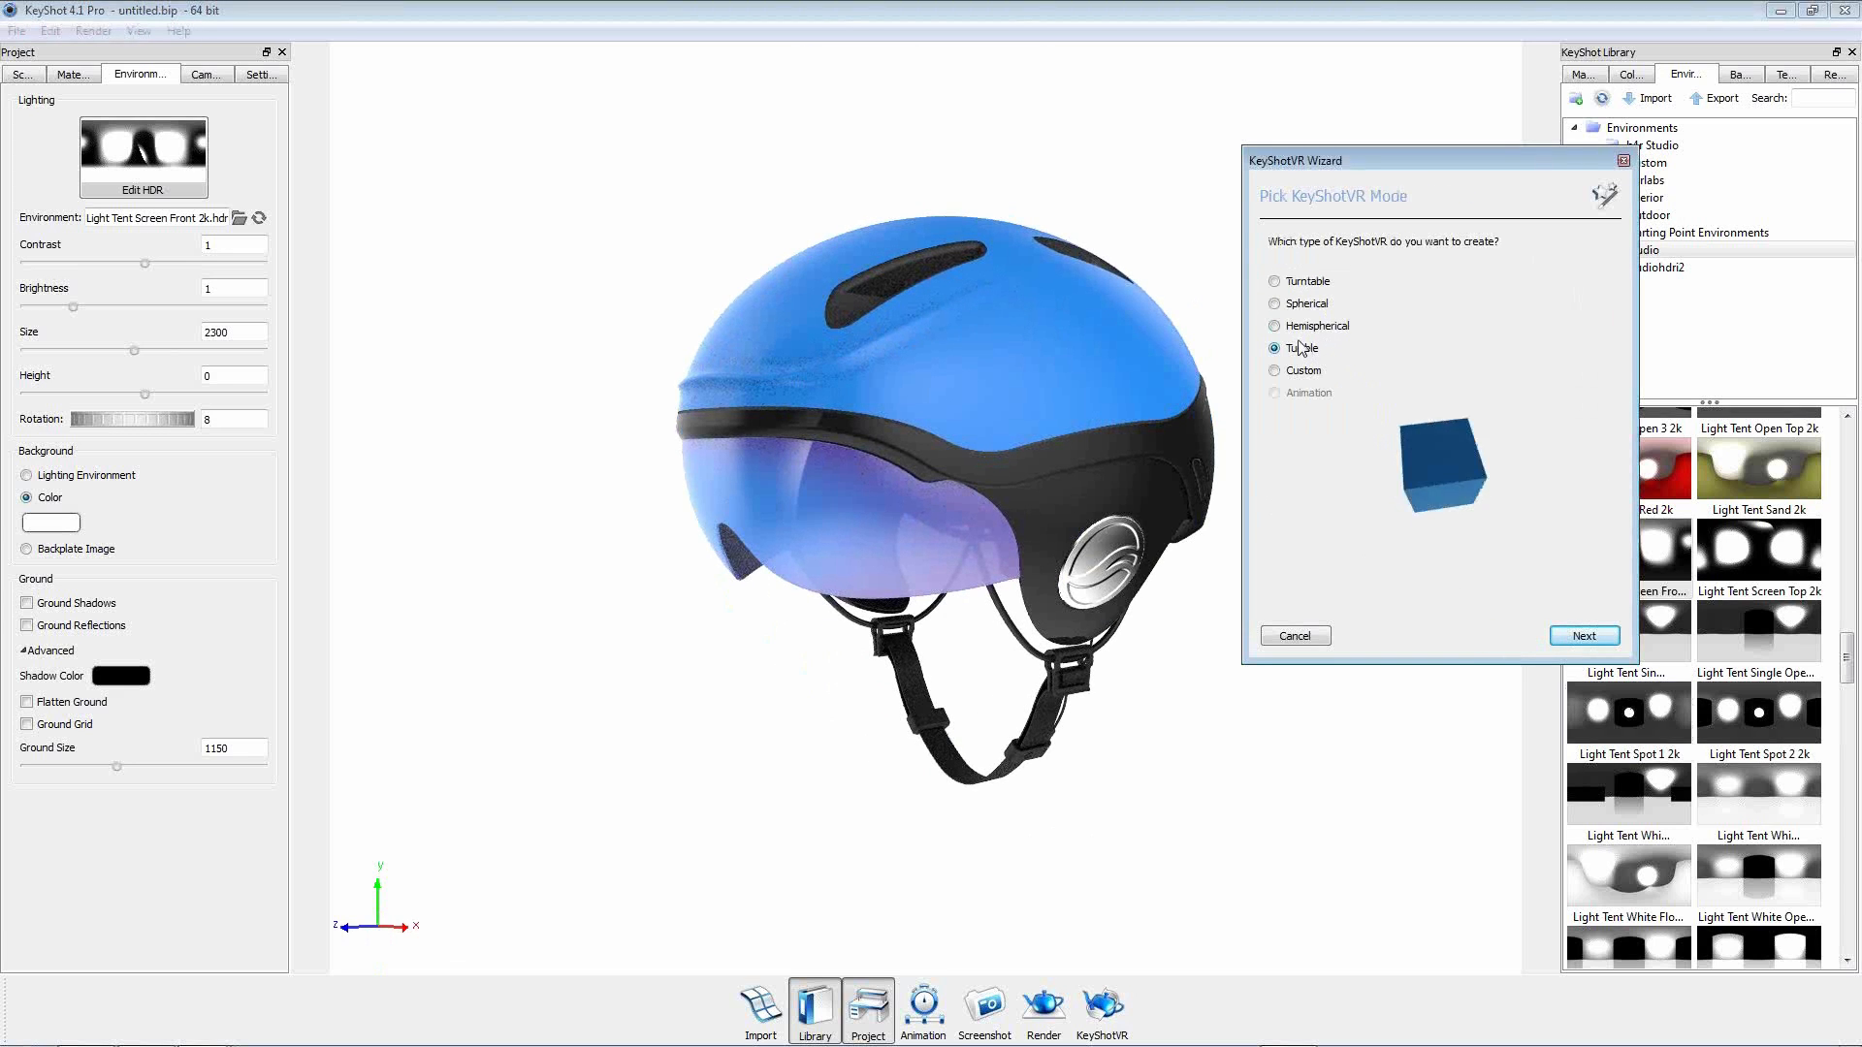
click(1307, 305)
click(1595, 687)
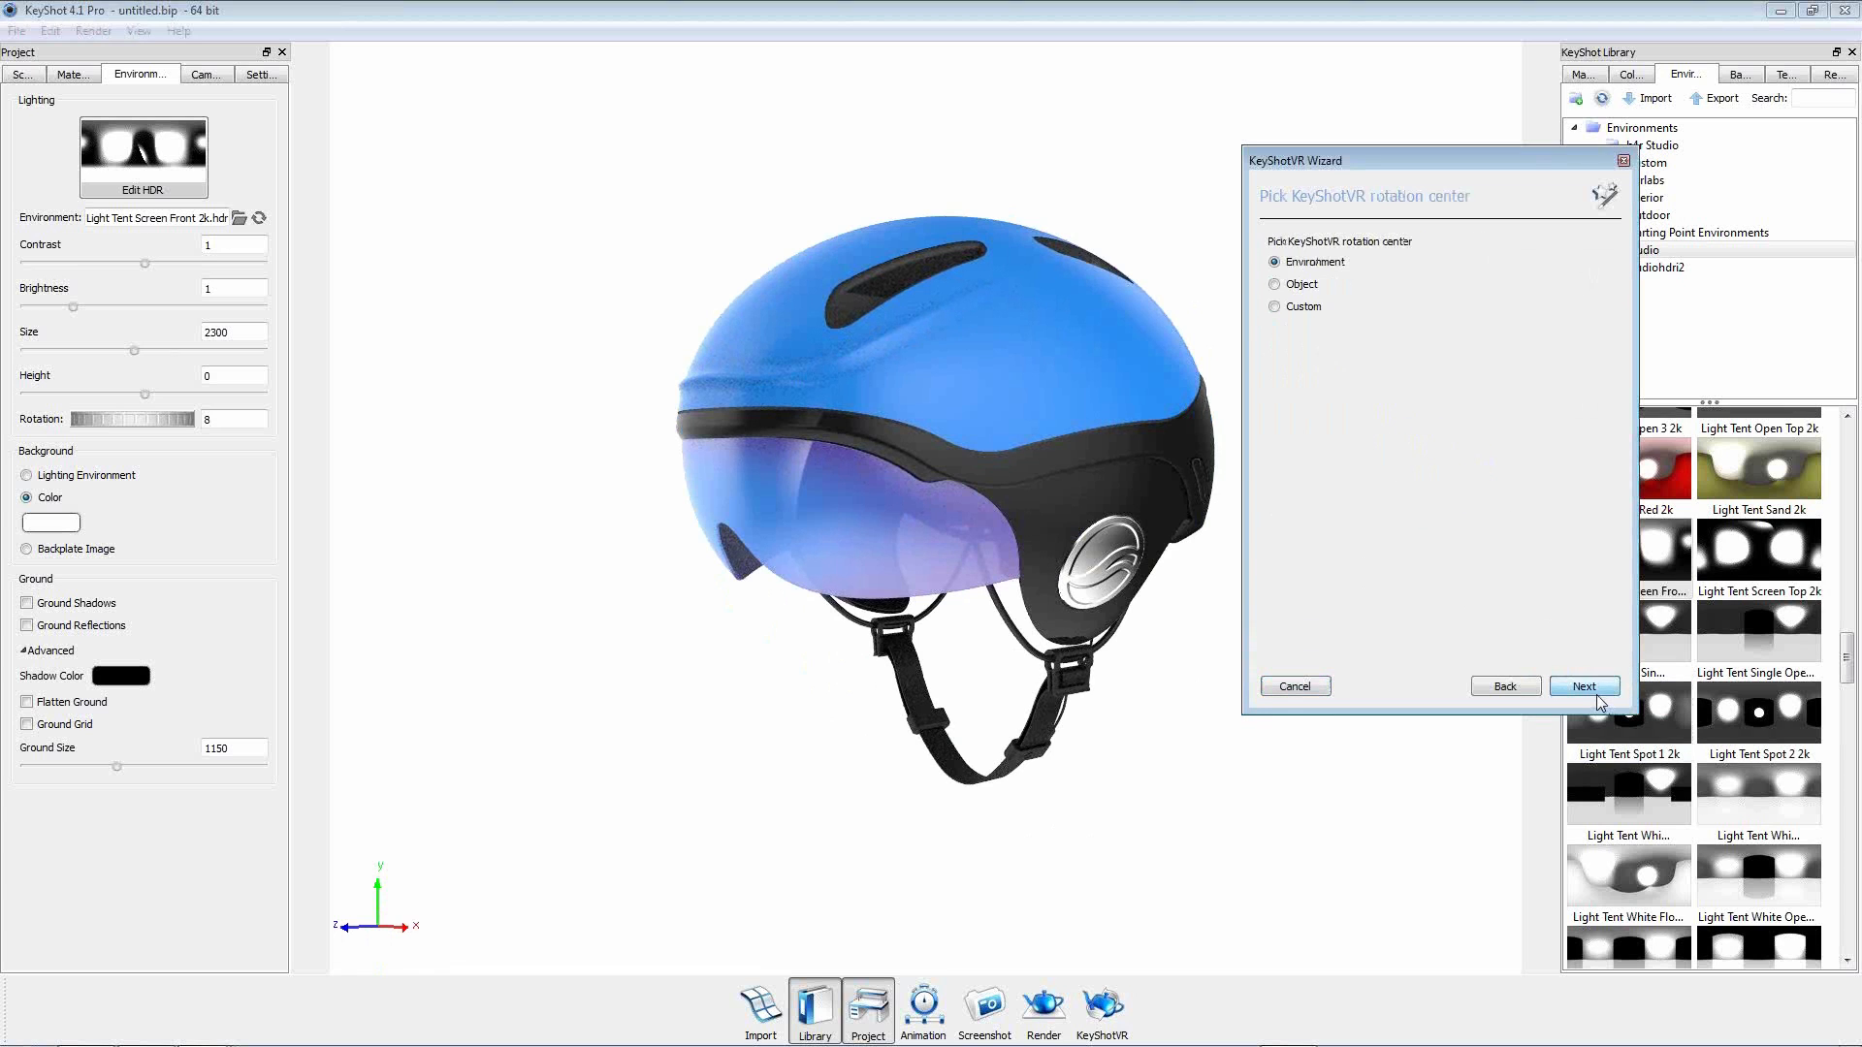
click(1596, 687)
click(1595, 687)
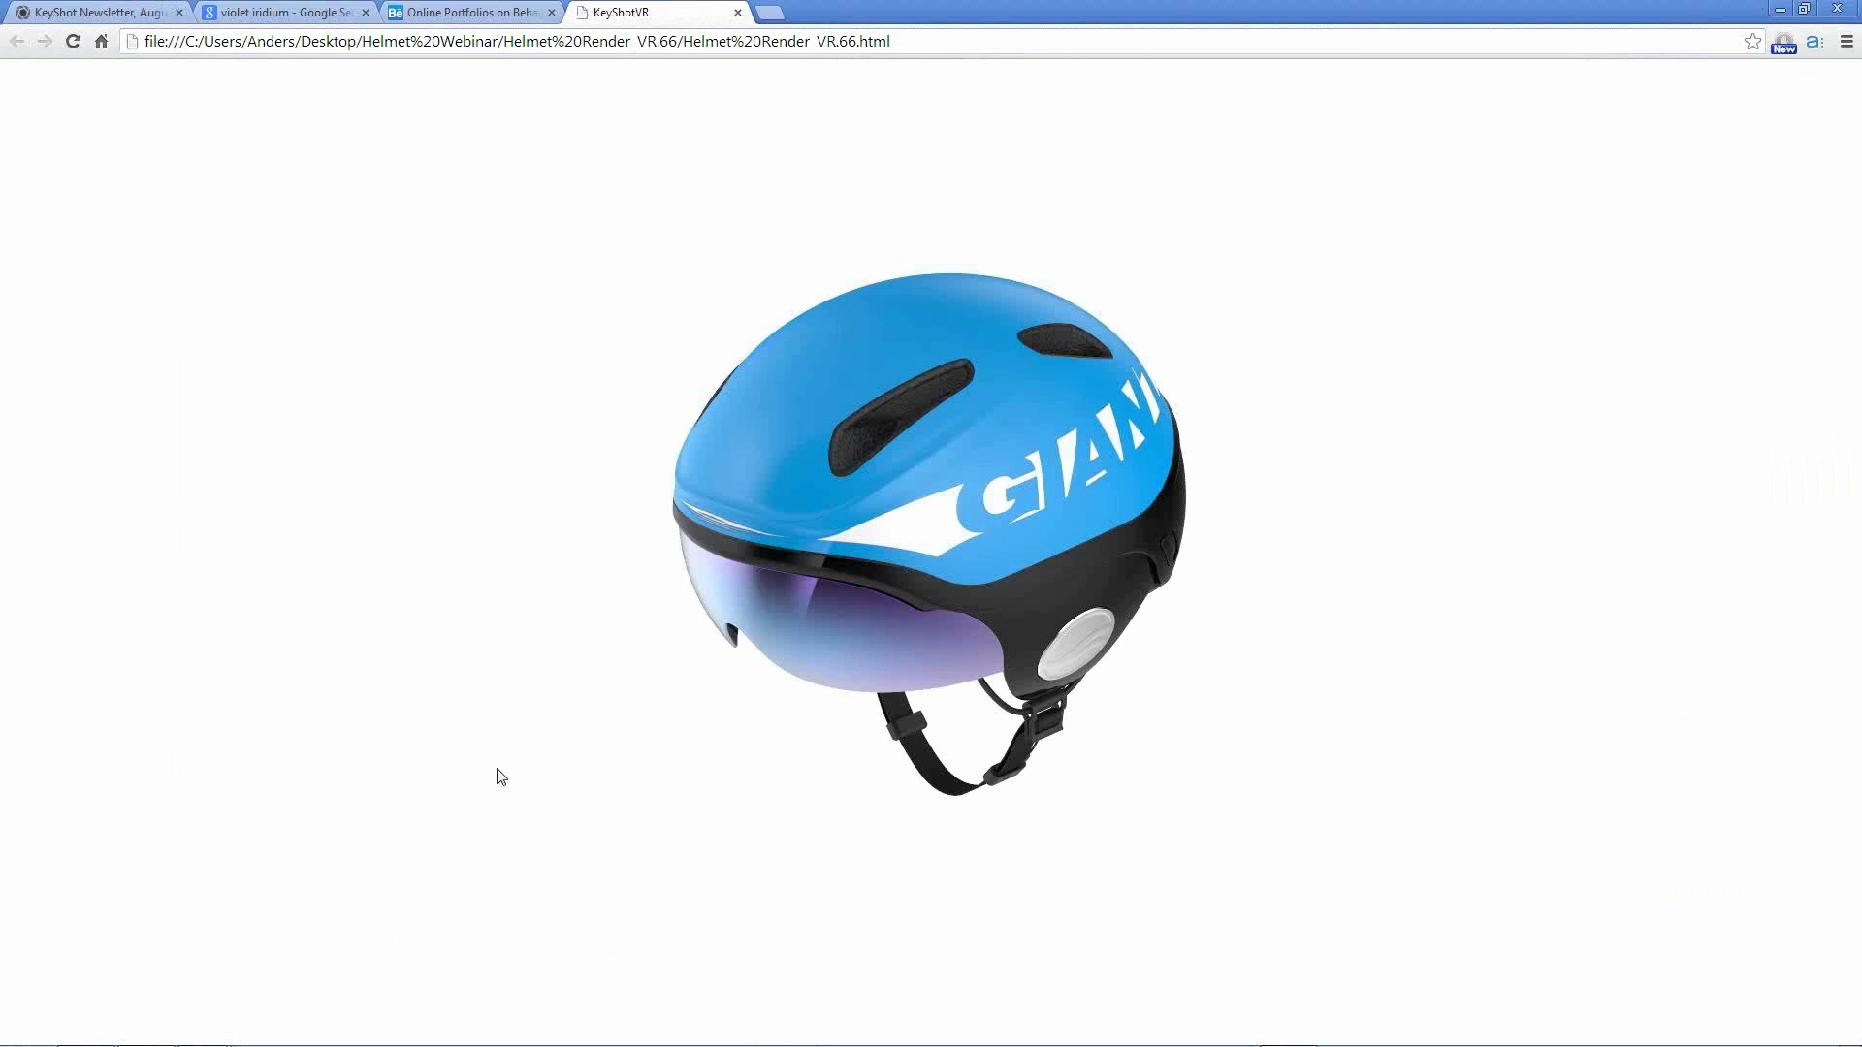
Switch to the browser and rotate the finished helmet KeyShotVR to examine it from several angles.
drag(1065, 624, 1118, 564)
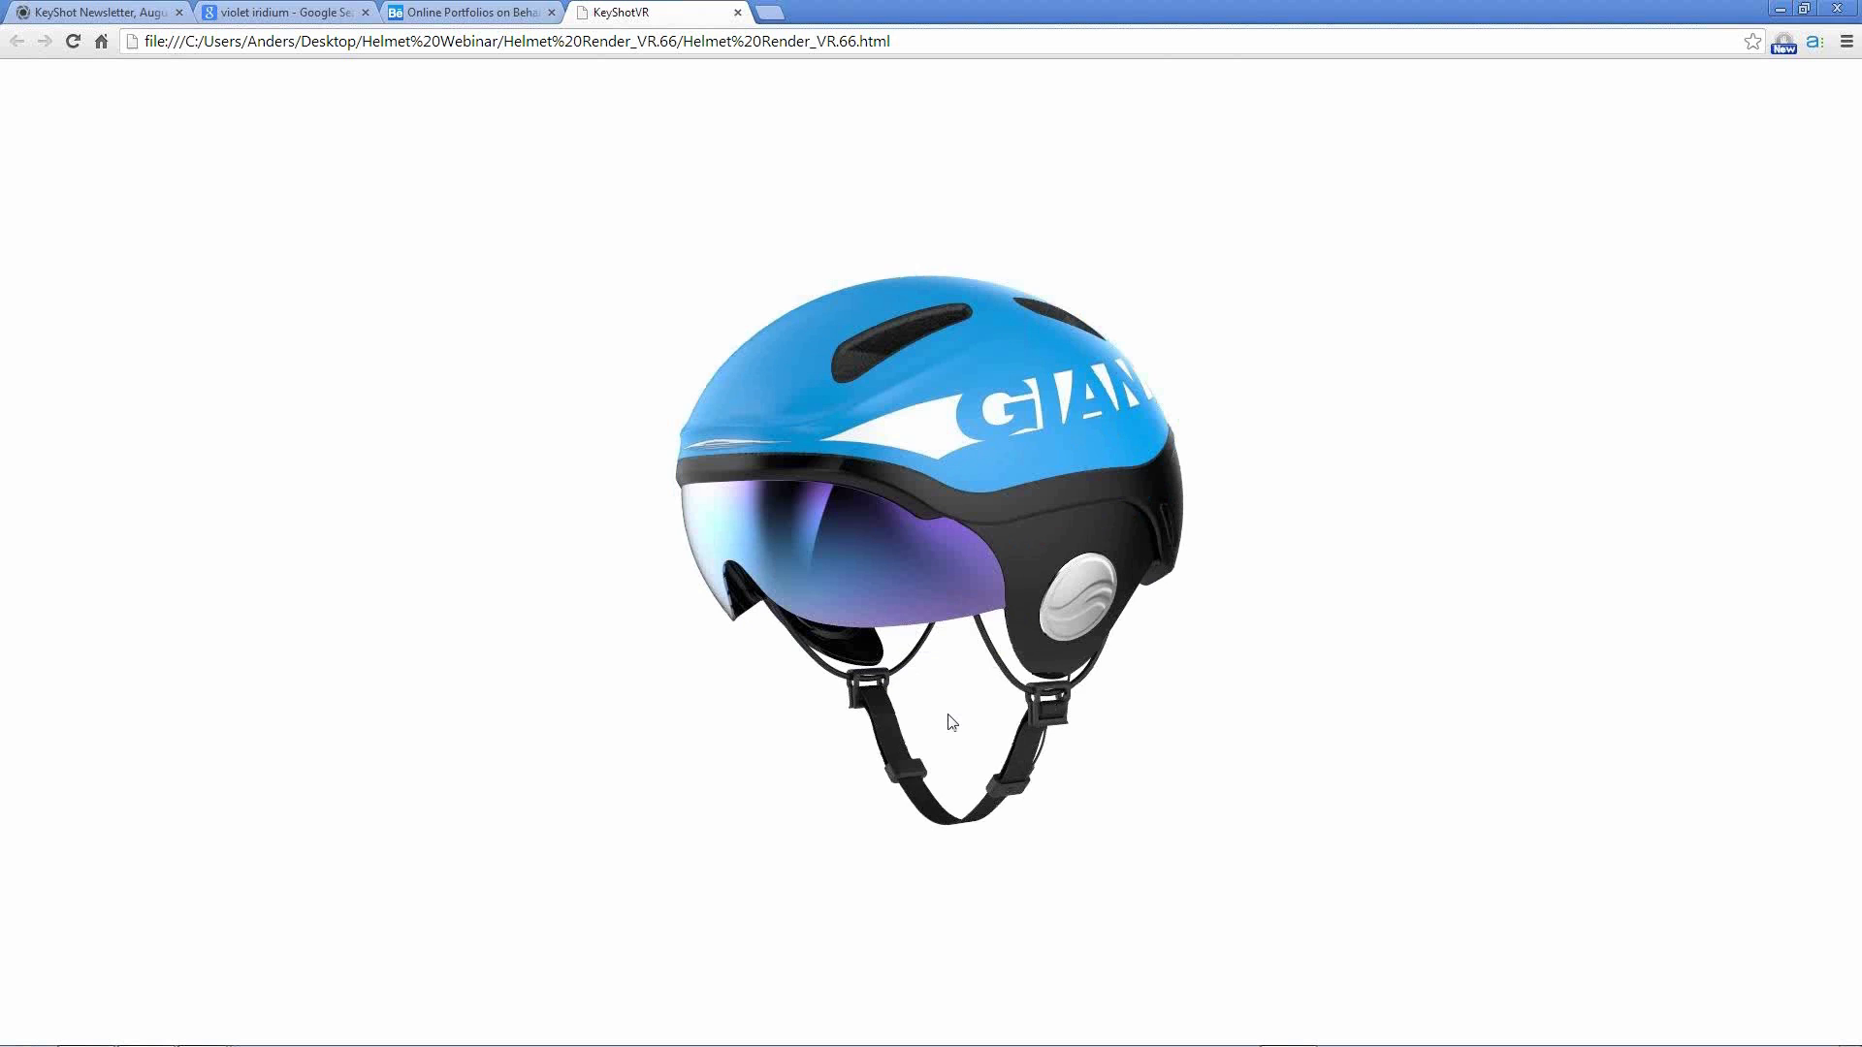
drag(1099, 531, 1076, 464)
Examine the rendered frames in the Helmet Render_VR.66 image folder, preview 3_11.jpg, and close the folder window.
drag(0, 408, 945, 438)
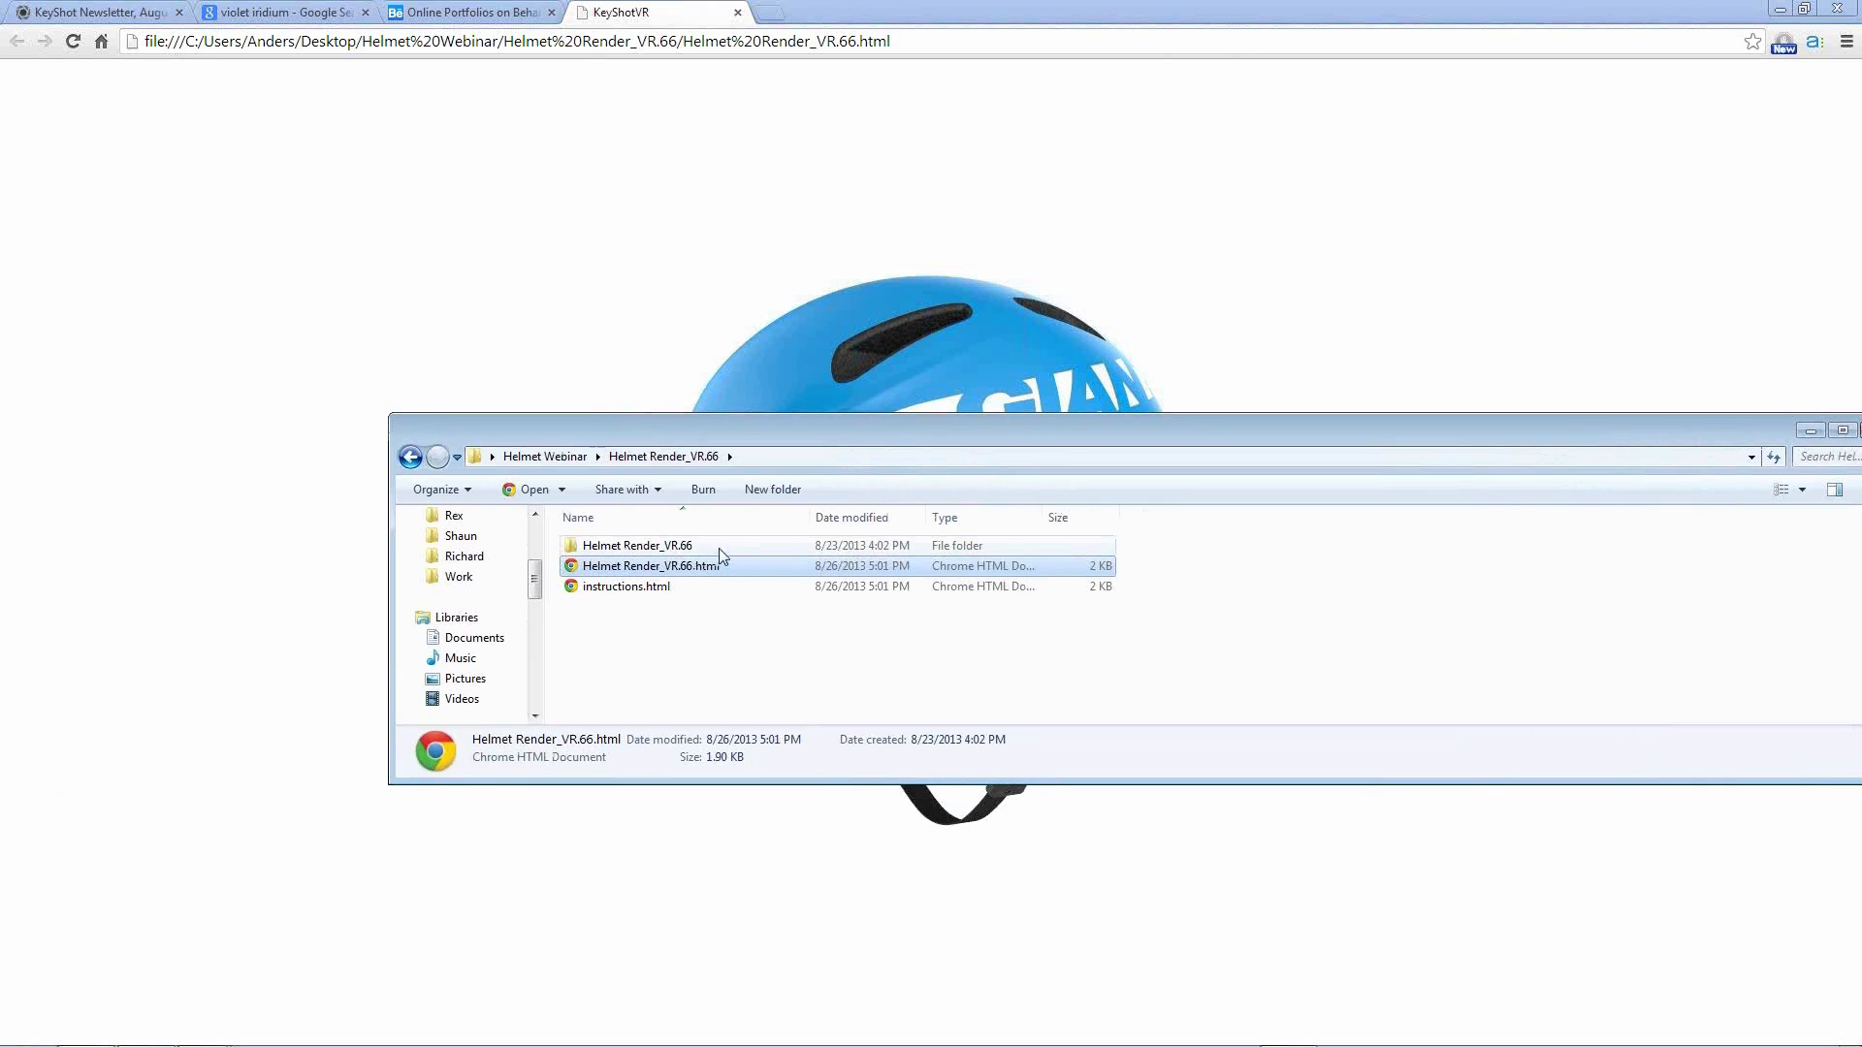
double_click(668, 547)
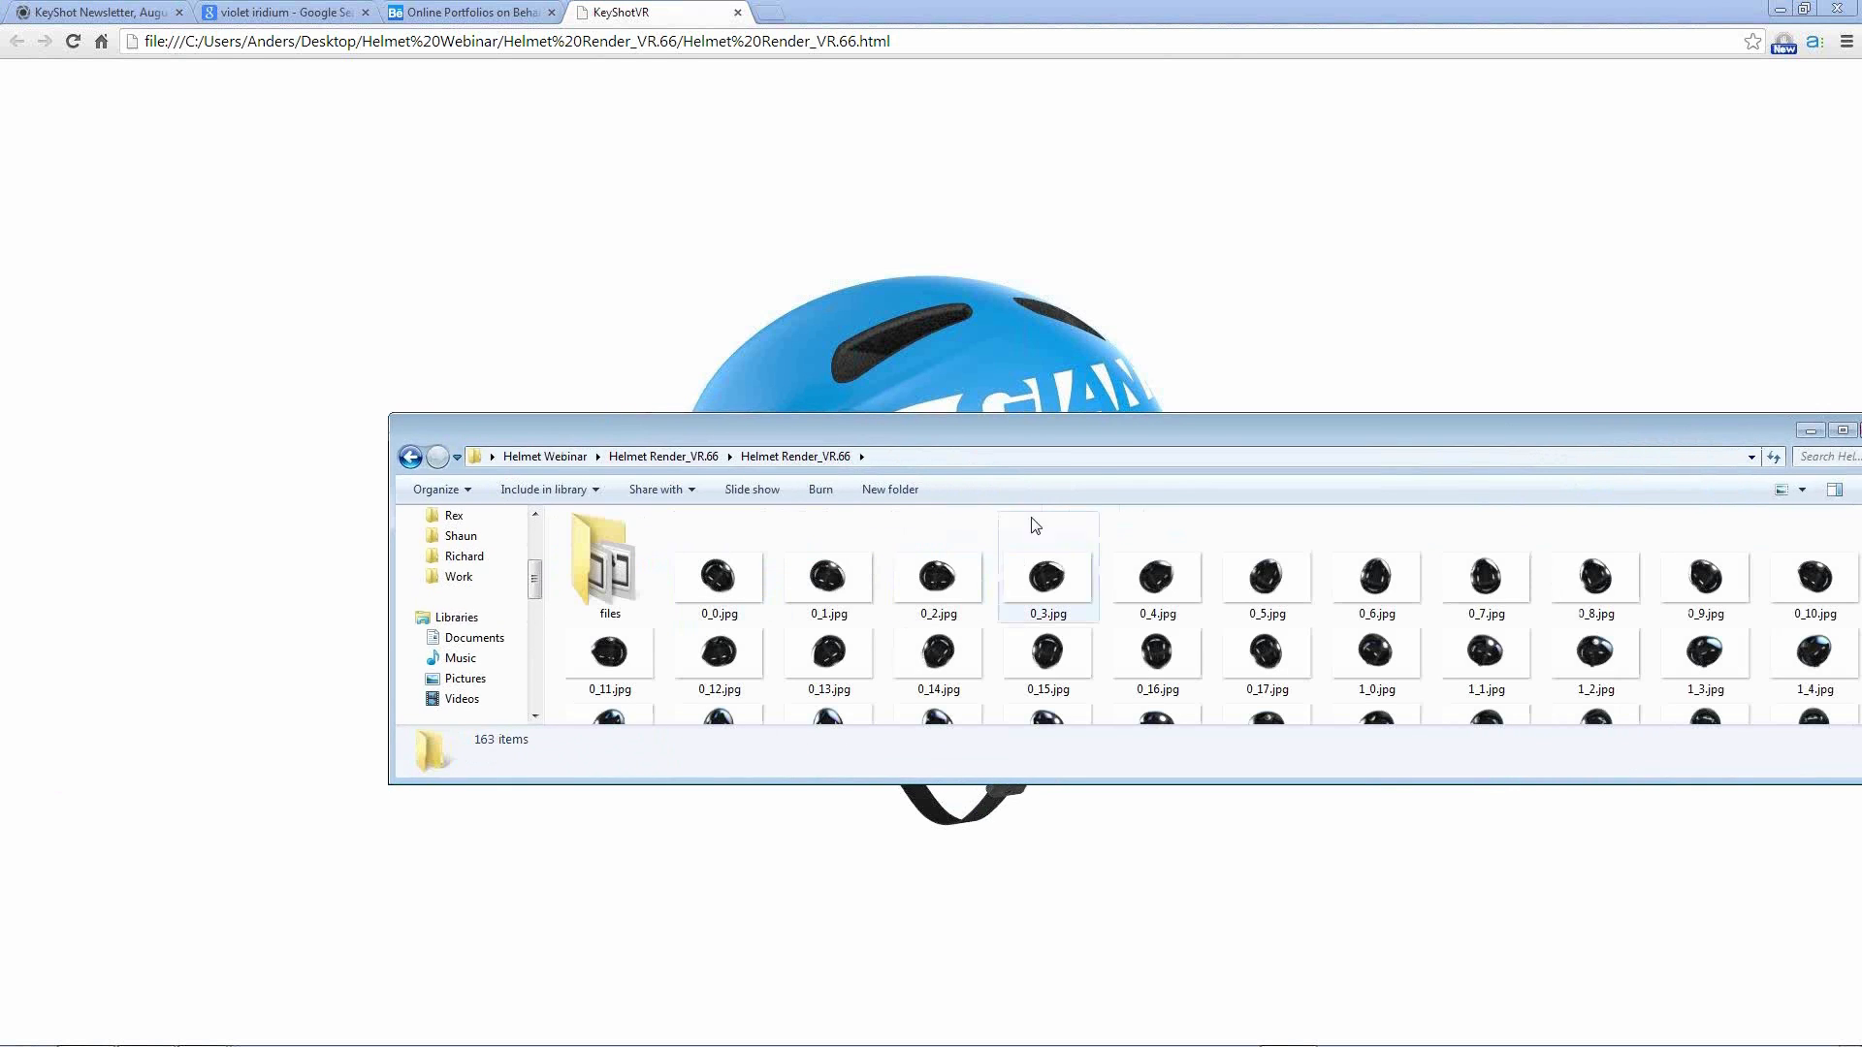
drag(1122, 414, 859, 211)
click(999, 727)
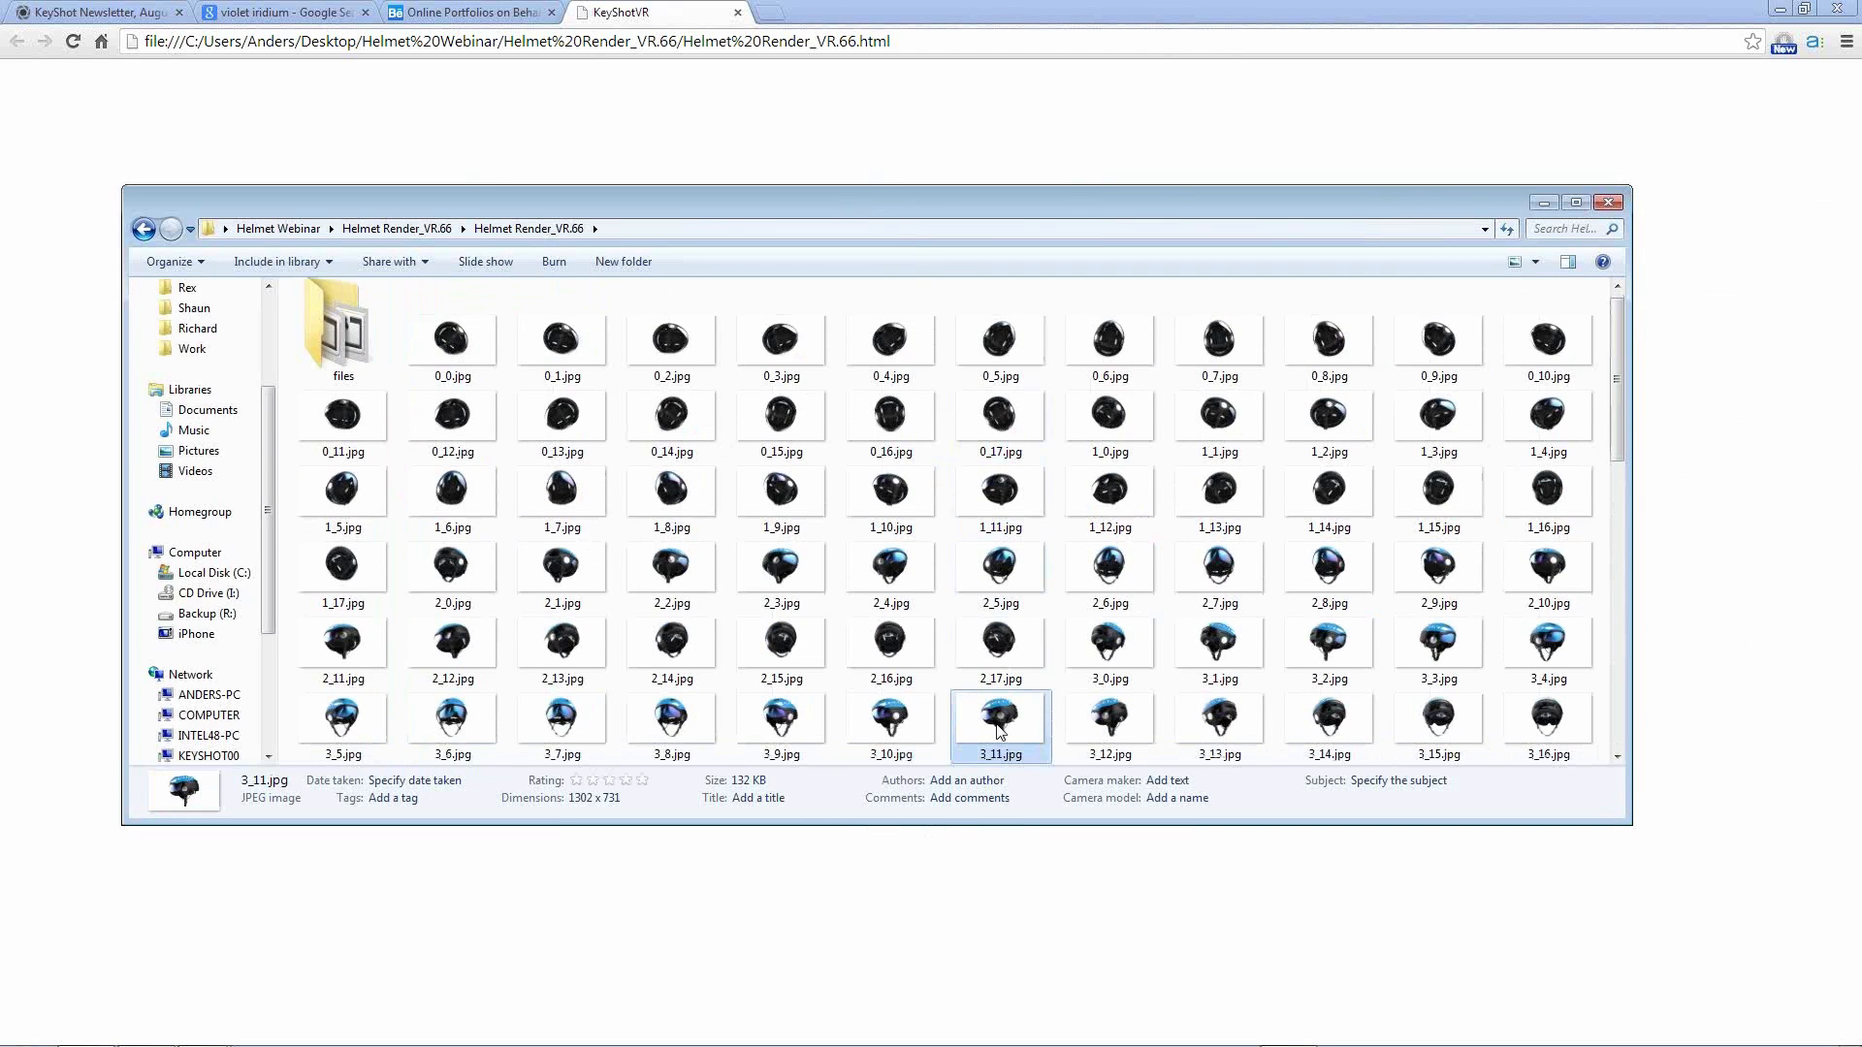
click(1568, 262)
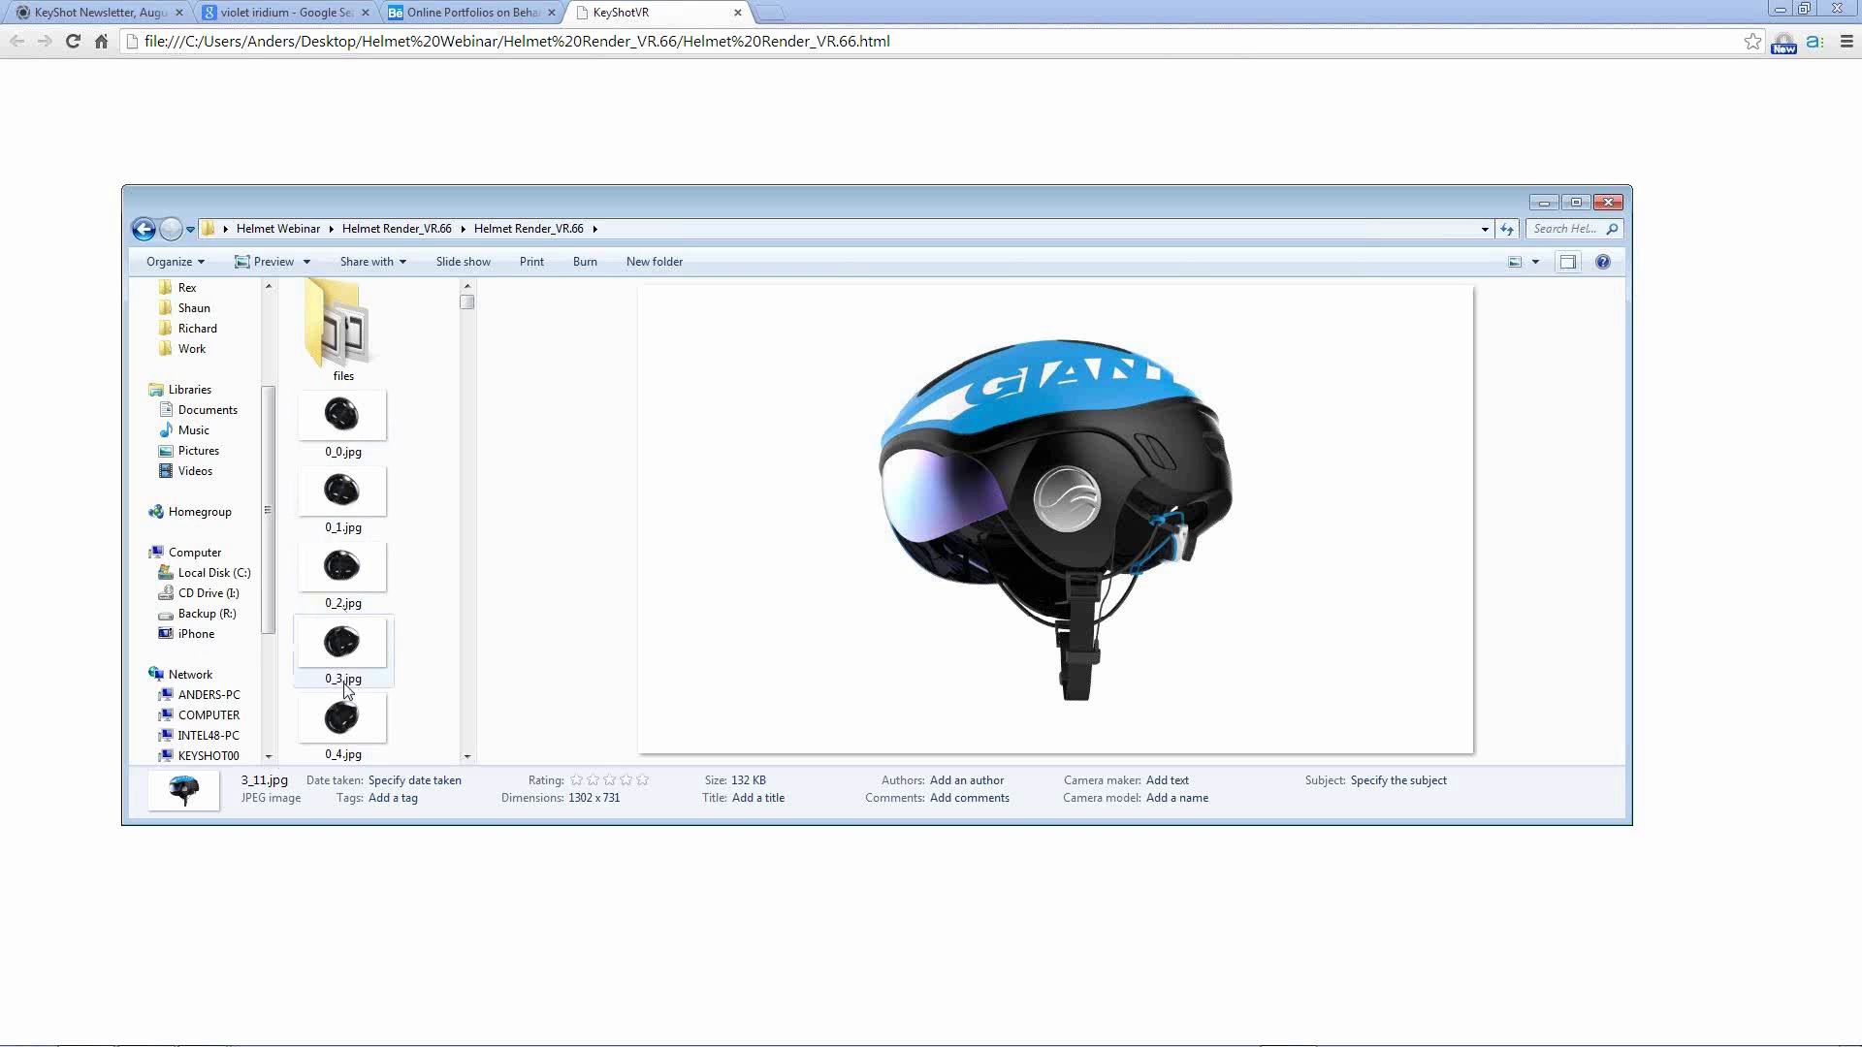
click(1608, 203)
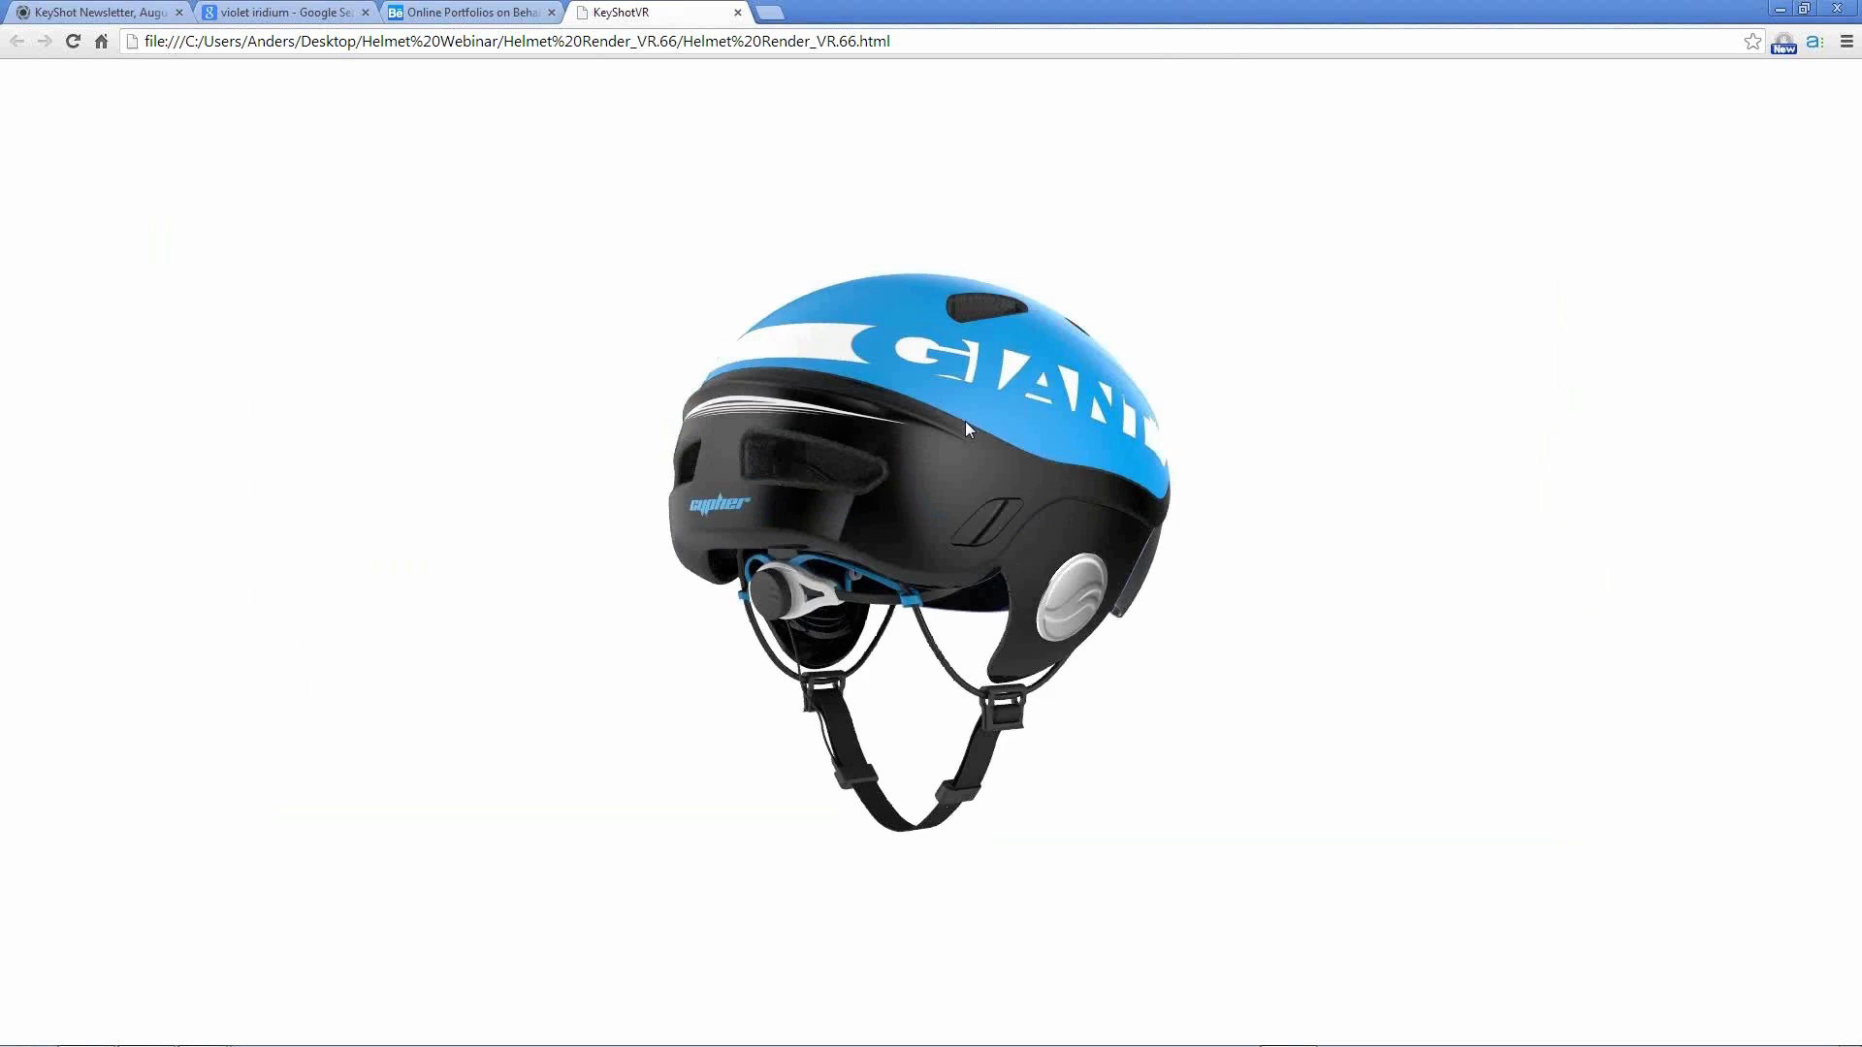
Spin the helmet in the browser KeyShotVR around to view its back and front again.
drag(1017, 415, 1137, 432)
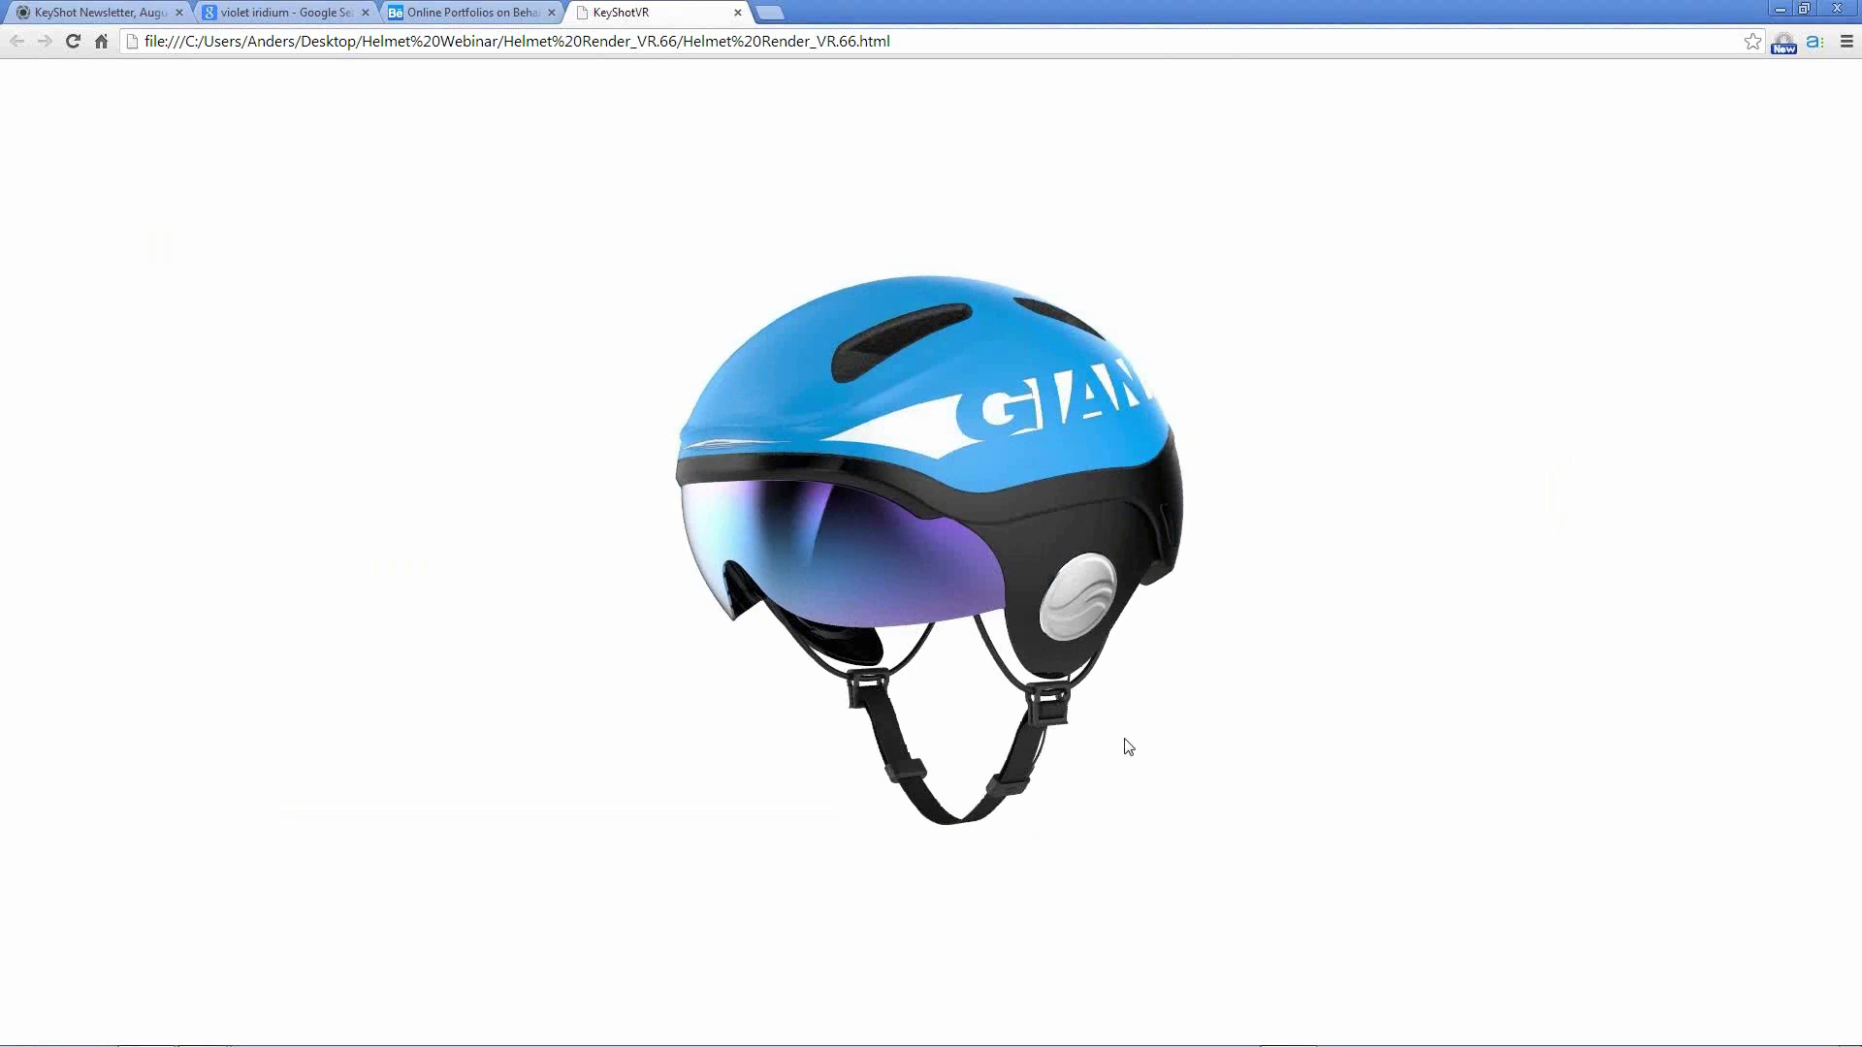
mouse_move(1243, 594)
mouse_down()
mouse_move(1177, 602)
mouse_move(1243, 585)
mouse_move(1244, 610)
mouse_up()
Switch back to KeyShot and close the KeyShotVR Wizard and the HDR Editor.
click(1775, 10)
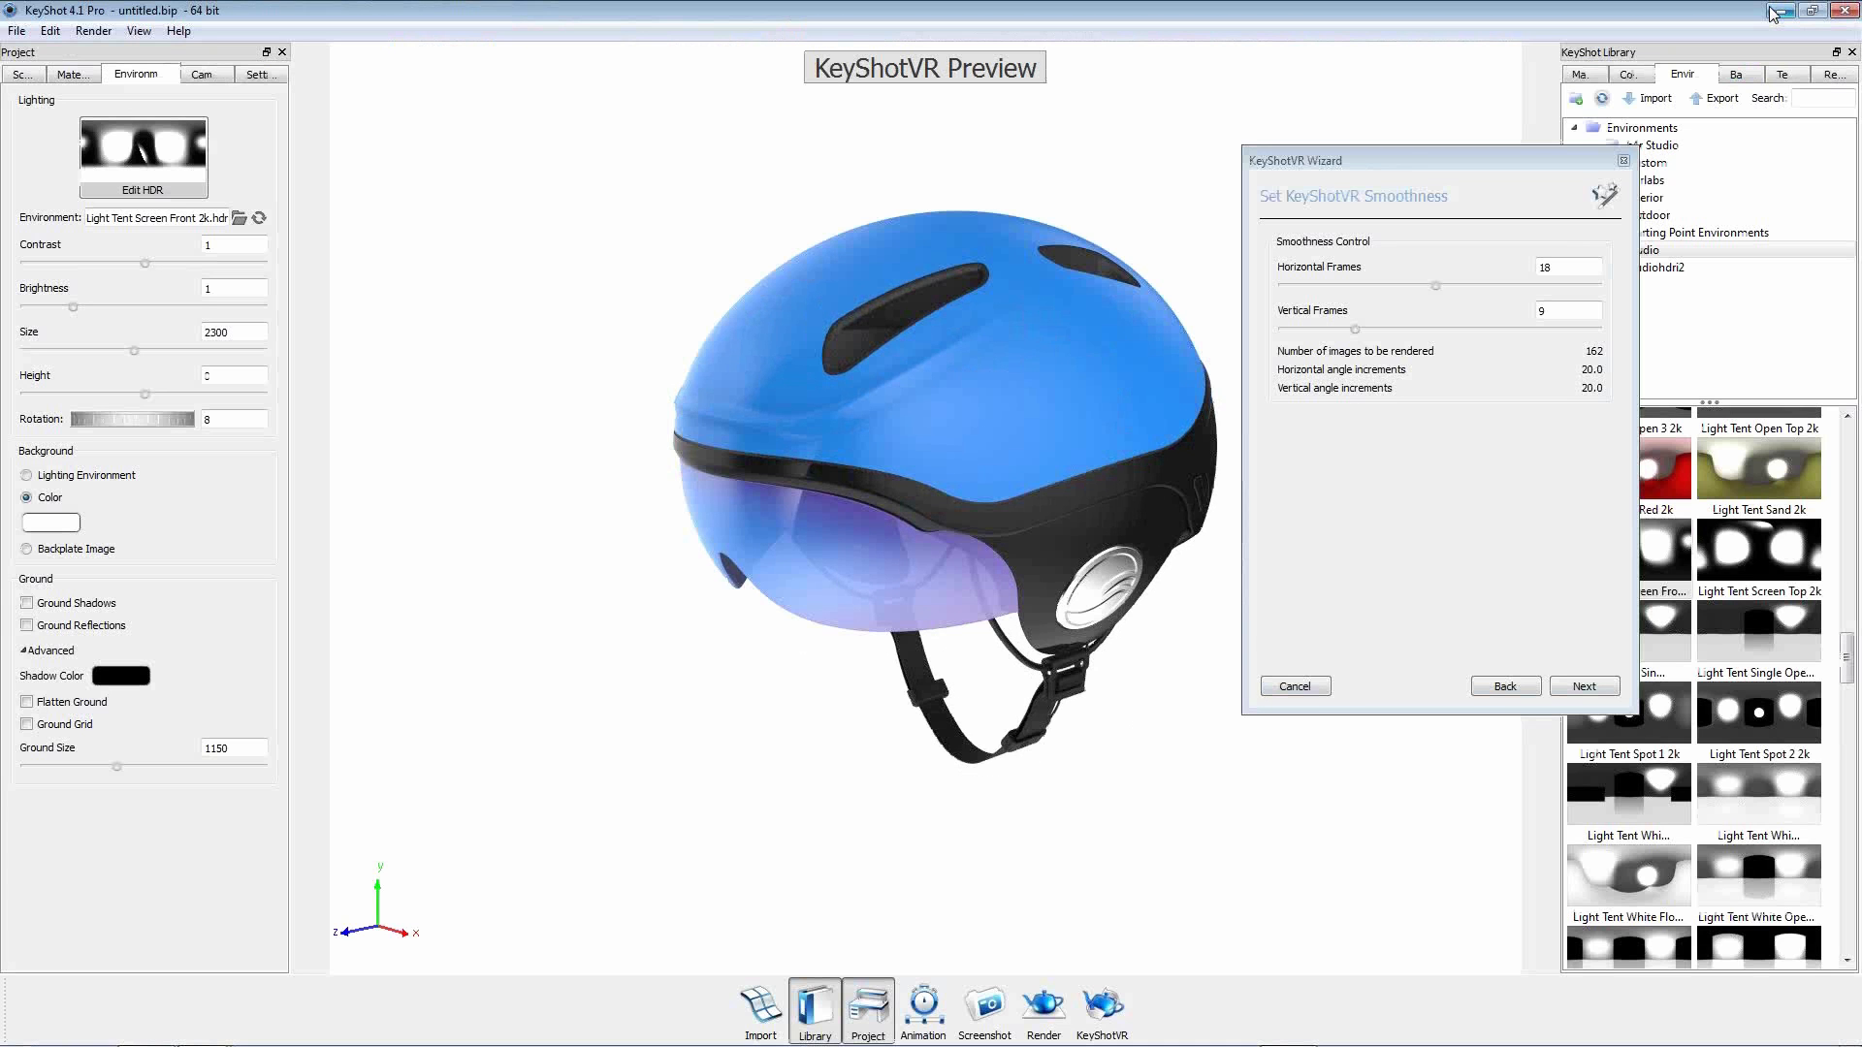
click(1623, 160)
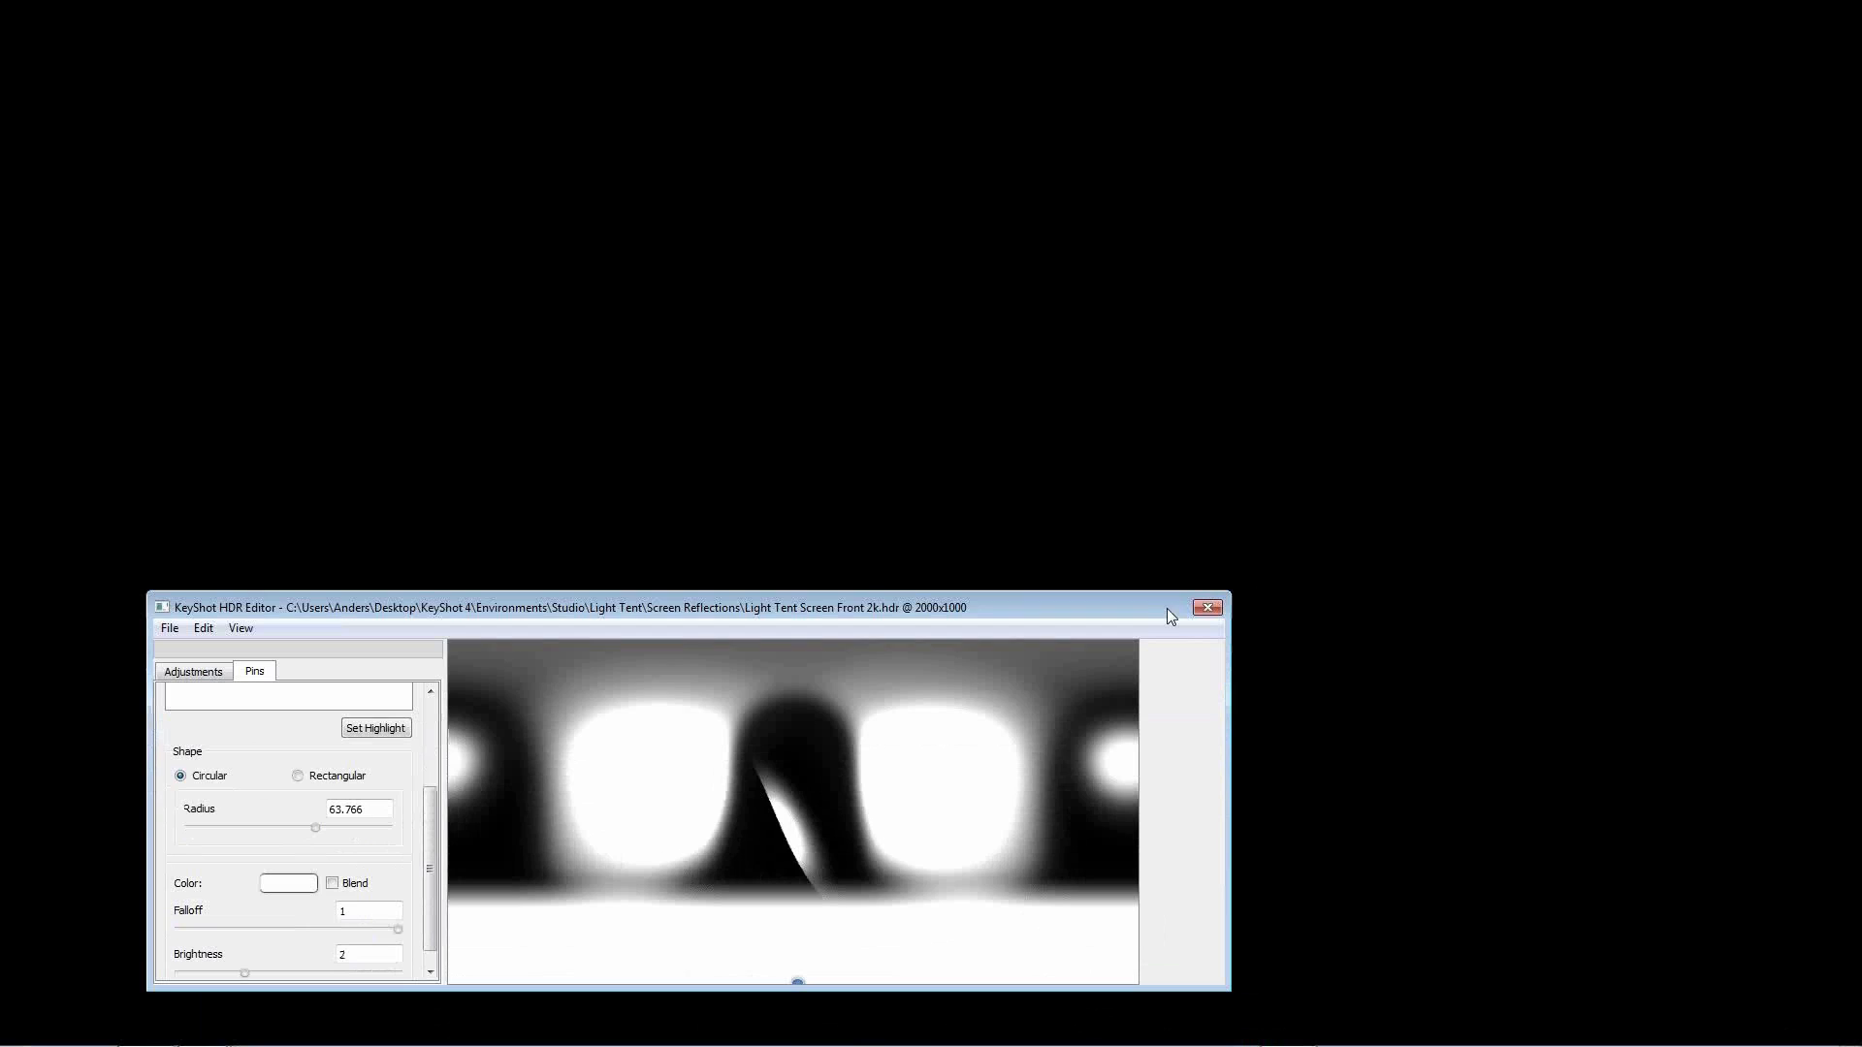
click(1258, 753)
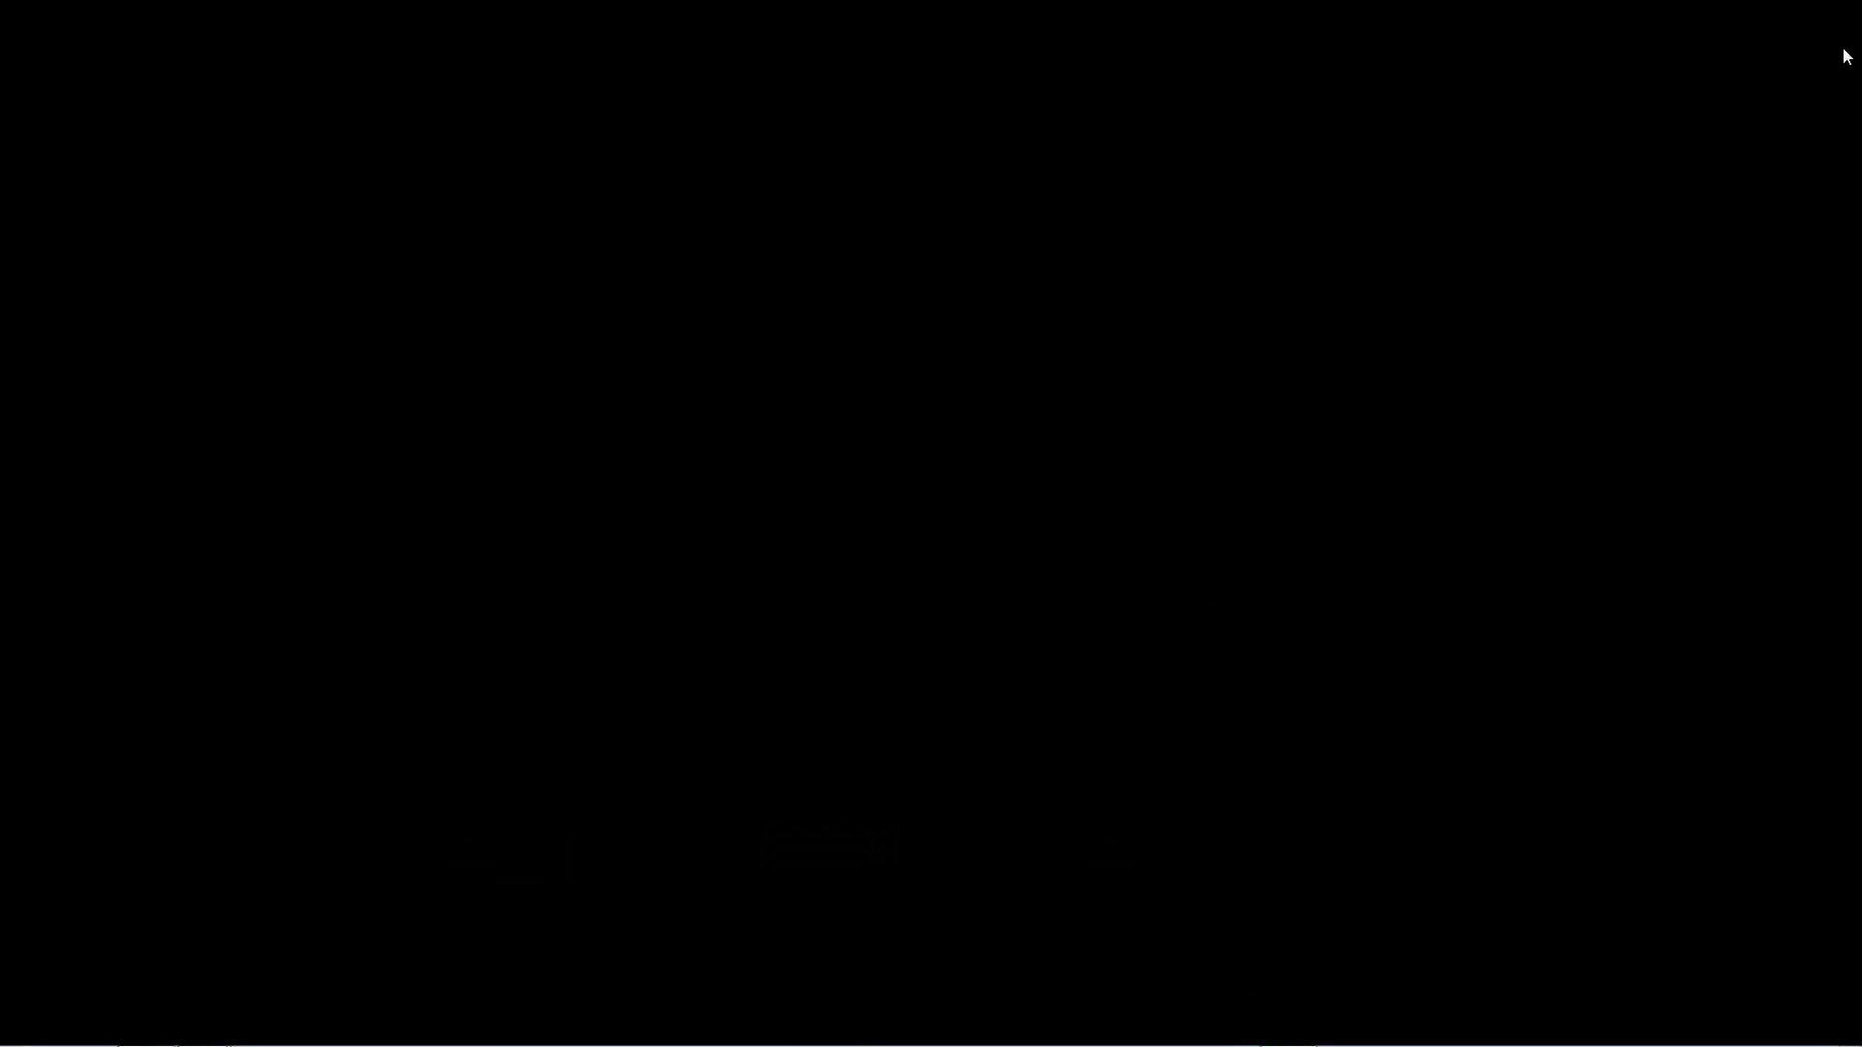